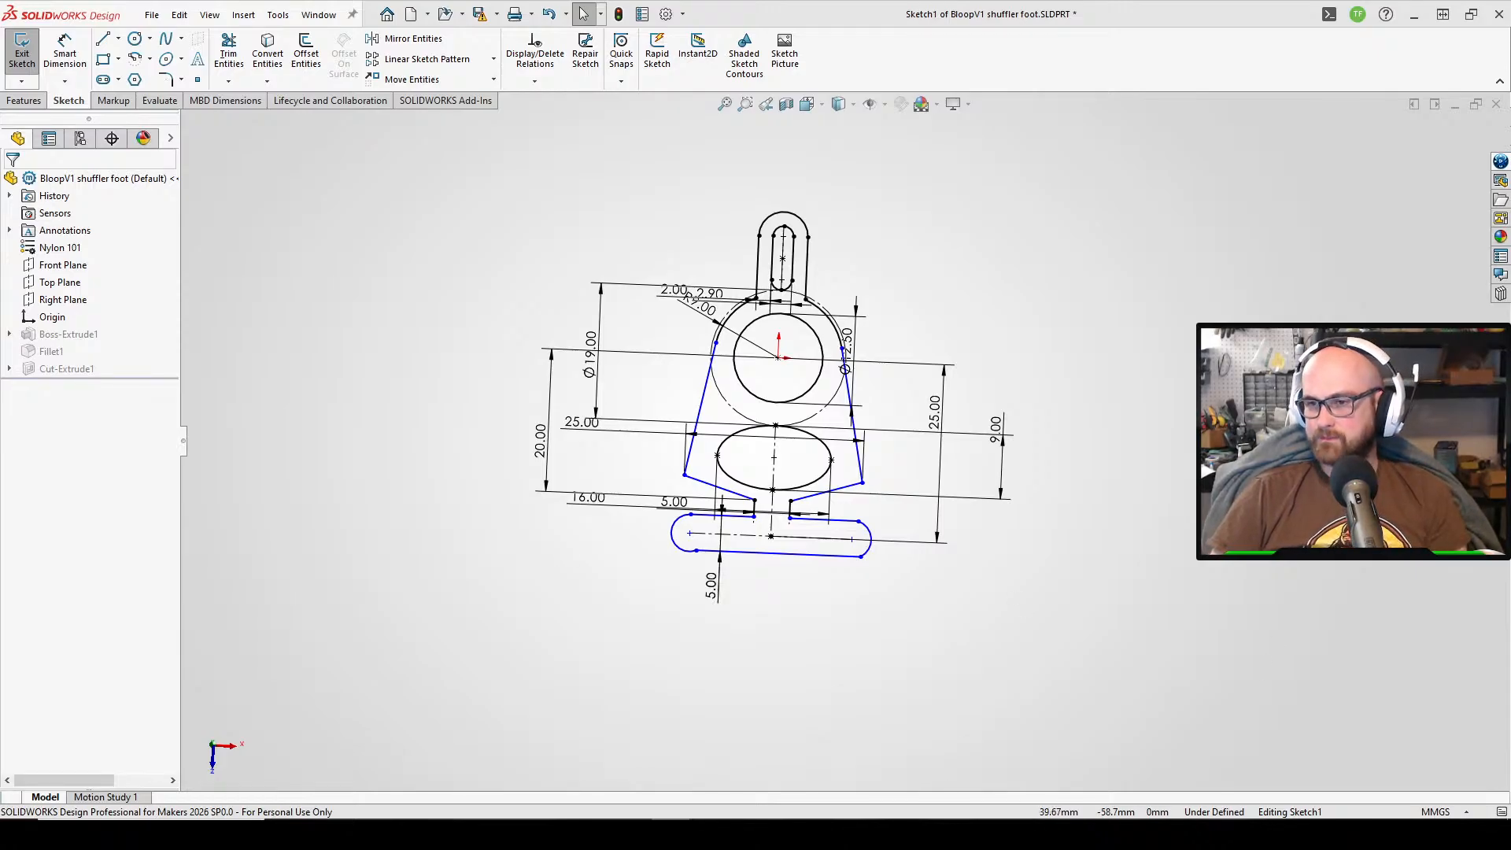
- Dismiss the software updater pop-up and close the HodagV3.1 second front document
{"action": "mouse_move", "coordinate": [1047, 792]}
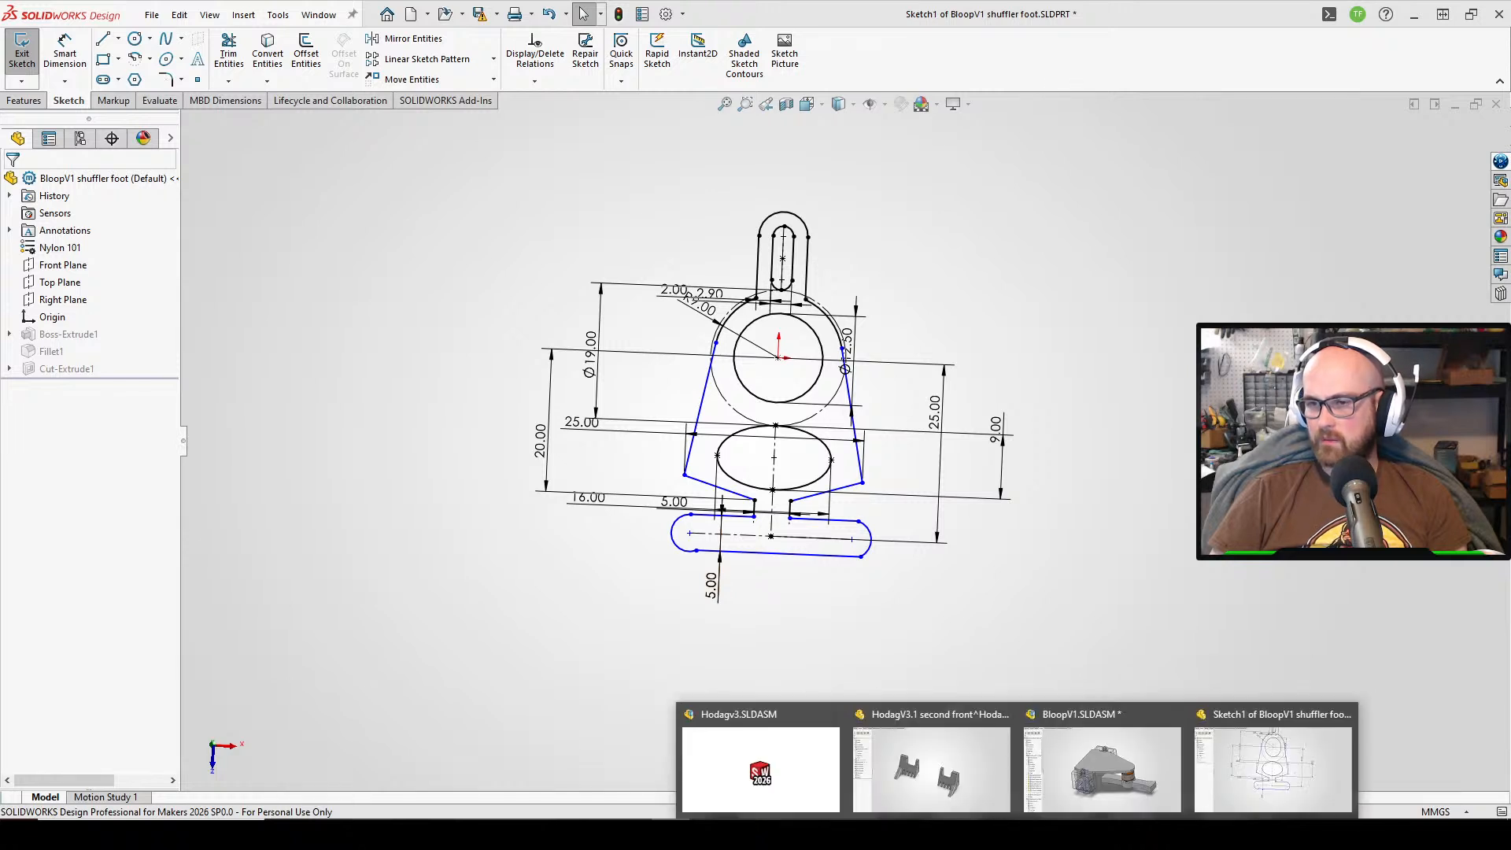
{"action": "left_click", "coordinate": [1052, 834]}
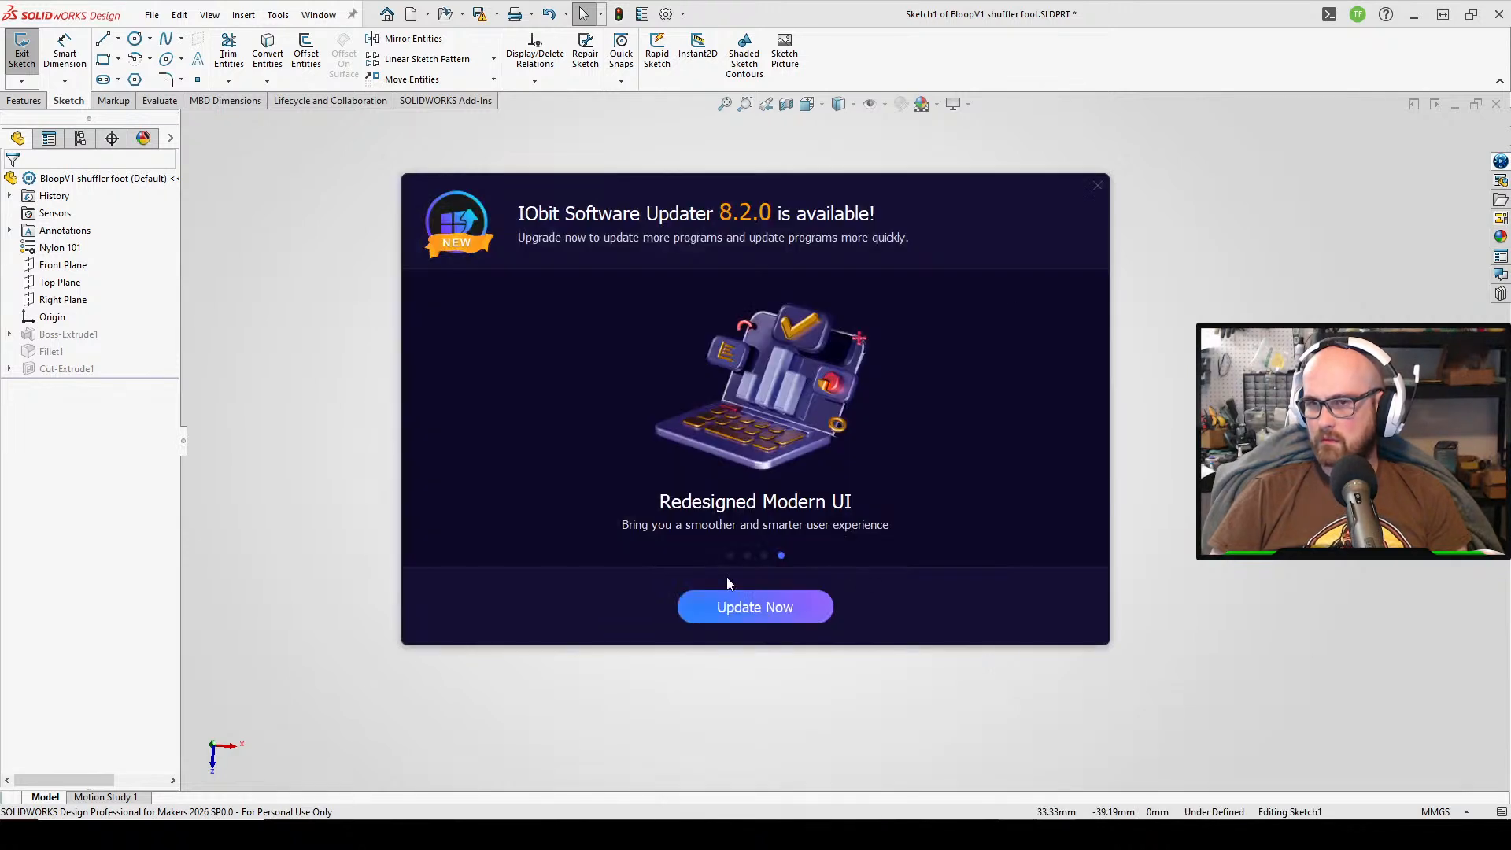
{"action": "left_click", "coordinate": [1097, 185]}
{"action": "left_click", "coordinate": [692, 499]}
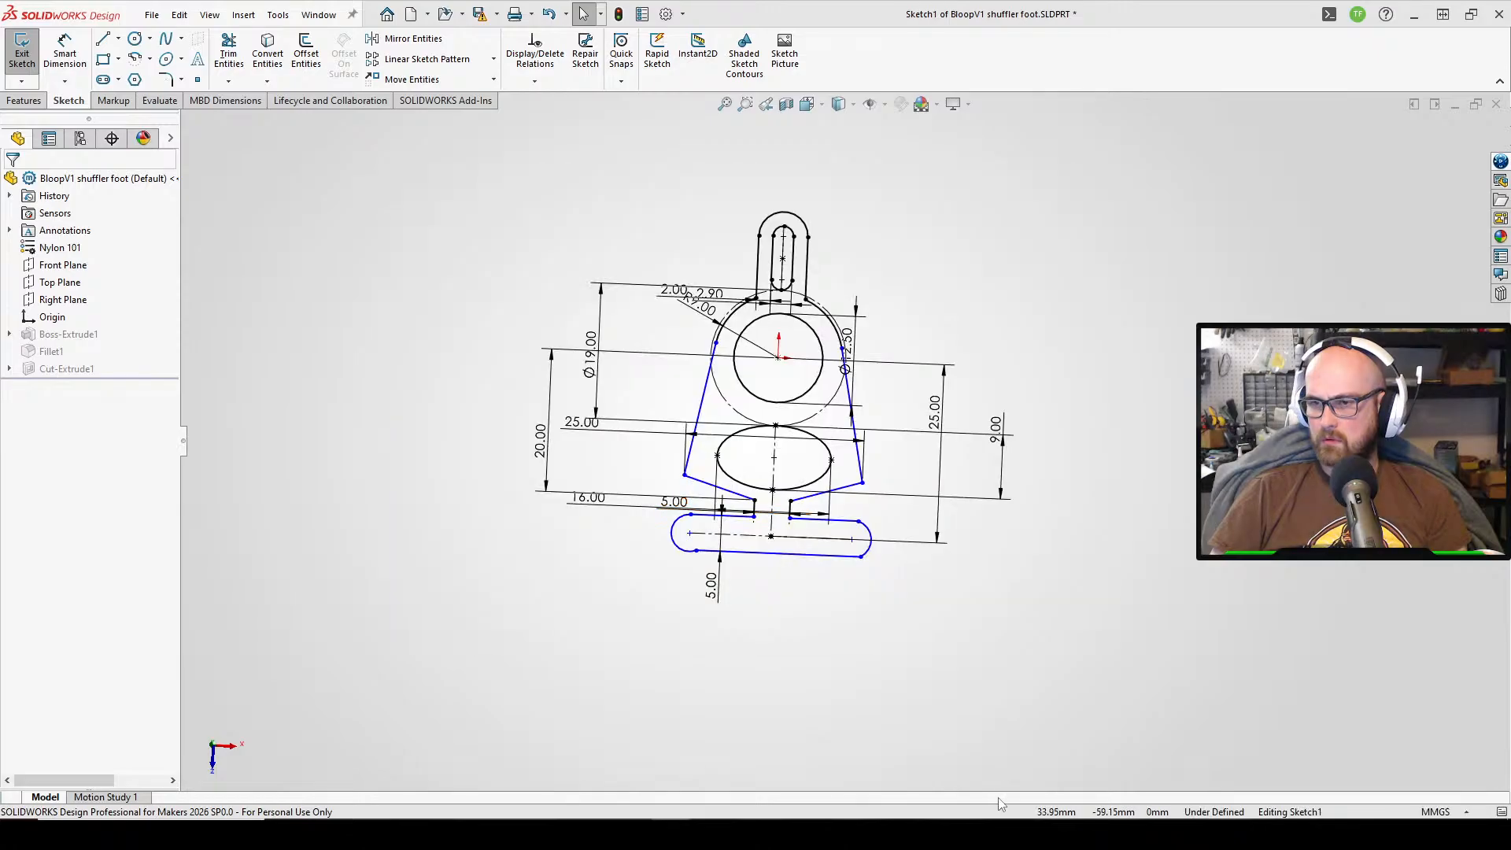
{"action": "mouse_move", "coordinate": [1017, 834]}
{"action": "left_click", "coordinate": [1005, 716]}
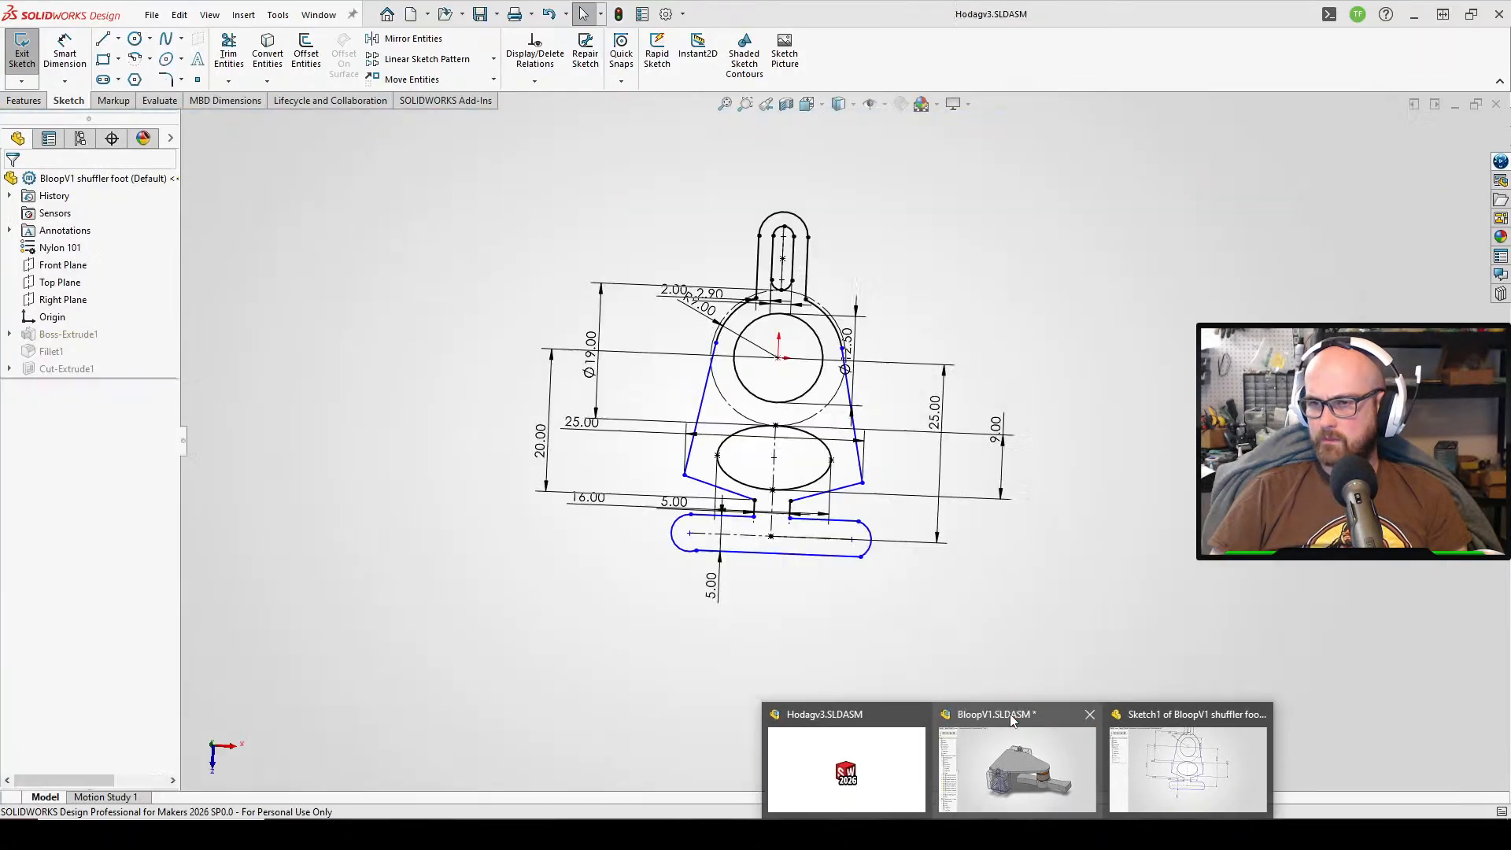
{"action": "left_click", "coordinate": [934, 715]}
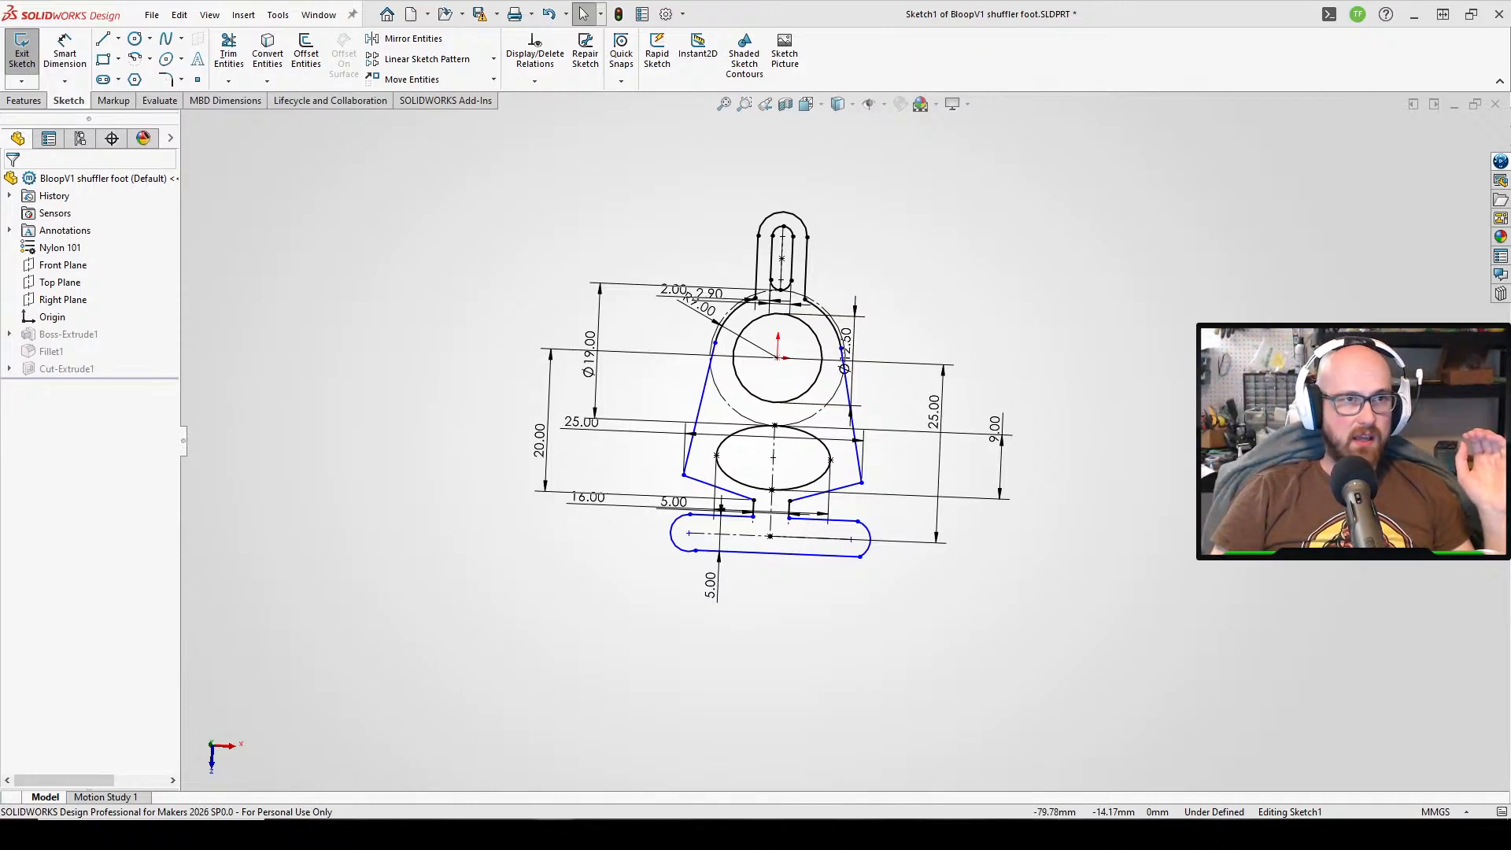
- Bring the Robot Combat Events page over and examine the Mudskipper robot's photo and shuffler feet
{"action": "left_click_drag", "start_coordinate": [0, 315], "coordinate": [1041, 111]}
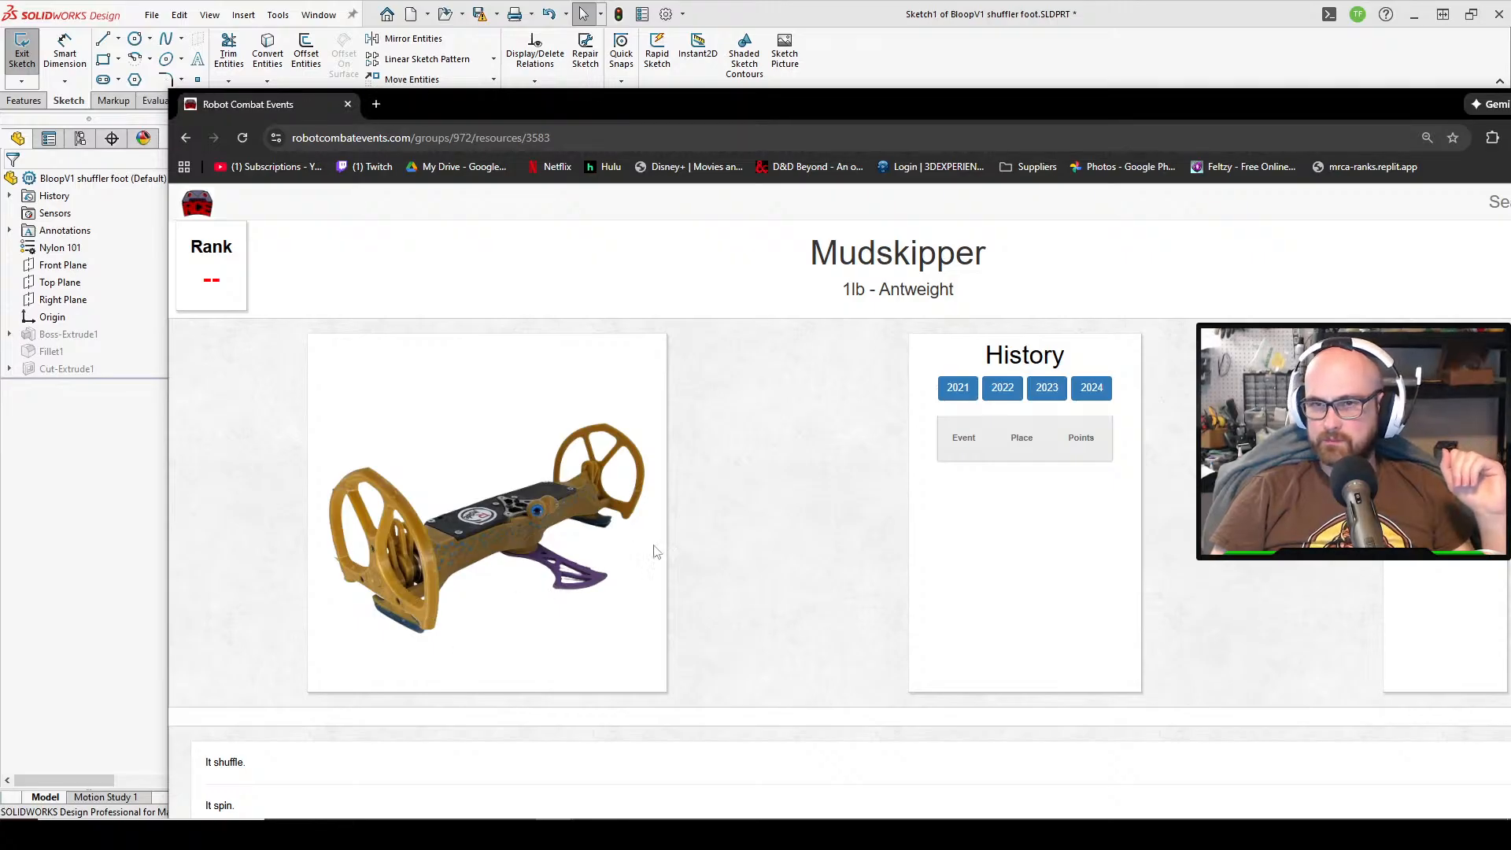
{"action": "scroll", "coordinate": [483, 512], "scroll_direction": "down", "scroll_amount": 4}
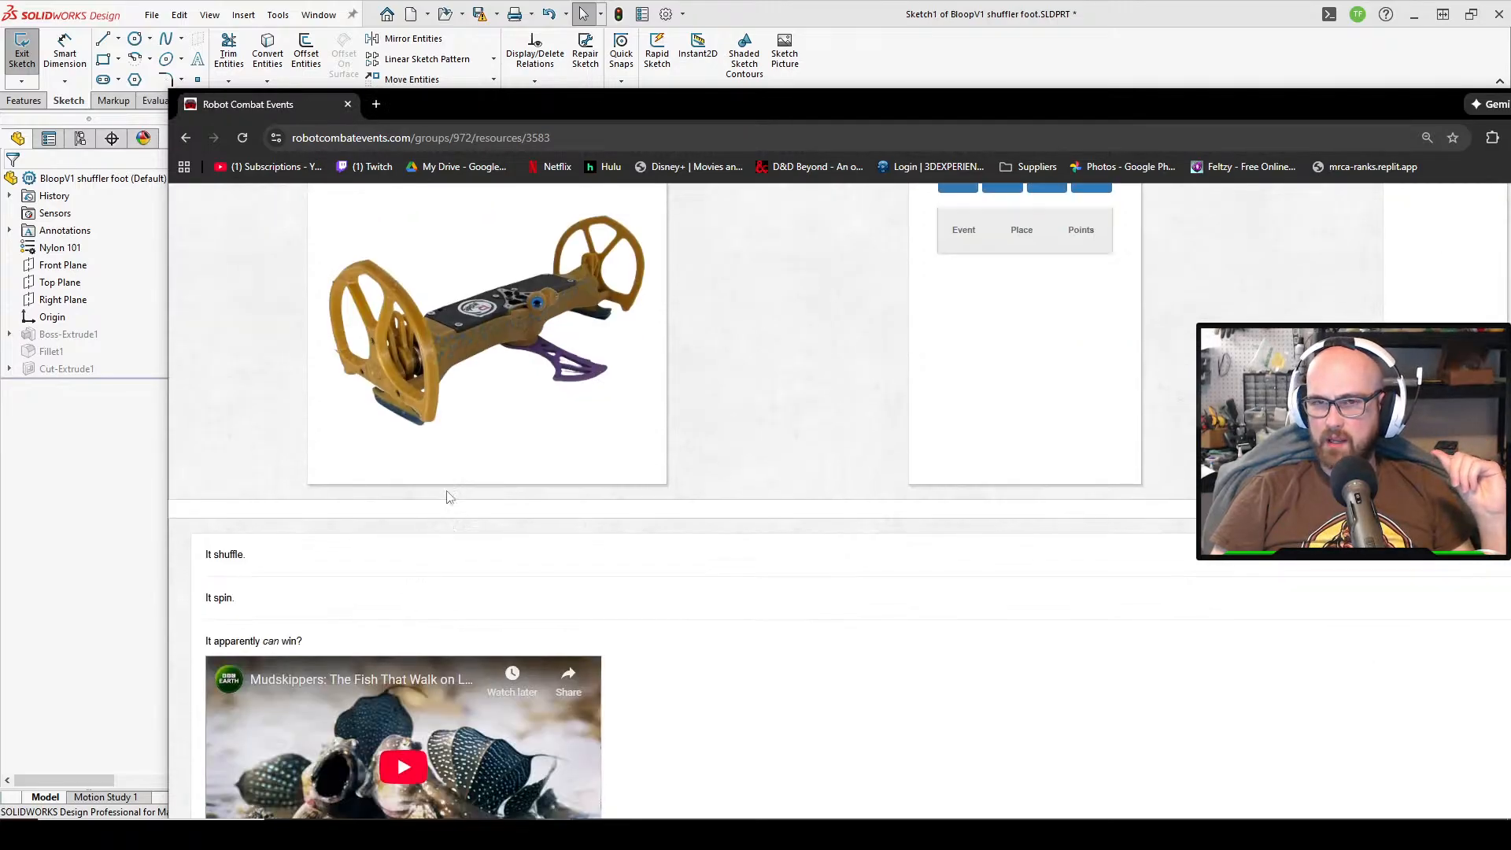
{"action": "scroll", "coordinate": [472, 253], "scroll_direction": "up", "scroll_amount": 3}
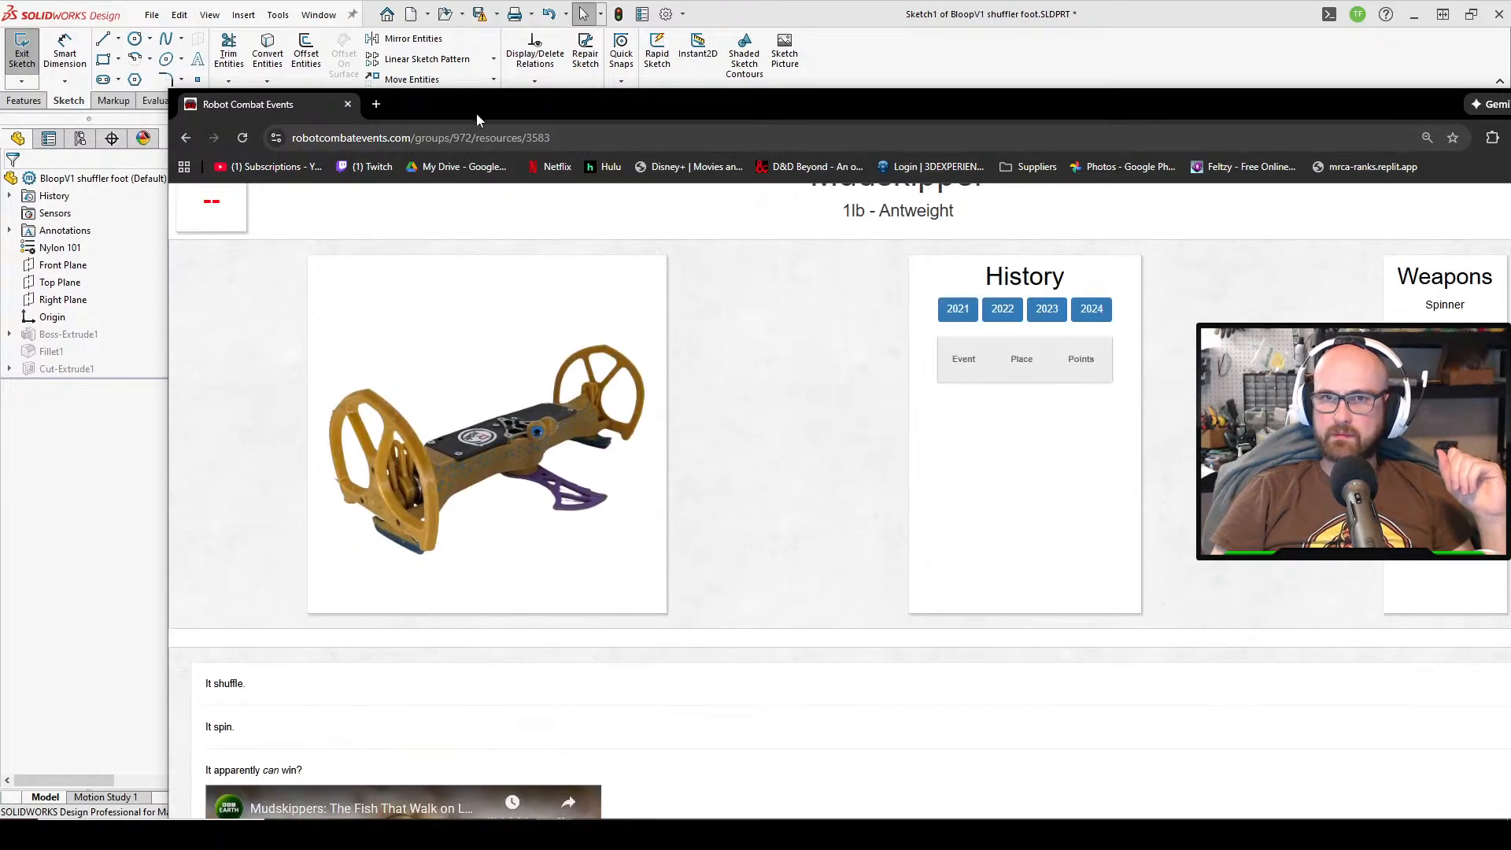
{"action": "left_click_drag", "start_coordinate": [317, 109], "coordinate": [0, 236]}
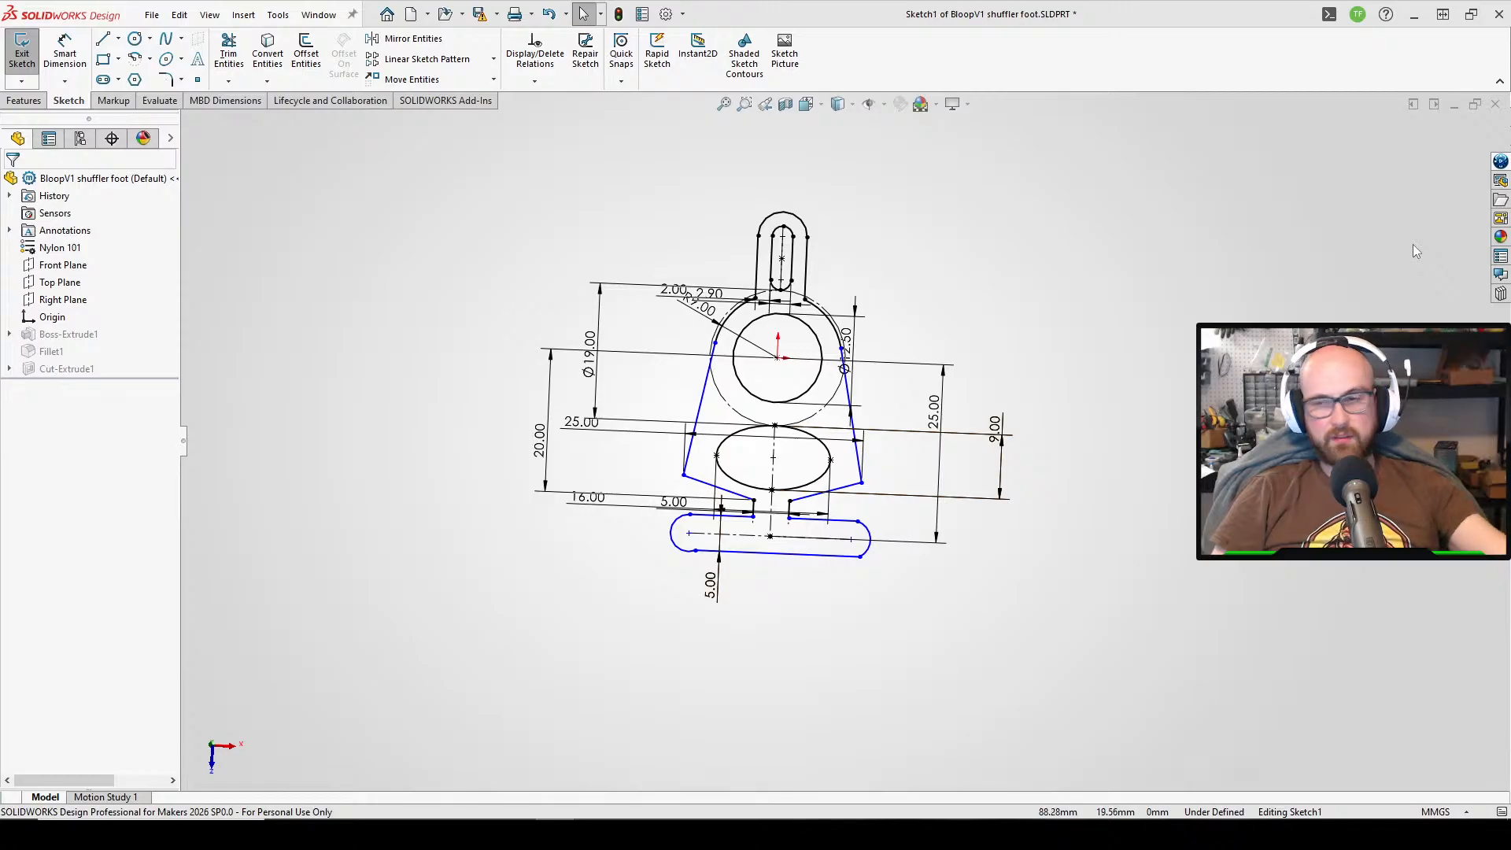
- Delete the two slanted lines joining the tapered side lines to the neck above the foot slot
{"action": "scroll", "coordinate": [799, 508], "scroll_direction": "down", "scroll_amount": 4}
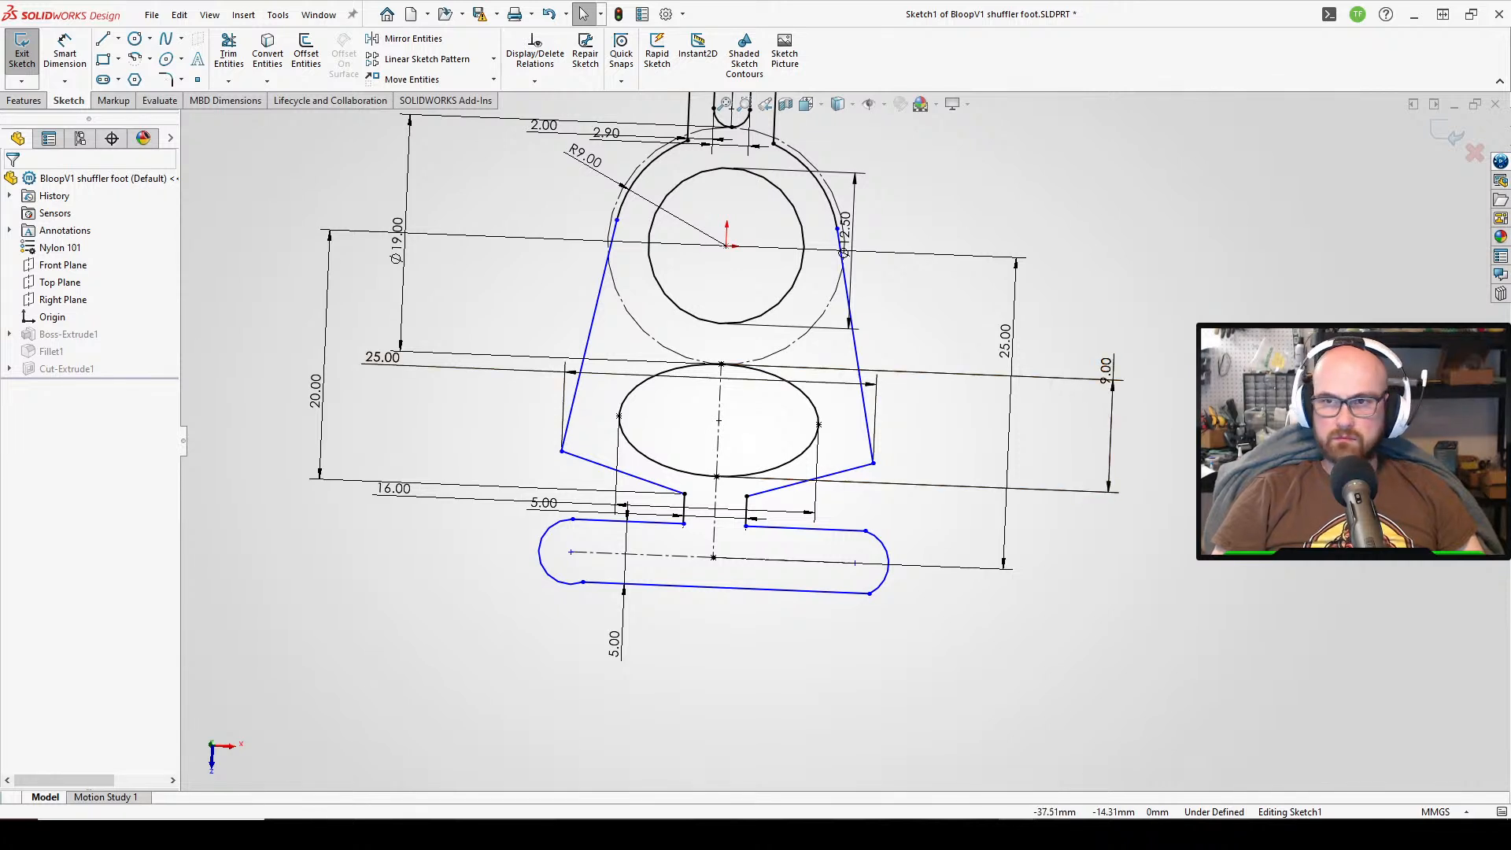
{"action": "left_click", "coordinate": [782, 497]}
{"action": "key", "text": "Delete"}
{"action": "left_click", "coordinate": [652, 491]}
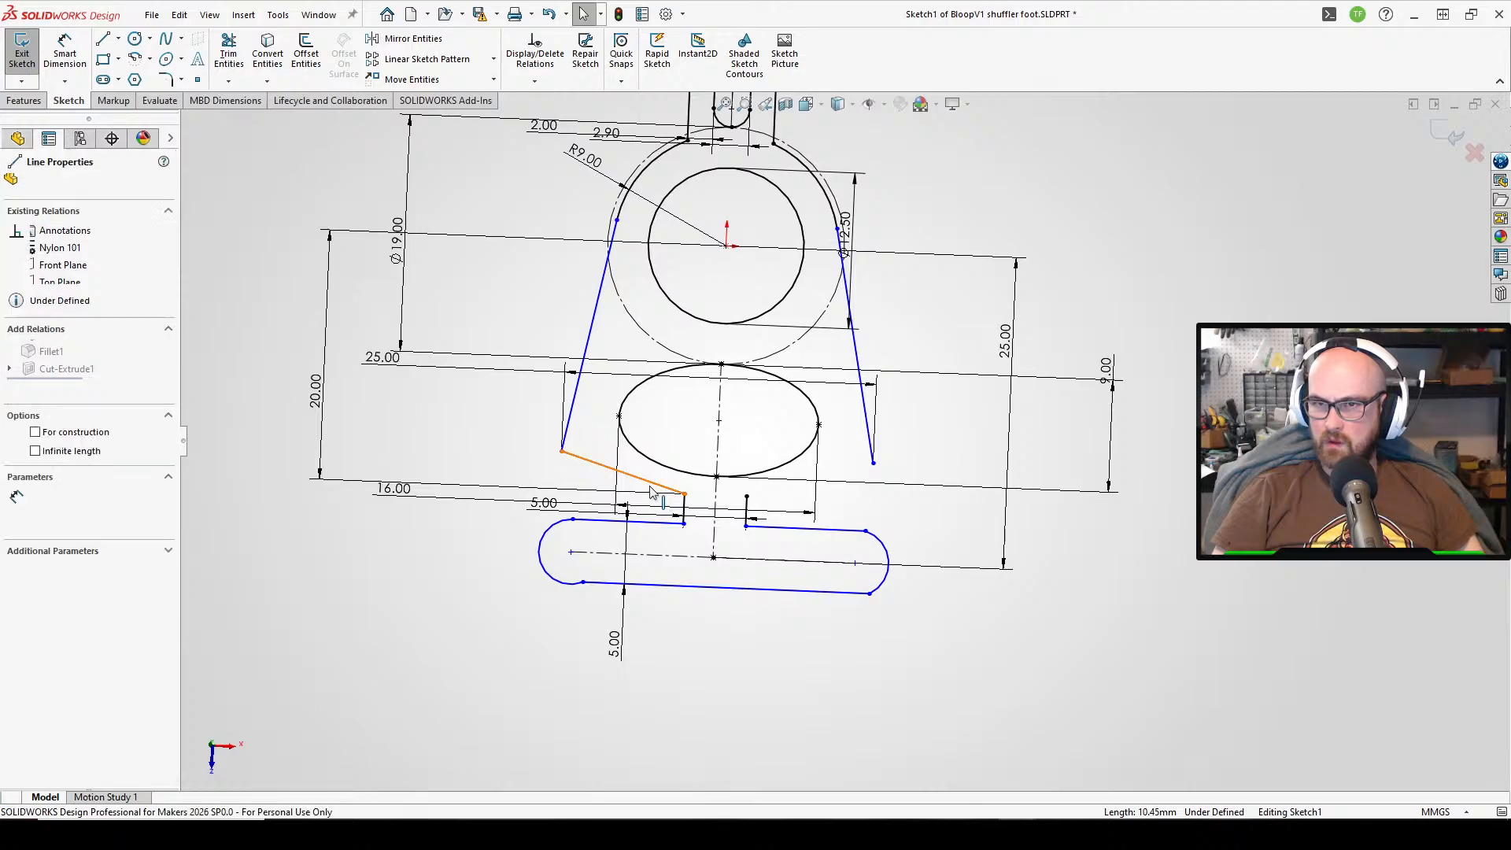
{"action": "key", "text": "Delete"}
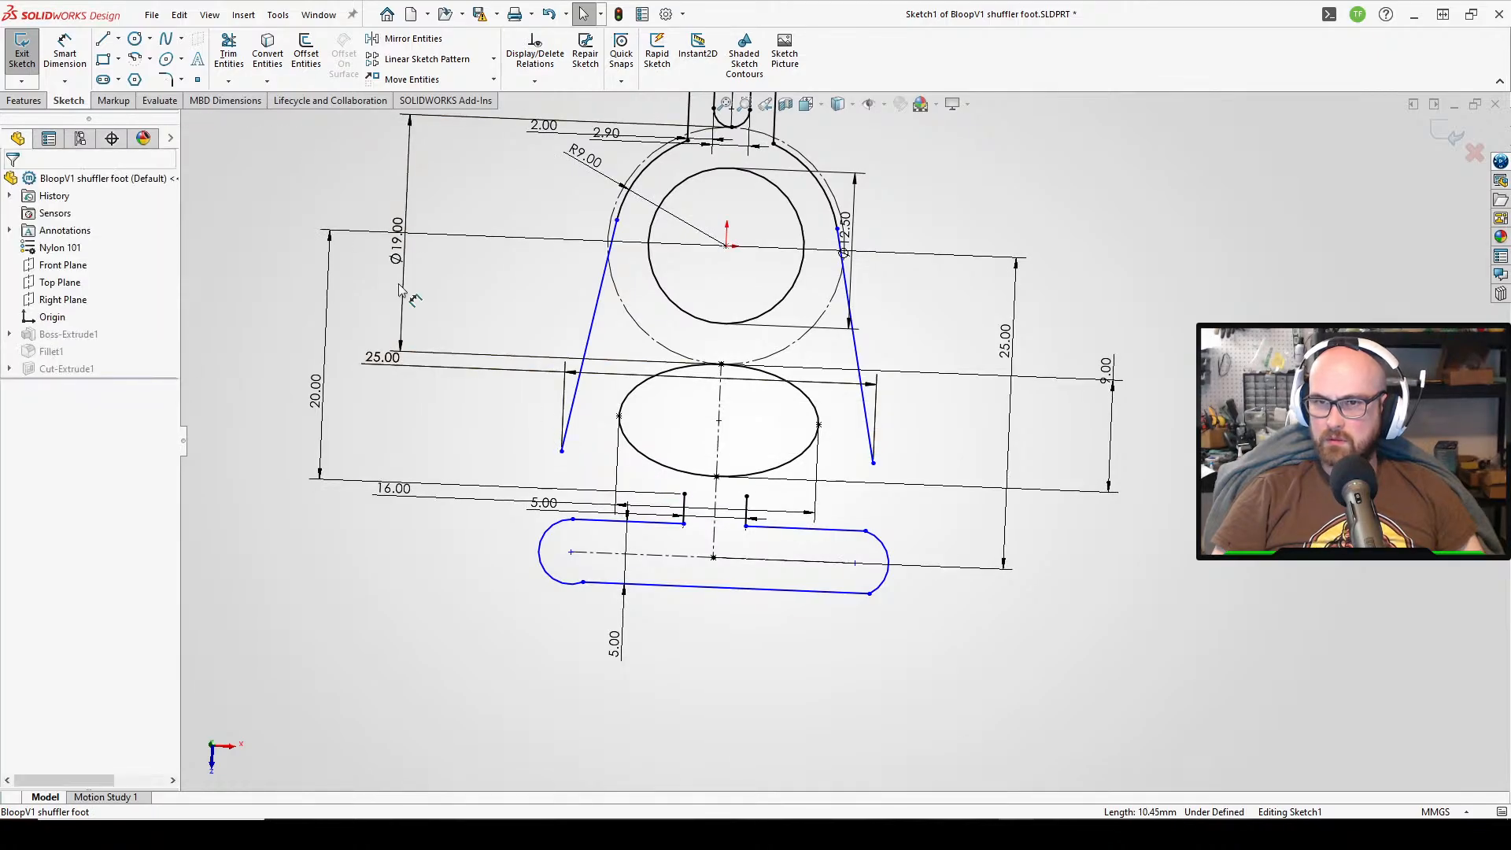
- Offset the ellipse outward by 2.5 mm with dimensions added
{"action": "left_click", "coordinate": [302, 42]}
{"action": "left_click", "coordinate": [670, 472]}
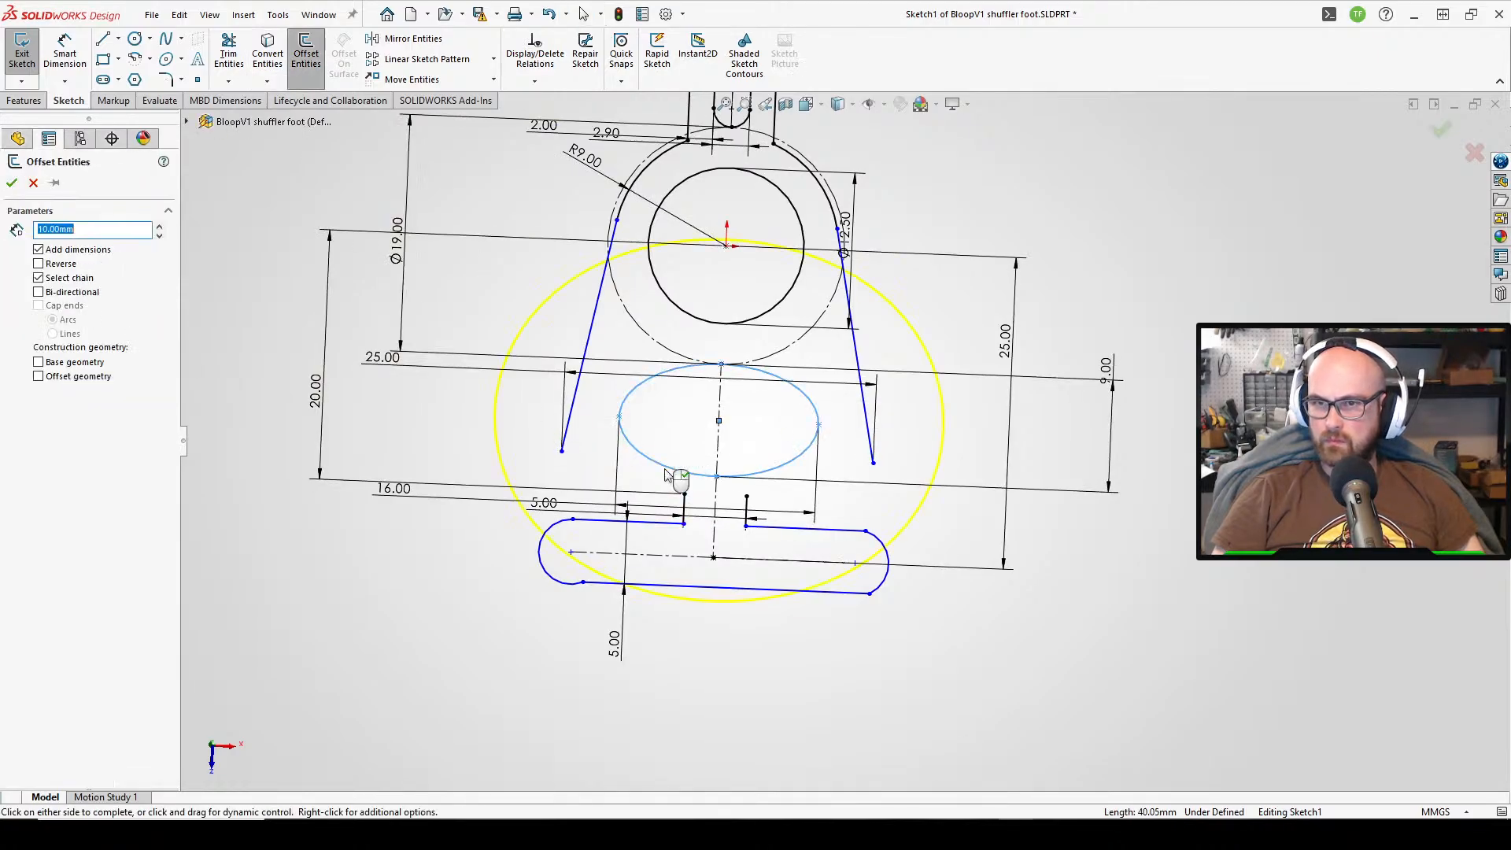
{"action": "type", "text": "5"}
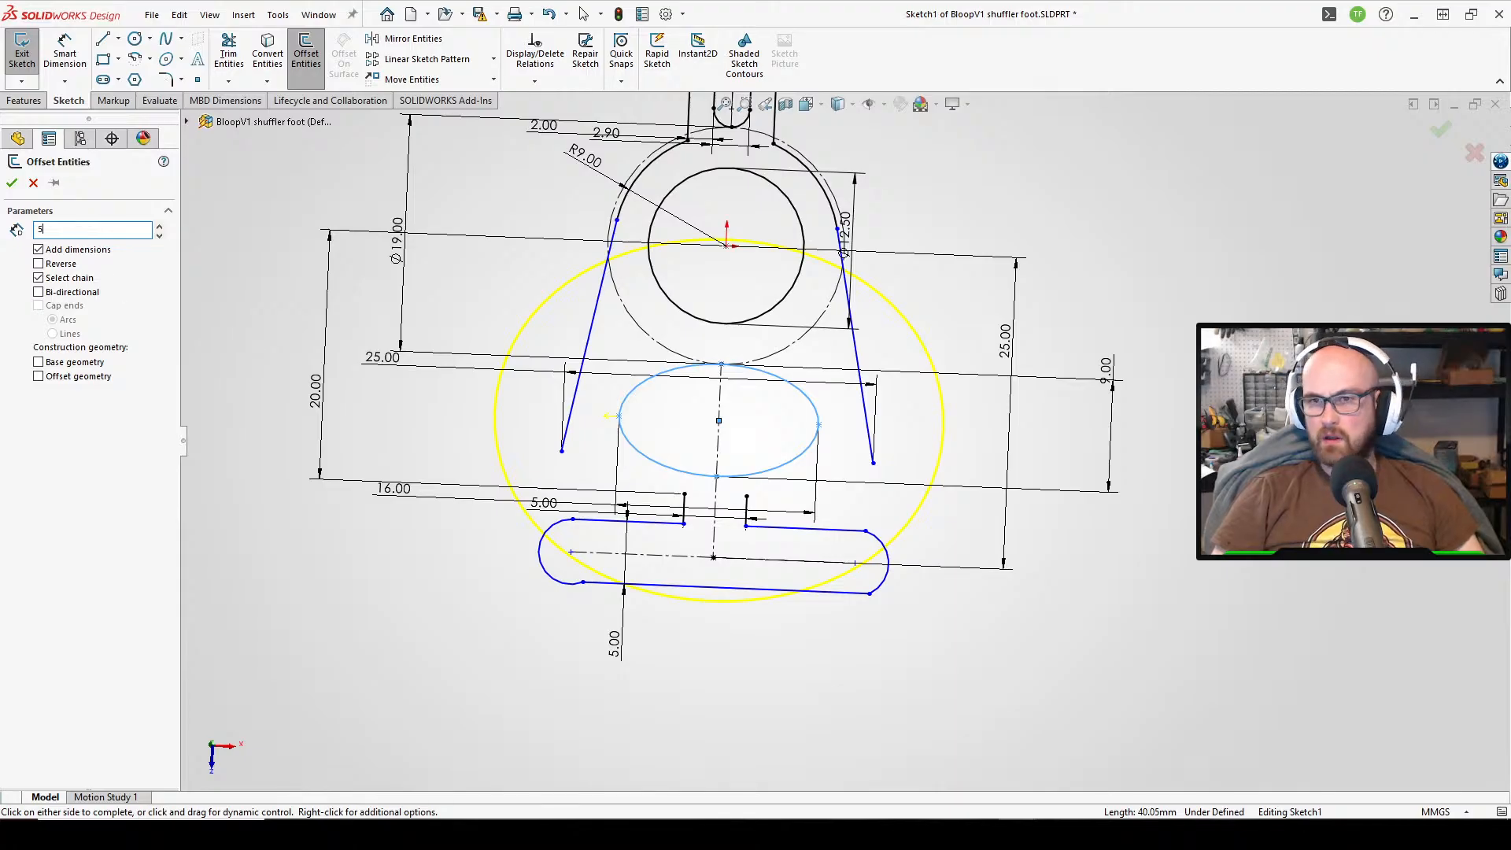
{"action": "key", "text": "Return"}
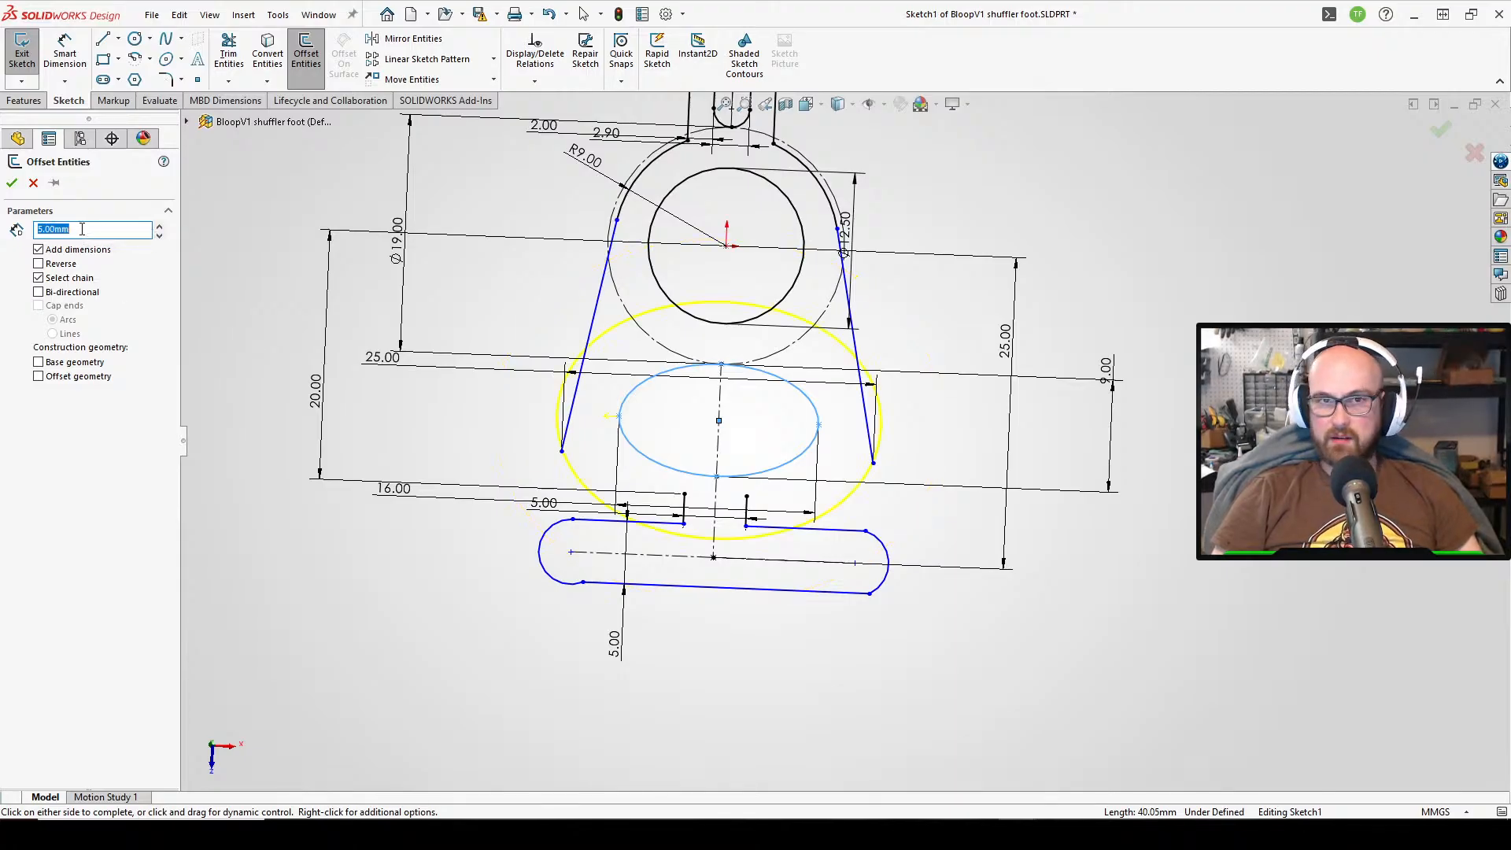
{"action": "type", "text": "3"}
{"action": "key", "text": "Return"}
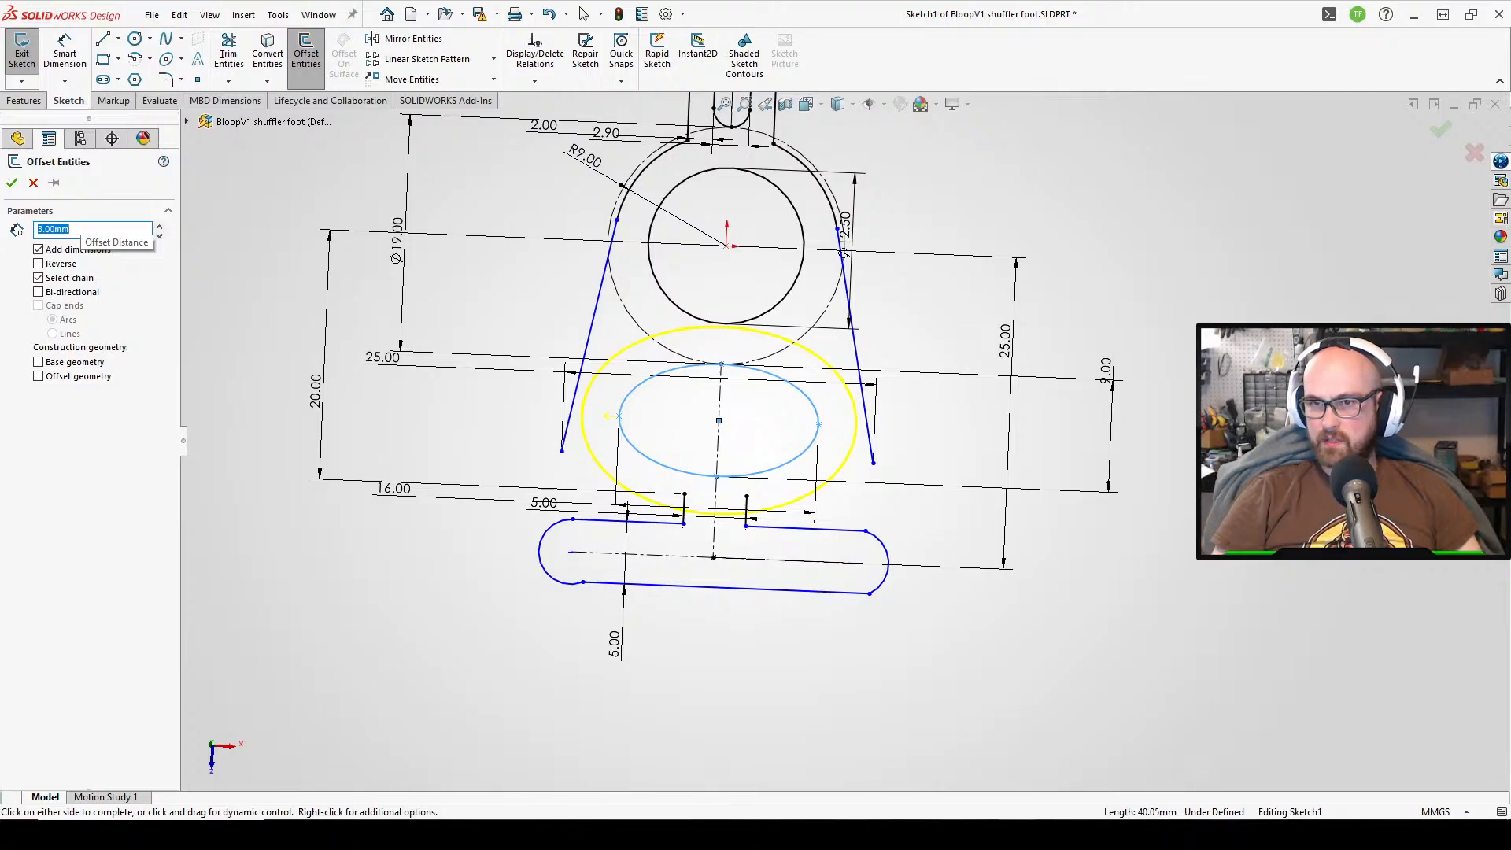
{"action": "type", "text": "2.5"}
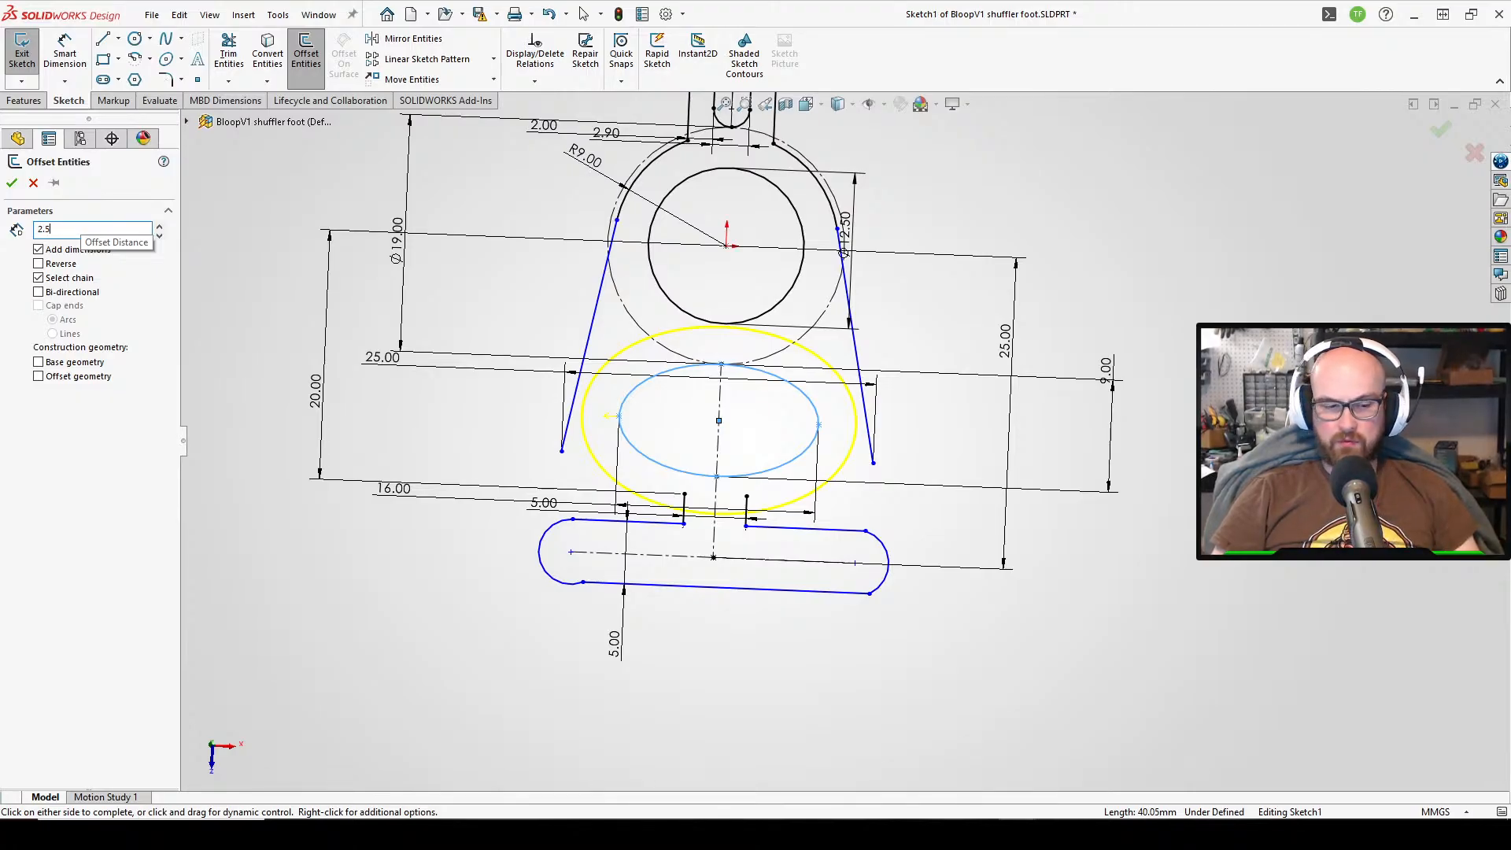
{"action": "key", "text": "Return"}
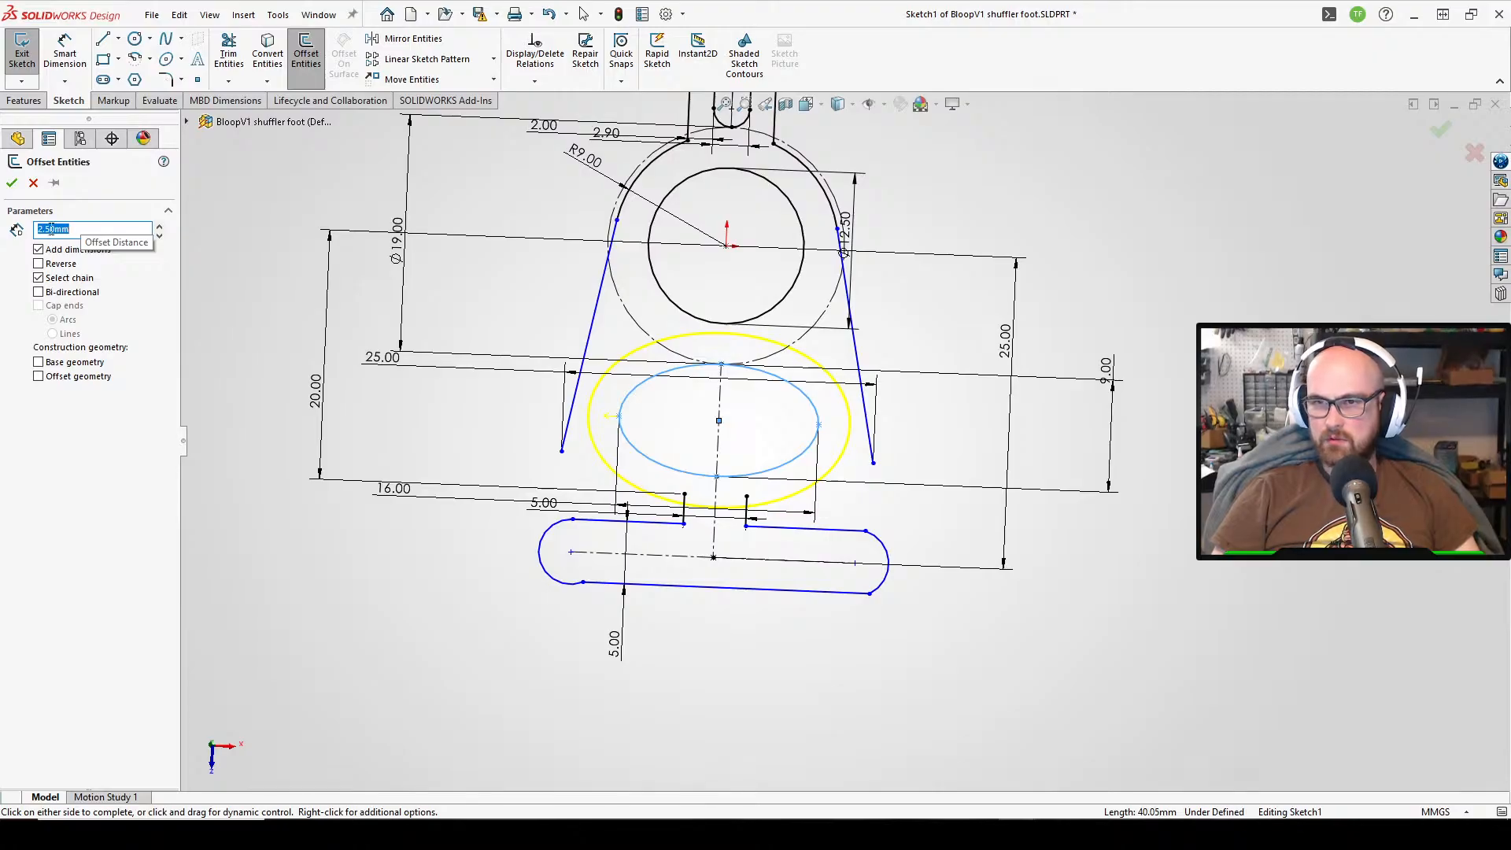
{"action": "left_click", "coordinate": [12, 182]}
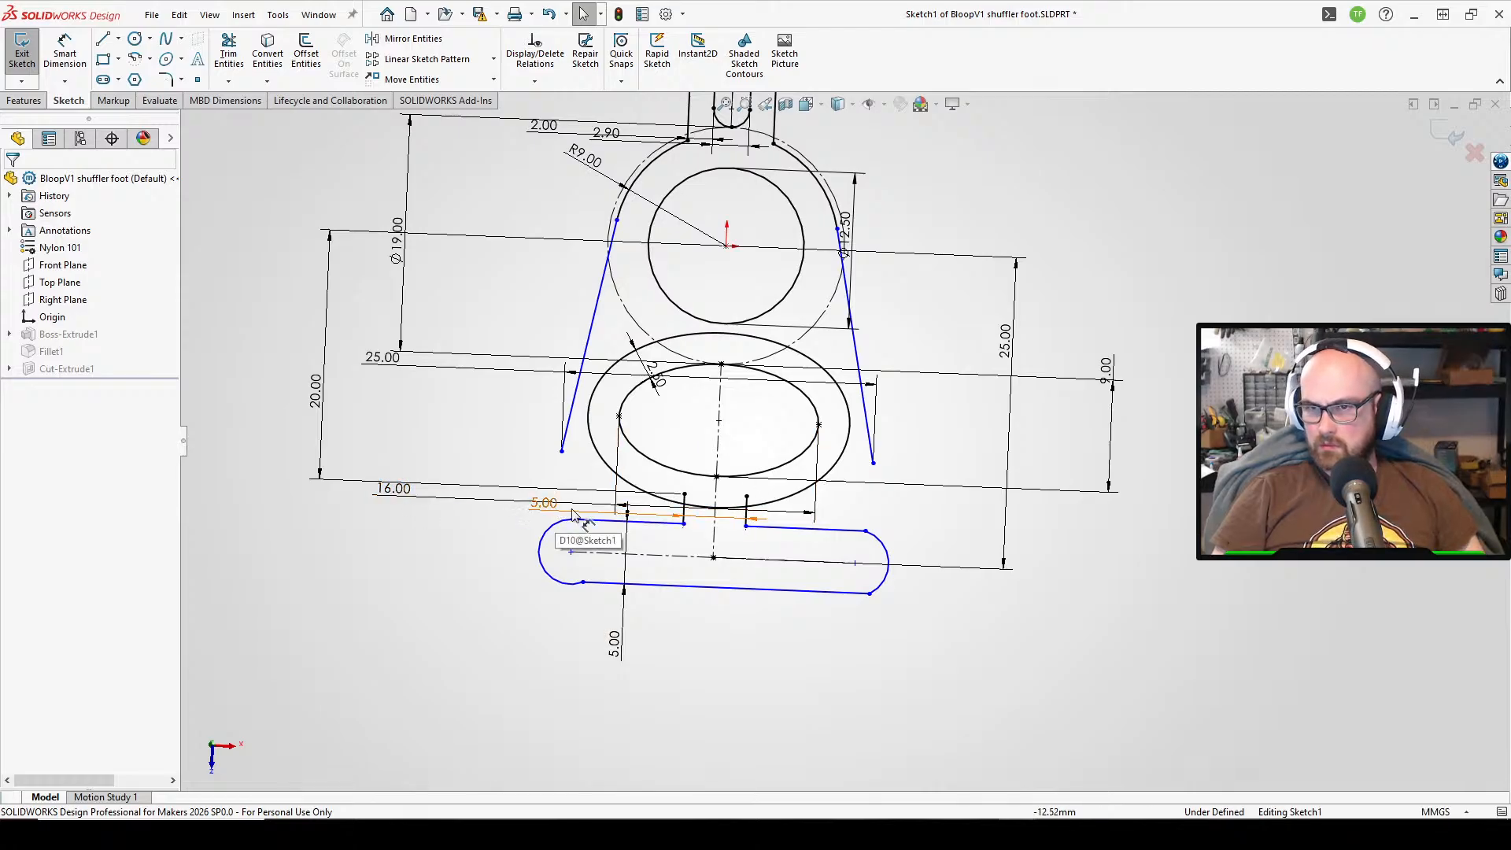
- Delete the neck's 20 mm height dimension and move the neck's upper endpoints onto the offset ellipse
{"action": "left_click", "coordinate": [681, 495]}
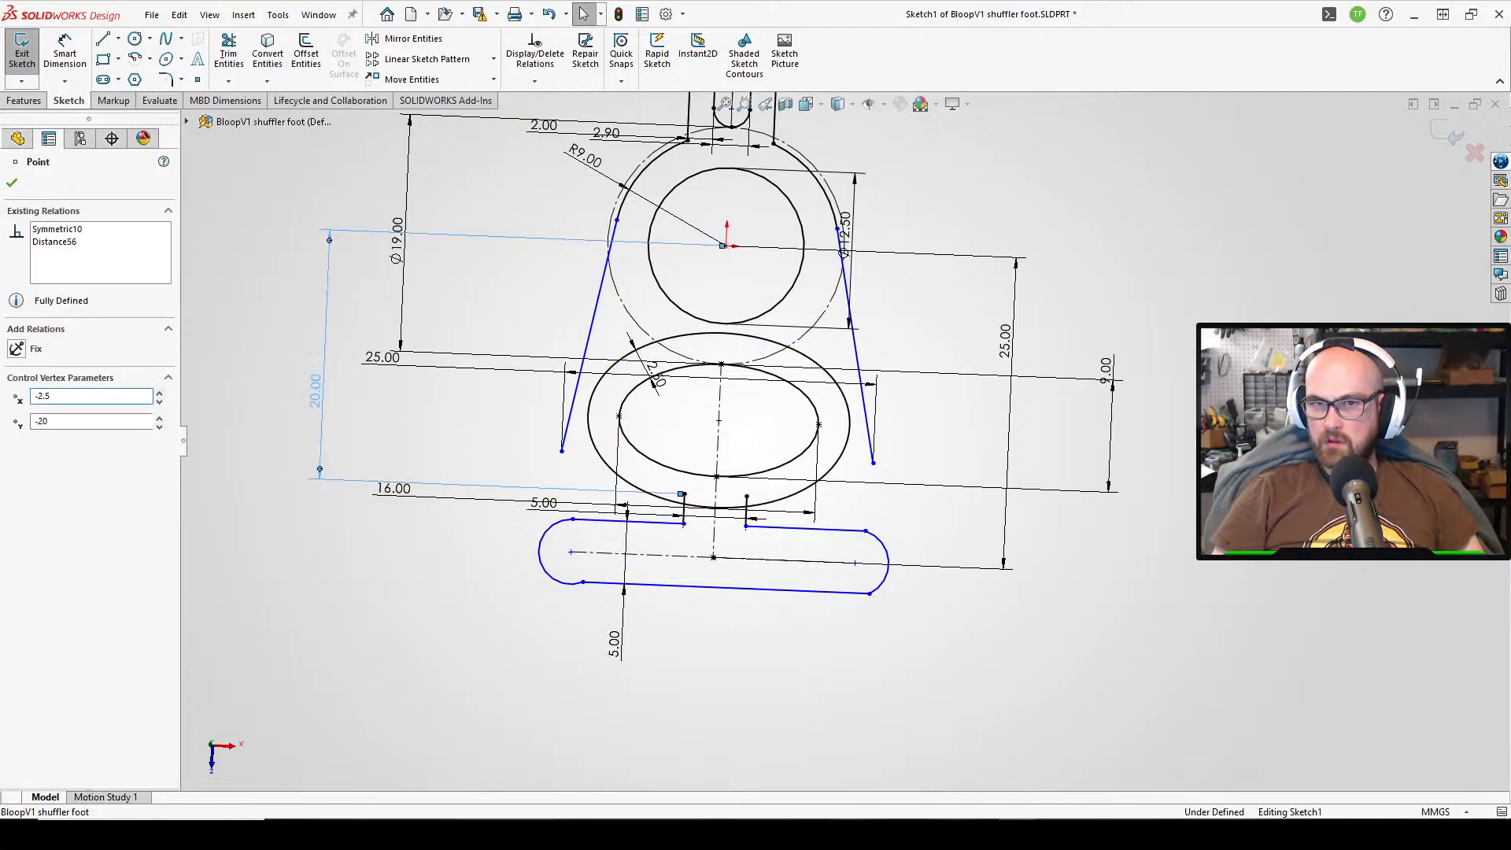
{"action": "key", "text": "Delete"}
{"action": "mouse_move", "coordinate": [685, 495]}
{"action": "left_mouse_down"}
{"action": "mouse_move", "coordinate": [688, 517]}
{"action": "mouse_move", "coordinate": [684, 505]}
{"action": "left_mouse_up"}
{"action": "left_click", "coordinate": [356, 584]}
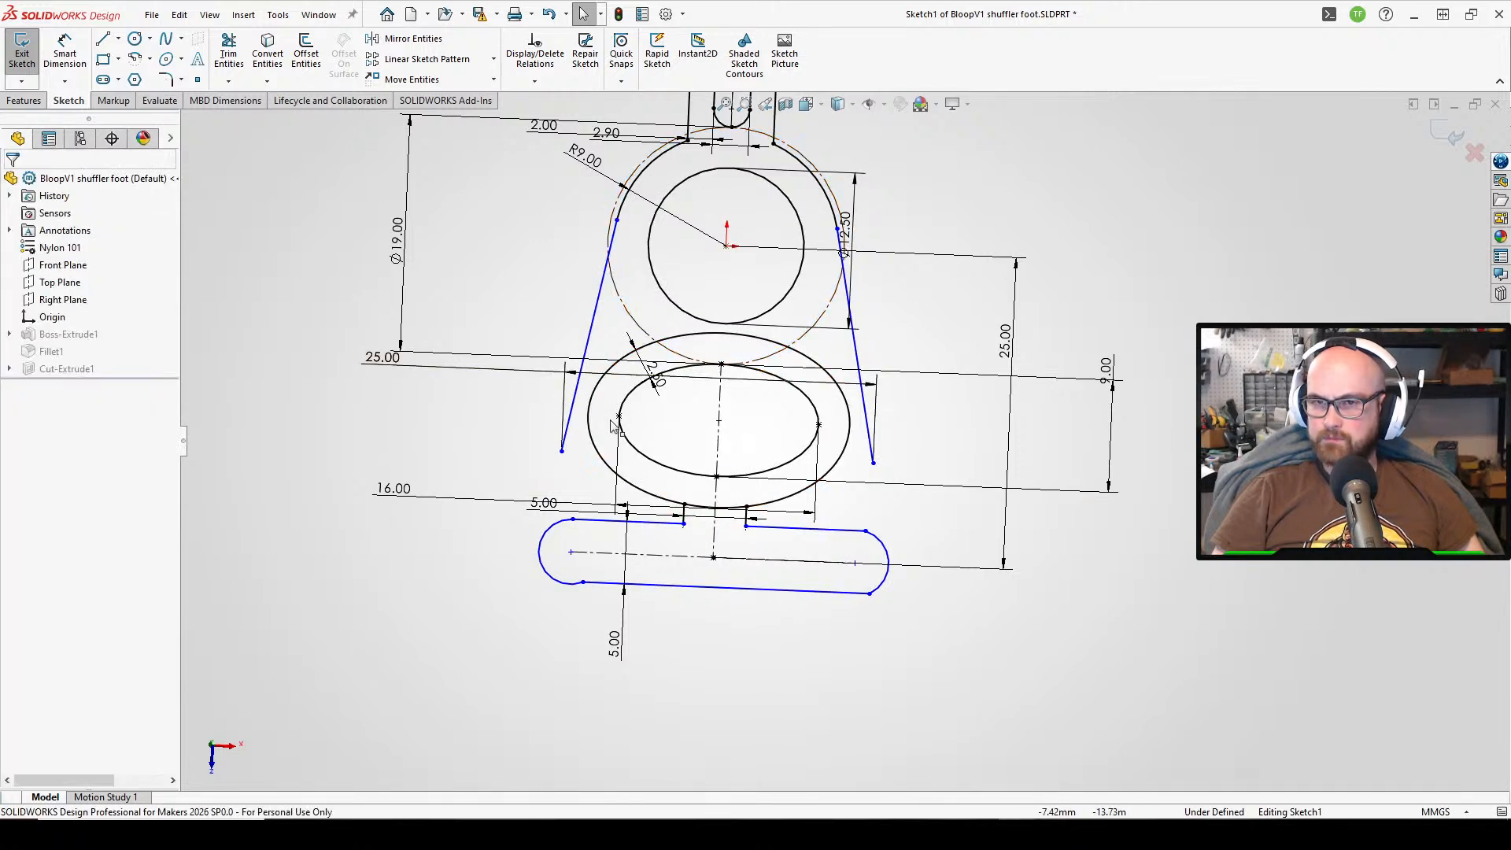
- Move the tapered side lines' lower endpoints onto the offset ellipse and delete the 25 mm width dimension
{"action": "left_click_drag", "start_coordinate": [562, 451], "coordinate": [596, 384]}
{"action": "left_click", "coordinate": [385, 324]}
{"action": "key", "text": "Delete"}
{"action": "left_click", "coordinate": [409, 441]}
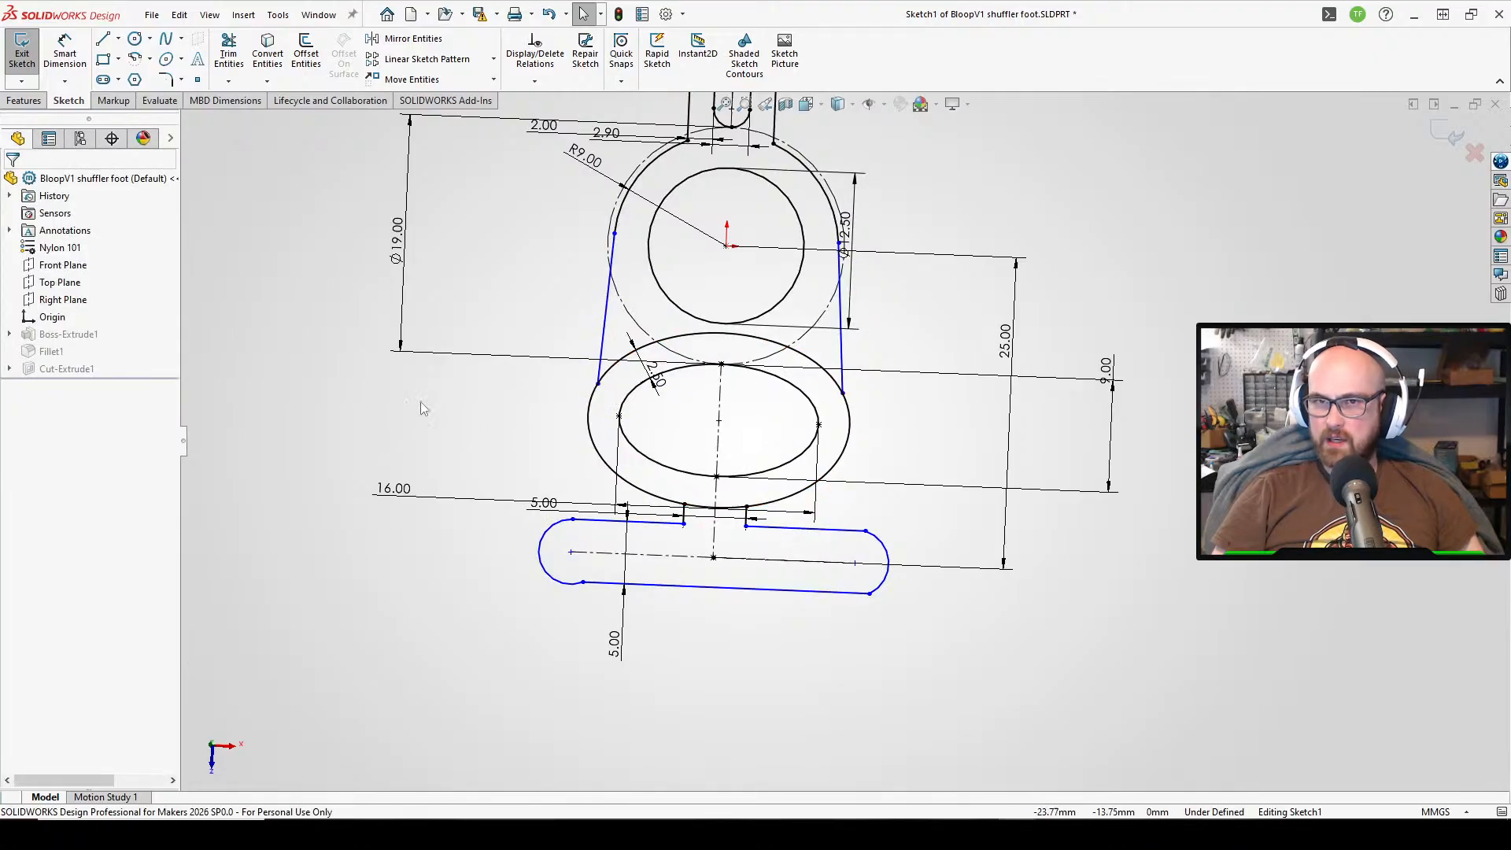
- Add a tangent relation between the tapered side line and the offset ellipse
{"action": "right_click_drag", "start_coordinate": [270, 405], "coordinate": [273, 477]}
{"action": "left_click", "coordinate": [605, 318]}
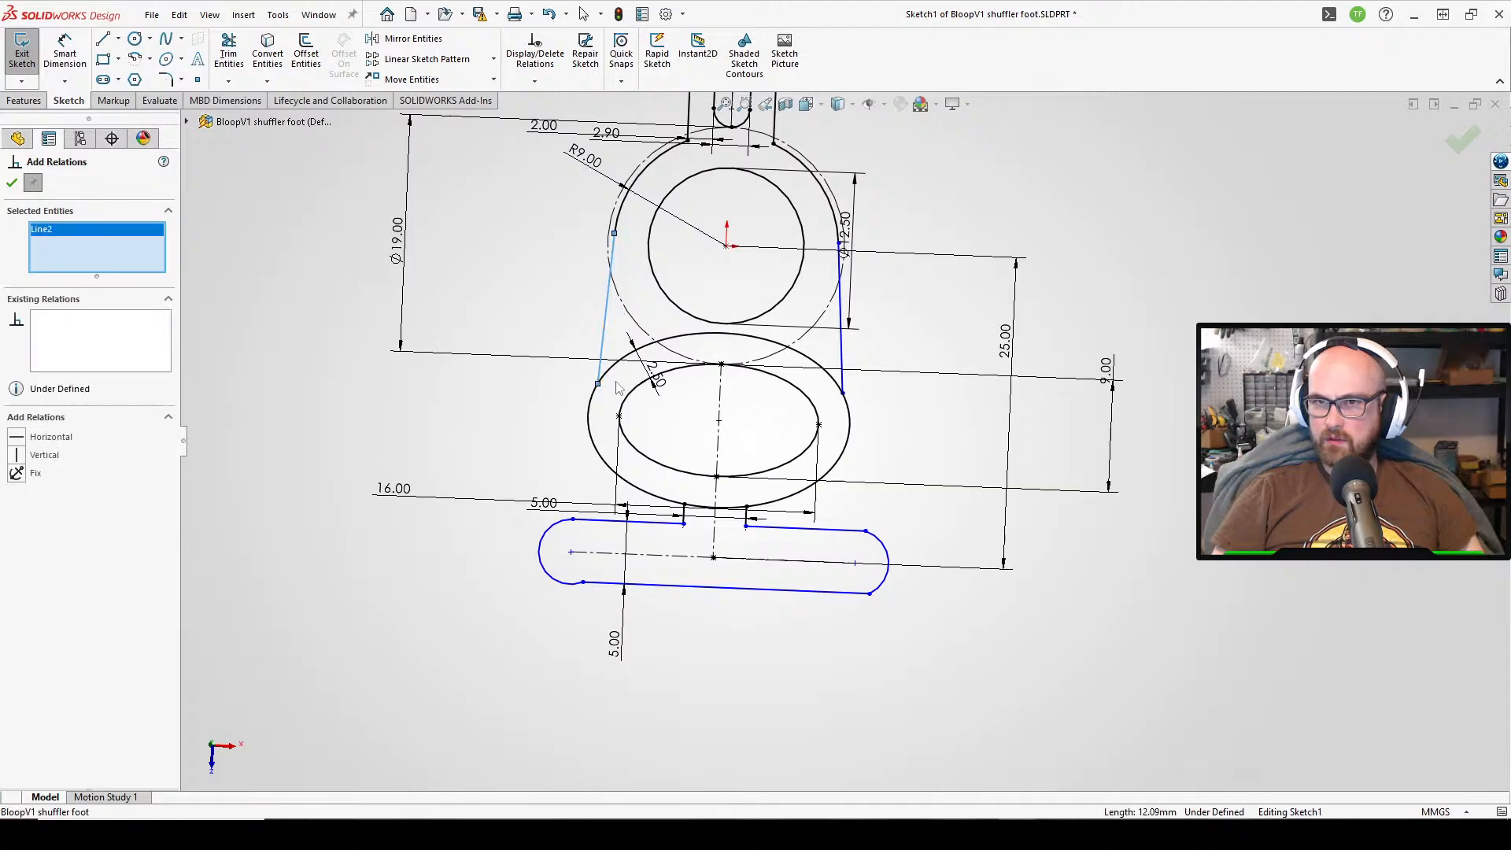
{"action": "left_click", "coordinate": [596, 450]}
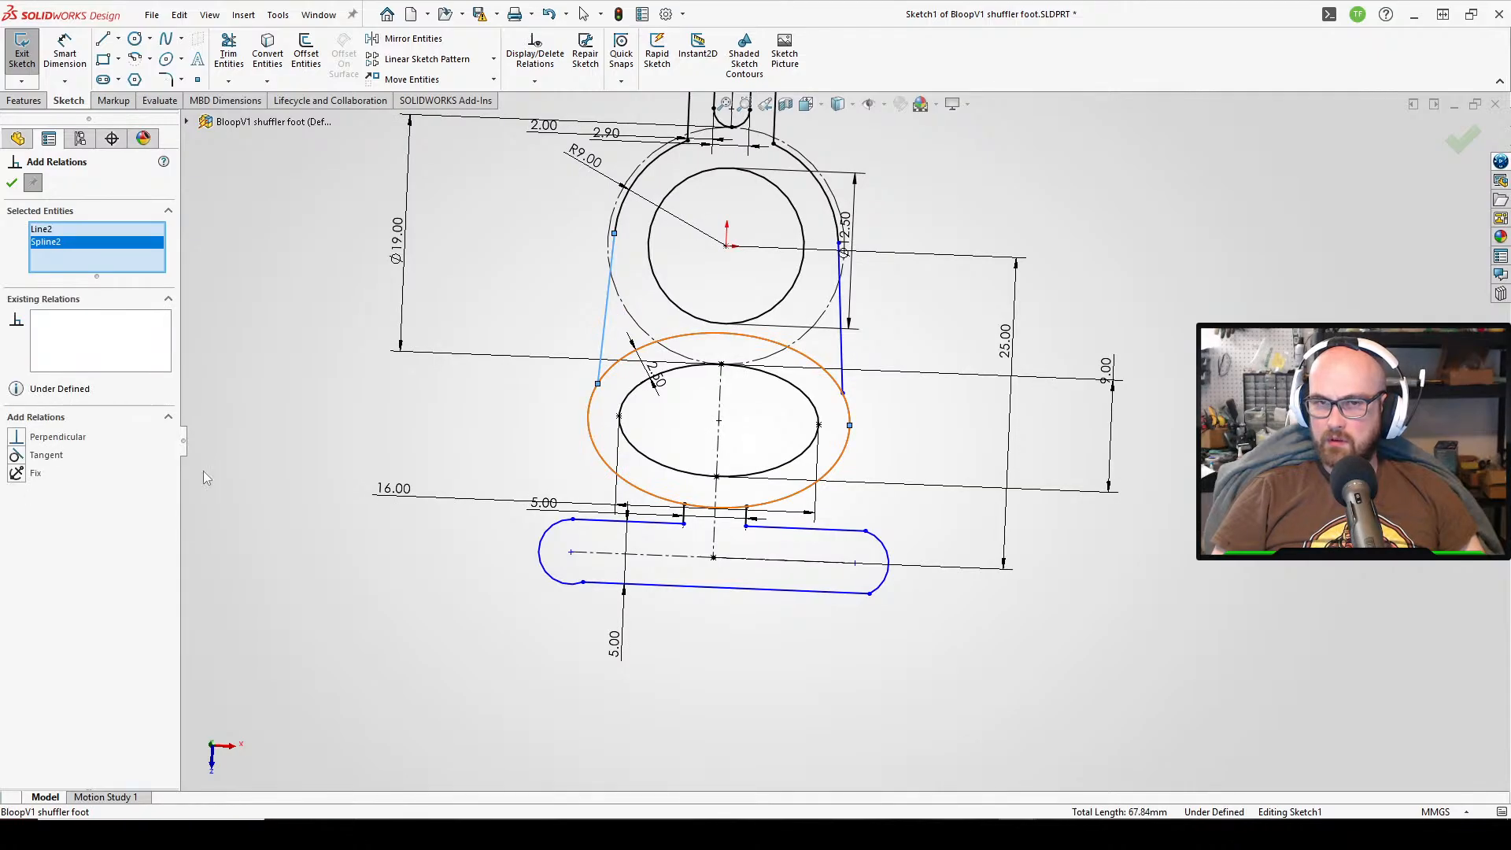
{"action": "left_click", "coordinate": [16, 456]}
{"action": "left_click", "coordinate": [12, 182]}
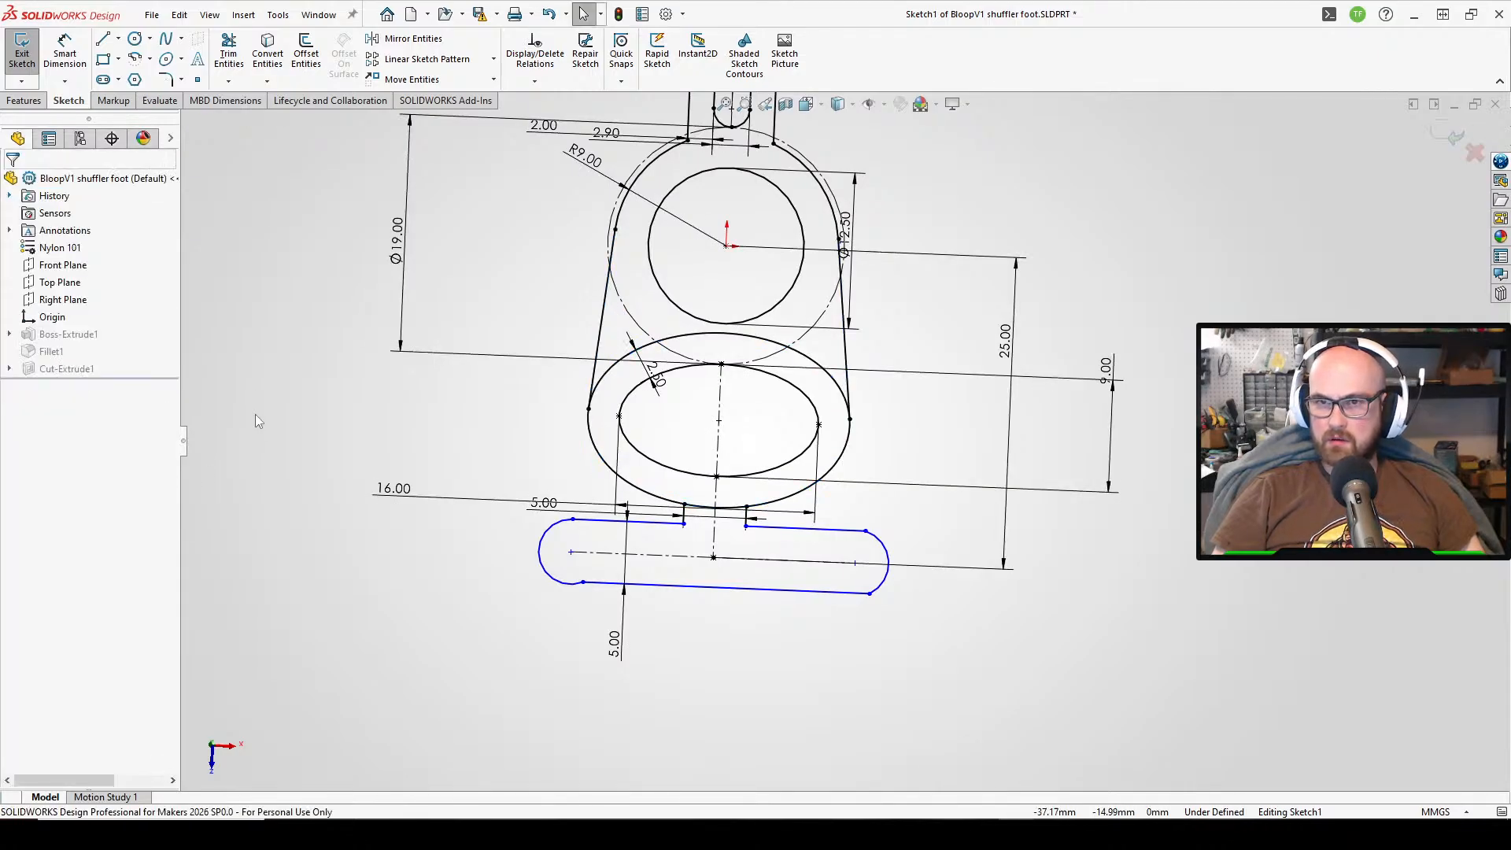
- Try to trim away the upper part of the offset ellipse between the tapered side lines
{"action": "left_click", "coordinate": [229, 51]}
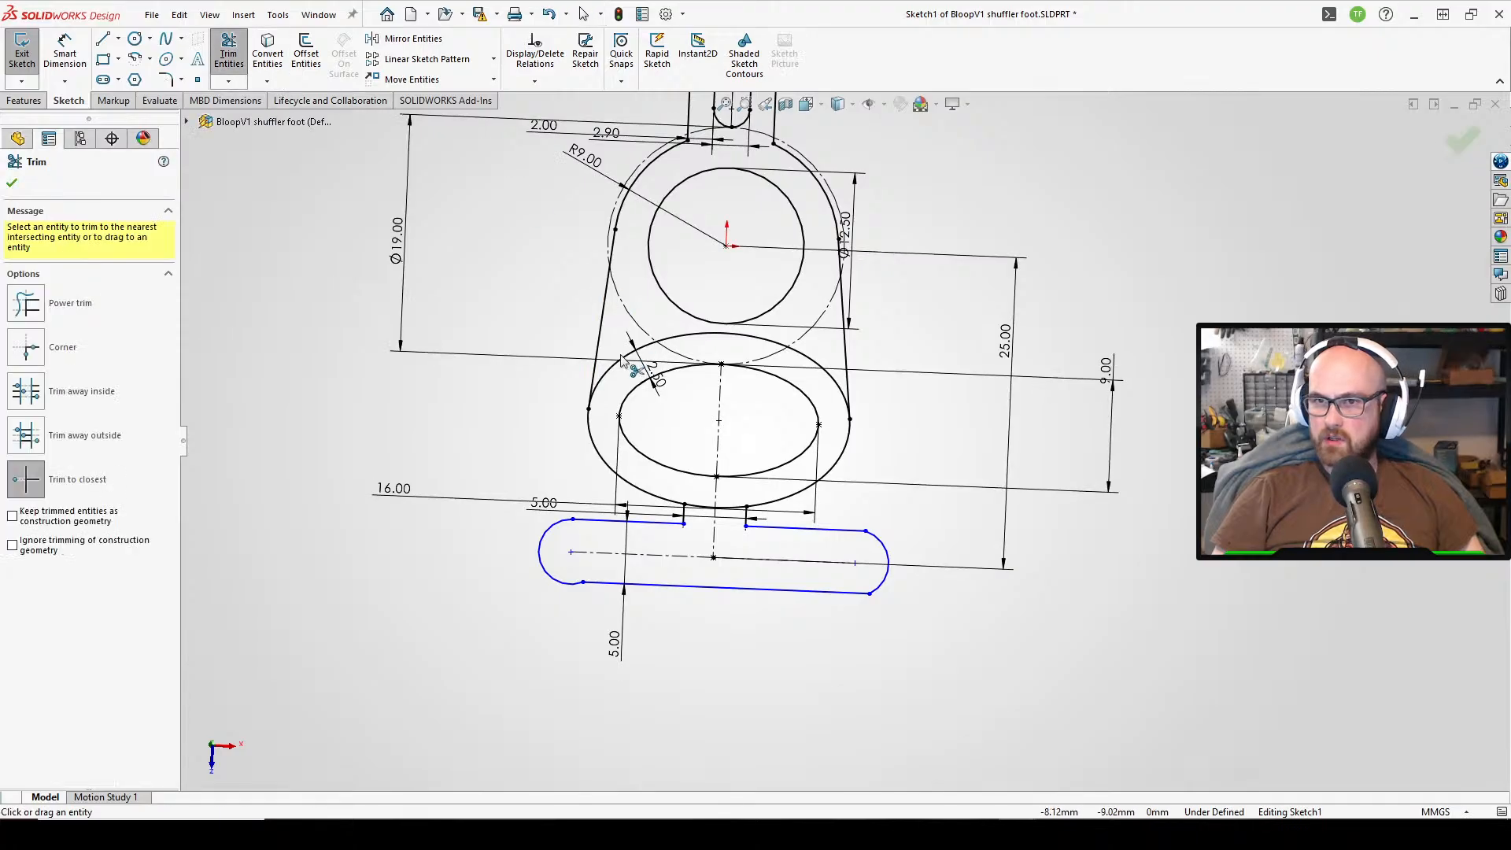
{"action": "scroll", "coordinate": [631, 362], "scroll_direction": "up", "scroll_amount": 3}
{"action": "scroll", "coordinate": [712, 363], "scroll_direction": "down", "scroll_amount": 4}
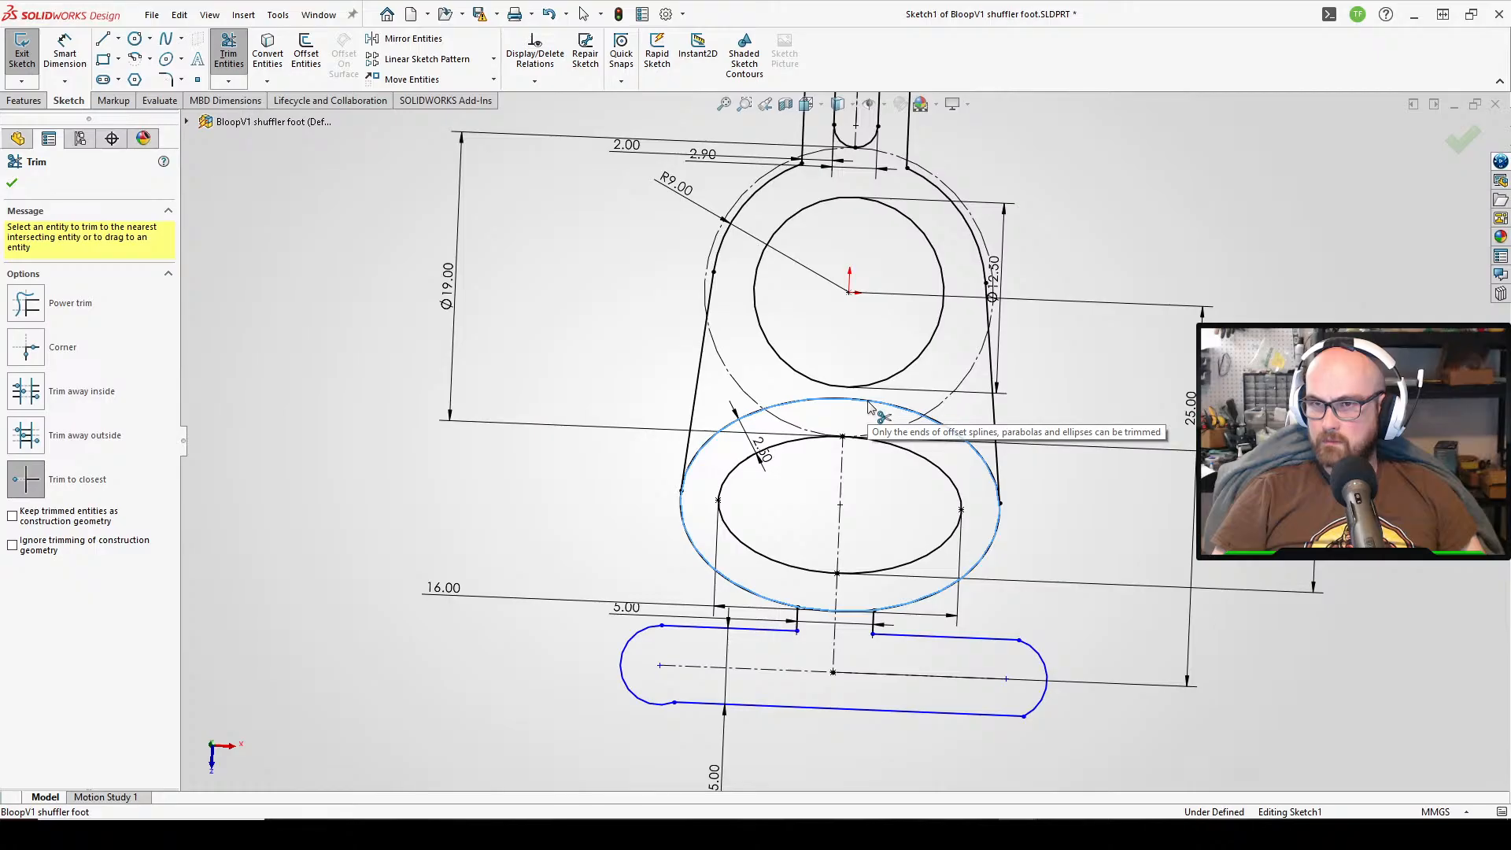
{"action": "scroll", "coordinate": [709, 452], "scroll_direction": "down", "scroll_amount": 3}
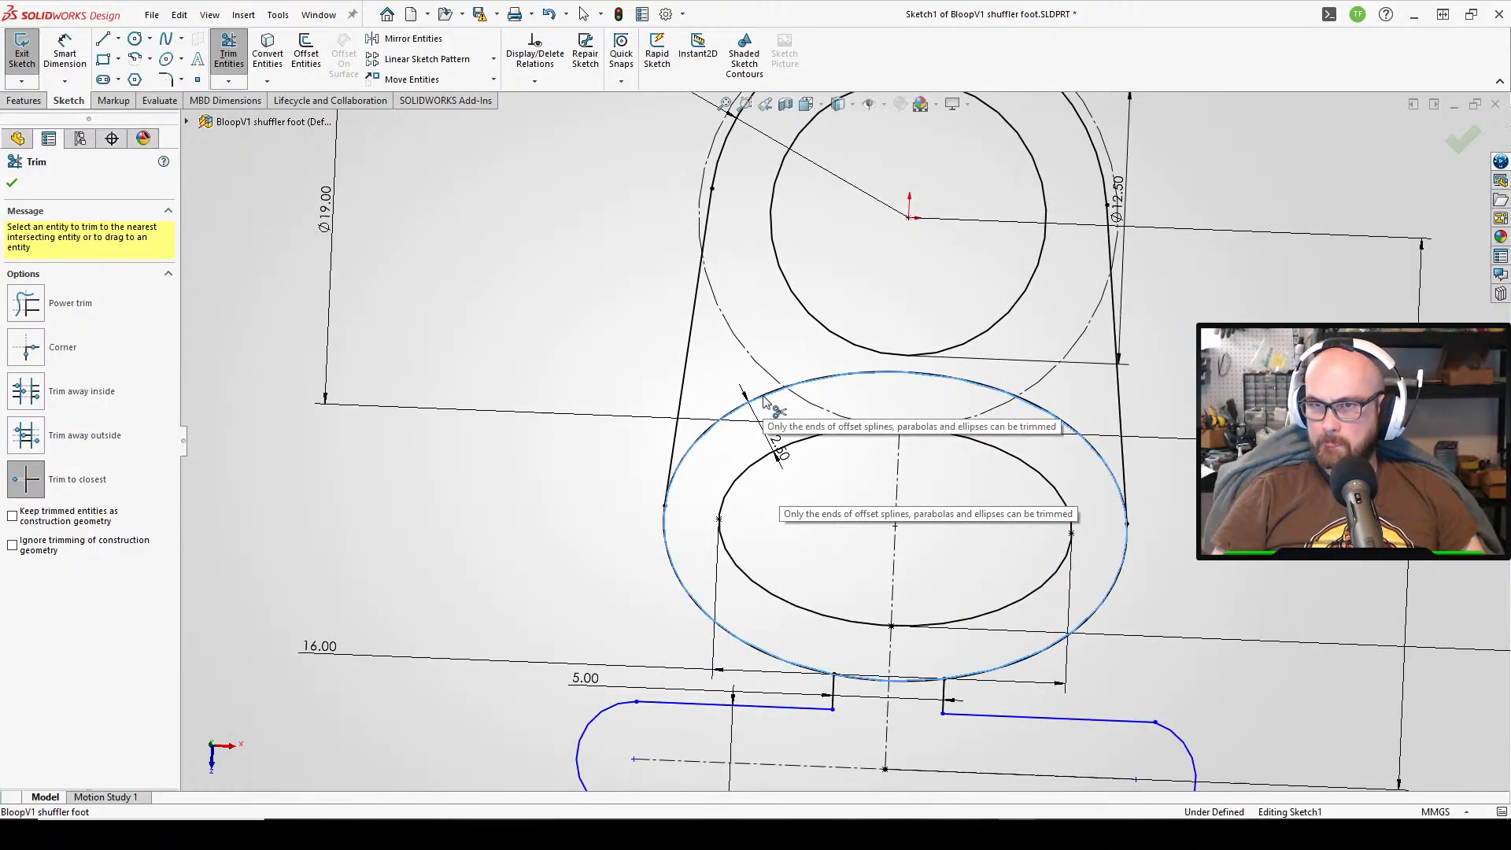
{"action": "left_click", "coordinate": [11, 183]}
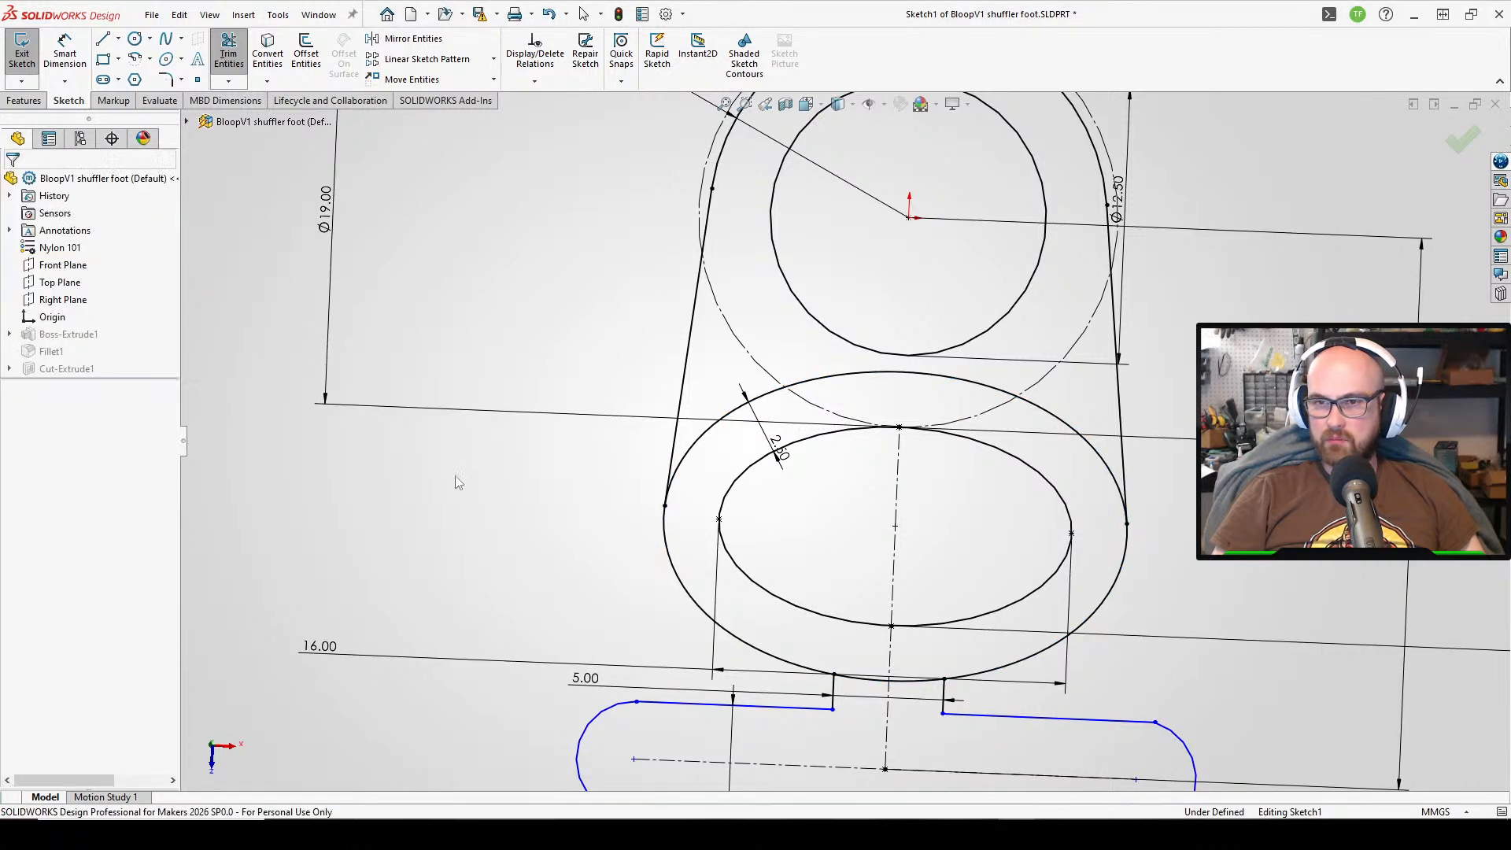
{"action": "left_click", "coordinate": [229, 53]}
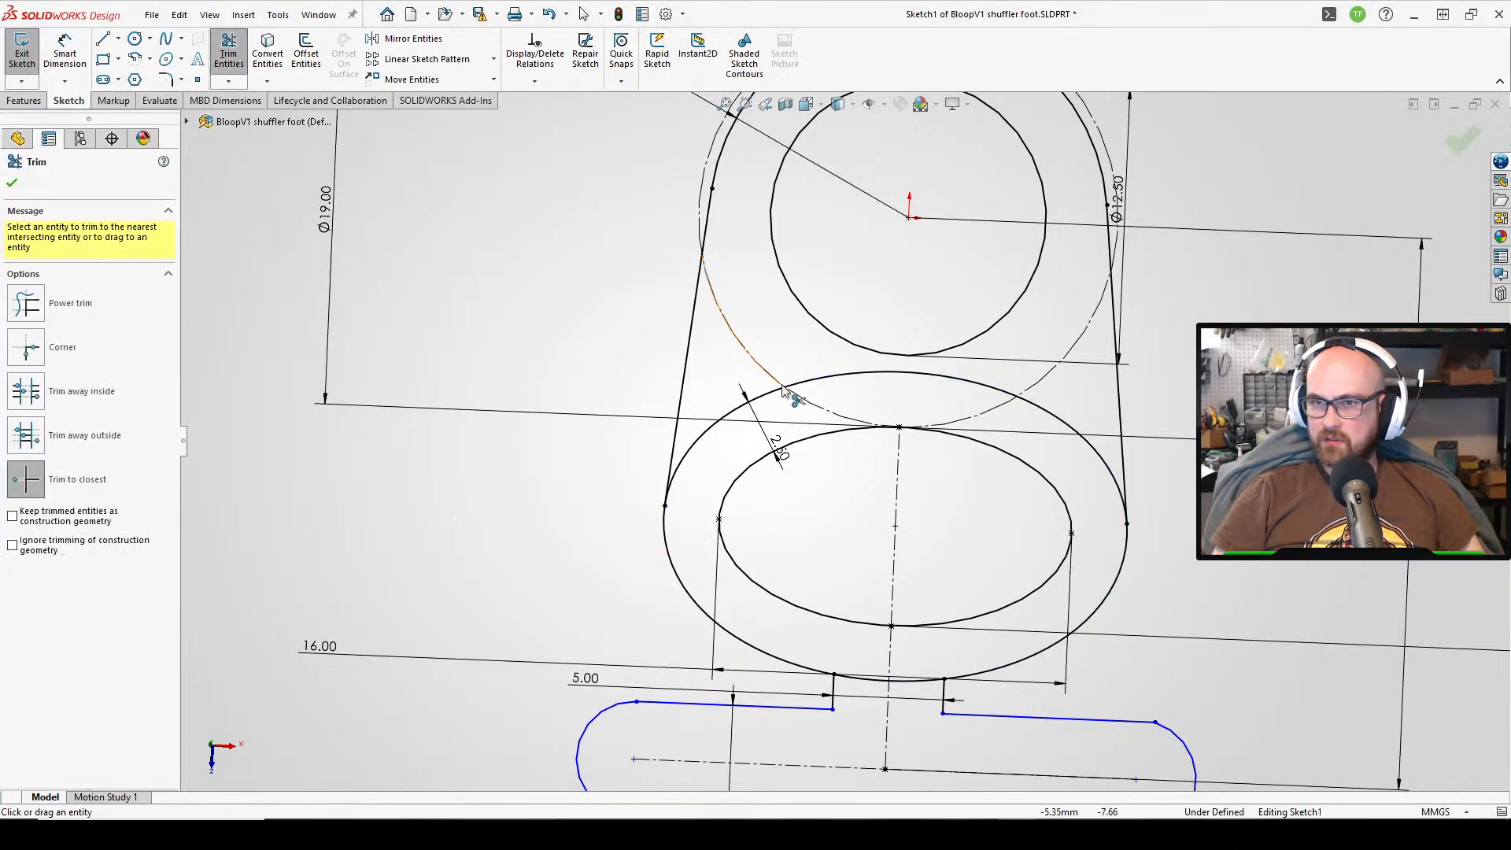
{"action": "scroll", "coordinate": [841, 354], "scroll_direction": "up", "scroll_amount": 3}
{"action": "scroll", "coordinate": [787, 441], "scroll_direction": "down", "scroll_amount": 8}
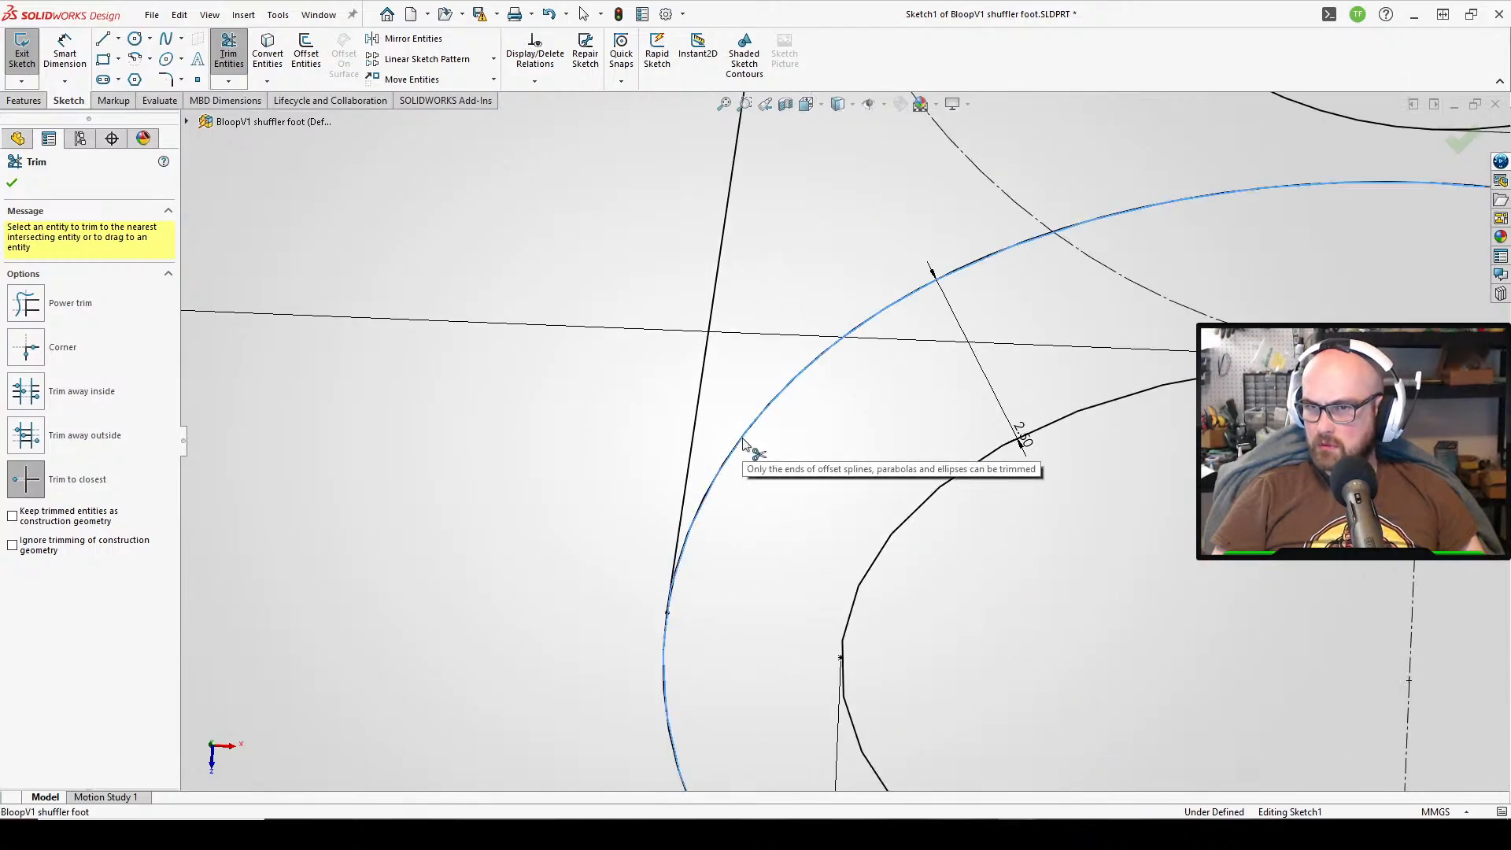
{"action": "scroll", "coordinate": [744, 444], "scroll_direction": "up", "scroll_amount": 5}
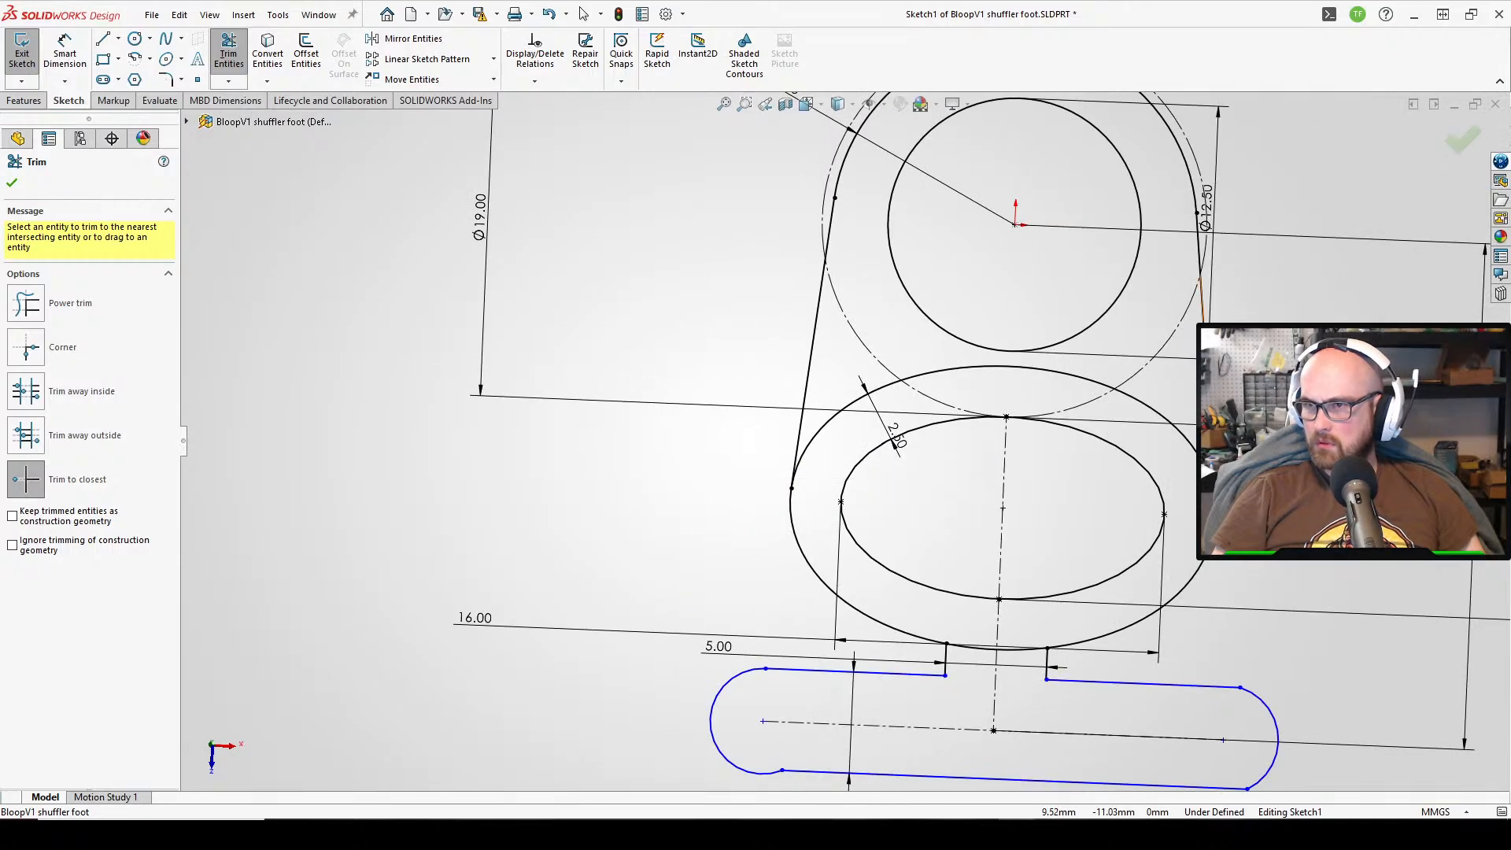
{"action": "left_click", "coordinate": [11, 182]}
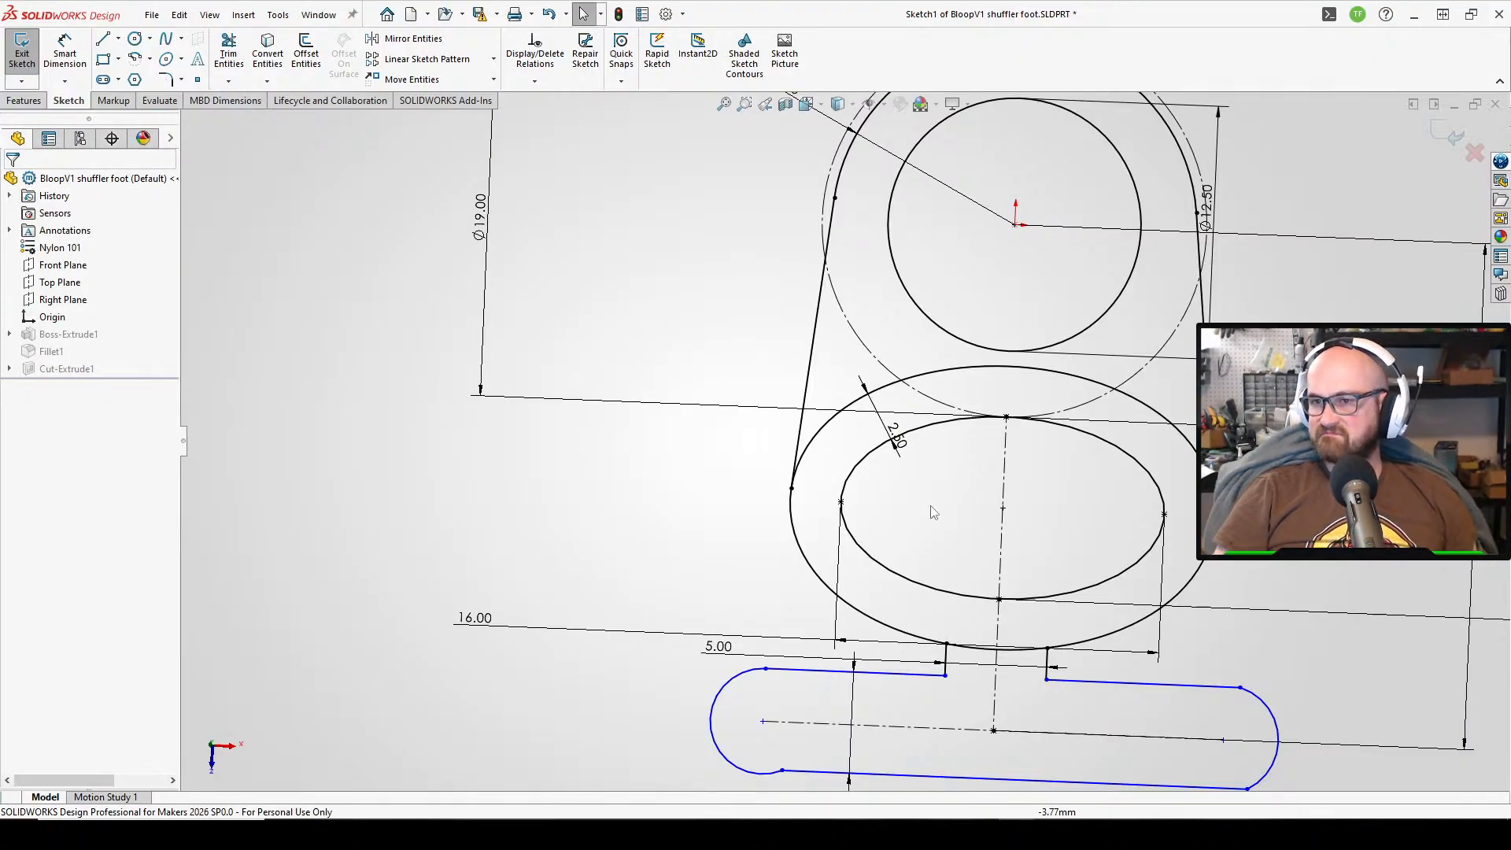
- Undo the tangent relation and the attachment of the tapered side lines to the offset ellipse
{"action": "left_click", "coordinate": [284, 49]}
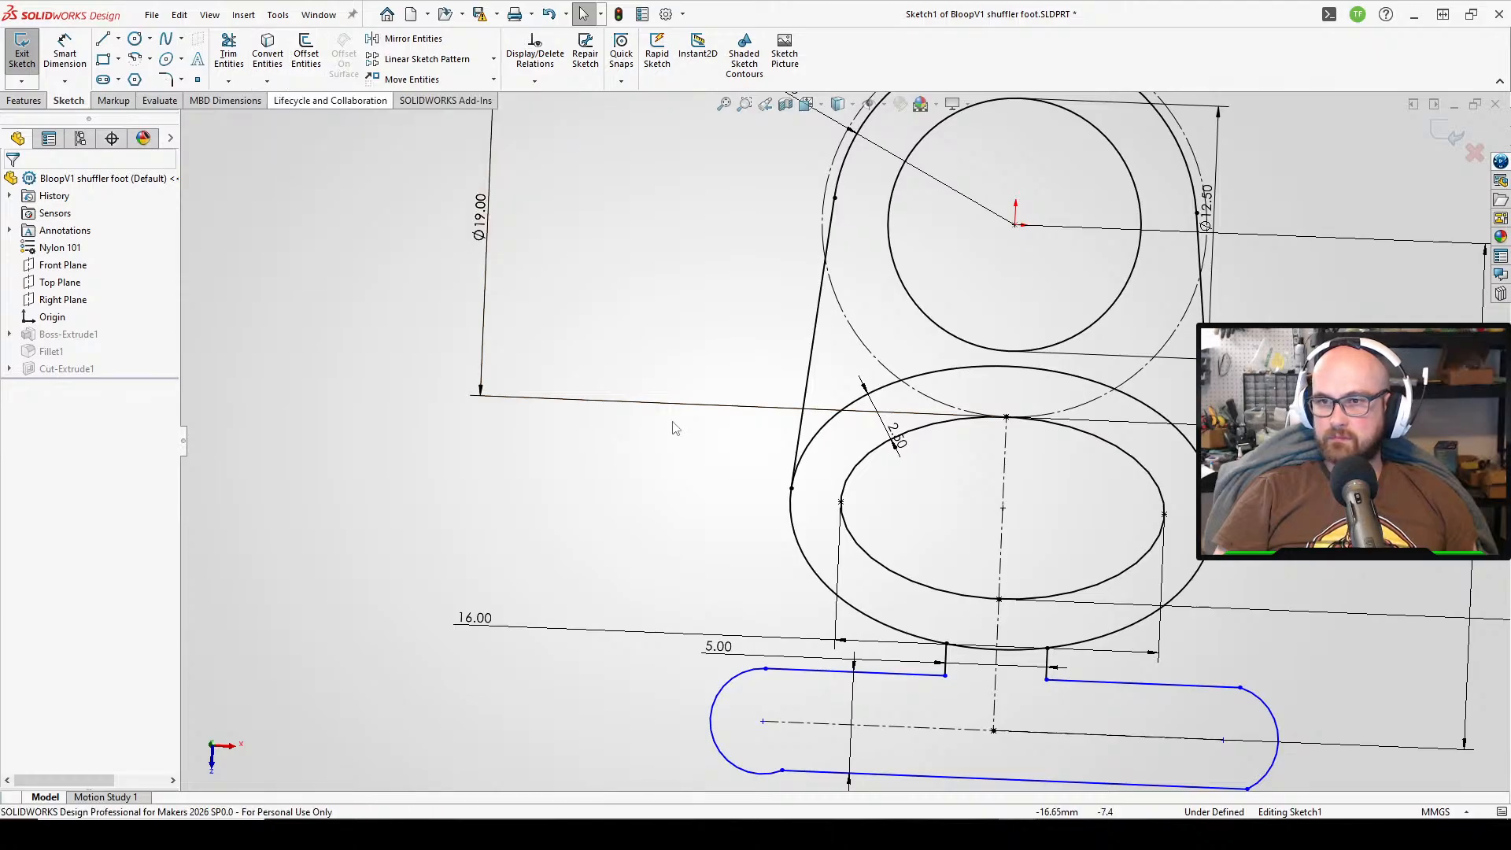
{"action": "key", "text": "ctrl+z"}
{"action": "key", "text": "ctrl+z"}
{"action": "key", "text": "ctrl+z"}
{"action": "key", "text": "ctrl+z"}
{"action": "key", "text": "ctrl+z"}
{"action": "key", "text": "ctrl+z"}
{"action": "key", "text": "ctrl+z"}
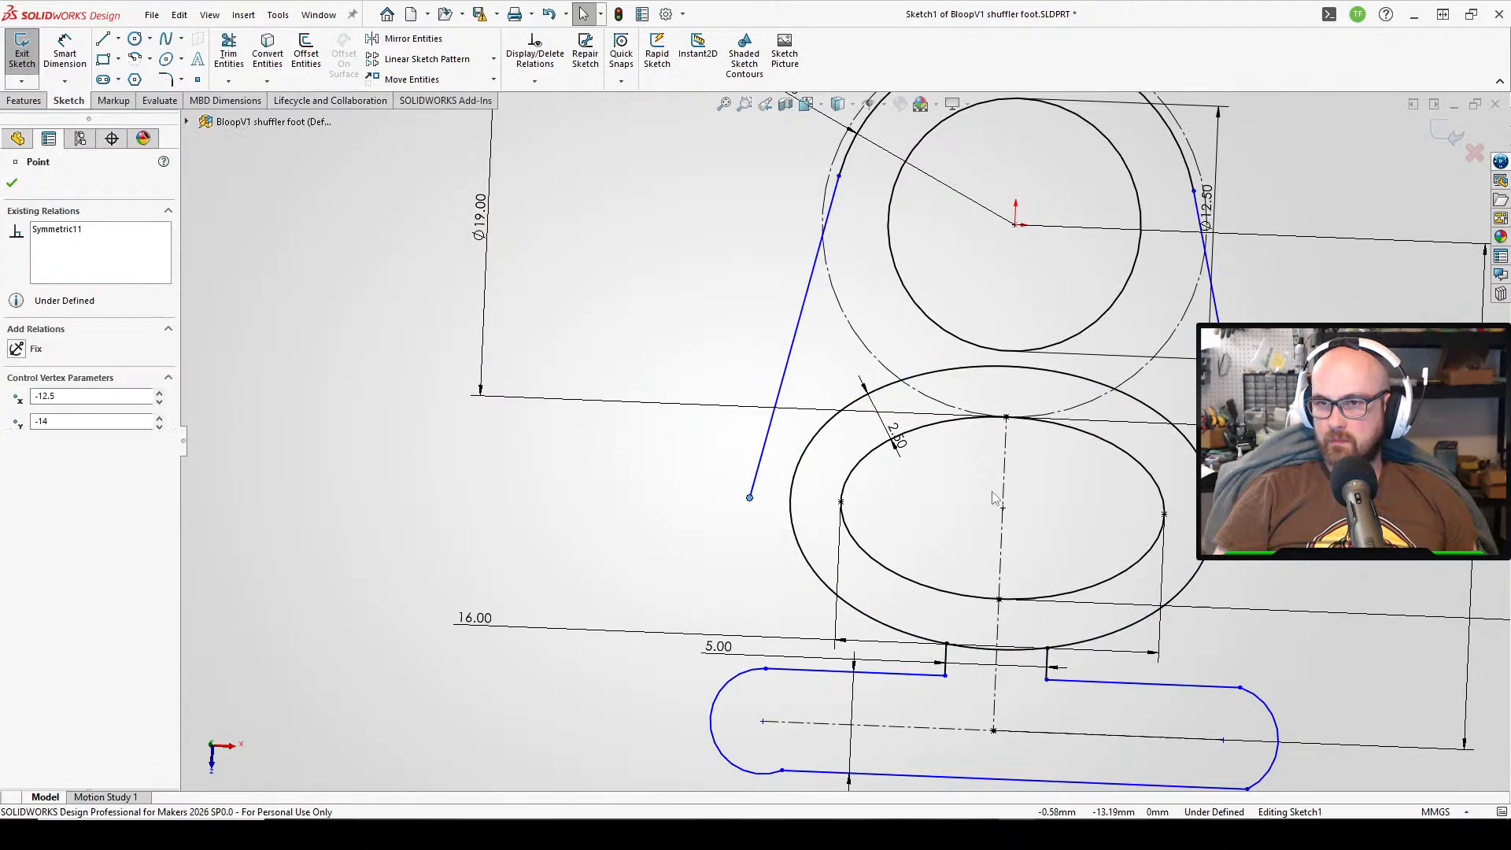
- Undo the remaining offset-ellipse edits, including the 25 mm width dimension's deletion, the neck lines' attachment and the ellipse offset itself
{"action": "key", "text": "ctrl+z"}
{"action": "key", "text": "ctrl+z"}
{"action": "key", "text": "ctrl+z"}
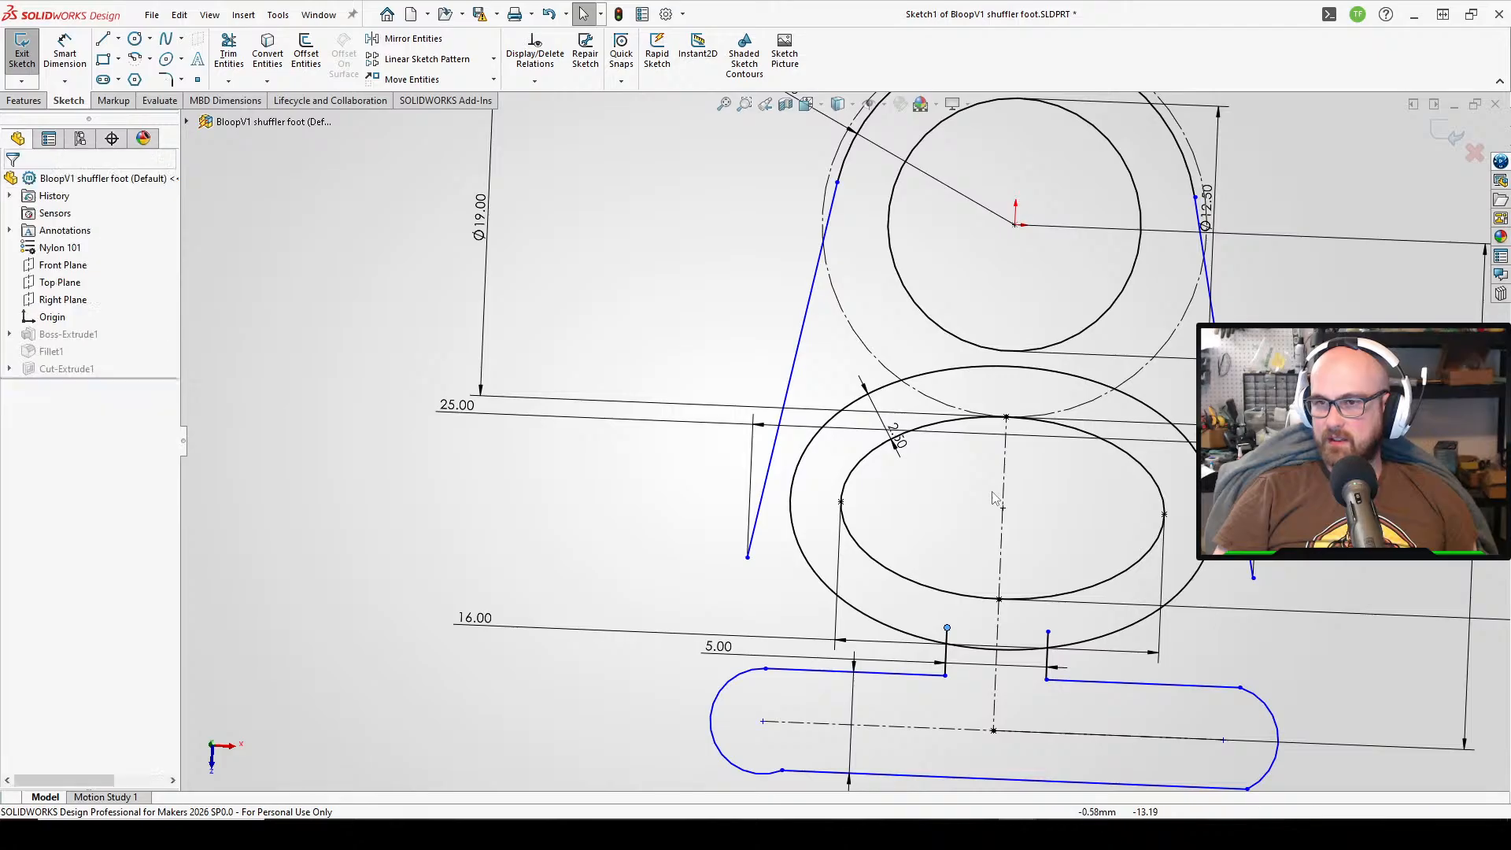
{"action": "left_click", "coordinate": [590, 529]}
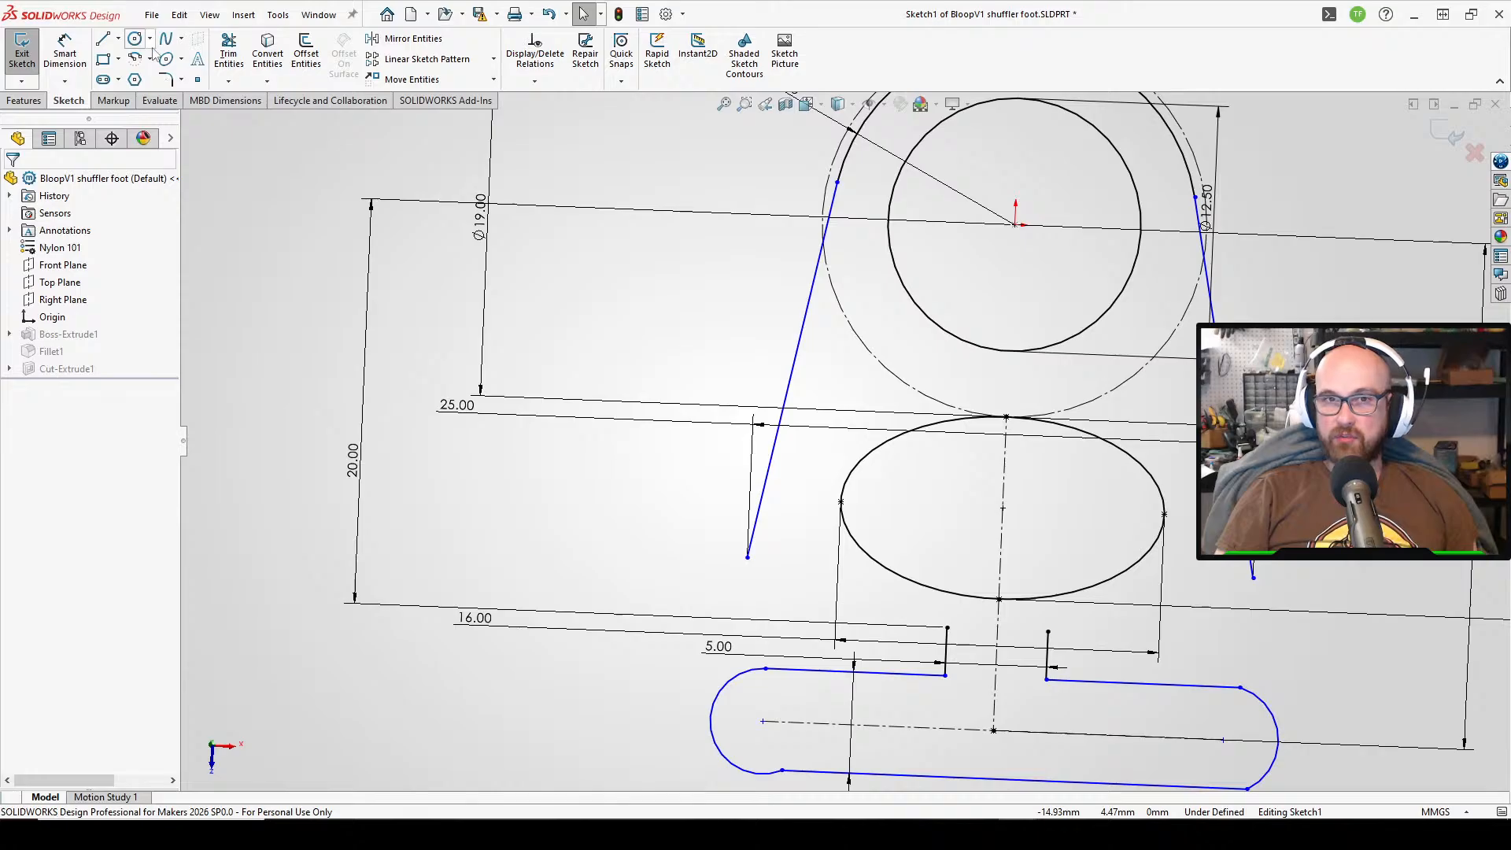
{"action": "left_click", "coordinate": [181, 60]}
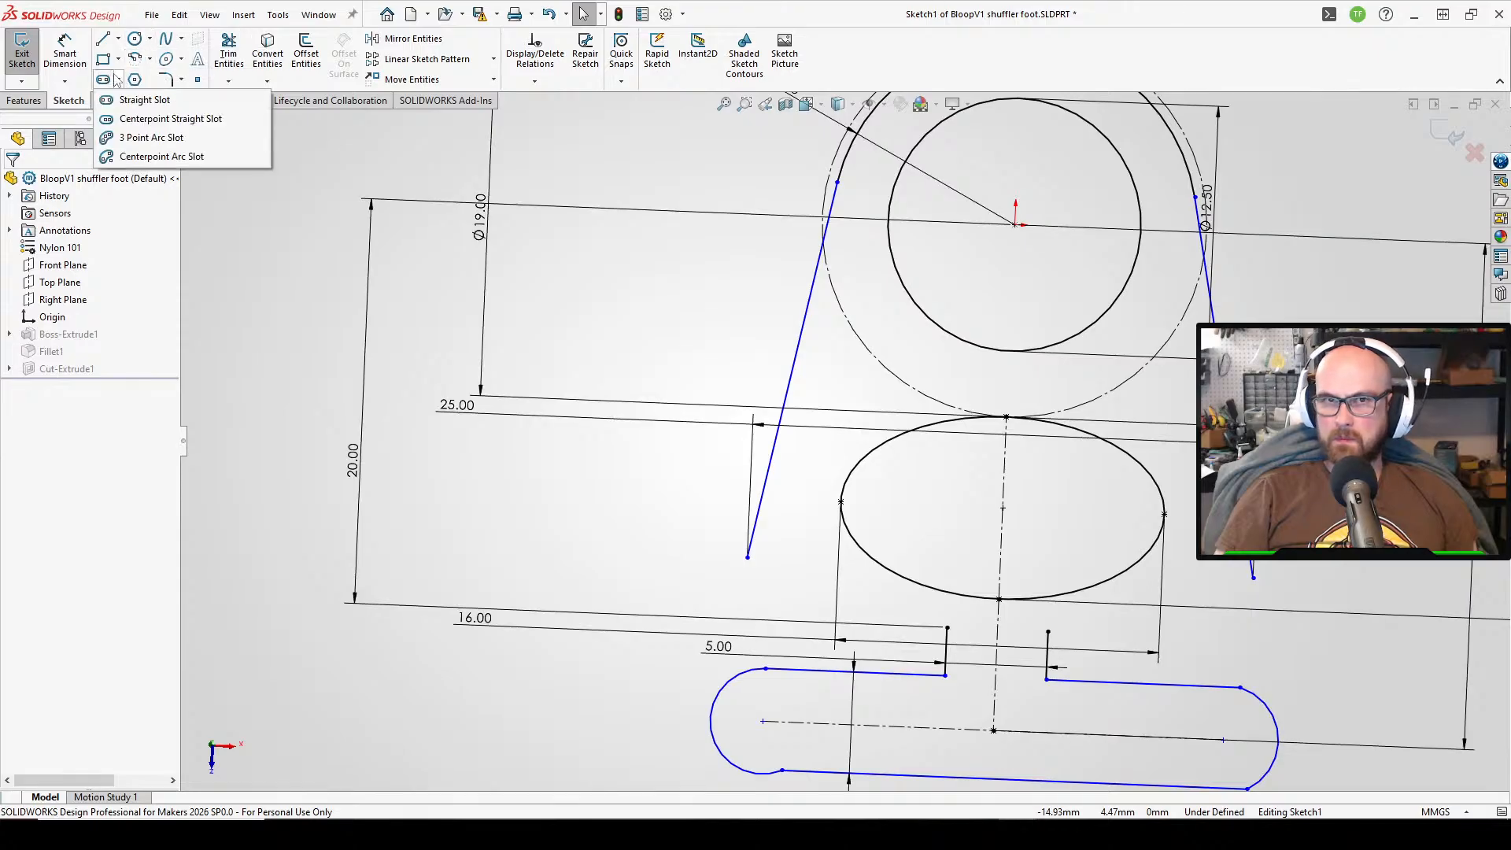
{"action": "left_click", "coordinate": [135, 59]}
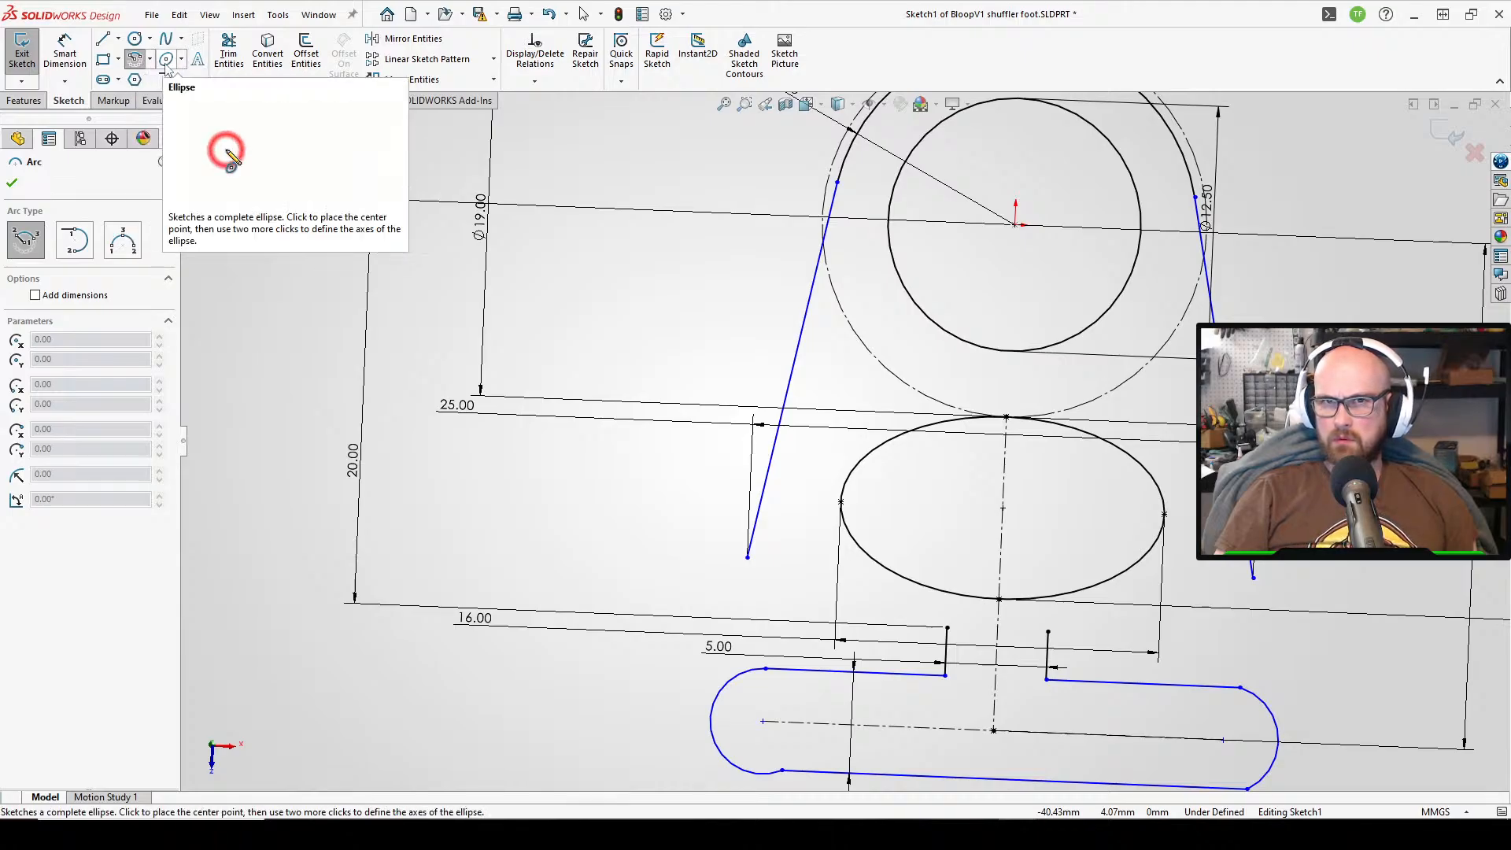
{"action": "right_click_drag", "start_coordinate": [375, 402], "coordinate": [348, 186]}
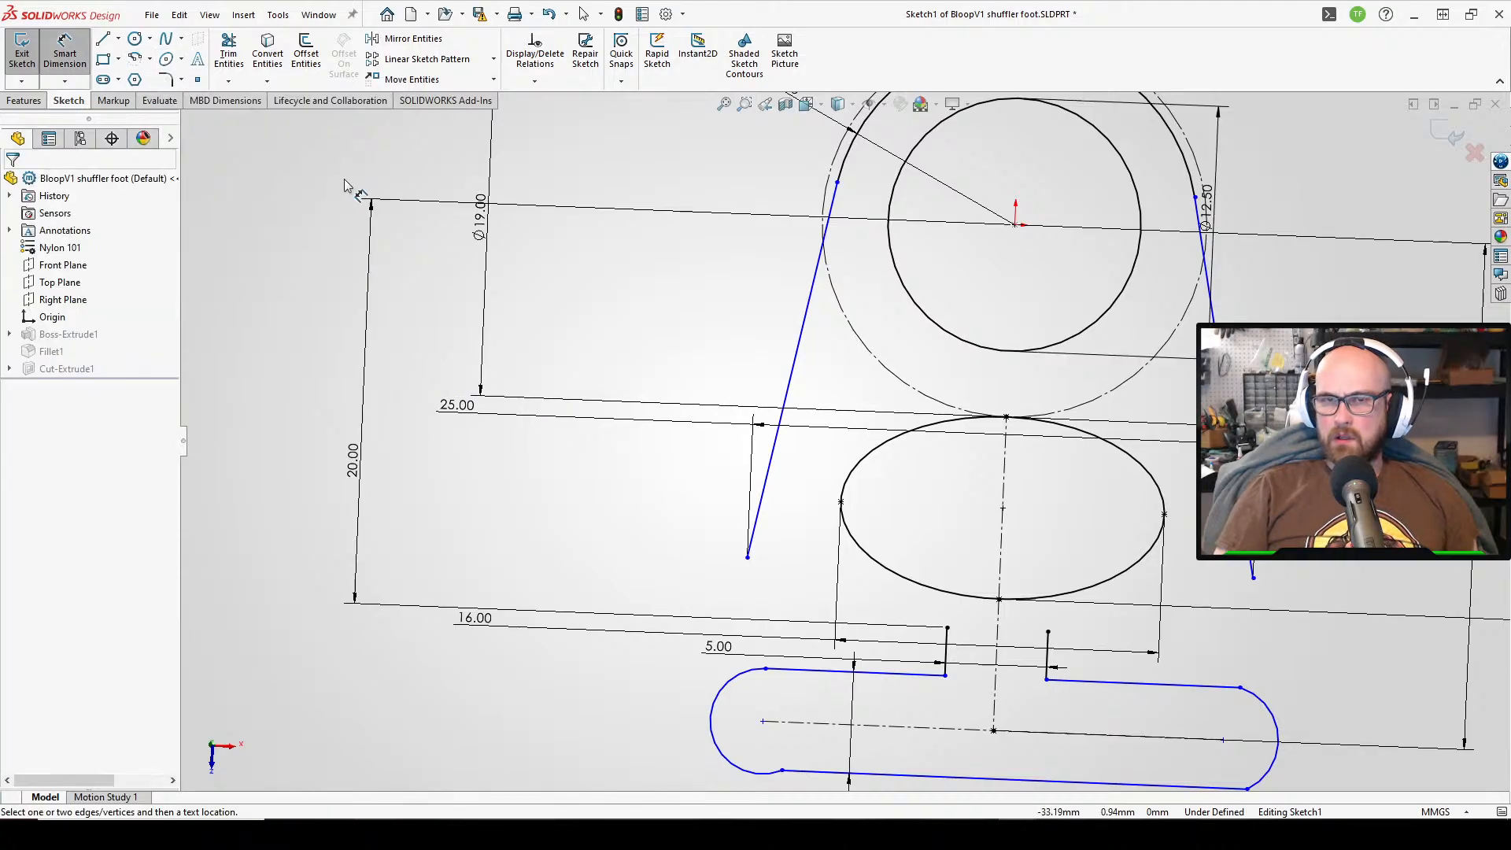
{"action": "left_click", "coordinate": [83, 33]}
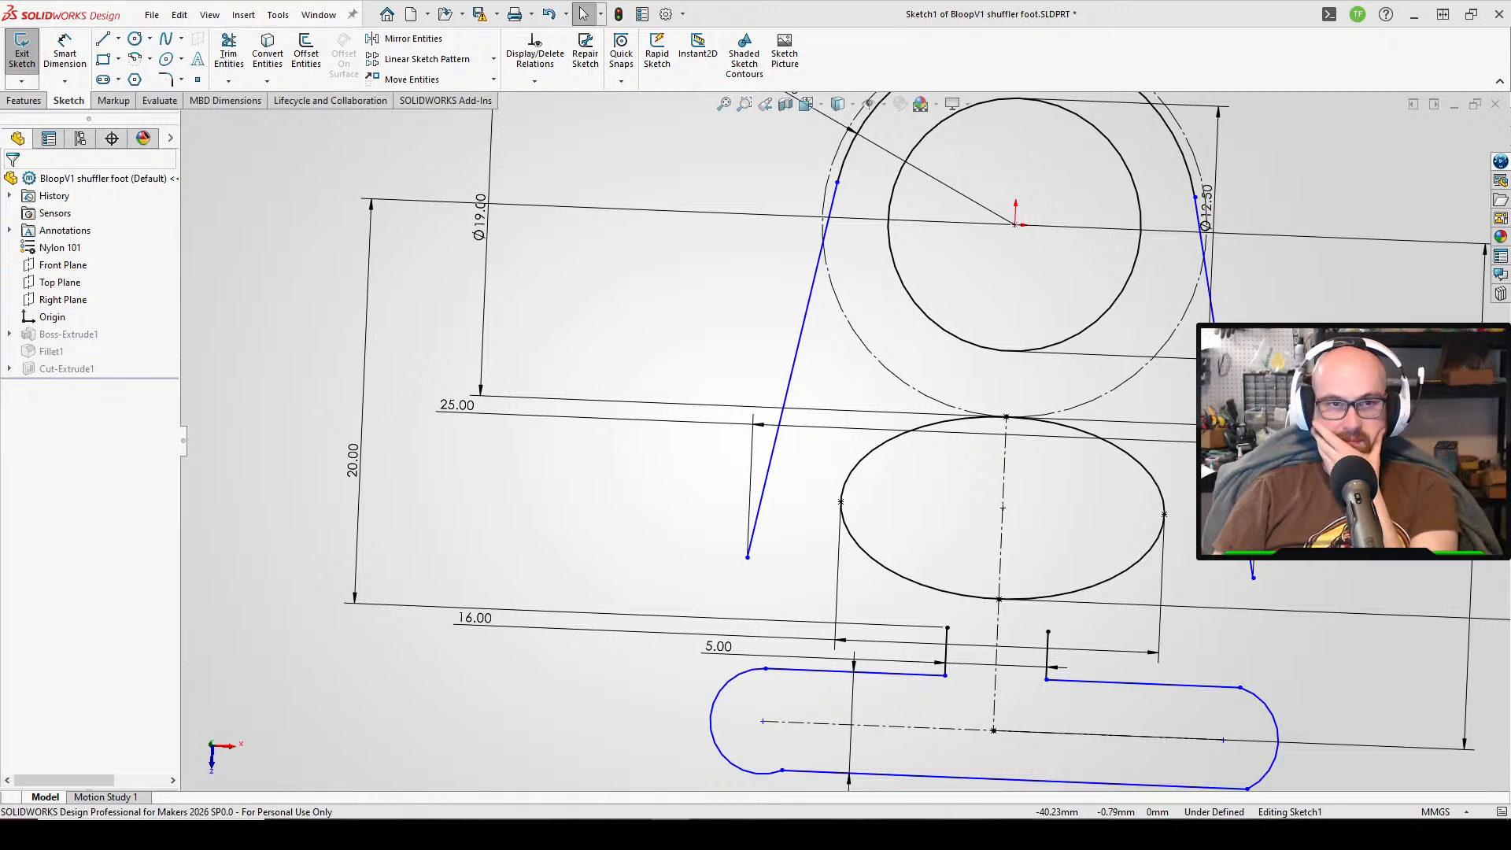
- Add a tangent relation between the left end arc of the foot slot and its lower line
{"action": "scroll", "coordinate": [725, 547], "scroll_direction": "up", "scroll_amount": 1}
{"action": "scroll", "coordinate": [1005, 583], "scroll_direction": "down", "scroll_amount": 2}
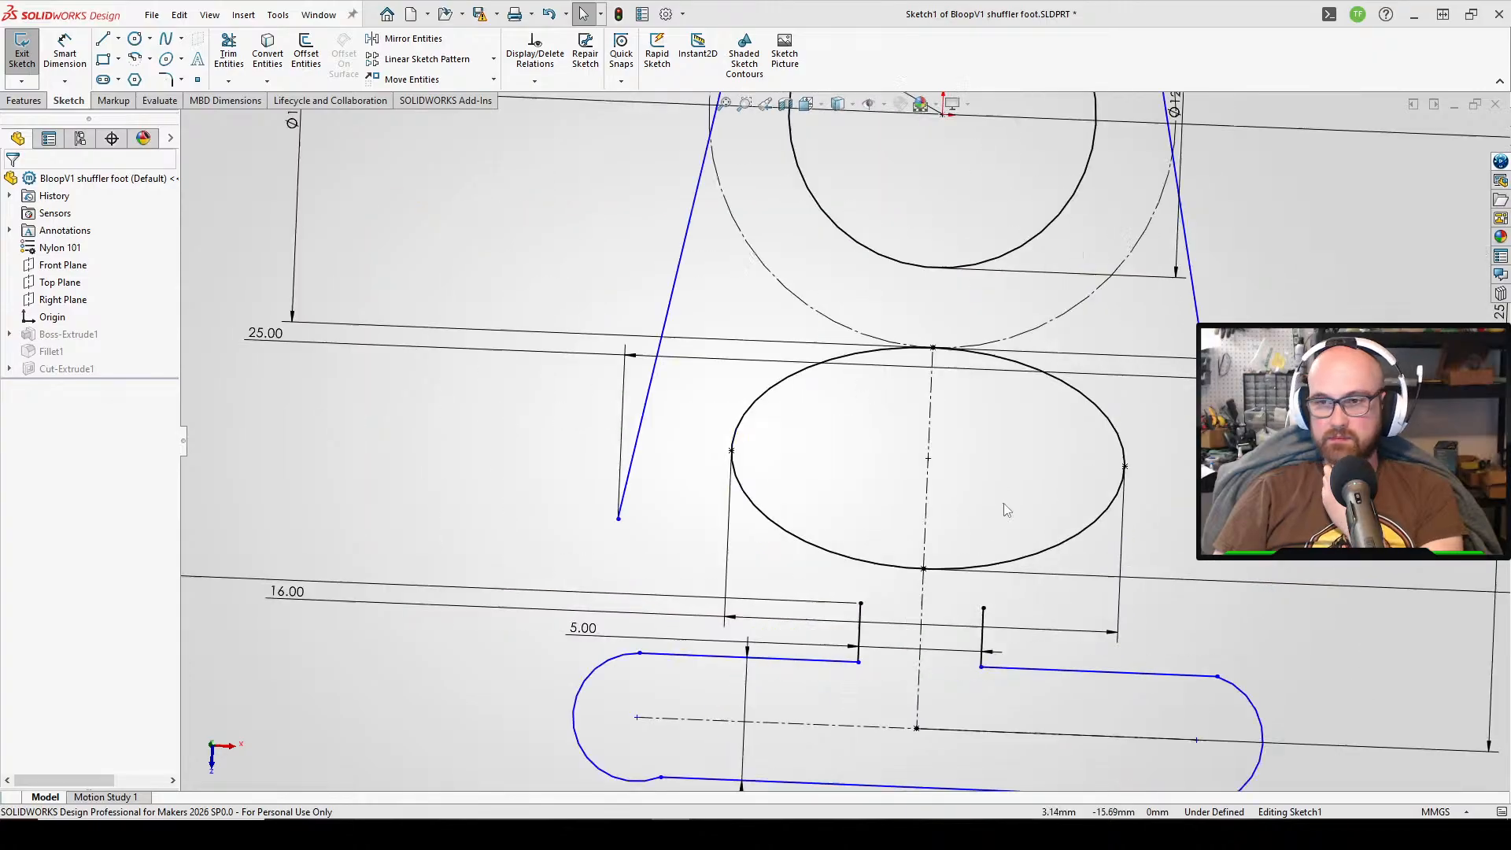
{"action": "scroll", "coordinate": [908, 546], "scroll_direction": "down", "scroll_amount": 2}
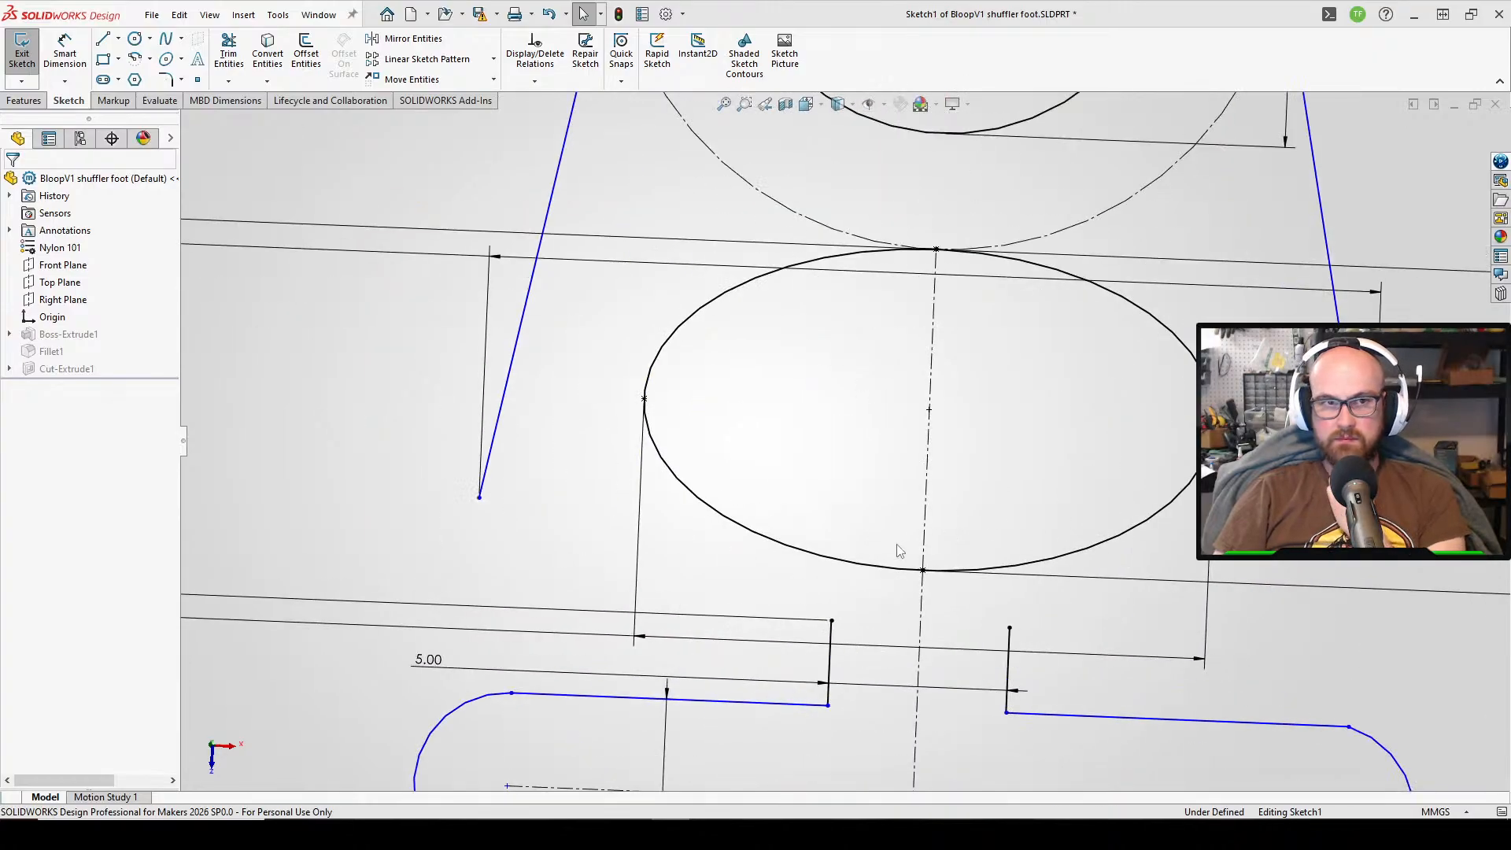
{"action": "scroll", "coordinate": [866, 544], "scroll_direction": "up", "scroll_amount": 4}
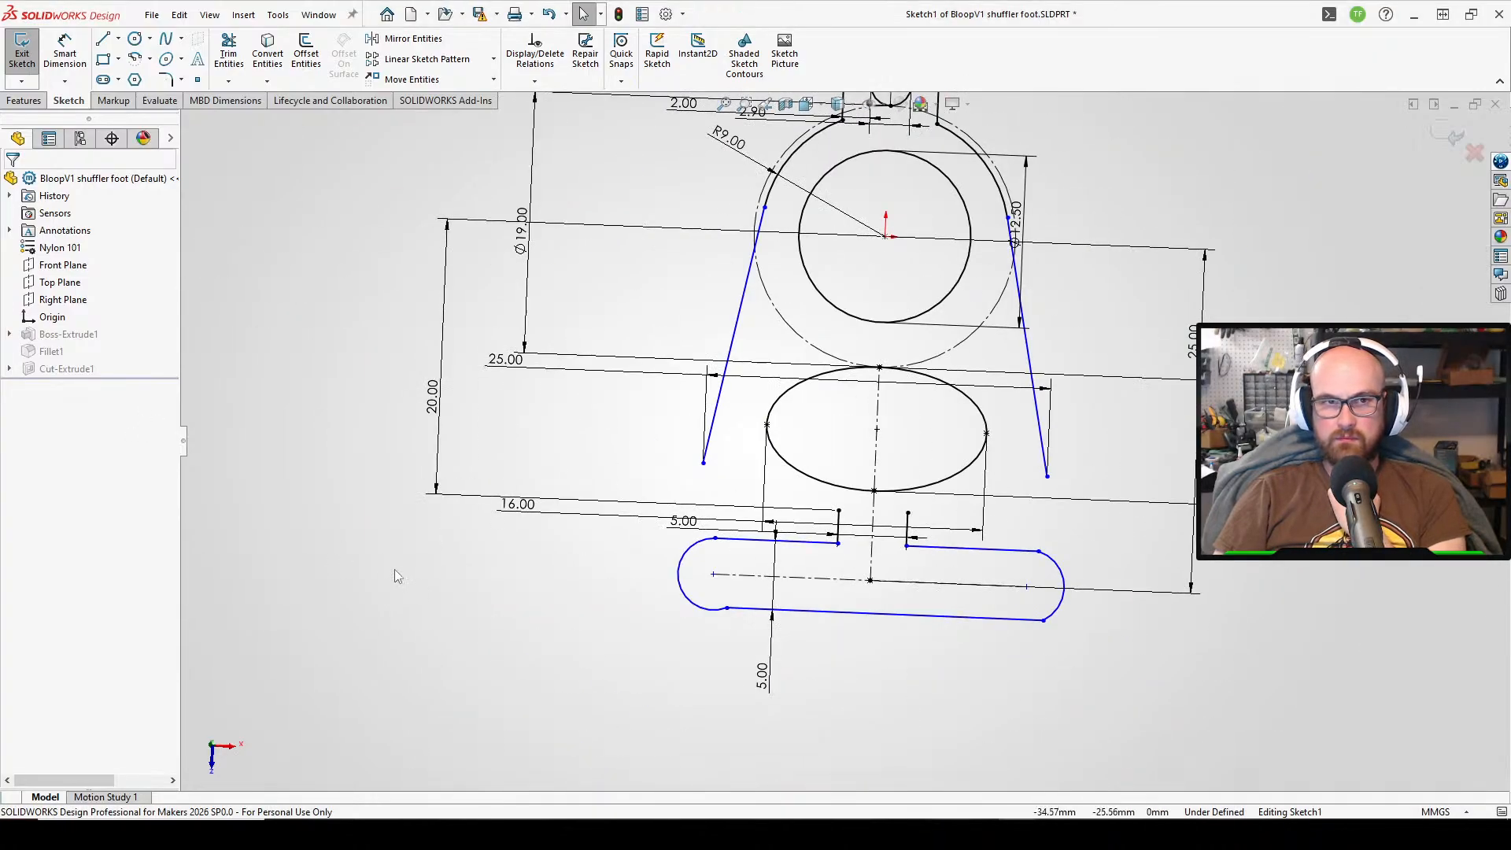
{"action": "right_click_drag", "start_coordinate": [362, 544], "coordinate": [513, 669]}
{"action": "left_click", "coordinate": [709, 609]}
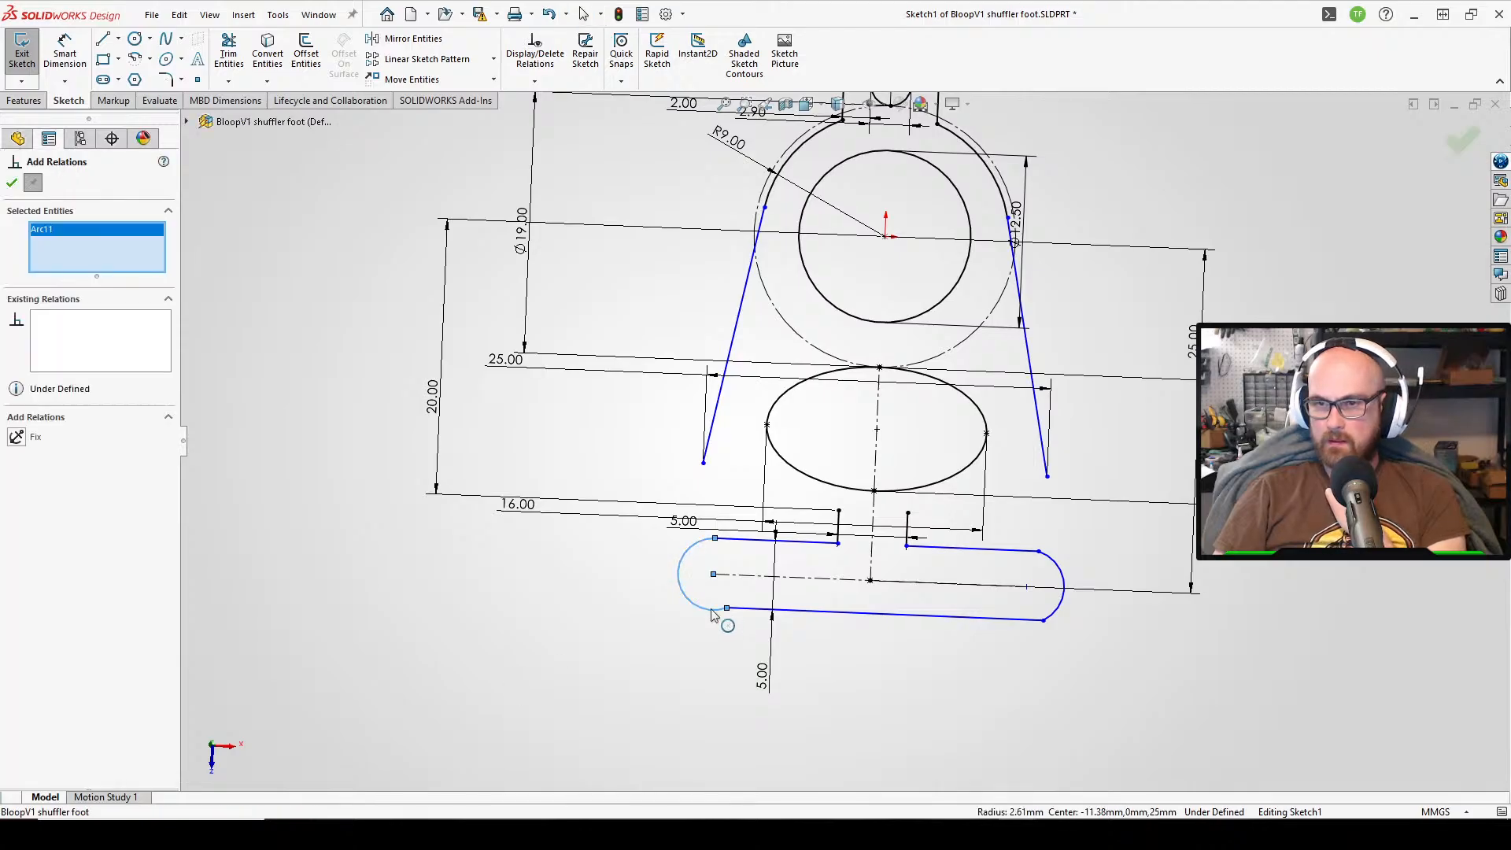
{"action": "left_click", "coordinate": [756, 608]}
{"action": "left_click", "coordinate": [15, 437]}
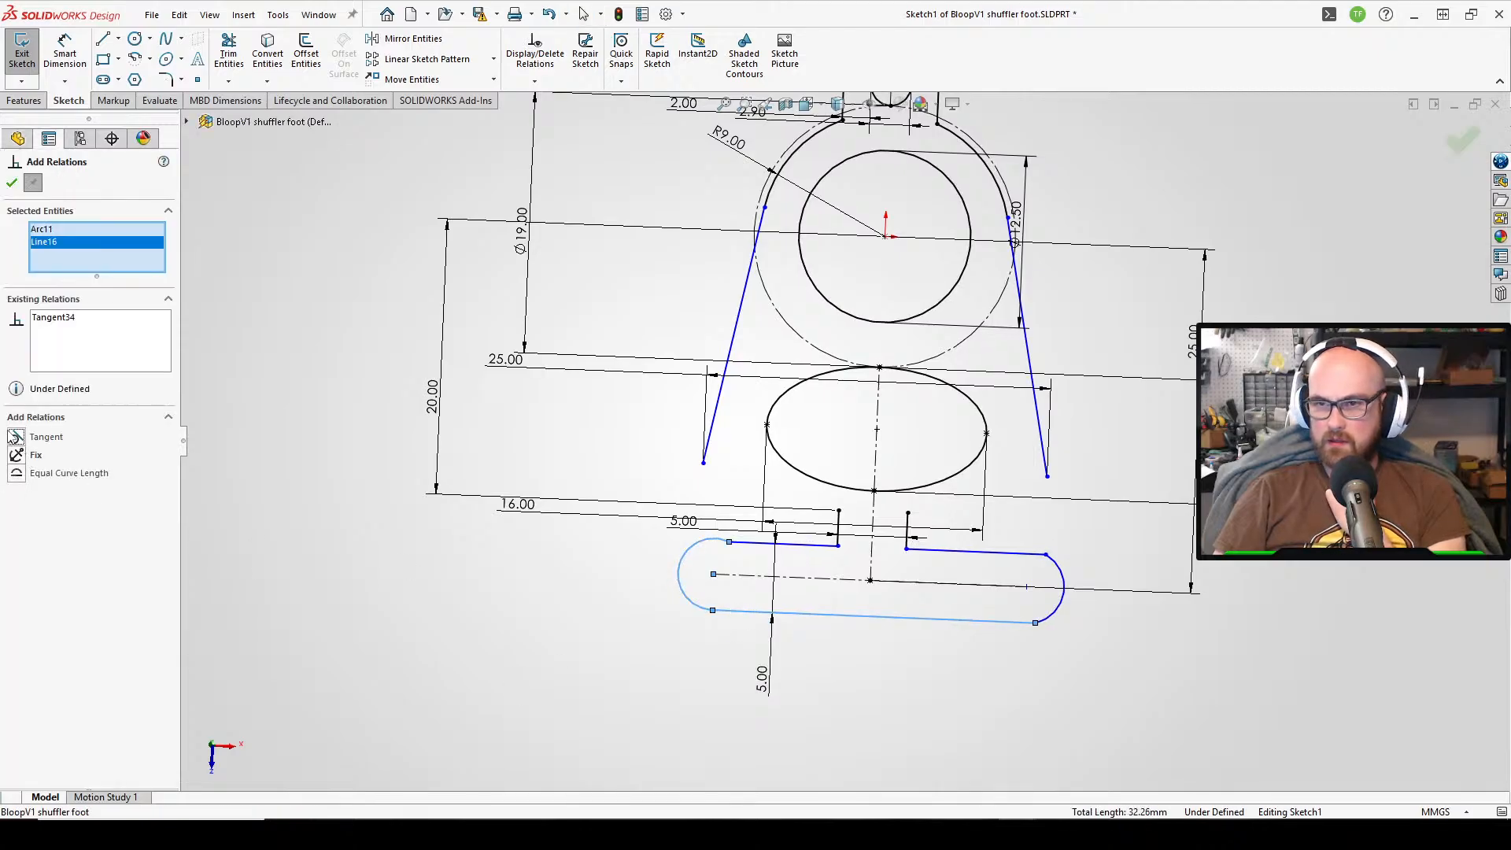
{"action": "left_click", "coordinate": [12, 184]}
{"action": "left_click", "coordinate": [586, 660]}
- Add a tangent relation between the left end arc of the foot slot and its upper-left line
{"action": "right_click_drag", "start_coordinate": [586, 660], "coordinate": [567, 696]}
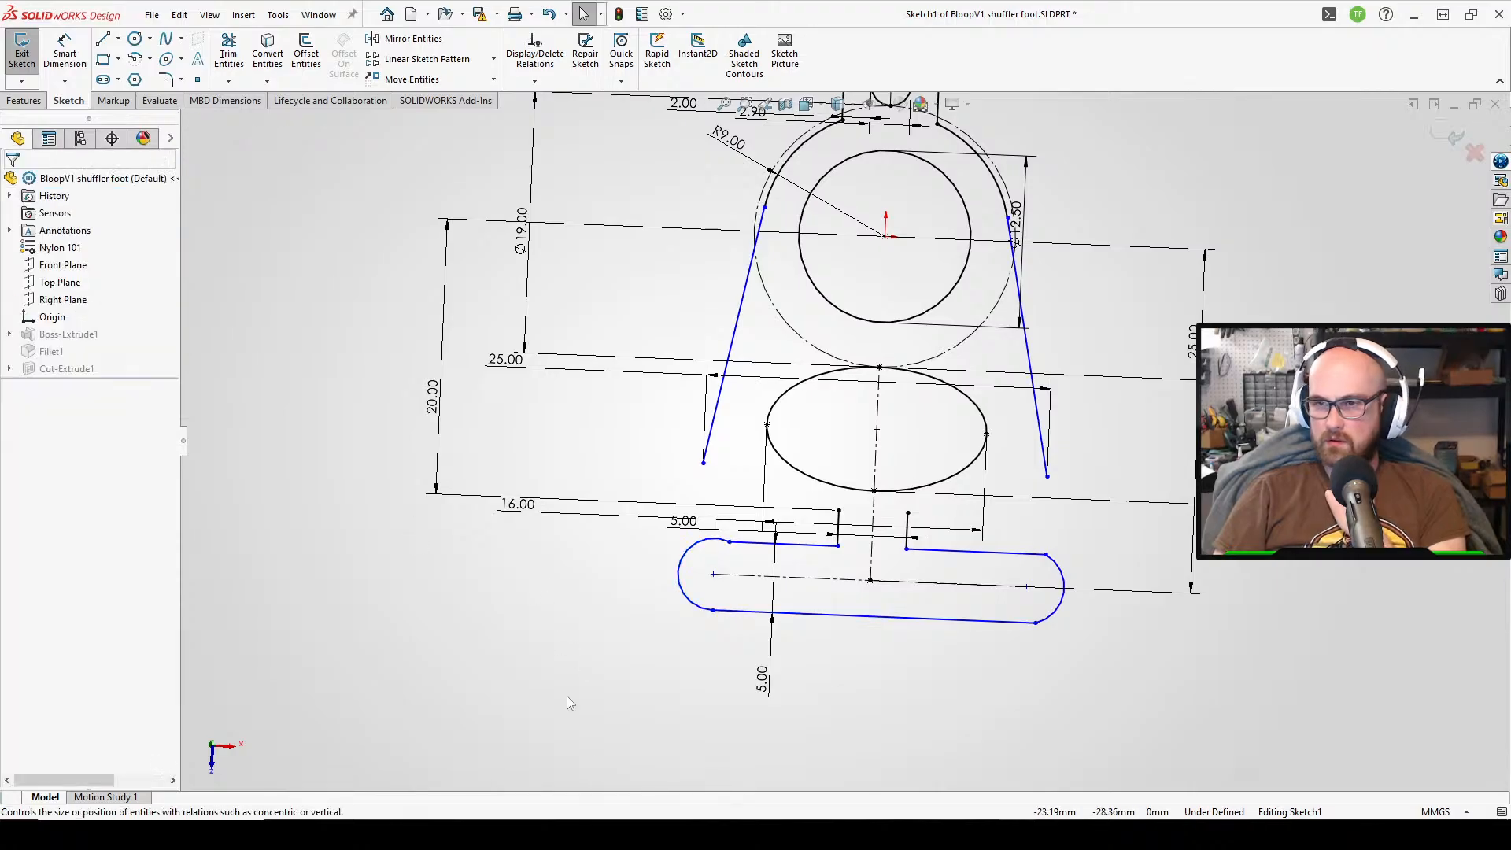
{"action": "left_click", "coordinate": [711, 544]}
{"action": "left_click", "coordinate": [744, 543]}
{"action": "left_click", "coordinate": [16, 438]}
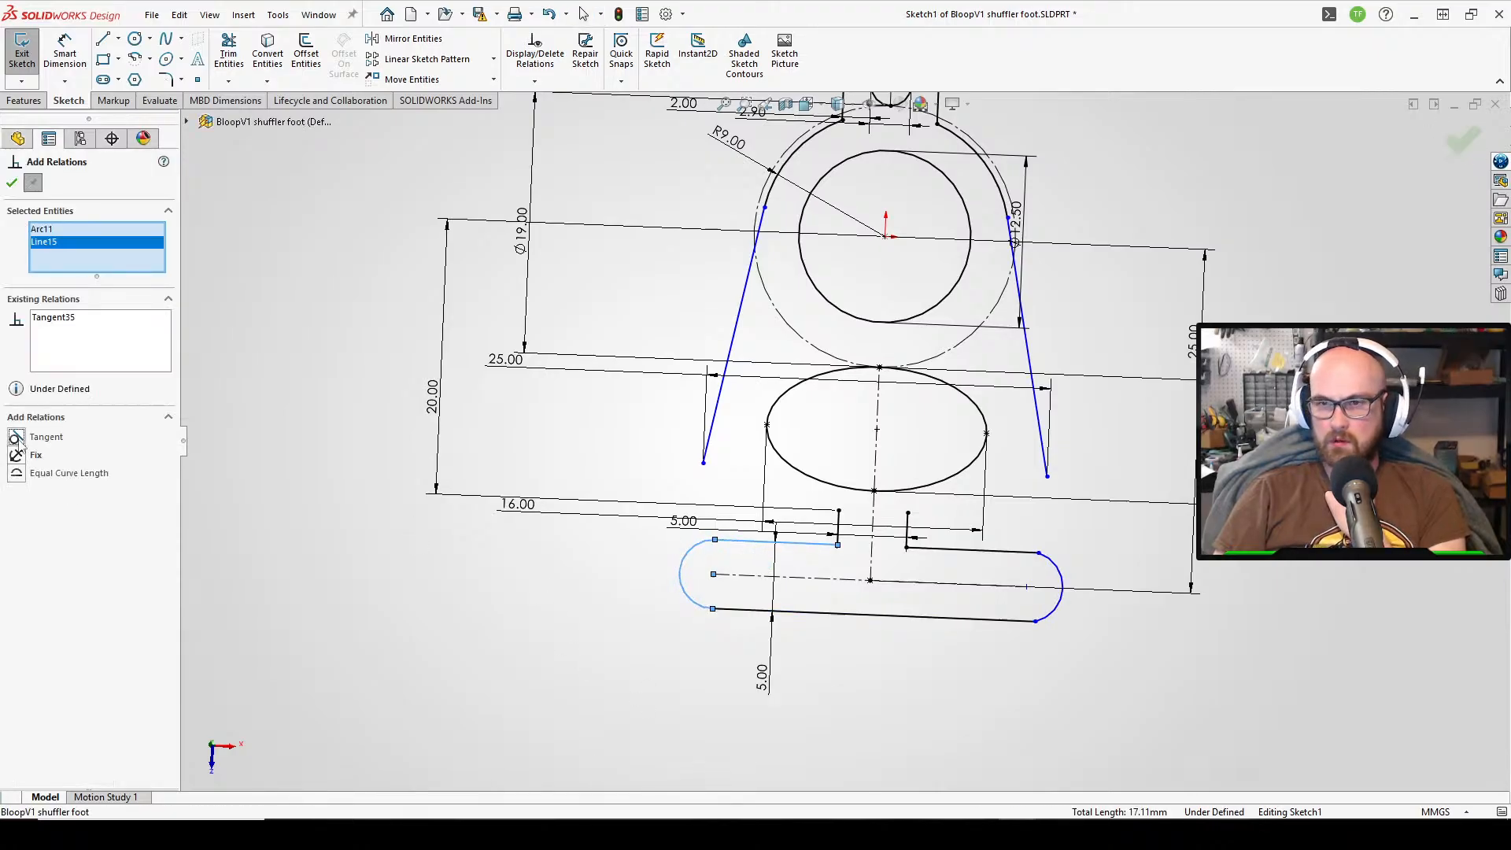
{"action": "left_click", "coordinate": [12, 184]}
{"action": "left_click", "coordinate": [496, 617]}
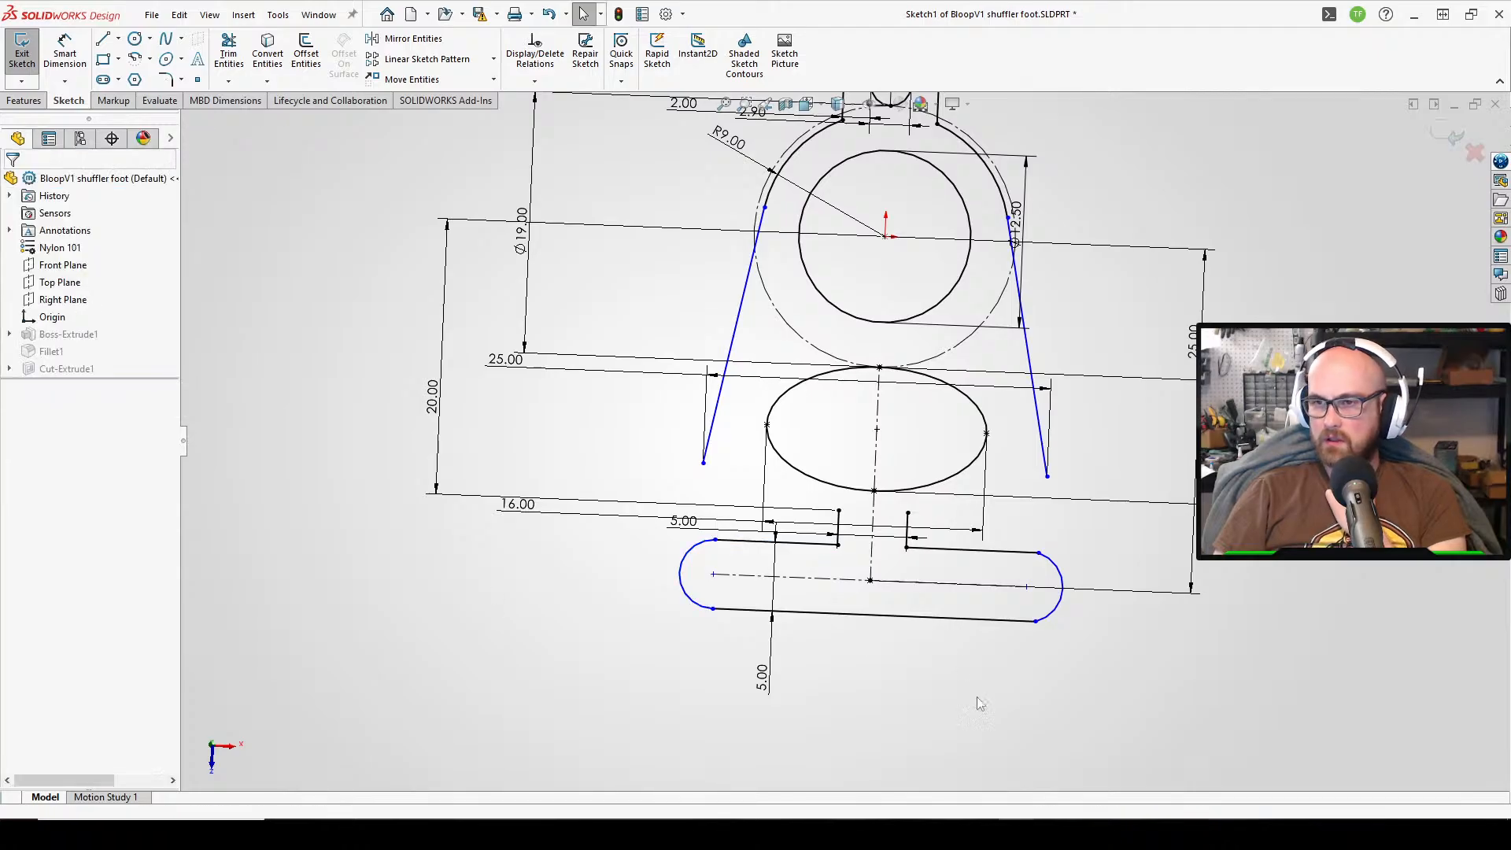
- Add a tangent relation between the right end arc of the foot slot and its lower line
{"action": "right_click_drag", "start_coordinate": [978, 702], "coordinate": [1023, 673]}
{"action": "left_click", "coordinate": [1053, 612]}
{"action": "left_click", "coordinate": [719, 611]}
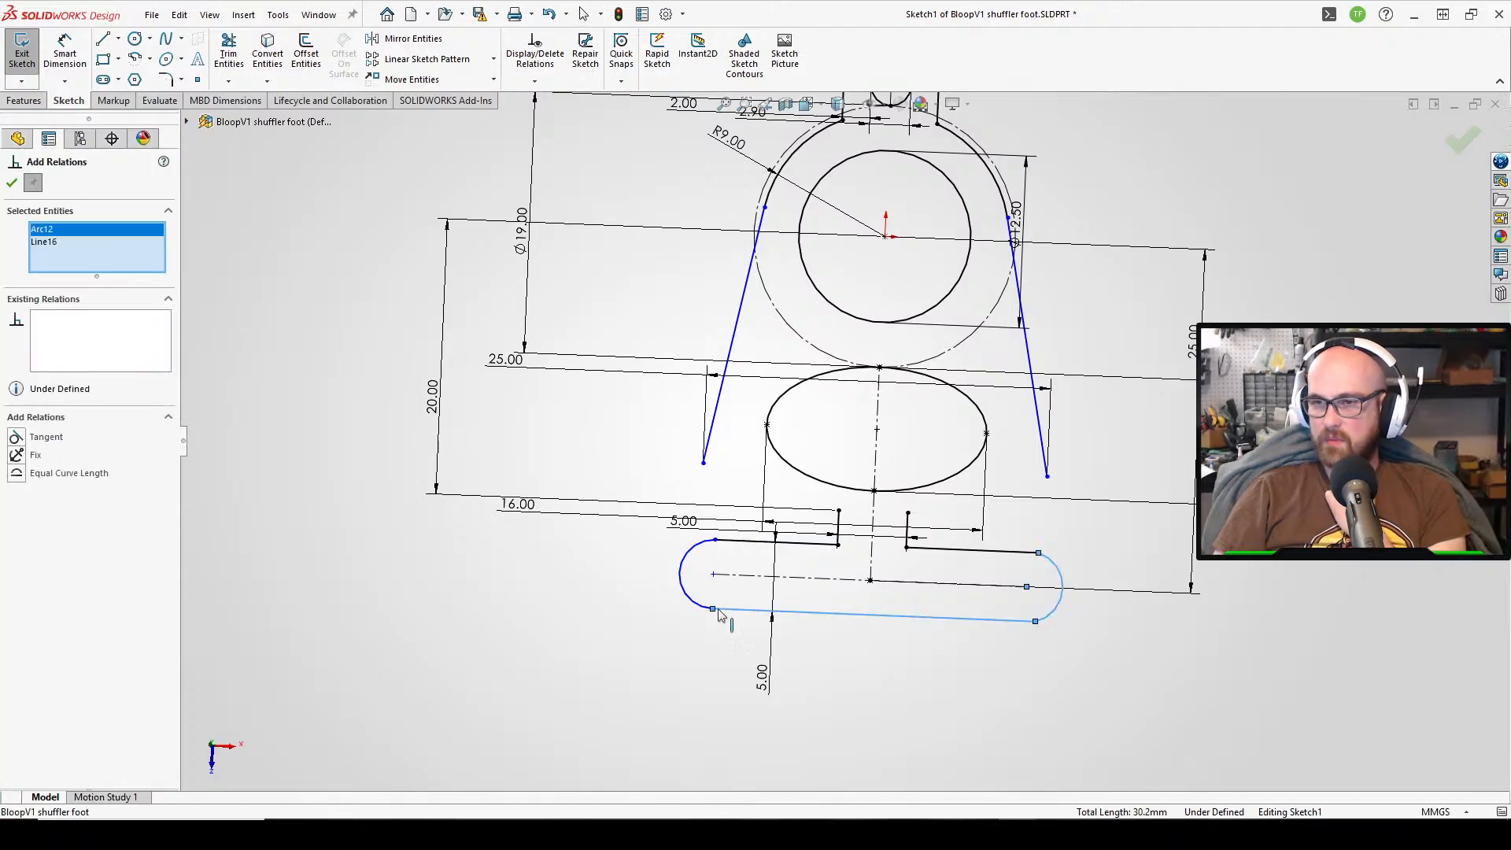
{"action": "left_click", "coordinate": [12, 183]}
- Shorten the foot slot by moving its right arc's upper endpoint inward to about X 10.6 mm
{"action": "left_click", "coordinate": [1032, 540]}
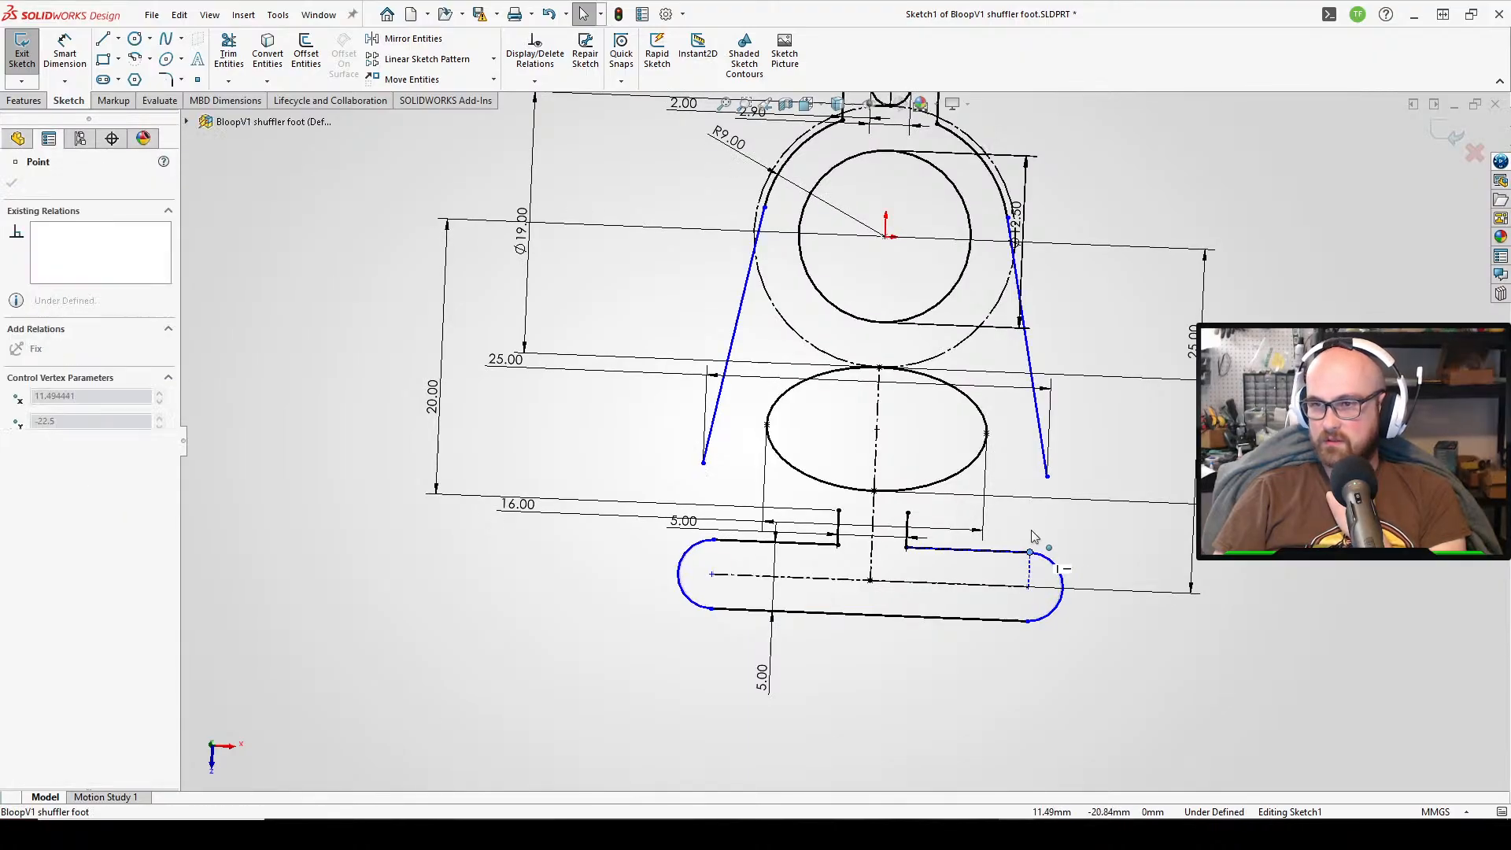
{"action": "left_click_drag", "start_coordinate": [1034, 536], "coordinate": [1018, 540]}
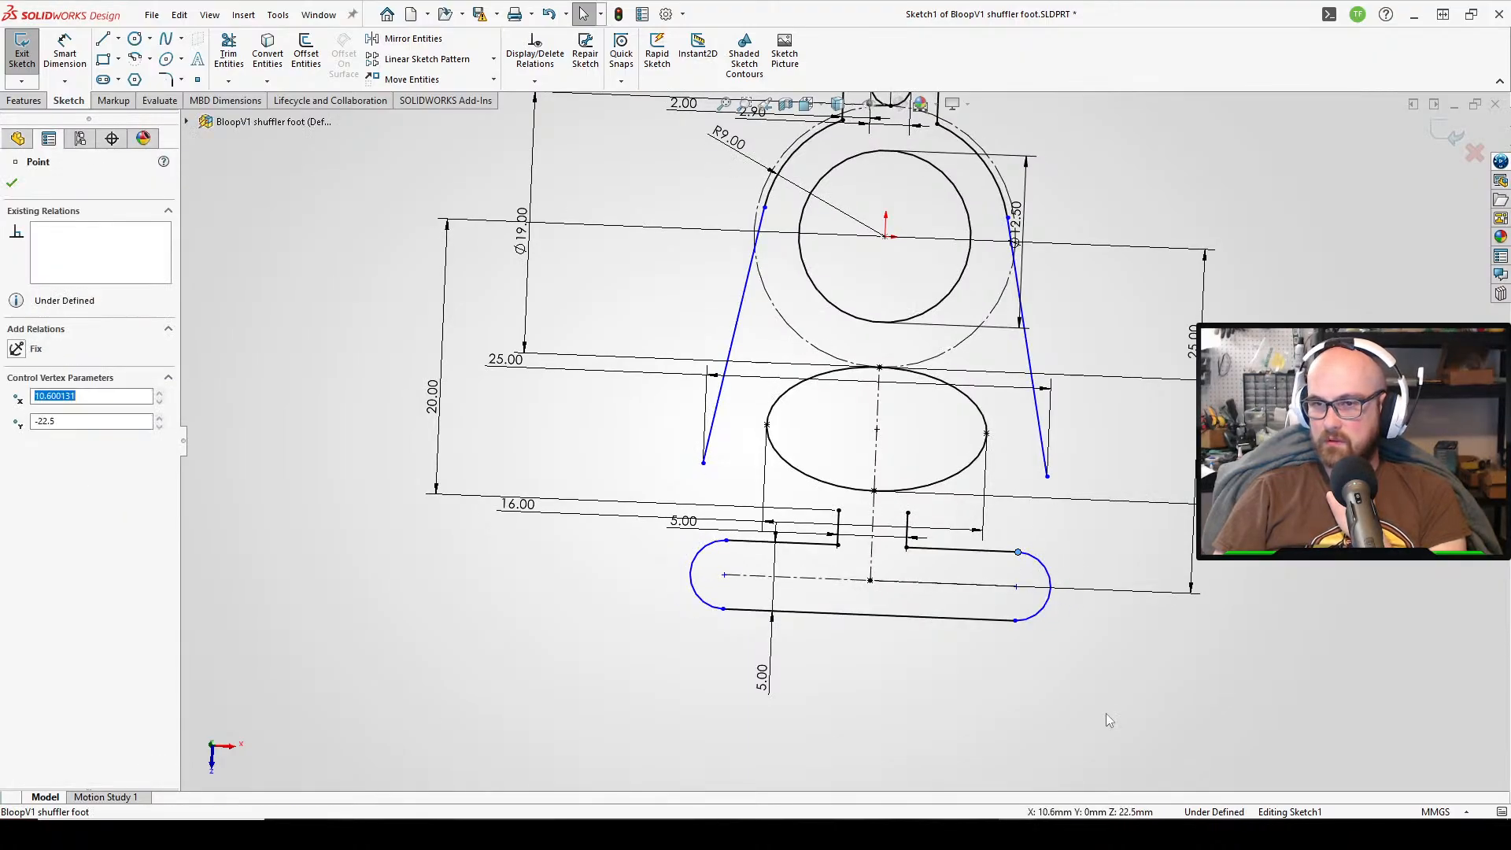
{"action": "left_click", "coordinate": [1107, 713]}
{"action": "scroll", "coordinate": [943, 464], "scroll_direction": "down", "scroll_amount": 2}
{"action": "scroll", "coordinate": [942, 588], "scroll_direction": "up", "scroll_amount": 1}
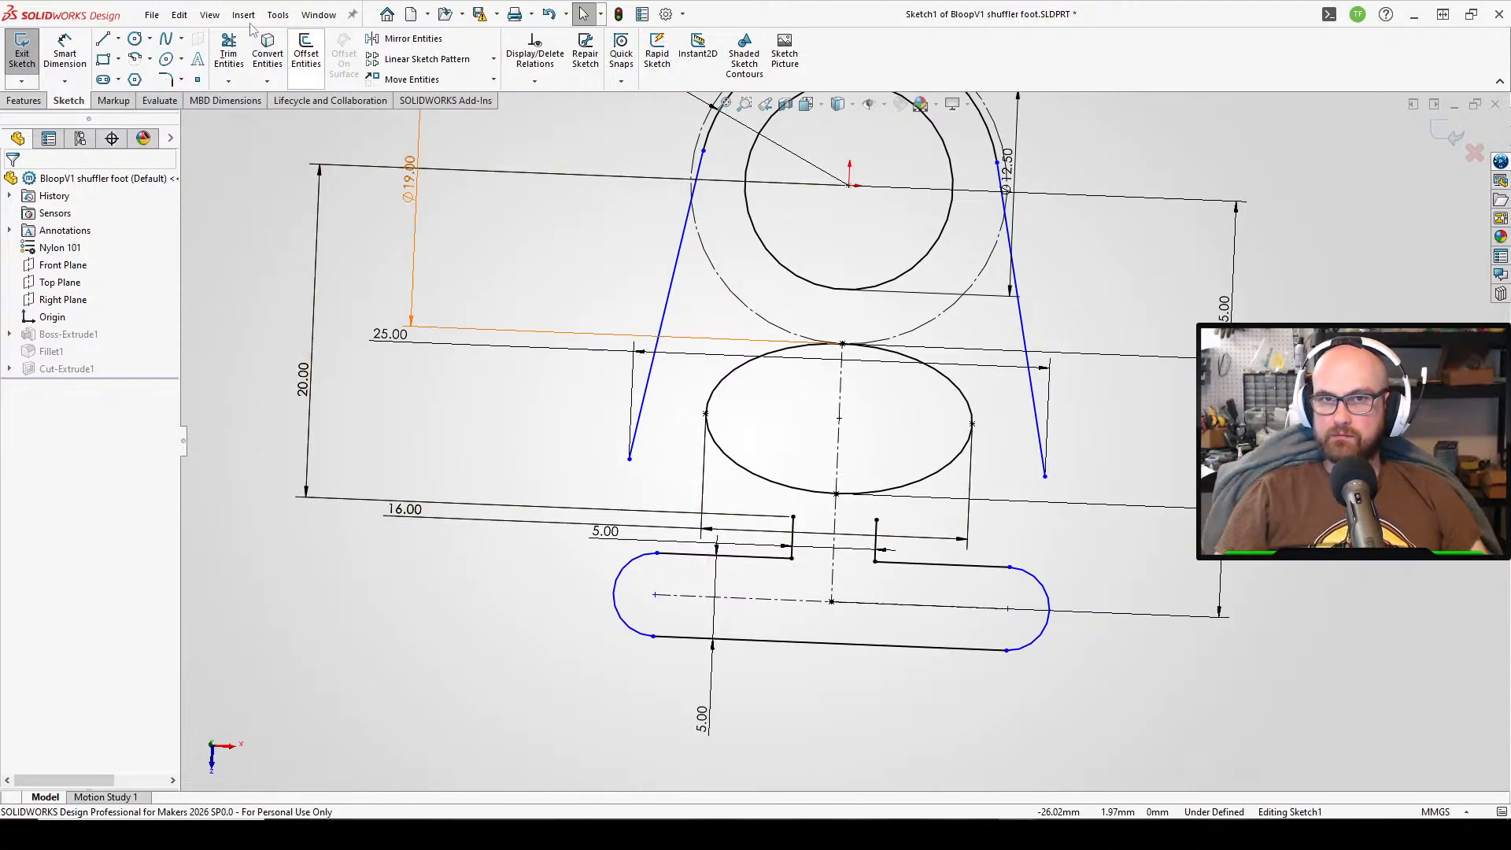
- Draw an angled line about 10.45 mm long from the neck's upper-left endpoint to the left tapered side line's lower endpoint
{"action": "left_click", "coordinate": [102, 39]}
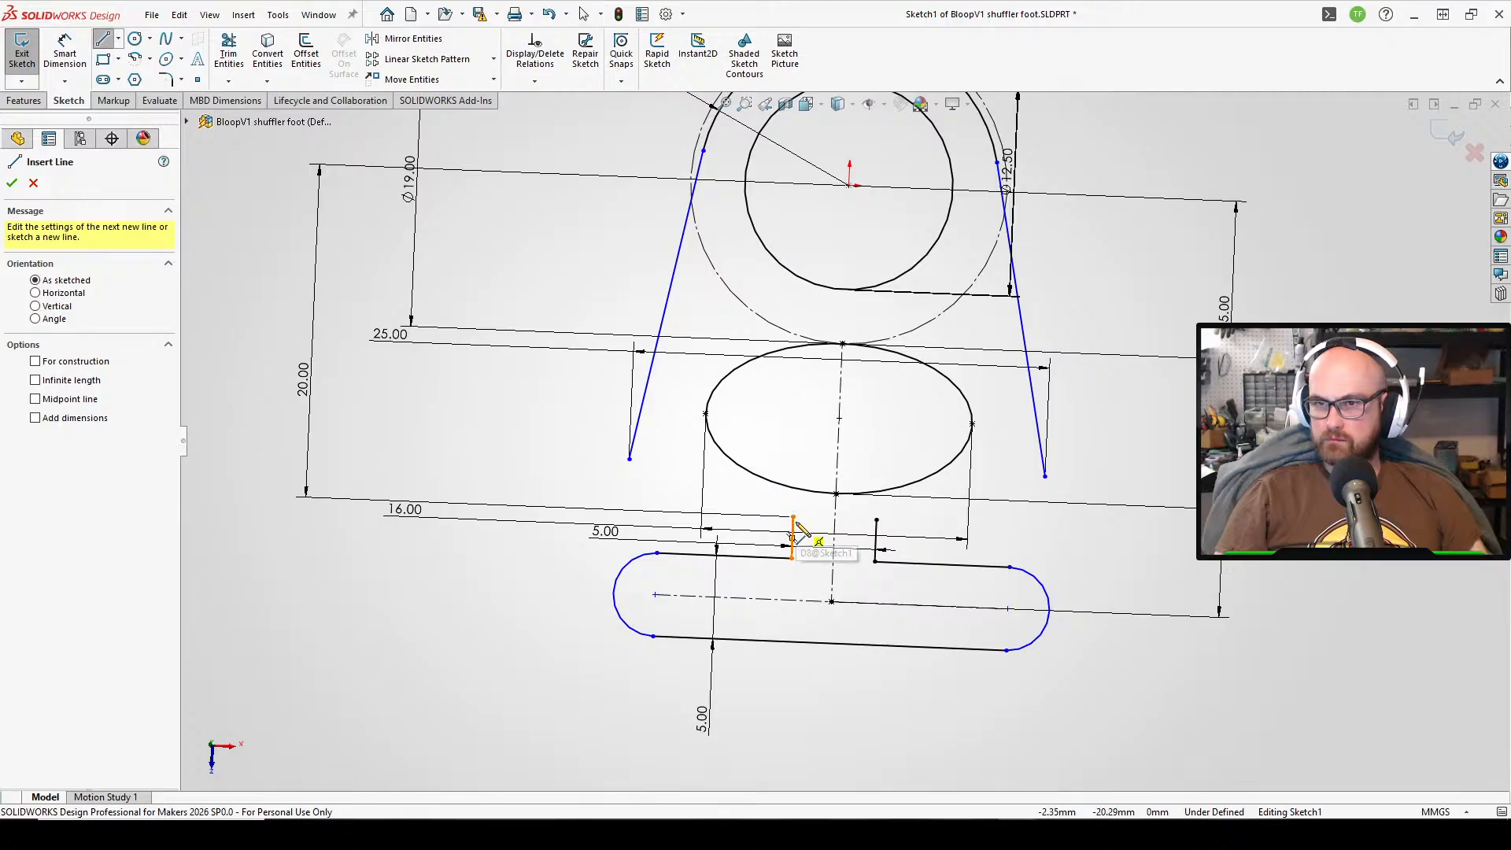
{"action": "left_click", "coordinate": [793, 517]}
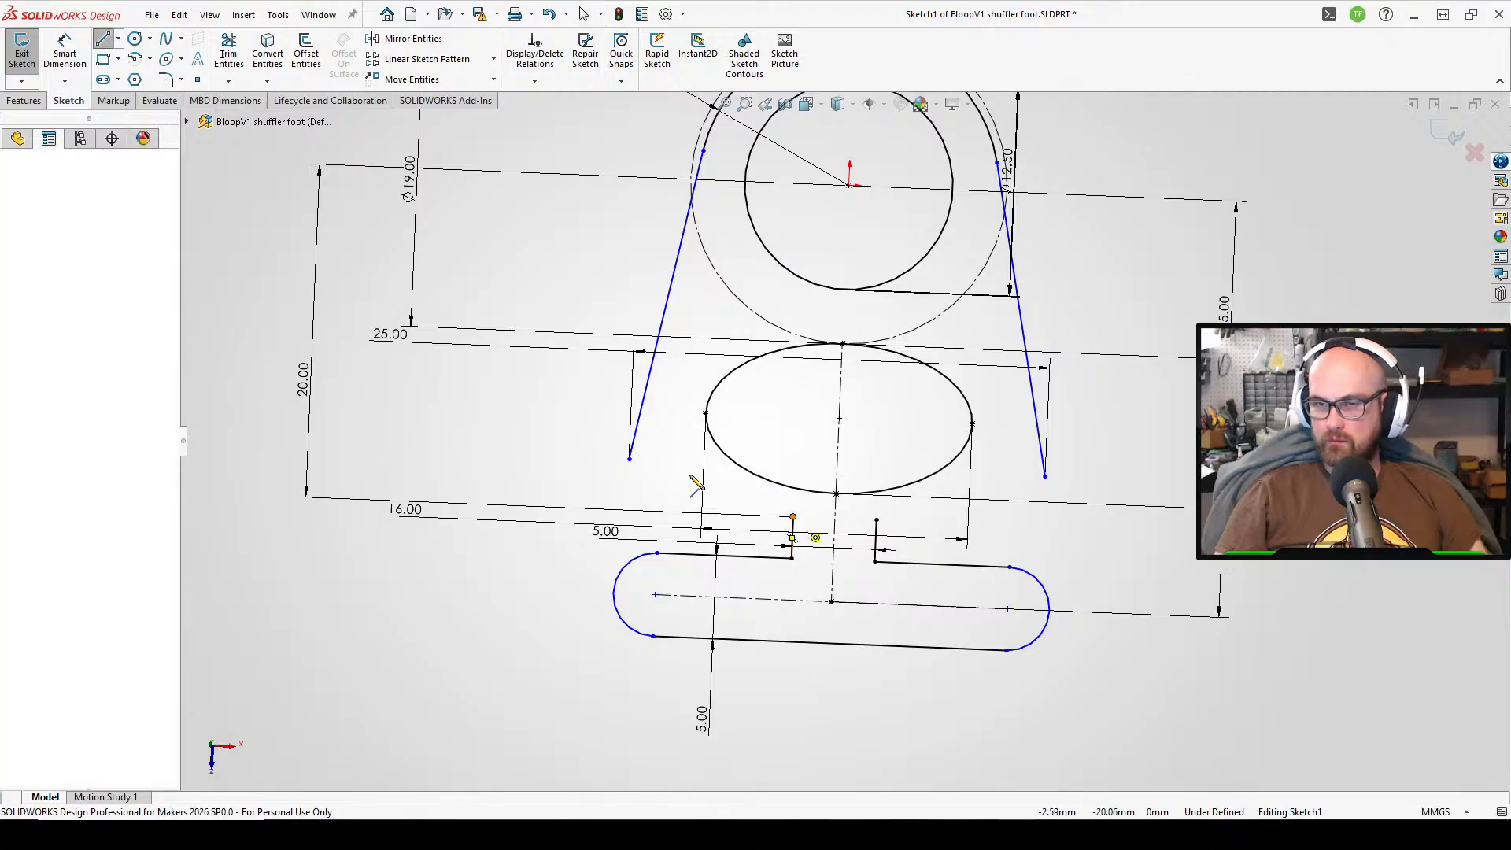
{"action": "left_click", "coordinate": [630, 459]}
{"action": "right_click", "coordinate": [496, 425]}
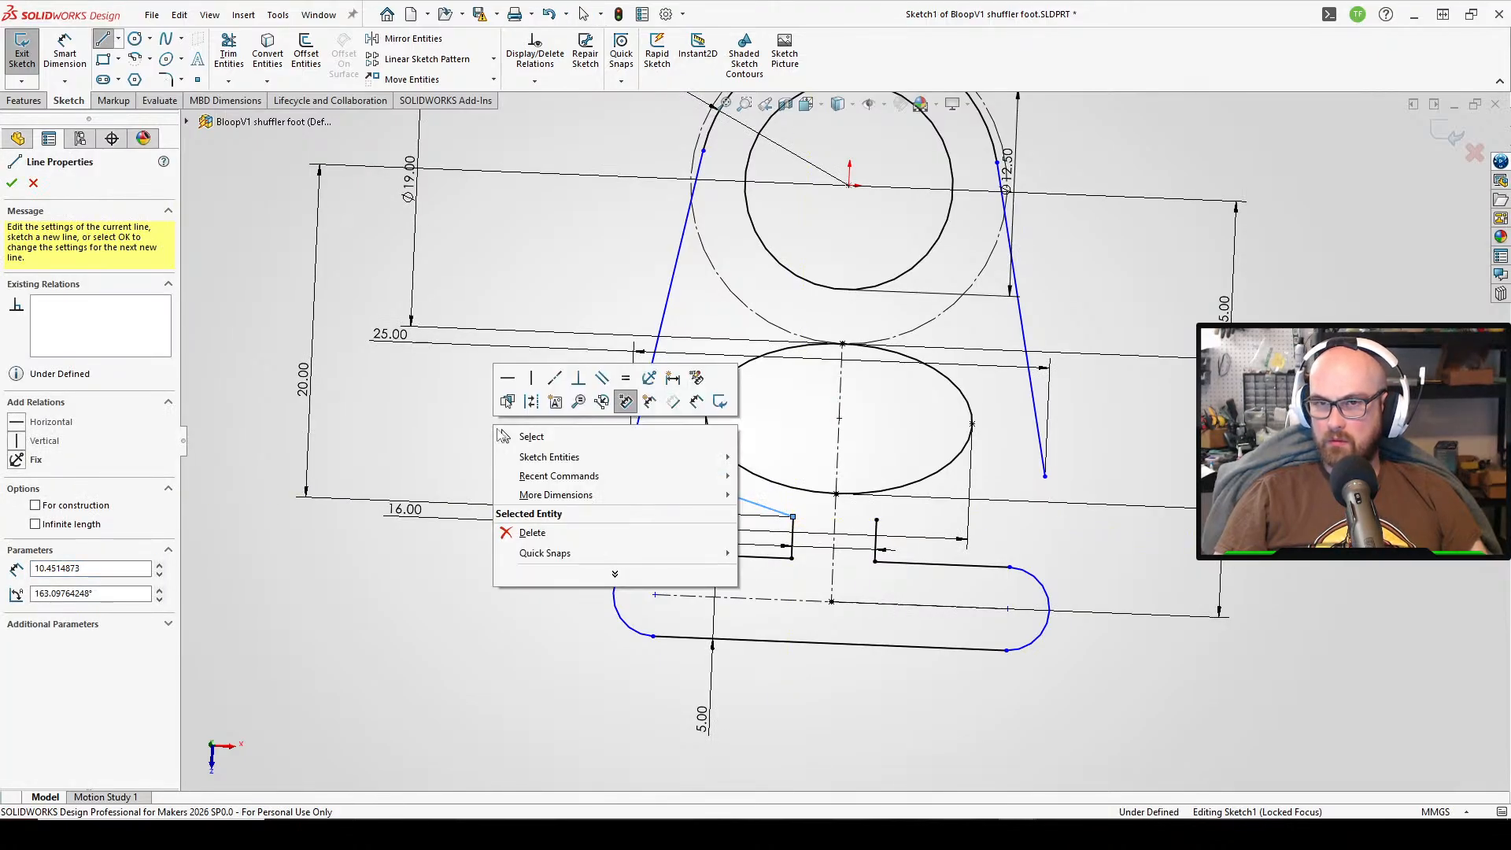
{"action": "left_click", "coordinate": [524, 437]}
- Set the width between the tapered side lines' lower endpoints to 22 mm
{"action": "left_click", "coordinate": [630, 459]}
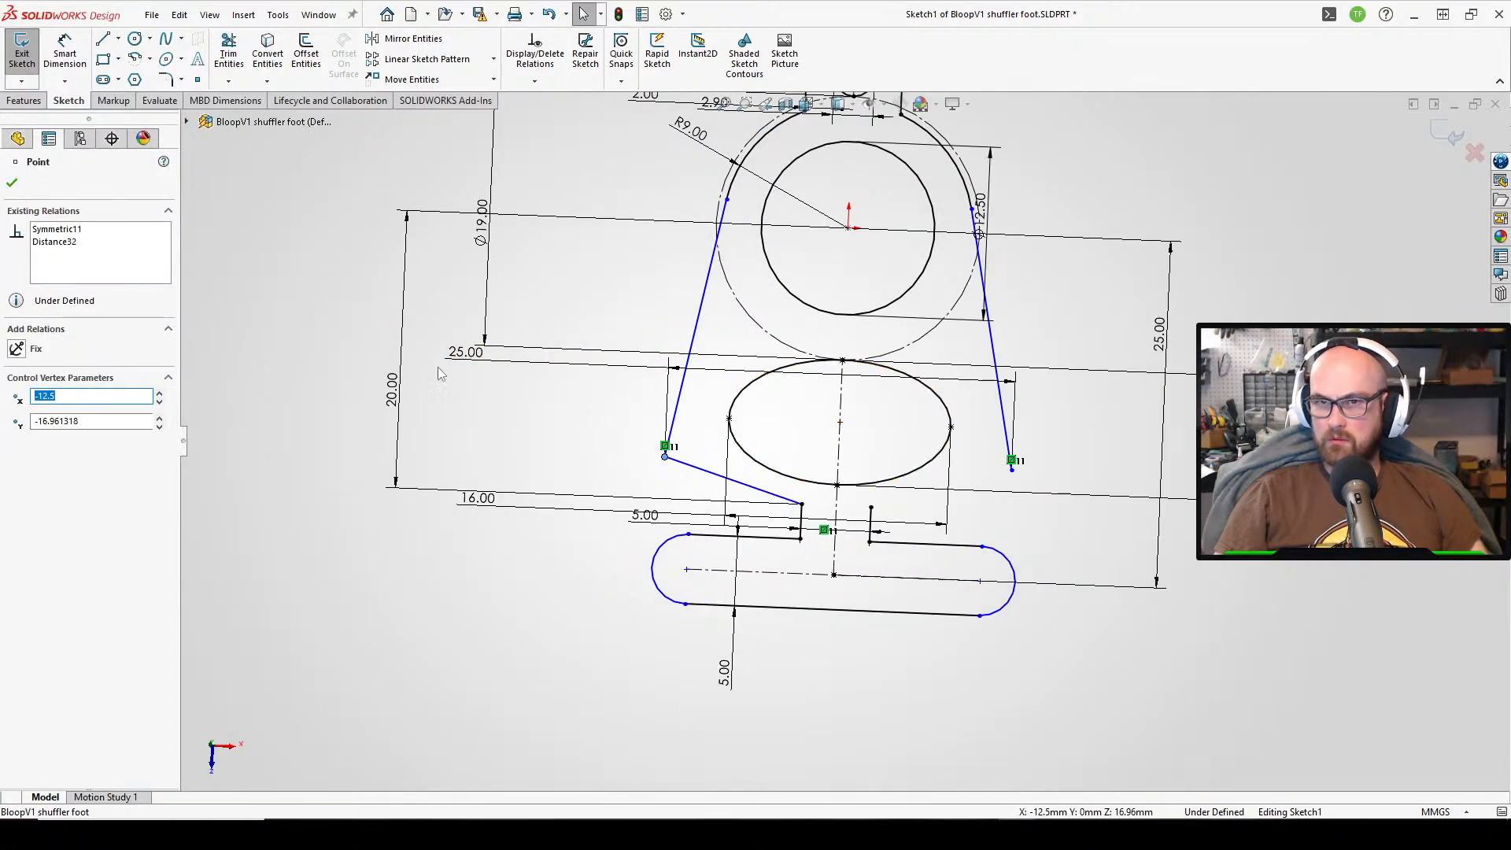
{"action": "double_click", "coordinate": [468, 352]}
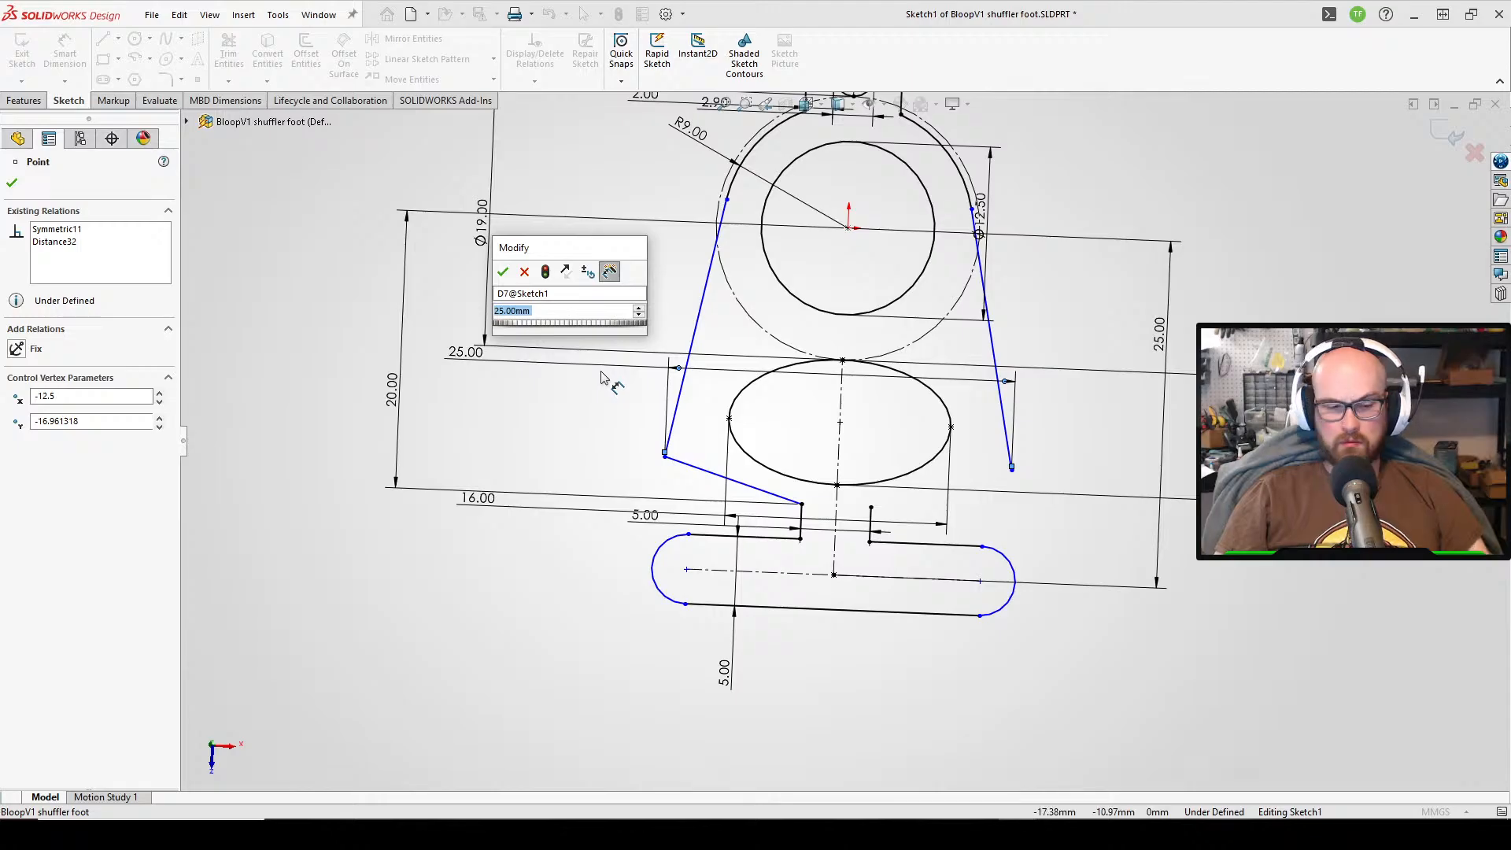
{"action": "type", "text": "22"}
{"action": "key", "text": "Return"}
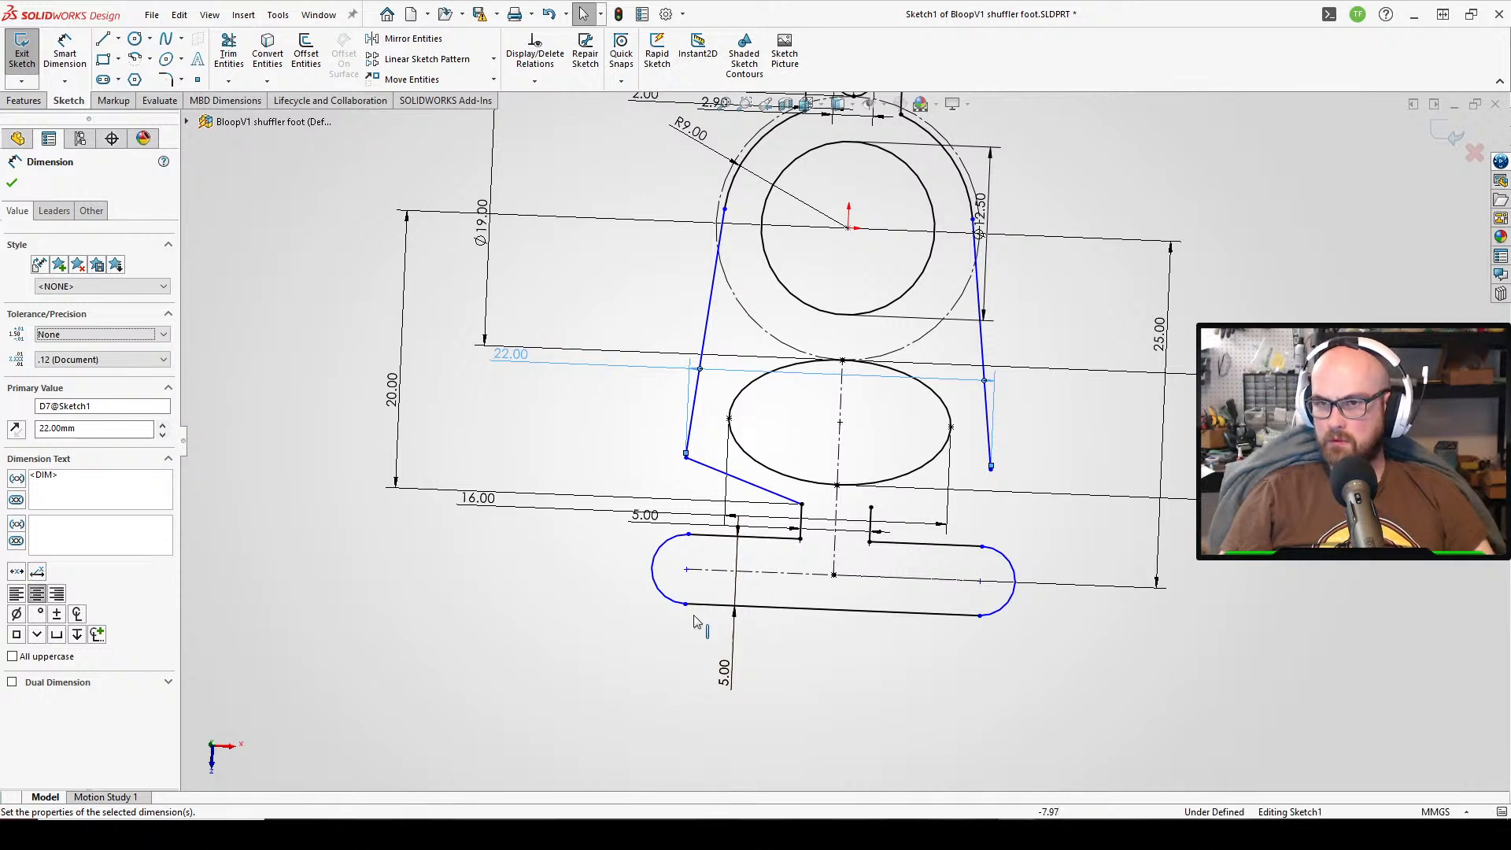
{"action": "left_click", "coordinate": [802, 535]}
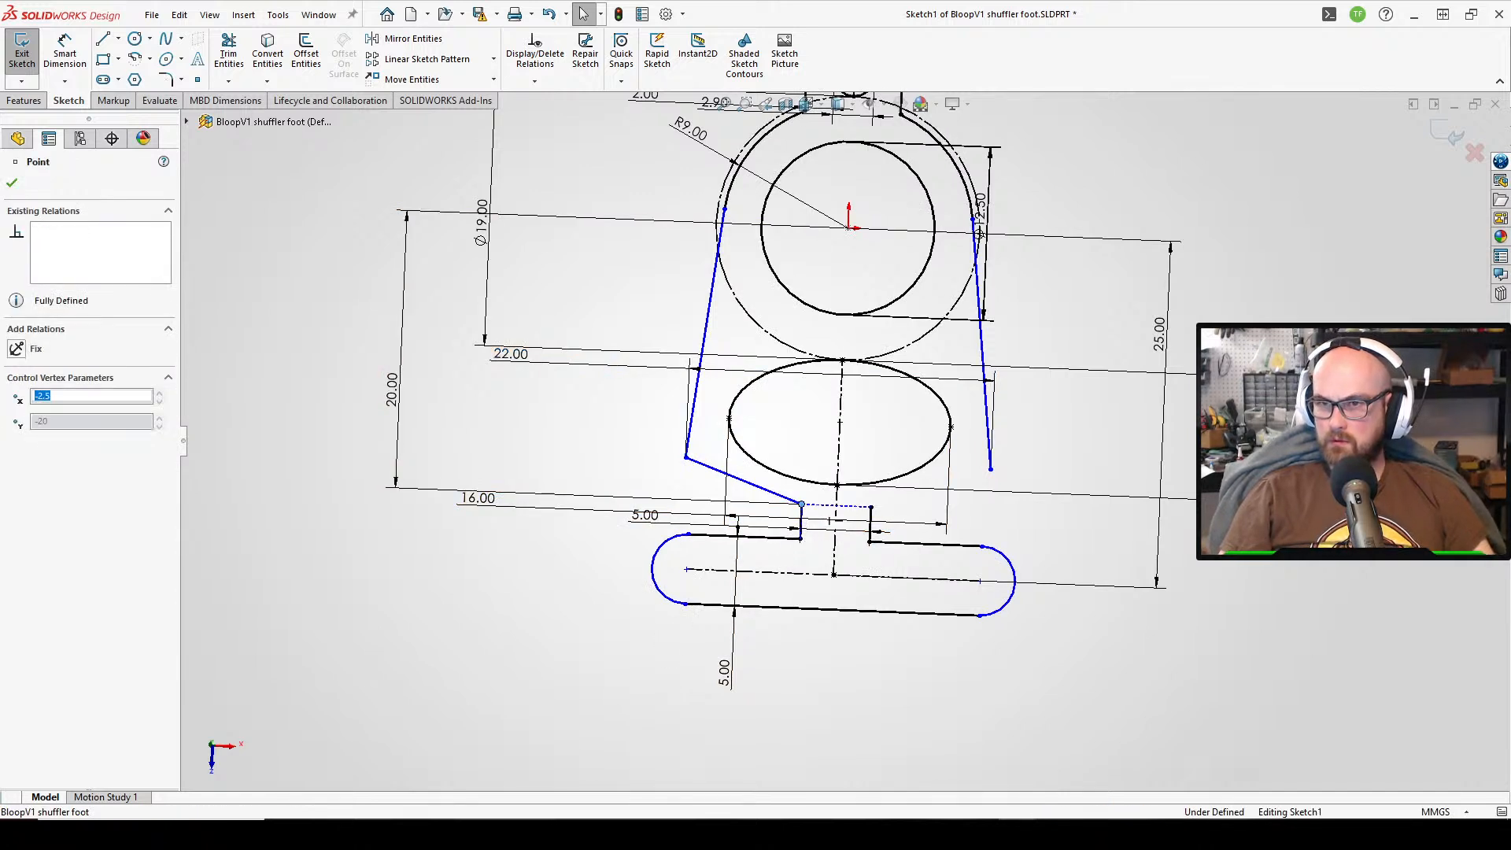
{"action": "key", "text": "Escape"}
- Reposition the ellipse's 16 mm width dimension and the 20 mm height dimension to declutter the sketch
{"action": "scroll", "coordinate": [882, 496], "scroll_direction": "down", "scroll_amount": 2}
{"action": "scroll", "coordinate": [703, 581], "scroll_direction": "up", "scroll_amount": 2}
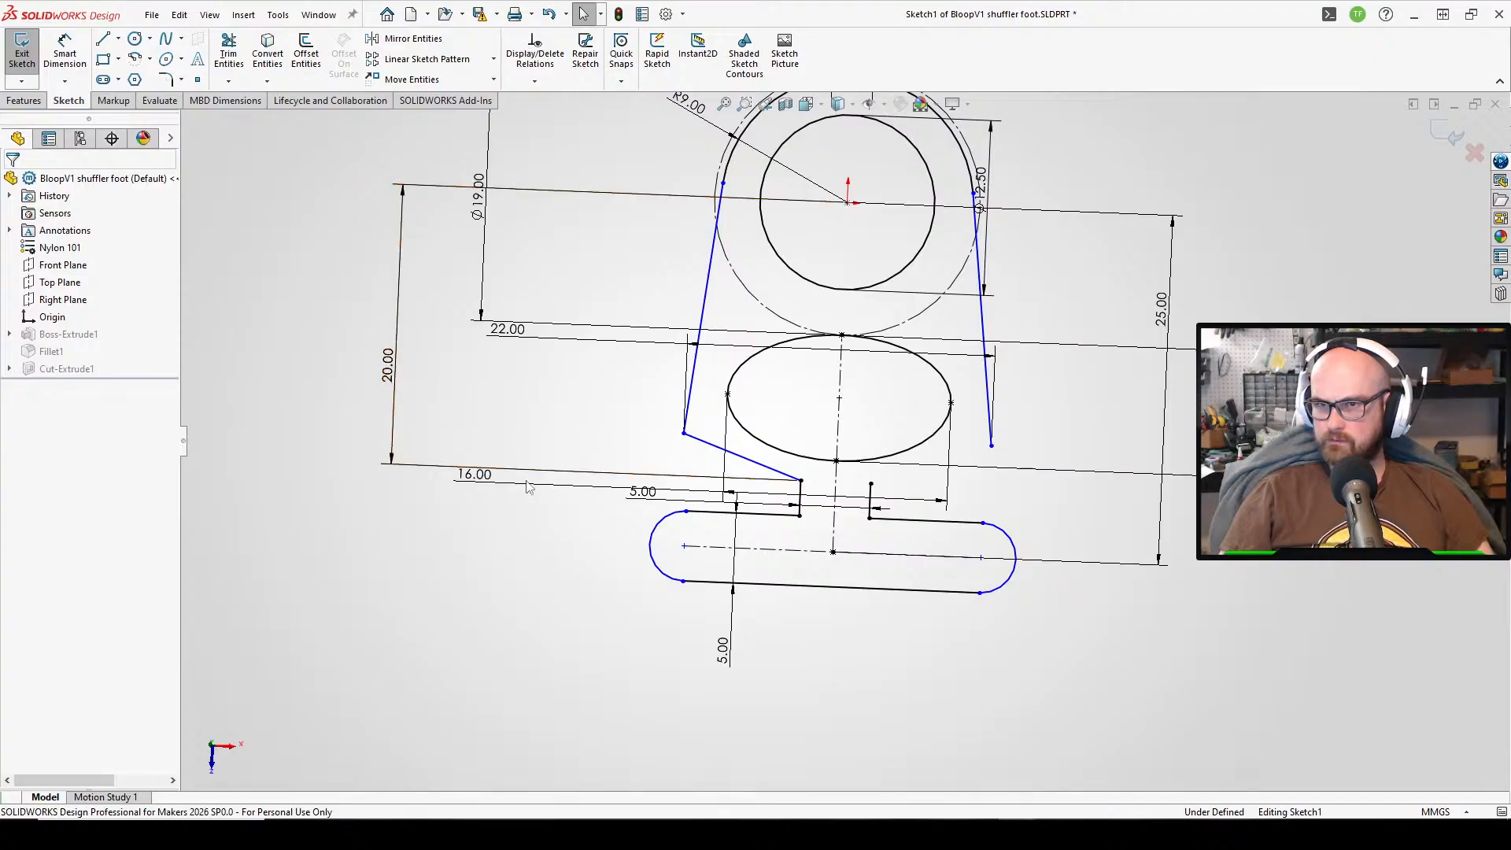
{"action": "left_click_drag", "start_coordinate": [475, 474], "coordinate": [340, 502]}
{"action": "mouse_move", "coordinate": [392, 370]}
{"action": "left_mouse_down"}
{"action": "mouse_move", "coordinate": [438, 374]}
{"action": "mouse_move", "coordinate": [410, 386]}
{"action": "left_mouse_up"}
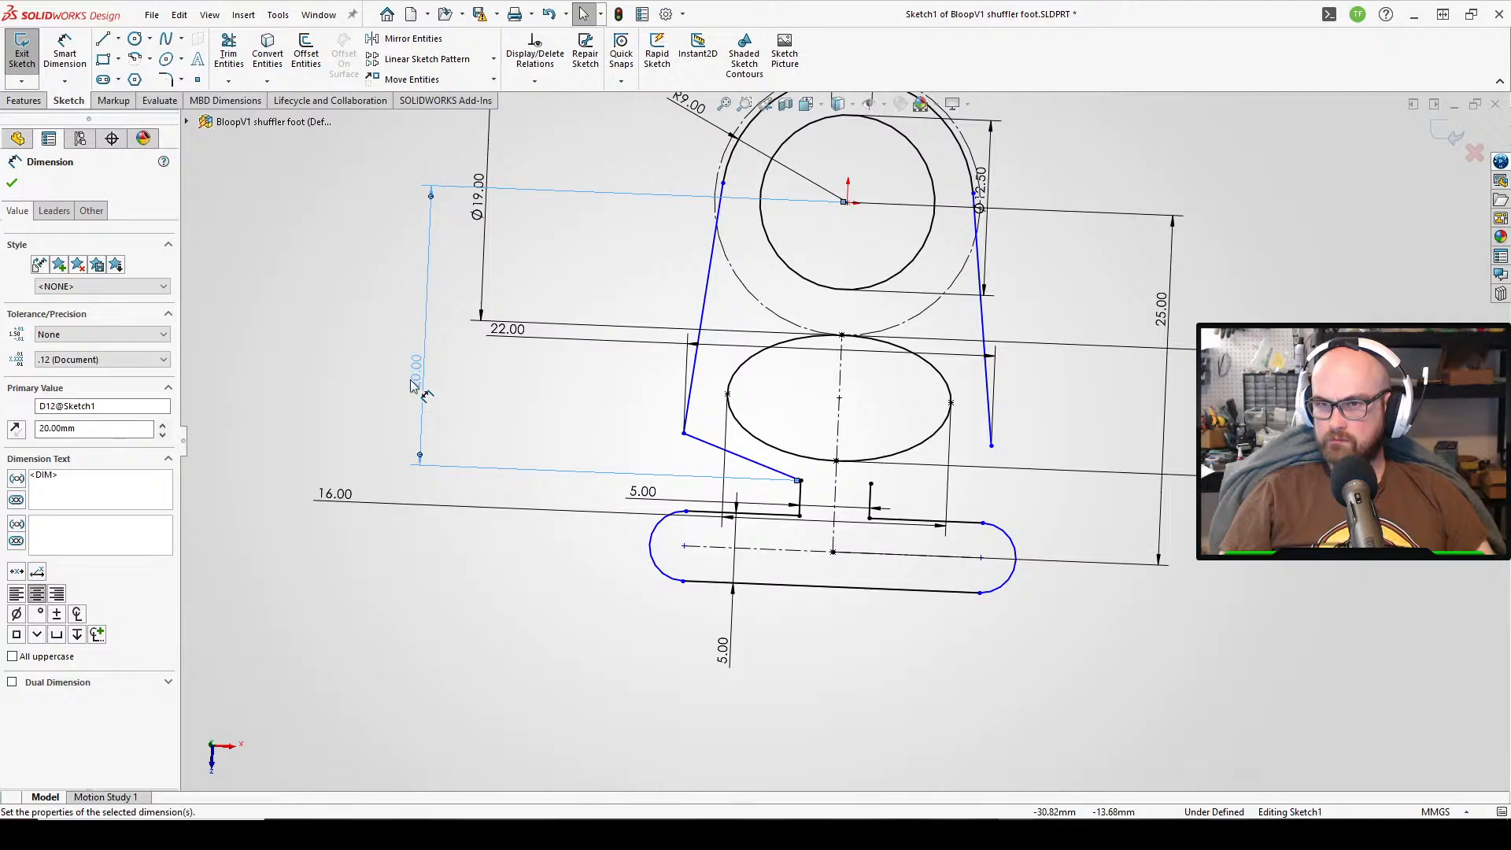
{"action": "left_click", "coordinate": [574, 463]}
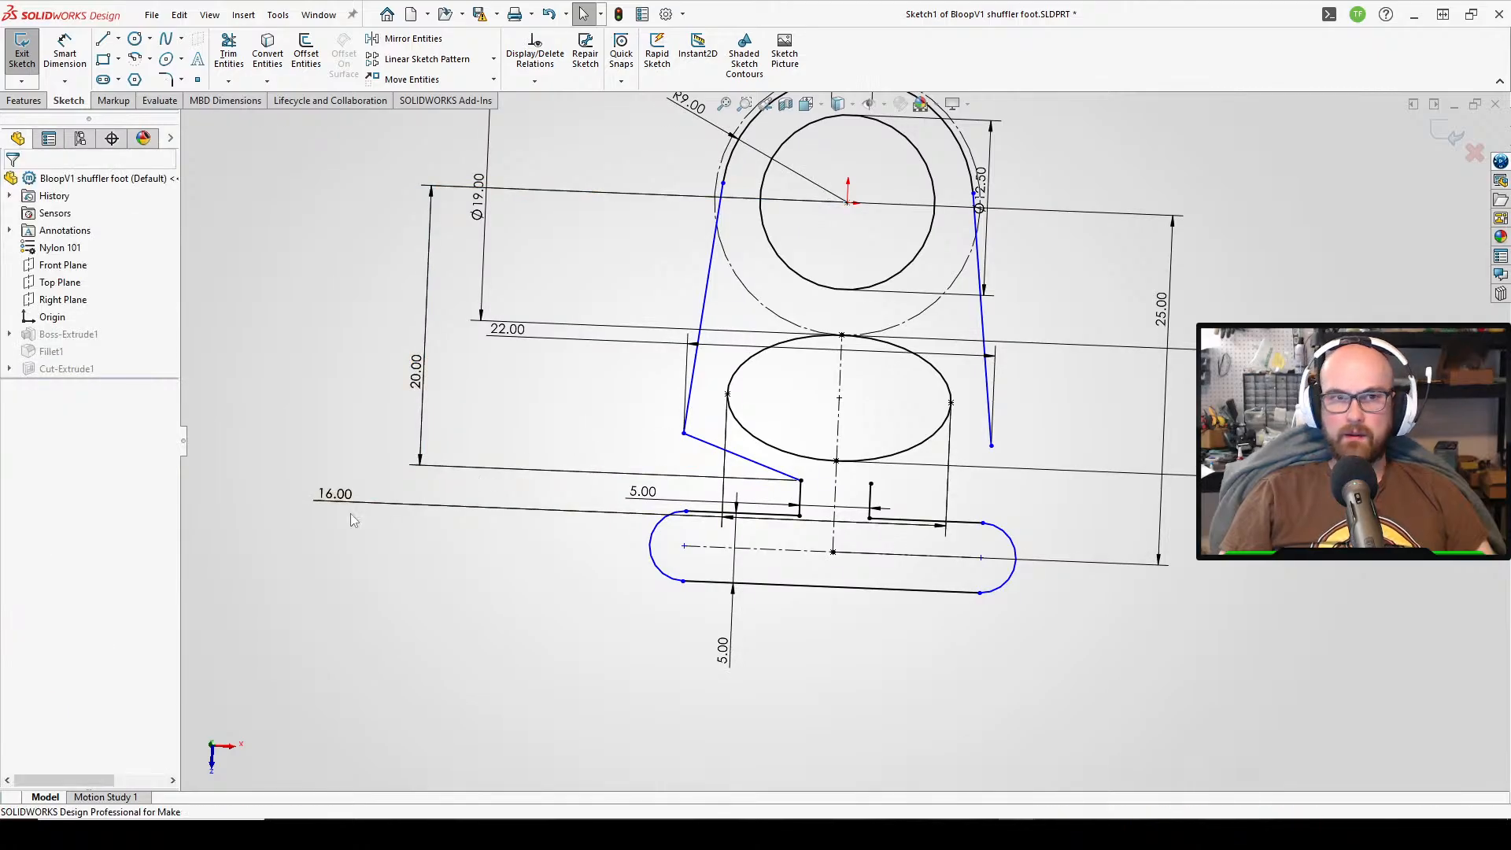
- Mirror the new angled line about the vertical centerline to close the right side of the body outline
{"action": "scroll", "coordinate": [717, 557], "scroll_direction": "up", "scroll_amount": 1}
{"action": "left_click", "coordinate": [406, 39]}
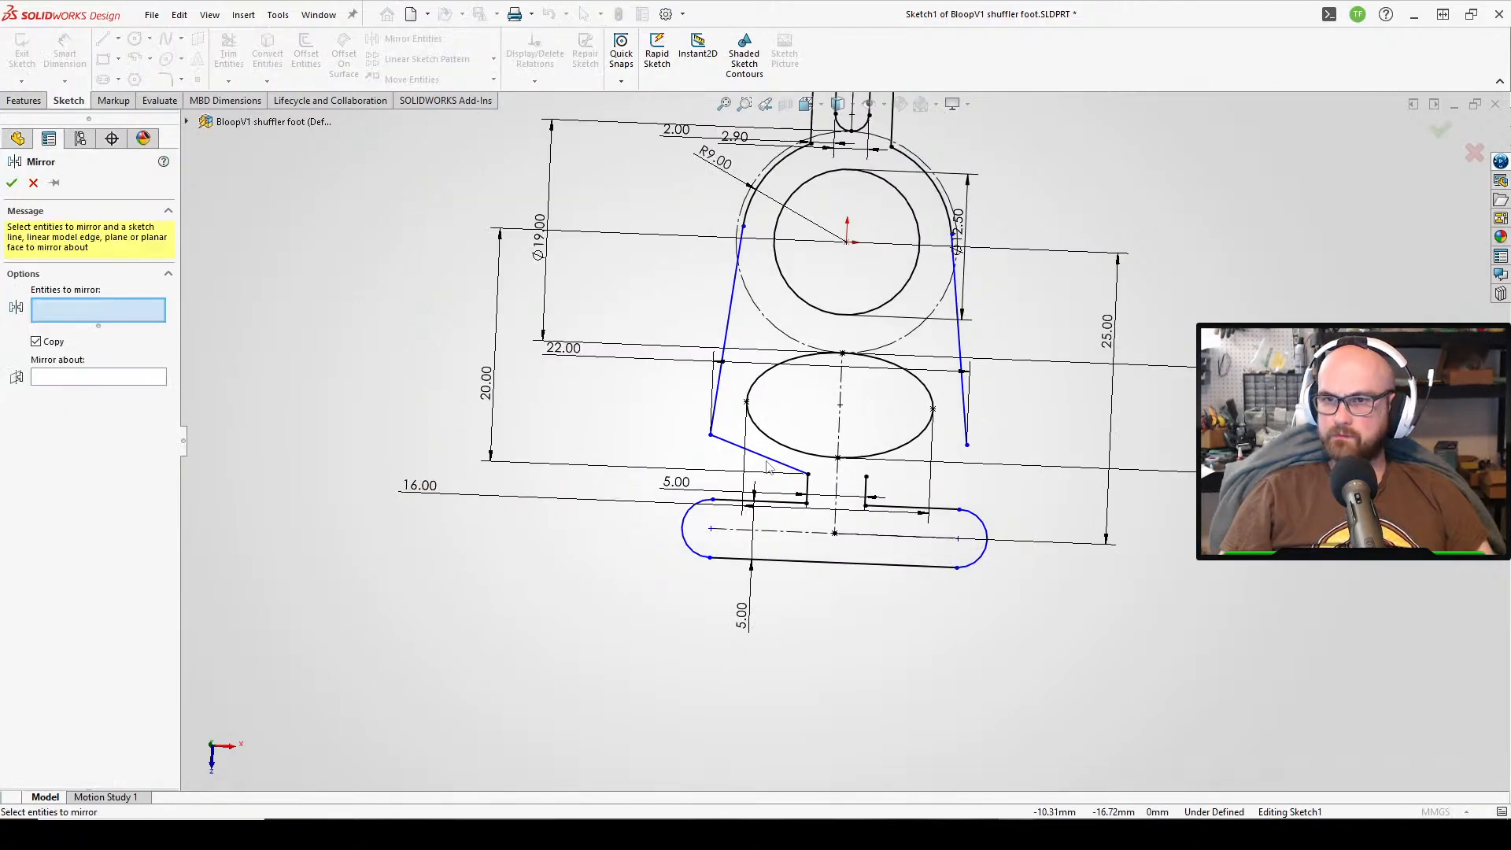
{"action": "left_click", "coordinate": [760, 455]}
{"action": "left_click", "coordinate": [837, 493]}
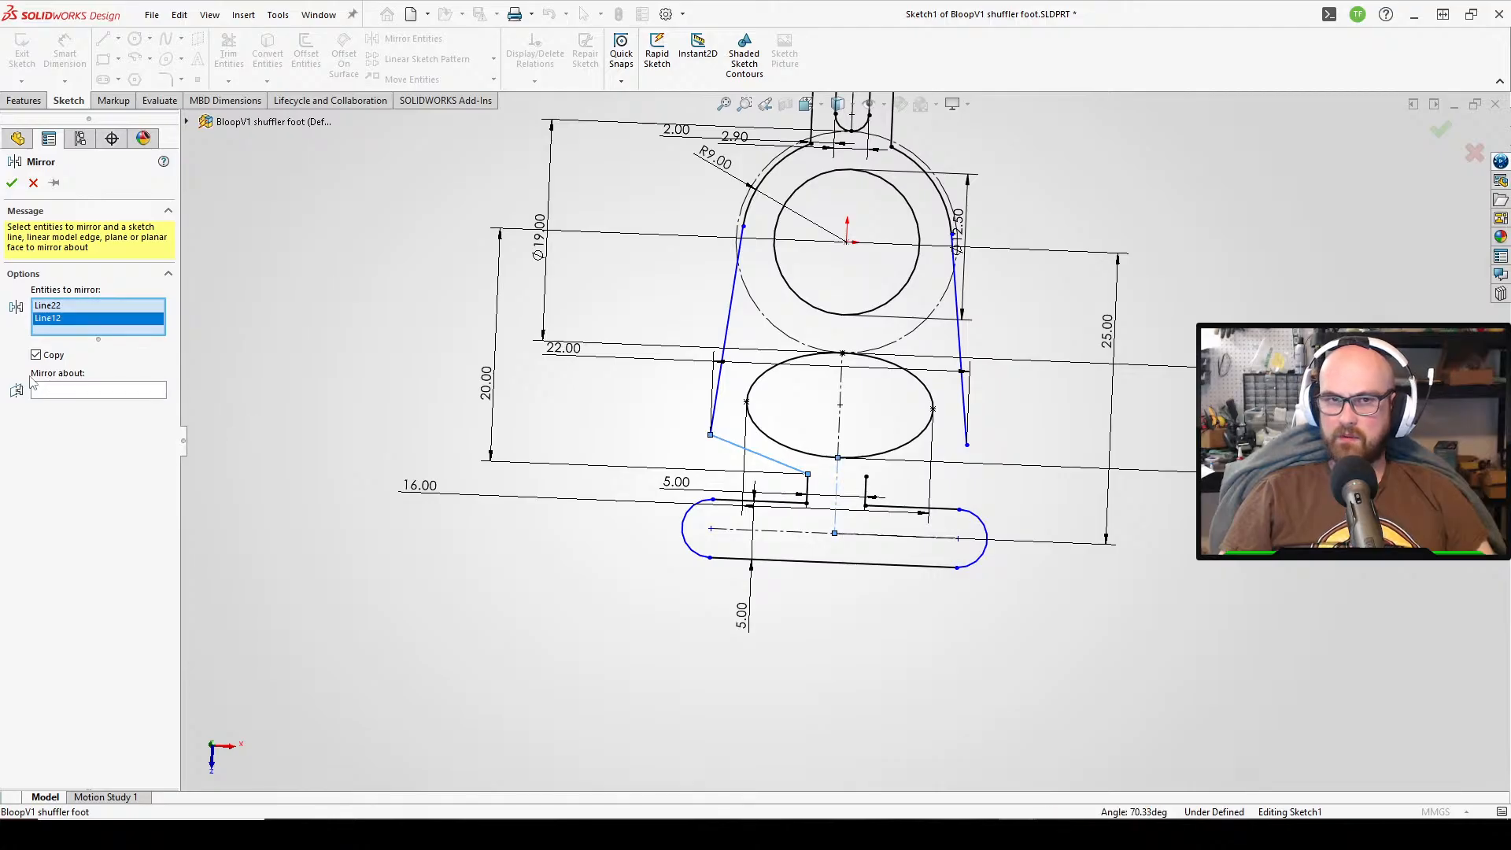
{"action": "key", "text": "Delete"}
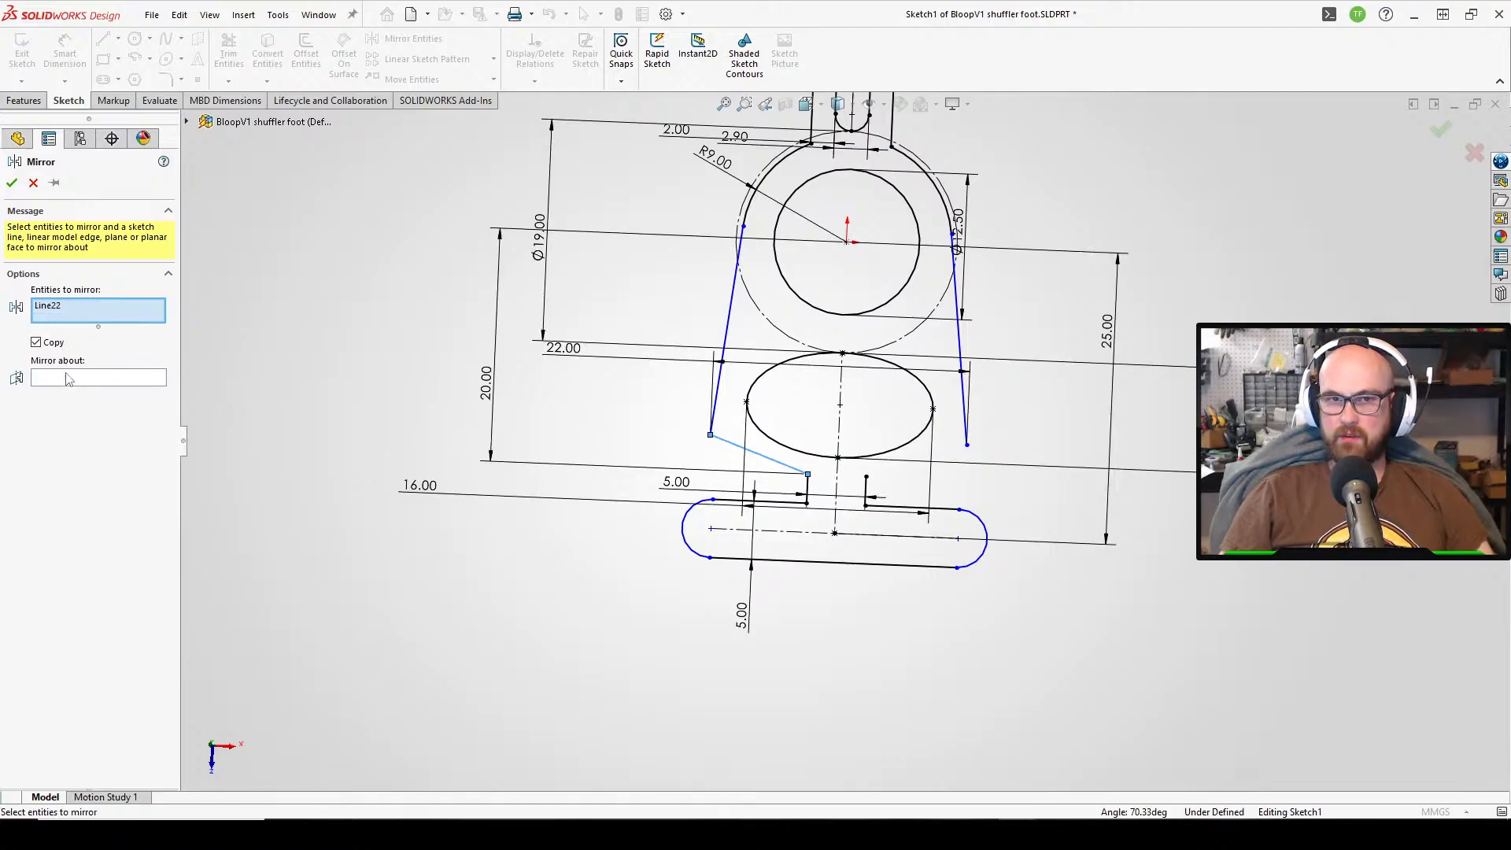
{"action": "left_click", "coordinate": [69, 379]}
{"action": "left_click", "coordinate": [836, 496]}
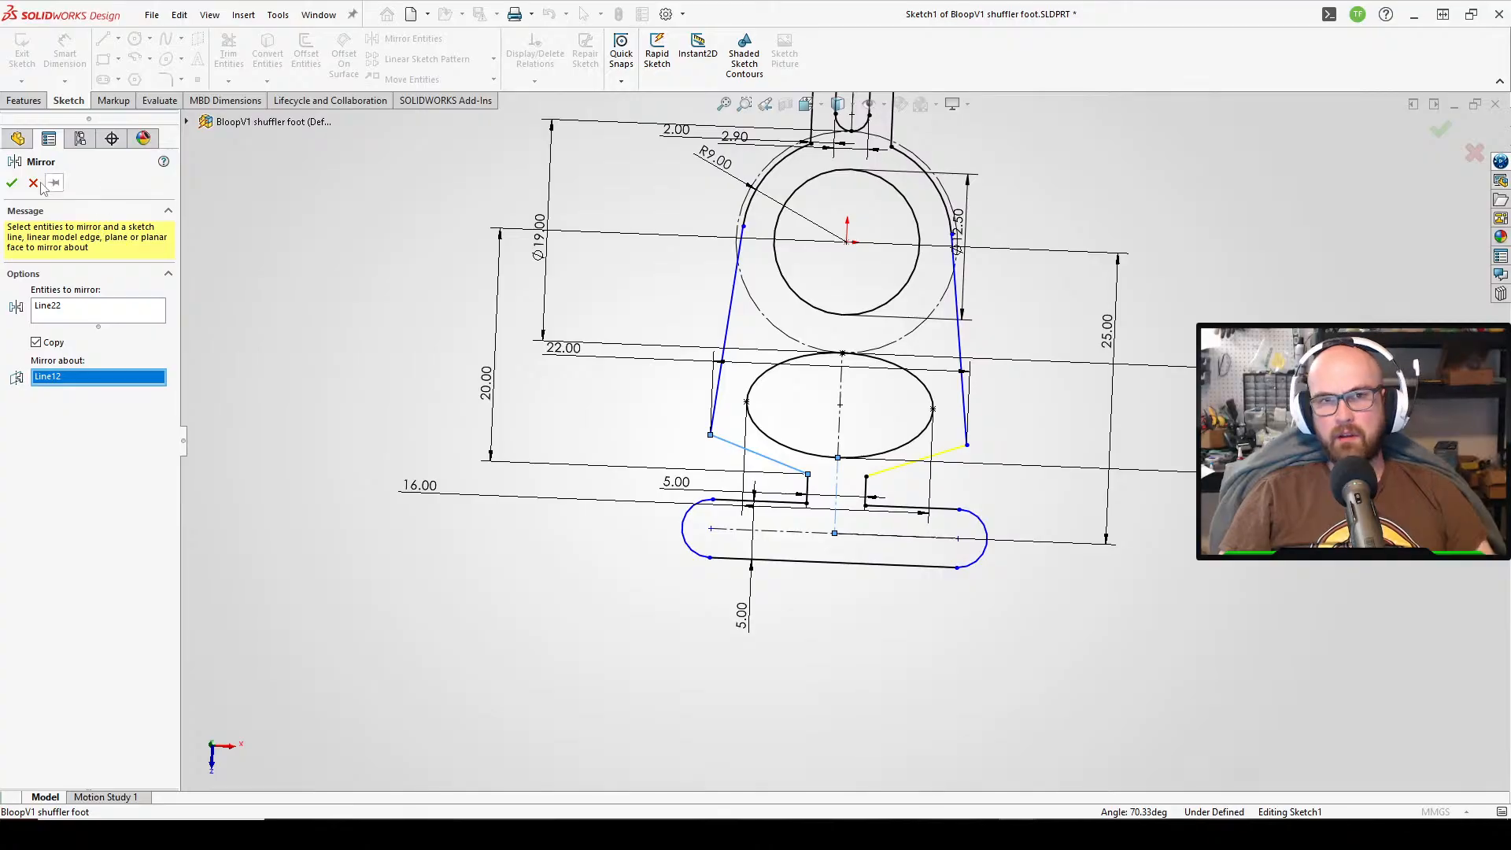
{"action": "left_click", "coordinate": [13, 184]}
- Dimension the foot slot's horizontal construction line, setting the distance between the end arc centers to 20 mm
{"action": "scroll", "coordinate": [815, 328], "scroll_direction": "down", "scroll_amount": 4}
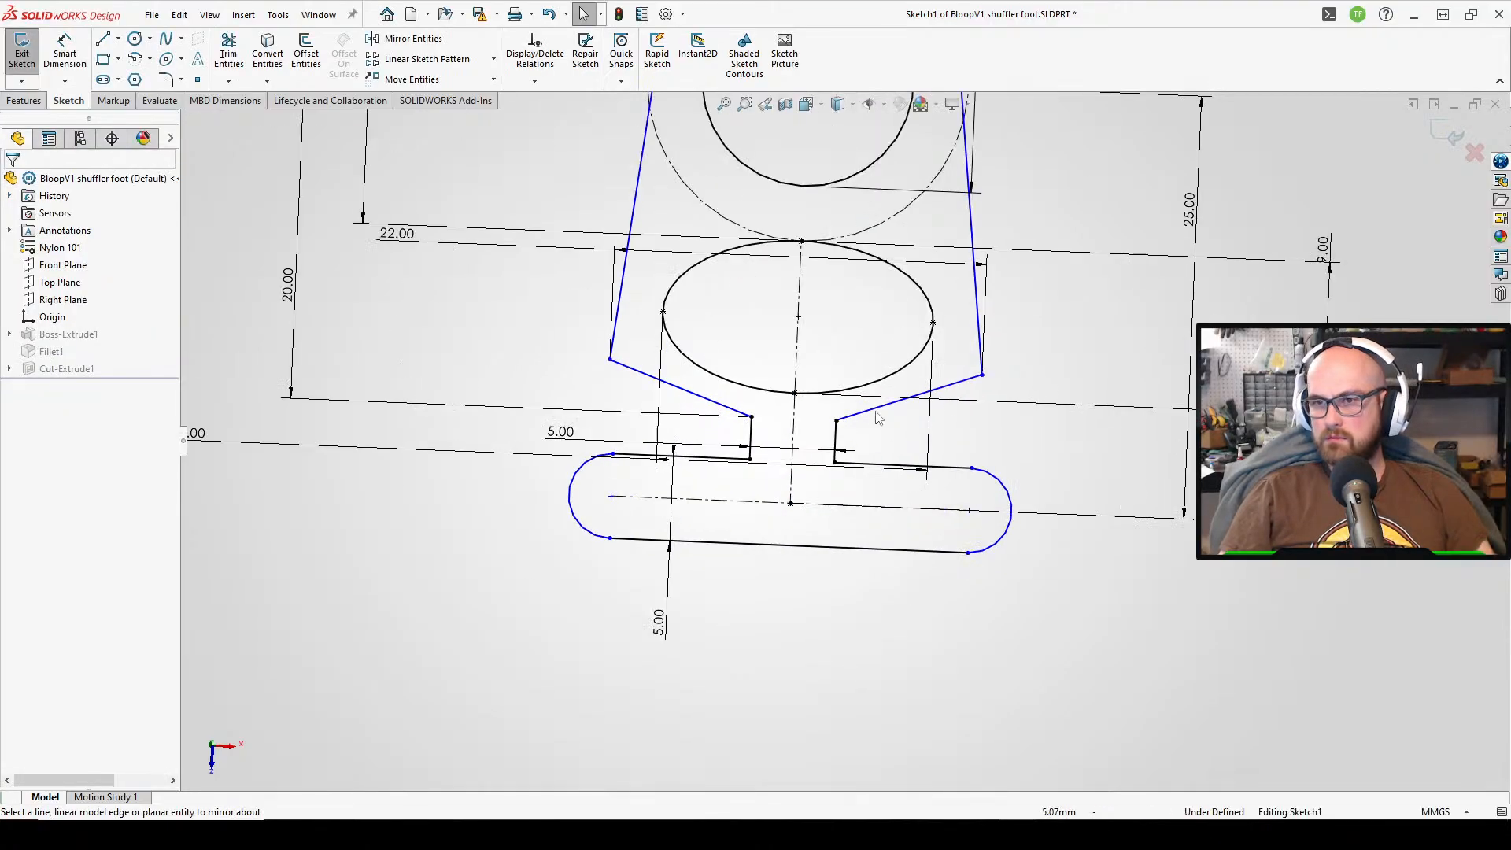
{"action": "scroll", "coordinate": [815, 328], "scroll_direction": "up", "scroll_amount": 1}
{"action": "scroll", "coordinate": [866, 497], "scroll_direction": "down", "scroll_amount": 2}
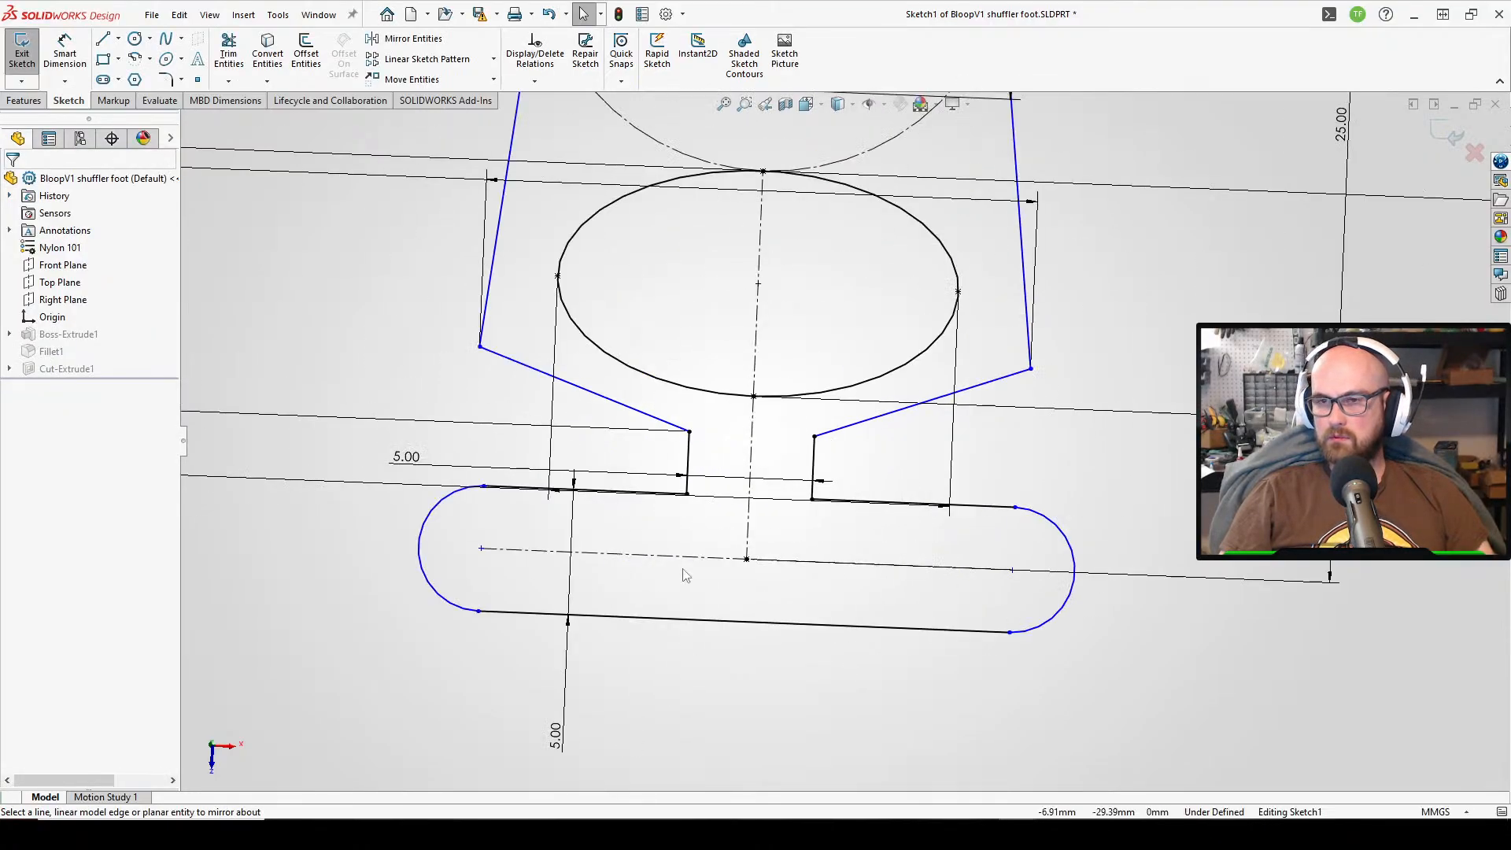
{"action": "scroll", "coordinate": [845, 441], "scroll_direction": "up", "scroll_amount": 3}
{"action": "key", "text": "d"}
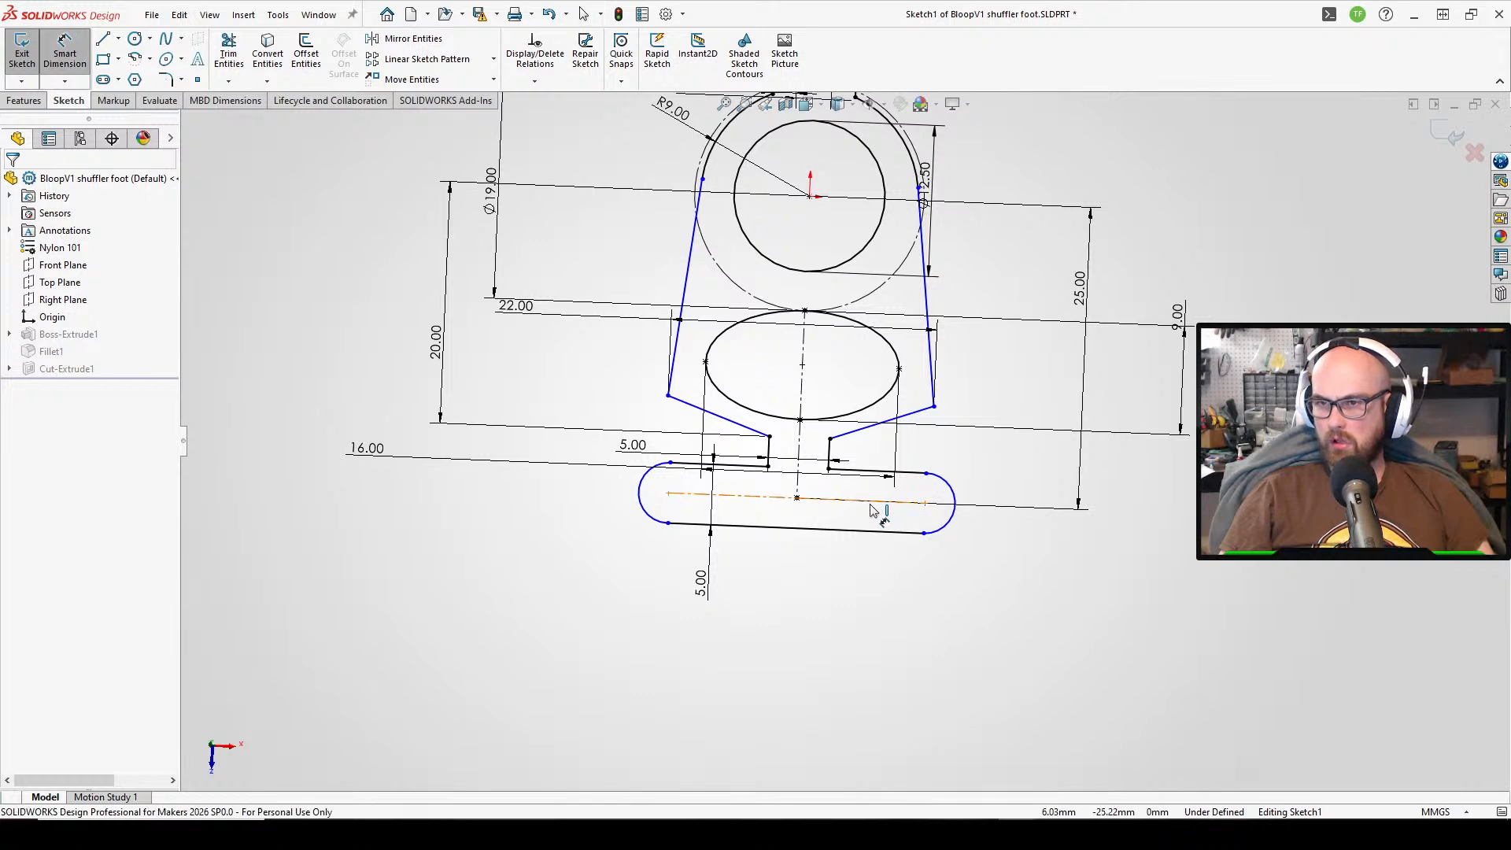
{"action": "left_click", "coordinate": [871, 510]}
{"action": "left_click", "coordinate": [792, 644]}
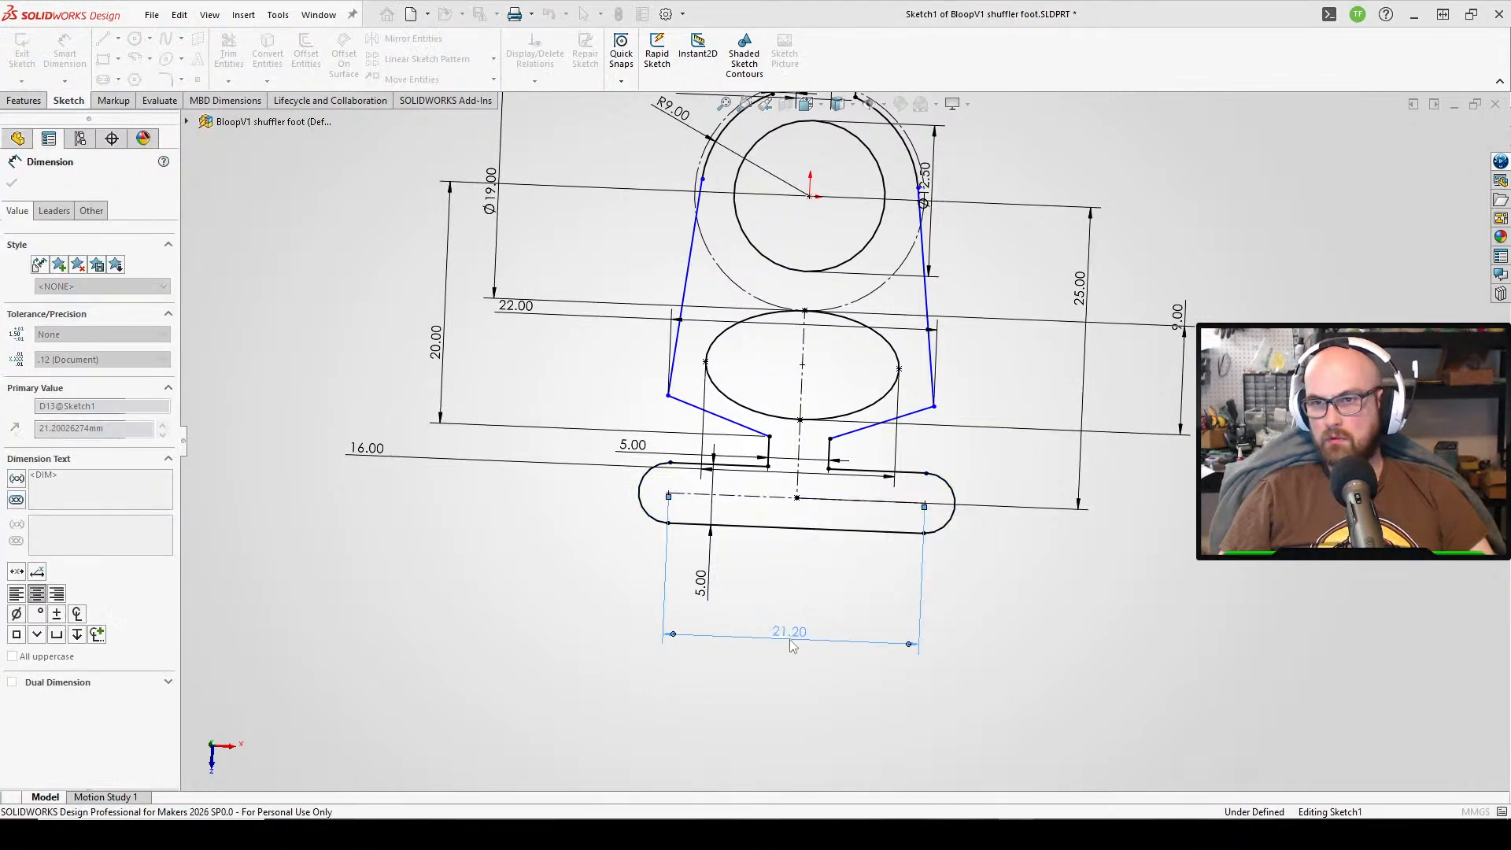
{"action": "type", "text": "20"}
{"action": "key", "text": "Return"}
{"action": "key", "text": "Escape"}
{"action": "scroll", "coordinate": [1030, 488], "scroll_direction": "up", "scroll_amount": 2}
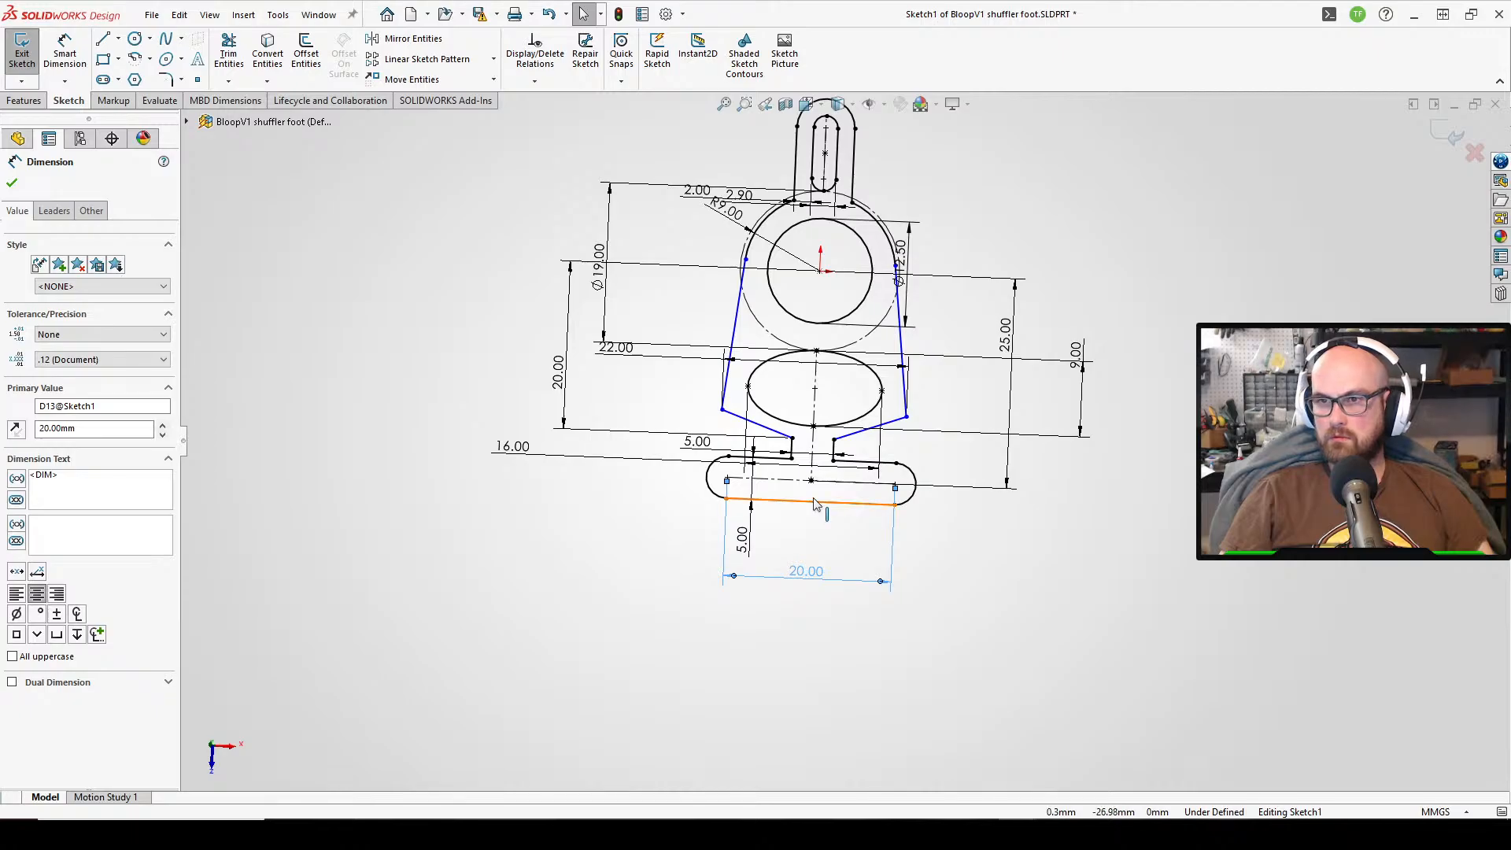
- Set the width between the tapered side lines' lower endpoints to 20 mm
{"action": "scroll", "coordinate": [904, 398], "scroll_direction": "down", "scroll_amount": 4}
{"action": "key", "text": "d"}
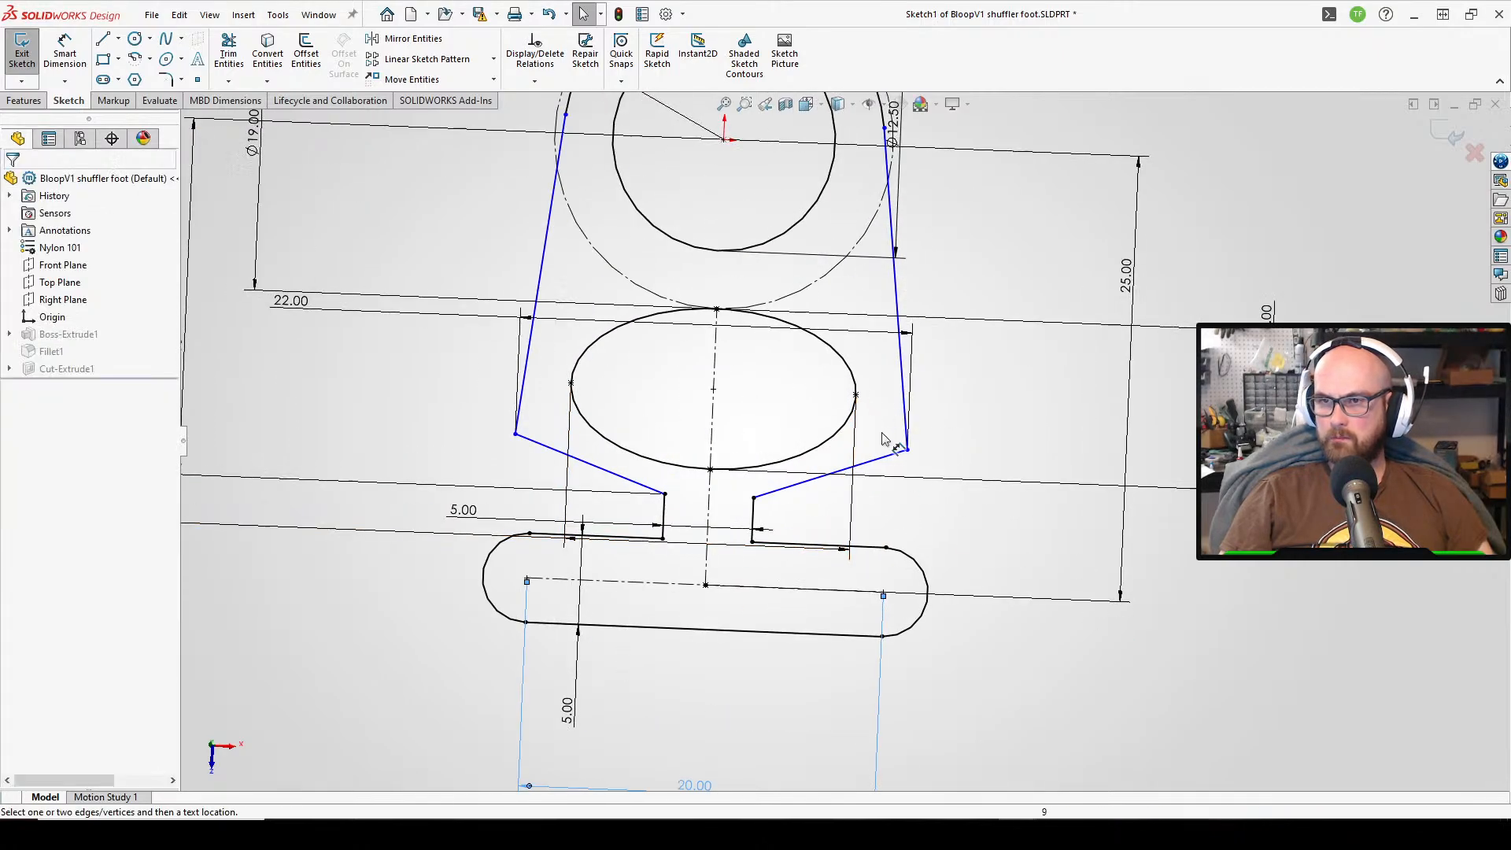
{"action": "scroll", "coordinate": [477, 602], "scroll_direction": "up", "scroll_amount": 3}
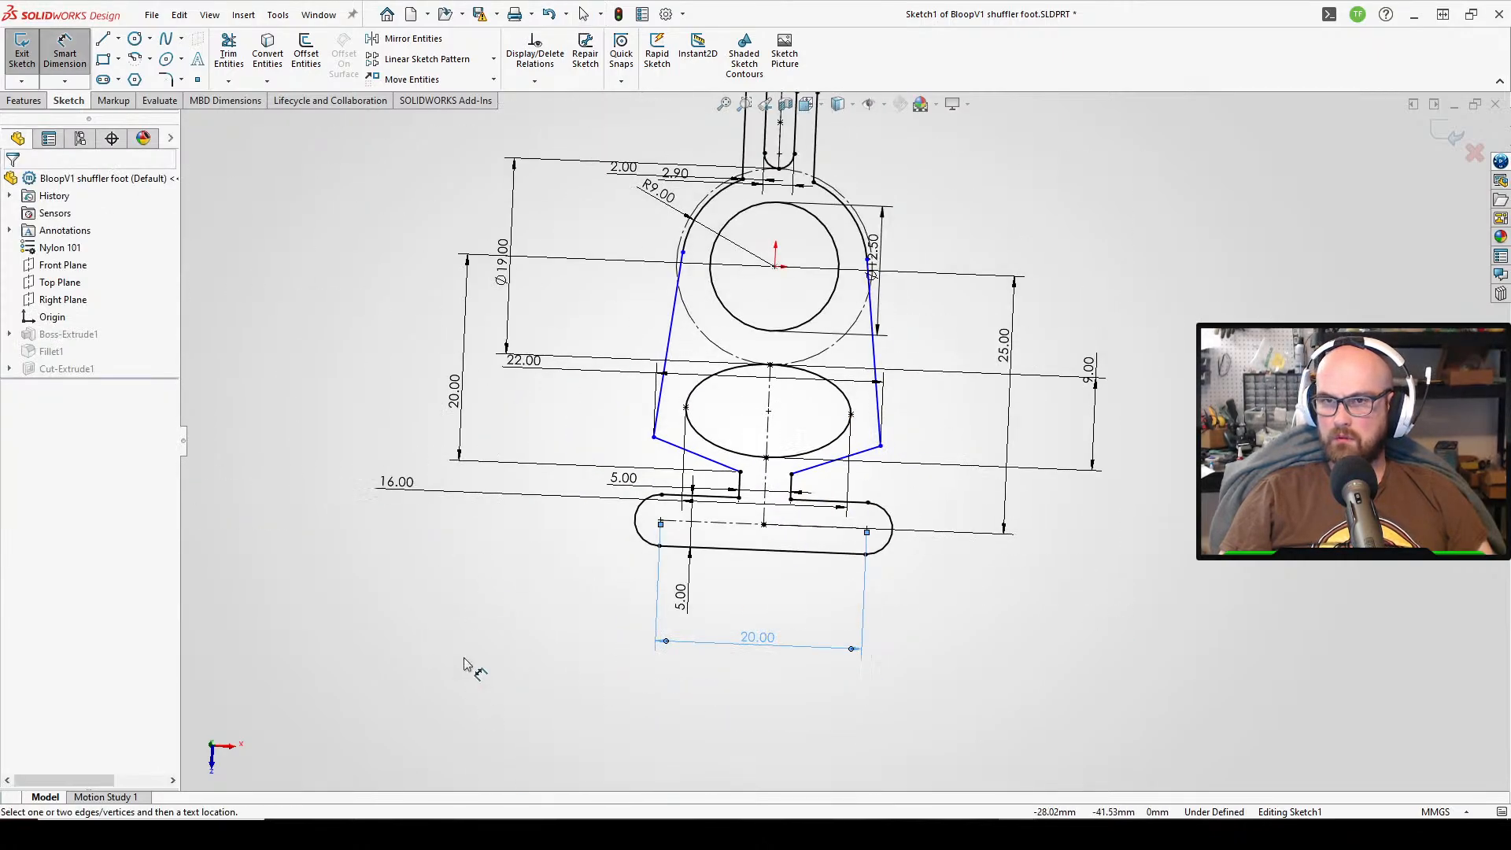
{"action": "key", "text": "Escape"}
{"action": "scroll", "coordinate": [540, 370], "scroll_direction": "down", "scroll_amount": 2}
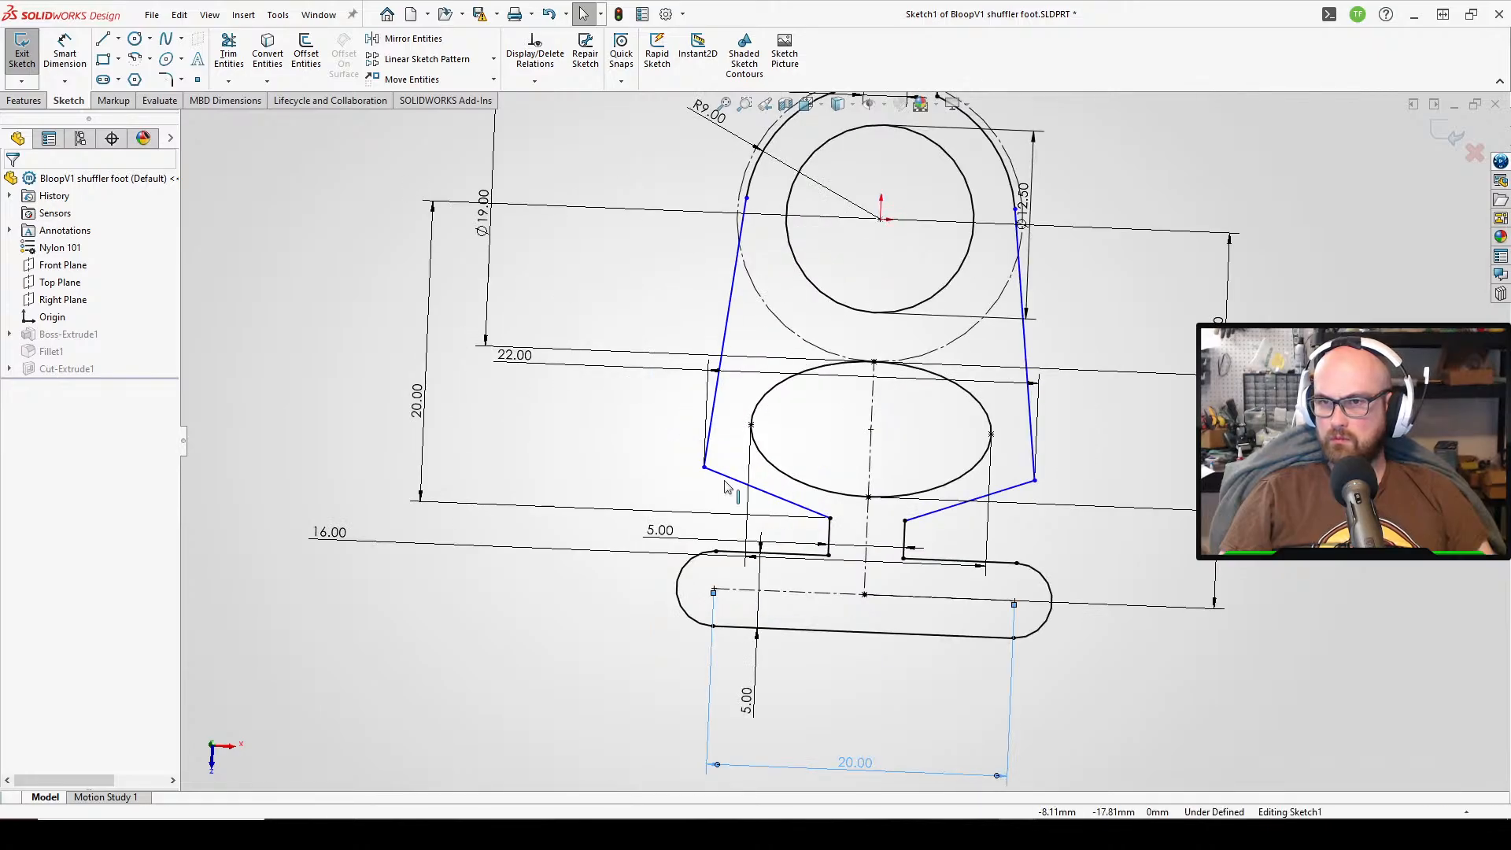
{"action": "double_click", "coordinate": [515, 355]}
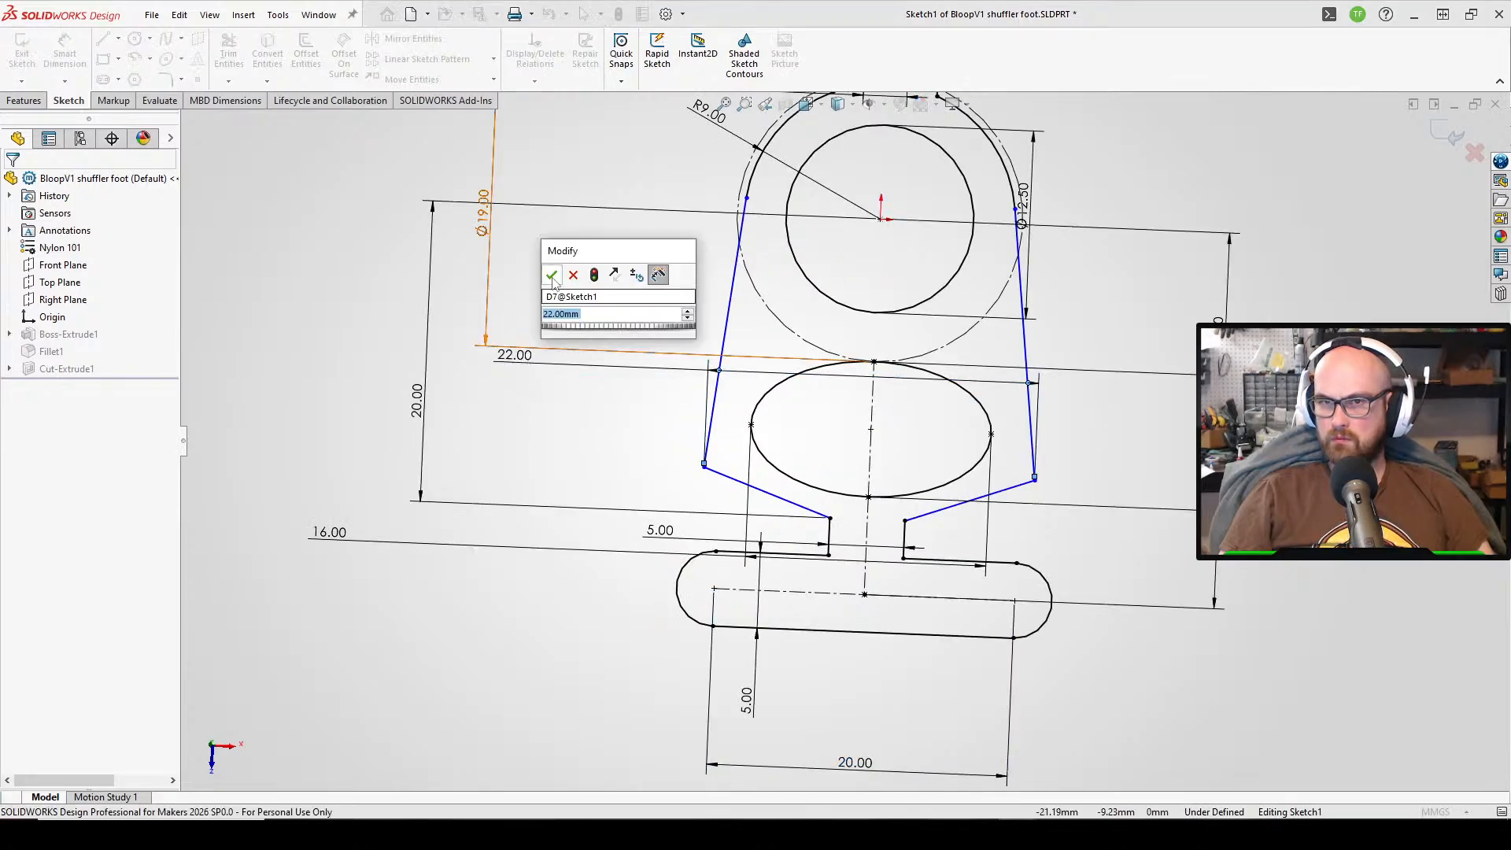
{"action": "type", "text": "20"}
{"action": "key", "text": "Return"}
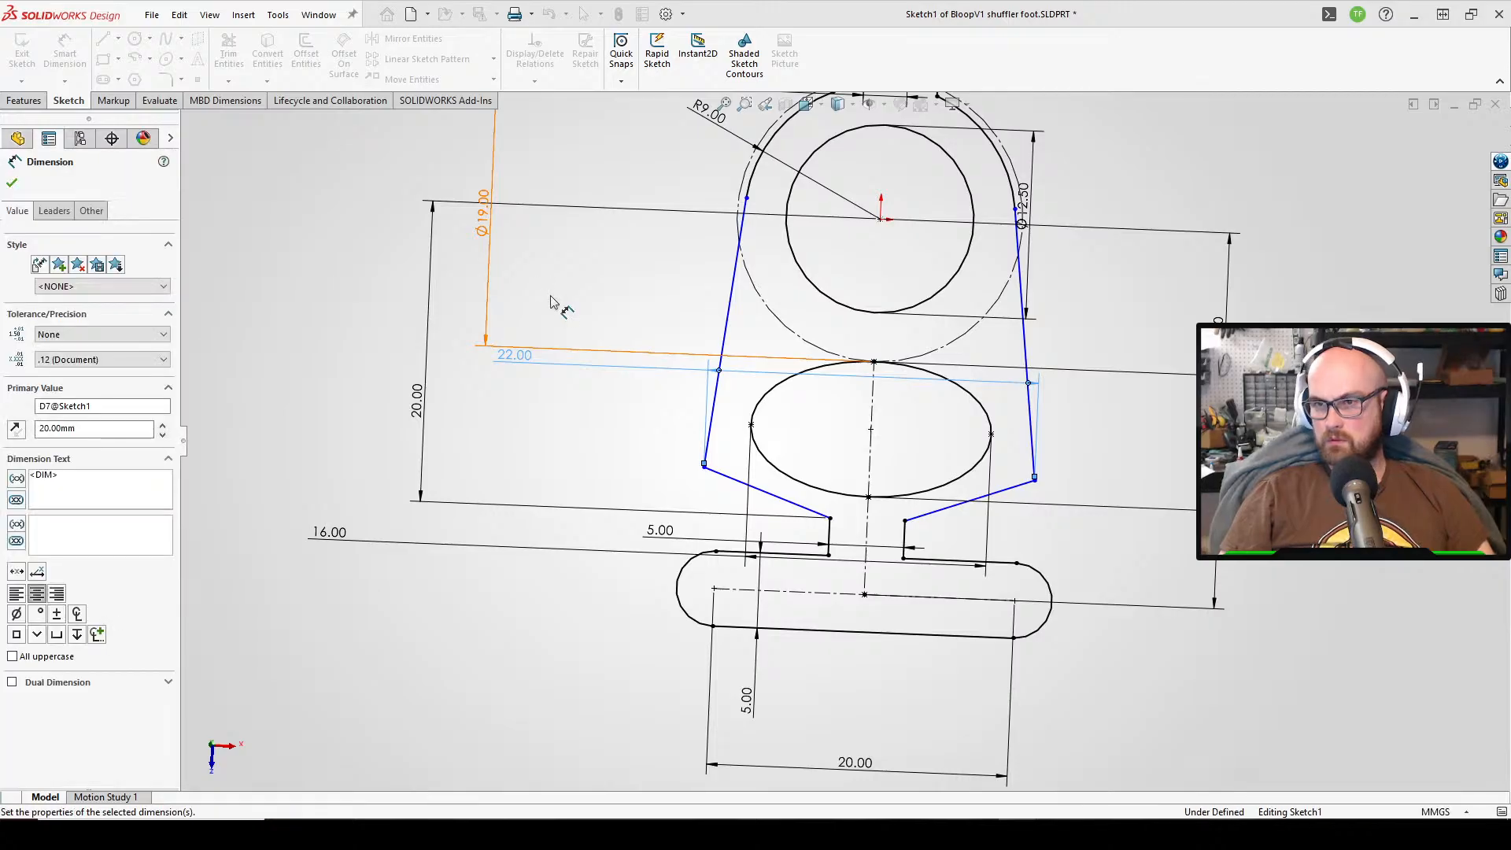
- Move the left side line's lower endpoint down and dimension its vertical distance from the origin at 20 mm
{"action": "left_click_drag", "start_coordinate": [720, 468], "coordinate": [720, 491]}
{"action": "right_click_drag", "start_coordinate": [628, 720], "coordinate": [631, 669]}
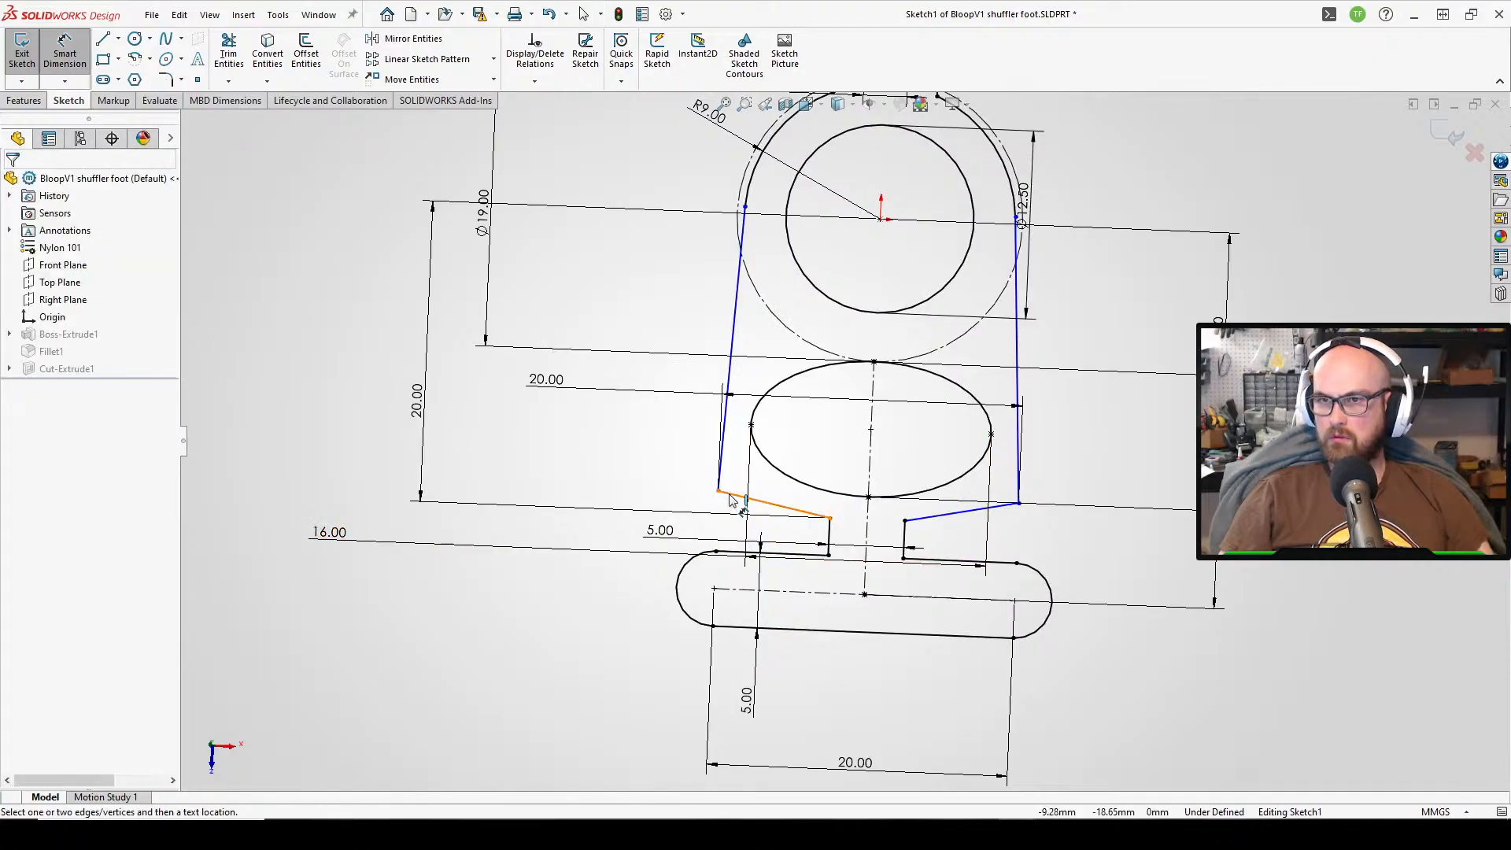
{"action": "left_click", "coordinate": [718, 490]}
{"action": "left_click", "coordinate": [881, 219]}
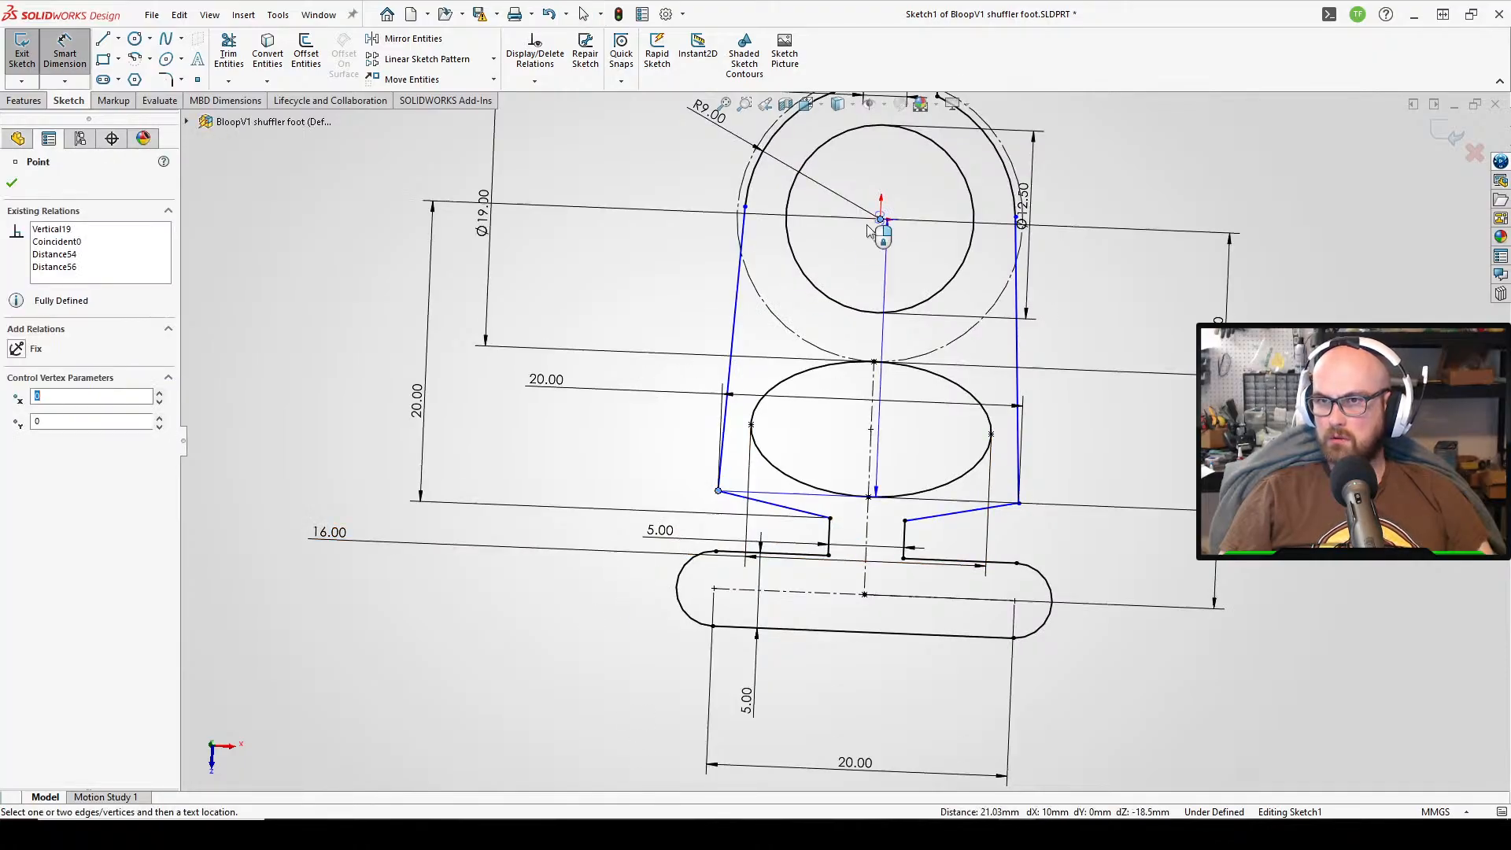
{"action": "left_click", "coordinate": [592, 425]}
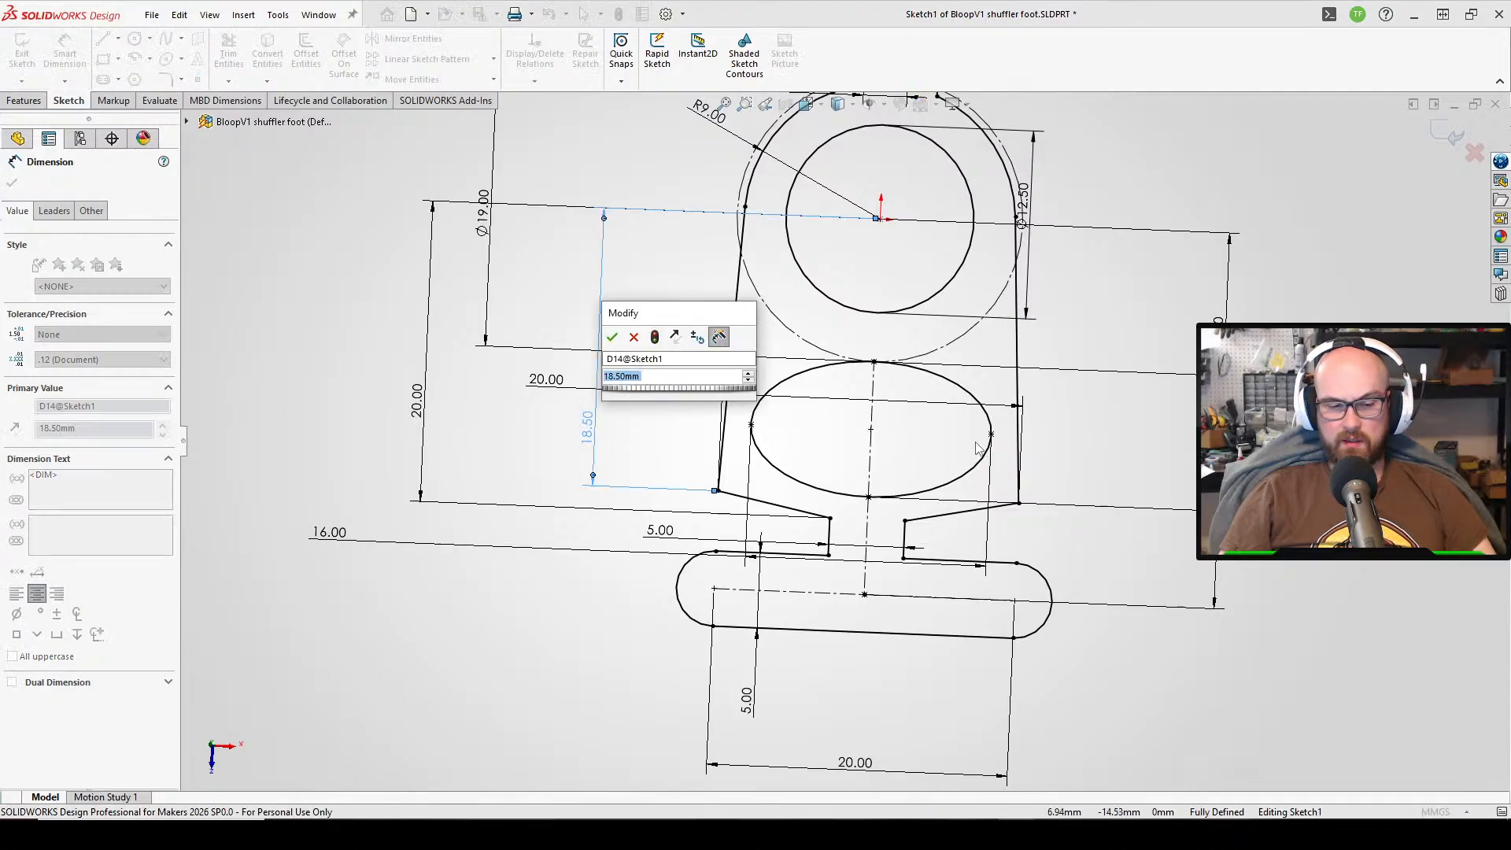
{"action": "type", "text": "20"}
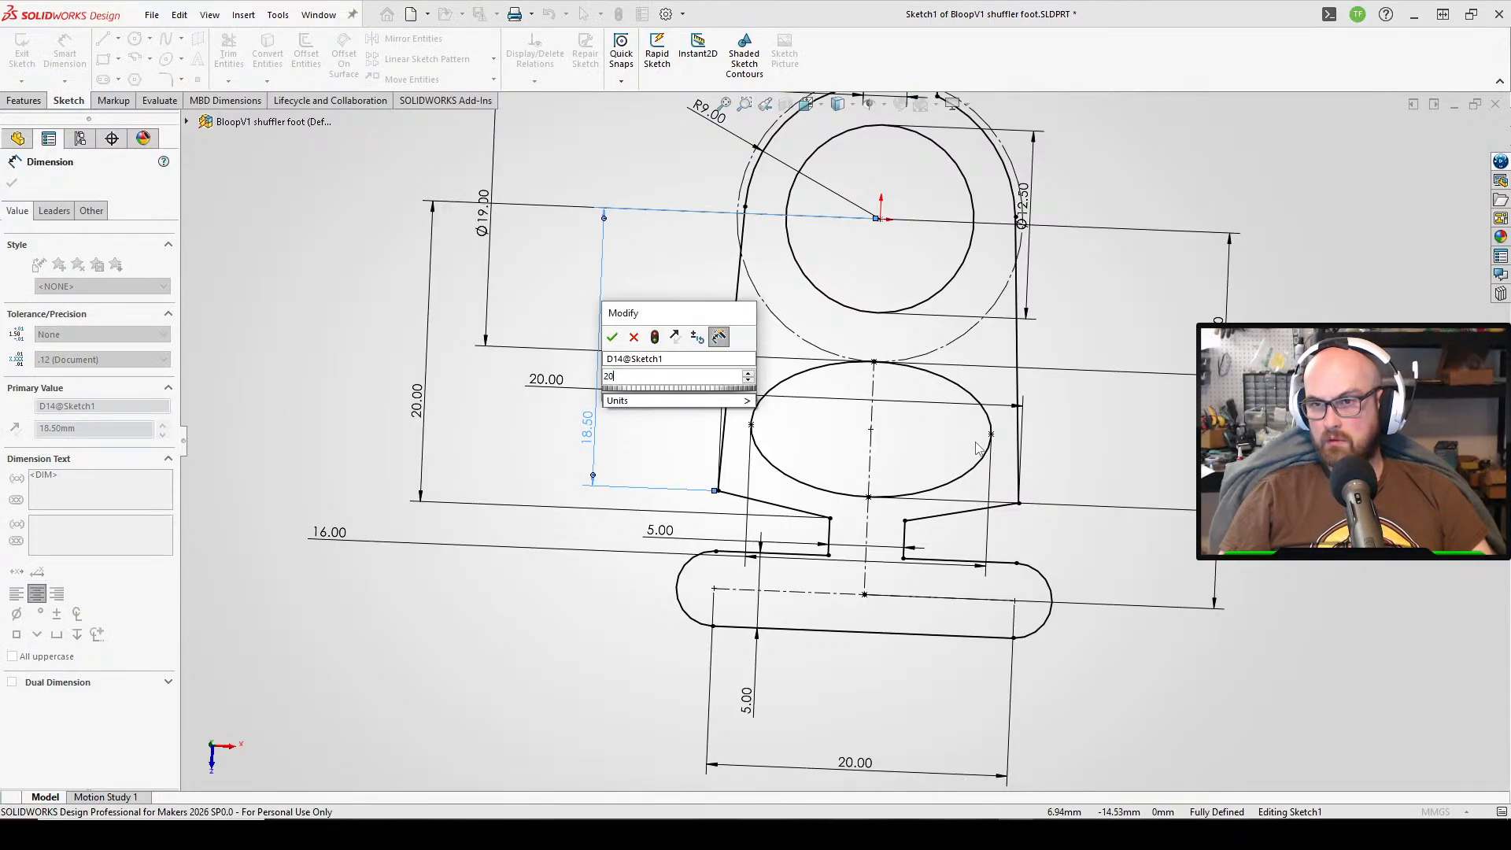
{"action": "key", "text": "Return"}
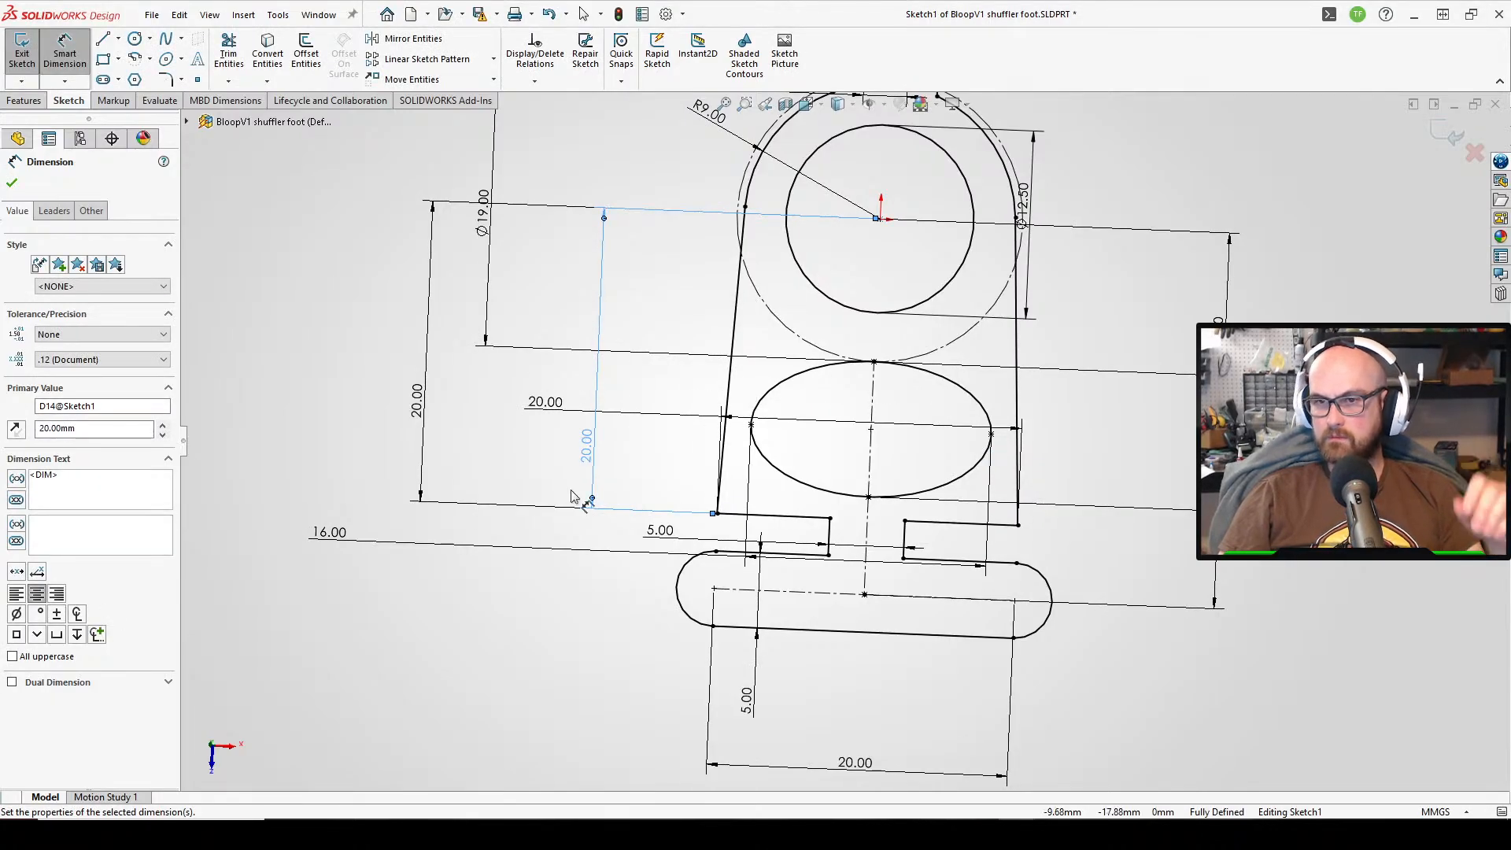
- Set the vertical distance between the origin and the left side line's lower endpoint to 18 mm
{"action": "double_click", "coordinate": [589, 450]}
{"action": "type", "text": "1"}
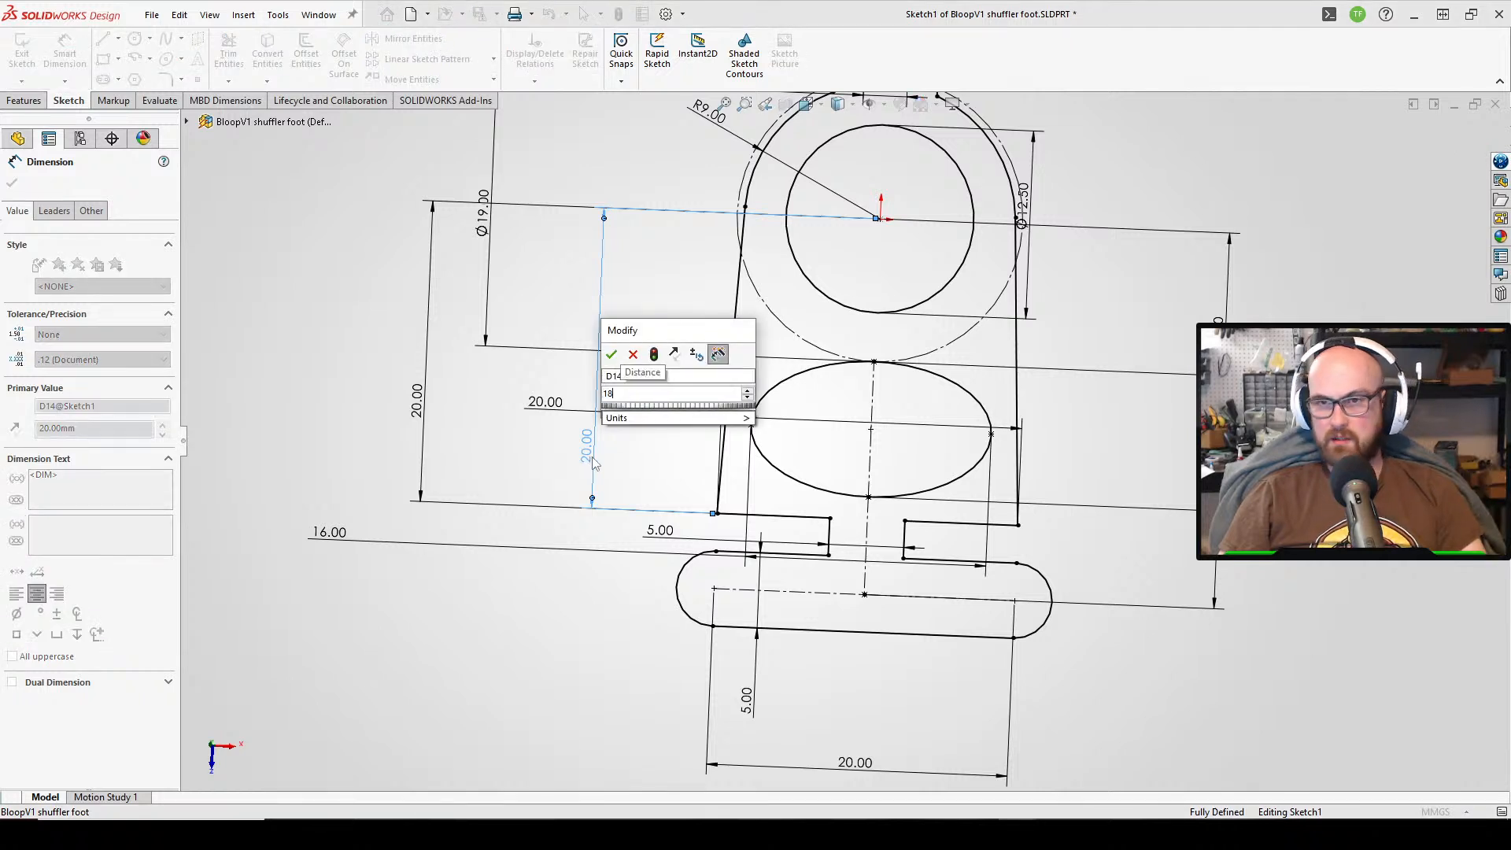
{"action": "type", "text": "8"}
{"action": "key", "text": "Return"}
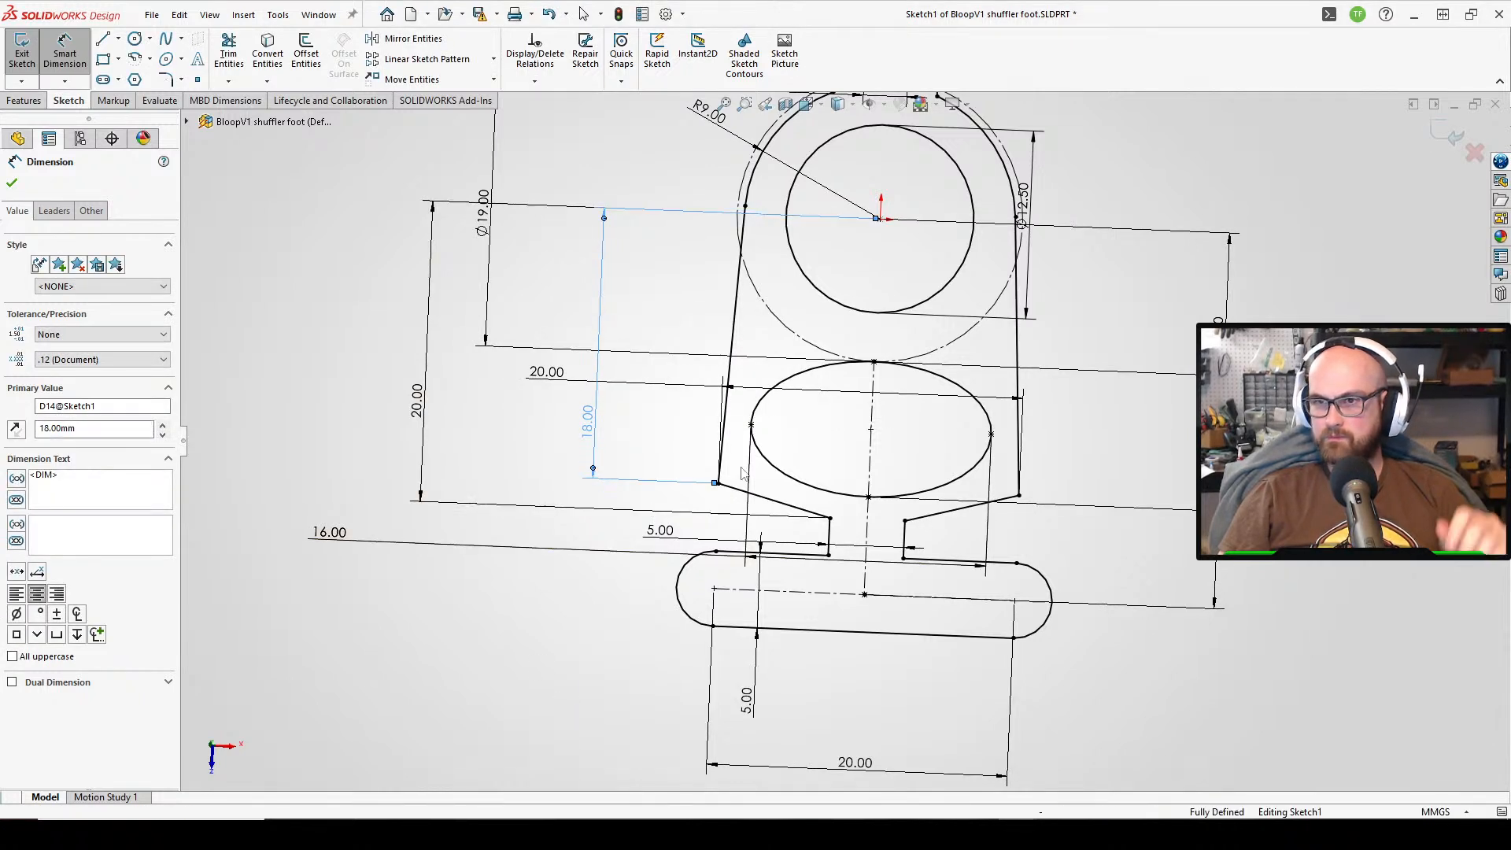
{"action": "scroll", "coordinate": [844, 442], "scroll_direction": "up", "scroll_amount": 3}
{"action": "key", "text": "Escape"}
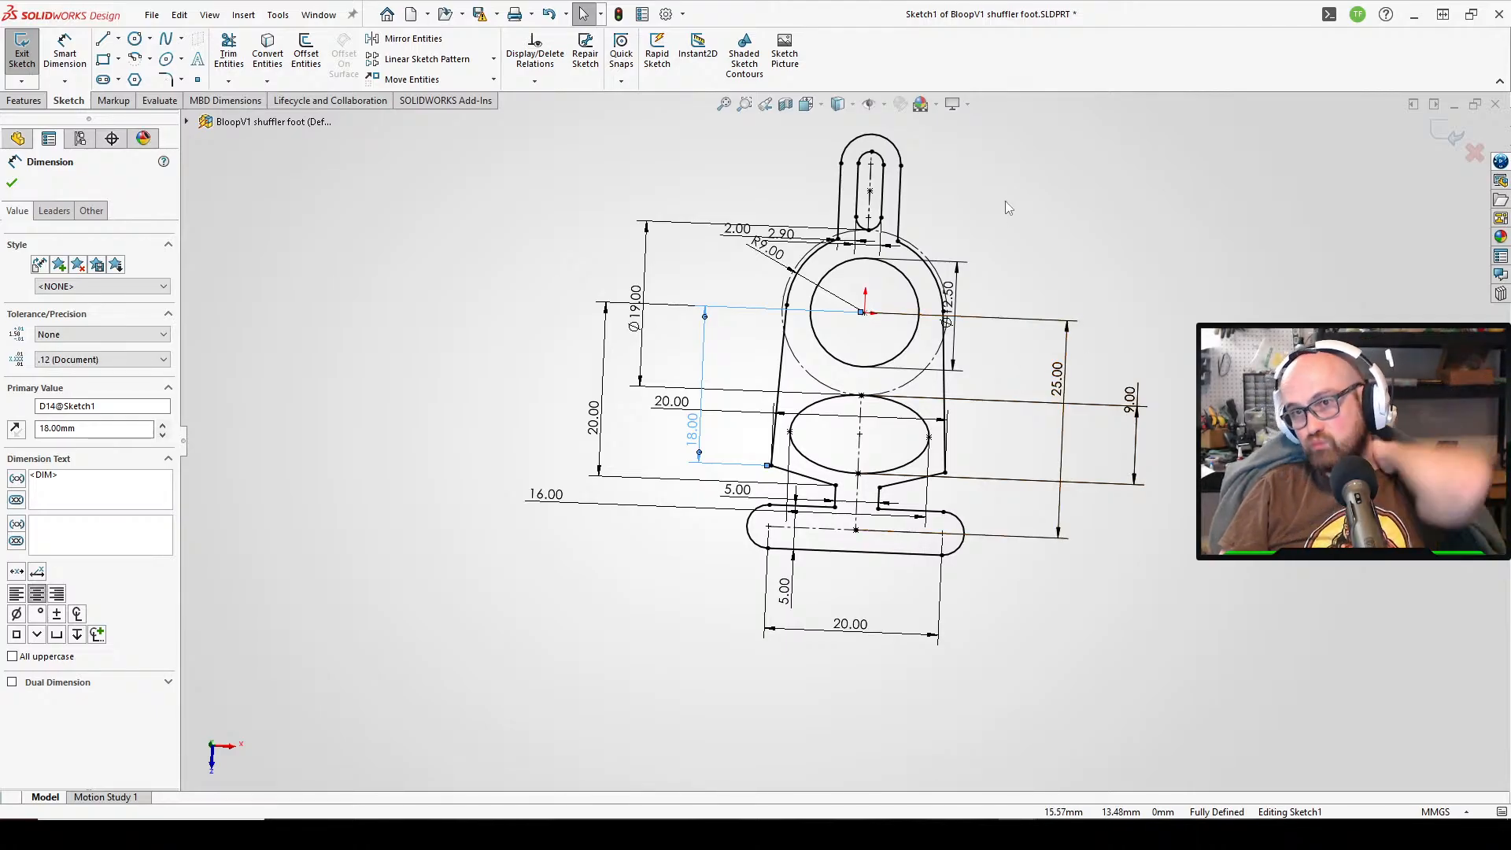
{"action": "scroll", "coordinate": [921, 233], "scroll_direction": "down", "scroll_amount": 1}
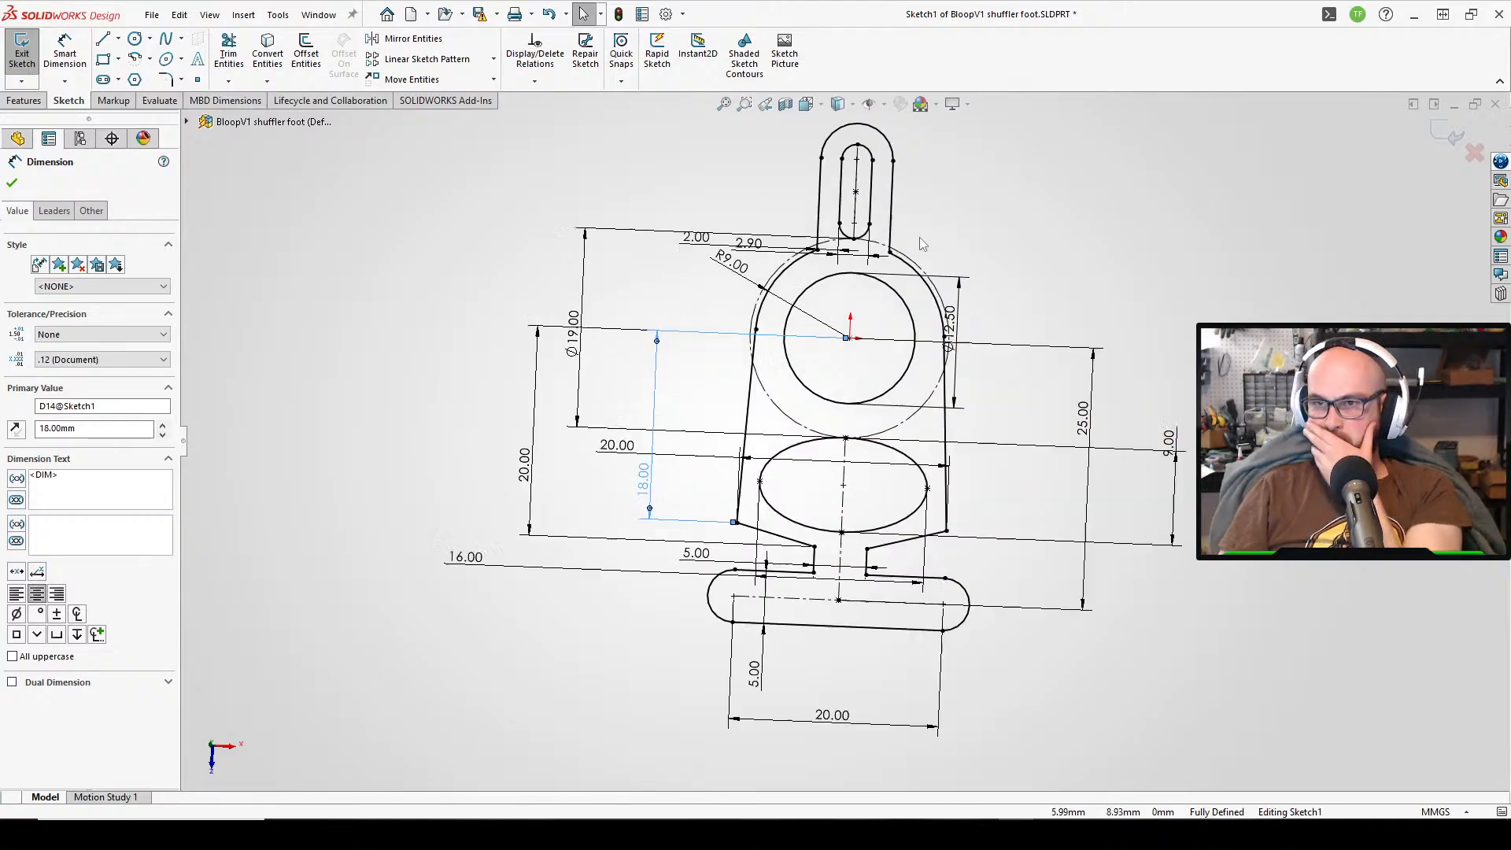
{"action": "scroll", "coordinate": [921, 238], "scroll_direction": "up", "scroll_amount": 1}
{"action": "scroll", "coordinate": [922, 238], "scroll_direction": "down", "scroll_amount": 1}
{"action": "left_click", "coordinate": [929, 265]}
{"action": "scroll", "coordinate": [838, 434], "scroll_direction": "up", "scroll_amount": 1}
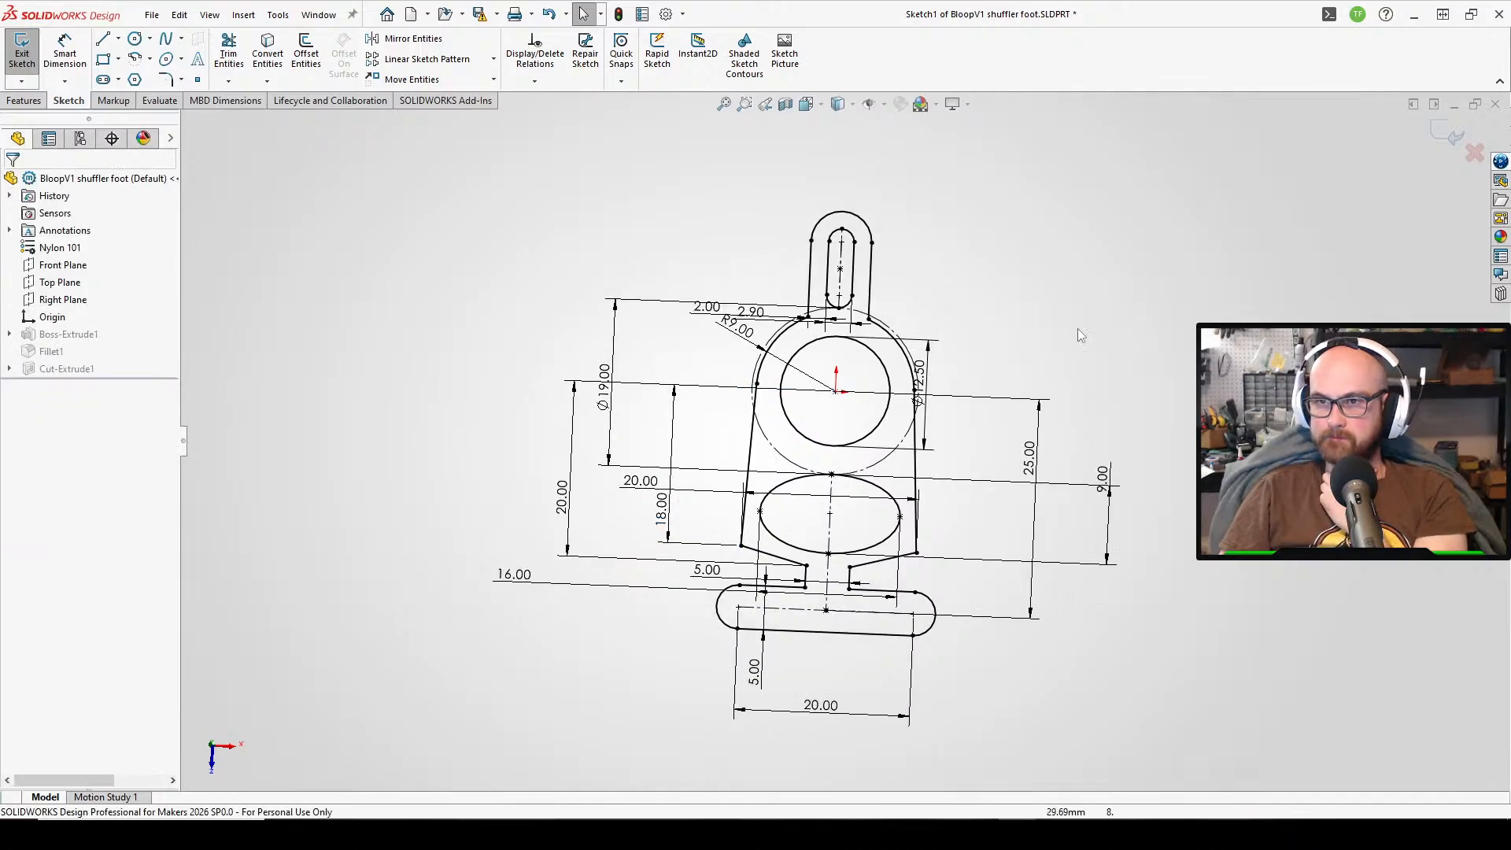
- Draw a horizontal centerline about 55.5 mm long from the origin out past the body's left side
{"action": "left_click", "coordinate": [119, 39]}
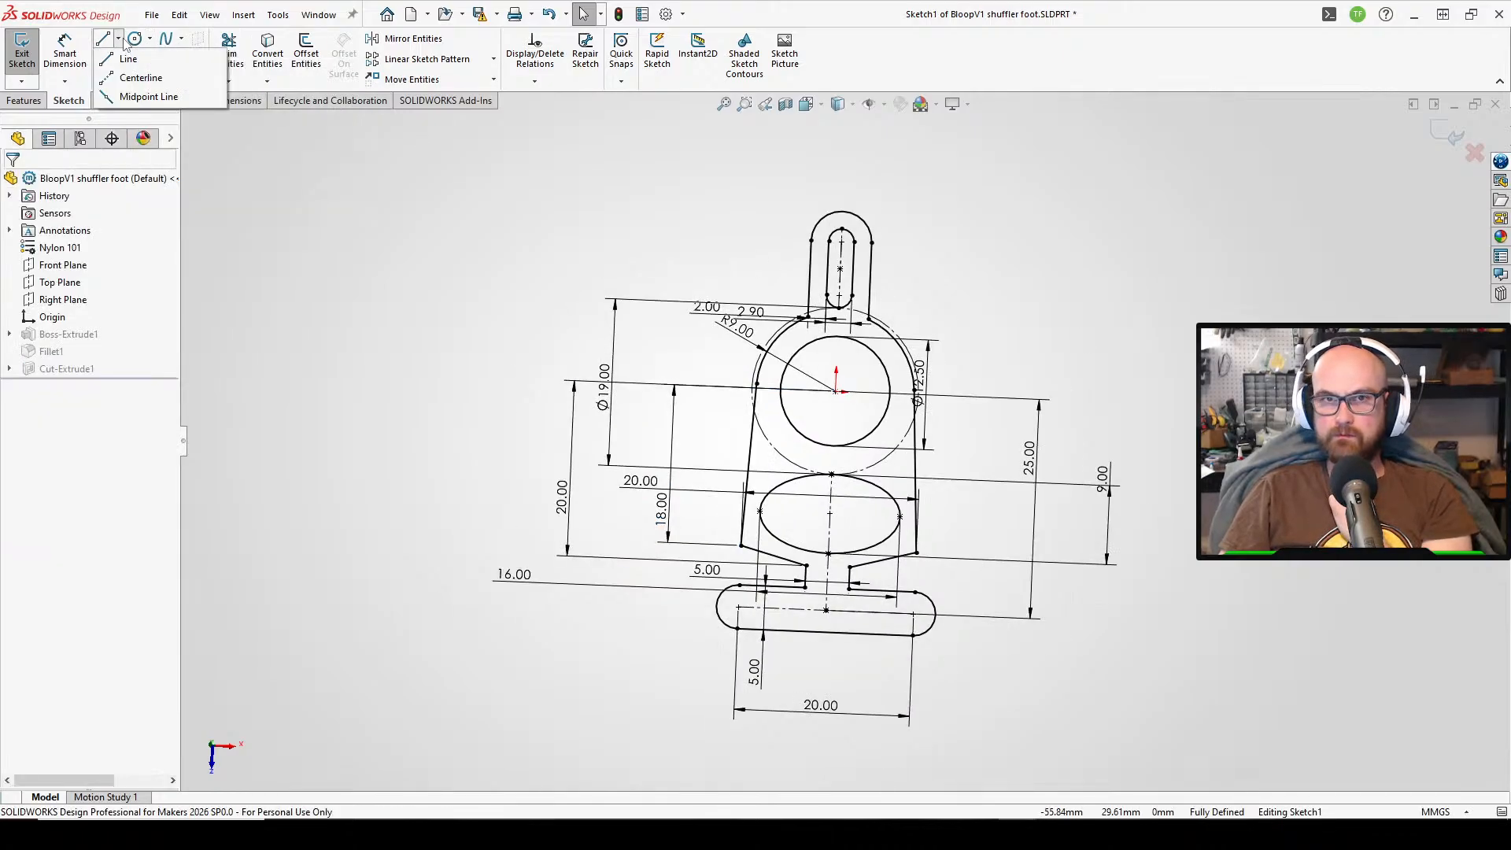
{"action": "left_click", "coordinate": [119, 77]}
{"action": "left_click", "coordinate": [118, 38]}
{"action": "left_click", "coordinate": [133, 76]}
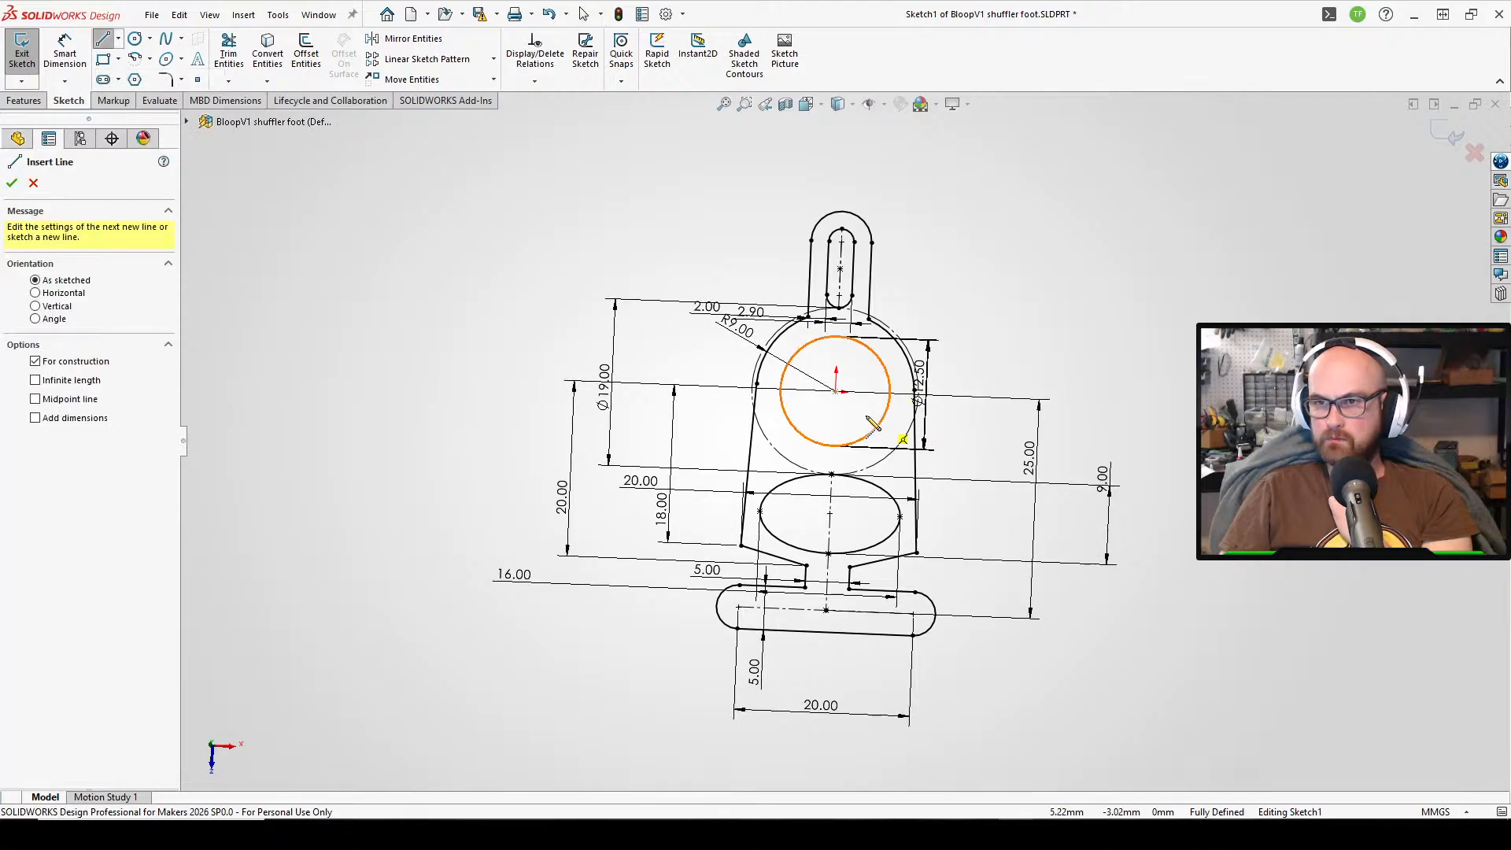
{"action": "left_click", "coordinate": [836, 391]}
{"action": "left_click", "coordinate": [350, 372]}
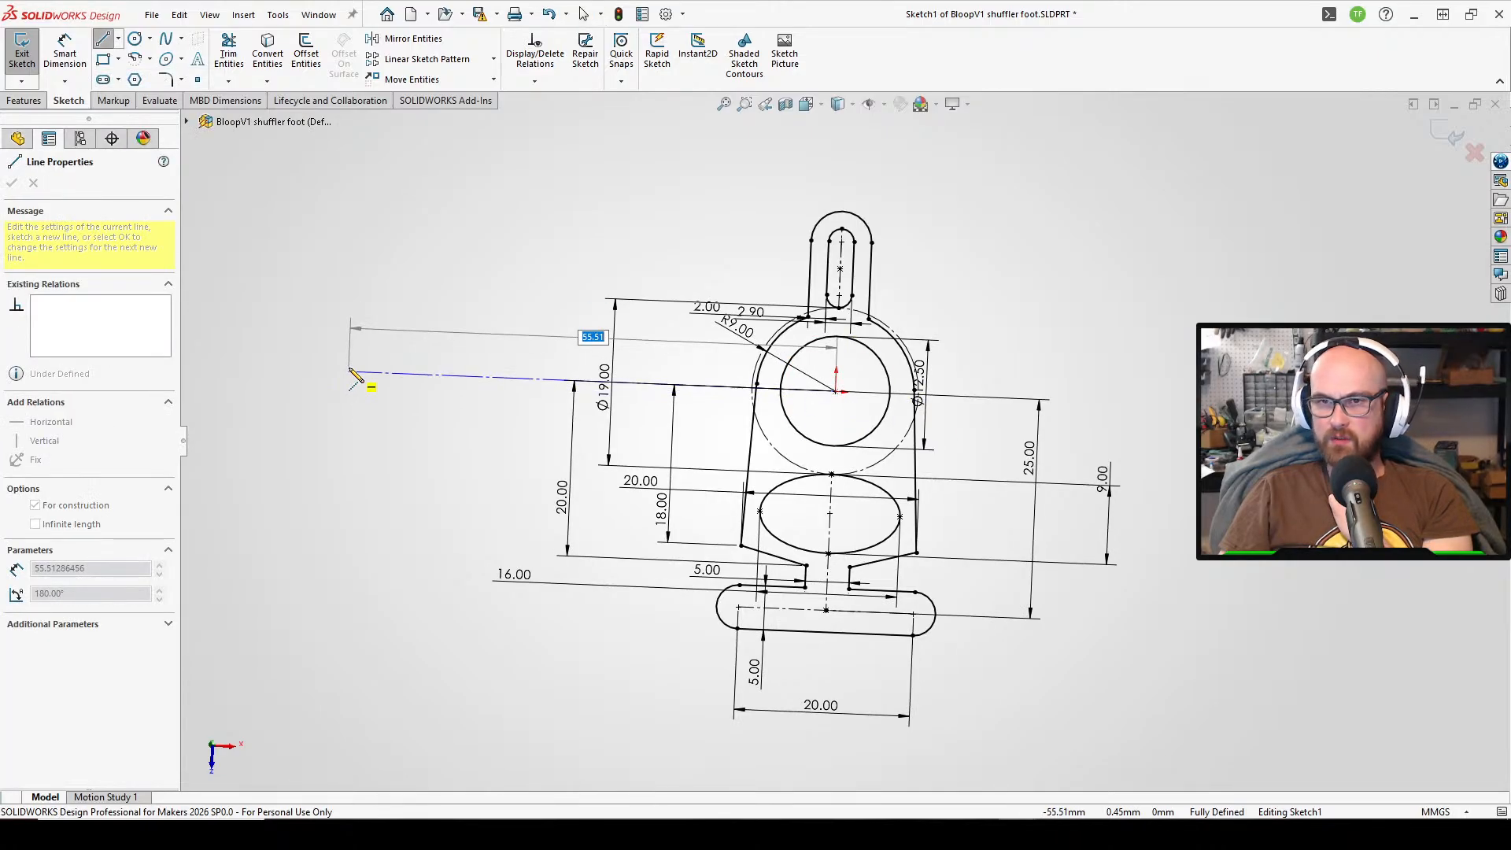
{"action": "right_click", "coordinate": [354, 370]}
{"action": "left_click", "coordinate": [382, 381]}
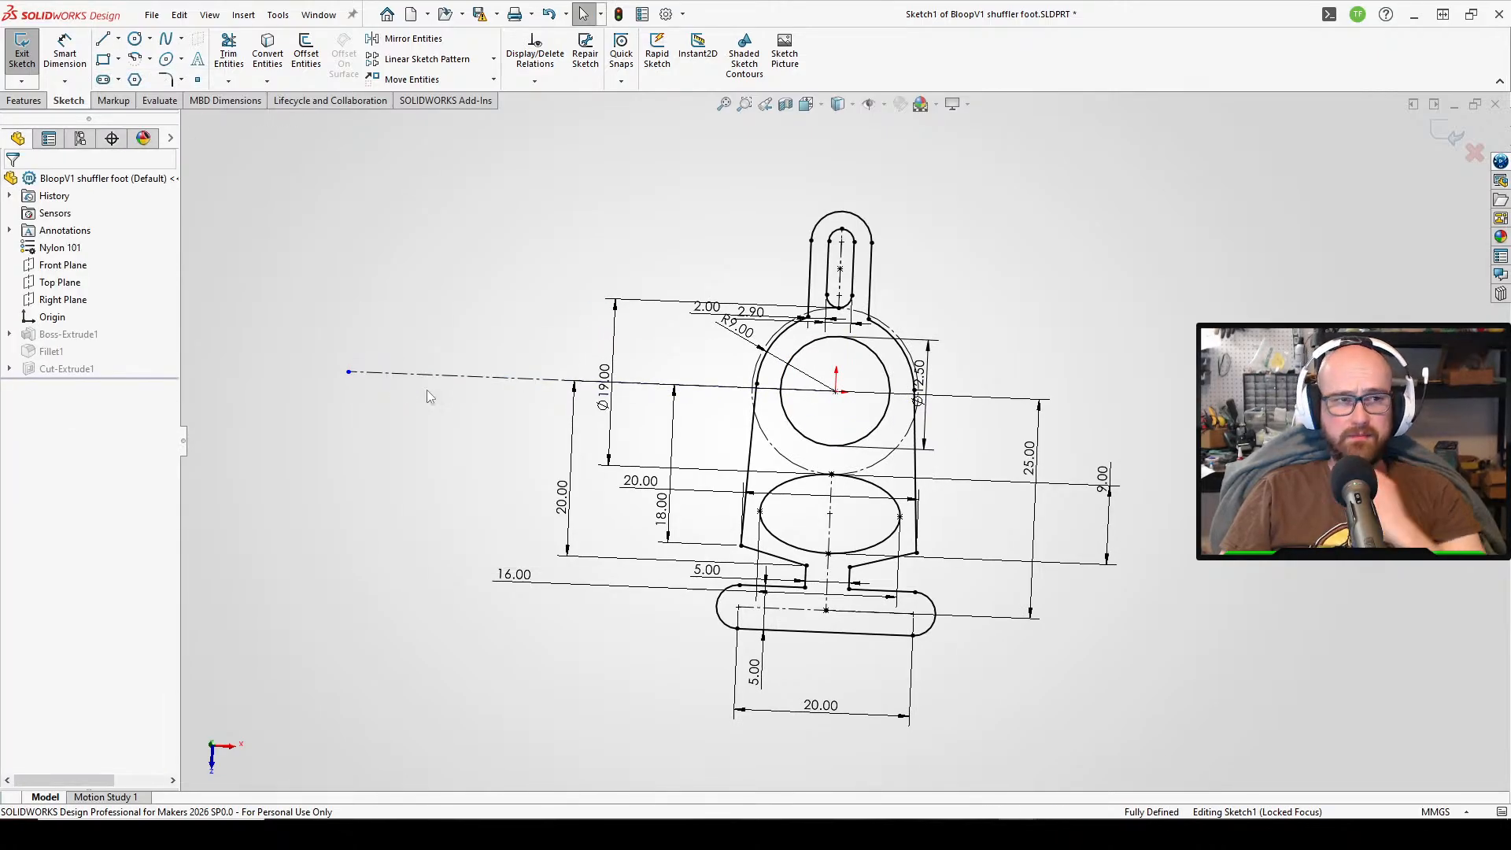
- Try to mirror the foot slot together with its neck lines, selected as one group, and undo the mirror
{"action": "scroll", "coordinate": [897, 606], "scroll_direction": "down", "scroll_amount": 2}
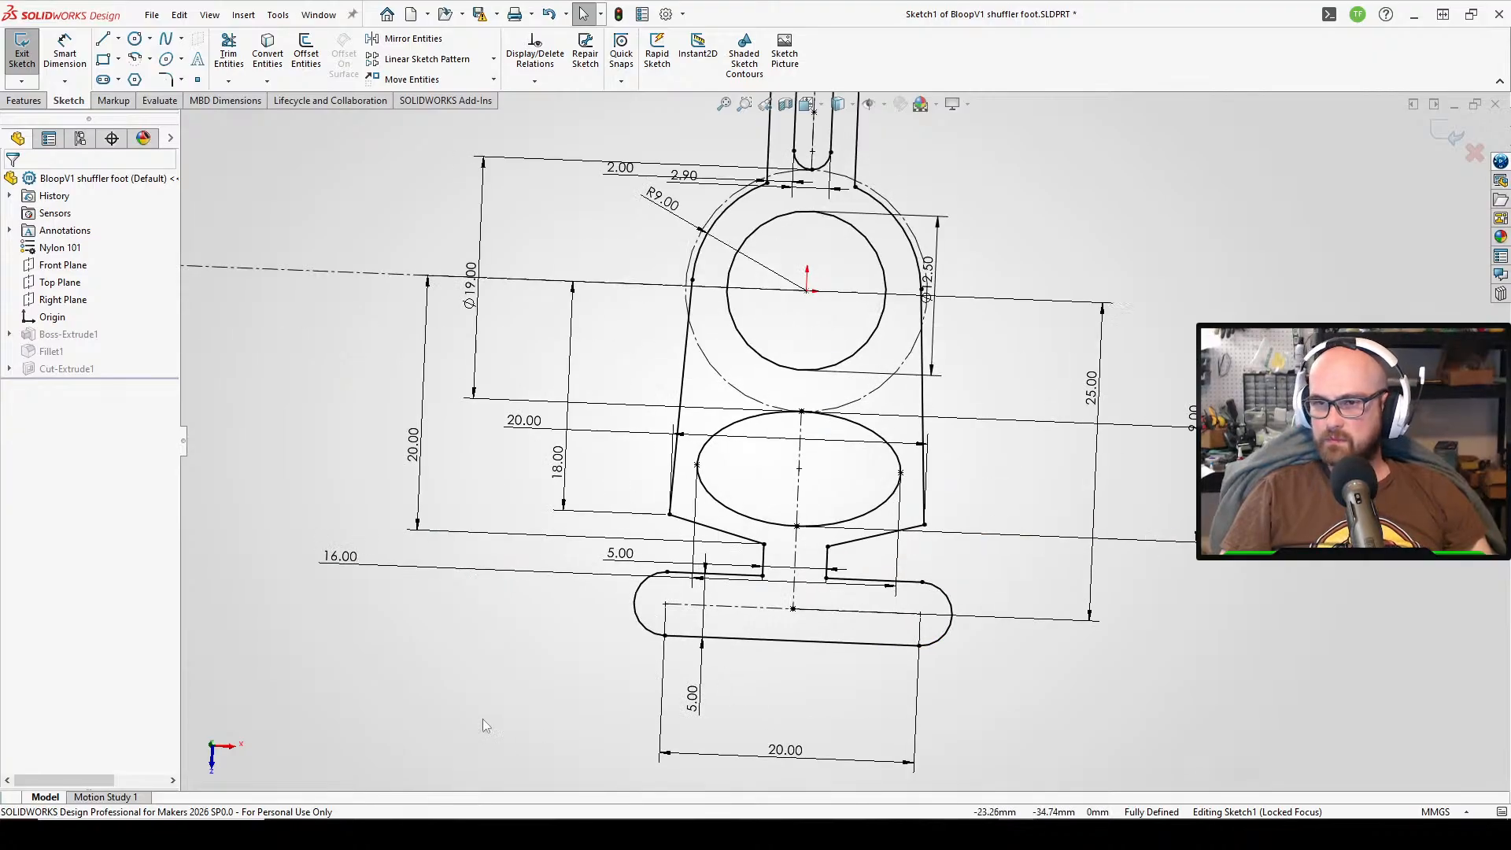
{"action": "left_click_drag", "start_coordinate": [493, 712], "coordinate": [1051, 554]}
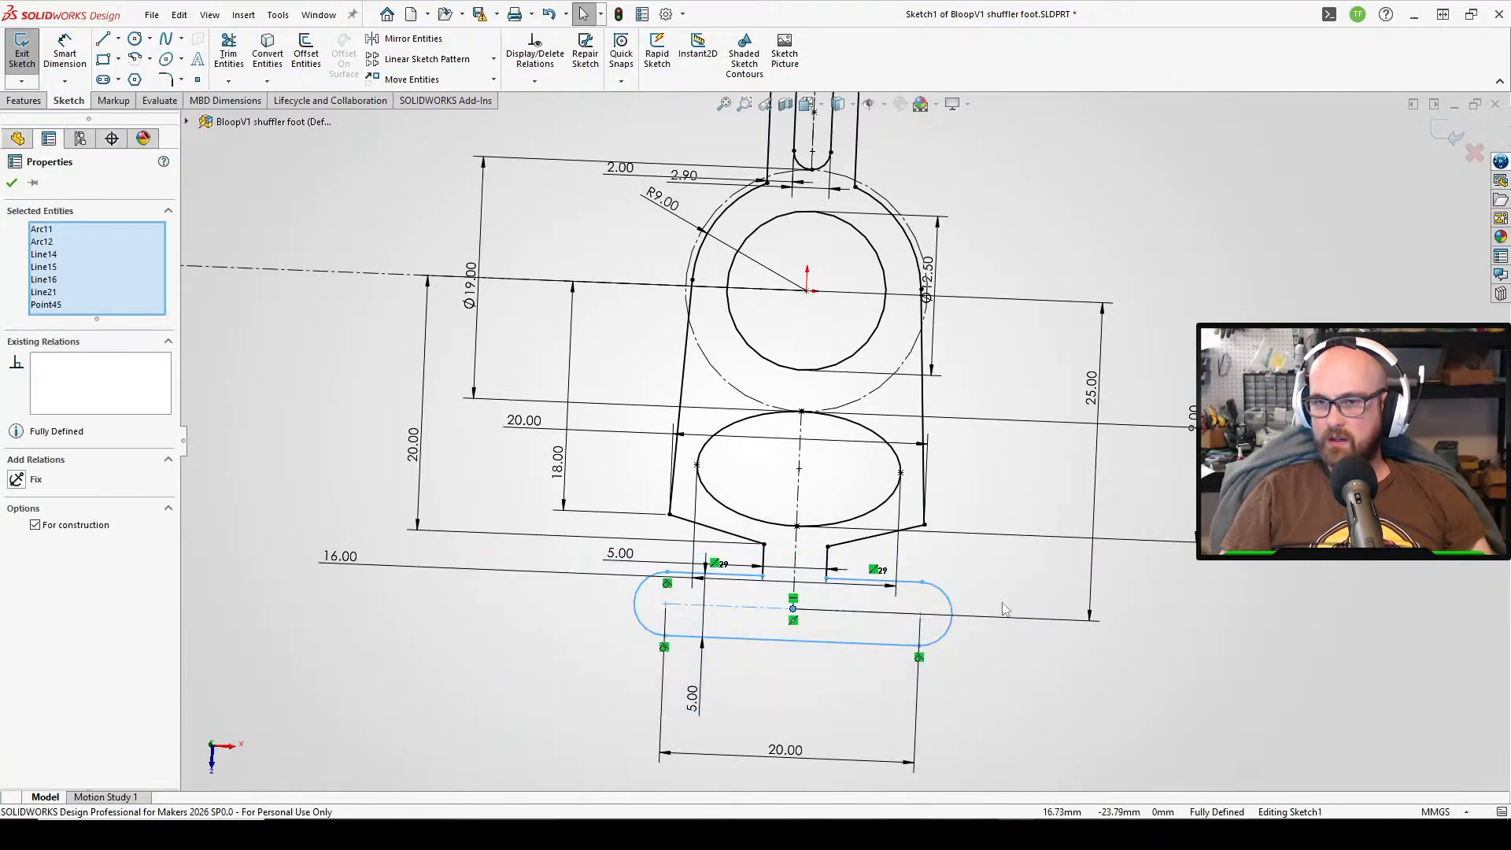
{"action": "left_click", "coordinate": [1105, 653]}
{"action": "left_click_drag", "start_coordinate": [574, 692], "coordinate": [1046, 538]}
{"action": "scroll", "coordinate": [860, 213], "scroll_direction": "up", "scroll_amount": 3}
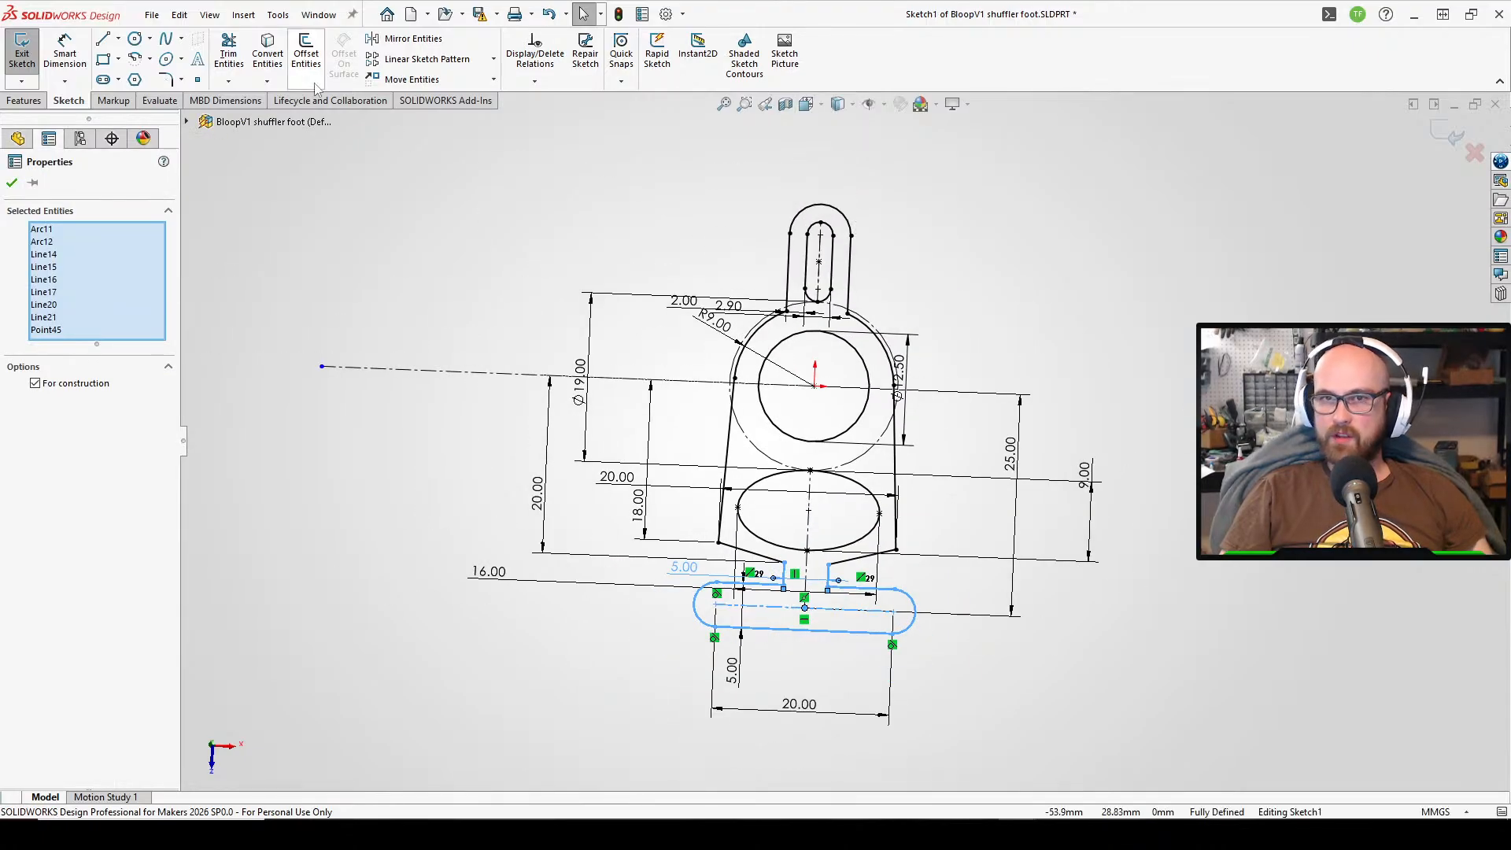
{"action": "left_click", "coordinate": [405, 37]}
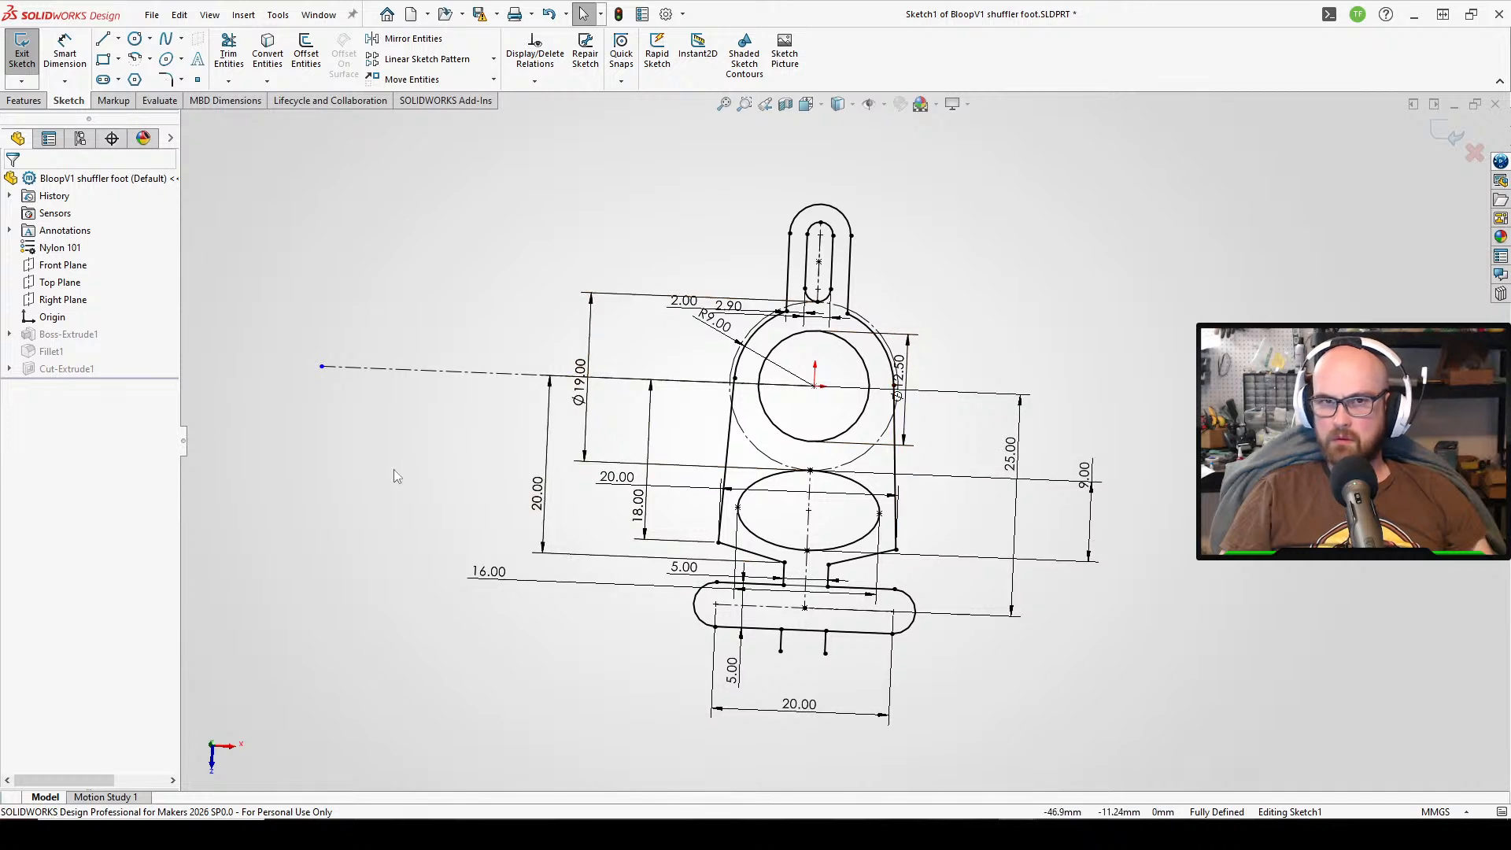
{"action": "left_click", "coordinate": [491, 581]}
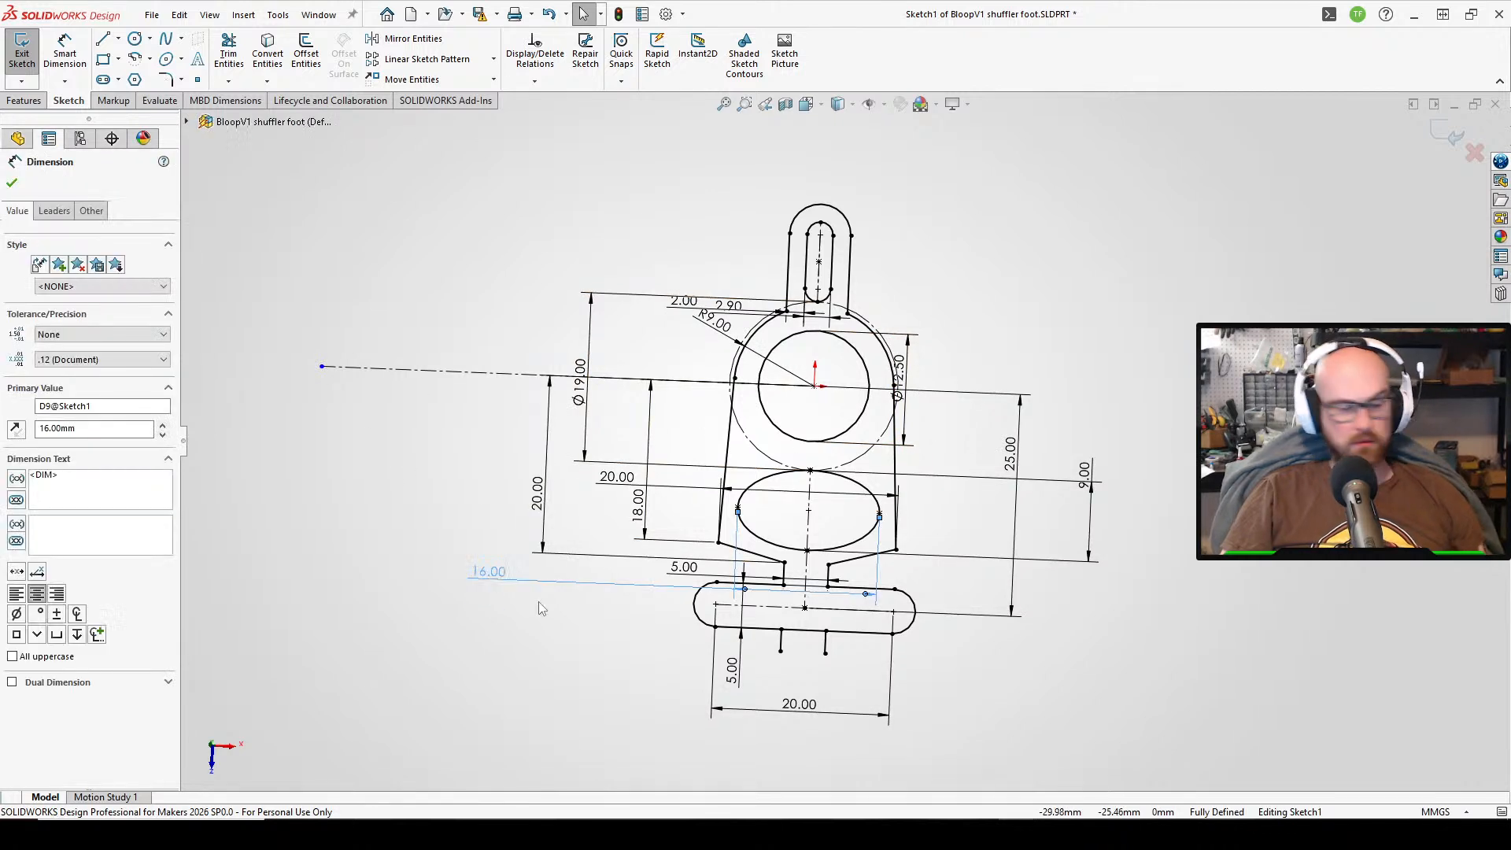
{"action": "key", "text": "ctrl+z"}
{"action": "left_click", "coordinate": [493, 711]}
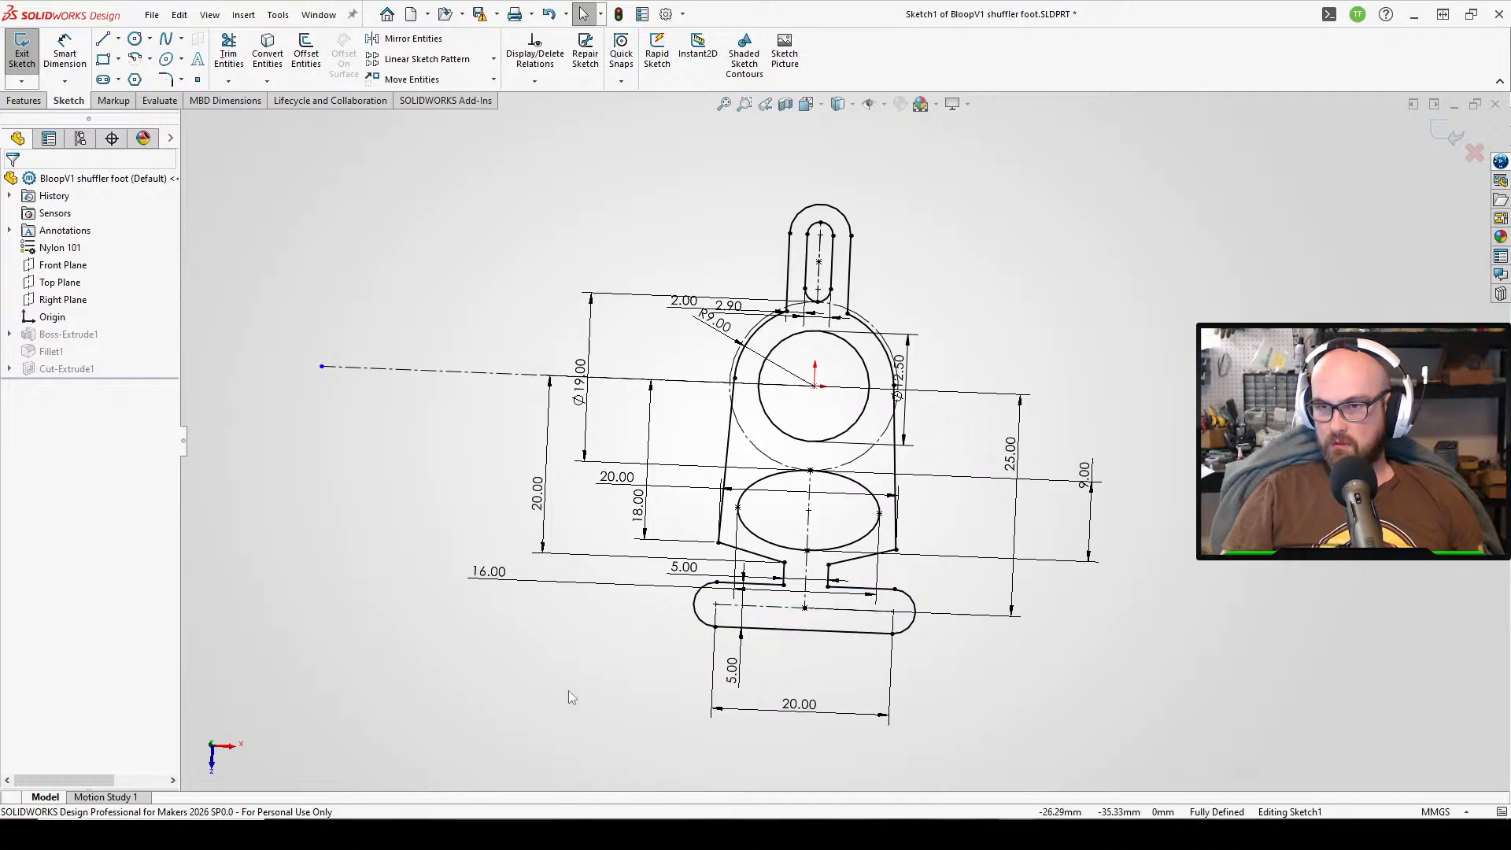
- Try to mirror only the foot slot's lines and arcs, without the vertical neck lines, and undo the mirror
{"action": "left_click_drag", "start_coordinate": [570, 691], "coordinate": [968, 581]}
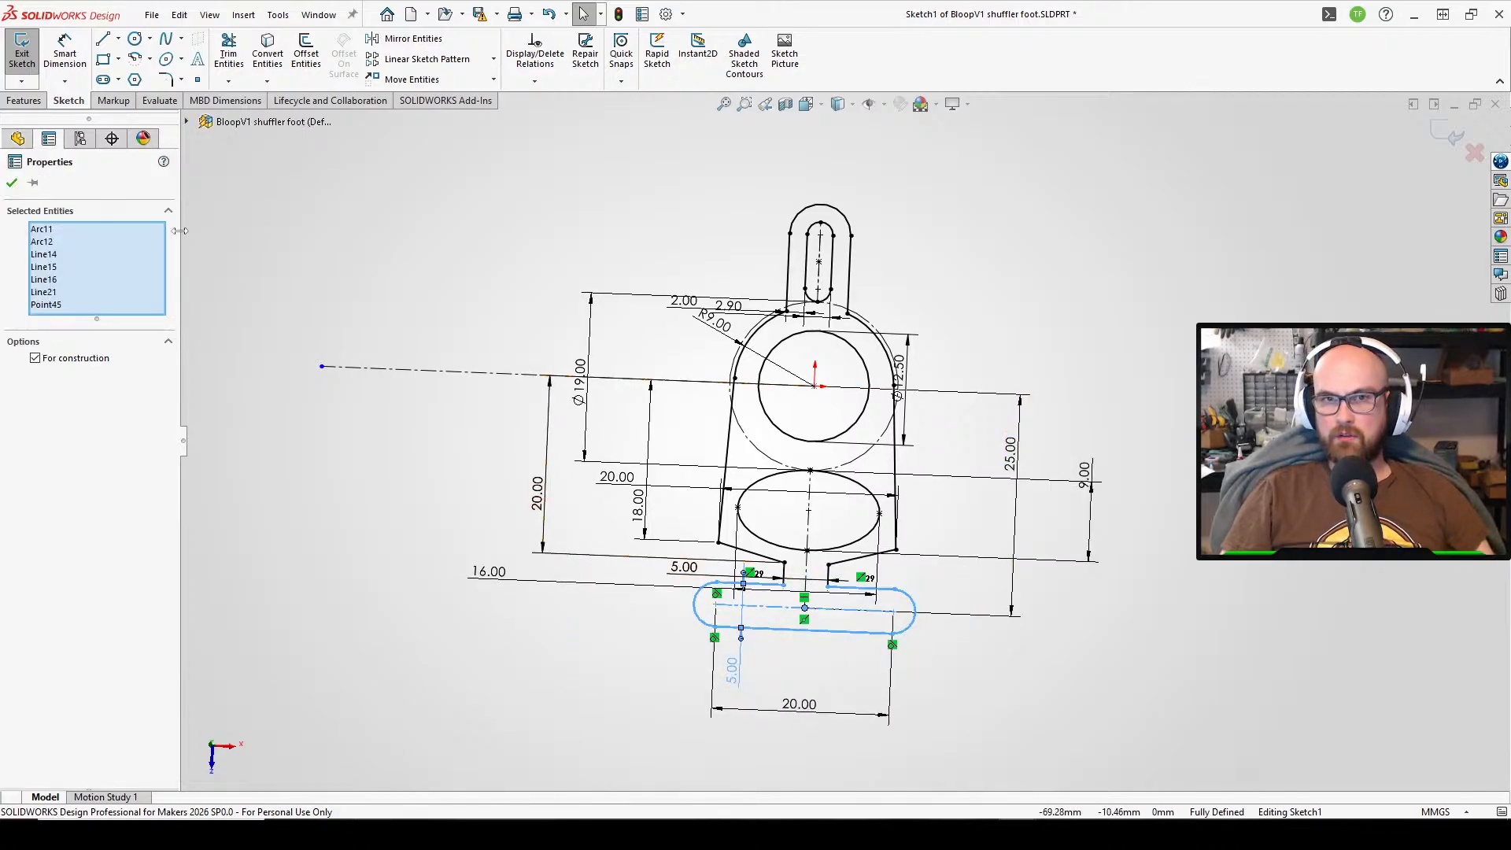
{"action": "right_click", "coordinate": [295, 158]}
{"action": "left_click", "coordinate": [419, 44]}
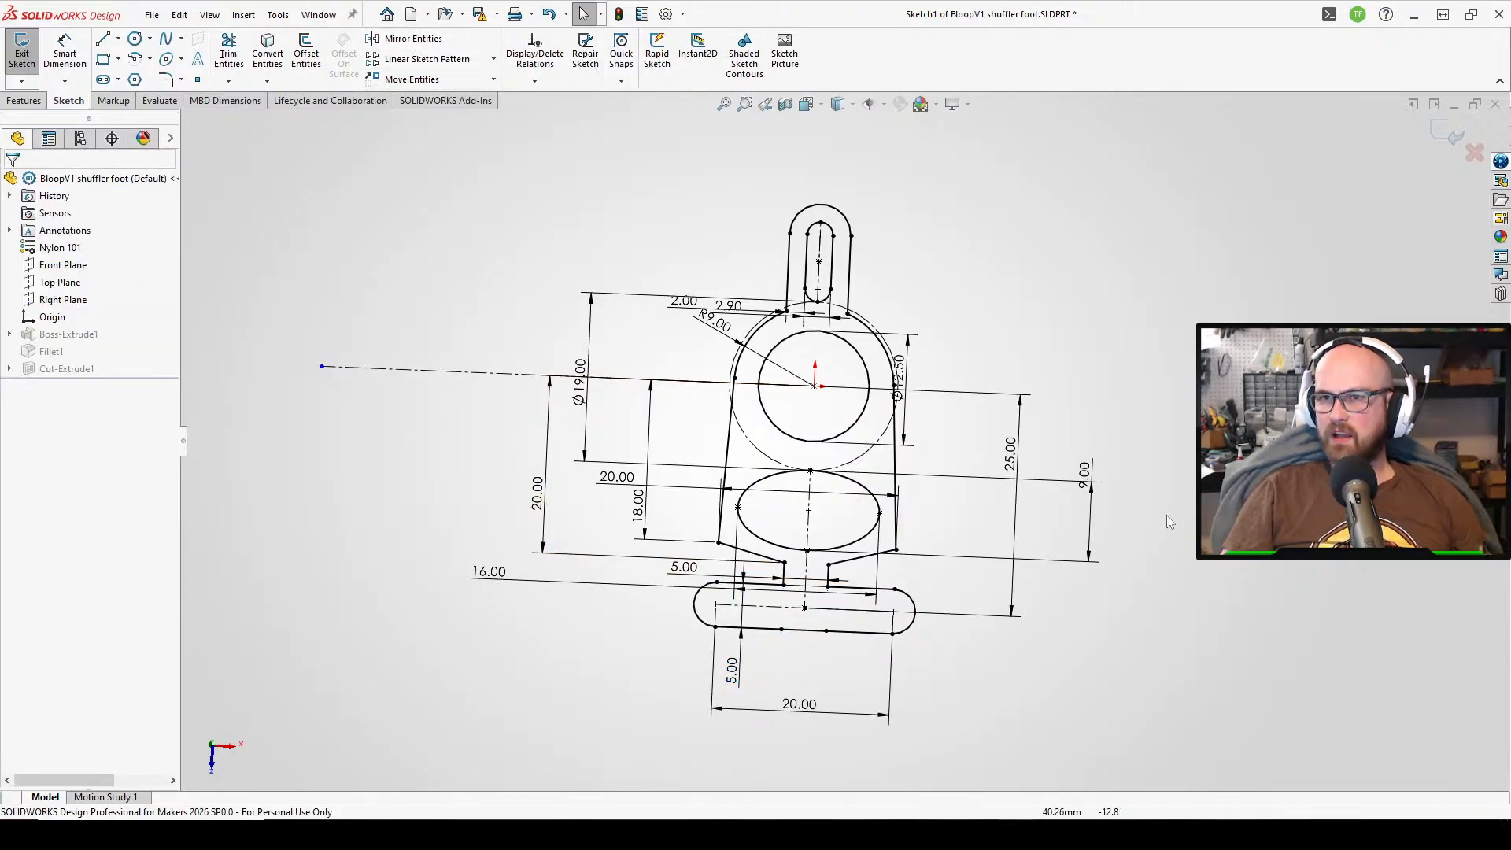
{"action": "key", "text": "ctrl+z"}
{"action": "left_click", "coordinate": [225, 364]}
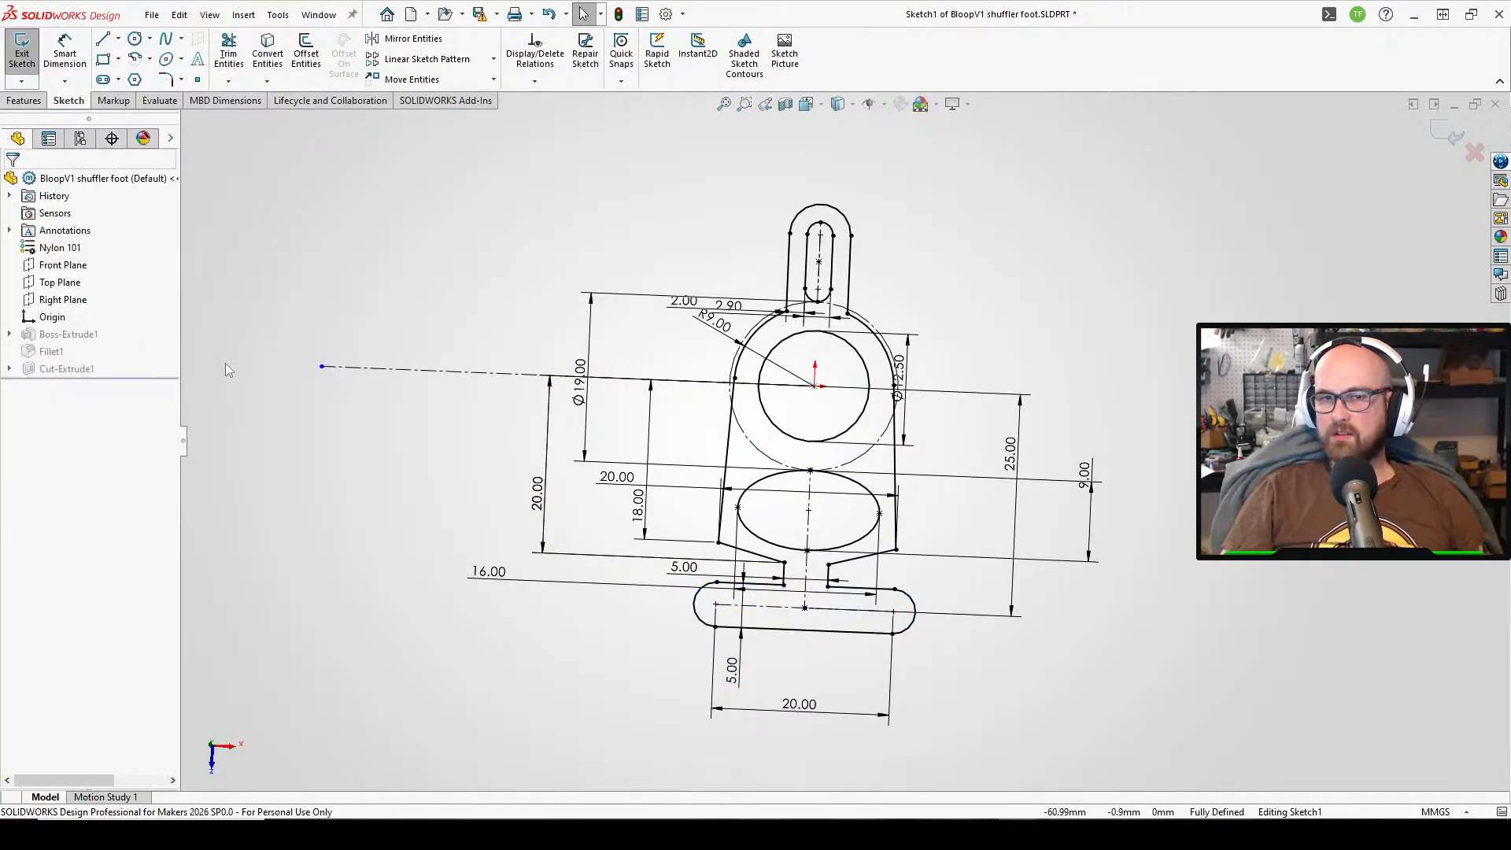
- Mirror the foot slot's bottom line, two neck-side line segments and both end arcs about the horizontal centerline
{"action": "left_click", "coordinate": [370, 43]}
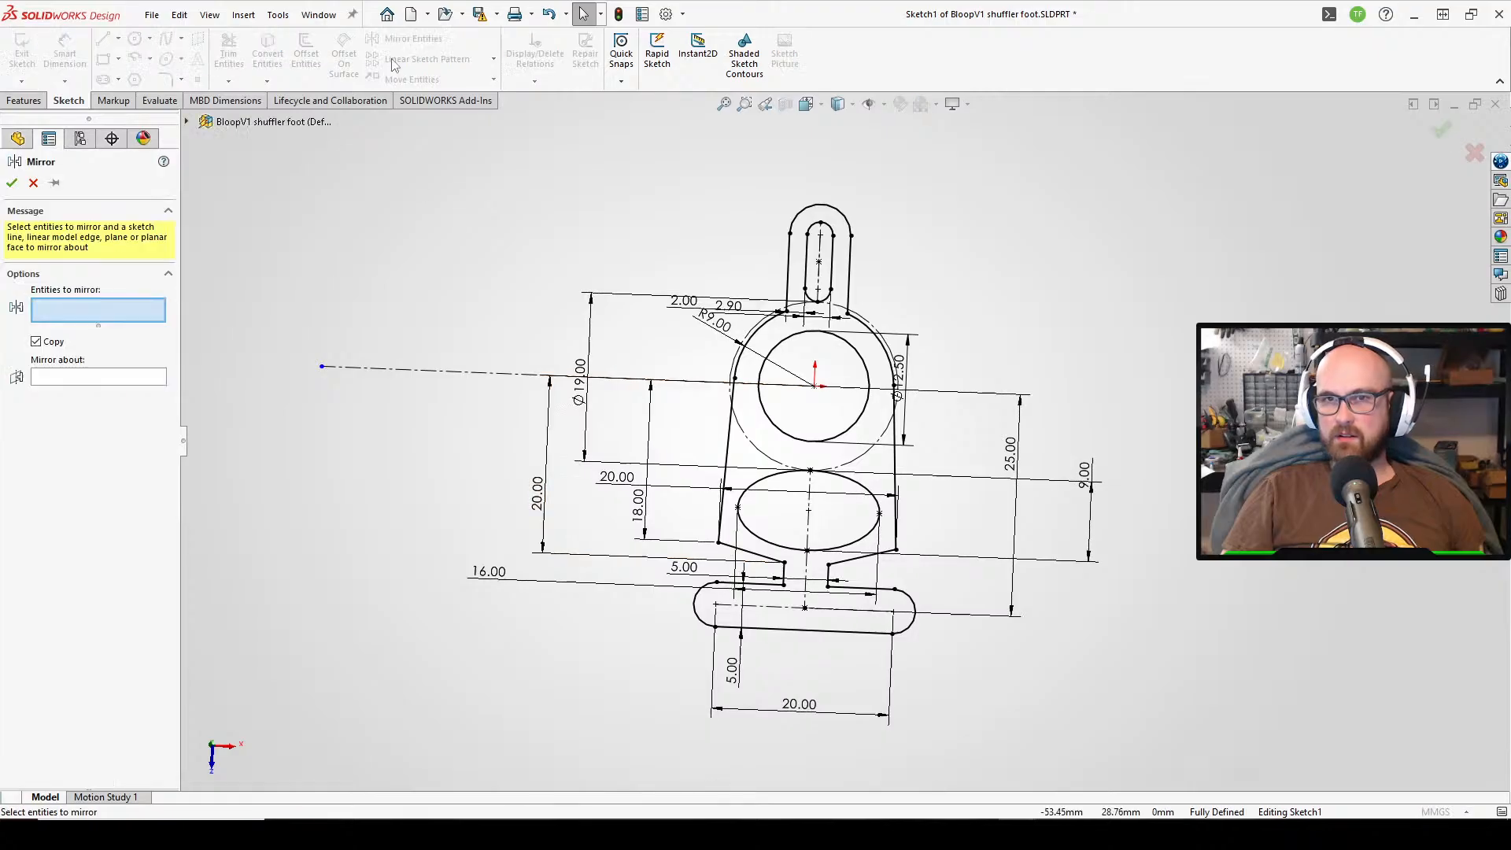
{"action": "left_click", "coordinate": [799, 632]}
{"action": "left_click", "coordinate": [912, 626]}
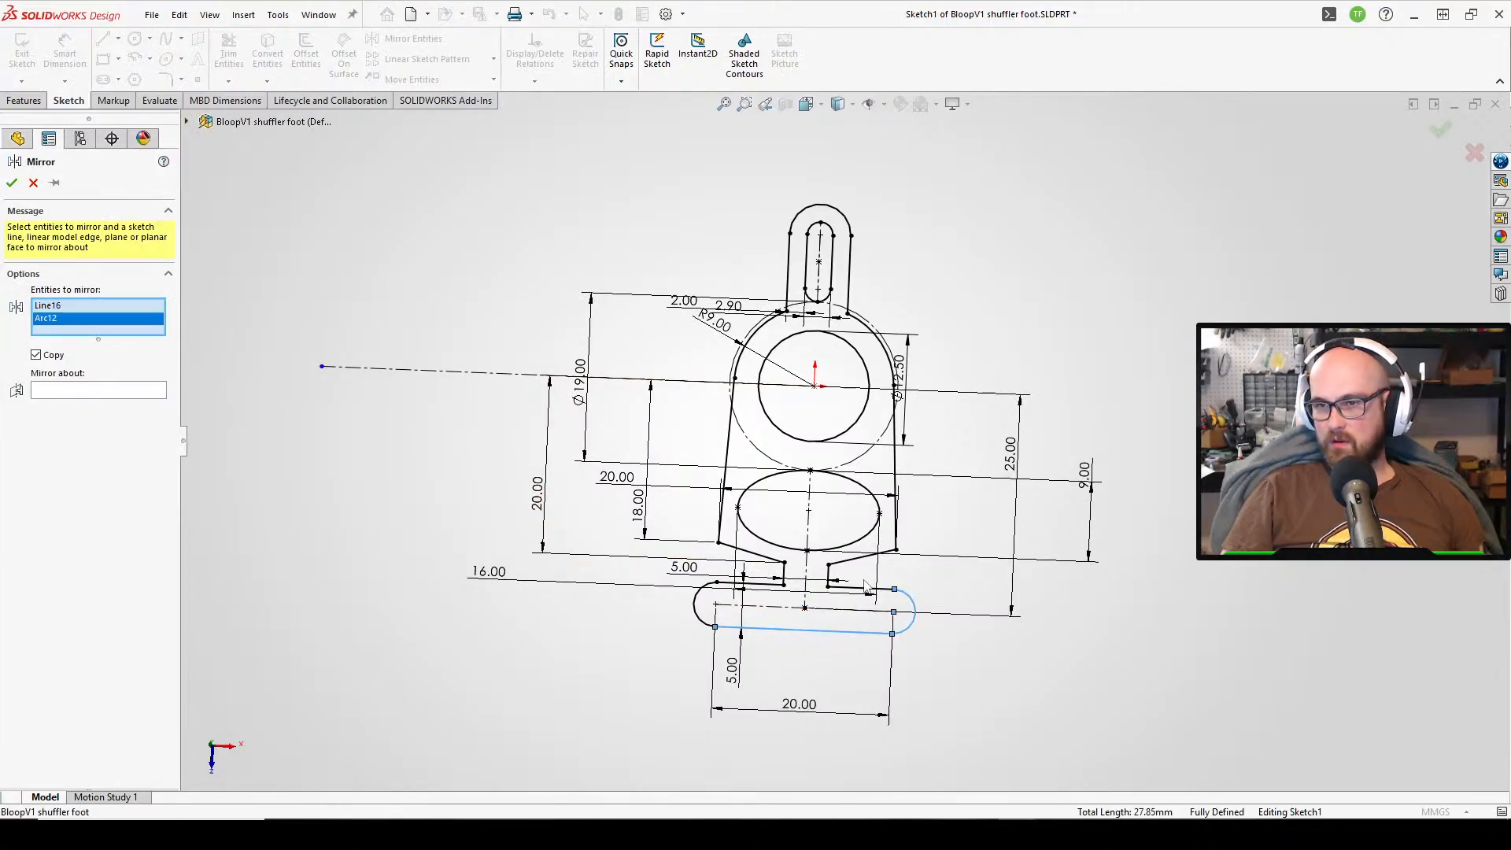
{"action": "left_click", "coordinate": [863, 590]}
{"action": "left_click", "coordinate": [771, 587]}
{"action": "left_click", "coordinate": [697, 608]}
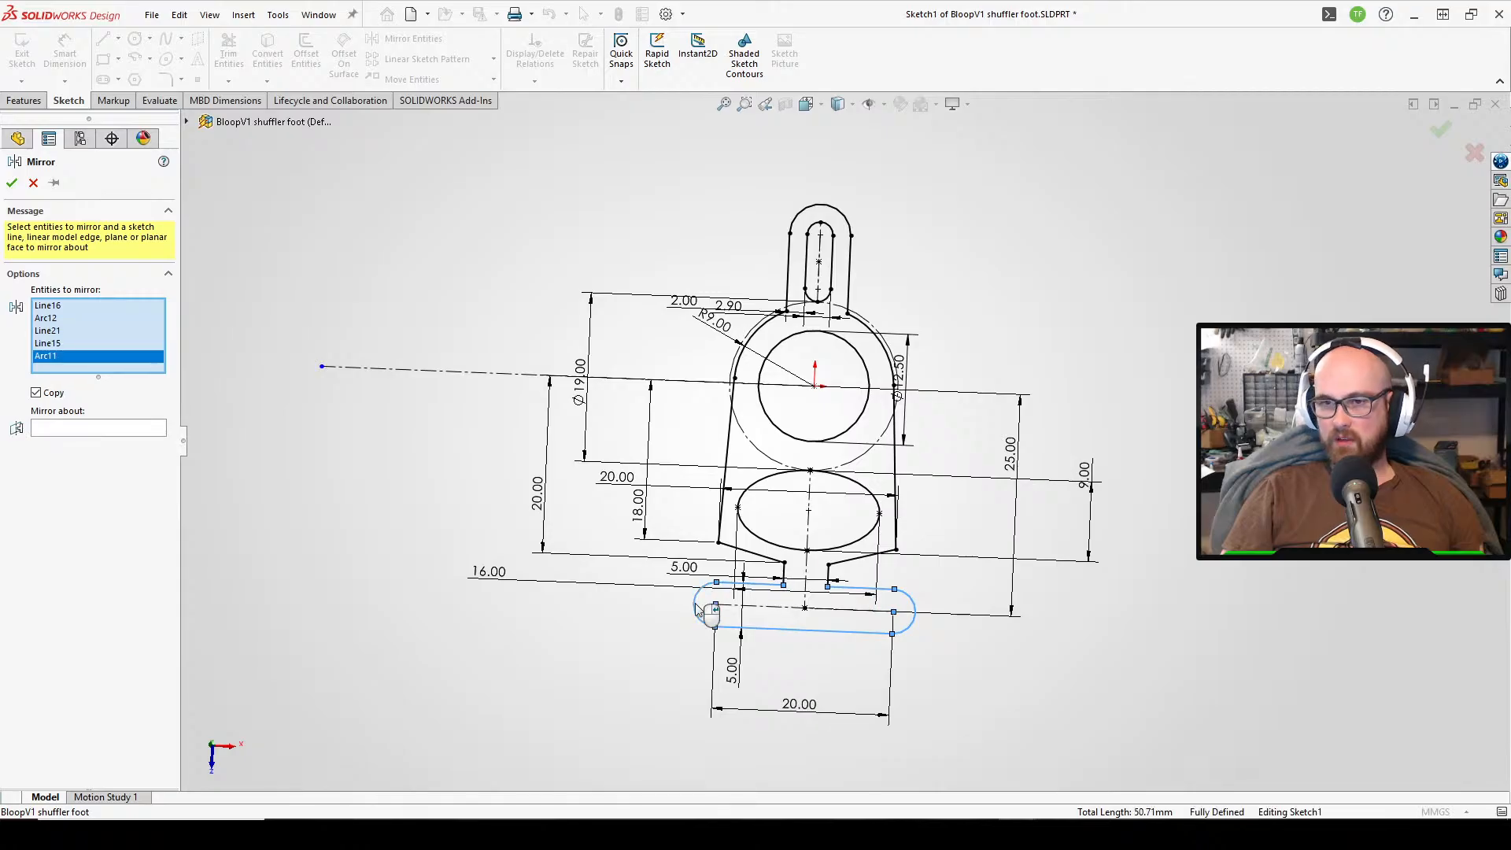
{"action": "left_click", "coordinate": [416, 370]}
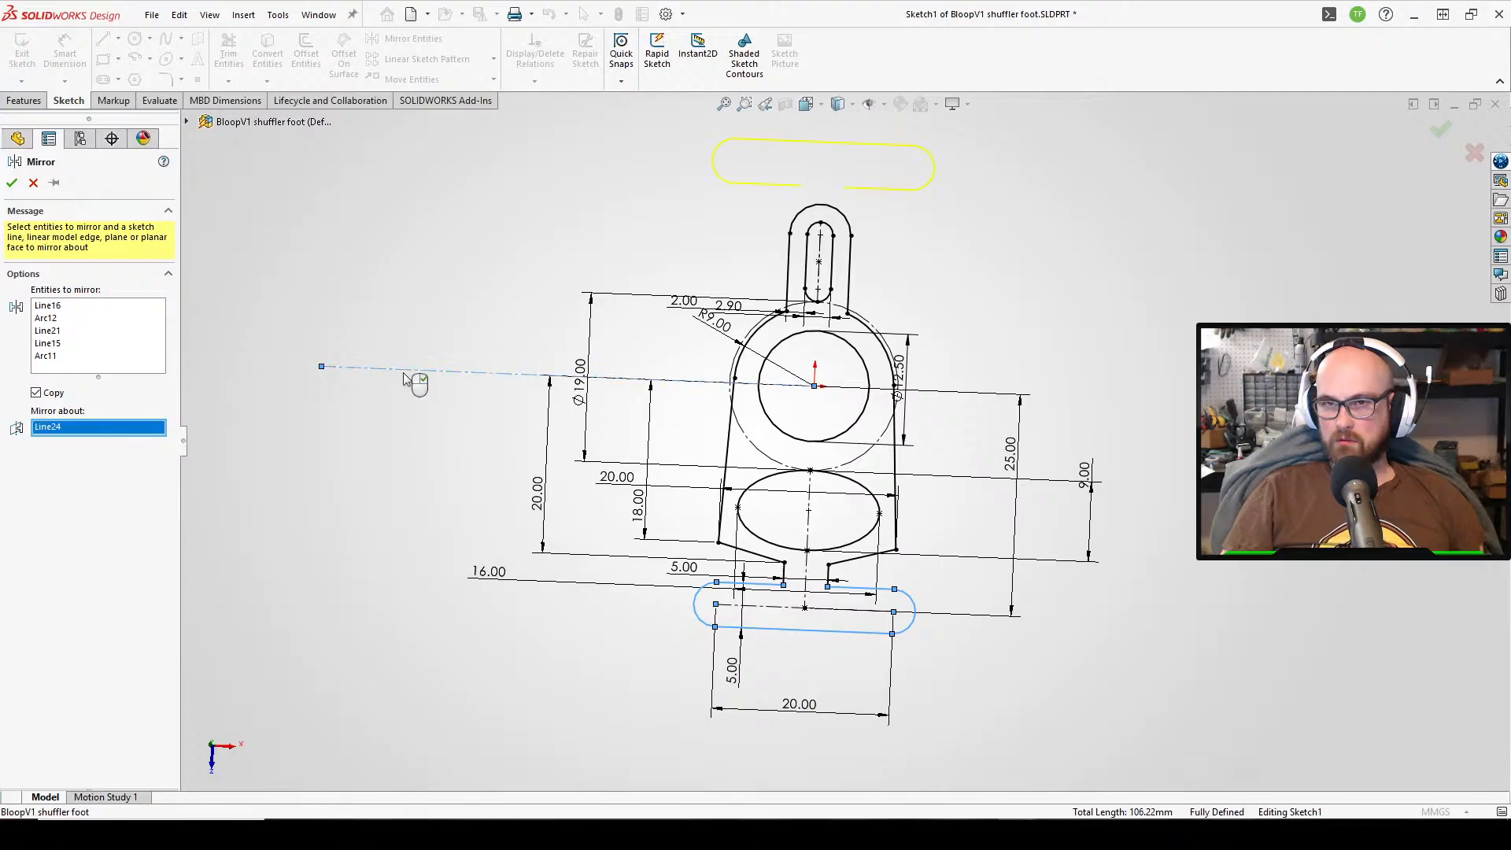
{"action": "left_click", "coordinate": [12, 182]}
- Delete the outer arc capping the upper arm, along with the arm's right side line
{"action": "scroll", "coordinate": [843, 196], "scroll_direction": "down", "scroll_amount": 2}
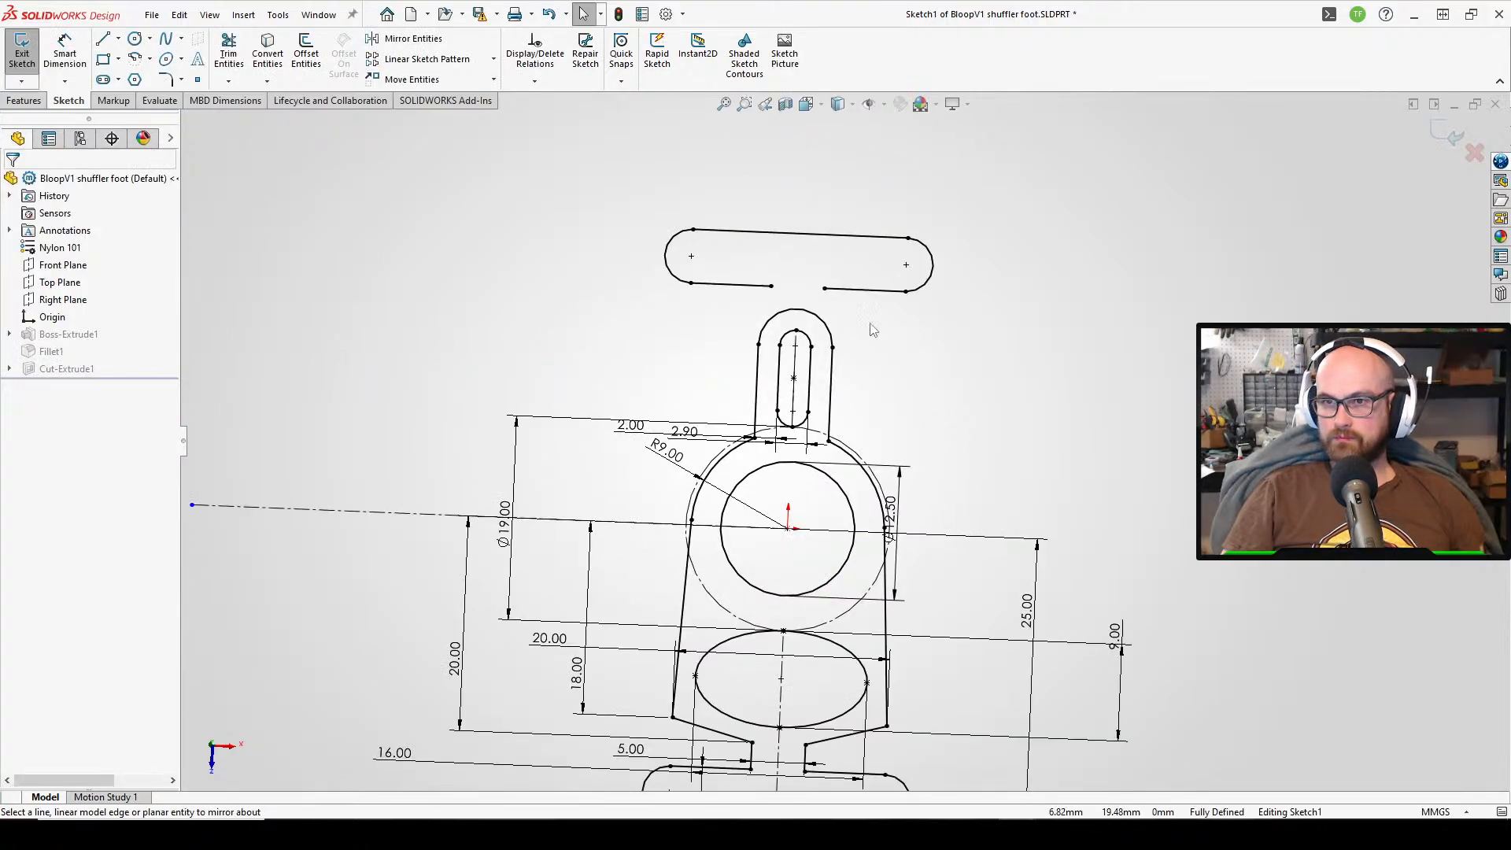
{"action": "left_click", "coordinate": [827, 323]}
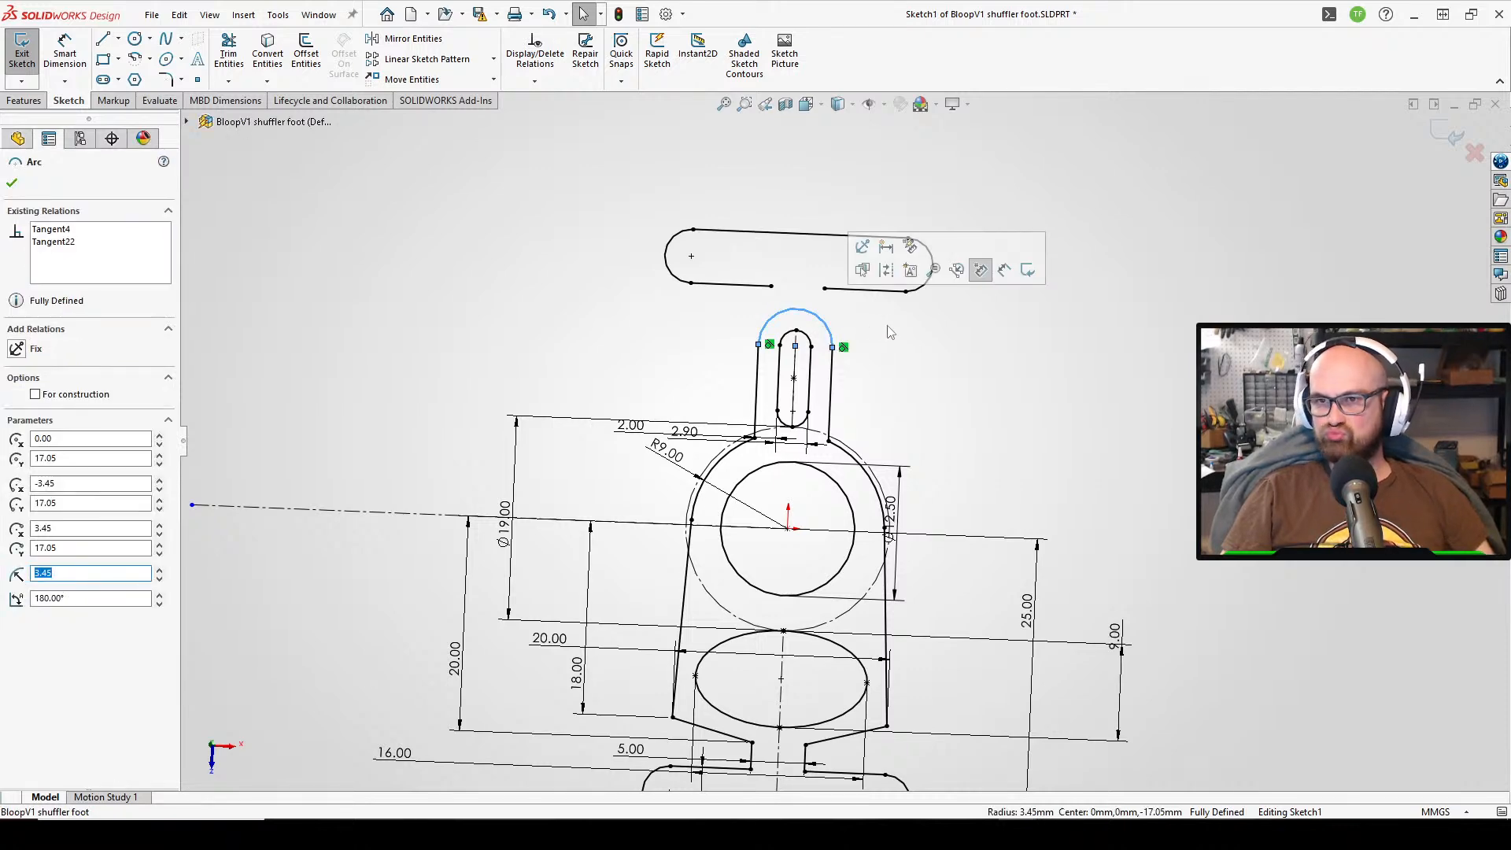
{"action": "key", "text": "Delete"}
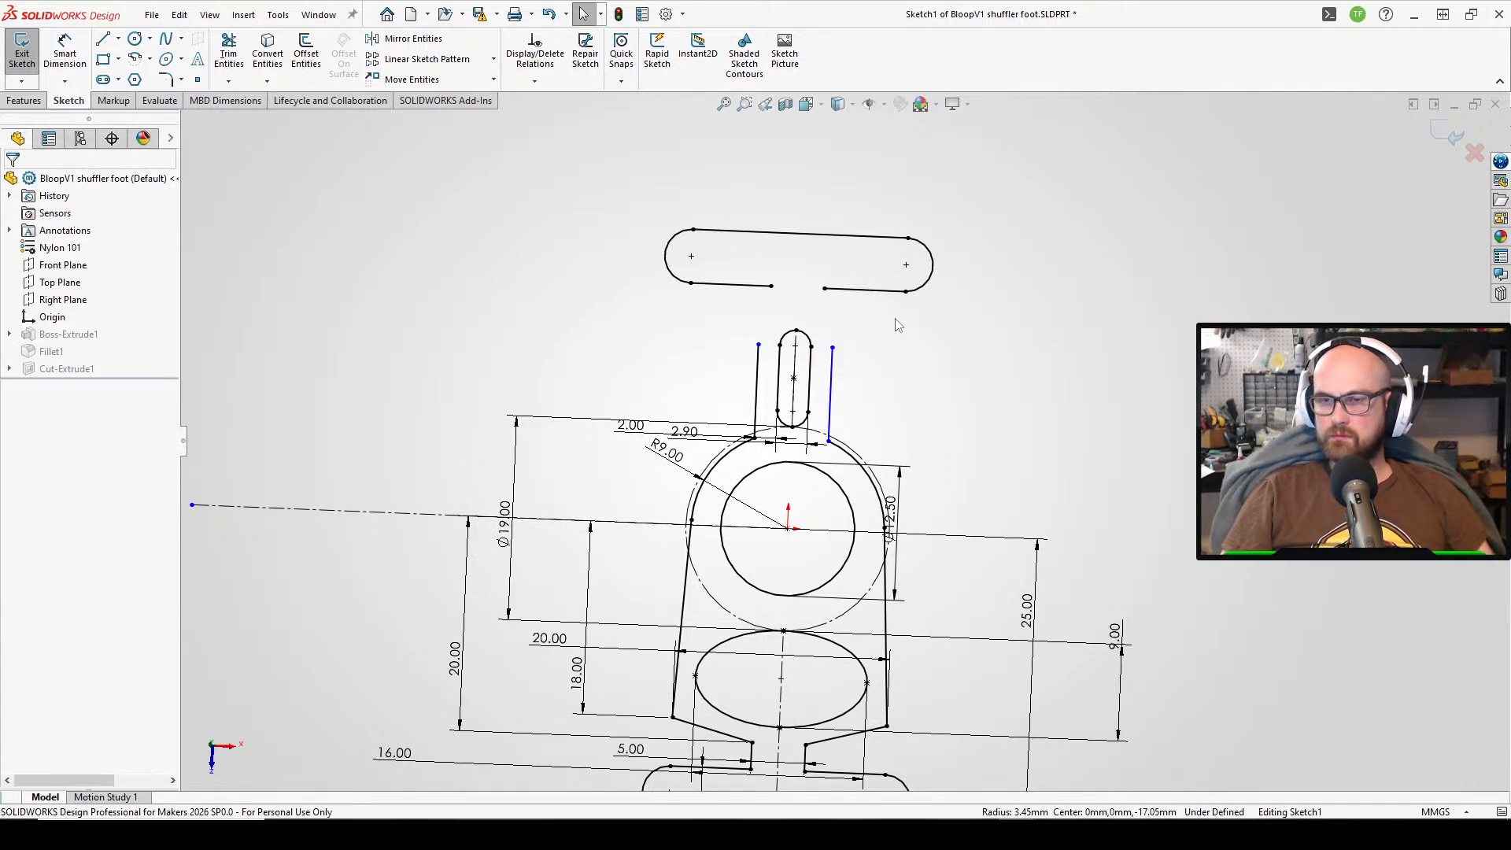
{"action": "scroll", "coordinate": [826, 509], "scroll_direction": "up", "scroll_amount": 3}
{"action": "scroll", "coordinate": [836, 465], "scroll_direction": "down", "scroll_amount": 3}
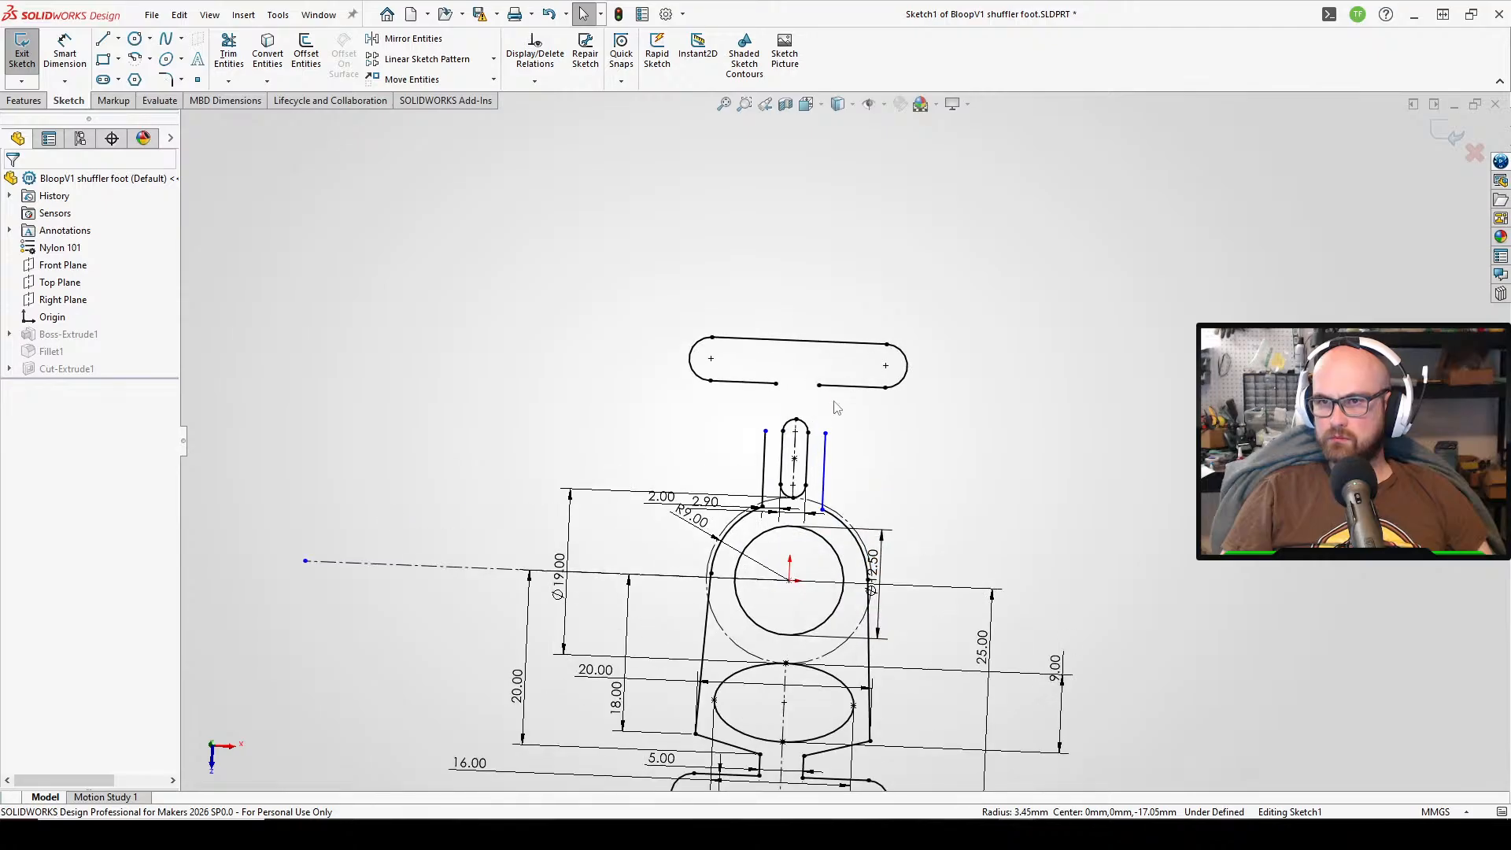
{"action": "left_click_drag", "start_coordinate": [825, 448], "coordinate": [833, 381]}
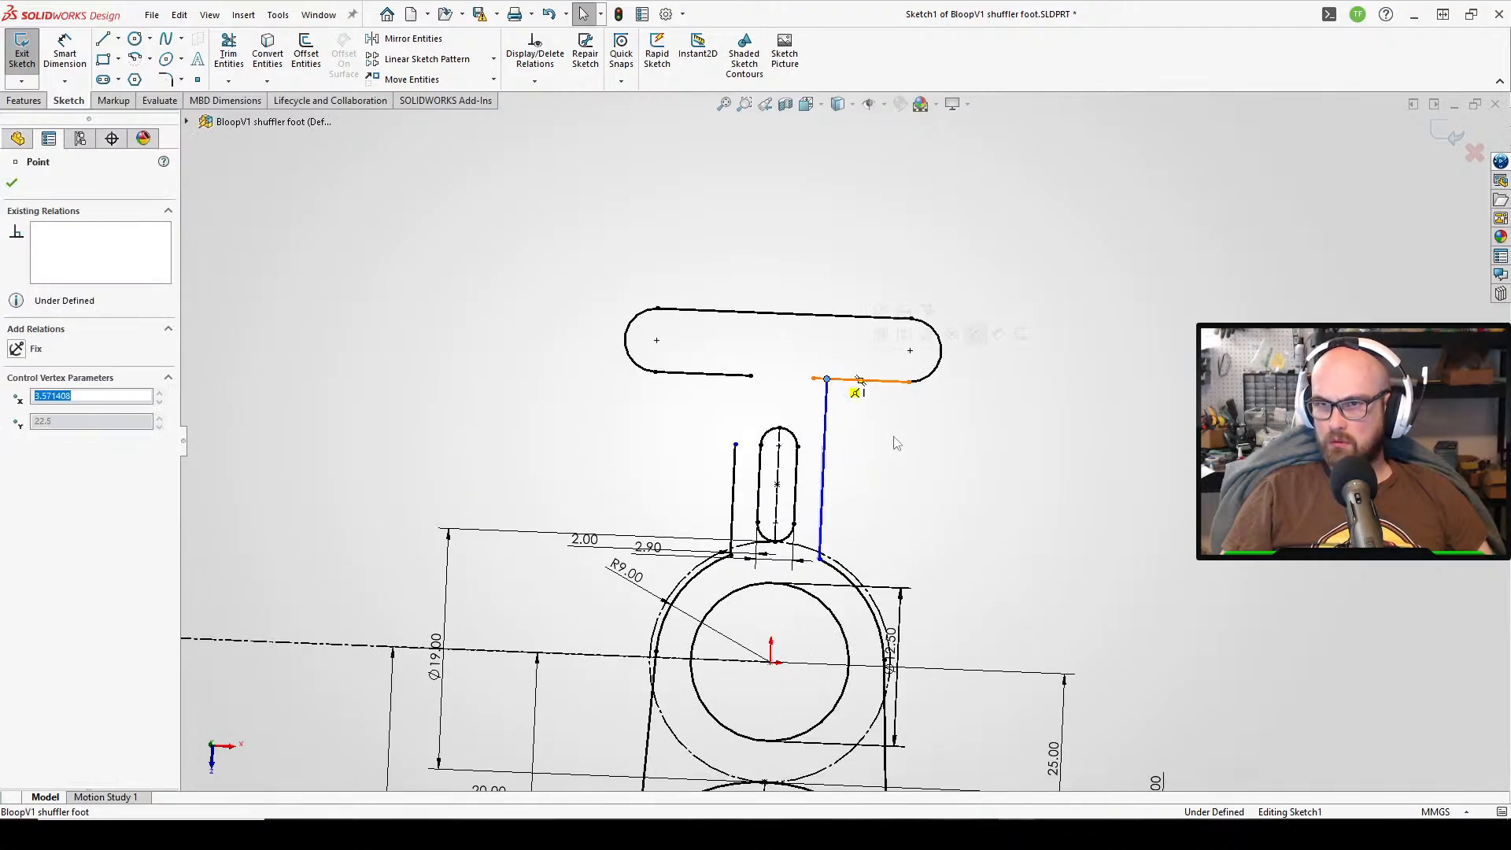
{"action": "left_click", "coordinate": [865, 455]}
{"action": "left_click", "coordinate": [831, 431]}
{"action": "key", "text": "Delete"}
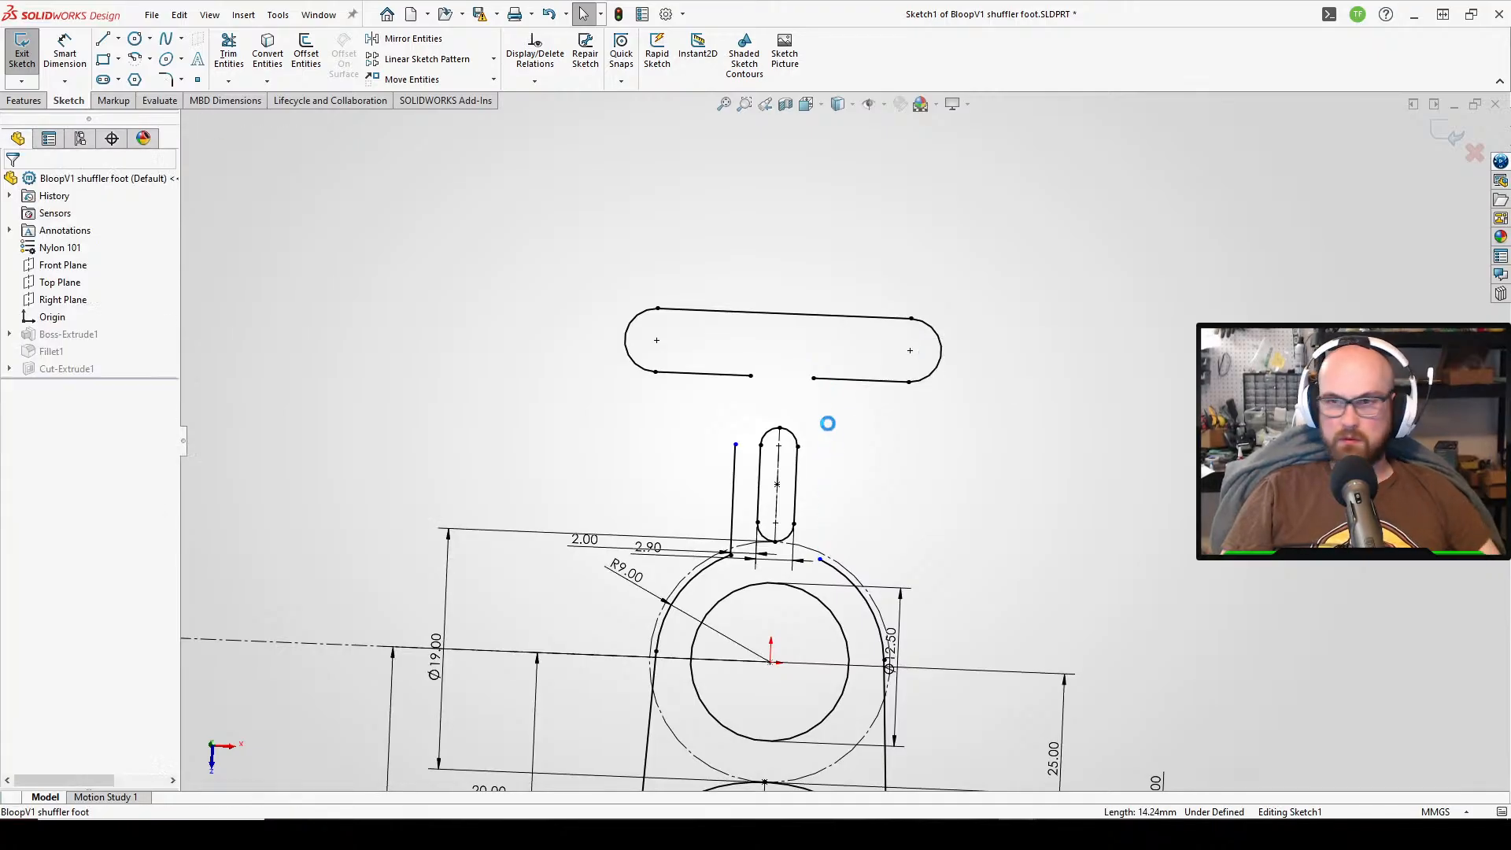
- Mirror the upper arm's left side line about the small slot's vertical centerline
{"action": "left_click", "coordinate": [394, 45]}
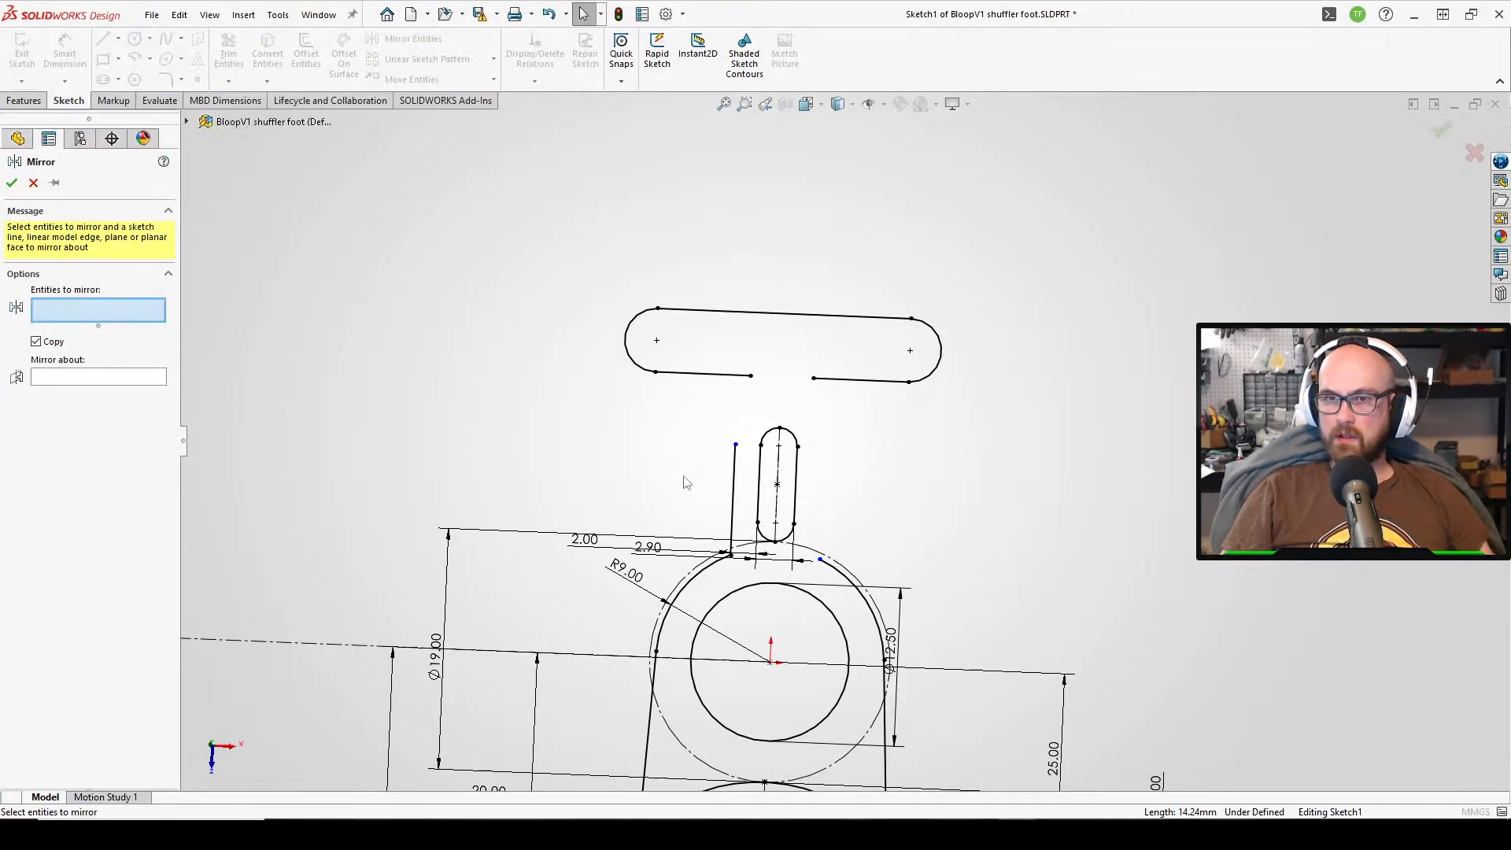
{"action": "left_click", "coordinate": [734, 480]}
{"action": "left_click", "coordinate": [68, 379]}
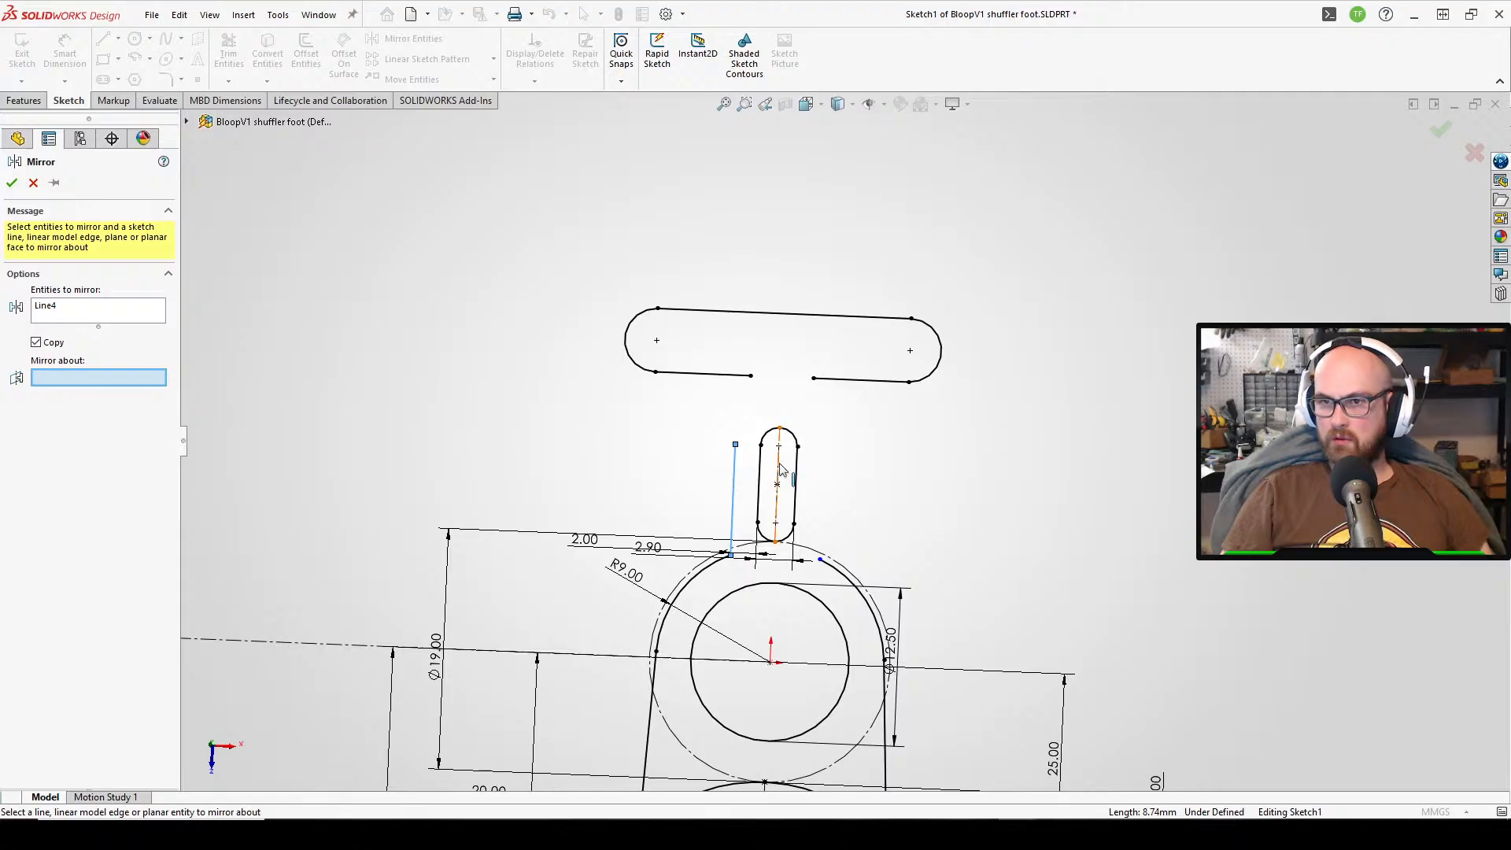
{"action": "left_click", "coordinate": [779, 470]}
{"action": "left_click", "coordinate": [12, 183]}
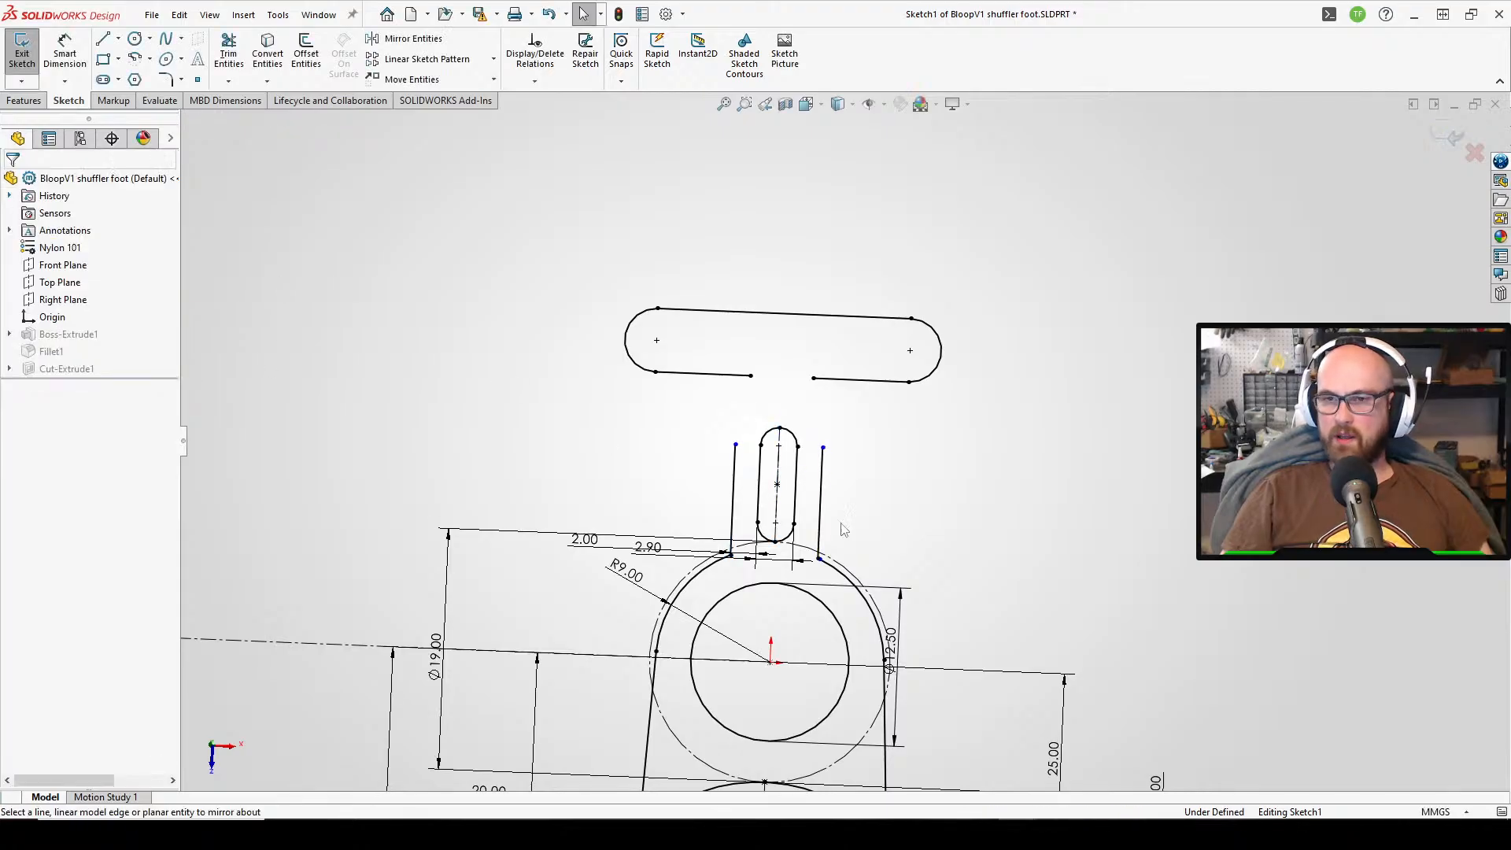
- Extend the upper arm's side lines up to the lower edge of the mirrored foot
{"action": "left_click_drag", "start_coordinate": [736, 447], "coordinate": [739, 377]}
{"action": "left_click", "coordinate": [751, 378]}
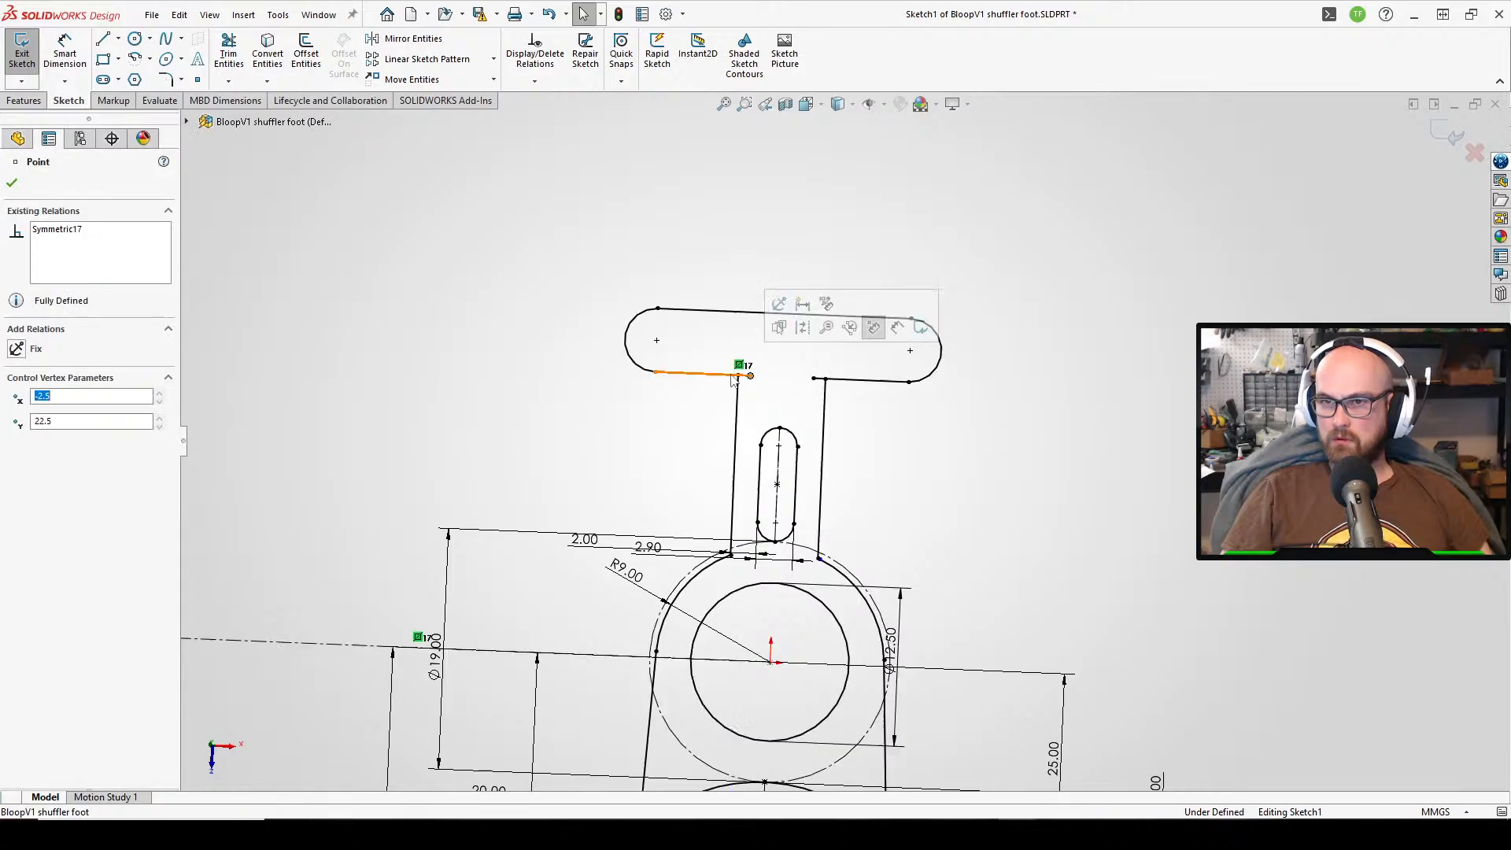
{"action": "left_click", "coordinate": [523, 418]}
- Delete the lower neck's 5 mm width dimension and make its left line collinear with the upper arm's left line
{"action": "scroll", "coordinate": [819, 451], "scroll_direction": "up", "scroll_amount": 3}
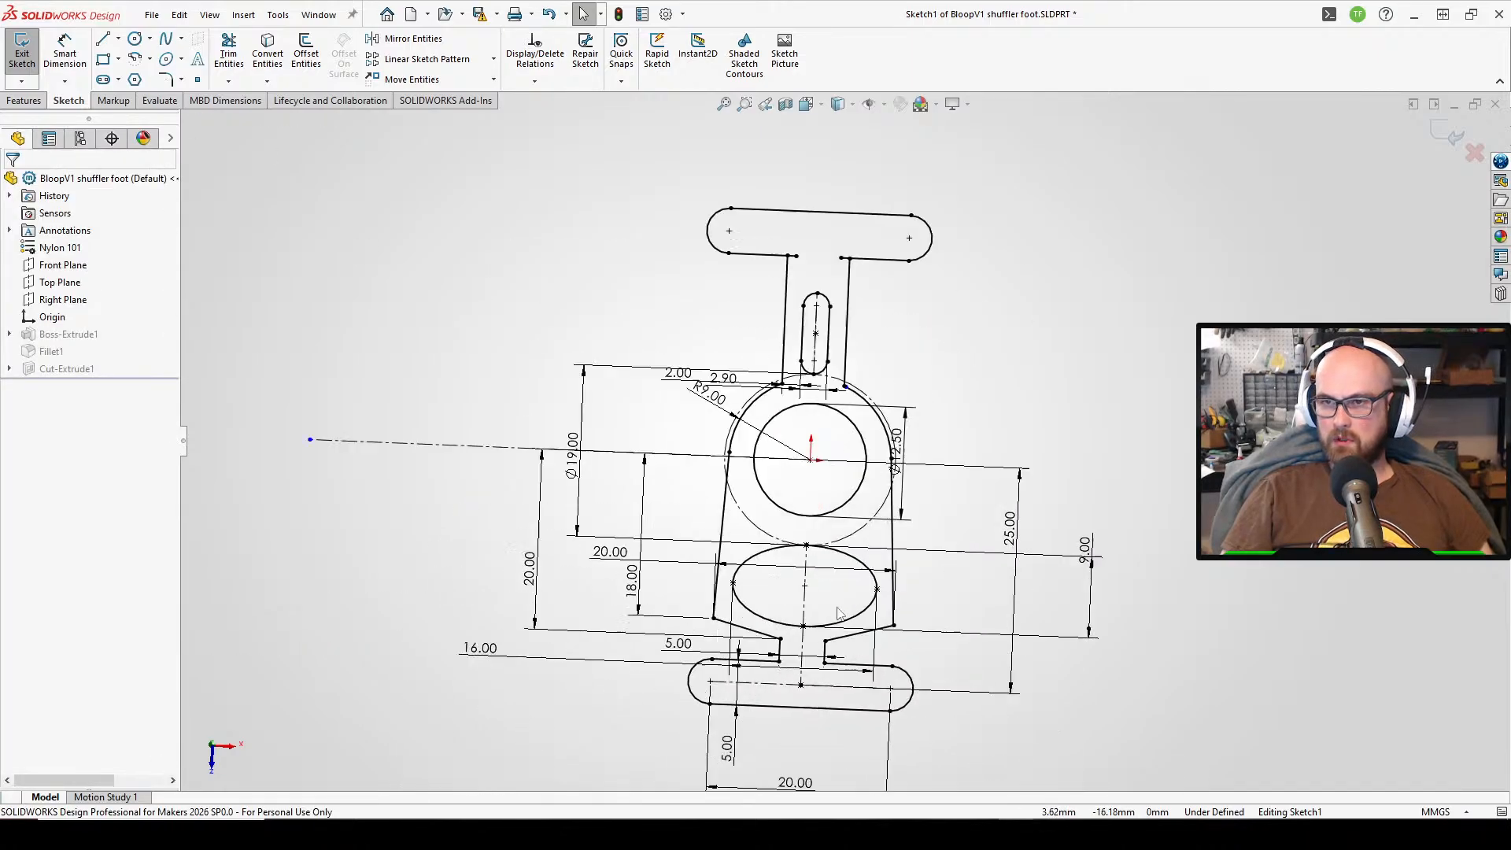
{"action": "left_click", "coordinate": [679, 610]}
{"action": "key", "text": "Delete"}
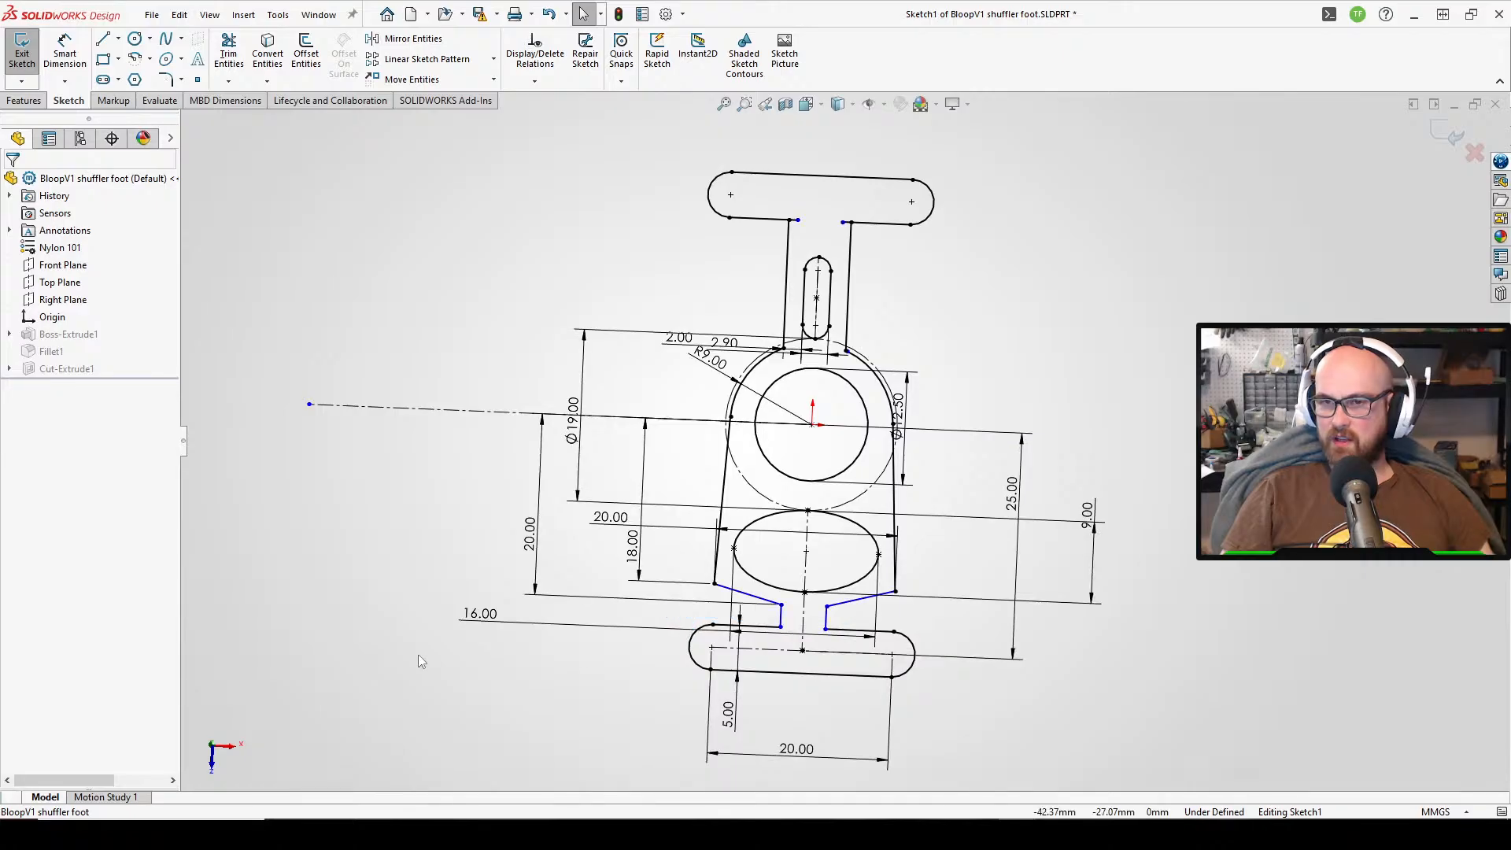
{"action": "right_click_drag", "start_coordinate": [422, 659], "coordinate": [638, 681]}
{"action": "left_click", "coordinate": [782, 619]}
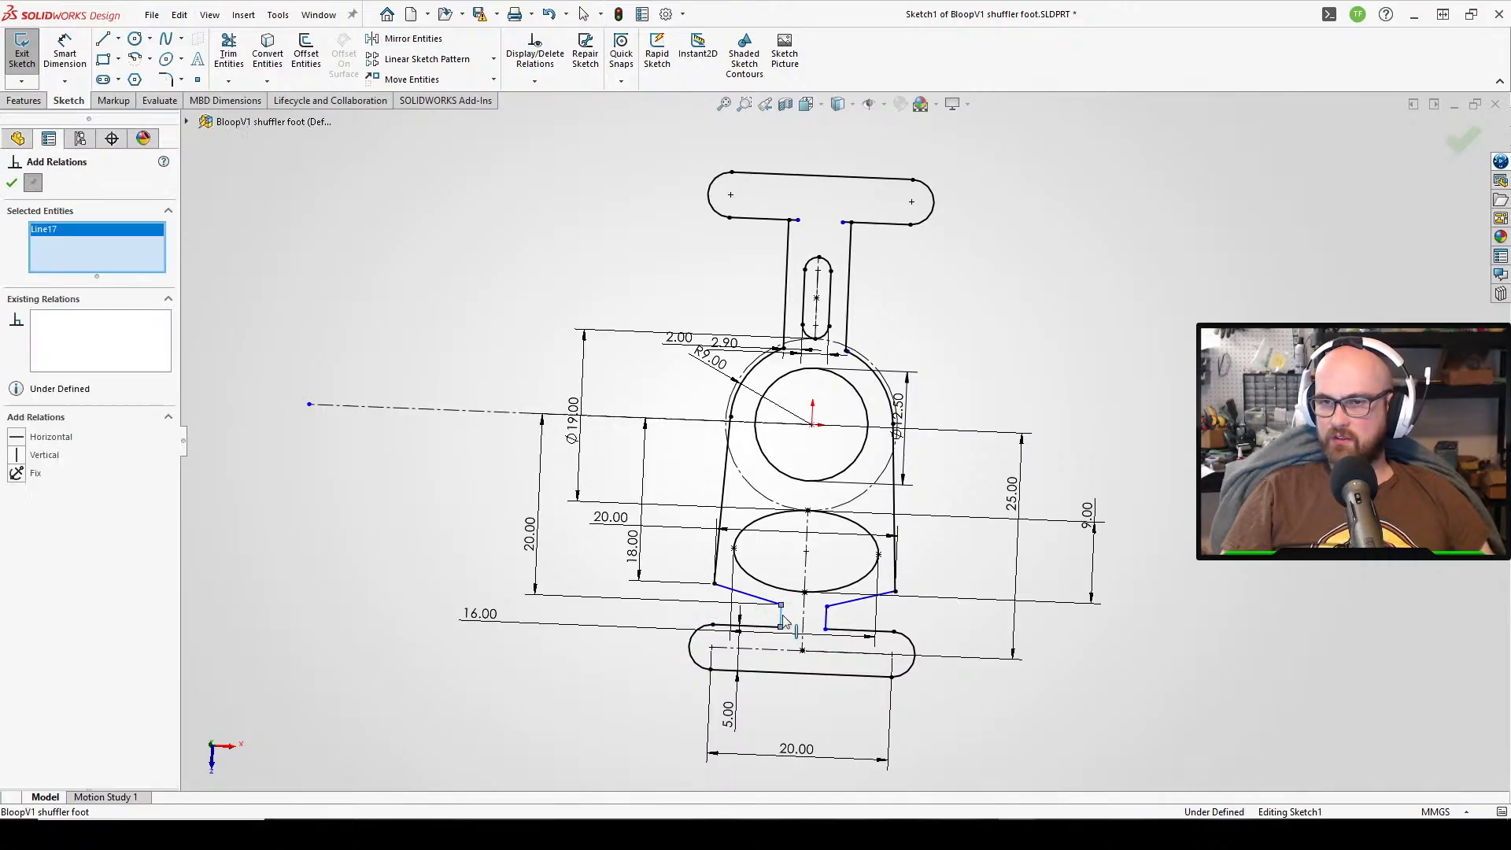
{"action": "left_click", "coordinate": [789, 301]}
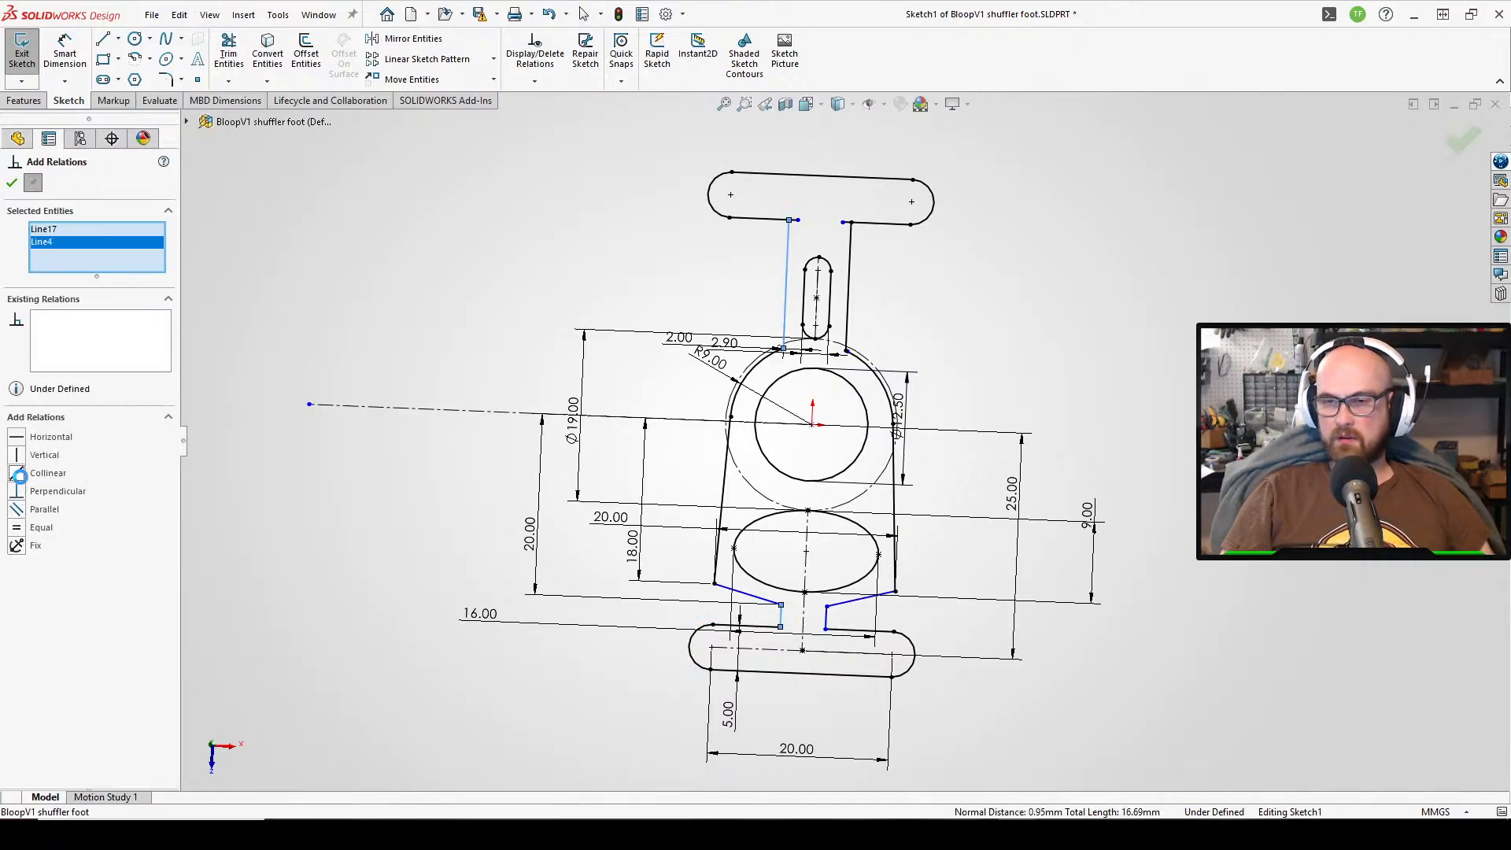
{"action": "left_click", "coordinate": [19, 475]}
{"action": "left_click", "coordinate": [11, 184]}
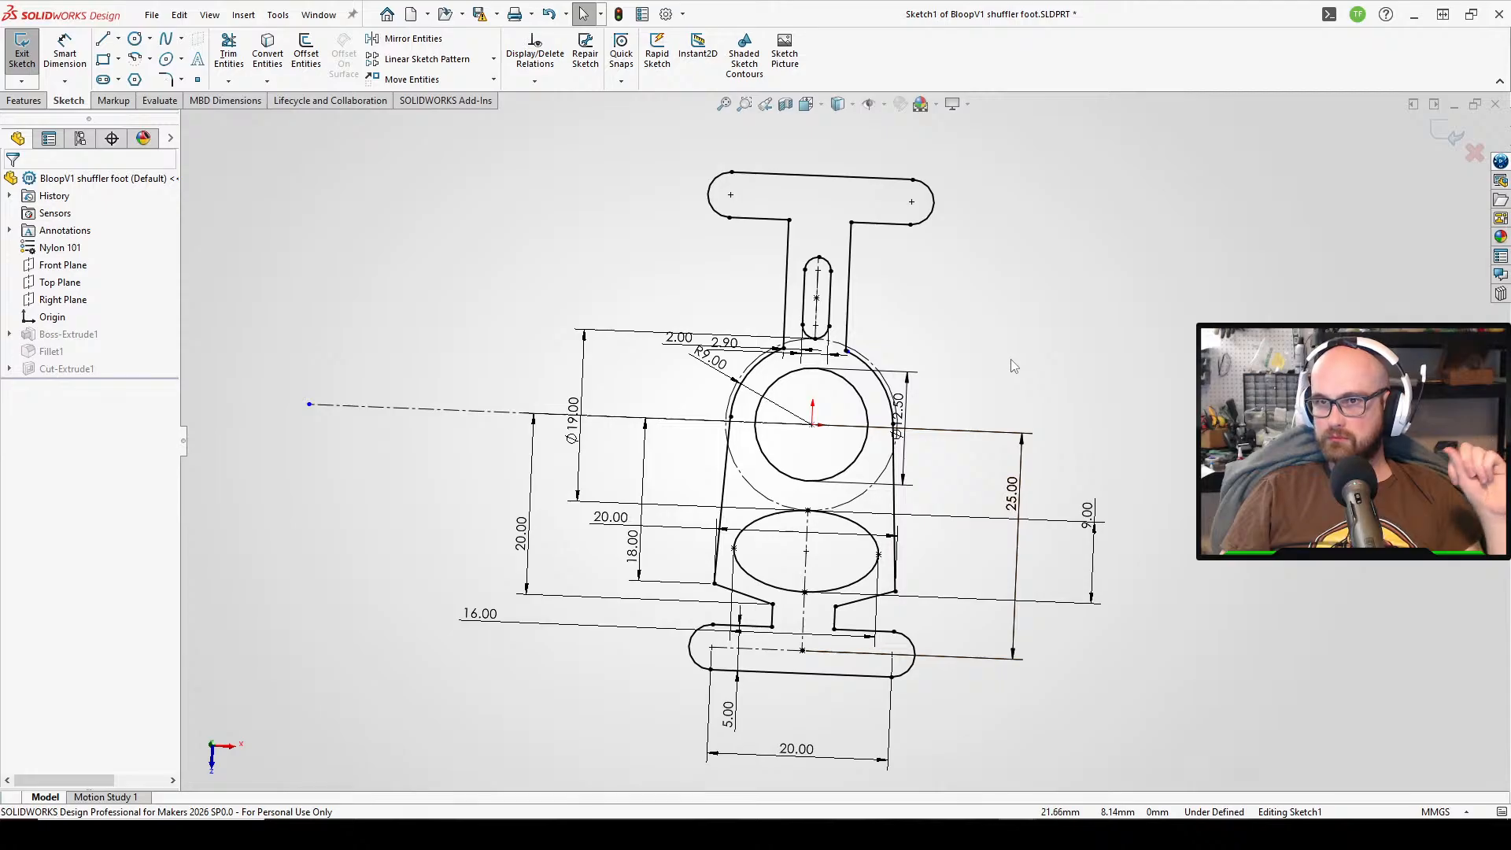
- Try to exit the sketch and run Repair Sketch to look for gaps in the contours
{"action": "left_click", "coordinate": [22, 51]}
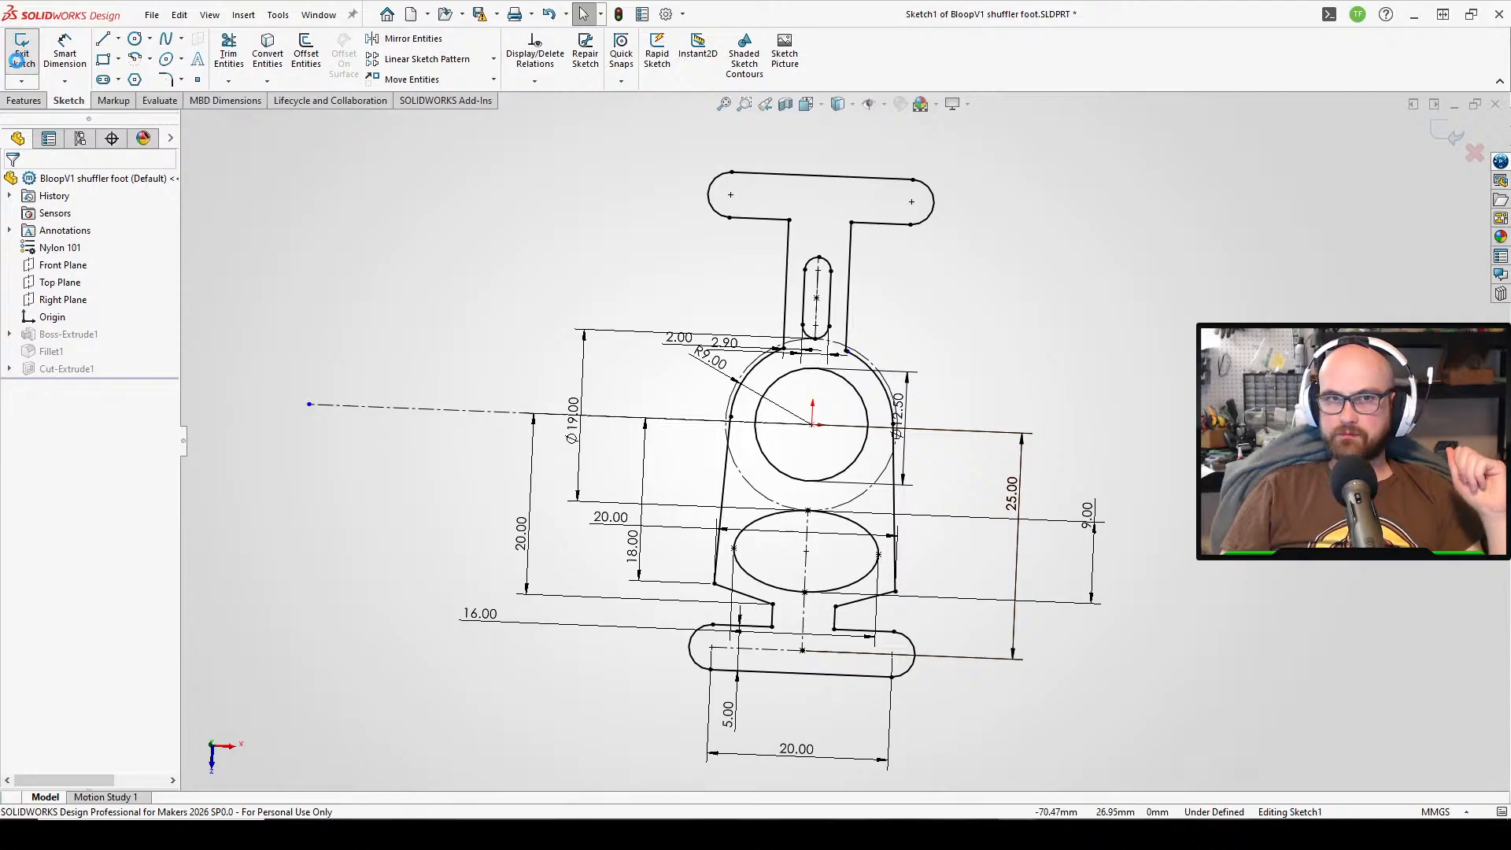
{"action": "left_click", "coordinate": [791, 387]}
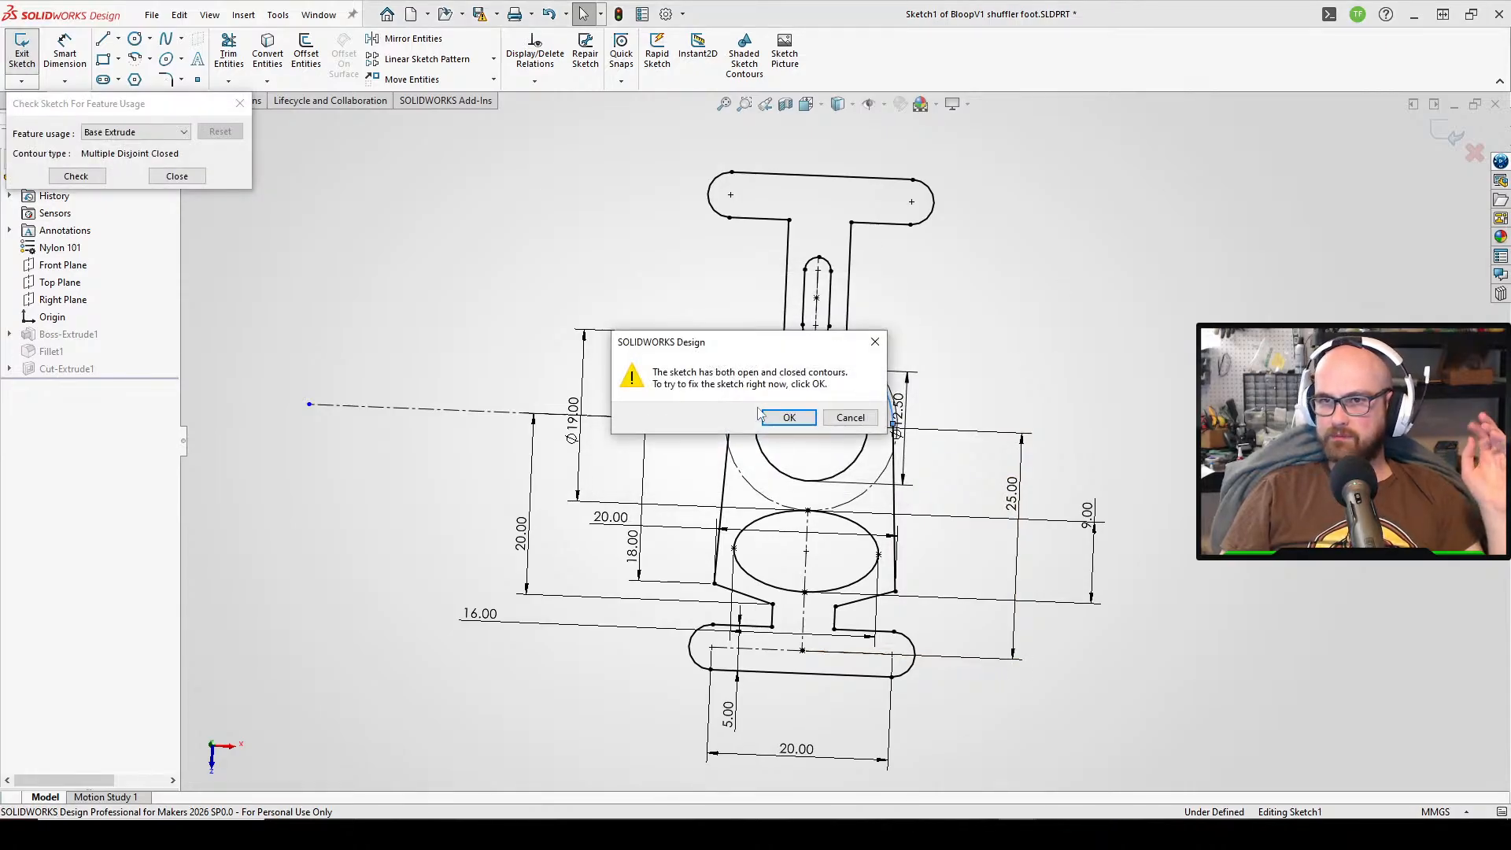
{"action": "left_click", "coordinate": [790, 418]}
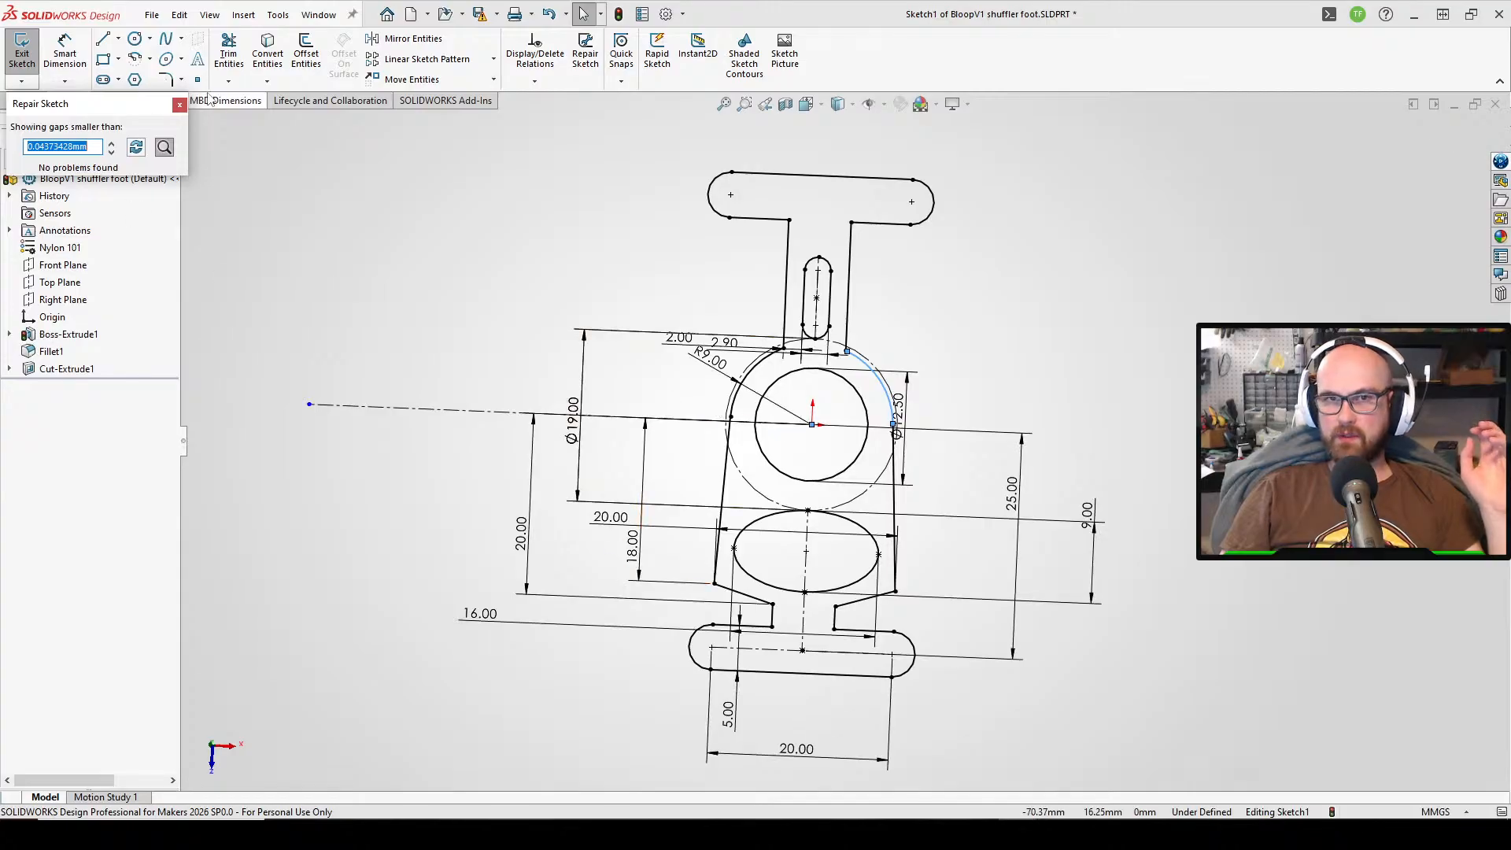
{"action": "left_click", "coordinate": [180, 105]}
- Join the loose upper endpoint of the body's right arc to the lower end of the upper arm's right line
{"action": "scroll", "coordinate": [862, 370], "scroll_direction": "down", "scroll_amount": 10}
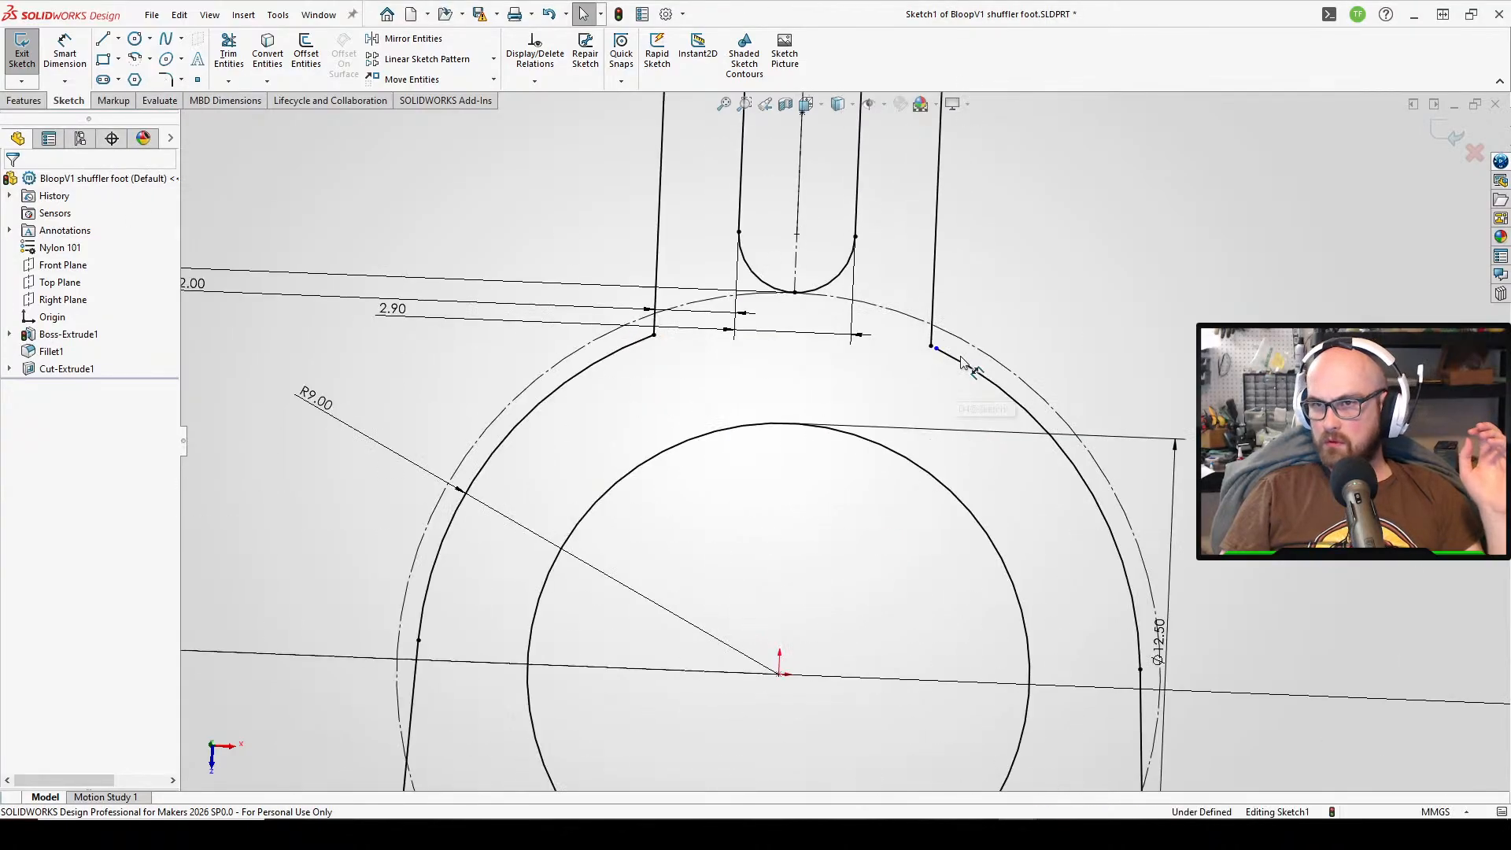
{"action": "scroll", "coordinate": [862, 370], "scroll_direction": "down", "scroll_amount": 3}
{"action": "right_click_drag", "start_coordinate": [975, 361], "coordinate": [1003, 188]}
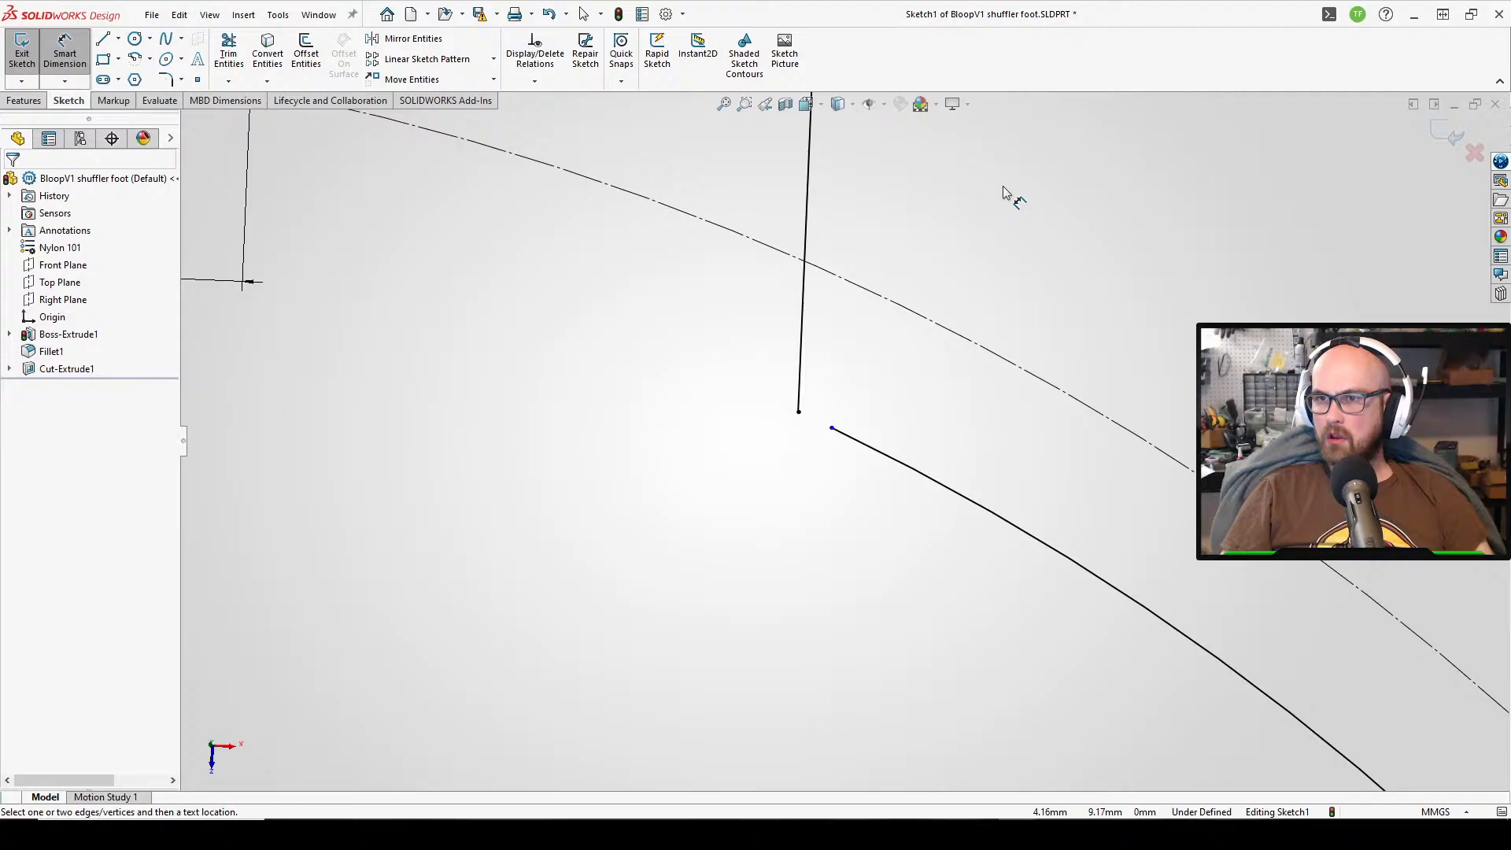
{"action": "key", "text": "Escape"}
{"action": "left_click", "coordinate": [833, 427]}
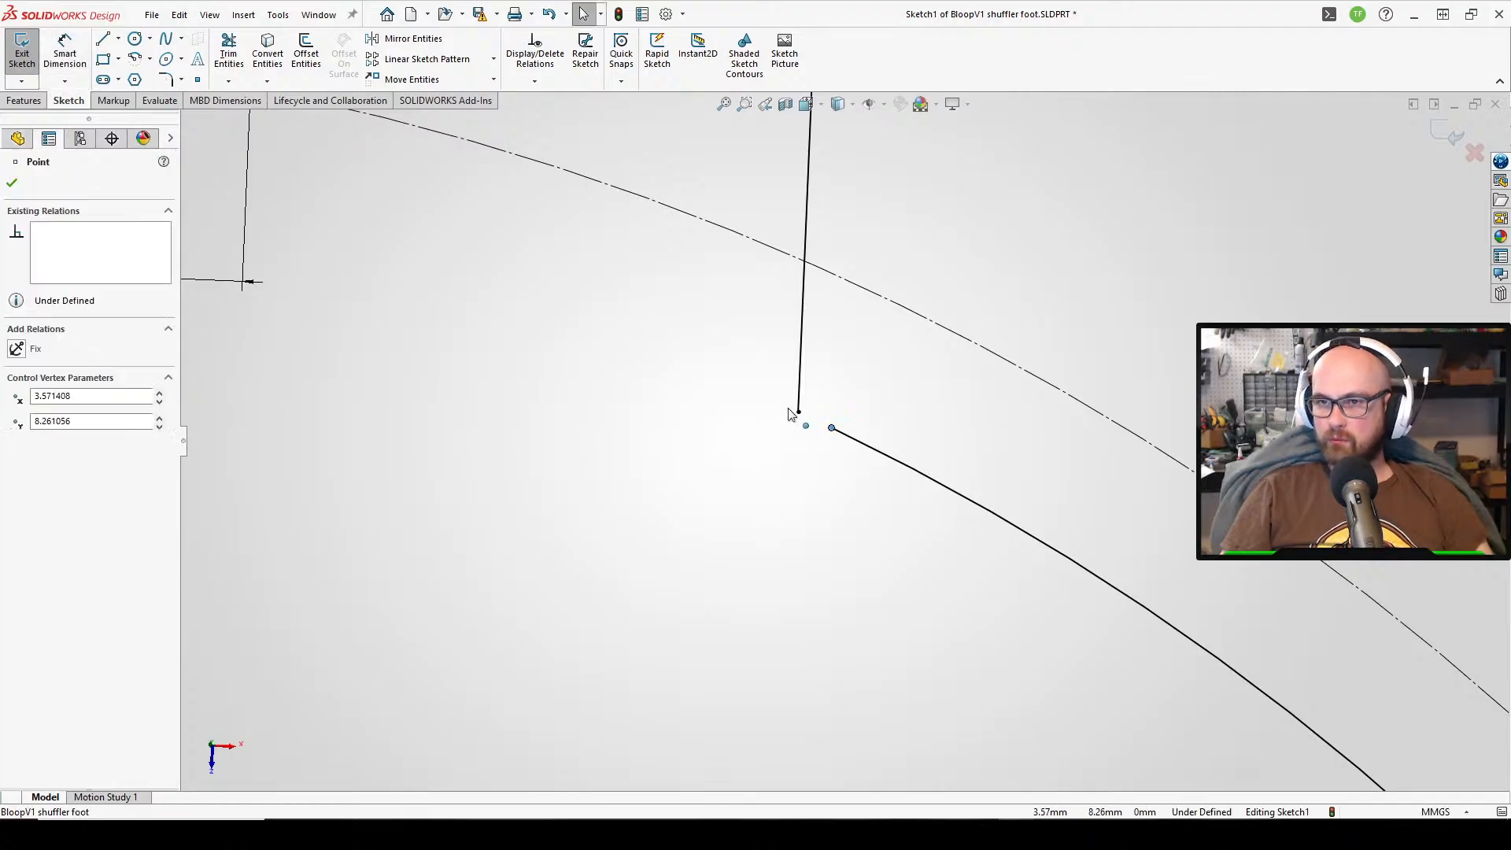
{"action": "left_click_drag", "start_coordinate": [832, 427], "coordinate": [797, 414]}
{"action": "scroll", "coordinate": [961, 426], "scroll_direction": "up", "scroll_amount": 10}
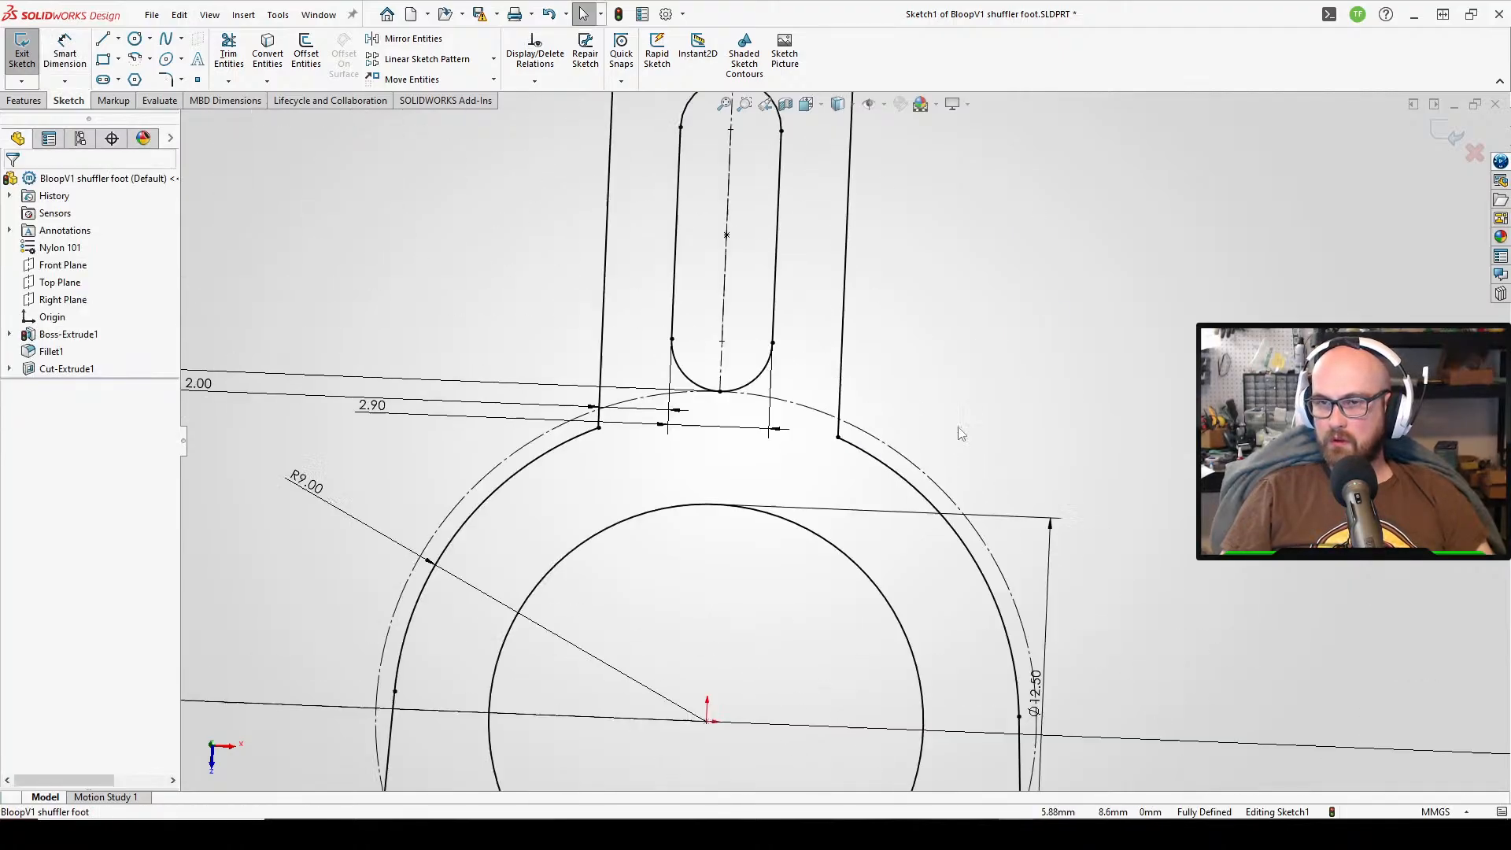
- Exit the sketch to rebuild the part and close the What's Wrong list
{"action": "left_click", "coordinate": [22, 49]}
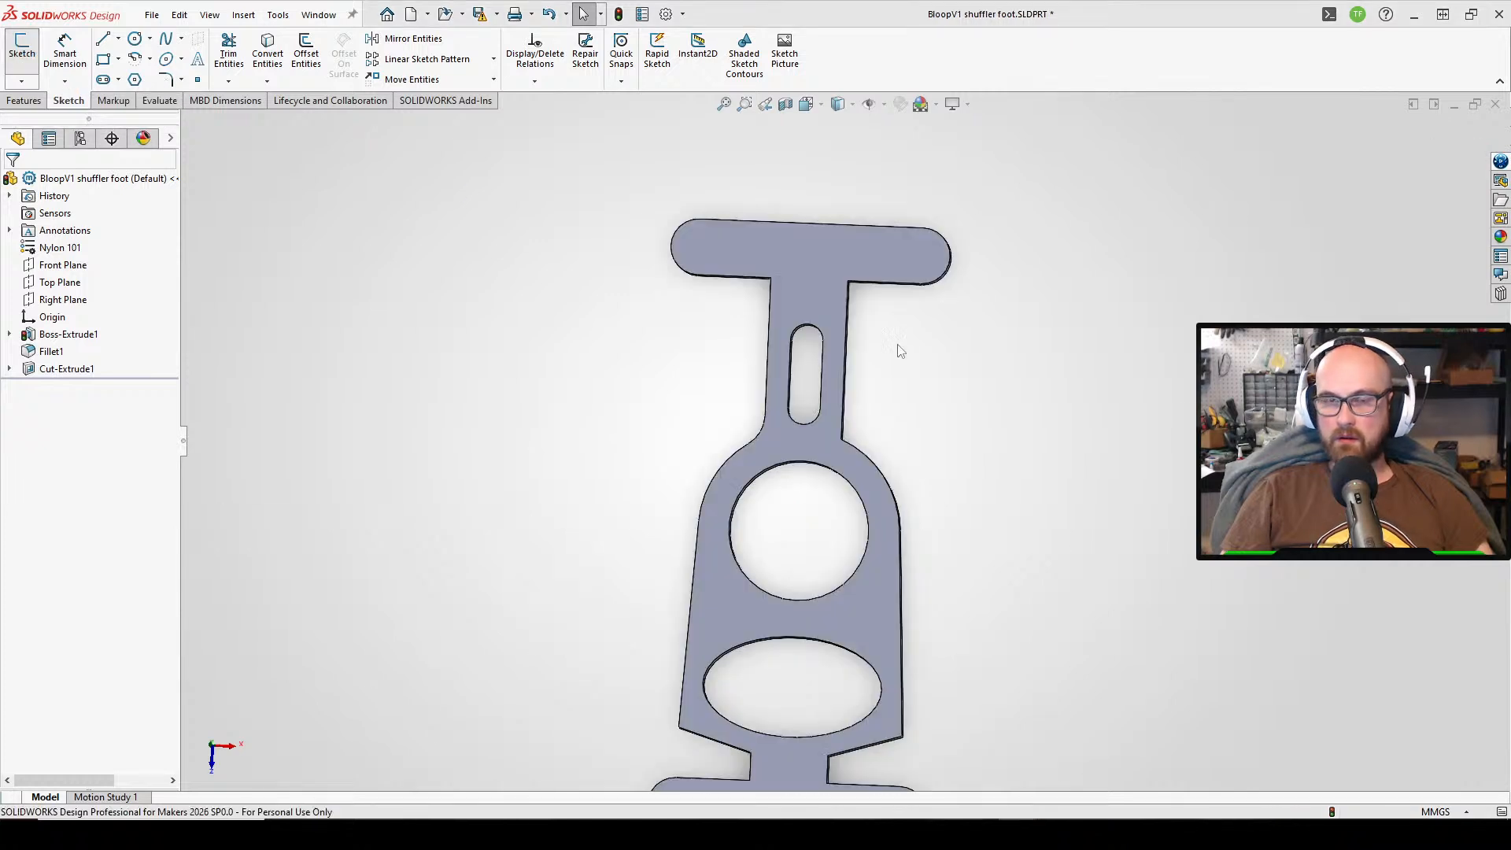
{"action": "left_click", "coordinate": [755, 425]}
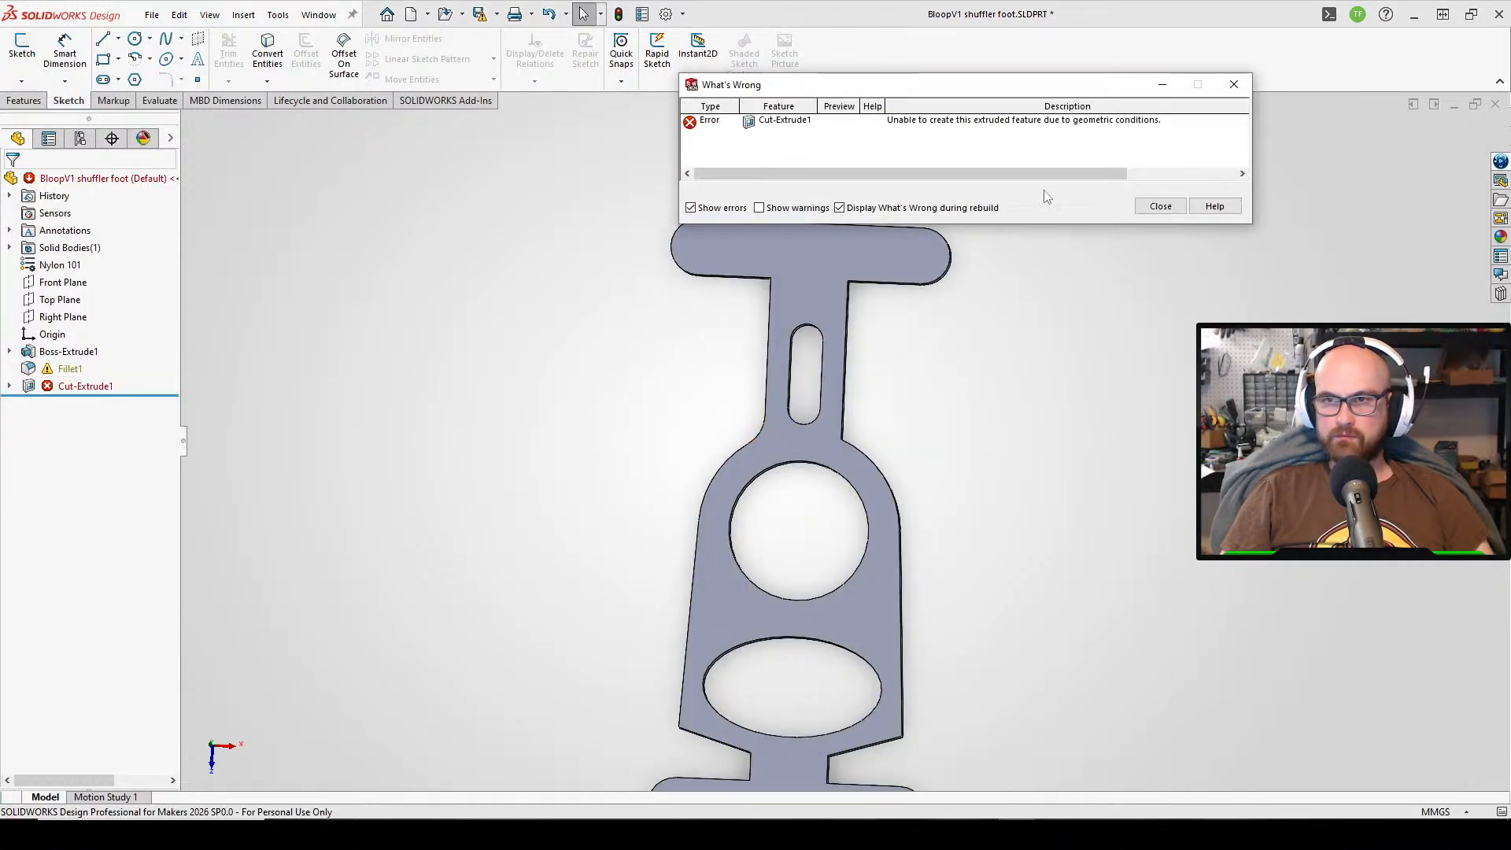
{"action": "left_click", "coordinate": [1157, 203]}
- Edit Fillet1 and remove the missing edges from its items to fillet
{"action": "left_click", "coordinate": [70, 368]}
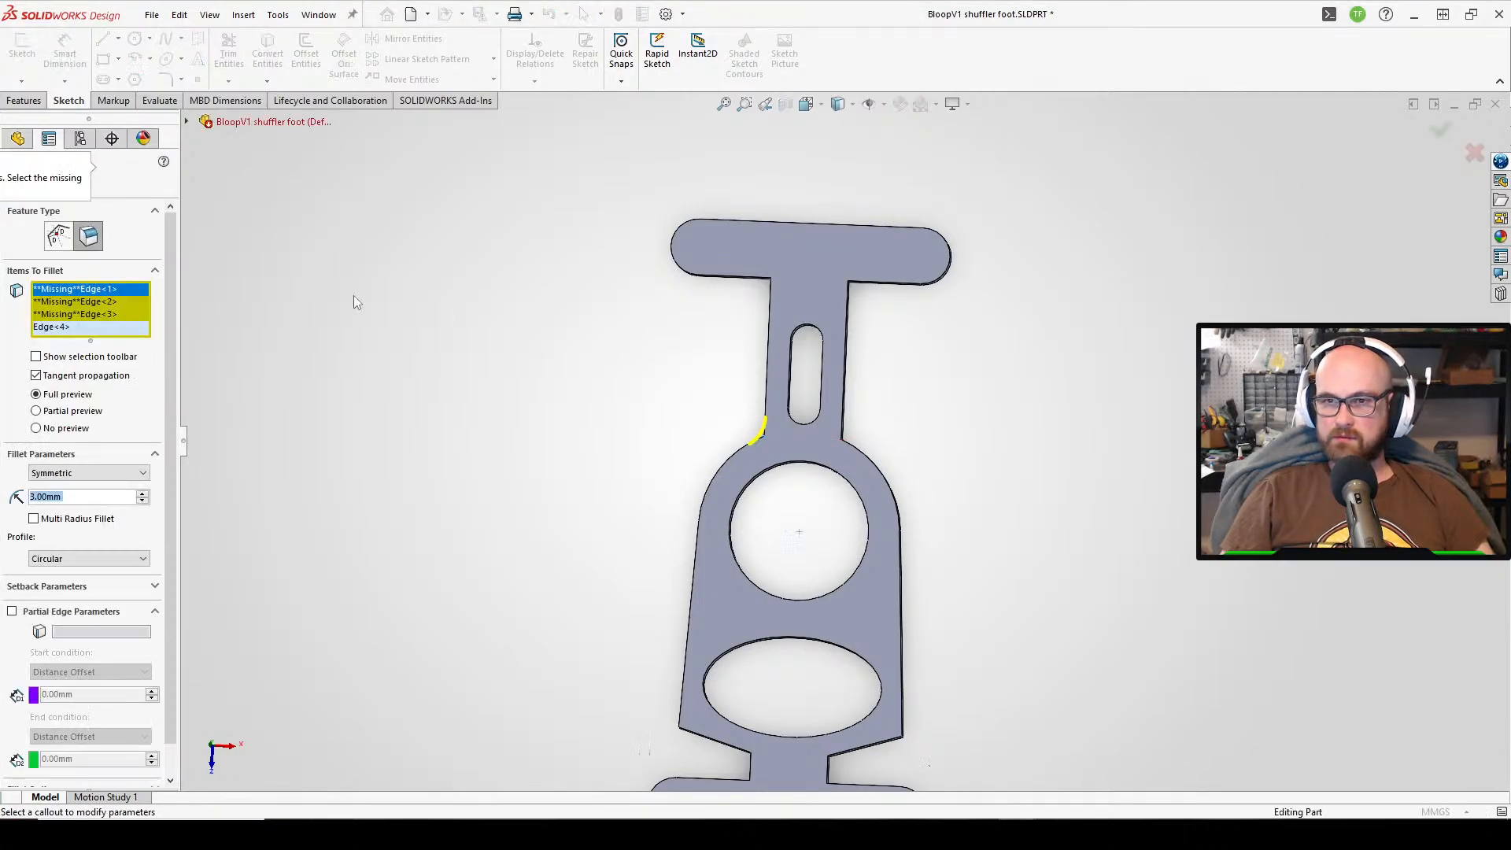
{"action": "left_click", "coordinate": [82, 293]}
{"action": "key", "text": "Delete"}
{"action": "key", "text": "Delete"}
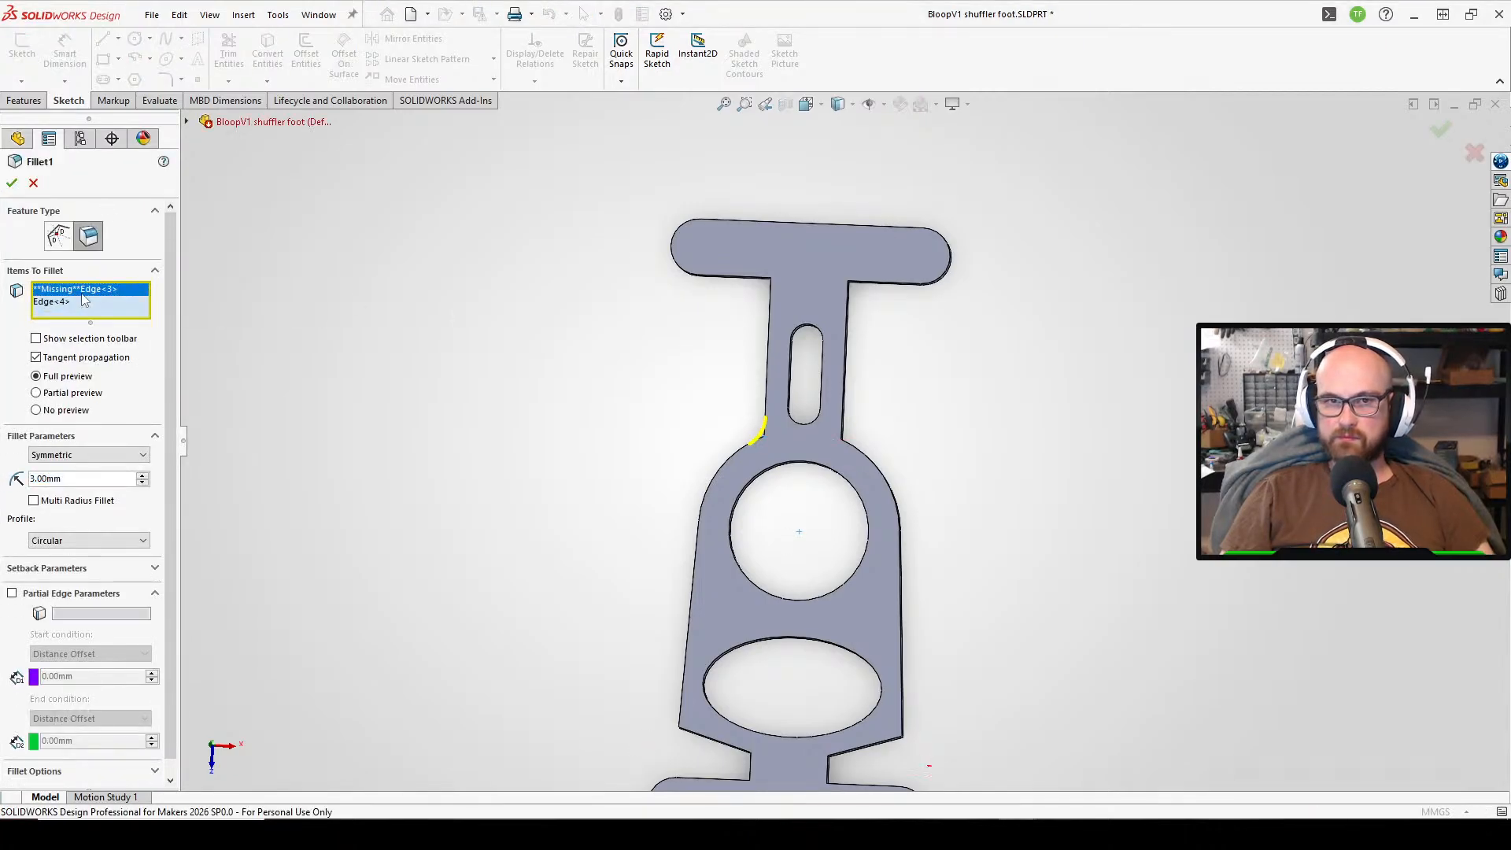
- Add the upper arm's right corner at the body and both of its corners at the upper foot to the fillet
{"action": "middle_click_drag", "start_coordinate": [955, 421], "coordinate": [704, 325]}
{"action": "left_click", "coordinate": [829, 446]}
{"action": "left_click", "coordinate": [832, 295]}
{"action": "left_click", "coordinate": [699, 305]}
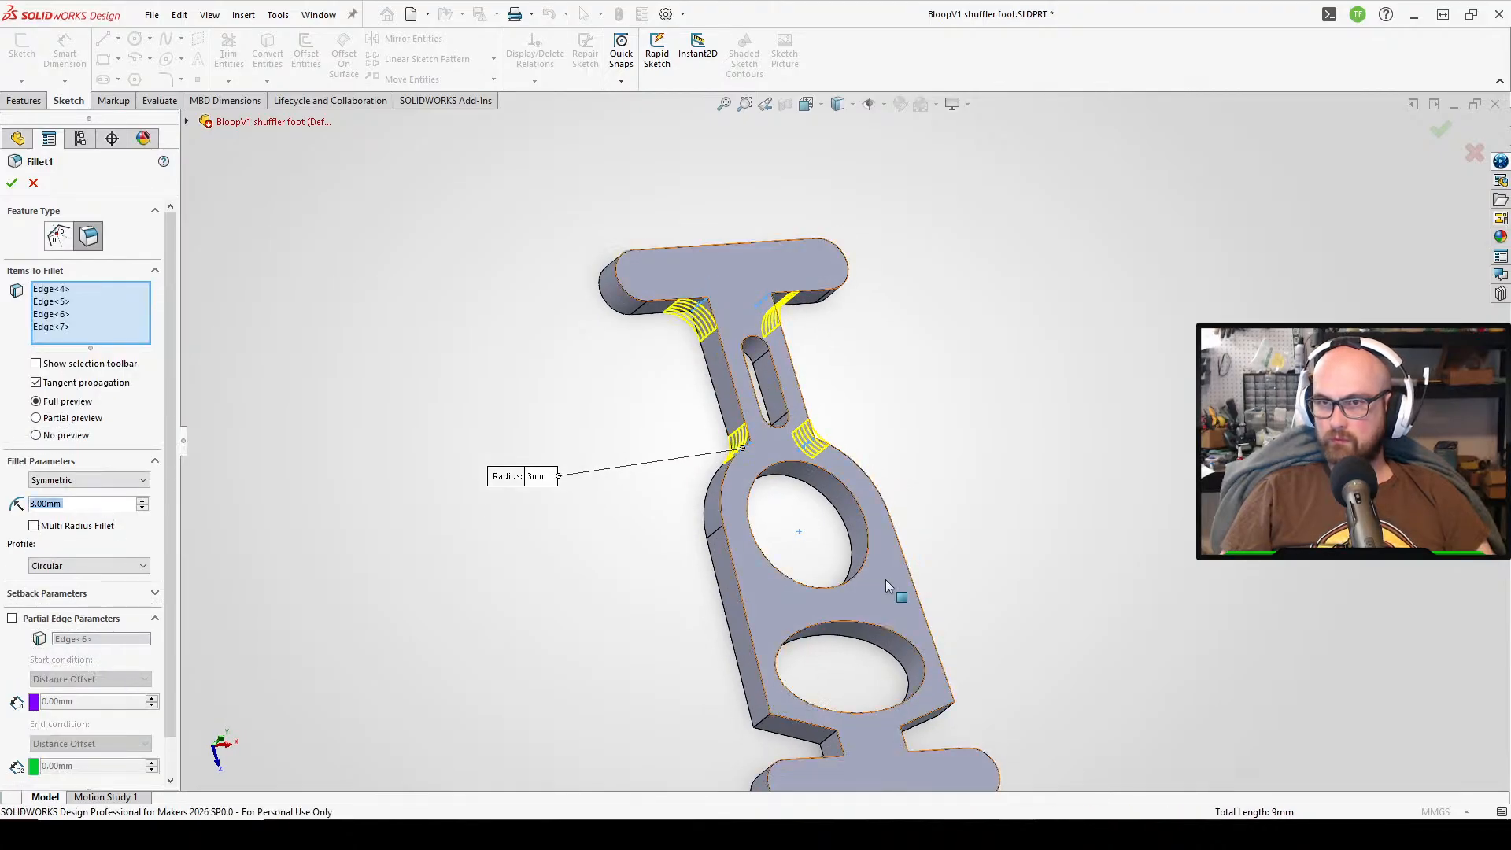
- Dismiss the Driver Booster update offer and add both corners where the neck meets the lower foot to the fillet
{"action": "scroll", "coordinate": [893, 587], "scroll_direction": "up", "scroll_amount": 3}
{"action": "middle_click_drag", "start_coordinate": [885, 622], "coordinate": [843, 654]}
{"action": "scroll", "coordinate": [827, 629], "scroll_direction": "down", "scroll_amount": 3}
{"action": "middle_click_drag", "start_coordinate": [769, 499], "coordinate": [793, 529]}
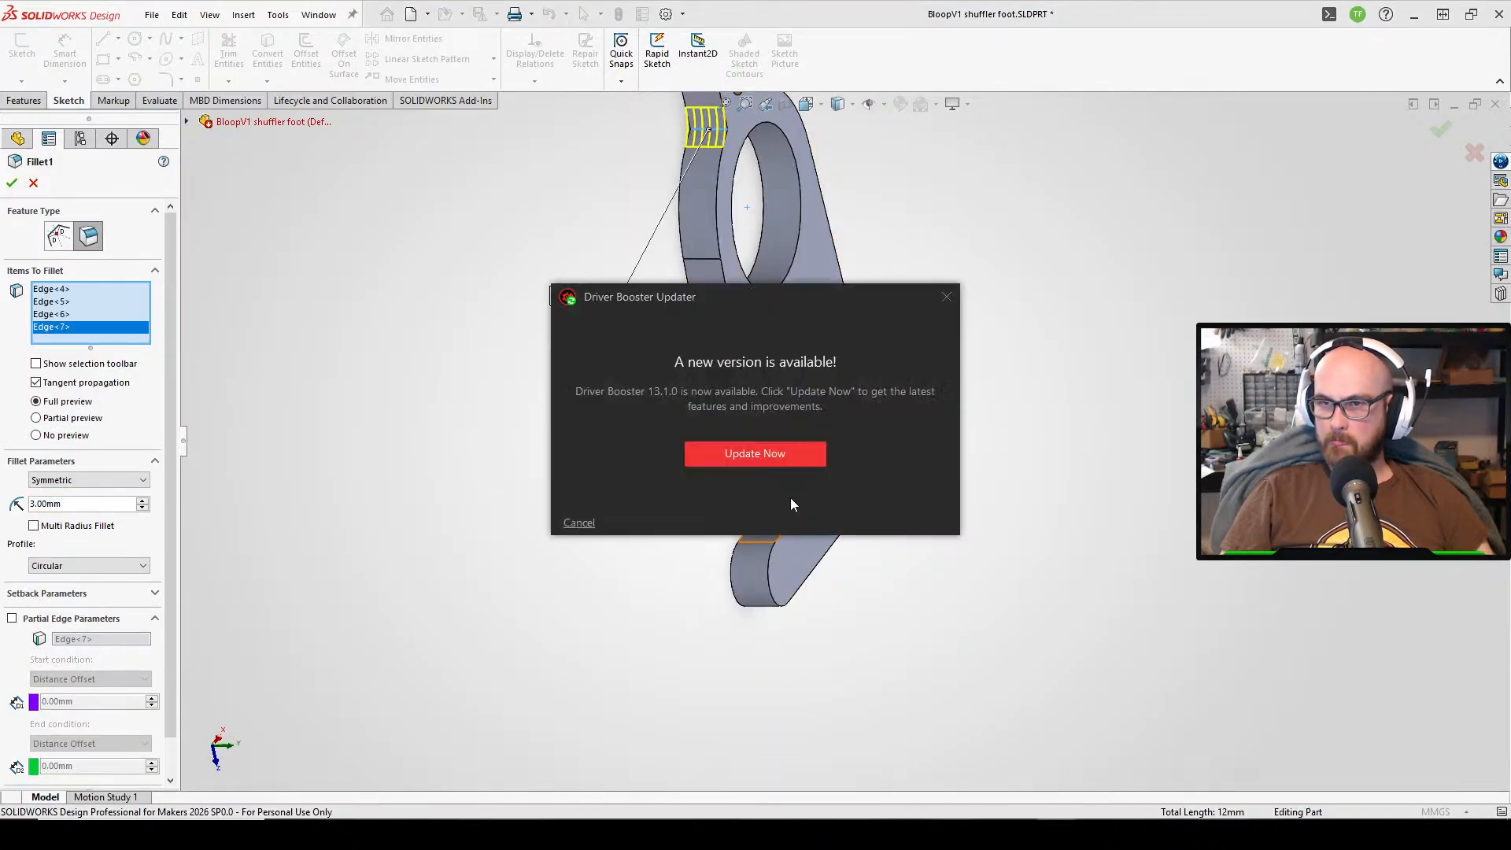
{"action": "left_click", "coordinate": [577, 525]}
{"action": "scroll", "coordinate": [820, 512], "scroll_direction": "down", "scroll_amount": 2}
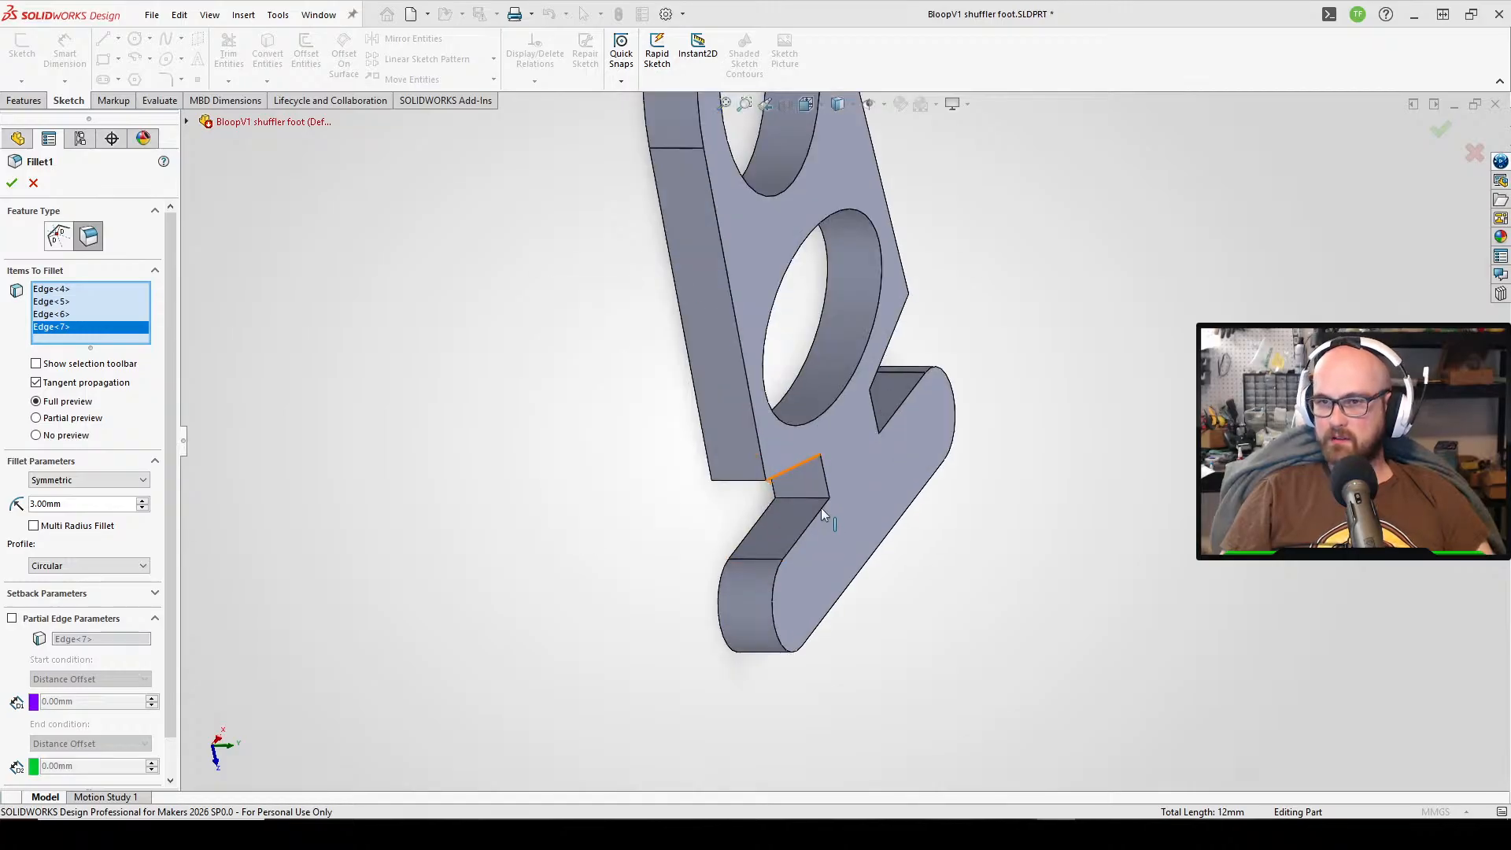
{"action": "left_click", "coordinate": [800, 505]}
{"action": "middle_click_drag", "start_coordinate": [800, 504], "coordinate": [611, 478]}
{"action": "left_click", "coordinate": [903, 512]}
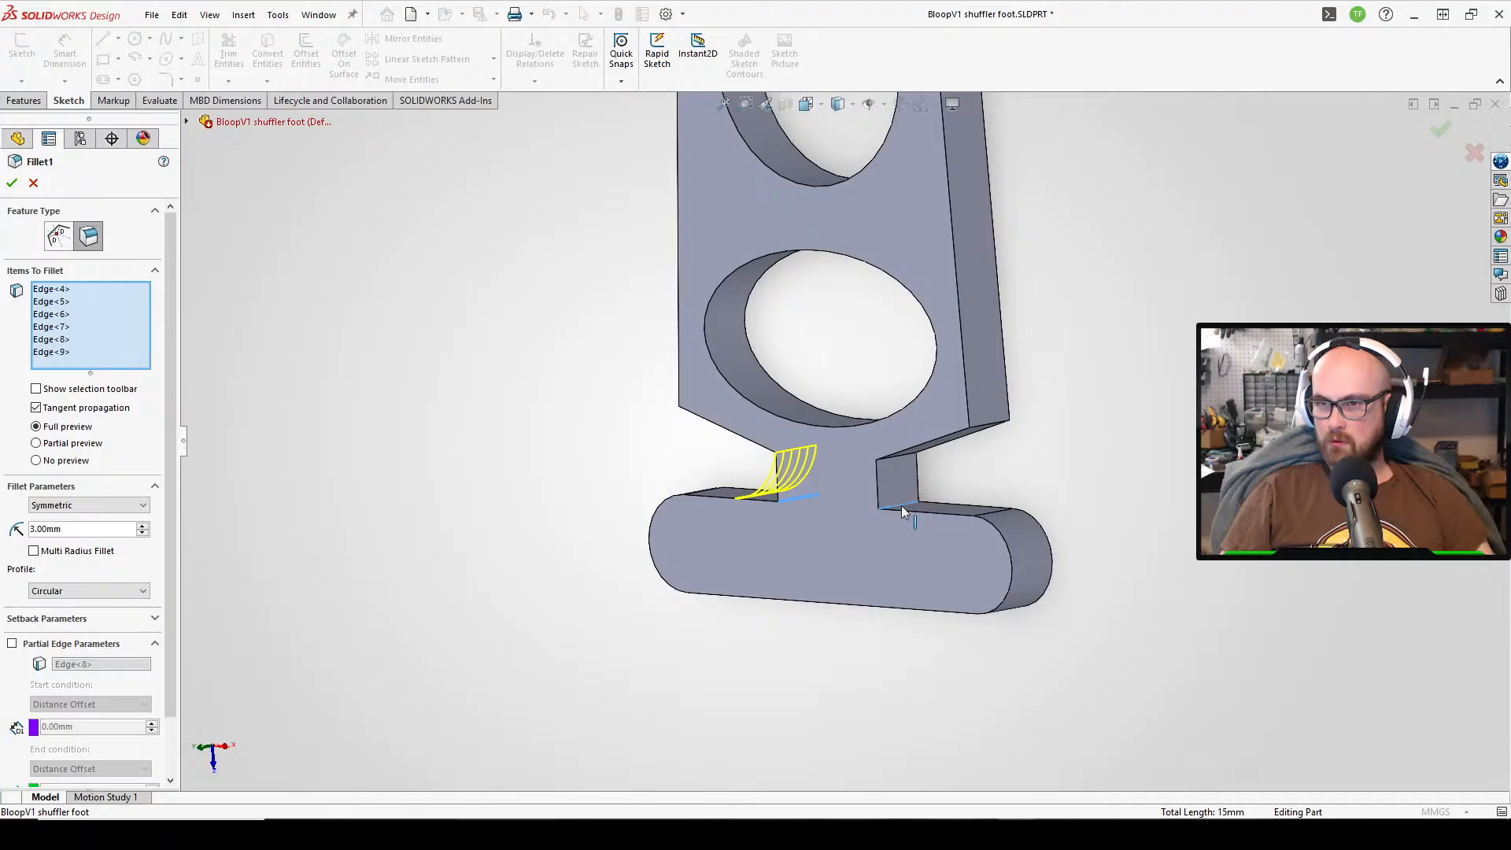
- Add the two outer corners at the lower end of the body to the fillet and apply it
{"action": "middle_click_drag", "start_coordinate": [903, 513], "coordinate": [869, 462]}
{"action": "left_click", "coordinate": [976, 420]}
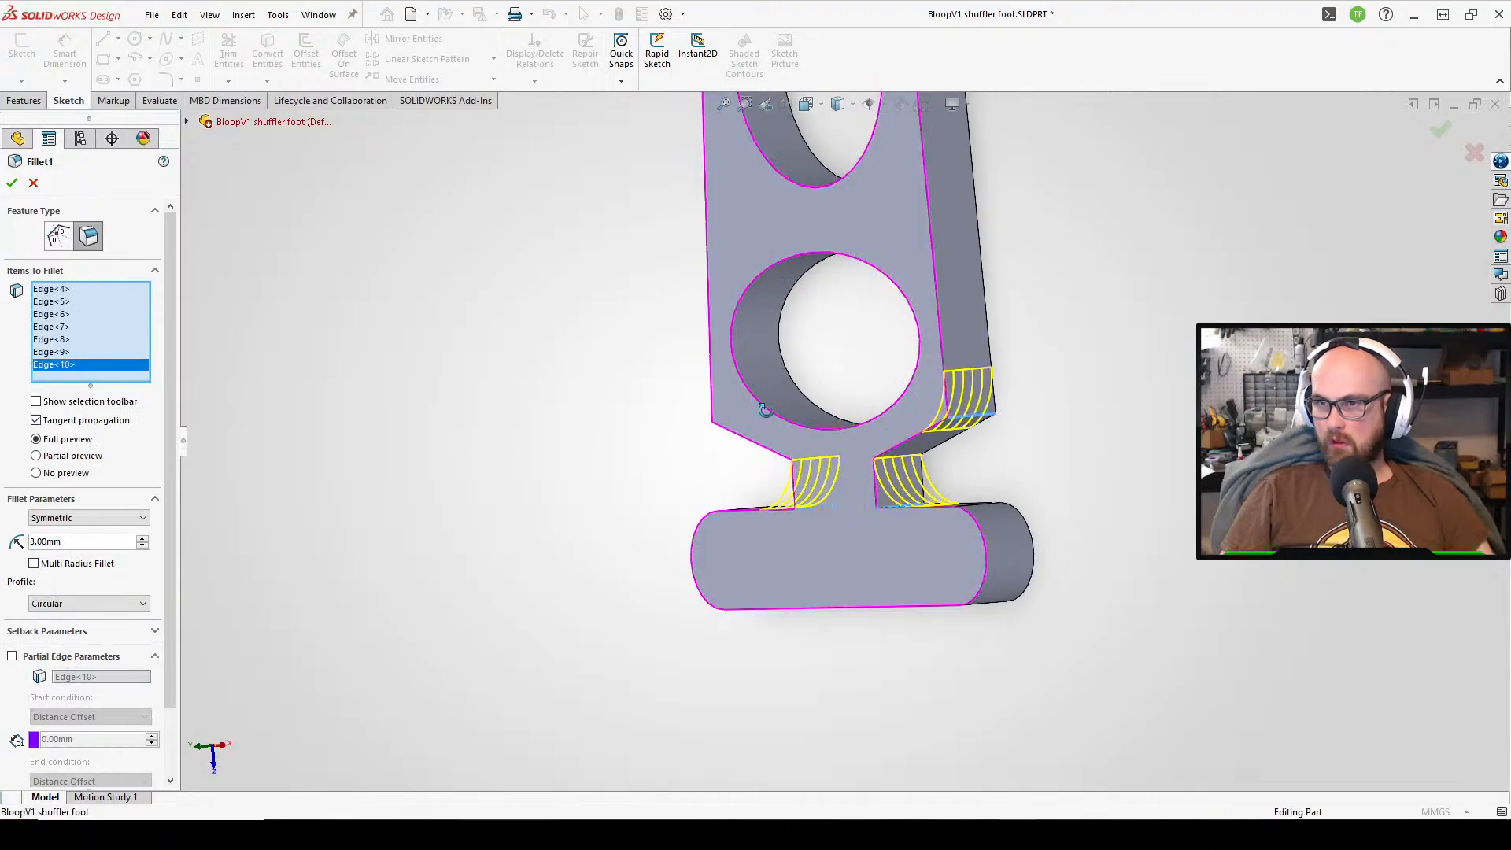
{"action": "middle_click_drag", "start_coordinate": [976, 421], "coordinate": [691, 432]}
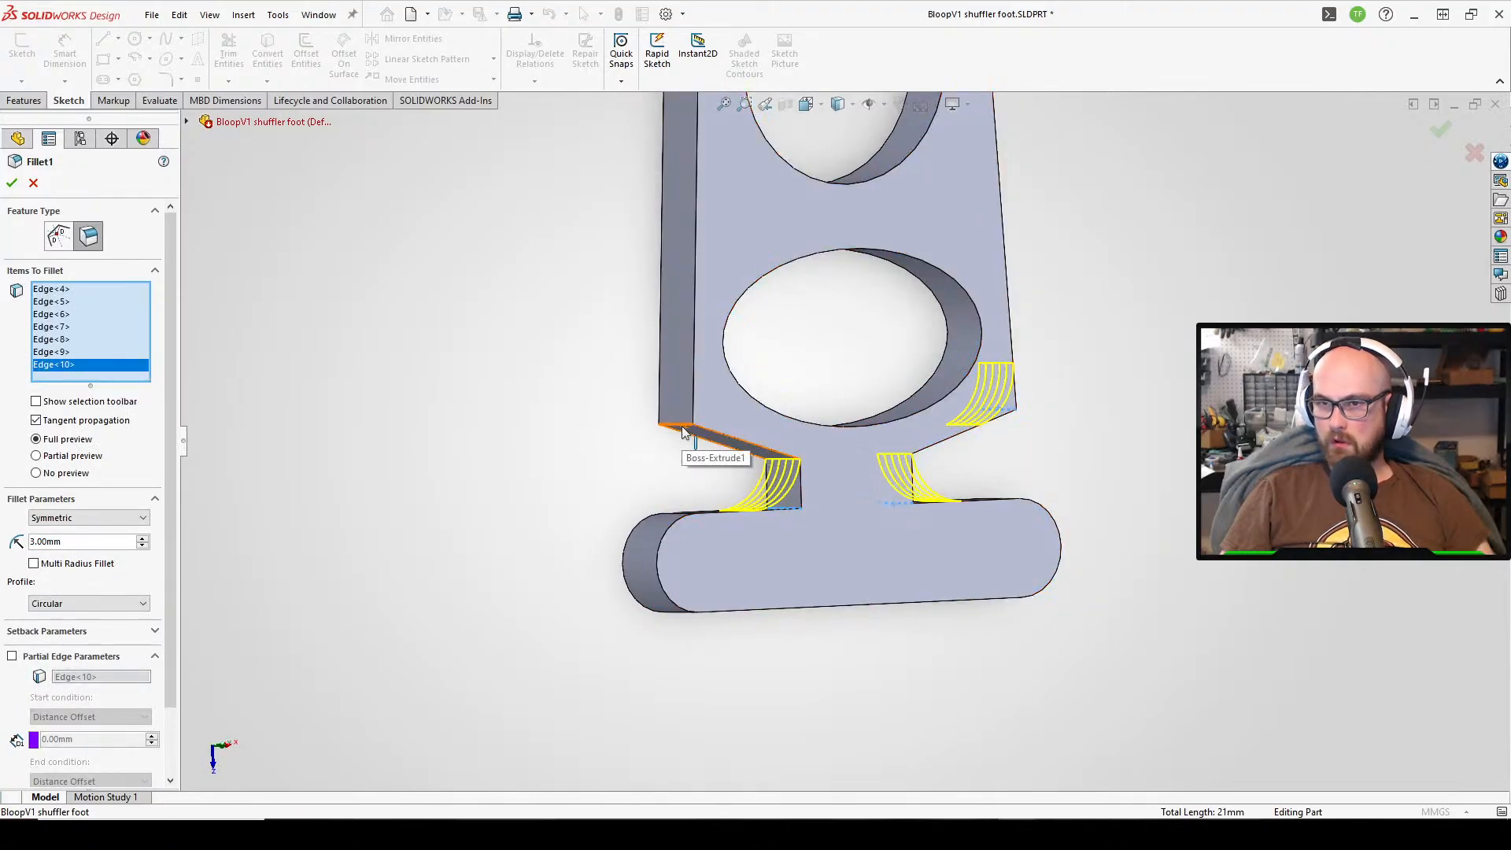
{"action": "left_click", "coordinate": [680, 426]}
{"action": "scroll", "coordinate": [737, 429], "scroll_direction": "up", "scroll_amount": 6}
{"action": "middle_click_drag", "start_coordinate": [846, 313], "coordinate": [757, 296]}
{"action": "scroll", "coordinate": [755, 296], "scroll_direction": "down", "scroll_amount": 1}
{"action": "left_click", "coordinate": [11, 182]}
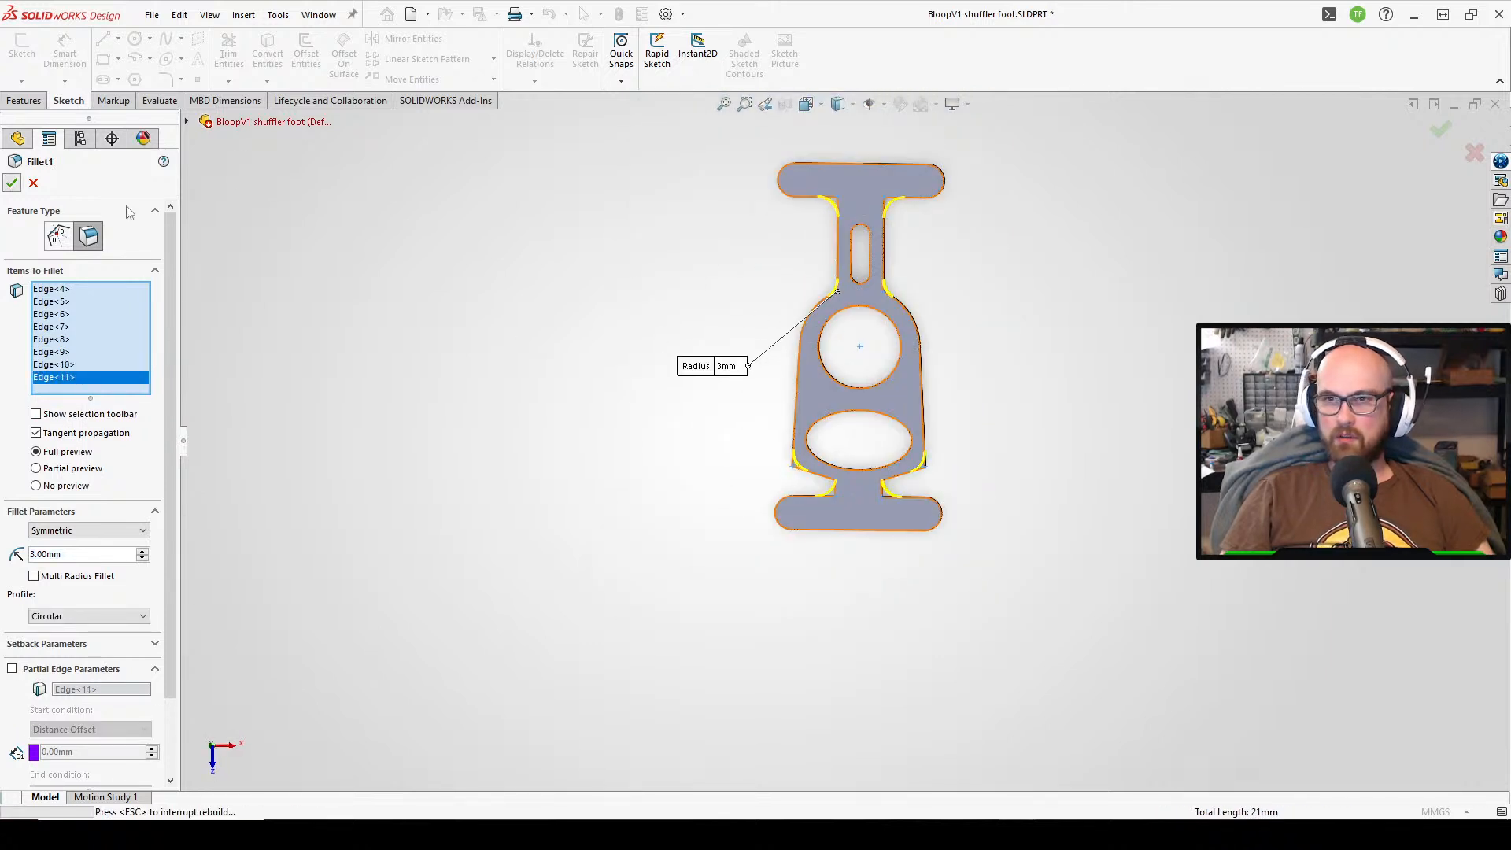
{"action": "scroll", "coordinate": [1053, 312], "scroll_direction": "up", "scroll_amount": 1}
{"action": "middle_click_drag", "start_coordinate": [1052, 312], "coordinate": [1051, 296]}
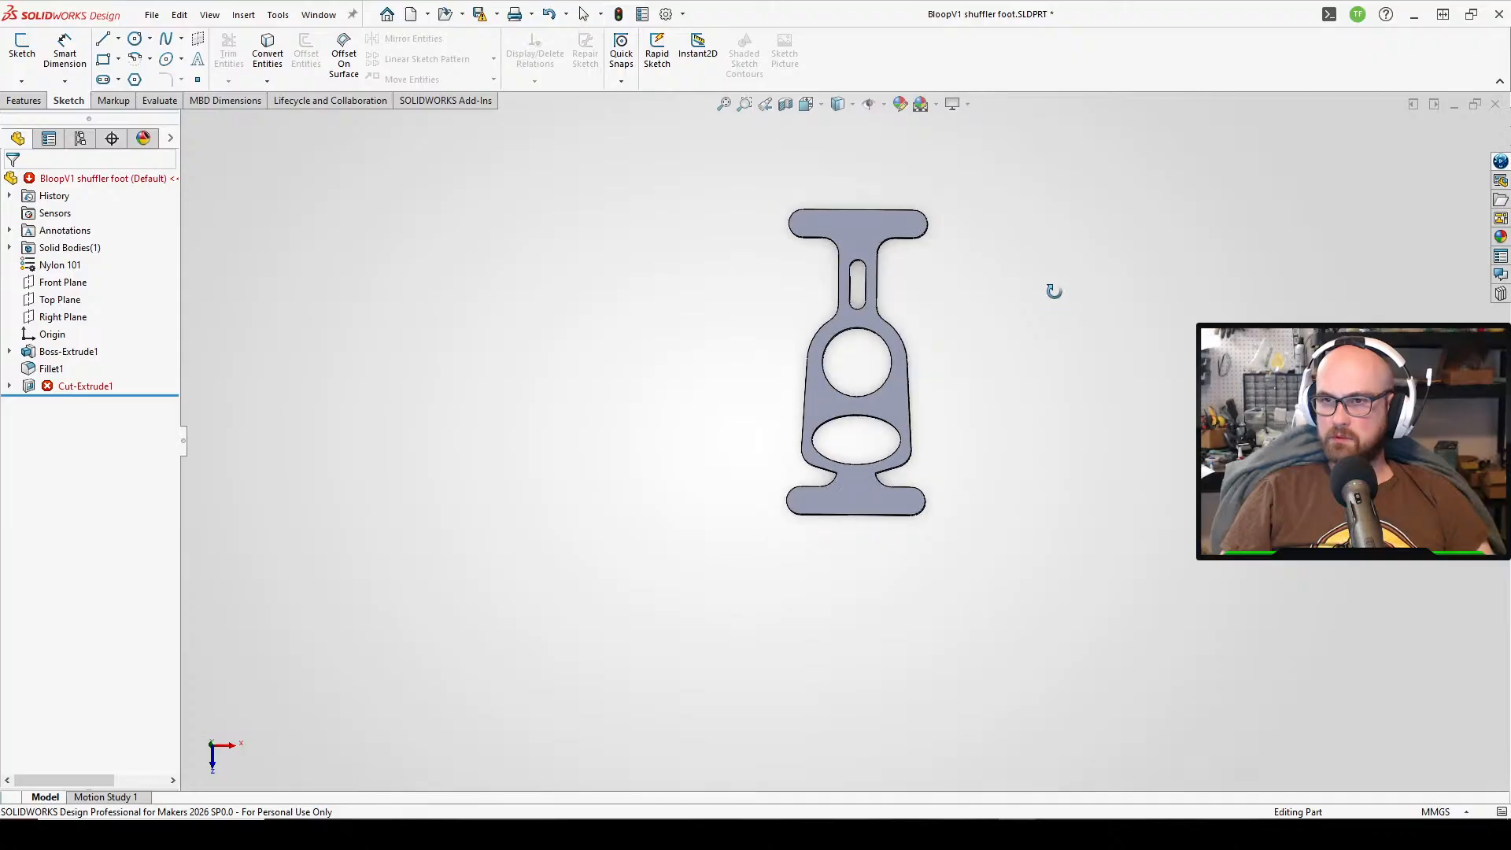
{"action": "scroll", "coordinate": [1050, 298], "scroll_direction": "down", "scroll_amount": 2}
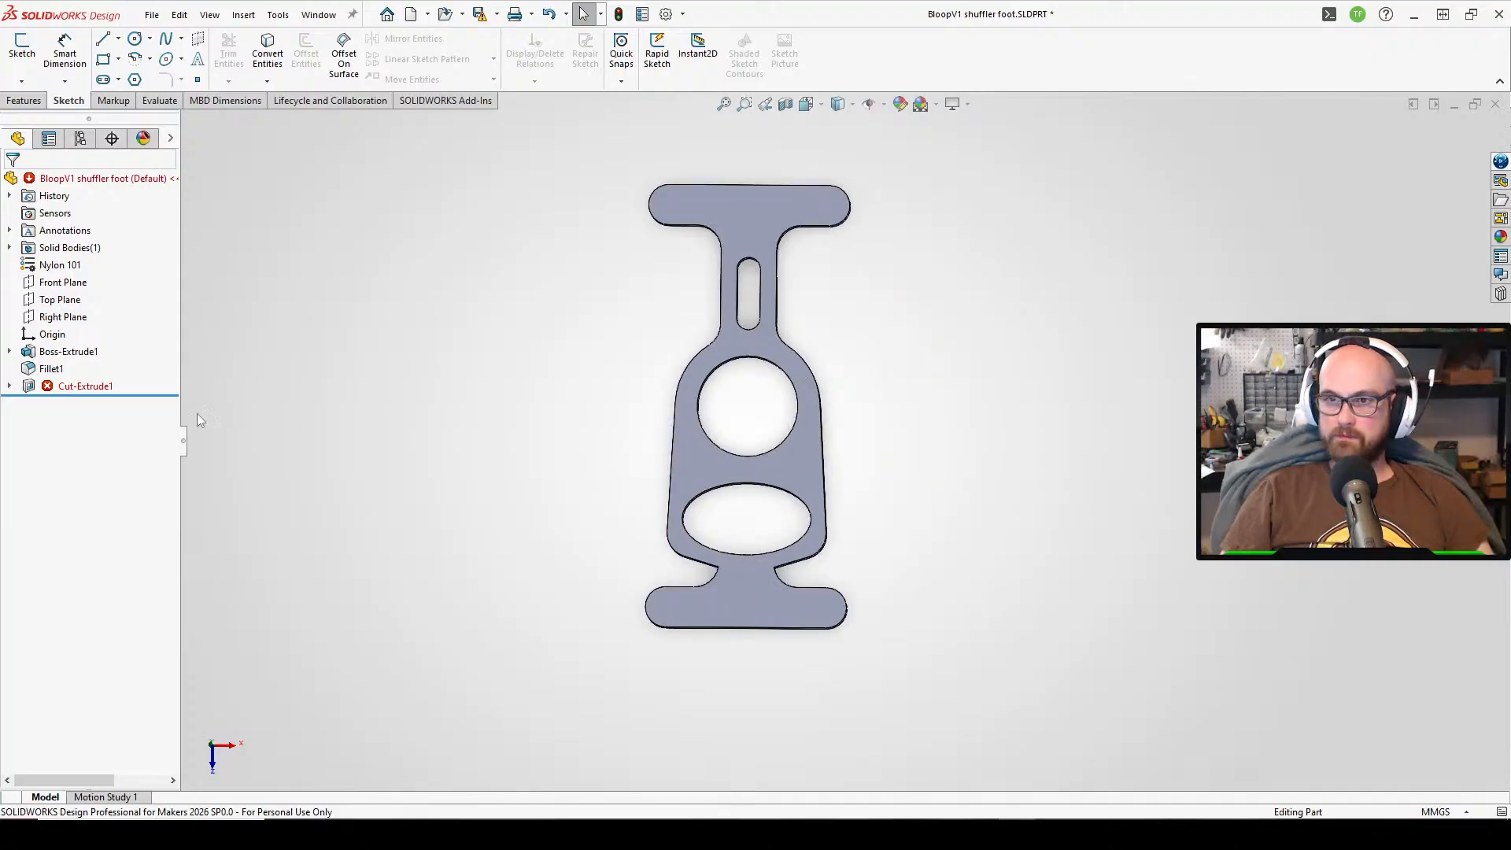
- Edit the sketch of Cut-Extrude1 and delete its old profile at the lower foot, keeping the vertical centerline
{"action": "left_click", "coordinate": [78, 338]}
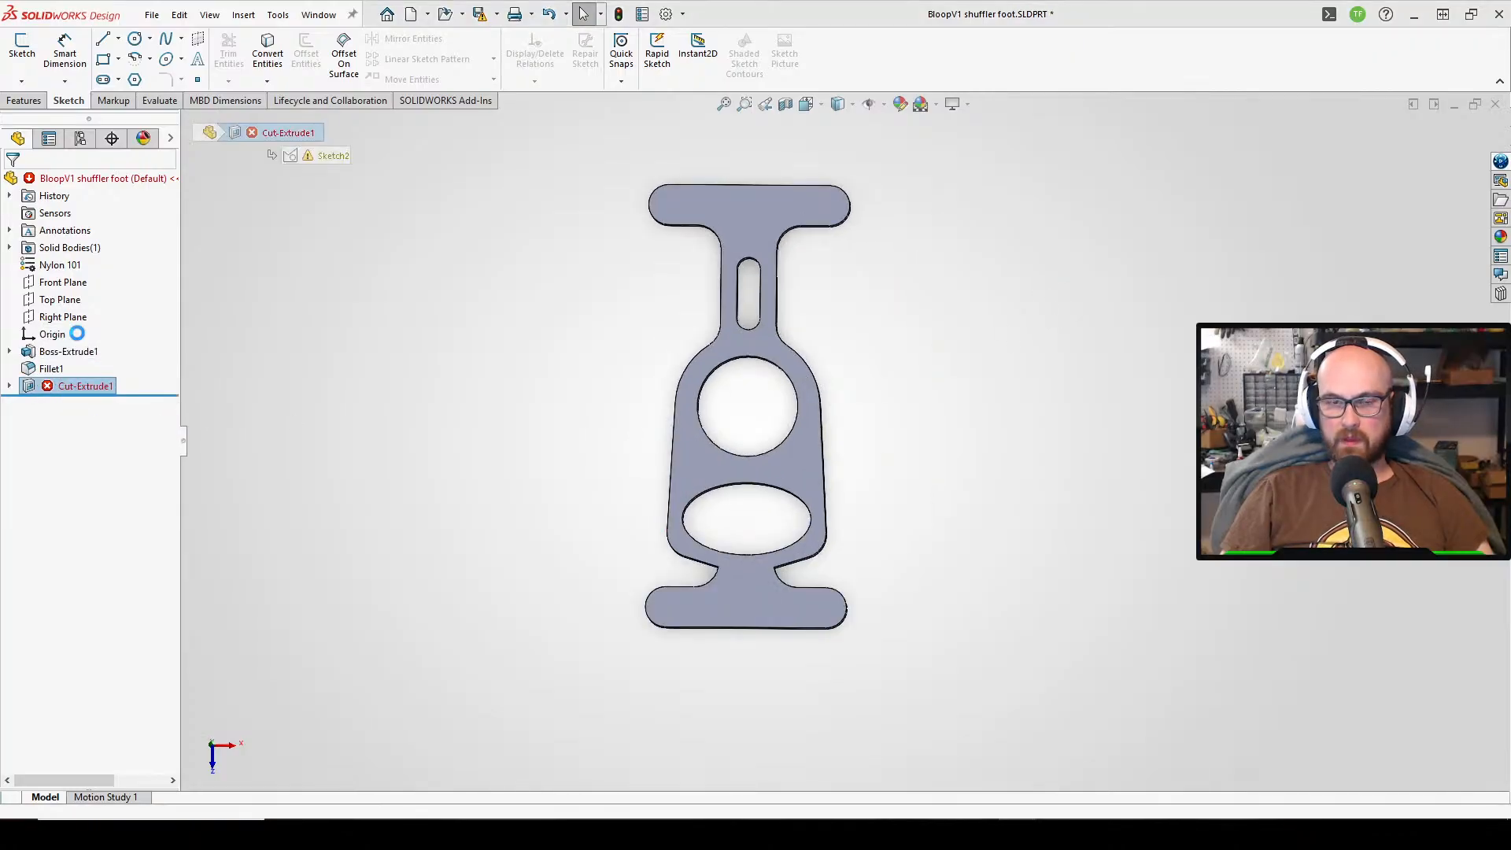
{"action": "left_click_drag", "start_coordinate": [487, 680], "coordinate": [939, 481]}
{"action": "key", "text": "Delete"}
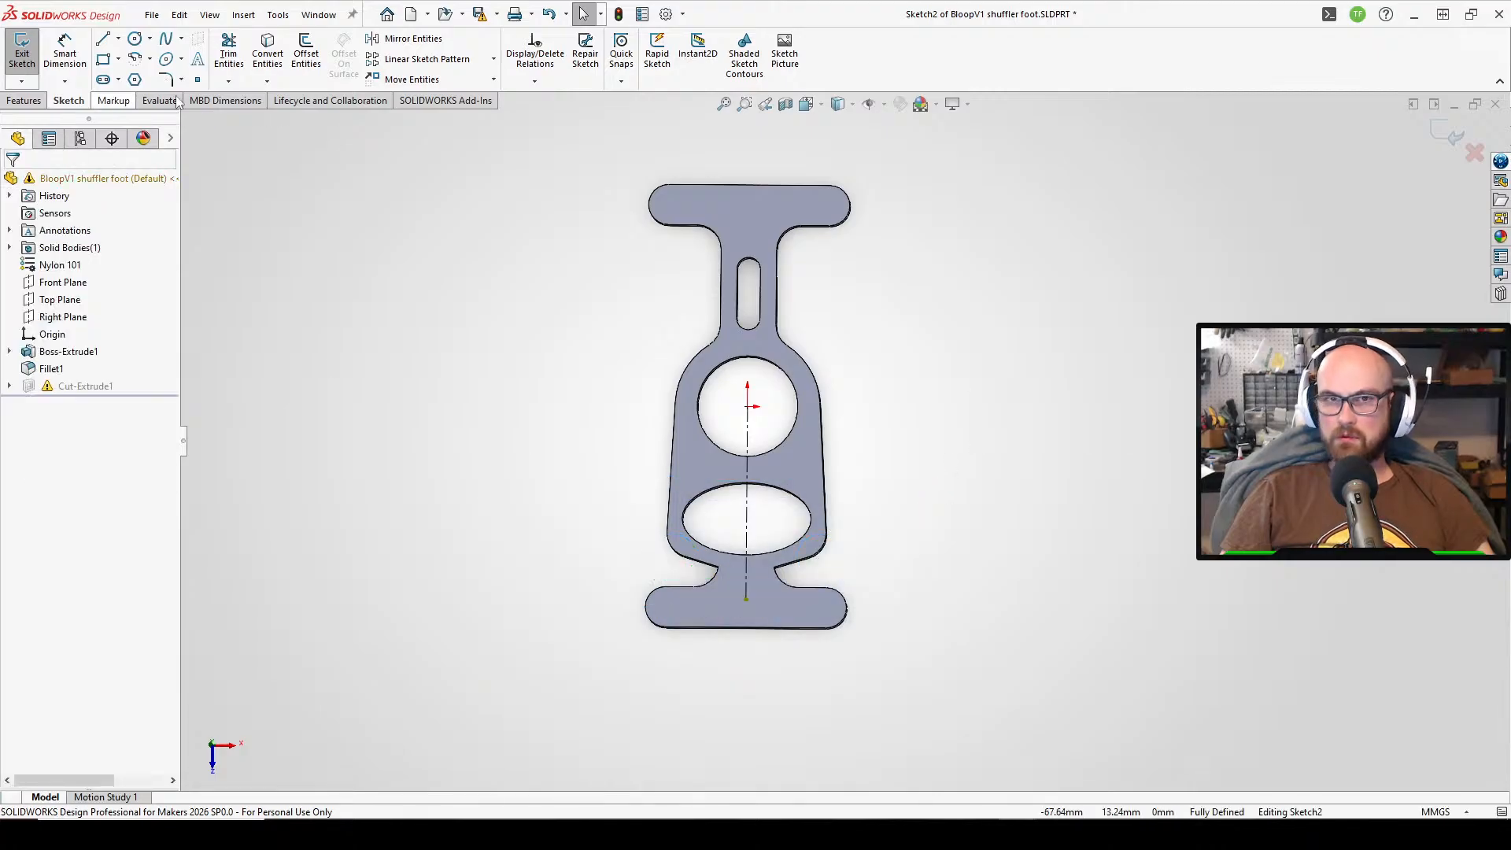
- Delete the dangling midpoint relation from the lower endpoint of the vertical centerline
{"action": "left_click", "coordinate": [746, 598]}
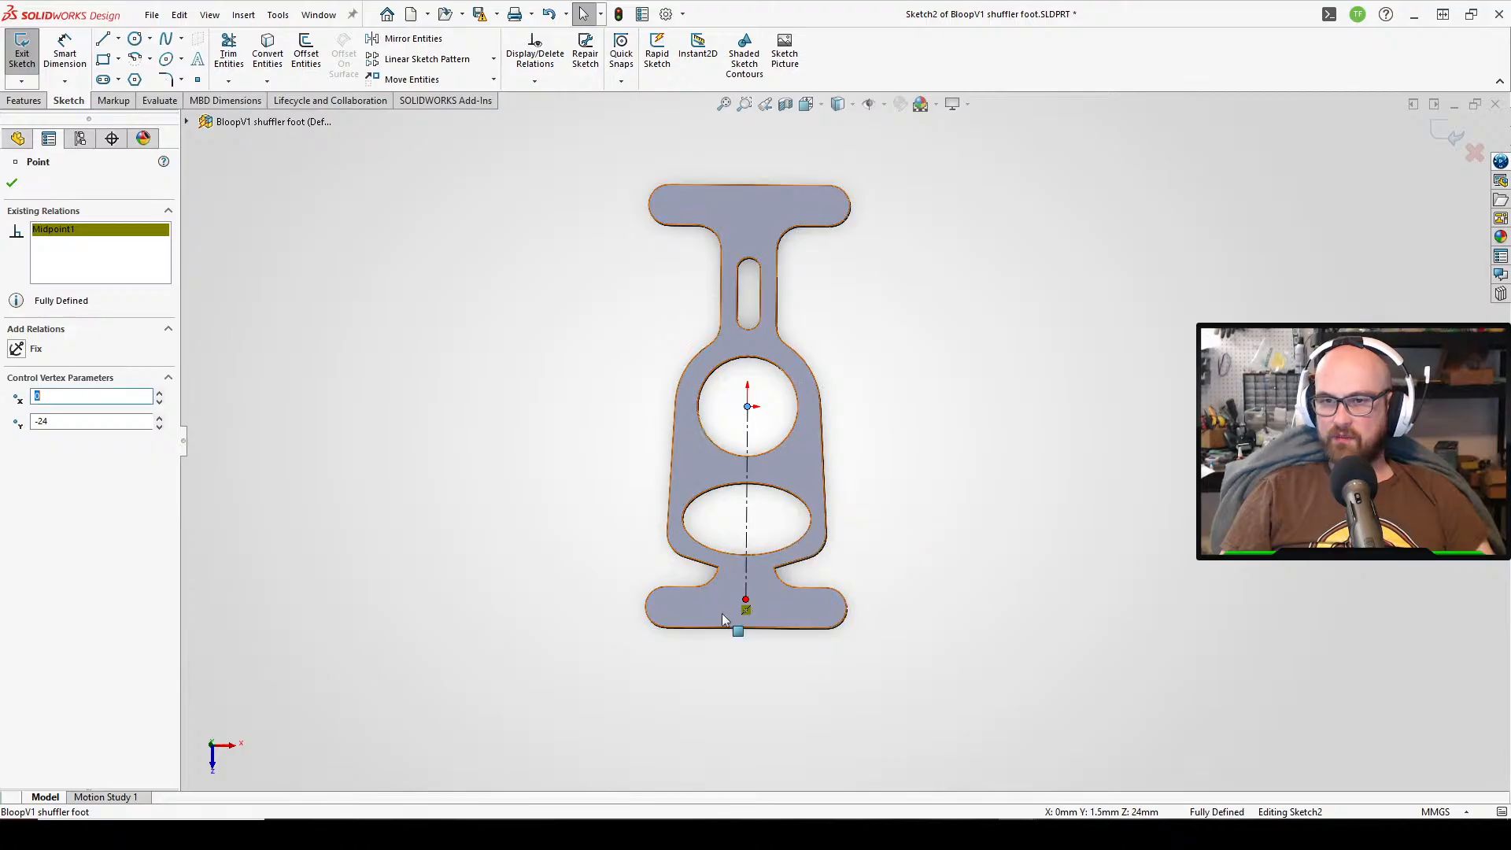
{"action": "left_click", "coordinate": [745, 610]}
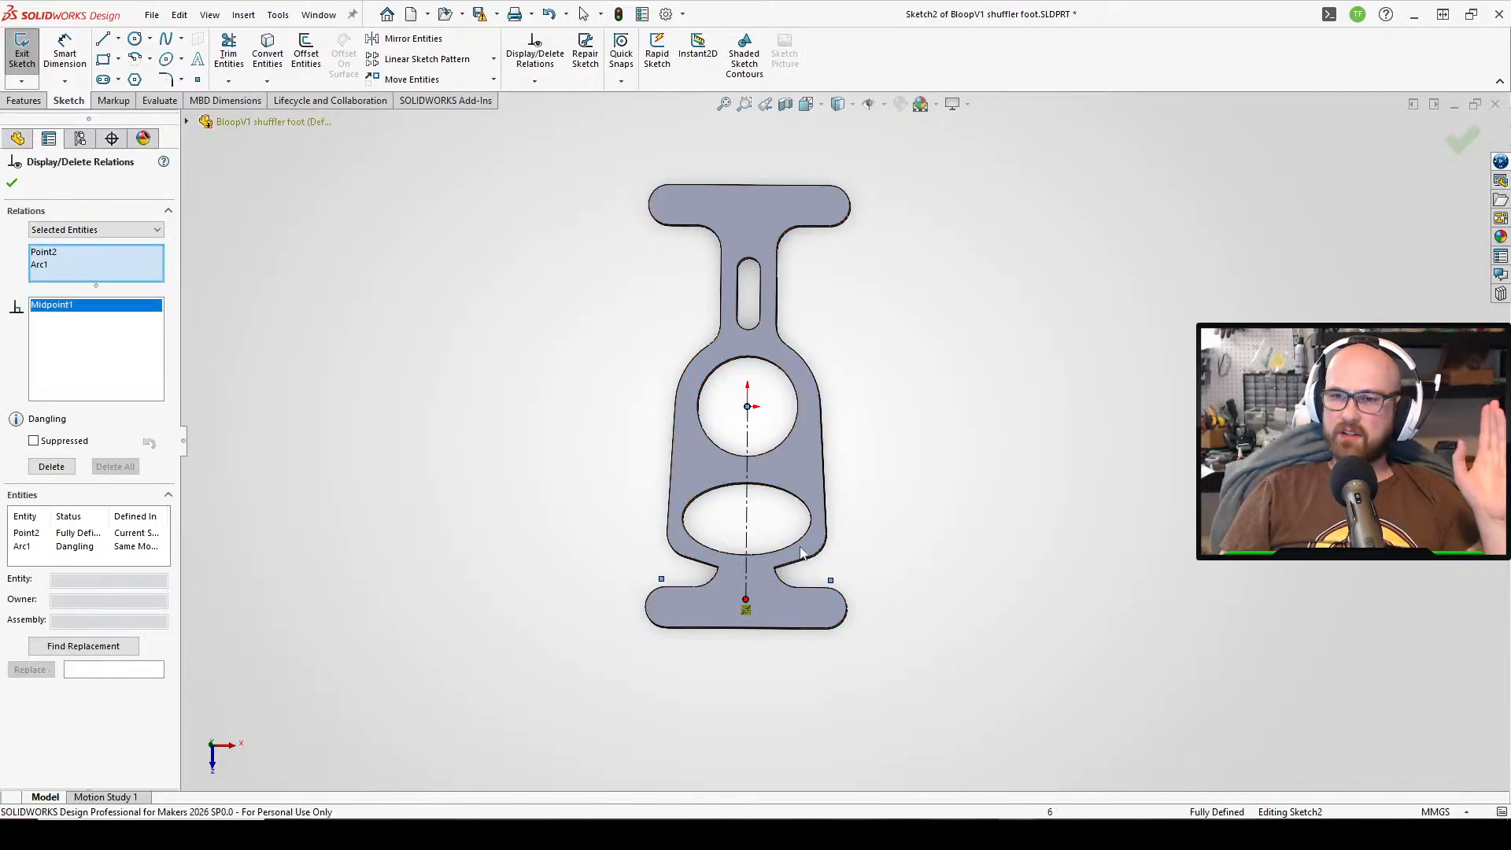
{"action": "left_click", "coordinate": [12, 183]}
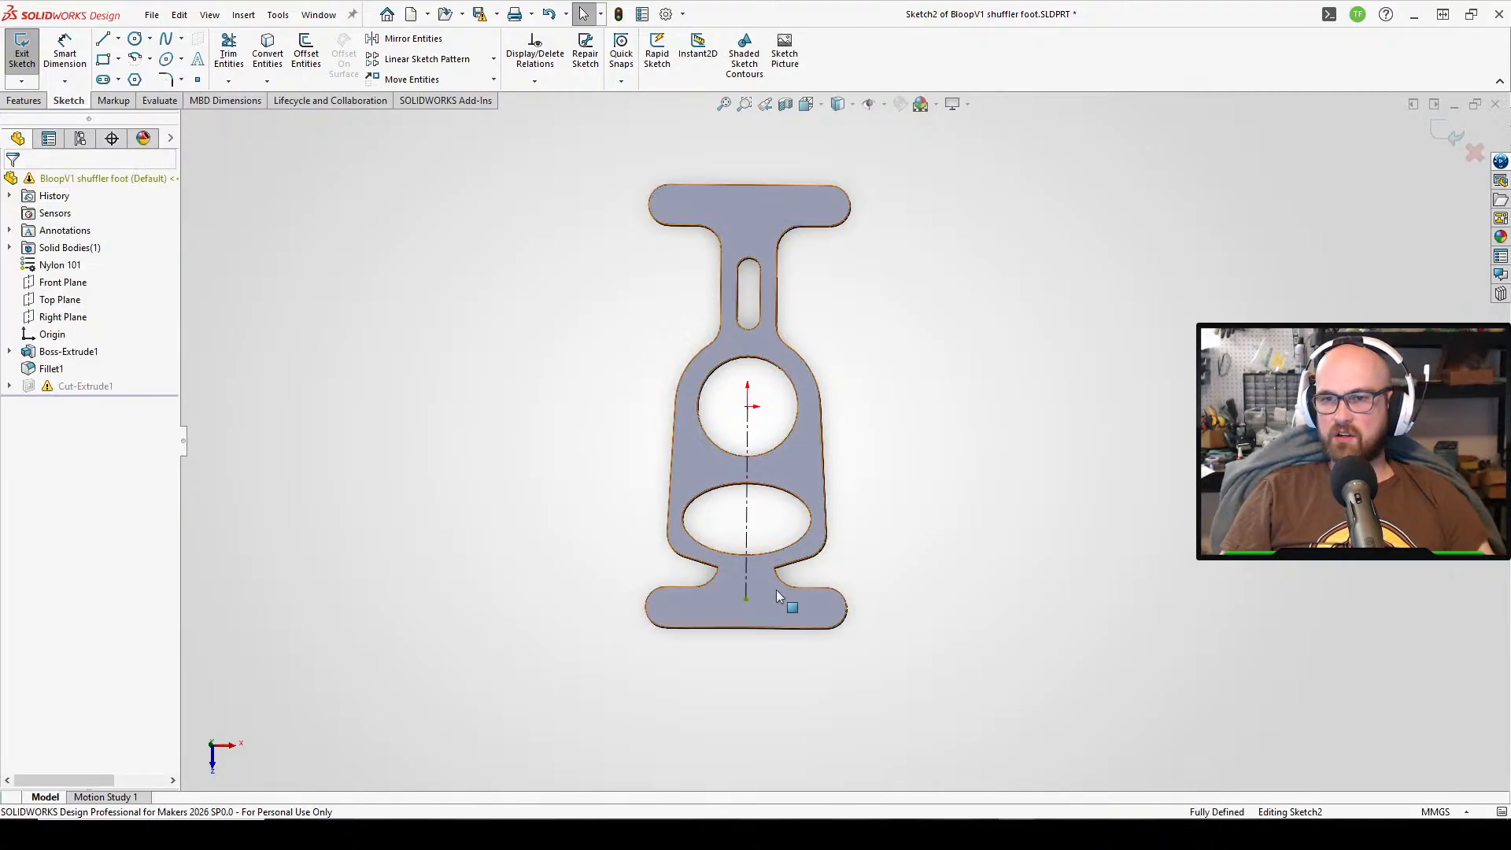
{"action": "left_click", "coordinate": [746, 600]}
{"action": "left_click", "coordinate": [745, 610]}
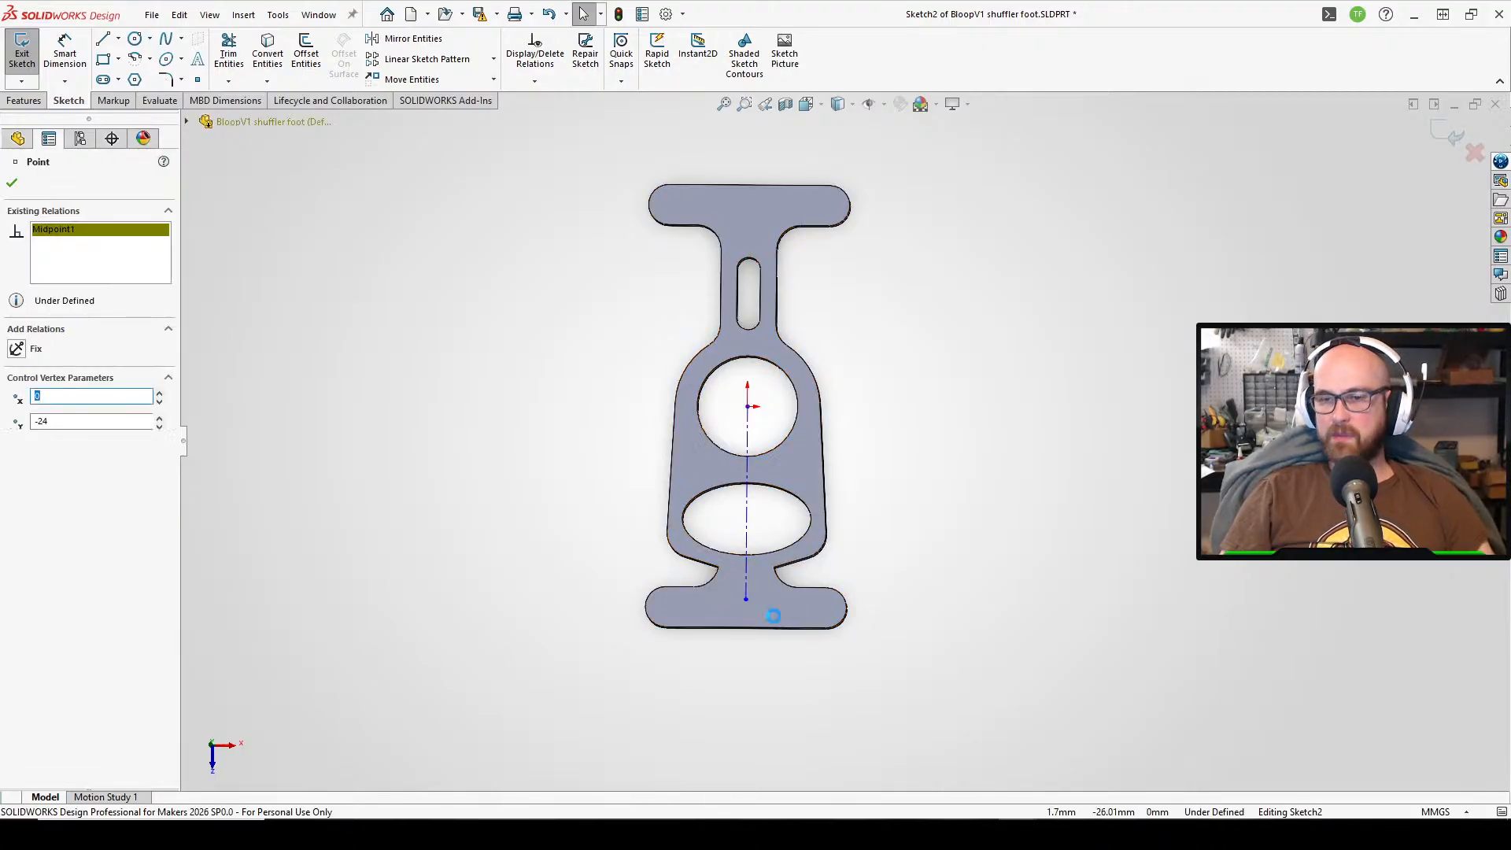
{"action": "key", "text": "Delete"}
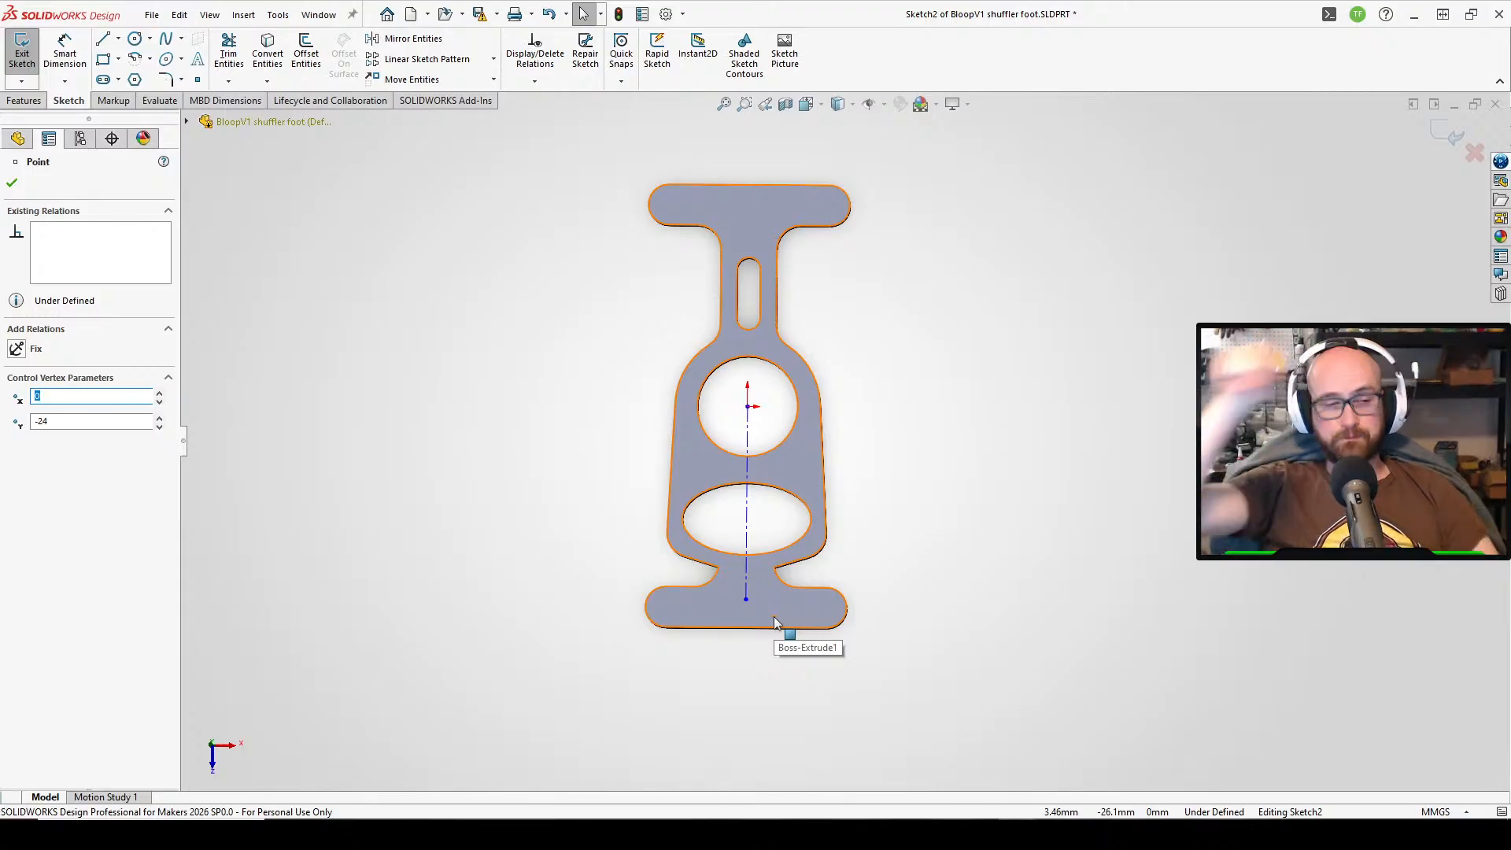
{"action": "key", "text": "Escape"}
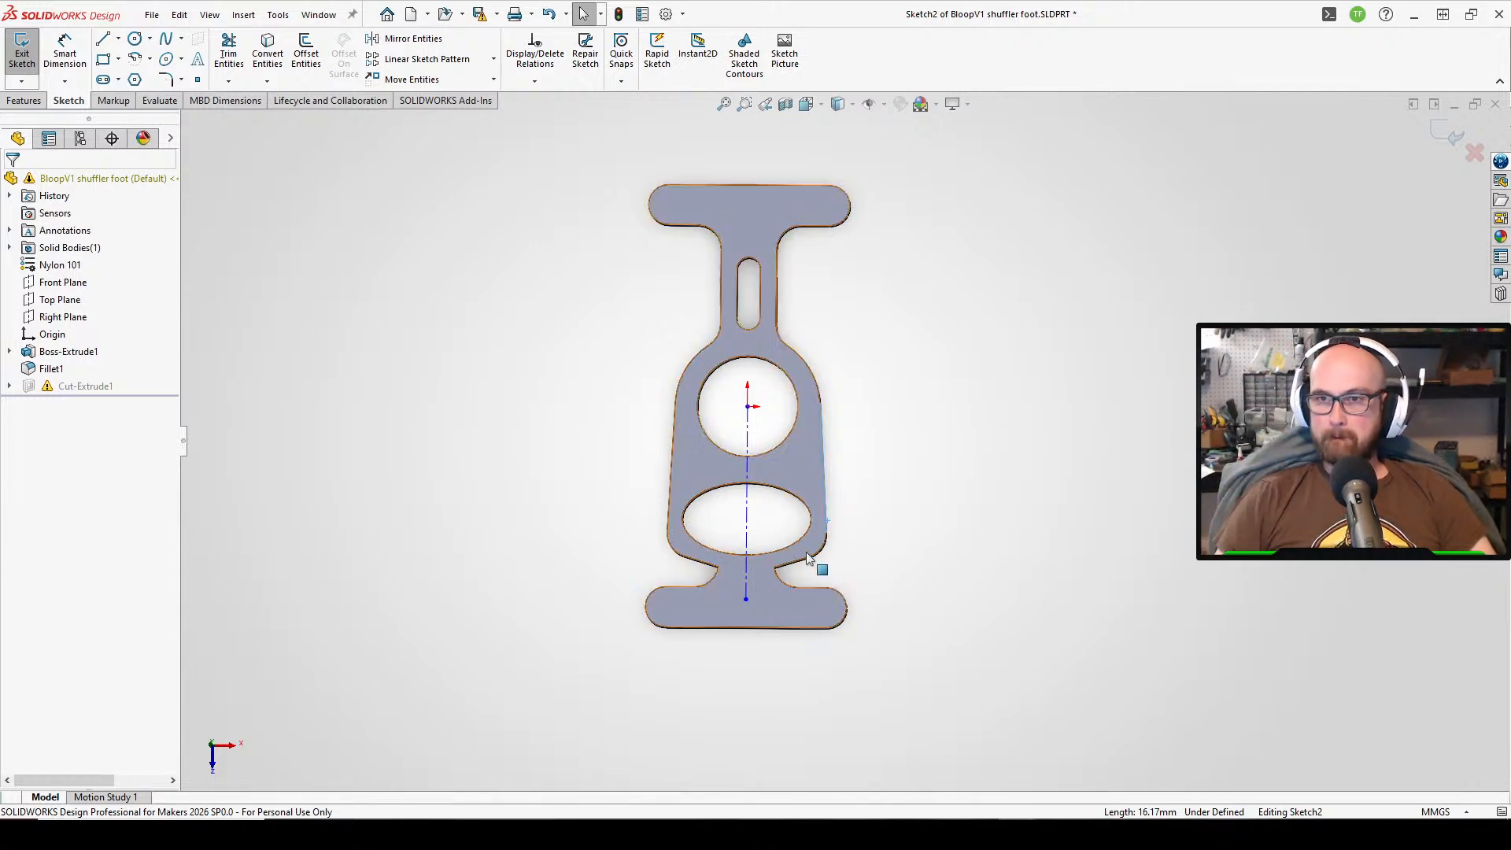
{"action": "left_click", "coordinate": [908, 540]}
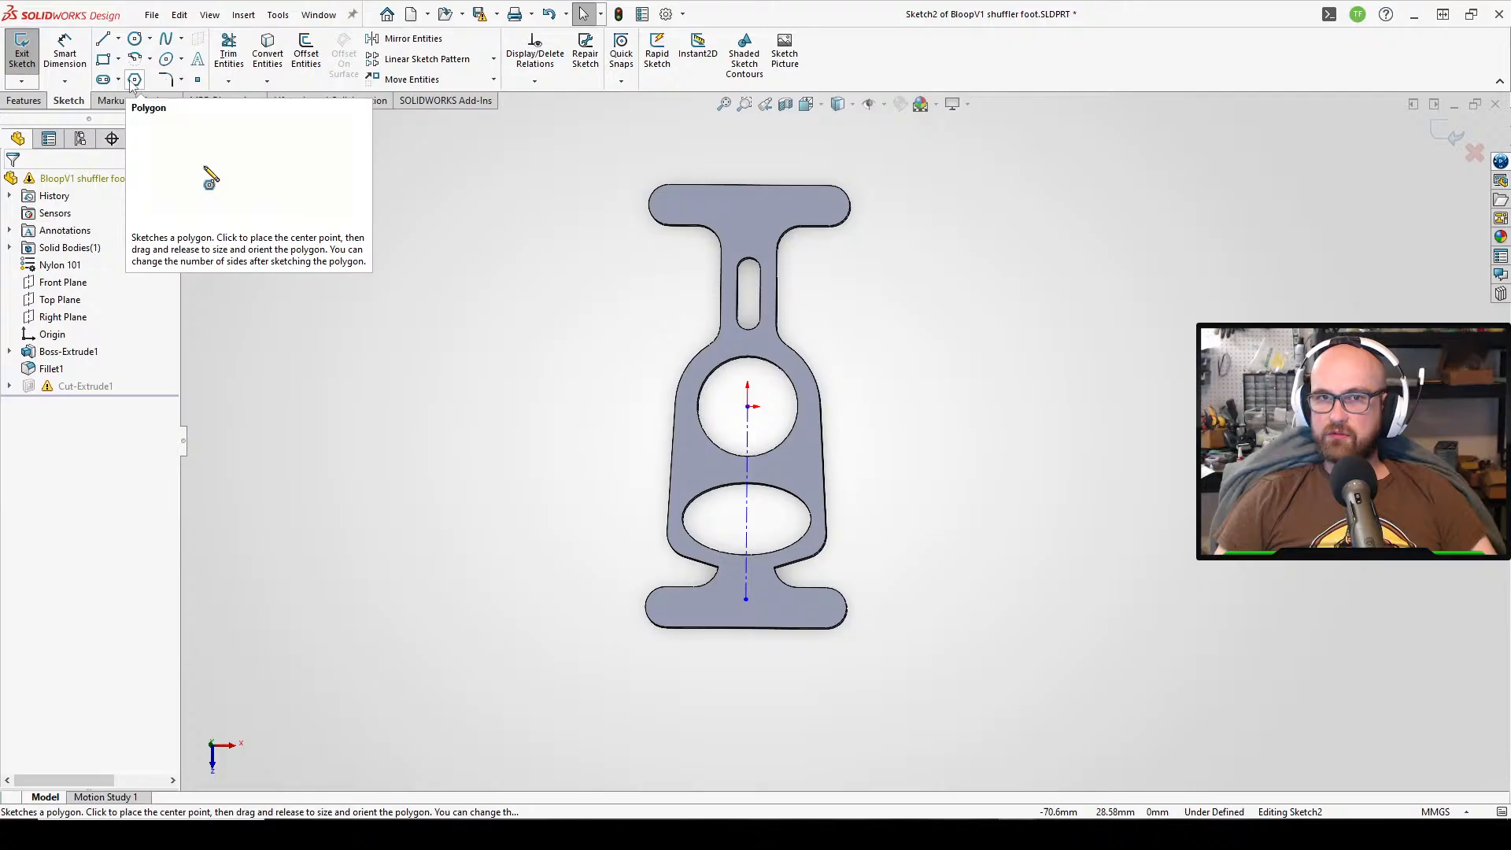
- Sketch a V of two lines from the midpoint of the lower foot's left end arc through the arc's lower end
{"action": "left_click", "coordinate": [102, 38]}
{"action": "scroll", "coordinate": [697, 676], "scroll_direction": "down", "scroll_amount": 4}
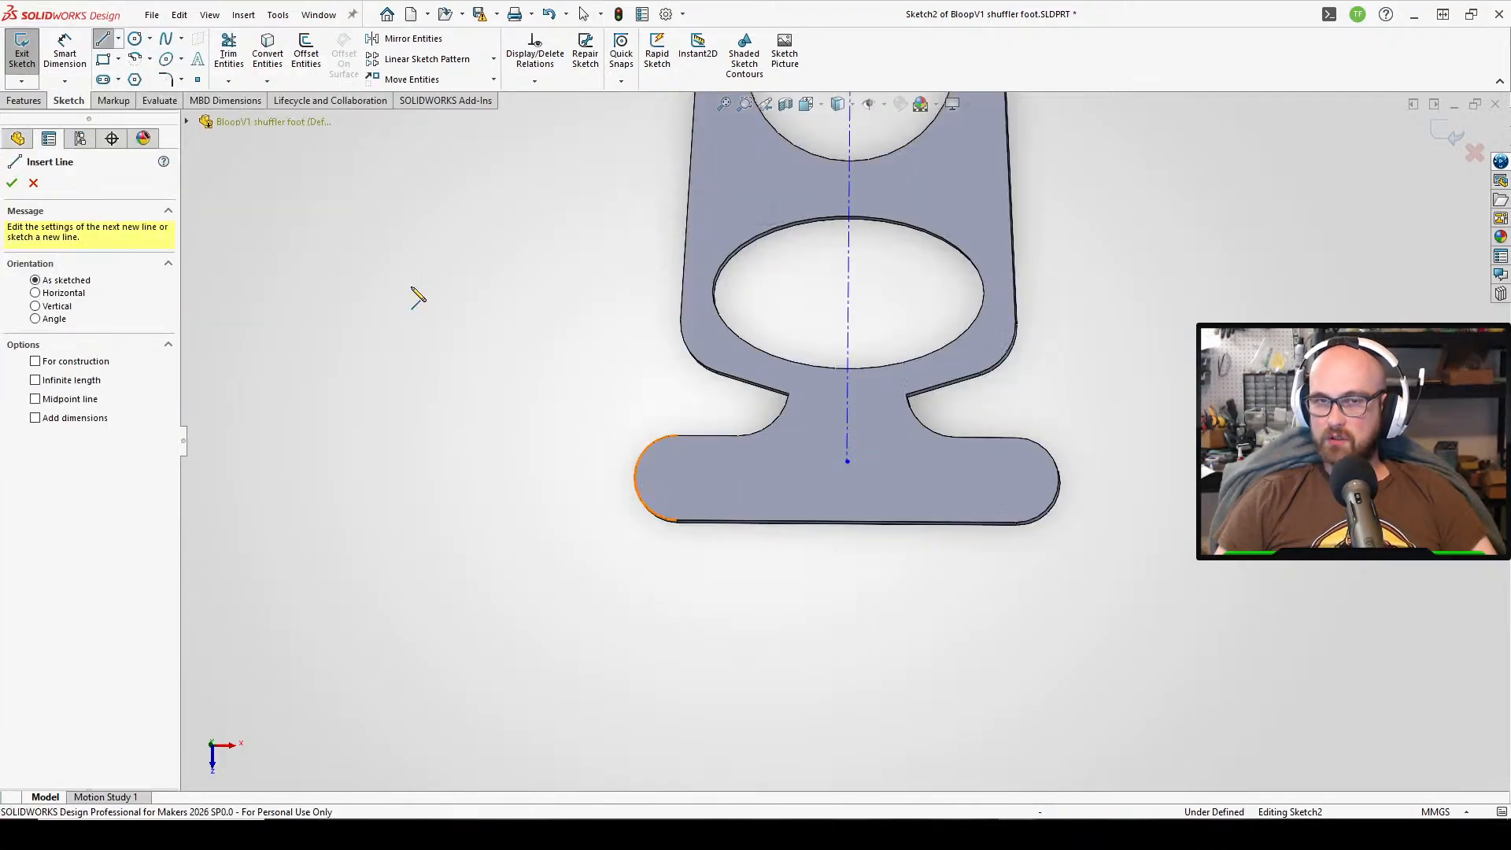
{"action": "left_click", "coordinate": [634, 476]}
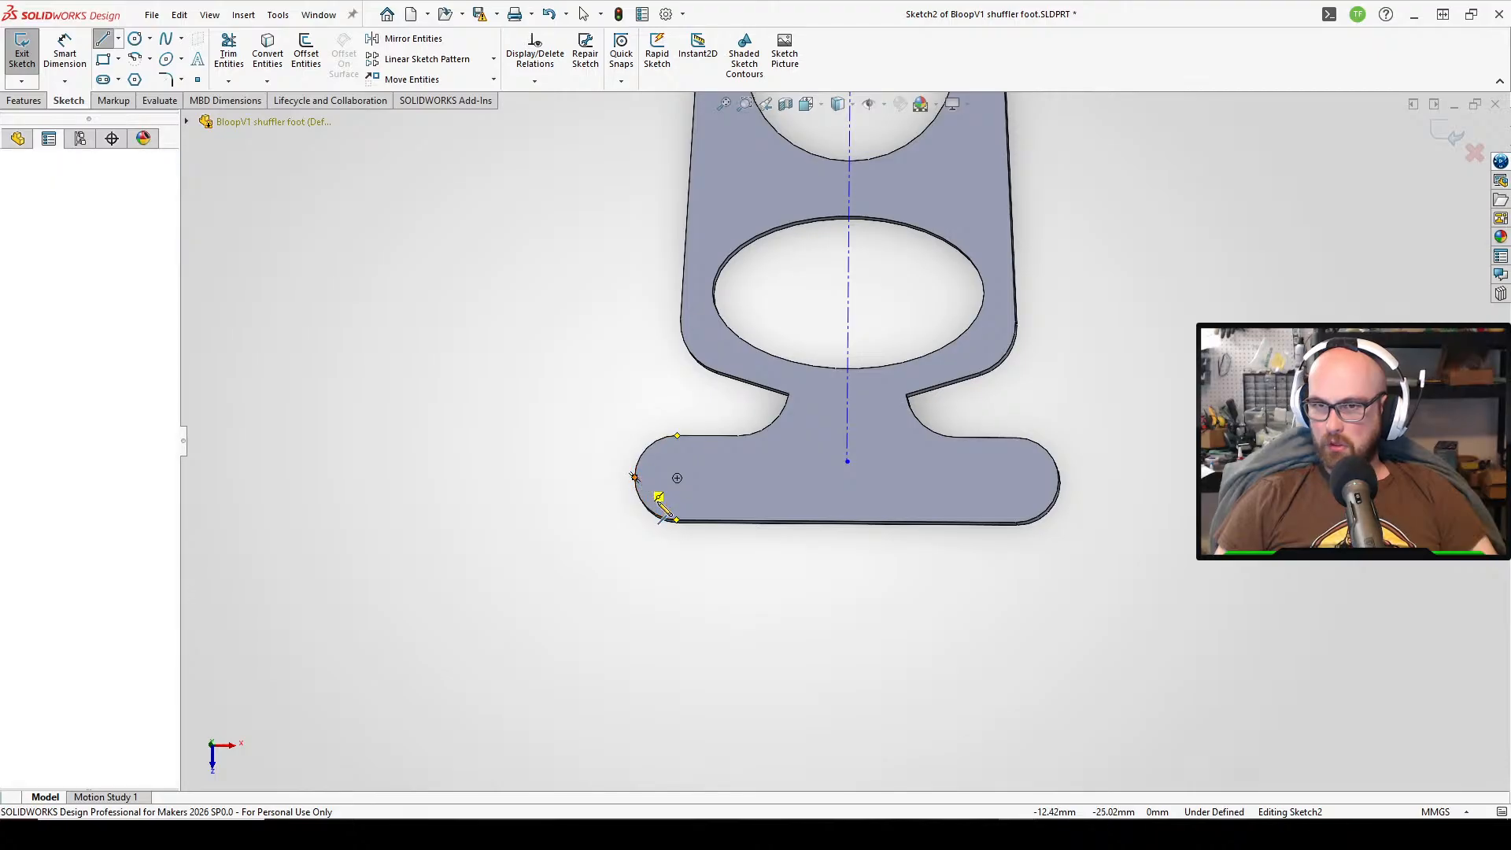
{"action": "left_click", "coordinate": [718, 482]}
{"action": "right_click", "coordinate": [735, 485]}
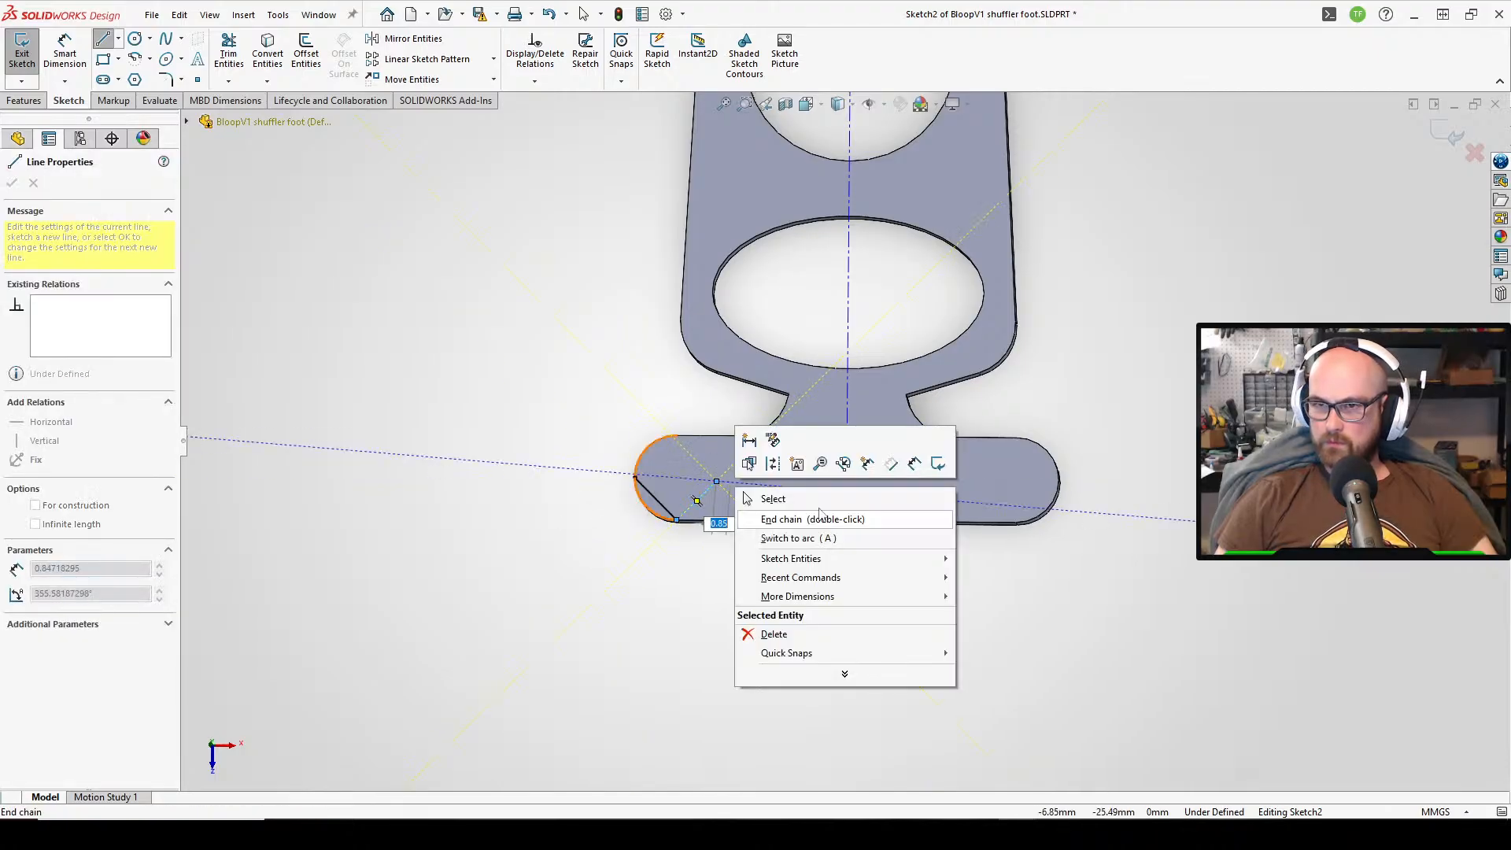
{"action": "left_click", "coordinate": [872, 501]}
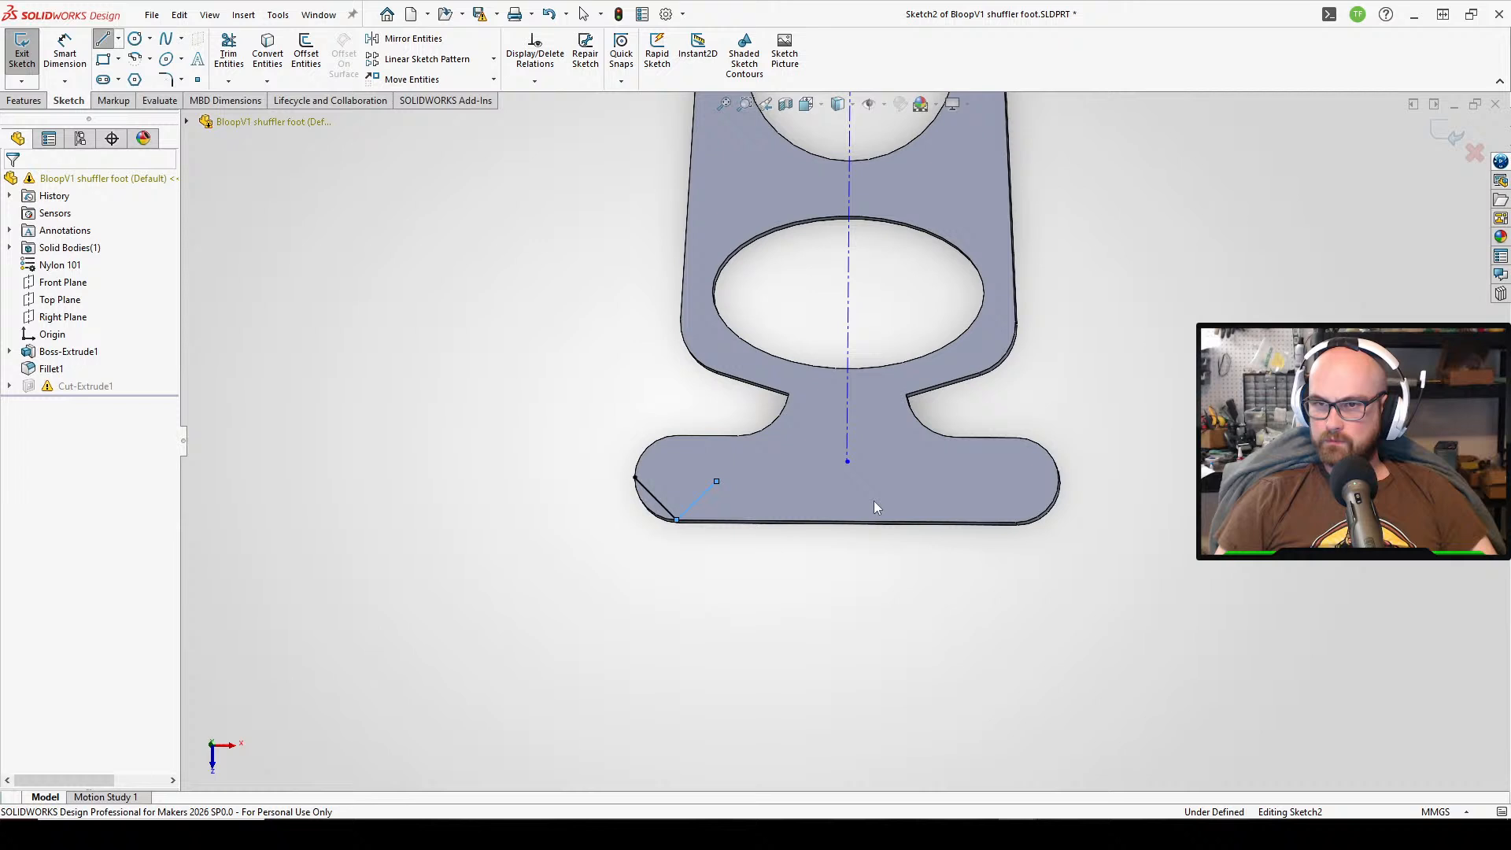
- Draw a 25 mm horizontal centerline between the midpoints of the lower foot's end arcs and attach the V's open endpoint to it
{"action": "left_click", "coordinate": [118, 39]}
{"action": "left_click", "coordinate": [137, 71]}
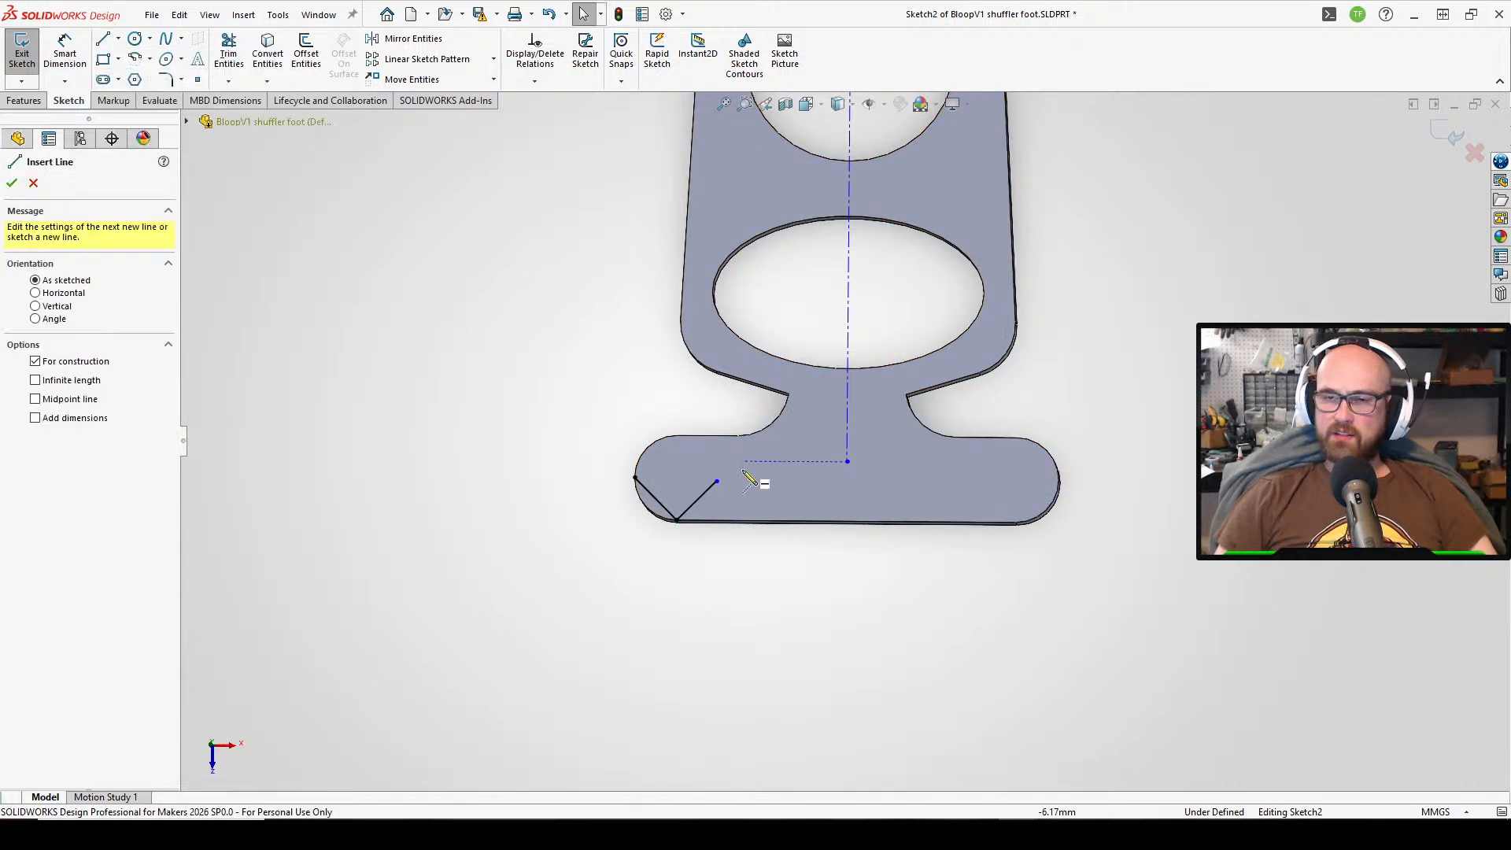
{"action": "left_click", "coordinate": [635, 477]}
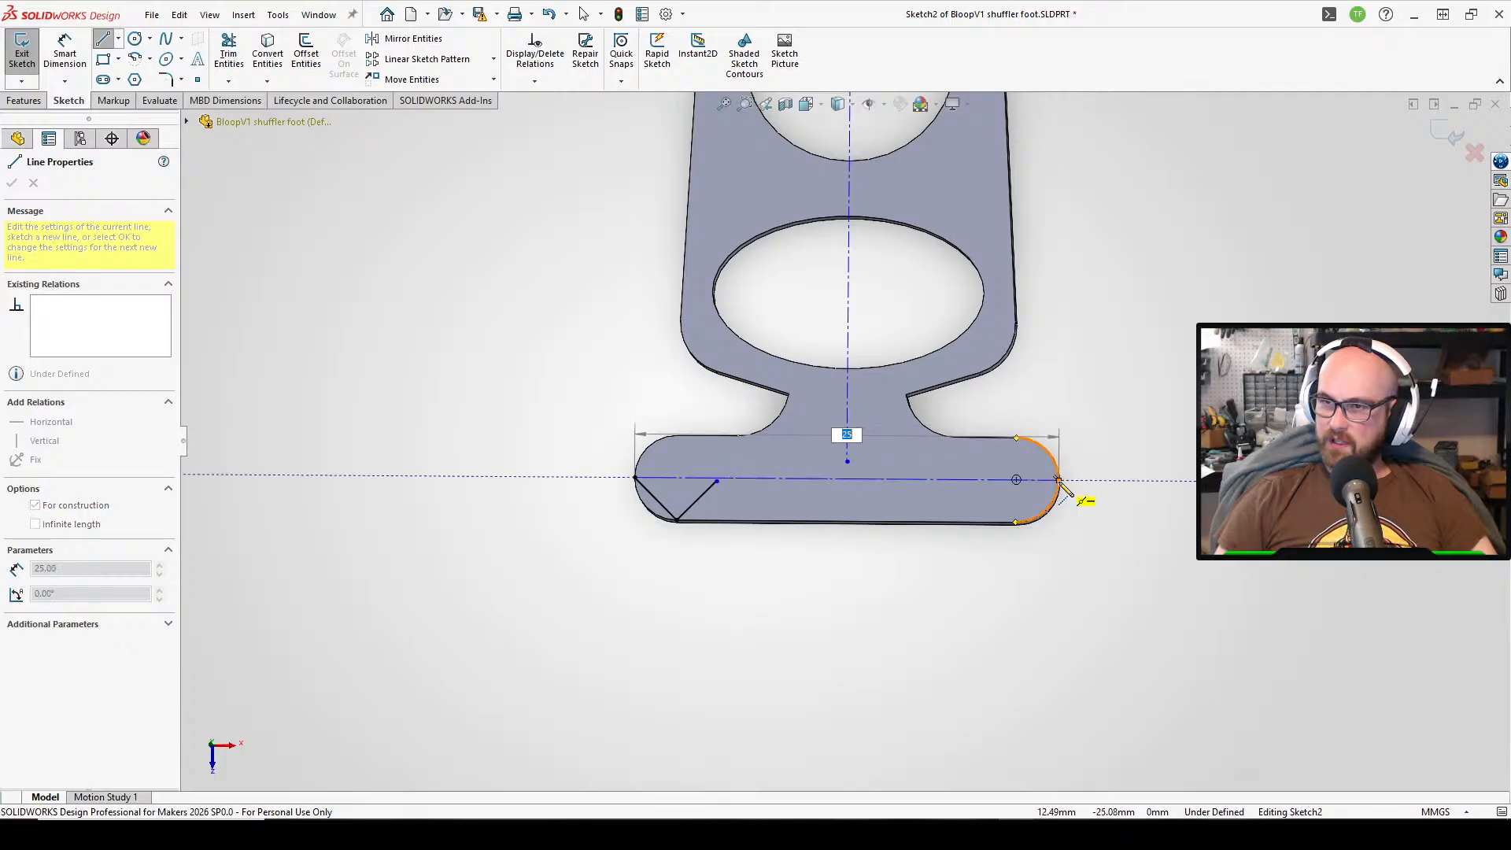
{"action": "left_click", "coordinate": [1059, 480]}
{"action": "right_click", "coordinate": [1064, 488]}
{"action": "left_click", "coordinate": [1110, 489]}
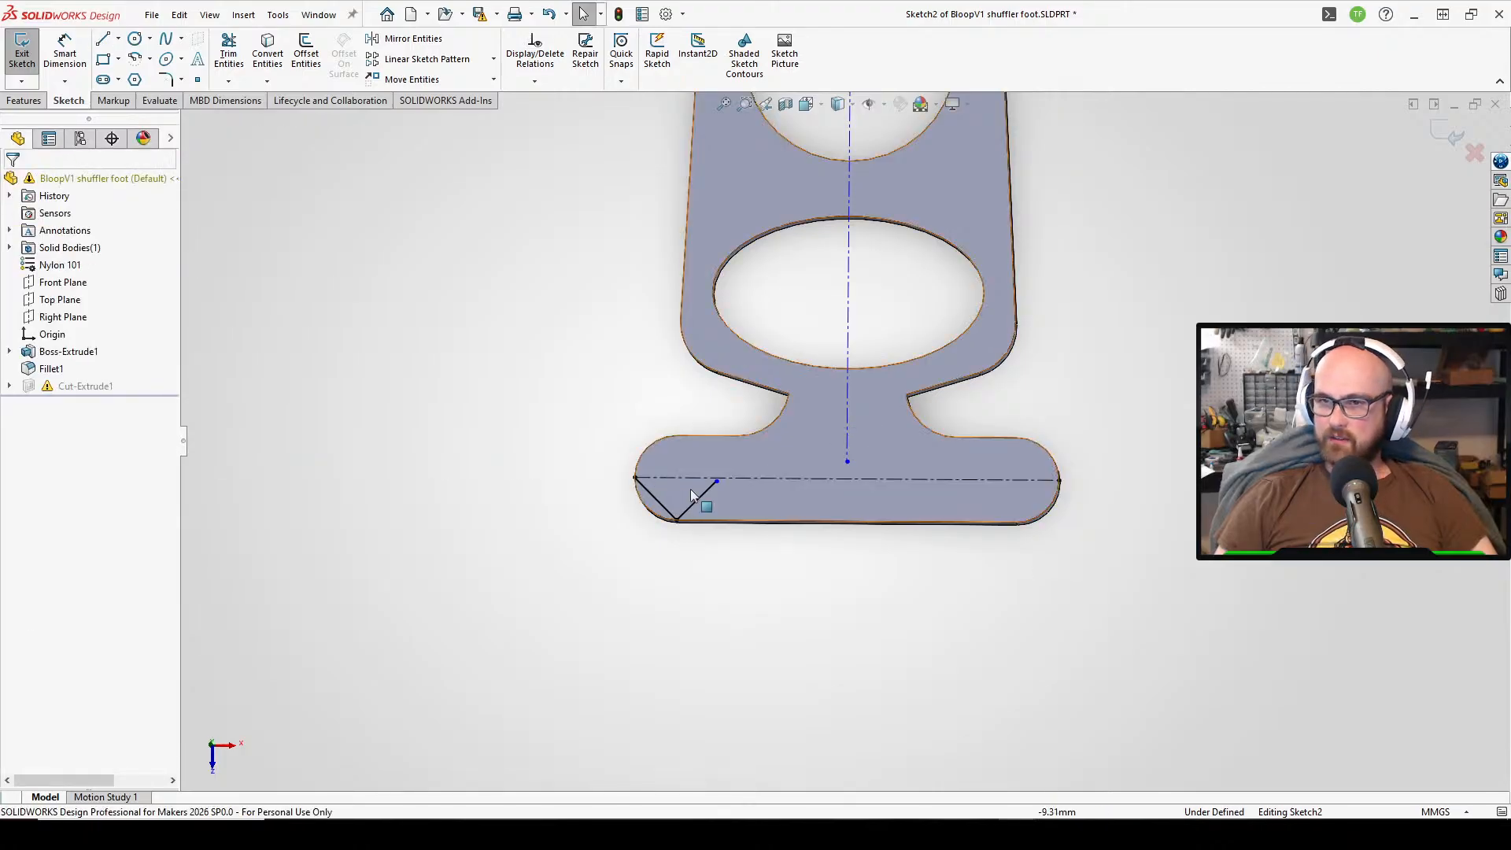
{"action": "left_click", "coordinate": [716, 481]}
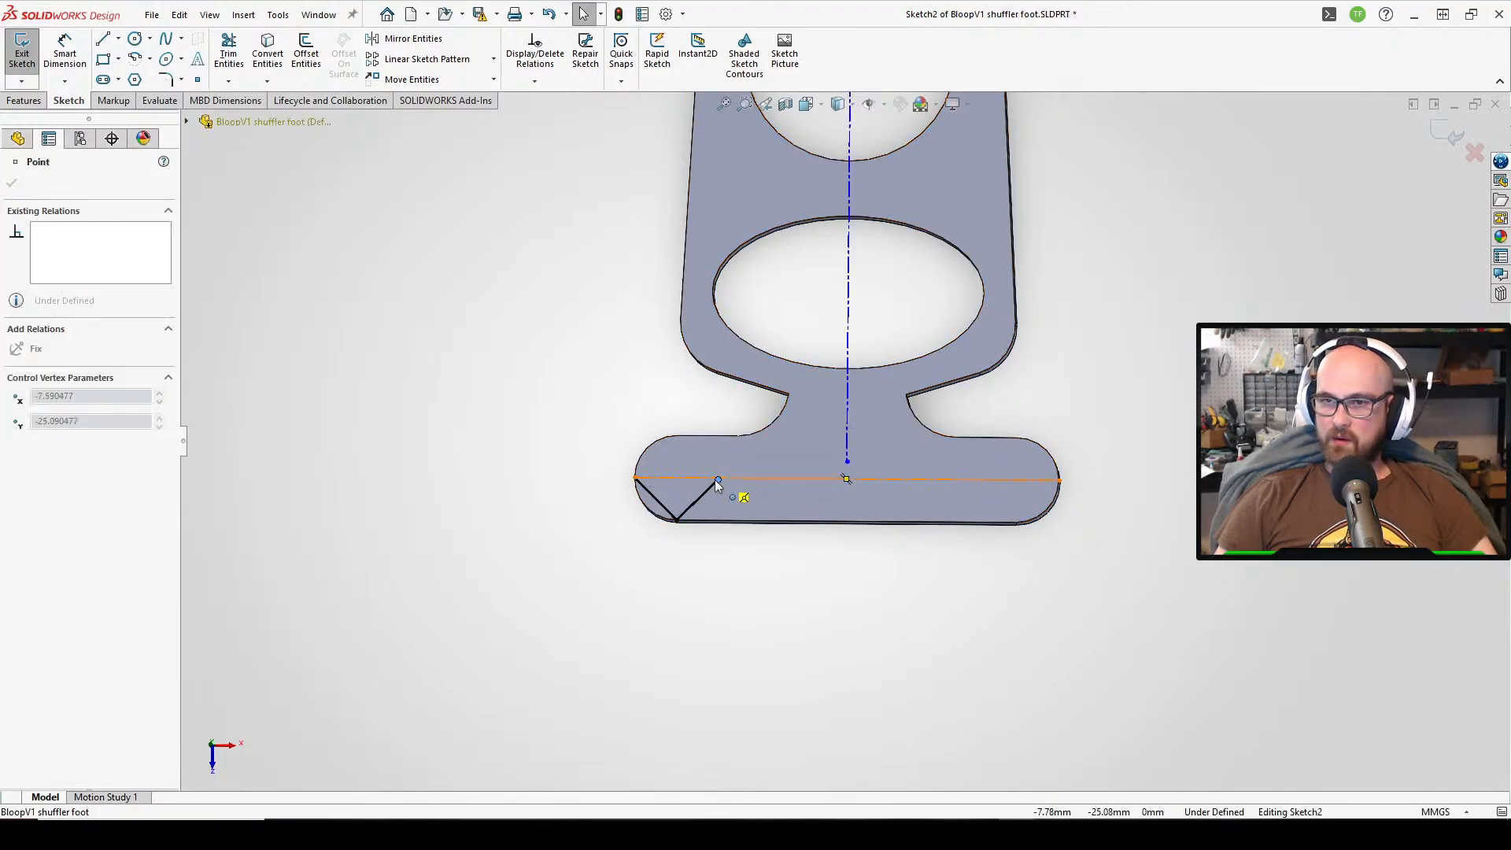
{"action": "left_click", "coordinate": [826, 548]}
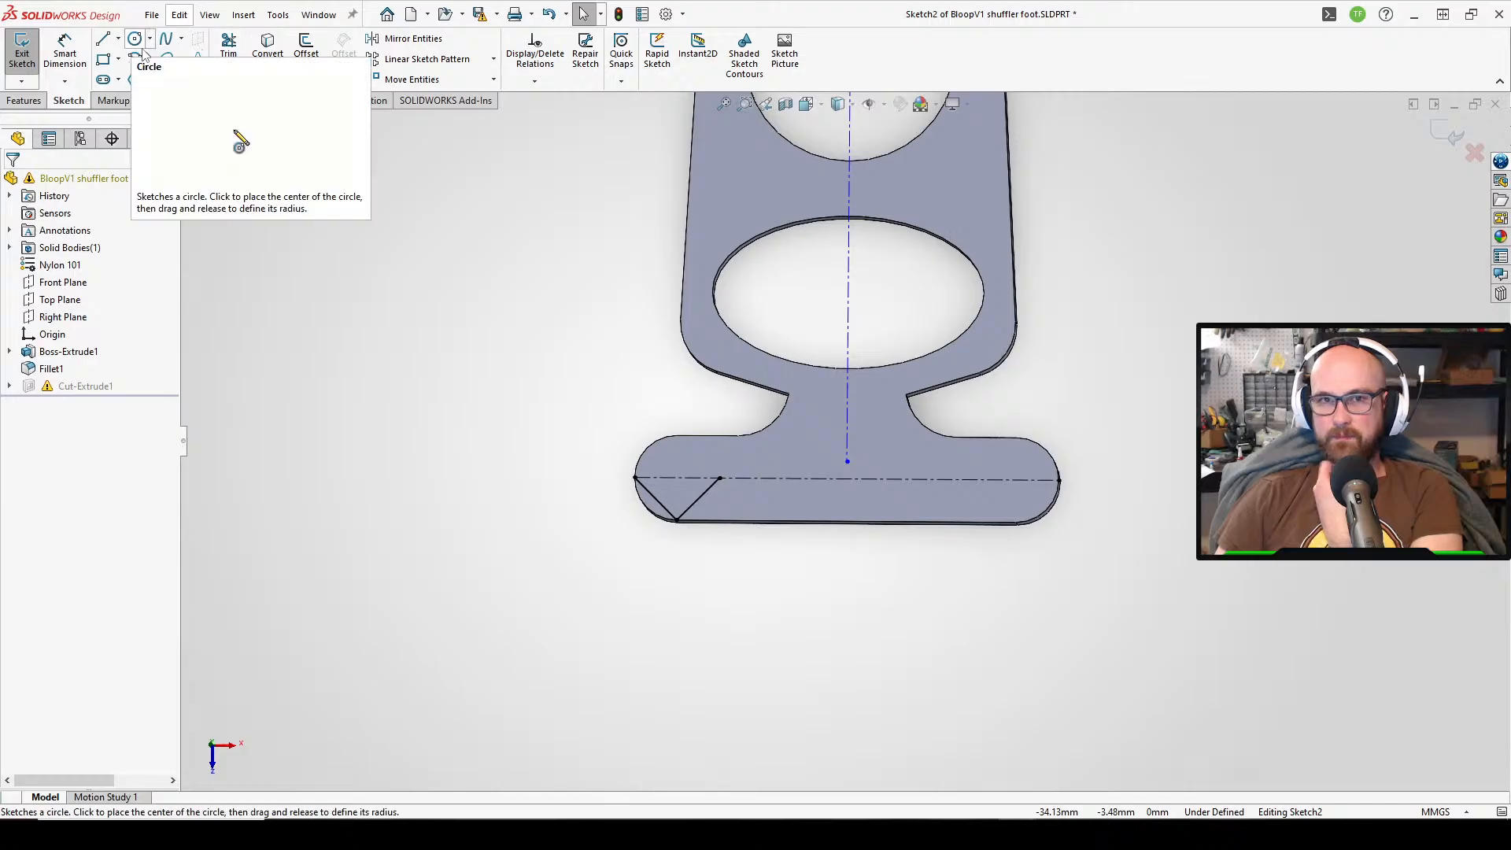
{"action": "left_click", "coordinate": [103, 40]}
{"action": "right_click", "coordinate": [729, 488]}
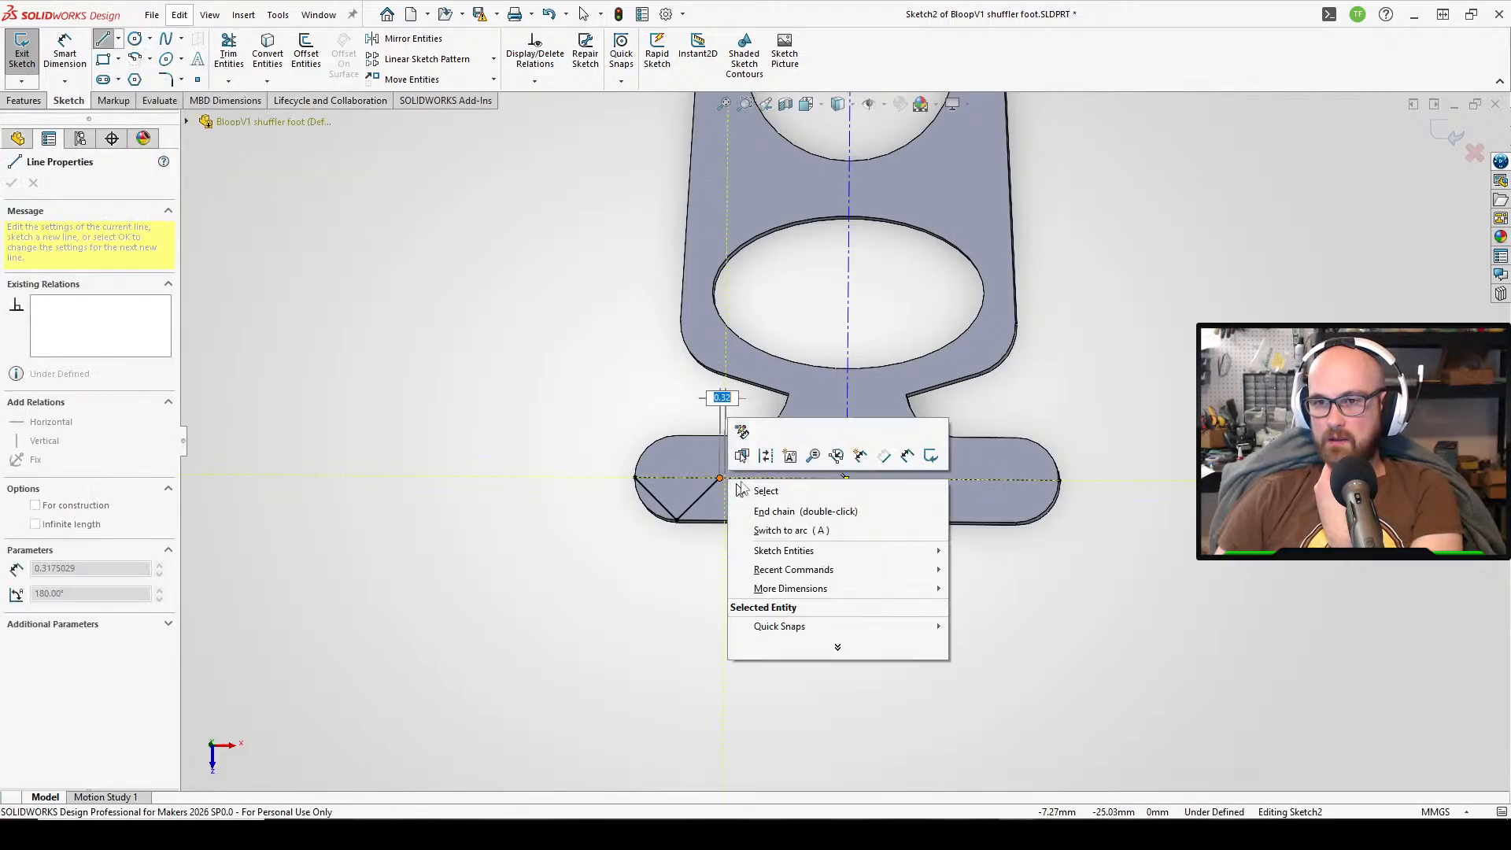
{"action": "left_click", "coordinate": [769, 493]}
- Sketch a second V from the first V's right endpoint down to the foot's lower edge and back up to the horizontal centerline
{"action": "left_click", "coordinate": [107, 39]}
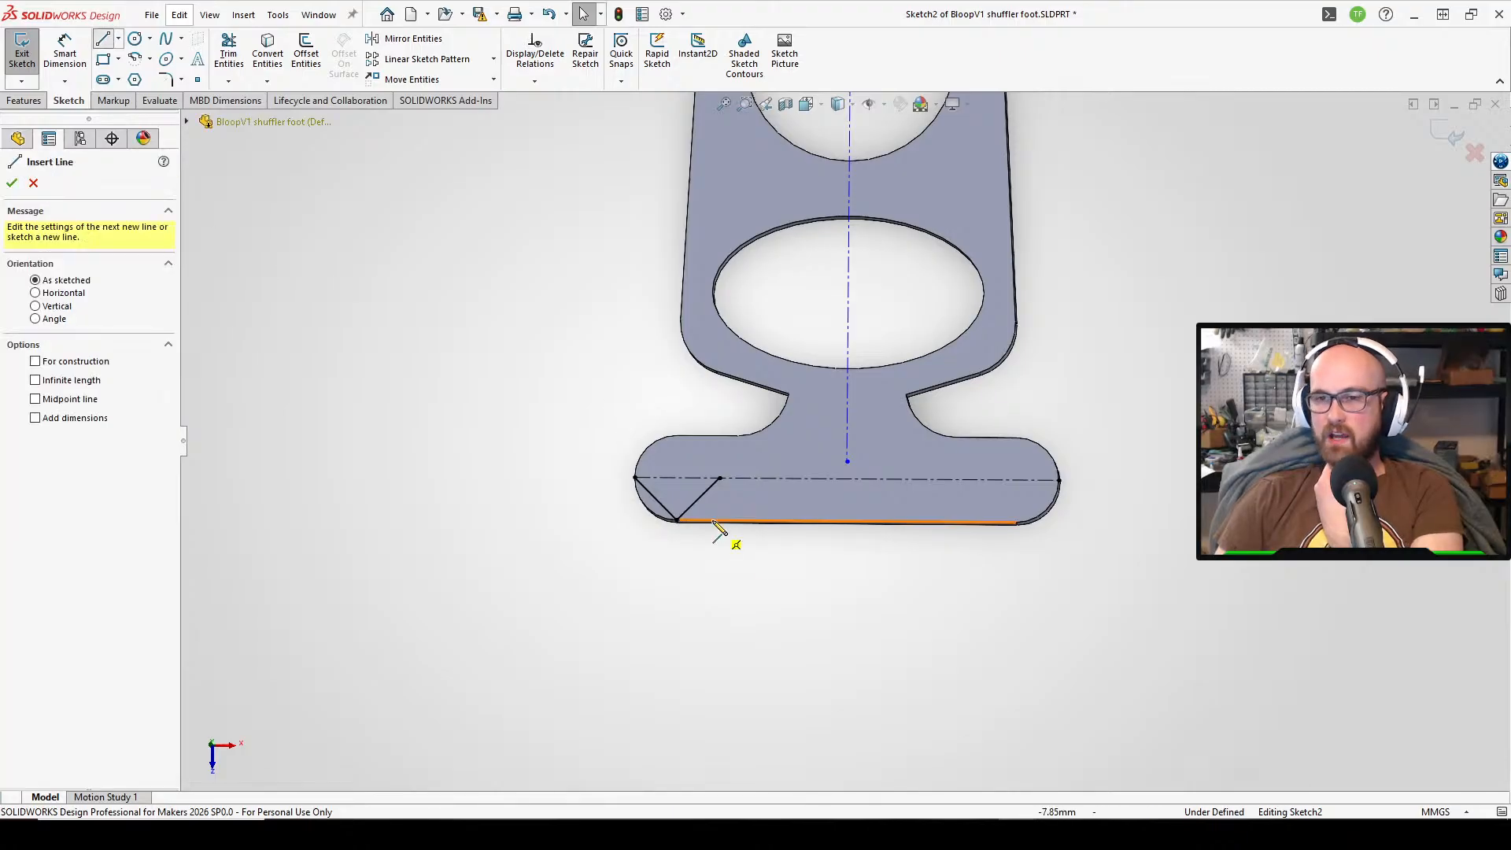
{"action": "left_click", "coordinate": [720, 477]}
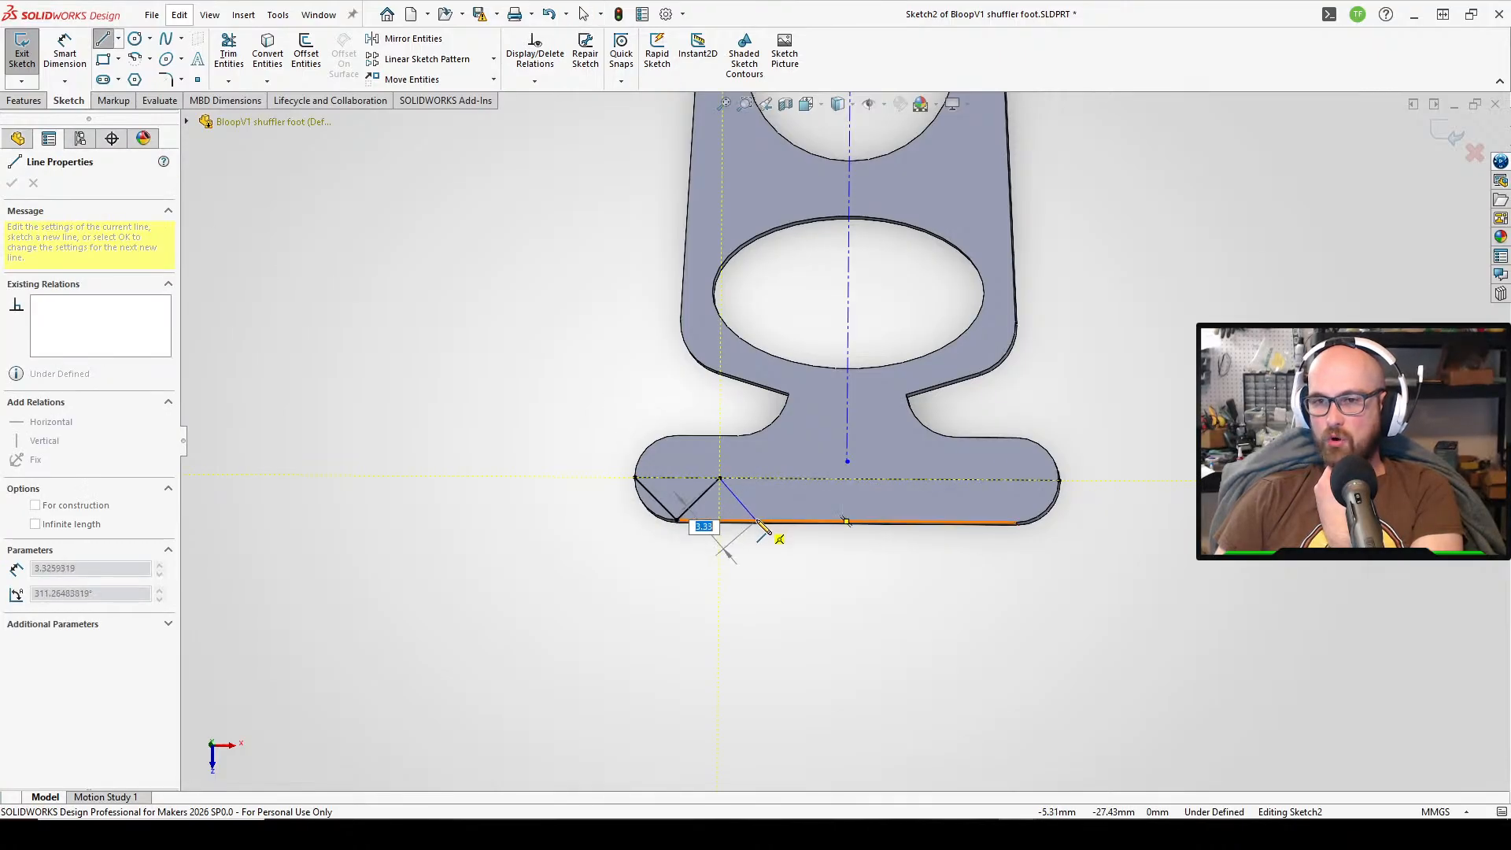
{"action": "left_click", "coordinate": [756, 521]}
{"action": "left_click", "coordinate": [799, 479]}
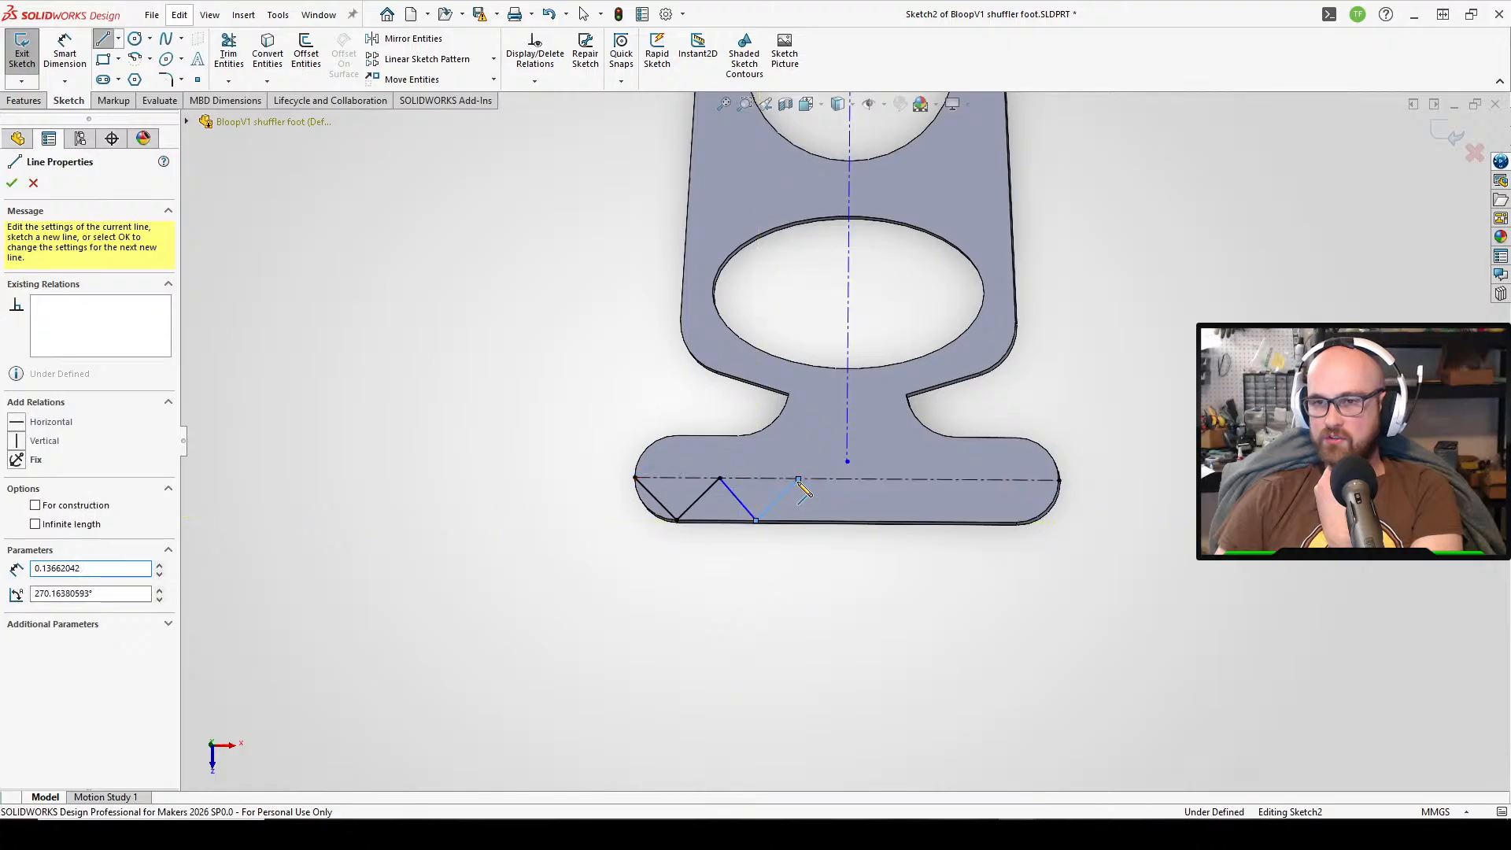
{"action": "right_click", "coordinate": [799, 482]}
{"action": "left_click", "coordinate": [828, 493]}
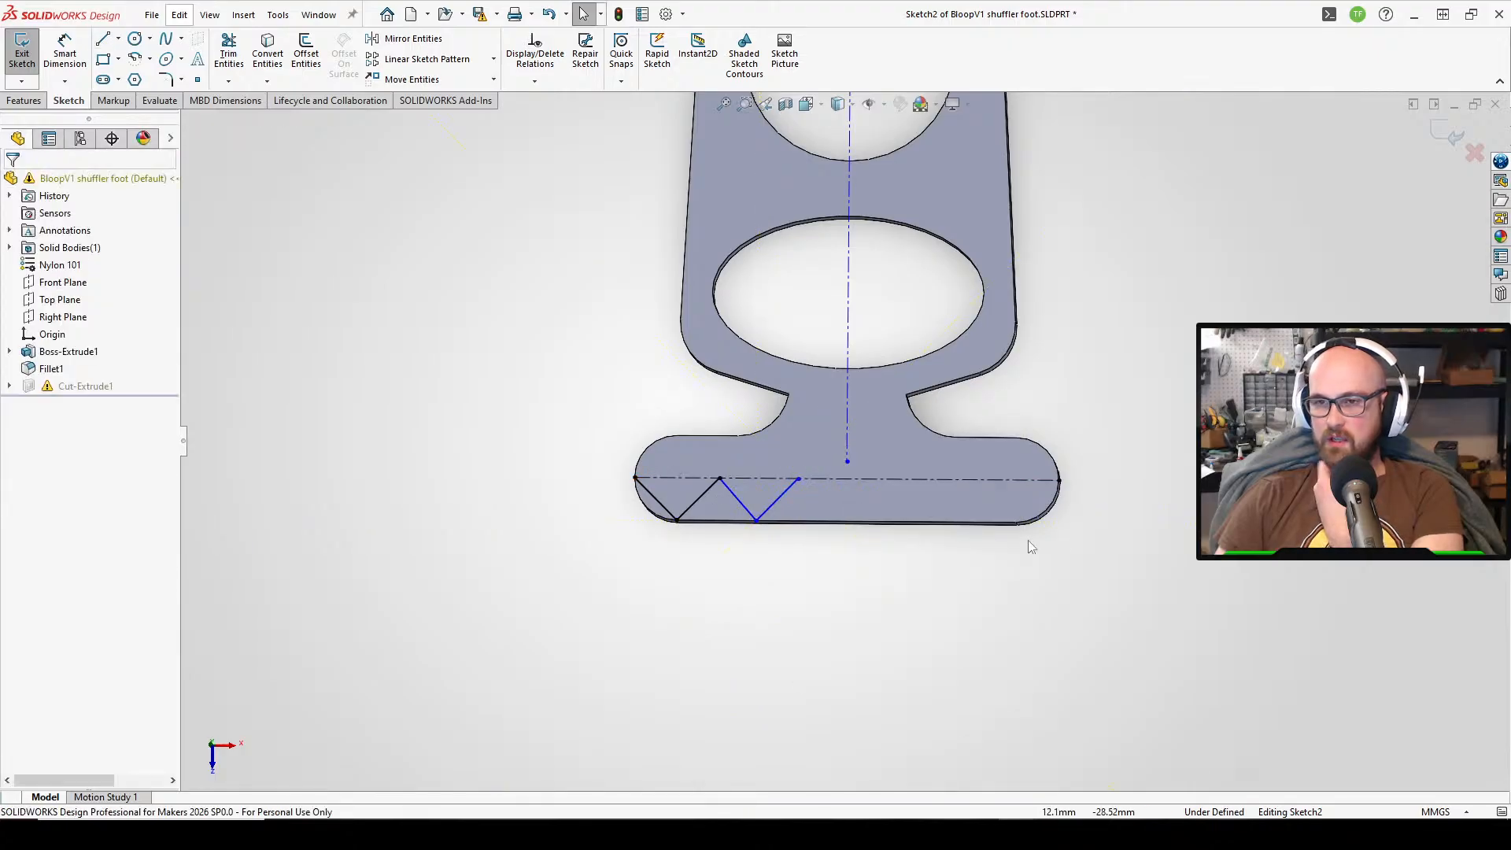
- Draw a line about 3.8 mm long from the second V's right endpoint to the midpoint of the foot's lower edge
{"action": "left_click", "coordinate": [104, 39]}
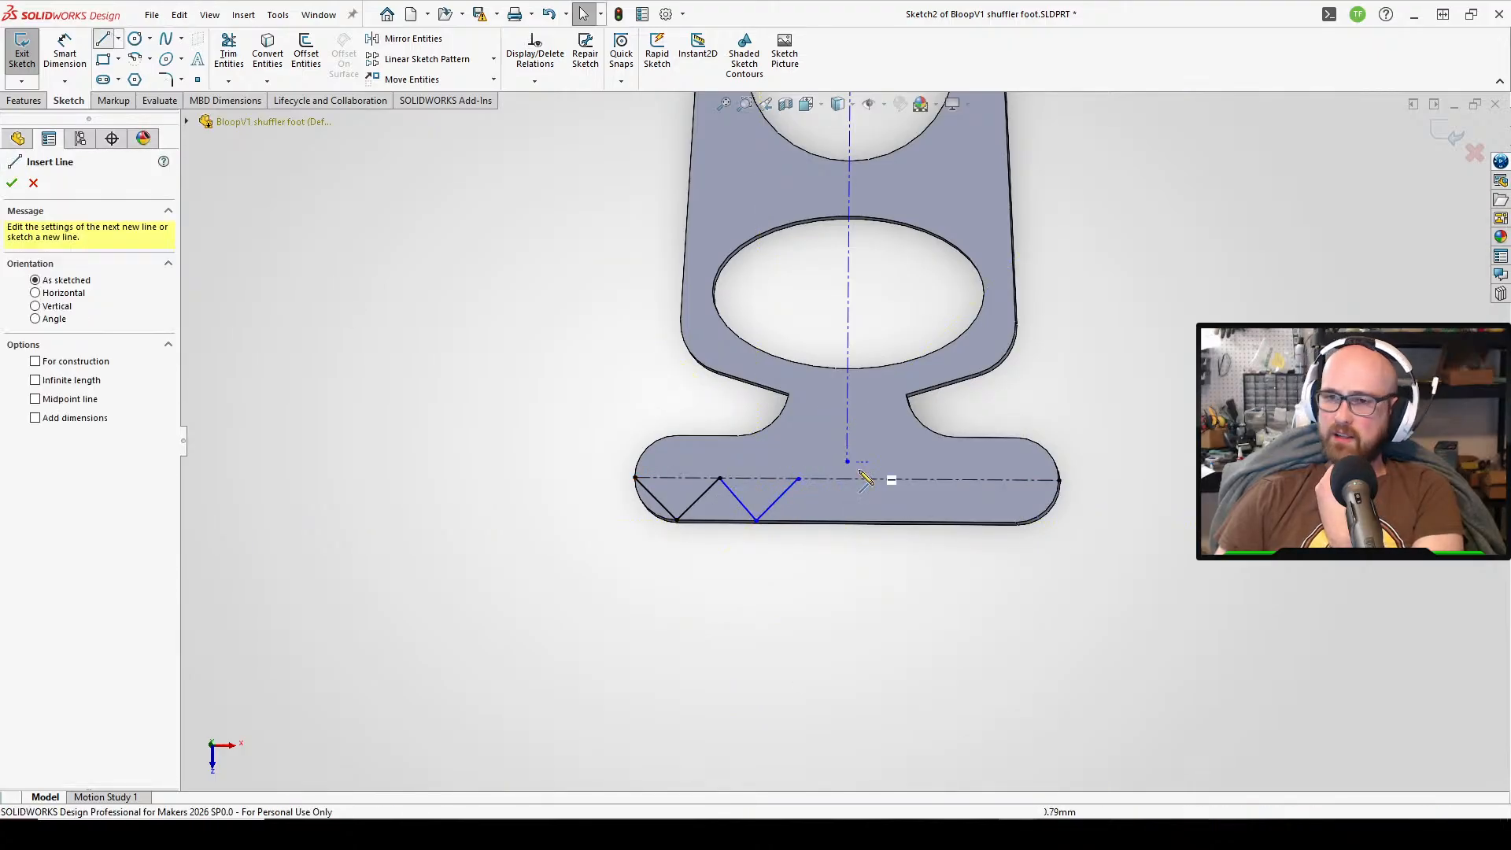
{"action": "left_click", "coordinate": [799, 480]}
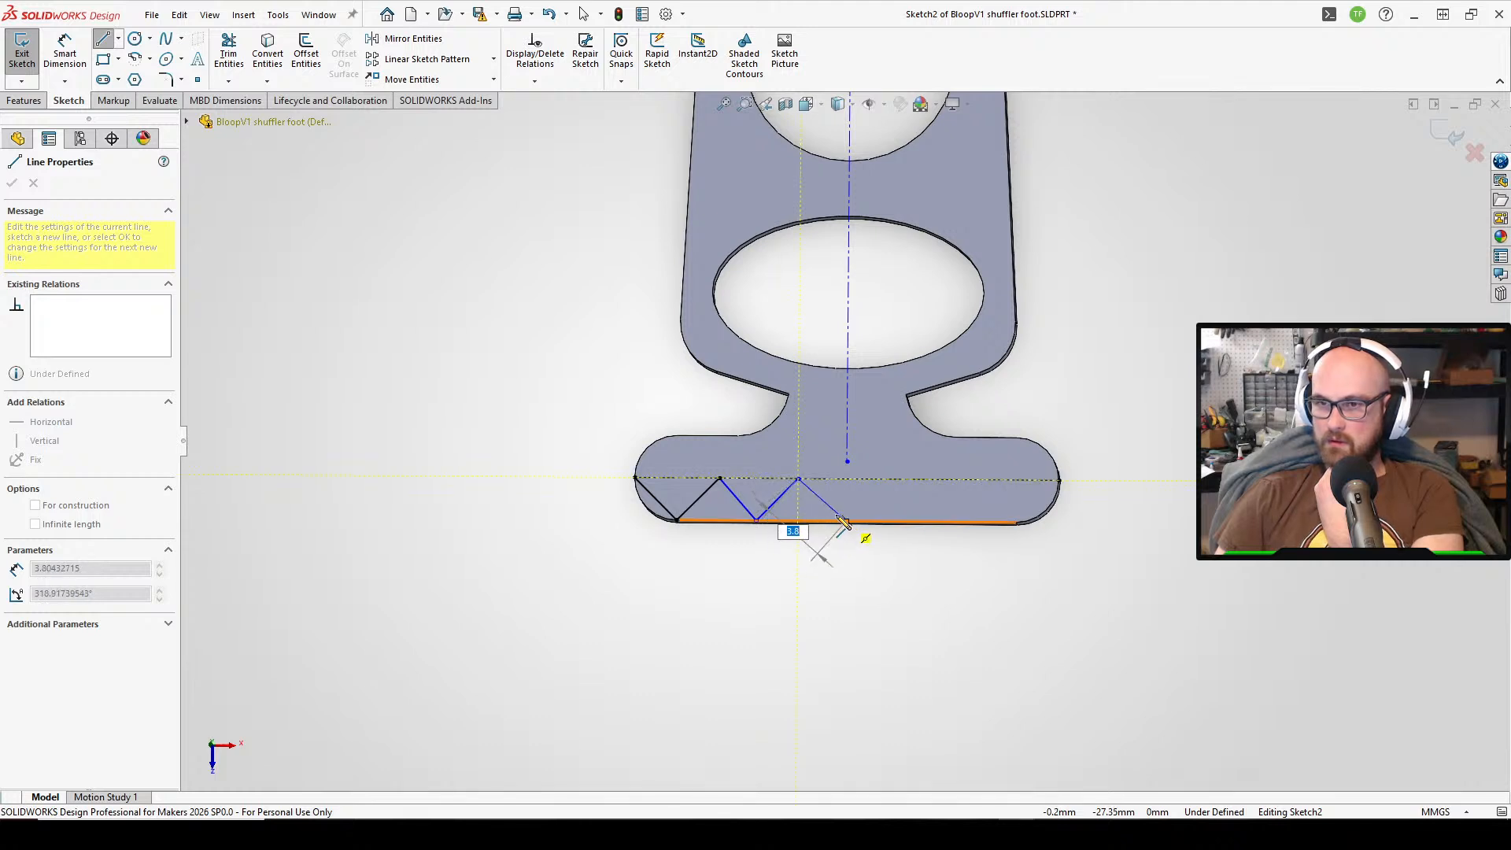
{"action": "left_click", "coordinate": [846, 521]}
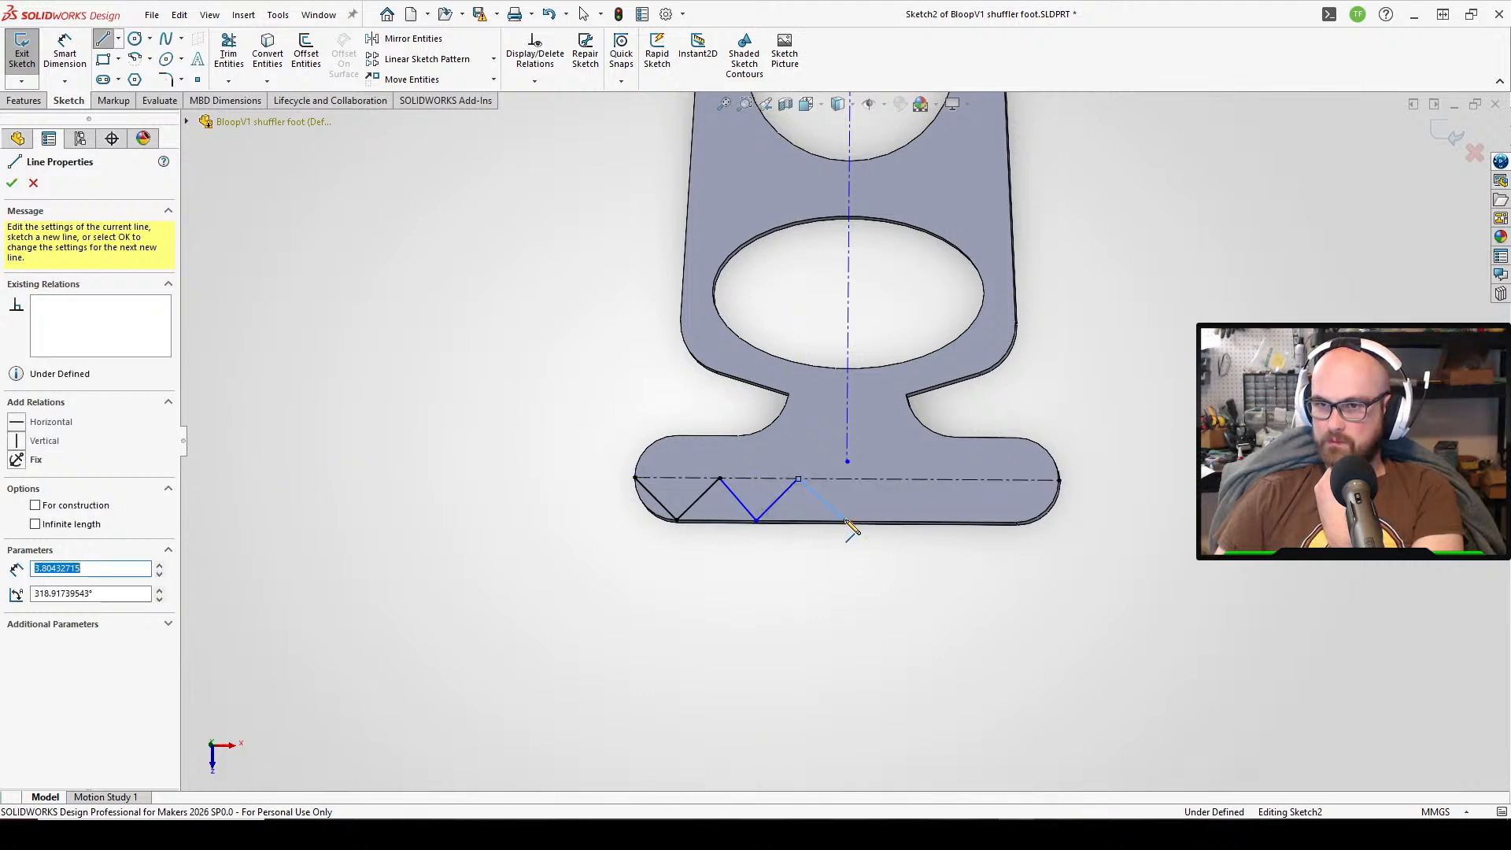
{"action": "right_click", "coordinate": [848, 526]}
{"action": "left_click", "coordinate": [874, 529]}
{"action": "key", "text": "Escape"}
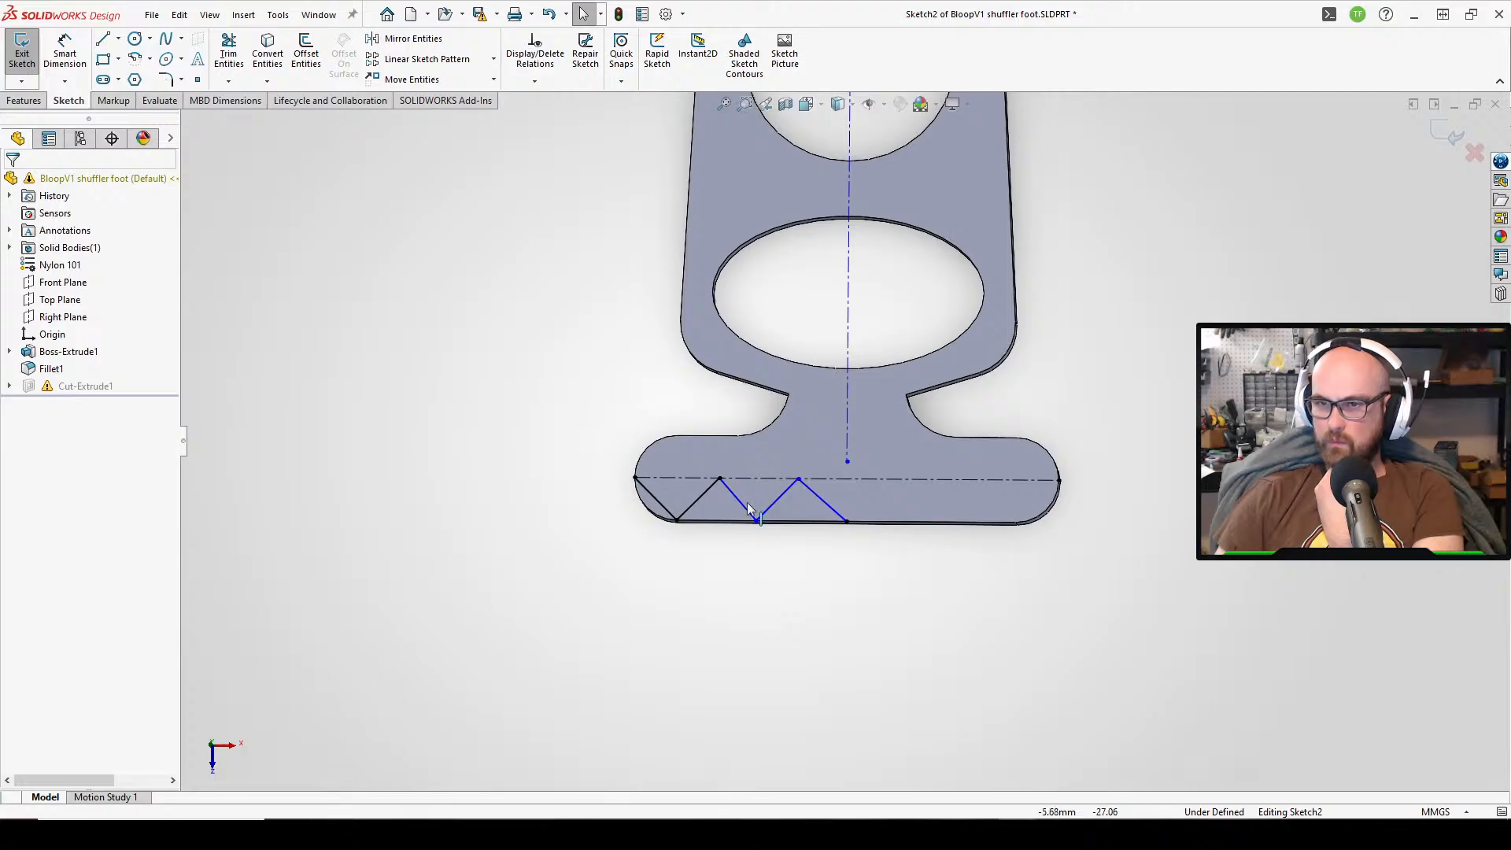
- Make the second V's left leg equal in length to the first V's right leg
{"action": "left_click", "coordinate": [703, 501]}
{"action": "left_click", "coordinate": [701, 499]}
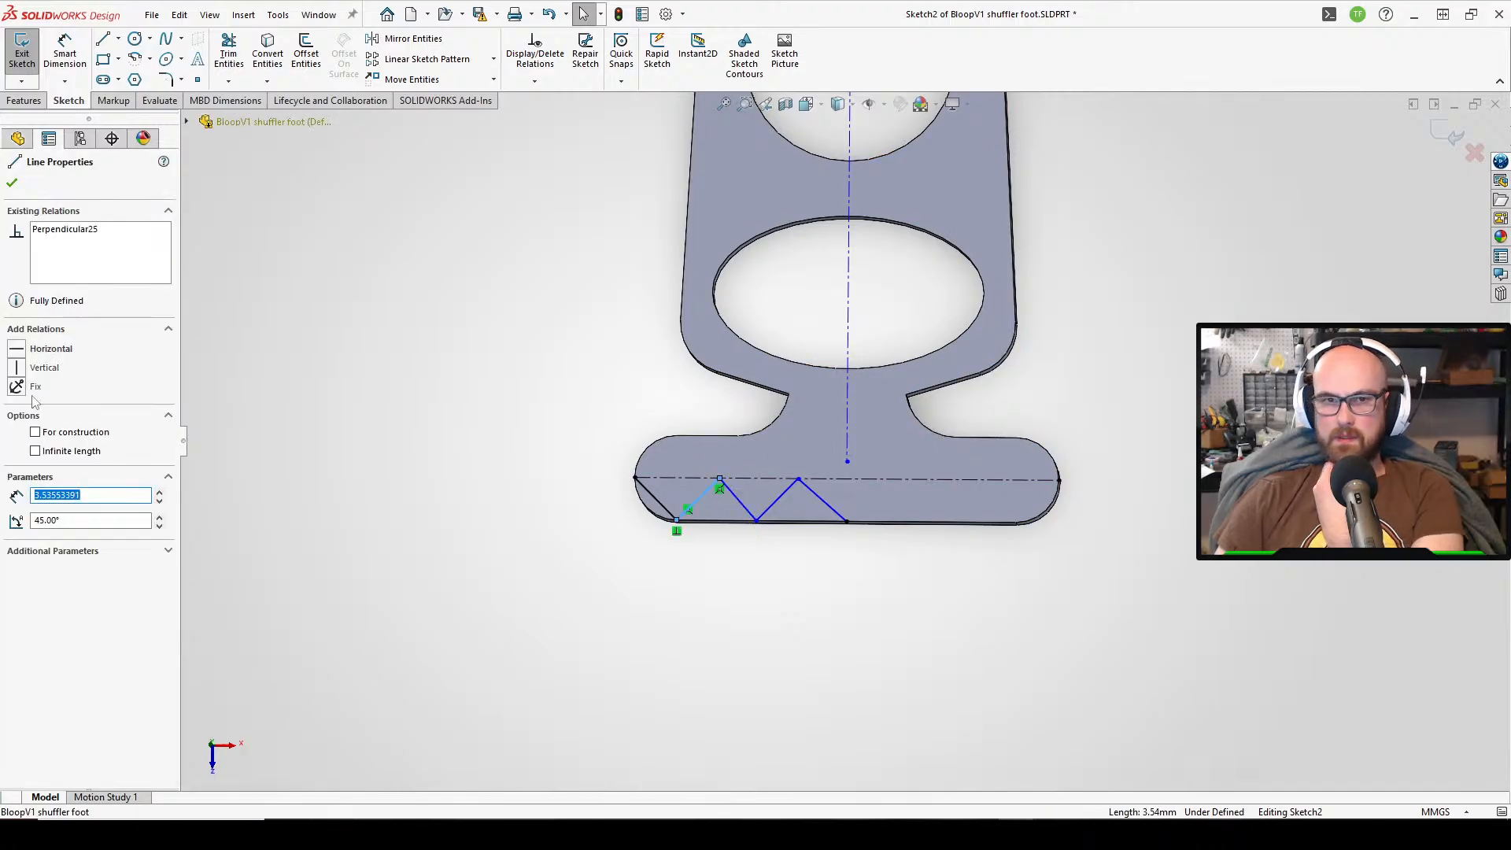
{"action": "left_click", "coordinate": [456, 577]}
{"action": "right_click_drag", "start_coordinate": [420, 468], "coordinate": [471, 589]}
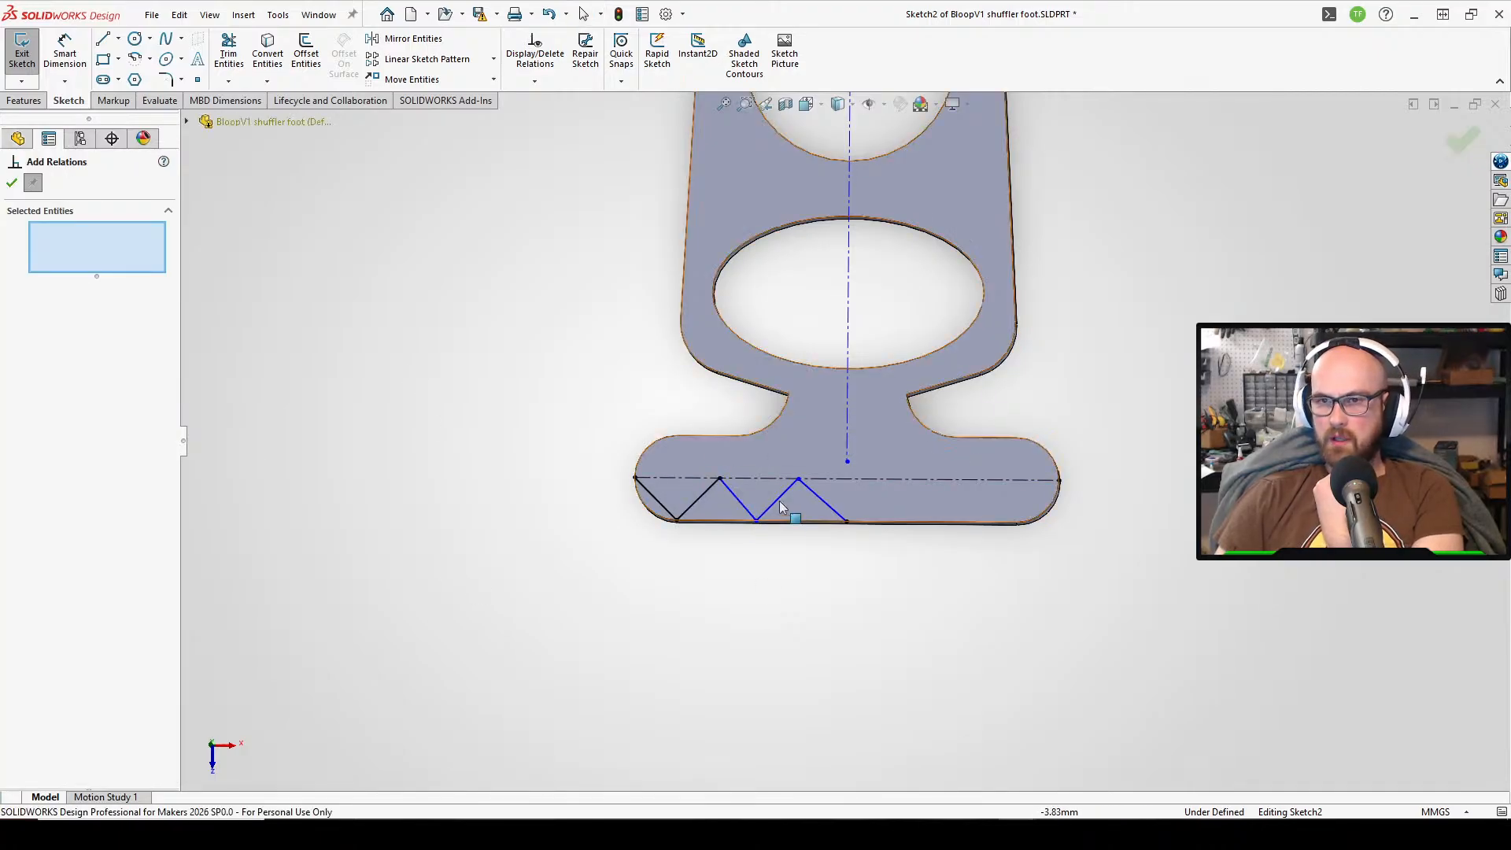
{"action": "left_click", "coordinate": [732, 490]}
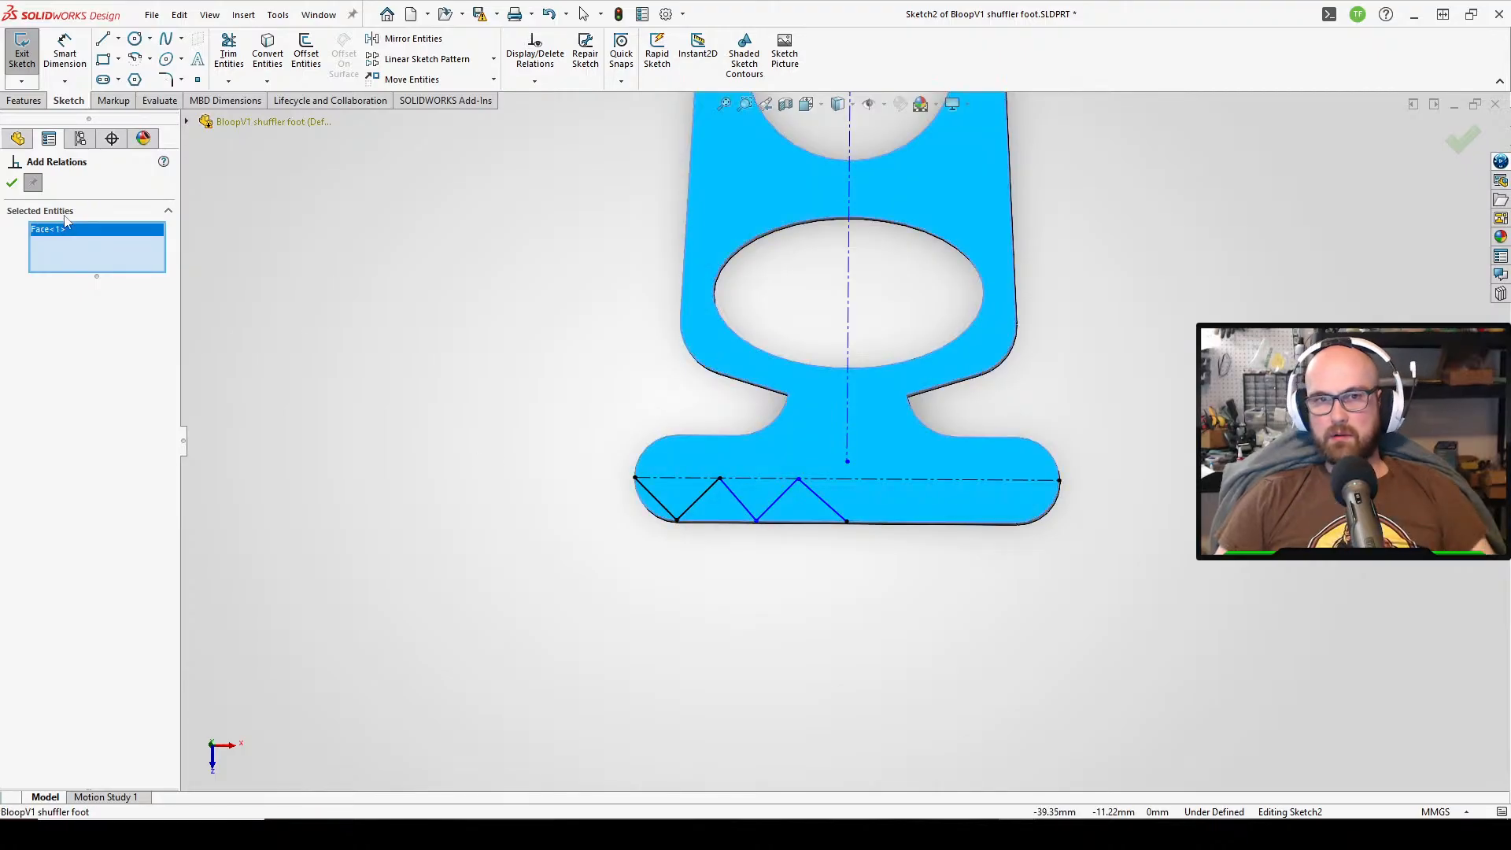
{"action": "left_click", "coordinate": [722, 539]}
{"action": "left_click", "coordinate": [743, 505]}
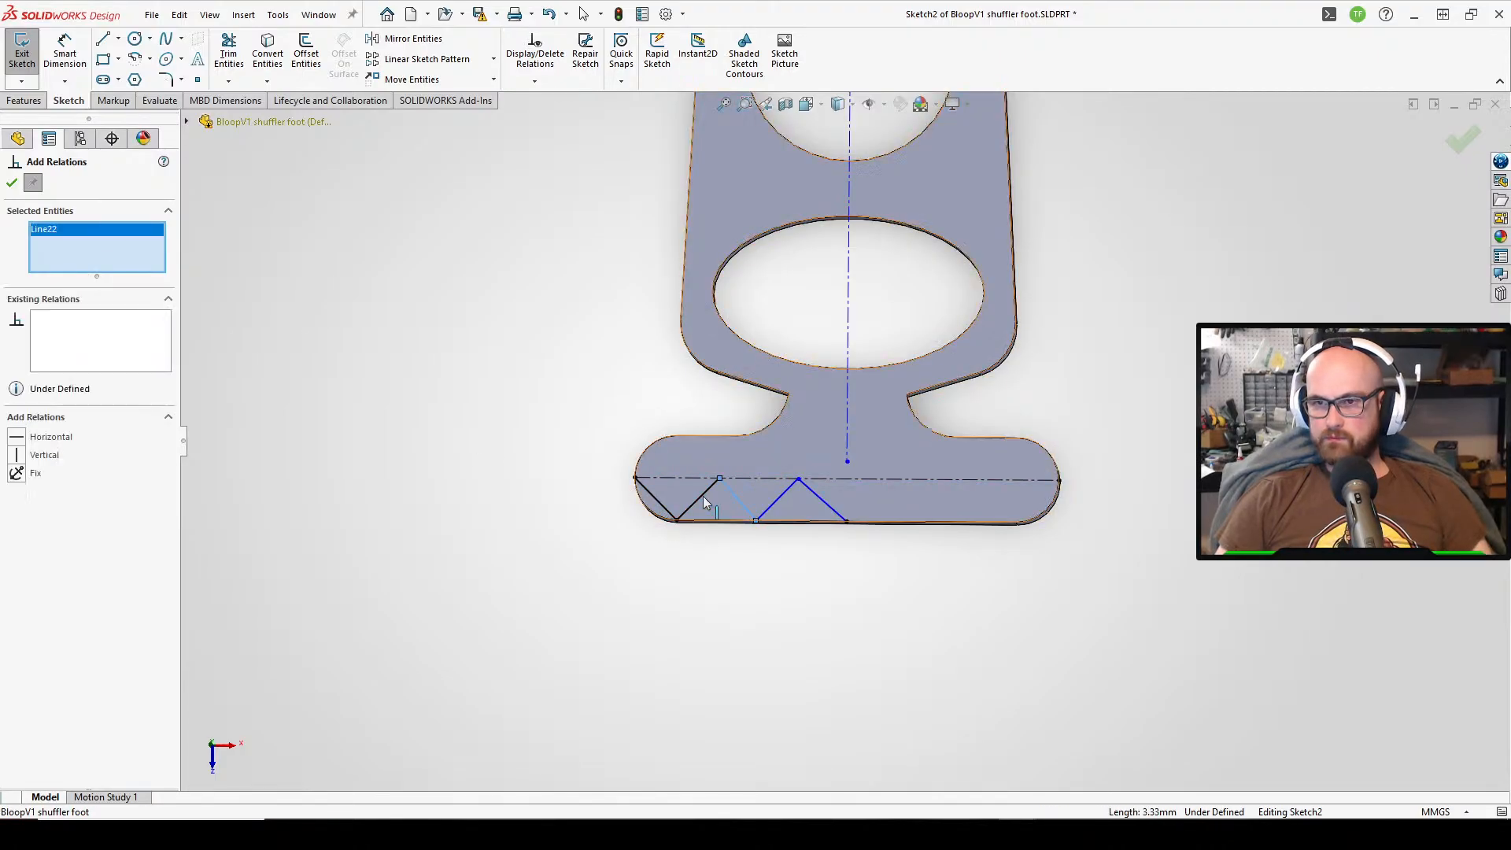
{"action": "left_click", "coordinate": [698, 499]}
{"action": "left_click", "coordinate": [32, 528]}
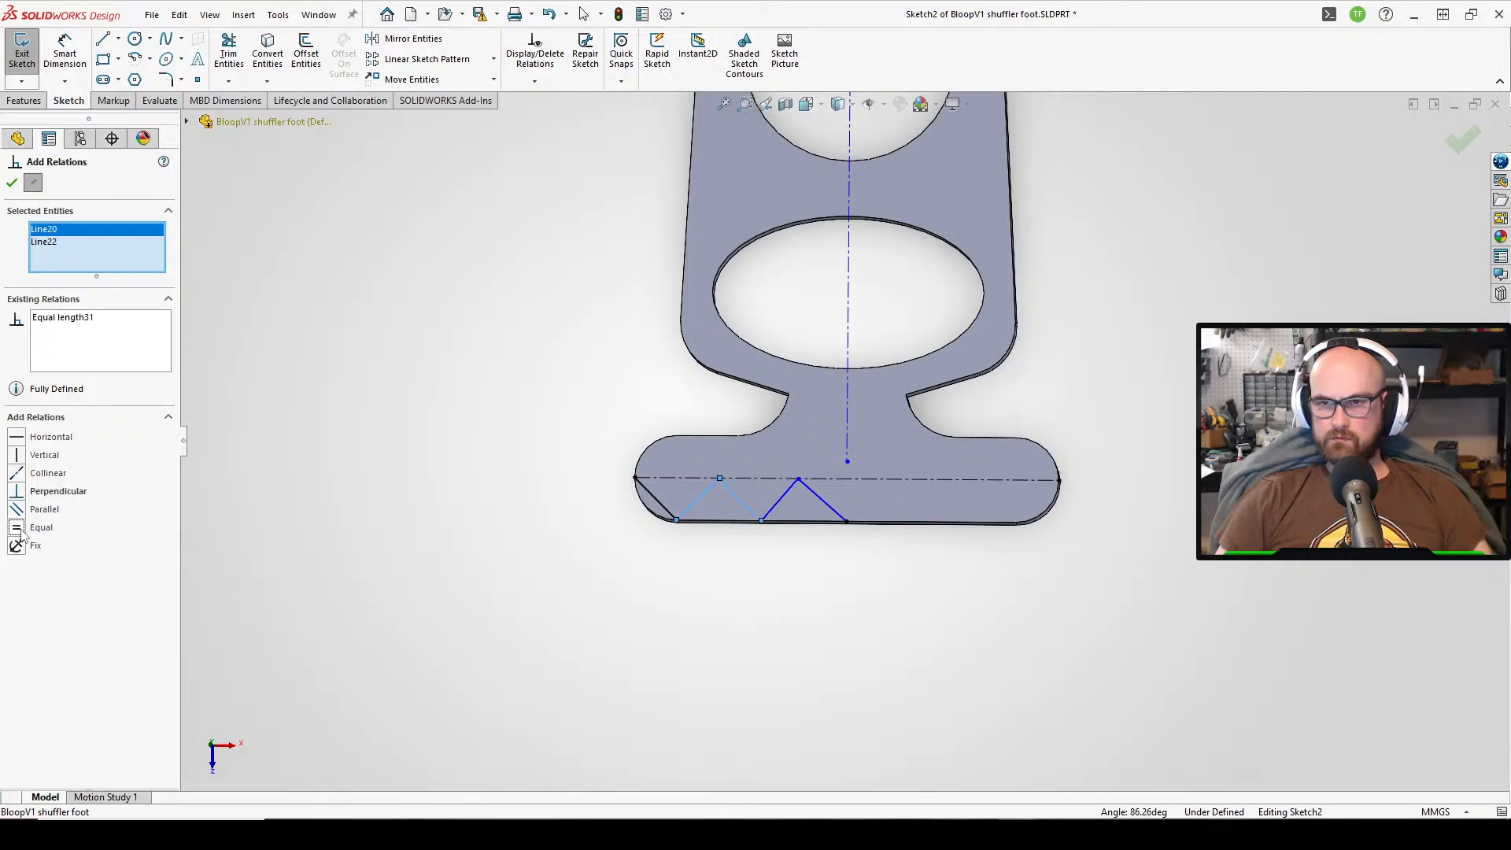
{"action": "left_click", "coordinate": [17, 185]}
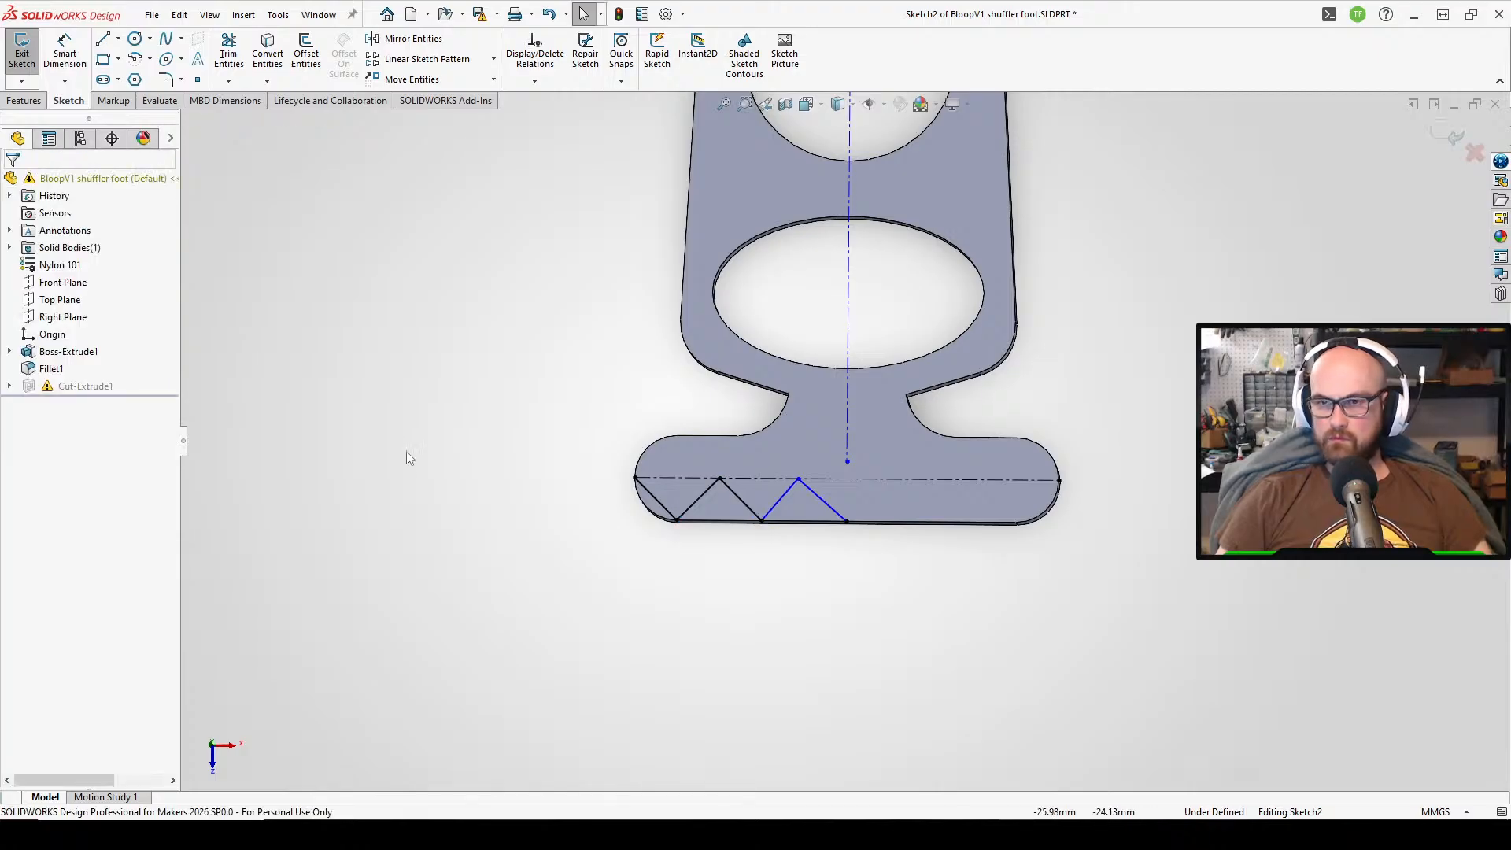
- Make the second V's two legs equal in length
{"action": "key", "text": "Return"}
{"action": "left_click", "coordinate": [778, 502]}
{"action": "left_click", "coordinate": [753, 506]}
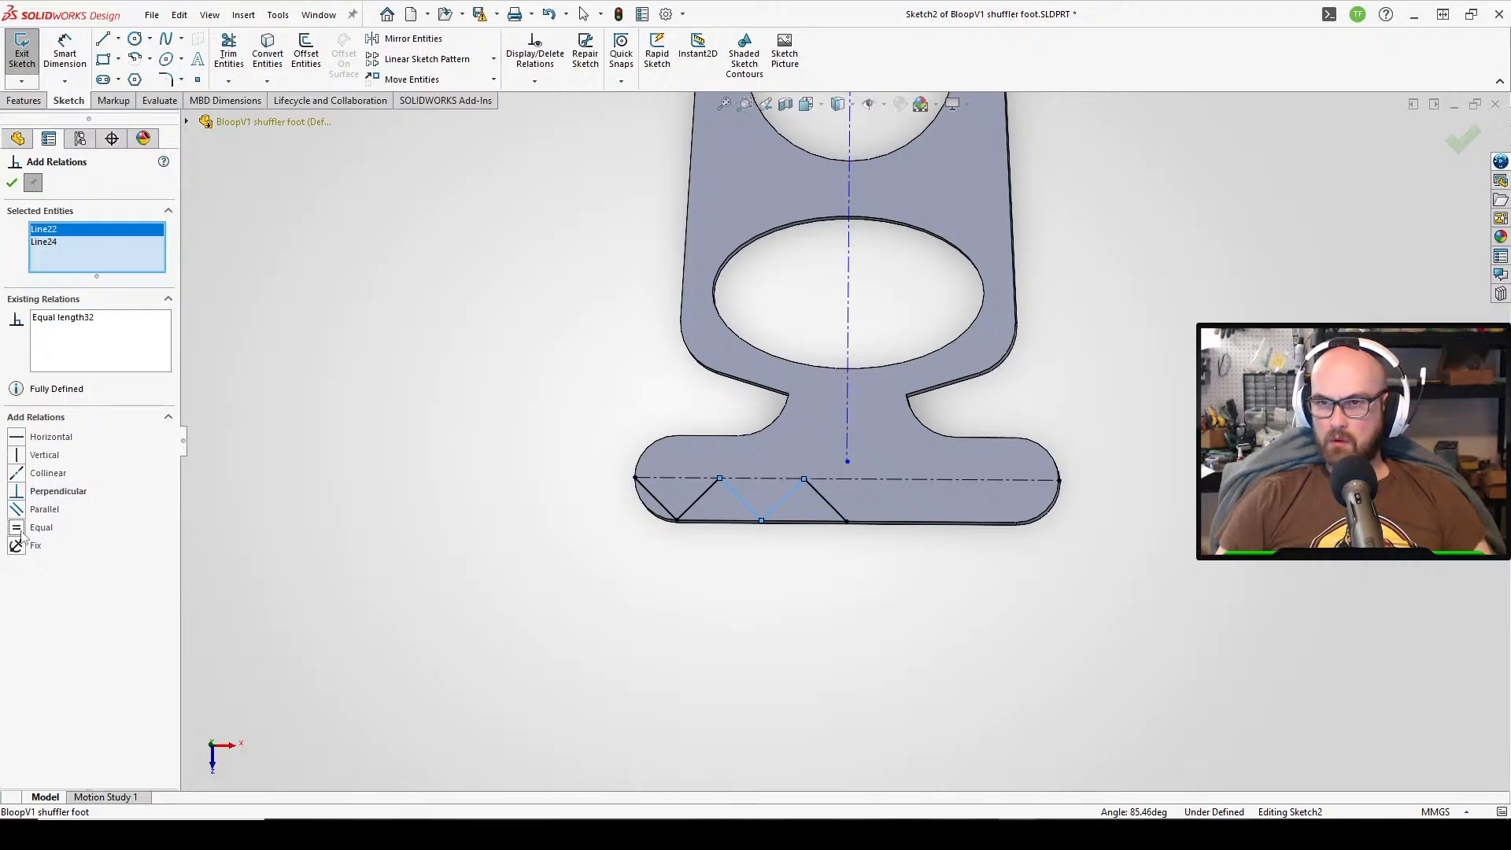
{"action": "left_click", "coordinate": [12, 184]}
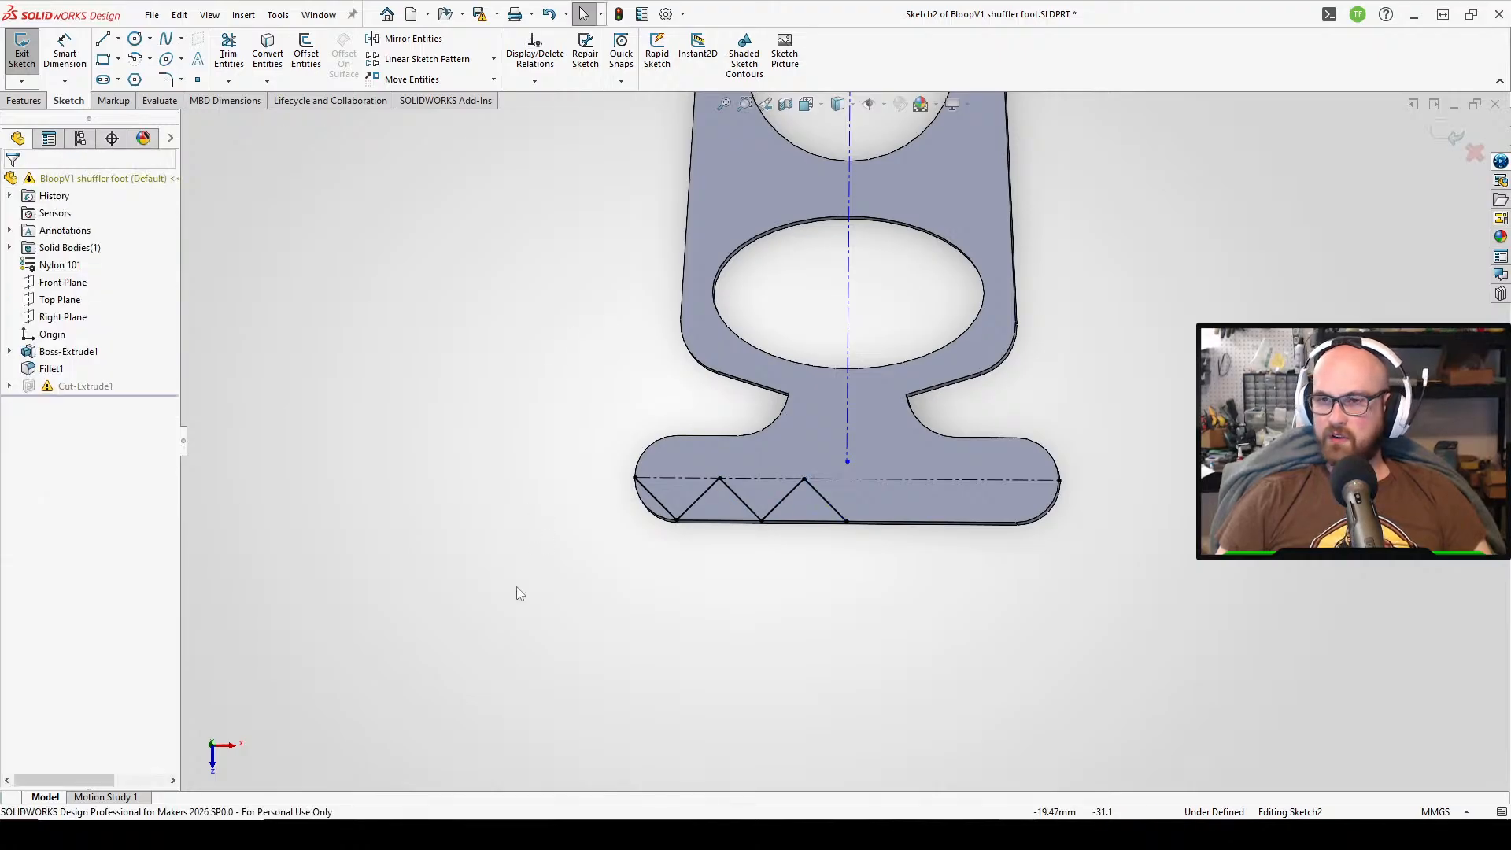
{"action": "left_click", "coordinate": [405, 39]}
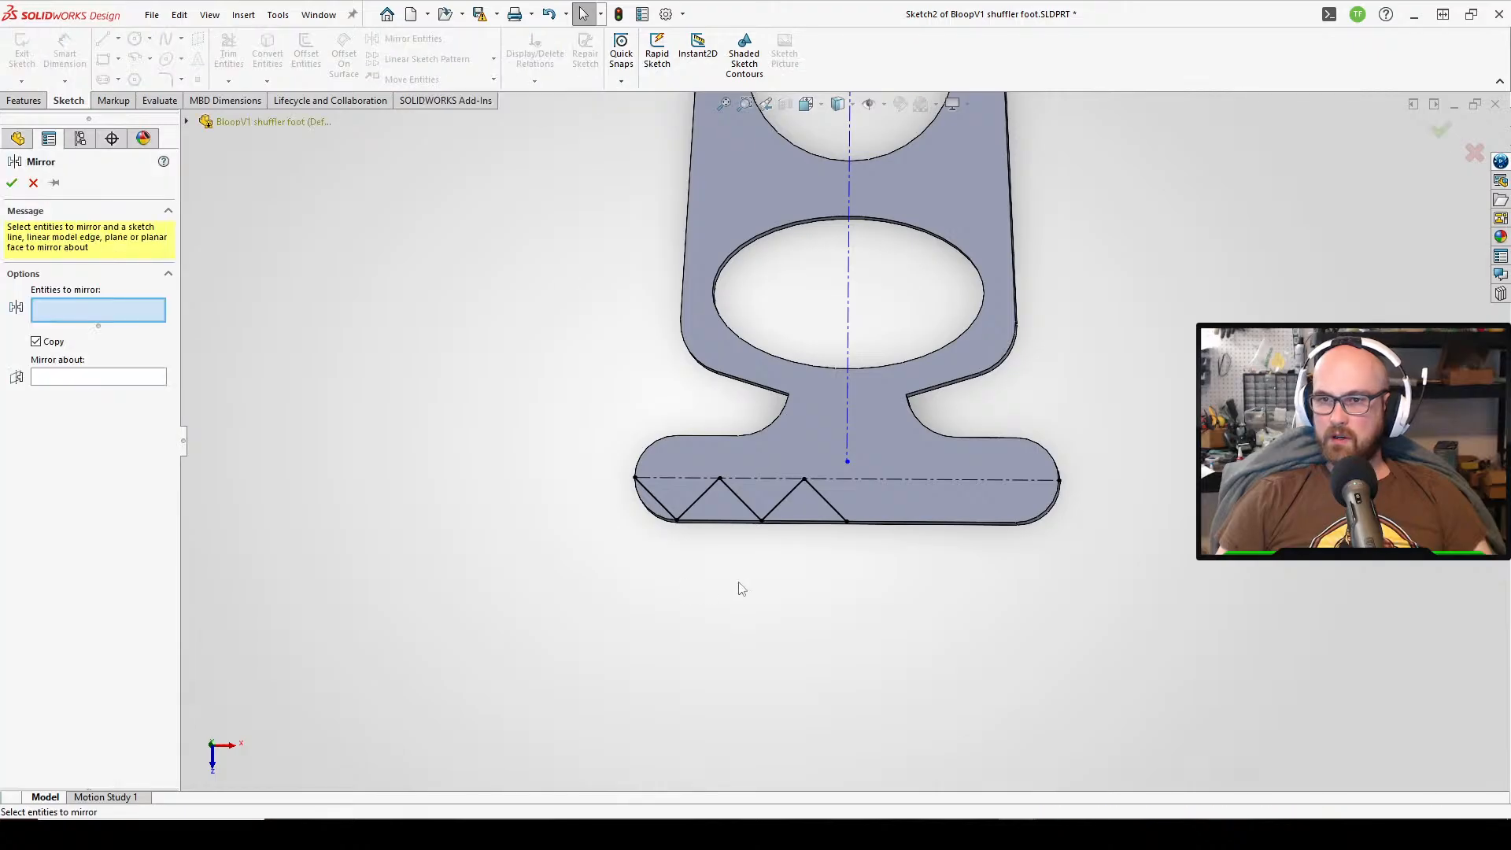
{"action": "left_click_drag", "start_coordinate": [573, 588], "coordinate": [853, 435]}
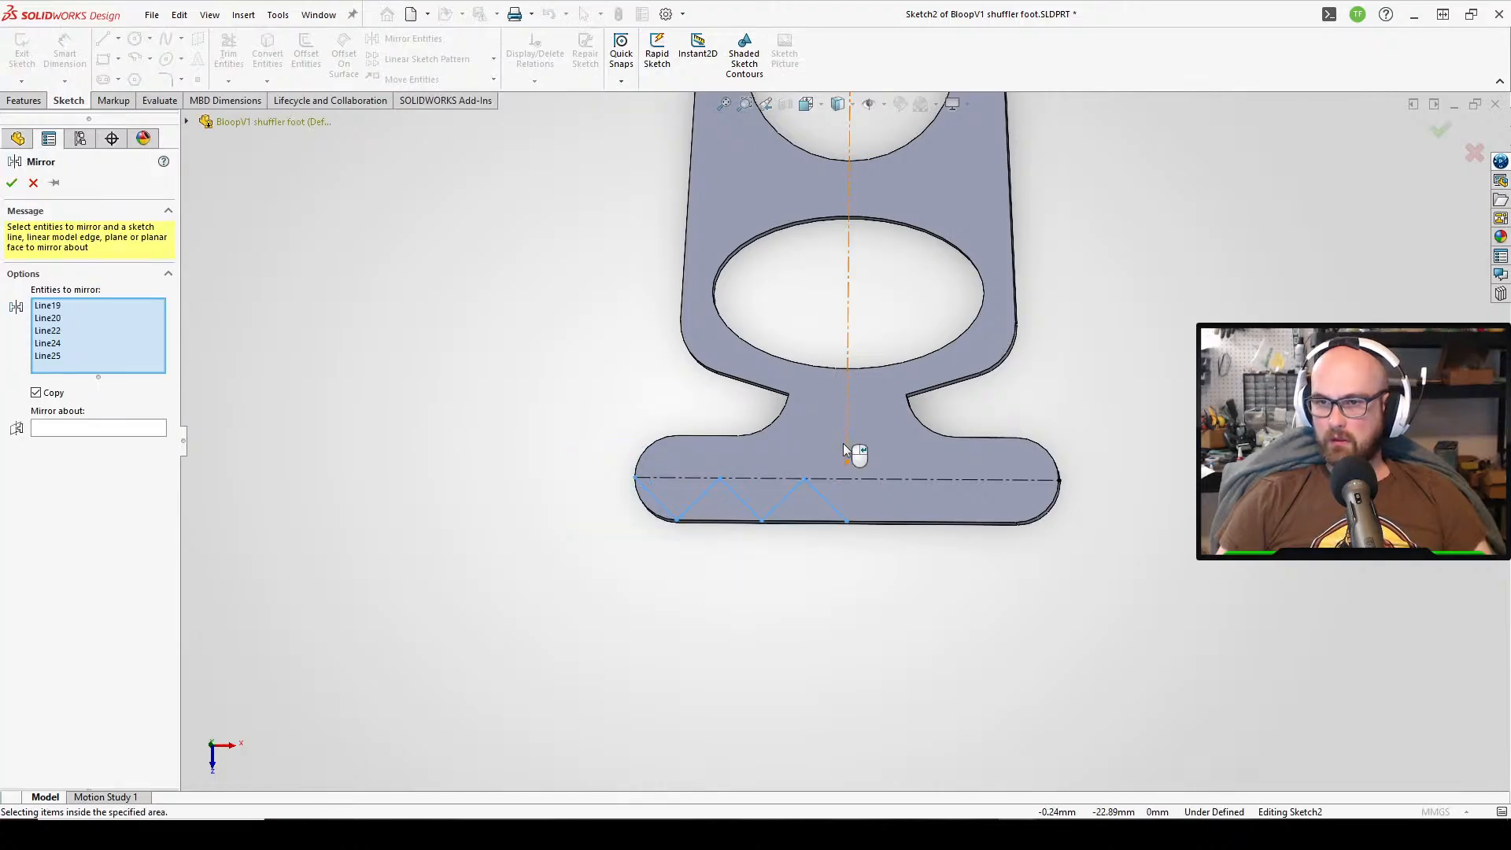
{"action": "left_click", "coordinate": [849, 386]}
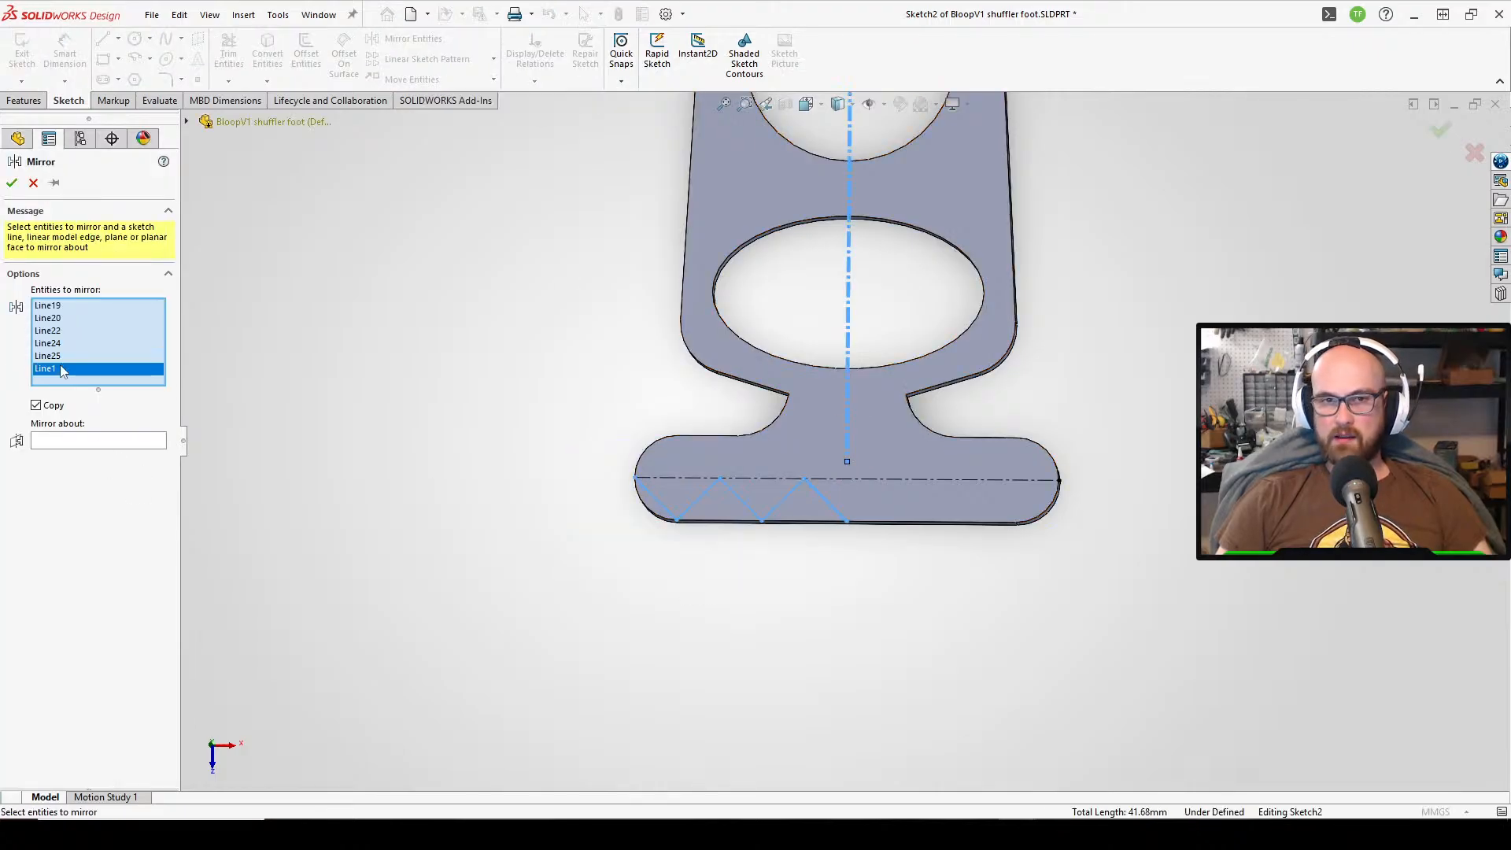
{"action": "key", "text": "Delete"}
{"action": "left_click", "coordinate": [92, 428]}
{"action": "left_click", "coordinate": [33, 184]}
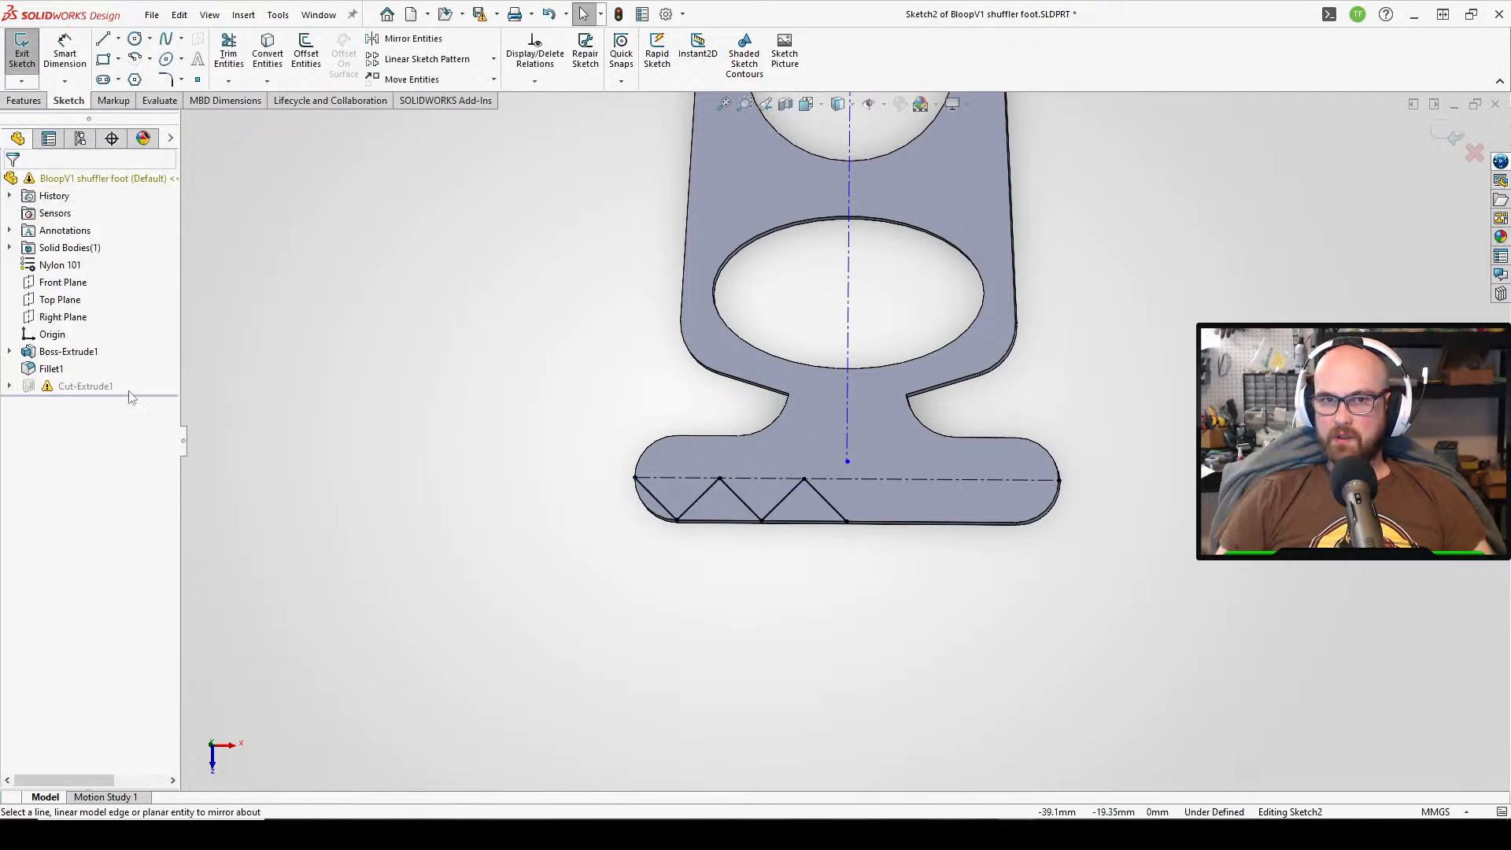
{"action": "left_click_drag", "start_coordinate": [544, 628], "coordinate": [513, 638]}
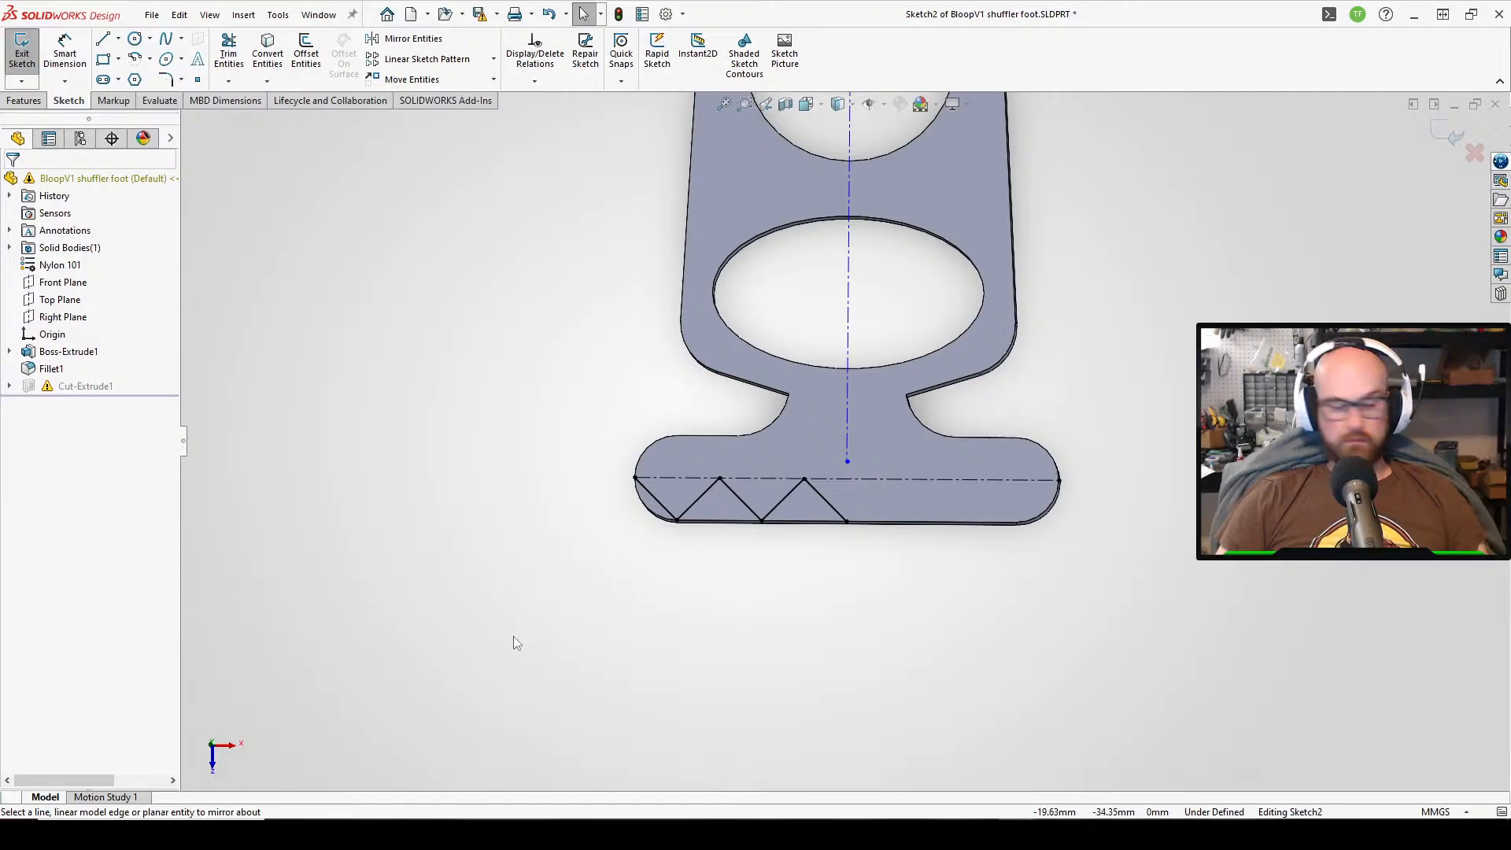
- Mirror the five zigzag lines on the lower foot's left half about the vertical centerline, keeping the originals
{"action": "left_click", "coordinate": [413, 39]}
{"action": "left_click_drag", "start_coordinate": [614, 644], "coordinate": [841, 496]}
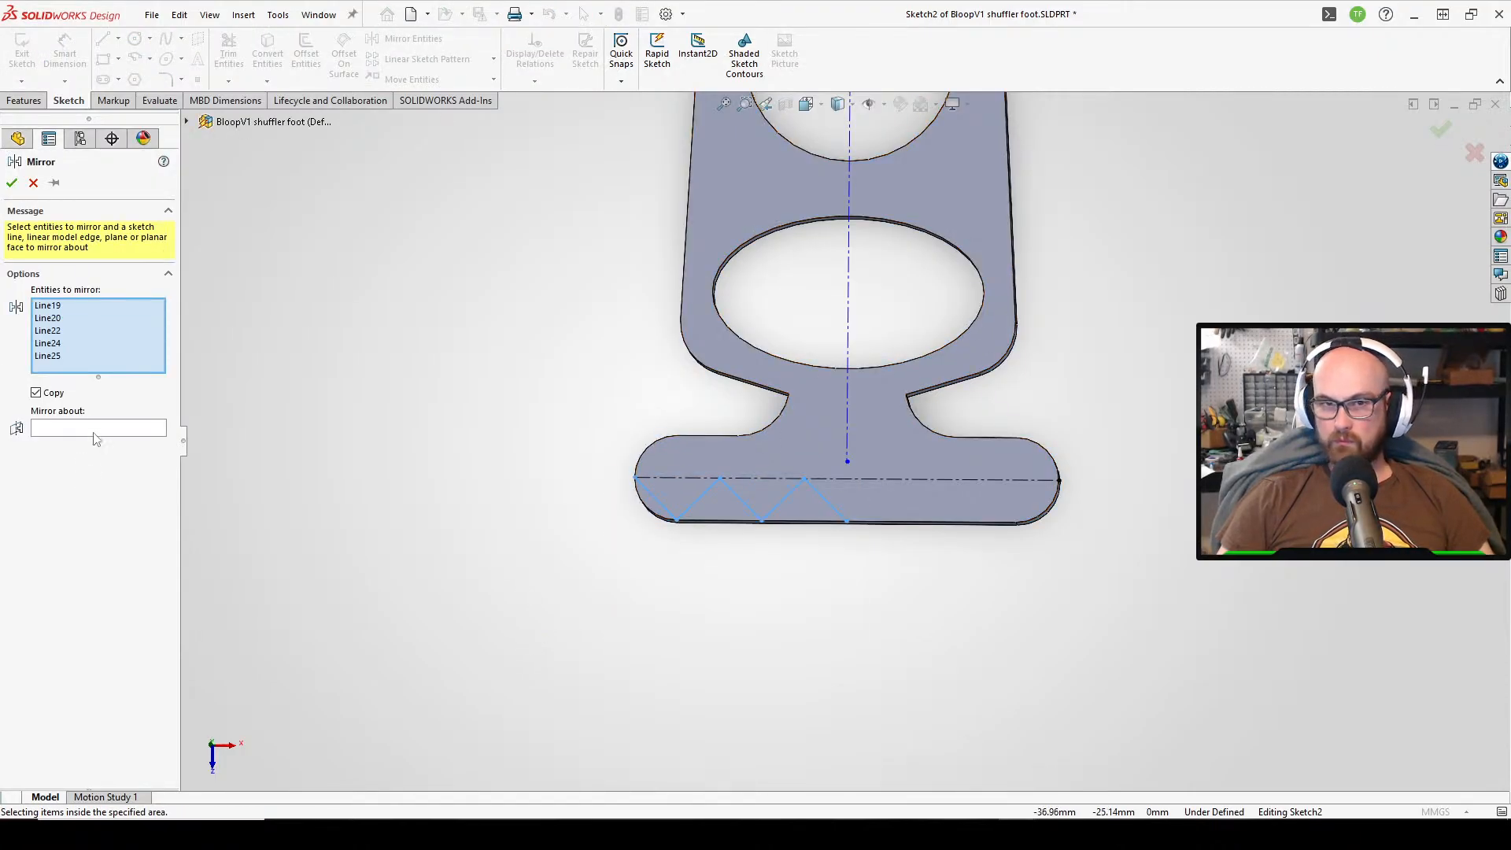
{"action": "left_click", "coordinate": [849, 369]}
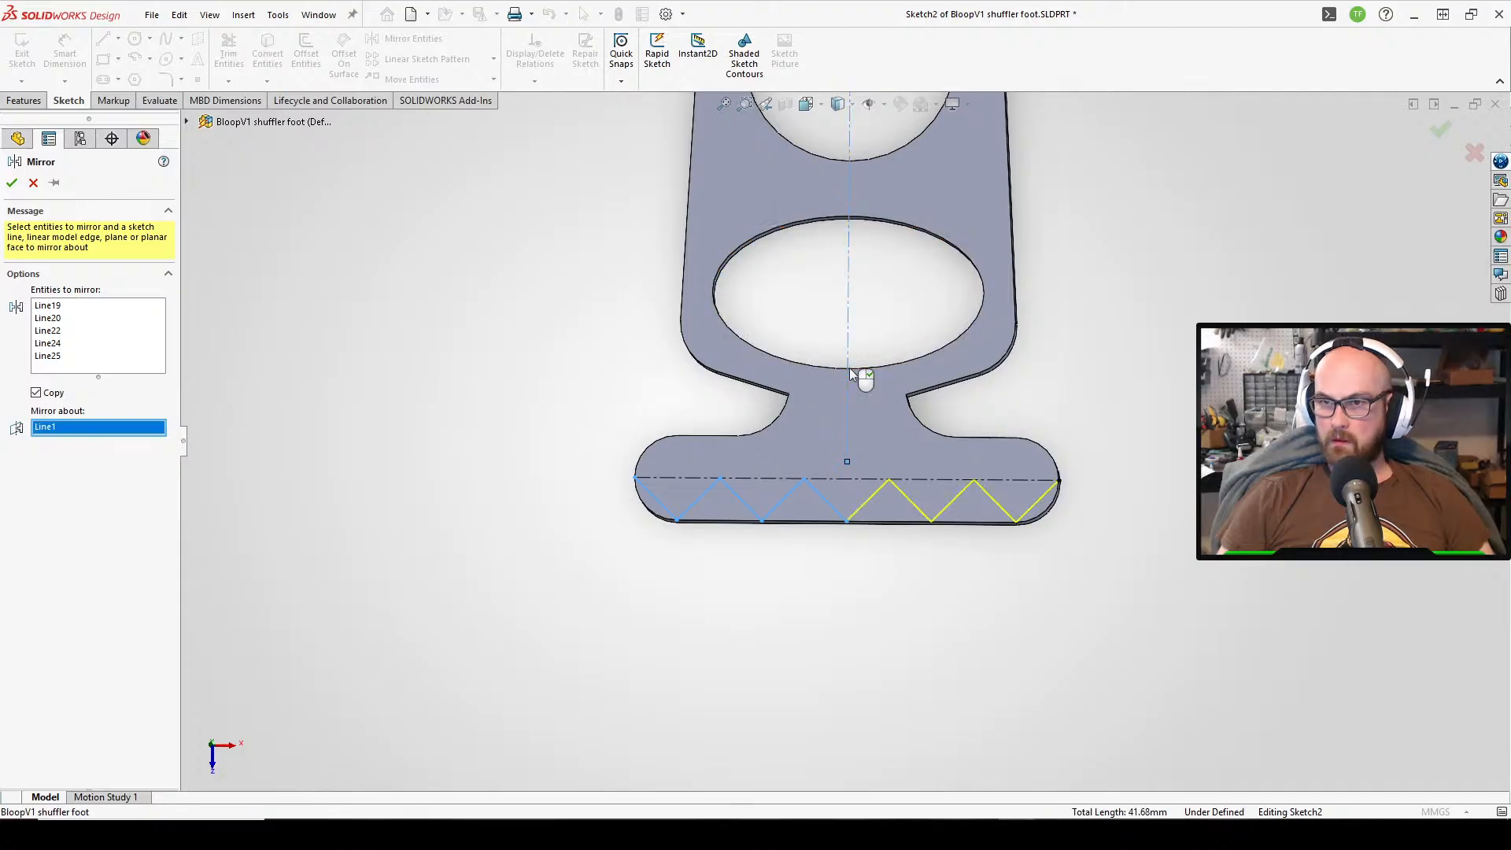
{"action": "left_click", "coordinate": [13, 183]}
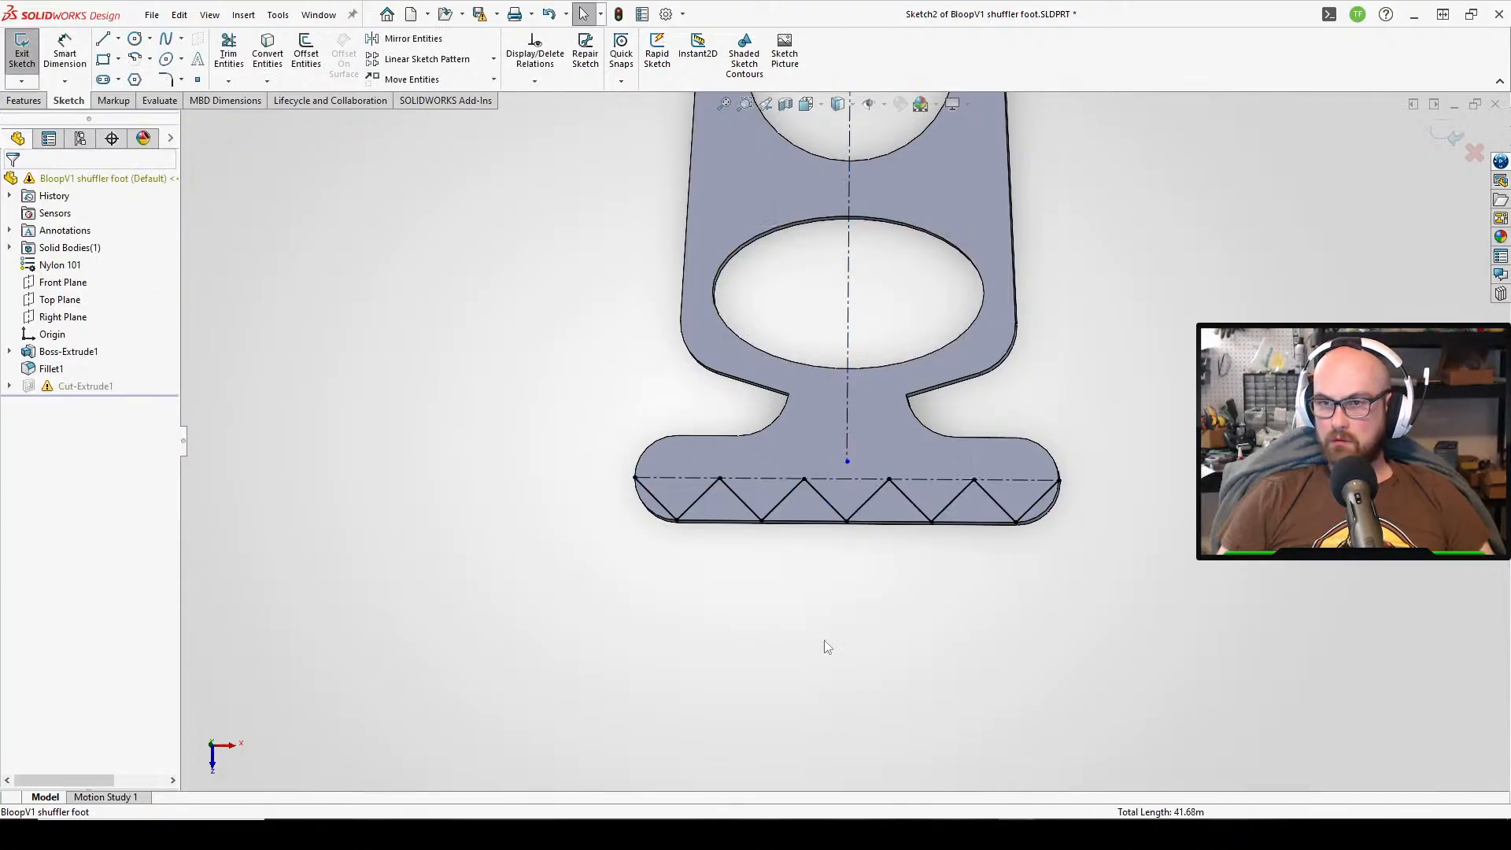
- Convert the lower foot's bottom edge and end arcs into sketch entities, trim the arcs above the horizontal centerline, and finish the sketch
{"action": "left_click", "coordinate": [268, 53]}
{"action": "left_click", "coordinate": [652, 515]}
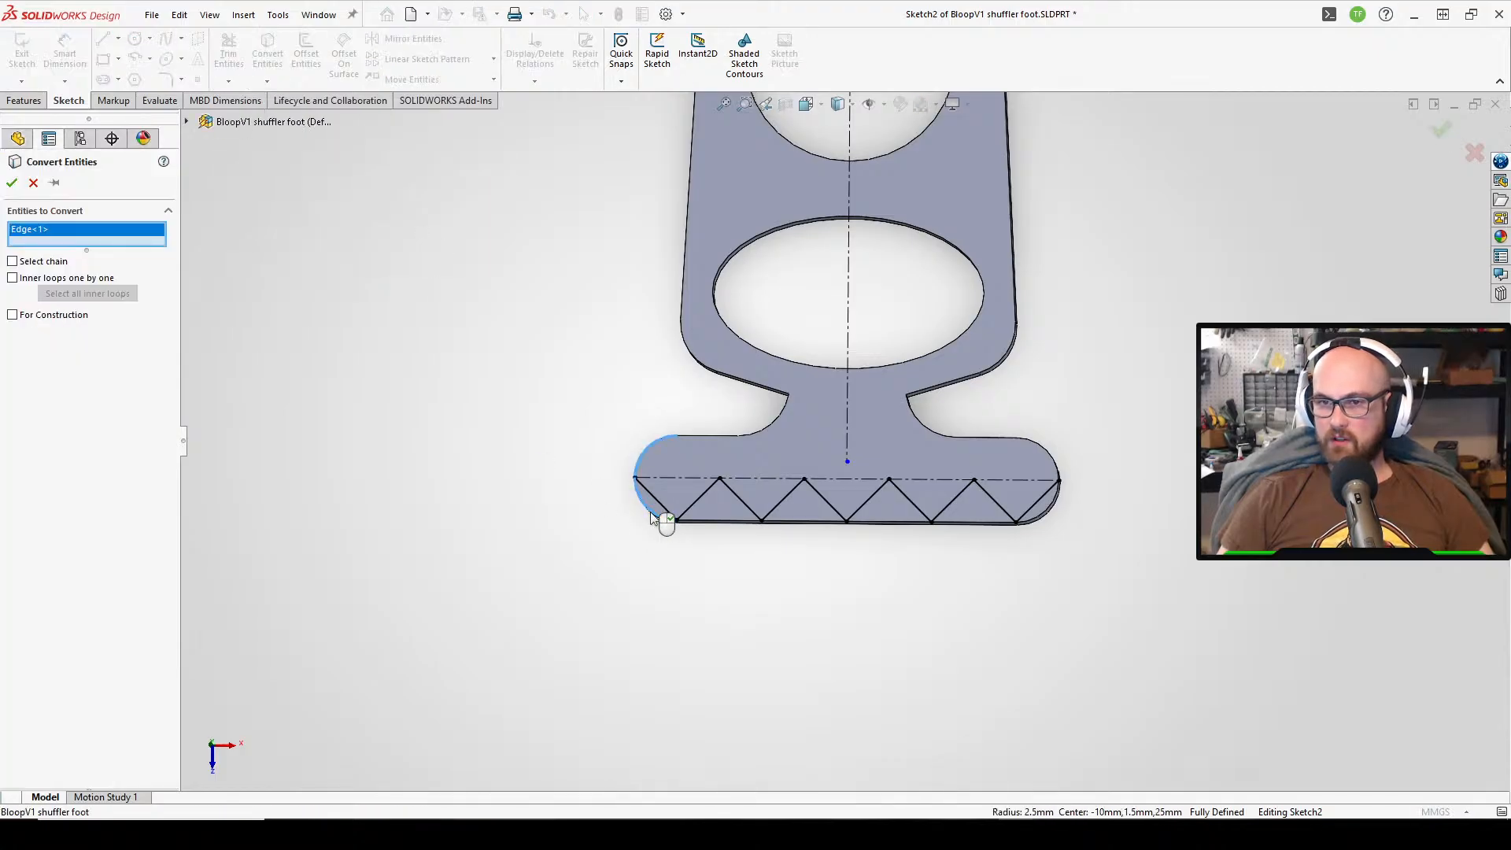
{"action": "left_click", "coordinate": [719, 529]}
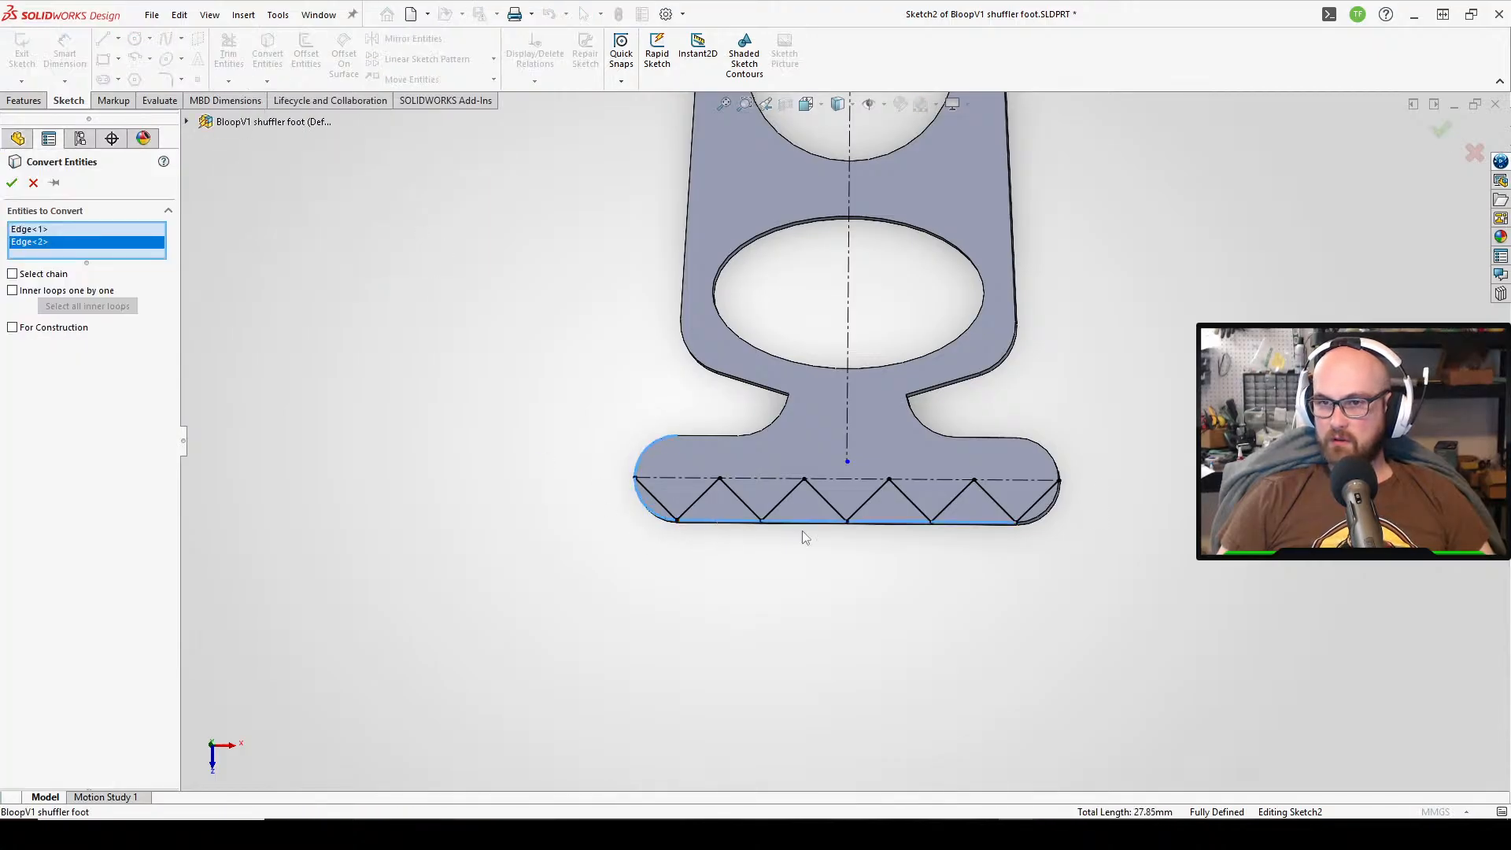
{"action": "left_click", "coordinate": [1057, 513]}
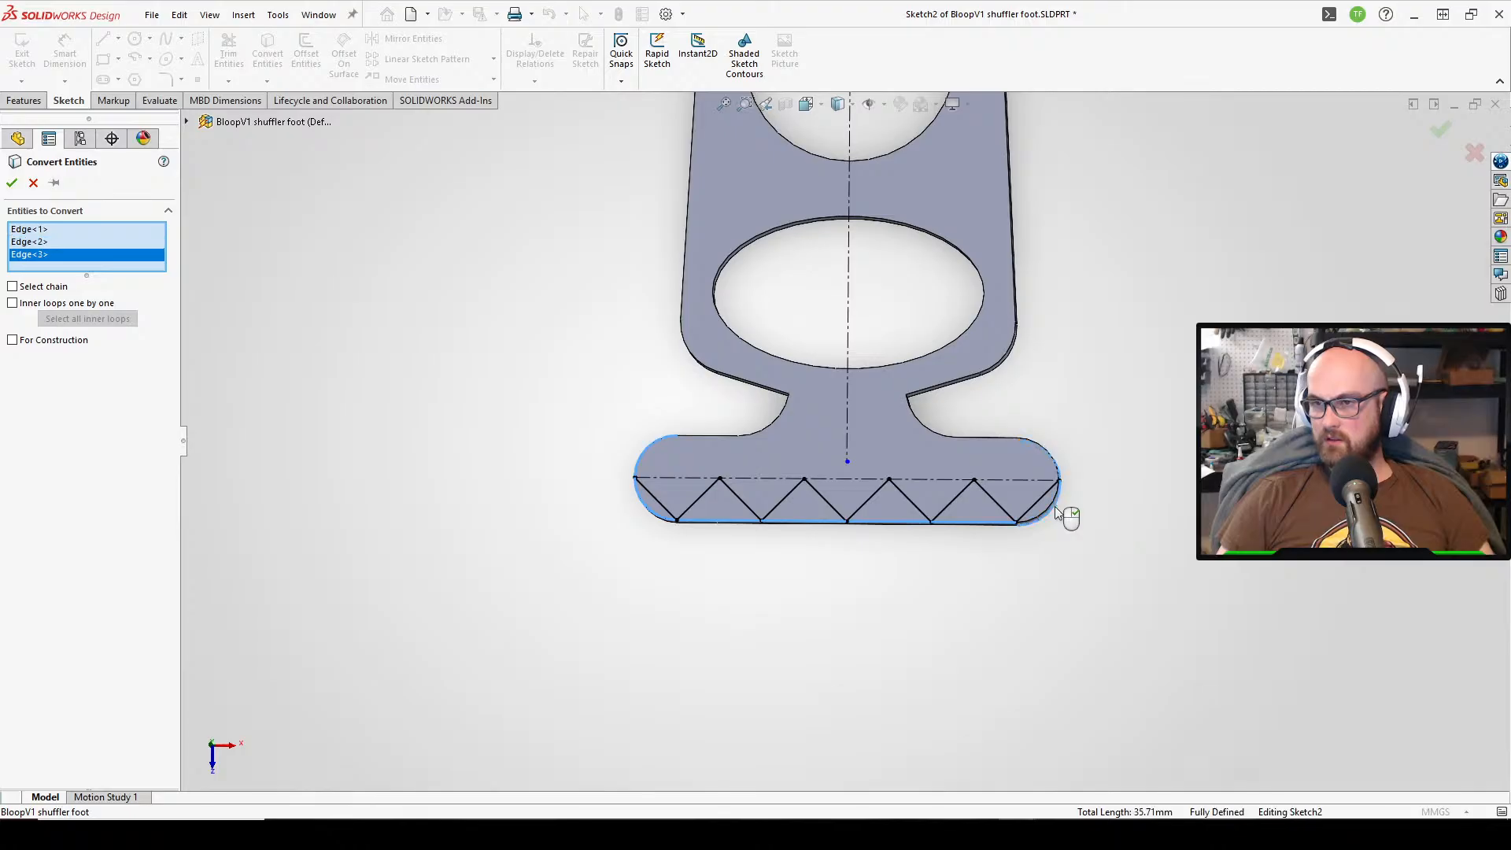
{"action": "left_click", "coordinate": [12, 183]}
{"action": "left_click", "coordinate": [228, 52]}
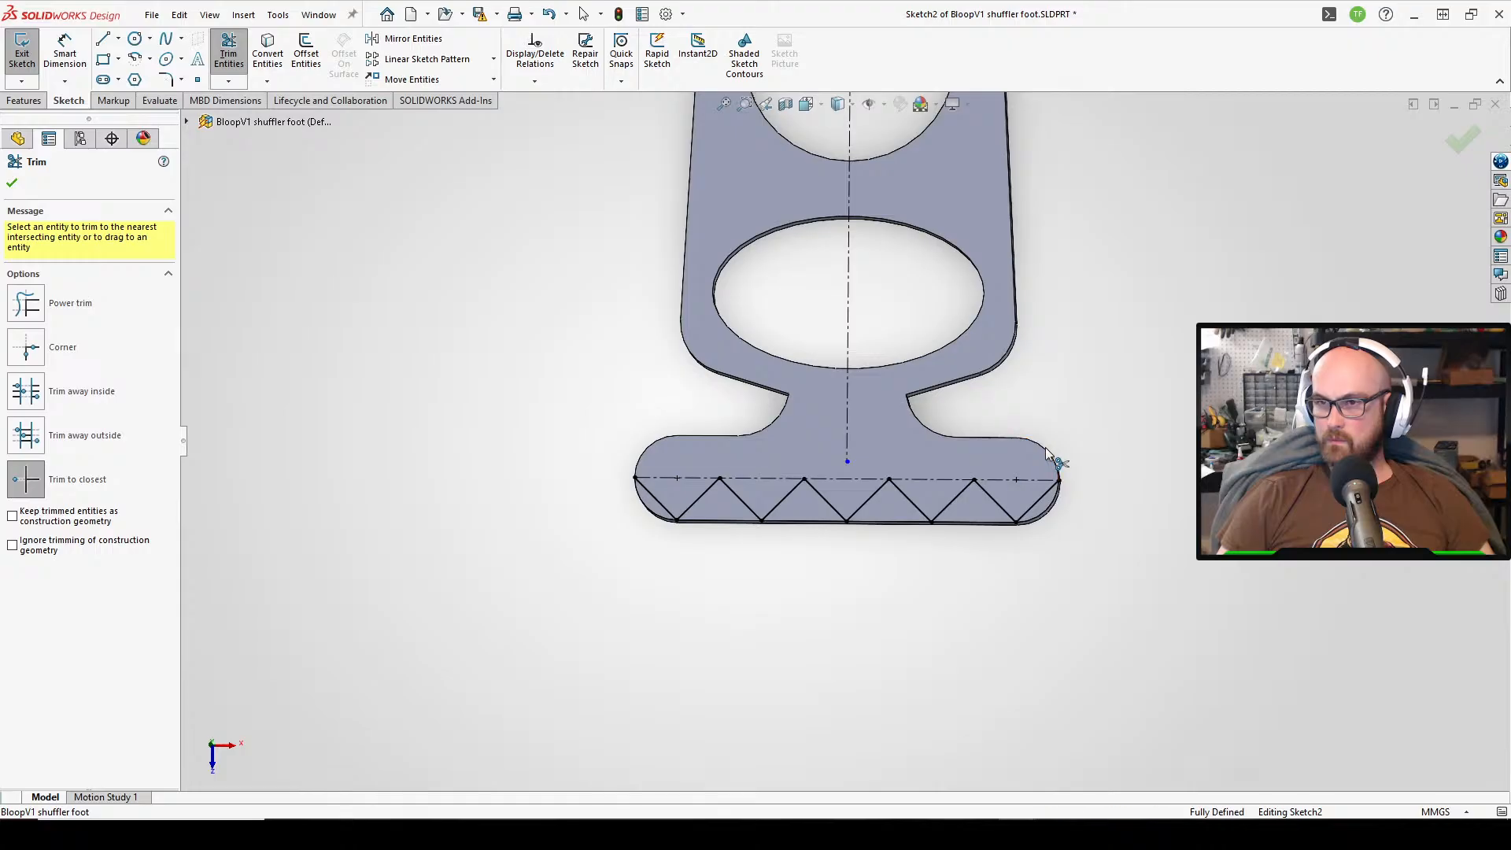
{"action": "left_click", "coordinate": [13, 182]}
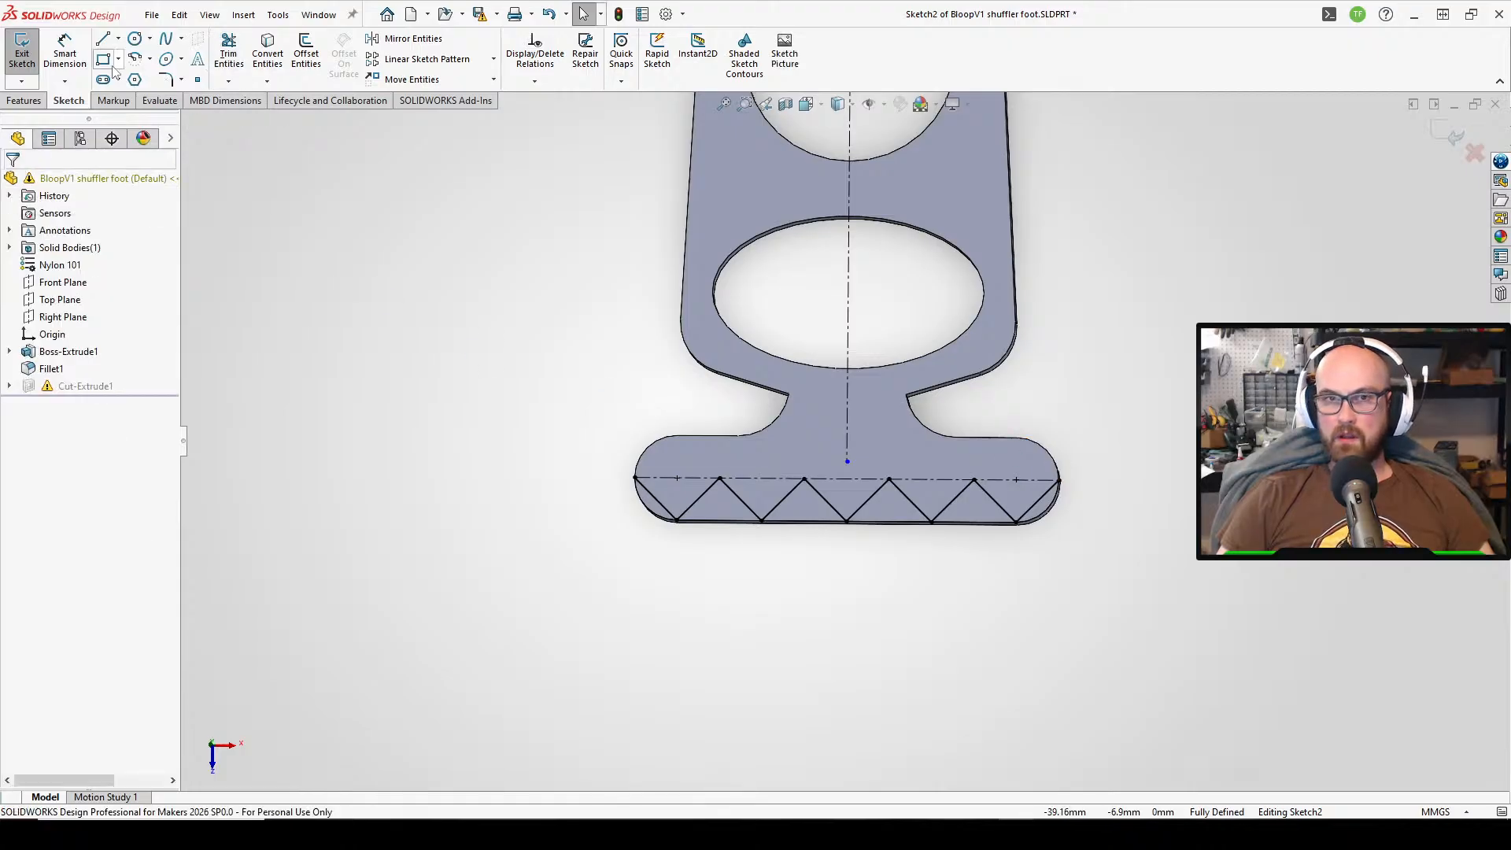
{"action": "left_click", "coordinate": [24, 63]}
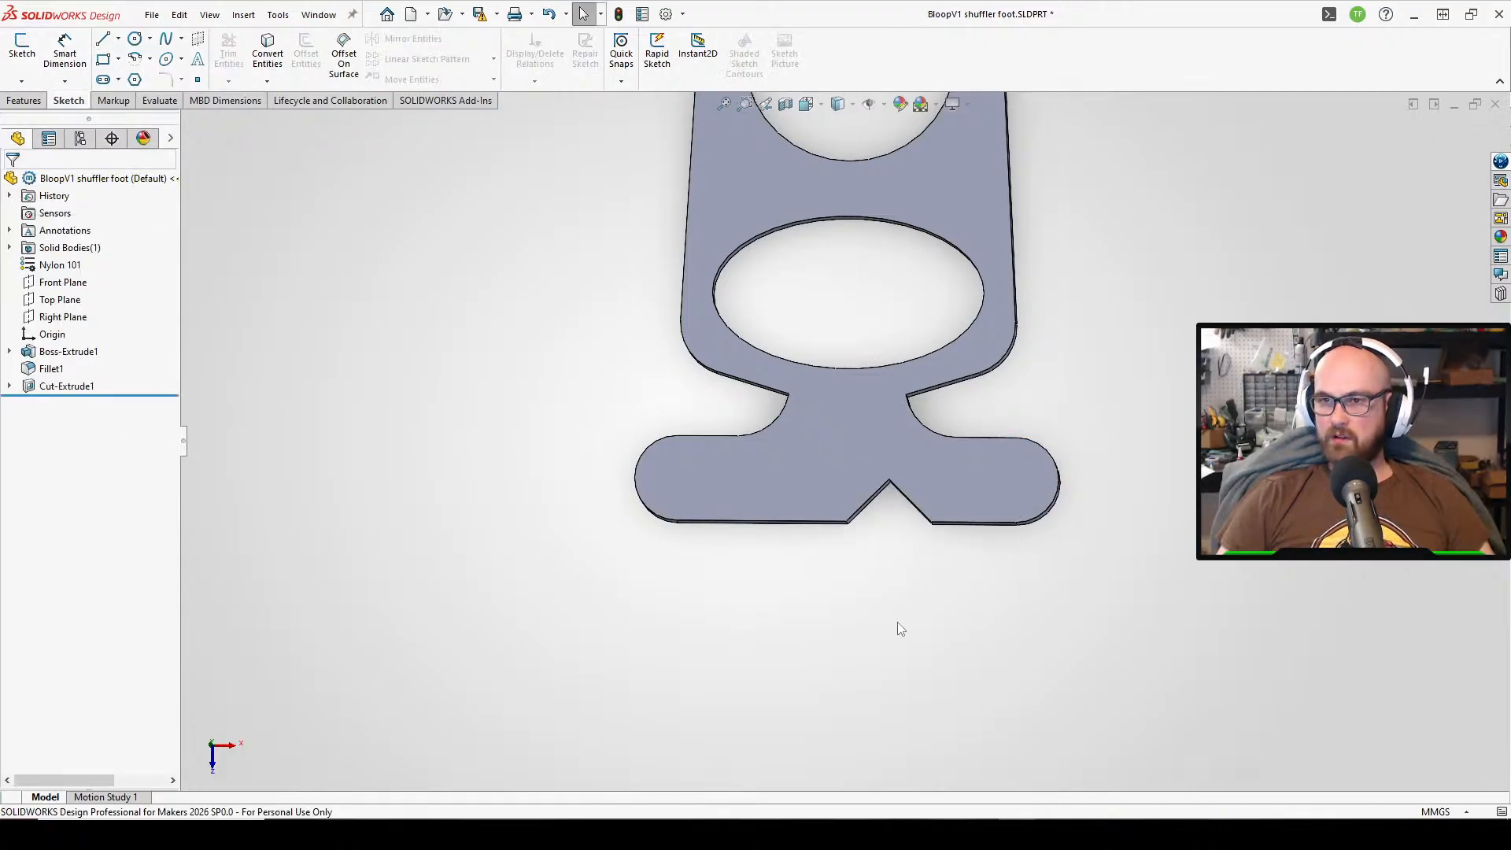
- Edit the through-all cut and try to add the other triangular tooth gaps along the lower foot to its selected contours
{"action": "left_click", "coordinate": [64, 386]}
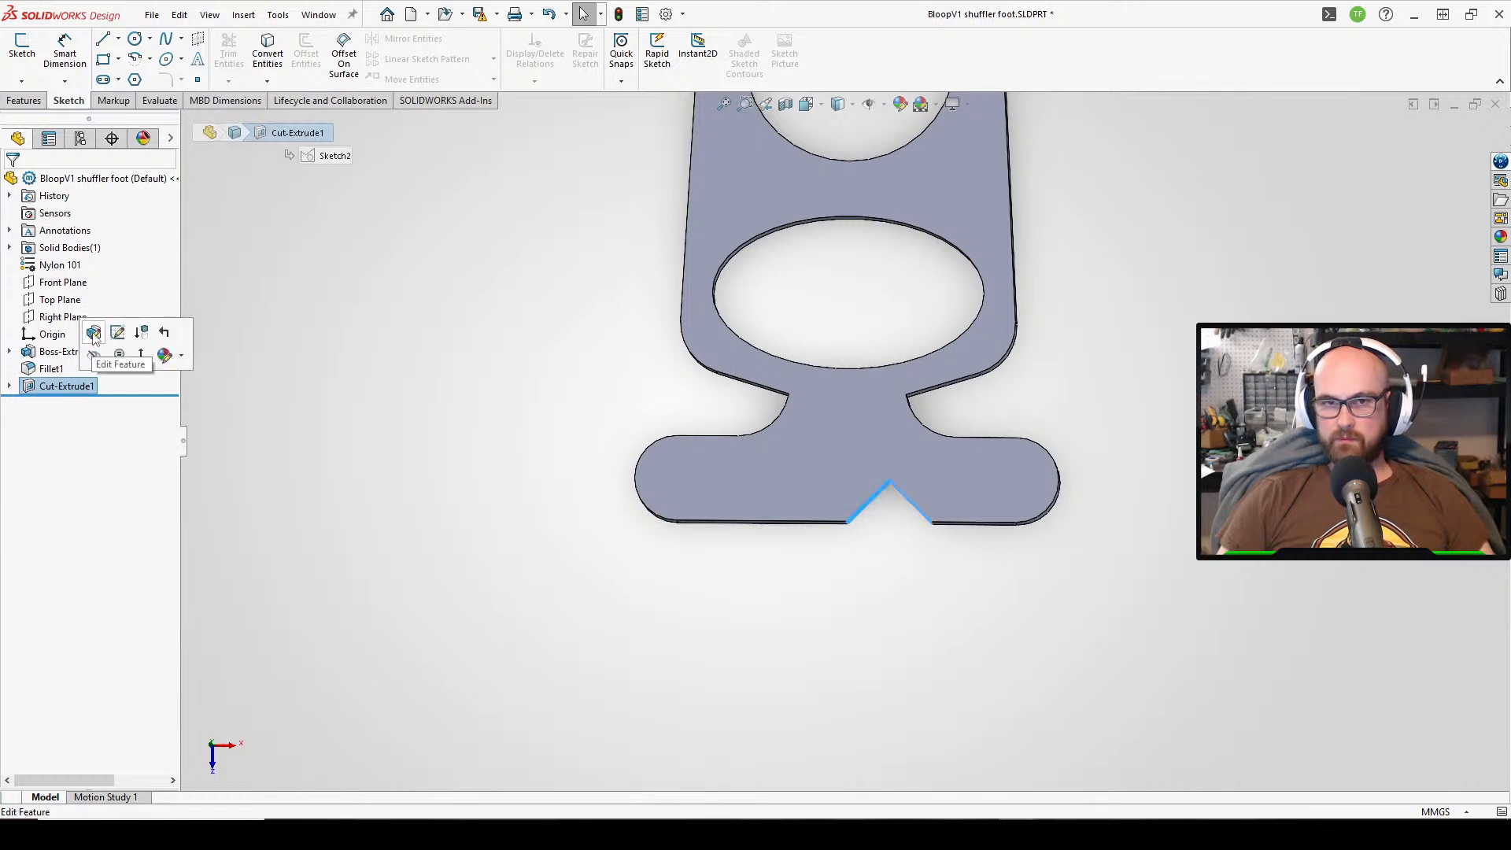
{"action": "left_click", "coordinate": [93, 333]}
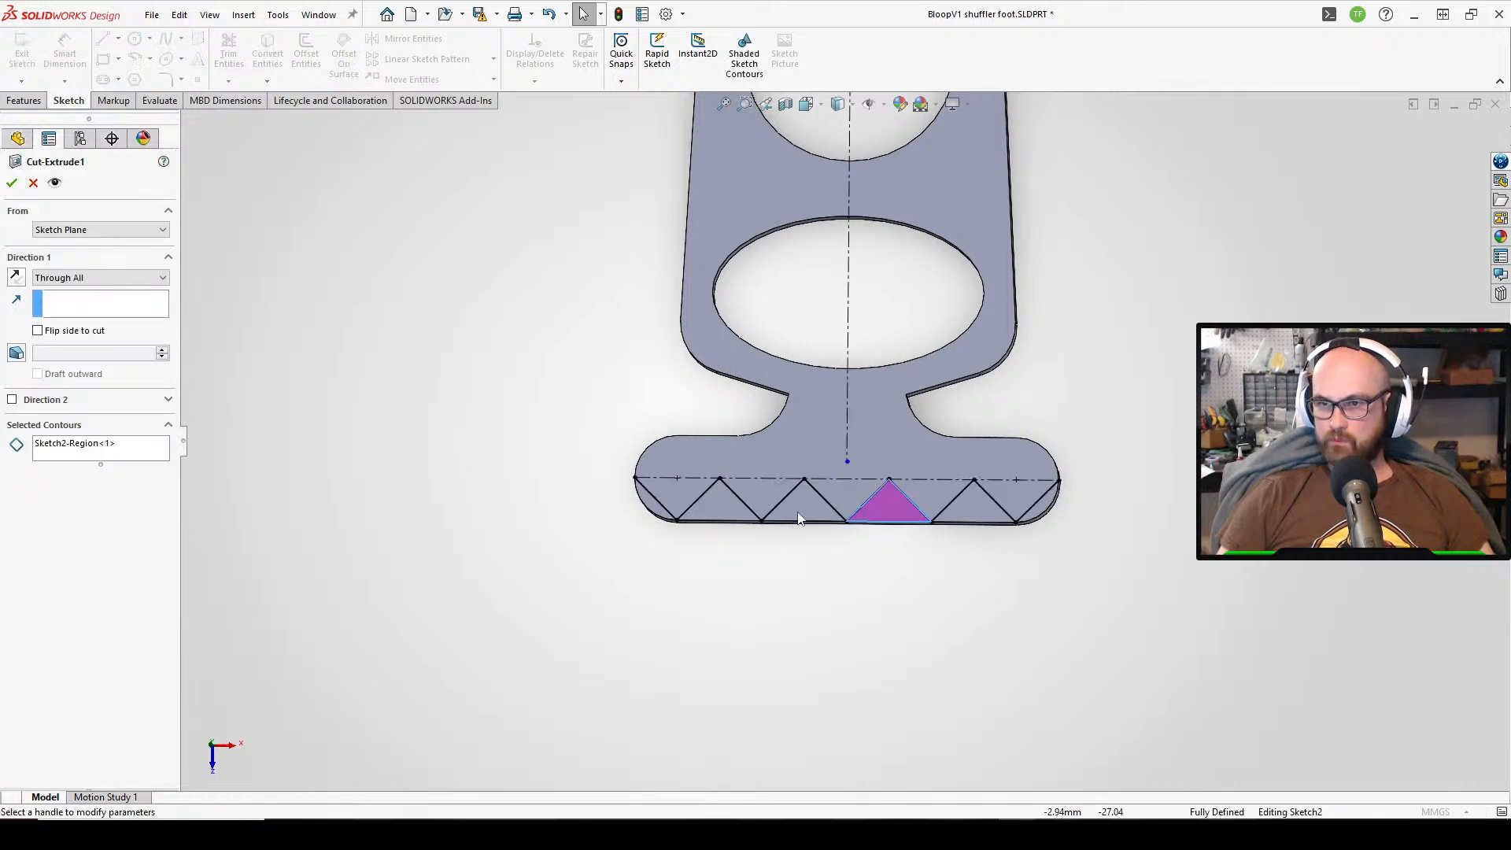
{"action": "left_click", "coordinate": [113, 465]}
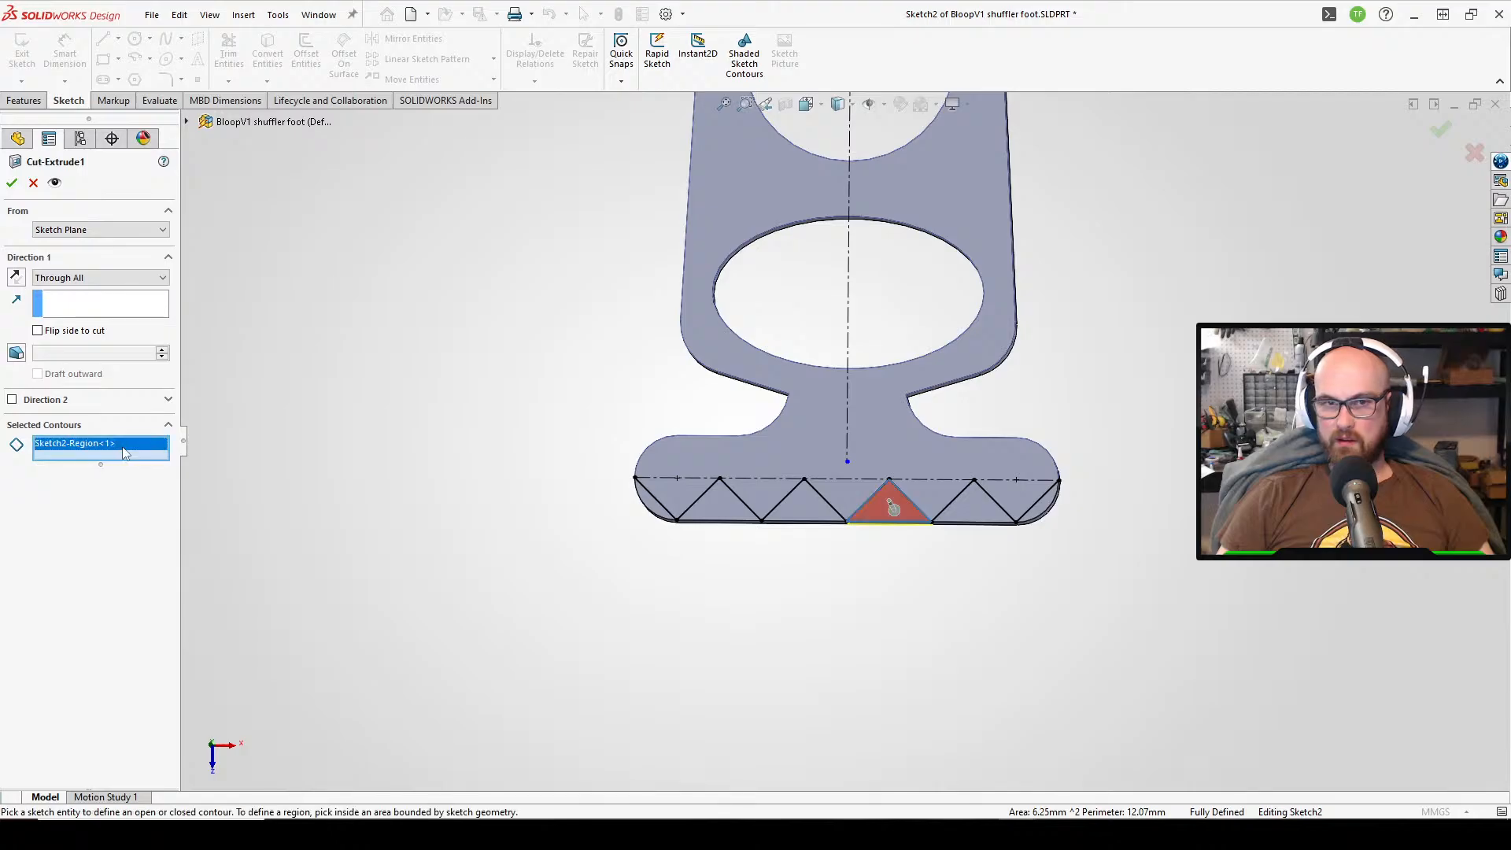
{"action": "left_click", "coordinate": [785, 508]}
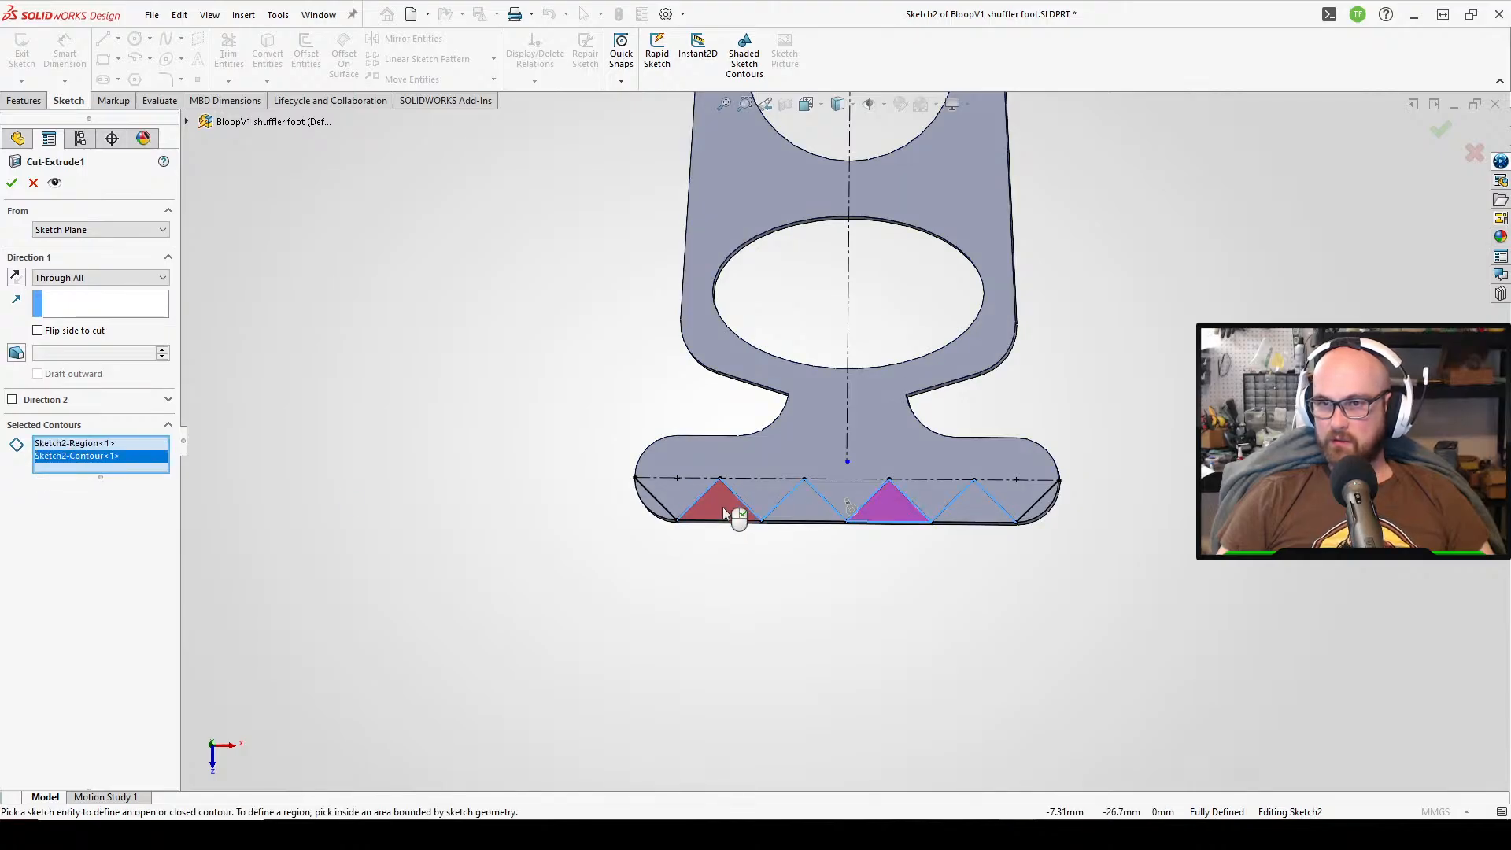
{"action": "left_click", "coordinate": [723, 507]}
{"action": "left_click", "coordinate": [813, 510]}
{"action": "left_click", "coordinate": [993, 510]}
{"action": "left_click", "coordinate": [1037, 520]}
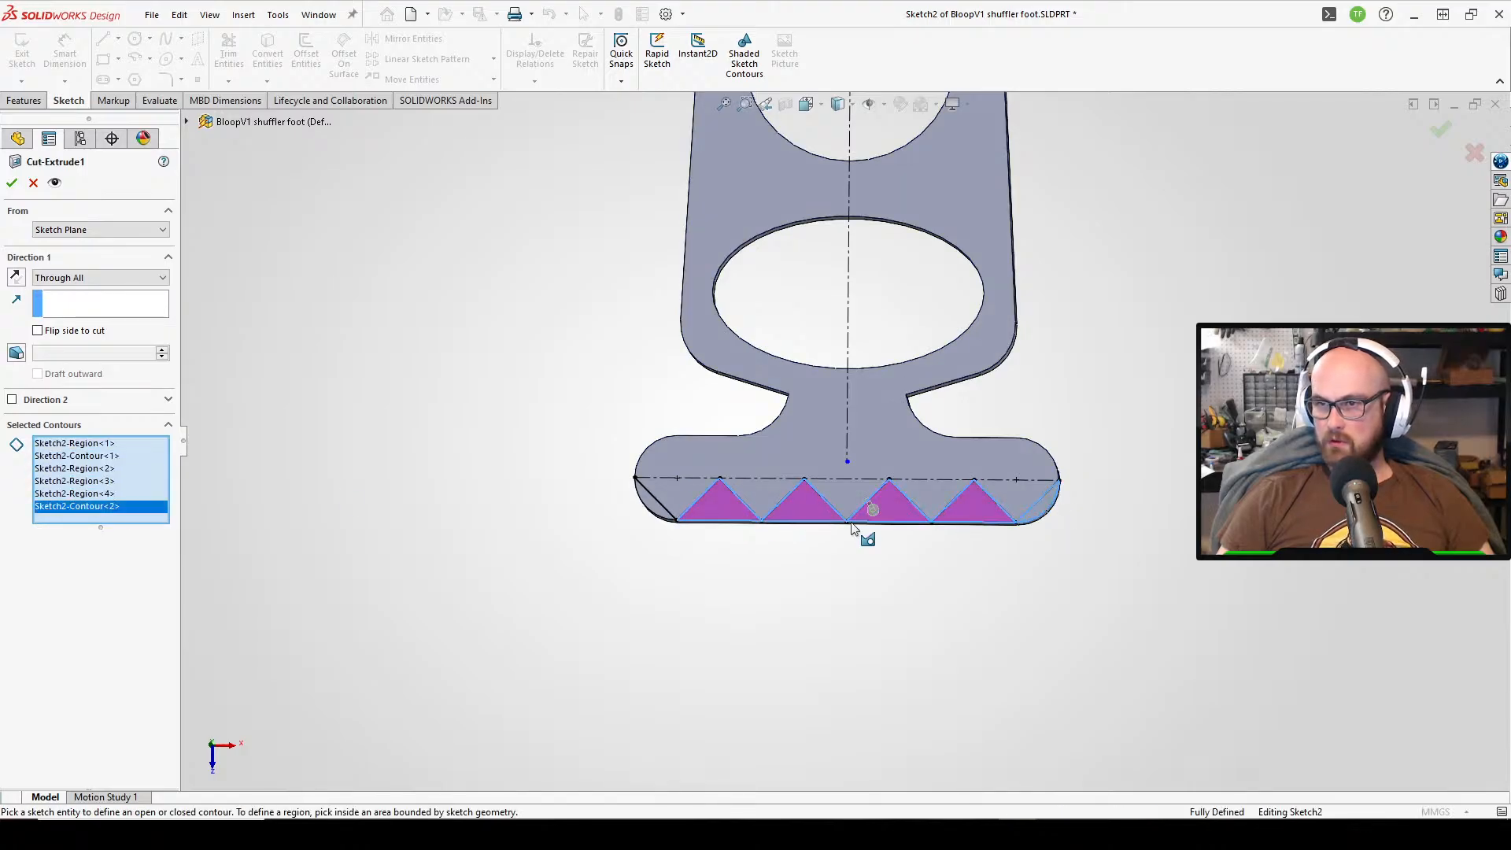
- Try to add the curved regions at the lower foot's two ends to the cut's selected contours and apply the edit
{"action": "left_click", "coordinate": [652, 503]}
{"action": "key", "text": "z"}
{"action": "key", "text": "z"}
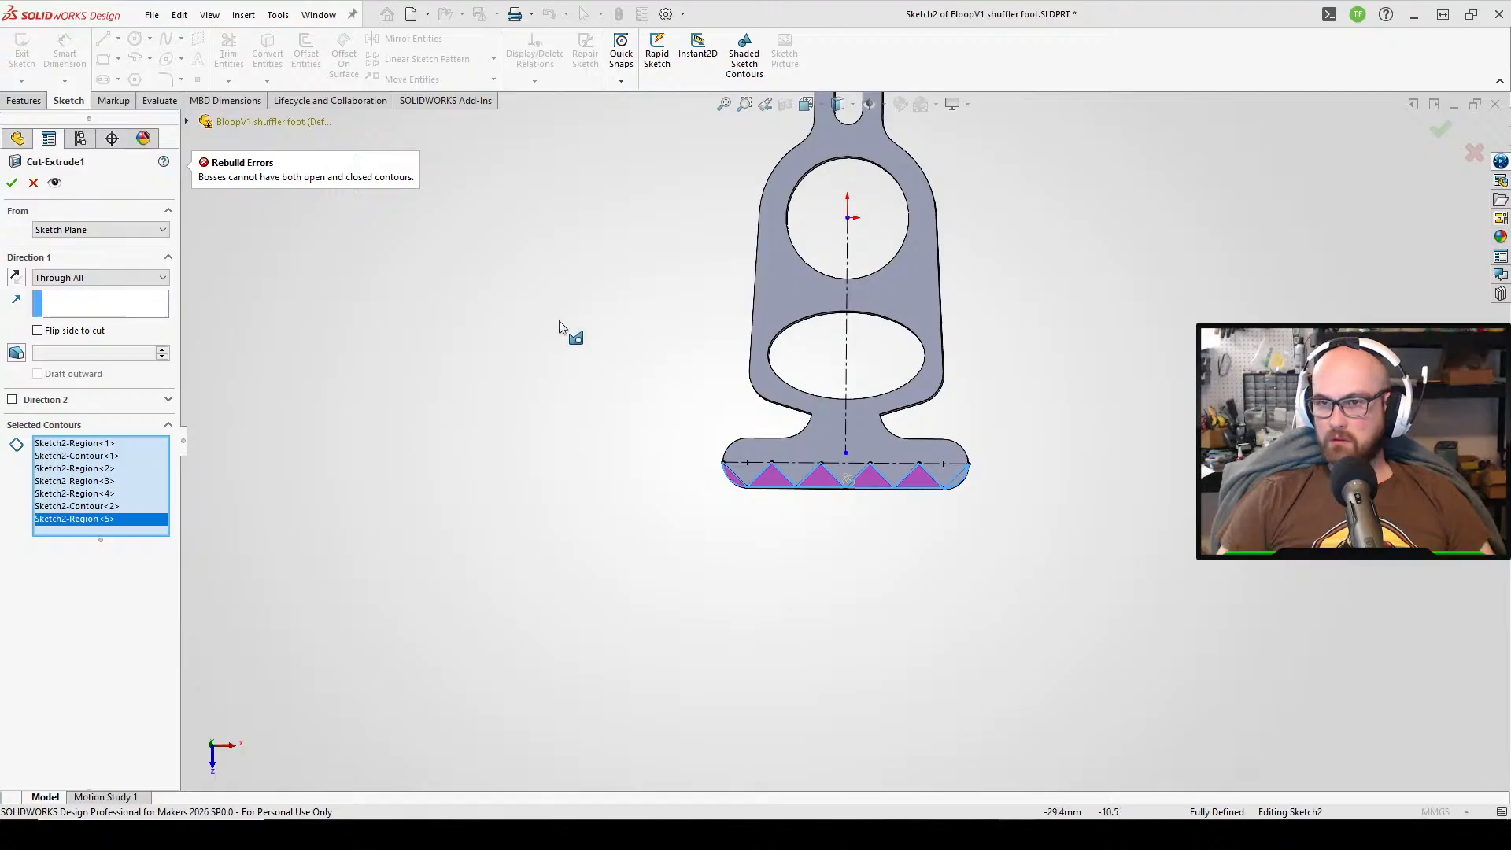
{"action": "scroll", "coordinate": [748, 475], "scroll_direction": "down", "scroll_amount": 3}
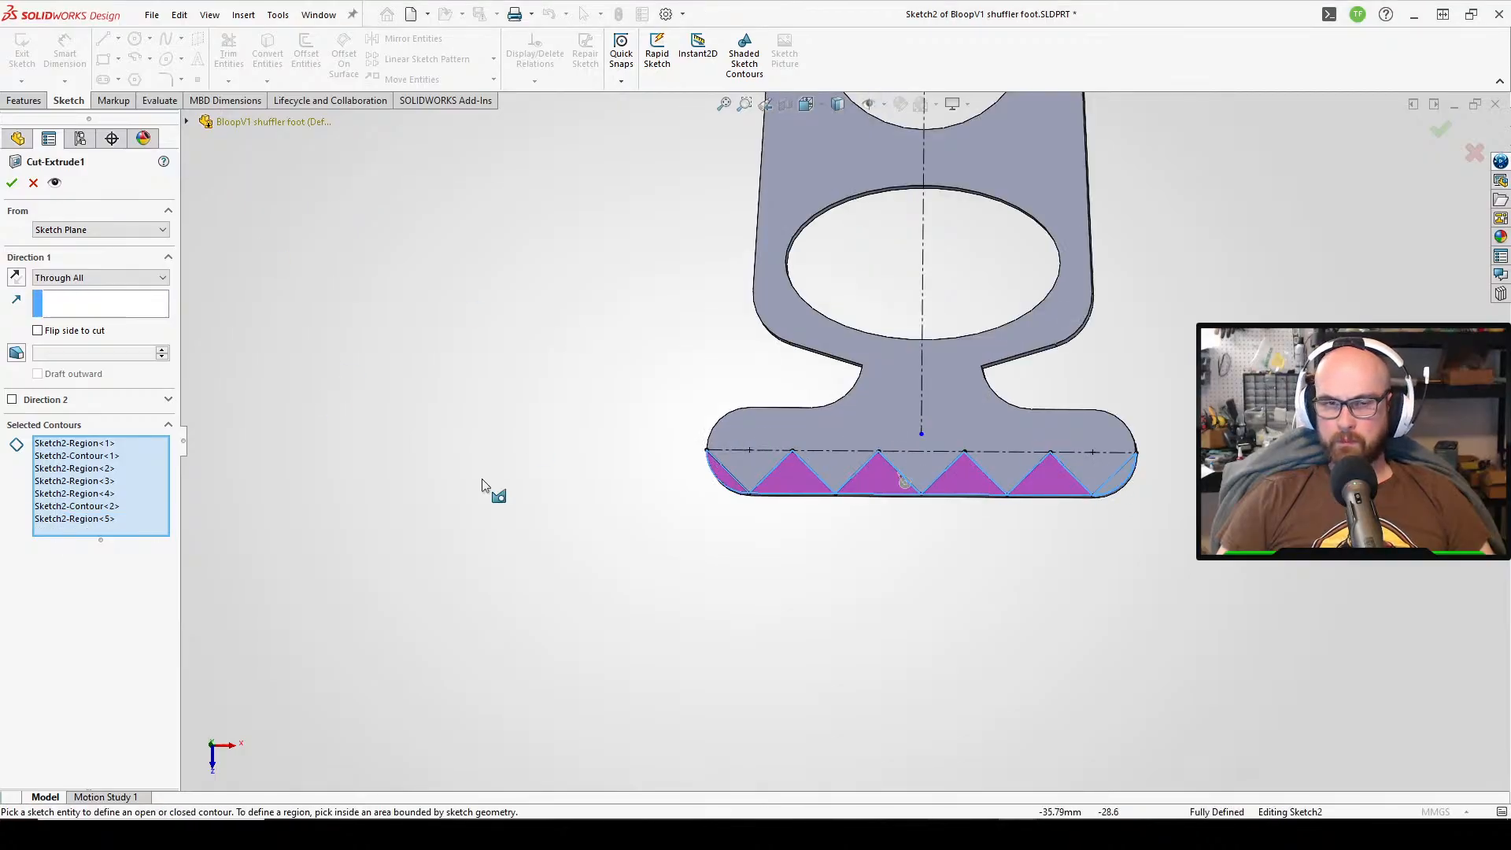
{"action": "scroll", "coordinate": [1108, 468], "scroll_direction": "down", "scroll_amount": 3}
{"action": "left_click", "coordinate": [1055, 523]}
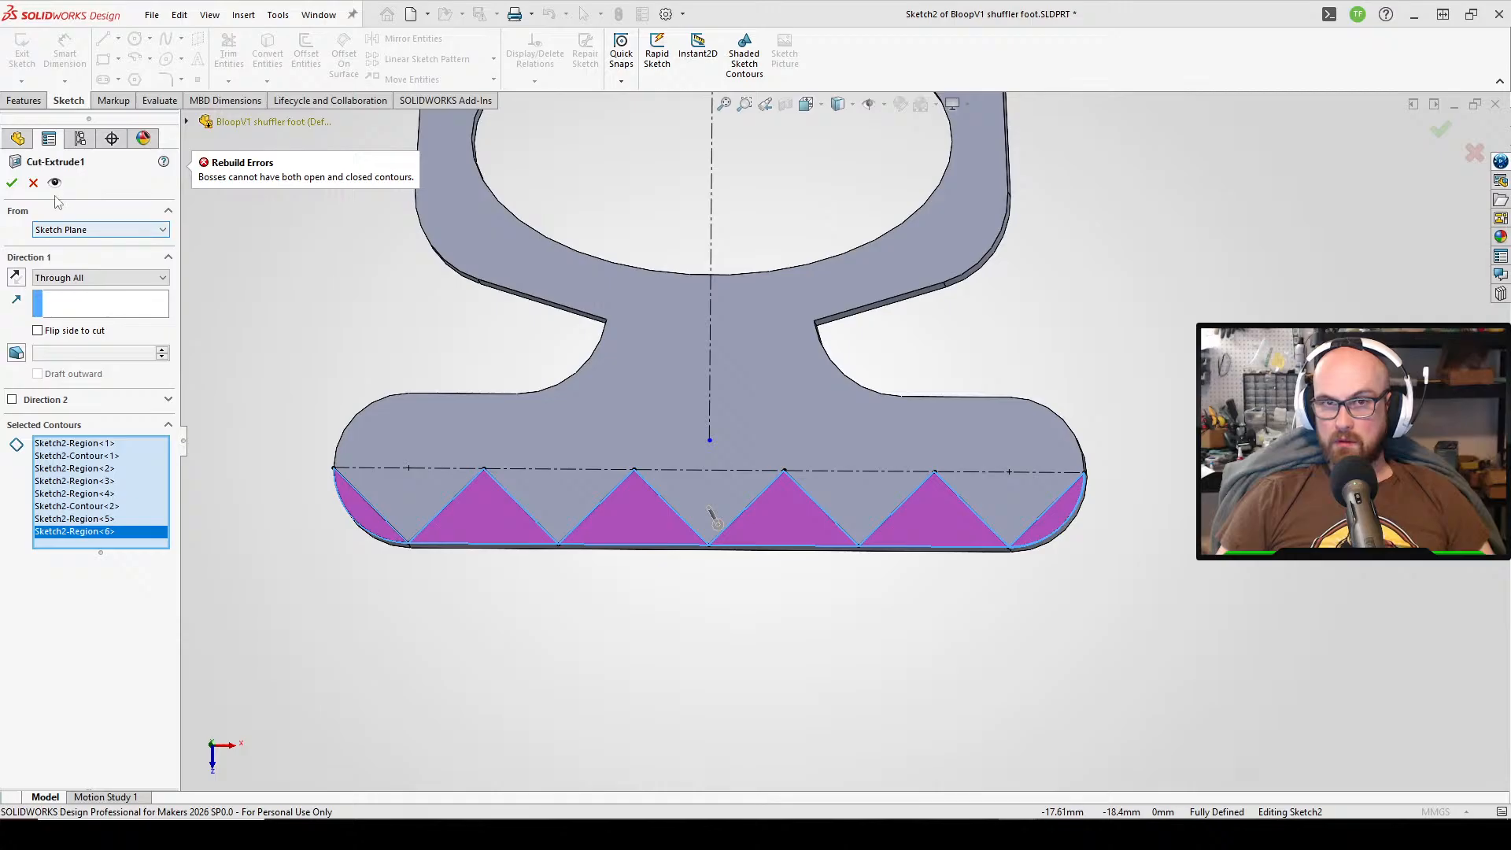
{"action": "left_click", "coordinate": [12, 183]}
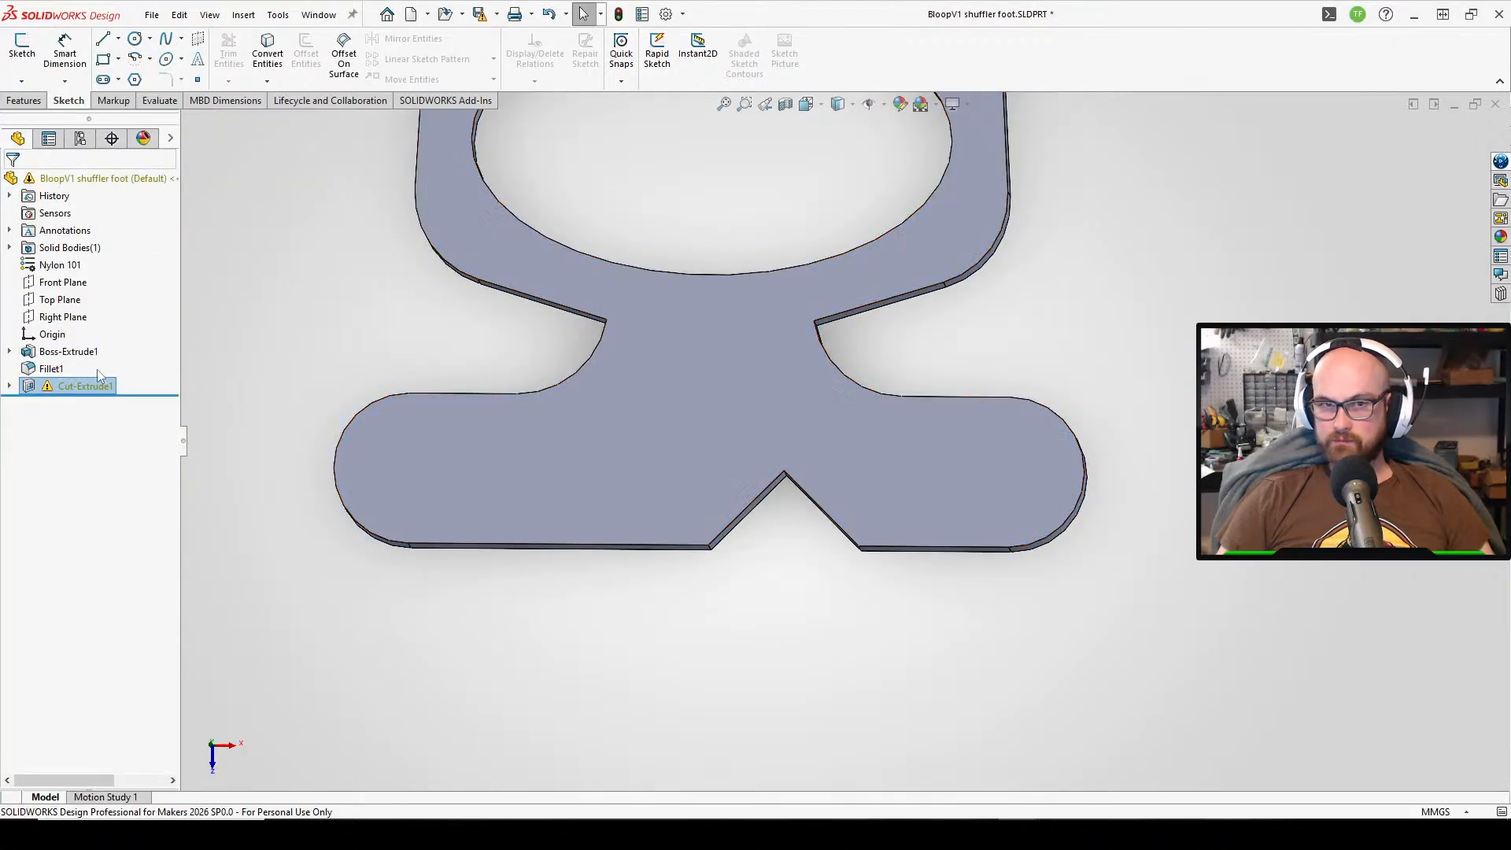
- Open the through-all cut's sketch and check the converted arcs at both ends of the lower foot
{"action": "left_click", "coordinate": [83, 386]}
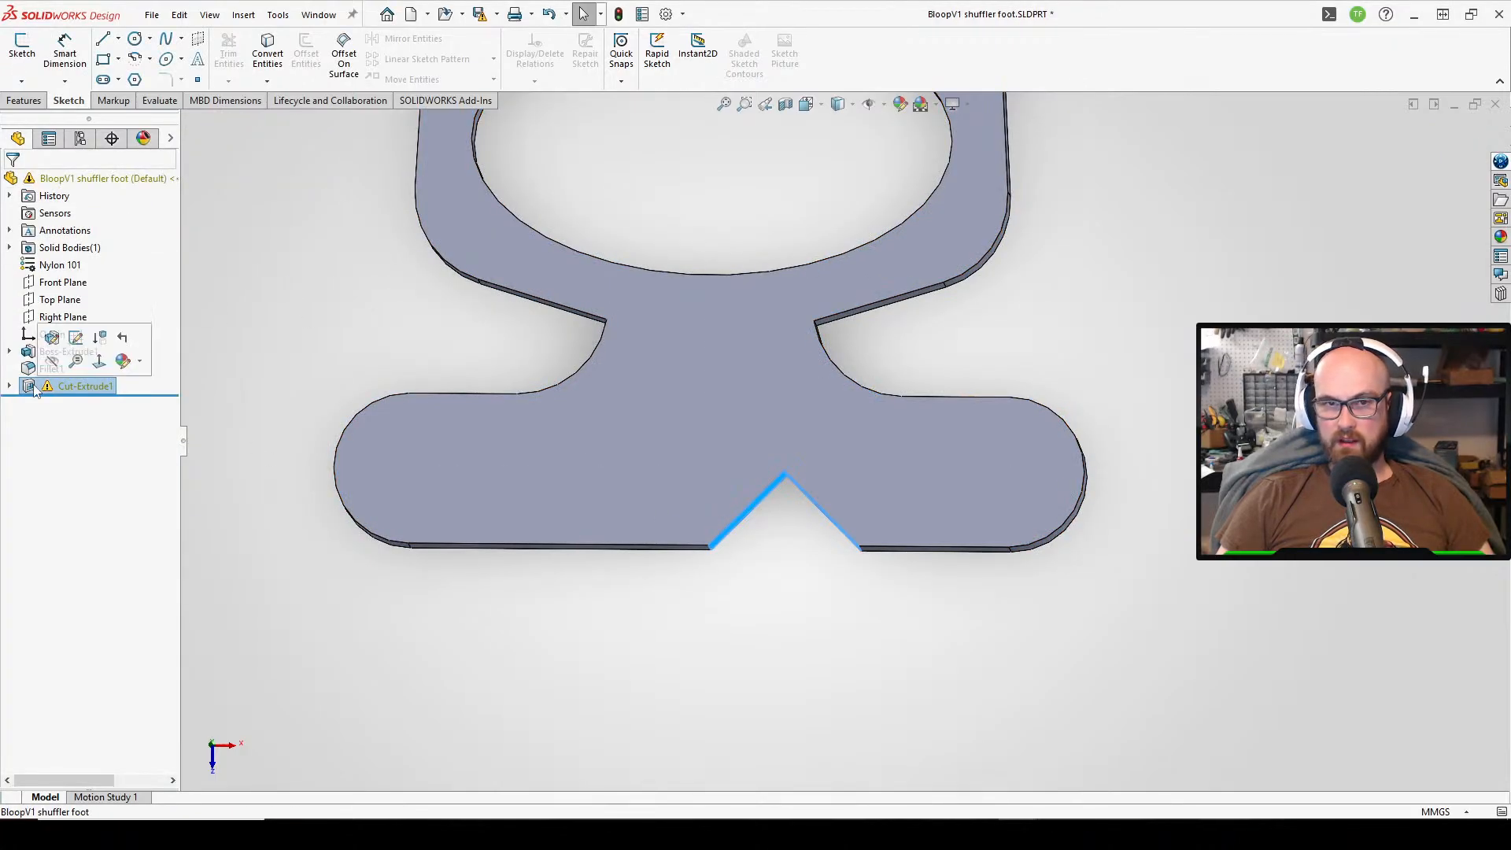
{"action": "left_click", "coordinate": [76, 337]}
{"action": "scroll", "coordinate": [844, 528], "scroll_direction": "down", "scroll_amount": 3}
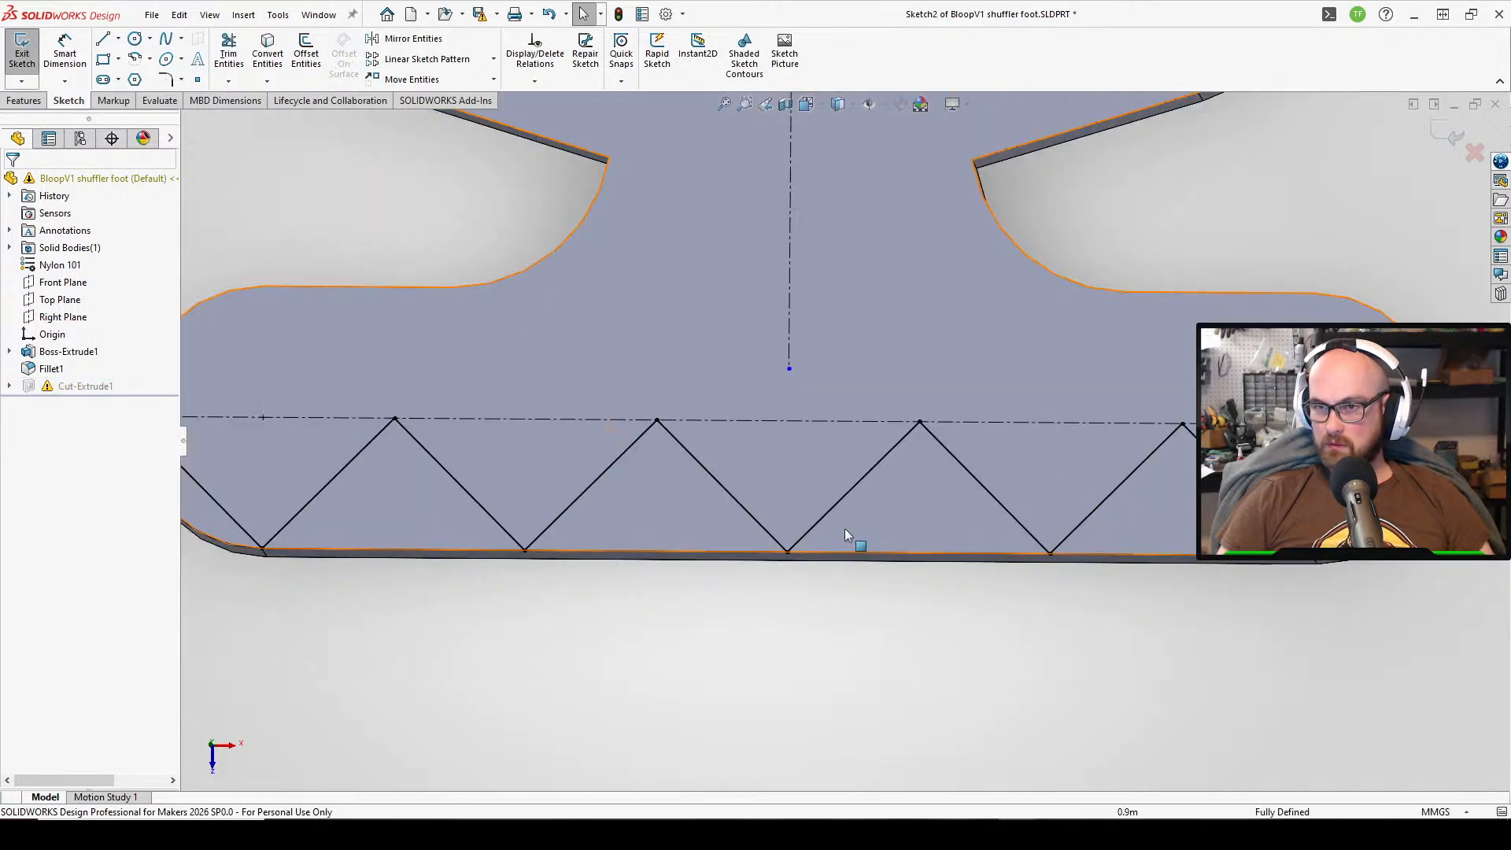
{"action": "scroll", "coordinate": [905, 543], "scroll_direction": "down", "scroll_amount": 2}
{"action": "scroll", "coordinate": [1035, 566], "scroll_direction": "up", "scroll_amount": 4}
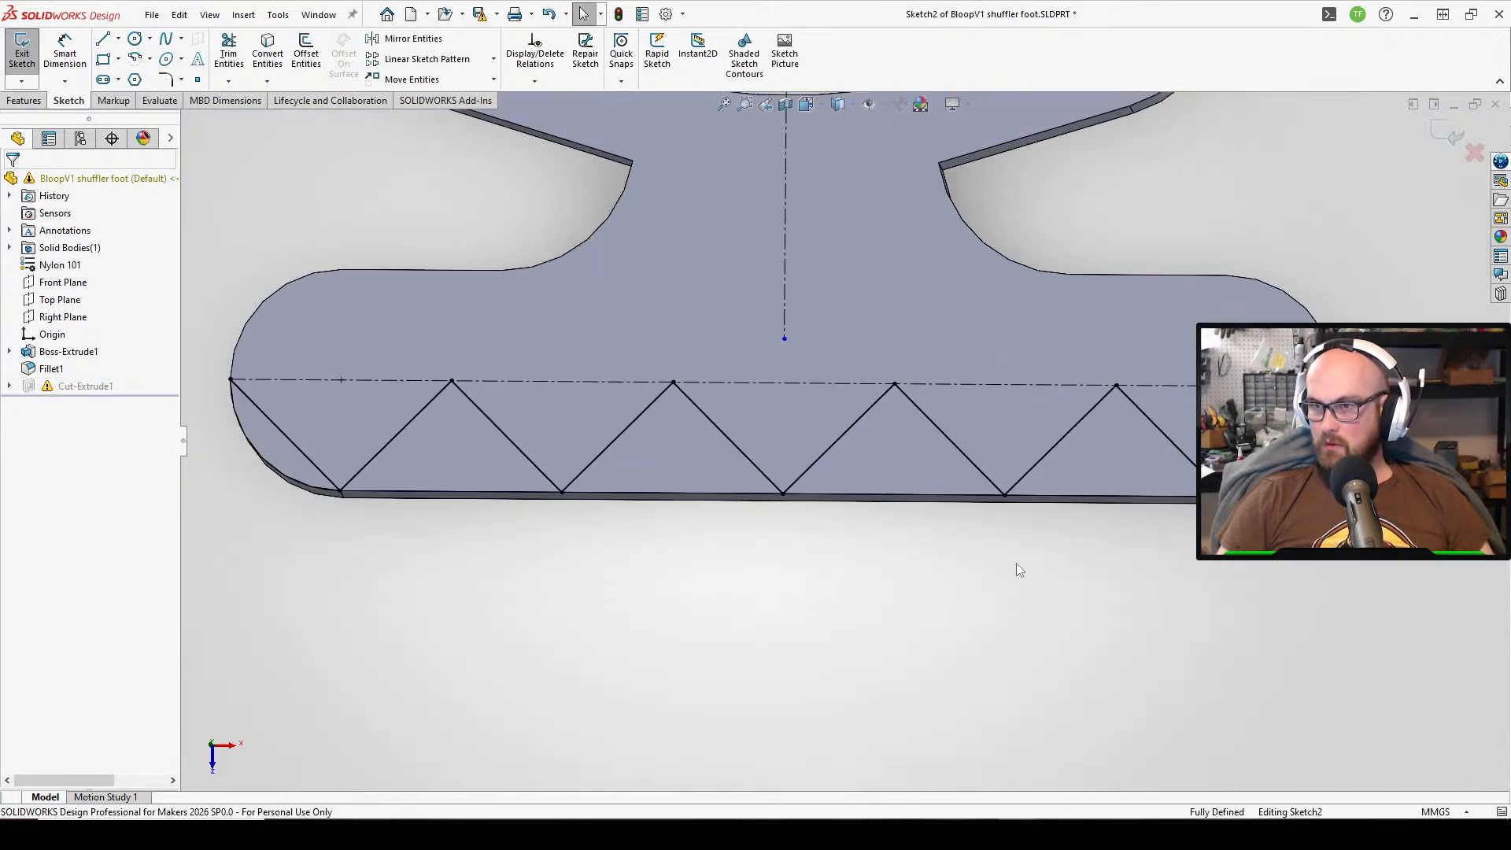
{"action": "left_click", "coordinate": [1270, 486]}
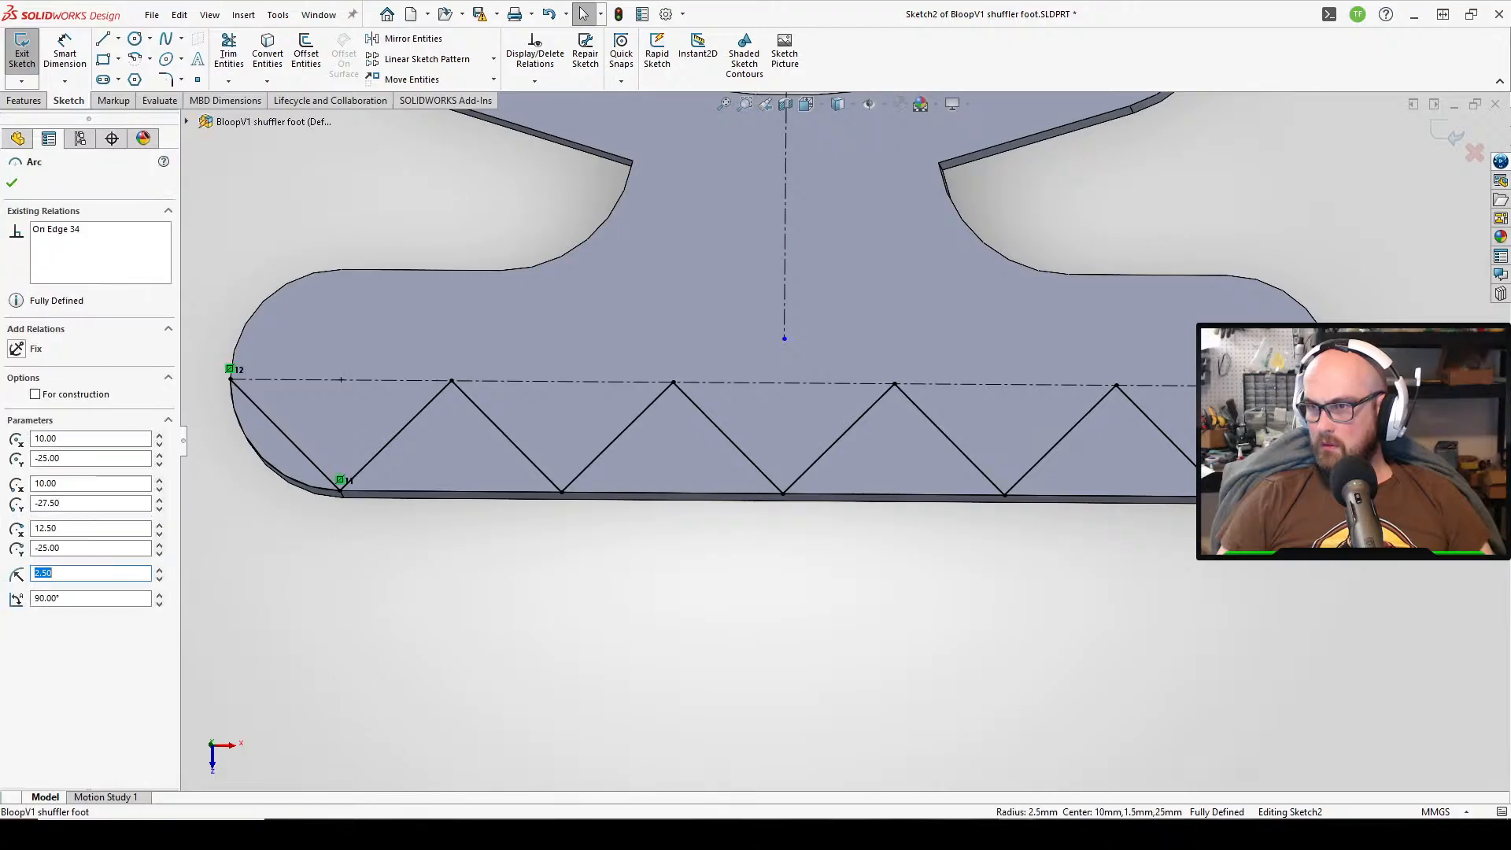
{"action": "left_click", "coordinate": [1240, 582]}
{"action": "left_click", "coordinate": [1155, 499]}
{"action": "left_click", "coordinate": [397, 548]}
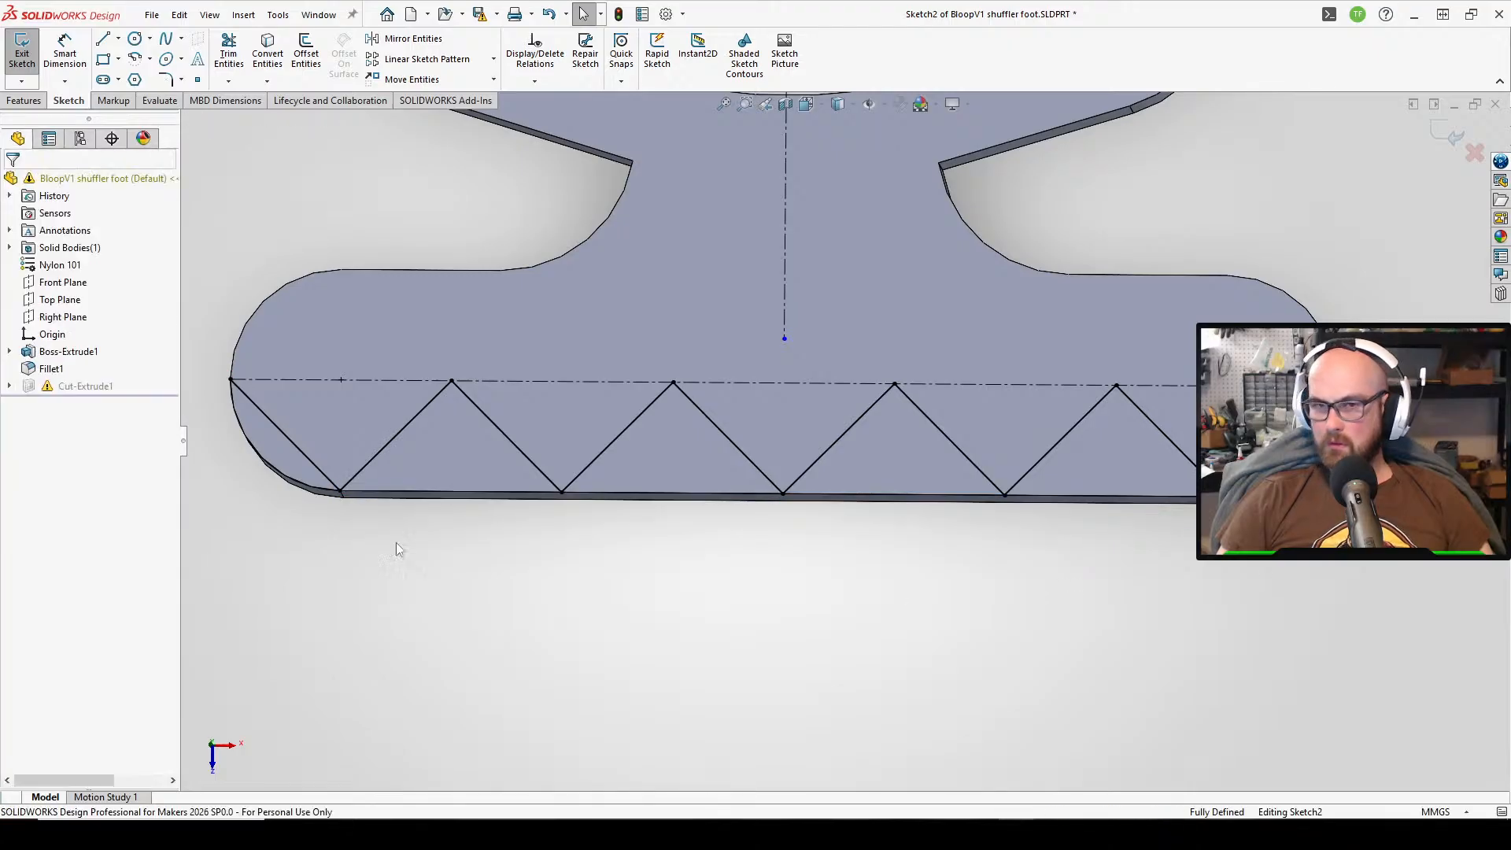
{"action": "left_click", "coordinate": [272, 472]}
{"action": "left_click", "coordinate": [348, 587]}
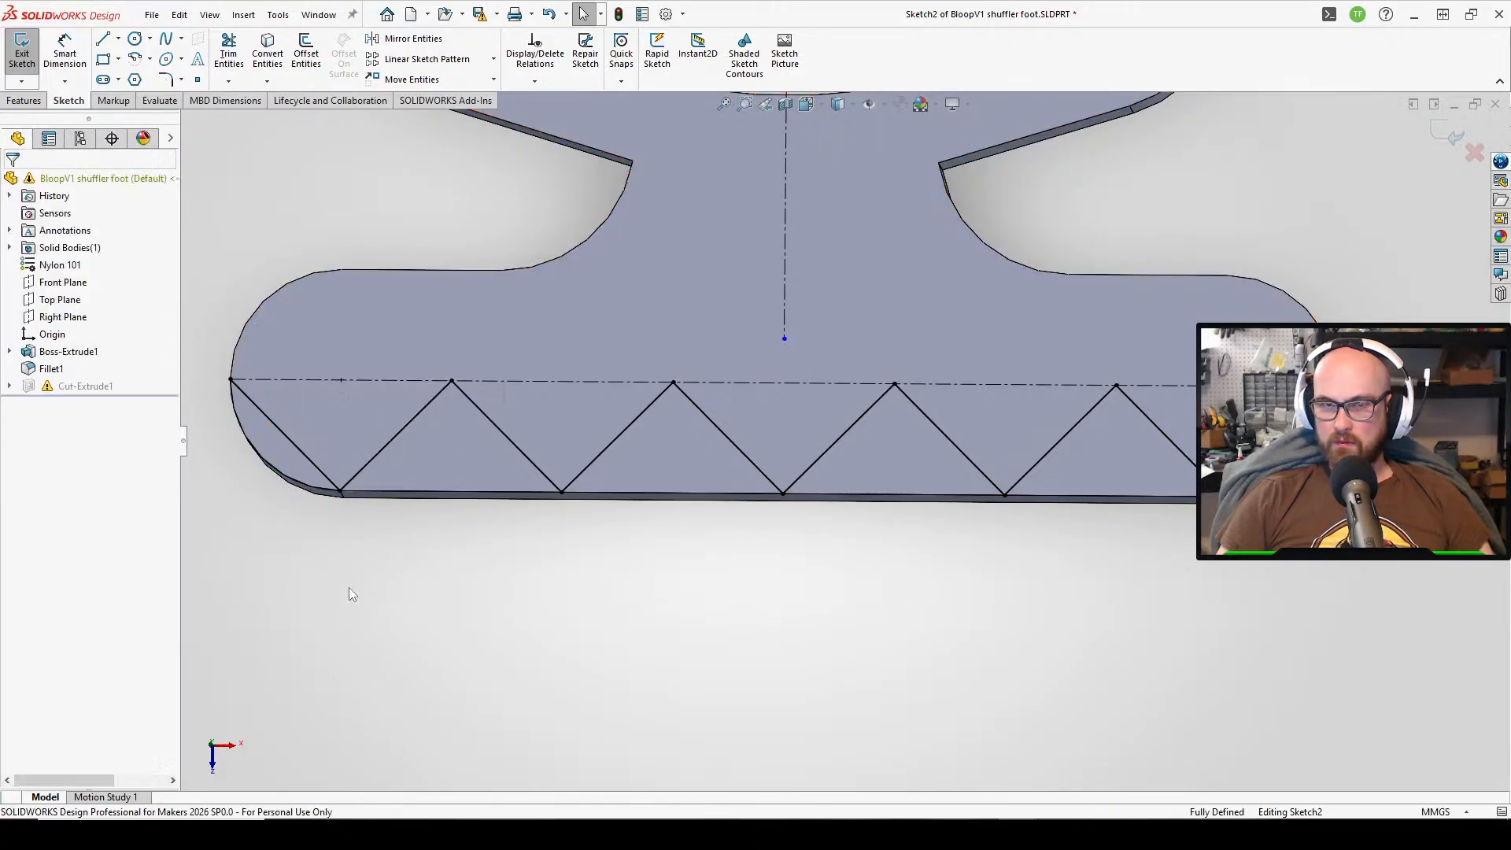
- Examine up close where the left end arc, the zigzag lines and the foot's bottom edge meet, looking for gaps
{"action": "scroll", "coordinate": [406, 491], "scroll_direction": "down", "scroll_amount": 5}
{"action": "scroll", "coordinate": [500, 535], "scroll_direction": "down", "scroll_amount": 8}
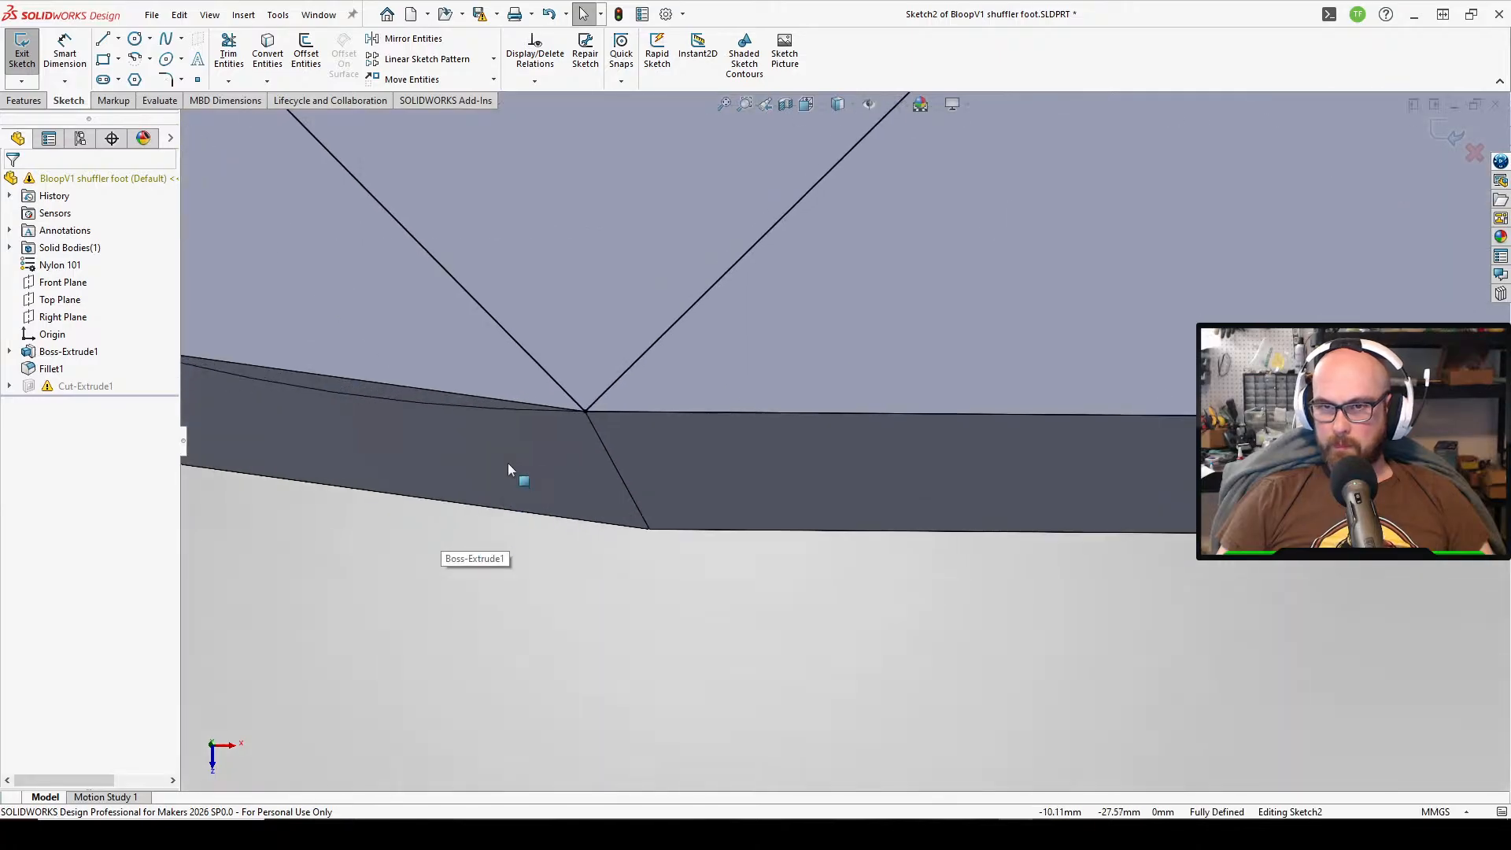
{"action": "scroll", "coordinate": [586, 452], "scroll_direction": "up", "scroll_amount": 9}
{"action": "scroll", "coordinate": [693, 433], "scroll_direction": "up", "scroll_amount": 5}
{"action": "scroll", "coordinate": [900, 388], "scroll_direction": "down", "scroll_amount": 3}
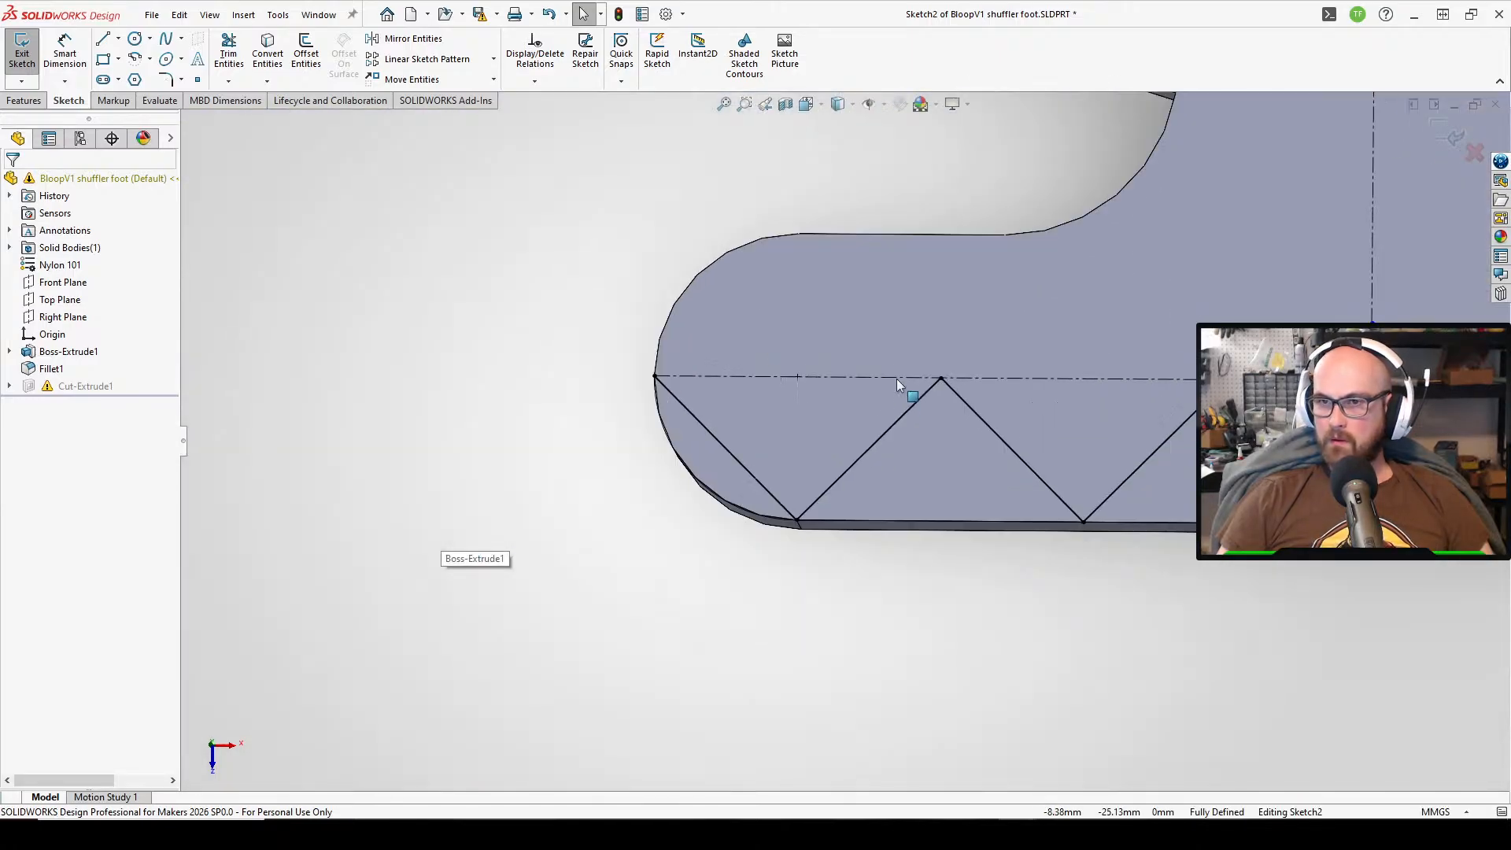
{"action": "scroll", "coordinate": [823, 502], "scroll_direction": "down", "scroll_amount": 8}
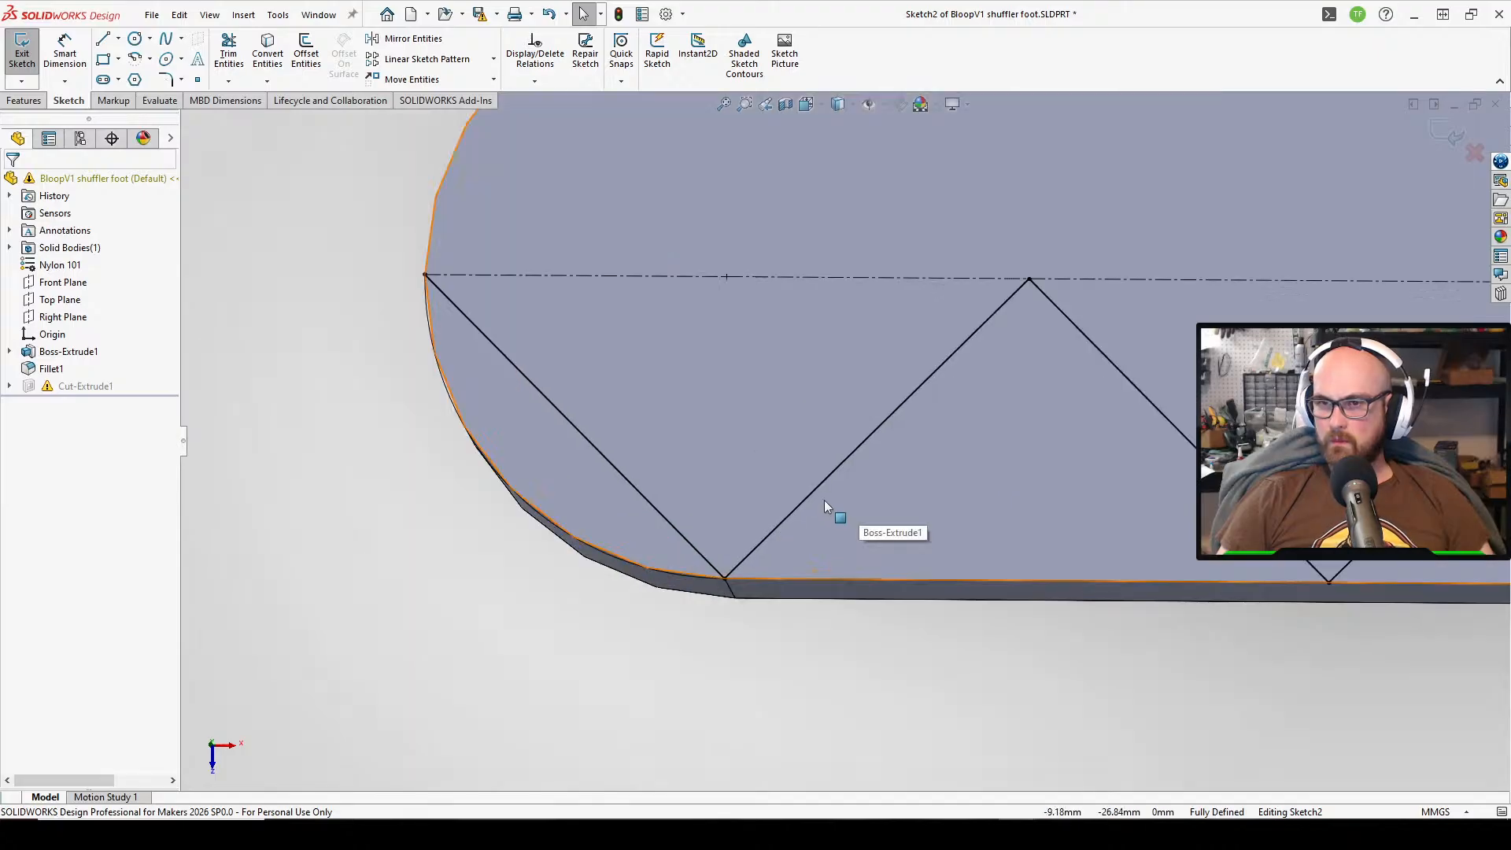
{"action": "scroll", "coordinate": [708, 598], "scroll_direction": "up", "scroll_amount": 3}
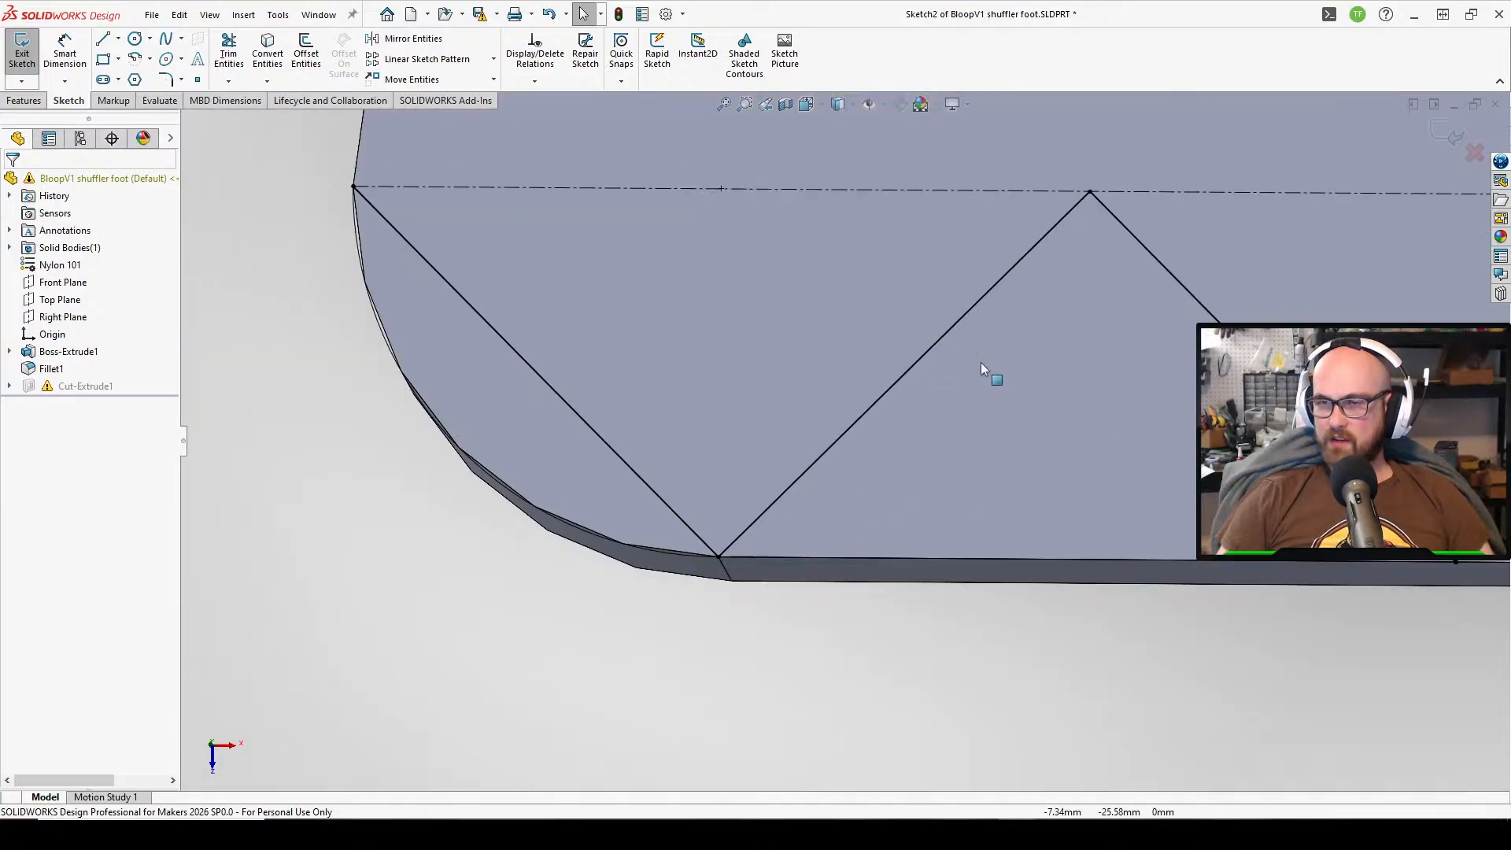
{"action": "scroll", "coordinate": [981, 362], "scroll_direction": "up", "scroll_amount": 5}
{"action": "scroll", "coordinate": [920, 456], "scroll_direction": "down", "scroll_amount": 3}
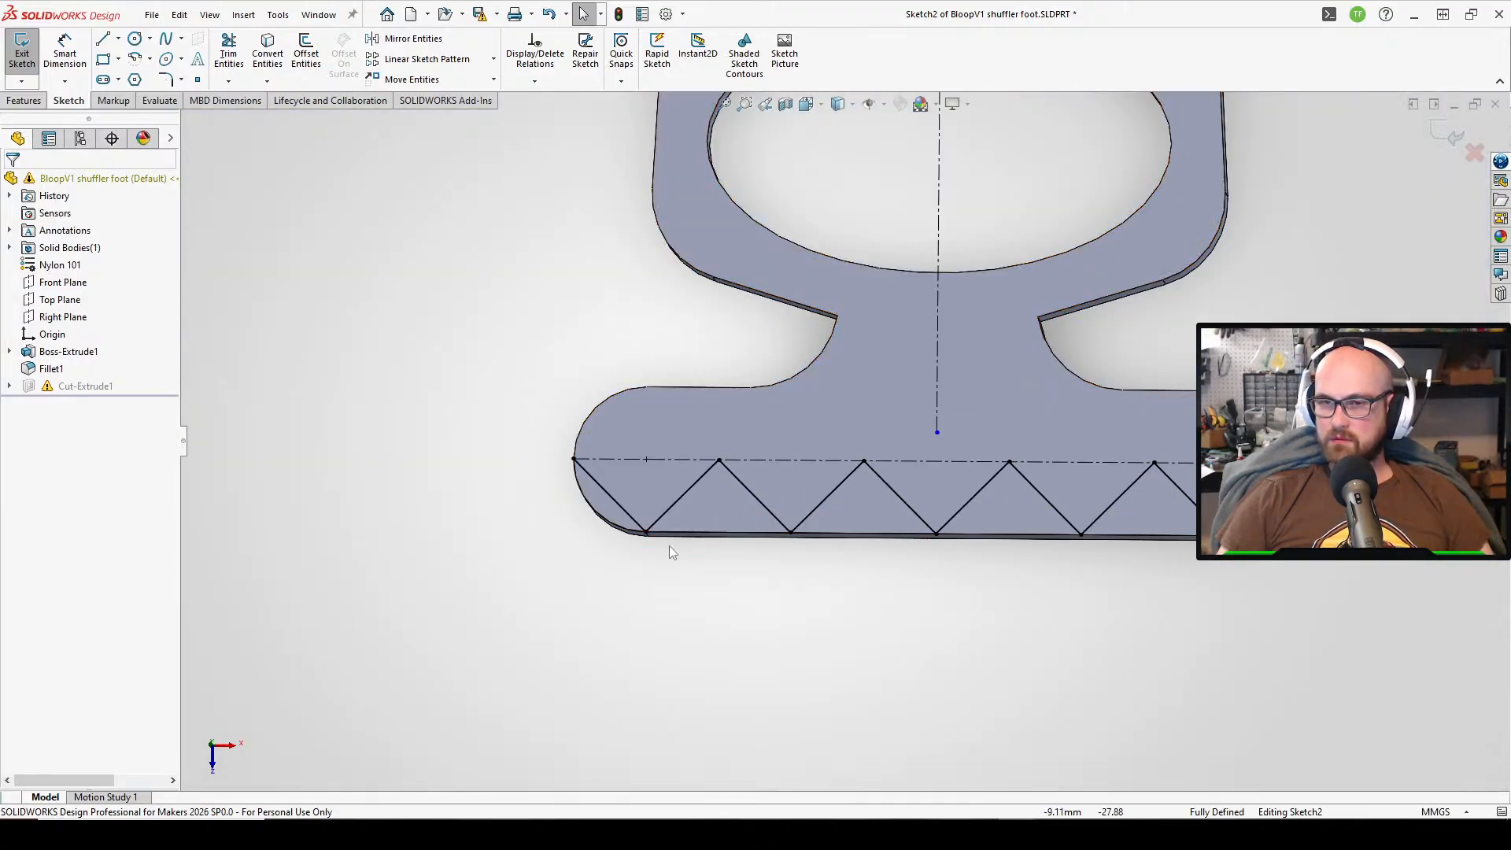
- Check the zigzag's lower-left corner point and its junctions with the bottom edge and right end arc
{"action": "left_click", "coordinate": [646, 535]}
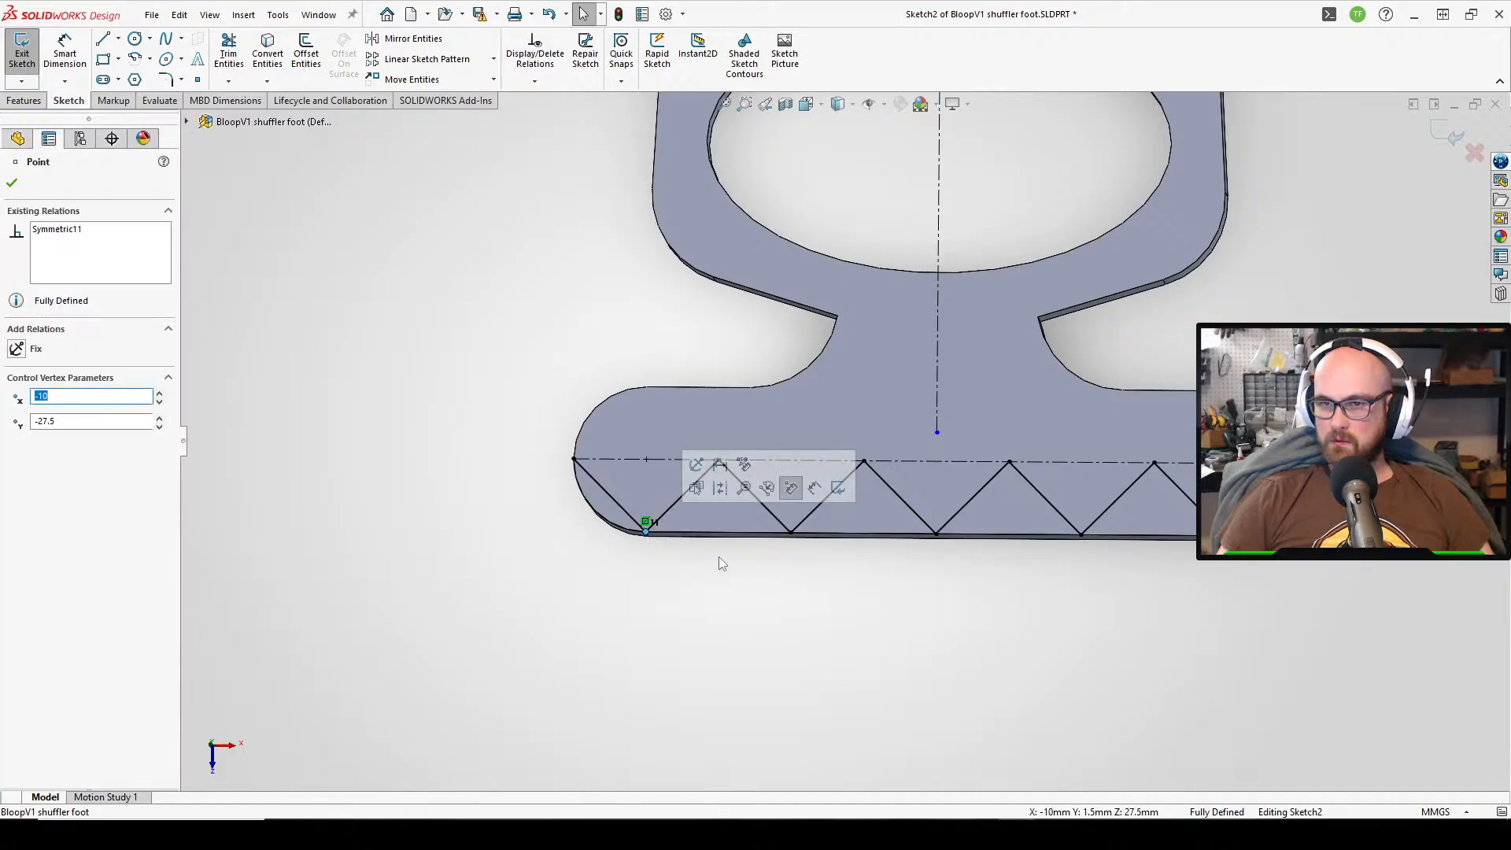
{"action": "left_click", "coordinate": [719, 555]}
{"action": "scroll", "coordinate": [1291, 511], "scroll_direction": "down", "scroll_amount": 8}
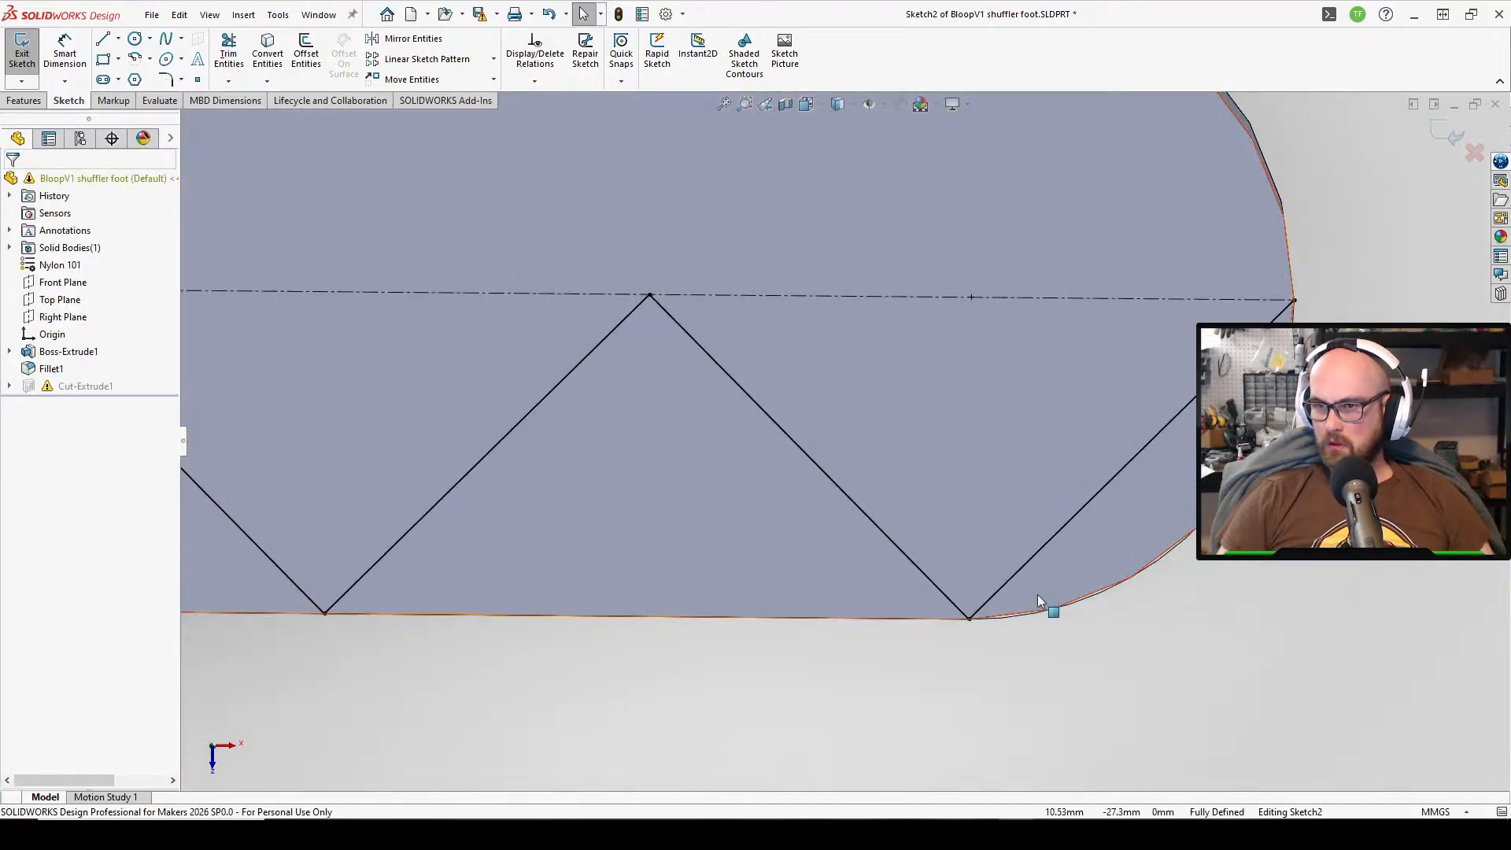
{"action": "left_click", "coordinate": [850, 622]}
{"action": "scroll", "coordinate": [842, 444], "scroll_direction": "up", "scroll_amount": 4}
{"action": "left_click", "coordinate": [764, 647]}
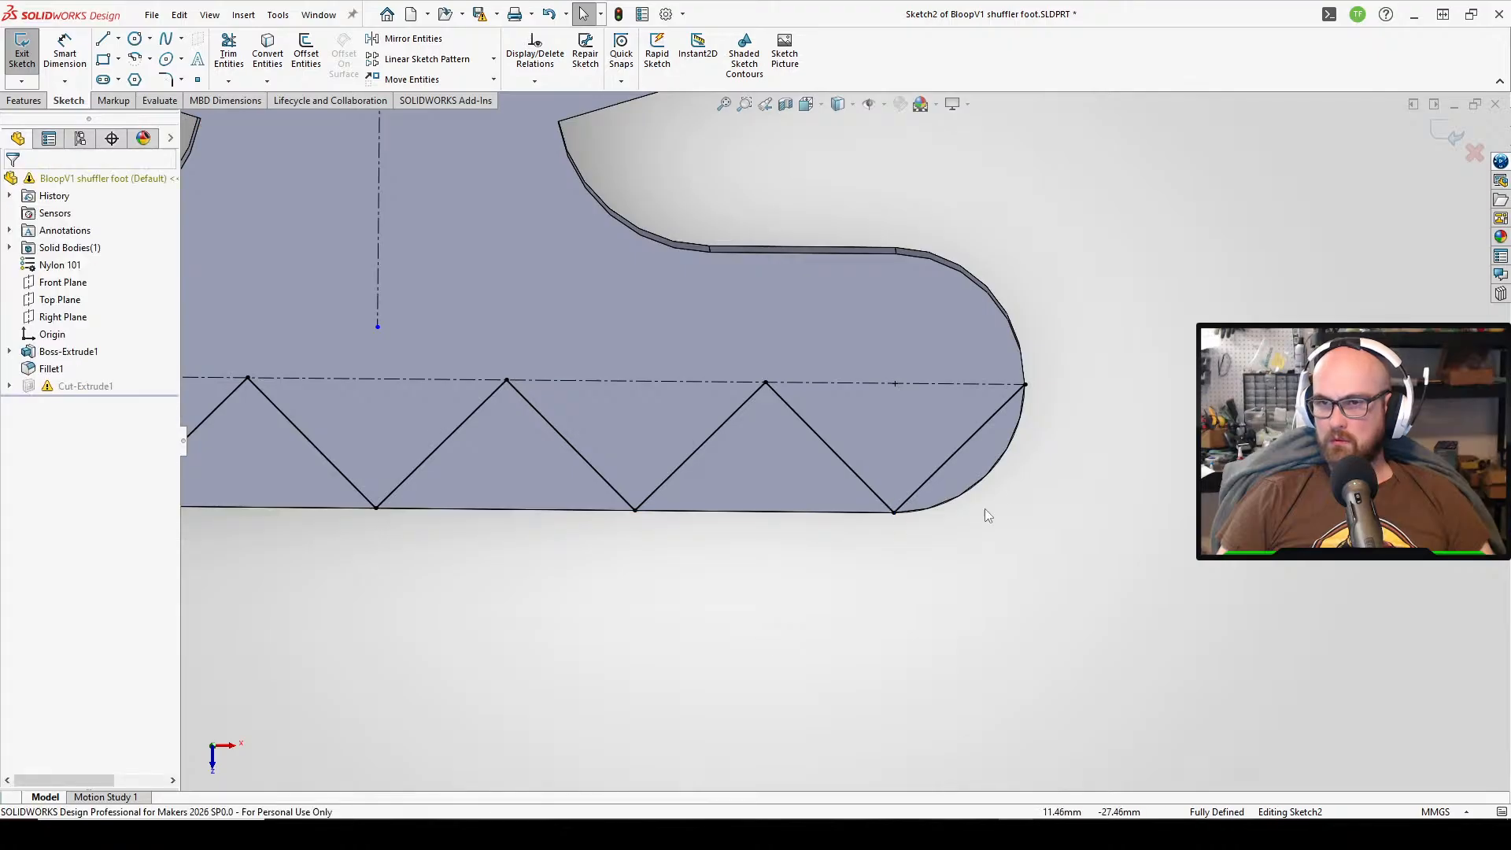
{"action": "left_click", "coordinate": [994, 482]}
{"action": "left_click", "coordinate": [974, 591]}
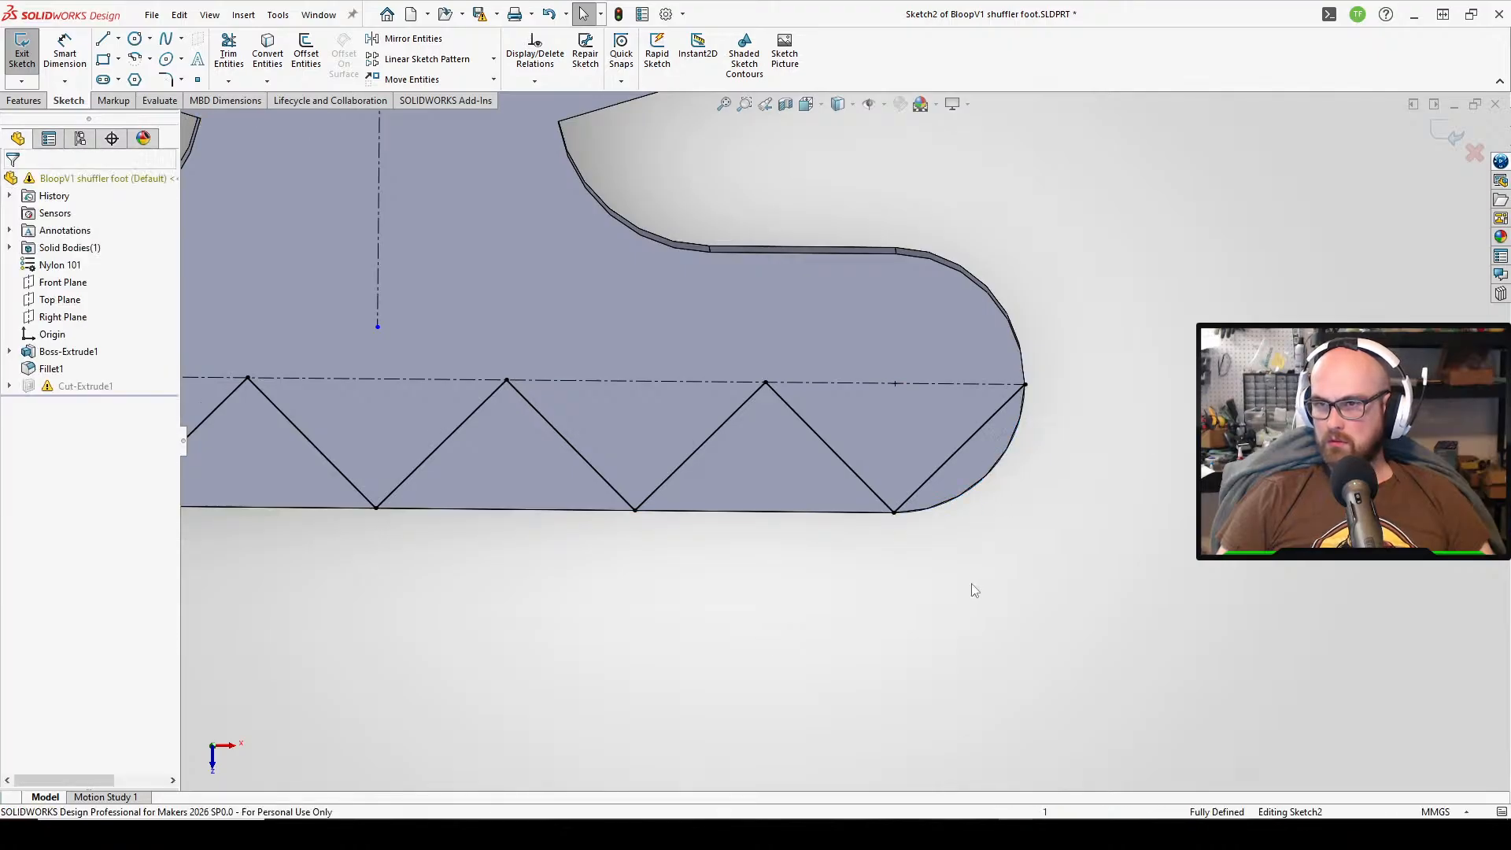
{"action": "scroll", "coordinate": [363, 456], "scroll_direction": "up", "scroll_amount": 3}
- Select the lower foot's whole zigzag profile to review its entities, and inspect the bottom edge line in a tilted view
{"action": "left_click_drag", "start_coordinate": [295, 579], "coordinate": [1056, 361]}
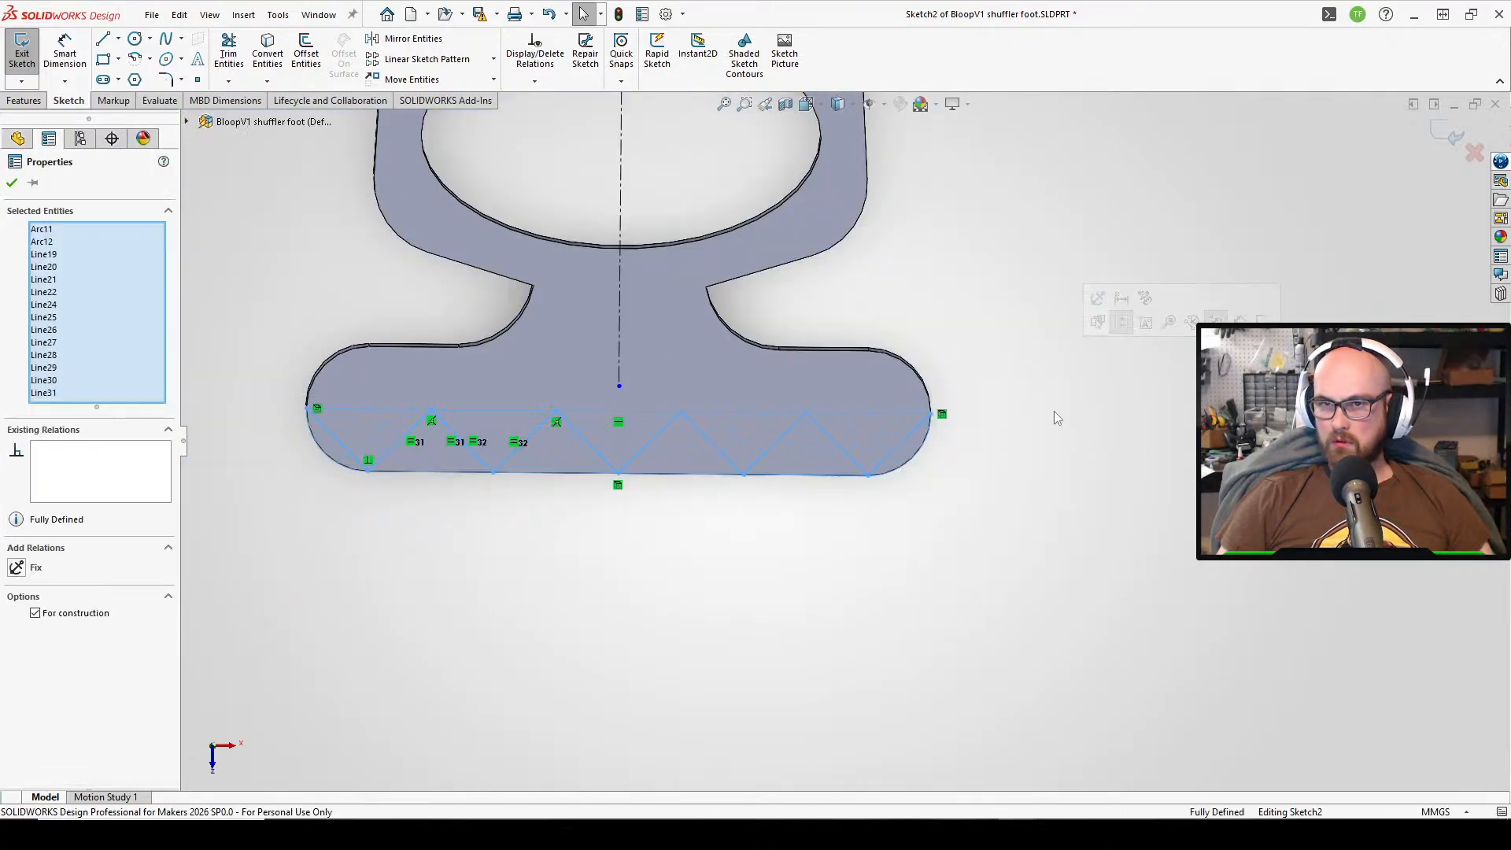
{"action": "scroll", "coordinate": [607, 505], "scroll_direction": "up", "scroll_amount": 3}
{"action": "middle_click_drag", "start_coordinate": [607, 499], "coordinate": [604, 381]}
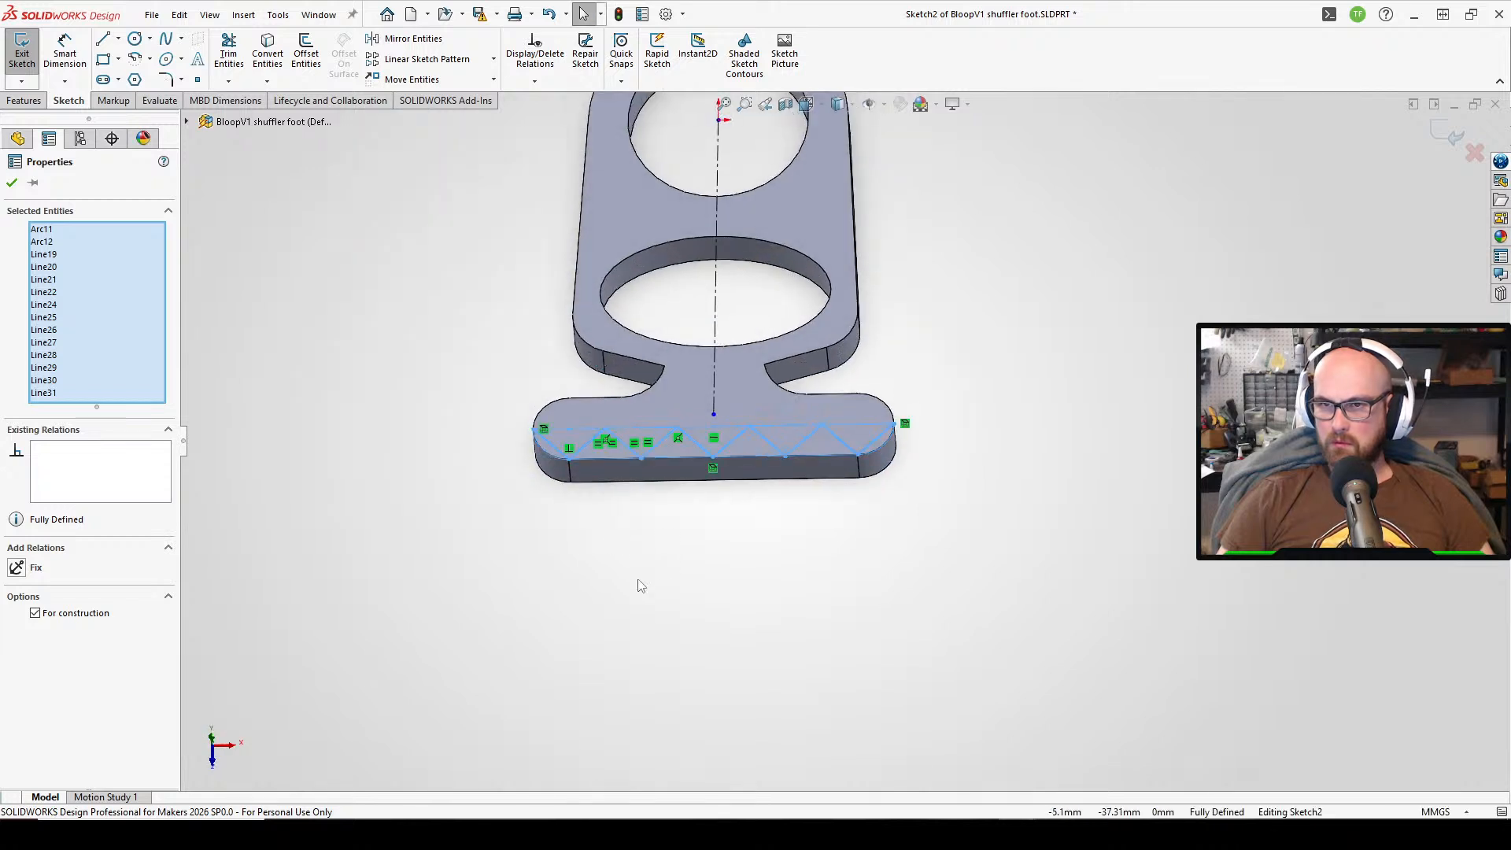
{"action": "left_click", "coordinate": [641, 584]}
{"action": "scroll", "coordinate": [715, 455], "scroll_direction": "down", "scroll_amount": 3}
{"action": "scroll", "coordinate": [715, 452], "scroll_direction": "down", "scroll_amount": 2}
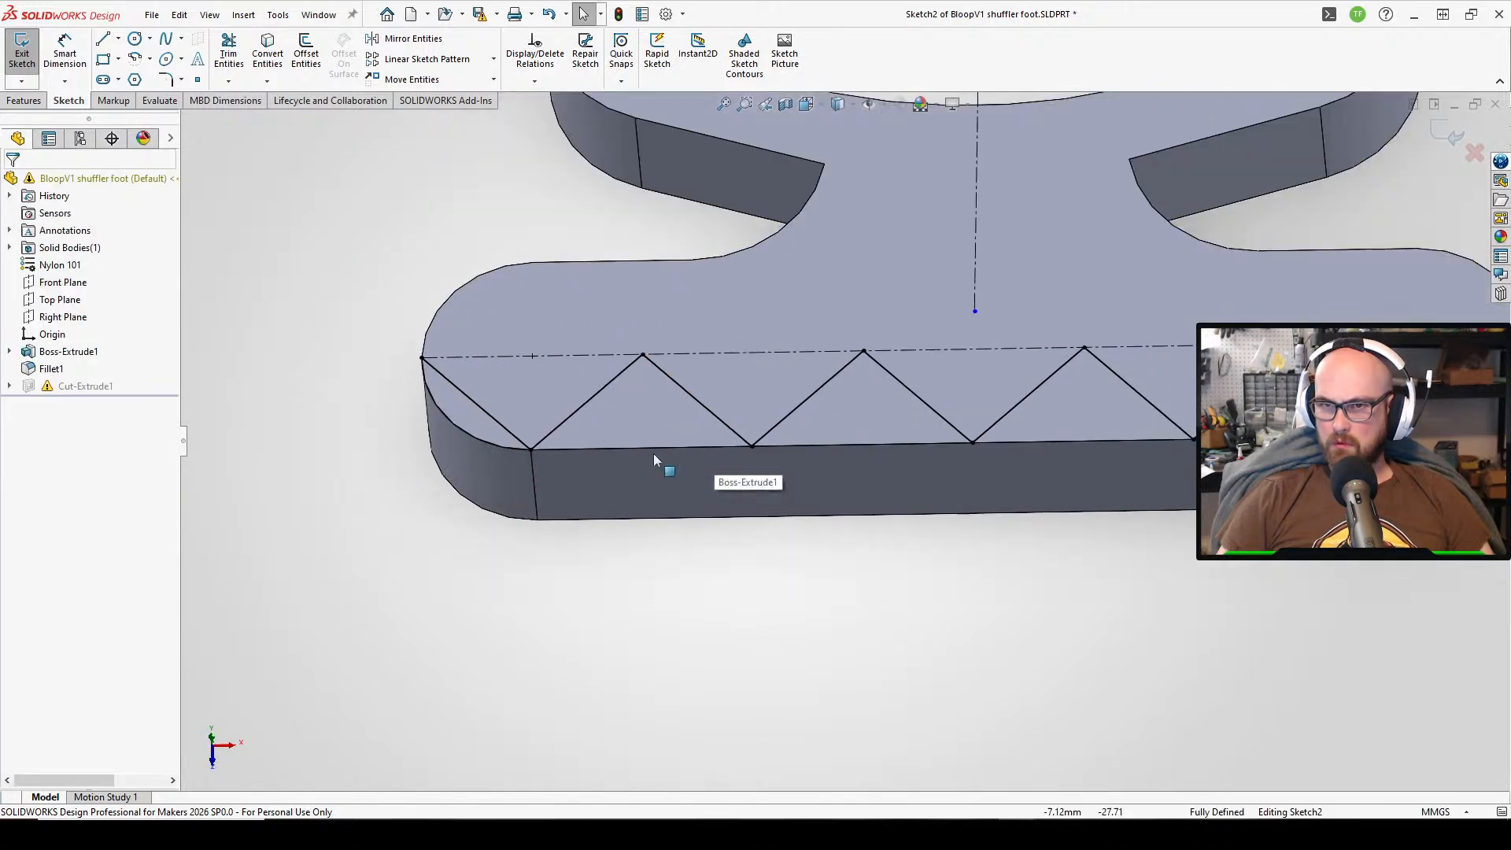
{"action": "left_click", "coordinate": [616, 447]}
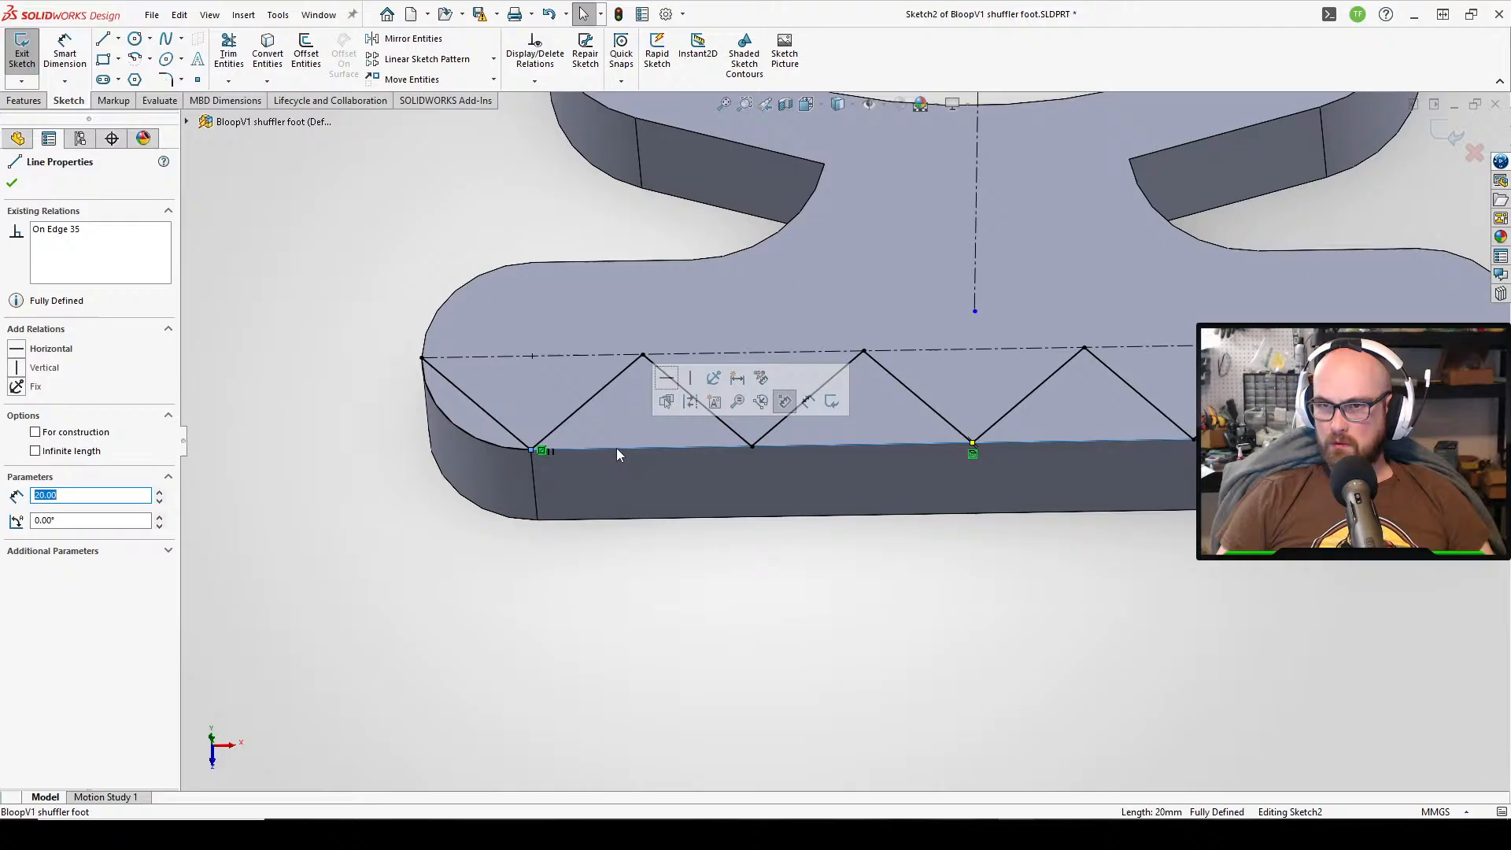
{"action": "left_click", "coordinate": [768, 595]}
- Examine the left end arc and its upper endpoint in the tilted view, and exit the sketch
{"action": "scroll", "coordinate": [473, 386], "scroll_direction": "down", "scroll_amount": 3}
{"action": "scroll", "coordinate": [475, 387], "scroll_direction": "down", "scroll_amount": 4}
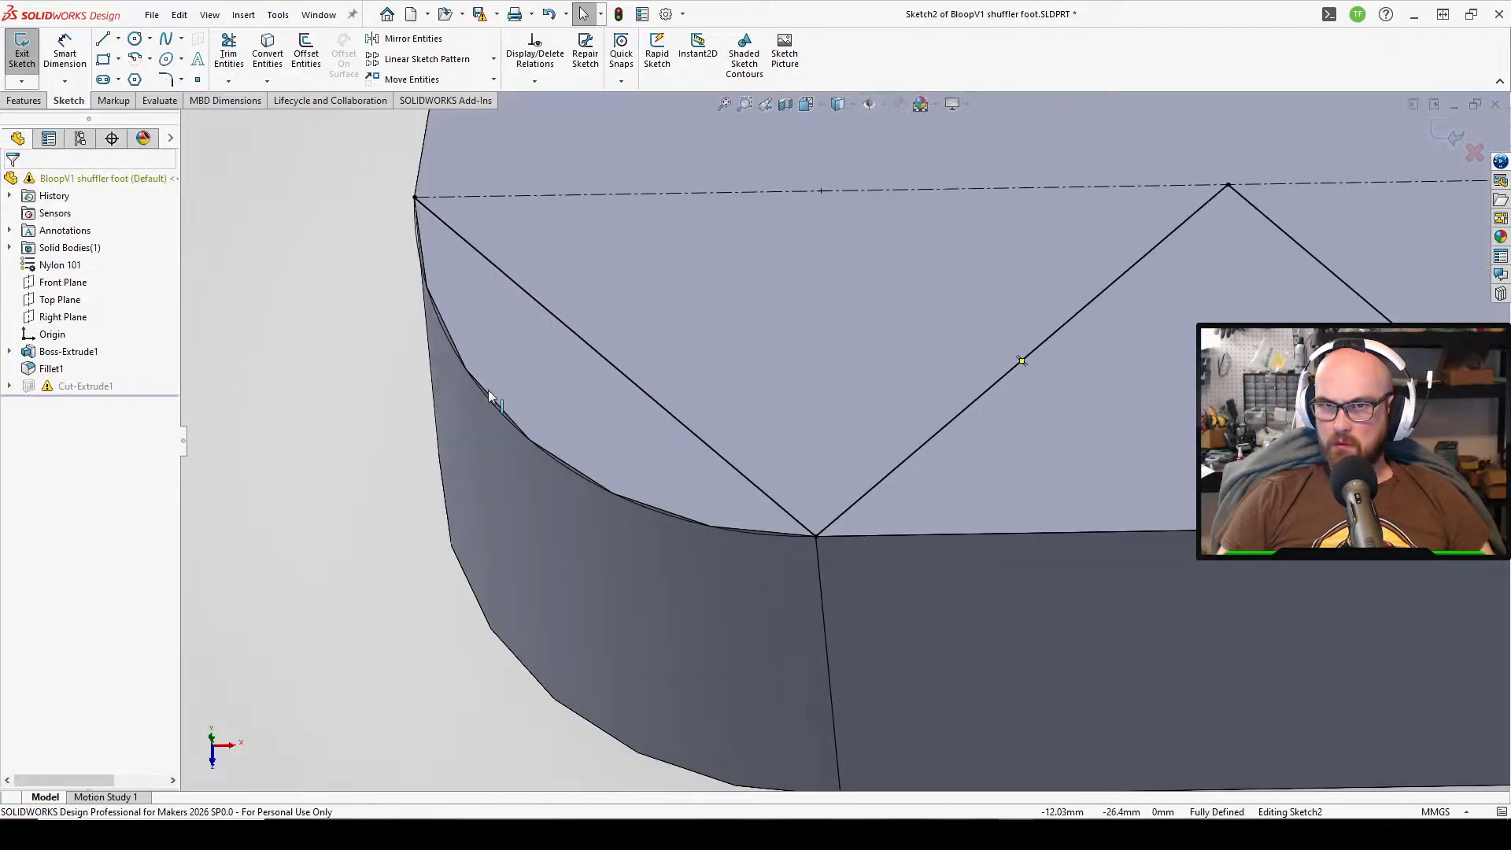
{"action": "scroll", "coordinate": [552, 402], "scroll_direction": "up", "scroll_amount": 7}
{"action": "scroll", "coordinate": [786, 371], "scroll_direction": "down", "scroll_amount": 6}
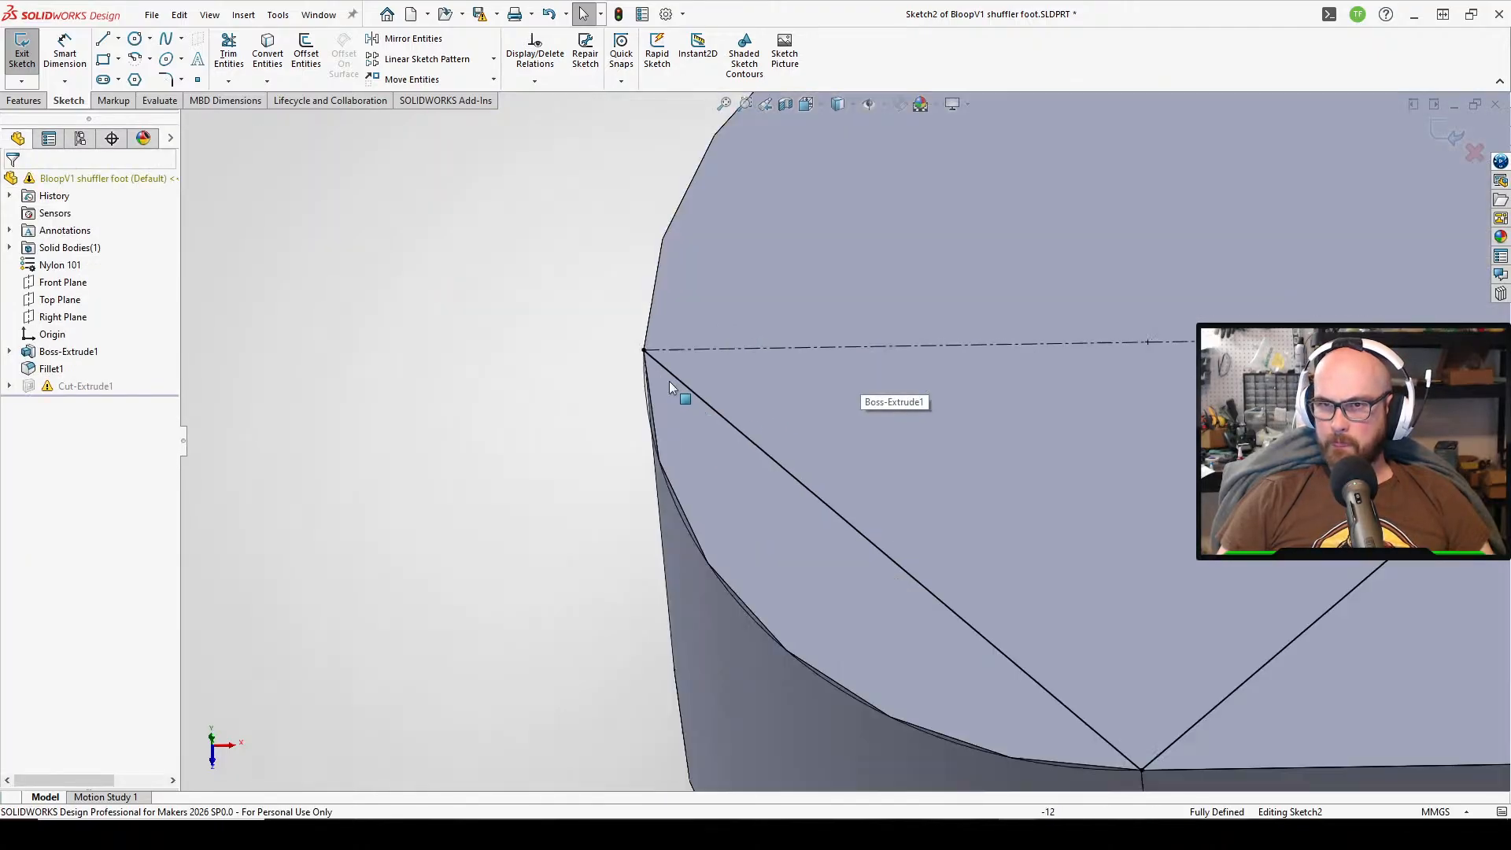
{"action": "scroll", "coordinate": [811, 472], "scroll_direction": "up", "scroll_amount": 8}
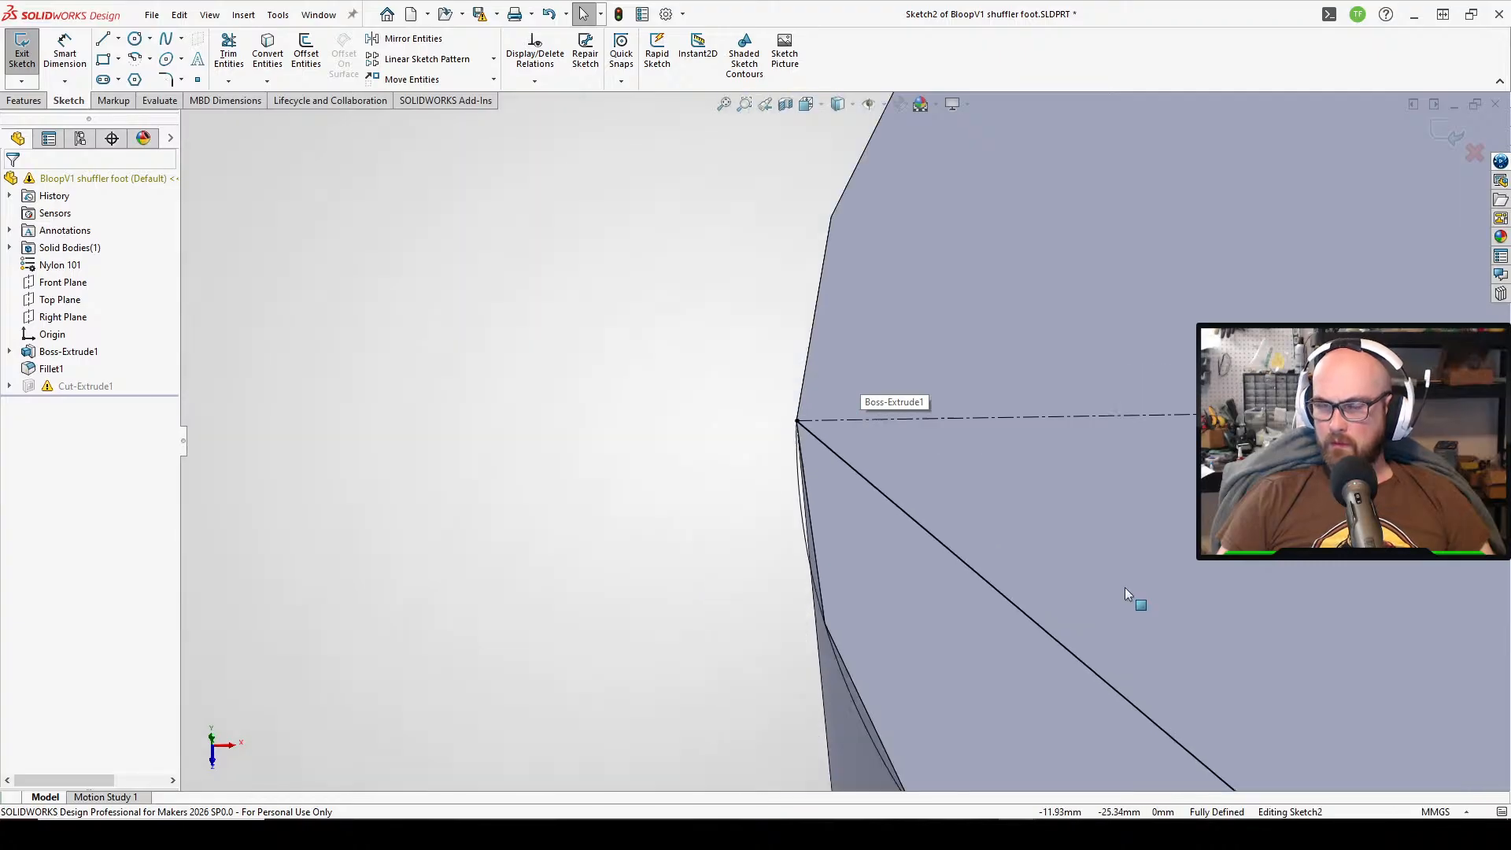
{"action": "scroll", "coordinate": [1301, 567], "scroll_direction": "down", "scroll_amount": 5}
{"action": "scroll", "coordinate": [945, 504], "scroll_direction": "up", "scroll_amount": 3}
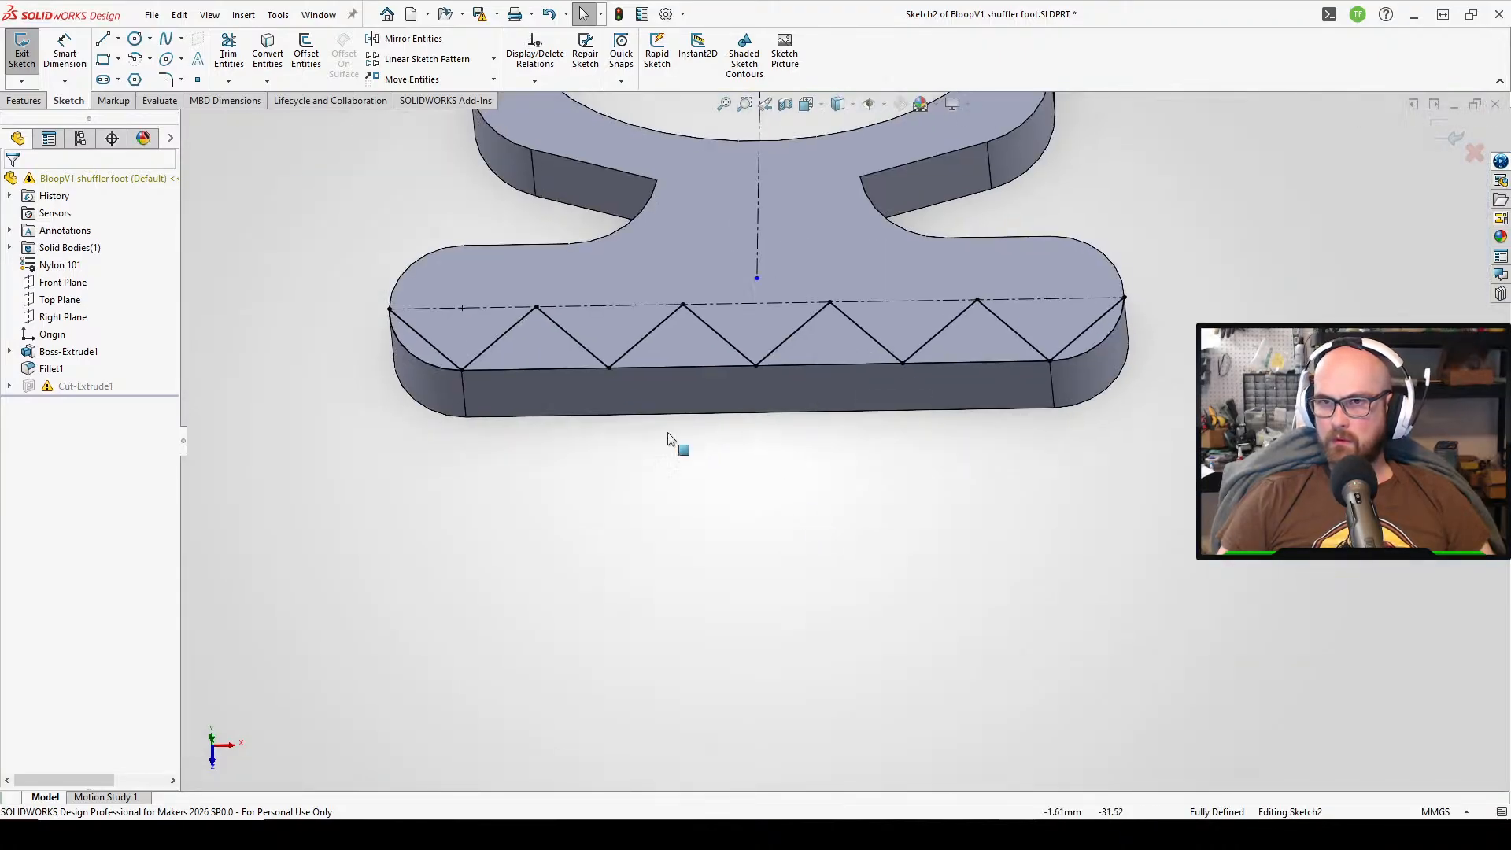
{"action": "scroll", "coordinate": [630, 394], "scroll_direction": "up", "scroll_amount": 3}
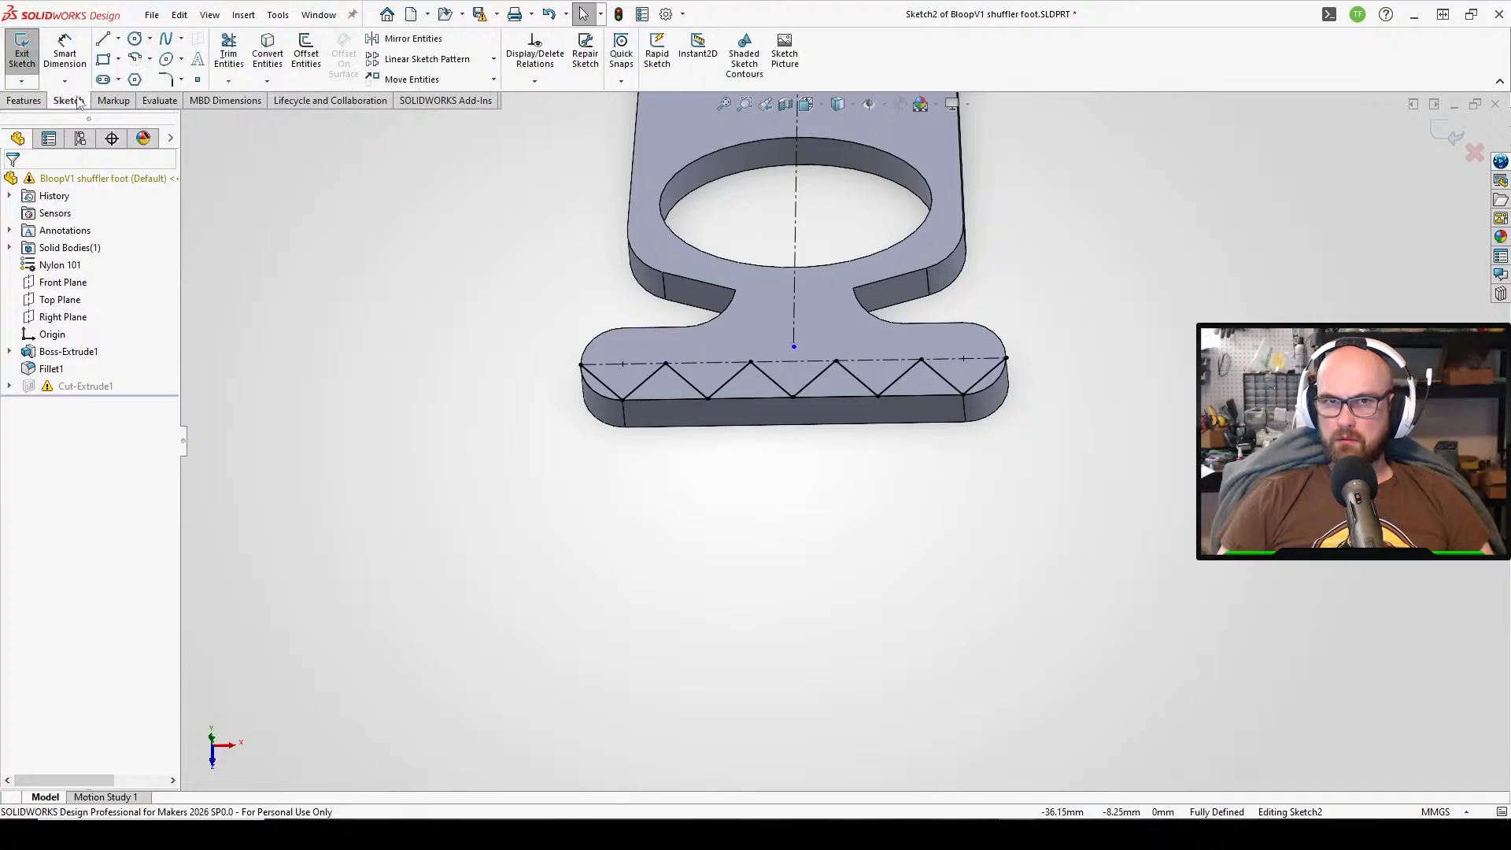
{"action": "left_click", "coordinate": [22, 49]}
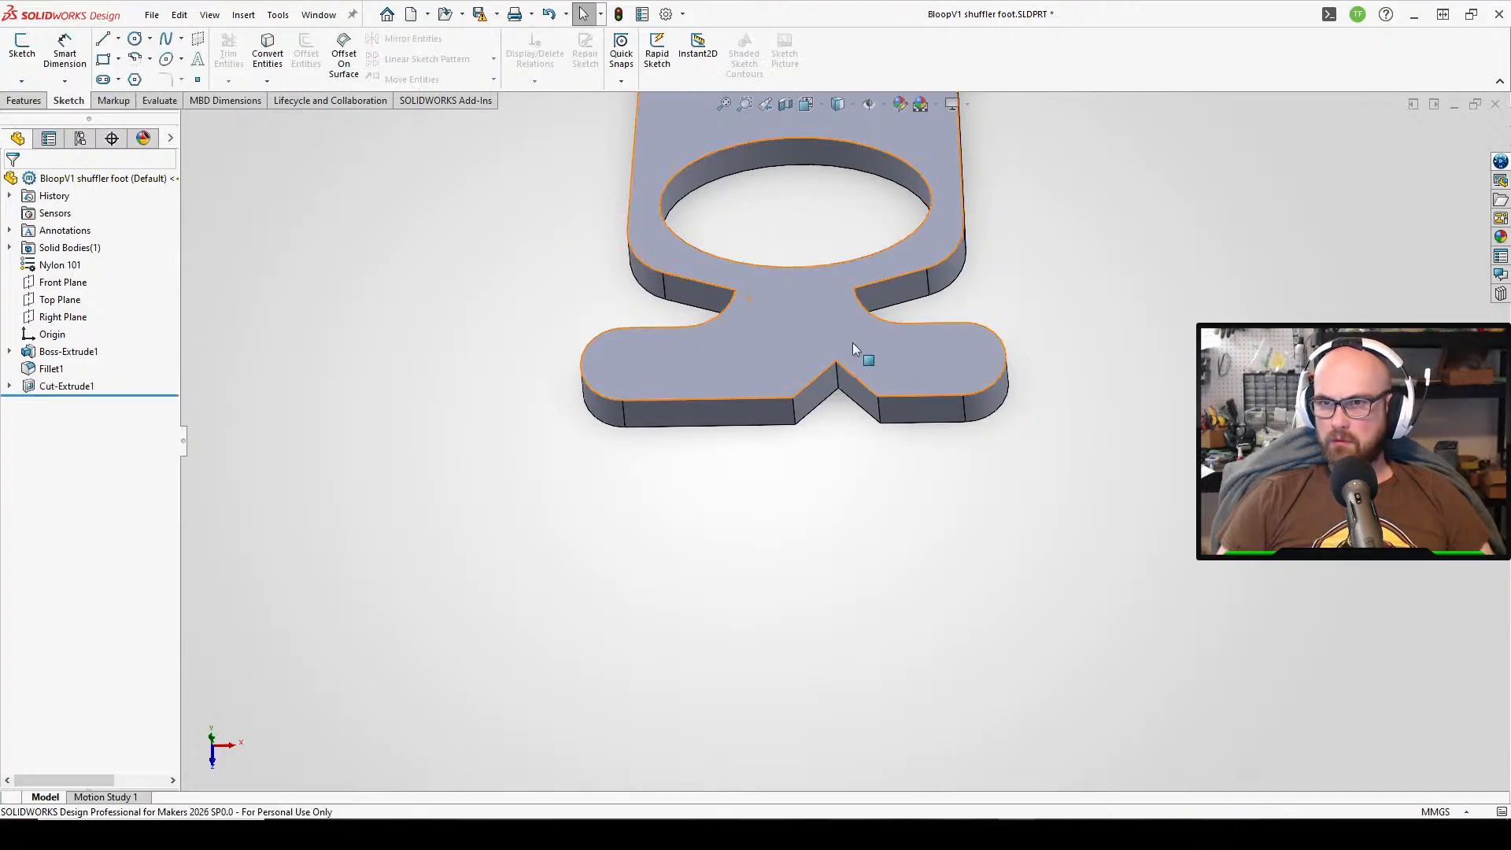
- Edit the through-all cut to add the remaining triangular tooth gaps and both curved end regions to its selected contours
{"action": "left_click", "coordinate": [66, 388]}
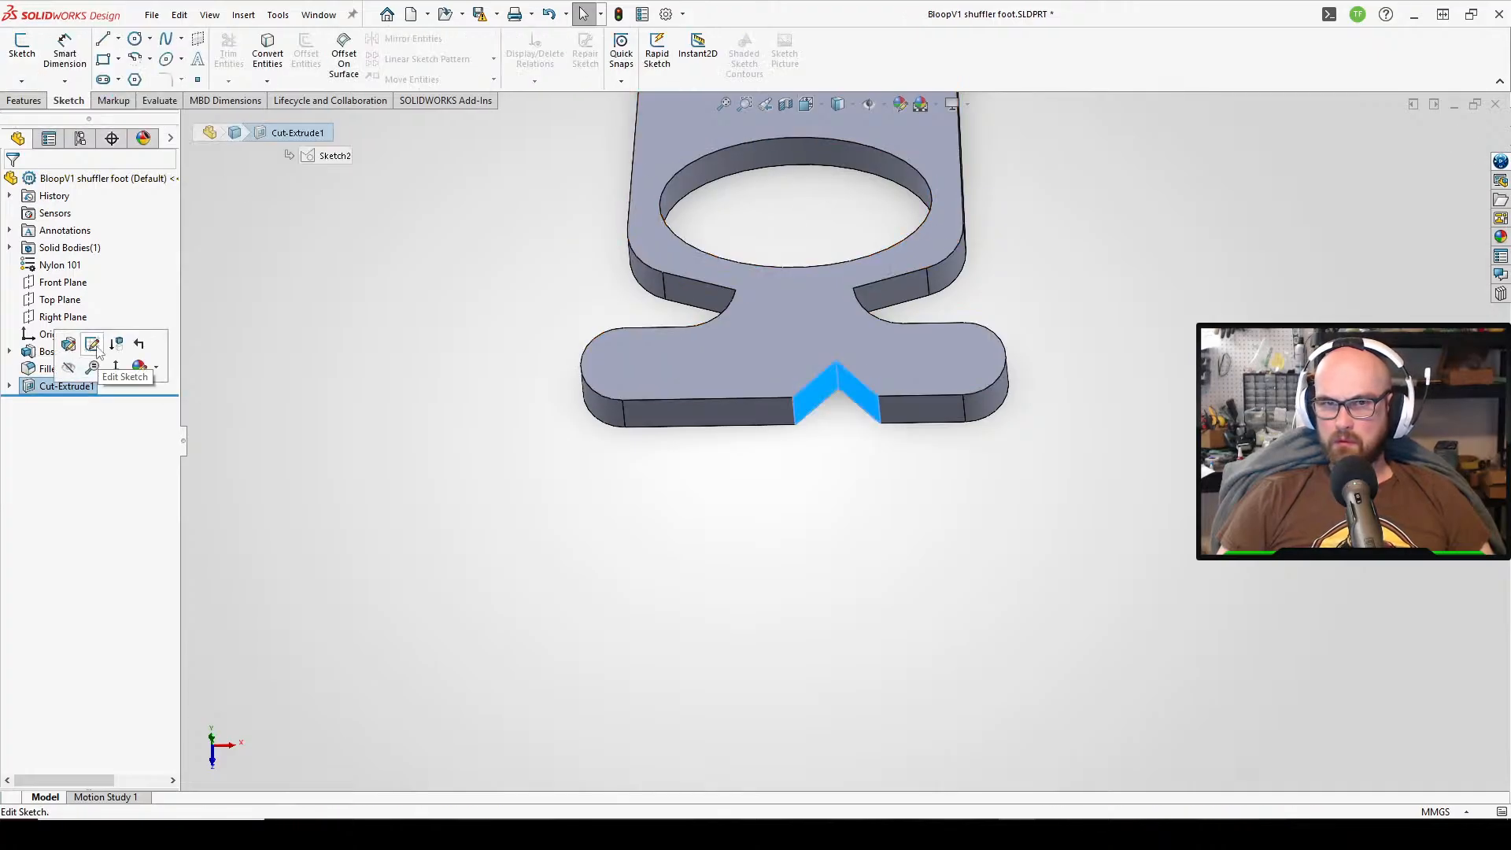
{"action": "left_click", "coordinate": [94, 347]}
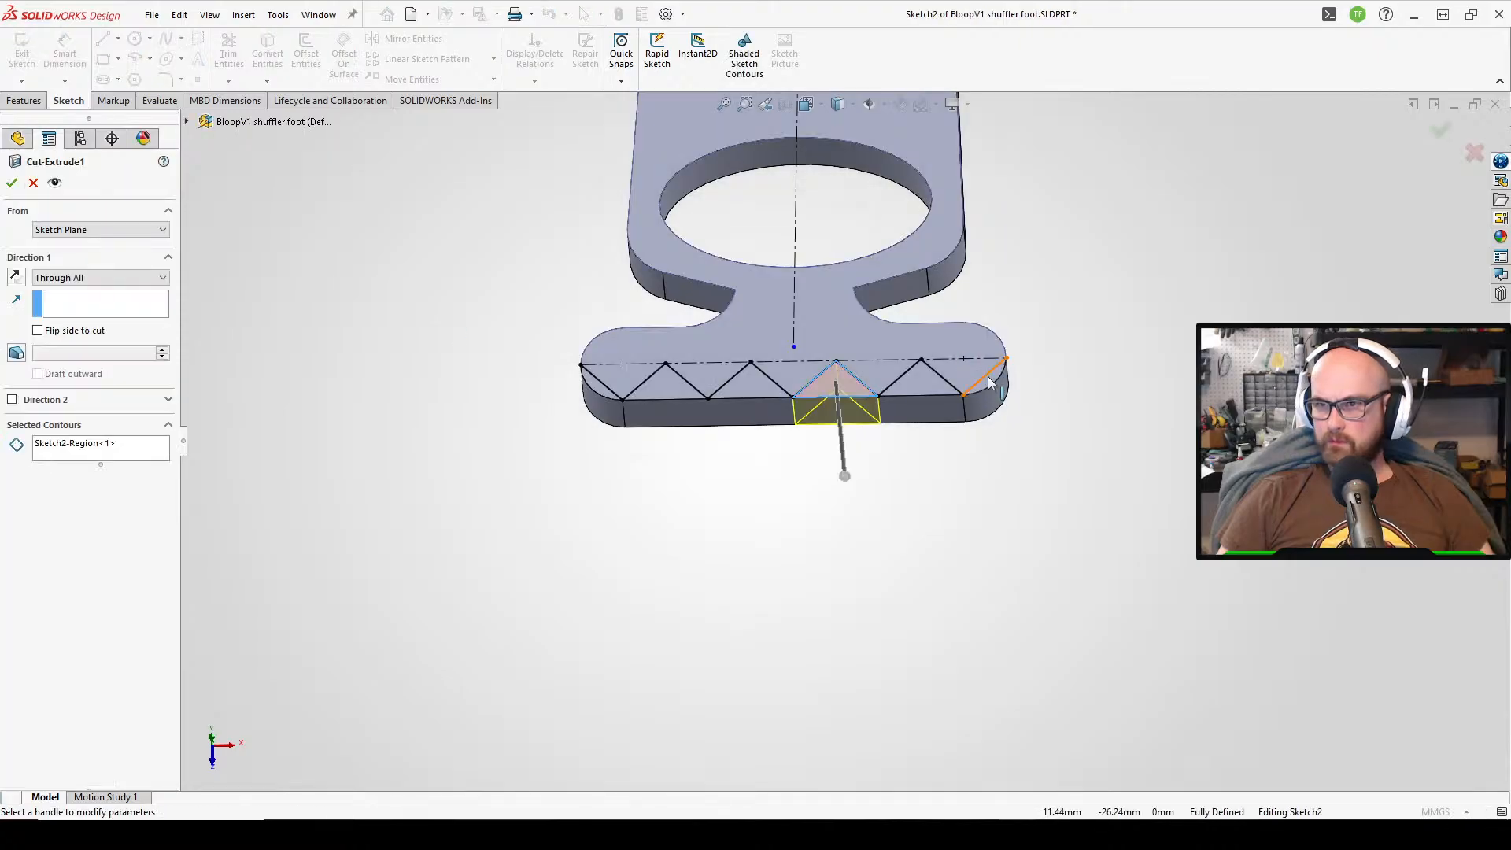
{"action": "left_click", "coordinate": [932, 388]}
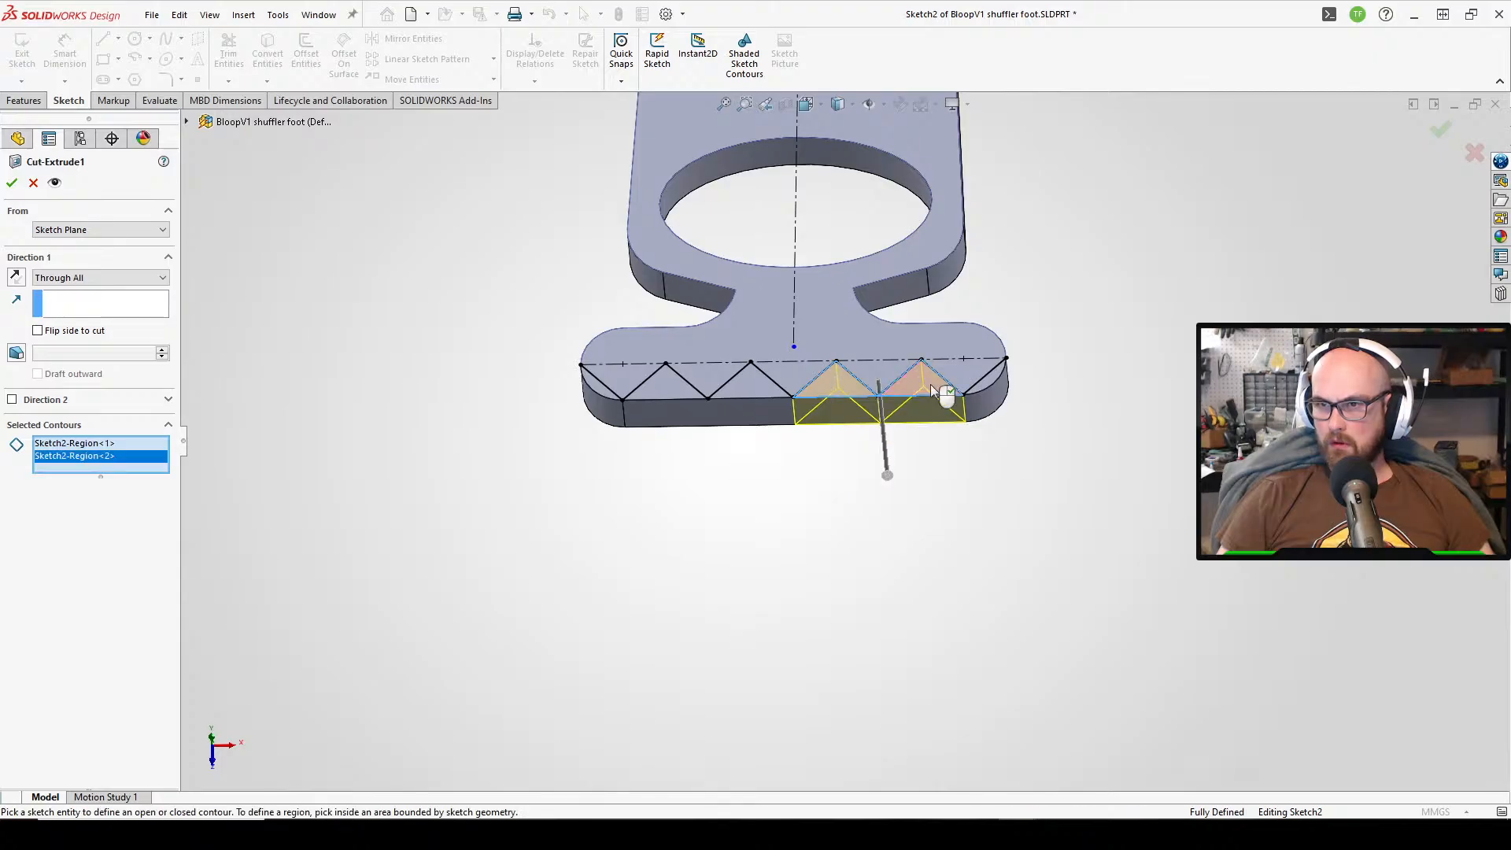
{"action": "left_click", "coordinate": [986, 381]}
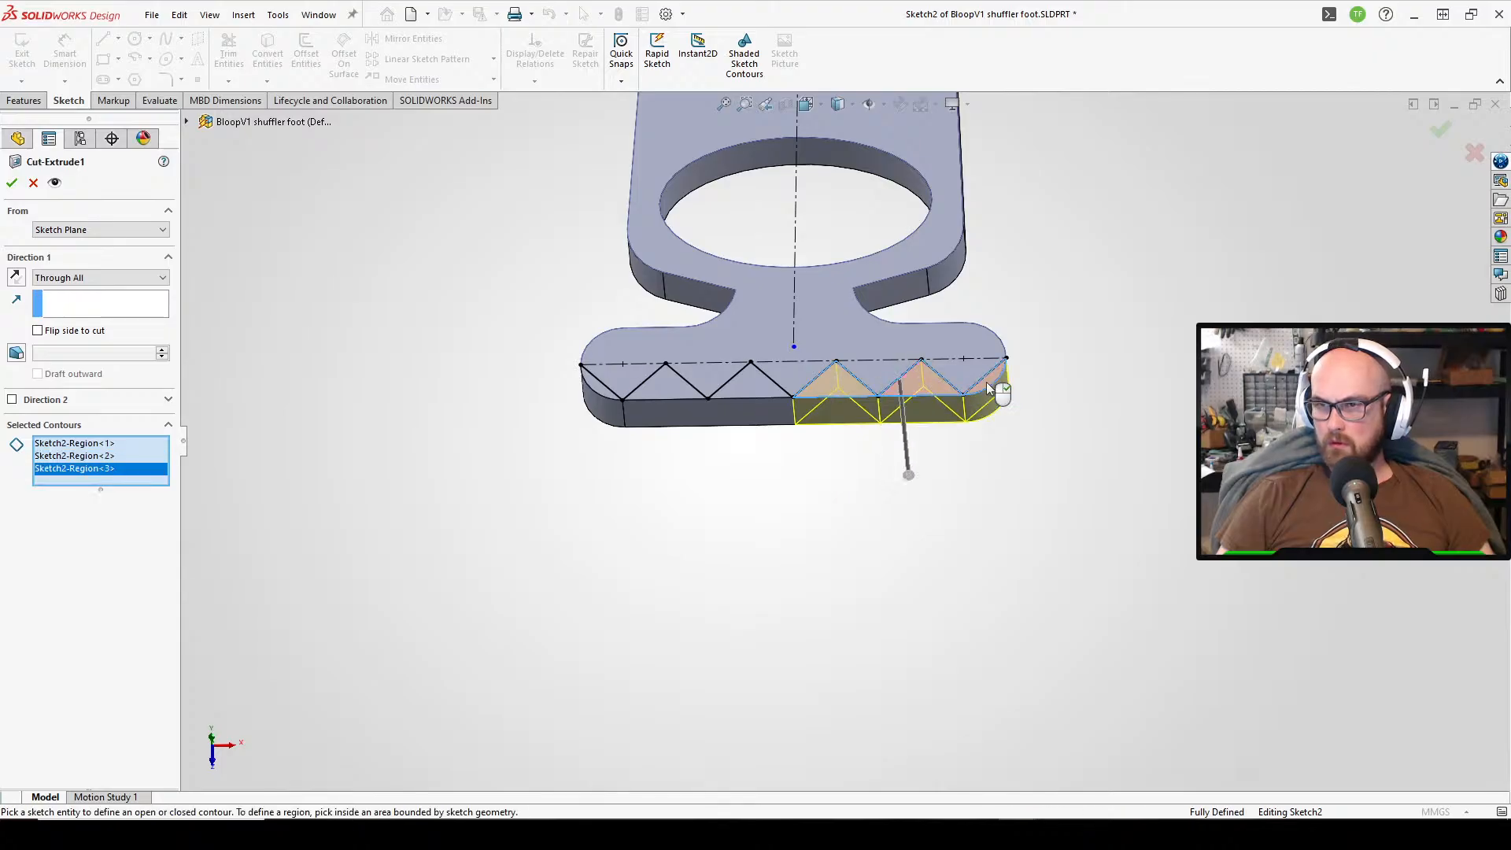
{"action": "left_click", "coordinate": [746, 385]}
{"action": "left_click", "coordinate": [673, 384]}
{"action": "scroll", "coordinate": [624, 394], "scroll_direction": "up", "scroll_amount": 2}
{"action": "scroll", "coordinate": [830, 407], "scroll_direction": "down", "scroll_amount": 8}
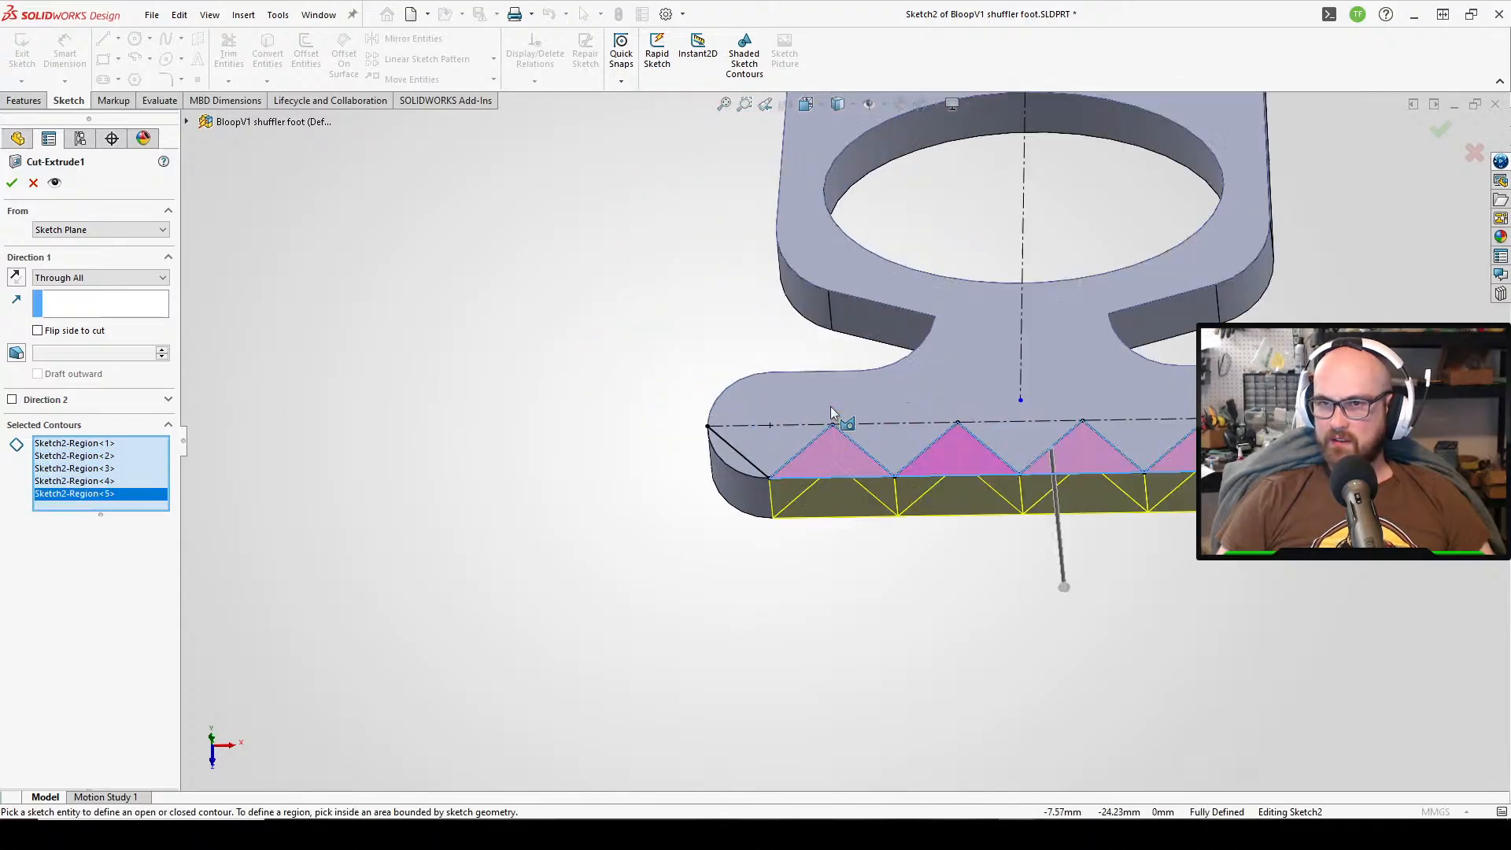
{"action": "left_click", "coordinate": [635, 515]}
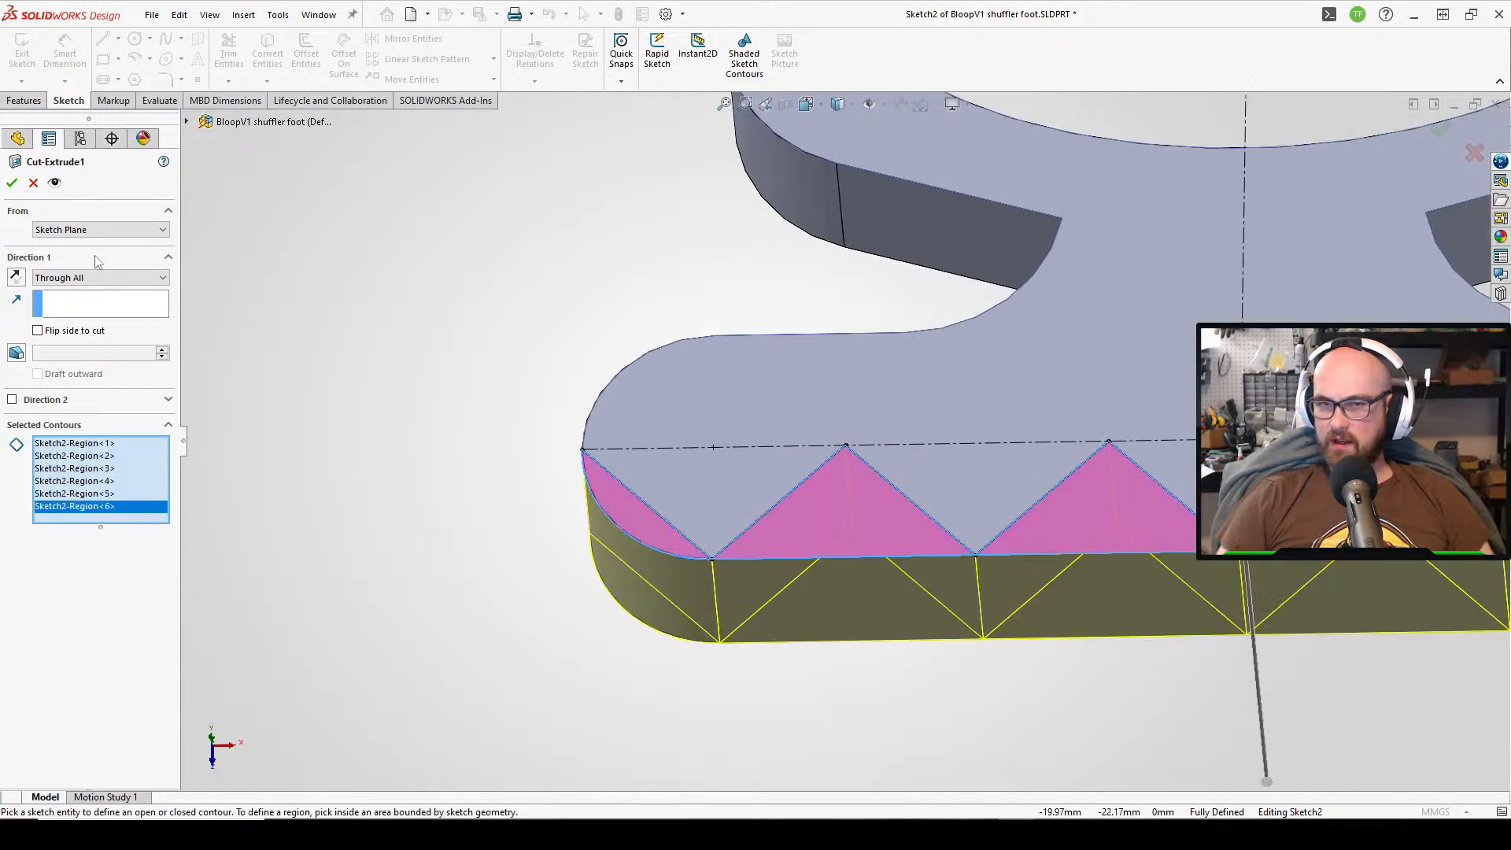
{"action": "left_click", "coordinate": [11, 176]}
- Review the toothed lower foot against the whole part and the plain upper foot
{"action": "scroll", "coordinate": [972, 414], "scroll_direction": "up", "scroll_amount": 6}
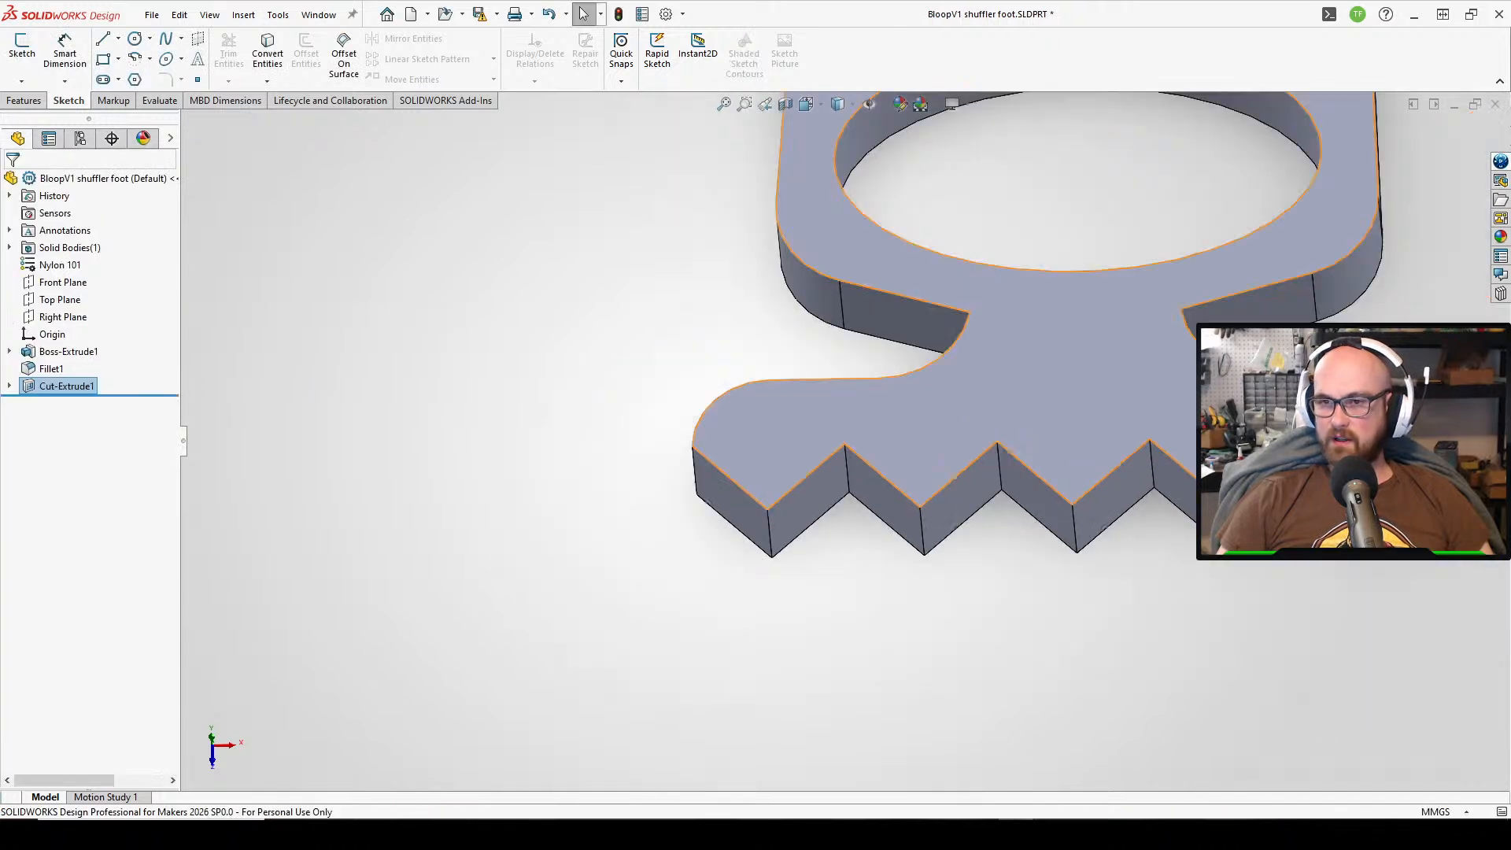
{"action": "scroll", "coordinate": [1059, 291], "scroll_direction": "up", "scroll_amount": 2}
{"action": "middle_click_drag", "start_coordinate": [932, 286], "coordinate": [944, 342]}
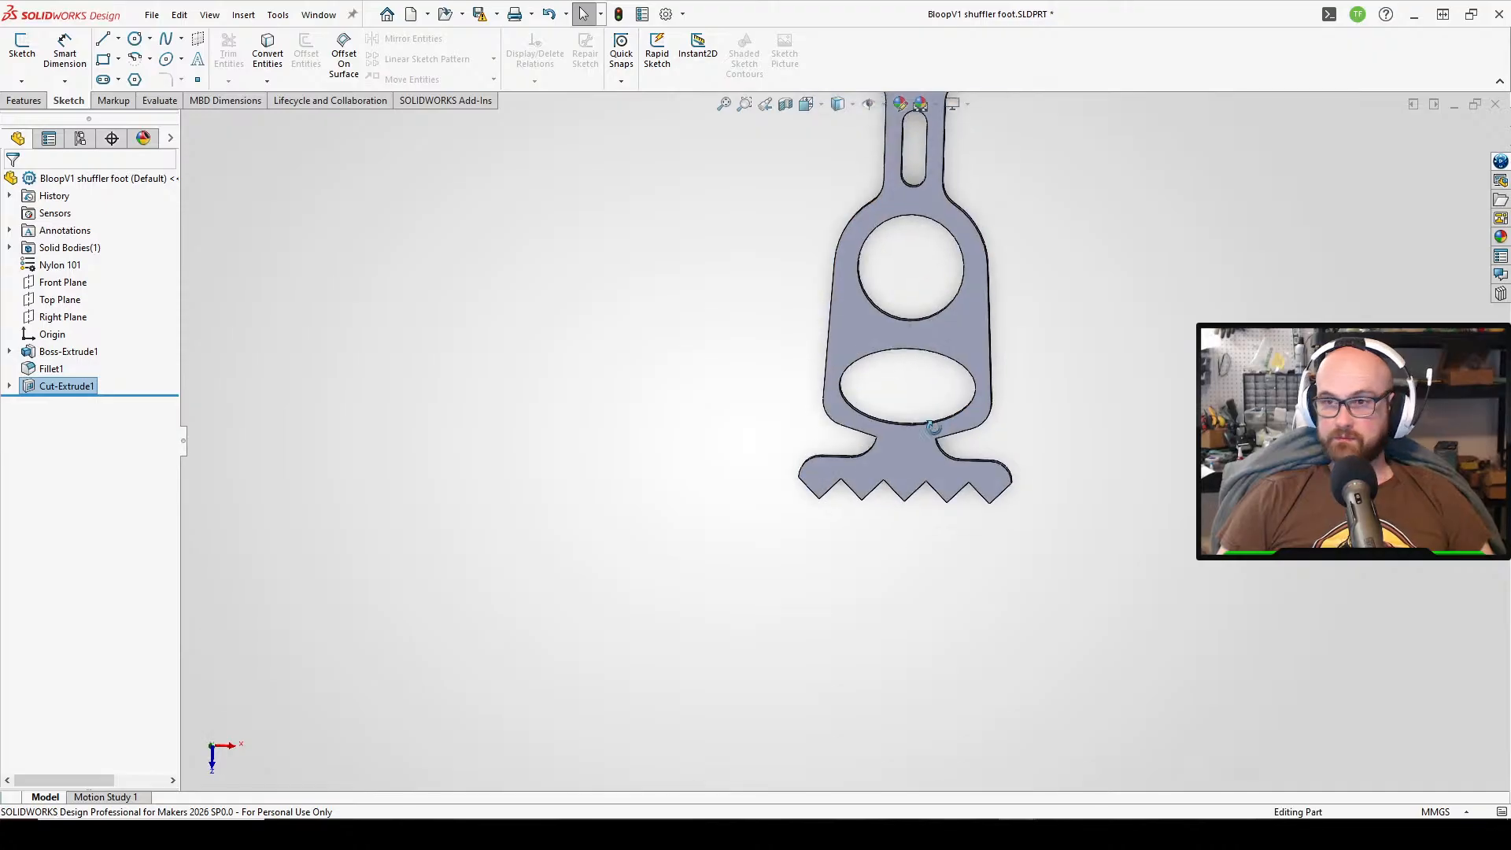
{"action": "scroll", "coordinate": [967, 260], "scroll_direction": "up", "scroll_amount": 5}
{"action": "scroll", "coordinate": [966, 260], "scroll_direction": "down", "scroll_amount": 4}
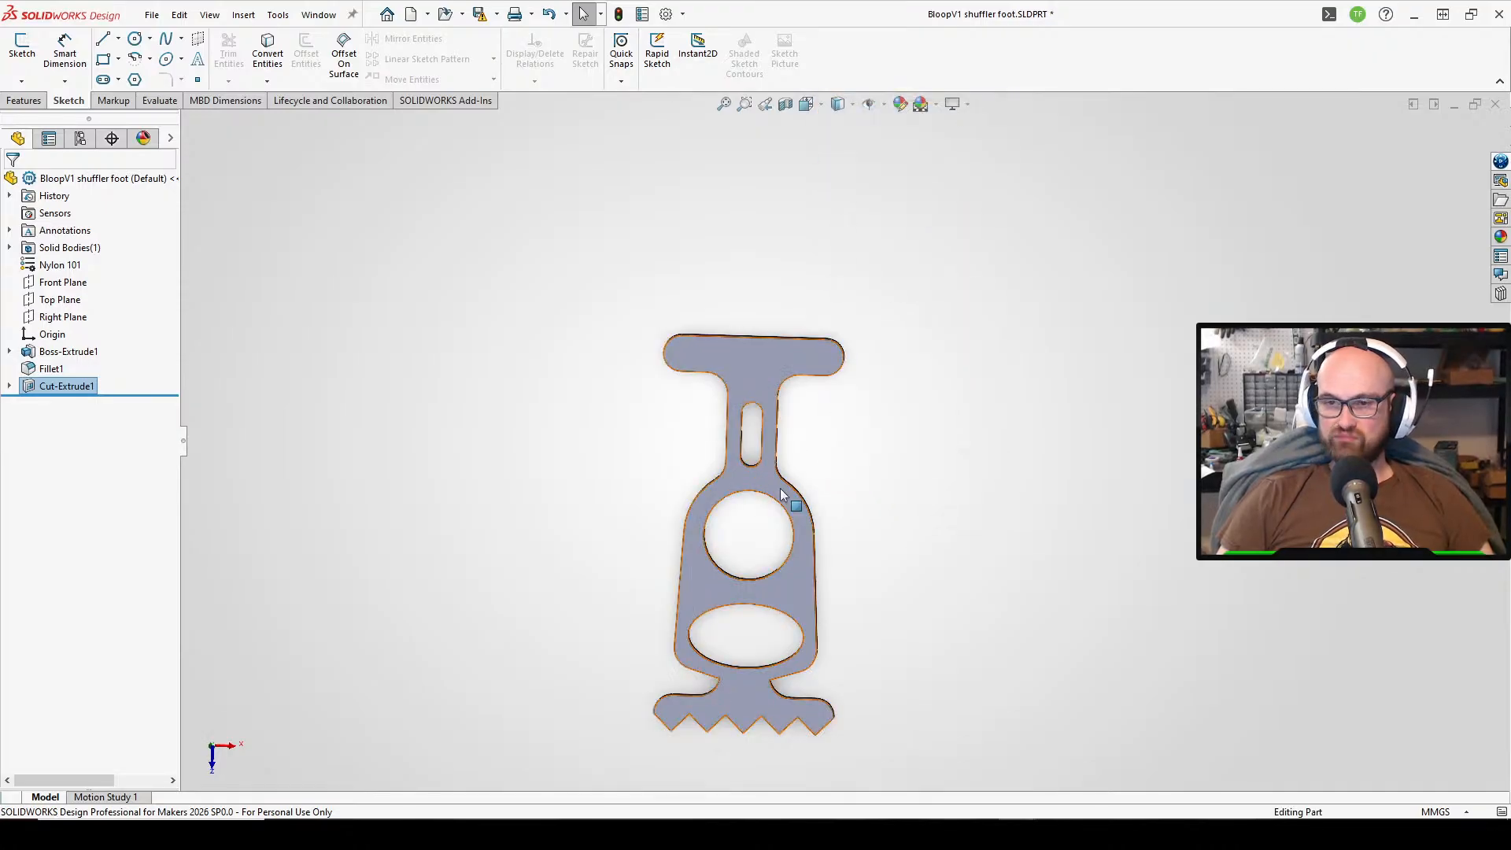
{"action": "scroll", "coordinate": [738, 436], "scroll_direction": "down", "scroll_amount": 4}
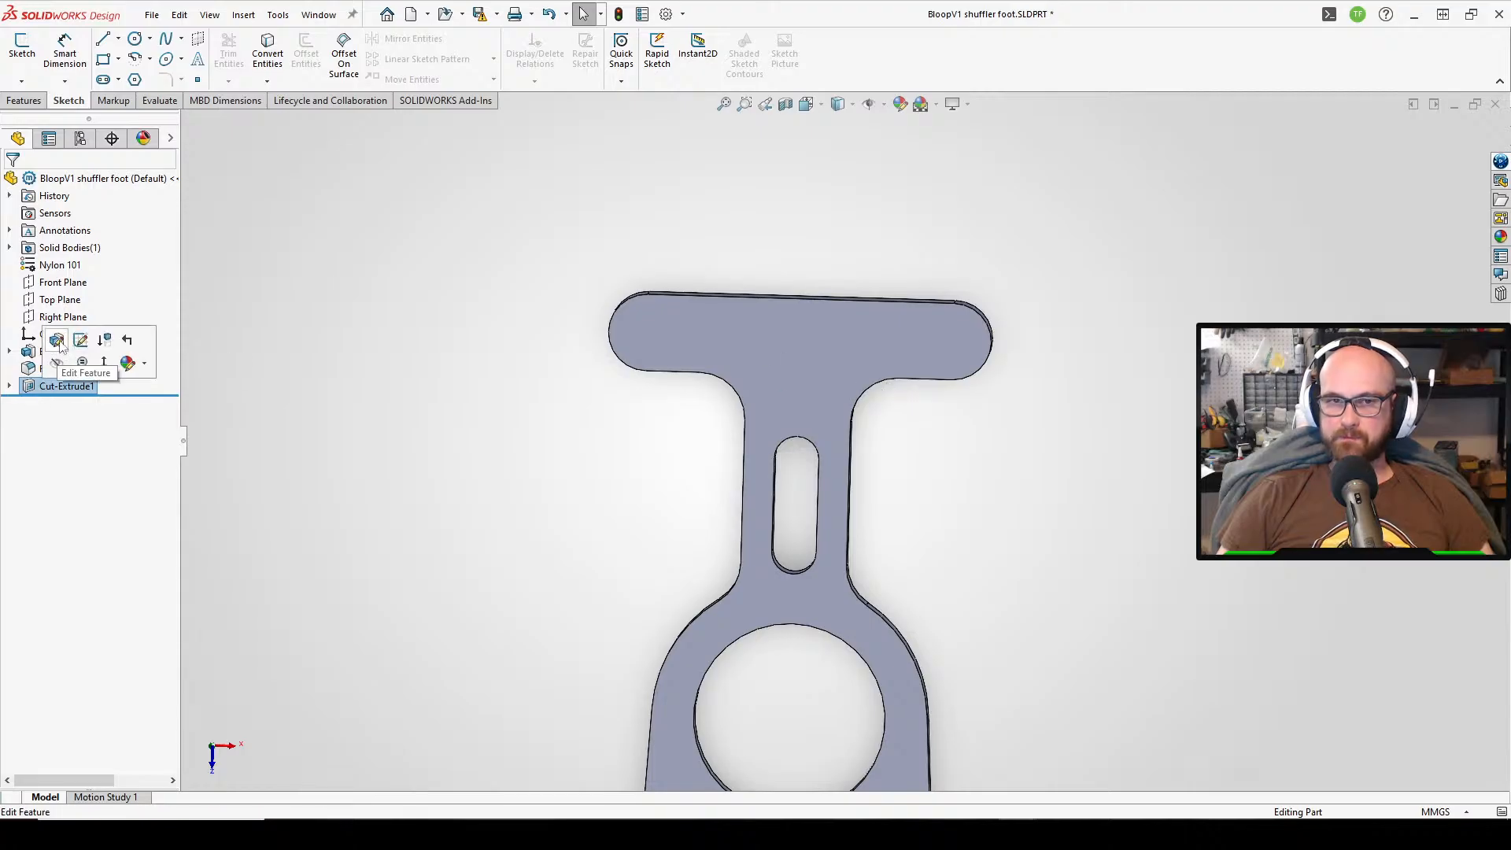
- Edit the cut's sketch and draw a horizontal construction centerline about 40 mm long from the origin toward the left
{"action": "left_click", "coordinate": [105, 337]}
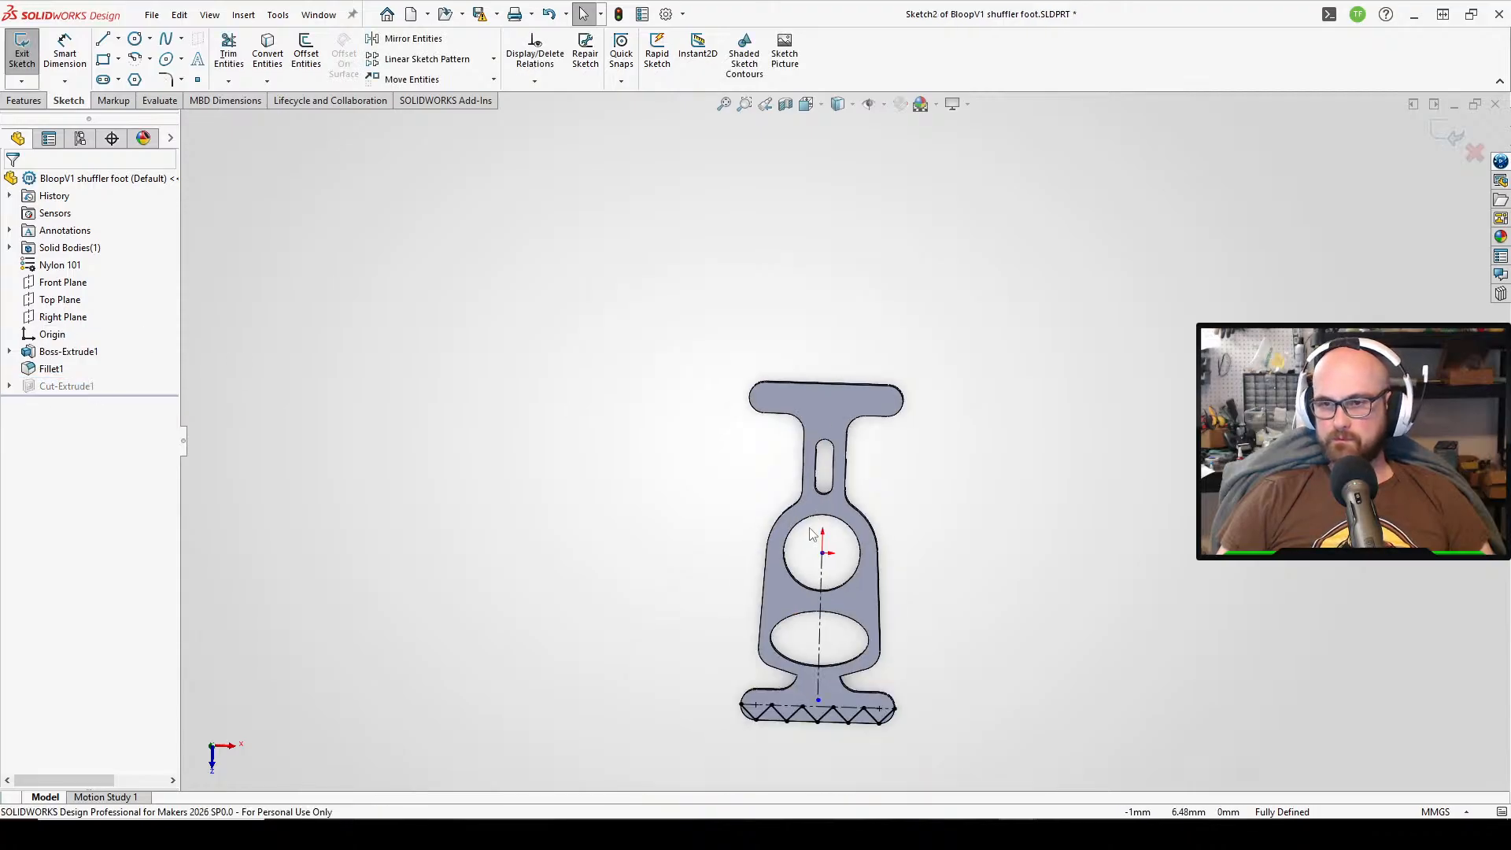
{"action": "left_click", "coordinate": [118, 39]}
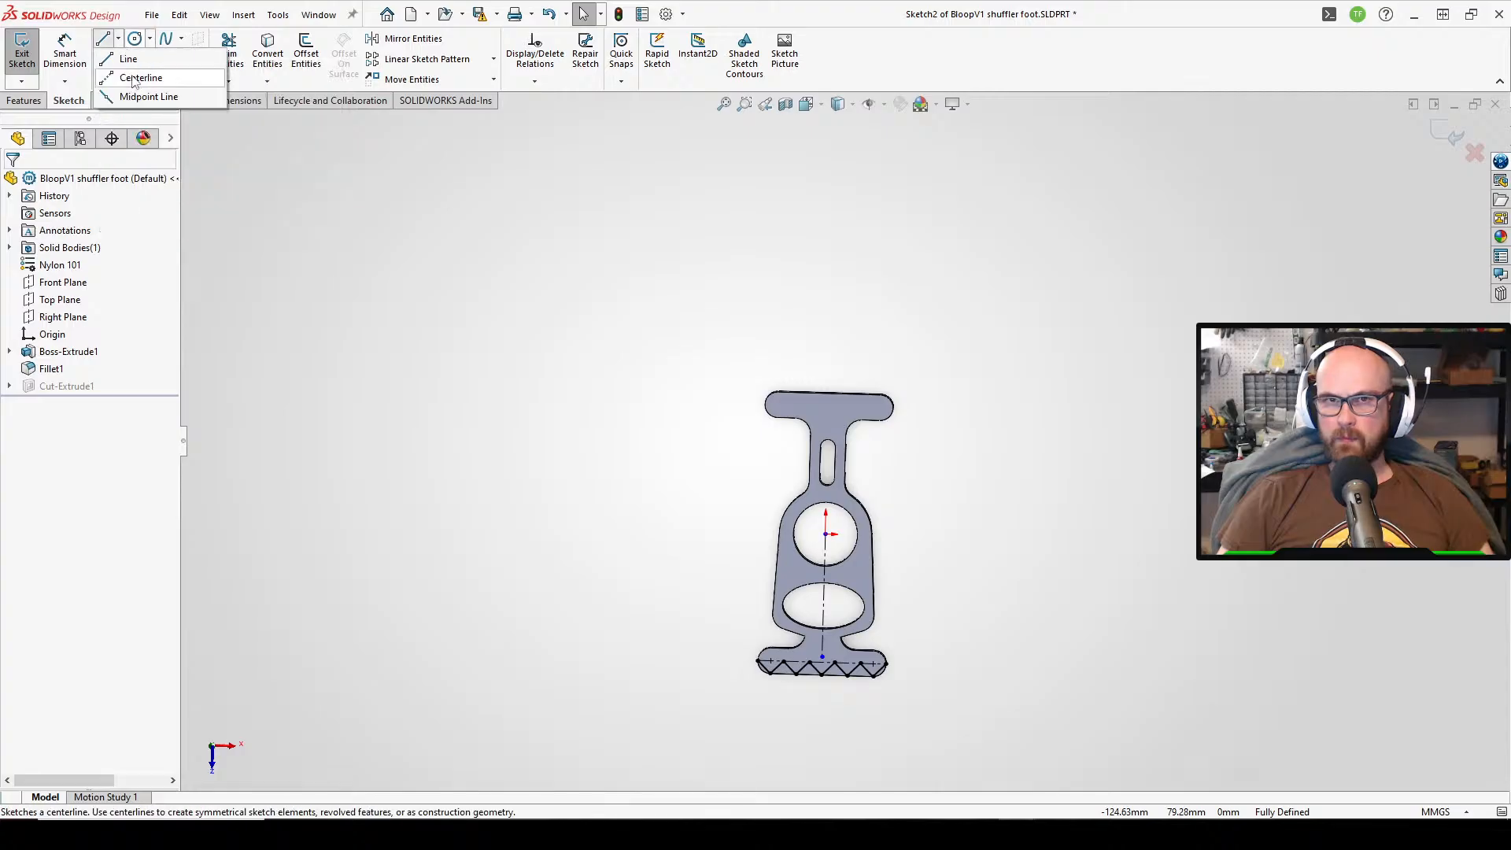
{"action": "left_click", "coordinate": [146, 70]}
{"action": "left_click", "coordinate": [826, 535]}
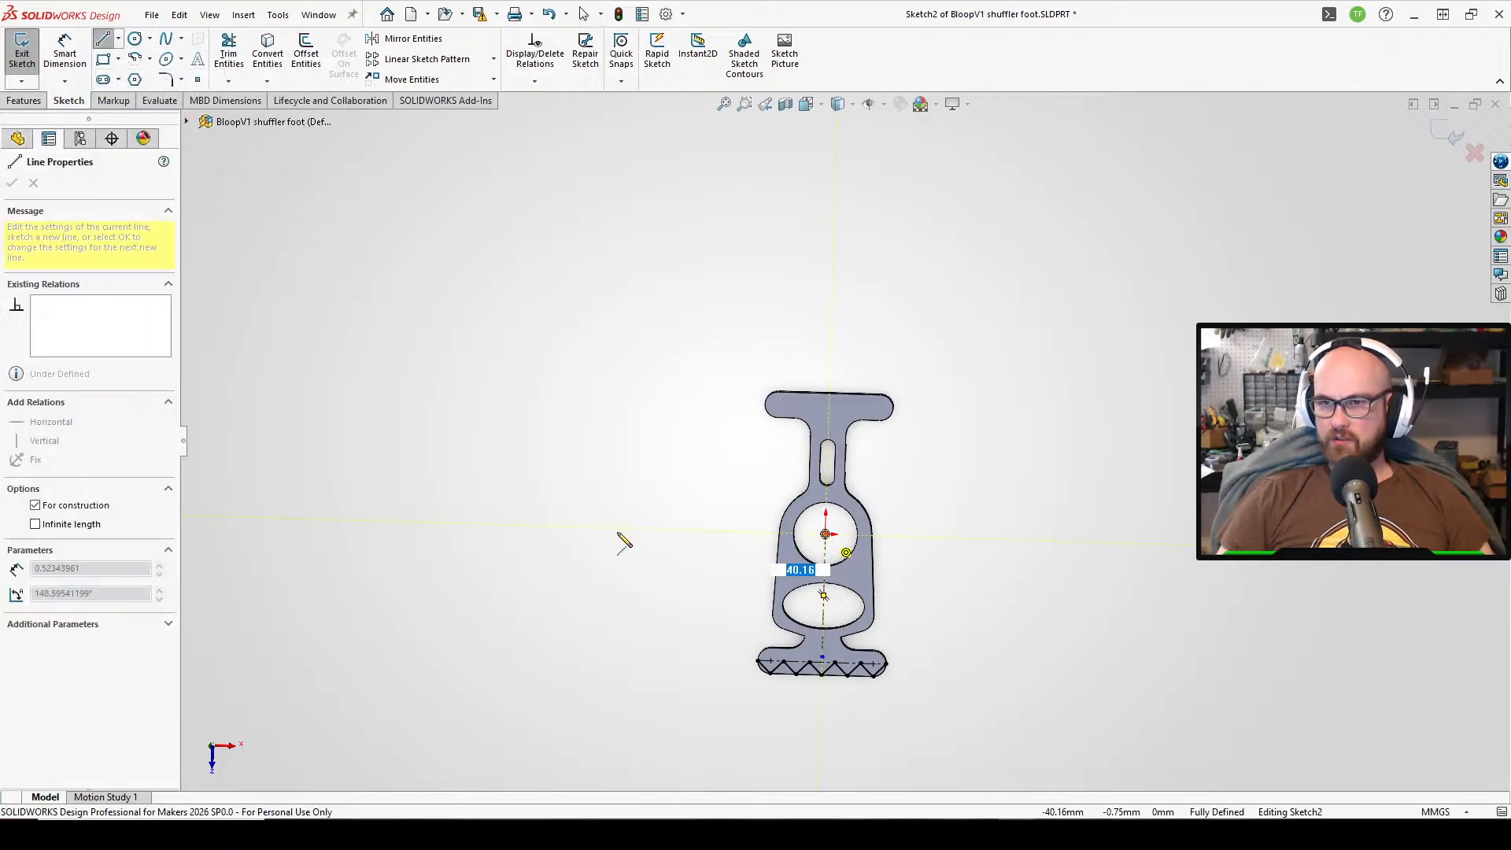
{"action": "left_click", "coordinate": [610, 528]}
{"action": "right_click", "coordinate": [614, 529]}
{"action": "left_click", "coordinate": [652, 541]}
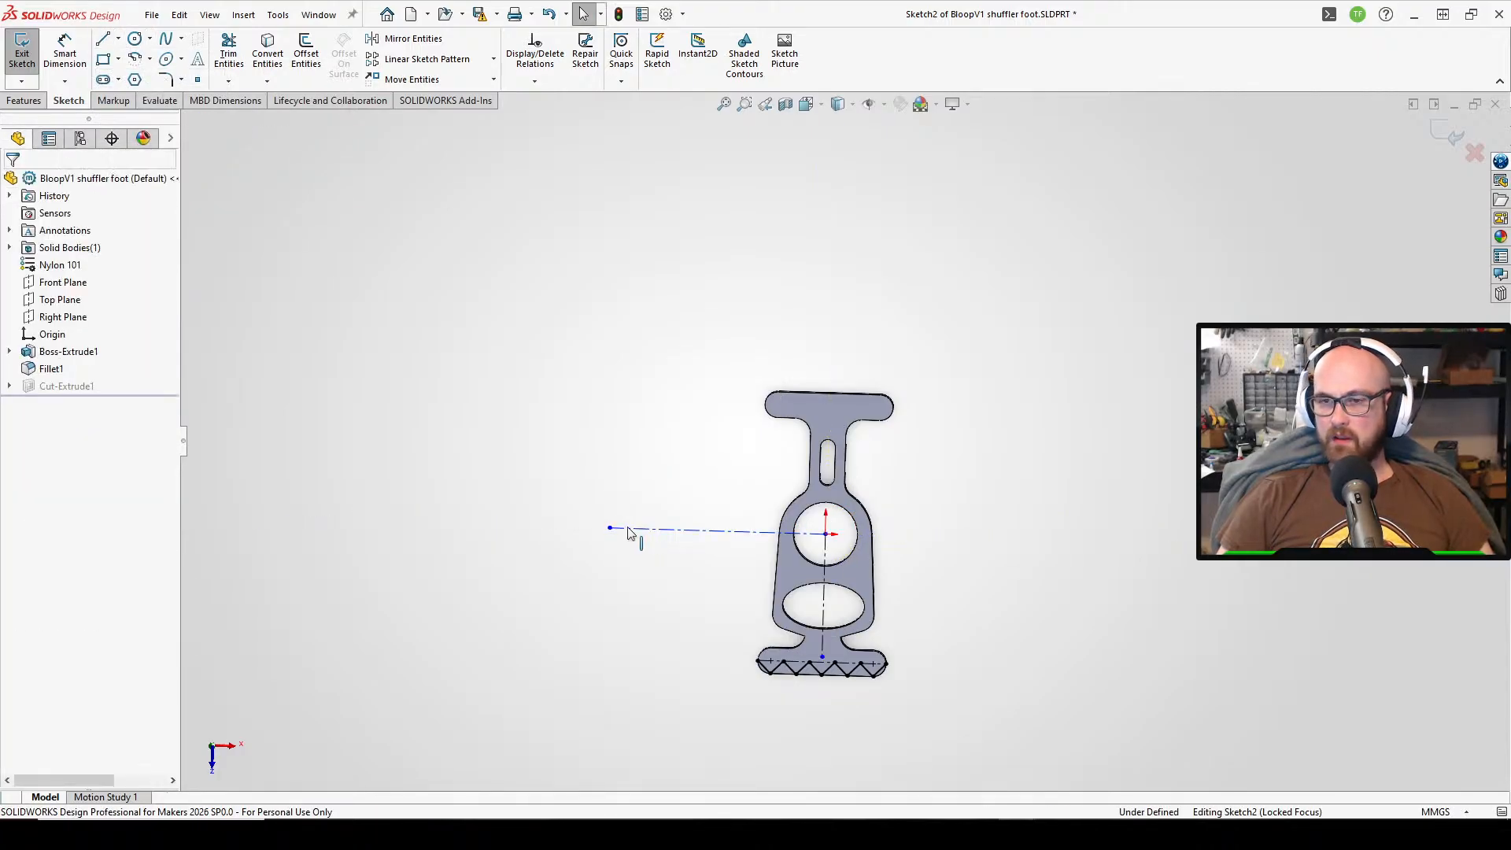
- Mirror the lower foot's whole zigzag profile about the horizontal centerline onto the upper foot, and exit the sketch
{"action": "left_click", "coordinate": [410, 39]}
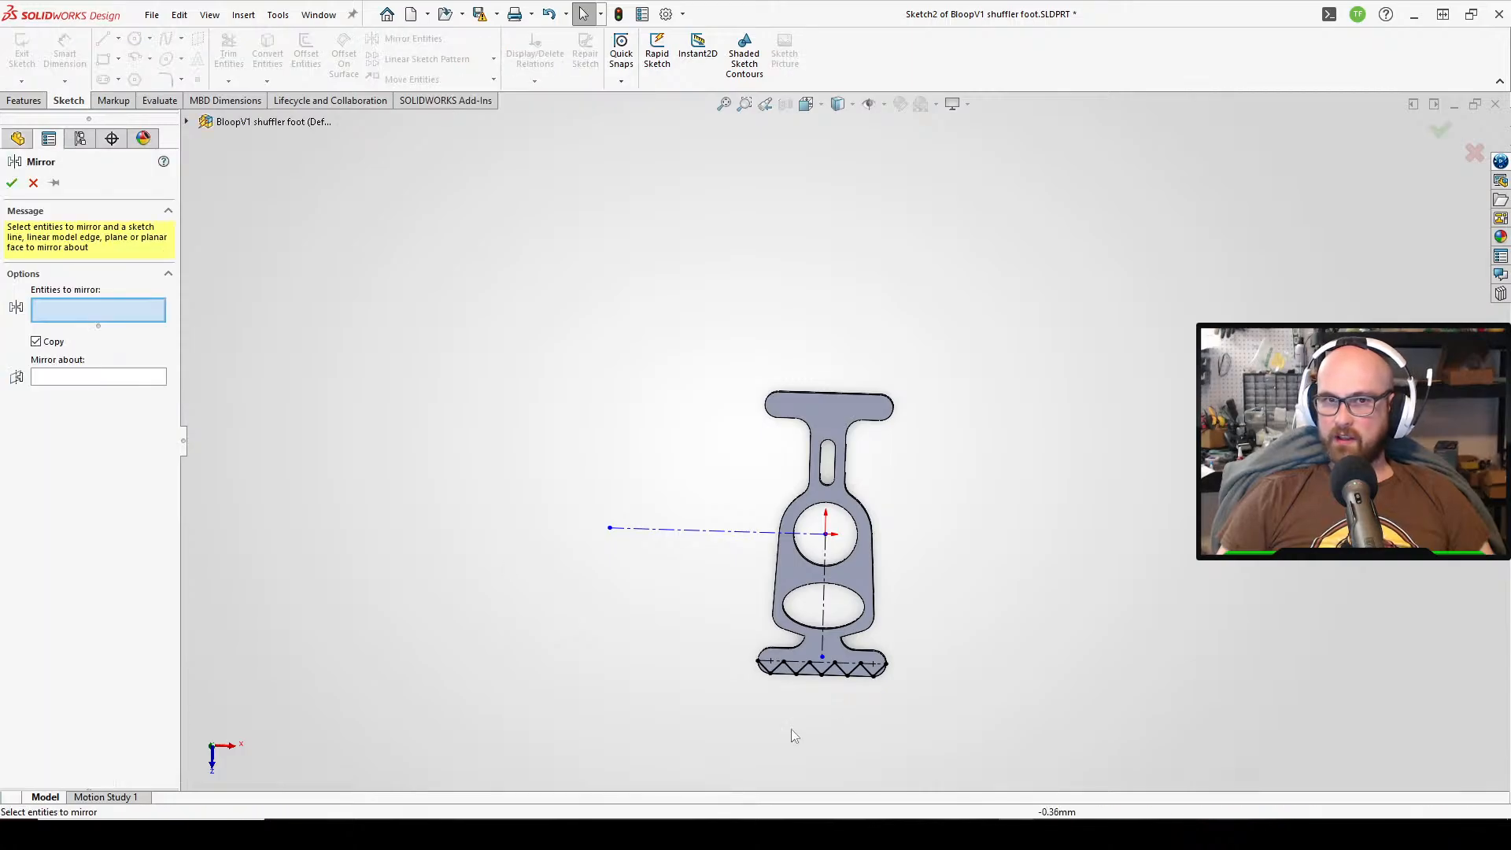
{"action": "left_click_drag", "start_coordinate": [630, 725], "coordinate": [976, 638]}
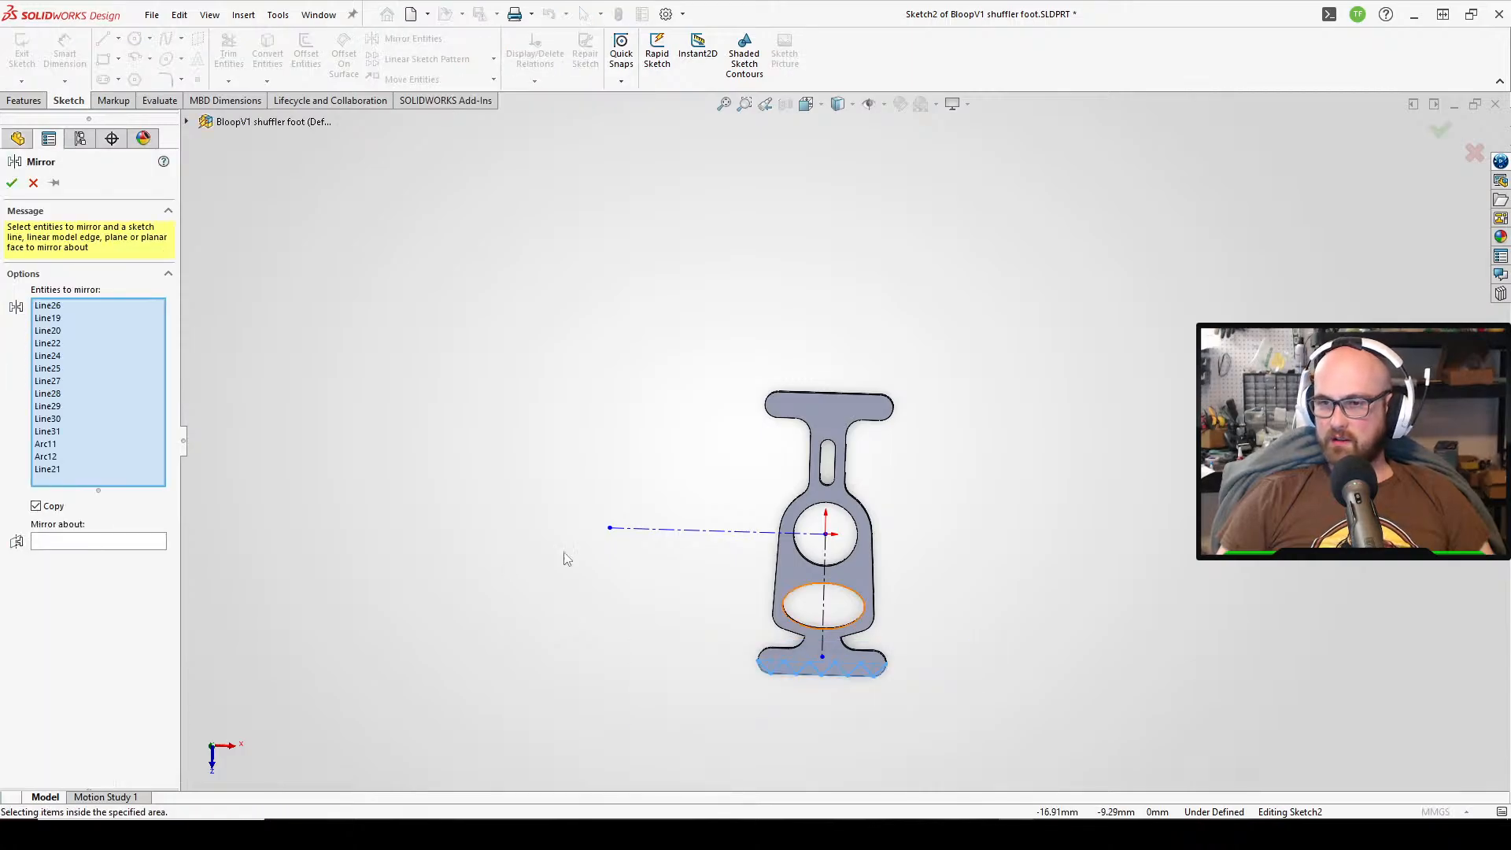
{"action": "left_click", "coordinate": [92, 543]}
{"action": "left_click", "coordinate": [728, 533]}
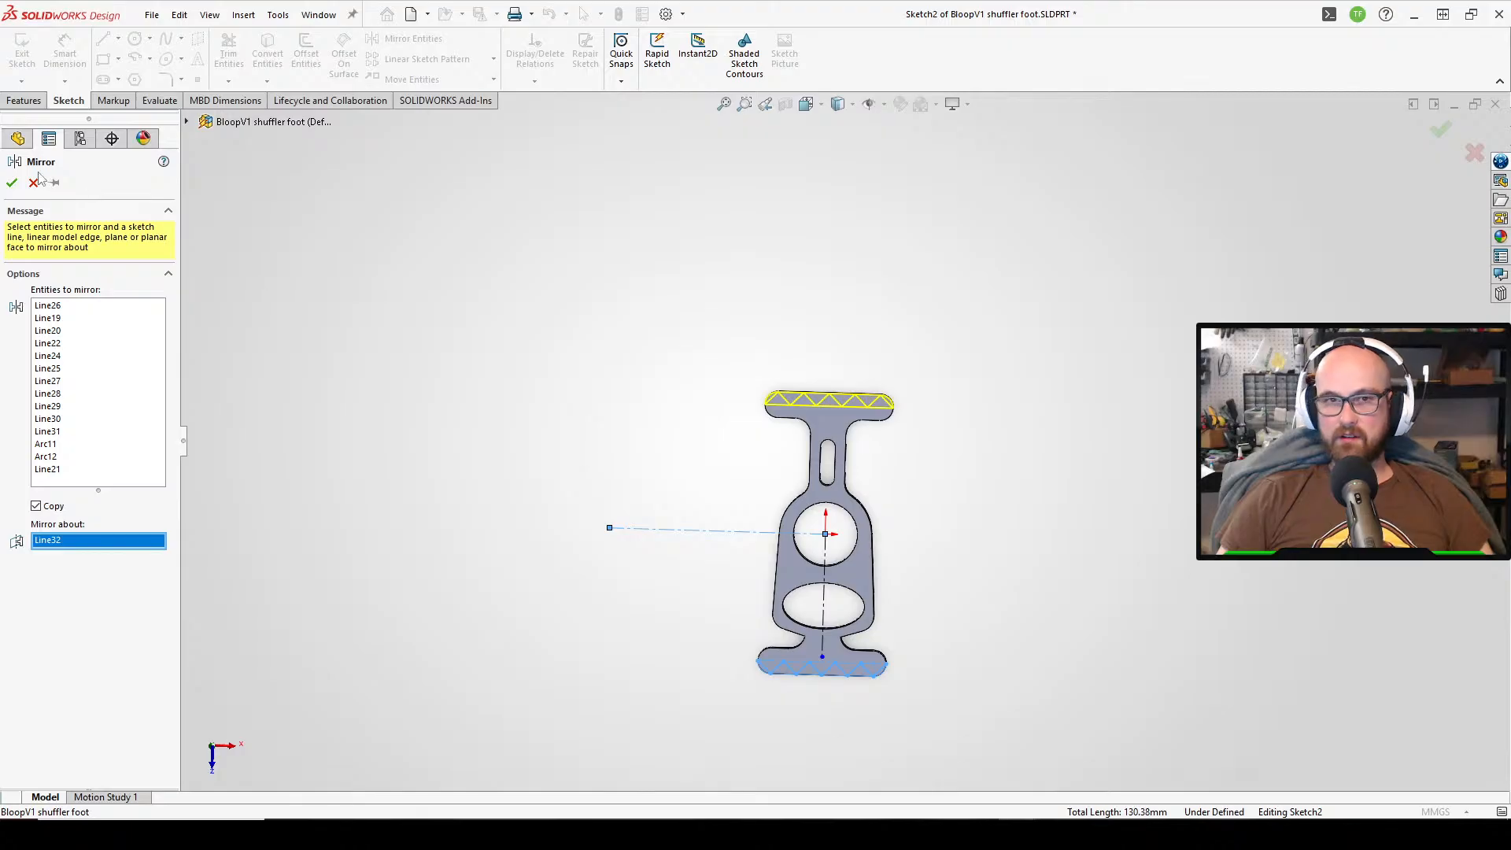
{"action": "left_click", "coordinate": [12, 183]}
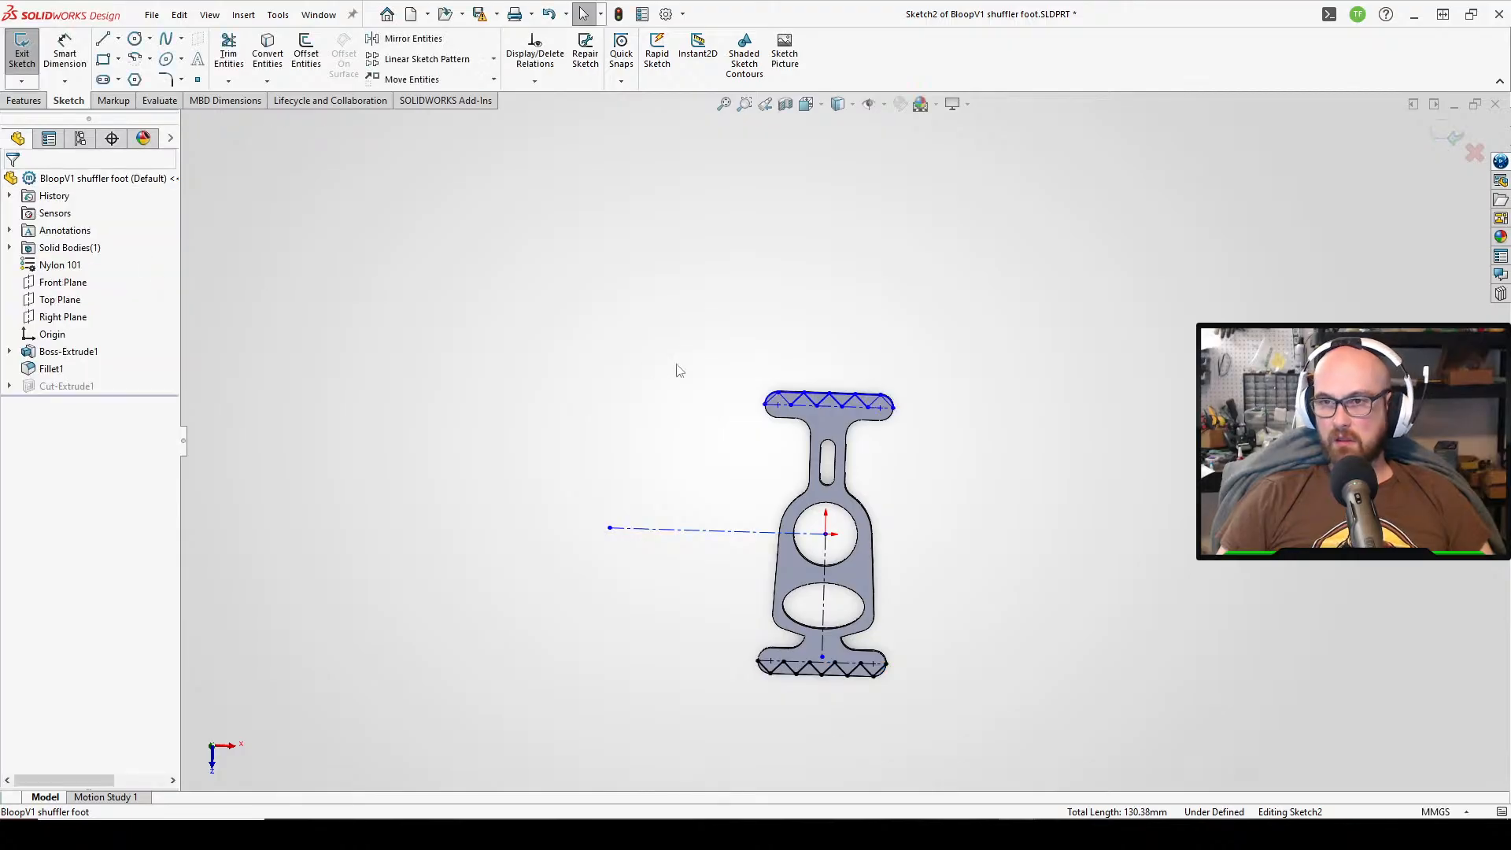
{"action": "left_click", "coordinate": [19, 55]}
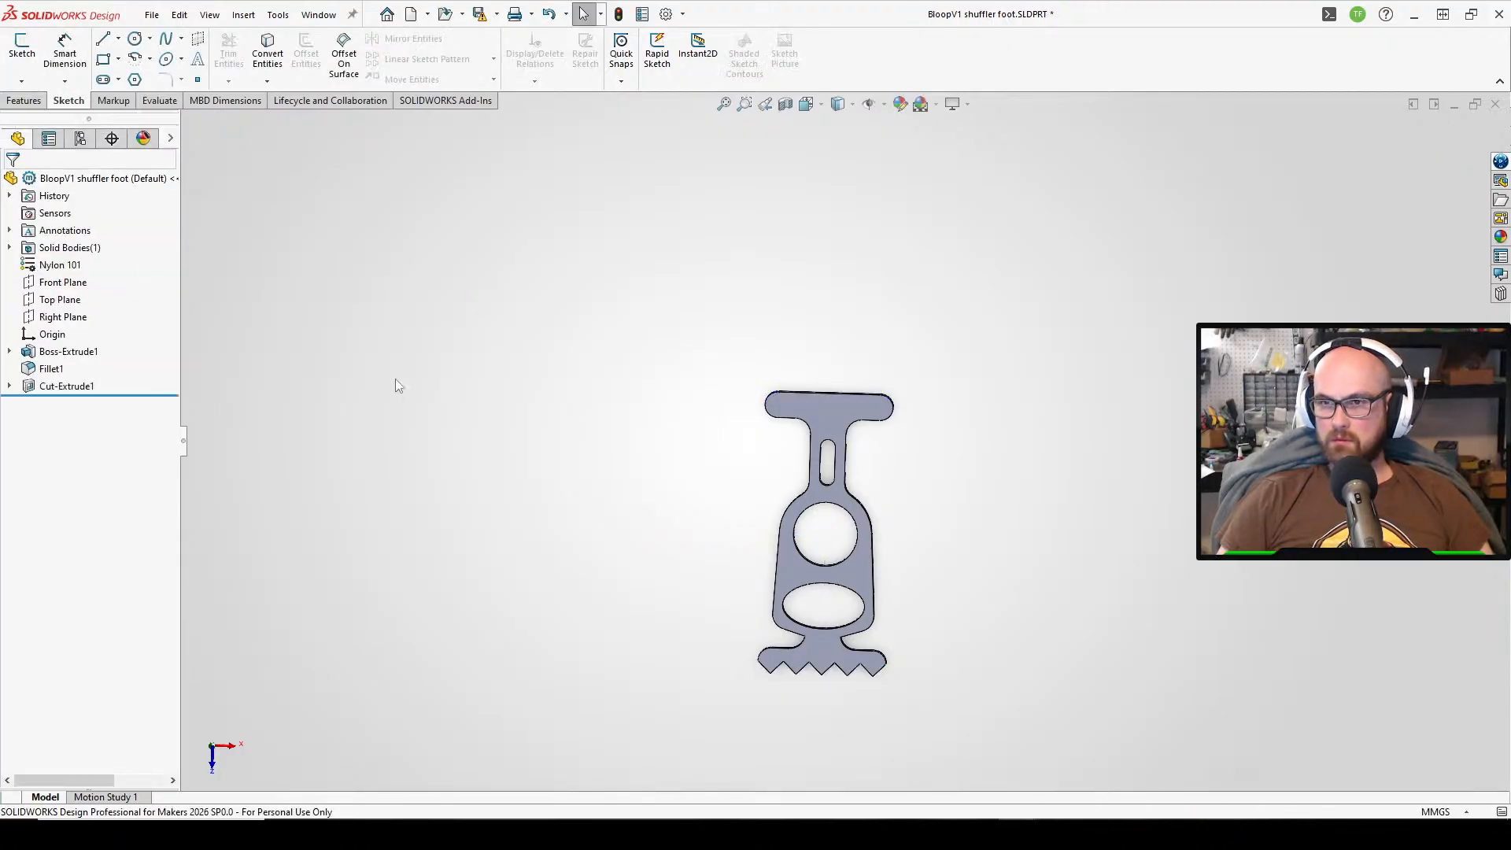
- Edit the through-all cut to add the upper foot's four triangular tooth gaps and both curved end regions to its selected contours
{"action": "left_click", "coordinate": [54, 387]}
{"action": "left_click", "coordinate": [62, 335]}
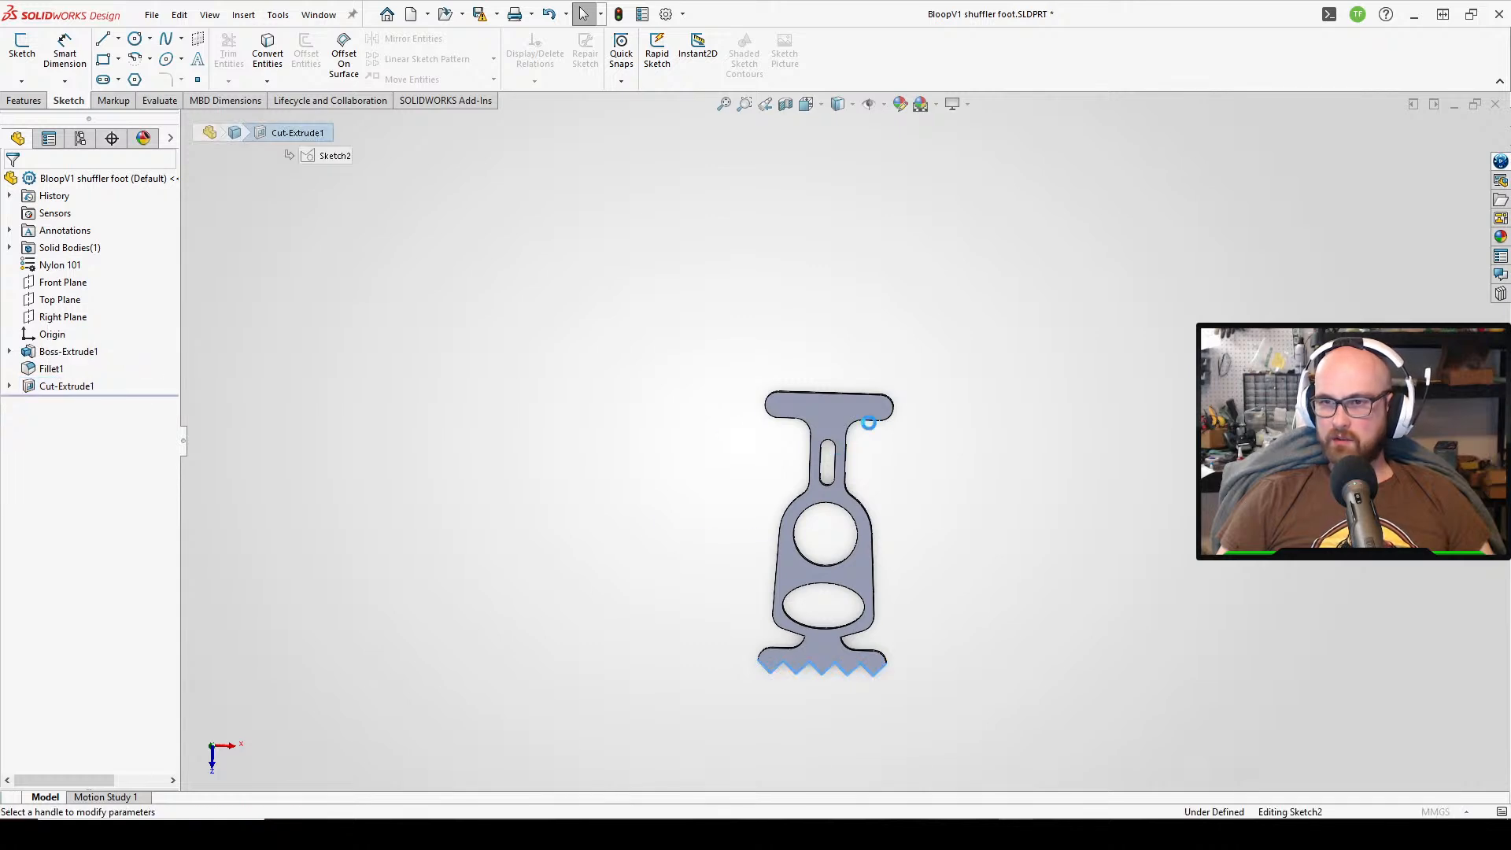
{"action": "scroll", "coordinate": [882, 410], "scroll_direction": "down", "scroll_amount": 8}
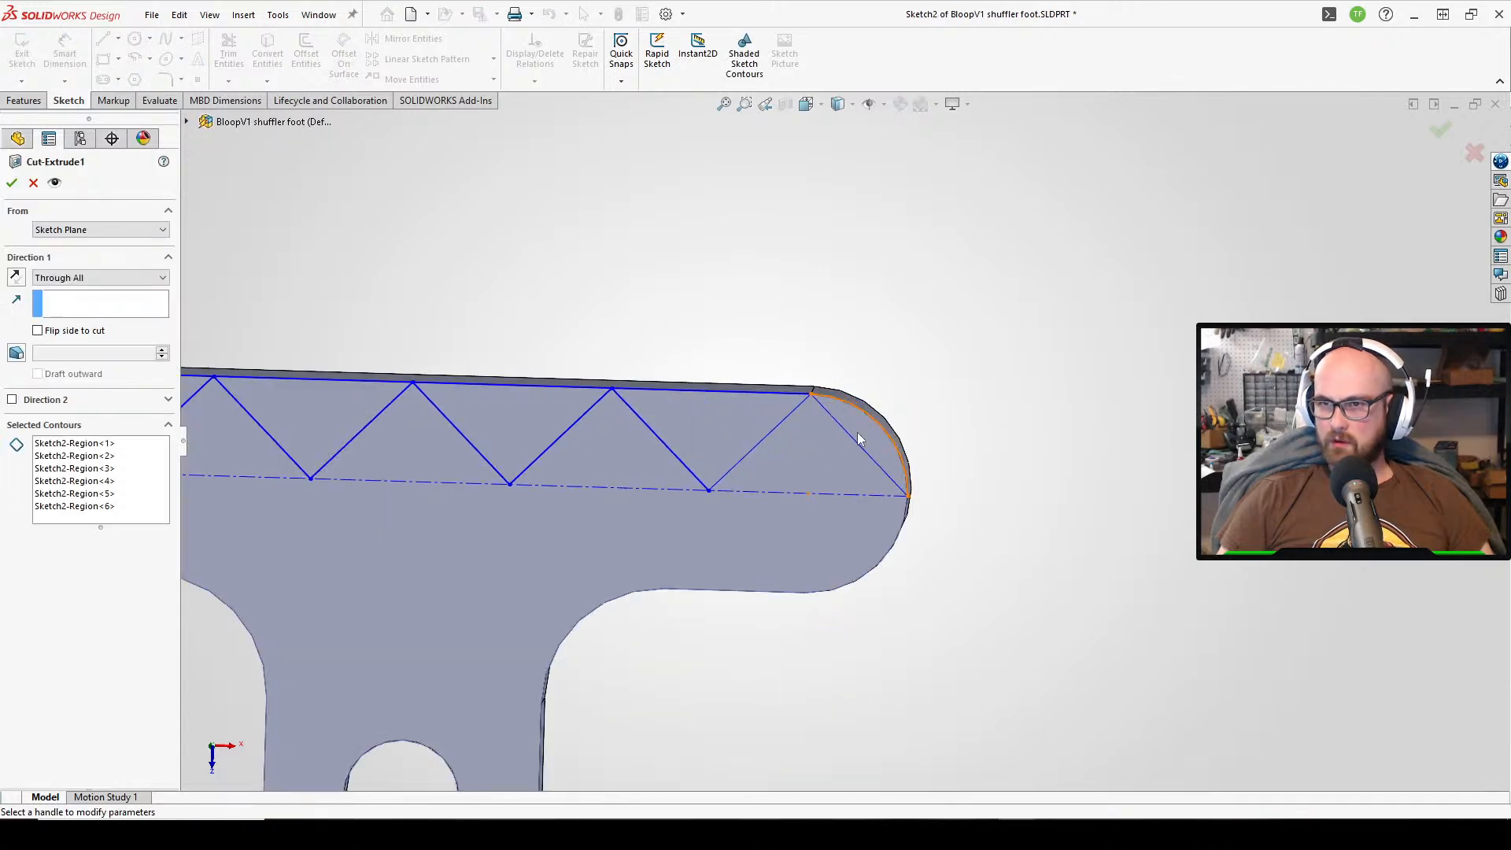
{"action": "left_click", "coordinate": [142, 507]}
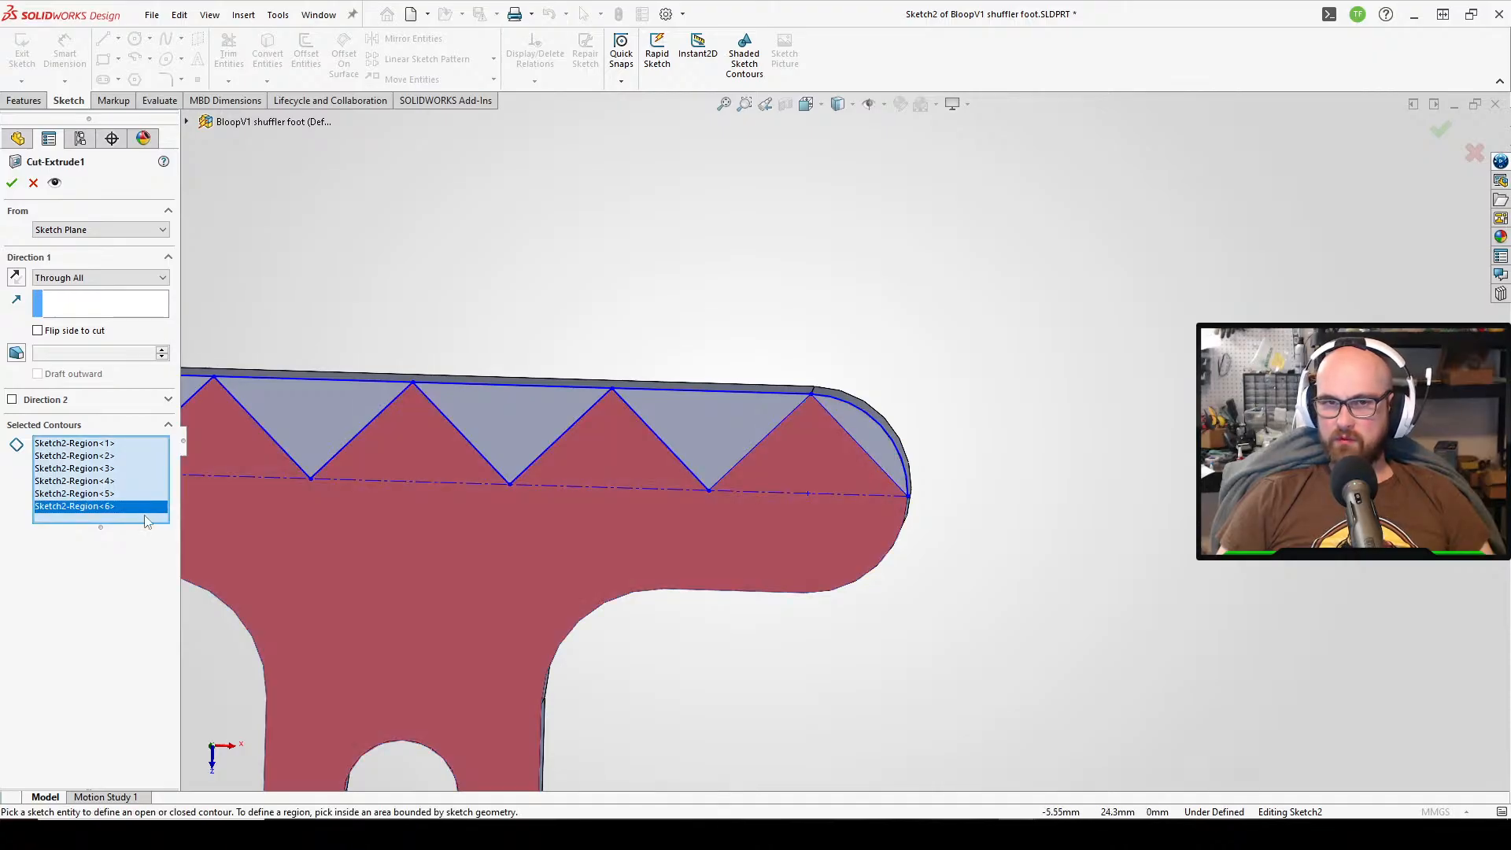
{"action": "left_click", "coordinate": [854, 445]}
{"action": "left_click", "coordinate": [684, 425]}
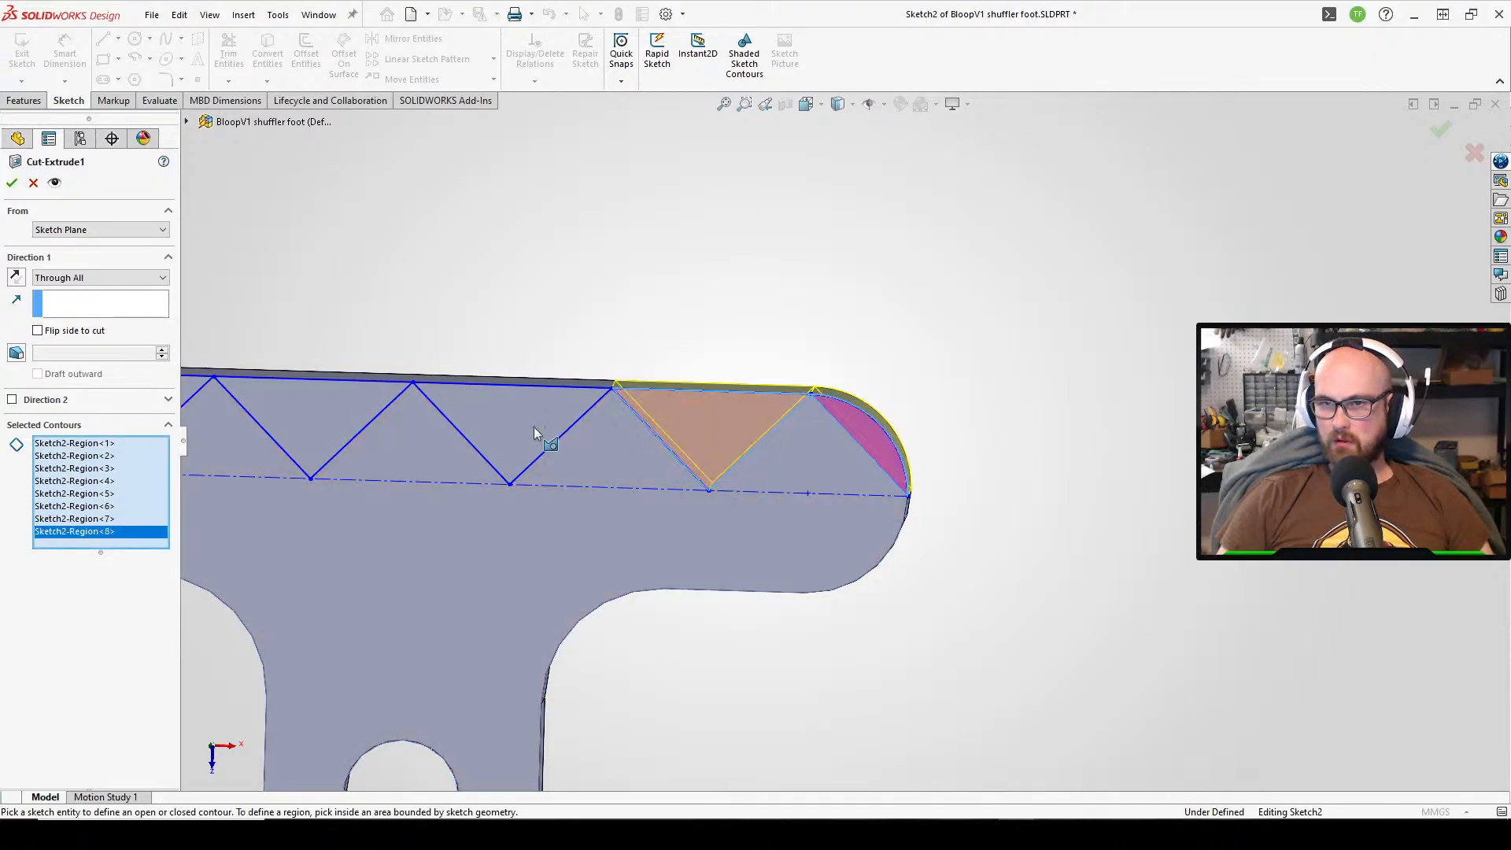
{"action": "left_click", "coordinate": [457, 433]}
{"action": "scroll", "coordinate": [453, 433], "scroll_direction": "up", "scroll_amount": 4}
{"action": "left_click", "coordinate": [658, 428]}
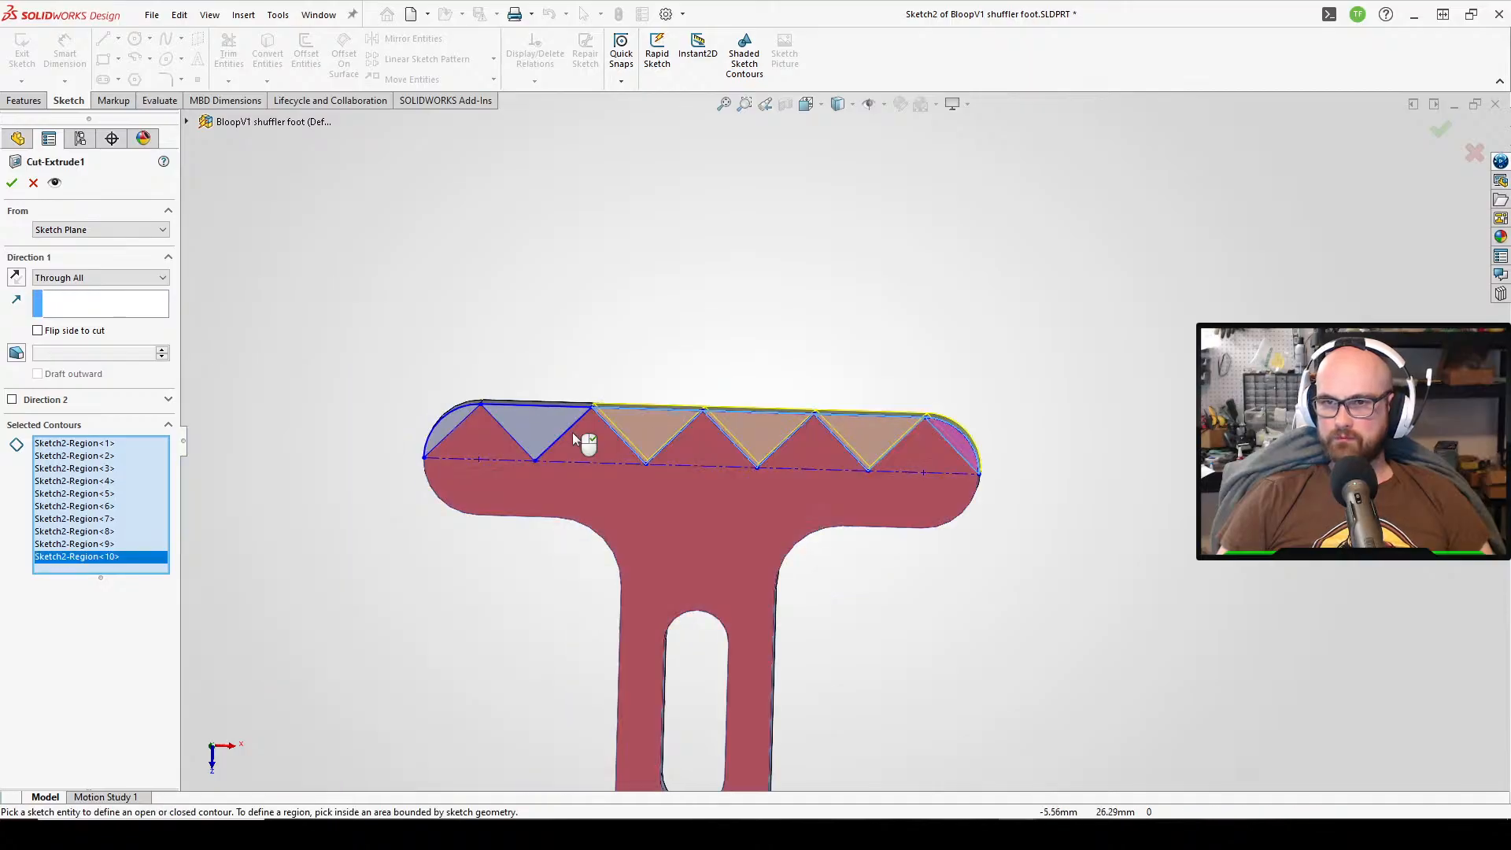
{"action": "left_click", "coordinate": [536, 427]}
{"action": "left_click", "coordinate": [448, 427]}
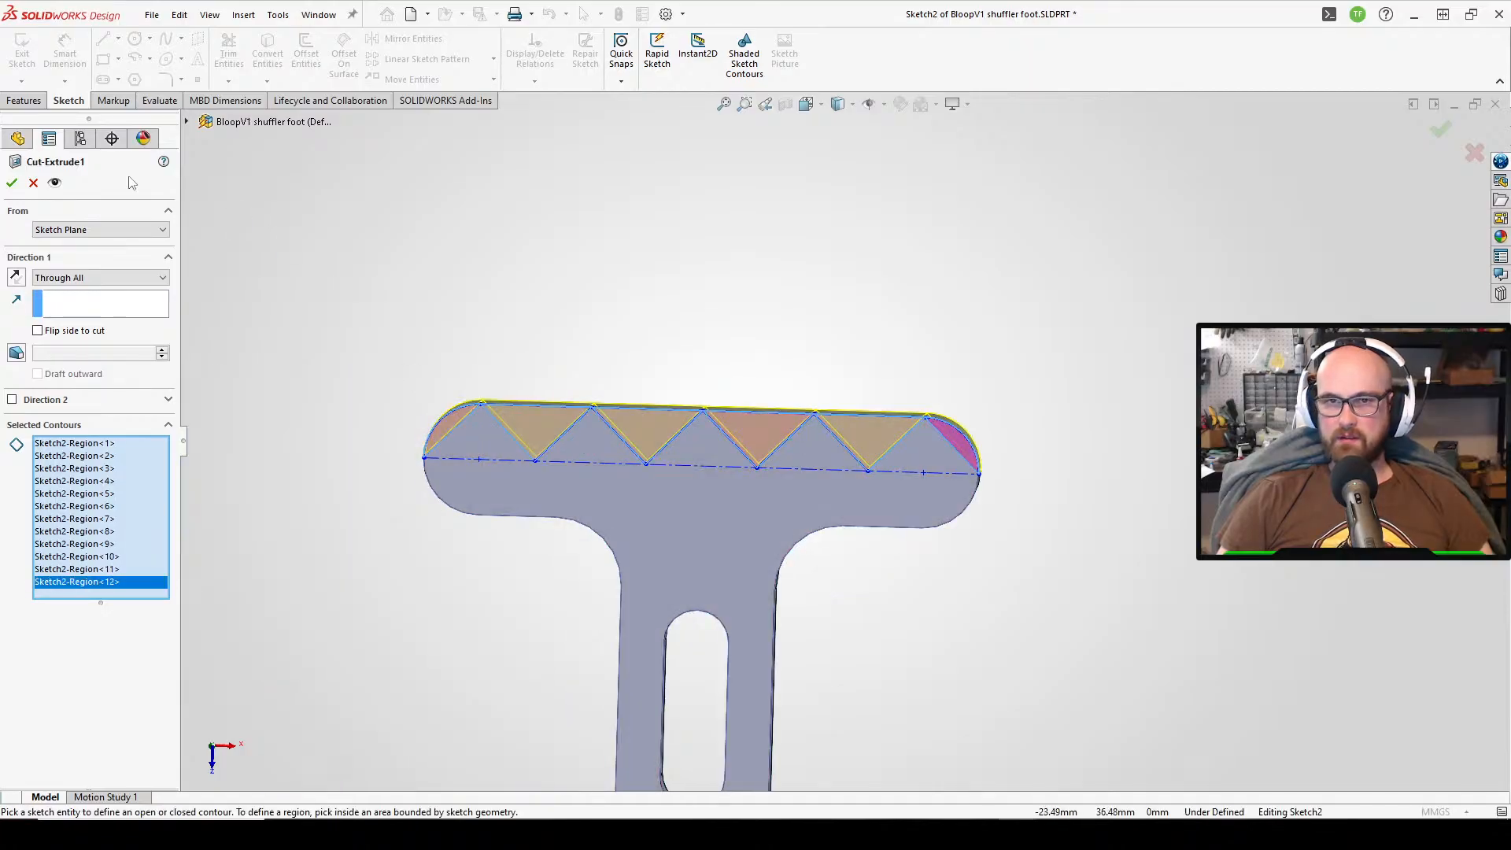
{"action": "scroll", "coordinate": [866, 551], "scroll_direction": "up", "scroll_amount": 6}
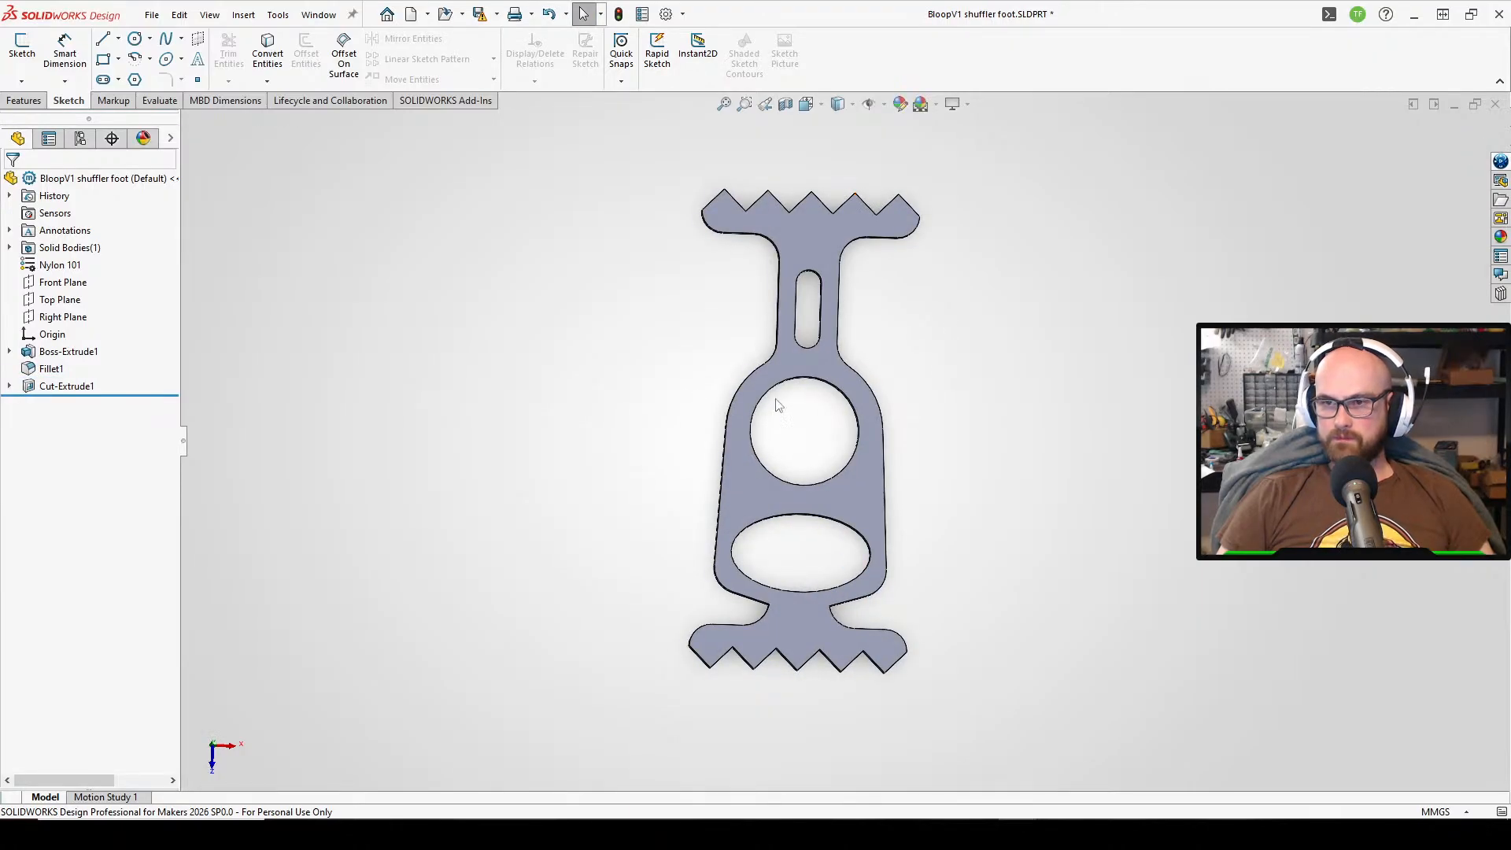
{"action": "middle_click_drag", "start_coordinate": [790, 423], "coordinate": [717, 587]}
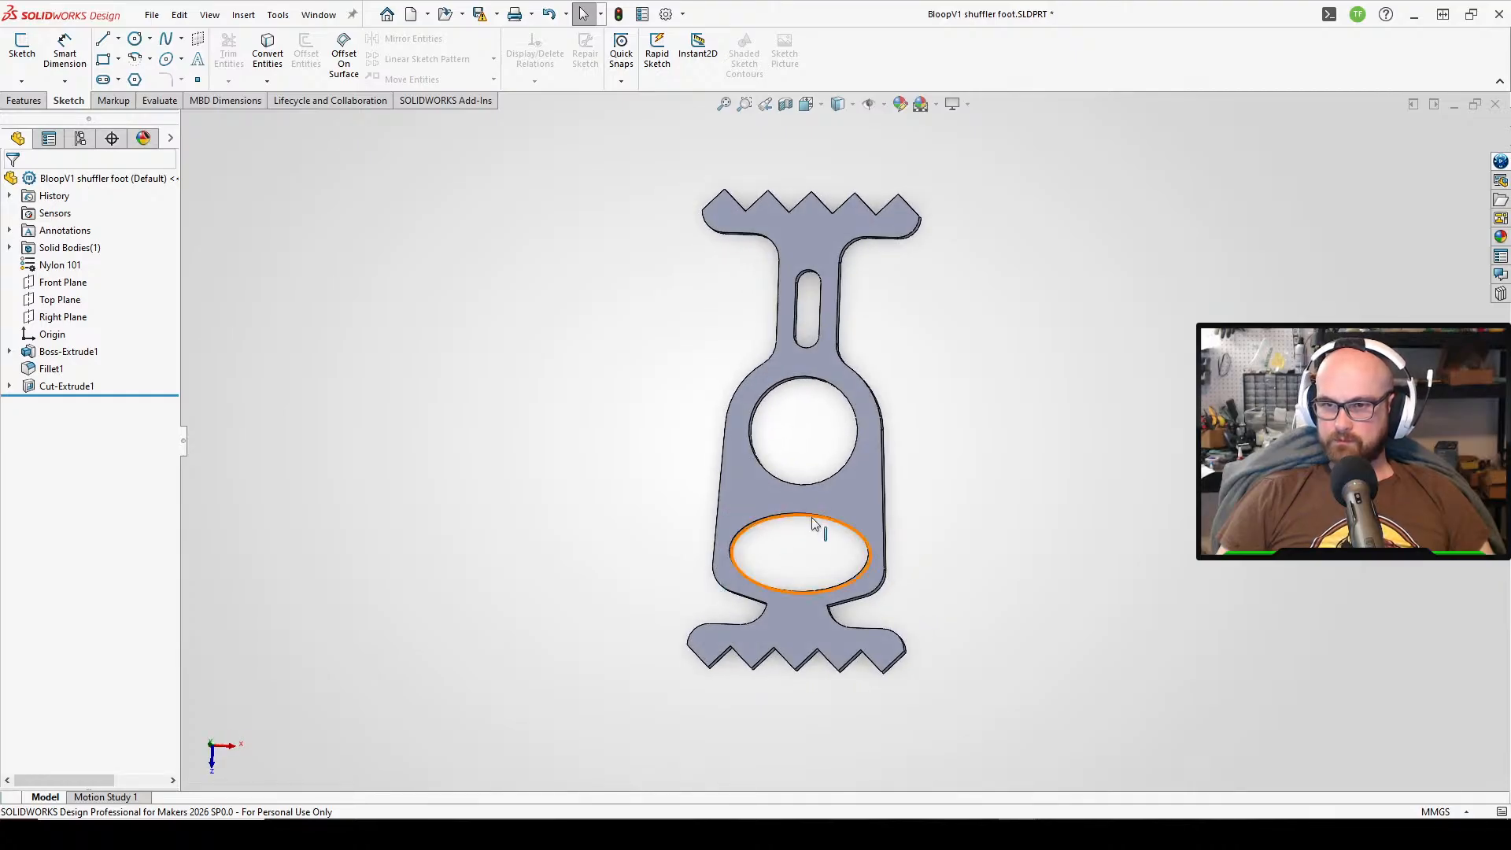
- Reopen the cut's sketch and delete the perpendicular relation between the lower zigzag's left end line and its neighbouring tooth line
{"action": "left_click", "coordinate": [87, 385]}
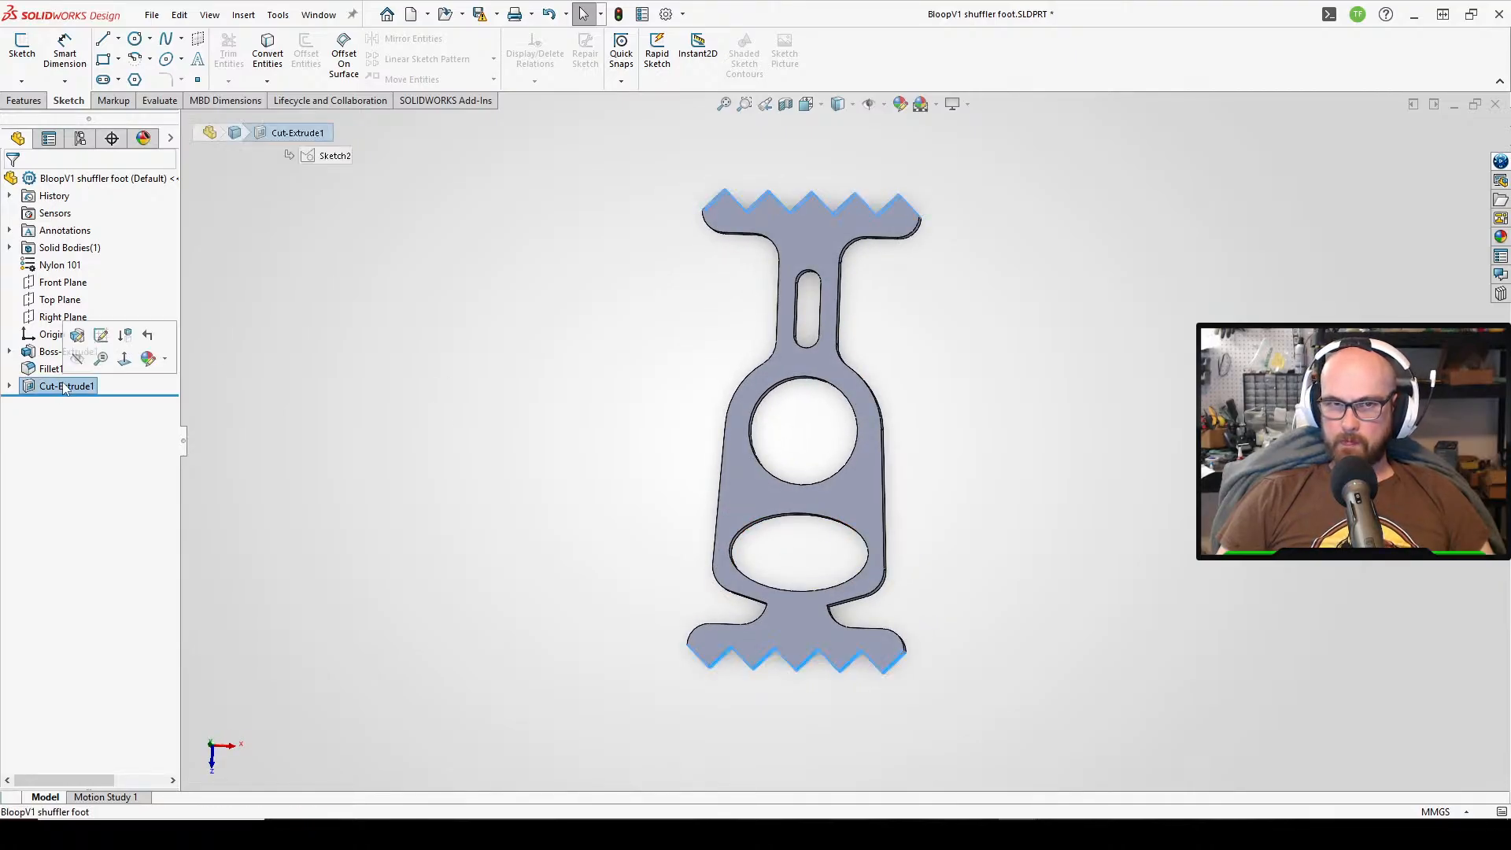
{"action": "left_click", "coordinate": [101, 337]}
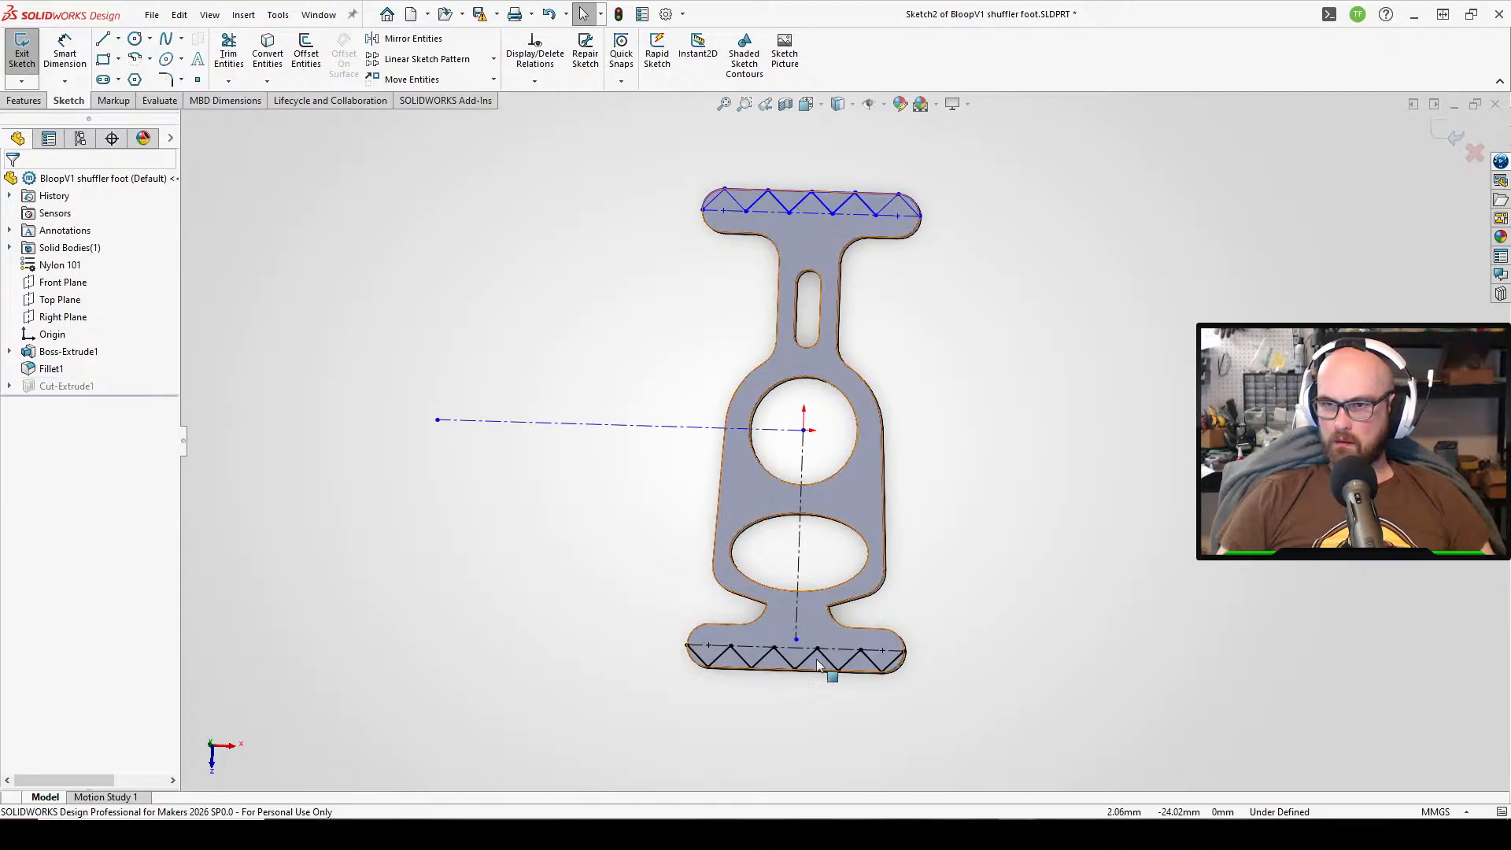
{"action": "scroll", "coordinate": [816, 659], "scroll_direction": "up", "scroll_amount": 5}
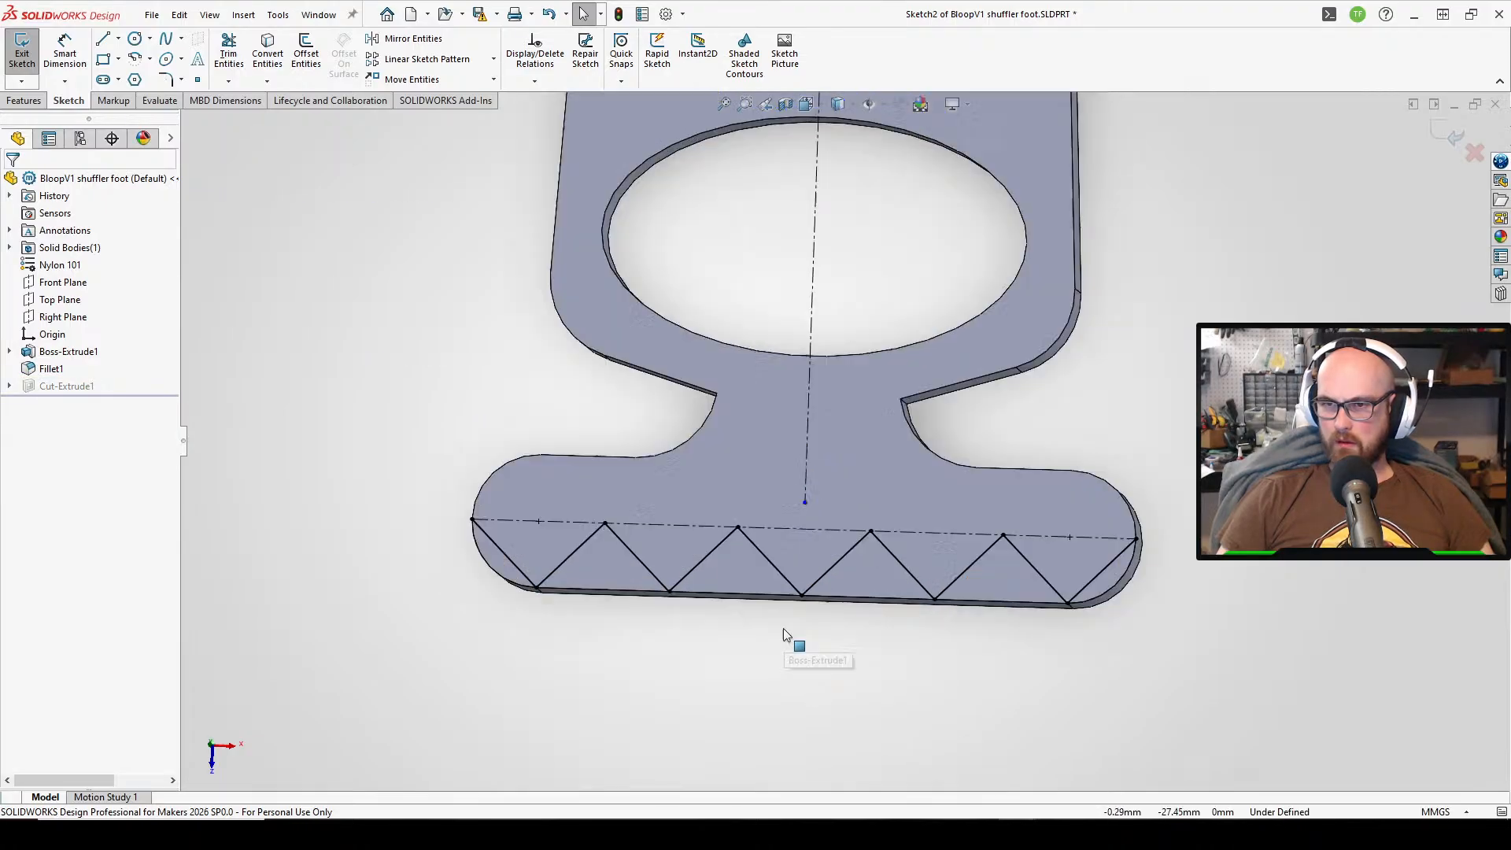
{"action": "left_click", "coordinate": [564, 560]}
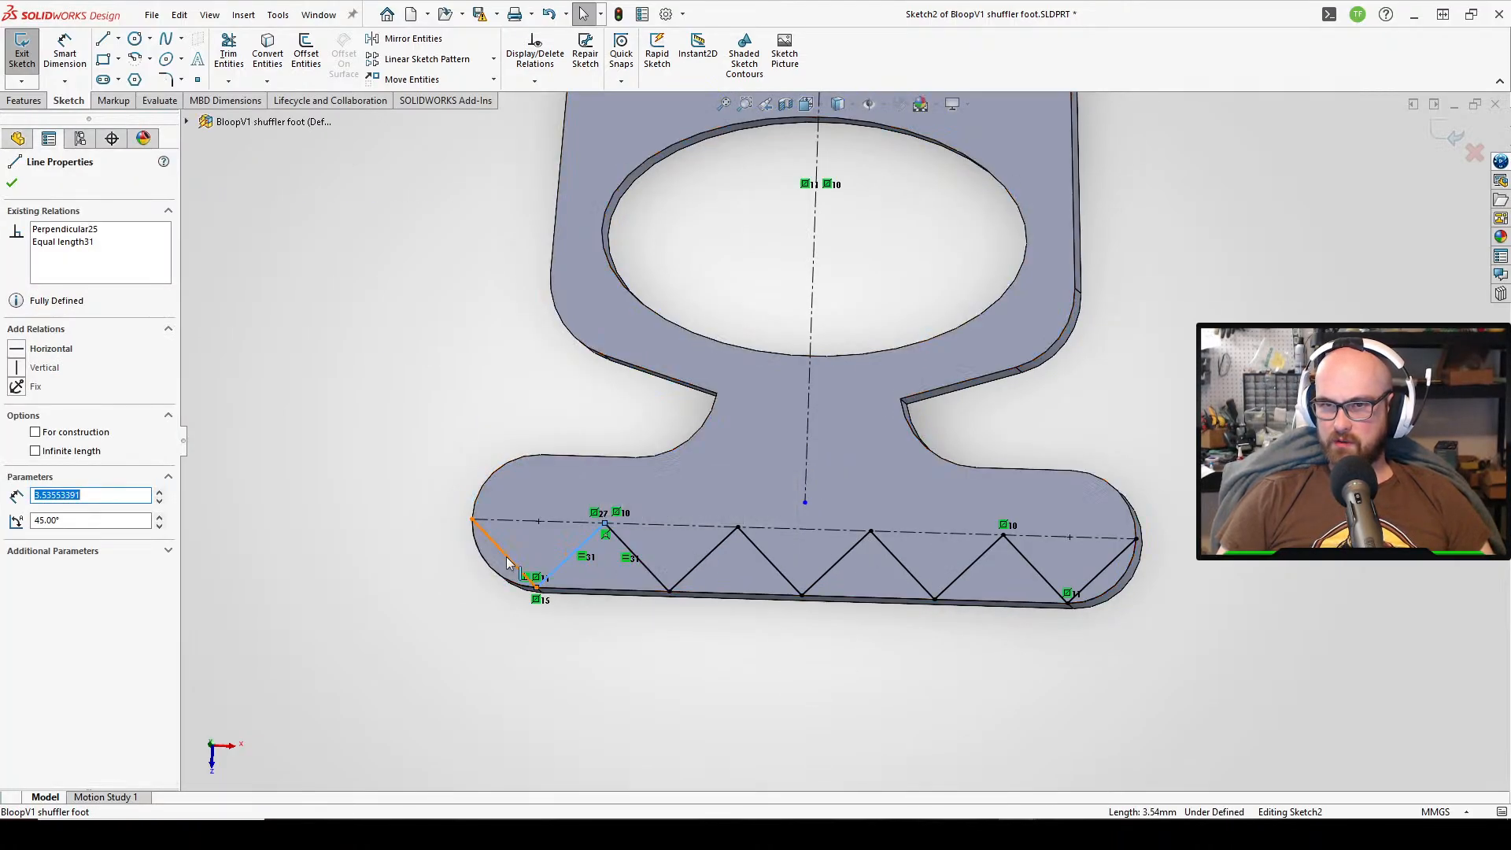
{"action": "left_click", "coordinate": [507, 556]}
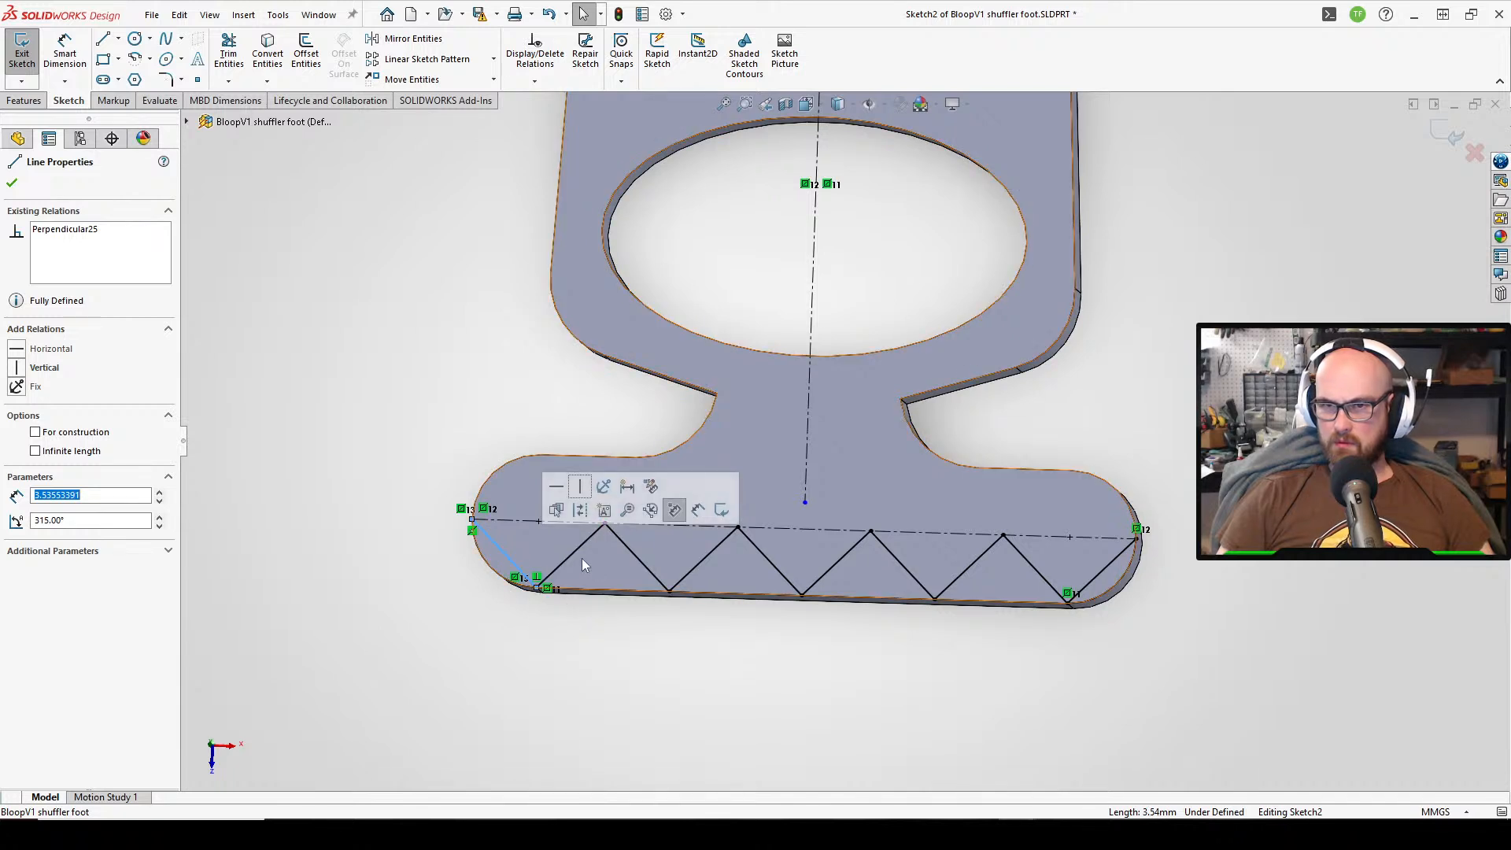
{"action": "left_click", "coordinate": [538, 575]}
{"action": "key", "text": "Delete"}
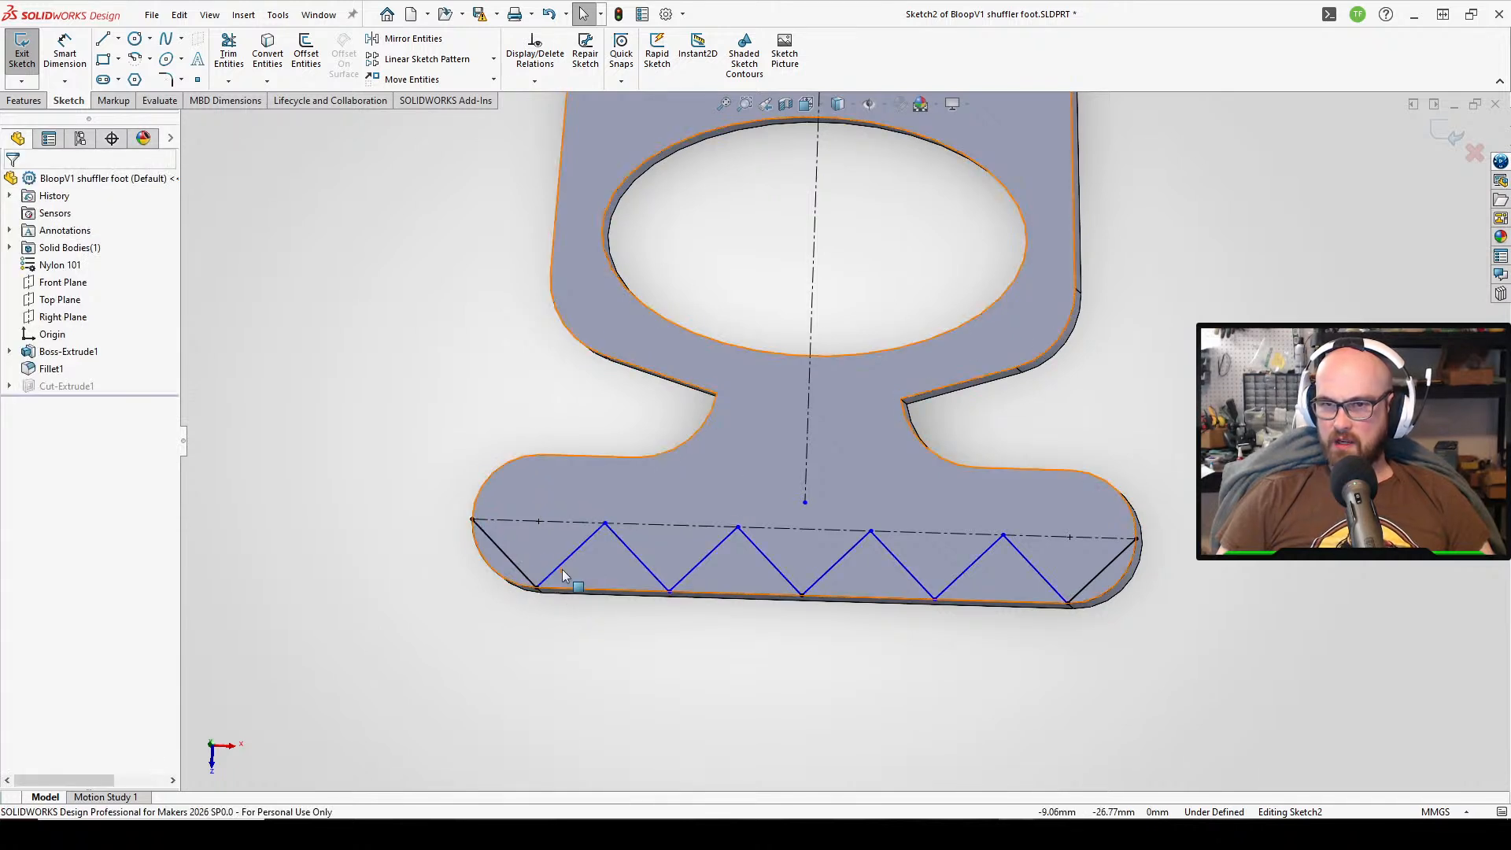
- Move the lower zigzag's left bottom vertex outward along the bottom edge line, and delete the stretched line left of the centre
{"action": "left_click", "coordinate": [586, 557]}
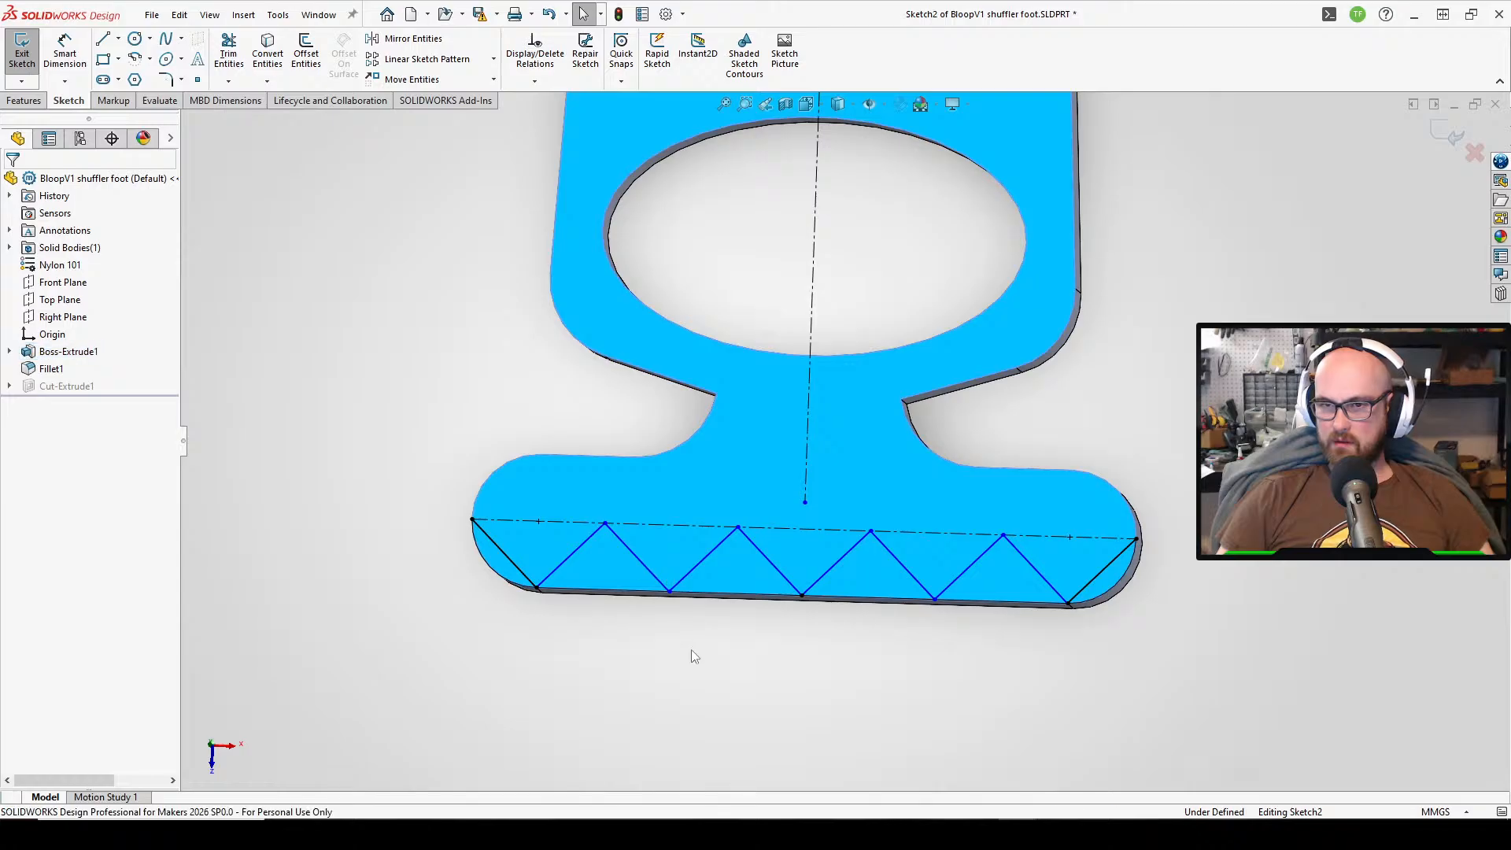
{"action": "left_click_drag", "start_coordinate": [669, 593], "coordinate": [639, 594]}
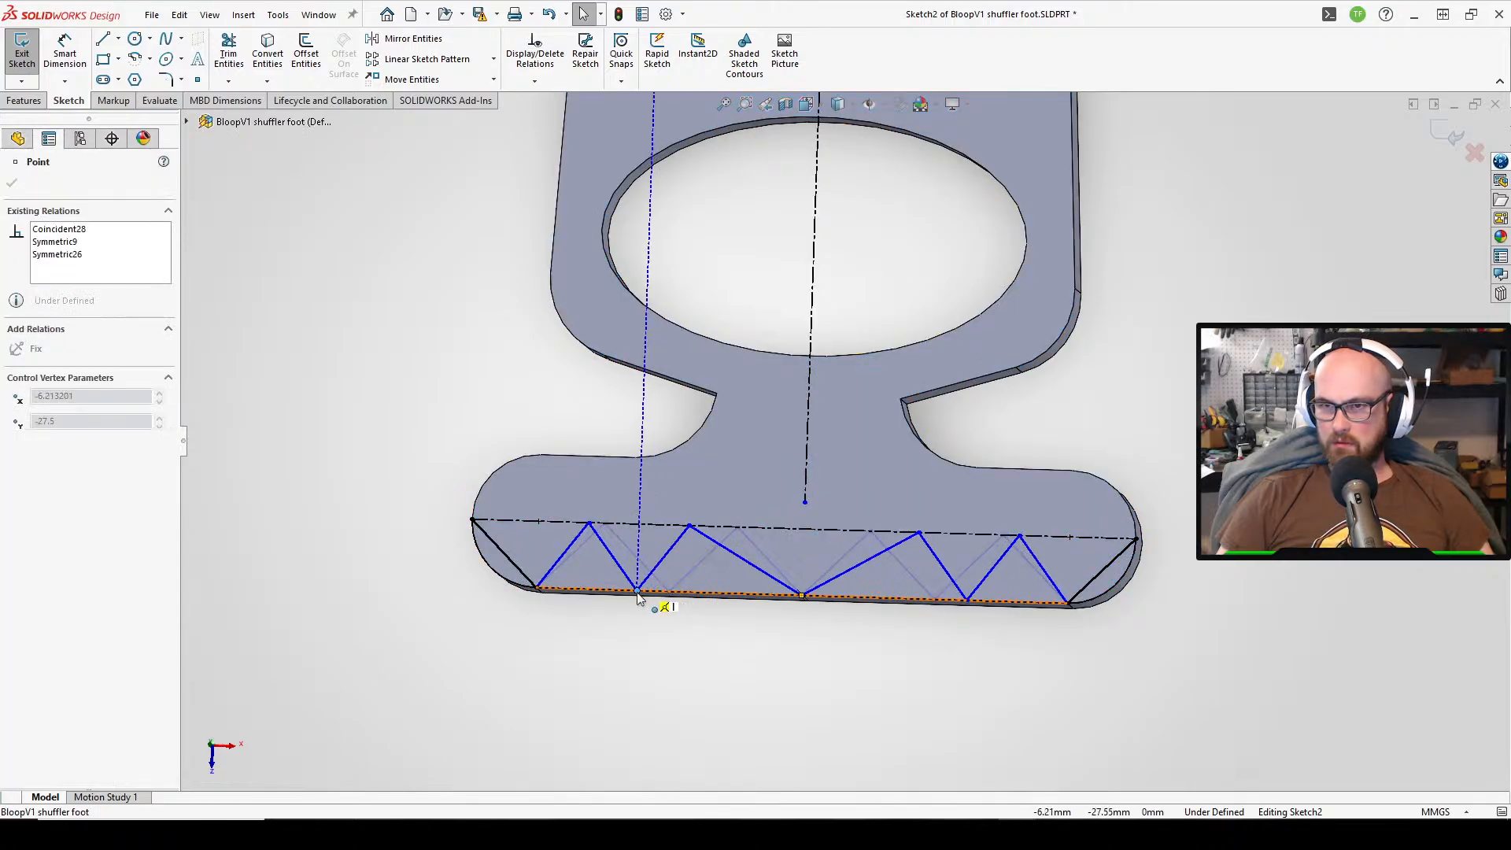
{"action": "left_click", "coordinate": [767, 575]}
{"action": "key", "text": "Delete"}
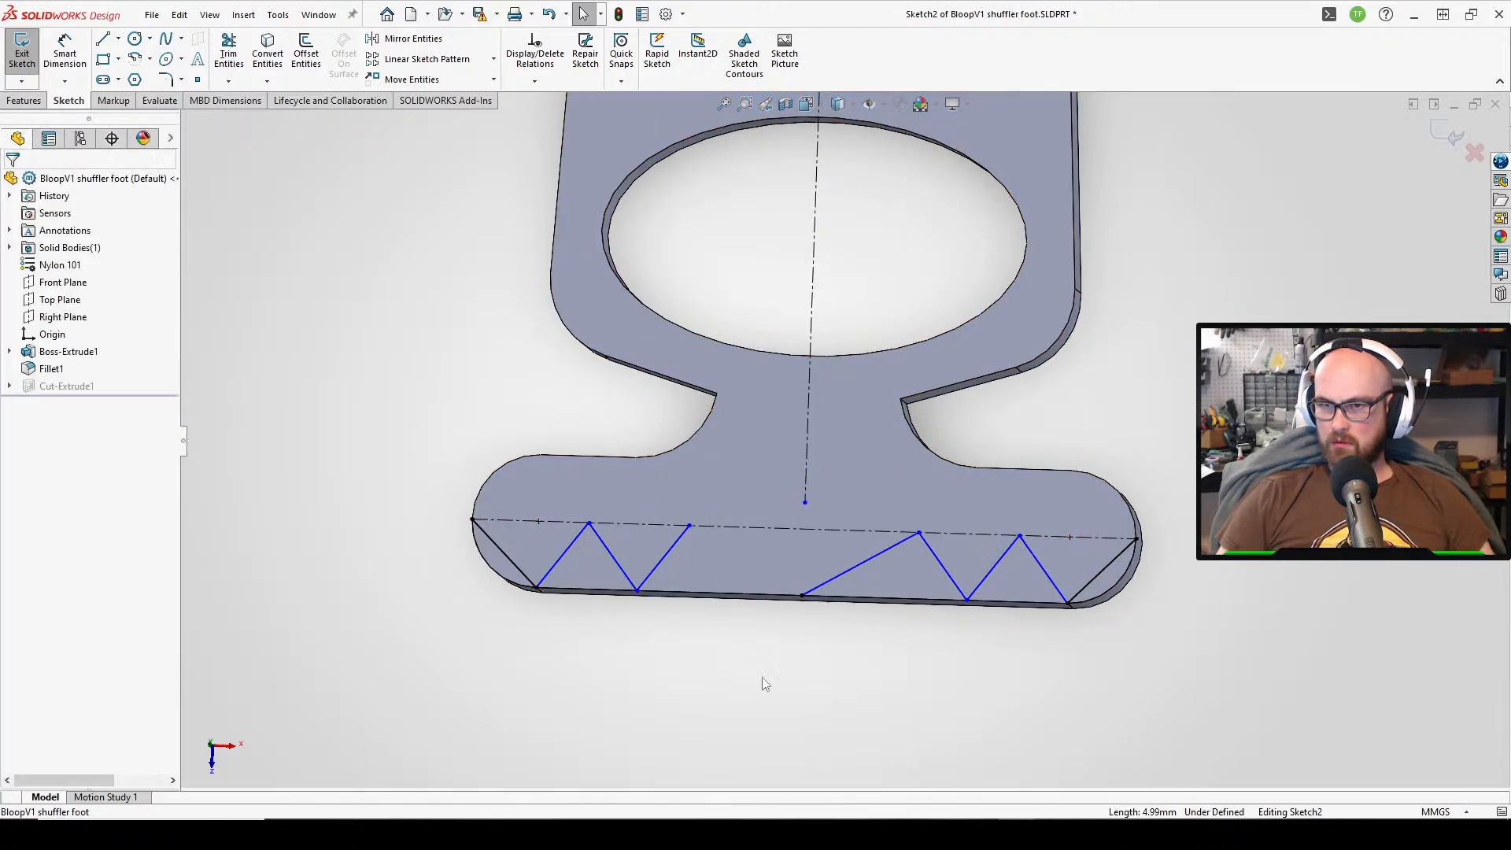
- Sketch a tooth line about 2.8 mm long down from the open left peak and another back up, and delete the stretched line right of centre
{"action": "left_click", "coordinate": [105, 39]}
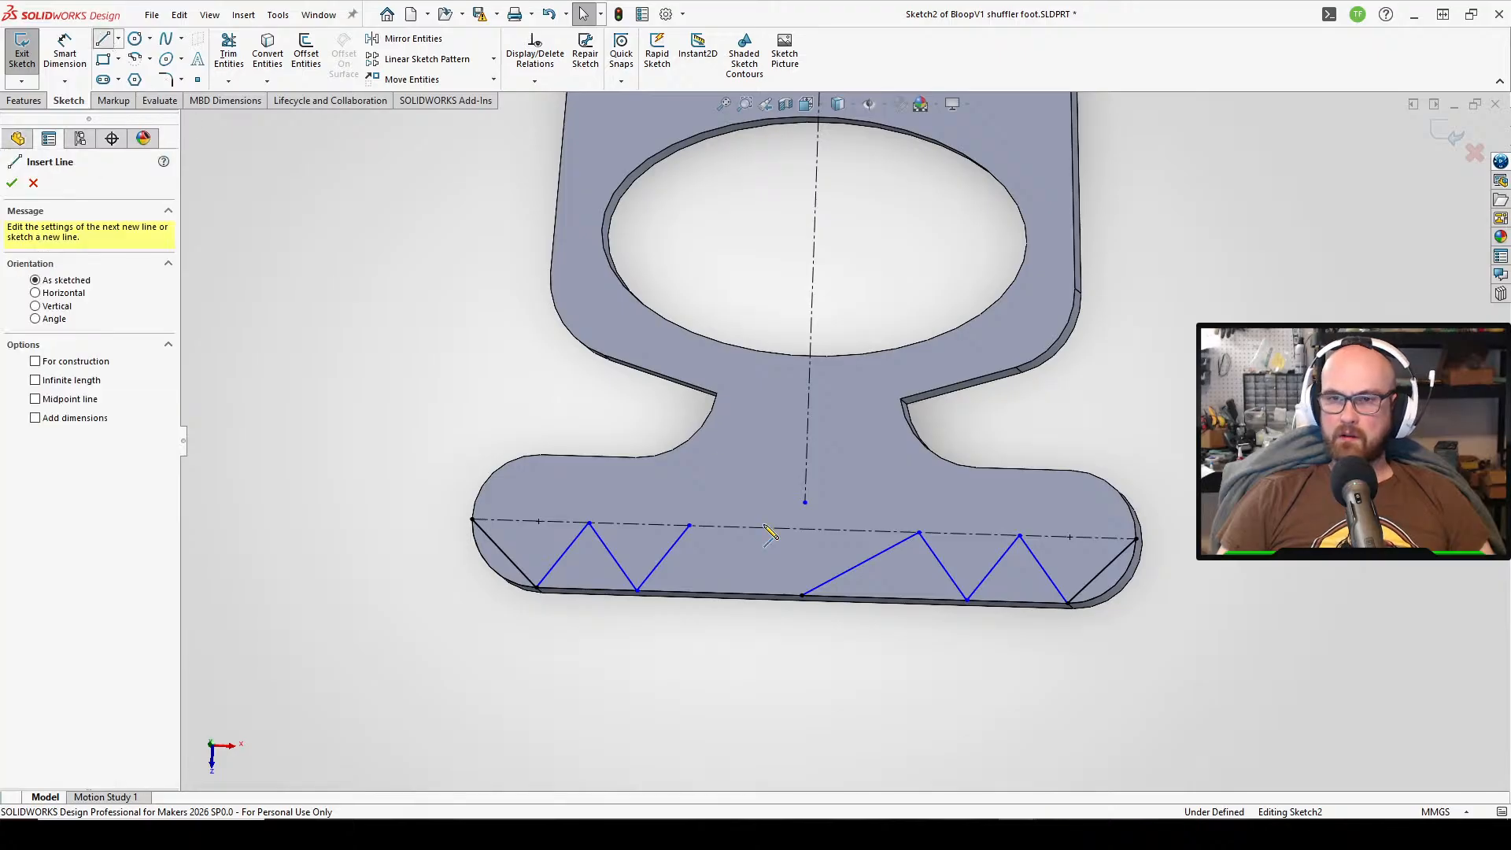
{"action": "left_click", "coordinate": [689, 526]}
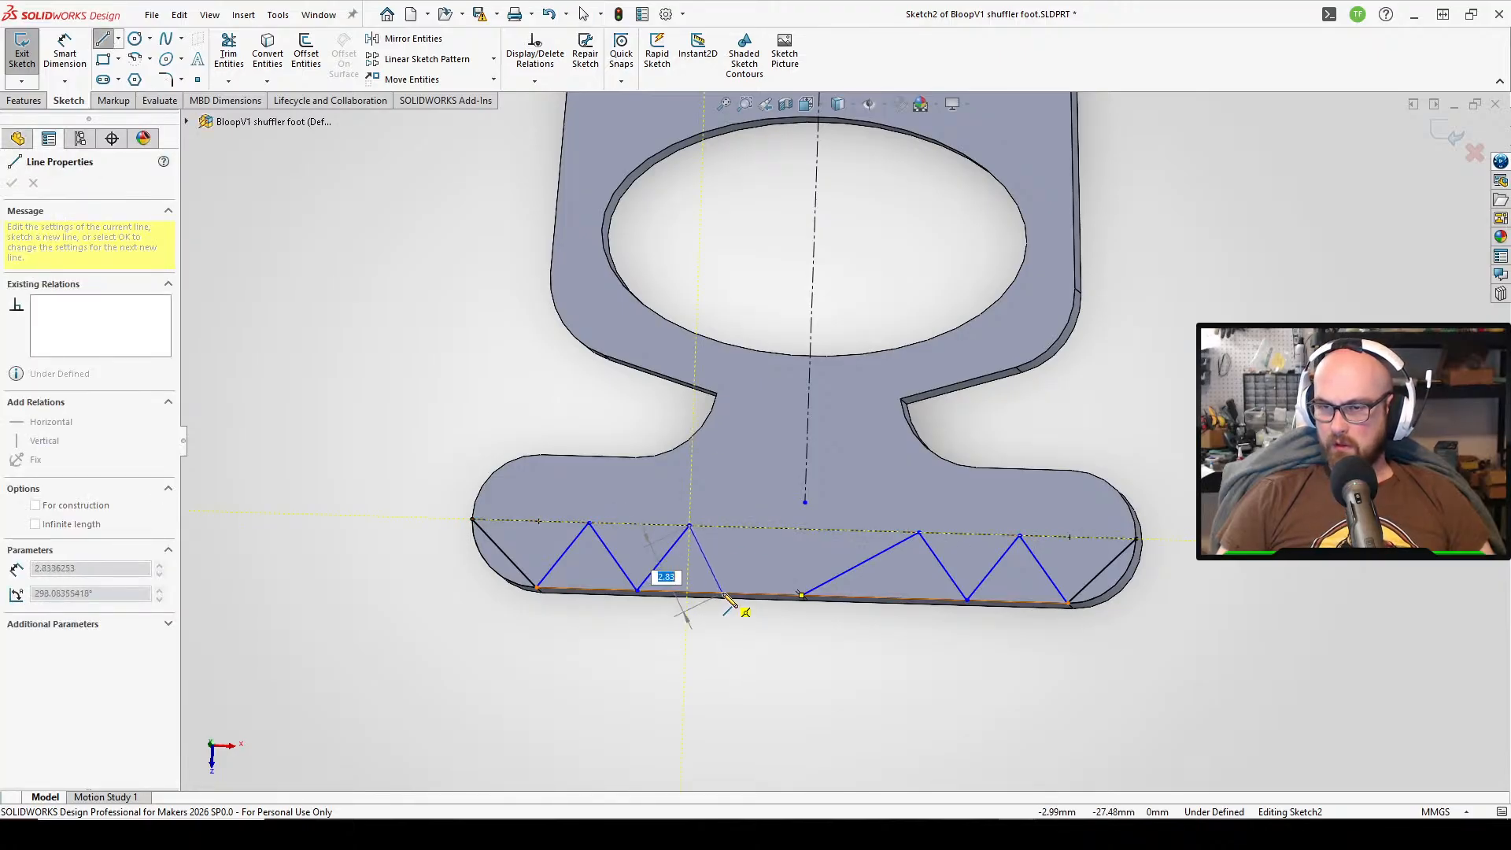
{"action": "left_click", "coordinate": [723, 592]}
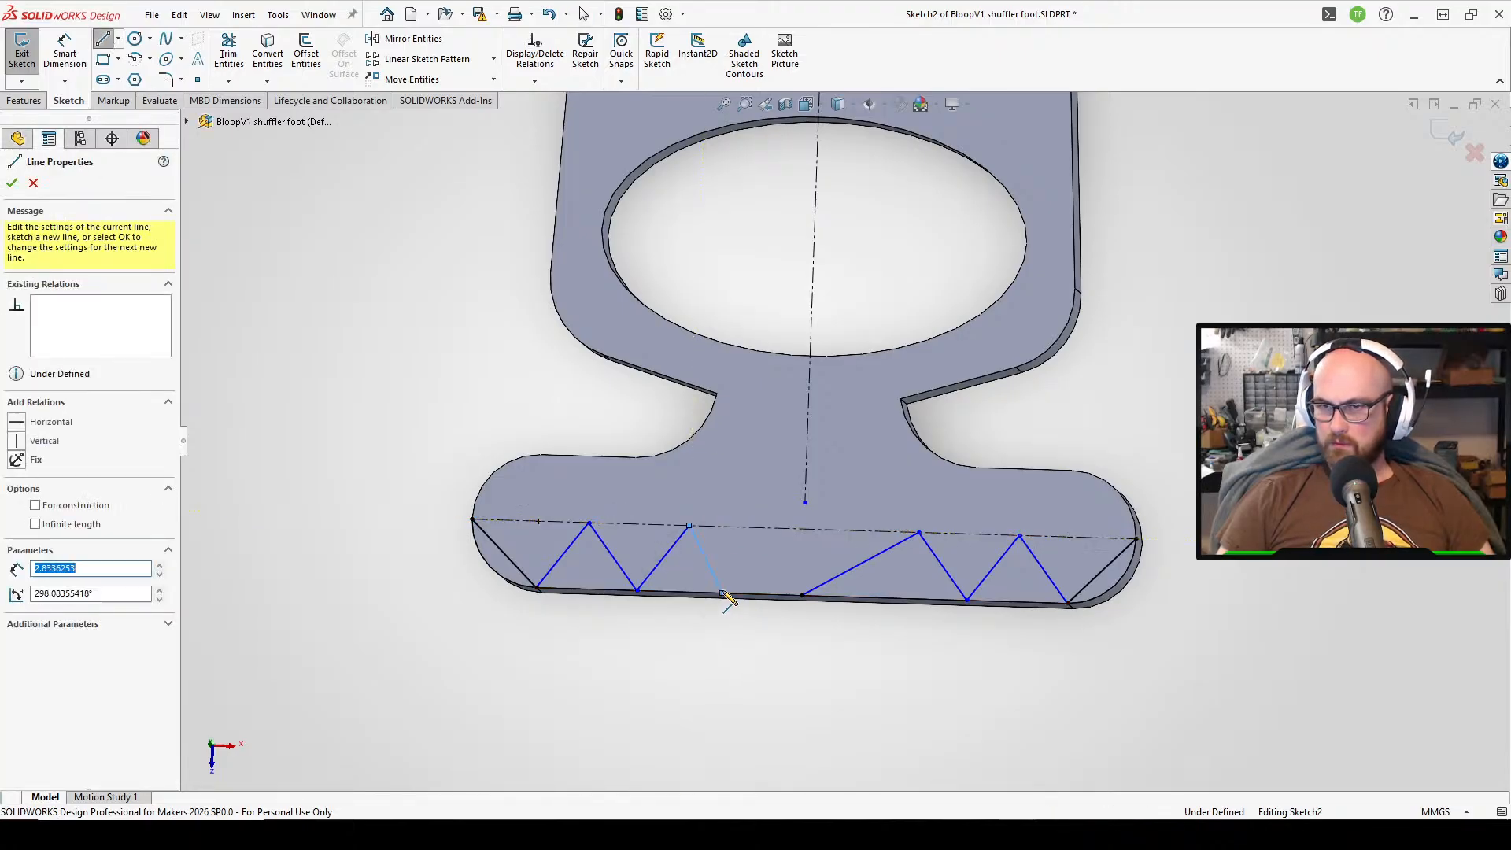
{"action": "right_click", "coordinate": [758, 529]}
{"action": "left_click", "coordinate": [867, 561]}
{"action": "key", "text": "Escape"}
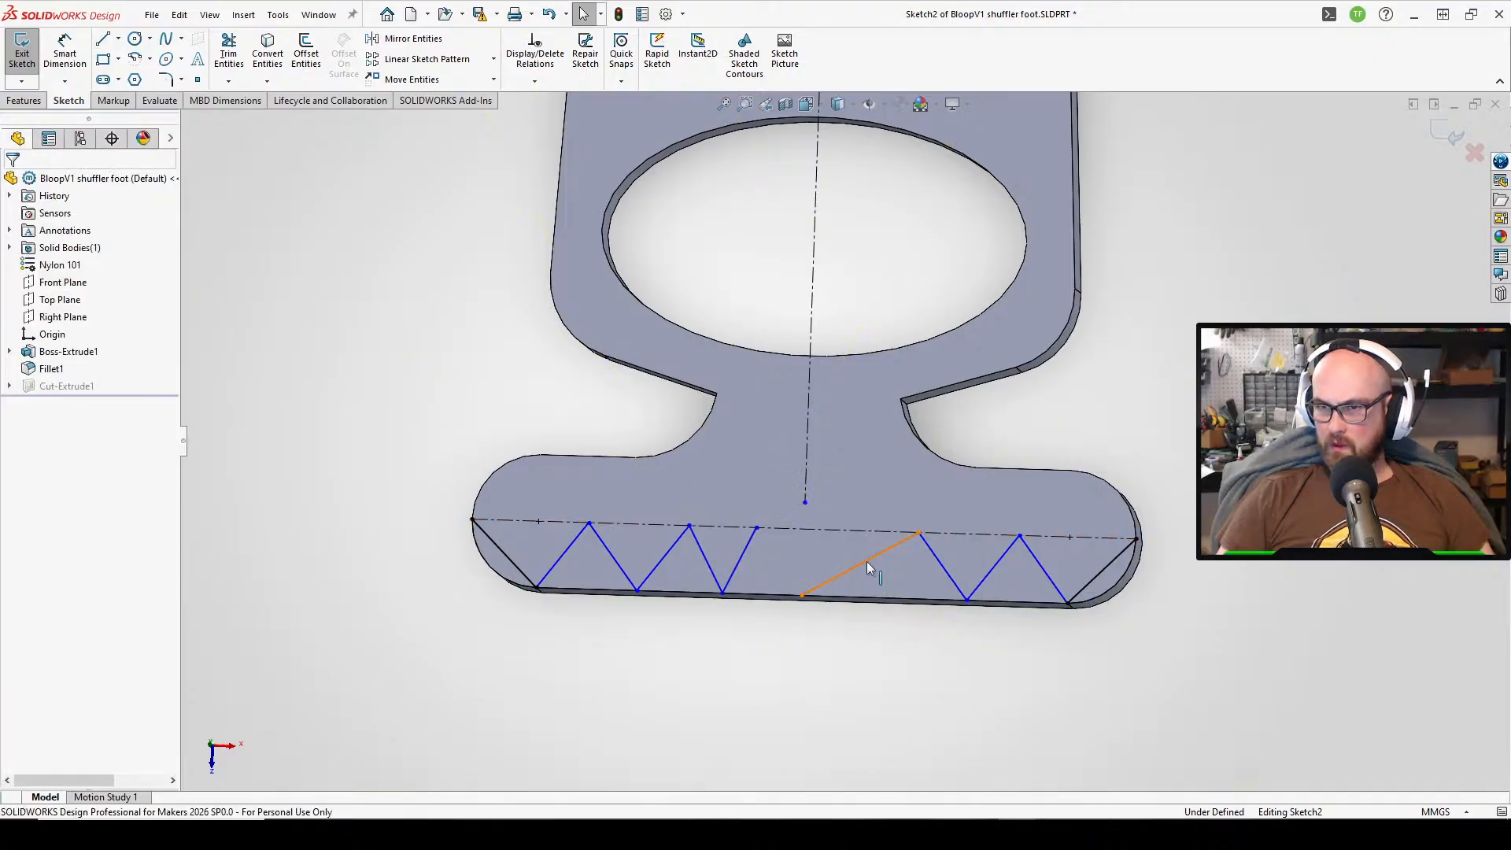
- Join the new peak to the bottom line's midpoint with a line about 3.1 mm long, and extend the vertical centerline to that midpoint
{"action": "left_click", "coordinate": [108, 42]}
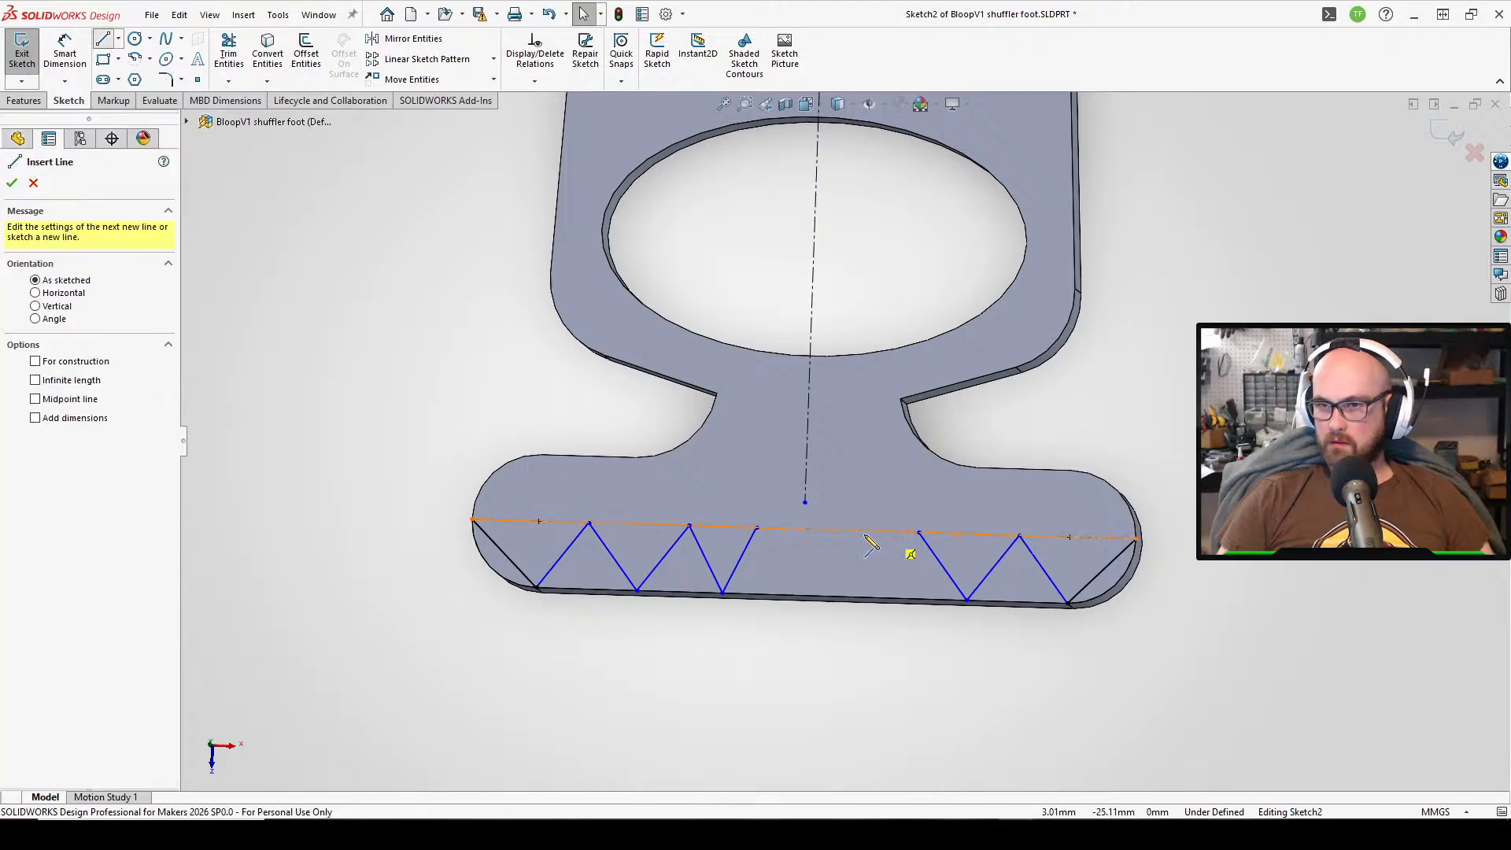
{"action": "left_click", "coordinate": [758, 529]}
{"action": "left_click", "coordinate": [801, 596]}
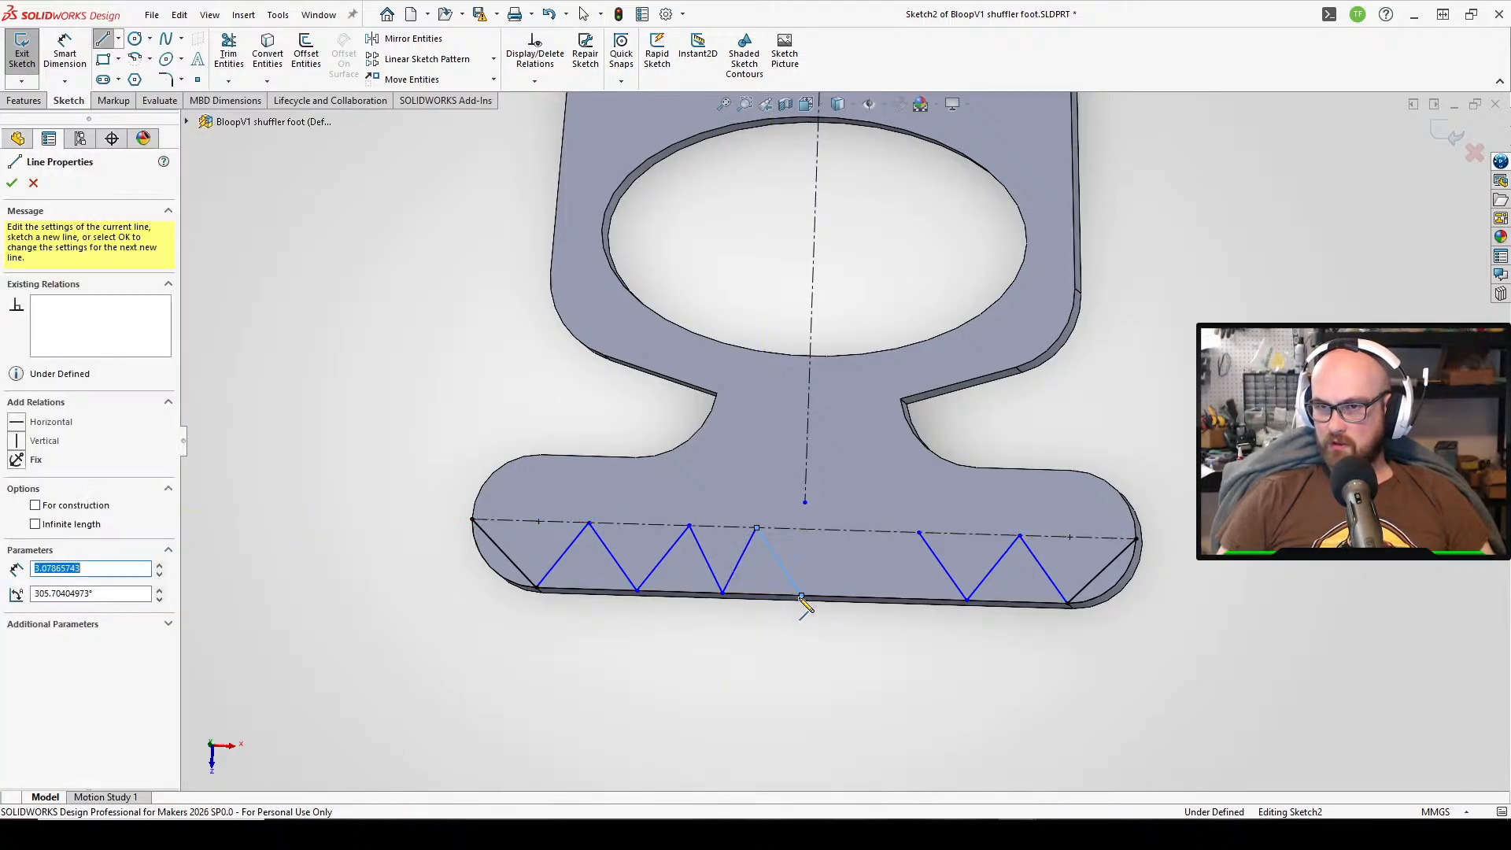
{"action": "right_click", "coordinate": [802, 597]}
{"action": "left_click", "coordinate": [835, 611]}
{"action": "left_click", "coordinate": [805, 503]}
{"action": "left_click_drag", "start_coordinate": [809, 556], "coordinate": [806, 600]}
- Add an equal relation to the four tooth lines left of the vertical centerline in the lower foot's zigzag
{"action": "right_click_drag", "start_coordinate": [820, 665], "coordinate": [797, 603]}
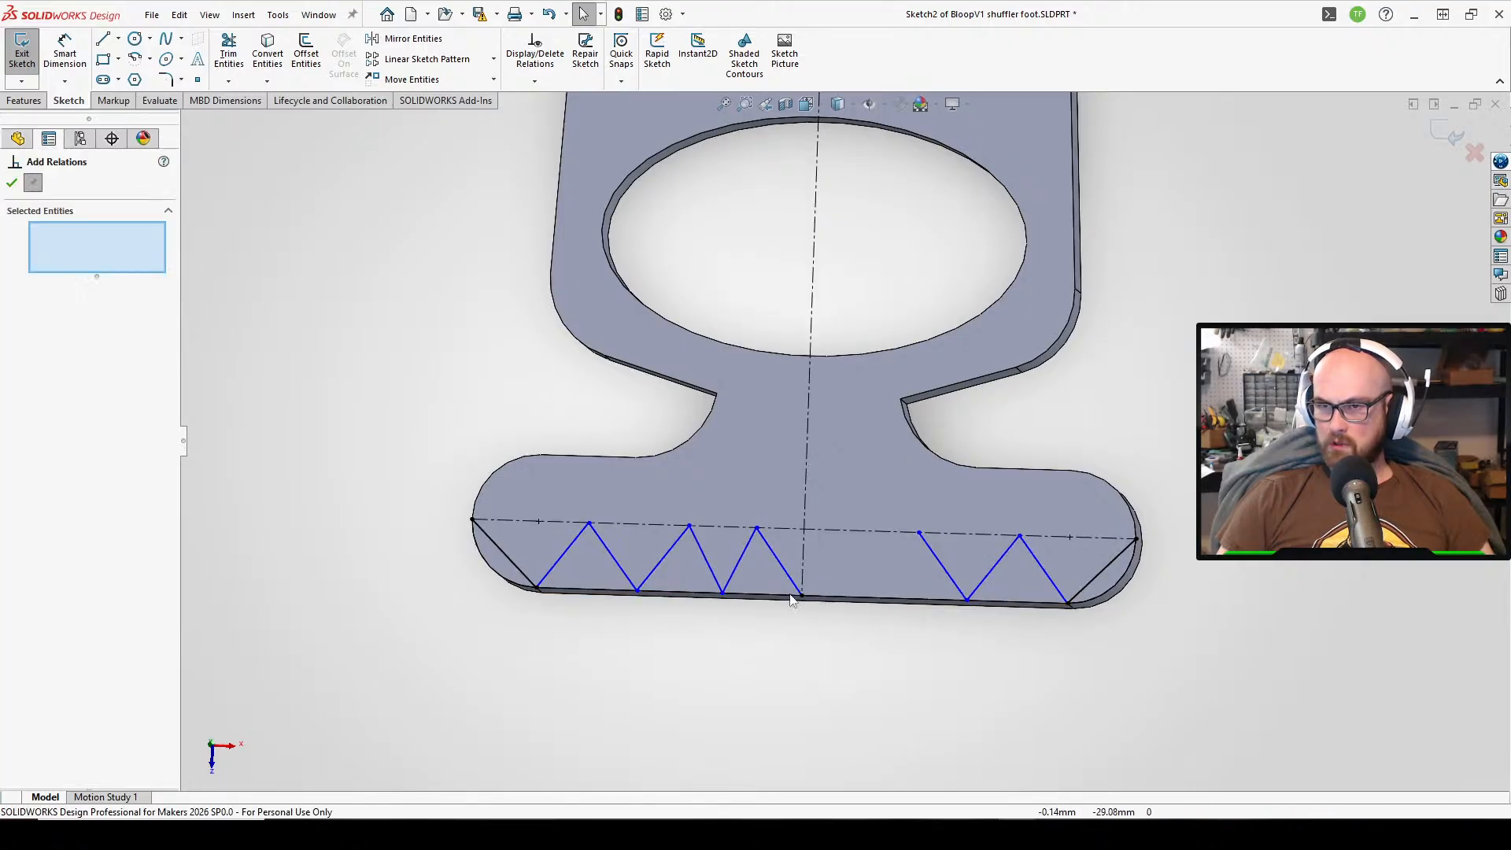
{"action": "left_click", "coordinate": [673, 546]}
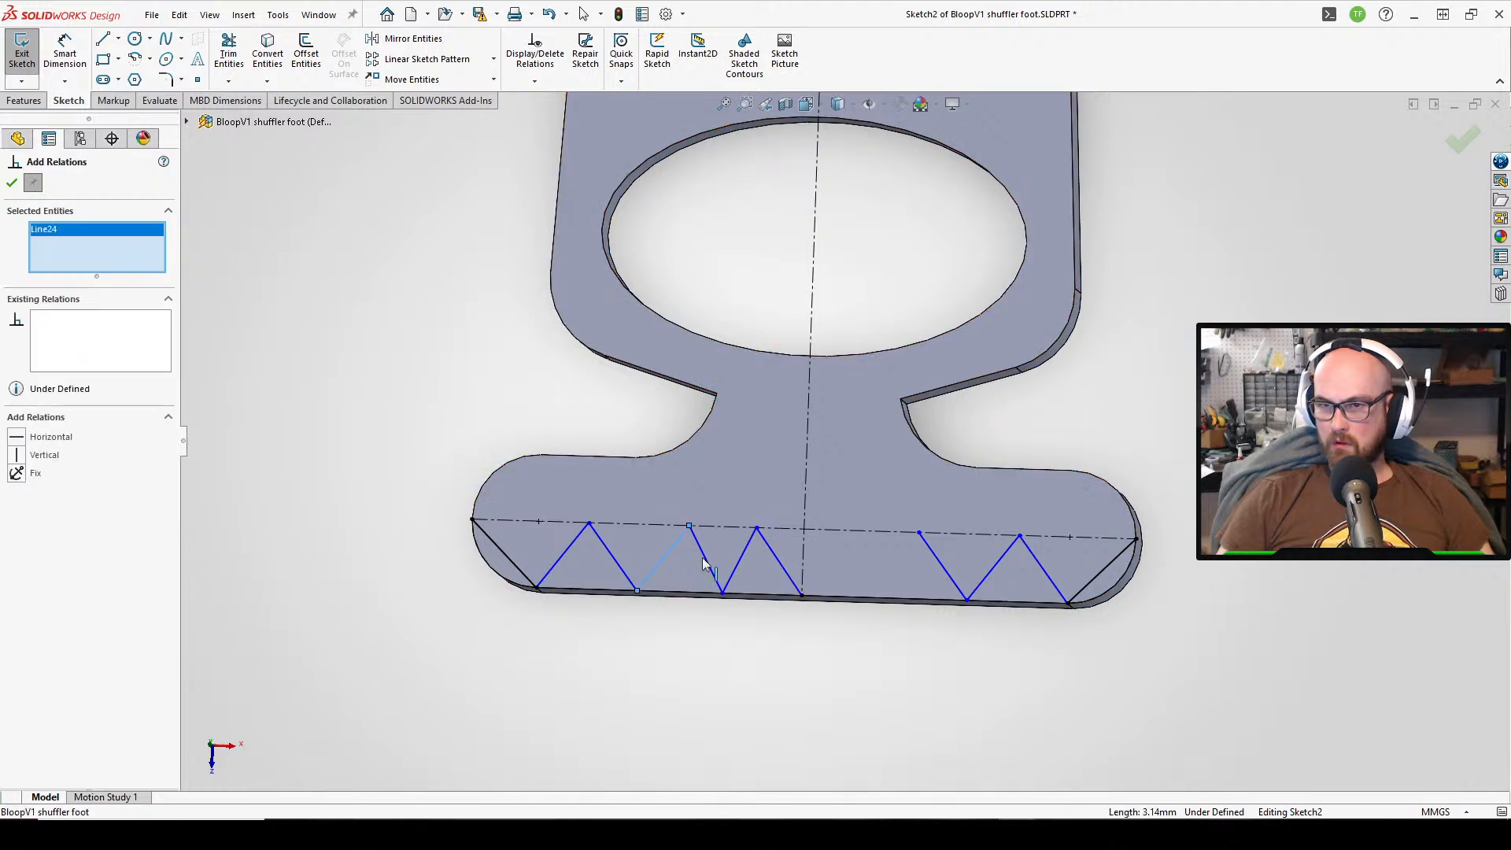
{"action": "left_click", "coordinate": [706, 561]}
{"action": "left_click", "coordinate": [740, 559]}
{"action": "left_click", "coordinate": [775, 552]}
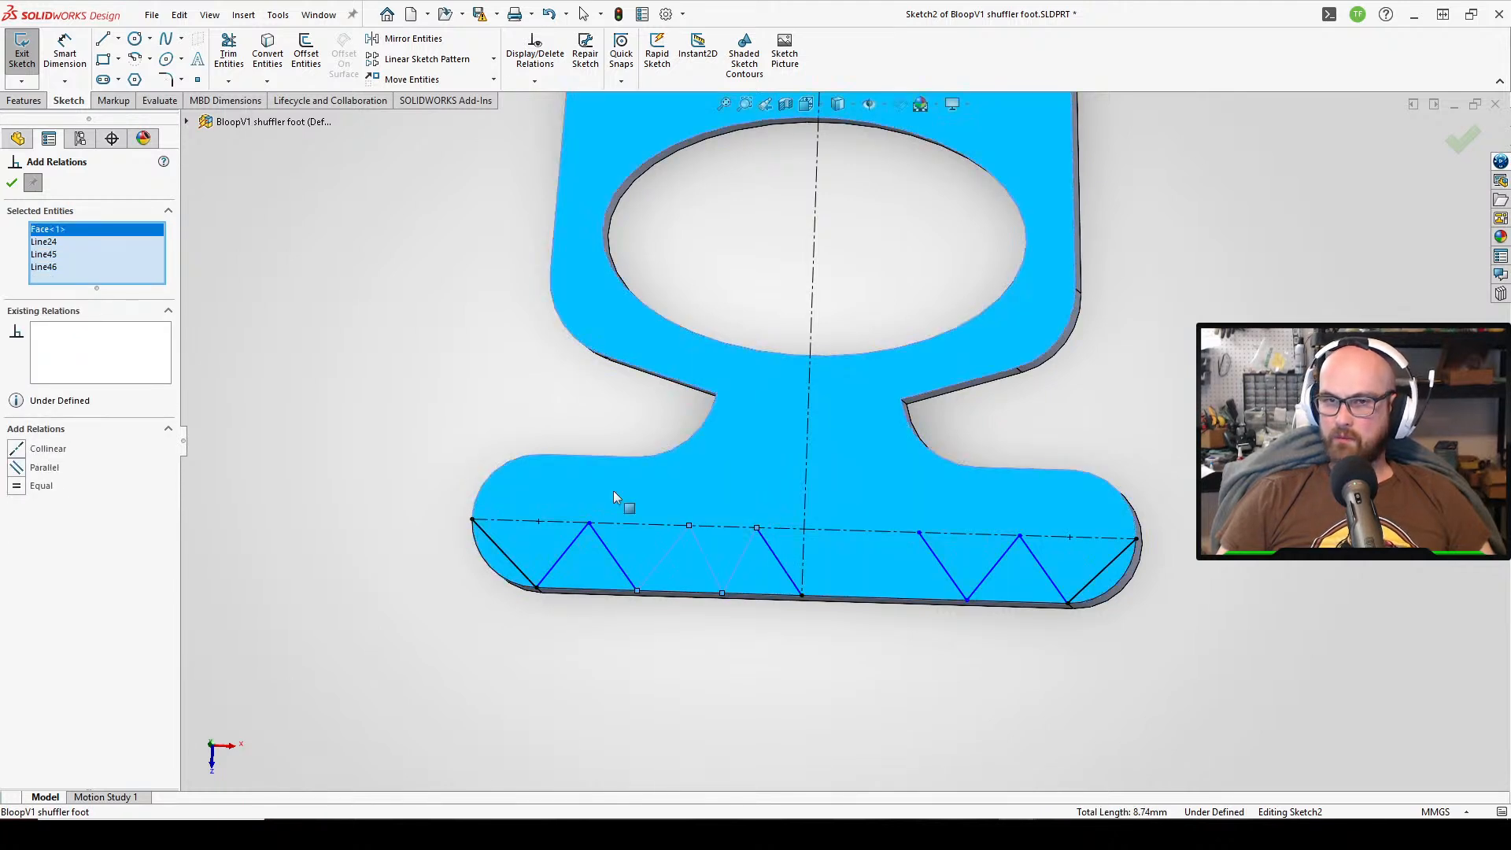
{"action": "key", "text": "Delete"}
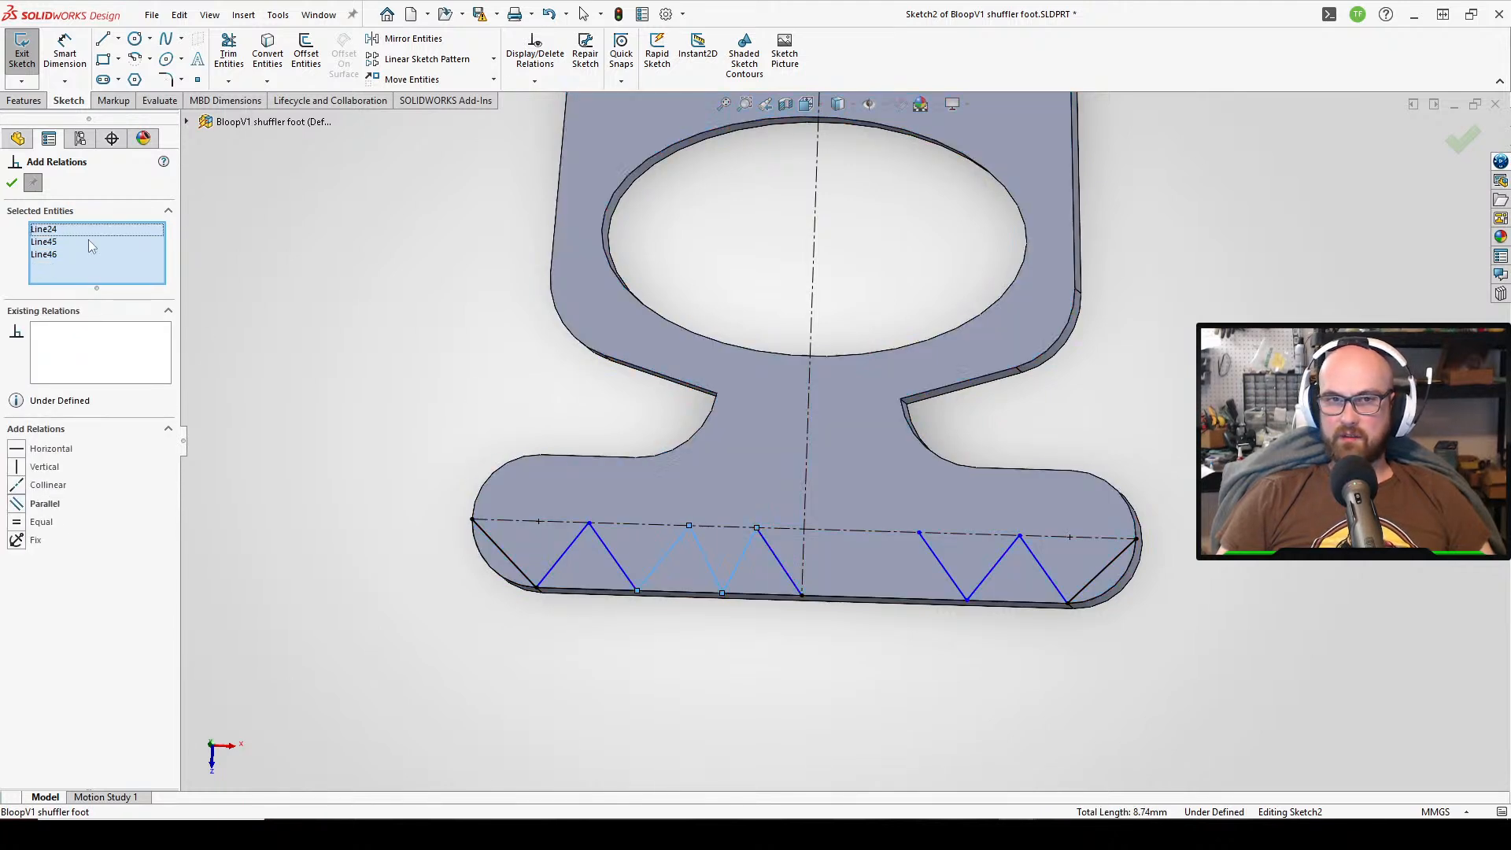
{"action": "left_click", "coordinate": [775, 557]}
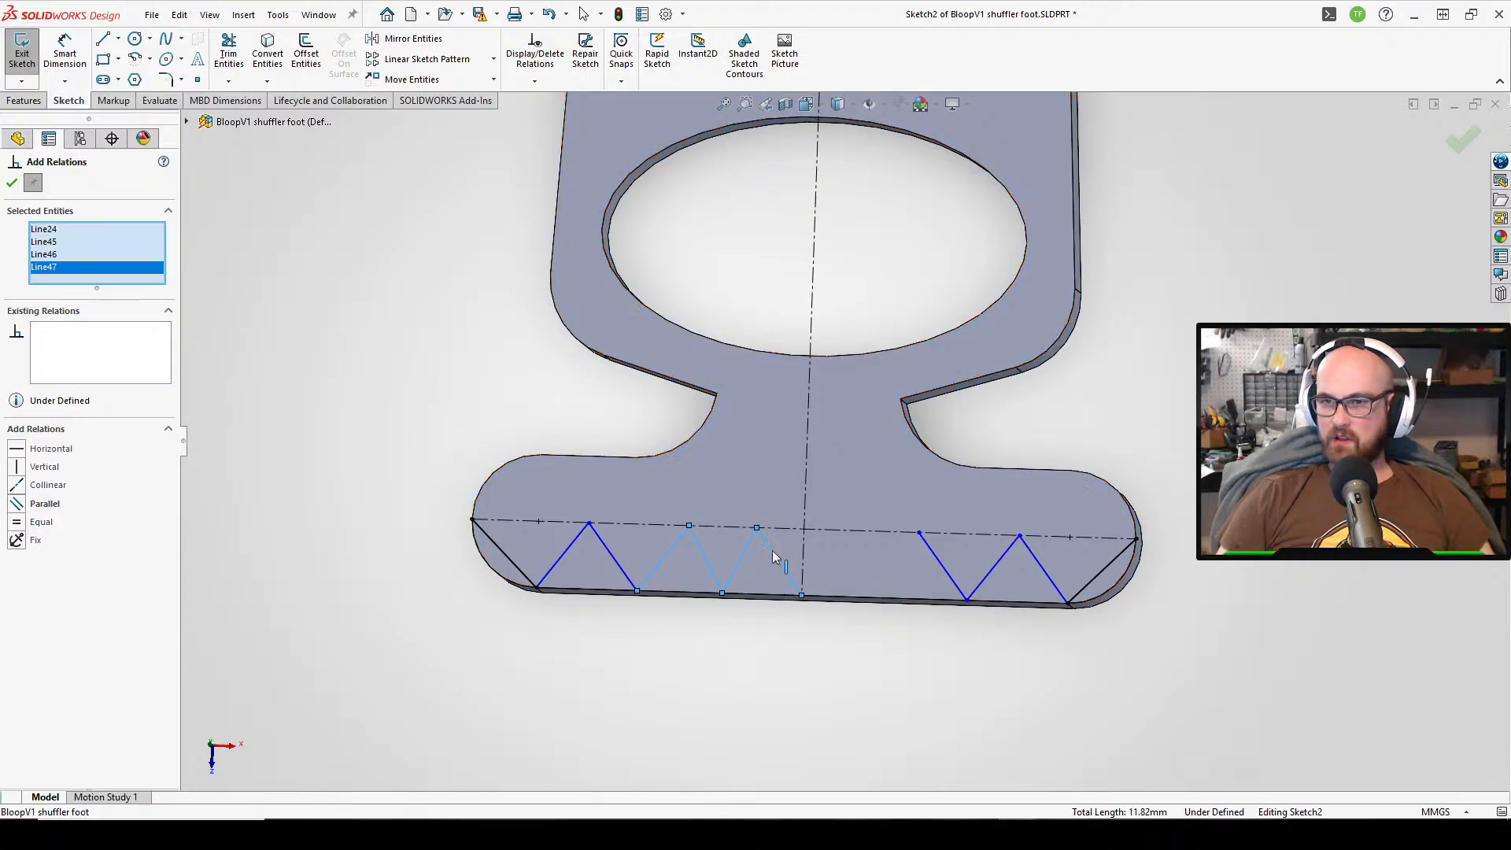
{"action": "left_click", "coordinate": [18, 523]}
{"action": "left_click", "coordinate": [12, 182]}
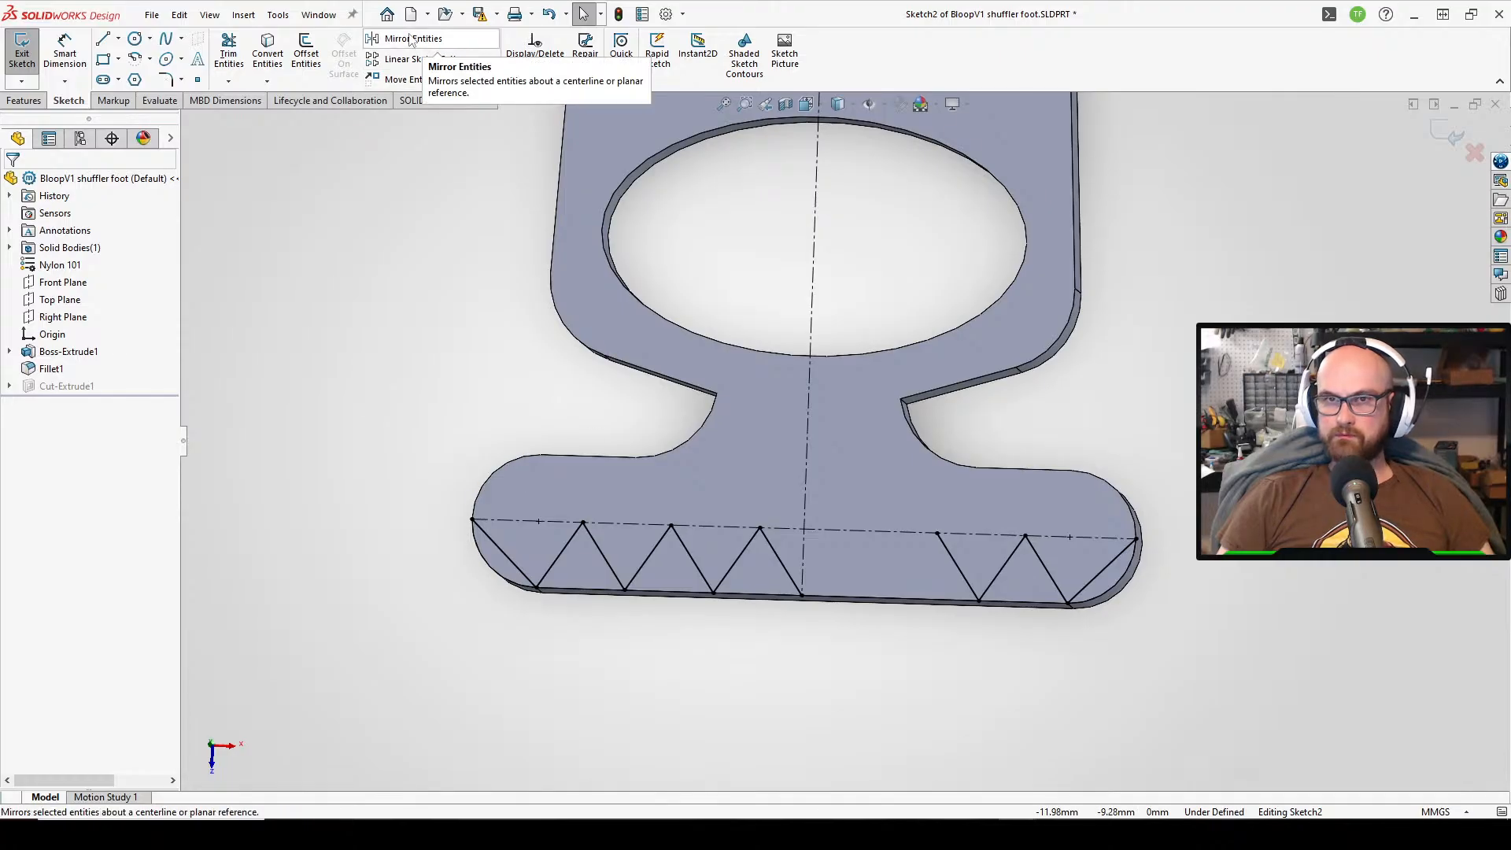
- Delete the two long stretched lines at the centre of the upper foot's zigzag
{"action": "scroll", "coordinate": [617, 270], "scroll_direction": "up", "scroll_amount": 8}
{"action": "scroll", "coordinate": [866, 209], "scroll_direction": "down", "scroll_amount": 6}
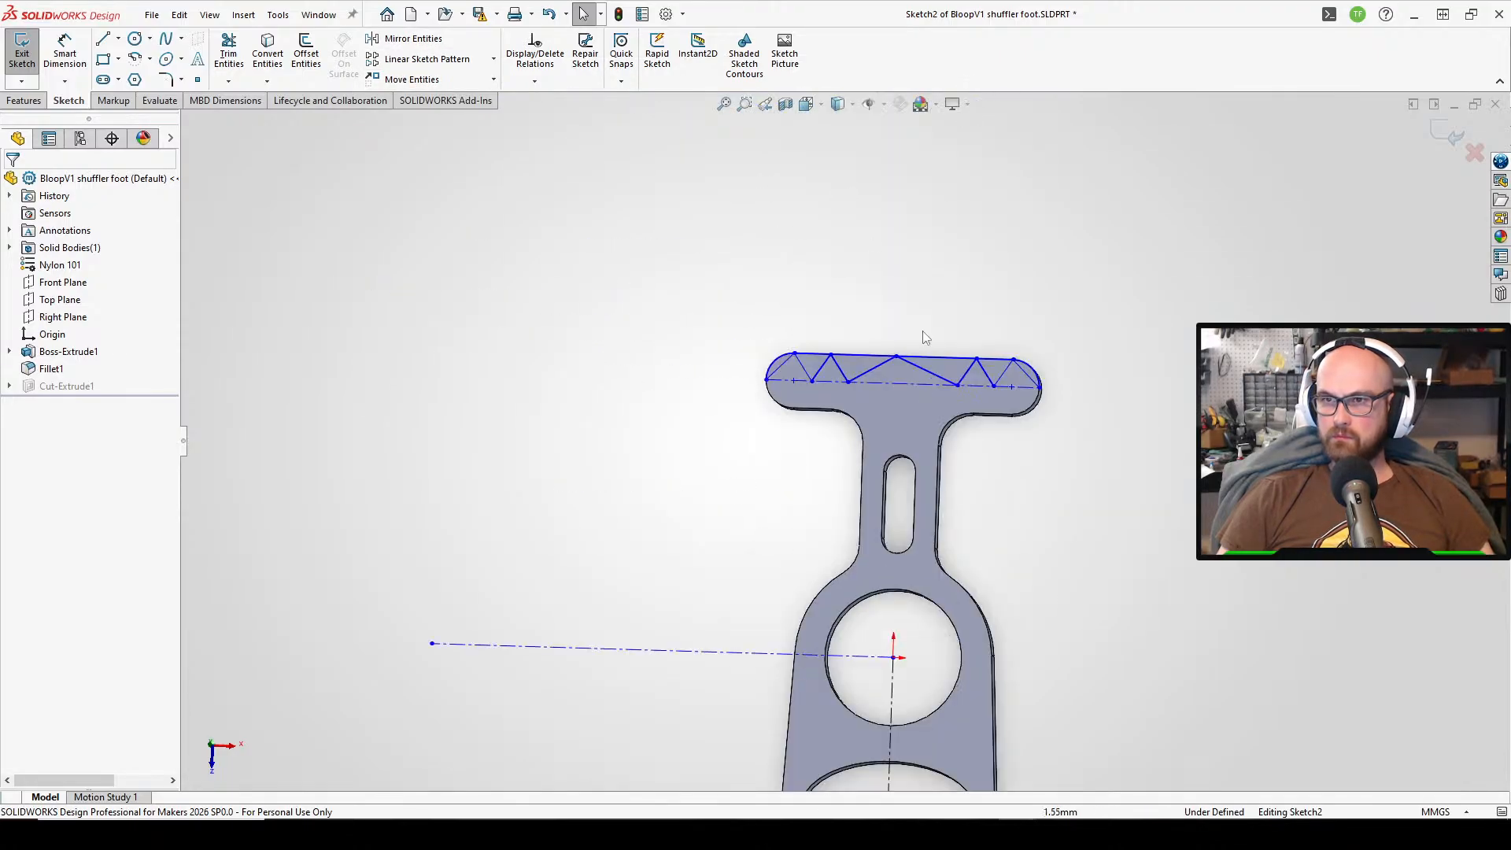
{"action": "left_click", "coordinate": [912, 401]}
{"action": "key", "text": "Delete"}
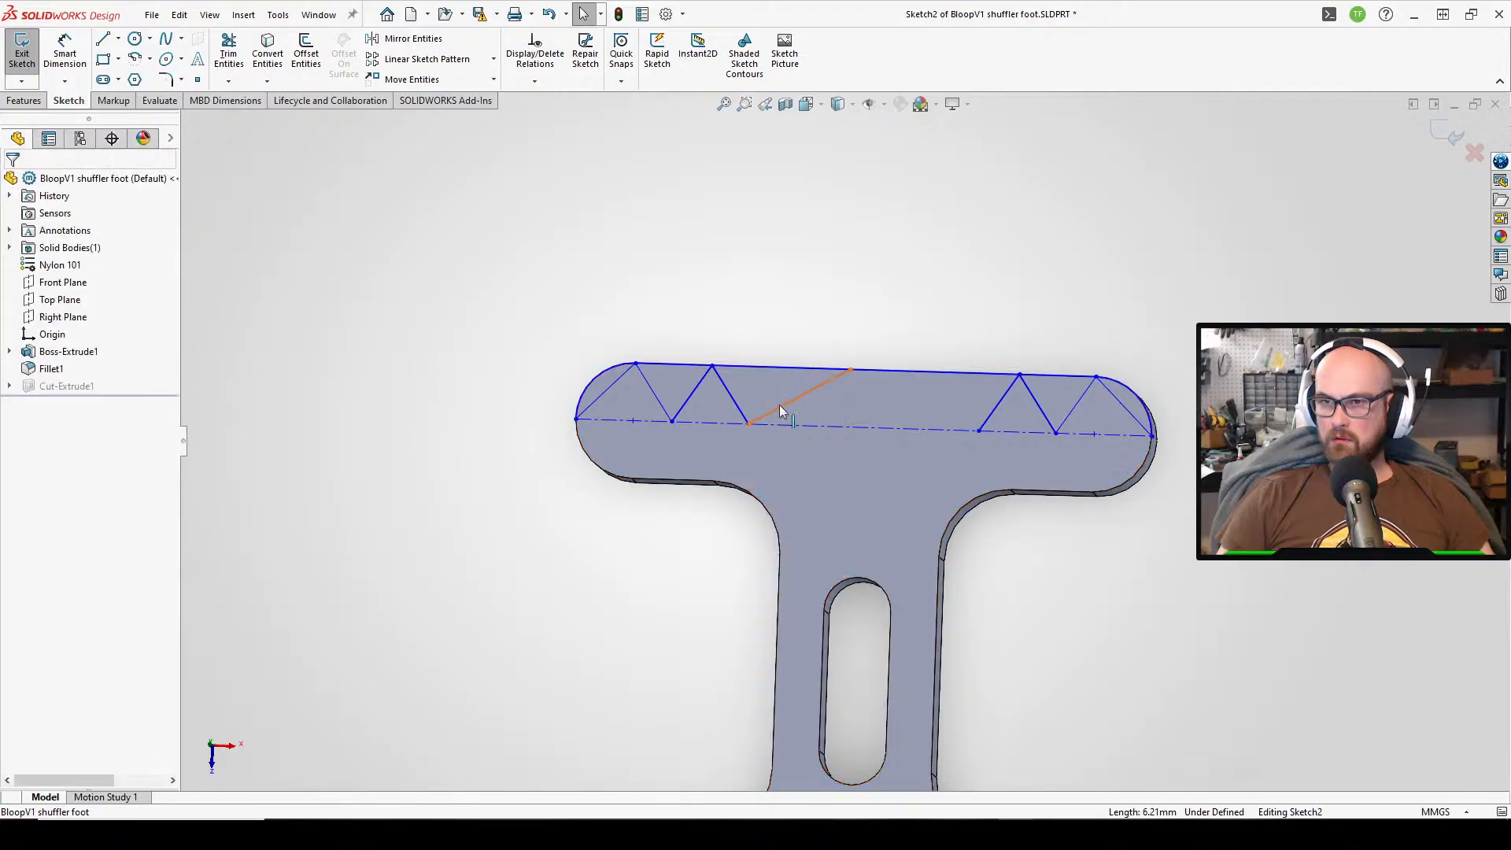
{"action": "left_click", "coordinate": [786, 405]}
{"action": "key", "text": "Delete"}
- Mirror the three lower tooth lines just left of centre about the vertical centerline to complete the lower zigzag
{"action": "scroll", "coordinate": [479, 645], "scroll_direction": "up", "scroll_amount": 7}
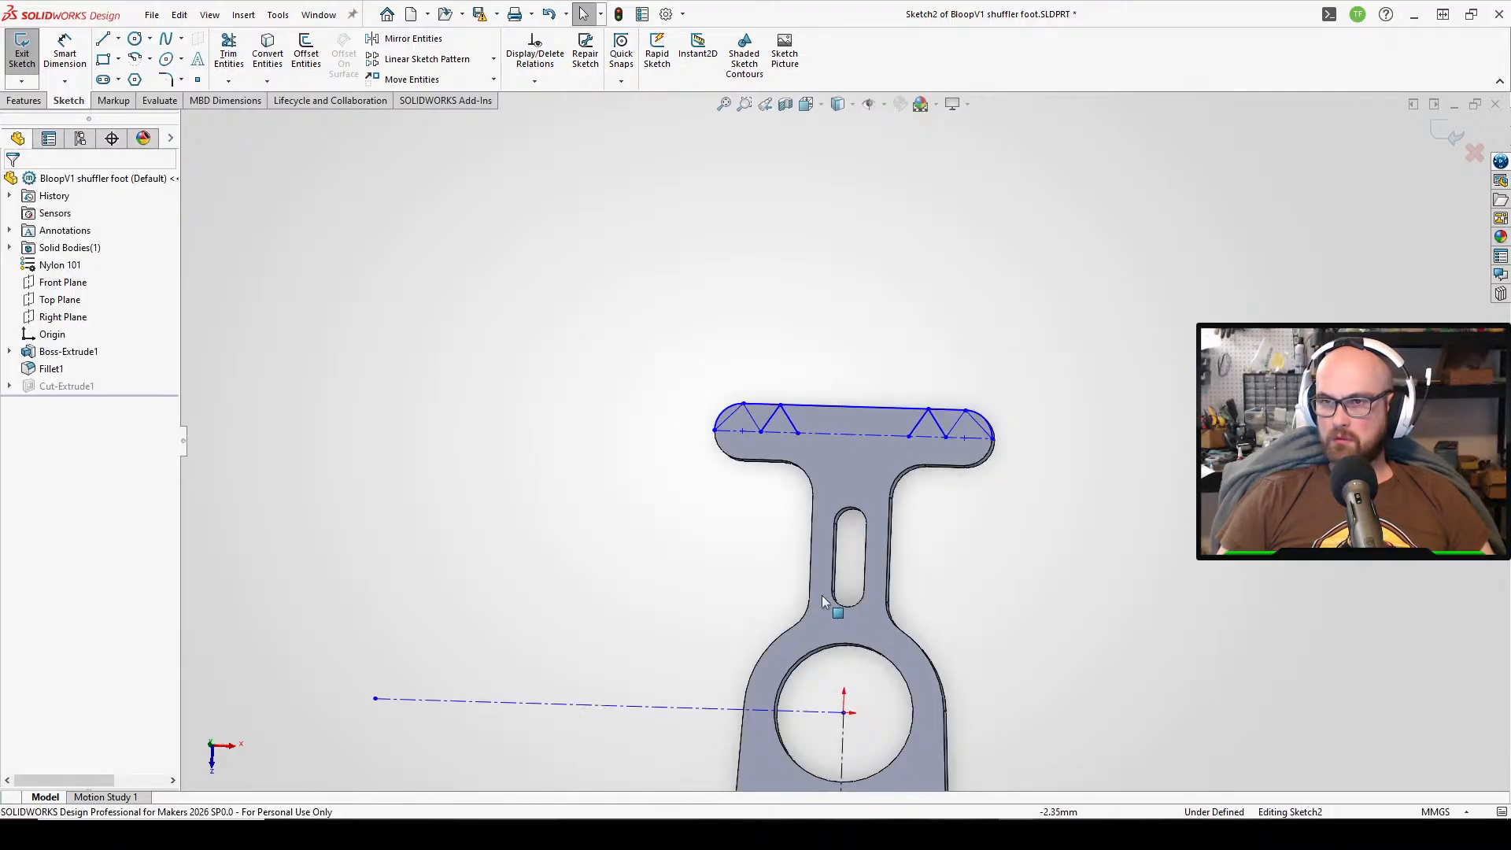
{"action": "scroll", "coordinate": [826, 591], "scroll_direction": "down", "scroll_amount": 6}
{"action": "scroll", "coordinate": [829, 590], "scroll_direction": "up", "scroll_amount": 5}
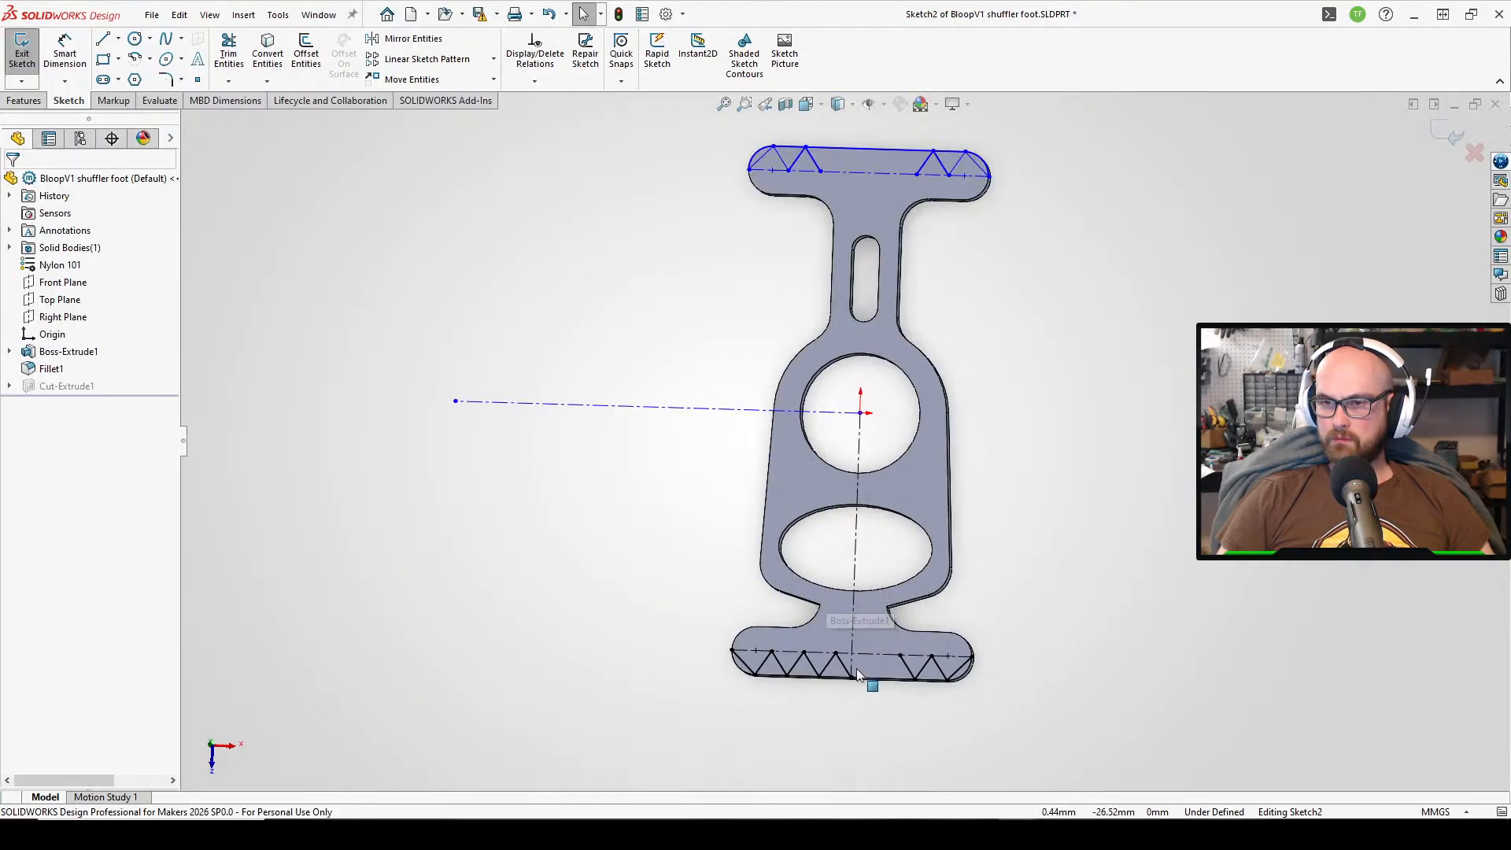
{"action": "scroll", "coordinate": [857, 668], "scroll_direction": "down", "scroll_amount": 3}
{"action": "left_click", "coordinate": [413, 39]}
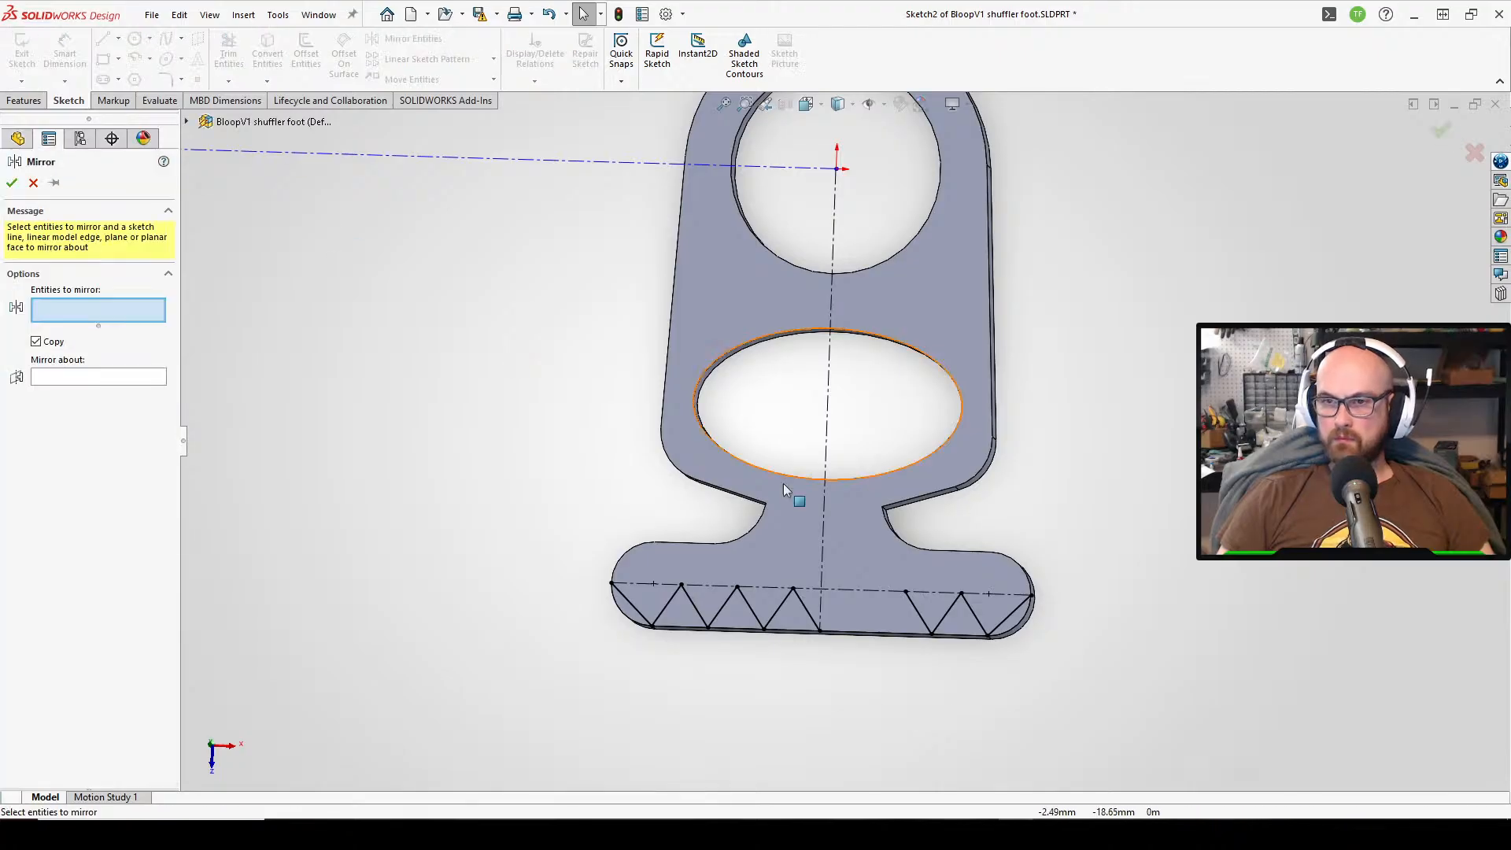
{"action": "left_click", "coordinate": [808, 610]}
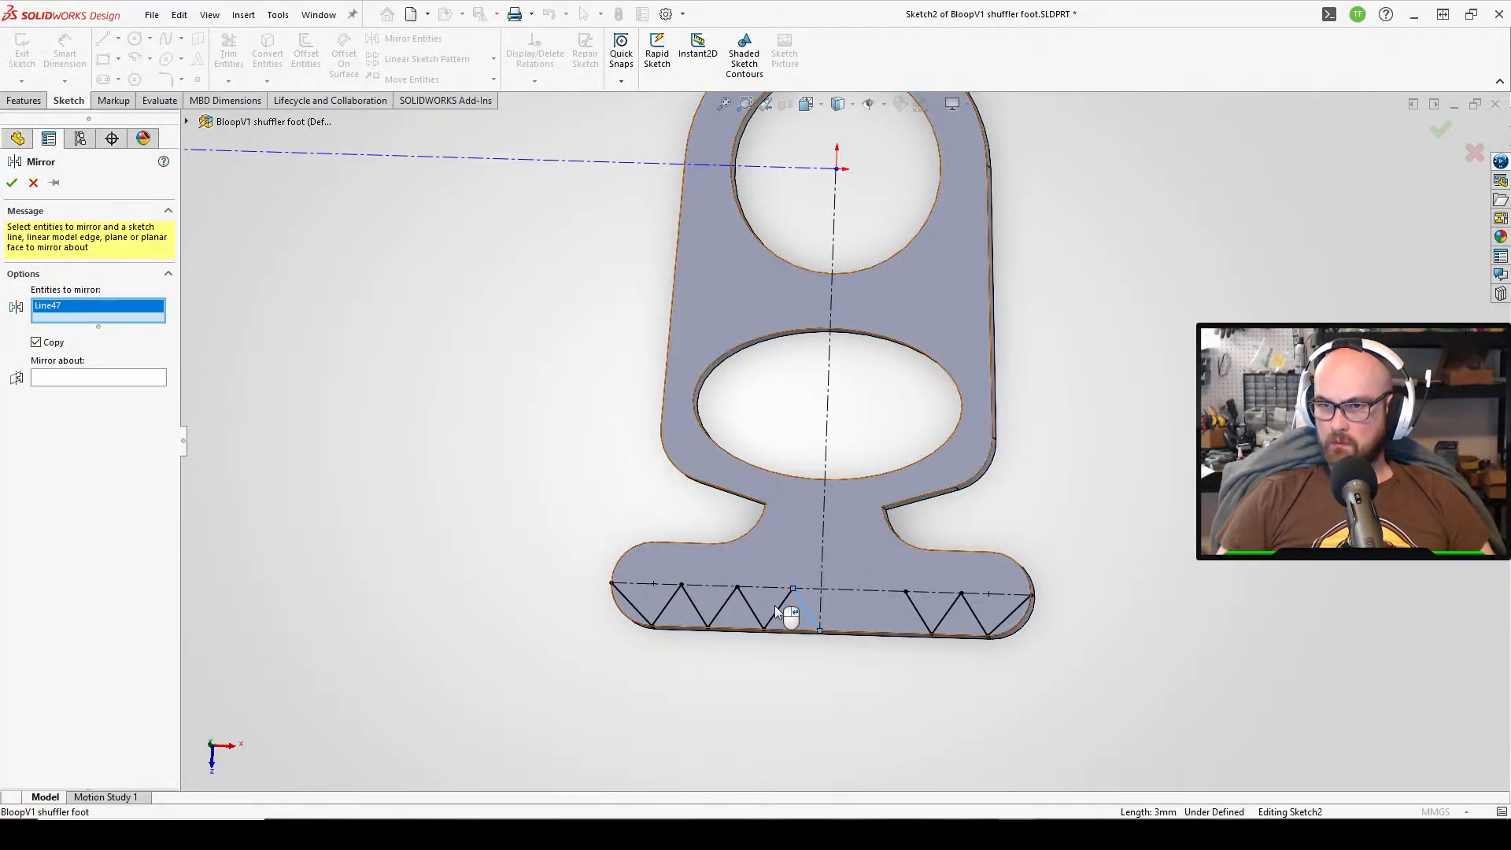
{"action": "left_click", "coordinate": [780, 608]}
{"action": "left_click", "coordinate": [751, 606]}
{"action": "left_click", "coordinate": [98, 403]}
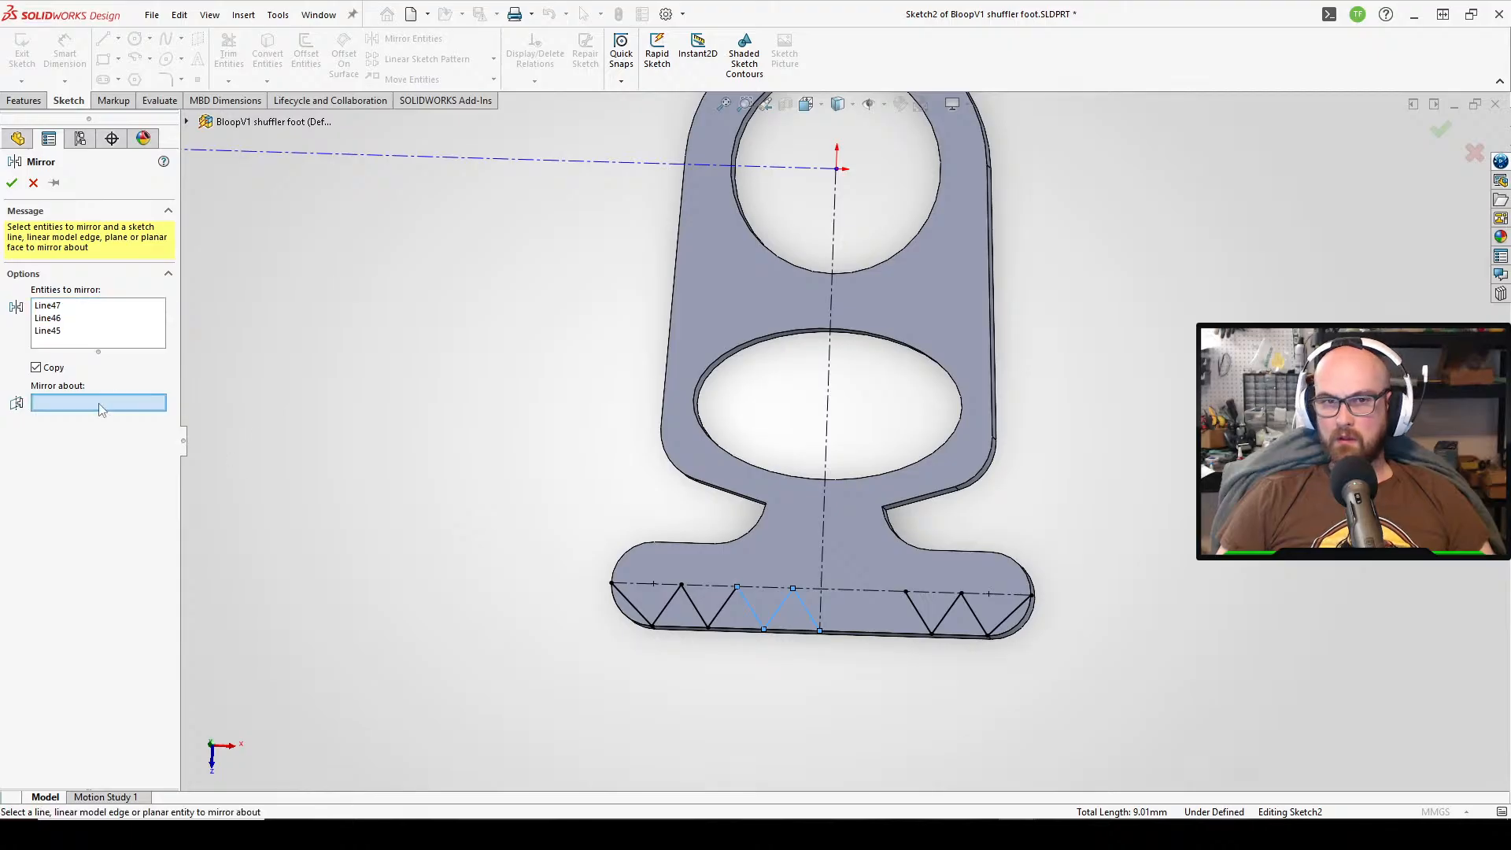
{"action": "left_click", "coordinate": [821, 544]}
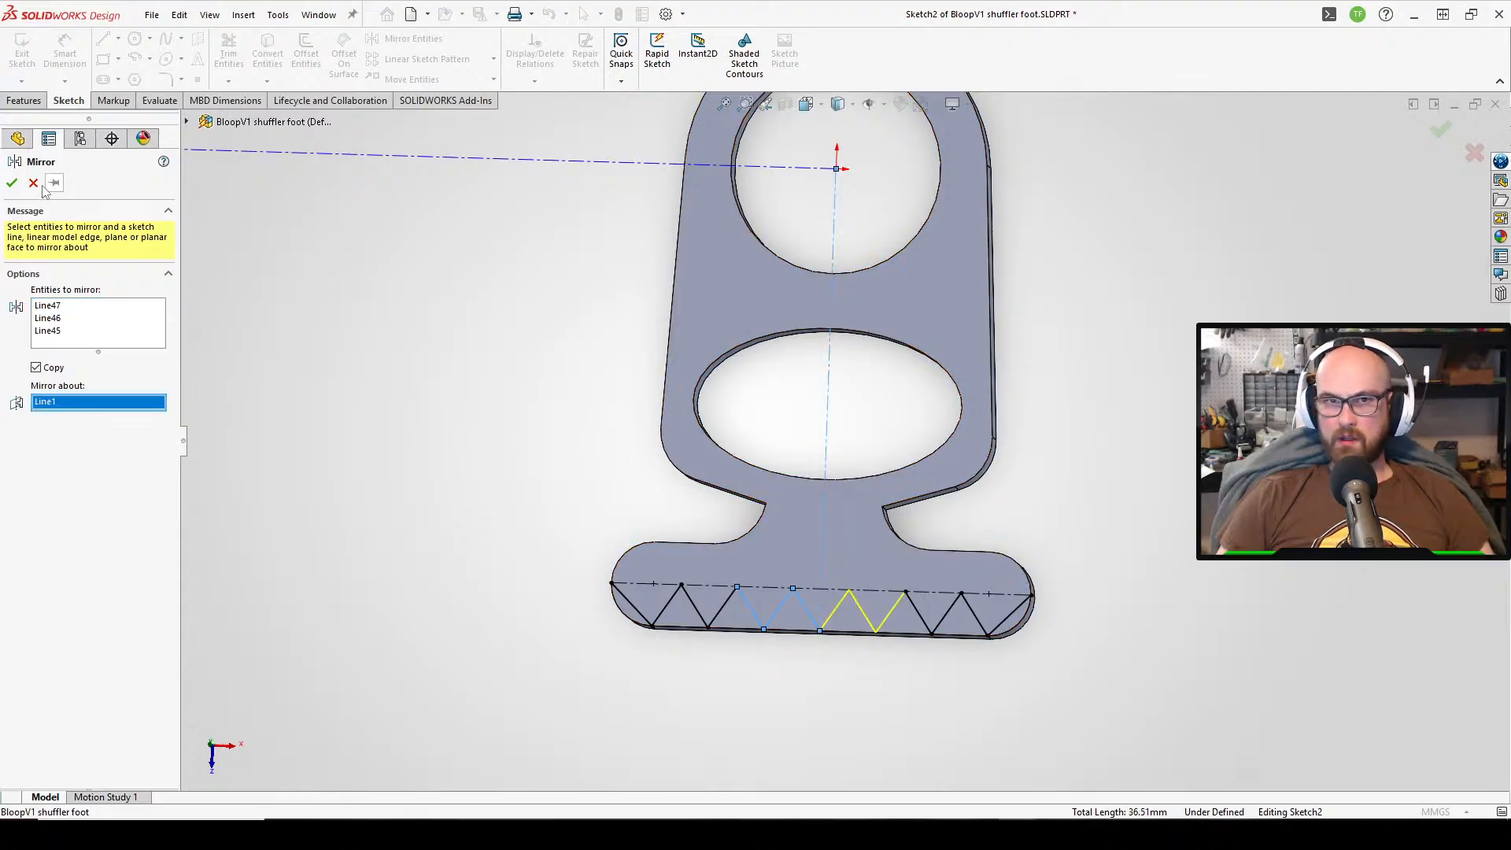
{"action": "left_click", "coordinate": [13, 183]}
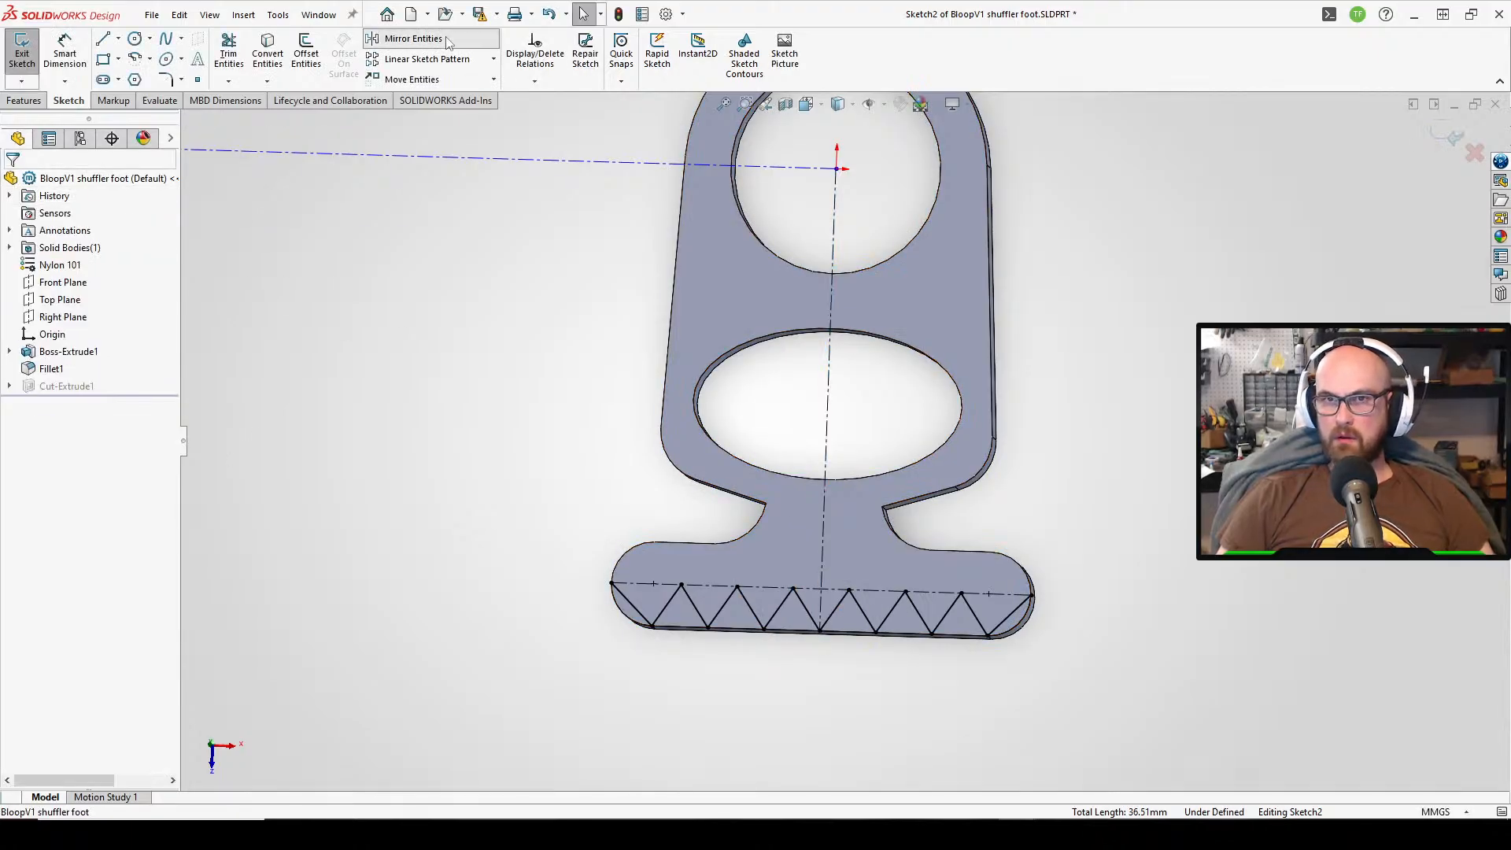
- Mirror the six central tooth lines of the lower zigzag about the horizontal centerline onto the upper foot
{"action": "left_click", "coordinate": [422, 39]}
{"action": "left_click", "coordinate": [837, 607]}
{"action": "left_click", "coordinate": [805, 605]}
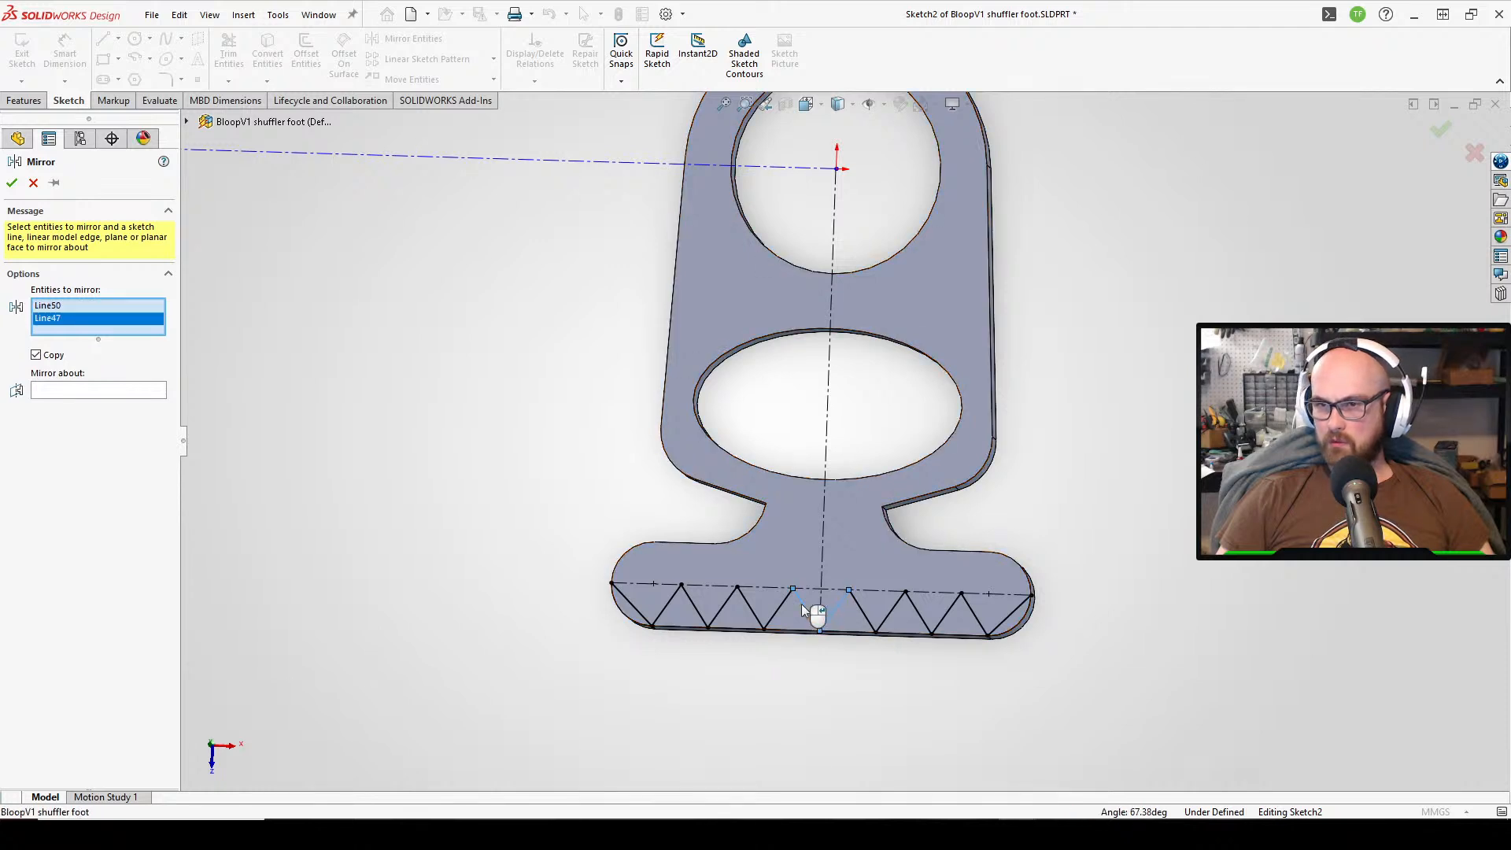
{"action": "left_click", "coordinate": [778, 601]}
{"action": "left_click", "coordinate": [751, 603]}
{"action": "left_click", "coordinate": [879, 630]}
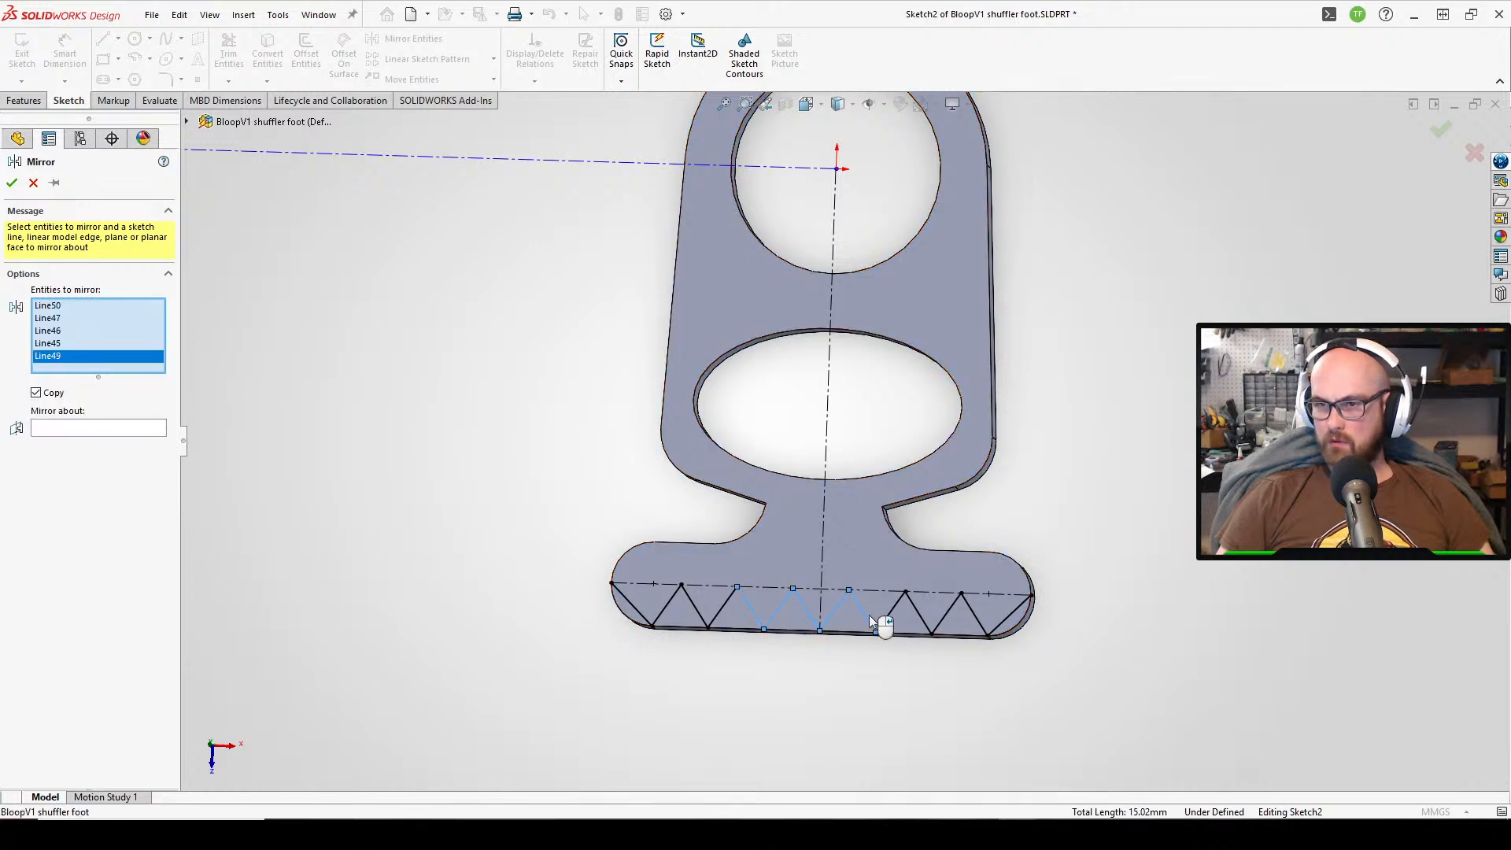
{"action": "left_click", "coordinate": [886, 617]}
{"action": "scroll", "coordinate": [845, 443], "scroll_direction": "up", "scroll_amount": 3}
{"action": "scroll", "coordinate": [803, 268], "scroll_direction": "down", "scroll_amount": 2}
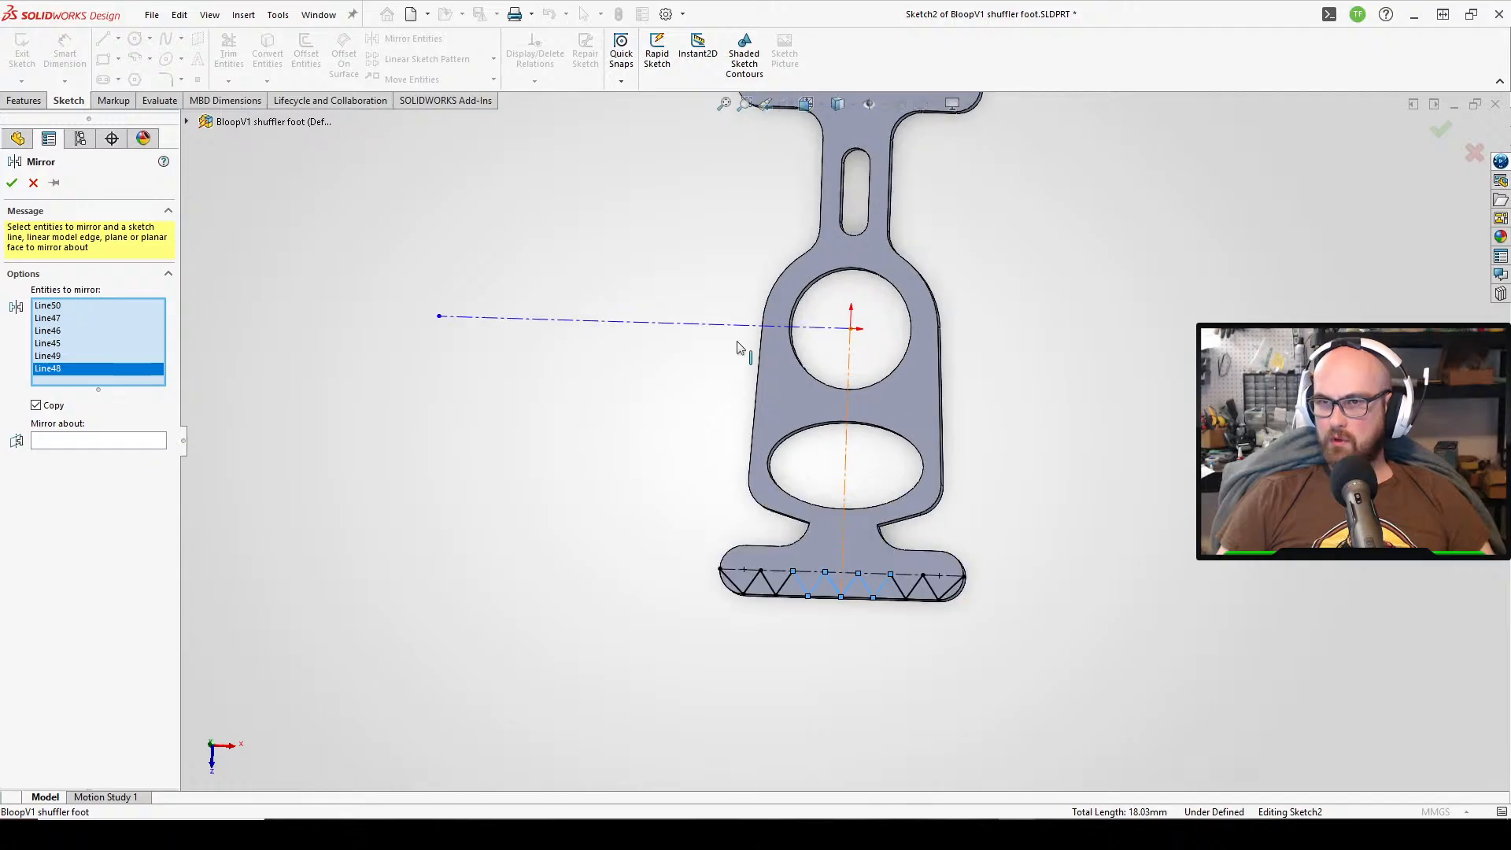
{"action": "left_click", "coordinate": [112, 442]}
{"action": "left_click", "coordinate": [613, 329]}
{"action": "scroll", "coordinate": [719, 229], "scroll_direction": "up", "scroll_amount": 3}
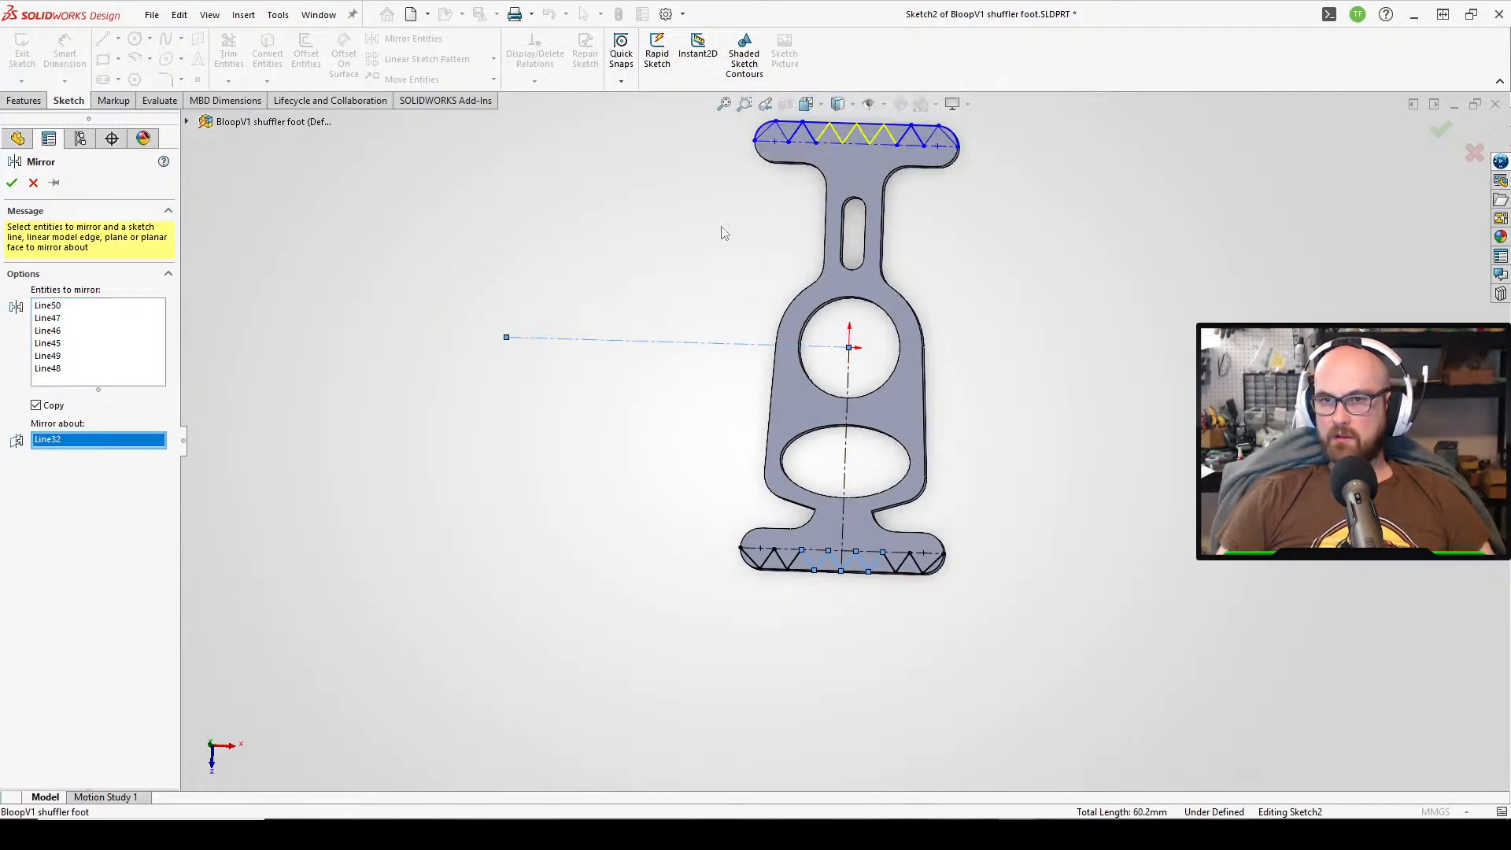
{"action": "left_click", "coordinate": [11, 184]}
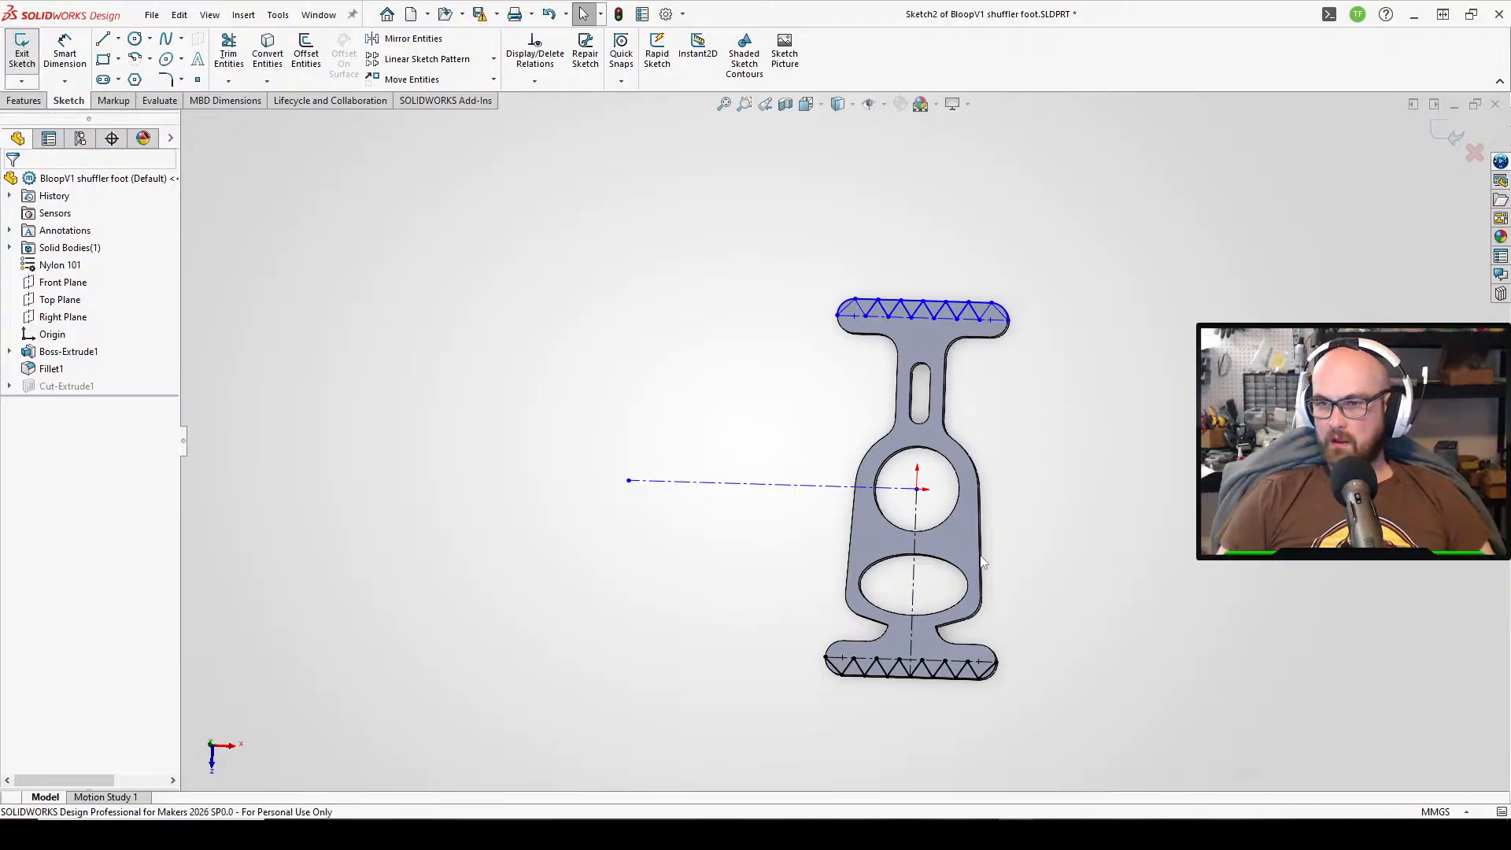
- Leave the sketch, edit the Cut-Extrude1 feature and add the two central triangles of the lower foot to its selected contours
{"action": "key", "text": "ctrl+b"}
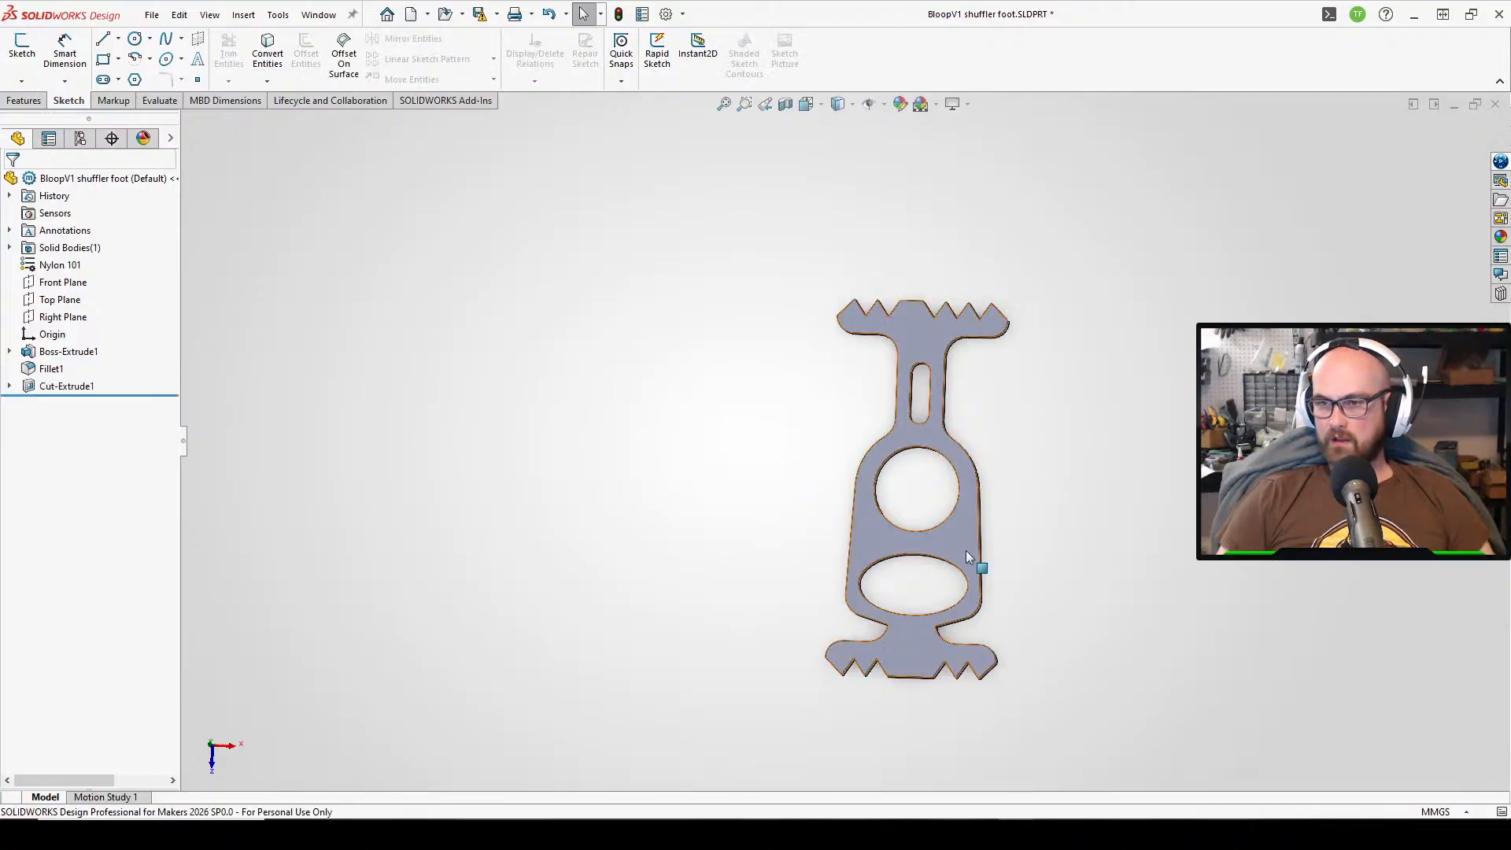
{"action": "left_click", "coordinate": [62, 388]}
{"action": "left_click", "coordinate": [83, 338]}
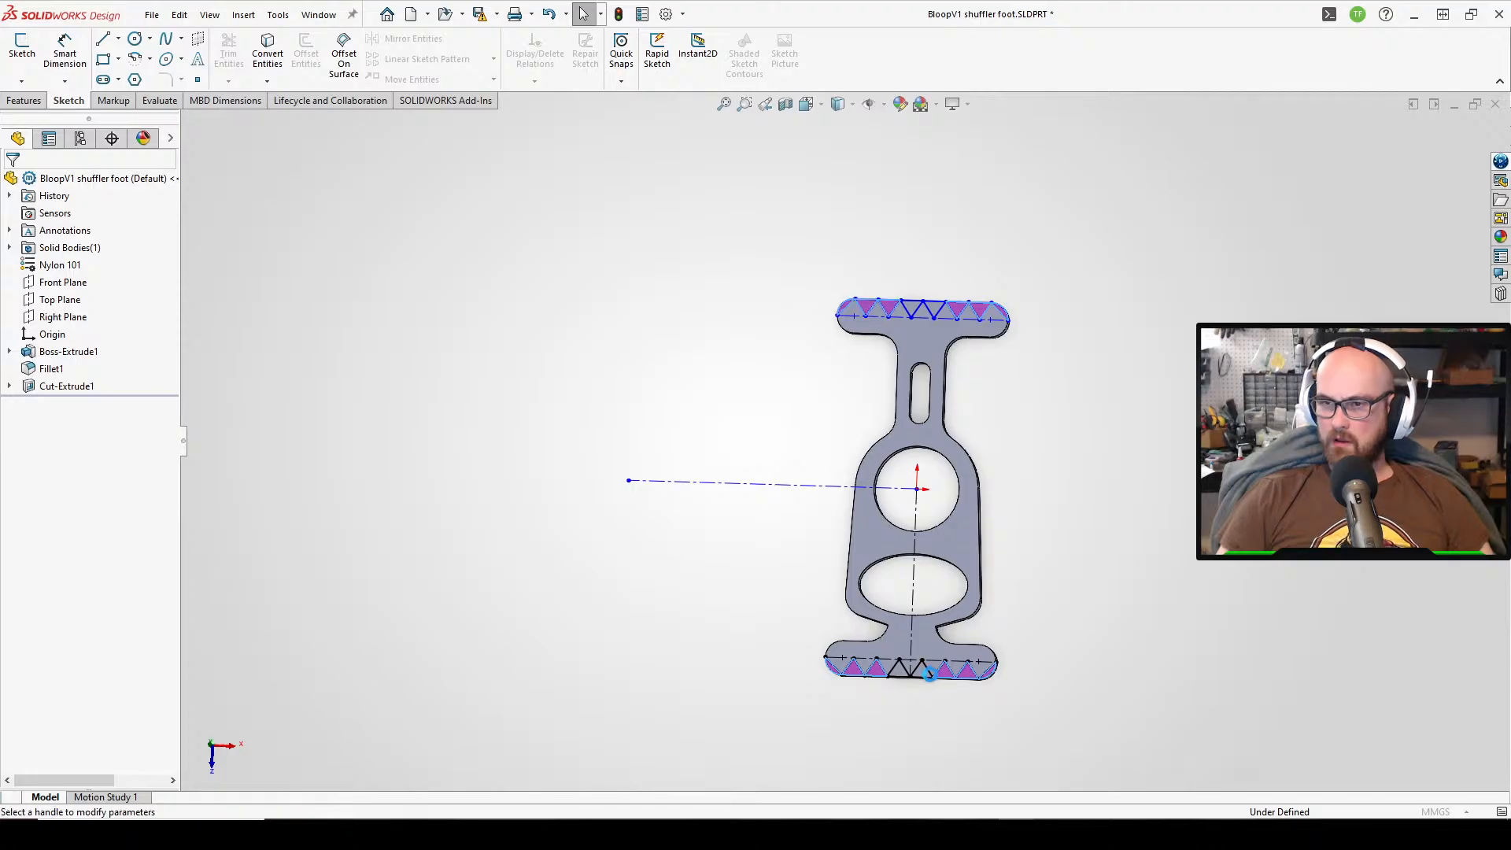
{"action": "scroll", "coordinate": [929, 674], "scroll_direction": "down", "scroll_amount": 1}
{"action": "scroll", "coordinate": [917, 662], "scroll_direction": "up", "scroll_amount": 2}
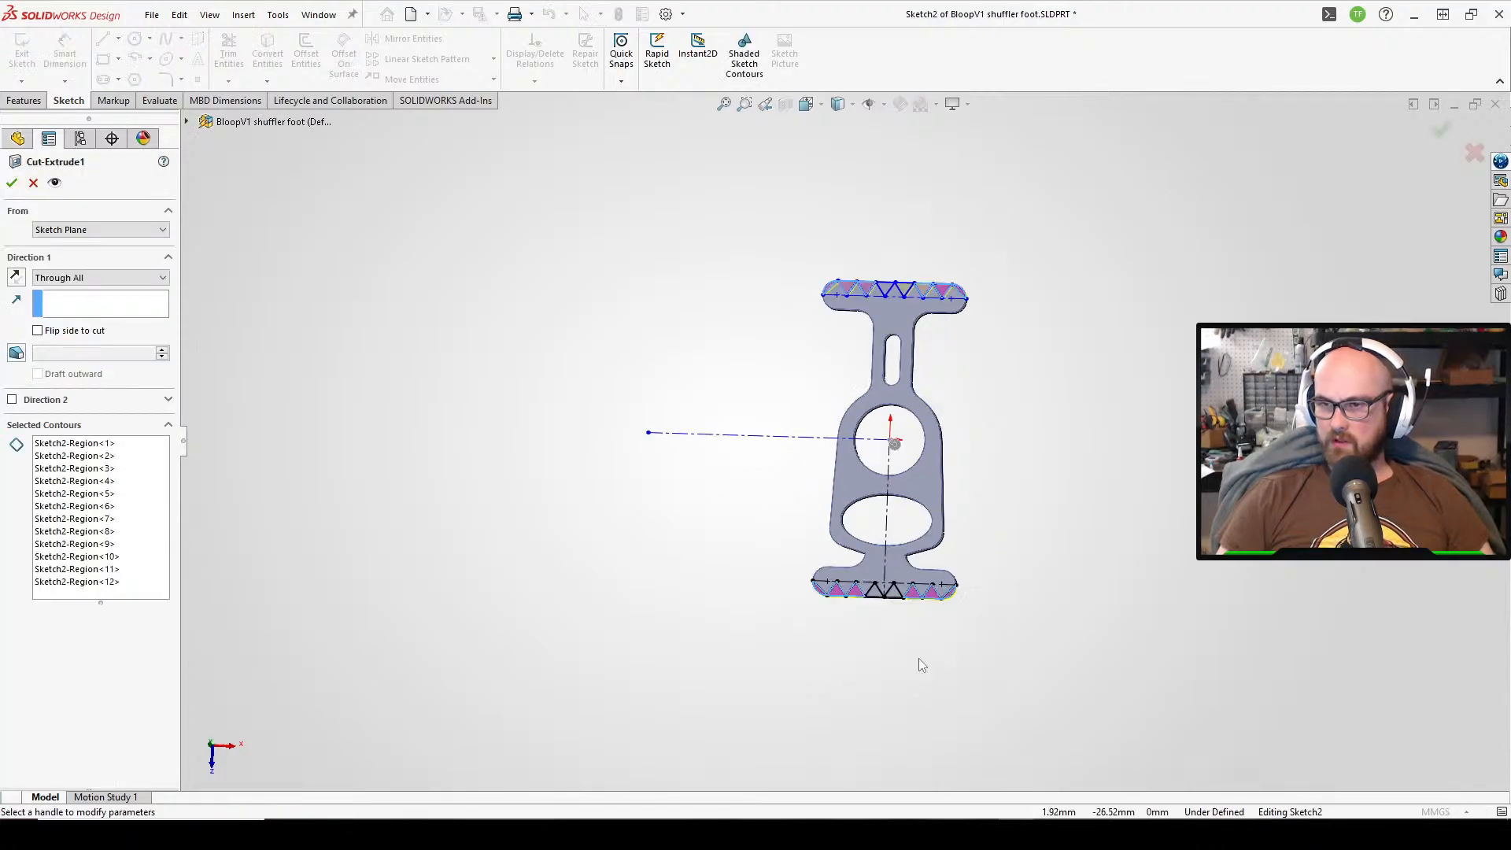
{"action": "scroll", "coordinate": [918, 661], "scroll_direction": "down", "scroll_amount": 10}
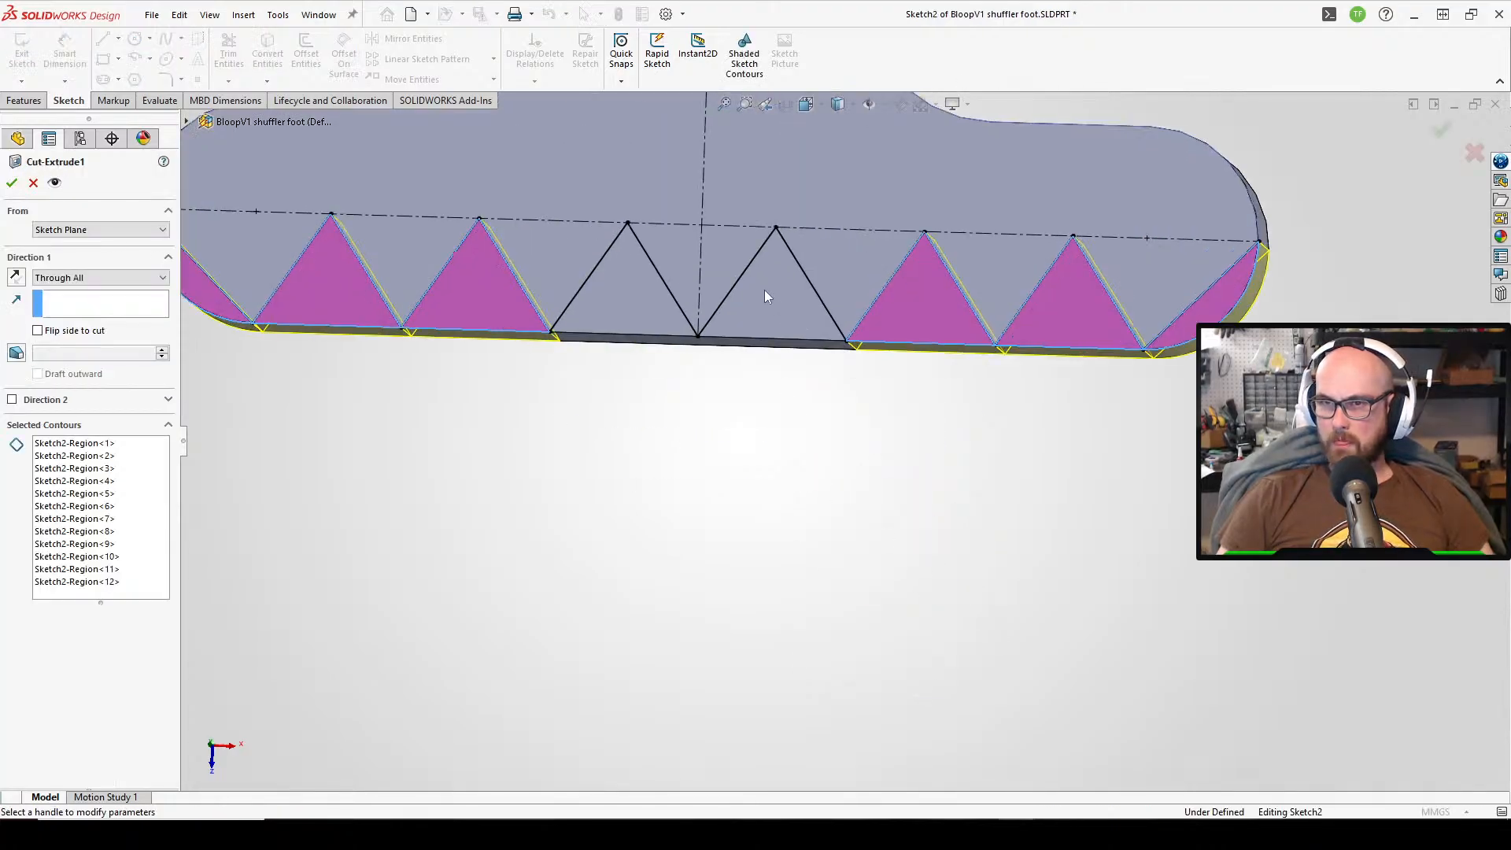
{"action": "scroll", "coordinate": [768, 289], "scroll_direction": "down", "scroll_amount": 4}
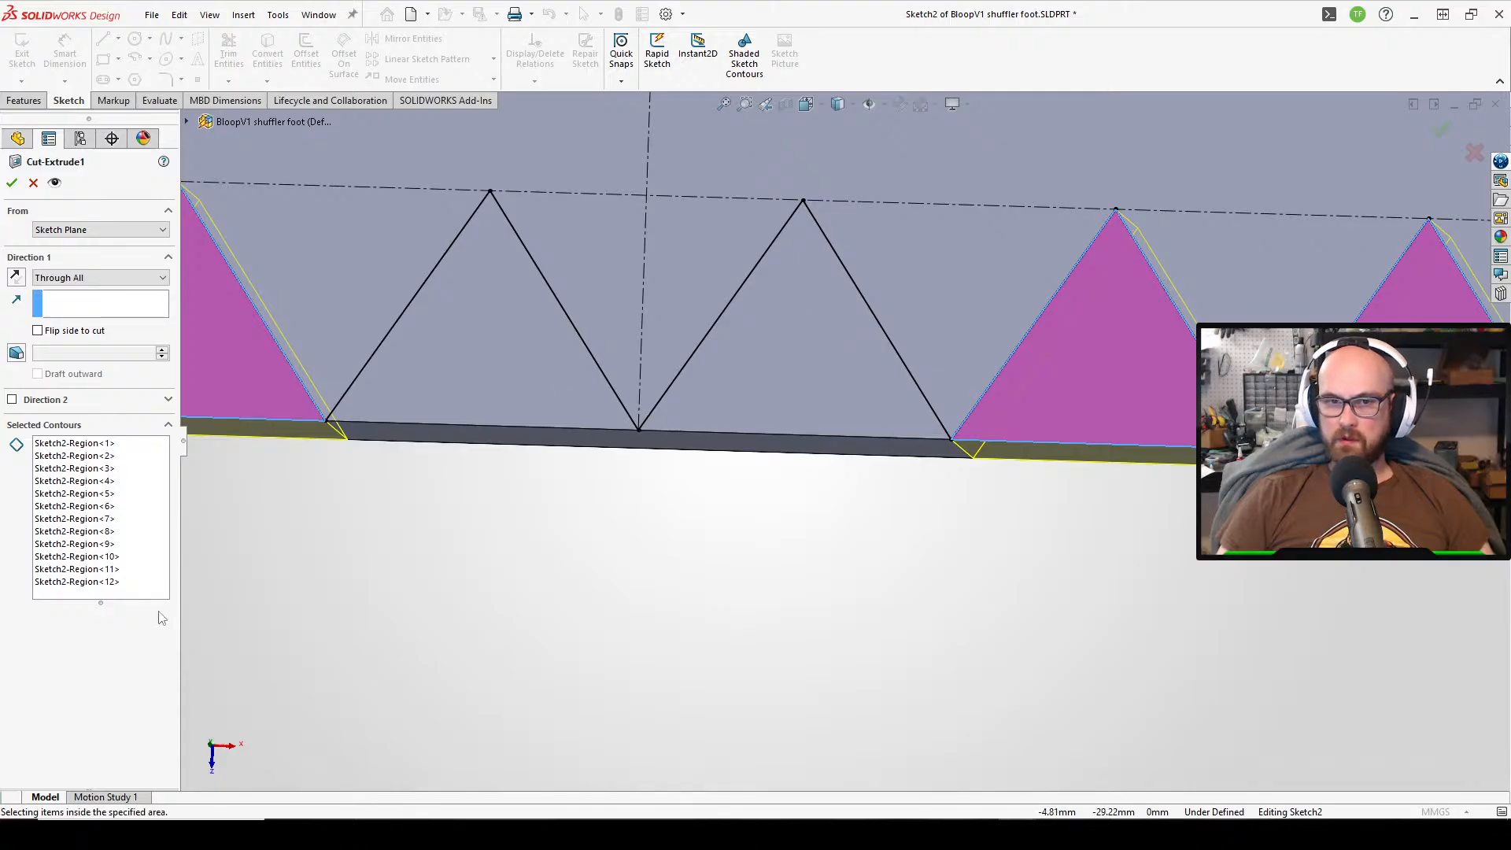
{"action": "left_click", "coordinate": [830, 353]}
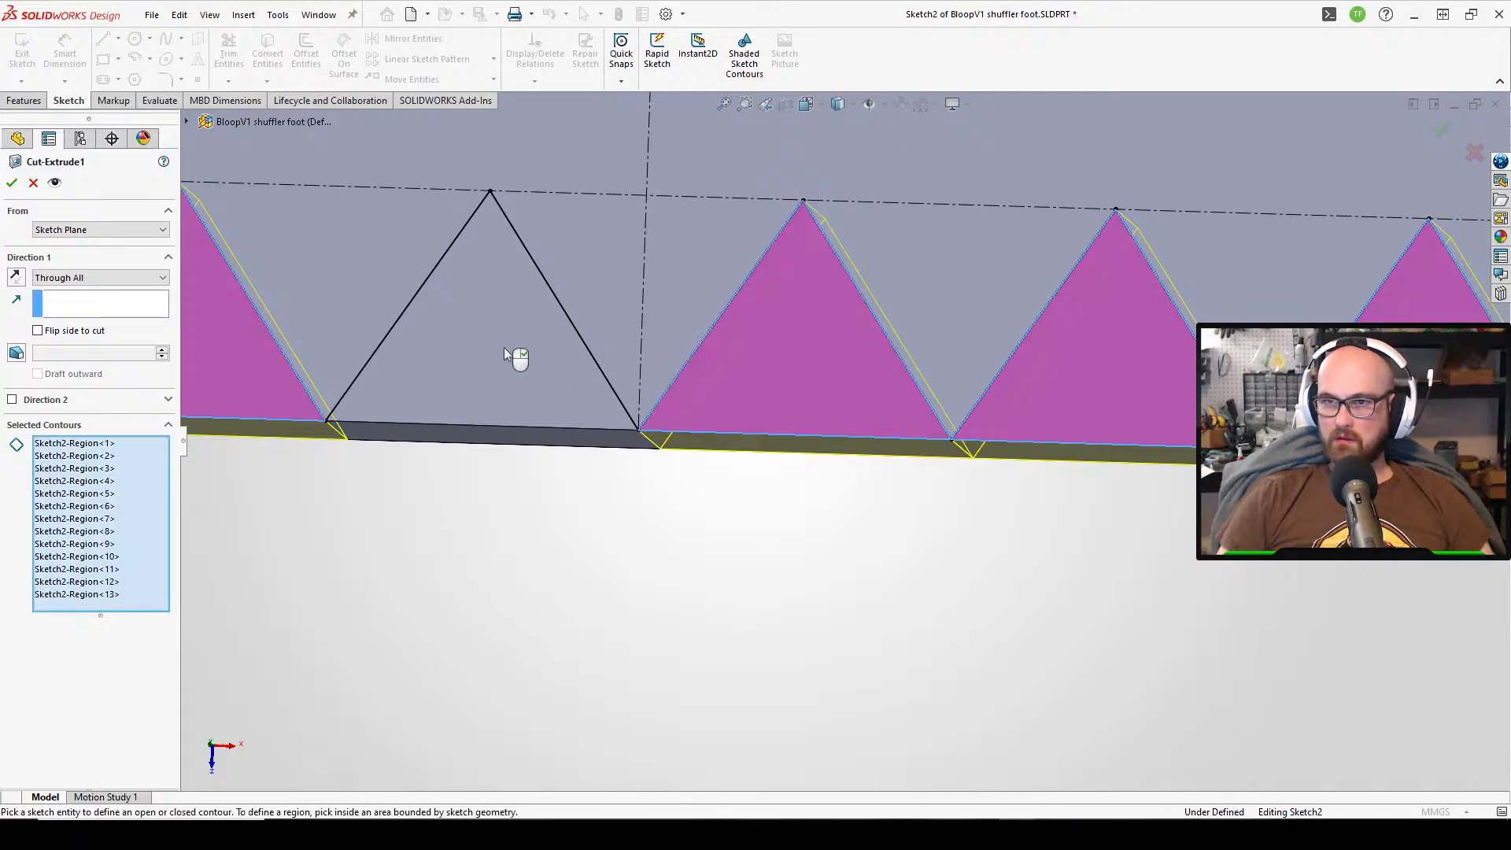
{"action": "left_click", "coordinate": [469, 345]}
- Add the two uncut central triangles of the upper foot to the cut's selected contours and accept the feature
{"action": "scroll", "coordinate": [820, 167], "scroll_direction": "up", "scroll_amount": 14}
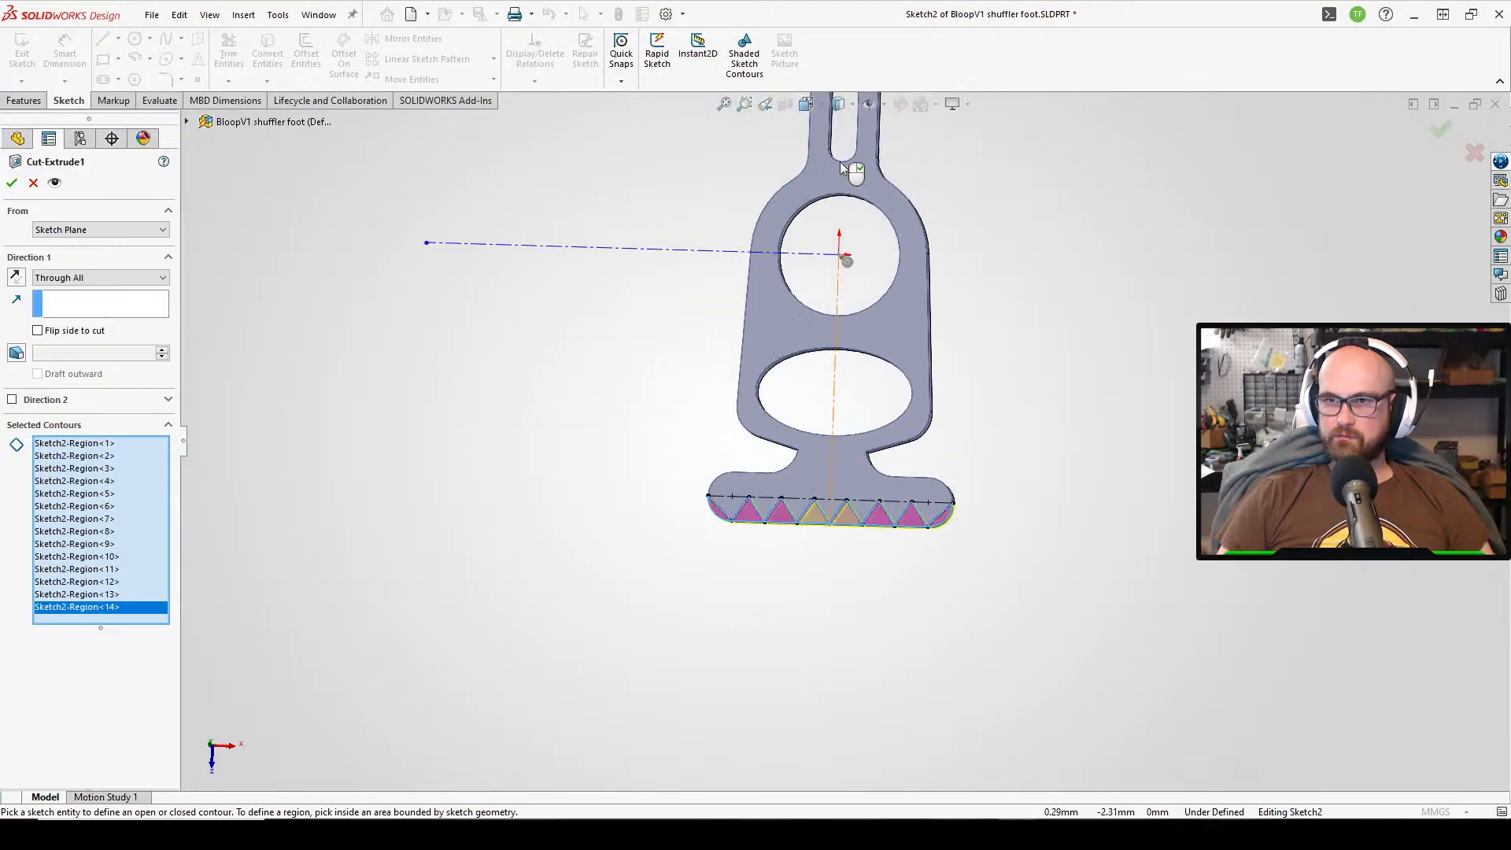
{"action": "scroll", "coordinate": [852, 190], "scroll_direction": "down", "scroll_amount": 4}
{"action": "scroll", "coordinate": [852, 190], "scroll_direction": "down", "scroll_amount": 4}
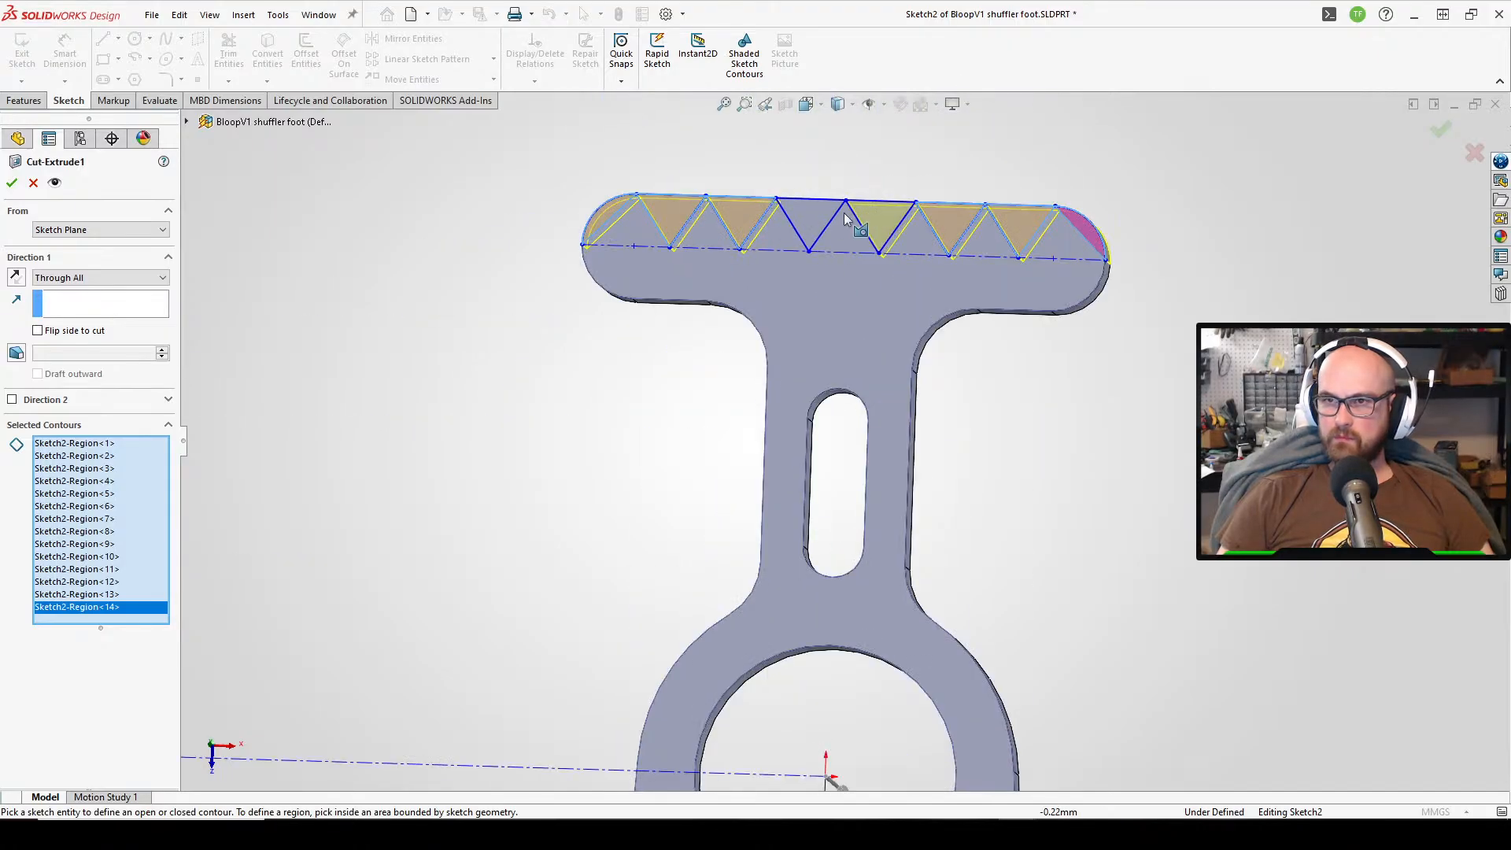
{"action": "left_click", "coordinate": [792, 235]}
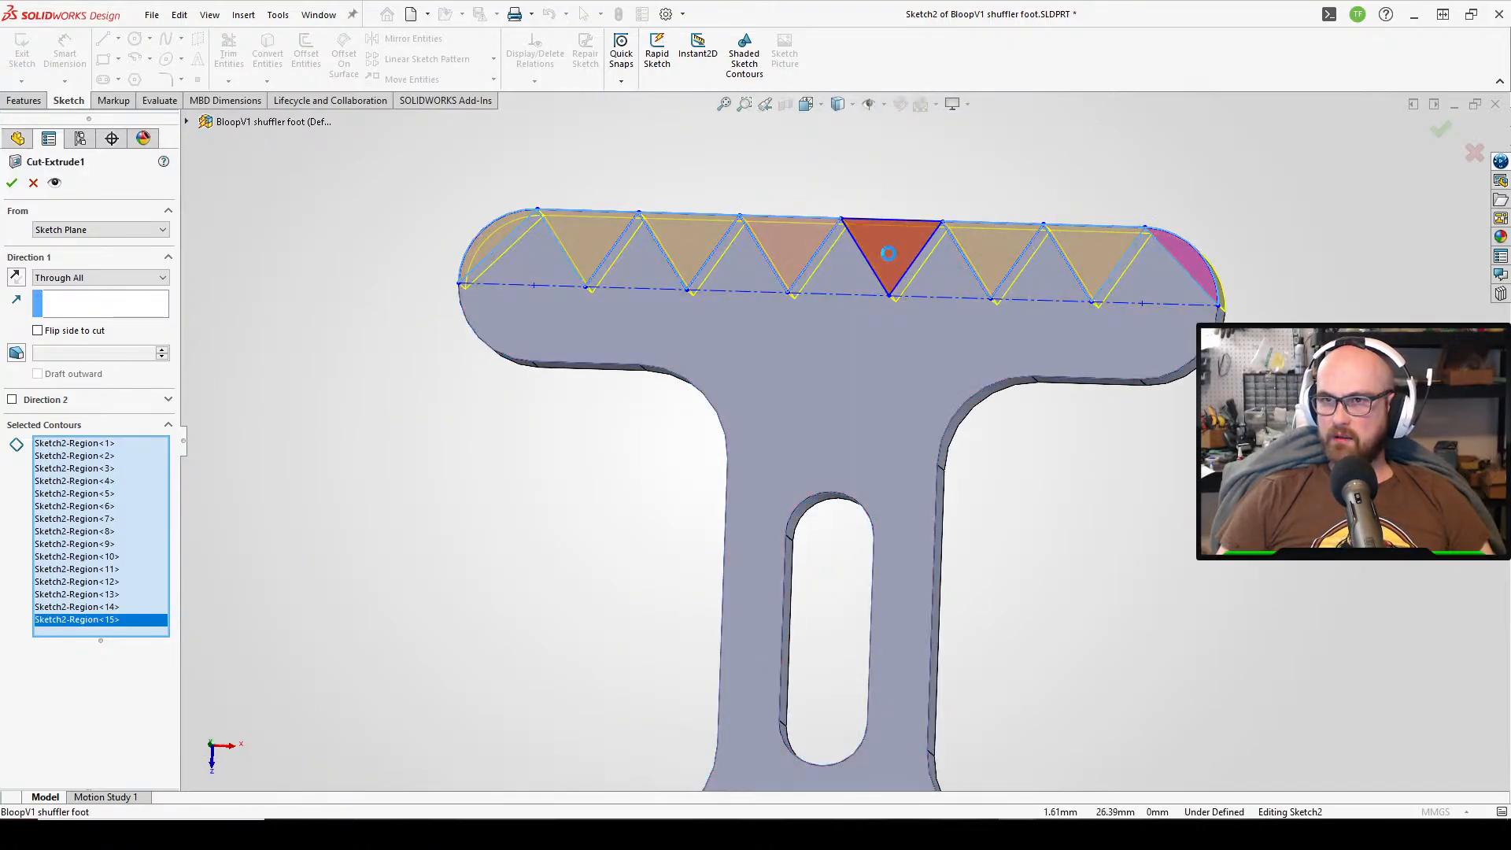
{"action": "left_click", "coordinate": [888, 252]}
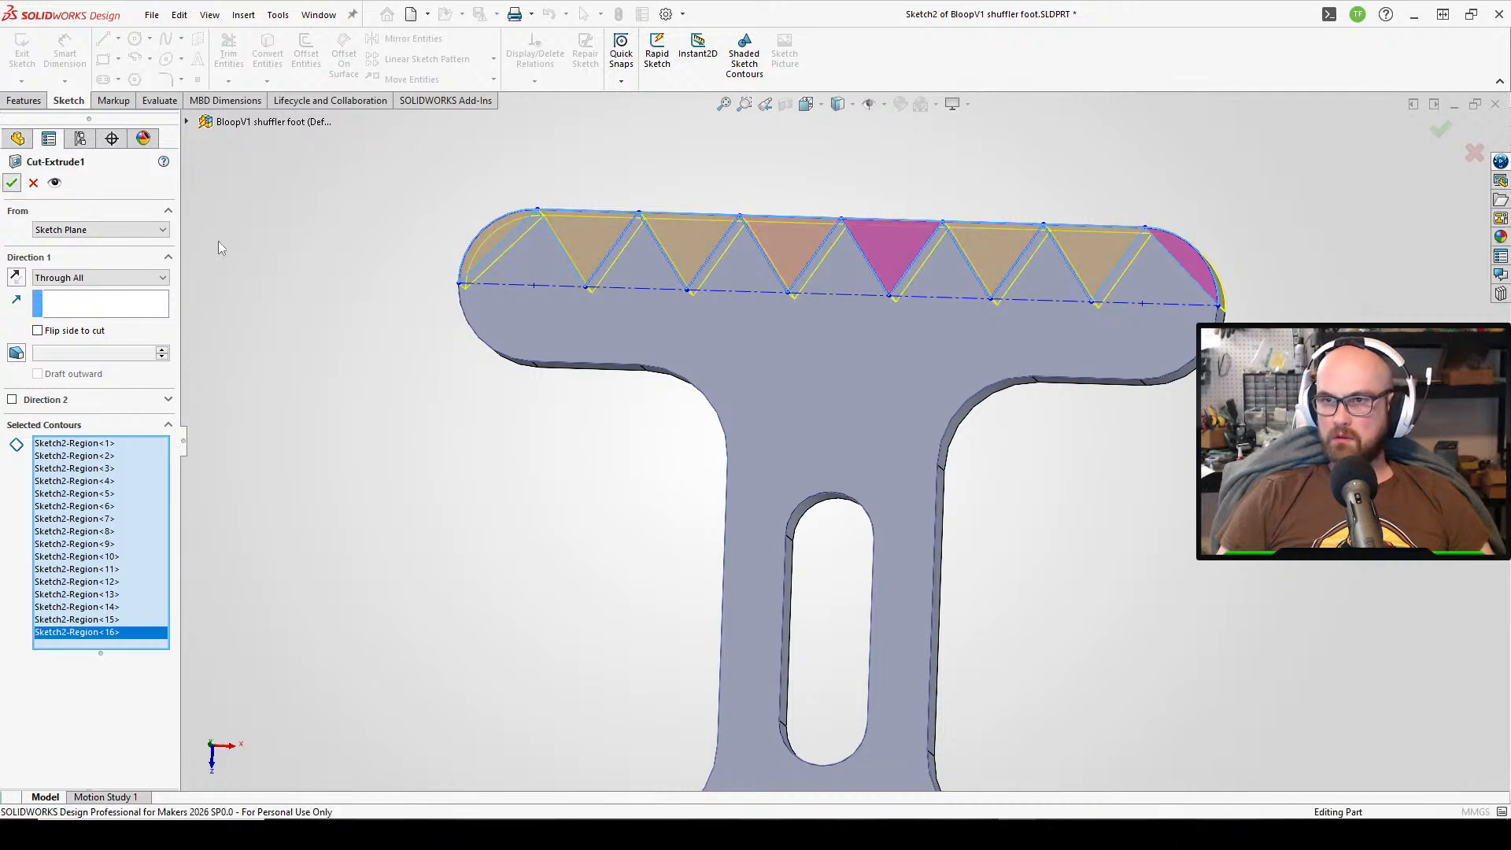
{"action": "scroll", "coordinate": [948, 517], "scroll_direction": "up", "scroll_amount": 5}
{"action": "middle_click_drag", "start_coordinate": [948, 516], "coordinate": [828, 767]}
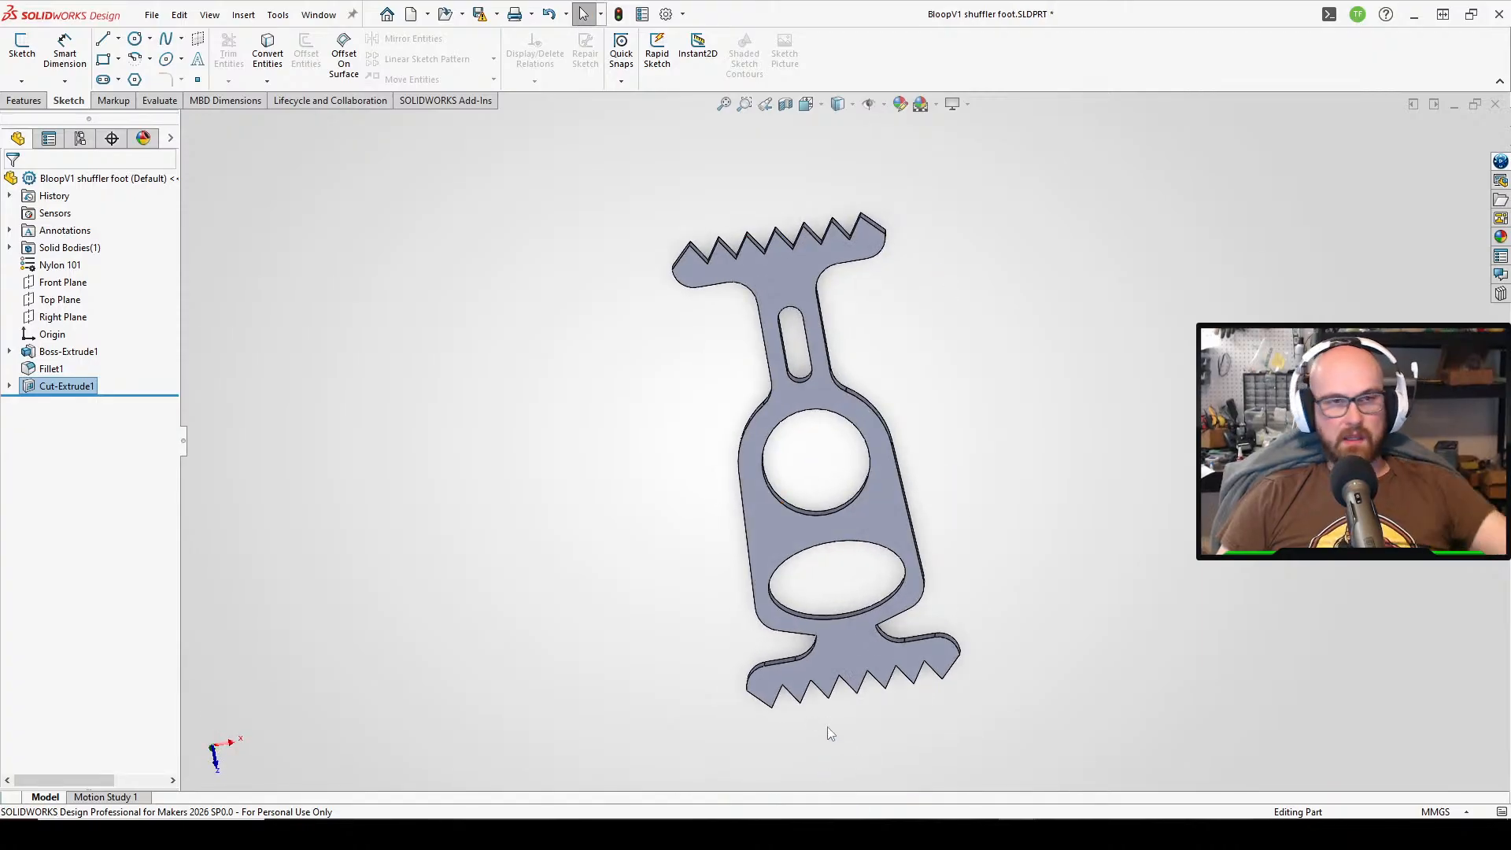
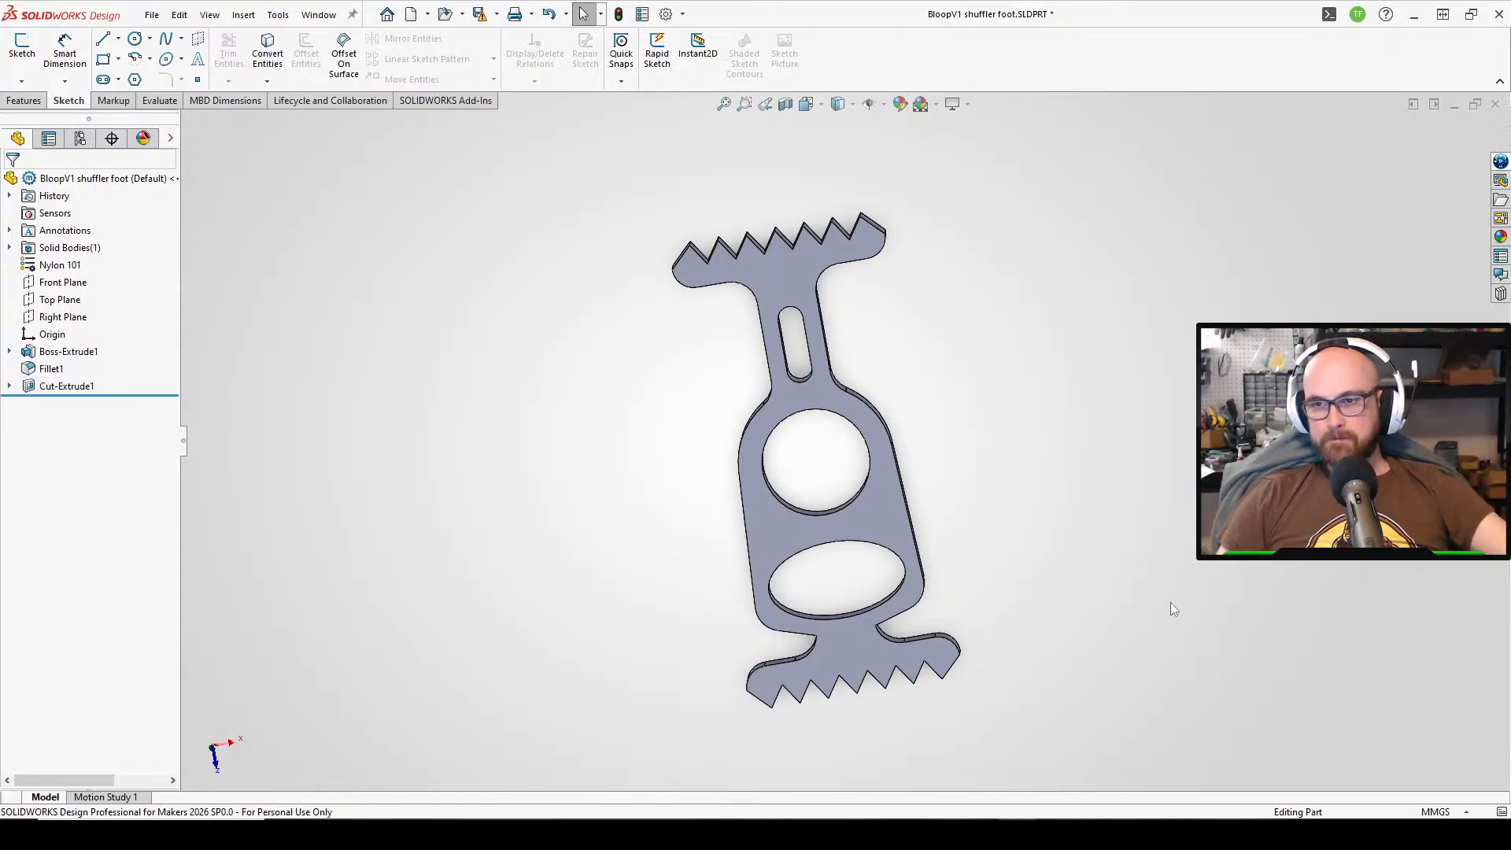
- Save the BloopV1 shuffler foot part, converting the older file to the current version
{"action": "left_click", "coordinate": [486, 13]}
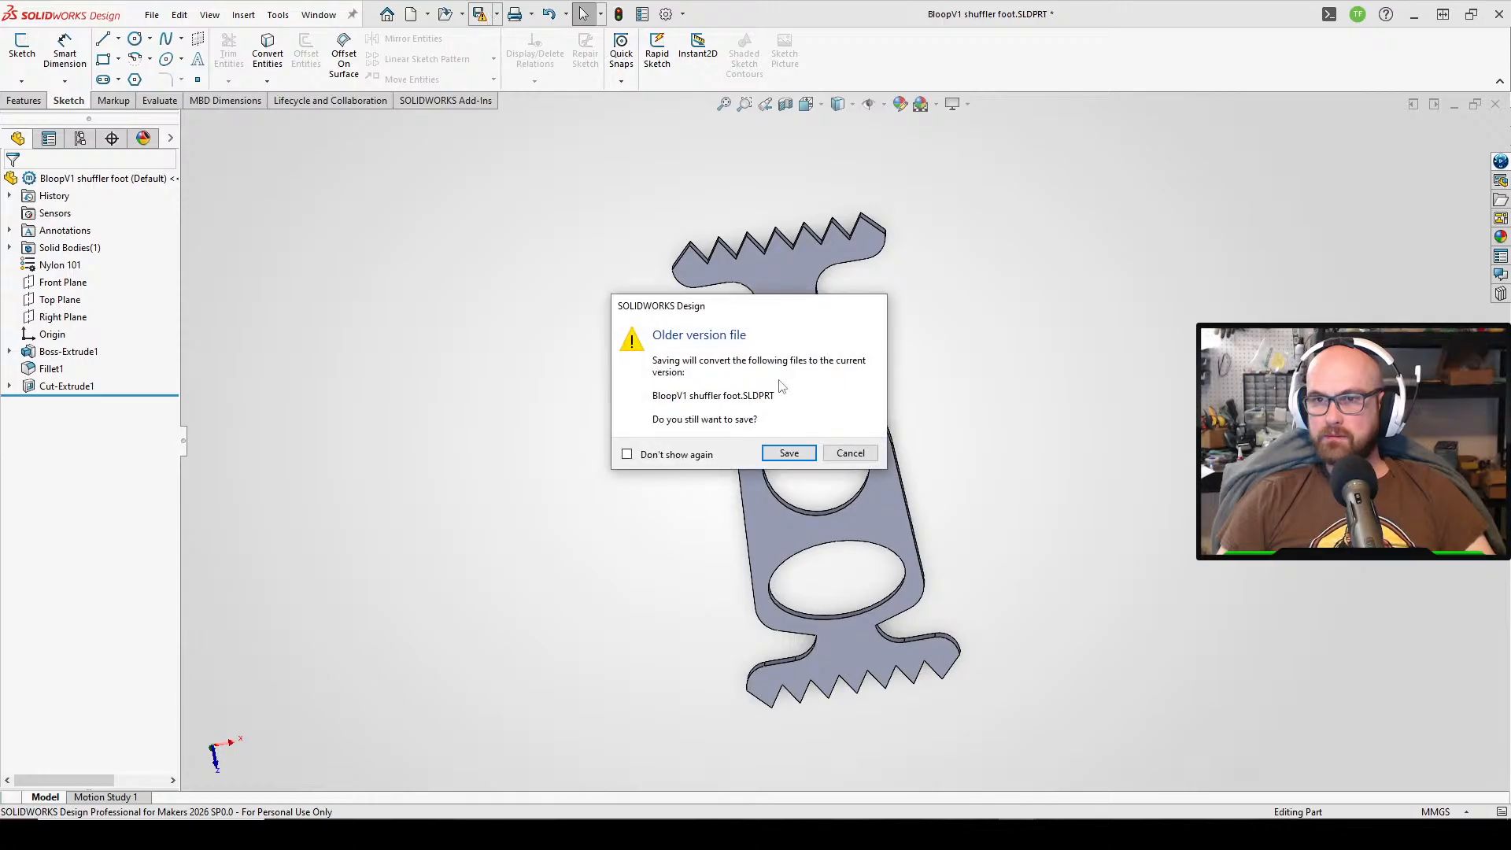
{"action": "left_click", "coordinate": [780, 458]}
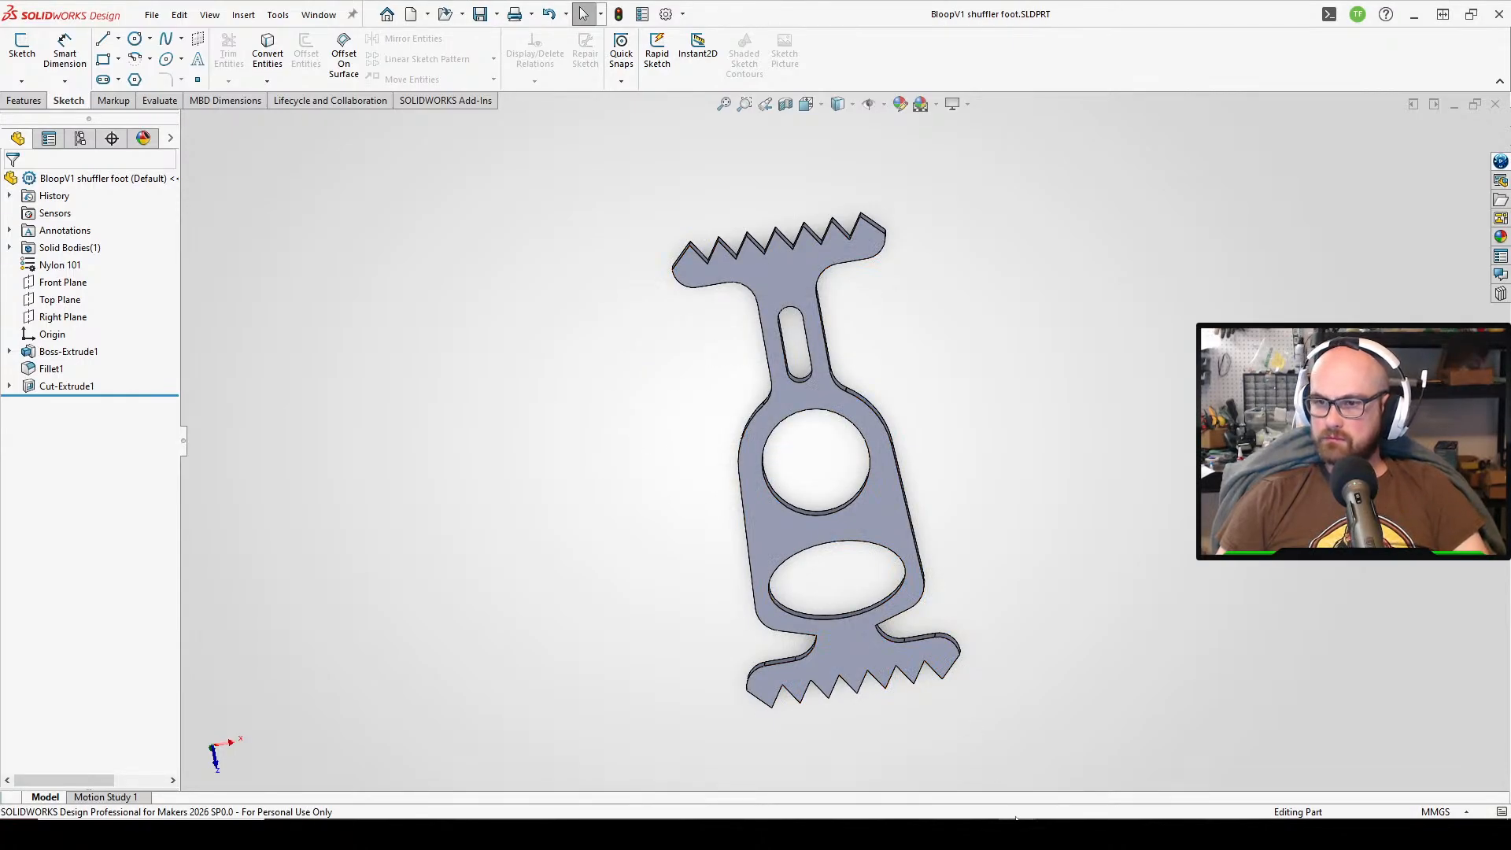
{"action": "mouse_move", "coordinate": [987, 815]}
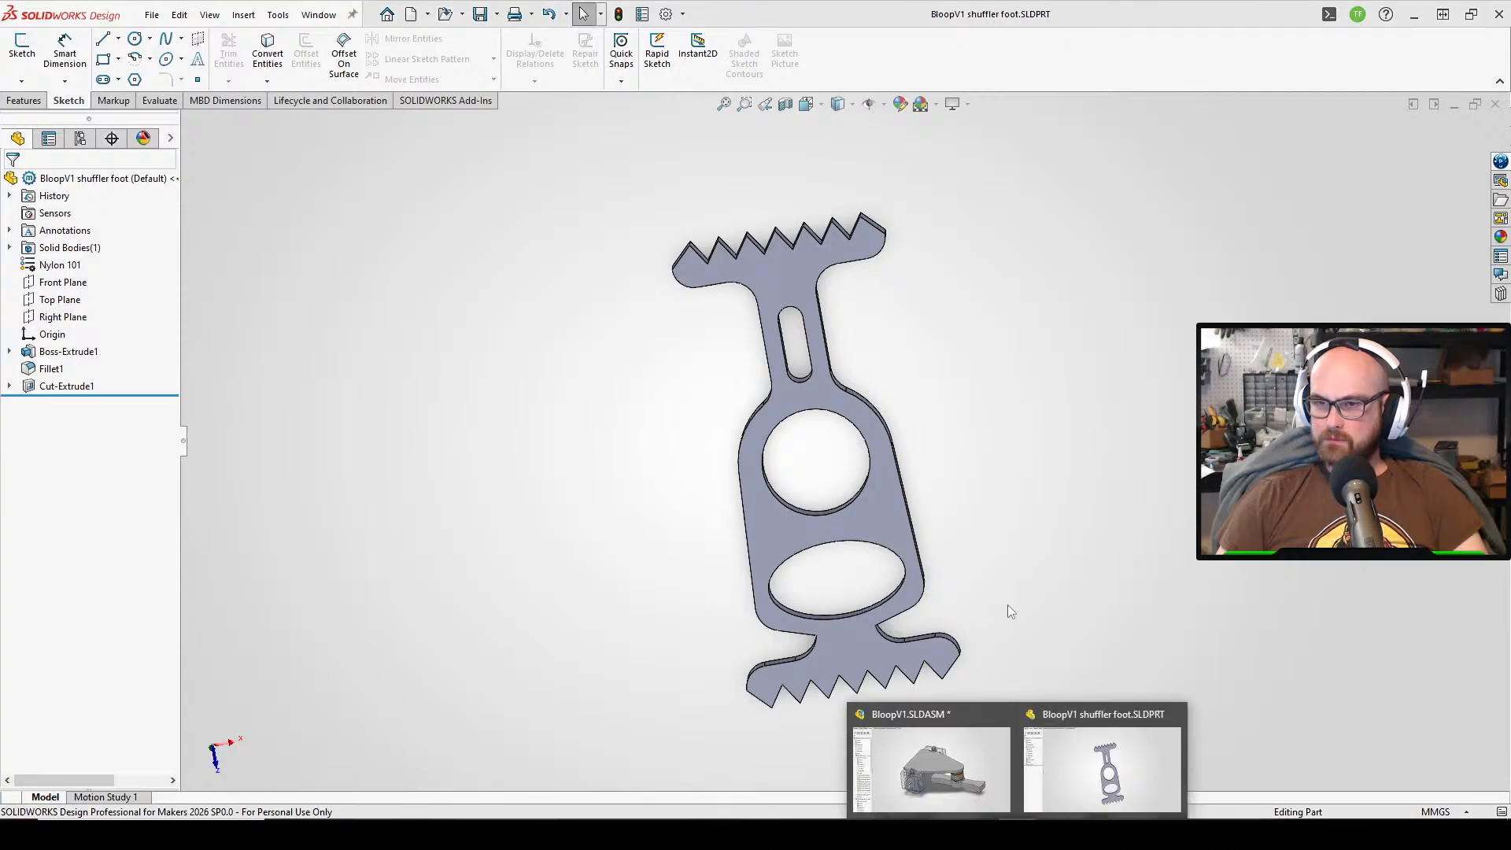
- Switch to the BloopV1 assembly and rebuild it with the modified shuffler foot part
{"action": "middle_click_drag", "start_coordinate": [1011, 611], "coordinate": [1022, 674]}
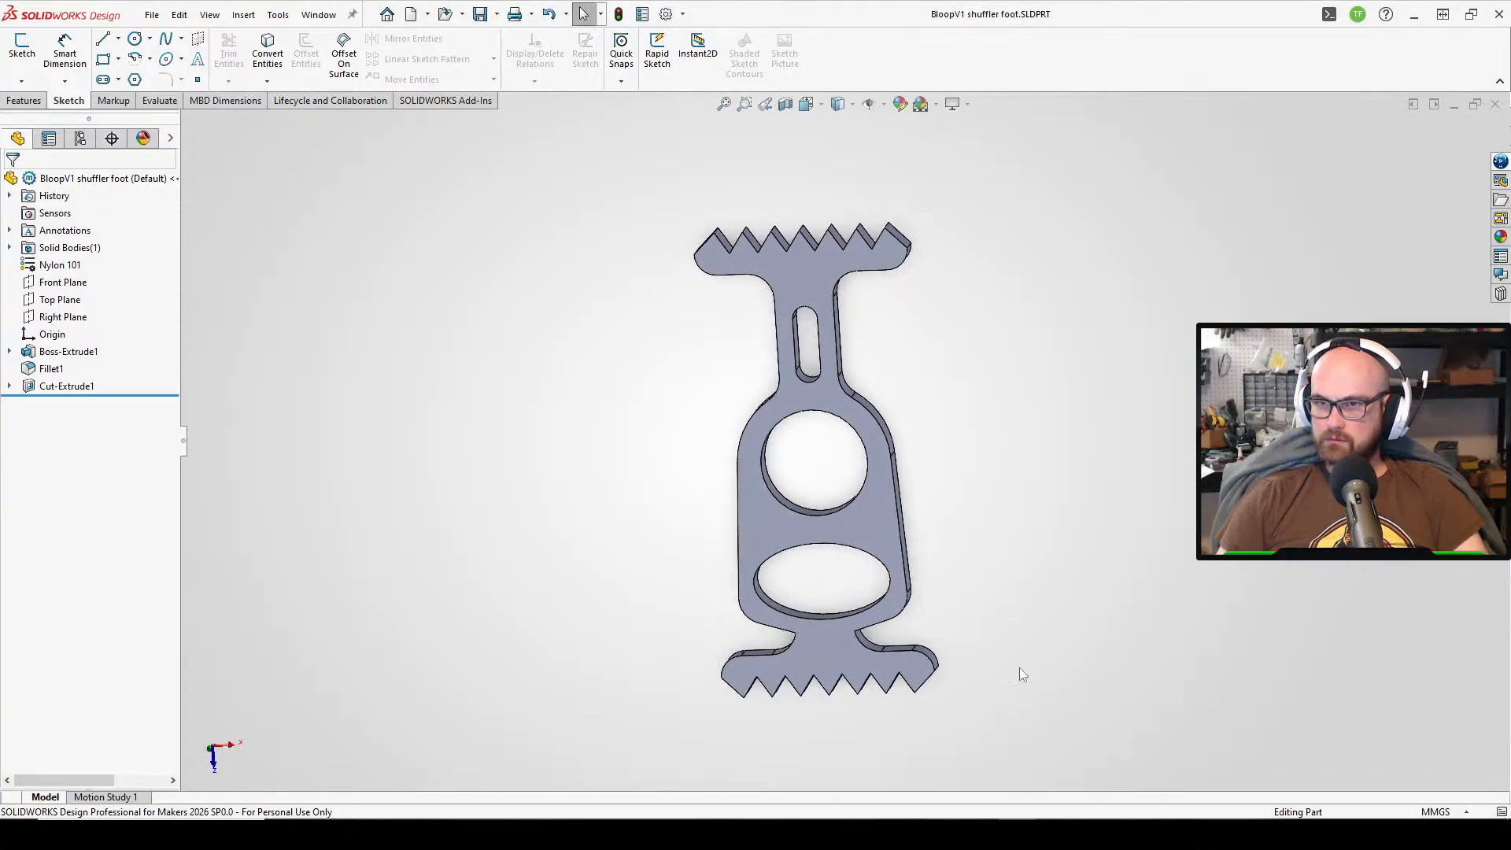
{"action": "mouse_move", "coordinate": [987, 818]}
{"action": "left_click", "coordinate": [951, 787]}
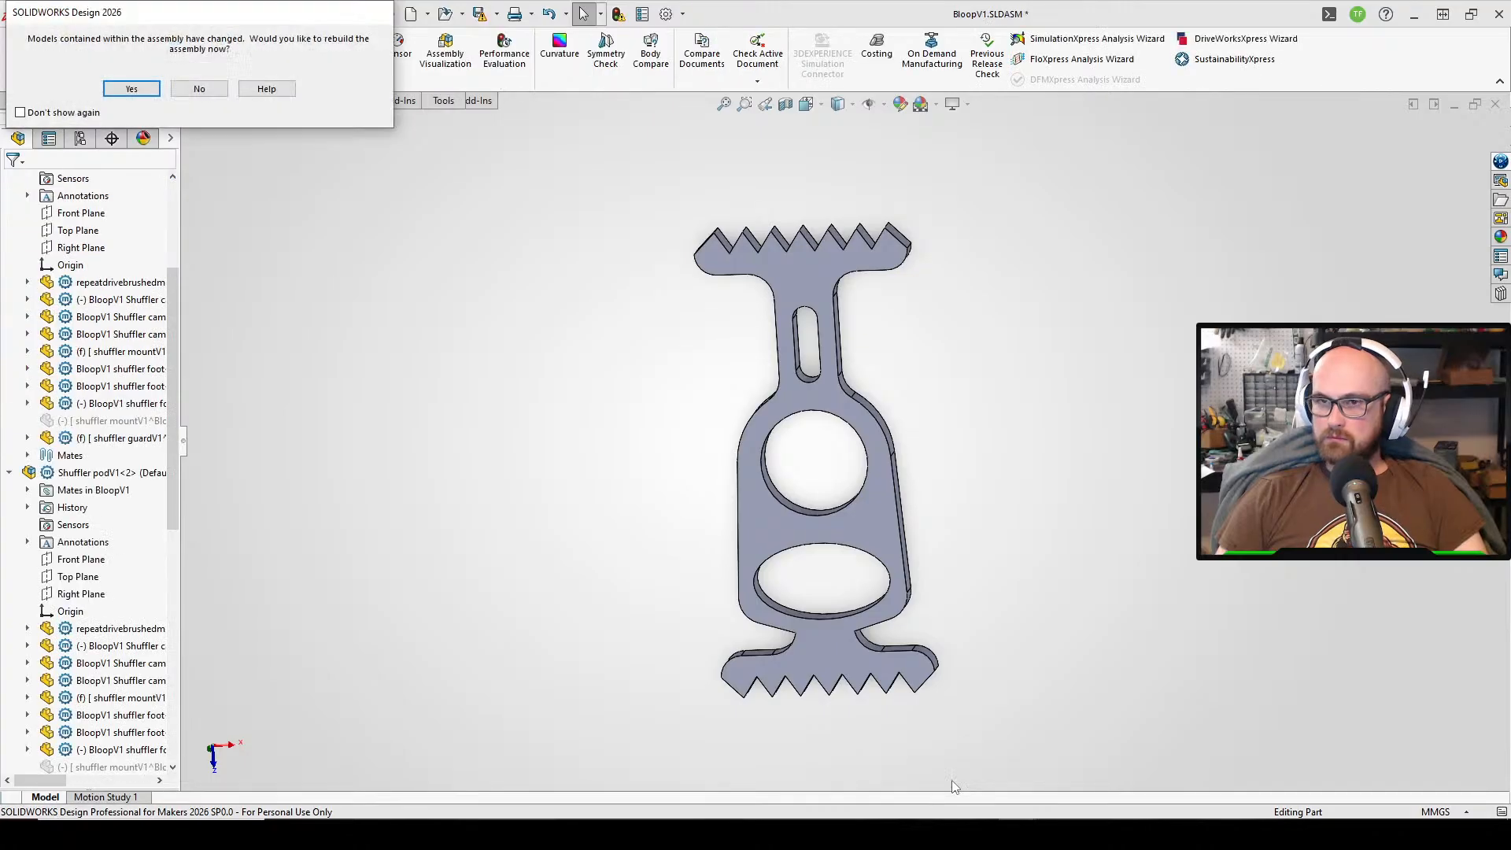
{"action": "left_click", "coordinate": [131, 90]}
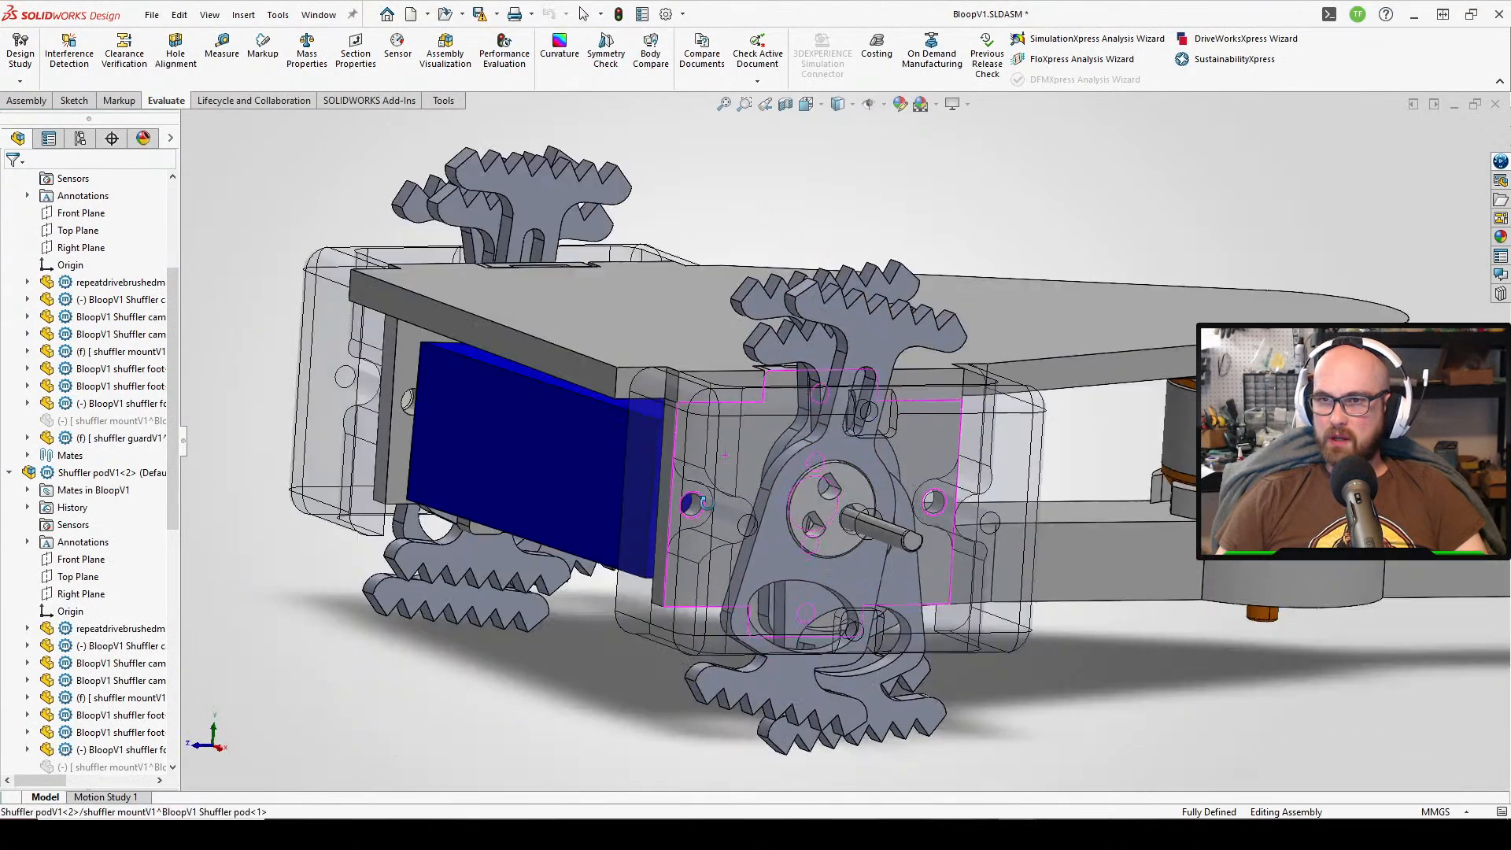
- Examine the new teeth, guide slots and foot overlap on the shuffler pod from several angles and distances
{"action": "middle_click_drag", "start_coordinate": [706, 503], "coordinate": [663, 483]}
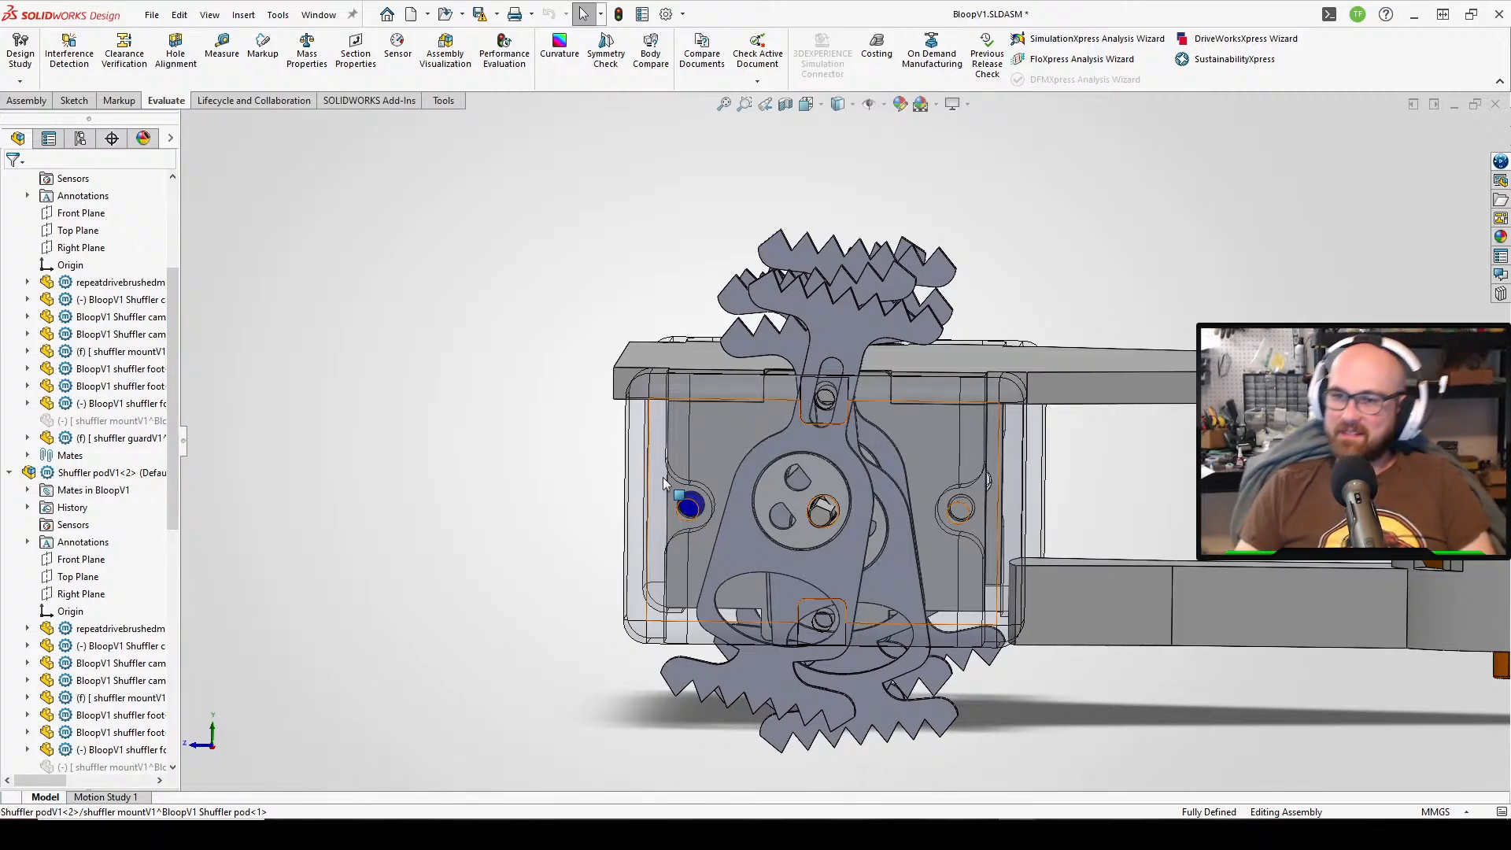
{"action": "scroll", "coordinate": [744, 484], "scroll_direction": "down", "scroll_amount": 3}
{"action": "scroll", "coordinate": [791, 478], "scroll_direction": "up", "scroll_amount": 2}
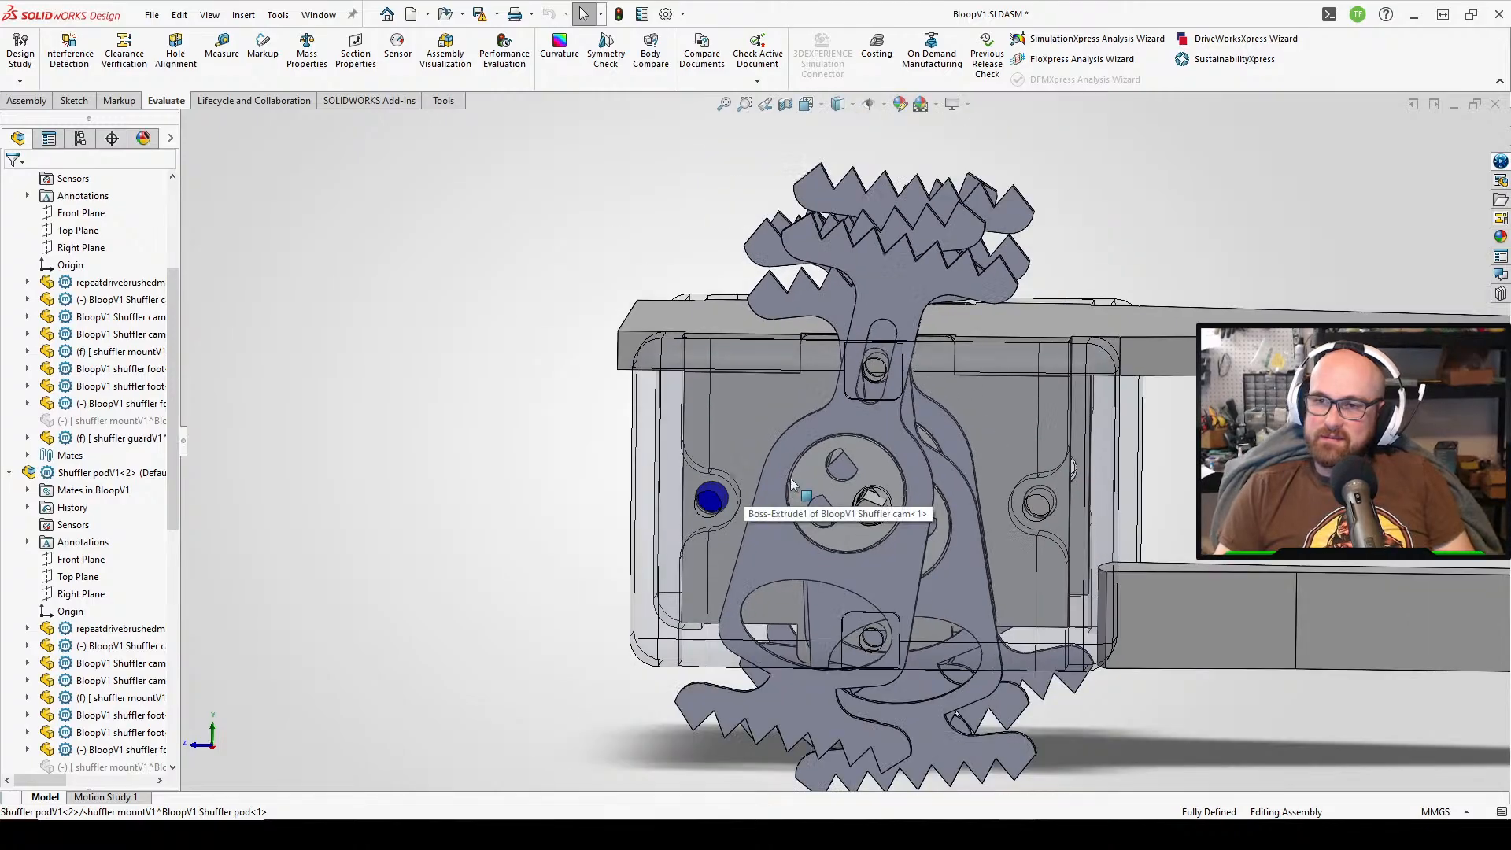
{"action": "middle_click_drag", "start_coordinate": [790, 479], "coordinate": [888, 529]}
{"action": "scroll", "coordinate": [888, 530], "scroll_direction": "down", "scroll_amount": 1}
{"action": "middle_click_drag", "start_coordinate": [806, 381], "coordinate": [724, 347]}
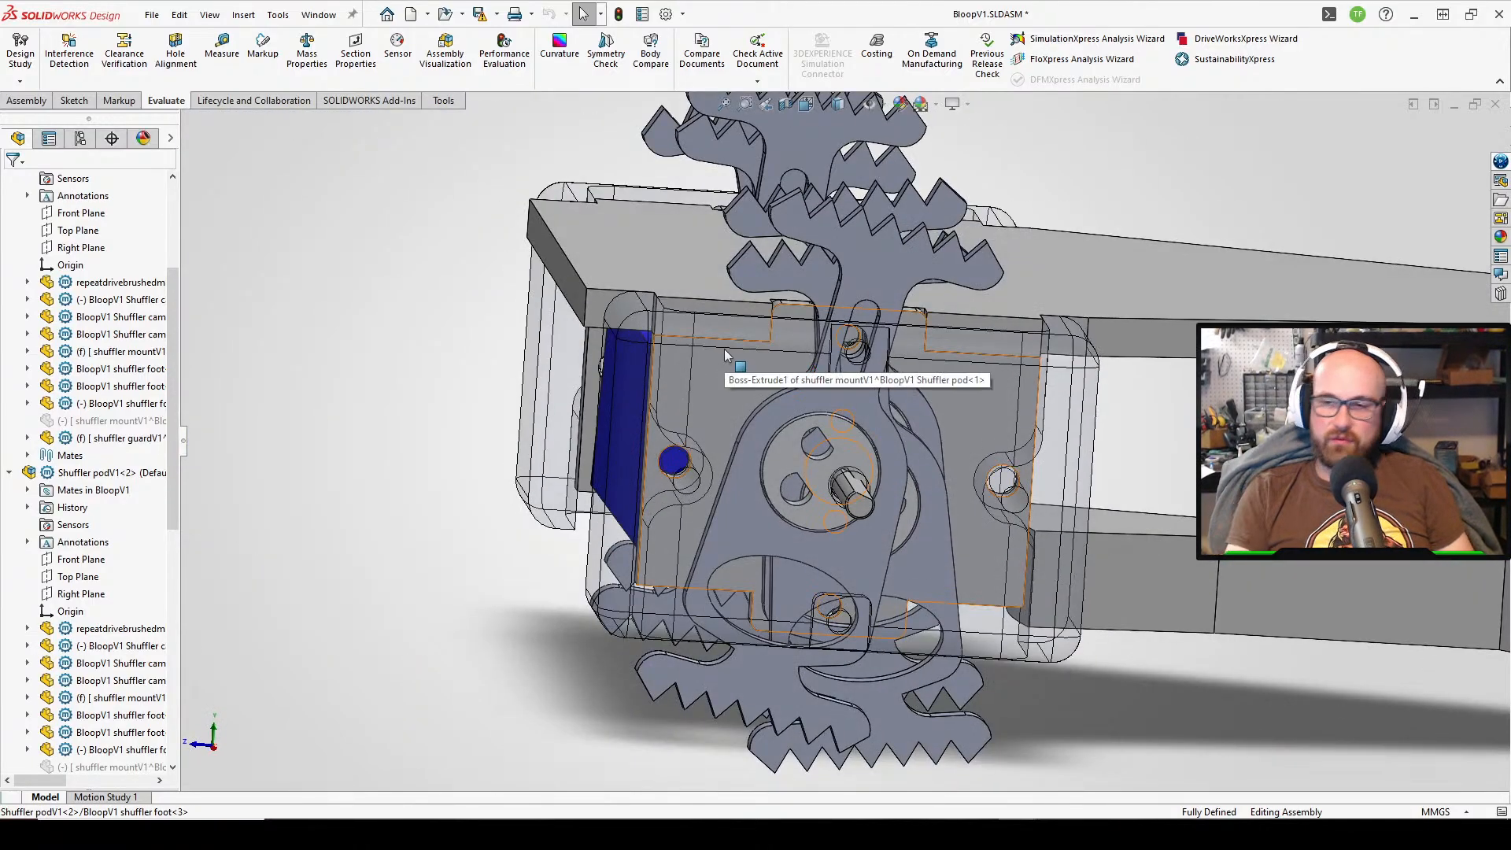
{"action": "scroll", "coordinate": [891, 358], "scroll_direction": "down", "scroll_amount": 4}
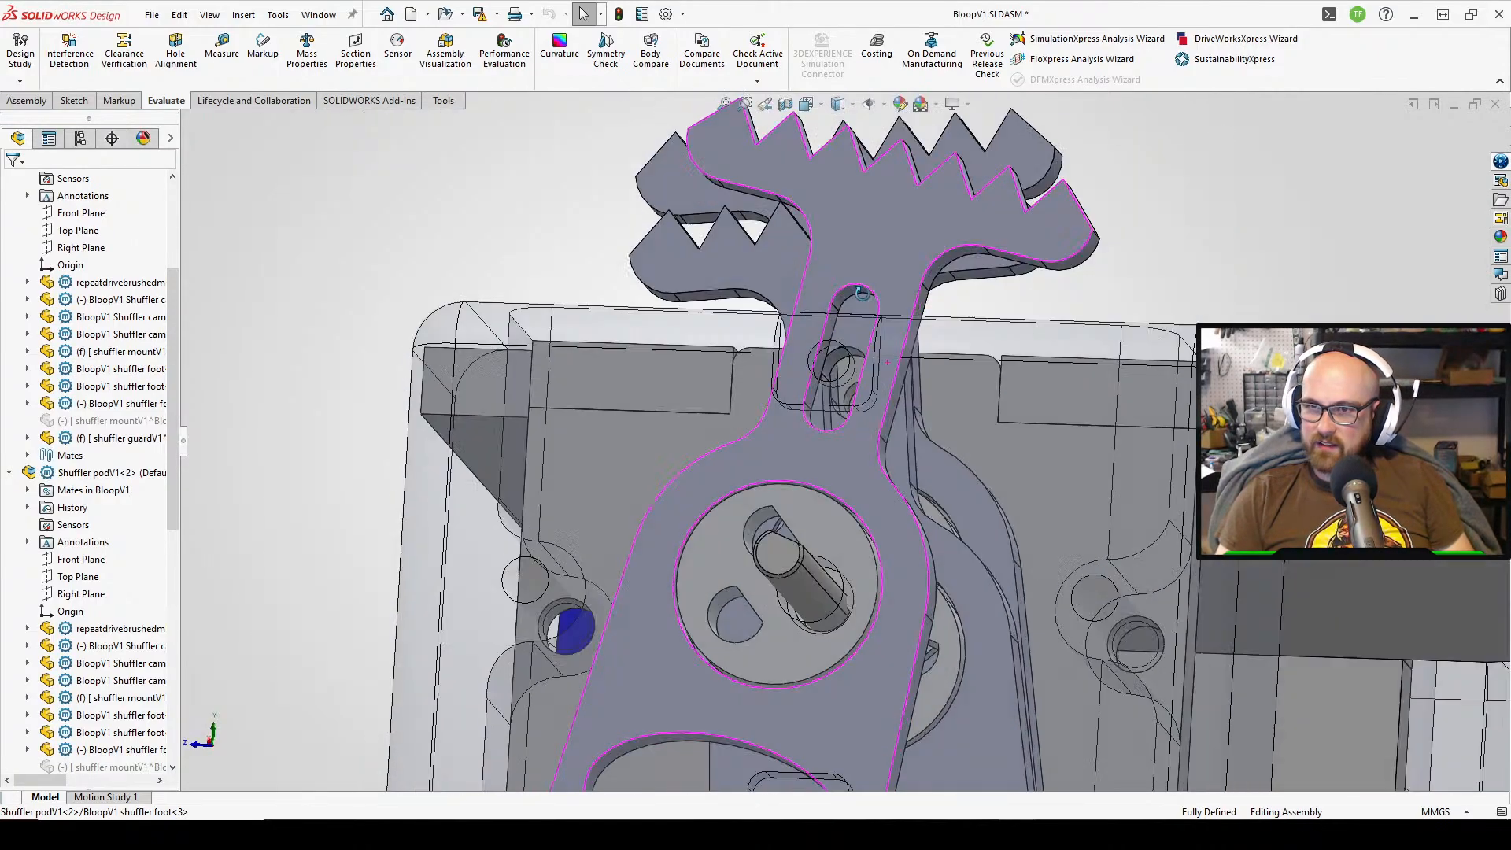
{"action": "middle_click_drag", "start_coordinate": [862, 293], "coordinate": [885, 353]}
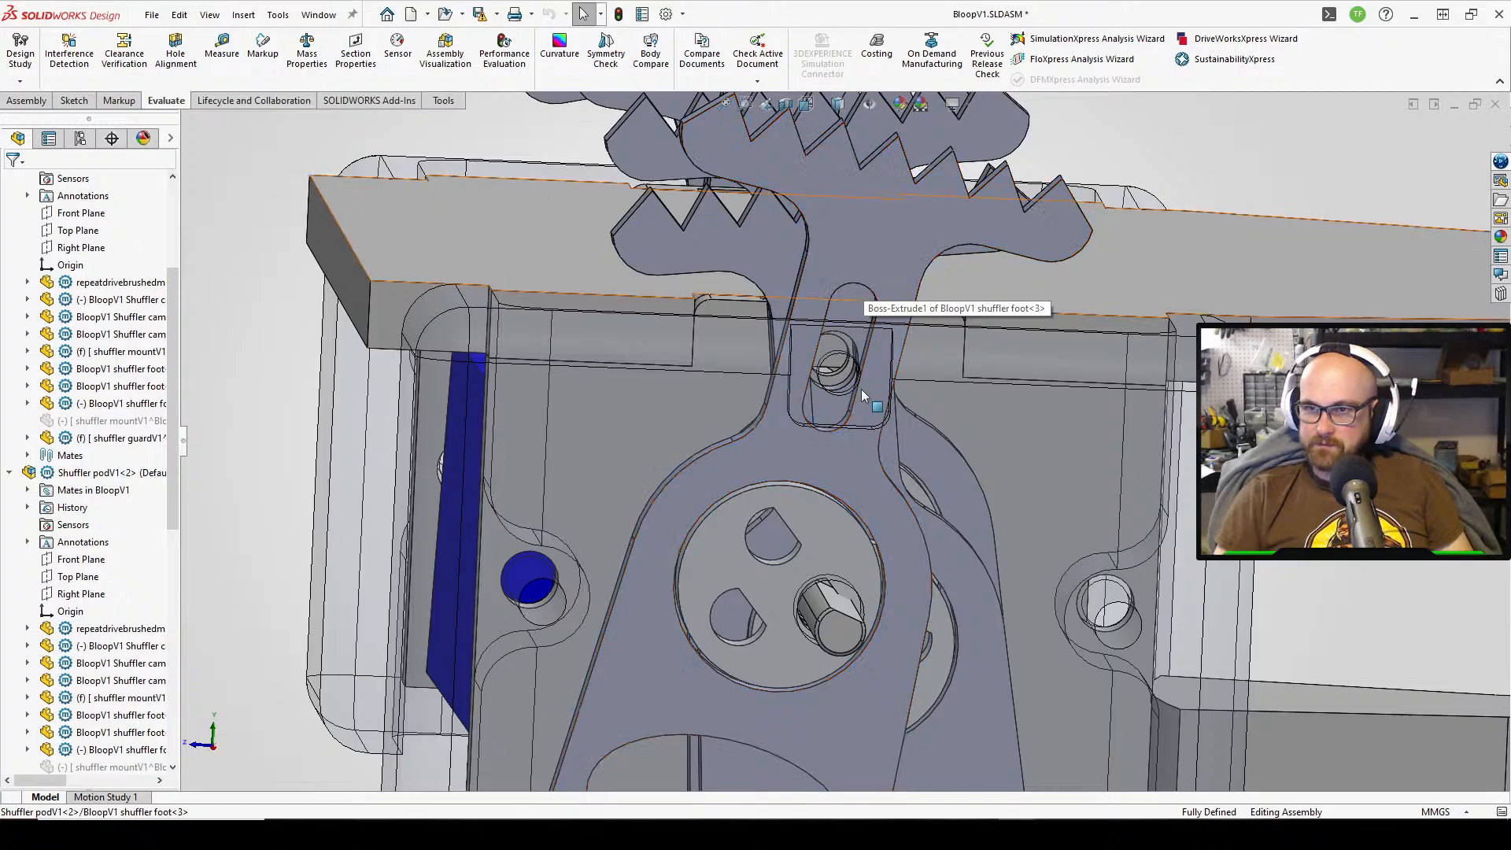
{"action": "scroll", "coordinate": [904, 288], "scroll_direction": "up", "scroll_amount": 3}
{"action": "middle_click_drag", "start_coordinate": [904, 288], "coordinate": [806, 475]}
{"action": "scroll", "coordinate": [810, 513], "scroll_direction": "down", "scroll_amount": 5}
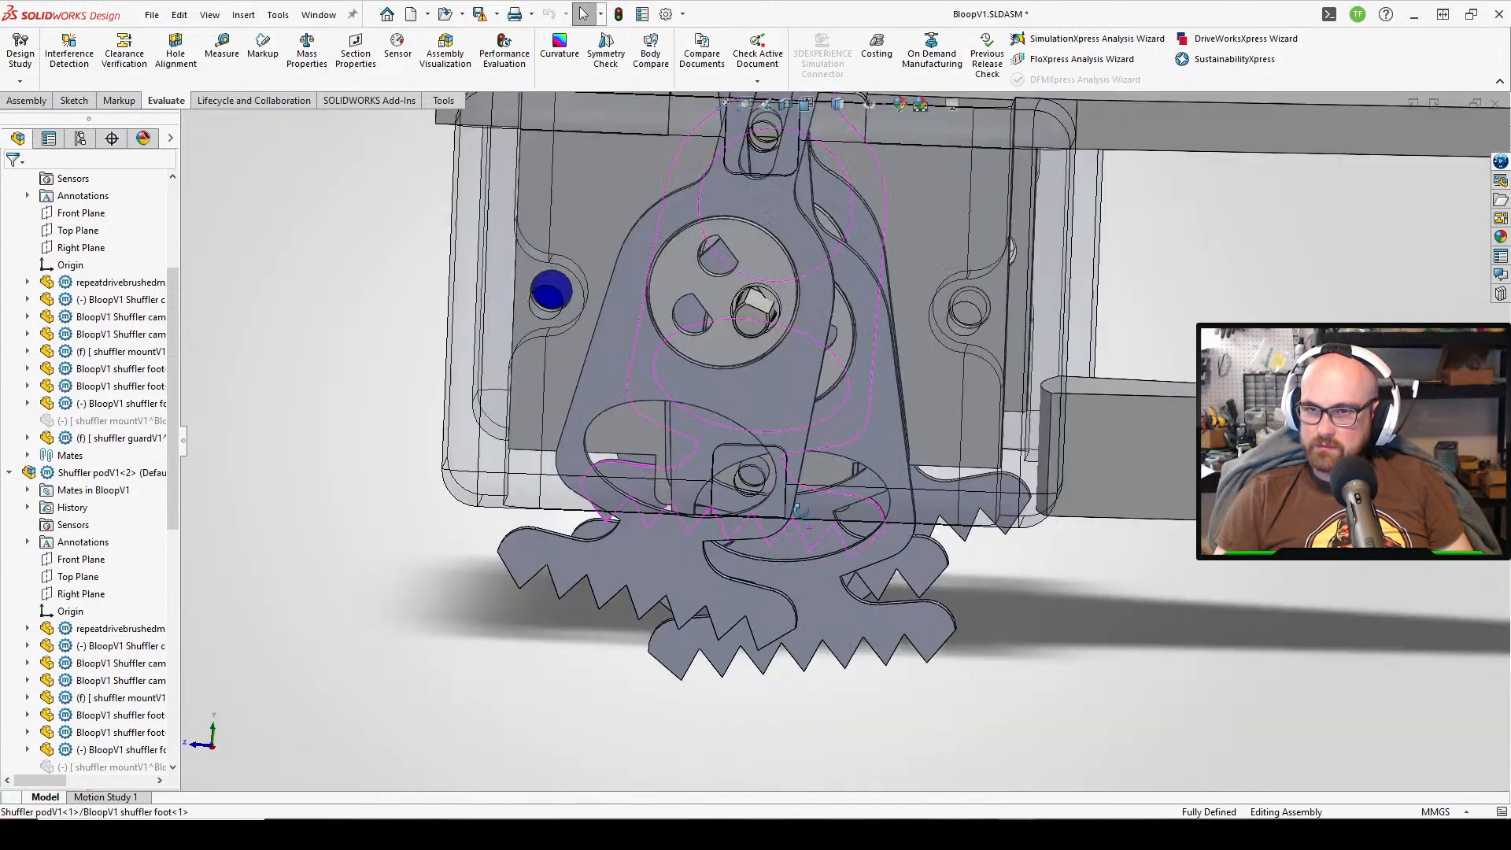
{"action": "scroll", "coordinate": [709, 408], "scroll_direction": "up", "scroll_amount": 2}
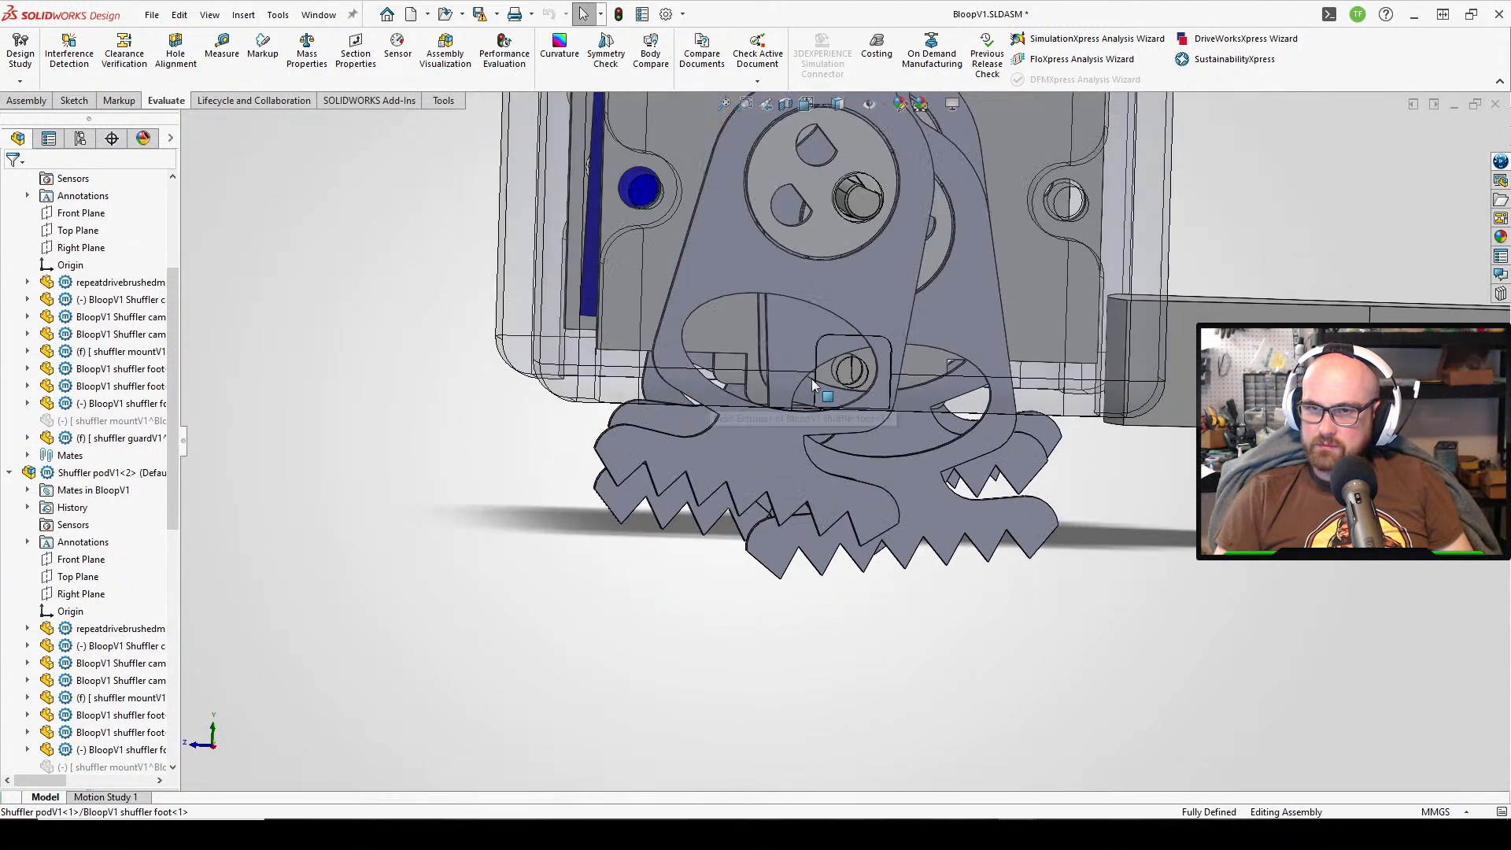
{"action": "scroll", "coordinate": [789, 467], "scroll_direction": "down", "scroll_amount": 3}
{"action": "scroll", "coordinate": [773, 386], "scroll_direction": "up", "scroll_amount": 5}
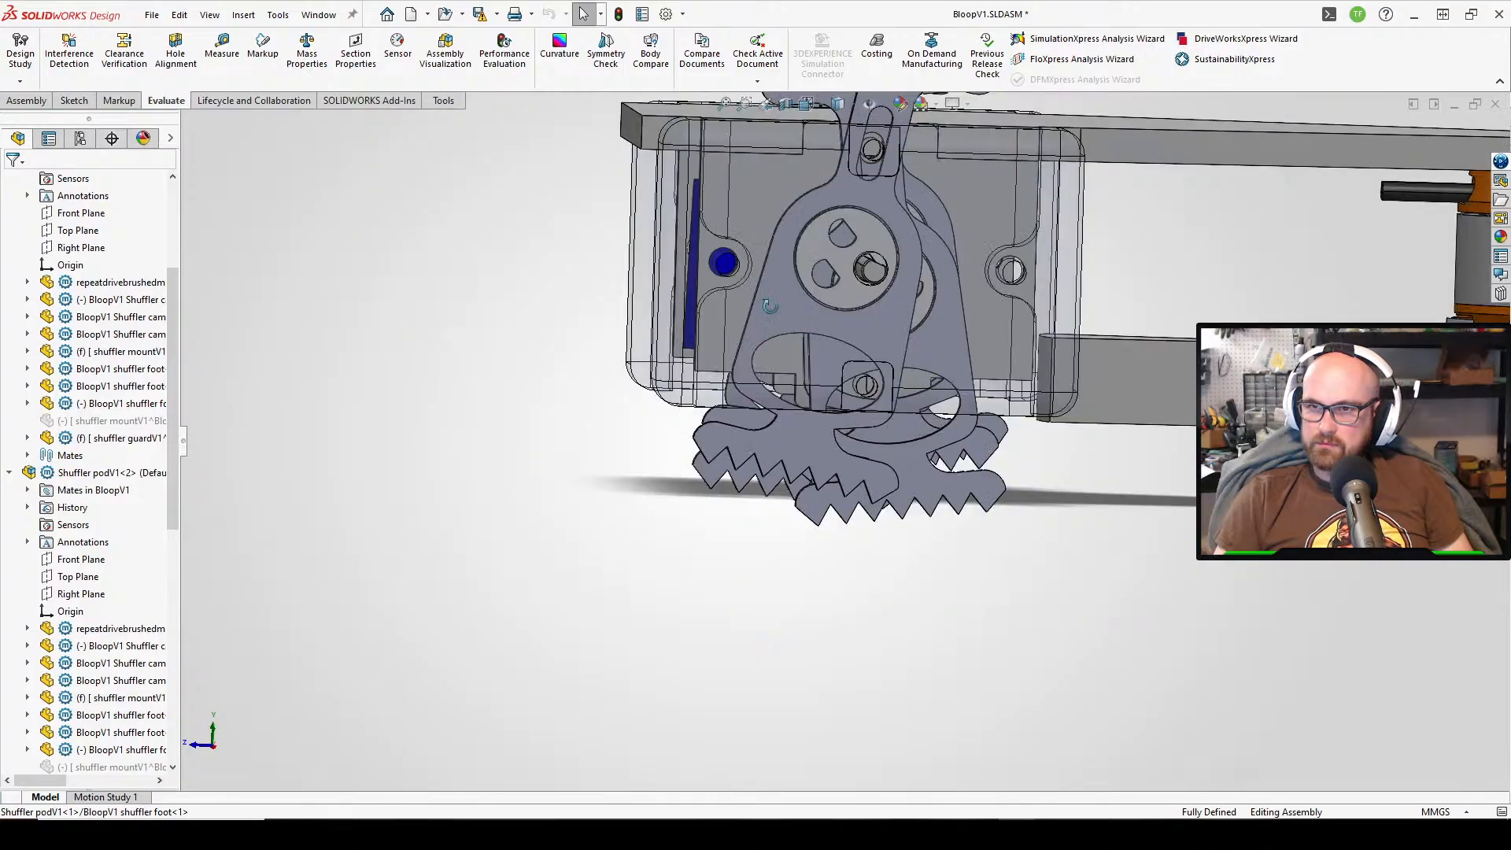
{"action": "middle_click_drag", "start_coordinate": [770, 291], "coordinate": [900, 263]}
{"action": "scroll", "coordinate": [914, 300], "scroll_direction": "down", "scroll_amount": 4}
{"action": "scroll", "coordinate": [882, 276], "scroll_direction": "up", "scroll_amount": 2}
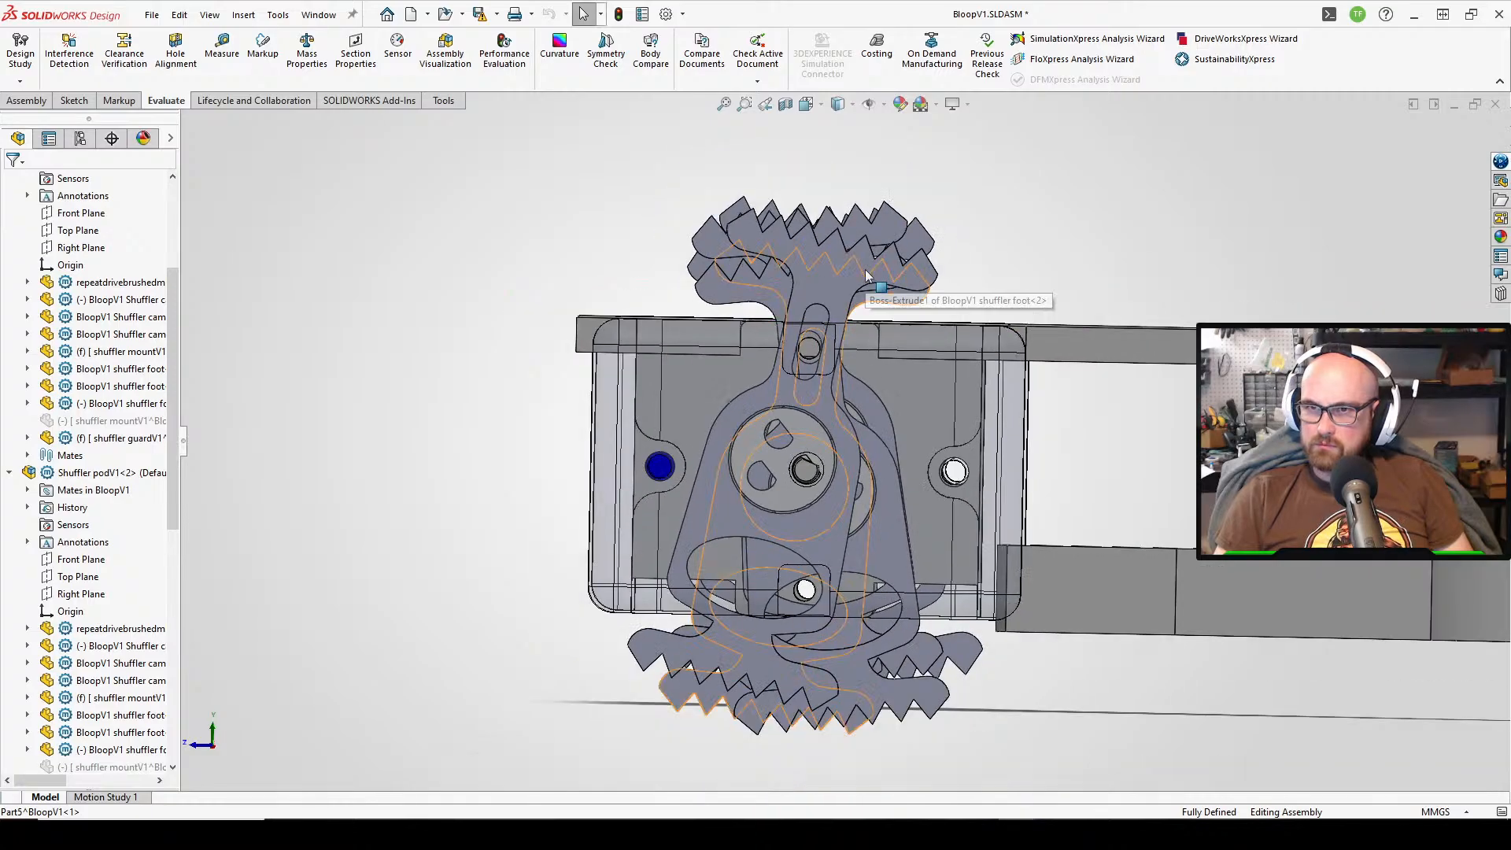
{"action": "scroll", "coordinate": [461, 499], "scroll_direction": "up", "scroll_amount": 2}
{"action": "middle_click_drag", "start_coordinate": [756, 366], "coordinate": [881, 414]}
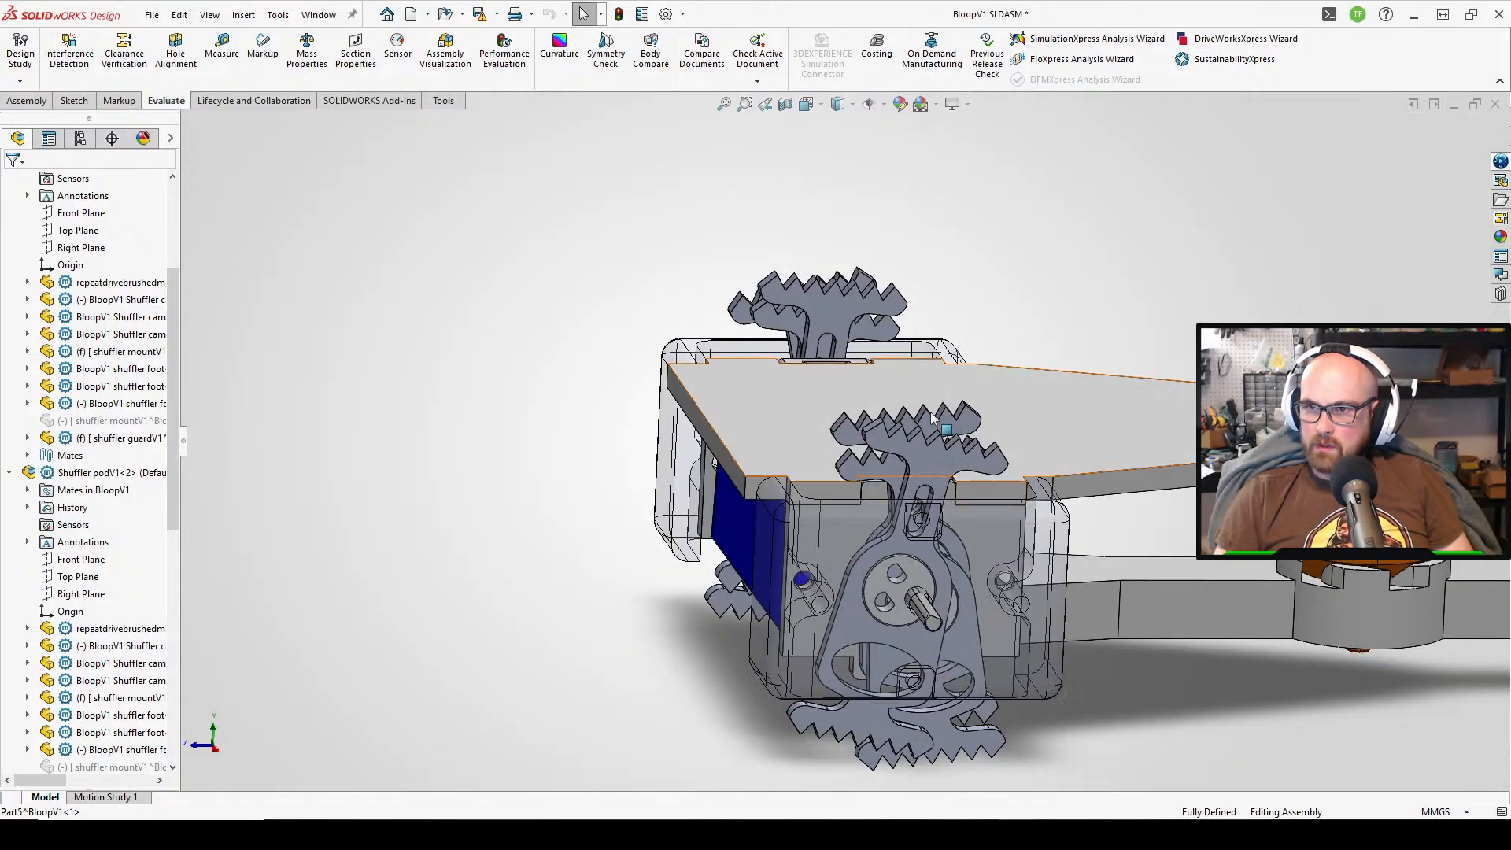
{"action": "scroll", "coordinate": [931, 586], "scroll_direction": "down", "scroll_amount": 3}
{"action": "middle_click_drag", "start_coordinate": [931, 602], "coordinate": [857, 417]}
{"action": "scroll", "coordinate": [833, 350], "scroll_direction": "up", "scroll_amount": 2}
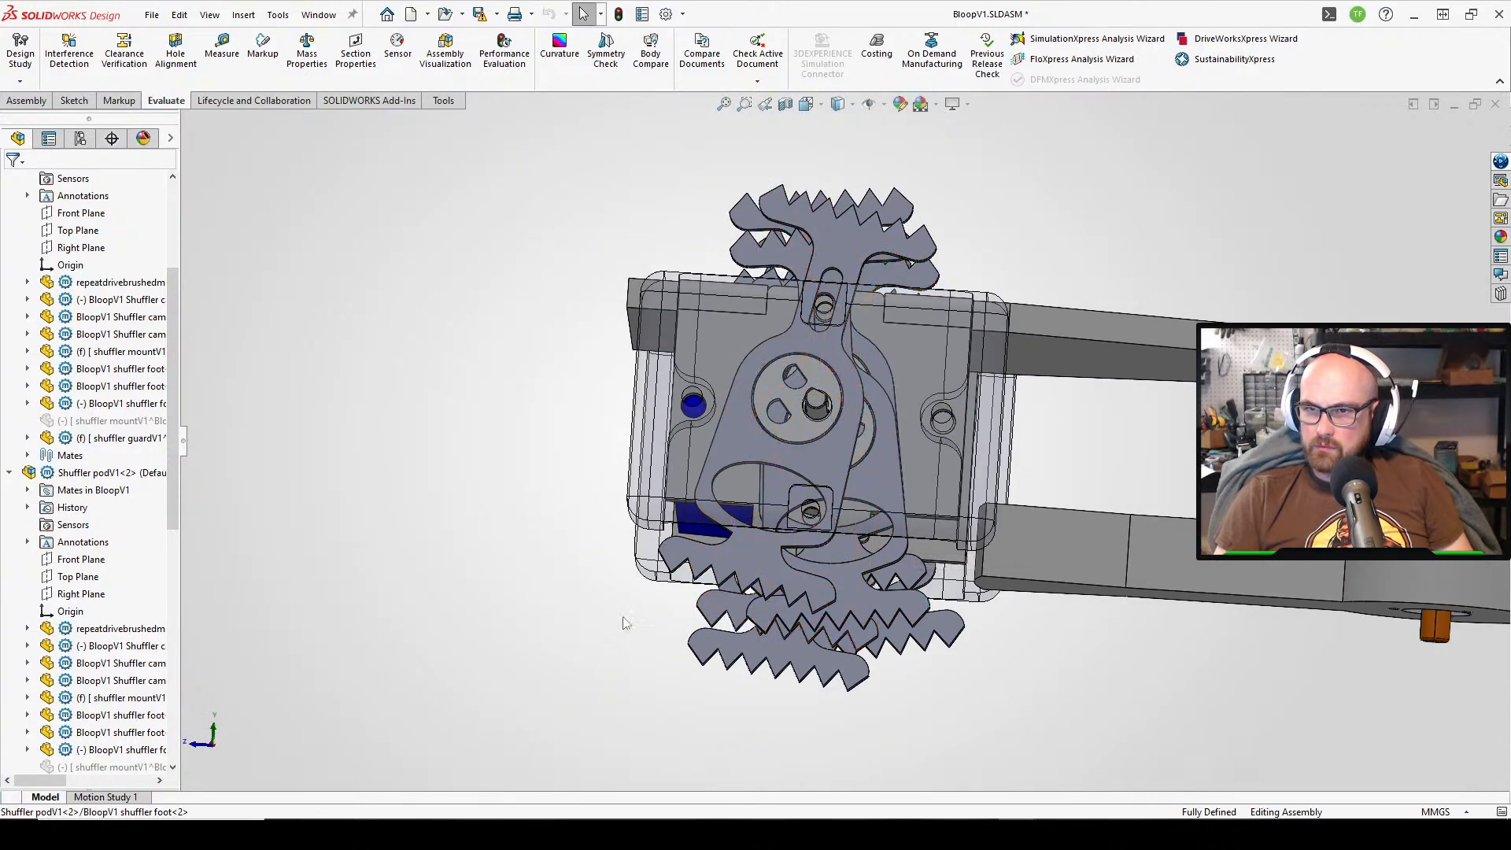
- Open the second Shuffler podV1 subassembly in its own window
{"action": "left_click_drag", "start_coordinate": [716, 553], "coordinate": [708, 548]}
{"action": "left_click", "coordinate": [573, 517]}
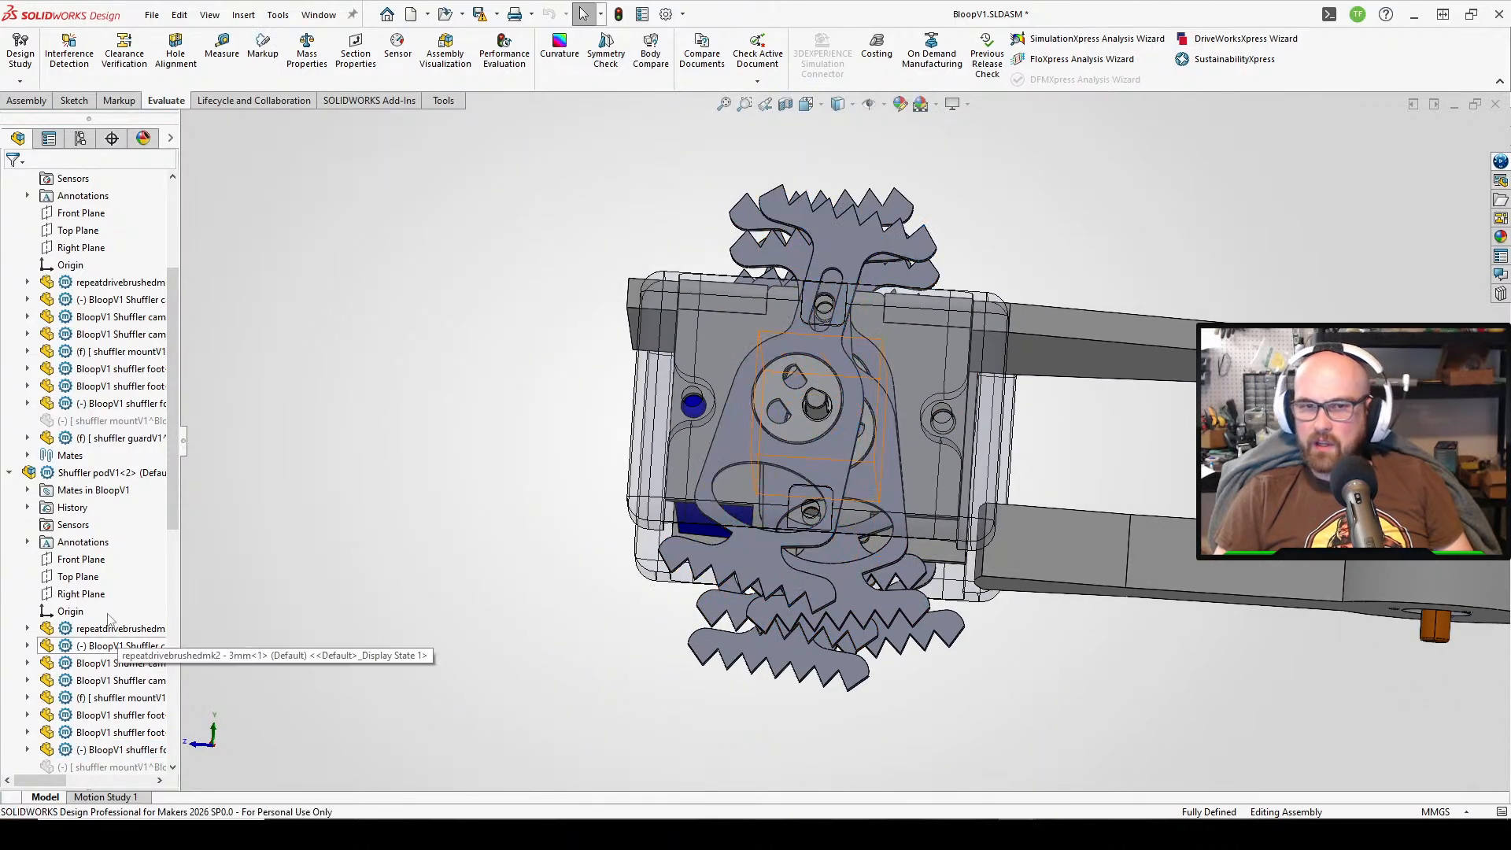
{"action": "left_click", "coordinate": [90, 475]}
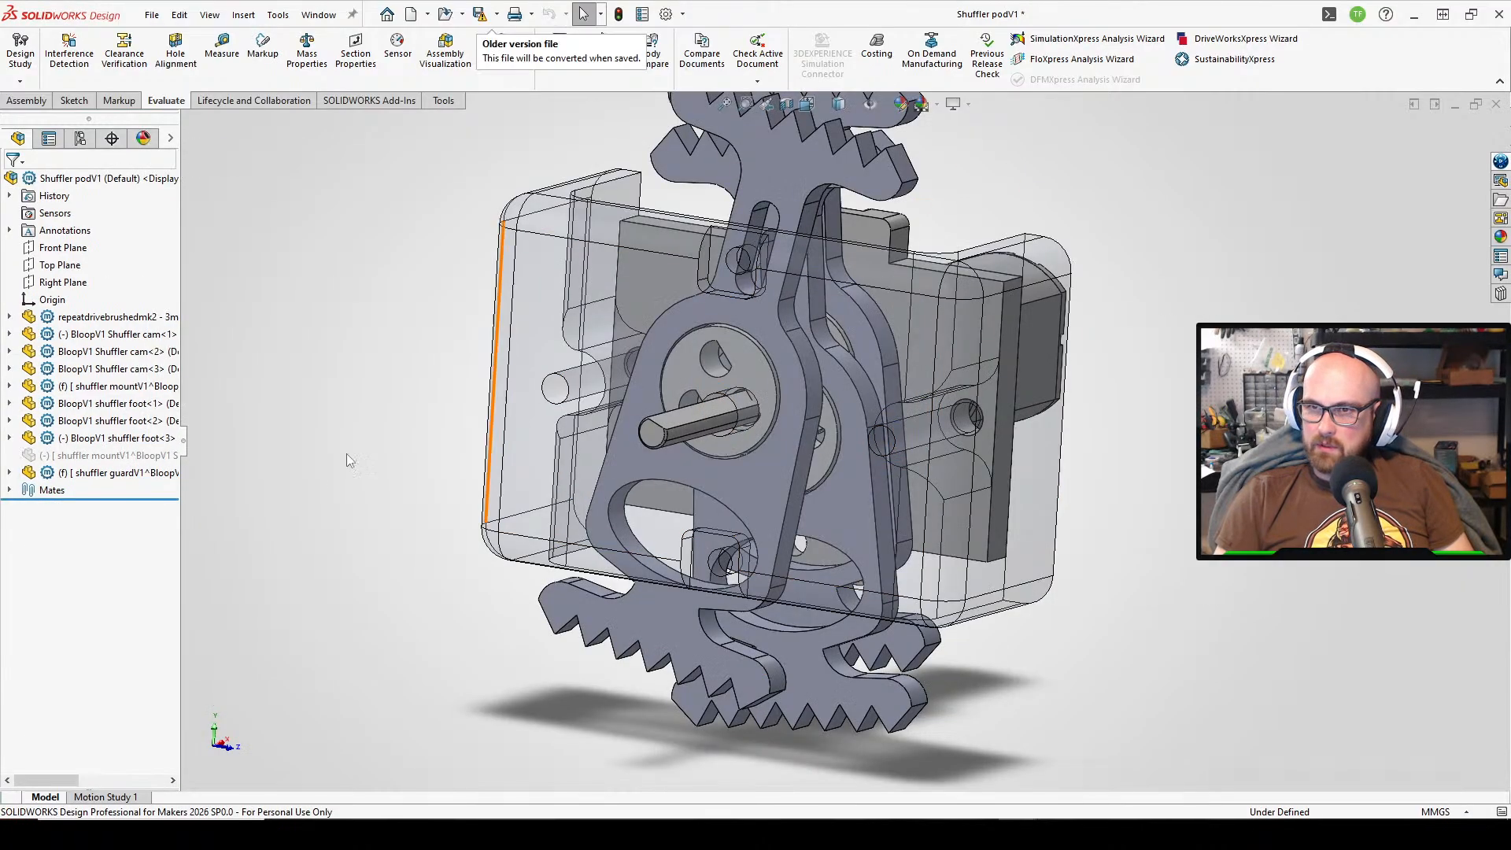
- Move the outermost shuffler foot around its cam orbit to check its travel within the pod
{"action": "middle_click_drag", "start_coordinate": [424, 615], "coordinate": [482, 599]}
{"action": "left_click_drag", "start_coordinate": [615, 608], "coordinate": [1047, 470]}
{"action": "left_click_drag", "start_coordinate": [1169, 411], "coordinate": [1165, 412]}
{"action": "mouse_move", "coordinate": [1108, 417]}
{"action": "middle_mouse_down"}
{"action": "mouse_move", "coordinate": [1090, 392]}
{"action": "mouse_move", "coordinate": [1104, 395]}
{"action": "middle_mouse_up"}
{"action": "left_click_drag", "start_coordinate": [810, 718], "coordinate": [592, 510]}
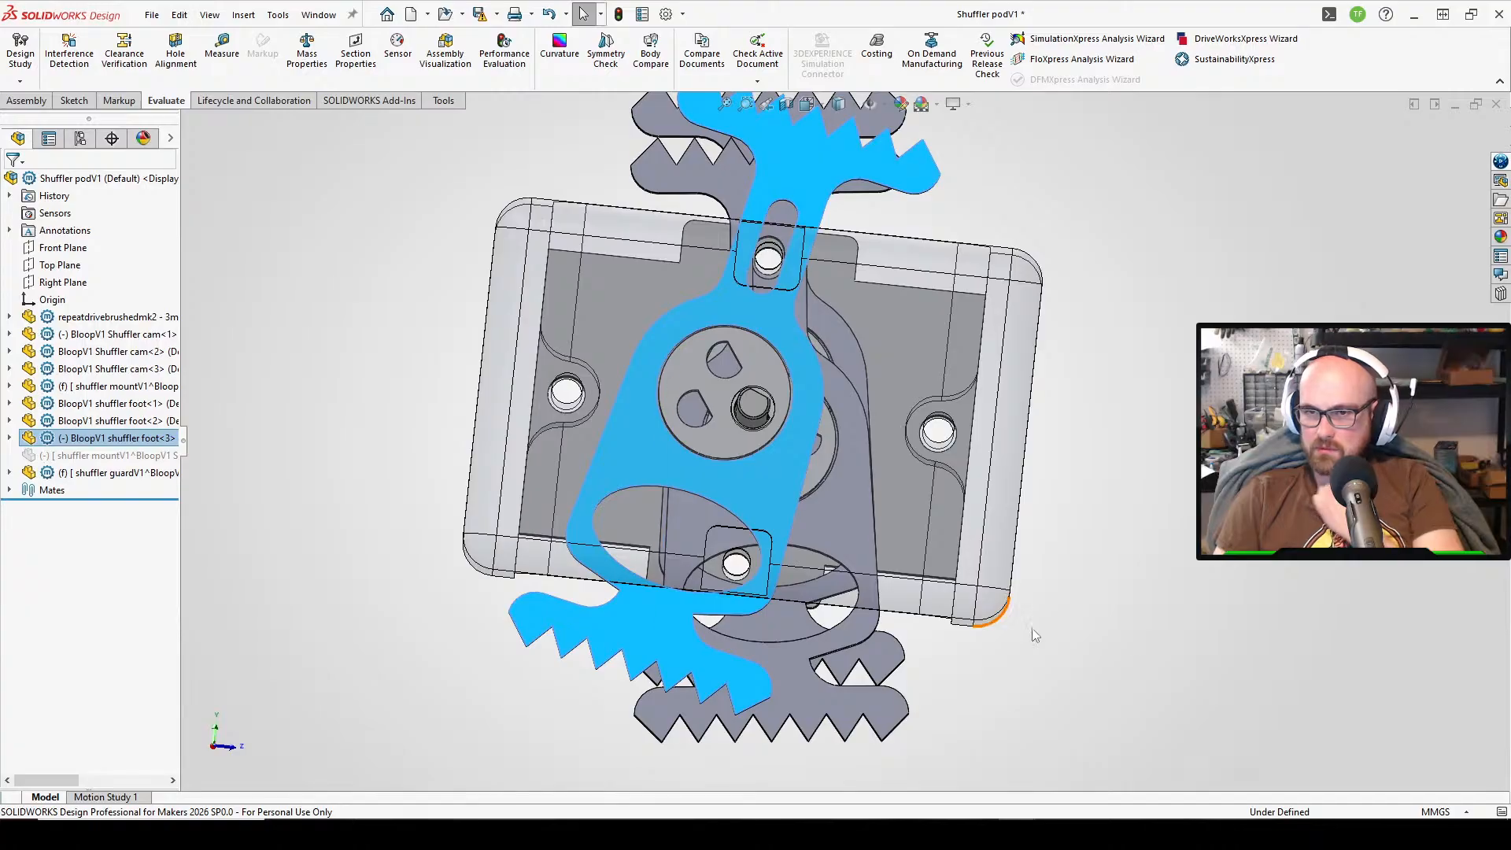
{"action": "left_click", "coordinate": [1137, 640]}
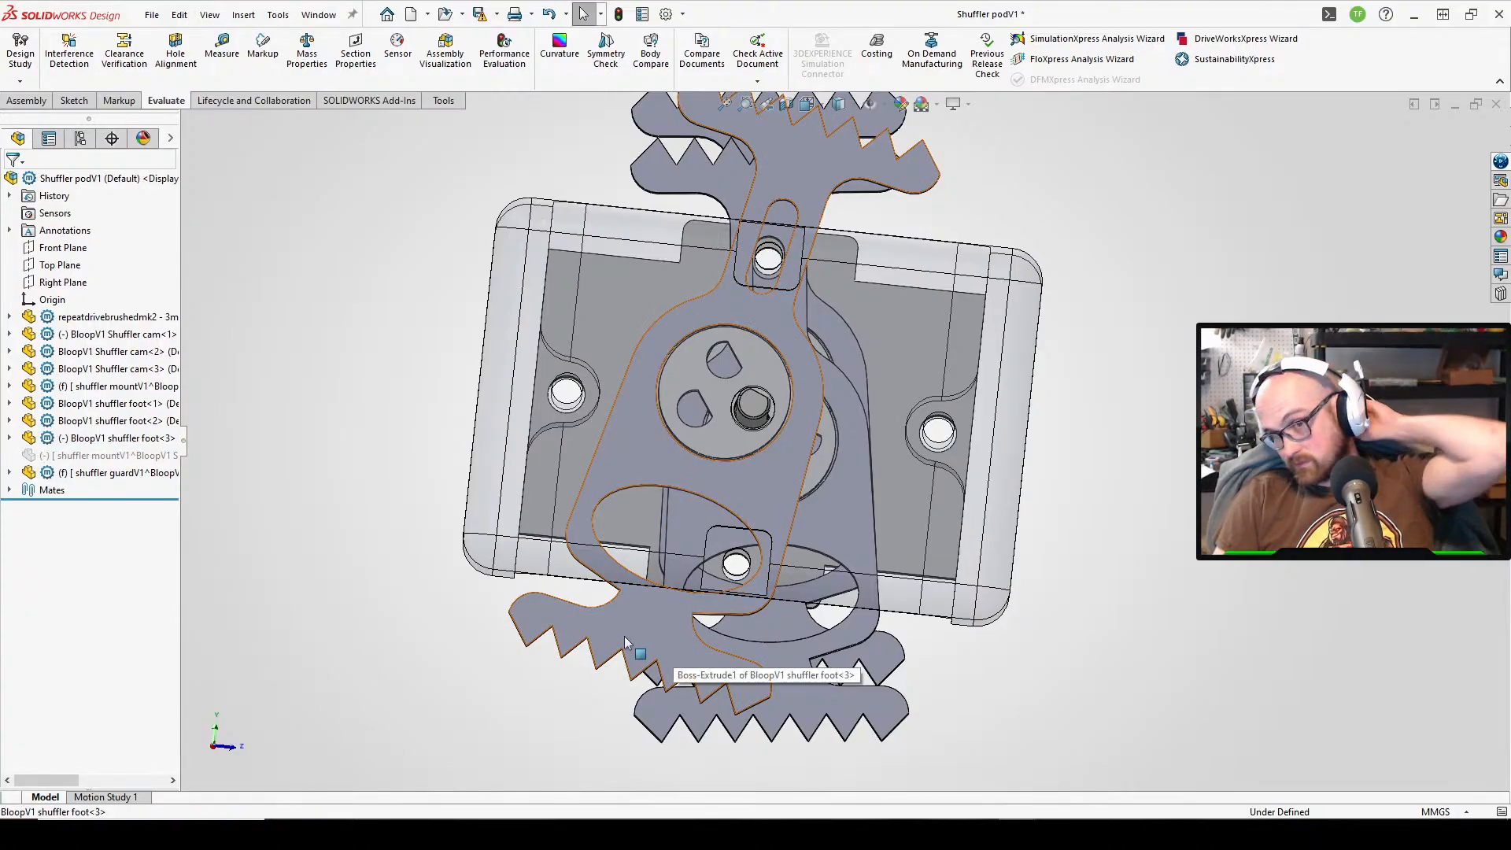
- Position the outermost shuffler foot nearly upright at the raised end of its stroke and view the pod face-on
{"action": "left_click_drag", "start_coordinate": [625, 636], "coordinate": [729, 520]}
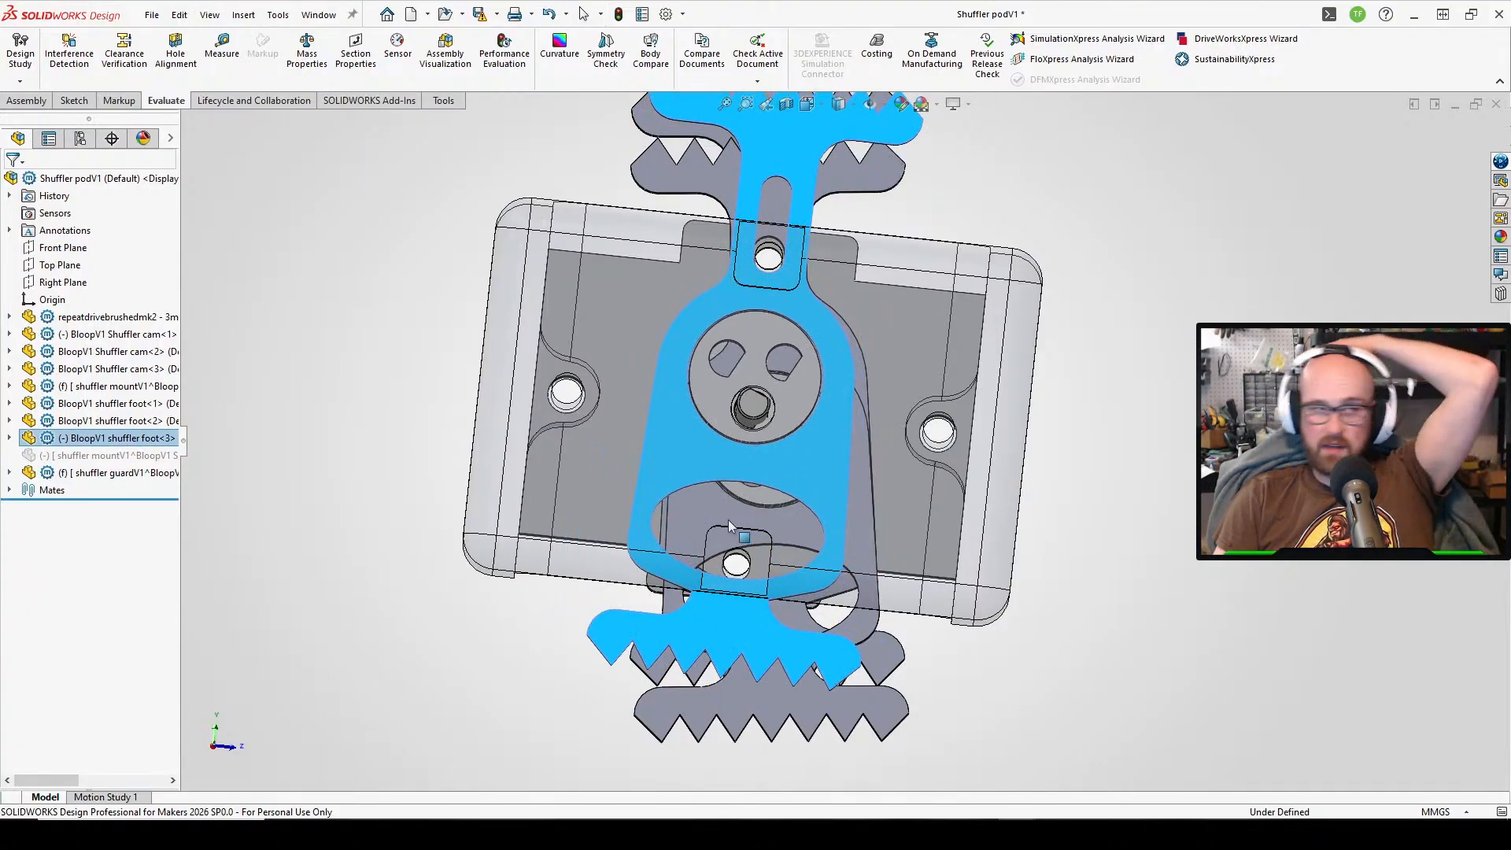
{"action": "left_click", "coordinate": [1169, 521]}
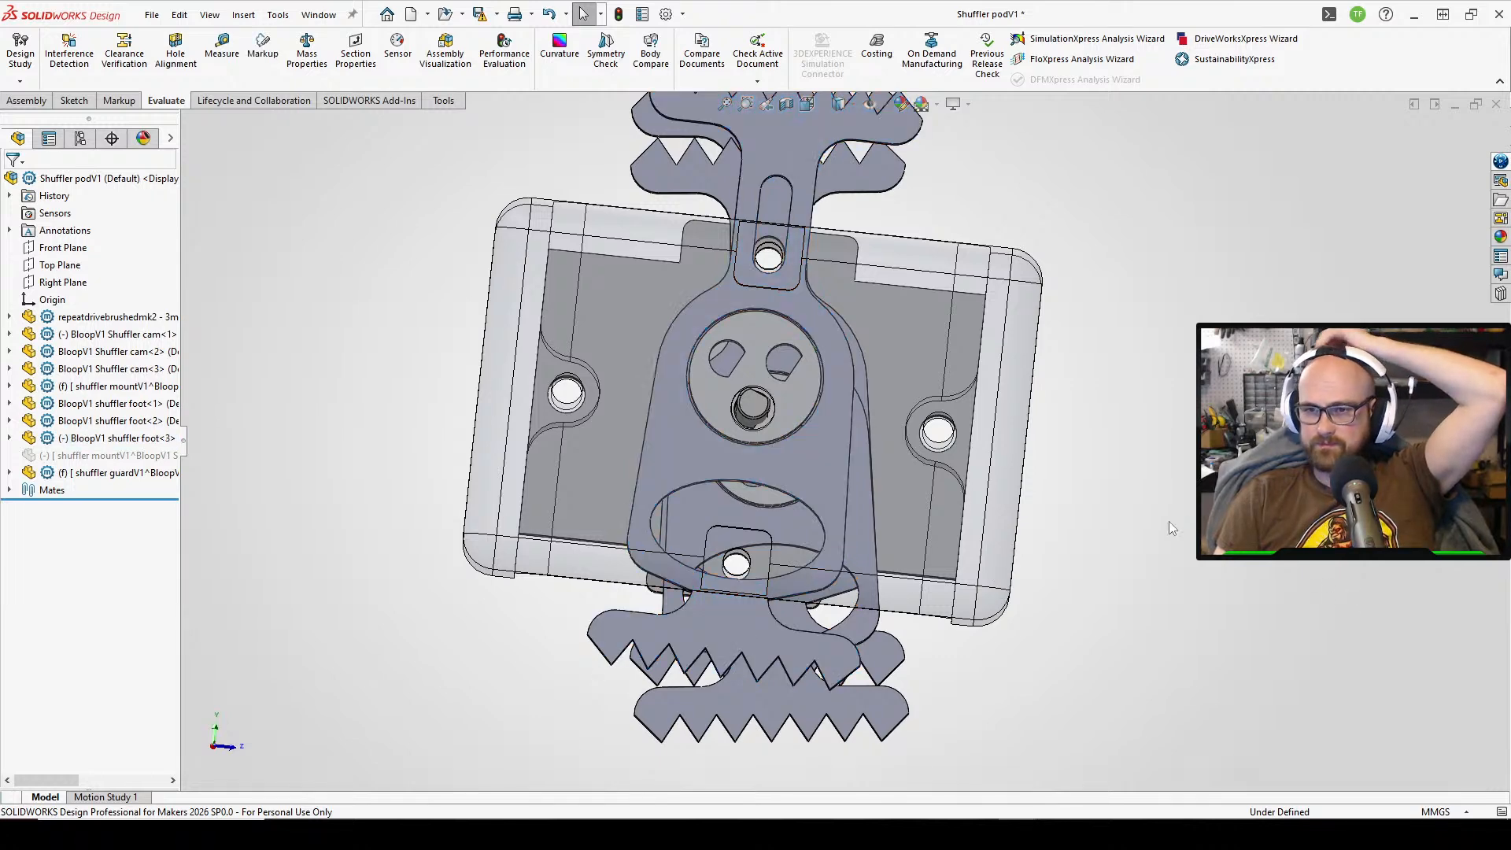
{"action": "middle_click", "coordinate": [961, 402]}
{"action": "middle_click", "coordinate": [961, 402]}
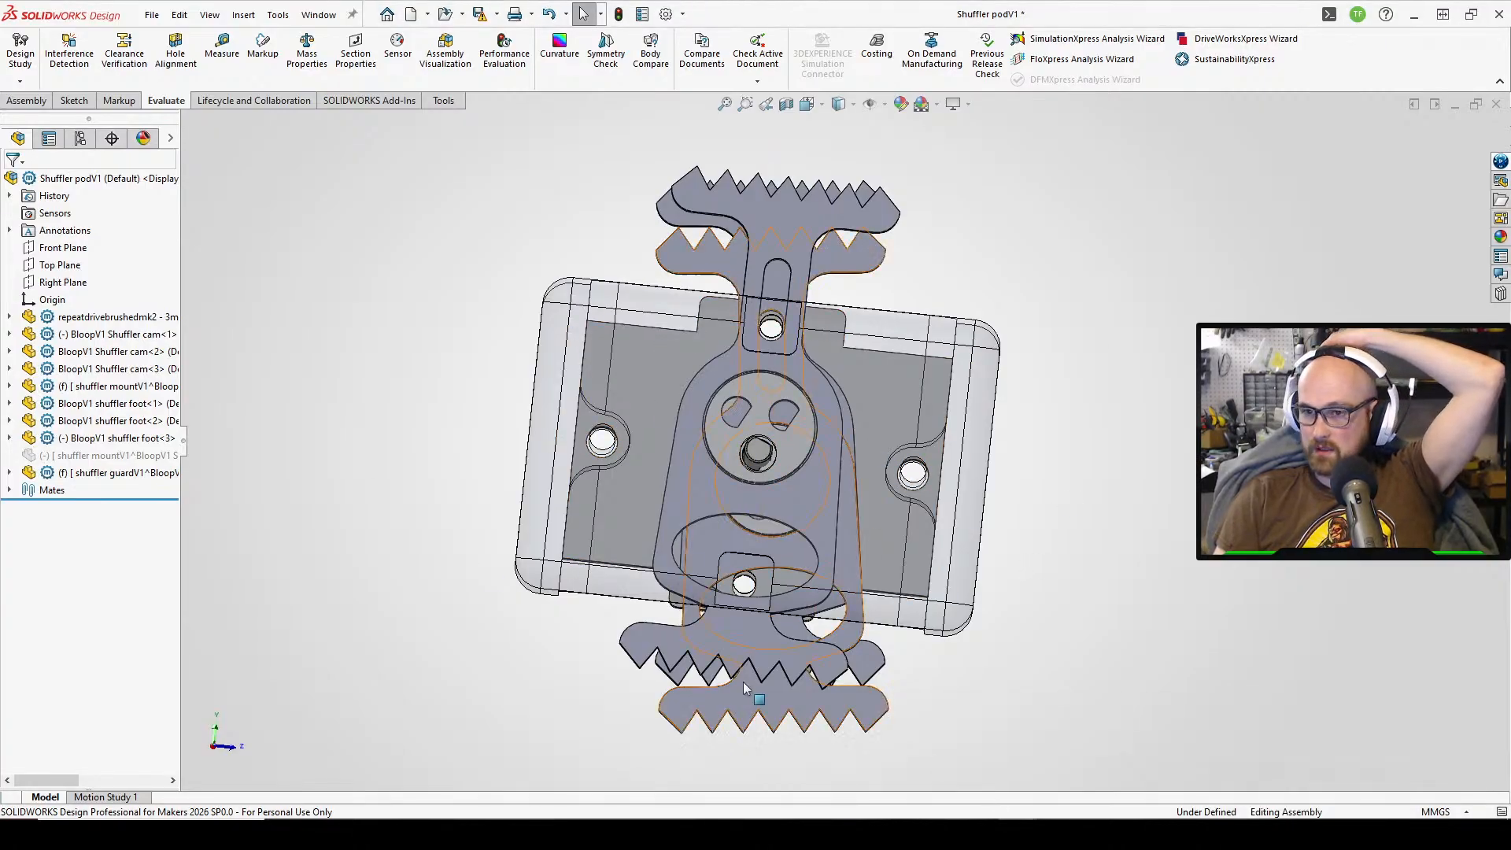
{"action": "left_click_drag", "start_coordinate": [743, 681], "coordinate": [764, 565]}
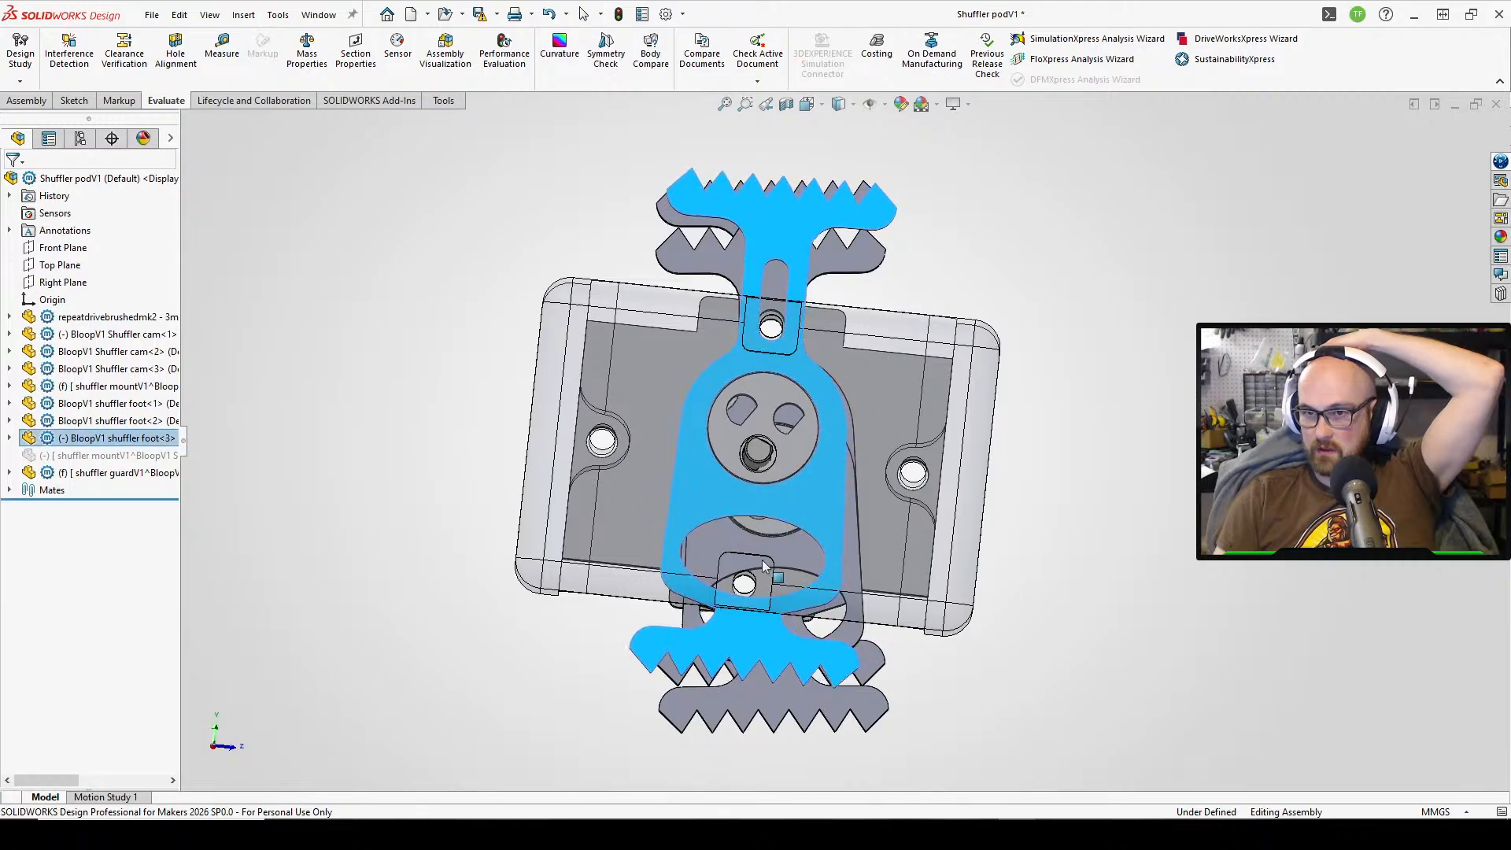
{"action": "left_click", "coordinate": [896, 655]}
{"action": "mouse_move", "coordinate": [896, 657]}
{"action": "middle_mouse_down"}
{"action": "mouse_move", "coordinate": [874, 672]}
{"action": "mouse_move", "coordinate": [863, 629]}
{"action": "mouse_move", "coordinate": [888, 658]}
{"action": "middle_mouse_up"}
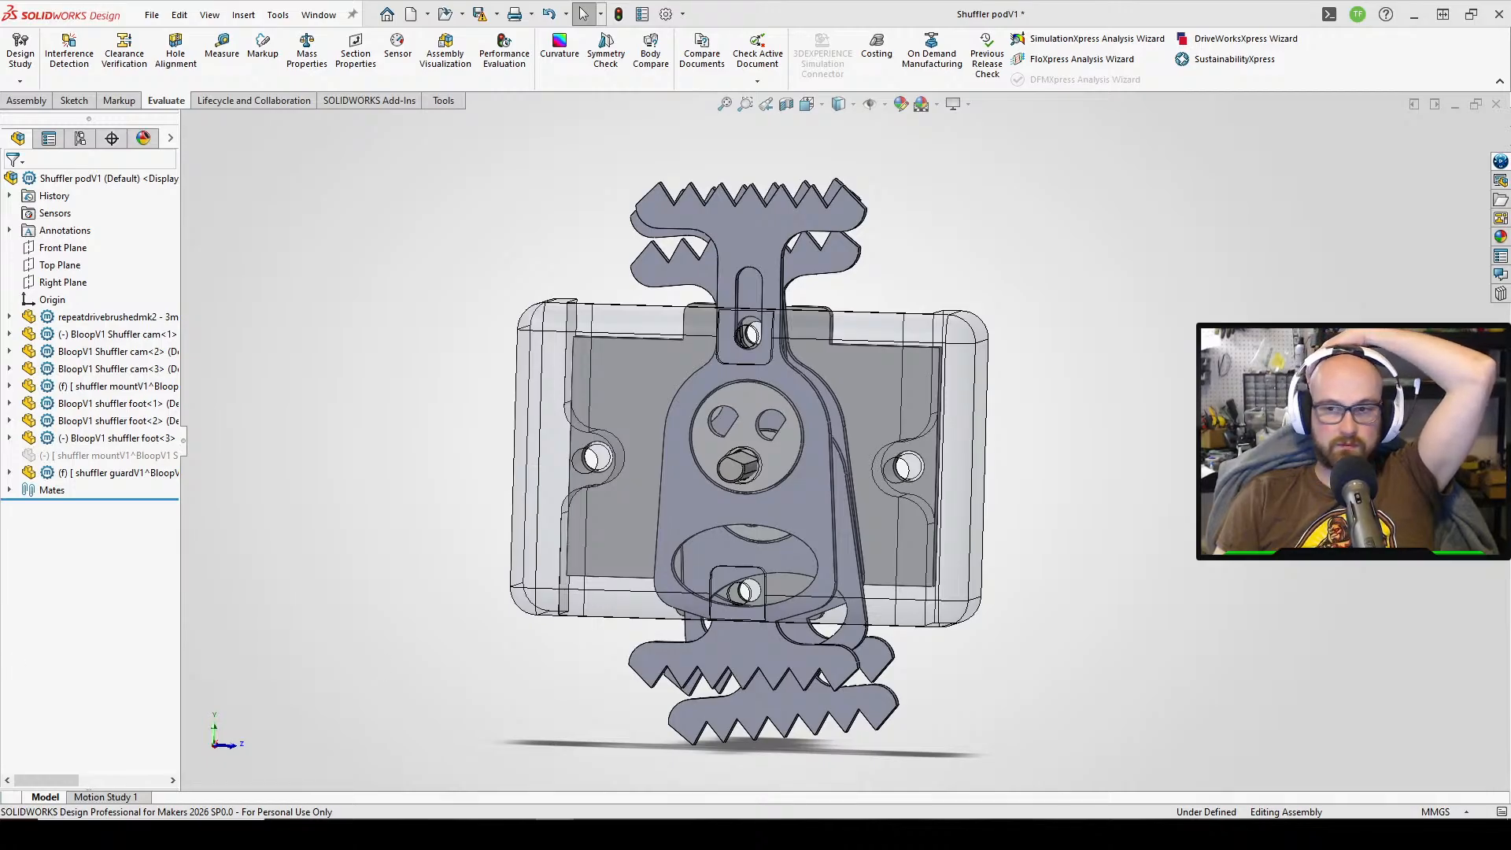
{"action": "middle_click_drag", "start_coordinate": [352, 381], "coordinate": [337, 370]}
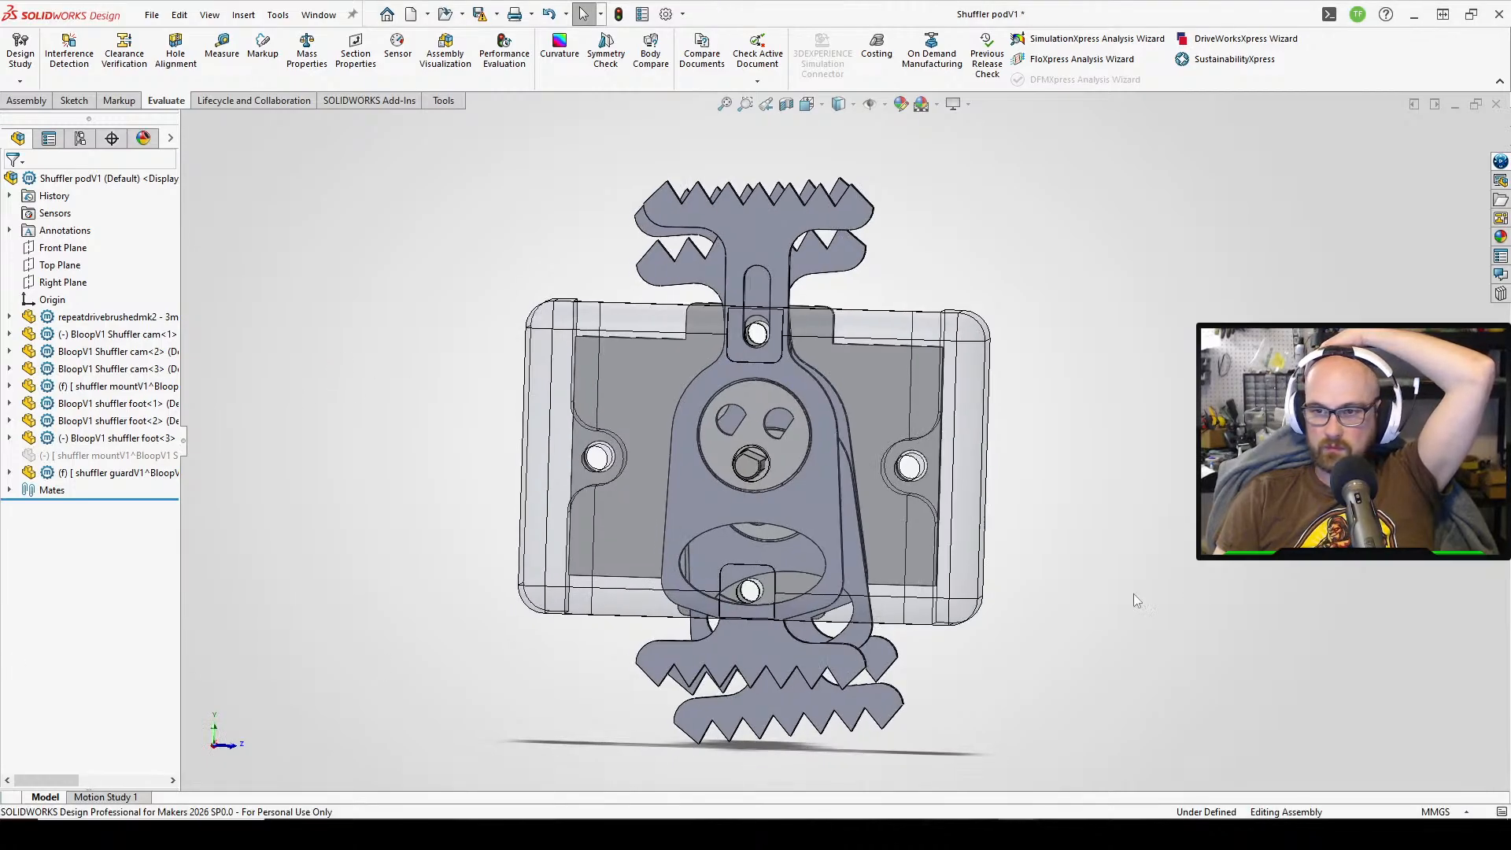
- Measure the clearance between a central lower tooth tip of the outermost foot and the underside of the shuffler guard
{"action": "key", "text": "m"}
{"action": "scroll", "coordinate": [691, 679], "scroll_direction": "down", "scroll_amount": 6}
{"action": "middle_click_drag", "start_coordinate": [740, 613], "coordinate": [780, 560]}
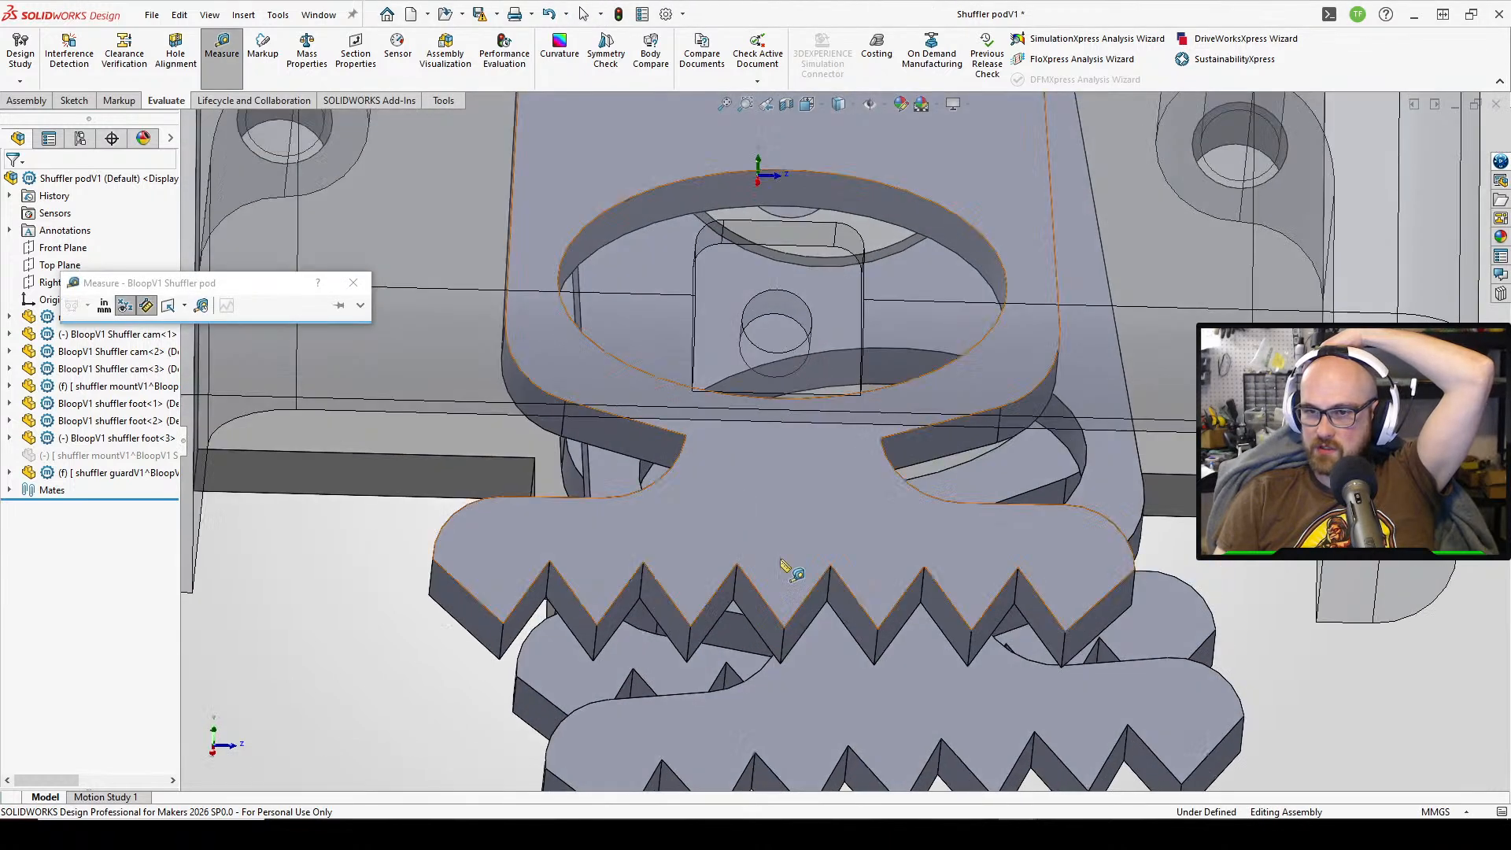
{"action": "left_click", "coordinate": [783, 642]}
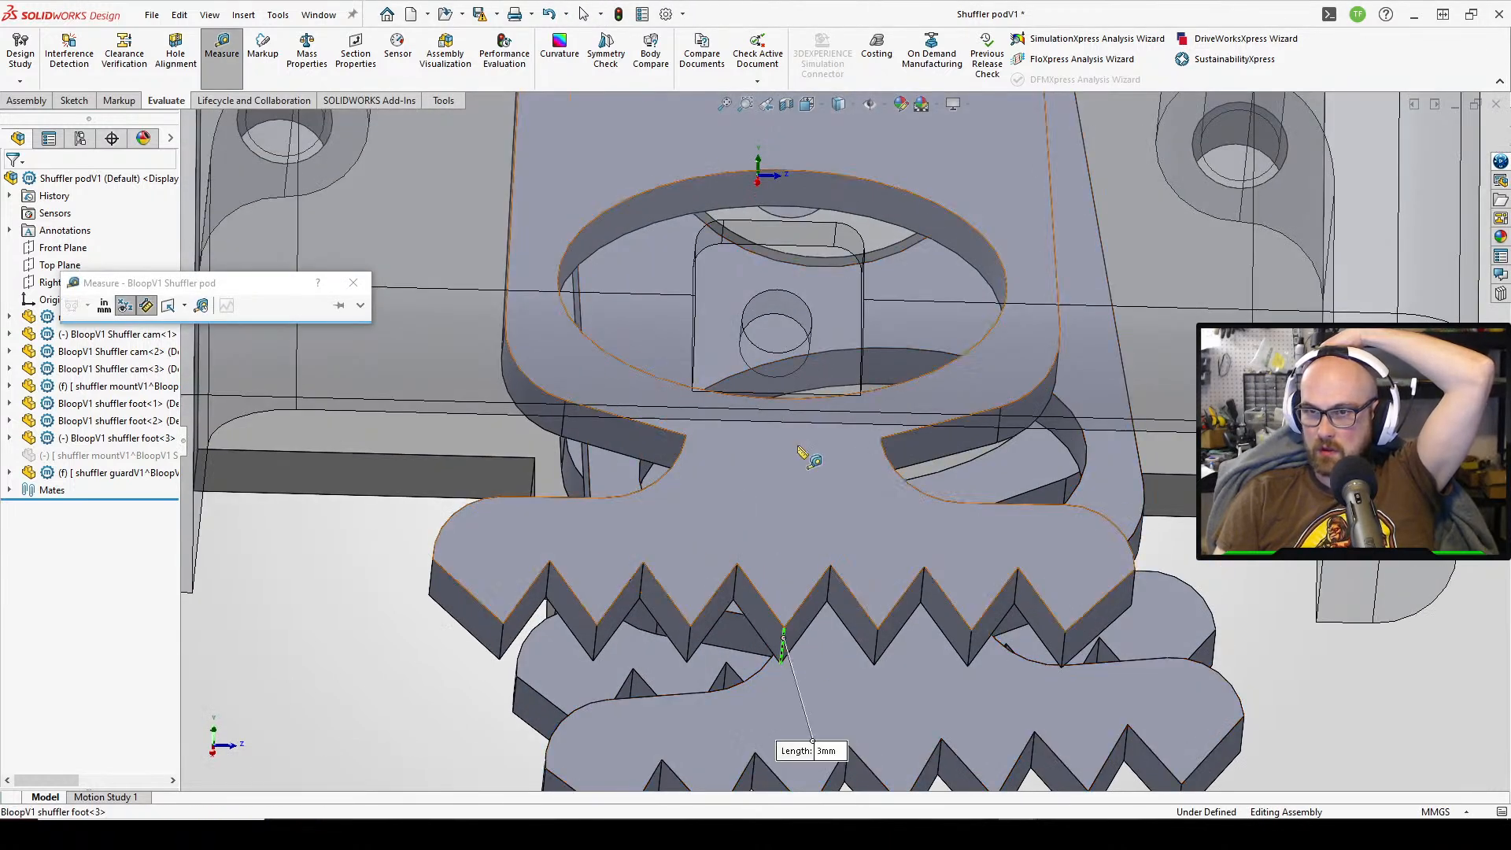
{"action": "middle_click_drag", "start_coordinate": [783, 642], "coordinate": [821, 419]}
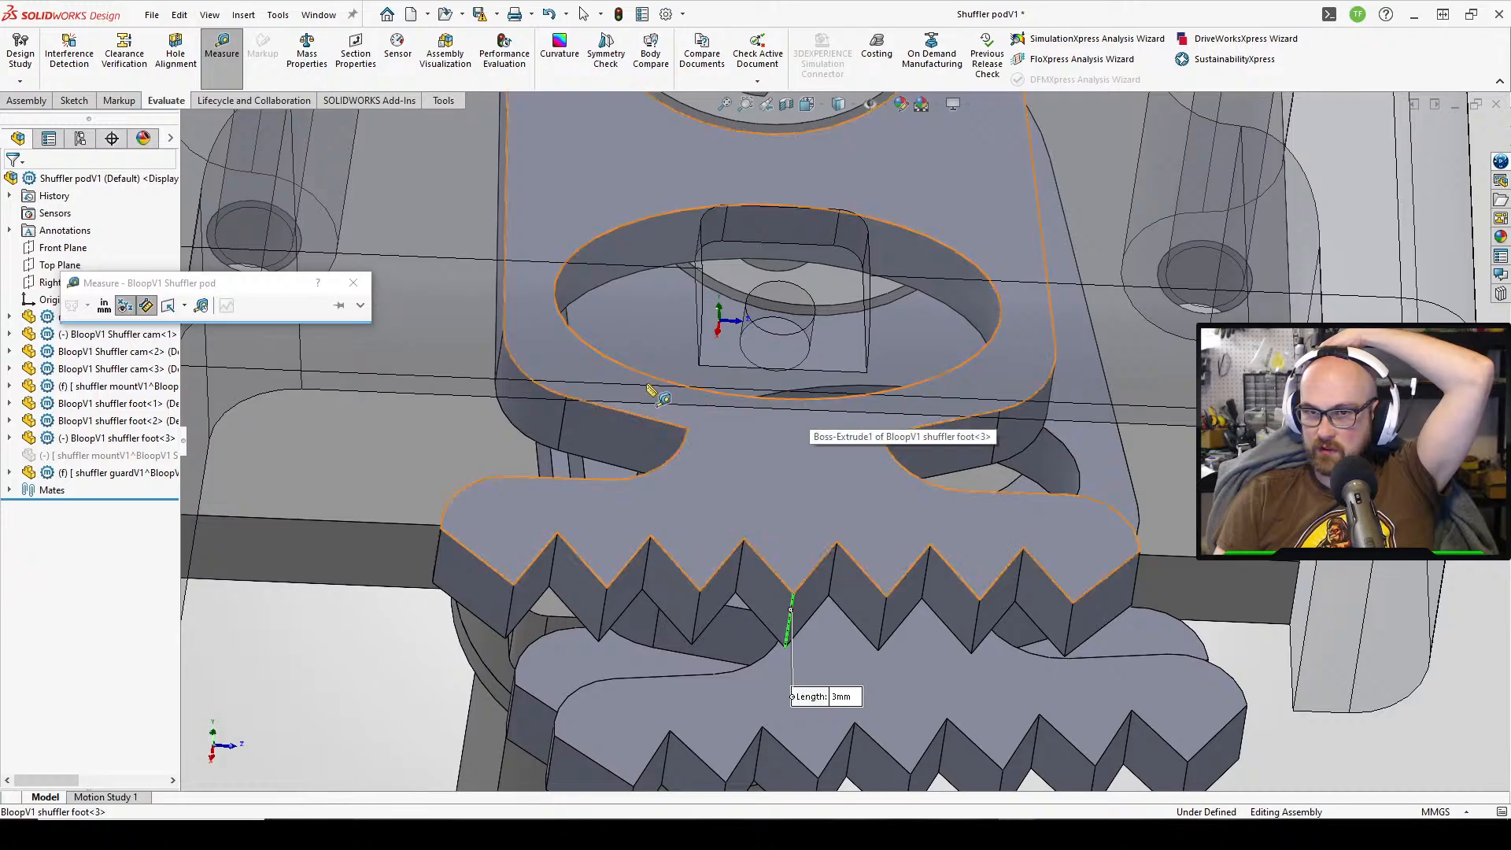
{"action": "middle_click_drag", "start_coordinate": [658, 394], "coordinate": [858, 620]}
{"action": "left_click", "coordinate": [418, 211]}
{"action": "scroll", "coordinate": [856, 639], "scroll_direction": "down", "scroll_amount": 1}
{"action": "scroll", "coordinate": [858, 619], "scroll_direction": "up", "scroll_amount": 2}
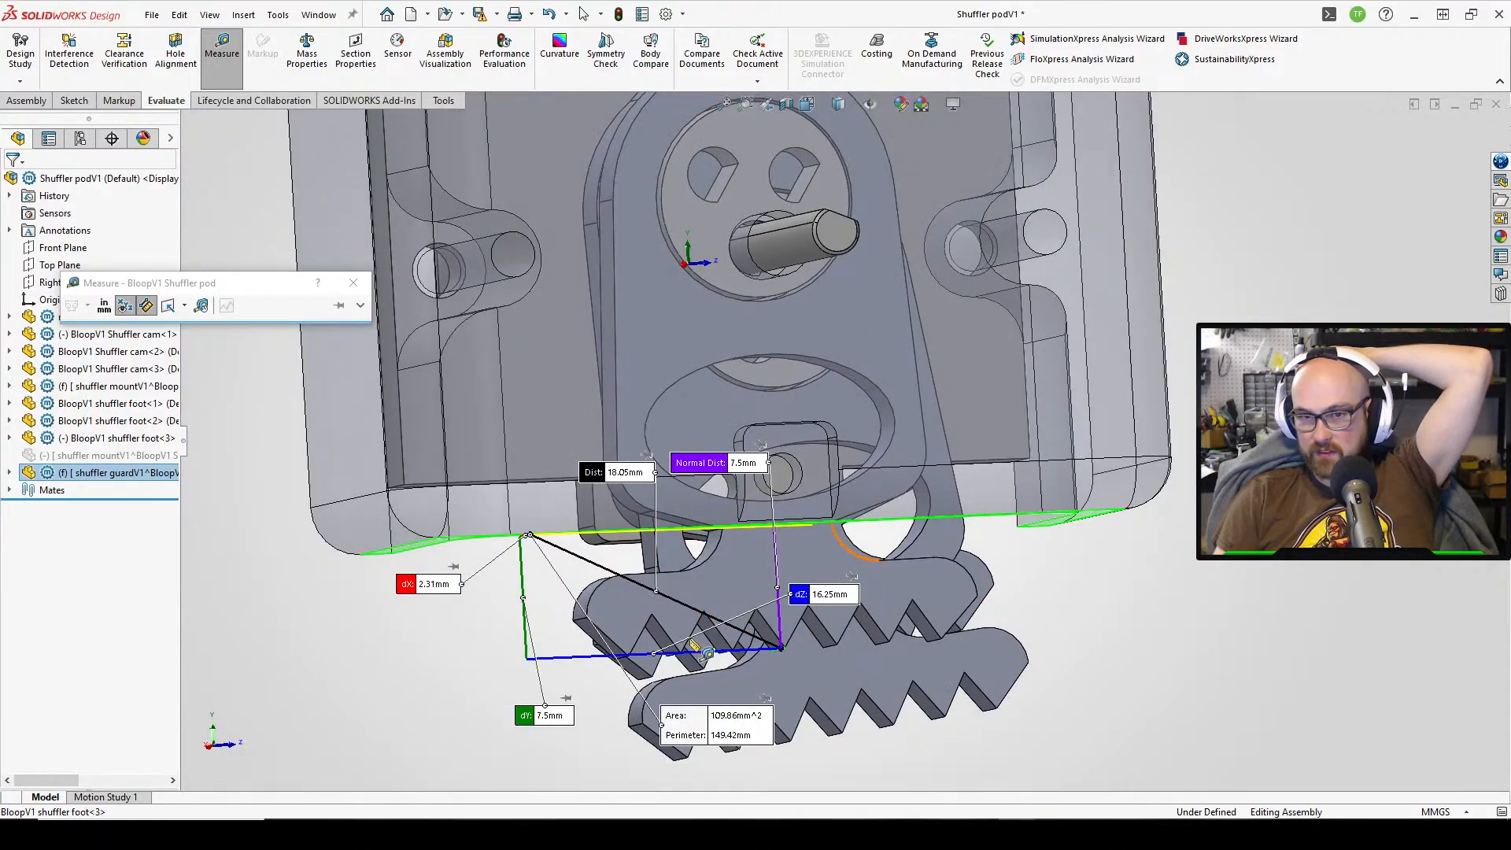
{"action": "middle_click_drag", "start_coordinate": [490, 660], "coordinate": [417, 667]}
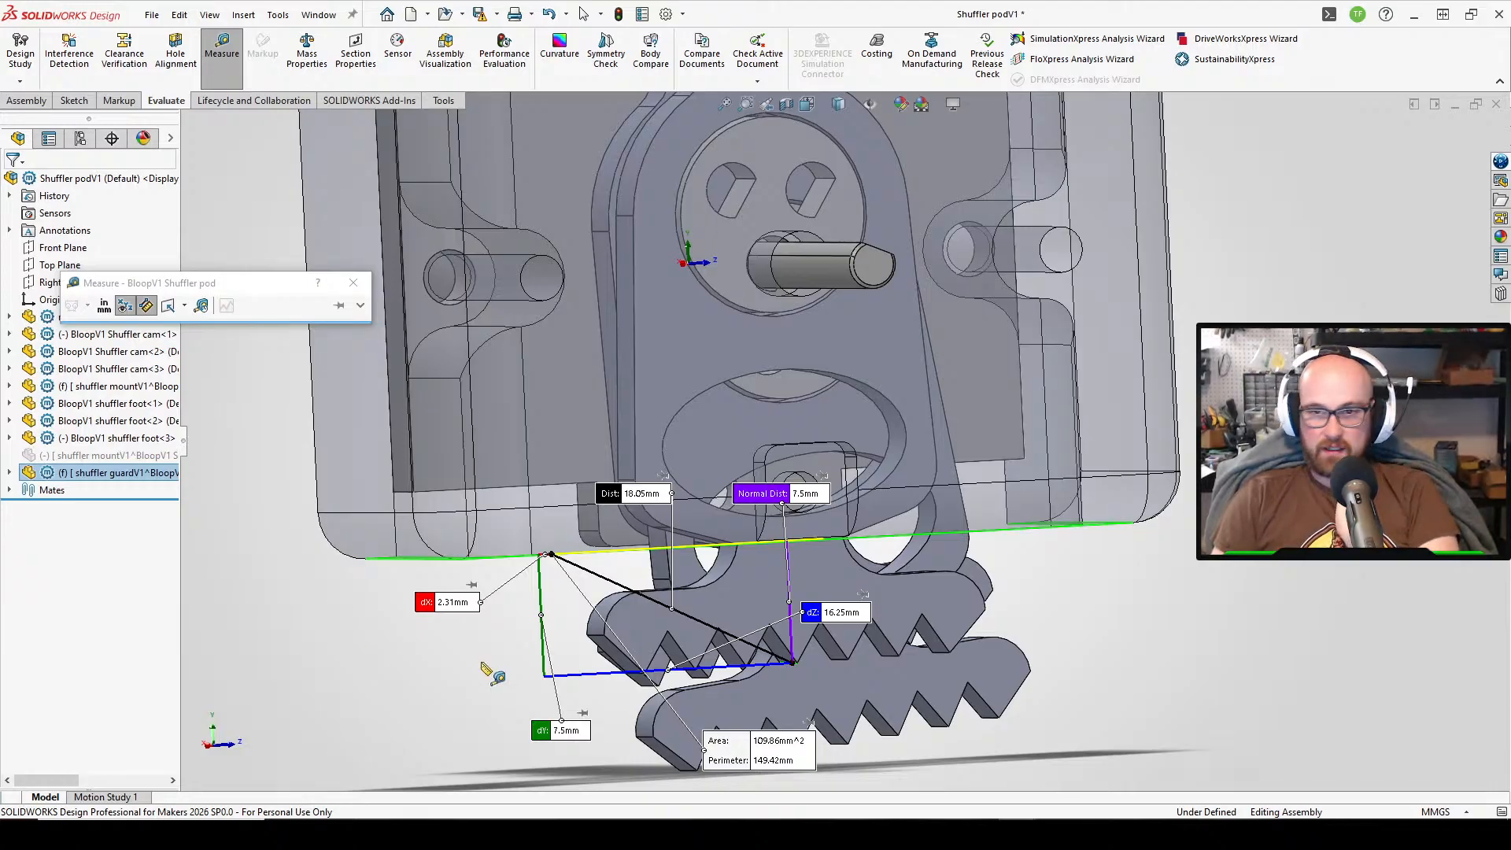
{"action": "left_click", "coordinate": [353, 283]}
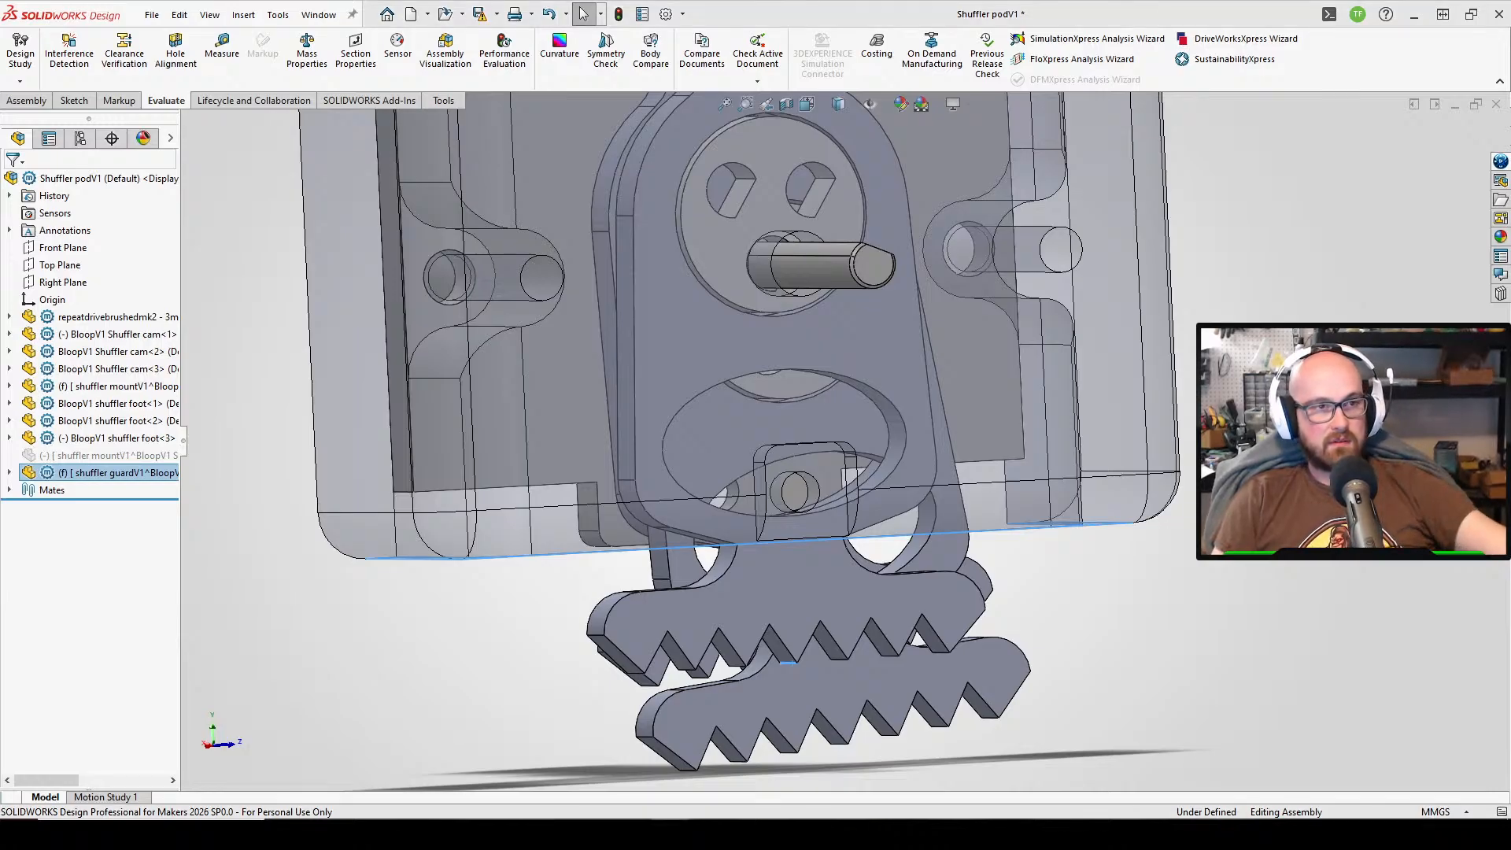
- Return to the BloopV1 shuffler foot part and open the Boss-Extrude1 profile sketch for editing, with the lower foot in view
{"action": "left_click", "coordinate": [1007, 835]}
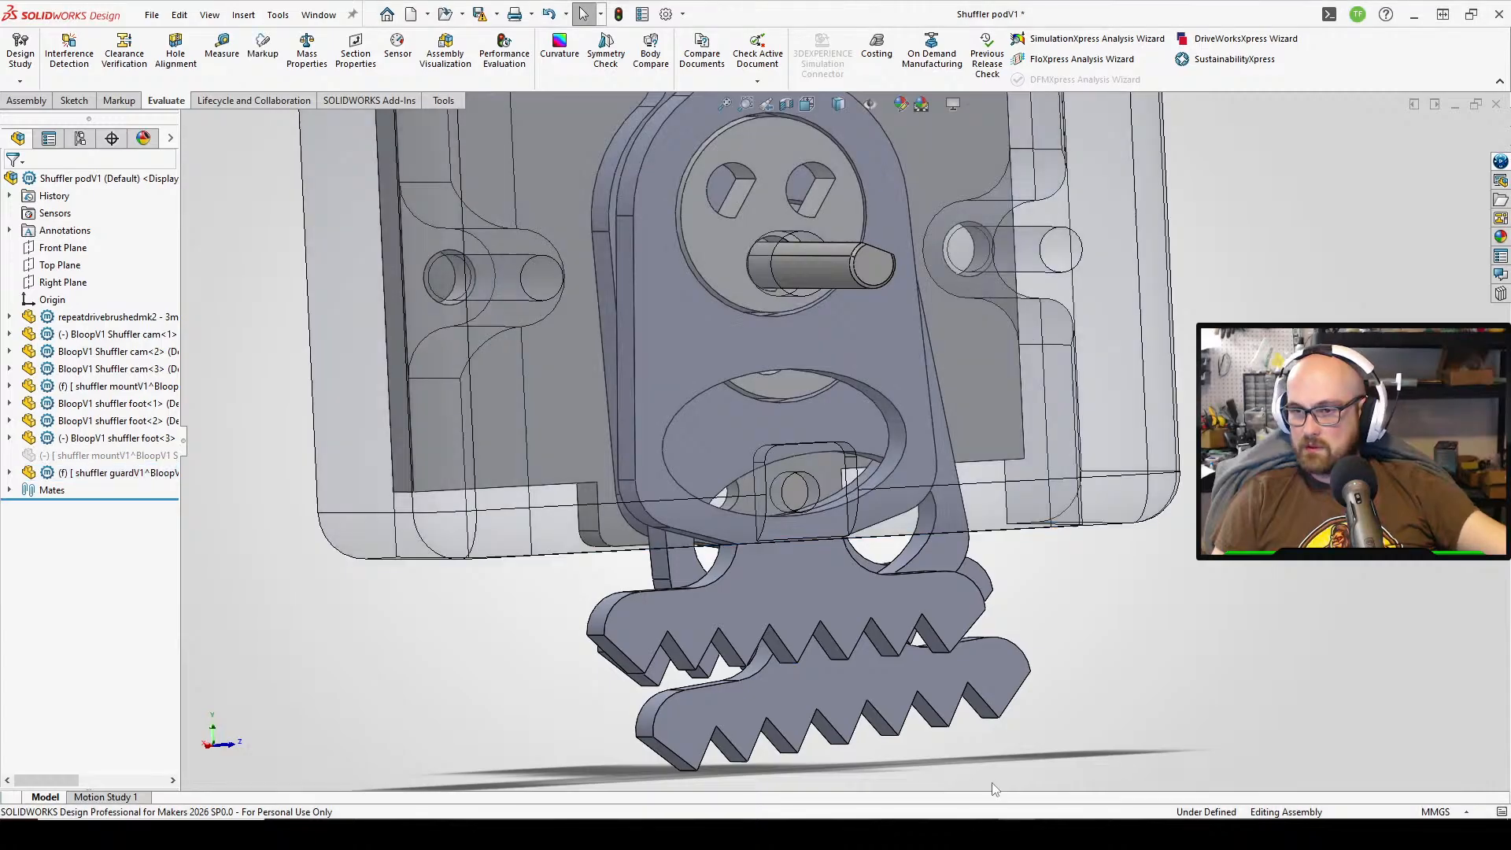
{"action": "left_click", "coordinate": [1032, 767]}
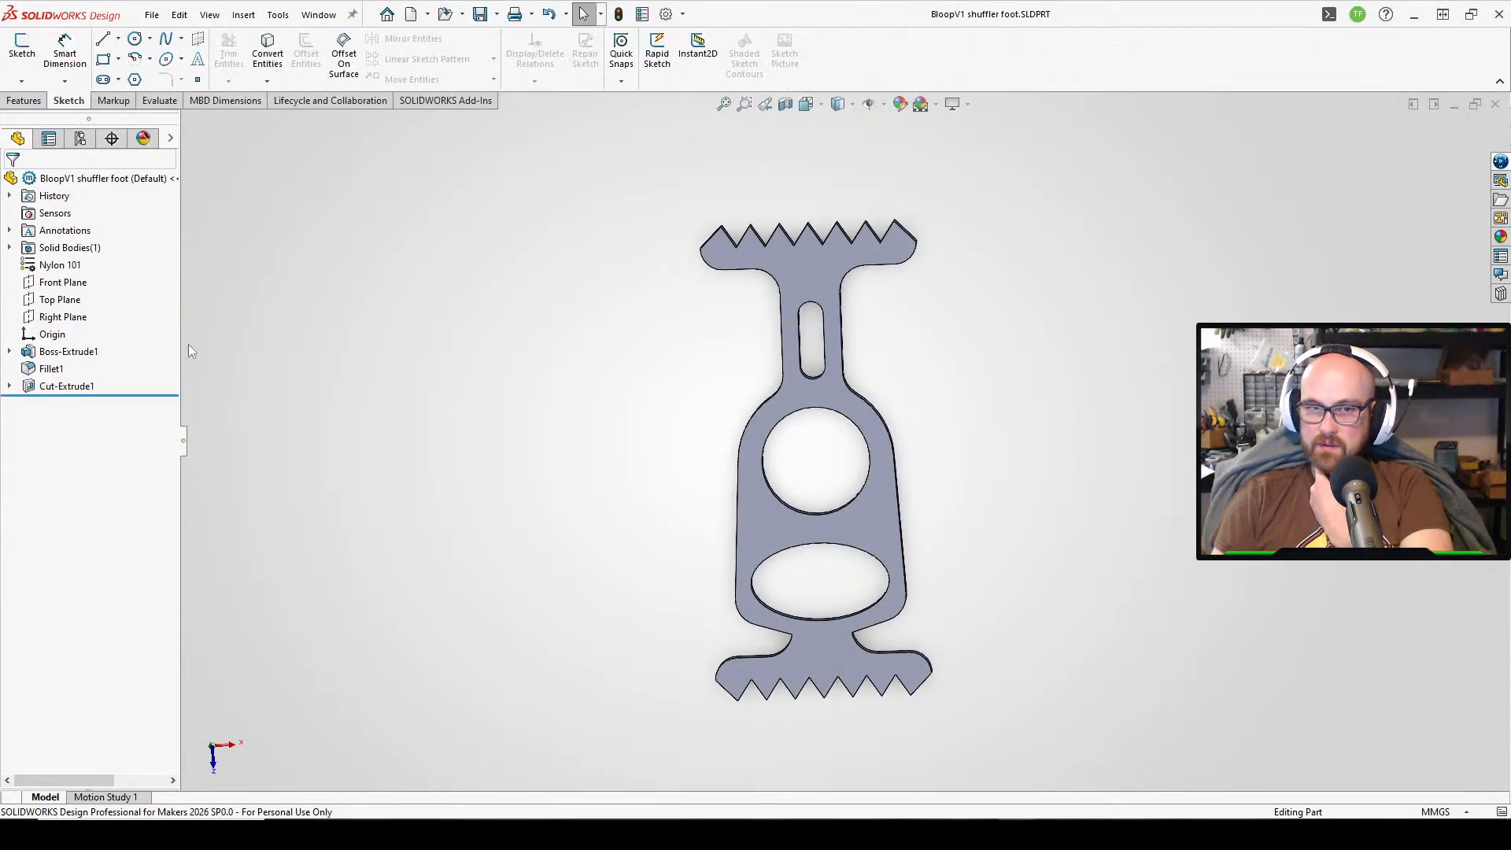
{"action": "left_click", "coordinate": [50, 386]}
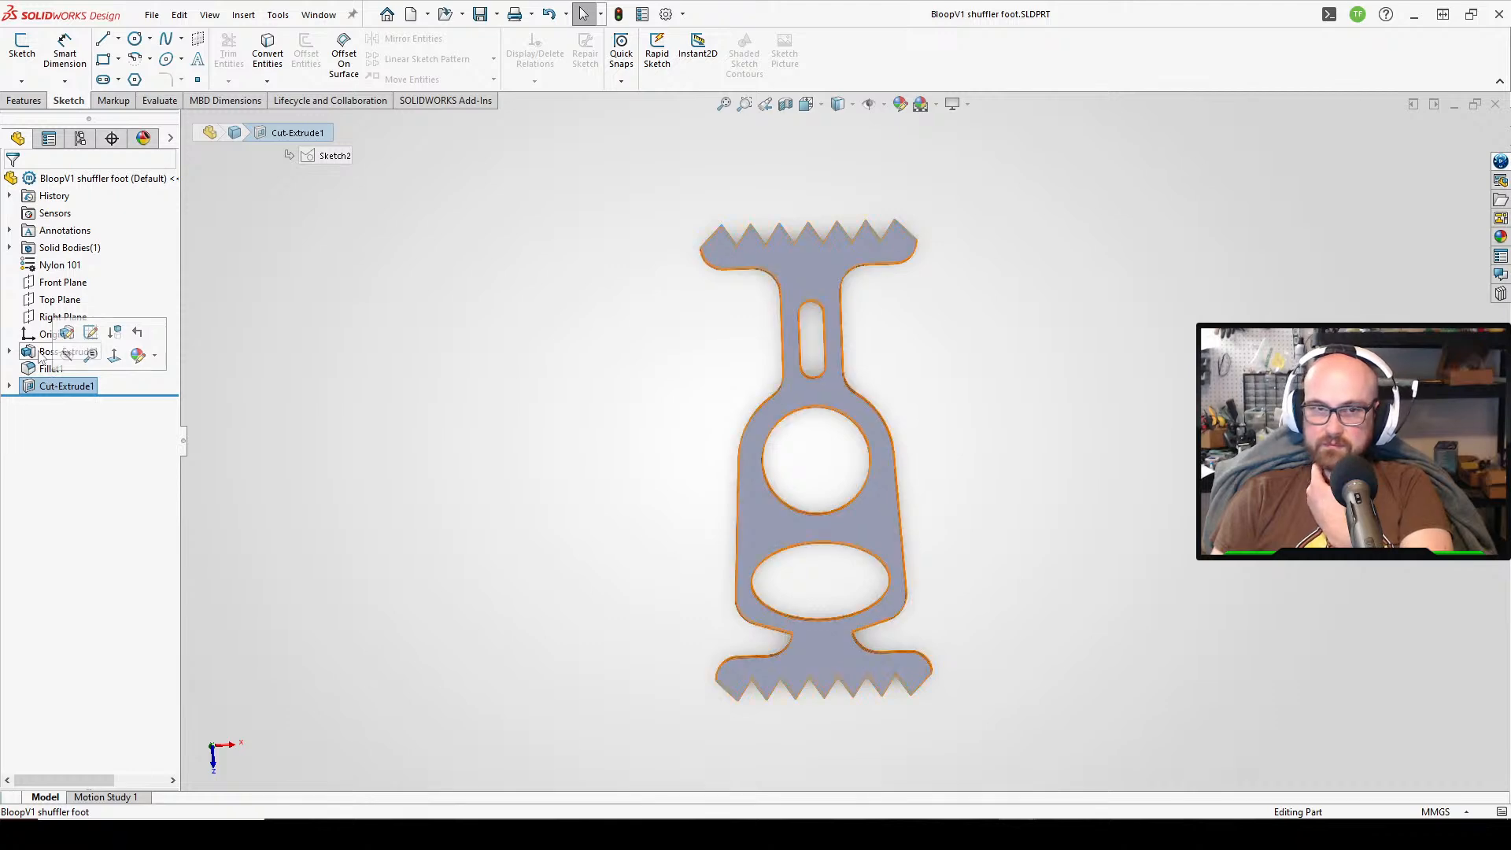
{"action": "left_click", "coordinate": [48, 351]}
{"action": "left_click", "coordinate": [90, 299]}
{"action": "scroll", "coordinate": [862, 660], "scroll_direction": "down", "scroll_amount": 3}
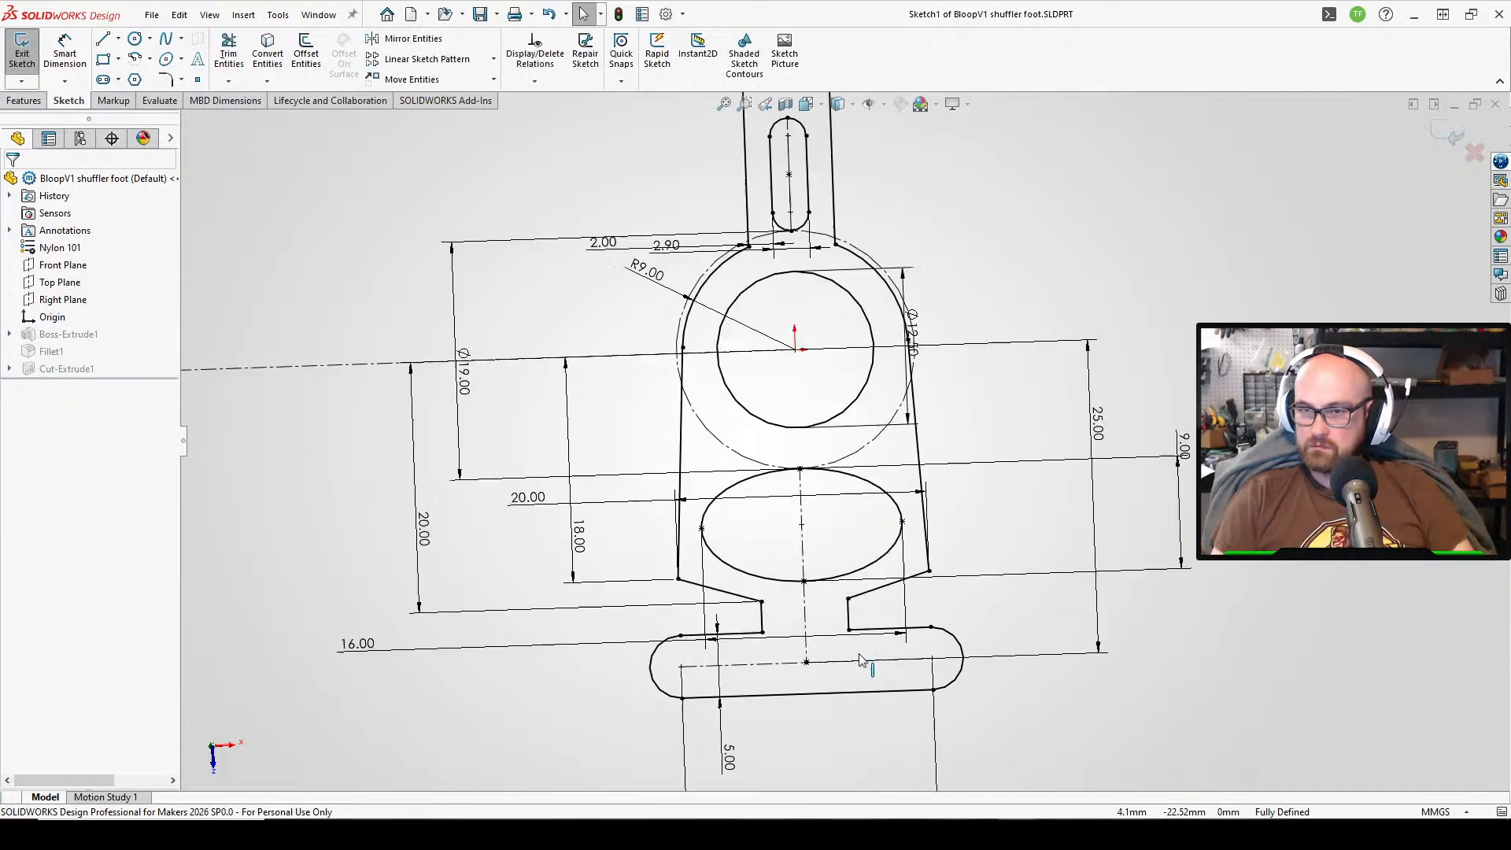
{"action": "mouse_move", "coordinate": [862, 659]}
{"action": "middle_mouse_down"}
{"action": "mouse_move", "coordinate": [731, 623]}
{"action": "mouse_move", "coordinate": [721, 560]}
{"action": "mouse_move", "coordinate": [725, 614]}
{"action": "middle_mouse_up"}
{"action": "scroll", "coordinate": [732, 617], "scroll_direction": "up", "scroll_amount": 2}
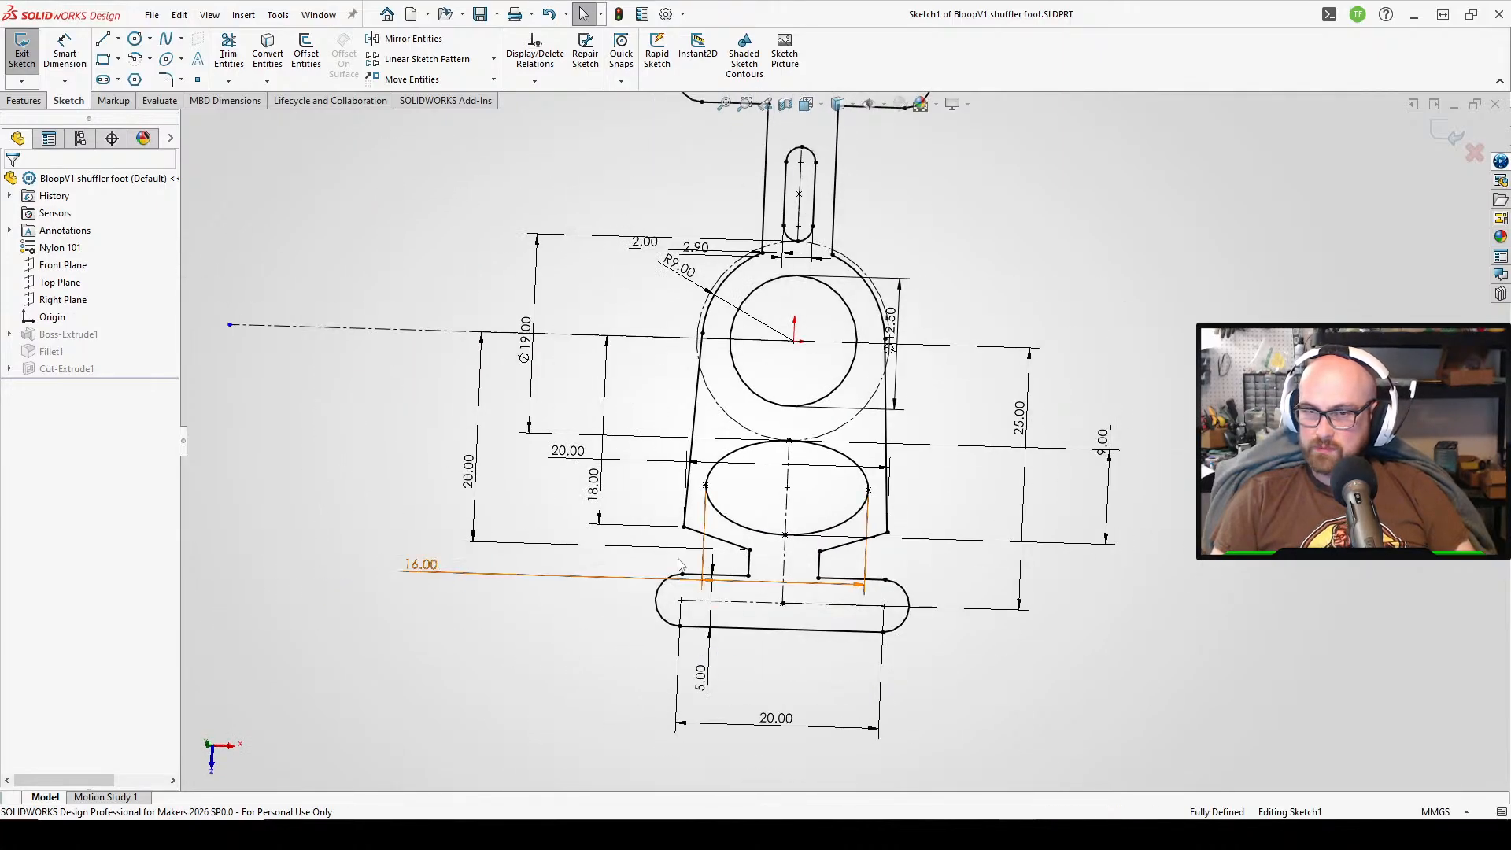
- Try a 2 mm thickness for the lower foot bar and undo the change
{"action": "double_click", "coordinate": [701, 677]}
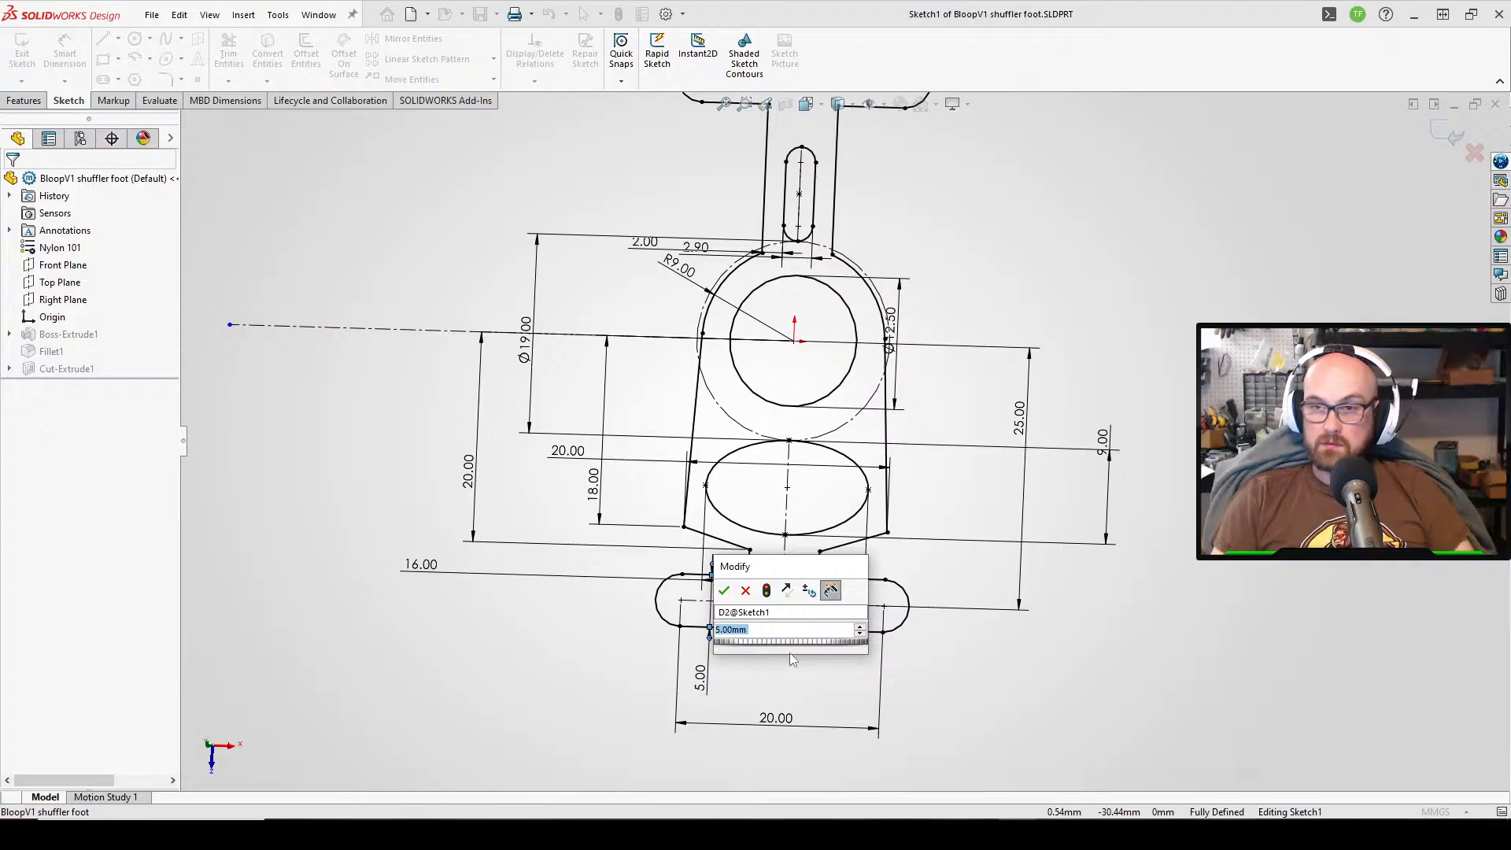
{"action": "type", "text": "2"}
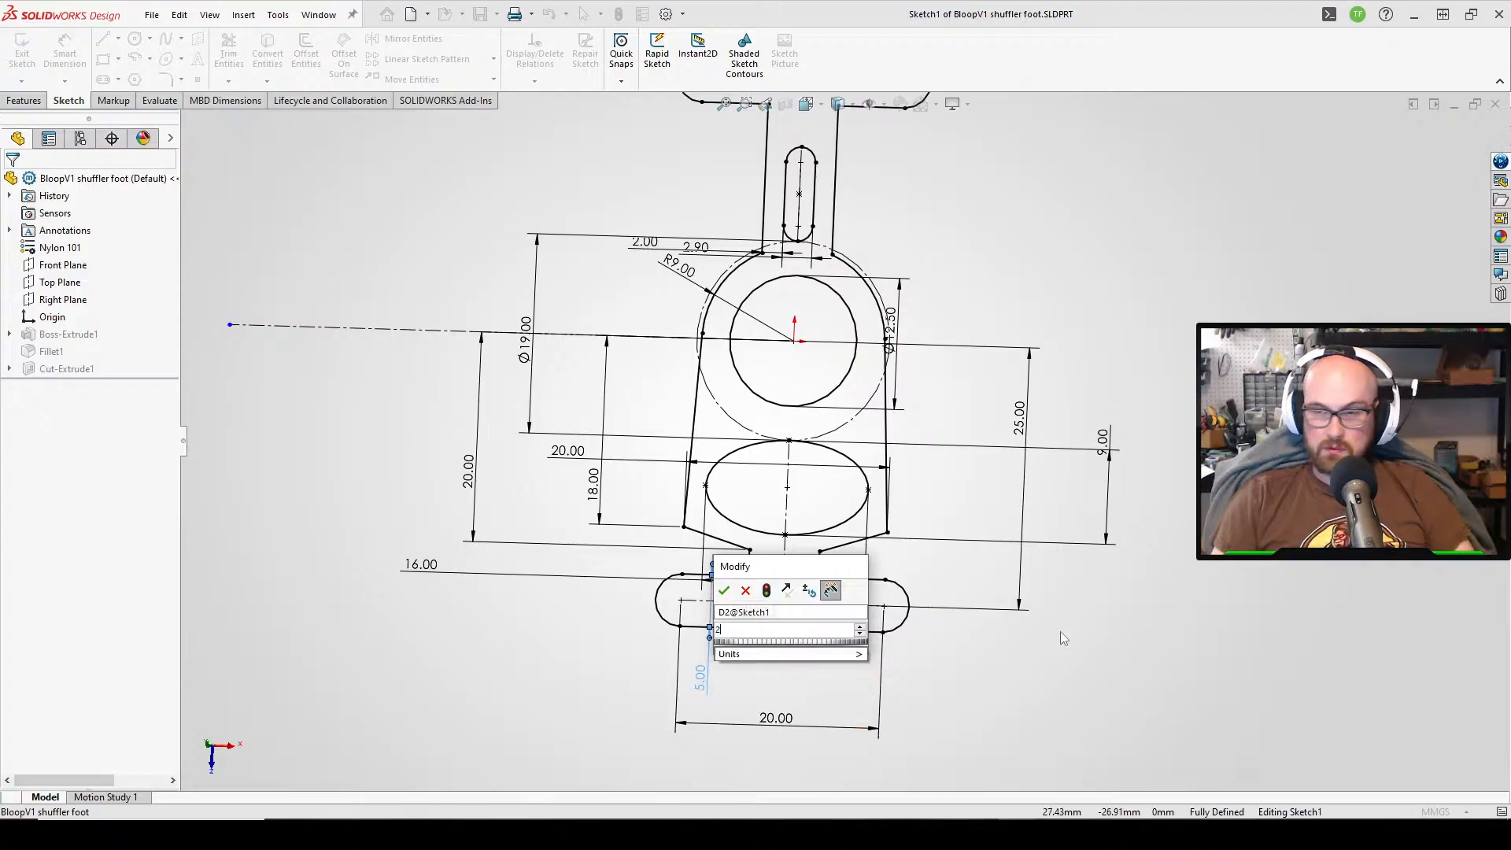
{"action": "key", "text": "Return"}
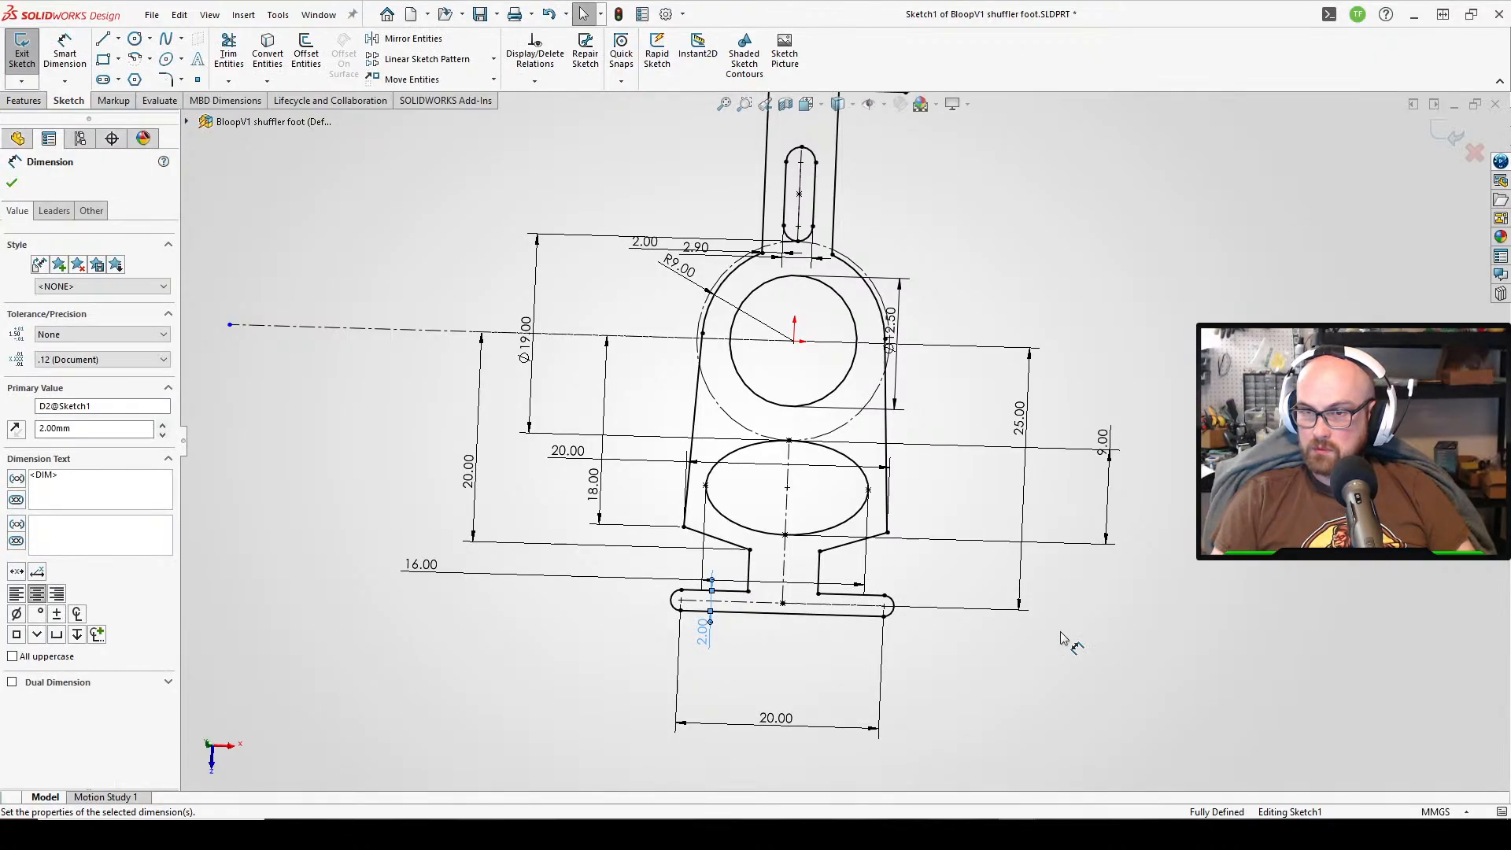
{"action": "key", "text": "ctrl+z"}
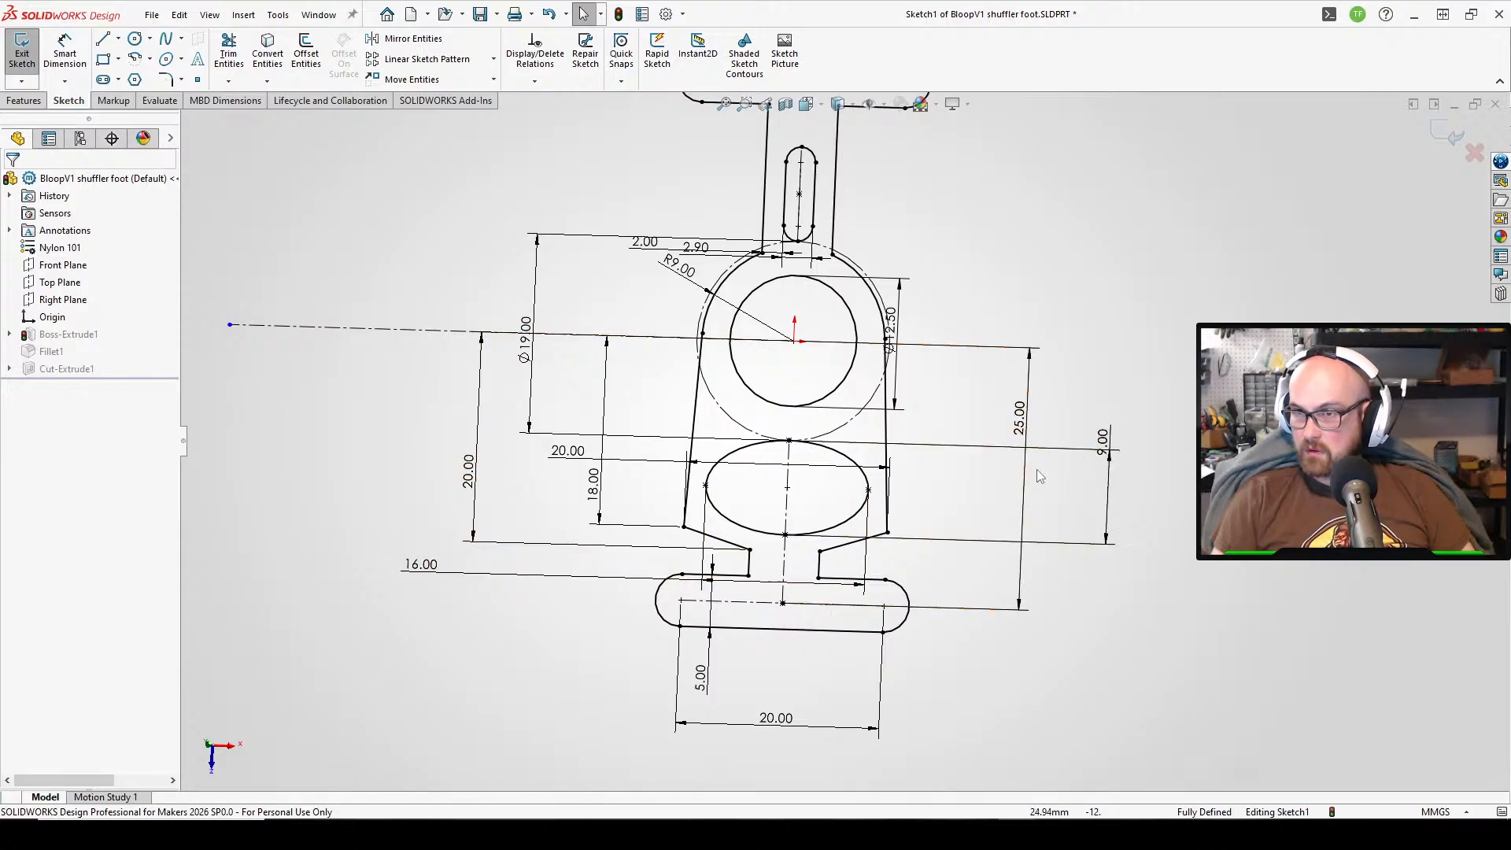
- Set the vertical distance from the origin to the lower foot bar's centreline to 22 mm
{"action": "double_click", "coordinate": [1023, 428]}
{"action": "type", "text": "22"}
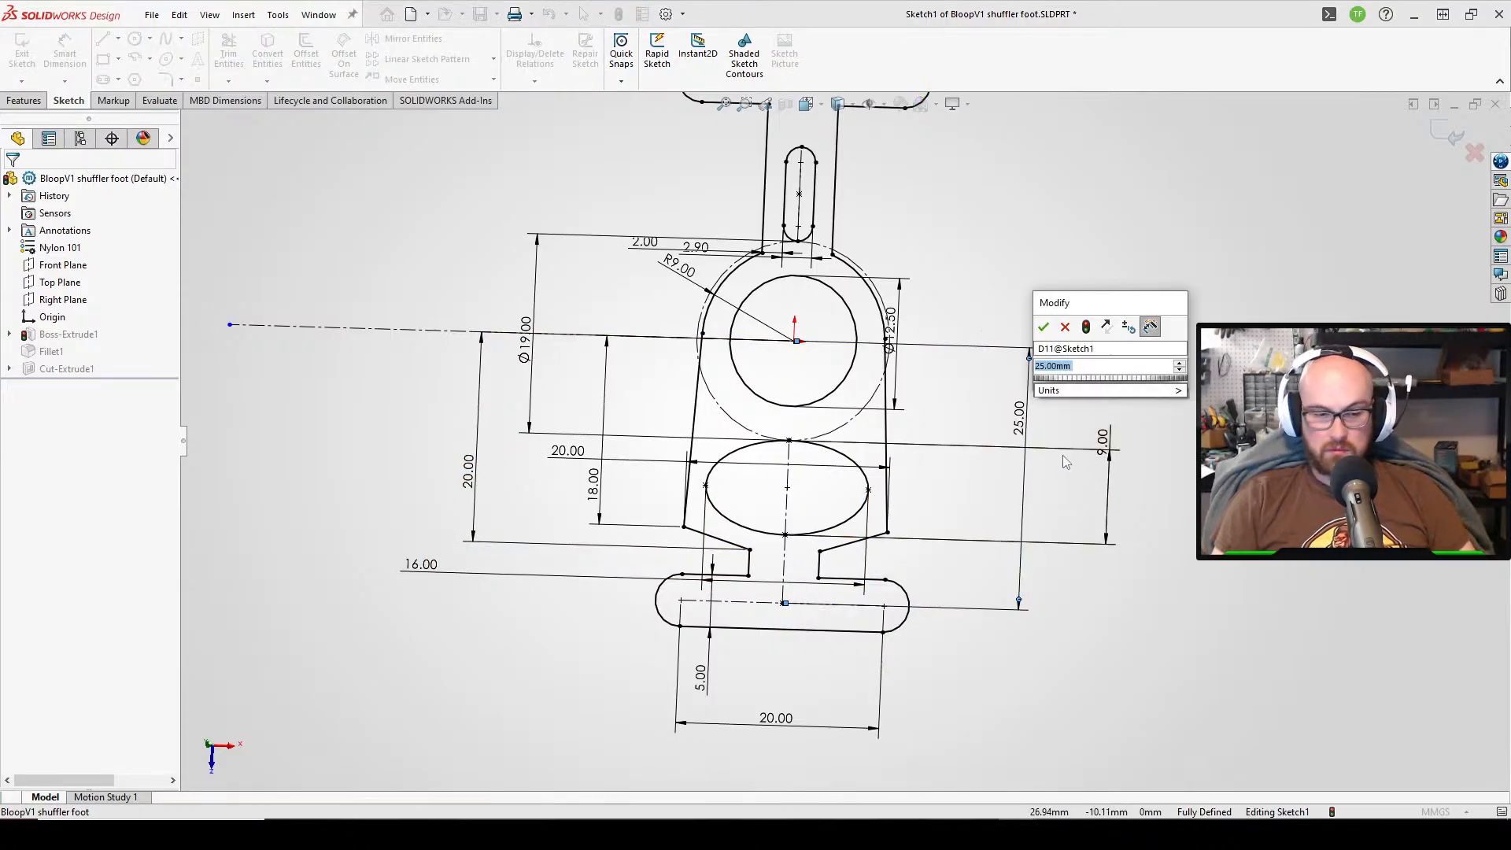
{"action": "key", "text": "Return"}
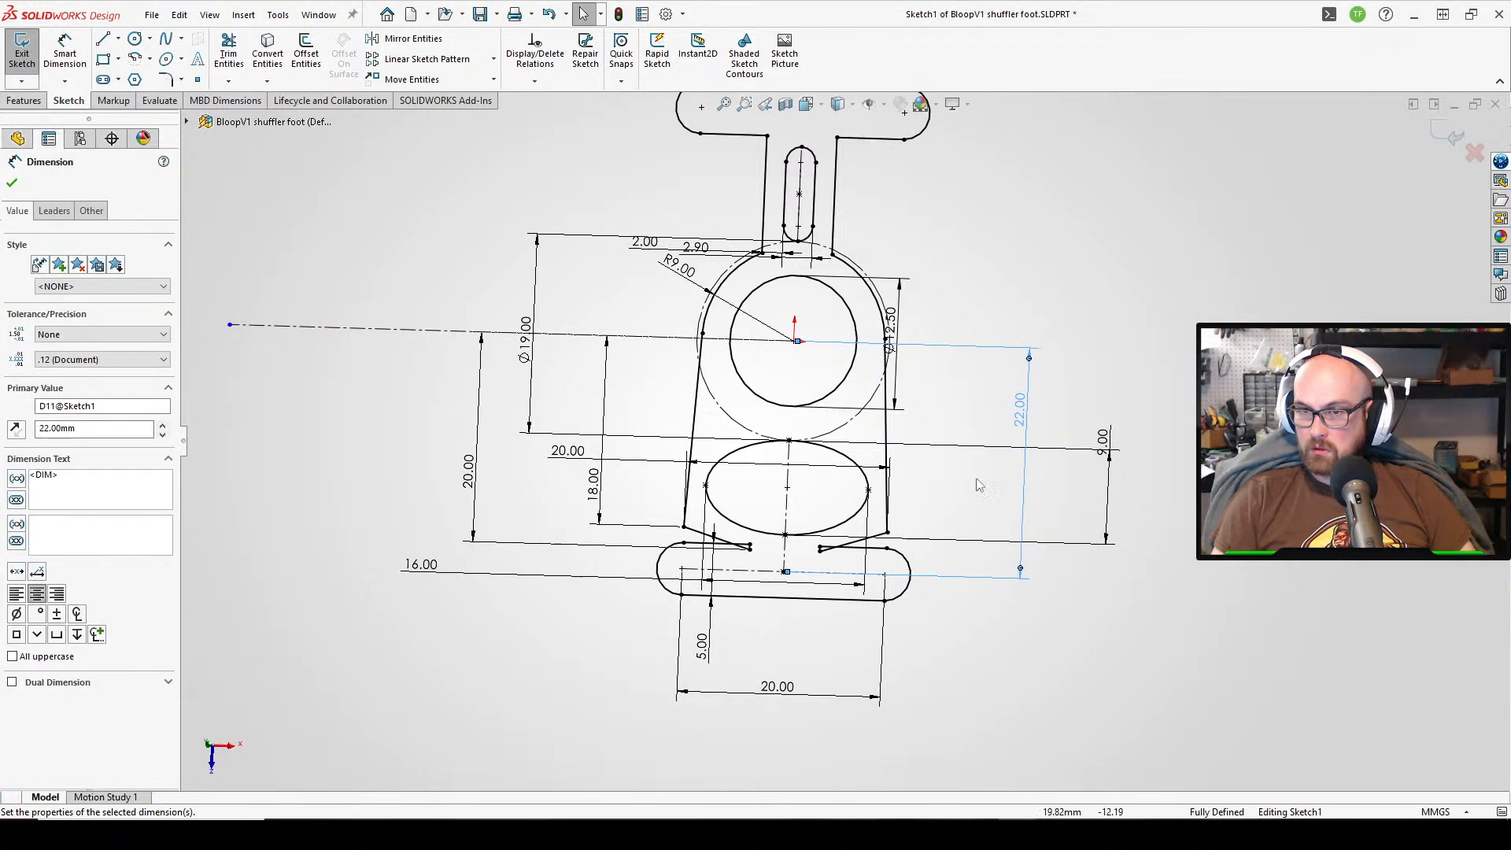
- Delete the two short vertical neck lines joining the sloped body lines to the top edge of the lower foot bar
{"action": "scroll", "coordinate": [779, 503], "scroll_direction": "down", "scroll_amount": 5}
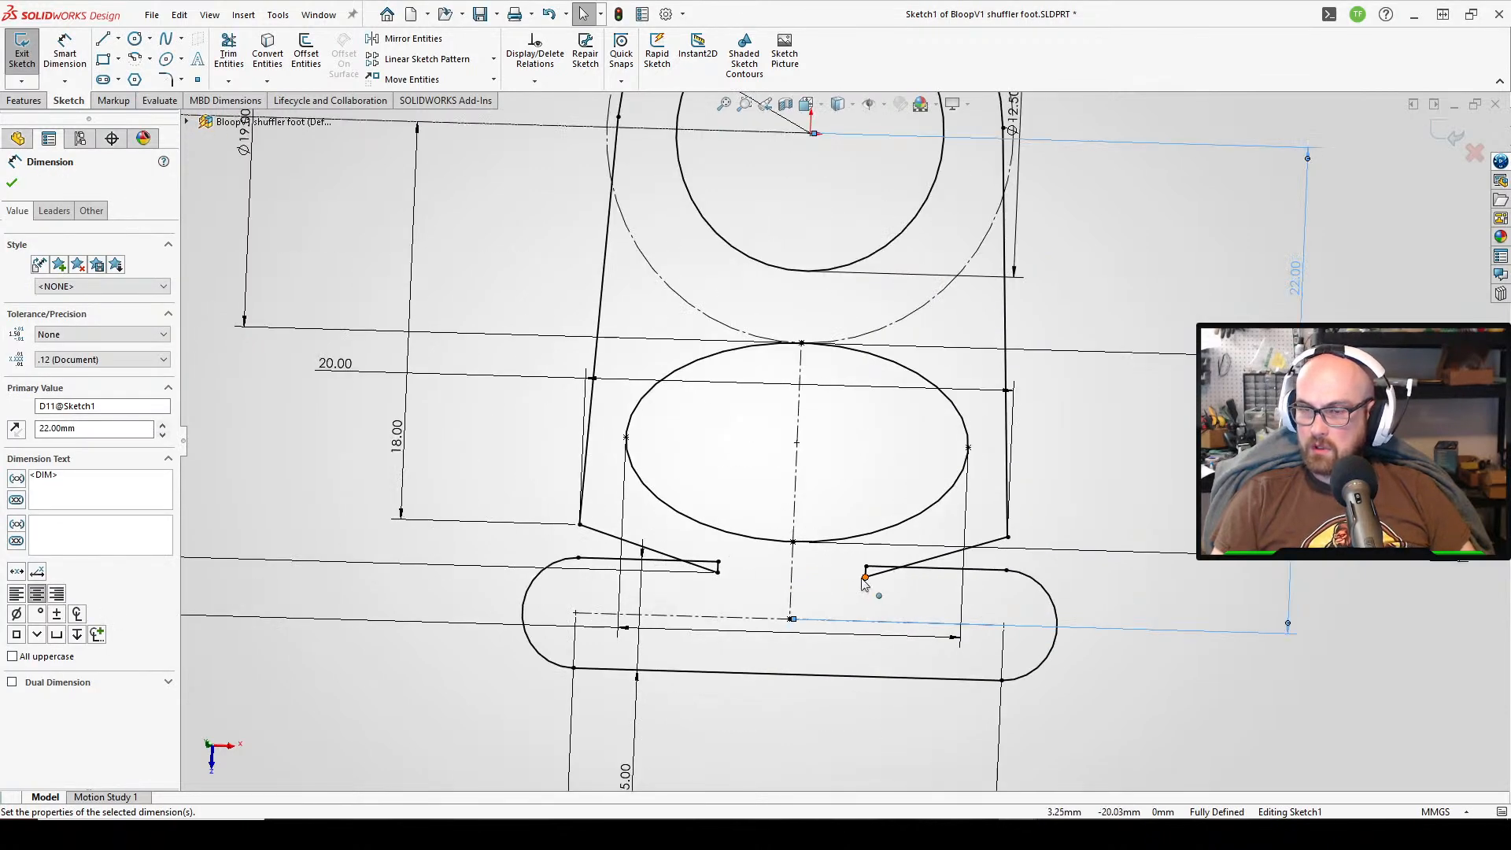
{"action": "scroll", "coordinate": [865, 582], "scroll_direction": "down", "scroll_amount": 5}
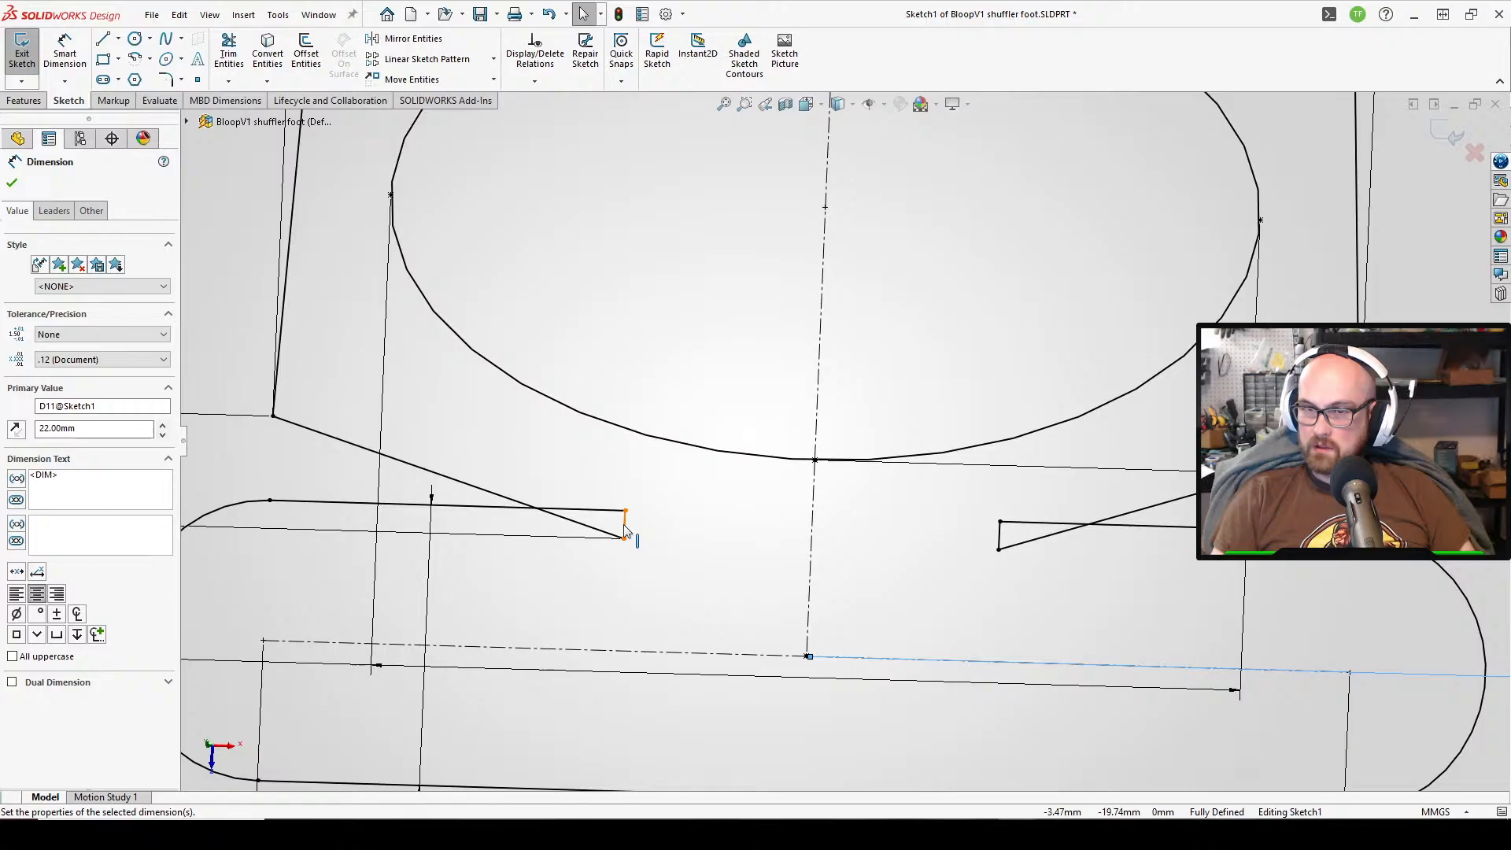
{"action": "left_click", "coordinate": [625, 525]}
{"action": "scroll", "coordinate": [1000, 545], "scroll_direction": "up", "scroll_amount": 3}
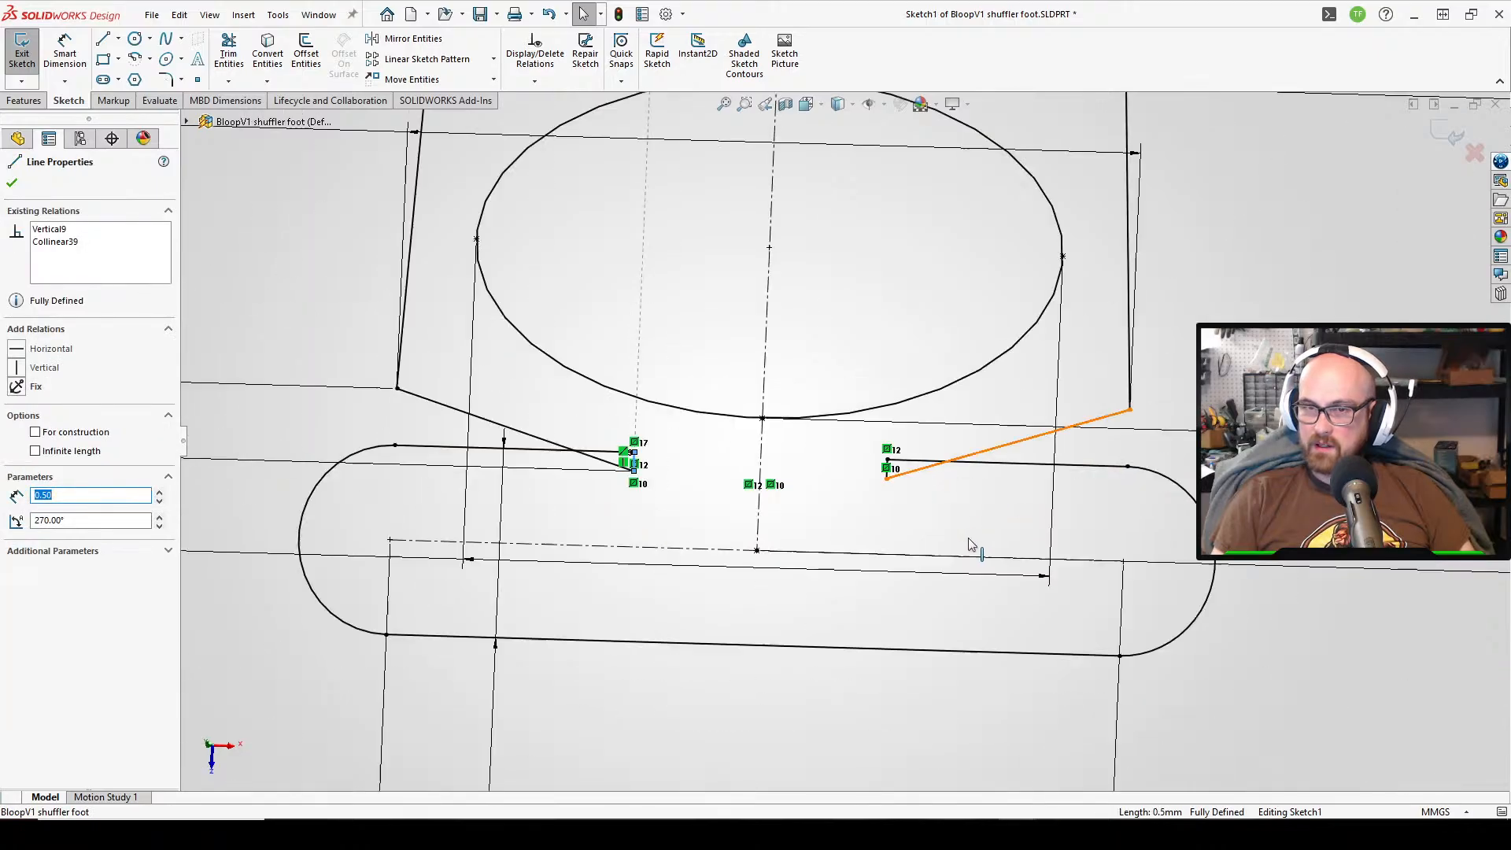
{"action": "scroll", "coordinate": [970, 545], "scroll_direction": "up", "scroll_amount": 2}
{"action": "scroll", "coordinate": [882, 440], "scroll_direction": "up", "scroll_amount": 1}
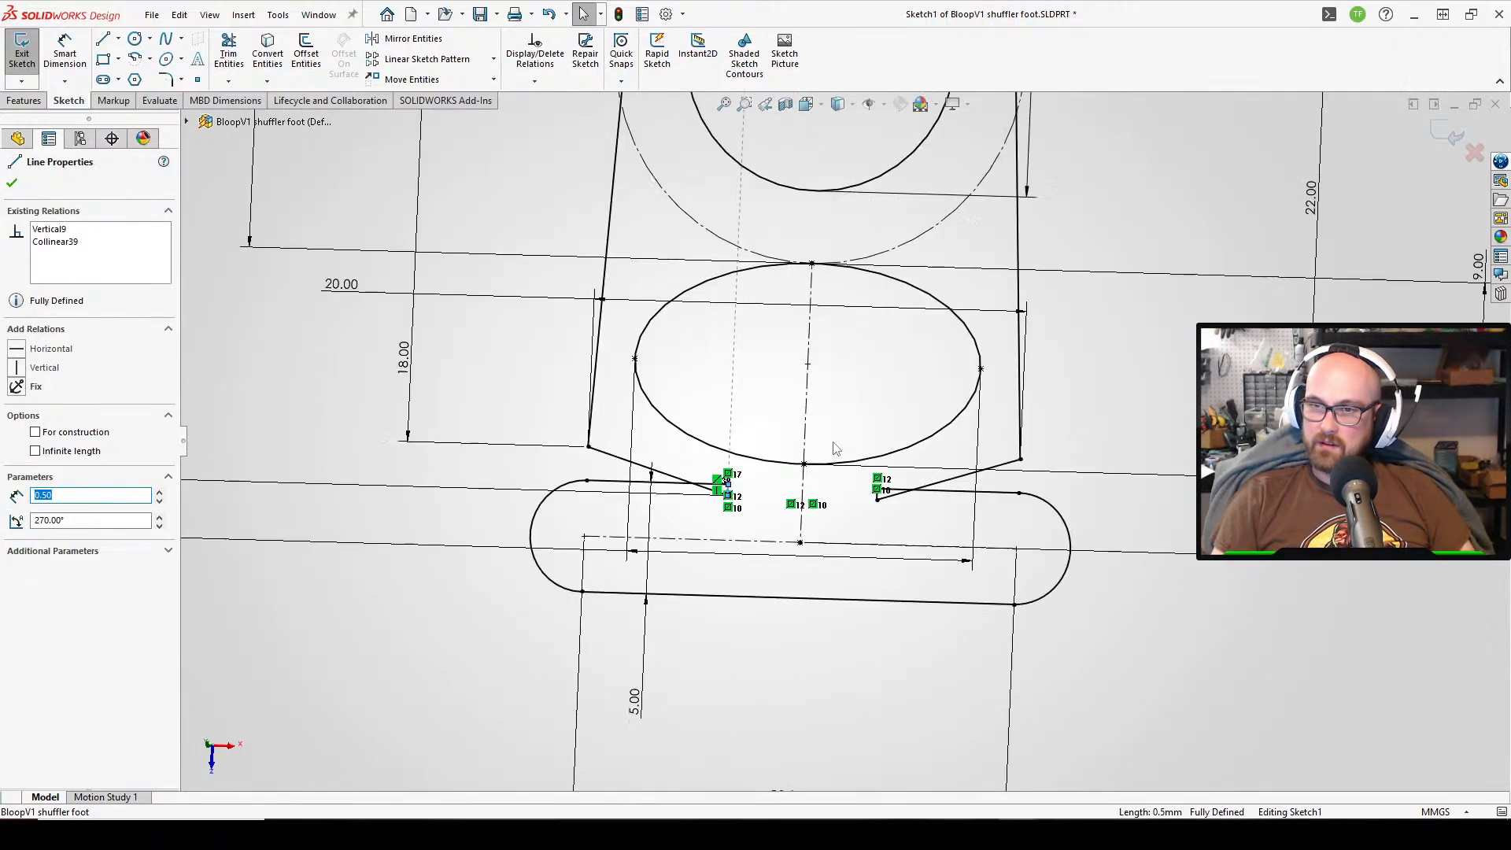
{"action": "key", "text": "Delete"}
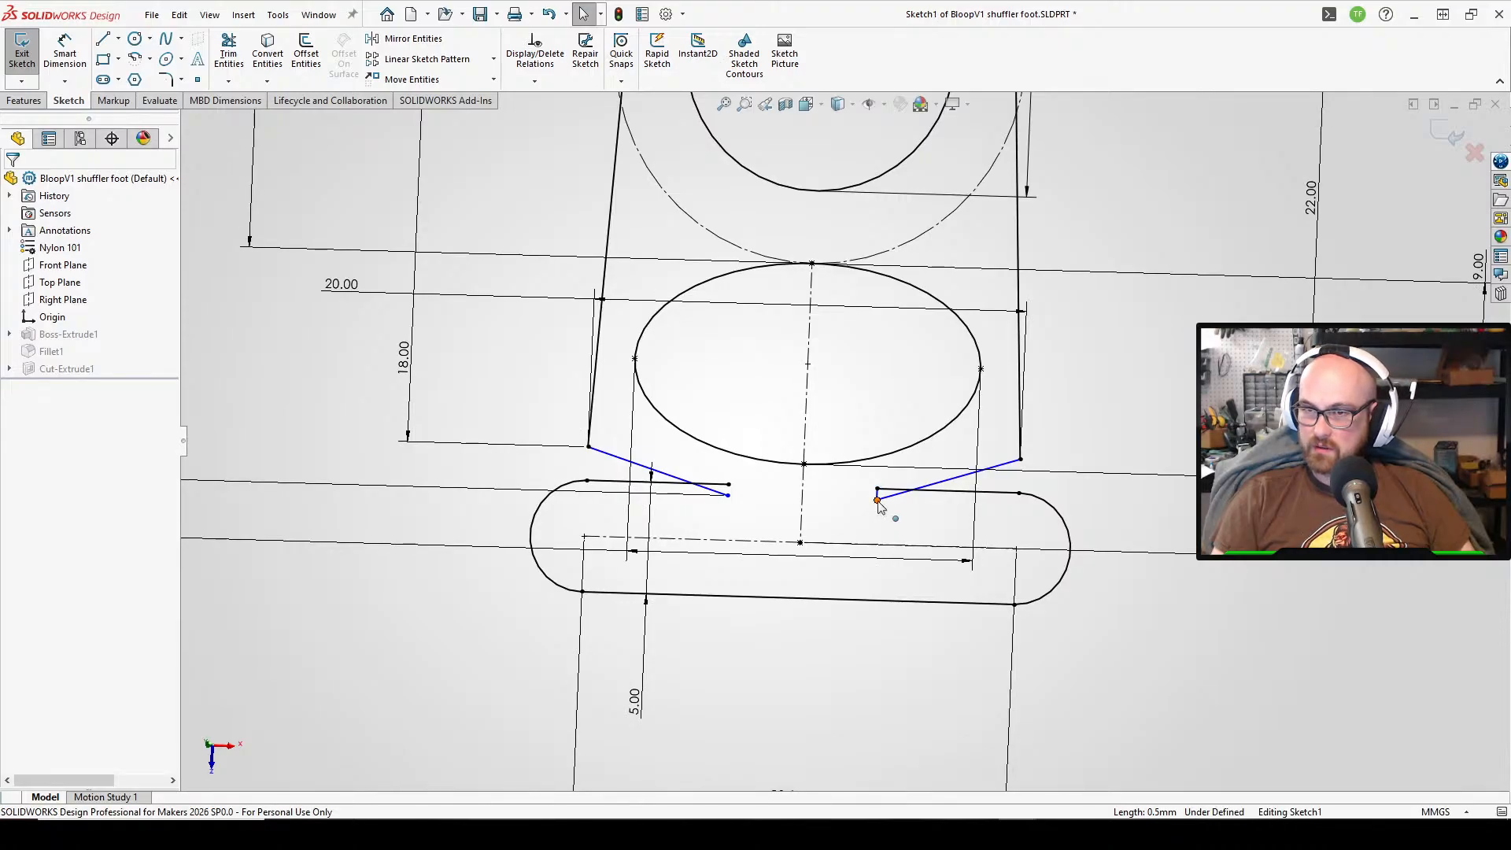
{"action": "scroll", "coordinate": [866, 500], "scroll_direction": "down", "scroll_amount": 3}
{"action": "left_click", "coordinate": [885, 489]}
{"action": "key", "text": "Delete"}
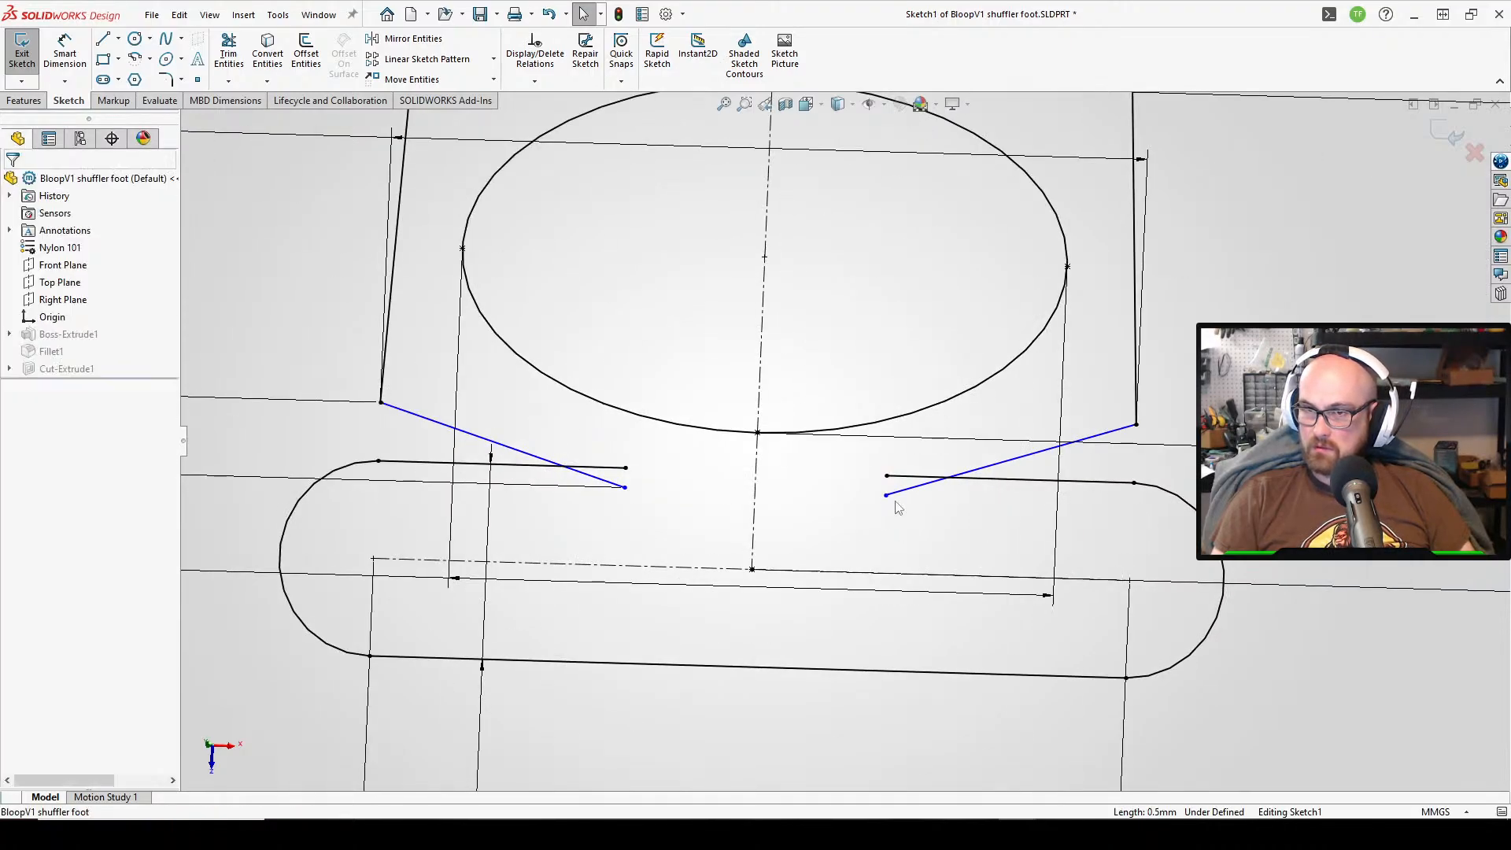
- Spread the lower ends of the two sloped body lines outward to about 8 mm from the vertical centreline
{"action": "mouse_move", "coordinate": [884, 502]}
{"action": "left_mouse_down"}
{"action": "mouse_move", "coordinate": [988, 446]}
{"action": "mouse_move", "coordinate": [921, 533]}
{"action": "left_mouse_up"}
{"action": "scroll", "coordinate": [1246, 618], "scroll_direction": "up", "scroll_amount": 3}
{"action": "scroll", "coordinate": [1039, 520], "scroll_direction": "up", "scroll_amount": 6}
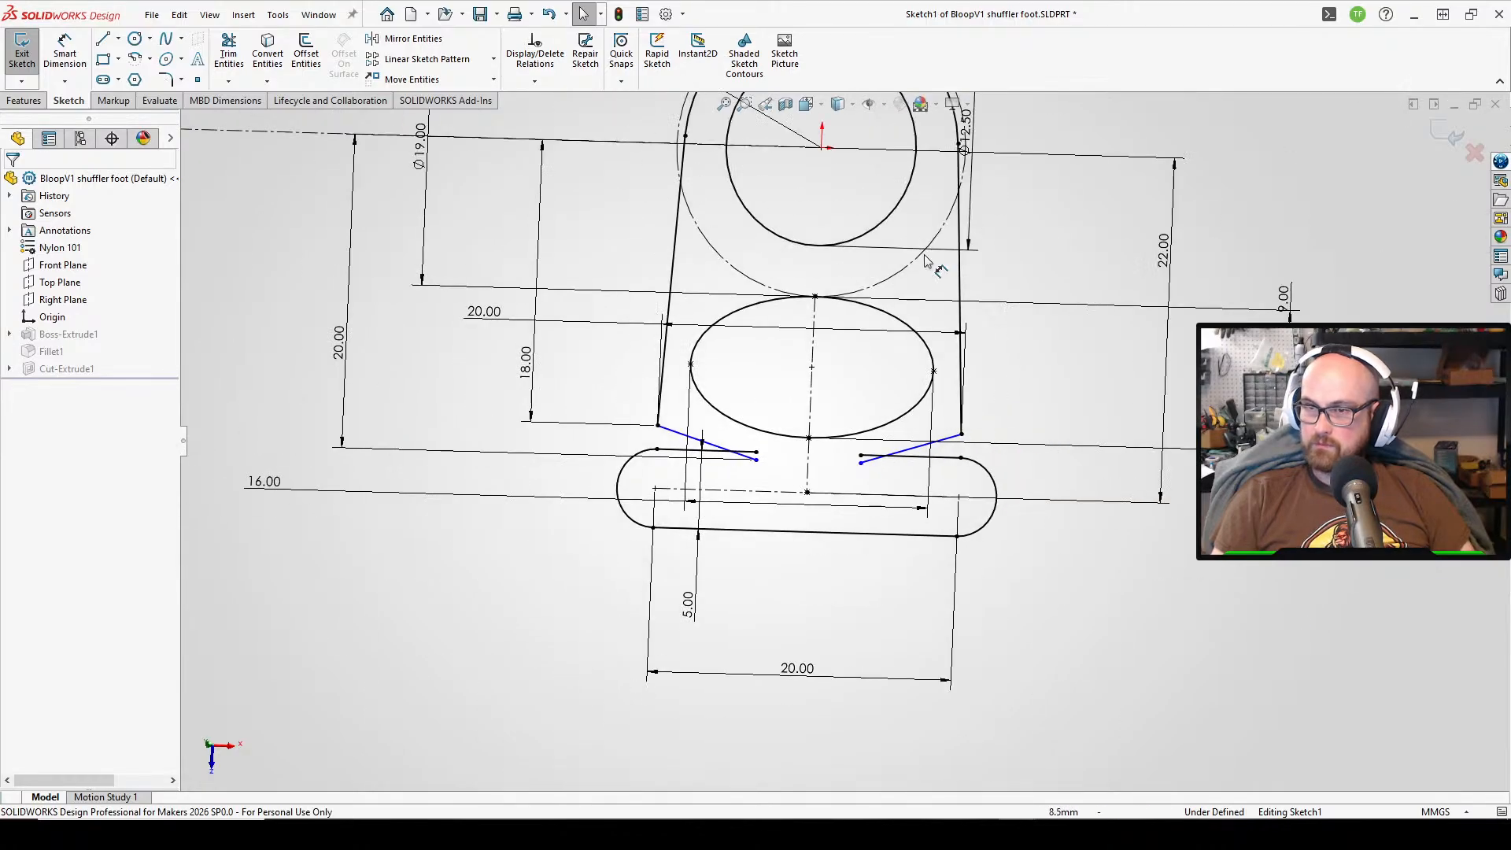
{"action": "scroll", "coordinate": [854, 558], "scroll_direction": "down", "scroll_amount": 4}
{"action": "scroll", "coordinate": [801, 567], "scroll_direction": "down", "scroll_amount": 4}
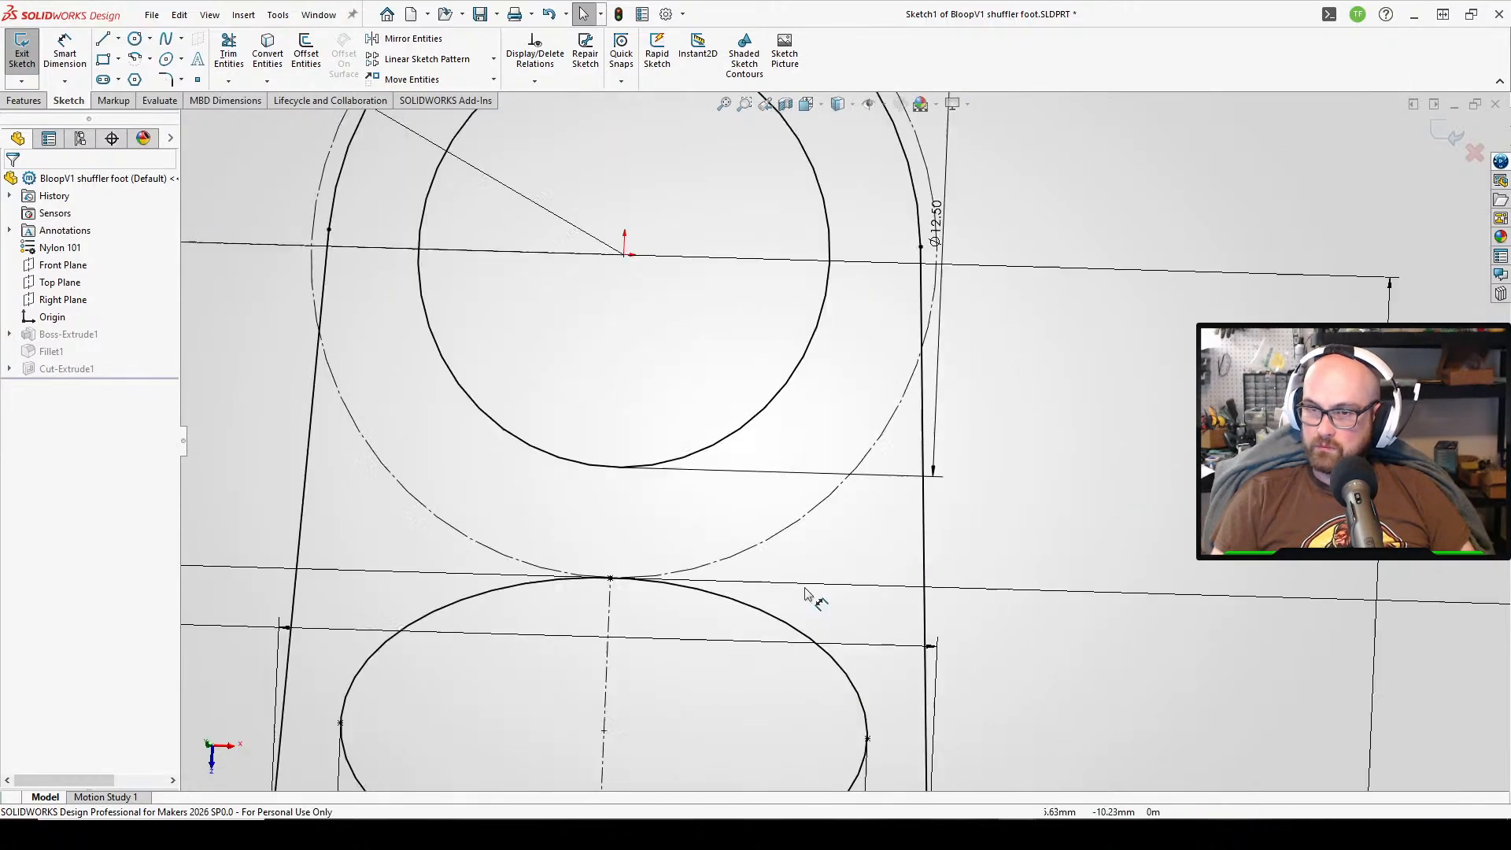
{"action": "scroll", "coordinate": [810, 594], "scroll_direction": "up", "scroll_amount": 5}
{"action": "scroll", "coordinate": [816, 636], "scroll_direction": "down", "scroll_amount": 3}
{"action": "left_click_drag", "start_coordinate": [794, 620], "coordinate": [869, 630]}
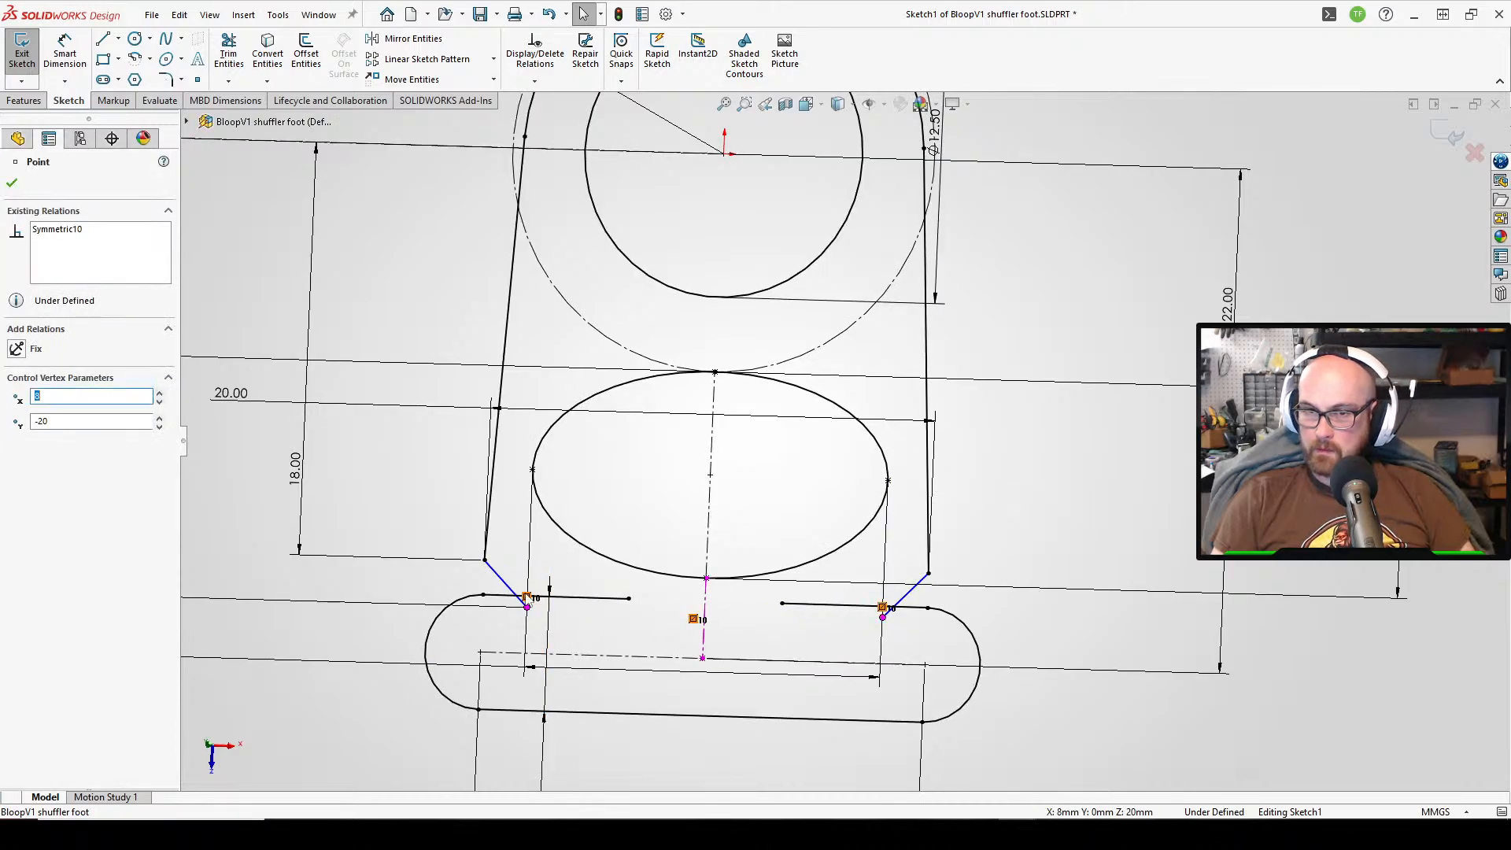
{"action": "scroll", "coordinate": [459, 603], "scroll_direction": "up", "scroll_amount": 2}
{"action": "left_click", "coordinate": [276, 516]}
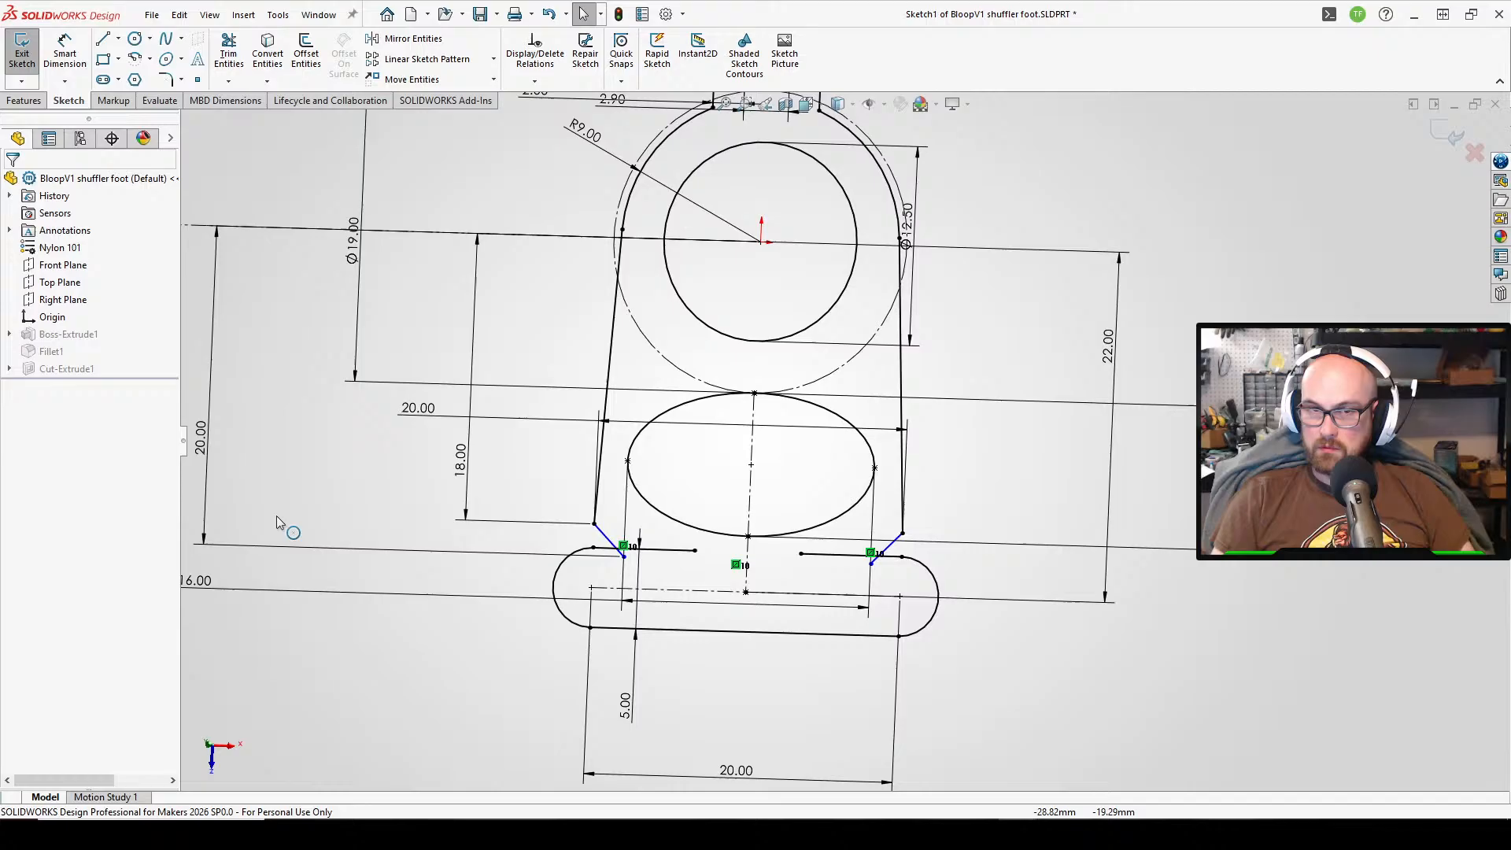
- Delete the 20 mm vertical dimension to the sloped lines' lower ends and snap those ends to the foot bar's upper arc ends
{"action": "left_click", "coordinate": [207, 444]}
{"action": "key", "text": "Delete"}
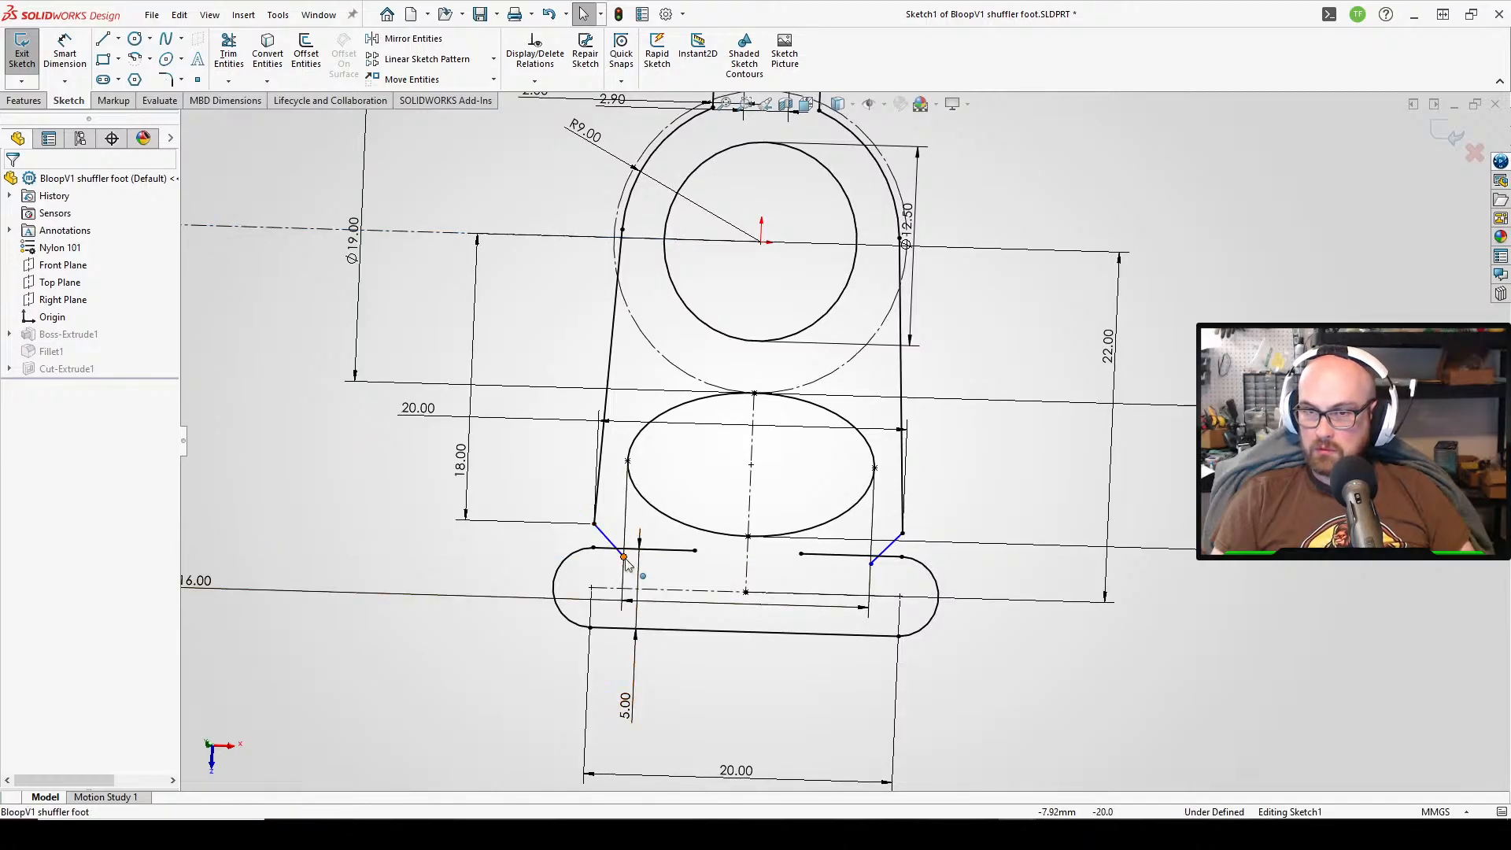
{"action": "mouse_move", "coordinate": [624, 558]}
{"action": "left_mouse_down"}
{"action": "mouse_move", "coordinate": [634, 551]}
{"action": "mouse_move", "coordinate": [621, 554]}
{"action": "left_mouse_up"}
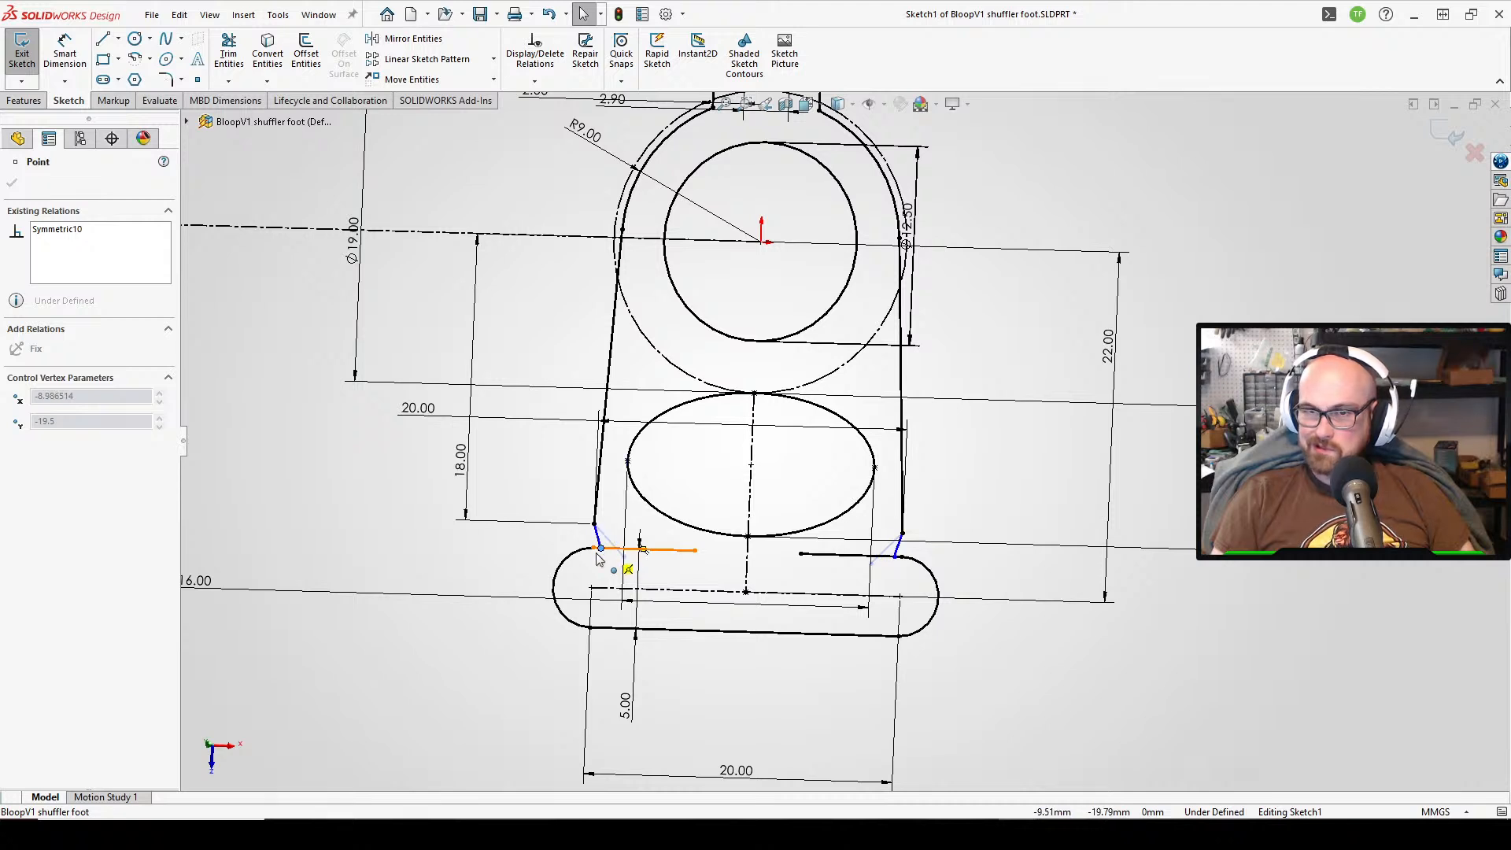
{"action": "left_click", "coordinate": [515, 668]}
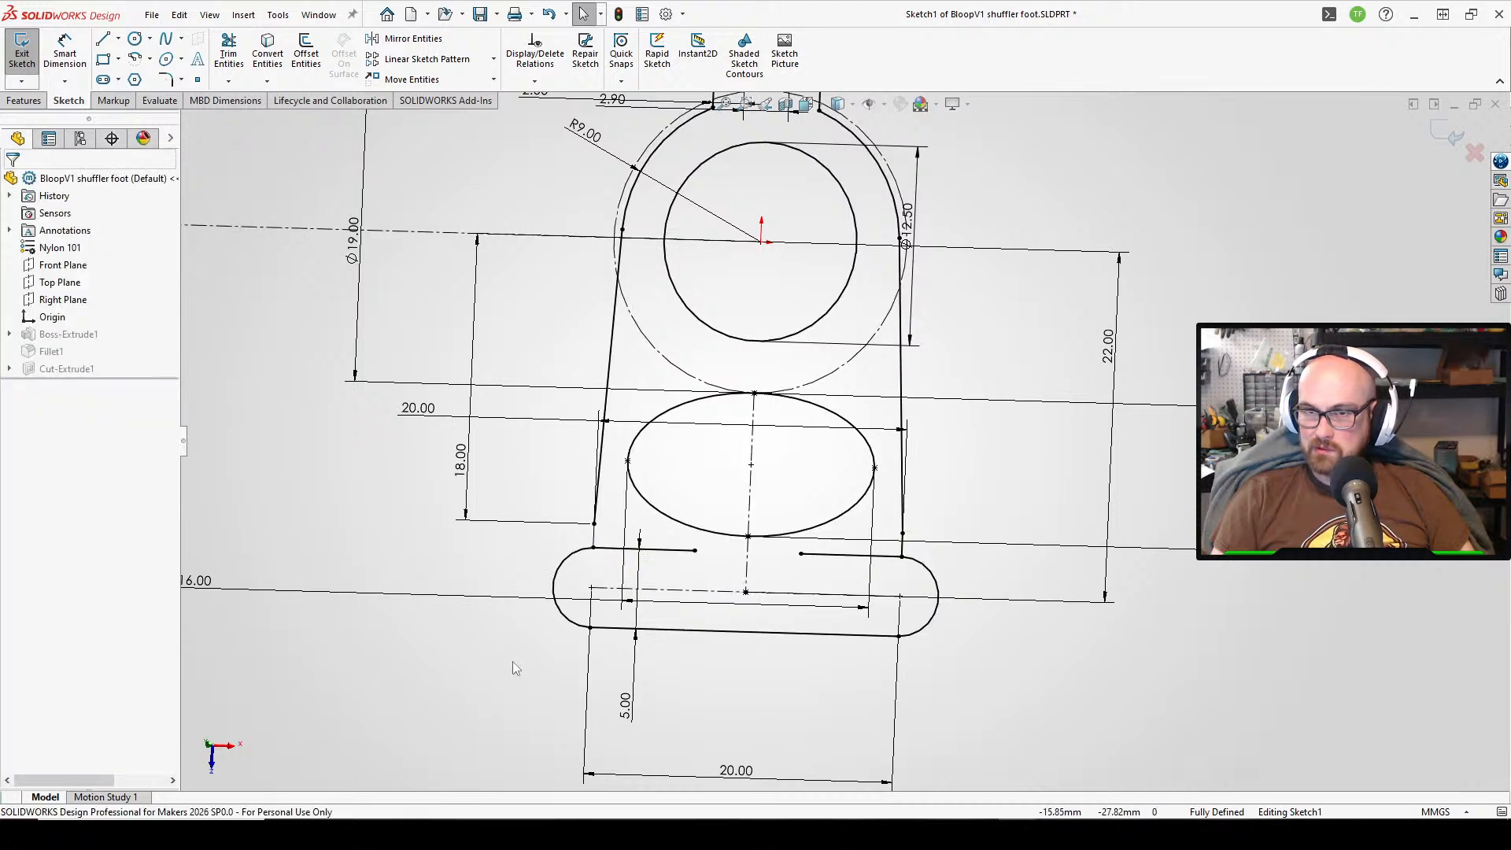
- Trim away both leftover horizontal stubs along the top edge of the lower foot bar
{"action": "scroll", "coordinate": [945, 483], "scroll_direction": "up", "scroll_amount": 2}
{"action": "scroll", "coordinate": [828, 508], "scroll_direction": "down", "scroll_amount": 2}
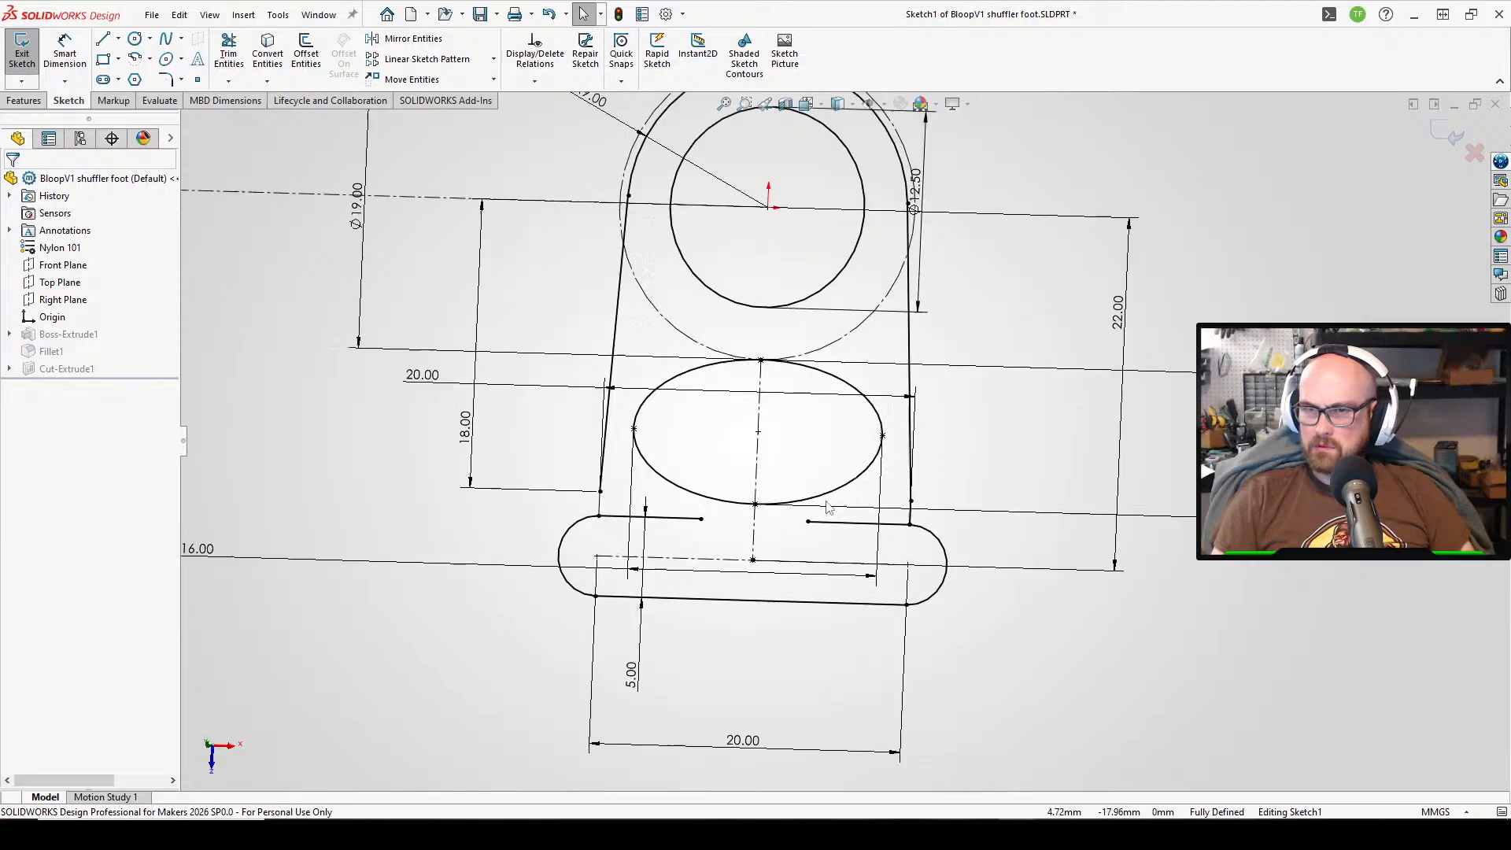
{"action": "scroll", "coordinate": [683, 342], "scroll_direction": "up", "scroll_amount": 4}
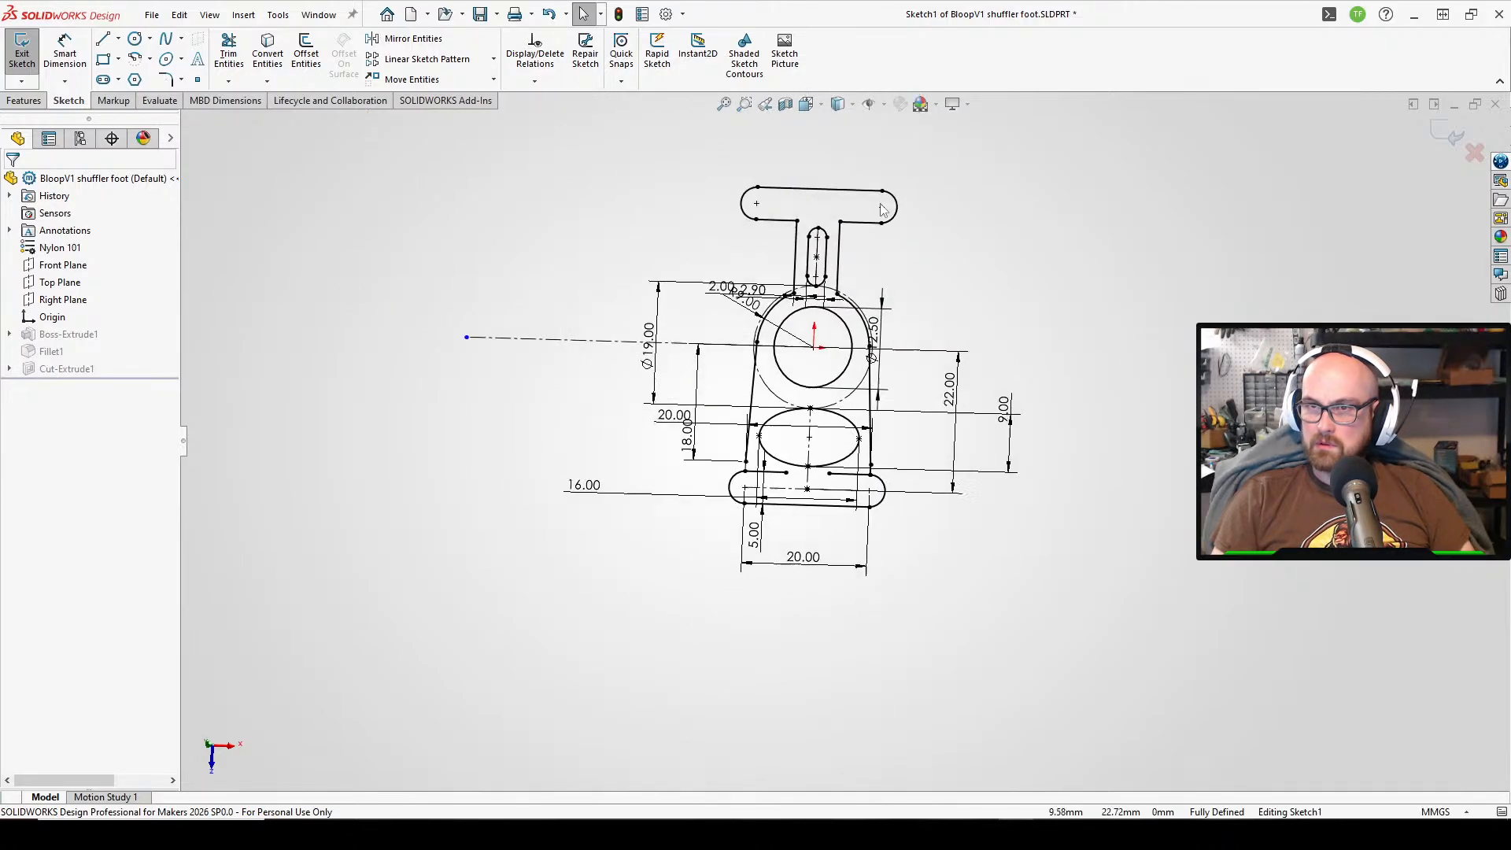
{"action": "scroll", "coordinate": [849, 301], "scroll_direction": "down", "scroll_amount": 2}
{"action": "scroll", "coordinate": [854, 502], "scroll_direction": "up", "scroll_amount": 2}
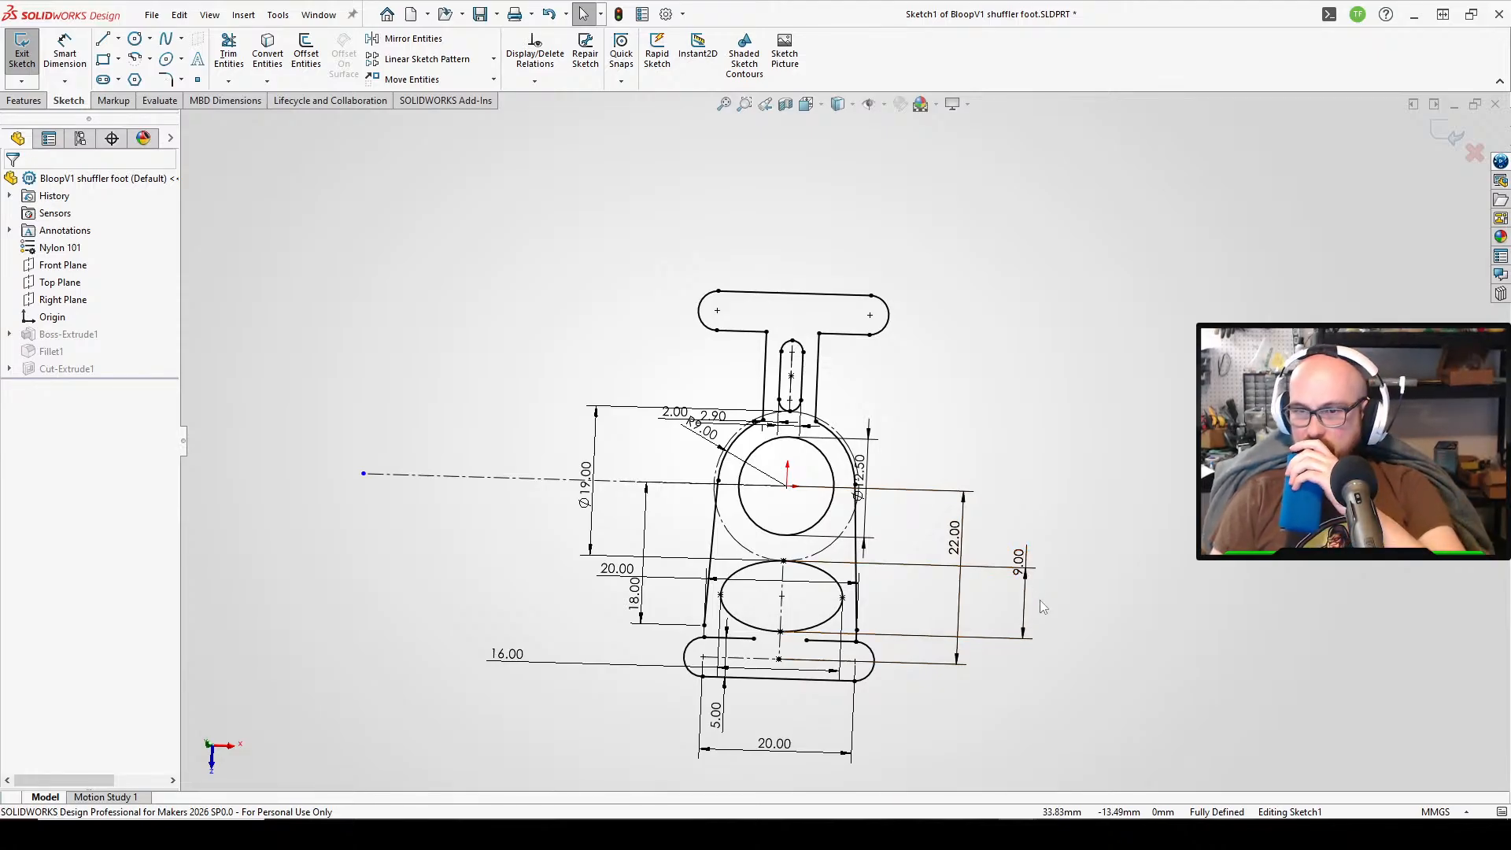
{"action": "left_click", "coordinate": [228, 51]}
{"action": "left_click", "coordinate": [731, 639]}
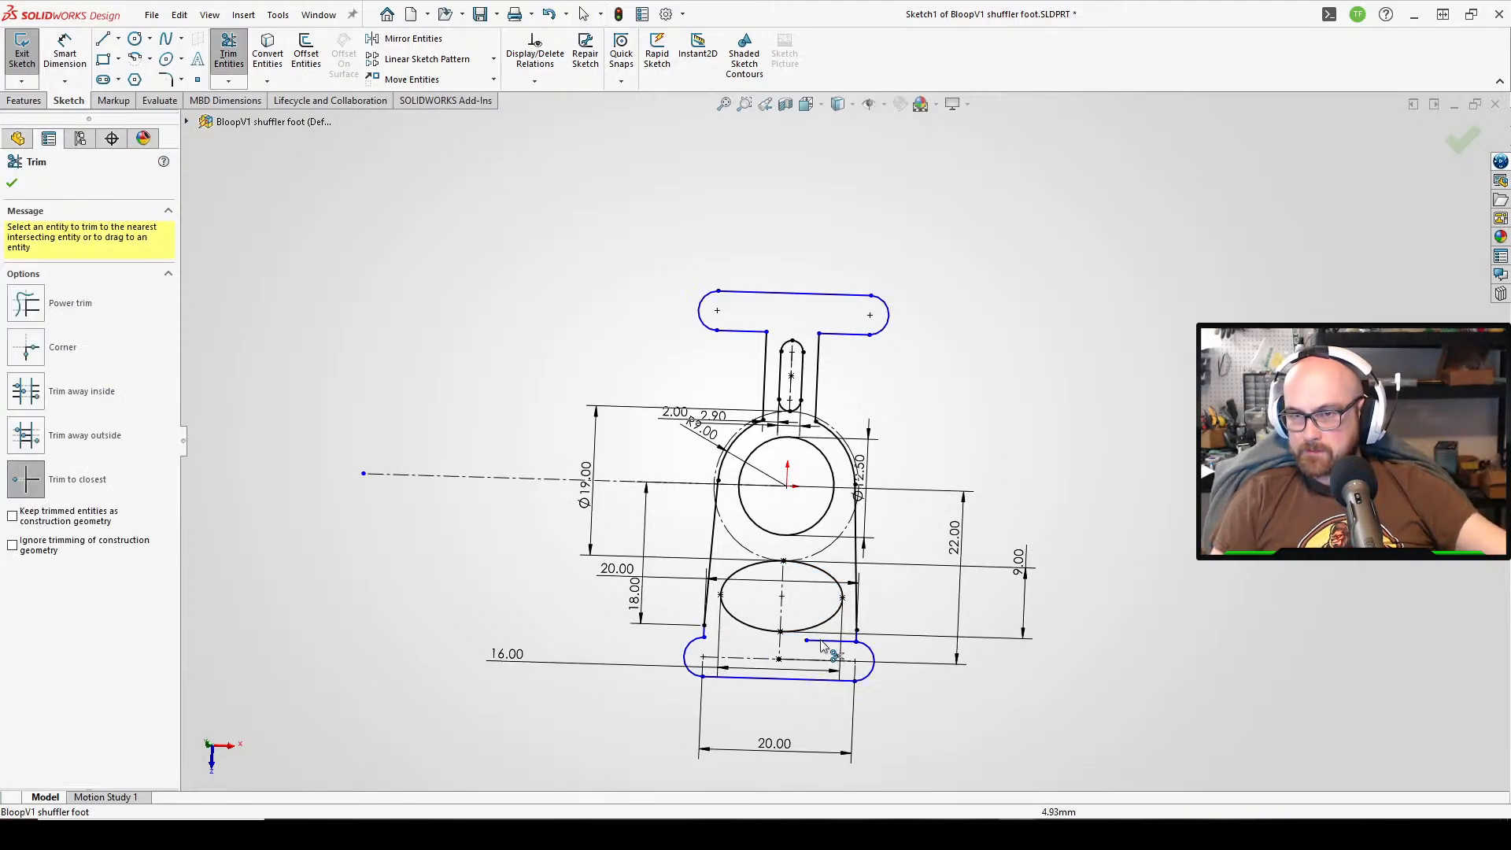
{"action": "key", "text": "Escape"}
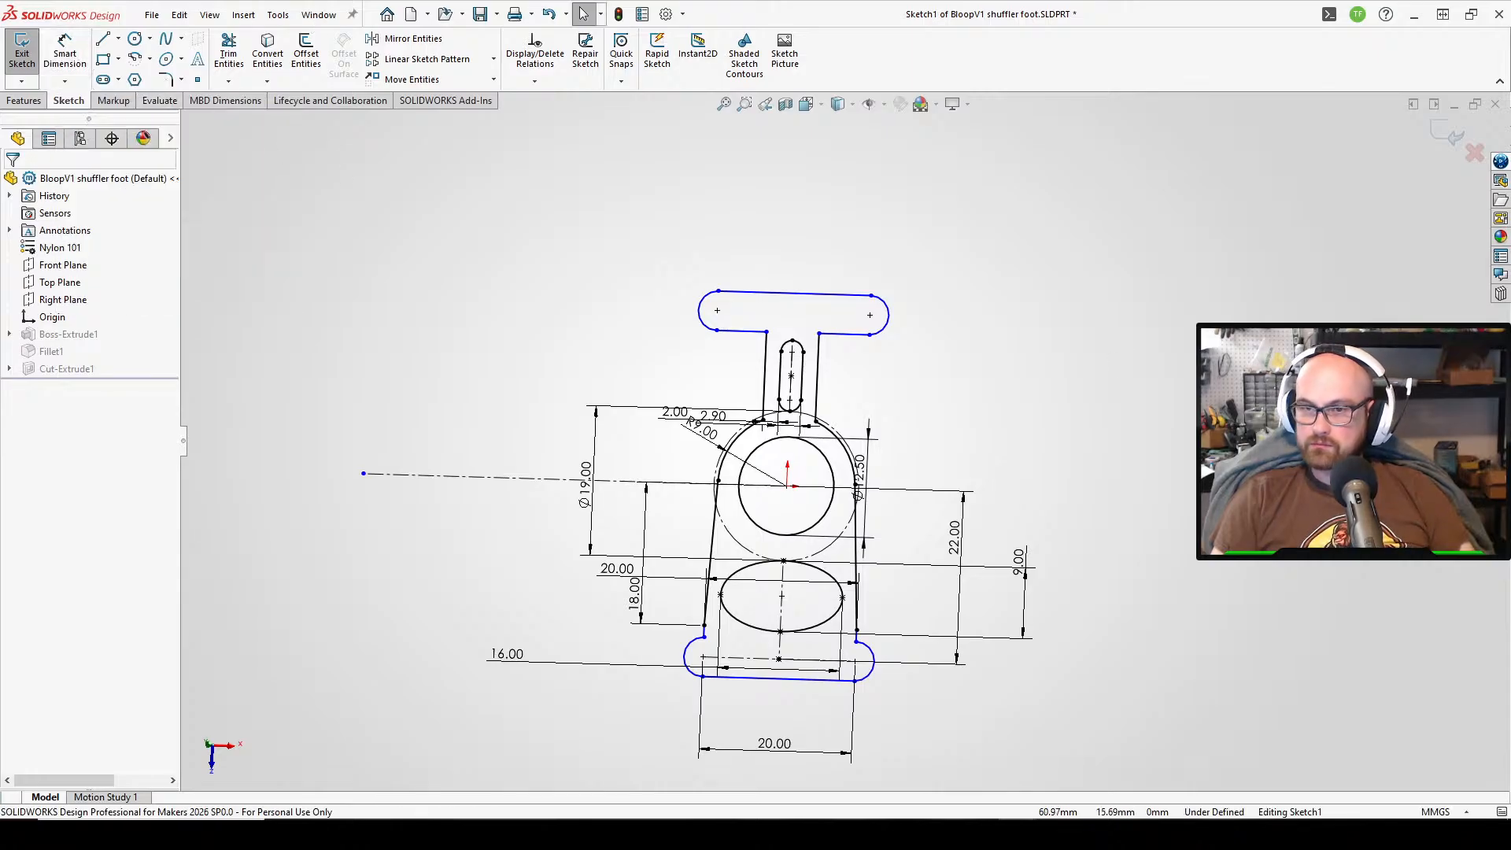
- Dimension the lower foot bar's height as 5 mm, from its bottom edge to the top of its end arc
{"action": "scroll", "coordinate": [824, 686], "scroll_direction": "down", "scroll_amount": 3}
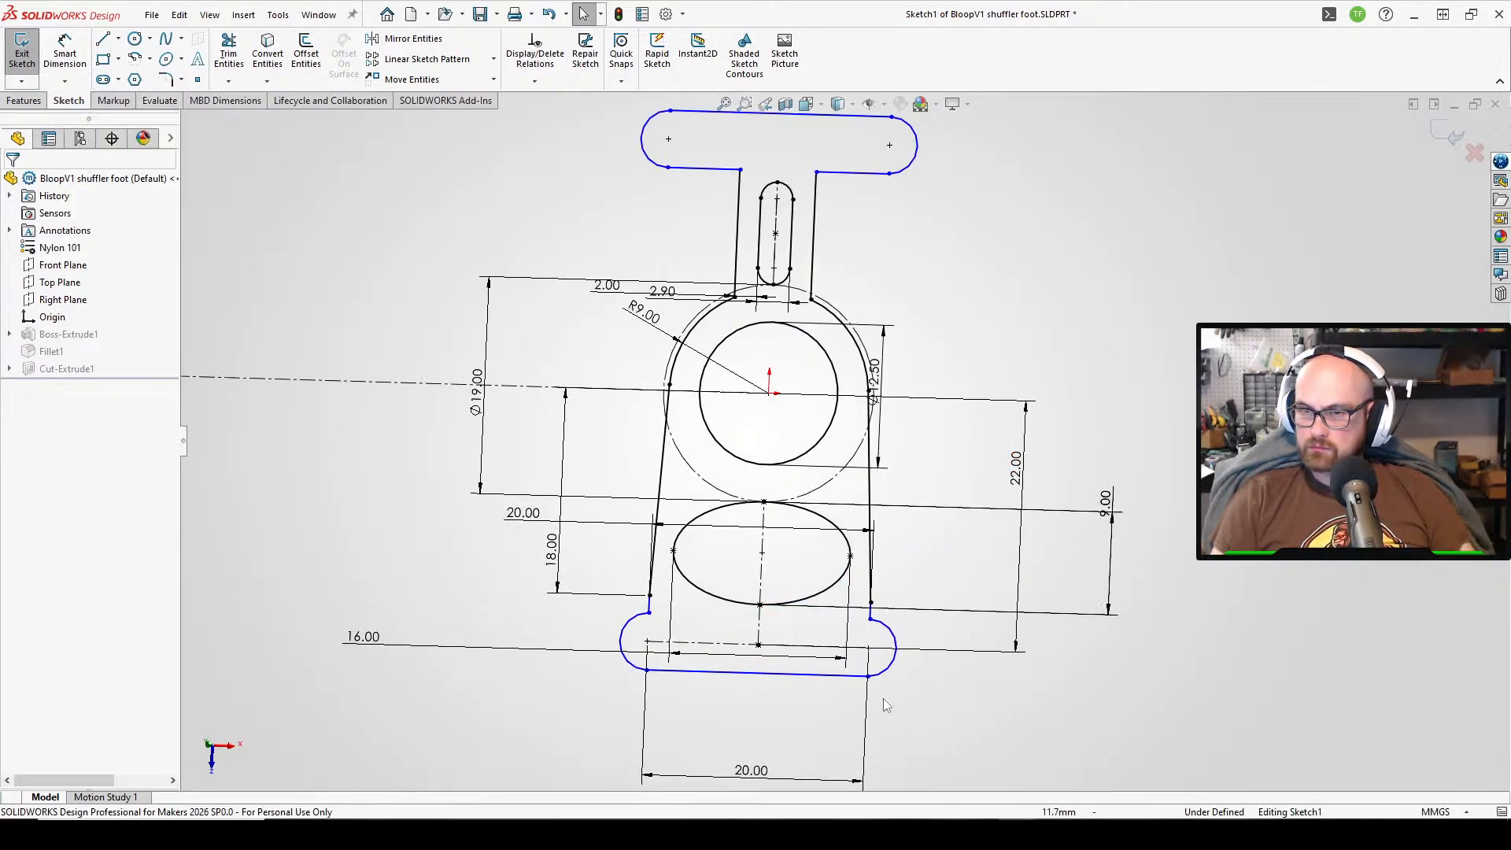
{"action": "left_click", "coordinate": [830, 675]}
{"action": "right_click_drag", "start_coordinate": [1080, 722], "coordinate": [1089, 621]}
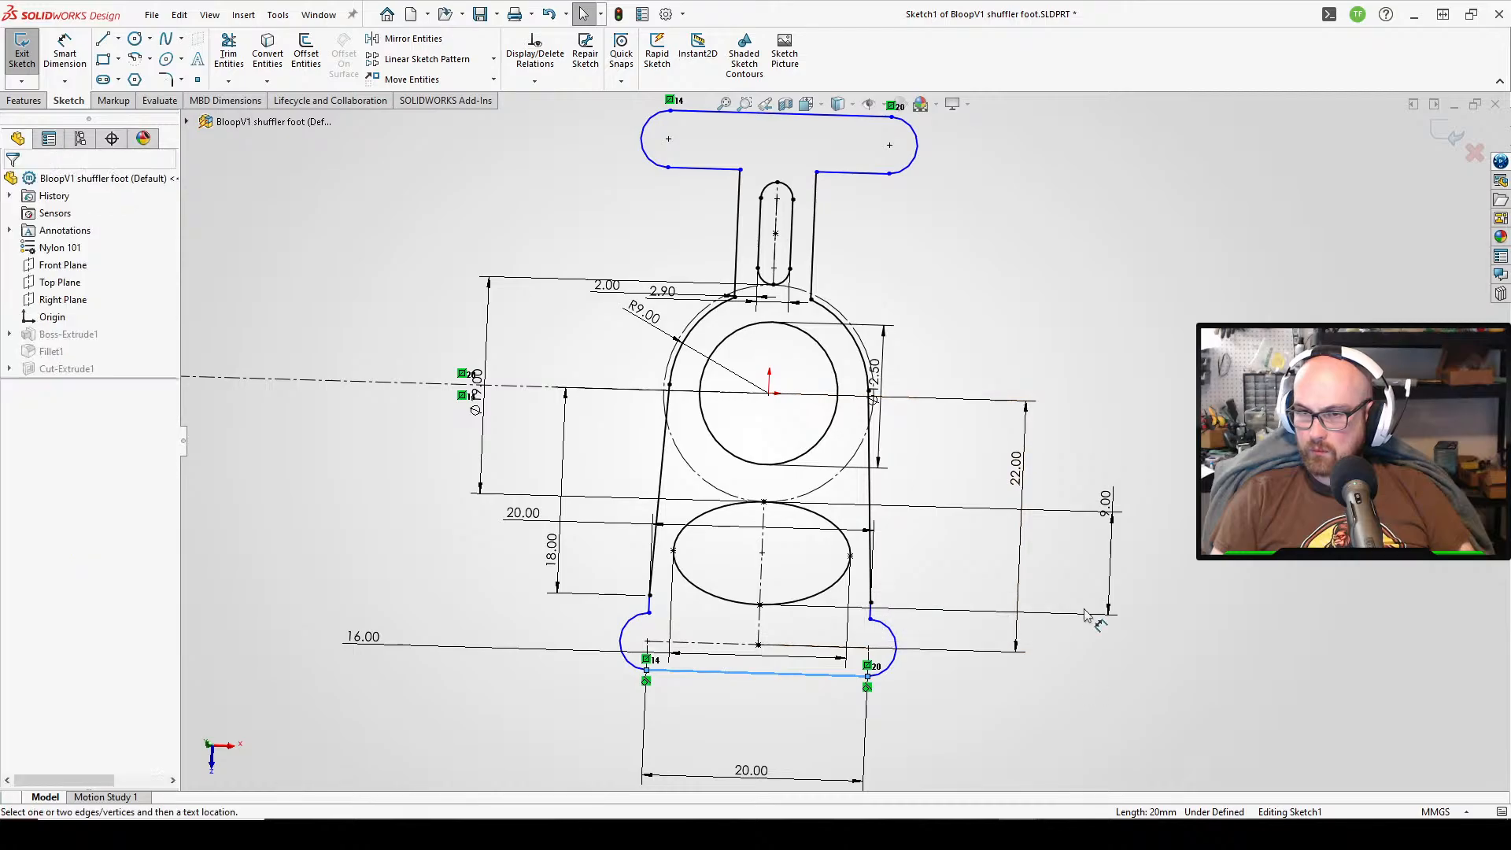
{"action": "left_click", "coordinate": [805, 646]}
{"action": "left_click", "coordinate": [801, 675]}
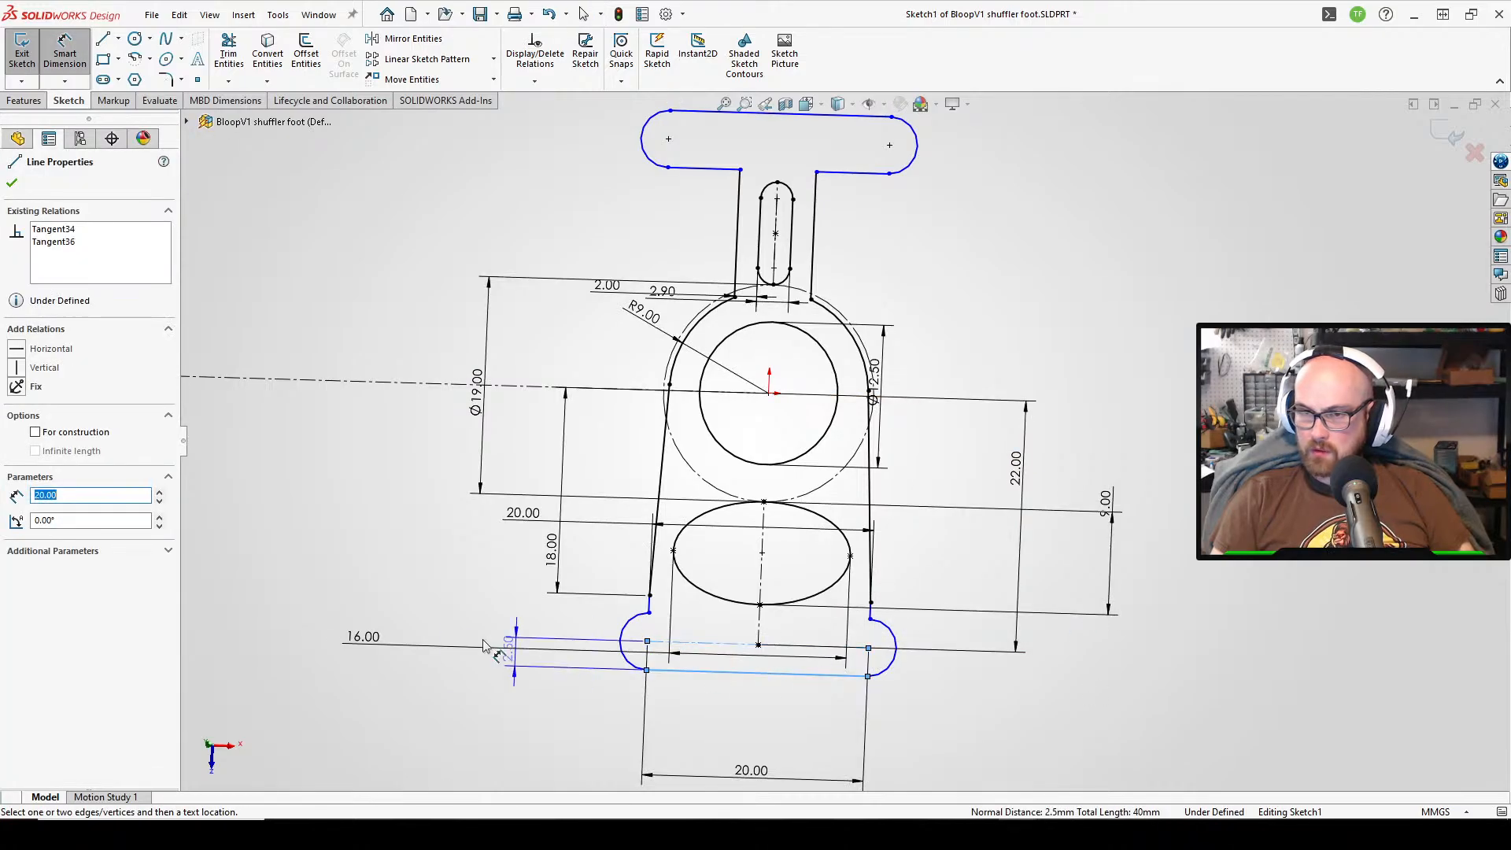
{"action": "left_click", "coordinate": [409, 624]}
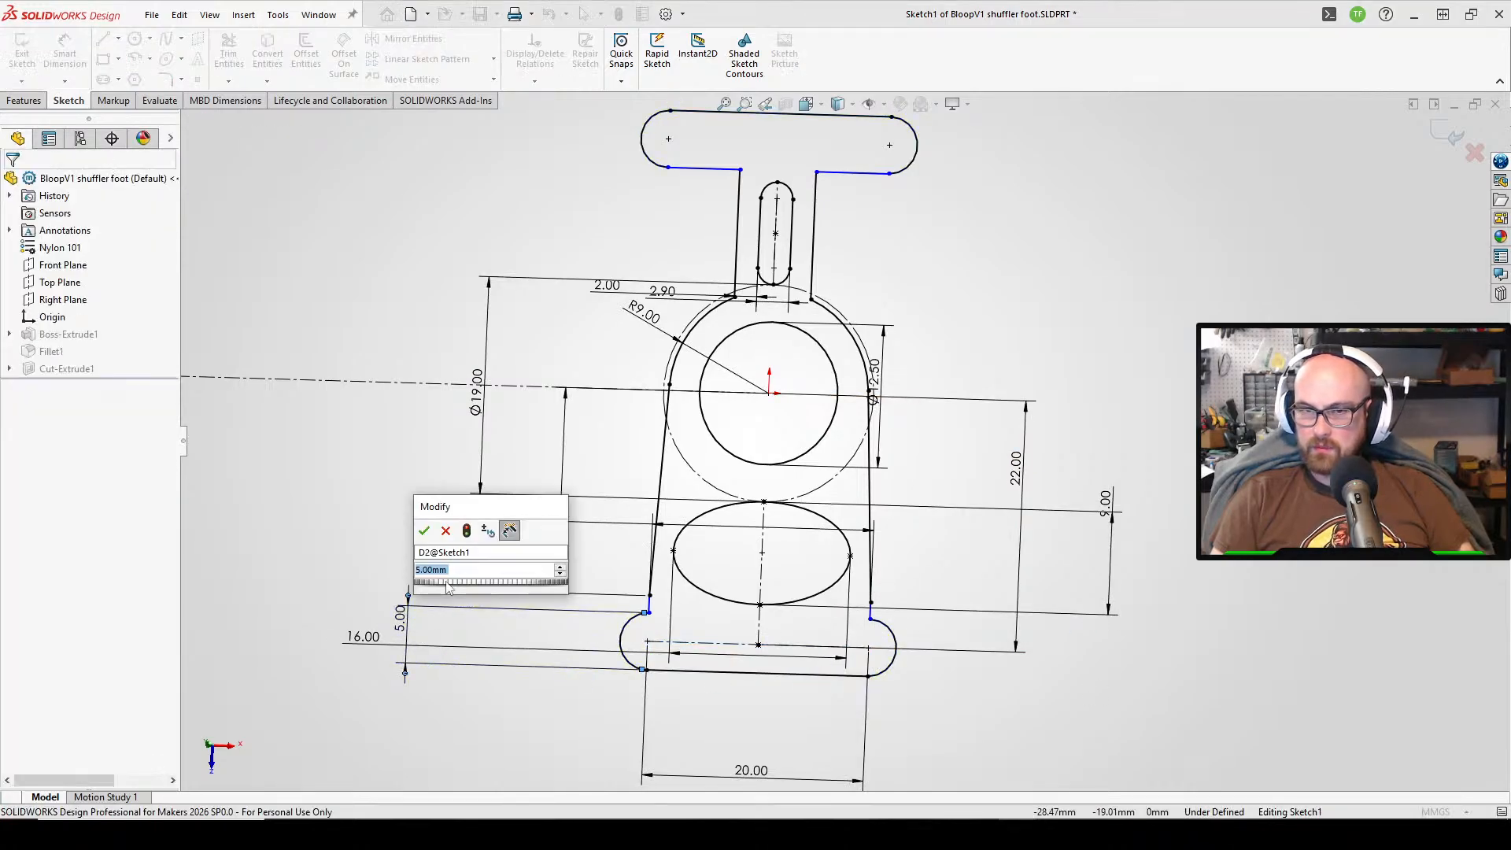
{"action": "left_click", "coordinate": [424, 531]}
- Move the junction of the short body line and the foot bar's end arc inward, extending the arc past its highest point
{"action": "scroll", "coordinate": [395, 608], "scroll_direction": "down", "scroll_amount": 5}
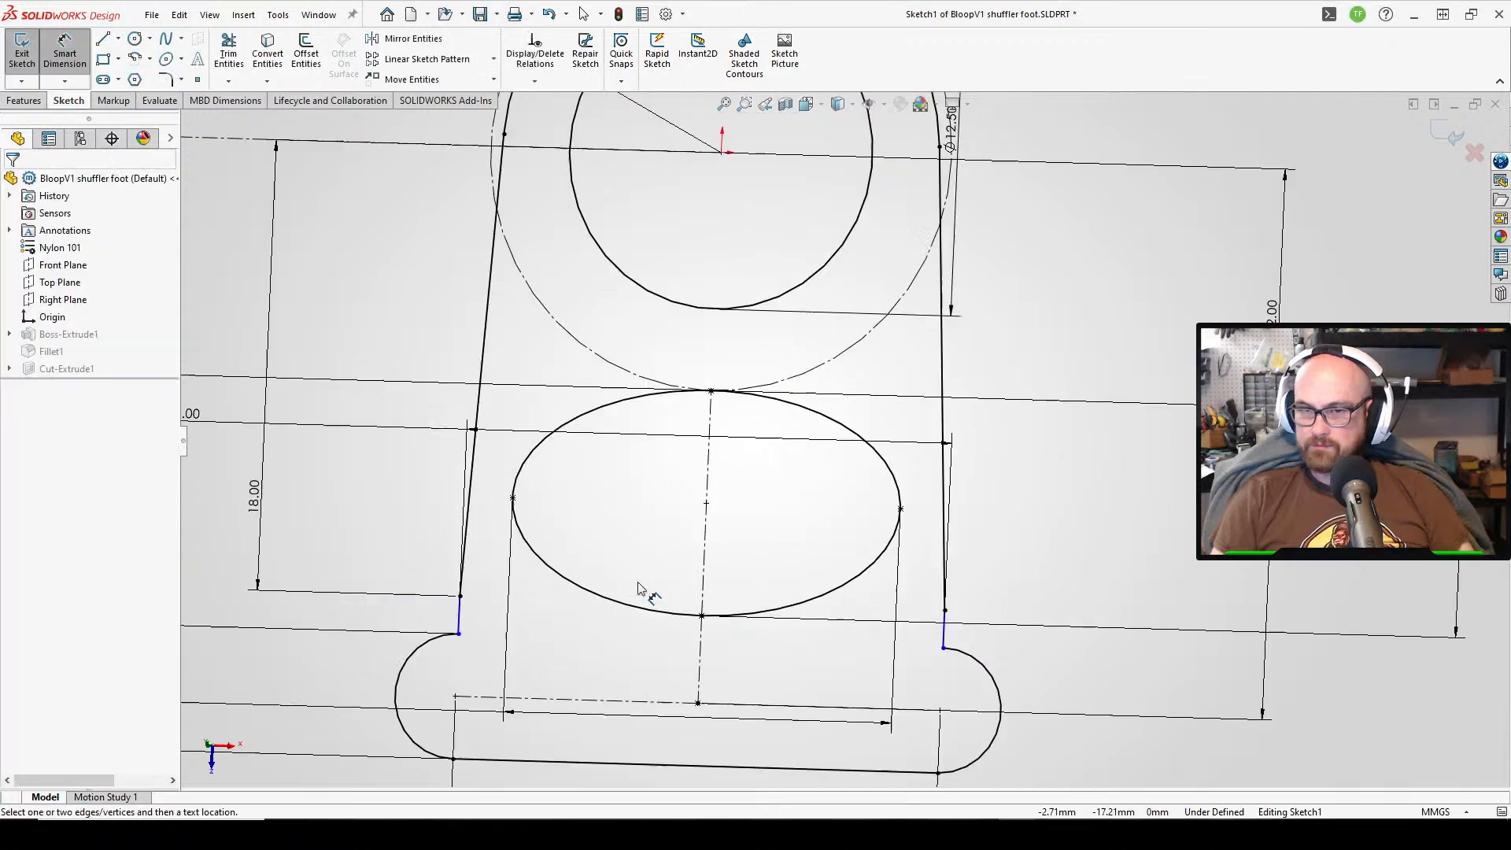
{"action": "scroll", "coordinate": [394, 608], "scroll_direction": "up", "scroll_amount": 4}
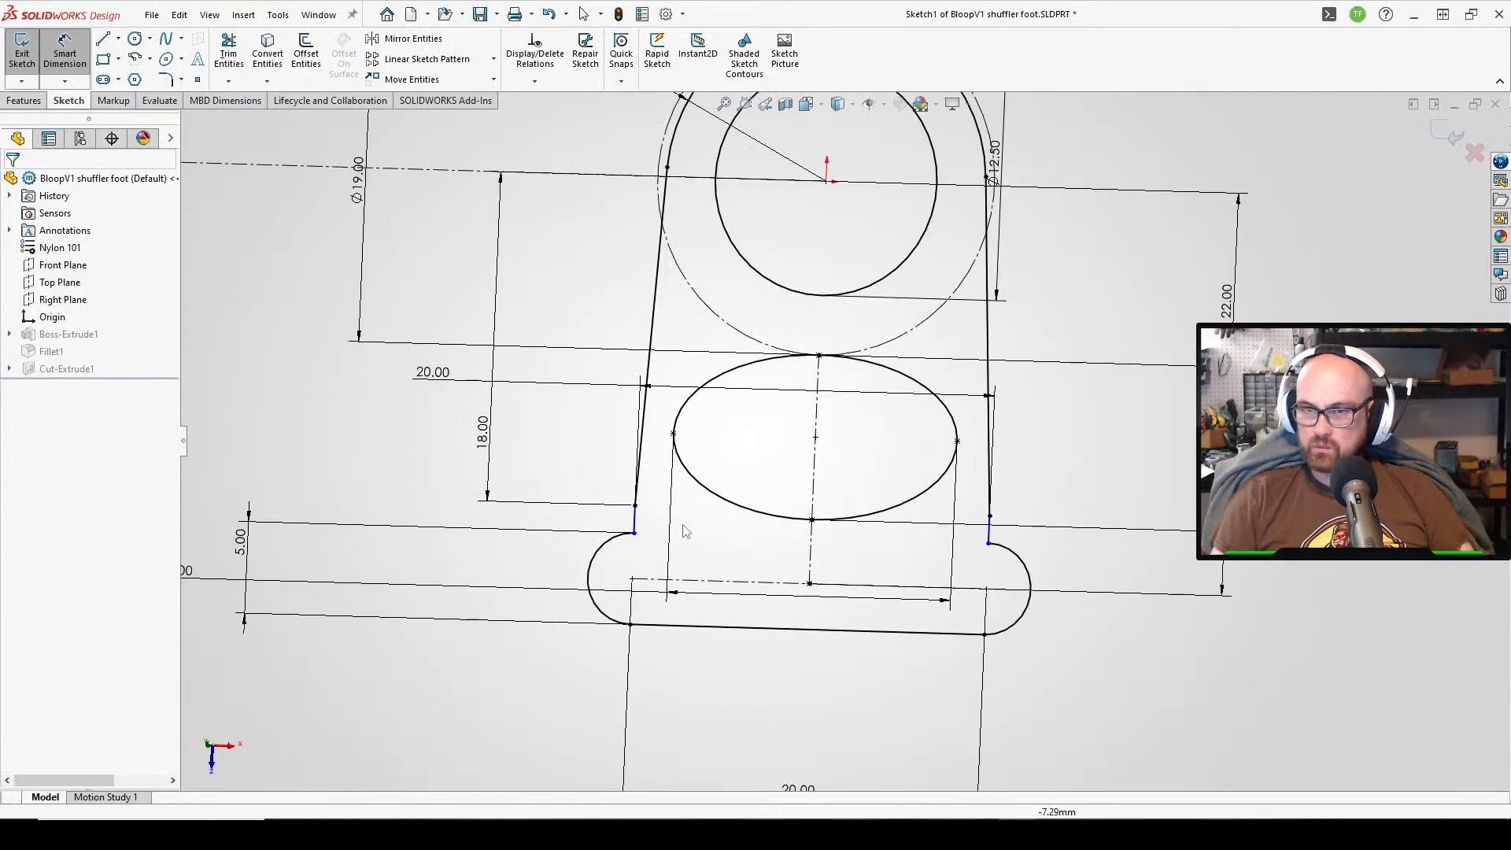
{"action": "scroll", "coordinate": [643, 537], "scroll_direction": "down", "scroll_amount": 2}
{"action": "left_click_drag", "start_coordinate": [629, 528], "coordinate": [659, 534]}
{"action": "left_click", "coordinate": [508, 768]}
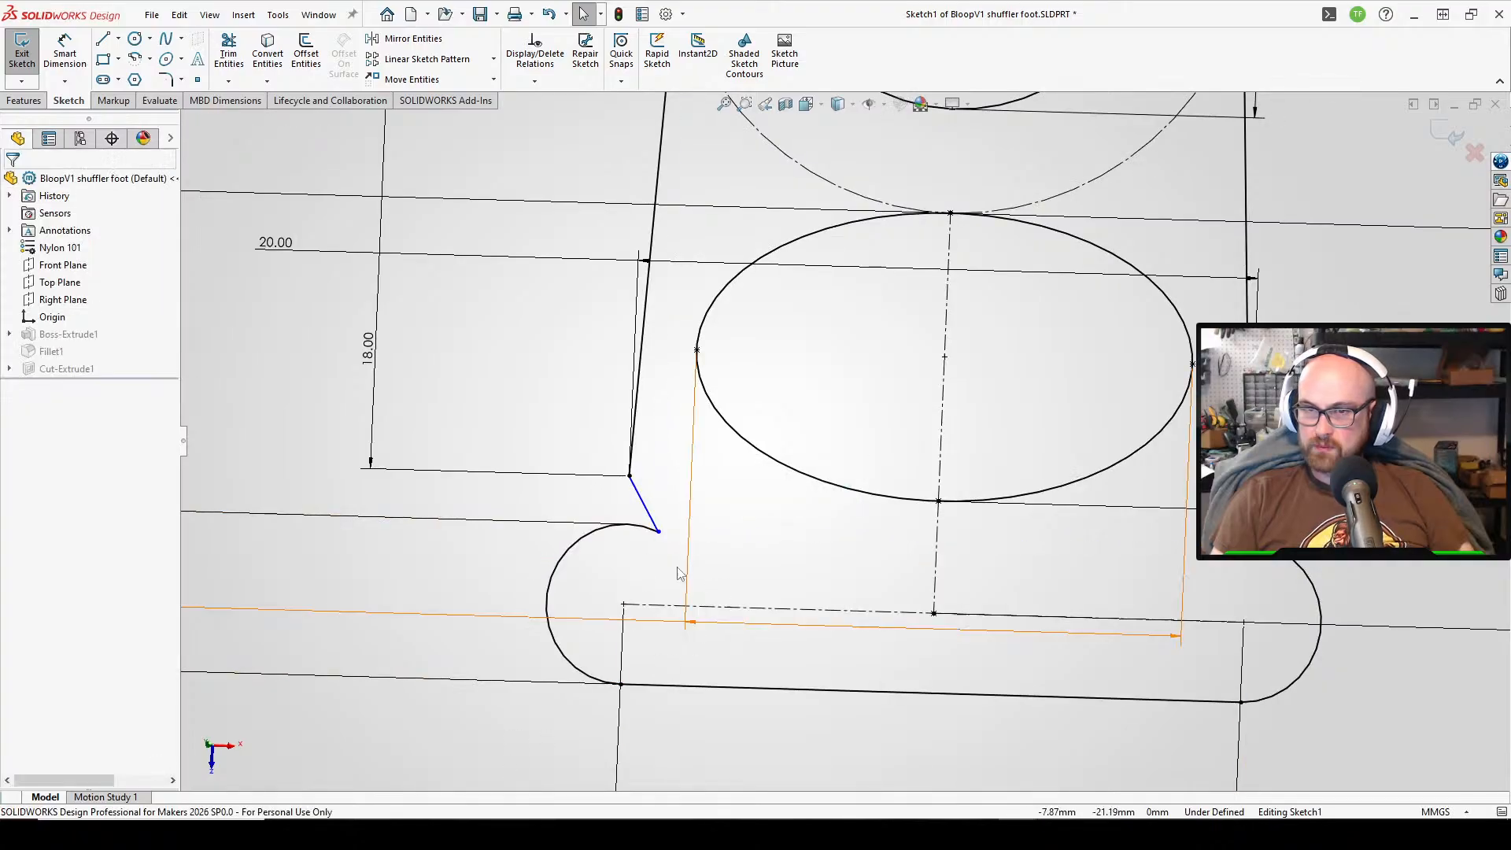
- Draw a horizontal centerline between the inner ends of the foot bar's two end arcs
{"action": "left_click", "coordinate": [119, 38]}
{"action": "left_click", "coordinate": [141, 77]}
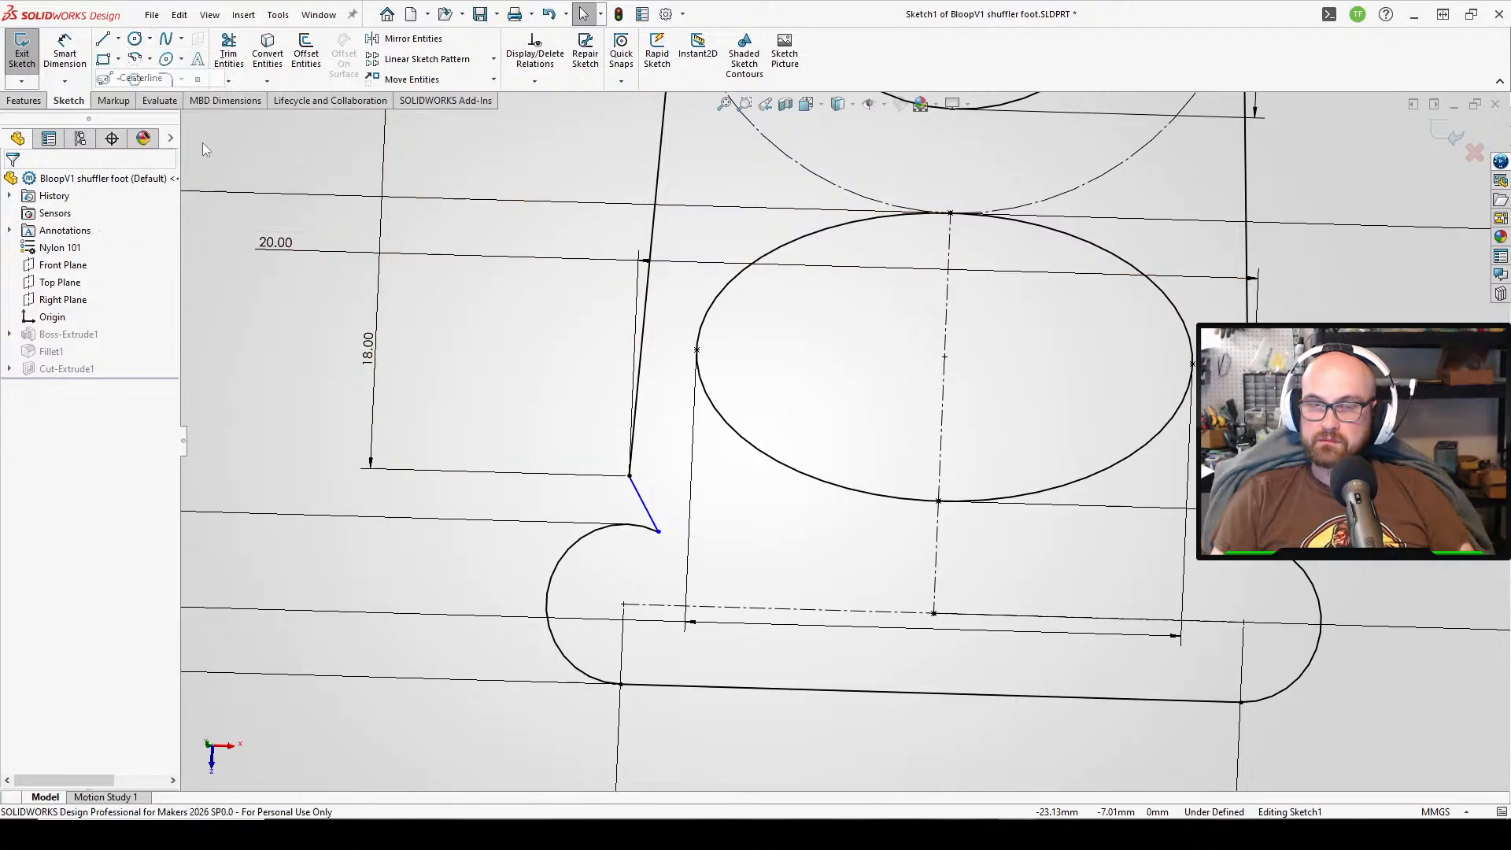
{"action": "left_click", "coordinate": [659, 532]}
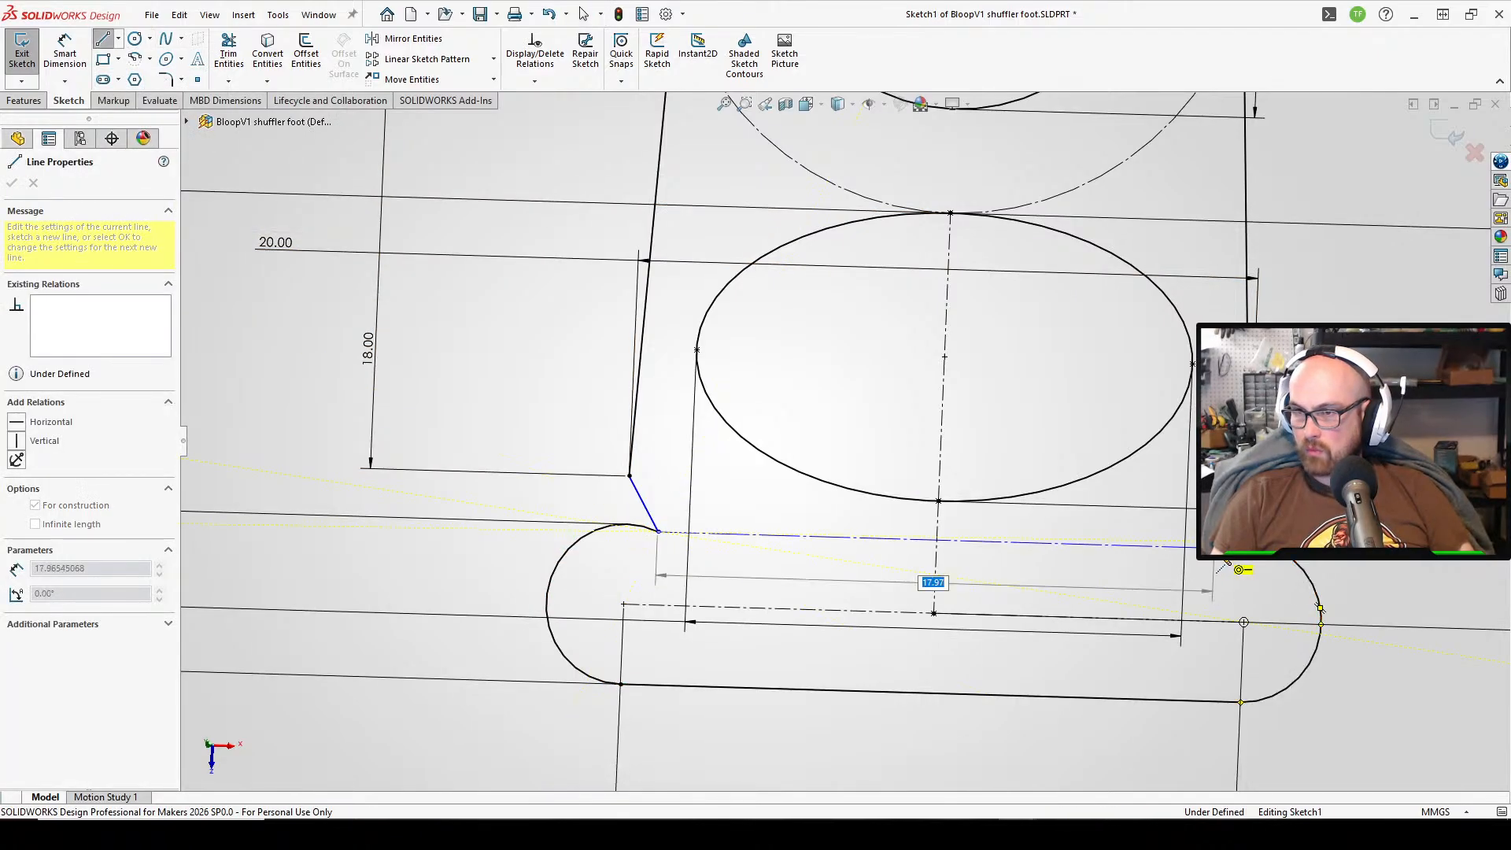
{"action": "right_click", "coordinate": [1233, 562]}
{"action": "left_click", "coordinate": [1248, 567]}
{"action": "scroll", "coordinate": [551, 639], "scroll_direction": "up", "scroll_amount": 4}
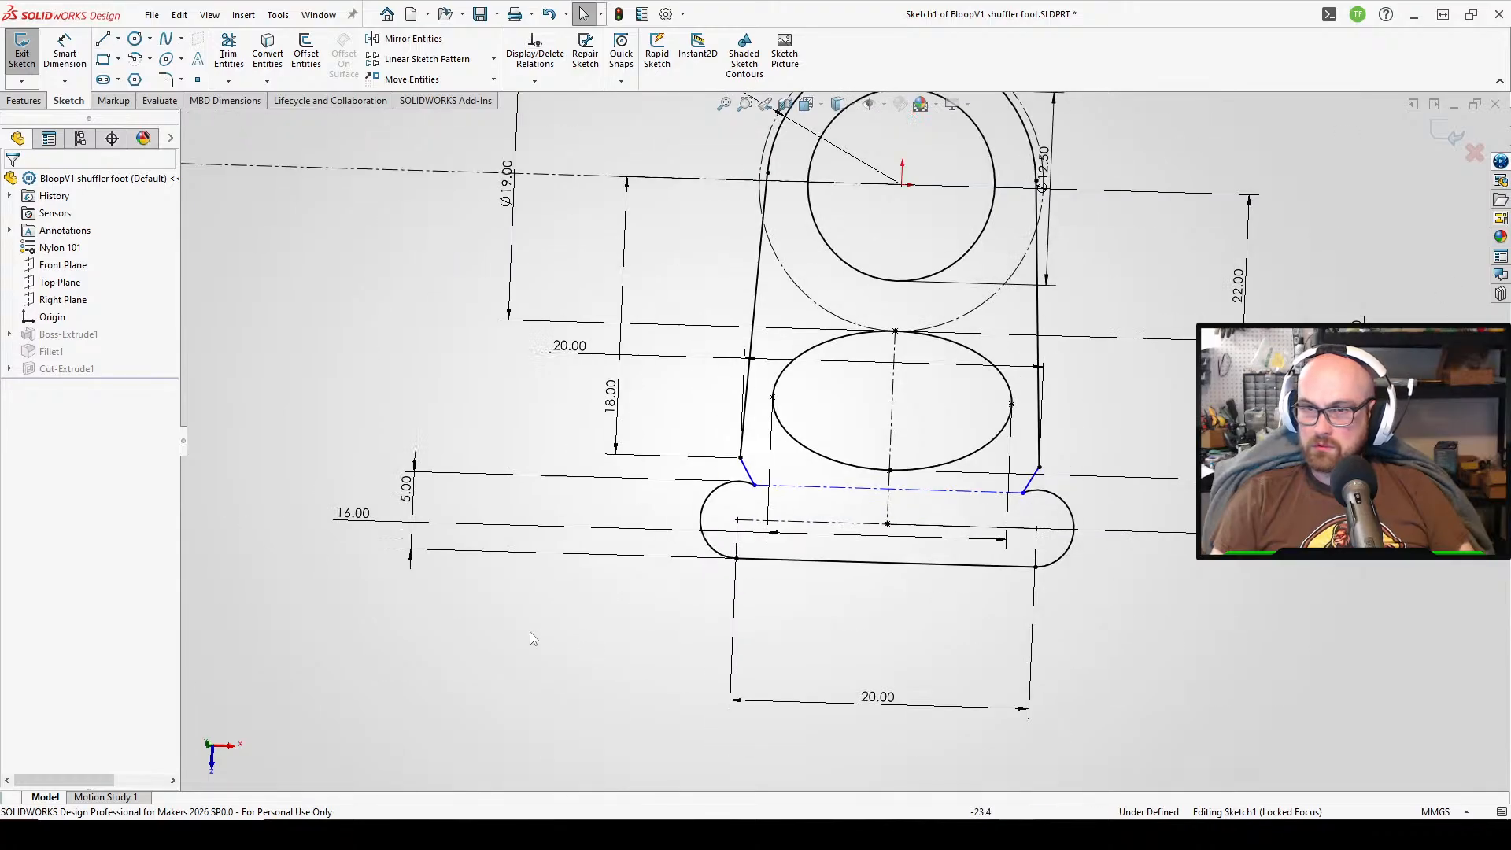
- Add a Horizontal relation to the centerline joining the inner ends of the foot bar's two end arcs
{"action": "right_click_drag", "start_coordinate": [532, 630], "coordinate": [563, 754]}
{"action": "scroll", "coordinate": [787, 512], "scroll_direction": "down", "scroll_amount": 4}
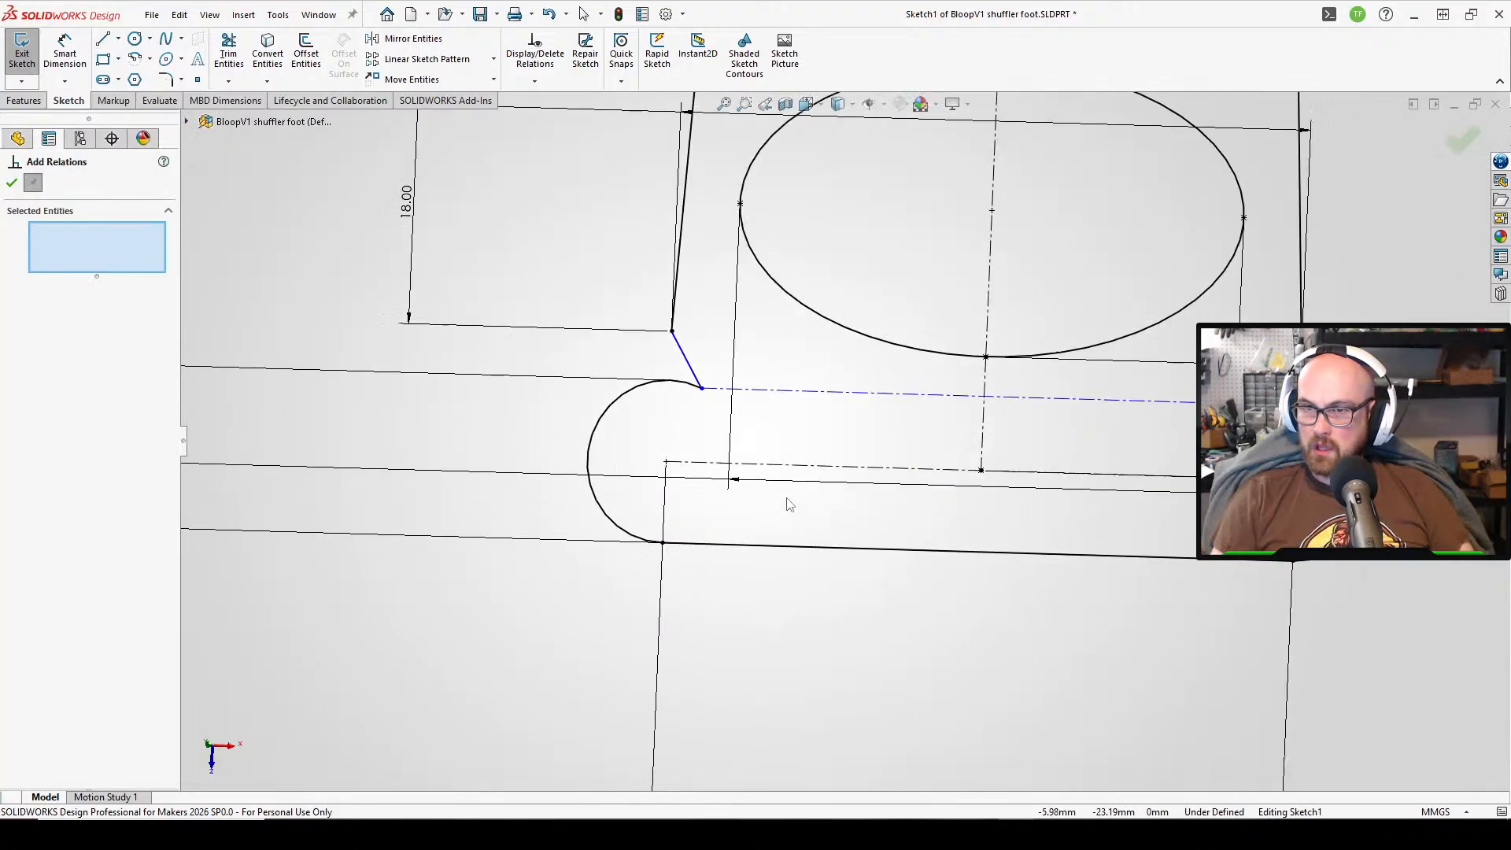
{"action": "left_click", "coordinate": [741, 390]}
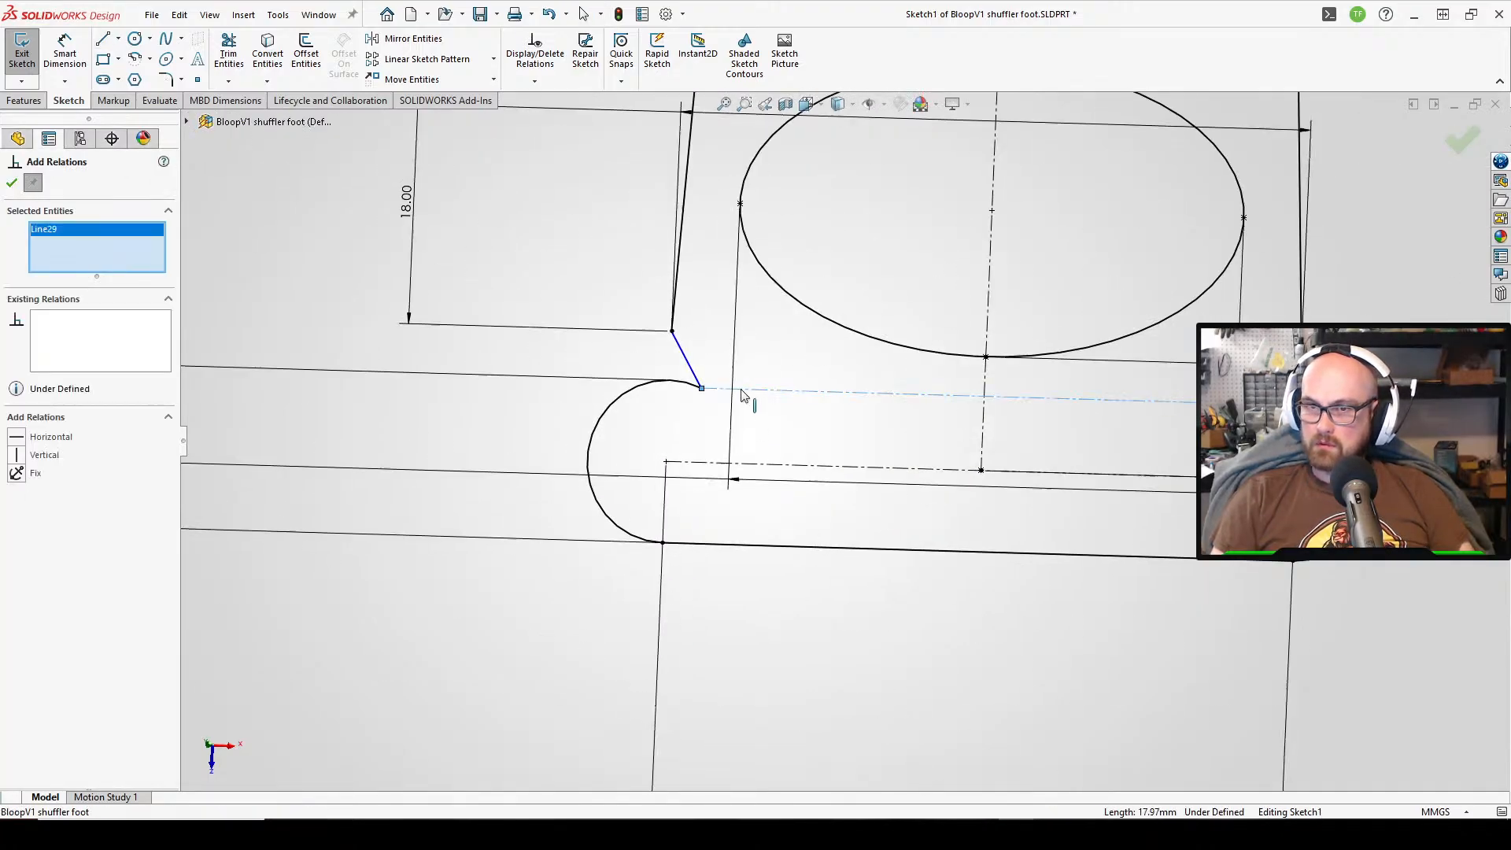
{"action": "left_click", "coordinate": [714, 389]}
{"action": "left_click", "coordinate": [715, 392]}
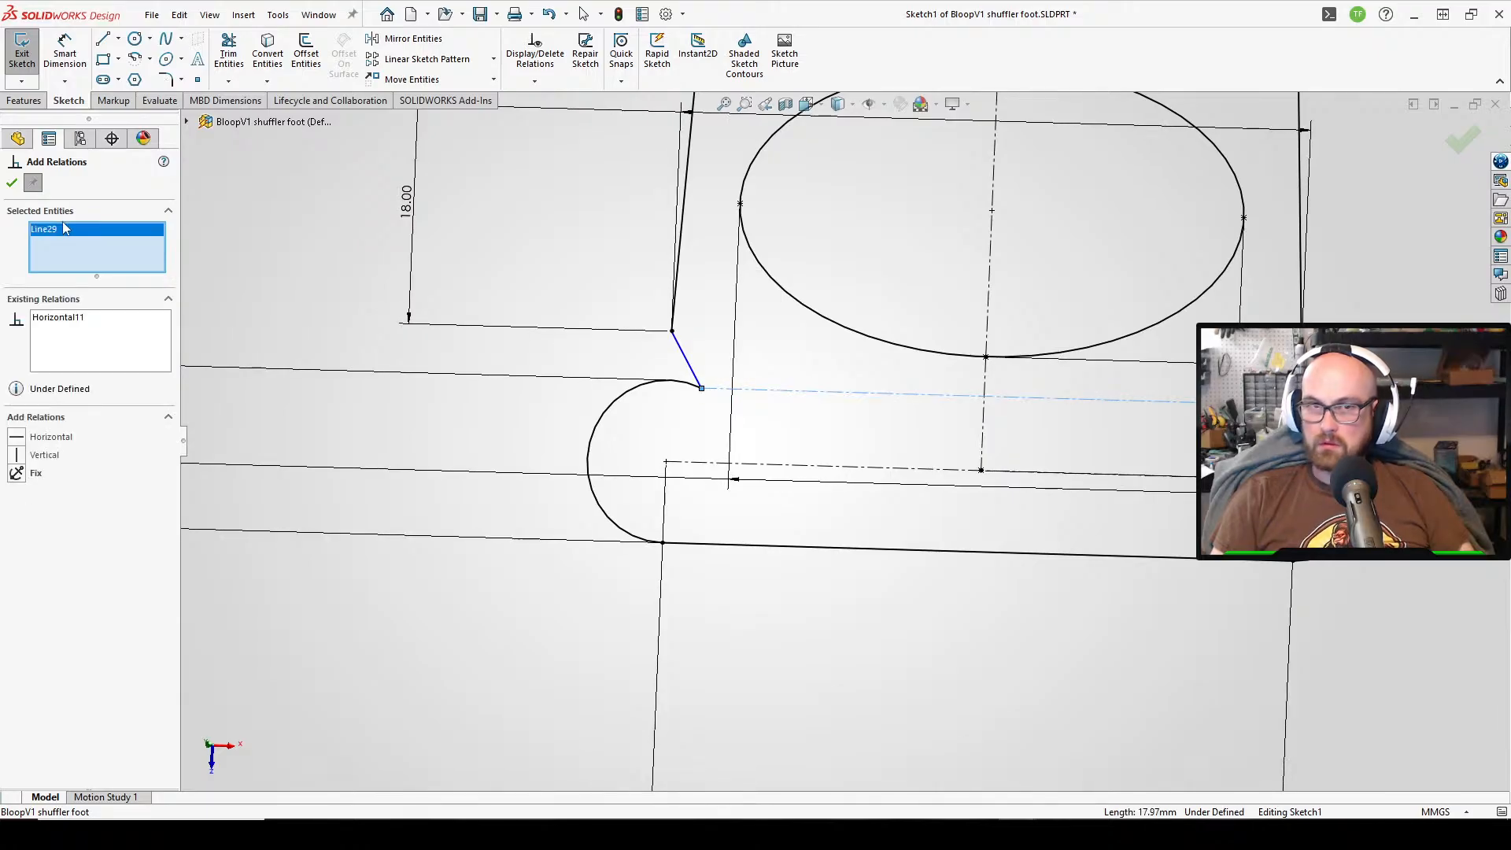
{"action": "left_click", "coordinate": [15, 183]}
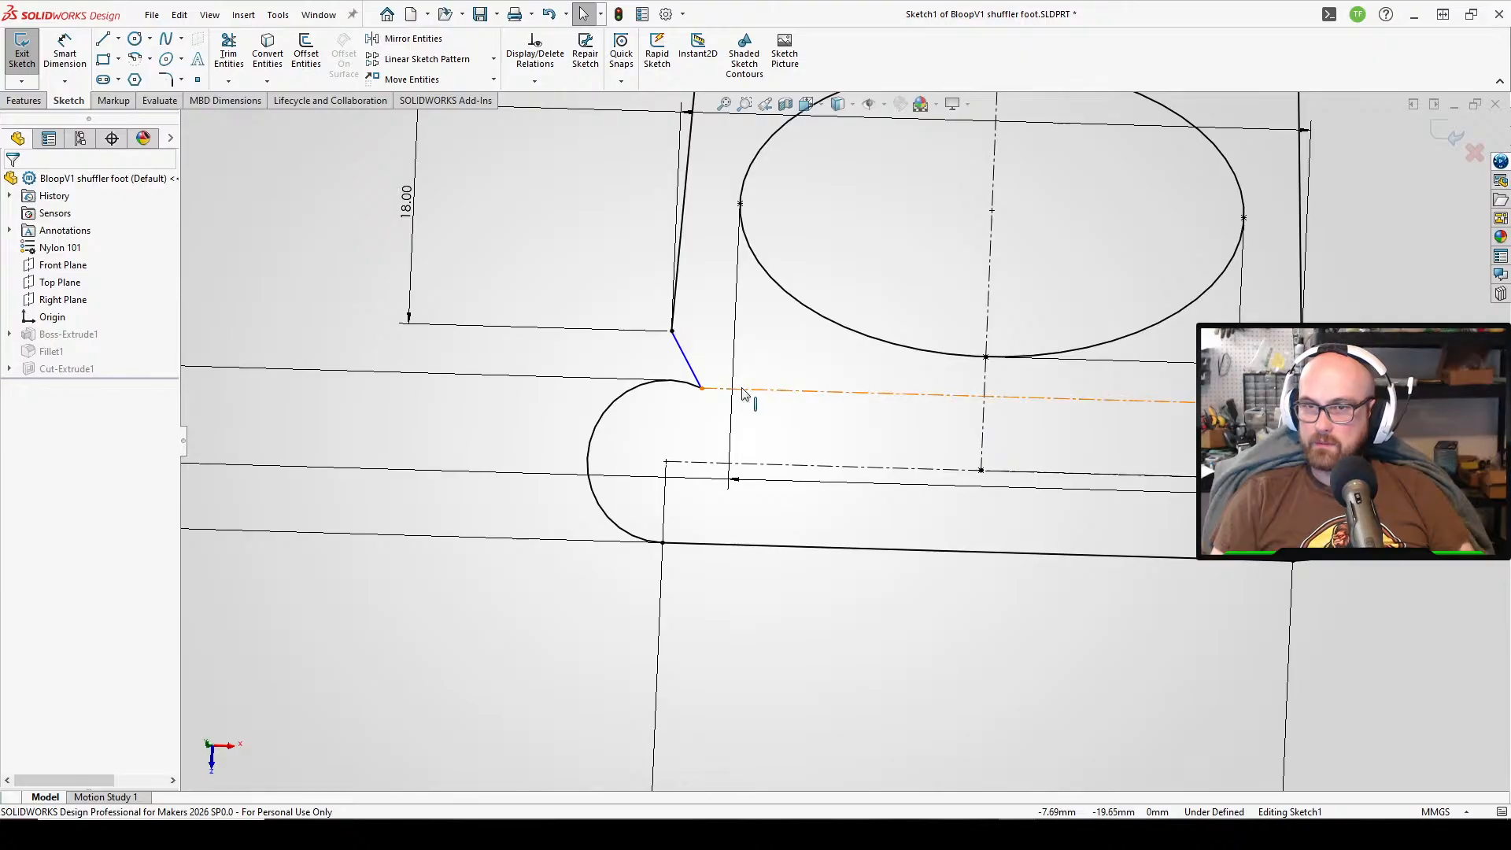
- Move the junction of the short body line and the foot bar's end arc outward, and make the two tangent
{"action": "left_click_drag", "start_coordinate": [702, 387], "coordinate": [569, 430]}
{"action": "left_click", "coordinate": [585, 627]}
{"action": "right_click_drag", "start_coordinate": [585, 627], "coordinate": [619, 500]}
{"action": "left_click", "coordinate": [592, 466]}
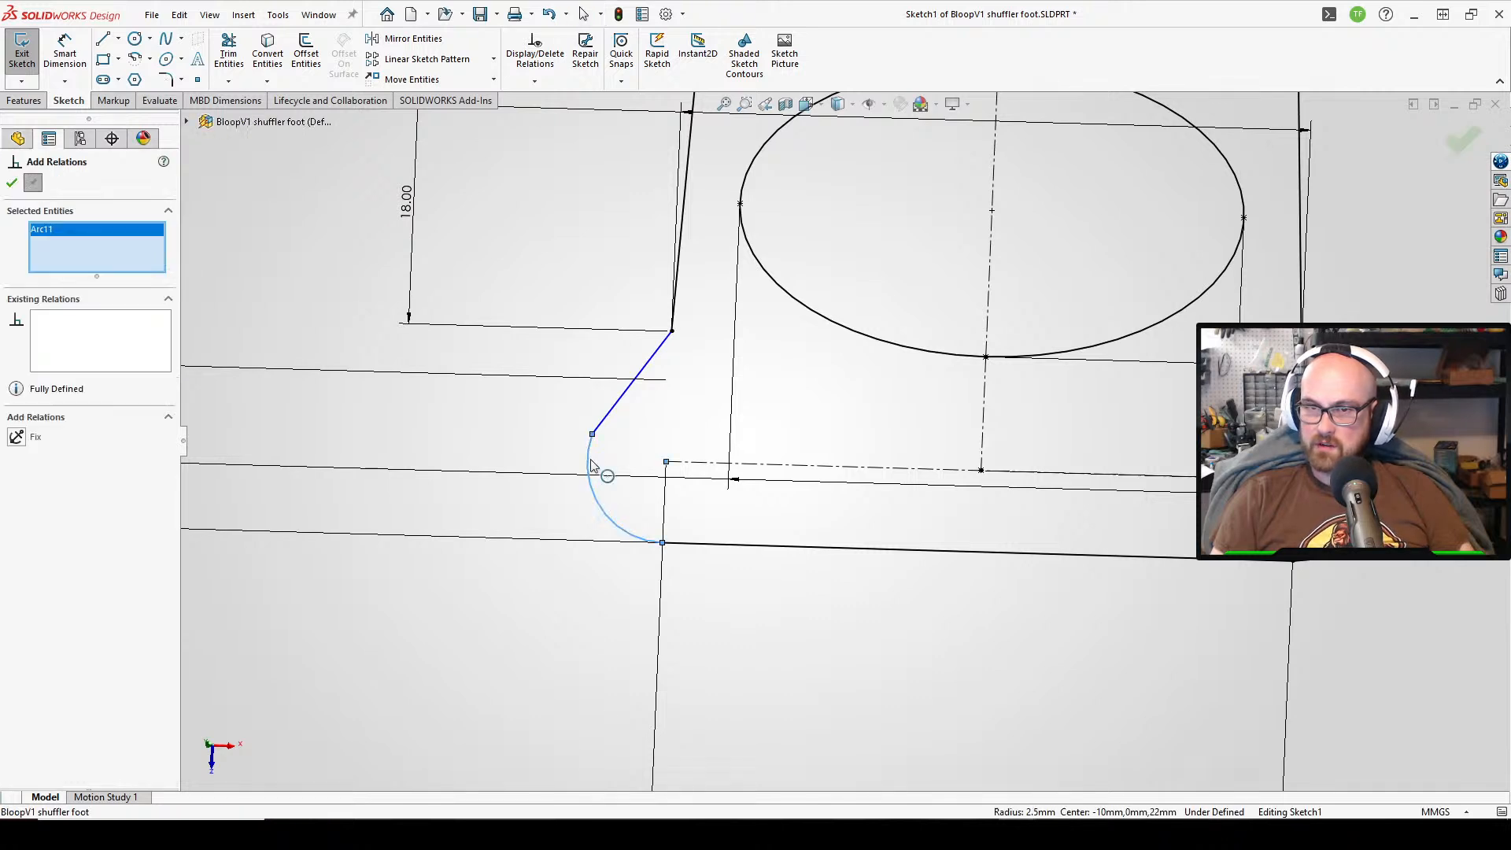
{"action": "left_click", "coordinate": [618, 415]}
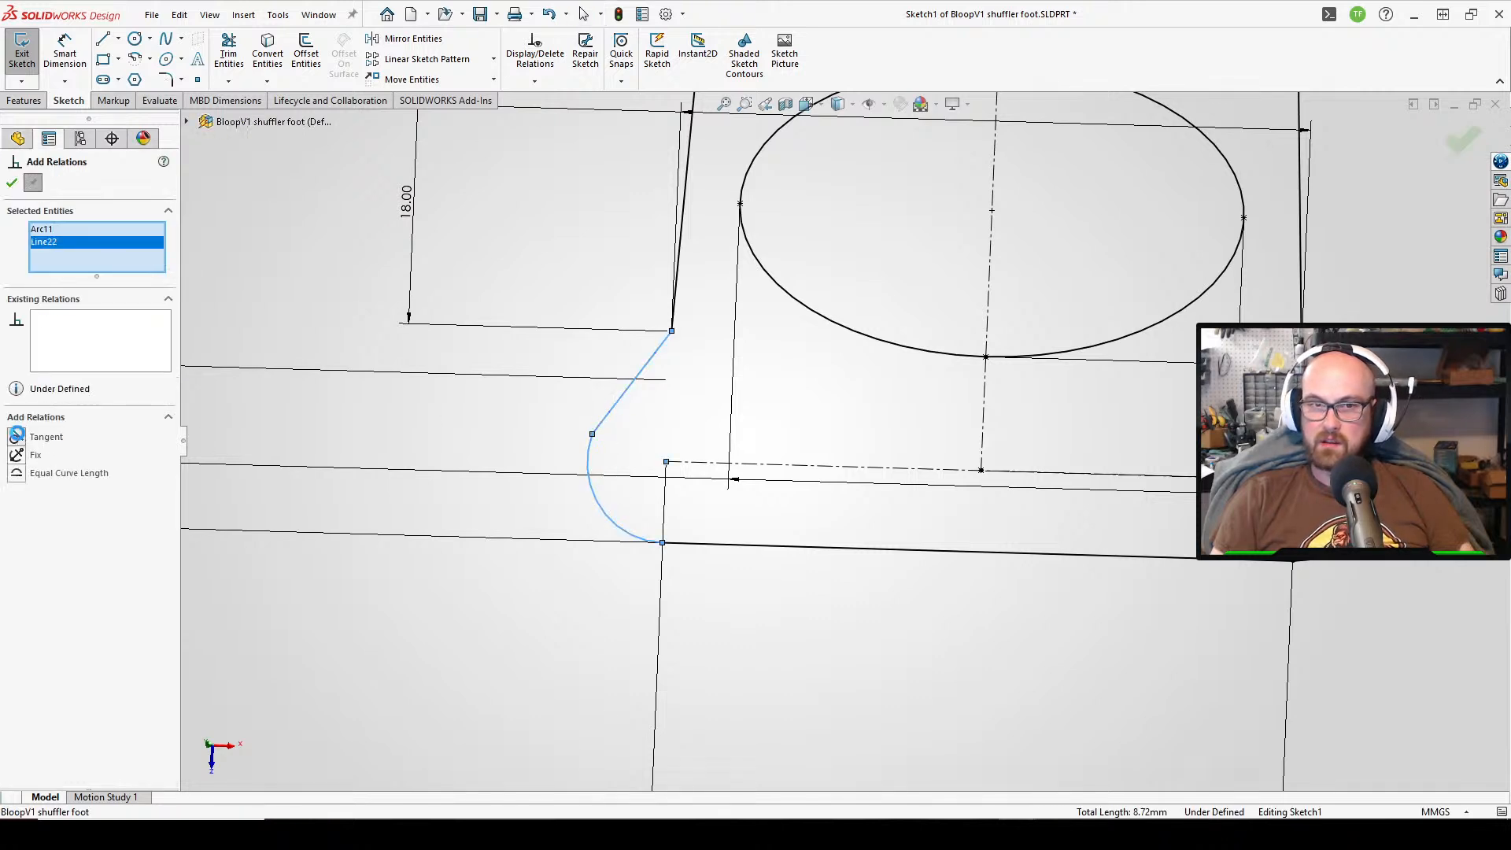
{"action": "left_click", "coordinate": [16, 435]}
{"action": "left_click", "coordinate": [11, 182]}
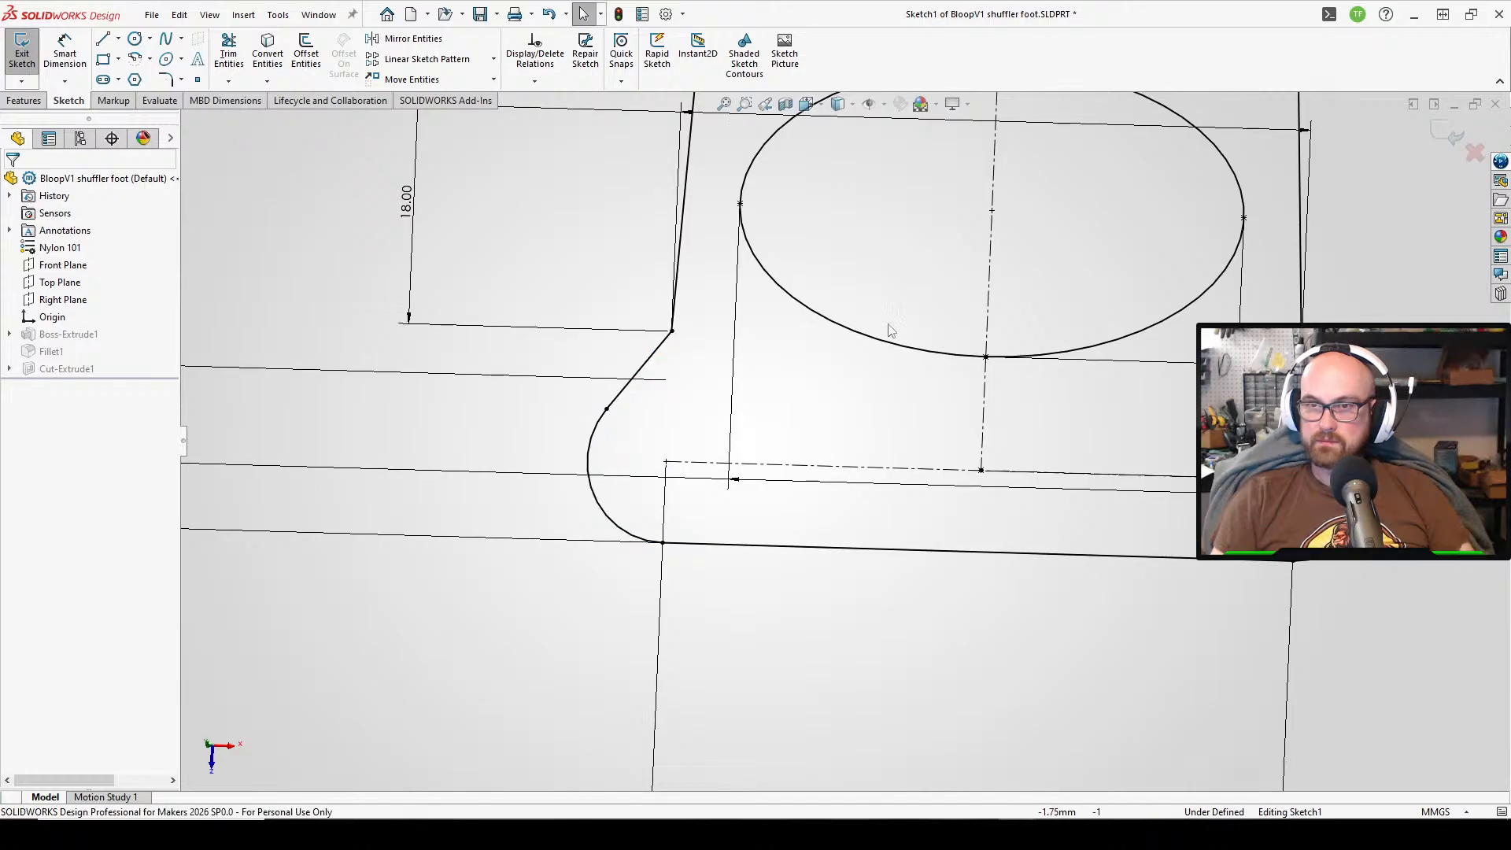
- Exit the foot profile sketch and rebuild the part, continuing past the Fillet1 warning
{"action": "scroll", "coordinate": [905, 338], "scroll_direction": "down", "scroll_amount": 5}
{"action": "scroll", "coordinate": [893, 279], "scroll_direction": "up", "scroll_amount": 4}
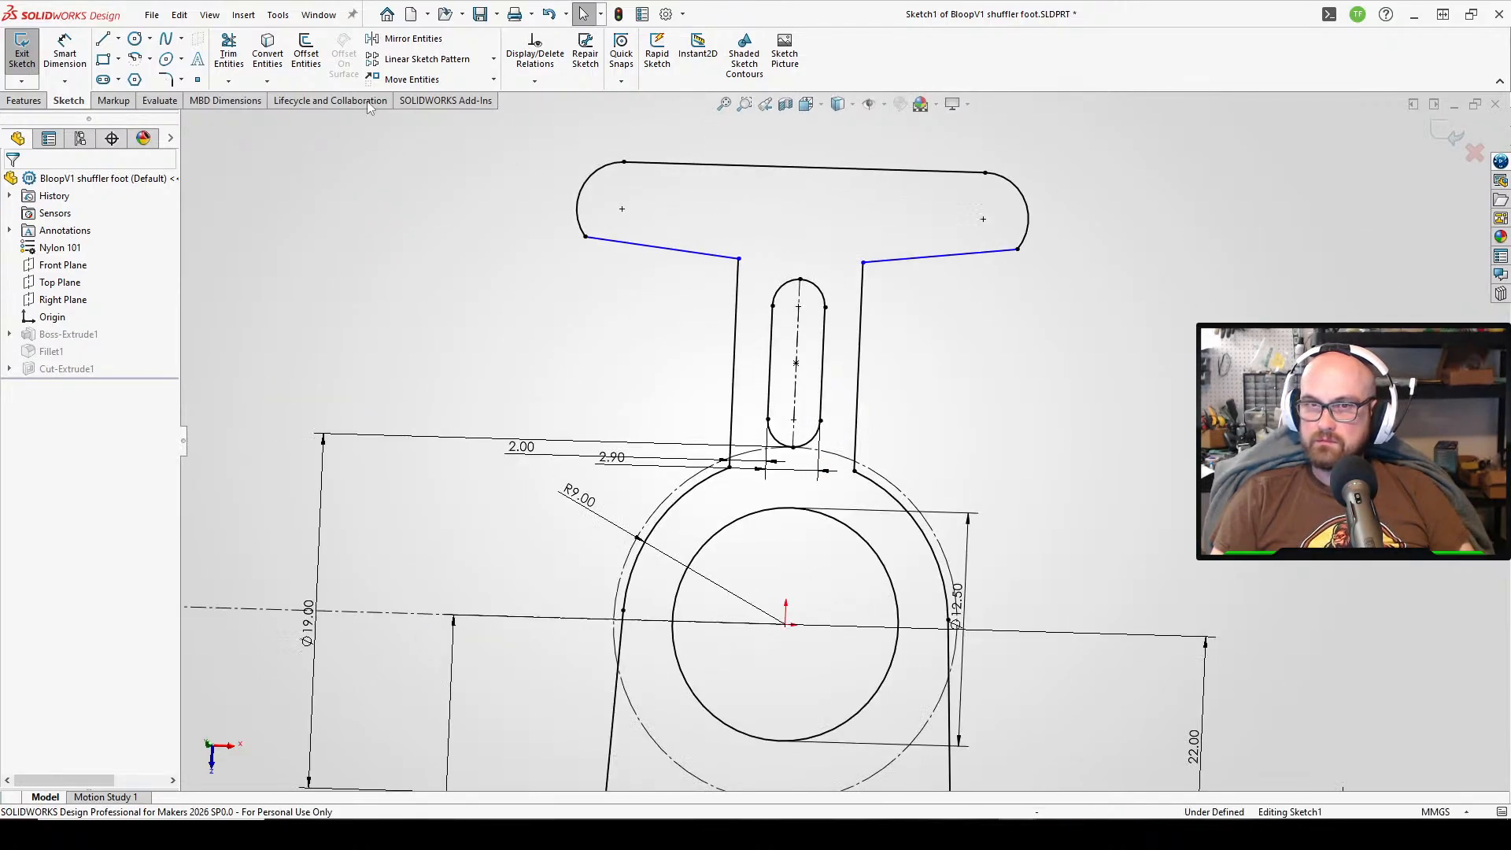
{"action": "left_click", "coordinate": [23, 59]}
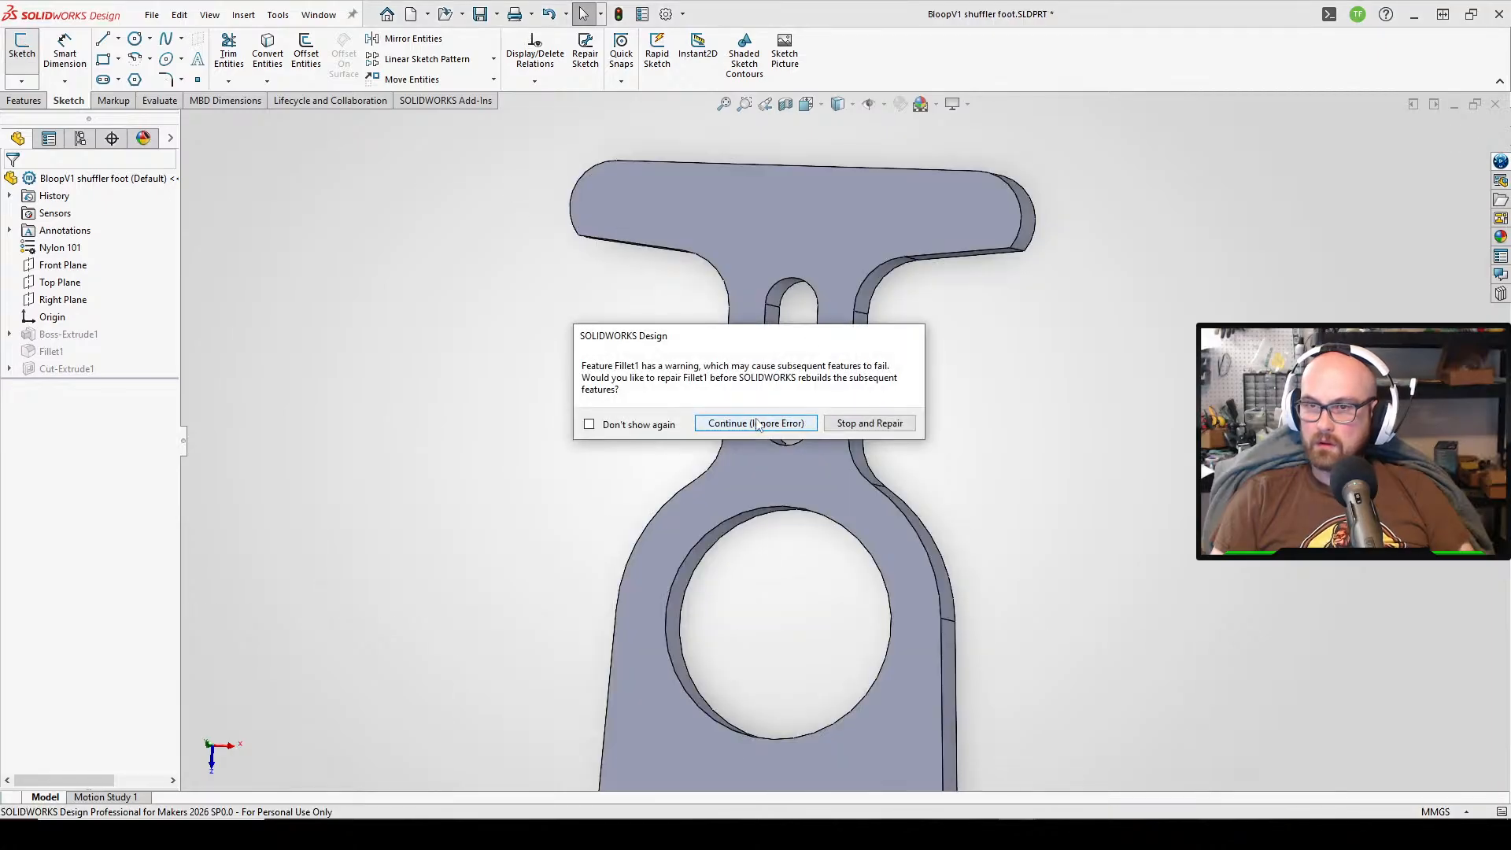
{"action": "left_click", "coordinate": [760, 429]}
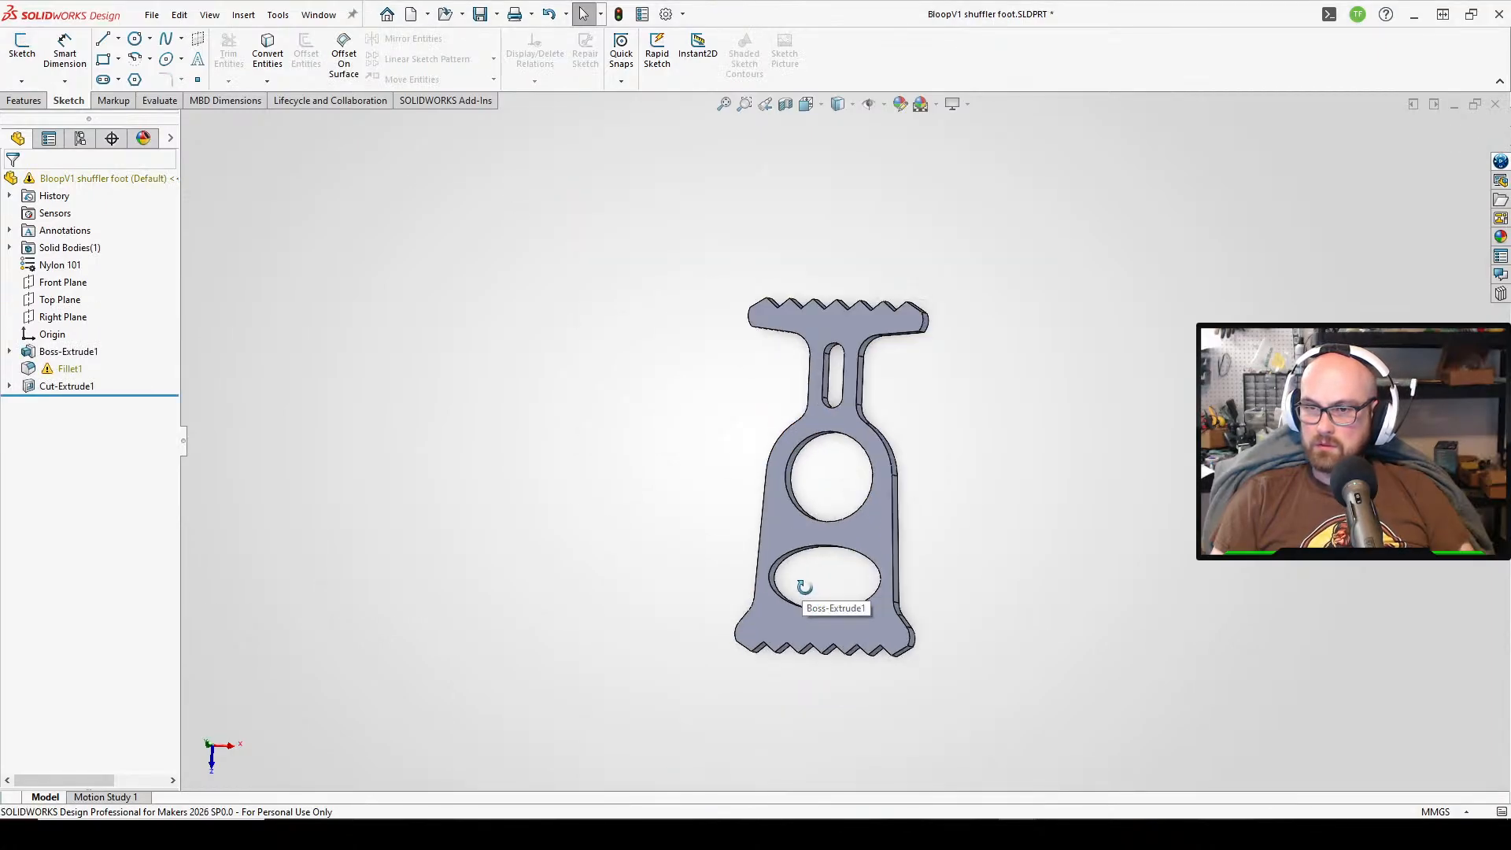
- Remove the two missing edges from Fillet1, keeping the 3 mm radius on the others, and save the part
{"action": "left_click", "coordinate": [55, 370]}
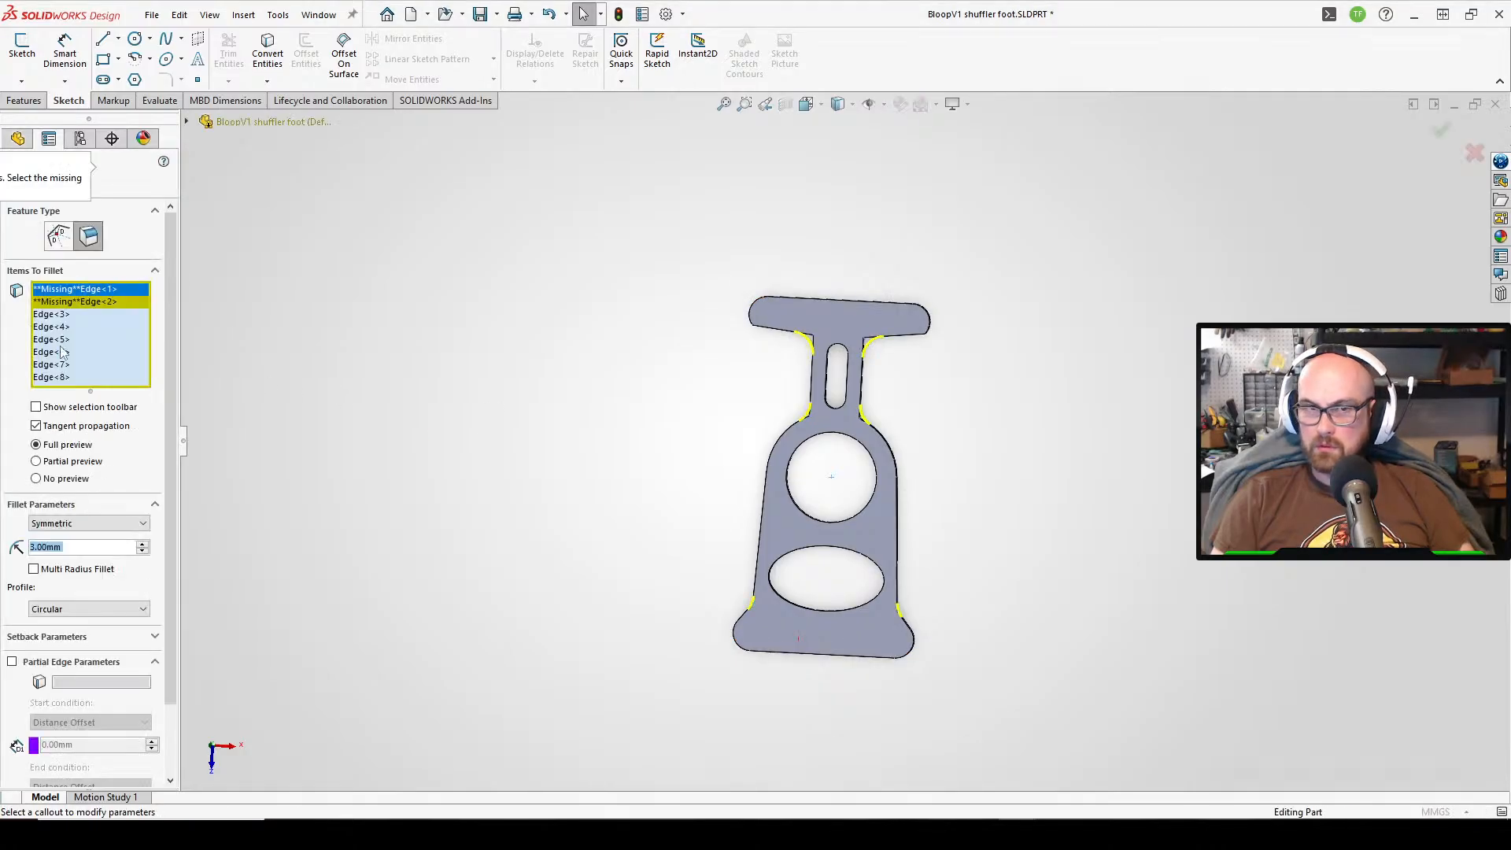
{"action": "left_click", "coordinate": [74, 289]}
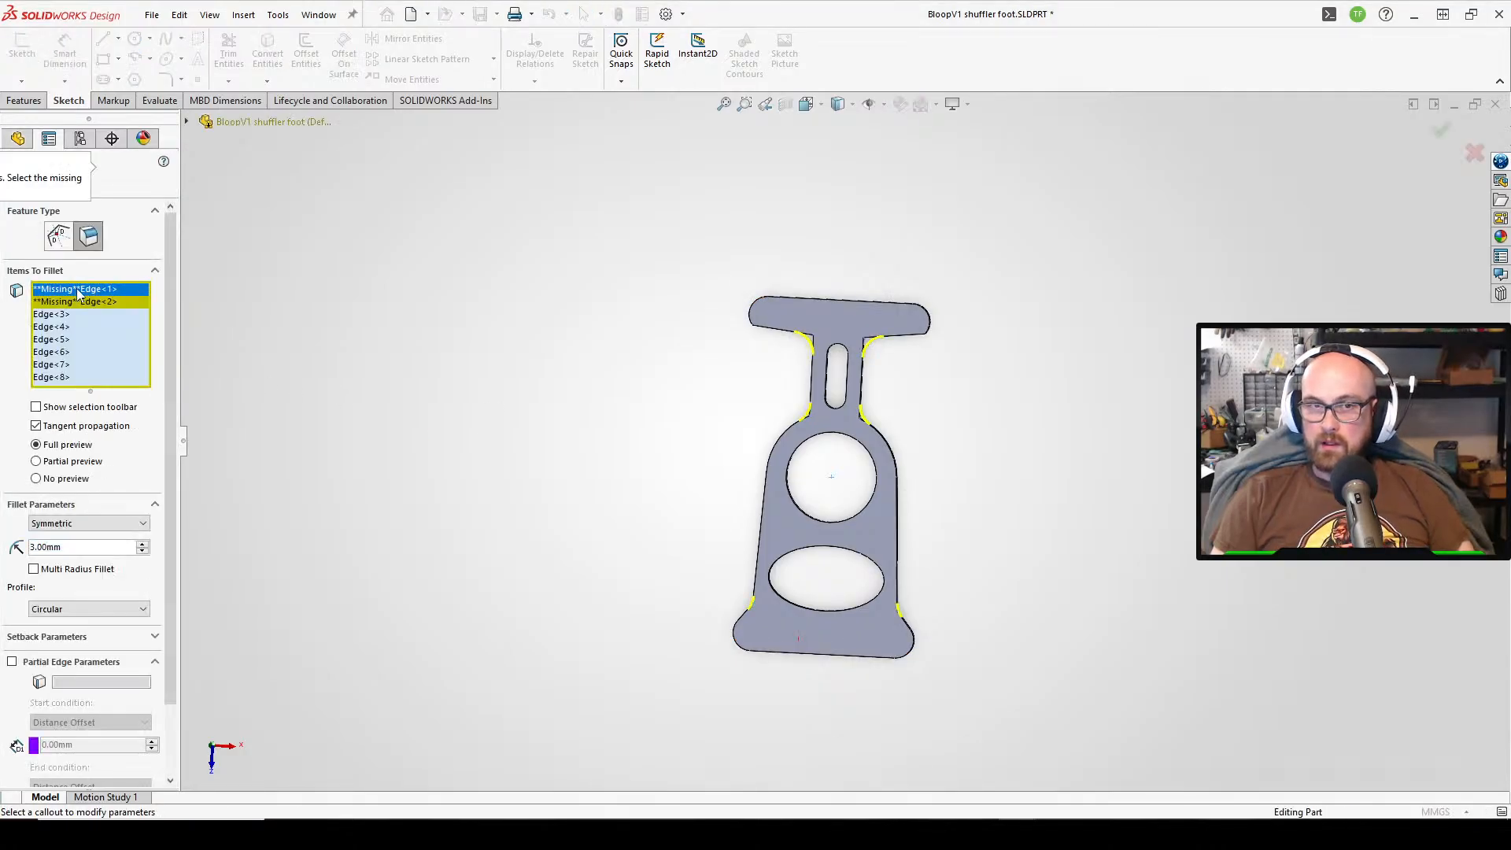
{"action": "key", "text": "Delete"}
{"action": "left_click", "coordinate": [77, 290]}
{"action": "key", "text": "Delete"}
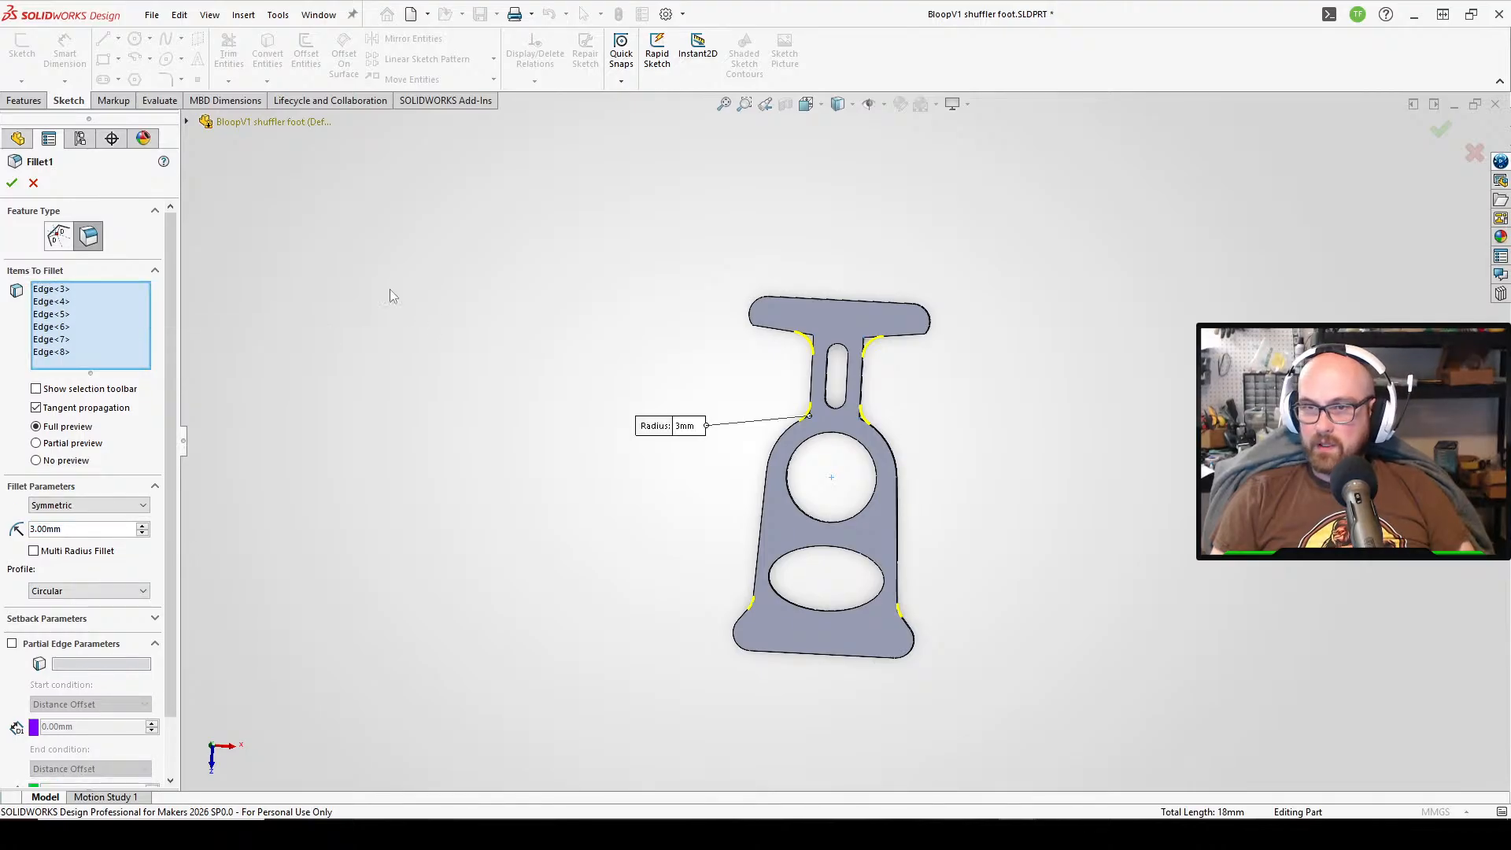
{"action": "left_click", "coordinate": [12, 184]}
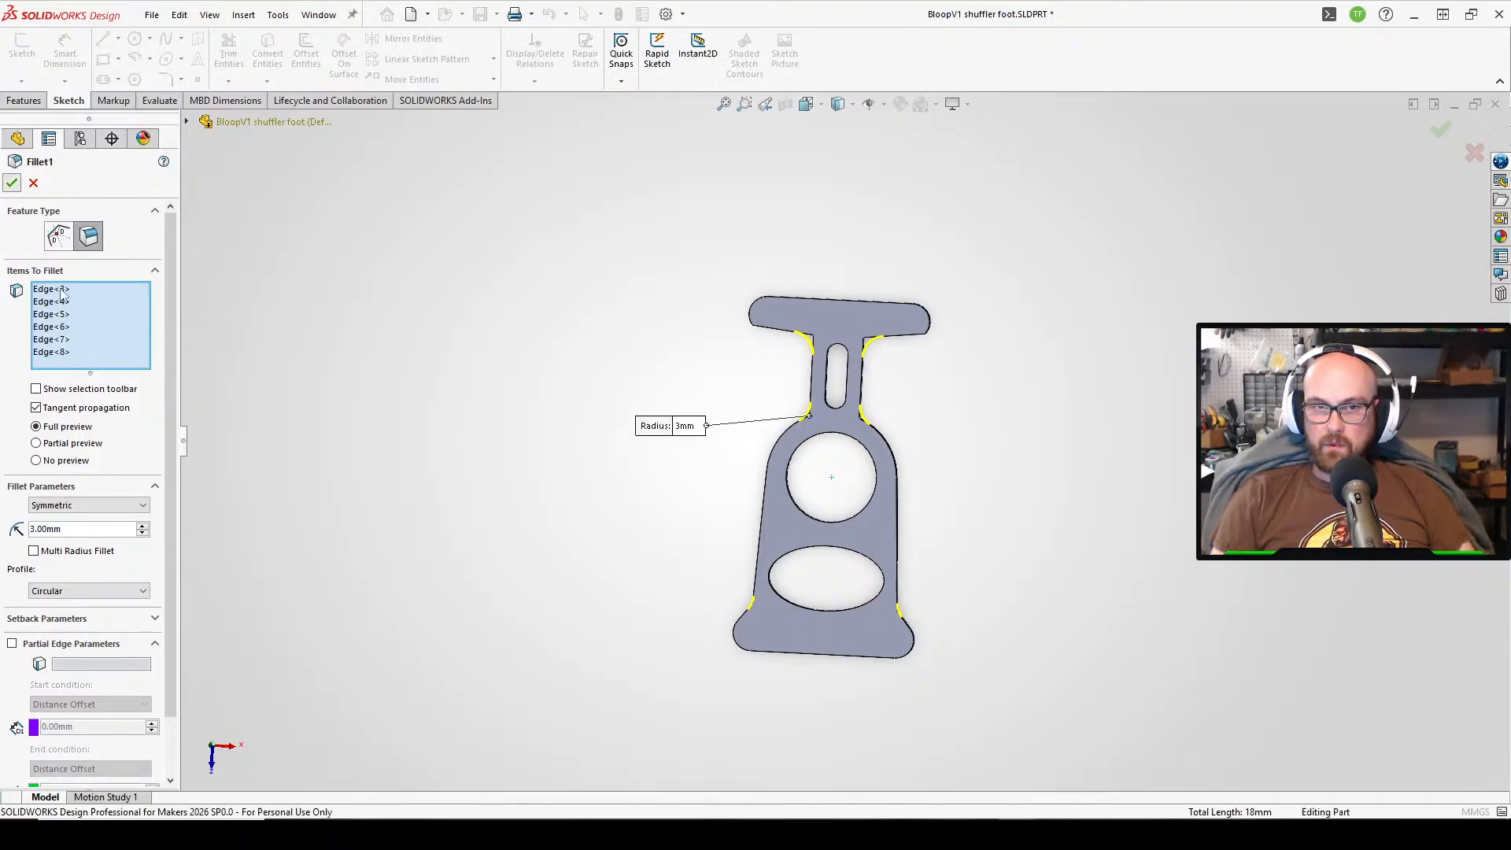
{"action": "left_click", "coordinate": [663, 432]}
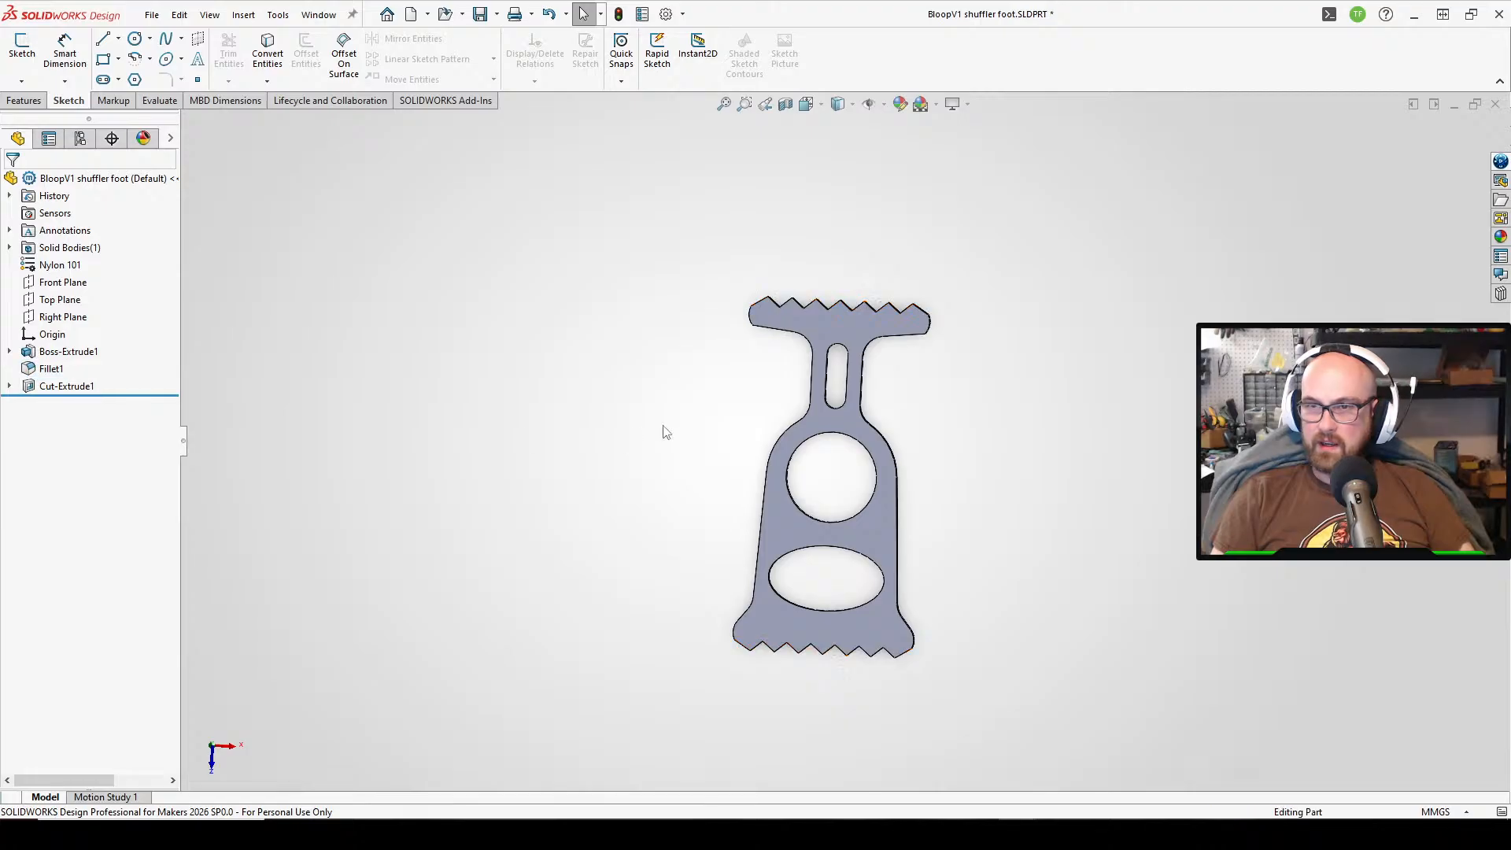
{"action": "left_click", "coordinate": [480, 14]}
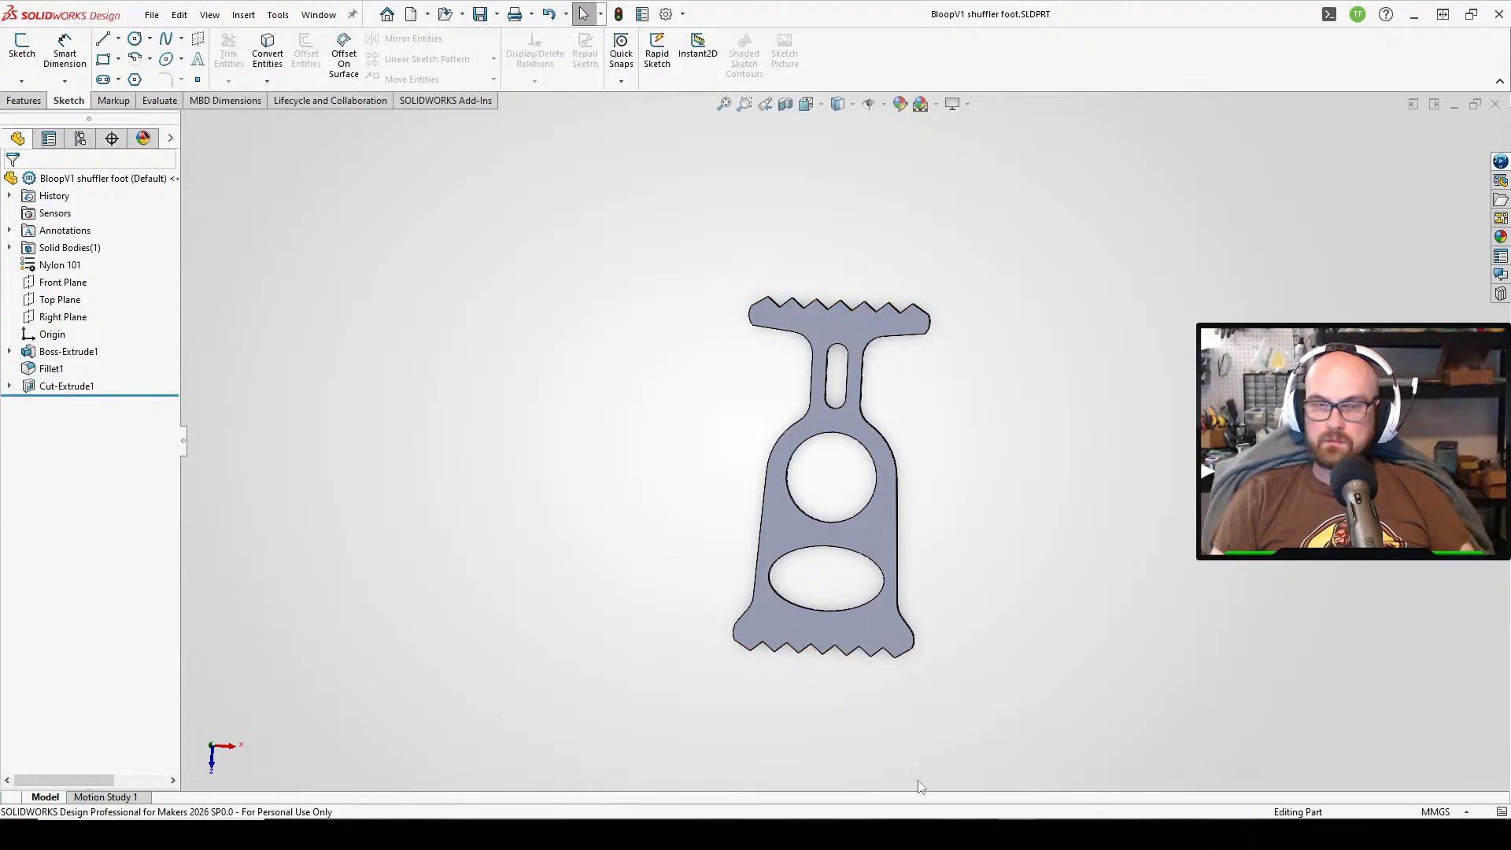
- Switch to the BloopV1 assembly and rebuild it with the changed shuffler foot
{"action": "left_click", "coordinate": [833, 770]}
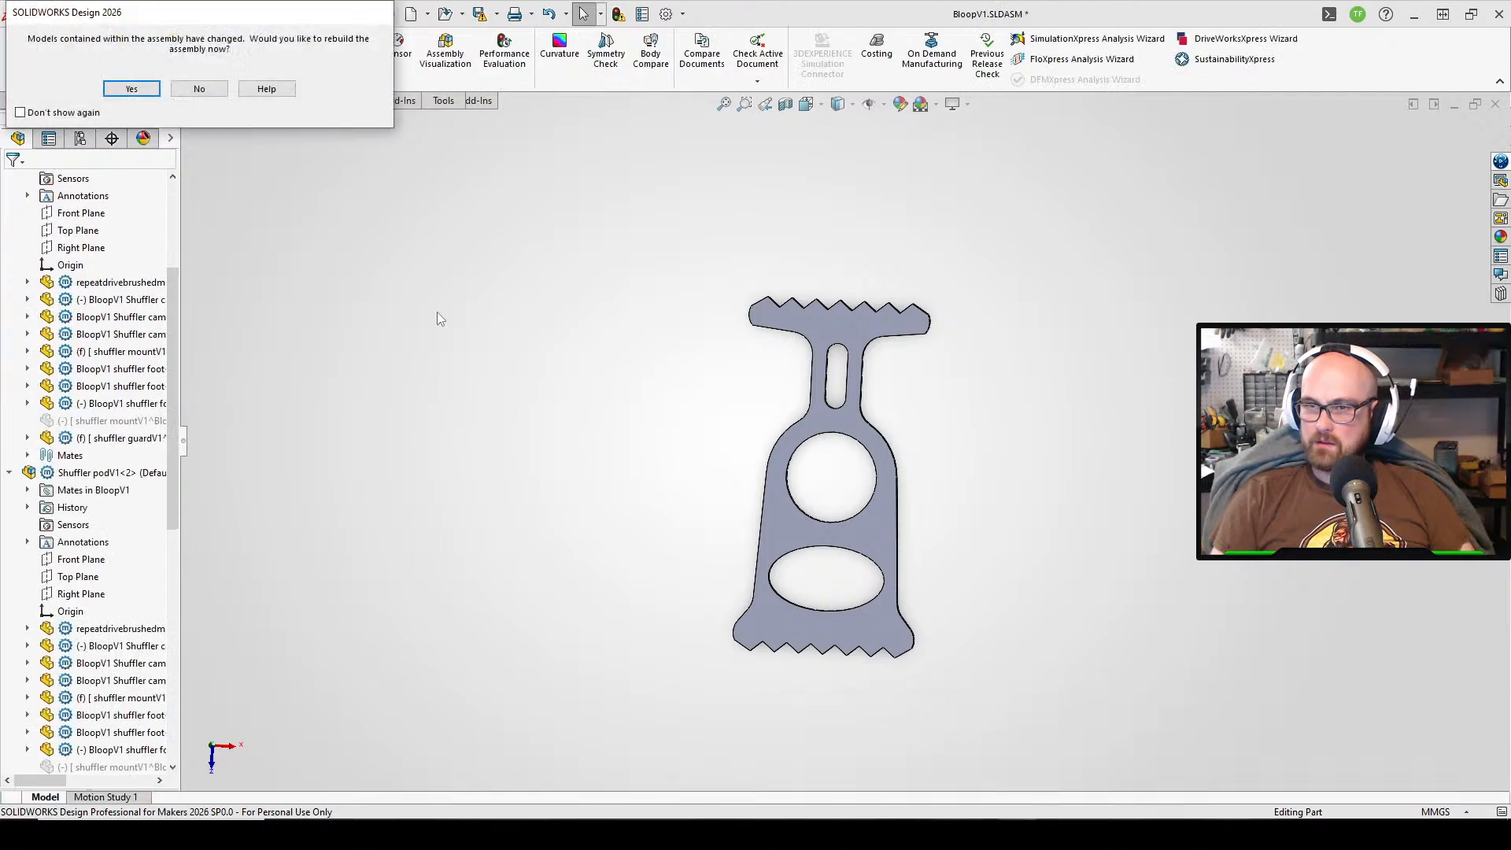
{"action": "left_click", "coordinate": [132, 88]}
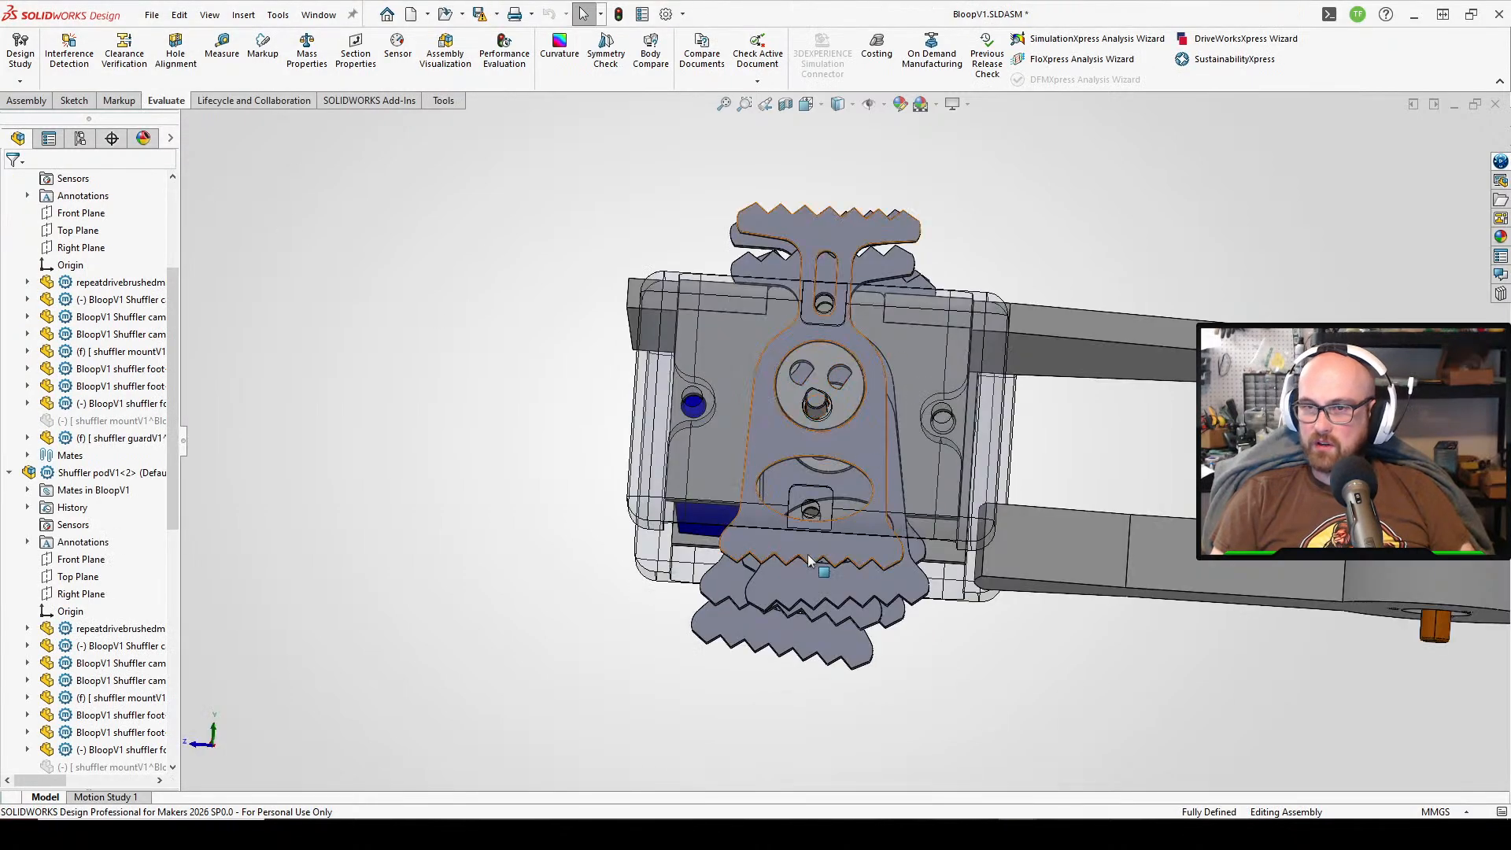
{"action": "middle_click_drag", "start_coordinate": [544, 645], "coordinate": [483, 652]}
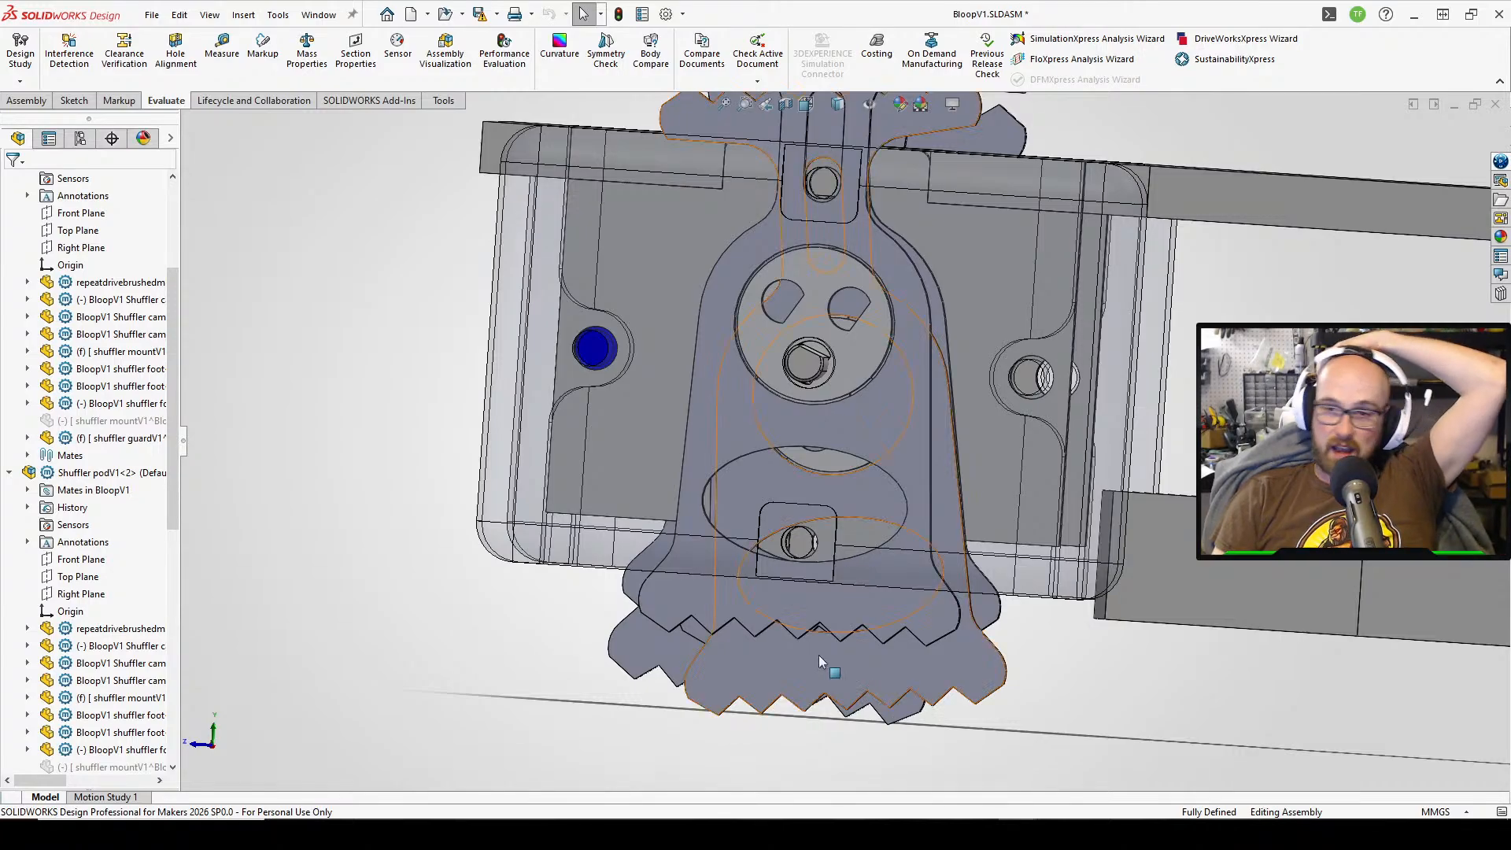
- Try to move the front shuffler foot in the pod to check its clearance to the guard
{"action": "left_click_drag", "start_coordinate": [698, 594], "coordinate": [885, 620]}
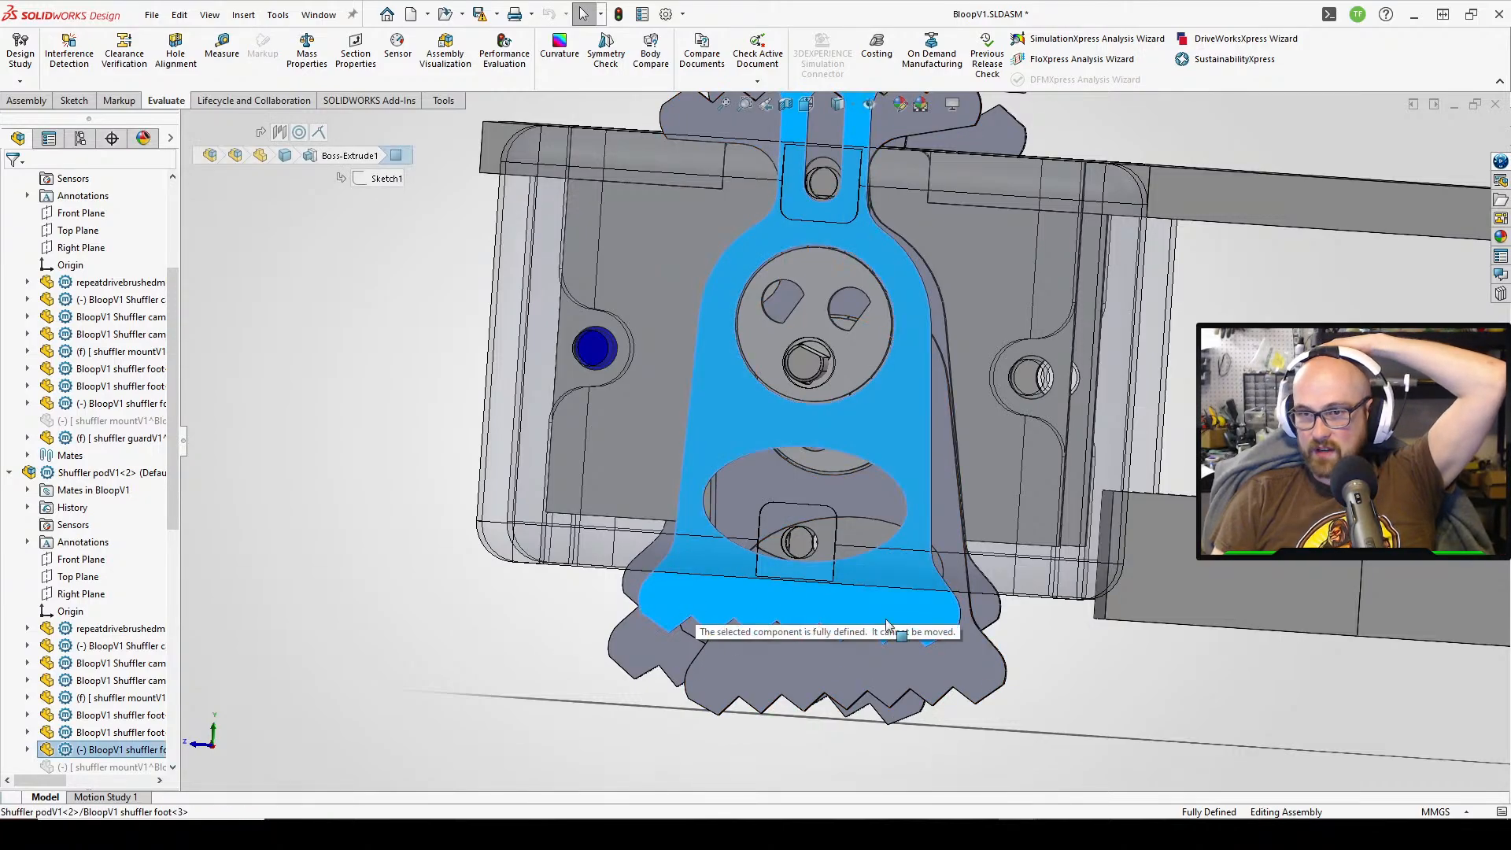
{"action": "left_click", "coordinate": [513, 707]}
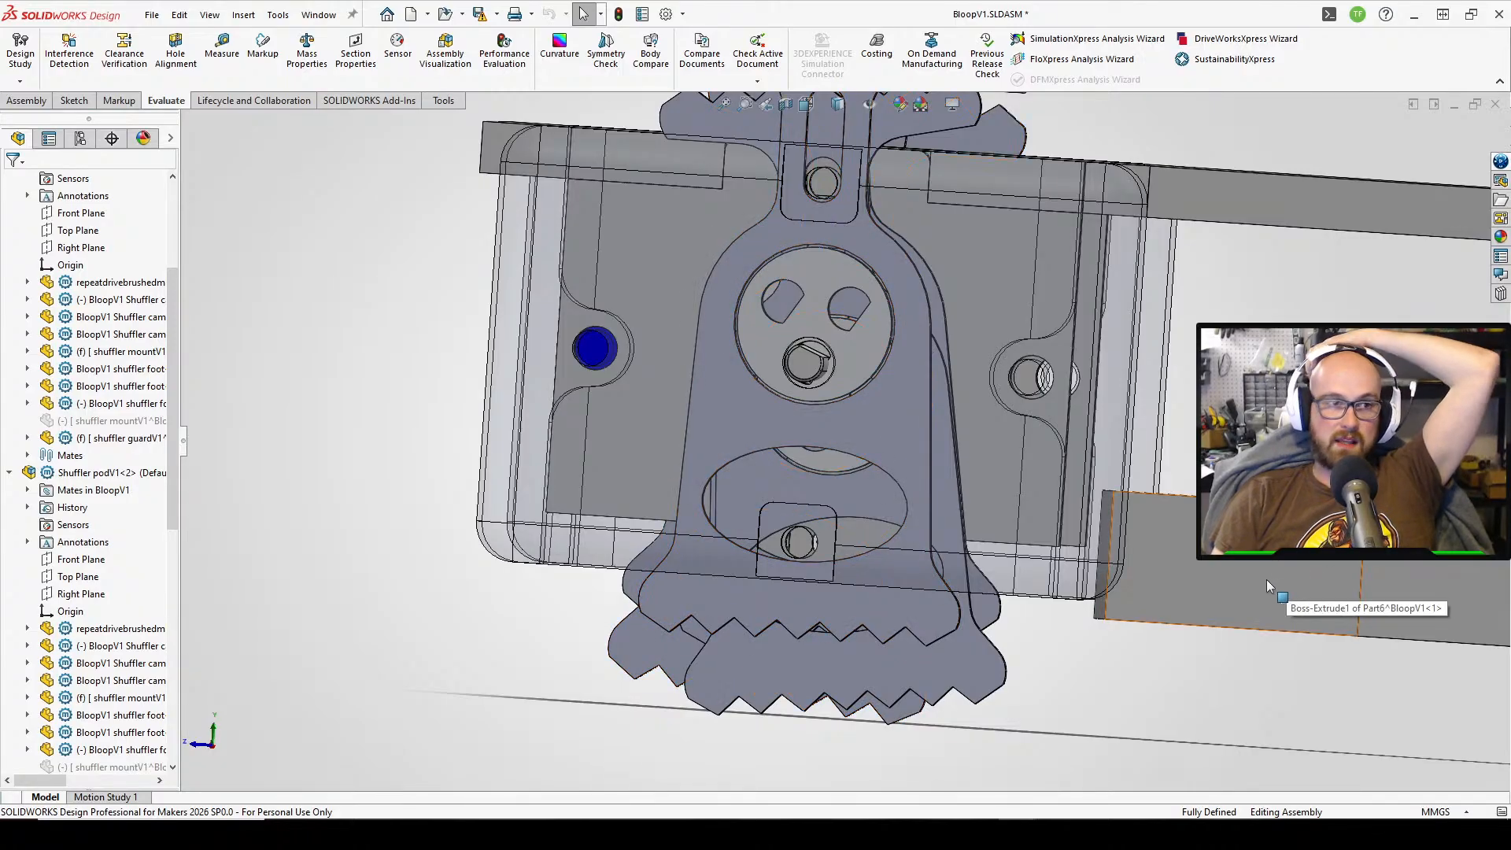
{"action": "middle_click_drag", "start_coordinate": [740, 555], "coordinate": [787, 488]}
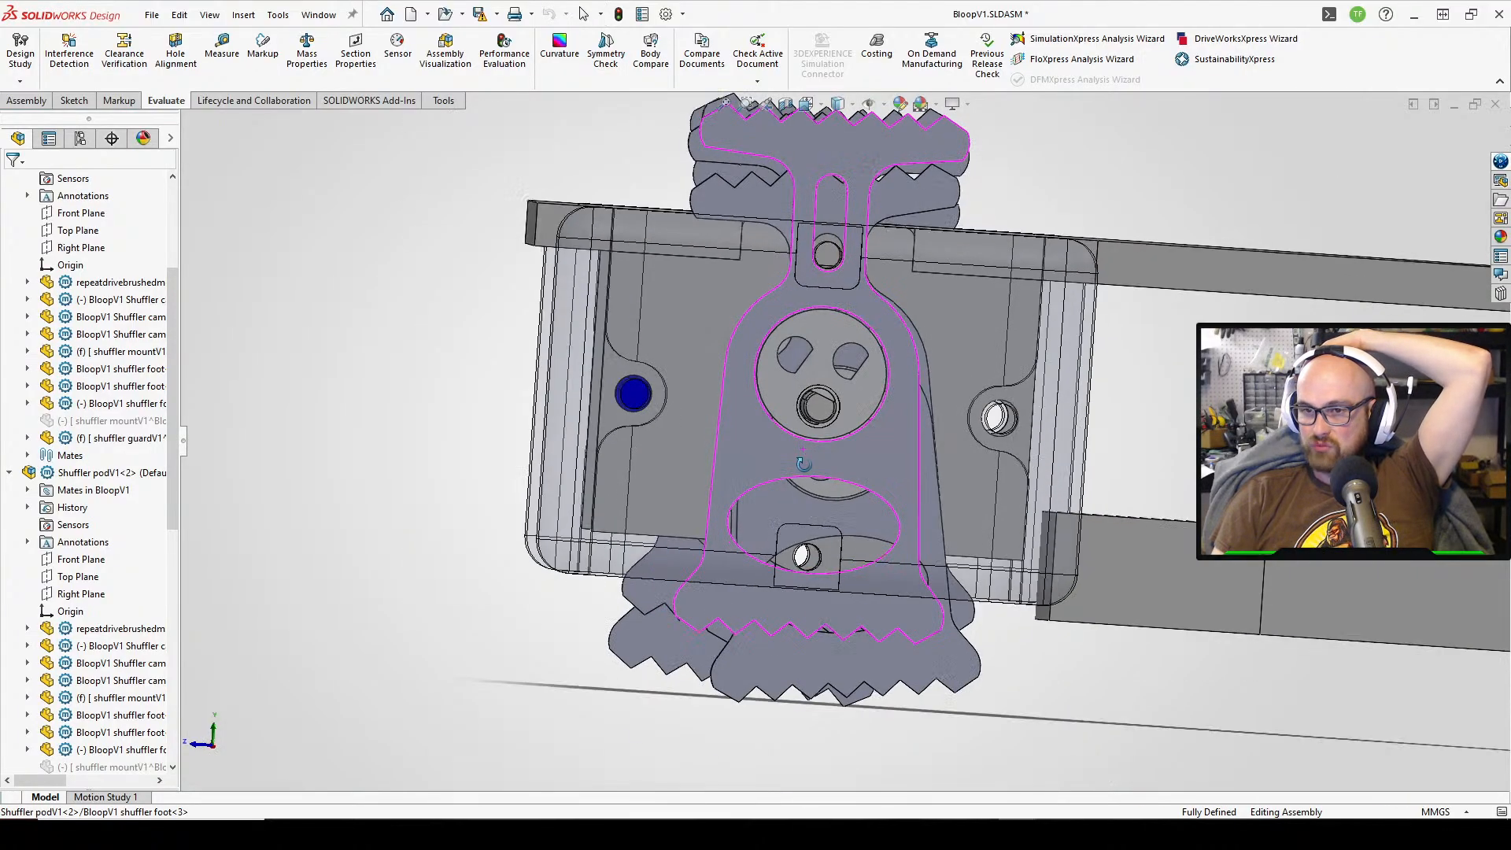
{"action": "left_click", "coordinate": [687, 615]}
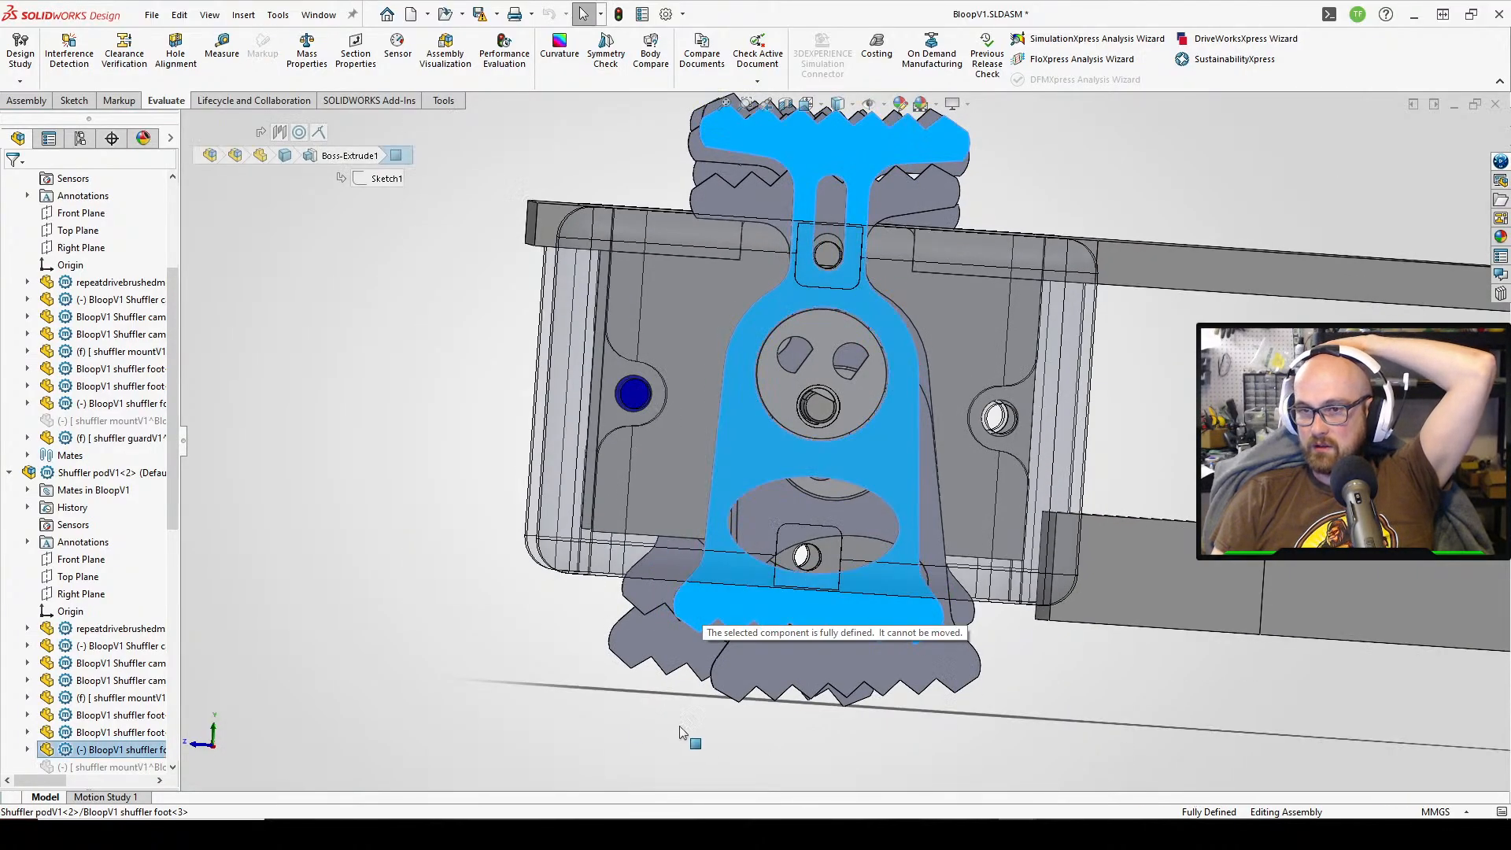
{"action": "left_click", "coordinate": [432, 621]}
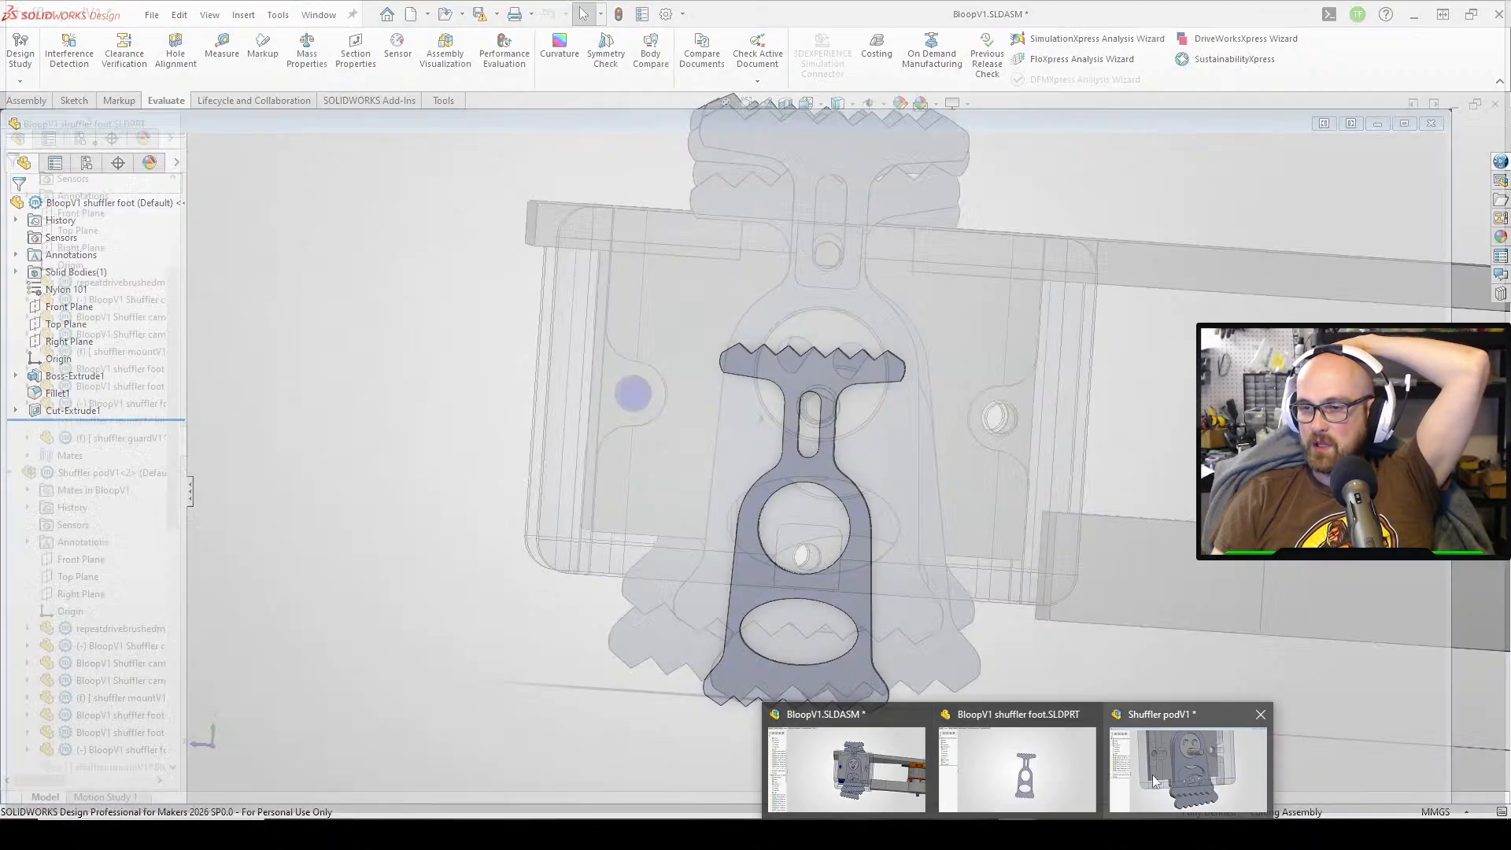
- Switch to the Shuffler podV1 assembly, rebuild it, and move the front foot through its cam travel to check clearance
{"action": "left_click", "coordinate": [1164, 774]}
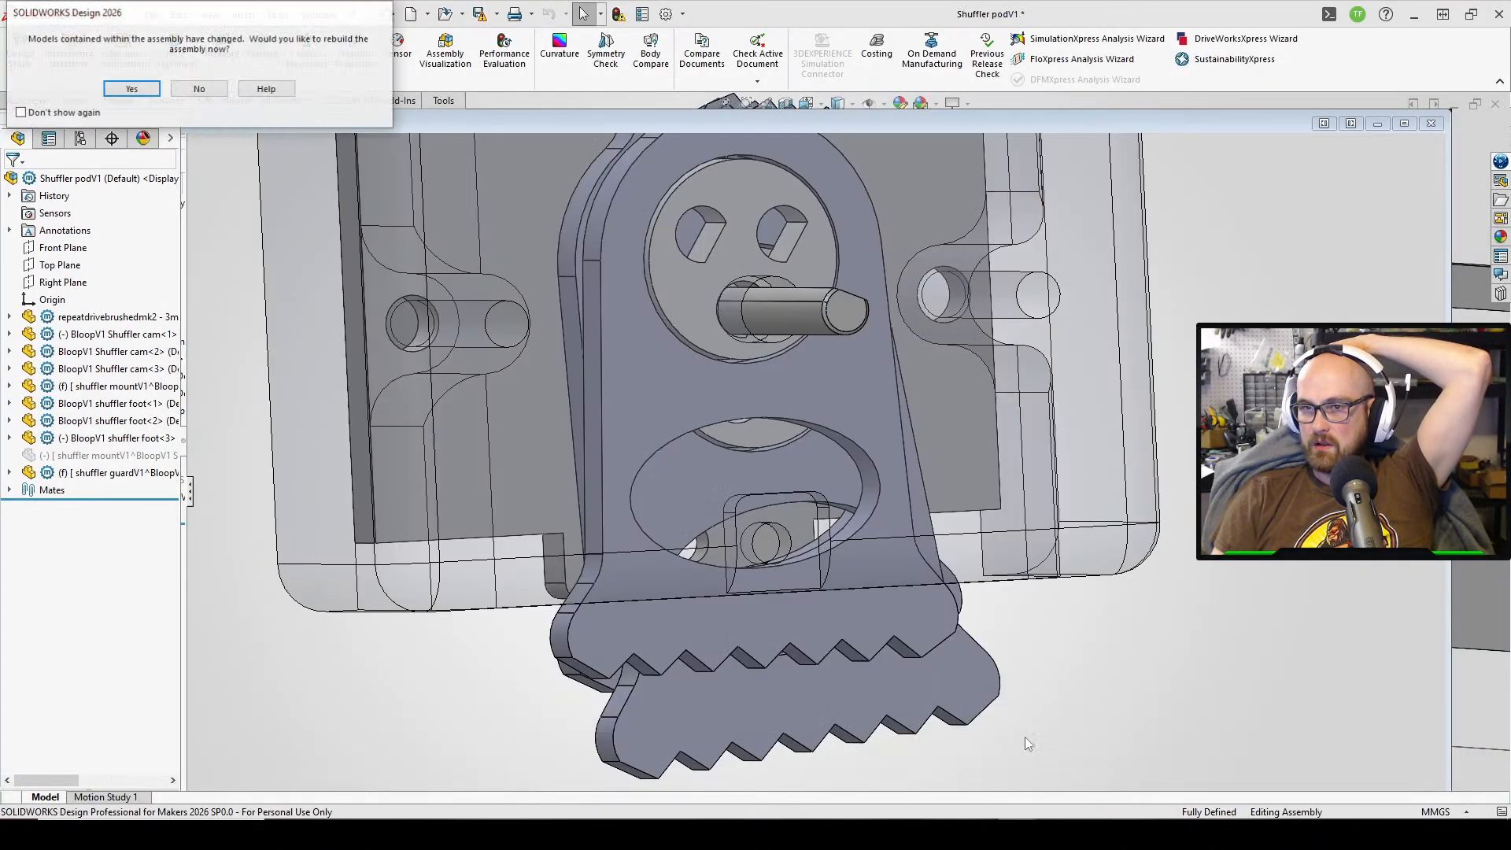
{"action": "left_click", "coordinate": [132, 95]}
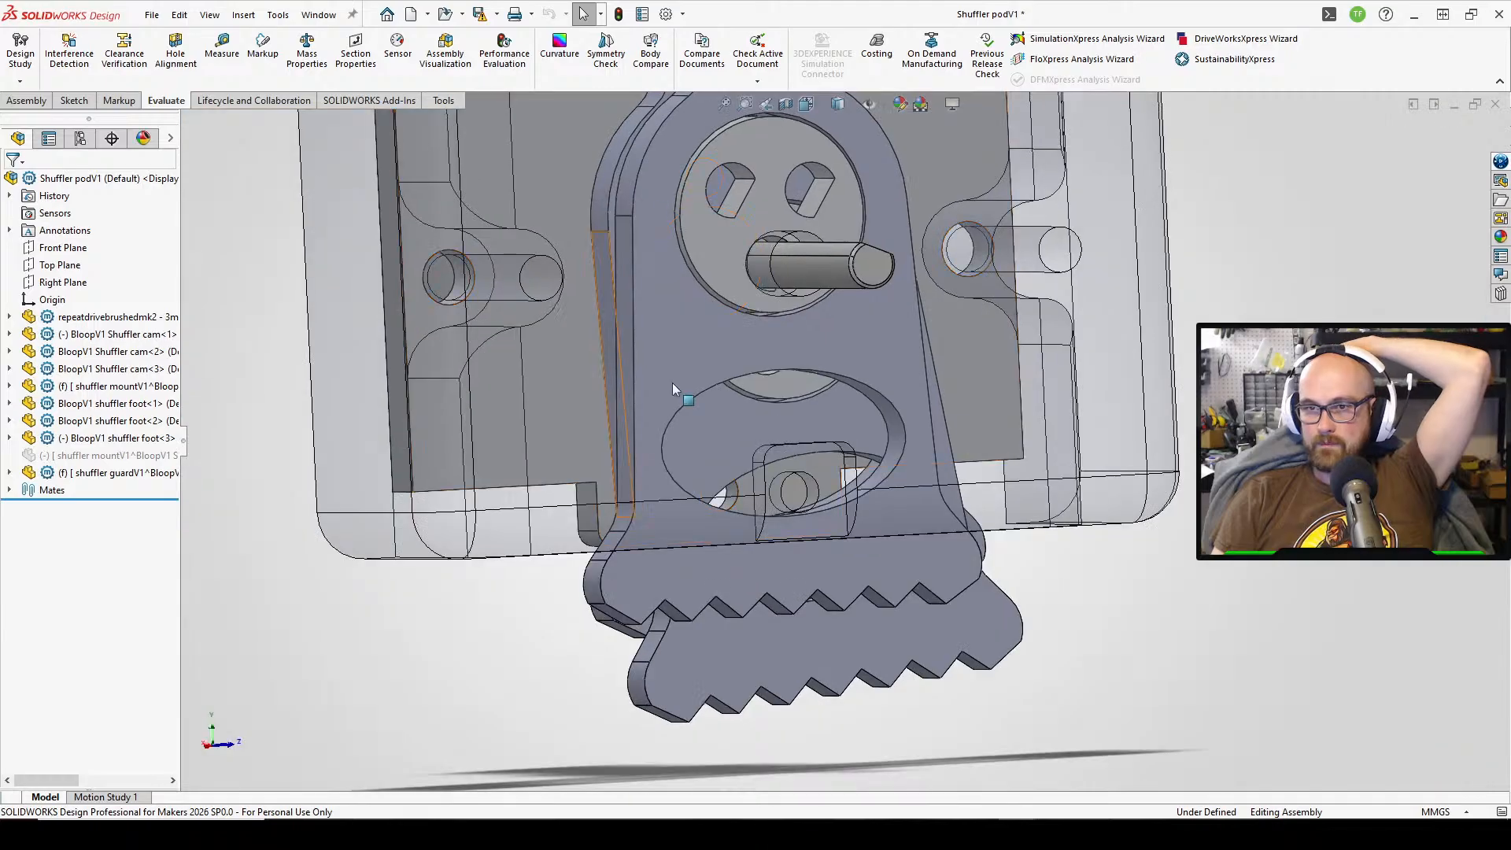
{"action": "scroll", "coordinate": [762, 486], "scroll_direction": "up", "scroll_amount": 2}
{"action": "middle_click_drag", "start_coordinate": [763, 488], "coordinate": [732, 487]}
{"action": "left_click_drag", "start_coordinate": [699, 514], "coordinate": [777, 244]}
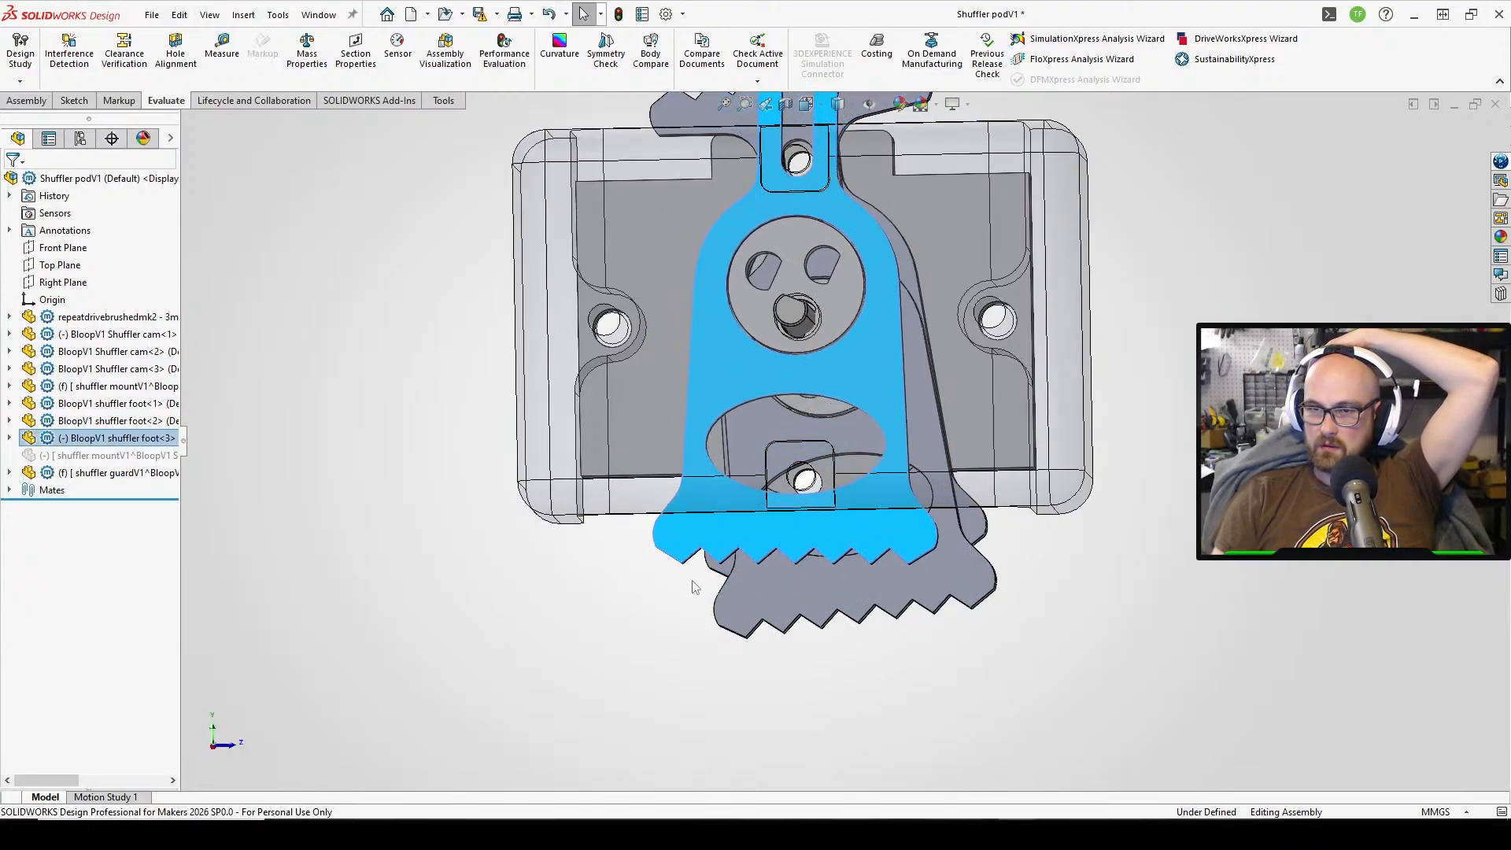
{"action": "left_click", "coordinate": [649, 636]}
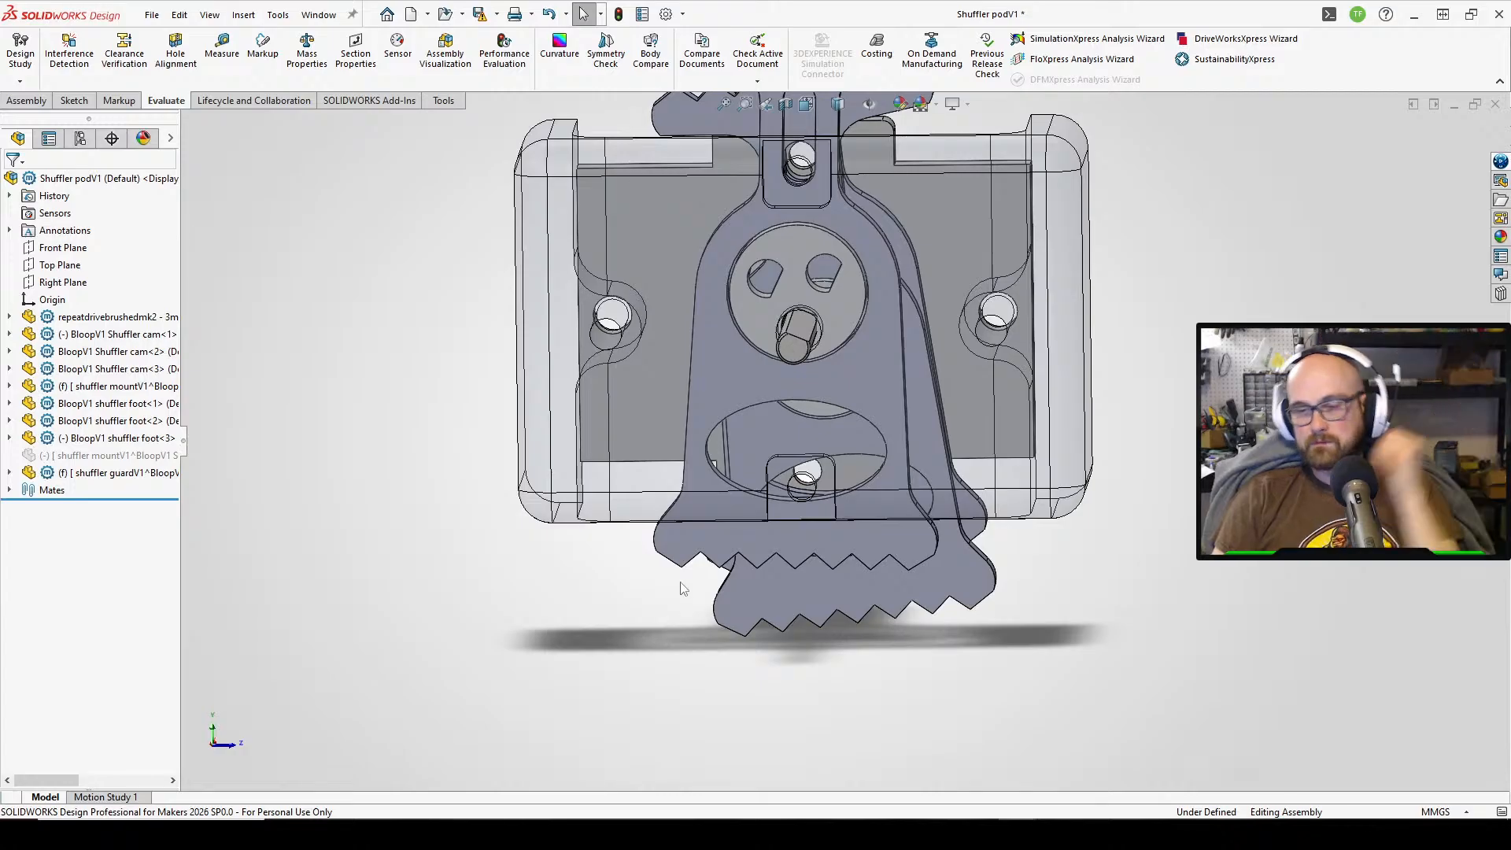
- Switch to the BloopV1 assembly and rebuild it with the changed models
{"action": "mouse_move", "coordinate": [802, 355]}
{"action": "middle_mouse_down"}
{"action": "mouse_move", "coordinate": [811, 308]}
{"action": "mouse_move", "coordinate": [807, 332]}
{"action": "middle_mouse_up"}
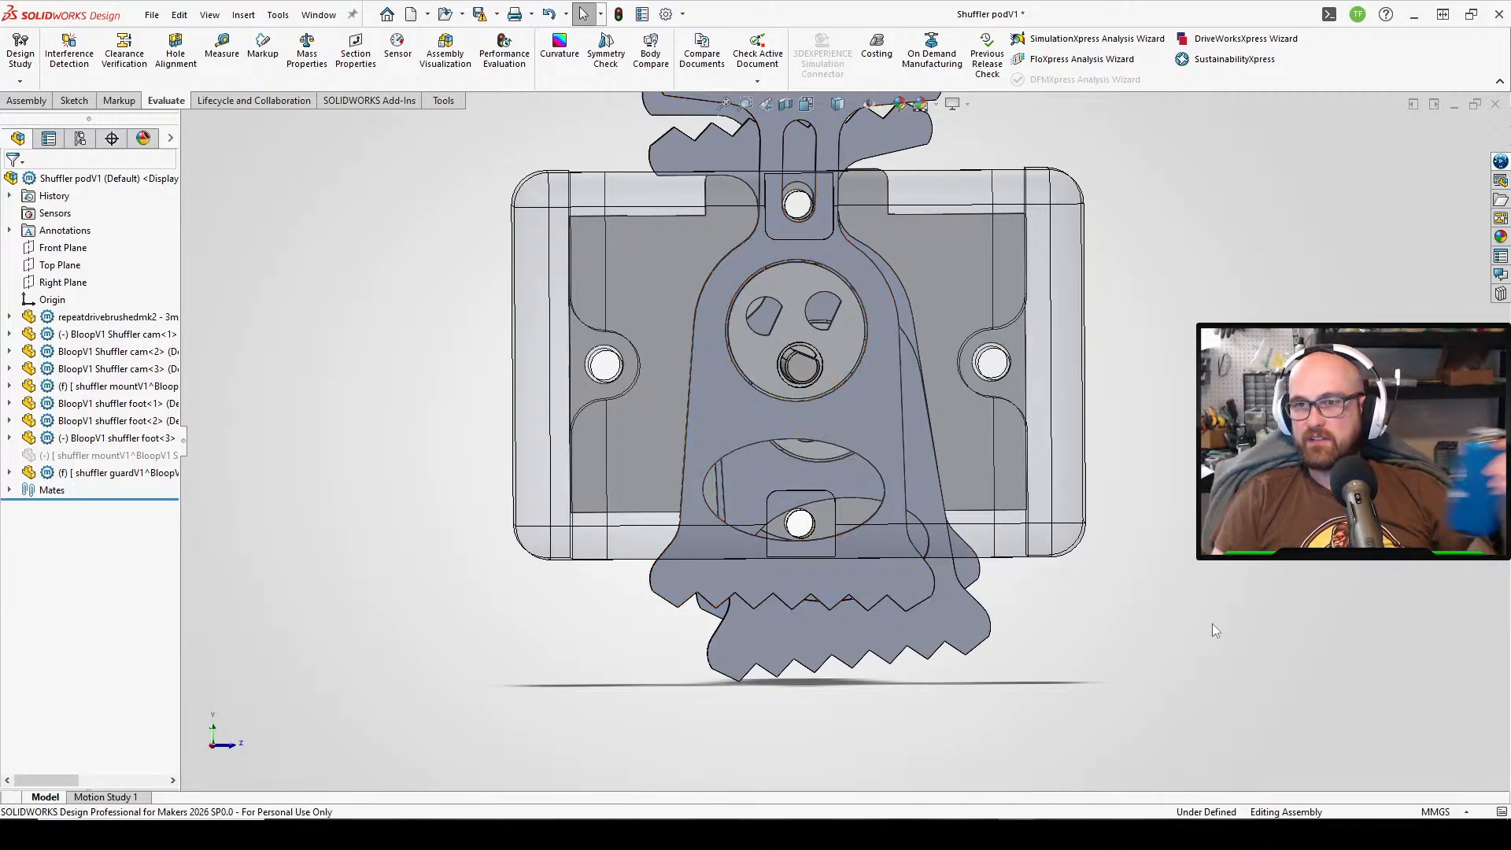
{"action": "left_click", "coordinate": [918, 767]}
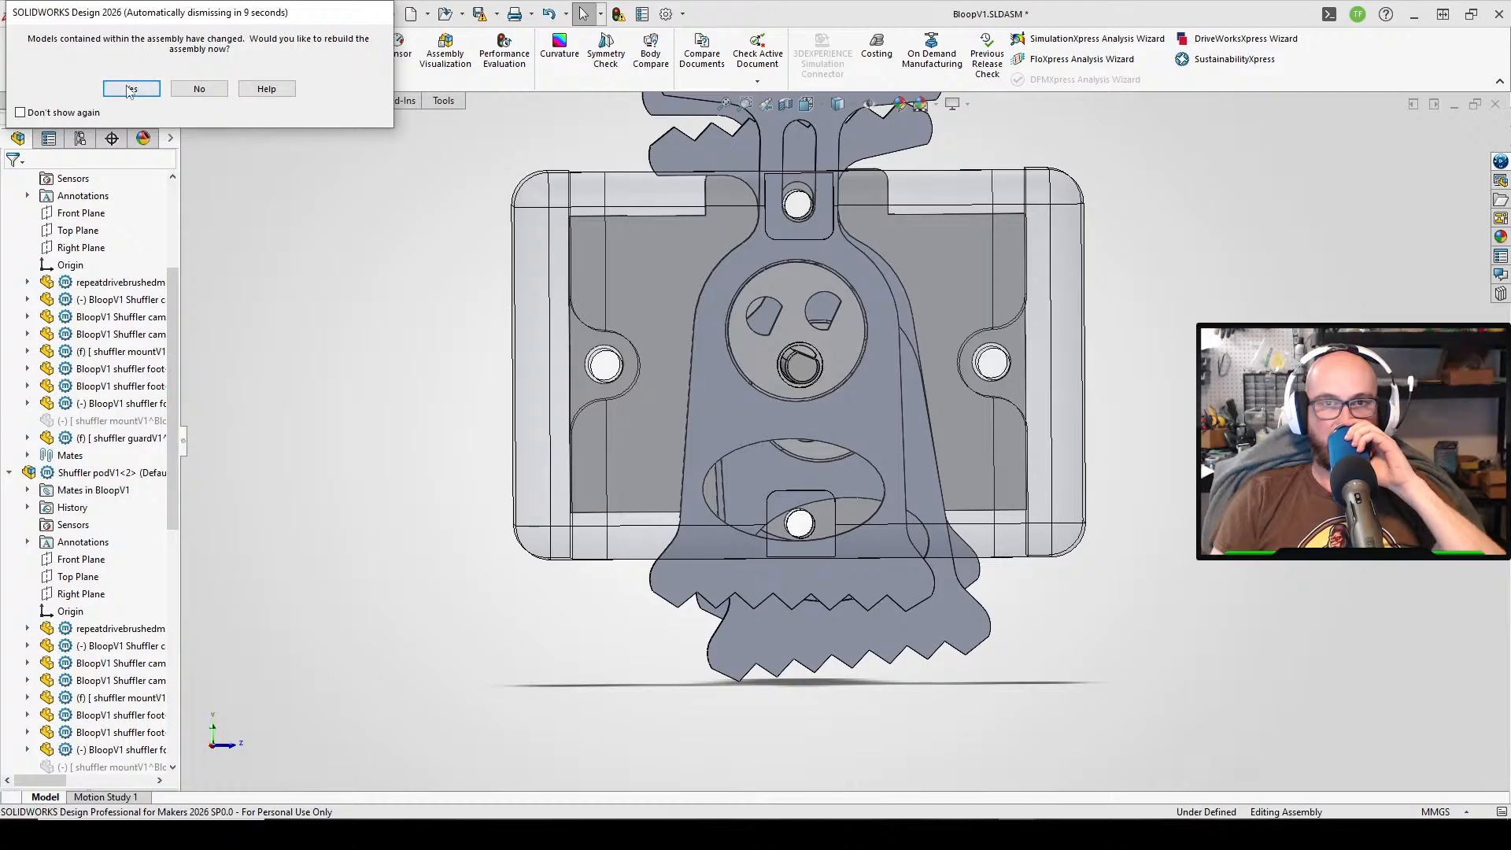
{"action": "left_click", "coordinate": [130, 89]}
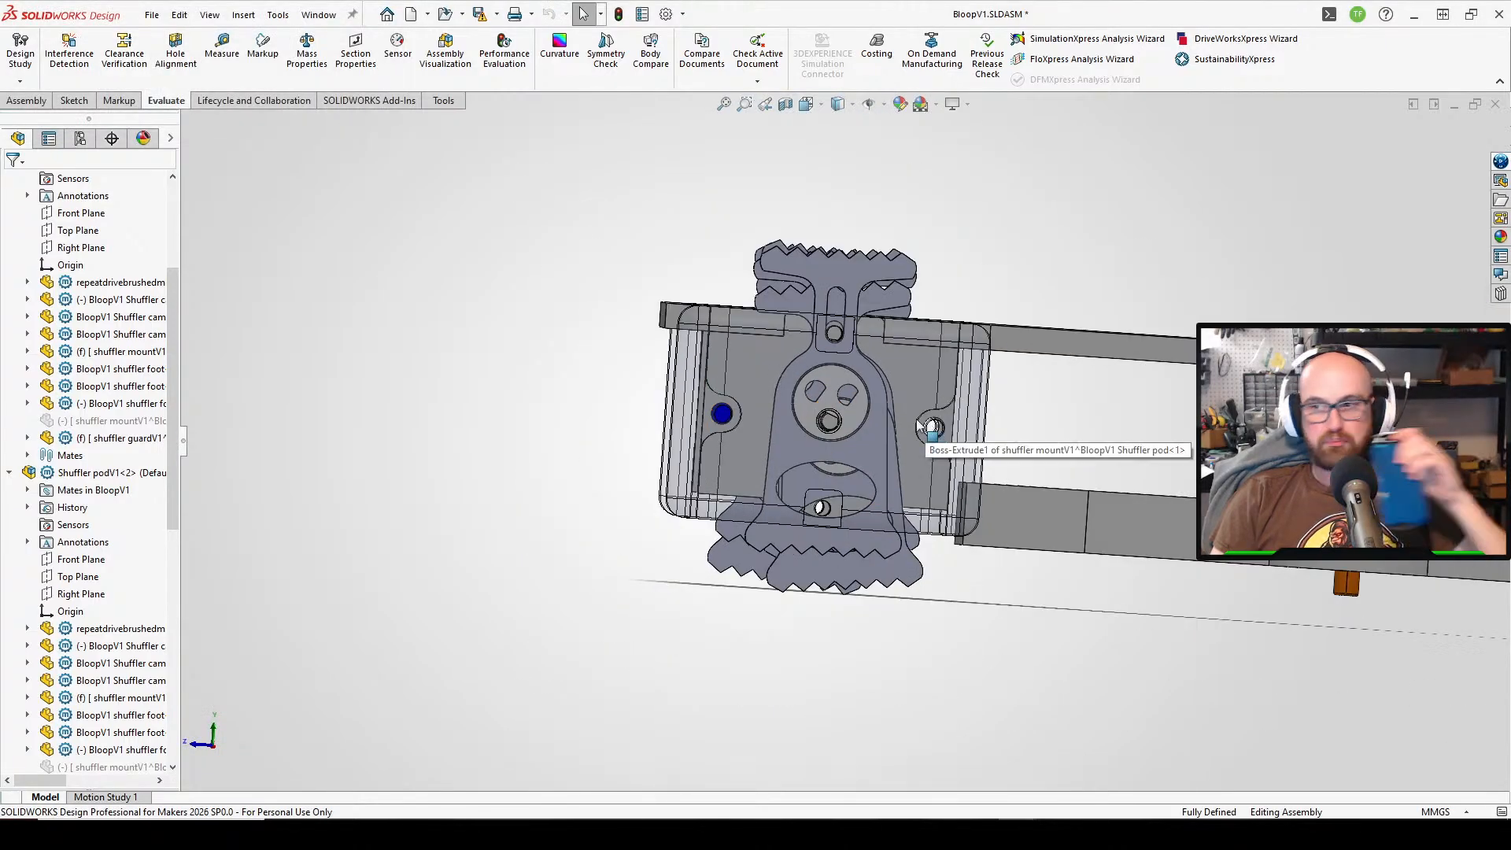
- Examine the shuffler pod's feet, cams and guard where they sit on the robot frame from several angles
{"action": "middle_click_drag", "start_coordinate": [917, 425], "coordinate": [1083, 456]}
{"action": "scroll", "coordinate": [966, 456], "scroll_direction": "up", "scroll_amount": 3}
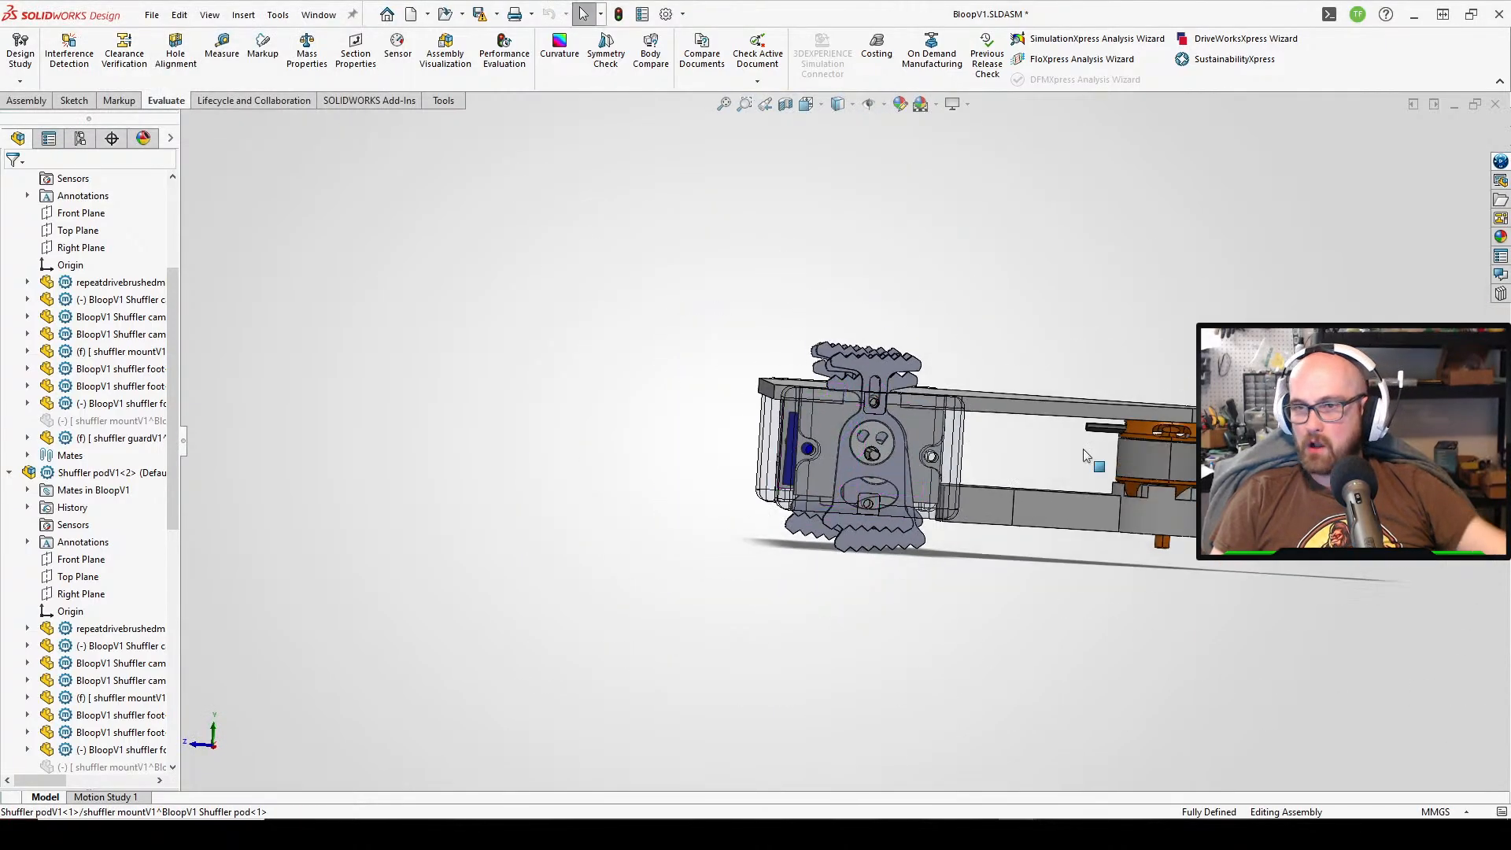
{"action": "scroll", "coordinate": [1127, 477], "scroll_direction": "down", "scroll_amount": 2}
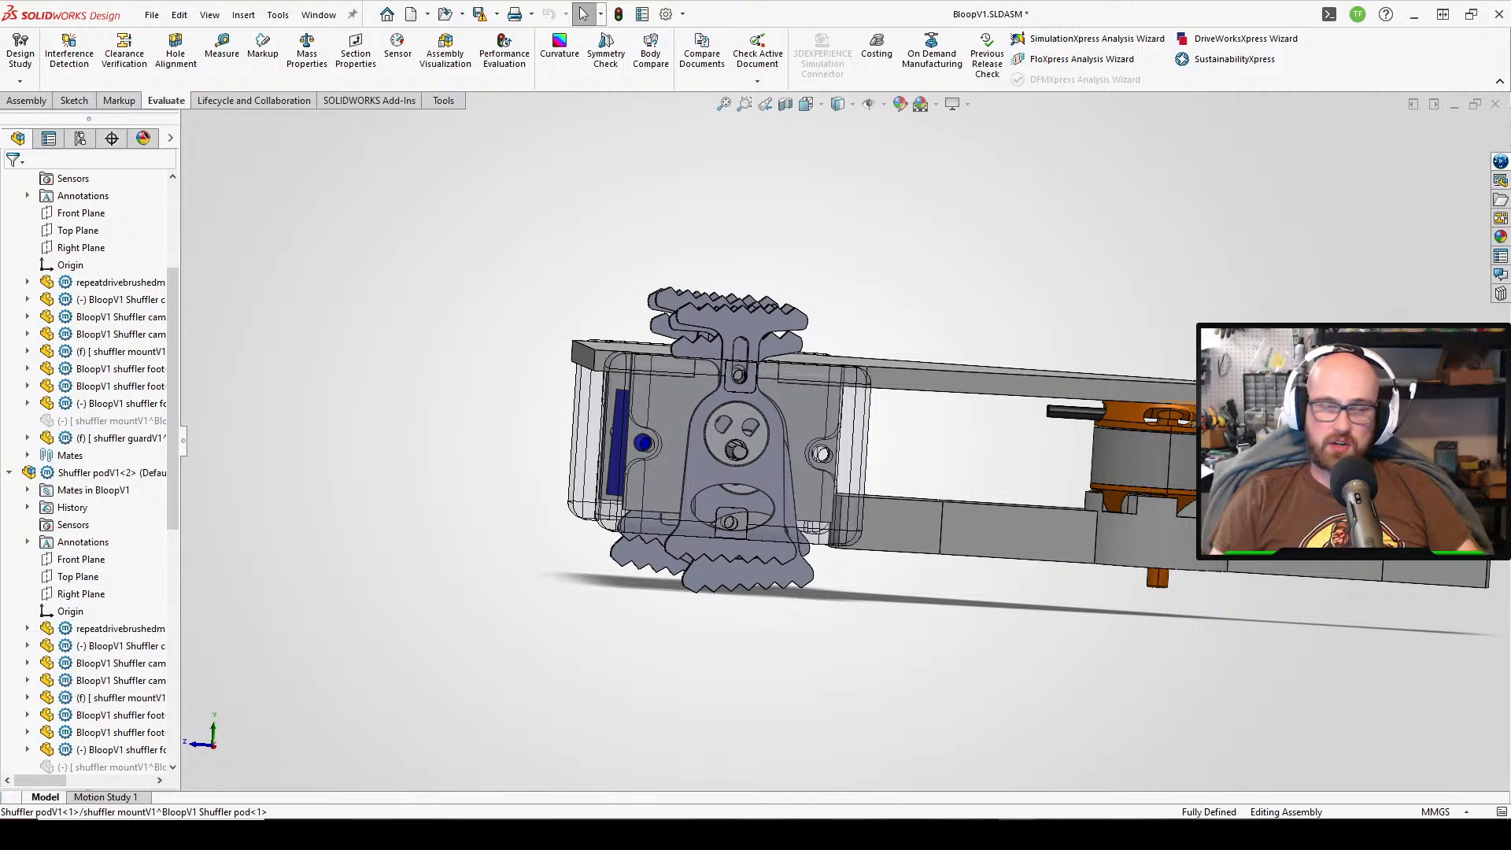
{"action": "middle_click_drag", "start_coordinate": [1149, 420], "coordinate": [1048, 423]}
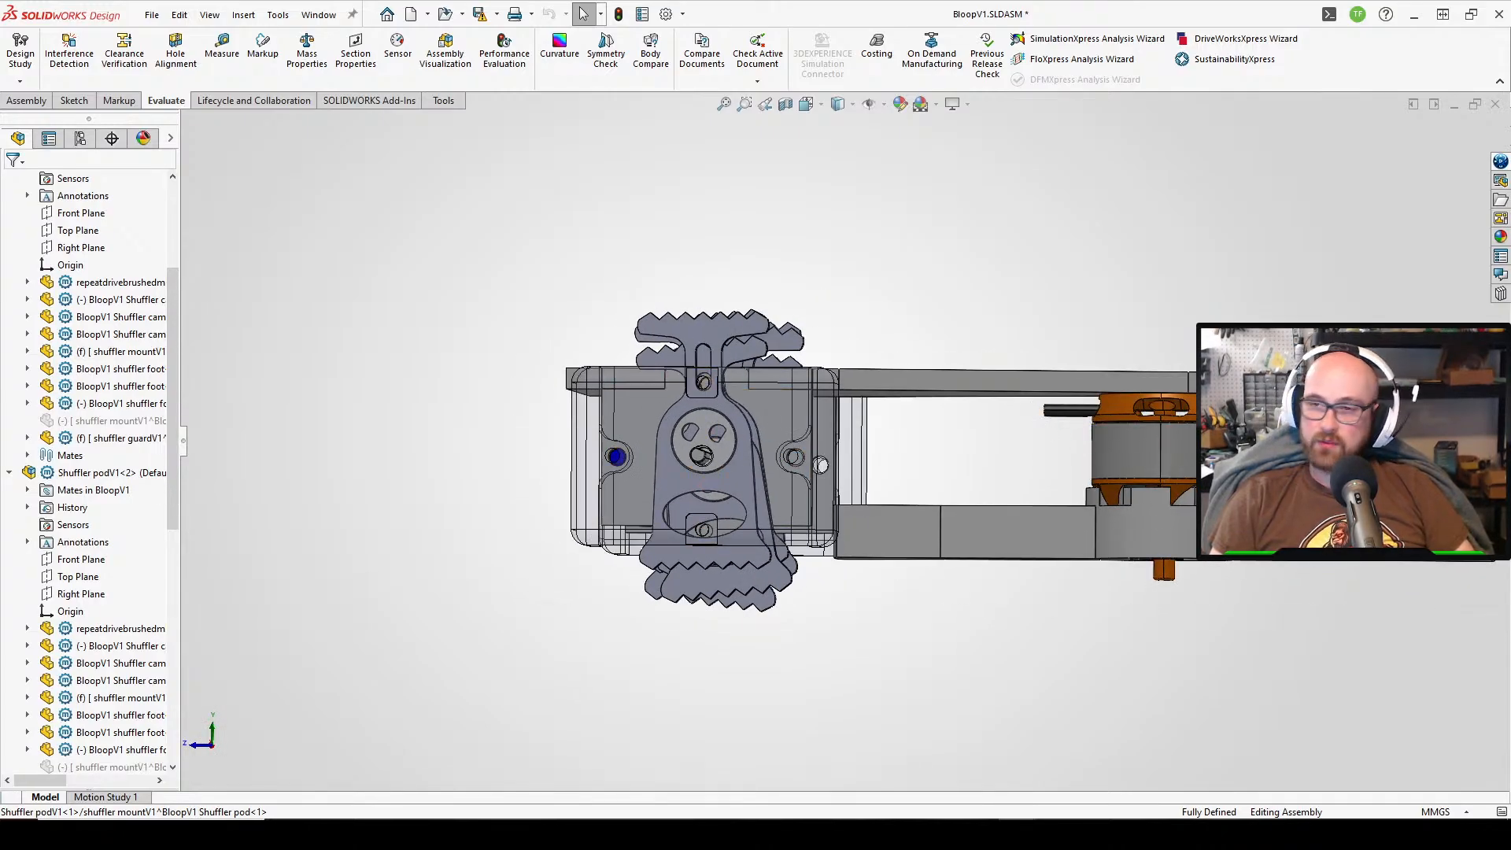
{"action": "middle_click_drag", "start_coordinate": [949, 494], "coordinate": [947, 438]}
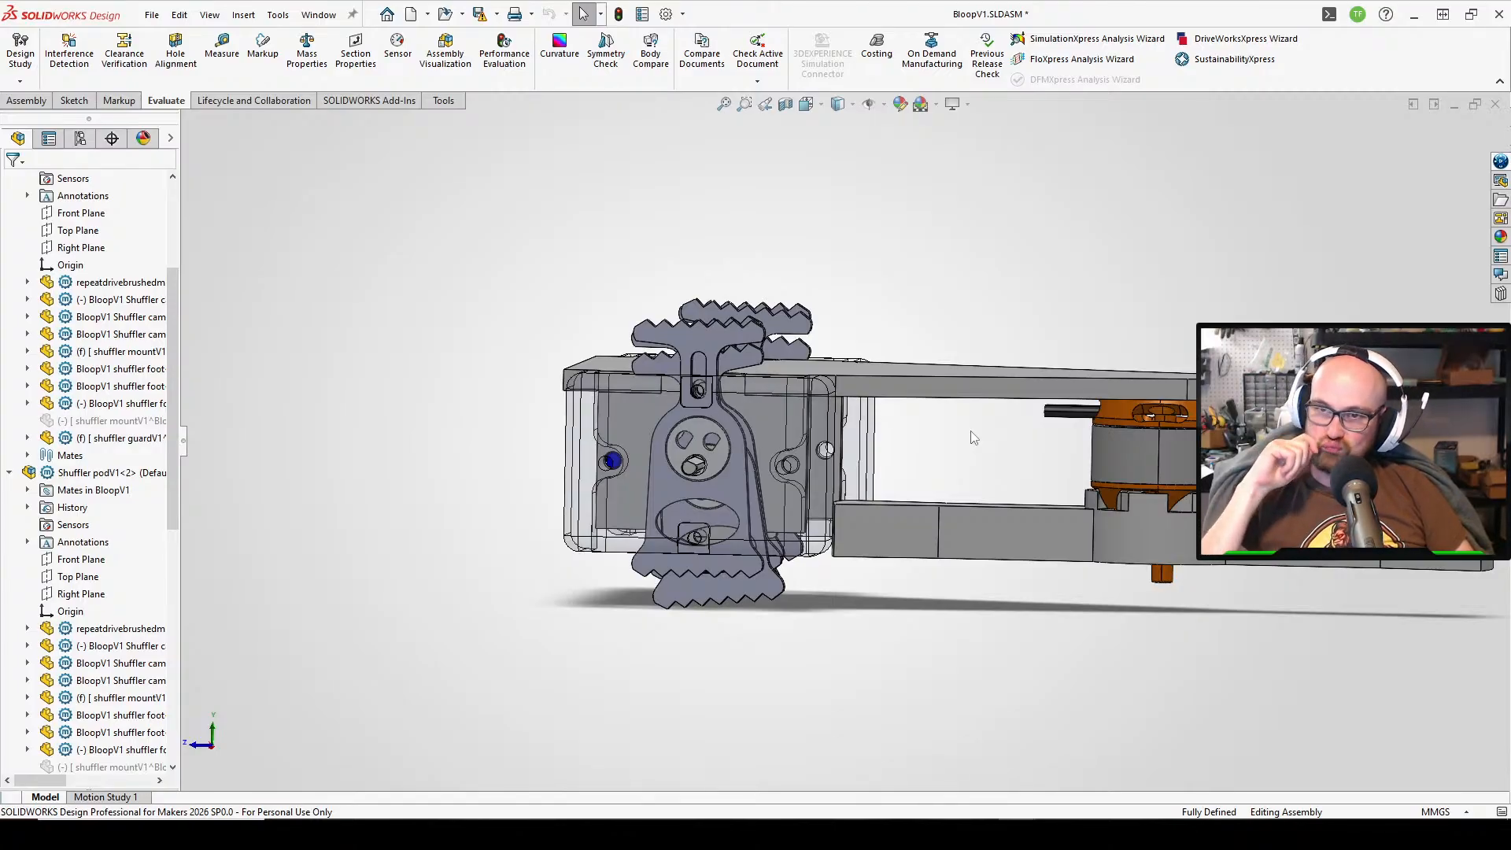
{"action": "scroll", "coordinate": [724, 460], "scroll_direction": "down", "scroll_amount": 2}
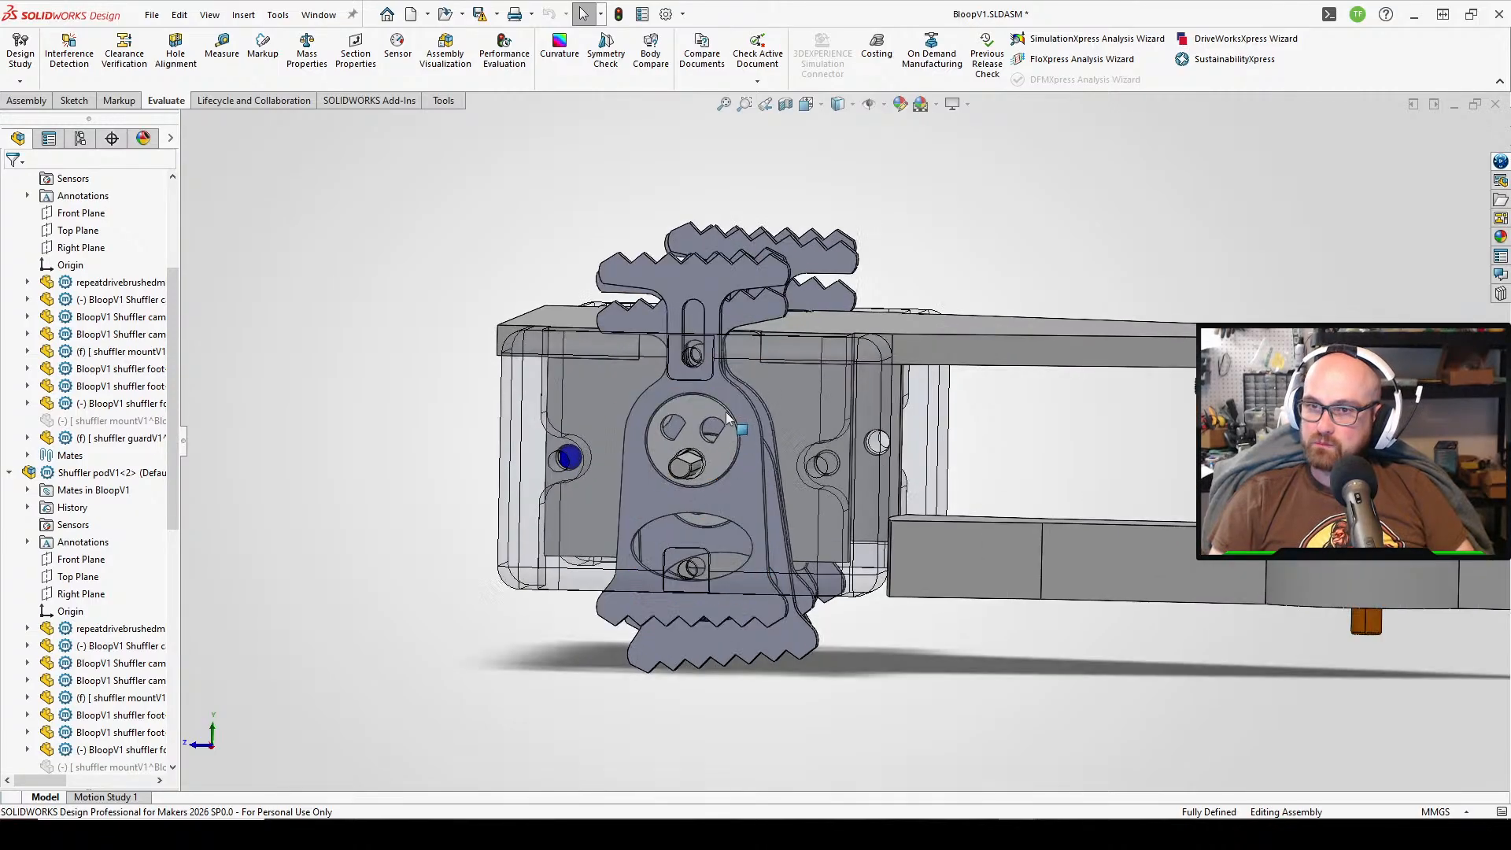
{"action": "mouse_move", "coordinate": [735, 428]}
{"action": "middle_mouse_down"}
{"action": "mouse_move", "coordinate": [725, 364]}
{"action": "mouse_move", "coordinate": [731, 400]}
{"action": "middle_mouse_up"}
{"action": "scroll", "coordinate": [731, 400], "scroll_direction": "up", "scroll_amount": 3}
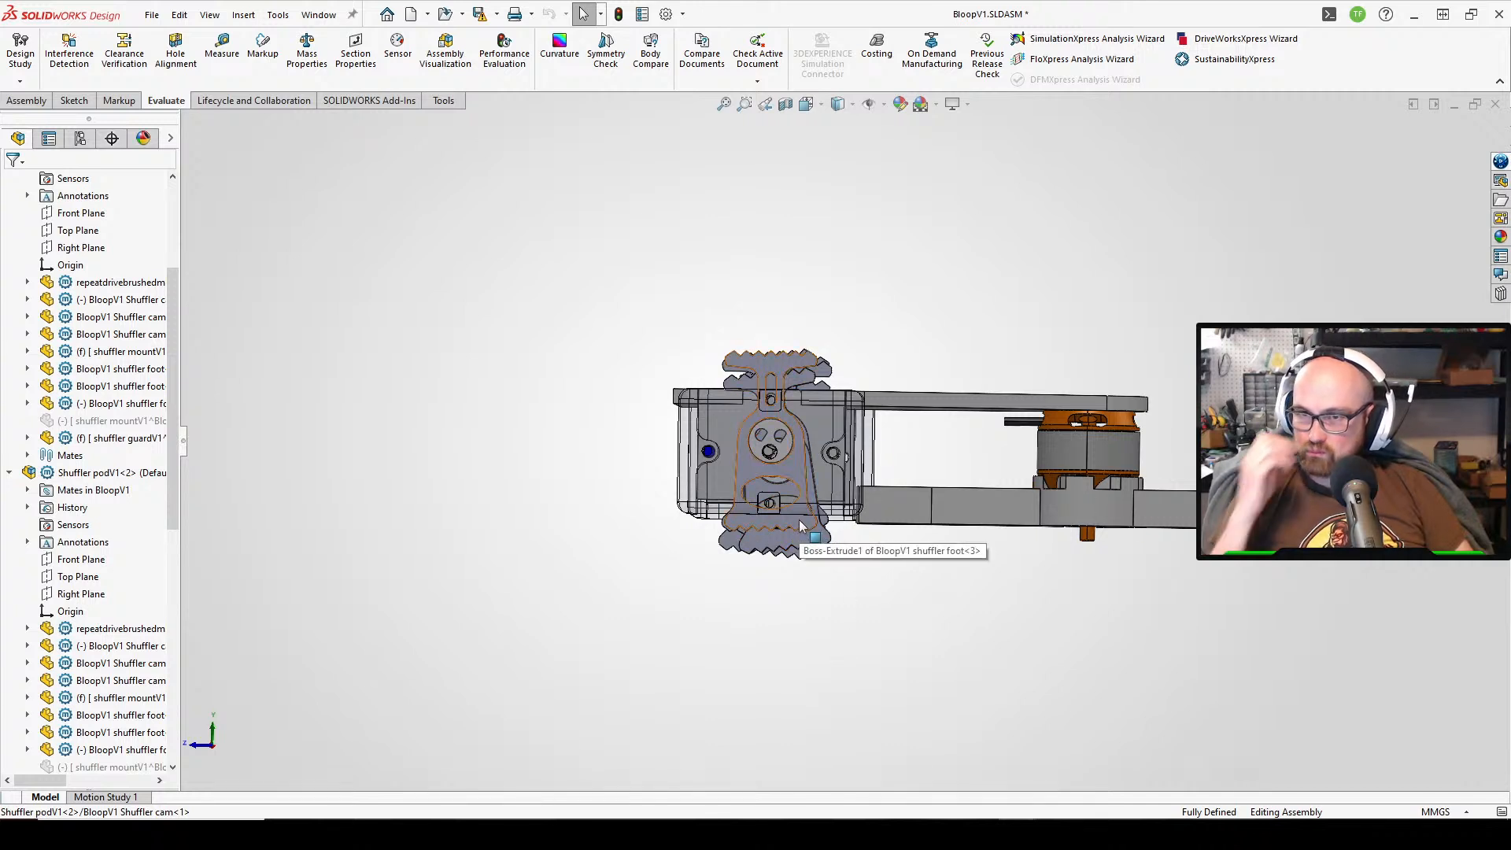
{"action": "scroll", "coordinate": [905, 385], "scroll_direction": "down", "scroll_amount": 3}
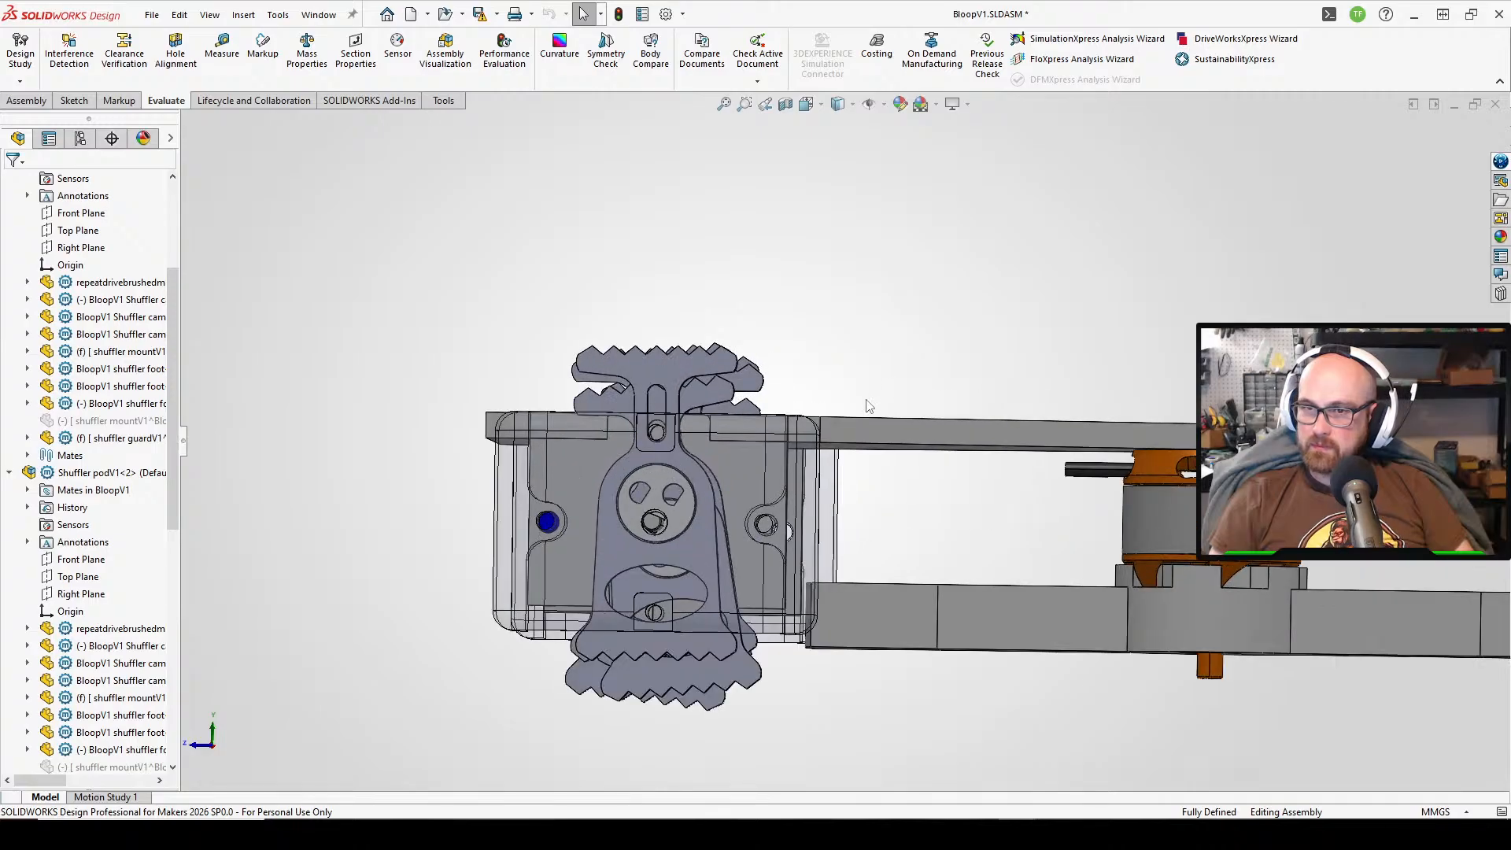
- Switch to the BloopV1 shuffler foot part and open the base extrusion's profile sketch for editing
{"action": "left_click", "coordinate": [1073, 775]}
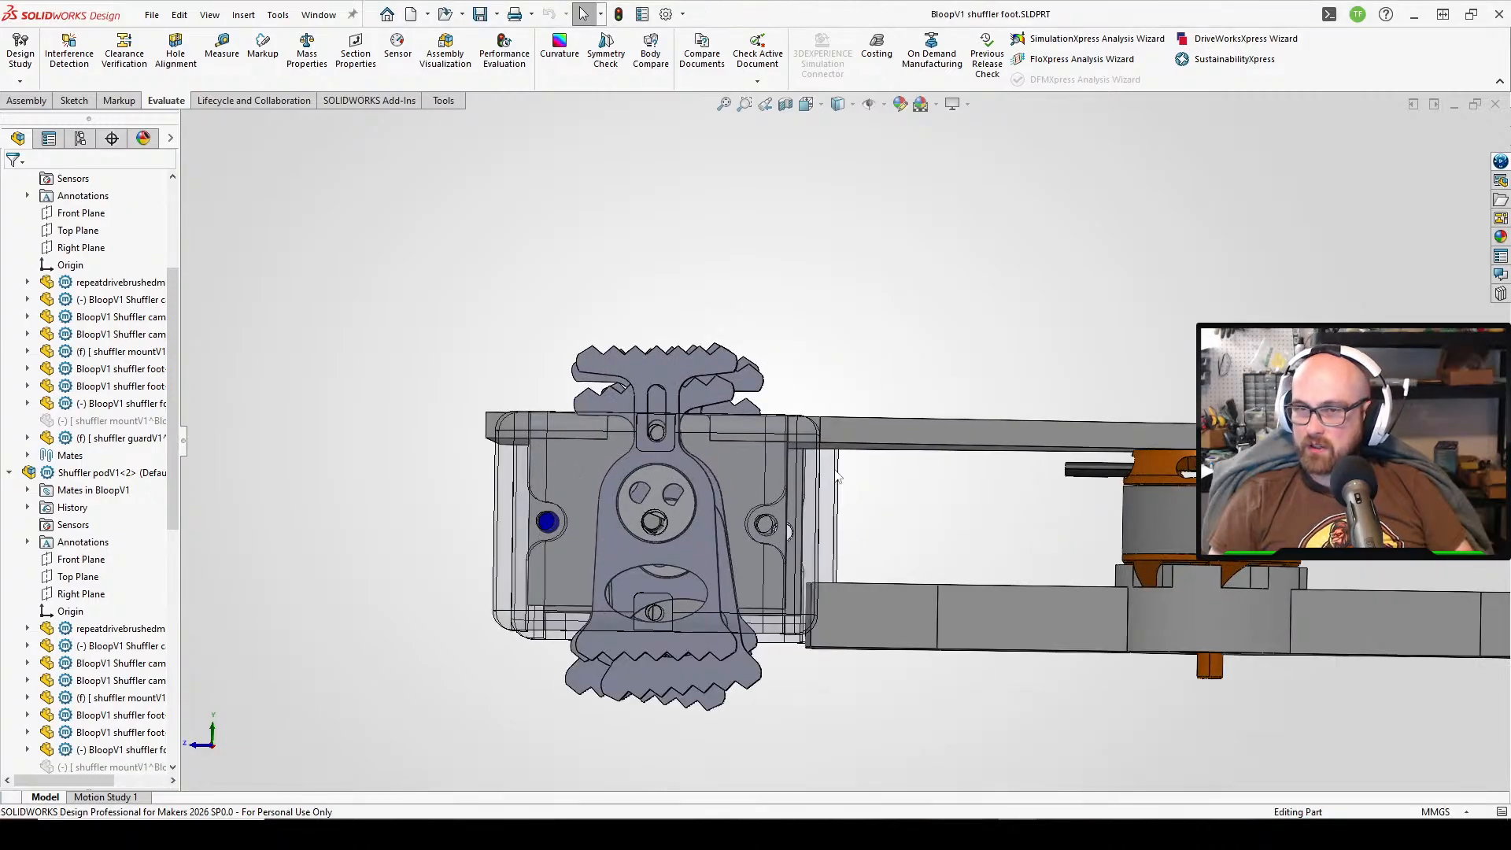
{"action": "left_click", "coordinate": [69, 351]}
{"action": "left_click", "coordinate": [96, 297]}
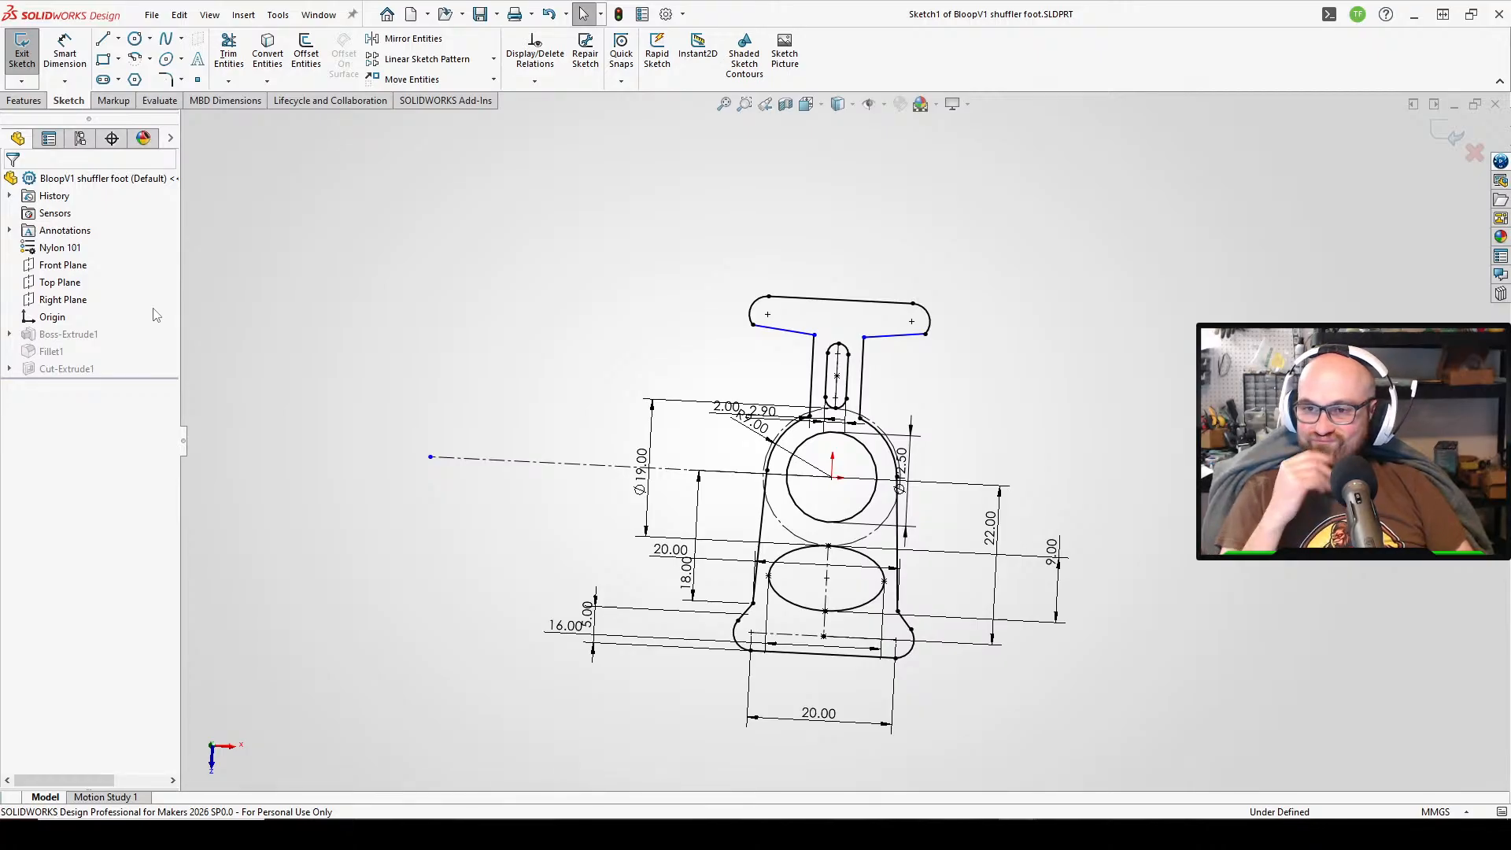
- Set the diameter of the construction circle around the cam hole to 18 mm
{"action": "scroll", "coordinate": [1262, 222], "scroll_direction": "down", "scroll_amount": 2}
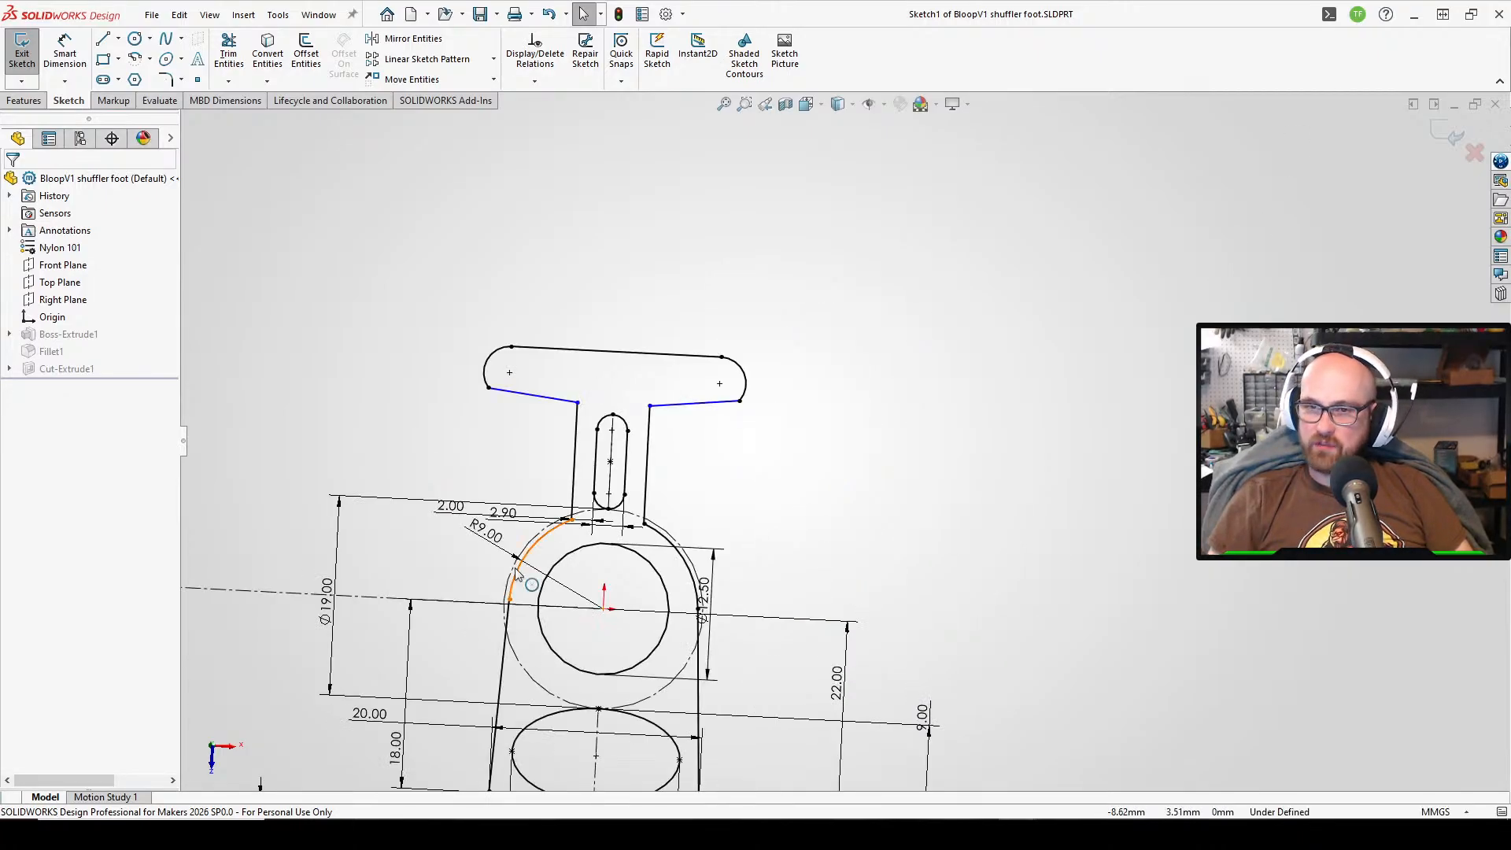
{"action": "scroll", "coordinate": [528, 581], "scroll_direction": "up", "scroll_amount": 2}
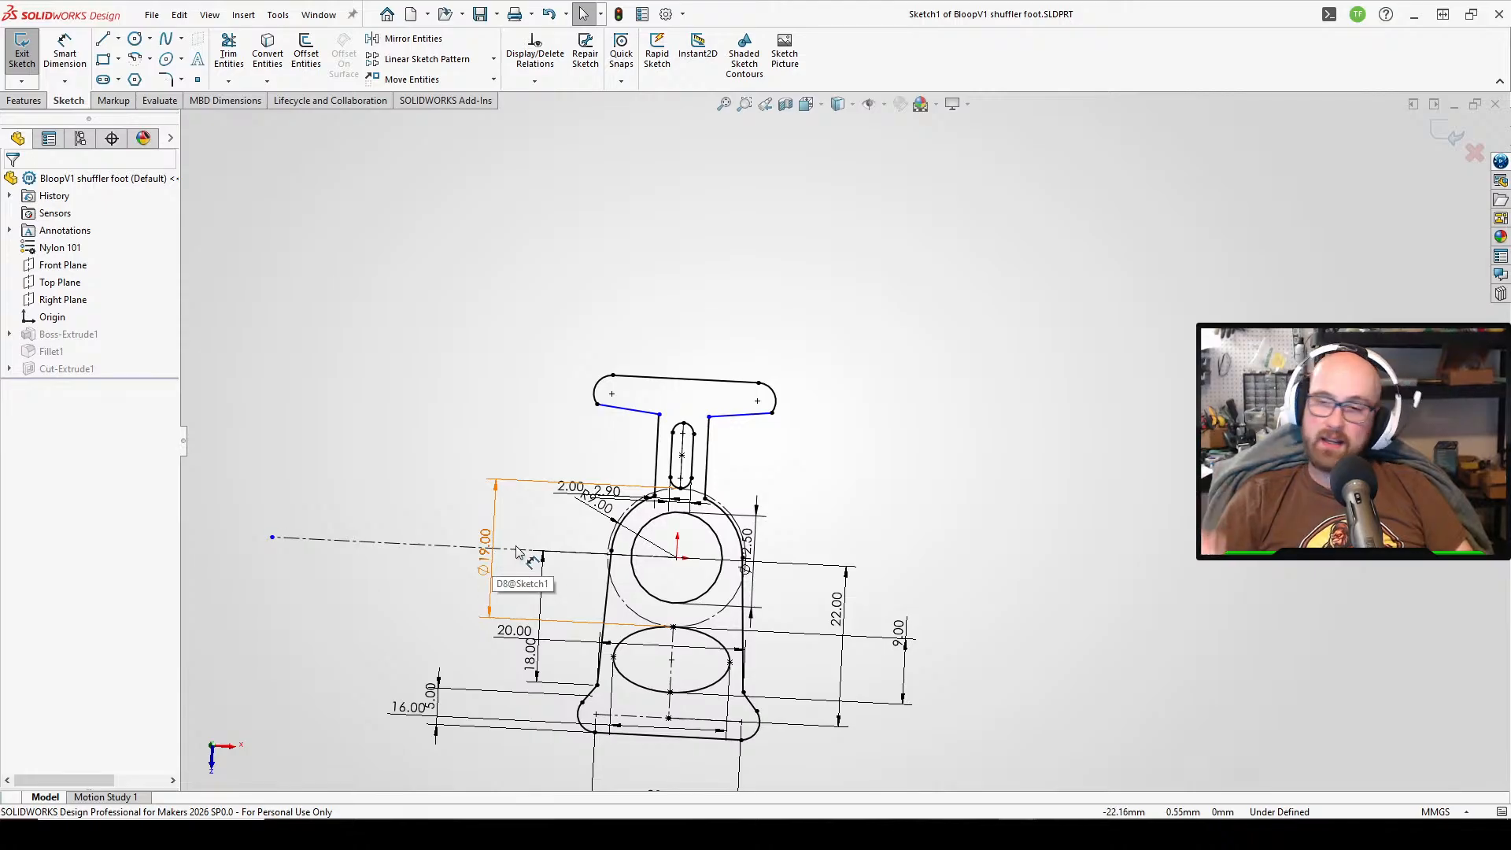
{"action": "double_click", "coordinate": [506, 560]}
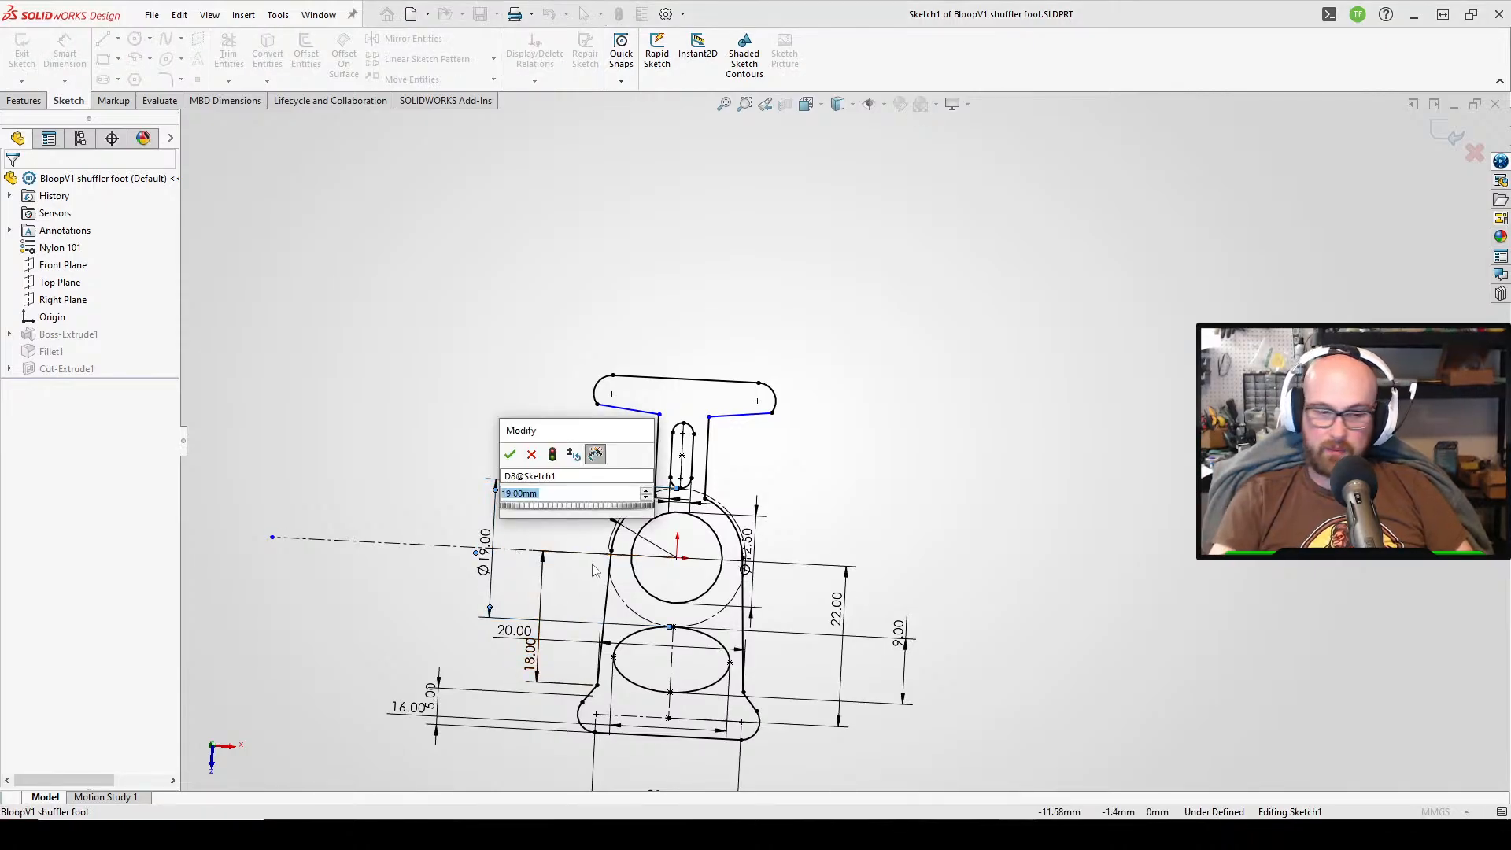
{"action": "type", "text": "18"}
{"action": "key", "text": "Return"}
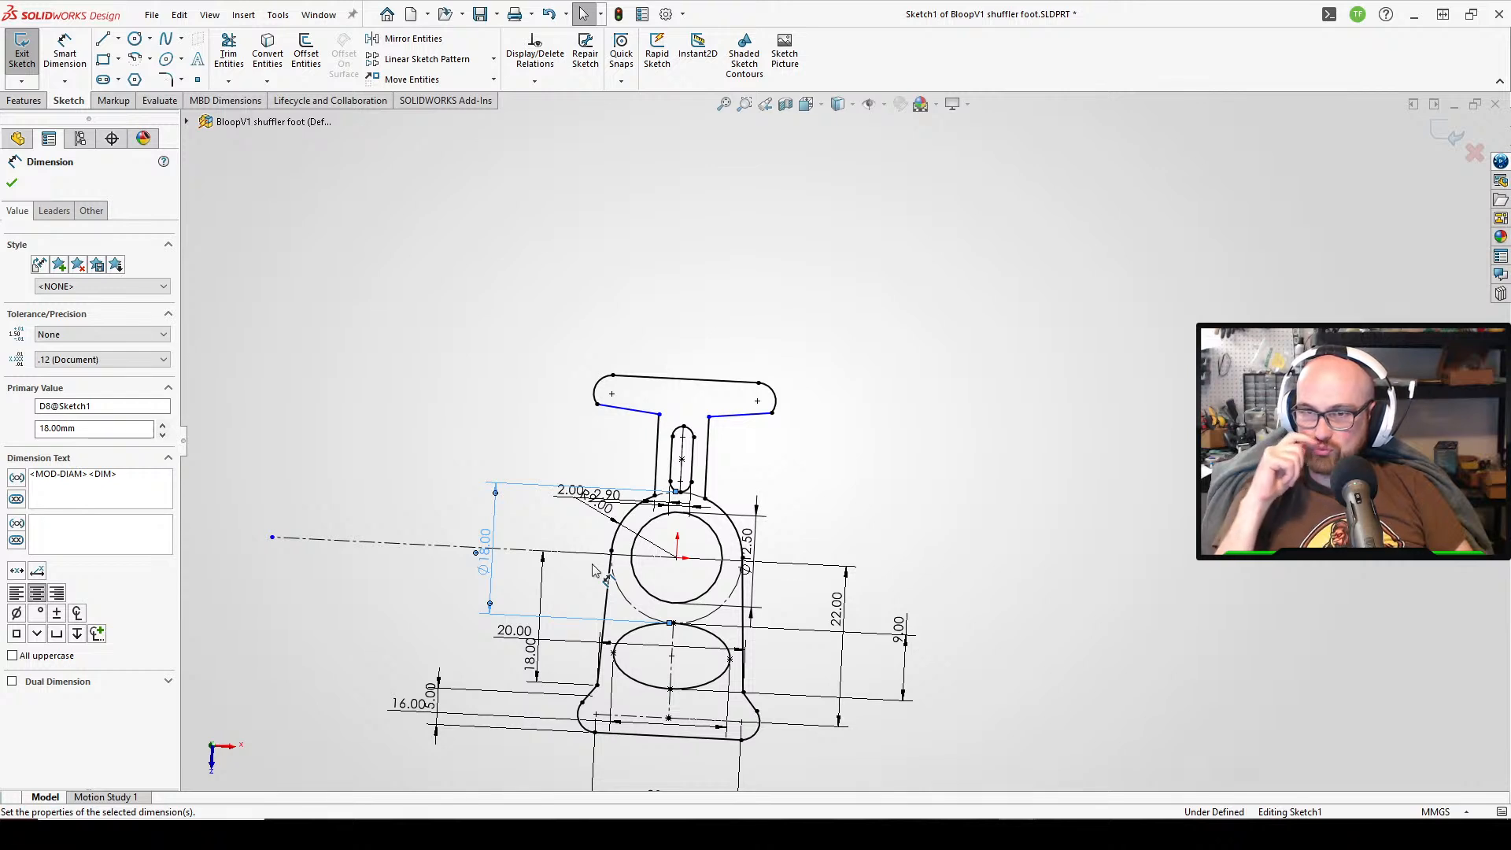
- Move the R9 radius dimension's text clear of the neighbouring slot dimensions
{"action": "scroll", "coordinate": [594, 570], "scroll_direction": "down", "scroll_amount": 3}
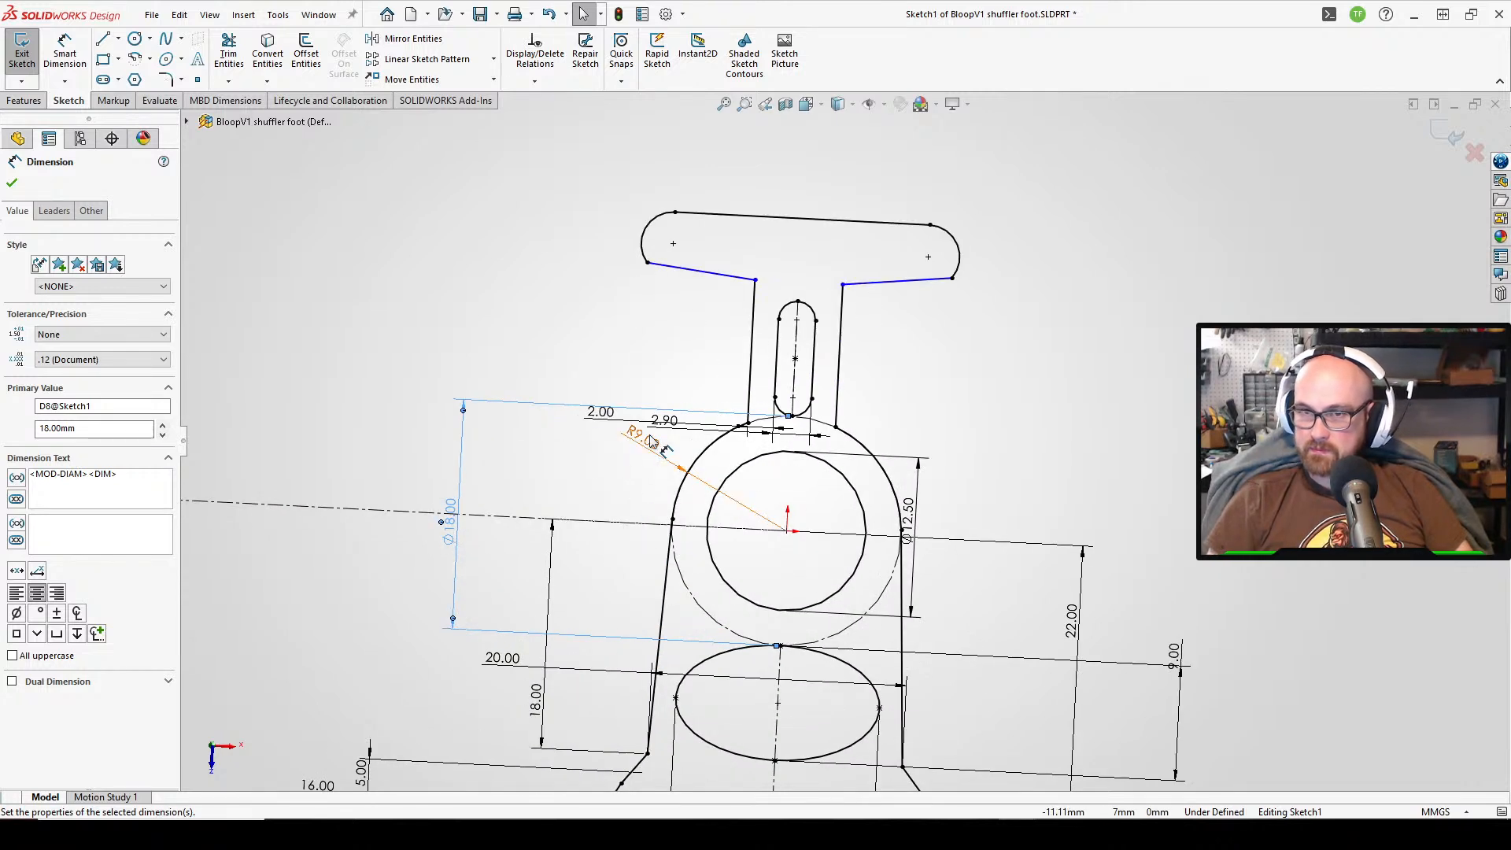
{"action": "left_click_drag", "start_coordinate": [650, 440], "coordinate": [630, 478]}
{"action": "left_click", "coordinate": [1114, 437]}
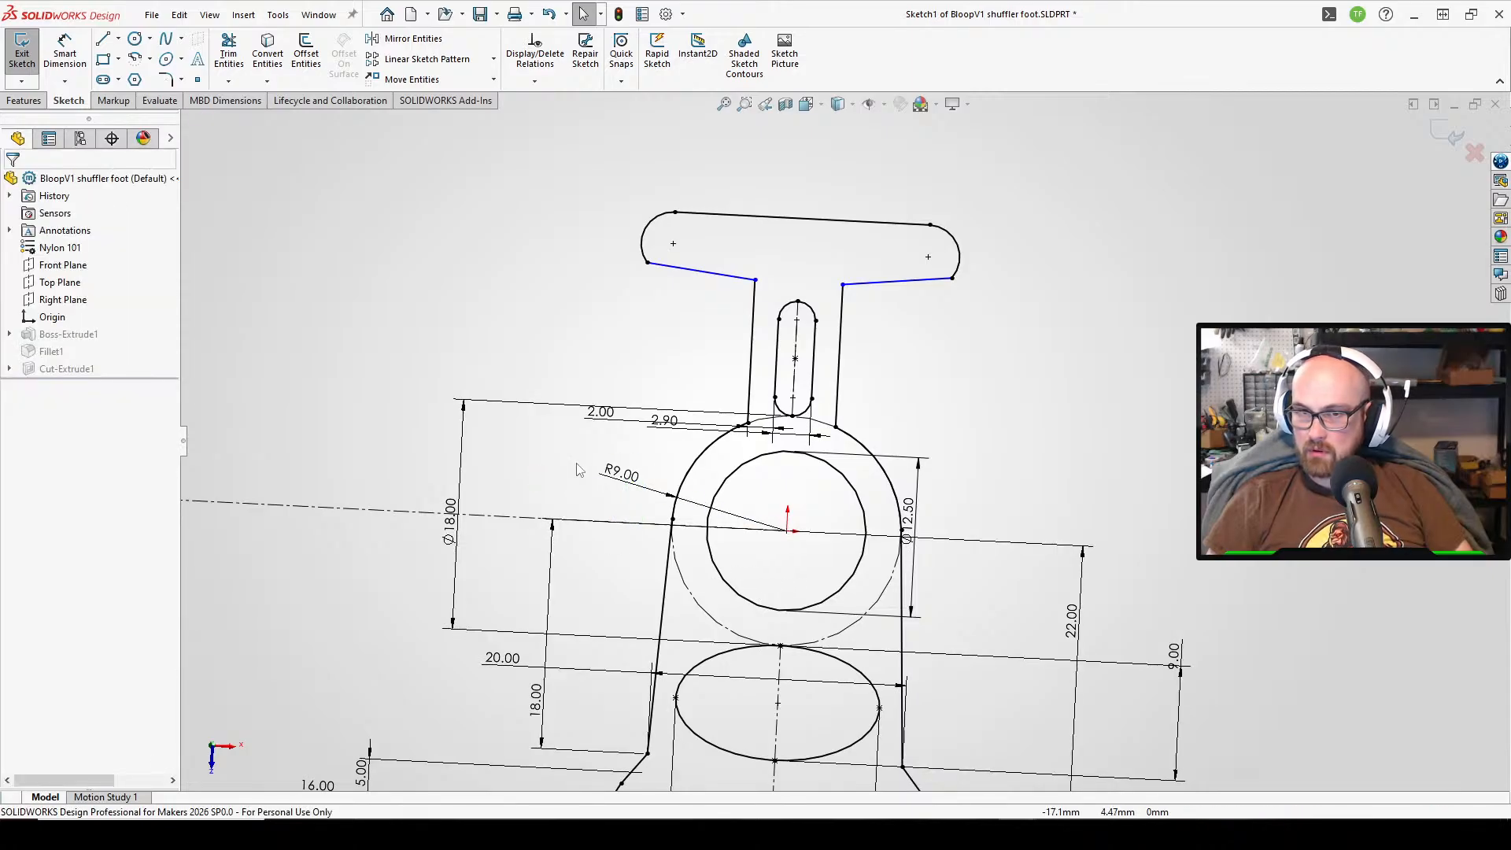
{"action": "mouse_move", "coordinate": [579, 470]}
{"action": "left_mouse_down"}
{"action": "mouse_move", "coordinate": [559, 543]}
{"action": "mouse_move", "coordinate": [563, 457]}
{"action": "left_mouse_up"}
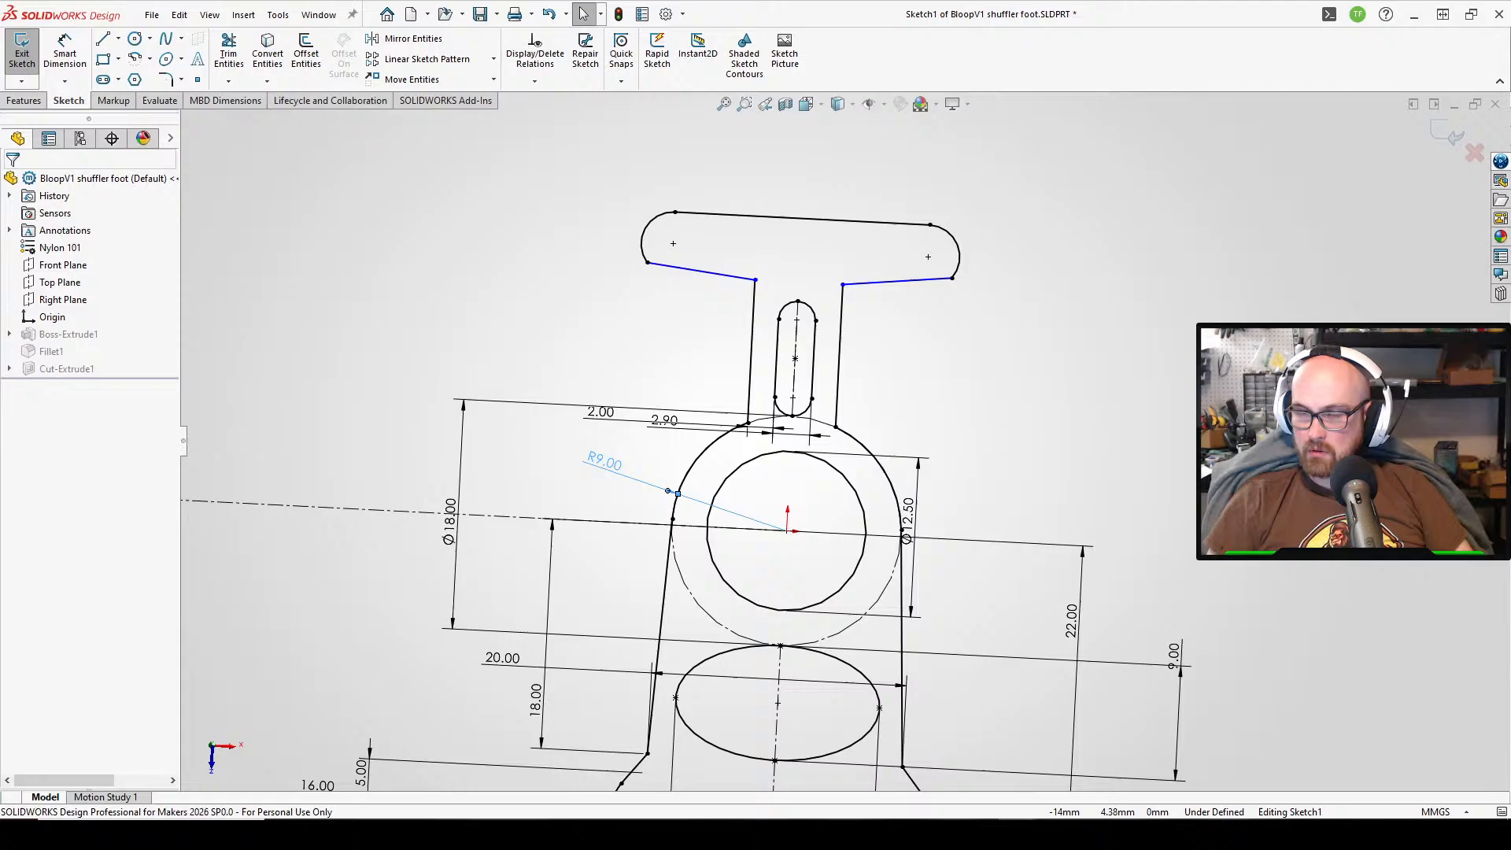
{"action": "left_click", "coordinate": [1023, 398]}
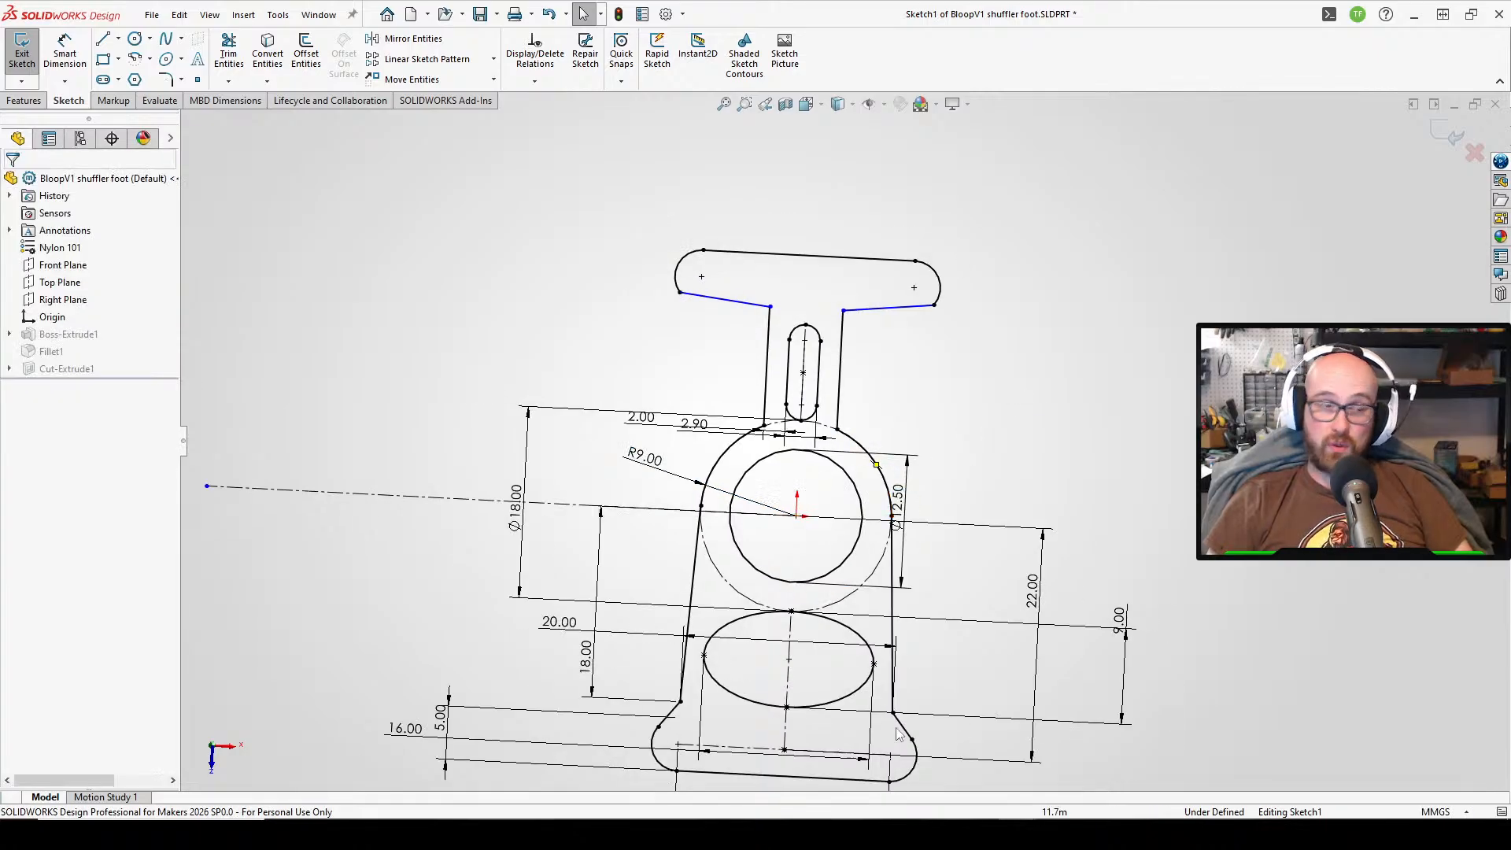
- Delete the 5 mm height dimension at the lower end of the foot profile
{"action": "scroll", "coordinate": [896, 728], "scroll_direction": "up", "scroll_amount": 2}
{"action": "scroll", "coordinate": [826, 732], "scroll_direction": "down", "scroll_amount": 2}
{"action": "scroll", "coordinate": [866, 316], "scroll_direction": "up", "scroll_amount": 2}
{"action": "scroll", "coordinate": [839, 382], "scroll_direction": "up", "scroll_amount": 1}
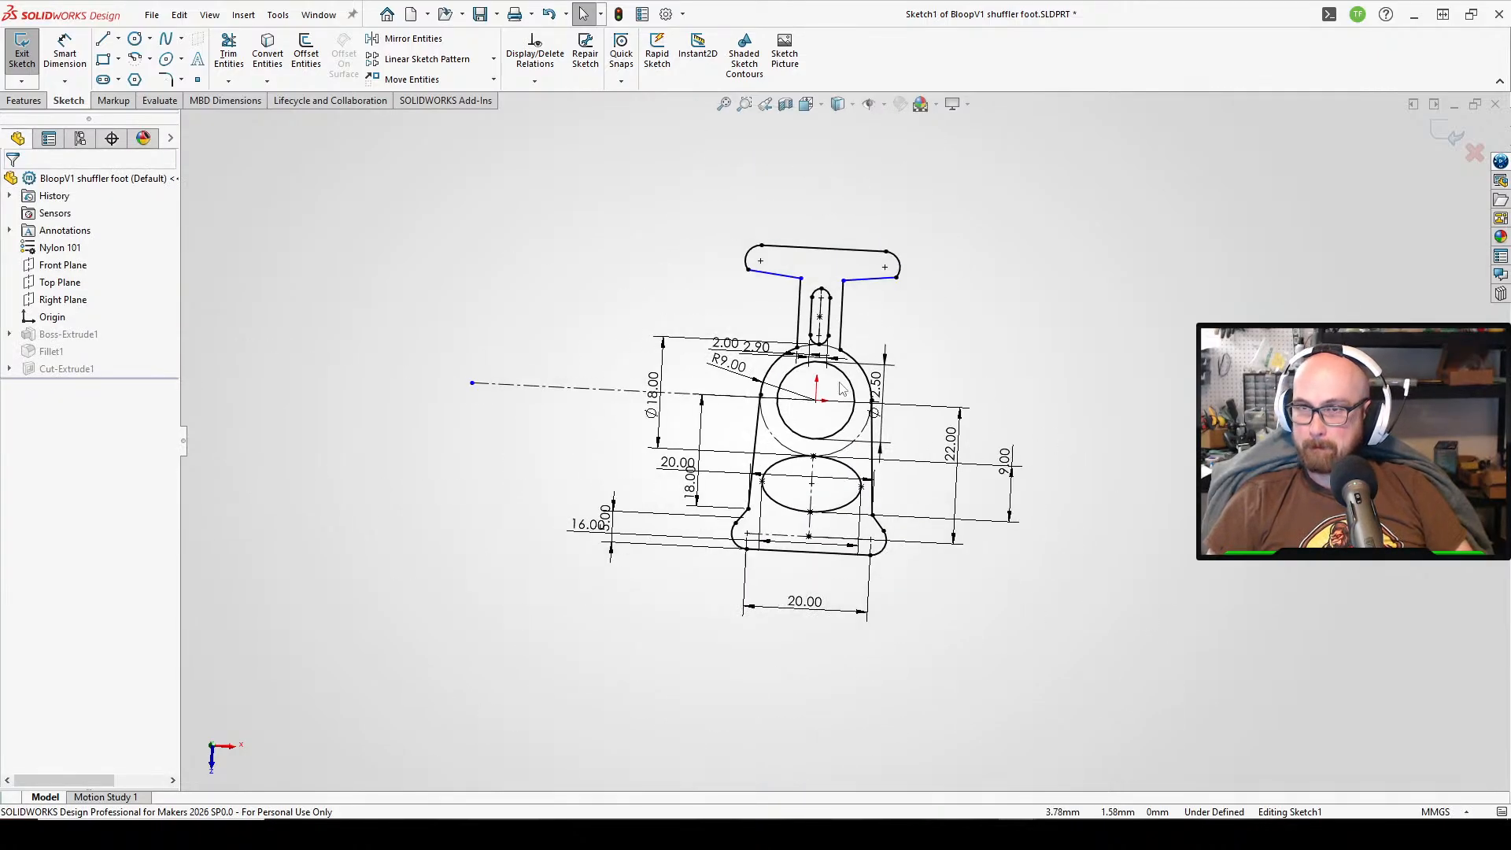
{"action": "scroll", "coordinate": [839, 388], "scroll_direction": "down", "scroll_amount": 2}
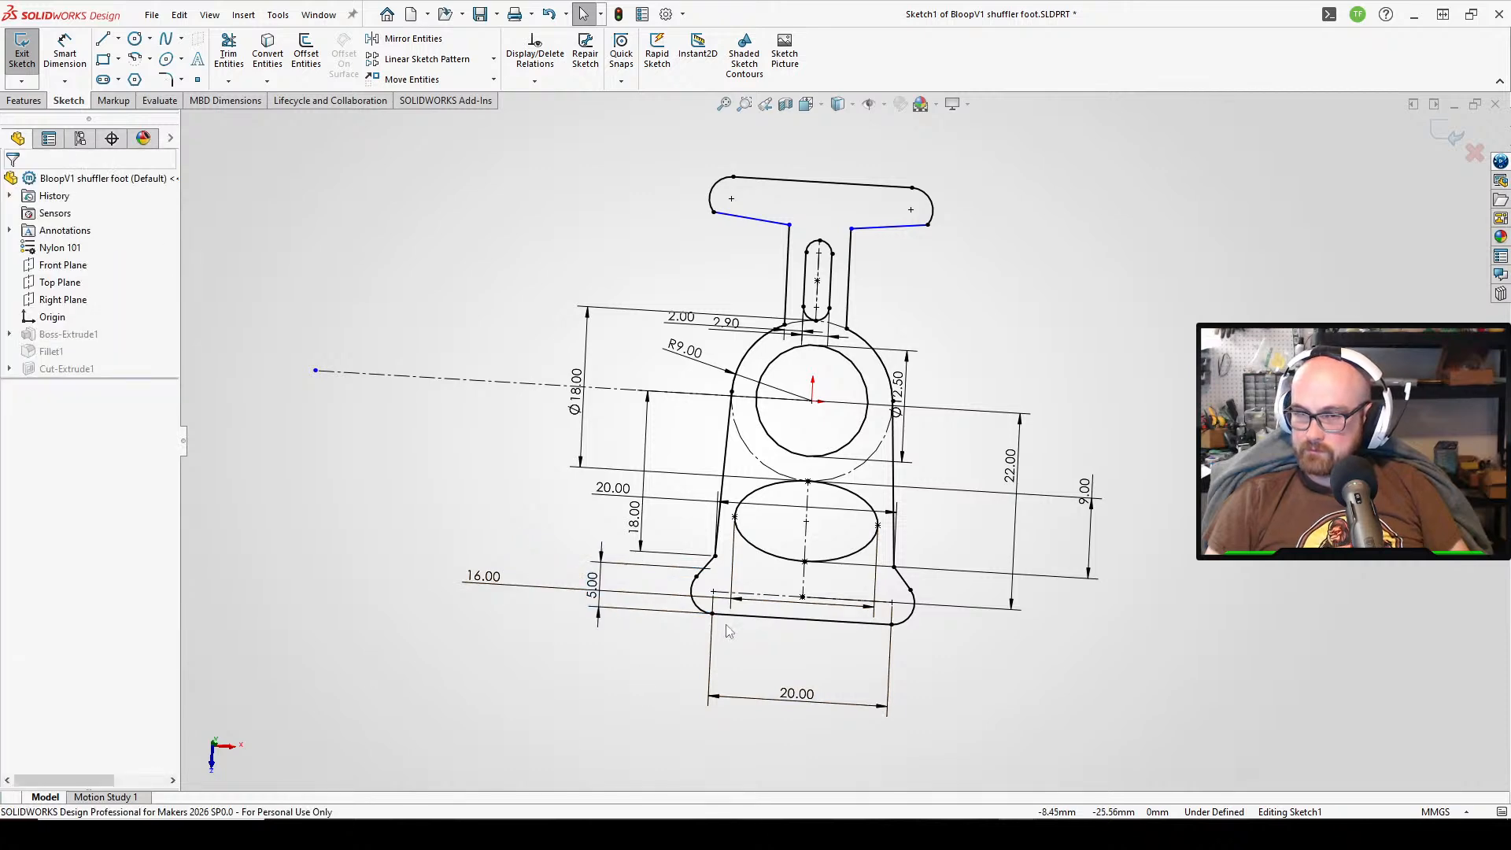
{"action": "scroll", "coordinate": [579, 532], "scroll_direction": "down", "scroll_amount": 3}
{"action": "left_click", "coordinate": [524, 532]}
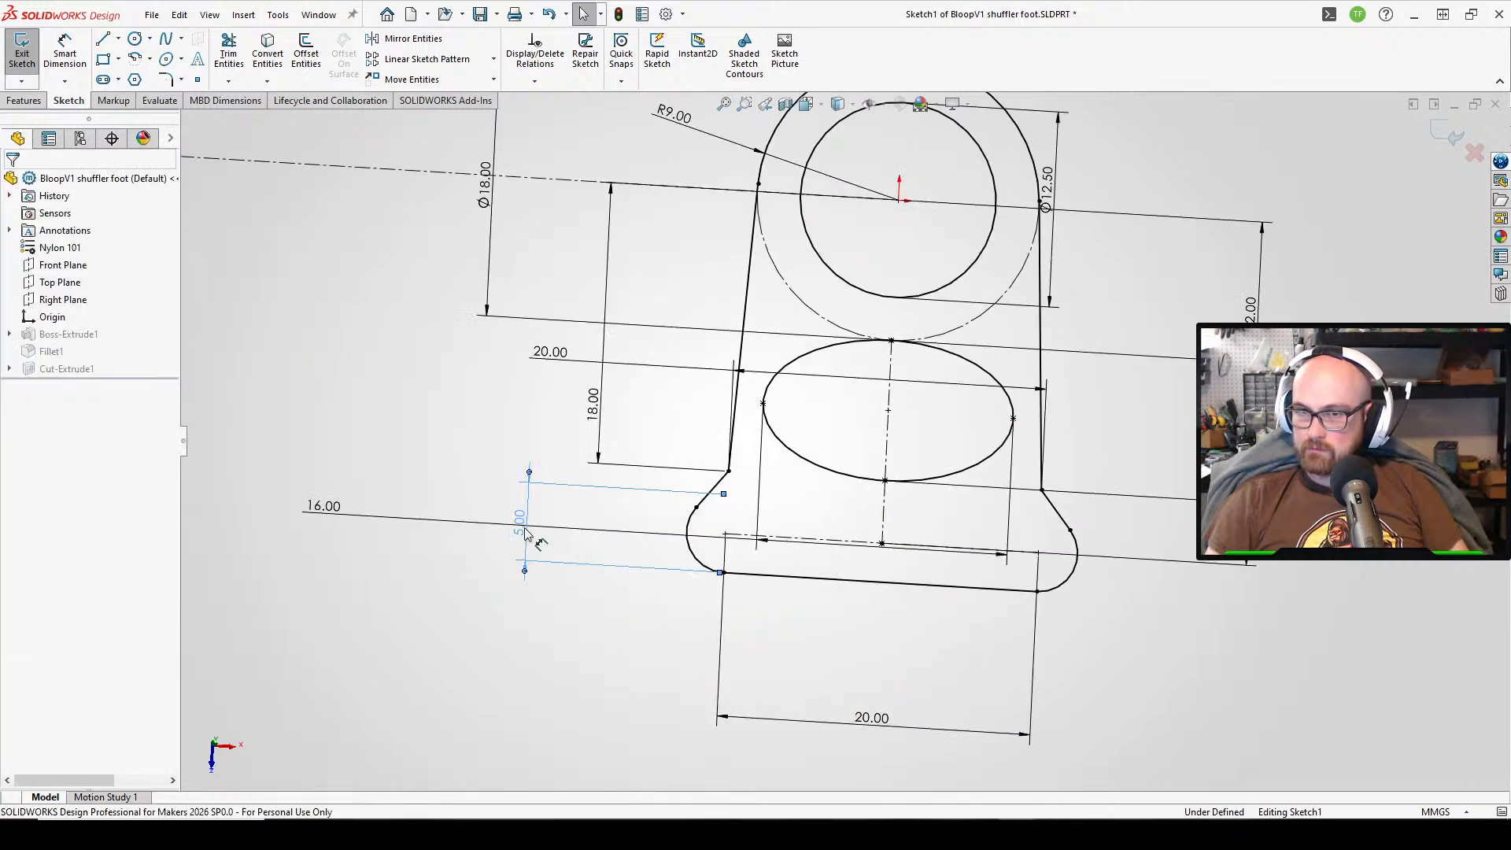
{"action": "key", "text": "Delete"}
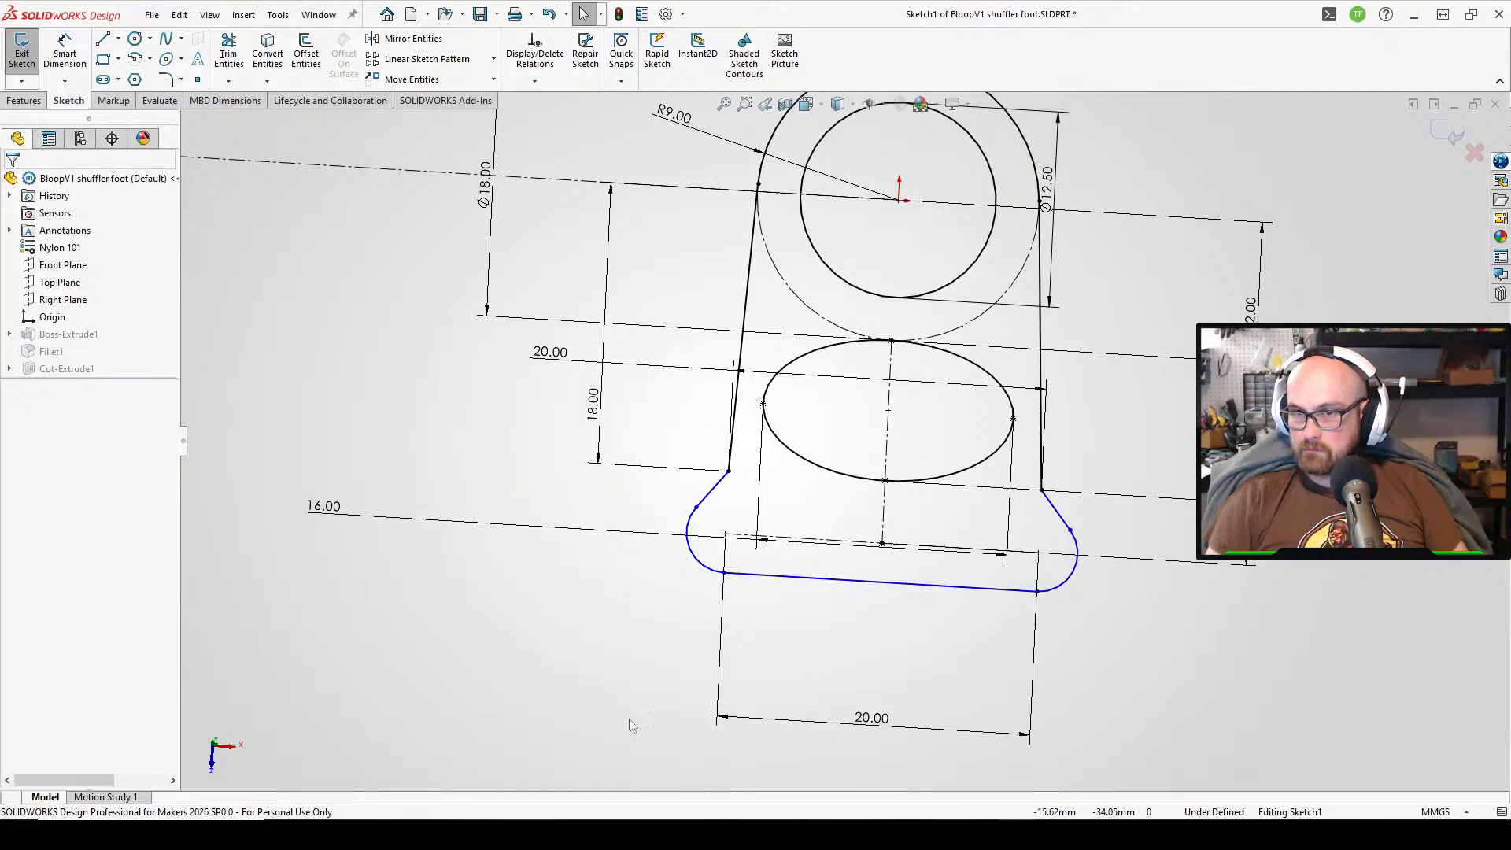
- Dimension the distance from the lower horizontal construction line to the foot's bottom edge at 2.5 mm
{"action": "right_click_drag", "start_coordinate": [618, 692], "coordinate": [618, 643]}
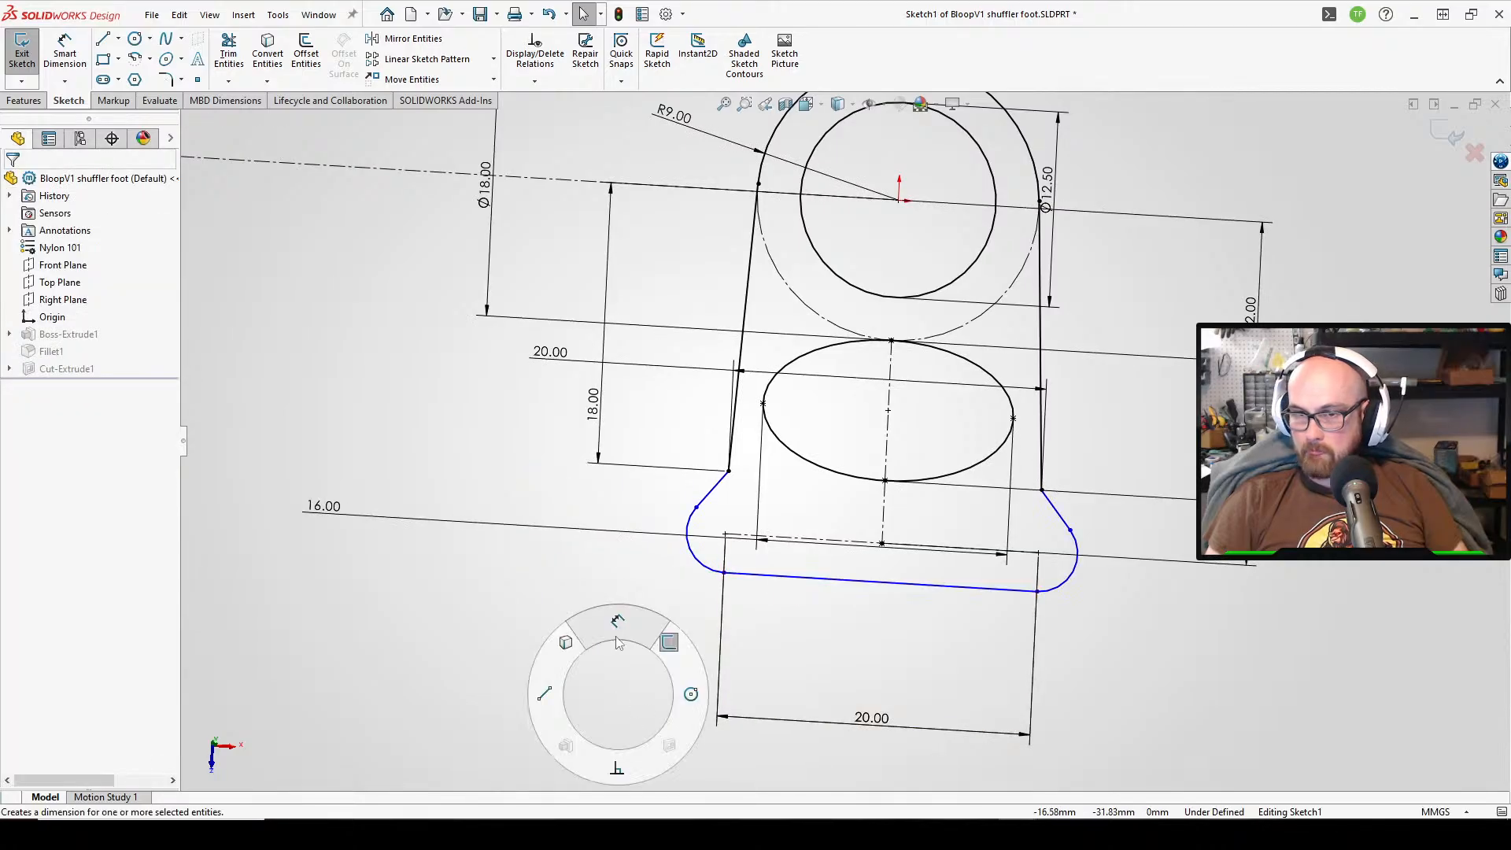
{"action": "left_click", "coordinate": [828, 541]}
{"action": "left_click", "coordinate": [813, 586]}
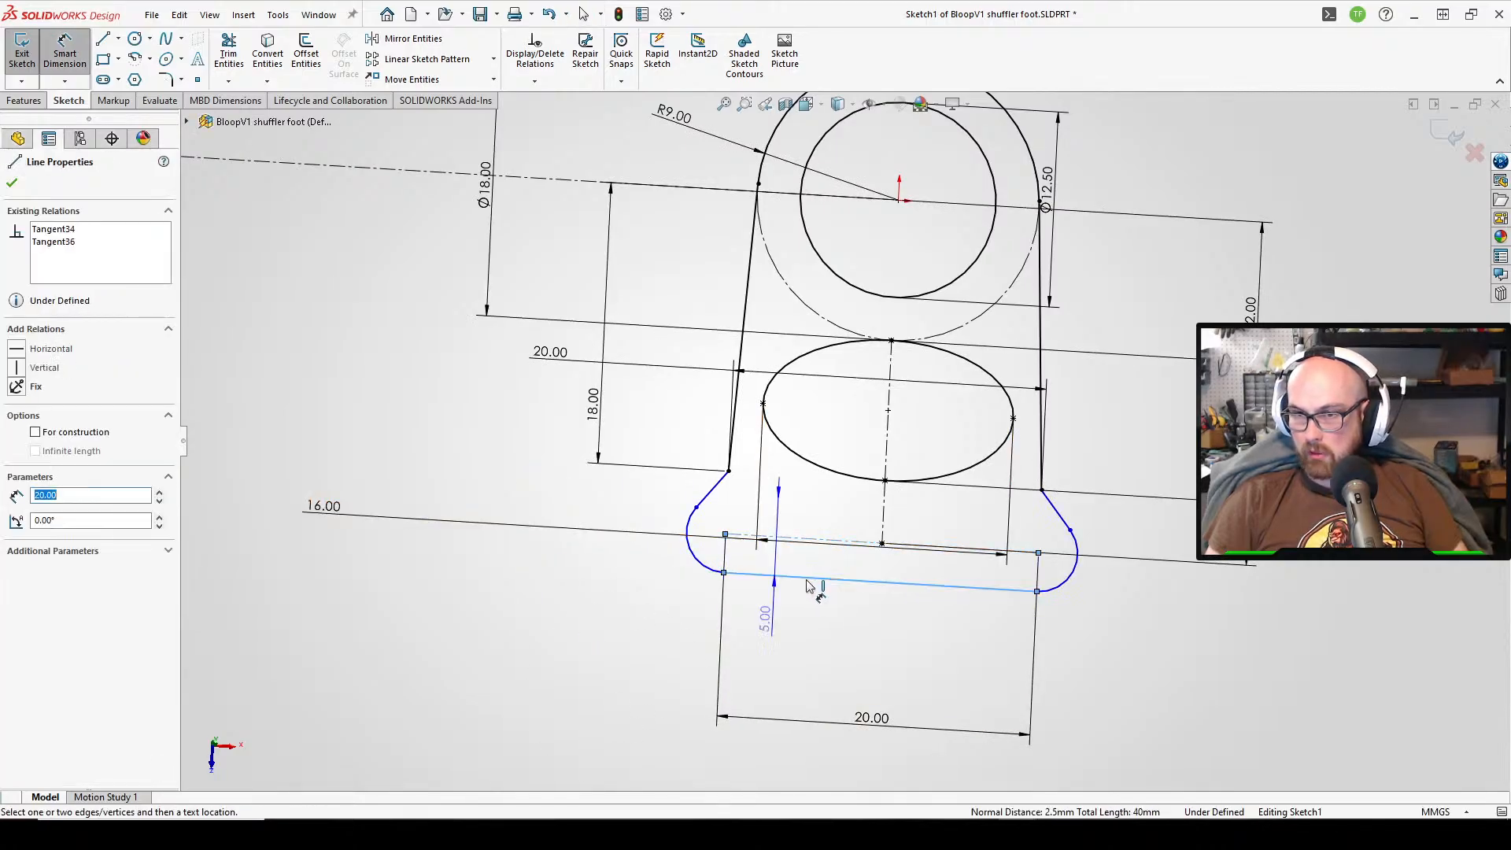
{"action": "left_click", "coordinate": [522, 644]}
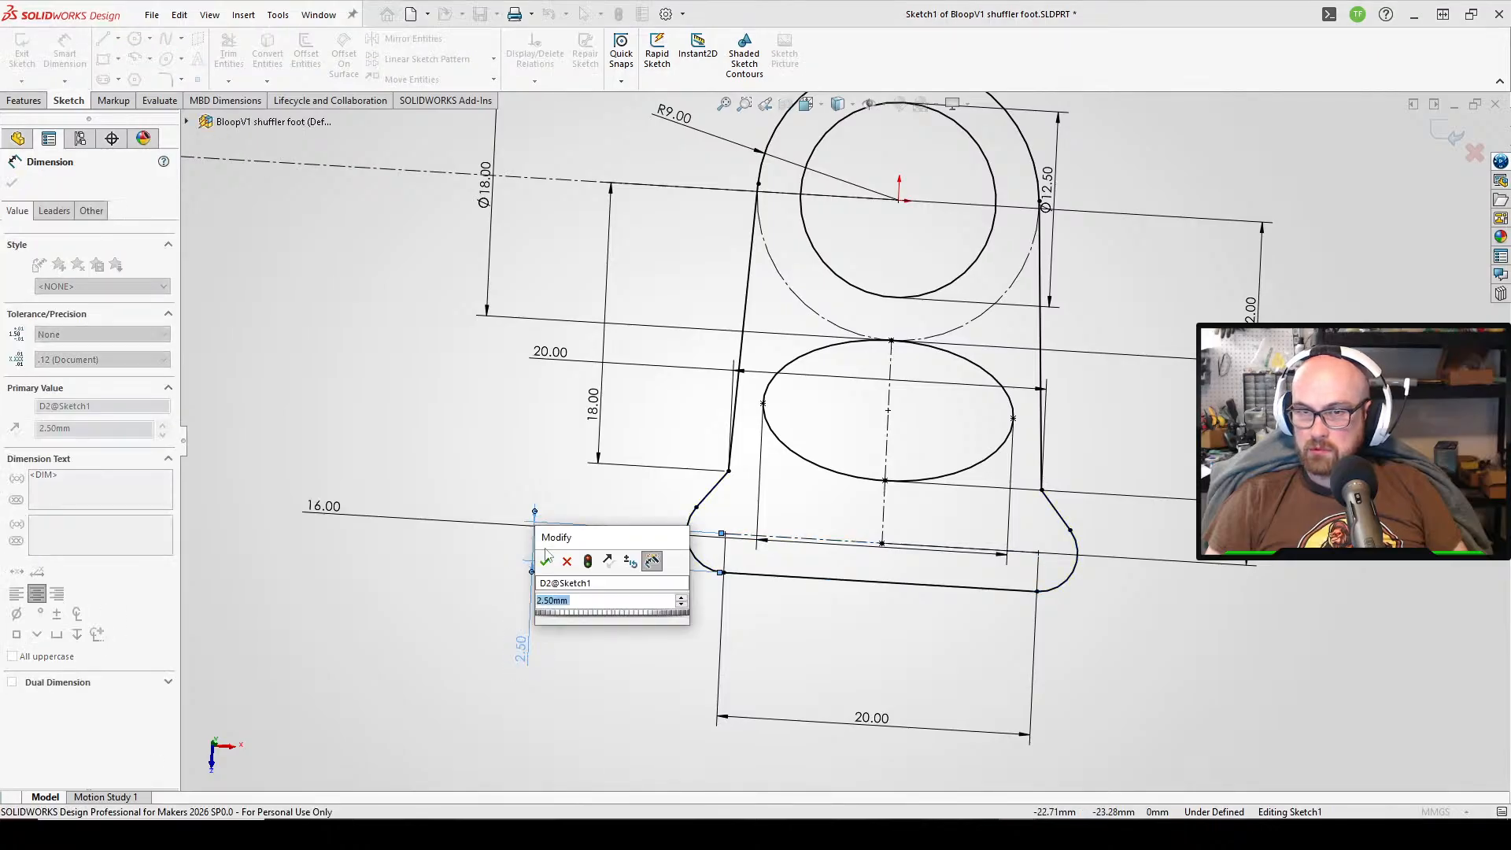
{"action": "left_click", "coordinate": [545, 561]}
- Try to set the vertical distance from the cam hole centre to the lower construction line to 20 mm
{"action": "scroll", "coordinate": [805, 586], "scroll_direction": "up", "scroll_amount": 1}
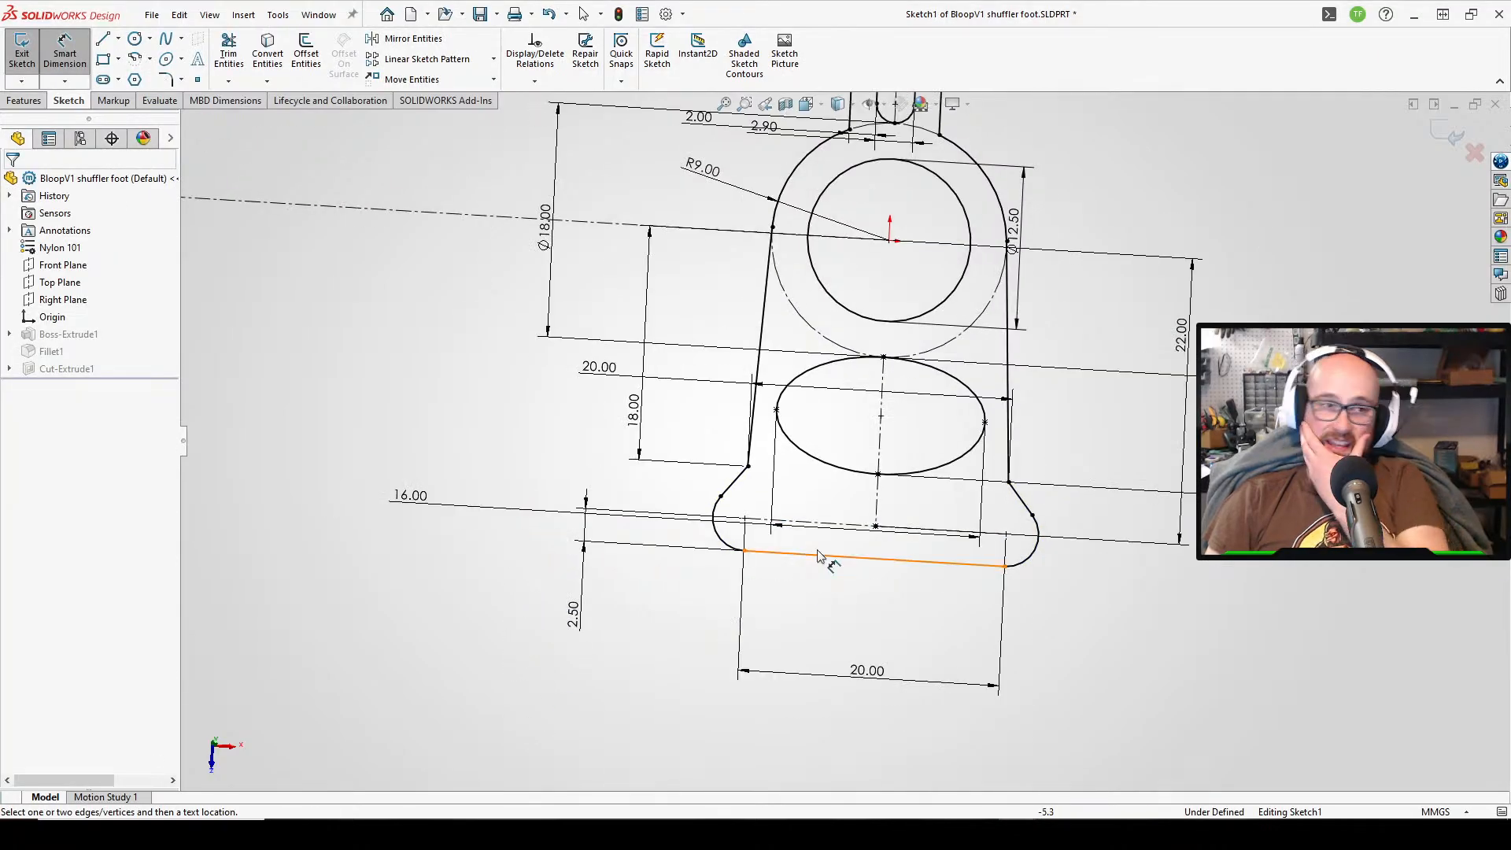
{"action": "middle_click_drag", "start_coordinate": [828, 556], "coordinate": [834, 529]}
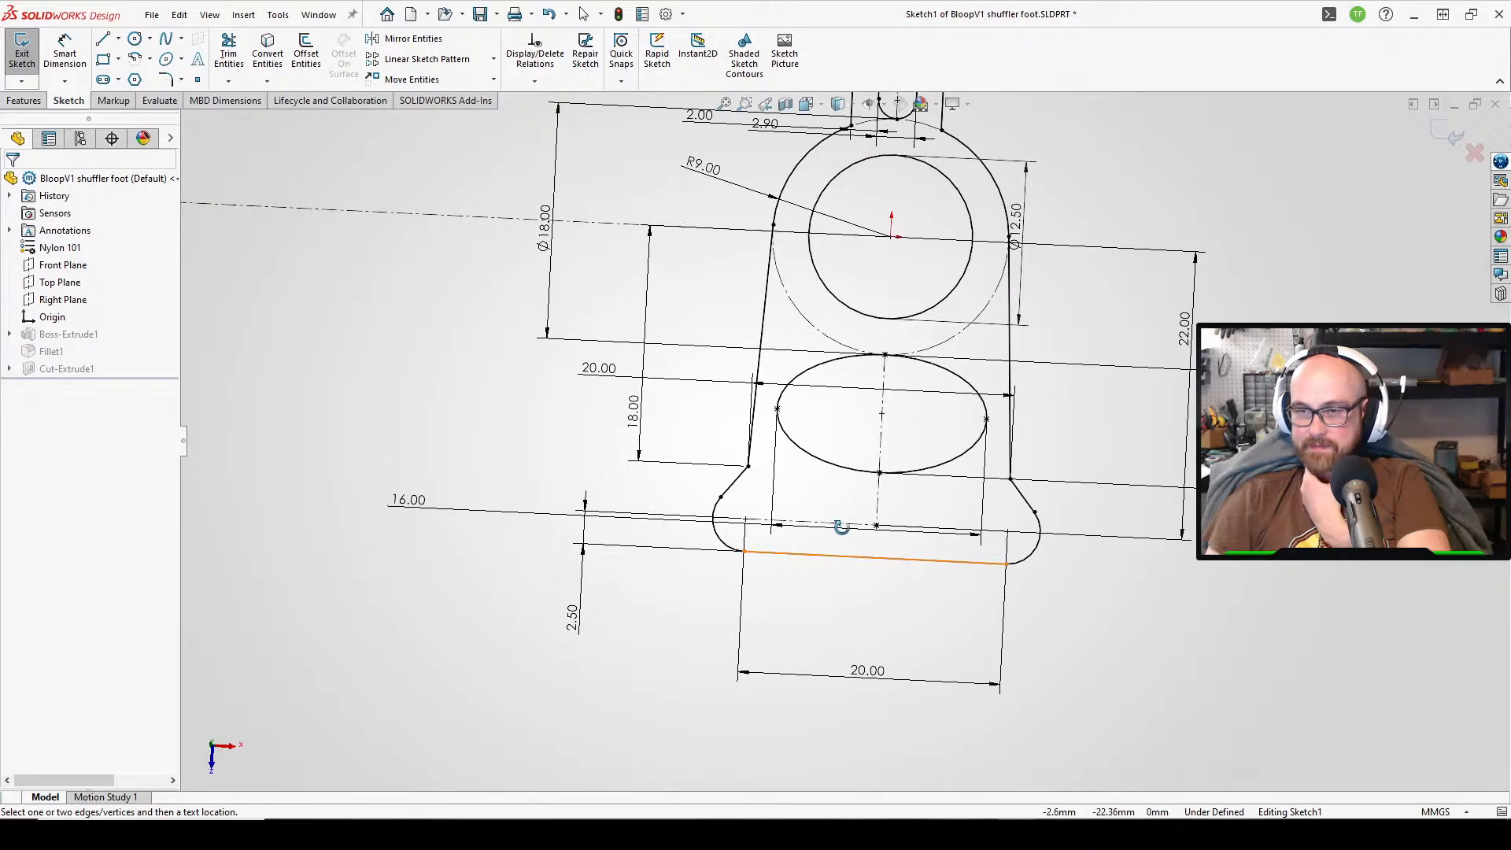
{"action": "scroll", "coordinate": [874, 331], "scroll_direction": "up", "scroll_amount": 3}
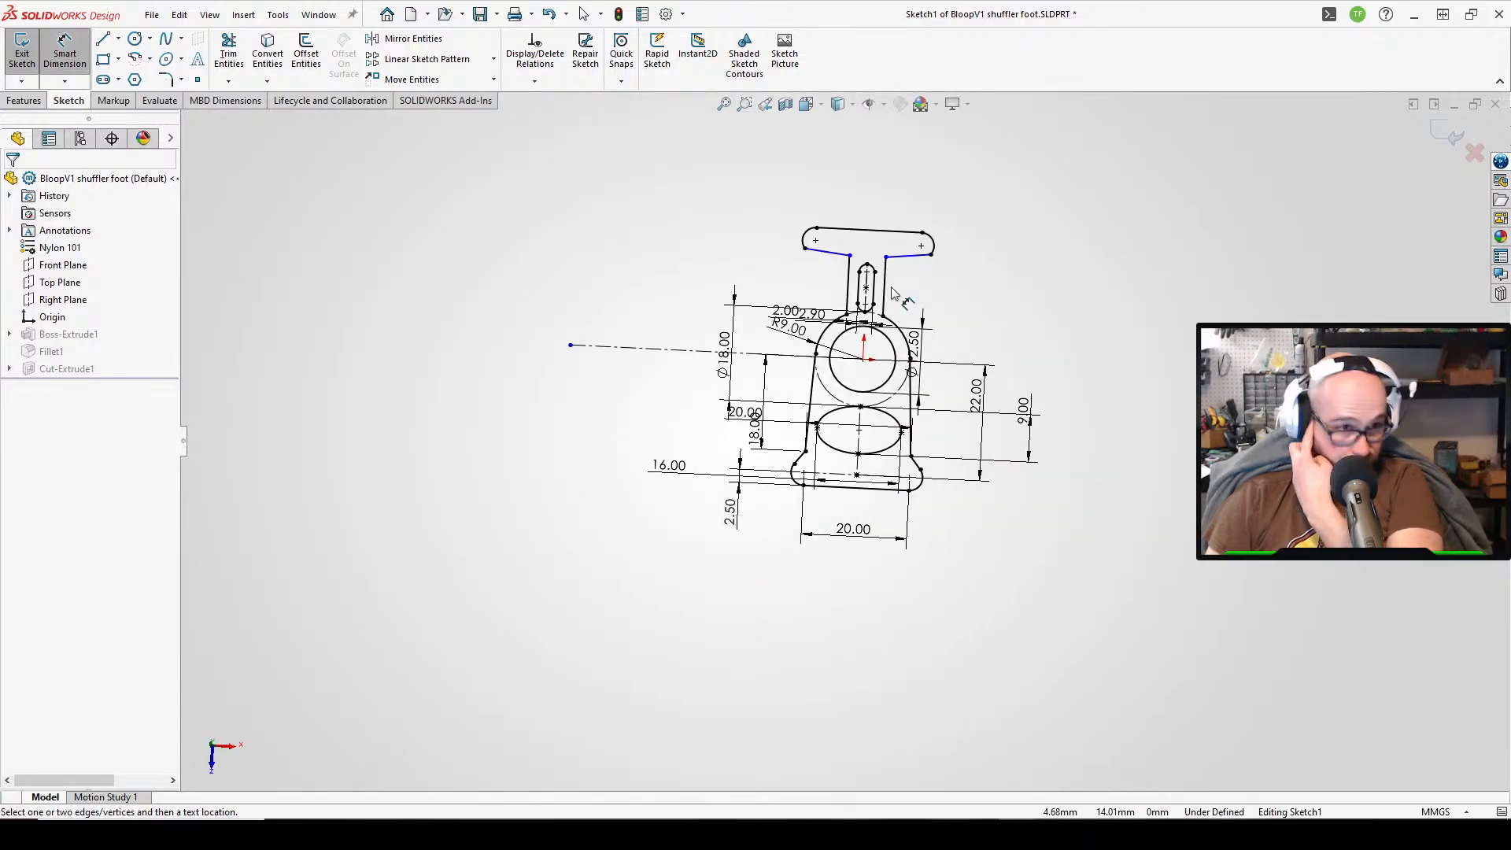
{"action": "scroll", "coordinate": [1021, 578], "scroll_direction": "down", "scroll_amount": 2}
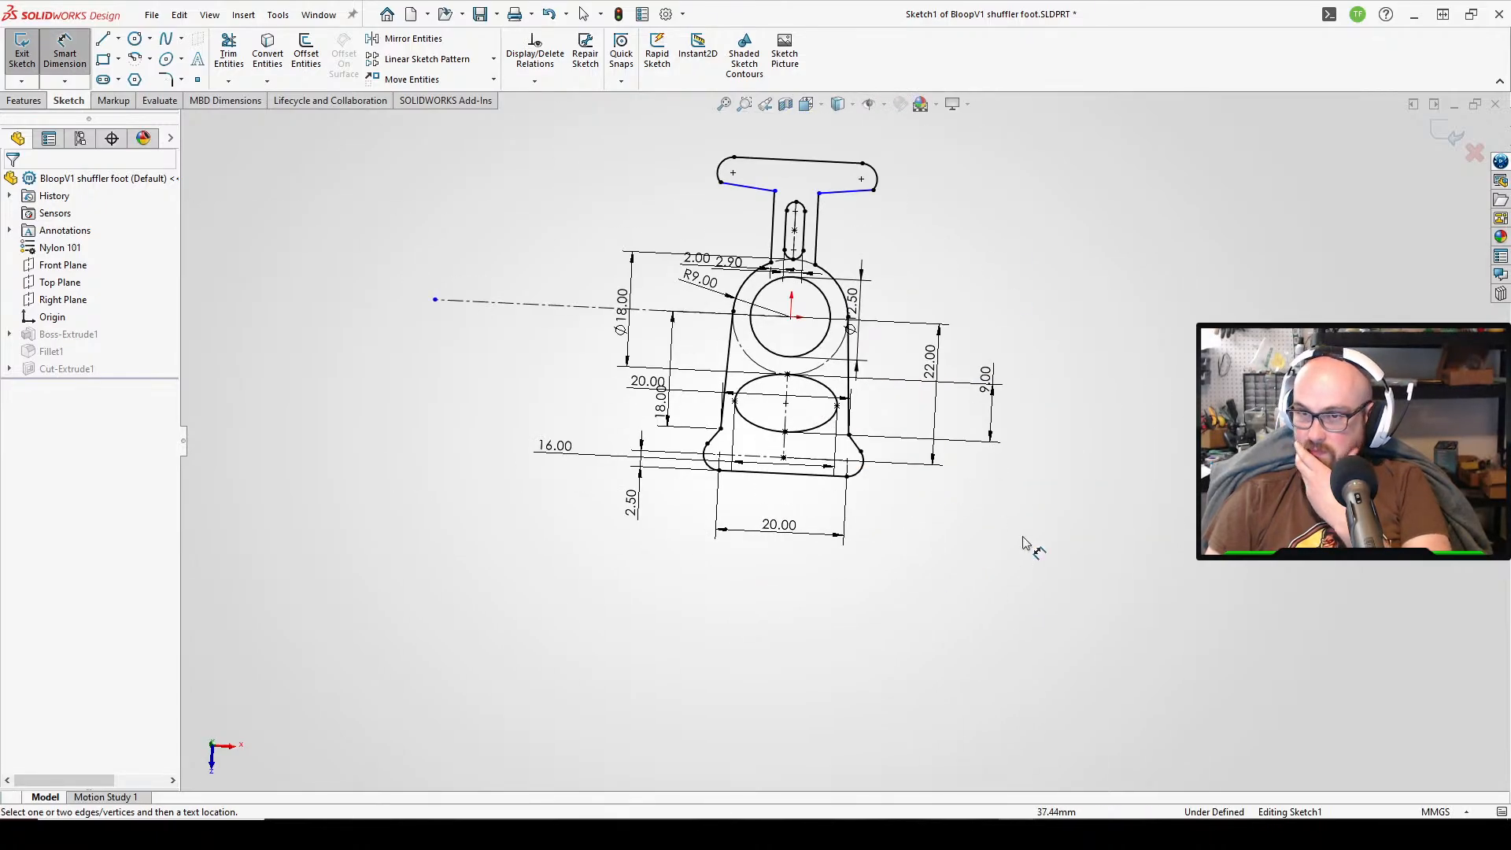
{"action": "key", "text": "Escape"}
{"action": "double_click", "coordinate": [934, 364]}
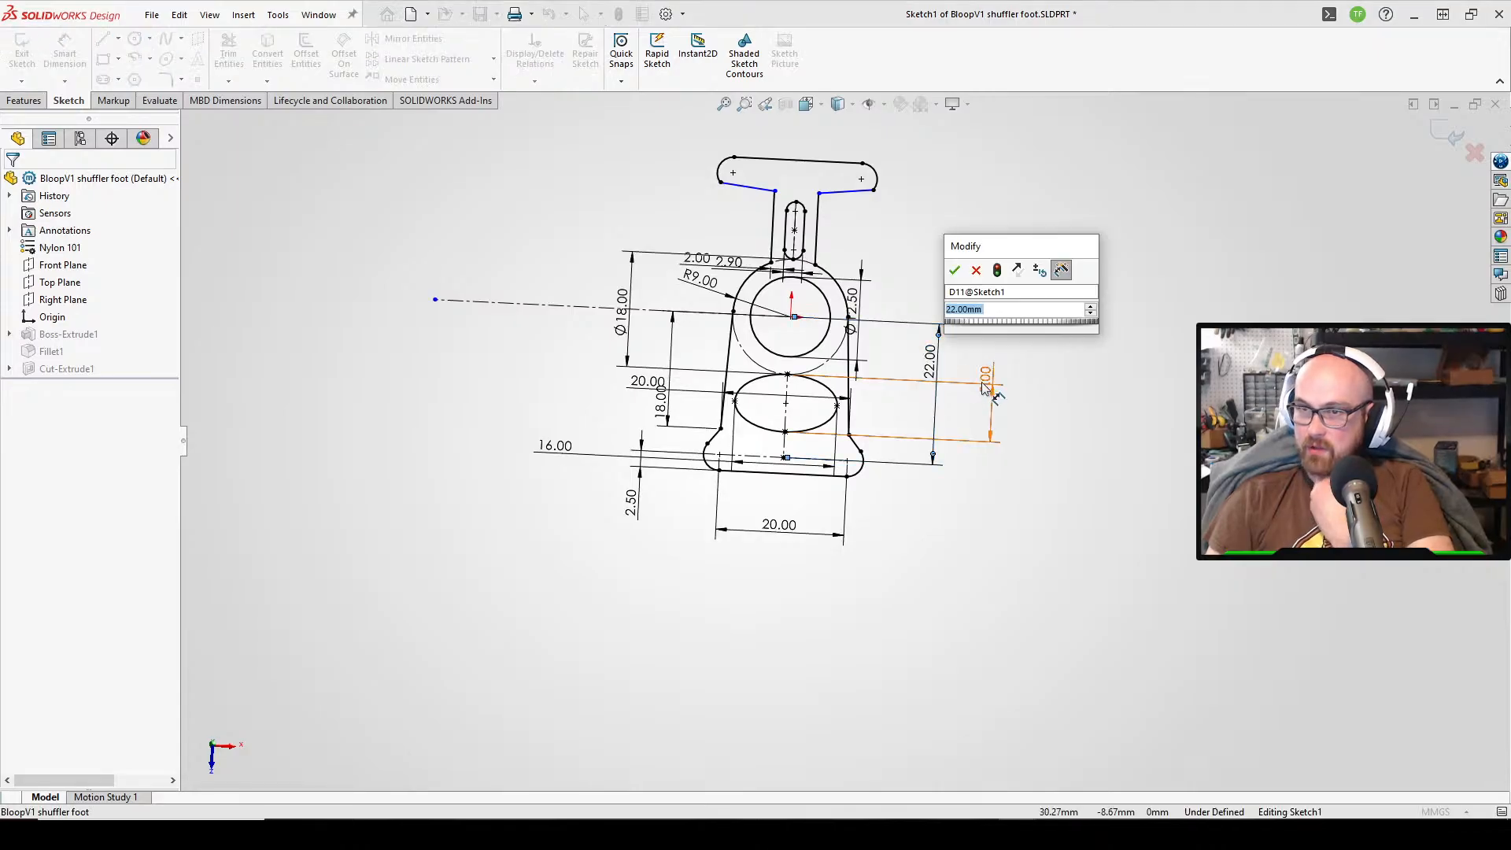
{"action": "type", "text": "20"}
{"action": "key", "text": "Return"}
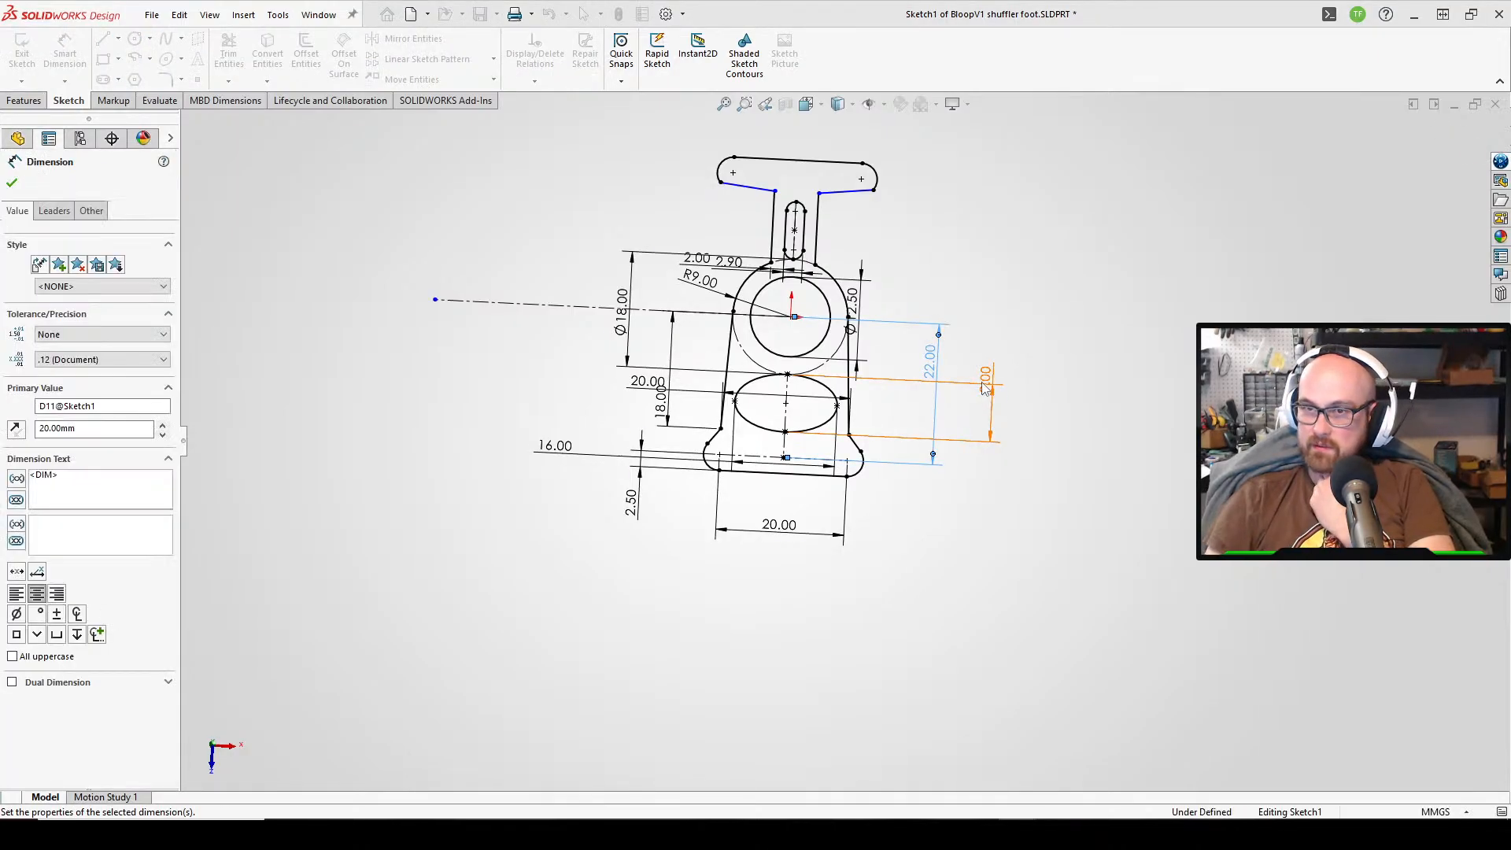
{"action": "left_click", "coordinate": [852, 418]}
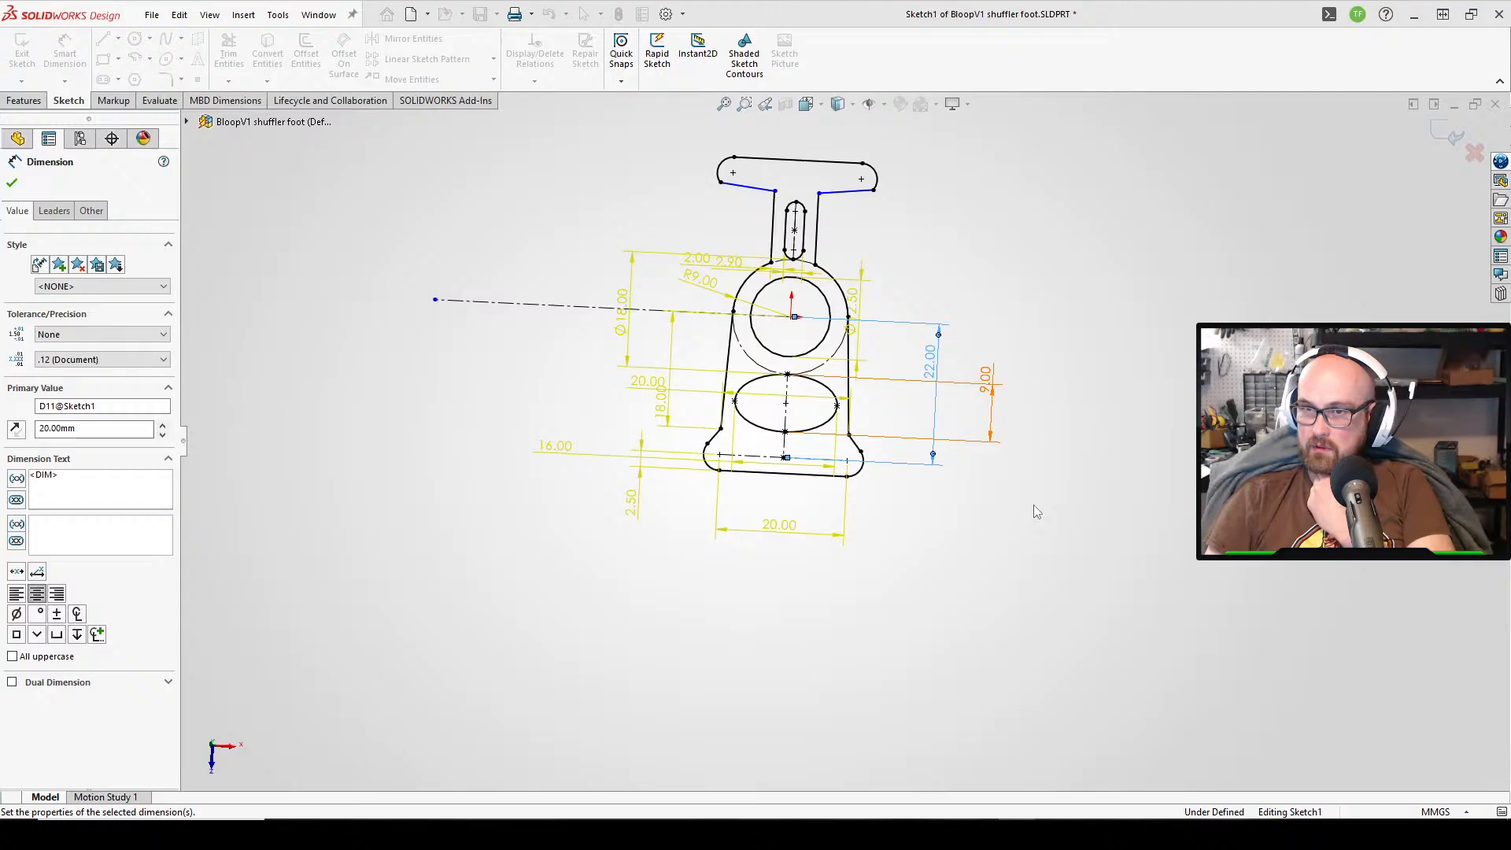
{"action": "left_click", "coordinate": [956, 513]}
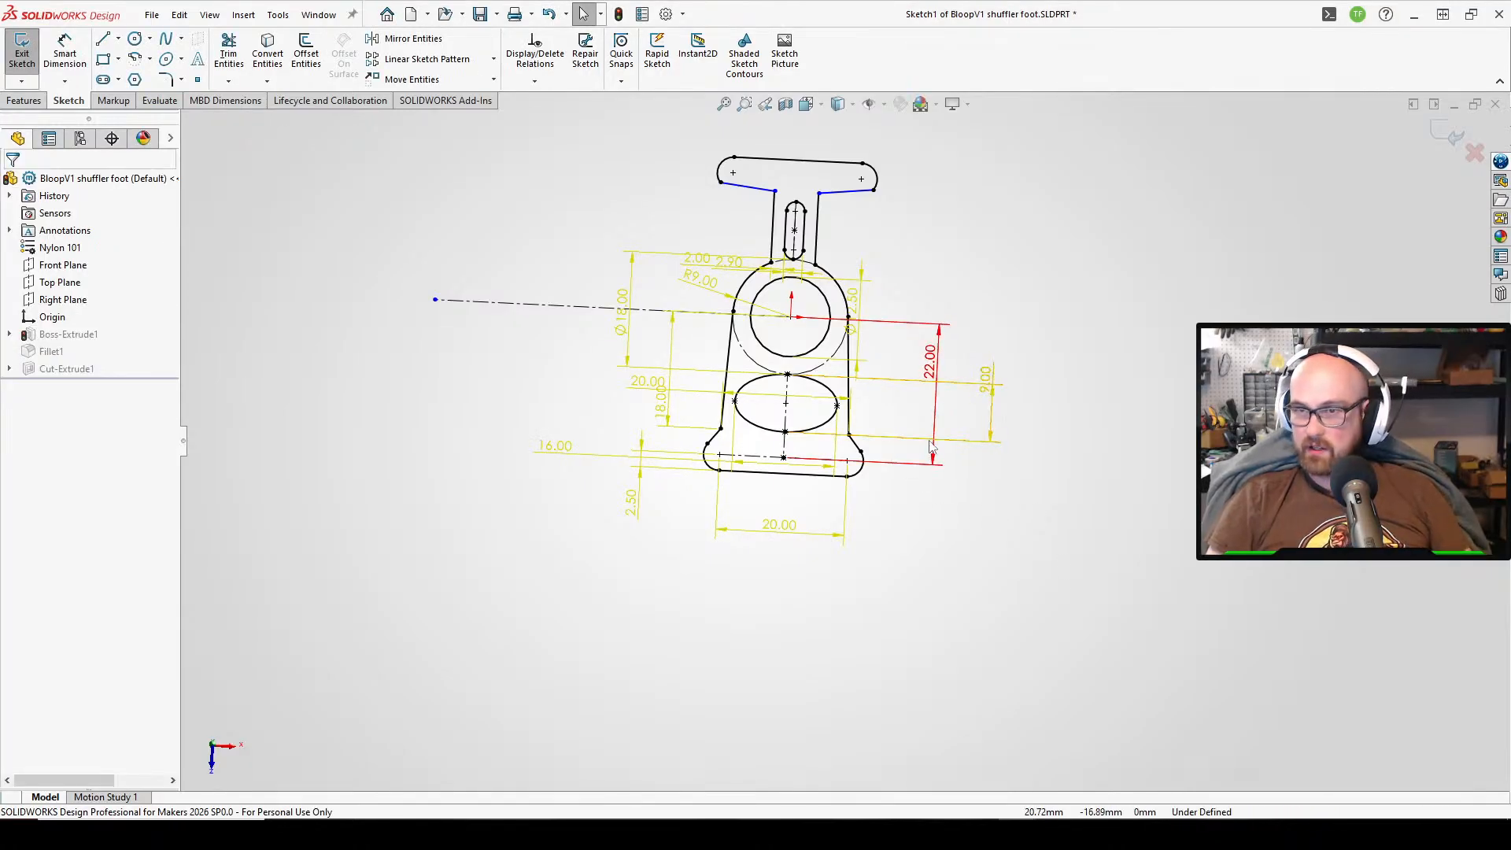
- Delete the conflicting 22 mm vertical dimension and the 20 mm width dimension between the lower ends of the foot's side lines
{"action": "left_click", "coordinate": [952, 387]}
{"action": "key", "text": "Delete"}
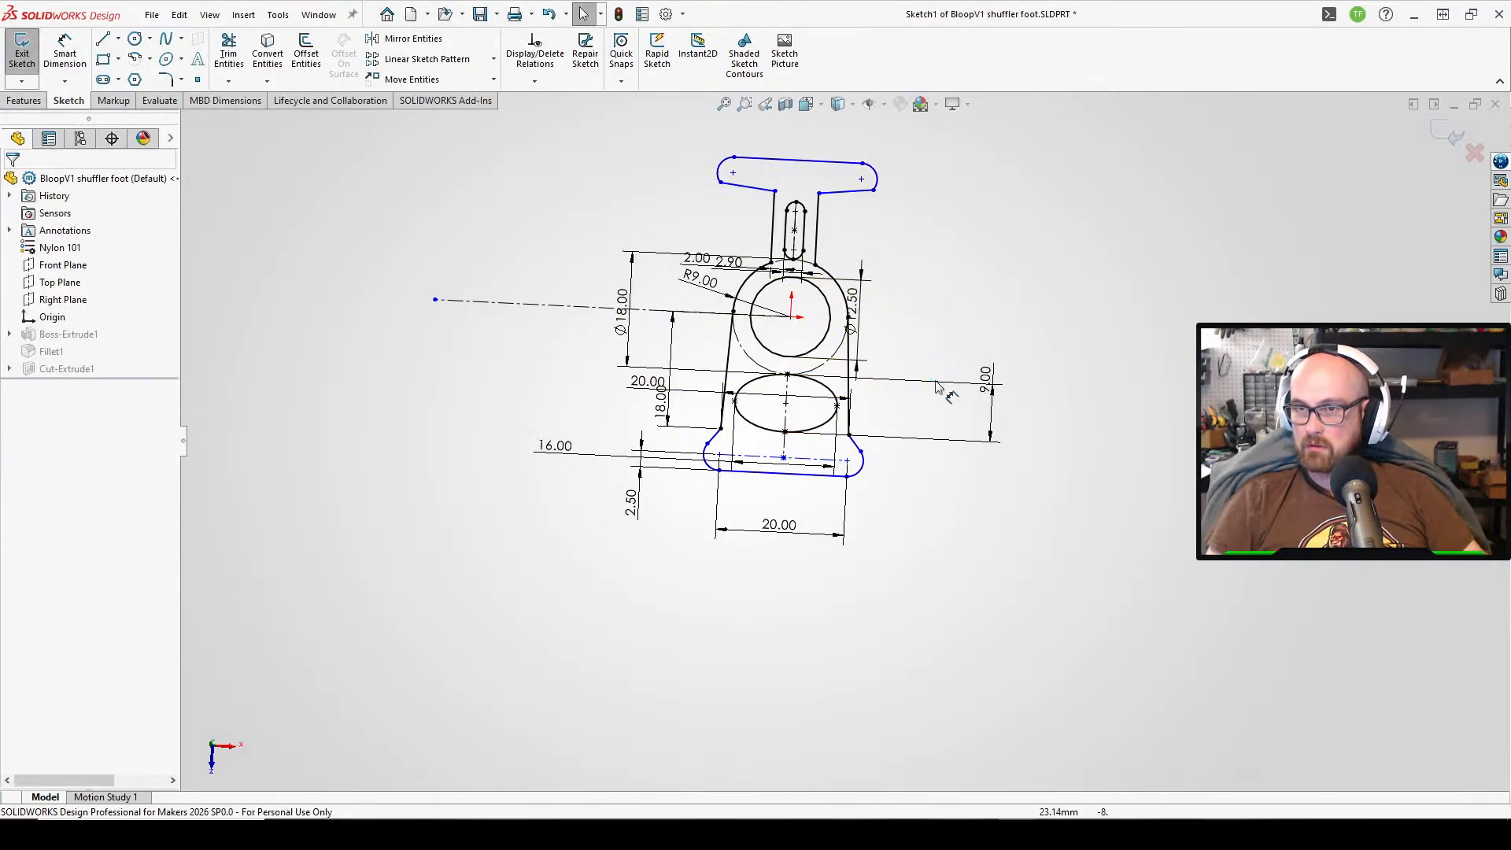
{"action": "scroll", "coordinate": [866, 460], "scroll_direction": "down", "scroll_amount": 2}
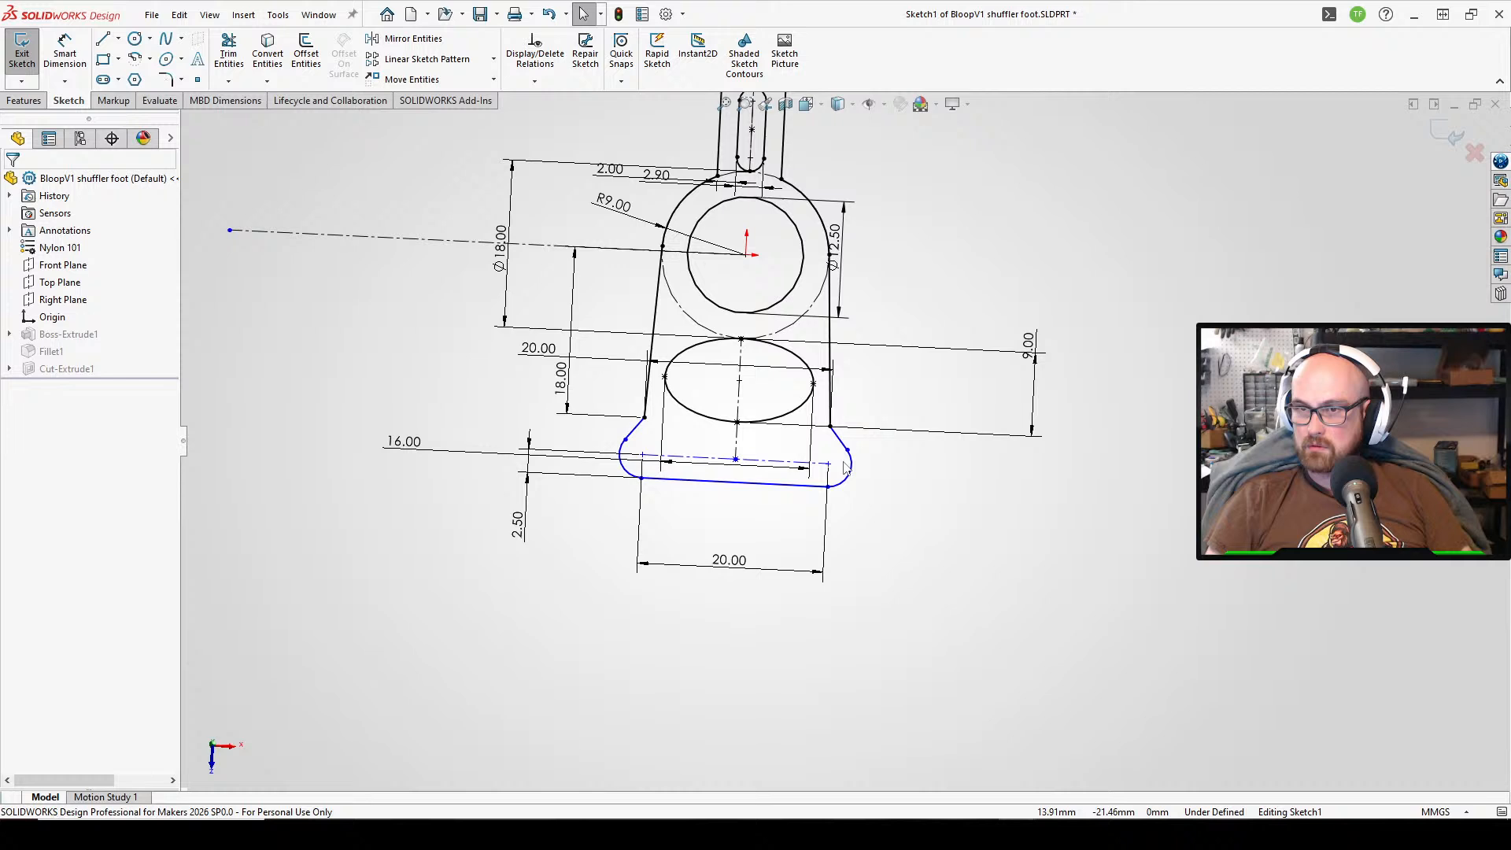
{"action": "left_click", "coordinate": [736, 461]}
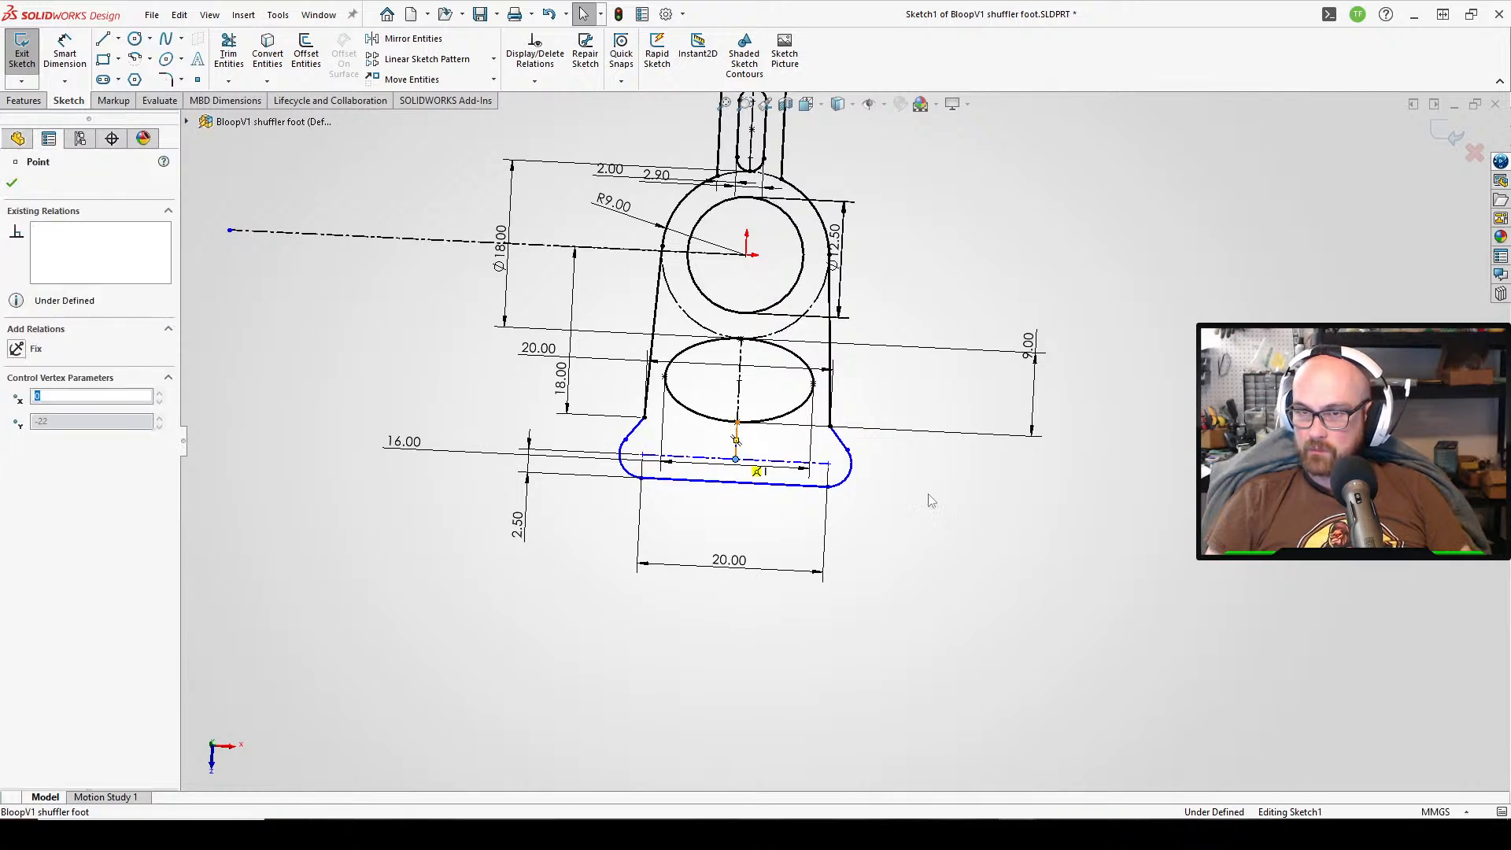
{"action": "scroll", "coordinate": [801, 425], "scroll_direction": "down", "scroll_amount": 2}
{"action": "scroll", "coordinate": [819, 429], "scroll_direction": "down", "scroll_amount": 2}
{"action": "scroll", "coordinate": [818, 394], "scroll_direction": "down", "scroll_amount": 2}
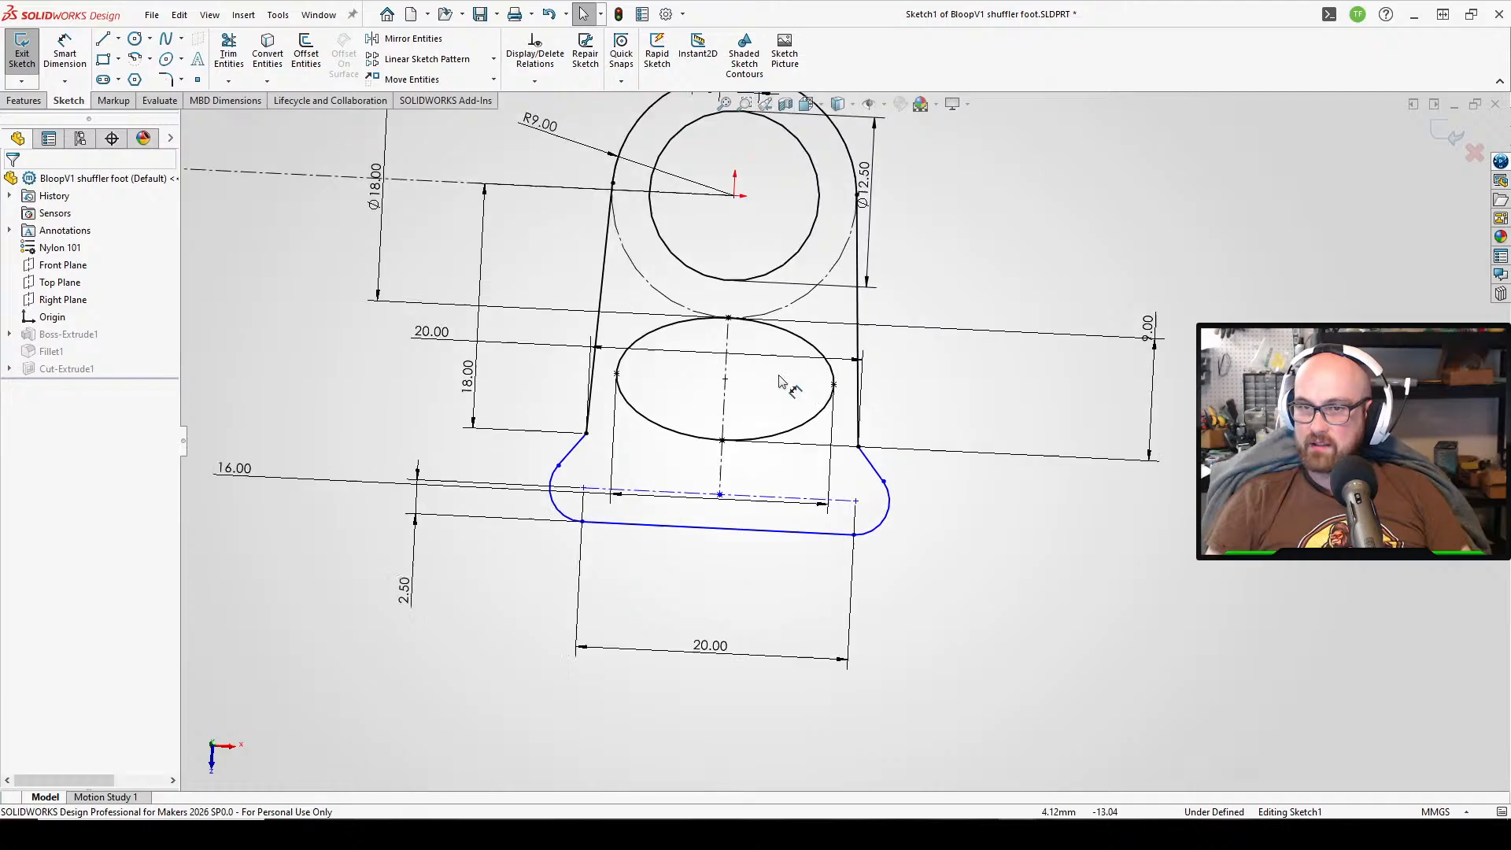
{"action": "left_click", "coordinate": [440, 338]}
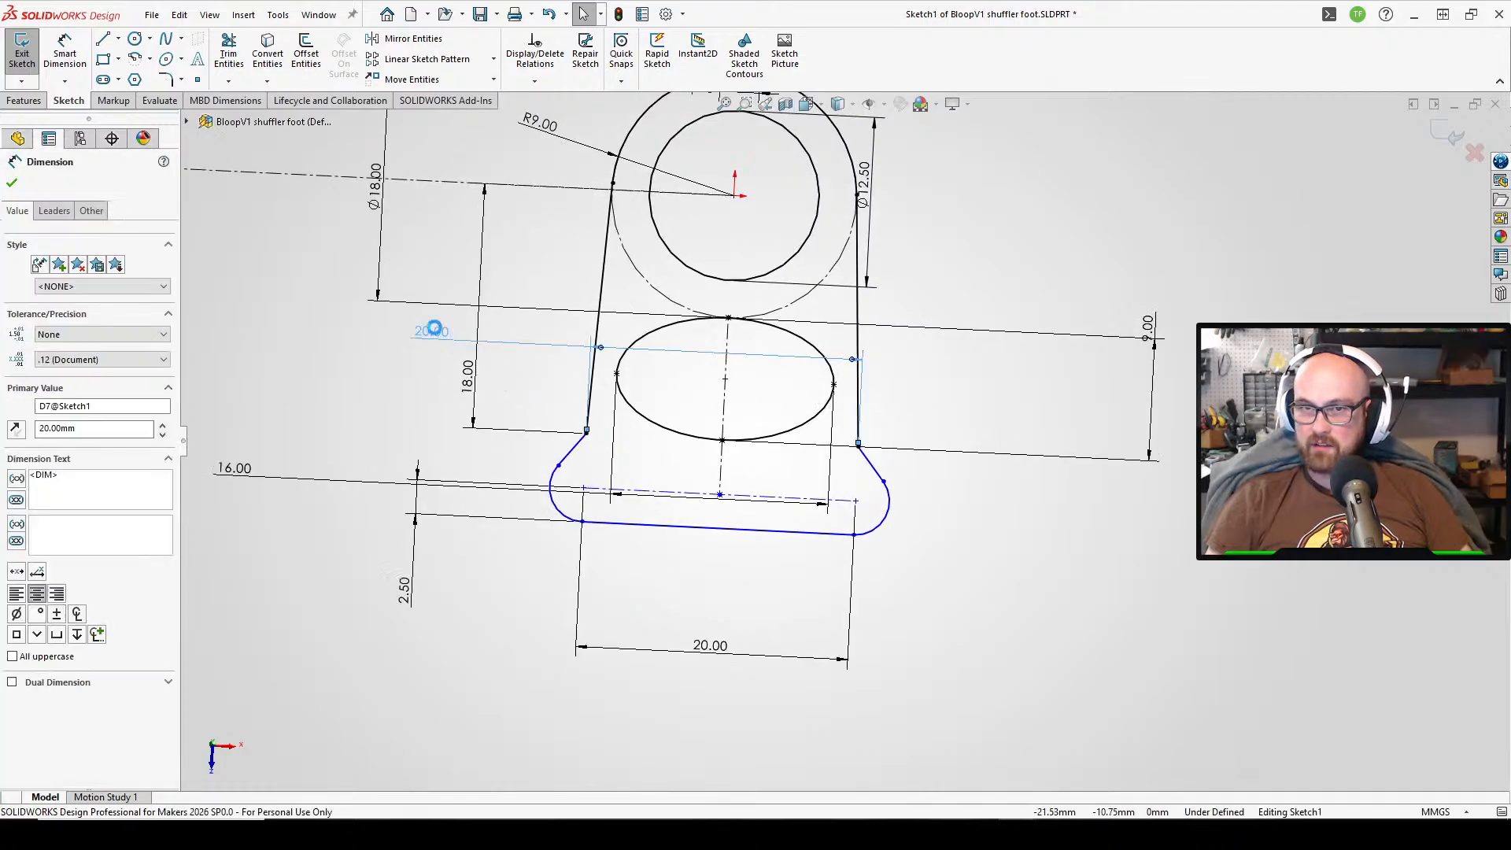
{"action": "key", "text": "Delete"}
- Dimension the vertical distance from the cam hole centre to the lower construction line at 20 mm
{"action": "left_click", "coordinate": [64, 51]}
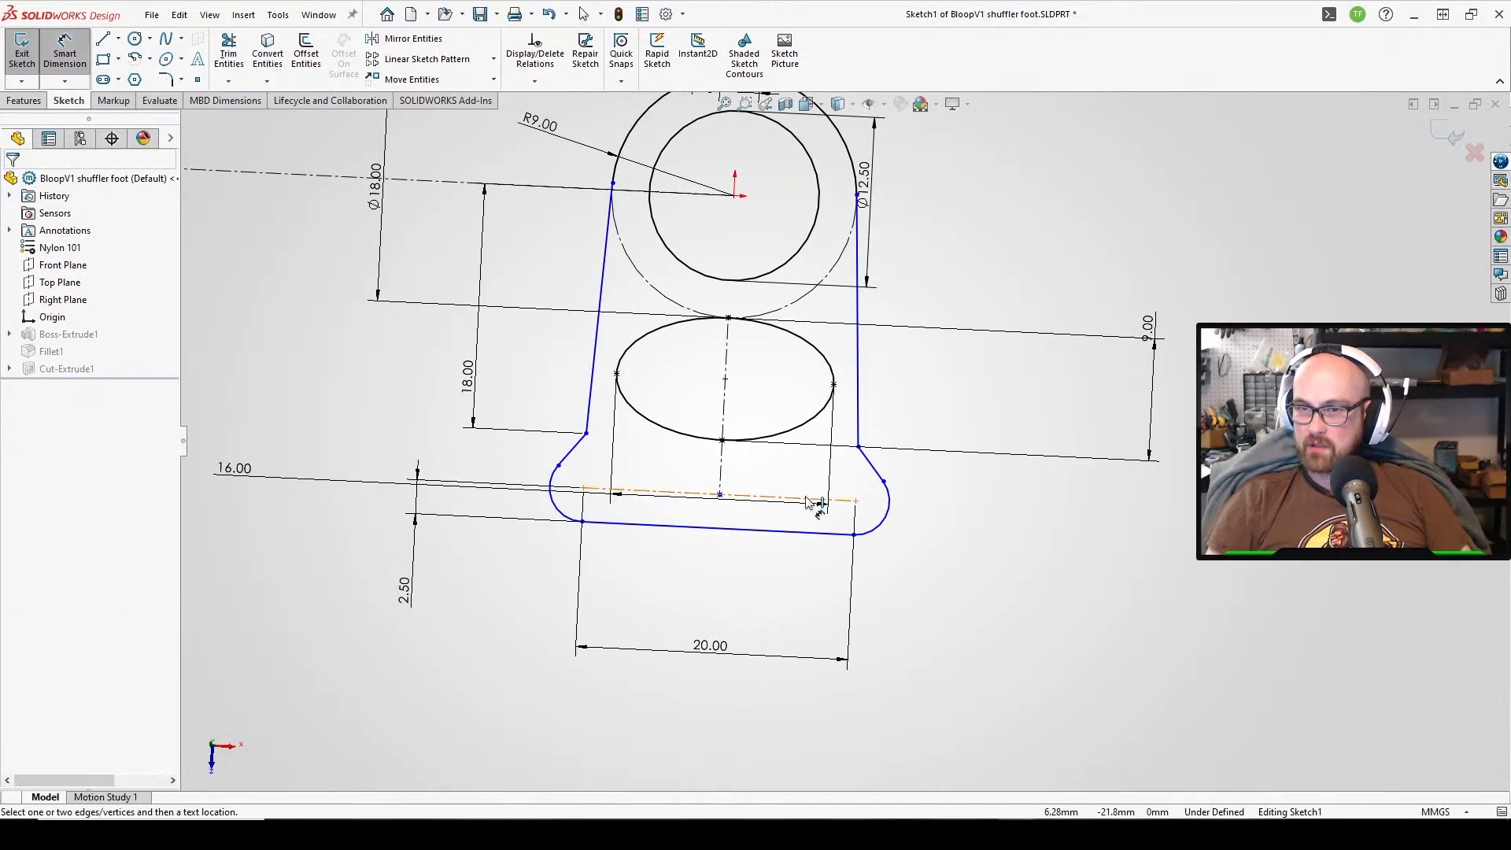
{"action": "left_click", "coordinate": [796, 497]}
{"action": "left_click", "coordinate": [736, 196]}
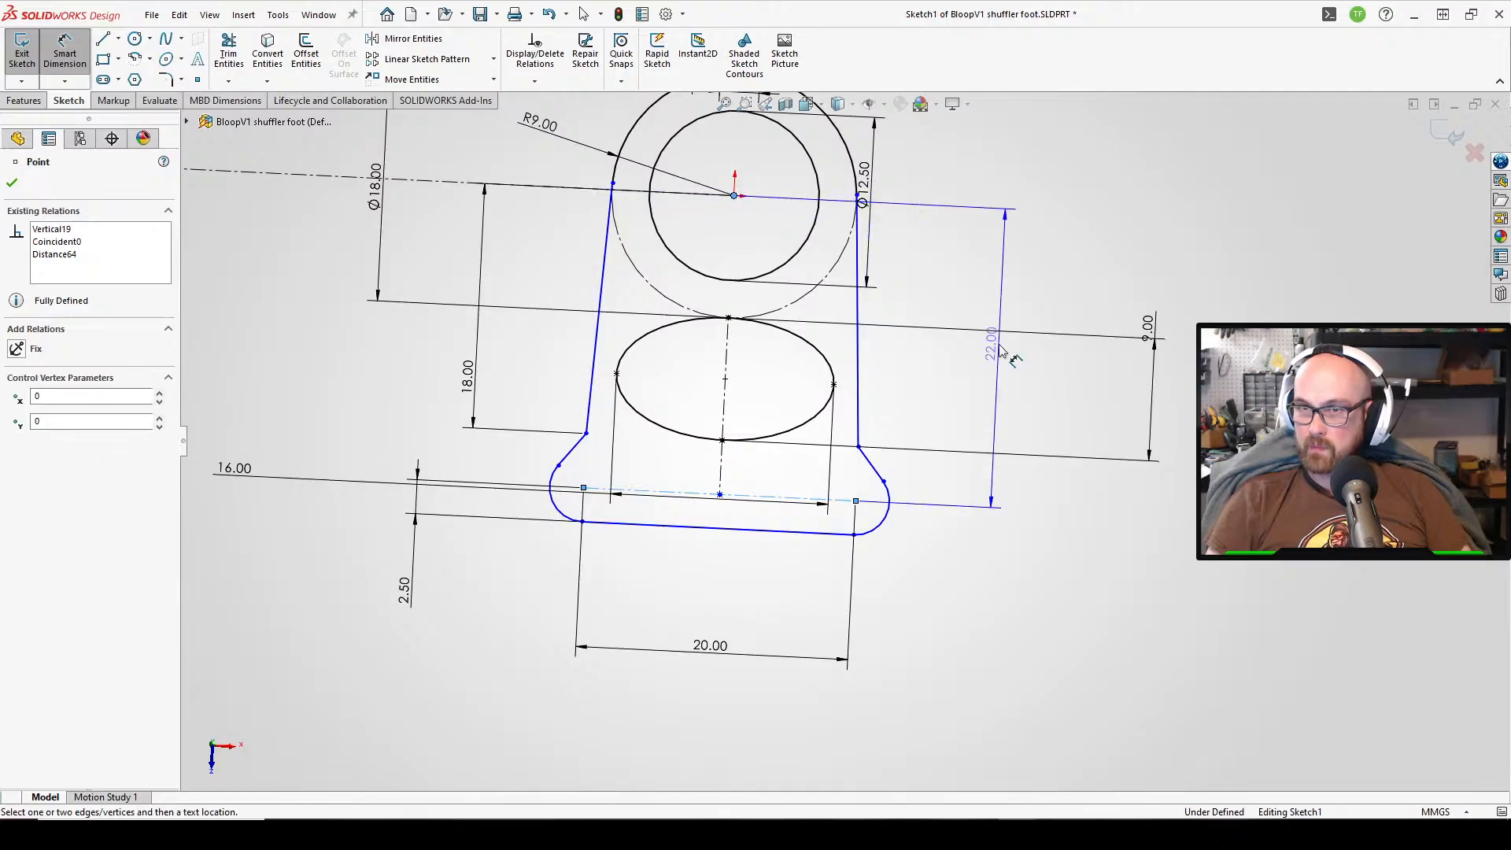
{"action": "left_click", "coordinate": [1038, 392]}
{"action": "type", "text": "20"}
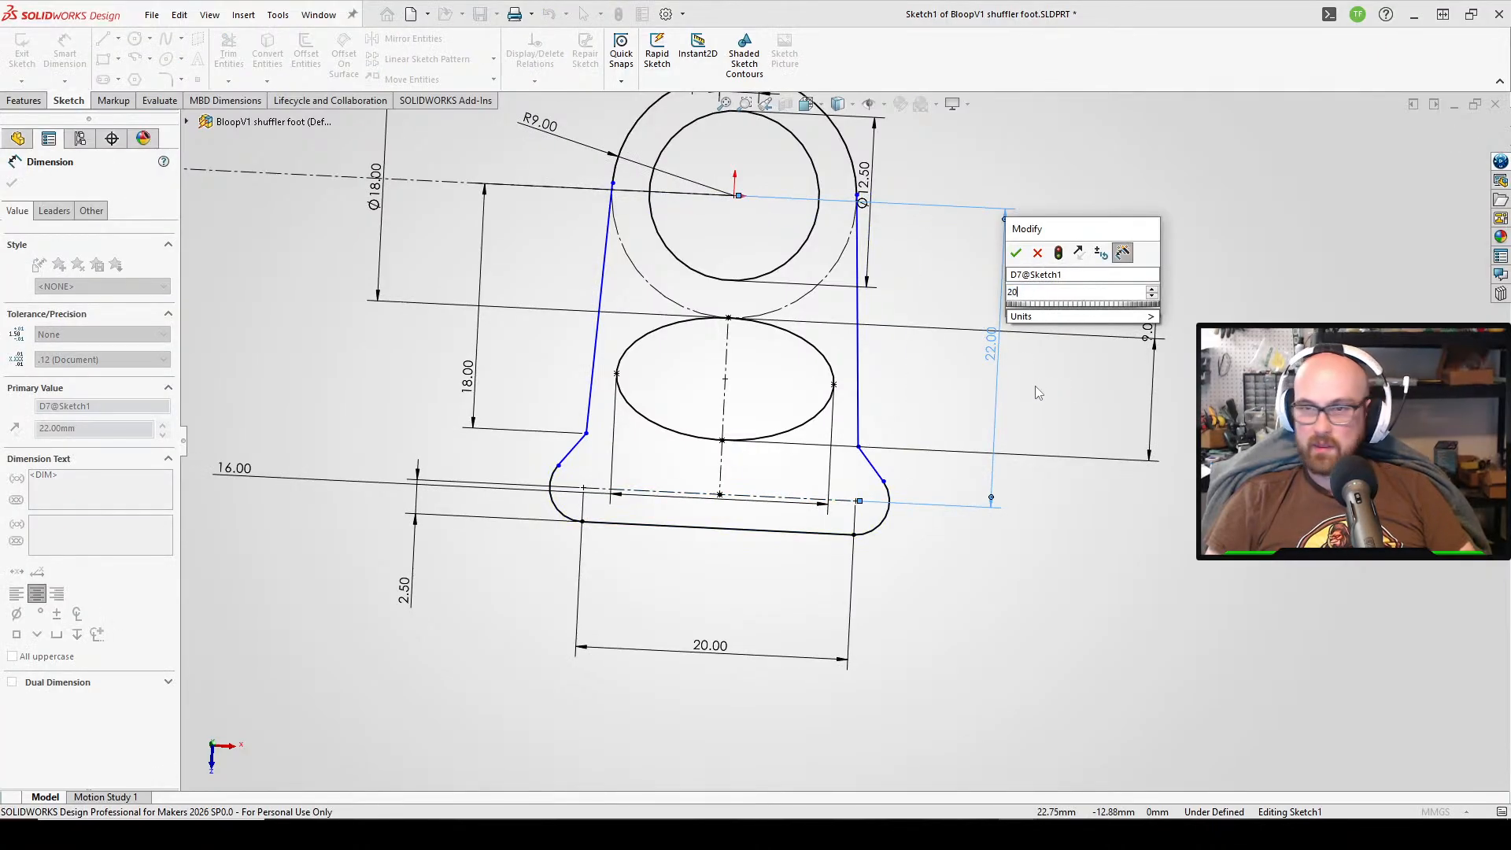
{"action": "key", "text": "Return"}
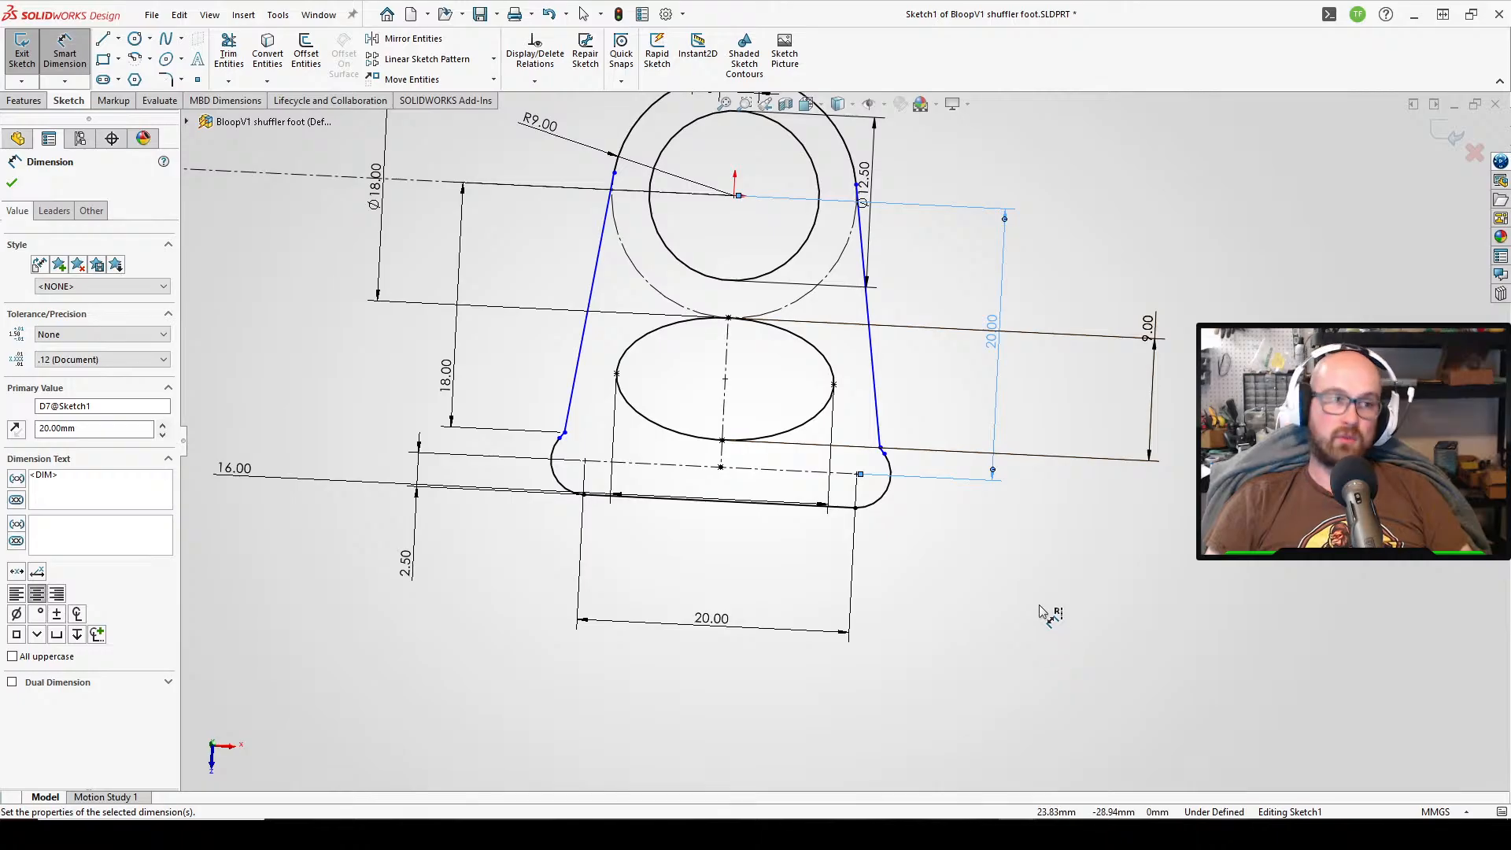
{"action": "key", "text": "Escape"}
{"action": "scroll", "coordinate": [929, 331], "scroll_direction": "down", "scroll_amount": 3}
{"action": "scroll", "coordinate": [898, 342], "scroll_direction": "up", "scroll_amount": 3}
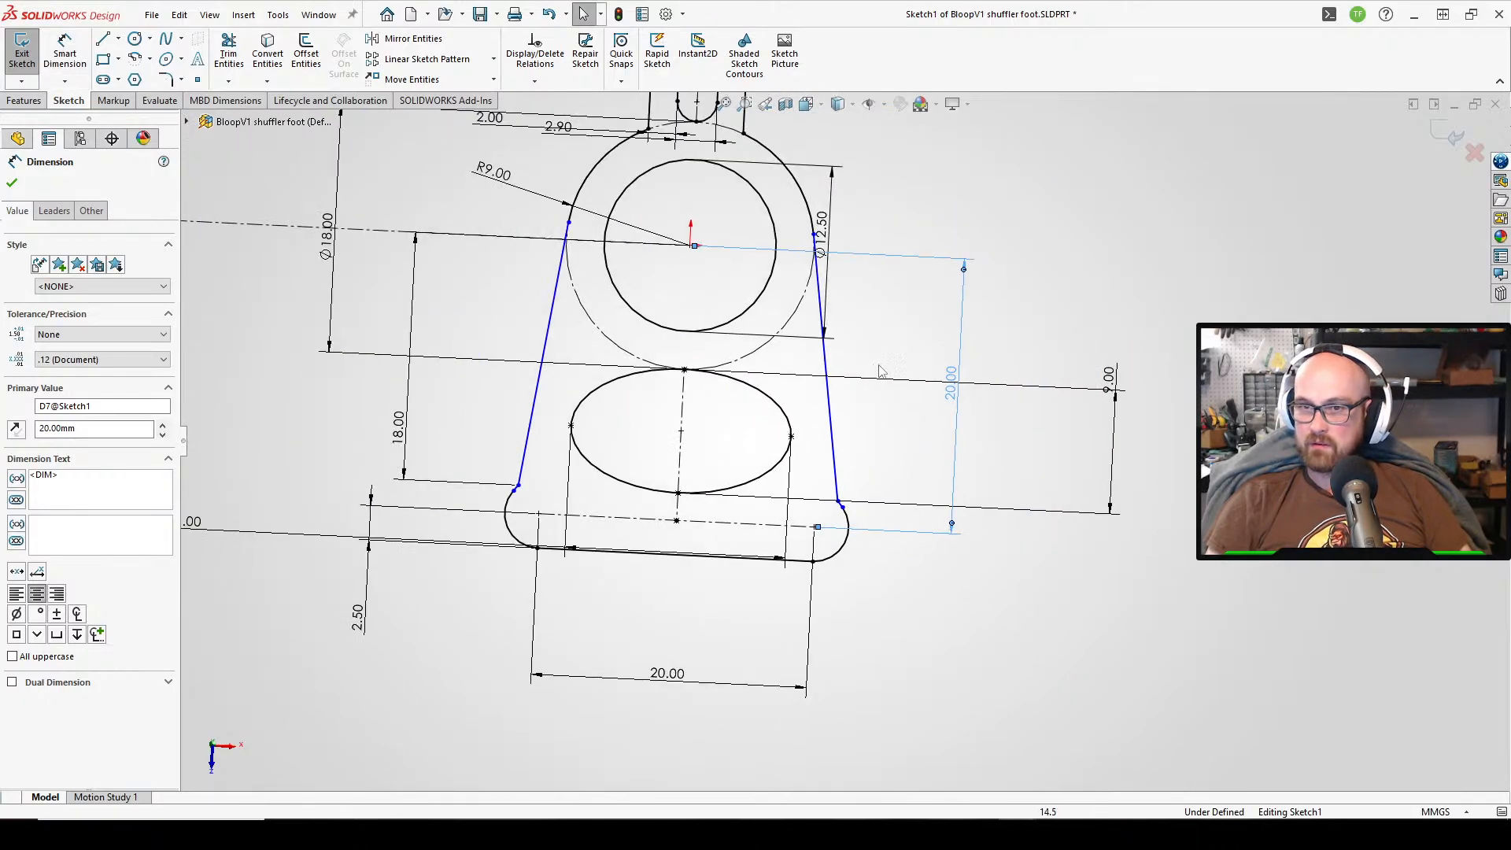
{"action": "scroll", "coordinate": [782, 431], "scroll_direction": "up", "scroll_amount": 2}
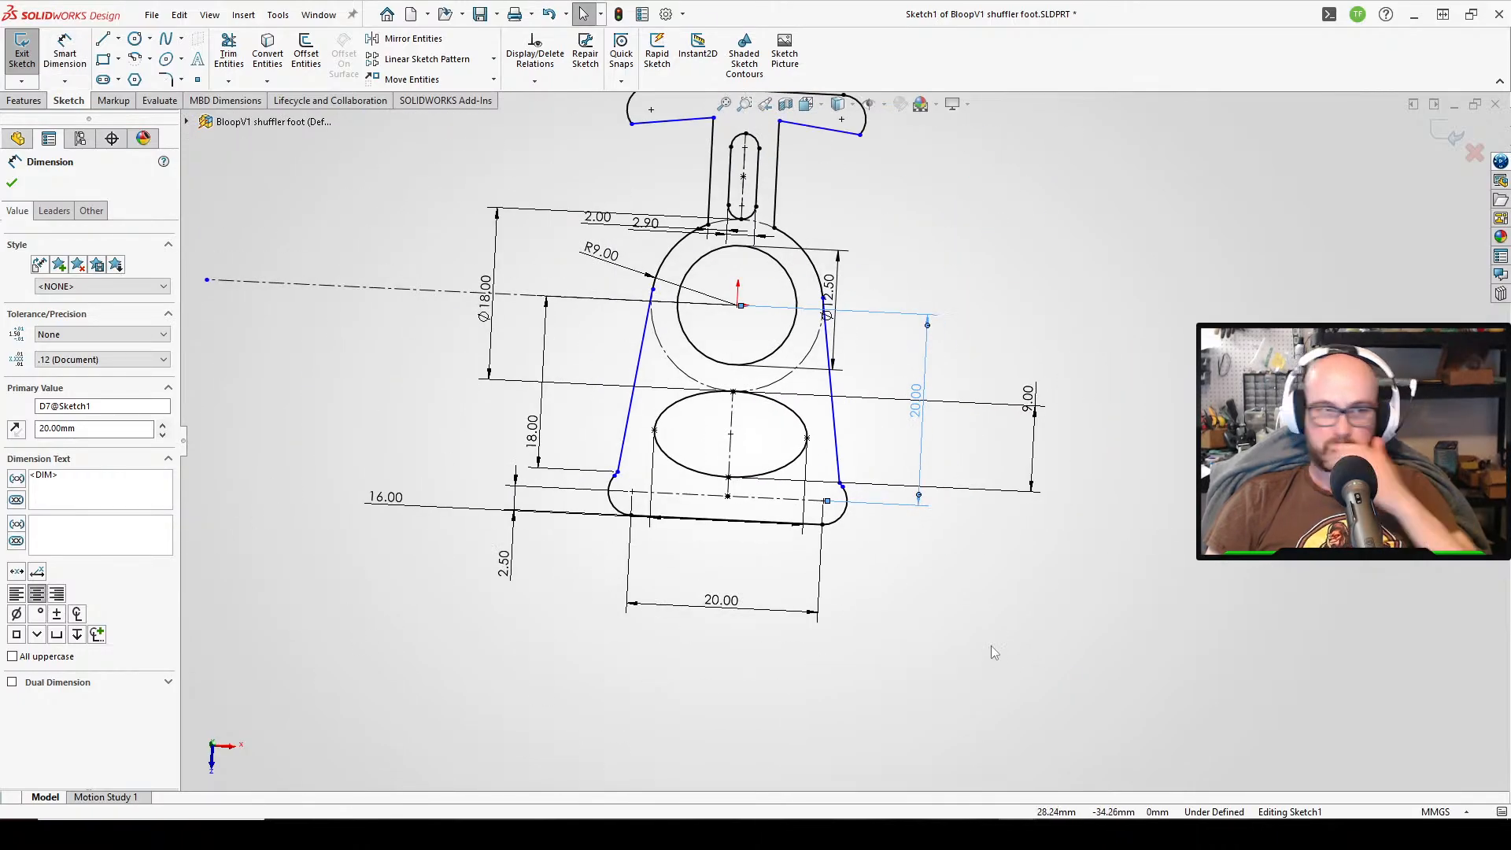
{"action": "scroll", "coordinate": [920, 454], "scroll_direction": "up", "scroll_amount": 2}
{"action": "scroll", "coordinate": [924, 457], "scroll_direction": "down", "scroll_amount": 1}
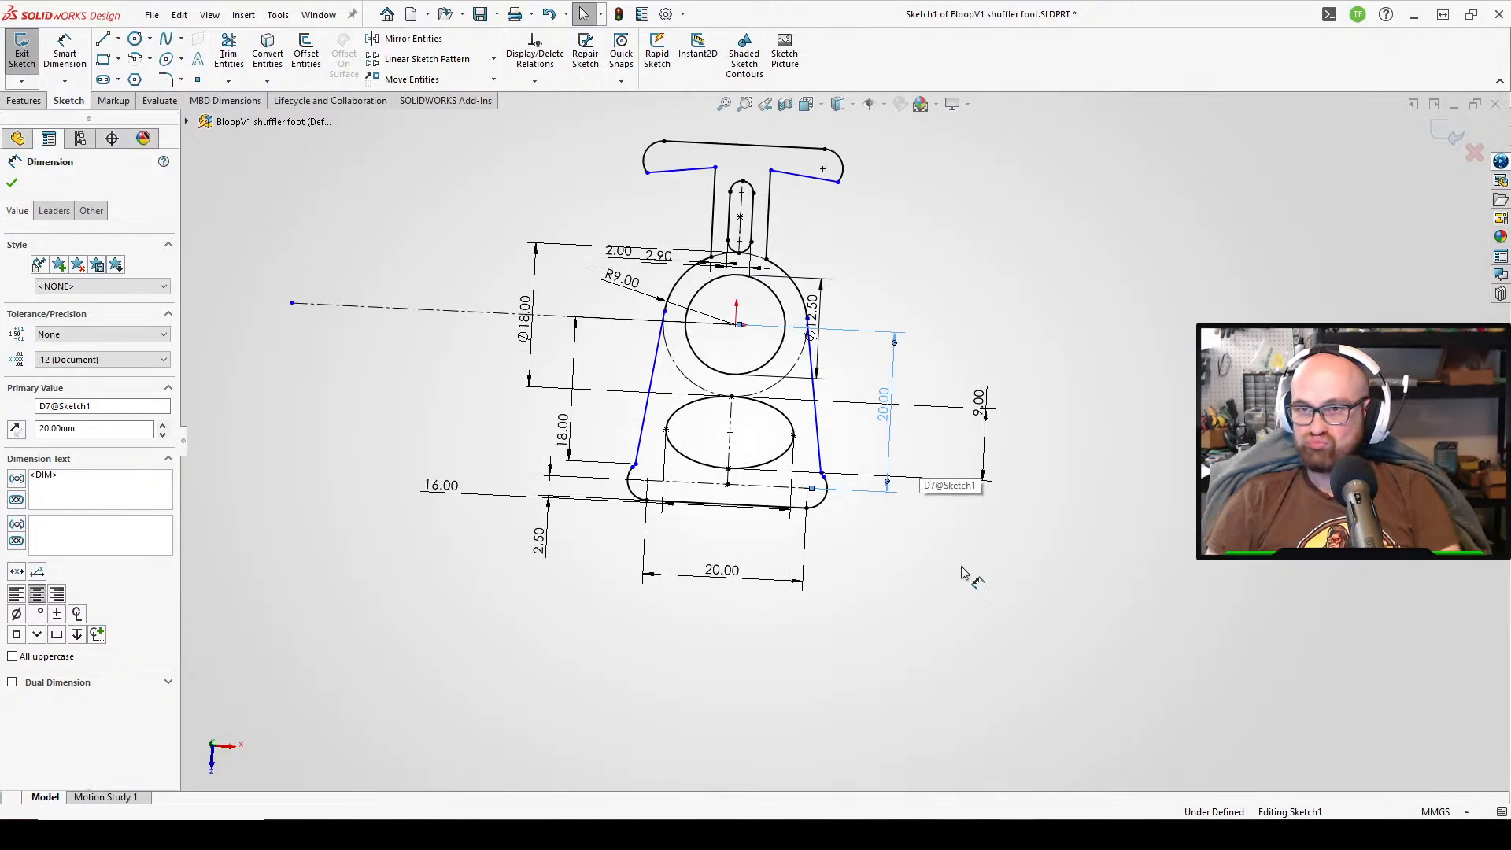
{"action": "key", "text": "Escape"}
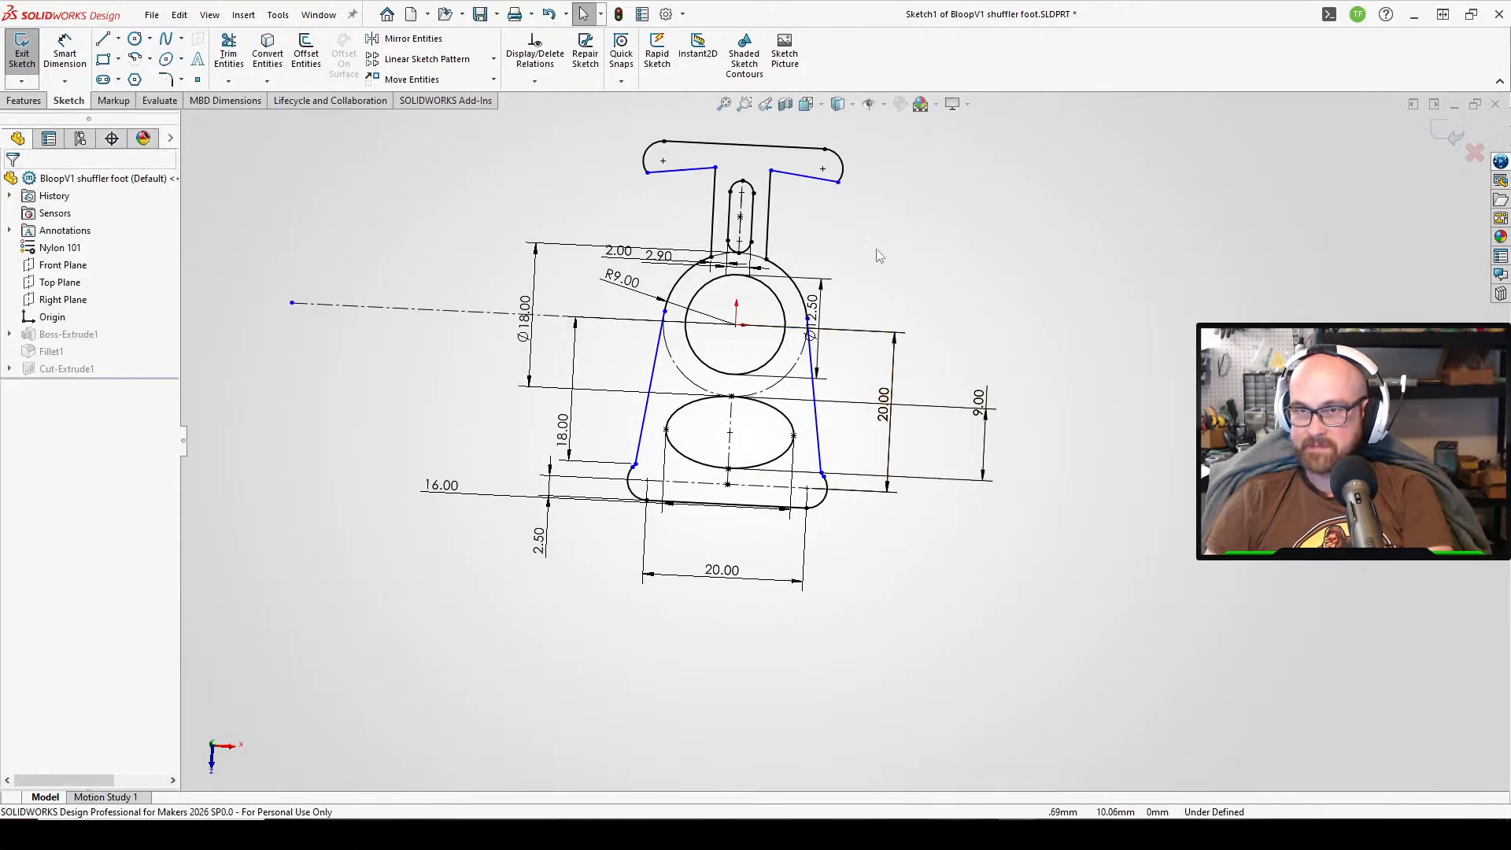
- Delete the short angled line between the left side line and the lower-left arc of the foot profile
{"action": "scroll", "coordinate": [592, 459], "scroll_direction": "down", "scroll_amount": 10}
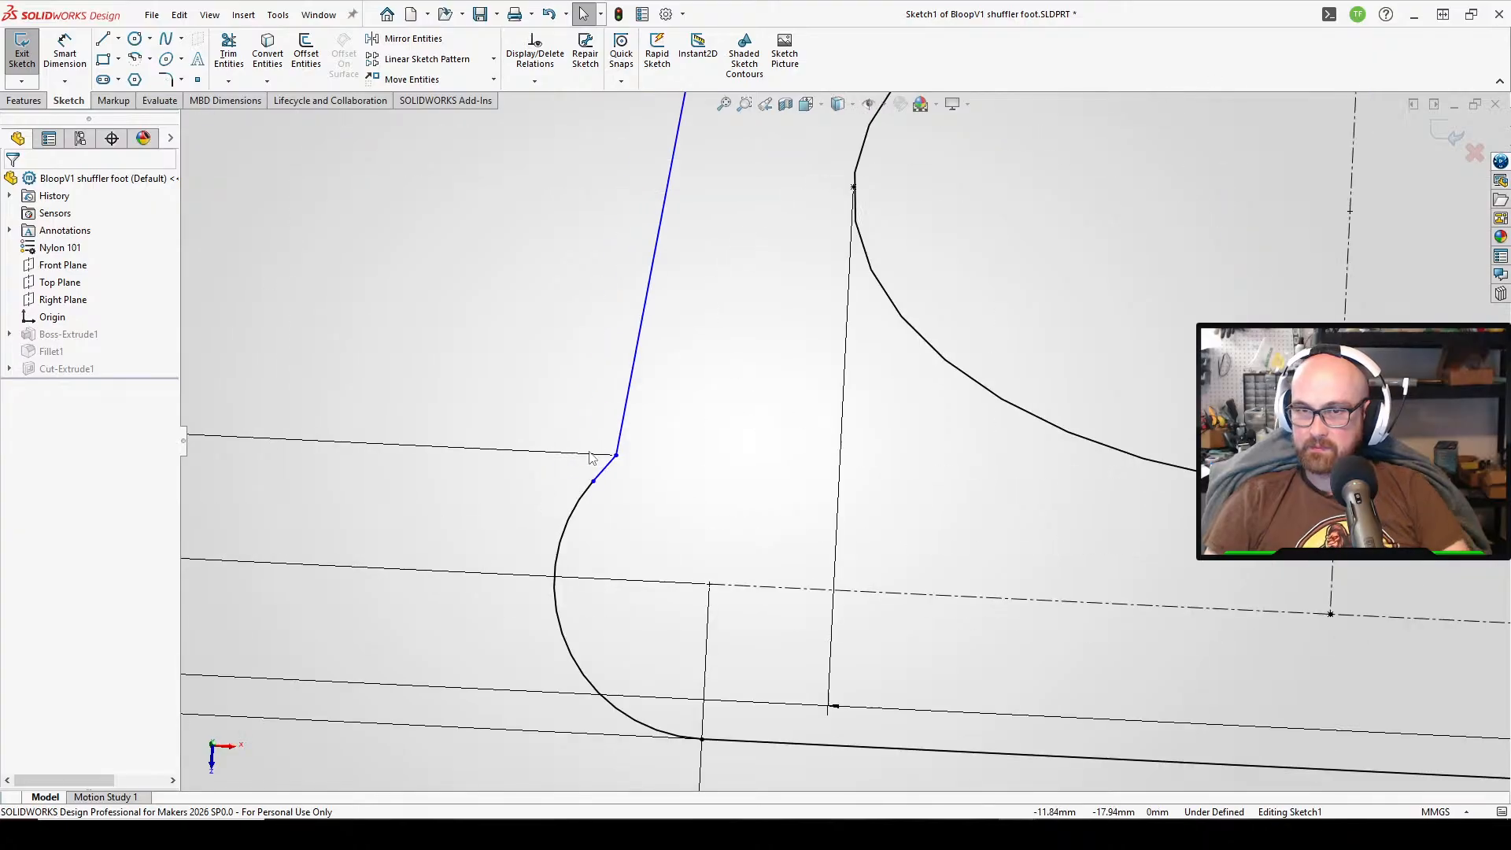
{"action": "left_click", "coordinate": [608, 468]}
{"action": "key", "text": "Delete"}
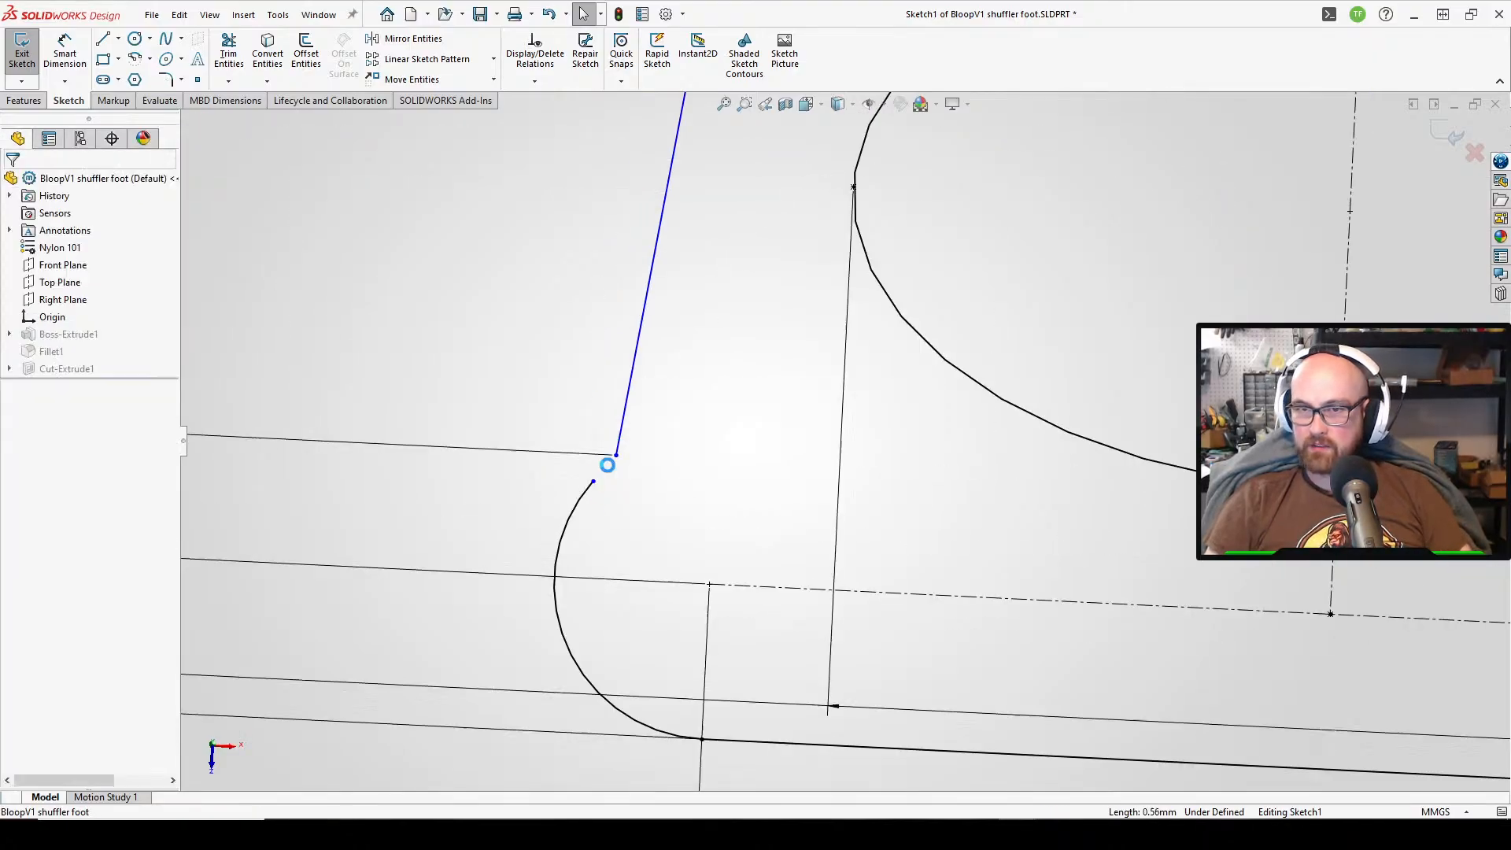
- Bring the ends of the left side line and lower-left arc closer together, and delete the 18 mm vertical dimension on the side line
{"action": "left_click", "coordinate": [617, 456]}
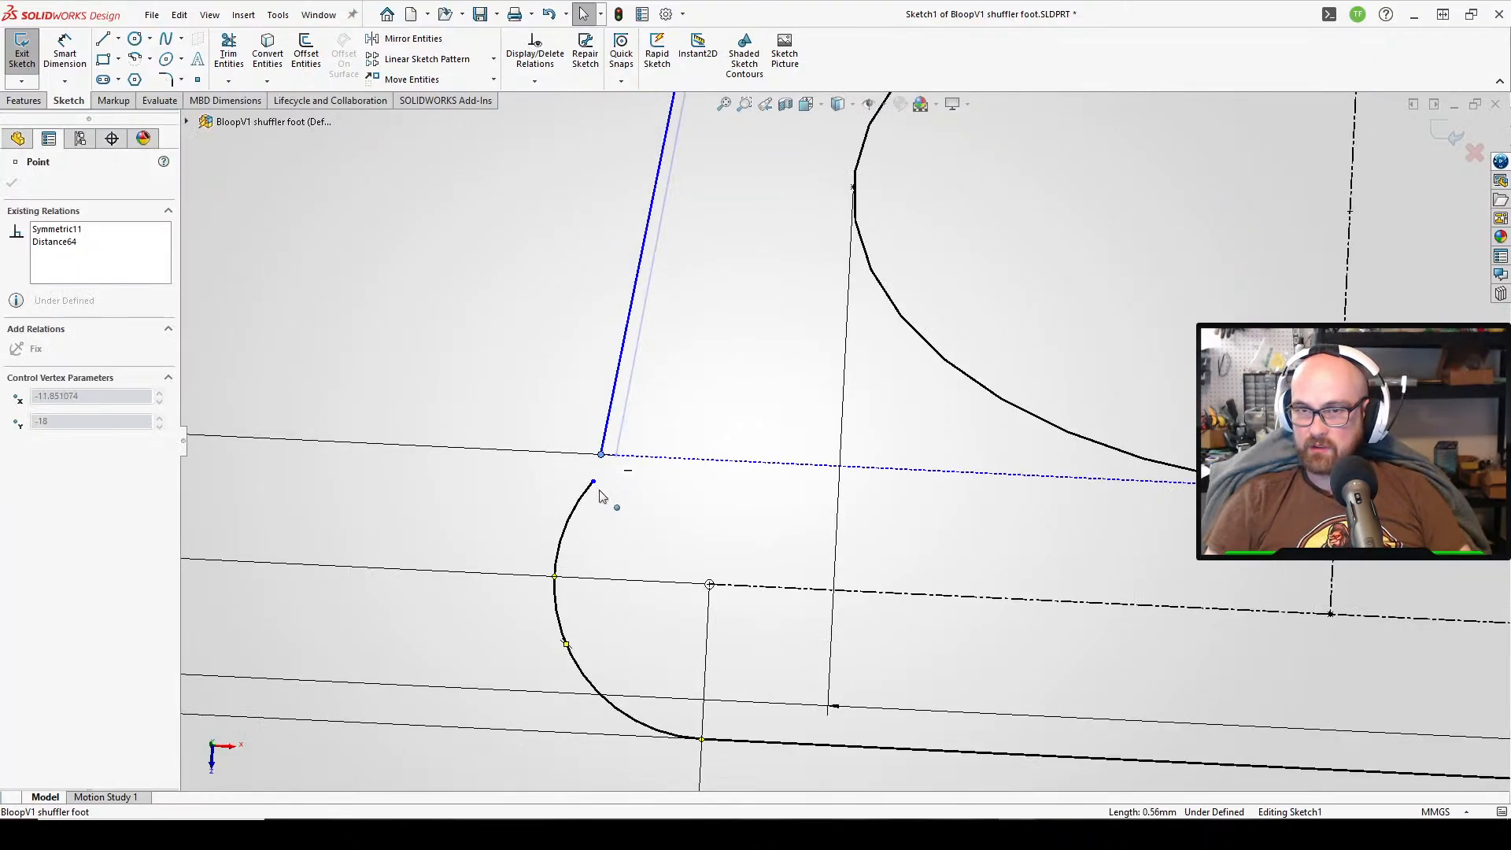
{"action": "scroll", "coordinate": [689, 428], "scroll_direction": "up", "scroll_amount": 3}
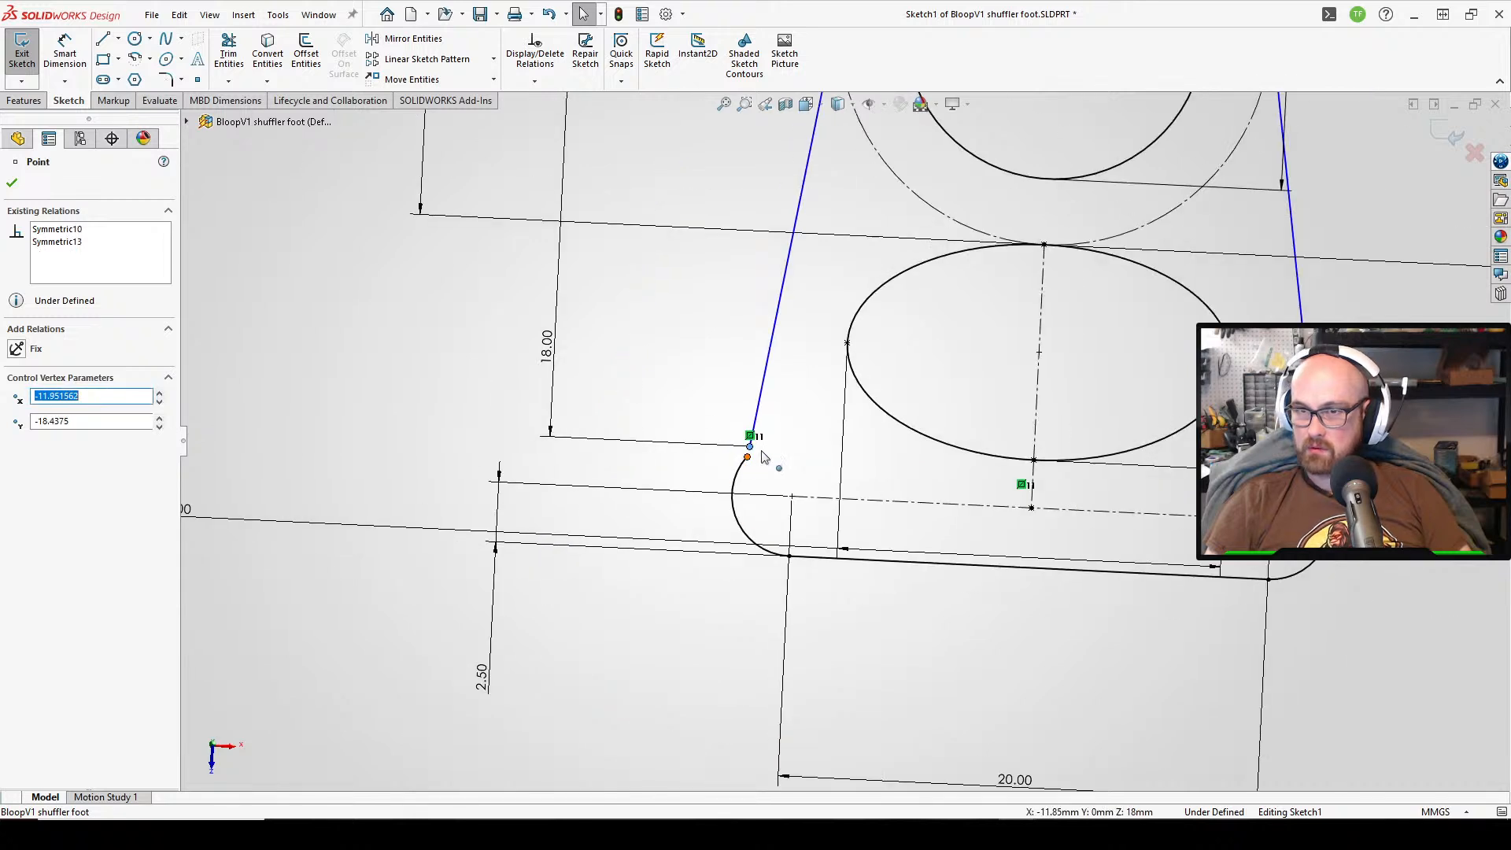
{"action": "left_click_drag", "start_coordinate": [748, 457], "coordinate": [750, 454]}
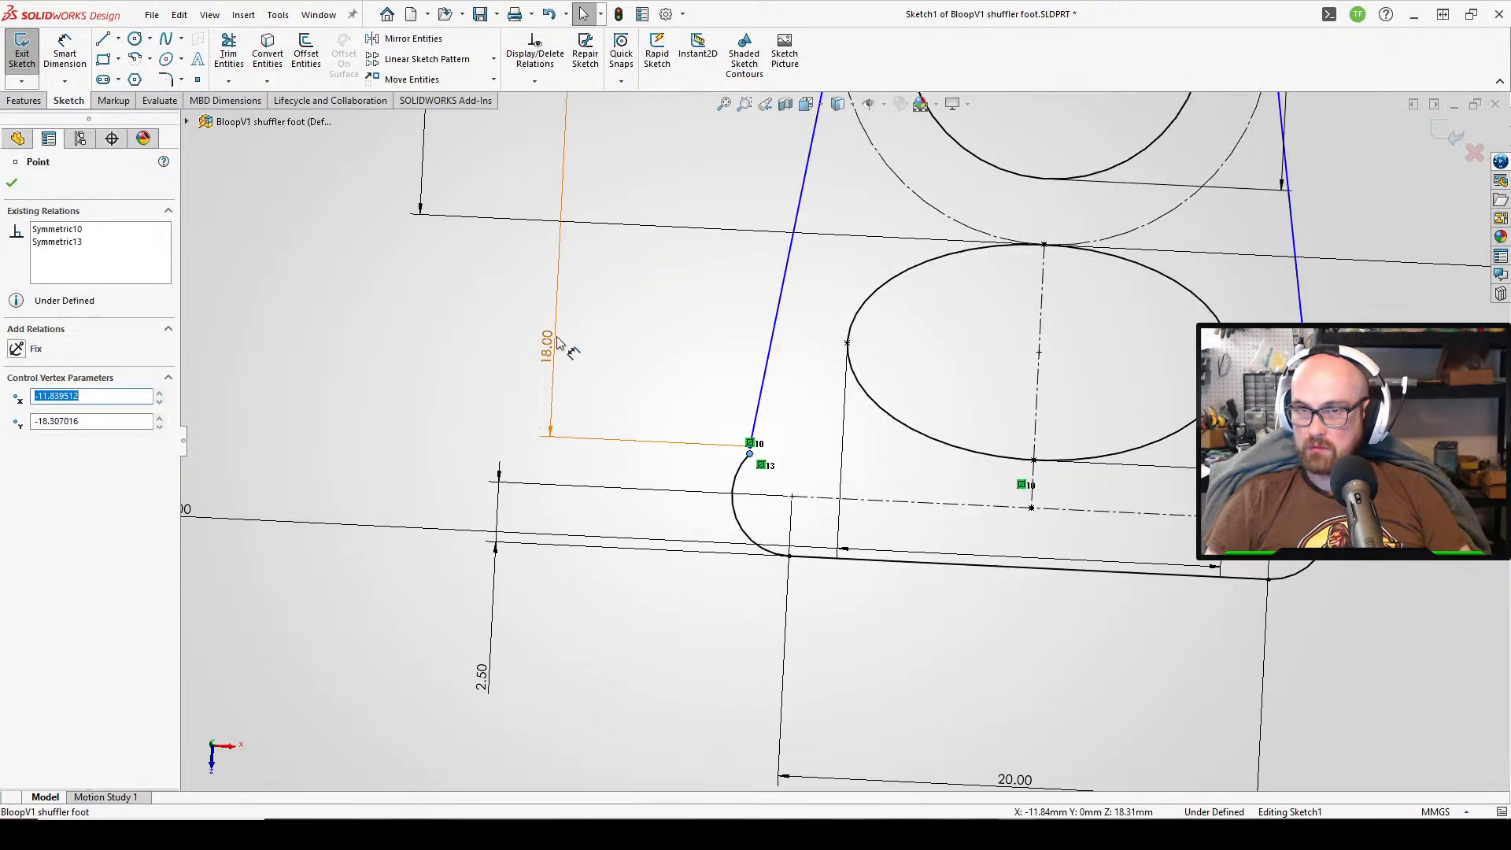
{"action": "left_click", "coordinate": [674, 412]}
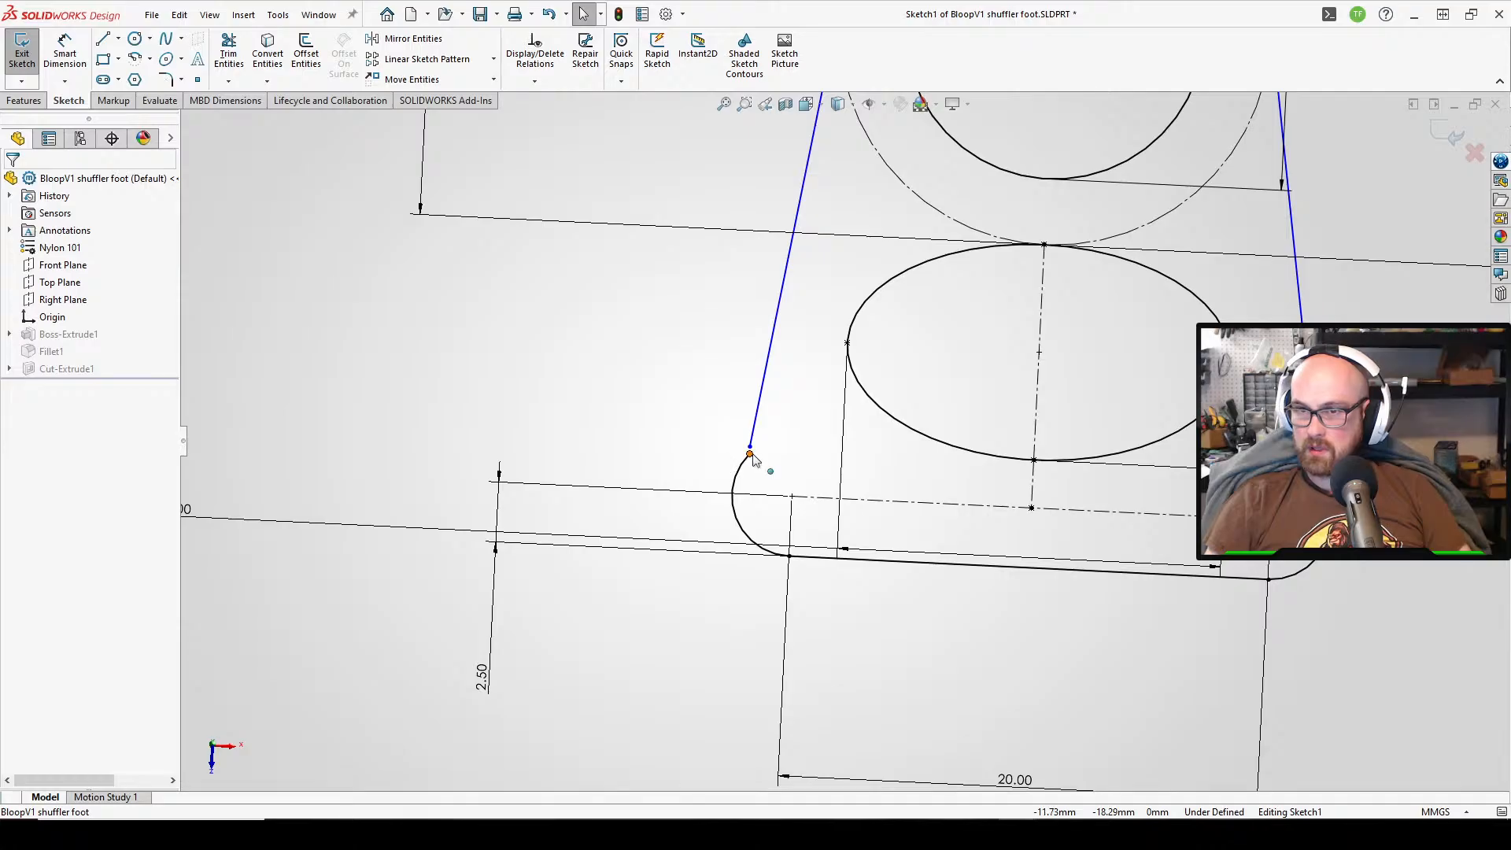
- Try to merge the left side line's lower endpoint with the lower-left arc's upper endpoint by moving it onto the arc's end
{"action": "left_click", "coordinate": [751, 451]}
{"action": "left_click_drag", "start_coordinate": [751, 445], "coordinate": [790, 505]}
{"action": "scroll", "coordinate": [732, 437], "scroll_direction": "down", "scroll_amount": 5}
{"action": "scroll", "coordinate": [793, 458], "scroll_direction": "down", "scroll_amount": 2}
{"action": "scroll", "coordinate": [634, 433], "scroll_direction": "up", "scroll_amount": 2}
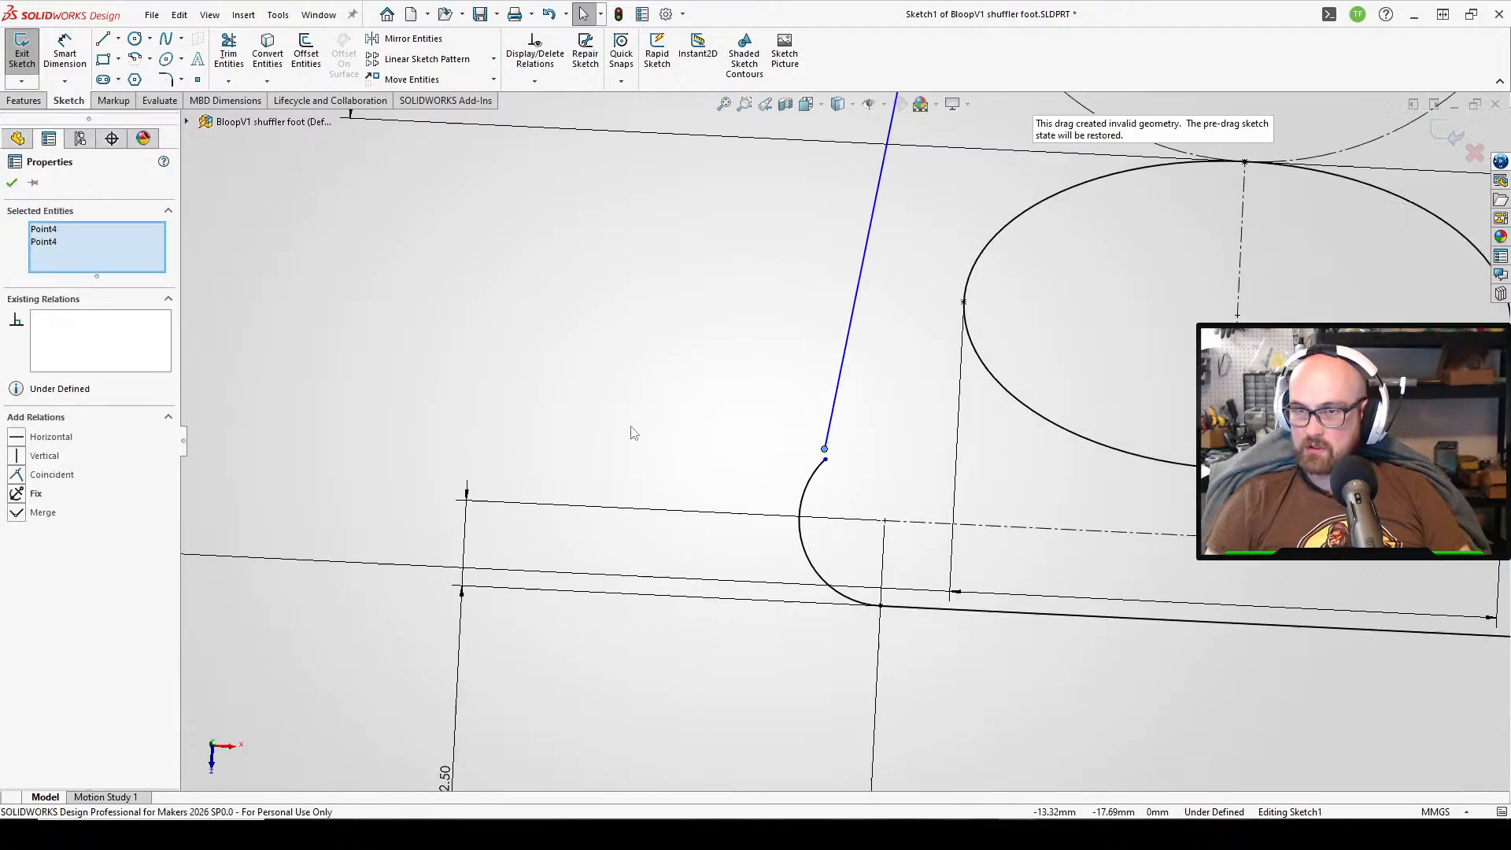
{"action": "left_click", "coordinate": [573, 406]}
{"action": "scroll", "coordinate": [816, 416], "scroll_direction": "down", "scroll_amount": 5}
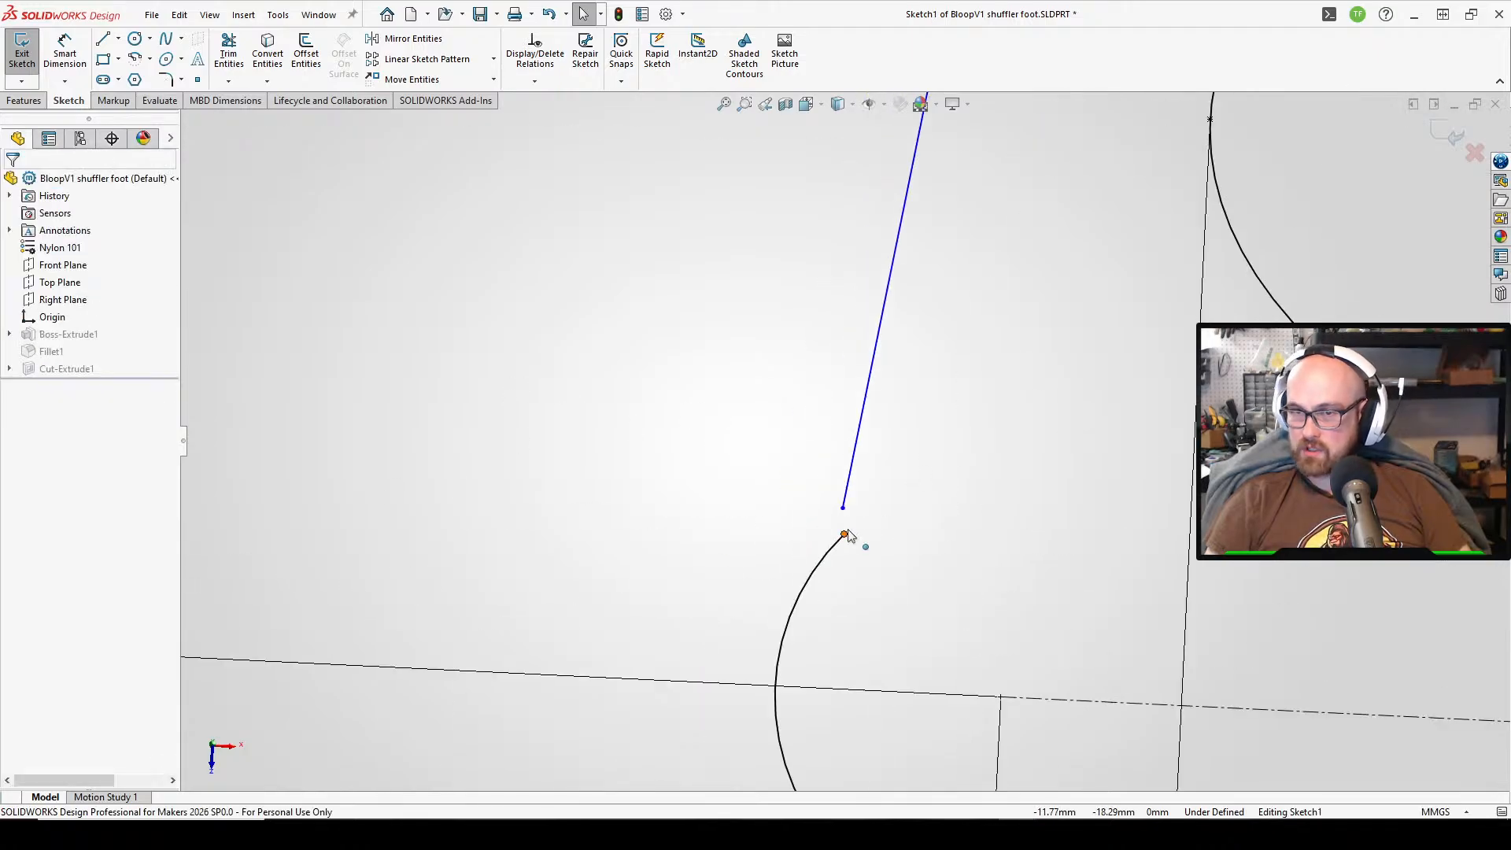
{"action": "left_click_drag", "start_coordinate": [846, 509], "coordinate": [848, 540]}
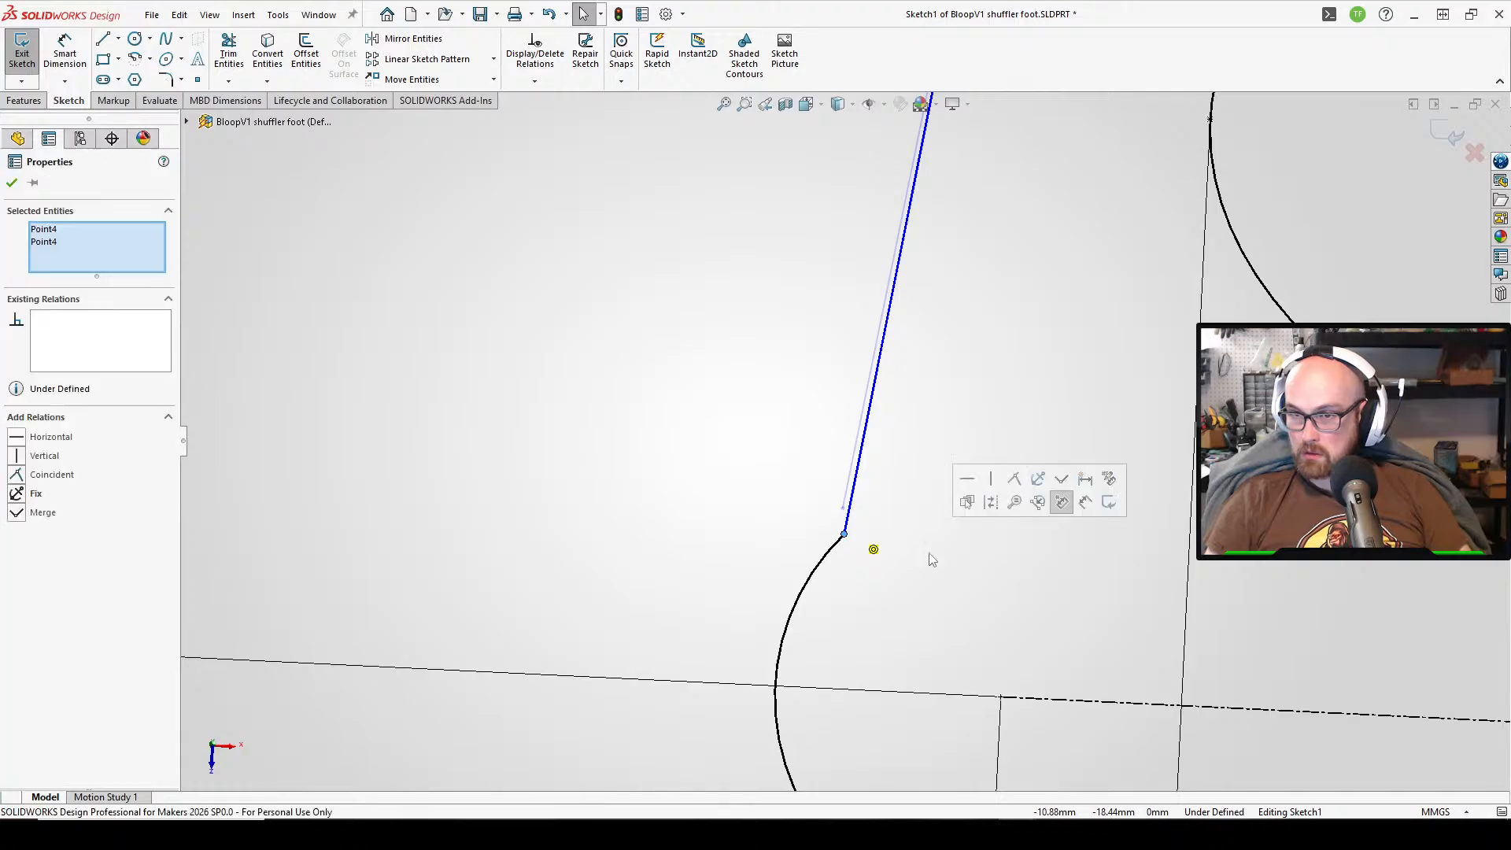
{"action": "scroll", "coordinate": [840, 440], "scroll_direction": "up", "scroll_amount": 3}
{"action": "left_click", "coordinate": [11, 185]}
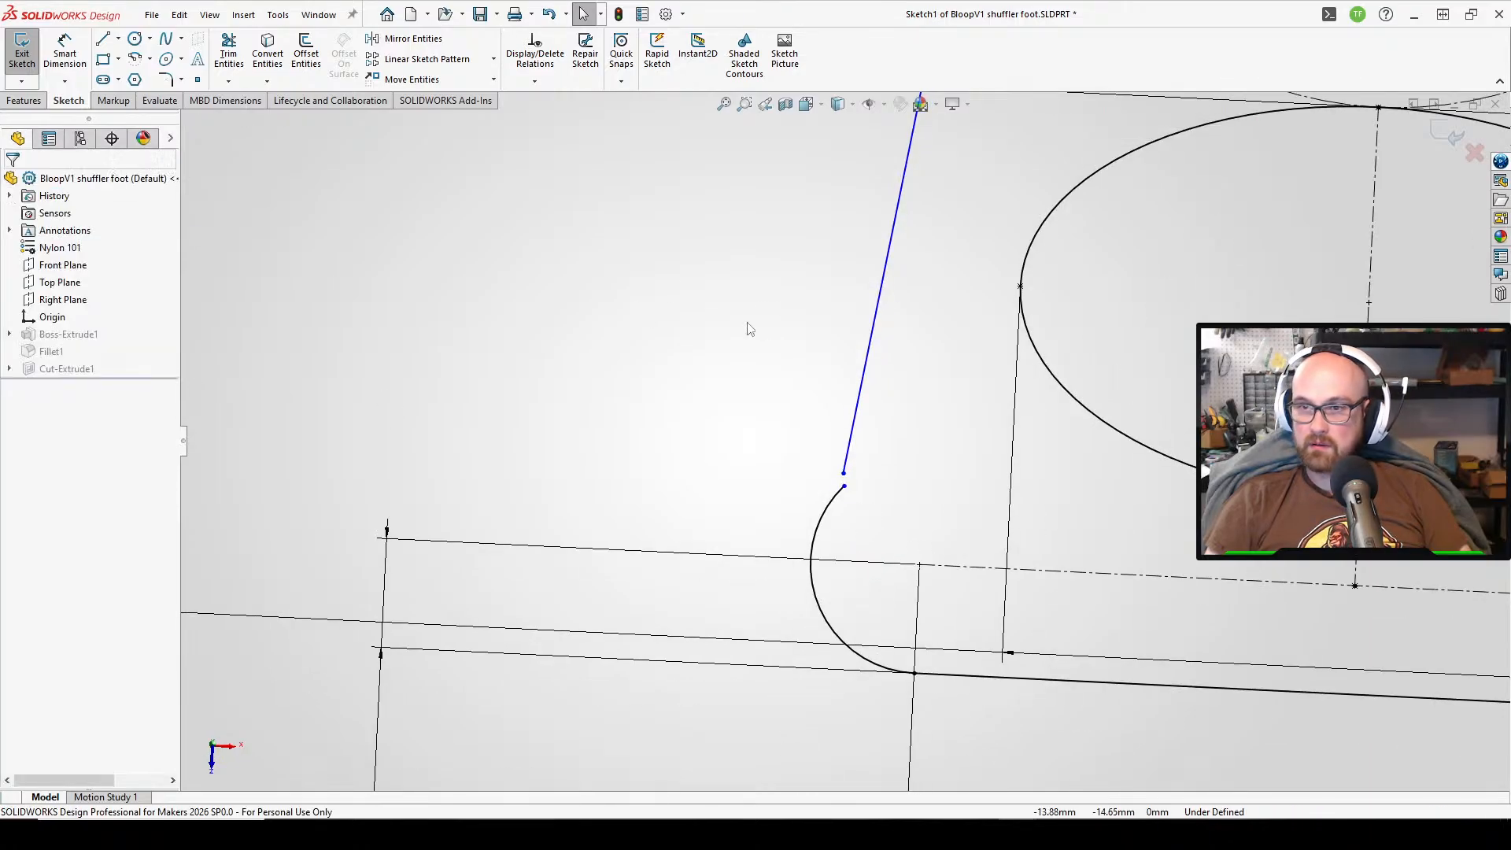
- Try a coincident relation between the left side line's lower endpoint and the arc's upper endpoint, and remove the conflicting relation
{"action": "right_click_drag", "start_coordinate": [749, 328], "coordinate": [685, 476]}
{"action": "left_click", "coordinate": [844, 486]}
{"action": "left_click", "coordinate": [844, 475]}
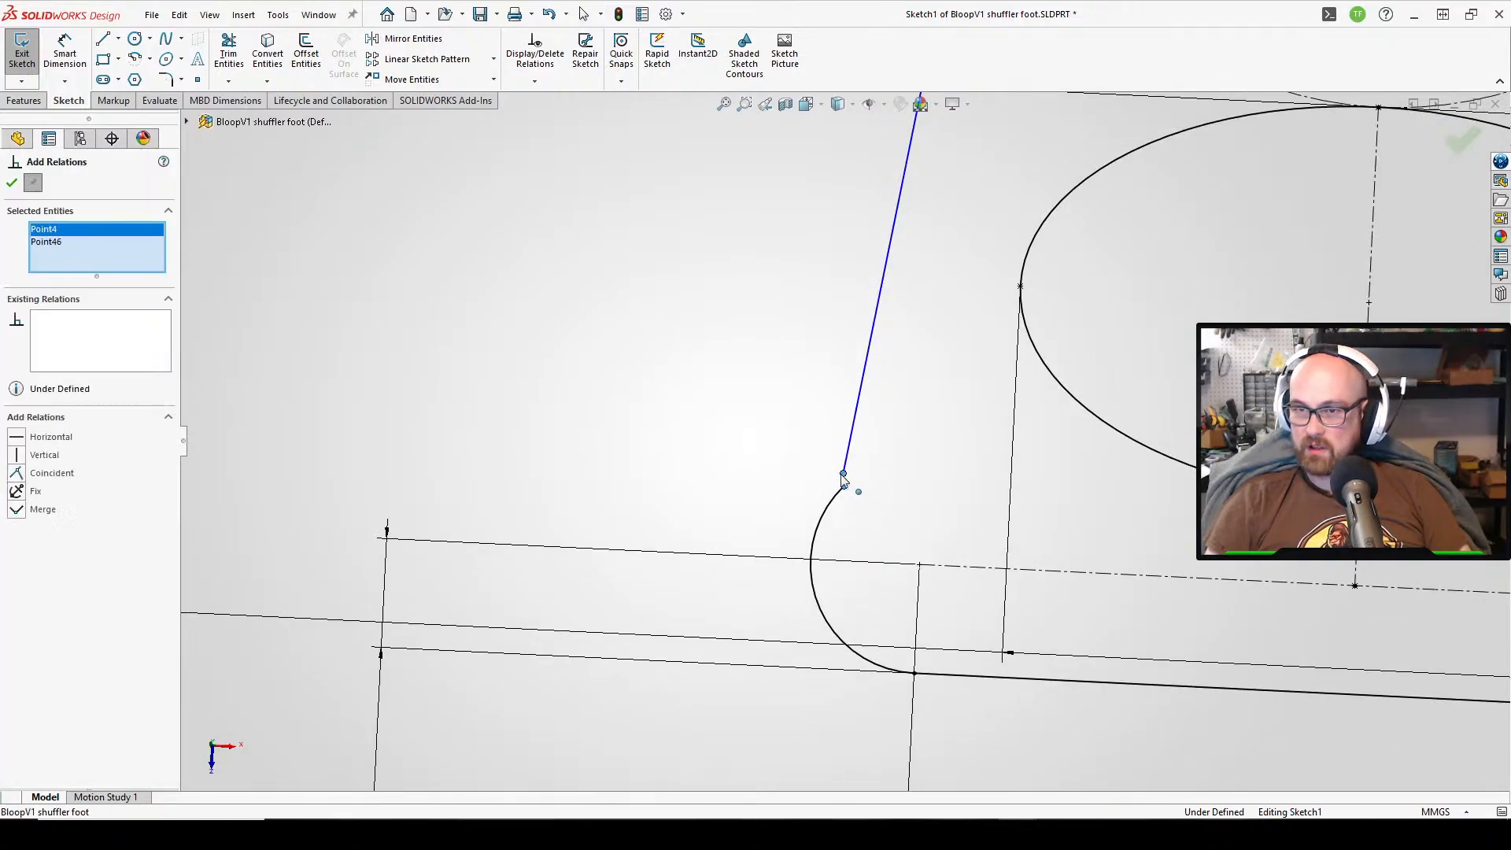
{"action": "left_click", "coordinate": [17, 473]}
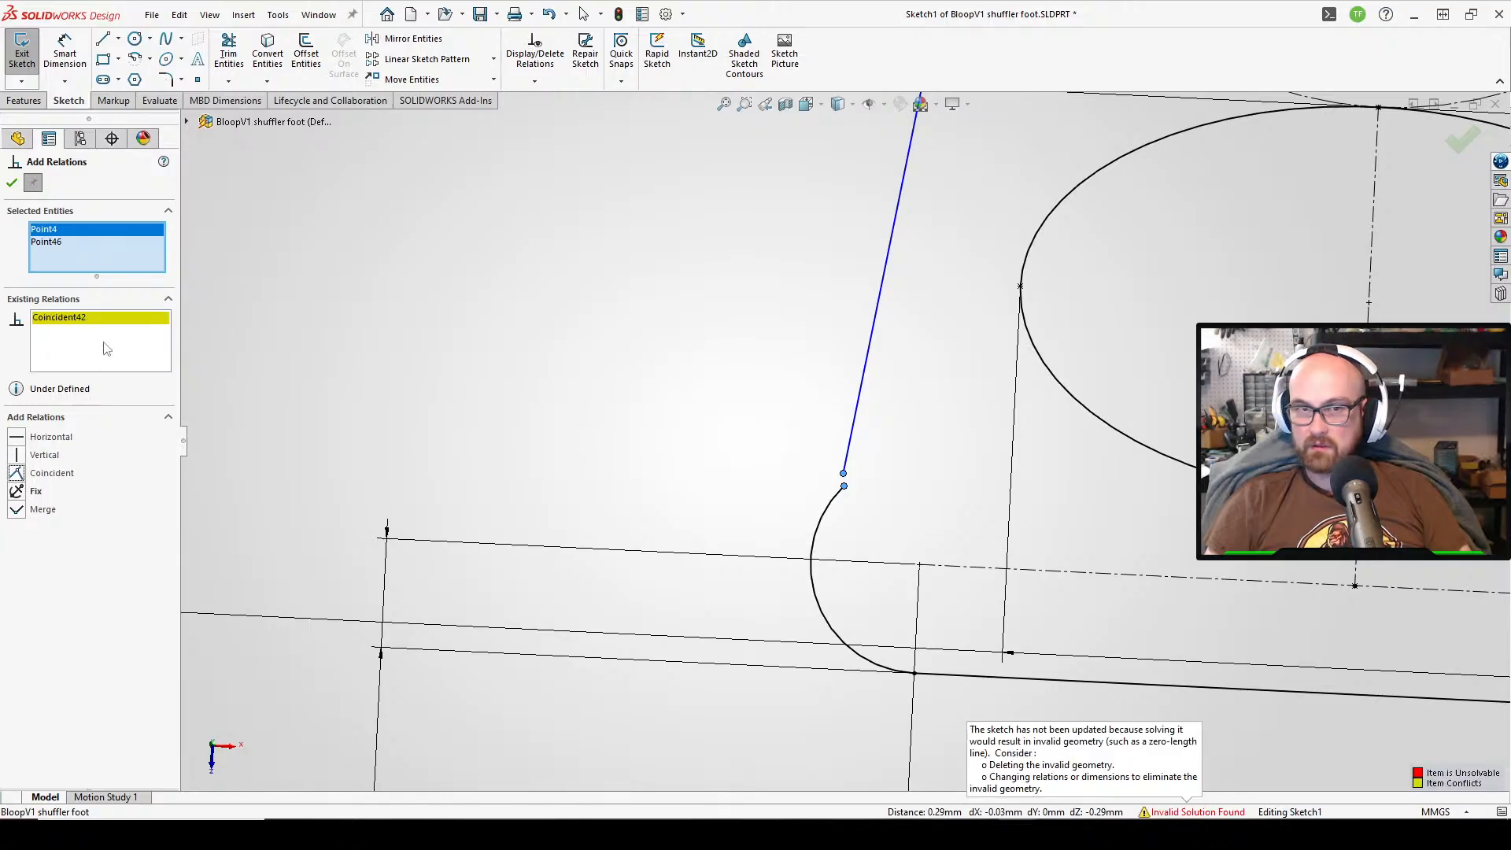
{"action": "left_click", "coordinate": [12, 183]}
{"action": "scroll", "coordinate": [829, 442], "scroll_direction": "up", "scroll_amount": 5}
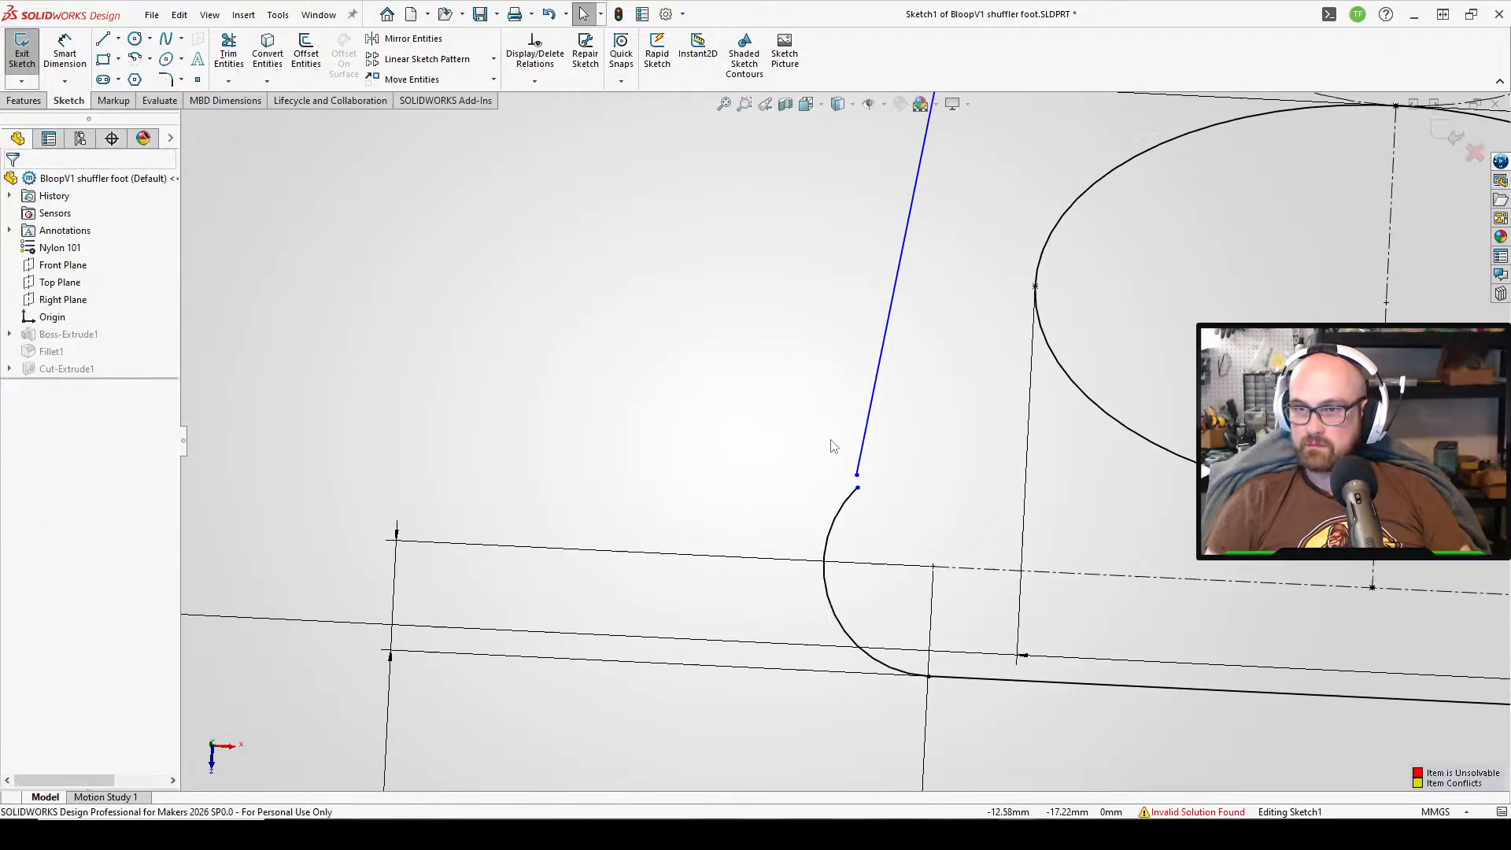
{"action": "scroll", "coordinate": [1016, 365], "scroll_direction": "up", "scroll_amount": 5}
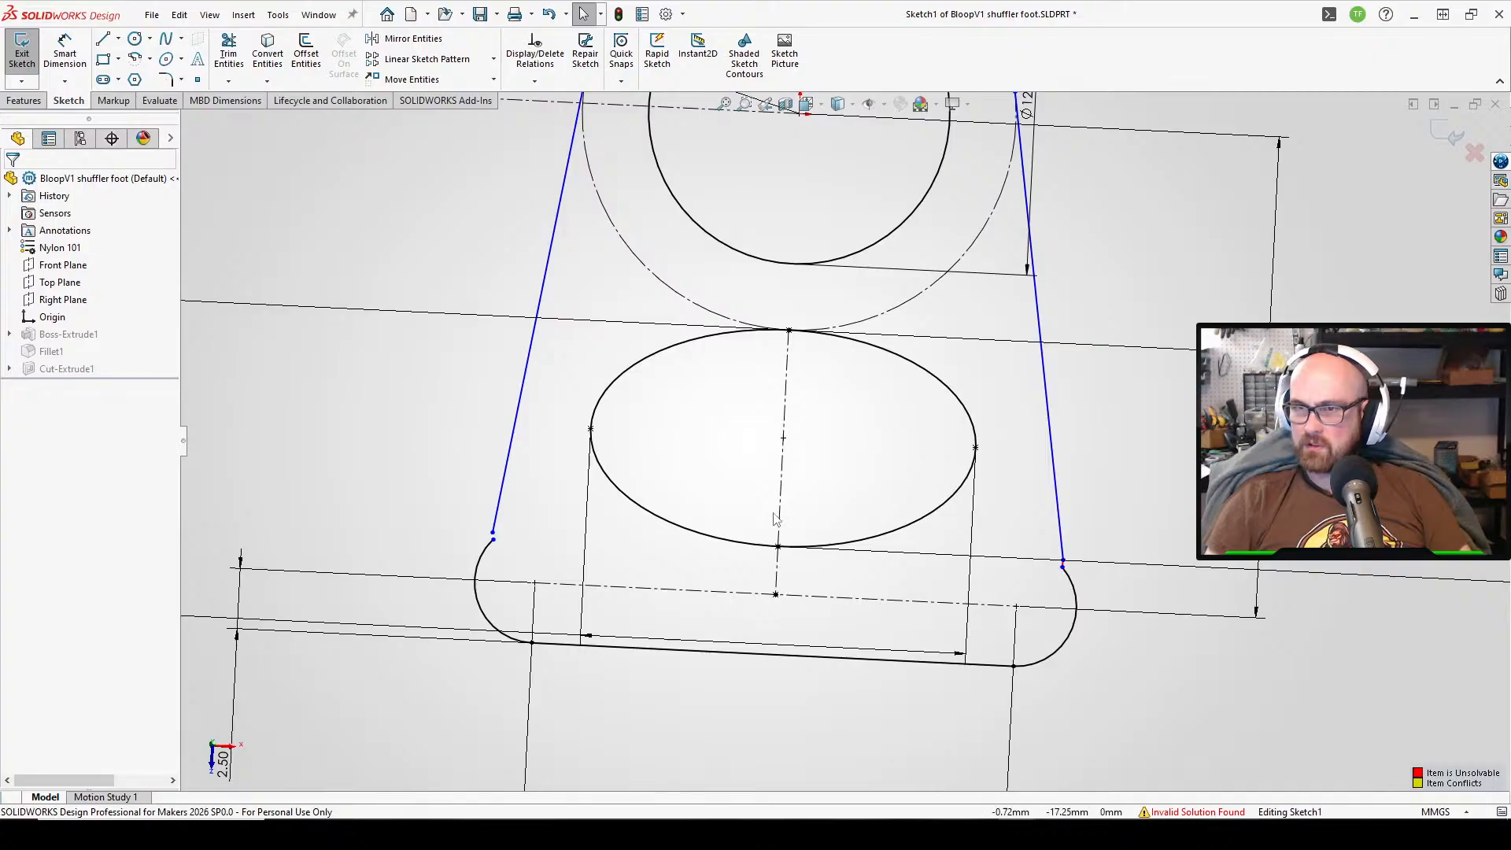
{"action": "scroll", "coordinate": [739, 441], "scroll_direction": "down", "scroll_amount": 2}
{"action": "mouse_move", "coordinate": [601, 508]}
{"action": "left_mouse_down"}
{"action": "mouse_move", "coordinate": [639, 445]}
{"action": "mouse_move", "coordinate": [567, 391]}
{"action": "mouse_move", "coordinate": [446, 466]}
{"action": "left_mouse_up"}
{"action": "scroll", "coordinate": [543, 492], "scroll_direction": "up", "scroll_amount": 3}
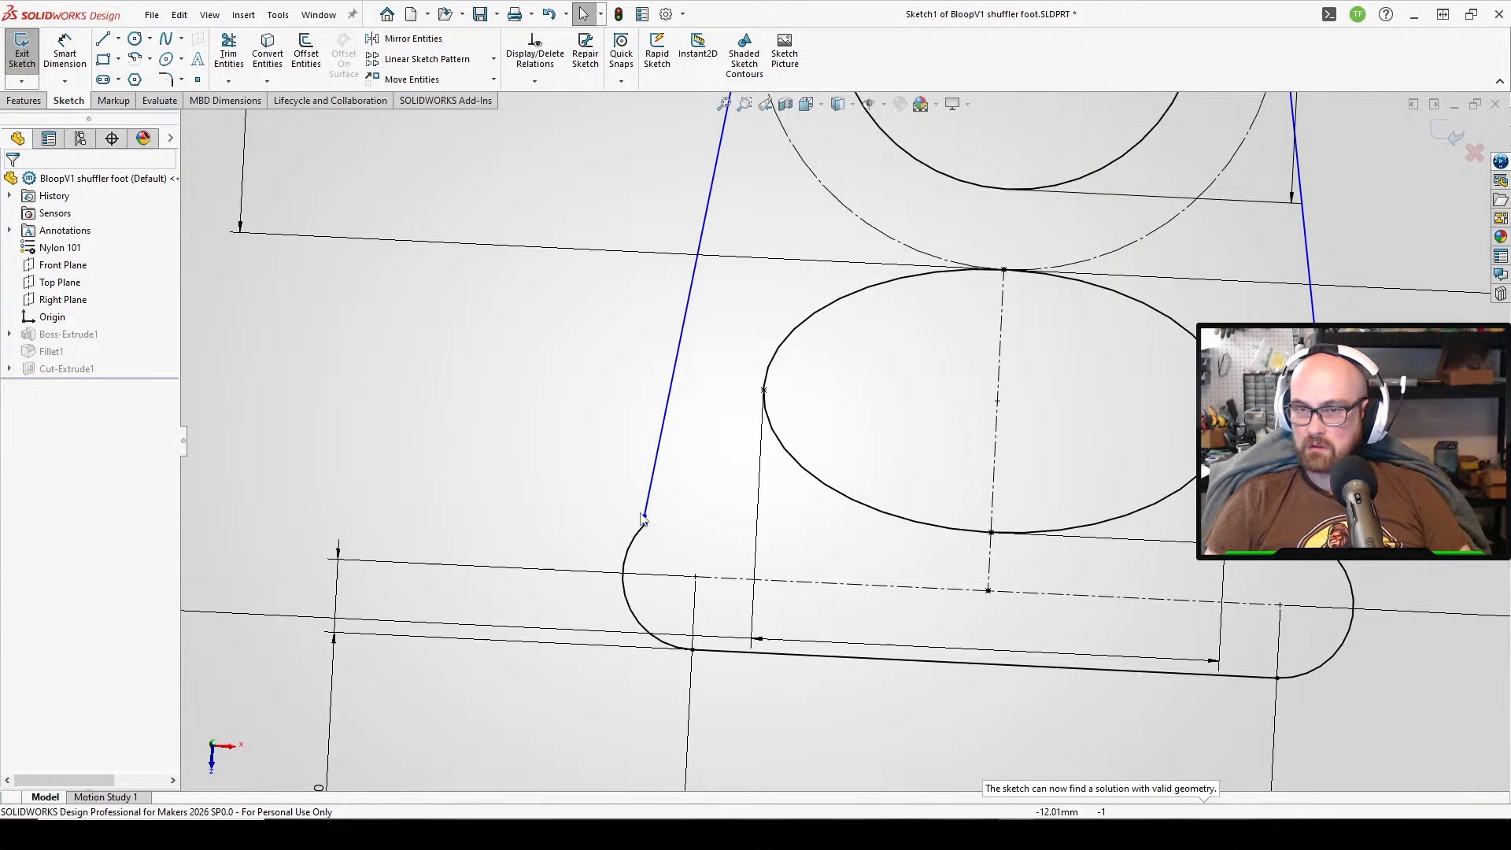
- Check the arc endpoint's symmetric relations and try again to move the left side line's lower end onto it
{"action": "left_click", "coordinate": [645, 518]}
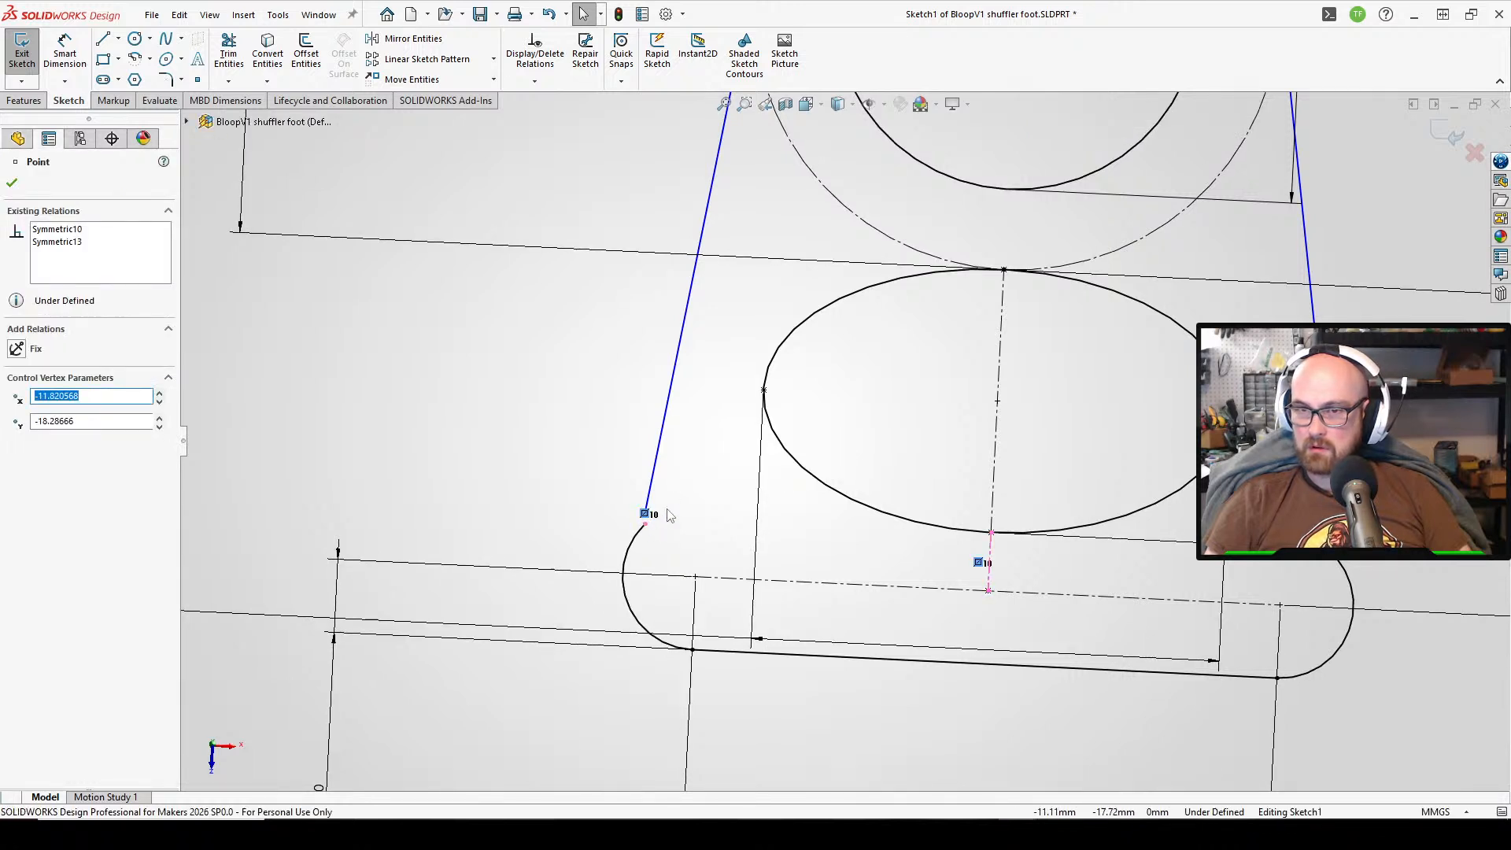
{"action": "left_click", "coordinate": [525, 501]}
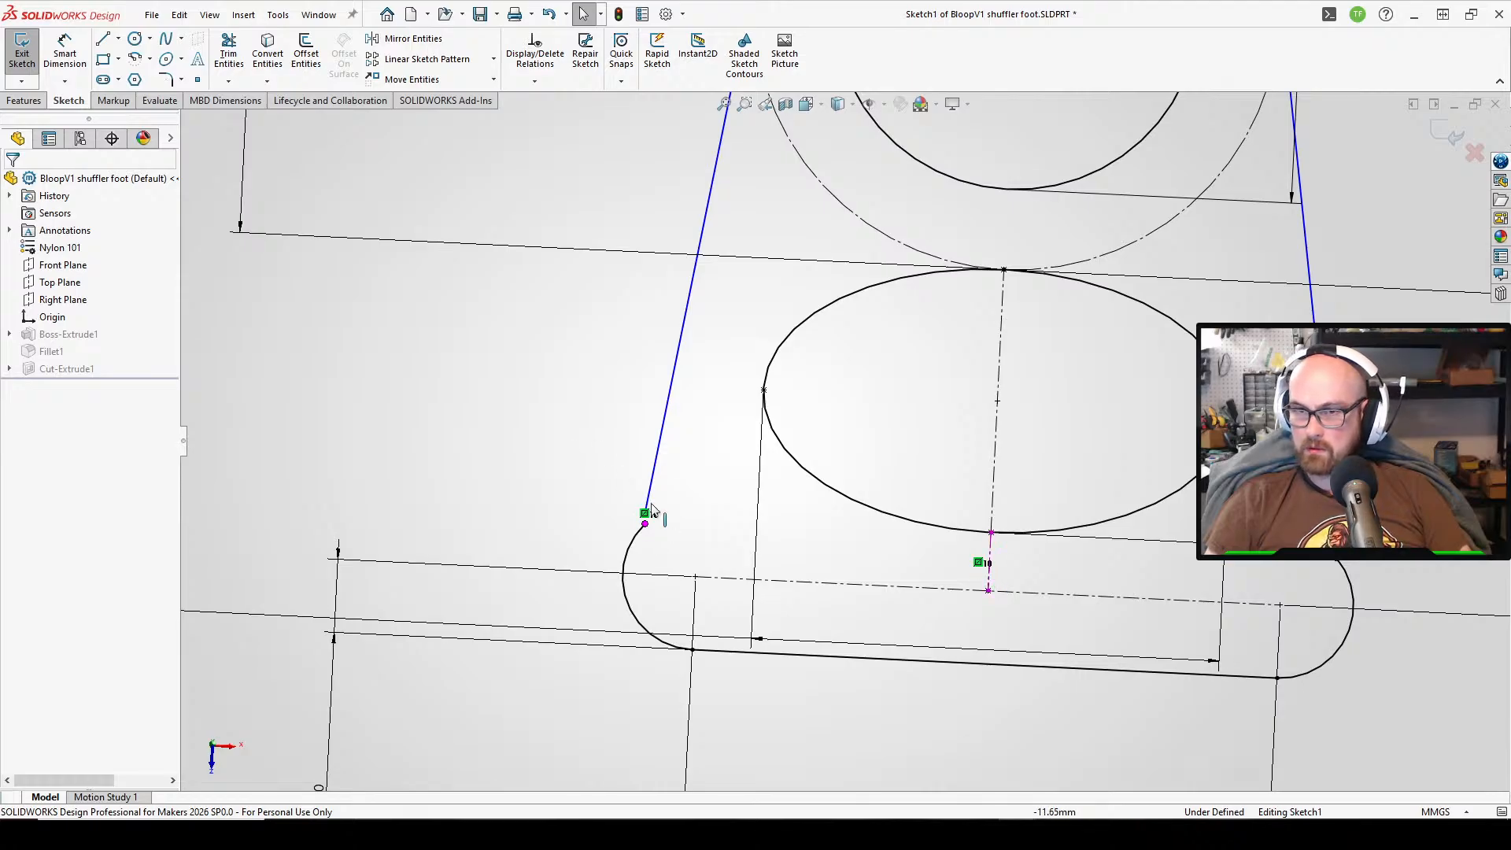
{"action": "scroll", "coordinate": [647, 517], "scroll_direction": "down", "scroll_amount": 5}
{"action": "mouse_move", "coordinate": [658, 502]}
{"action": "left_mouse_down"}
{"action": "mouse_move", "coordinate": [705, 487]}
{"action": "mouse_move", "coordinate": [767, 494]}
{"action": "mouse_move", "coordinate": [701, 565]}
{"action": "mouse_move", "coordinate": [691, 556]}
{"action": "left_mouse_up"}
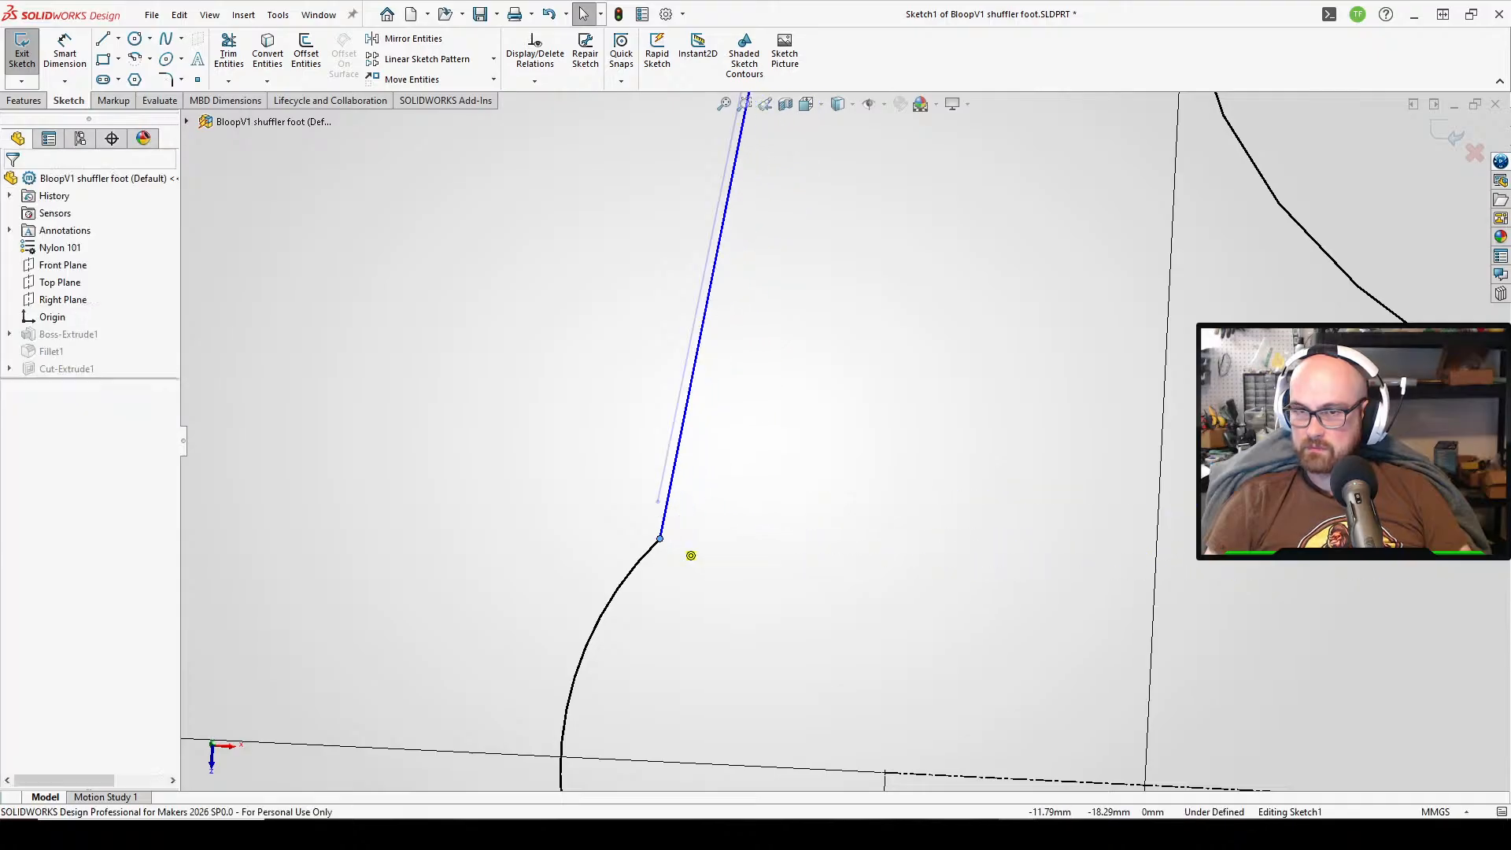
{"action": "scroll", "coordinate": [748, 508], "scroll_direction": "up", "scroll_amount": 5}
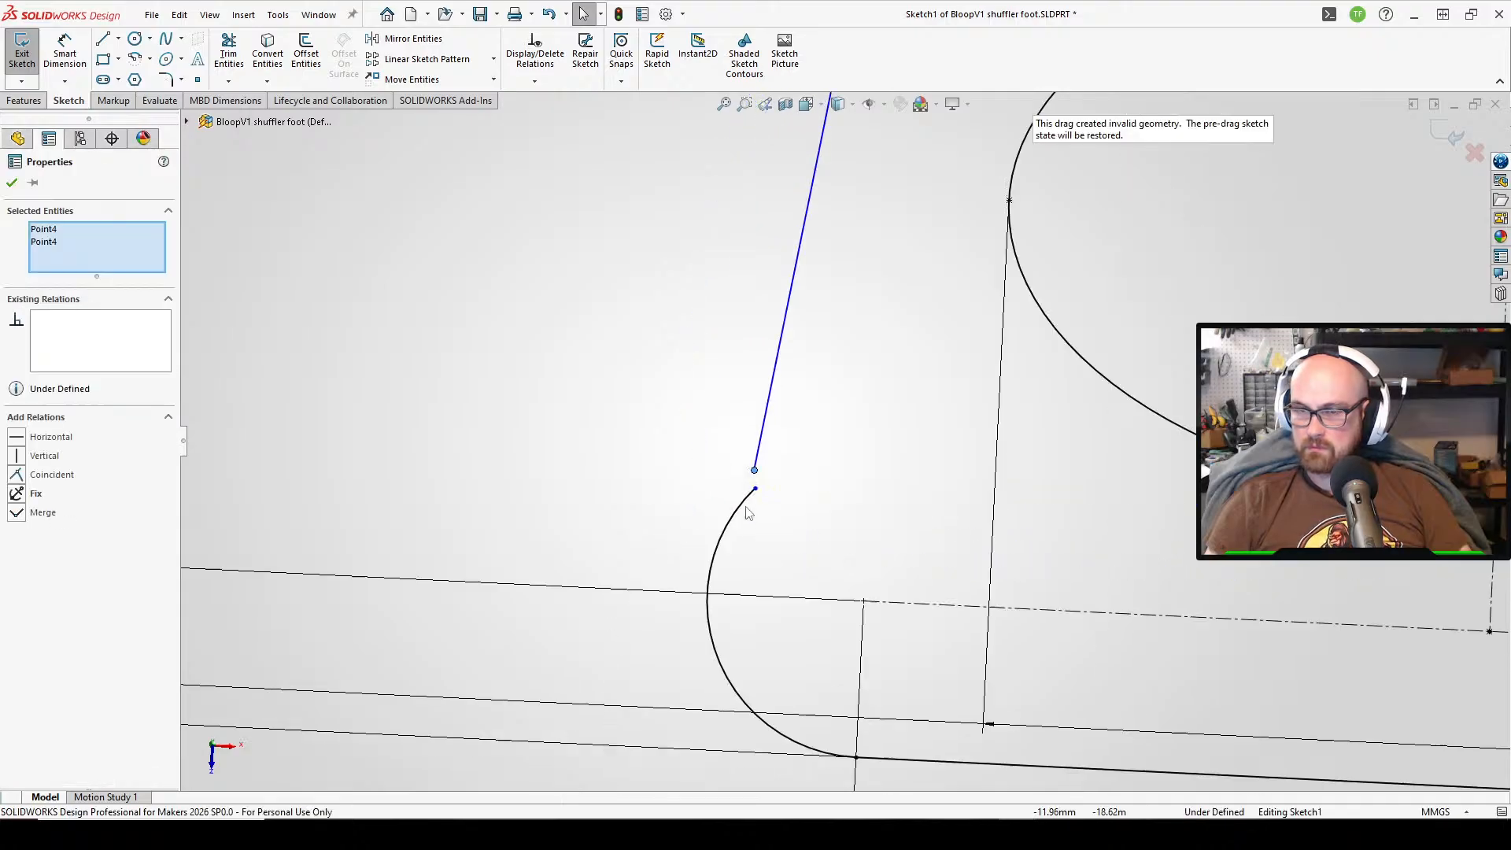
{"action": "left_click", "coordinate": [440, 606]}
- Move the lower-left arc's upper endpoint inward past the left side line's lower end and try to merge the two points
{"action": "scroll", "coordinate": [848, 403], "scroll_direction": "up", "scroll_amount": 2}
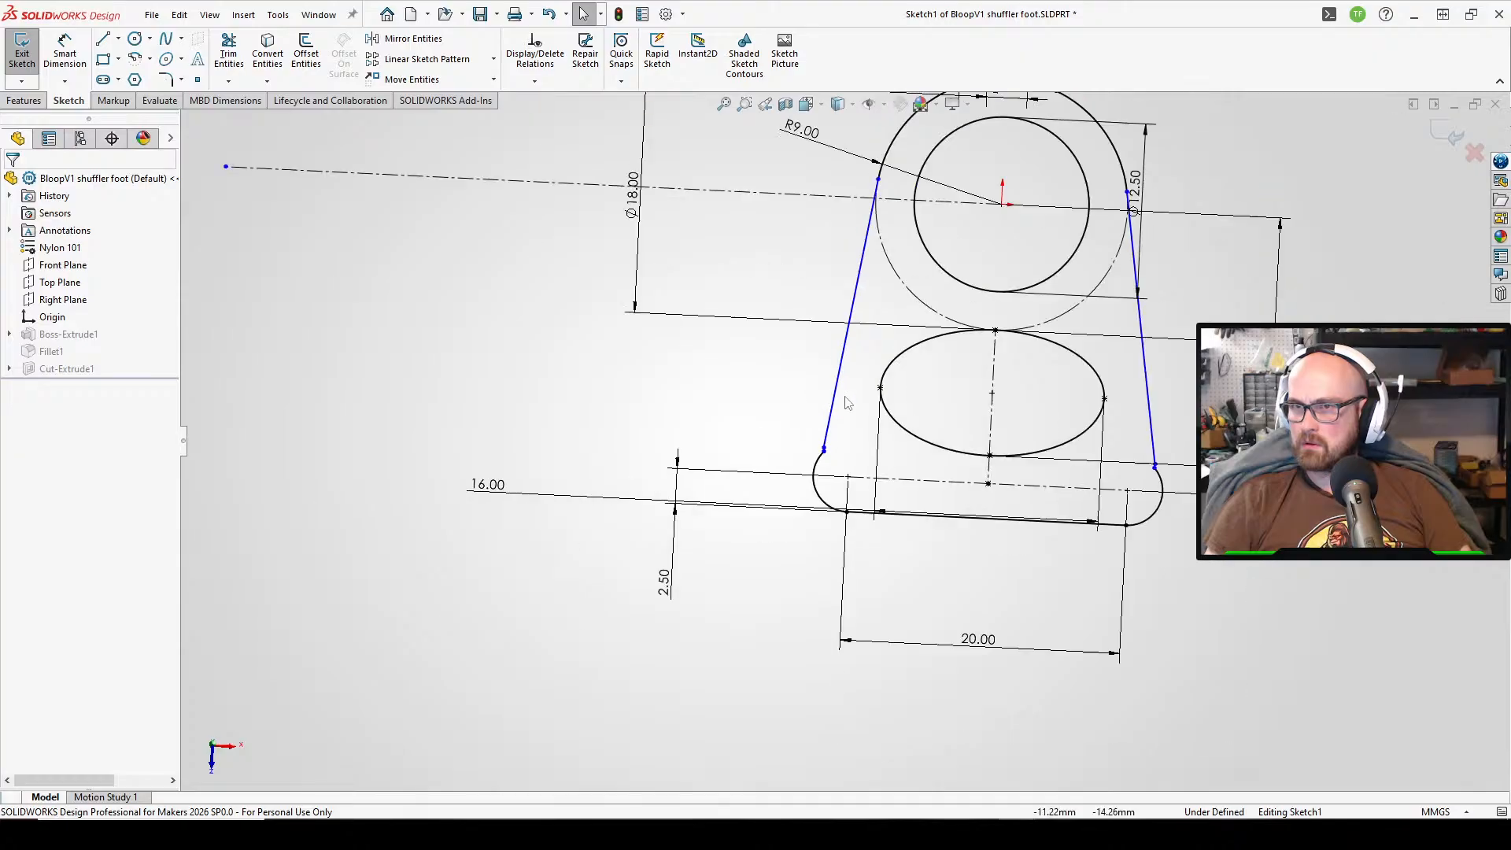
{"action": "scroll", "coordinate": [818, 449], "scroll_direction": "down", "scroll_amount": 5}
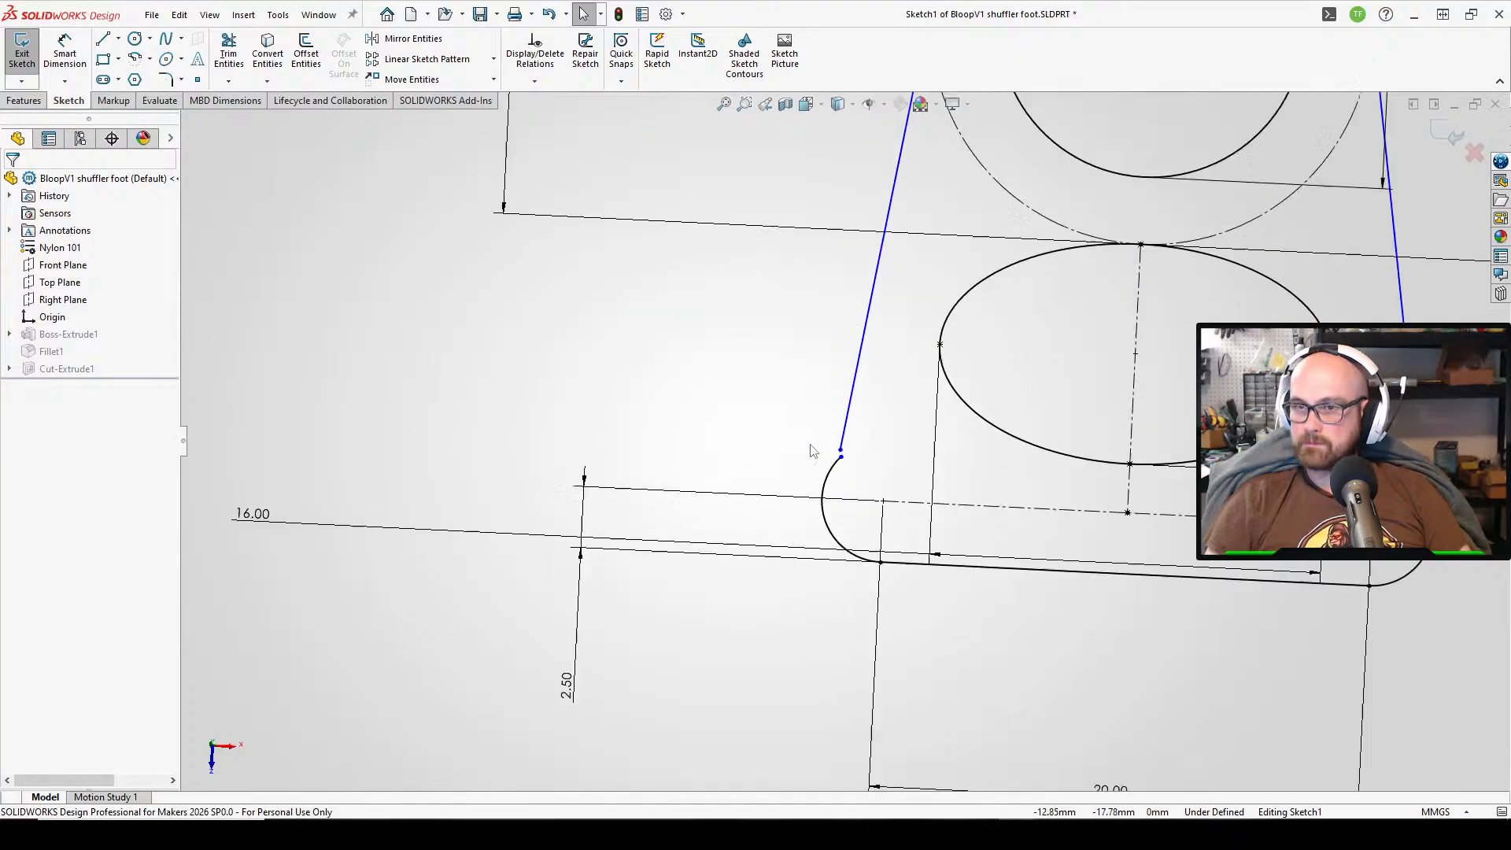
{"action": "left_click", "coordinate": [761, 465]}
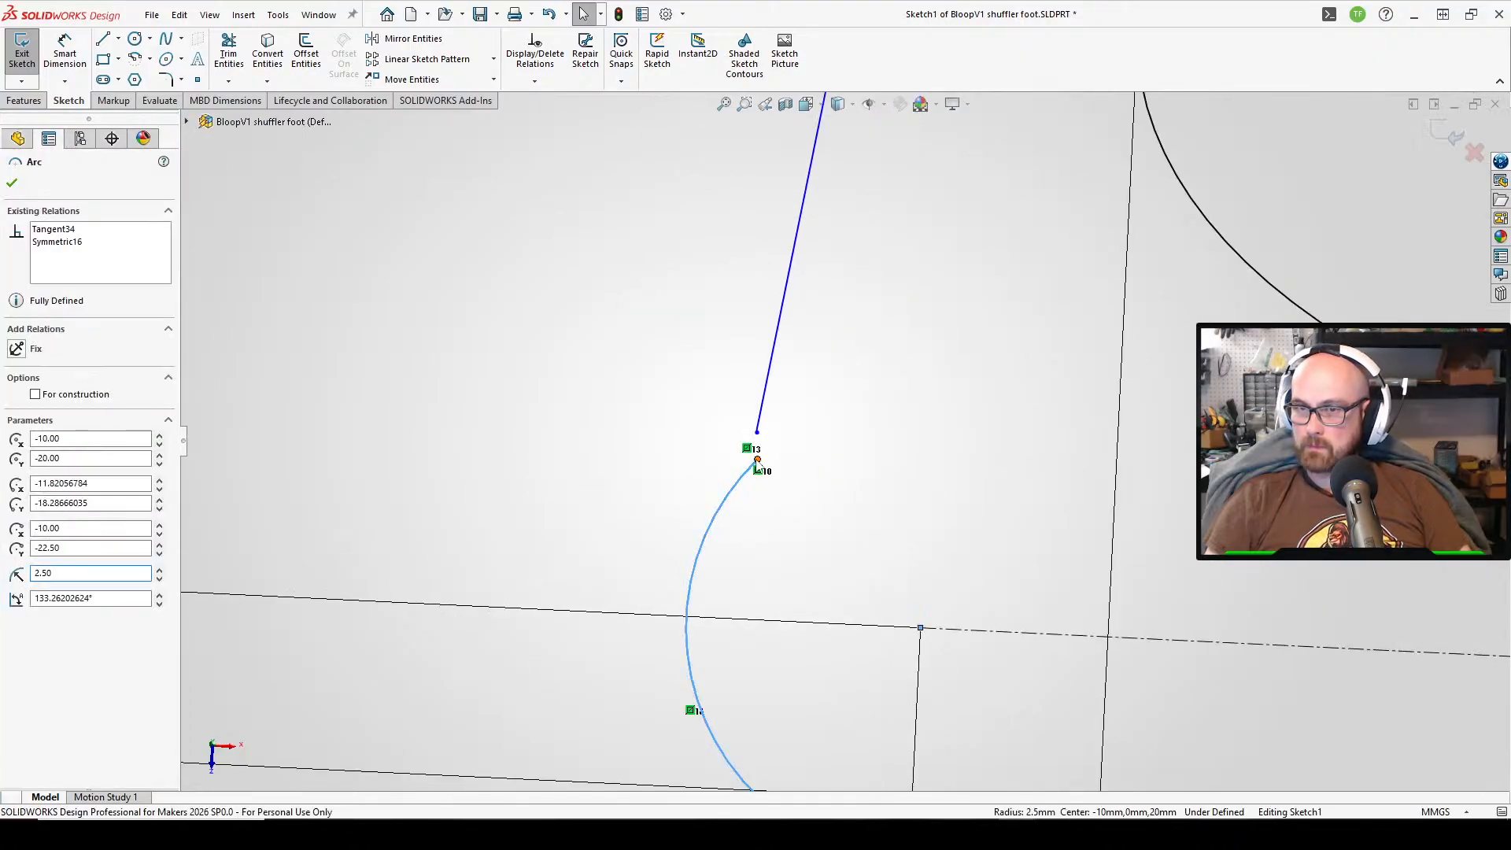
{"action": "left_click_drag", "start_coordinate": [757, 460], "coordinate": [789, 435]}
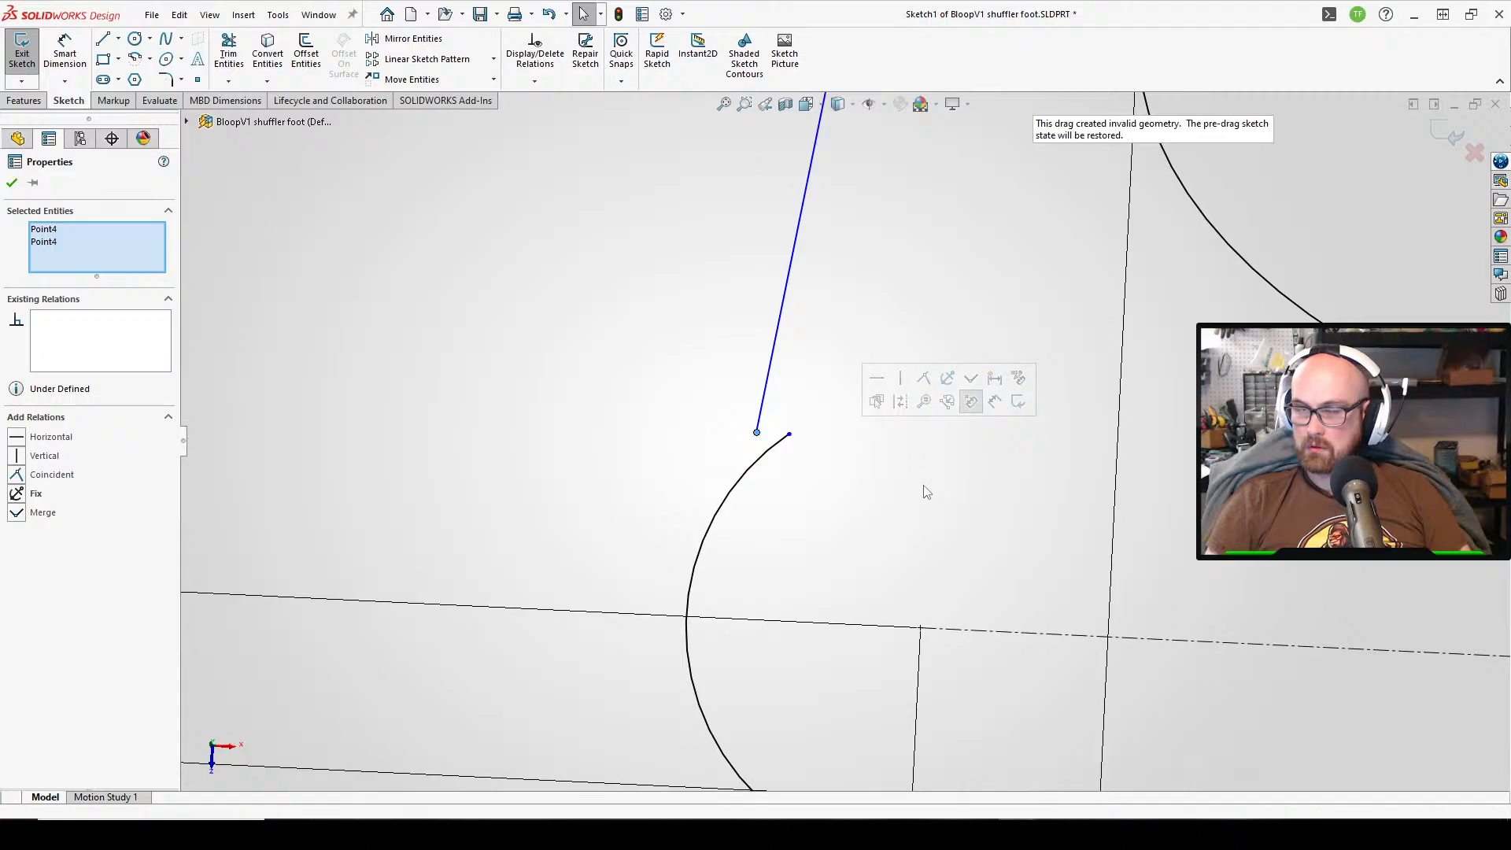
{"action": "scroll", "coordinate": [924, 493], "scroll_direction": "up", "scroll_amount": 10}
{"action": "left_click", "coordinate": [384, 483]}
{"action": "scroll", "coordinate": [848, 436], "scroll_direction": "up", "scroll_amount": 2}
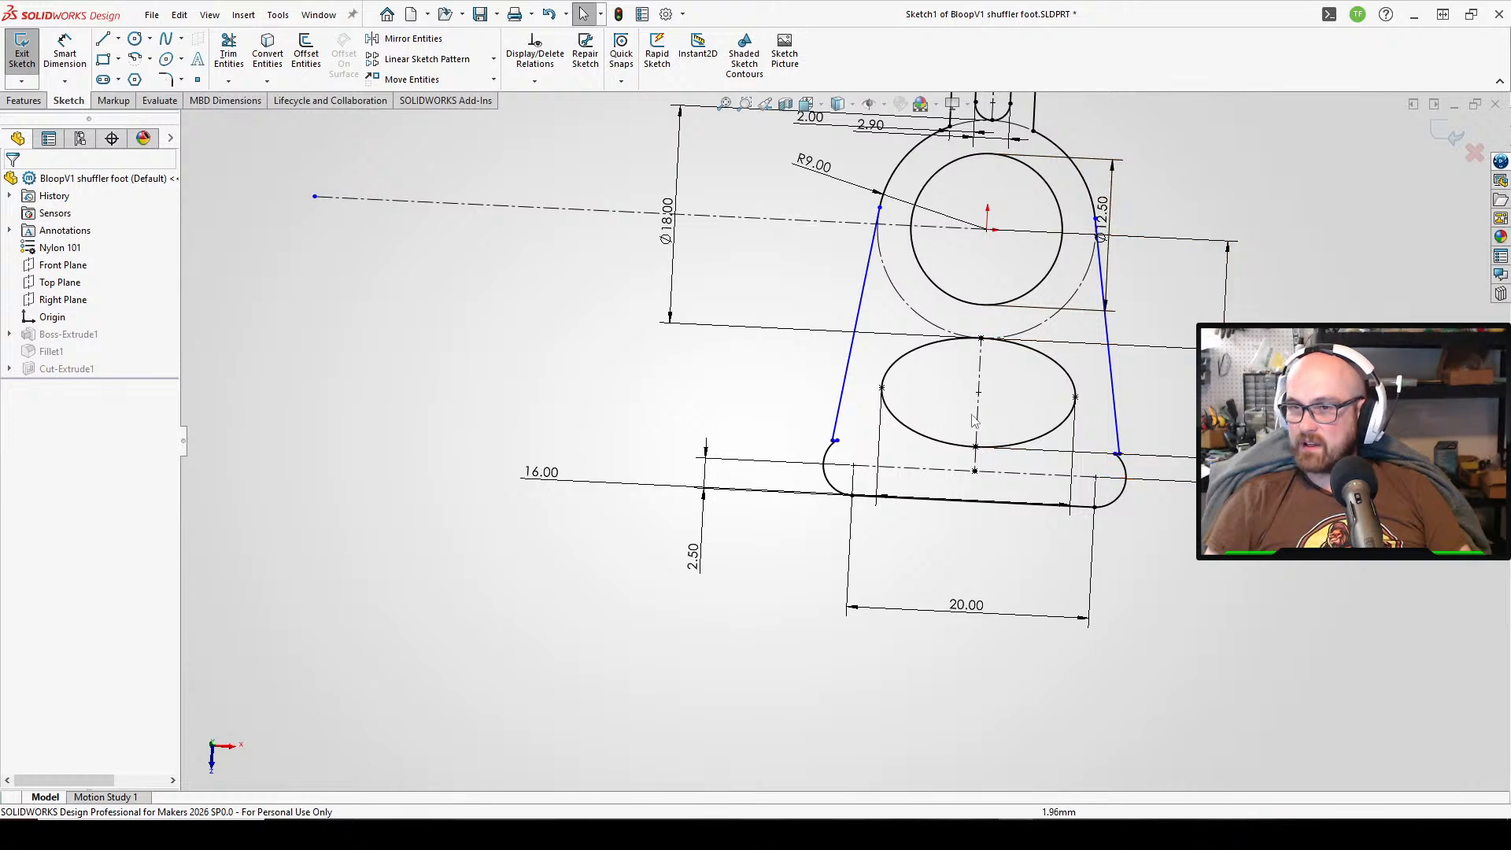
- Try repeatedly to bring the left side line's lower endpoint onto the lower-left arc's upper endpoint
{"action": "scroll", "coordinate": [818, 392], "scroll_direction": "down", "scroll_amount": 6}
{"action": "scroll", "coordinate": [843, 442], "scroll_direction": "up", "scroll_amount": 3}
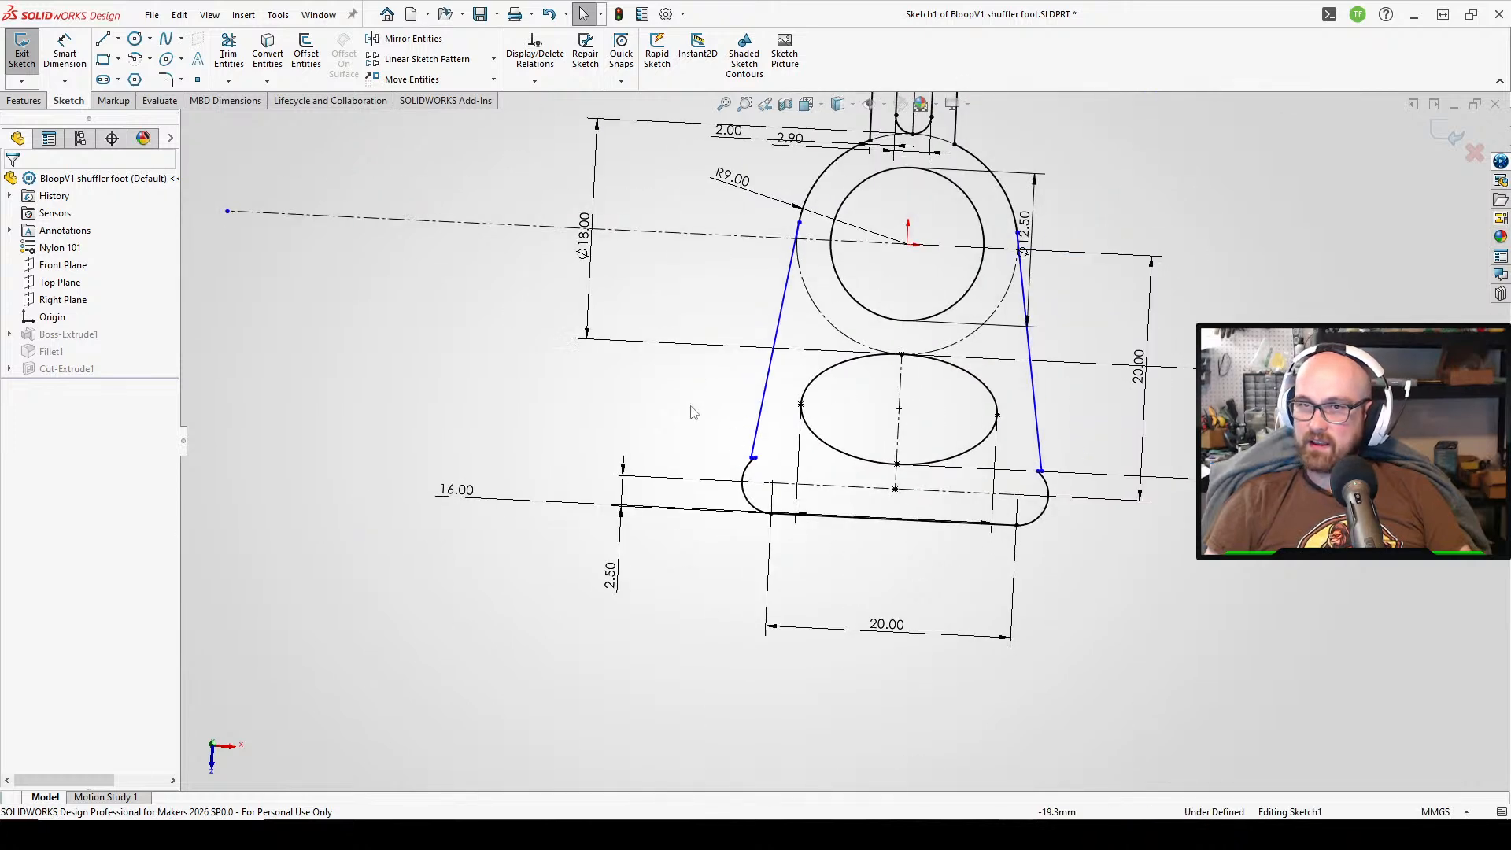
{"action": "scroll", "coordinate": [693, 413], "scroll_direction": "down", "scroll_amount": 12}
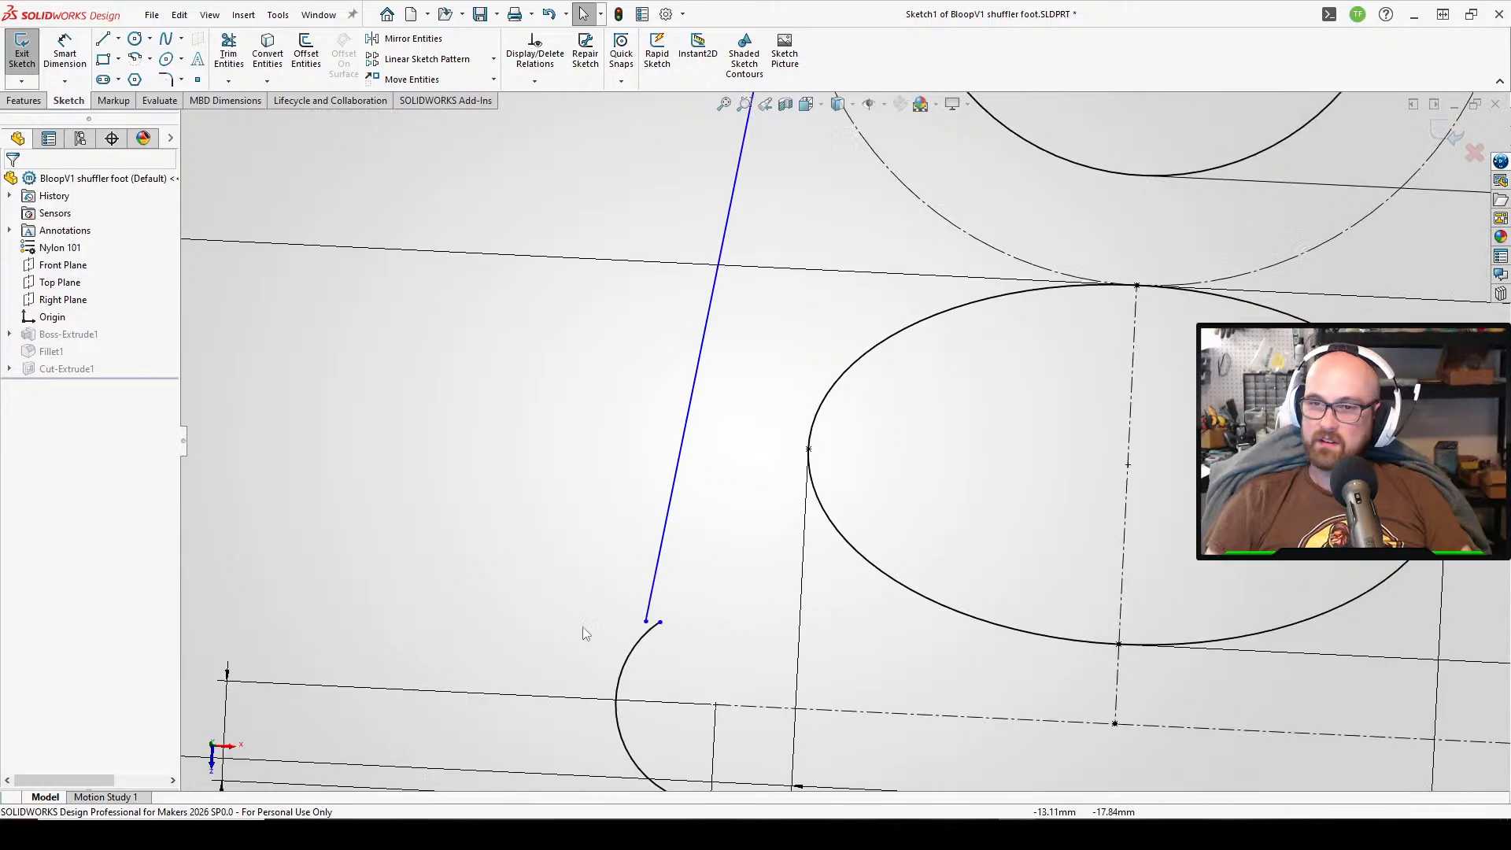
{"action": "left_click_drag", "start_coordinate": [645, 622], "coordinate": [664, 629]}
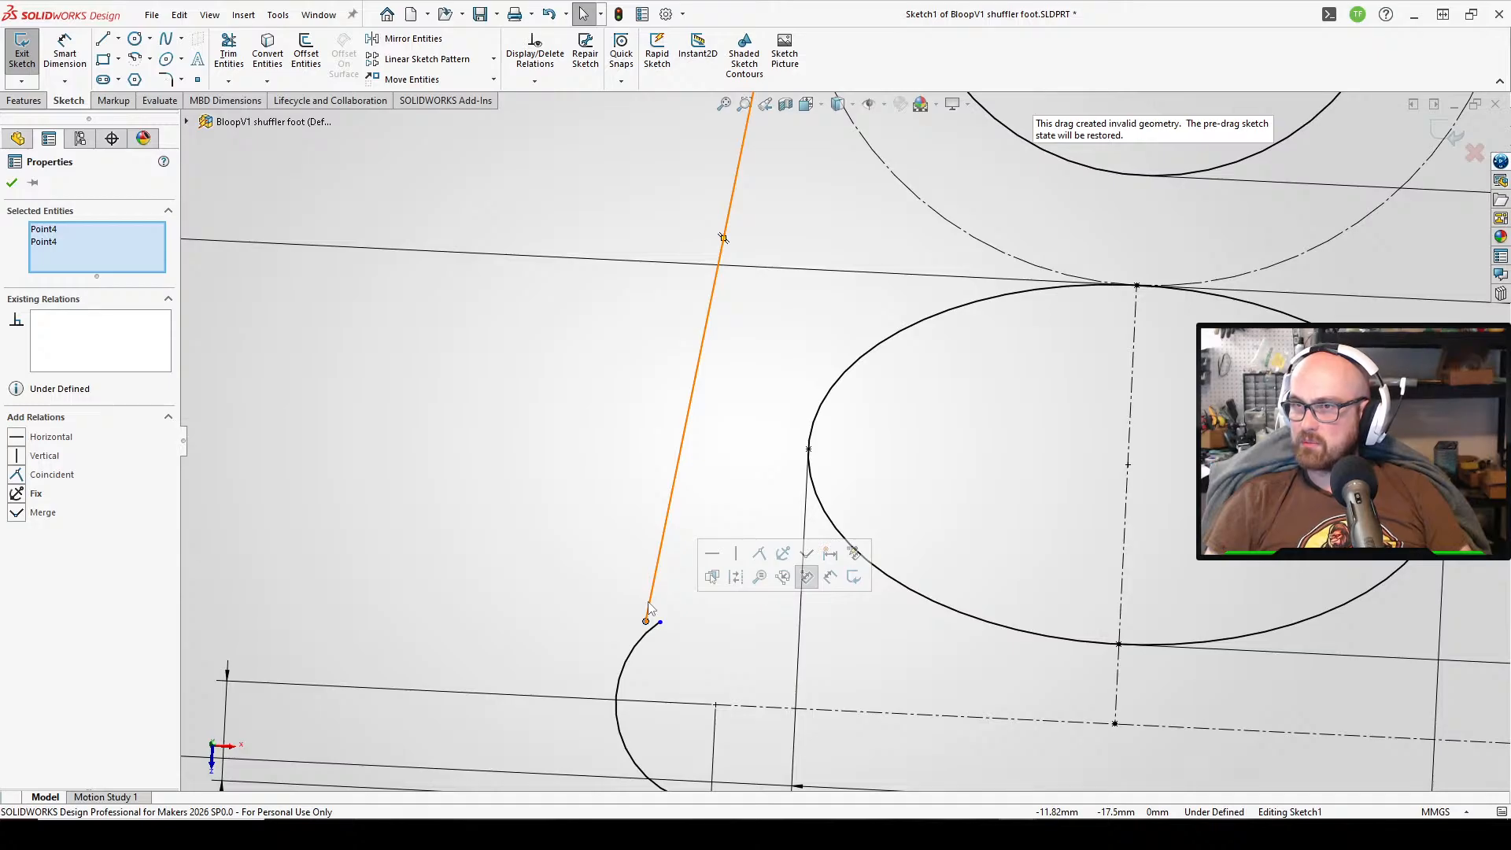
{"action": "scroll", "coordinate": [844, 442], "scroll_direction": "up", "scroll_amount": 7}
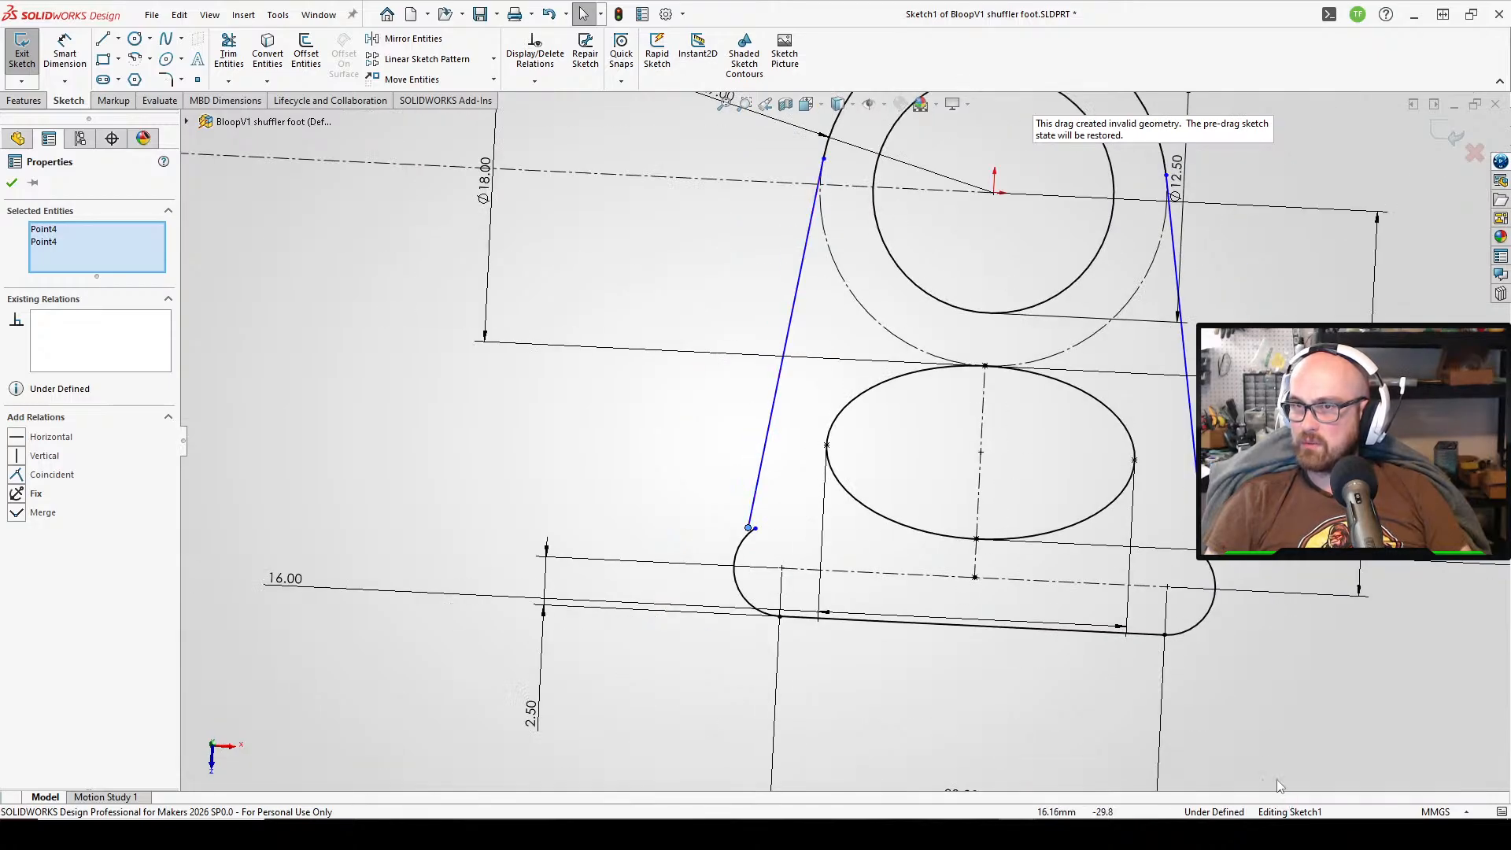
{"action": "key", "text": "Escape"}
{"action": "left_click", "coordinate": [749, 529]}
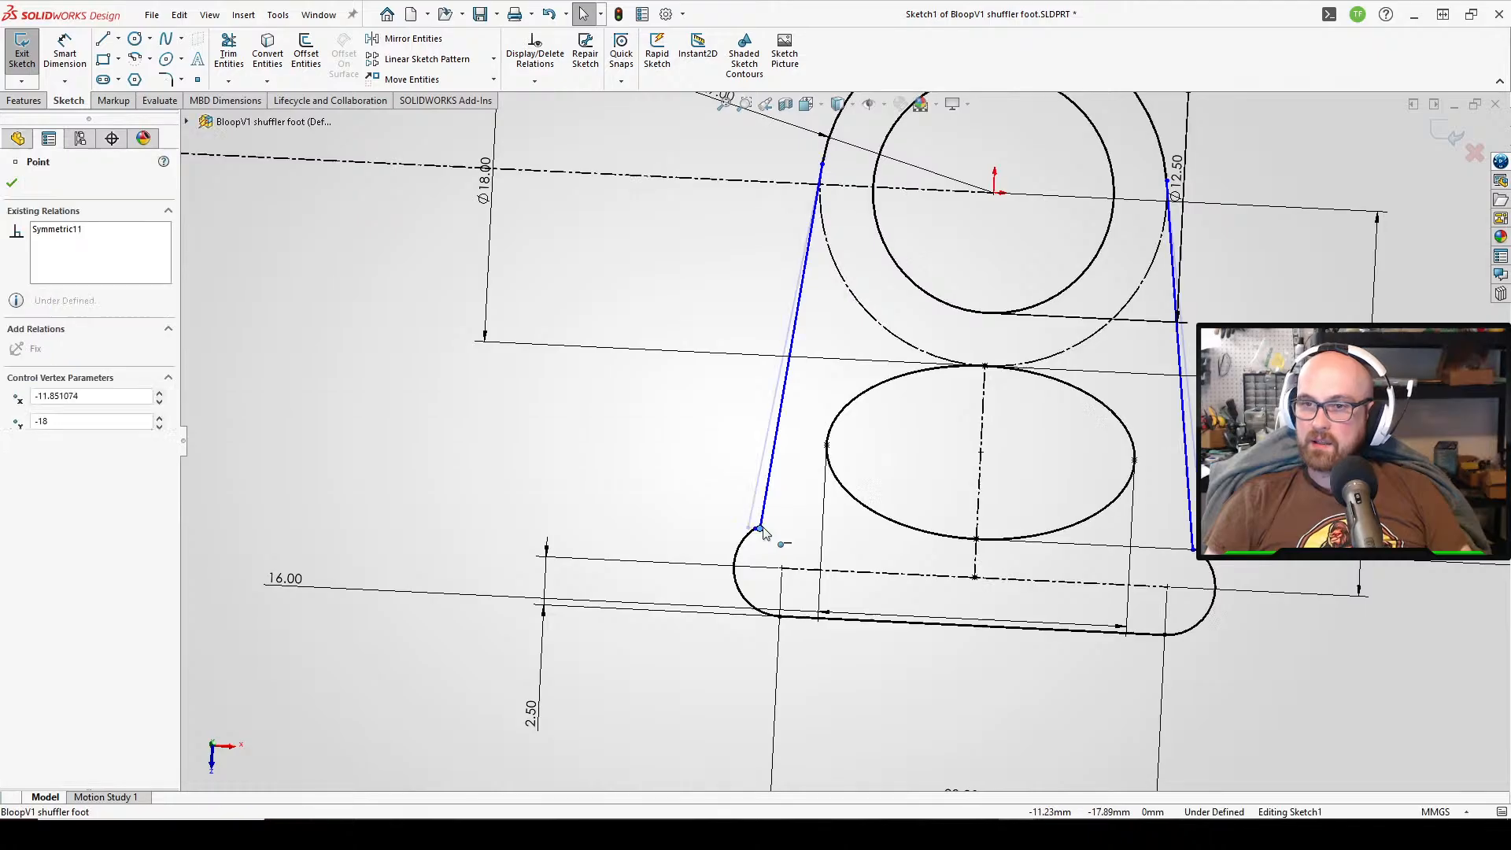
{"action": "left_click", "coordinate": [779, 618], "text": "ctrl"}
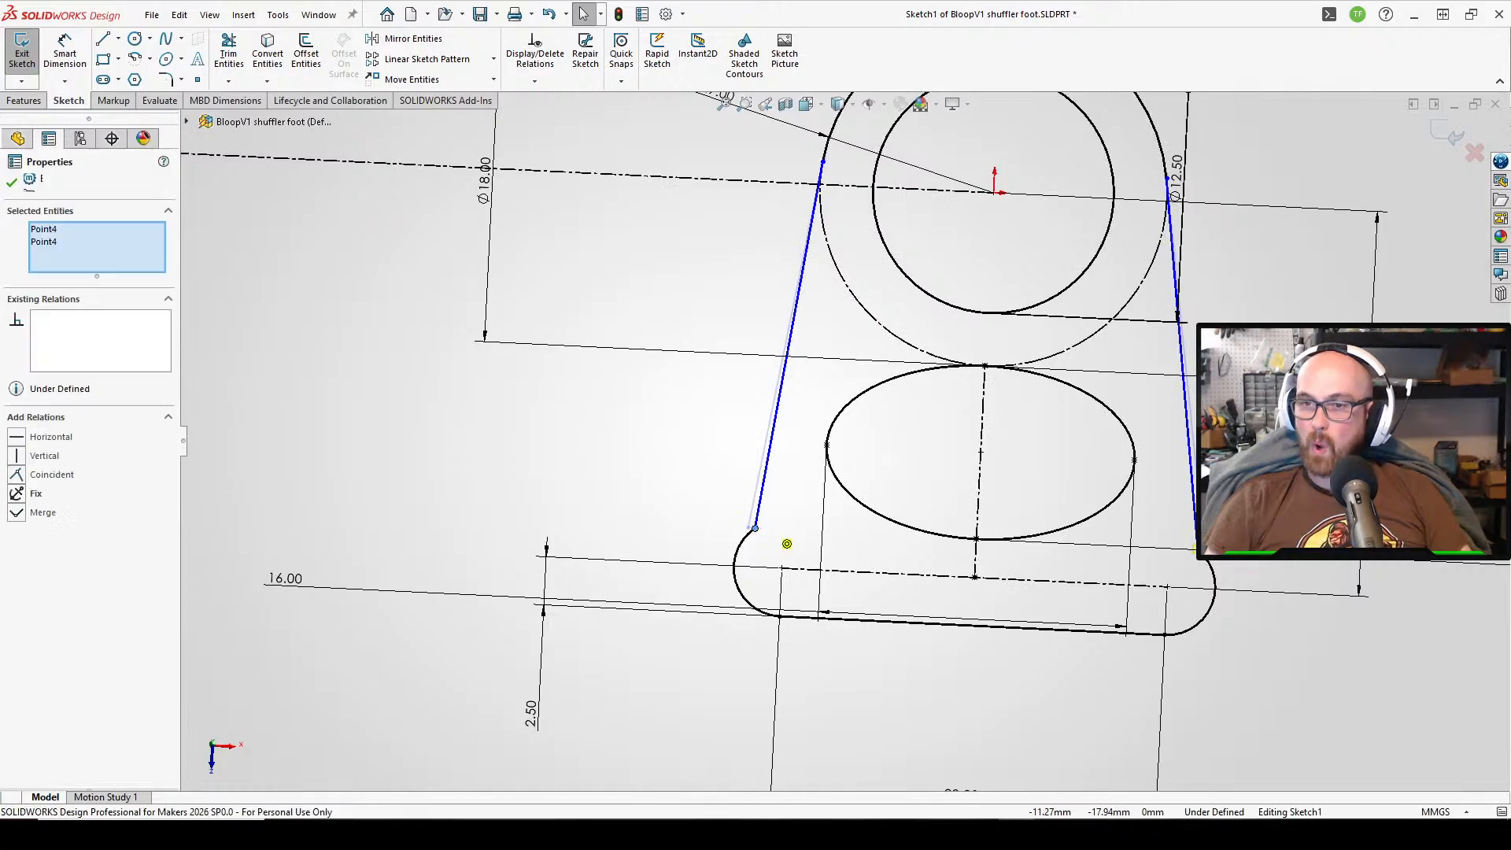
{"action": "left_click", "coordinate": [1192, 636]}
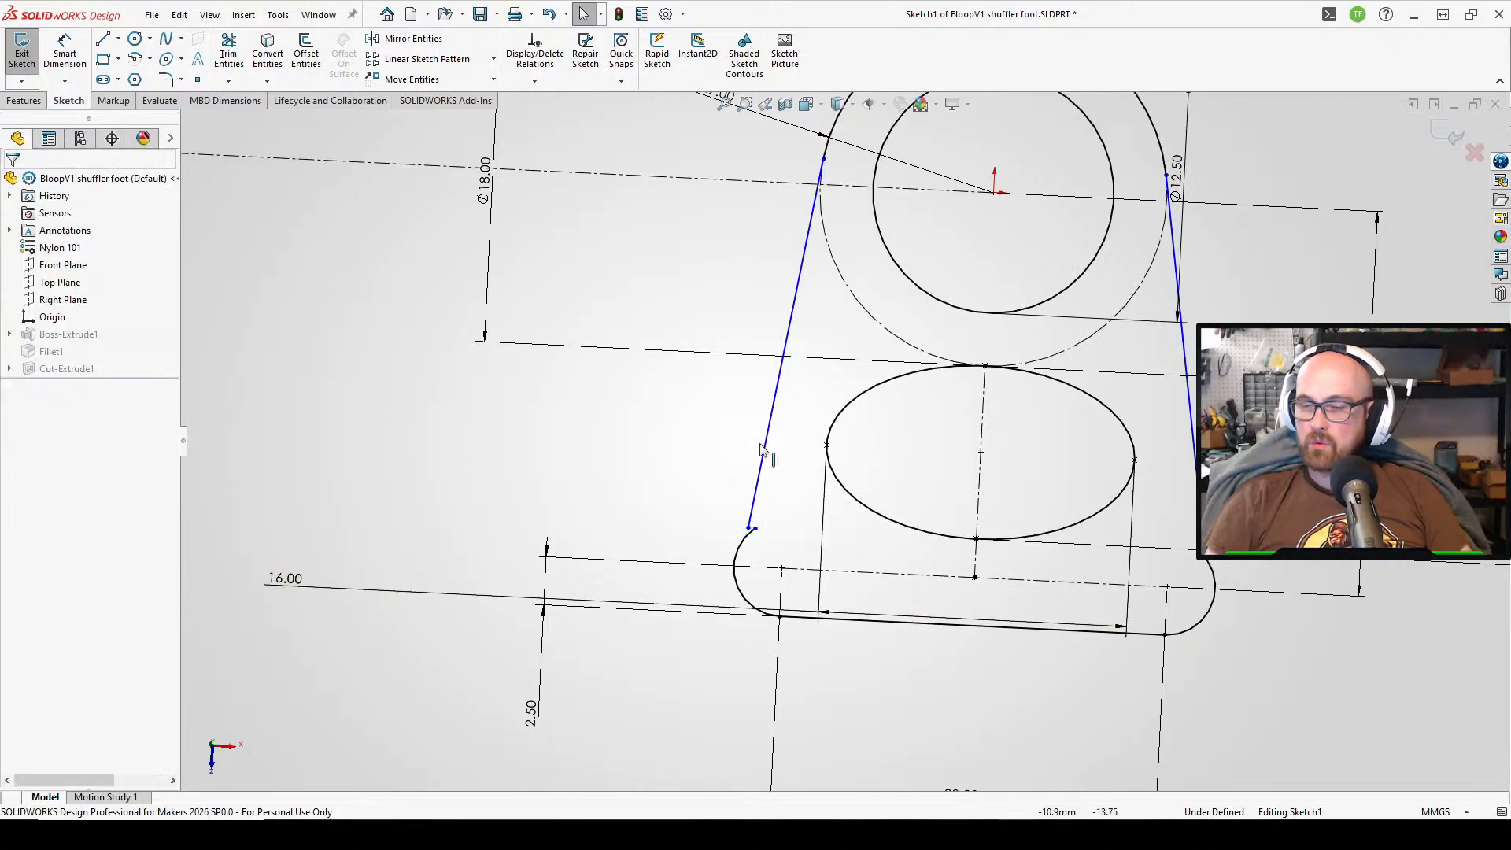
{"action": "left_click", "coordinate": [749, 529]}
{"action": "left_click", "coordinate": [754, 529], "text": "ctrl"}
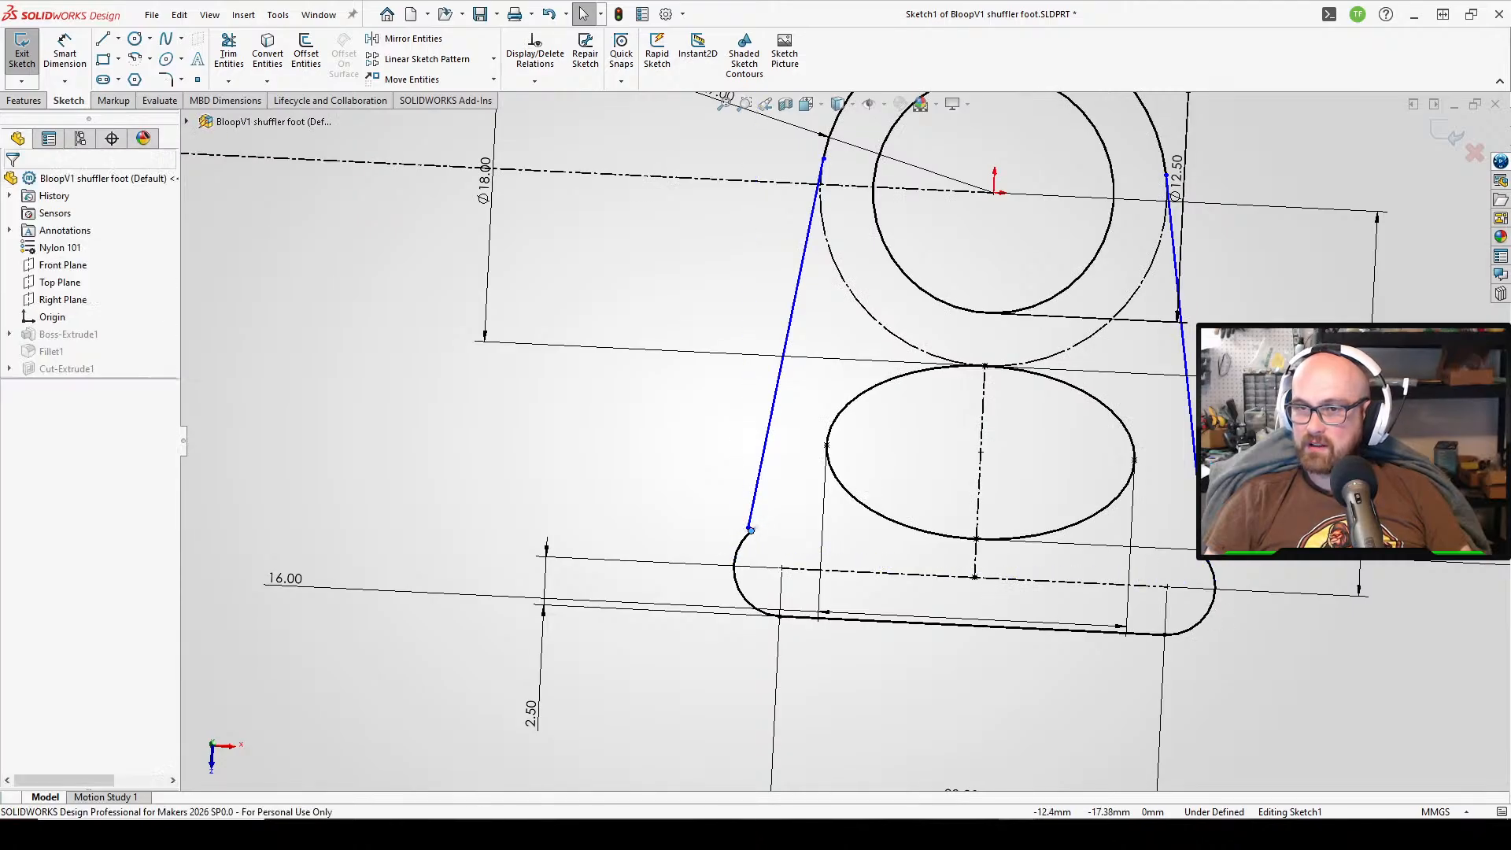
{"action": "left_click", "coordinate": [1324, 703]}
- Move the left side line's lower endpoint to the inner side of the arc's end and try joining them from there
{"action": "scroll", "coordinate": [1031, 549], "scroll_direction": "down", "scroll_amount": 4}
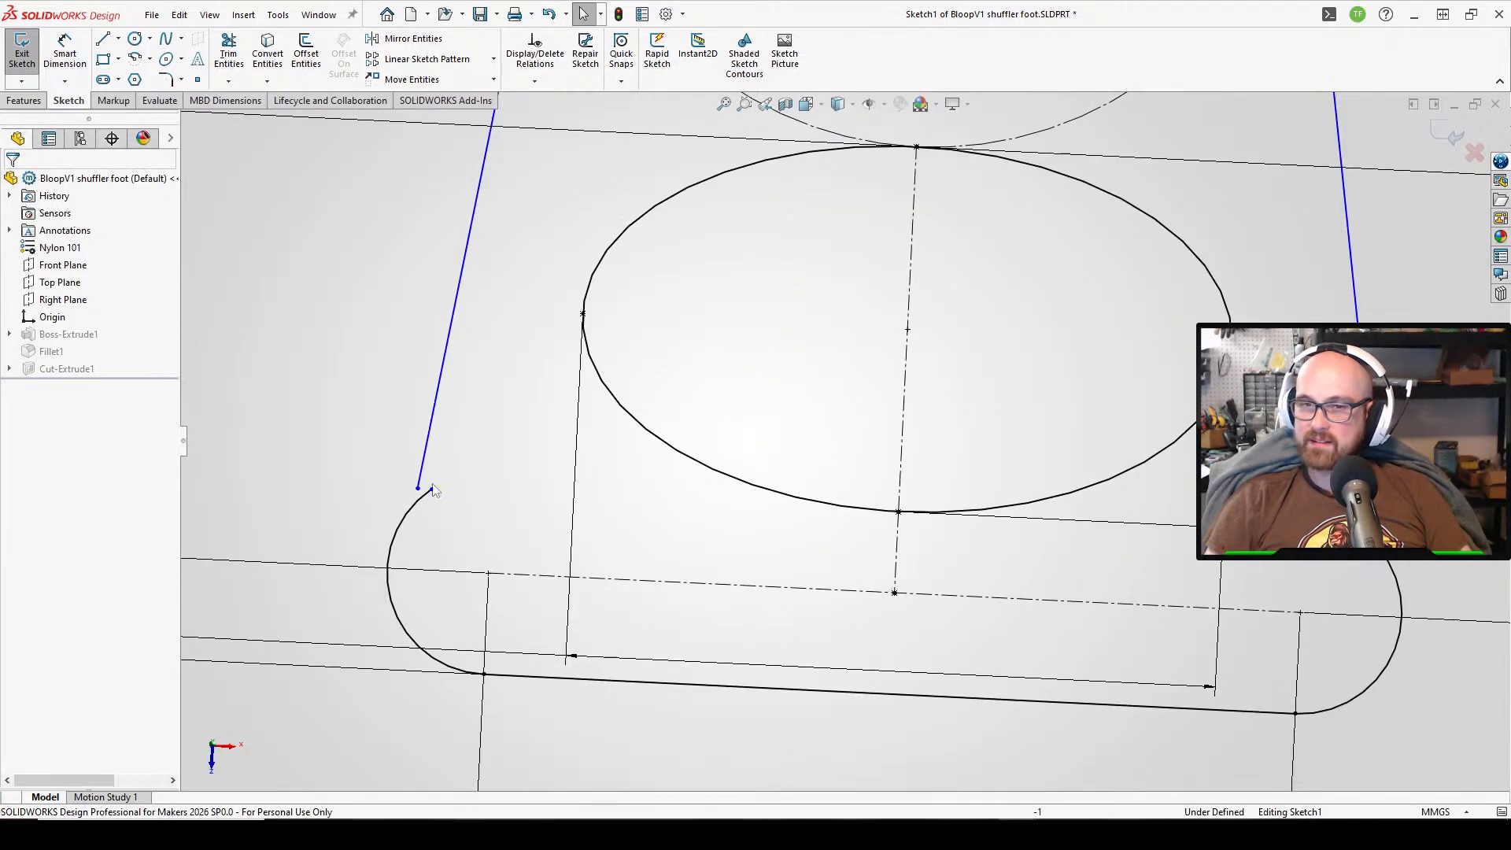
{"action": "left_click_drag", "start_coordinate": [418, 490], "coordinate": [459, 499]}
{"action": "left_click", "coordinate": [539, 509]}
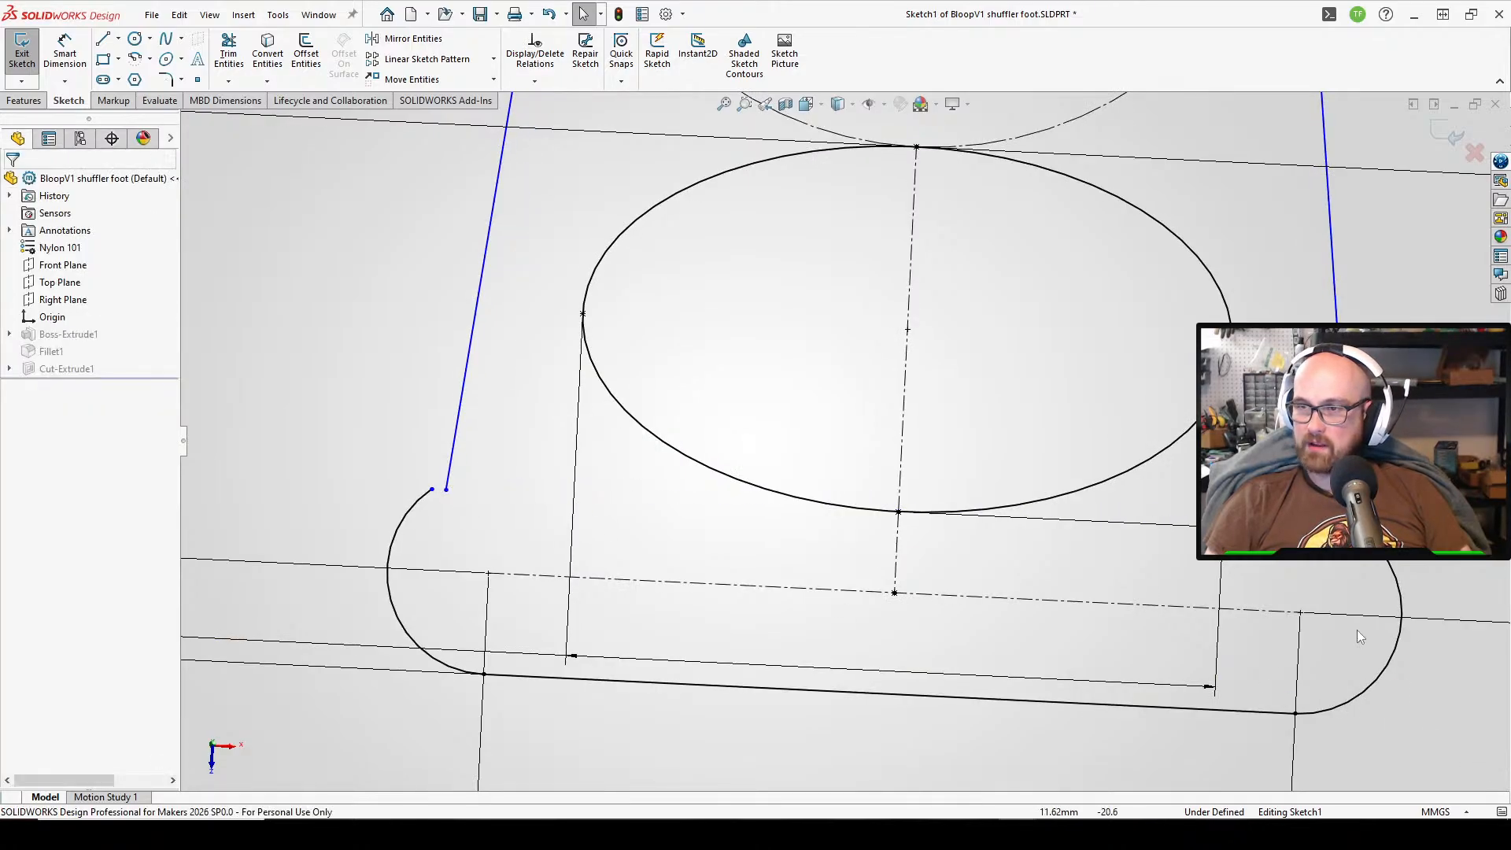
{"action": "left_click_drag", "start_coordinate": [445, 491], "coordinate": [433, 491]}
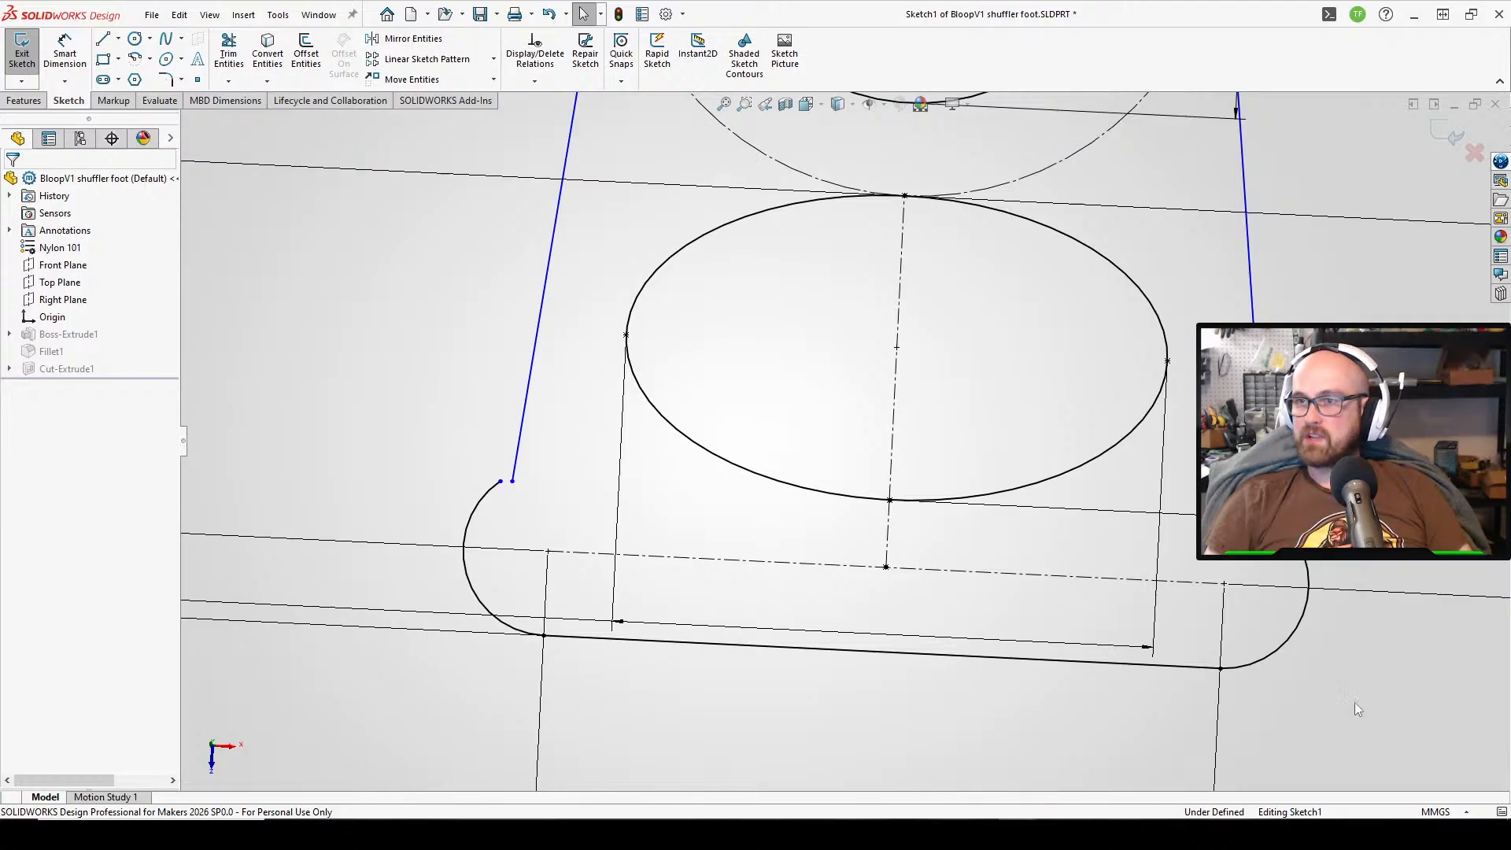
- Draw a short horizontal line from the lower-left arc's upper endpoint to the left side line's lower endpoint
{"action": "scroll", "coordinate": [622, 447], "scroll_direction": "down", "scroll_amount": 5}
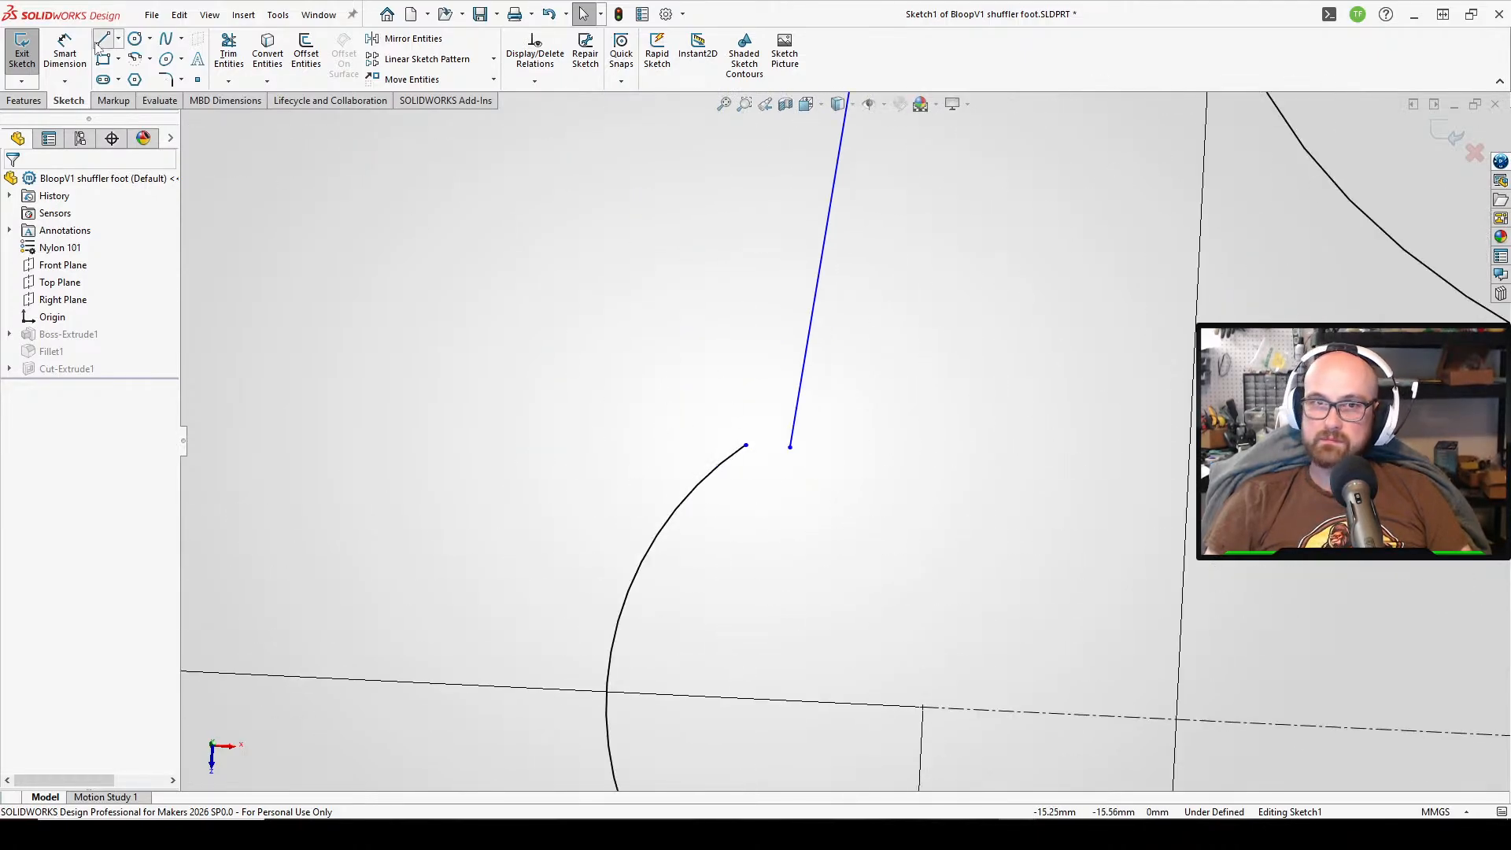
{"action": "left_click", "coordinate": [100, 42]}
{"action": "left_click", "coordinate": [746, 445]}
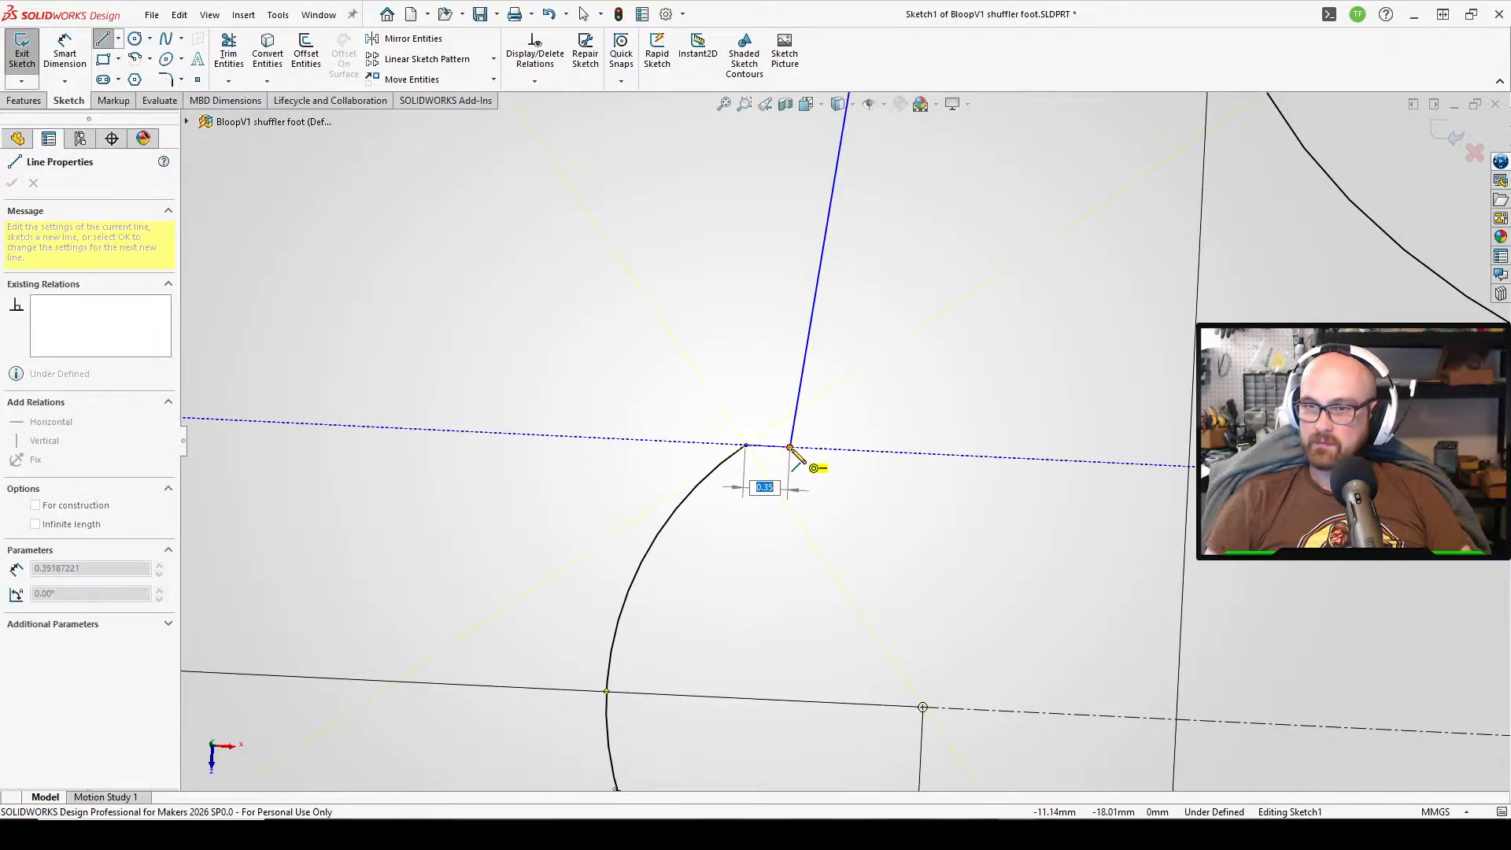
{"action": "left_click", "coordinate": [790, 446]}
{"action": "right_click", "coordinate": [797, 450]}
{"action": "left_click", "coordinate": [811, 463]}
{"action": "scroll", "coordinate": [776, 580], "scroll_direction": "up", "scroll_amount": 5}
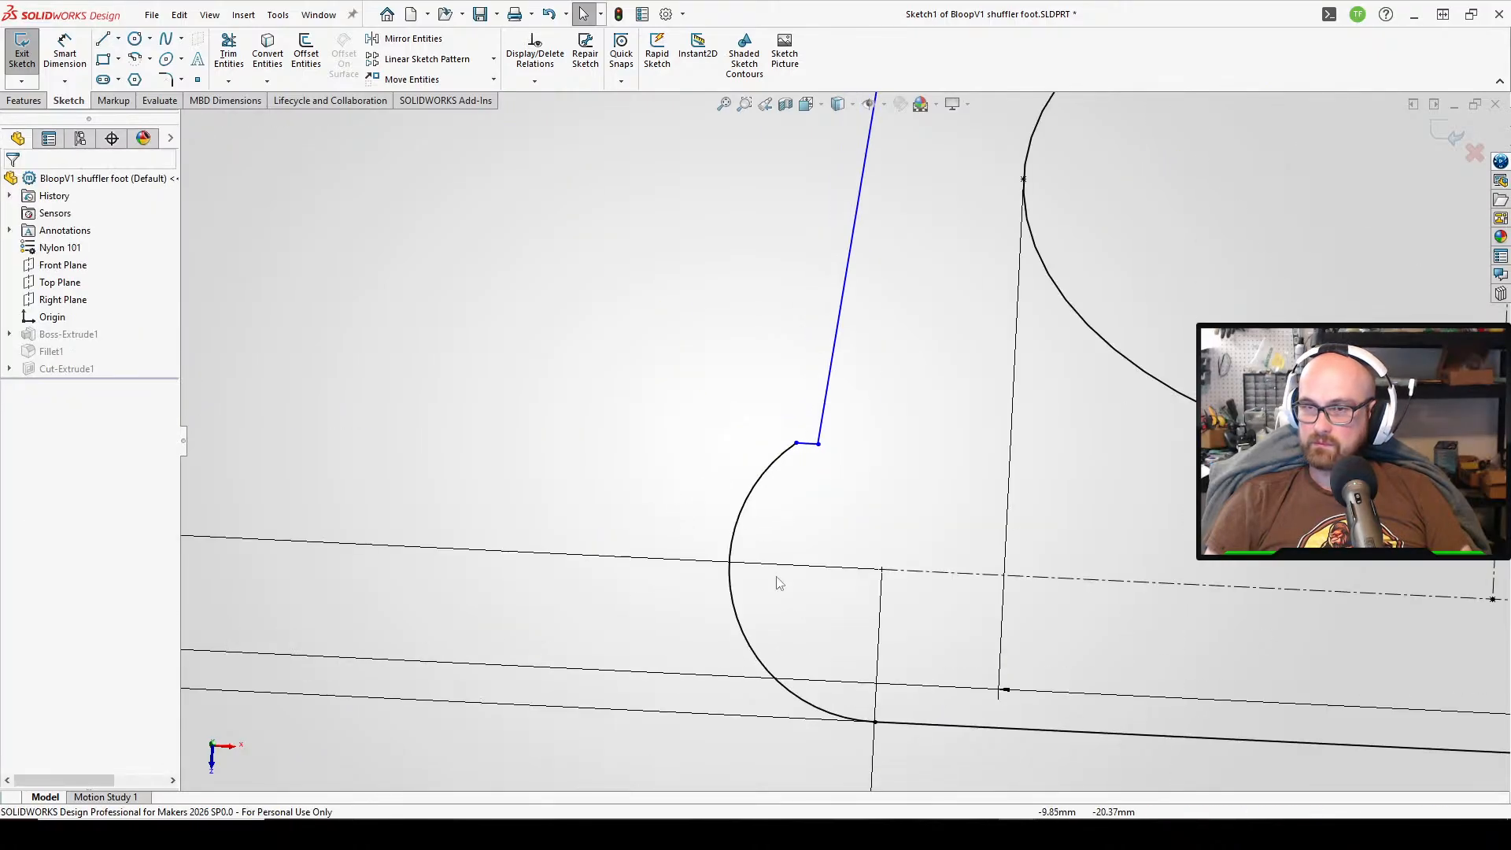
- Add a tangent relation between the short connecting line and the lower-left arc
{"action": "key", "text": "a"}
{"action": "scroll", "coordinate": [807, 418], "scroll_direction": "down", "scroll_amount": 6}
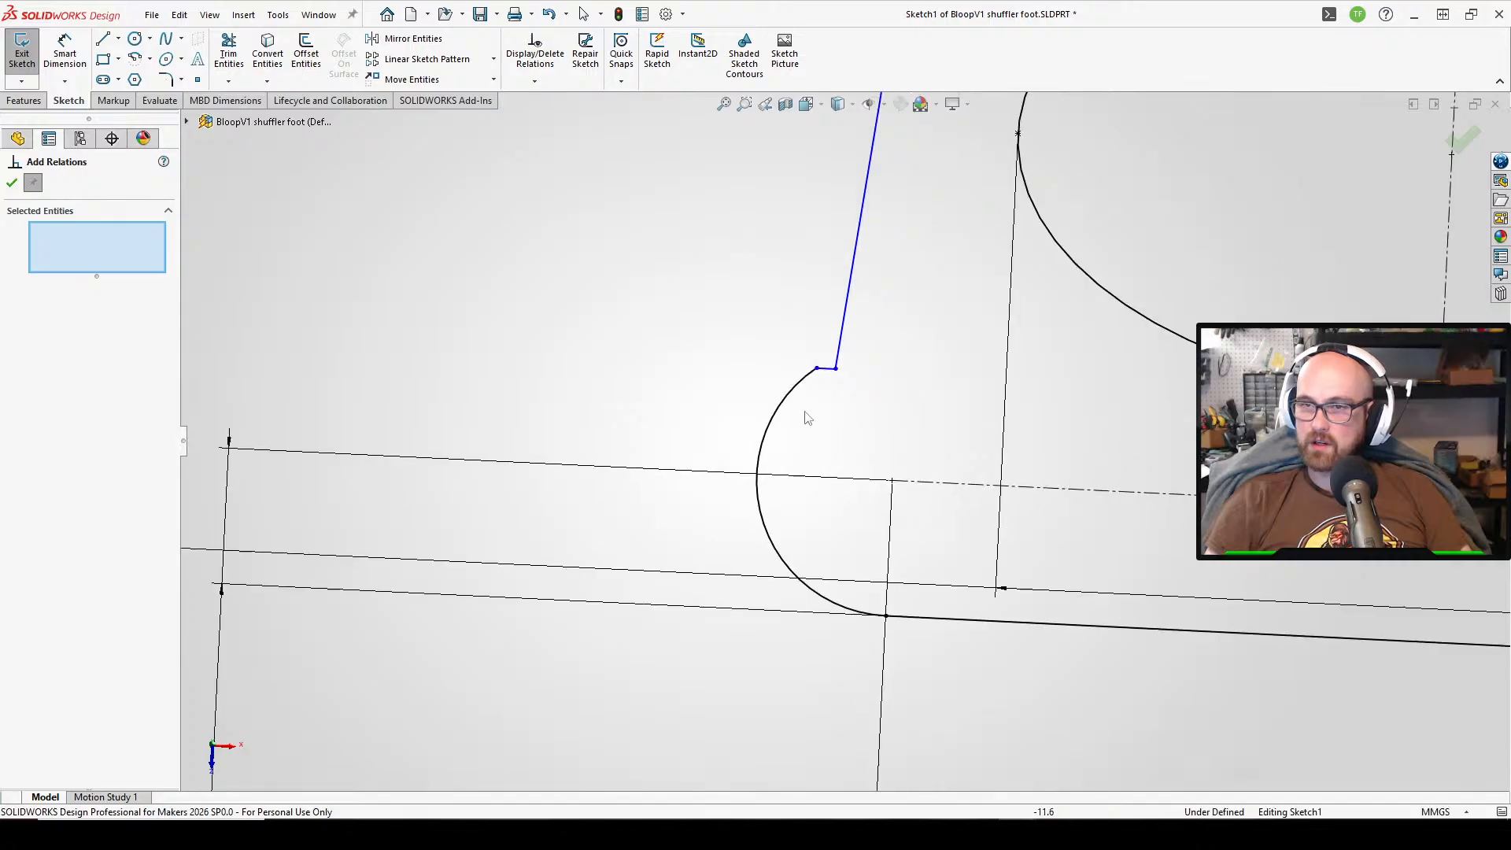
{"action": "left_click", "coordinate": [873, 339]}
{"action": "left_click", "coordinate": [772, 386]}
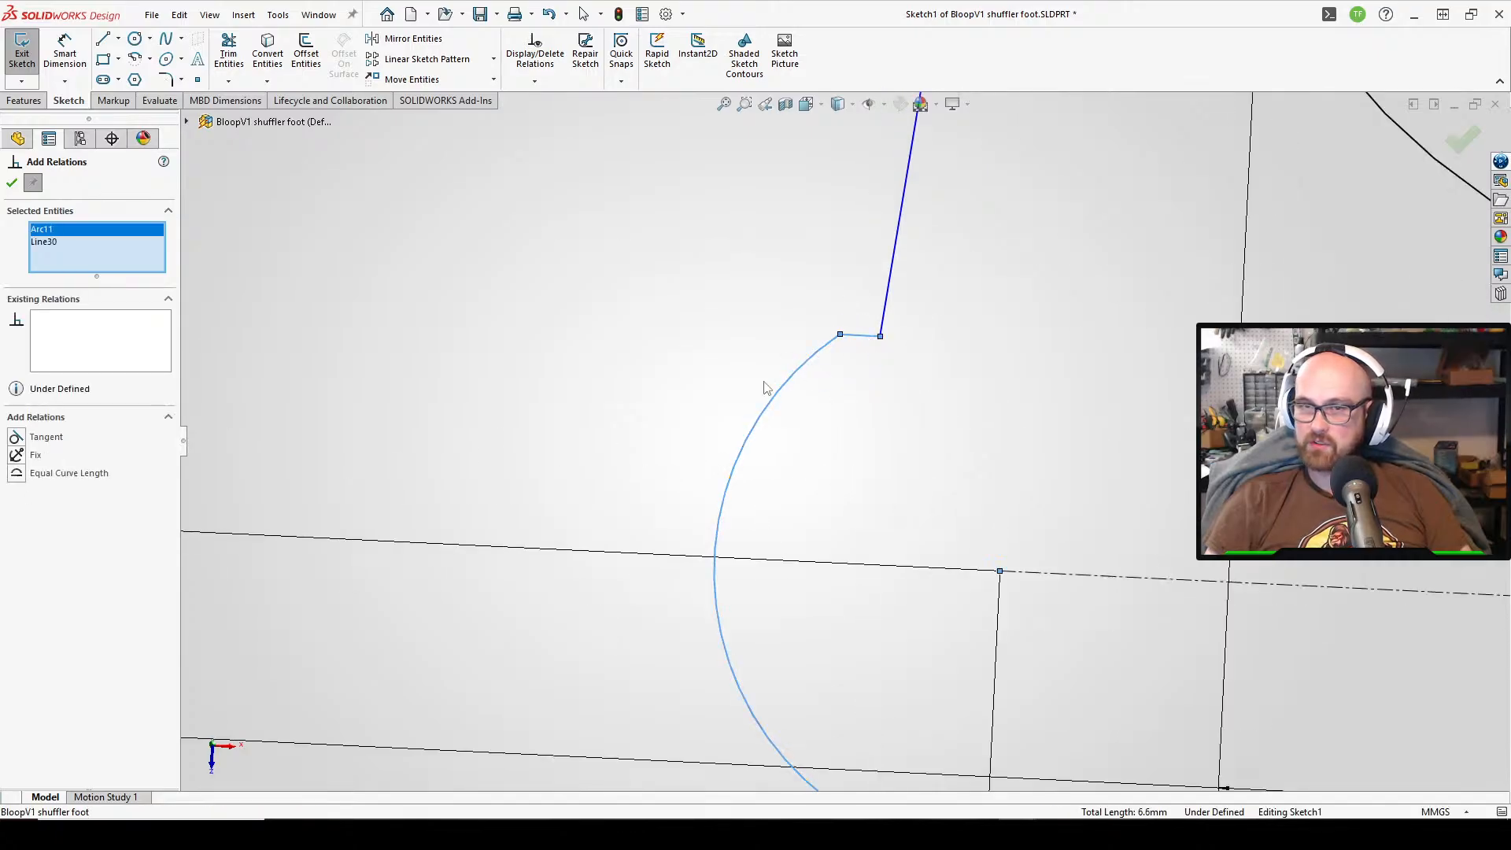
{"action": "left_click", "coordinate": [17, 437]}
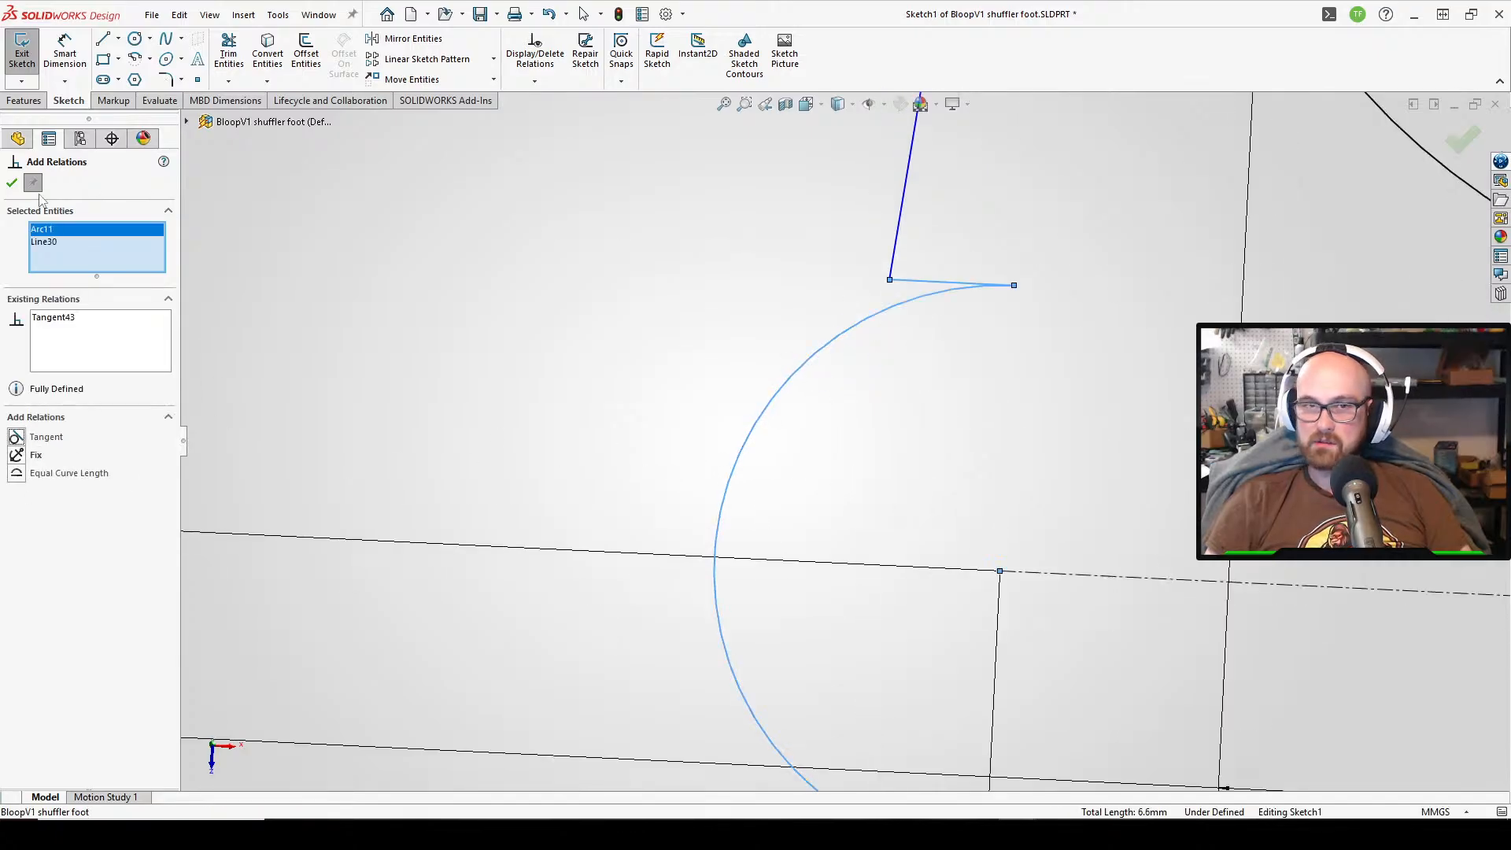
{"action": "left_click", "coordinate": [12, 184]}
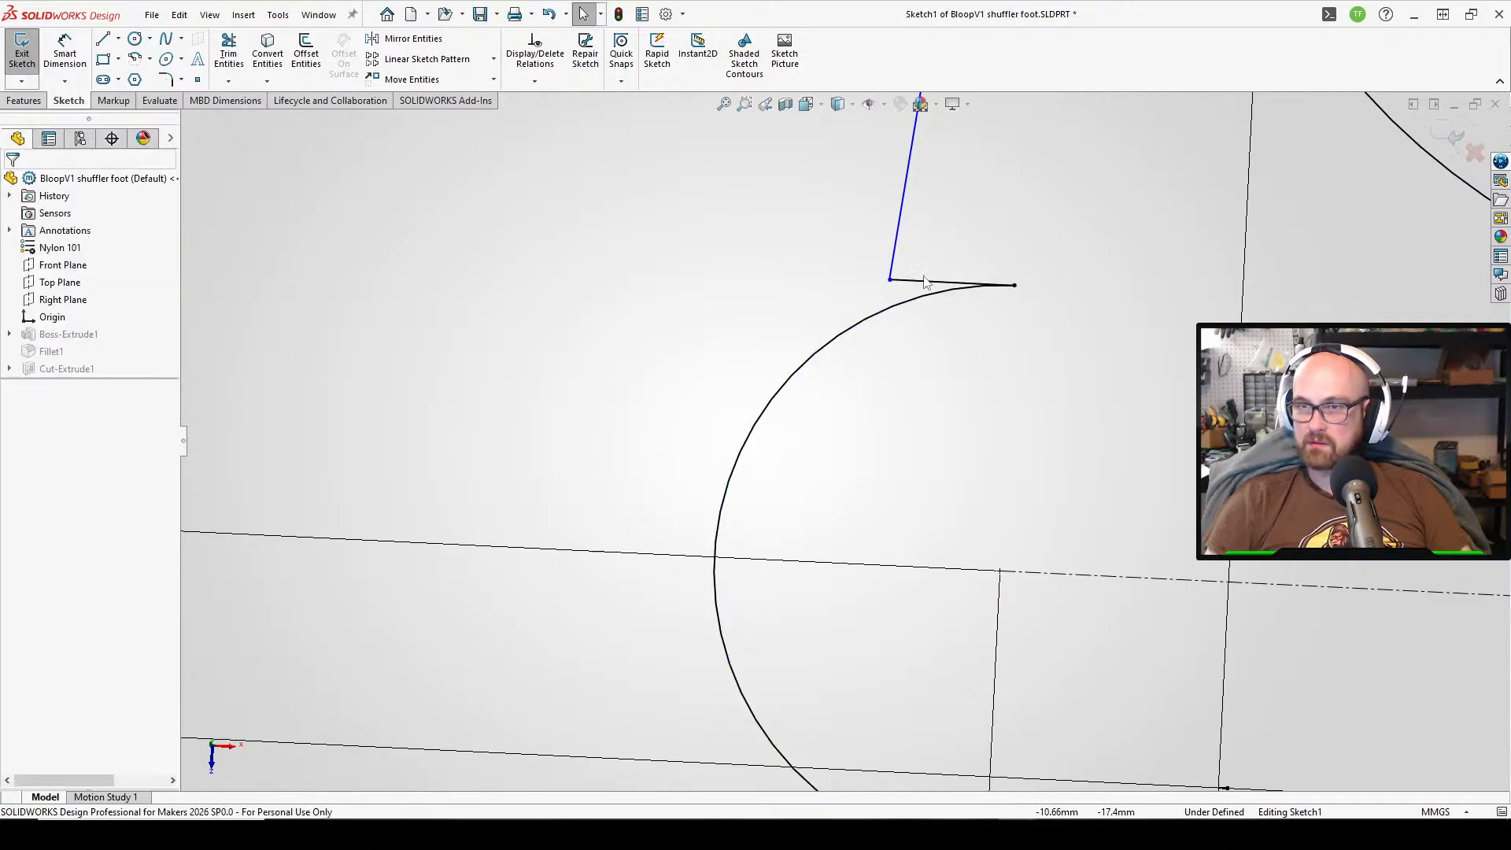
- Move the left side line's lower end to the inner side of the arc's end, and try to shift the arc's endpoint
{"action": "left_click_drag", "start_coordinate": [890, 282], "coordinate": [1084, 234]}
{"action": "left_click_drag", "start_coordinate": [1009, 285], "coordinate": [900, 298]}
{"action": "scroll", "coordinate": [1080, 376], "scroll_direction": "up", "scroll_amount": 8}
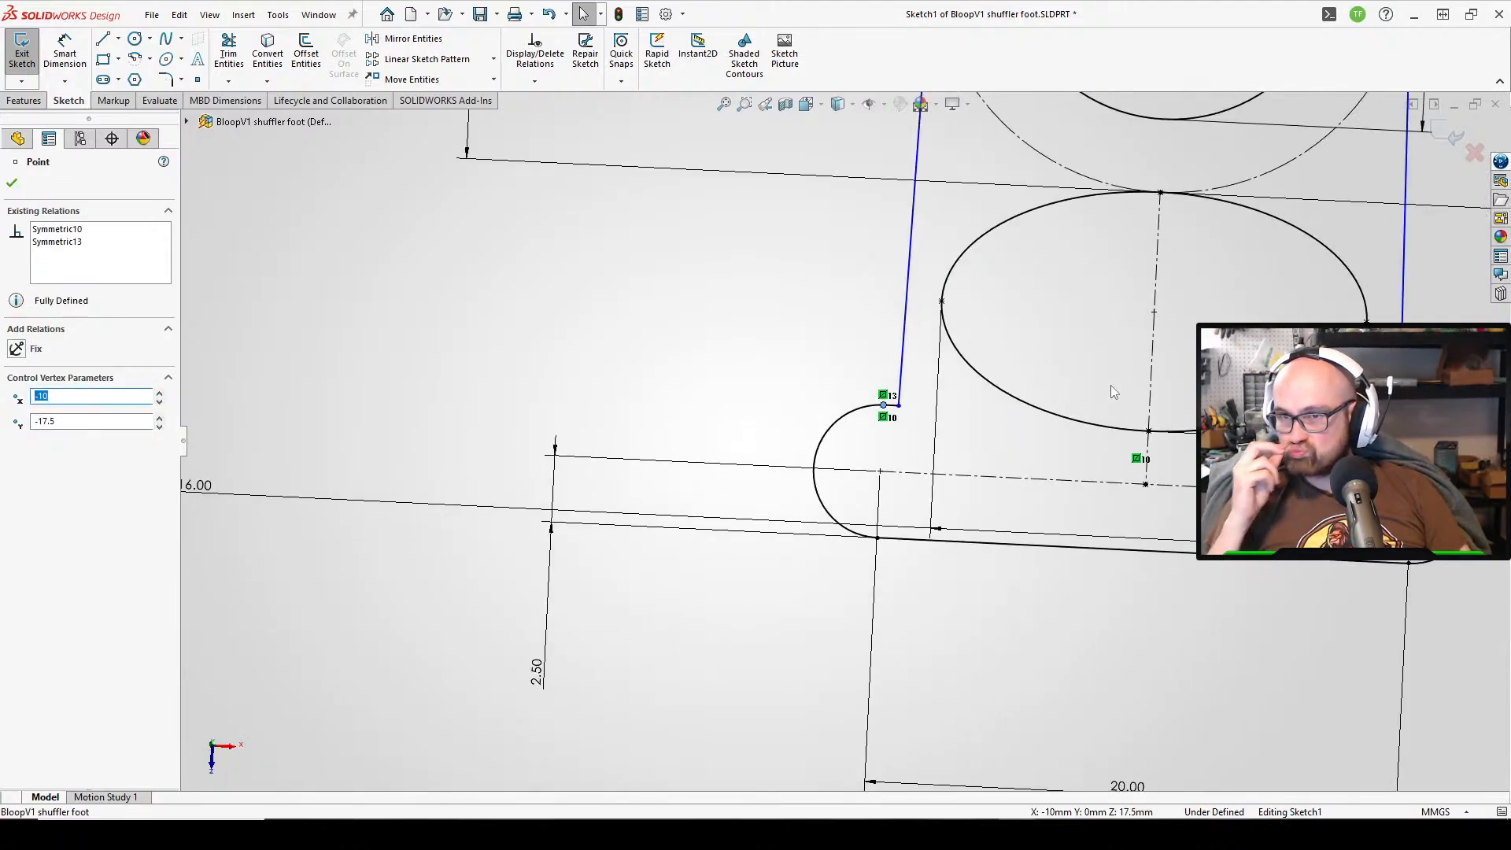
- Delete the short connecting line's horizontal relation and move its joint with the left side line outward
{"action": "left_click", "coordinate": [886, 421]}
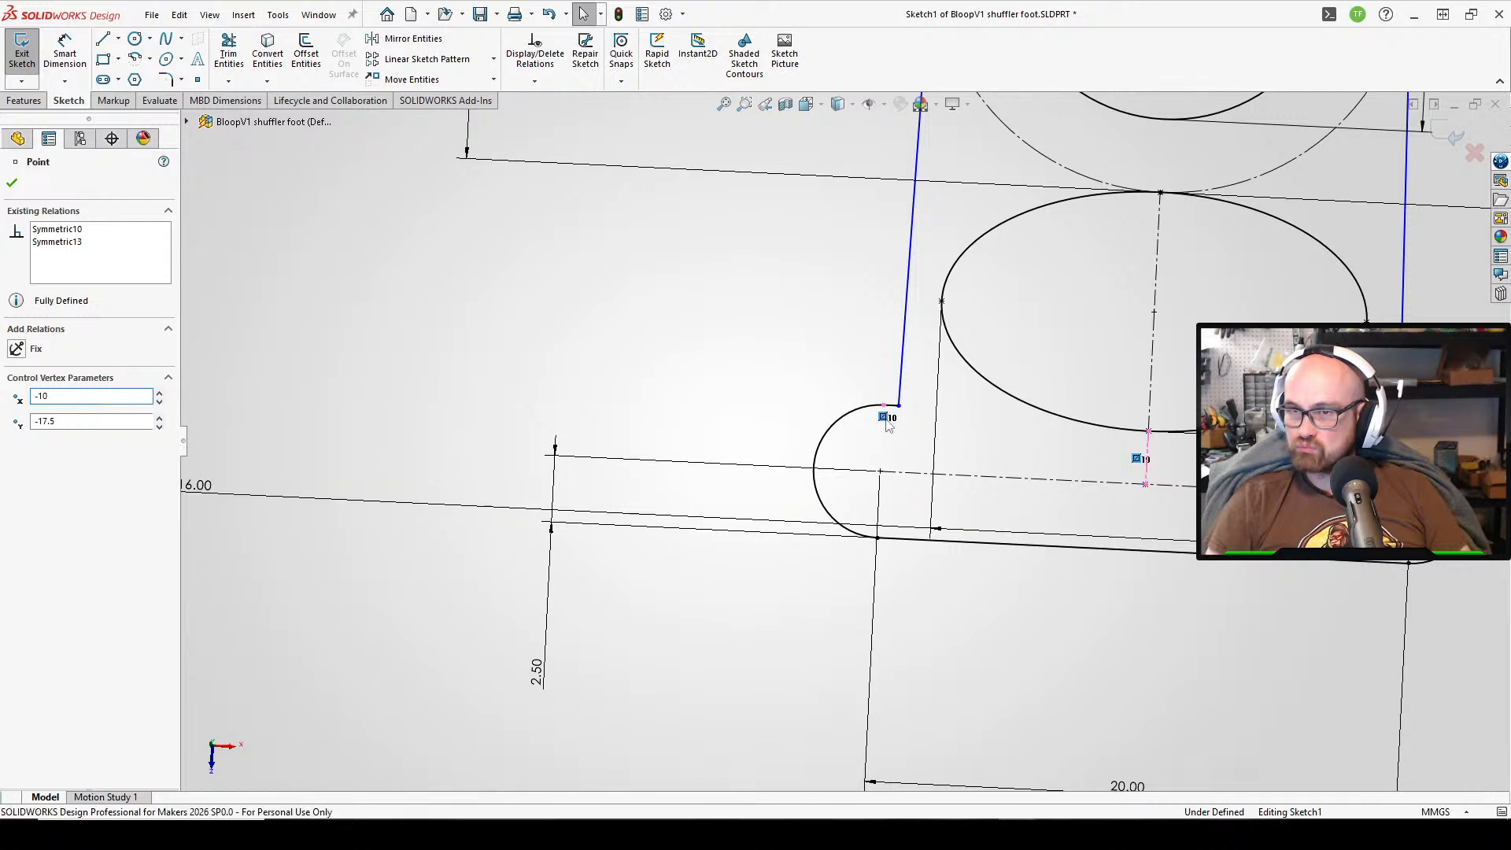
{"action": "scroll", "coordinate": [888, 426], "scroll_direction": "down", "scroll_amount": 2}
{"action": "left_click", "coordinate": [892, 401]}
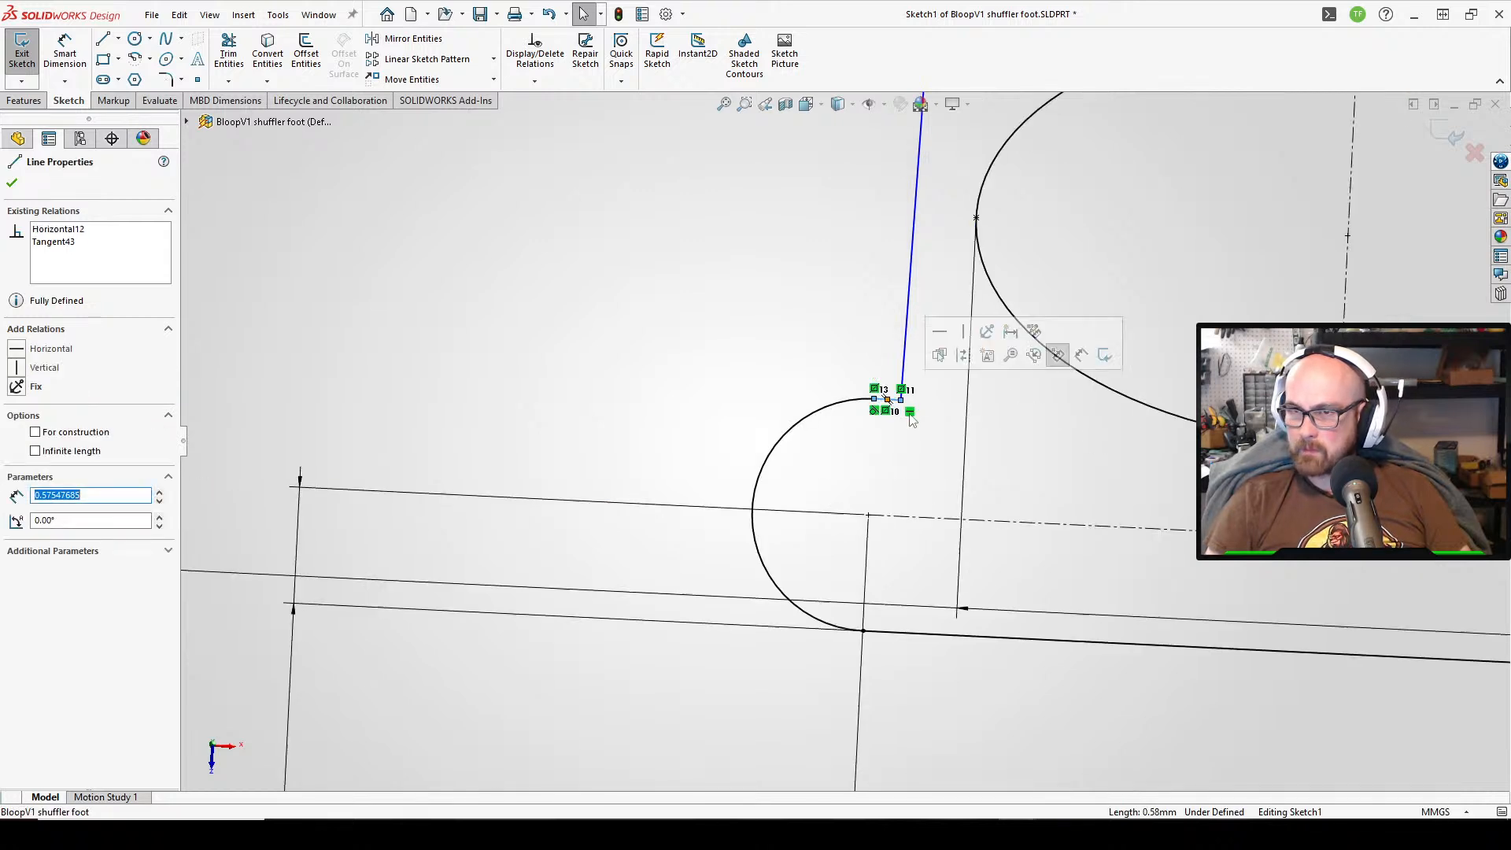
{"action": "left_click", "coordinate": [911, 413]}
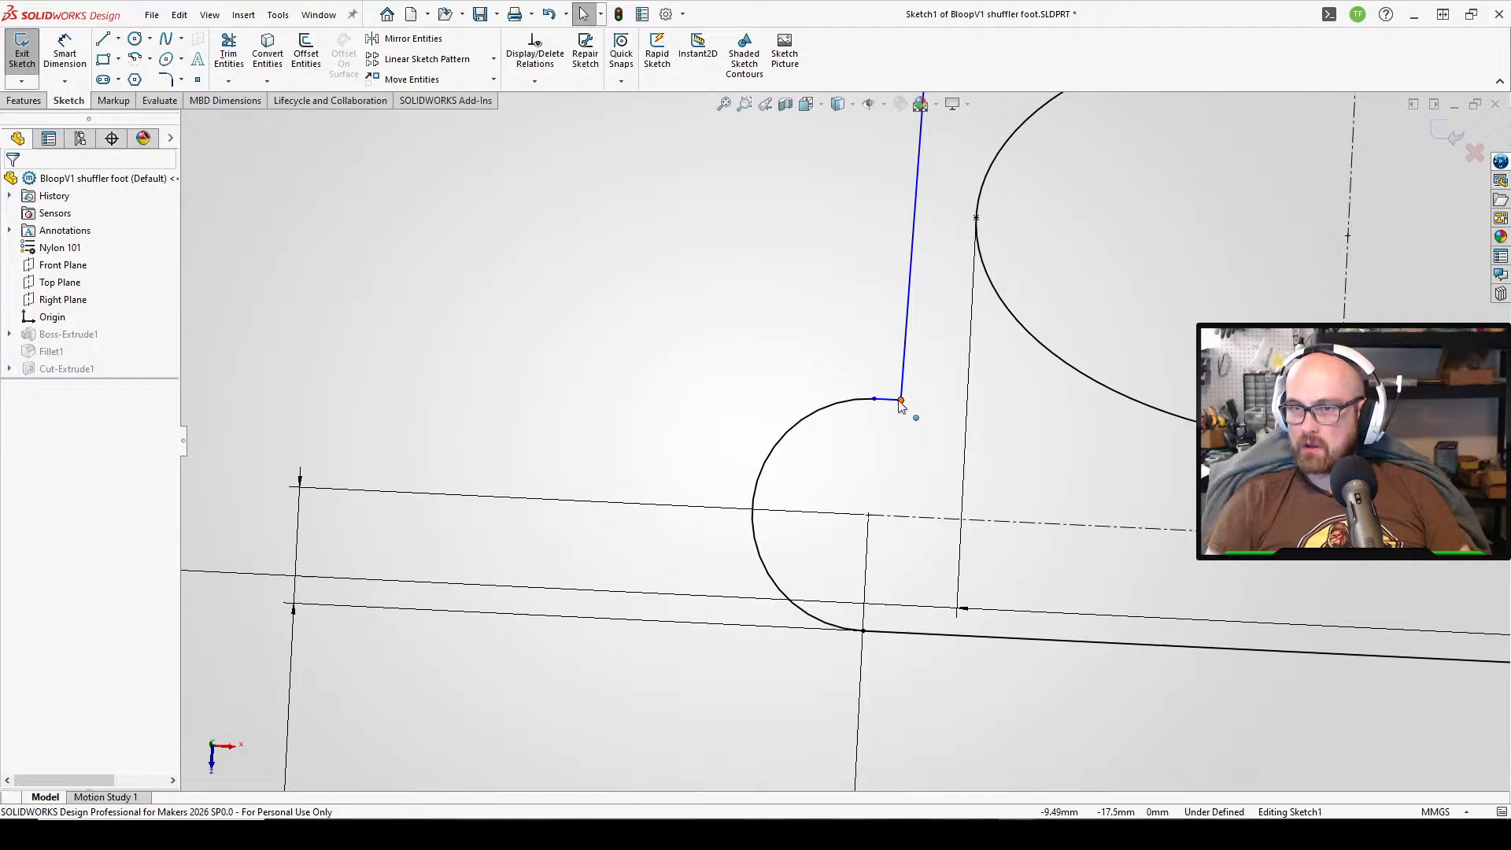
{"action": "left_click_drag", "start_coordinate": [900, 402], "coordinate": [814, 397]}
{"action": "scroll", "coordinate": [412, 550], "scroll_direction": "up", "scroll_amount": 3}
{"action": "left_click", "coordinate": [412, 550]}
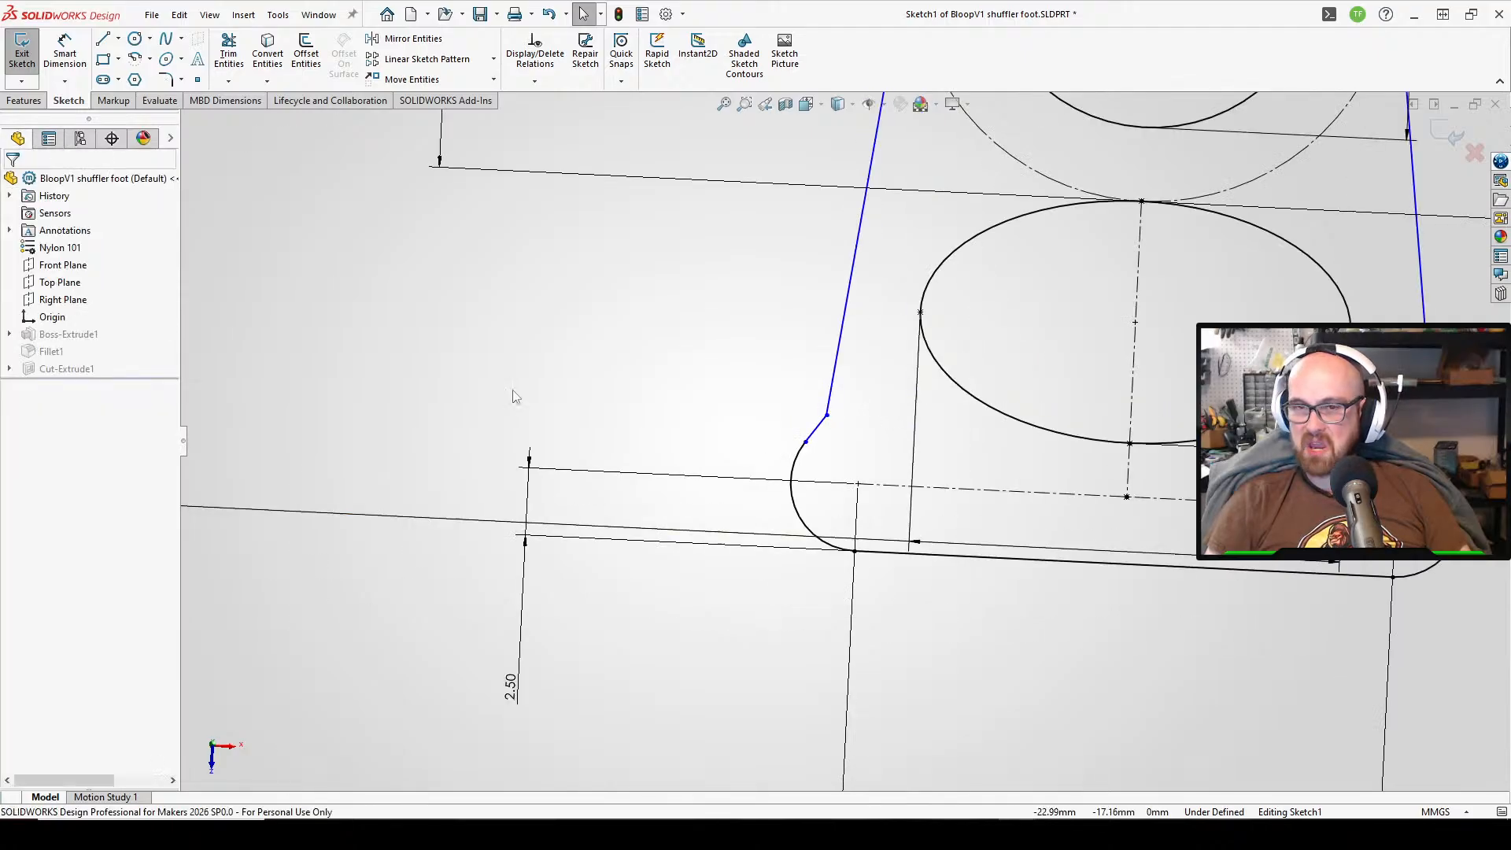
- Add a collinear relation between the short connecting line and the left side line
{"action": "right_click_drag", "start_coordinate": [514, 397], "coordinate": [465, 395]}
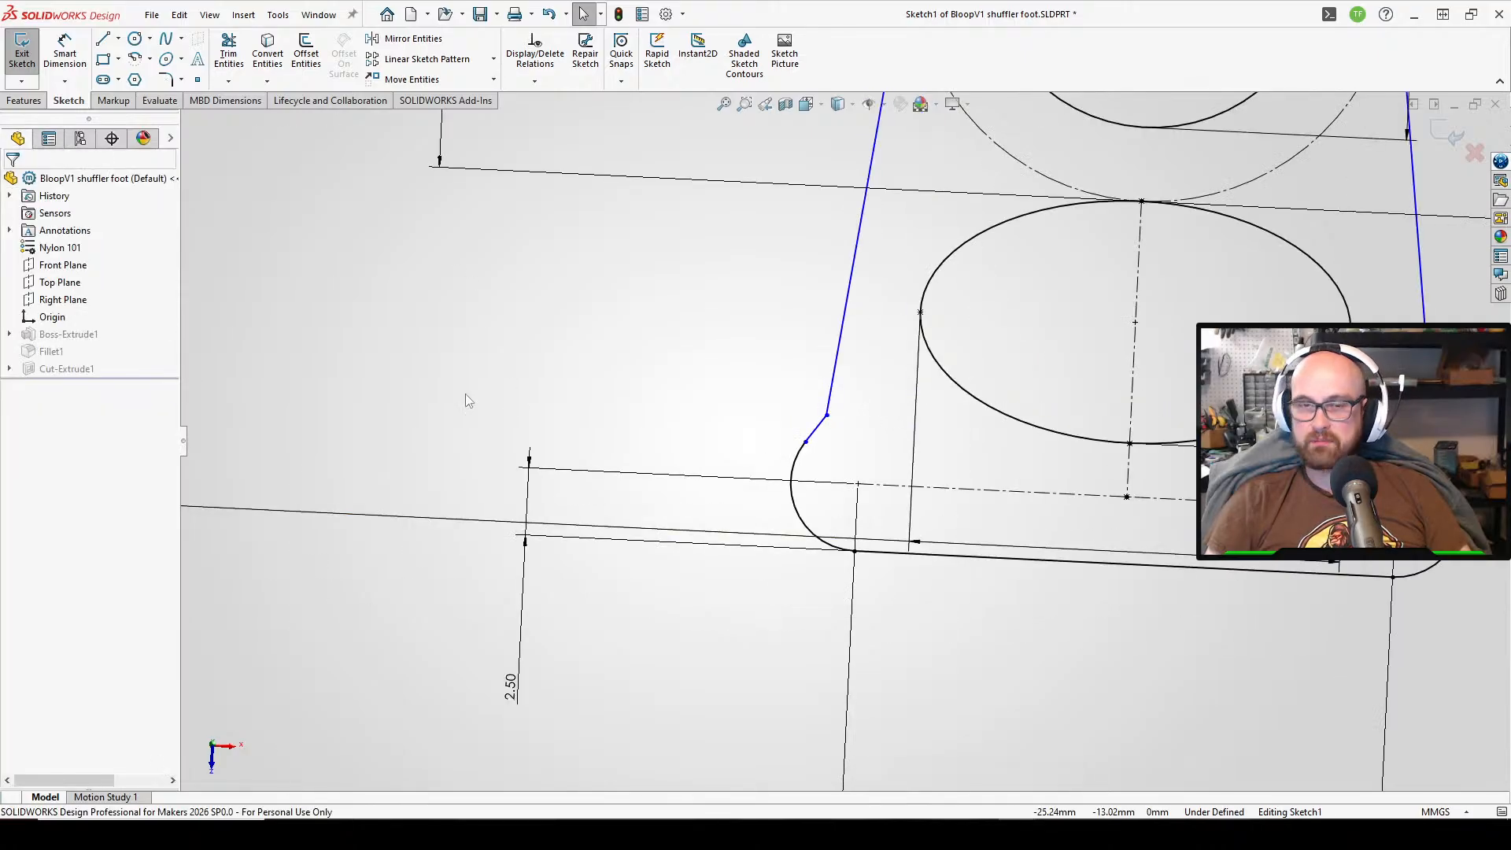
{"action": "left_click", "coordinate": [816, 427]}
{"action": "left_click", "coordinate": [831, 391]}
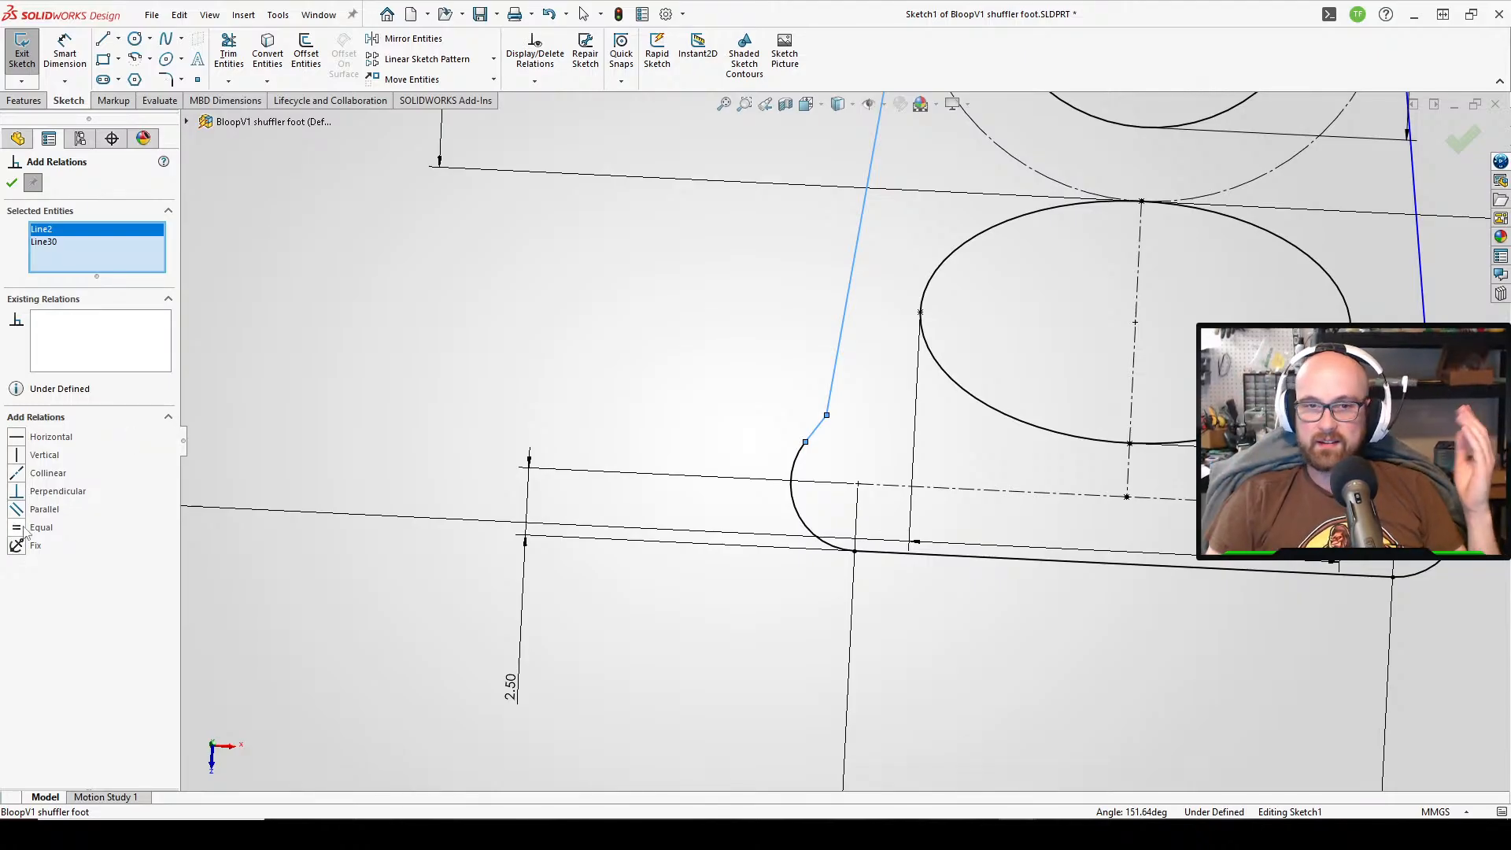
{"action": "left_click", "coordinate": [18, 473]}
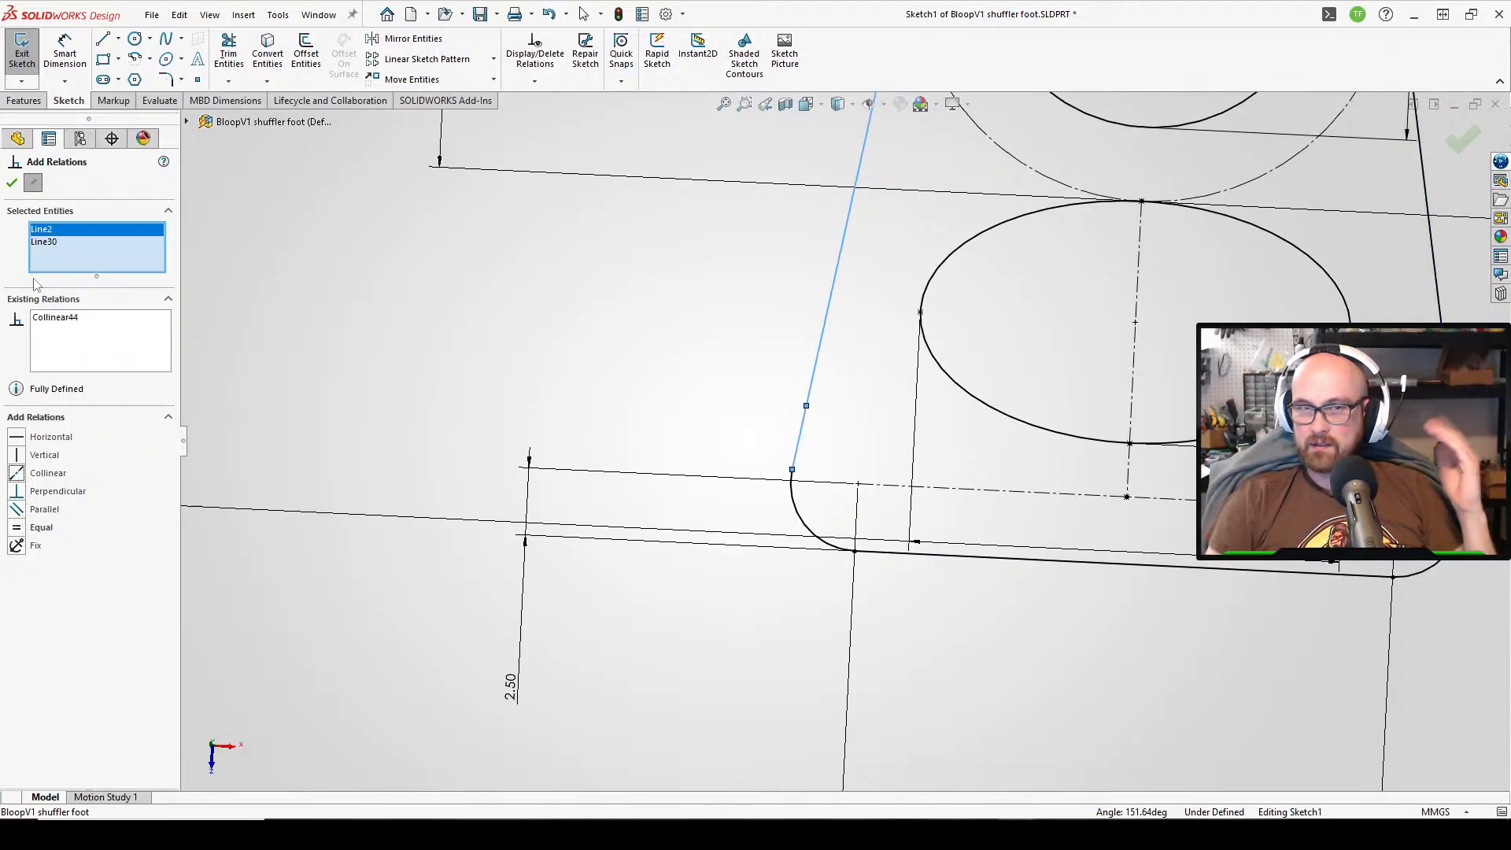
{"action": "left_click", "coordinate": [11, 183]}
{"action": "left_click", "coordinate": [1059, 469]}
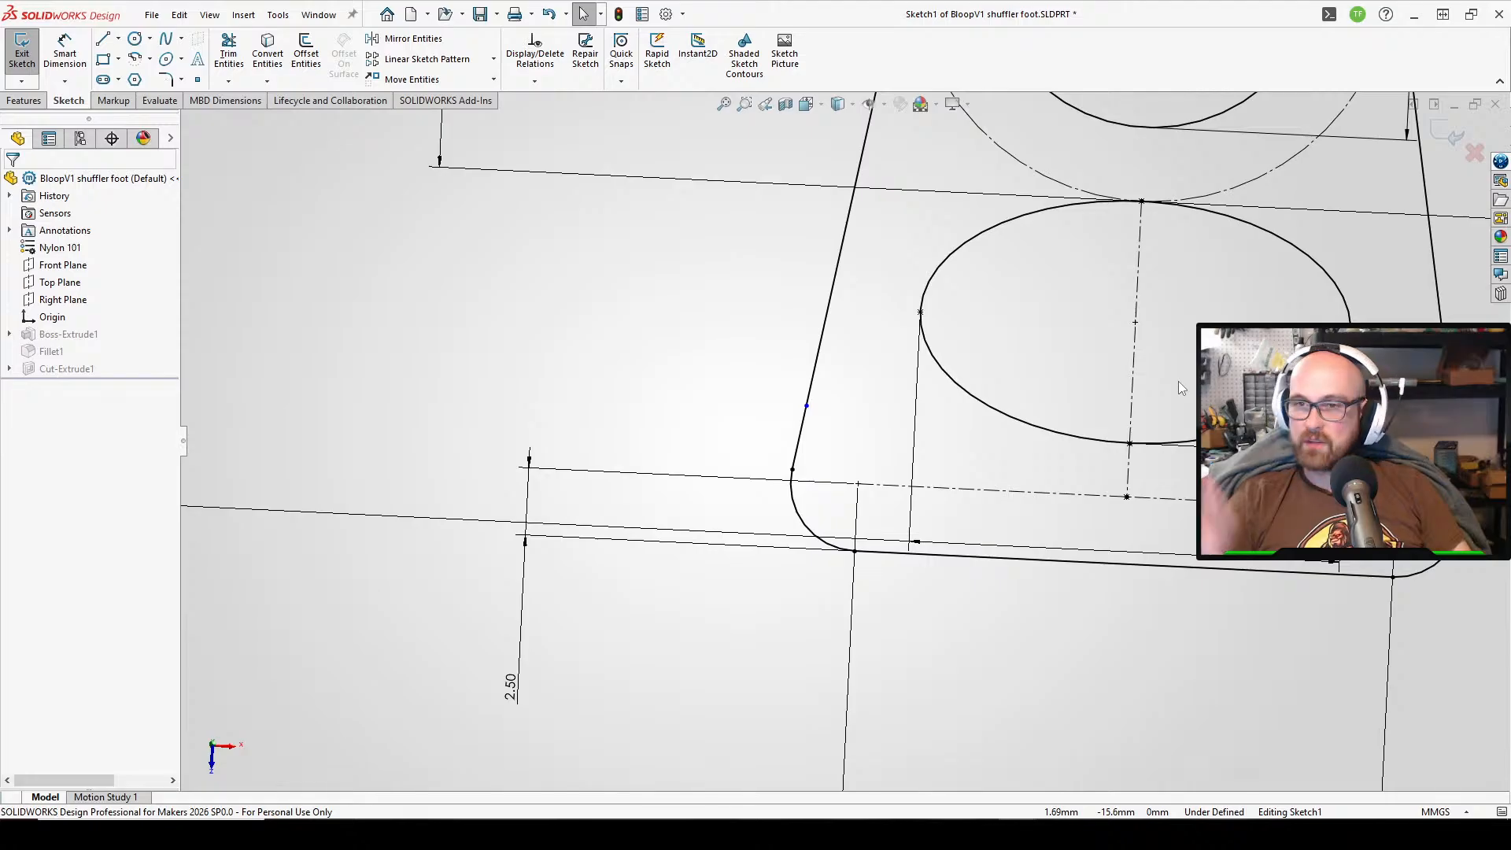
- Exit the profile sketch and rebuild the part, continuing past the Fillet1 warning
{"action": "scroll", "coordinate": [1386, 408], "scroll_direction": "down", "scroll_amount": 4}
{"action": "scroll", "coordinate": [1239, 601], "scroll_direction": "up", "scroll_amount": 4}
{"action": "scroll", "coordinate": [1201, 598], "scroll_direction": "up", "scroll_amount": 3}
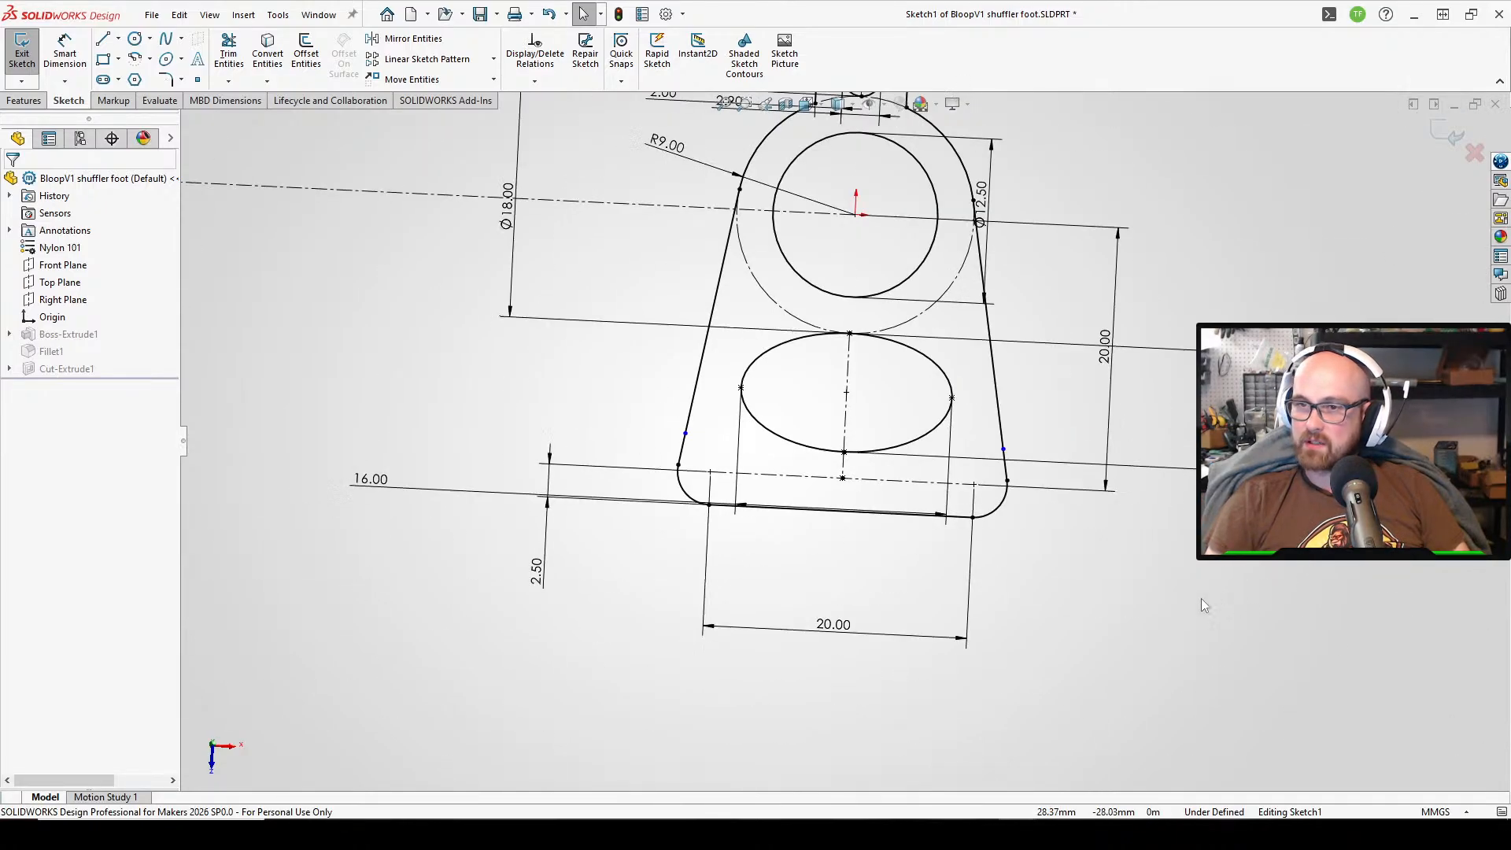
{"action": "left_click", "coordinate": [22, 49]}
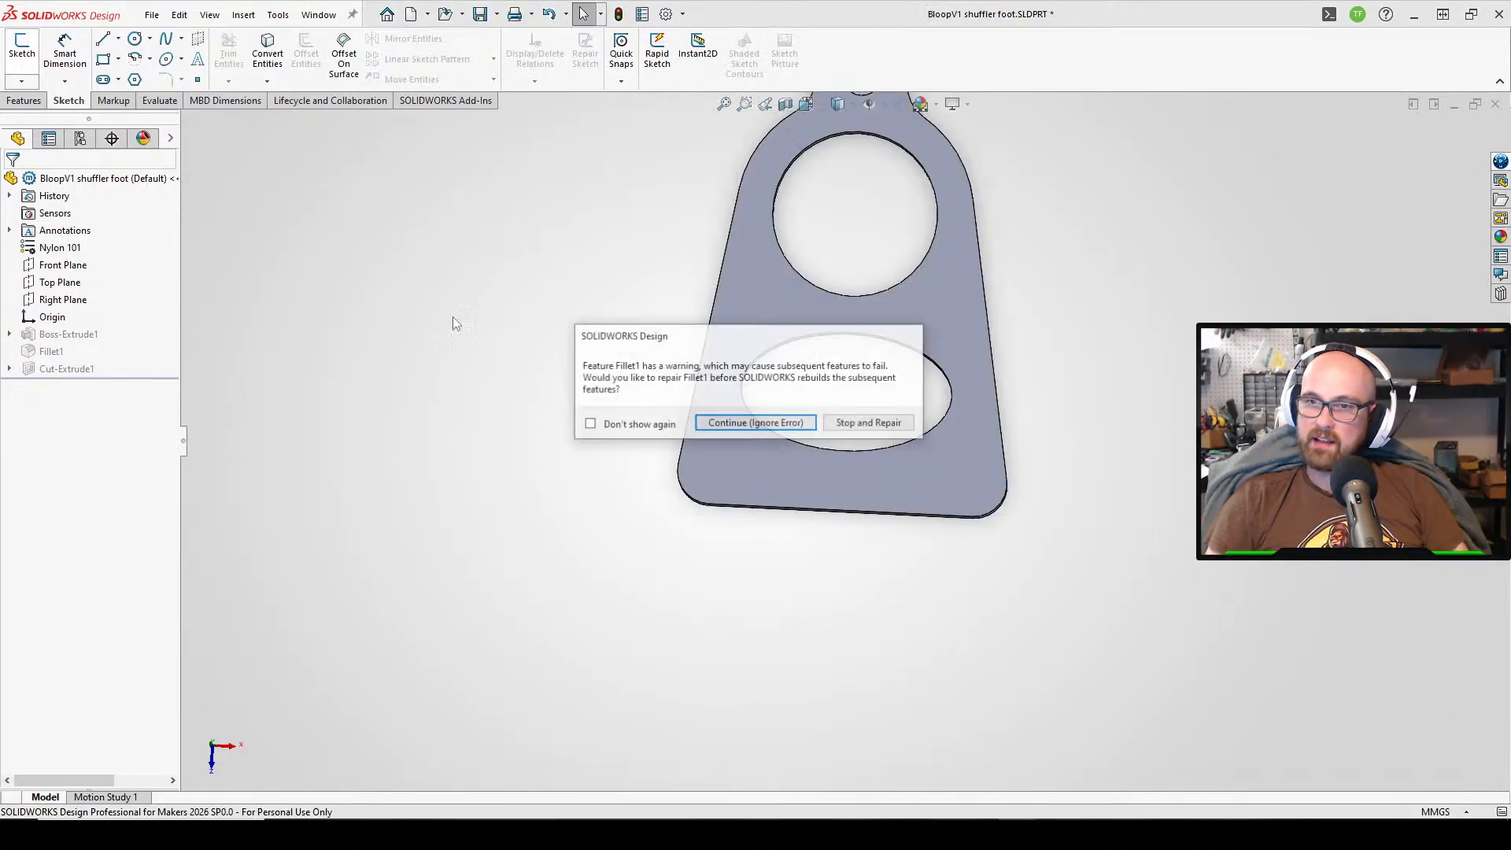
{"action": "left_click", "coordinate": [750, 425]}
{"action": "scroll", "coordinate": [647, 280], "scroll_direction": "up", "scroll_amount": 3}
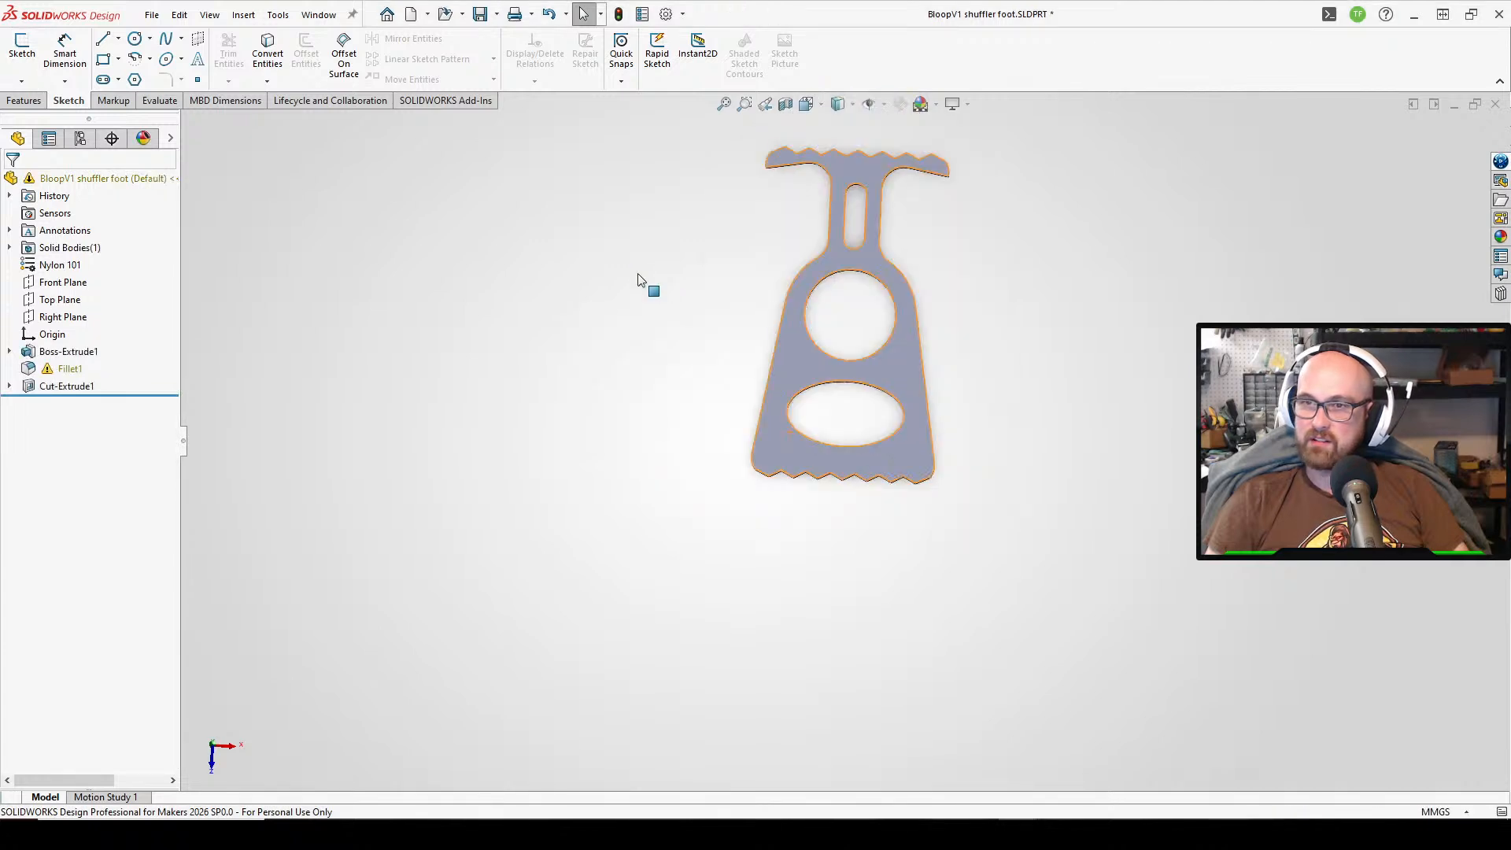
- Edit the Boss-Extrude1 sketch and lower the neck's upper corners so the head's underside lines slope more steeply toward the neck
{"action": "scroll", "coordinate": [887, 133], "scroll_direction": "down", "scroll_amount": 1}
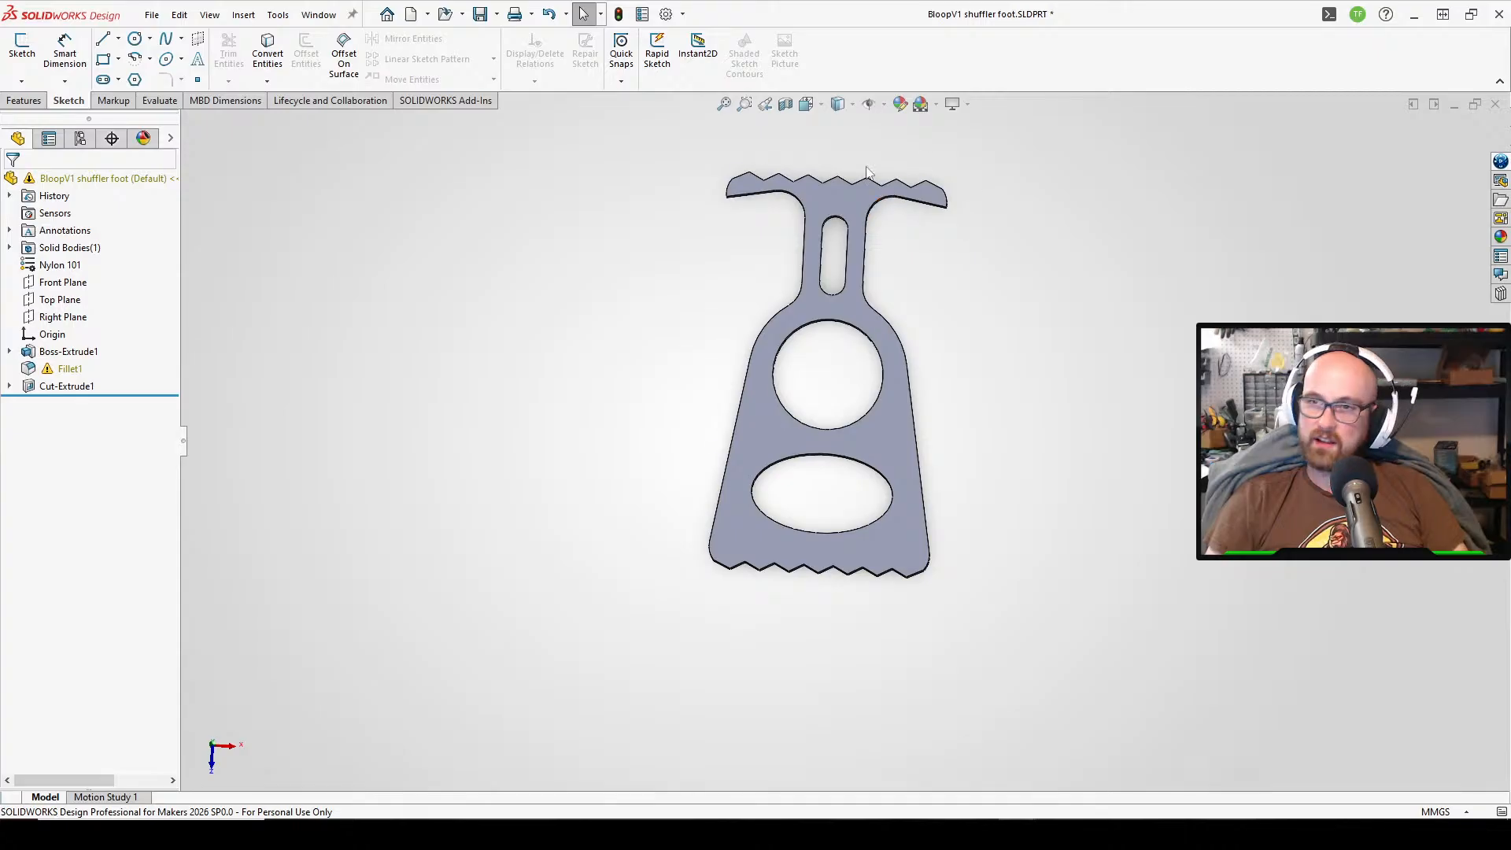
{"action": "scroll", "coordinate": [883, 225], "scroll_direction": "down", "scroll_amount": 4}
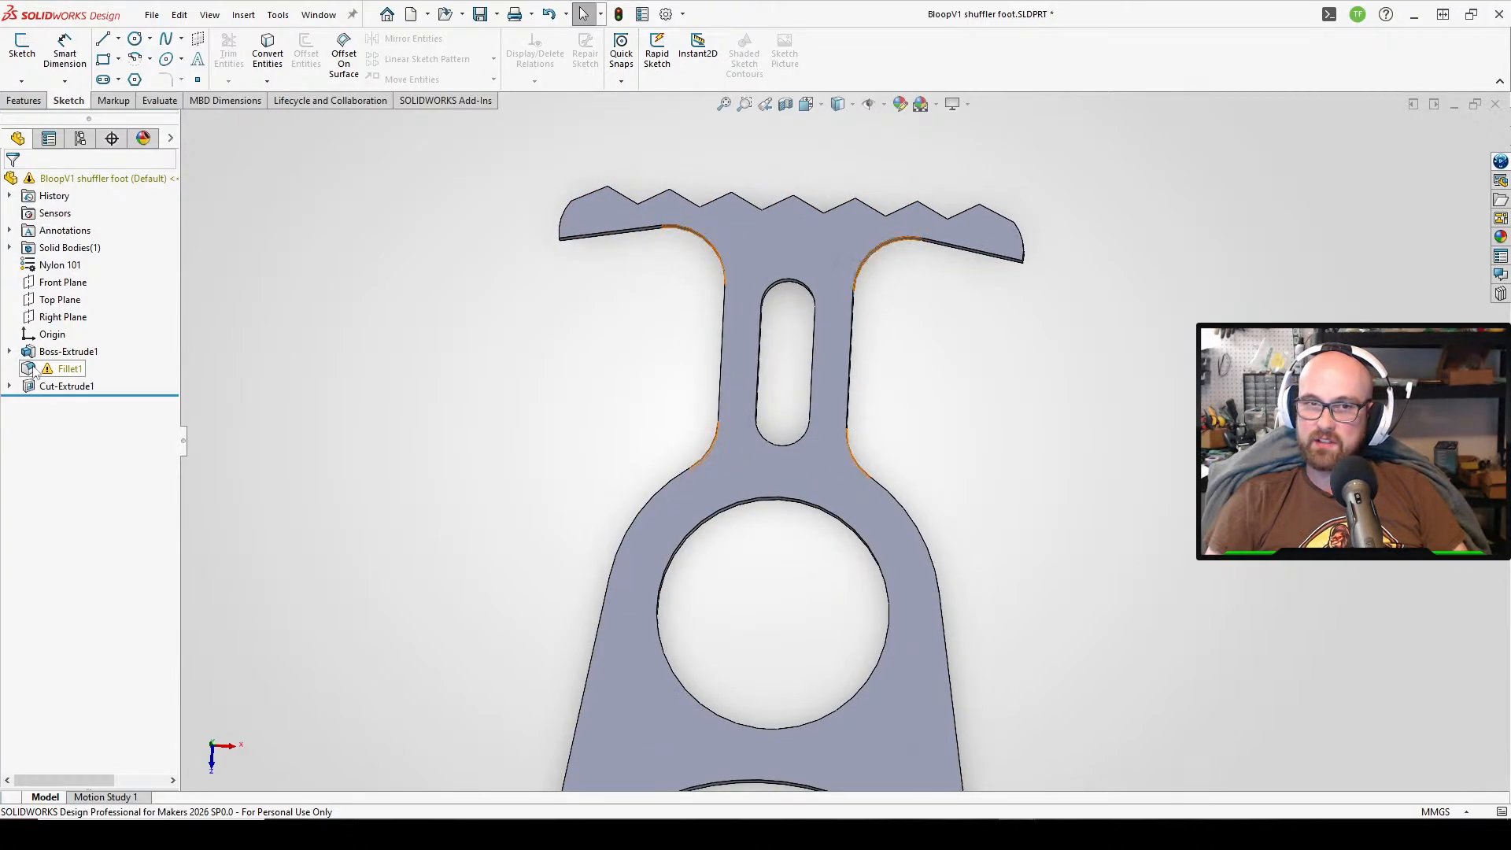
{"action": "left_click", "coordinate": [68, 351]}
{"action": "left_click", "coordinate": [78, 319]}
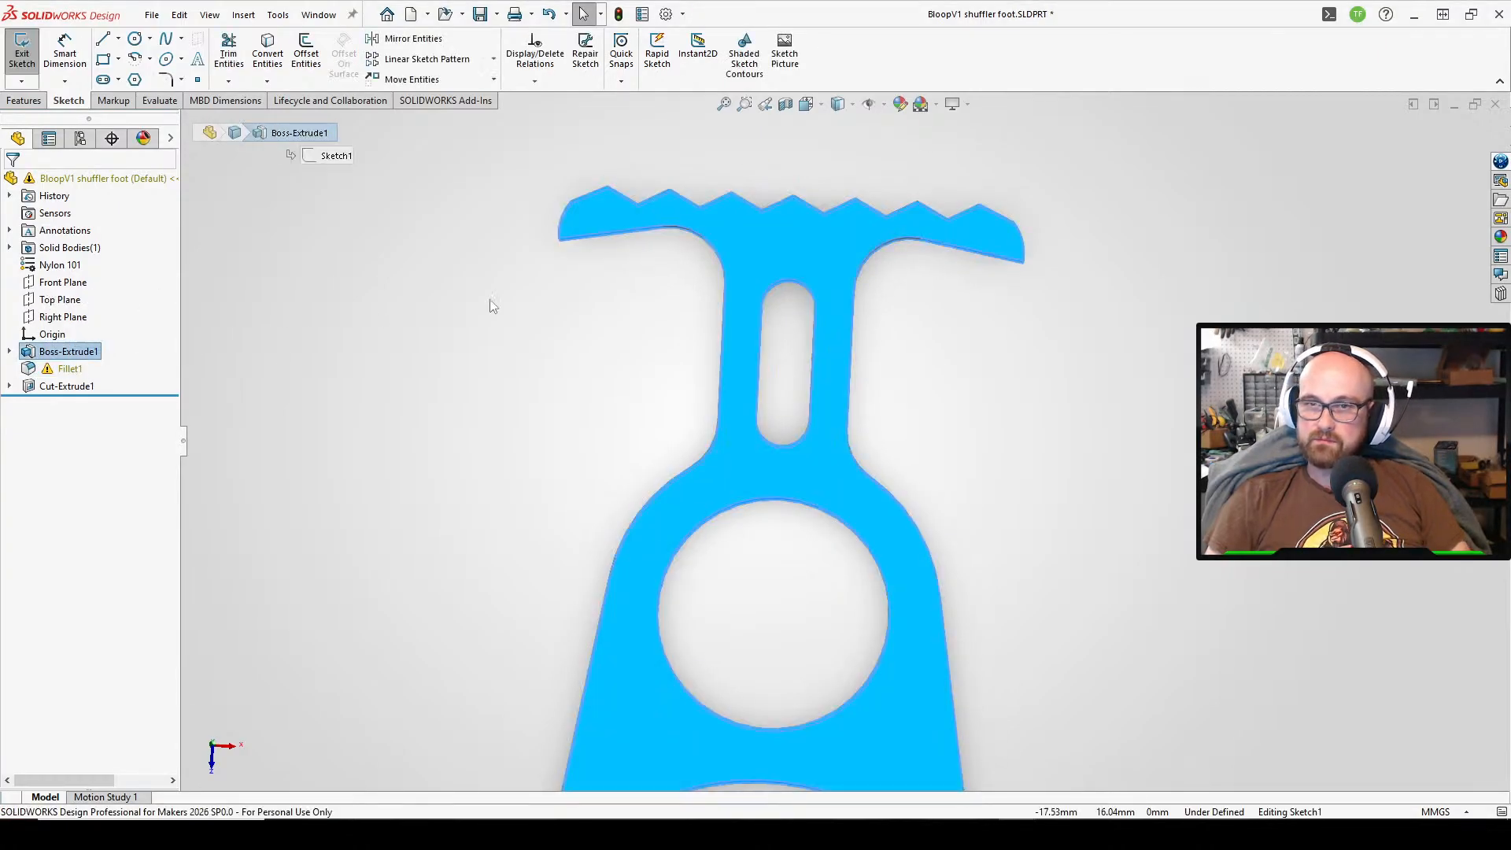
{"action": "left_click", "coordinate": [722, 322]}
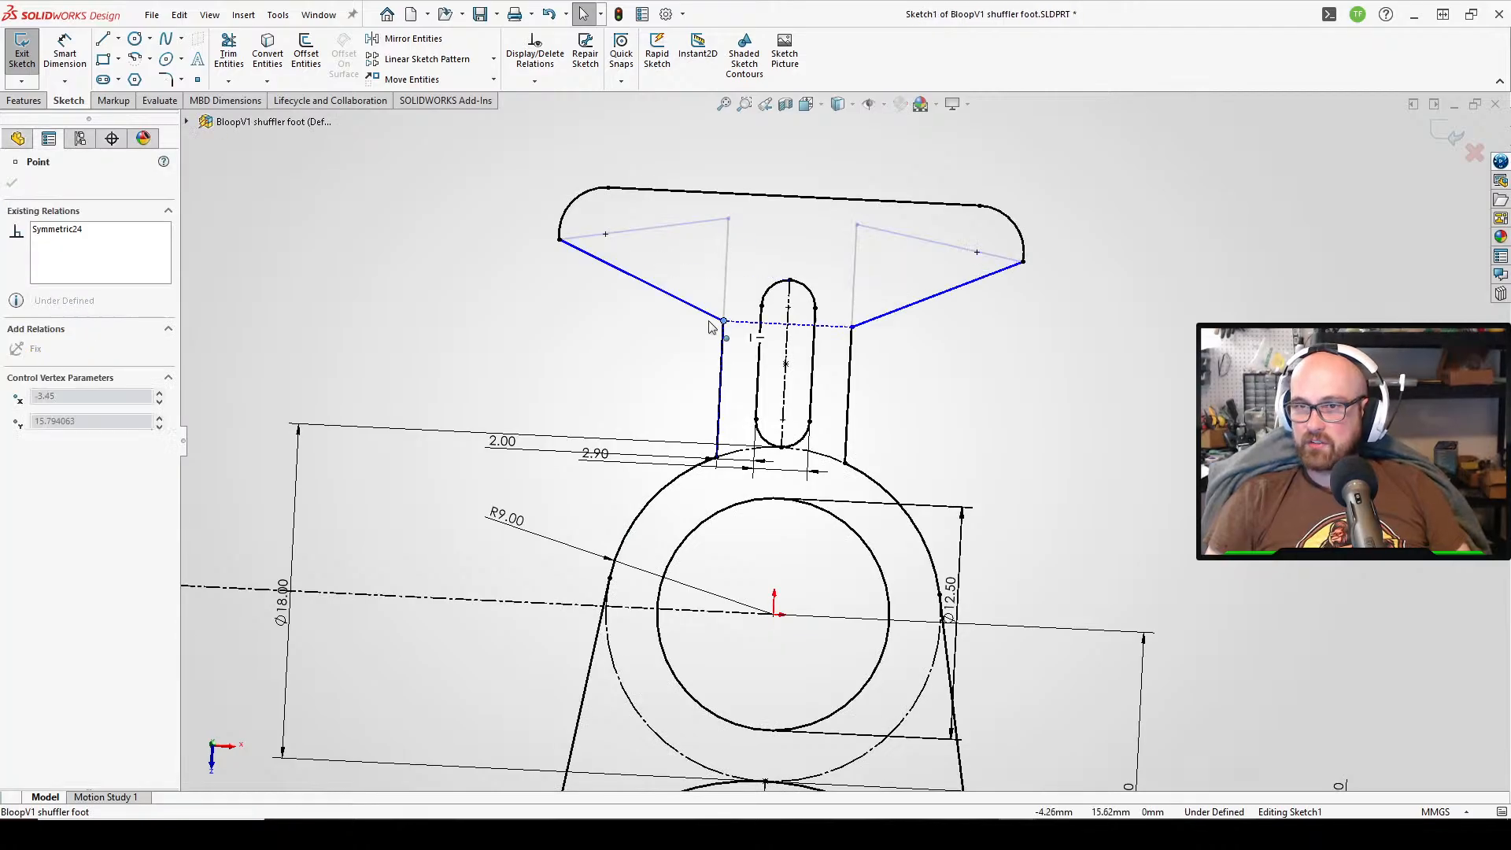
{"action": "left_click_drag", "start_coordinate": [711, 327], "coordinate": [714, 307]}
{"action": "left_click", "coordinate": [1157, 337]}
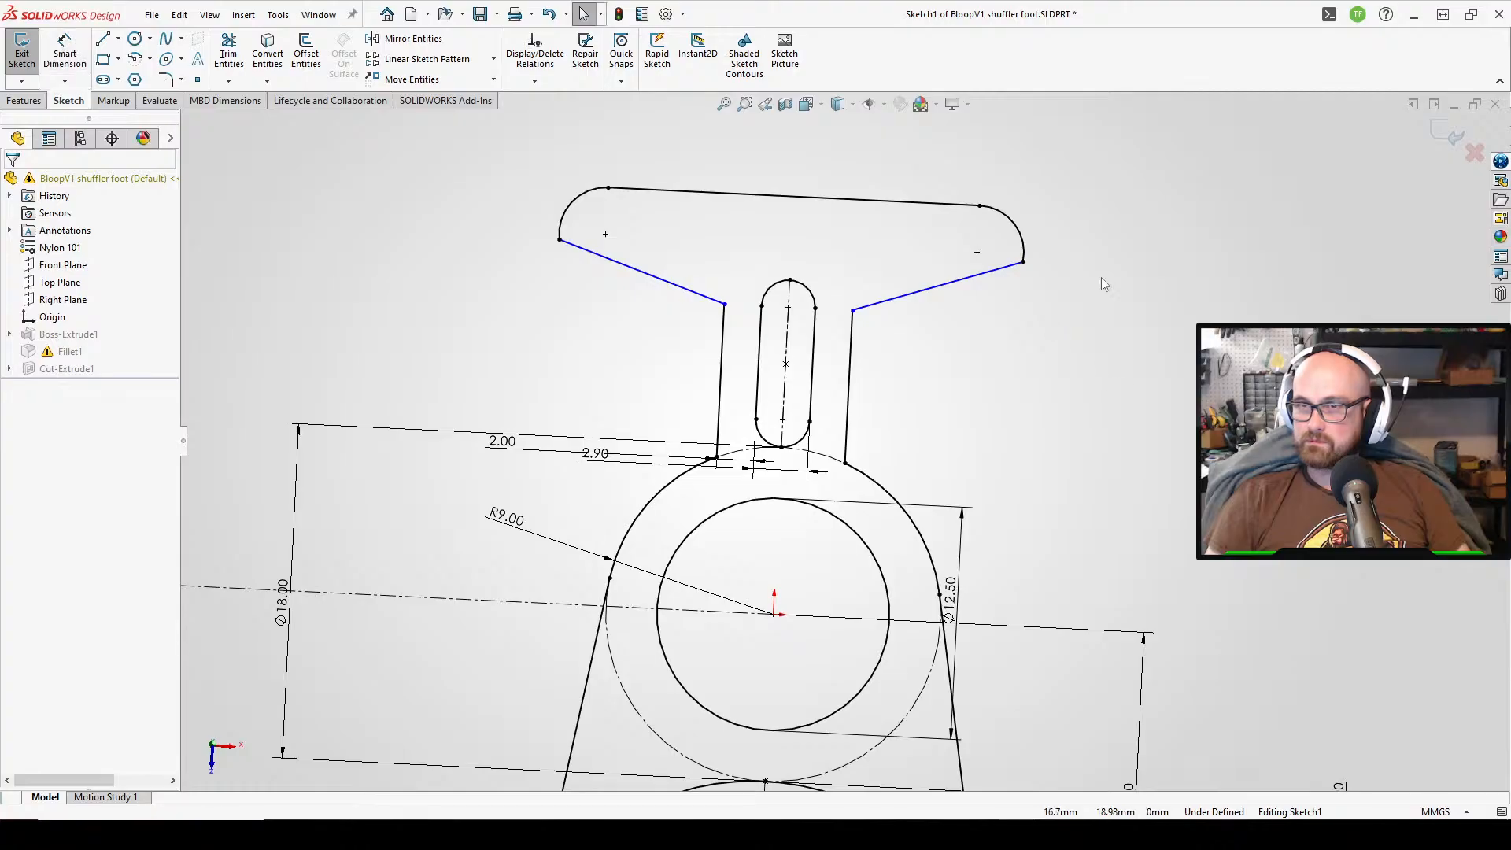
- Exit the profile sketch and rebuild the part with the lowered neck corners, ignoring the Fillet1 error
{"action": "scroll", "coordinate": [252, 120], "scroll_direction": "up", "scroll_amount": 2}
{"action": "left_click", "coordinate": [23, 52]}
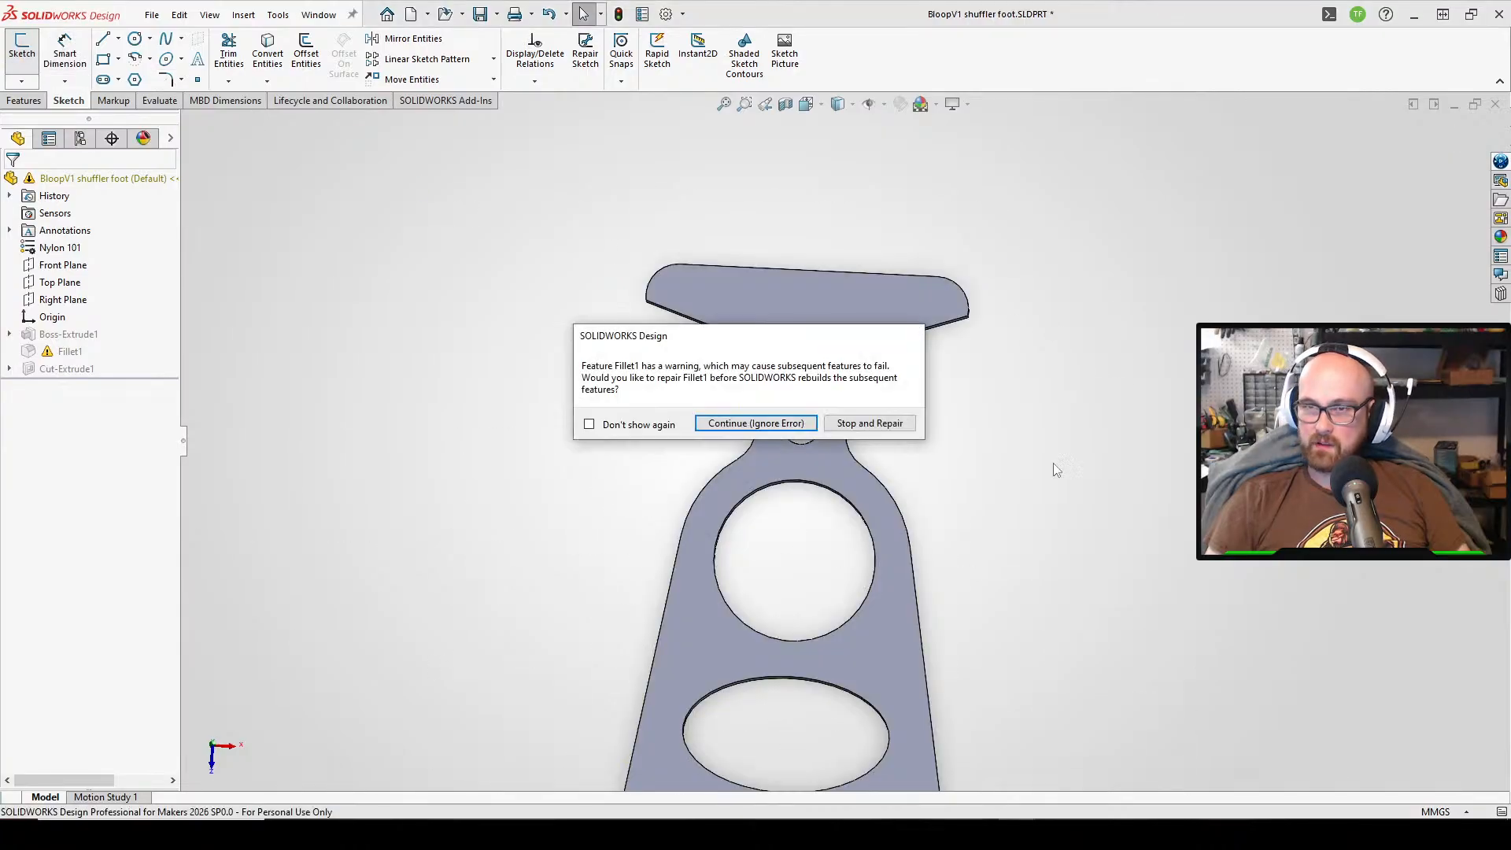
{"action": "left_click", "coordinate": [750, 428]}
{"action": "scroll", "coordinate": [967, 592], "scroll_direction": "up", "scroll_amount": 4}
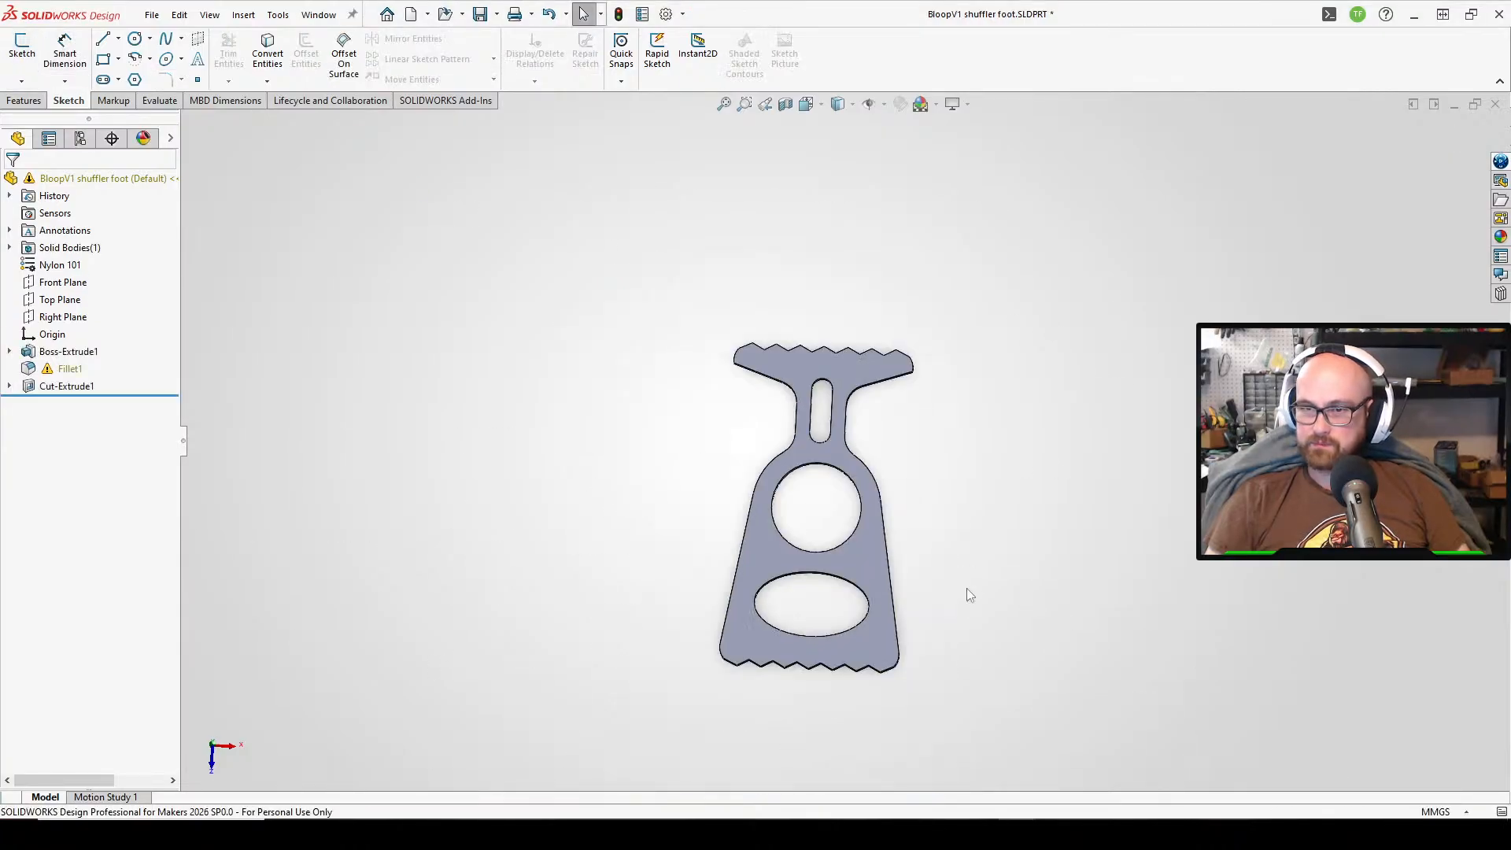
- Inspect the foot's wide lower end and its dimensions in the Boss-Extrude1 sketch, and exit the sketch ignoring the Fillet1 error
{"action": "scroll", "coordinate": [844, 503], "scroll_direction": "down", "scroll_amount": 3}
{"action": "scroll", "coordinate": [844, 502], "scroll_direction": "down", "scroll_amount": 3}
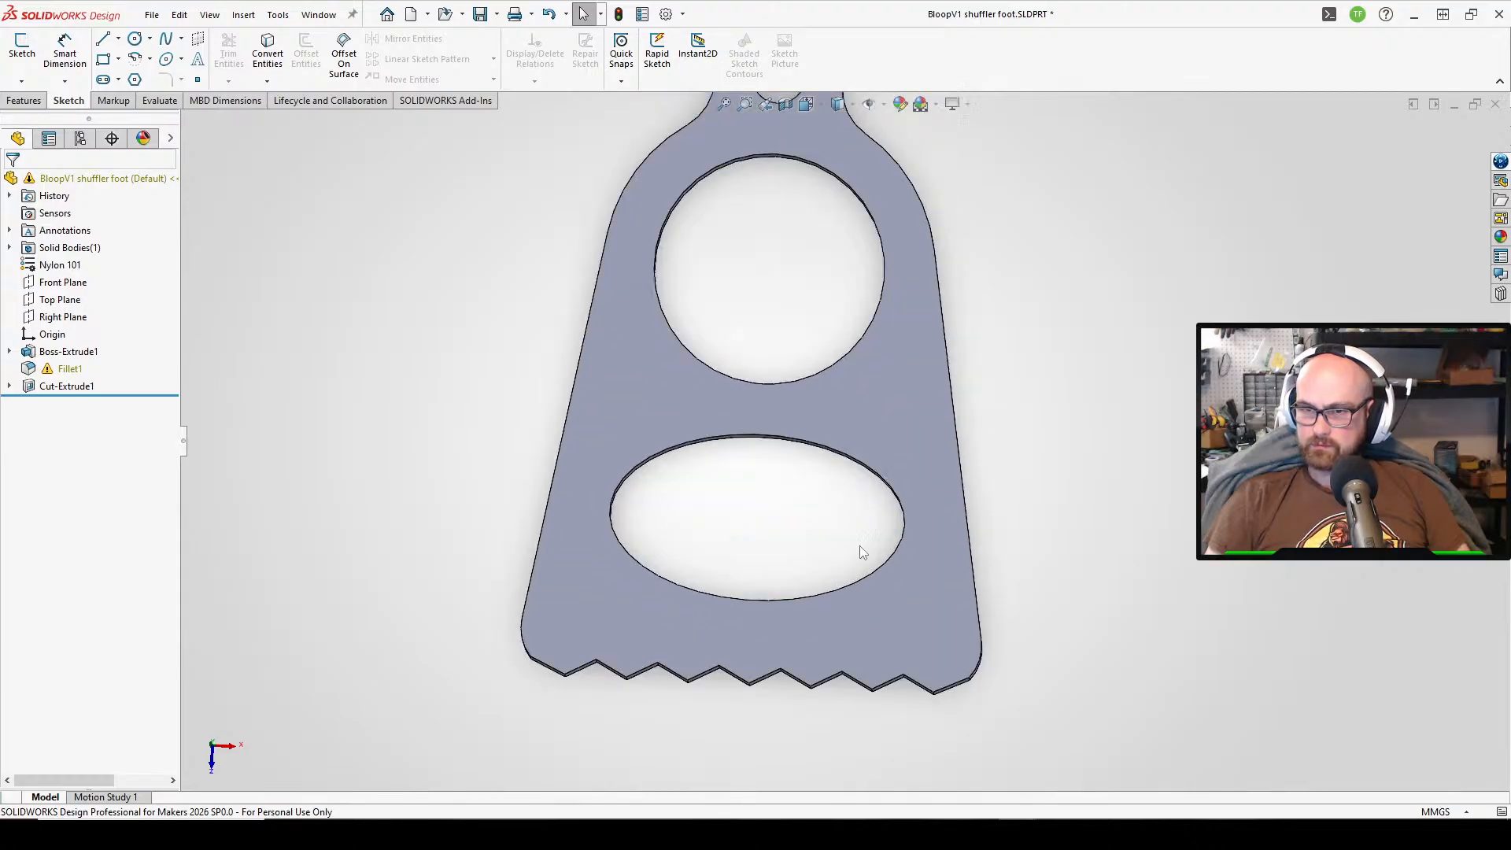
{"action": "scroll", "coordinate": [791, 530], "scroll_direction": "up", "scroll_amount": 2}
{"action": "middle_click_drag", "start_coordinate": [756, 583], "coordinate": [778, 551]}
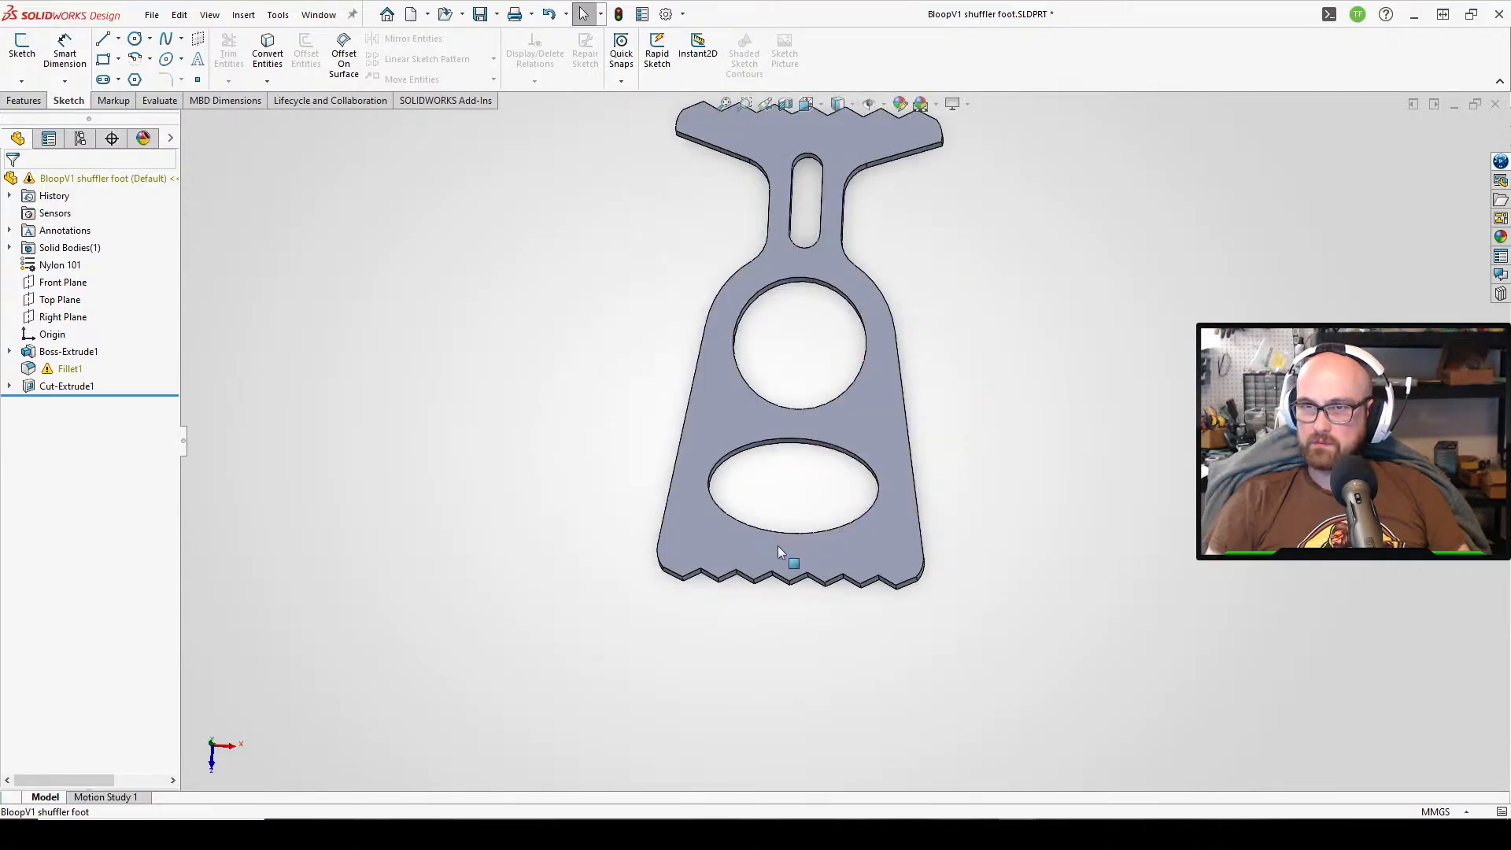
{"action": "left_click", "coordinate": [61, 352]}
{"action": "left_click", "coordinate": [97, 307]}
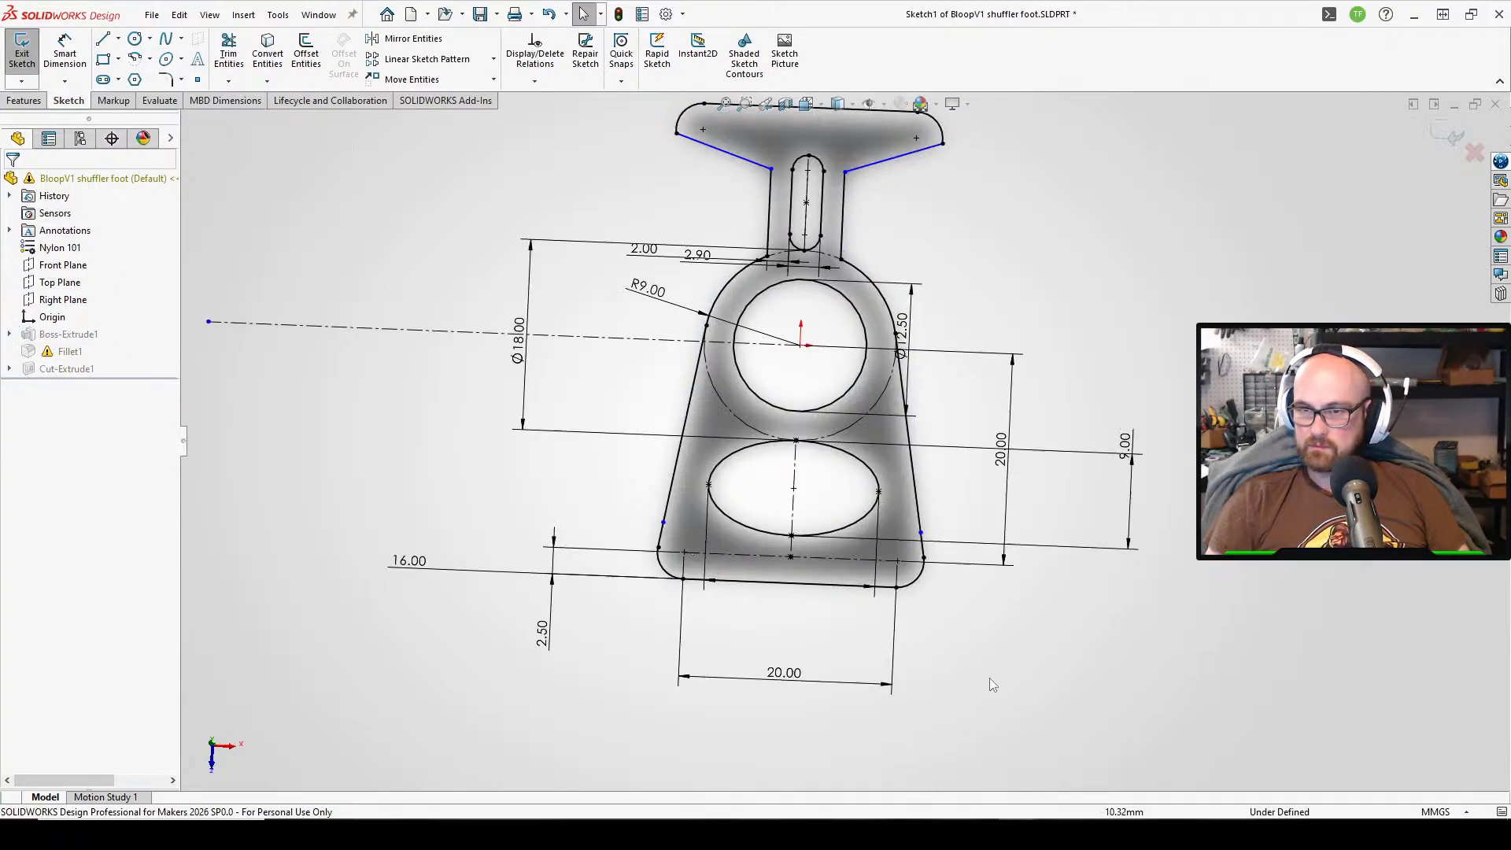
{"action": "scroll", "coordinate": [771, 616], "scroll_direction": "down", "scroll_amount": 3}
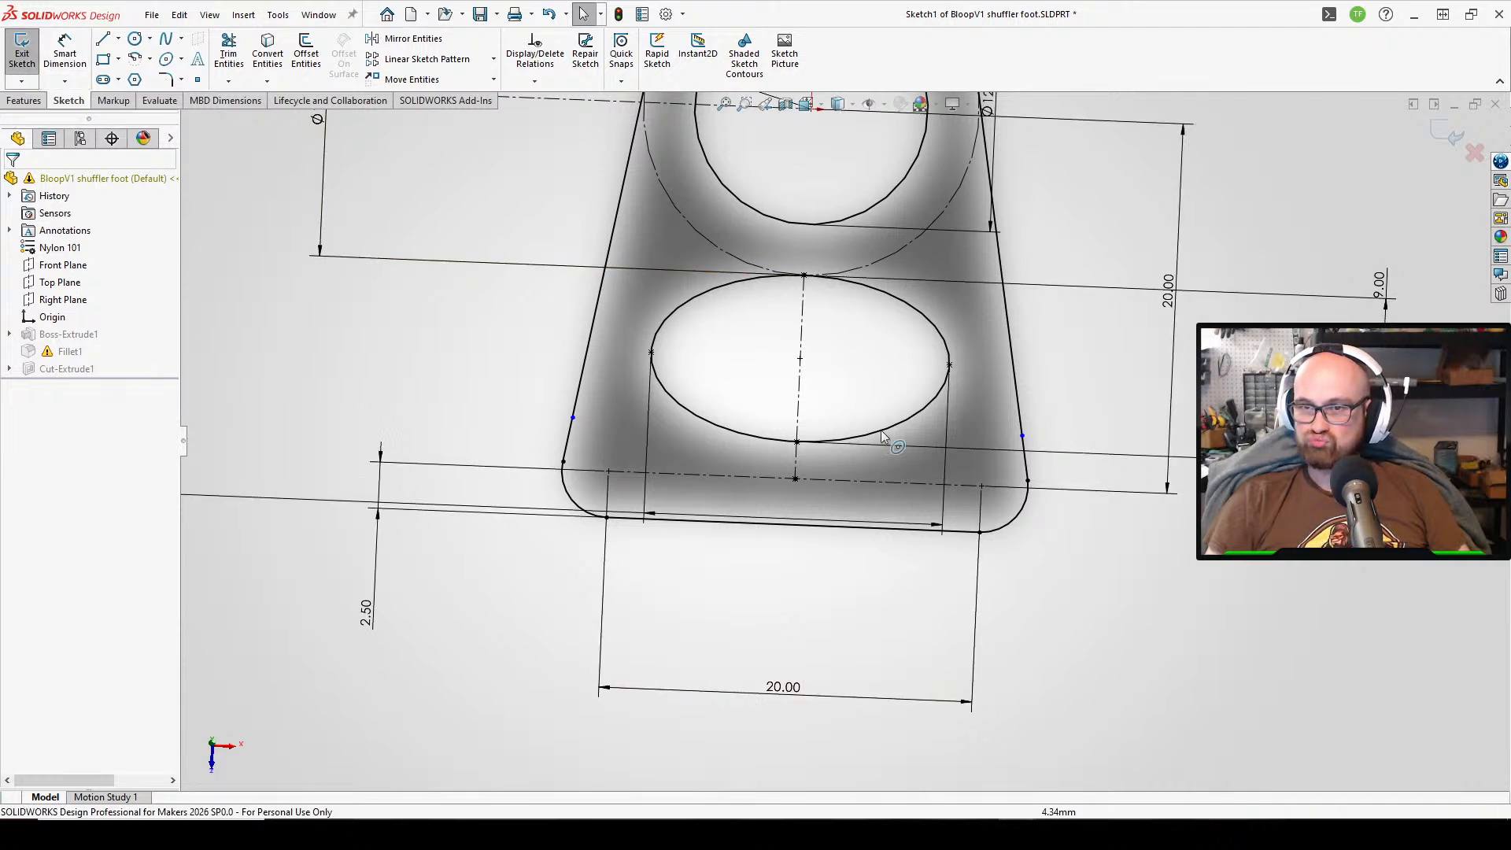
{"action": "scroll", "coordinate": [884, 433], "scroll_direction": "up", "scroll_amount": 3}
{"action": "scroll", "coordinate": [1069, 551], "scroll_direction": "up", "scroll_amount": 3}
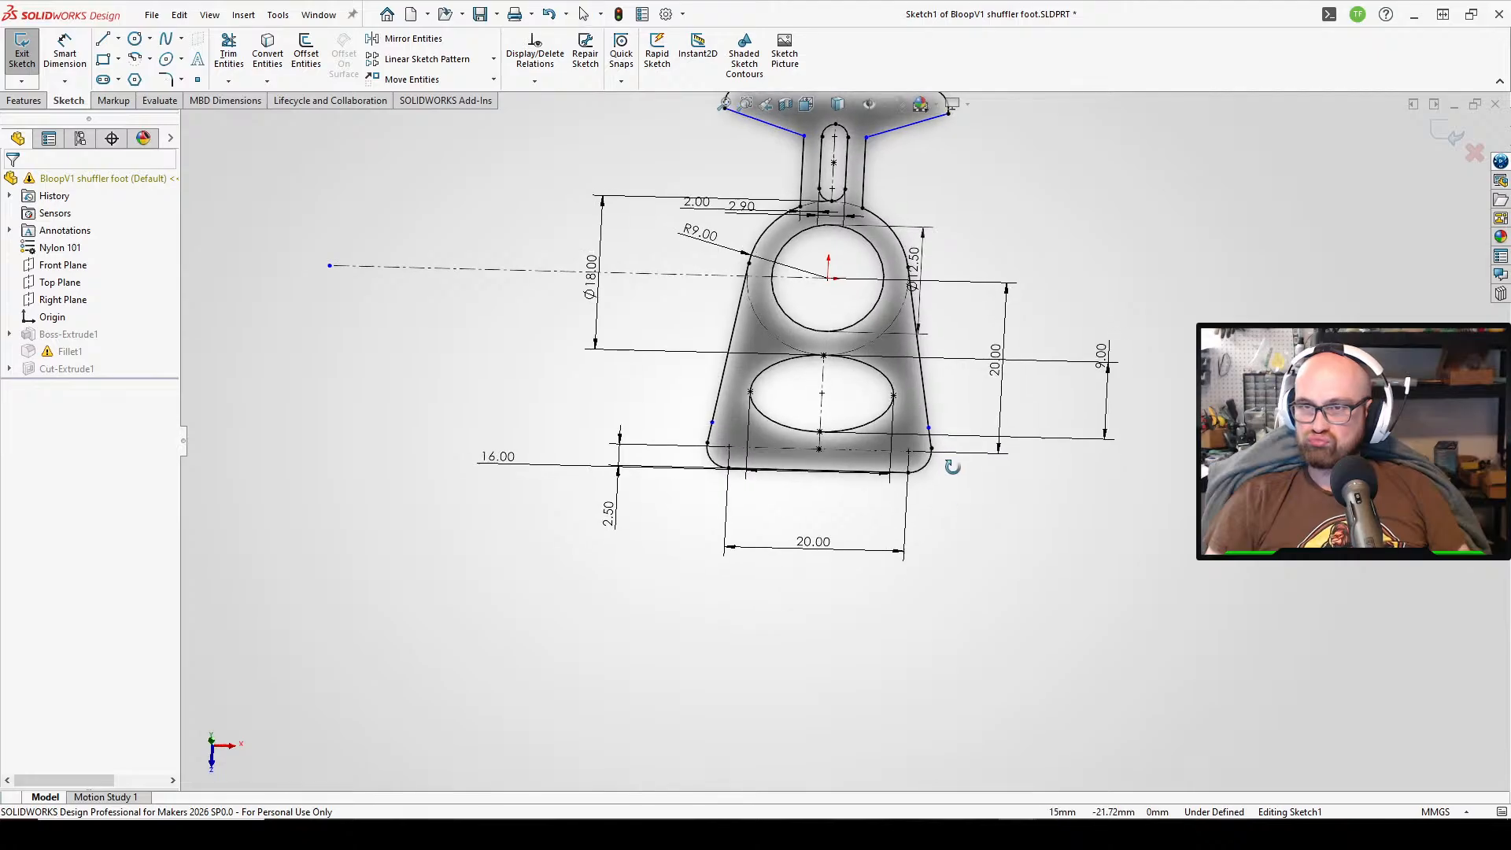
{"action": "left_click", "coordinate": [22, 52]}
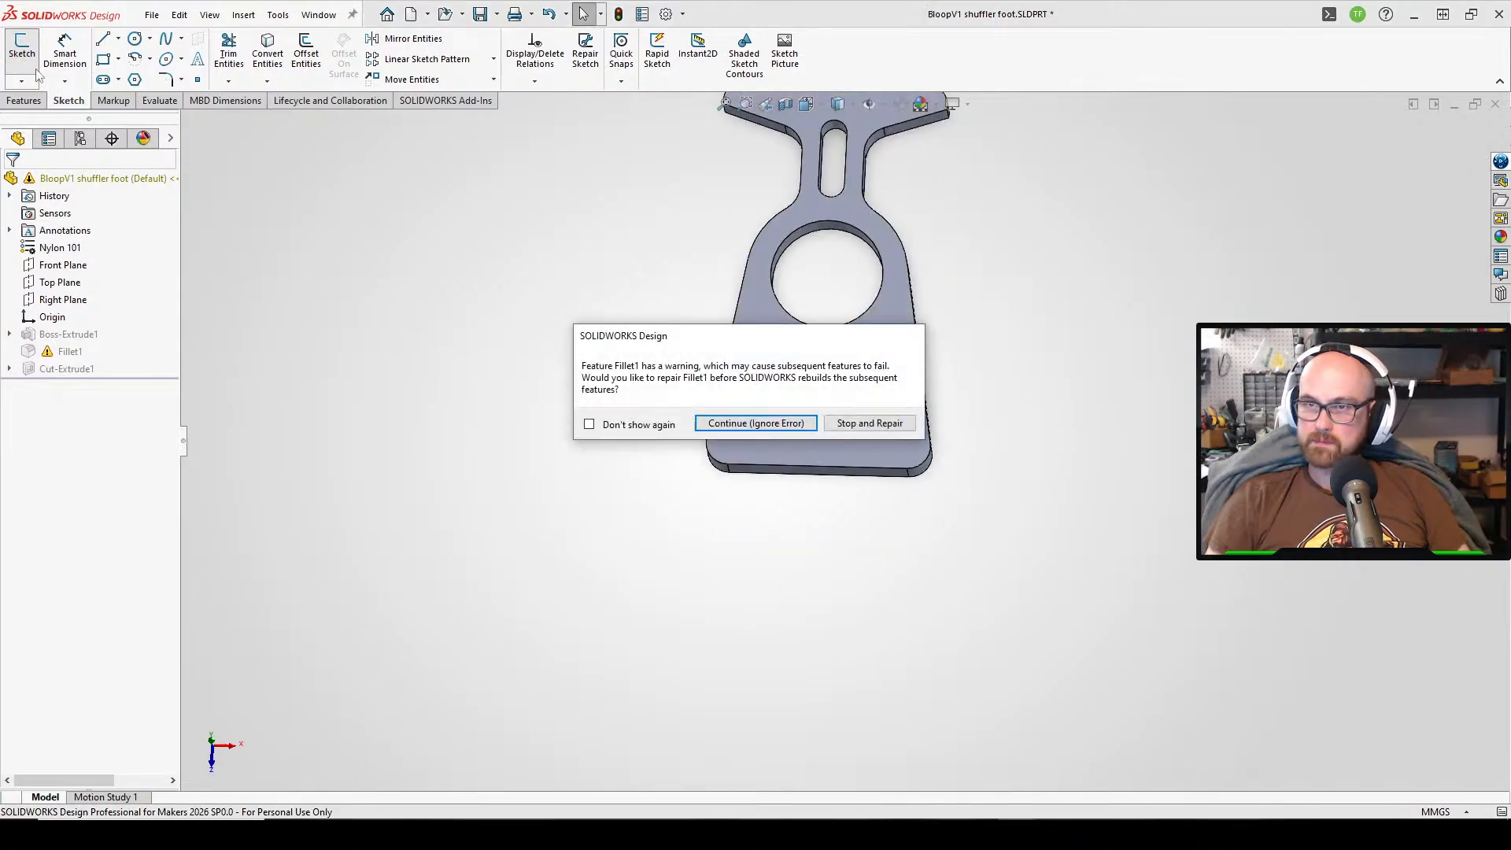
{"action": "left_click", "coordinate": [729, 424]}
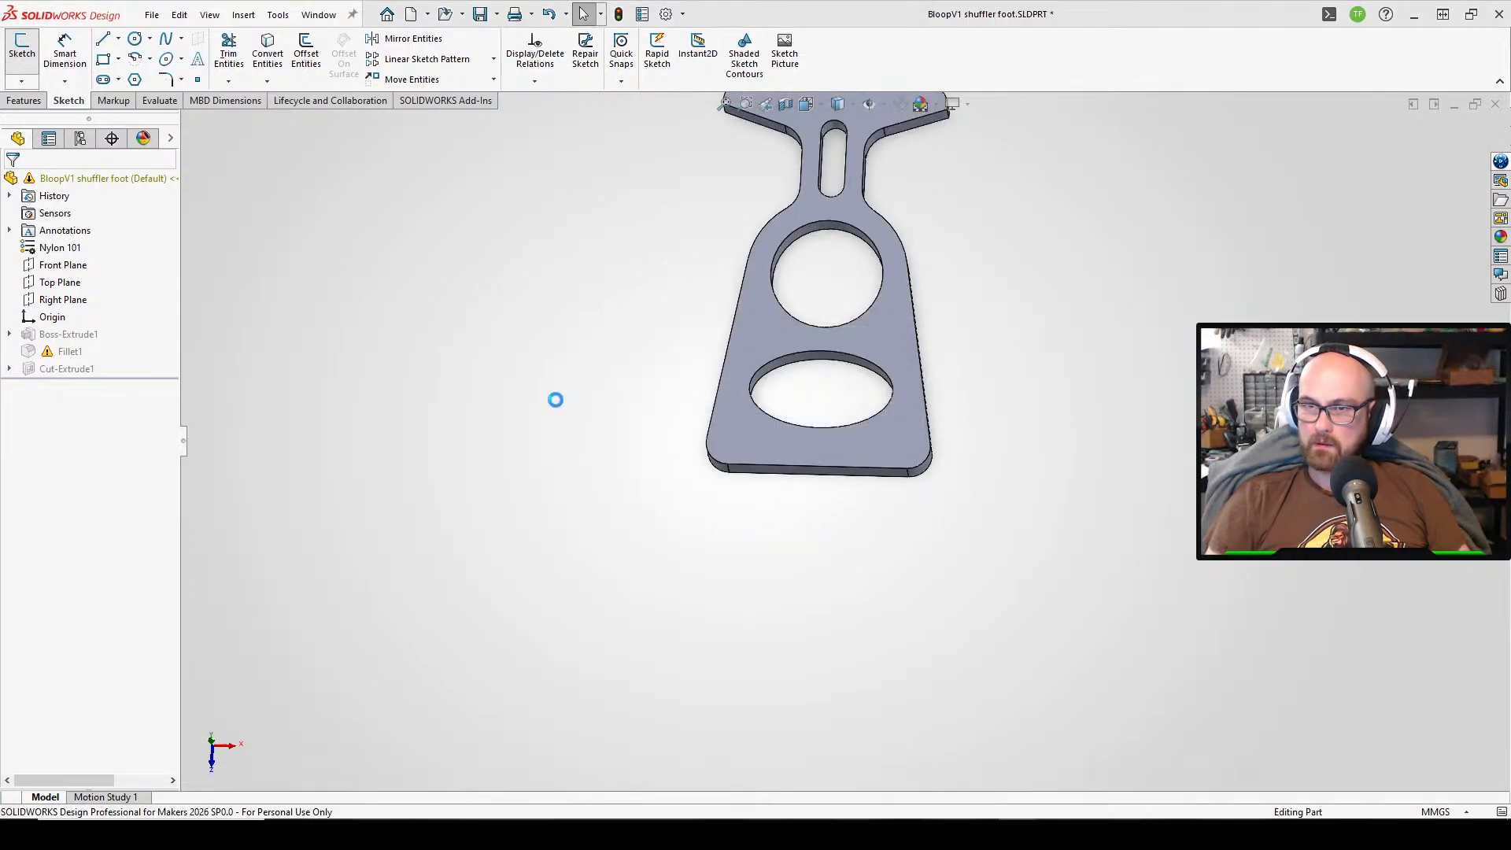
- Edit Fillet1, remove the missing edge from its items to fillet, and accept the feature
{"action": "left_click", "coordinate": [69, 369]}
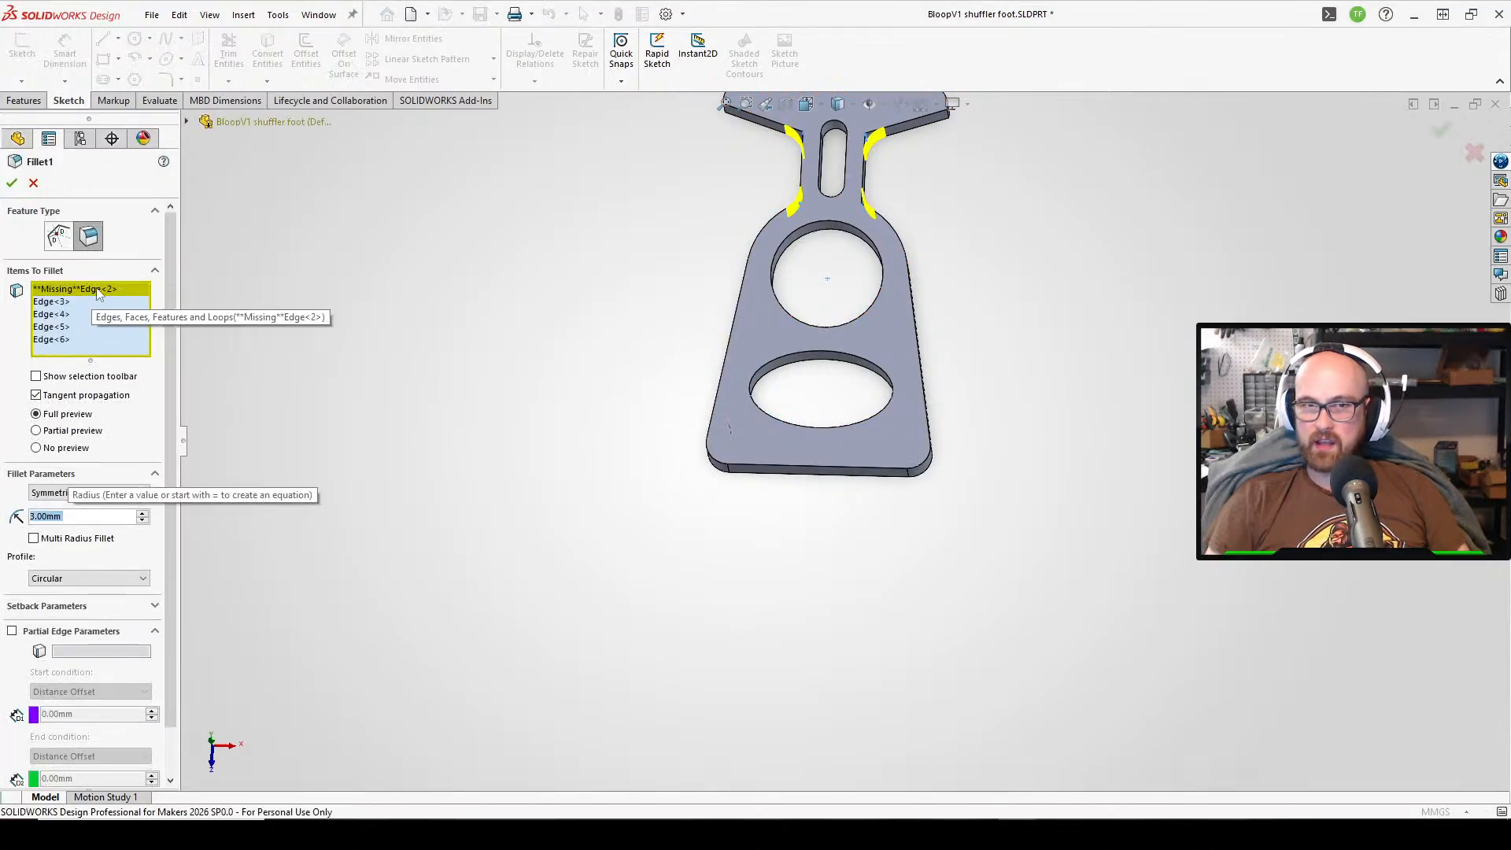
{"action": "left_click", "coordinate": [79, 289]}
{"action": "key", "text": "Delete"}
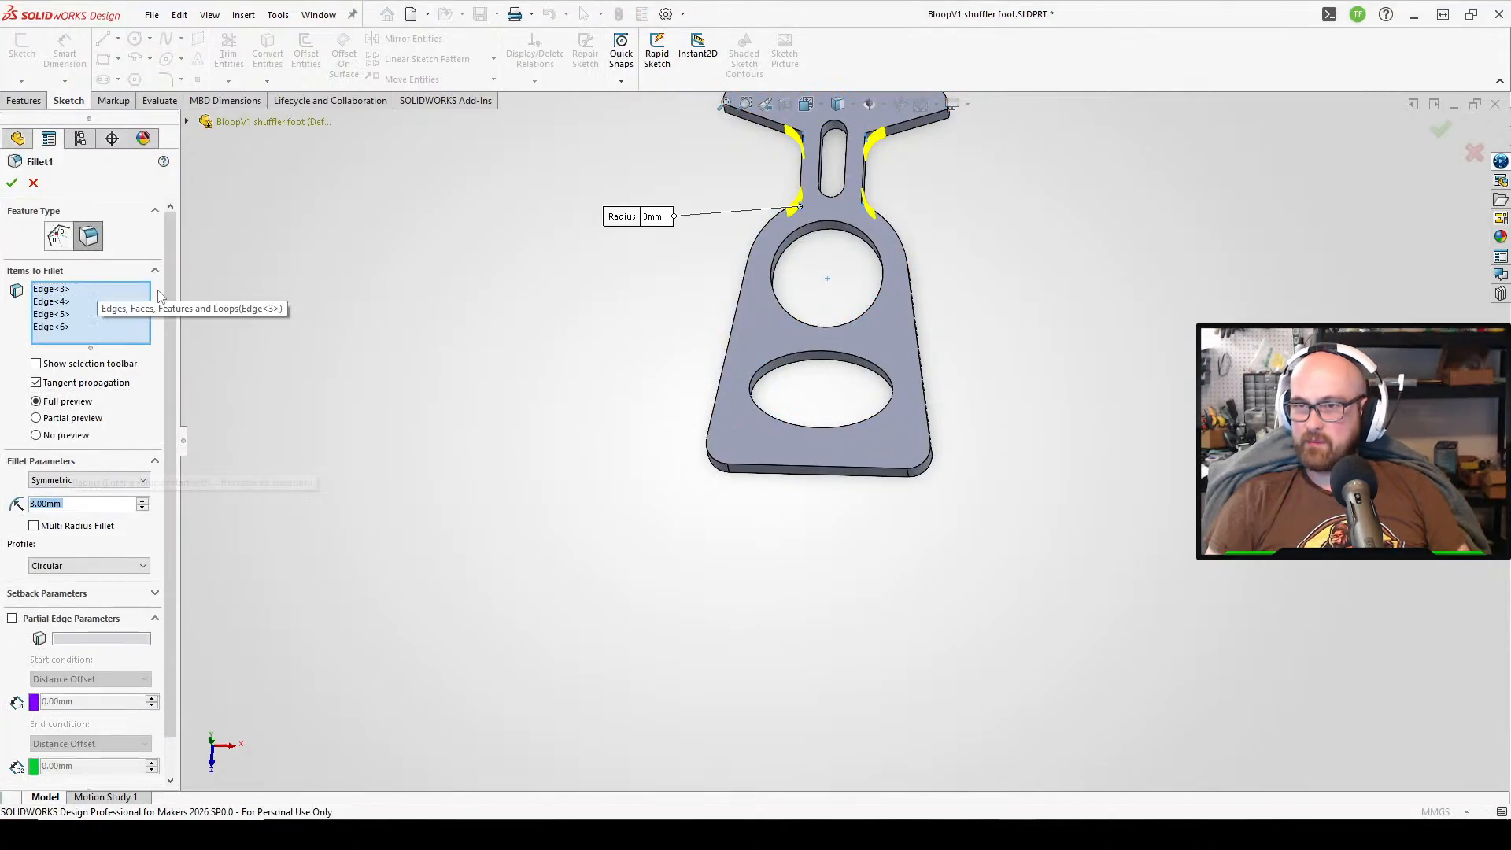
{"action": "scroll", "coordinate": [844, 157], "scroll_direction": "up", "scroll_amount": 2}
{"action": "scroll", "coordinate": [840, 156], "scroll_direction": "down", "scroll_amount": 4}
{"action": "left_click", "coordinate": [12, 184]}
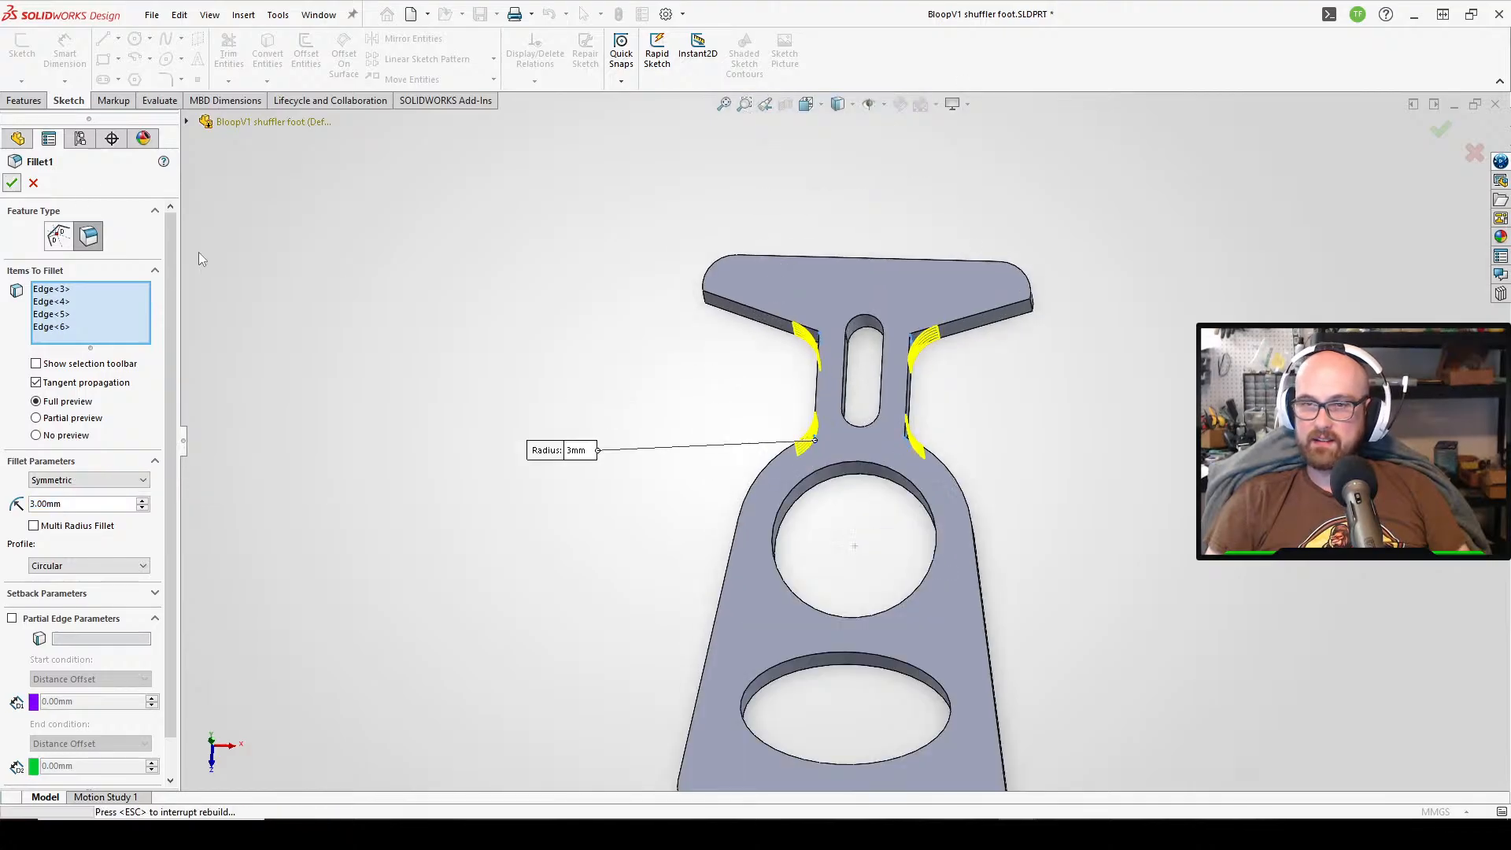
{"action": "scroll", "coordinate": [715, 580], "scroll_direction": "up", "scroll_amount": 3}
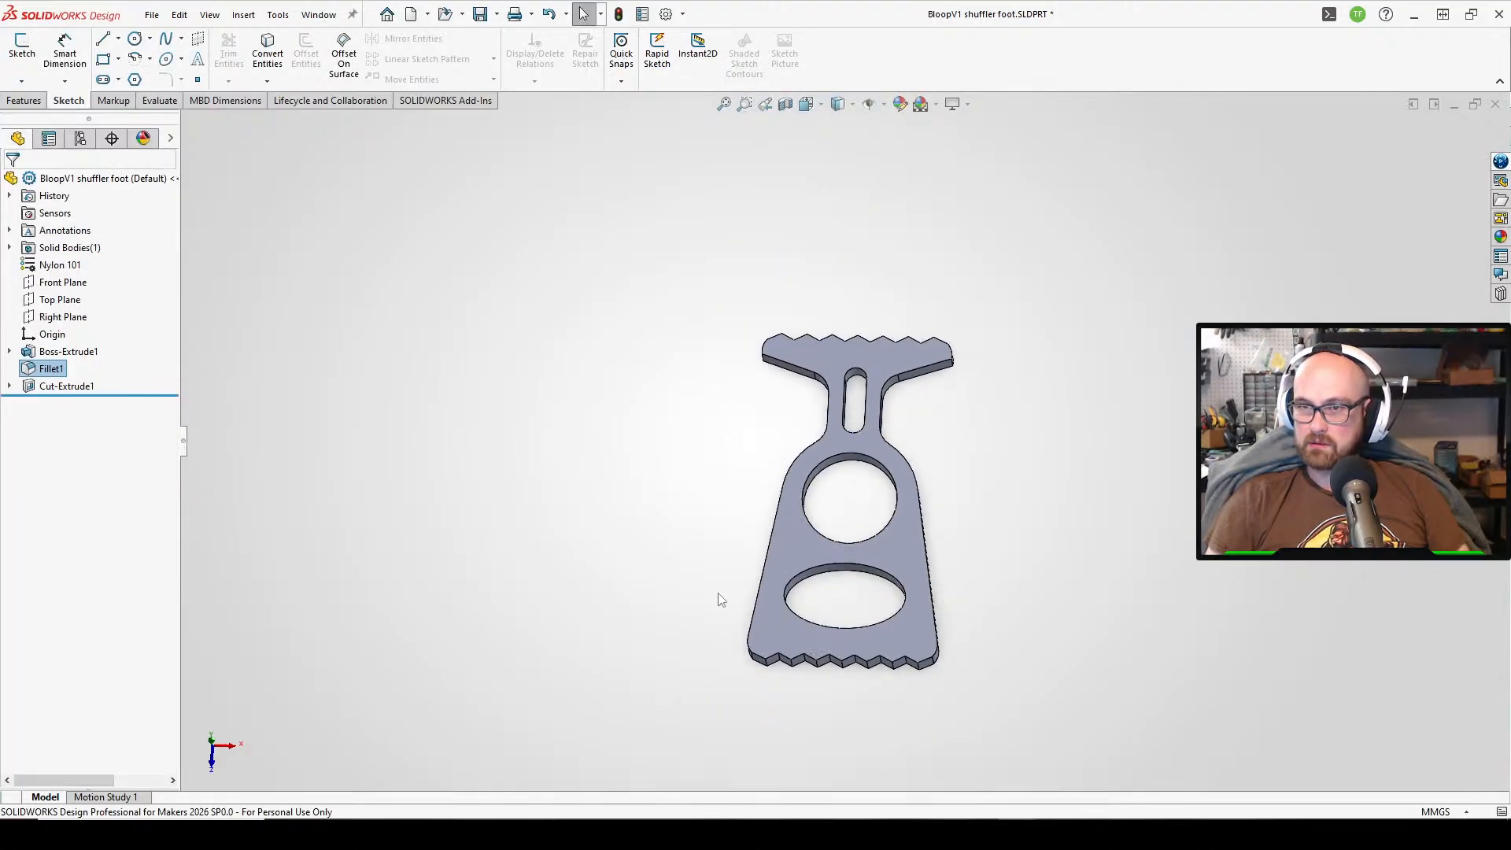
- Open the Cut-Extrude1 sketch for editing and check the relations at the left end of the lower teeth's horizontal construction line
{"action": "left_click", "coordinate": [54, 386]}
{"action": "left_click", "coordinate": [90, 343]}
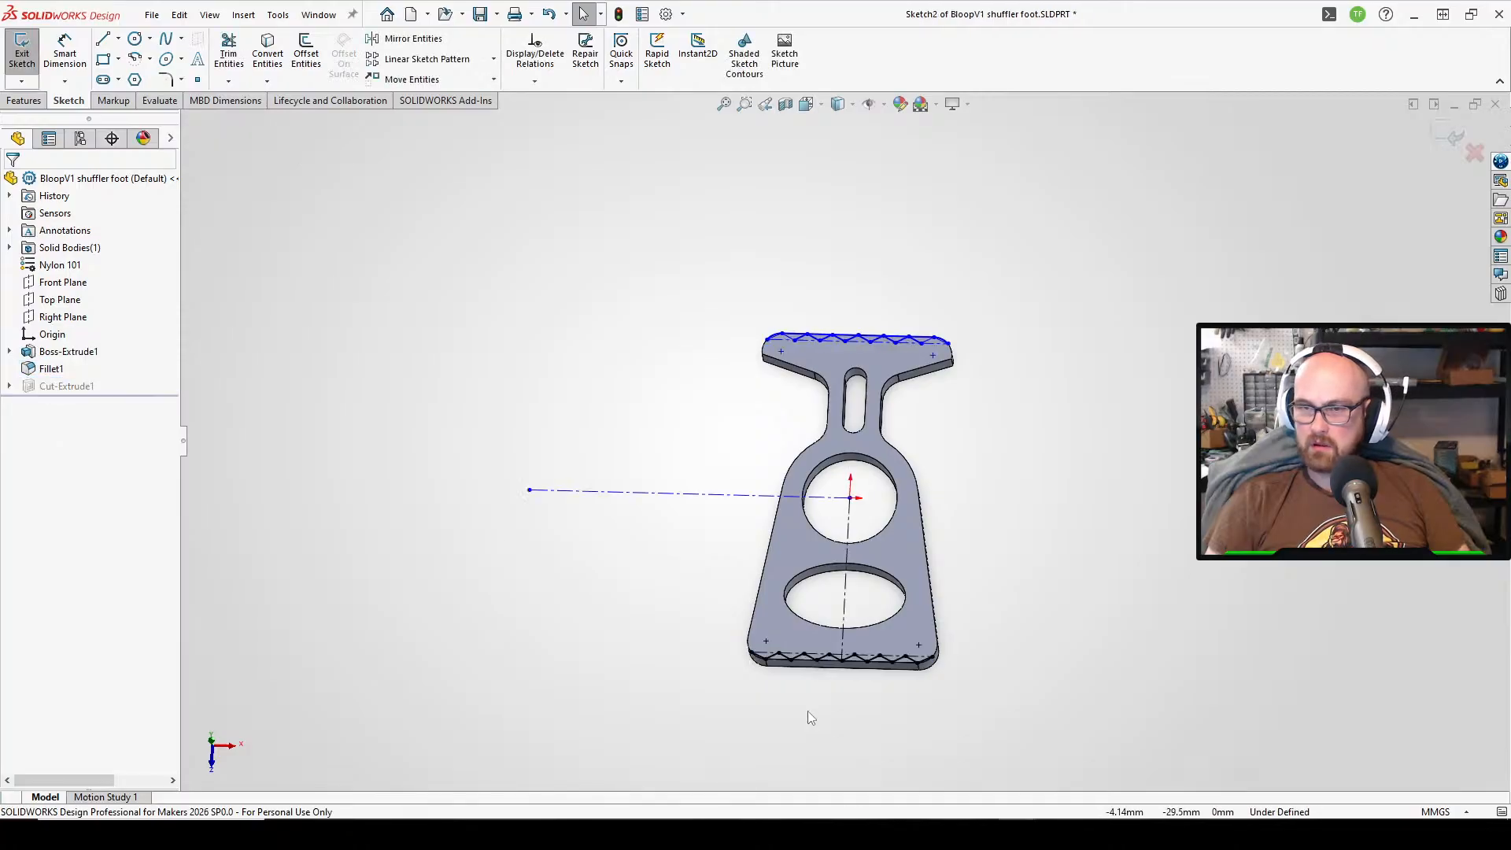
{"action": "scroll", "coordinate": [807, 700], "scroll_direction": "down", "scroll_amount": 6}
{"action": "middle_click_drag", "start_coordinate": [775, 567], "coordinate": [772, 597]}
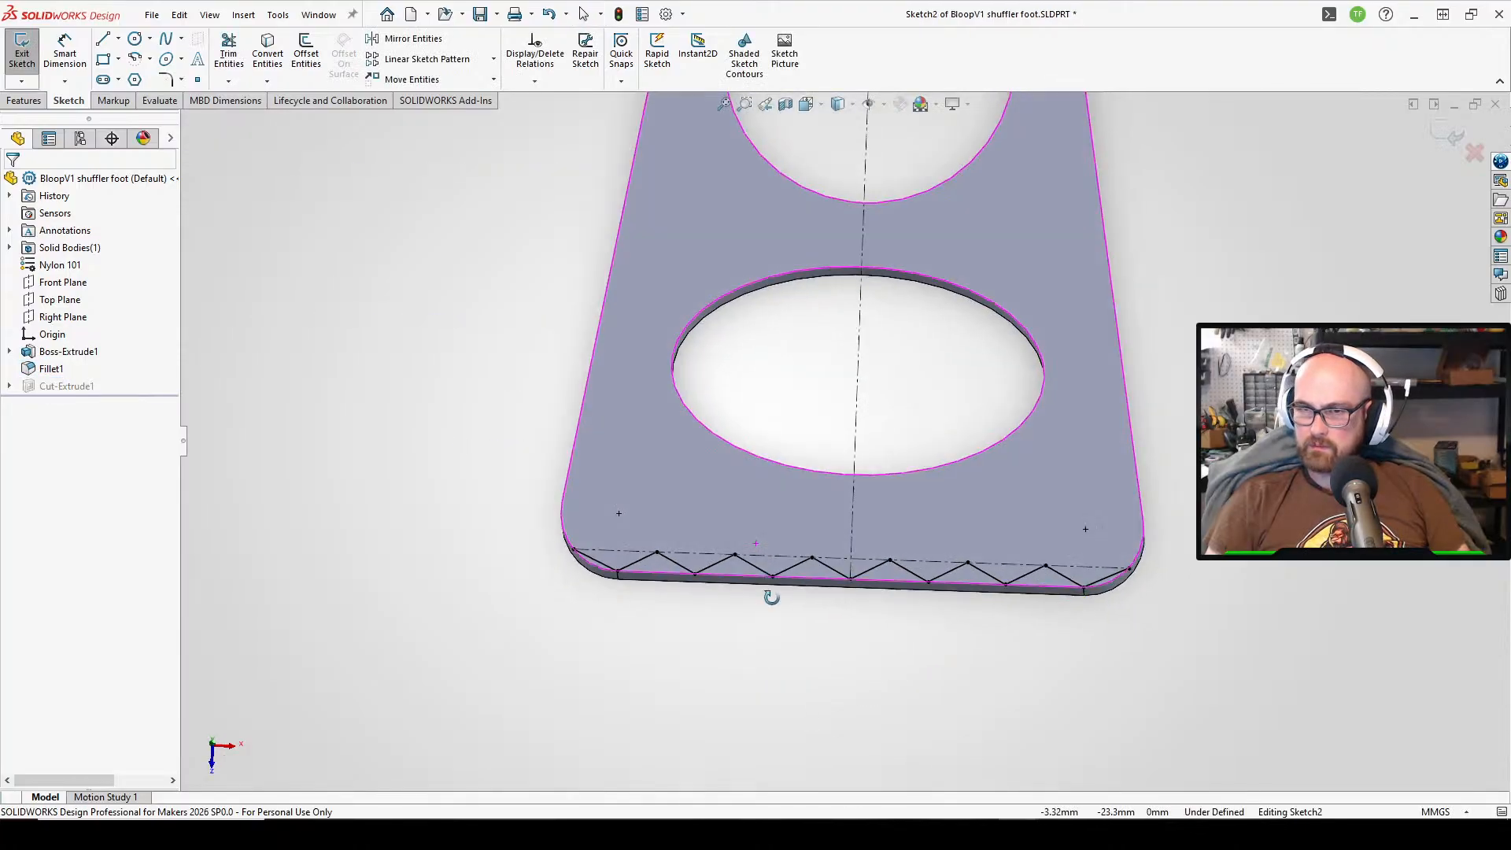
{"action": "scroll", "coordinate": [623, 551], "scroll_direction": "down", "scroll_amount": 3}
{"action": "left_click", "coordinate": [618, 535]}
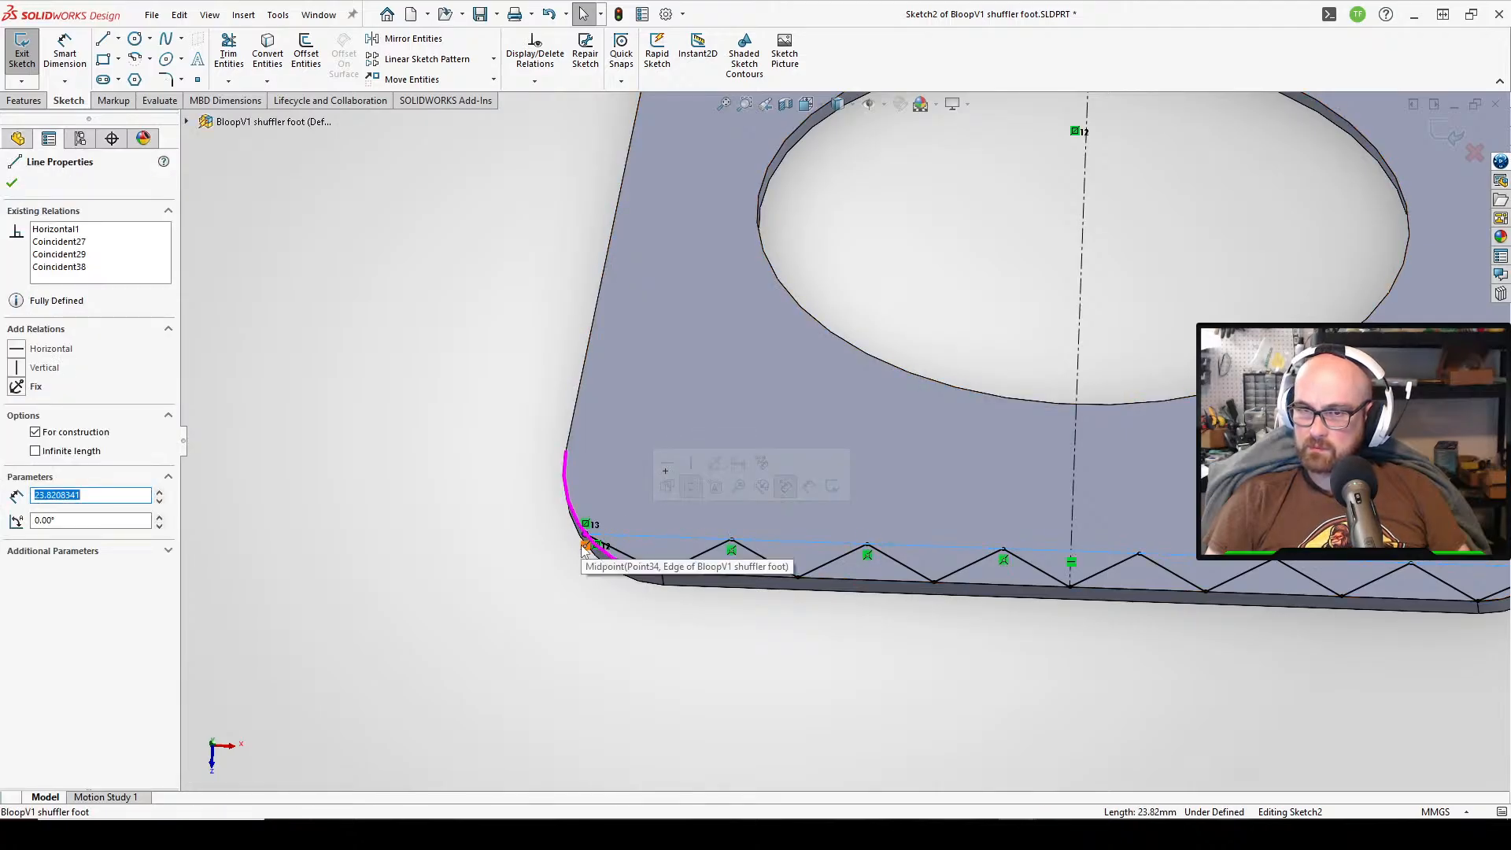
{"action": "key", "text": "Escape"}
{"action": "left_click", "coordinate": [631, 535]}
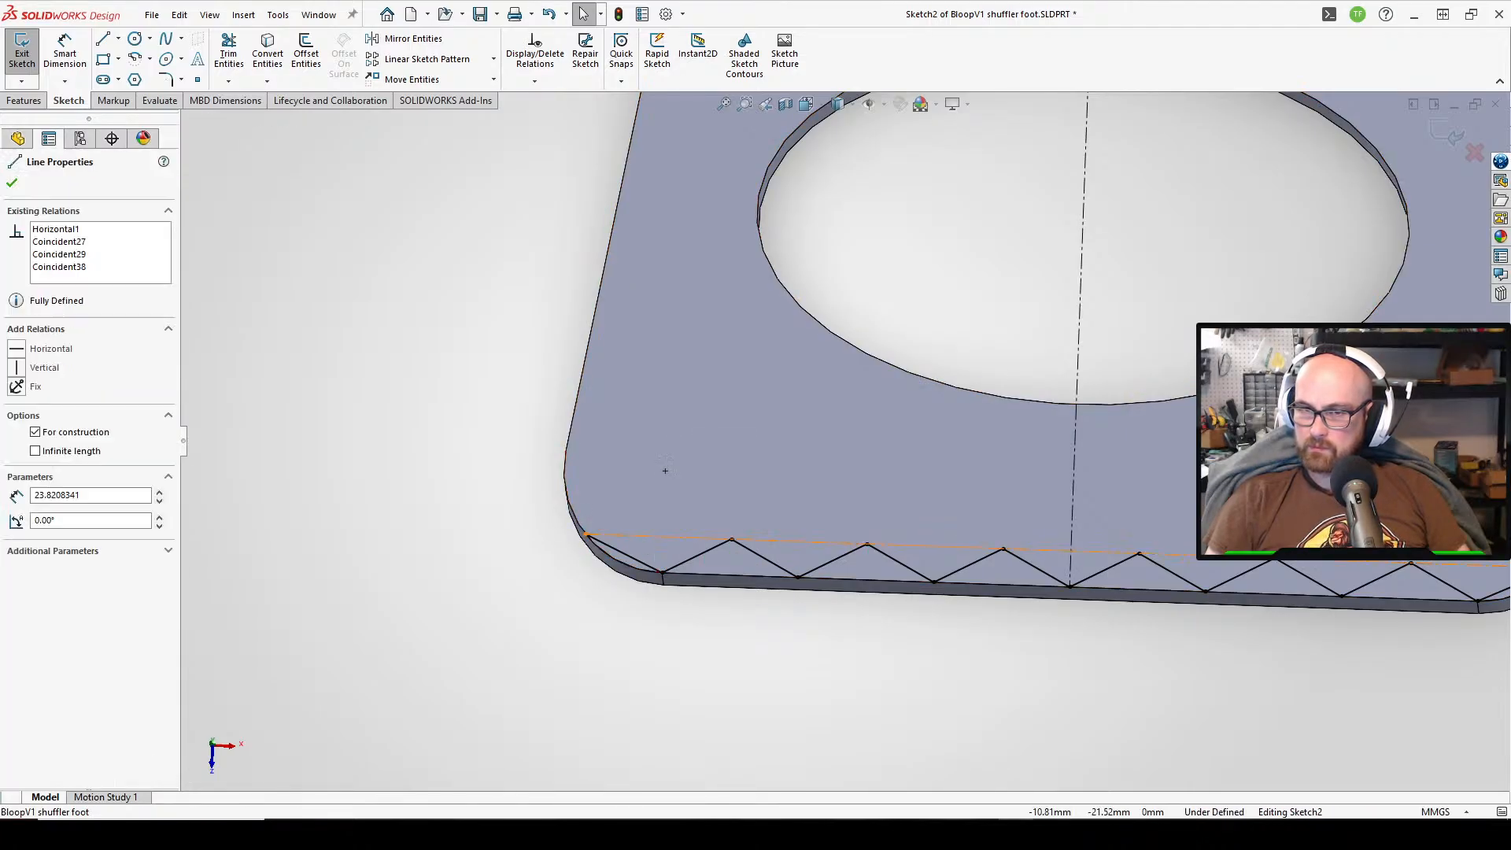
{"action": "left_click_drag", "start_coordinate": [632, 537], "coordinate": [858, 718]}
{"action": "left_click", "coordinate": [858, 718]}
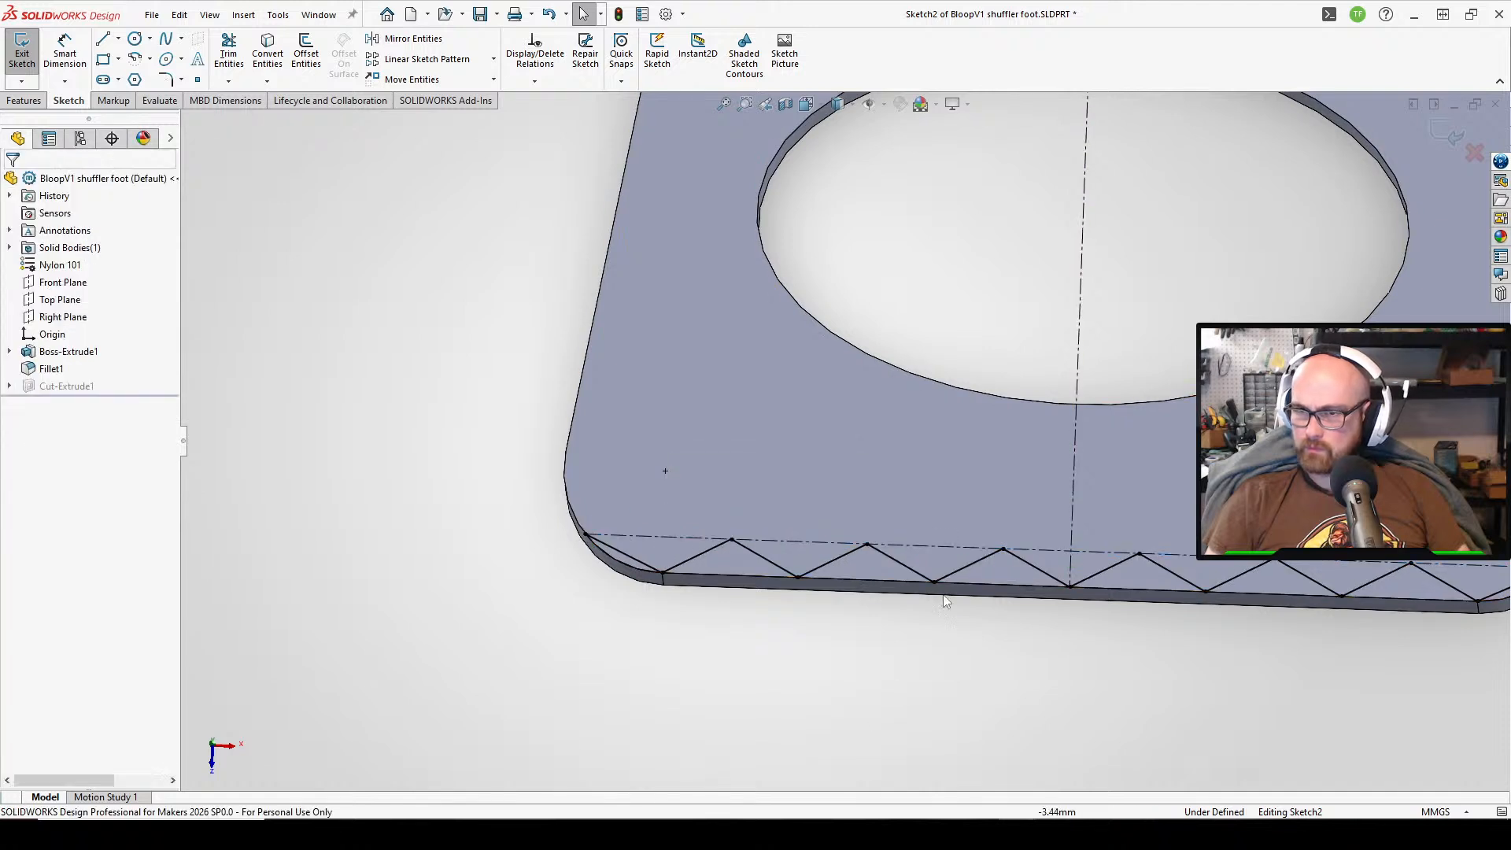
- Delete the midpoint relation tying the right end of the lower teeth's construction line to the rounded corner edge
{"action": "left_click", "coordinate": [1041, 546]}
{"action": "scroll", "coordinate": [1116, 531], "scroll_direction": "up", "scroll_amount": 3}
{"action": "scroll", "coordinate": [1184, 520], "scroll_direction": "up", "scroll_amount": 2}
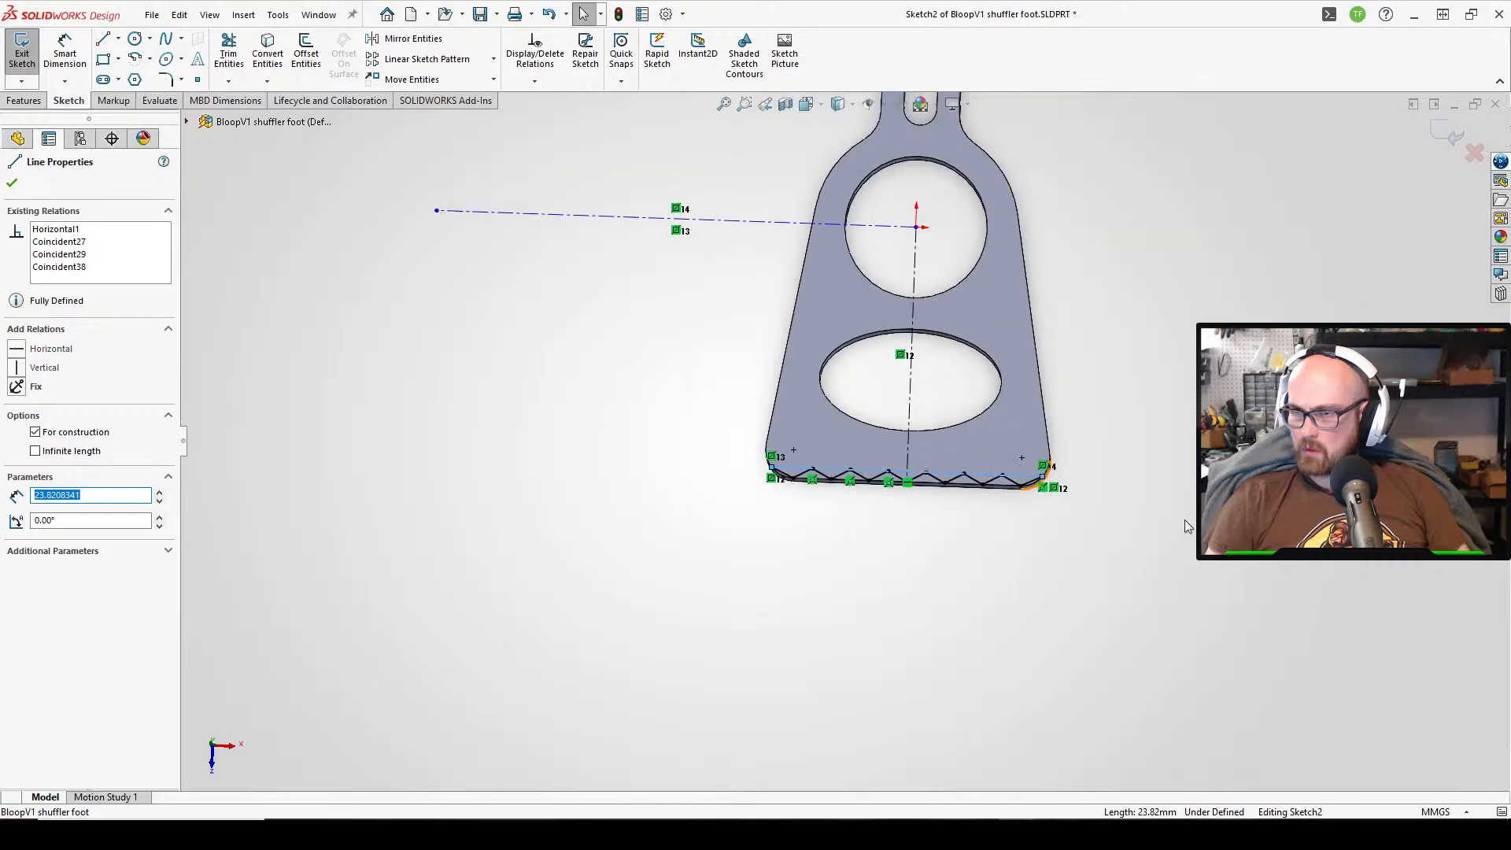
{"action": "scroll", "coordinate": [841, 459], "scroll_direction": "down", "scroll_amount": 5}
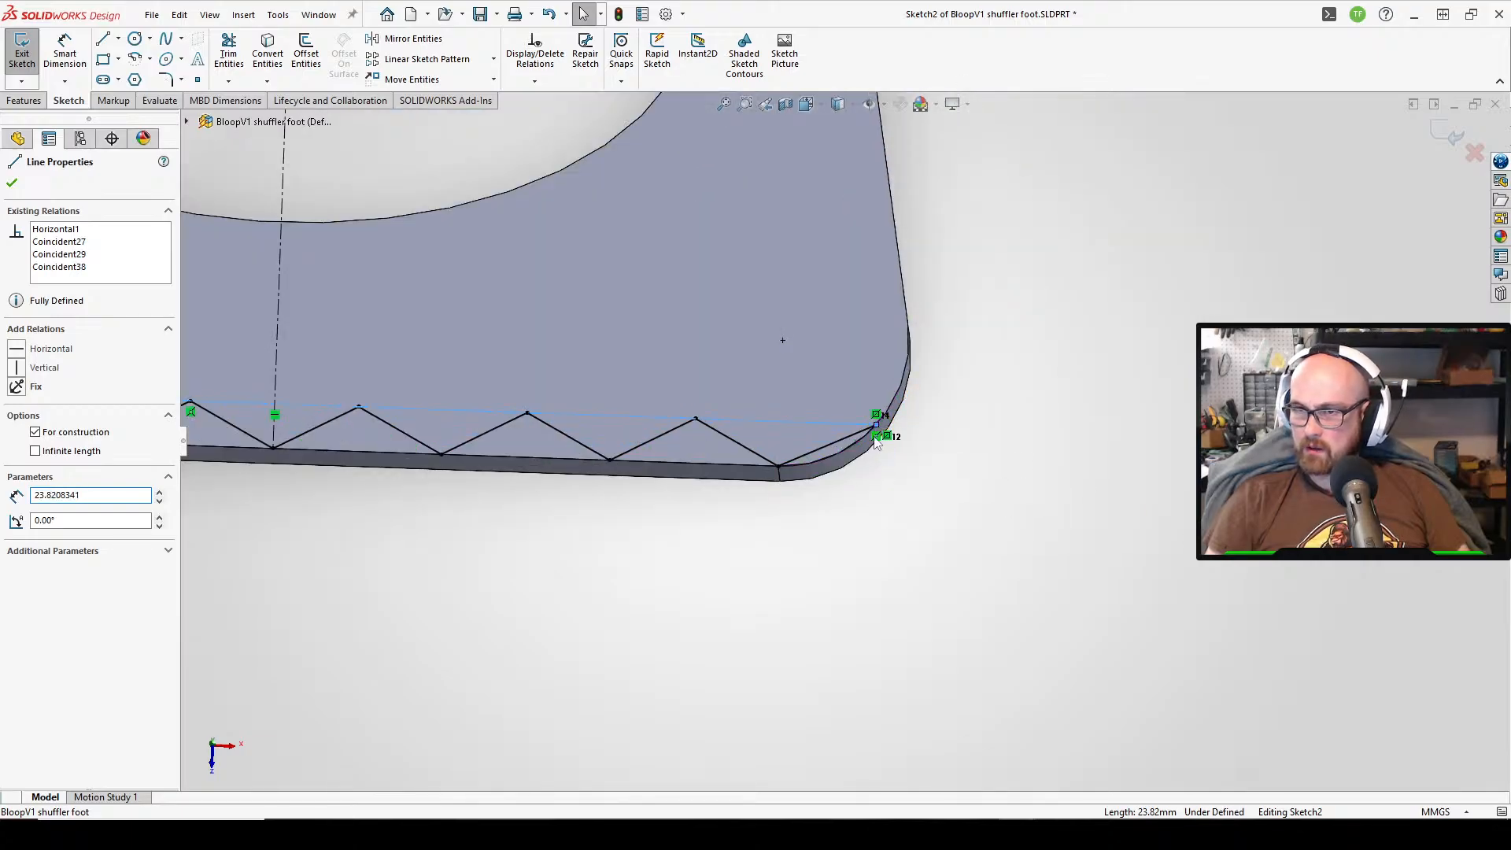
{"action": "key", "text": "Escape"}
{"action": "scroll", "coordinate": [310, 512], "scroll_direction": "up", "scroll_amount": 4}
{"action": "scroll", "coordinate": [347, 482], "scroll_direction": "down", "scroll_amount": 5}
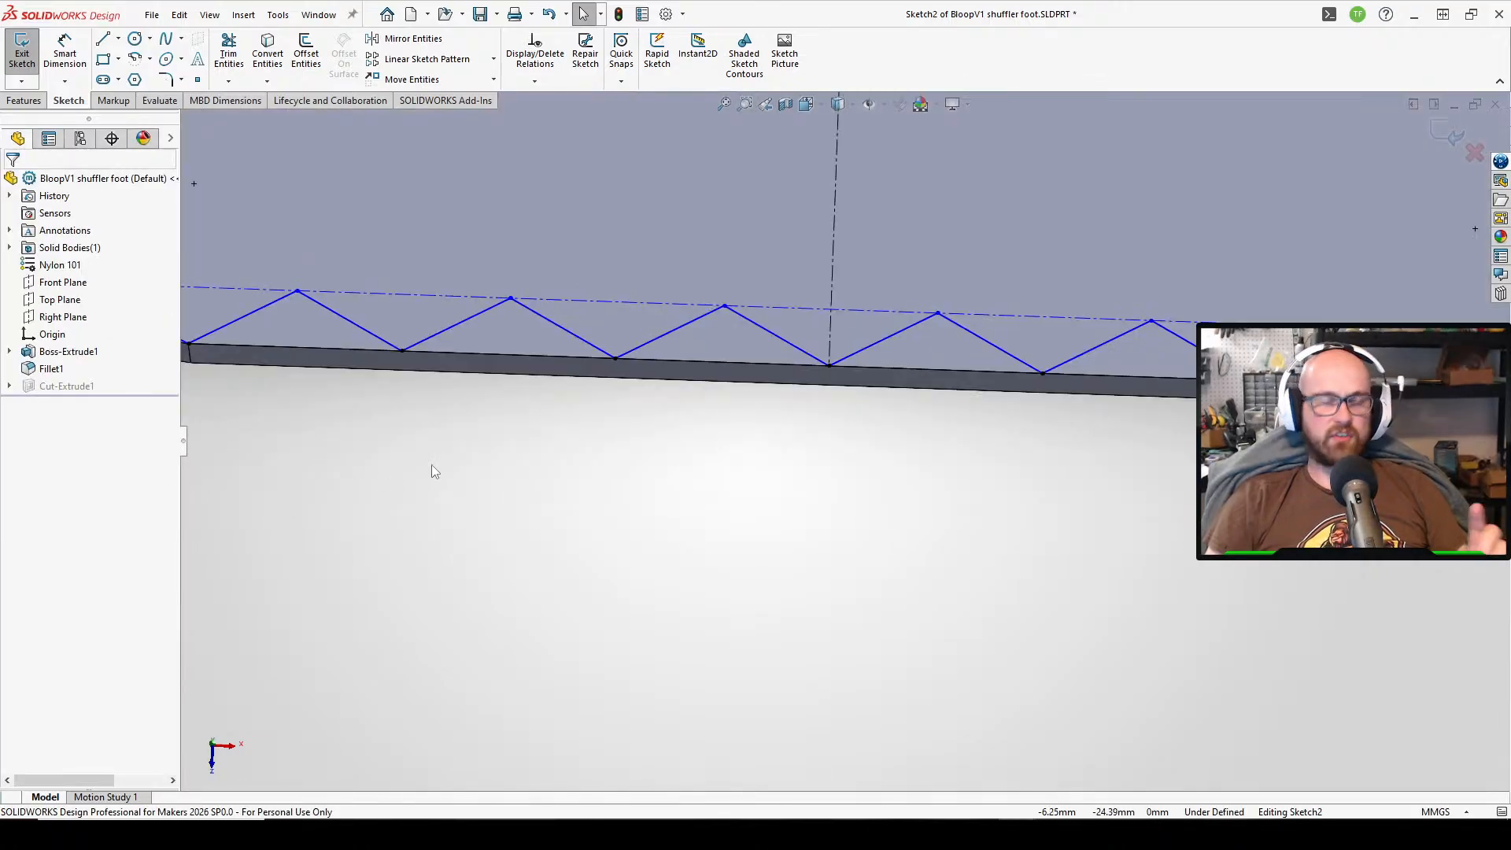
{"action": "scroll", "coordinate": [442, 438], "scroll_direction": "up", "scroll_amount": 2}
{"action": "scroll", "coordinate": [450, 418], "scroll_direction": "down", "scroll_amount": 2}
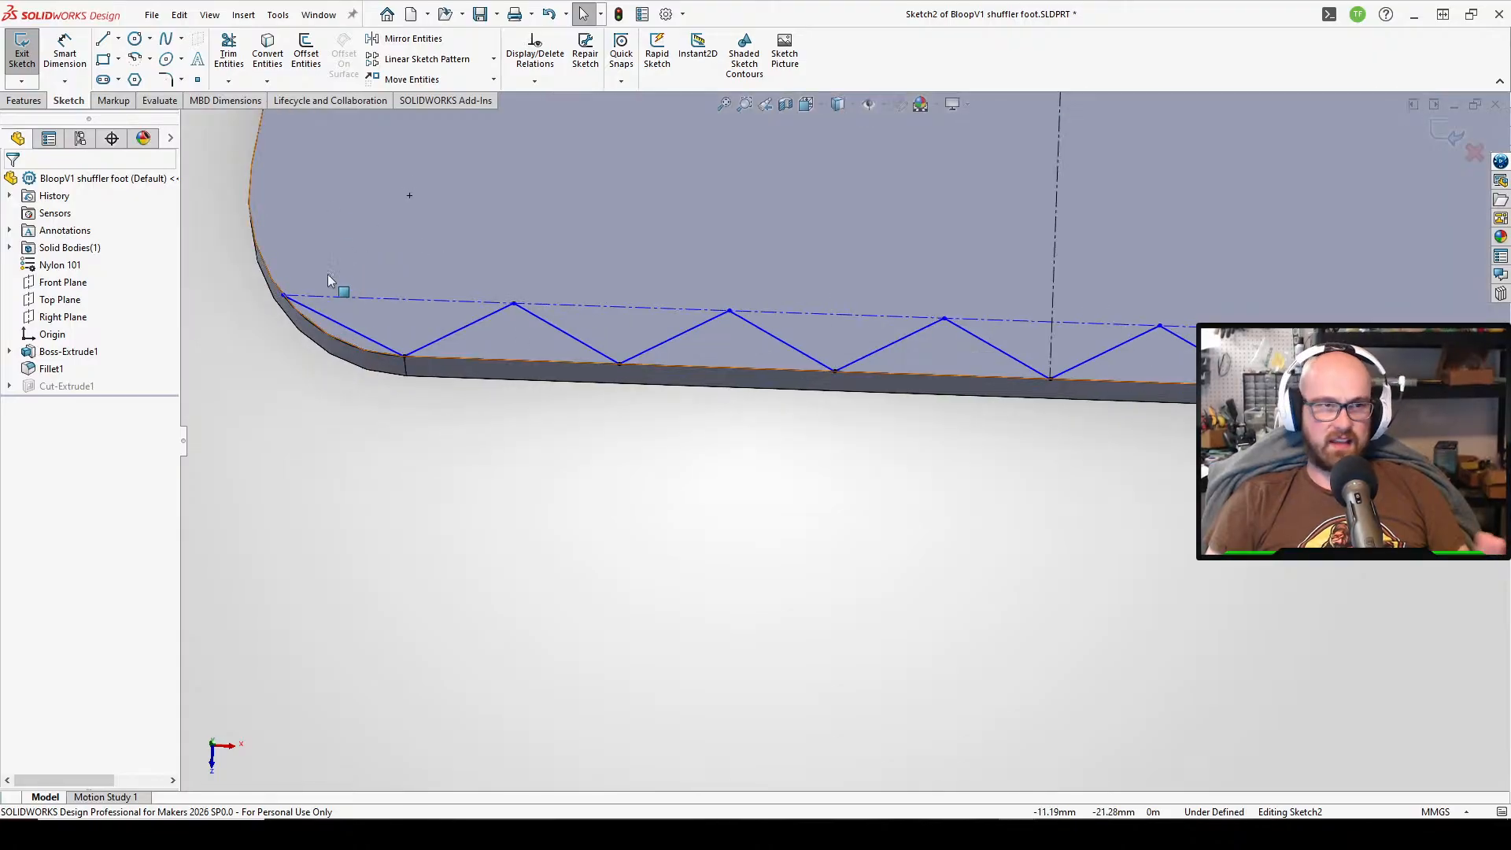
- Dimension the lower teeth's construction line 2.5 mm from the foot's bottom edge and exit the sketch
{"action": "left_click", "coordinate": [504, 366]}
{"action": "left_click", "coordinate": [583, 311]}
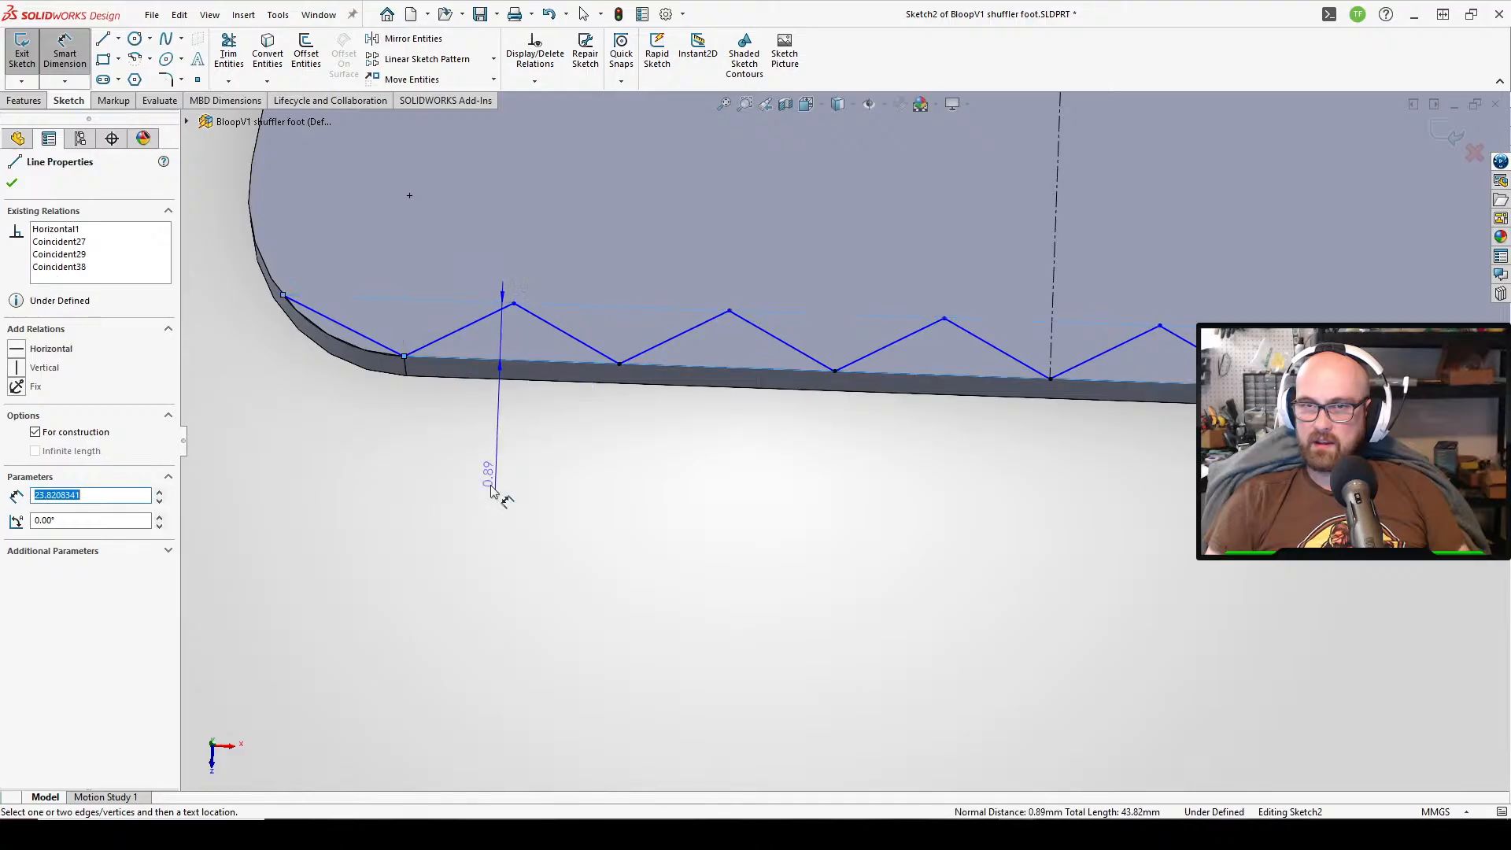
{"action": "left_click", "coordinate": [482, 504]}
{"action": "type", "text": "2.5"}
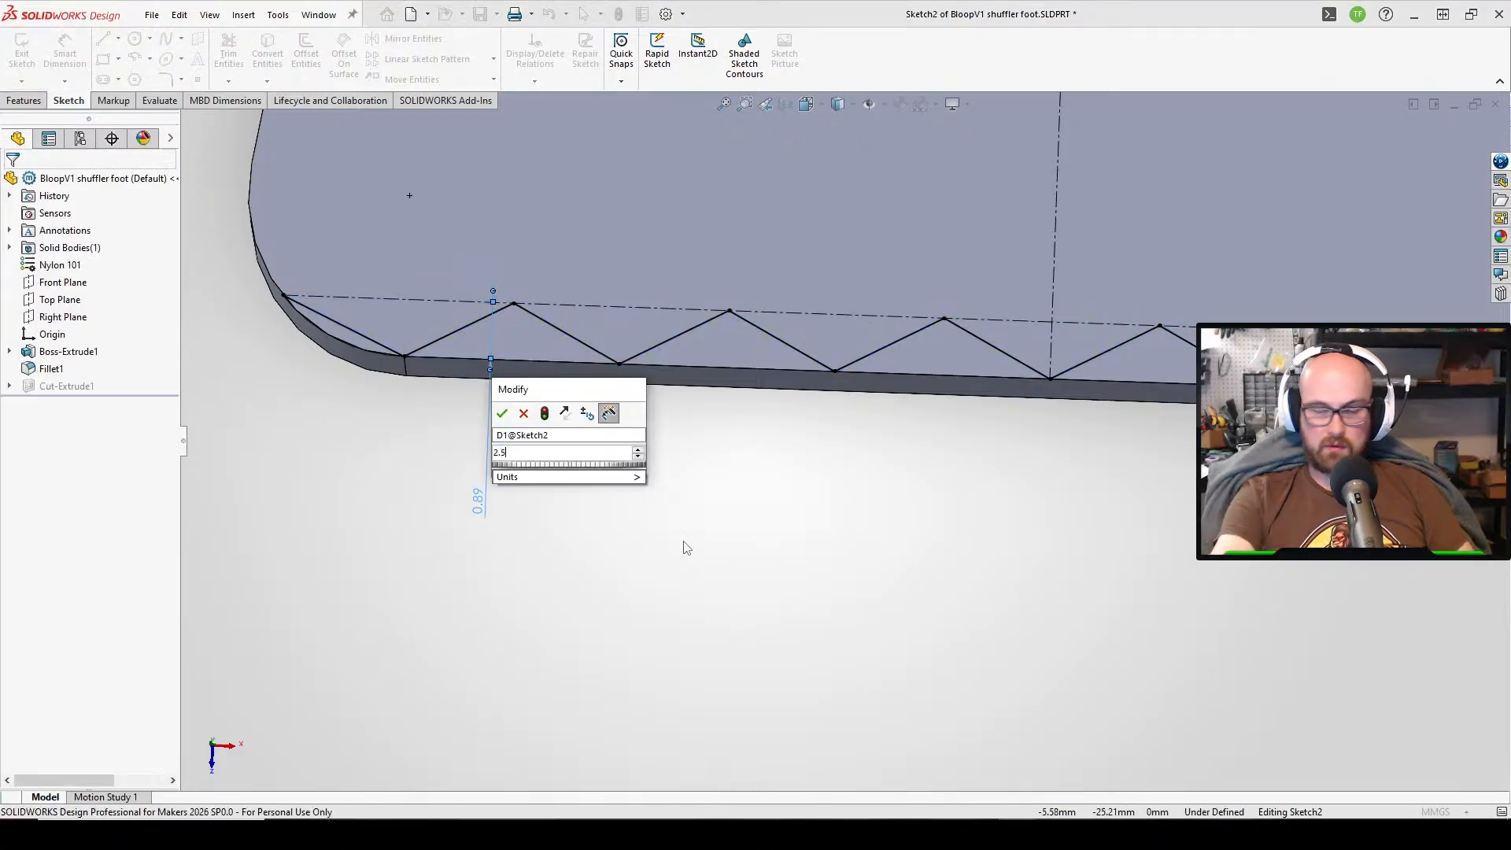
{"action": "key", "text": "Return"}
{"action": "key", "text": "Escape"}
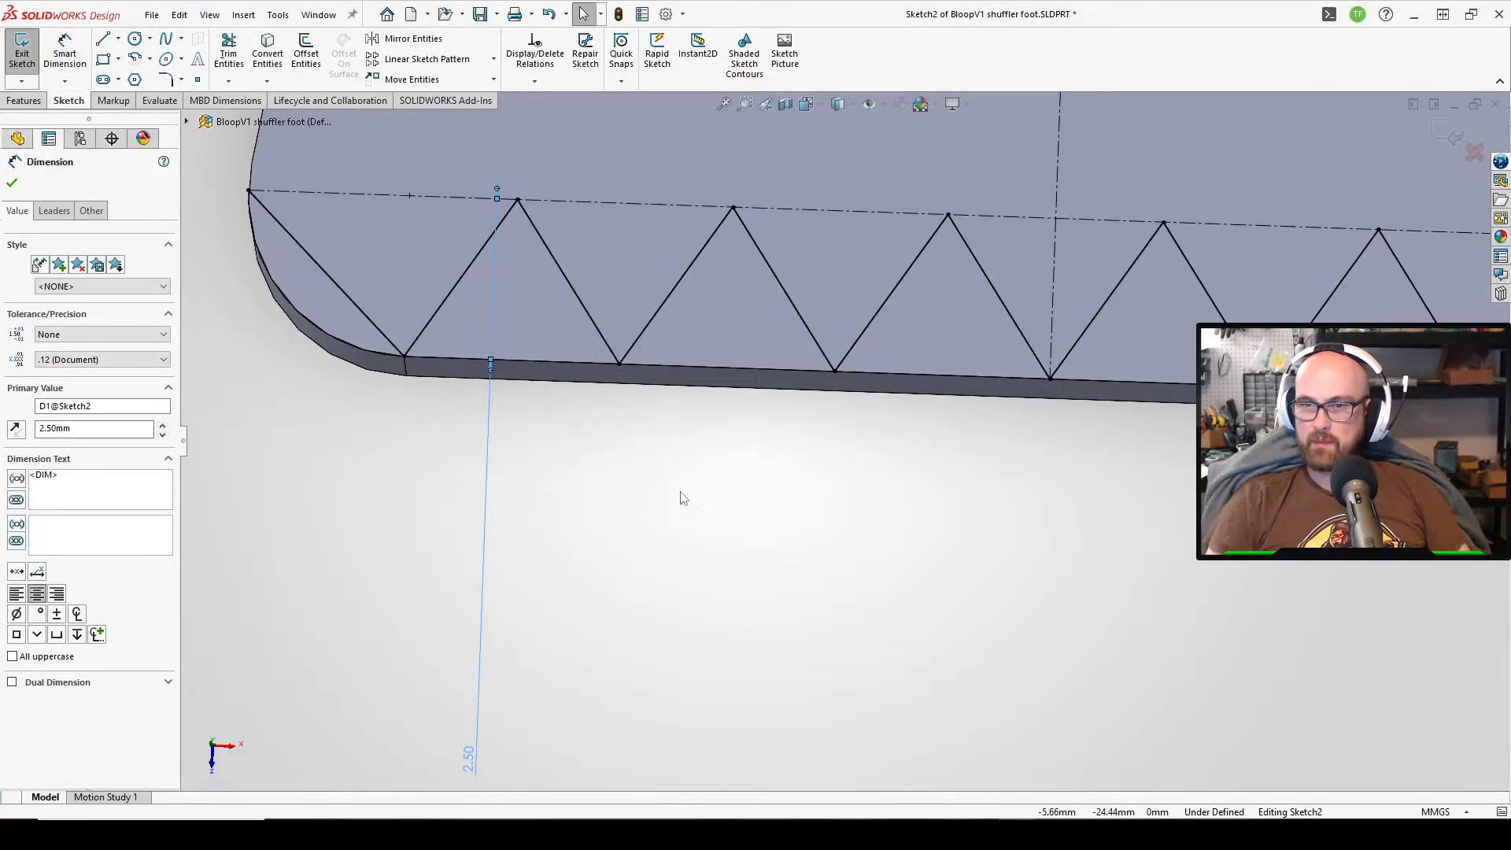
{"action": "scroll", "coordinate": [872, 293], "scroll_direction": "up", "scroll_amount": 3}
{"action": "left_click", "coordinate": [38, 31]}
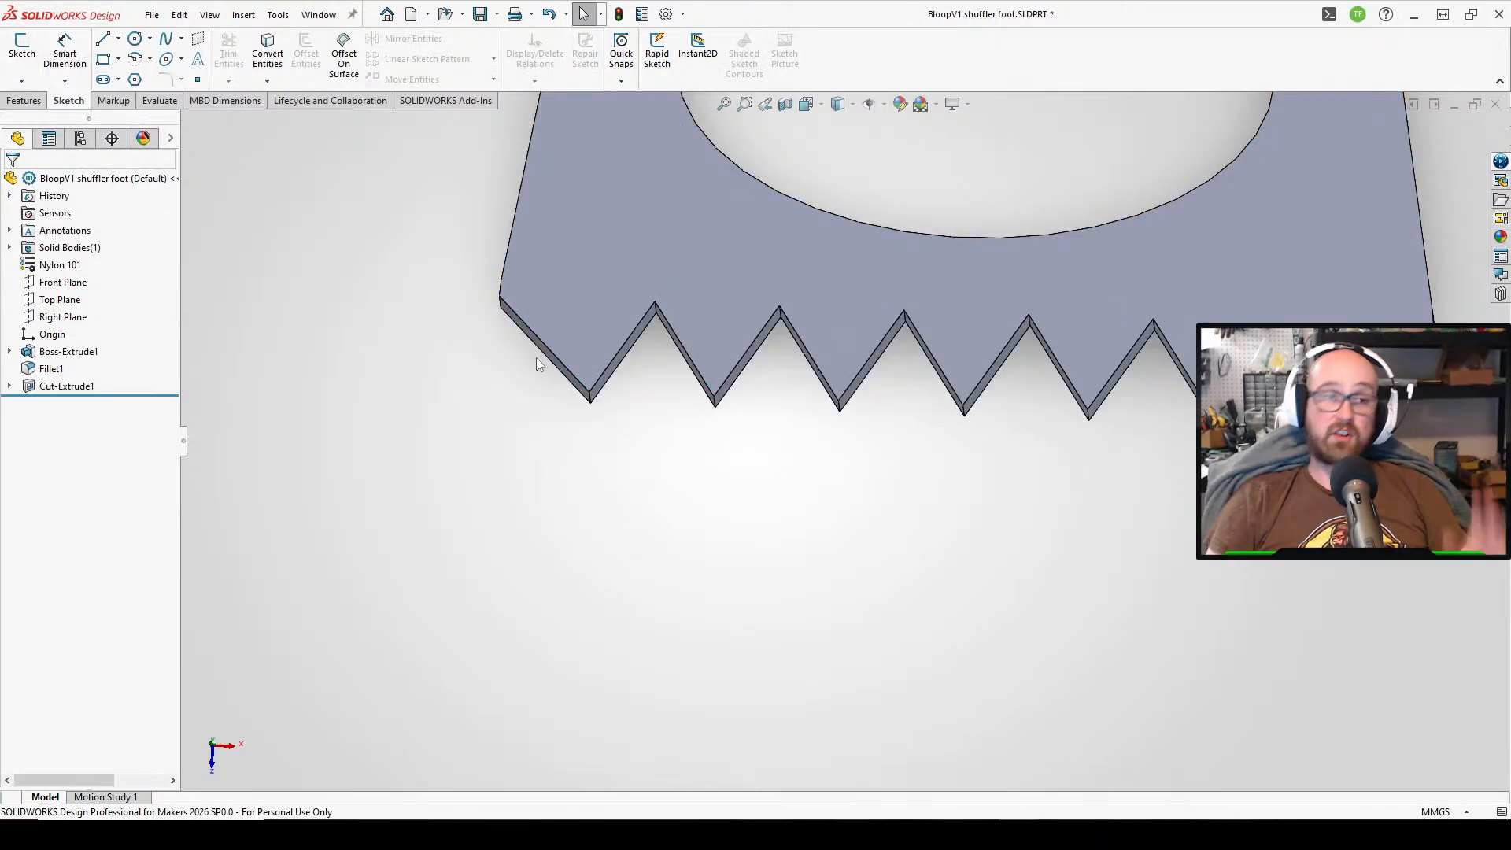
- Reorder Fillet1 to come after Cut-Extrude1 in the feature history and select Fillet1
{"action": "scroll", "coordinate": [702, 307], "scroll_direction": "up", "scroll_amount": 3}
{"action": "scroll", "coordinate": [704, 312], "scroll_direction": "up", "scroll_amount": 3}
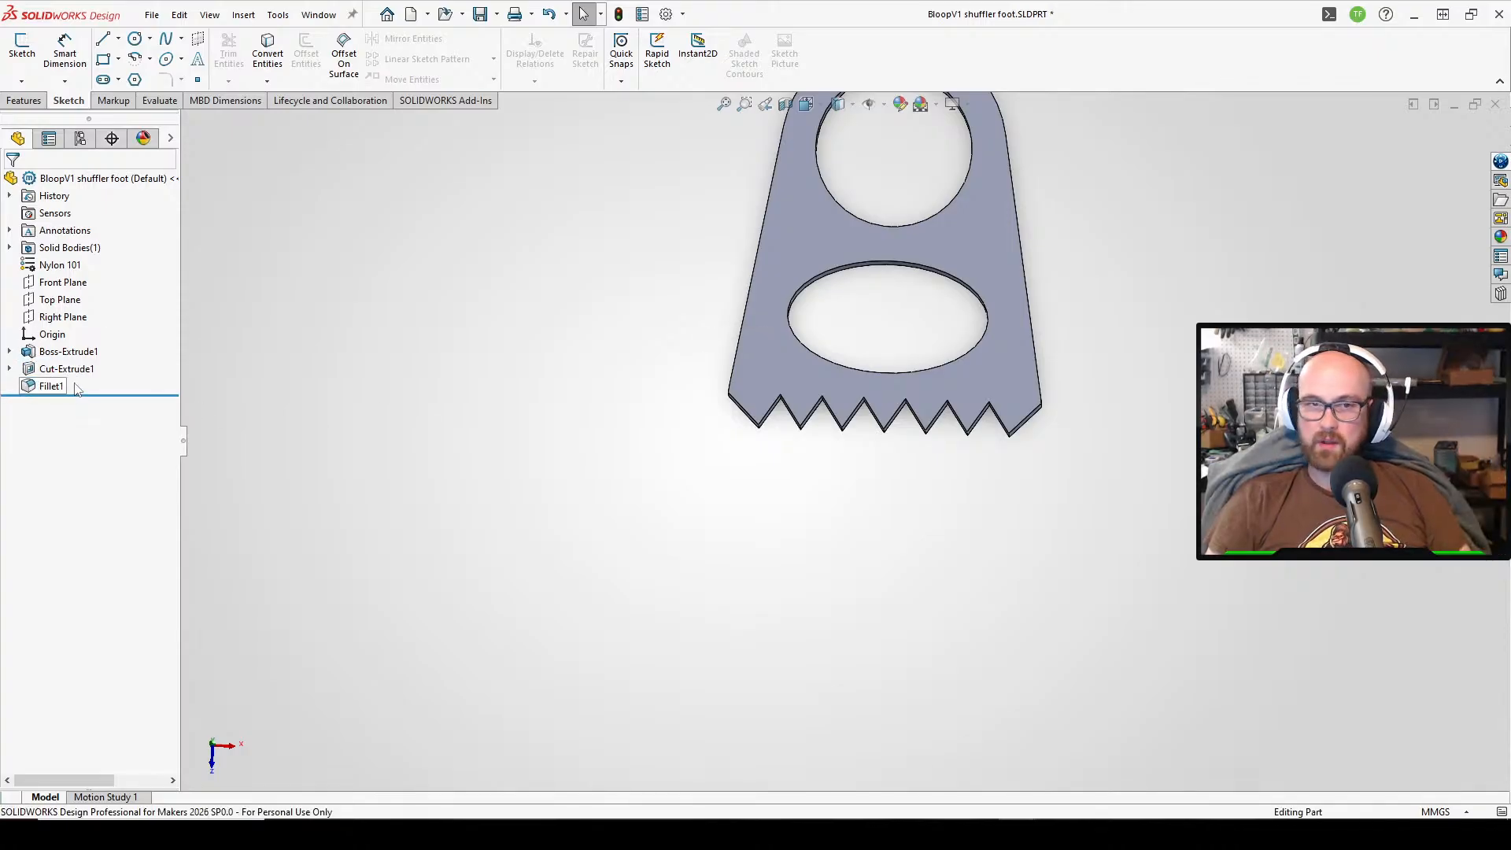
{"action": "scroll", "coordinate": [811, 248], "scroll_direction": "up", "scroll_amount": 2}
{"action": "scroll", "coordinate": [812, 256], "scroll_direction": "down", "scroll_amount": 2}
{"action": "scroll", "coordinate": [819, 282], "scroll_direction": "up", "scroll_amount": 3}
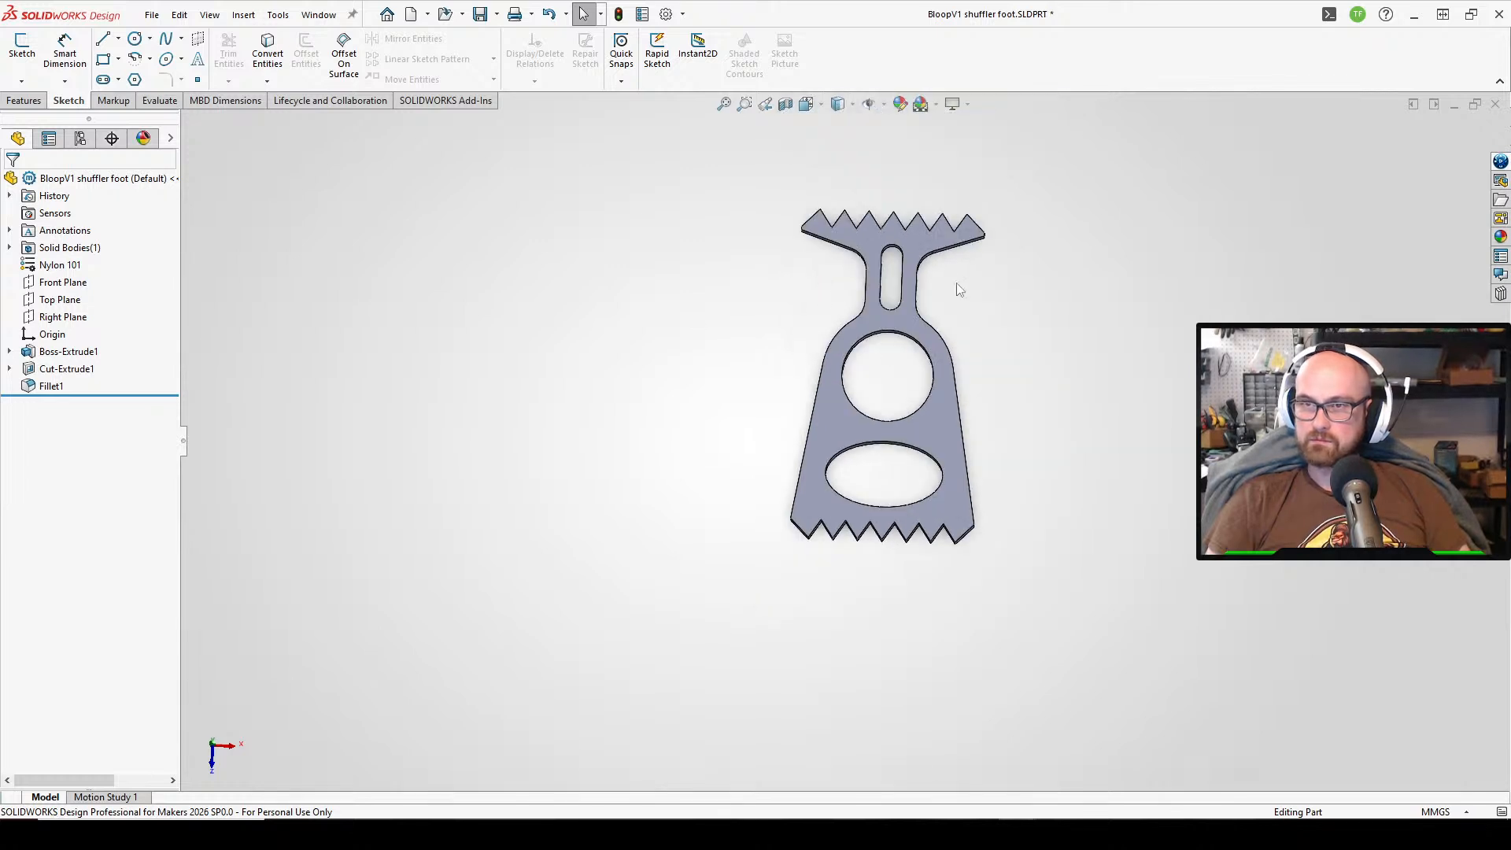
{"action": "key", "text": "f"}
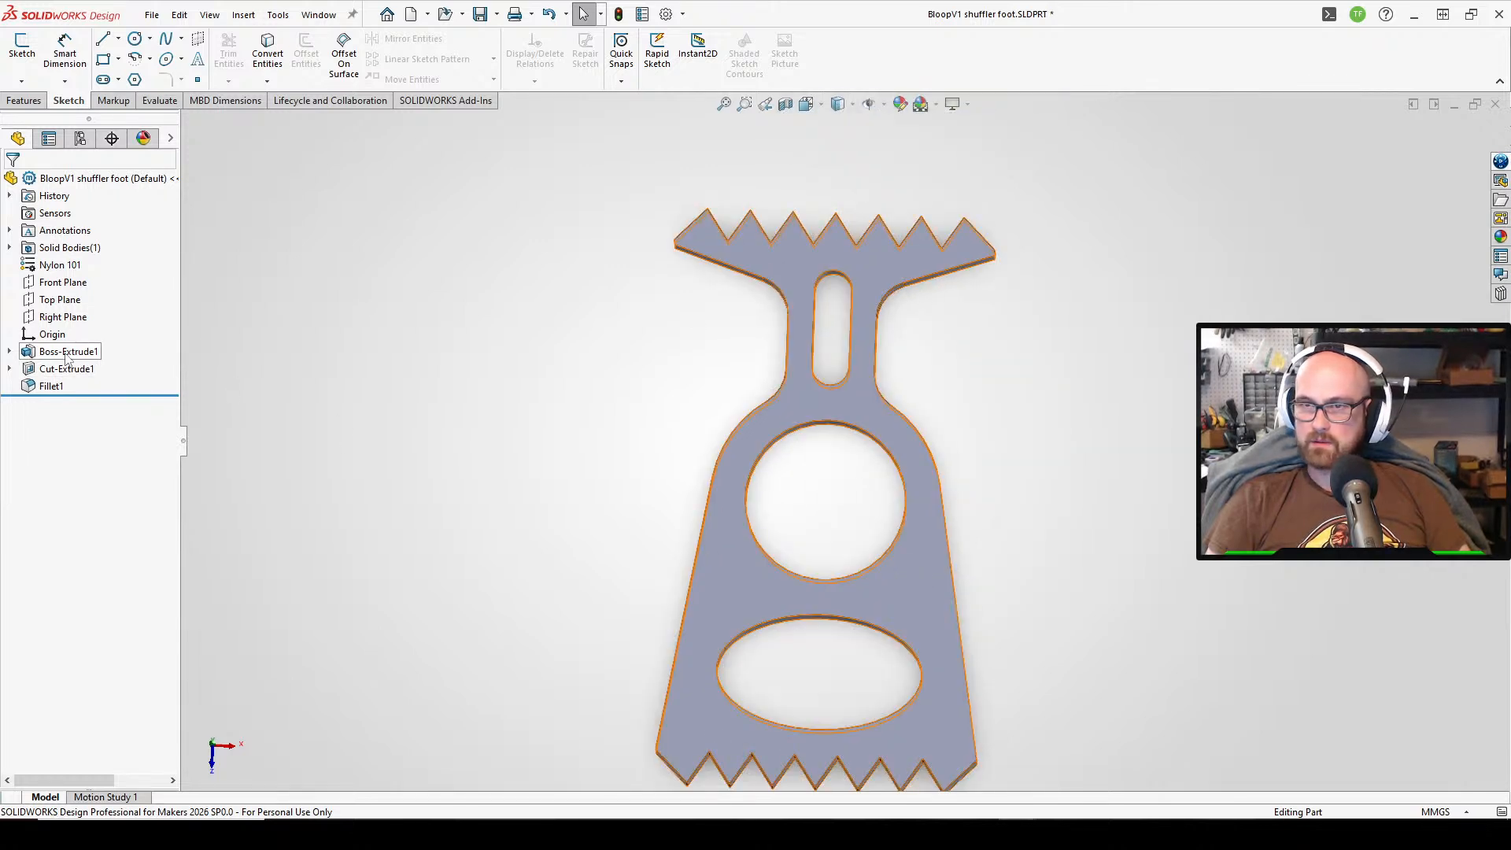
{"action": "left_click", "coordinate": [49, 387]}
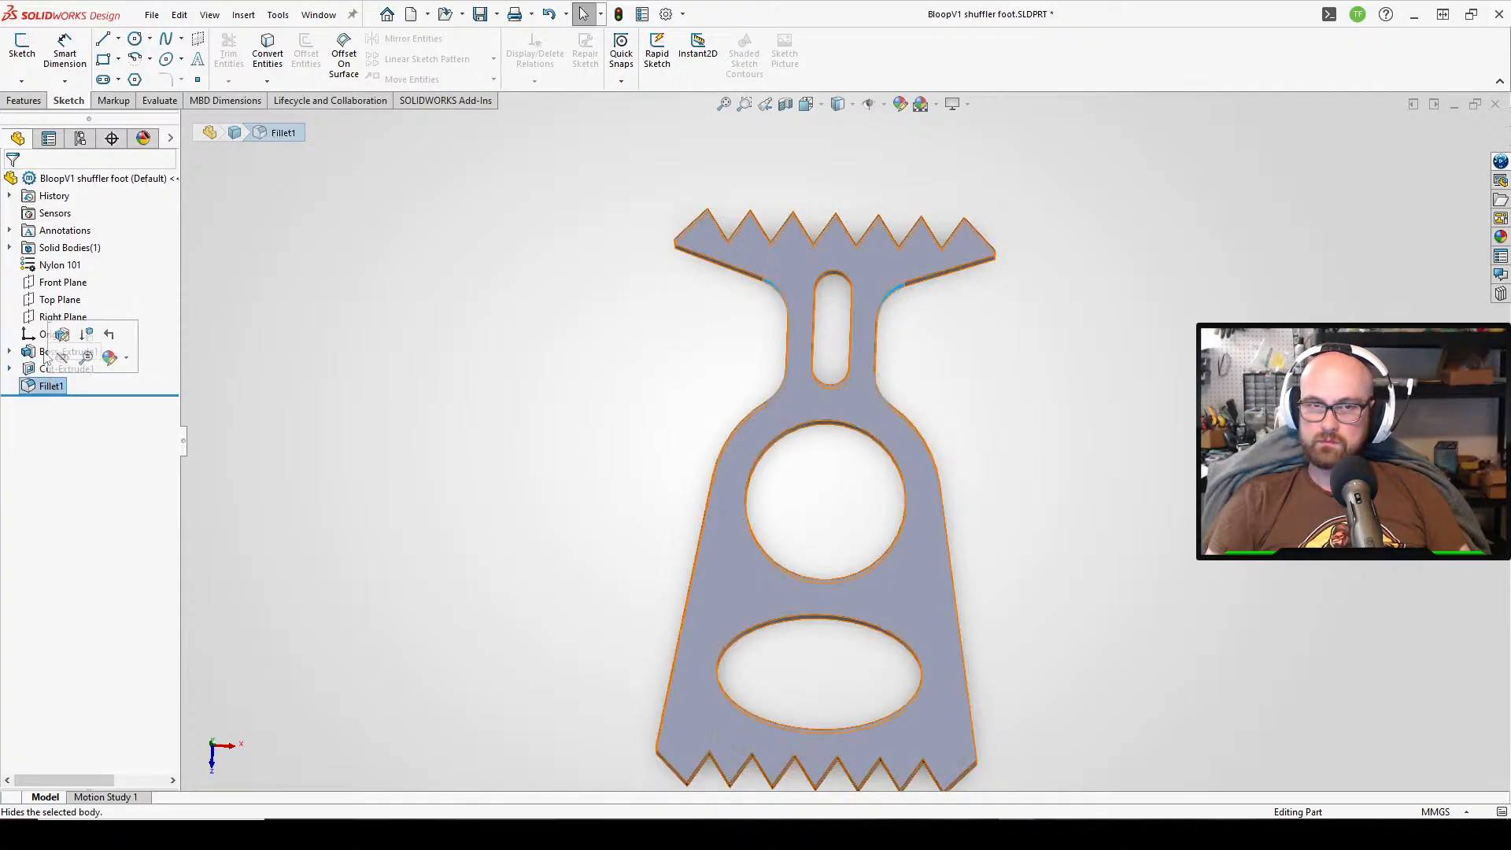
{"action": "left_click", "coordinate": [32, 355]}
{"action": "left_click", "coordinate": [51, 307]}
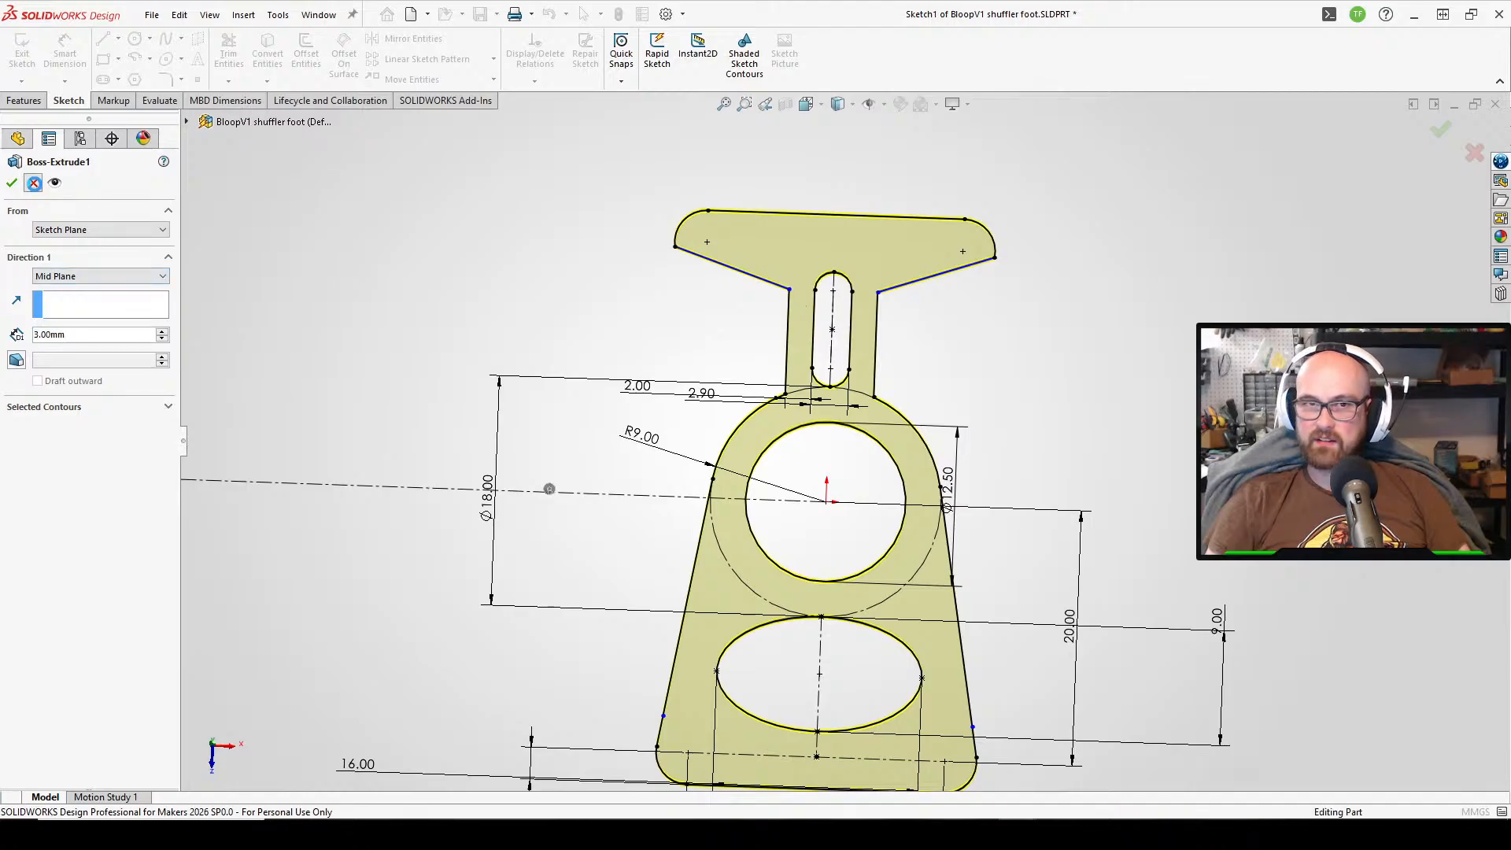
{"action": "left_click", "coordinate": [34, 182]}
- In the Boss-Extrude1 sketch, lower the corner where the upper arms meet the neck to about Y 13.5 mm and exit the sketch
{"action": "right_click", "coordinate": [62, 353]}
{"action": "left_click", "coordinate": [106, 315]}
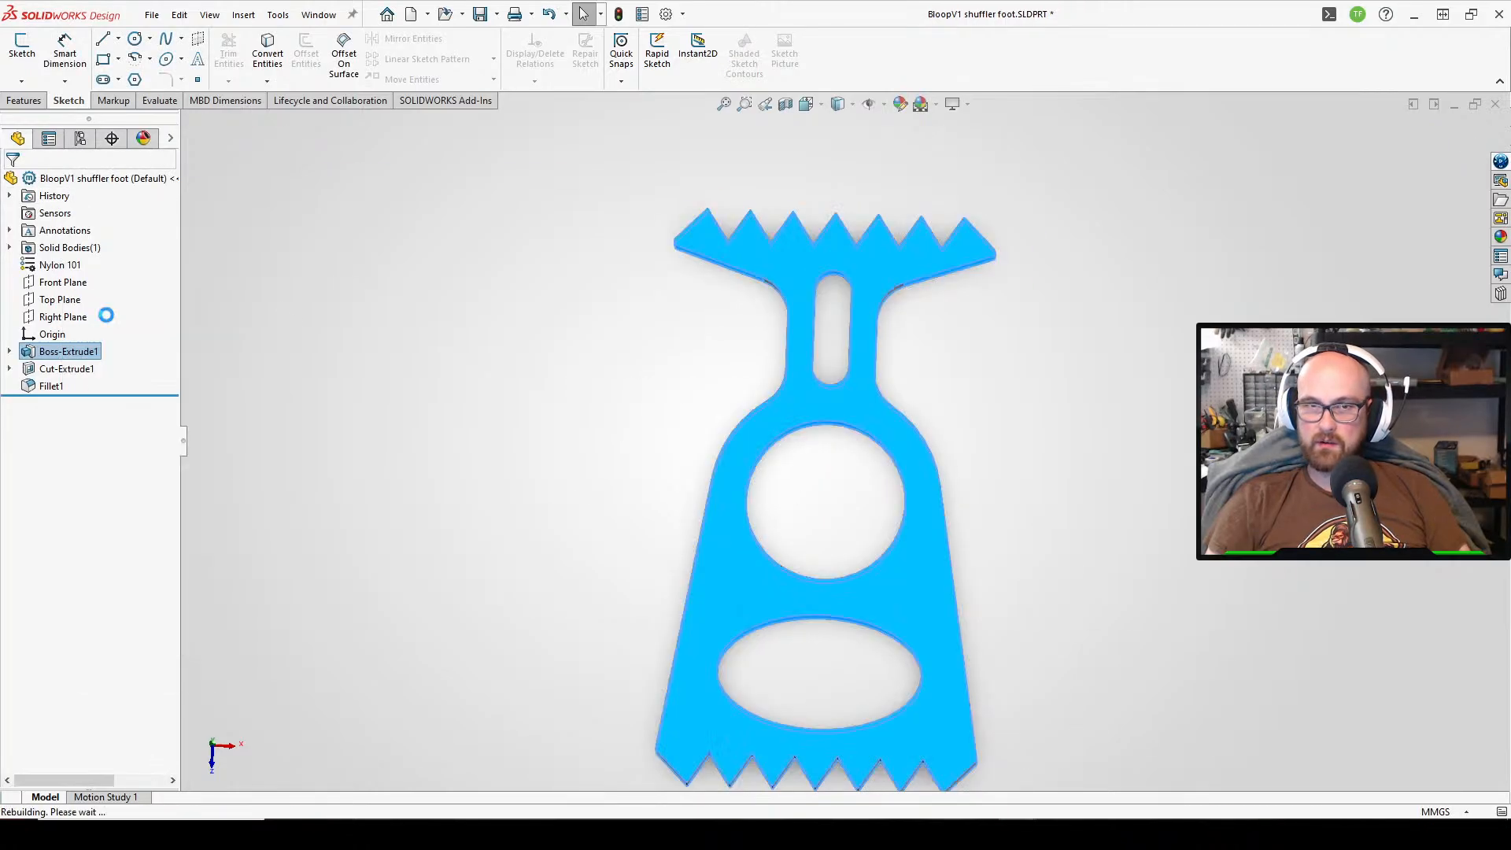
{"action": "left_click_drag", "start_coordinate": [789, 291], "coordinate": [780, 330]}
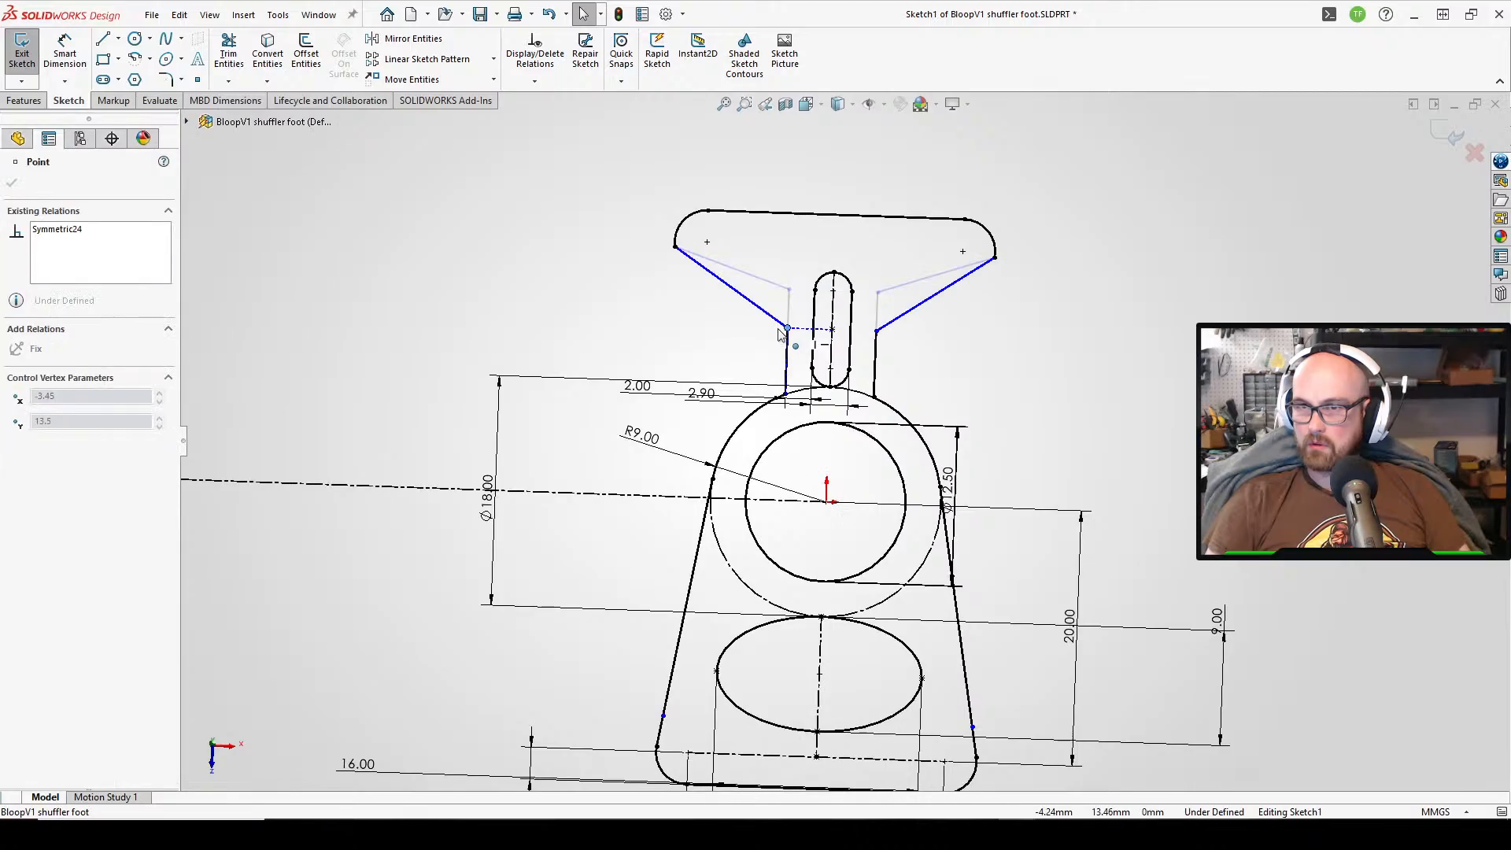
{"action": "left_click", "coordinate": [490, 309]}
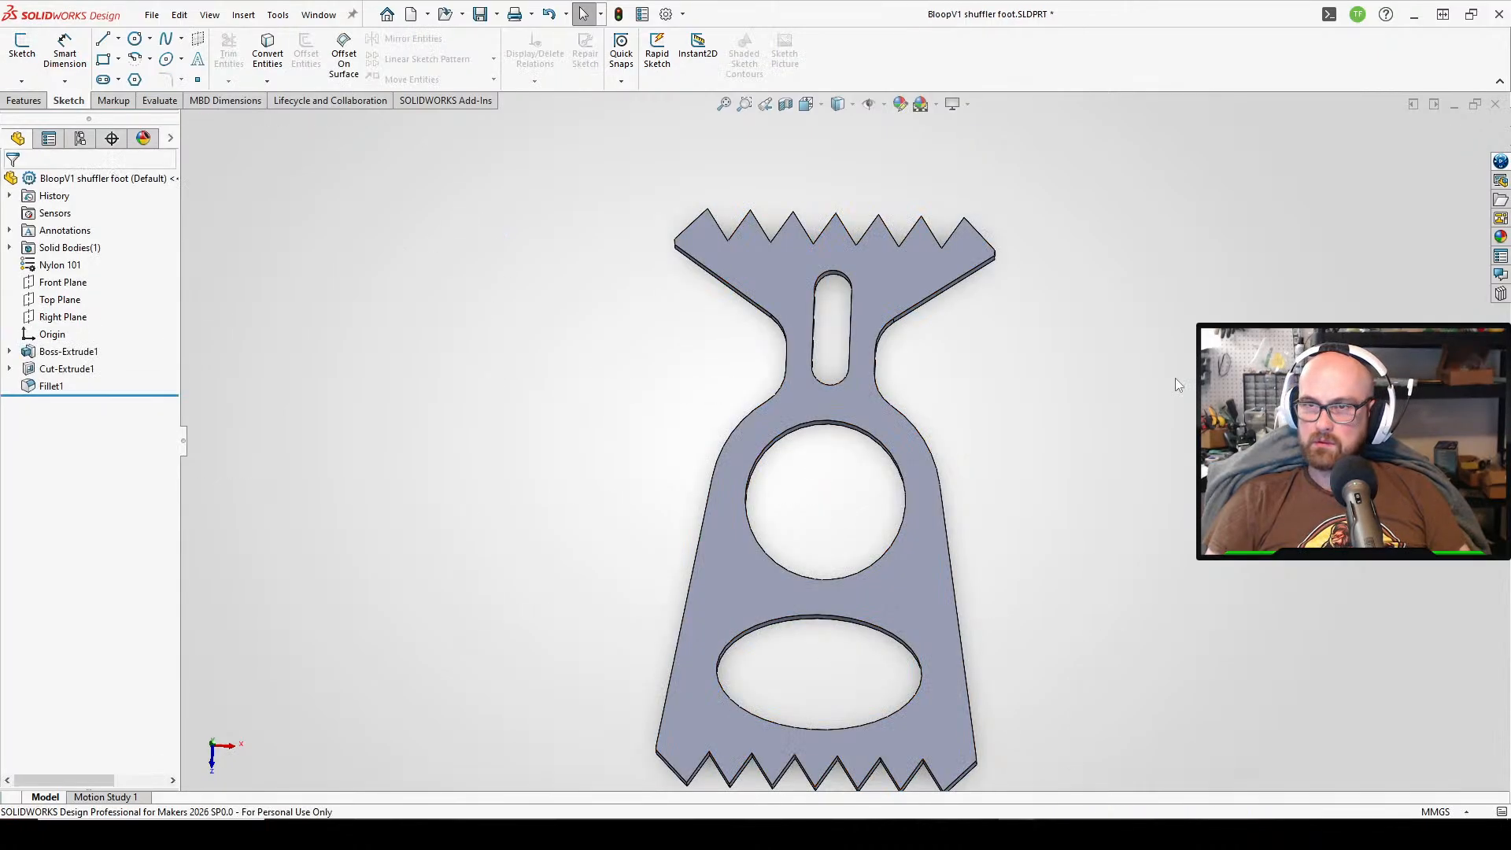
- Switch to the BloopV1 assembly, rebuild it with the reshaped foot, and examine the shuffler feet from several angles
{"action": "mouse_move", "coordinate": [1174, 378]}
{"action": "middle_mouse_down"}
{"action": "mouse_move", "coordinate": [946, 403]}
{"action": "mouse_move", "coordinate": [856, 472]}
{"action": "middle_mouse_up"}
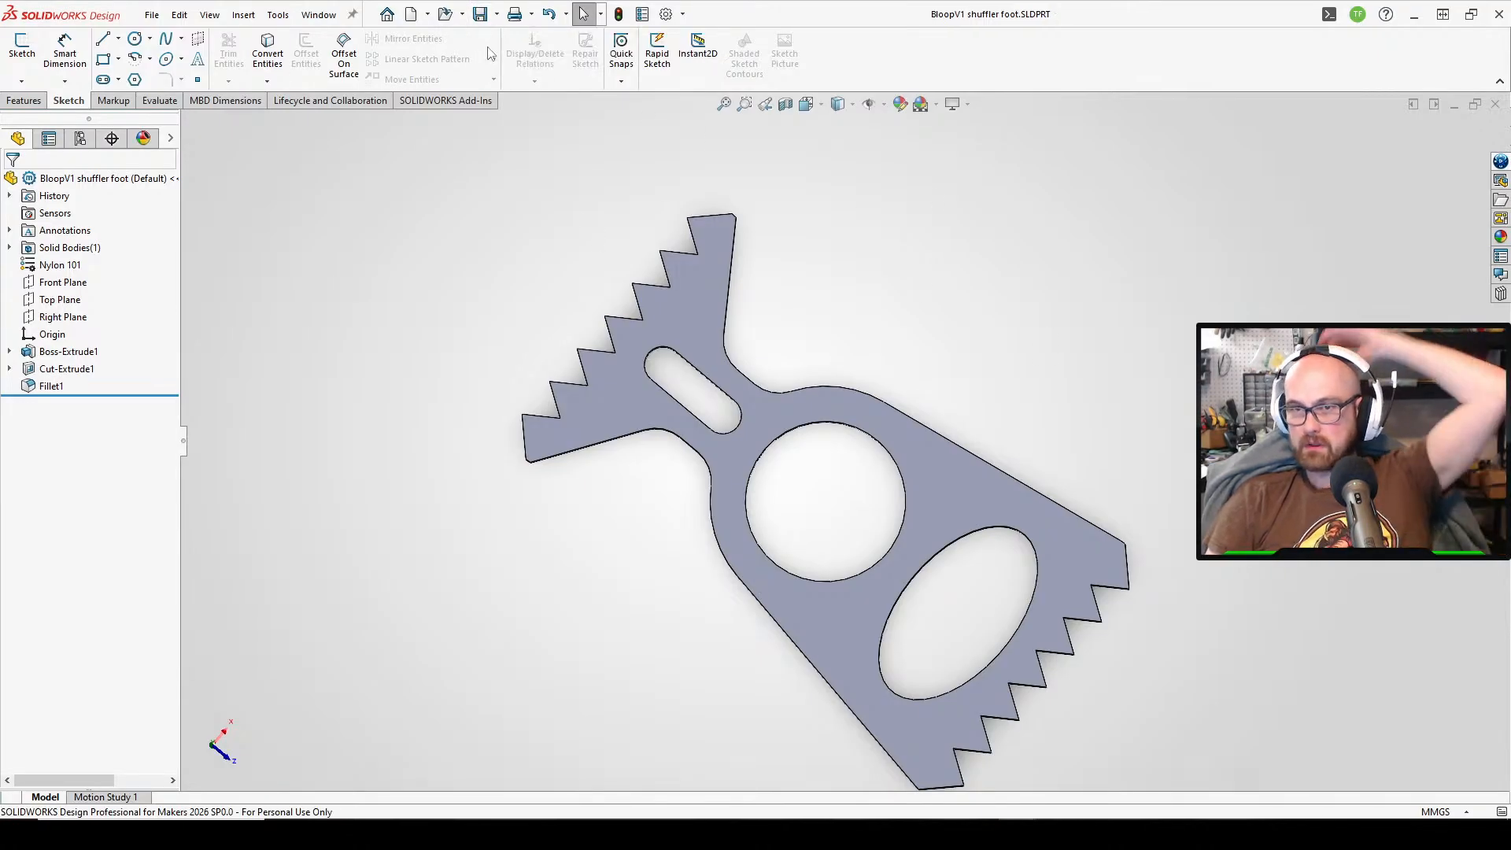
{"action": "middle_click_drag", "start_coordinate": [876, 207], "coordinate": [884, 334]}
{"action": "scroll", "coordinate": [804, 570], "scroll_direction": "up", "scroll_amount": 1}
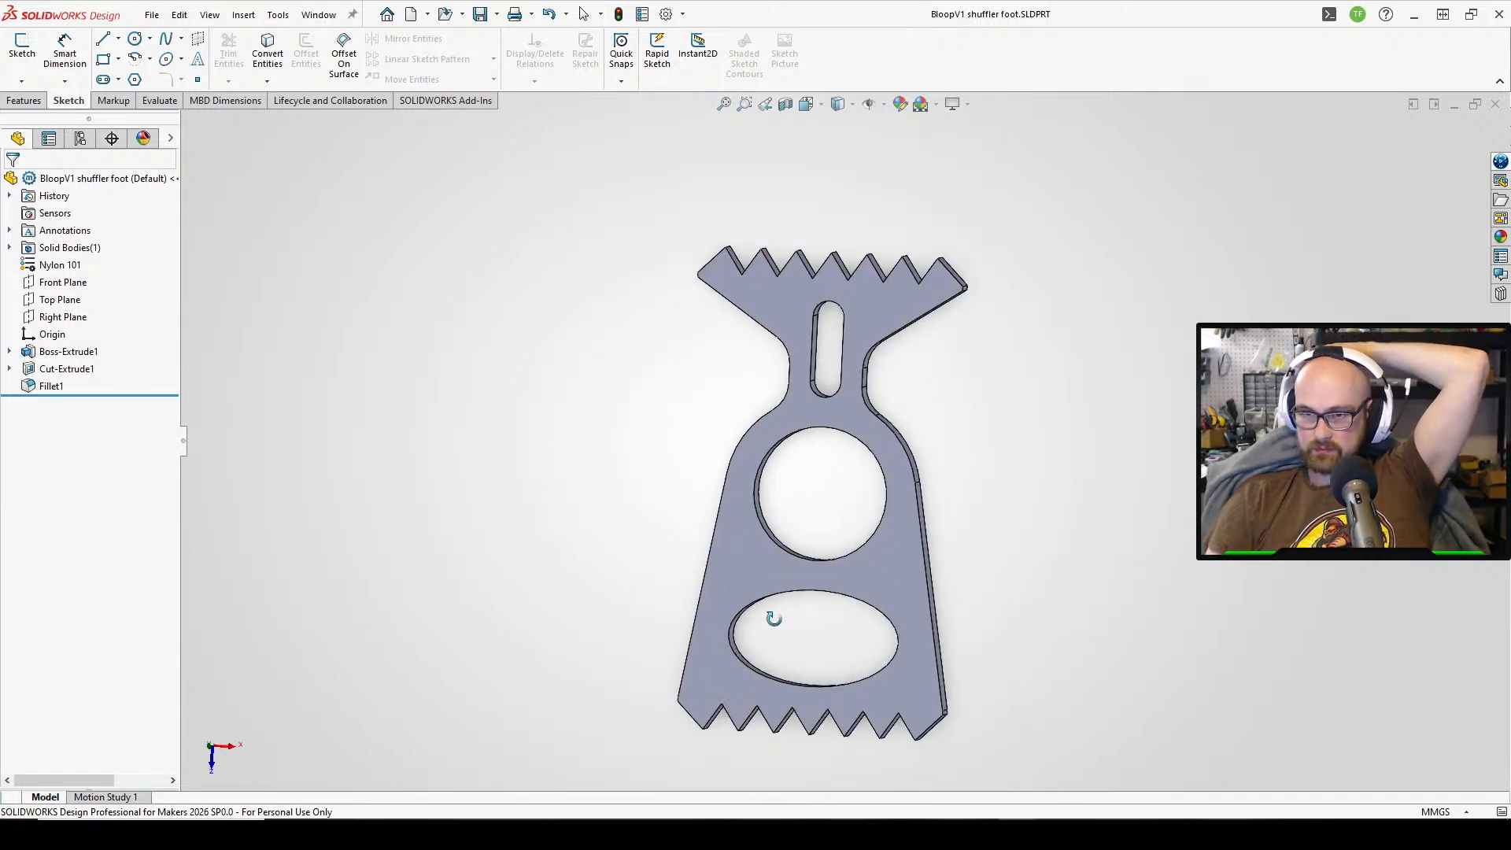
{"action": "mouse_move", "coordinate": [1020, 836]}
{"action": "left_click", "coordinate": [894, 768]}
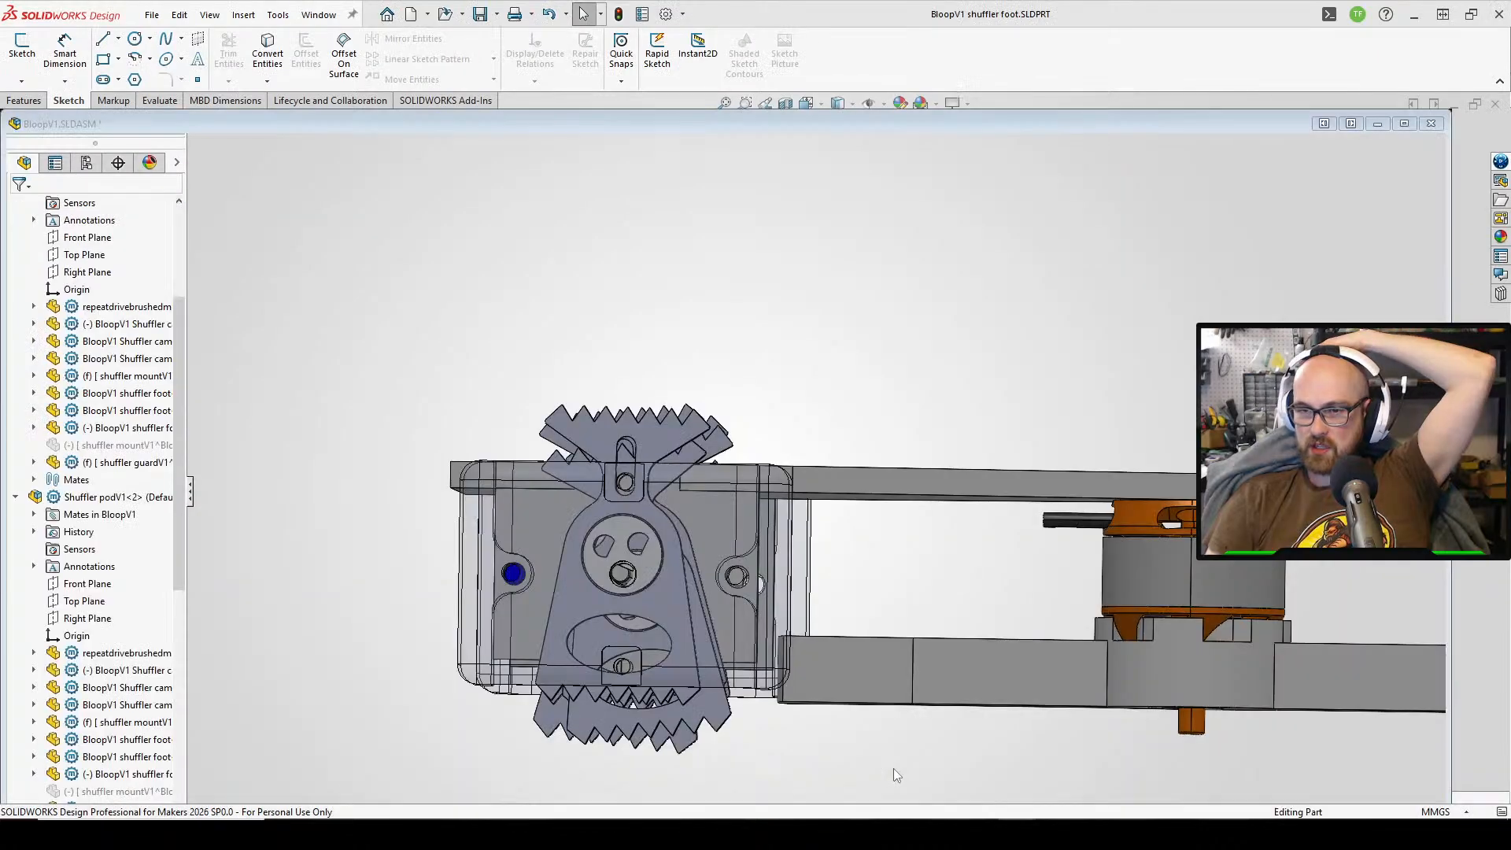
{"action": "left_click", "coordinate": [131, 89]}
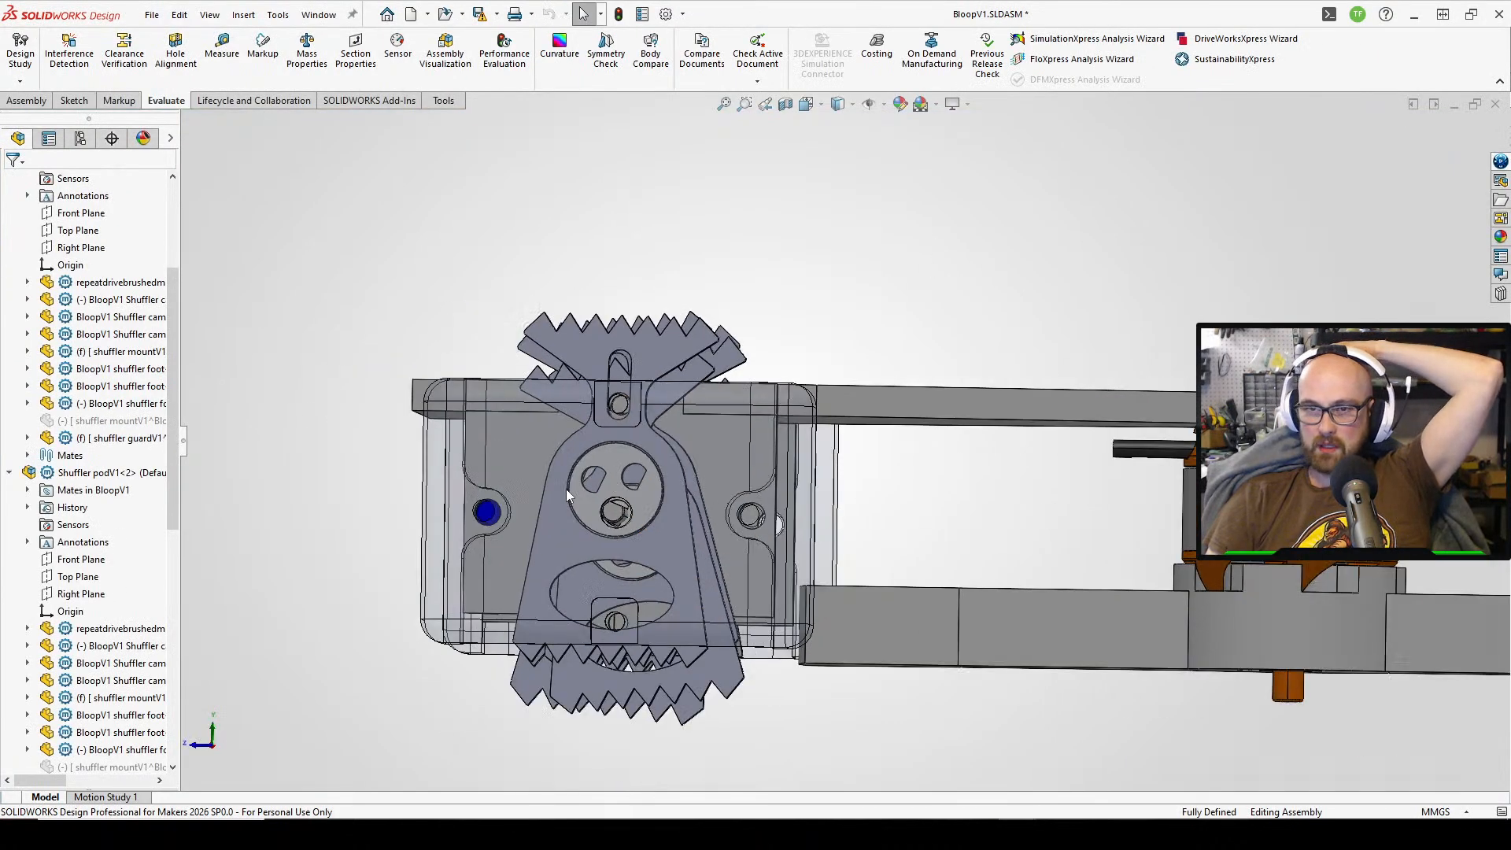
{"action": "scroll", "coordinate": [570, 476], "scroll_direction": "down", "scroll_amount": 5}
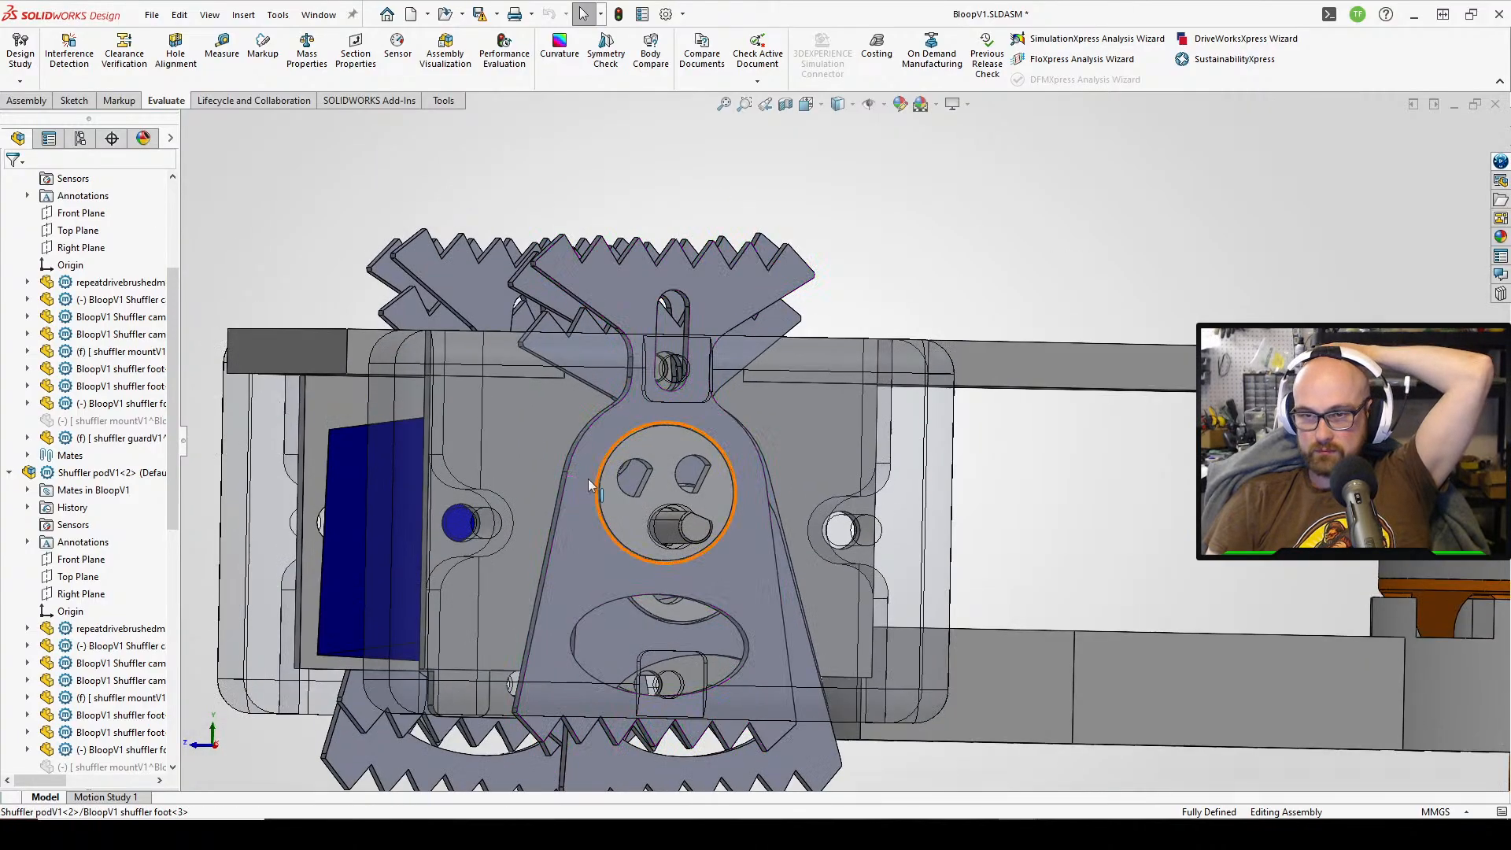
{"action": "scroll", "coordinate": [588, 478], "scroll_direction": "down", "scroll_amount": 2}
{"action": "scroll", "coordinate": [678, 483], "scroll_direction": "up", "scroll_amount": 5}
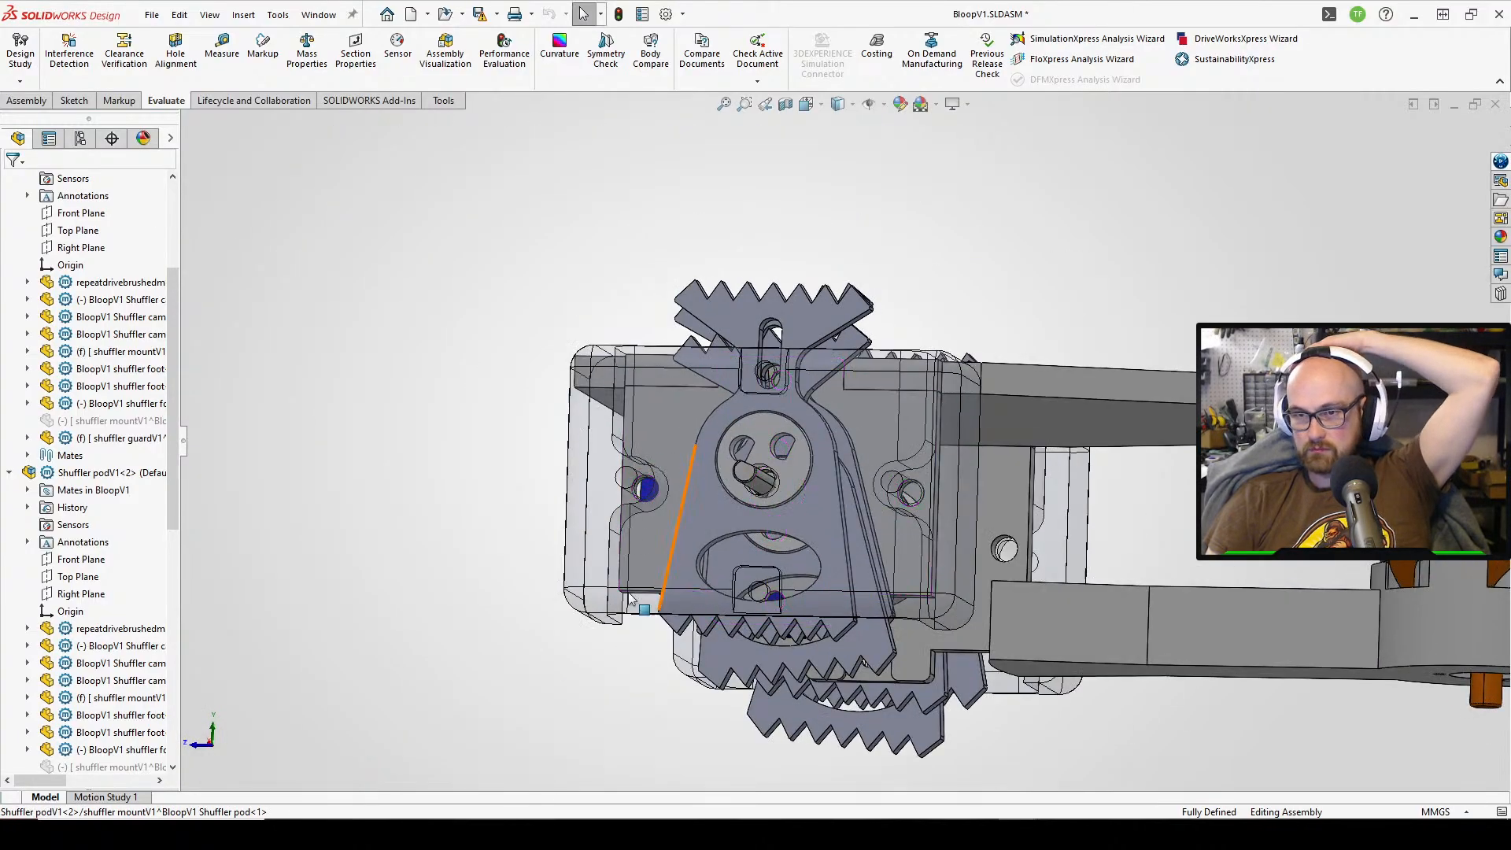
{"action": "middle_click_drag", "start_coordinate": [707, 581], "coordinate": [786, 613]}
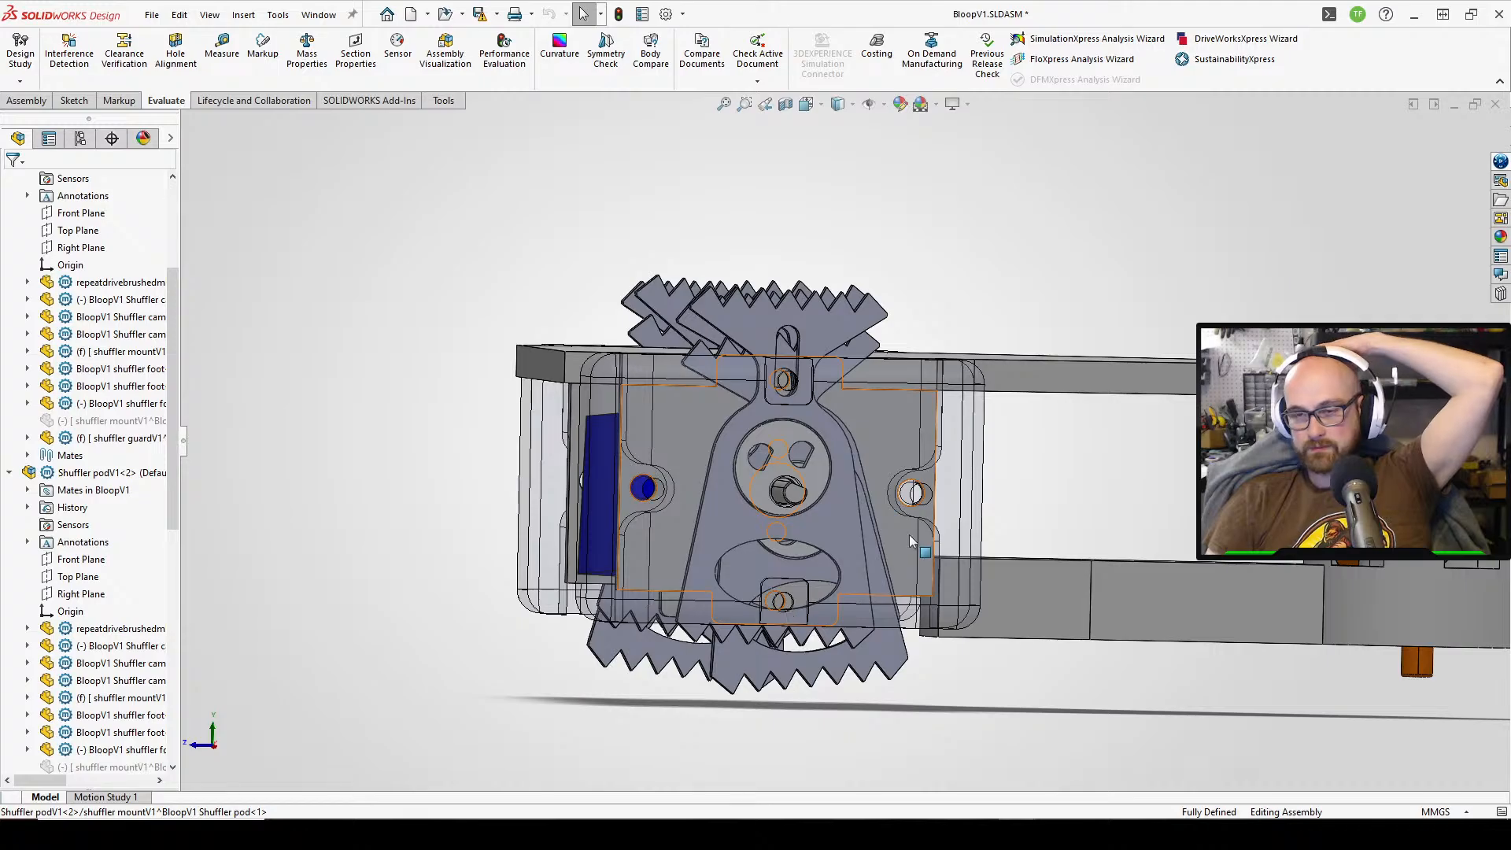
- Switch to the Shuffler podV1 assembly, rebuild it with the changed foot, and save it
{"action": "mouse_move", "coordinate": [1016, 835]}
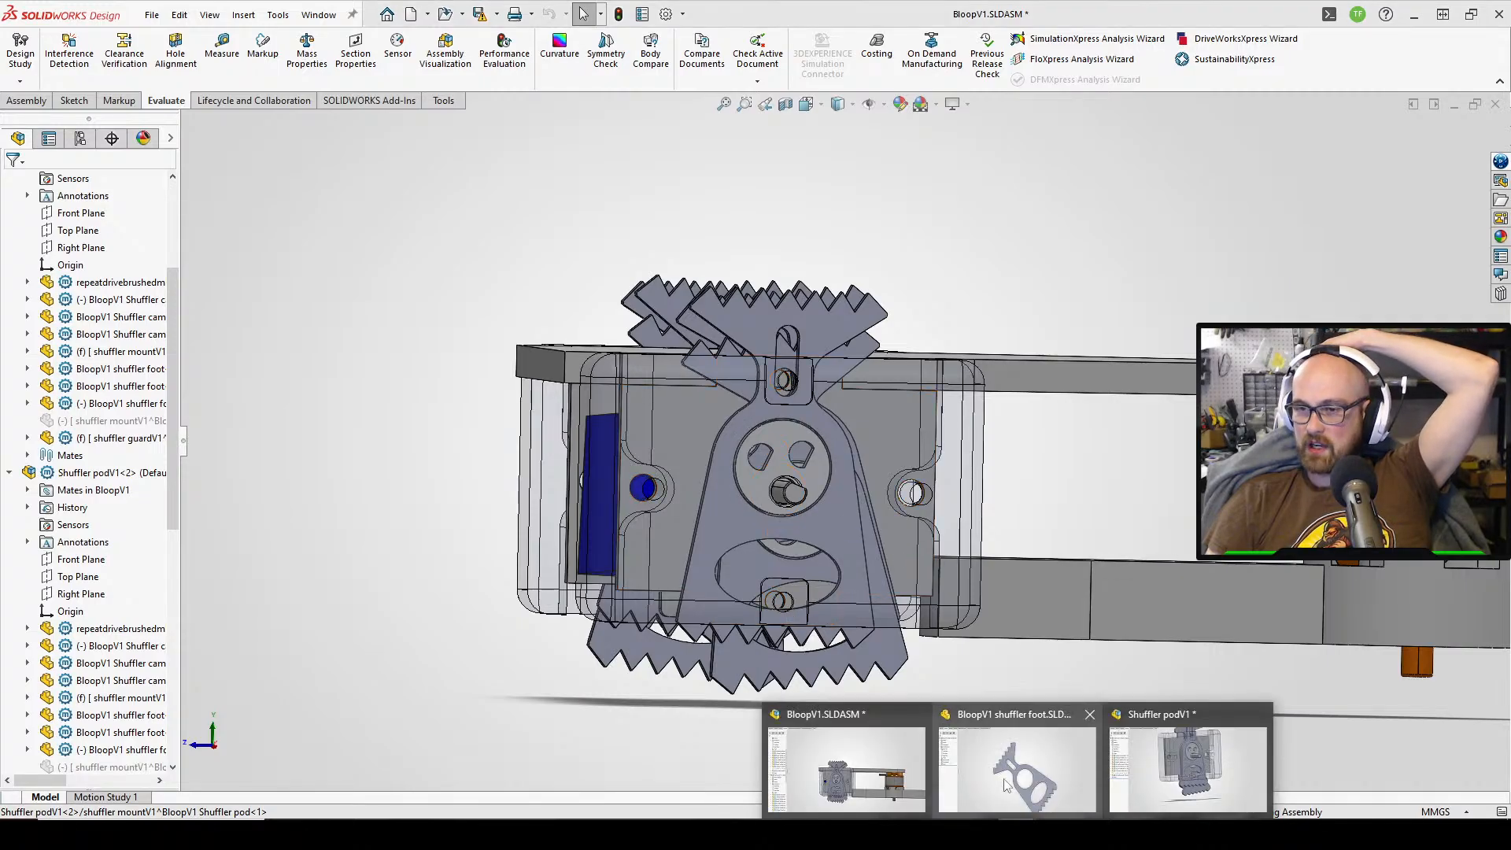
{"action": "left_click", "coordinate": [1156, 770]}
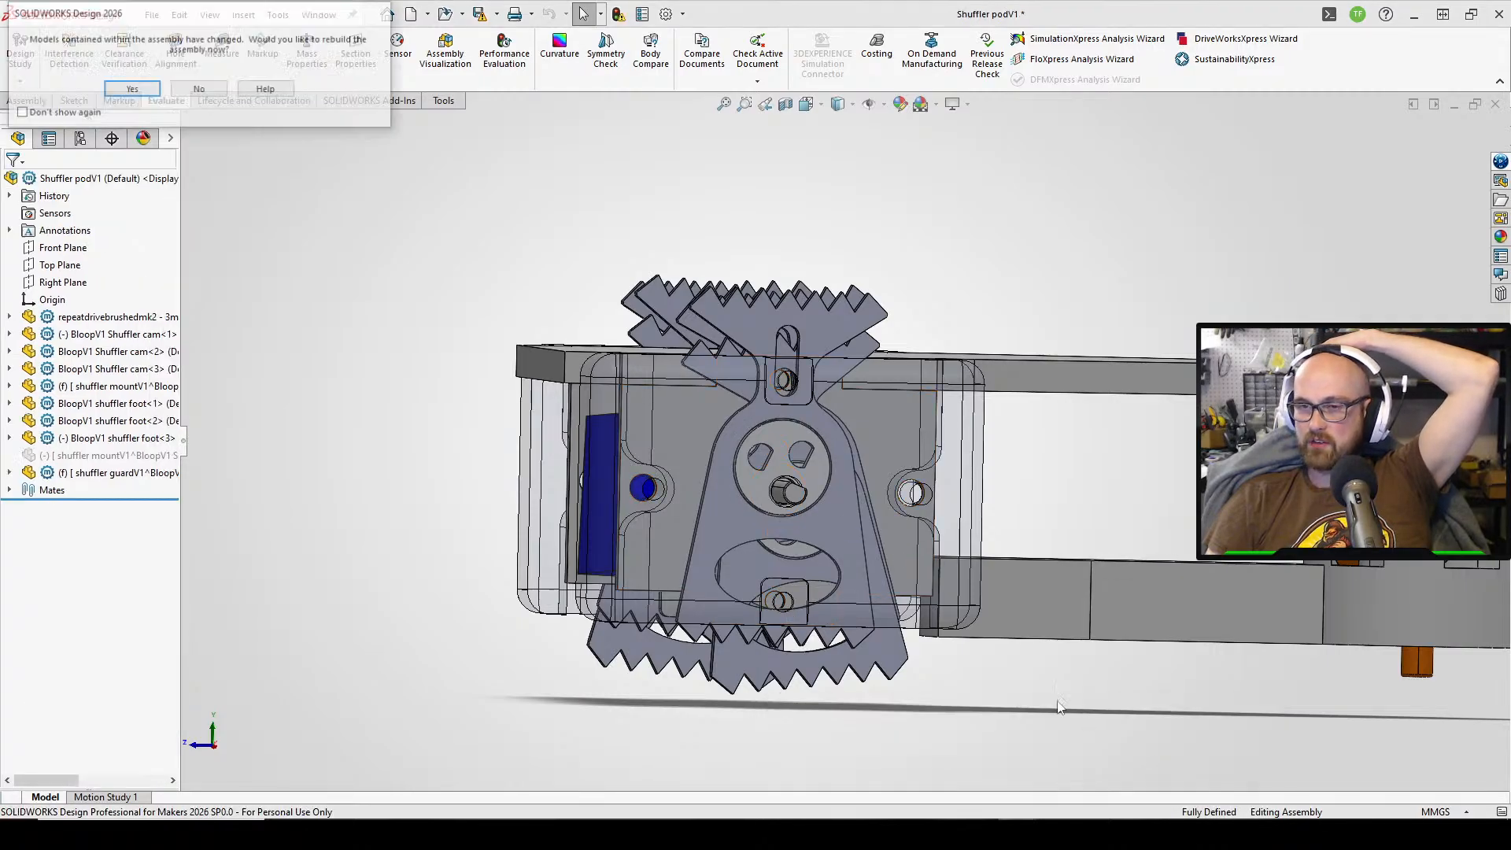
{"action": "left_click", "coordinate": [135, 90]}
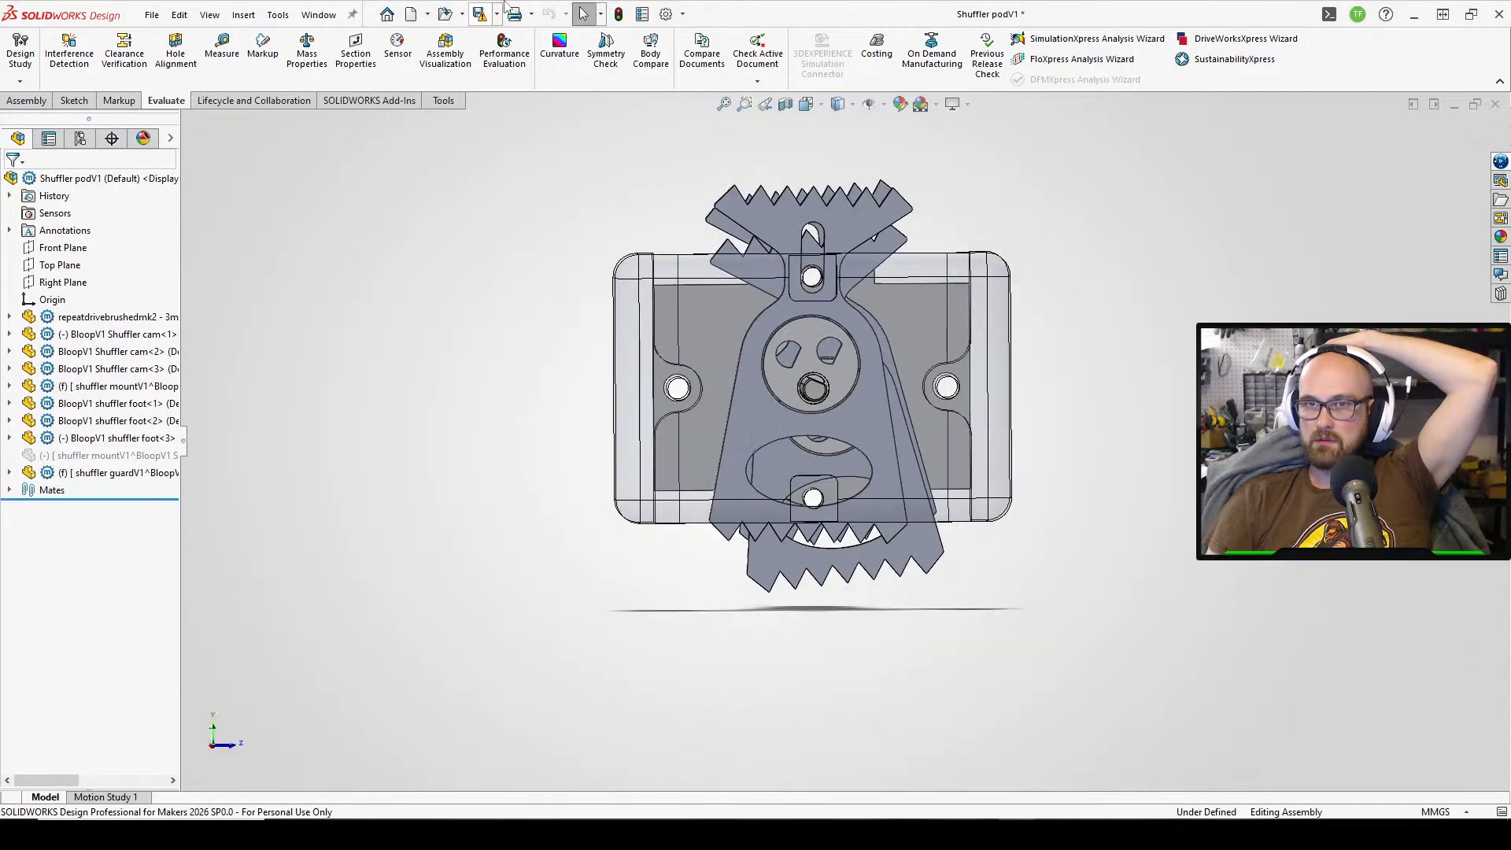
{"action": "left_click", "coordinate": [479, 13]}
{"action": "left_click", "coordinate": [787, 455]}
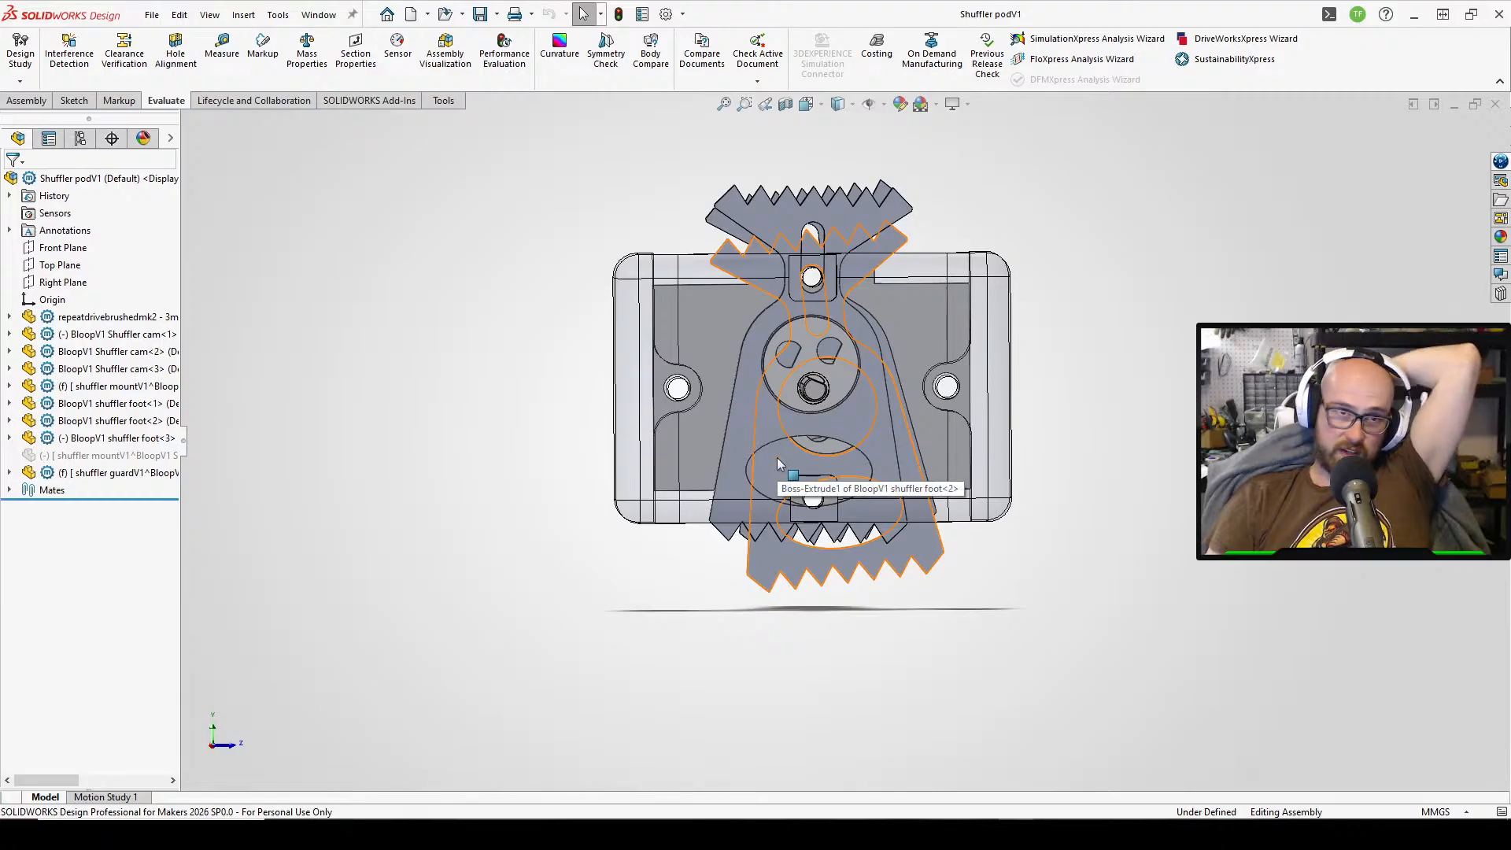
- Swing the front shuffler foot around its cam in the pod, then return to the BloopV1 assembly and rebuild it
{"action": "left_click_drag", "start_coordinate": [748, 530], "coordinate": [705, 562]}
{"action": "left_click", "coordinate": [1170, 587]}
{"action": "mouse_move", "coordinate": [1023, 834]}
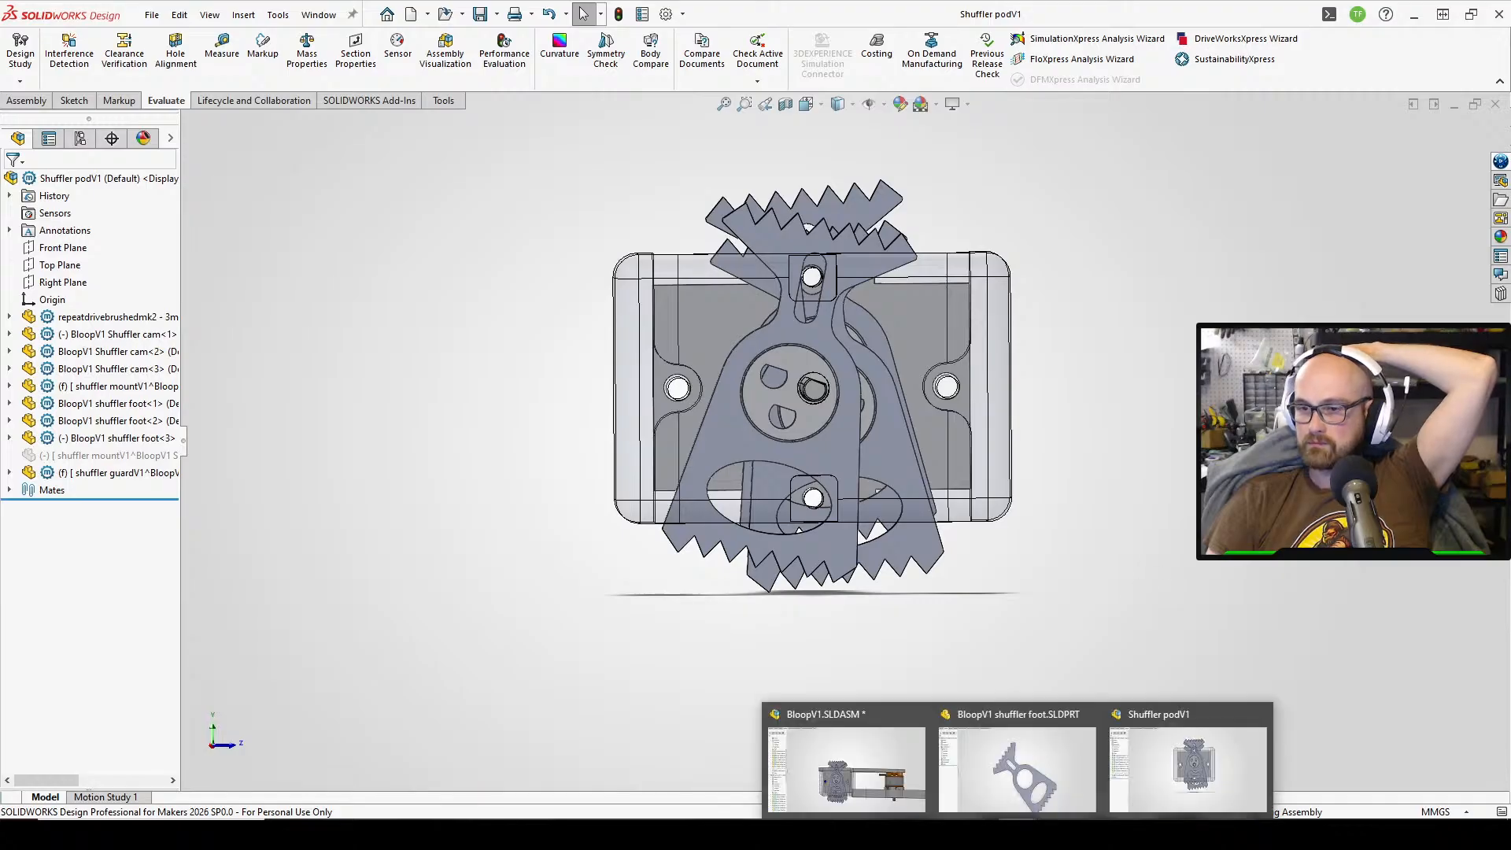
{"action": "left_click", "coordinate": [906, 761]}
{"action": "left_click", "coordinate": [132, 88]}
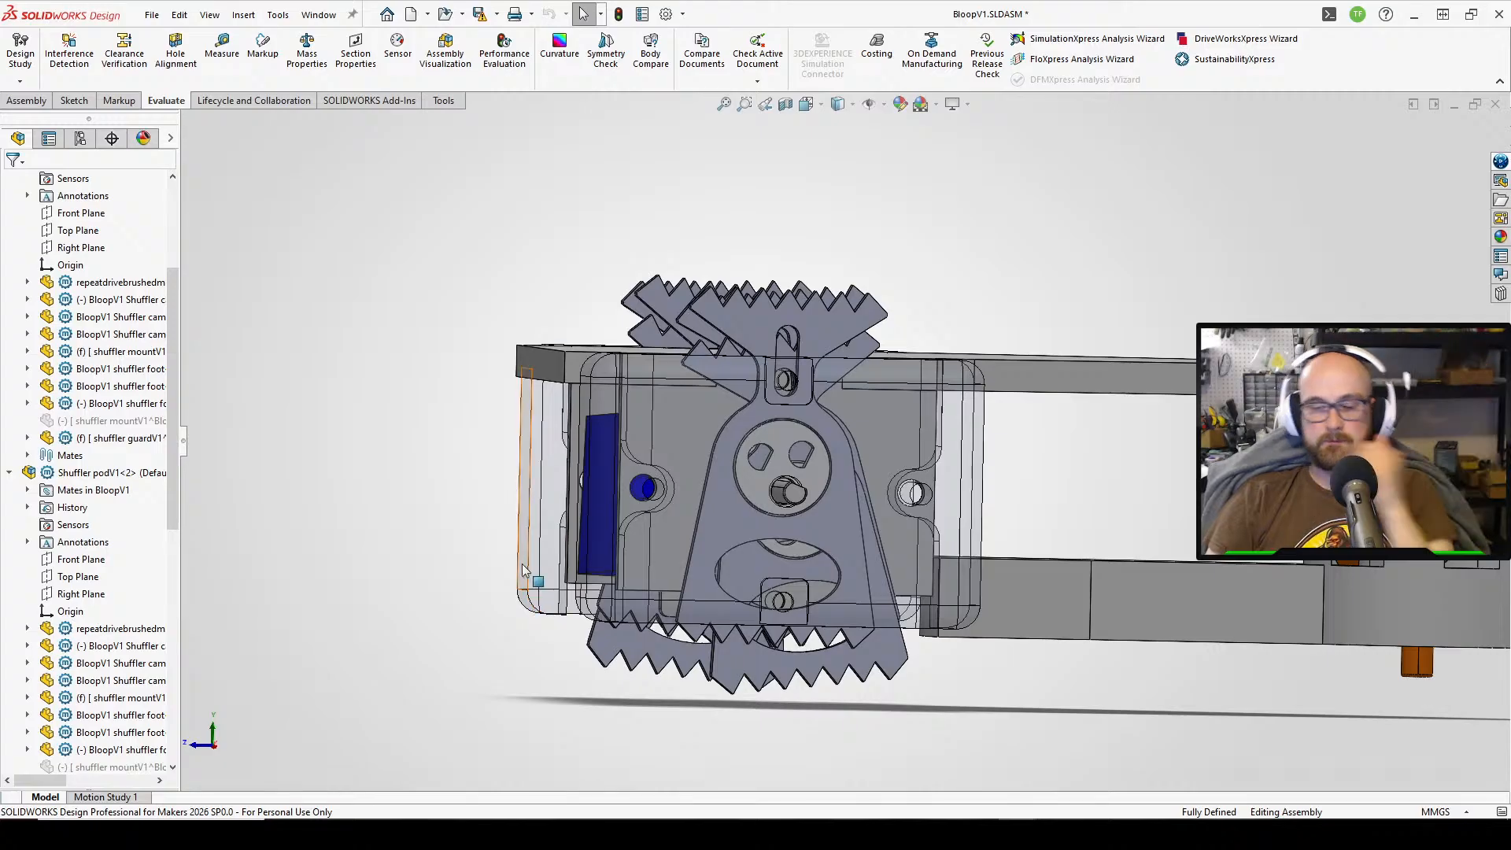
- Examine the BloopV1 assembly from the front and underside, checking the space between the shuffler pods, battery, base plate and spinning bar
{"action": "middle_click_drag", "start_coordinate": [528, 618], "coordinate": [830, 549]}
{"action": "middle_click_drag", "start_coordinate": [708, 355], "coordinate": [794, 370]}
{"action": "scroll", "coordinate": [775, 338], "scroll_direction": "down", "scroll_amount": 3}
{"action": "scroll", "coordinate": [780, 378], "scroll_direction": "up", "scroll_amount": 3}
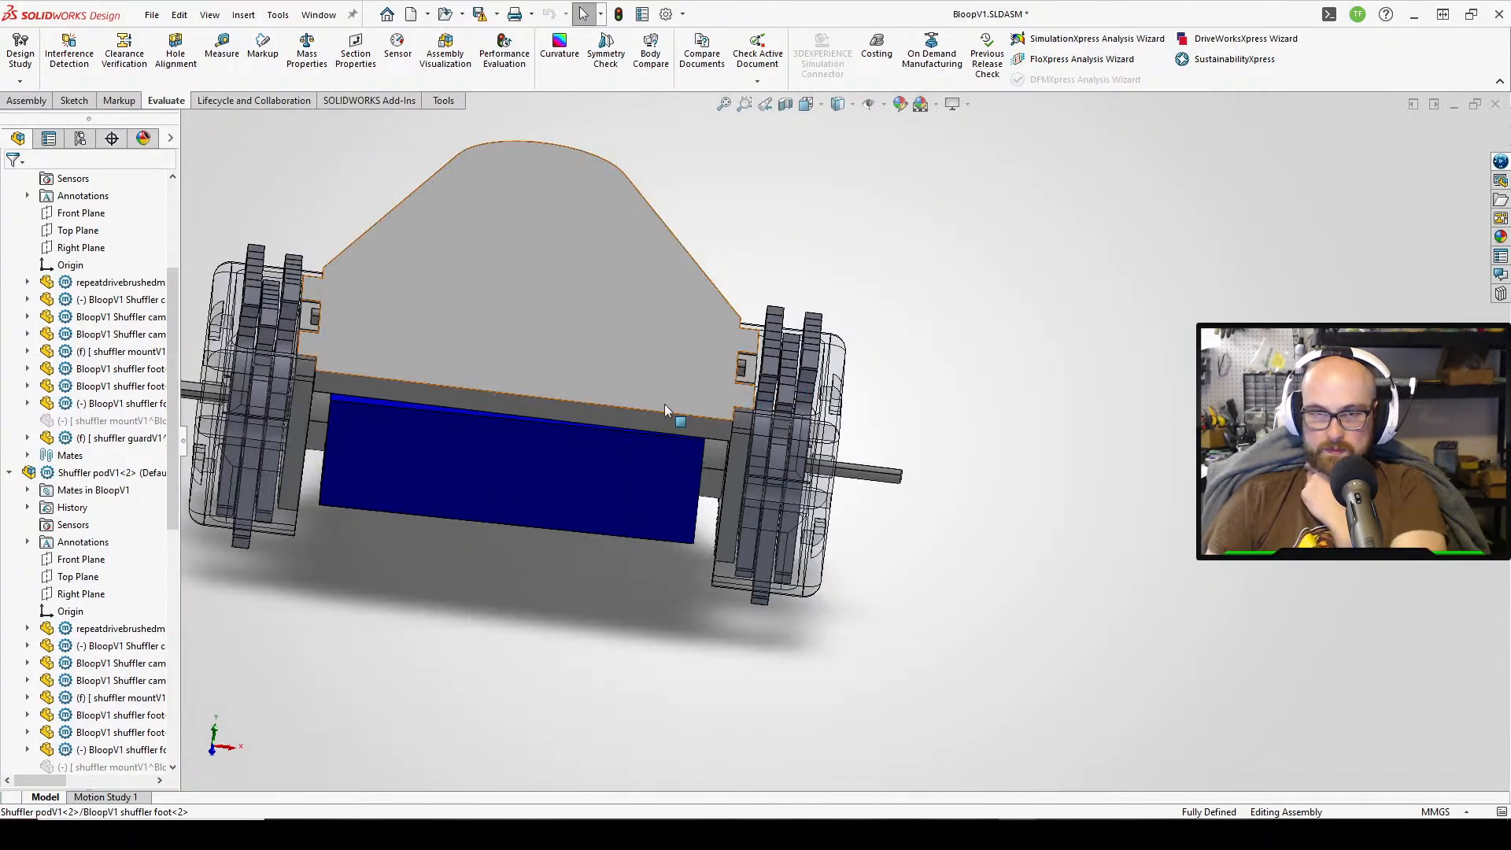
{"action": "middle_click_drag", "start_coordinate": [627, 419], "coordinate": [603, 337]}
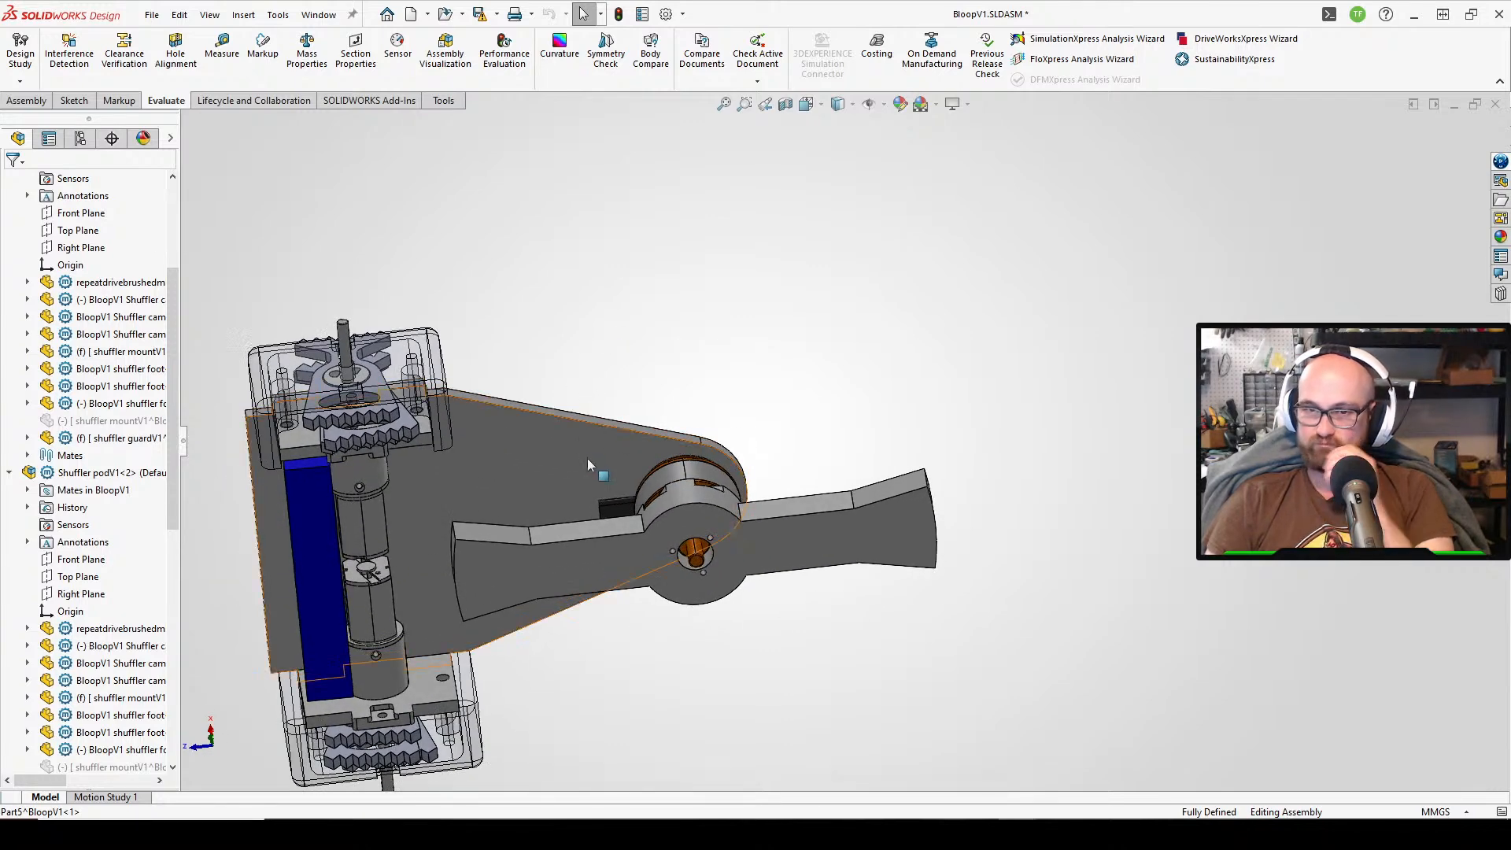
{"action": "middle_click_drag", "start_coordinate": [518, 452], "coordinate": [477, 439]}
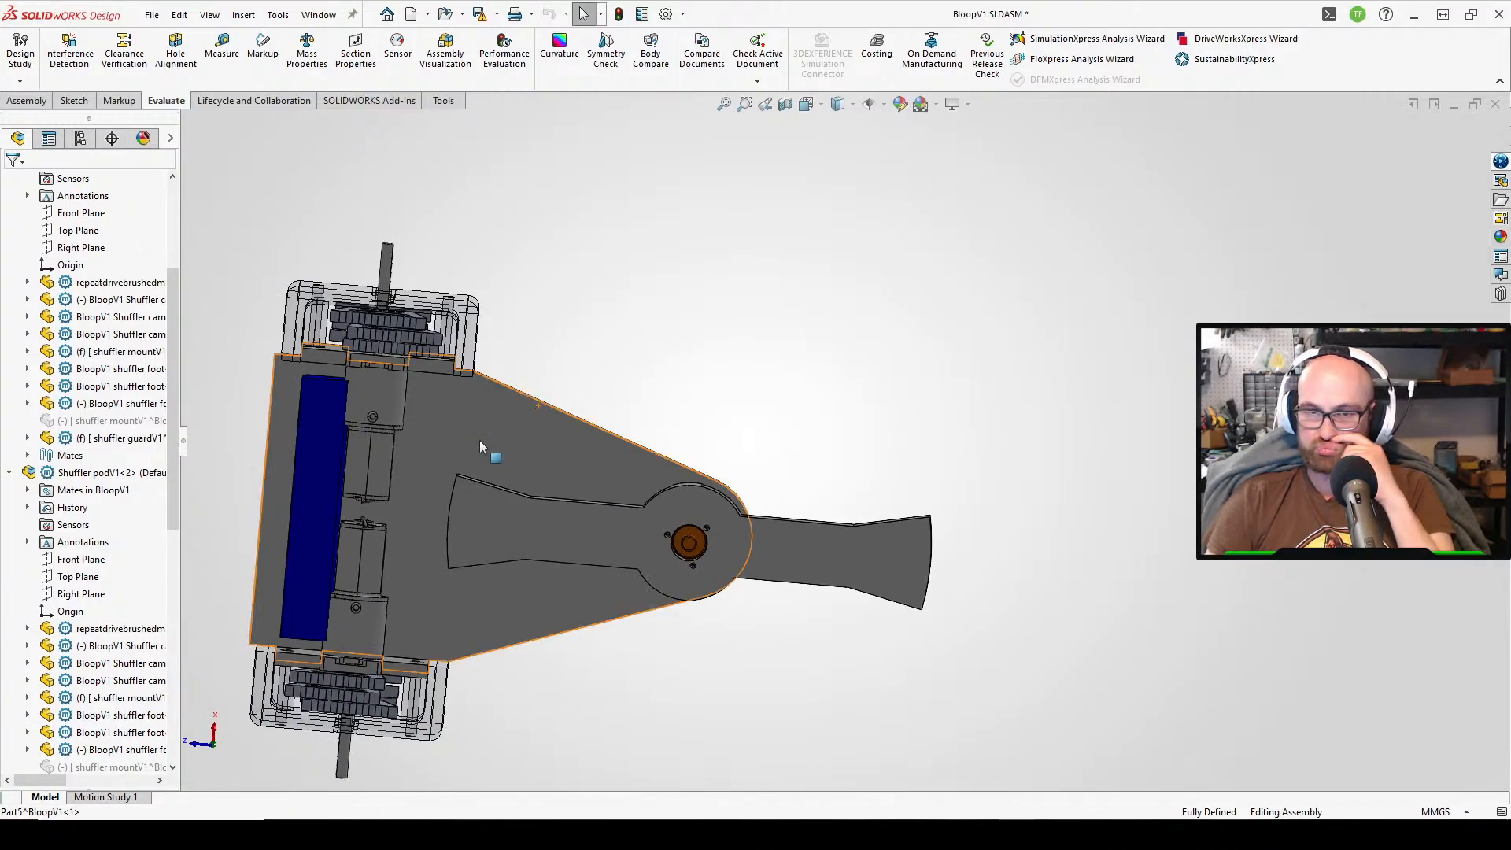
{"action": "left_click", "coordinate": [463, 468]}
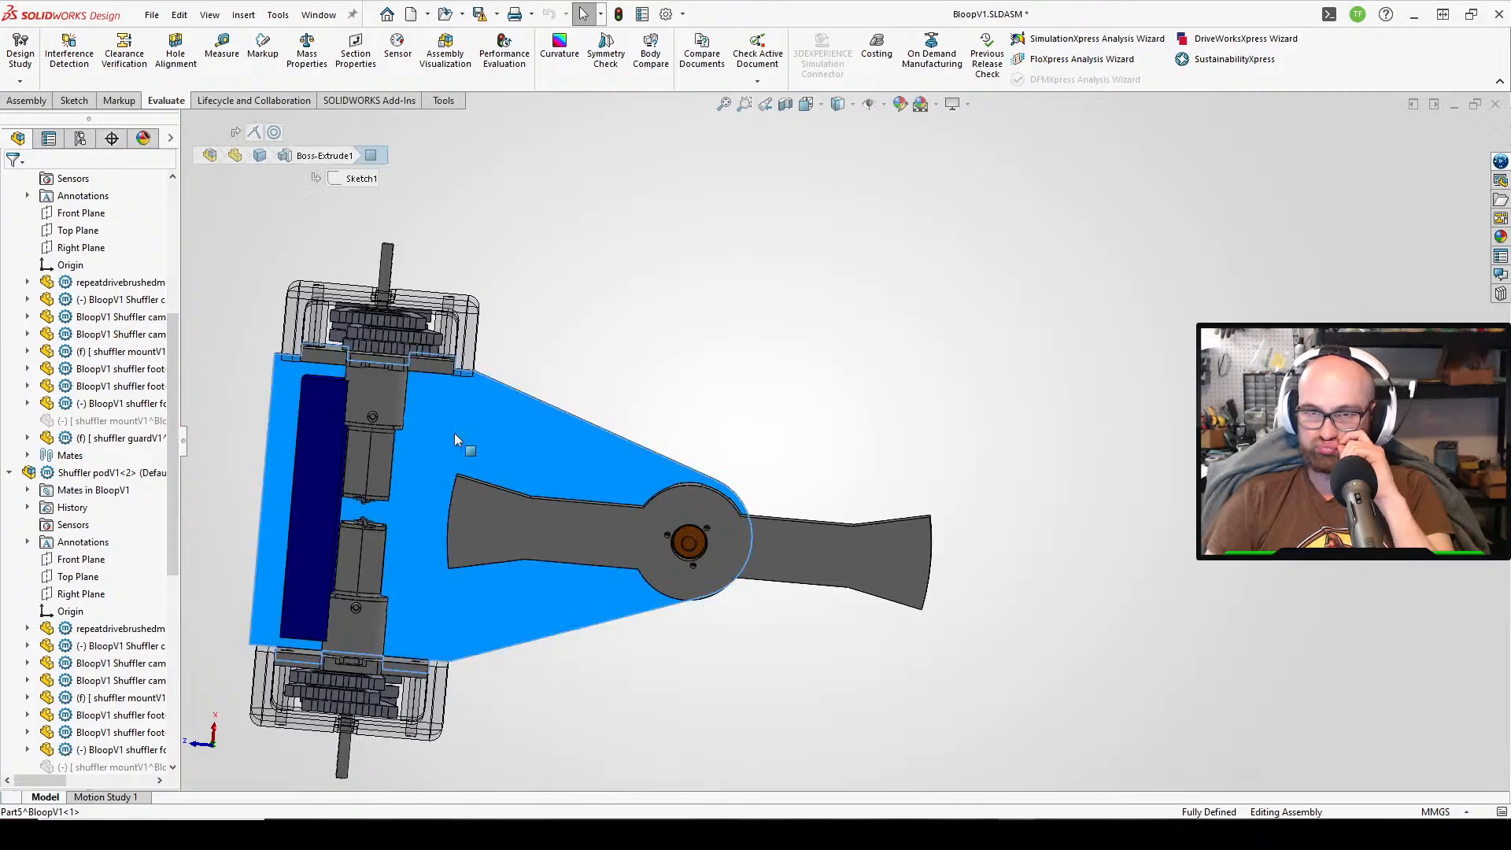
{"action": "left_click", "coordinate": [1143, 324]}
{"action": "mouse_move", "coordinate": [507, 564]}
{"action": "middle_mouse_down"}
{"action": "mouse_move", "coordinate": [506, 339]}
{"action": "mouse_move", "coordinate": [486, 554]}
{"action": "middle_mouse_up"}
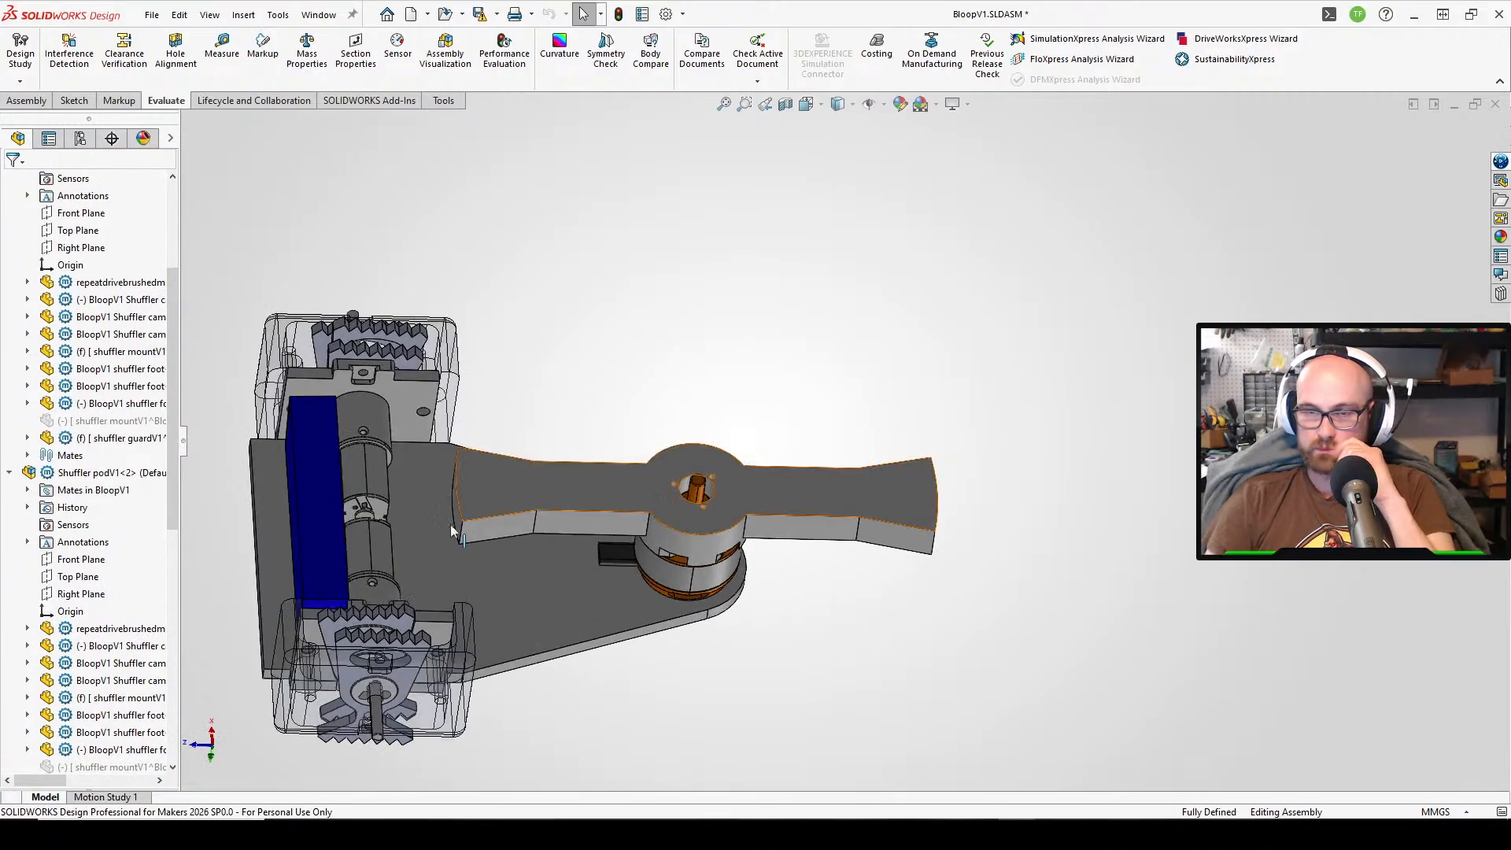
{"action": "left_click", "coordinate": [422, 391]}
{"action": "left_click", "coordinate": [775, 175]}
- List the mates of Shuffler podV1<1> and highlight the two planes used by its Distance1 mate
{"action": "scroll", "coordinate": [85, 381], "scroll_direction": "up", "scroll_amount": 1}
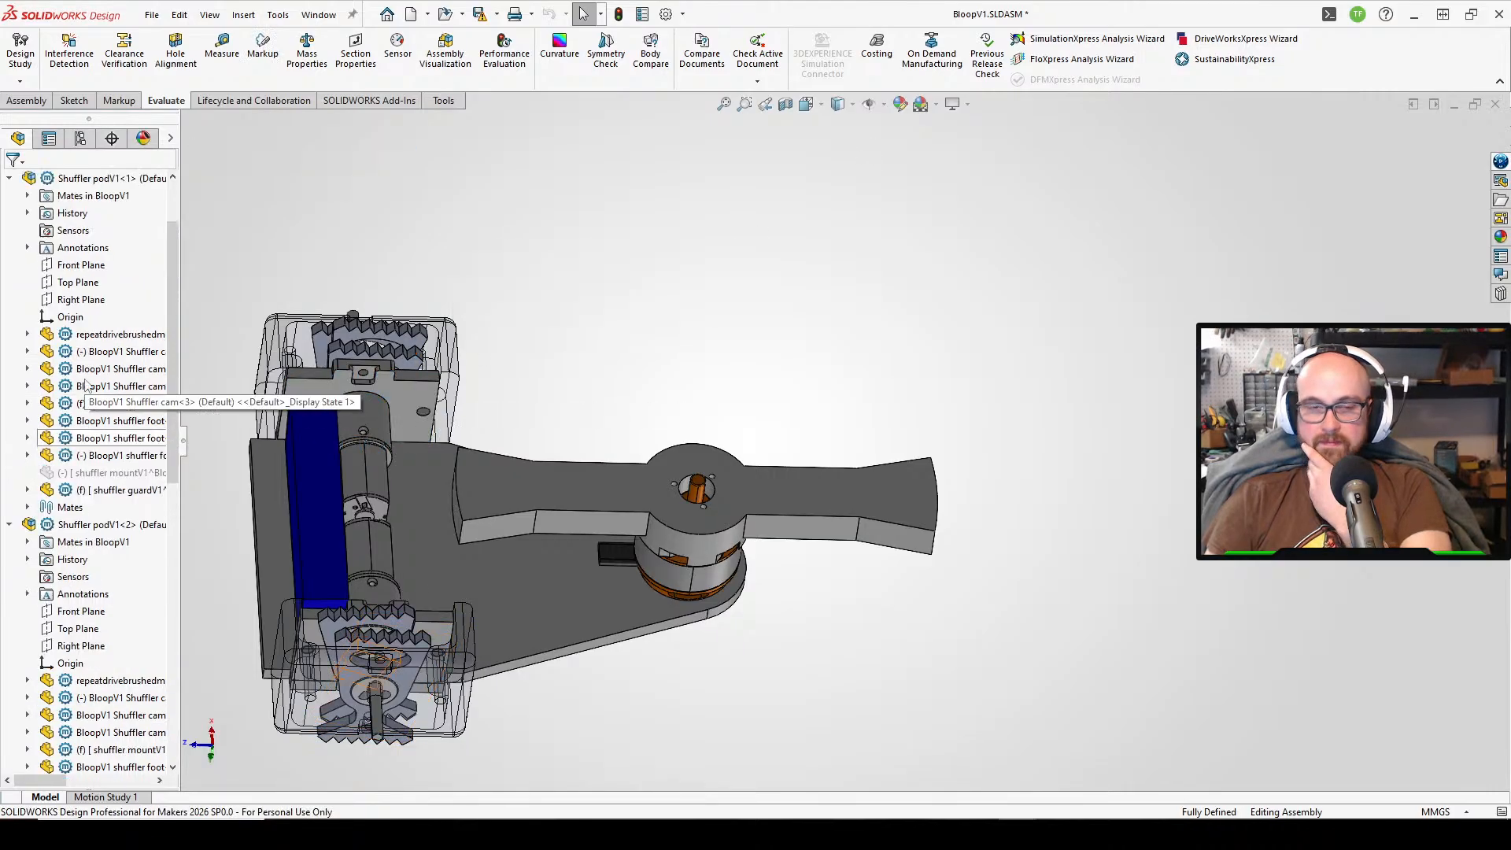
{"action": "scroll", "coordinate": [85, 384], "scroll_direction": "up", "scroll_amount": 3}
{"action": "left_click", "coordinate": [9, 317]}
{"action": "left_click", "coordinate": [9, 334]}
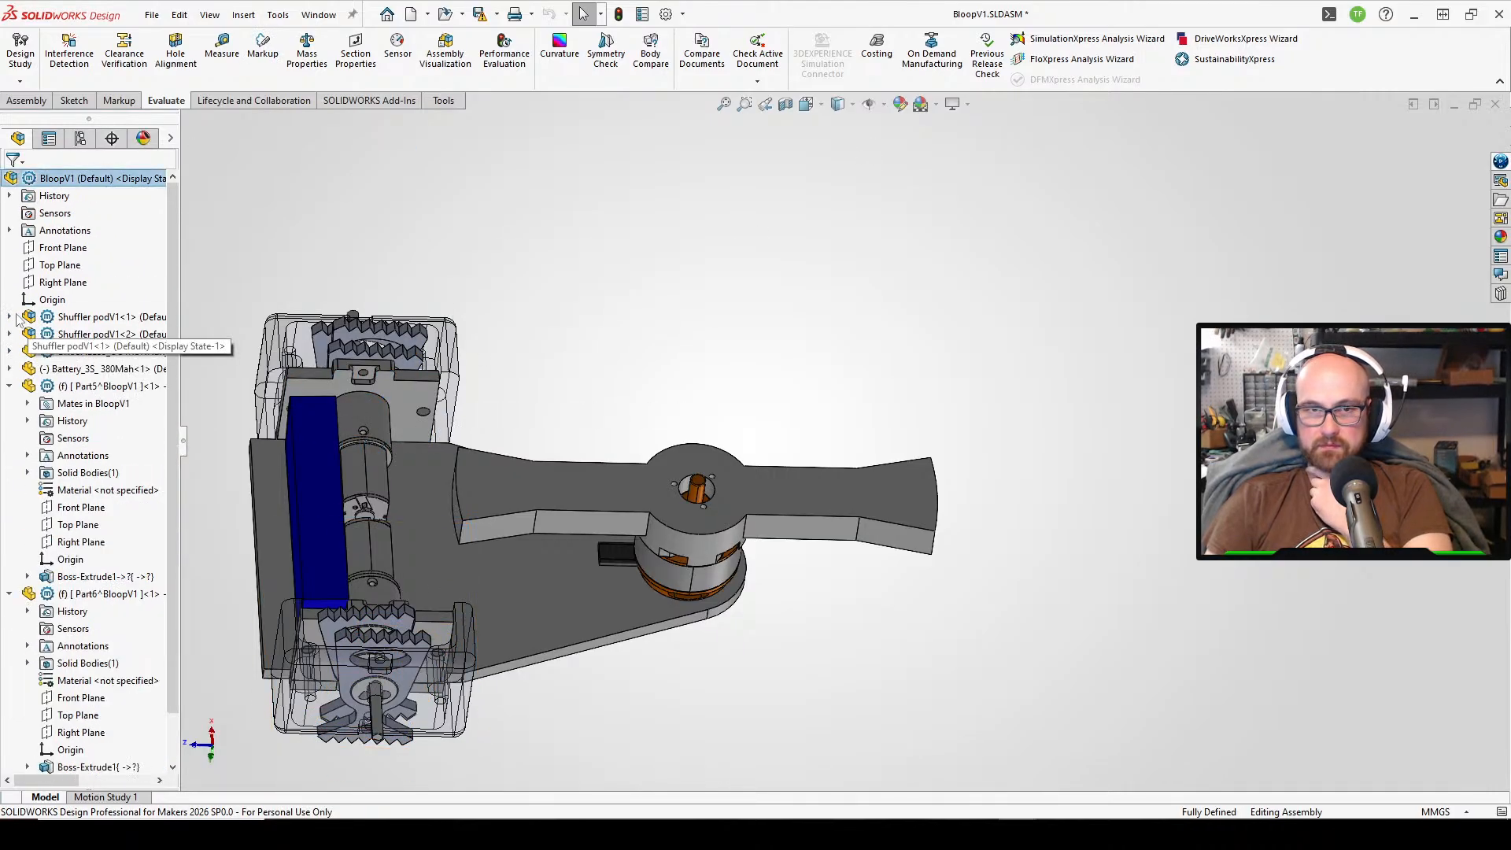
{"action": "left_click", "coordinate": [10, 317]}
{"action": "left_click", "coordinate": [27, 335]}
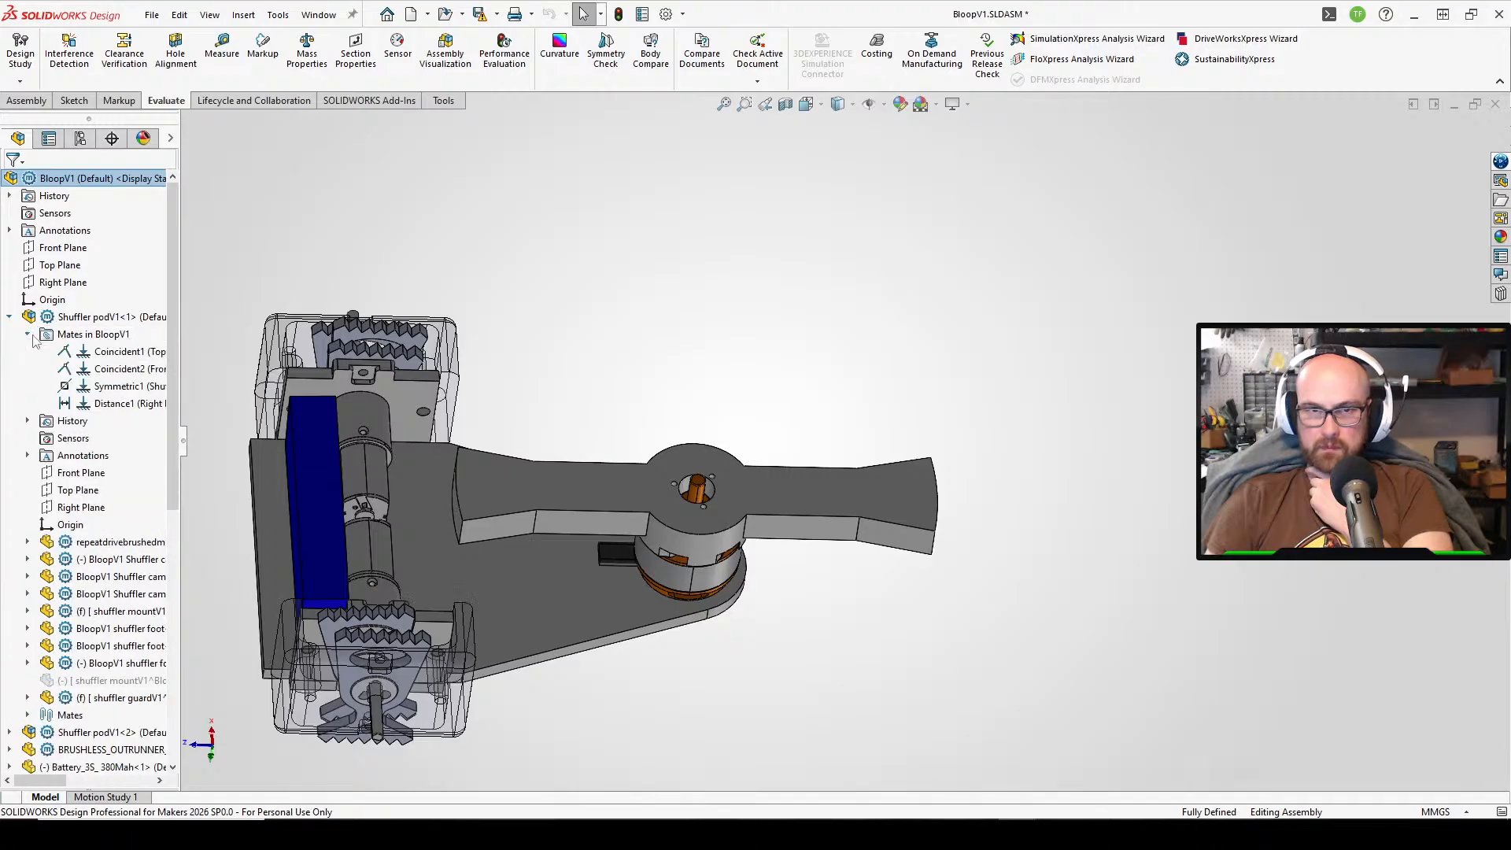
{"action": "left_click", "coordinate": [107, 403]}
{"action": "middle_click_drag", "start_coordinate": [504, 566], "coordinate": [441, 508]}
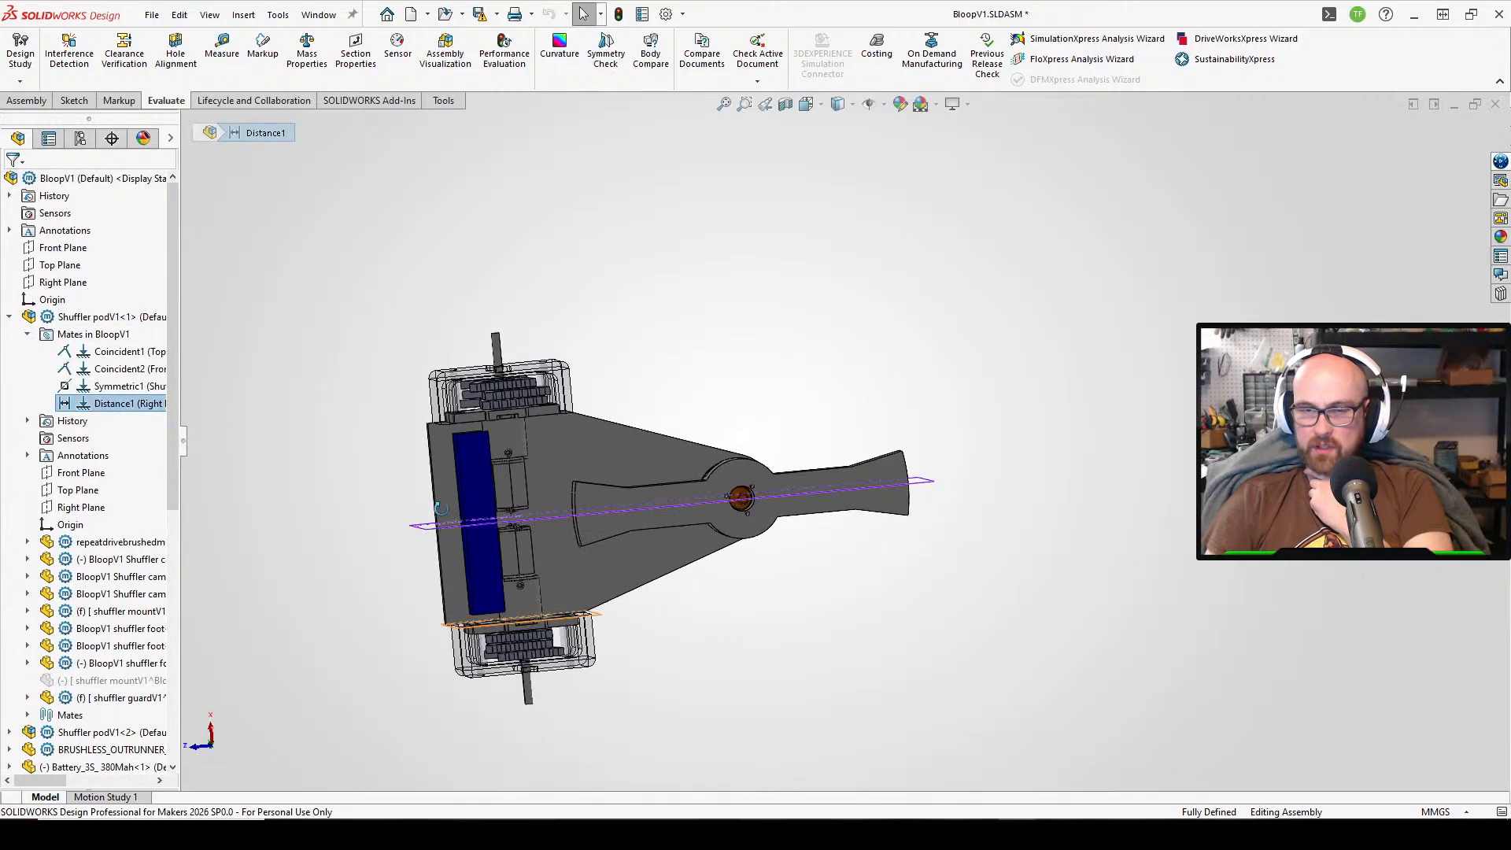
- Set the Distance1 mate between the right planes of Shuffler podV1<1> and the assembly to 48 mm
{"action": "right_click", "coordinate": [143, 409]}
{"action": "key", "text": "Escape"}
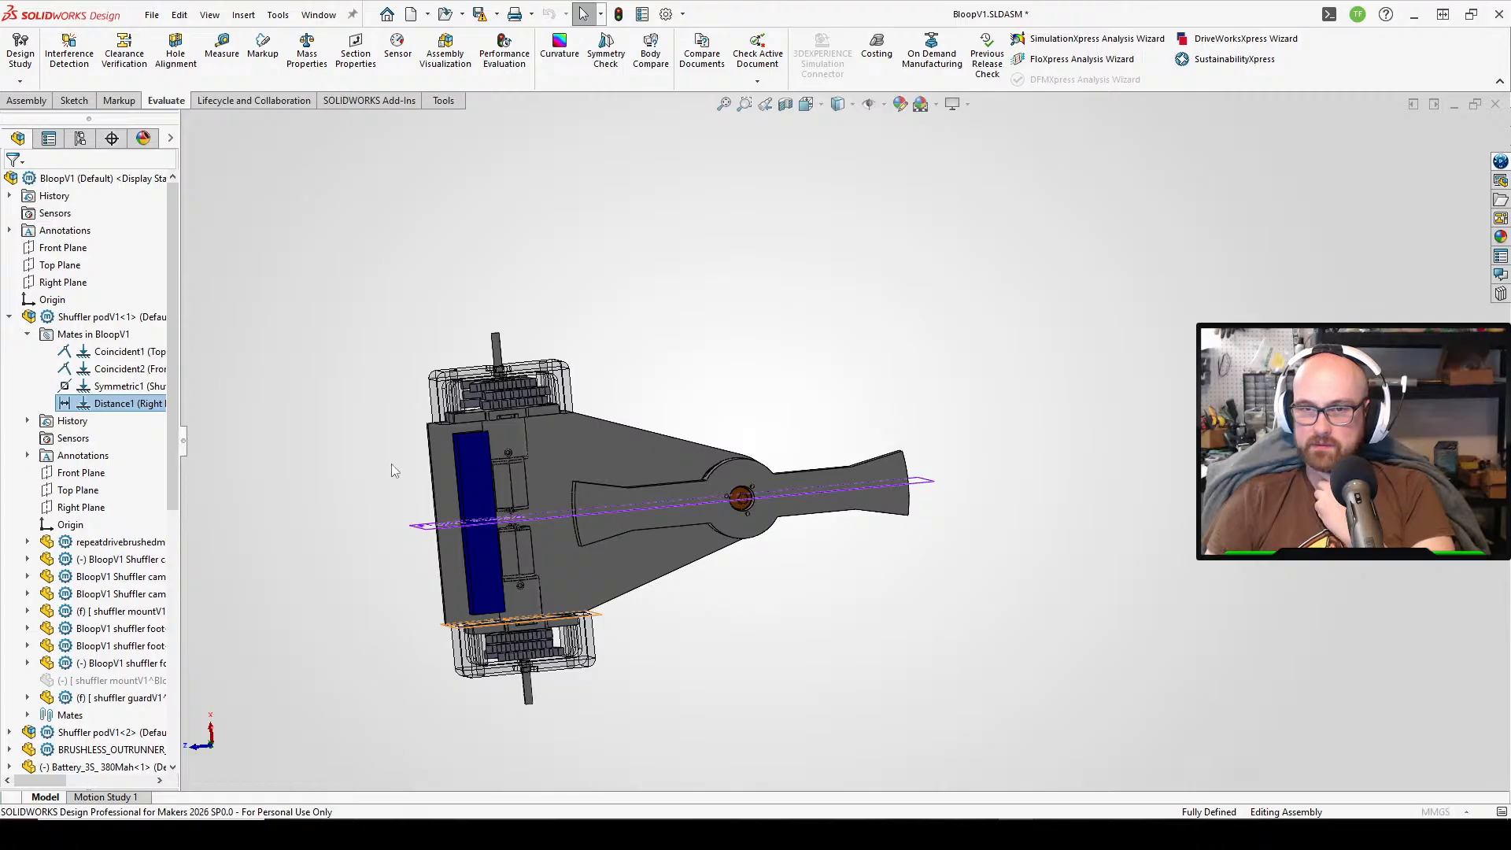
{"action": "left_click", "coordinate": [282, 513]}
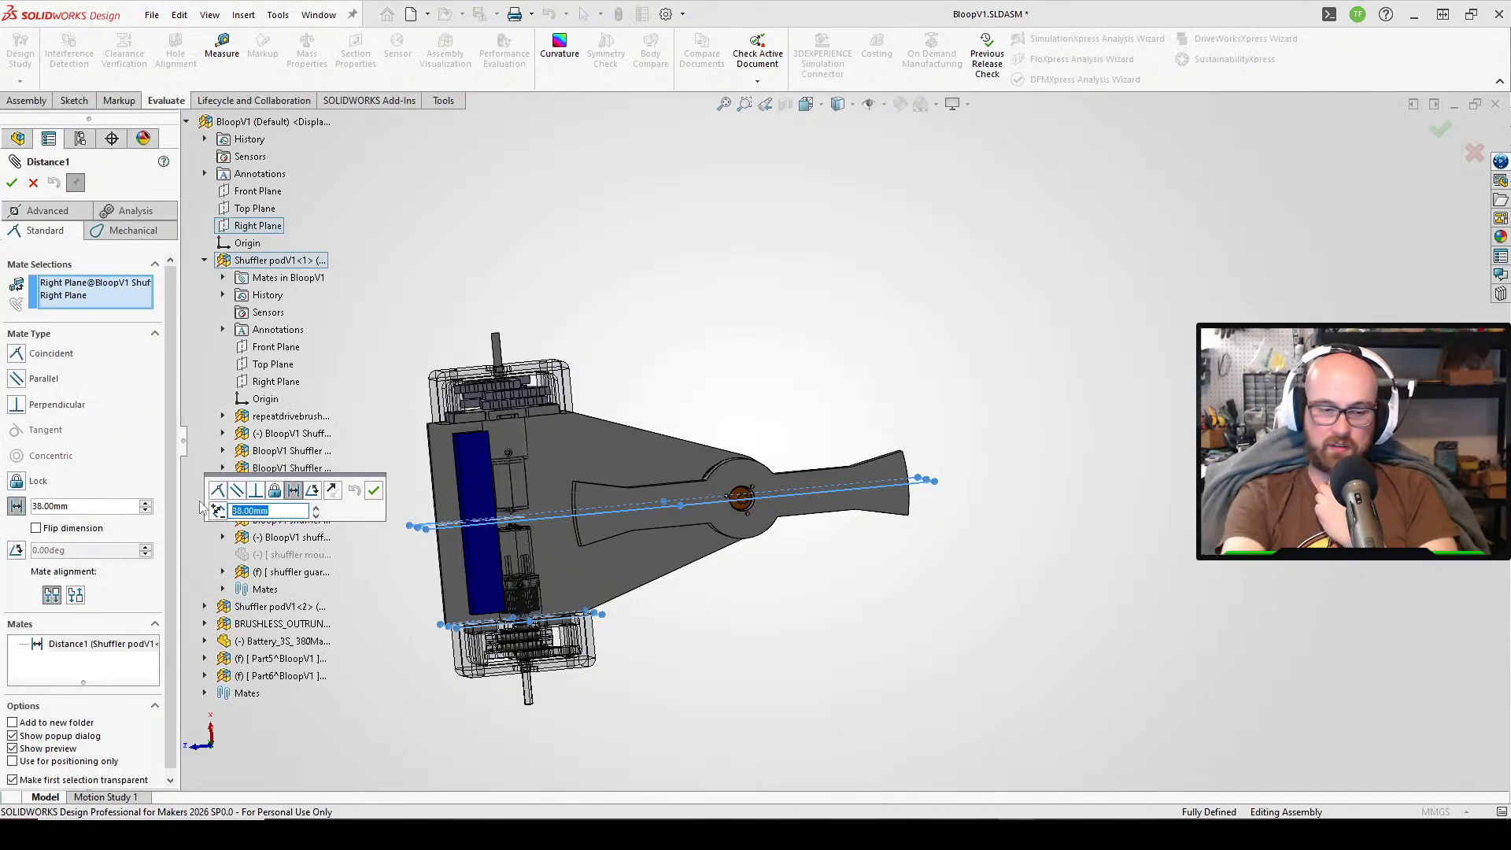
{"action": "type", "text": "48"}
{"action": "key", "text": "Return"}
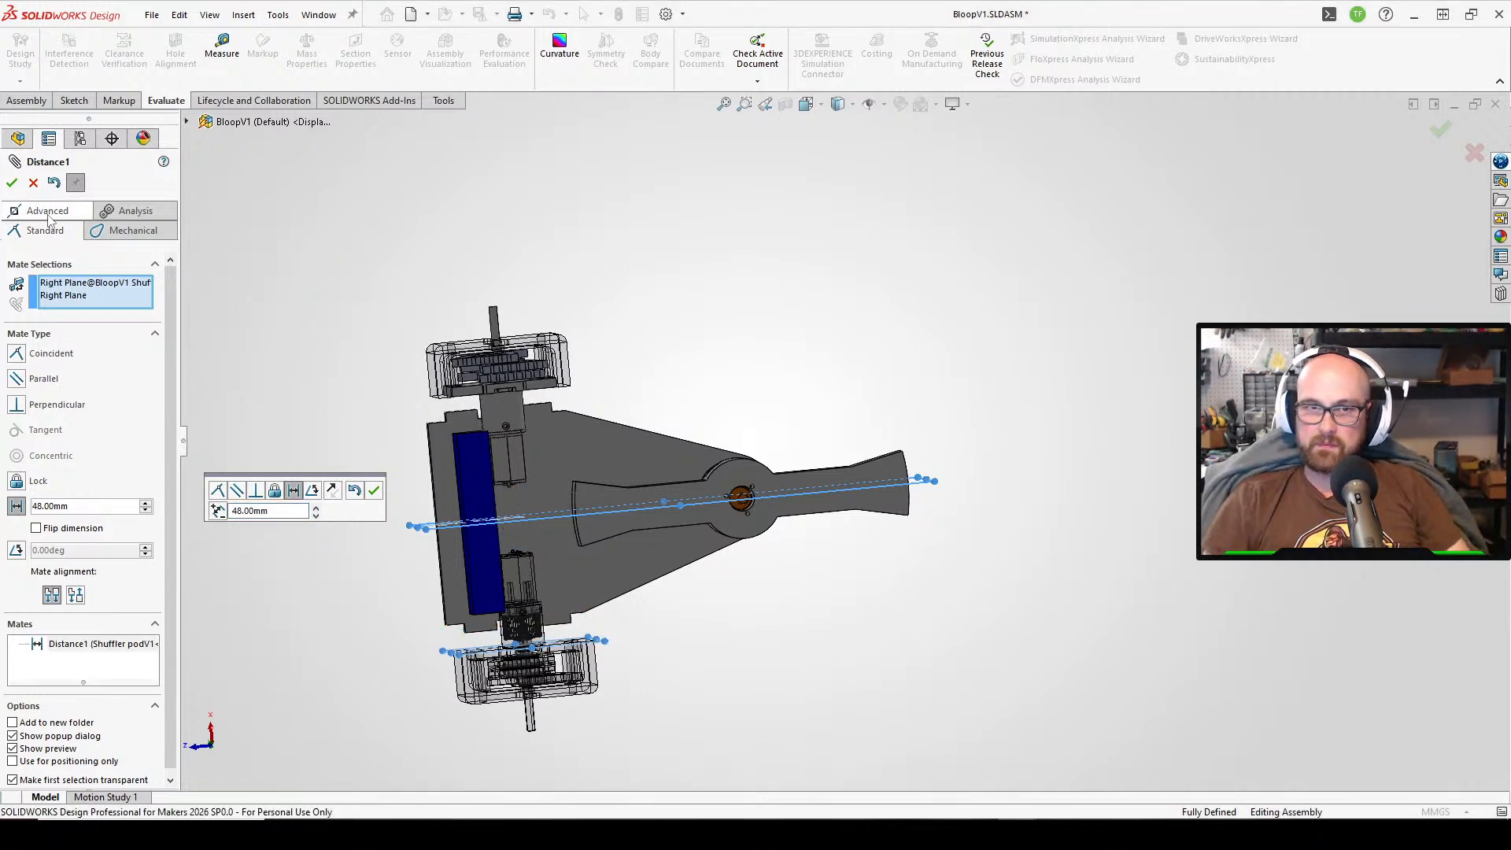
{"action": "left_click", "coordinate": [375, 491]}
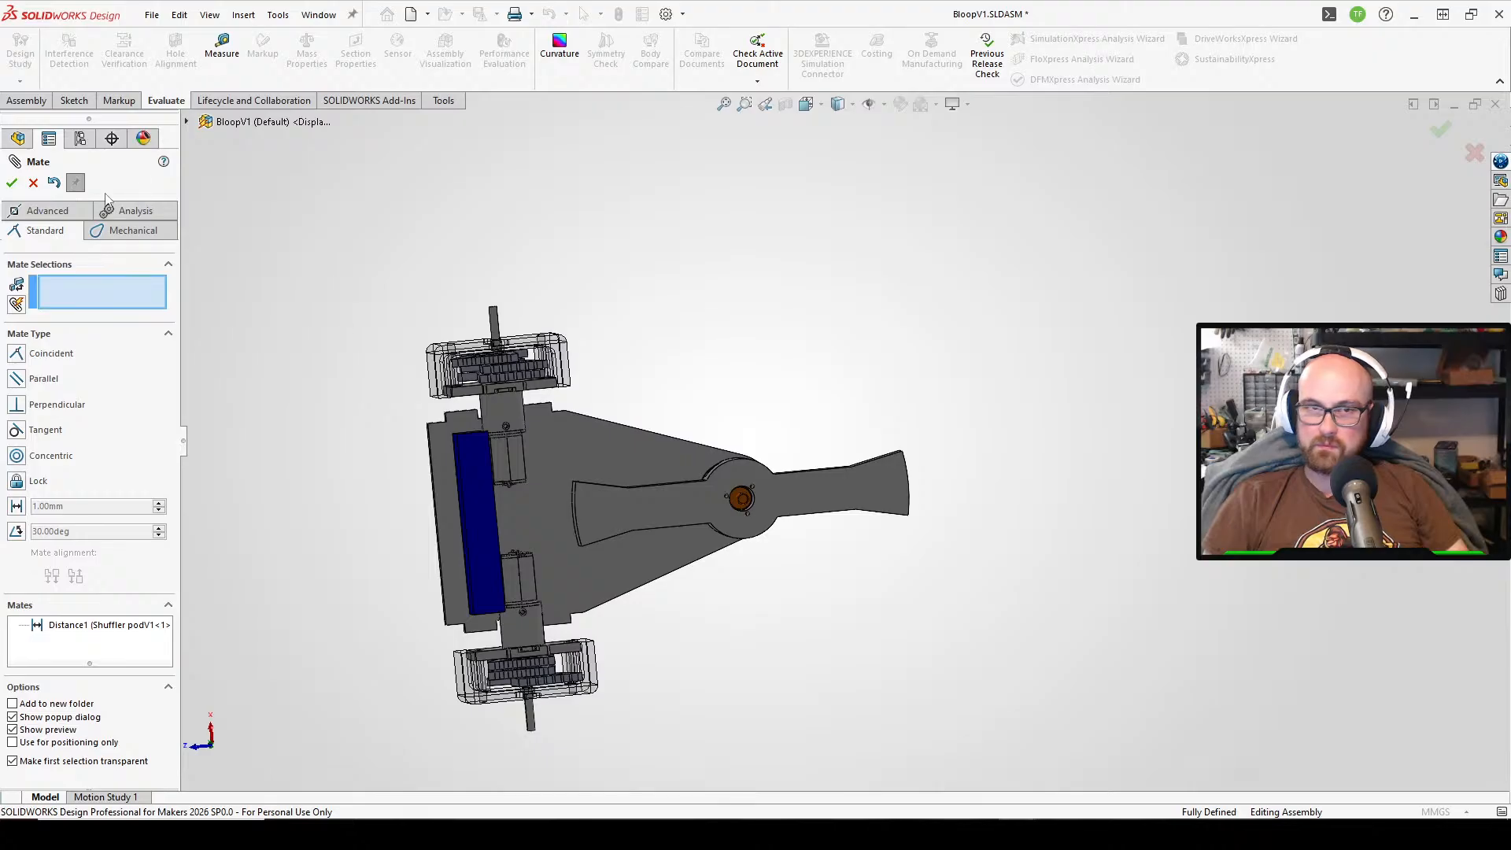
{"action": "left_click", "coordinate": [12, 183]}
- Examine the BloopV1 assembly from several angles and expand the Shuffler podV1<2> component to check the pods, battery and spinner motor
{"action": "scroll", "coordinate": [708, 561], "scroll_direction": "down", "scroll_amount": 2}
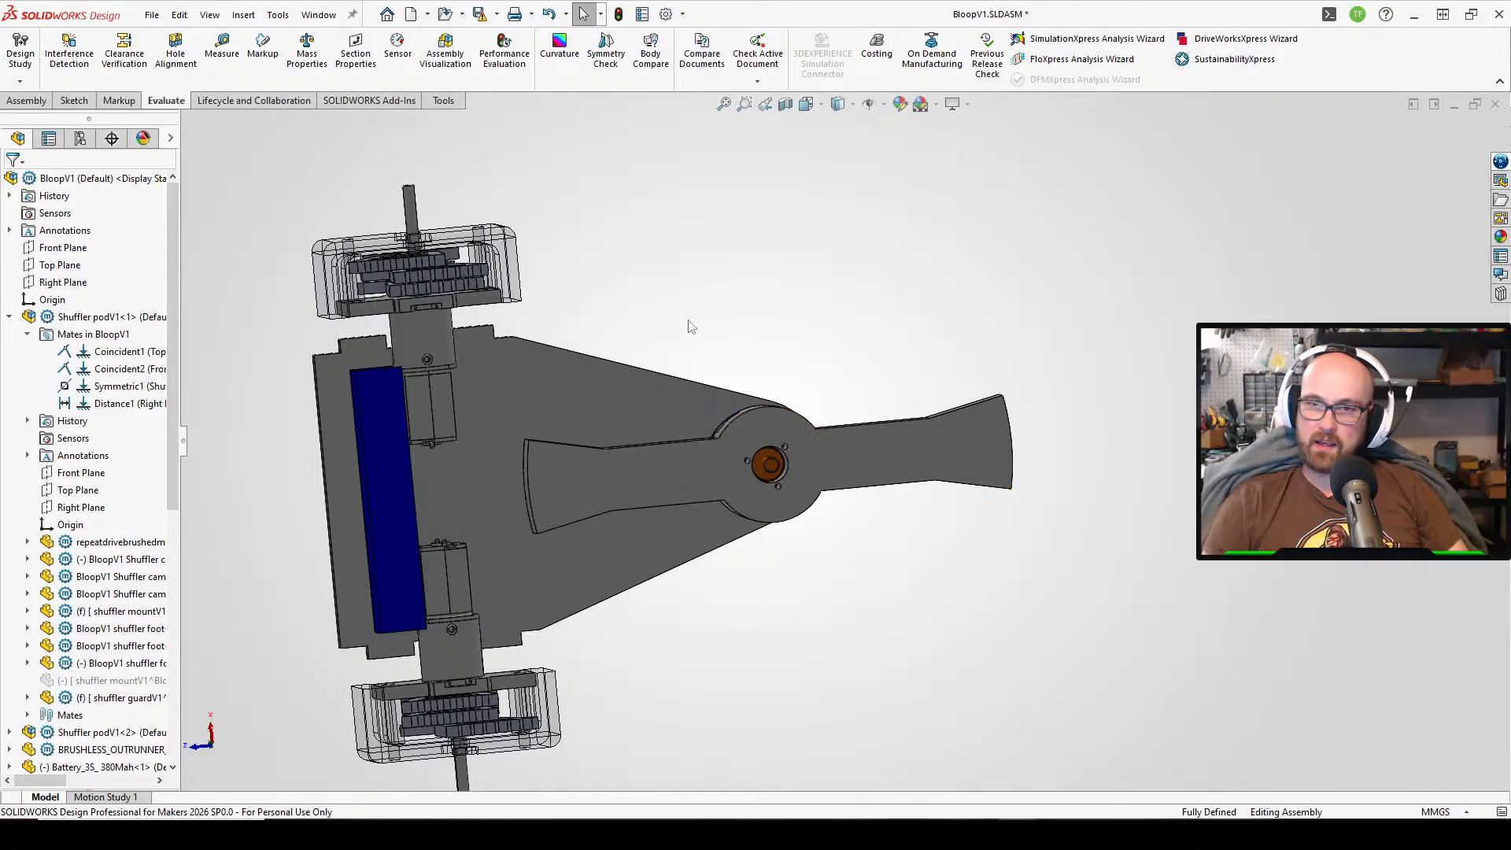
{"action": "middle_click_drag", "start_coordinate": [739, 535], "coordinate": [455, 446]}
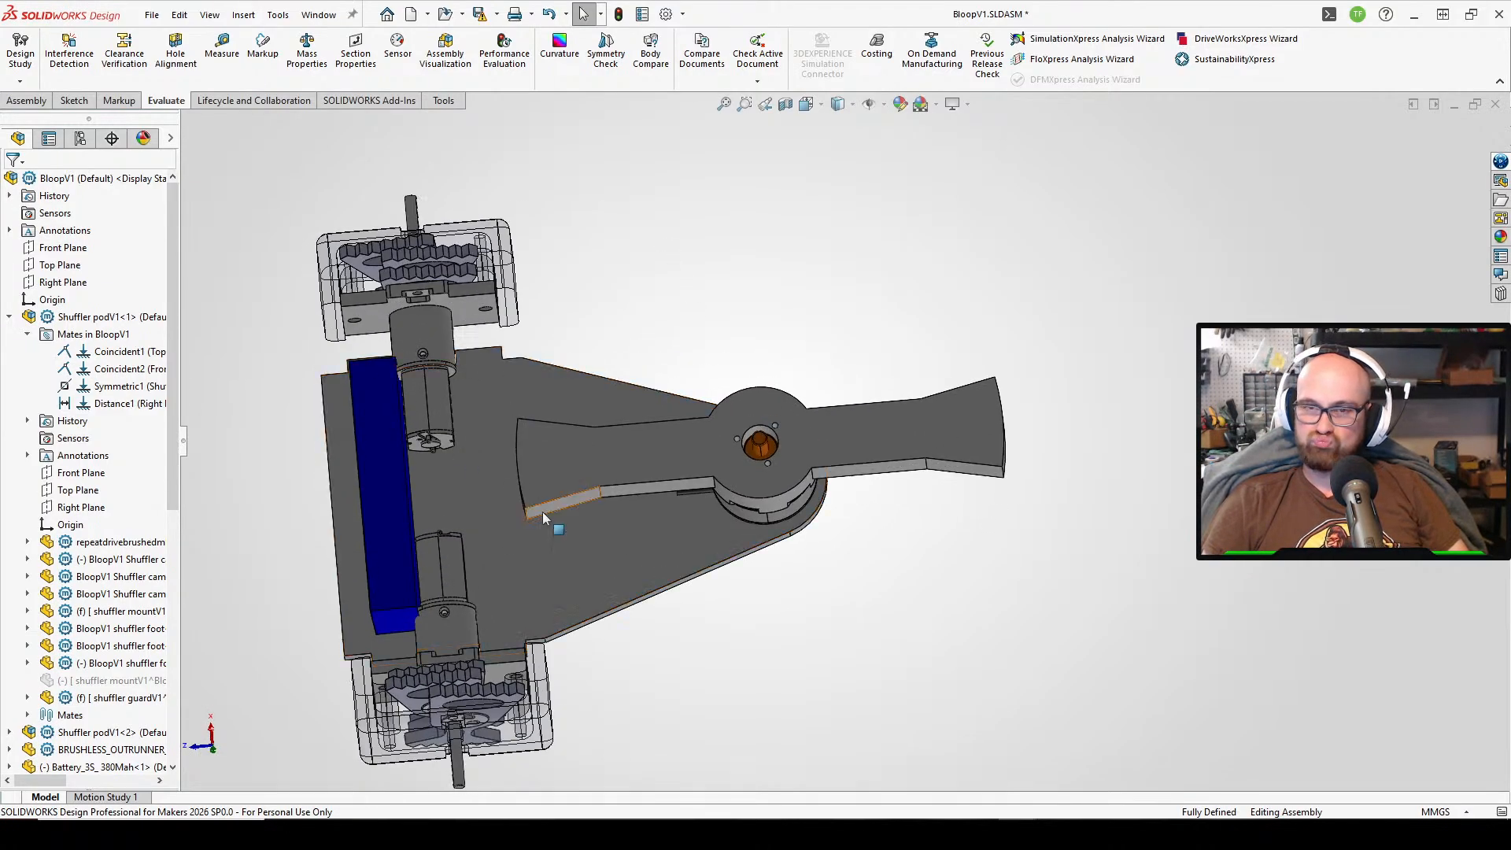
{"action": "middle_click_drag", "start_coordinate": [748, 470], "coordinate": [749, 512]}
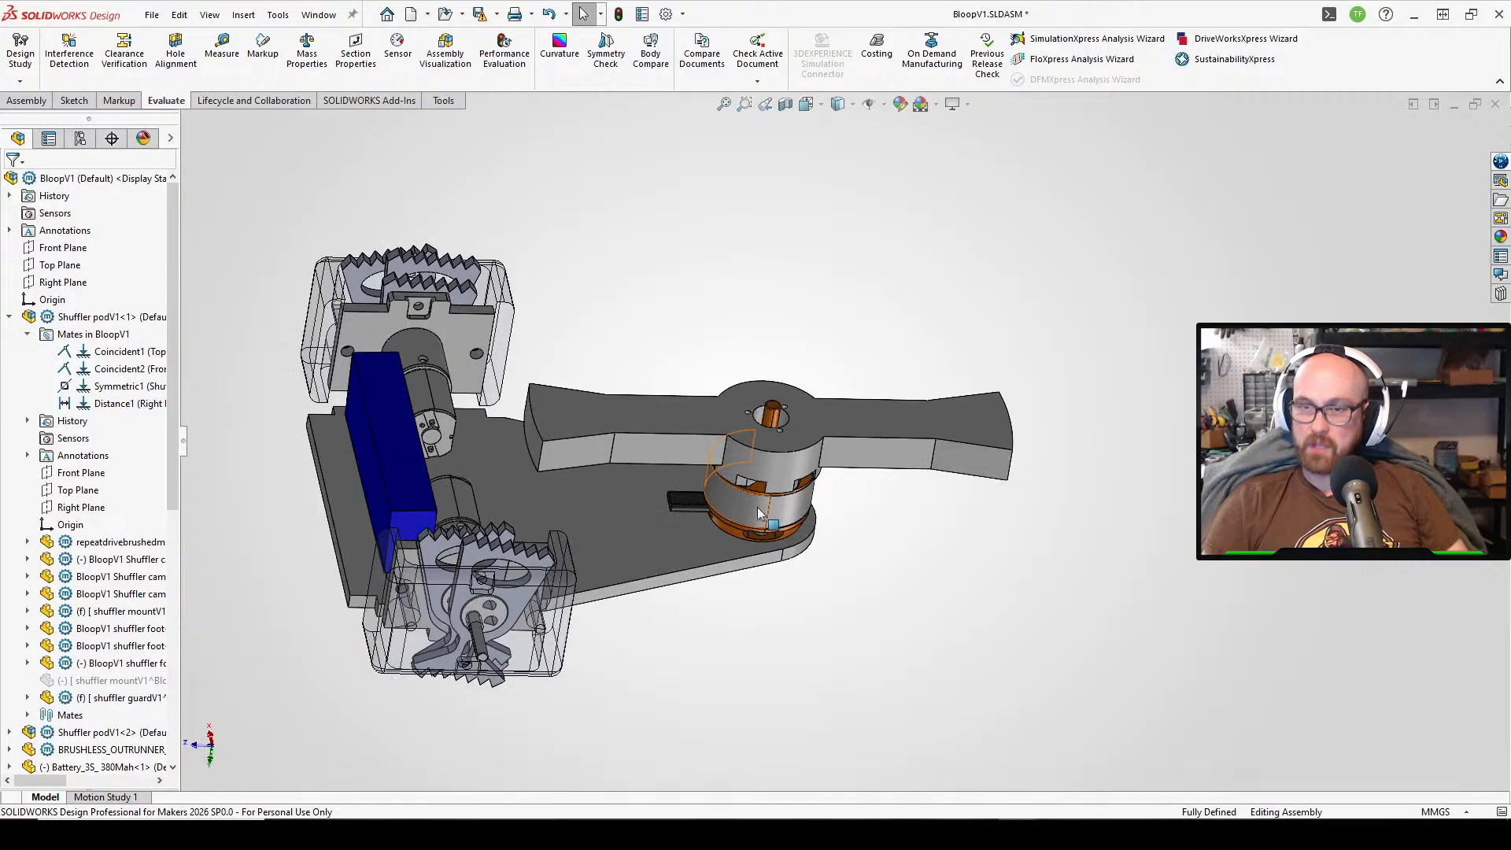
{"action": "left_click", "coordinate": [750, 512]}
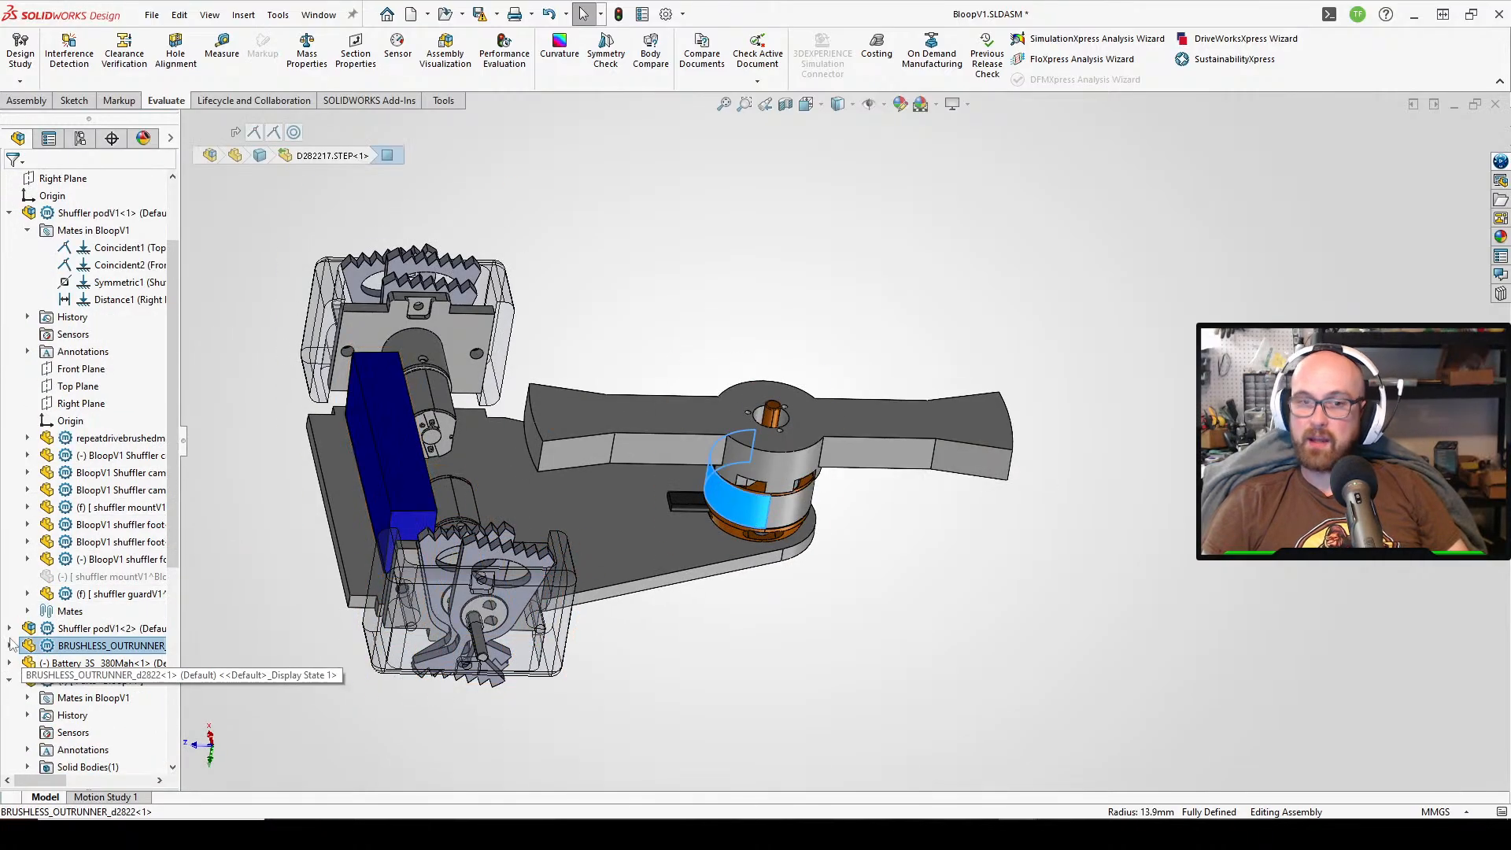
{"action": "left_click", "coordinate": [9, 629]}
{"action": "scroll", "coordinate": [81, 648], "scroll_direction": "down", "scroll_amount": 2}
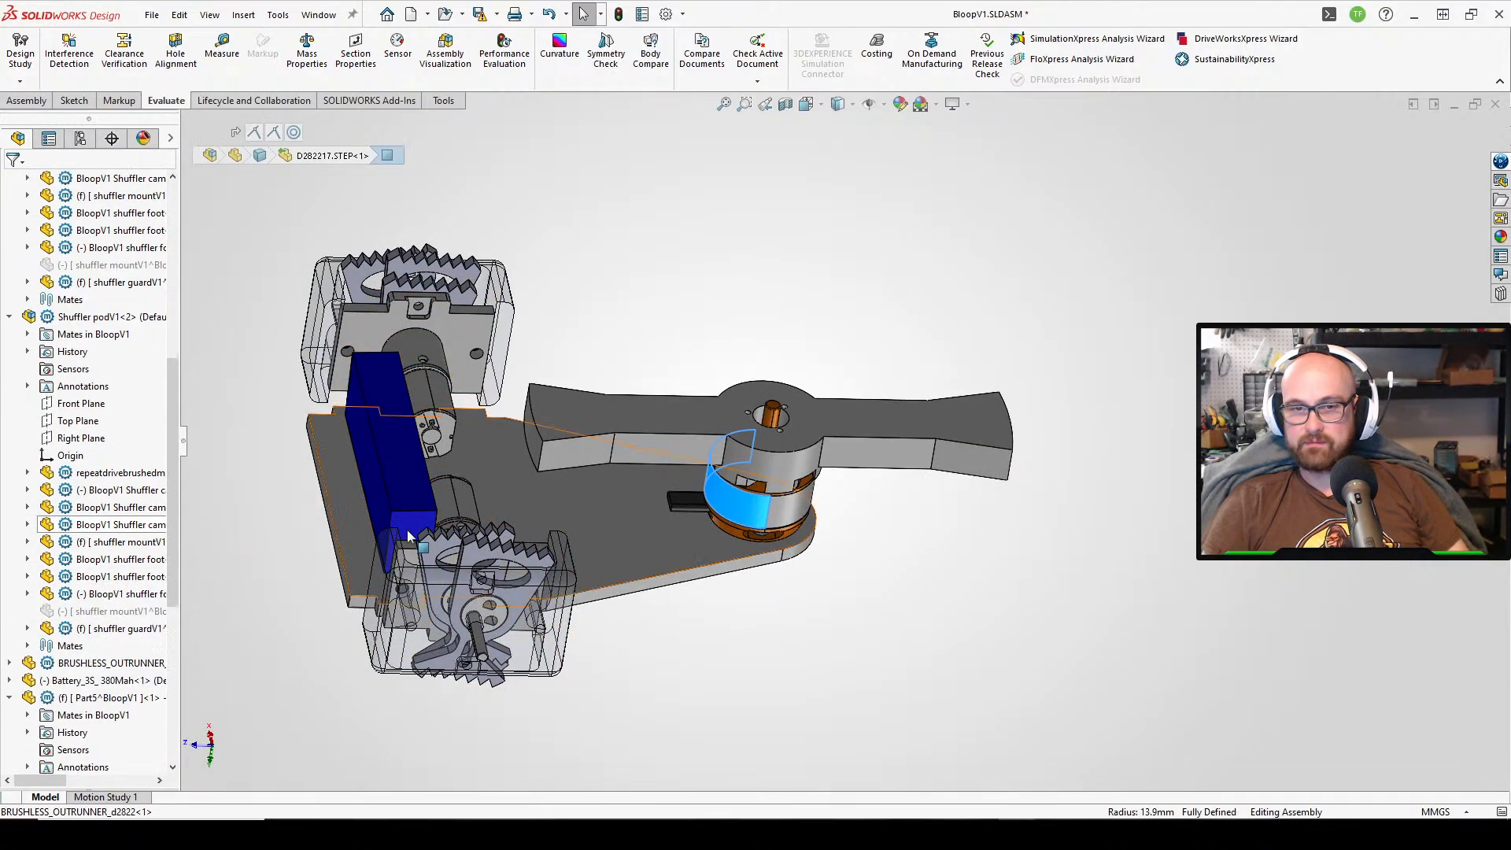
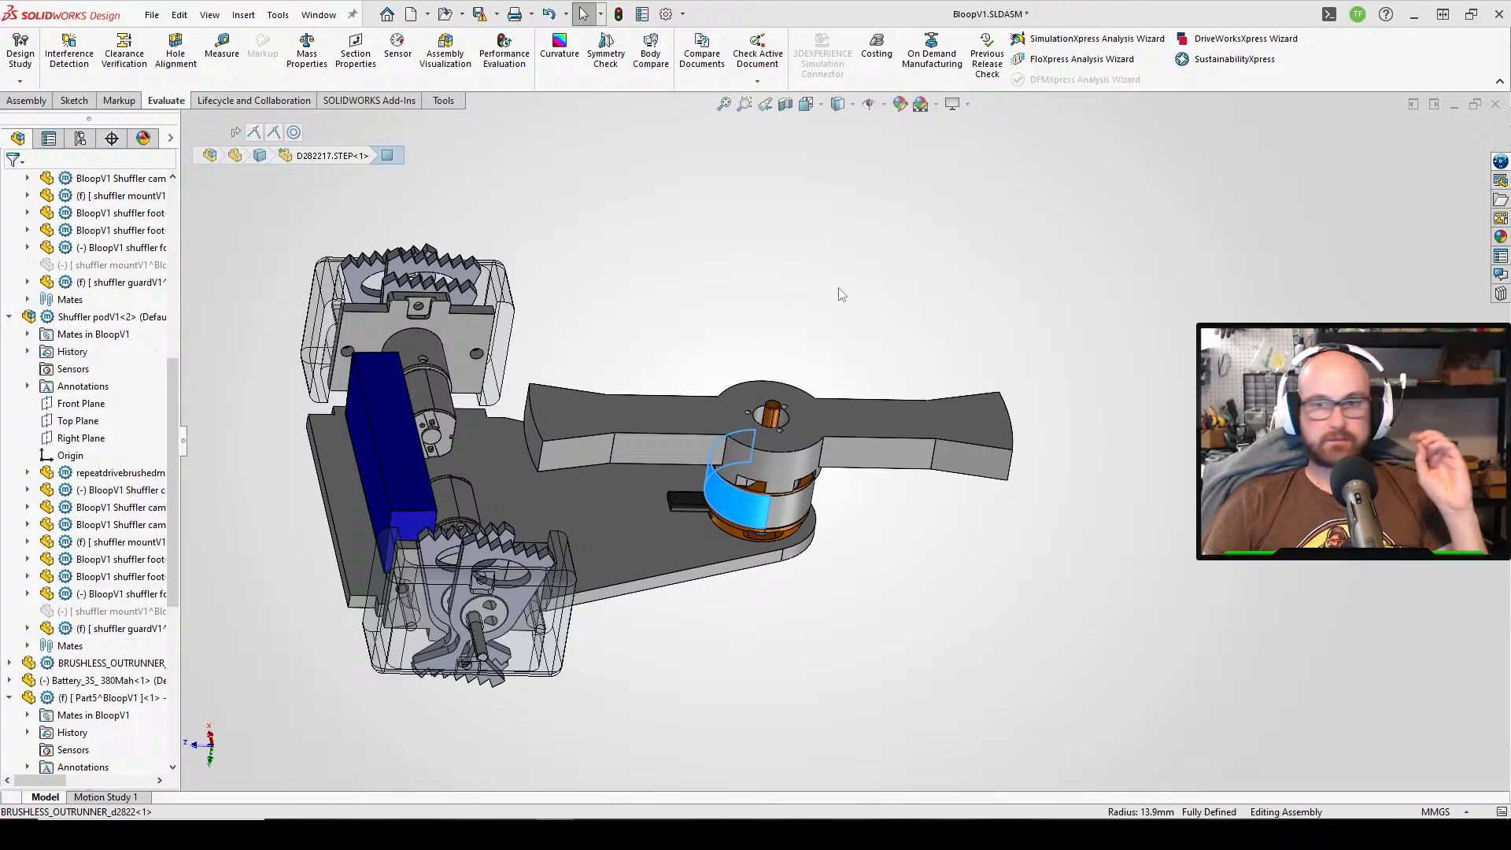
{"action": "scroll", "coordinate": [275, 507], "scroll_direction": "up", "scroll_amount": 1}
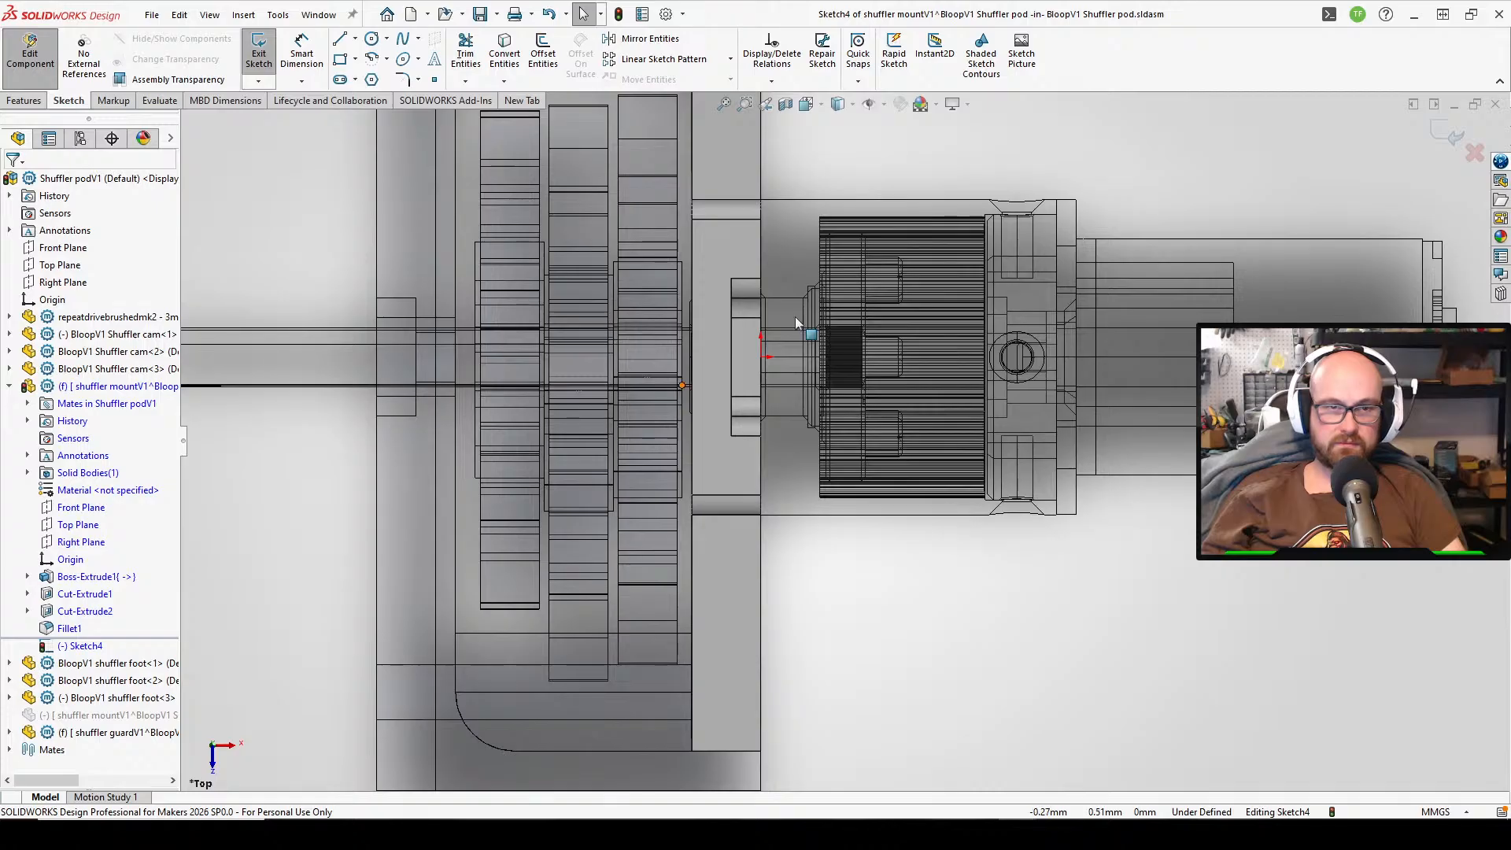
{"action": "left_click", "coordinate": [371, 59]}
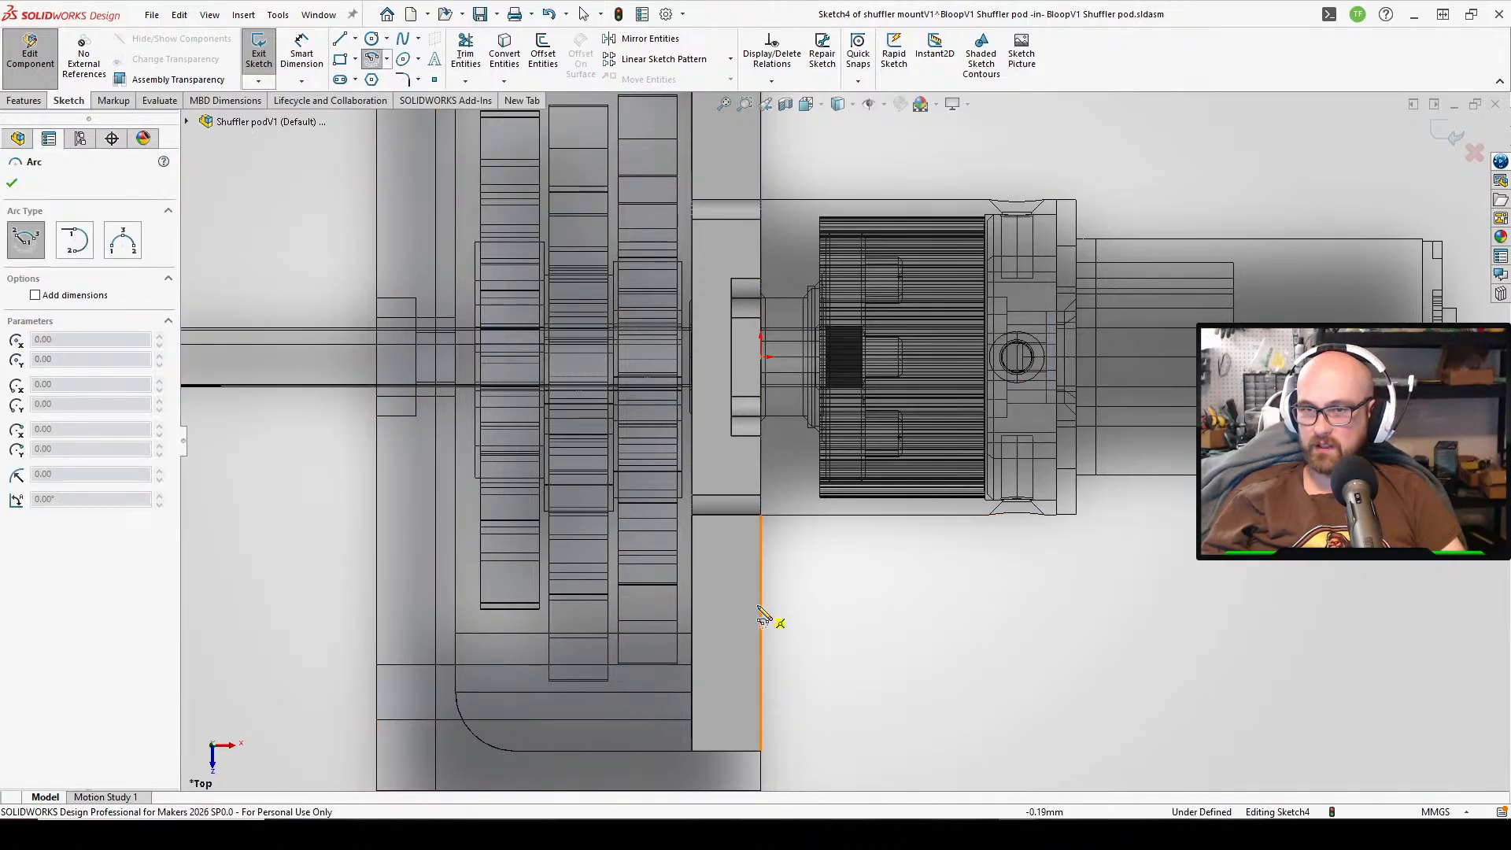
{"action": "left_click", "coordinate": [737, 613]}
{"action": "left_click", "coordinate": [758, 572]}
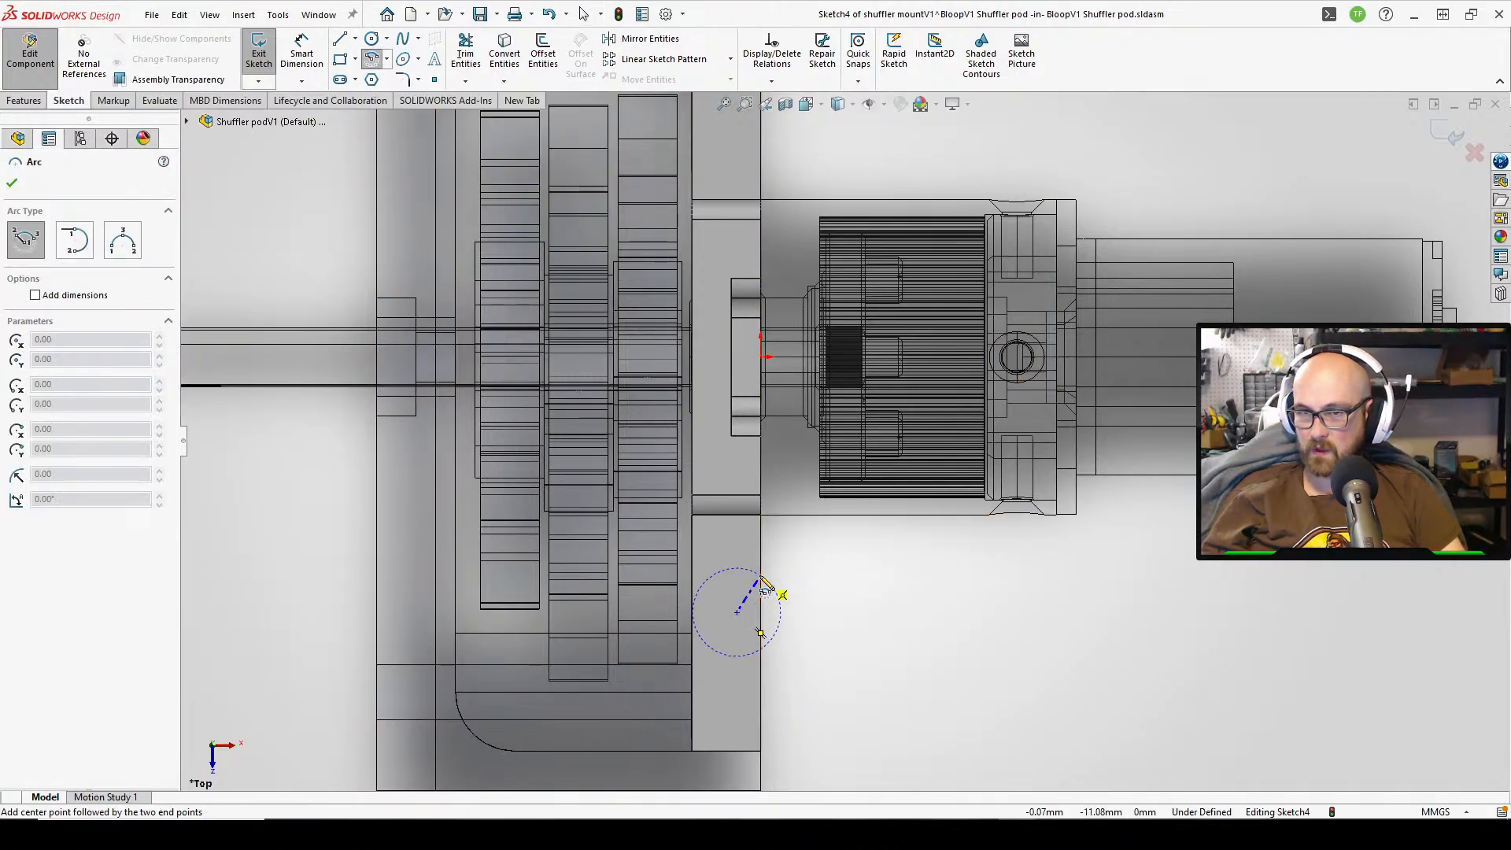
{"action": "left_click", "coordinate": [761, 650]}
{"action": "right_click", "coordinate": [779, 613]}
{"action": "left_click", "coordinate": [843, 670]}
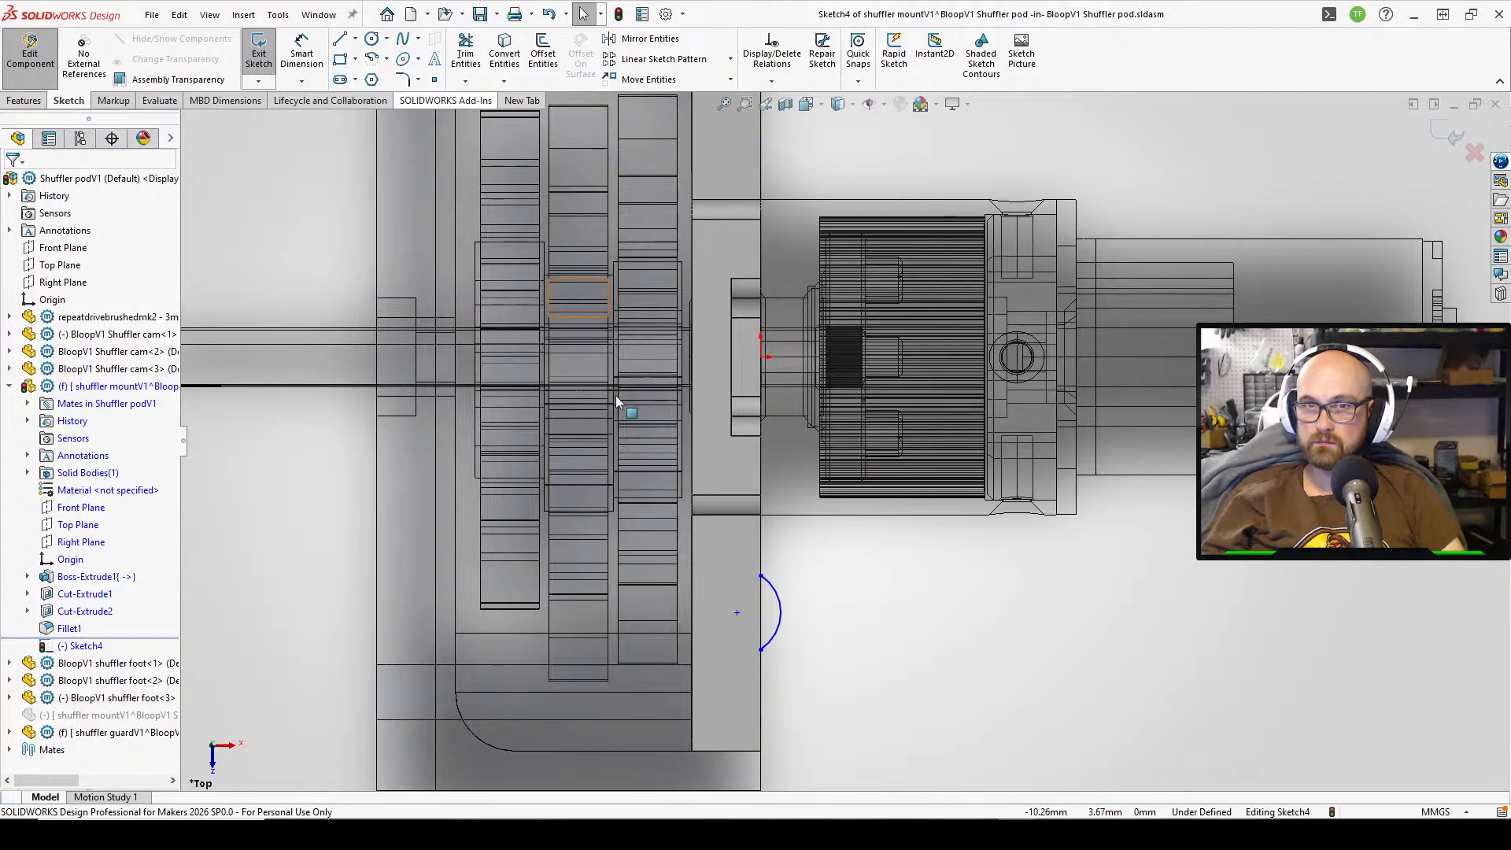
{"action": "left_click", "coordinate": [735, 683]}
{"action": "left_click", "coordinate": [779, 613]}
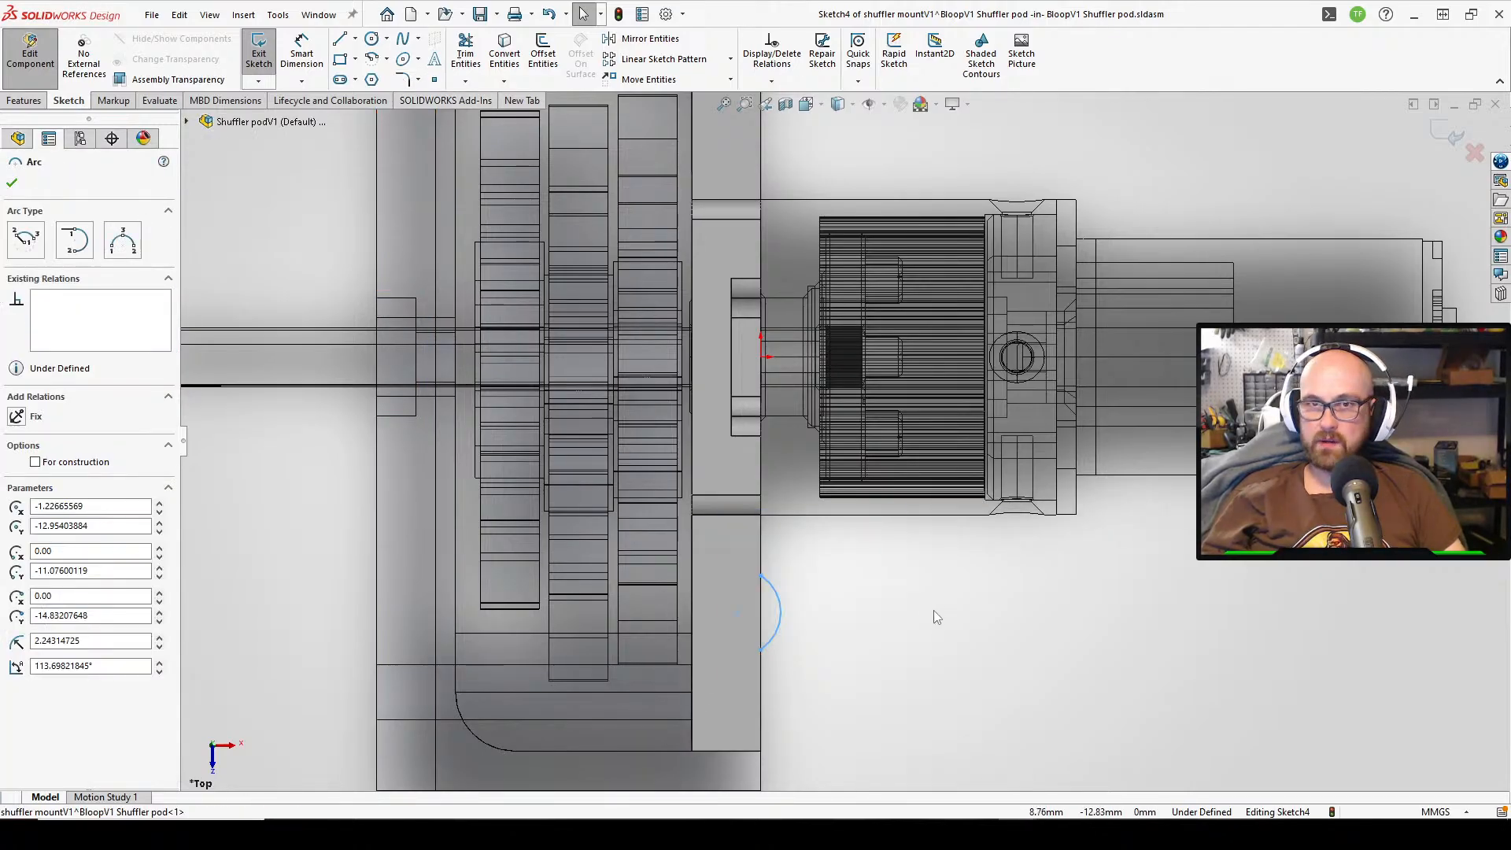
{"action": "key", "text": "Delete"}
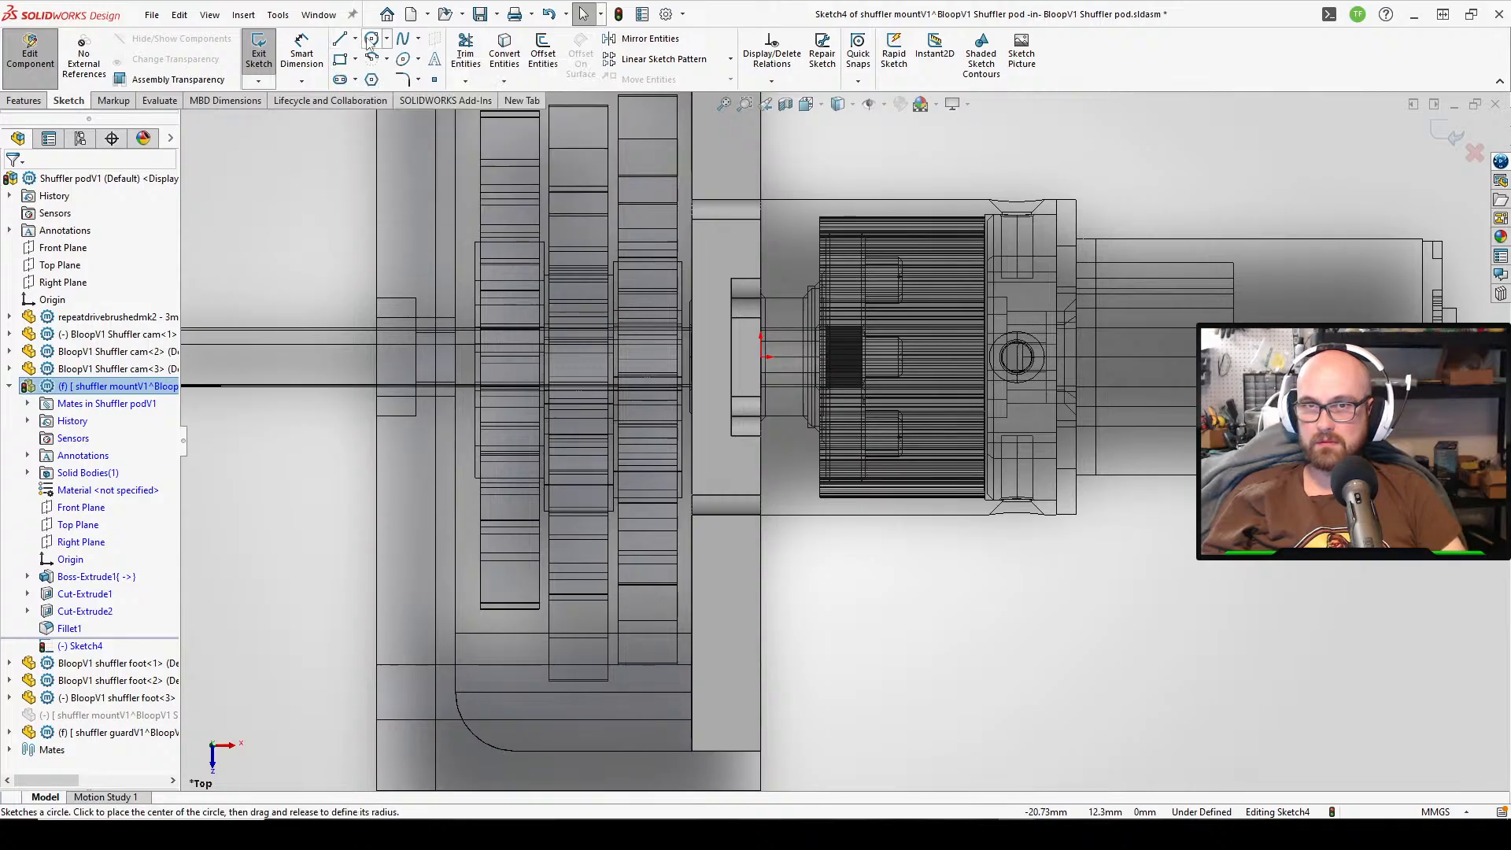
- Sketch a circle about 4.75 mm in diameter centred on the shuffler mount's edge face, overlapping its motor-side edge
{"action": "left_click", "coordinate": [370, 39]}
{"action": "left_click", "coordinate": [745, 598]}
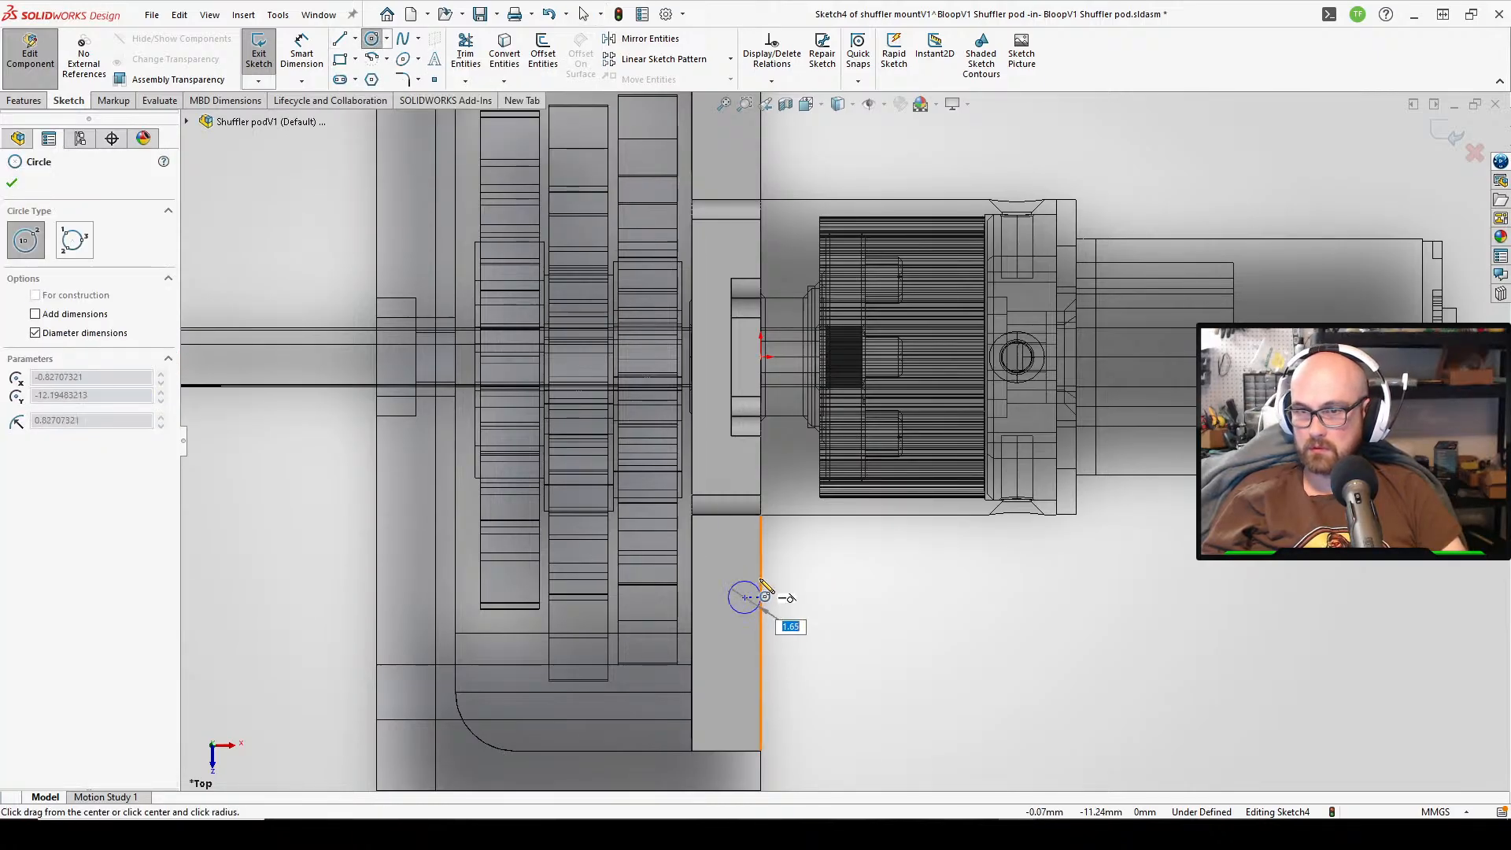
{"action": "left_click", "coordinate": [789, 581]}
{"action": "right_click", "coordinate": [836, 613]}
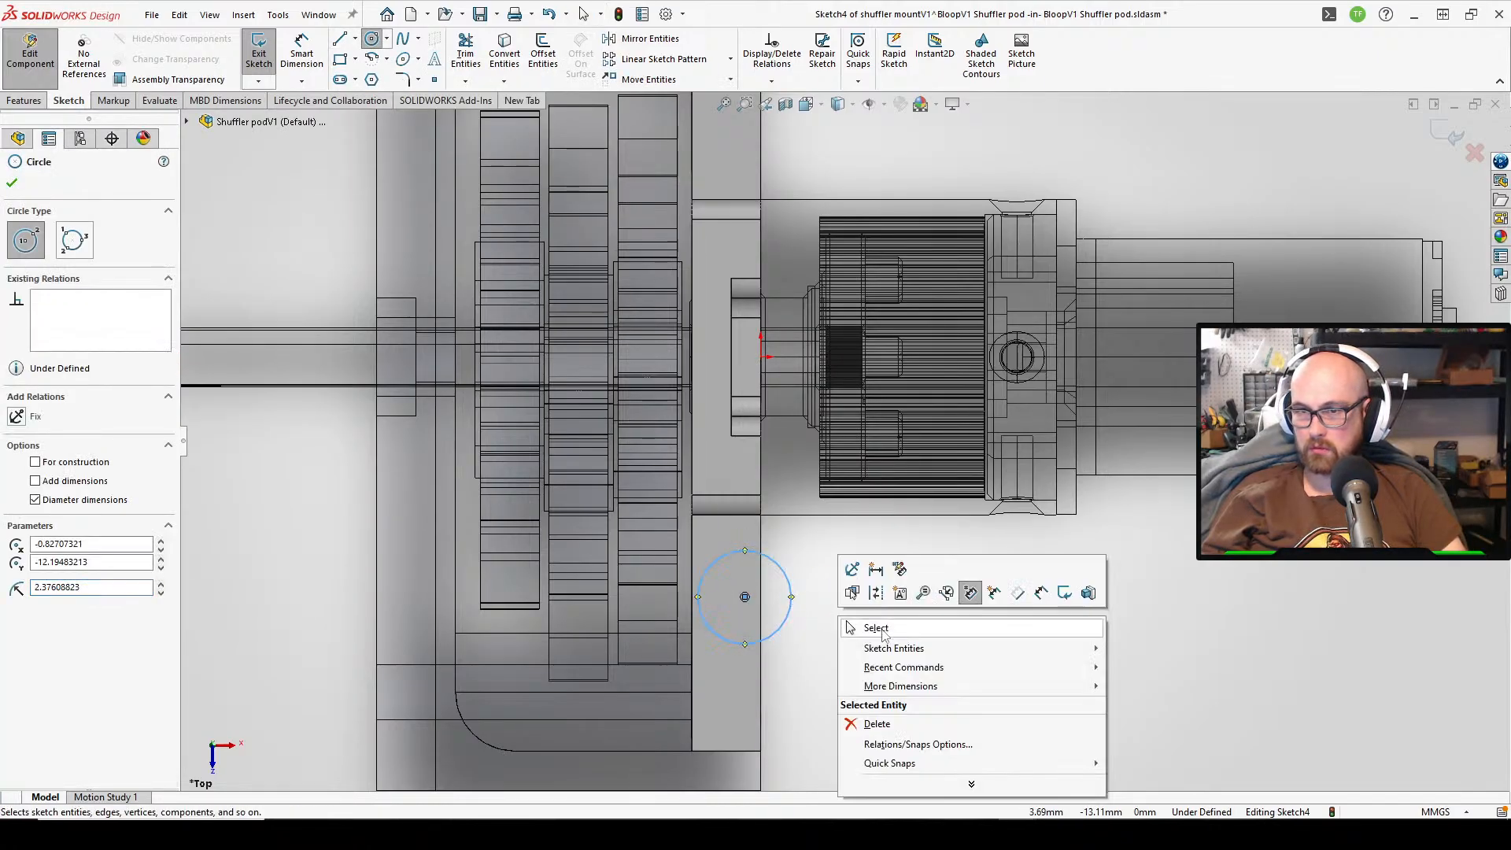
{"action": "left_click", "coordinate": [881, 630]}
{"action": "scroll", "coordinate": [723, 605], "scroll_direction": "down", "scroll_amount": 1}
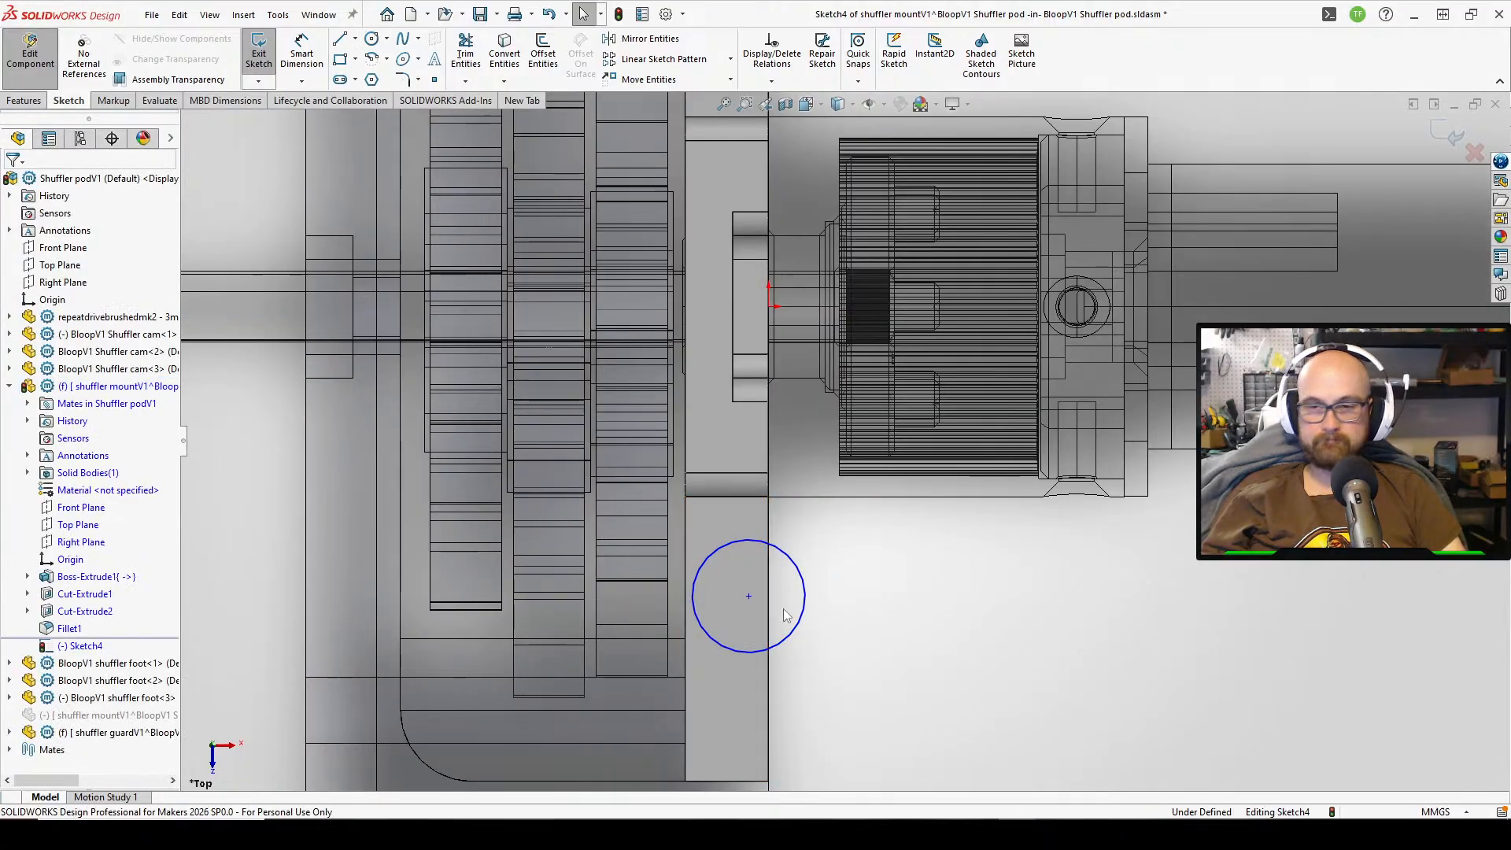
- Make the circle tangent to the long edge of the shuffler mount on the foot side
{"action": "left_click", "coordinate": [694, 600]}
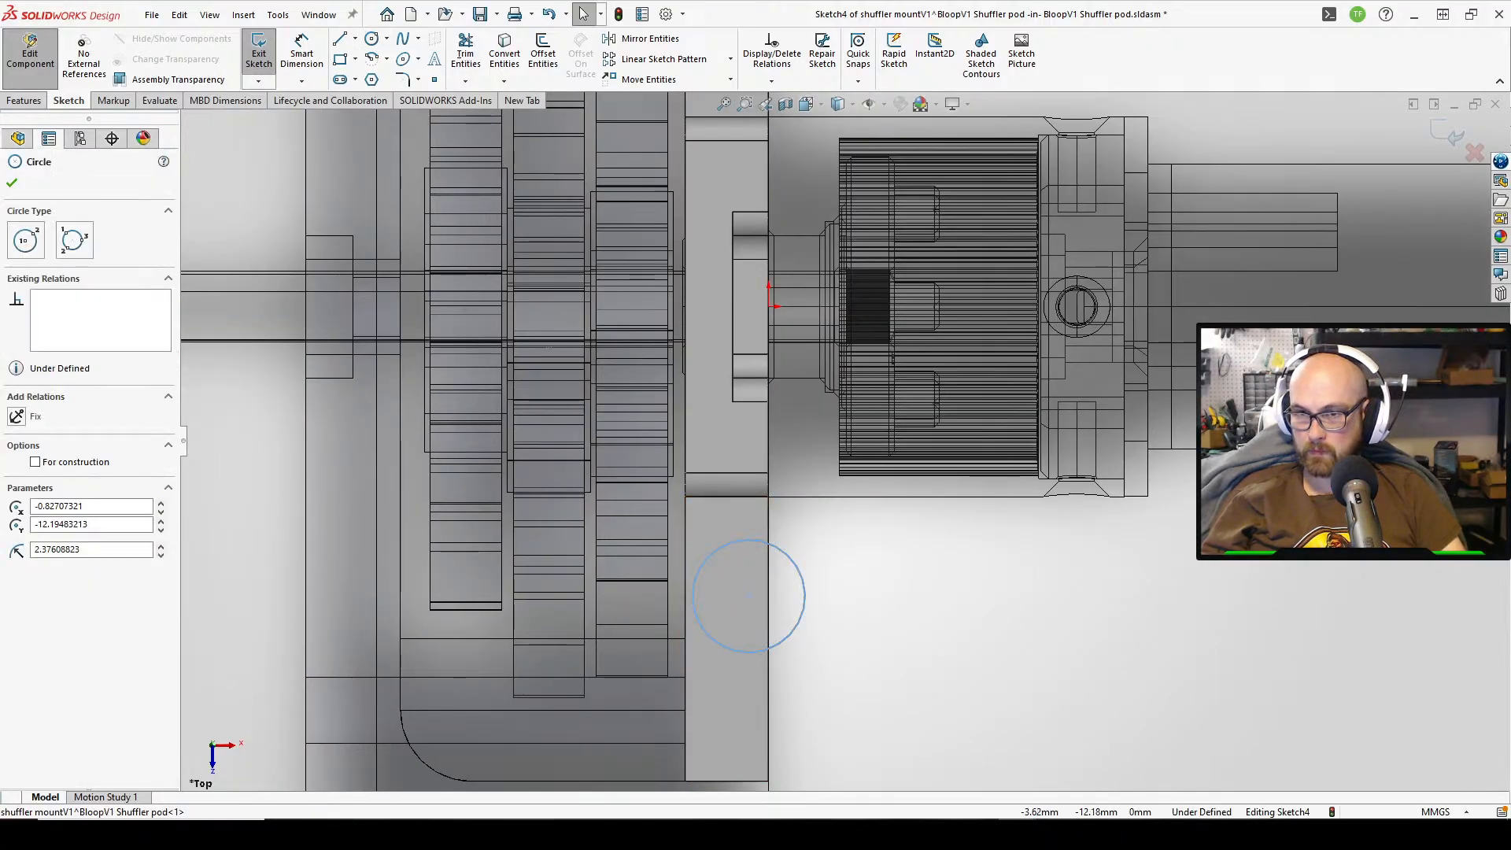
{"action": "right_click_drag", "start_coordinate": [1033, 626], "coordinate": [1038, 715]}
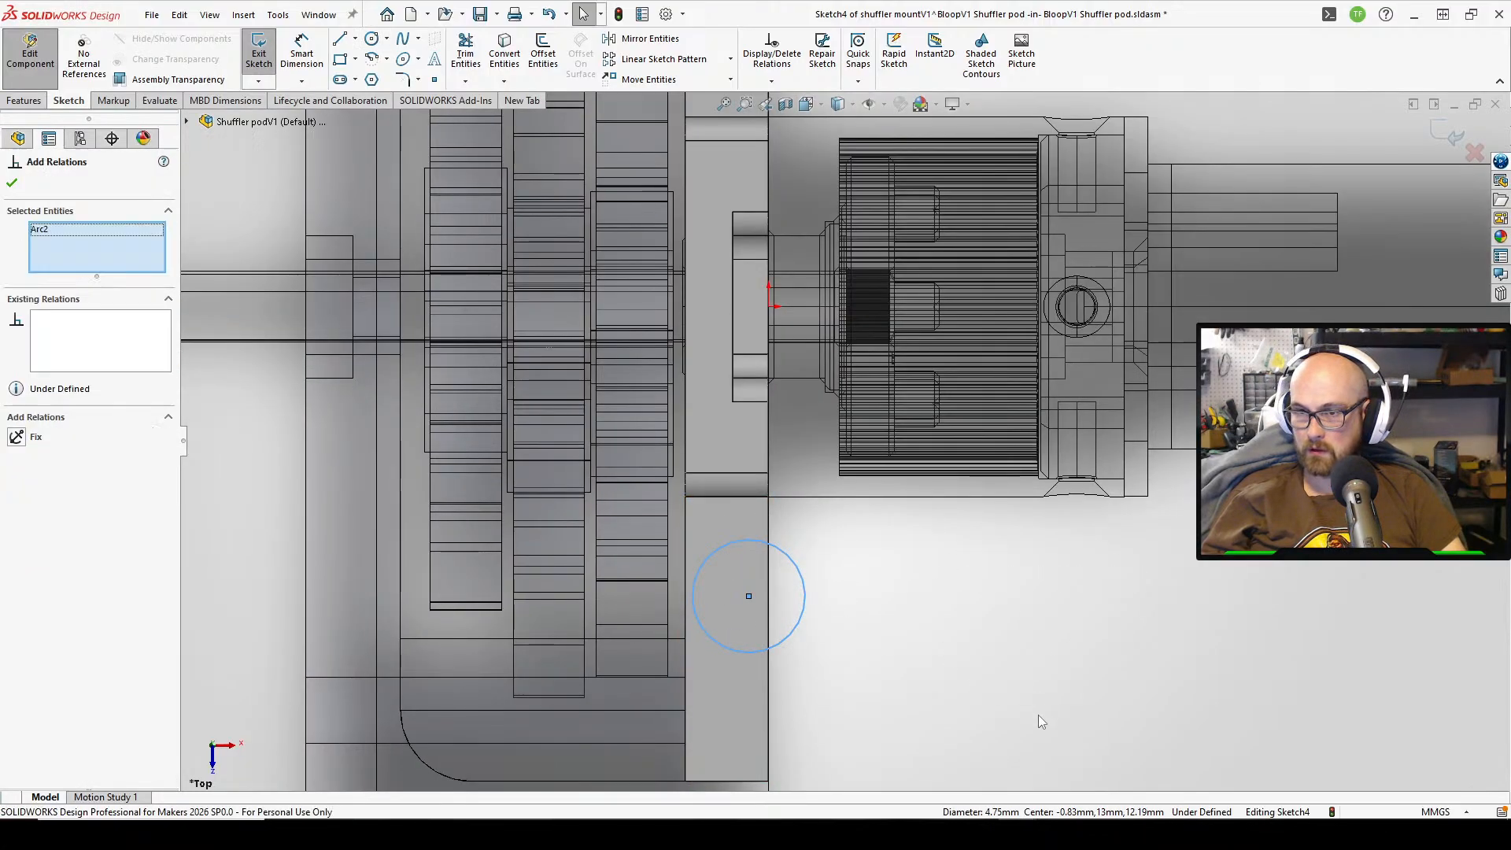
{"action": "left_click", "coordinate": [685, 634]}
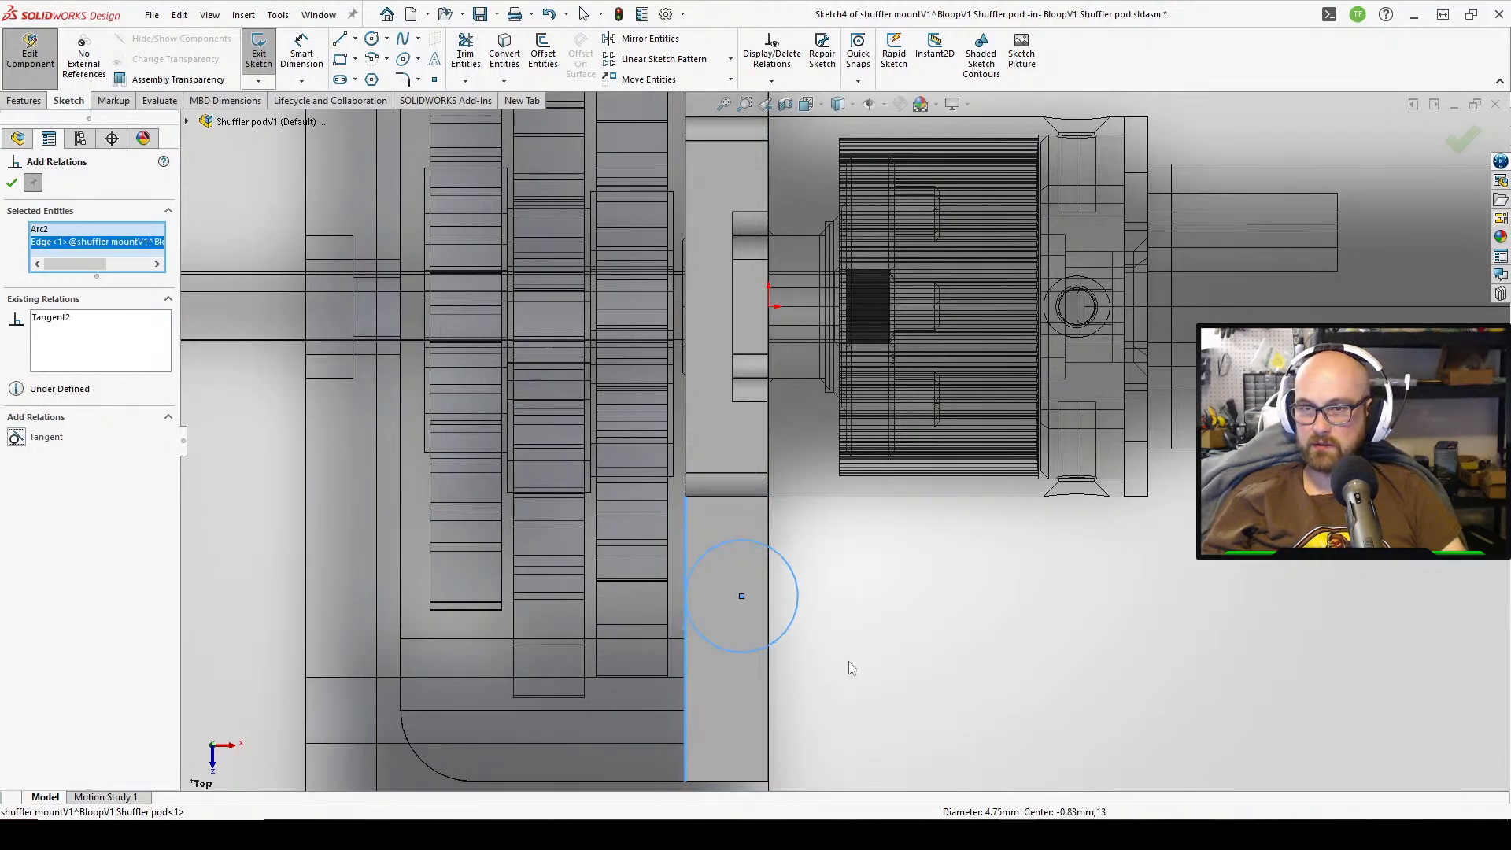
{"action": "left_click", "coordinate": [877, 639]}
{"action": "left_click", "coordinate": [11, 184]}
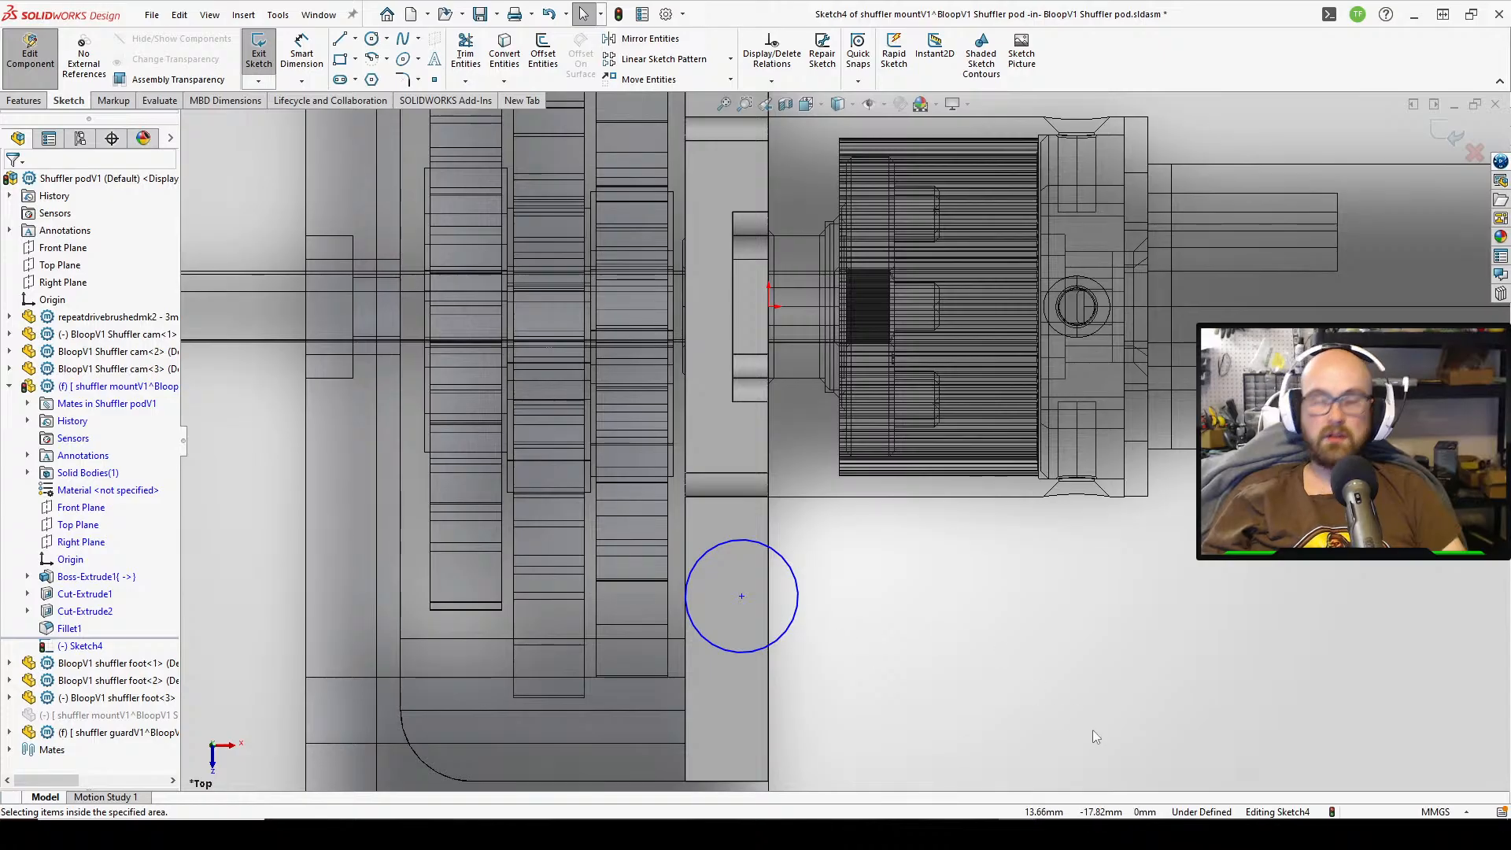
- Dimension the circle's diameter at 6 mm
{"action": "key", "text": "d"}
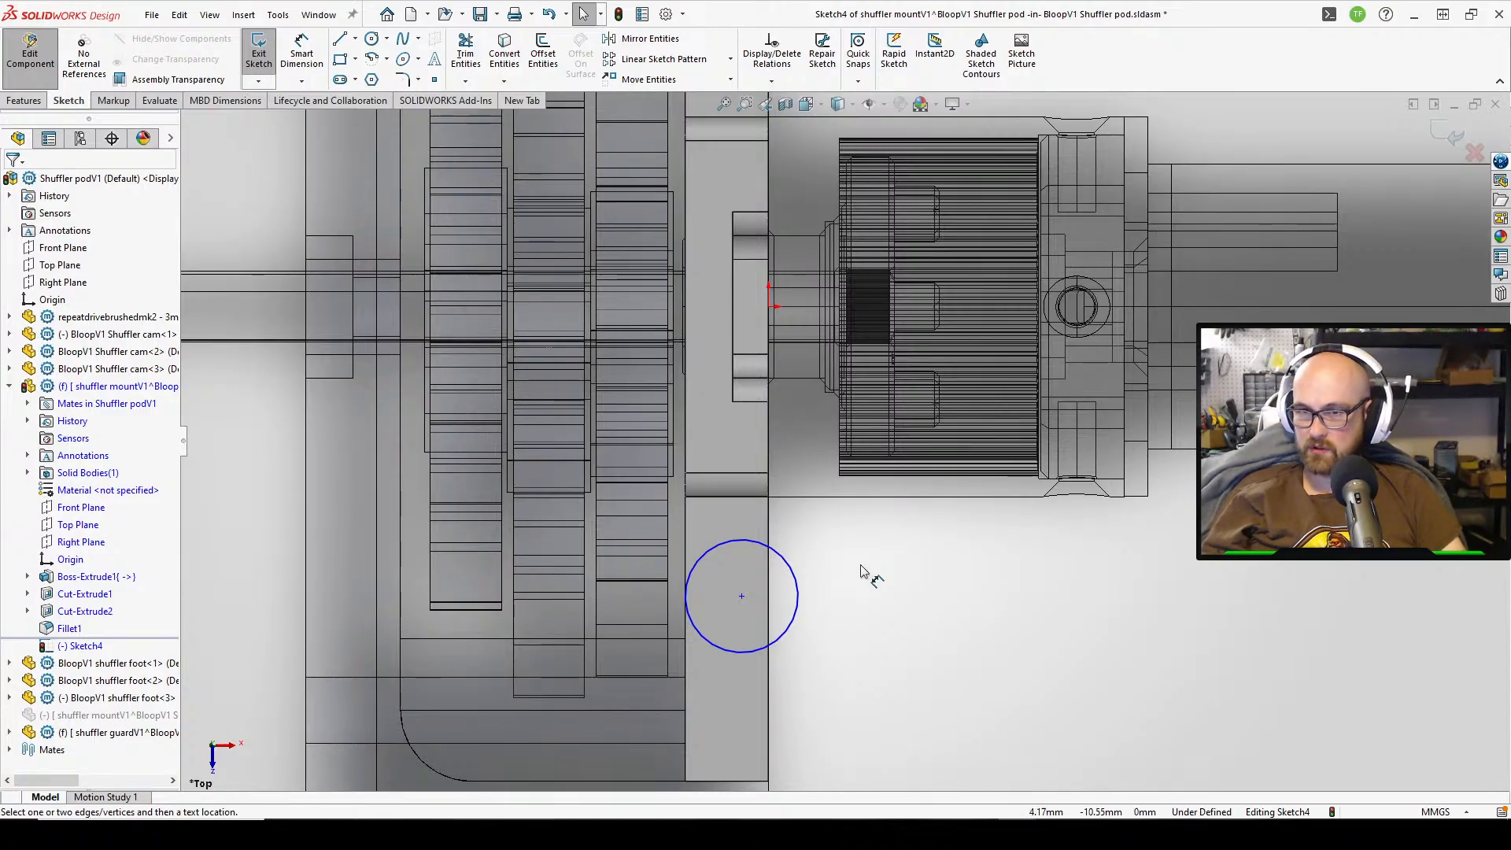
{"action": "left_click", "coordinate": [795, 587]}
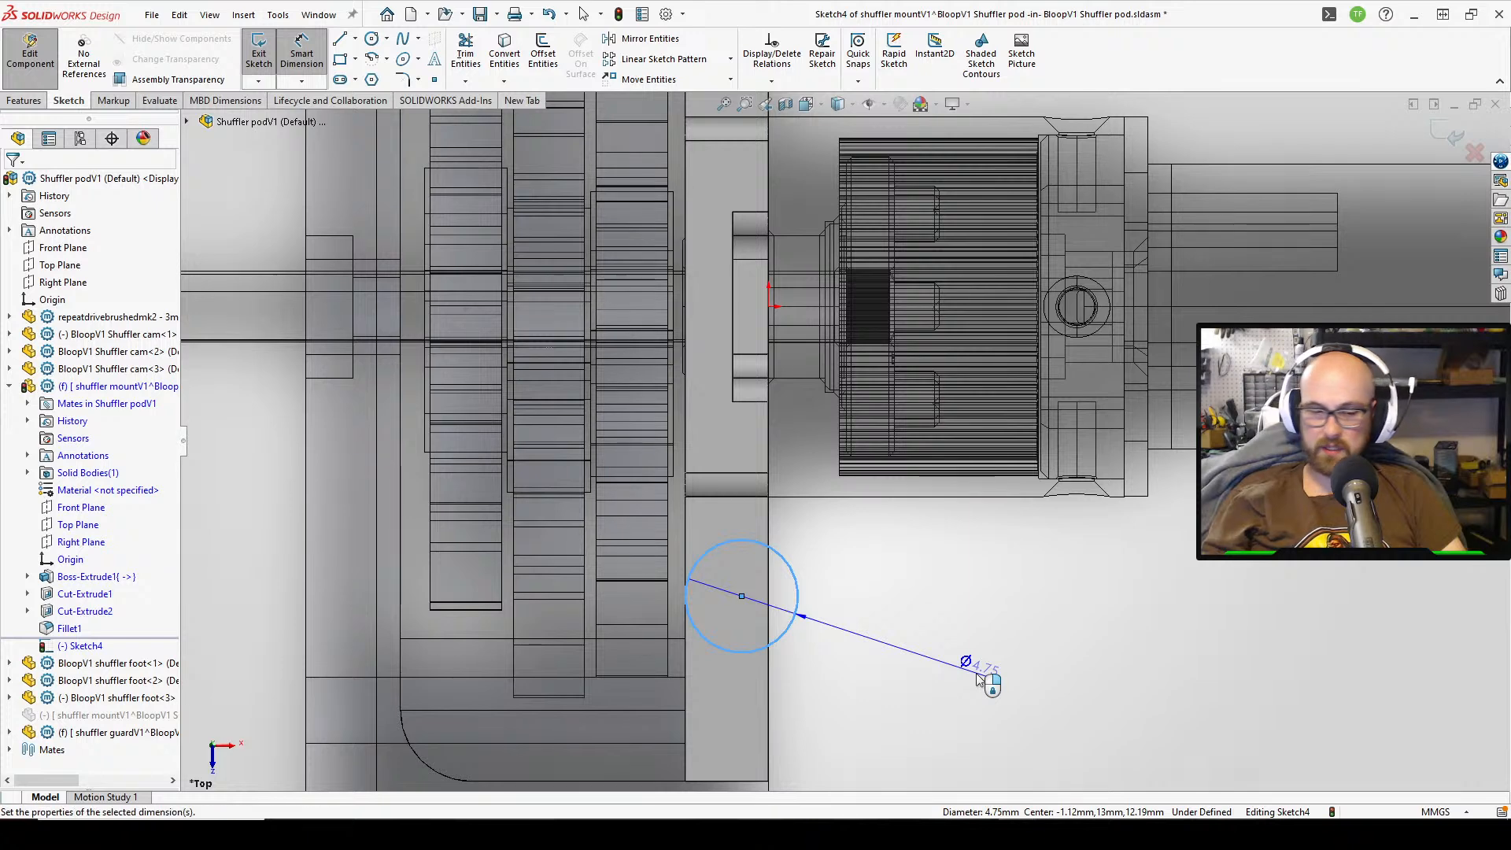
{"action": "left_click", "coordinate": [982, 676]}
{"action": "key", "text": "Return"}
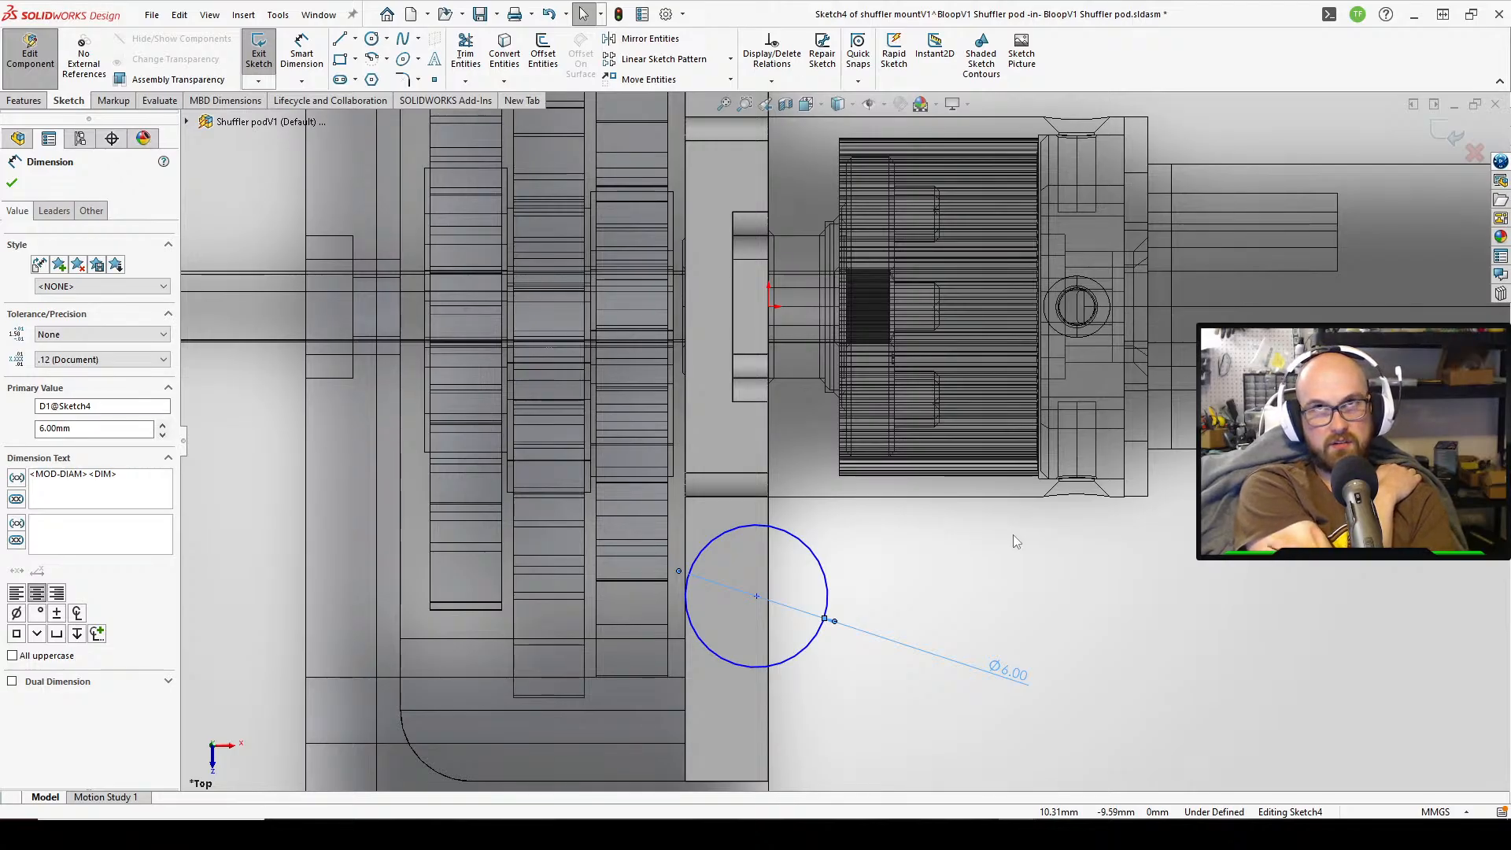
{"action": "left_click", "coordinate": [1006, 585]}
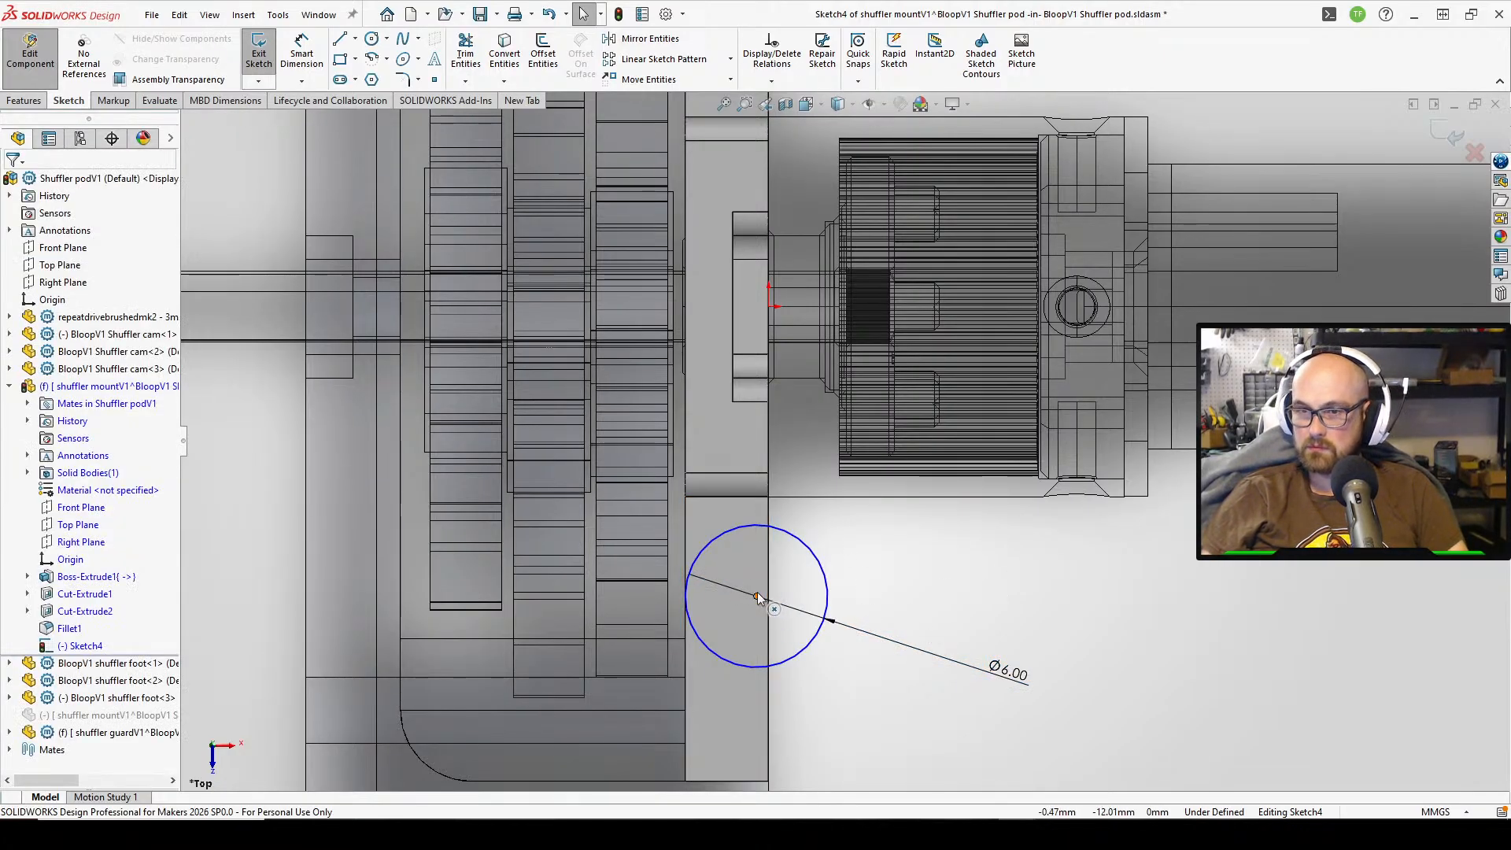
- Dimension the circle's centre 8 mm from the short end edge of the shuffler mount
{"action": "left_click_drag", "start_coordinate": [757, 597], "coordinate": [788, 610]}
{"action": "left_click", "coordinate": [1008, 602]}
{"action": "scroll", "coordinate": [1006, 603], "scroll_direction": "up", "scroll_amount": 3}
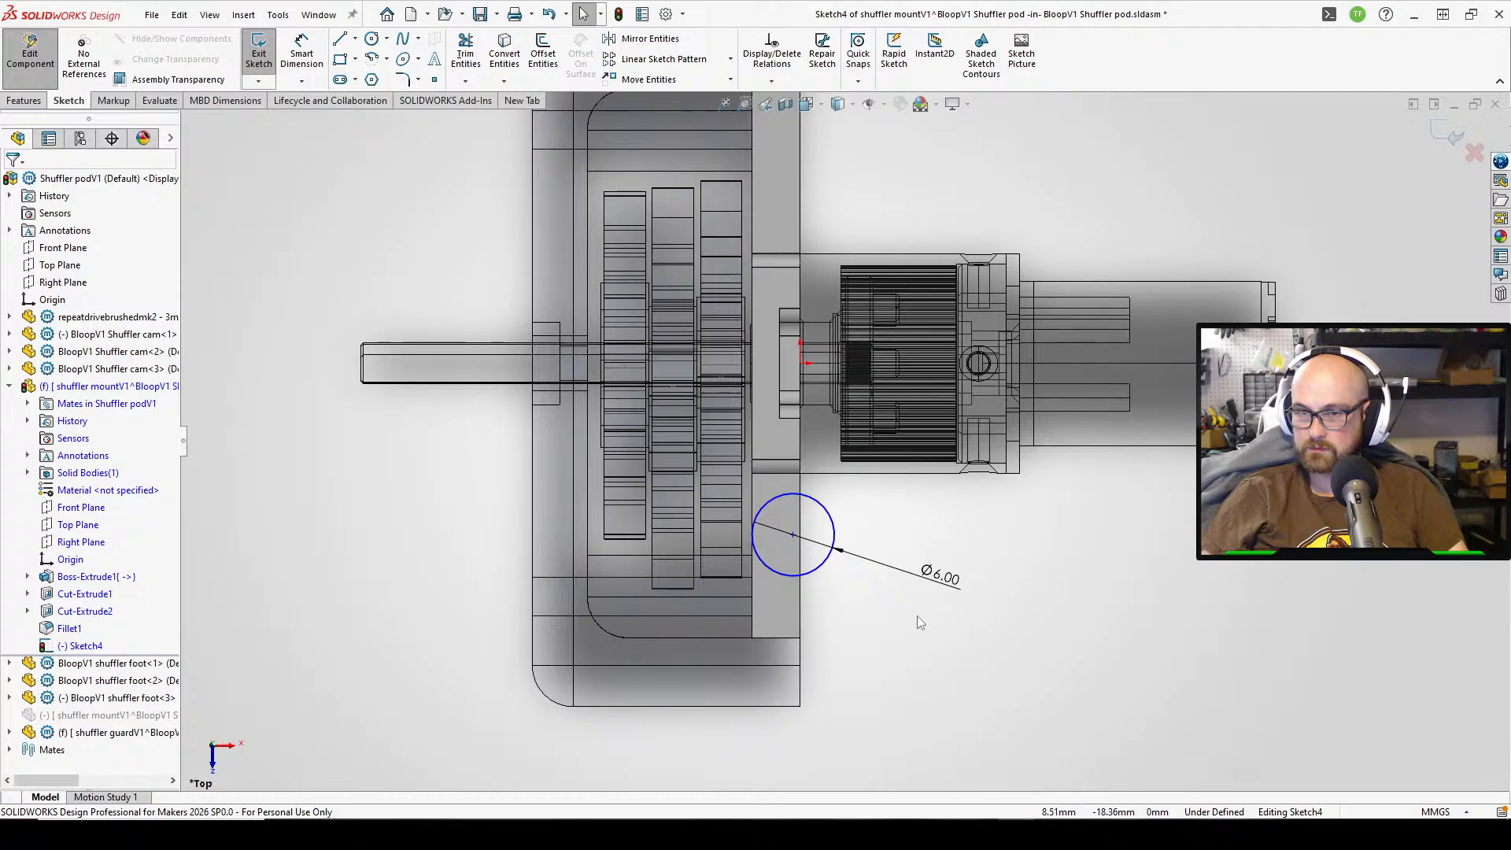
{"action": "middle_click_drag", "start_coordinate": [918, 616], "coordinate": [760, 561]}
{"action": "key", "text": "d"}
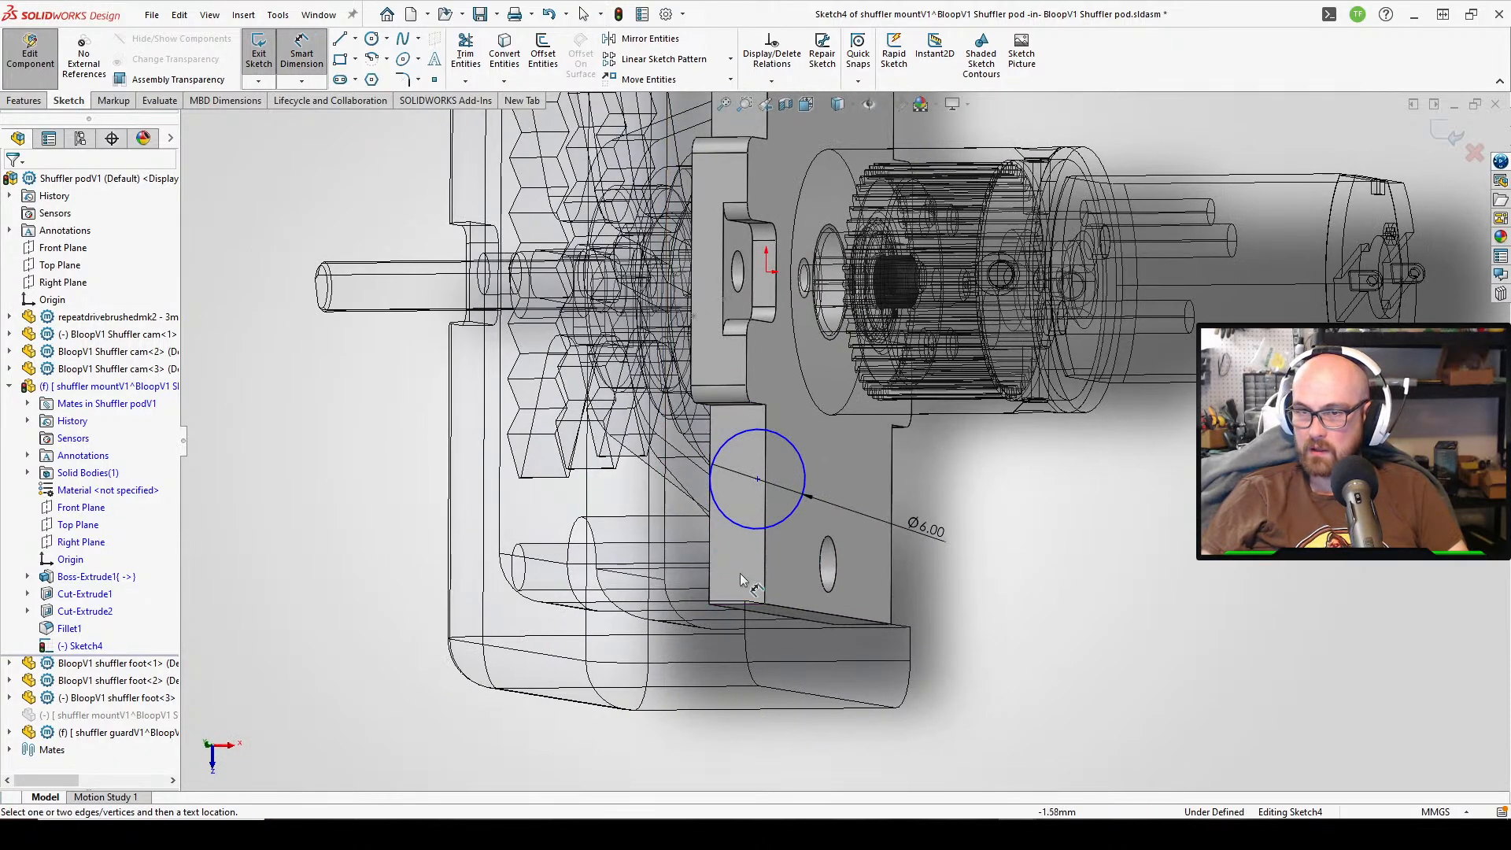
{"action": "left_click", "coordinate": [748, 605]}
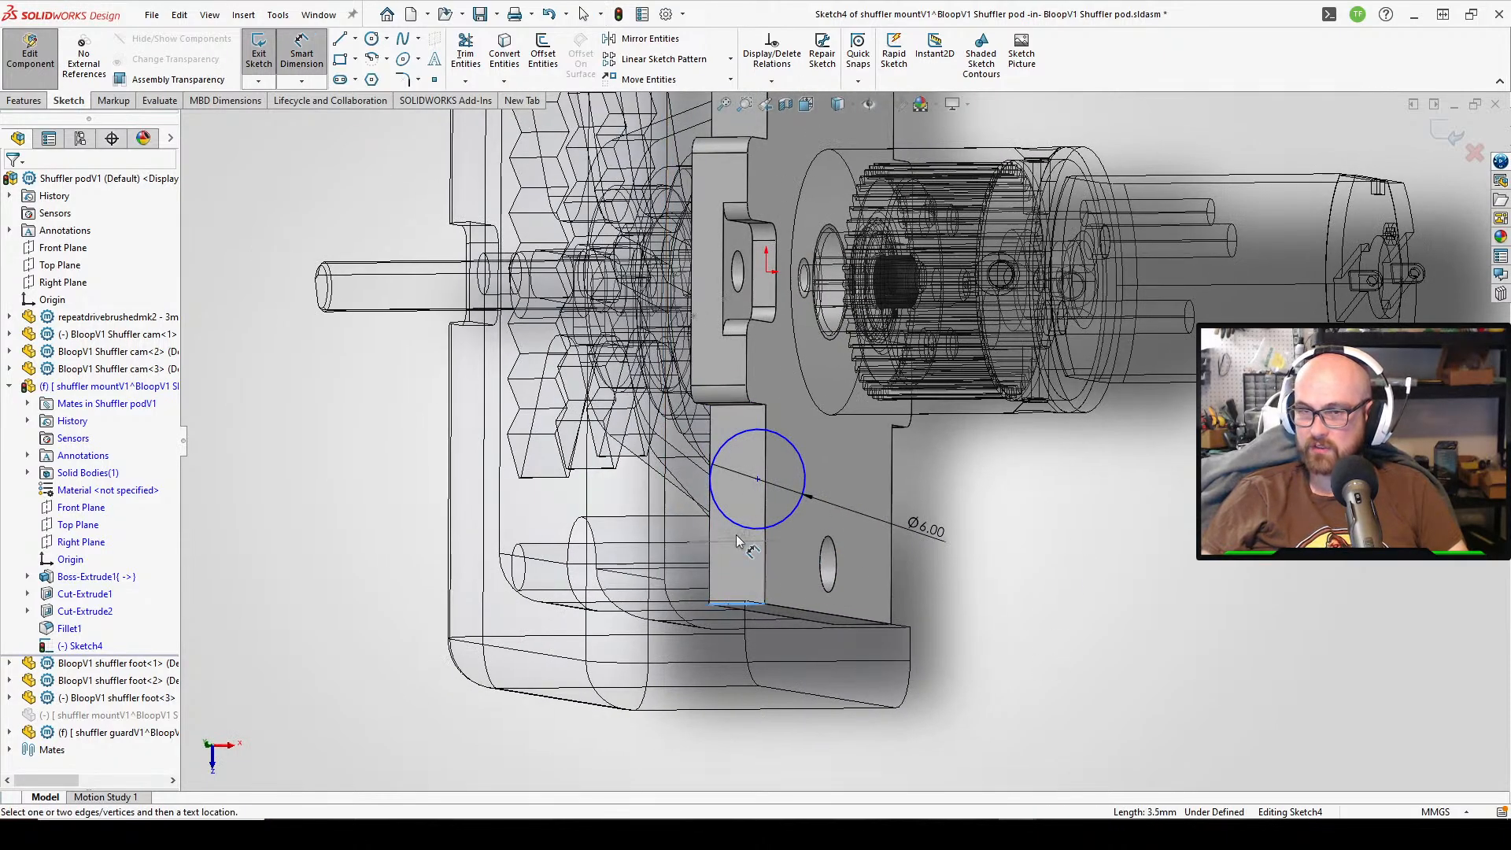
{"action": "left_click", "coordinate": [757, 479]}
{"action": "left_click", "coordinate": [1021, 565]}
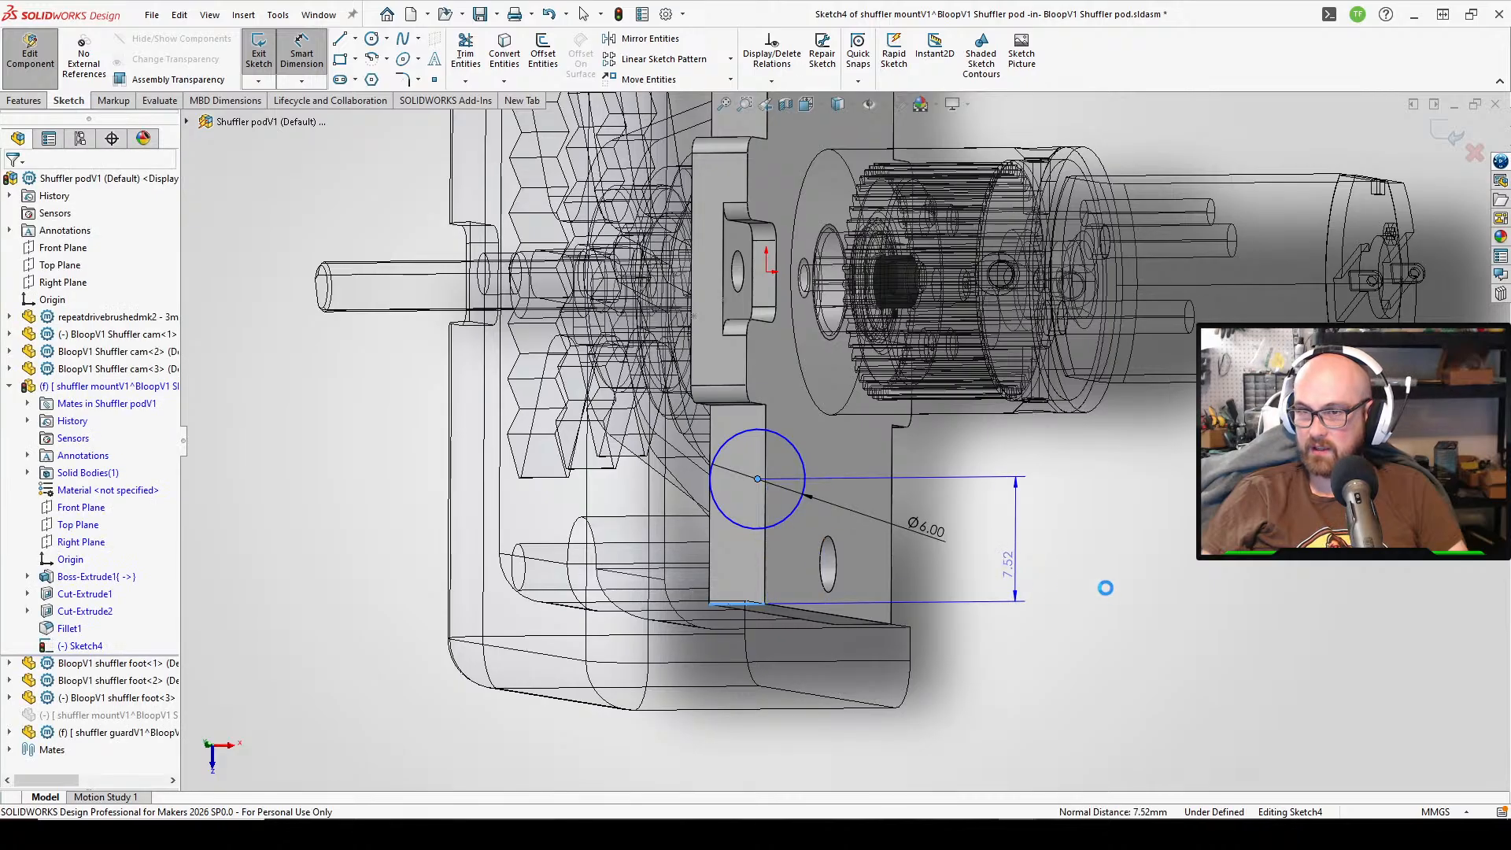
{"action": "type", "text": "8"}
{"action": "key", "text": "Return"}
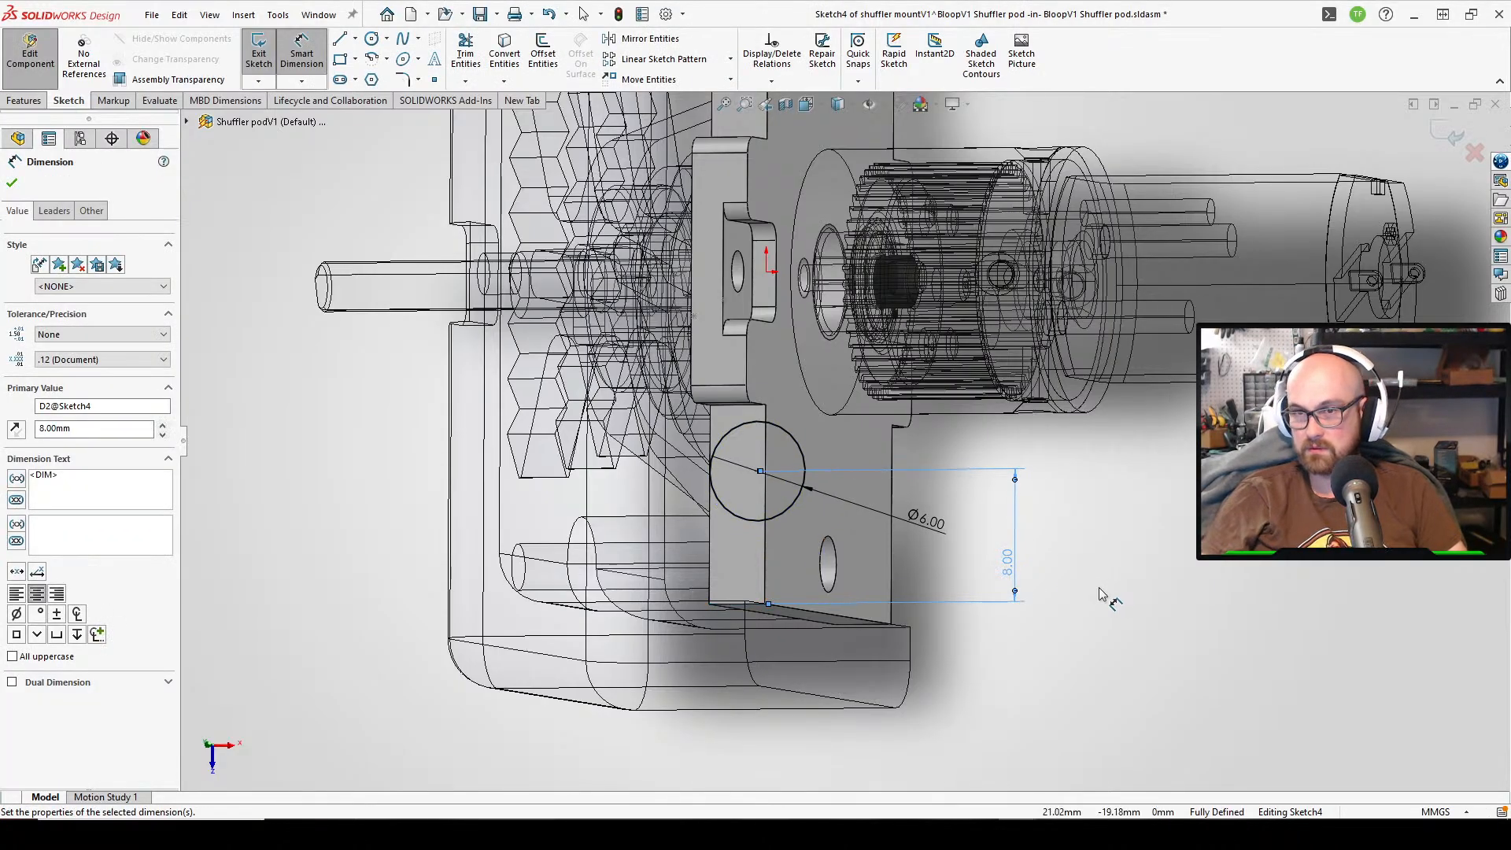
- Set the distance between the circle's centre and the mount's end edge to 9 mm
{"action": "scroll", "coordinate": [825, 525], "scroll_direction": "down", "scroll_amount": 2}
{"action": "middle_click_drag", "start_coordinate": [825, 525], "coordinate": [847, 520]}
{"action": "mouse_move", "coordinate": [674, 245]}
{"action": "middle_mouse_down"}
{"action": "mouse_move", "coordinate": [622, 263]}
{"action": "mouse_move", "coordinate": [692, 255]}
{"action": "mouse_move", "coordinate": [653, 252]}
{"action": "middle_mouse_up"}
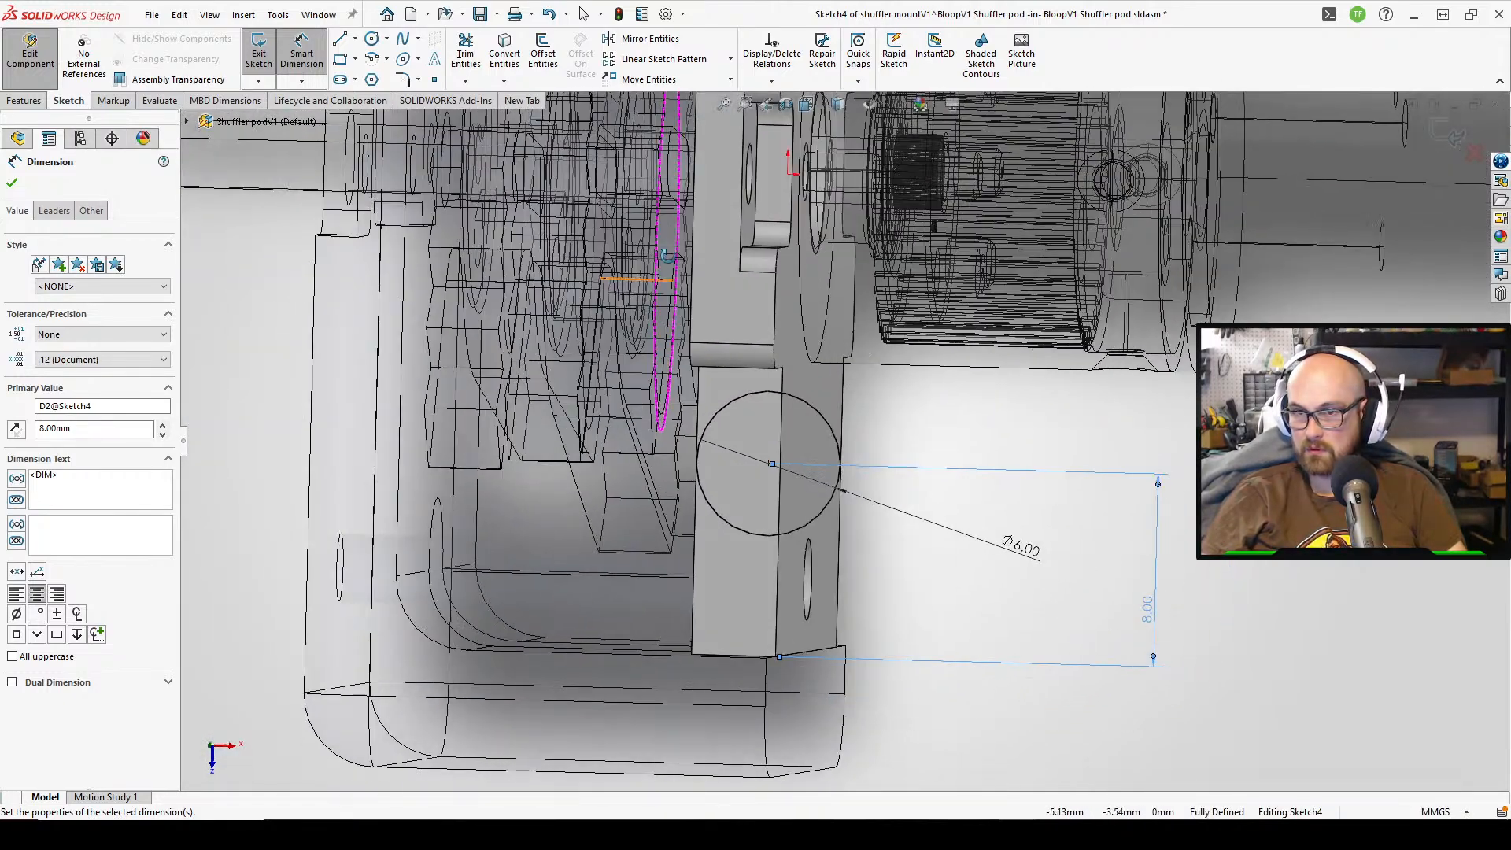
{"action": "double_click", "coordinate": [1152, 614]}
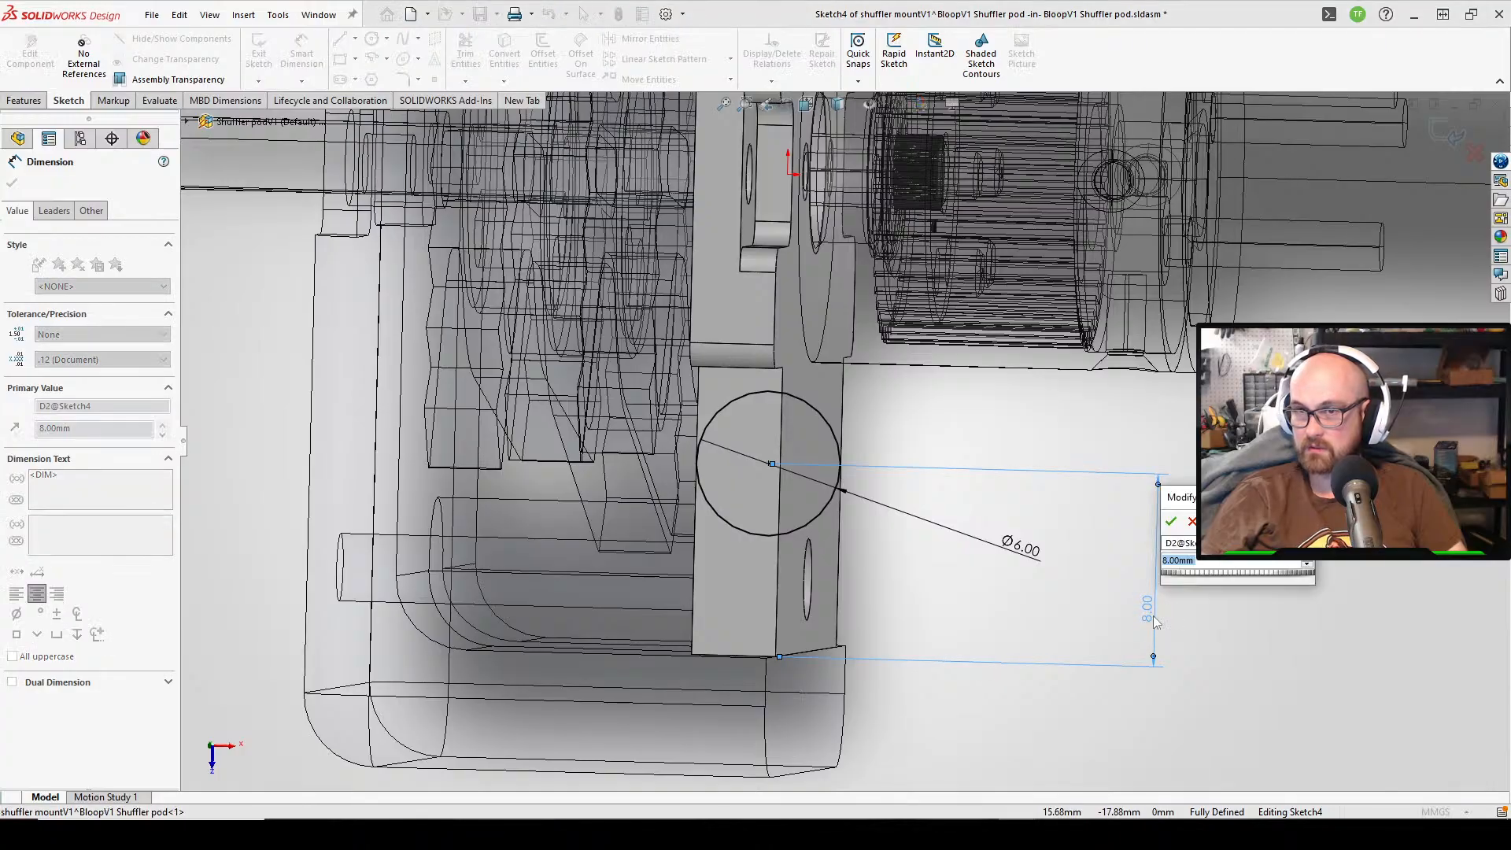
{"action": "type", "text": "9"}
{"action": "key", "text": "Return"}
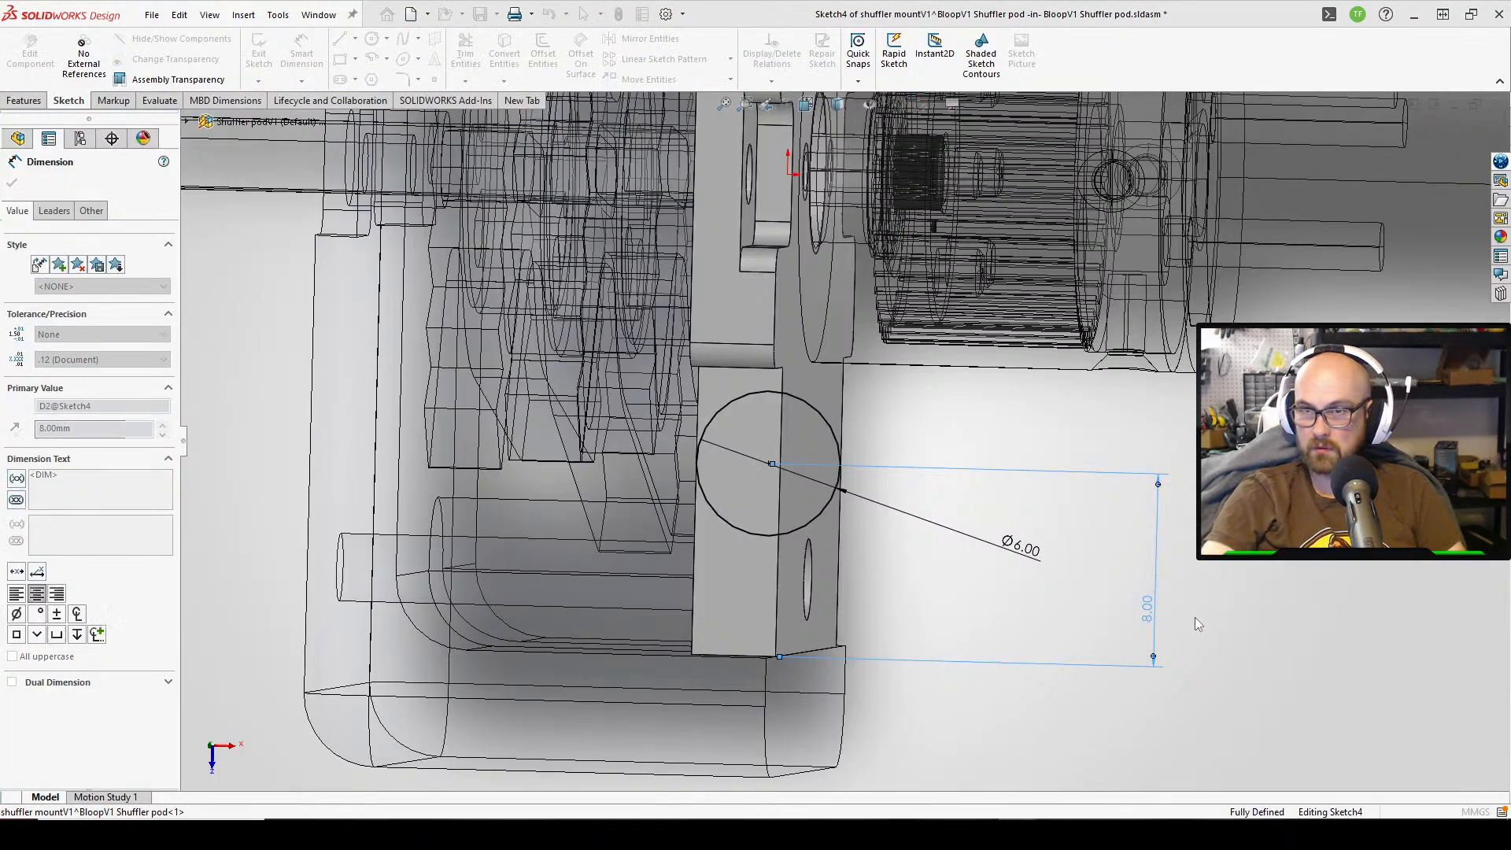
- Examine how the 6 mm circle sits against the step in the shuffler mount's edge
{"action": "scroll", "coordinate": [971, 386], "scroll_direction": "down", "scroll_amount": 4}
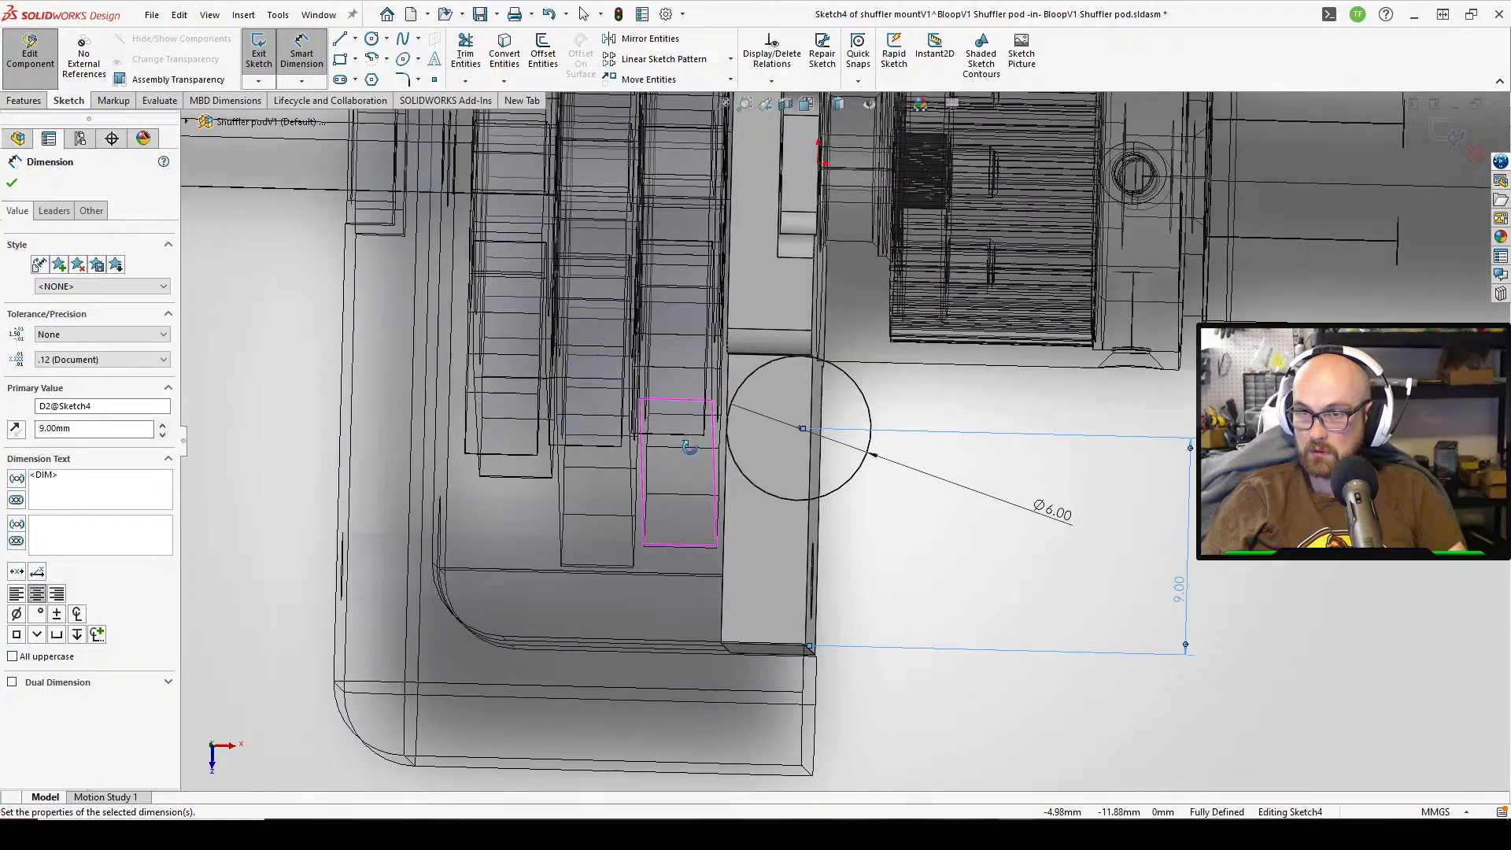
{"action": "middle_click_drag", "start_coordinate": [639, 409], "coordinate": [636, 328]}
{"action": "scroll", "coordinate": [646, 275], "scroll_direction": "up", "scroll_amount": 3}
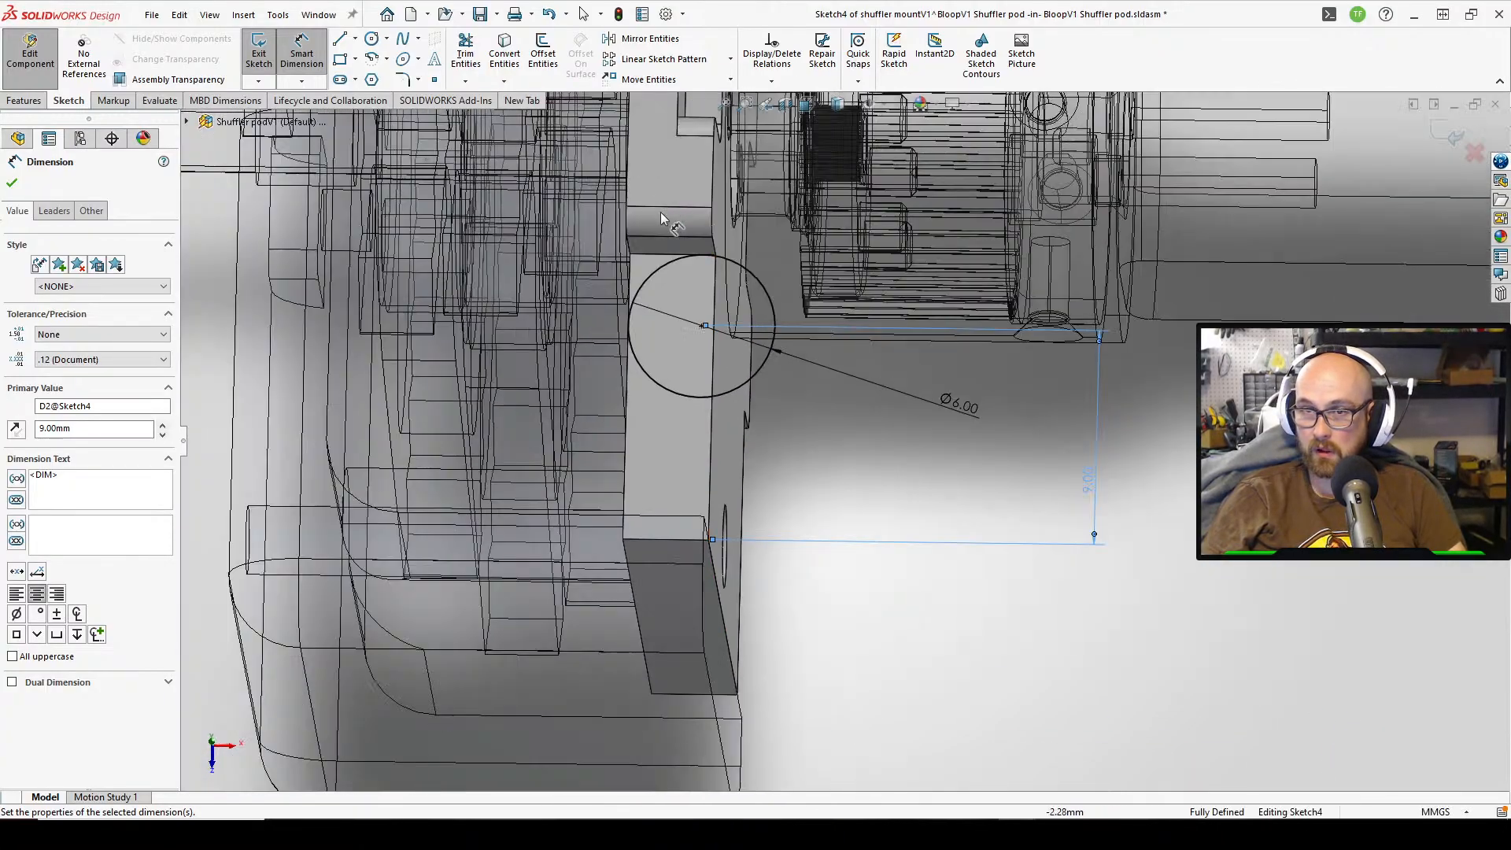
{"action": "scroll", "coordinate": [659, 211], "scroll_direction": "down", "scroll_amount": 2}
{"action": "scroll", "coordinate": [772, 331], "scroll_direction": "down", "scroll_amount": 5}
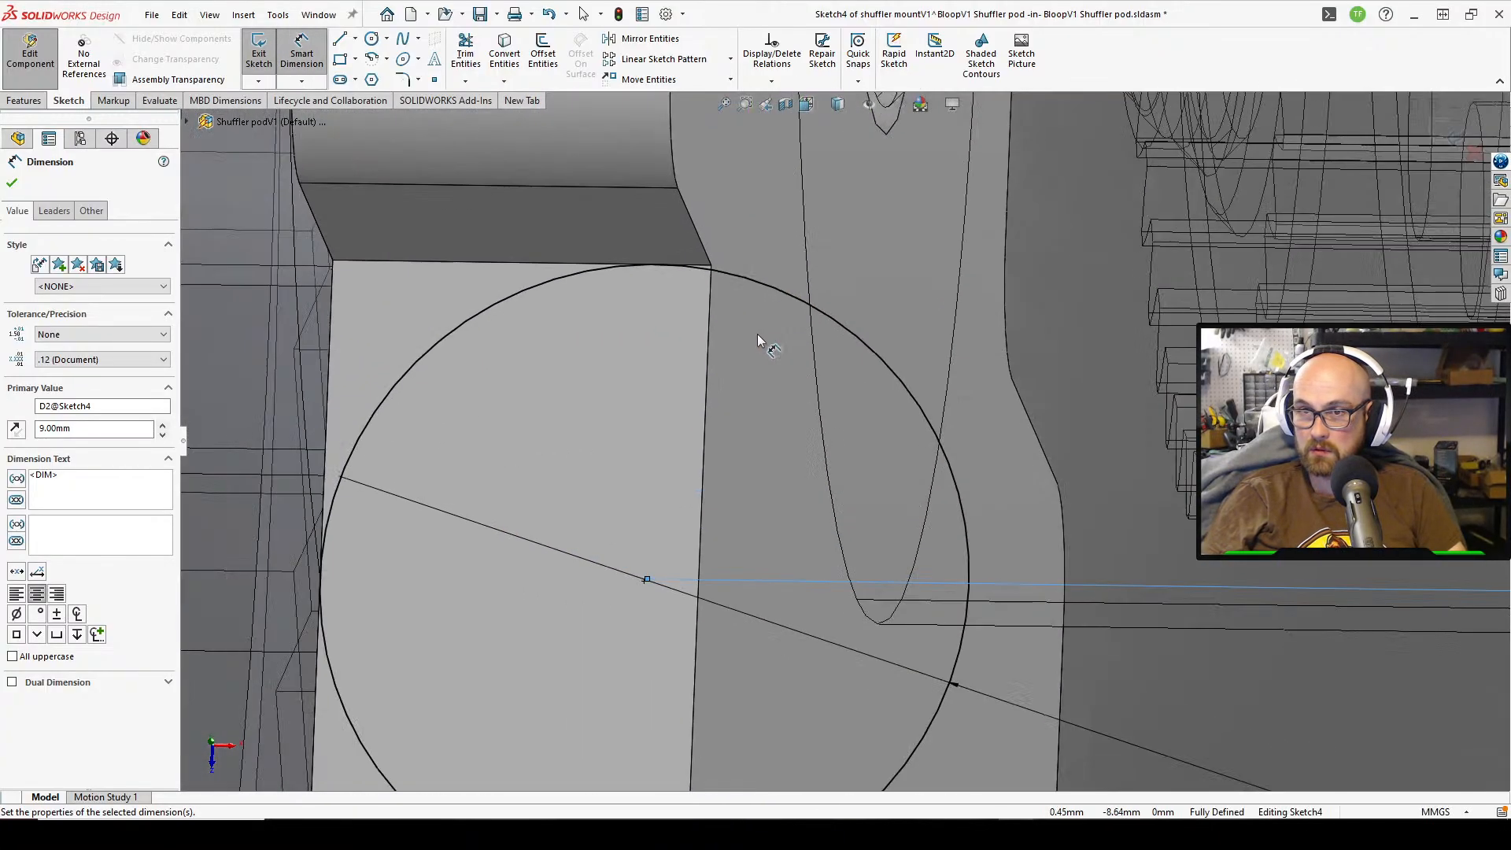
{"action": "scroll", "coordinate": [760, 340], "scroll_direction": "up", "scroll_amount": 4}
{"action": "scroll", "coordinate": [976, 555], "scroll_direction": "down", "scroll_amount": 3}
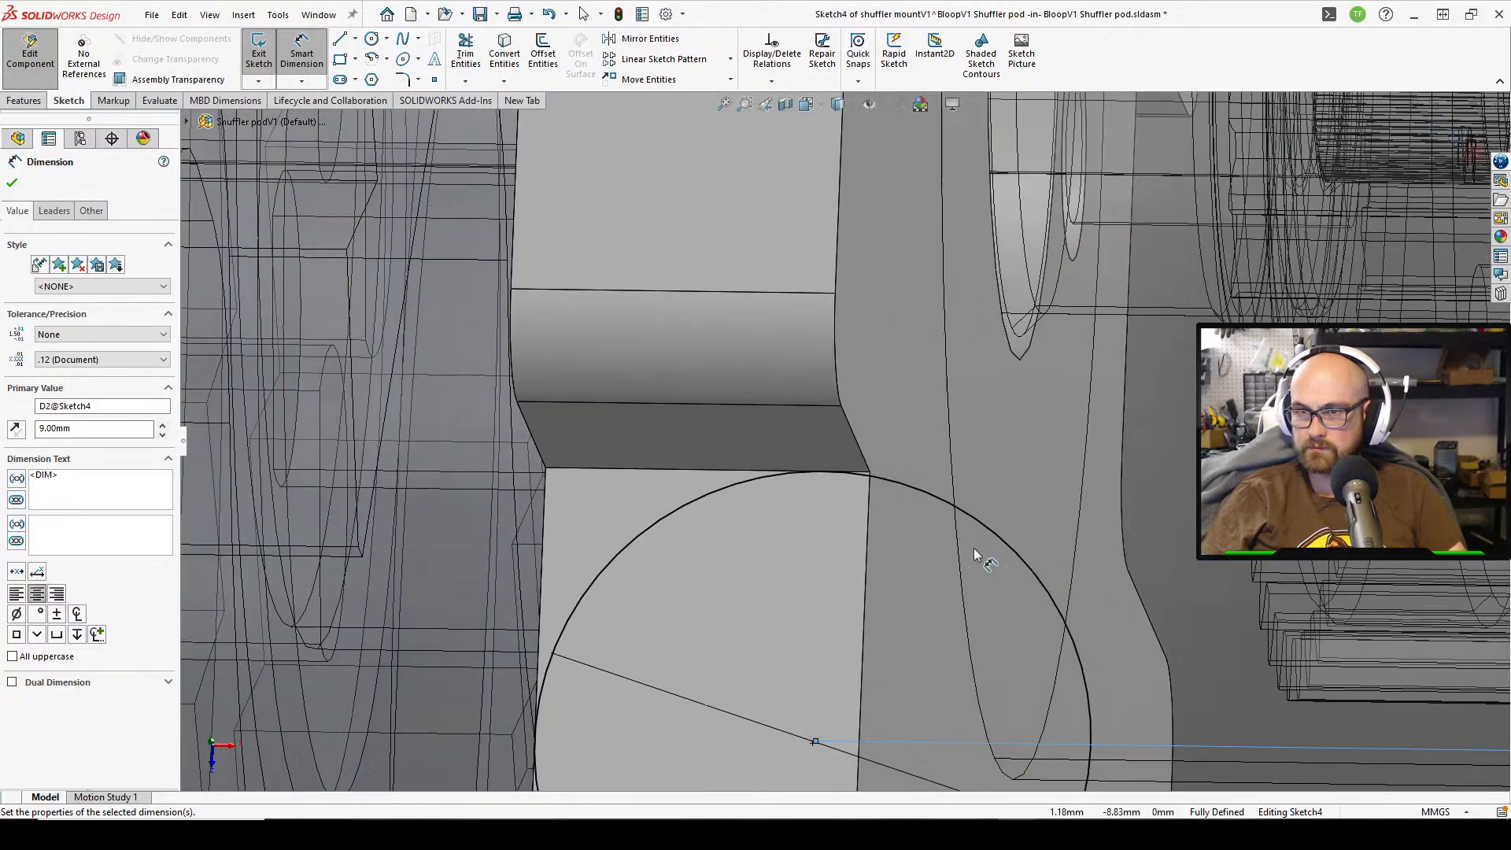
- Set the distance between the circle's centre and the mount's end edge to 8.5 mm
{"action": "scroll", "coordinate": [937, 543], "scroll_direction": "up", "scroll_amount": 1}
{"action": "scroll", "coordinate": [937, 548], "scroll_direction": "up", "scroll_amount": 4}
{"action": "mouse_move", "coordinate": [896, 551]}
{"action": "middle_mouse_down"}
{"action": "mouse_move", "coordinate": [894, 605]}
{"action": "mouse_move", "coordinate": [903, 552]}
{"action": "mouse_move", "coordinate": [876, 515]}
{"action": "middle_mouse_up"}
{"action": "scroll", "coordinate": [836, 516], "scroll_direction": "up", "scroll_amount": 3}
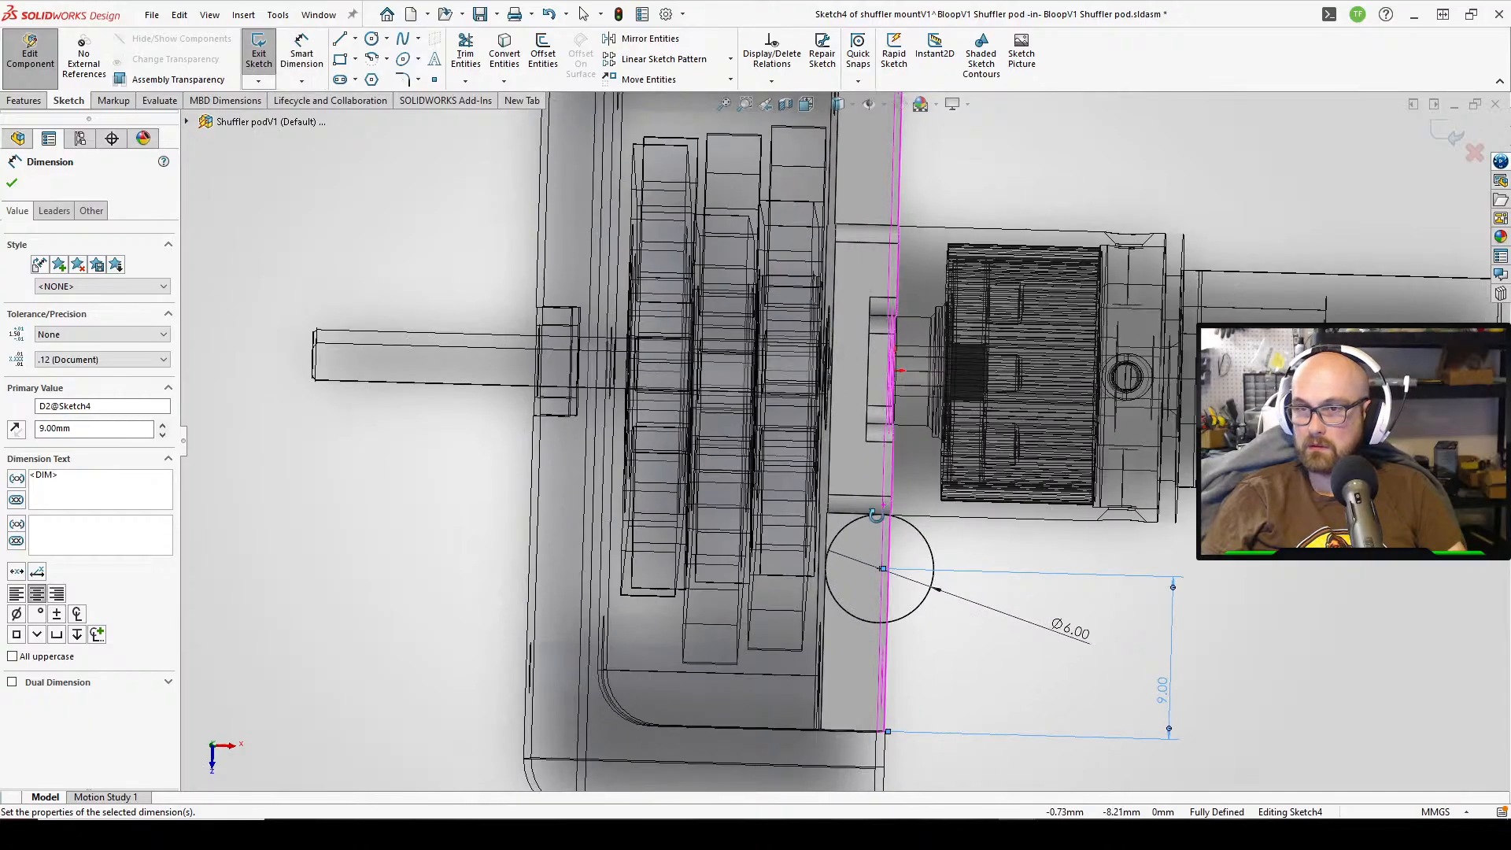
{"action": "left_click", "coordinate": [807, 105]}
{"action": "left_click", "coordinate": [715, 419]}
{"action": "scroll", "coordinate": [882, 551], "scroll_direction": "down", "scroll_amount": 3}
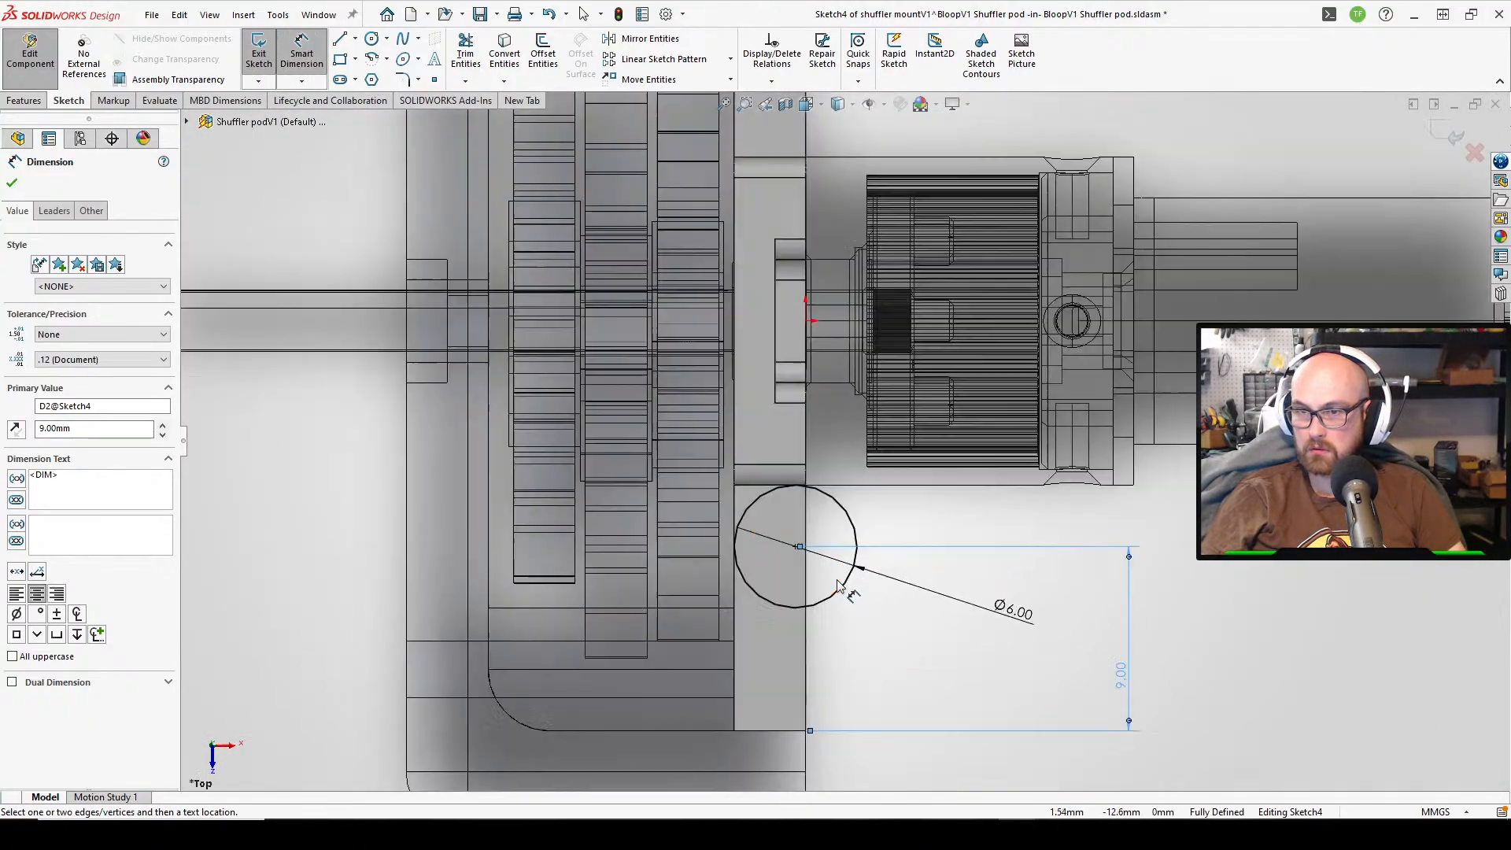
{"action": "middle_click_drag", "start_coordinate": [806, 579], "coordinate": [911, 594]}
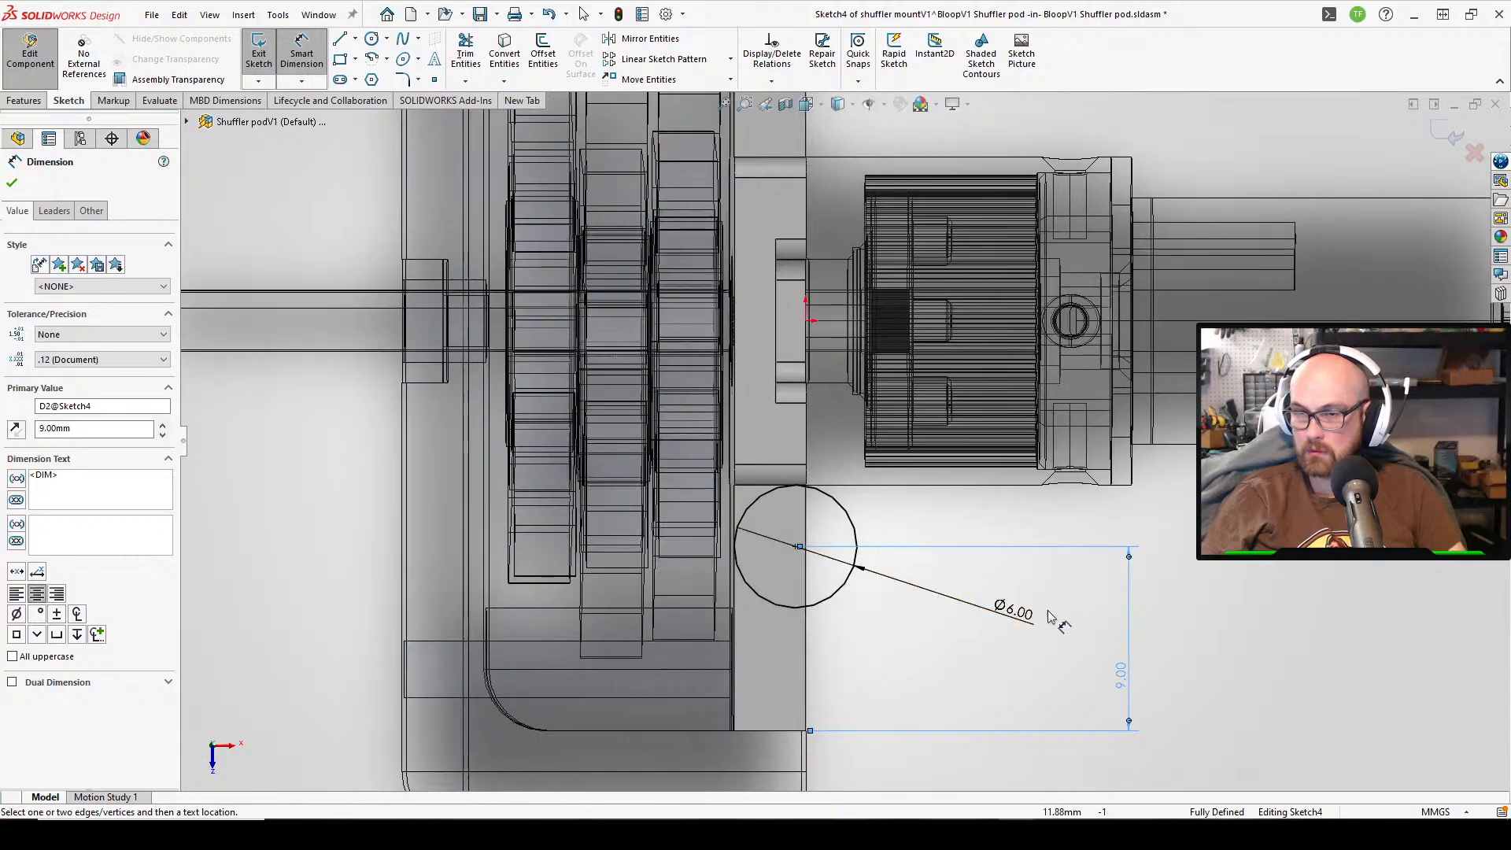
{"action": "left_click", "coordinate": [1024, 613]}
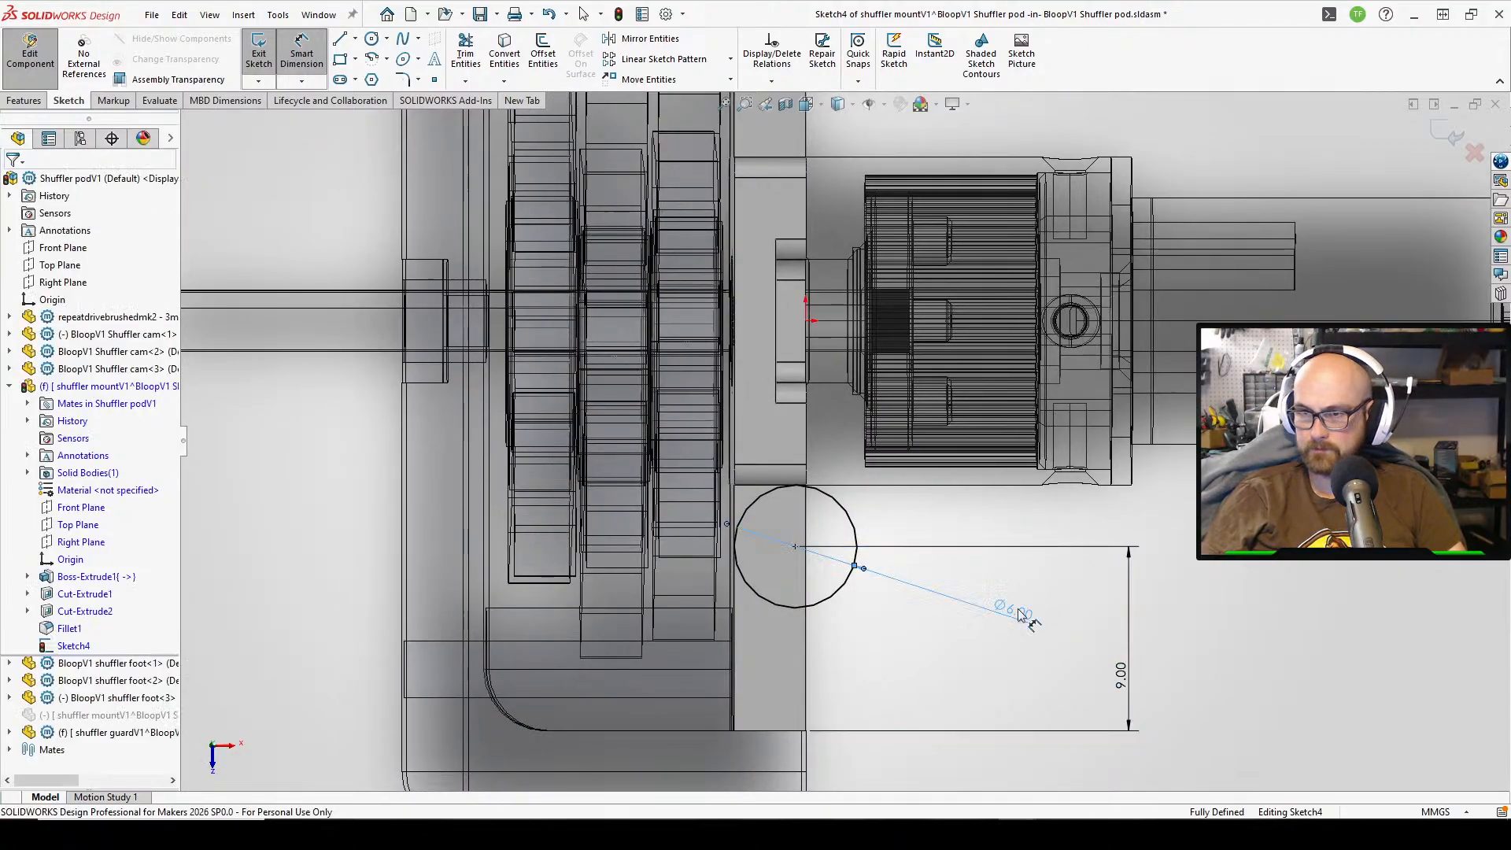
{"action": "double_click", "coordinate": [1121, 673]}
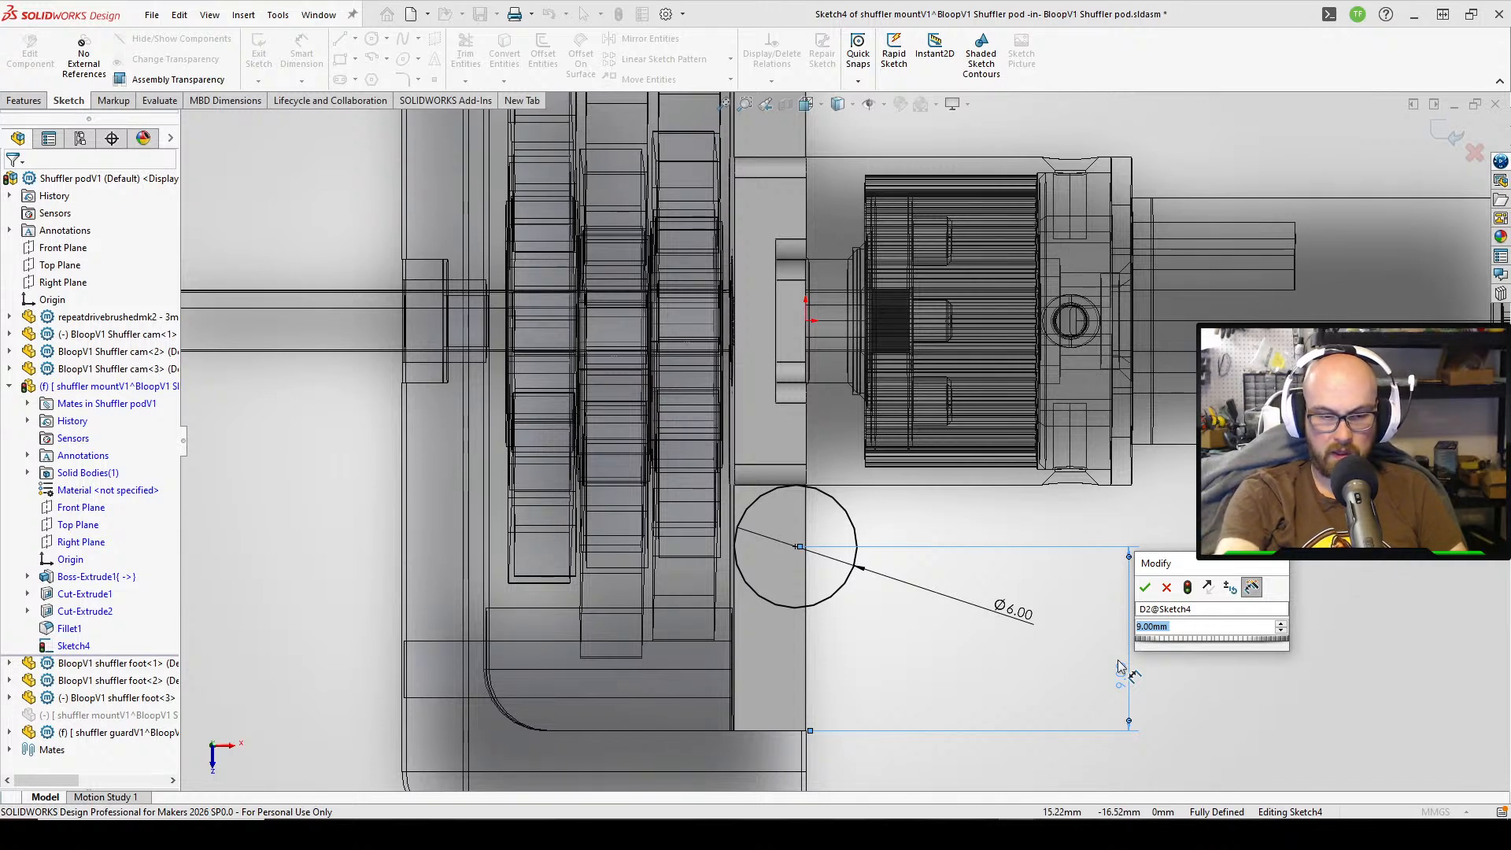
{"action": "type", "text": "8.5"}
{"action": "key", "text": "Return"}
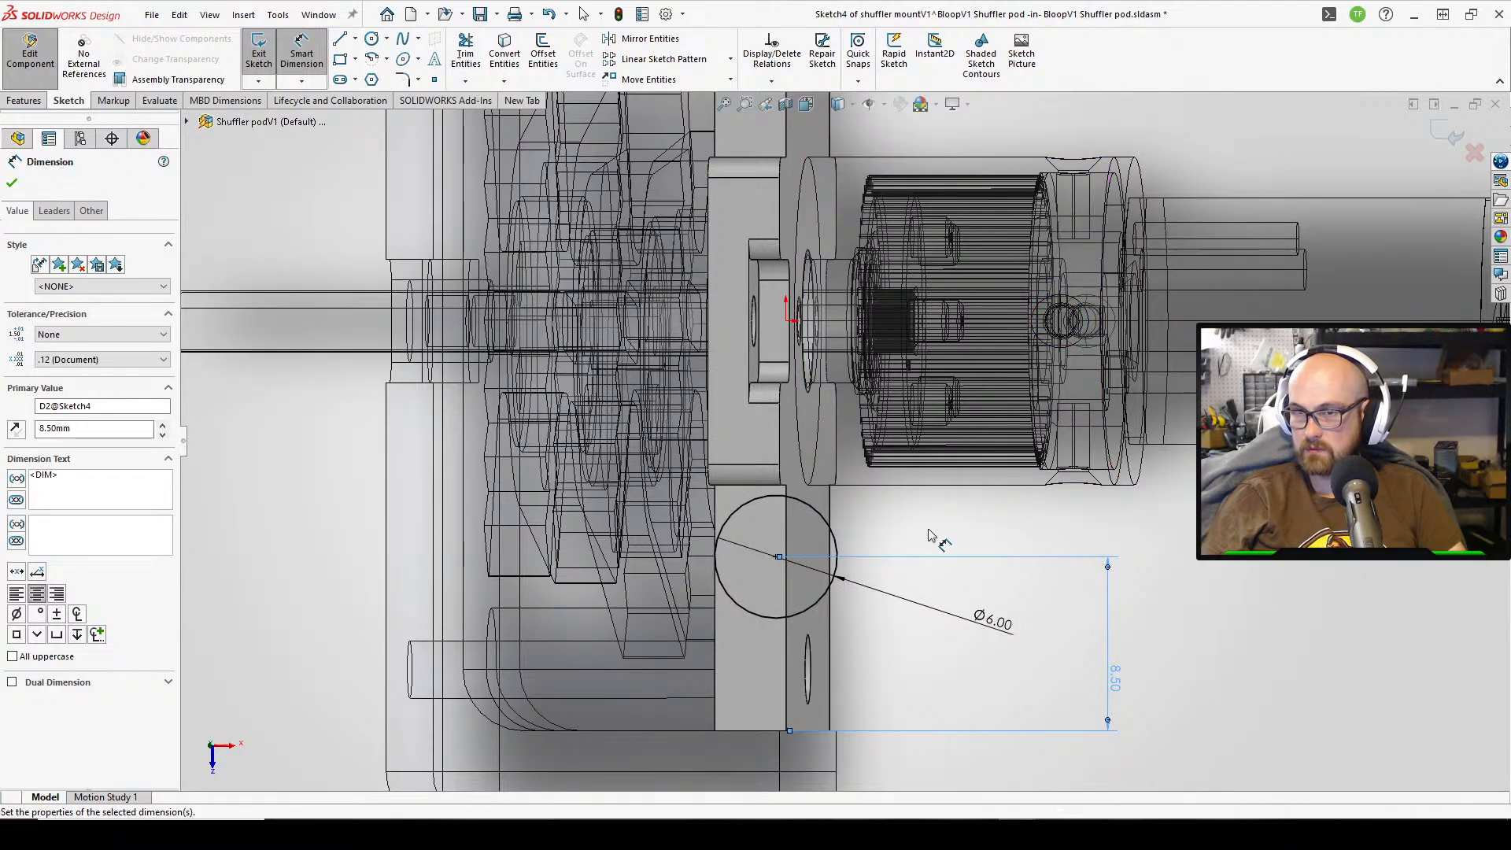
{"action": "scroll", "coordinate": [858, 425], "scroll_direction": "up", "scroll_amount": 2}
{"action": "left_click", "coordinate": [12, 182]}
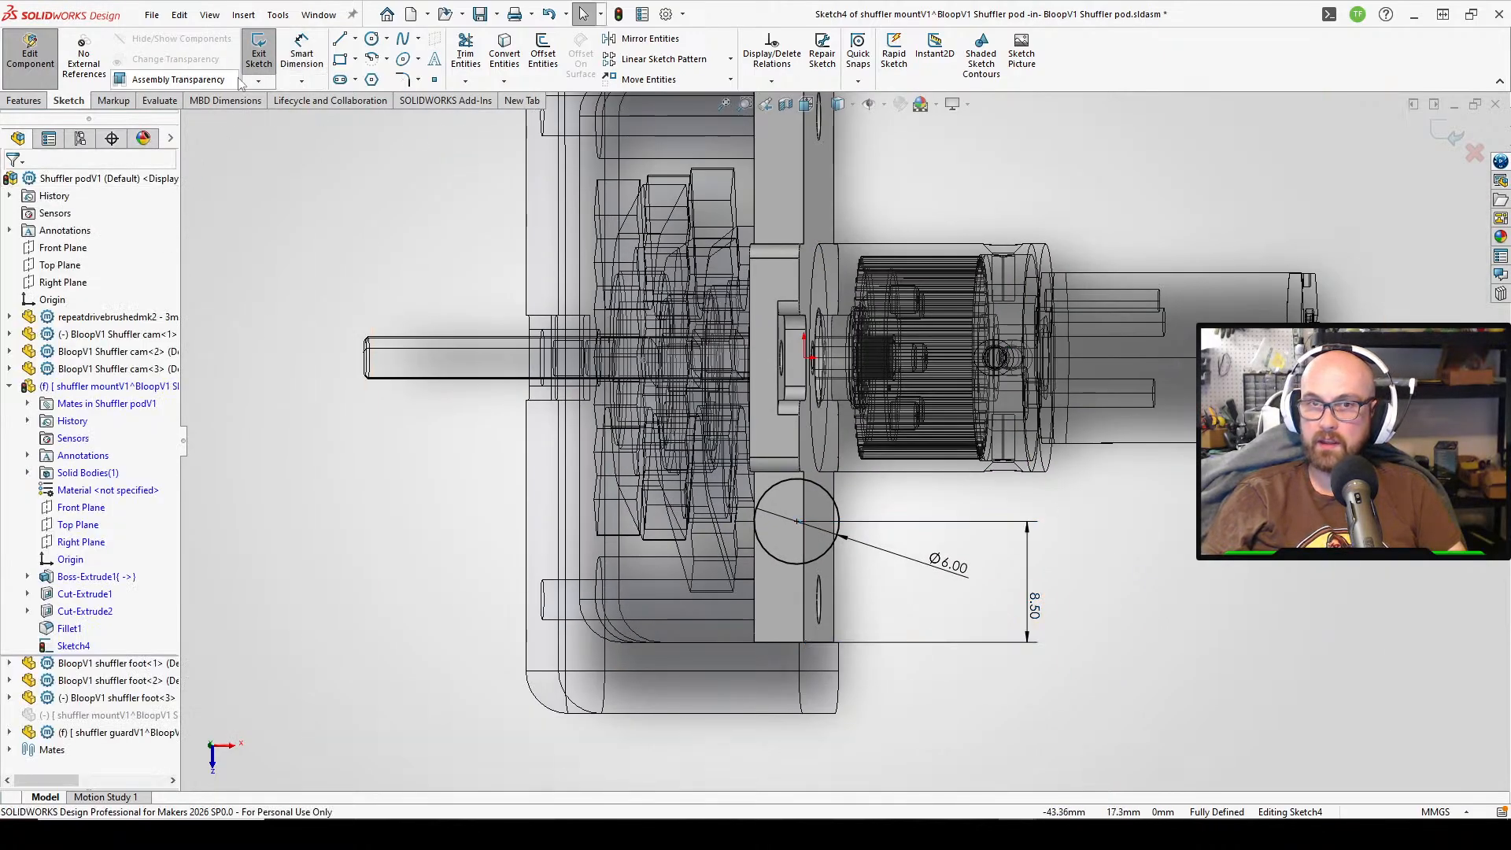
- Draw a horizontal construction centreline about 32 mm long from the sketch origin along the motor's axis
{"action": "left_click", "coordinate": [386, 39]}
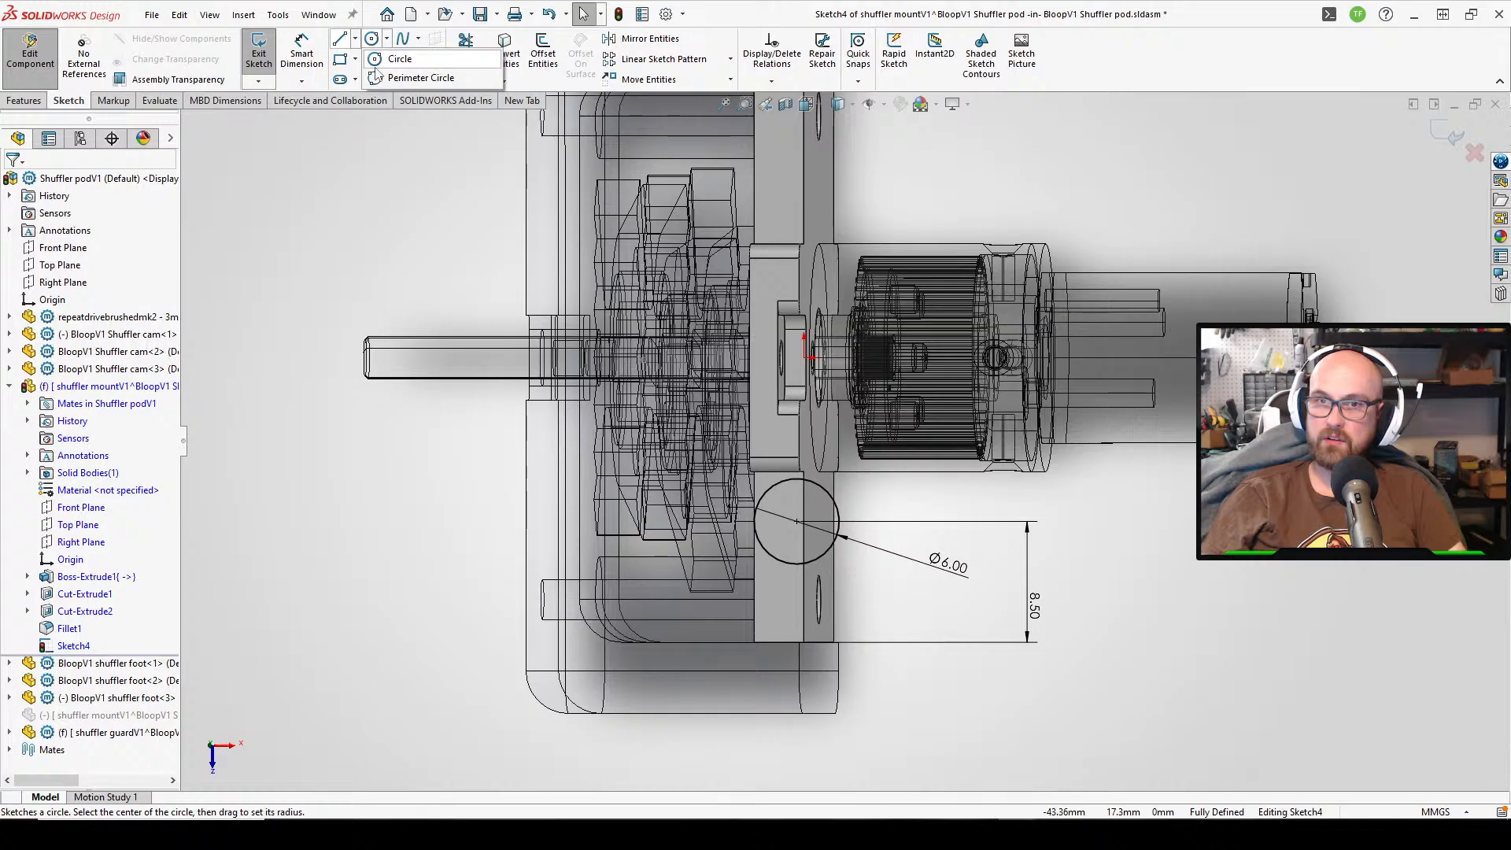
{"action": "left_click", "coordinate": [355, 39]}
{"action": "left_click", "coordinate": [376, 77]}
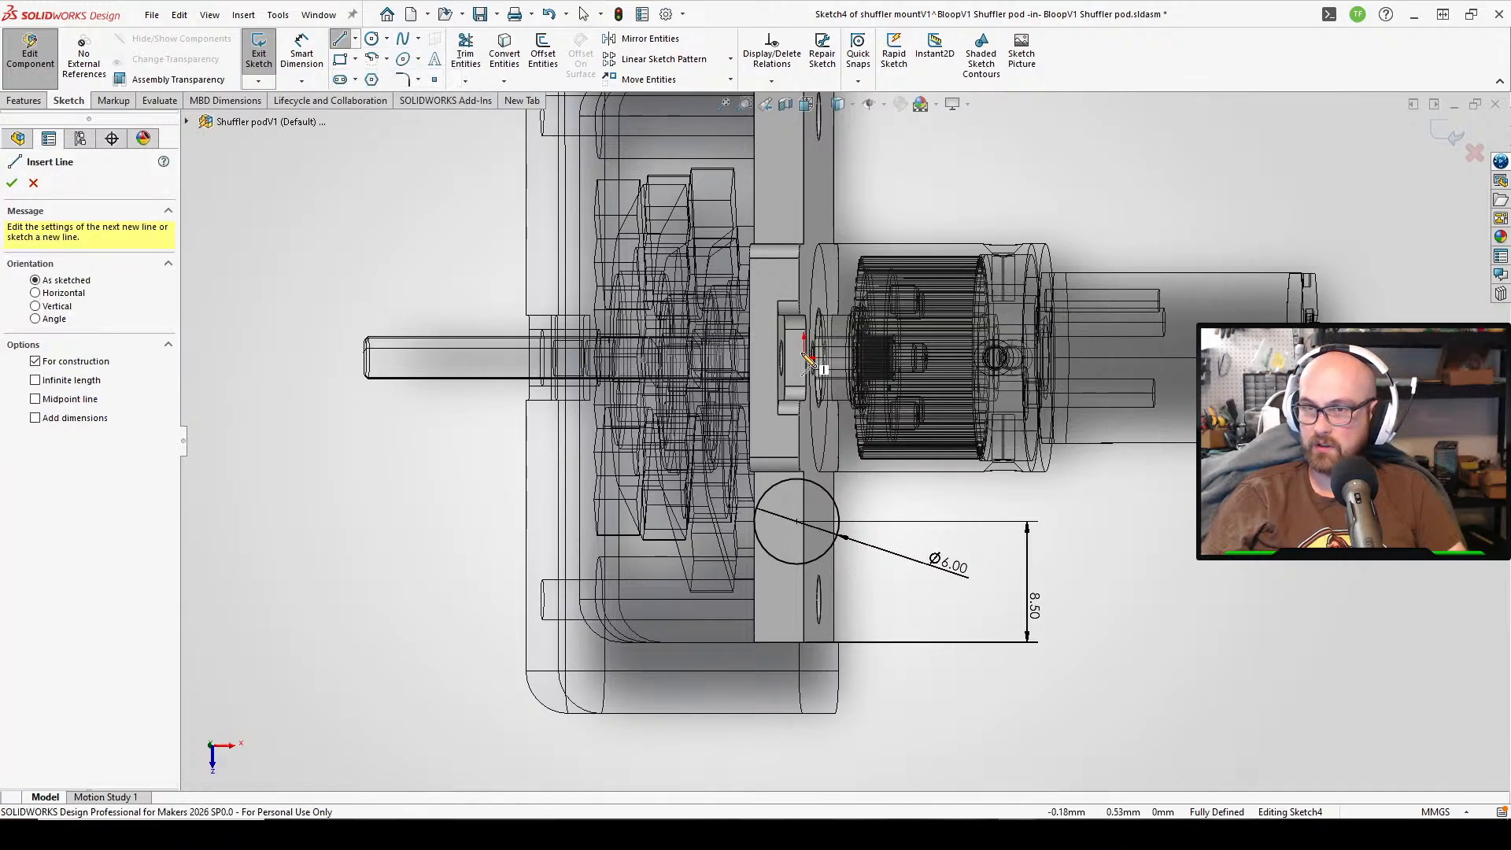
{"action": "left_click", "coordinate": [804, 358]}
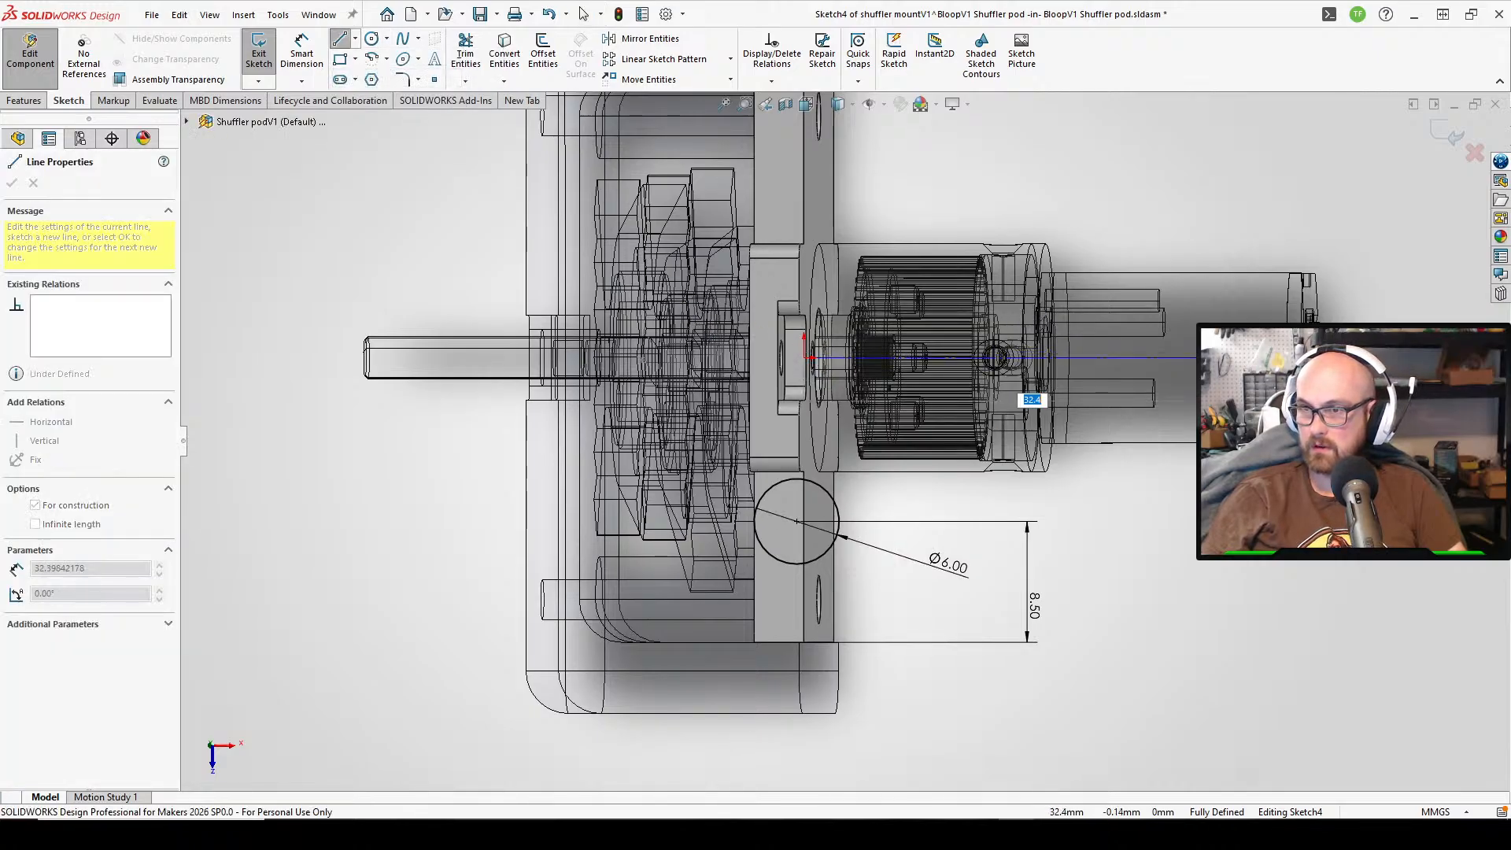
{"action": "left_click", "coordinate": [1263, 358]}
{"action": "key", "text": "Escape"}
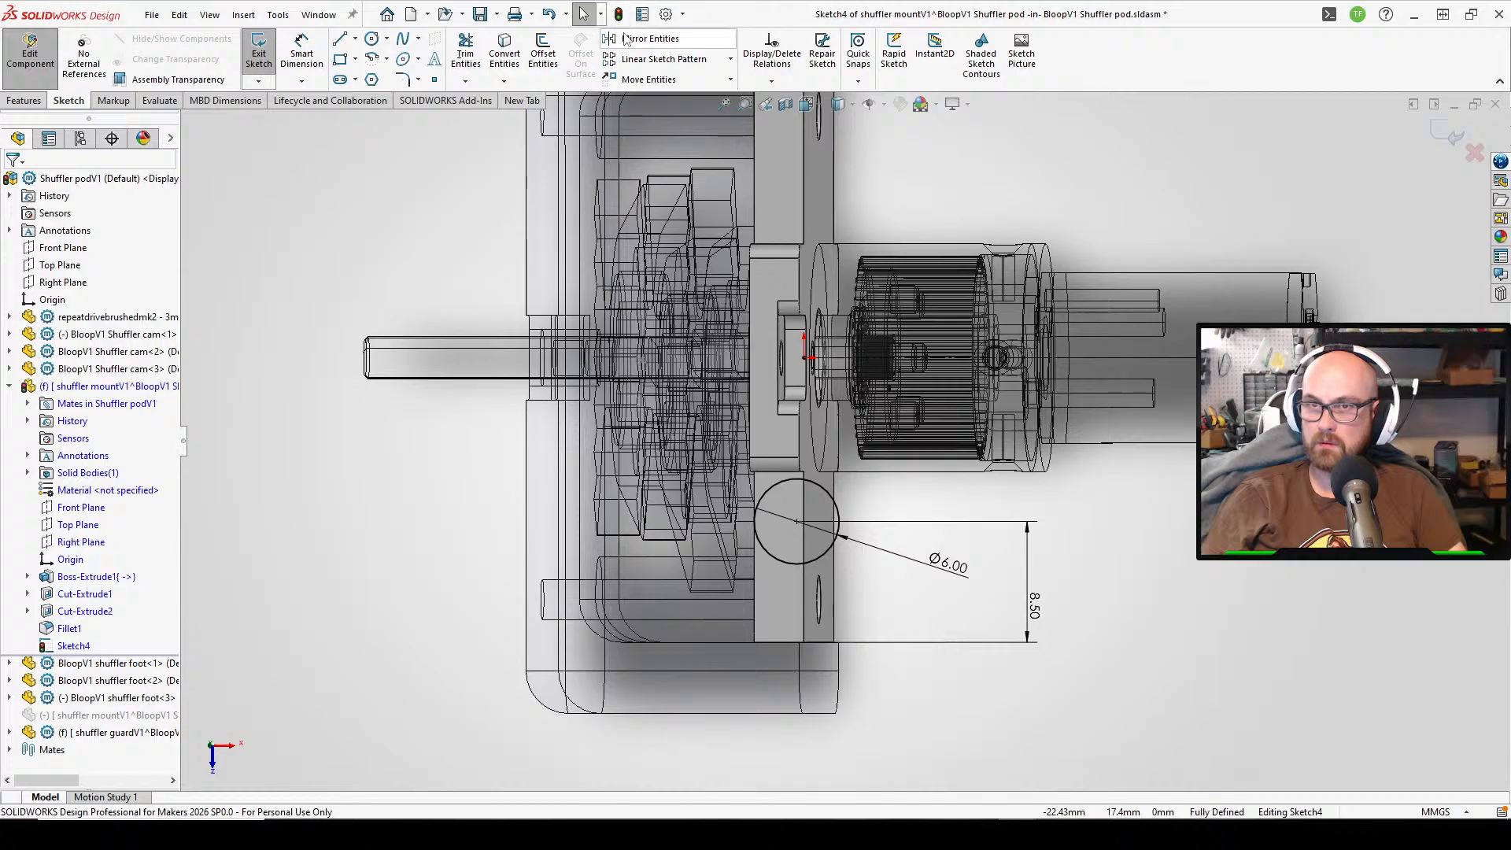
- Mirror the 6 mm circle about the horizontal construction centreline, keeping the original
{"action": "left_click", "coordinate": [650, 39]}
{"action": "left_click", "coordinate": [718, 557]}
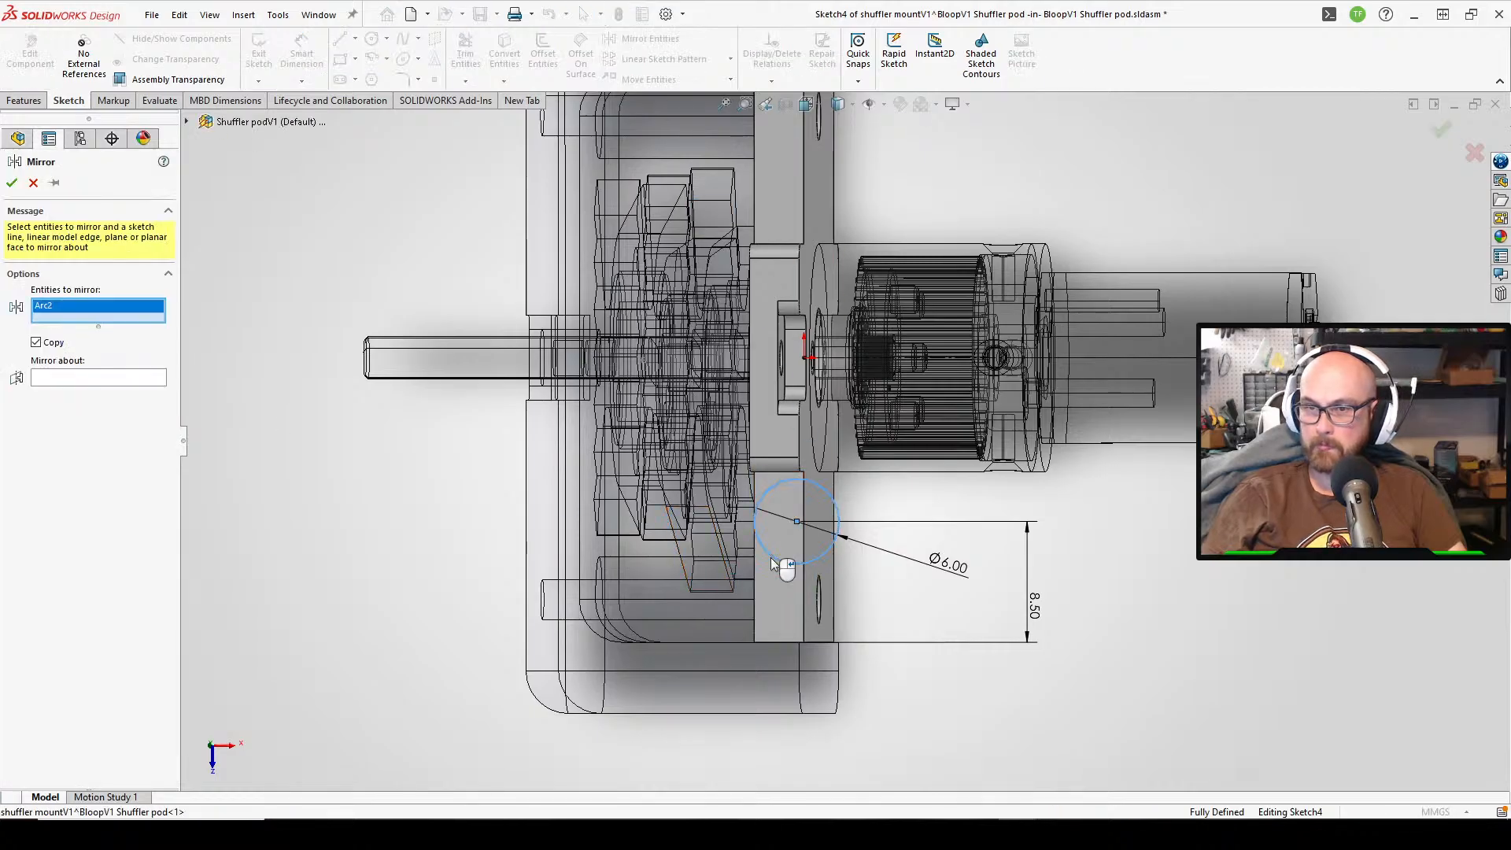
{"action": "left_click", "coordinate": [138, 379]}
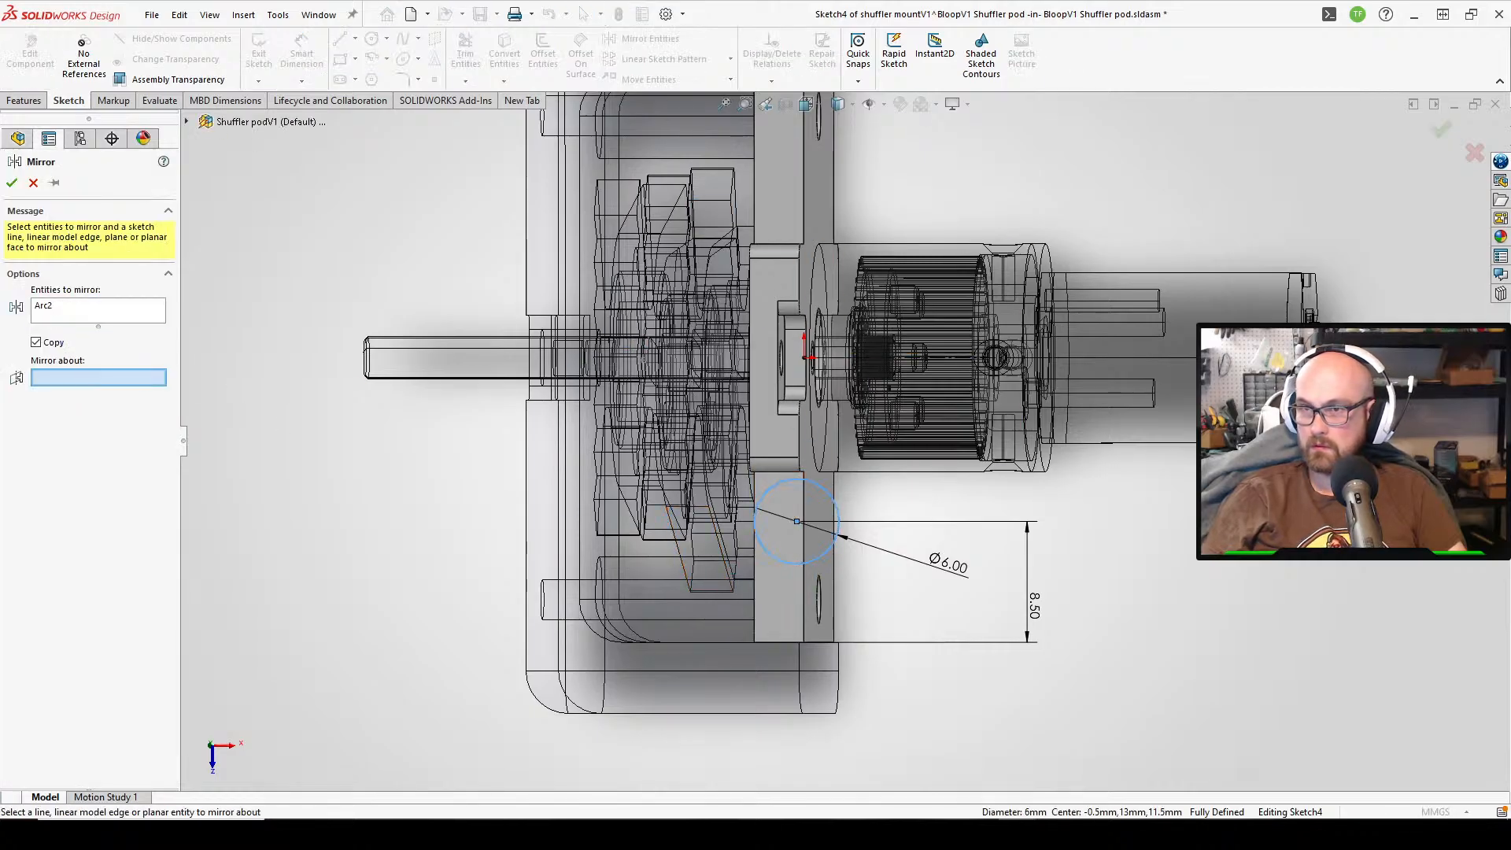
{"action": "left_click", "coordinate": [945, 358]}
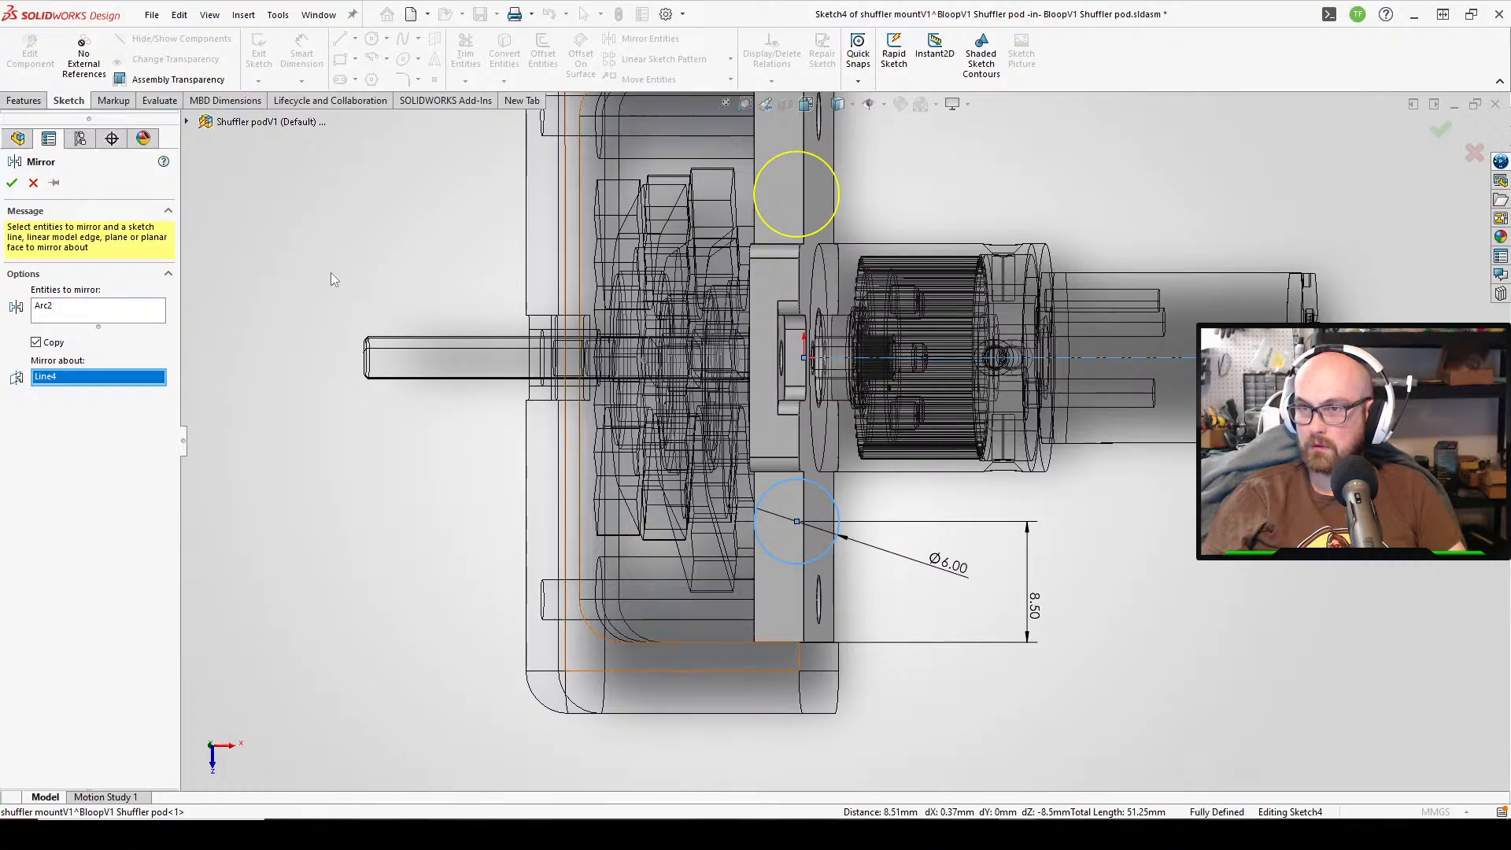
{"action": "left_click", "coordinate": [13, 184]}
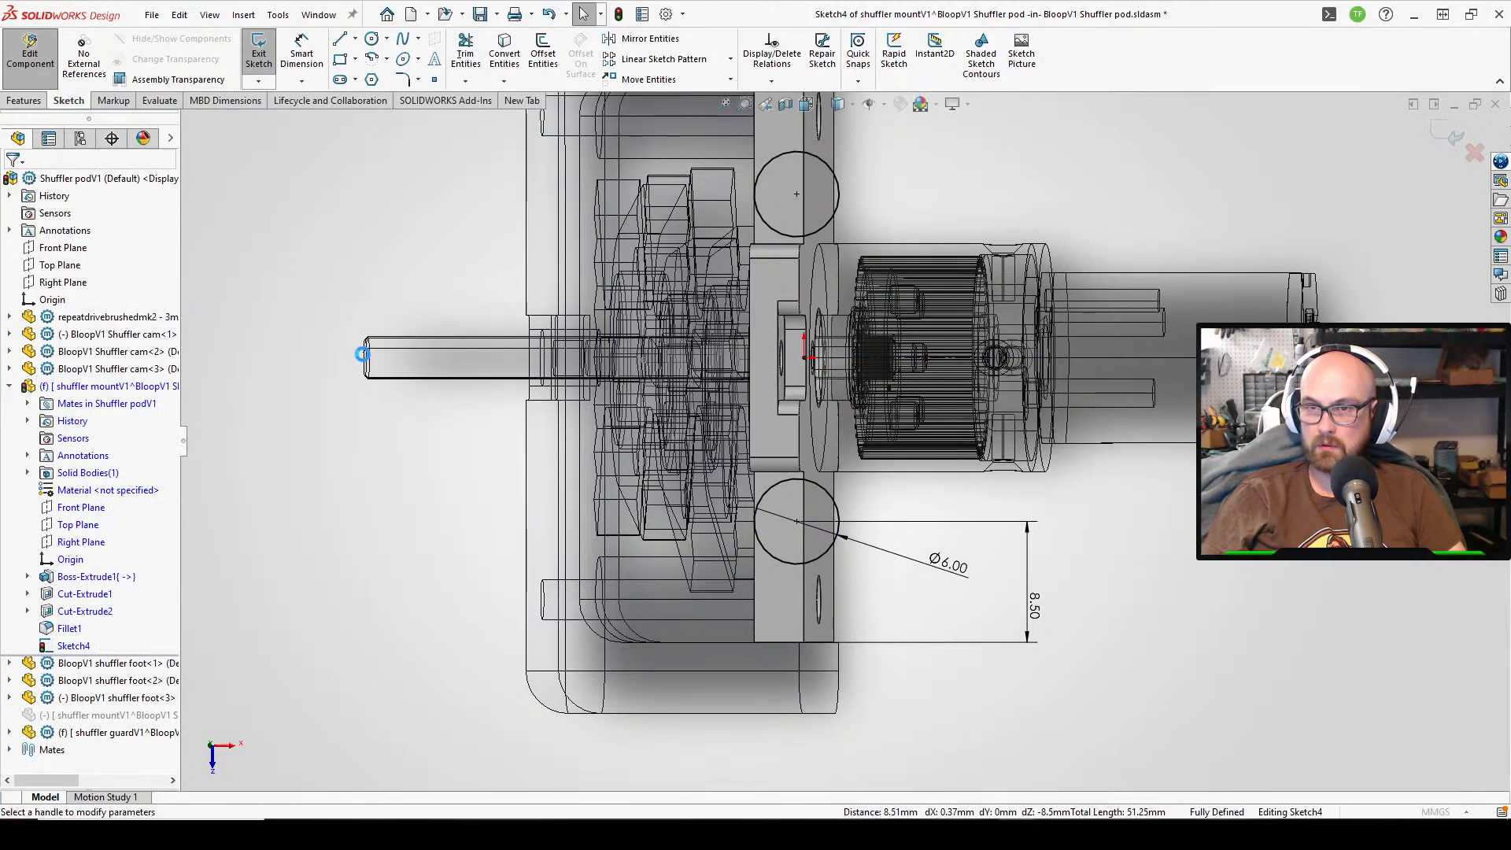
{"action": "left_click", "coordinate": [32, 183]}
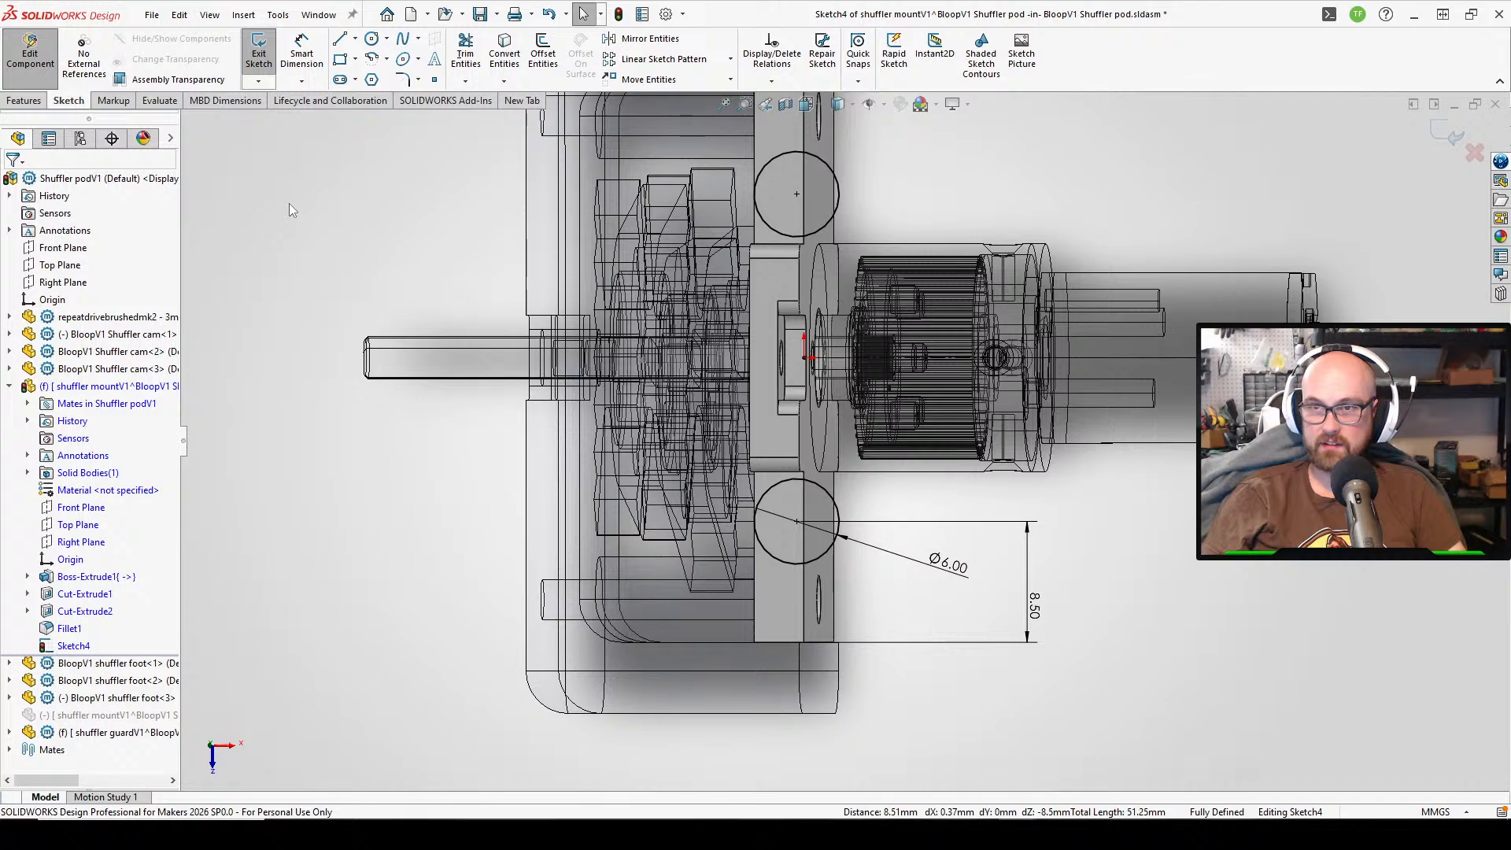
- Extrude both circles up to the opposite edge face of the shuffler mount, merging the result with the part
{"action": "right_click_drag", "start_coordinate": [289, 203], "coordinate": [223, 310]}
{"action": "middle_click_drag", "start_coordinate": [638, 379], "coordinate": [488, 370]}
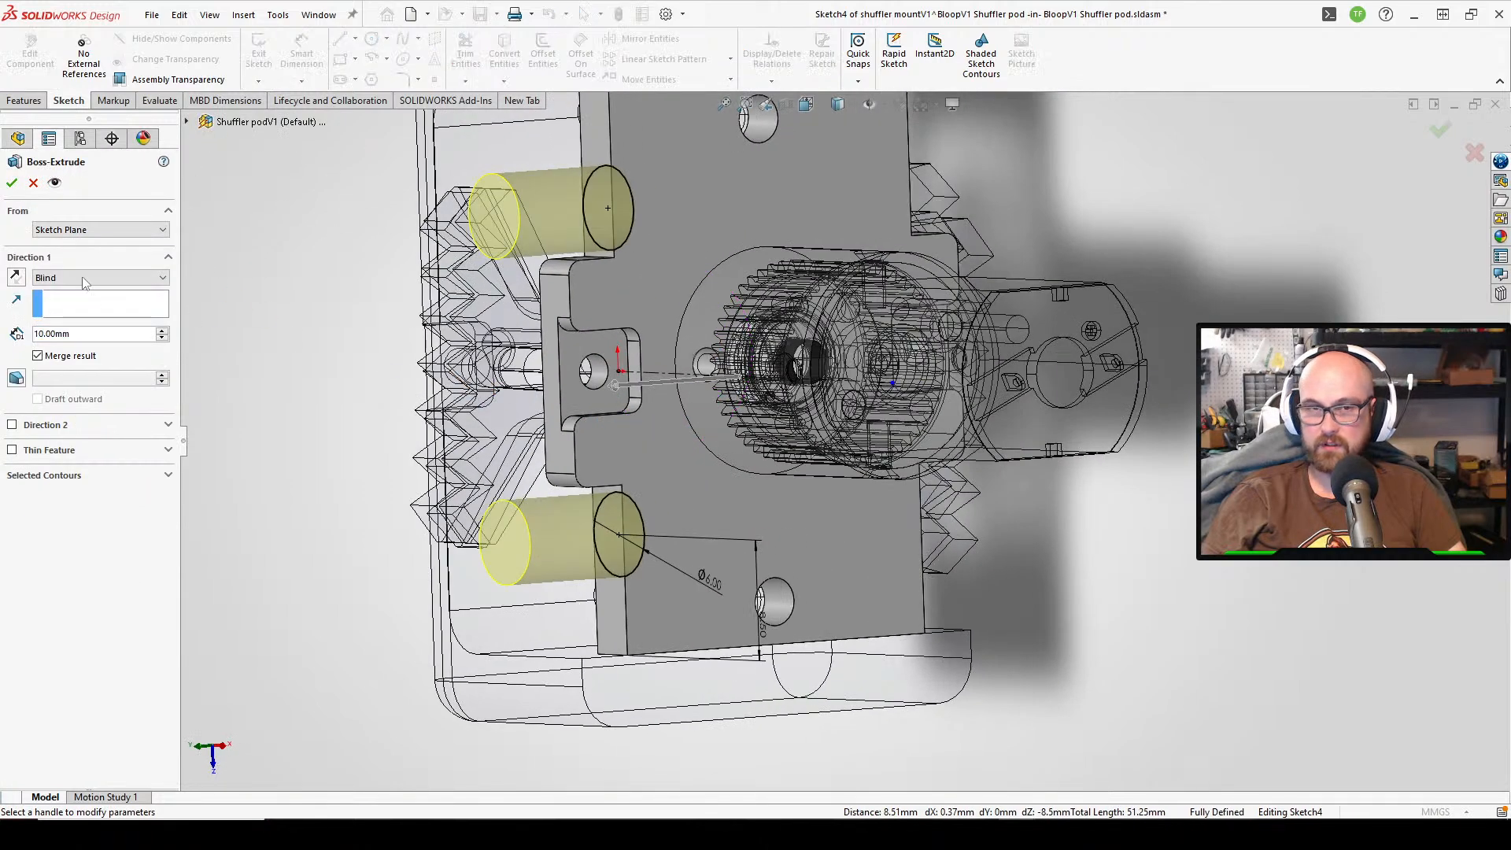
{"action": "left_click", "coordinate": [85, 280]}
{"action": "left_click", "coordinate": [120, 330]}
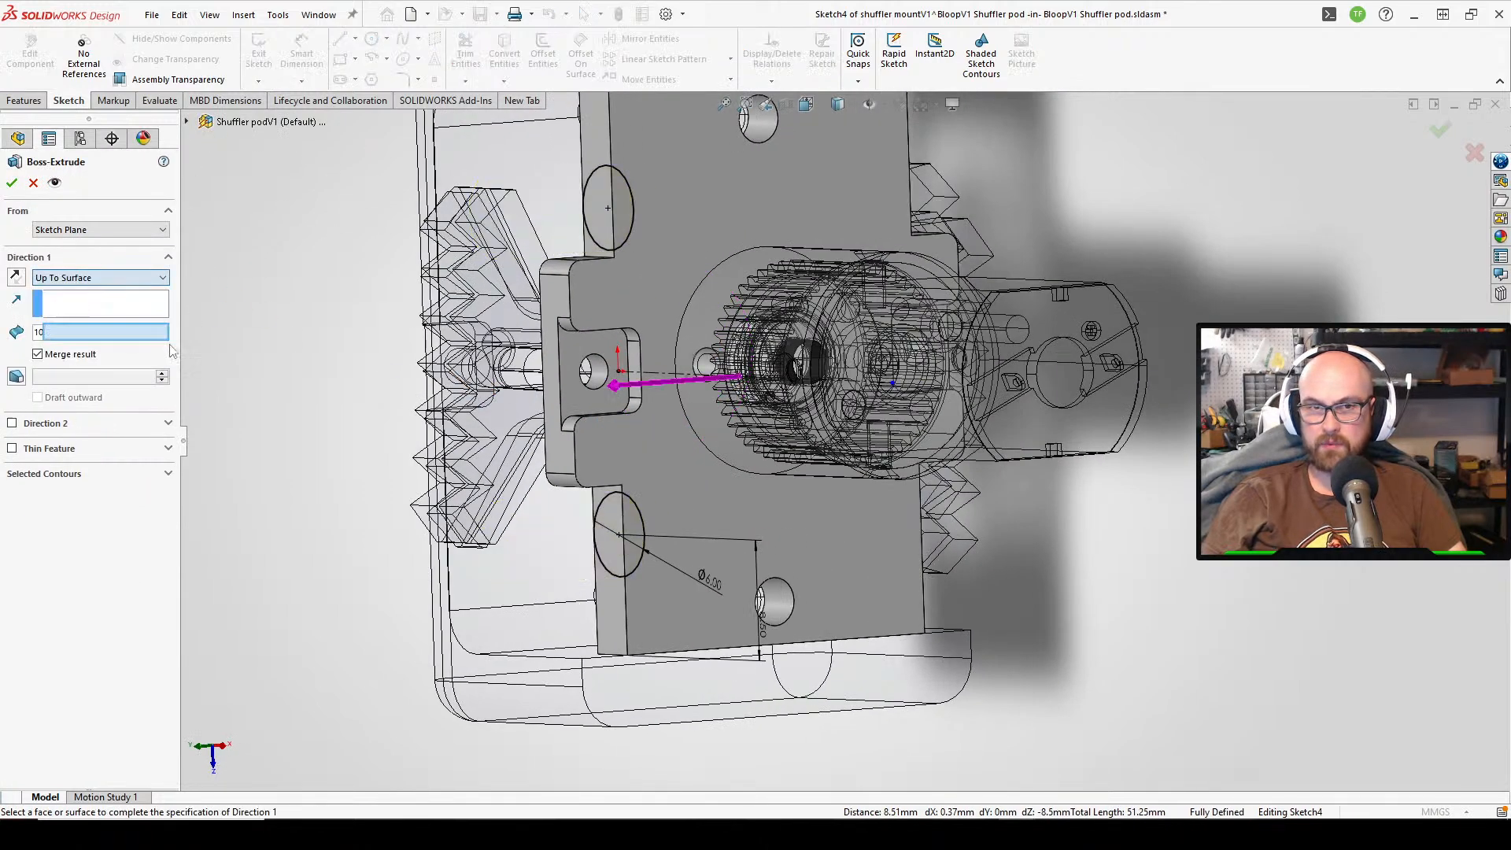
{"action": "middle_click_drag", "start_coordinate": [362, 456], "coordinate": [870, 532]}
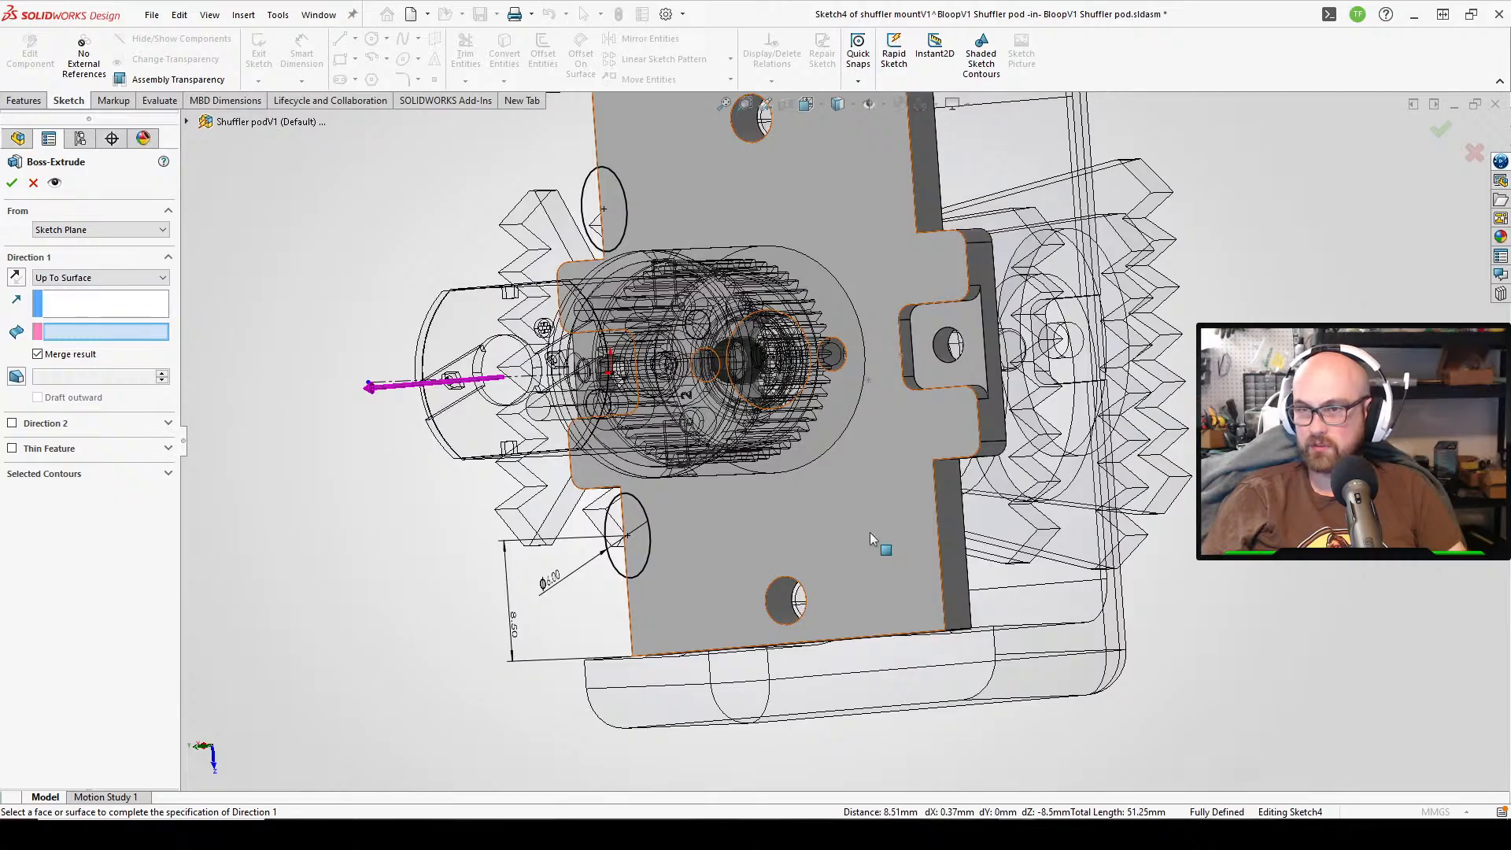
{"action": "left_click", "coordinate": [958, 517]}
{"action": "middle_click_drag", "start_coordinate": [958, 516], "coordinate": [551, 394]}
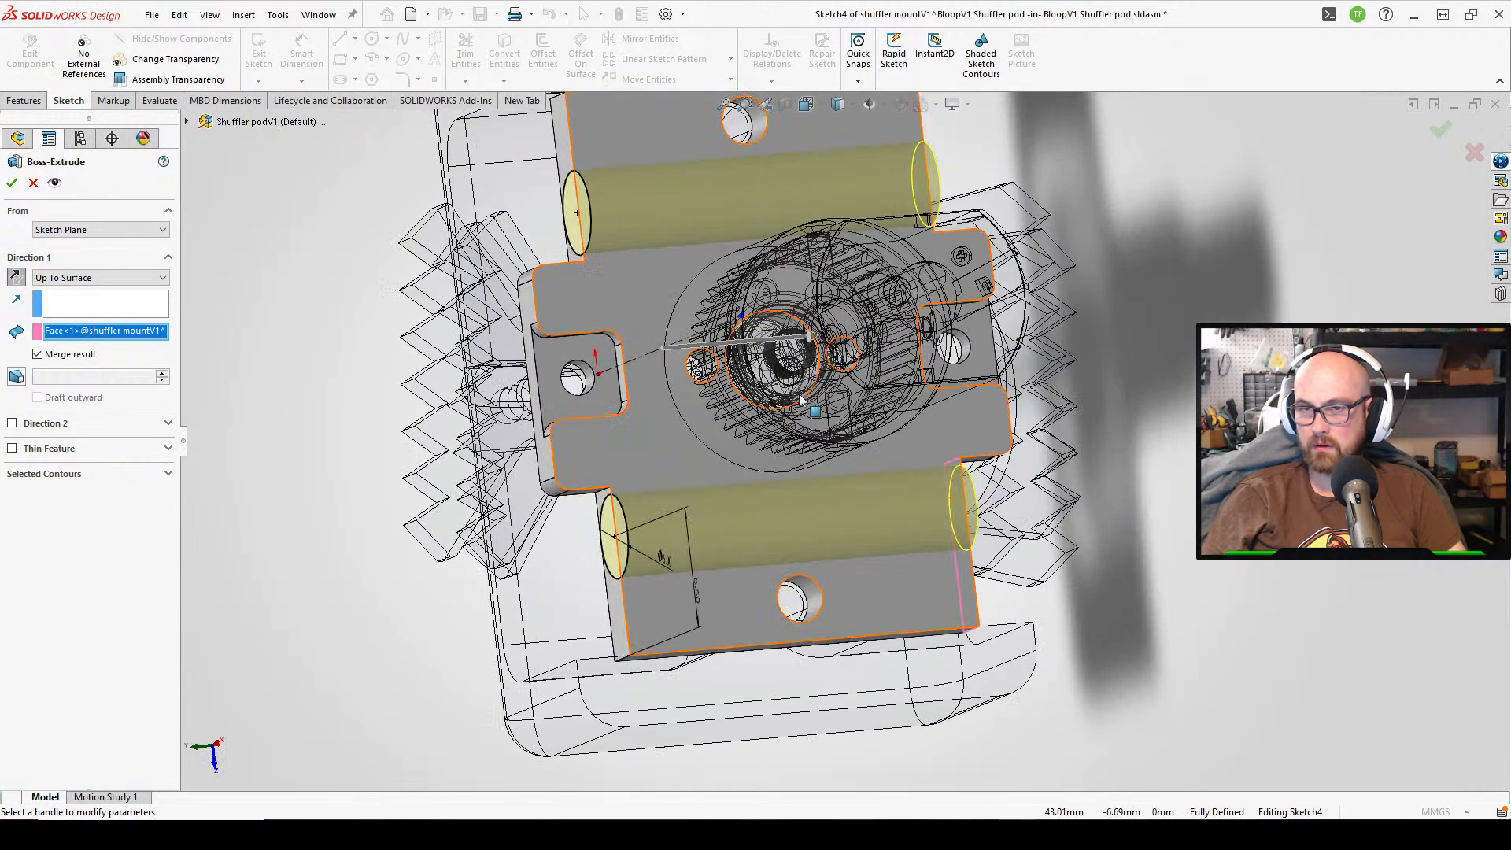
{"action": "left_click", "coordinate": [13, 184]}
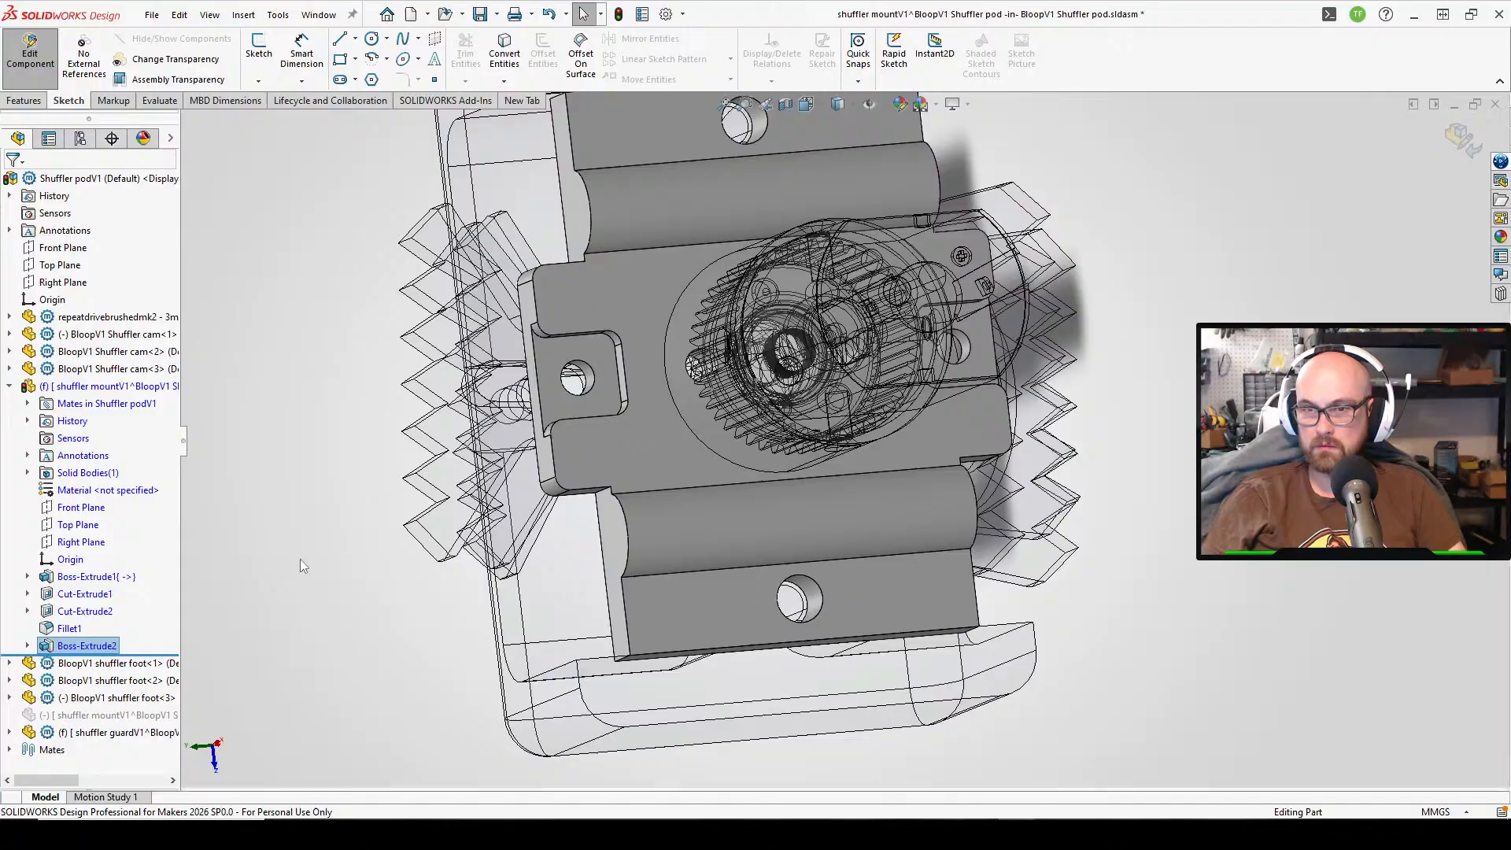
- Examine the two rounded ribs on the shuffler mount and their clearance around the motor gearbox and guard
{"action": "mouse_move", "coordinate": [300, 559]}
{"action": "middle_mouse_down"}
{"action": "mouse_move", "coordinate": [591, 279]}
{"action": "mouse_move", "coordinate": [646, 566]}
{"action": "middle_mouse_up"}
{"action": "scroll", "coordinate": [646, 566], "scroll_direction": "up", "scroll_amount": 3}
{"action": "scroll", "coordinate": [858, 596], "scroll_direction": "down", "scroll_amount": 4}
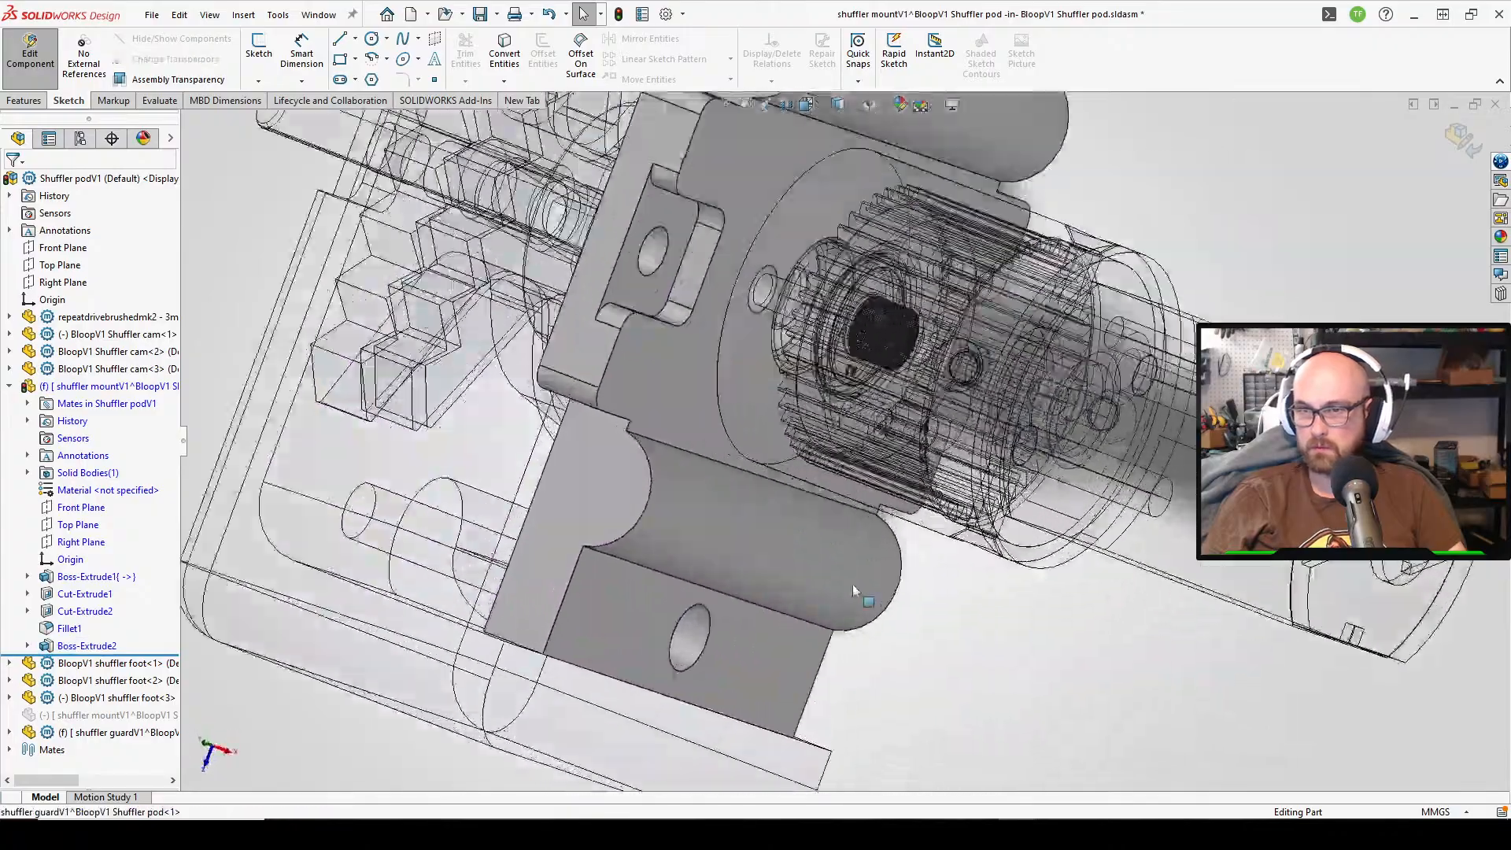
{"action": "middle_click_drag", "start_coordinate": [857, 596], "coordinate": [745, 574]}
{"action": "scroll", "coordinate": [744, 575], "scroll_direction": "up", "scroll_amount": 3}
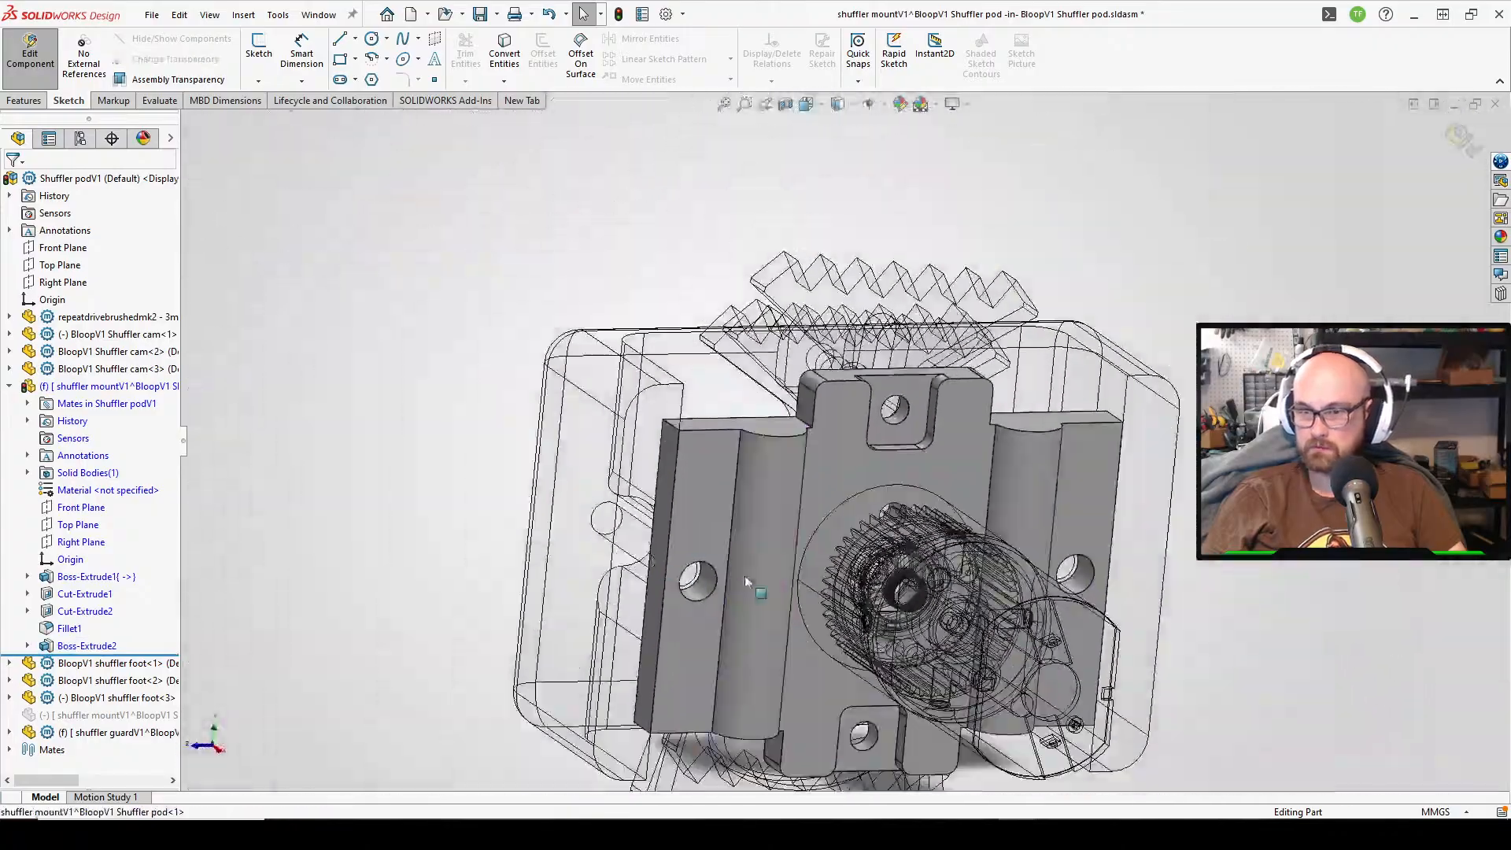
{"action": "scroll", "coordinate": [745, 575], "scroll_direction": "down", "scroll_amount": 3}
{"action": "middle_click_drag", "start_coordinate": [670, 471], "coordinate": [616, 413]}
{"action": "scroll", "coordinate": [622, 413], "scroll_direction": "up", "scroll_amount": 4}
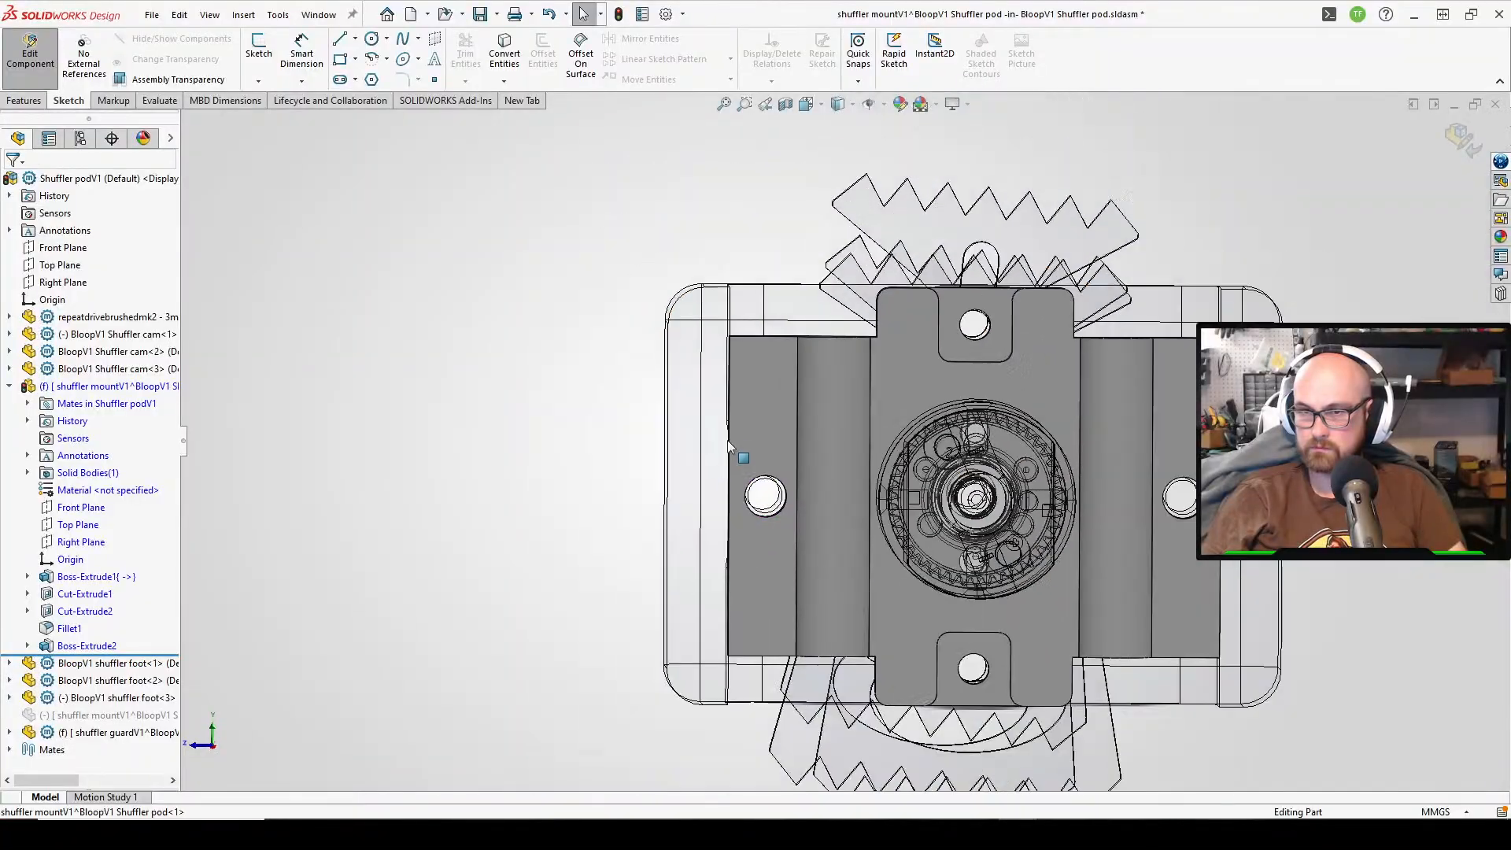
{"action": "middle_click_drag", "start_coordinate": [727, 441], "coordinate": [820, 536]}
{"action": "scroll", "coordinate": [646, 362], "scroll_direction": "up", "scroll_amount": 2}
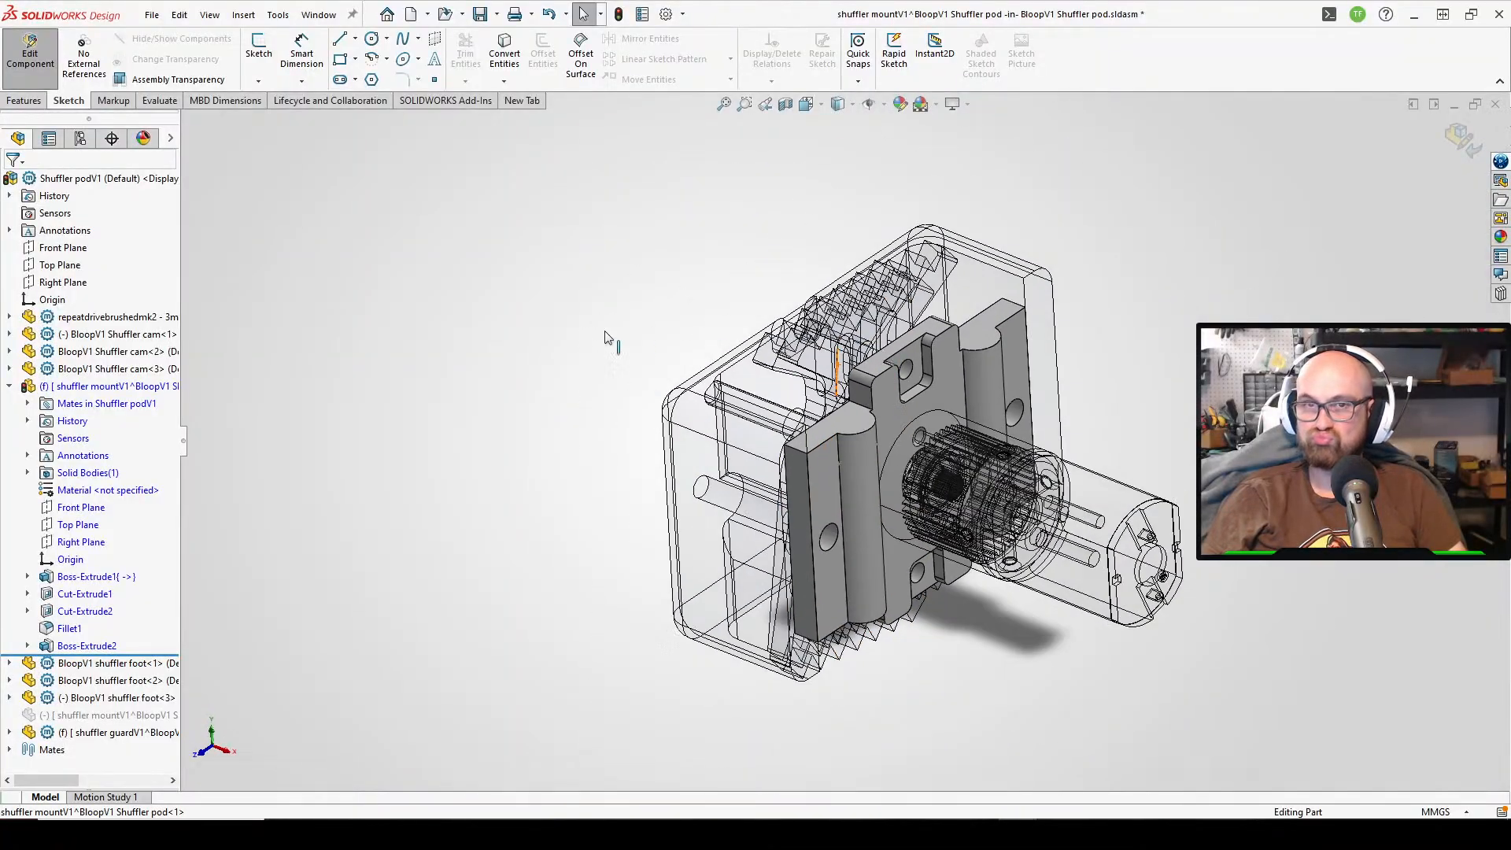
- Start a sketch on the mount's edge face and draw a circle centred on each rounded rib, the first about 3.8 mm in diameter
{"action": "scroll", "coordinate": [441, 303], "scroll_direction": "down", "scroll_amount": 3}
{"action": "left_click", "coordinate": [250, 48]}
{"action": "mouse_move", "coordinate": [1165, 567]}
{"action": "middle_mouse_down"}
{"action": "mouse_move", "coordinate": [1199, 587]}
{"action": "mouse_move", "coordinate": [1152, 597]}
{"action": "mouse_move", "coordinate": [1226, 691]}
{"action": "middle_mouse_up"}
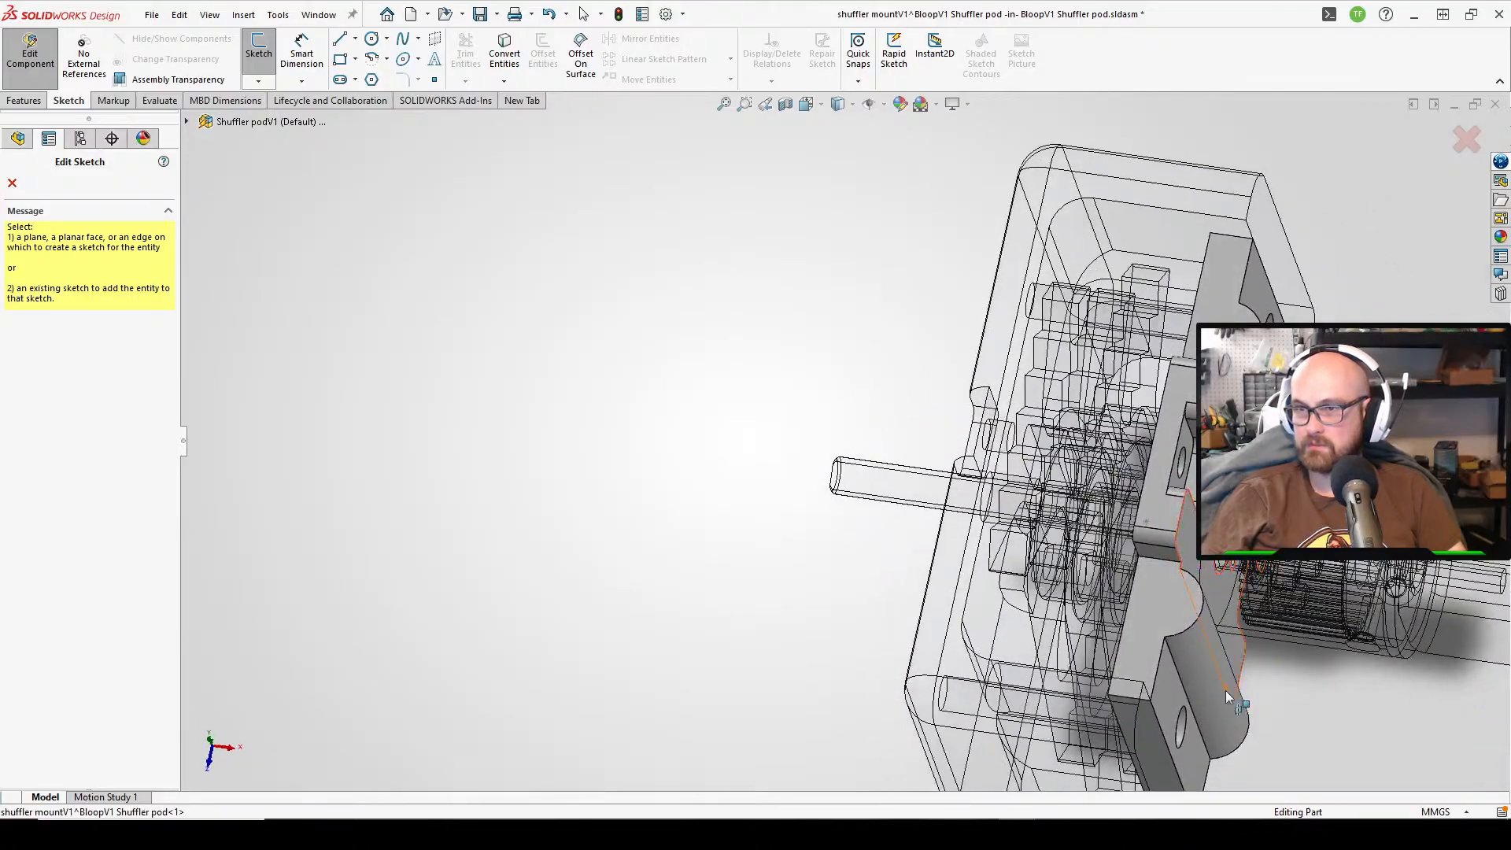
{"action": "left_click", "coordinate": [1139, 606]}
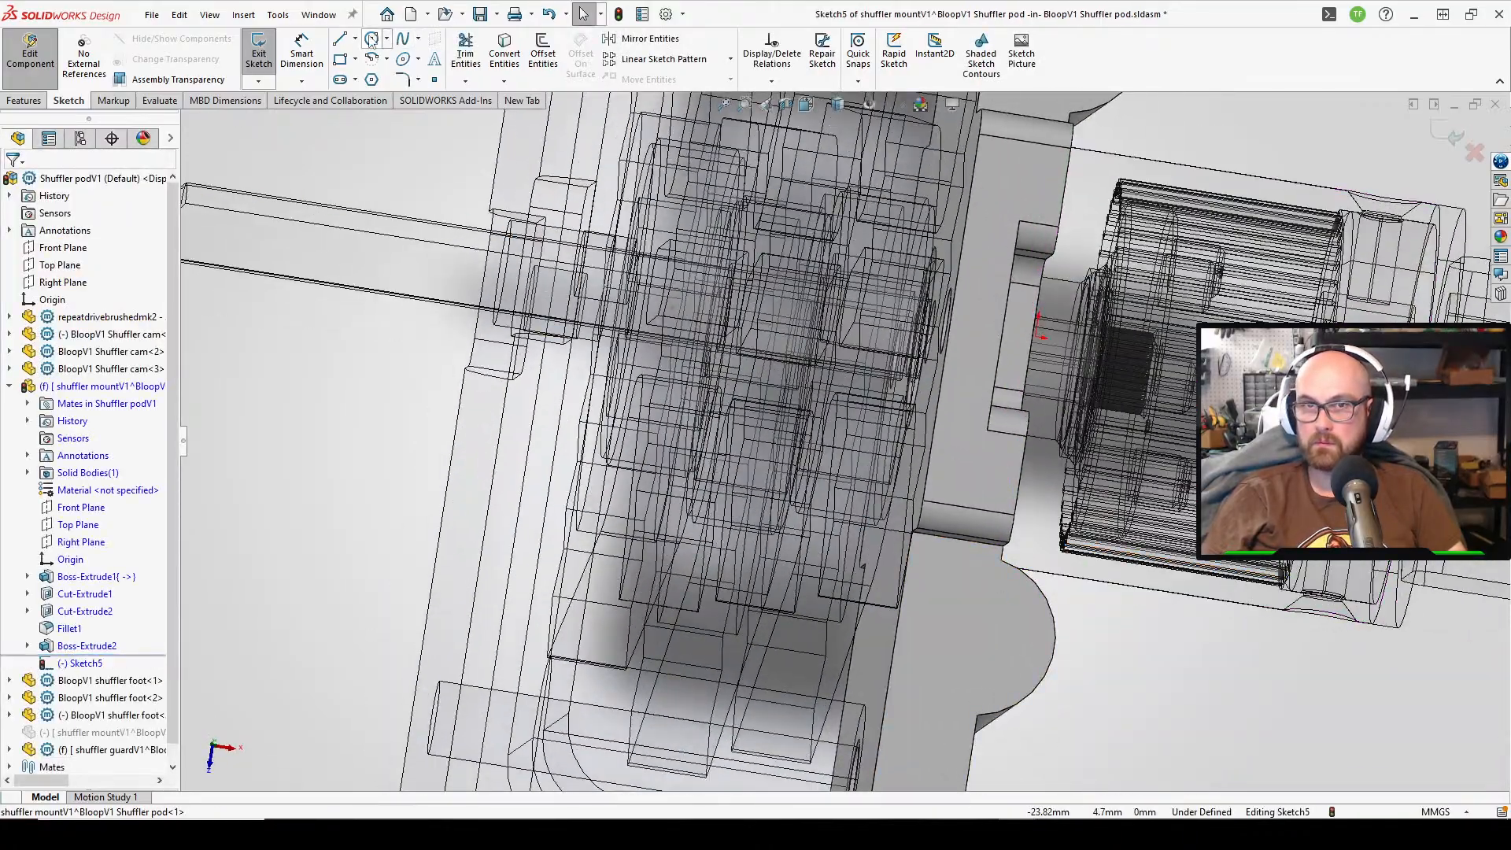
{"action": "left_click", "coordinate": [372, 39]}
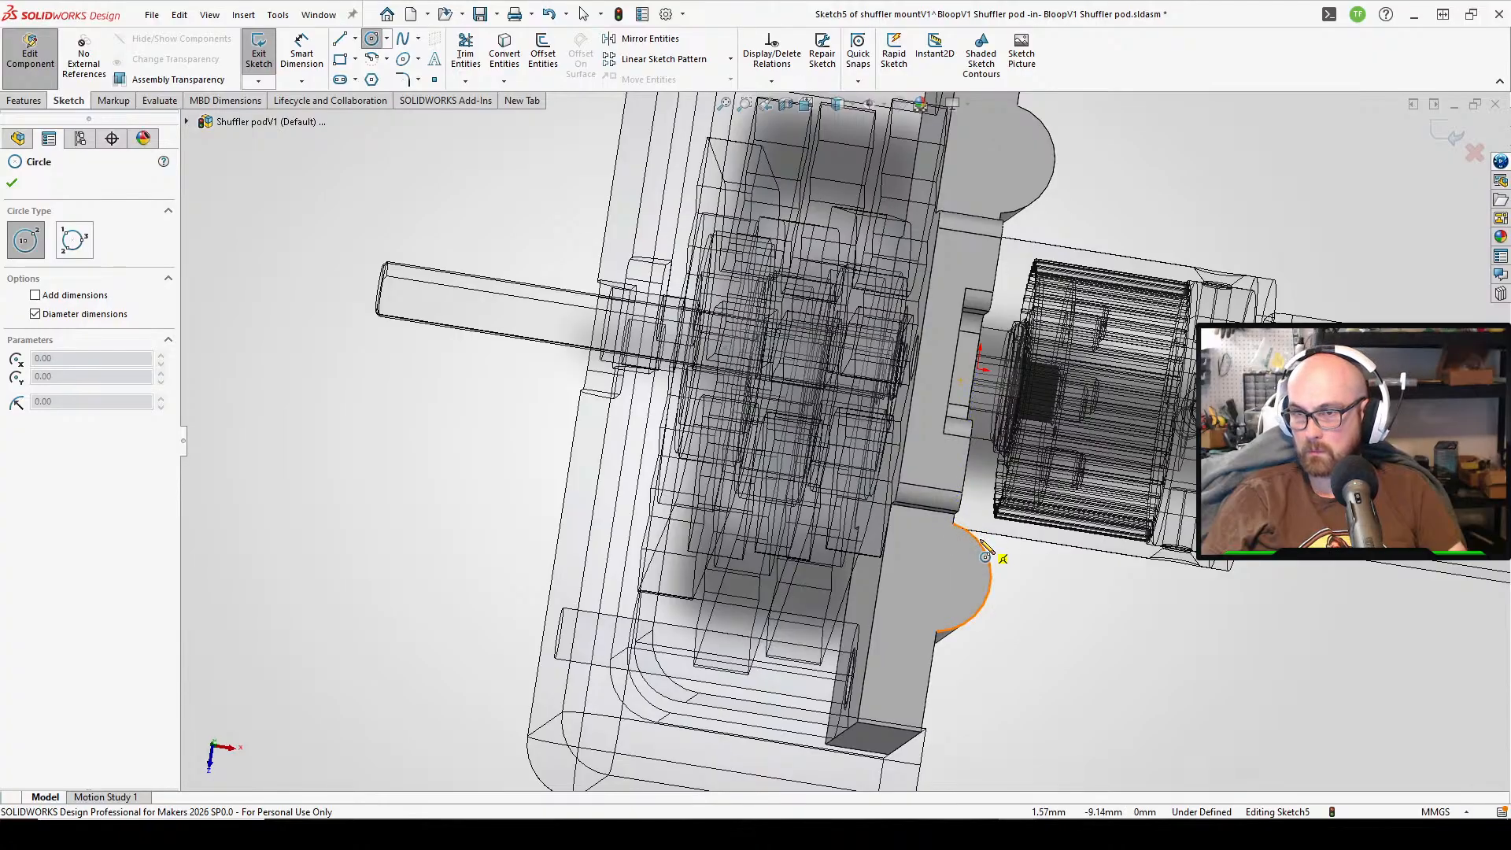
{"action": "left_click", "coordinate": [935, 577]}
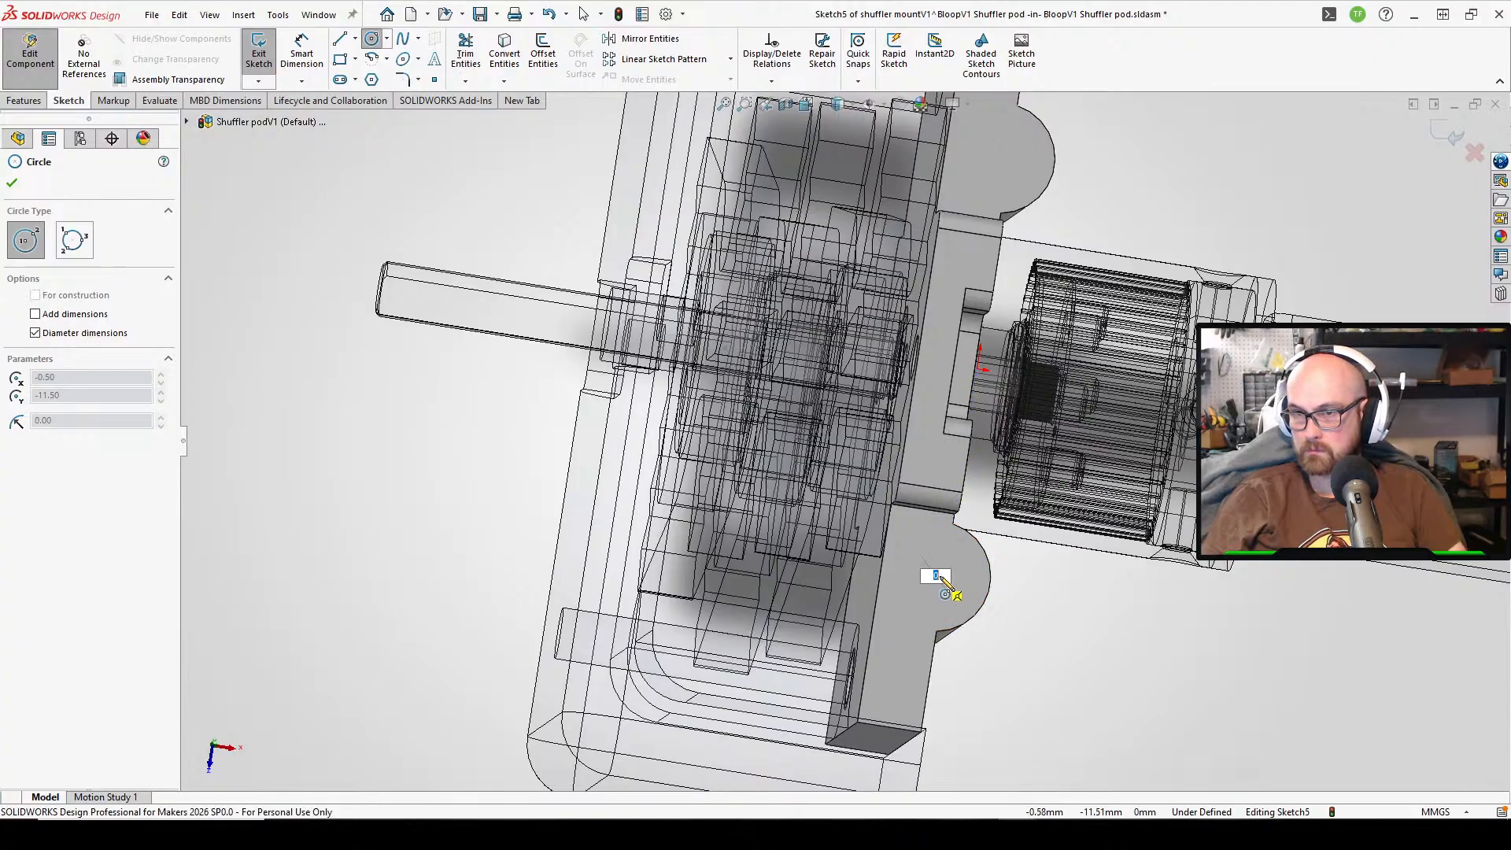
{"action": "left_click", "coordinate": [970, 565]}
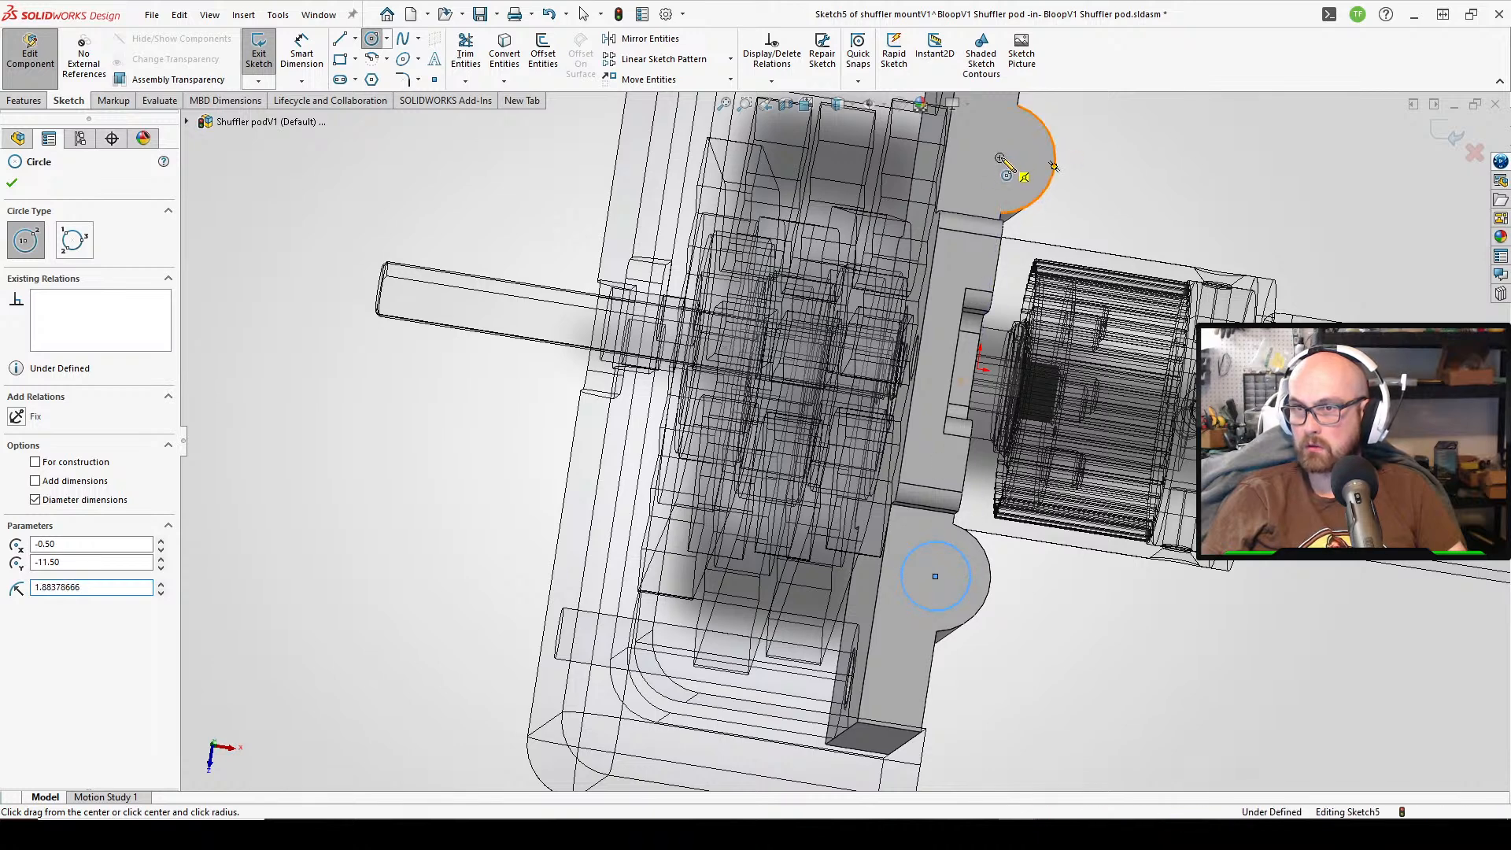
{"action": "left_click", "coordinate": [1000, 157]}
{"action": "left_click", "coordinate": [1028, 156]}
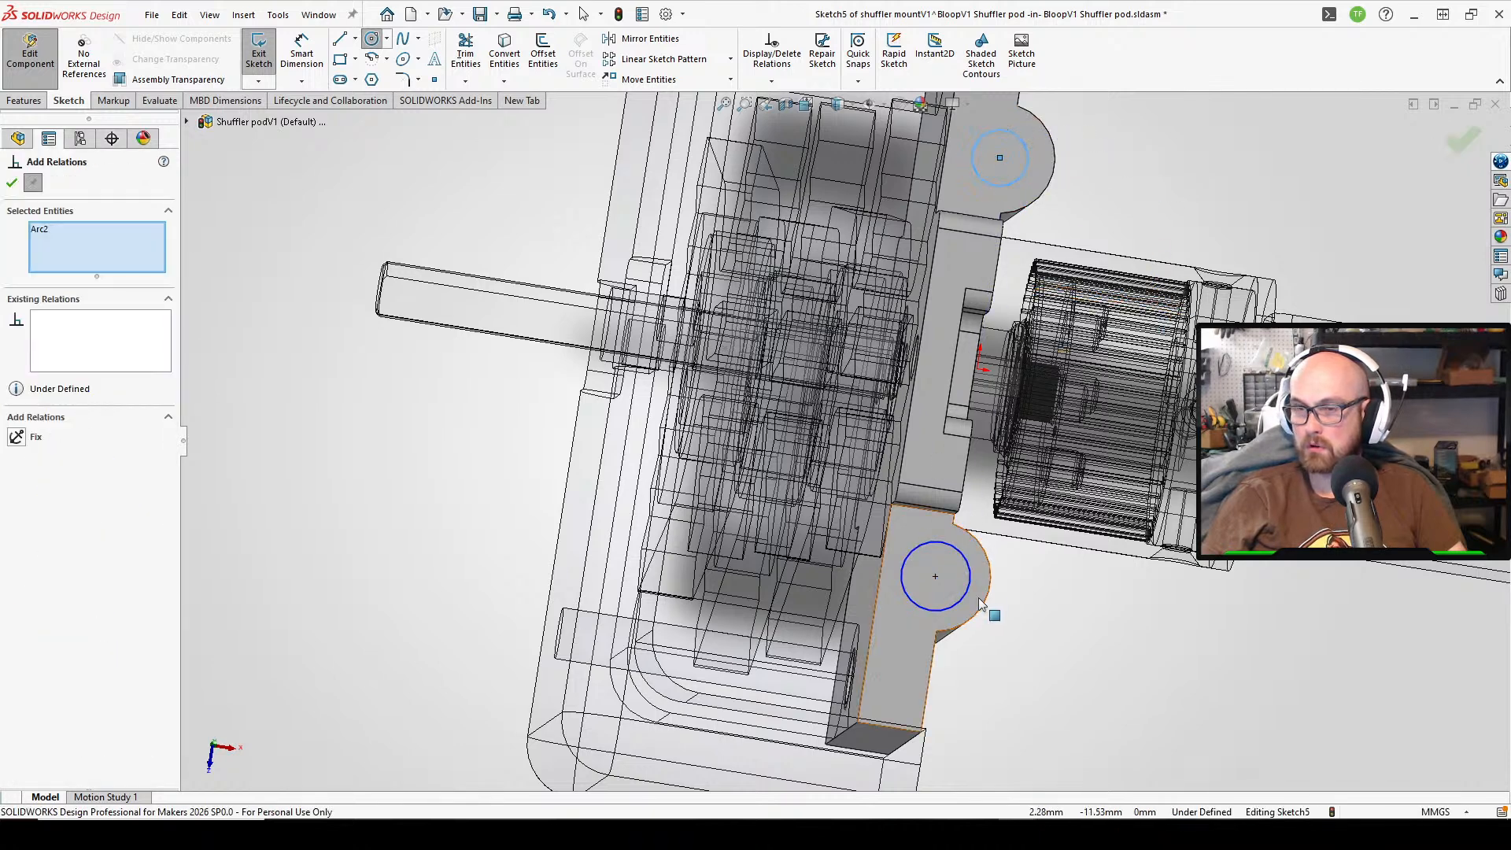
- Make the two rib circles equal in size and dimension the lower circle's diameter to 3.5 mm
{"action": "left_click", "coordinate": [937, 606]}
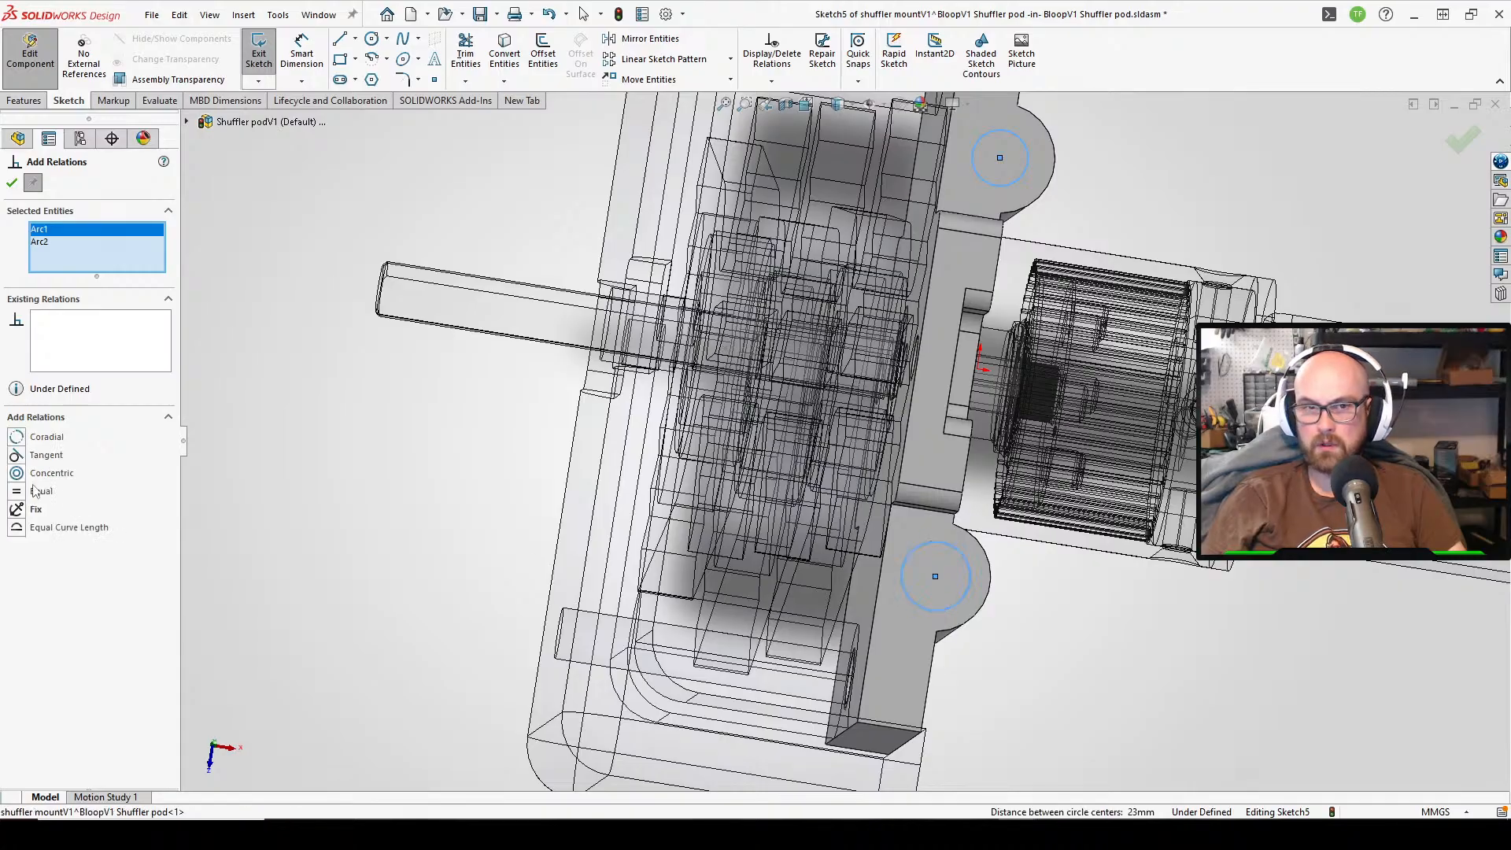
{"action": "left_click", "coordinate": [13, 180]}
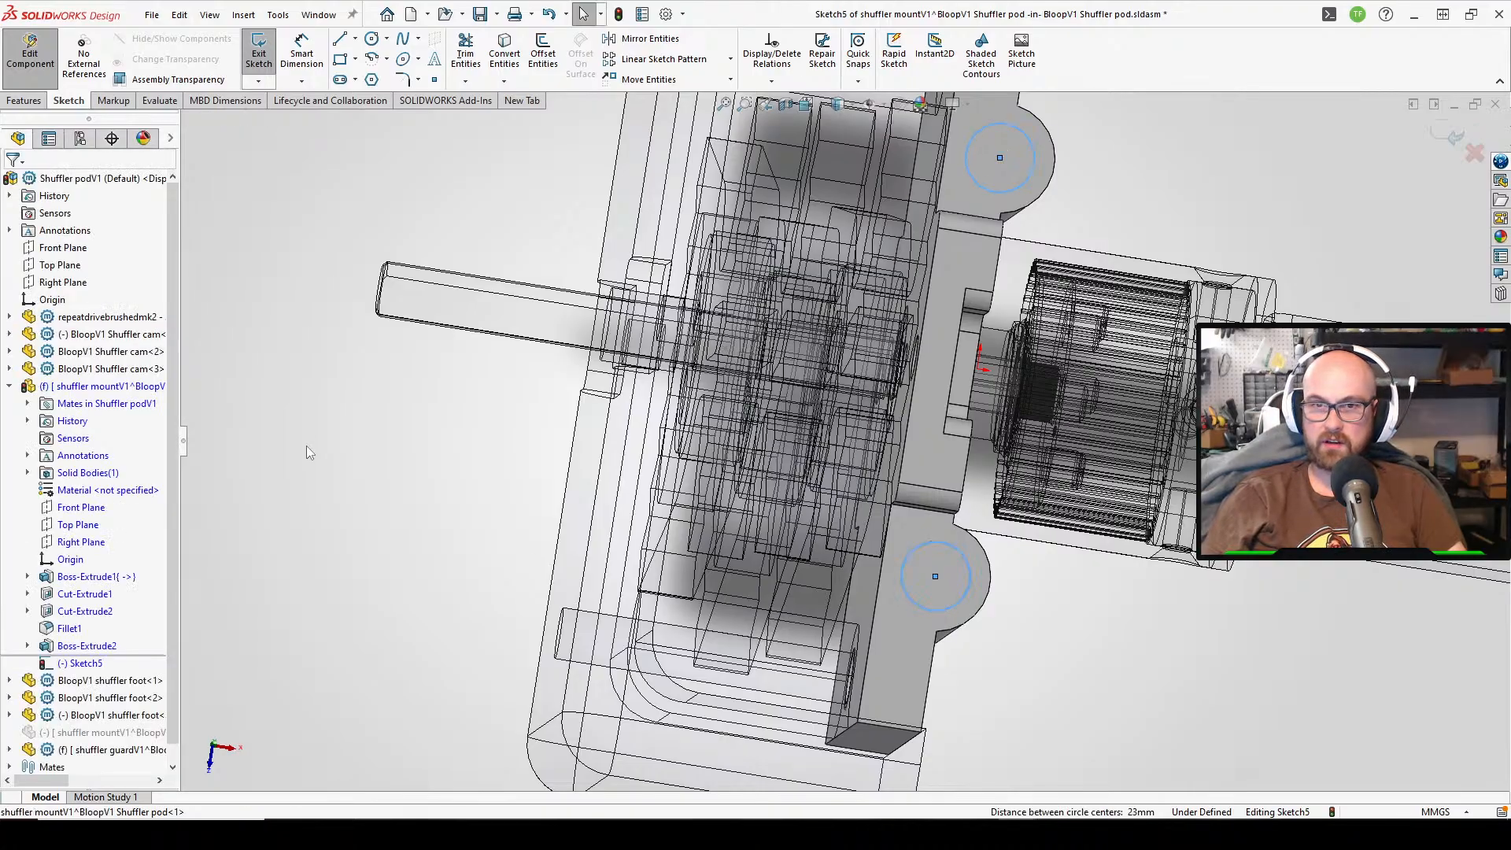
{"action": "left_click", "coordinate": [947, 605]}
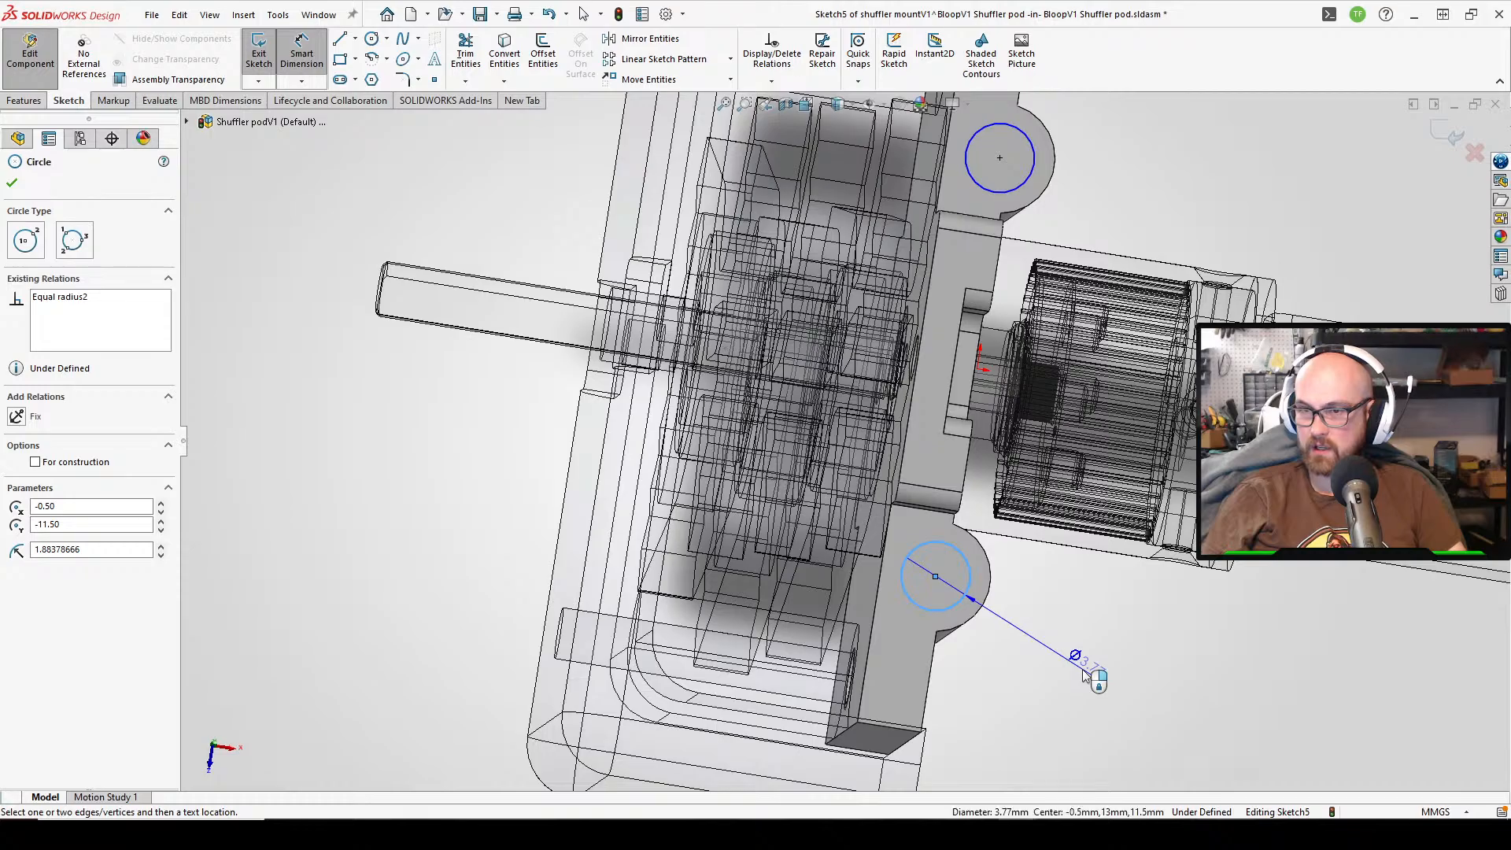
{"action": "left_click", "coordinate": [1092, 677]}
{"action": "type", "text": "3"}
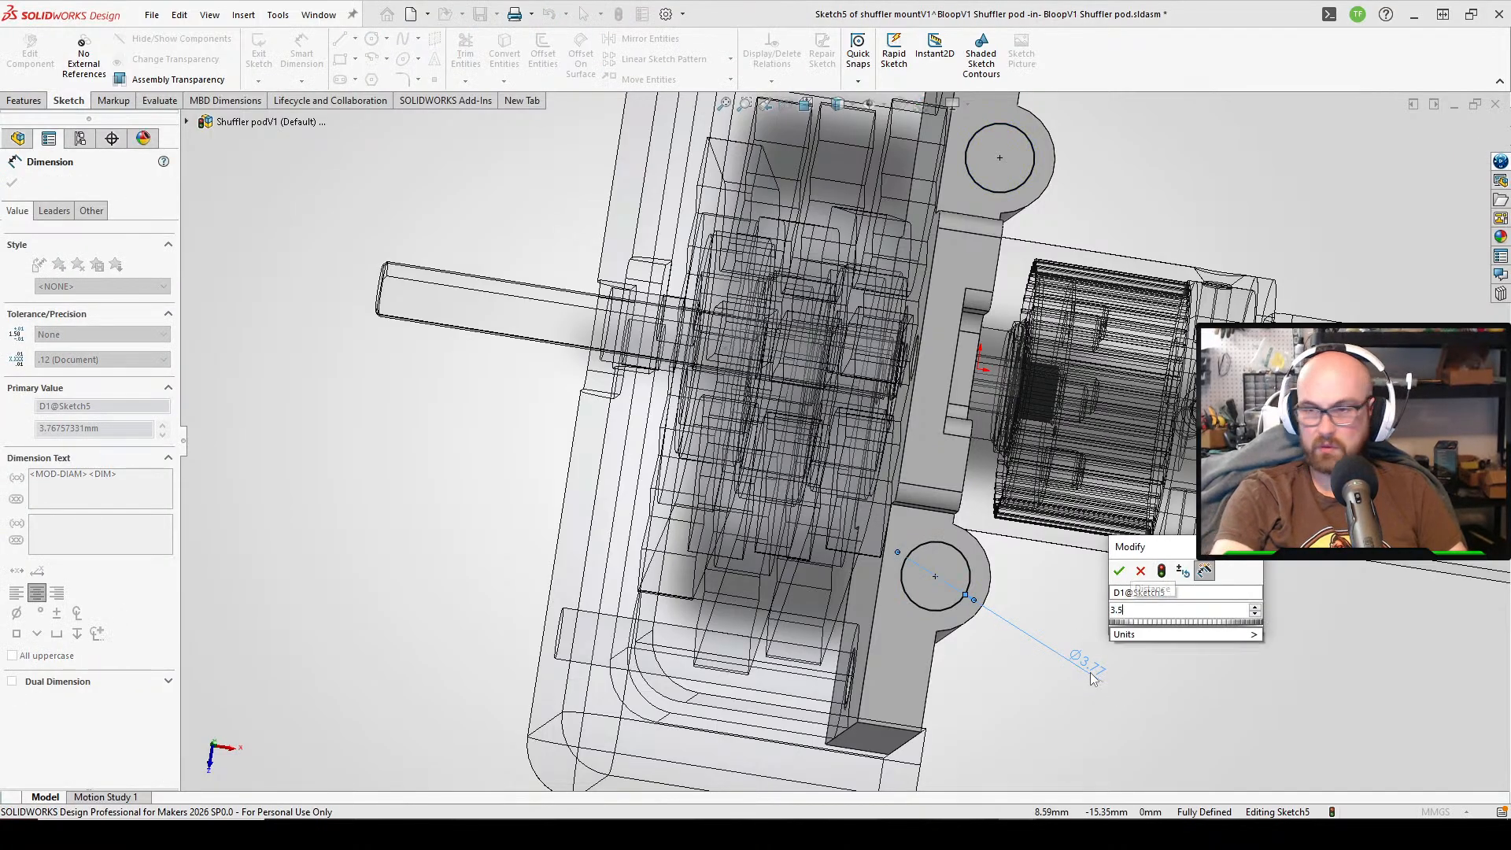
{"action": "type", "text": ".5"}
{"action": "key", "text": "Return"}
- Extrude-cut both circles with the Through All end condition along the two rounded ribs of the mount
{"action": "middle_click_drag", "start_coordinate": [1094, 678], "coordinate": [885, 480]}
{"action": "scroll", "coordinate": [823, 526], "scroll_direction": "down", "scroll_amount": 3}
{"action": "middle_click_drag", "start_coordinate": [822, 525], "coordinate": [713, 524]}
{"action": "scroll", "coordinate": [713, 524], "scroll_direction": "up", "scroll_amount": 3}
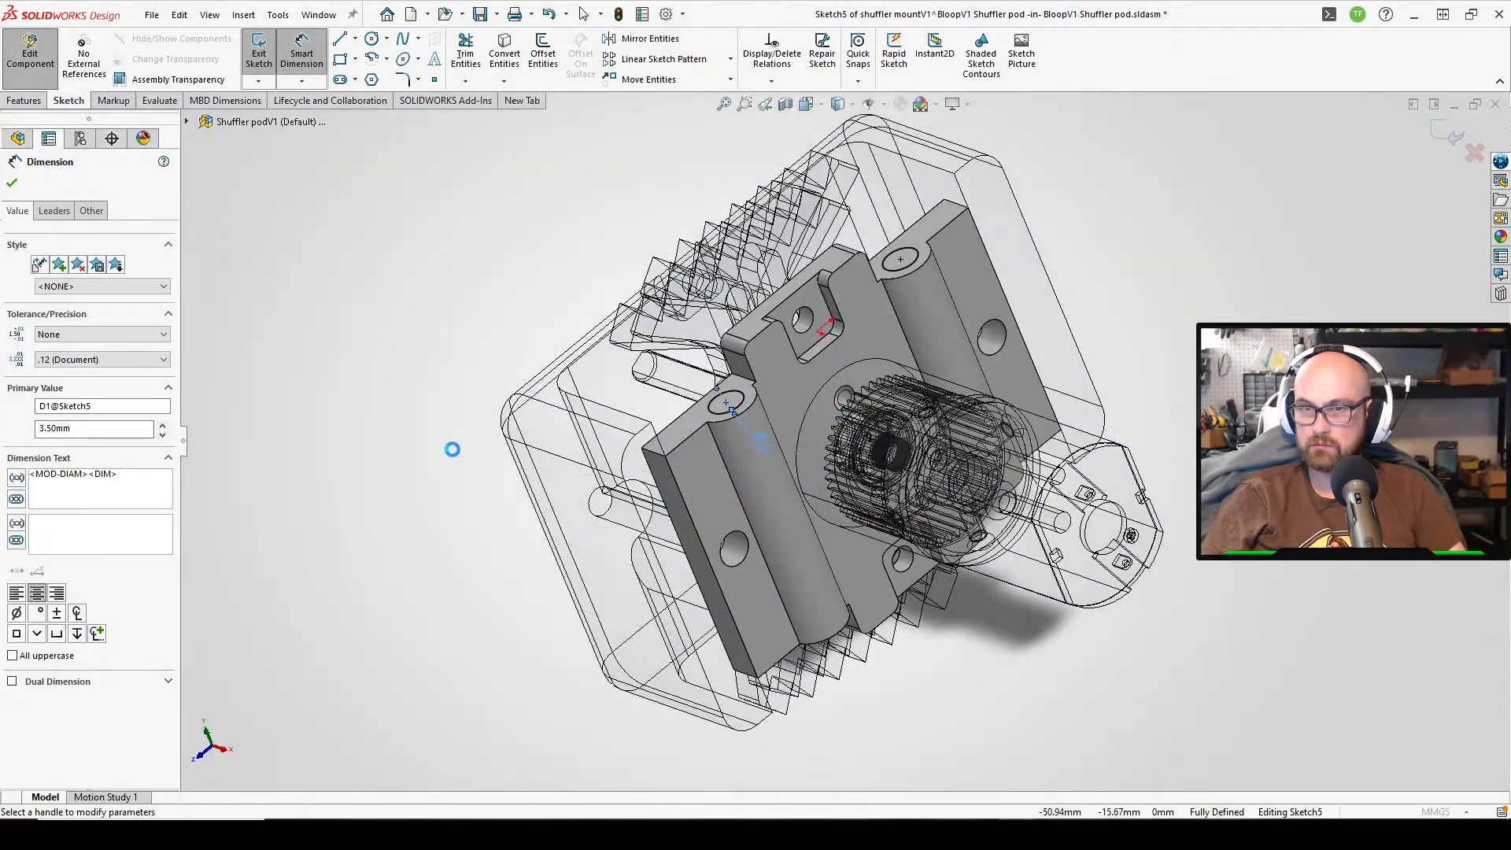
{"action": "left_click", "coordinate": [90, 278]}
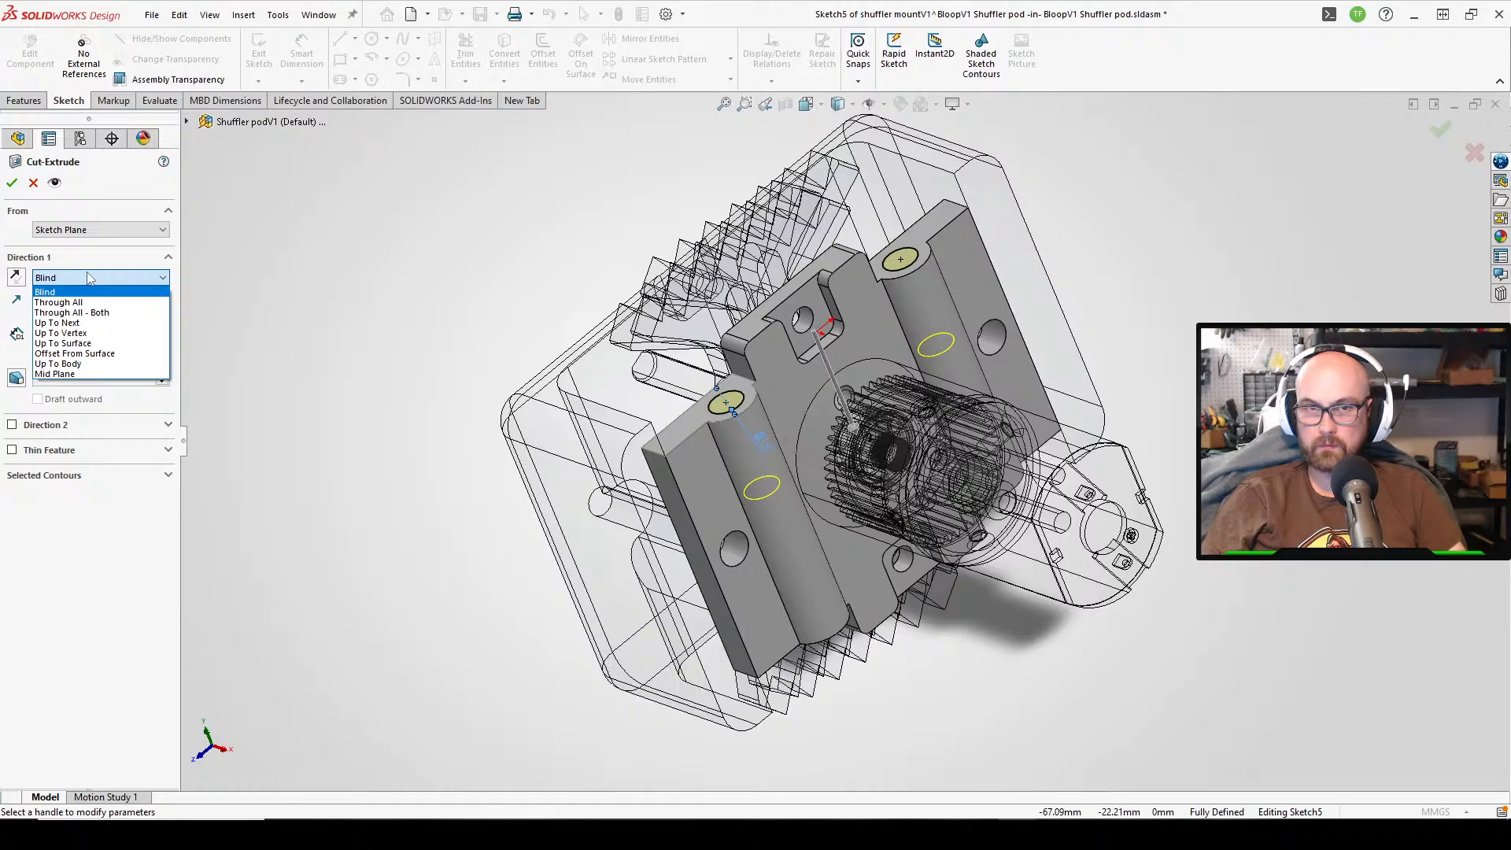
{"action": "left_click", "coordinate": [94, 303]}
{"action": "left_click", "coordinate": [12, 186]}
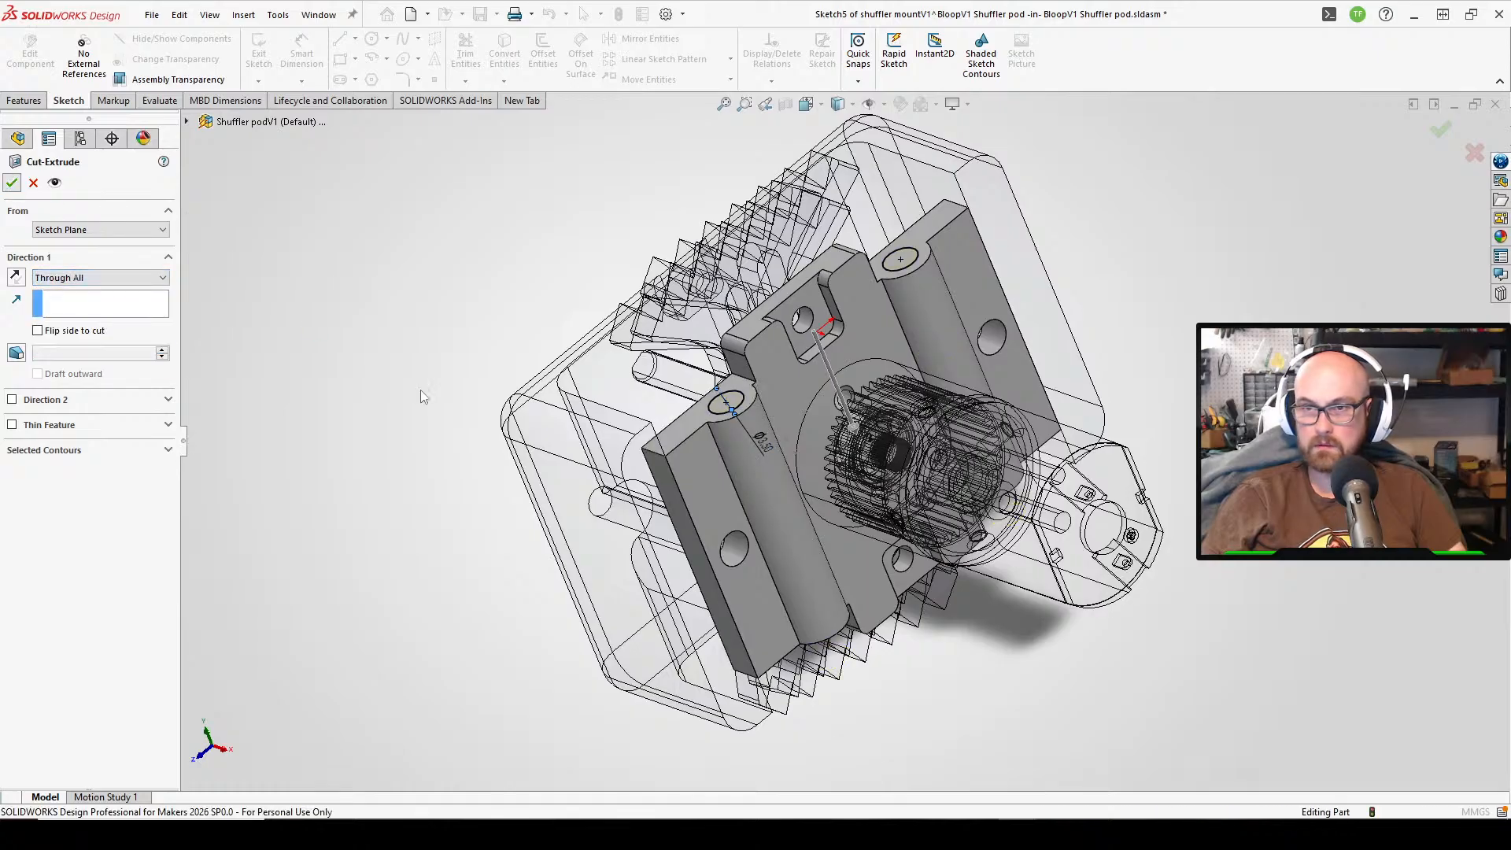
- Examine the two rib holes, the wall thickness around them and their position relative to the mounting face and motor
{"action": "middle_click_drag", "start_coordinate": [890, 409], "coordinate": [791, 190]}
{"action": "scroll", "coordinate": [835, 325], "scroll_direction": "down", "scroll_amount": 2}
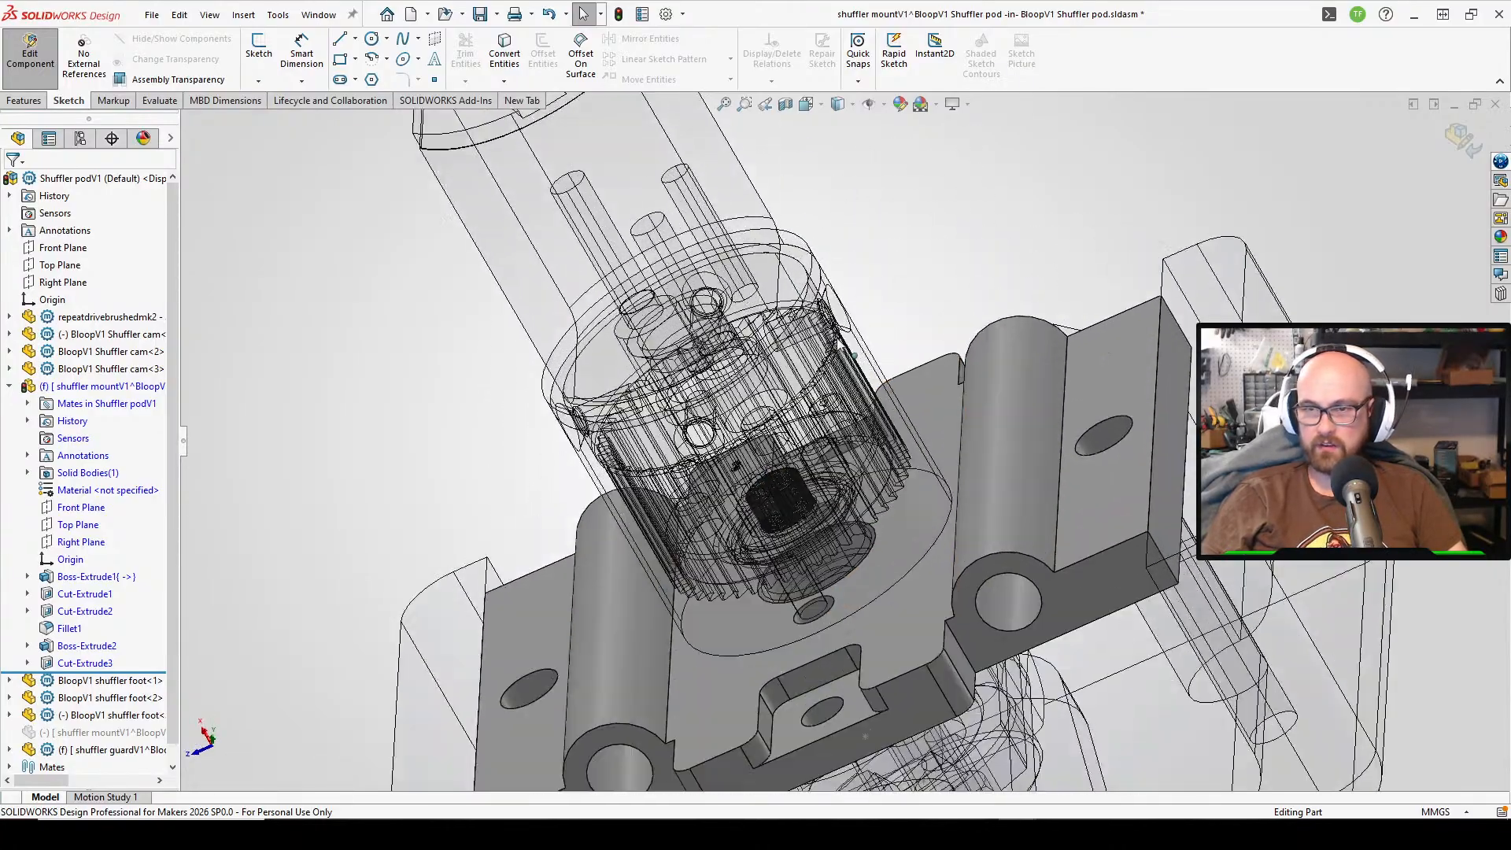
{"action": "middle_click_drag", "start_coordinate": [776, 320], "coordinate": [734, 306]}
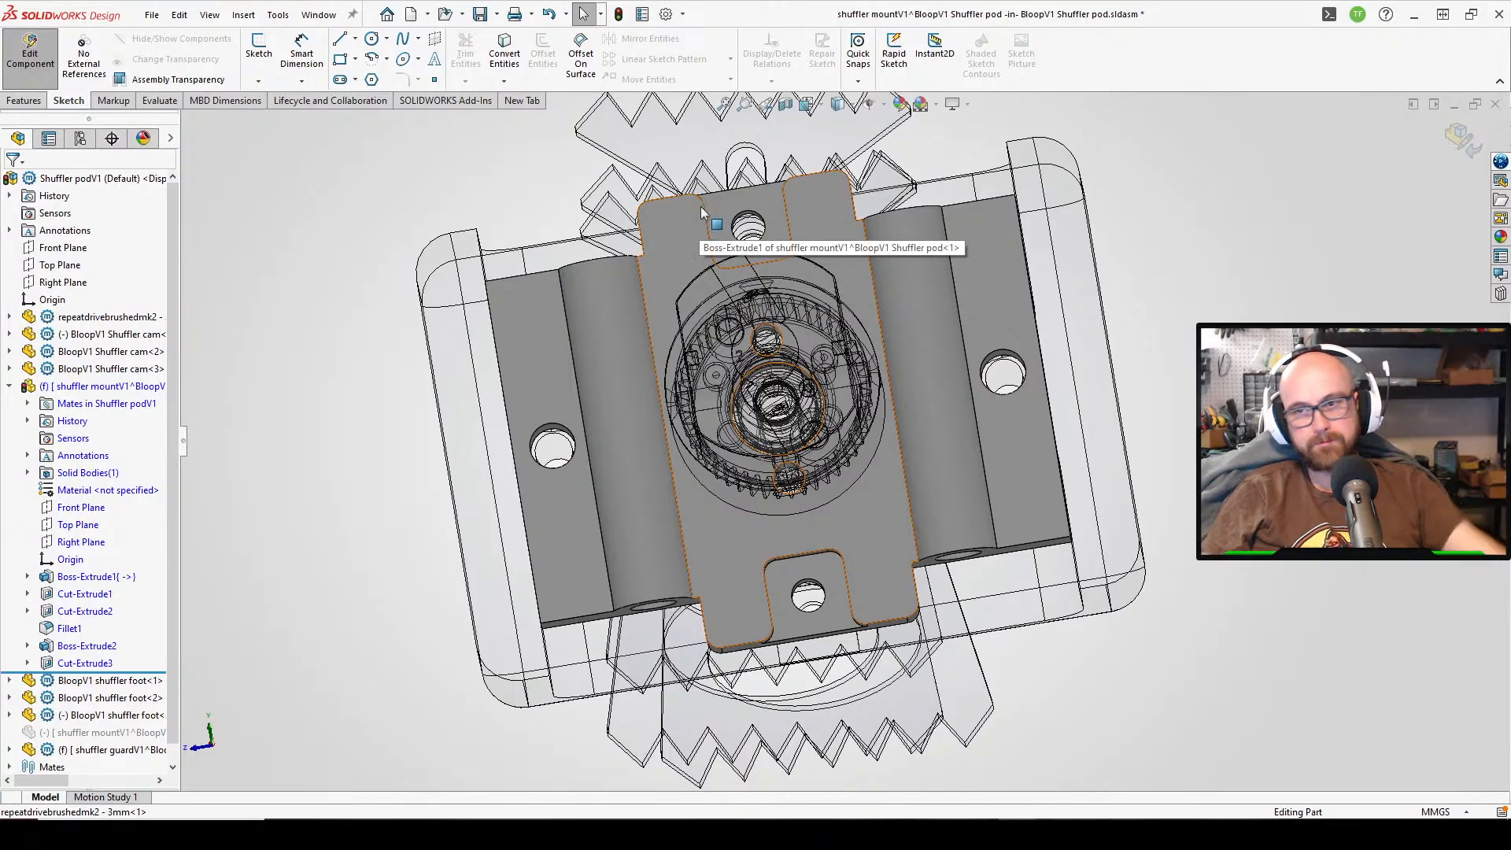
{"action": "middle_click_drag", "start_coordinate": [674, 249], "coordinate": [710, 385]}
{"action": "scroll", "coordinate": [755, 272], "scroll_direction": "down", "scroll_amount": 2}
{"action": "middle_click_drag", "start_coordinate": [767, 276], "coordinate": [761, 427]}
{"action": "scroll", "coordinate": [600, 292], "scroll_direction": "down", "scroll_amount": 2}
{"action": "scroll", "coordinate": [614, 315], "scroll_direction": "up", "scroll_amount": 3}
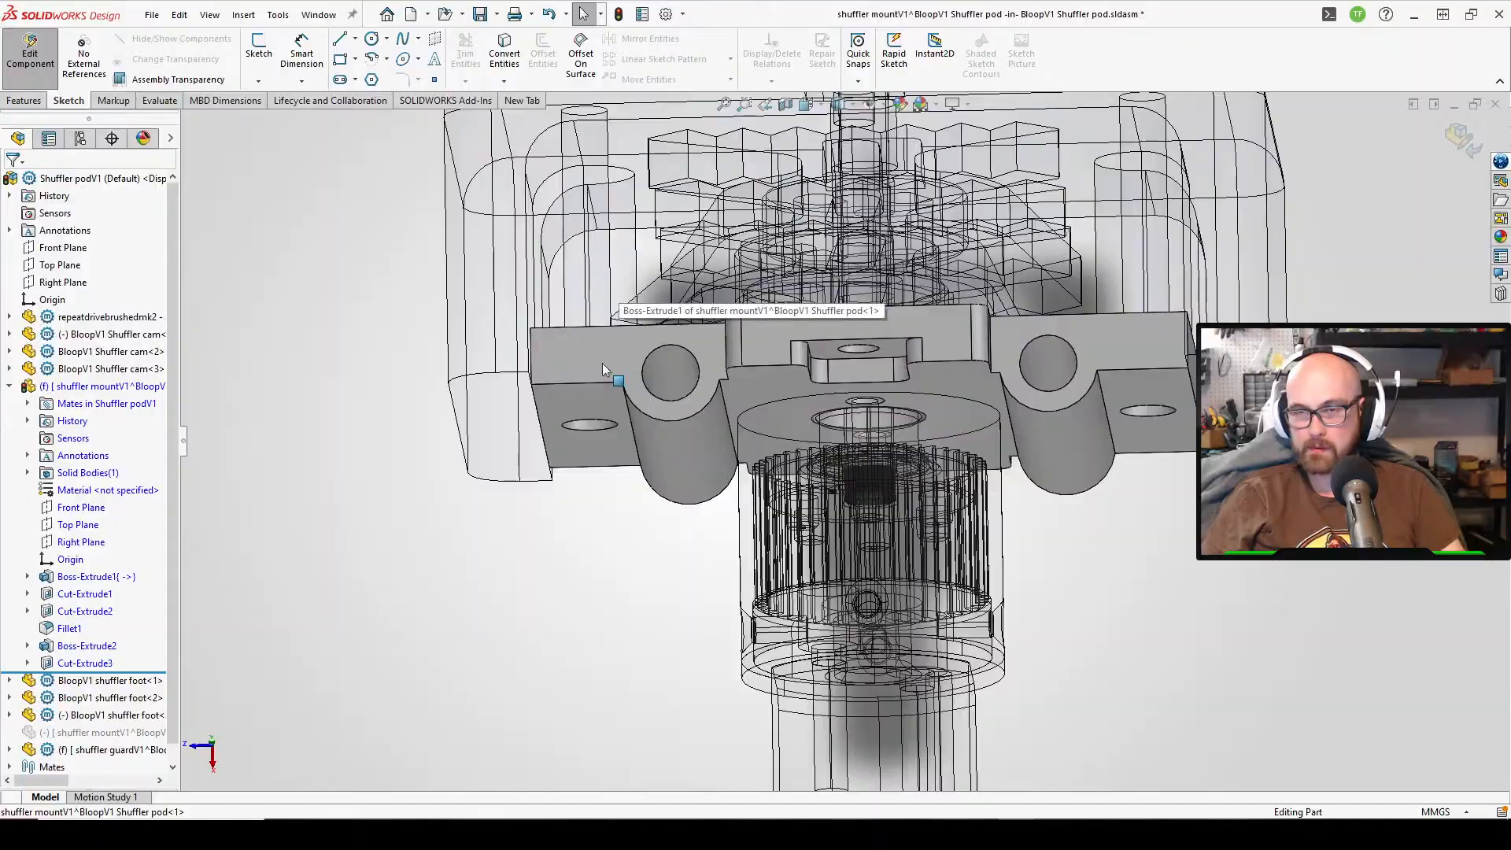
{"action": "middle_click_drag", "start_coordinate": [603, 364], "coordinate": [625, 400]}
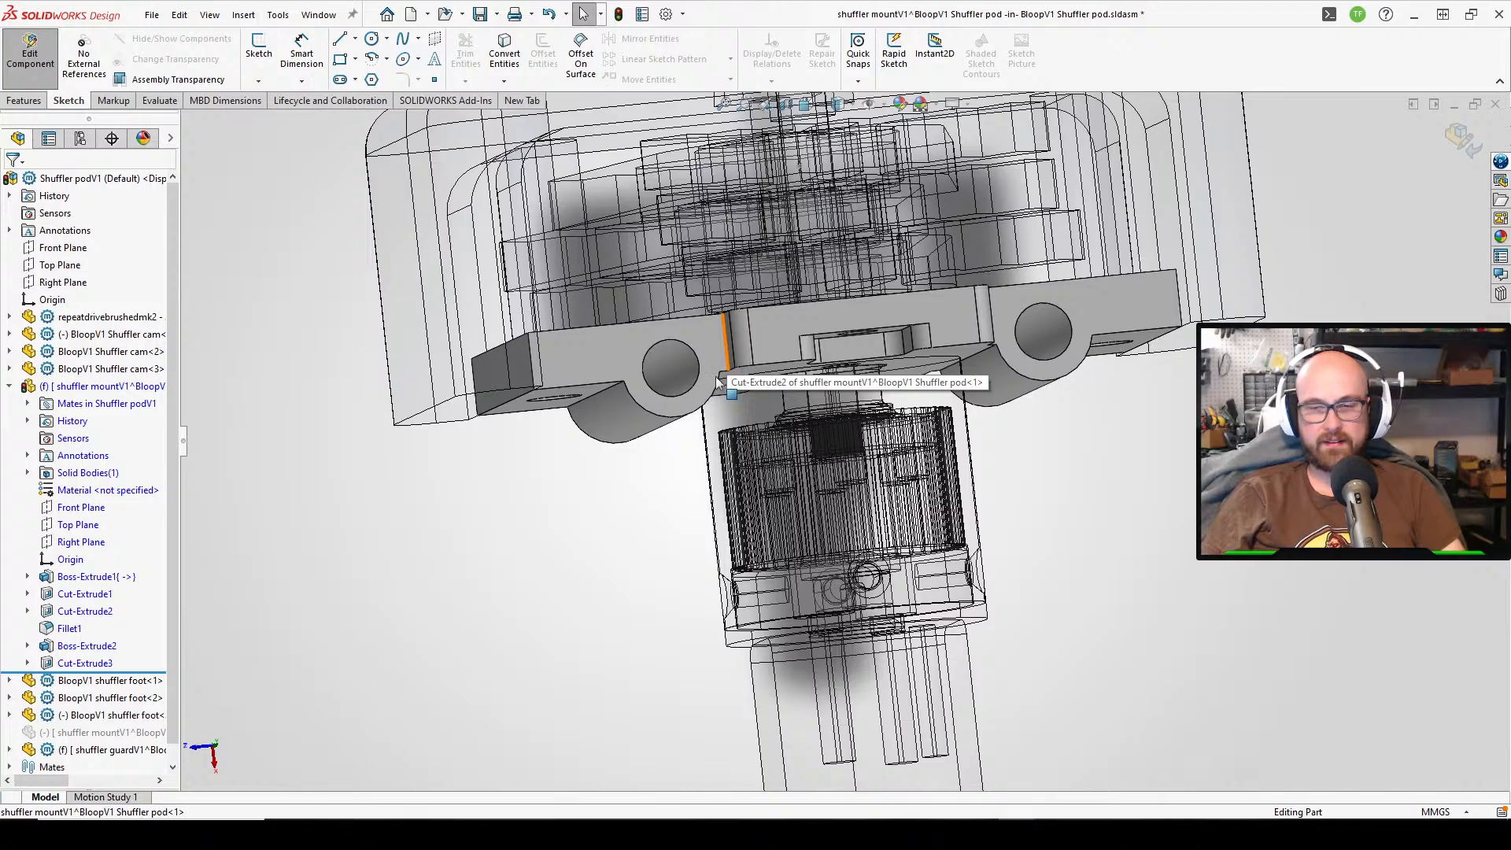
- Edit the sketch of the rib holes, trying circle diameters of 3 mm and 2.9 mm
{"action": "left_click", "coordinate": [69, 665]}
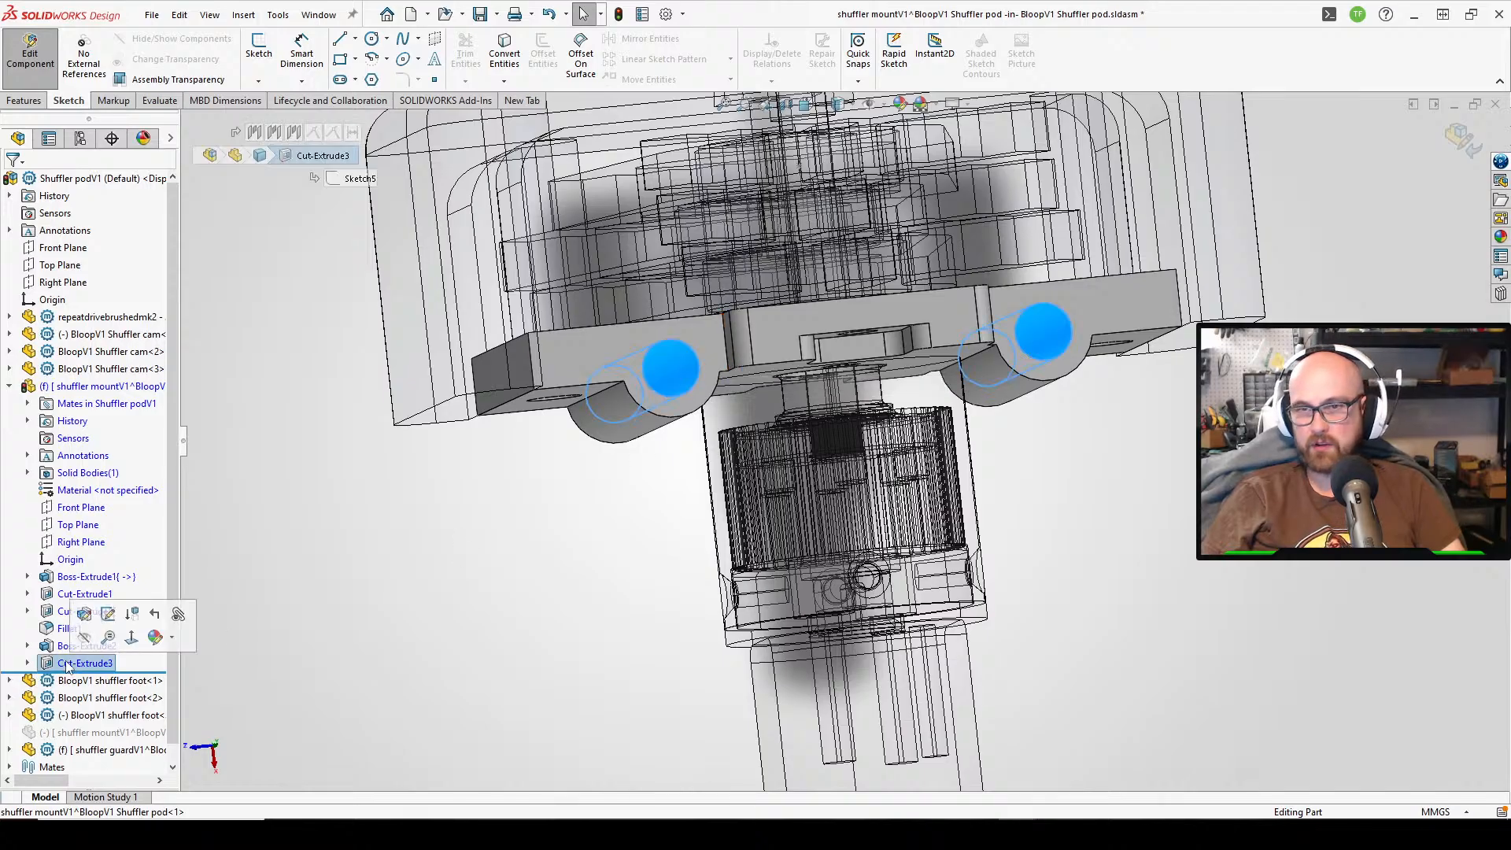
{"action": "left_click", "coordinate": [109, 615]}
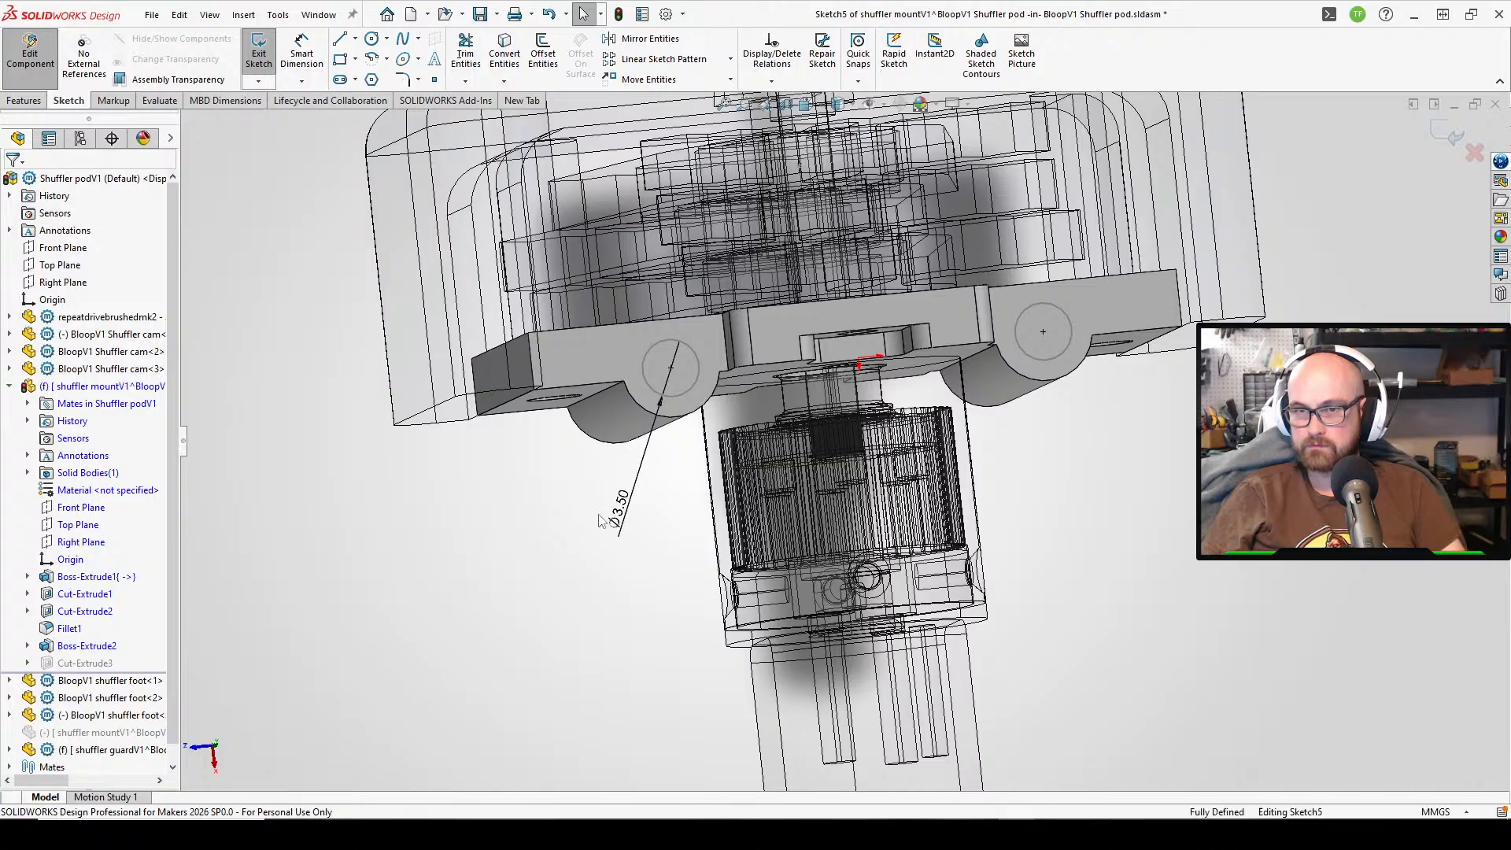
{"action": "double_click", "coordinate": [619, 510]}
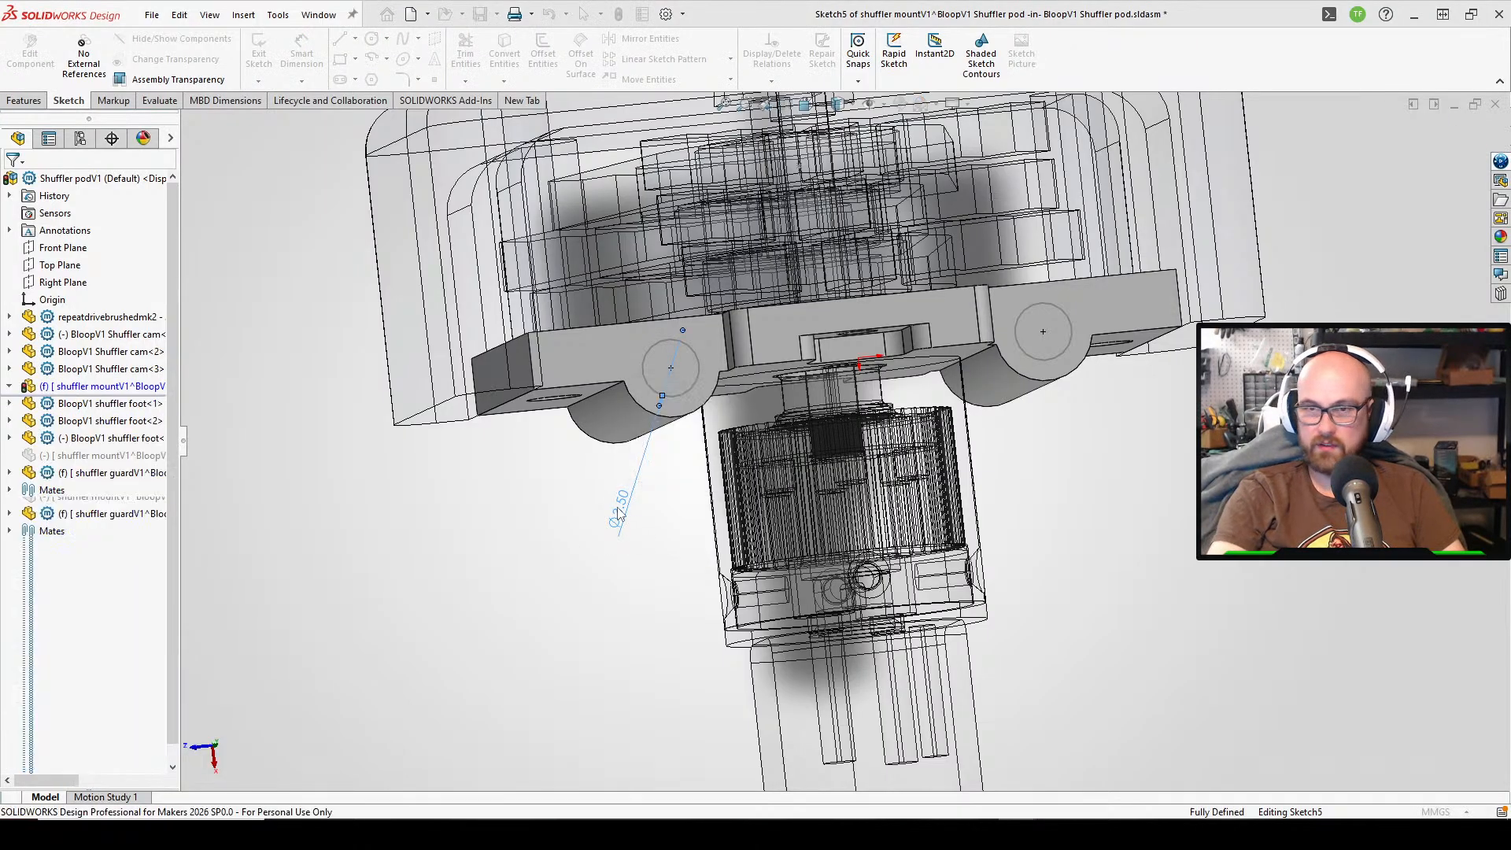
{"action": "double_click", "coordinate": [626, 505]}
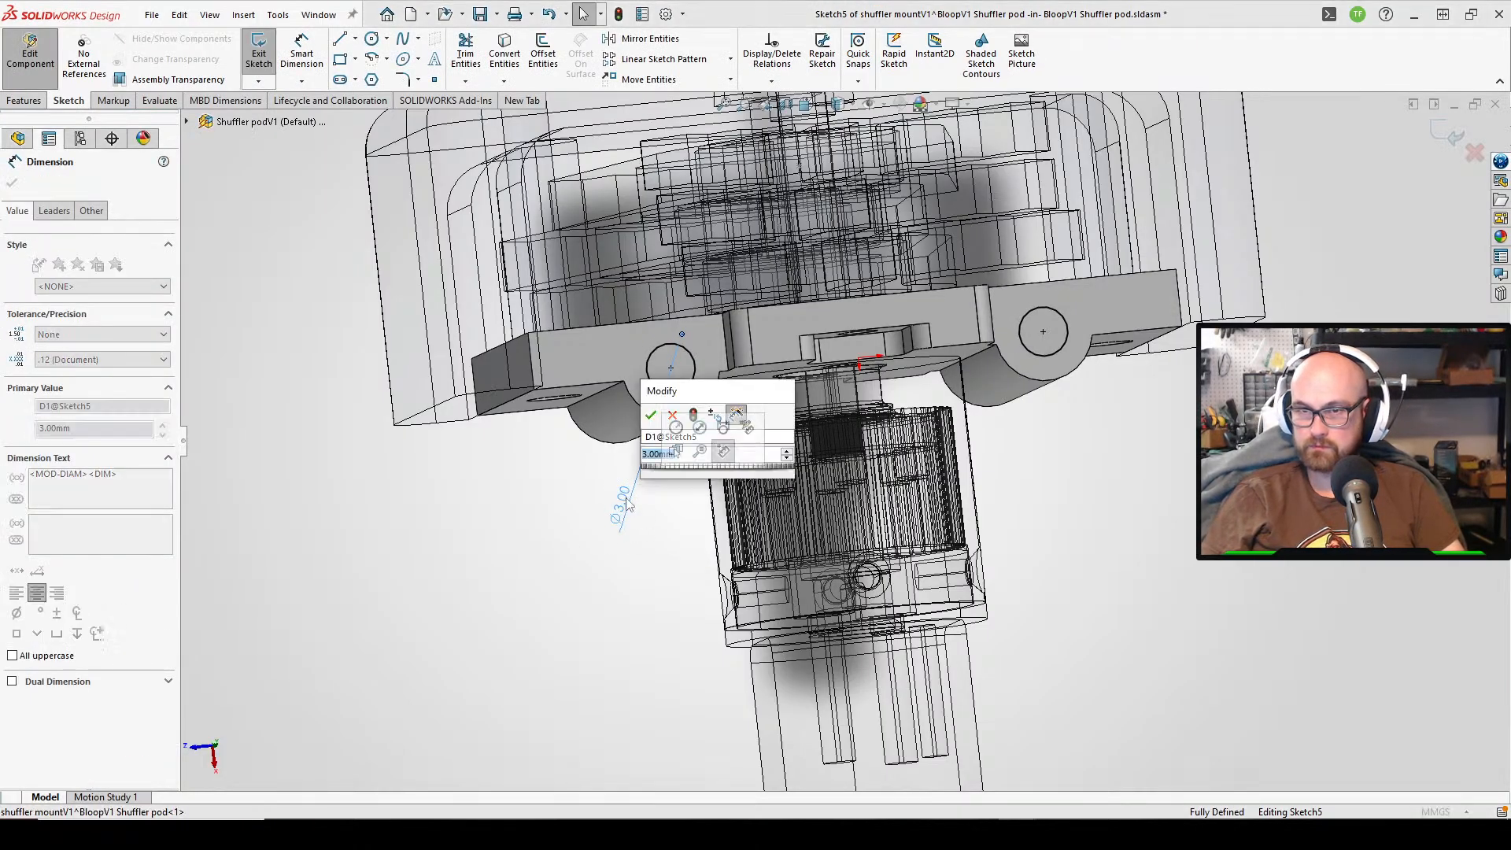
{"action": "type", "text": "2.9"}
{"action": "key", "text": "Return"}
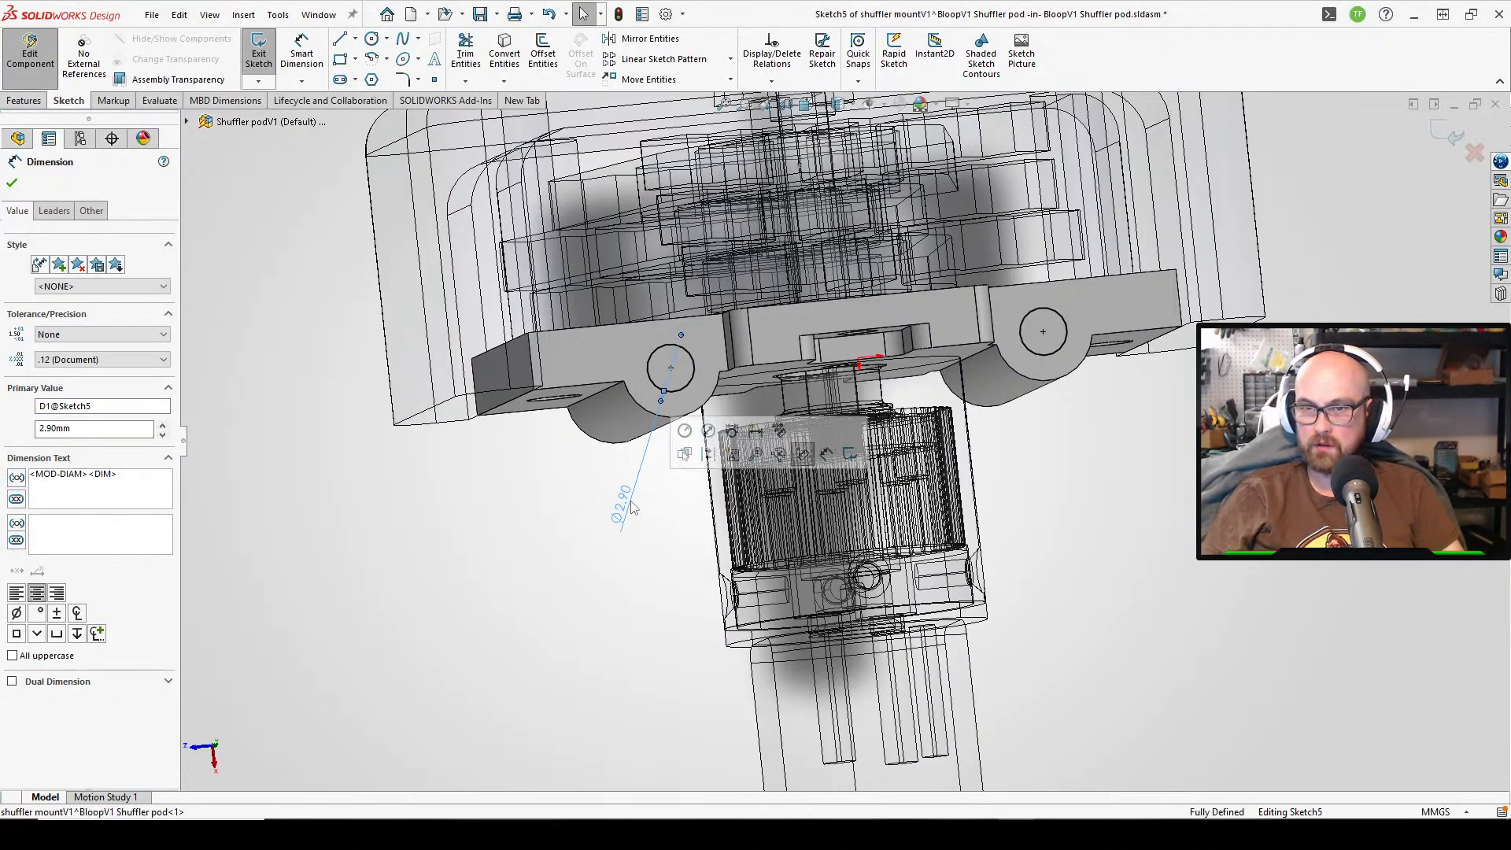
- Set the rib holes' circle diameter to 3 mm and exit the sketch
{"action": "double_click", "coordinate": [626, 504]}
{"action": "type", "text": "3"}
{"action": "key", "text": "Return"}
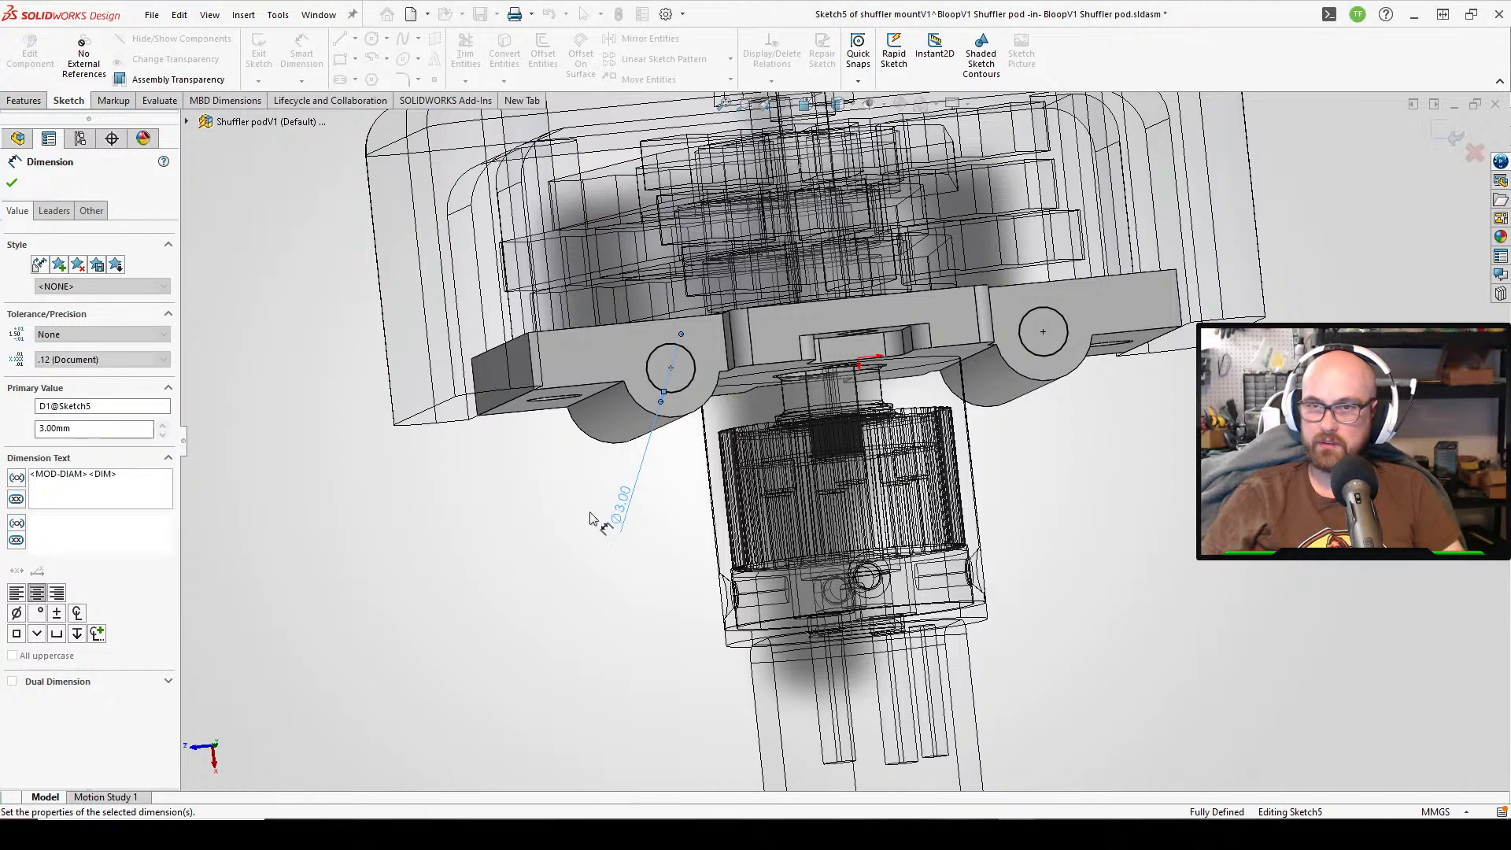
{"action": "key", "text": "Escape"}
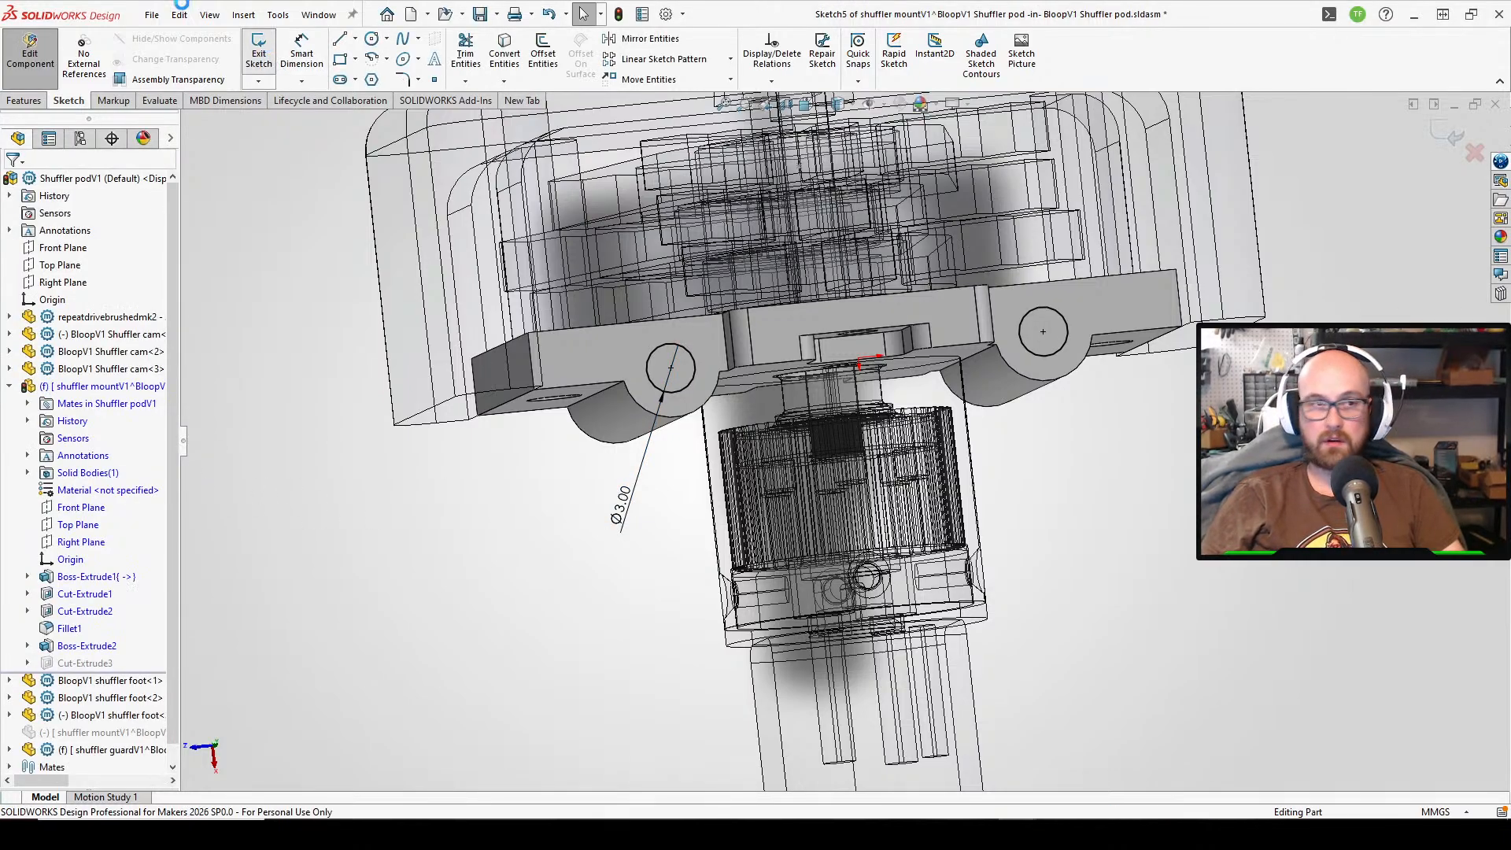
{"action": "left_click", "coordinate": [258, 52]}
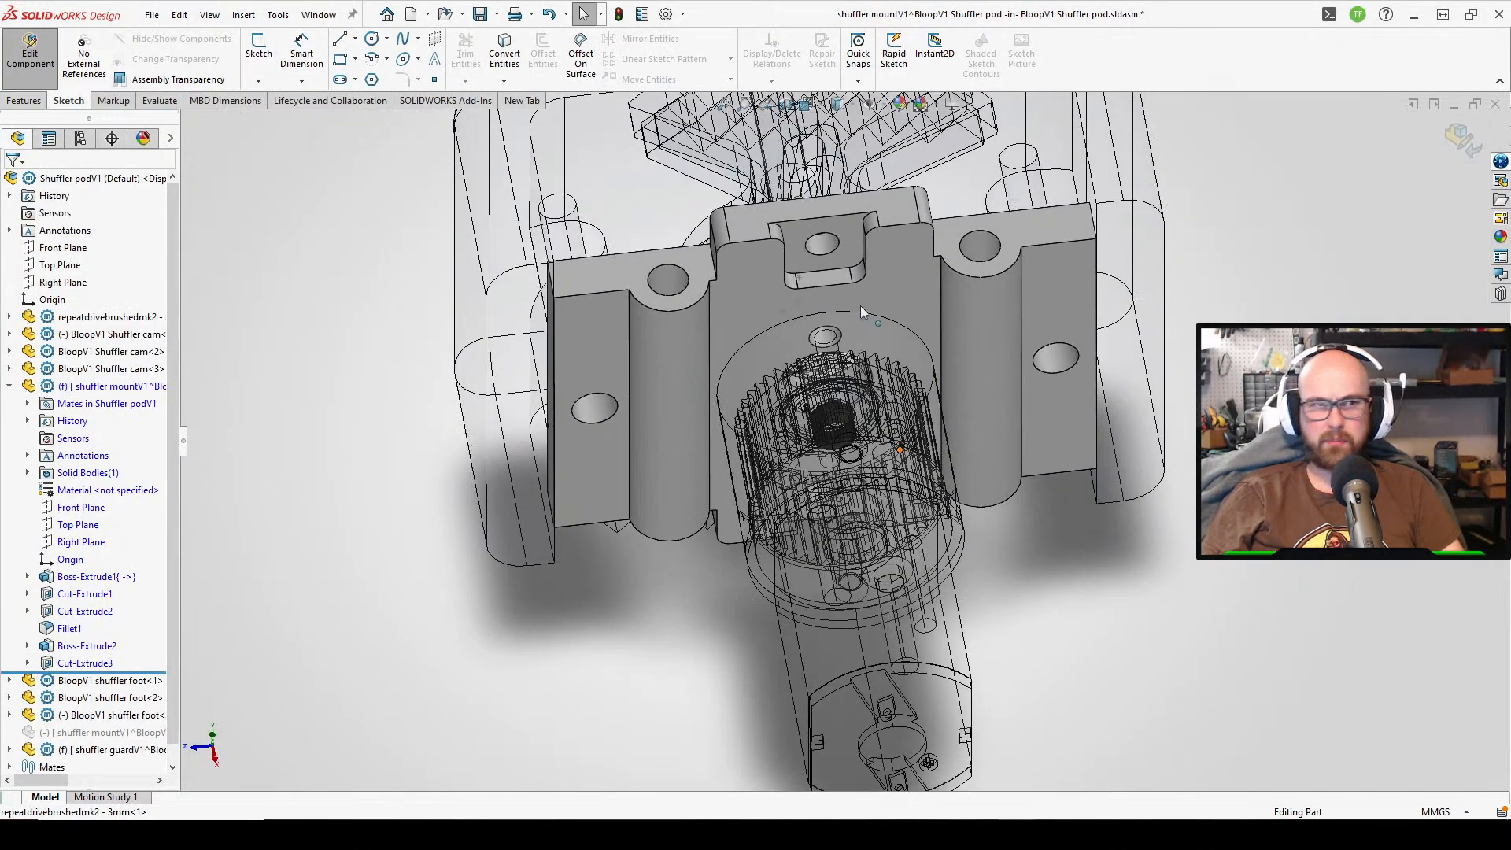
- Finish editing the mount part and save all modified documents, storing the virtual components inside the assembly
{"action": "left_click", "coordinate": [49, 55]}
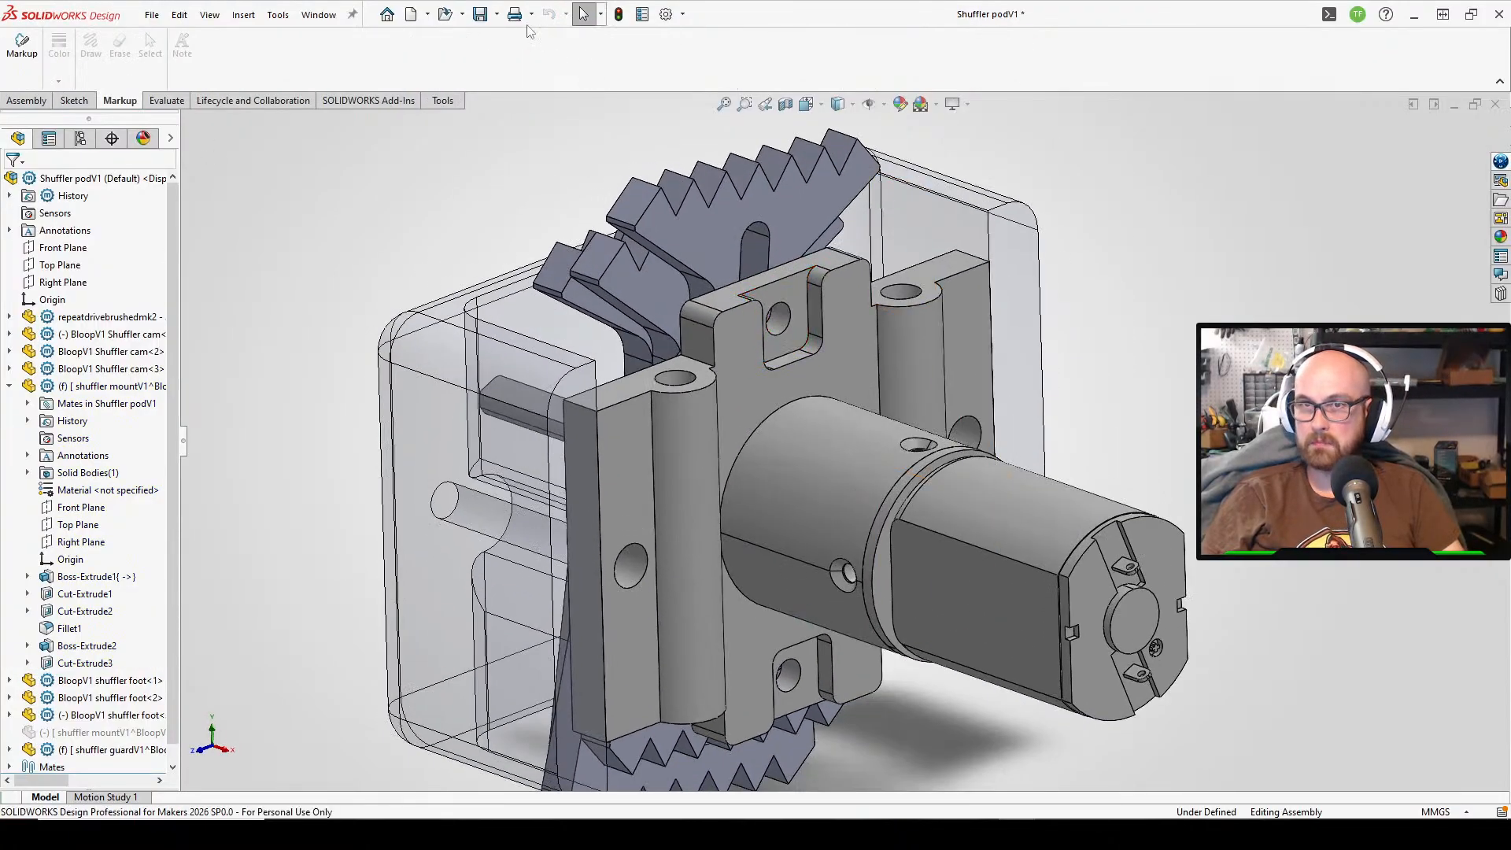
{"action": "left_click", "coordinate": [482, 17]}
{"action": "left_click", "coordinate": [331, 246]}
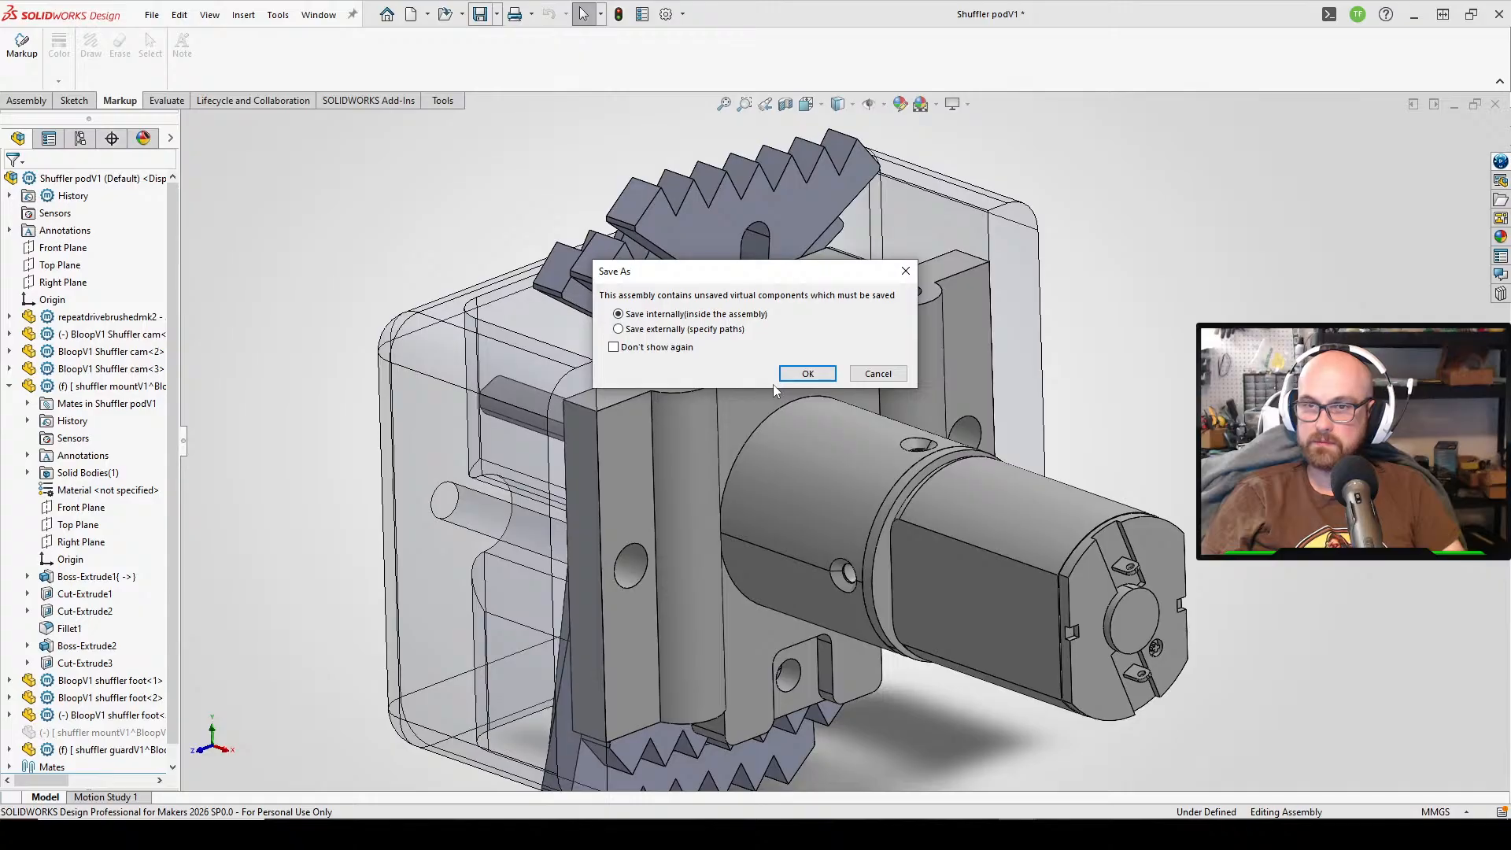
{"action": "left_click", "coordinate": [793, 372]}
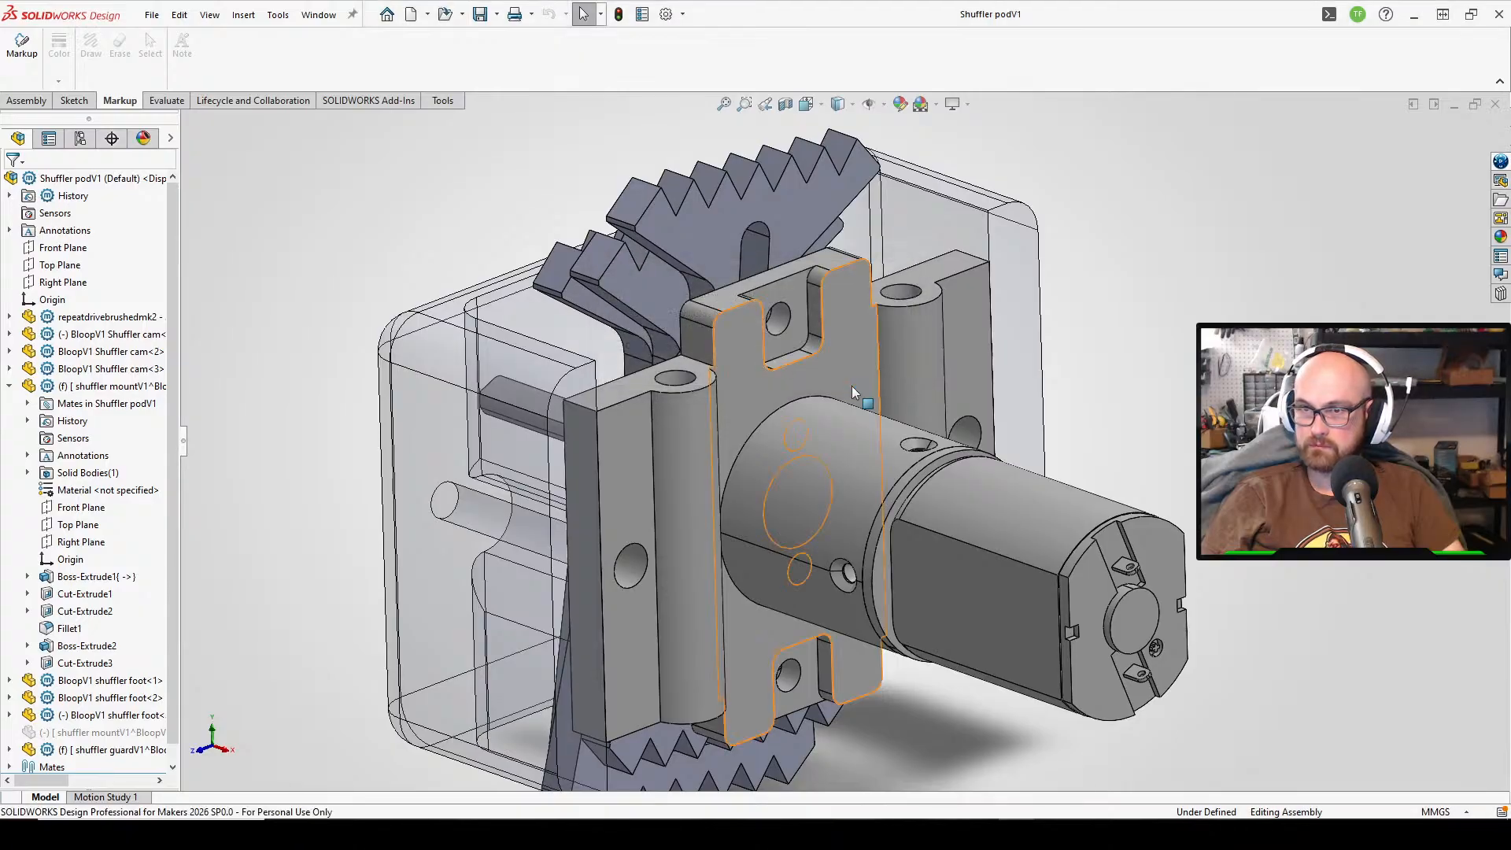
- Edit the shuffler mount in the assembly and reorder Fillet1 to follow Cut-Extrude3 in its feature history
{"action": "middle_click_drag", "start_coordinate": [721, 308], "coordinate": [481, 417]}
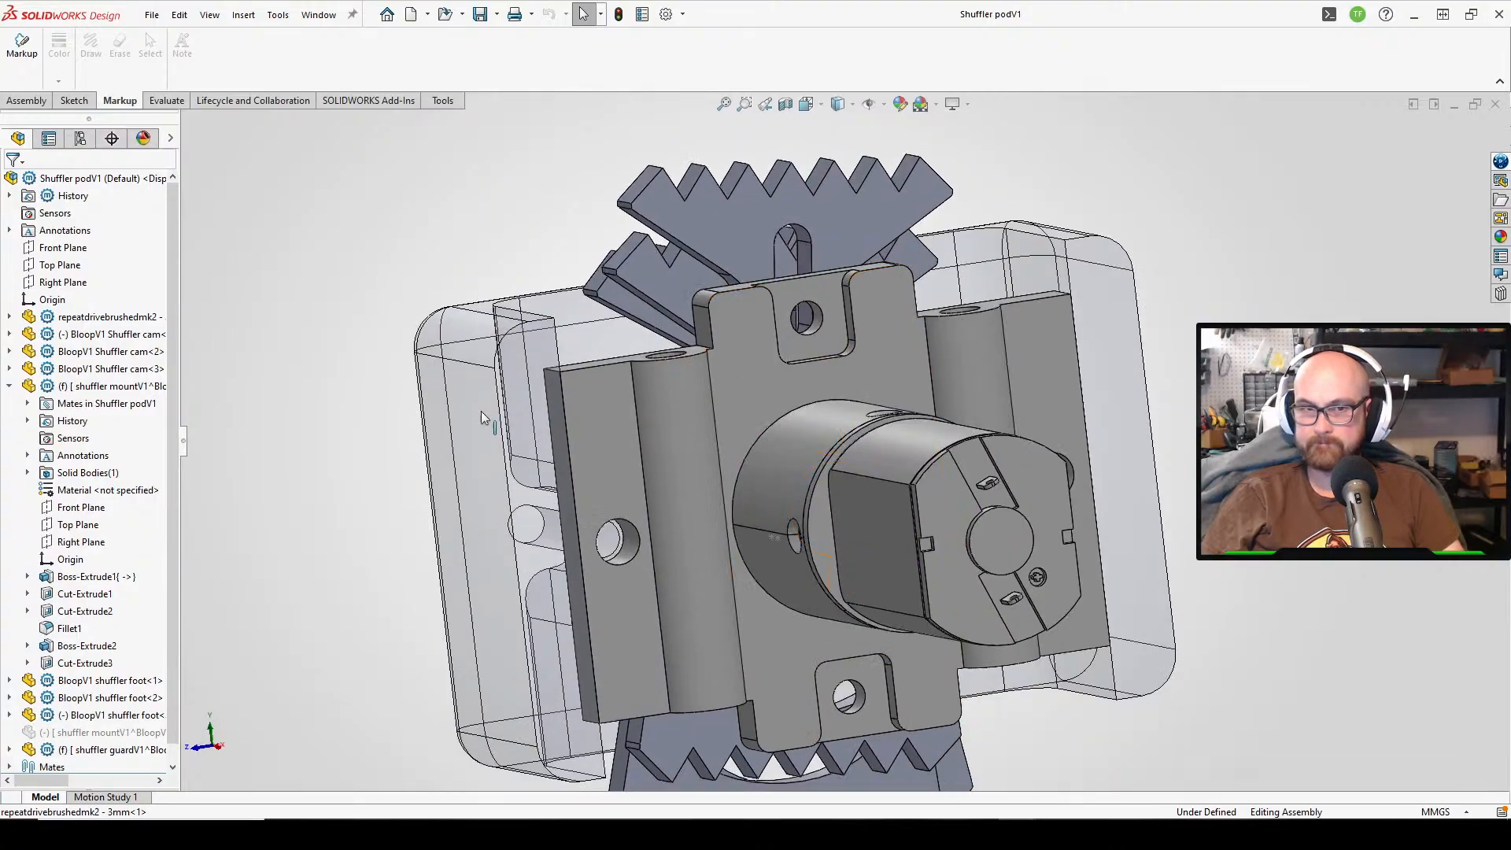
{"action": "left_click", "coordinate": [633, 447]}
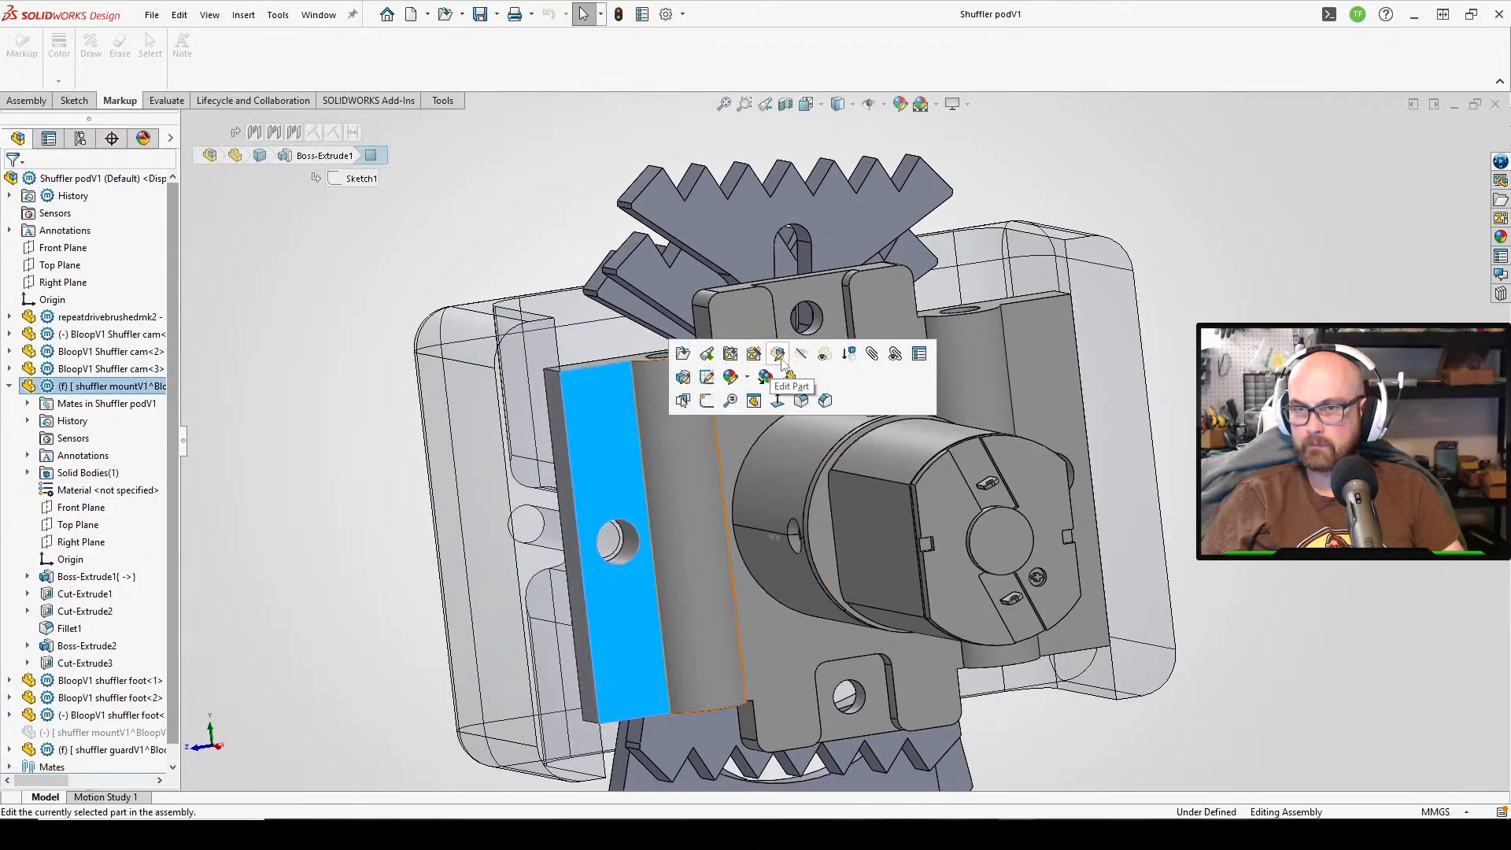
{"action": "left_click", "coordinate": [732, 418]}
{"action": "scroll", "coordinate": [173, 469], "scroll_direction": "down", "scroll_amount": 1}
{"action": "left_click", "coordinate": [85, 646]}
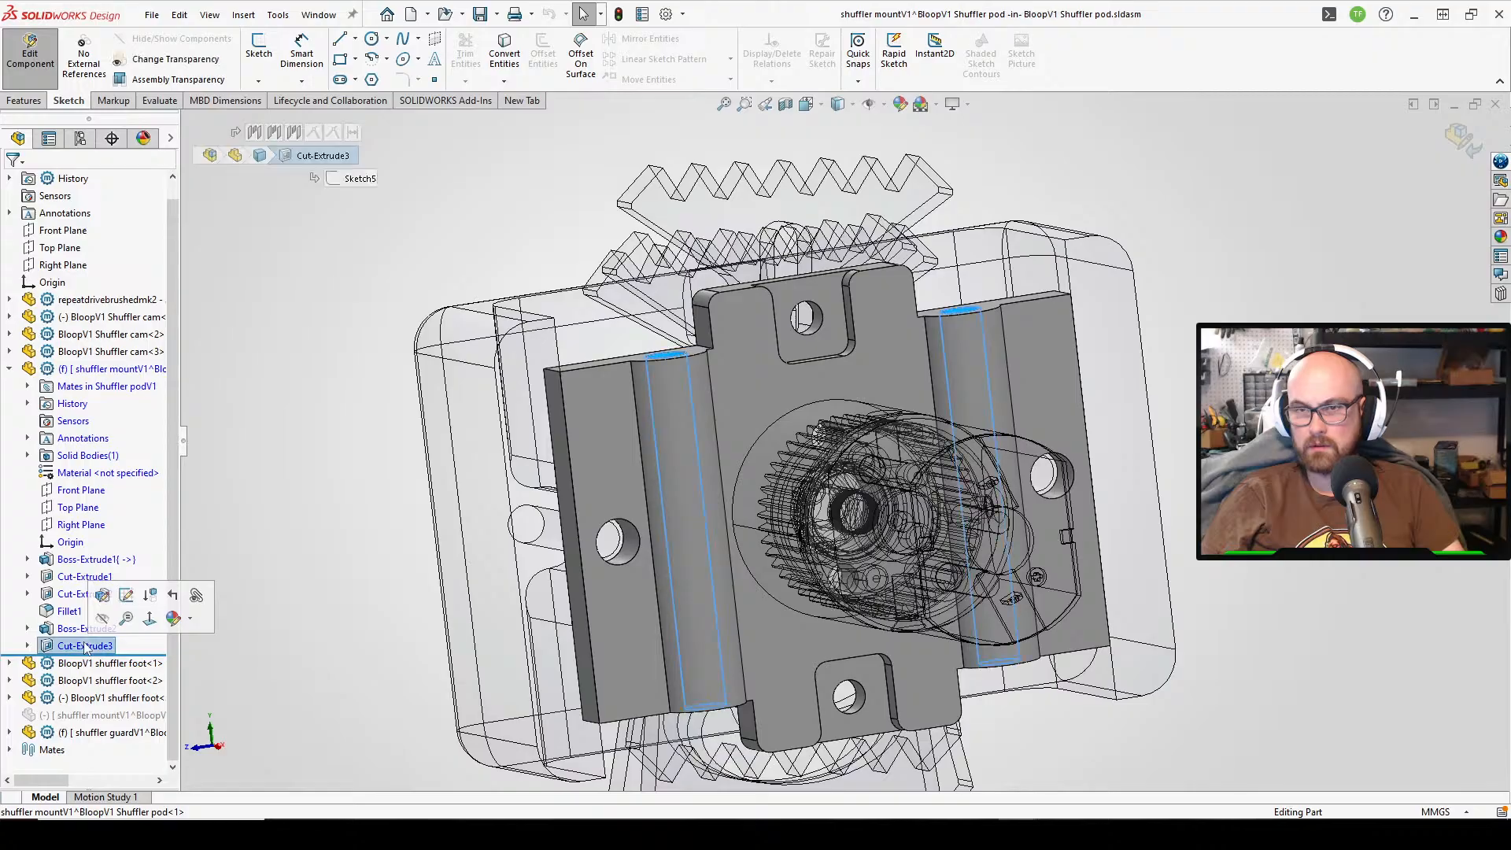
{"action": "middle_click_drag", "start_coordinate": [592, 504], "coordinate": [391, 680]}
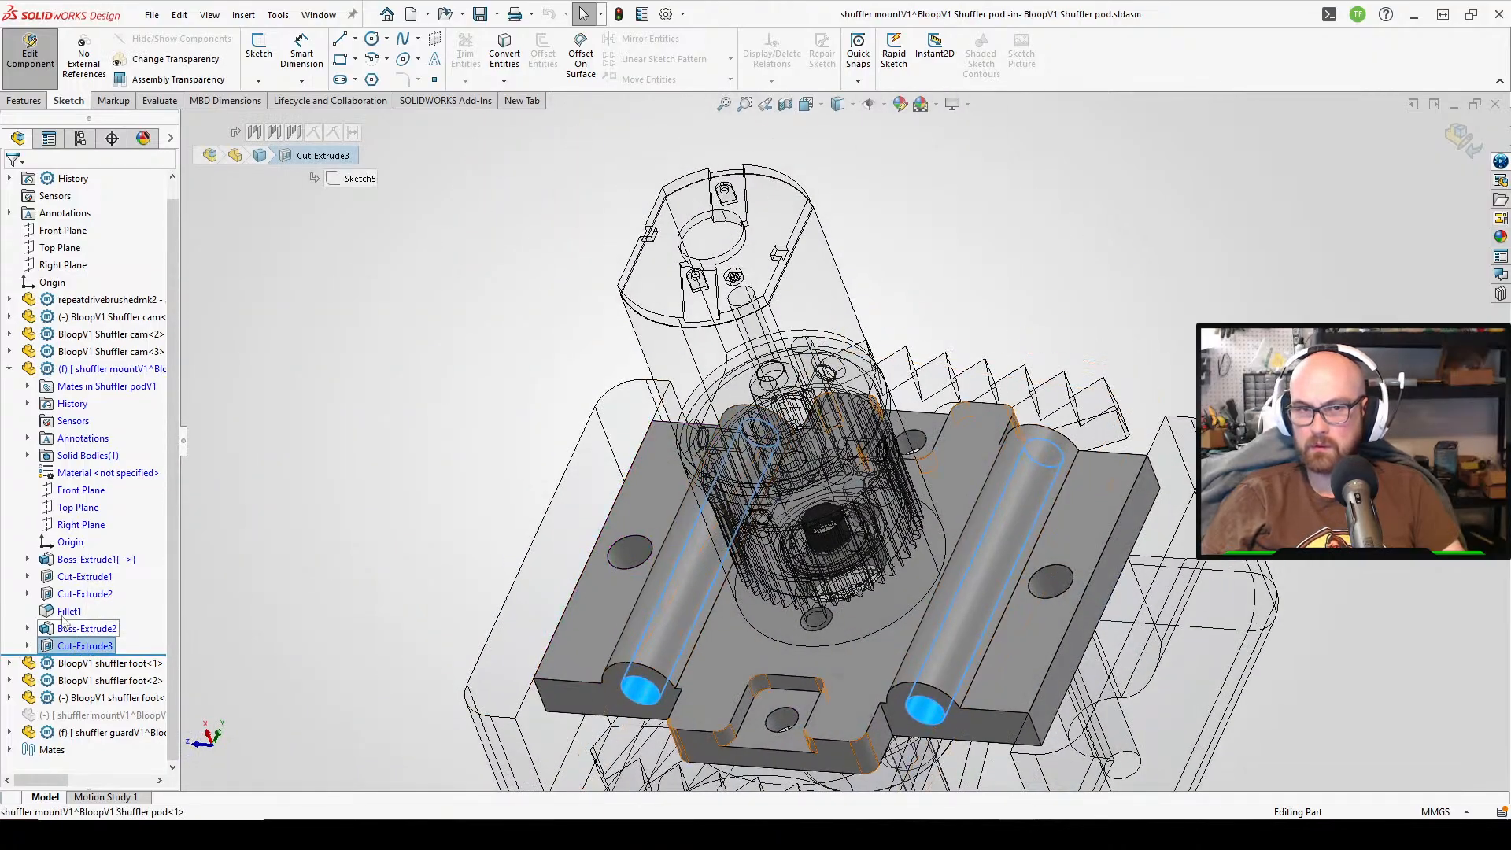
{"action": "left_click_drag", "start_coordinate": [69, 611], "coordinate": [63, 646]}
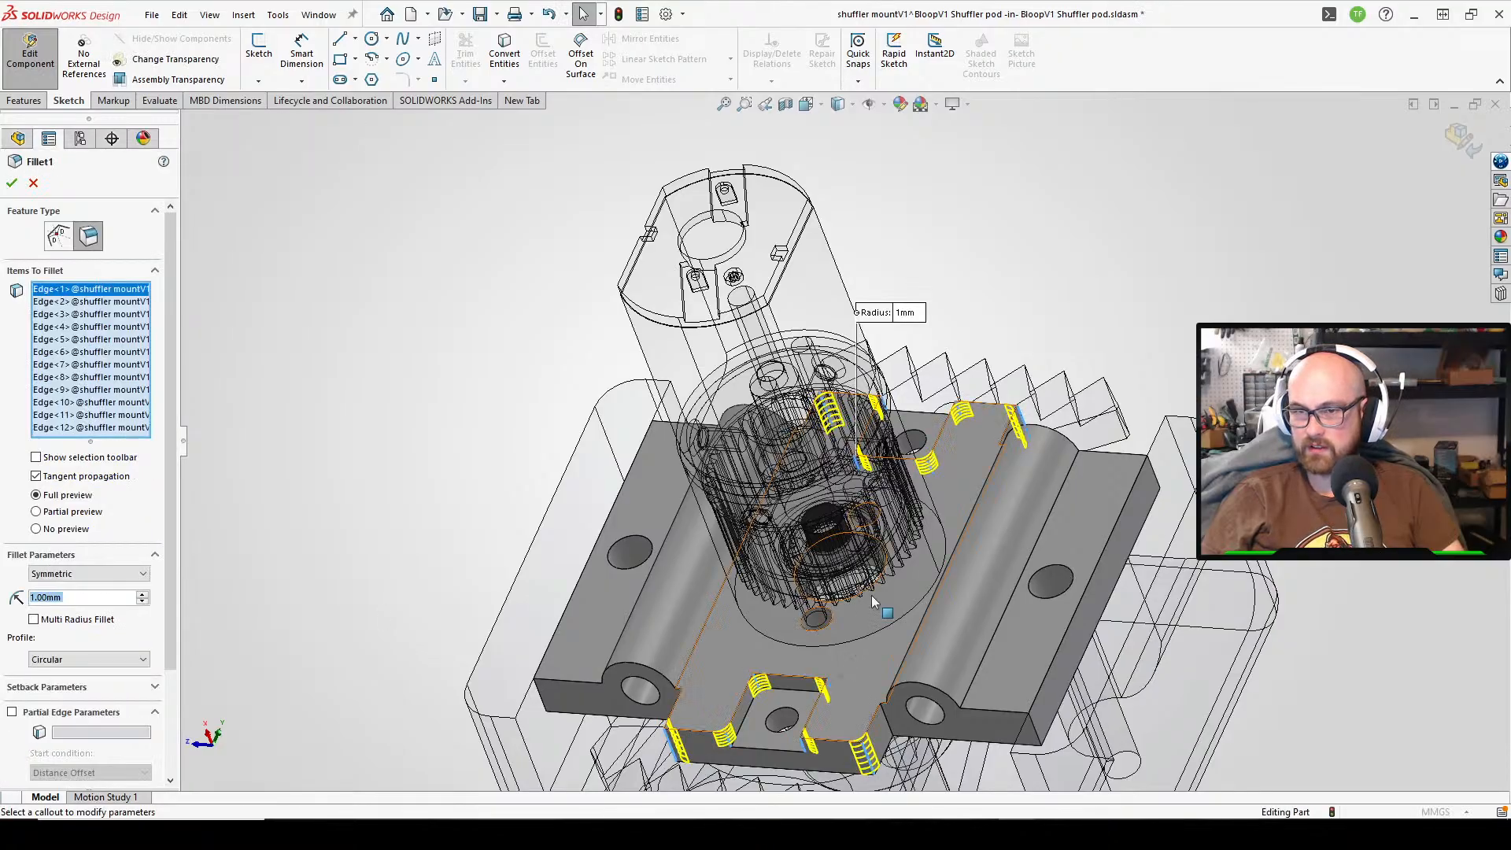
- Try to add the long edge at the base of one rib to the mount's 1 mm fillet
{"action": "middle_click_drag", "start_coordinate": [871, 595], "coordinate": [897, 543]}
{"action": "left_click", "coordinate": [692, 646]}
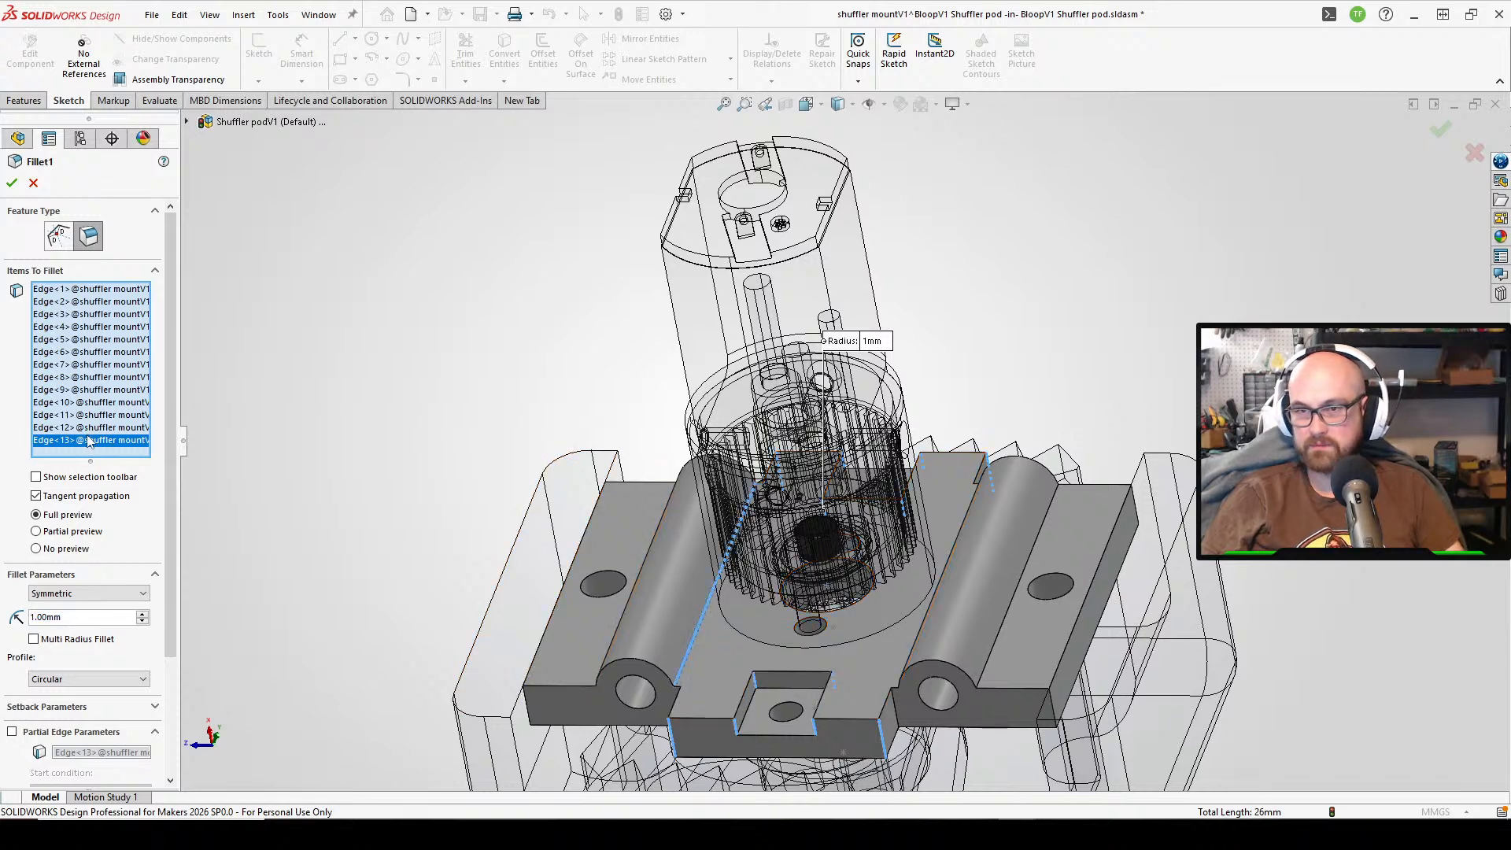
{"action": "key", "text": "Delete"}
{"action": "middle_click_drag", "start_coordinate": [558, 583], "coordinate": [591, 698]}
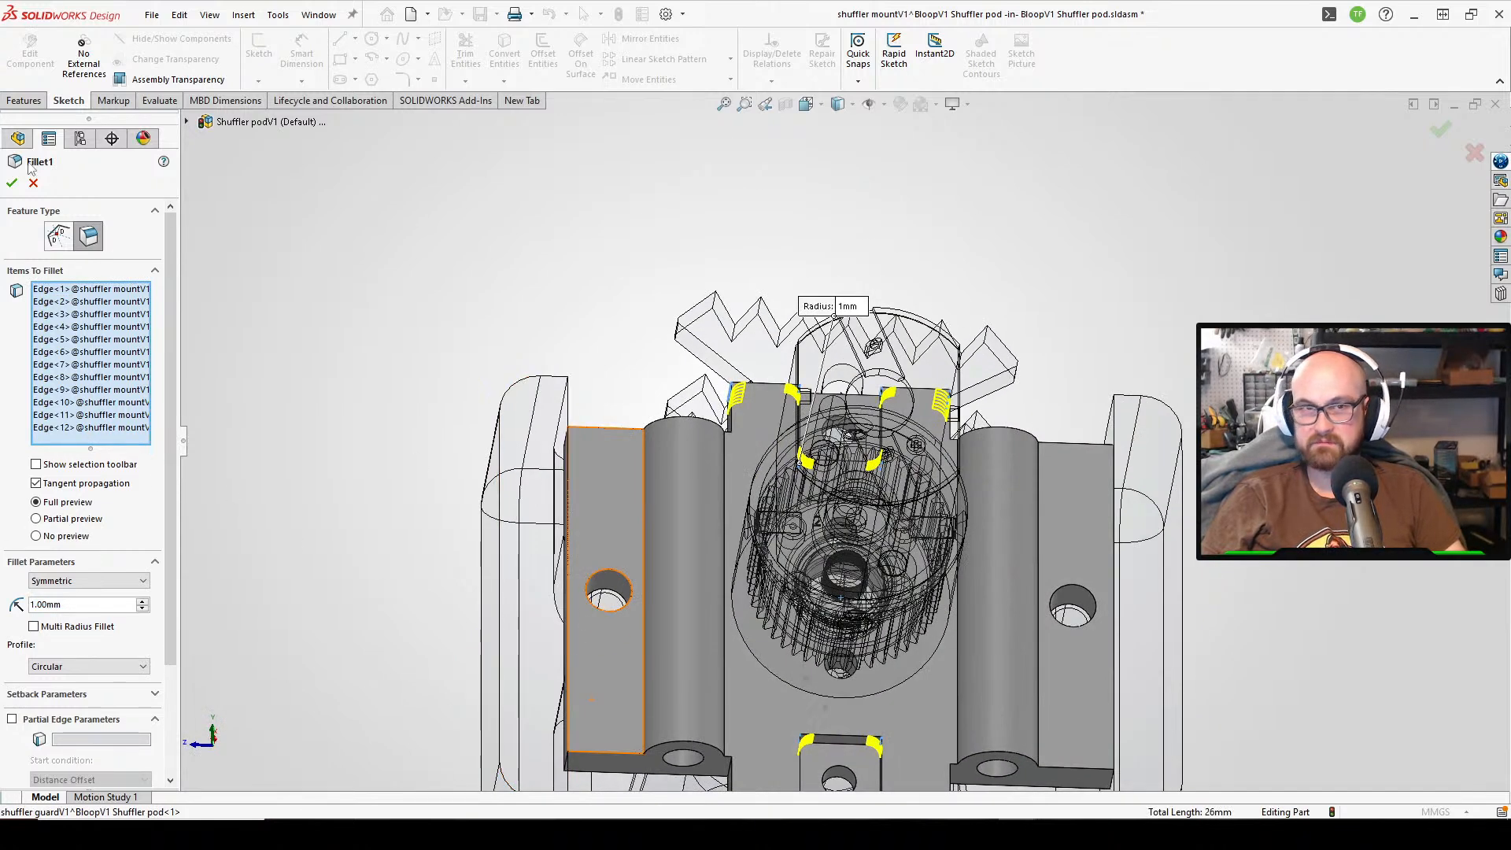
{"action": "left_click", "coordinate": [12, 182]}
- Return to the assembly and examine the mount's ribs, holes and fillets and their fit beside the motor gearbox
{"action": "left_click", "coordinate": [1073, 407]}
{"action": "middle_click_drag", "start_coordinate": [1073, 407], "coordinate": [1060, 729]}
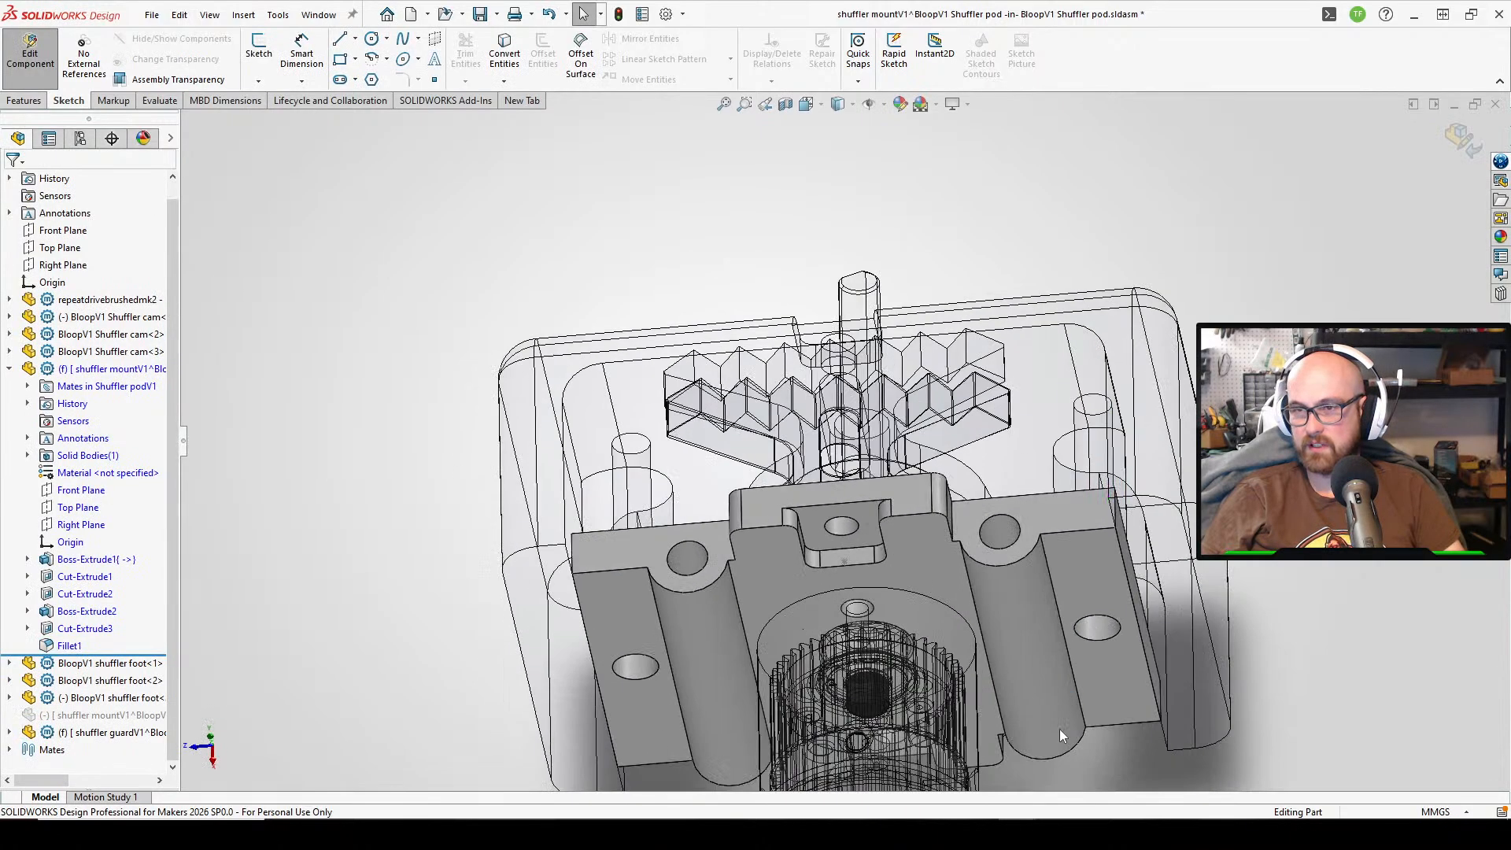
{"action": "scroll", "coordinate": [673, 445], "scroll_direction": "down", "scroll_amount": 2}
{"action": "scroll", "coordinate": [795, 551], "scroll_direction": "up", "scroll_amount": 2}
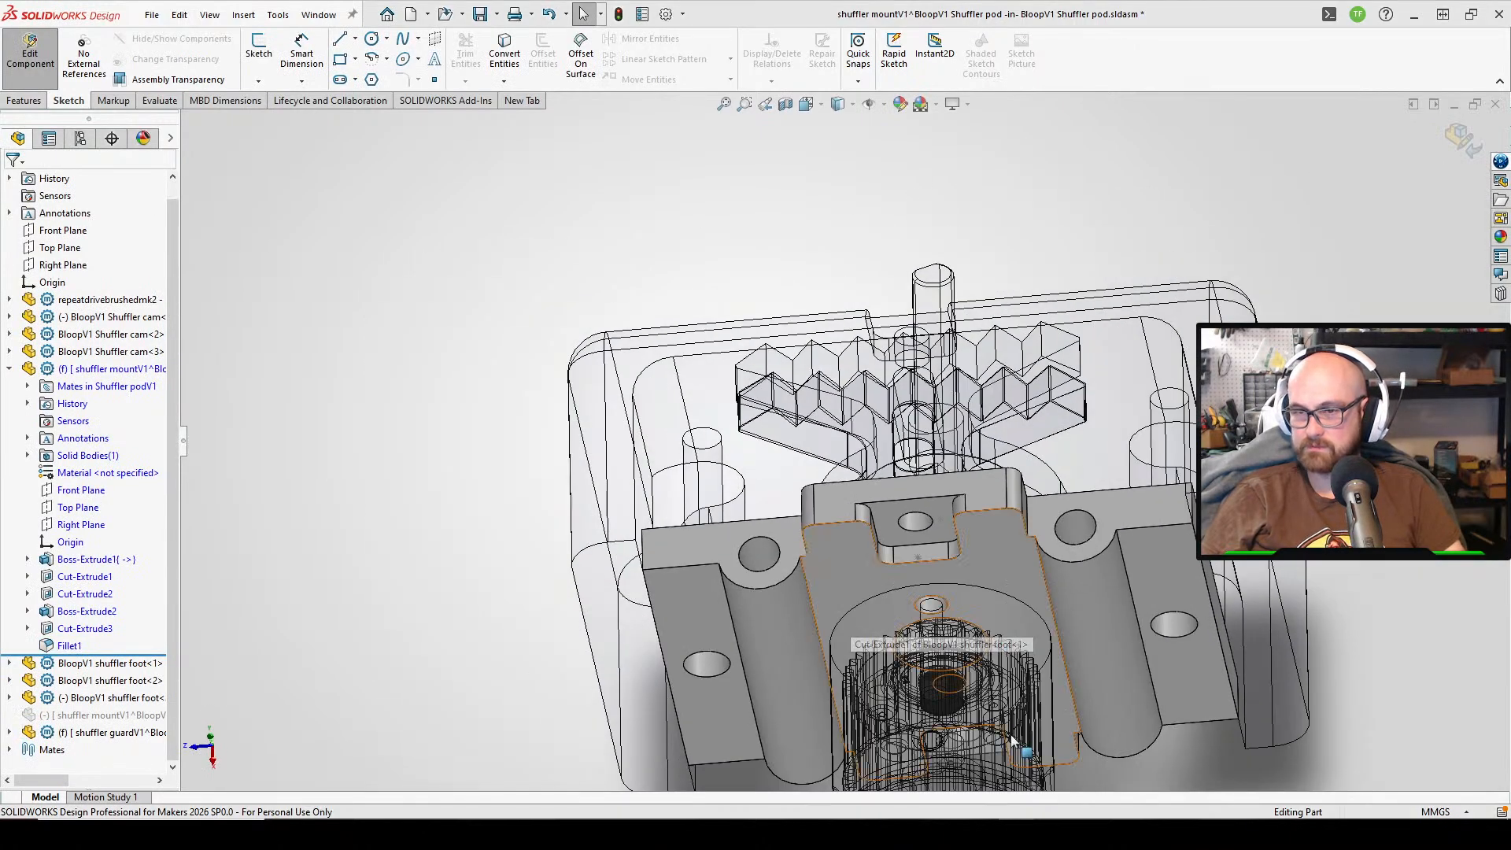
{"action": "scroll", "coordinate": [1027, 752], "scroll_direction": "down", "scroll_amount": 1}
{"action": "left_click", "coordinate": [675, 580]}
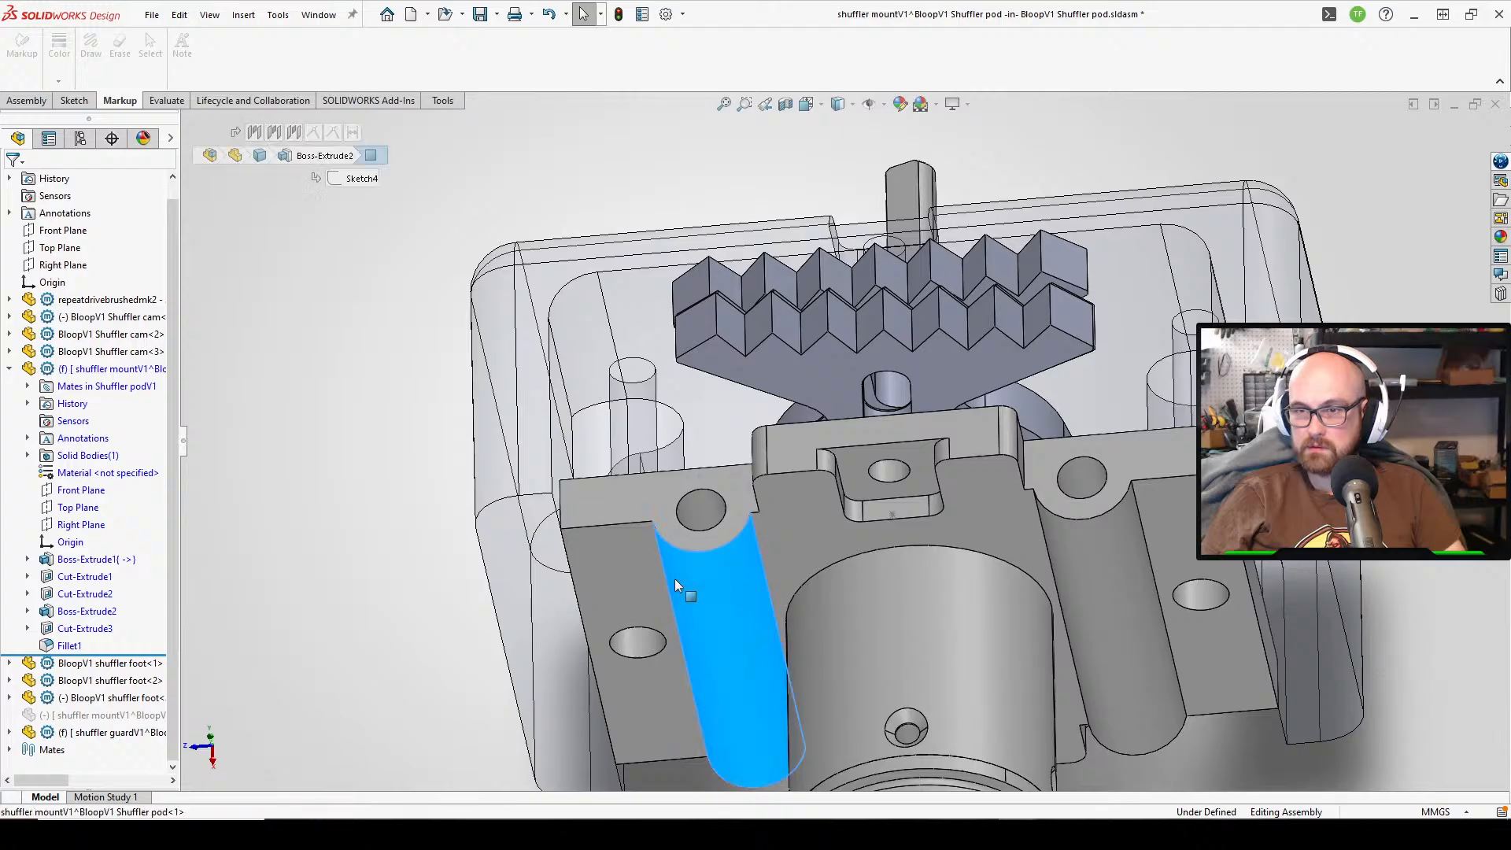
{"action": "middle_click_drag", "start_coordinate": [675, 580], "coordinate": [729, 704]}
{"action": "left_click", "coordinate": [597, 409]}
{"action": "middle_click_drag", "start_coordinate": [598, 408], "coordinate": [735, 213]}
{"action": "scroll", "coordinate": [942, 597], "scroll_direction": "down", "scroll_amount": 4}
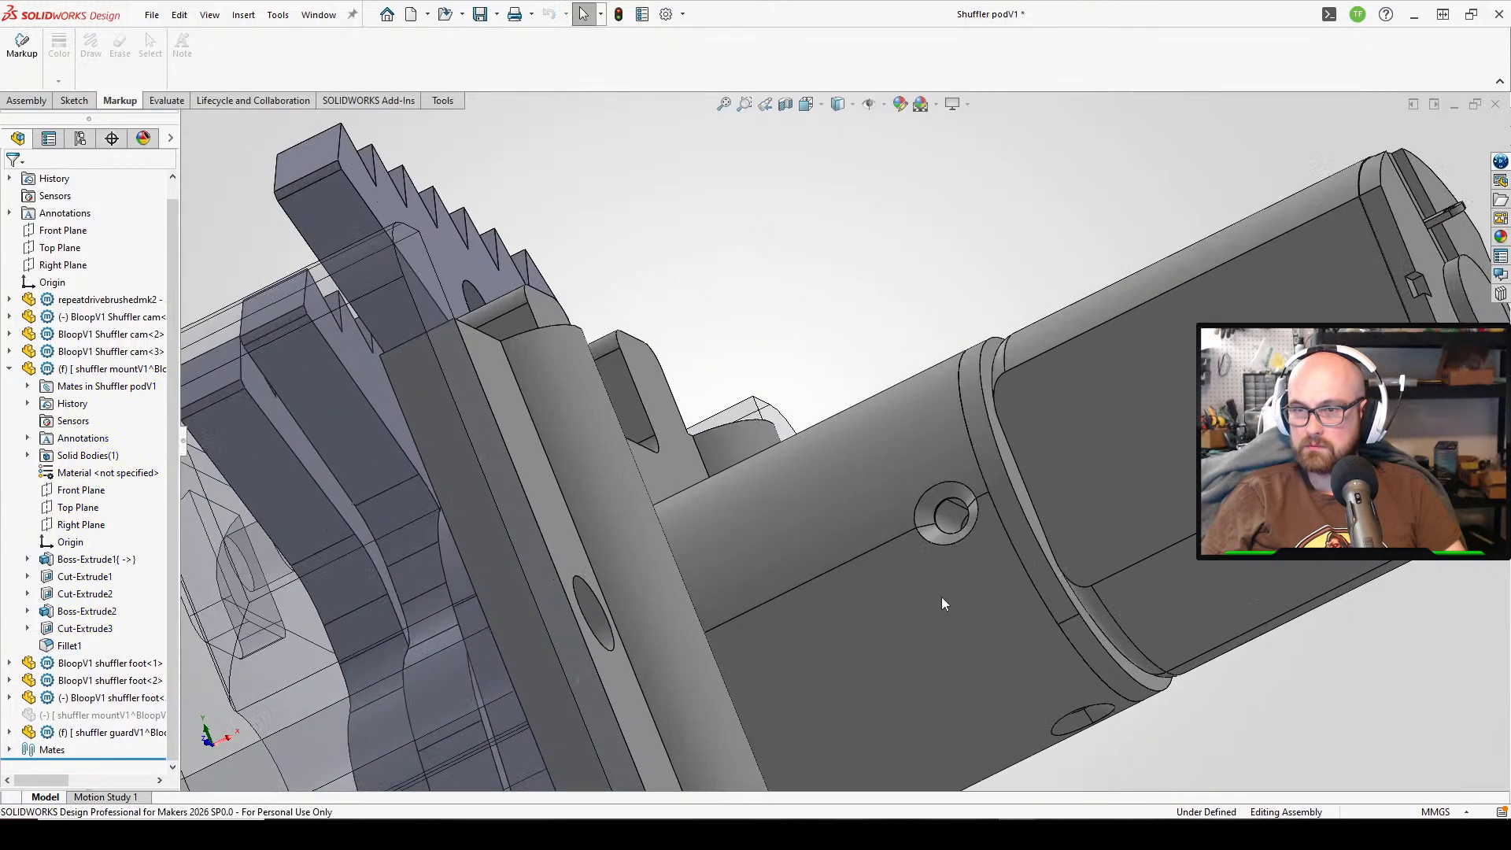
{"action": "scroll", "coordinate": [643, 276], "scroll_direction": "up", "scroll_amount": 5}
- Save the Shuffler pod assembly and the modified shuffler mount, keeping the virtual components internal
{"action": "left_click", "coordinate": [480, 14]}
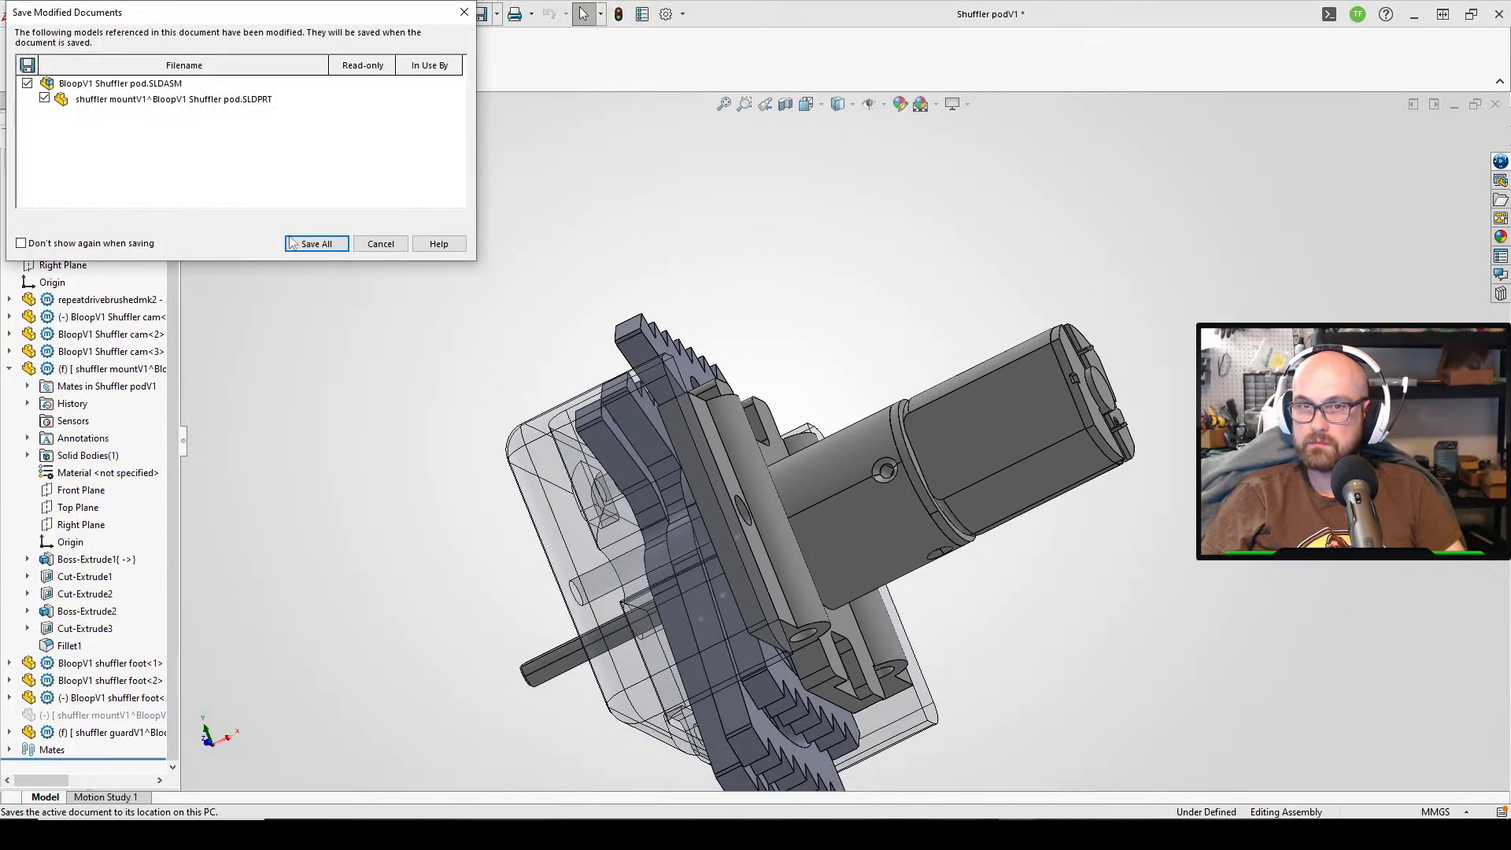
{"action": "left_click", "coordinate": [315, 246]}
{"action": "left_click", "coordinate": [801, 373]}
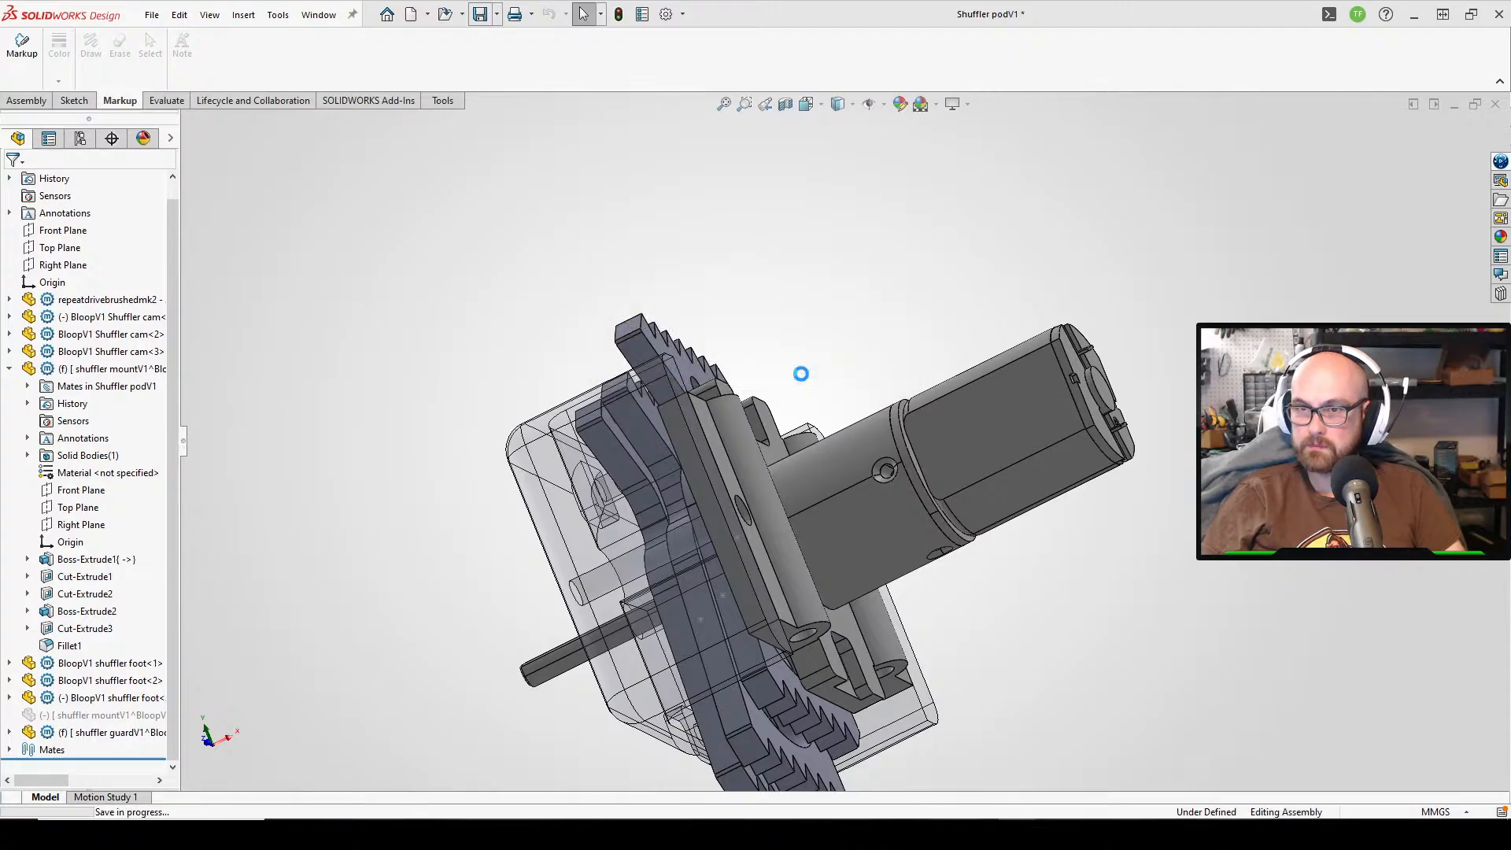
- Examine the shuffler pod, then switch to the BloopV1 assembly and examine how both pods sit beside the battery and weapon
{"action": "middle_click_drag", "start_coordinate": [801, 373], "coordinate": [845, 283]}
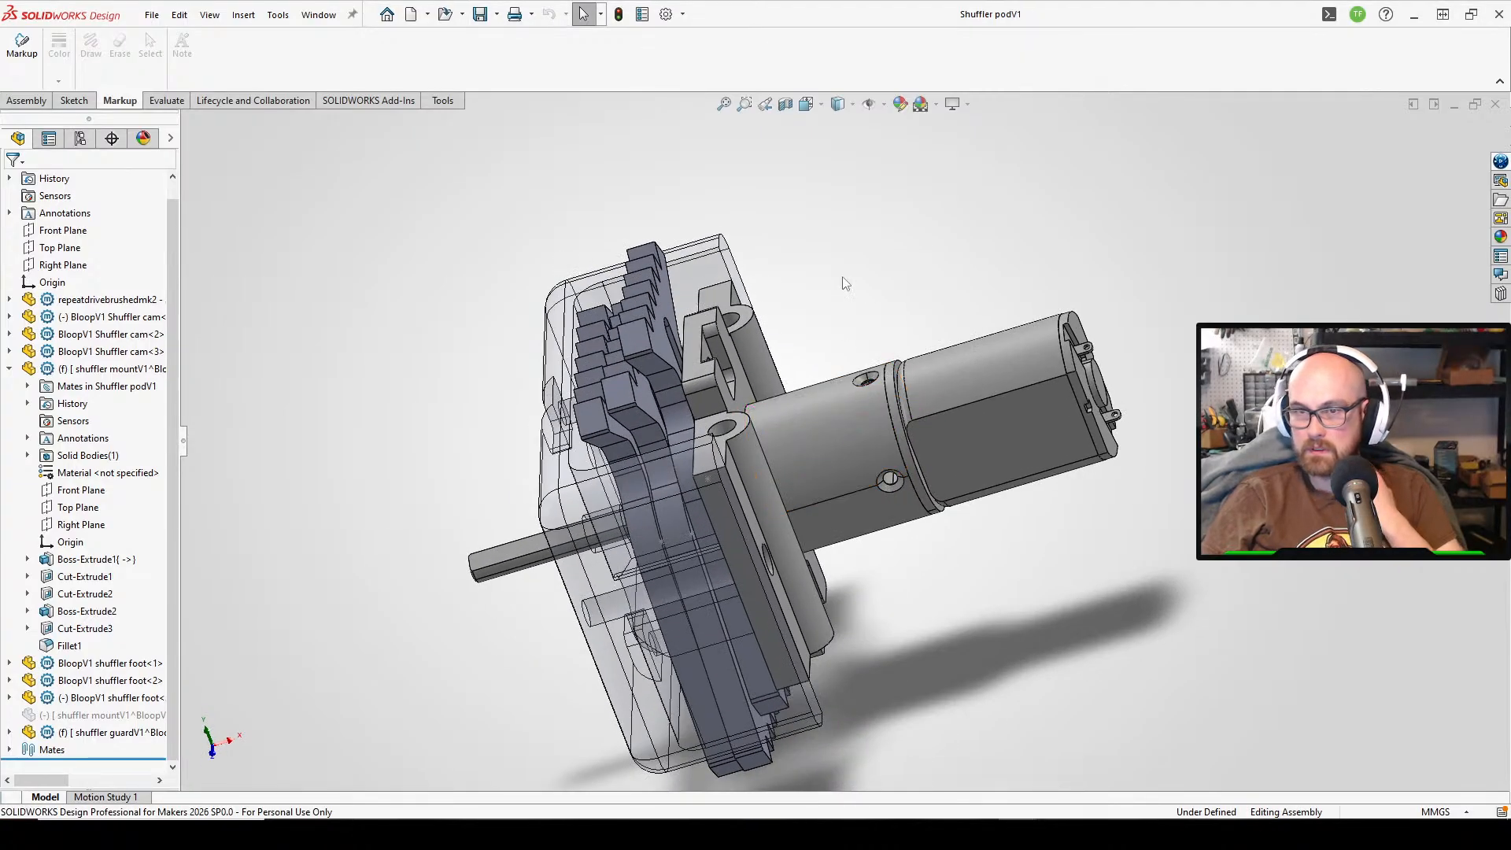
{"action": "mouse_move", "coordinate": [1093, 834]}
{"action": "left_click", "coordinate": [880, 759]}
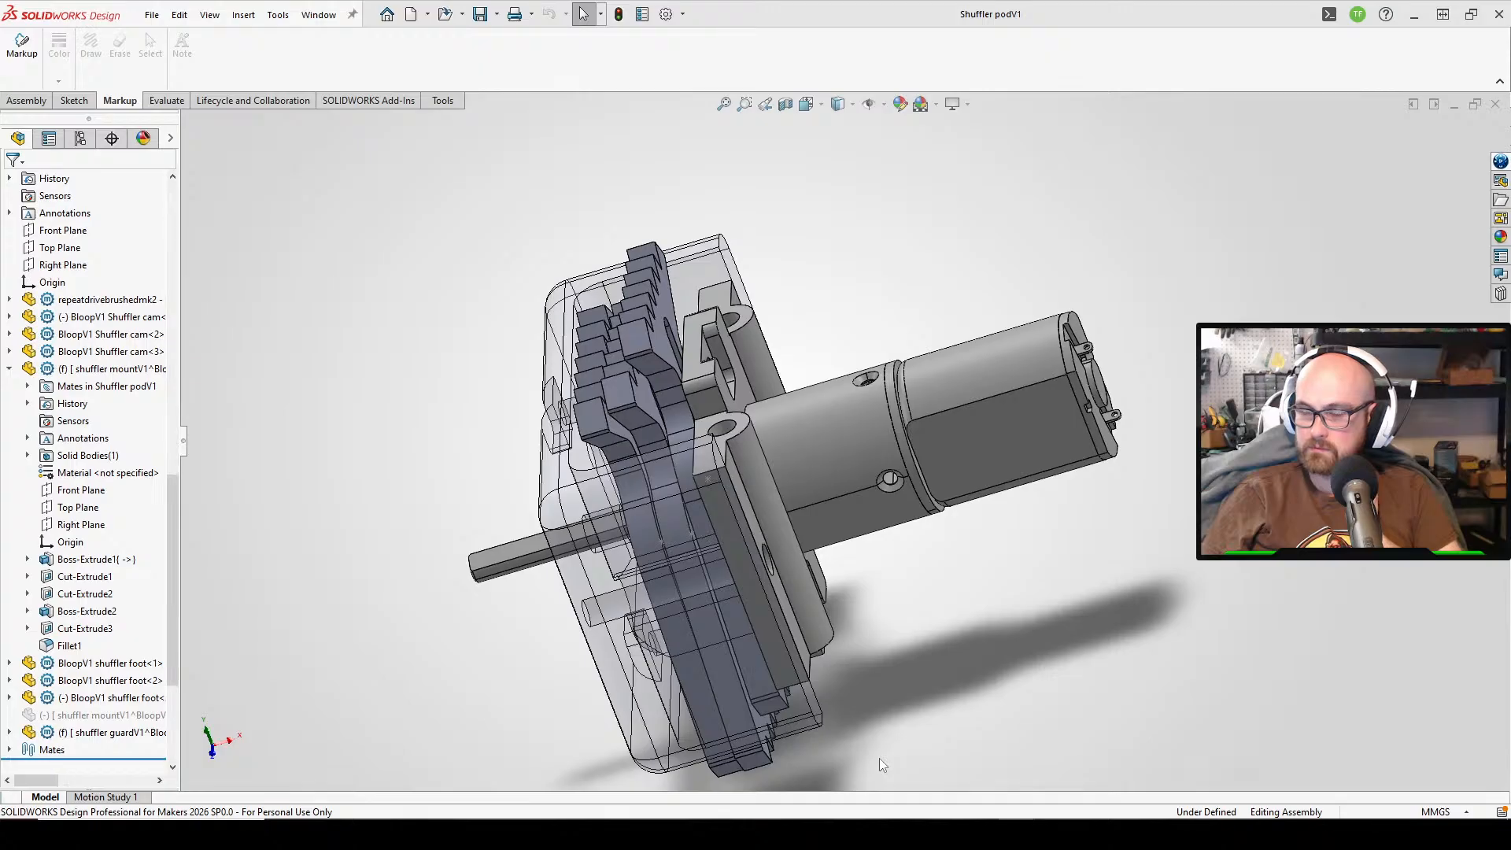
{"action": "left_click", "coordinate": [126, 88]}
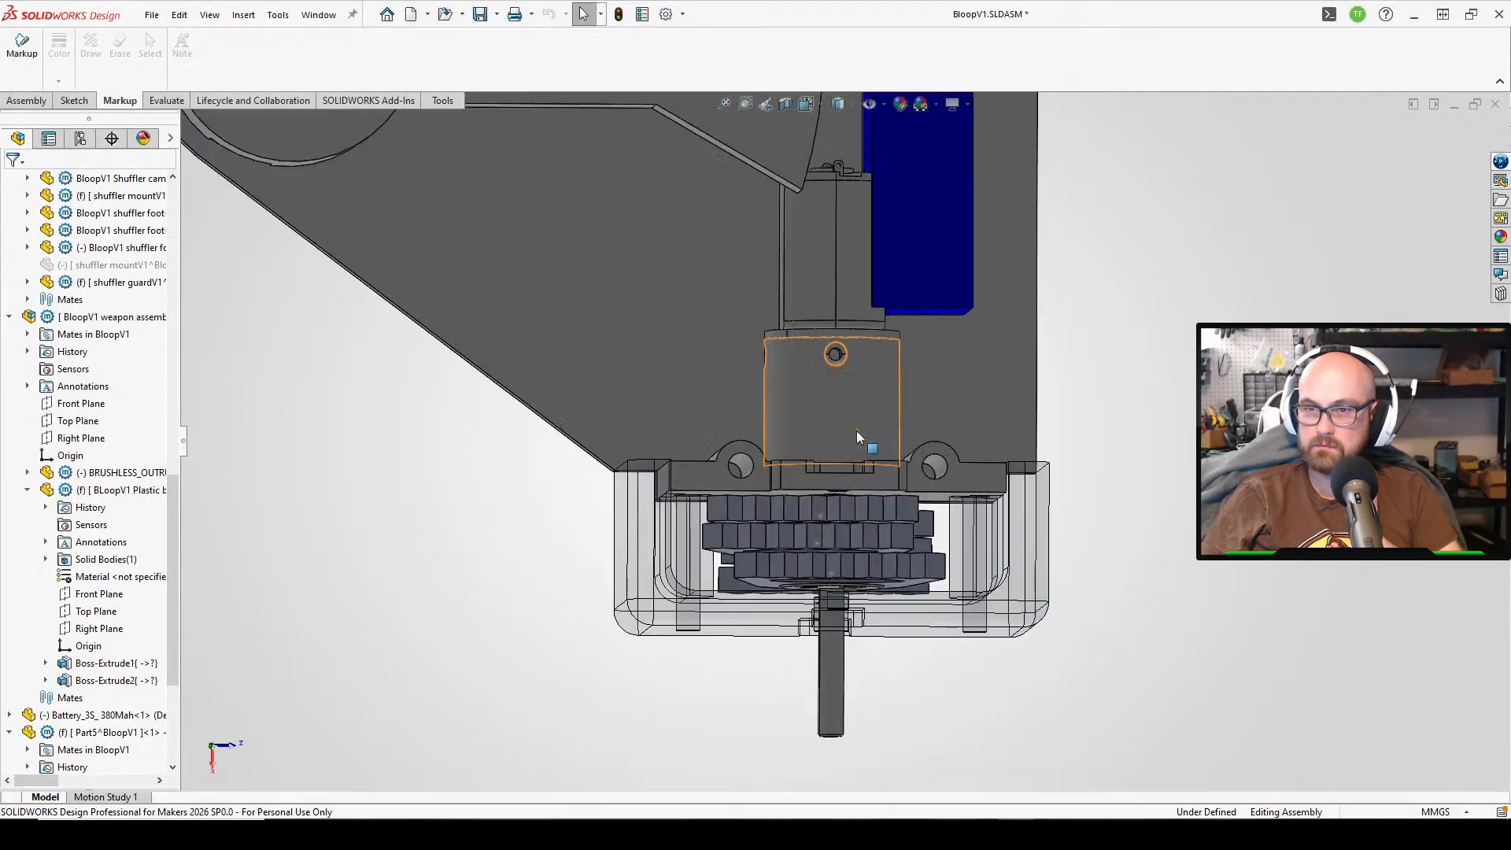
{"action": "middle_click_drag", "start_coordinate": [759, 409], "coordinate": [726, 154]}
{"action": "scroll", "coordinate": [726, 154], "scroll_direction": "up", "scroll_amount": 4}
{"action": "middle_click_drag", "start_coordinate": [773, 237], "coordinate": [775, 561]}
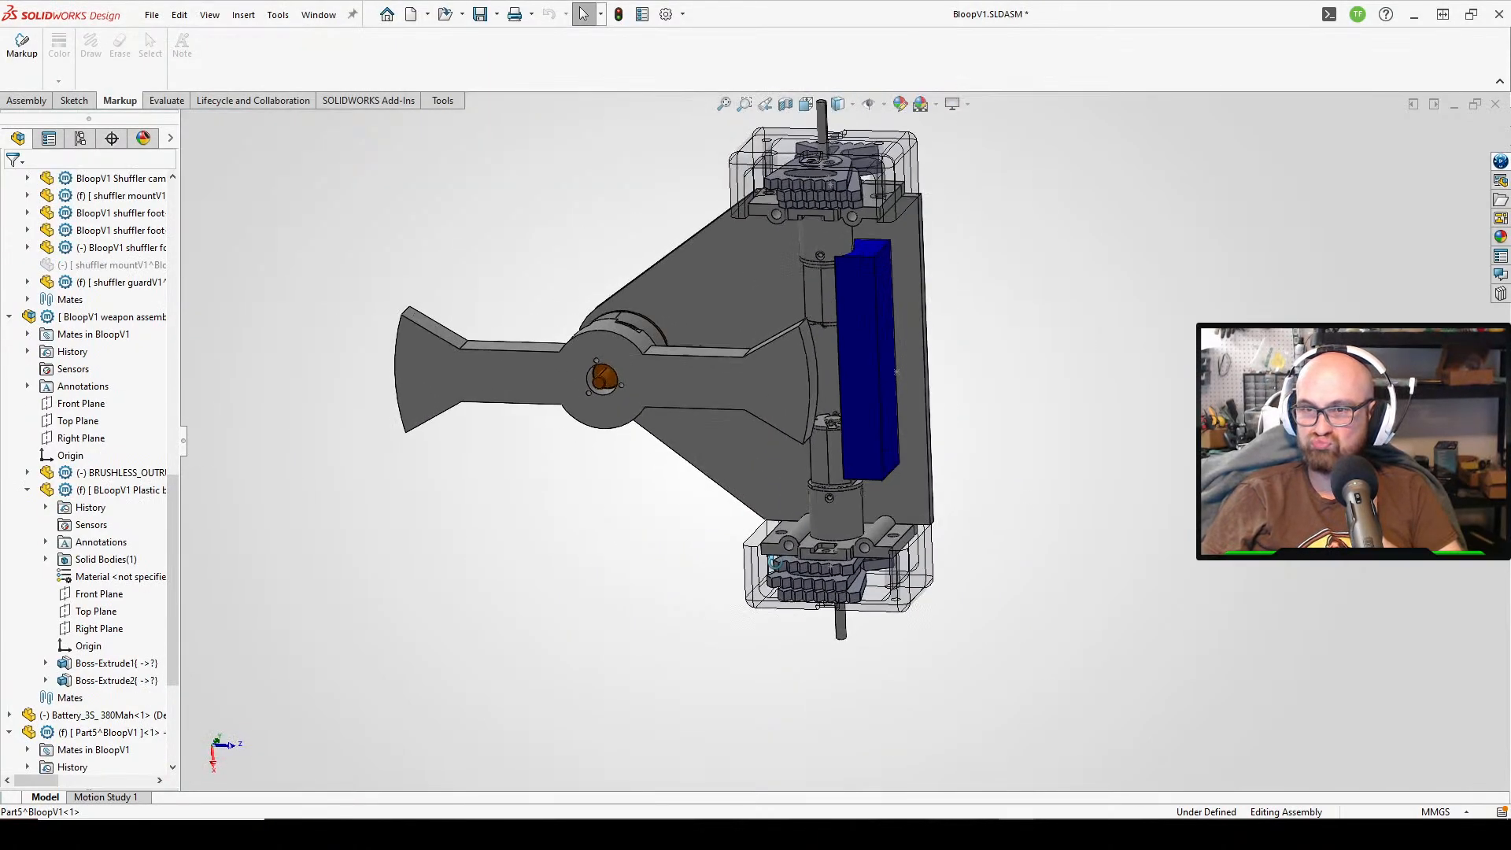
- Return to the Shuffler pod assembly and make the transparent shuffler guard opaque
{"action": "mouse_move", "coordinate": [1092, 835]}
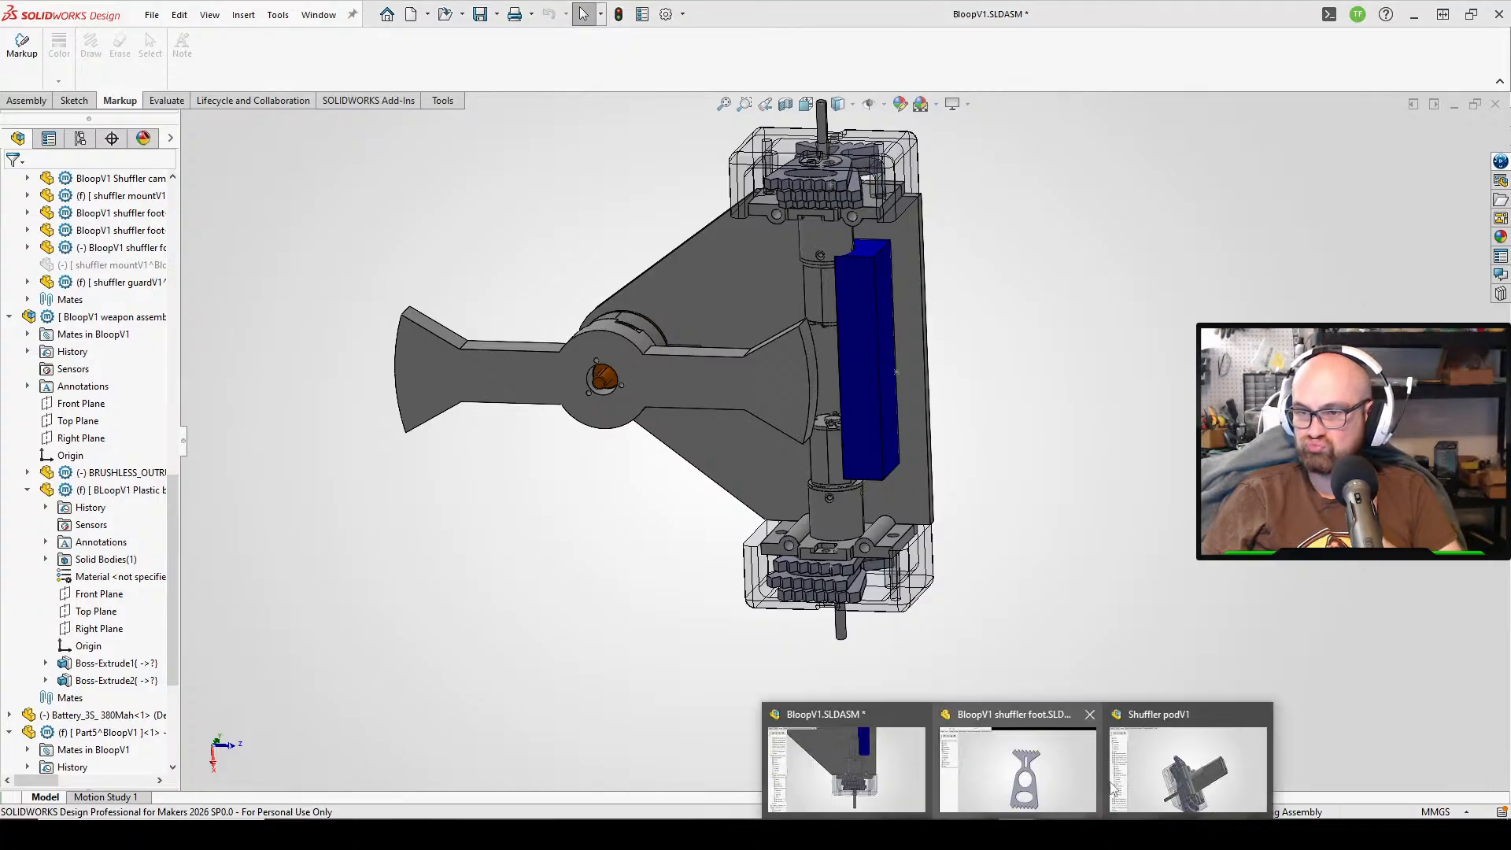
{"action": "left_click", "coordinate": [1212, 775]}
{"action": "left_click", "coordinate": [553, 514]}
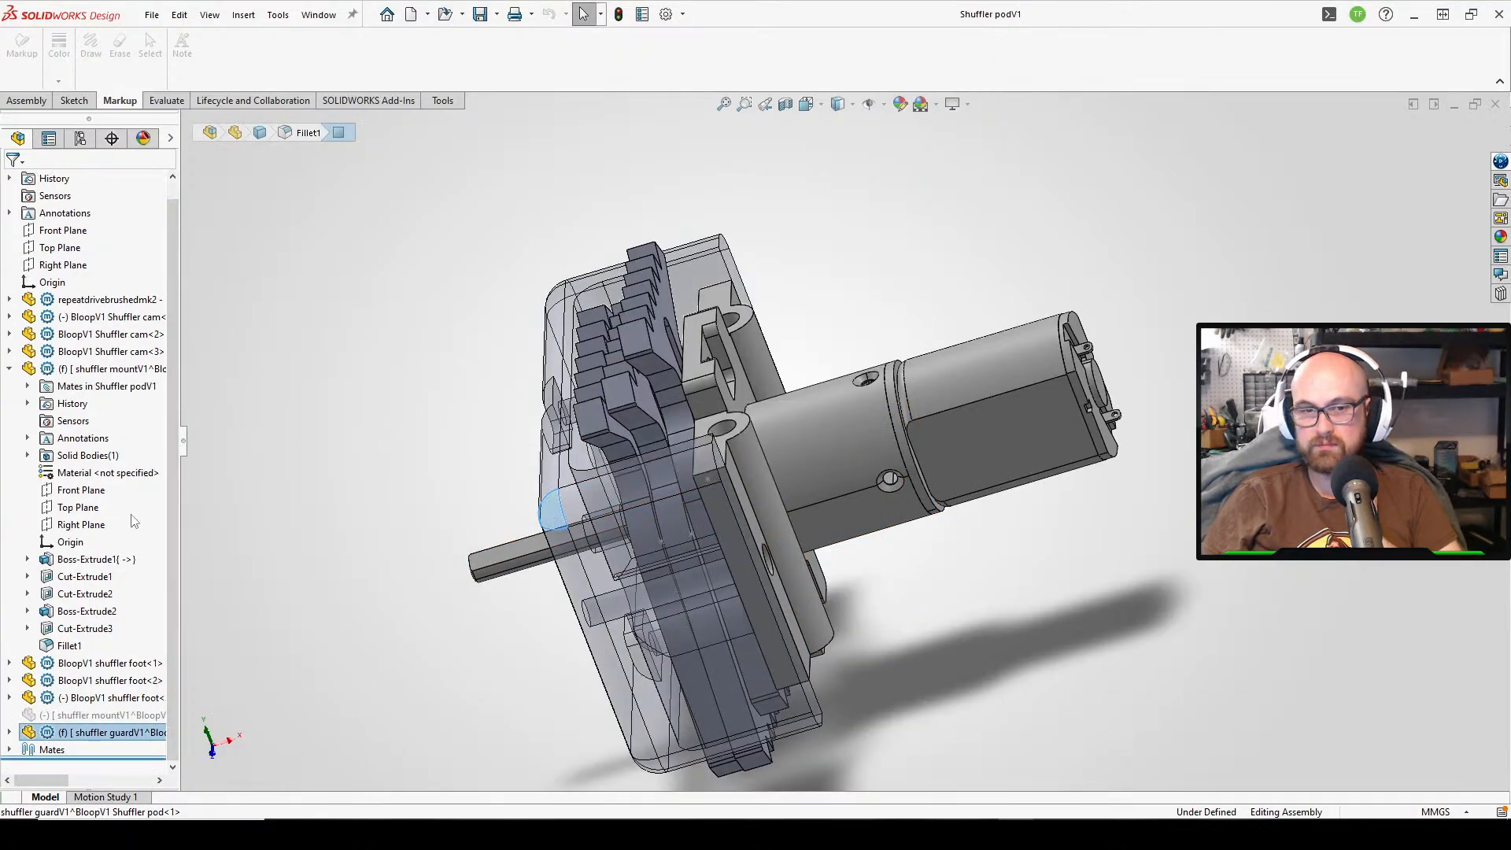
{"action": "right_click", "coordinate": [122, 732]}
{"action": "left_click", "coordinate": [287, 246]}
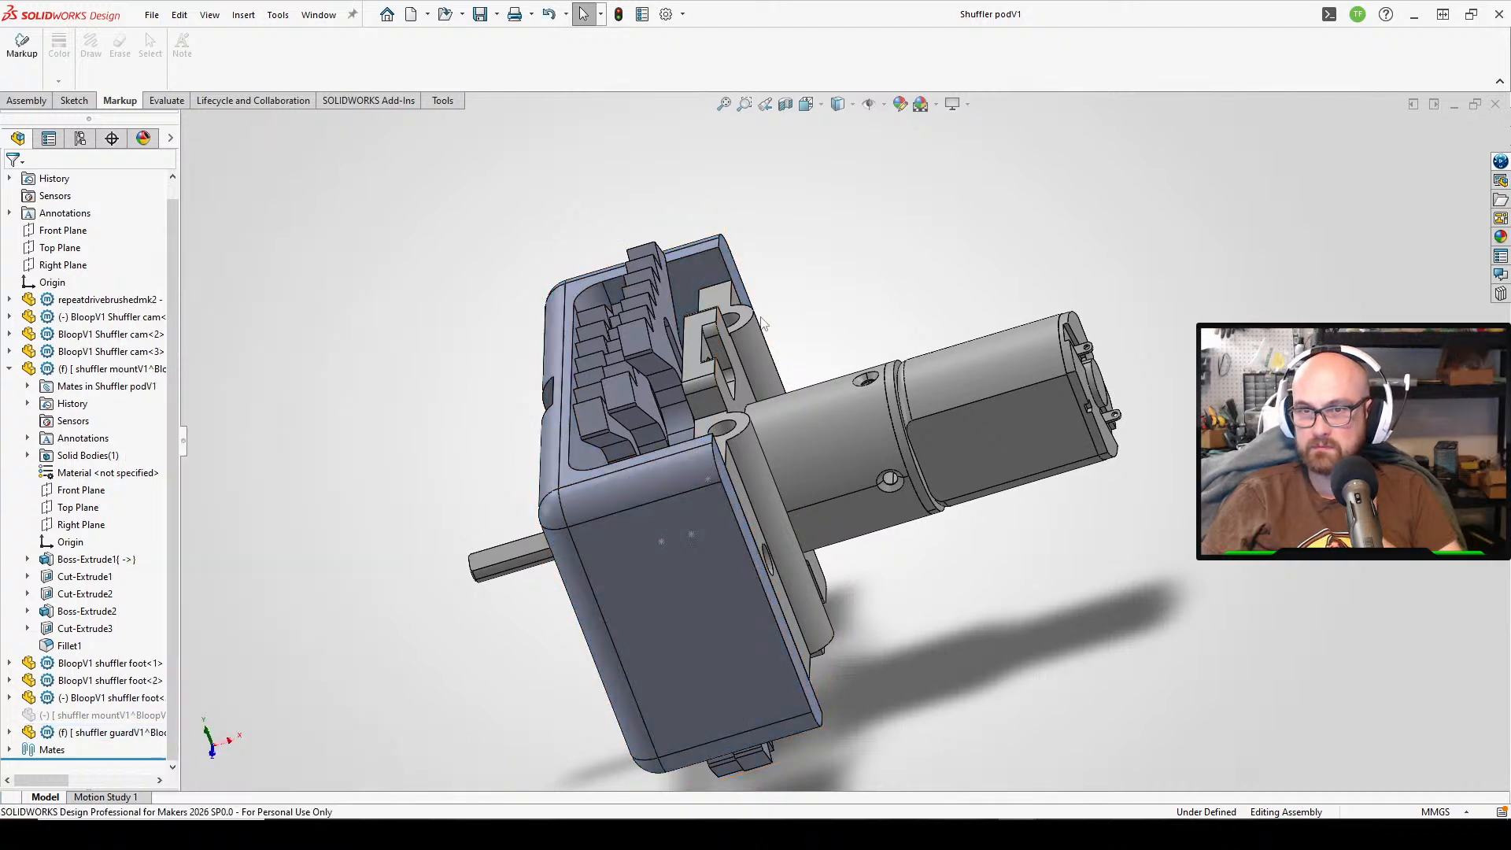
{"action": "scroll", "coordinate": [700, 217], "scroll_direction": "down", "scroll_amount": 5}
{"action": "scroll", "coordinate": [1020, 616], "scroll_direction": "up", "scroll_amount": 2}
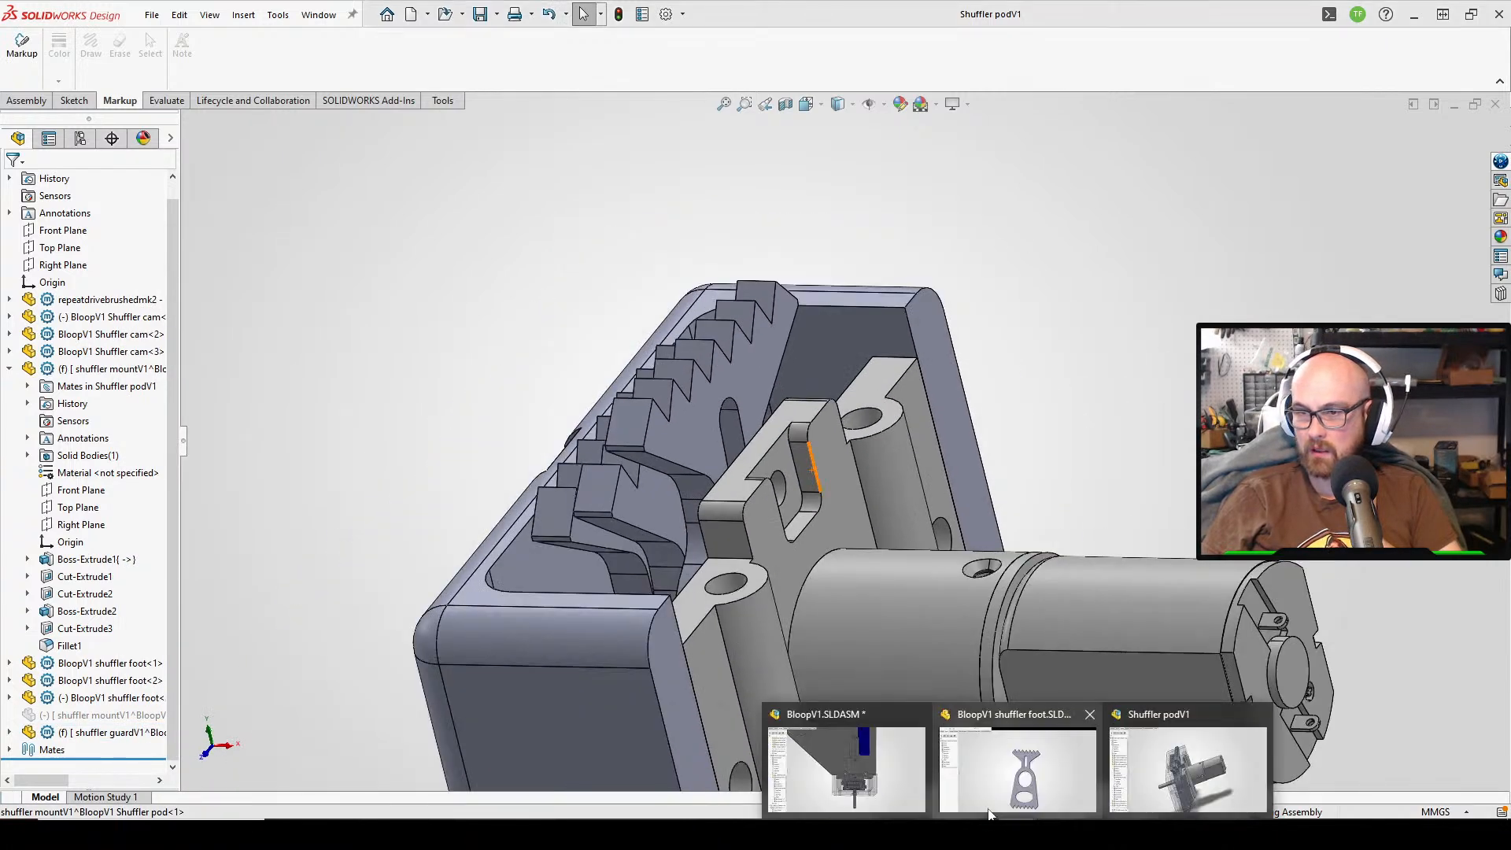
- Switch to the BloopV1 assembly and examine the robot's pods, battery, plate and weapon from all sides
{"action": "key", "text": "ctrl+Tab"}
{"action": "middle_click_drag", "start_coordinate": [721, 229], "coordinate": [762, 630]}
{"action": "scroll", "coordinate": [921, 348], "scroll_direction": "down", "scroll_amount": 3}
{"action": "scroll", "coordinate": [740, 337], "scroll_direction": "up", "scroll_amount": 1}
{"action": "middle_click_drag", "start_coordinate": [739, 337], "coordinate": [646, 246]}
{"action": "scroll", "coordinate": [929, 412], "scroll_direction": "down", "scroll_amount": 1}
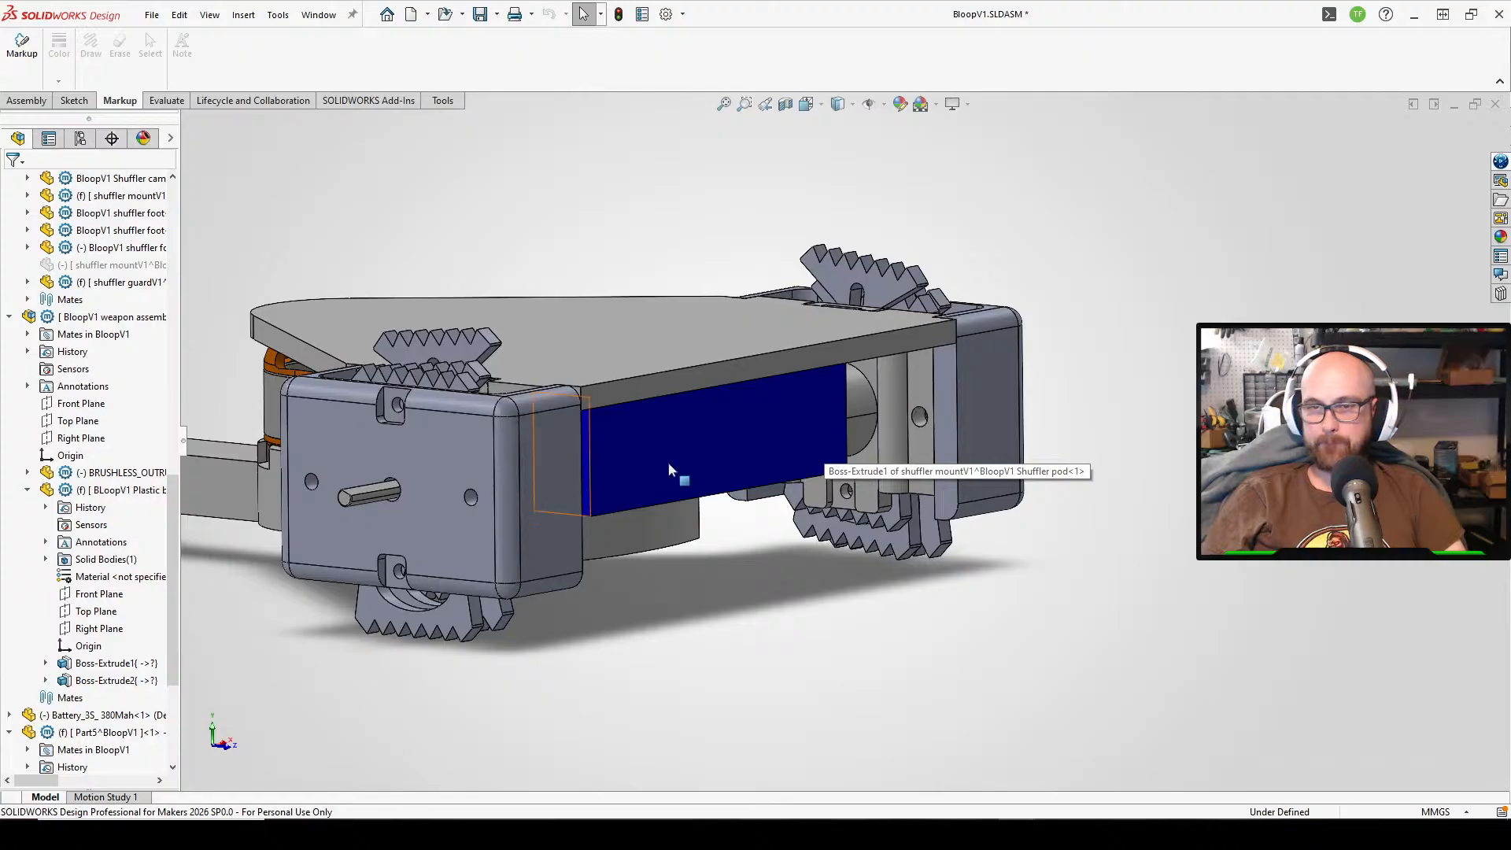
{"action": "middle_click_drag", "start_coordinate": [668, 463], "coordinate": [750, 513]}
{"action": "scroll", "coordinate": [753, 433], "scroll_direction": "up", "scroll_amount": 2}
{"action": "middle_click_drag", "start_coordinate": [753, 433], "coordinate": [560, 624]}
{"action": "scroll", "coordinate": [561, 624], "scroll_direction": "down", "scroll_amount": 4}
{"action": "middle_click_drag", "start_coordinate": [661, 531], "coordinate": [658, 226]}
{"action": "scroll", "coordinate": [855, 322], "scroll_direction": "up", "scroll_amount": 1}
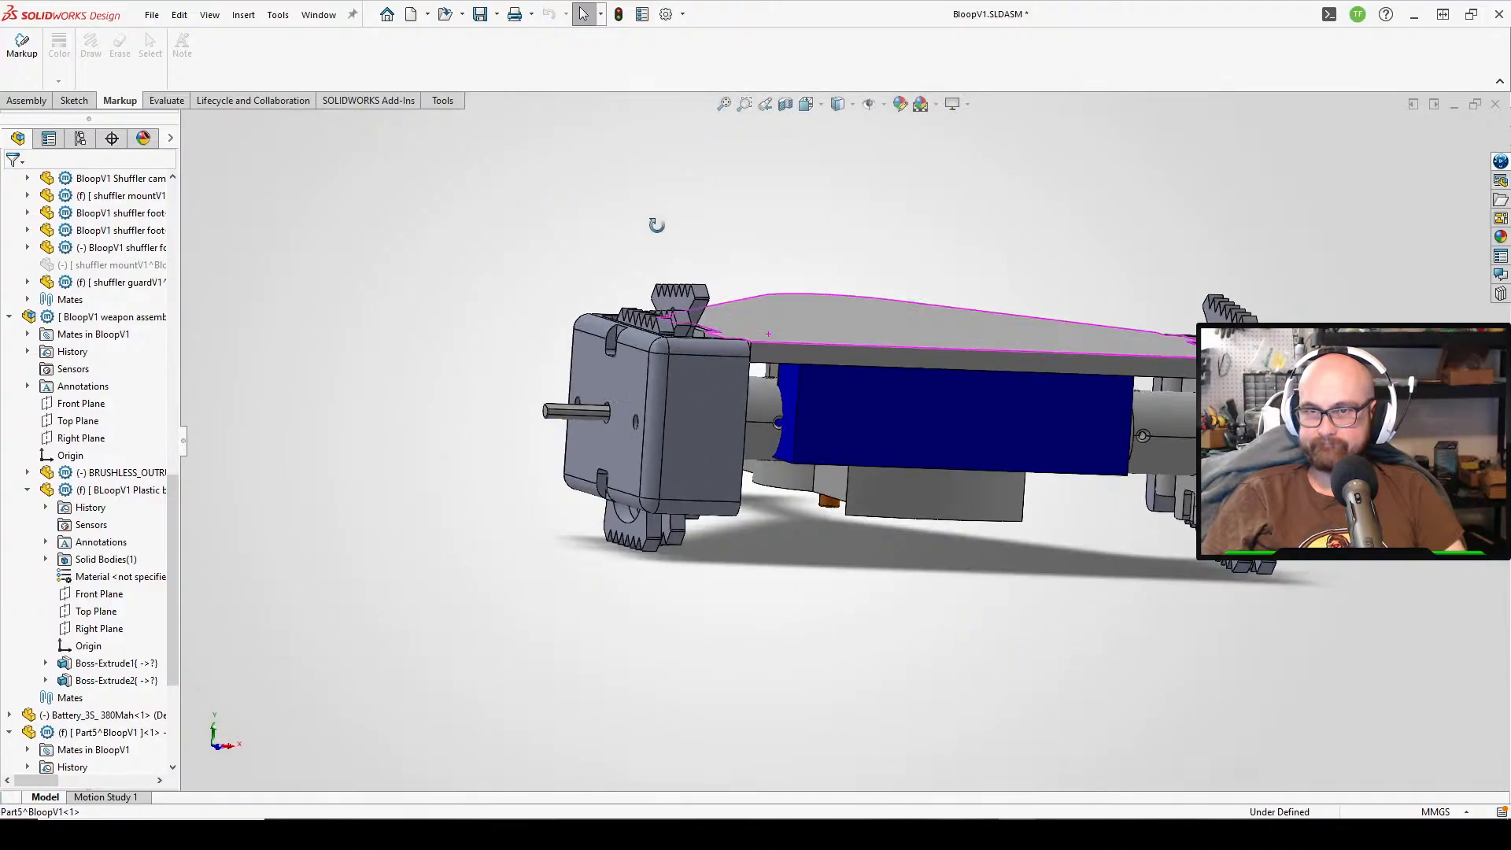
{"action": "middle_click_drag", "start_coordinate": [1083, 252], "coordinate": [995, 233]}
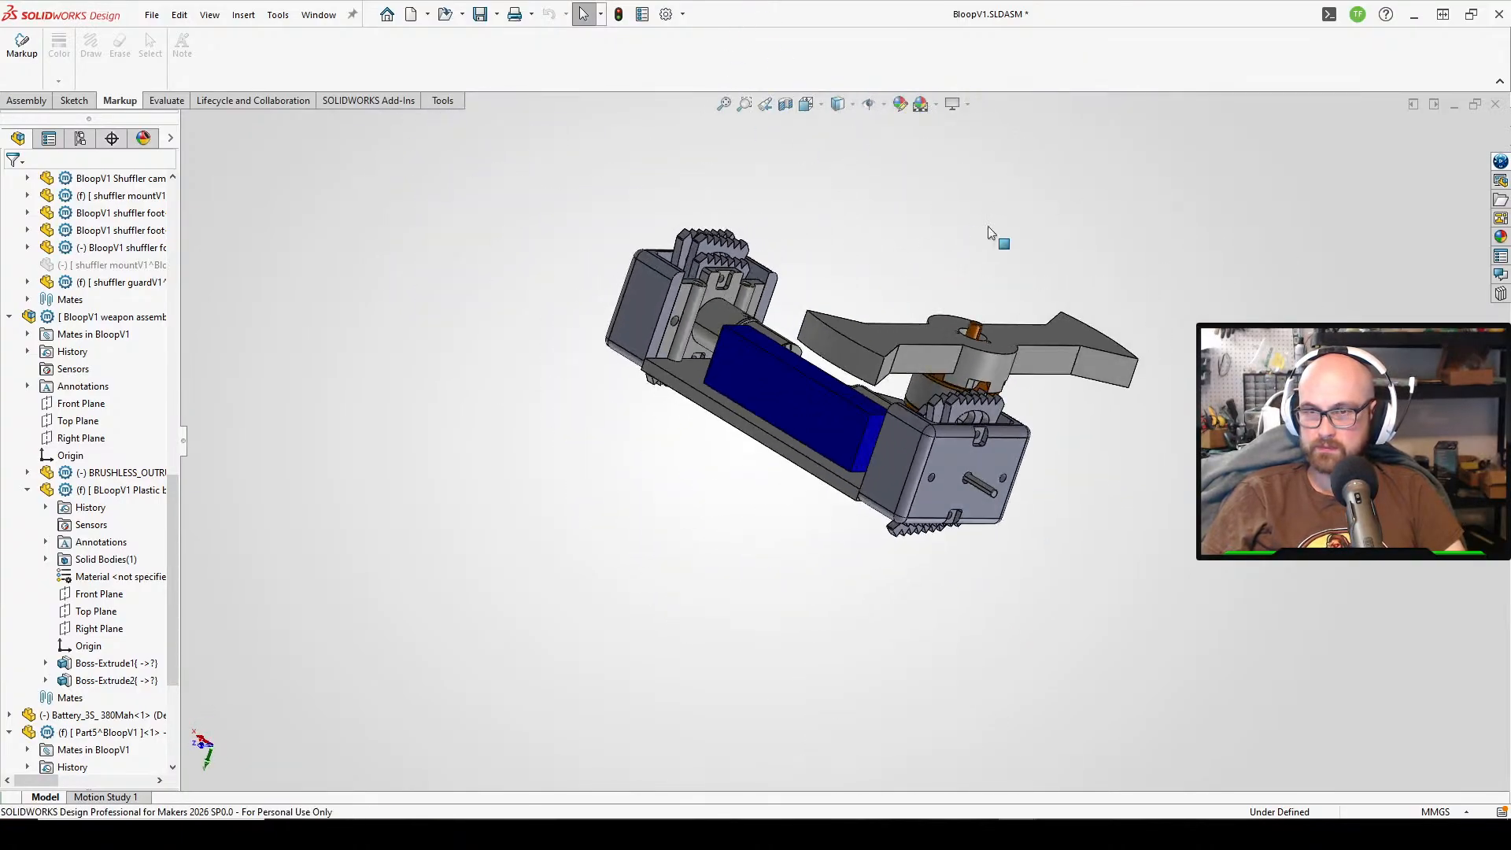
{"action": "scroll", "coordinate": [882, 378], "scroll_direction": "down", "scroll_amount": 4}
{"action": "middle_click_drag", "start_coordinate": [719, 521], "coordinate": [762, 619]}
{"action": "scroll", "coordinate": [802, 527], "scroll_direction": "up", "scroll_amount": 3}
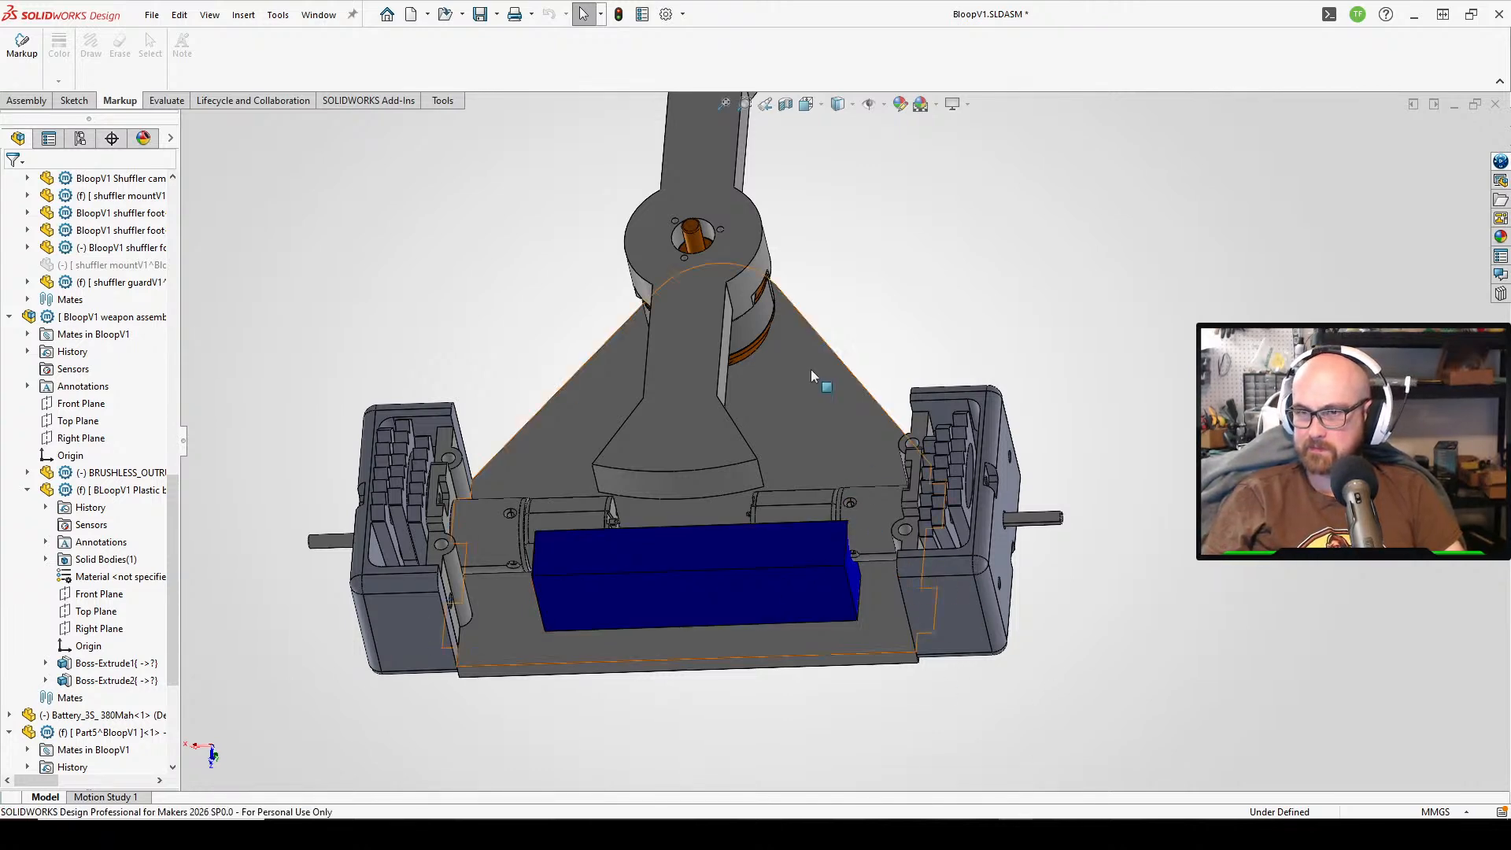
{"action": "middle_click_drag", "start_coordinate": [811, 375], "coordinate": [979, 352]}
- Open the weapon's brushless outrunner motor part, then return to the BloopV1 assembly
{"action": "right_click", "coordinate": [1033, 341]}
{"action": "left_click", "coordinate": [1391, 223]}
{"action": "left_click", "coordinate": [1050, 318]}
{"action": "left_click", "coordinate": [1095, 228]}
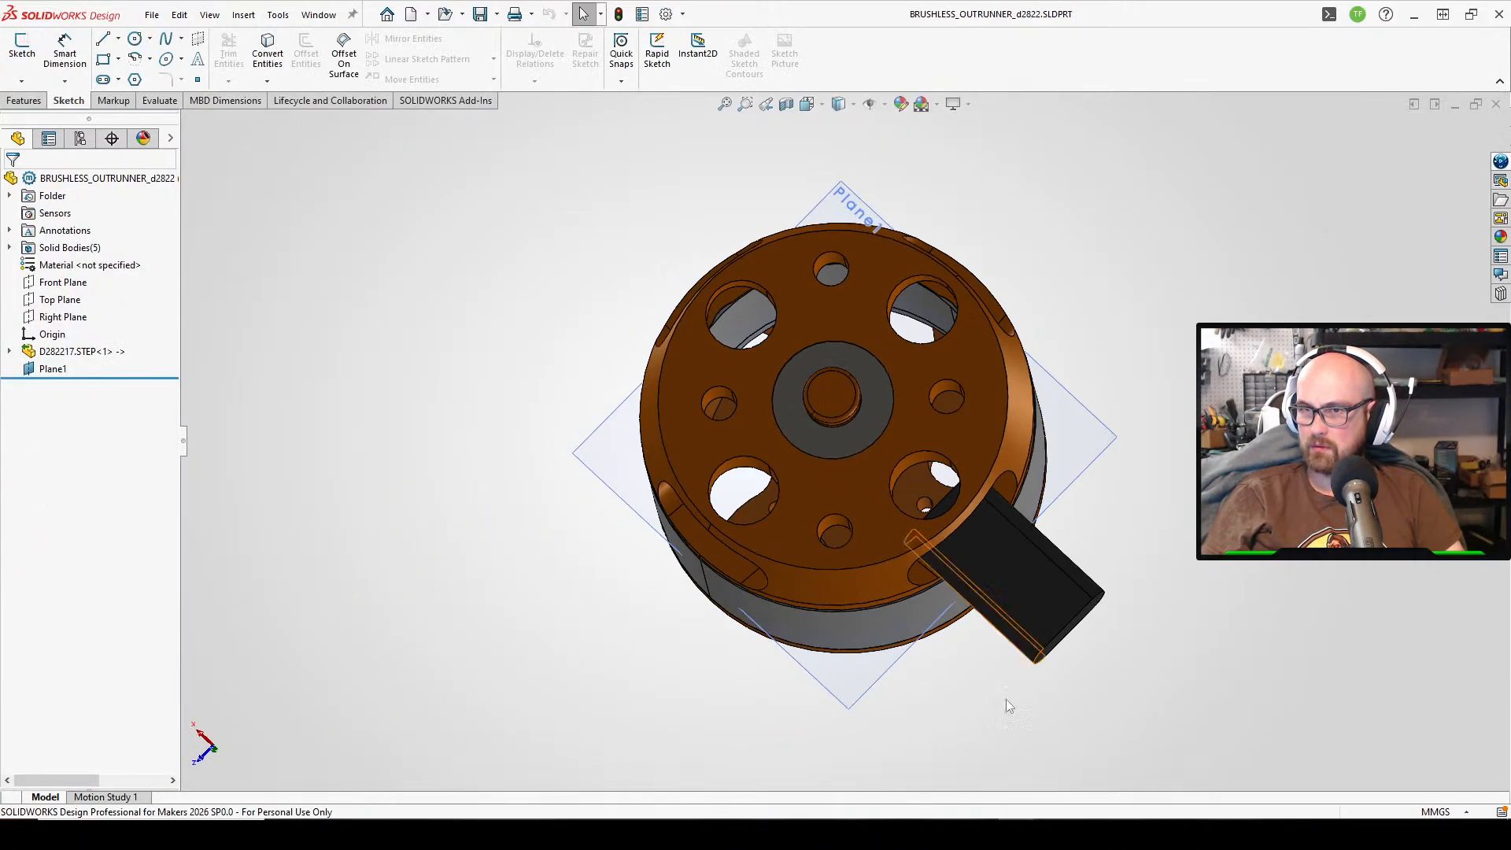
{"action": "left_click", "coordinate": [776, 757]}
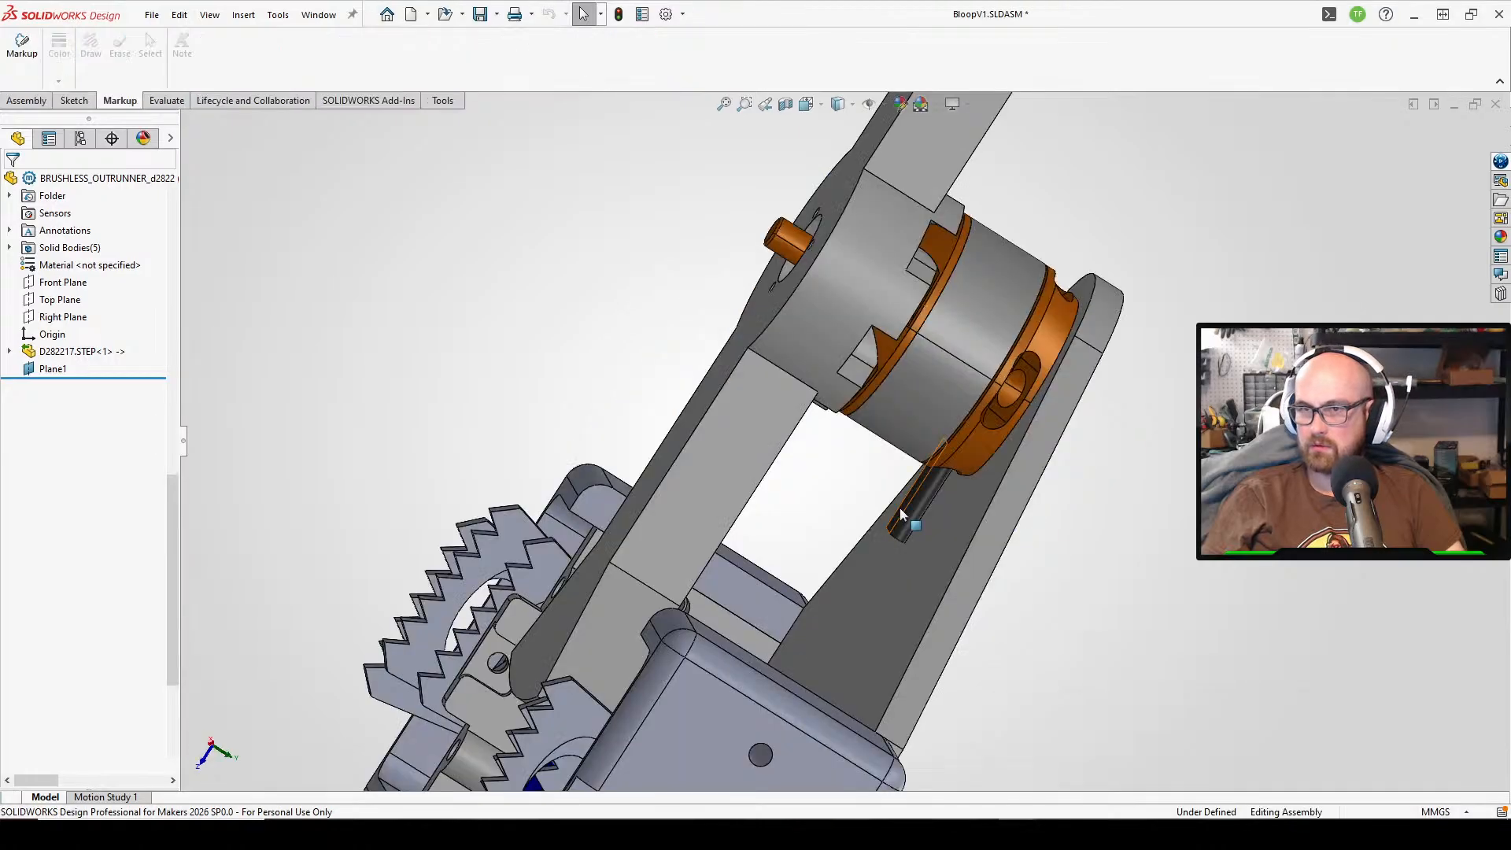
- Edit the large triangular base plate in the context of the BloopV1 assembly
{"action": "middle_click_drag", "start_coordinate": [1036, 556], "coordinate": [1102, 661]}
{"action": "scroll", "coordinate": [1107, 671], "scroll_direction": "up", "scroll_amount": 3}
{"action": "scroll", "coordinate": [1107, 671], "scroll_direction": "down", "scroll_amount": 5}
{"action": "middle_click_drag", "start_coordinate": [935, 625], "coordinate": [847, 599]}
{"action": "scroll", "coordinate": [847, 599], "scroll_direction": "up", "scroll_amount": 5}
{"action": "left_click", "coordinate": [669, 548]}
{"action": "right_click", "coordinate": [669, 548]}
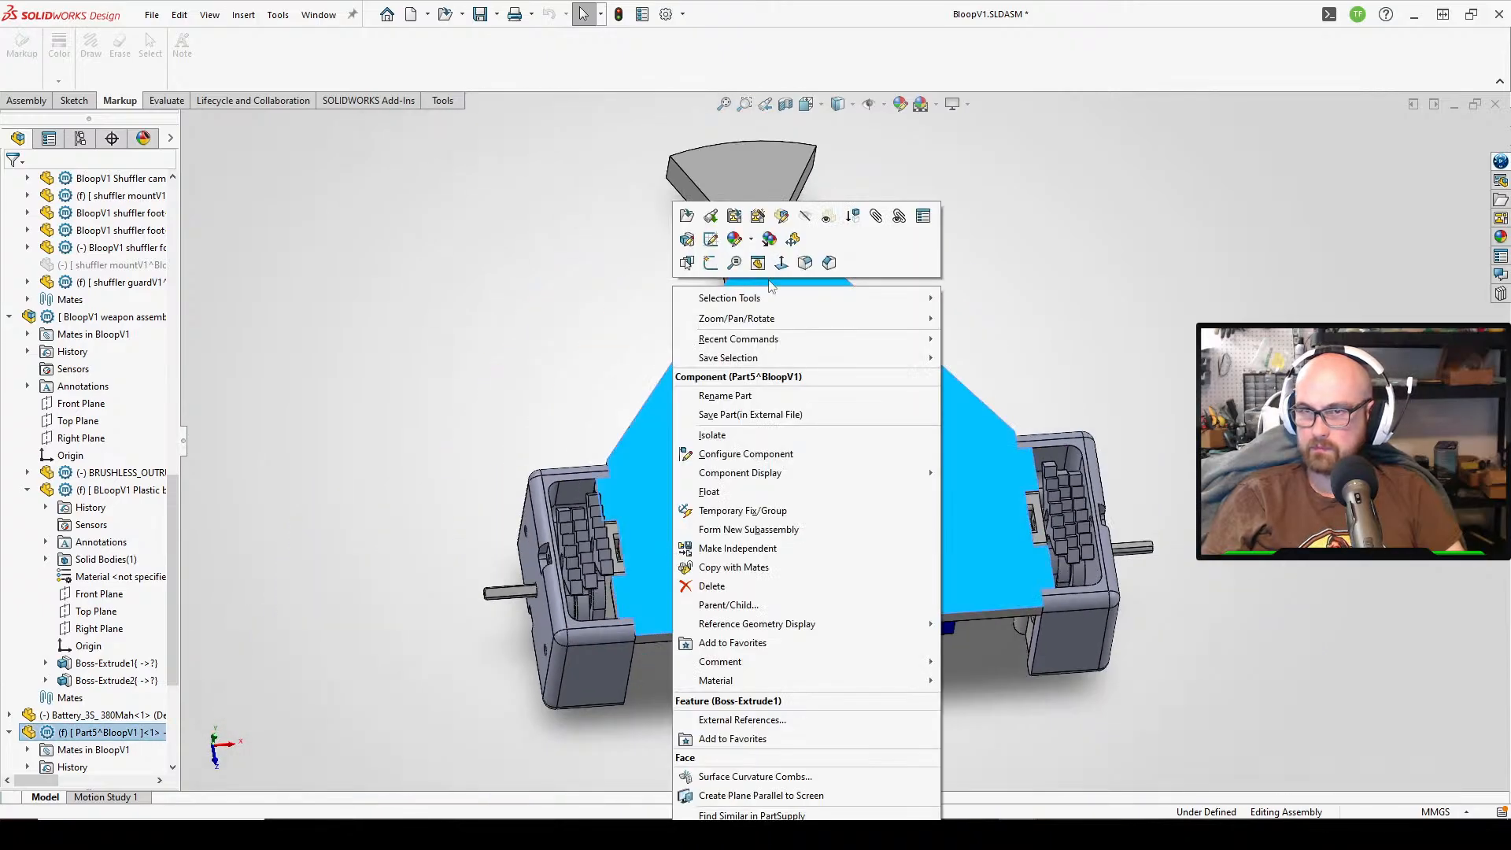
{"action": "left_click", "coordinate": [781, 217]}
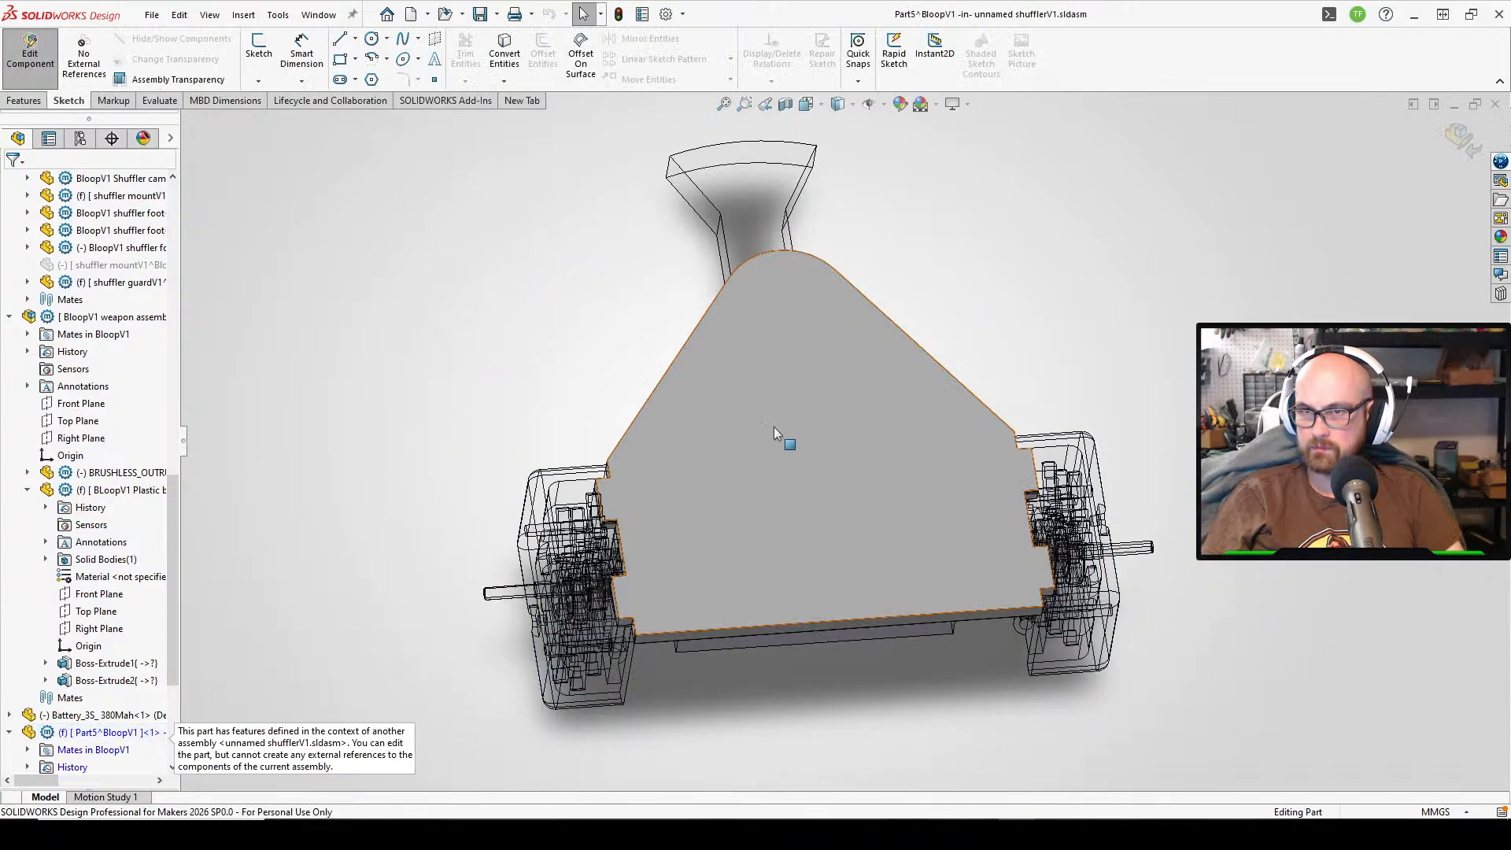
- Start a new sketch on the base plate's large face on the weapon side
{"action": "middle_click_drag", "start_coordinate": [773, 426], "coordinate": [787, 204]}
{"action": "scroll", "coordinate": [790, 207], "scroll_direction": "down", "scroll_amount": 1}
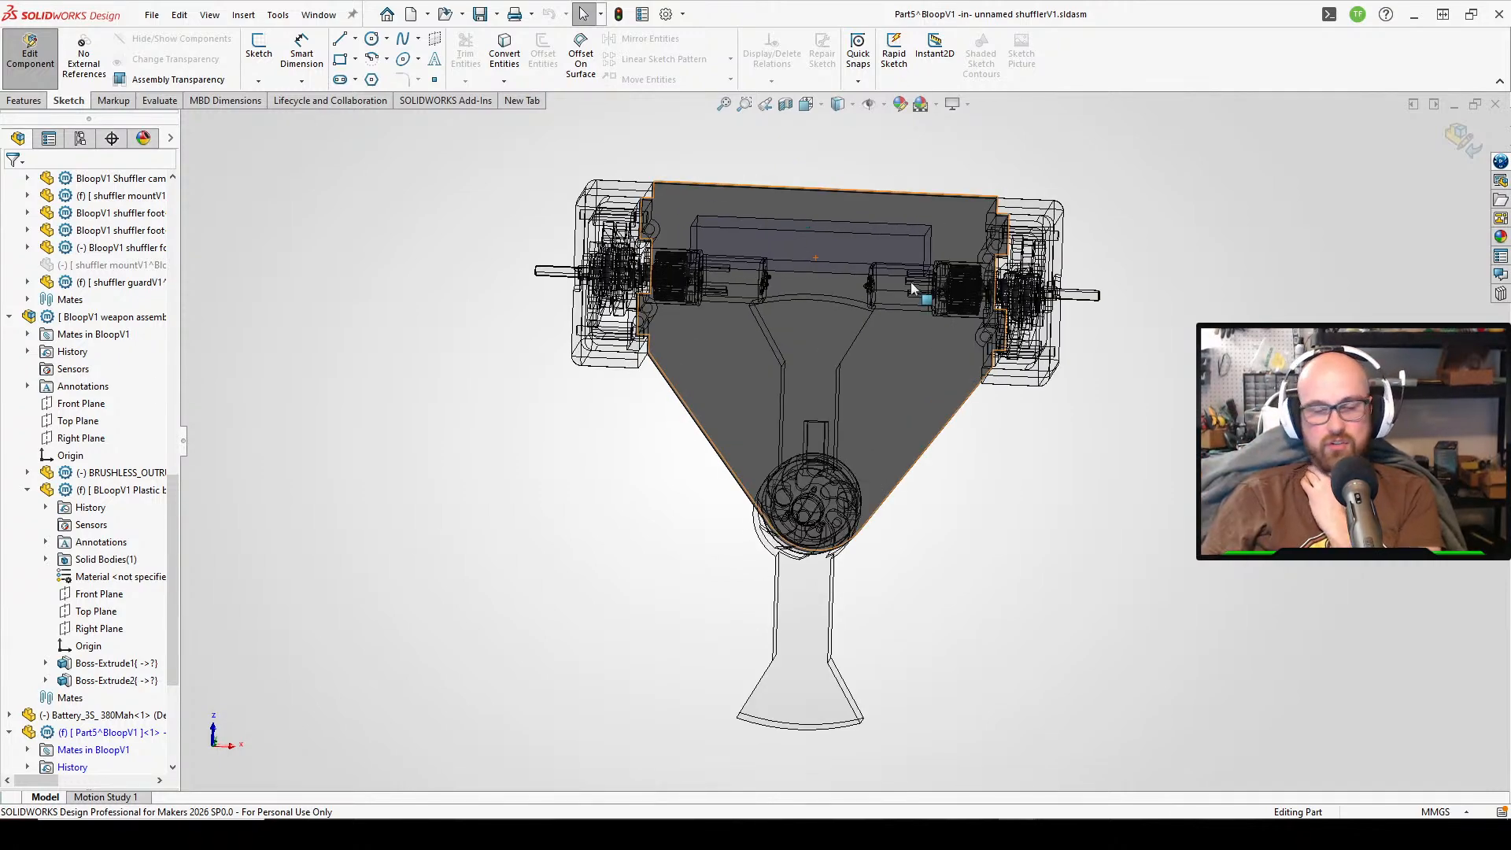
{"action": "scroll", "coordinate": [910, 281], "scroll_direction": "down", "scroll_amount": 4}
{"action": "middle_click_drag", "start_coordinate": [760, 287], "coordinate": [912, 217]}
{"action": "left_click", "coordinate": [831, 493]}
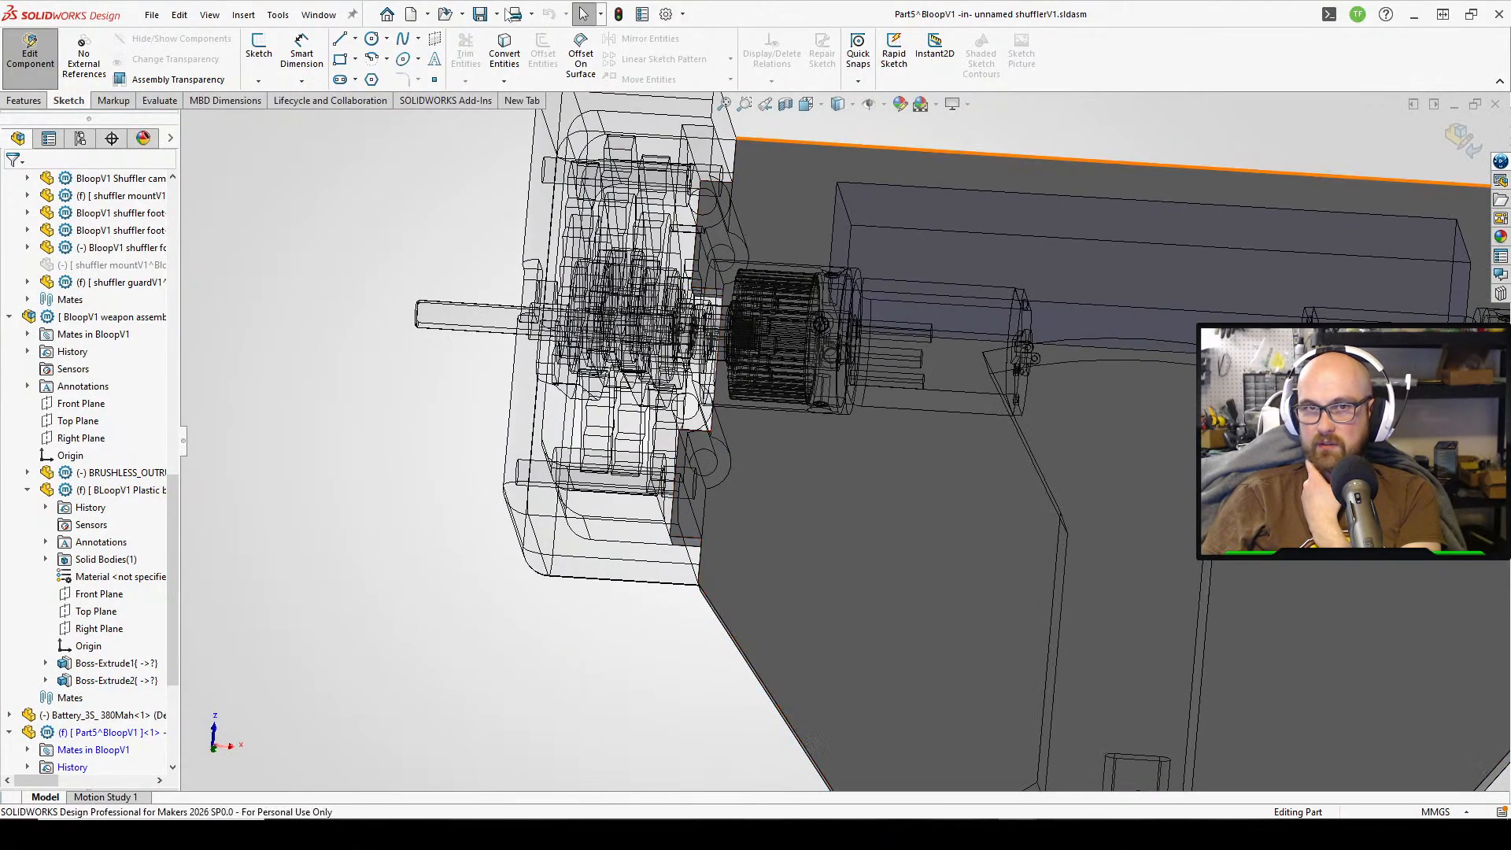
{"action": "left_click", "coordinate": [259, 47]}
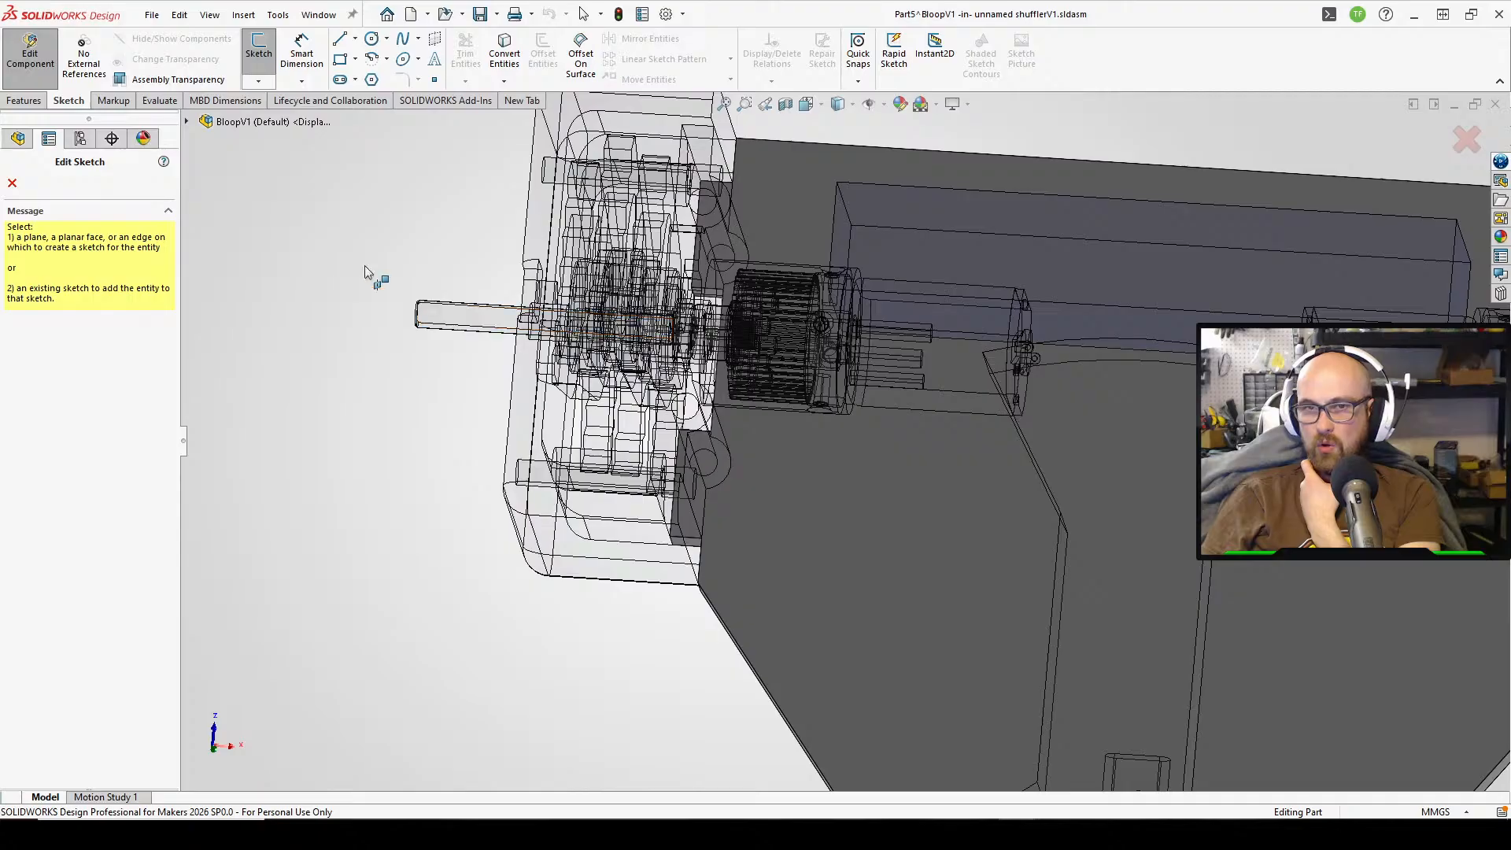
{"action": "left_click", "coordinate": [775, 543]}
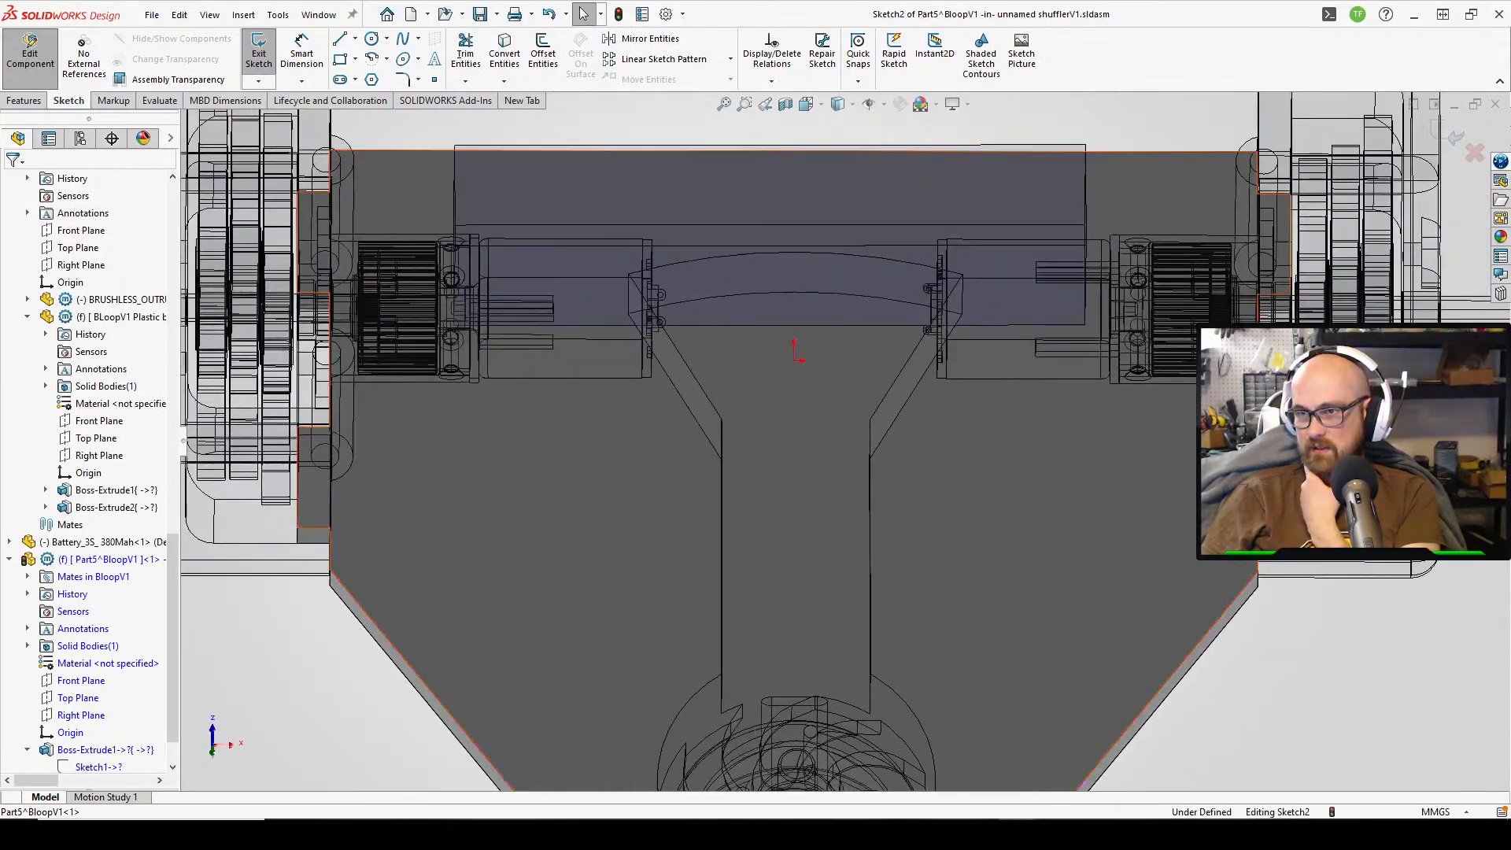
{"action": "mouse_move", "coordinate": [795, 472]}
{"action": "middle_mouse_down"}
{"action": "mouse_move", "coordinate": [827, 410]}
{"action": "mouse_move", "coordinate": [787, 449]}
{"action": "mouse_move", "coordinate": [819, 441]}
{"action": "middle_mouse_up"}
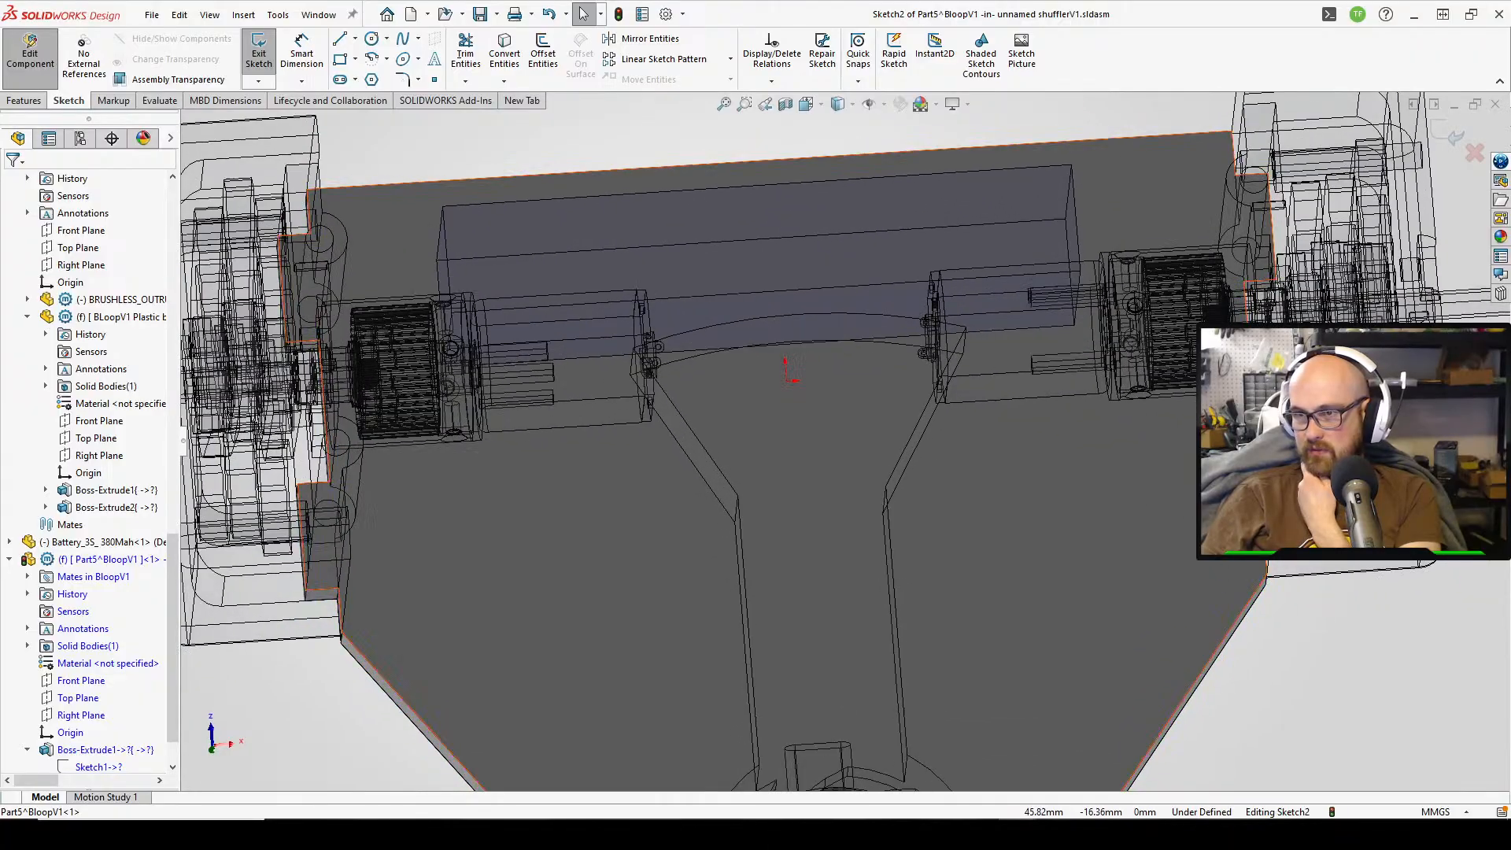
{"action": "middle_click_drag", "start_coordinate": [378, 134], "coordinate": [390, 167]}
{"action": "left_click", "coordinate": [340, 59]}
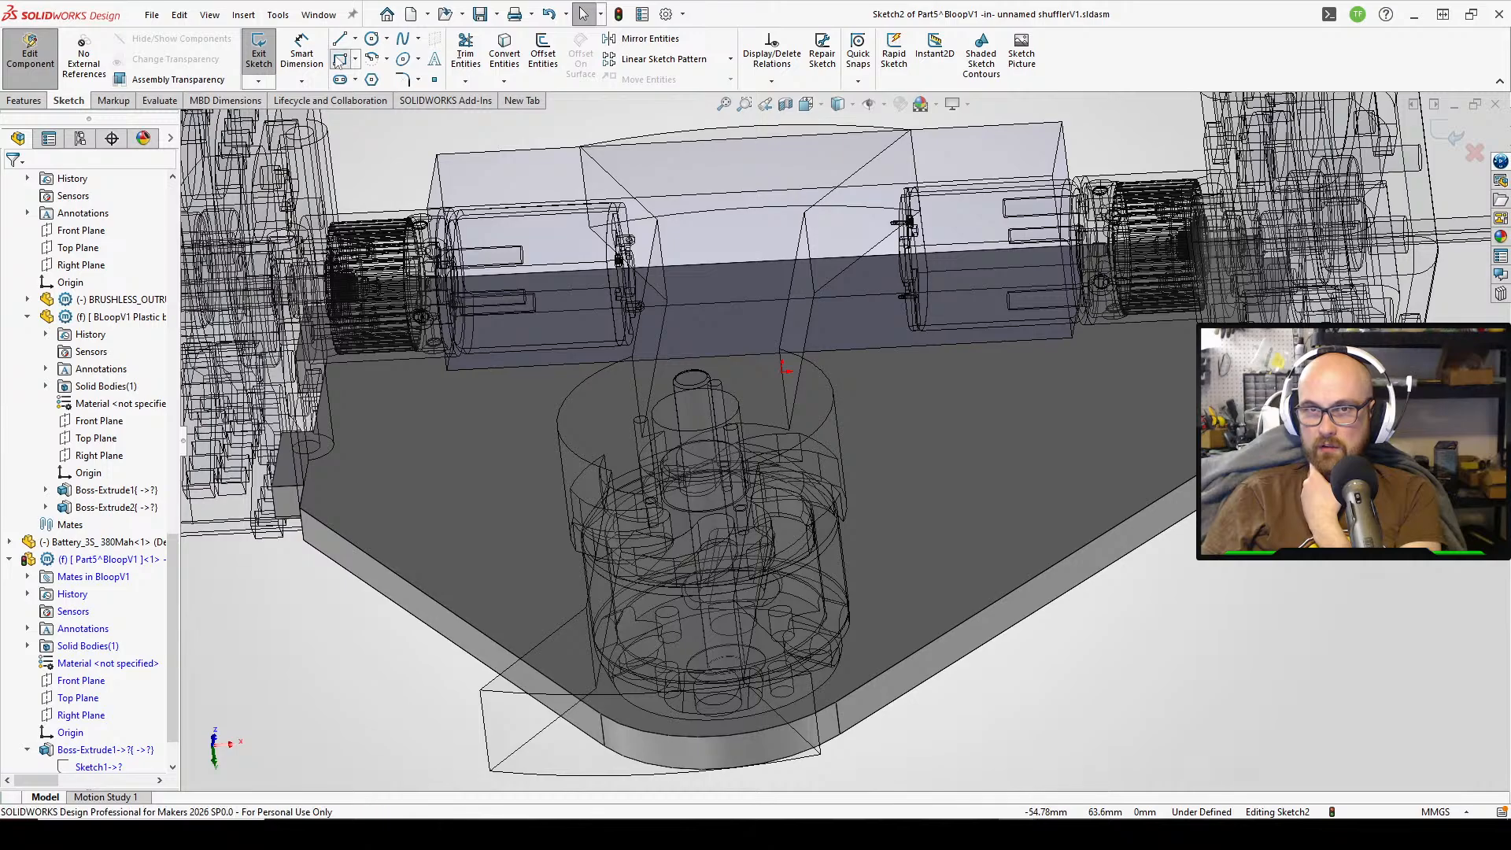
{"action": "middle_click_drag", "start_coordinate": [378, 432], "coordinate": [394, 581]}
{"action": "scroll", "coordinate": [470, 559], "scroll_direction": "up", "scroll_amount": 2}
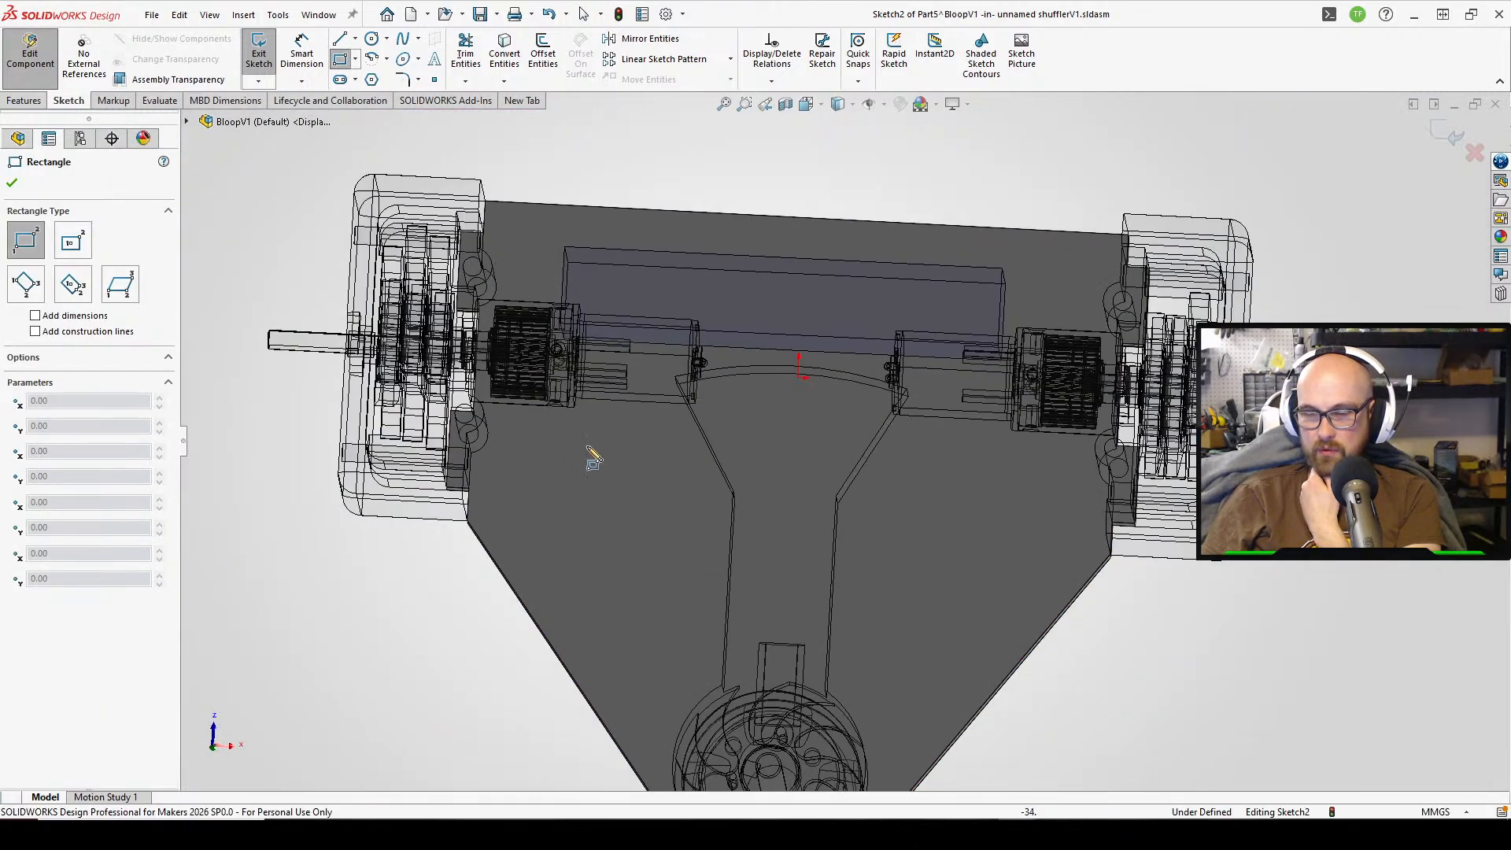
{"action": "scroll", "coordinate": [592, 457], "scroll_direction": "down", "scroll_amount": 3}
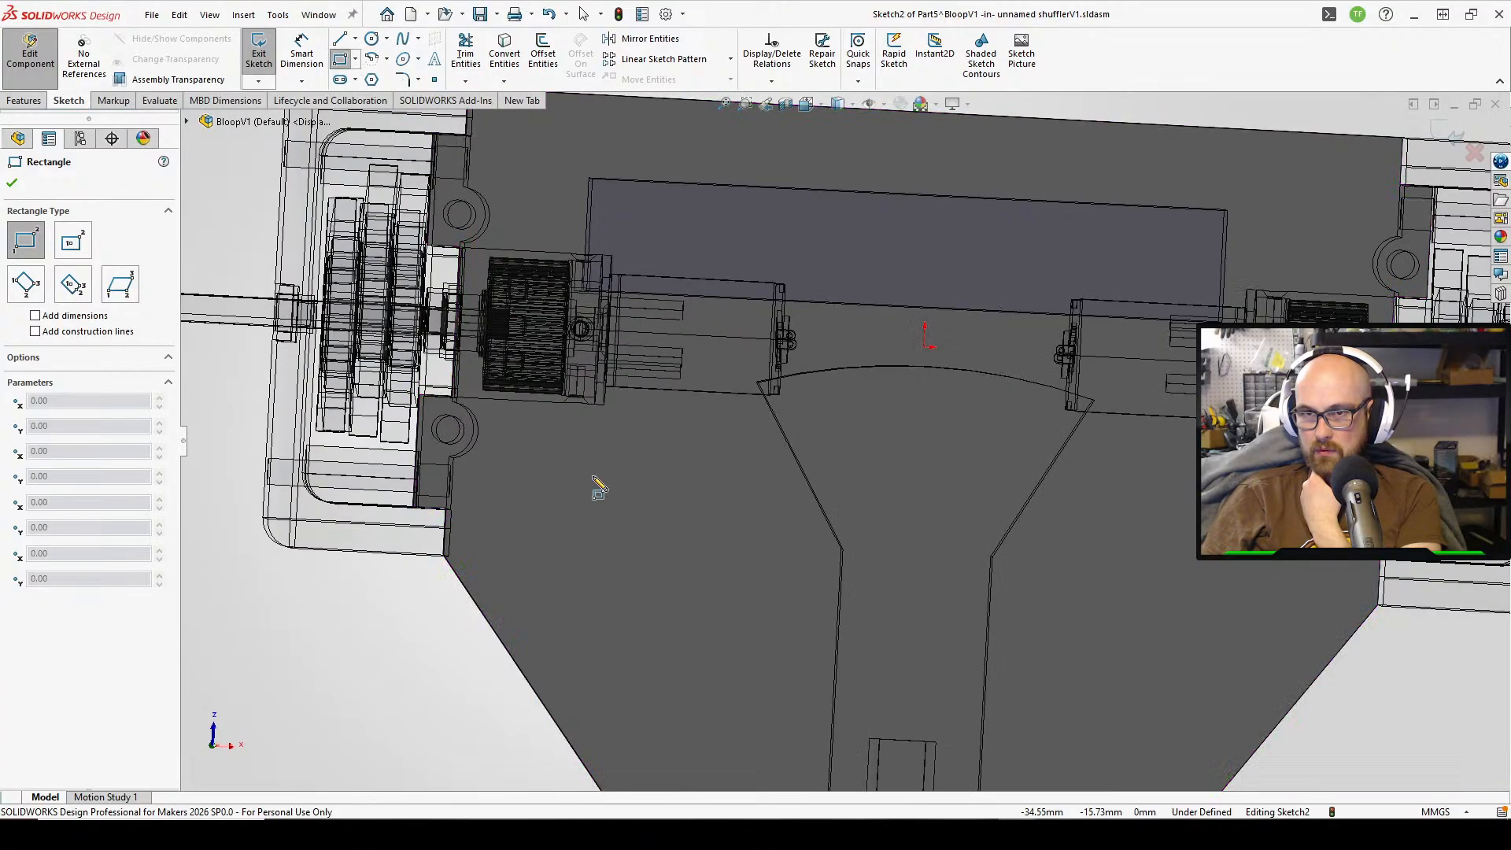
{"action": "scroll", "coordinate": [596, 486], "scroll_direction": "up", "scroll_amount": 2}
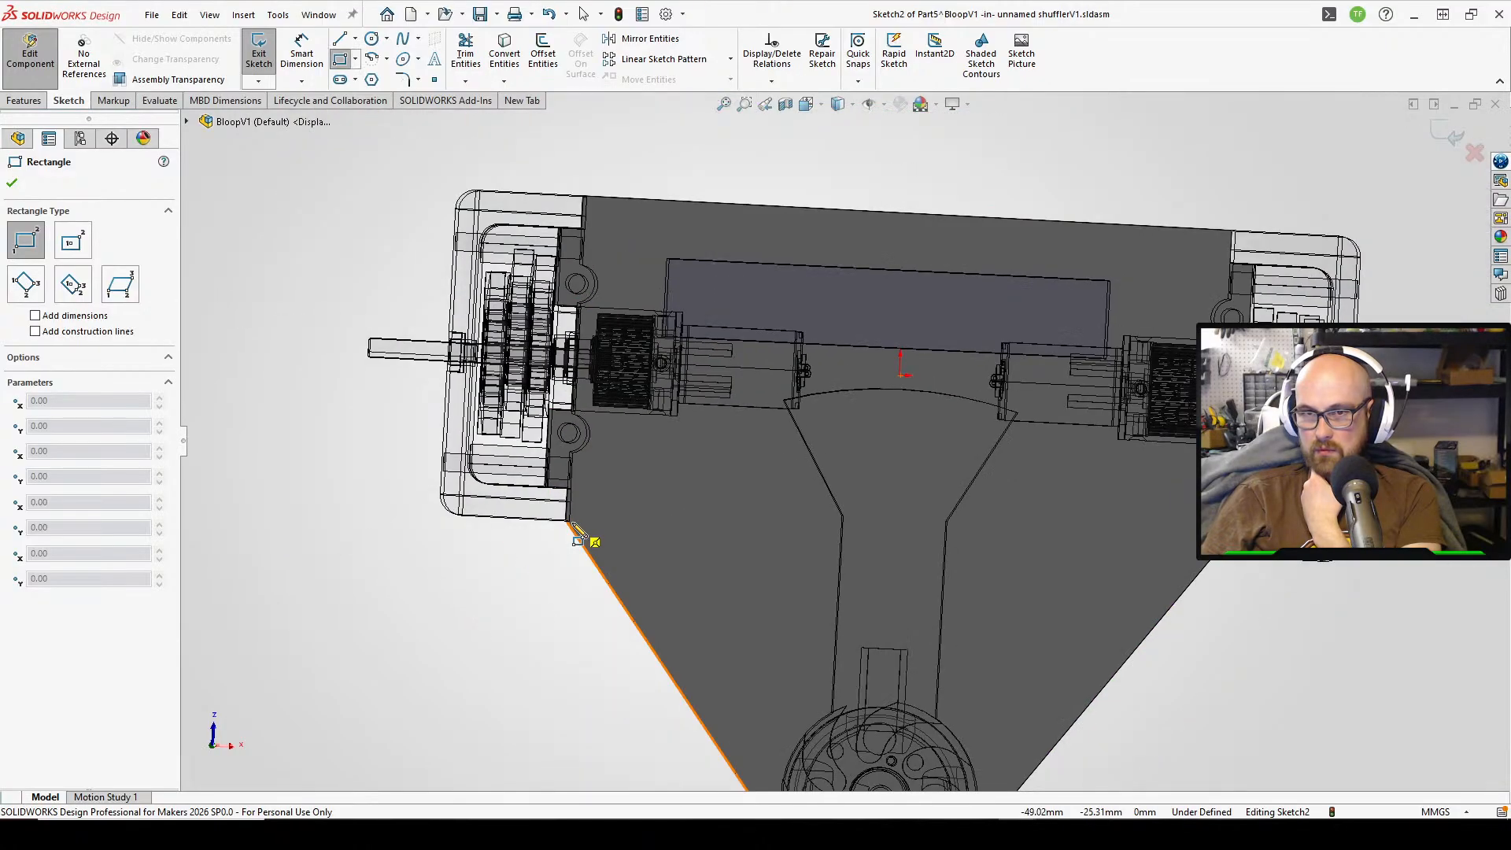
{"action": "left_click", "coordinate": [371, 59]}
{"action": "scroll", "coordinate": [865, 658], "scroll_direction": "down", "scroll_amount": 4}
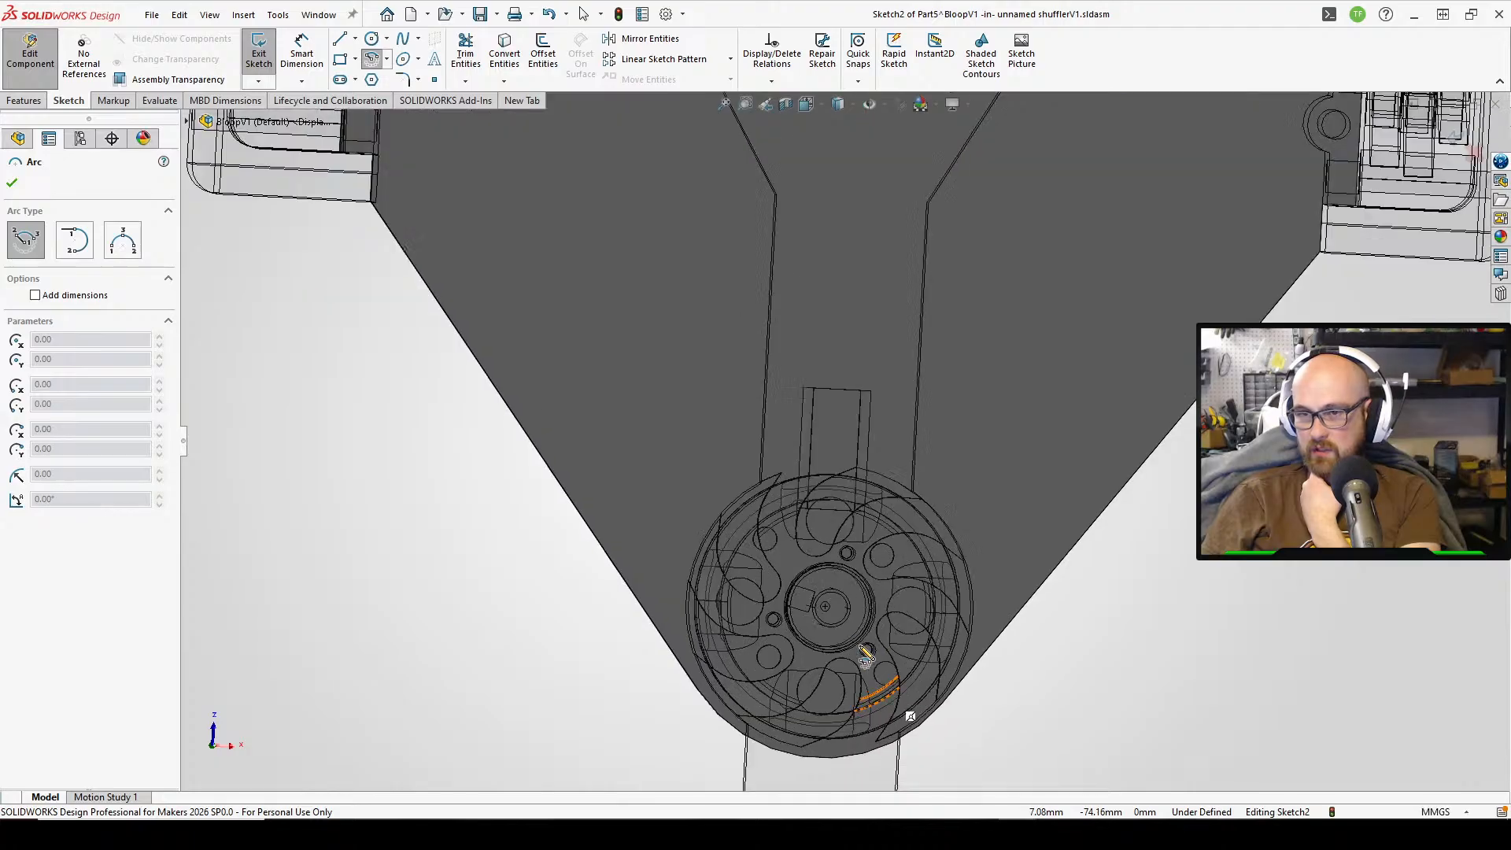
{"action": "left_click", "coordinate": [829, 612]}
{"action": "scroll", "coordinate": [756, 248], "scroll_direction": "up", "scroll_amount": 5}
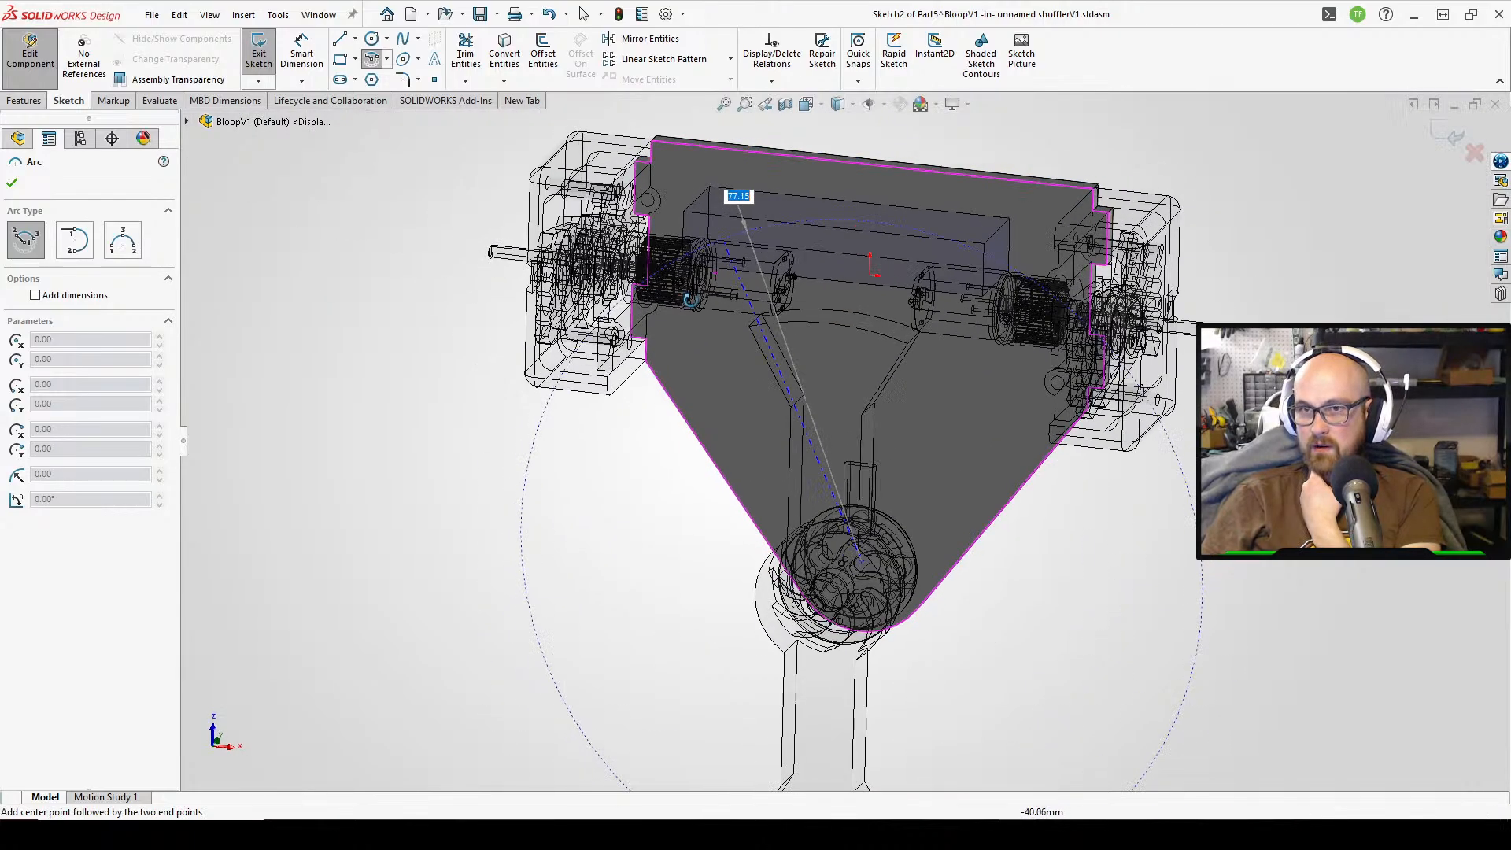
{"action": "middle_click_drag", "start_coordinate": [743, 309], "coordinate": [761, 282]}
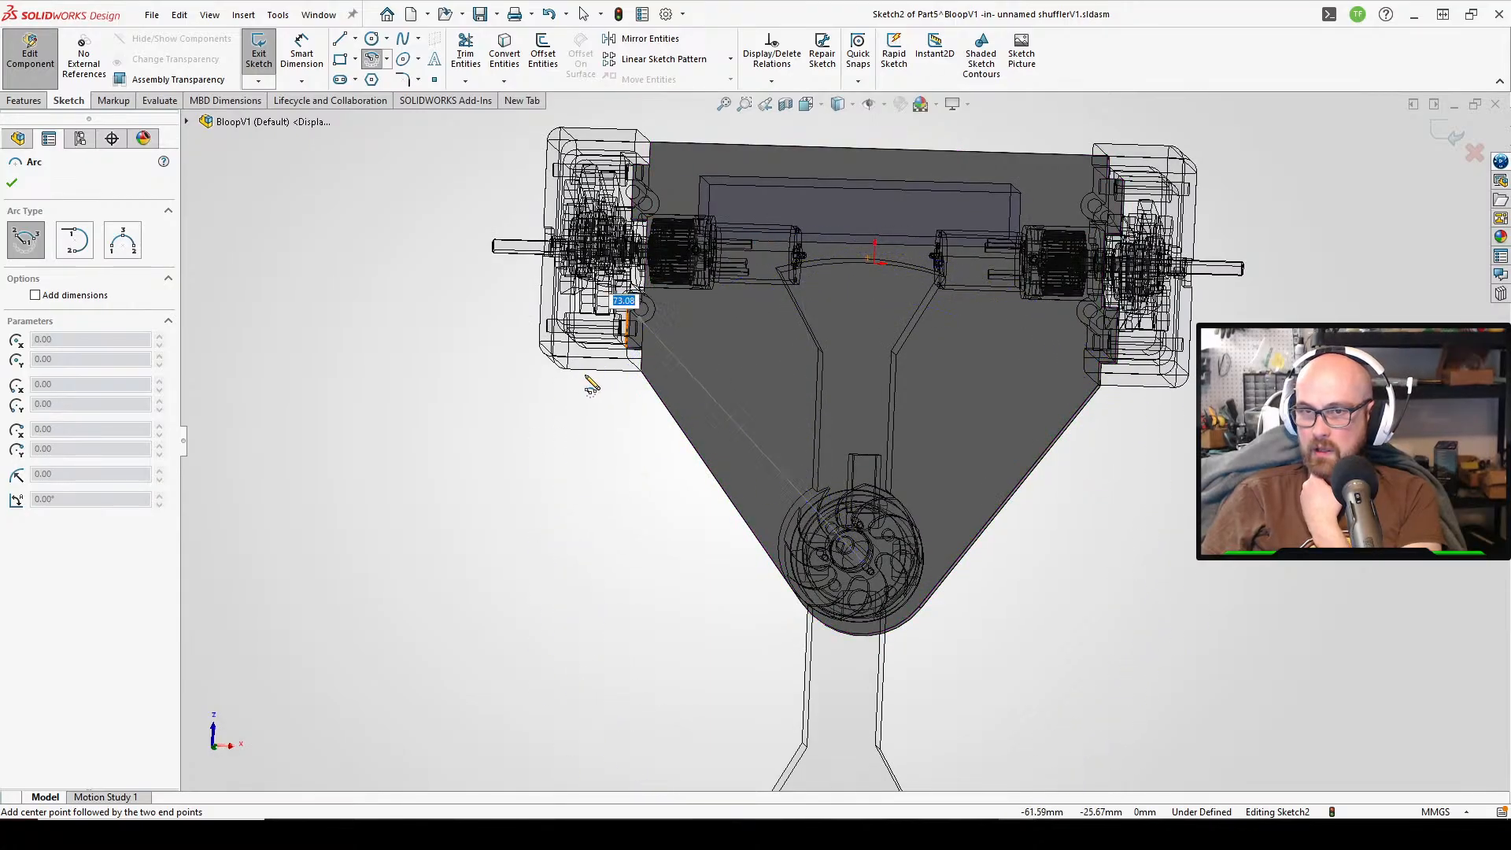
{"action": "key", "text": "Escape"}
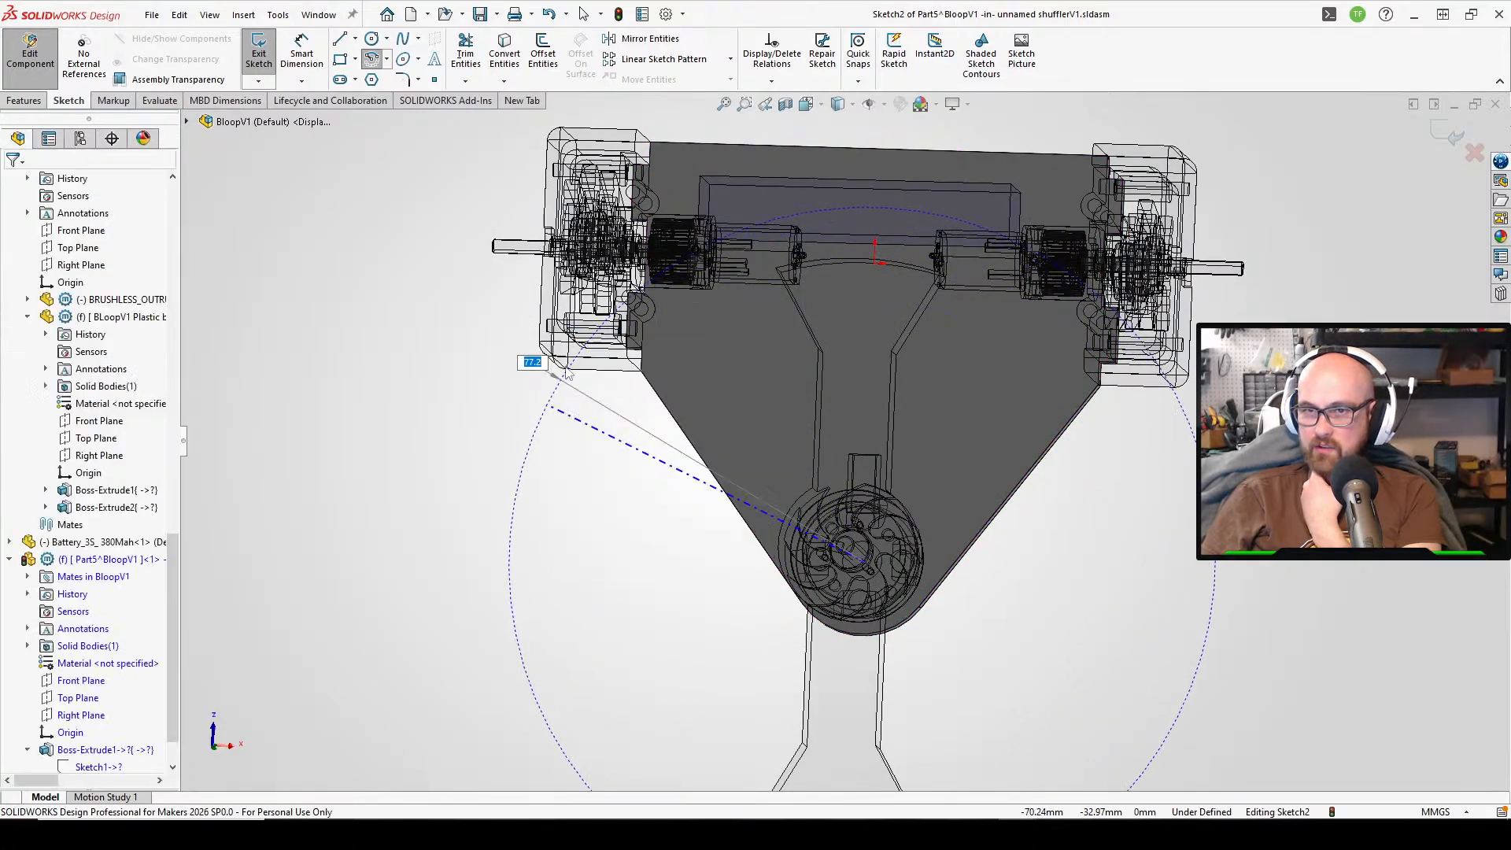
{"action": "left_click", "coordinate": [383, 41]}
{"action": "left_click", "coordinate": [388, 41]}
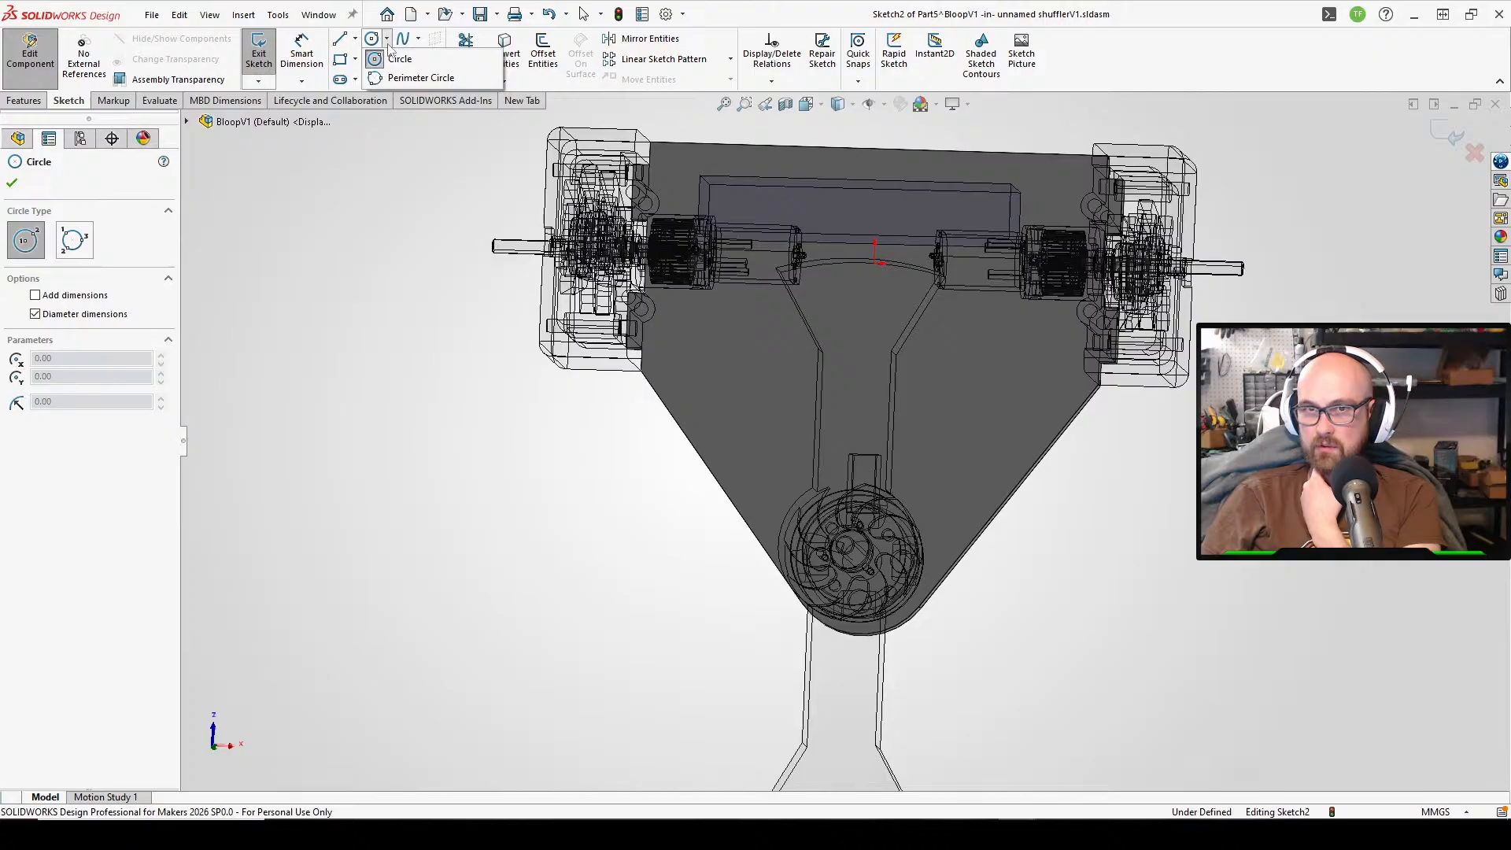
{"action": "key", "text": "Escape"}
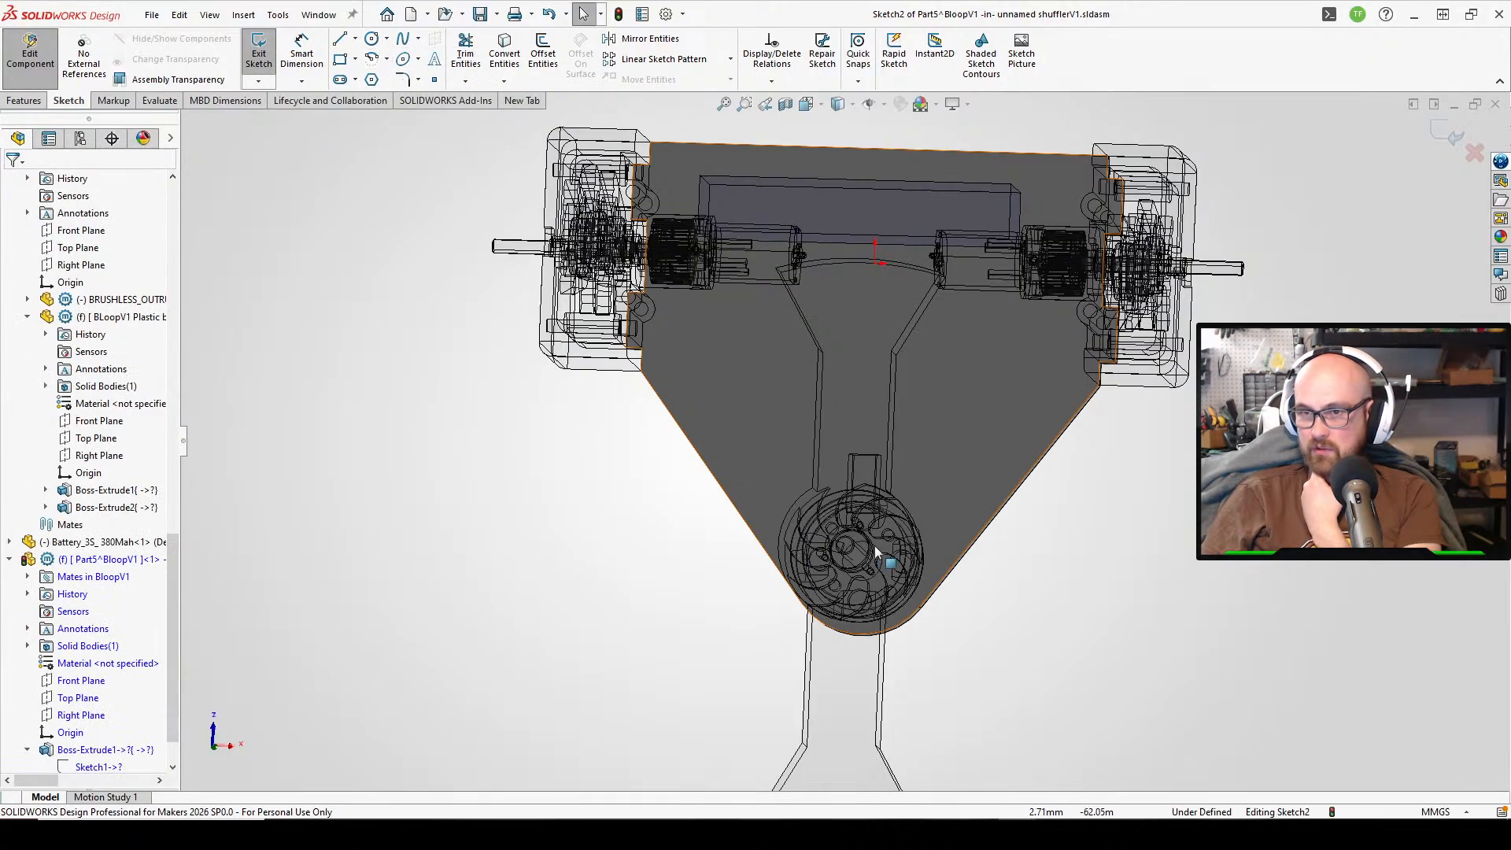
{"action": "mouse_move", "coordinate": [876, 552]}
{"action": "middle_mouse_down"}
{"action": "mouse_move", "coordinate": [856, 530]}
{"action": "mouse_move", "coordinate": [865, 574]}
{"action": "mouse_move", "coordinate": [851, 563]}
{"action": "middle_mouse_up"}
{"action": "left_click", "coordinate": [371, 39]}
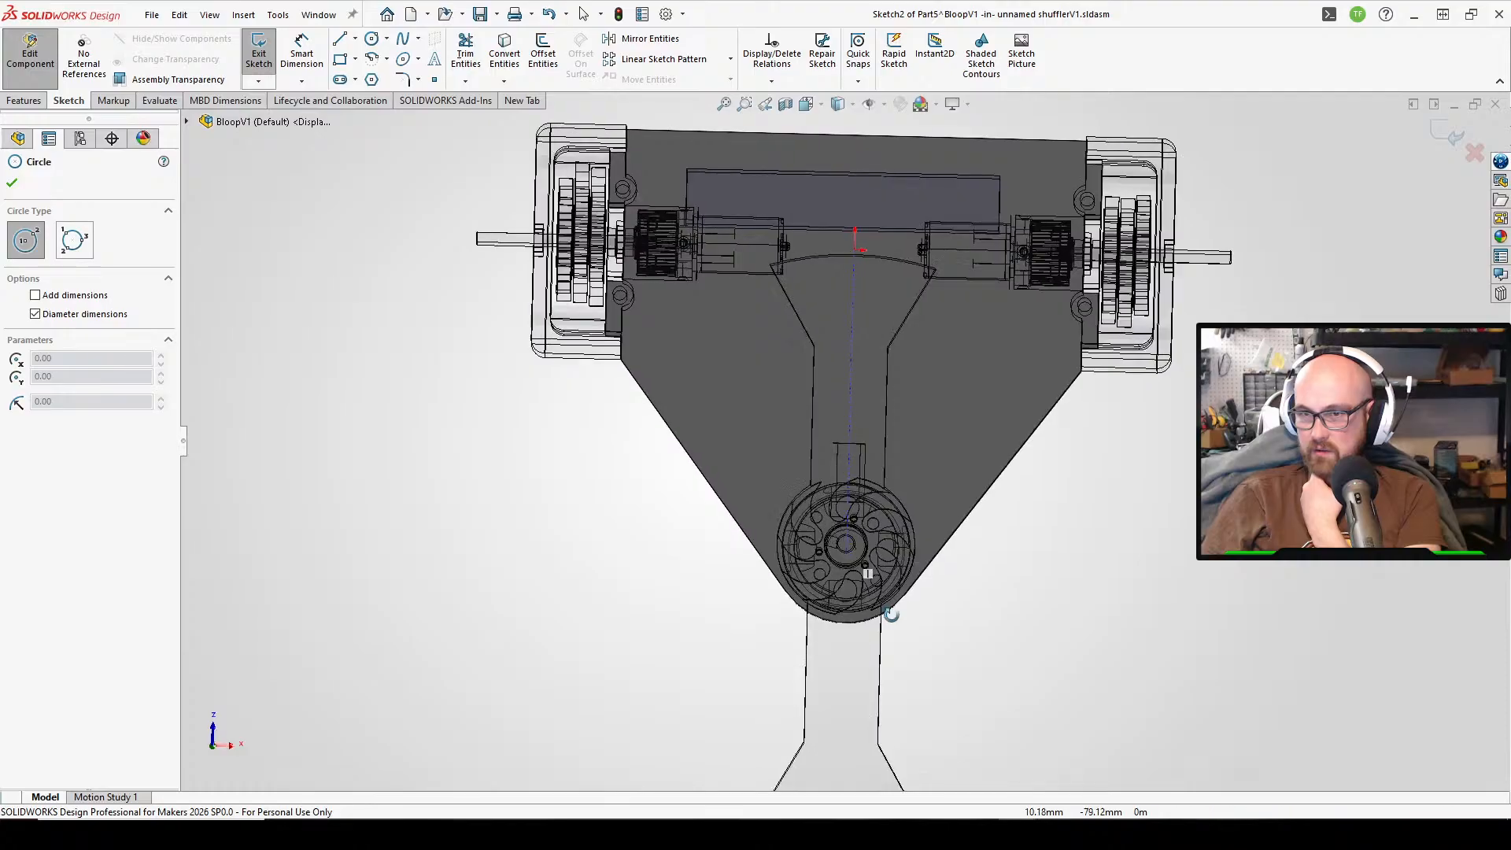
- Sketch a centerpoint arc about 80 mm in radius, spanning about 132° around the weapon motor's axis and crossing both shuffler pods
{"action": "left_click", "coordinate": [372, 58]}
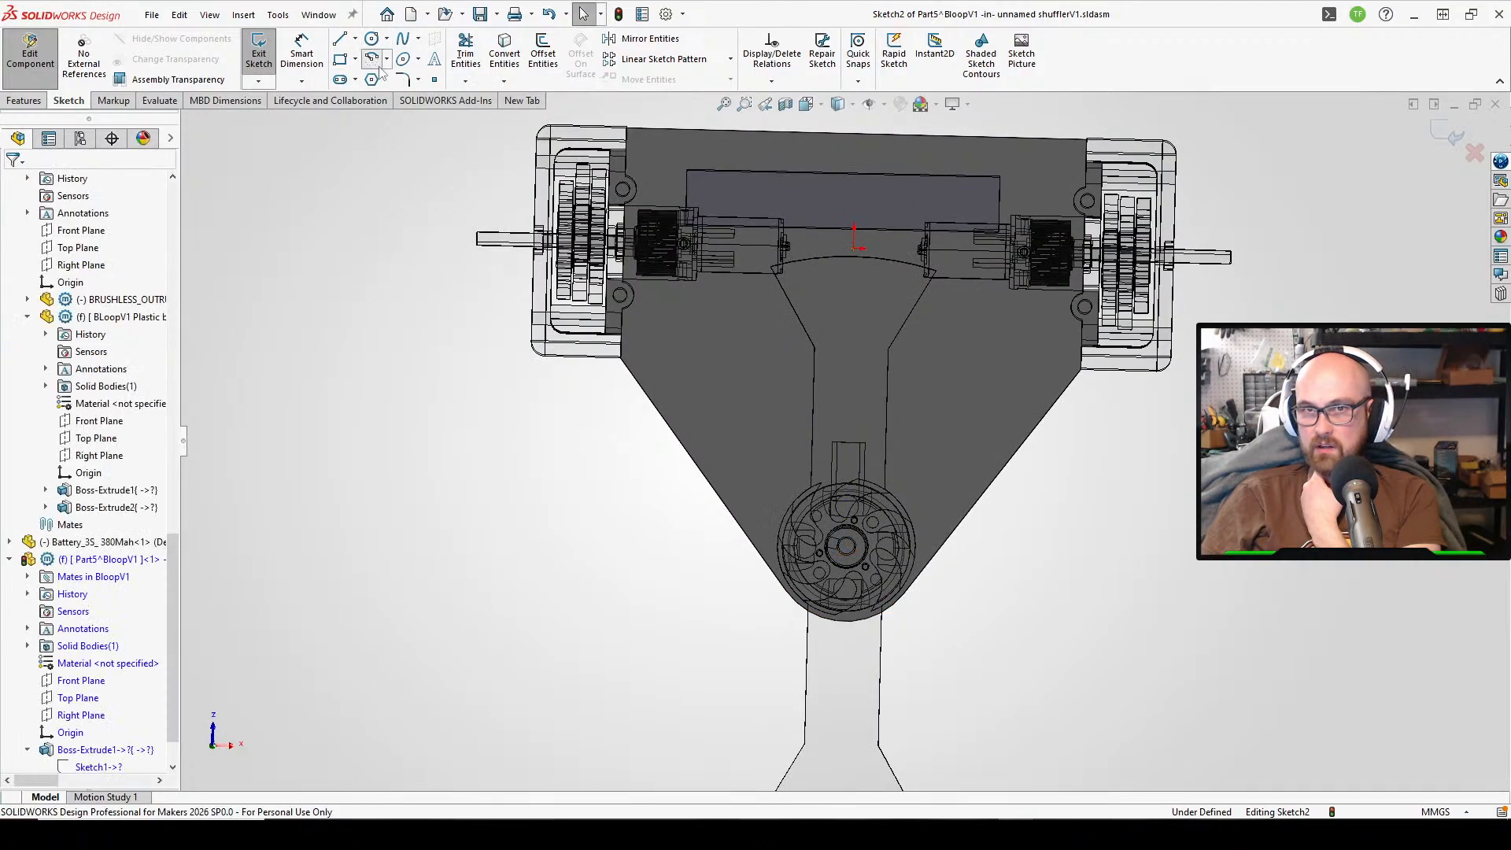
{"action": "left_click", "coordinate": [846, 548]}
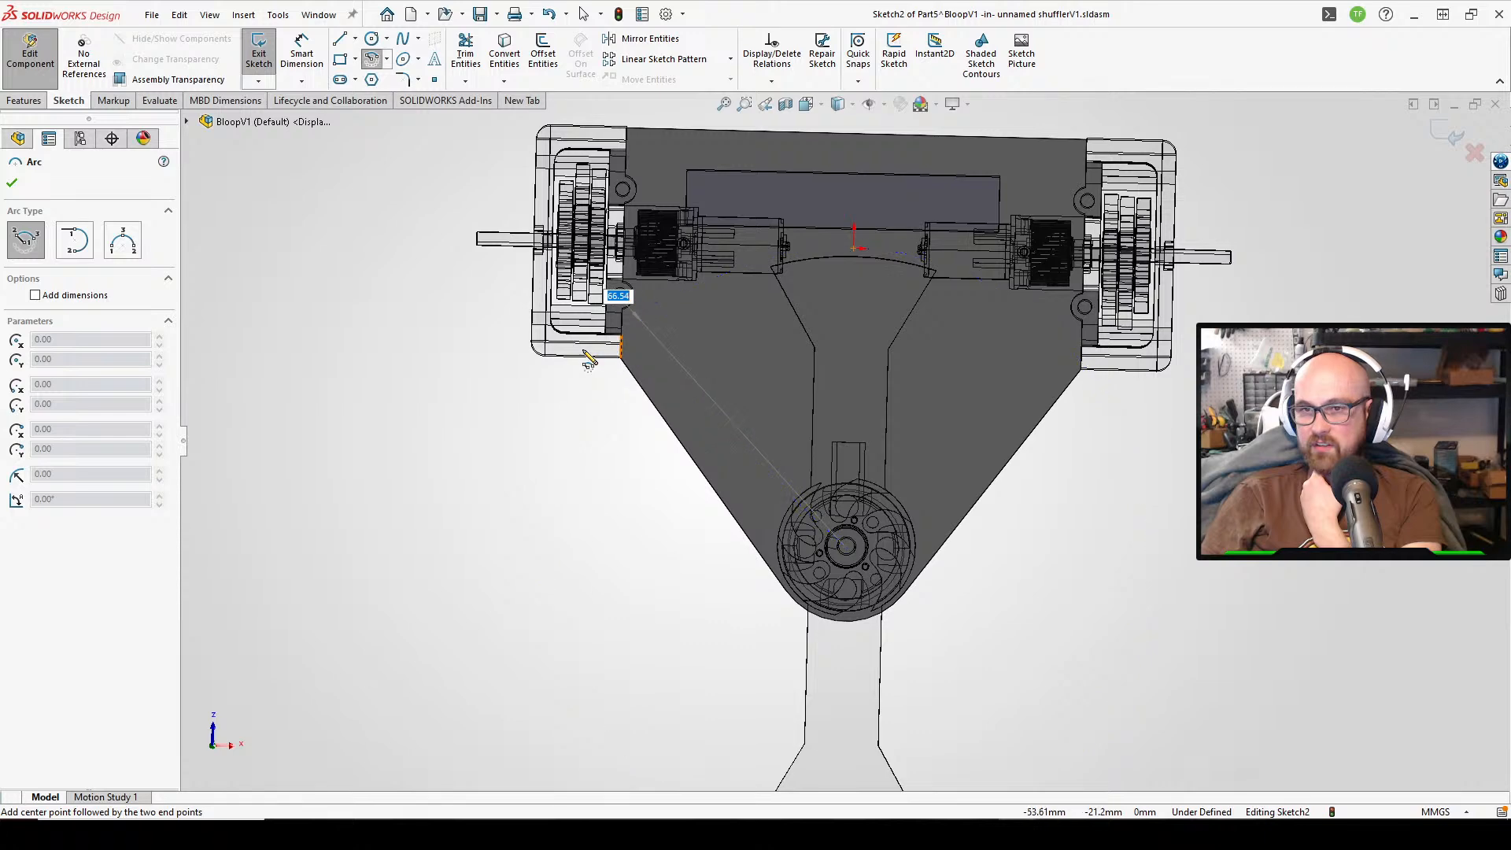
{"action": "left_click", "coordinate": [521, 379]}
{"action": "left_click", "coordinate": [1111, 449]}
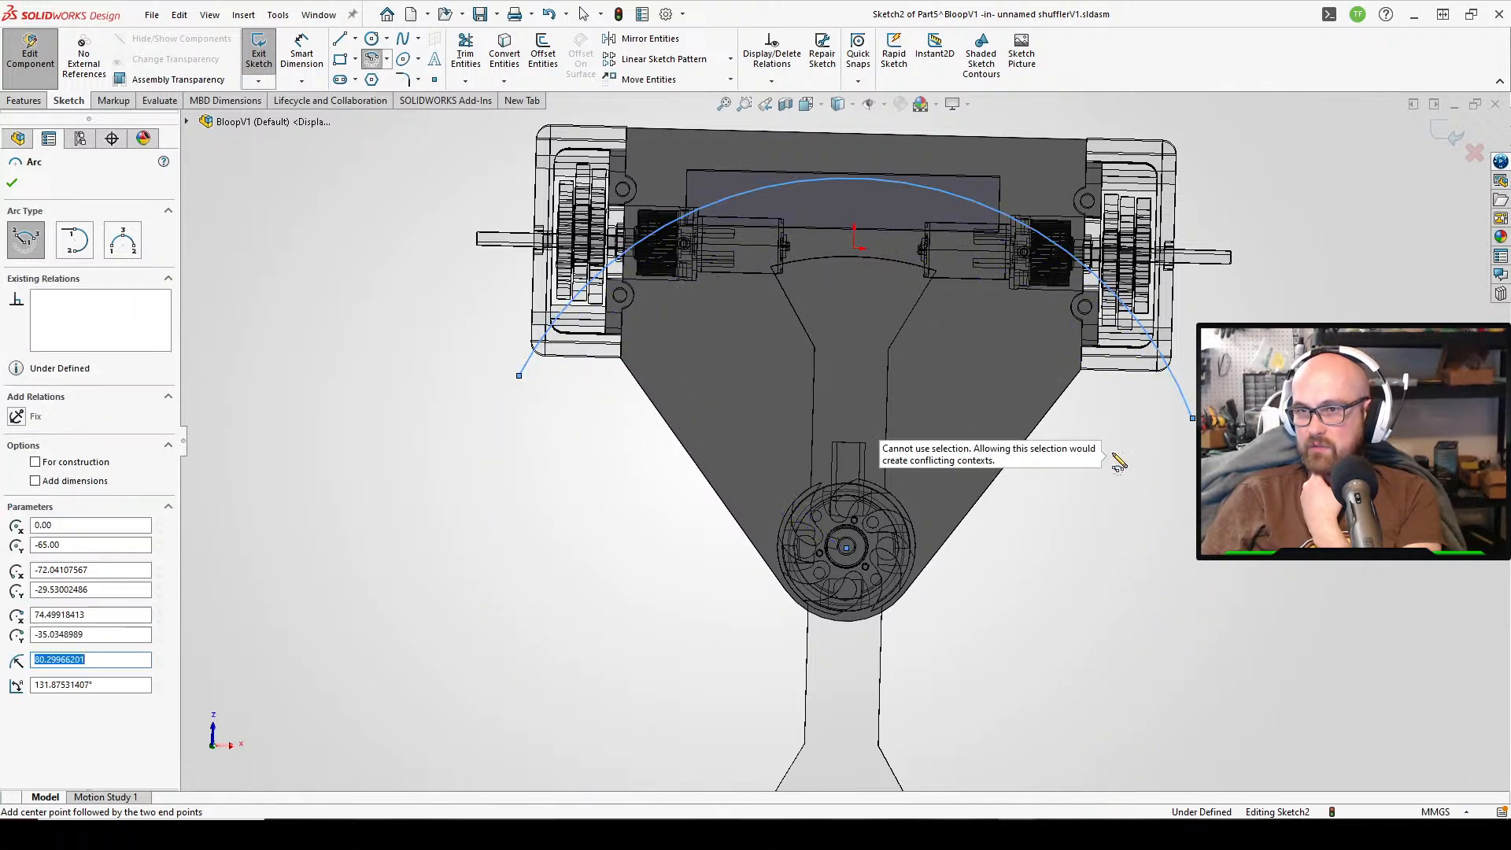
- Finish the weapon sweep arc and dimension its radius at 70 mm
{"action": "right_click", "coordinate": [1116, 457]}
{"action": "left_click", "coordinate": [1184, 522]}
{"action": "scroll", "coordinate": [902, 442], "scroll_direction": "up", "scroll_amount": 2}
{"action": "right_click_drag", "start_coordinate": [687, 595], "coordinate": [671, 549]}
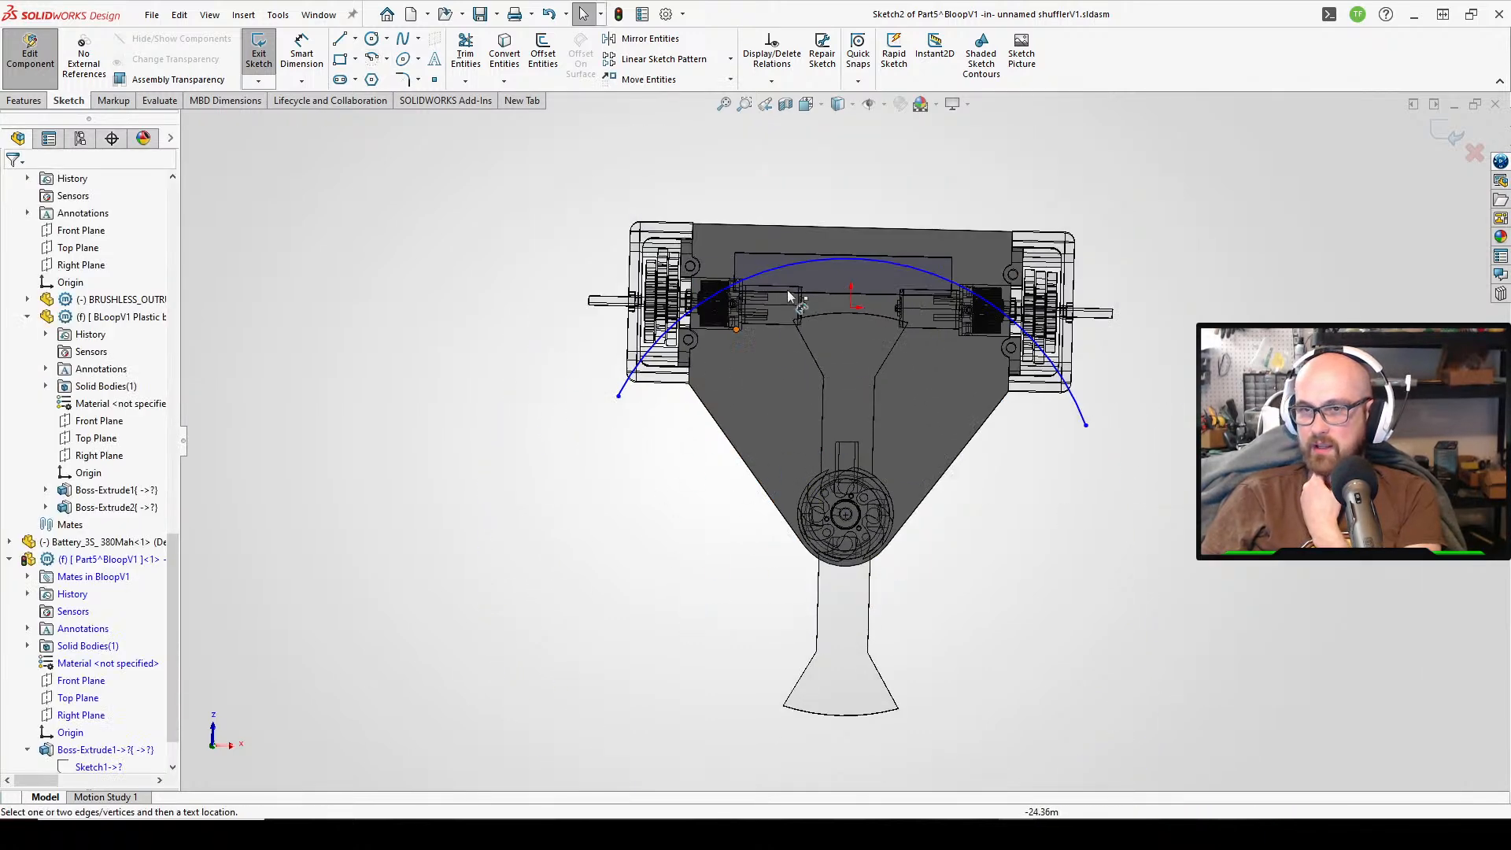
{"action": "left_click", "coordinate": [912, 270]}
{"action": "scroll", "coordinate": [937, 338], "scroll_direction": "down", "scroll_amount": 3}
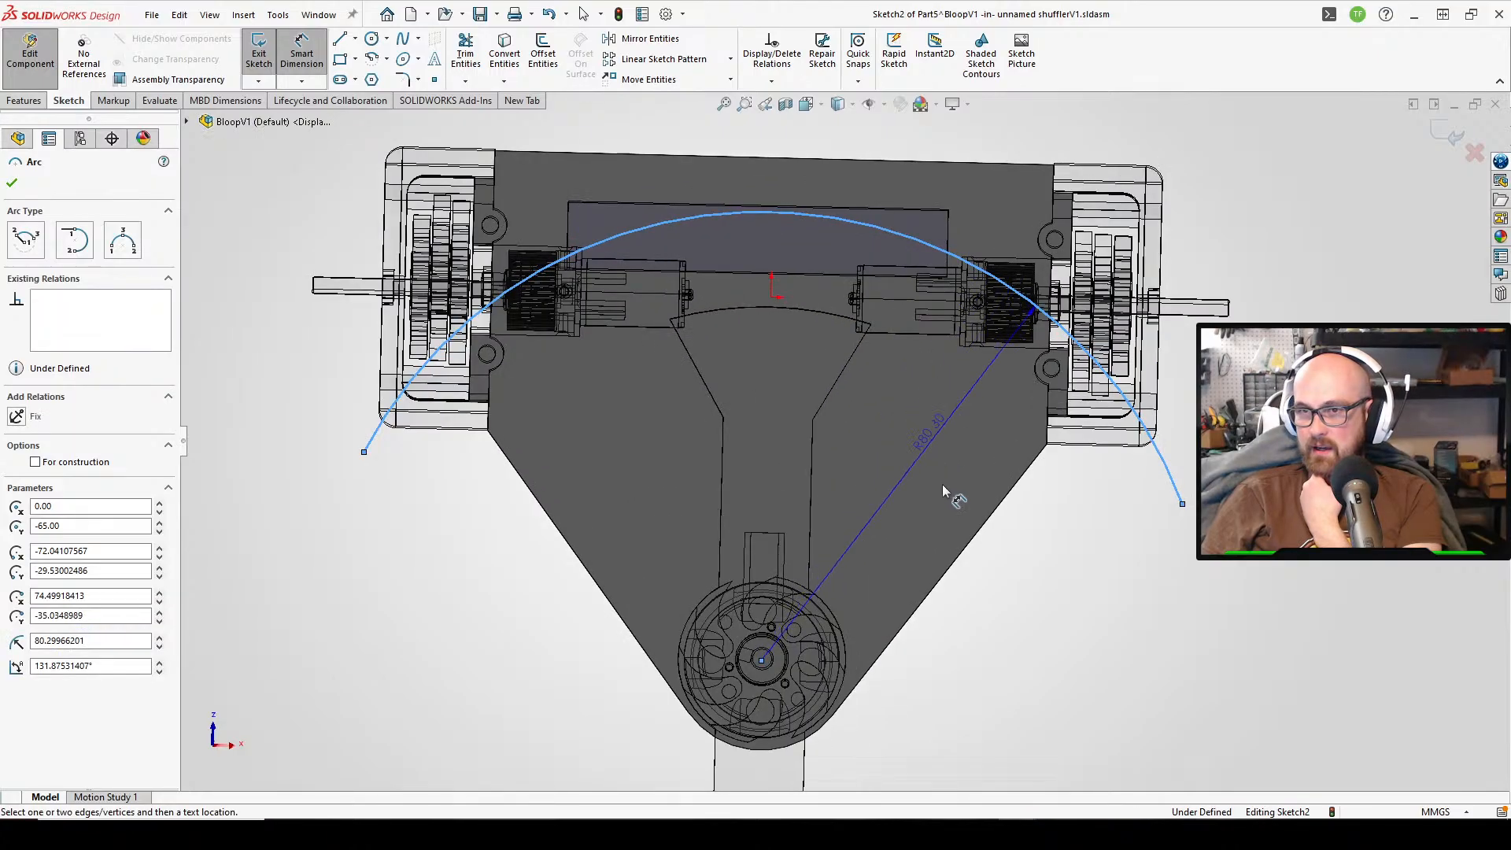
{"action": "left_click", "coordinate": [862, 482]}
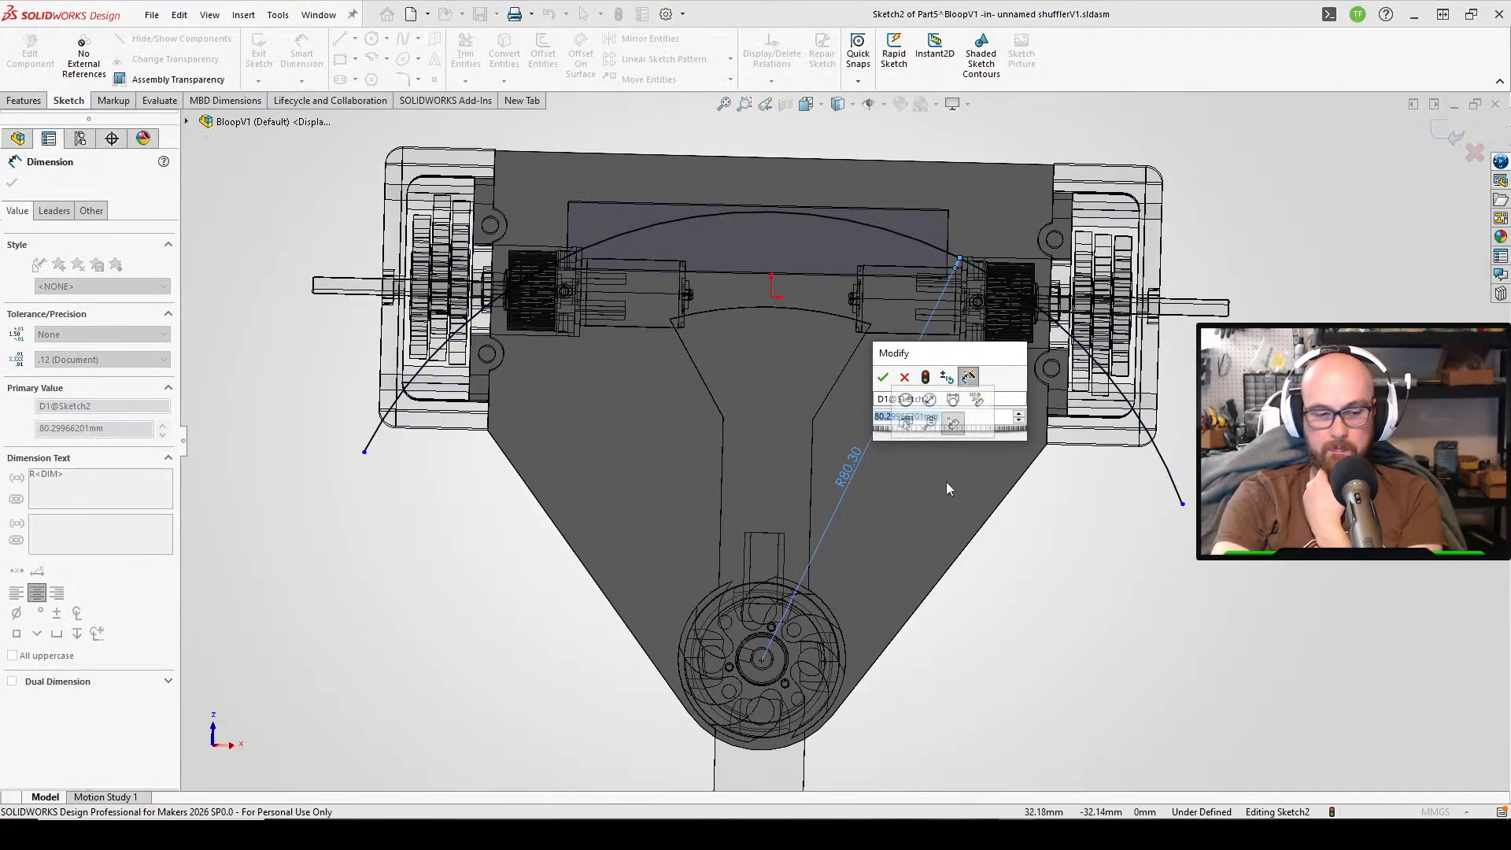
{"action": "type", "text": "70"}
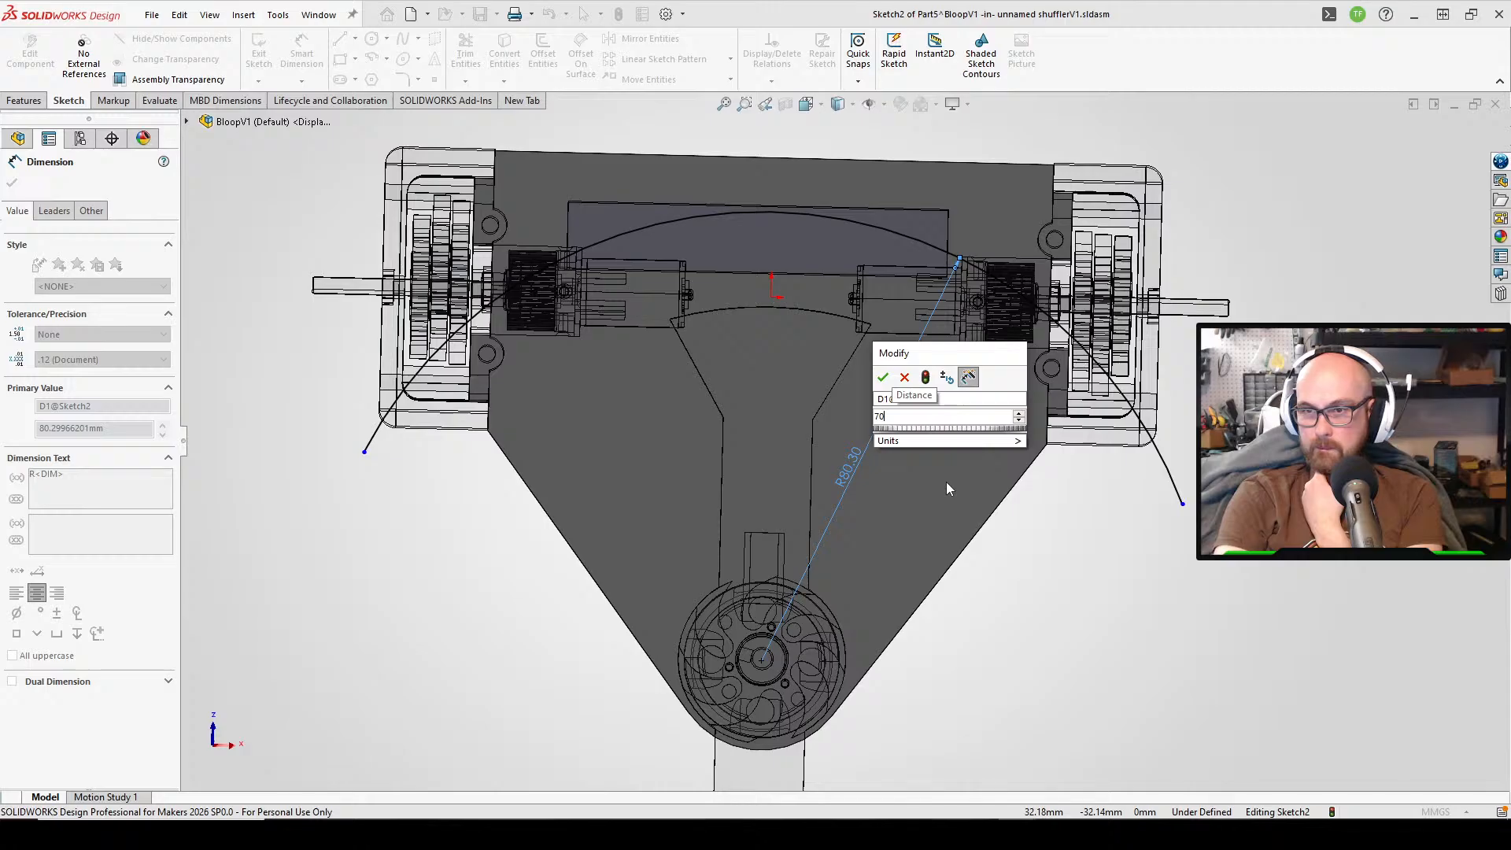
{"action": "key", "text": "Return"}
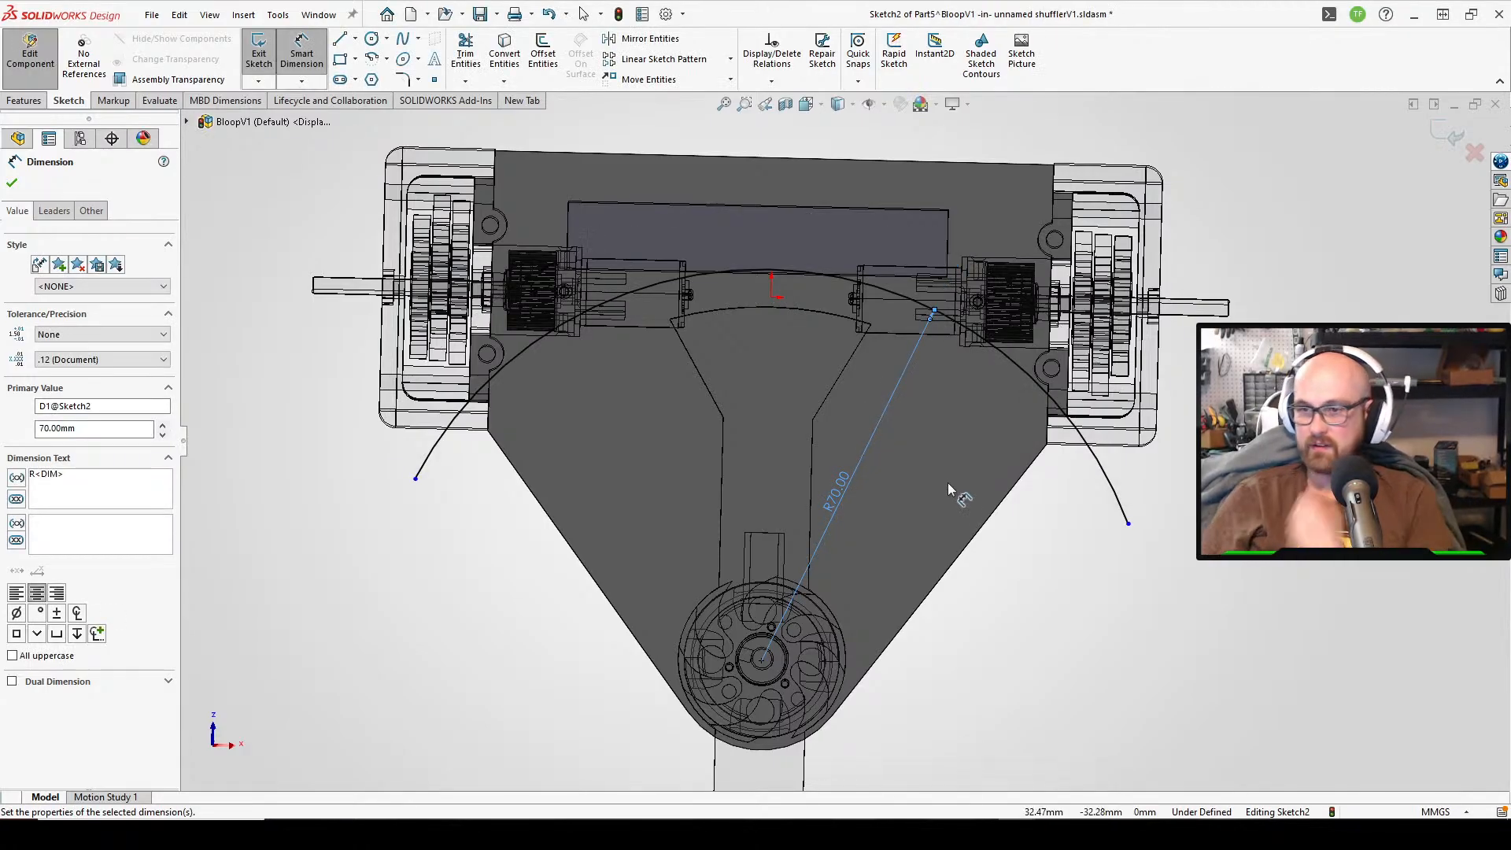
- Reduce the sweep arc's radius to 65 mm and check its clearance to the weapon tip and drive motors
{"action": "double_click", "coordinate": [845, 490]}
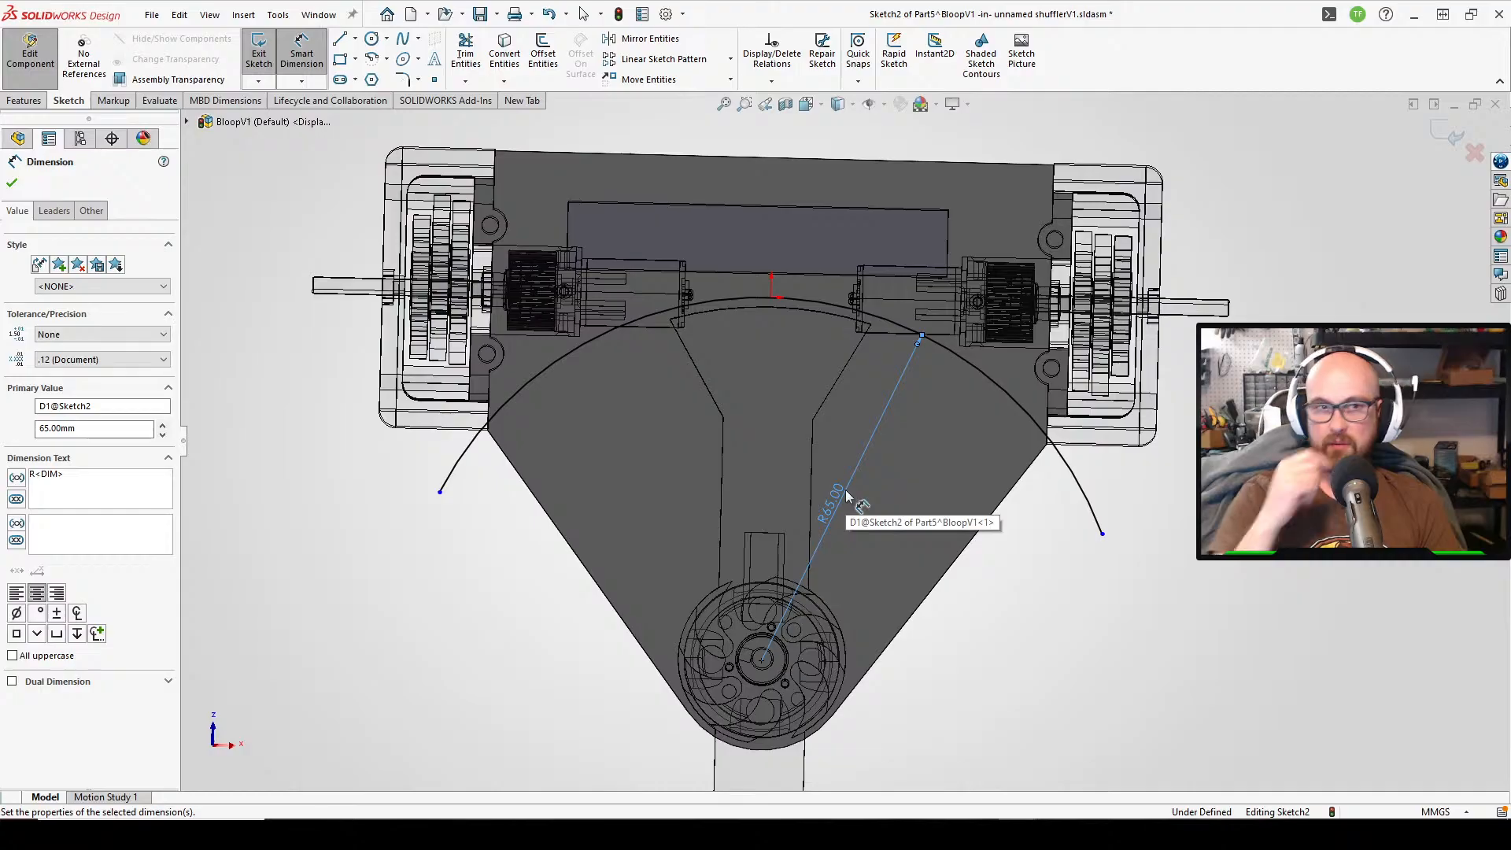
{"action": "scroll", "coordinate": [861, 369], "scroll_direction": "down", "scroll_amount": 3}
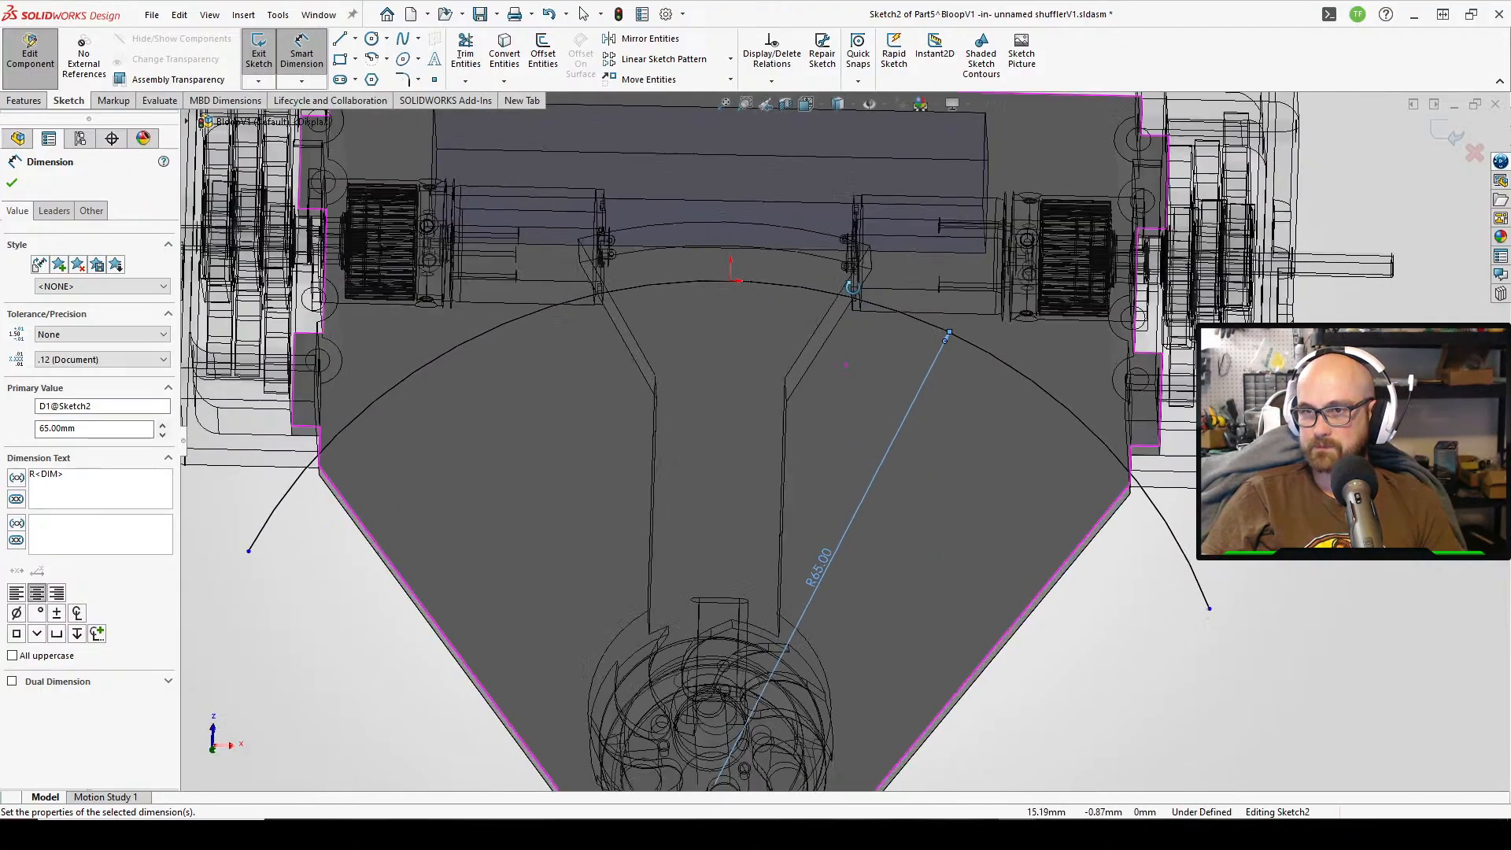
{"action": "middle_click_drag", "start_coordinate": [852, 287], "coordinate": [870, 255]}
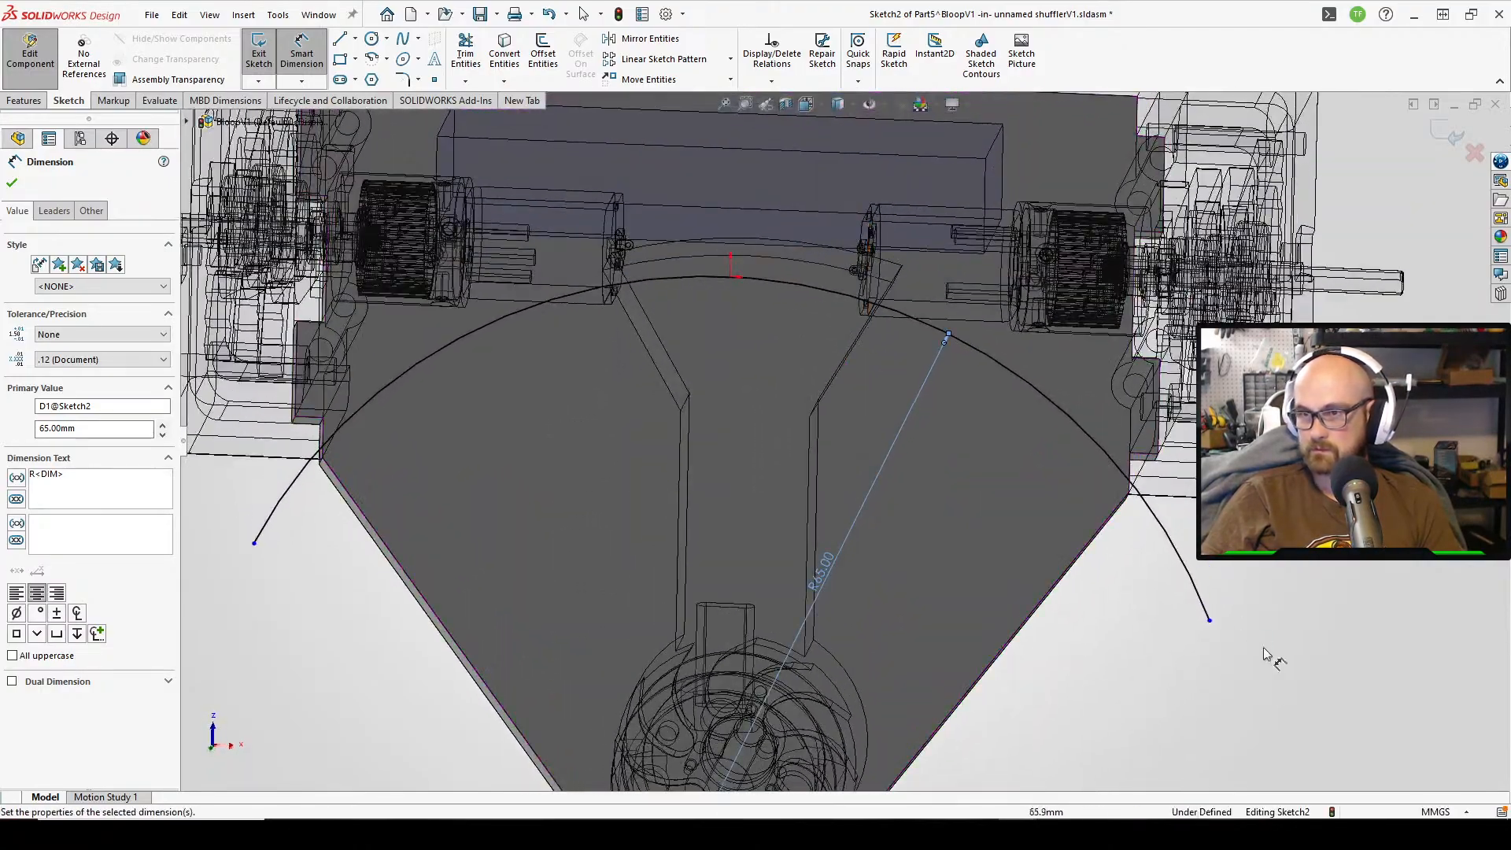
{"action": "middle_click_drag", "start_coordinate": [810, 296], "coordinate": [785, 345]}
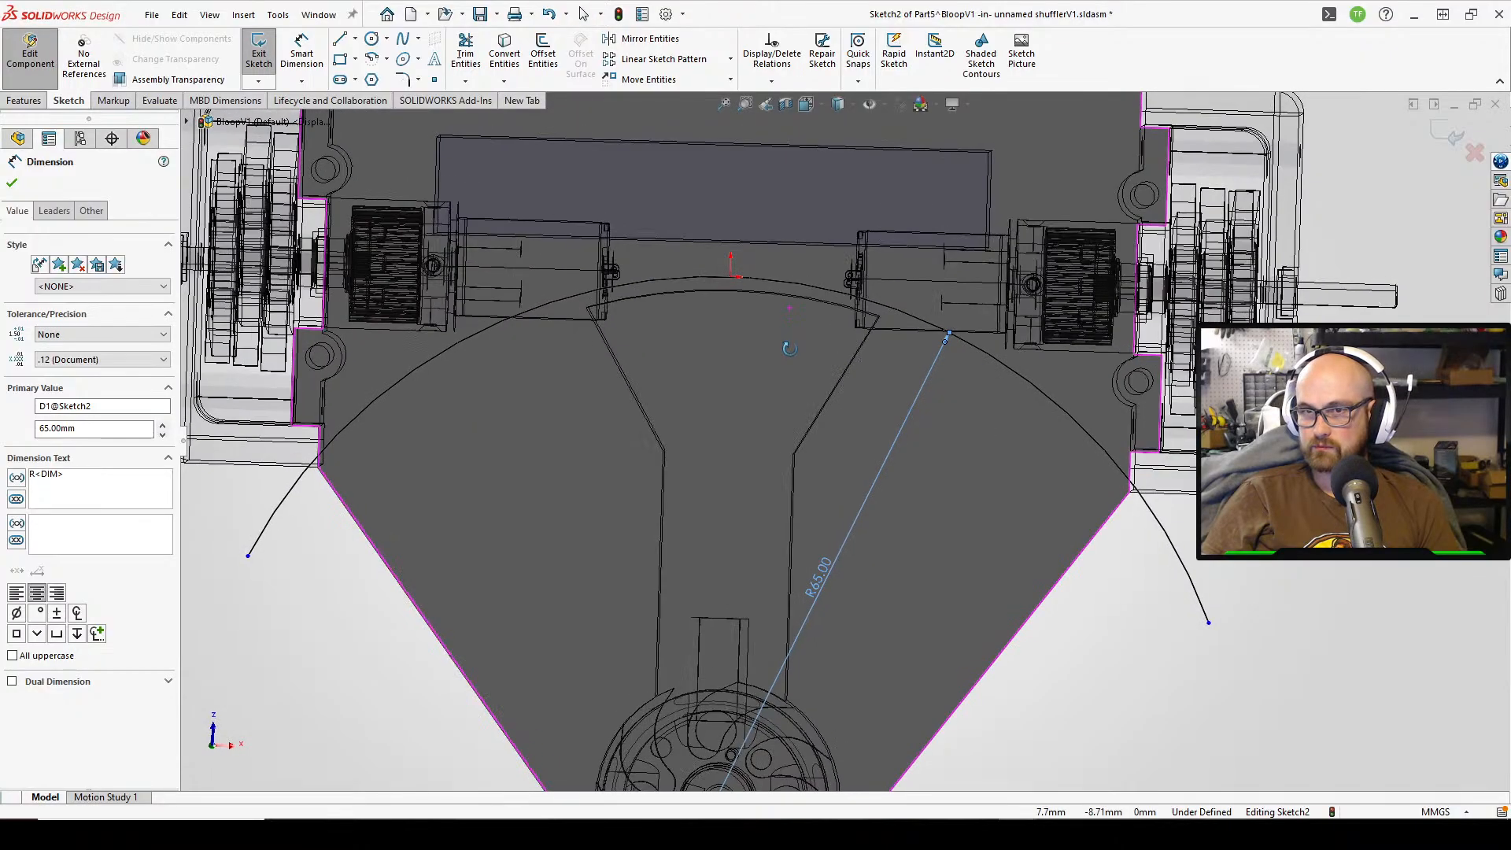
- Pull the sweep arc's right-hand endpoint onto the base plate's short vertical side edge just above the corner
{"action": "left_click_drag", "start_coordinate": [1210, 624], "coordinate": [1124, 472]}
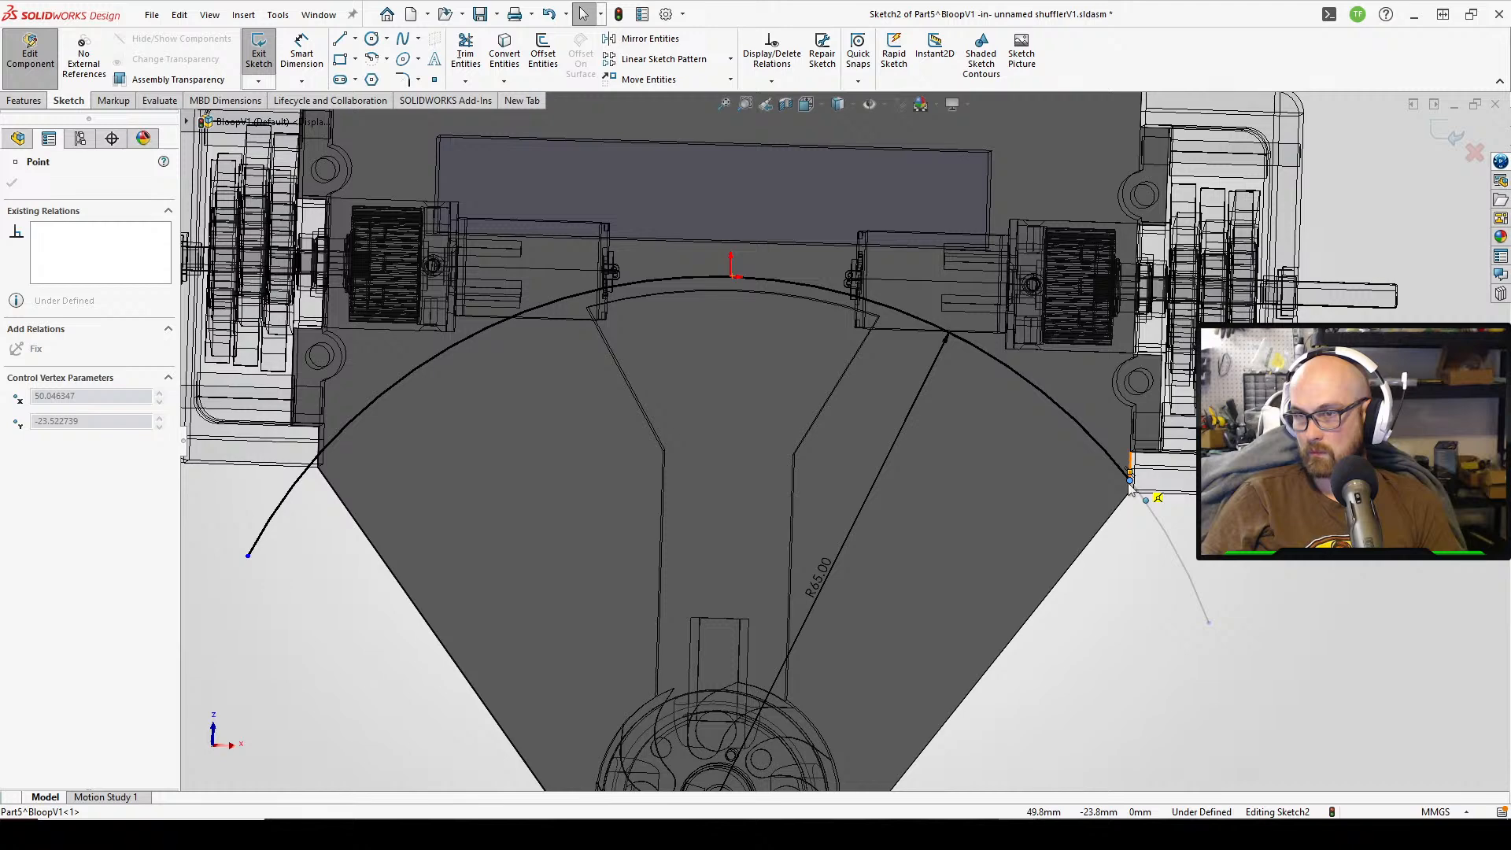
{"action": "left_click_drag", "start_coordinate": [1122, 474], "coordinate": [1123, 472]}
{"action": "scroll", "coordinate": [1122, 473], "scroll_direction": "down", "scroll_amount": 5}
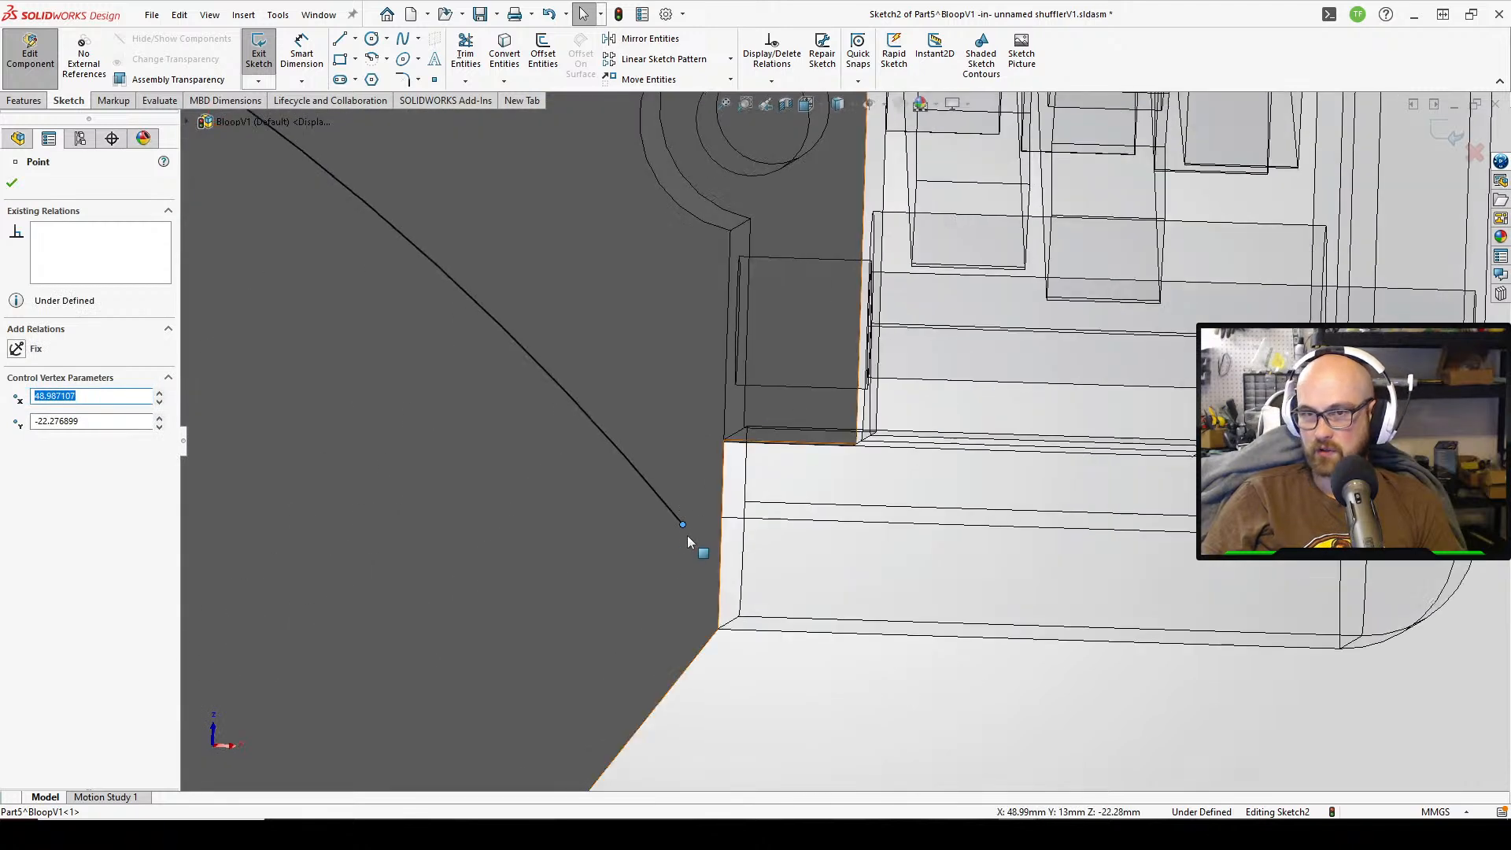
{"action": "left_click_drag", "start_coordinate": [683, 525], "coordinate": [723, 573]}
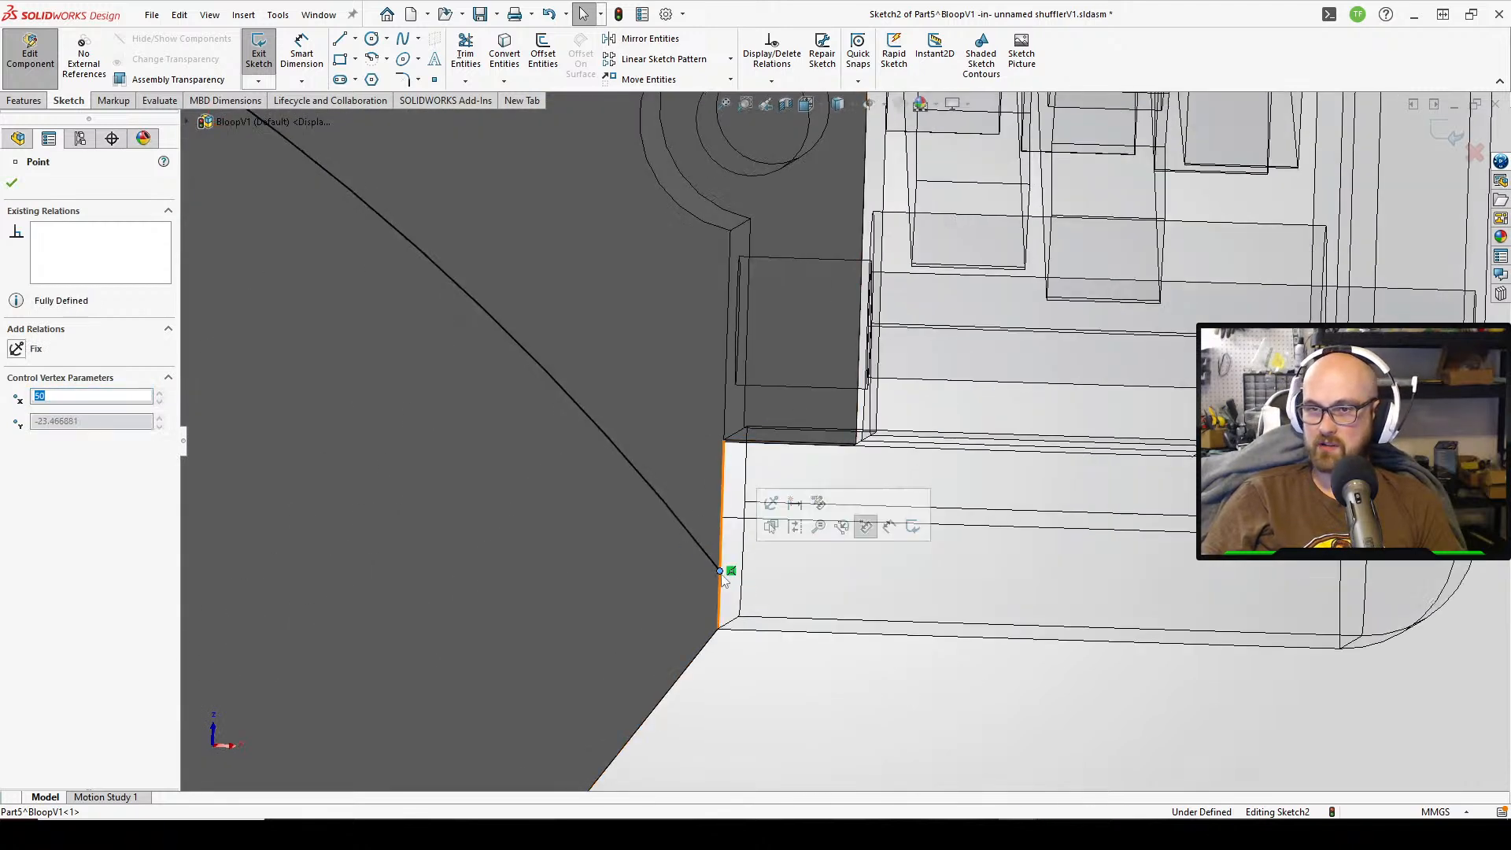
{"action": "scroll", "coordinate": [771, 647], "scroll_direction": "up", "scroll_amount": 5}
{"action": "left_click", "coordinate": [770, 647]}
- Pull the sweep arc's left-hand endpoint in to the base plate's opposite side edge, near the corner
{"action": "scroll", "coordinate": [469, 383], "scroll_direction": "up", "scroll_amount": 6}
{"action": "middle_click_drag", "start_coordinate": [468, 382], "coordinate": [499, 329]}
{"action": "scroll", "coordinate": [466, 395], "scroll_direction": "up", "scroll_amount": 1}
{"action": "scroll", "coordinate": [468, 403], "scroll_direction": "down", "scroll_amount": 3}
{"action": "left_click_drag", "start_coordinate": [378, 568], "coordinate": [440, 491]}
{"action": "left_click", "coordinate": [405, 636]}
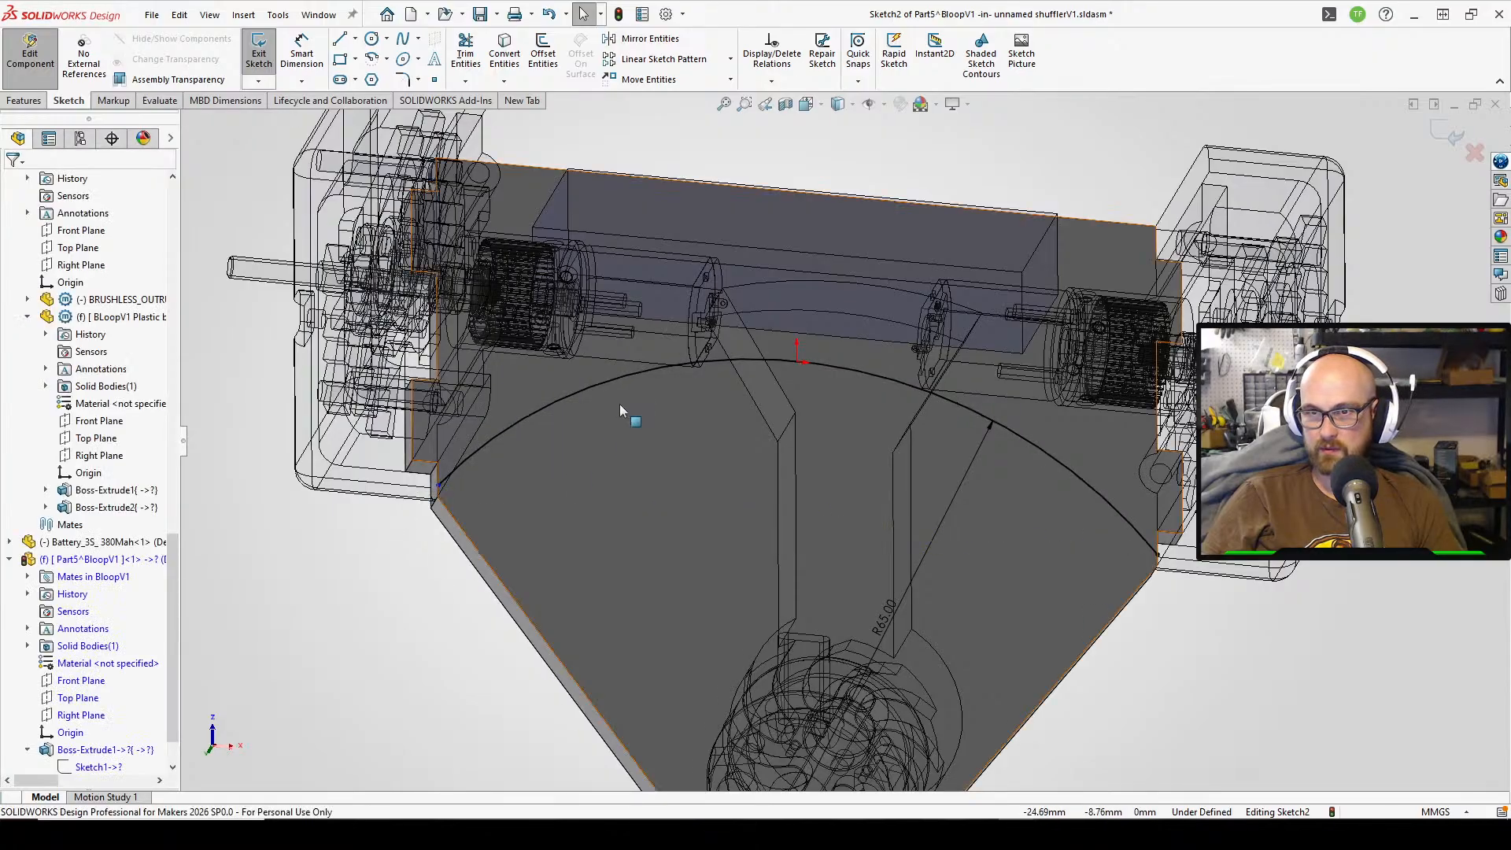
{"action": "middle_click_drag", "start_coordinate": [629, 408], "coordinate": [599, 488]}
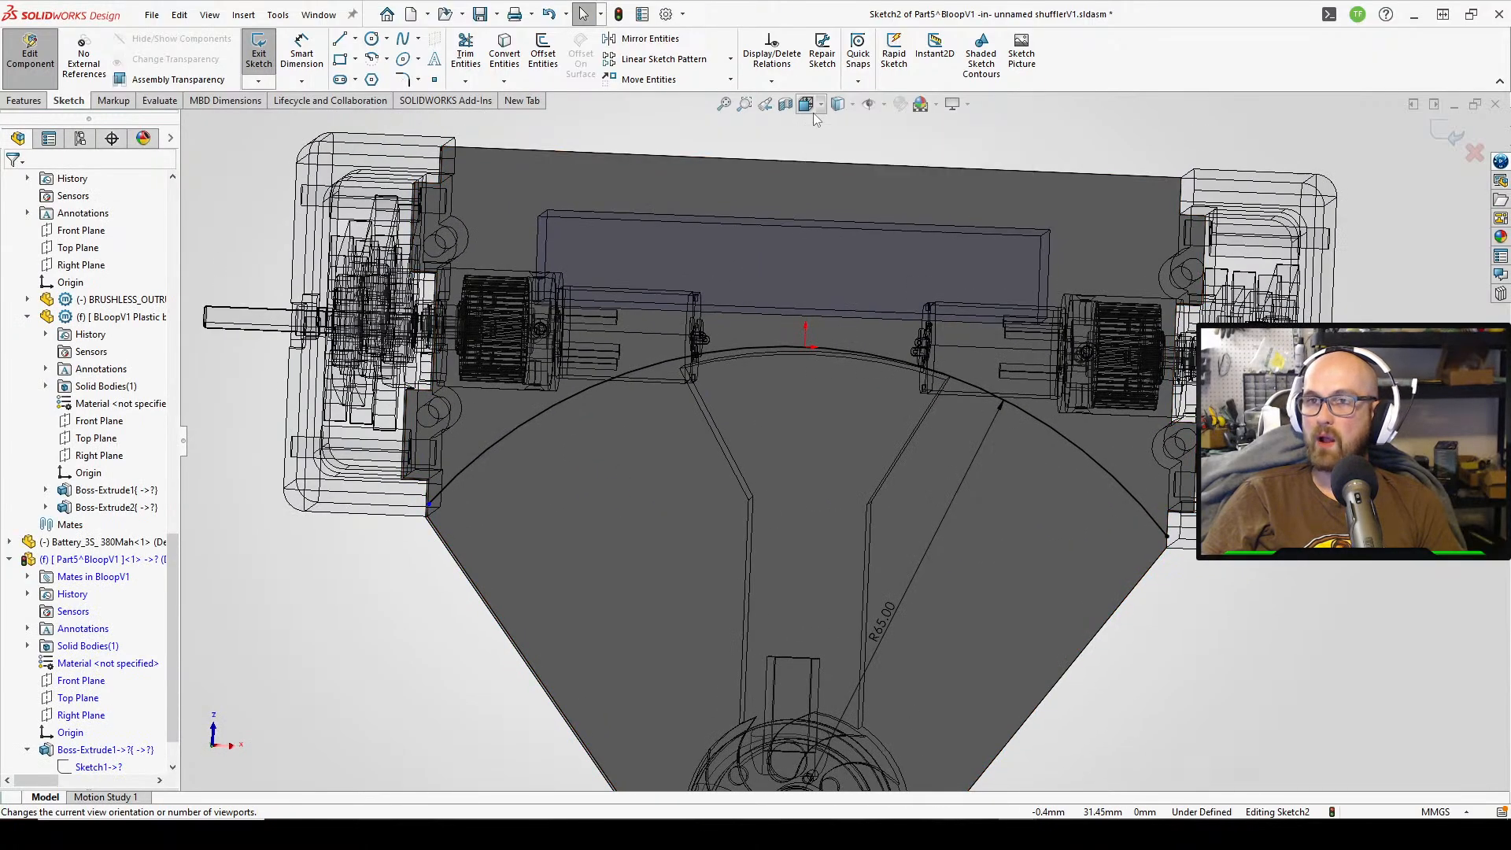
- Sketch a vertical line about 9 mm long from the arc's right-hand endpoint along the plate edge to the pod mount's rounded lug
{"action": "scroll", "coordinate": [745, 417], "scroll_direction": "up", "scroll_amount": 8}
{"action": "scroll", "coordinate": [730, 615], "scroll_direction": "down", "scroll_amount": 8}
{"action": "key", "text": "ctrl+8"}
{"action": "scroll", "coordinate": [862, 315], "scroll_direction": "down", "scroll_amount": 2}
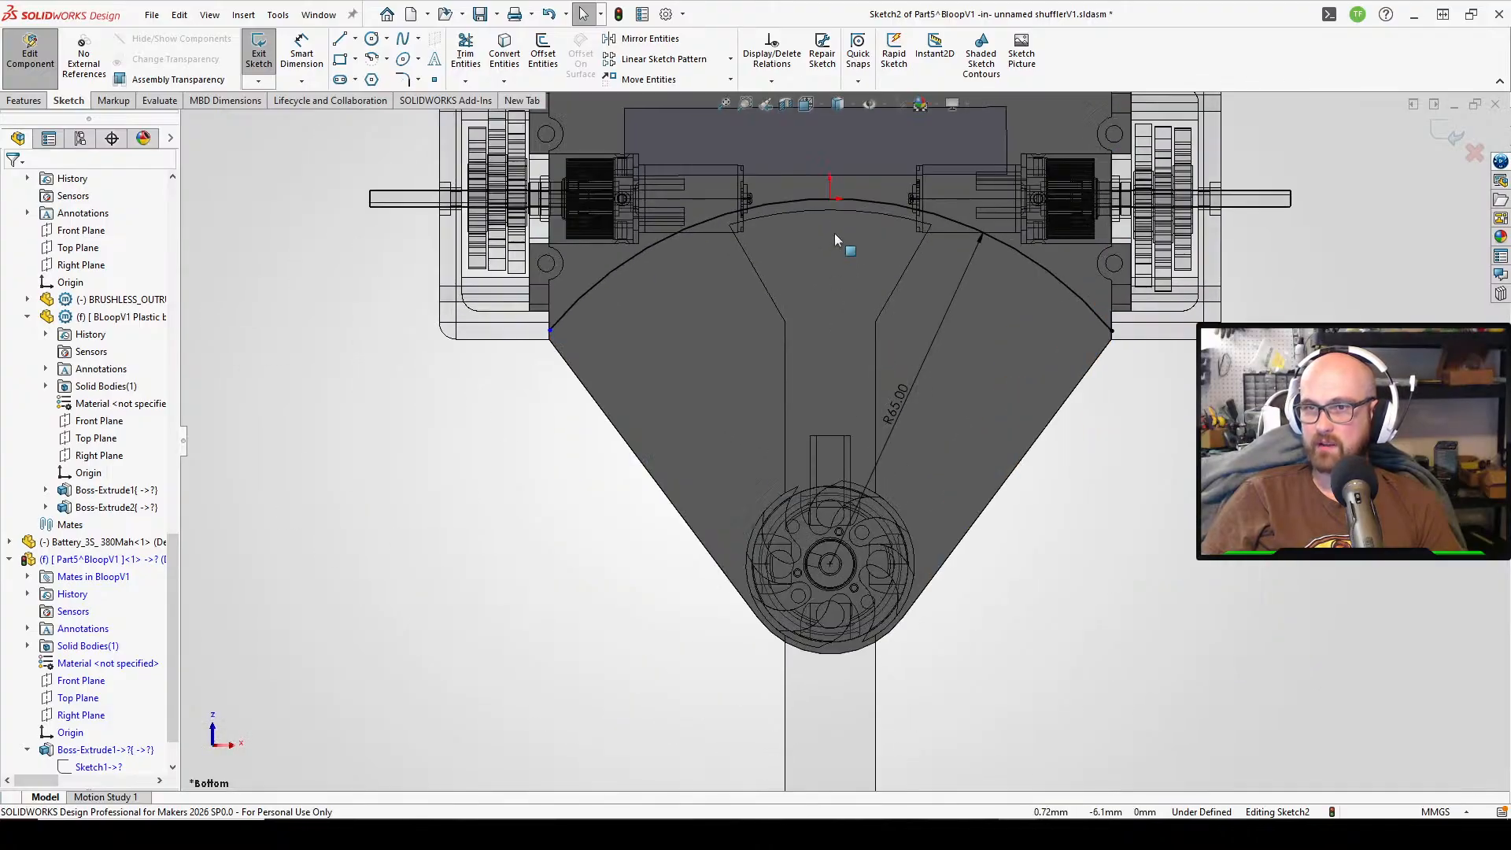
{"action": "scroll", "coordinate": [1046, 486], "scroll_direction": "down", "scroll_amount": 3}
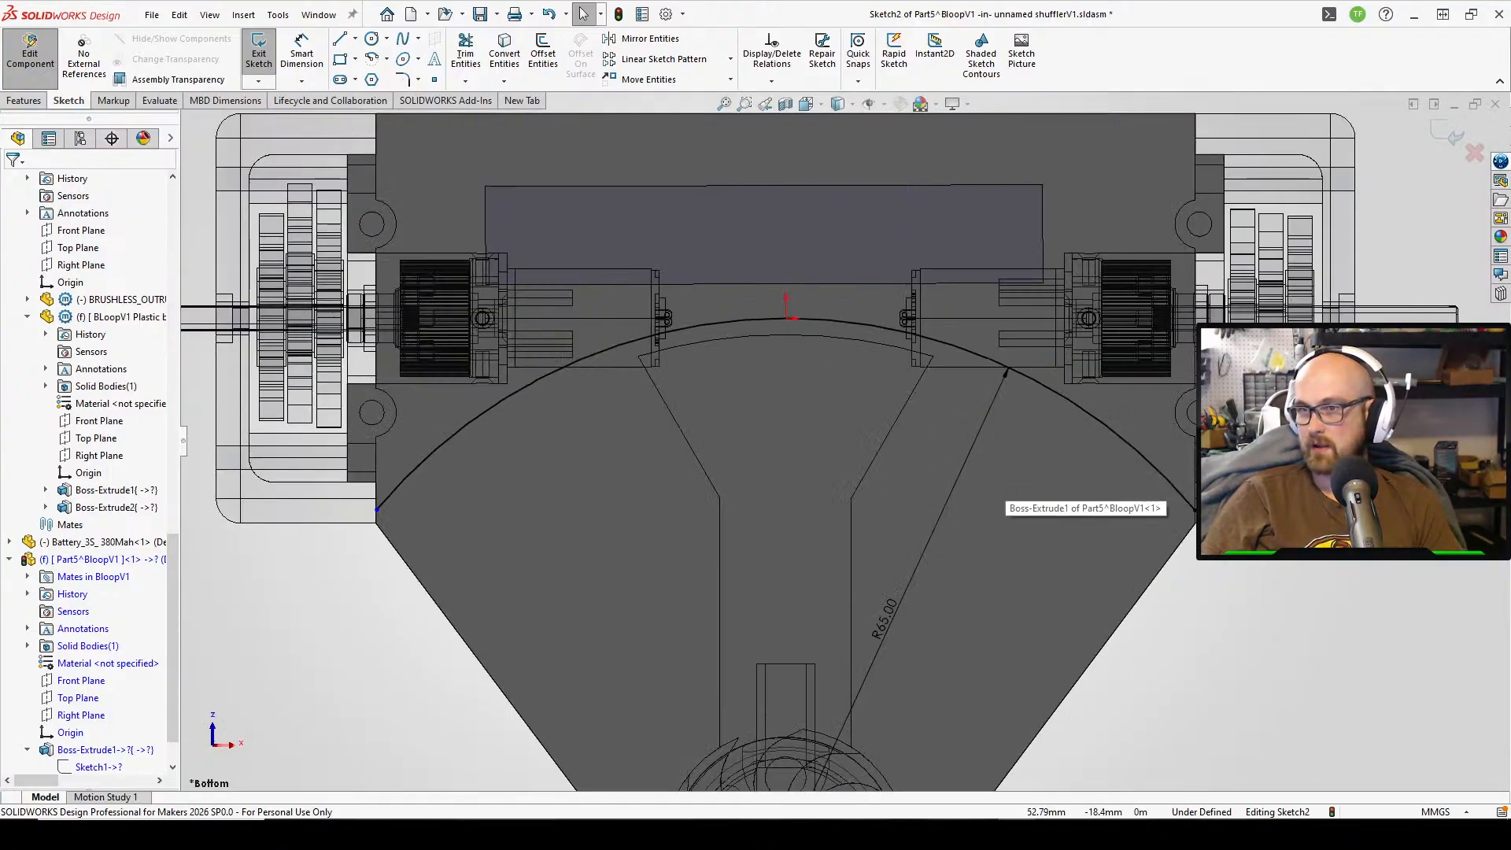
{"action": "scroll", "coordinate": [1006, 477], "scroll_direction": "down", "scroll_amount": 2}
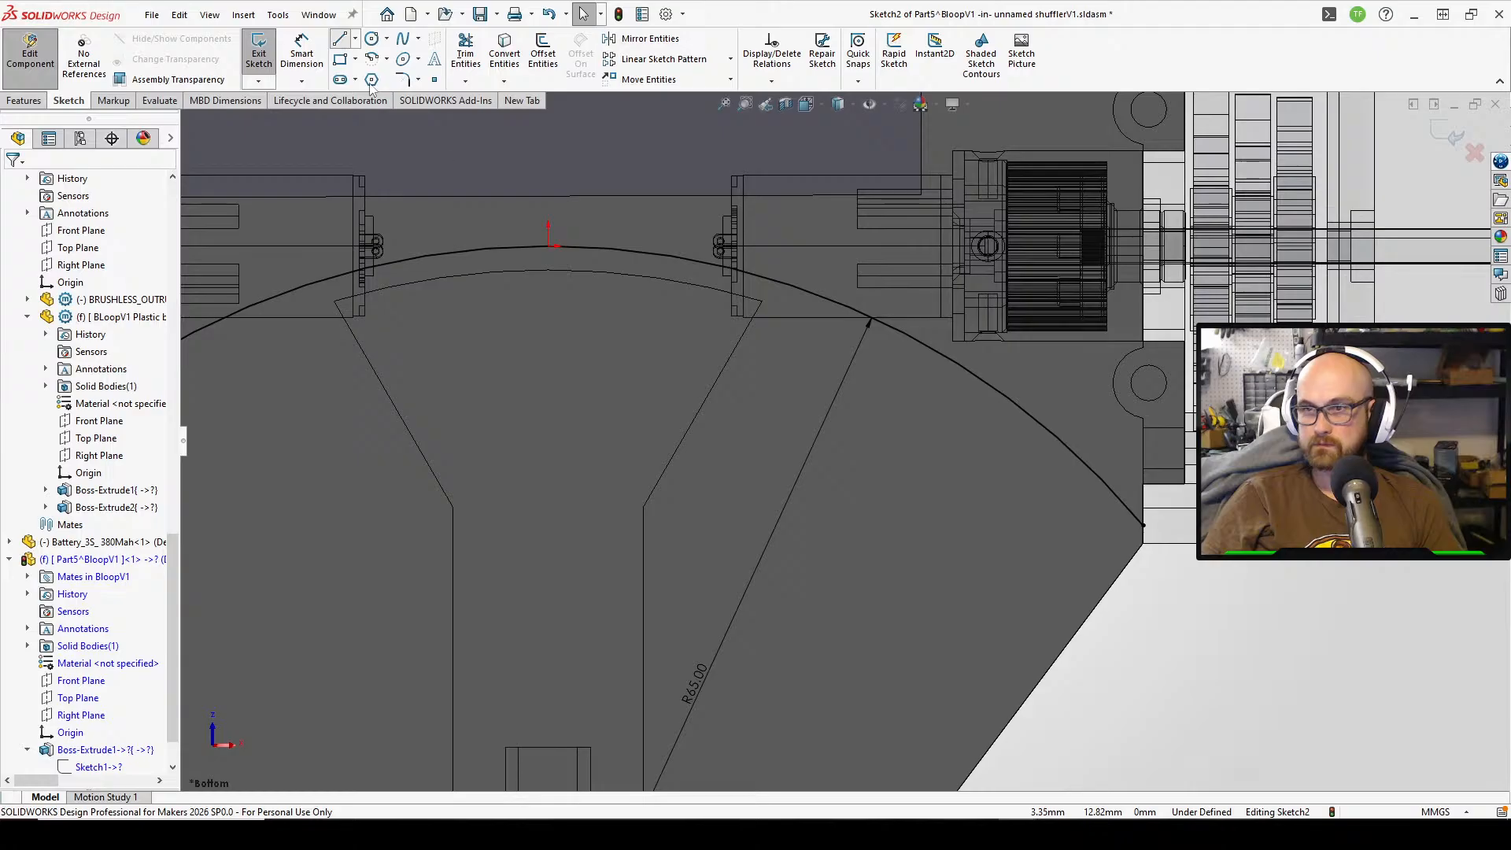
{"action": "key", "text": "l"}
{"action": "left_click", "coordinate": [1143, 526]}
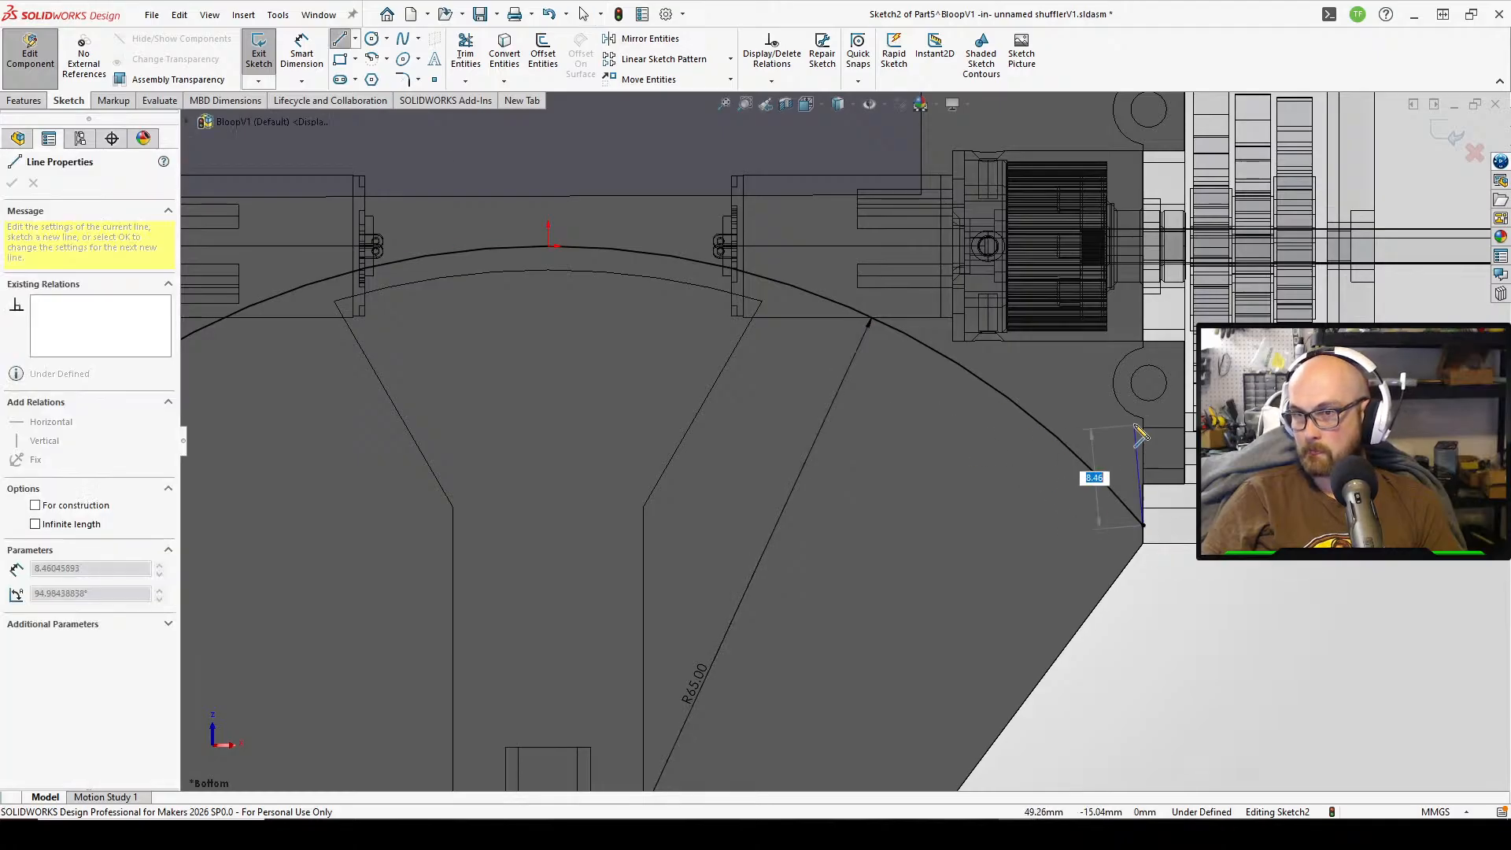
{"action": "middle_click_drag", "start_coordinate": [1147, 423], "coordinate": [1158, 435]}
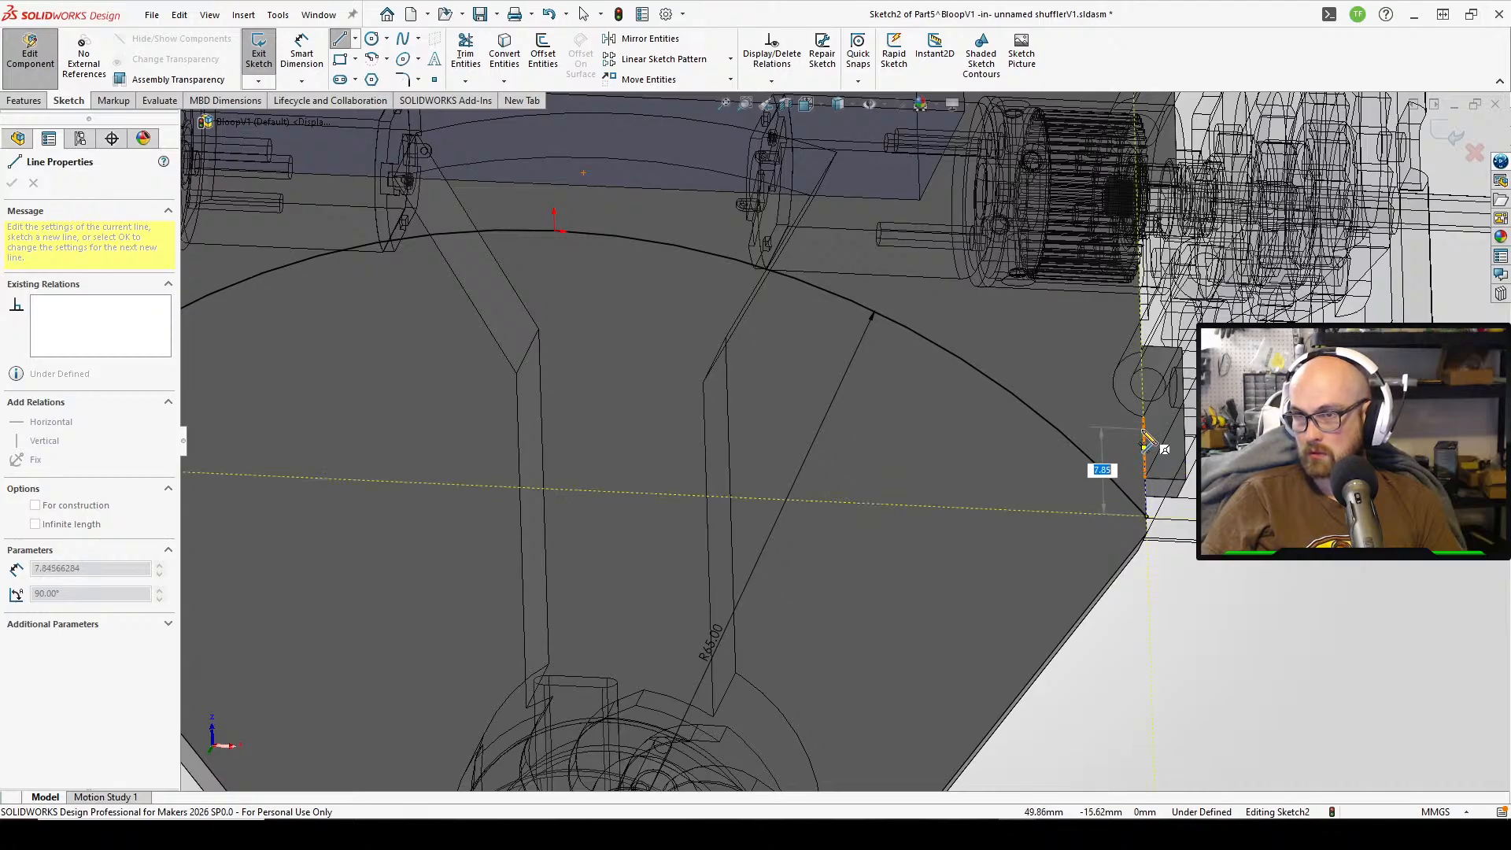
{"action": "left_click", "coordinate": [1143, 417]}
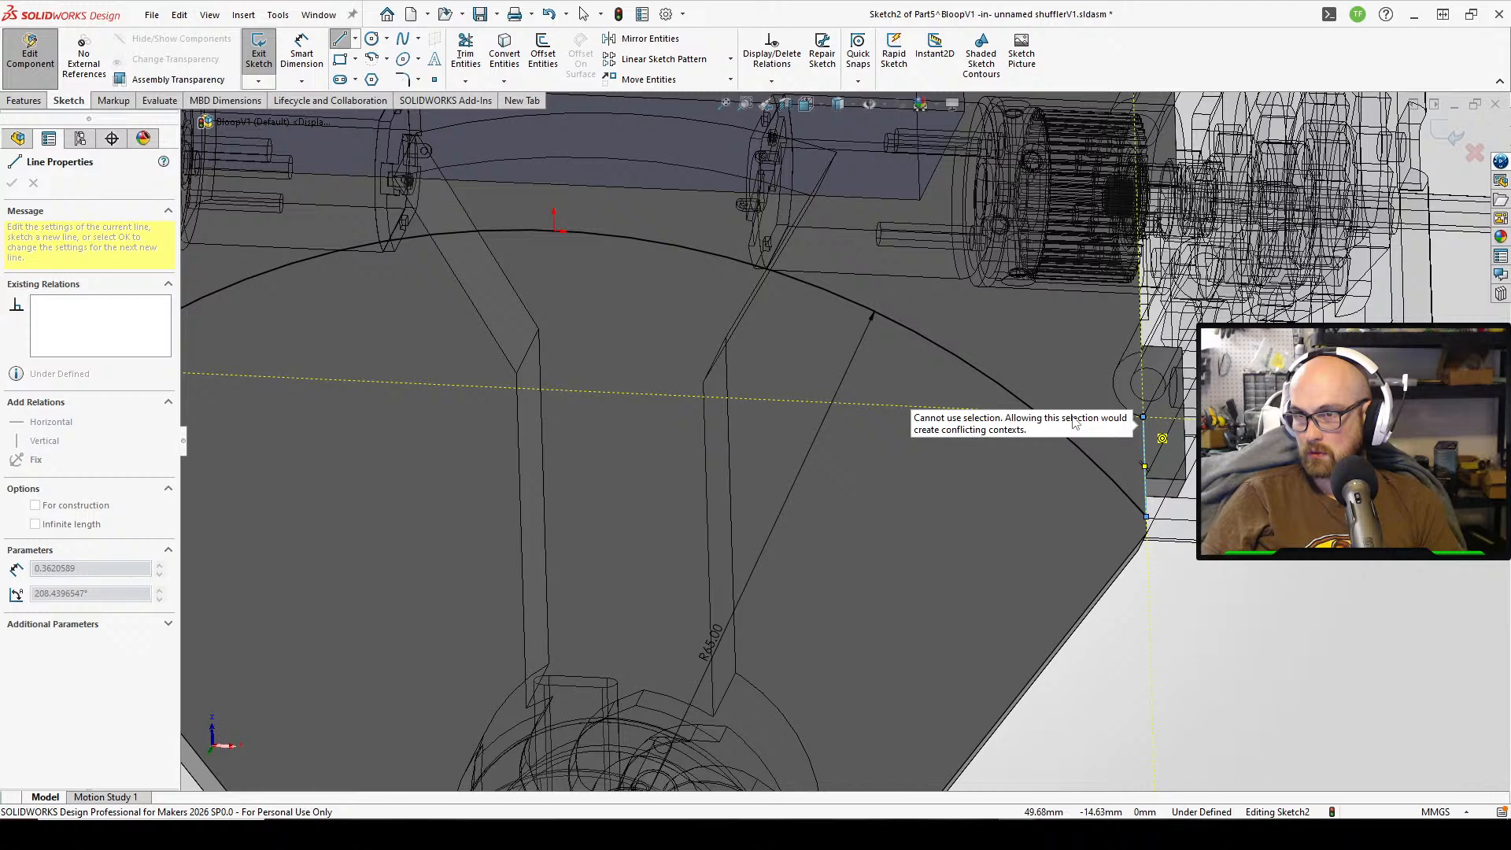
{"action": "right_click", "coordinate": [1104, 398]}
{"action": "left_click", "coordinate": [1129, 409]}
{"action": "scroll", "coordinate": [1153, 417], "scroll_direction": "down", "scroll_amount": 3}
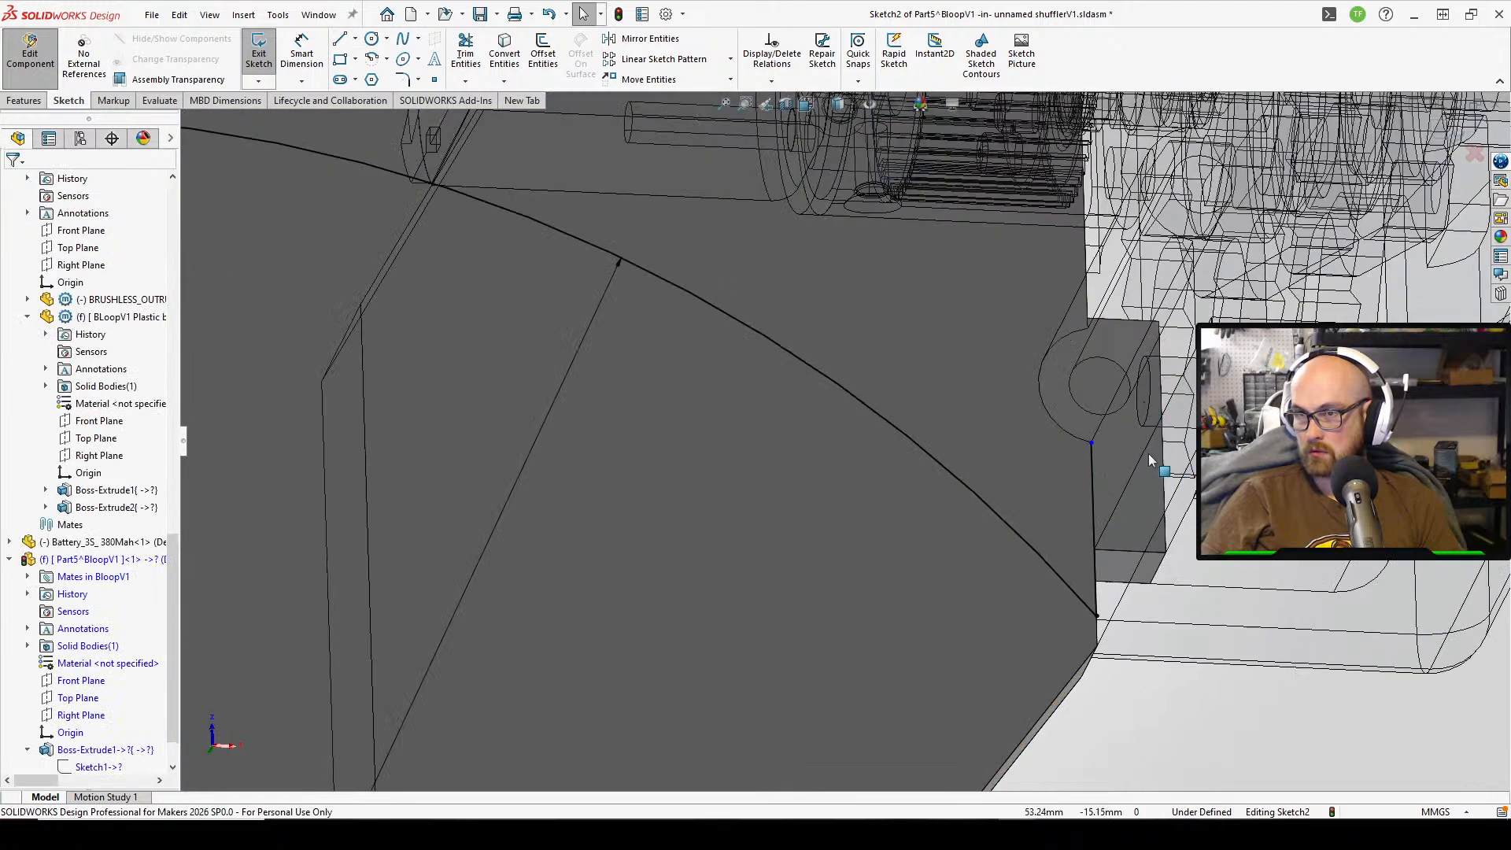
{"action": "left_click", "coordinate": [1091, 448]}
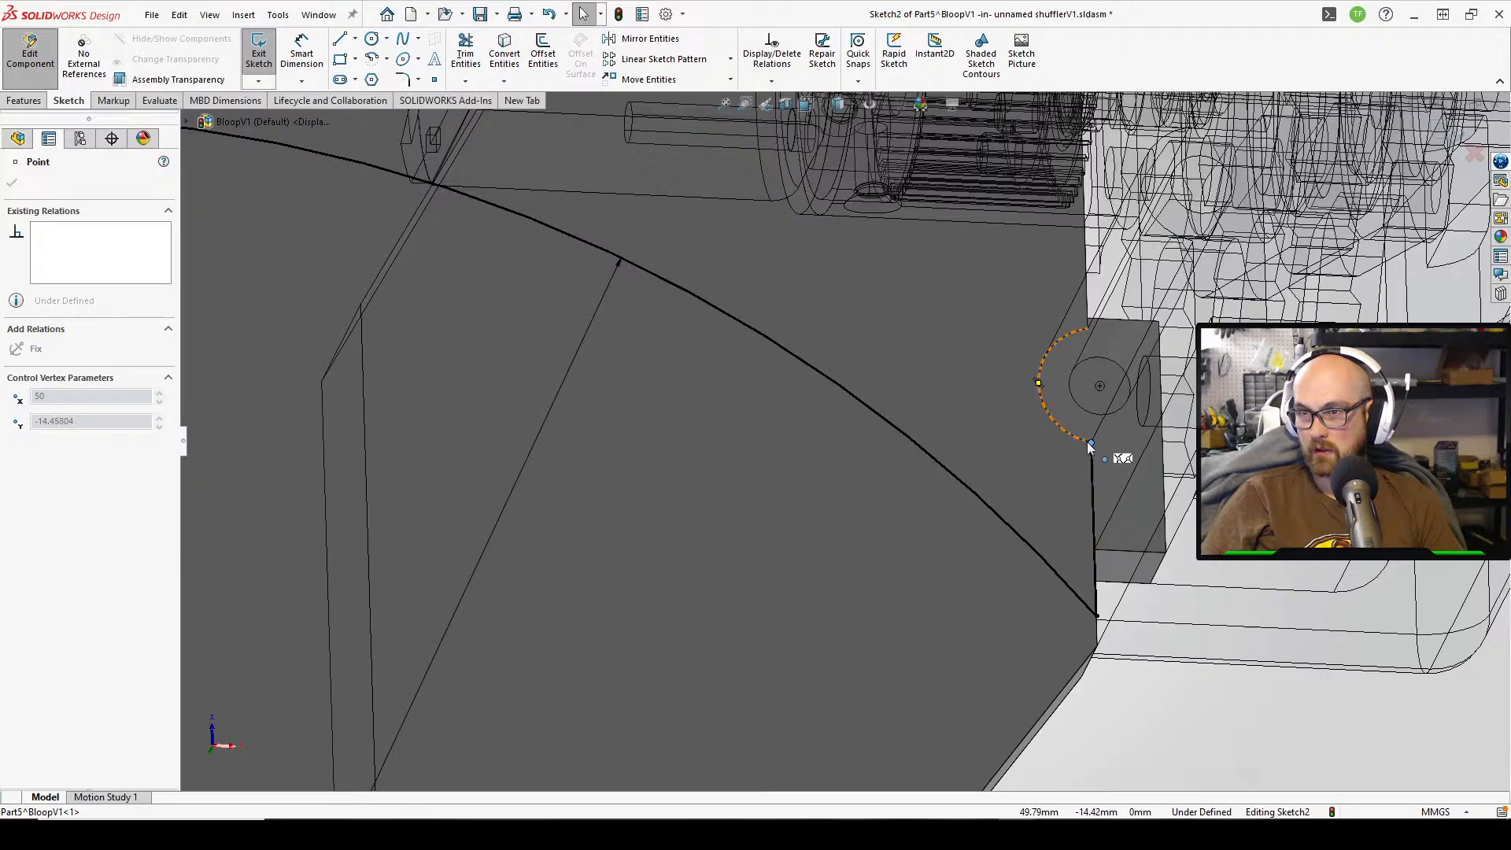
{"action": "left_click", "coordinate": [848, 431]}
{"action": "scroll", "coordinate": [841, 367], "scroll_direction": "up", "scroll_amount": 5}
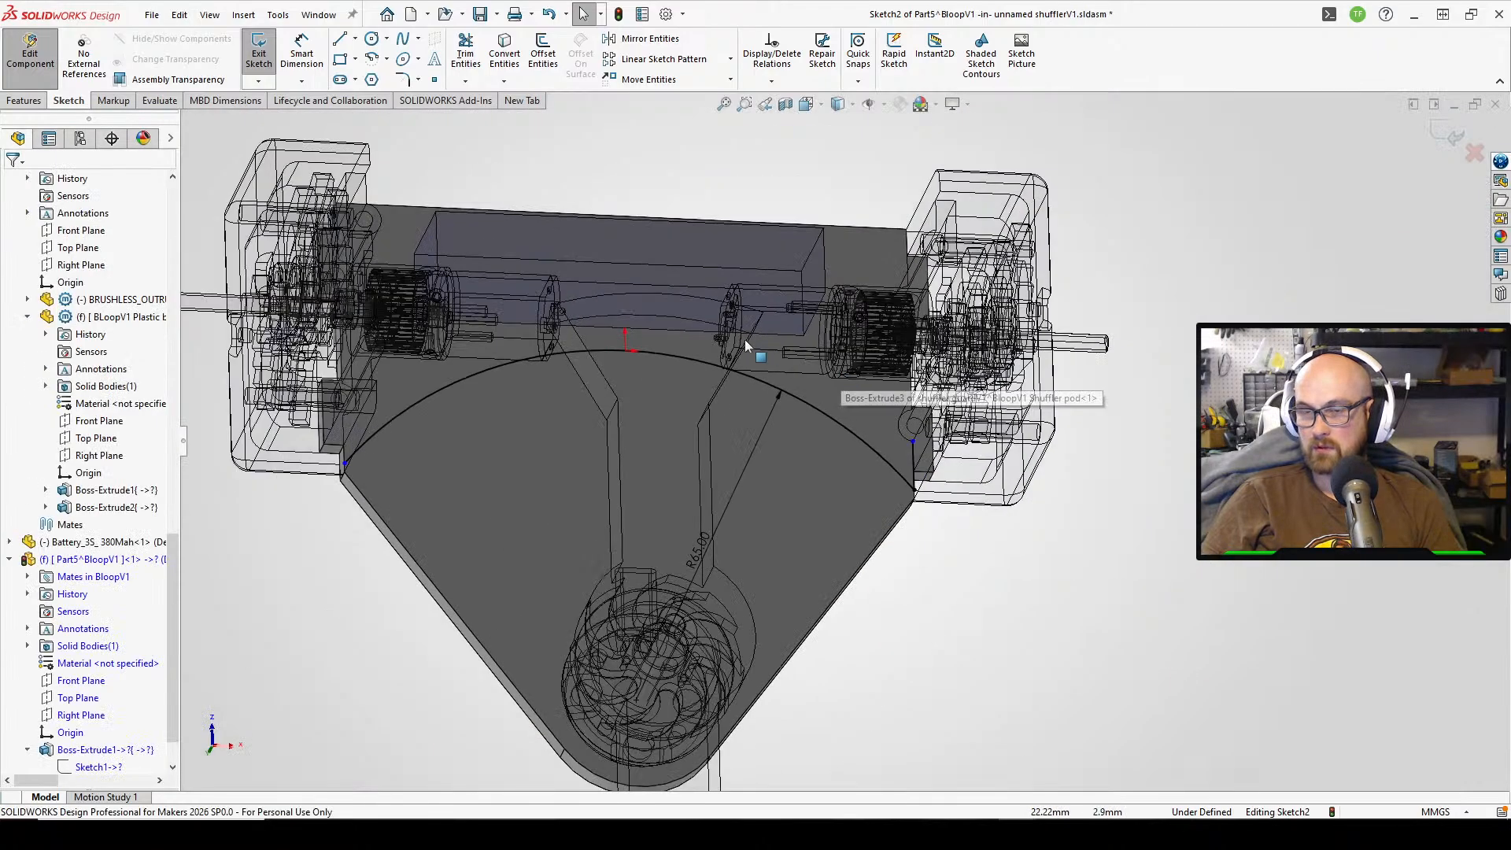
- Sketch a horizontal line about 9 mm long from the vertical line's upper end inward to the sweep arc
{"action": "scroll", "coordinate": [747, 348], "scroll_direction": "up", "scroll_amount": 2}
{"action": "mouse_move", "coordinate": [756, 354]}
{"action": "middle_mouse_down"}
{"action": "mouse_move", "coordinate": [842, 389]}
{"action": "mouse_move", "coordinate": [850, 269]}
{"action": "mouse_move", "coordinate": [895, 433]}
{"action": "middle_mouse_up"}
{"action": "scroll", "coordinate": [843, 395], "scroll_direction": "down", "scroll_amount": 4}
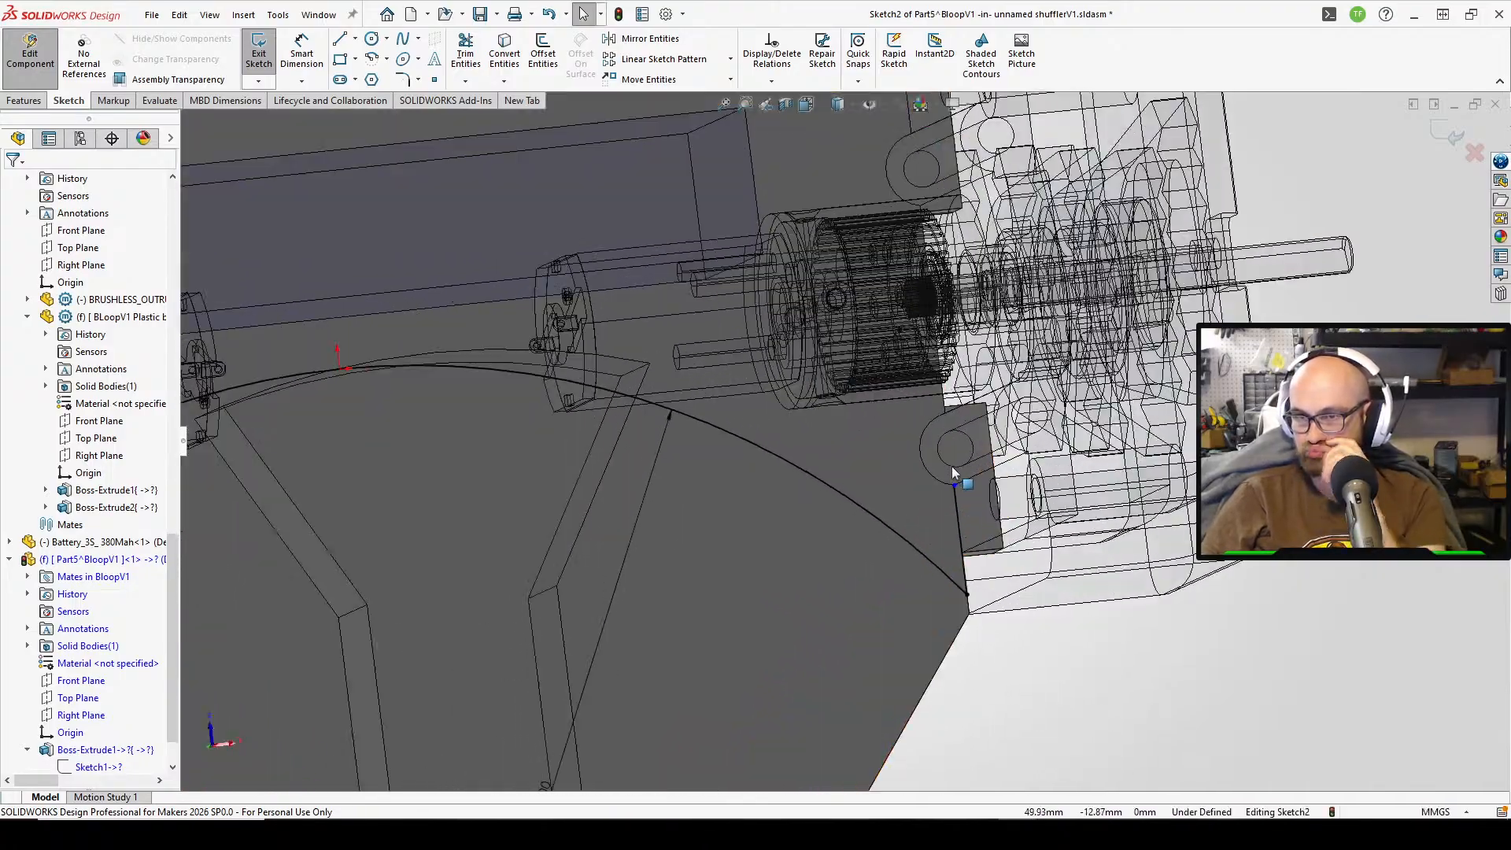
{"action": "left_click", "coordinate": [339, 39]}
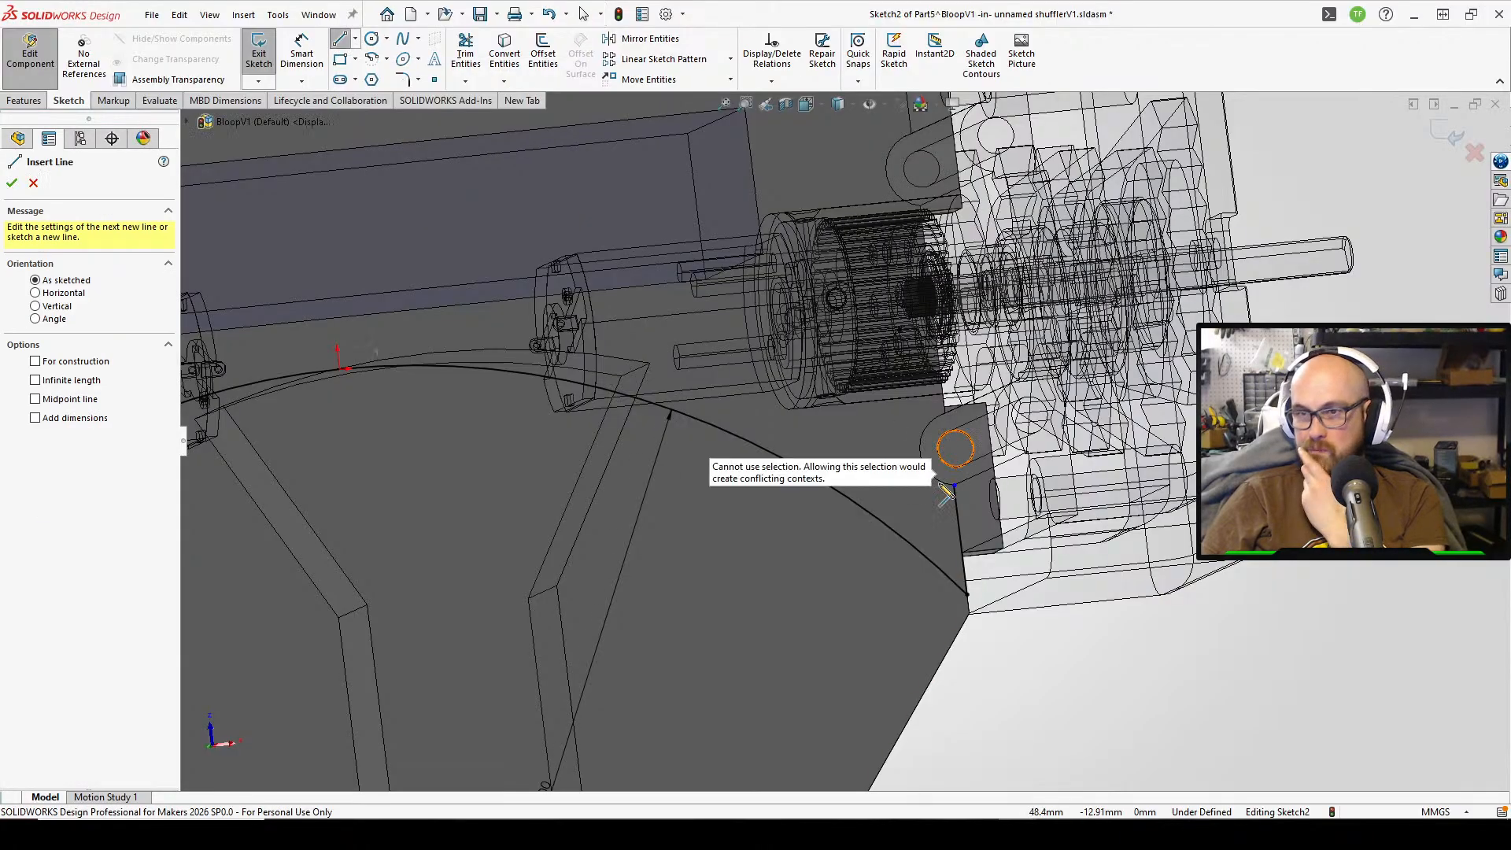
{"action": "left_click", "coordinate": [955, 487]}
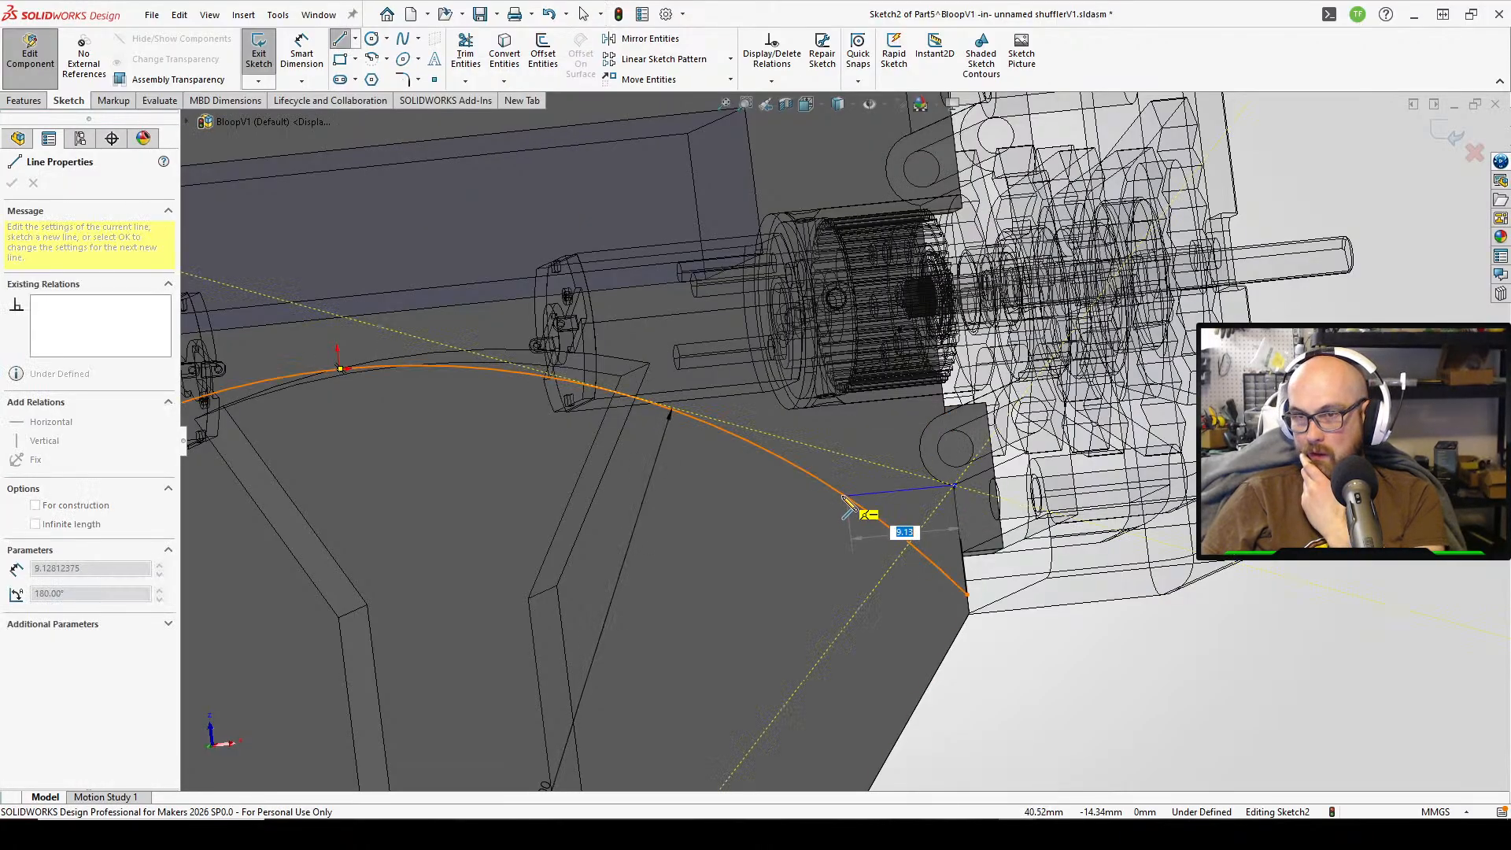
{"action": "left_click", "coordinate": [847, 499]}
{"action": "right_click", "coordinate": [858, 500]}
{"action": "left_click", "coordinate": [911, 509]}
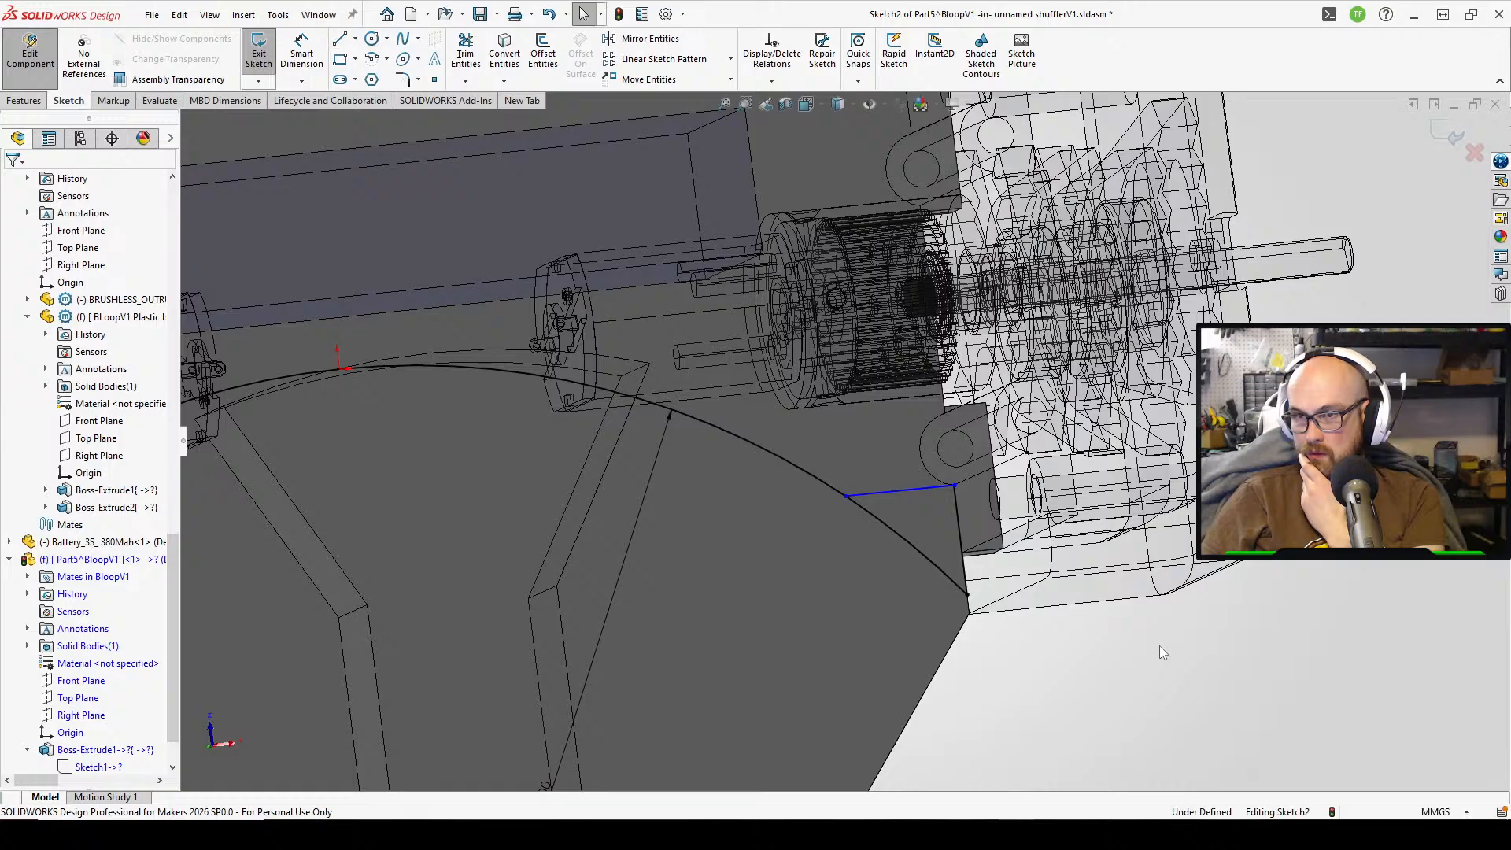
- Cancel the Convert Entities command and dimension the short vertical line's length at 9 mm
{"action": "right_click_drag", "start_coordinate": [1119, 704], "coordinate": [1071, 649]}
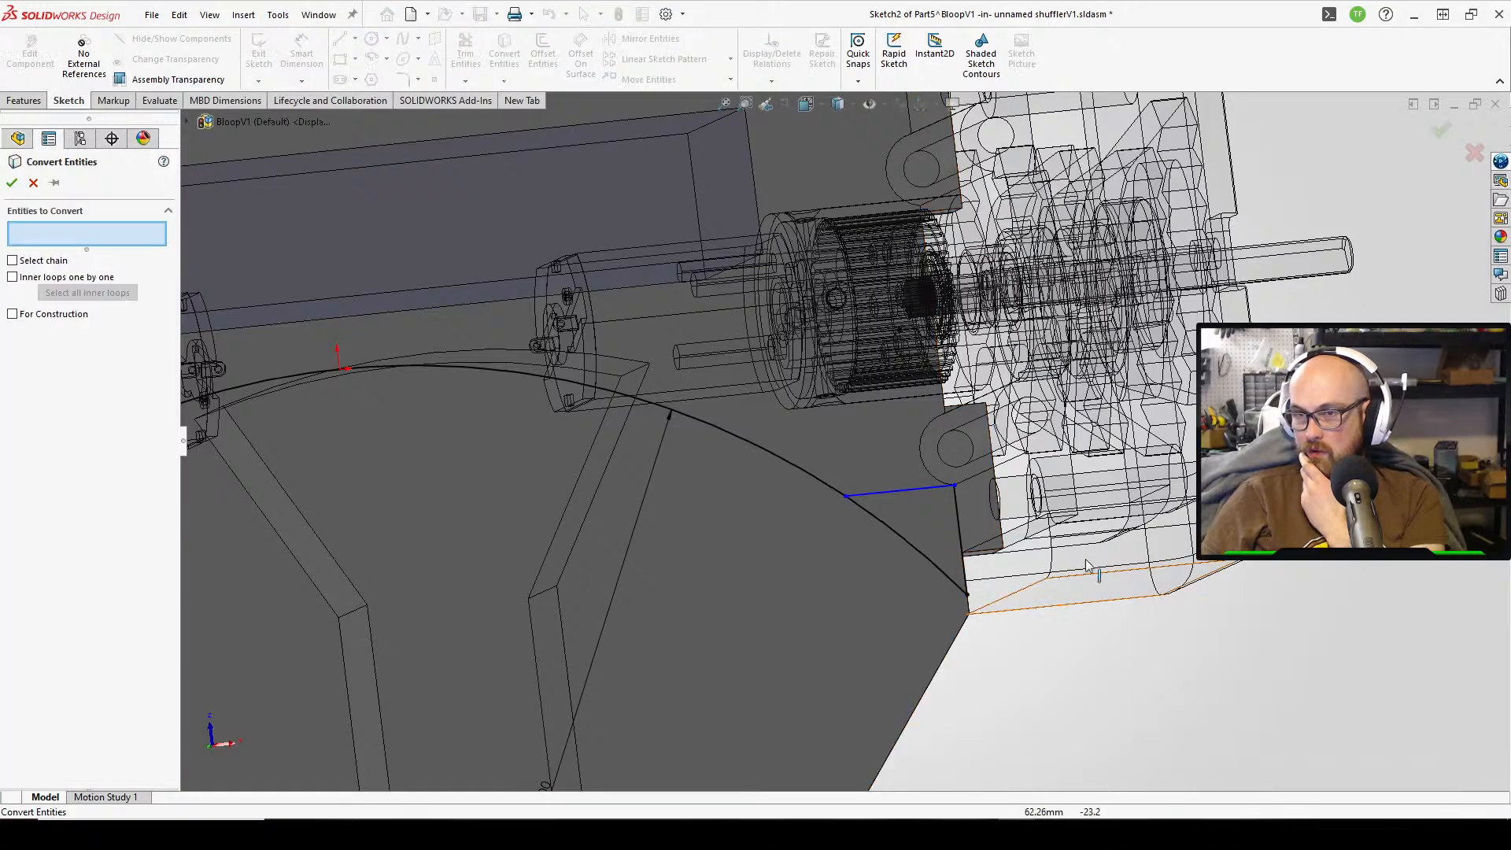
{"action": "left_click", "coordinate": [31, 181]}
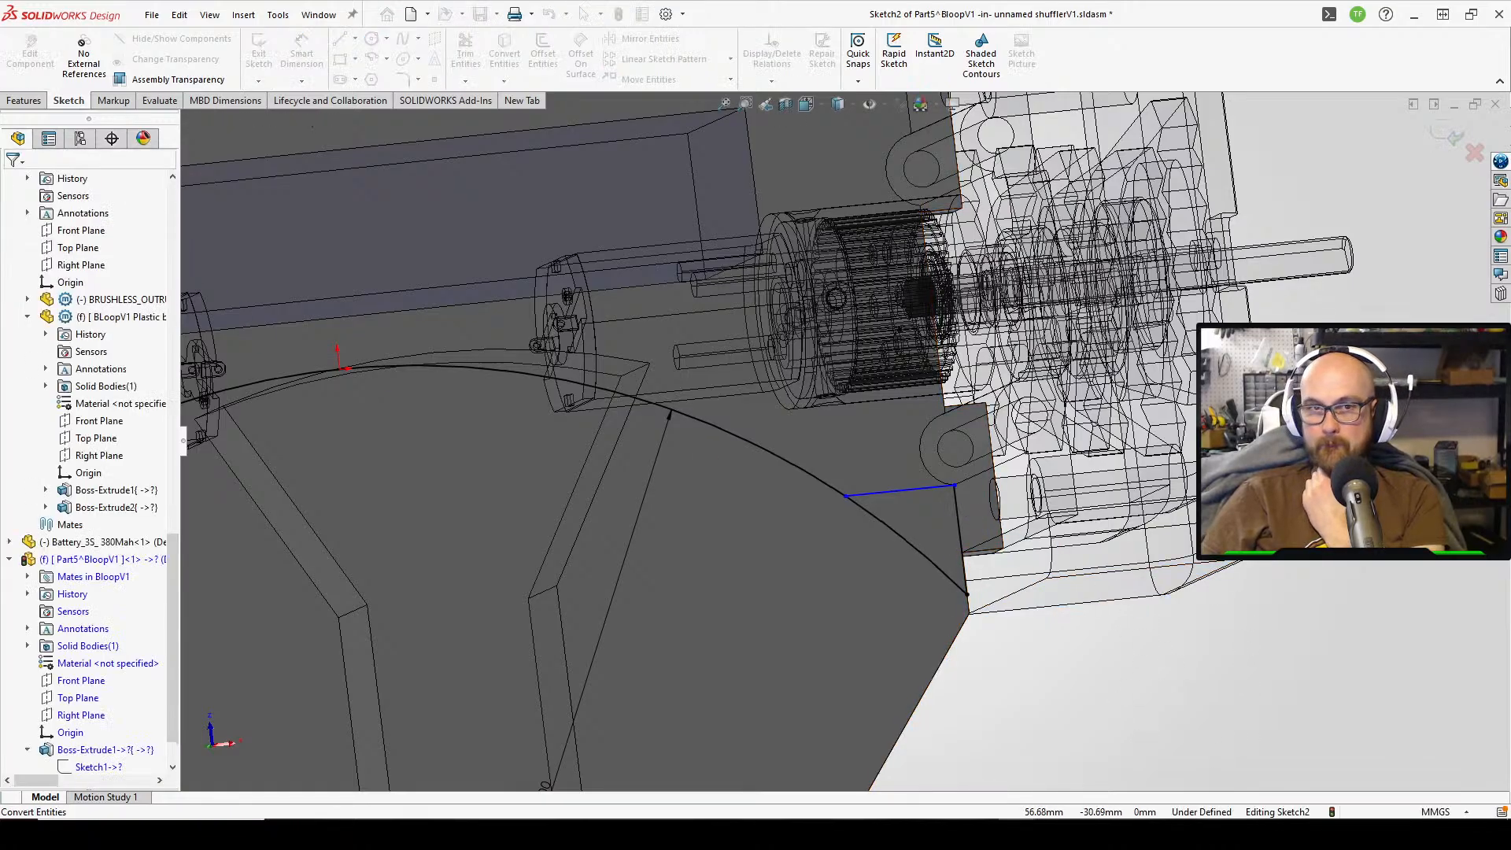
{"action": "left_click", "coordinate": [964, 535]}
{"action": "left_click", "coordinate": [858, 594]}
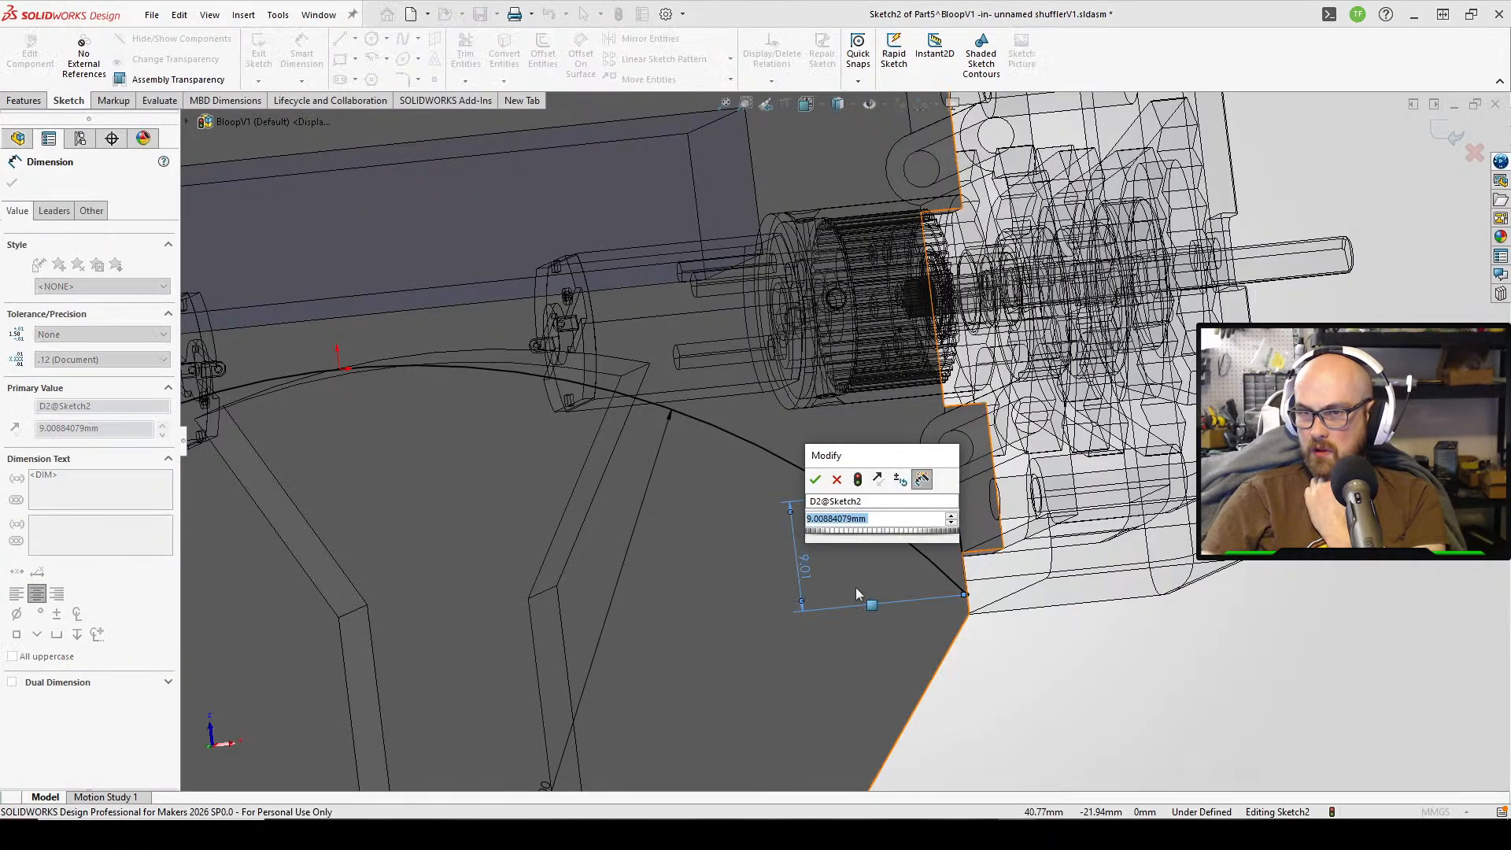
{"action": "type", "text": "9"}
{"action": "key", "text": "Return"}
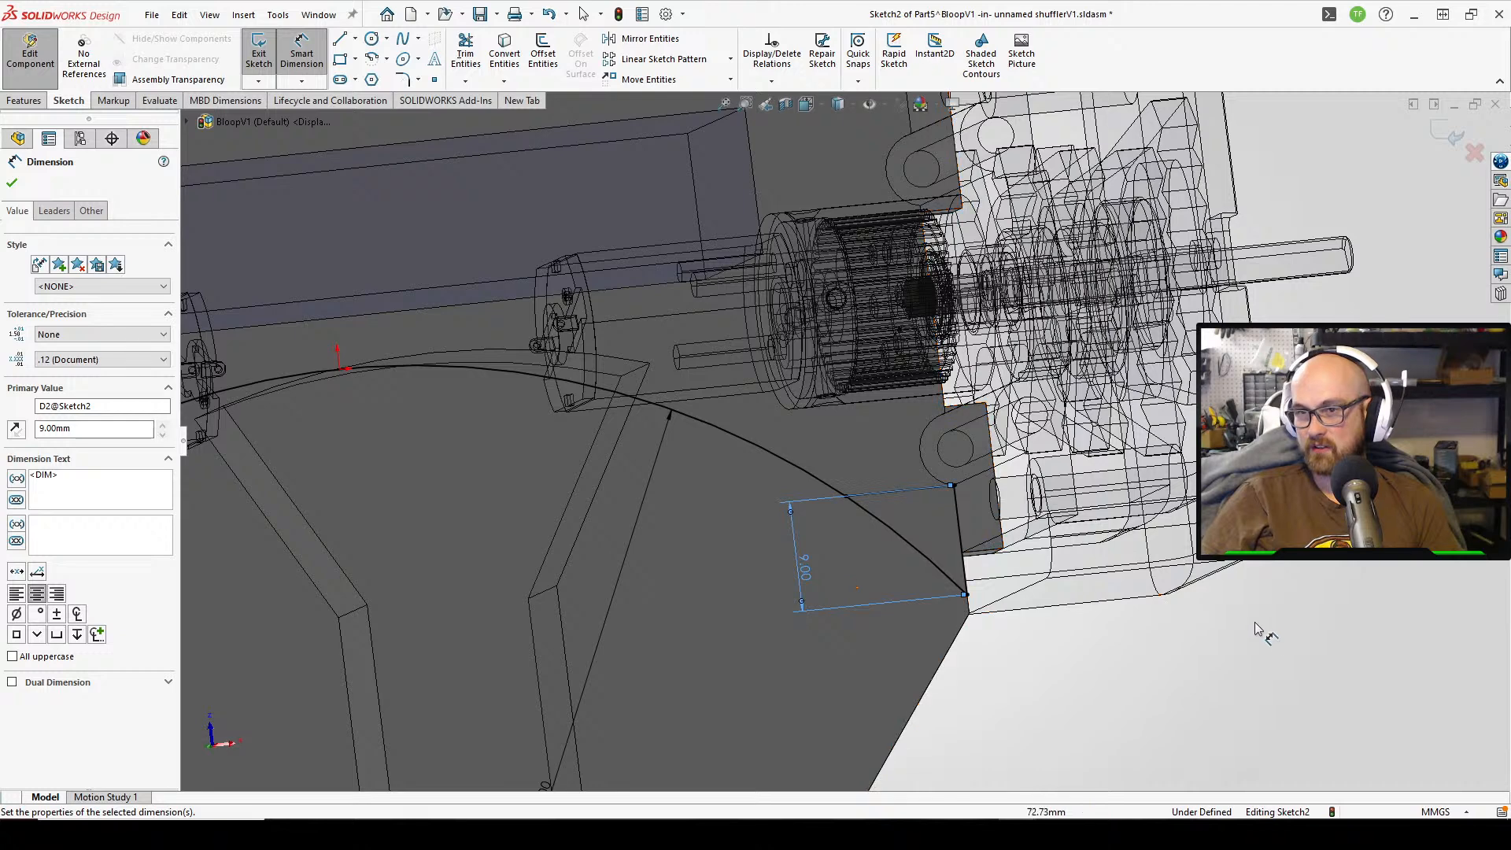
{"action": "key", "text": "Escape"}
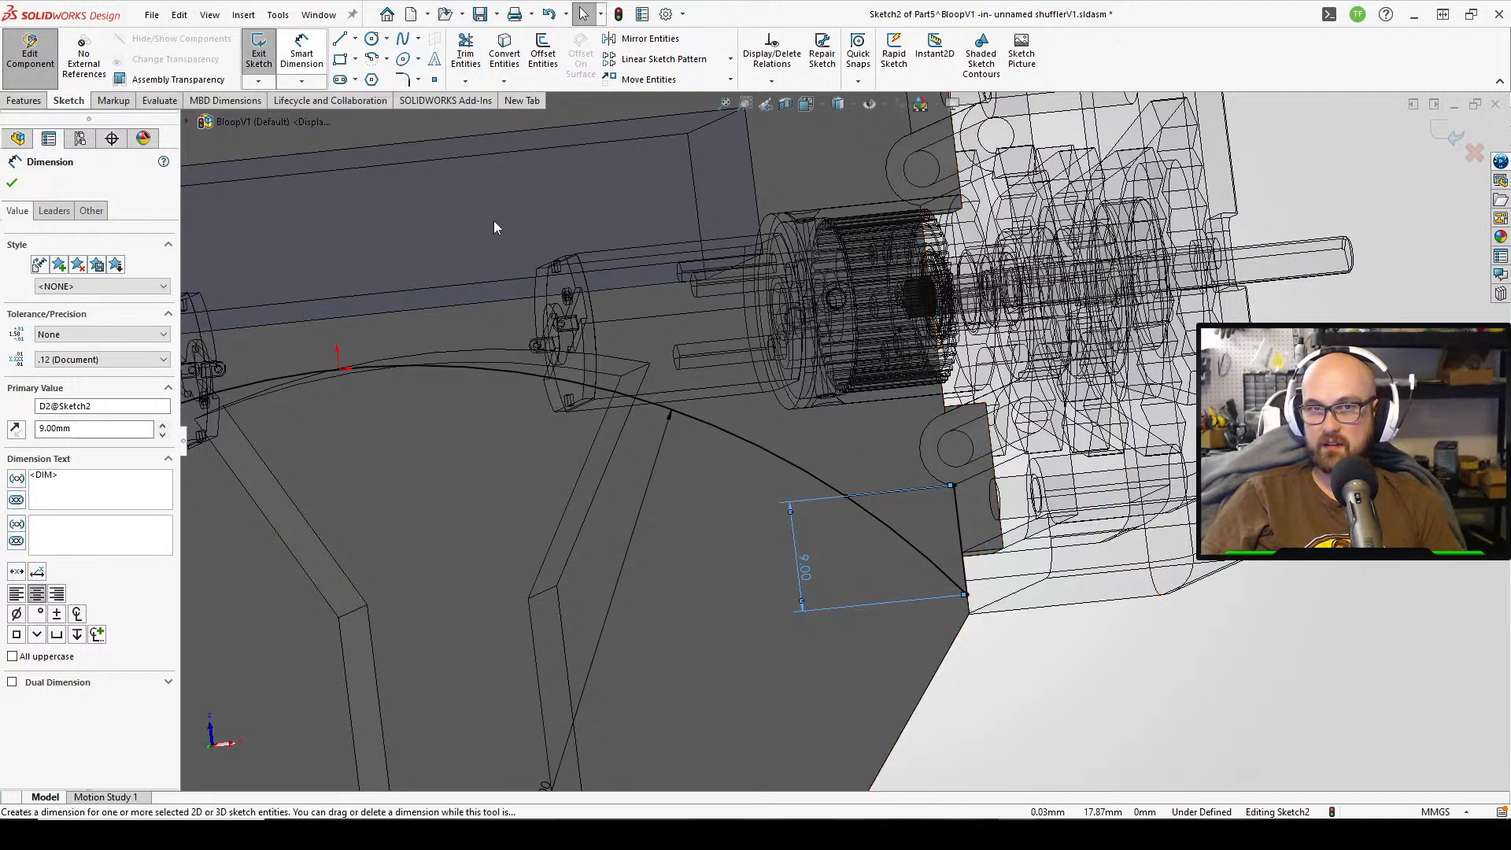
{"action": "left_click", "coordinate": [1094, 660]}
- Sketch a vertical construction centerline from the sweep arc's apex down to the weapon motor's center
{"action": "scroll", "coordinate": [779, 414], "scroll_direction": "up", "scroll_amount": 2}
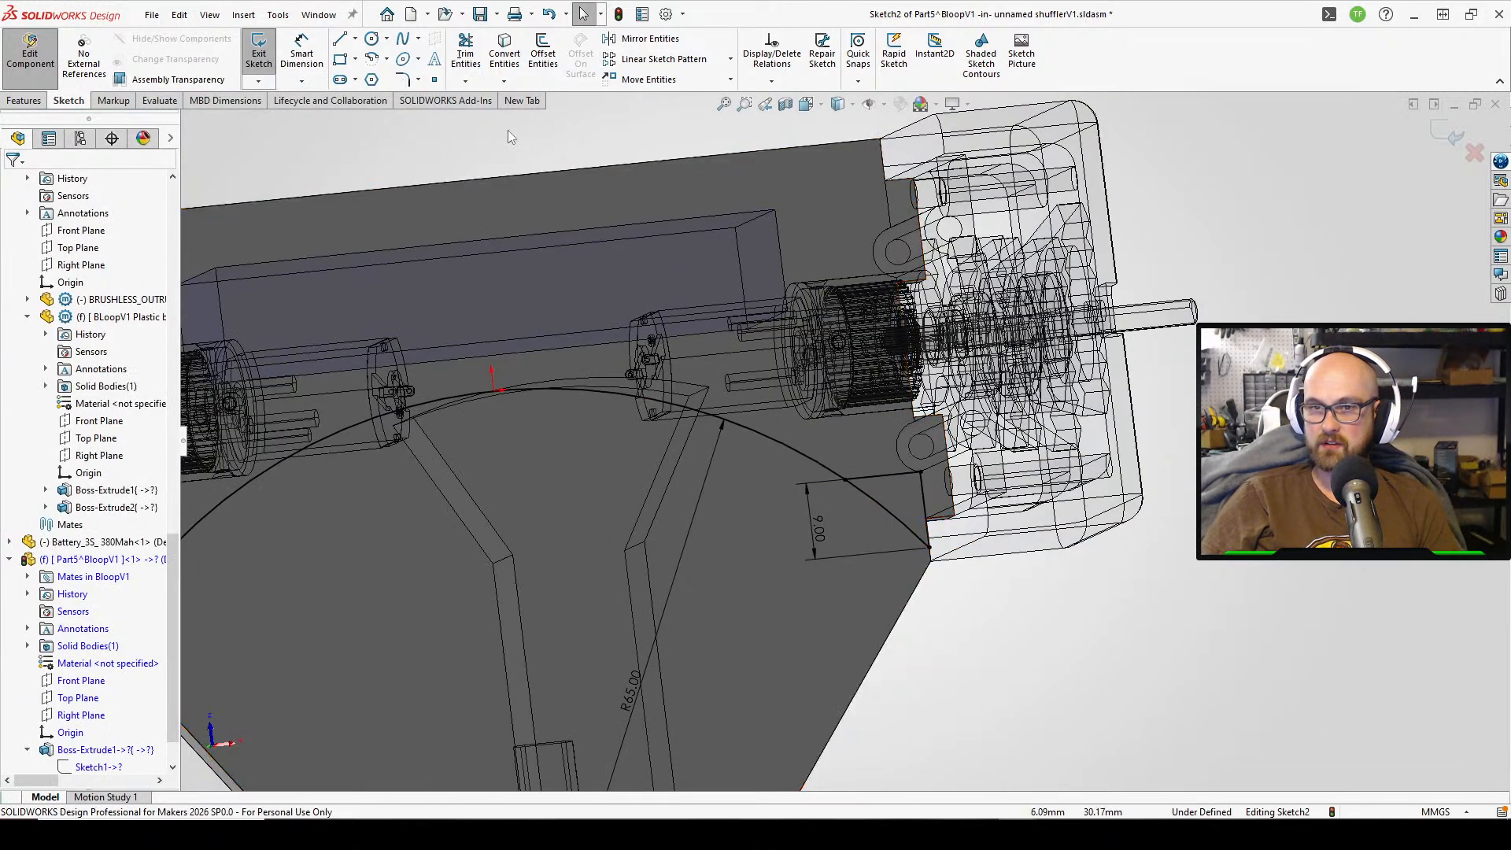
{"action": "scroll", "coordinate": [507, 130], "scroll_direction": "up", "scroll_amount": 2}
{"action": "left_click", "coordinate": [355, 38]}
{"action": "left_click", "coordinate": [386, 47]}
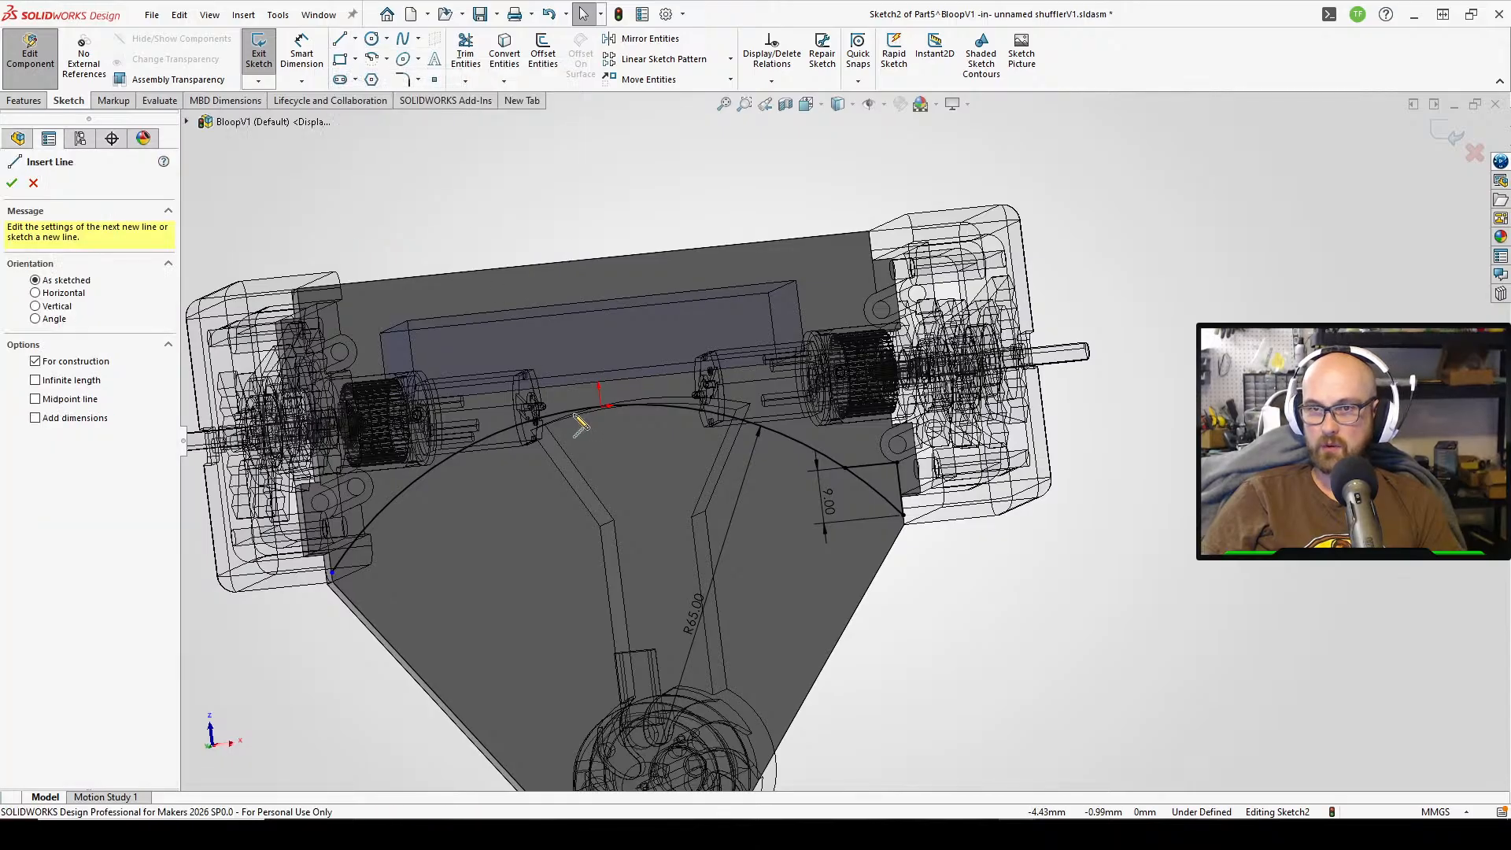
{"action": "left_click", "coordinate": [602, 406]}
{"action": "scroll", "coordinate": [602, 406], "scroll_direction": "up", "scroll_amount": 2}
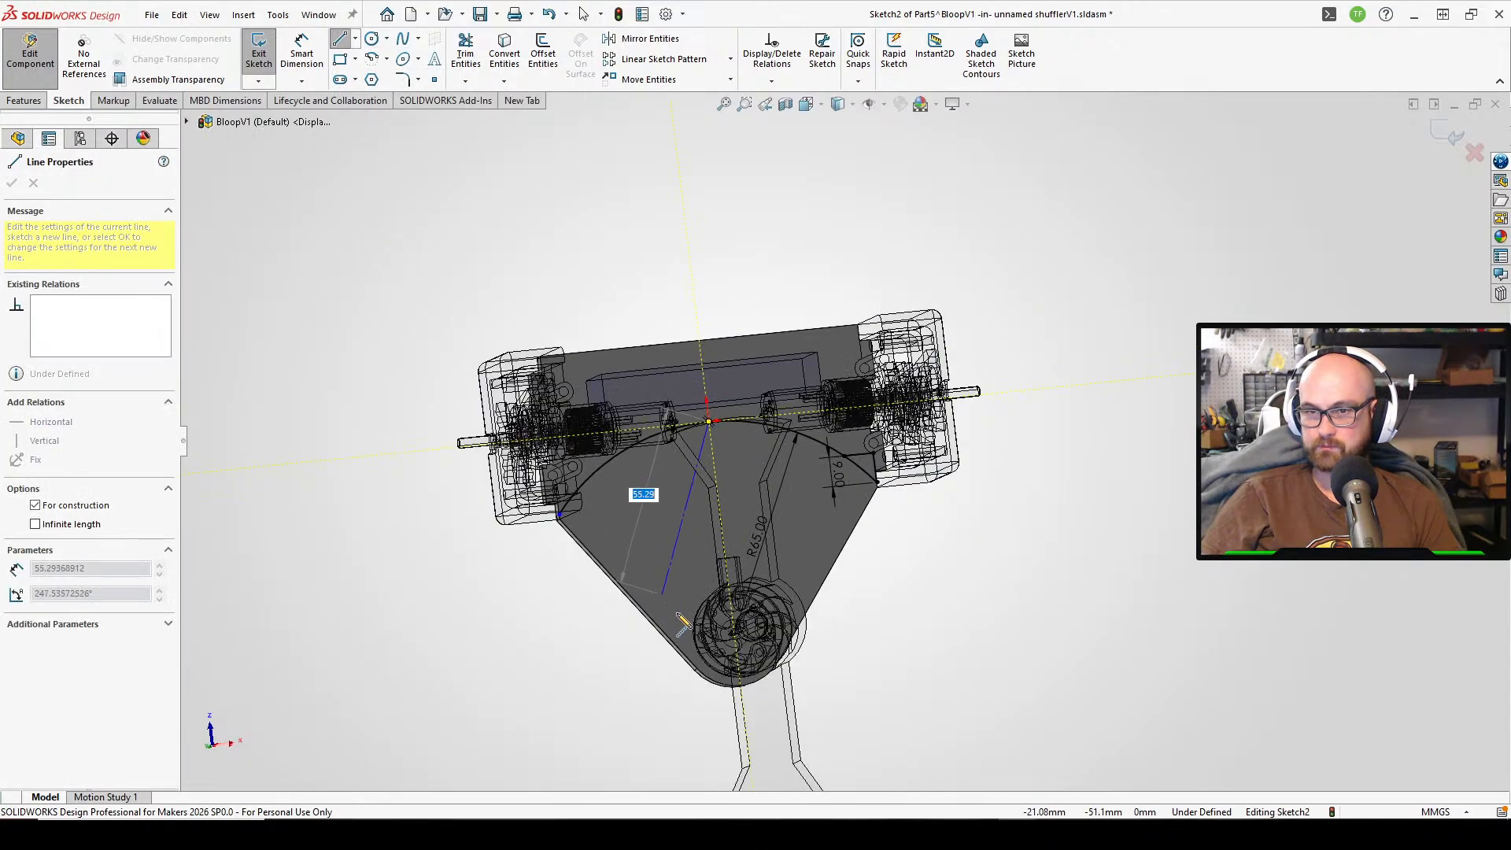
{"action": "left_click", "coordinate": [736, 625]}
{"action": "right_click", "coordinate": [776, 618]}
{"action": "left_click", "coordinate": [795, 631]}
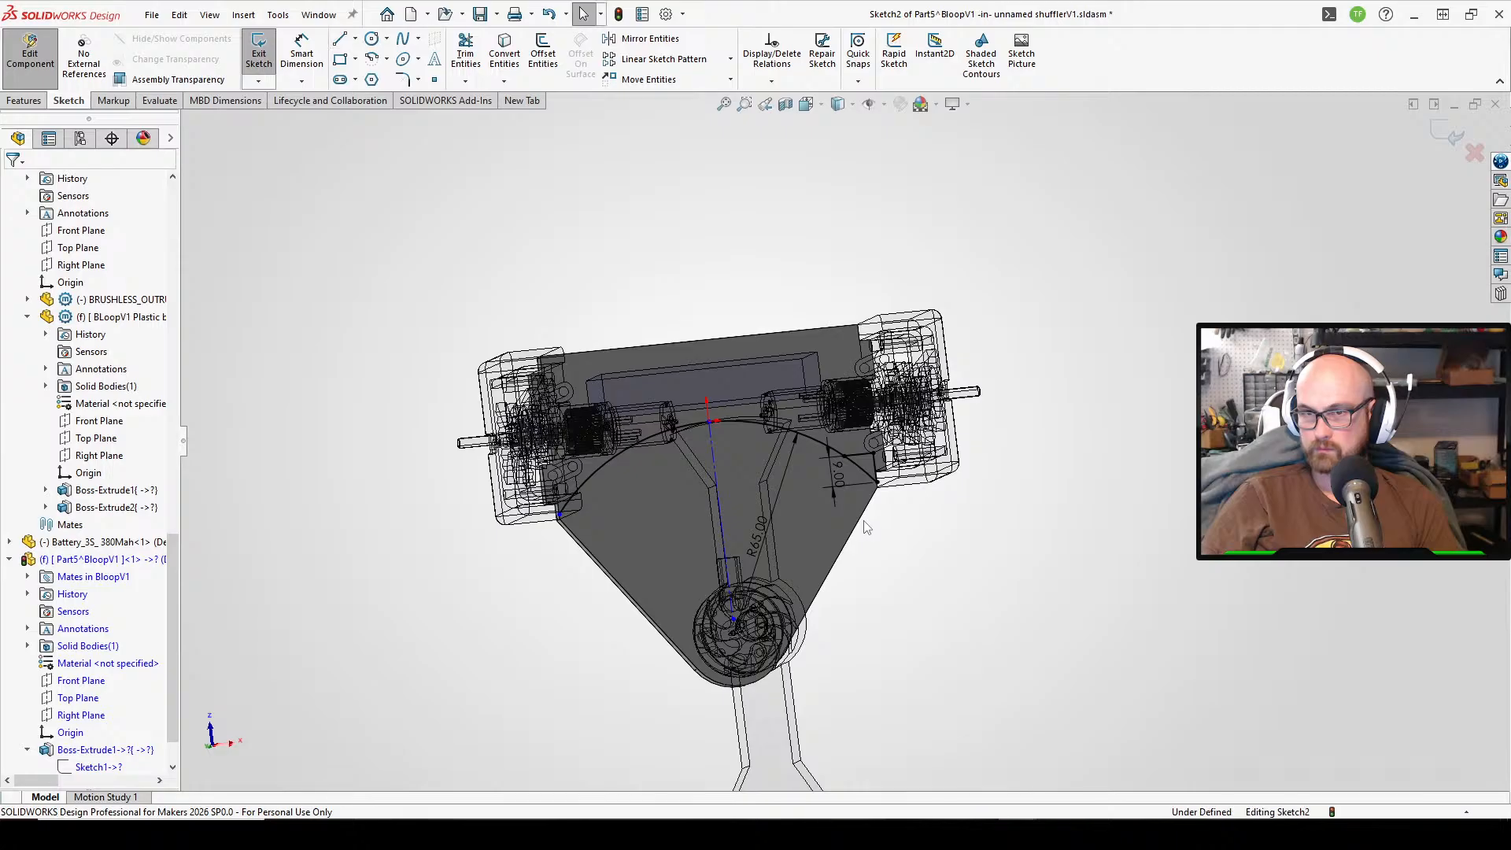
- Mirror the short horizontal and vertical clearance lines about the construction centerline to the opposite pod
{"action": "scroll", "coordinate": [667, 391], "scroll_direction": "up", "scroll_amount": 2}
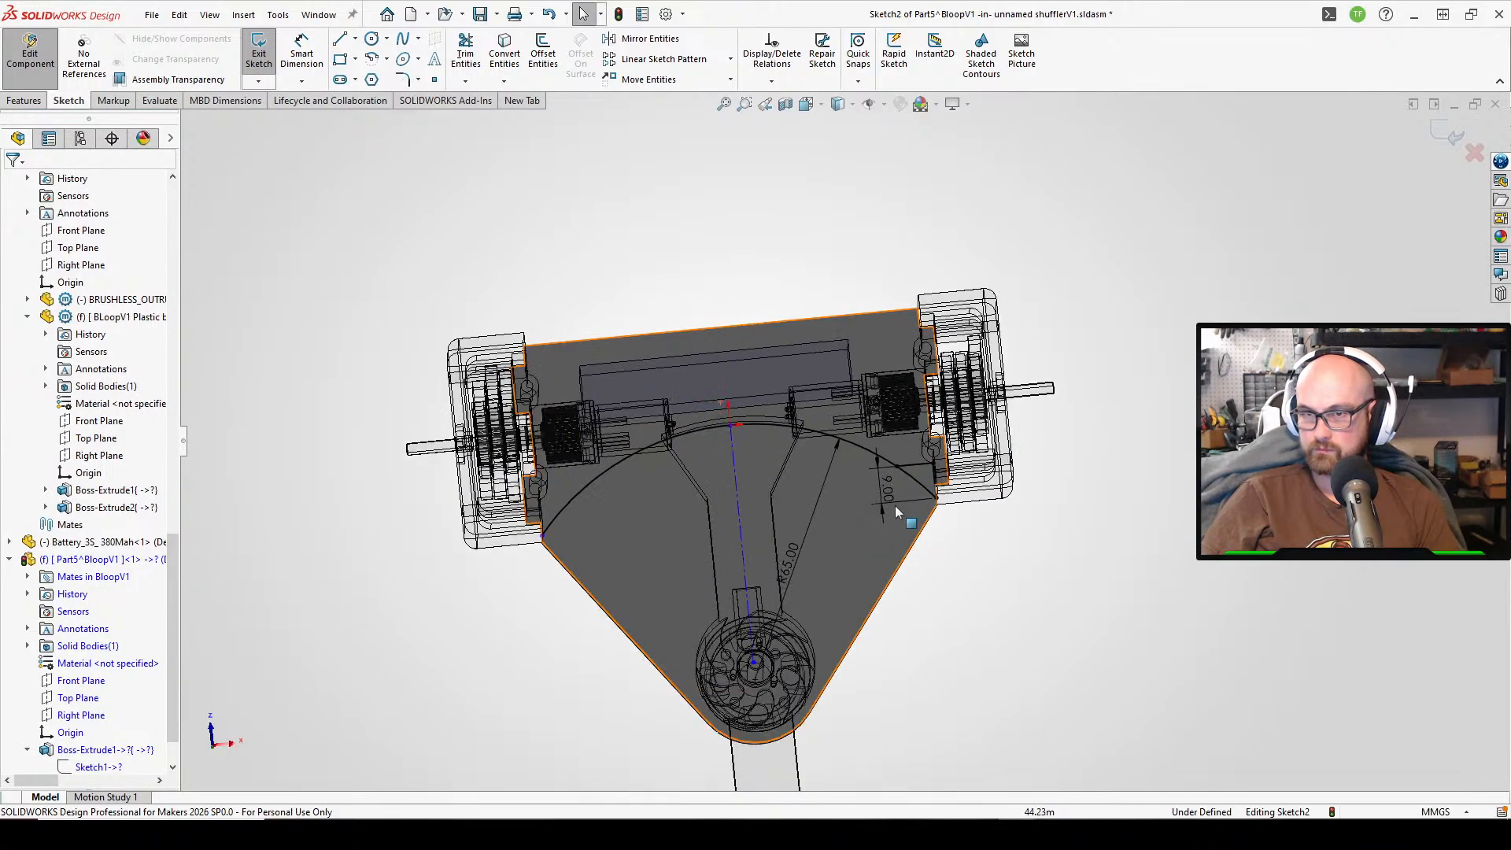
{"action": "left_click", "coordinate": [614, 41]}
{"action": "scroll", "coordinate": [904, 473], "scroll_direction": "up", "scroll_amount": 4}
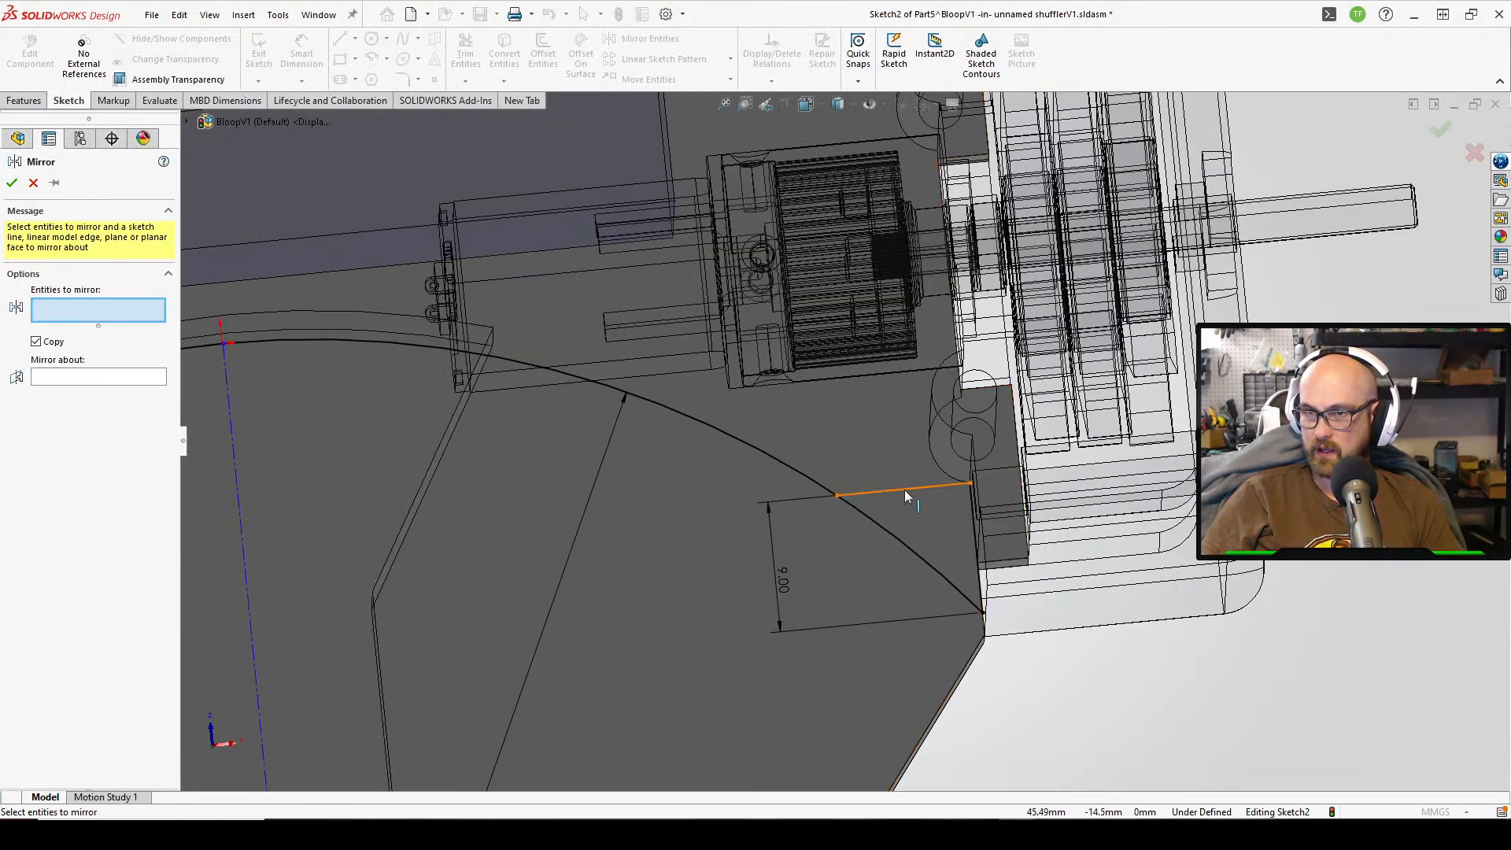
{"action": "left_click", "coordinate": [904, 494]}
{"action": "left_click", "coordinate": [976, 519]}
{"action": "scroll", "coordinate": [934, 505], "scroll_direction": "down", "scroll_amount": 3}
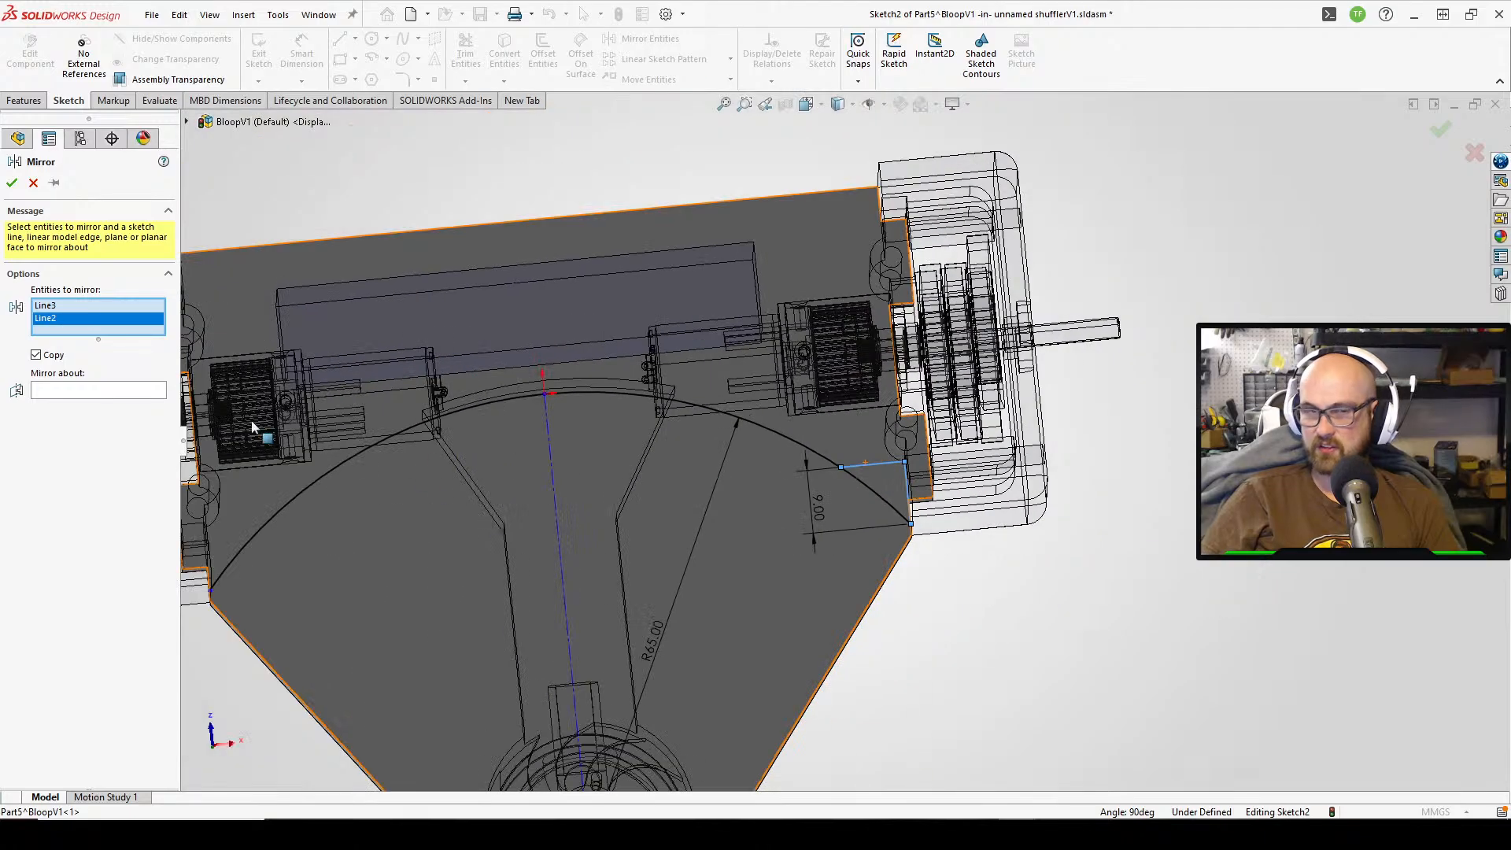
{"action": "left_click", "coordinate": [136, 391]}
{"action": "left_click", "coordinate": [559, 546]}
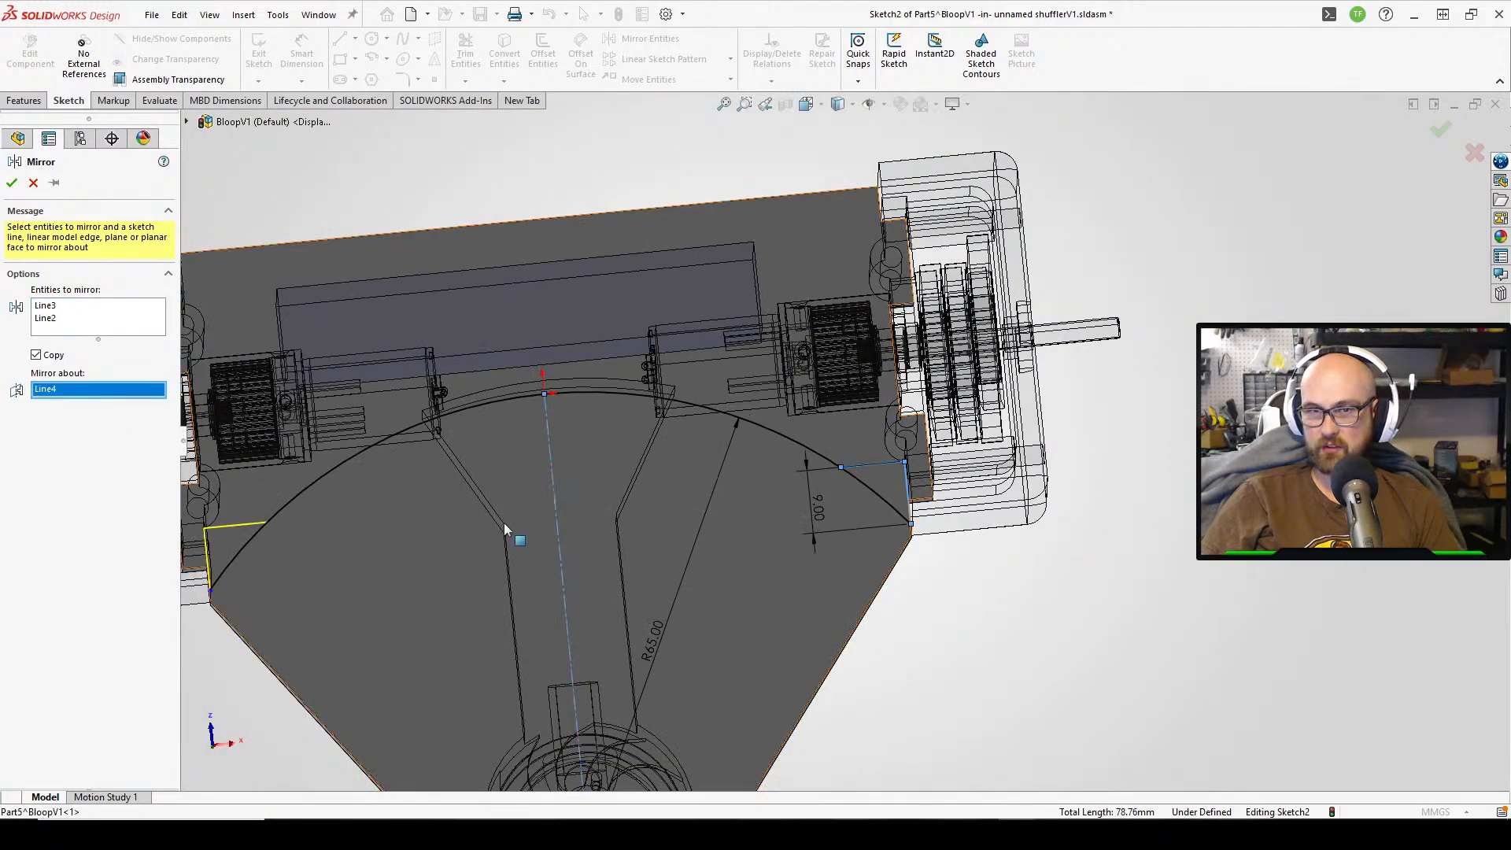
{"action": "left_click", "coordinate": [8, 187]}
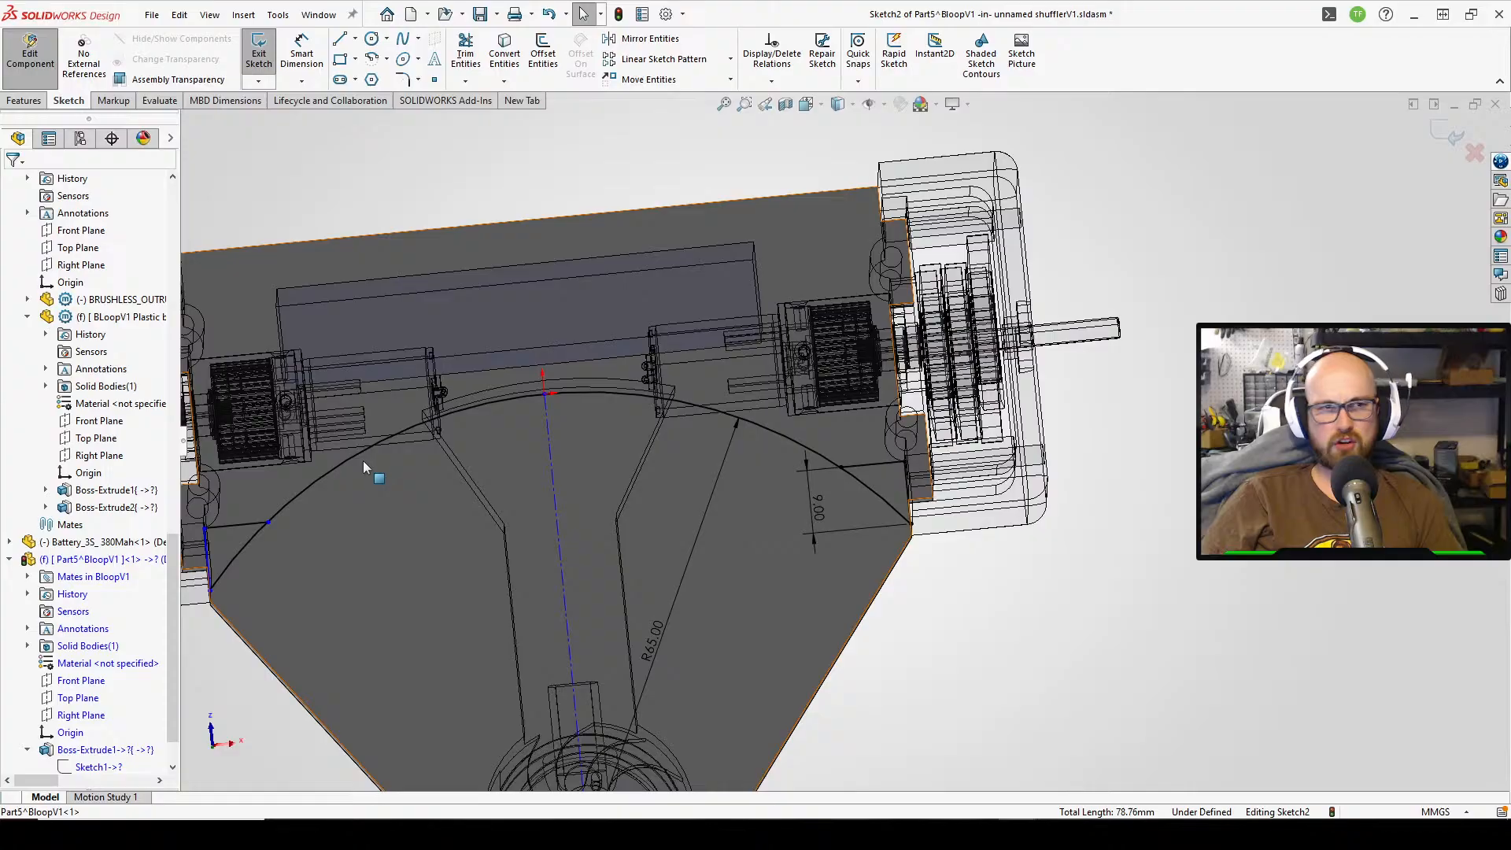
- Join the sweep arc's loose endpoint and the mirrored edge line's outer endpoint at the base plate's side edge
{"action": "scroll", "coordinate": [362, 460], "scroll_direction": "down", "scroll_amount": 2}
{"action": "middle_click_drag", "start_coordinate": [300, 488], "coordinate": [404, 432]}
{"action": "middle_click_drag", "start_coordinate": [397, 378], "coordinate": [338, 356]}
{"action": "scroll", "coordinate": [735, 266], "scroll_direction": "down", "scroll_amount": 3}
{"action": "middle_click_drag", "start_coordinate": [887, 472], "coordinate": [881, 558]}
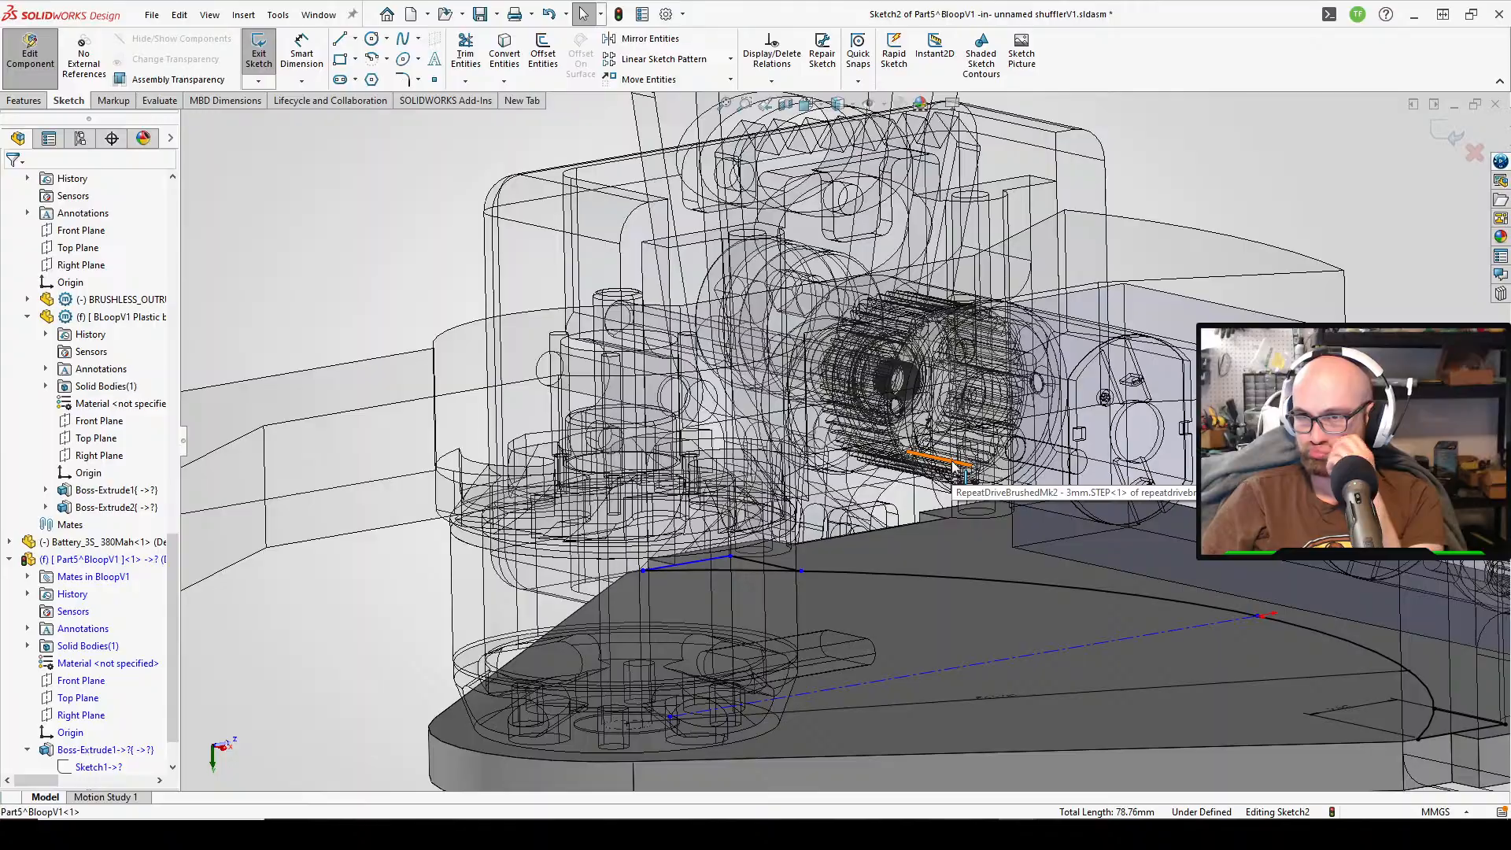
{"action": "middle_click_drag", "start_coordinate": [947, 489], "coordinate": [908, 543]}
{"action": "middle_click_drag", "start_coordinate": [821, 573], "coordinate": [562, 464]}
{"action": "left_click_drag", "start_coordinate": [475, 457], "coordinate": [456, 455]}
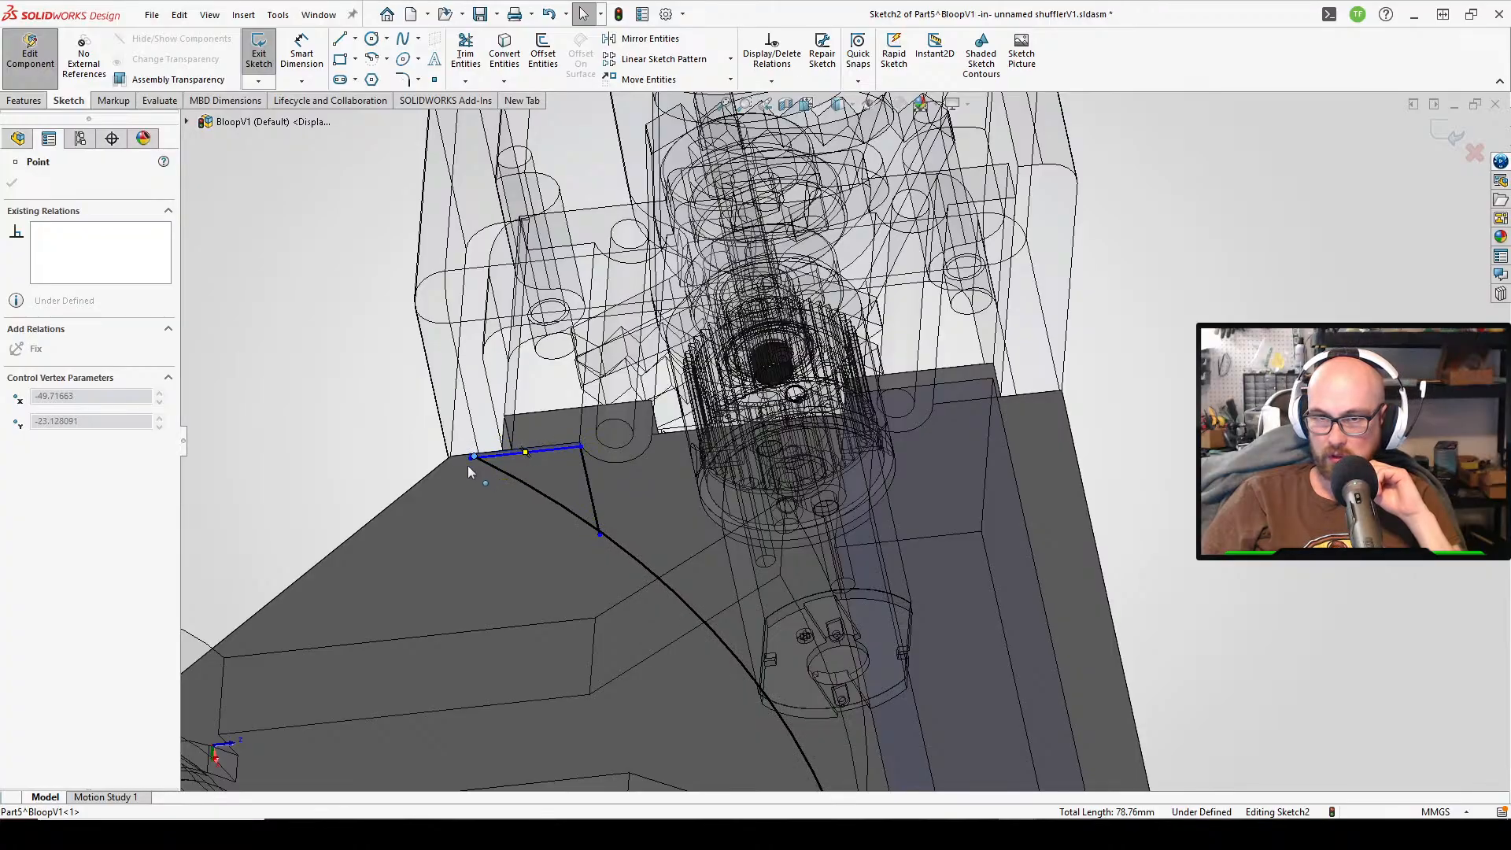
{"action": "left_click", "coordinate": [473, 455], "text": "ctrl"}
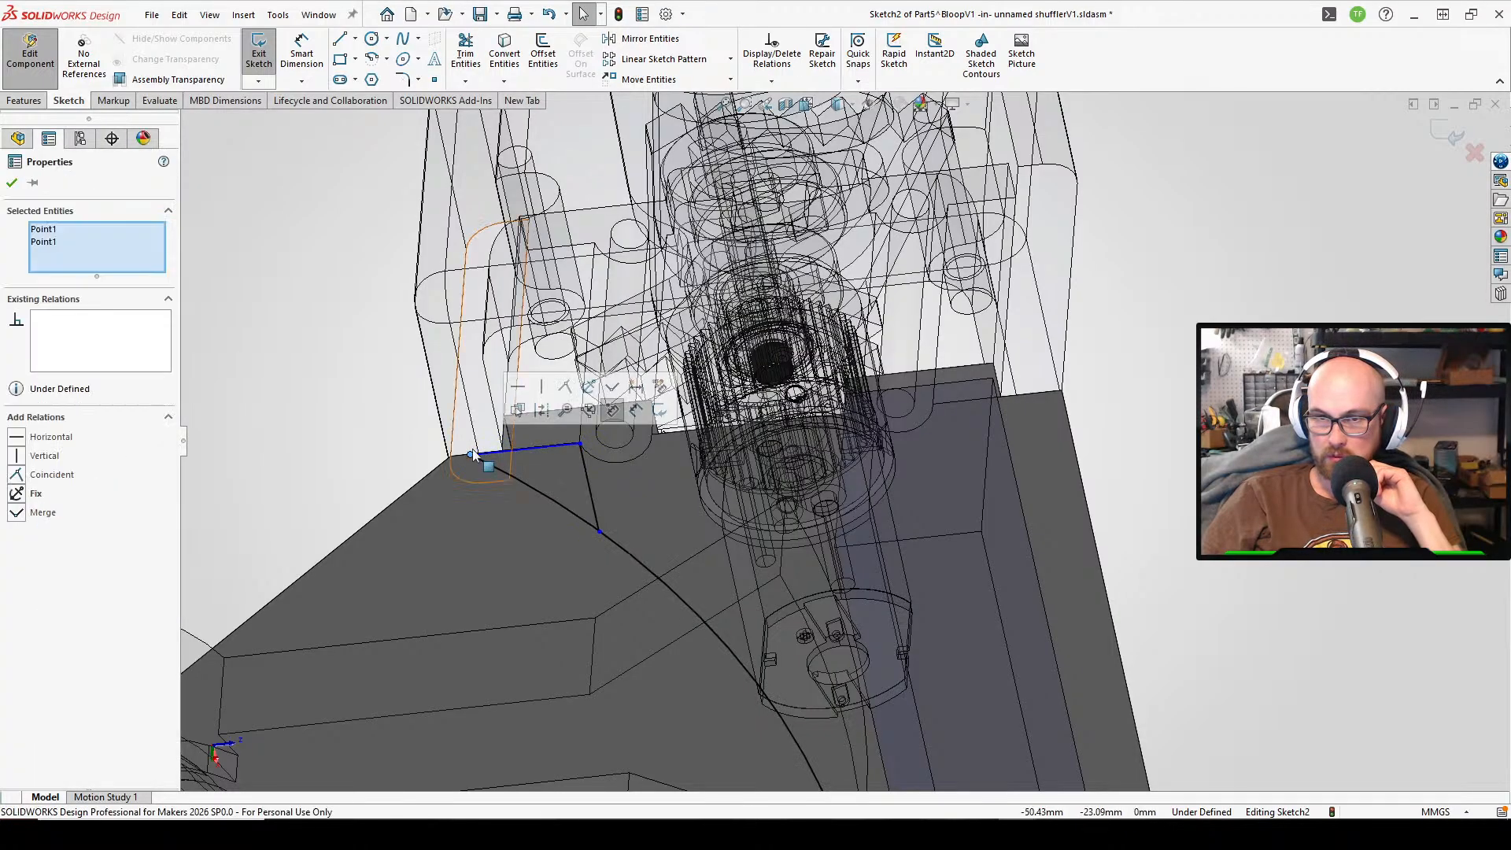
{"action": "key", "text": "Escape"}
{"action": "scroll", "coordinate": [475, 456], "scroll_direction": "down", "scroll_amount": 10}
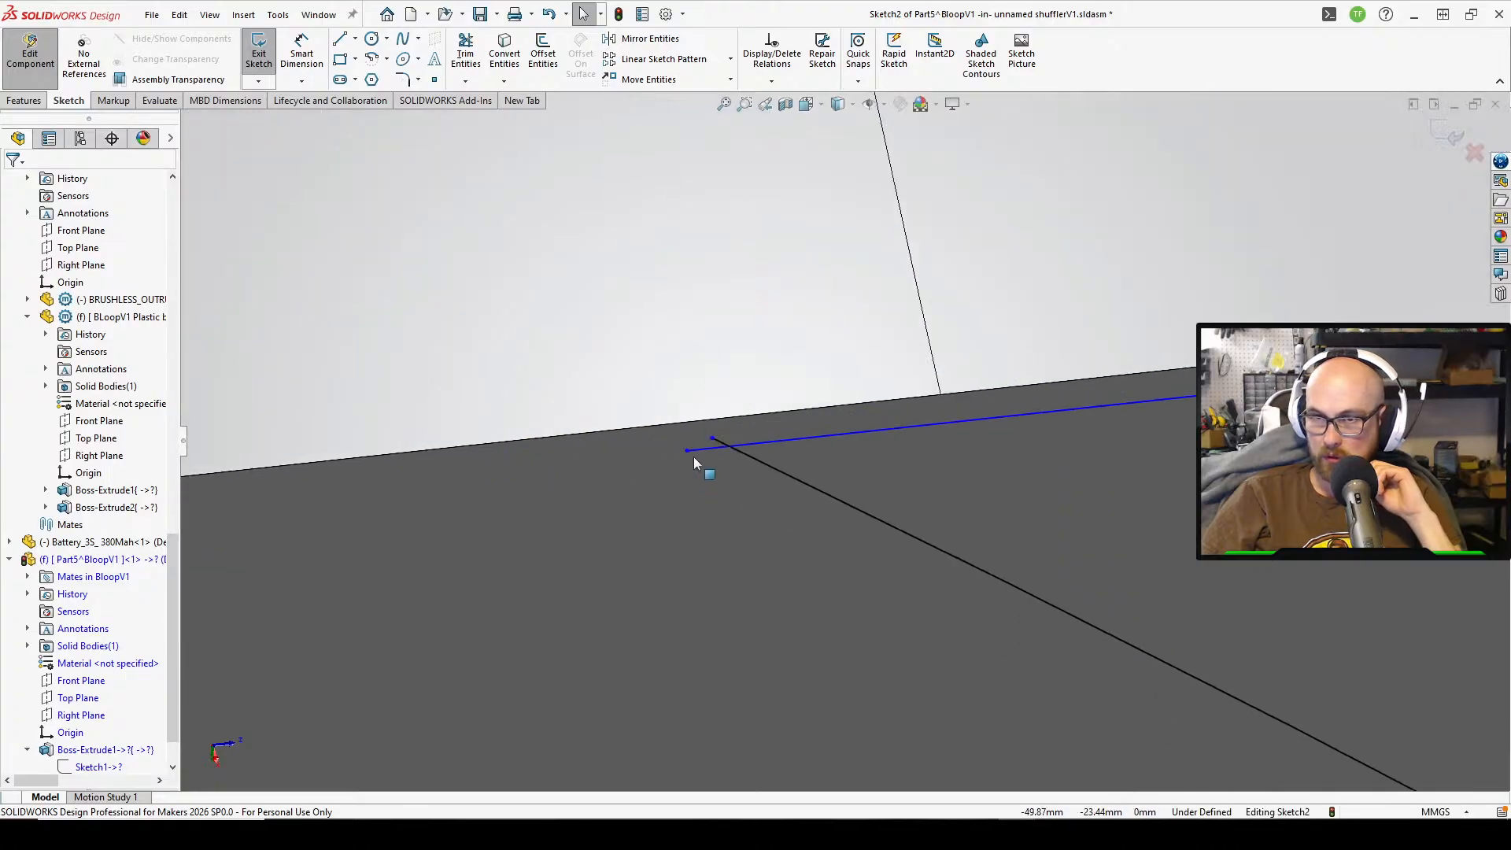
{"action": "left_click", "coordinate": [680, 457]}
{"action": "left_click", "coordinate": [687, 450]}
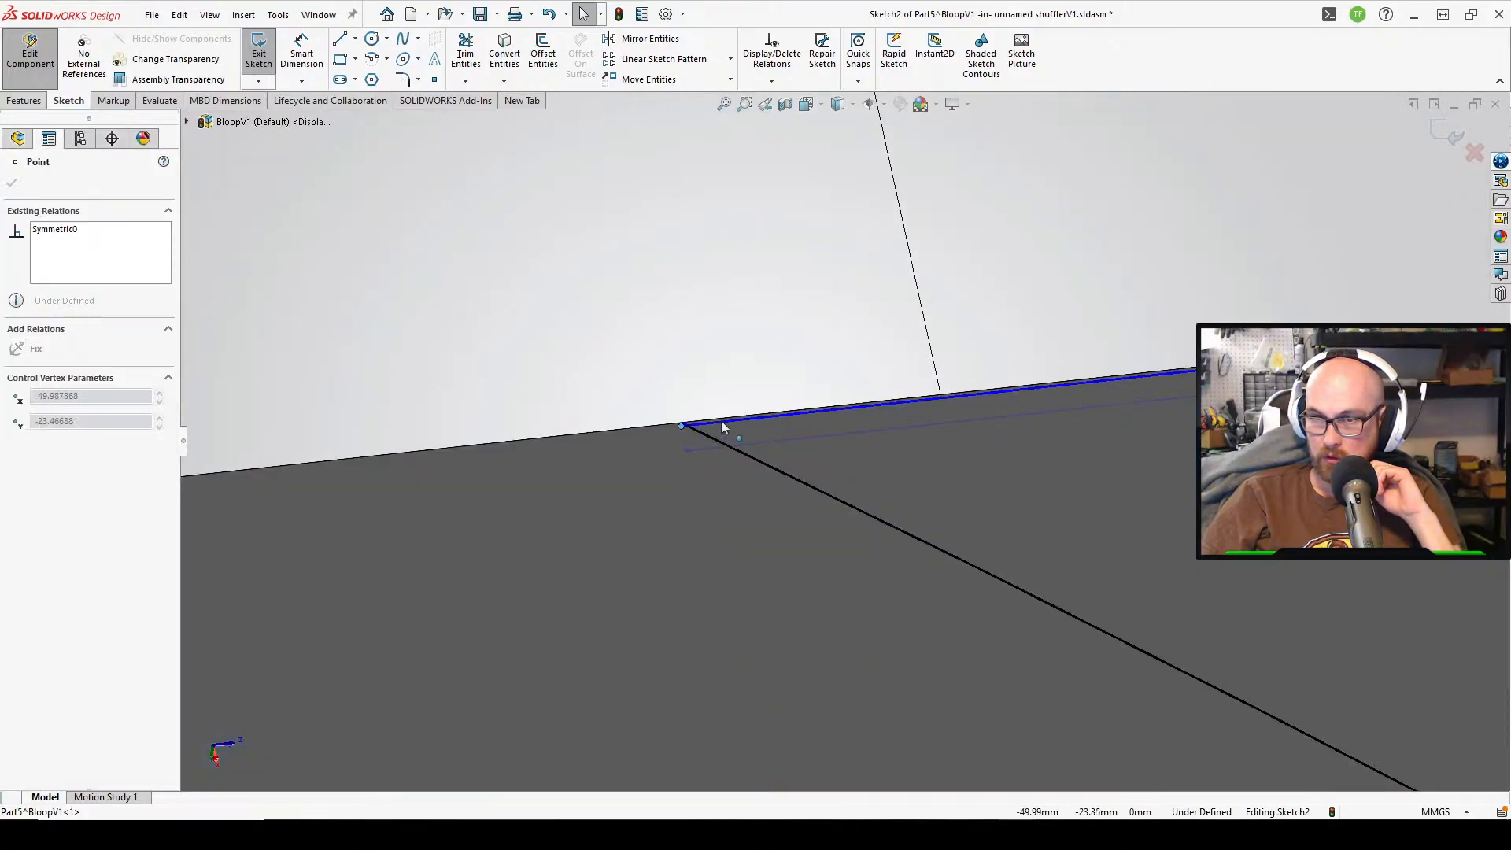
{"action": "left_click_drag", "start_coordinate": [680, 421], "coordinate": [681, 423]}
{"action": "mouse_move", "coordinate": [811, 455]}
{"action": "middle_mouse_down"}
{"action": "mouse_move", "coordinate": [826, 523]}
{"action": "mouse_move", "coordinate": [338, 438]}
{"action": "mouse_move", "coordinate": [1141, 540]}
{"action": "mouse_move", "coordinate": [1106, 579]}
{"action": "mouse_move", "coordinate": [1219, 618]}
{"action": "mouse_move", "coordinate": [1025, 527]}
{"action": "mouse_move", "coordinate": [1146, 529]}
{"action": "mouse_move", "coordinate": [1151, 600]}
{"action": "mouse_move", "coordinate": [1195, 603]}
{"action": "mouse_move", "coordinate": [1210, 642]}
{"action": "middle_mouse_up"}
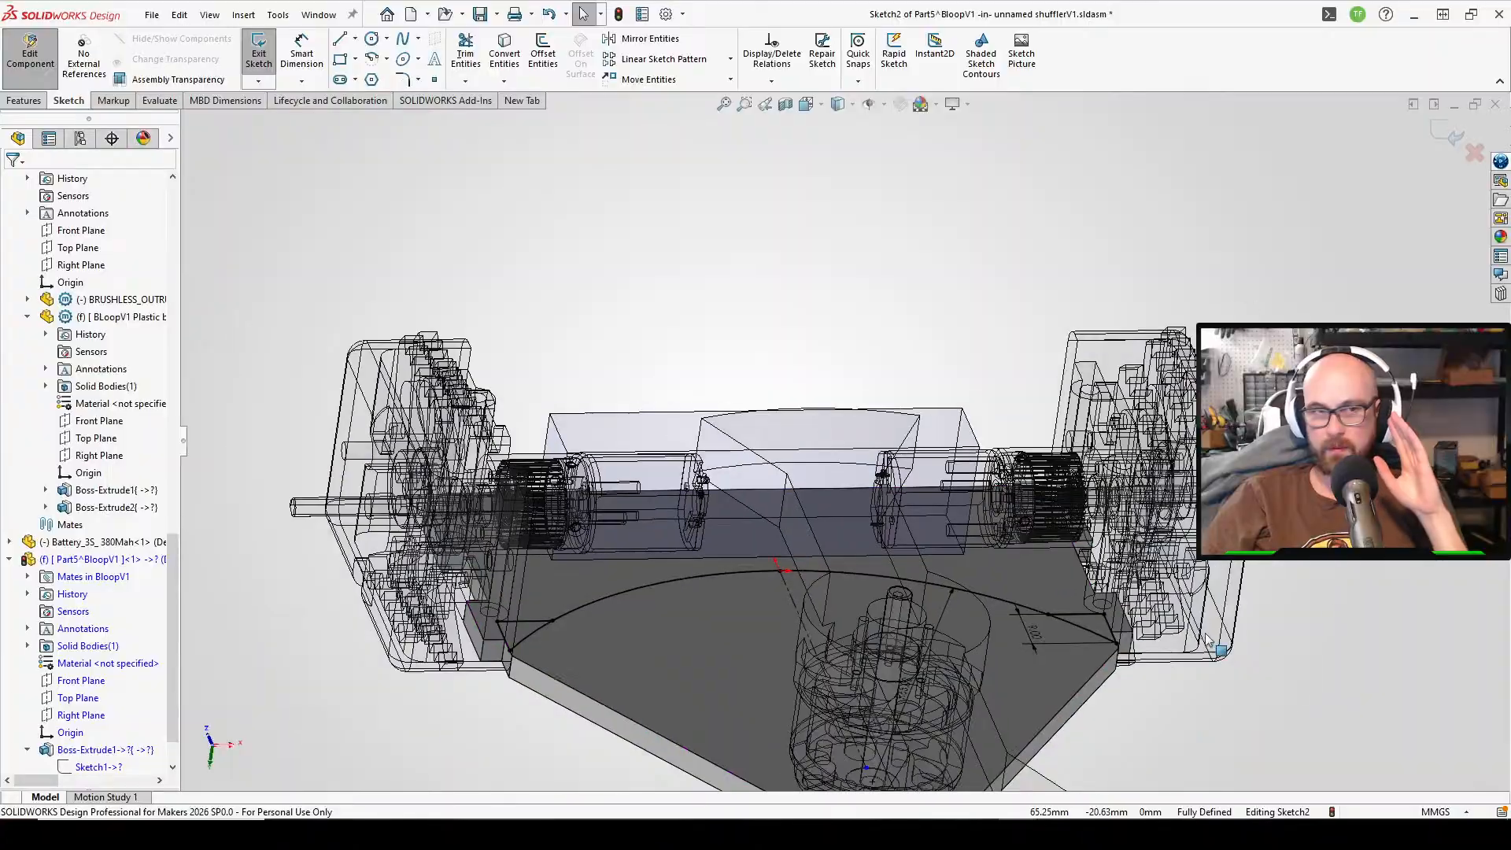
{"action": "middle_click_drag", "start_coordinate": [935, 415], "coordinate": [648, 377]}
{"action": "middle_click_drag", "start_coordinate": [610, 417], "coordinate": [697, 510]}
{"action": "middle_click_drag", "start_coordinate": [370, 388], "coordinate": [374, 351]}
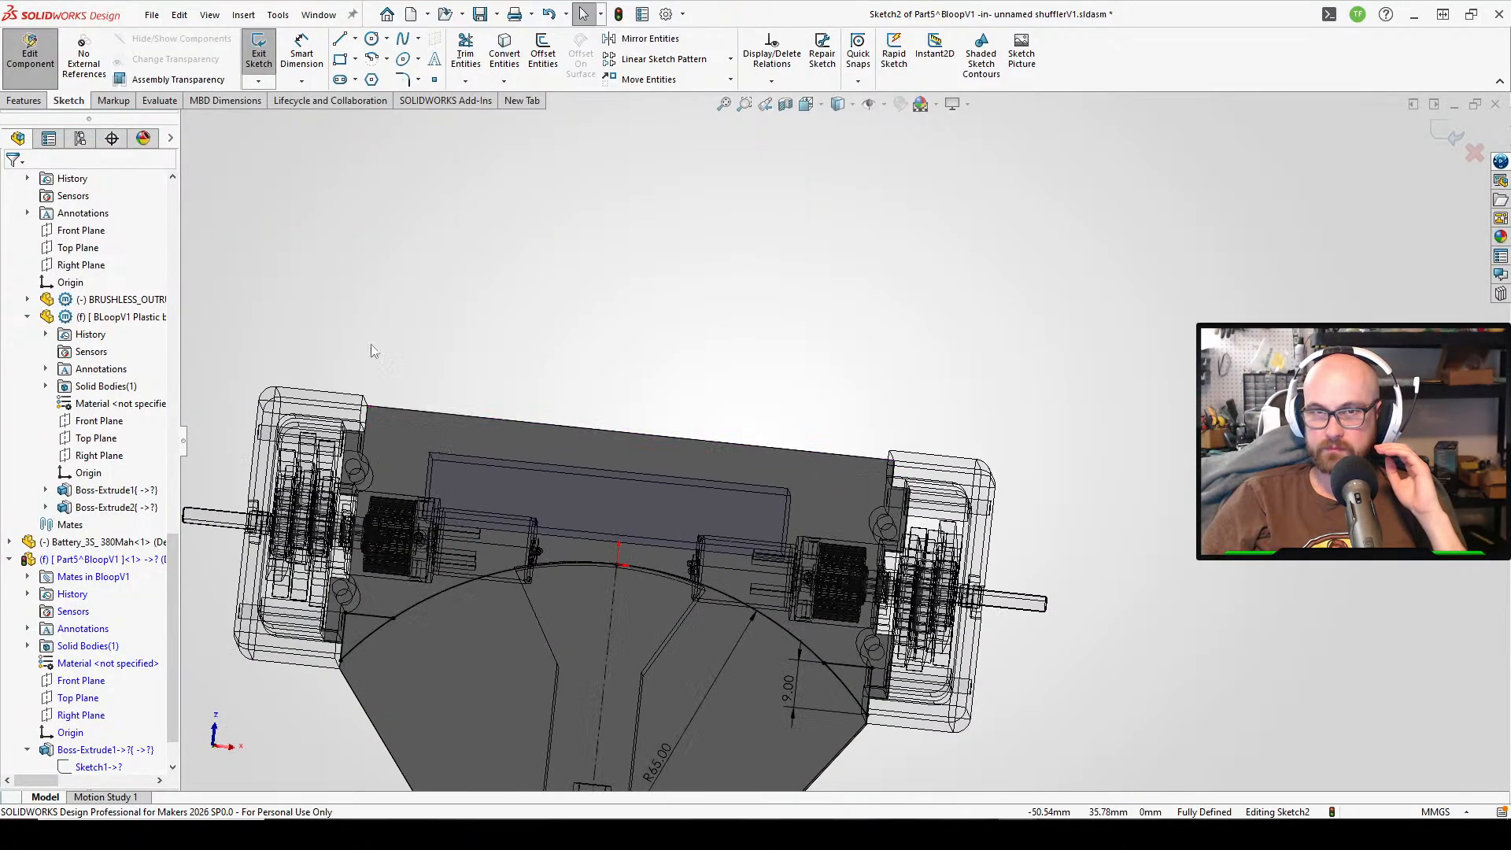
{"action": "left_click", "coordinate": [340, 60]}
{"action": "scroll", "coordinate": [412, 348], "scroll_direction": "down", "scroll_amount": 5}
{"action": "middle_click_drag", "start_coordinate": [487, 546], "coordinate": [359, 665]}
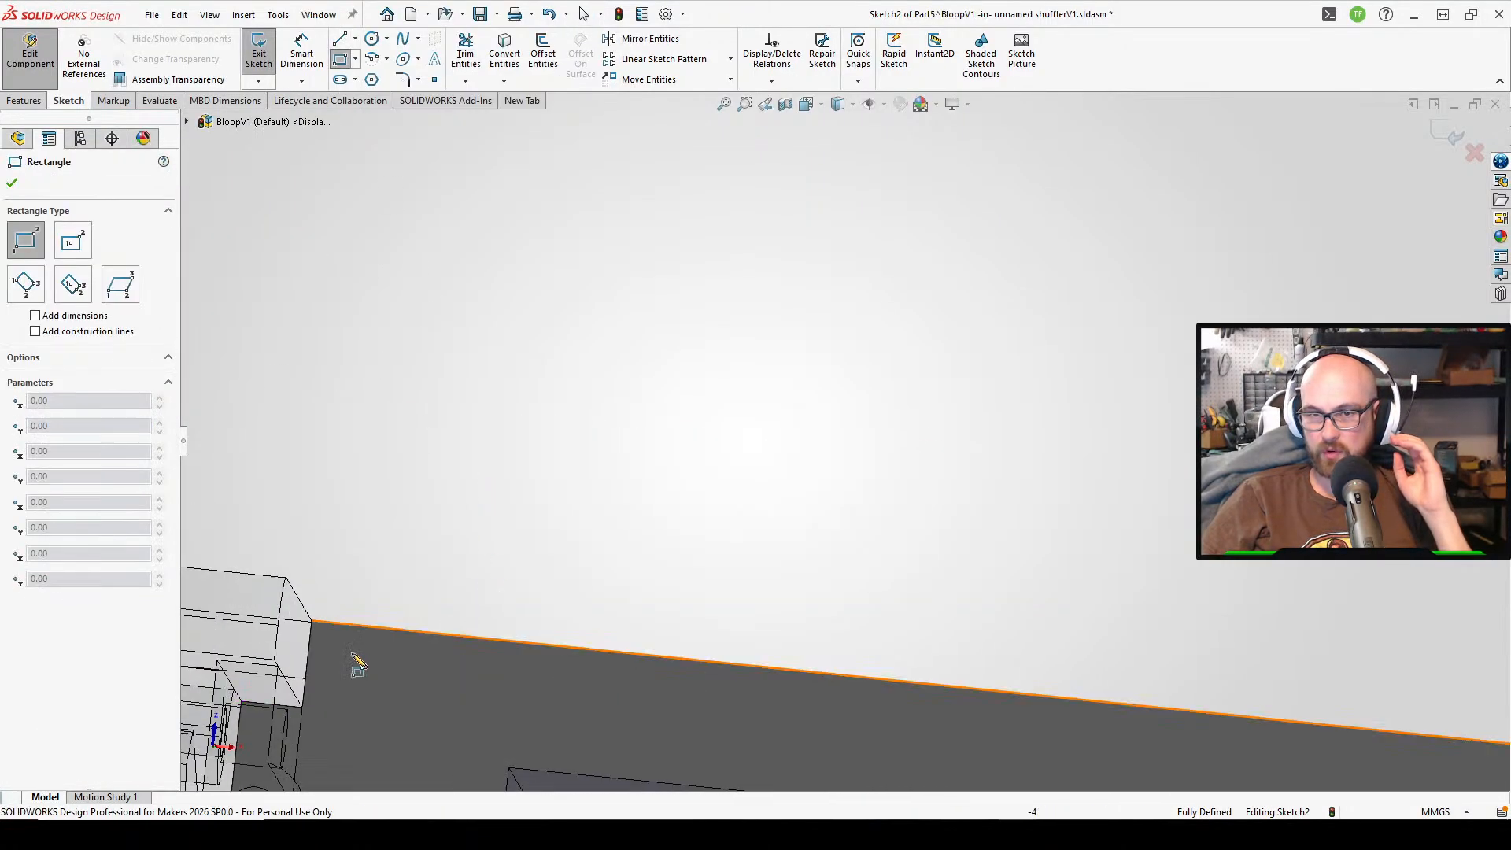
{"action": "left_click", "coordinate": [313, 621]}
{"action": "scroll", "coordinate": [772, 641], "scroll_direction": "up", "scroll_amount": 5}
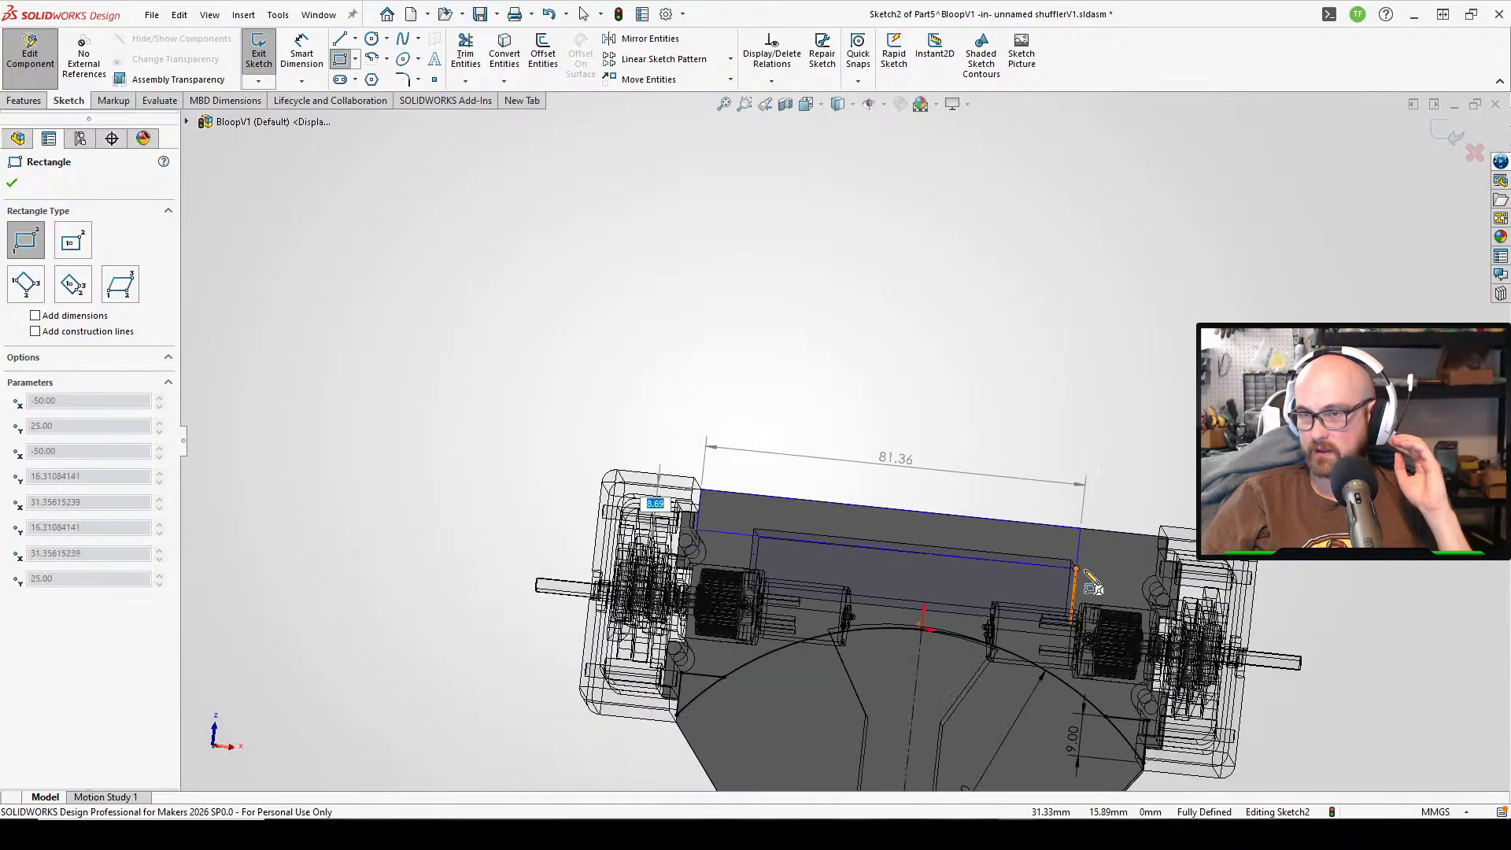
{"action": "right_click", "coordinate": [1097, 521]}
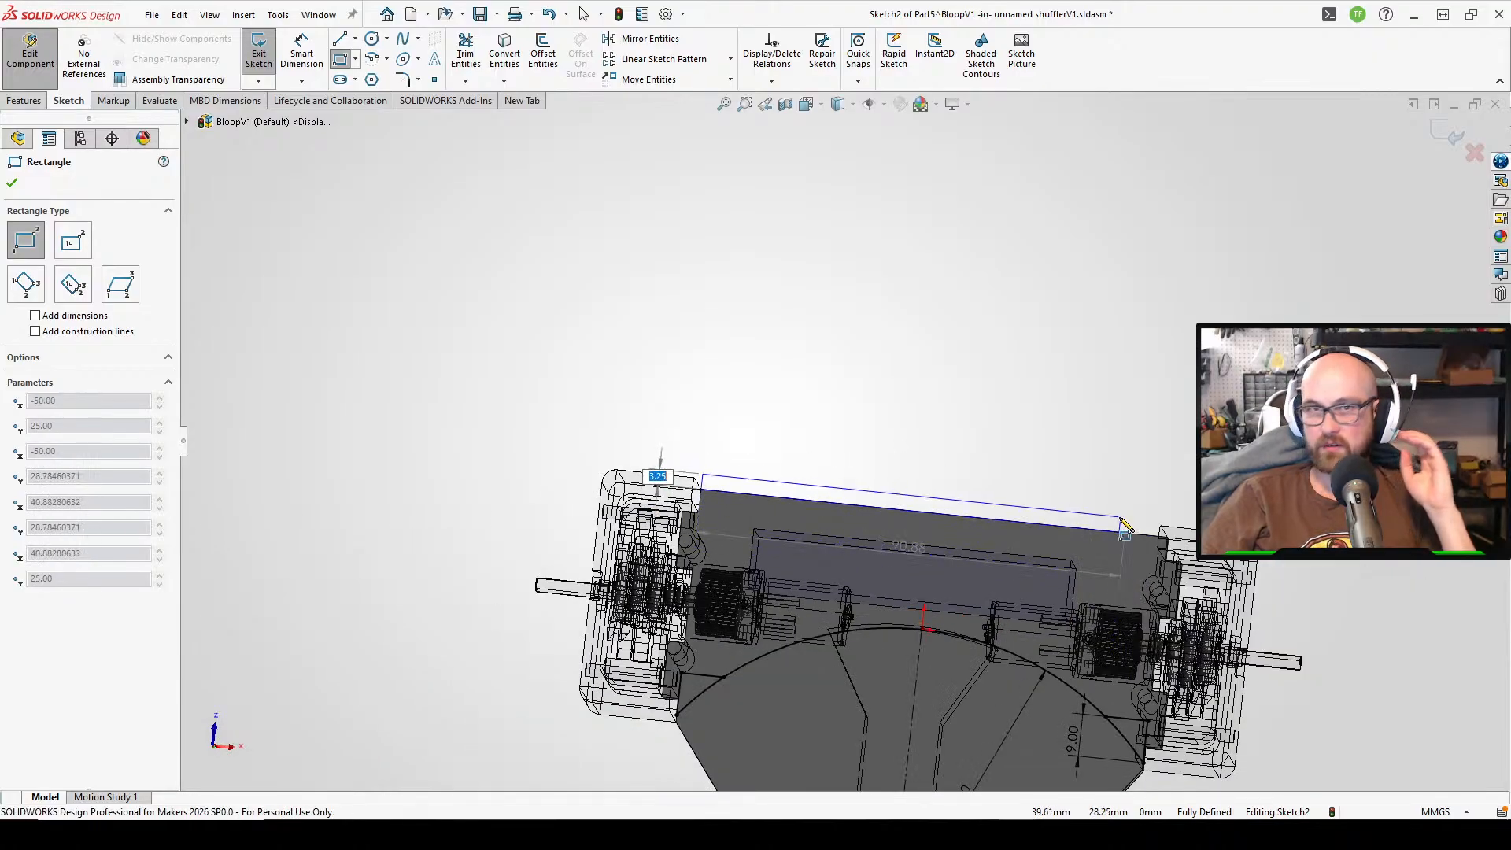
{"action": "right_click", "coordinate": [994, 434]}
{"action": "left_click", "coordinate": [1022, 437]}
- Sketch connected lines from the plate's rear left corner: about 10.5 mm down, 2.5 mm inward, 8 mm up, and 90 mm across along the rear edge
{"action": "left_click", "coordinate": [352, 40]}
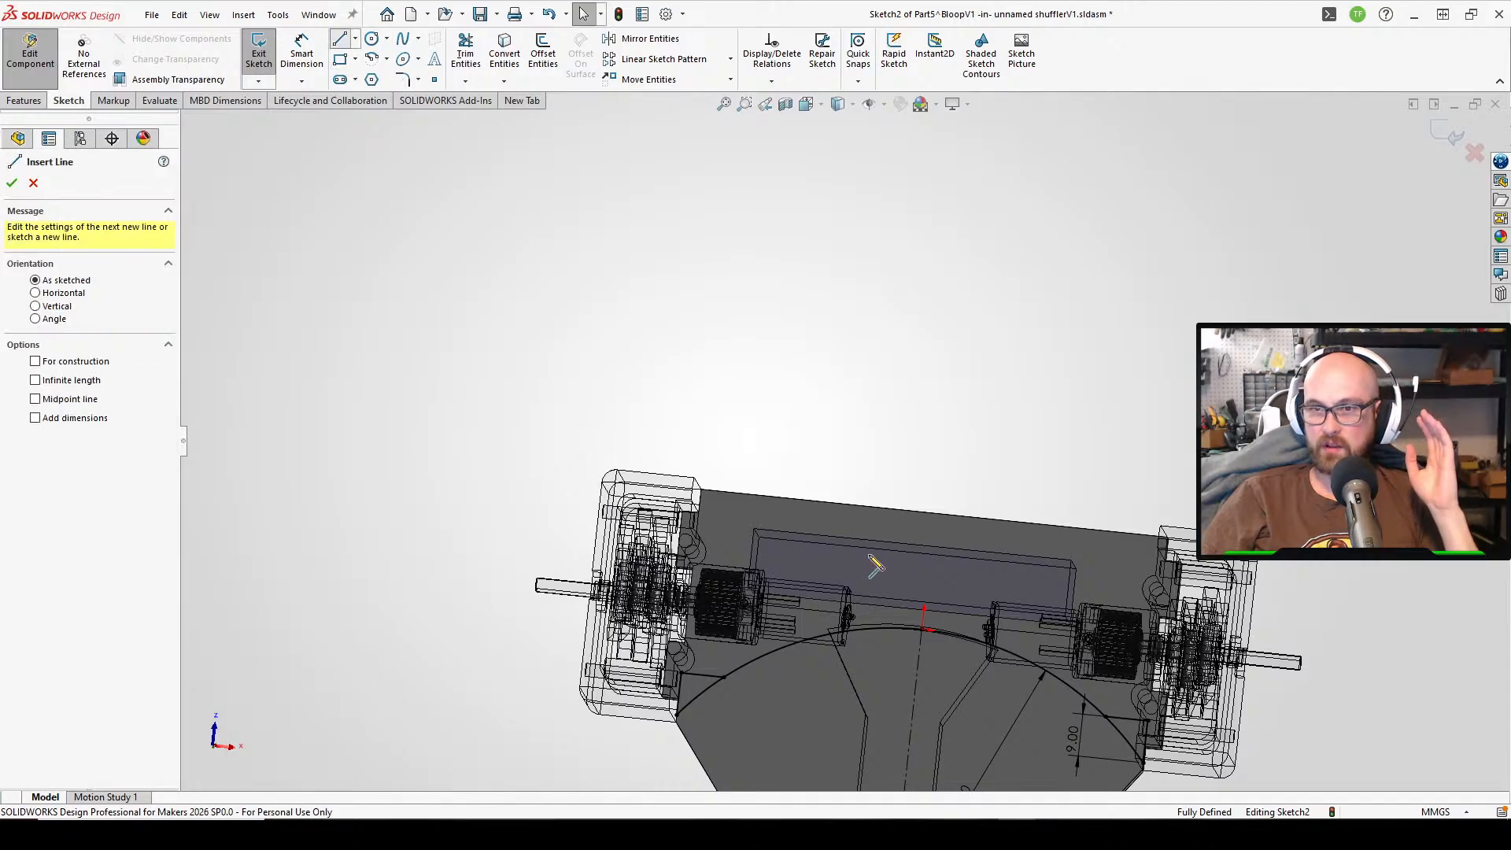
{"action": "scroll", "coordinate": [886, 575], "scroll_direction": "up", "scroll_amount": 3}
{"action": "left_click", "coordinate": [567, 419]}
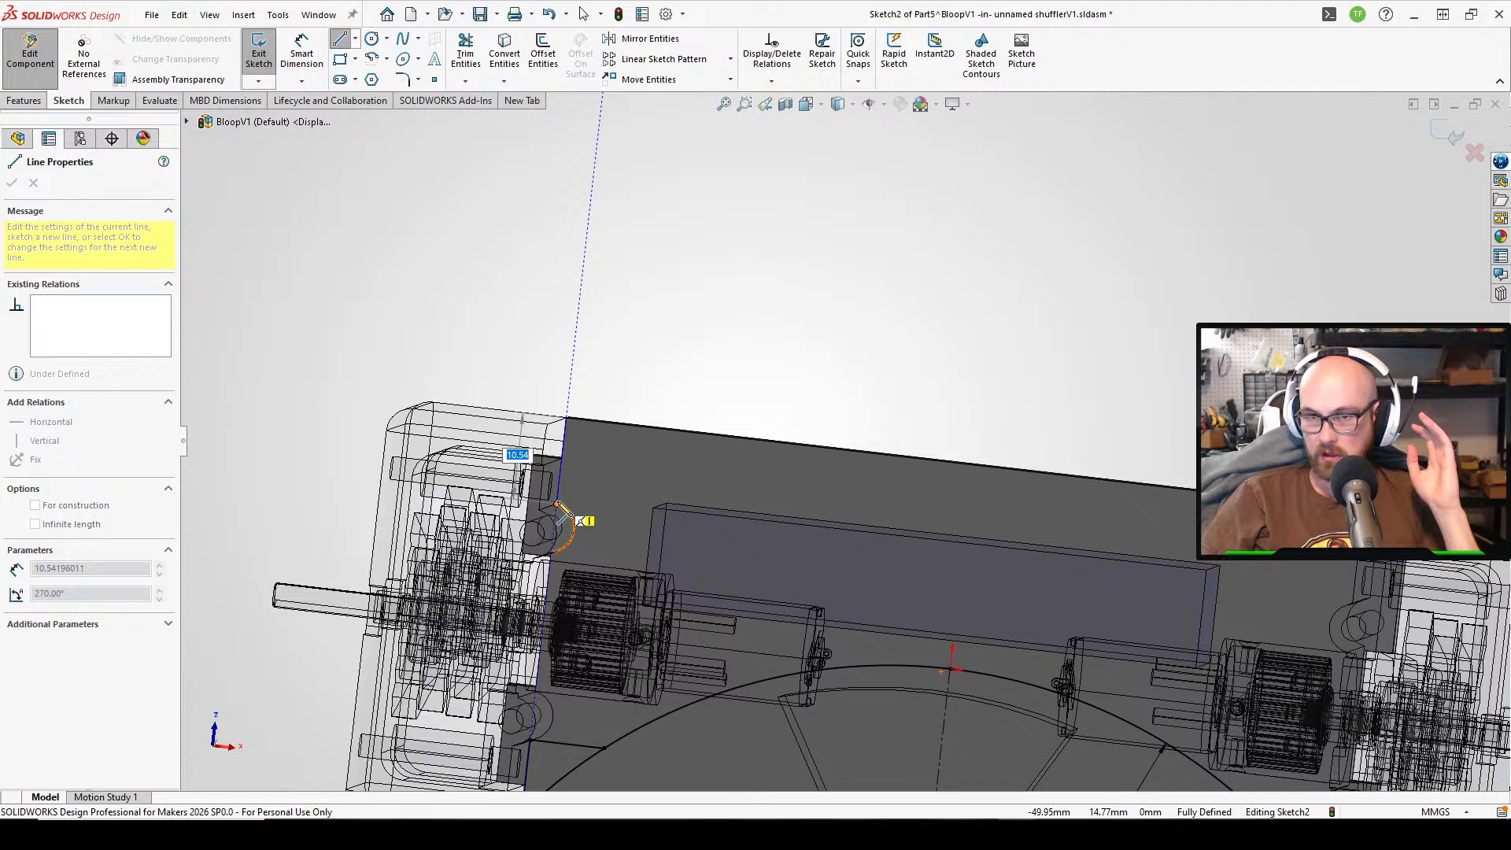
{"action": "left_click", "coordinate": [557, 505]}
{"action": "left_click", "coordinate": [577, 505]}
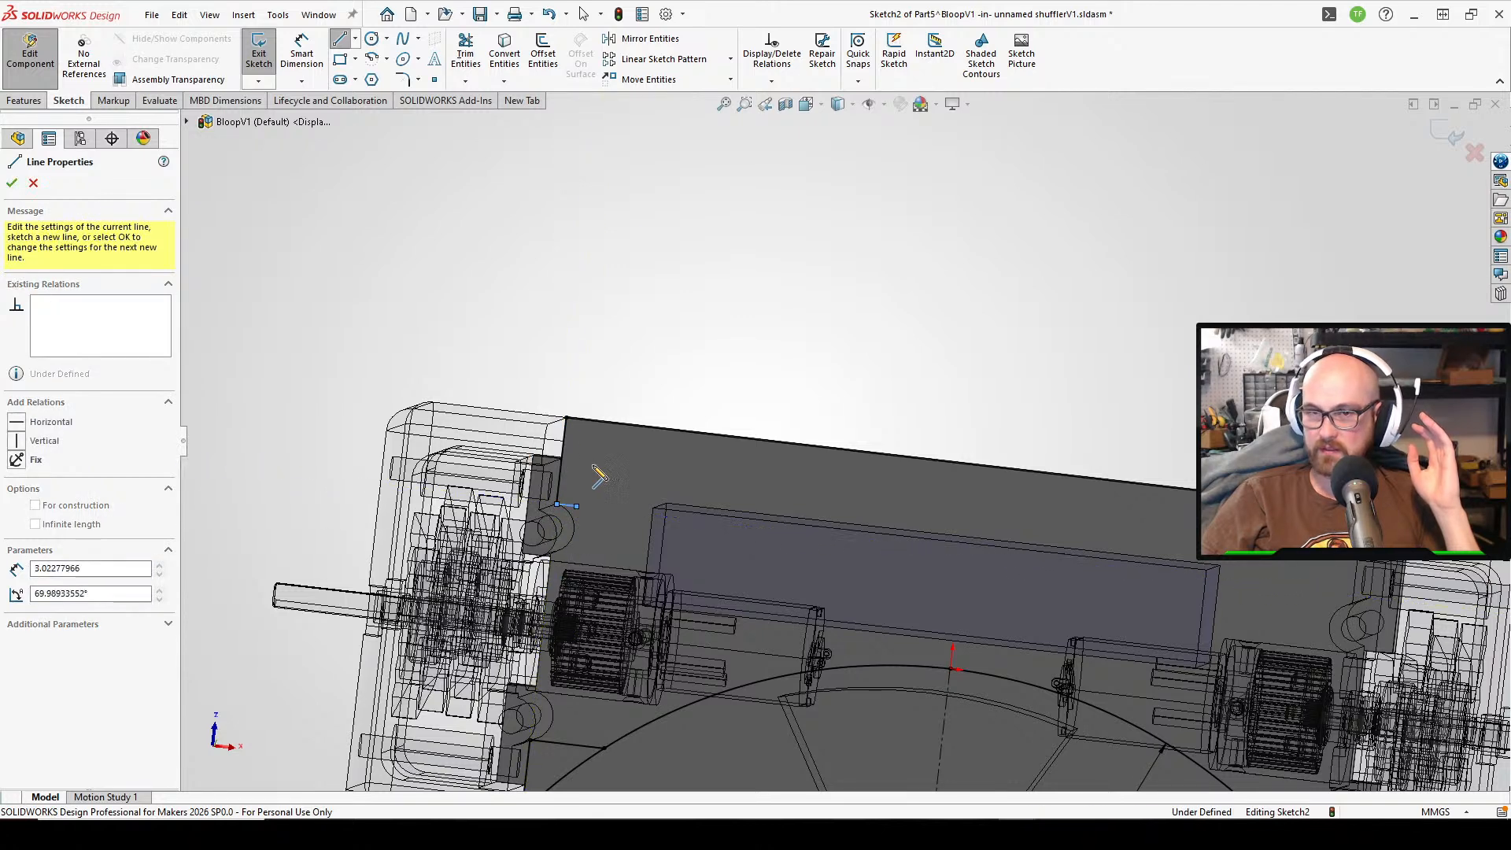
{"action": "left_click", "coordinate": [583, 442]}
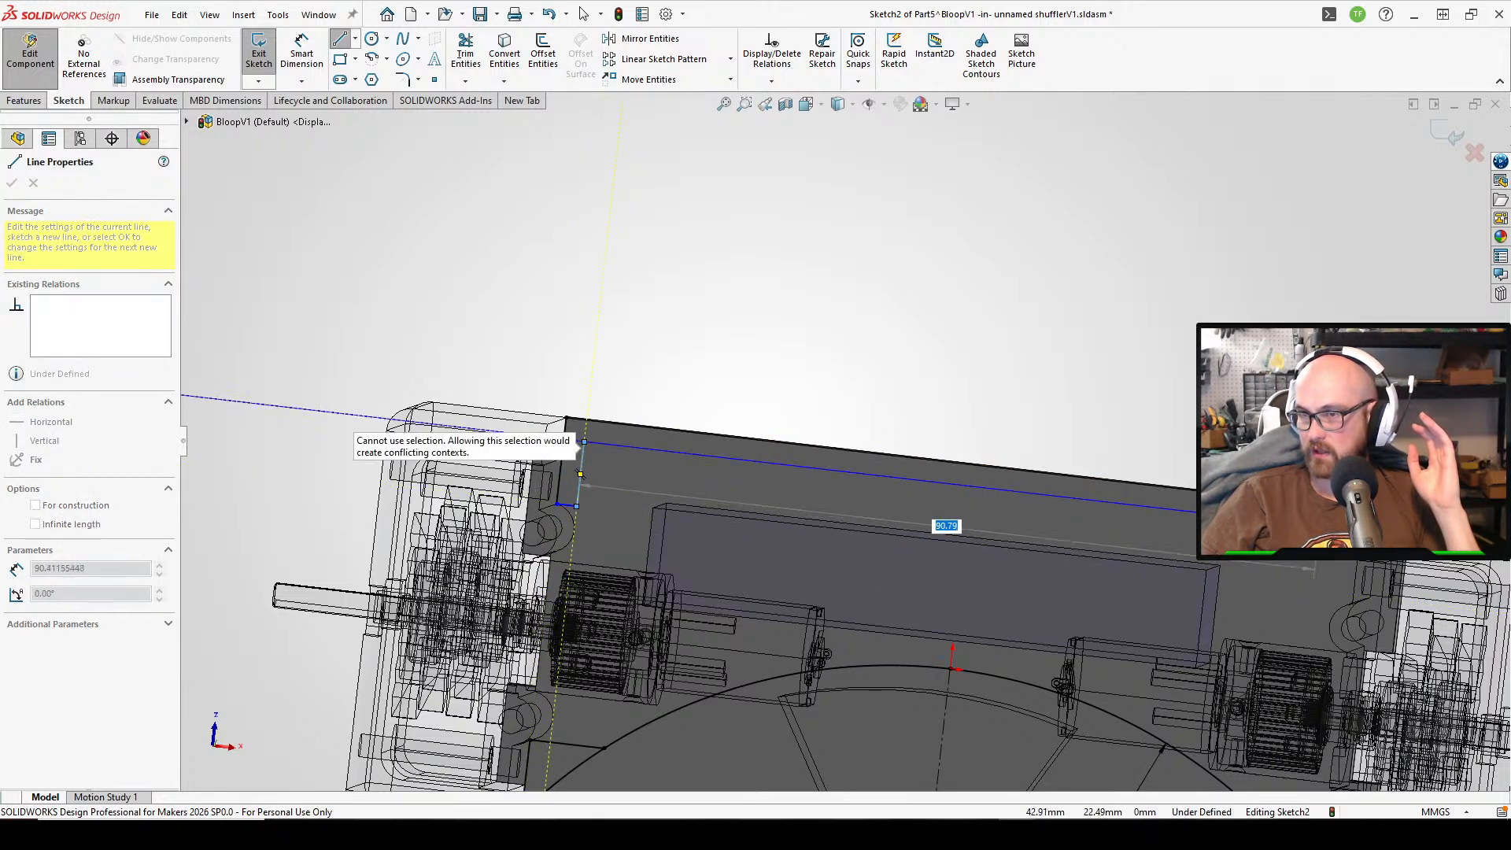
{"action": "left_click", "coordinate": [1324, 529]}
{"action": "scroll", "coordinate": [1330, 525], "scroll_direction": "down", "scroll_amount": 2}
{"action": "right_click", "coordinate": [1330, 527]}
{"action": "left_click", "coordinate": [1339, 538]}
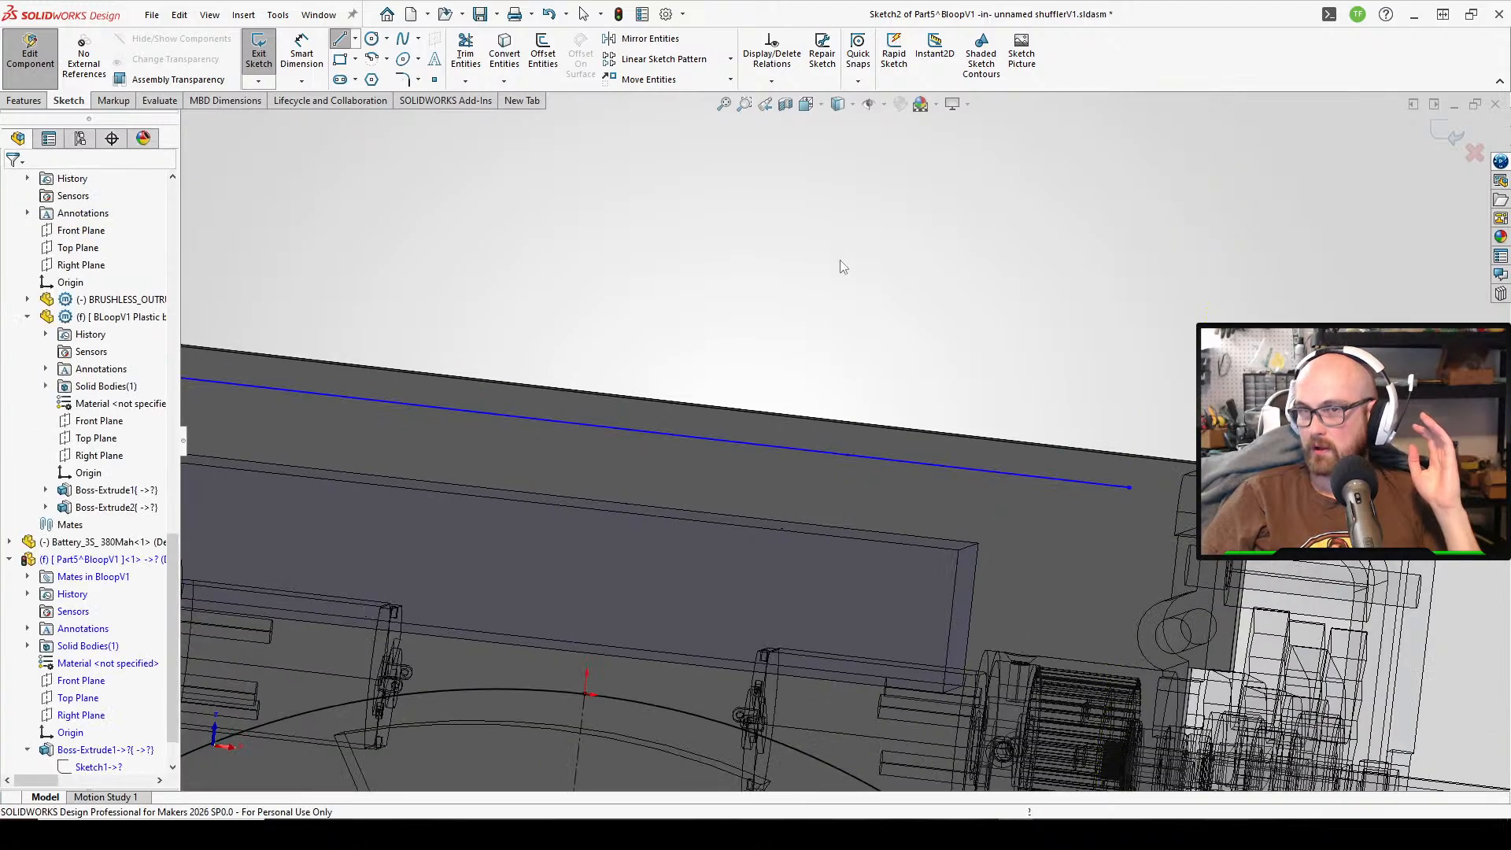
{"action": "scroll", "coordinate": [776, 228], "scroll_direction": "up", "scroll_amount": 5}
{"action": "left_click", "coordinate": [616, 40]}
{"action": "scroll", "coordinate": [520, 415], "scroll_direction": "down", "scroll_amount": 3}
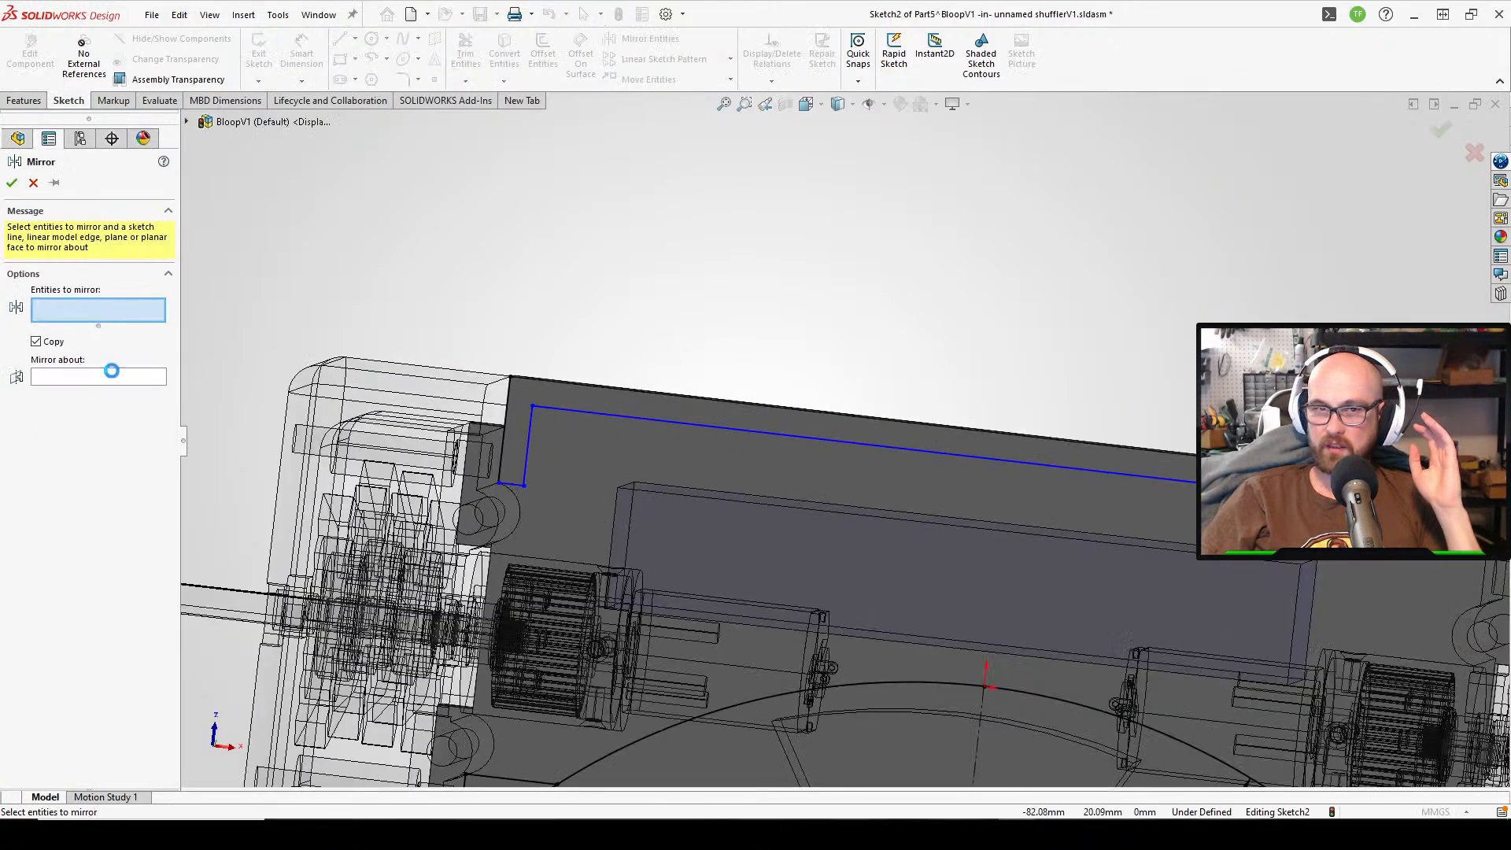
{"action": "left_click", "coordinate": [512, 490]}
{"action": "left_click", "coordinate": [528, 456]}
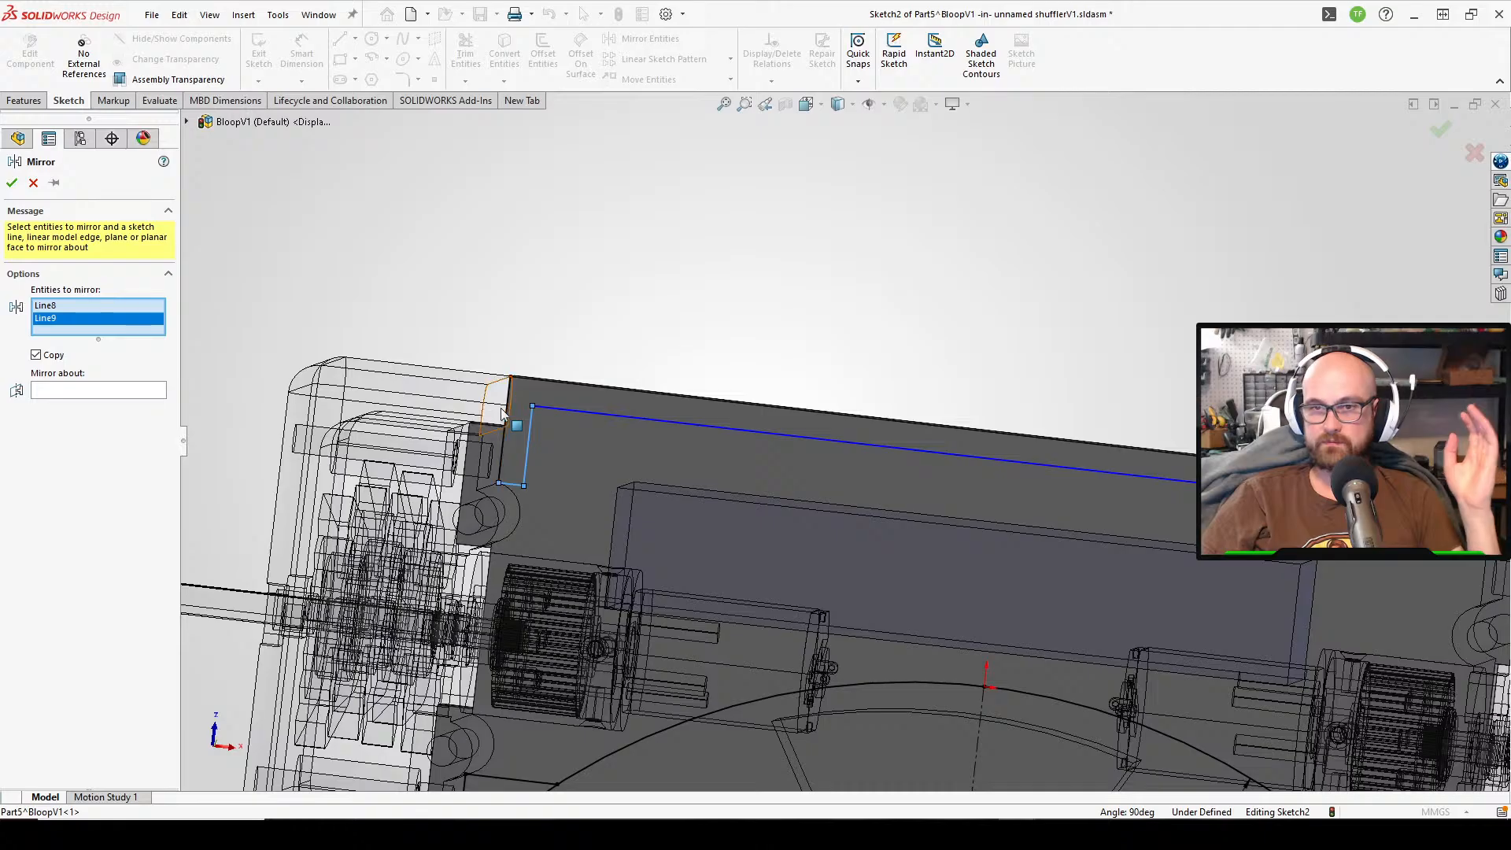
{"action": "left_click", "coordinate": [505, 409]}
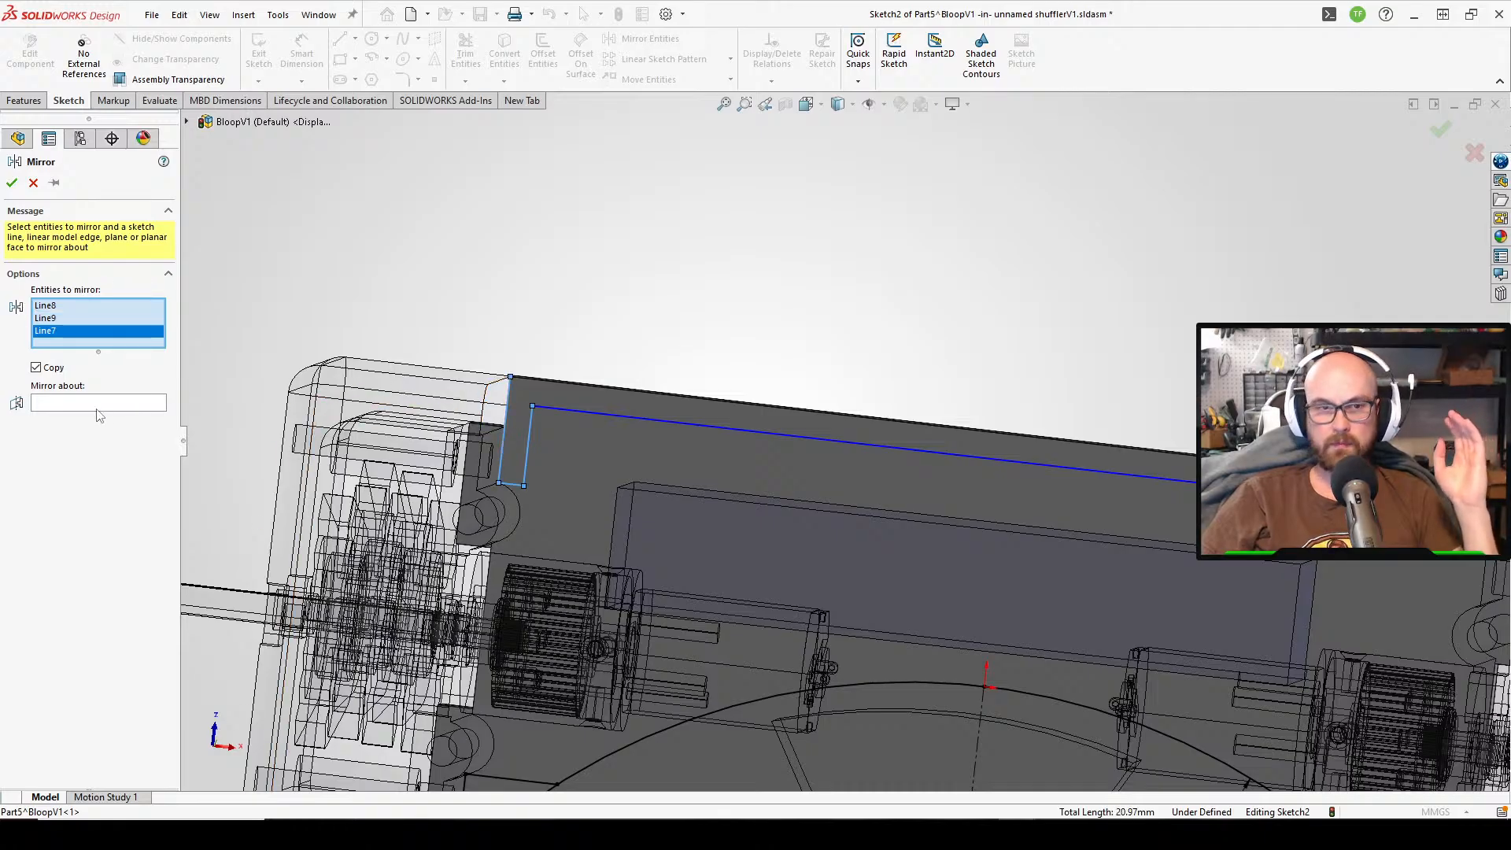
{"action": "left_click", "coordinate": [93, 403]}
{"action": "middle_click_drag", "start_coordinate": [709, 701], "coordinate": [839, 687]}
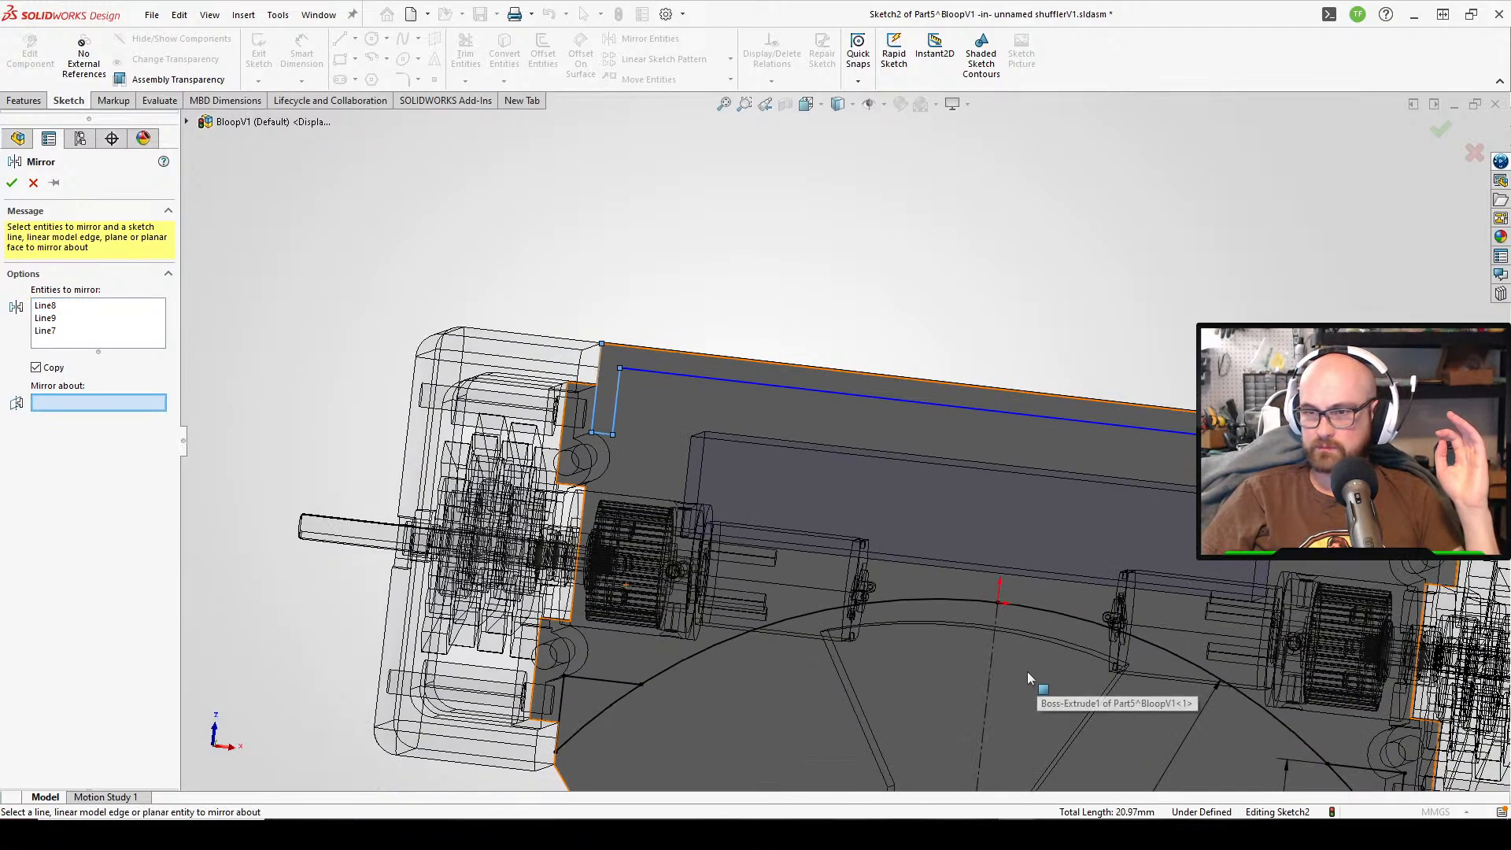
{"action": "left_click", "coordinate": [31, 183]}
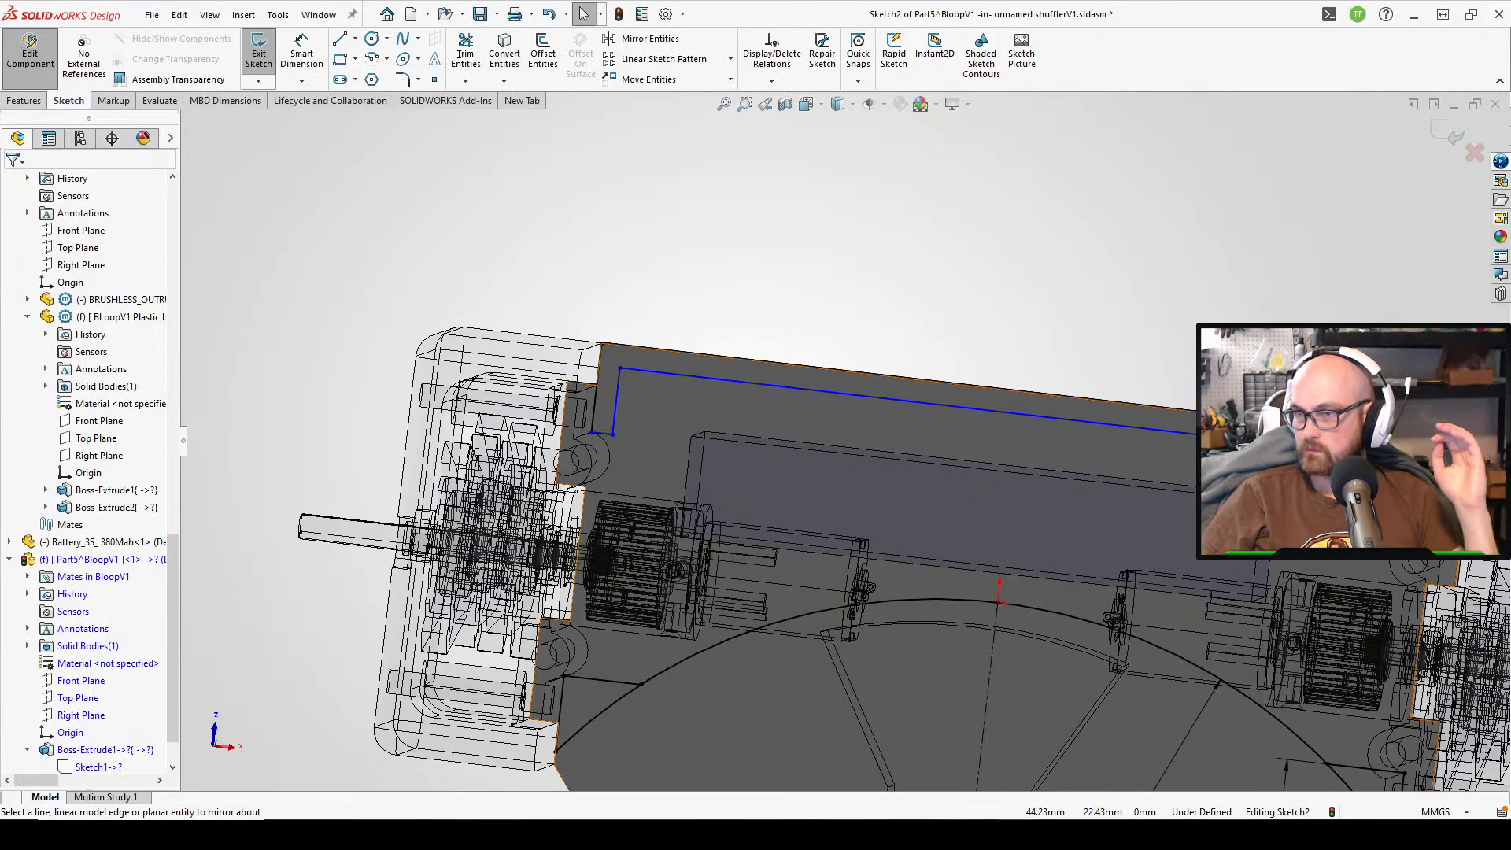
- Dimension the short horizontal line at 10 mm from the base plate's long rear edge
{"action": "left_click", "coordinate": [1423, 461]}
{"action": "left_click", "coordinate": [1270, 271]}
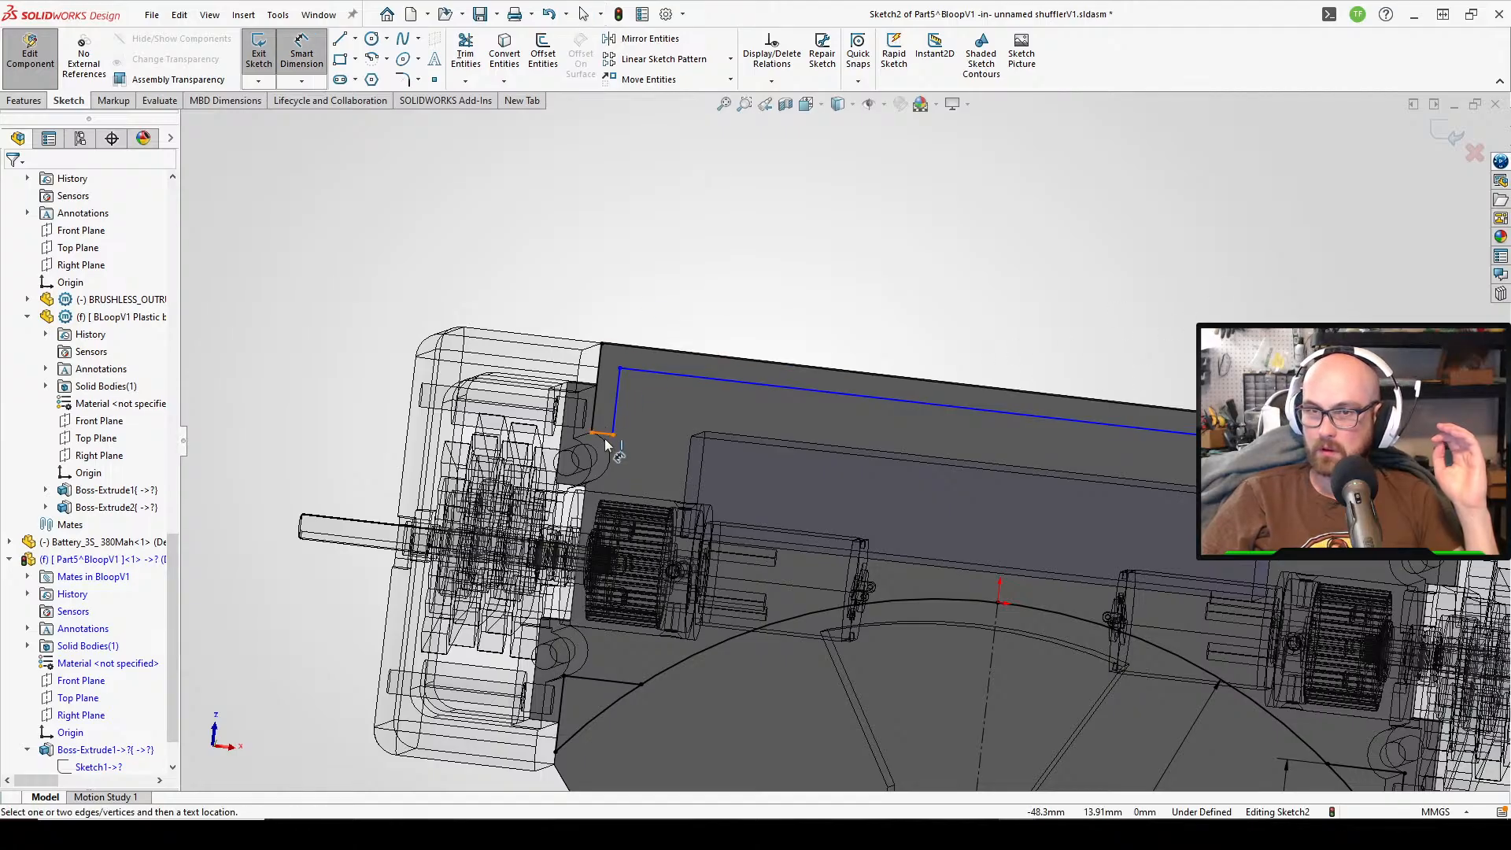
{"action": "left_click", "coordinate": [617, 347]}
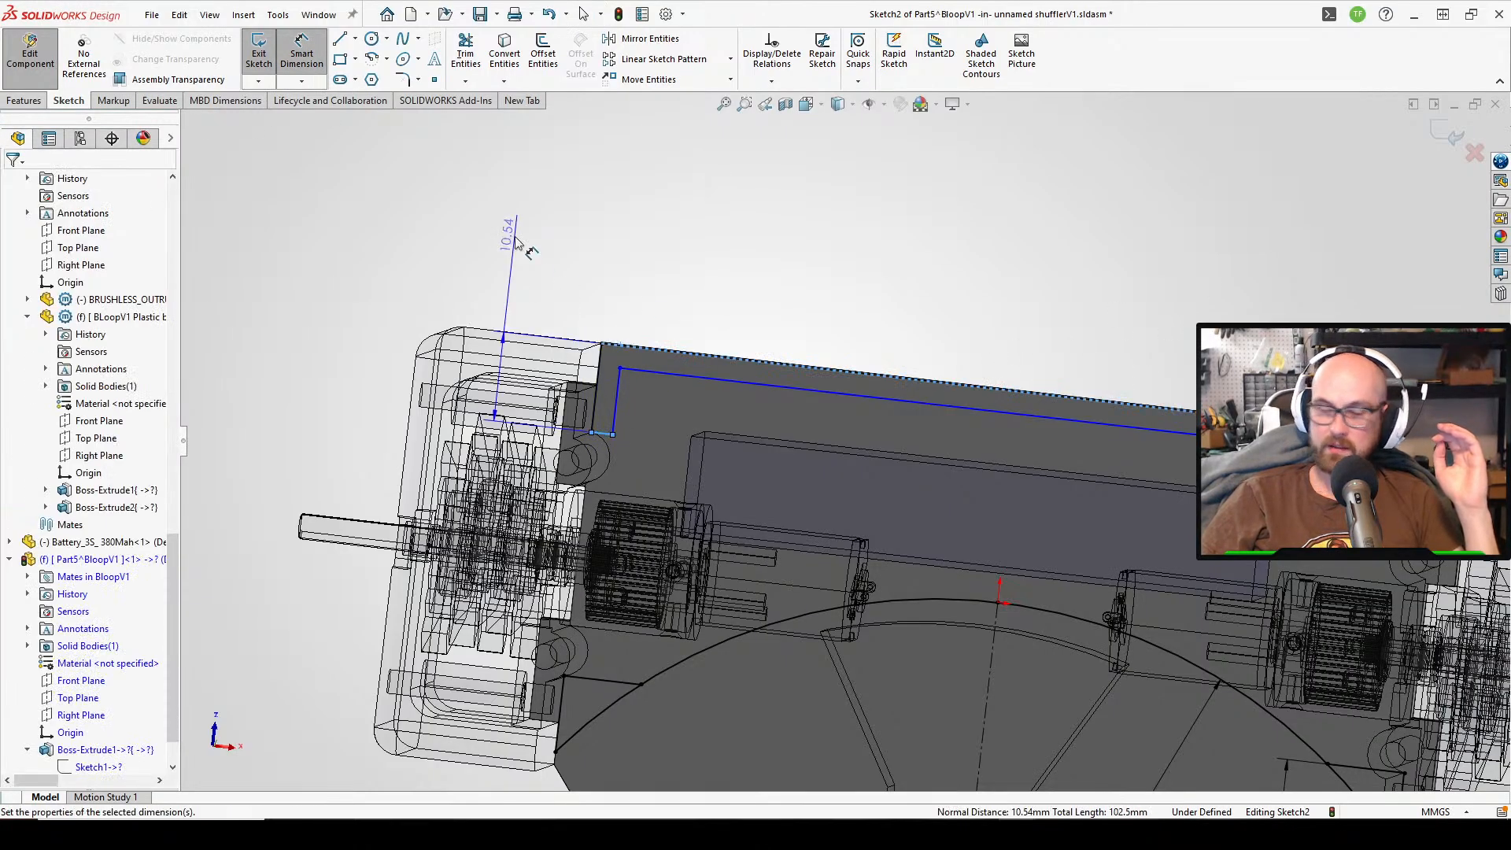
{"action": "left_click", "coordinate": [516, 242]}
{"action": "type", "text": "10"}
{"action": "key", "text": "Return"}
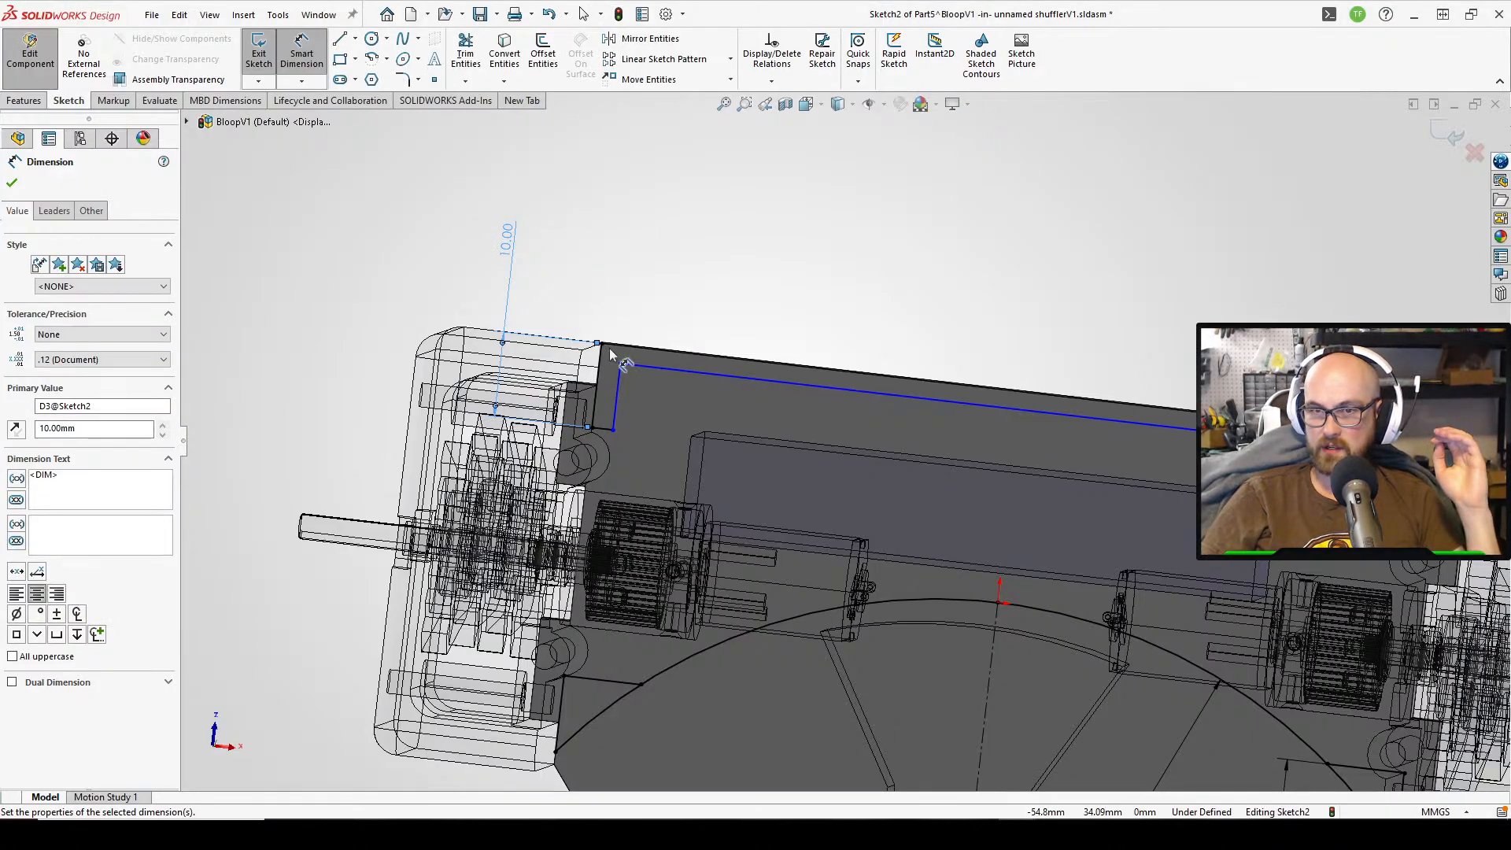
- Dimension the gap between the two short vertical lines at the rear corner at 3 mm
{"action": "left_click", "coordinate": [621, 392]}
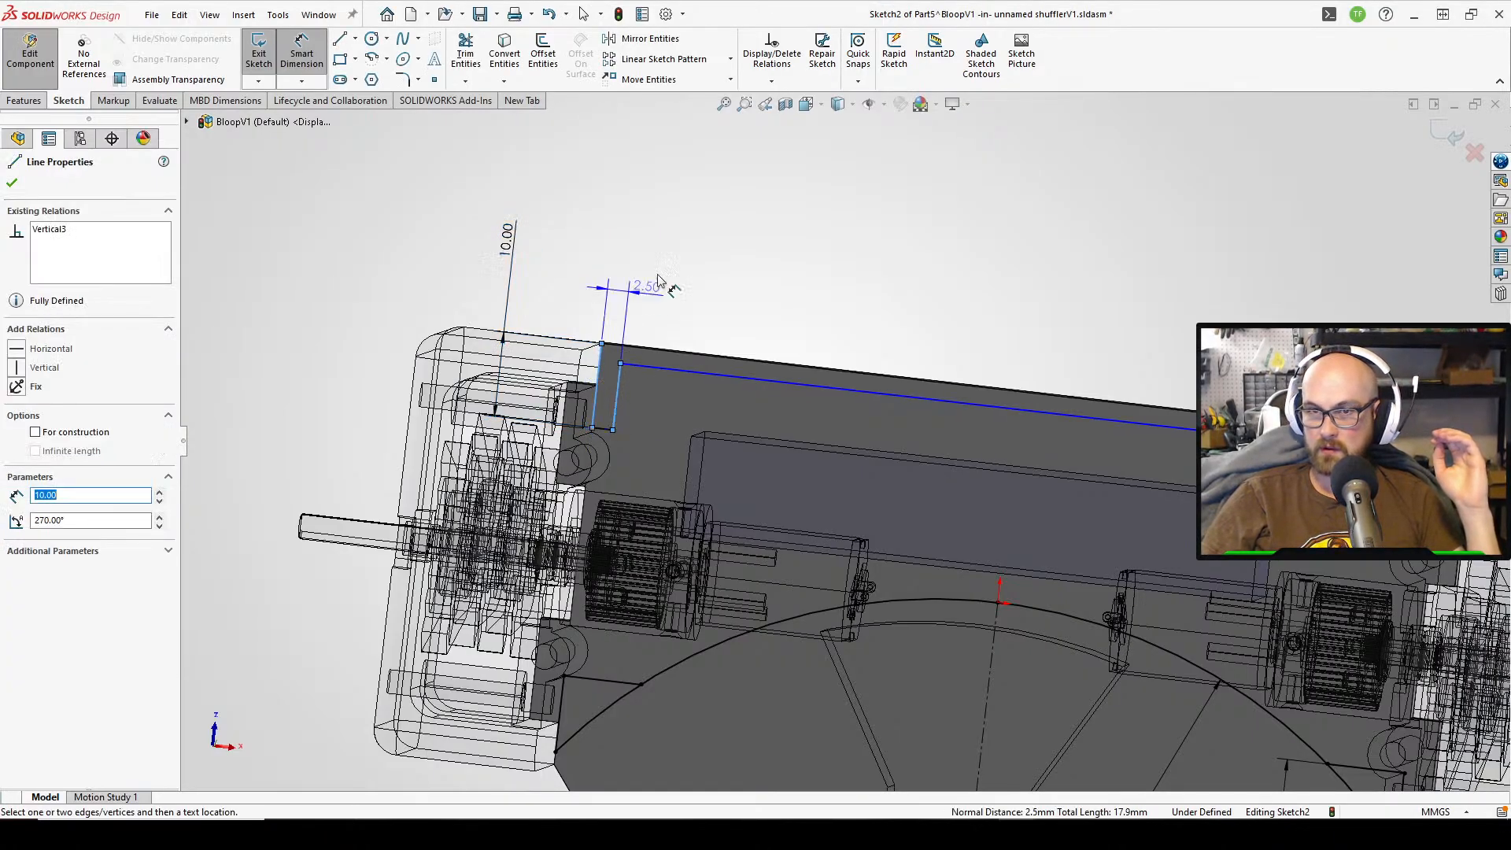
{"action": "left_click", "coordinate": [660, 281]}
{"action": "type", "text": "3"}
{"action": "key", "text": "Return"}
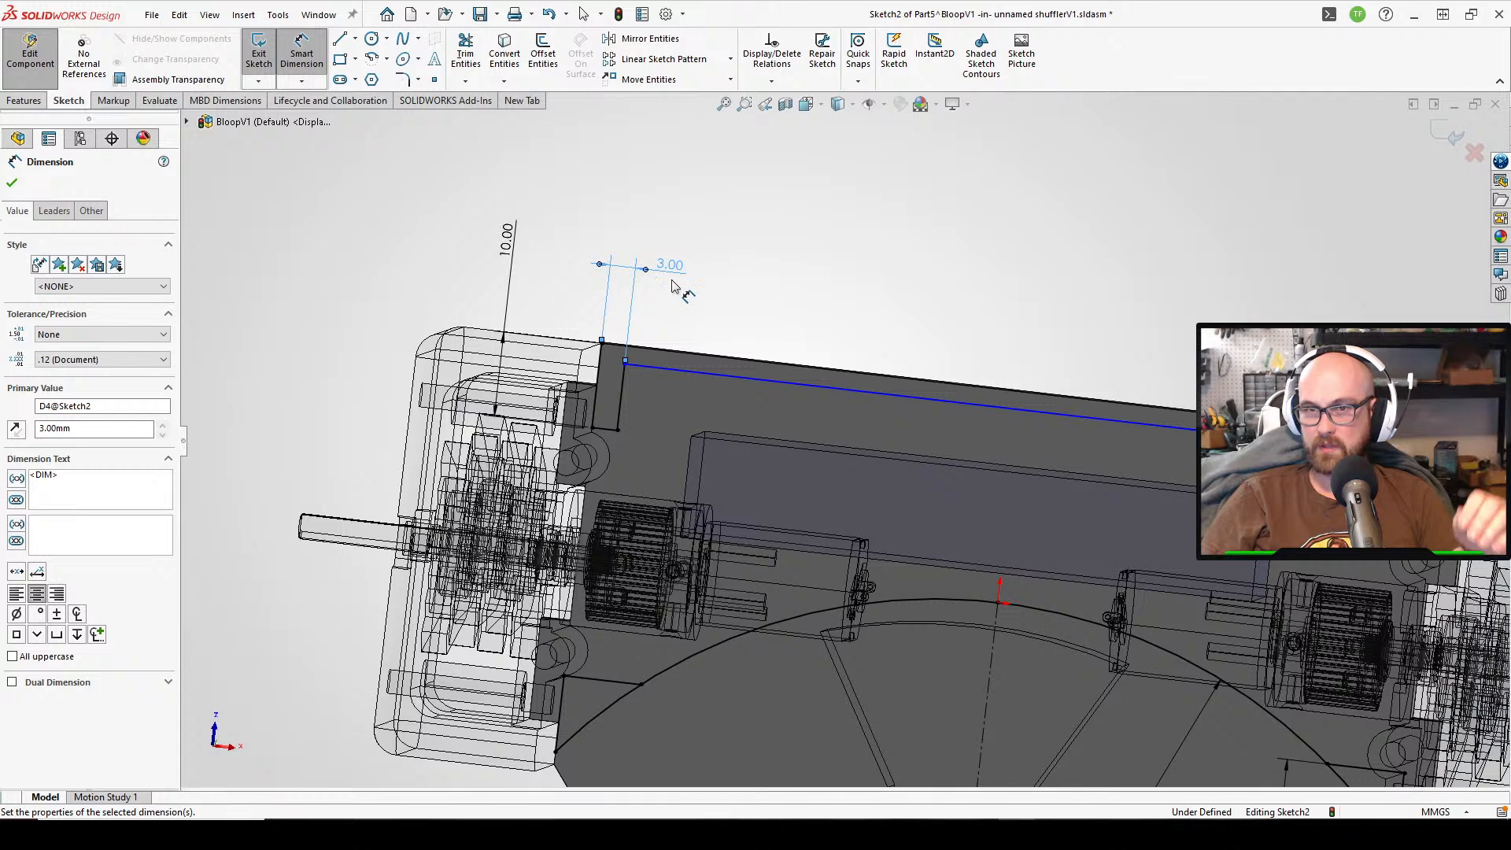
- Dimension the gap between the long inner wall line and the base plate's rear edge at 5 mm
{"action": "left_click", "coordinate": [791, 386]}
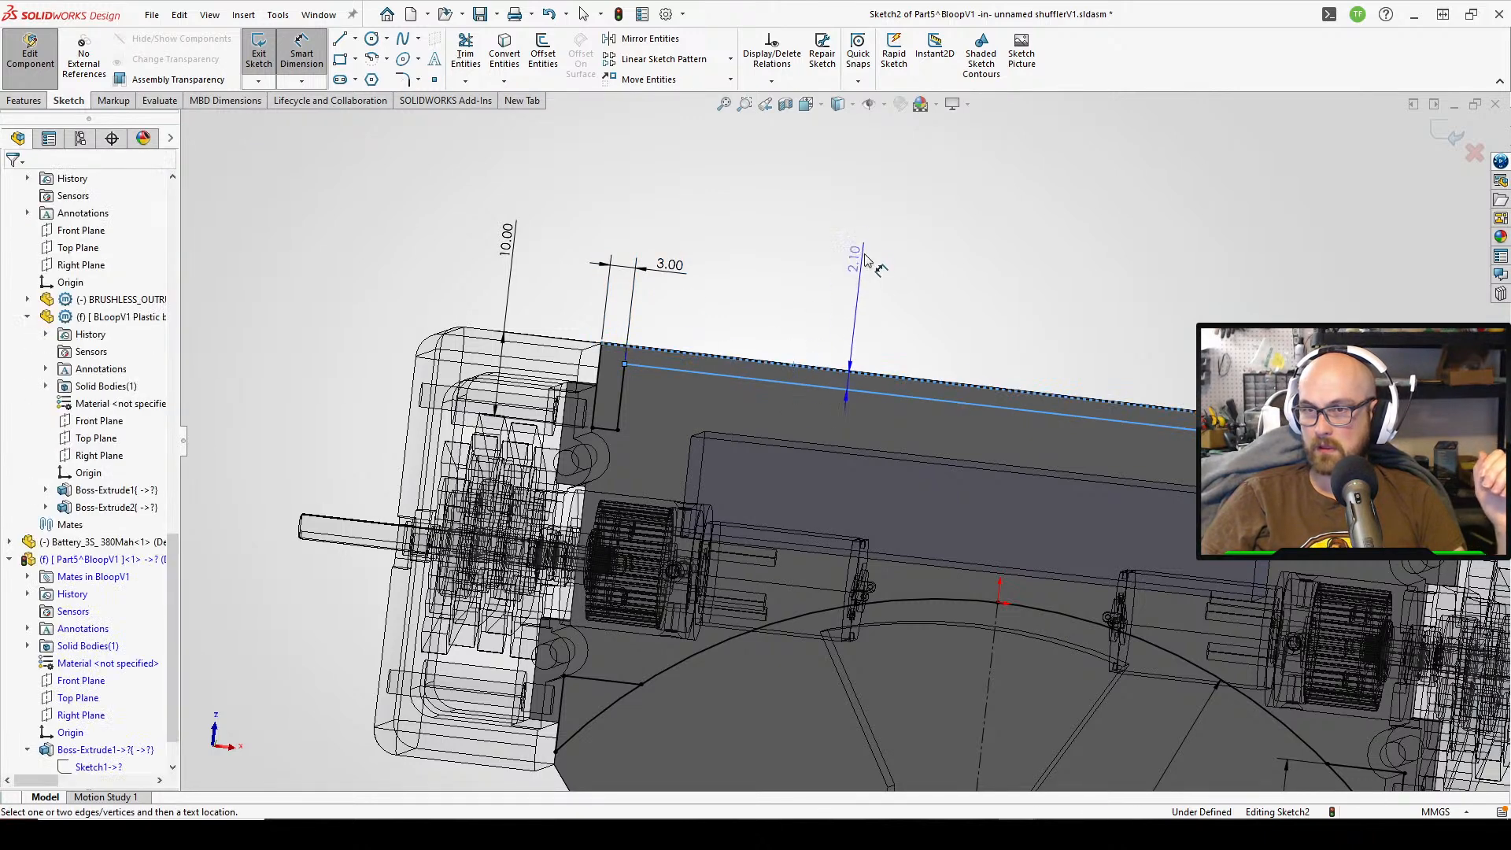
{"action": "left_click", "coordinate": [881, 232]}
{"action": "type", "text": "554mm"}
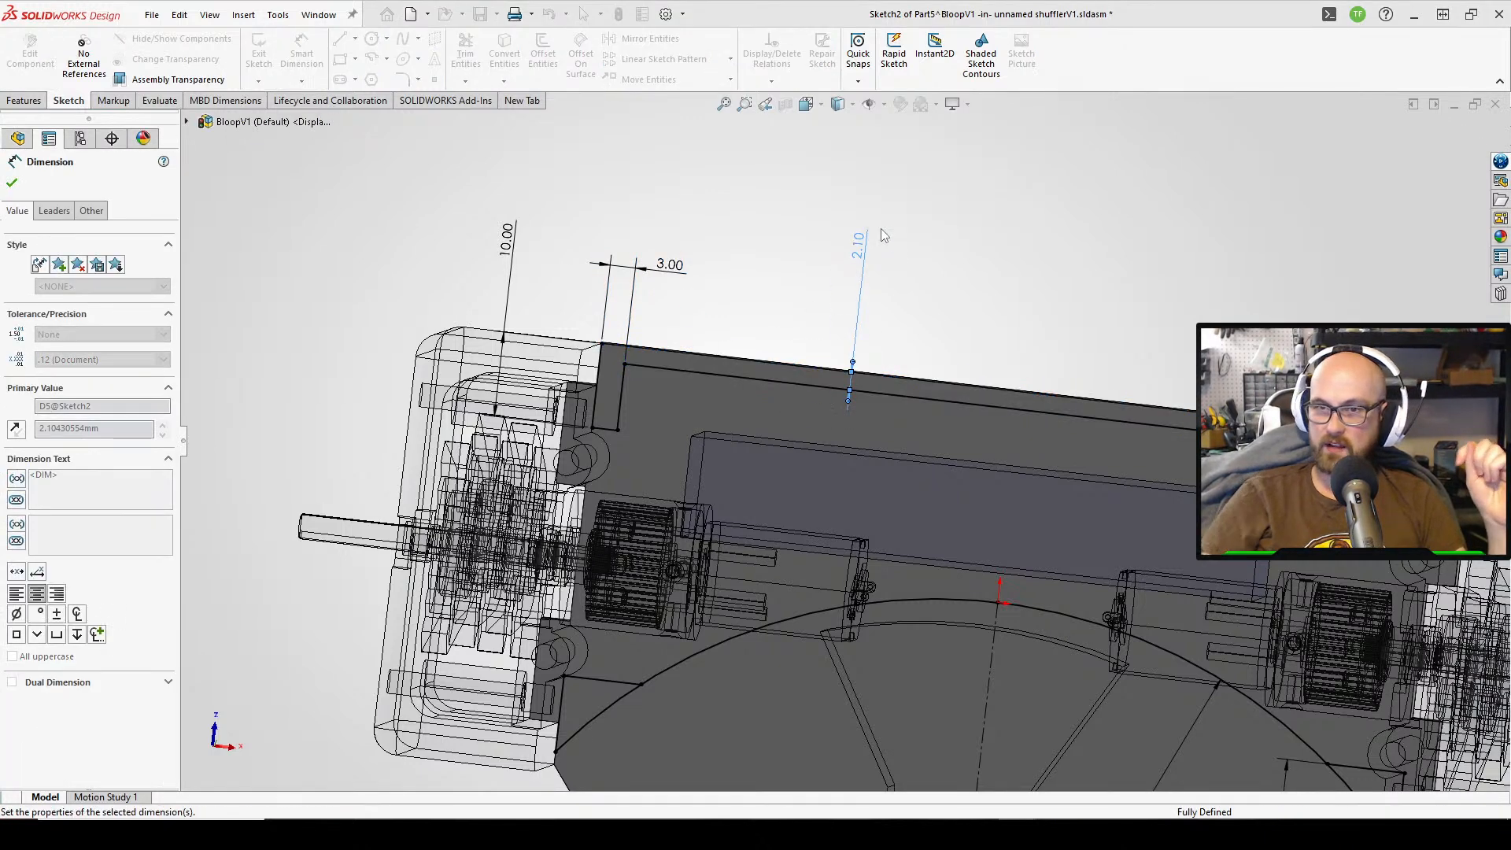
{"action": "key", "text": "Return"}
{"action": "middle_click_drag", "start_coordinate": [731, 355], "coordinate": [852, 261]}
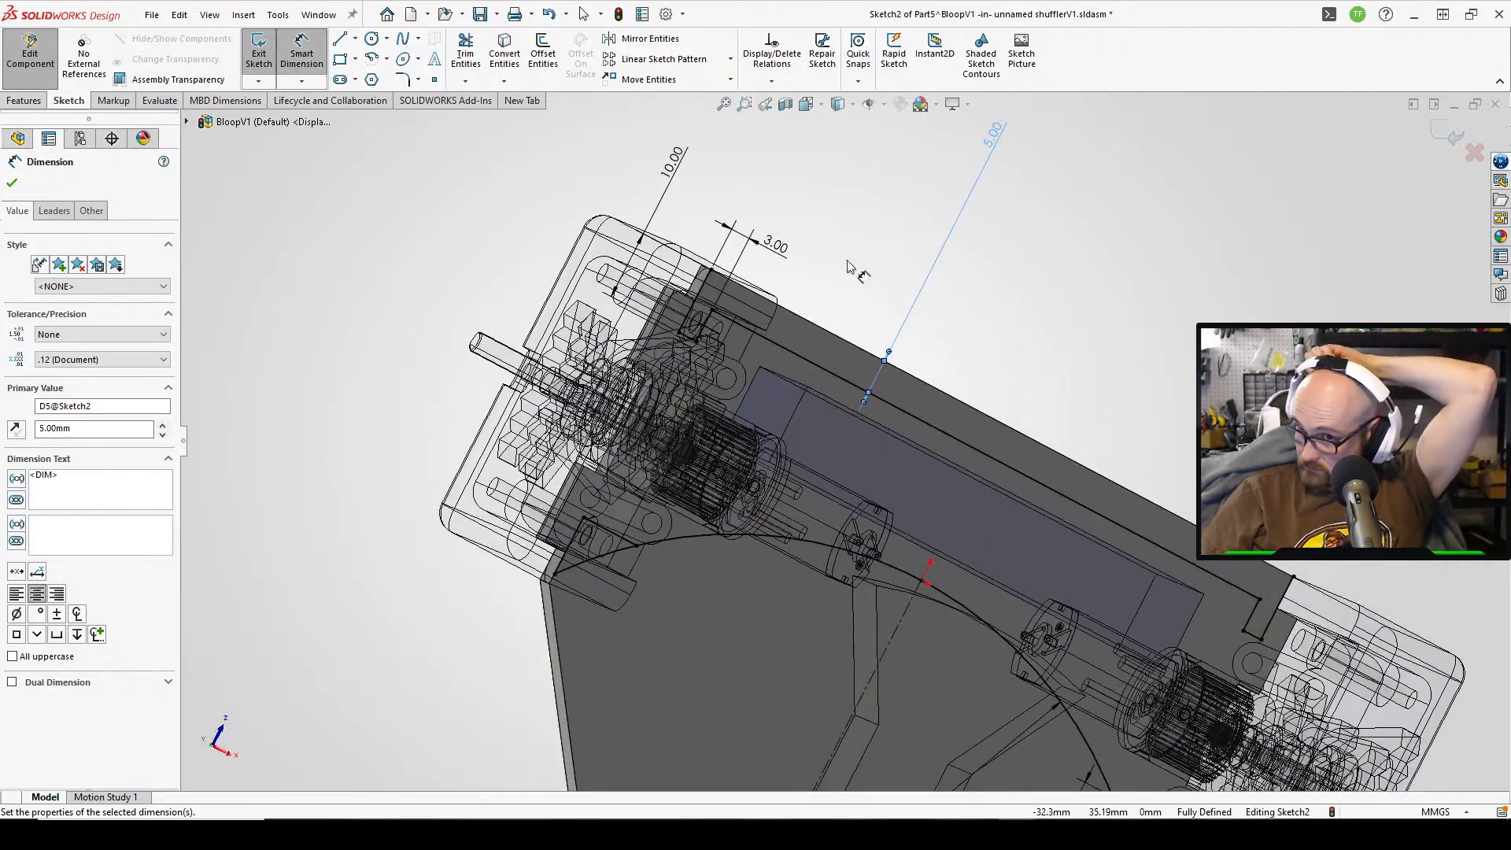
- Set the rear wall's thickness dimension to 3 mm
{"action": "double_click", "coordinate": [990, 148]}
{"action": "type", "text": "3"}
{"action": "key", "text": "Return"}
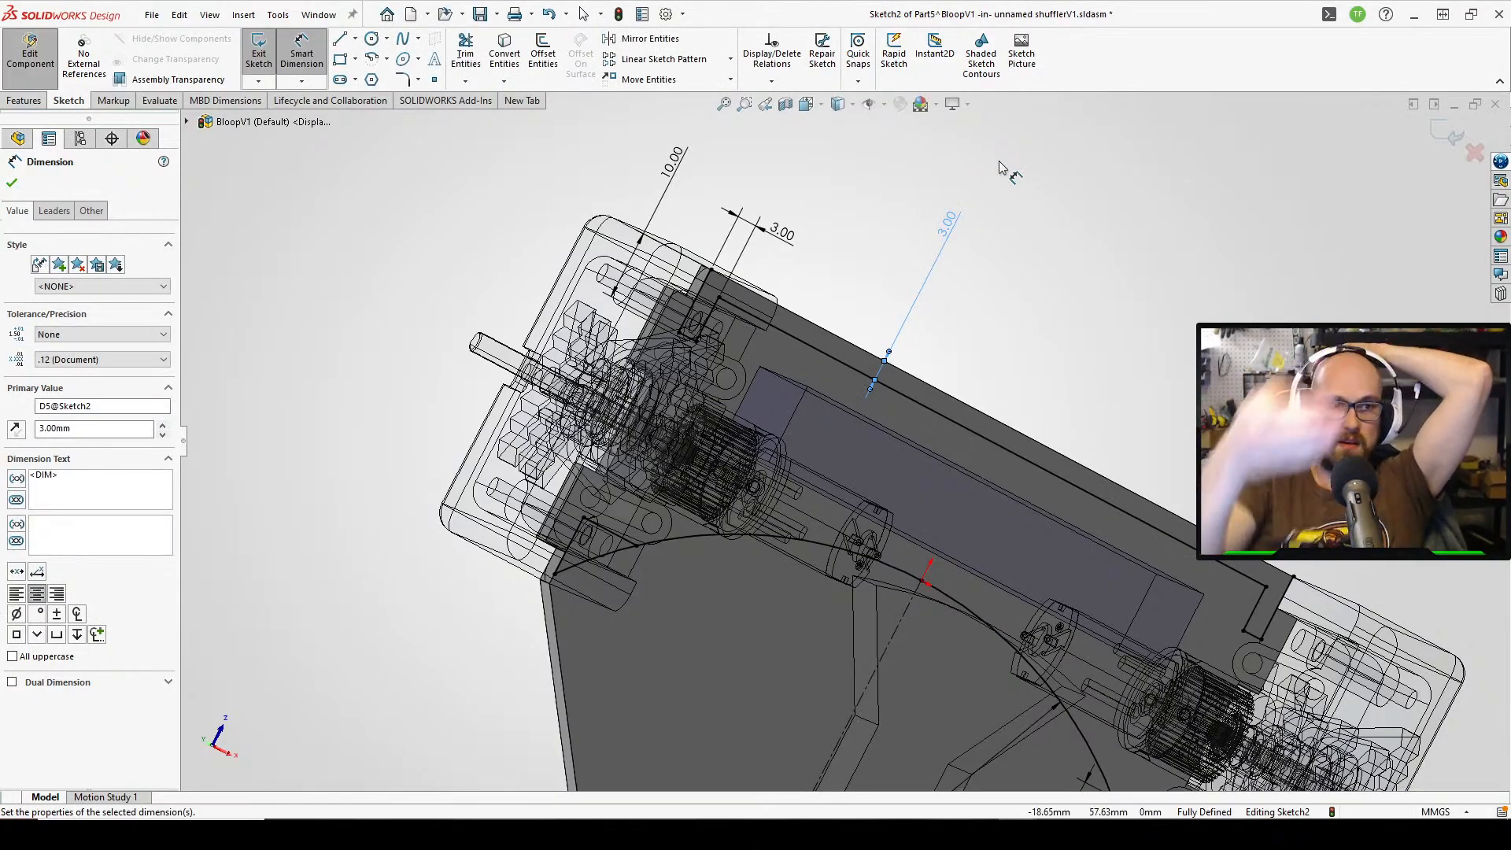
{"action": "left_click", "coordinate": [1134, 313]}
- Examine the rear wall profile, sweep arc and corner lines against the wheel pods, motors and battery from several angles
{"action": "scroll", "coordinate": [1063, 346], "scroll_direction": "up", "scroll_amount": 2}
{"action": "middle_click_drag", "start_coordinate": [944, 409], "coordinate": [1020, 447]}
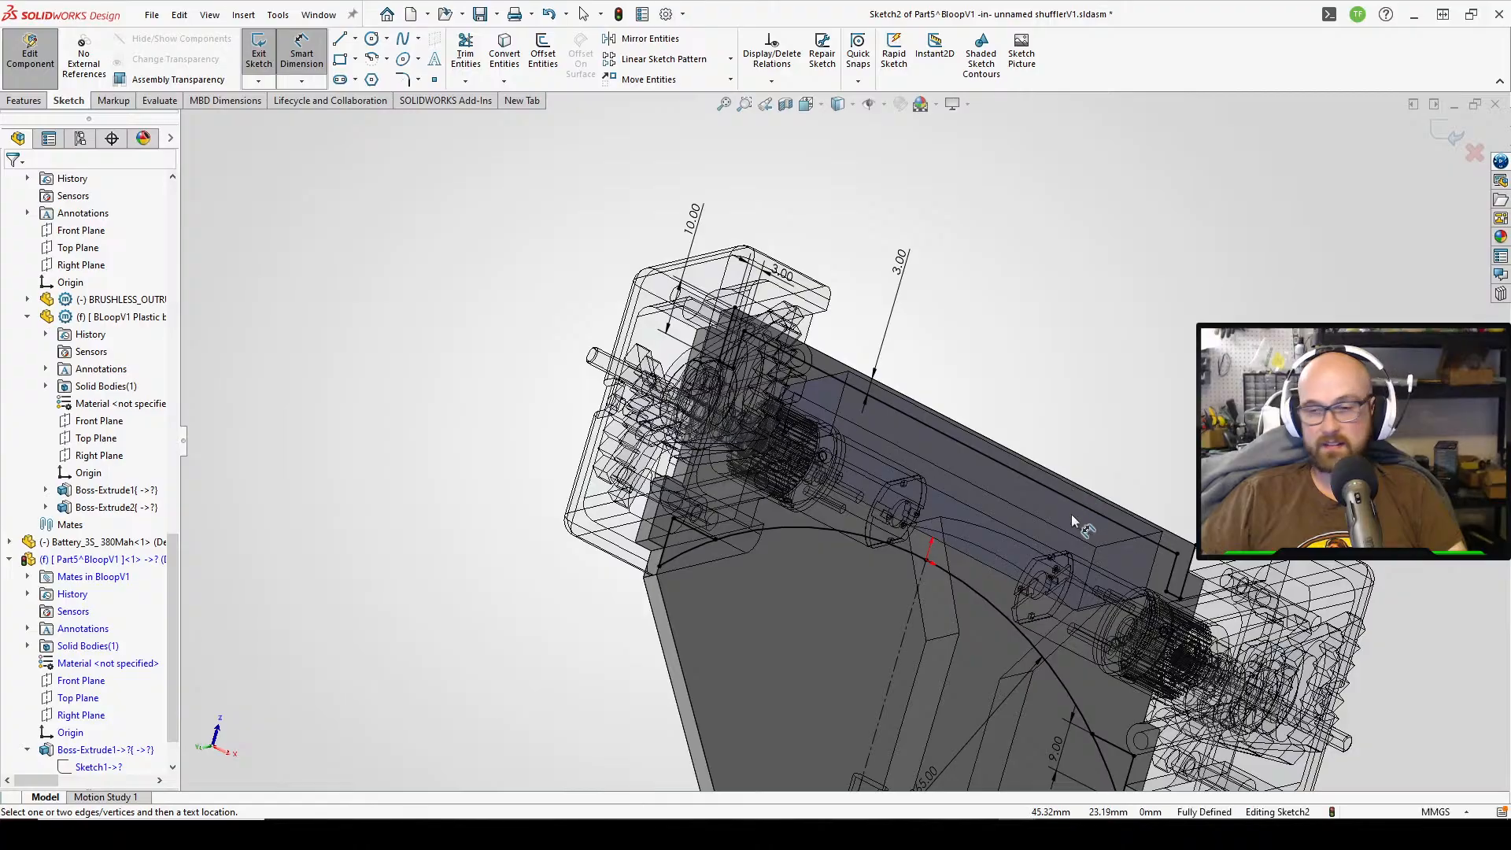
{"action": "middle_click_drag", "start_coordinate": [1072, 520], "coordinate": [679, 669]}
{"action": "scroll", "coordinate": [681, 683], "scroll_direction": "down", "scroll_amount": 3}
{"action": "key", "text": "Escape"}
{"action": "mouse_move", "coordinate": [769, 627]}
{"action": "middle_mouse_down"}
{"action": "mouse_move", "coordinate": [796, 546]}
{"action": "mouse_move", "coordinate": [788, 614]}
{"action": "middle_mouse_up"}
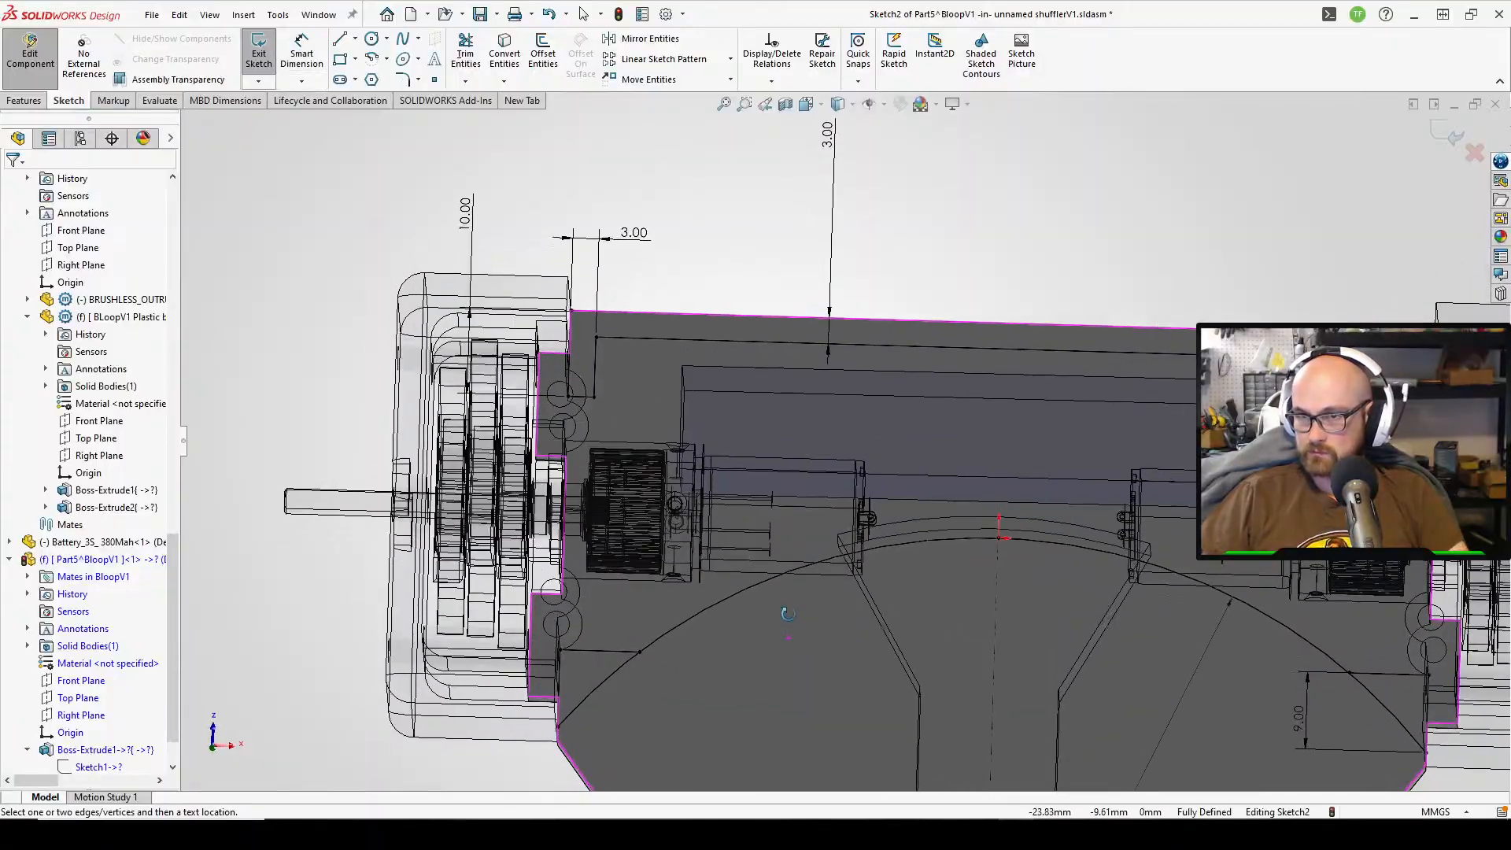
{"action": "middle_click_drag", "start_coordinate": [1114, 583], "coordinate": [1003, 516]}
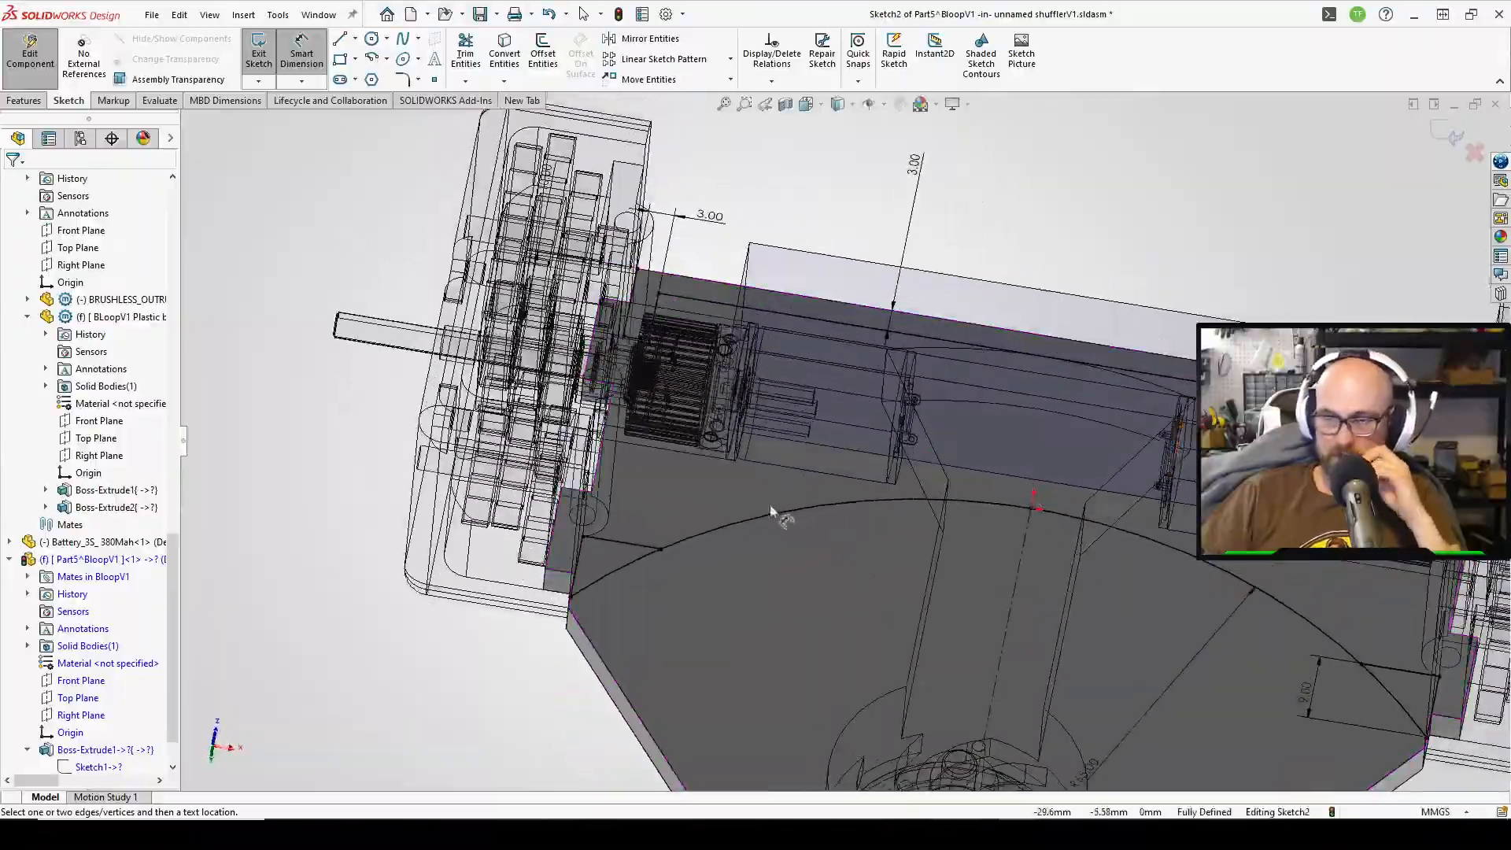
{"action": "middle_click_drag", "start_coordinate": [770, 504], "coordinate": [618, 544]}
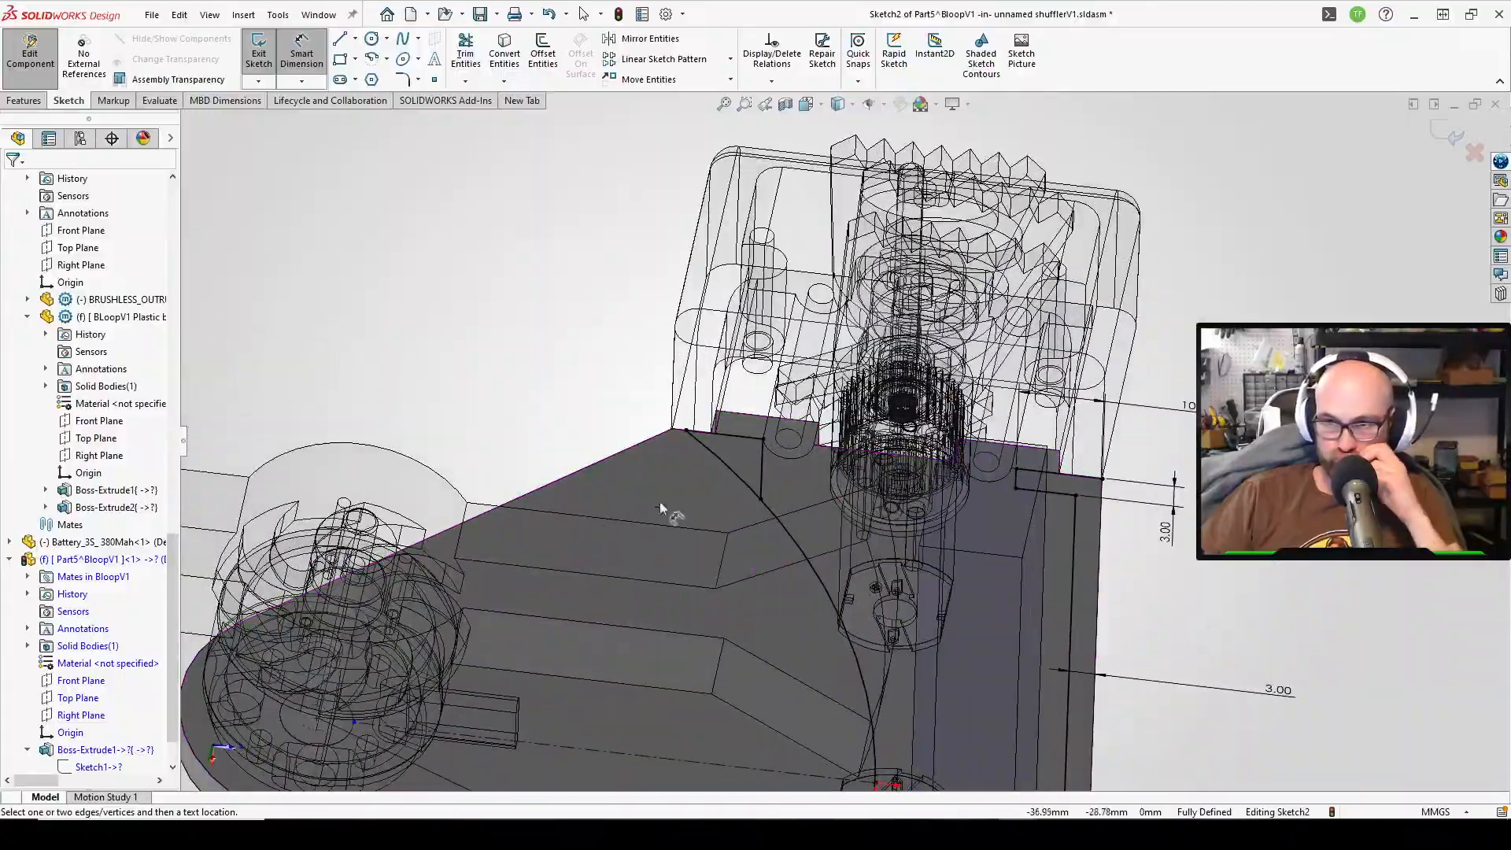
{"action": "scroll", "coordinate": [891, 458], "scroll_direction": "down", "scroll_amount": 2}
{"action": "scroll", "coordinate": [873, 531], "scroll_direction": "up", "scroll_amount": 2}
{"action": "middle_click_drag", "start_coordinate": [874, 530], "coordinate": [877, 484]}
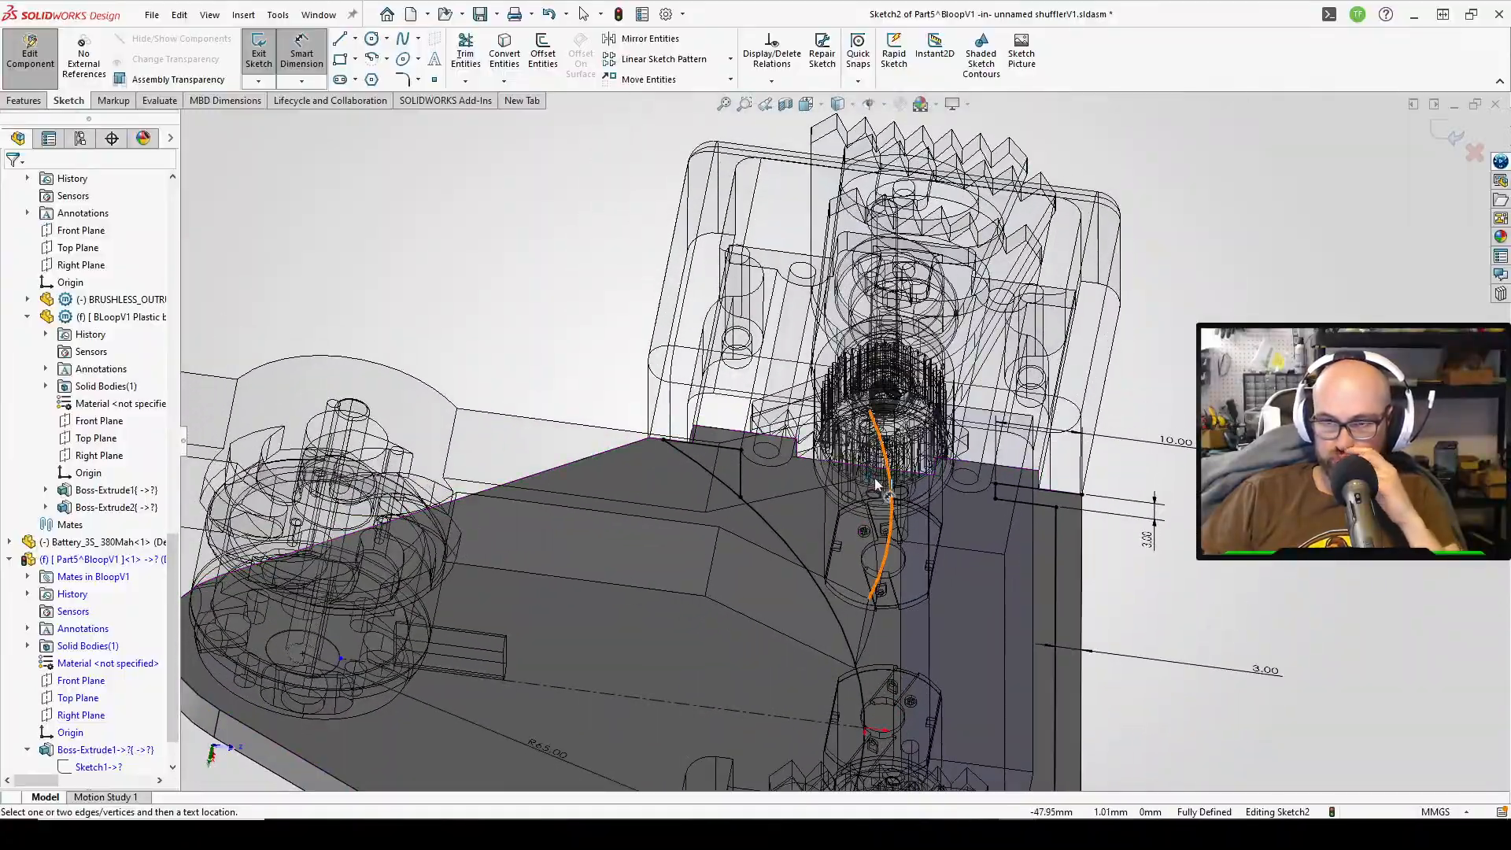
{"action": "middle_click_drag", "start_coordinate": [840, 556], "coordinate": [868, 738]}
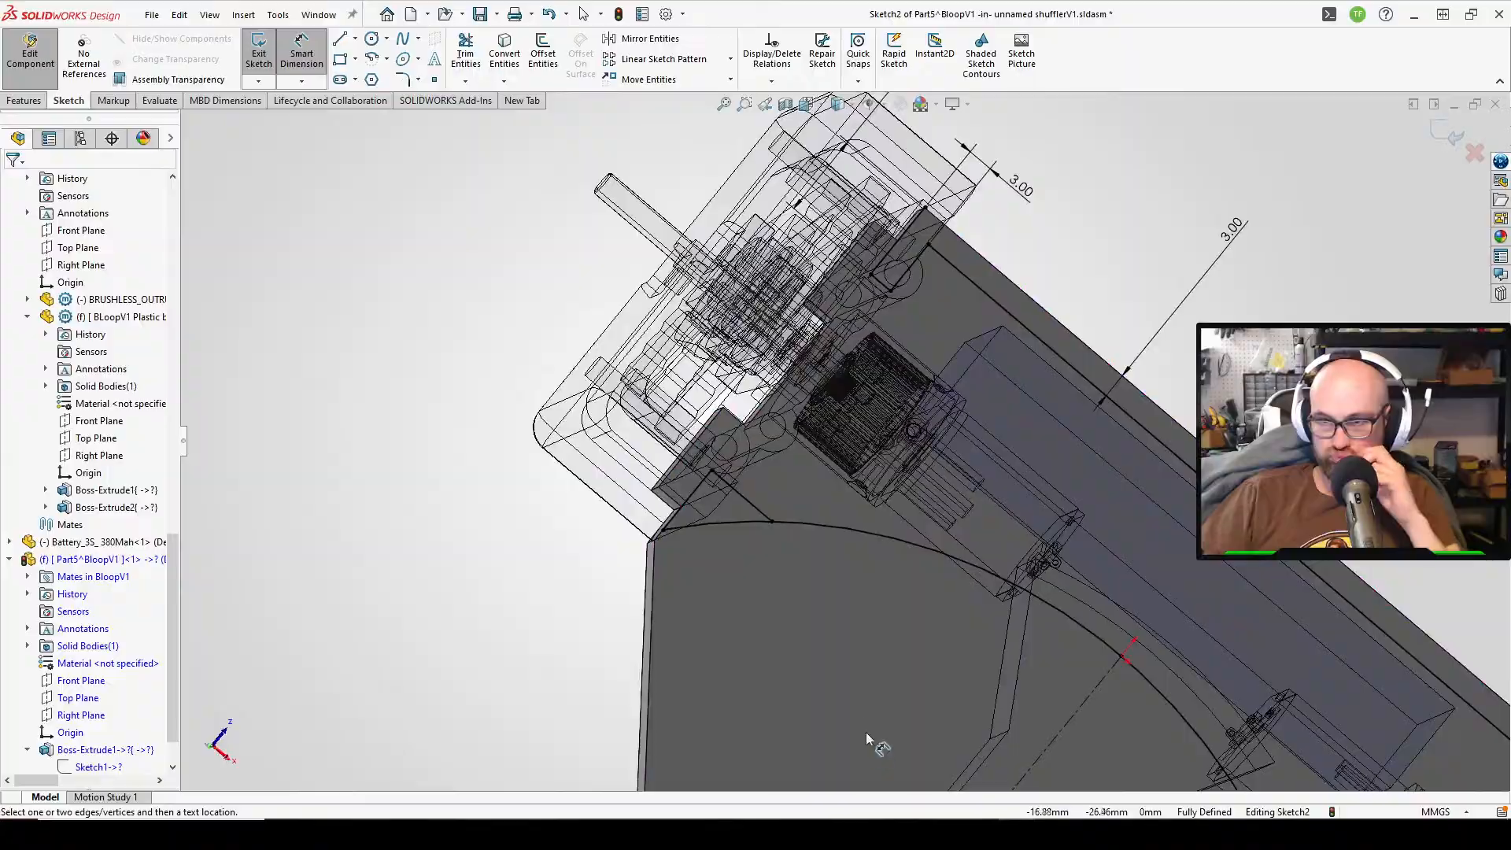
{"action": "middle_click_drag", "start_coordinate": [1047, 606], "coordinate": [935, 654]}
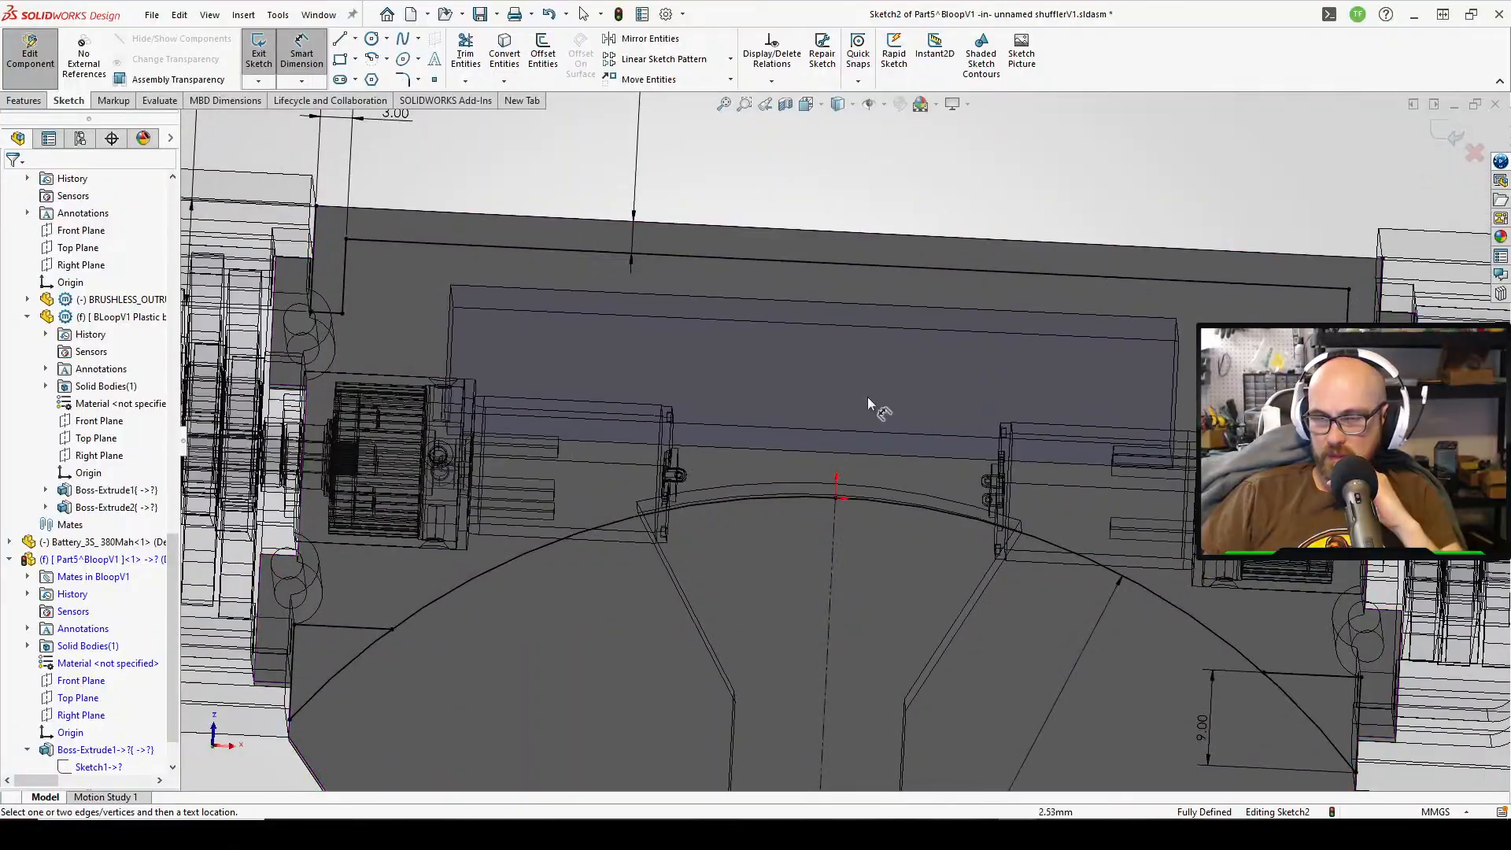
{"action": "scroll", "coordinate": [924, 362], "scroll_direction": "up", "scroll_amount": 2}
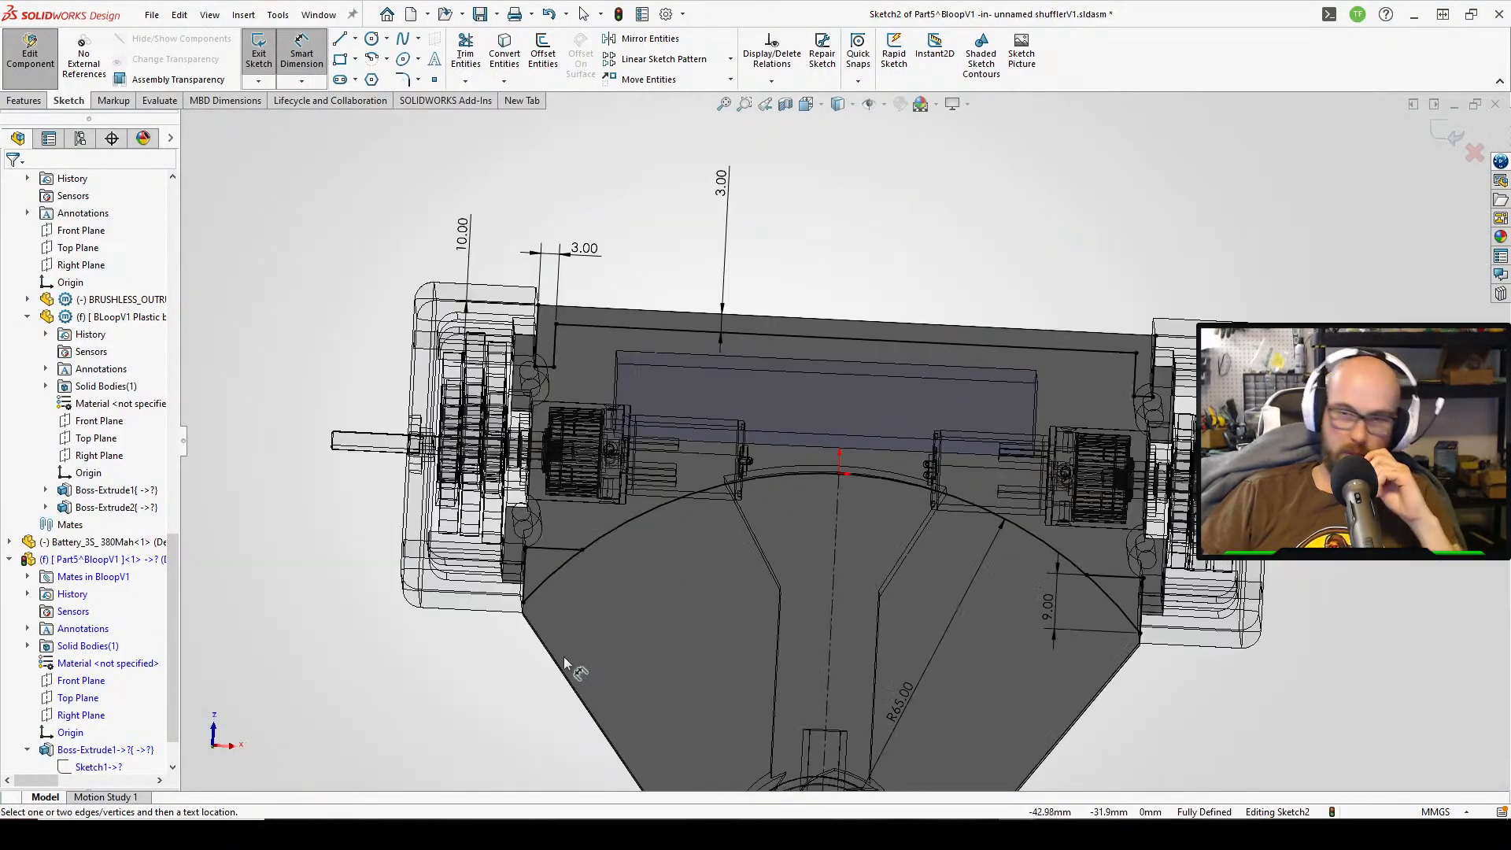
- Trim away the middle of the R65 sweep arc between the two pod clearance lines, accepting removal of the affected relation
{"action": "left_click", "coordinate": [468, 53]}
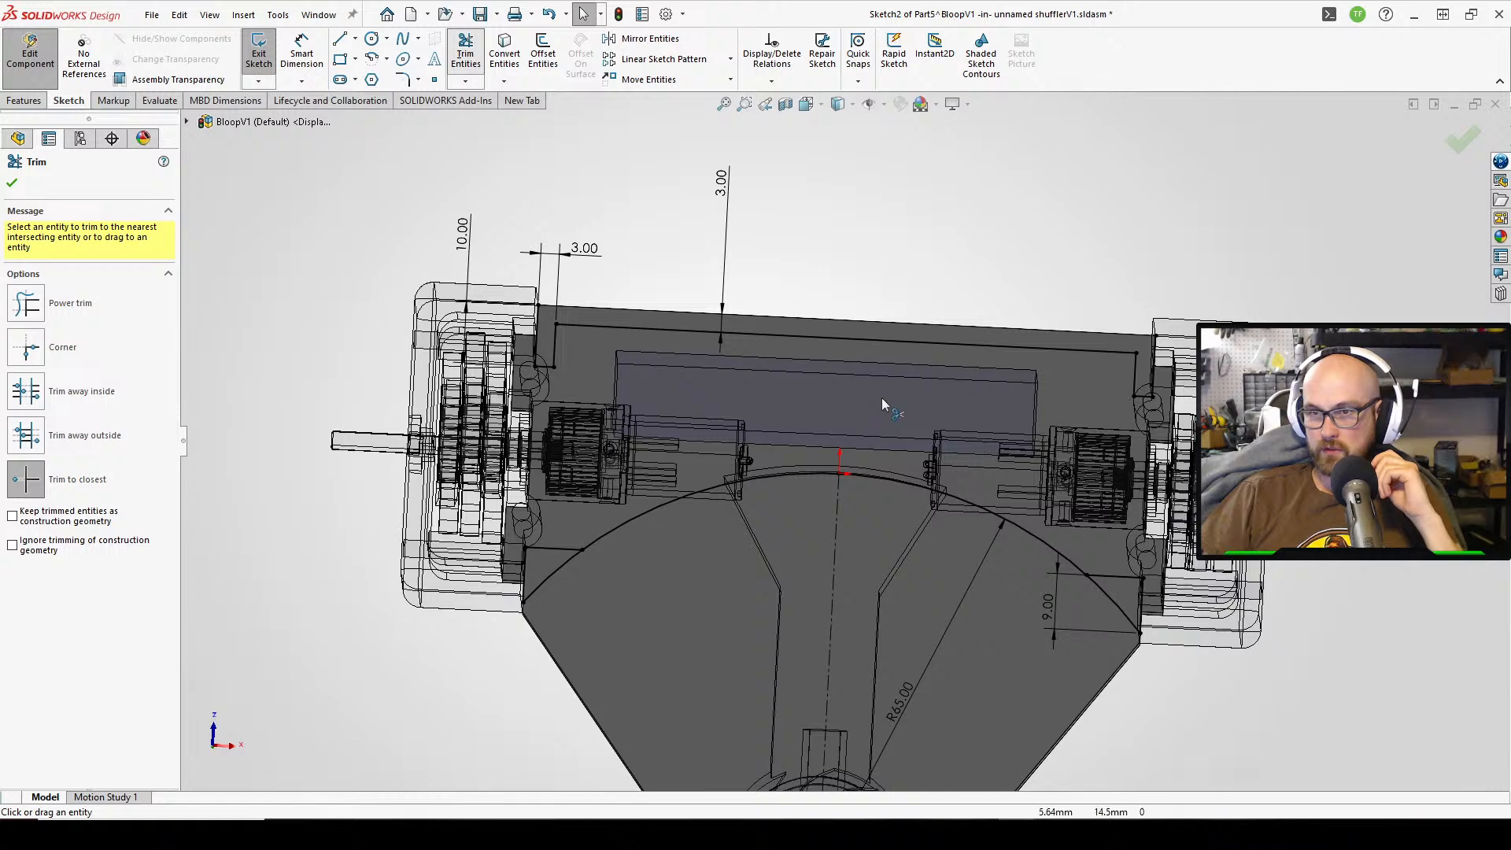
{"action": "left_click", "coordinate": [894, 488]}
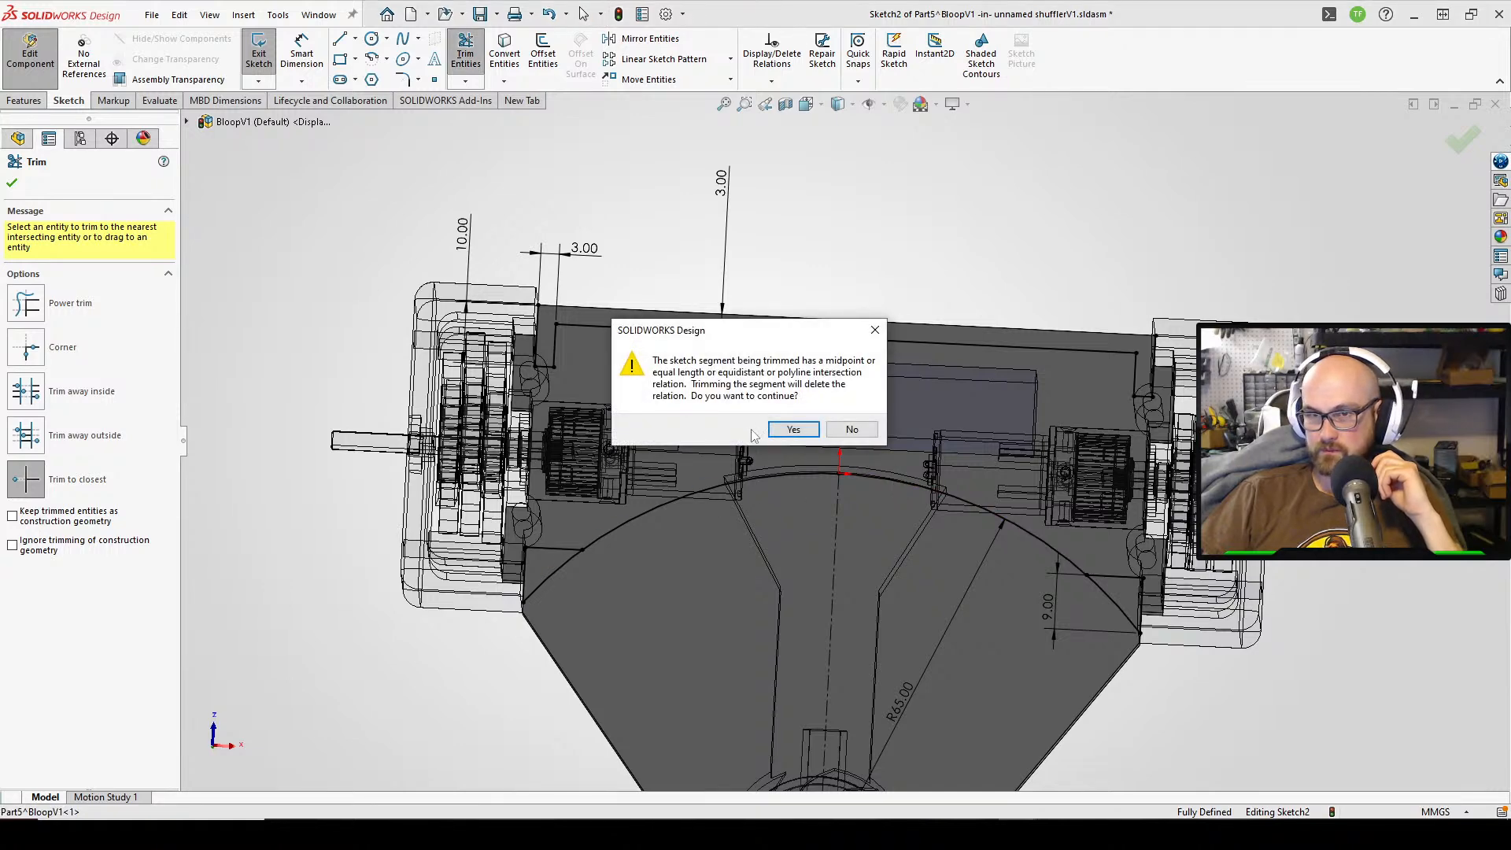
{"action": "left_click", "coordinate": [793, 429]}
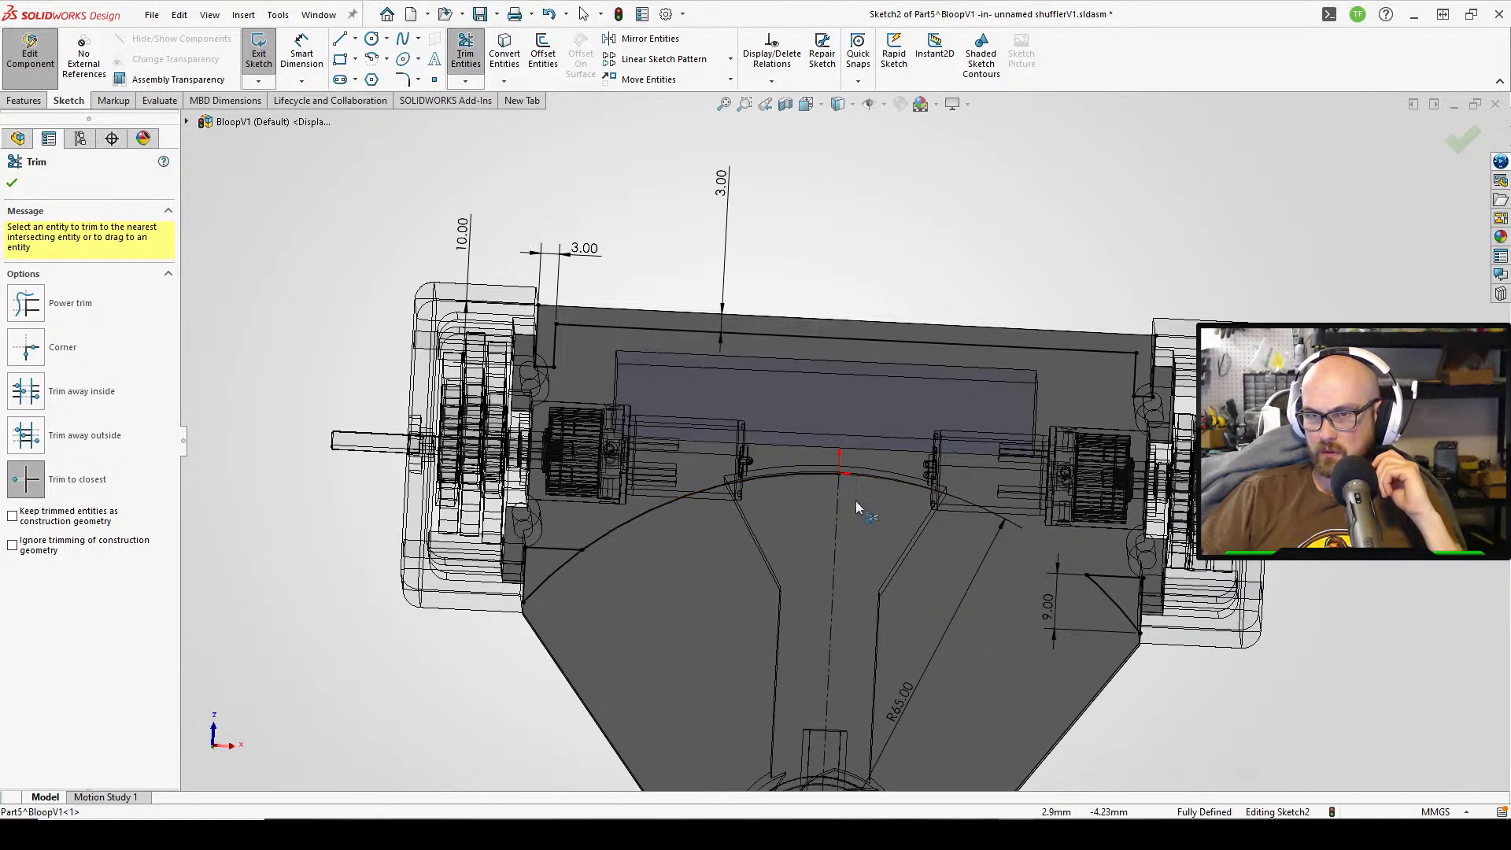
{"action": "left_click", "coordinate": [670, 506]}
{"action": "scroll", "coordinate": [824, 480], "scroll_direction": "up", "scroll_amount": 3}
{"action": "middle_click_drag", "start_coordinate": [824, 480], "coordinate": [839, 339]}
{"action": "right_click_drag", "start_coordinate": [1204, 660], "coordinate": [1164, 424]}
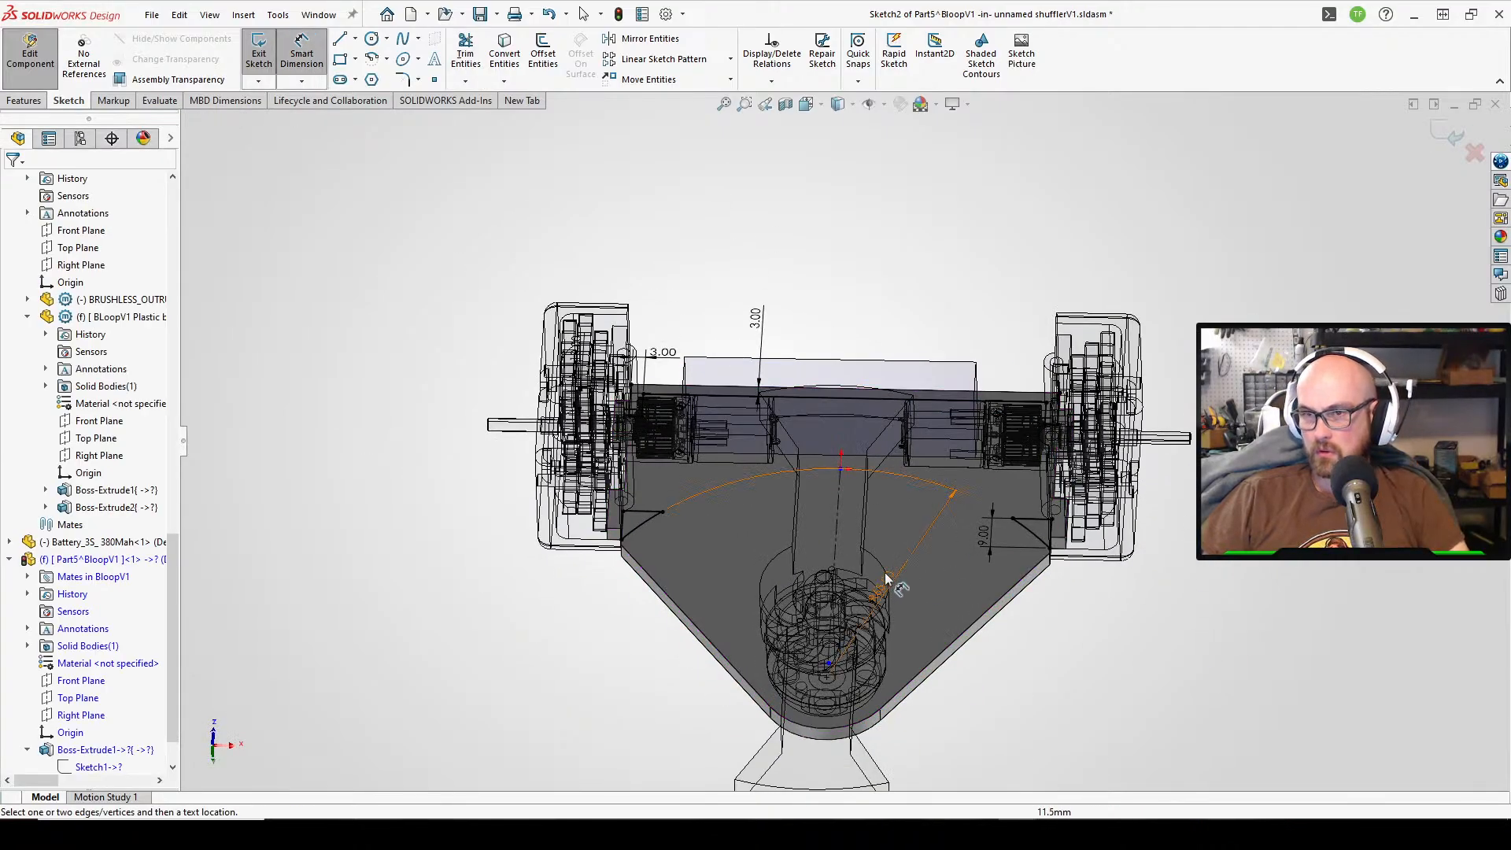
{"action": "middle_click_drag", "start_coordinate": [823, 344], "coordinate": [792, 470]}
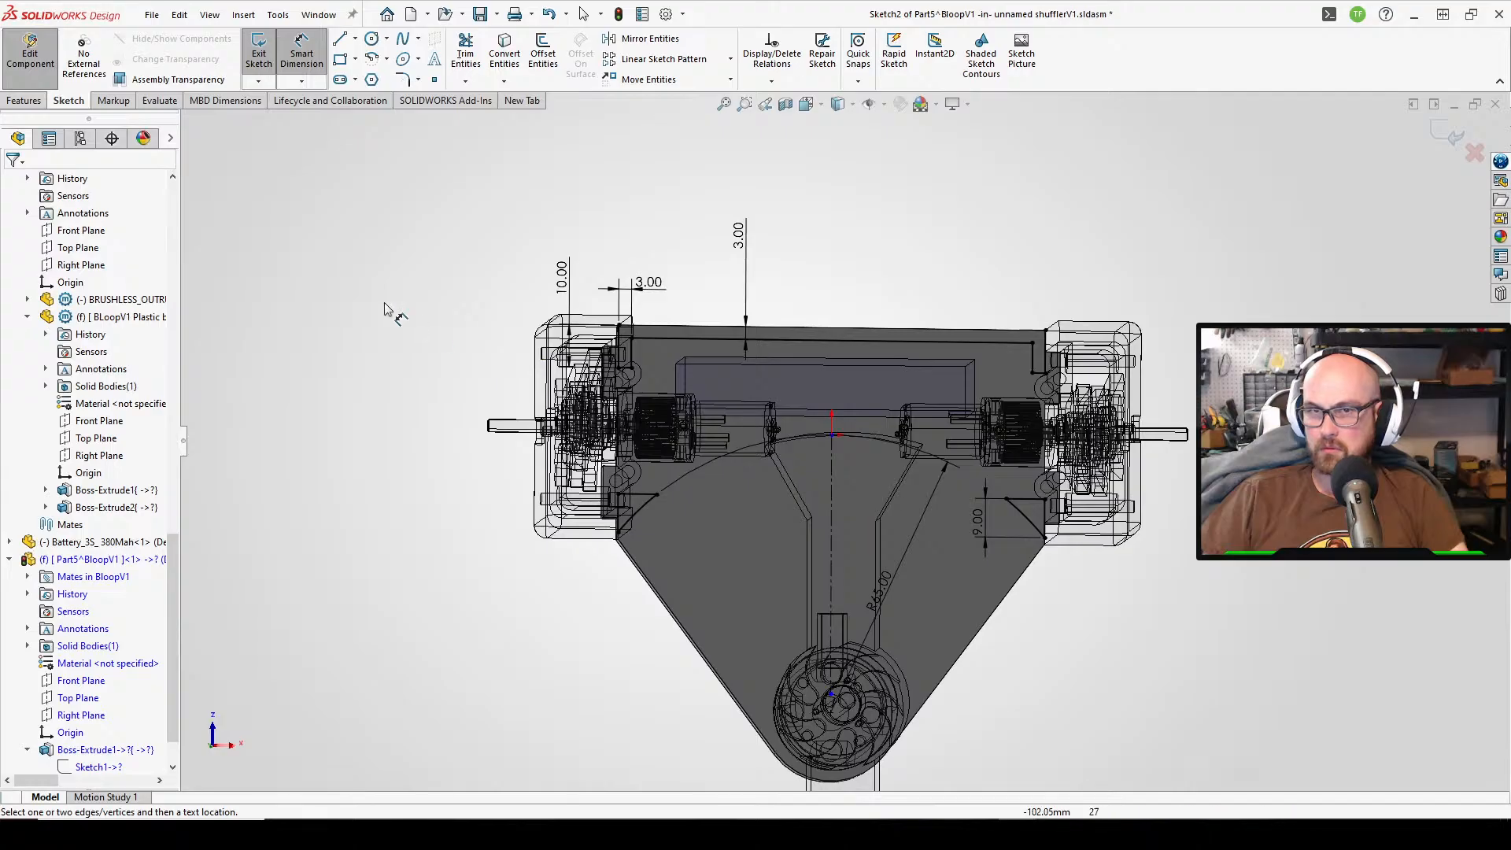
- Start a boss extrusion of the sketch using the two triangular corner regions and the rear wall region as contours
{"action": "right_click_drag", "start_coordinate": [348, 370], "coordinate": [322, 385]}
{"action": "left_click", "coordinate": [11, 184]}
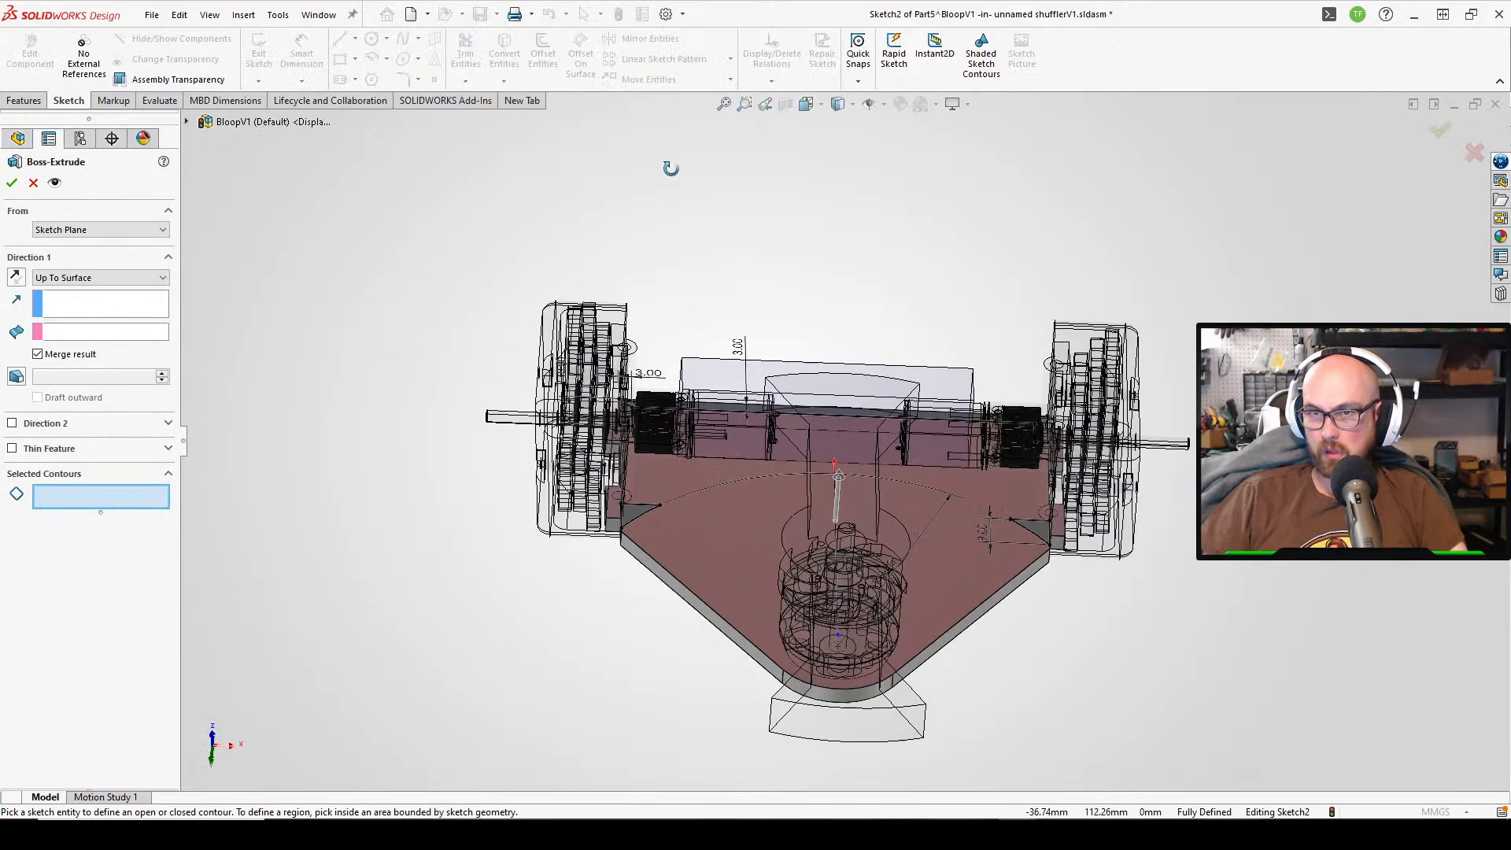
{"action": "left_click", "coordinate": [644, 512]}
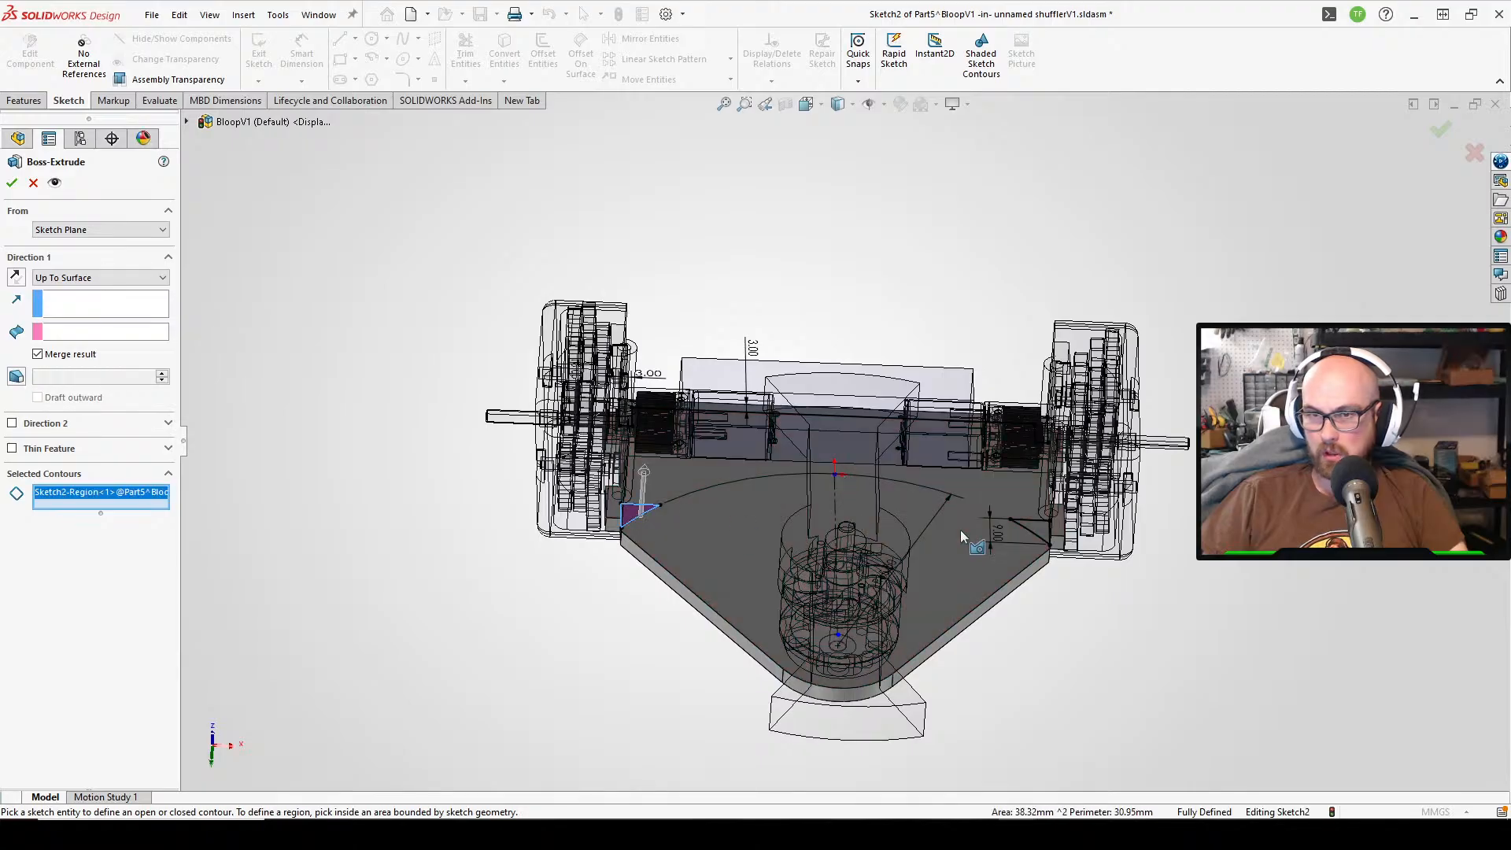
{"action": "left_click", "coordinate": [1034, 529]}
{"action": "middle_click_drag", "start_coordinate": [837, 360], "coordinate": [836, 477]}
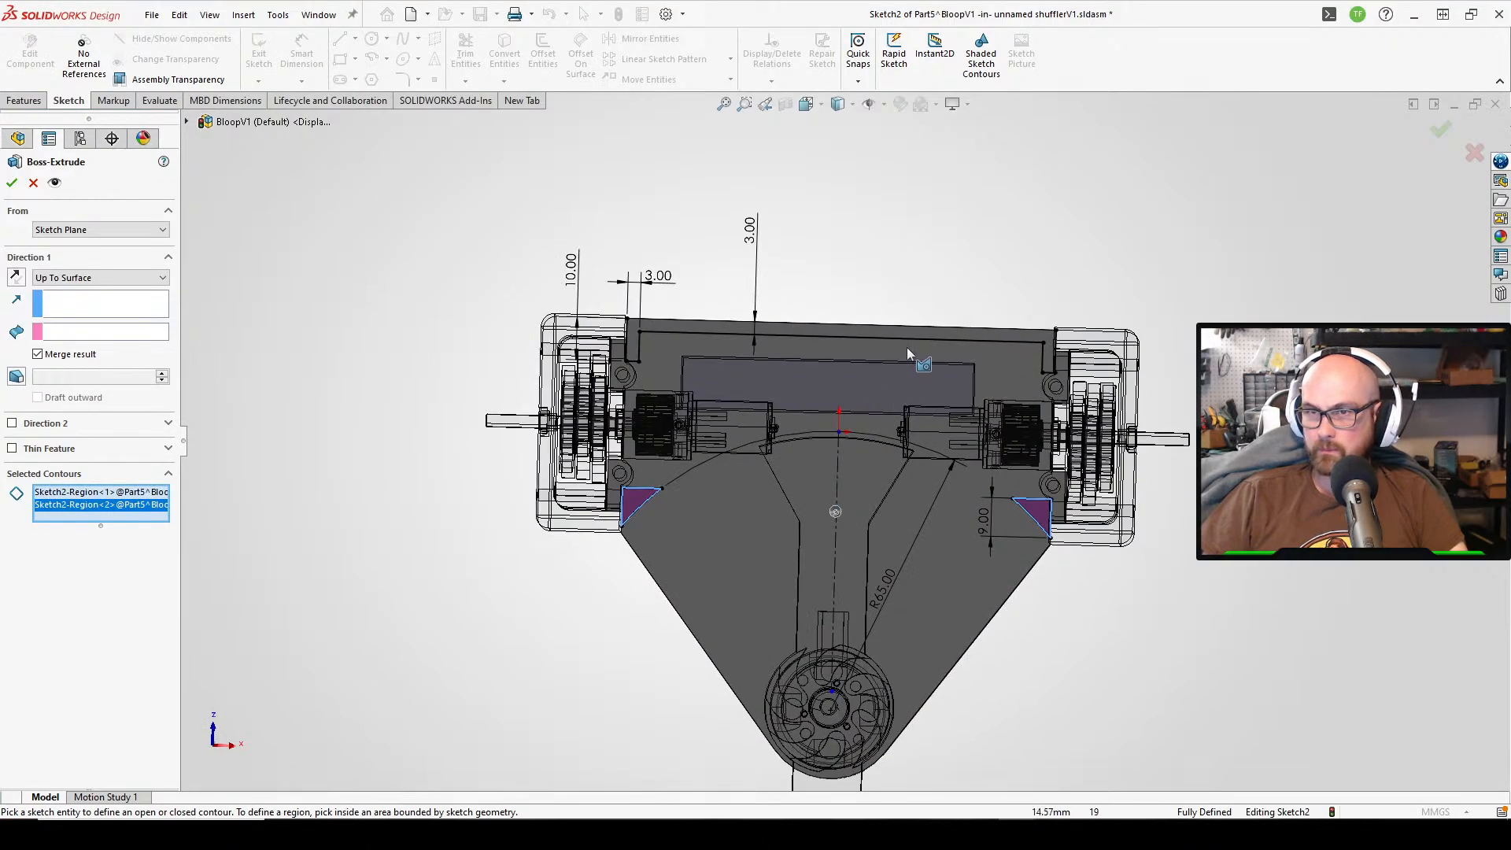
{"action": "left_click", "coordinate": [931, 336]}
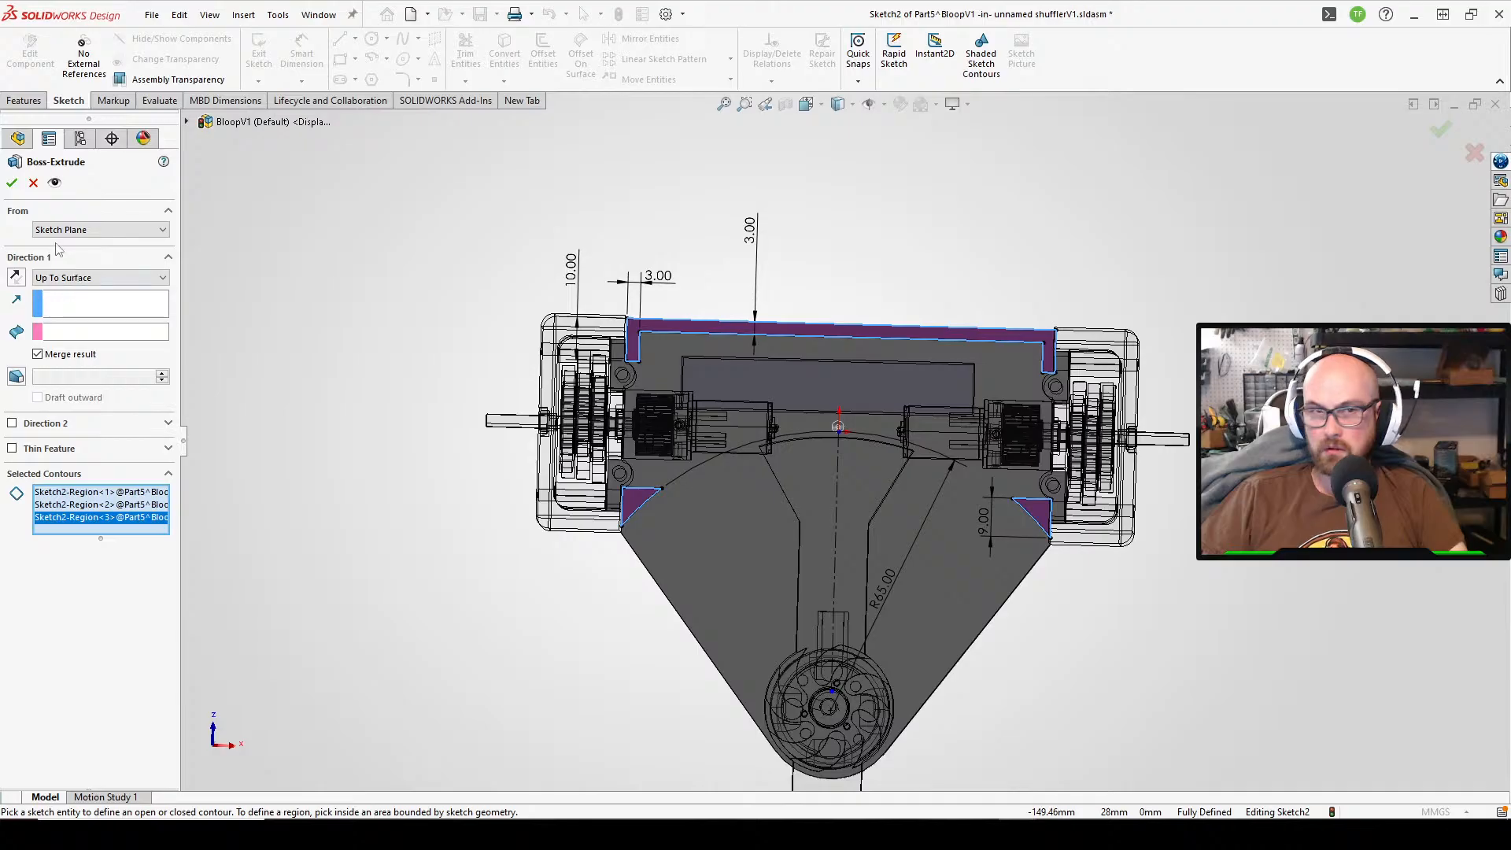
- Change the extrusion's end condition to Blind and set its depth to 50 mm
{"action": "left_click", "coordinate": [84, 283]}
{"action": "left_click", "coordinate": [84, 291]}
{"action": "middle_click_drag", "start_coordinate": [577, 274], "coordinate": [181, 307]}
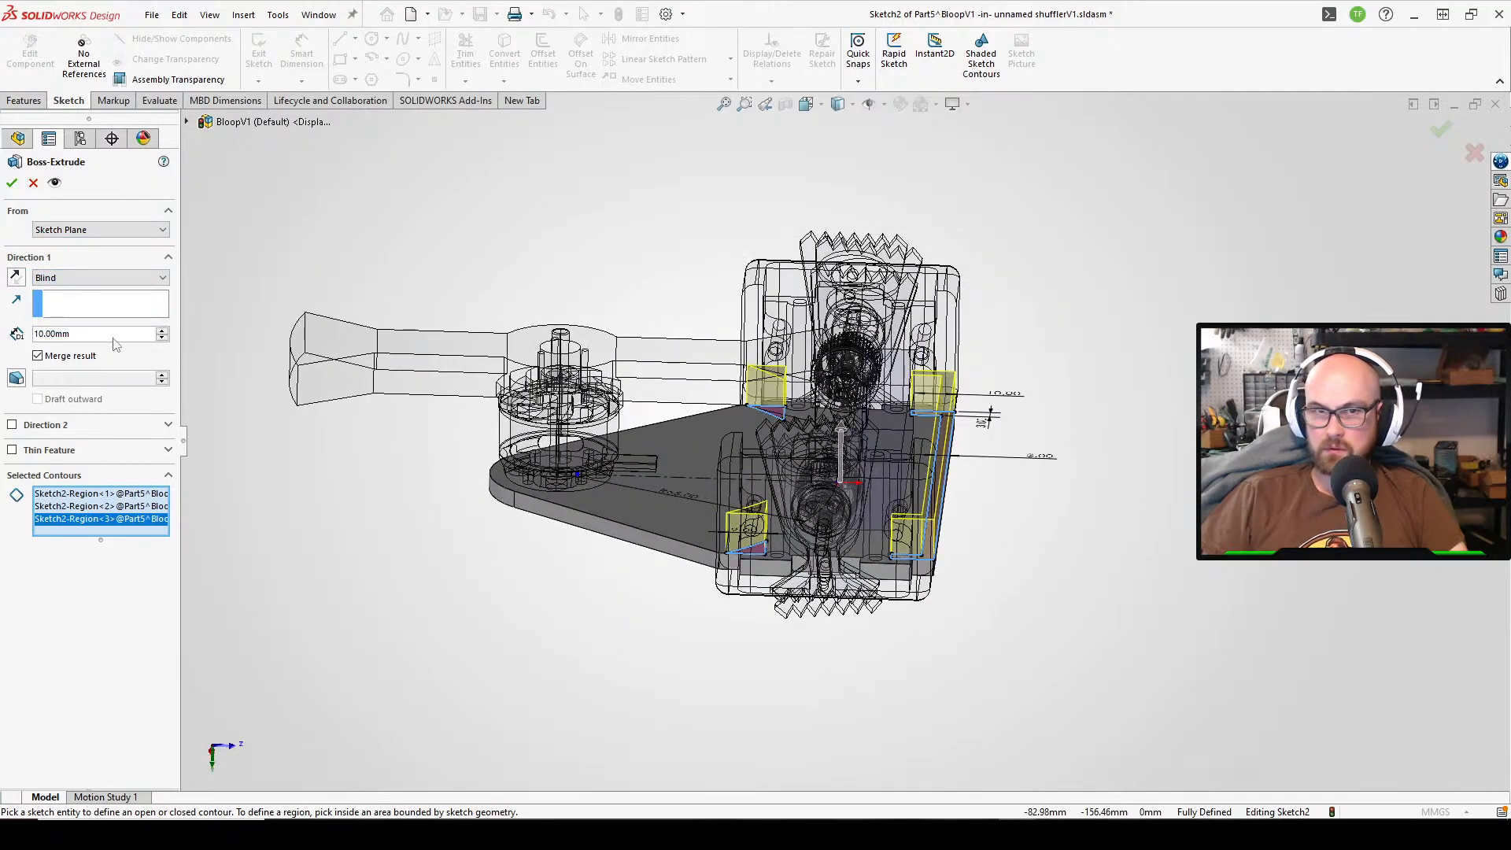
{"action": "type", "text": "5"}
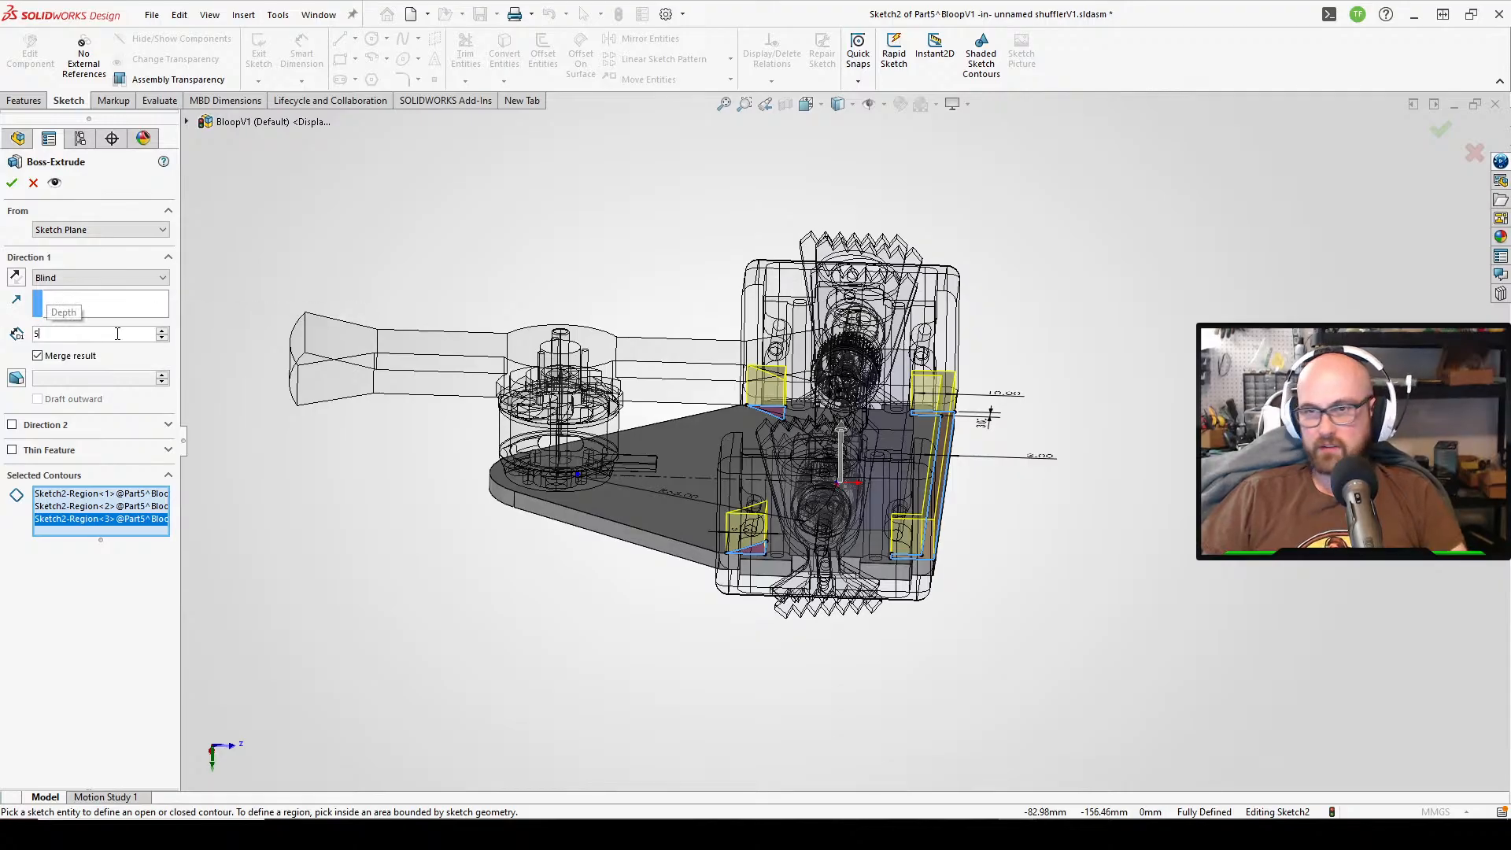
{"action": "key", "text": "BackSpace"}
{"action": "type", "text": "."}
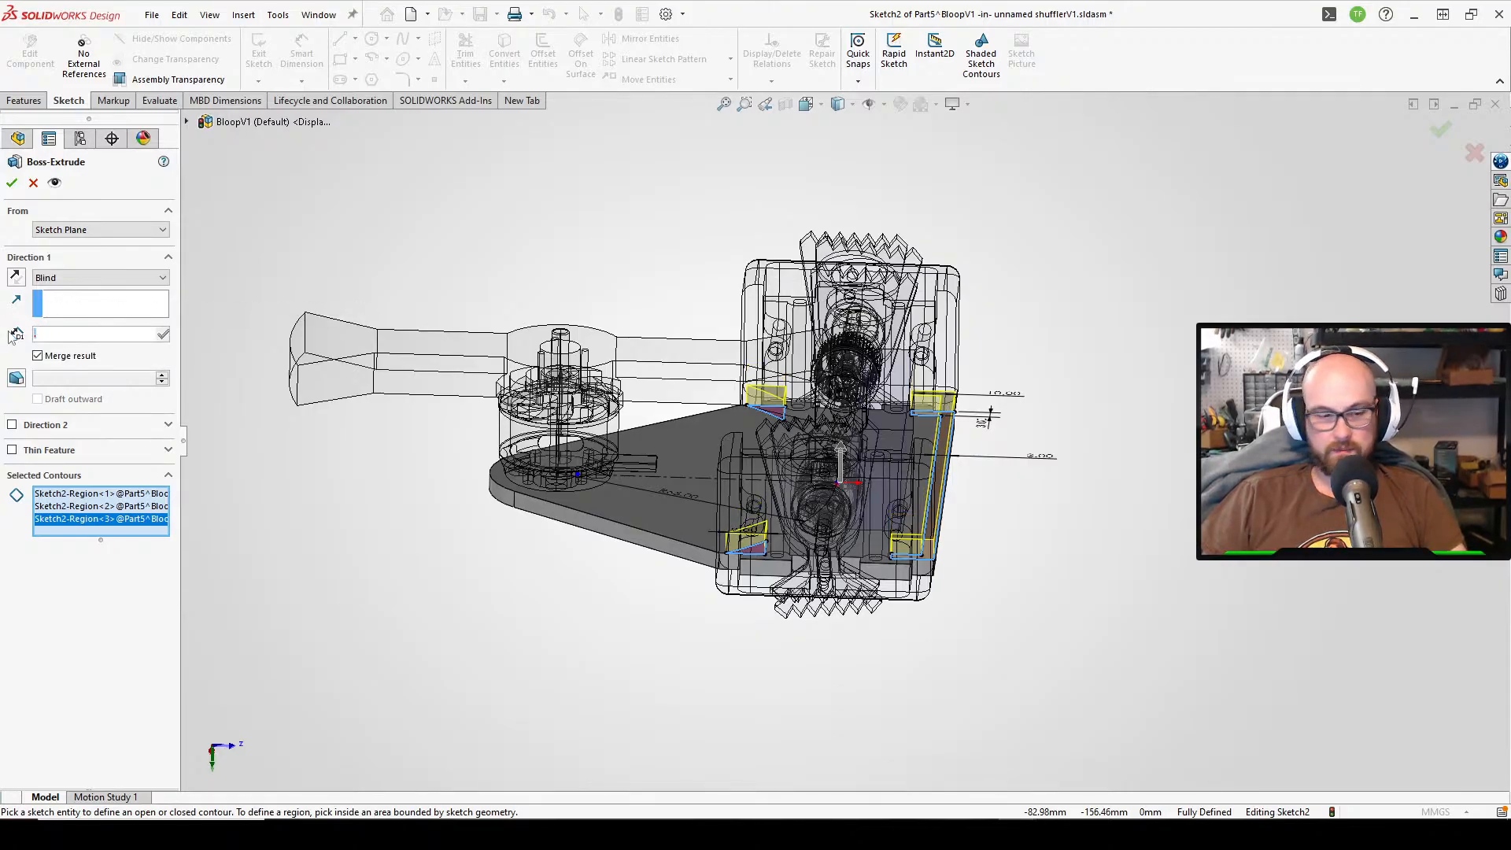
{"action": "type", "text": "0"}
{"action": "key", "text": "Return"}
- Set the extrusion depth to 30 mm and check the wall height against the wheel pods
{"action": "middle_click_drag", "start_coordinate": [817, 379], "coordinate": [252, 366]}
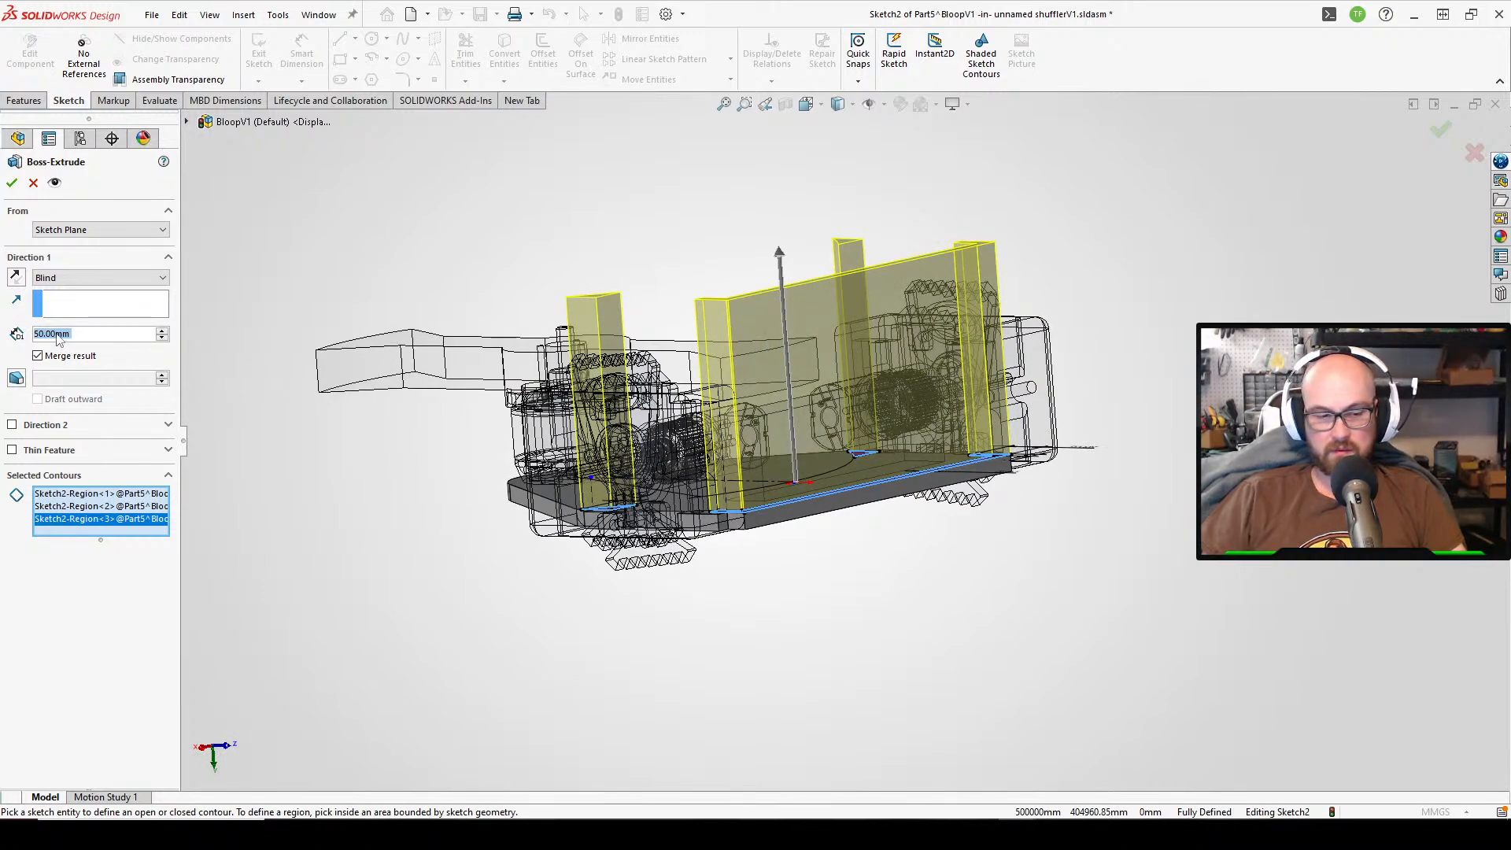
{"action": "type", "text": "30"}
{"action": "key", "text": "Return"}
{"action": "scroll", "coordinate": [796, 422], "scroll_direction": "down", "scroll_amount": 6}
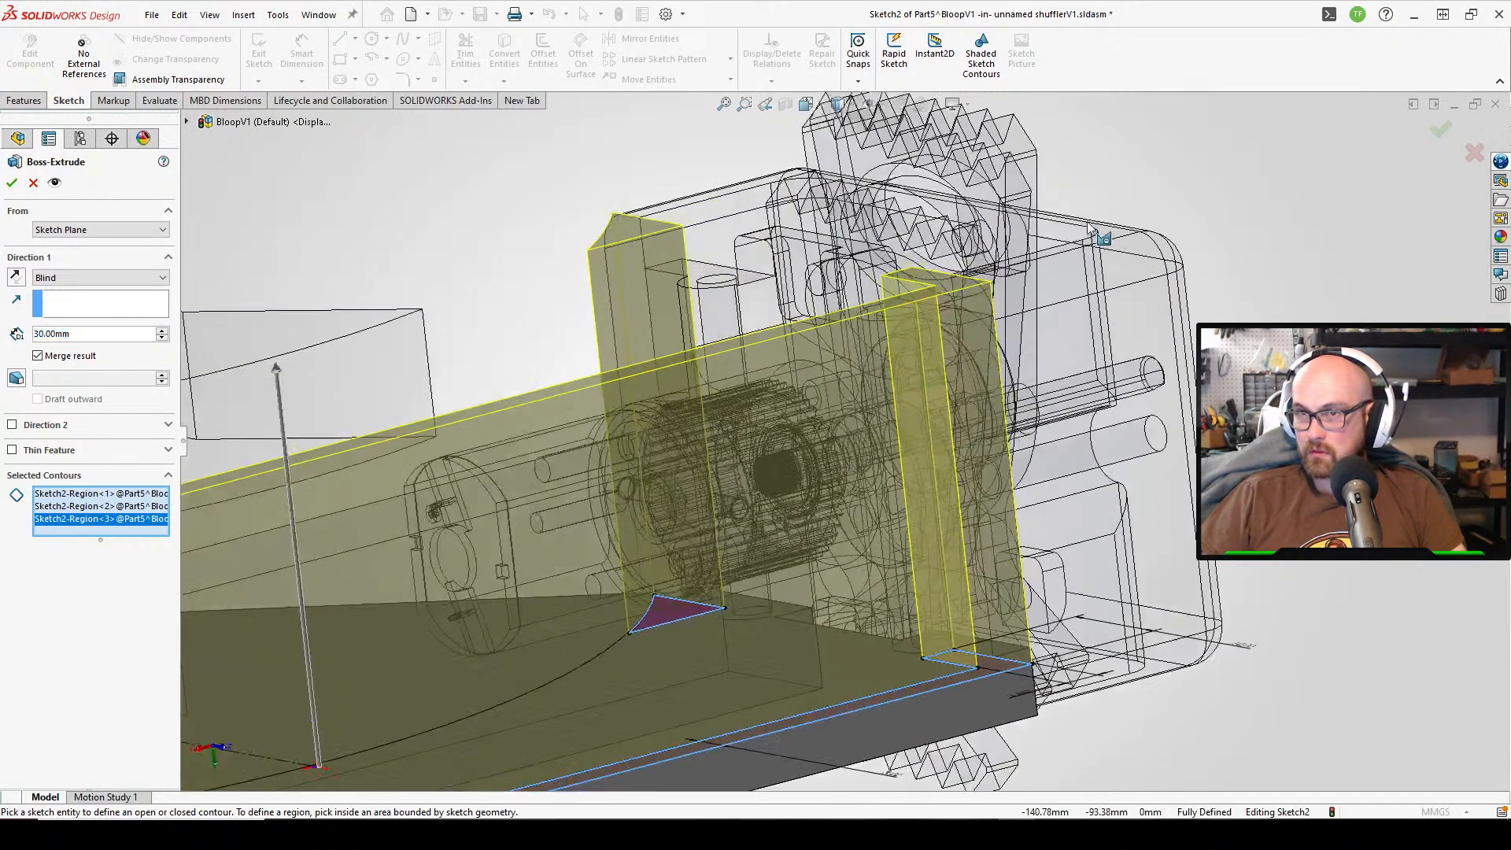
{"action": "middle_click_drag", "start_coordinate": [1090, 227], "coordinate": [955, 248]}
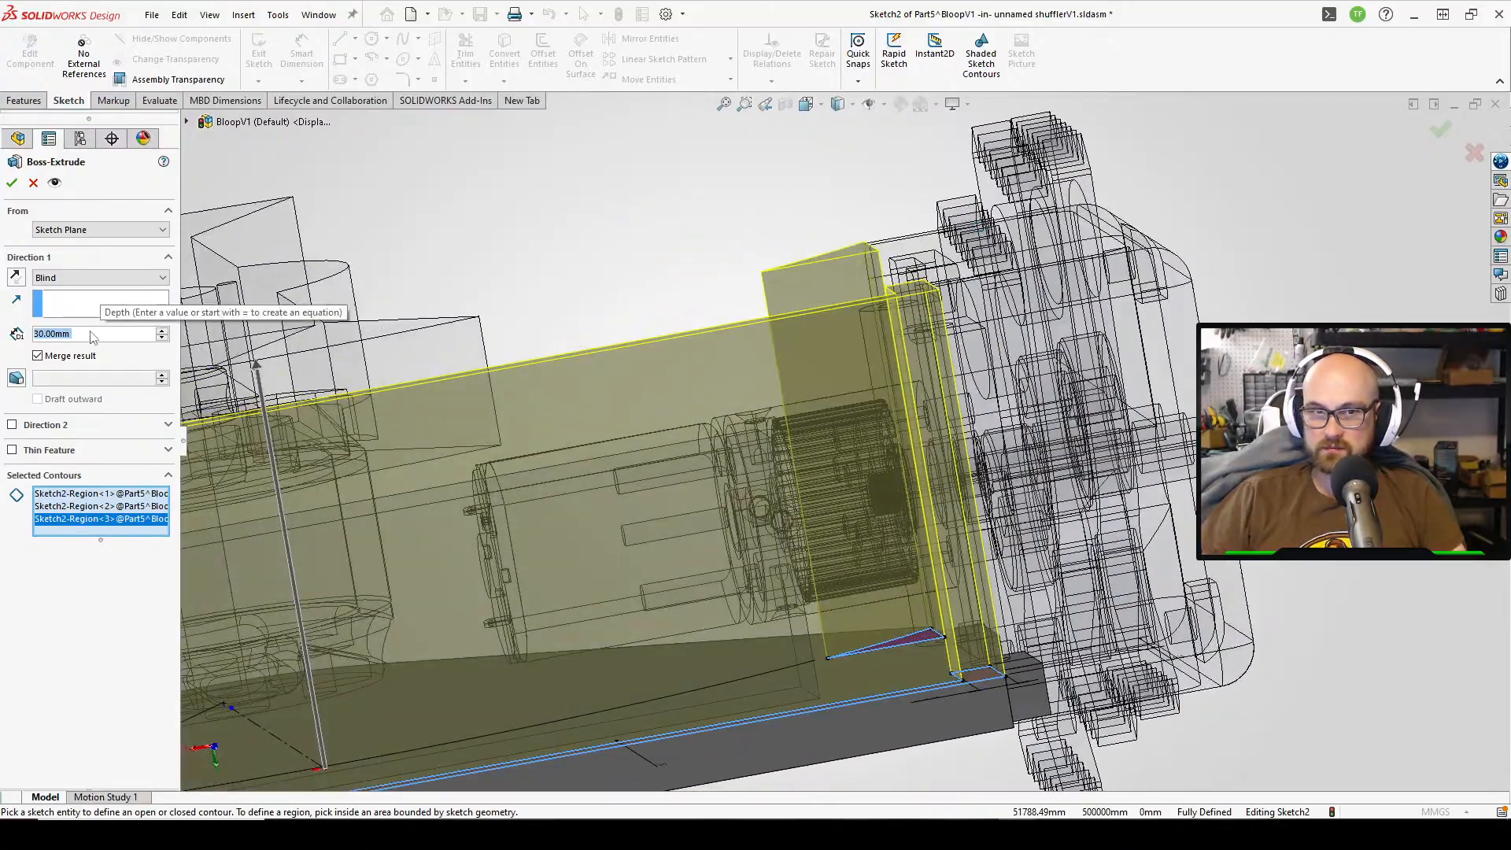
- Try extrusion depths of 25 mm and 27 mm for the selected wall contours
{"action": "type", "text": "+25"}
{"action": "key", "text": "Return"}
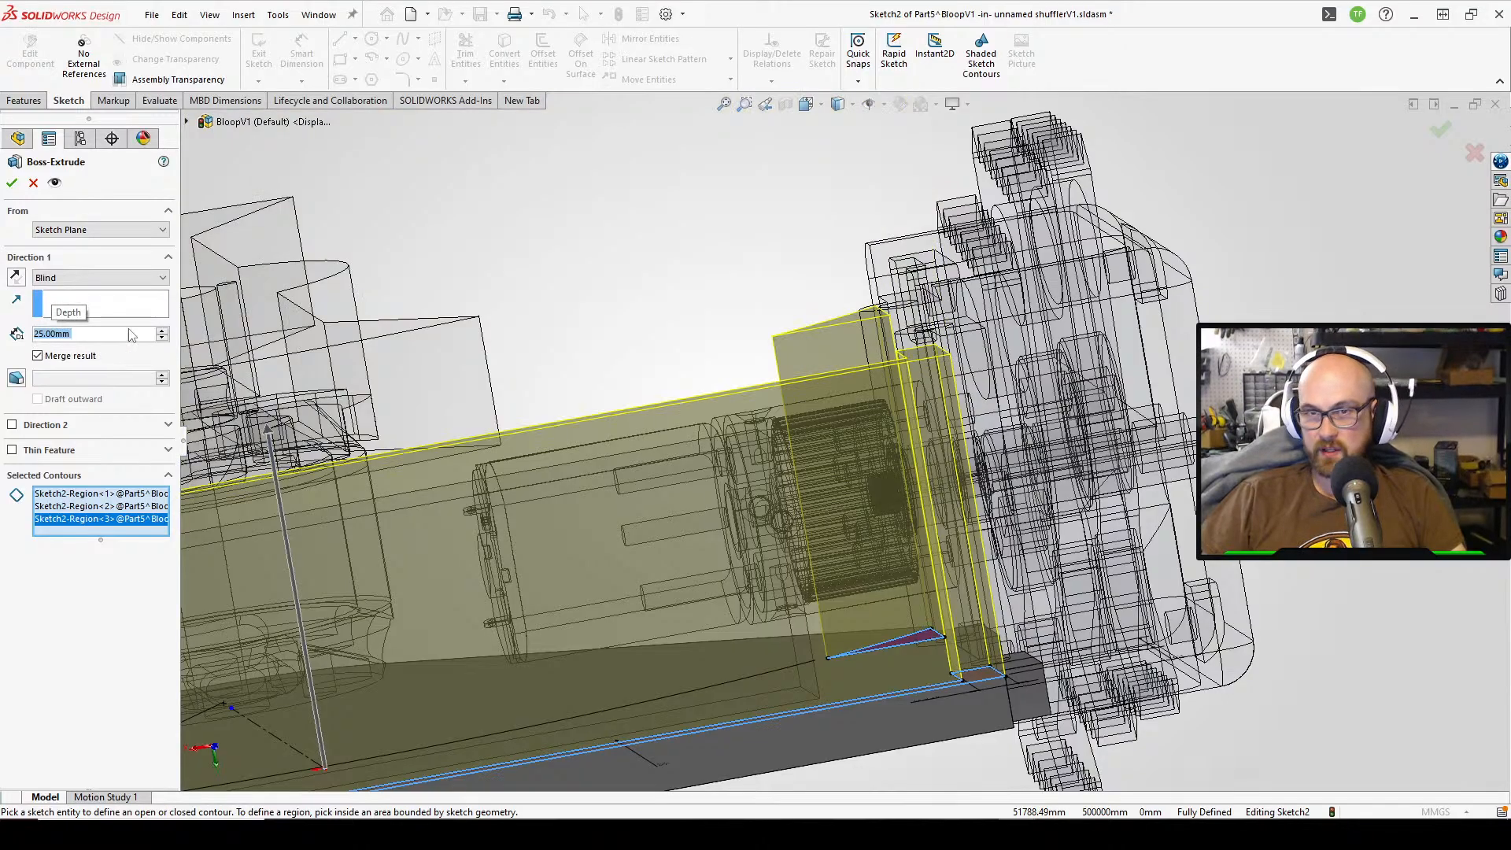
{"action": "middle_click_drag", "start_coordinate": [830, 350], "coordinate": [958, 331]}
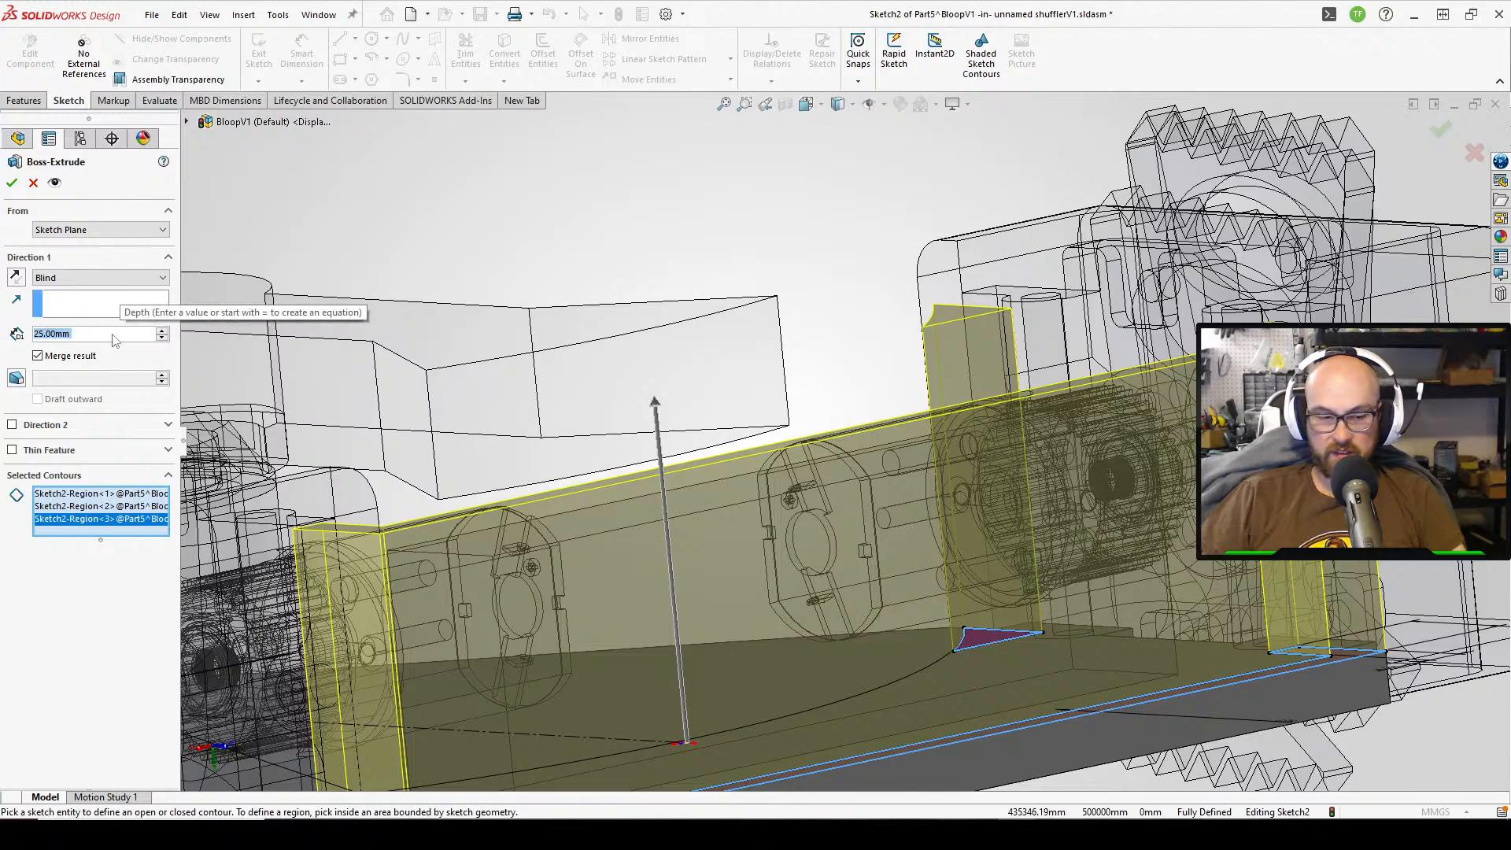
{"action": "type", "text": "27"}
{"action": "key", "text": "Return"}
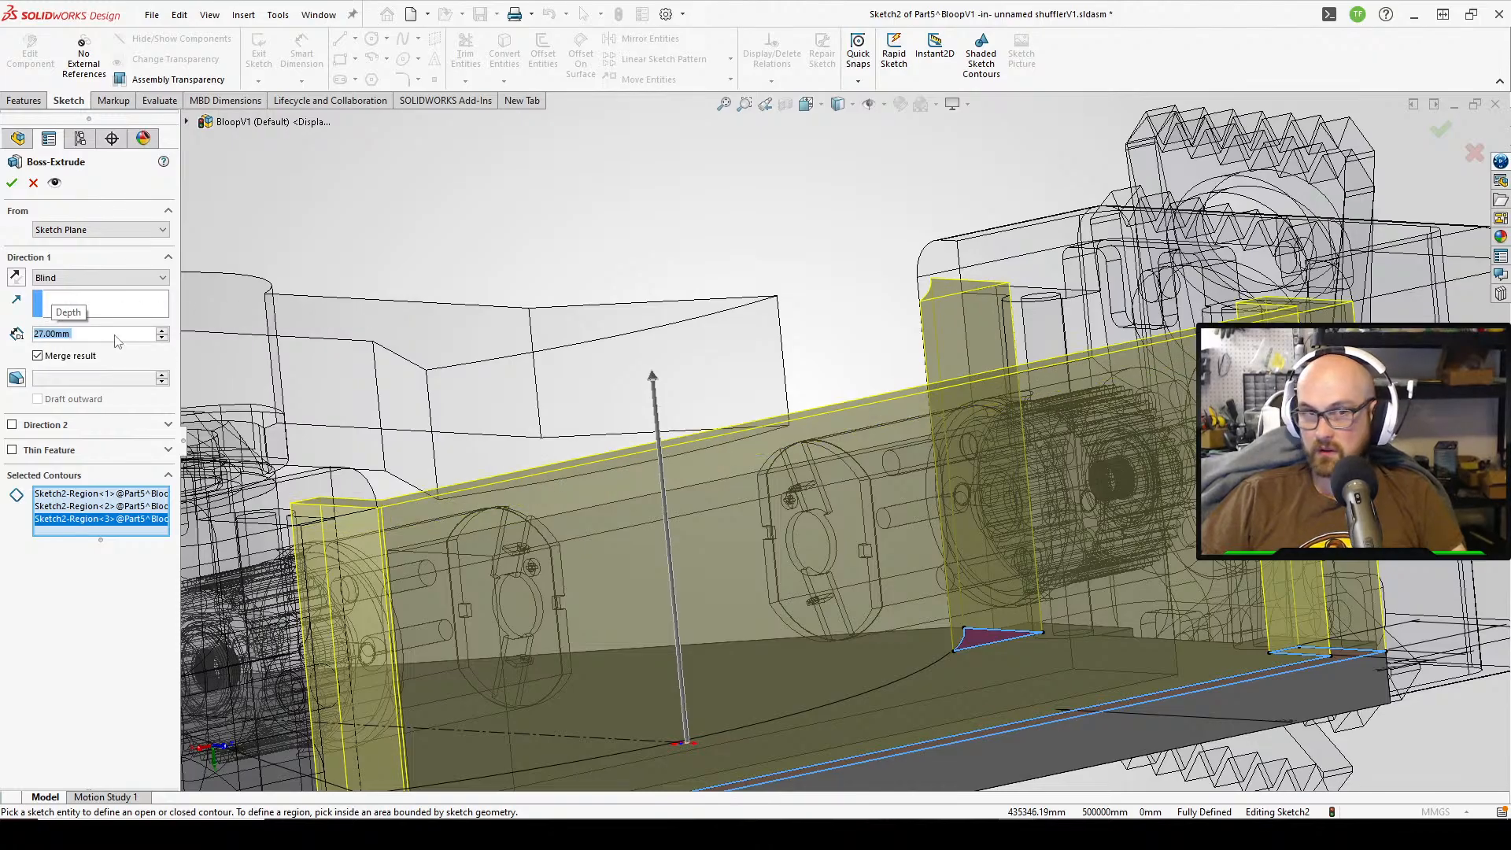
- Extrude the selected wall contours 26 mm from the sketch plane with merged result
{"action": "type", "text": "26"}
{"action": "key", "text": "Return"}
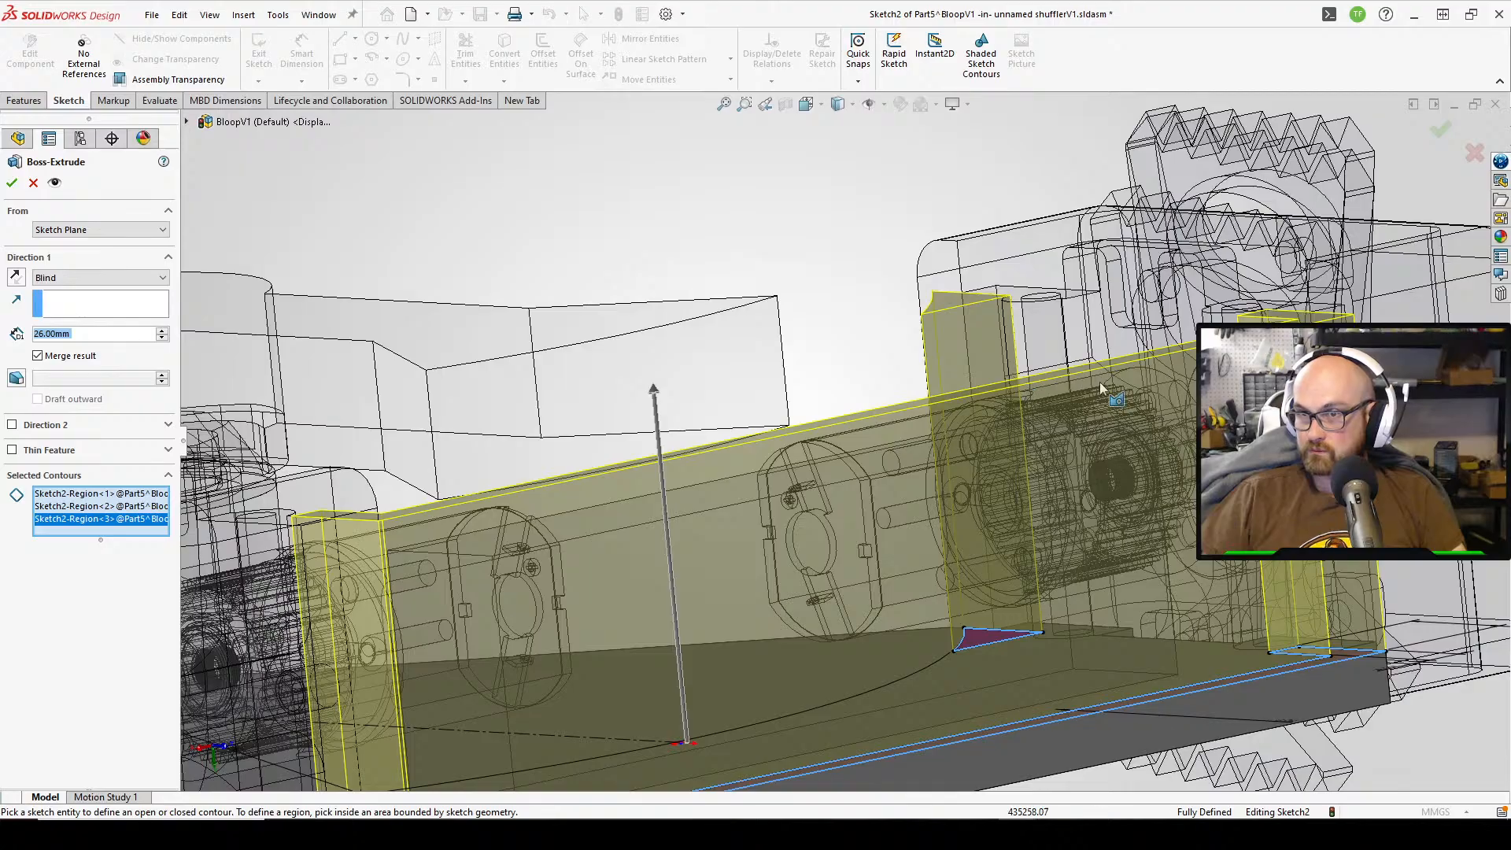
{"action": "scroll", "coordinate": [1099, 381], "scroll_direction": "down", "scroll_amount": 8}
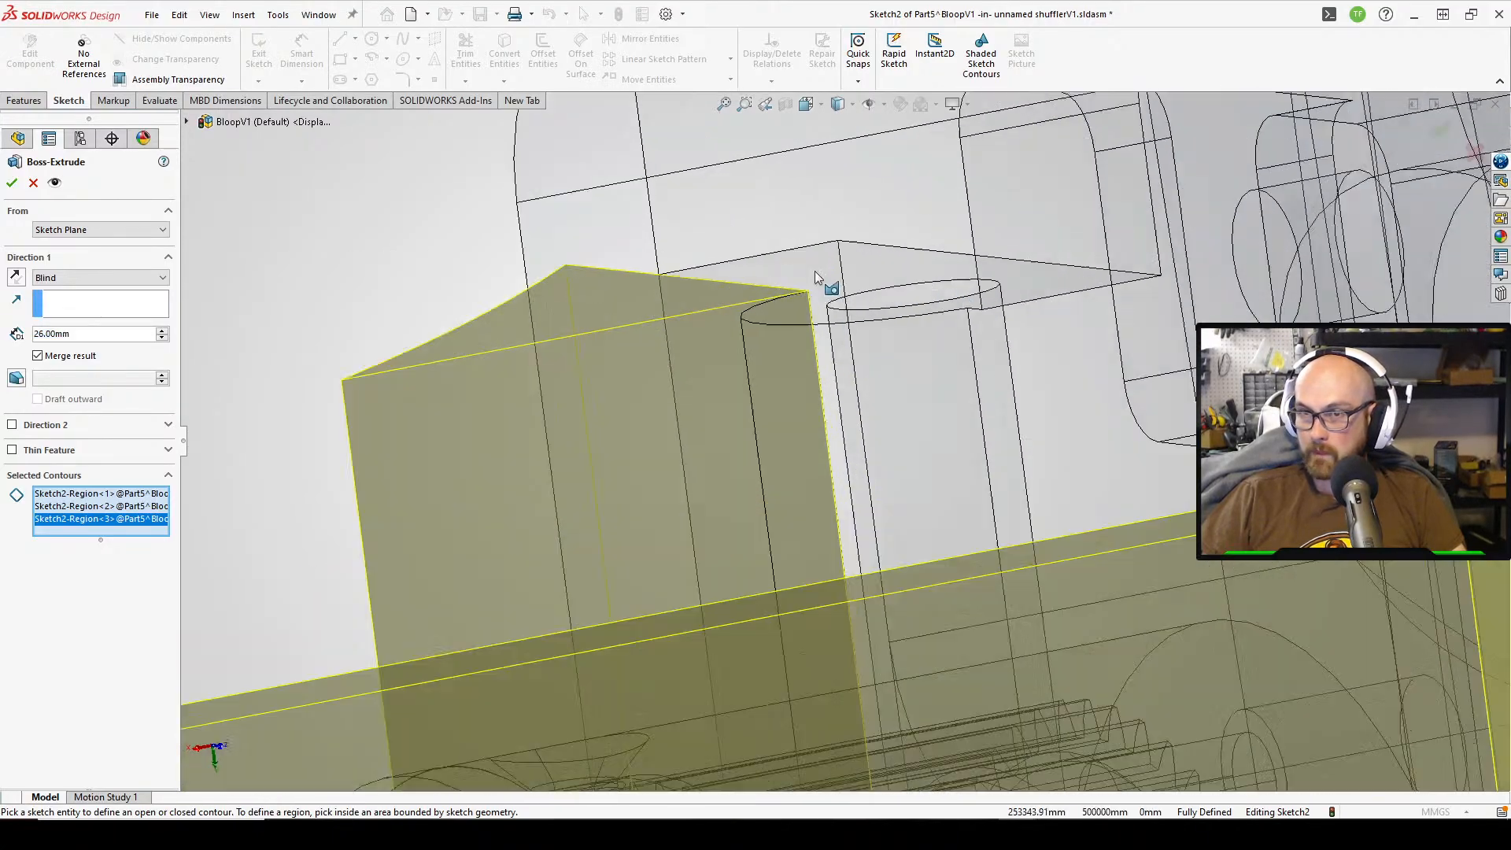
{"action": "scroll", "coordinate": [814, 271], "scroll_direction": "down", "scroll_amount": 3}
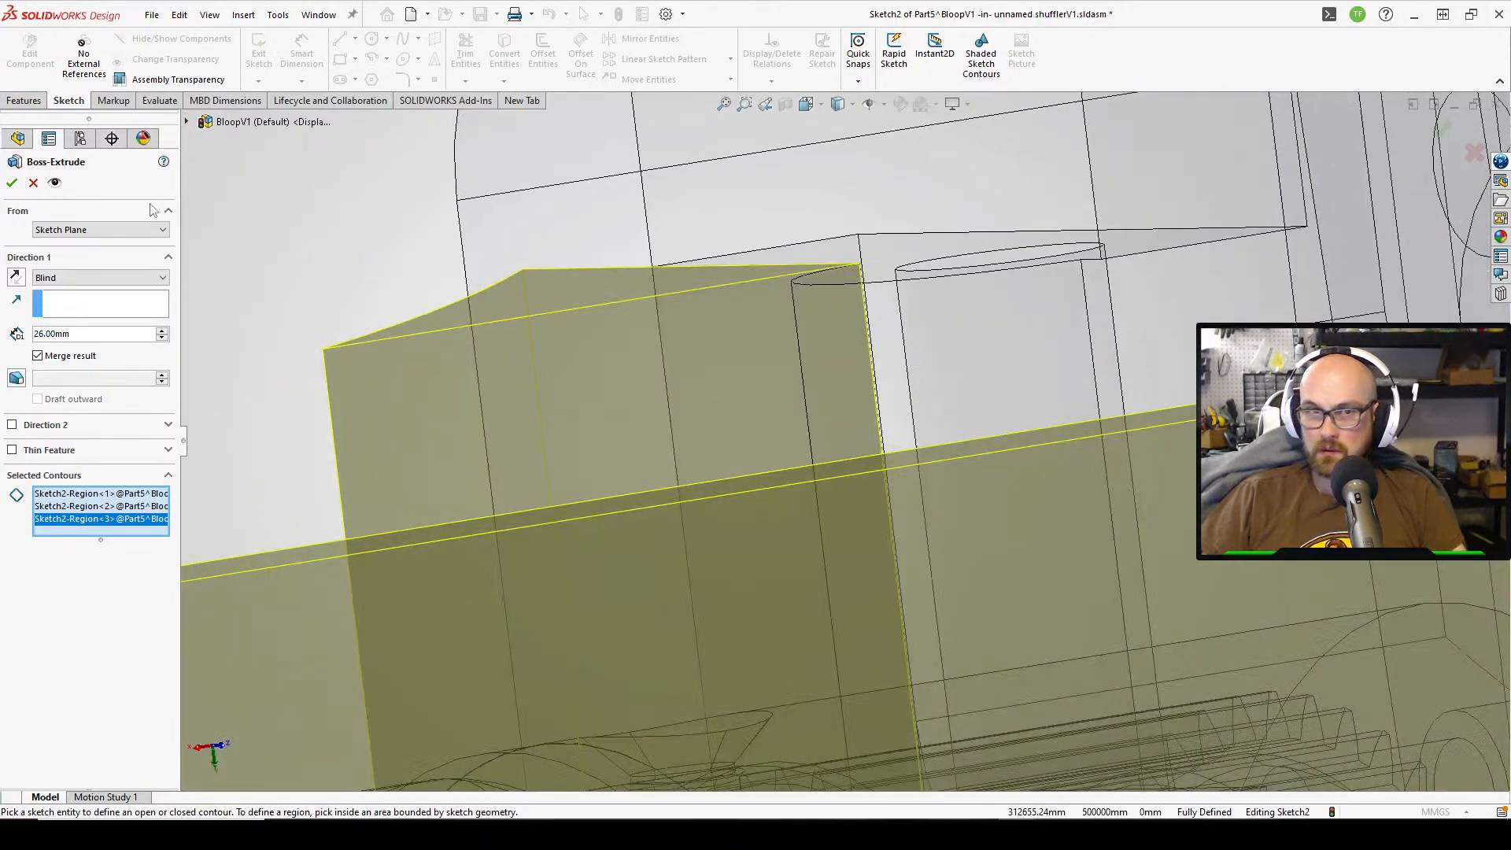
{"action": "scroll", "coordinate": [707, 409], "scroll_direction": "up", "scroll_amount": 6}
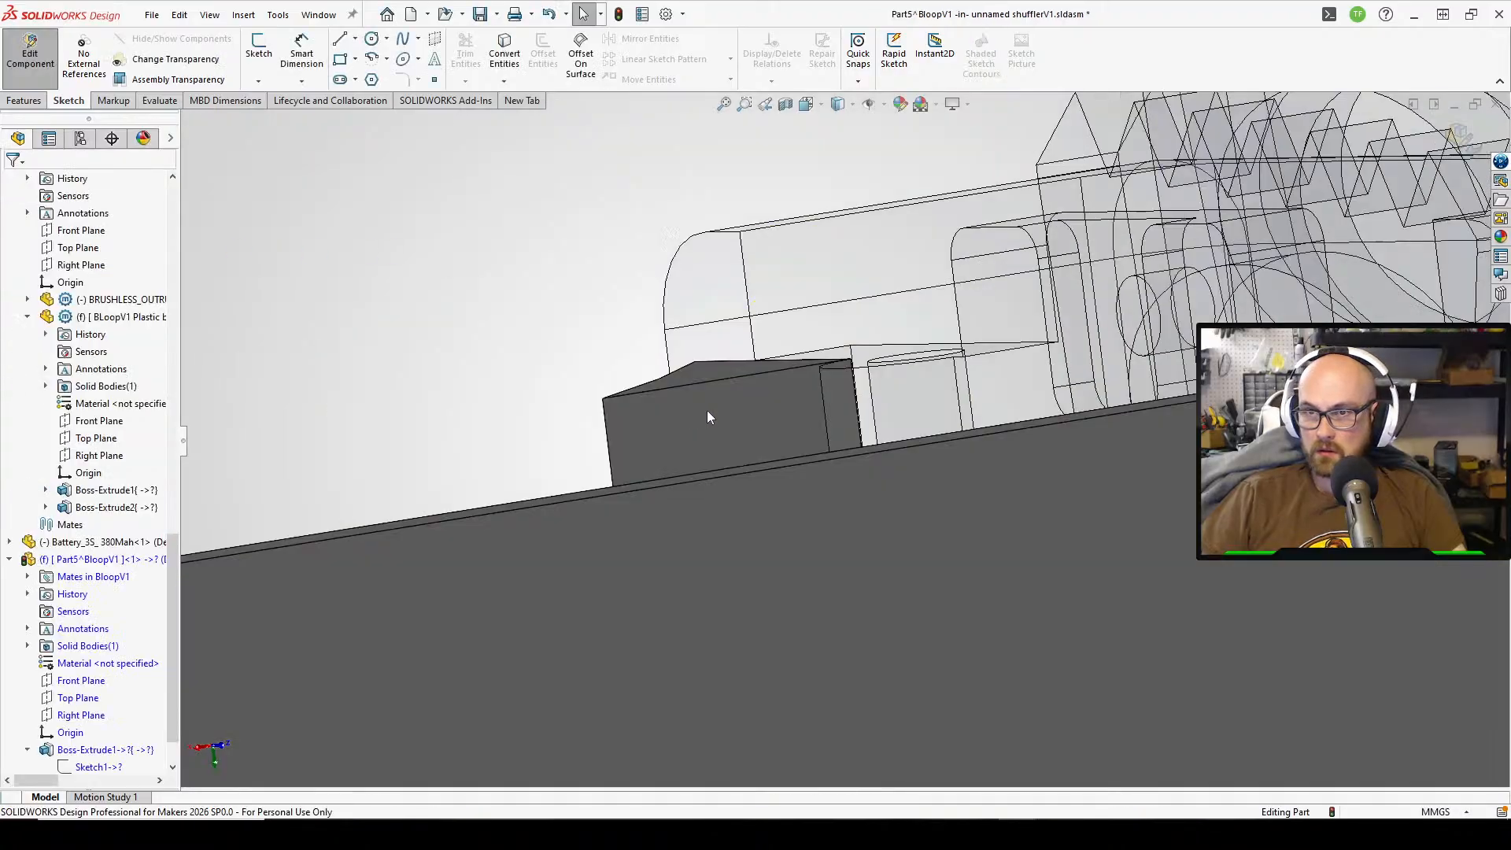
- Examine how the extruded walls fit around the shuffler pod's mount, gears and drive motor
{"action": "middle_click_drag", "start_coordinate": [710, 416], "coordinate": [895, 522]}
{"action": "middle_click_drag", "start_coordinate": [990, 656], "coordinate": [1086, 543]}
{"action": "scroll", "coordinate": [1087, 504], "scroll_direction": "down", "scroll_amount": 3}
{"action": "scroll", "coordinate": [1047, 519], "scroll_direction": "up", "scroll_amount": 3}
{"action": "middle_click_drag", "start_coordinate": [976, 583], "coordinate": [526, 575]}
{"action": "scroll", "coordinate": [560, 496], "scroll_direction": "down", "scroll_amount": 4}
{"action": "scroll", "coordinate": [528, 575], "scroll_direction": "up", "scroll_amount": 2}
{"action": "scroll", "coordinate": [551, 566], "scroll_direction": "down", "scroll_amount": 3}
{"action": "middle_click_drag", "start_coordinate": [678, 469], "coordinate": [834, 472]}
{"action": "scroll", "coordinate": [962, 303], "scroll_direction": "down", "scroll_amount": 2}
{"action": "middle_click_drag", "start_coordinate": [941, 272], "coordinate": [904, 295]}
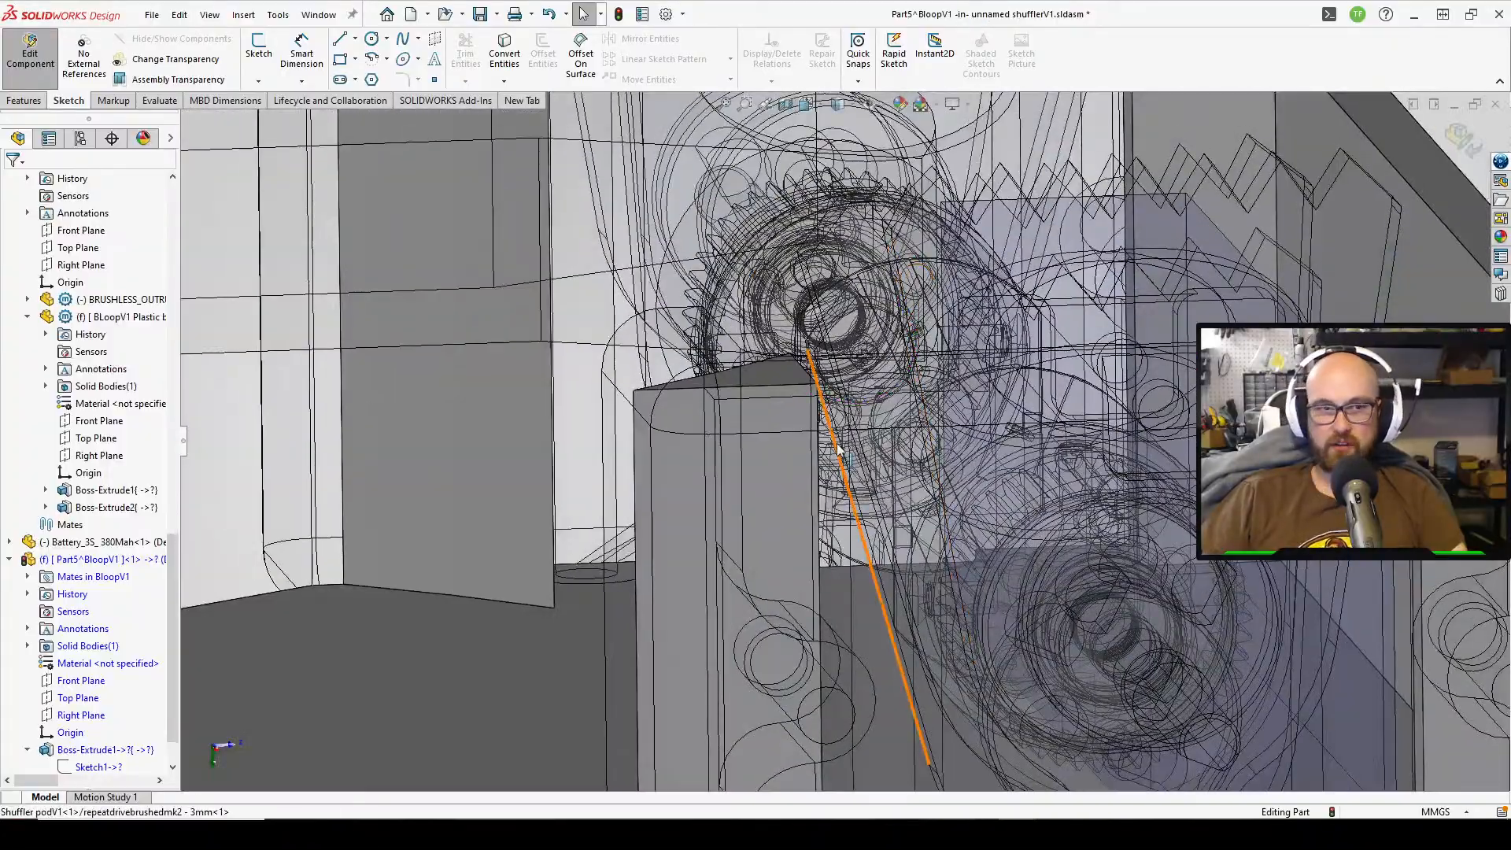
{"action": "middle_click_drag", "start_coordinate": [839, 449], "coordinate": [636, 536]}
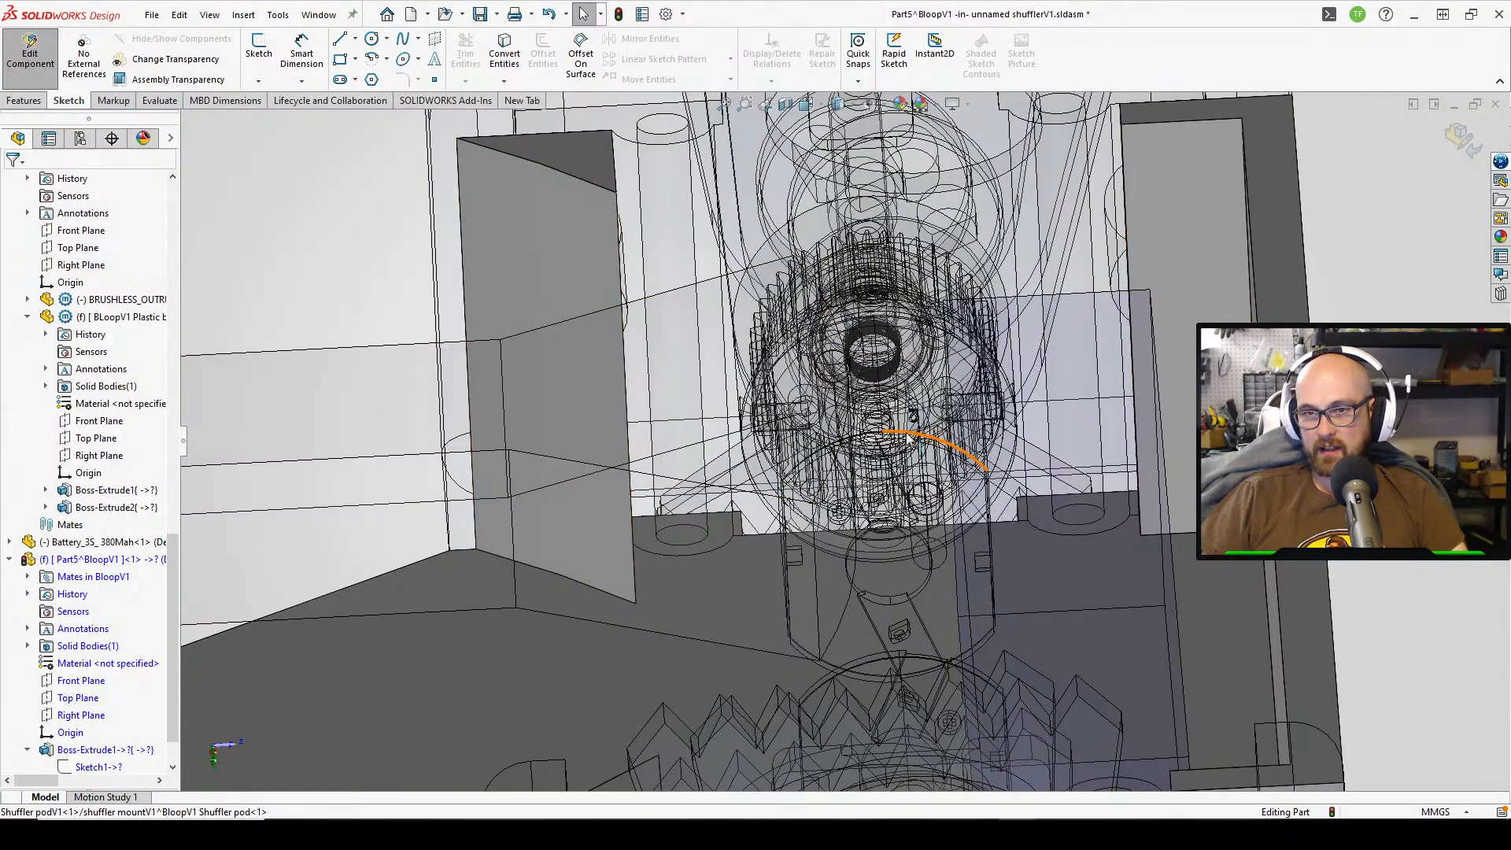
{"action": "mouse_move", "coordinate": [722, 592]}
{"action": "middle_mouse_down"}
{"action": "mouse_move", "coordinate": [756, 401]}
{"action": "mouse_move", "coordinate": [718, 620]}
{"action": "middle_mouse_up"}
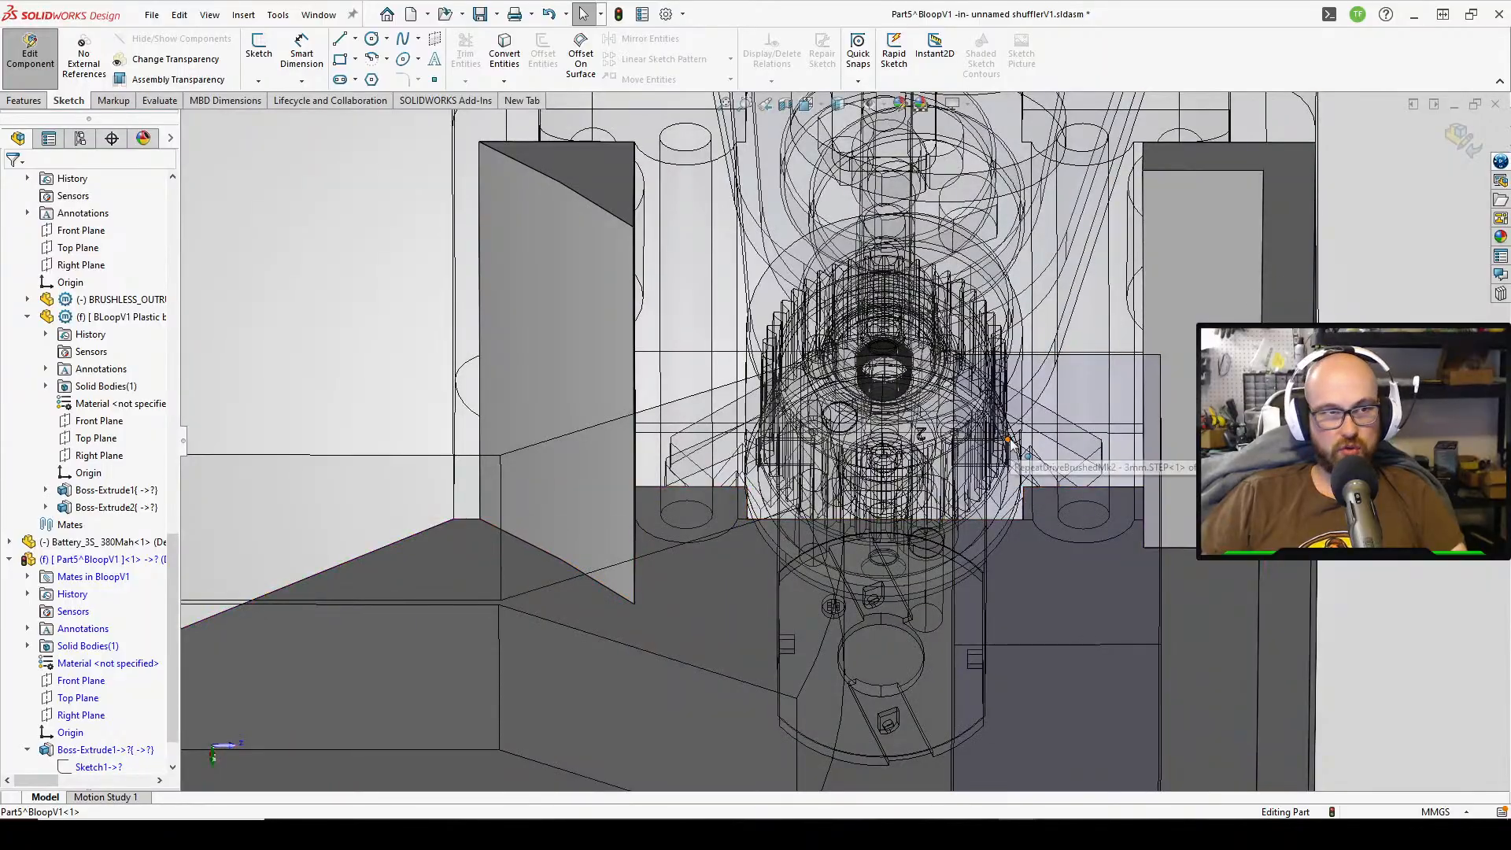
{"action": "middle_click_drag", "start_coordinate": [1010, 441], "coordinate": [754, 597]}
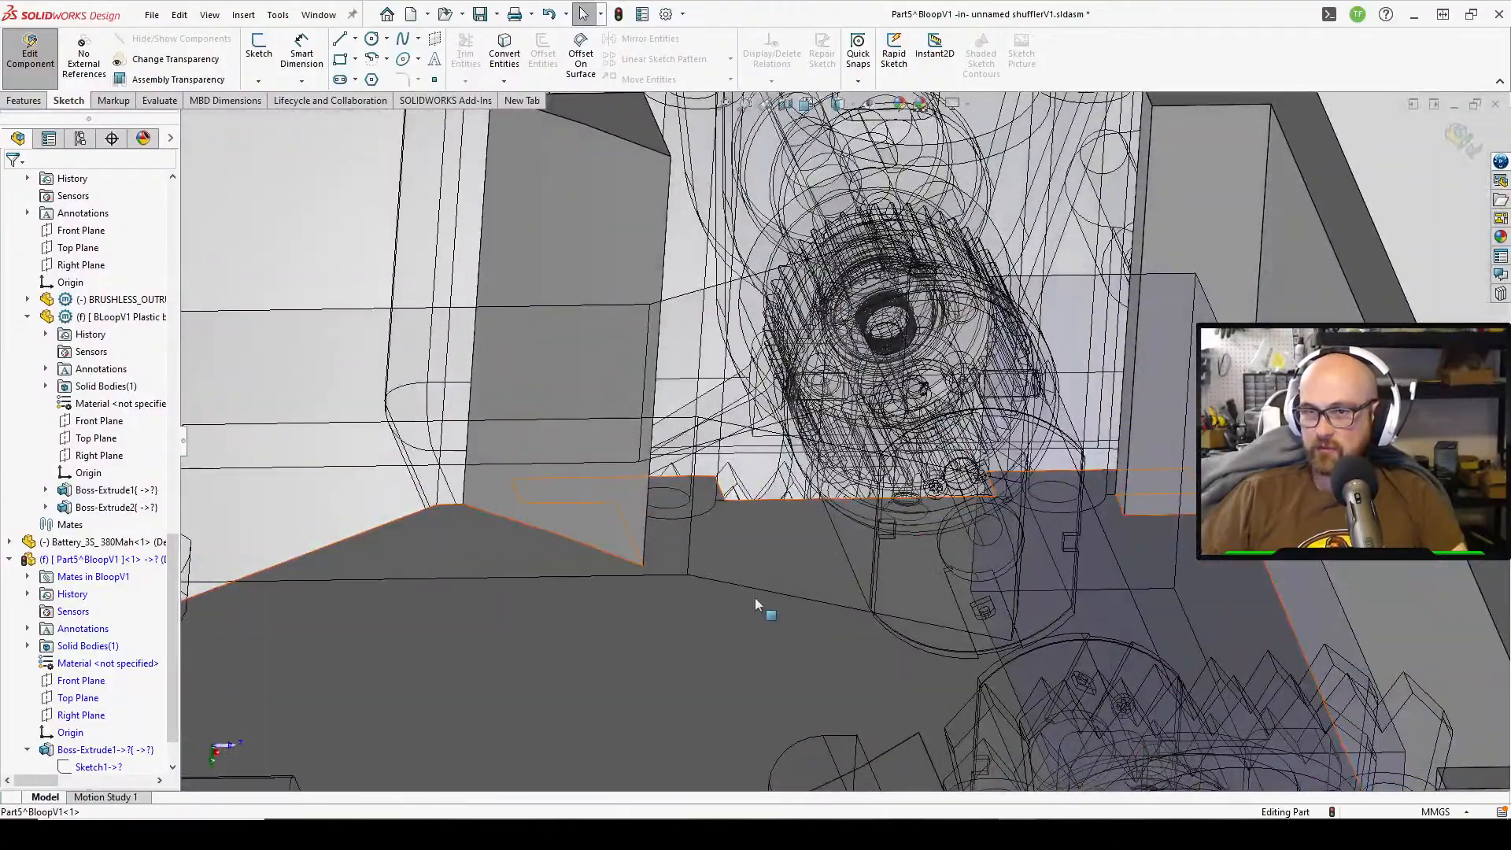
- Try to start a sketch on the side face of the shuffler guard behind the base plate
{"action": "left_click", "coordinate": [744, 615]}
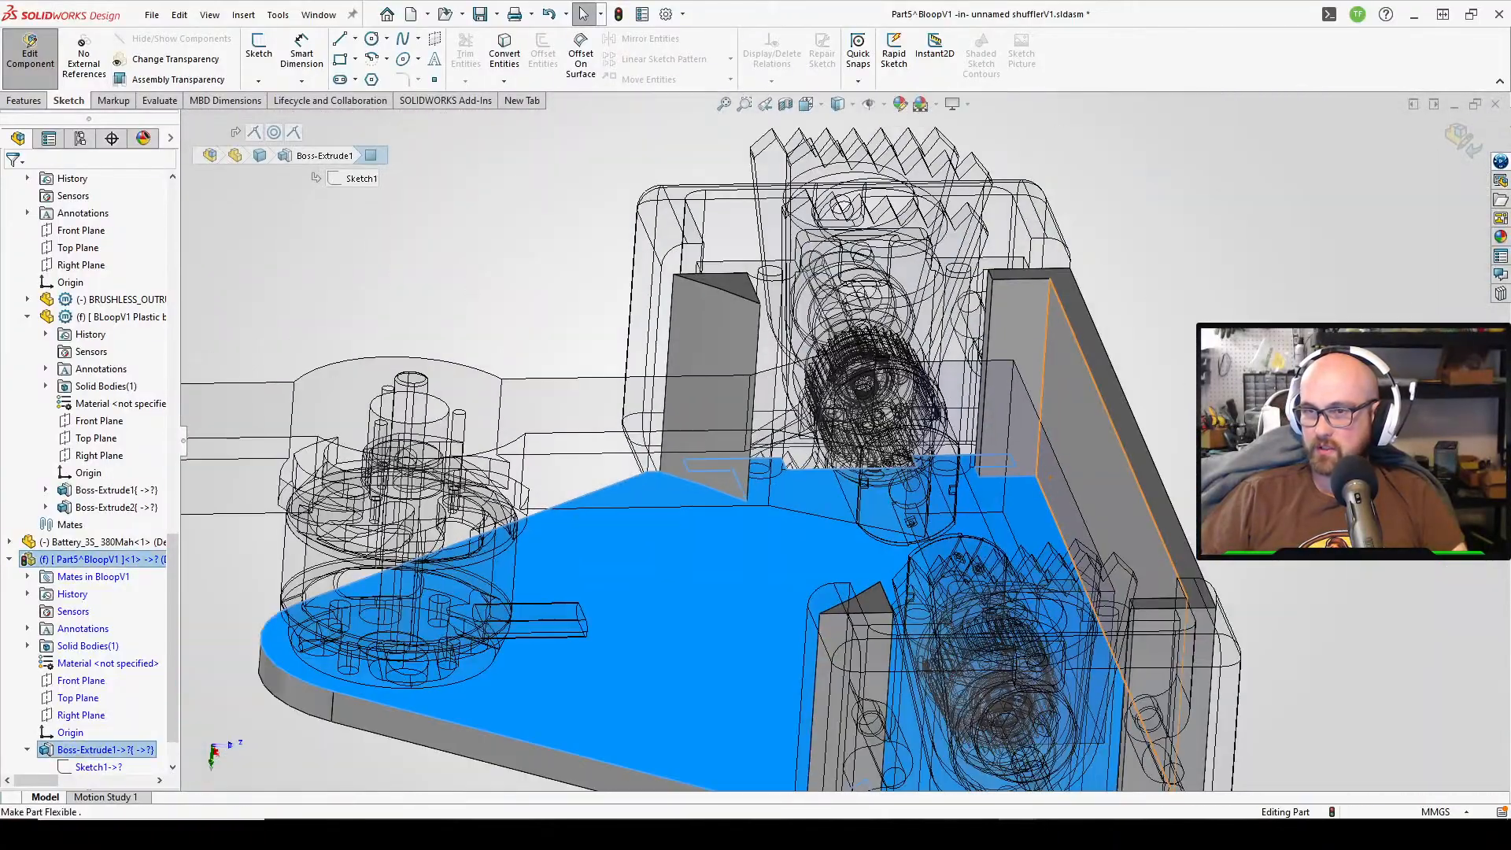
{"action": "right_click", "coordinate": [768, 575]}
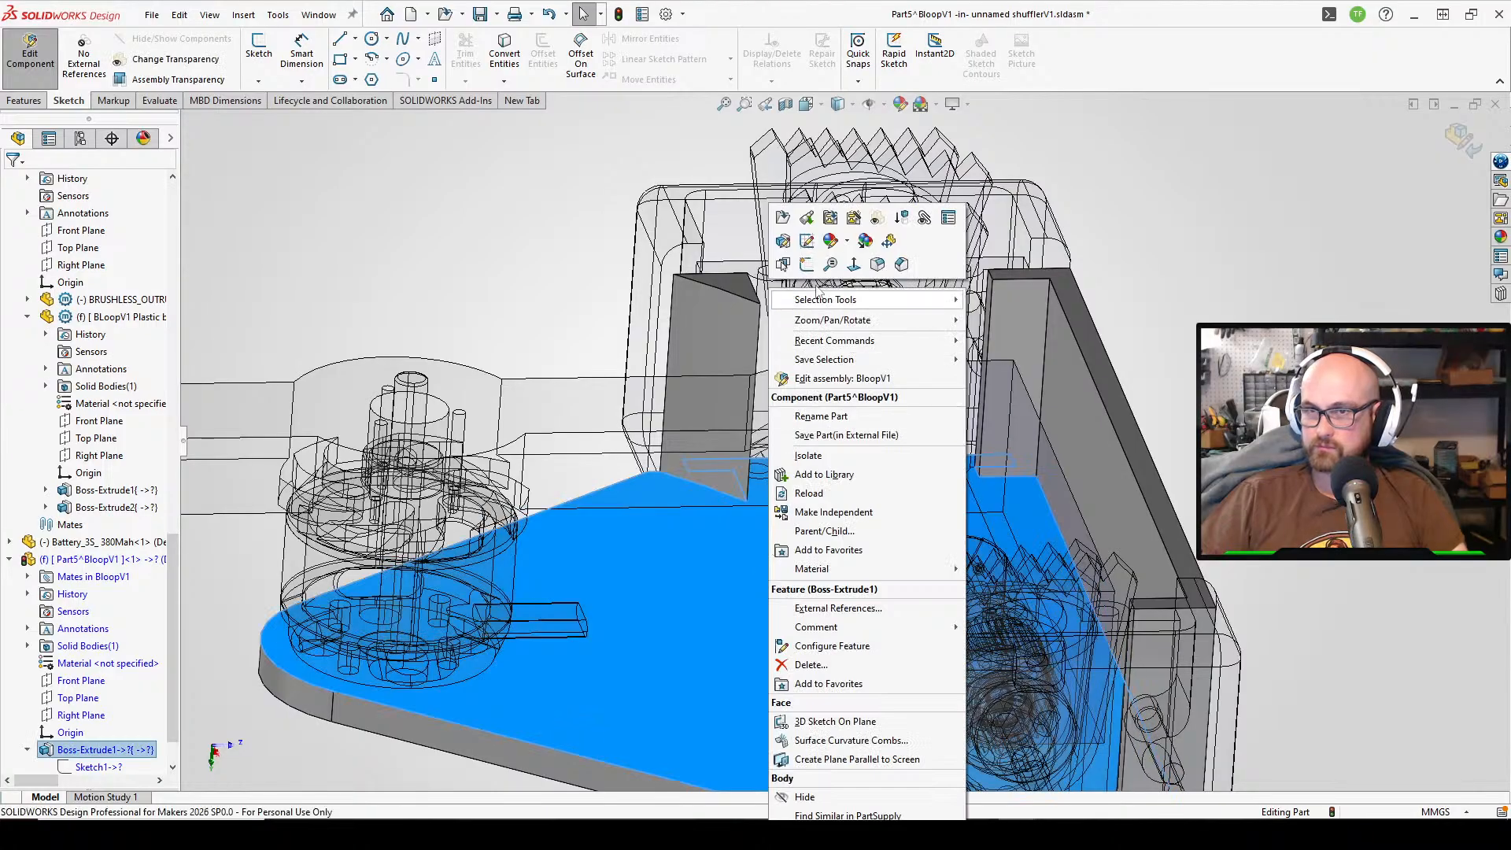
{"action": "left_click", "coordinate": [767, 518]}
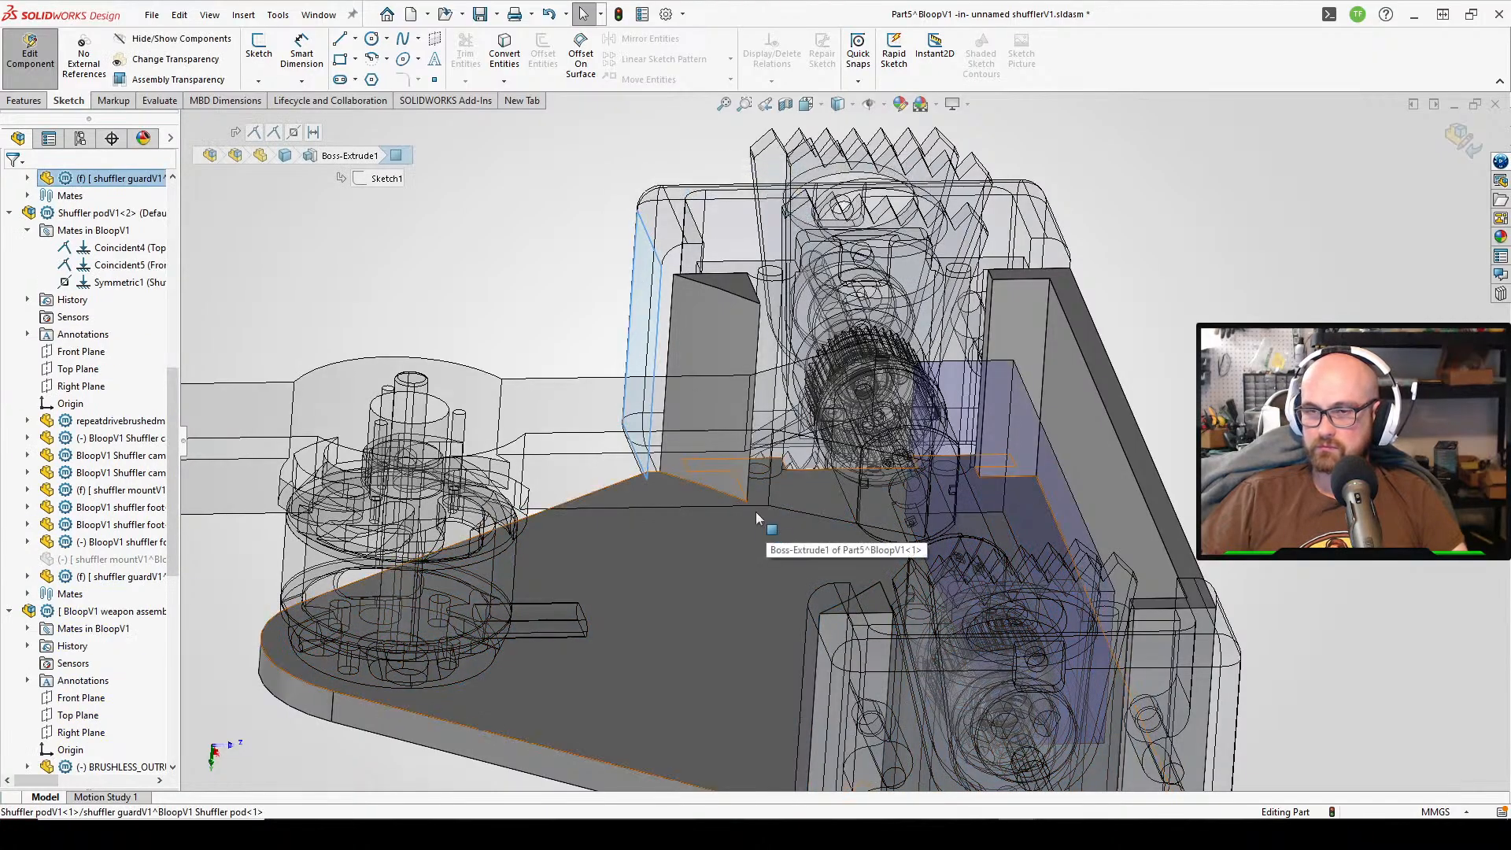
{"action": "middle_click_drag", "start_coordinate": [743, 422], "coordinate": [749, 547]}
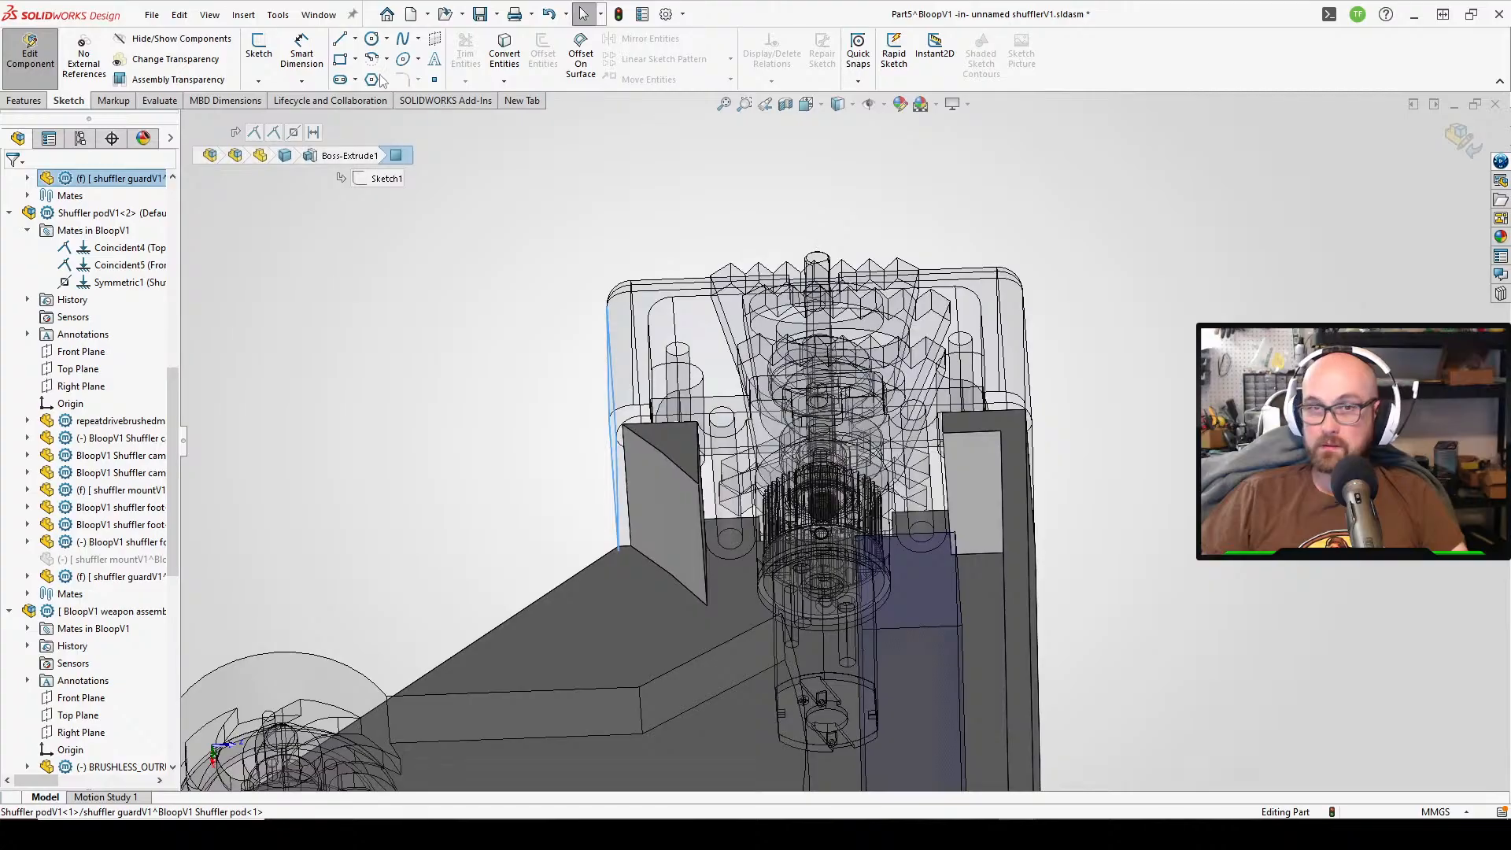
{"action": "left_click", "coordinate": [273, 51]}
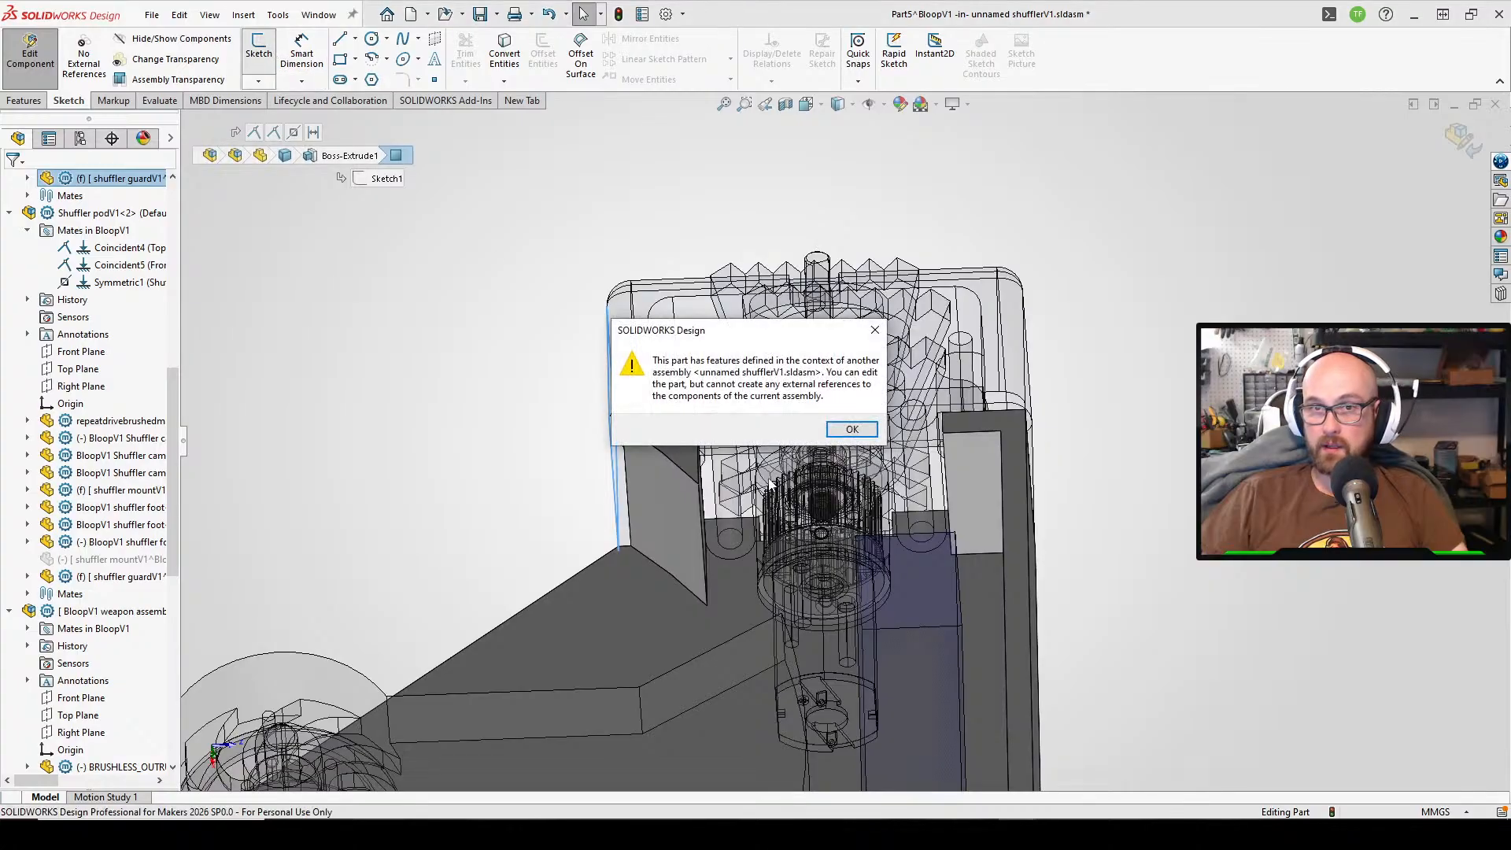
{"action": "left_click", "coordinate": [850, 429]}
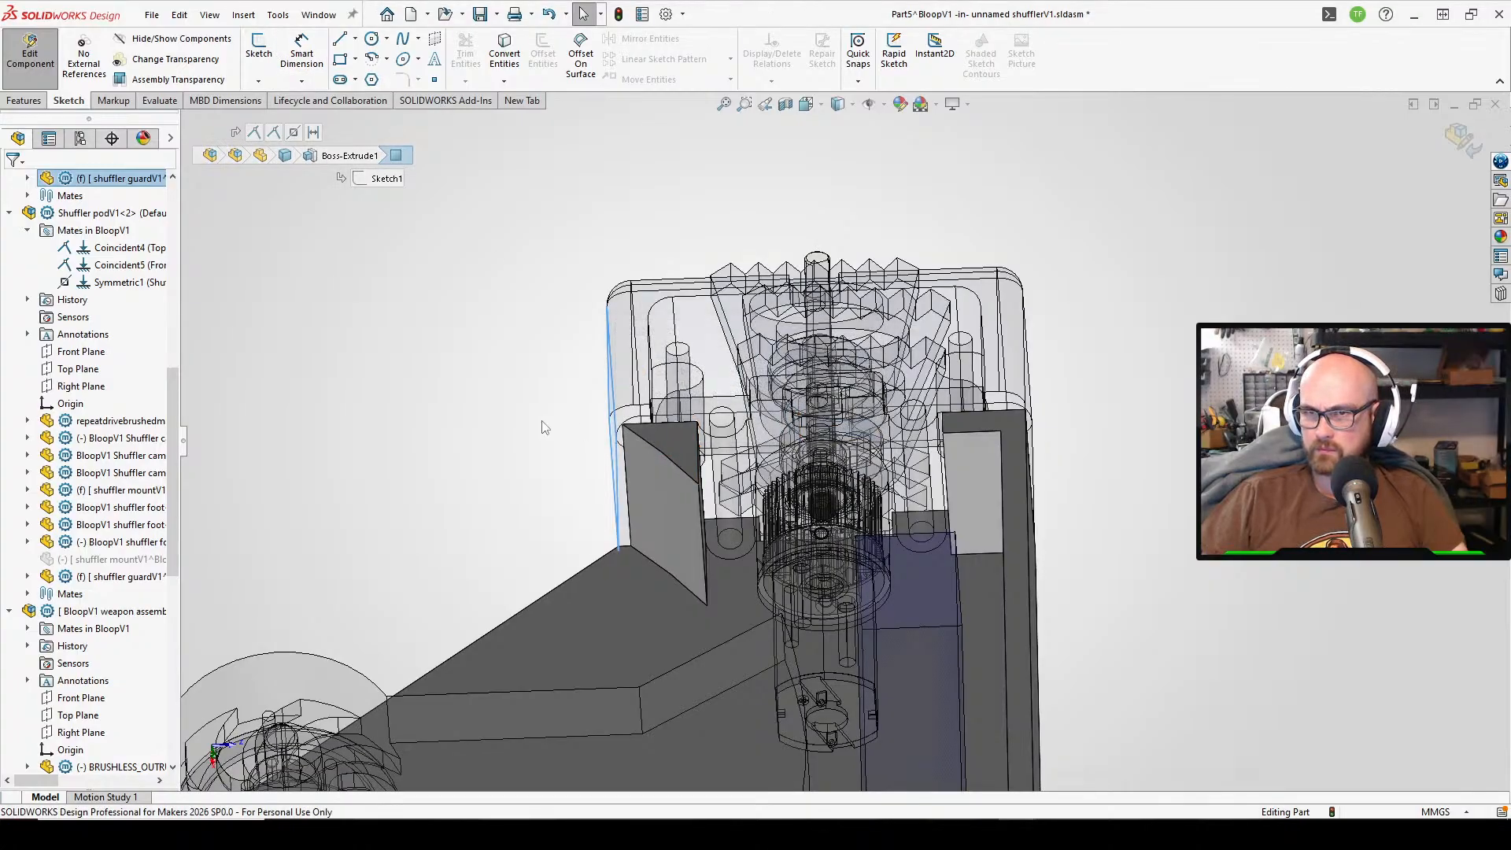
- Start a new sketch on the part's flat face toward the shuffler pod
{"action": "scroll", "coordinate": [125, 519], "scroll_direction": "down", "scroll_amount": 1}
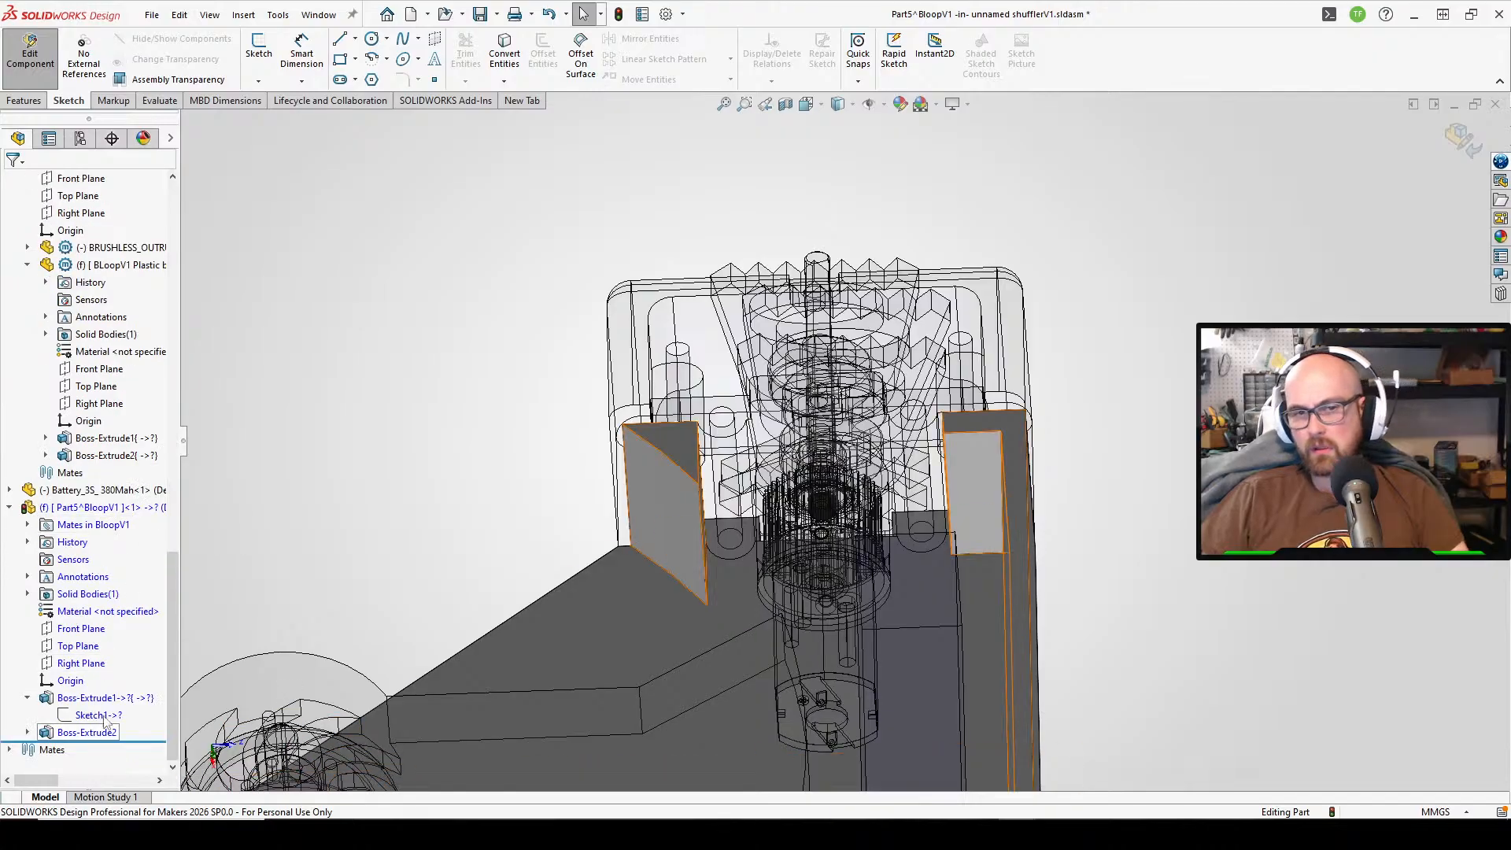
{"action": "left_click", "coordinate": [261, 45]}
{"action": "mouse_move", "coordinate": [621, 378]}
{"action": "middle_mouse_down"}
{"action": "mouse_move", "coordinate": [684, 449]}
{"action": "mouse_move", "coordinate": [669, 433]}
{"action": "middle_mouse_up"}
{"action": "scroll", "coordinate": [539, 386], "scroll_direction": "down", "scroll_amount": 4}
{"action": "left_click", "coordinate": [518, 271]}
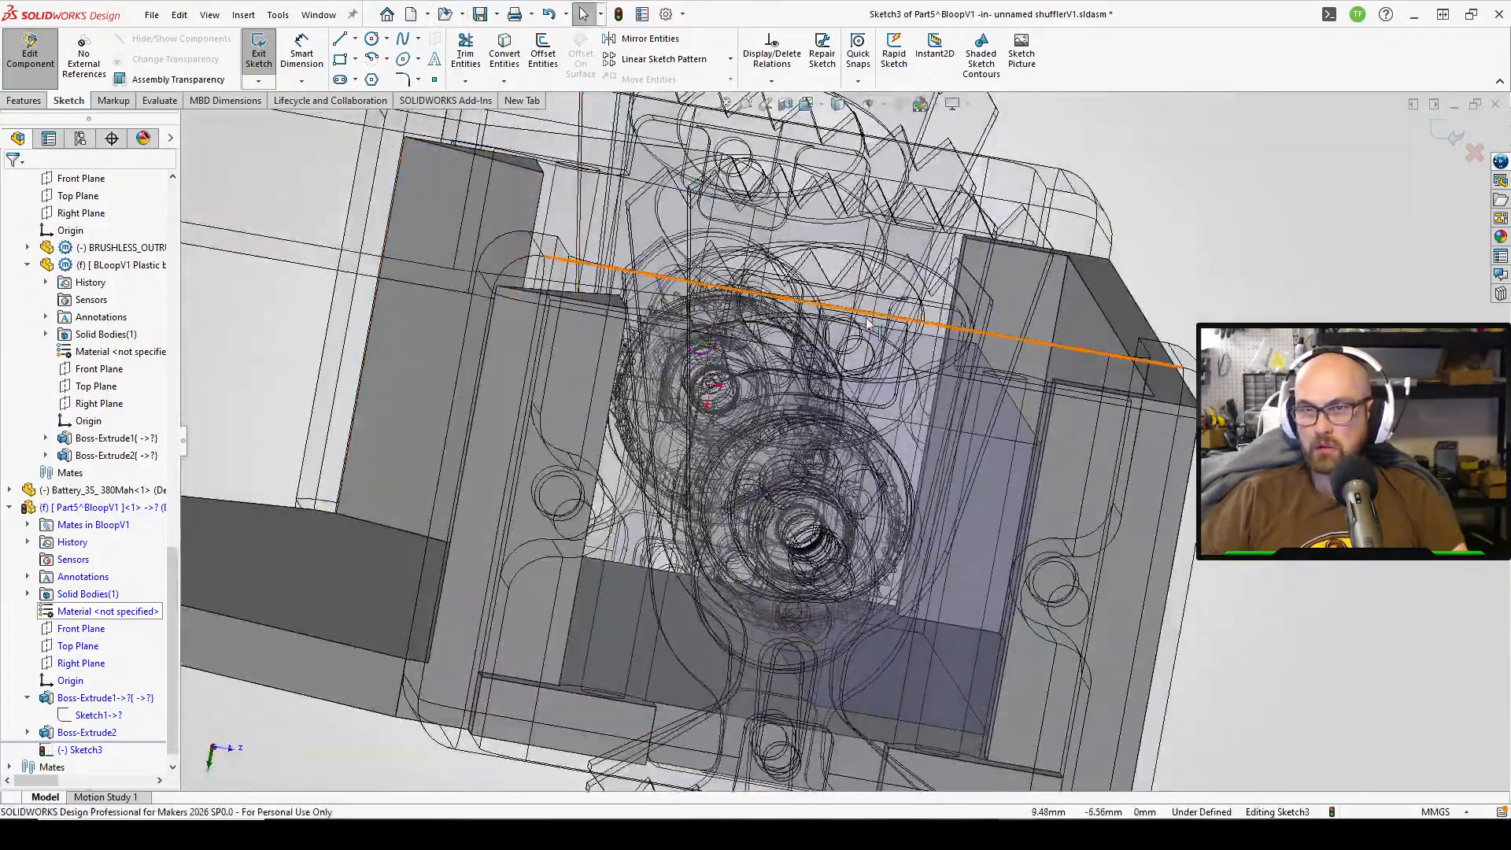
{"action": "mouse_move", "coordinate": [886, 390]}
{"action": "middle_mouse_down"}
{"action": "mouse_move", "coordinate": [854, 283]}
{"action": "mouse_move", "coordinate": [850, 331]}
{"action": "middle_mouse_up"}
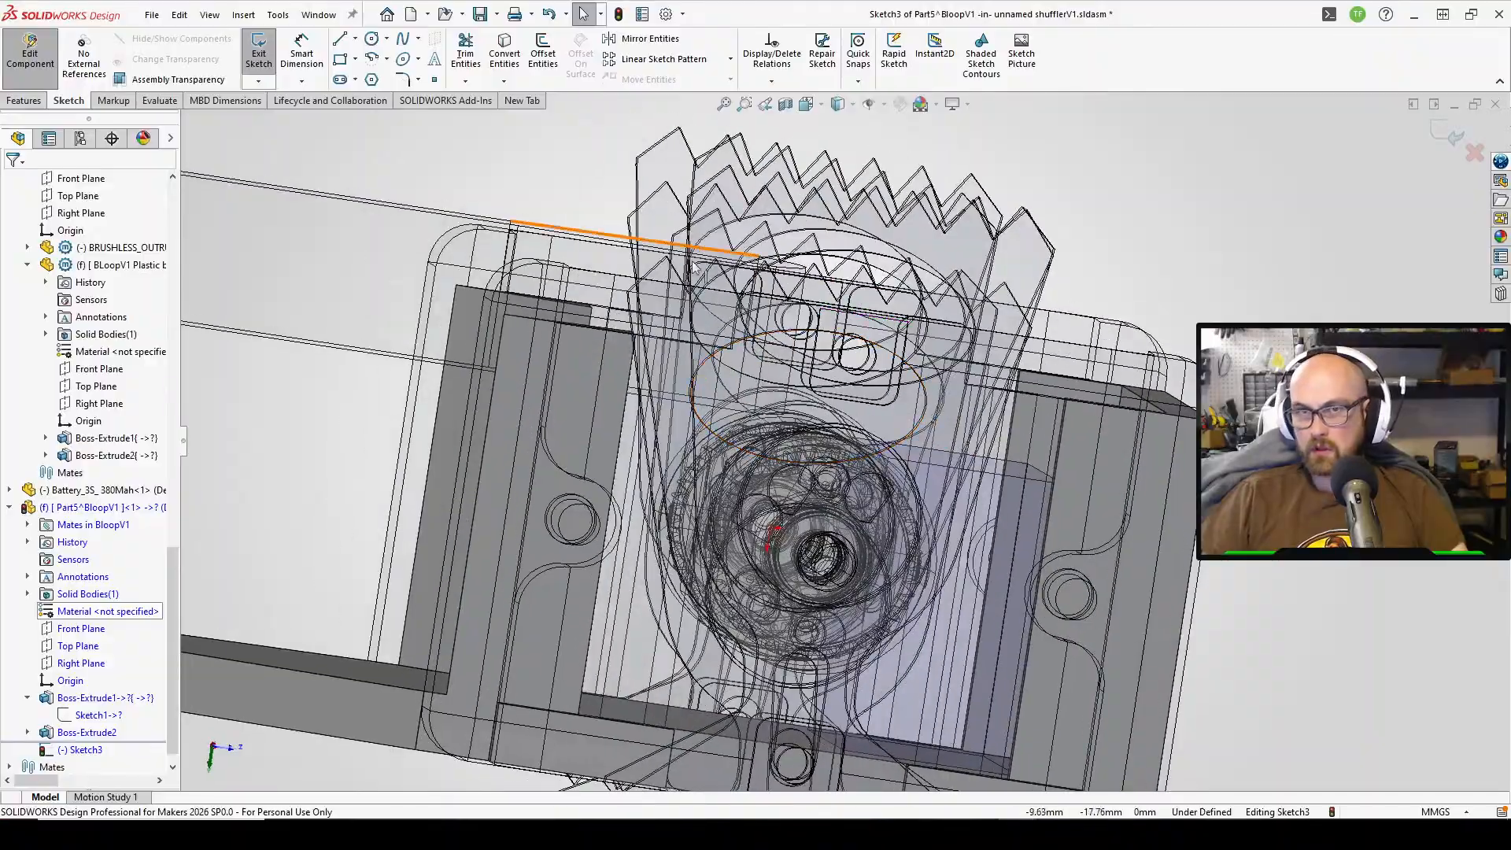
{"action": "middle_click_drag", "start_coordinate": [694, 268], "coordinate": [1068, 172]}
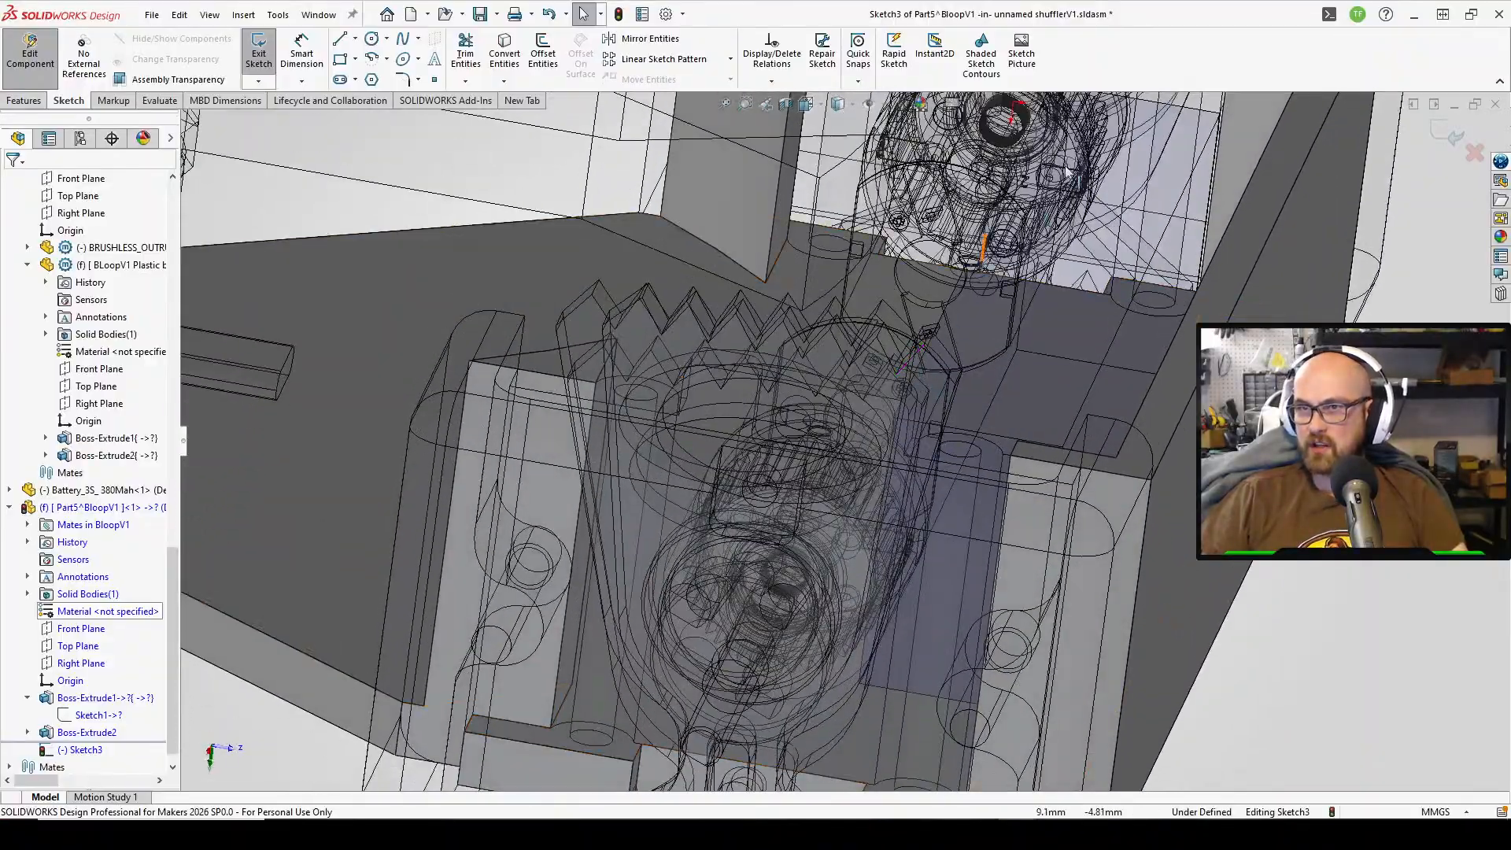
{"action": "scroll", "coordinate": [1068, 171], "scroll_direction": "up", "scroll_amount": 1}
{"action": "scroll", "coordinate": [984, 261], "scroll_direction": "down", "scroll_amount": 2}
- Sketch a circle about 24 mm in diameter centred on the sketch origin by the drive motor
{"action": "left_click", "coordinate": [372, 39]}
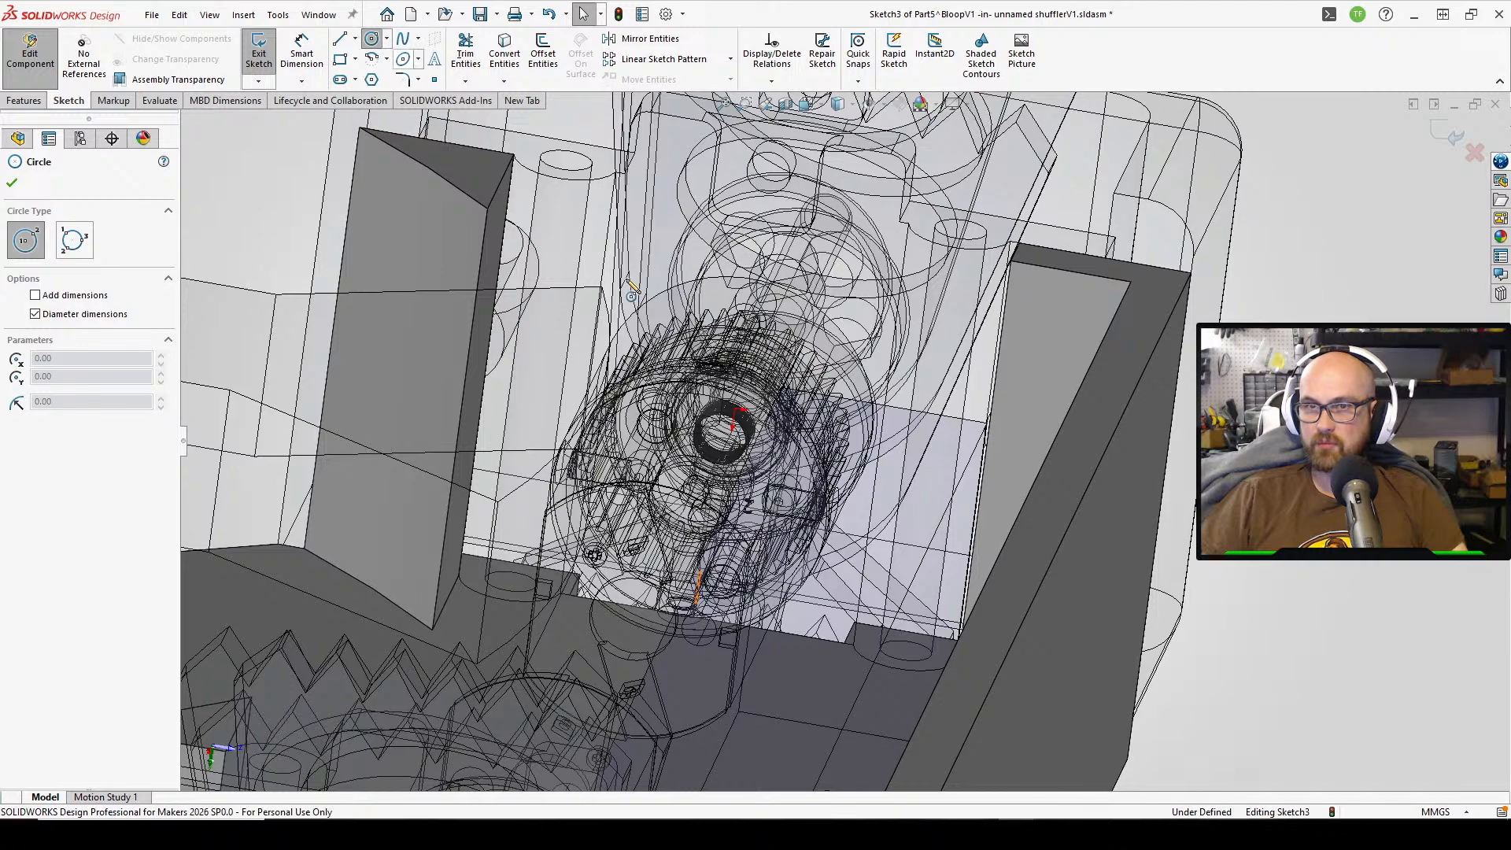
{"action": "left_click", "coordinate": [736, 412]}
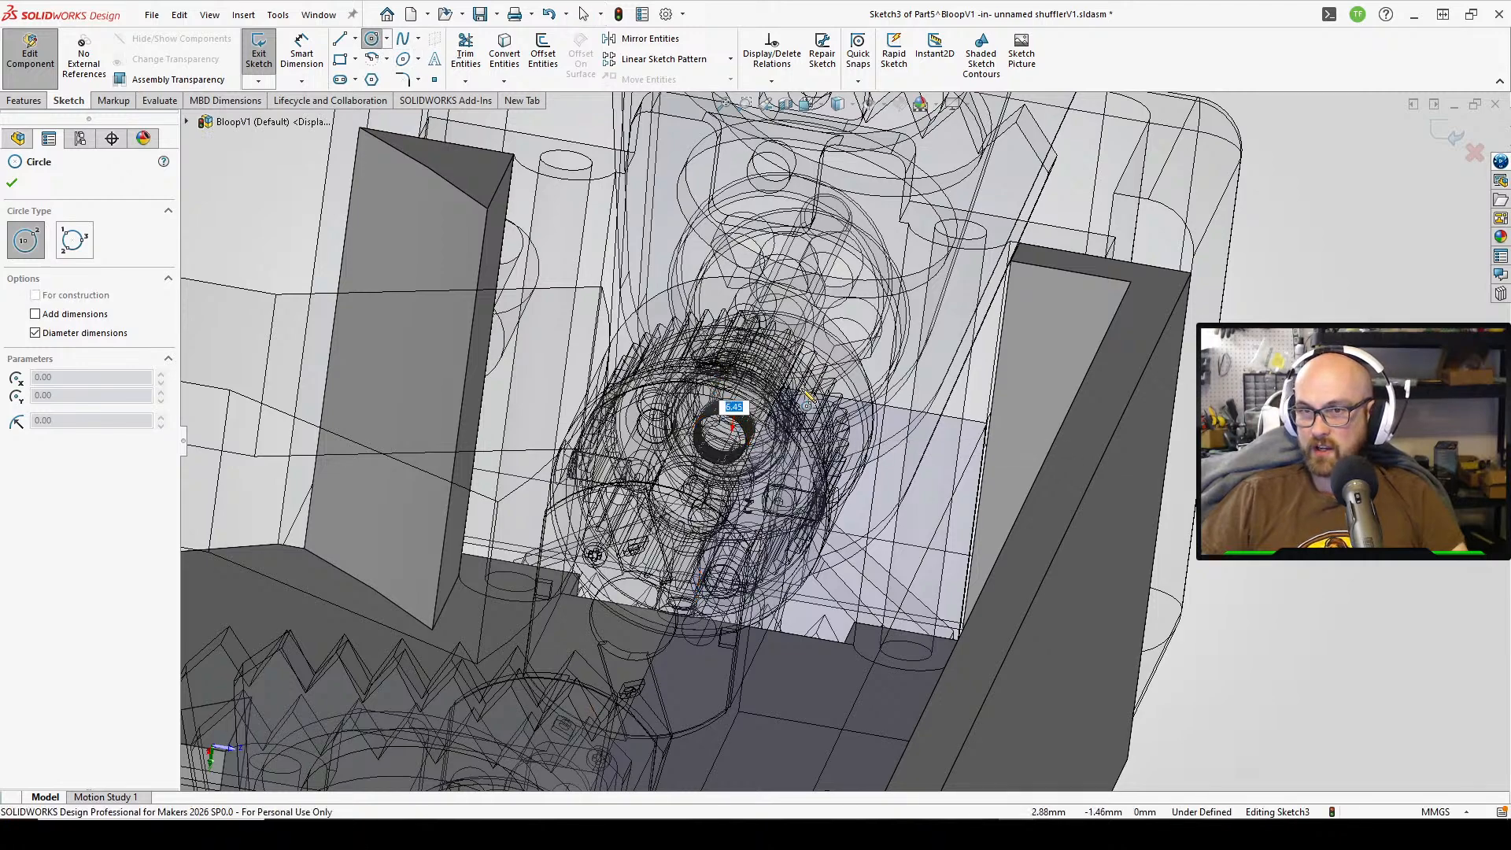
{"action": "left_click", "coordinate": [896, 295]}
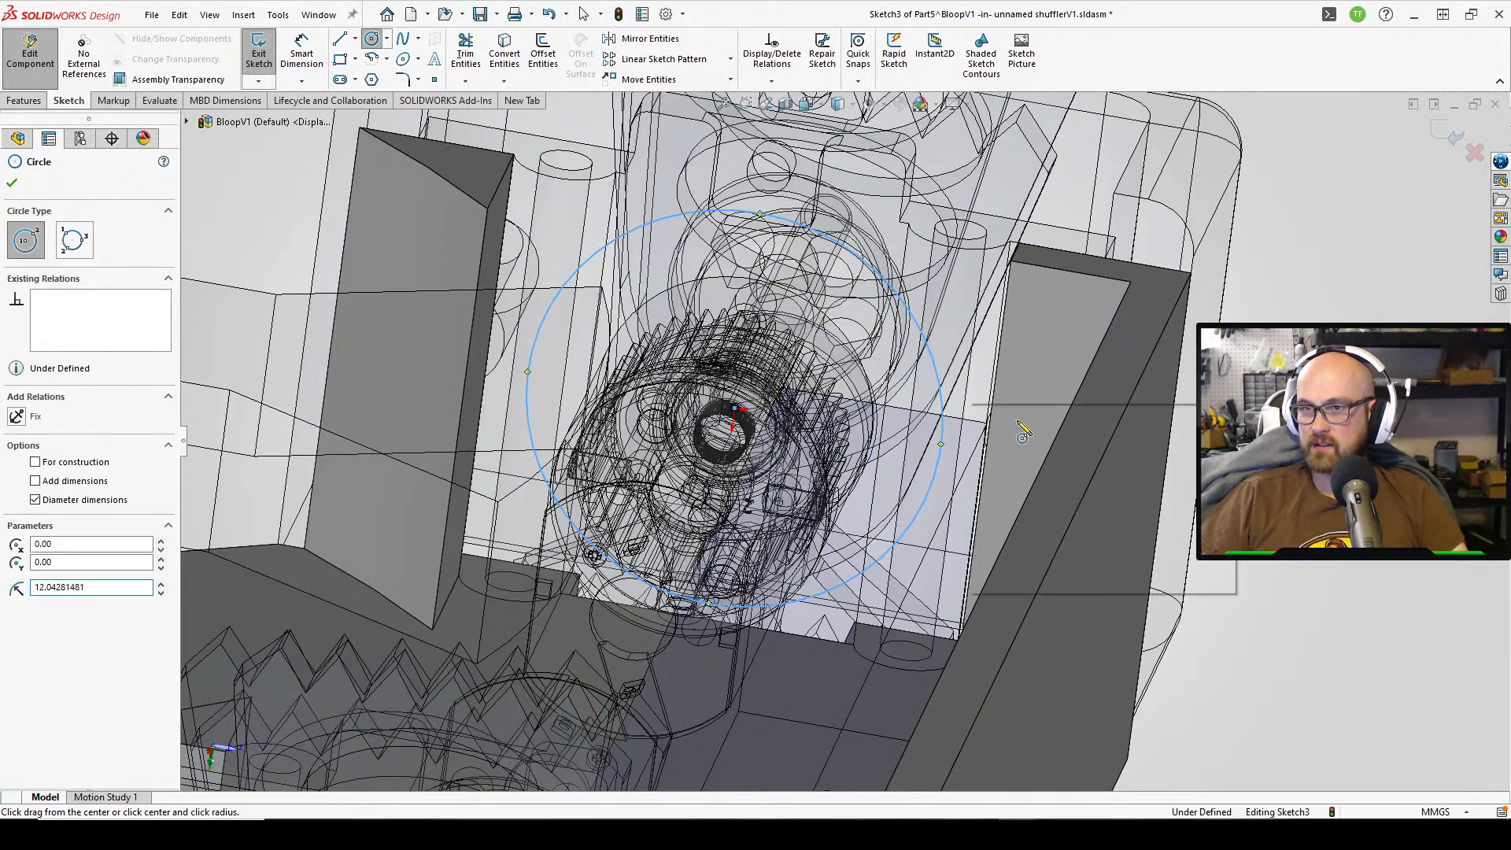
{"action": "key", "text": "Escape"}
{"action": "mouse_move", "coordinate": [1005, 433]}
{"action": "middle_mouse_down"}
{"action": "mouse_move", "coordinate": [867, 345]}
{"action": "mouse_move", "coordinate": [845, 416]}
{"action": "middle_mouse_up"}
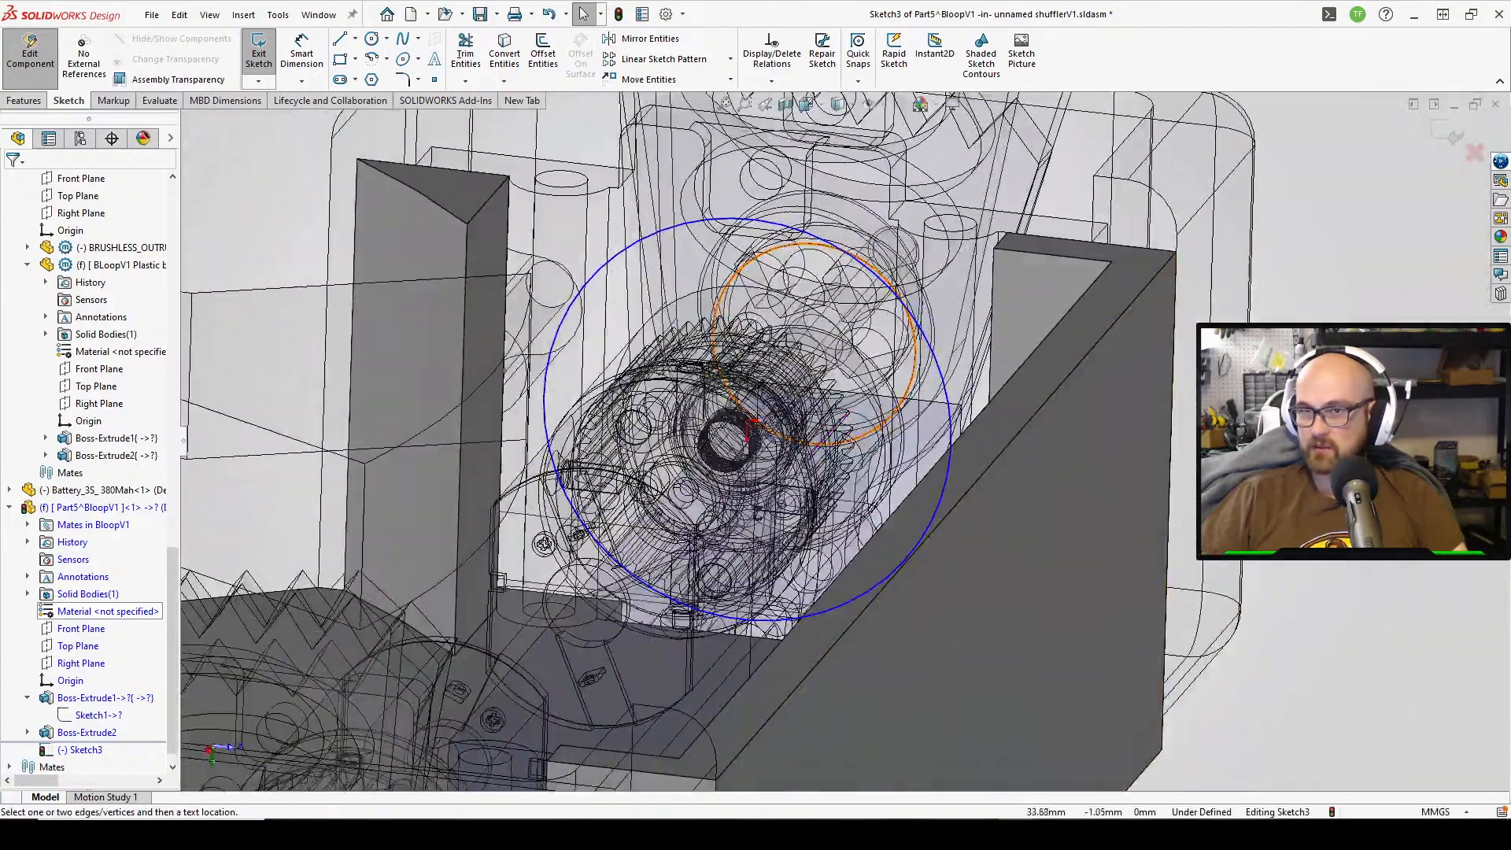
- Dimension the circle around the drive motor with a diameter of 20 mm
{"action": "left_click", "coordinate": [624, 252]}
{"action": "scroll", "coordinate": [563, 281], "scroll_direction": "up", "scroll_amount": 4}
{"action": "left_click", "coordinate": [524, 302]}
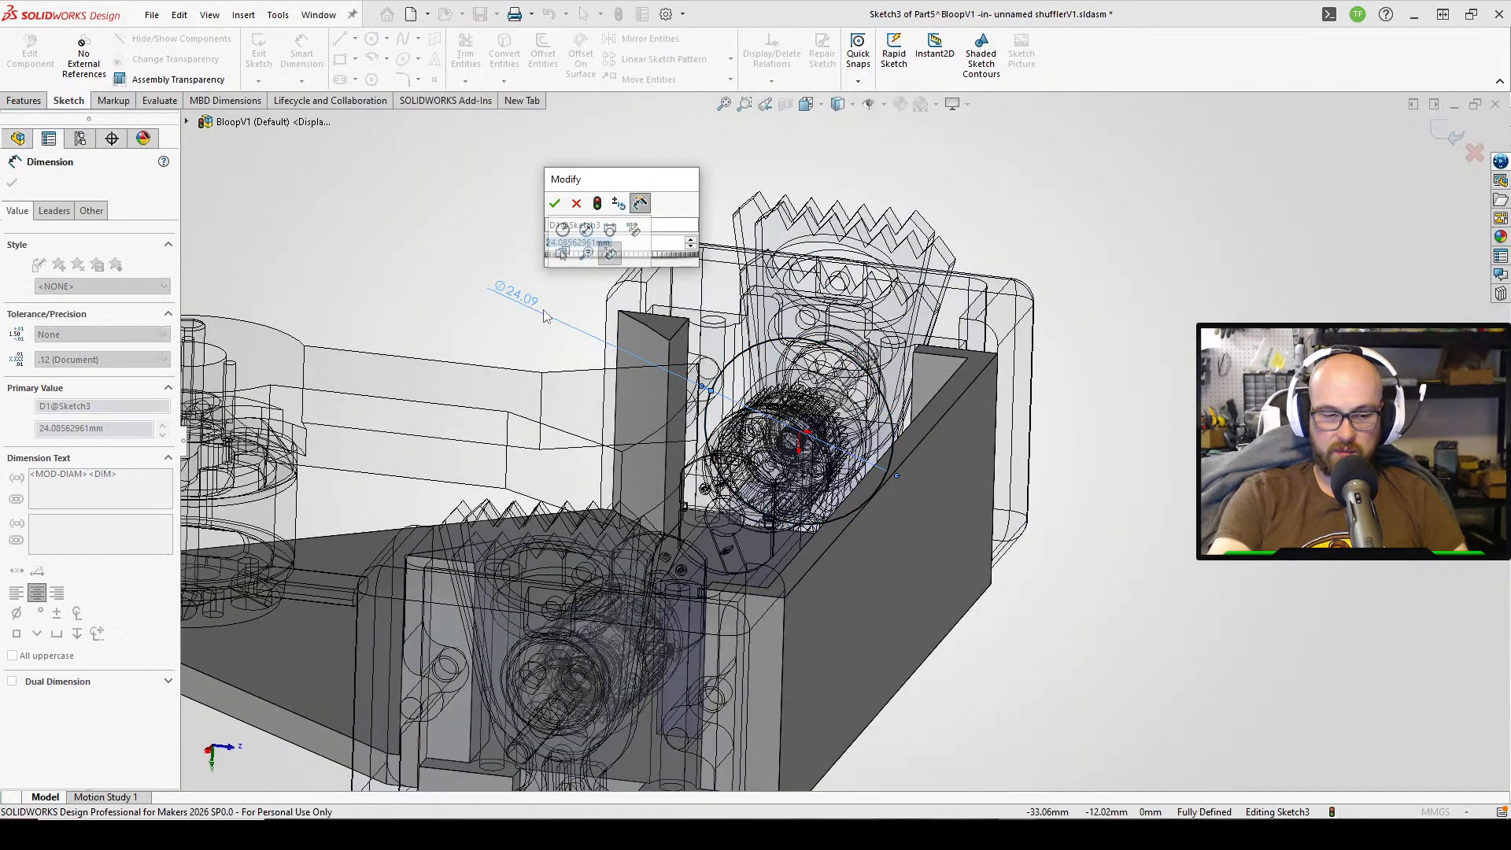
{"action": "type", "text": "20"}
{"action": "key", "text": "Return"}
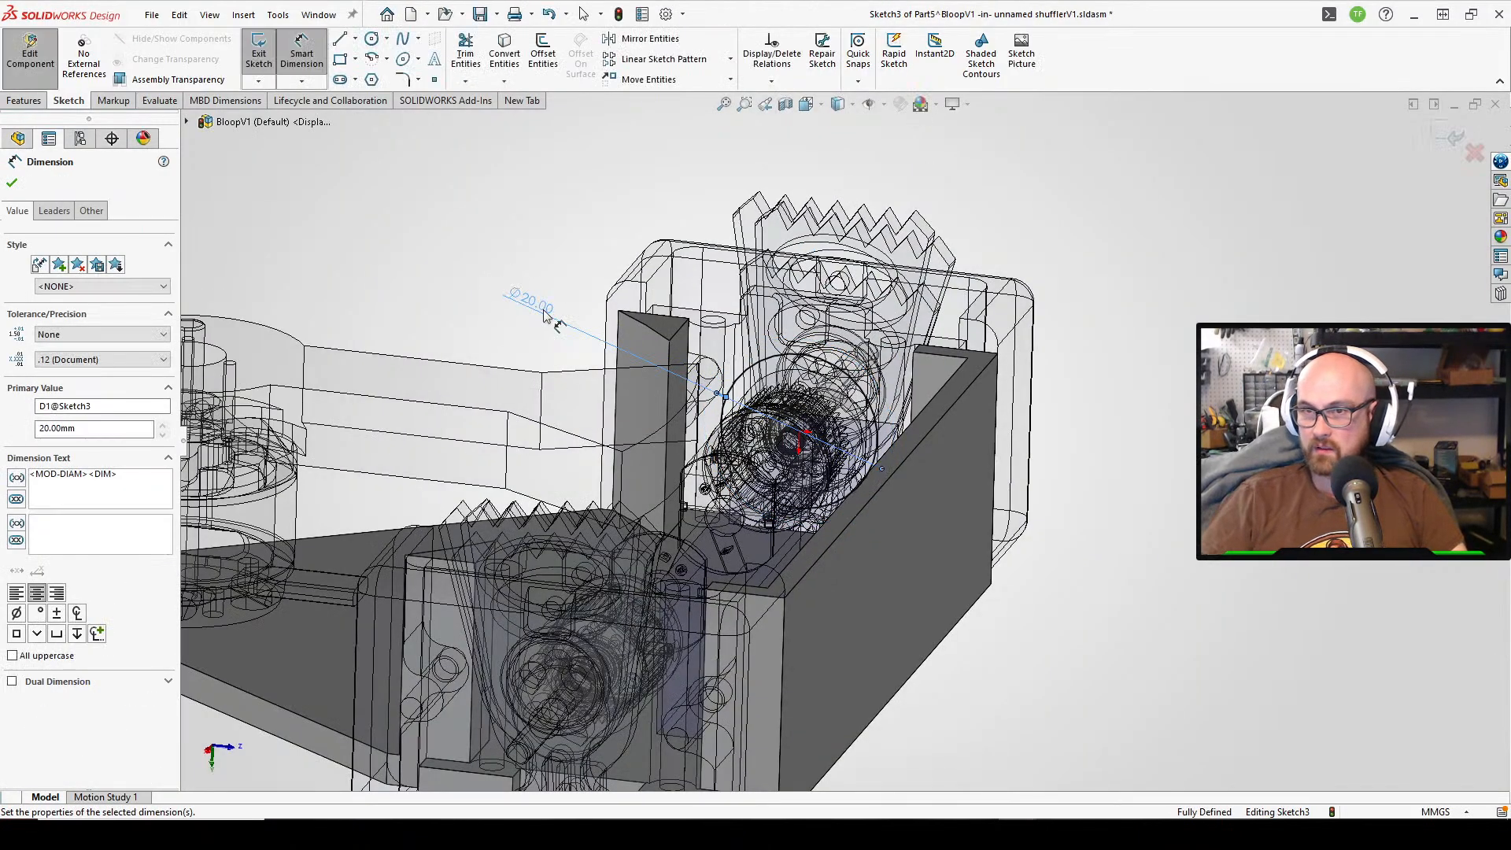
- Try diameters of 18 mm and 16 mm for the motor circle
{"action": "scroll", "coordinate": [1016, 488], "scroll_direction": "down", "scroll_amount": 3}
{"action": "middle_click_drag", "start_coordinate": [1015, 488], "coordinate": [622, 532]}
{"action": "scroll", "coordinate": [620, 529], "scroll_direction": "up", "scroll_amount": 3}
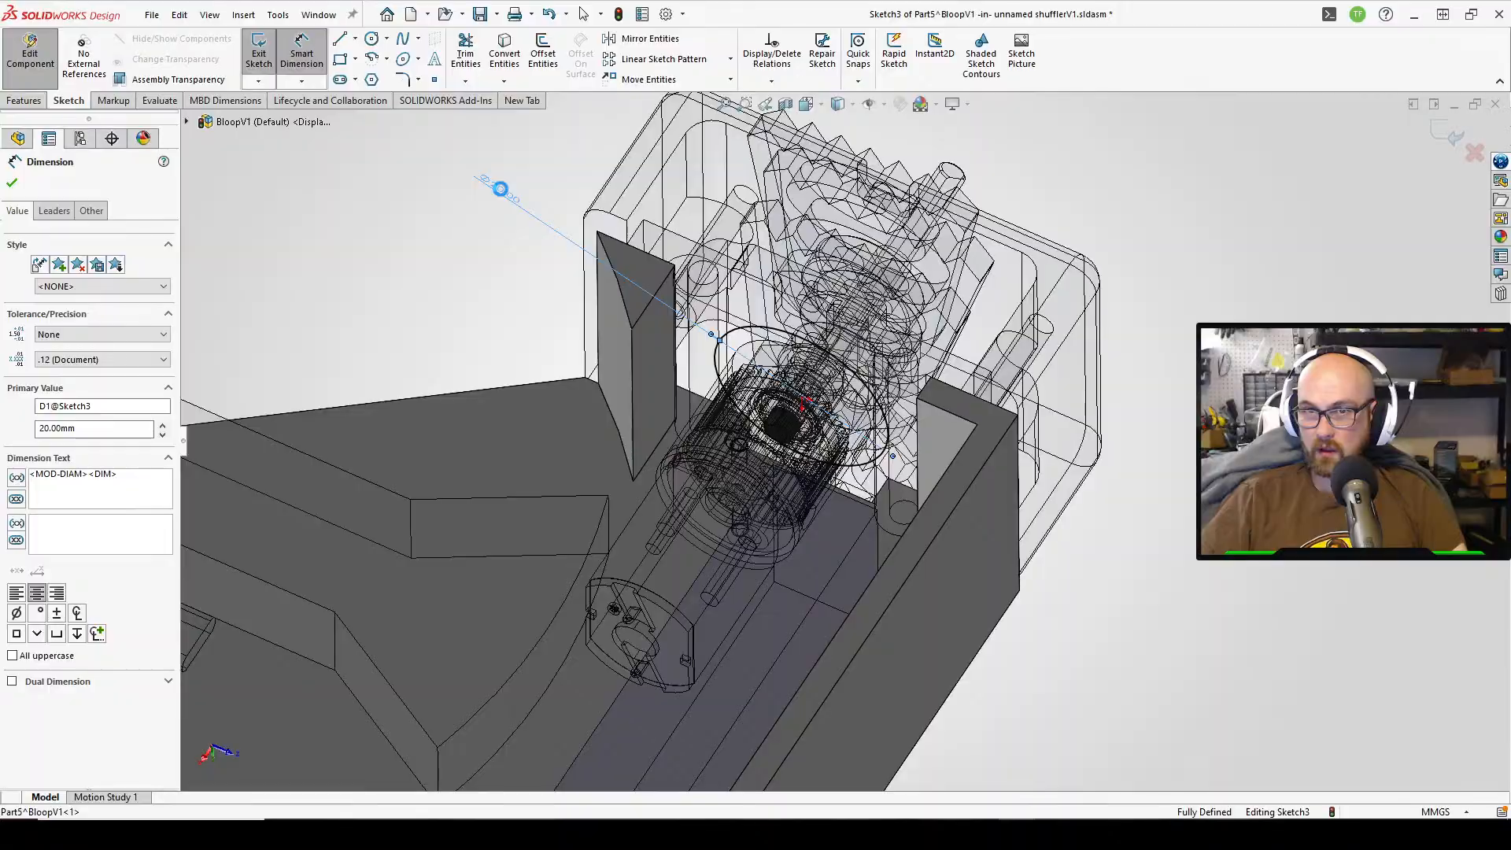
{"action": "left_click", "coordinate": [501, 189]}
{"action": "type", "text": "18"}
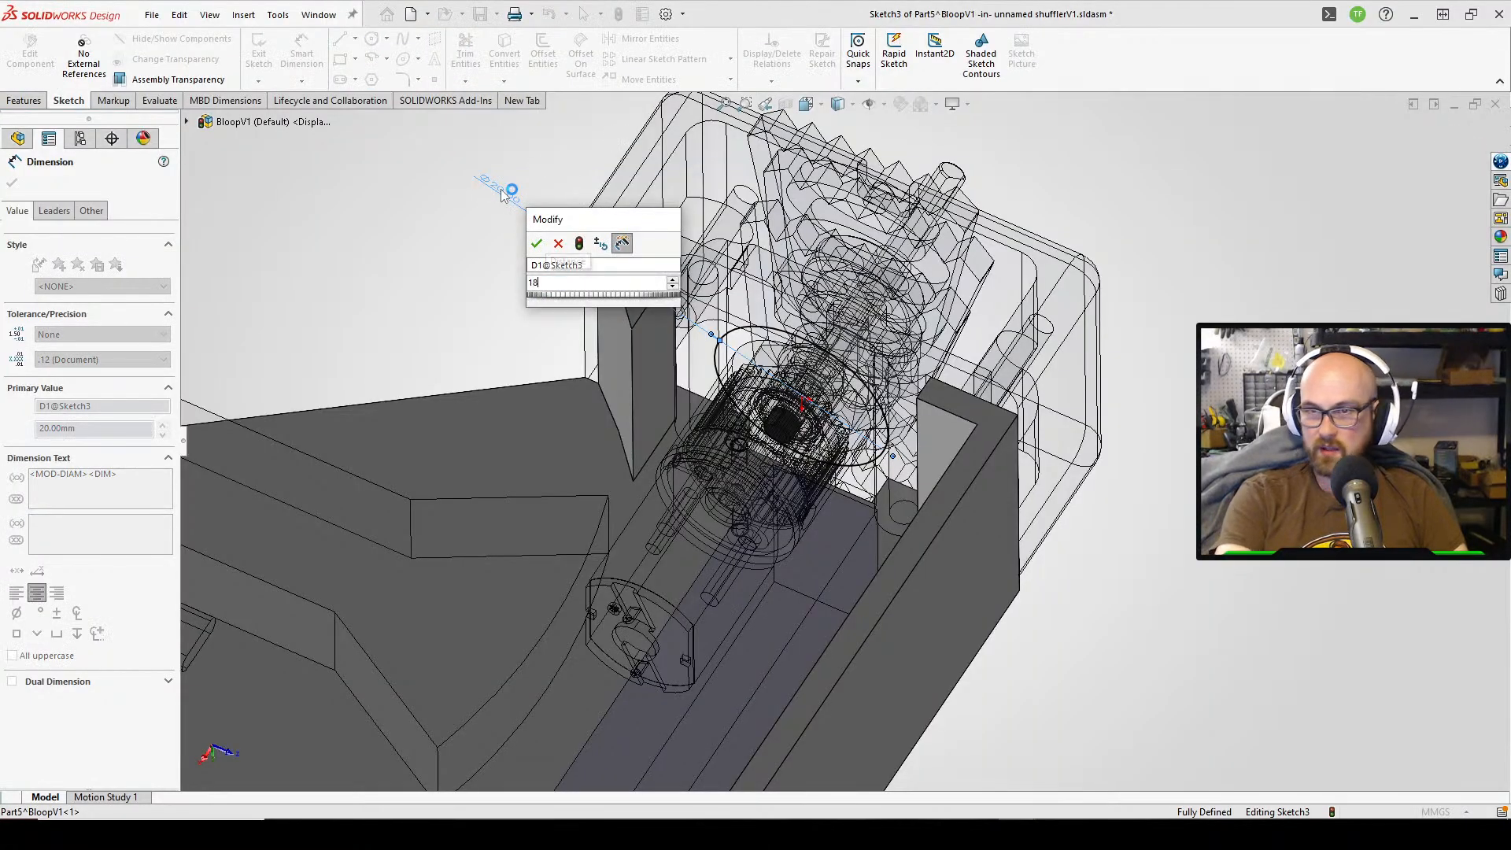
{"action": "key", "text": "Return"}
{"action": "scroll", "coordinate": [769, 270], "scroll_direction": "down", "scroll_amount": 1}
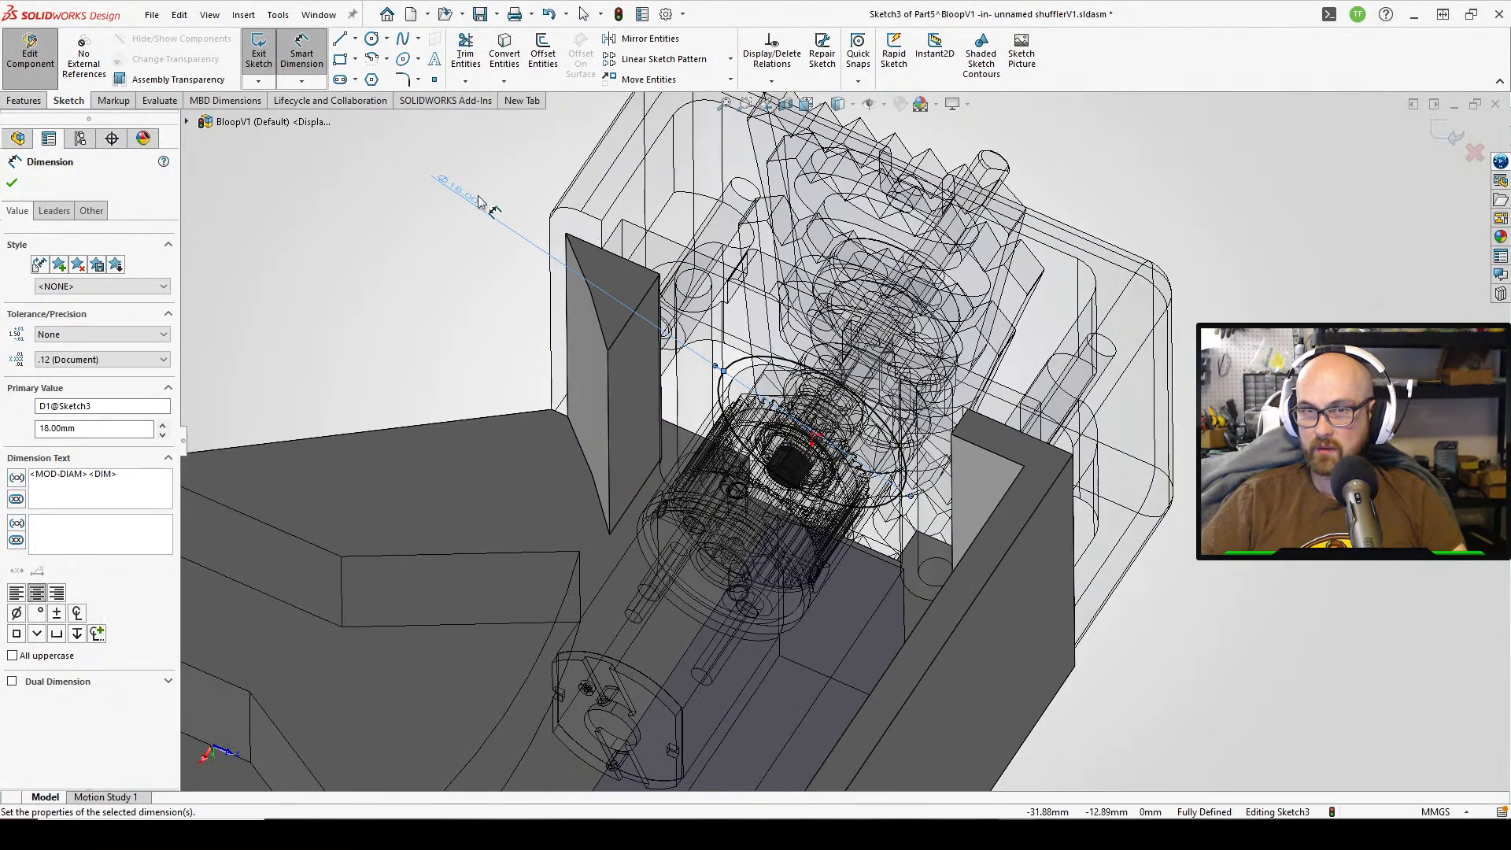
{"action": "left_click", "coordinate": [478, 194]}
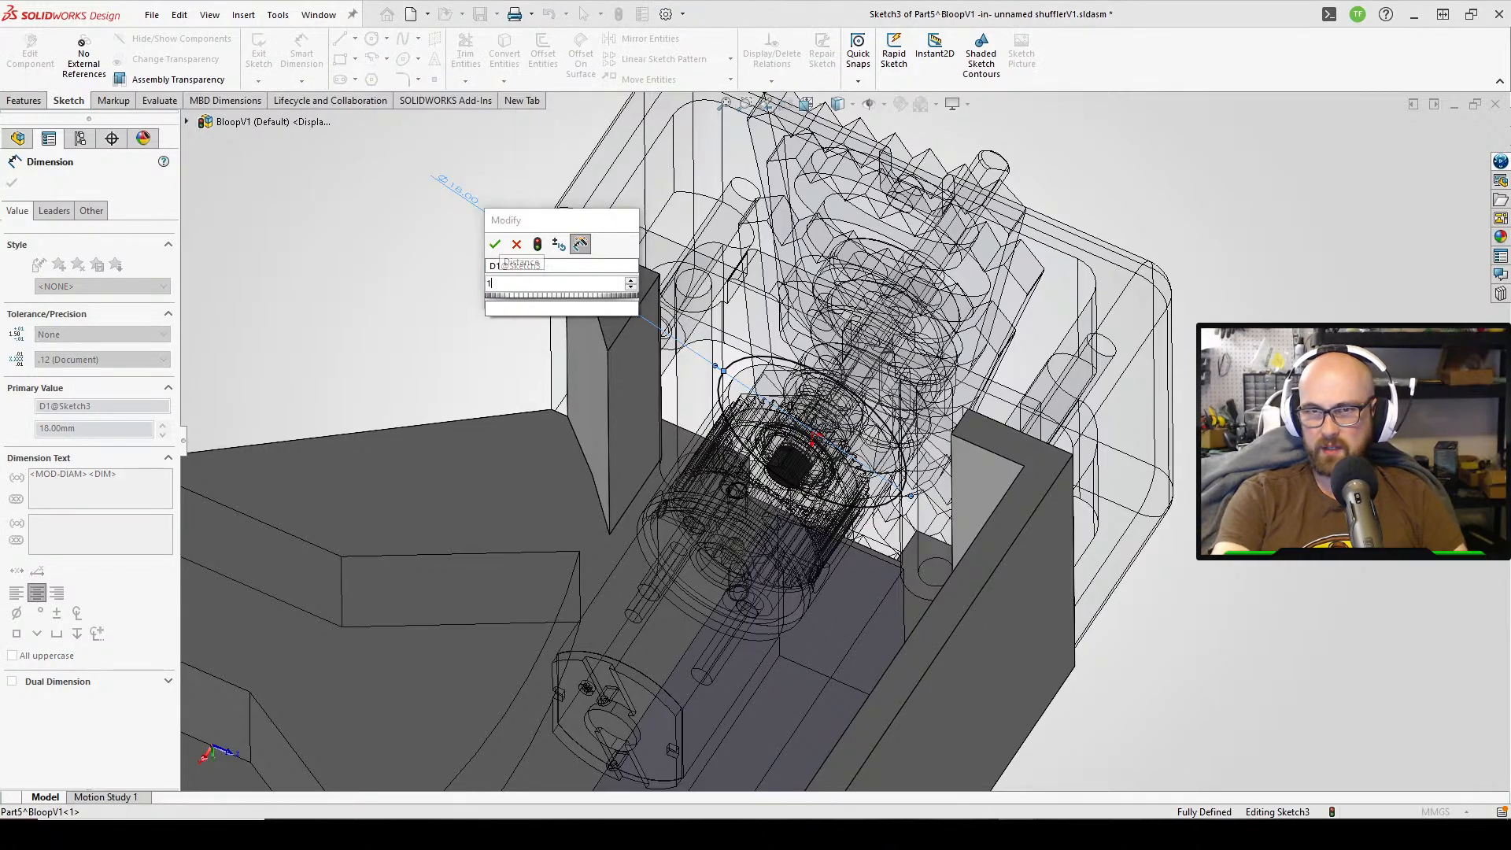
{"action": "type", "text": "16"}
{"action": "key", "text": "Return"}
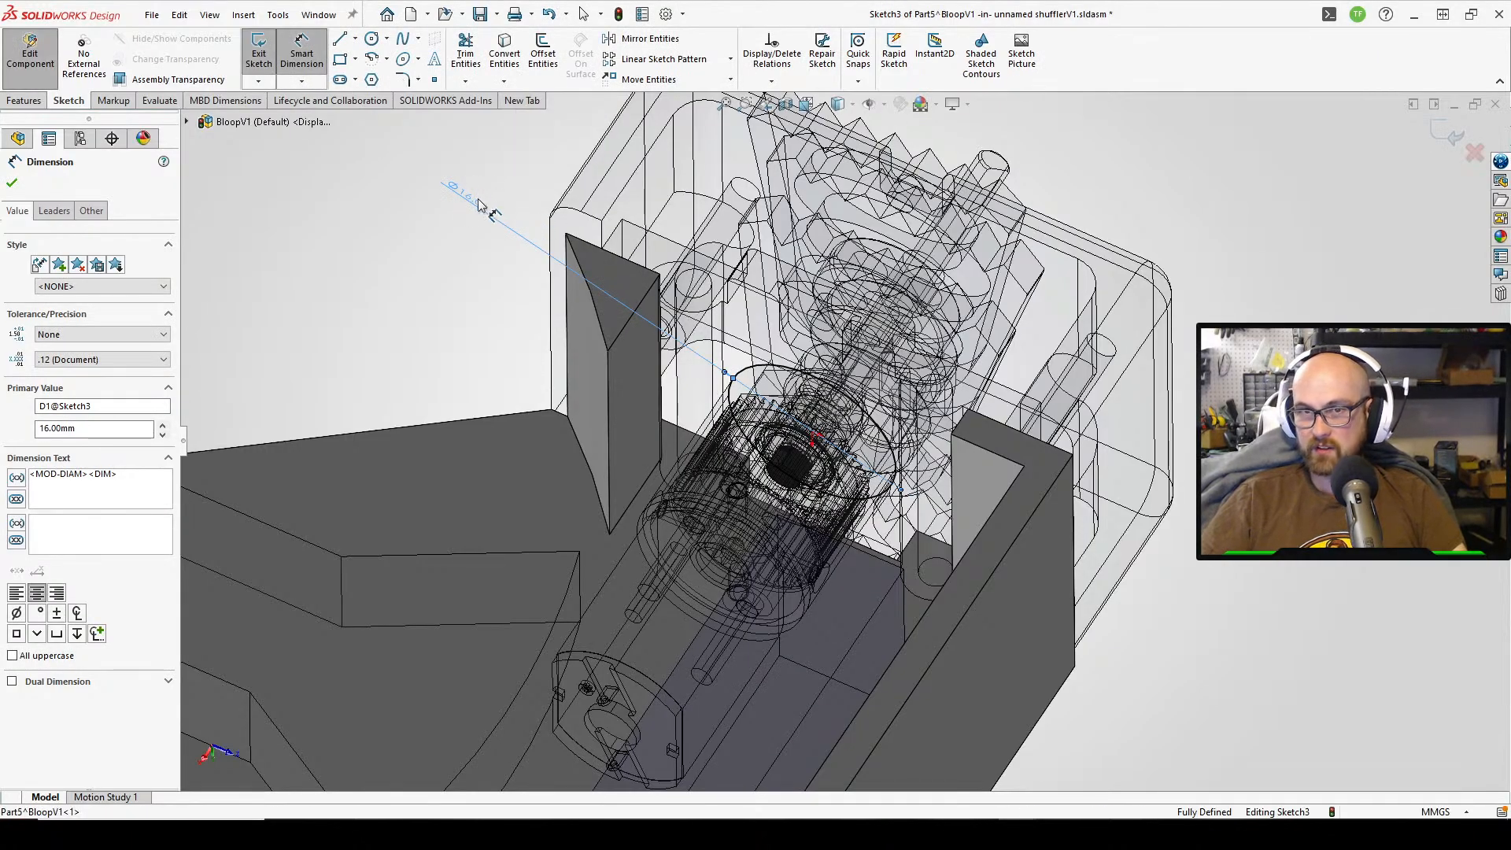
- Set the motor circle's diameter to 16.5 mm and finish dimensioning
{"action": "left_click", "coordinate": [479, 200]}
{"action": "type", "text": "16.5"}
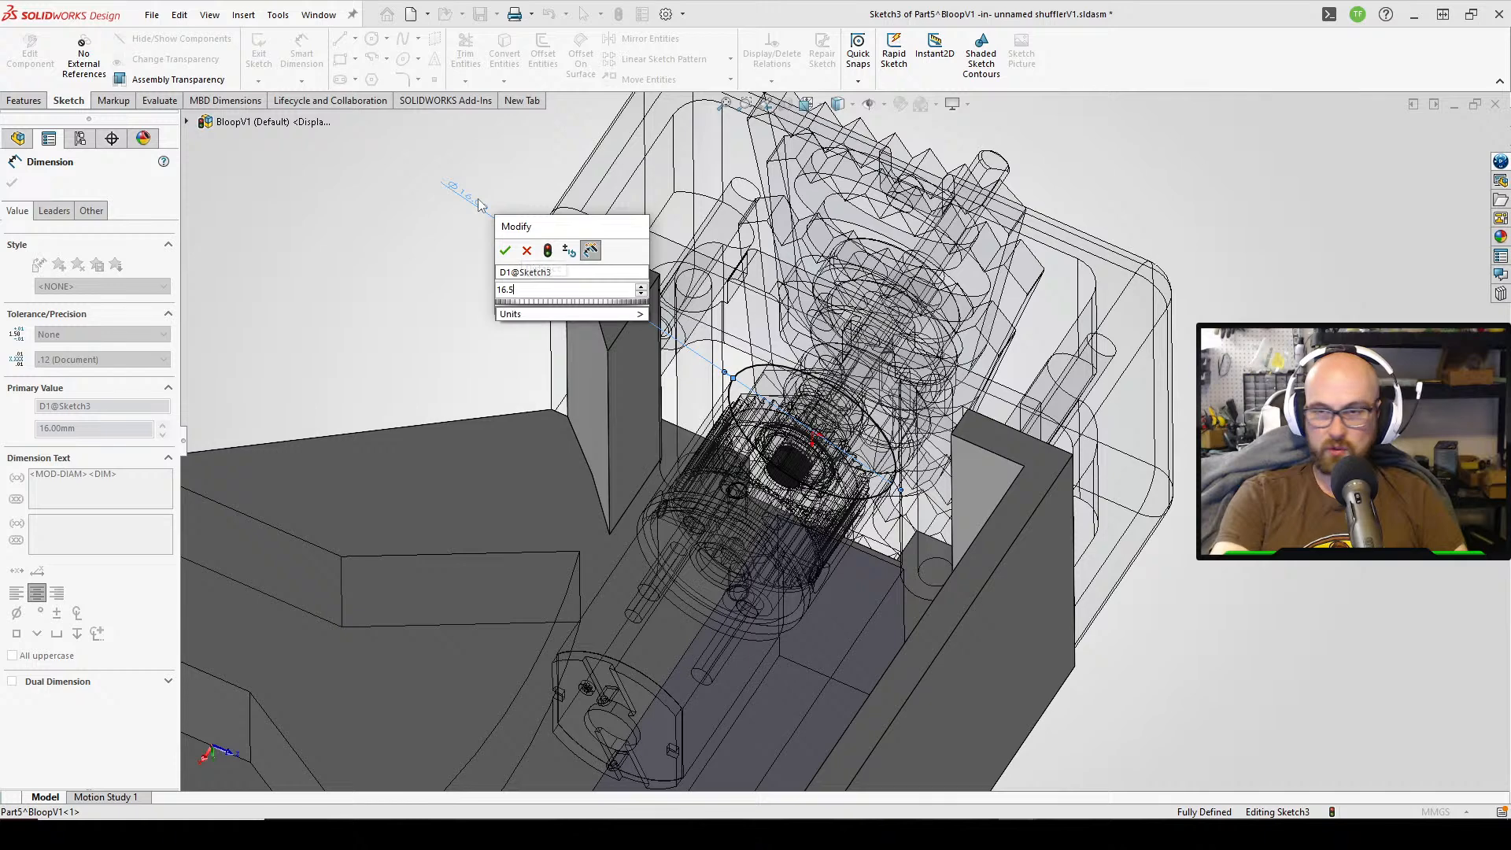
{"action": "key", "text": "Return"}
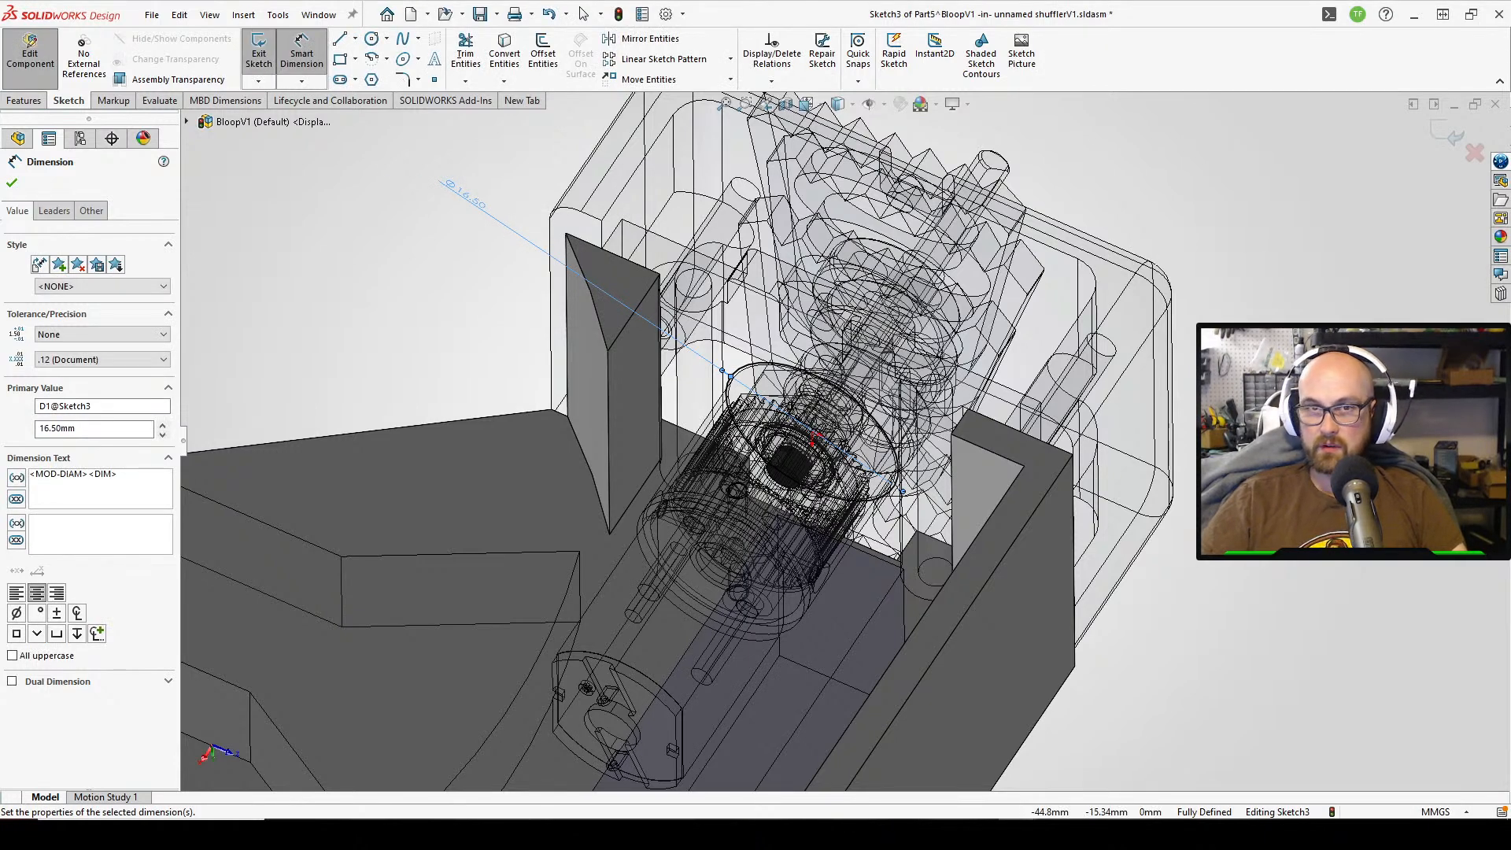
{"action": "left_click", "coordinate": [12, 183]}
- Sketch a short line about 0.43 mm long outward from the side point of the motor circle
{"action": "left_click", "coordinate": [341, 38]}
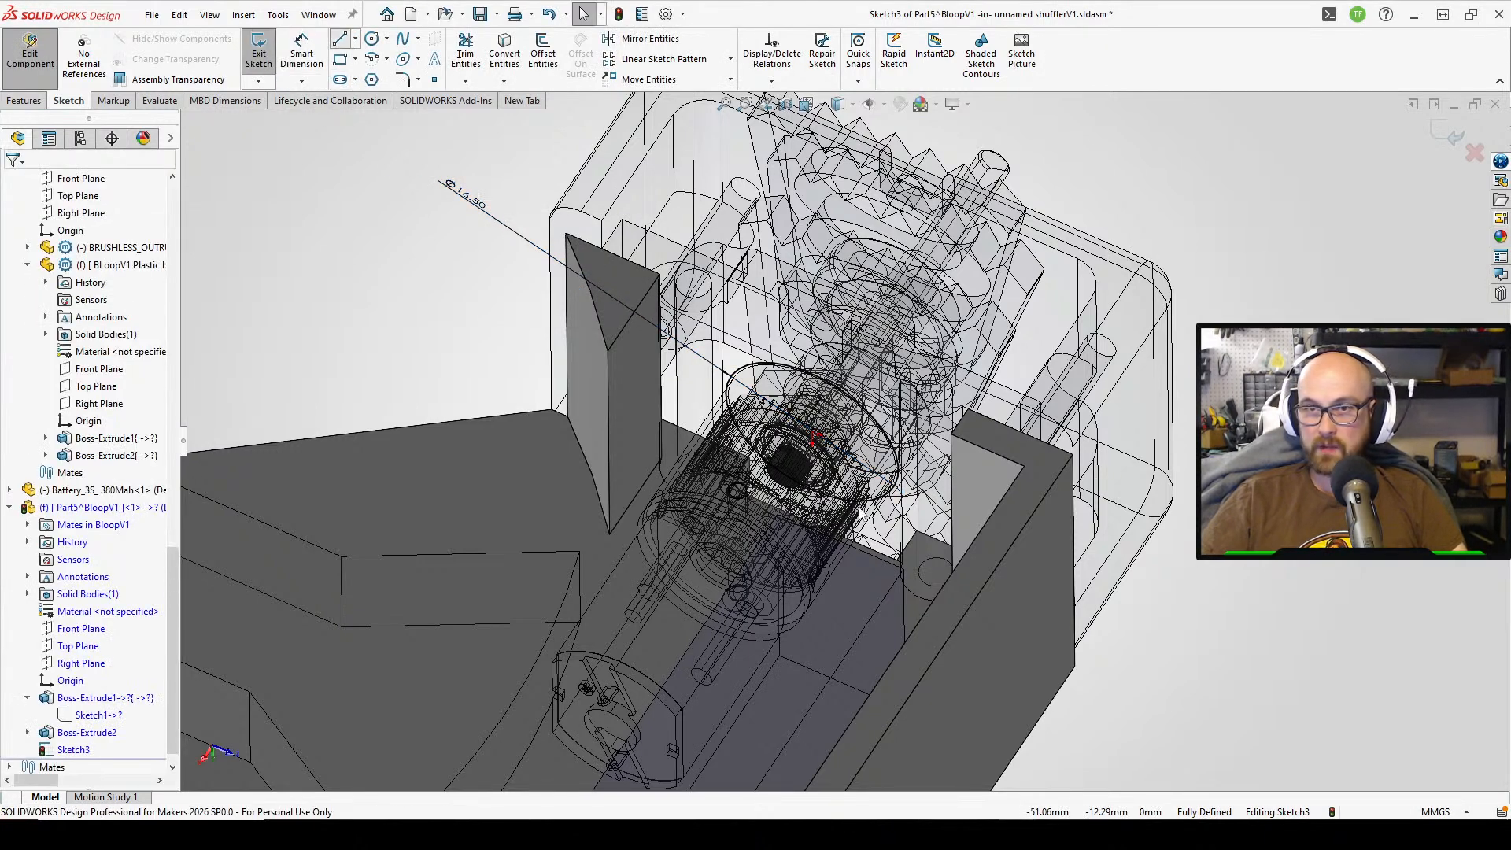
{"action": "scroll", "coordinate": [746, 477], "scroll_direction": "down", "scroll_amount": 3}
{"action": "mouse_move", "coordinate": [703, 396]}
{"action": "middle_mouse_down"}
{"action": "mouse_move", "coordinate": [715, 392]}
{"action": "mouse_move", "coordinate": [691, 326]}
{"action": "mouse_move", "coordinate": [737, 395]}
{"action": "mouse_move", "coordinate": [714, 398]}
{"action": "middle_mouse_up"}
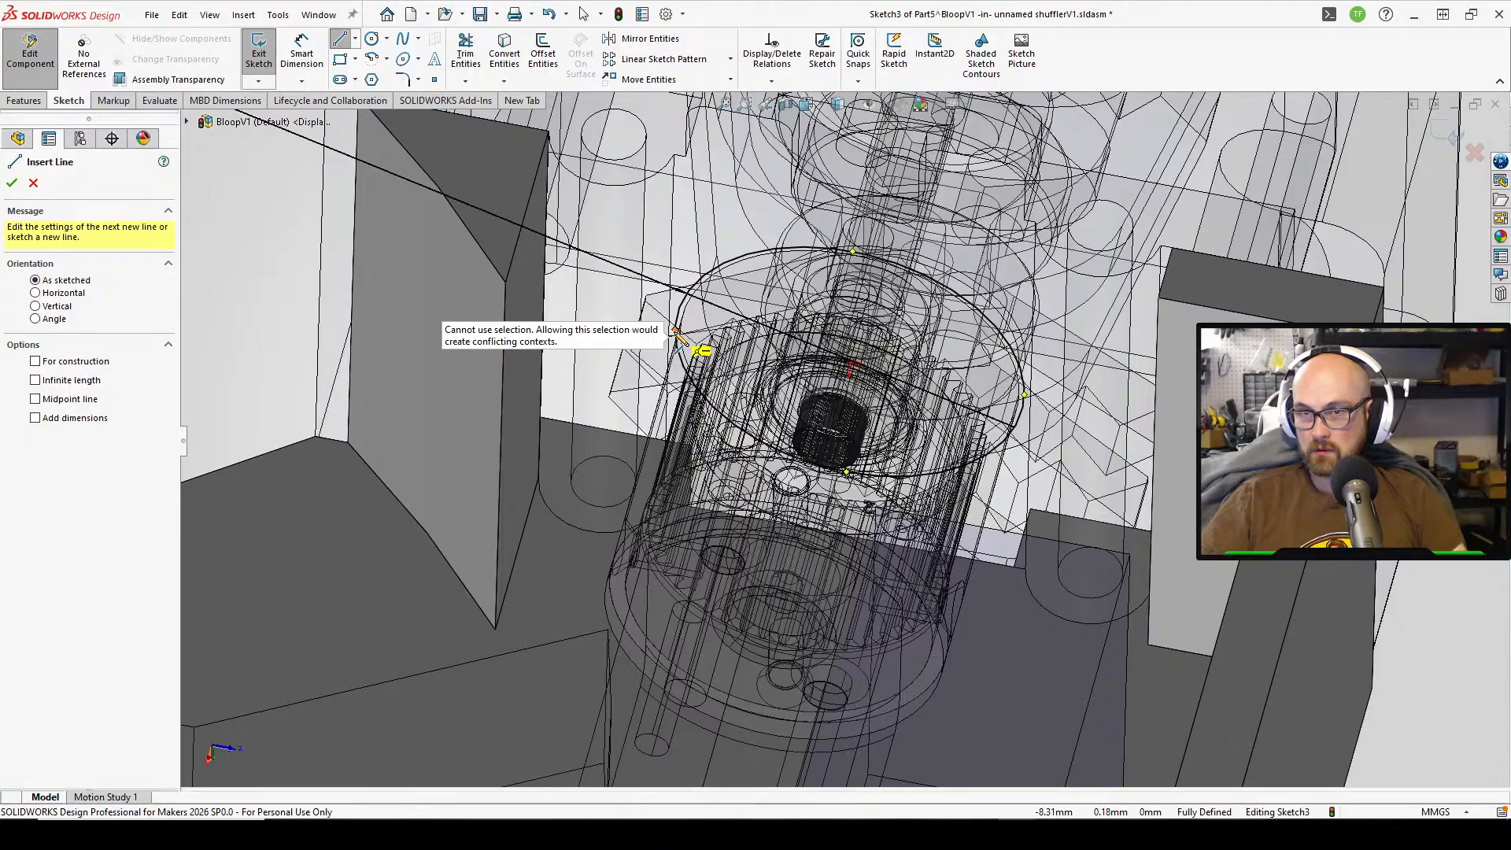
{"action": "left_click", "coordinate": [676, 329]}
{"action": "mouse_move", "coordinate": [696, 340]}
{"action": "middle_mouse_down"}
{"action": "mouse_move", "coordinate": [683, 351]}
{"action": "mouse_move", "coordinate": [696, 345]}
{"action": "middle_mouse_up"}
{"action": "scroll", "coordinate": [685, 346], "scroll_direction": "down", "scroll_amount": 4}
{"action": "scroll", "coordinate": [690, 367], "scroll_direction": "down", "scroll_amount": 5}
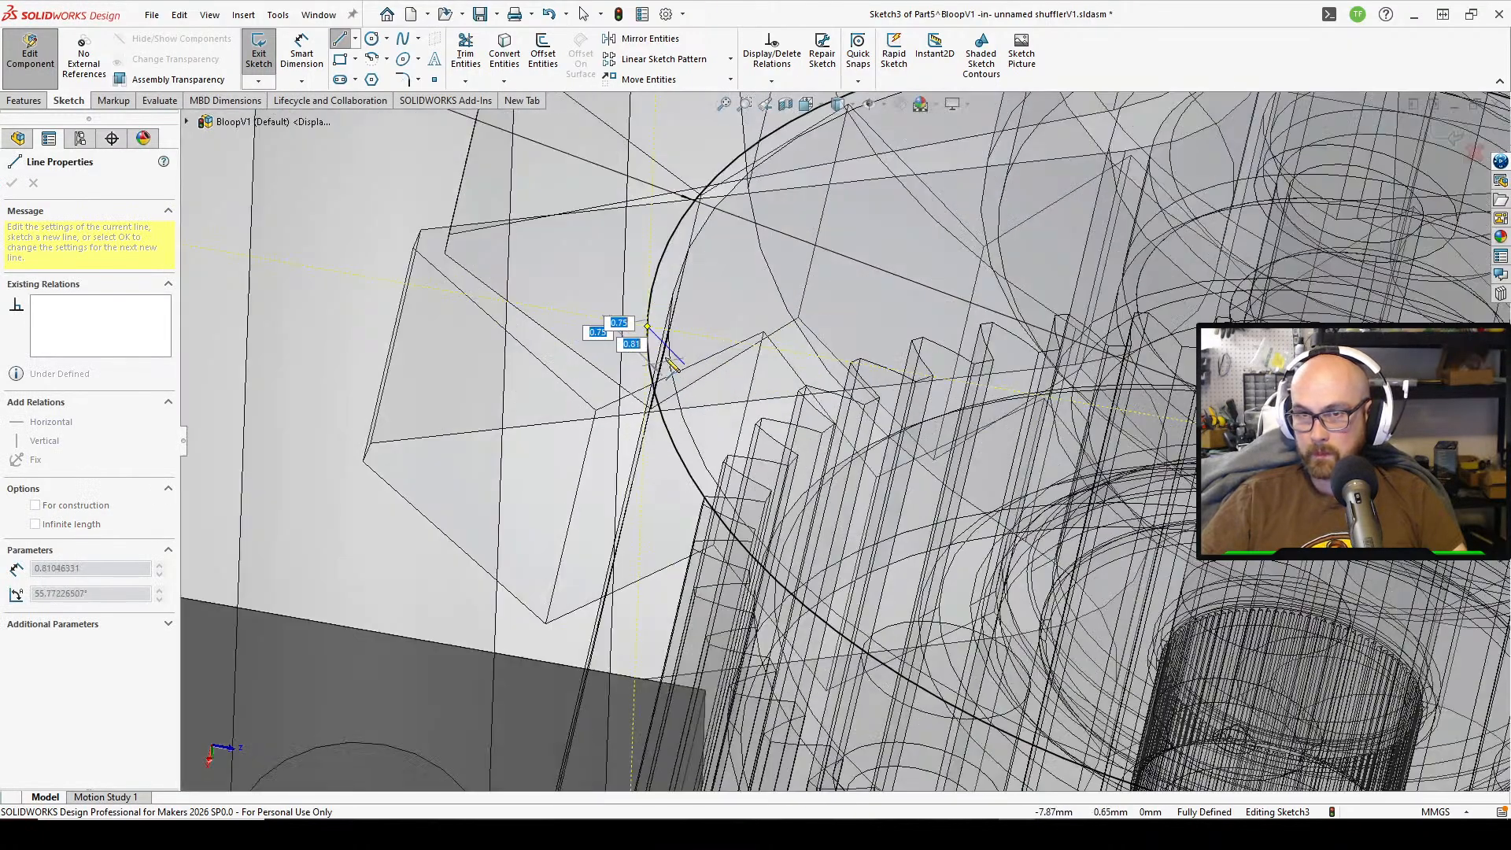
{"action": "left_click", "coordinate": [589, 295]}
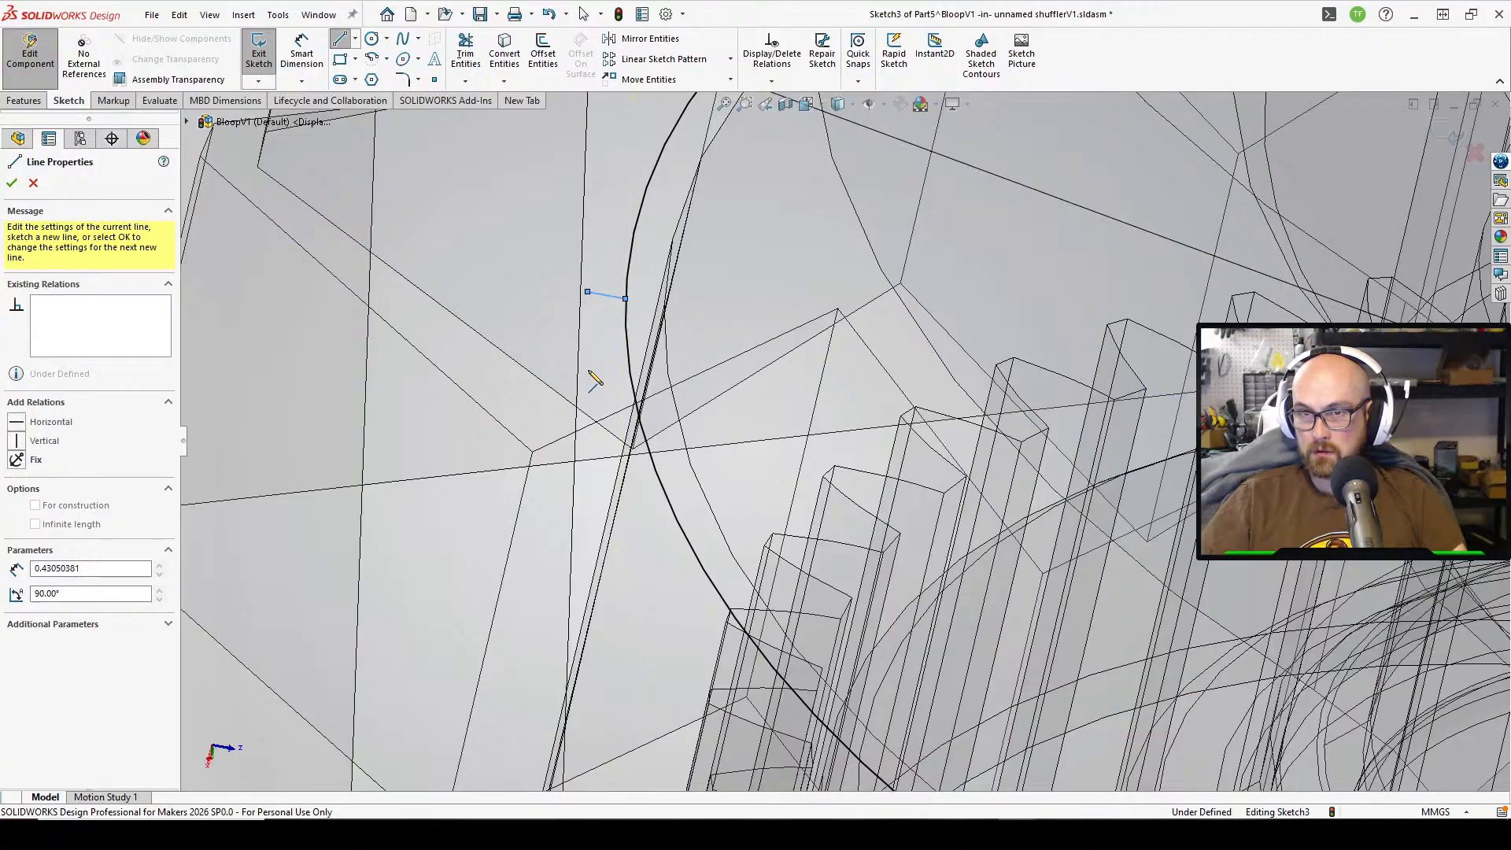
- Continue the profile with a vertical line about 13 mm long and a horizontal base line about 16.75 mm long beneath the circle
{"action": "scroll", "coordinate": [636, 557], "scroll_direction": "up", "scroll_amount": 5}
{"action": "mouse_move", "coordinate": [730, 651]}
{"action": "middle_mouse_down"}
{"action": "mouse_move", "coordinate": [719, 661]}
{"action": "mouse_move", "coordinate": [715, 640]}
{"action": "mouse_move", "coordinate": [797, 627]}
{"action": "middle_mouse_up"}
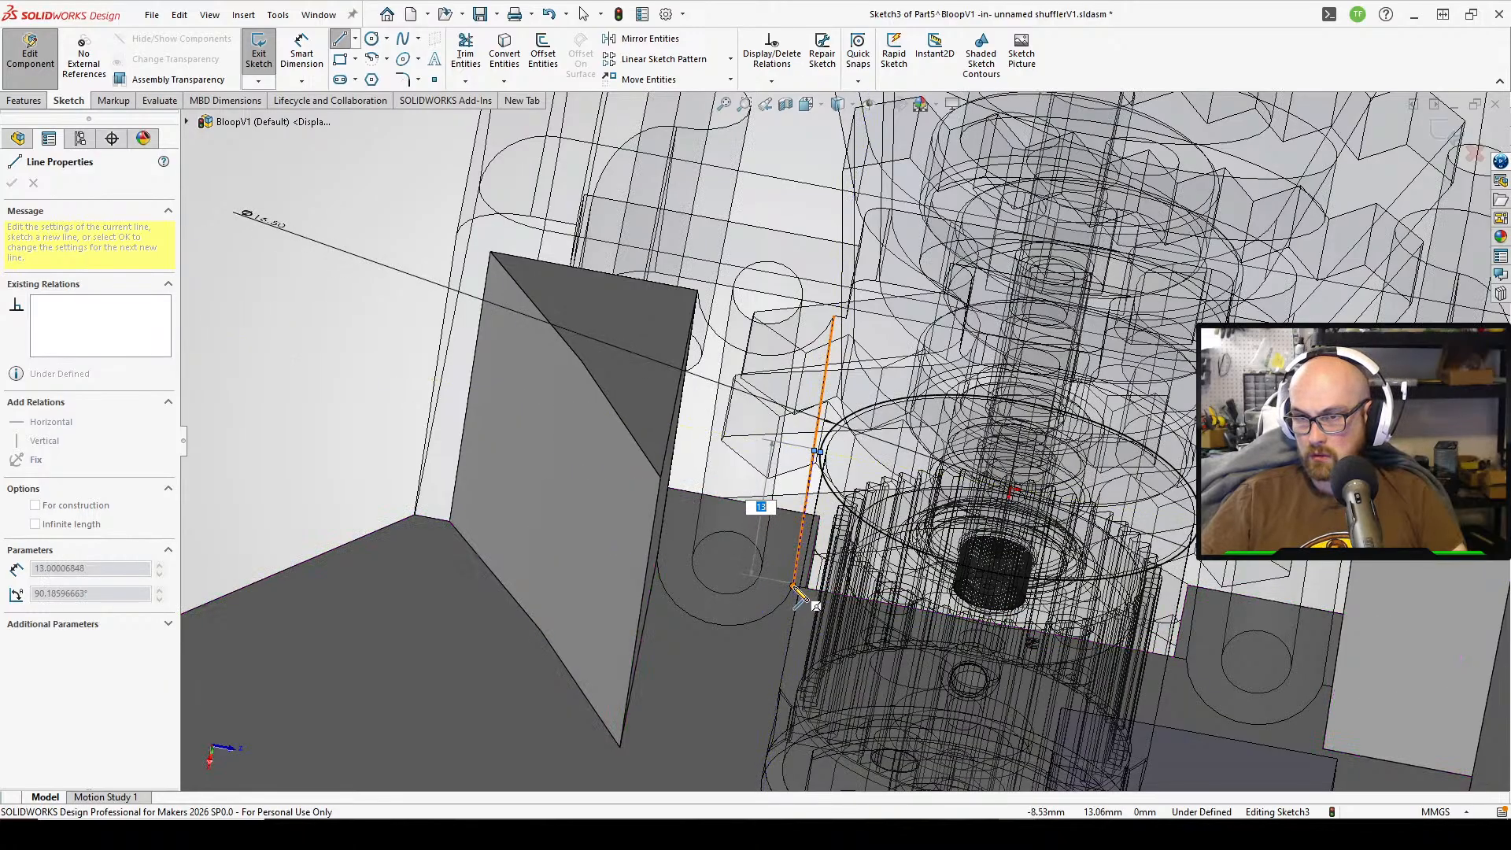
{"action": "left_click", "coordinate": [796, 589]}
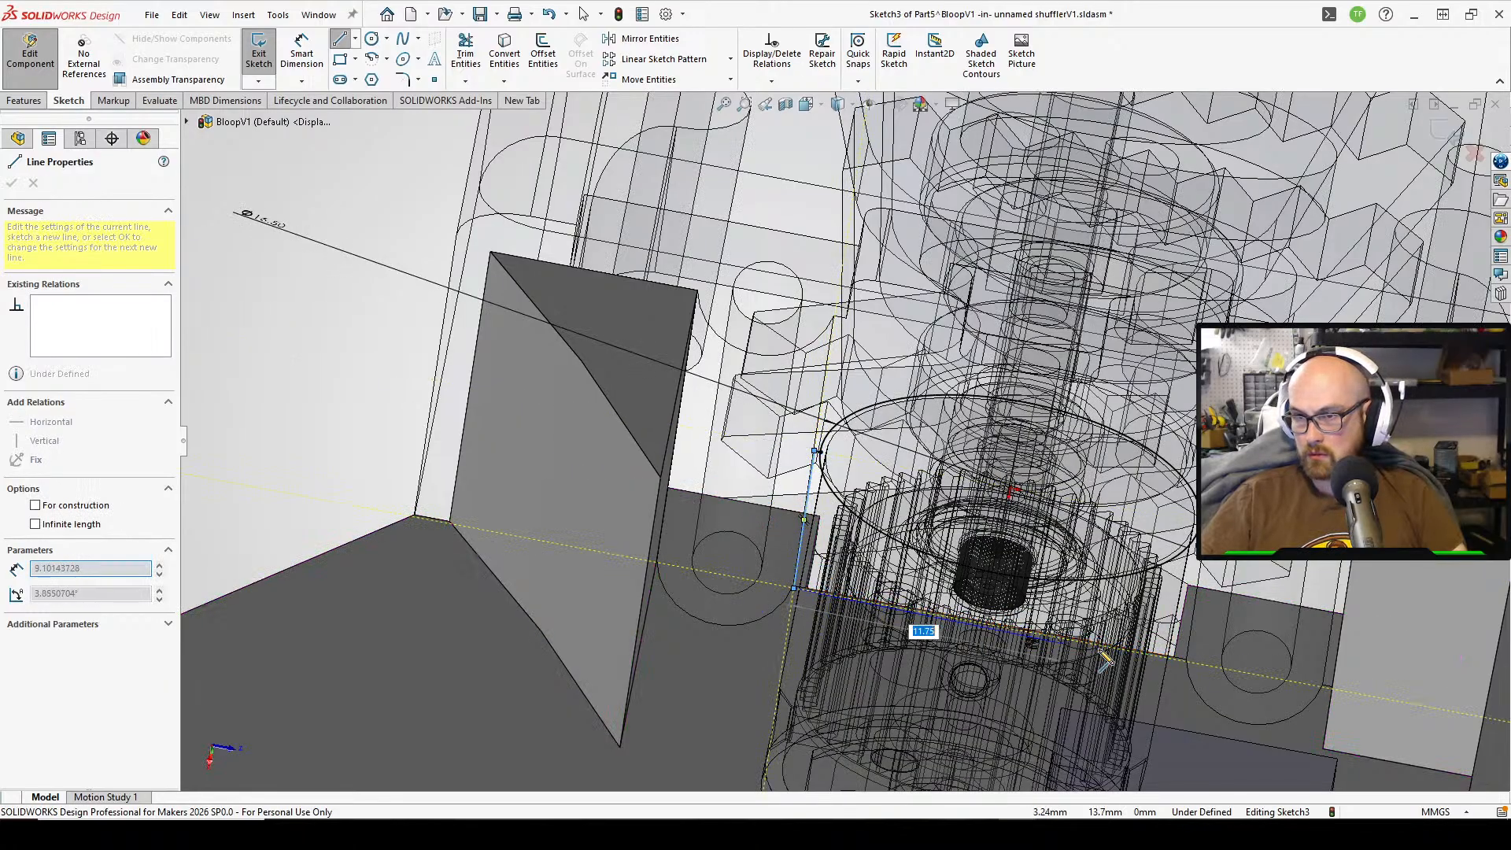
{"action": "left_click", "coordinate": [1181, 660]}
{"action": "right_click", "coordinate": [1182, 662]}
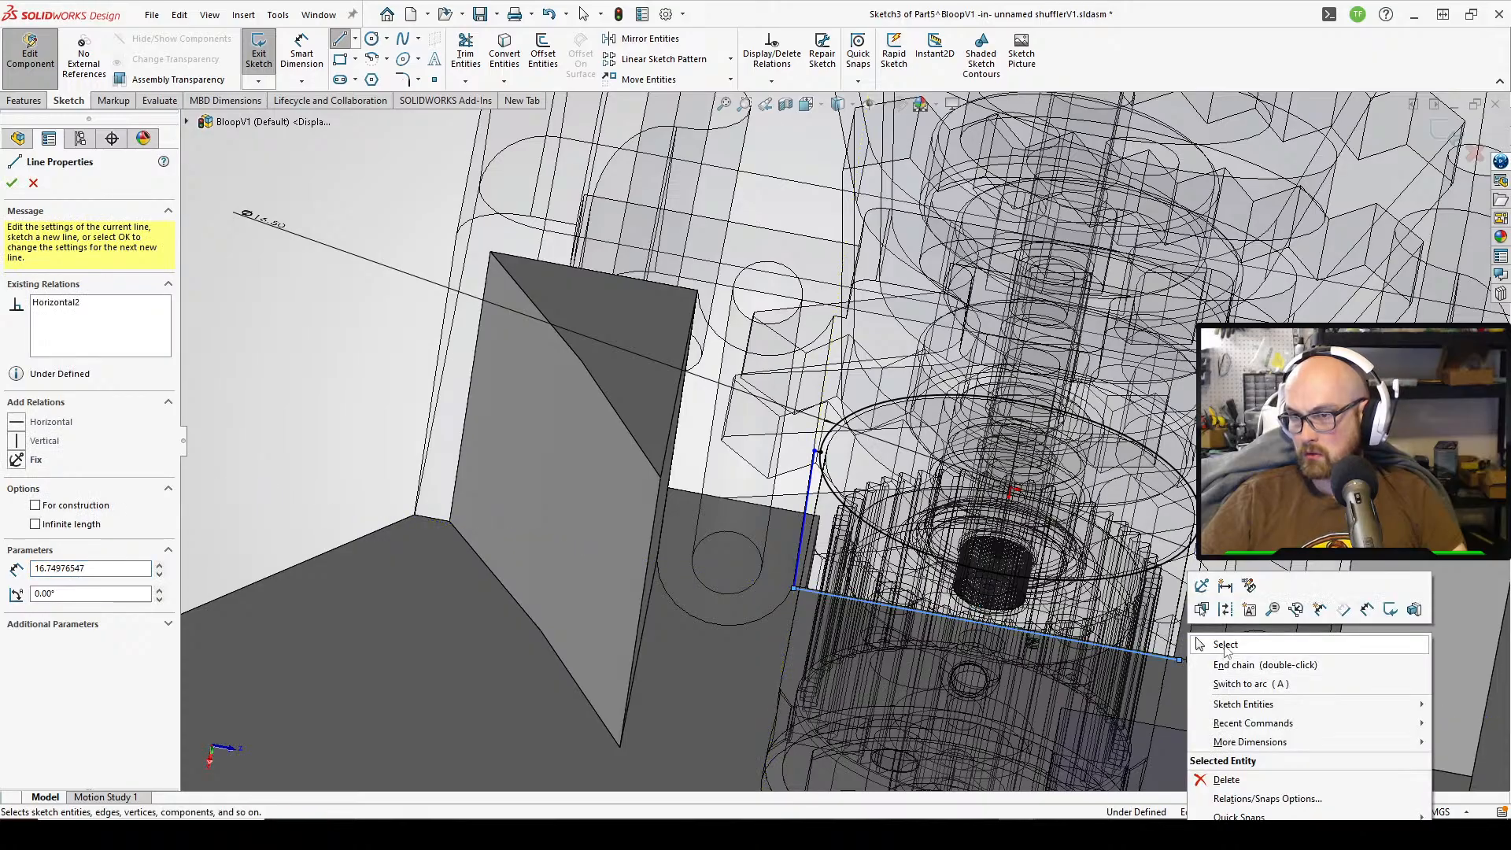
{"action": "left_click", "coordinate": [1217, 644]}
- Make the profile's horizontal base line collinear with the chassis floor edge beside the motor
{"action": "scroll", "coordinate": [1194, 619], "scroll_direction": "up", "scroll_amount": 3}
{"action": "mouse_move", "coordinate": [1193, 620]}
{"action": "middle_mouse_down"}
{"action": "mouse_move", "coordinate": [1061, 495]}
{"action": "mouse_move", "coordinate": [968, 364]}
{"action": "middle_mouse_up"}
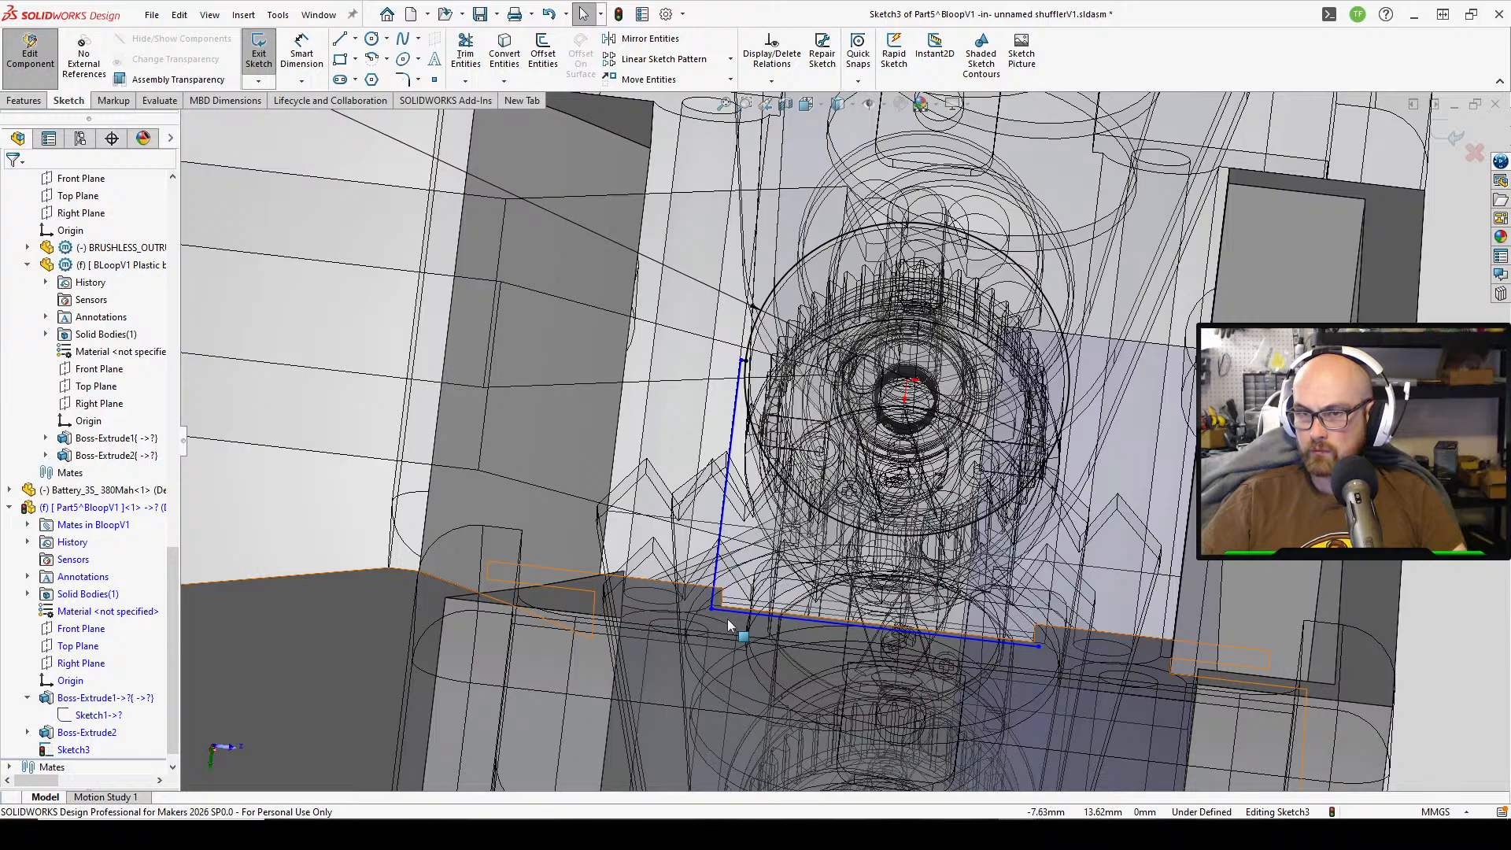
{"action": "left_click", "coordinate": [809, 622]}
{"action": "scroll", "coordinate": [809, 624], "scroll_direction": "up", "scroll_amount": 4}
{"action": "right_click_drag", "start_coordinate": [1162, 529], "coordinate": [1160, 628]}
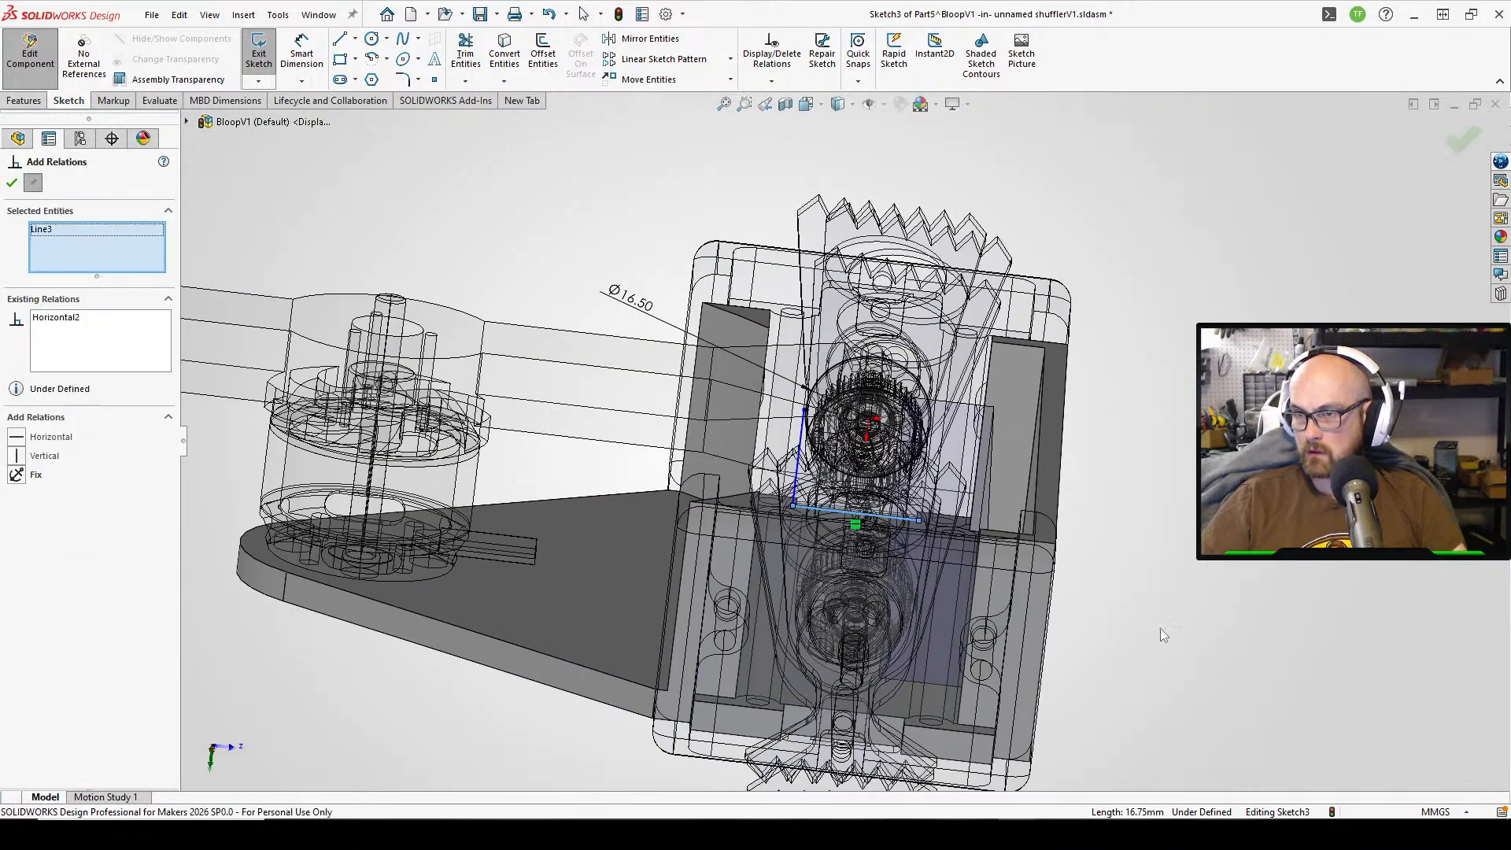
{"action": "scroll", "coordinate": [882, 488], "scroll_direction": "down", "scroll_amount": 3}
{"action": "middle_click_drag", "start_coordinate": [809, 465], "coordinate": [772, 569]}
{"action": "scroll", "coordinate": [898, 177], "scroll_direction": "down", "scroll_amount": 3}
{"action": "middle_click_drag", "start_coordinate": [736, 208], "coordinate": [744, 329]}
{"action": "left_click", "coordinate": [703, 255]}
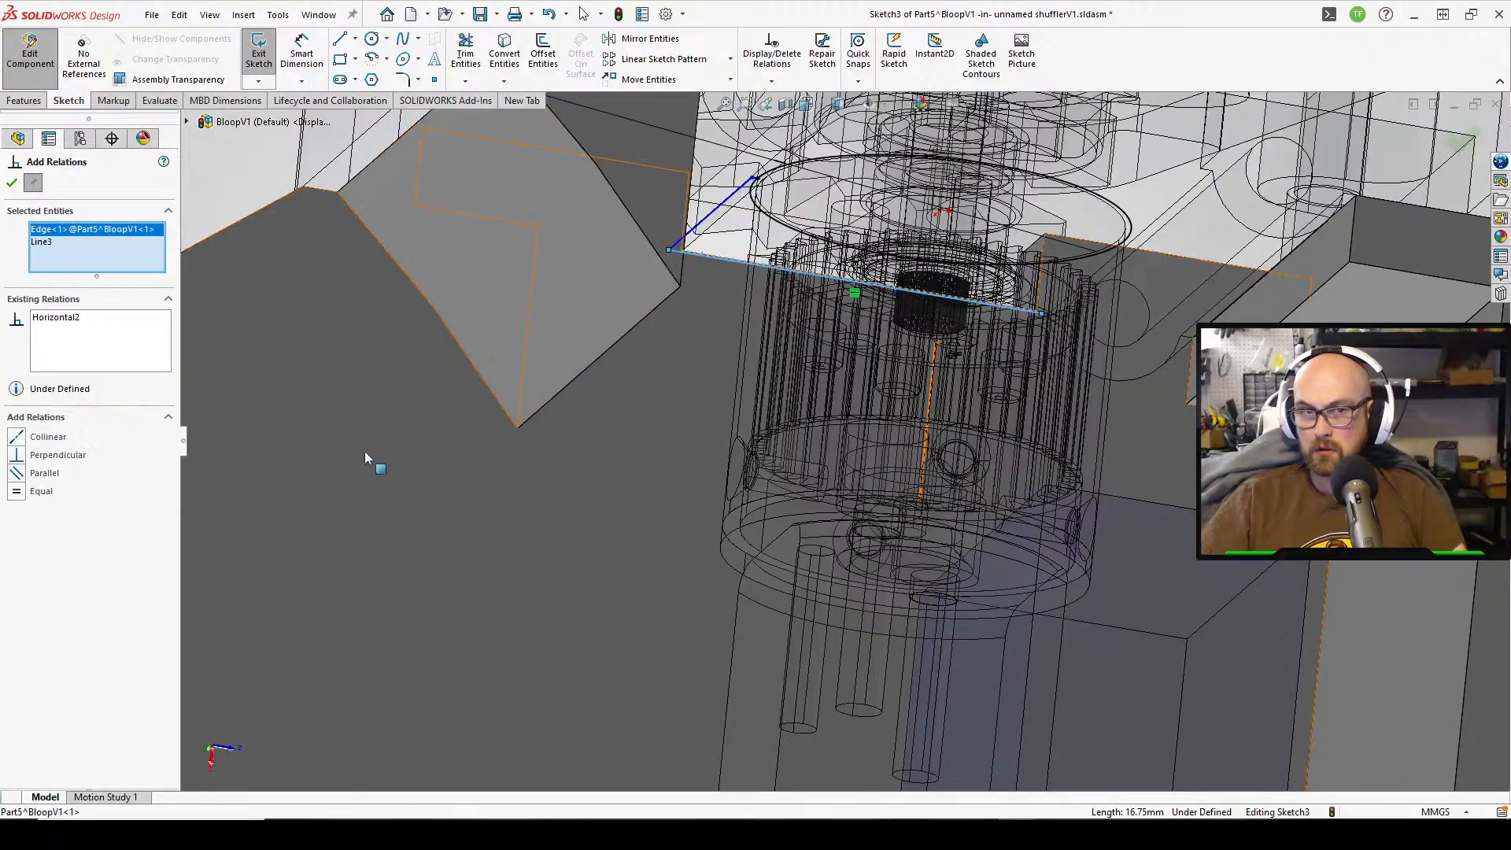
{"action": "left_click", "coordinate": [31, 440]}
{"action": "left_click", "coordinate": [12, 184]}
{"action": "scroll", "coordinate": [365, 255], "scroll_direction": "up", "scroll_amount": 3}
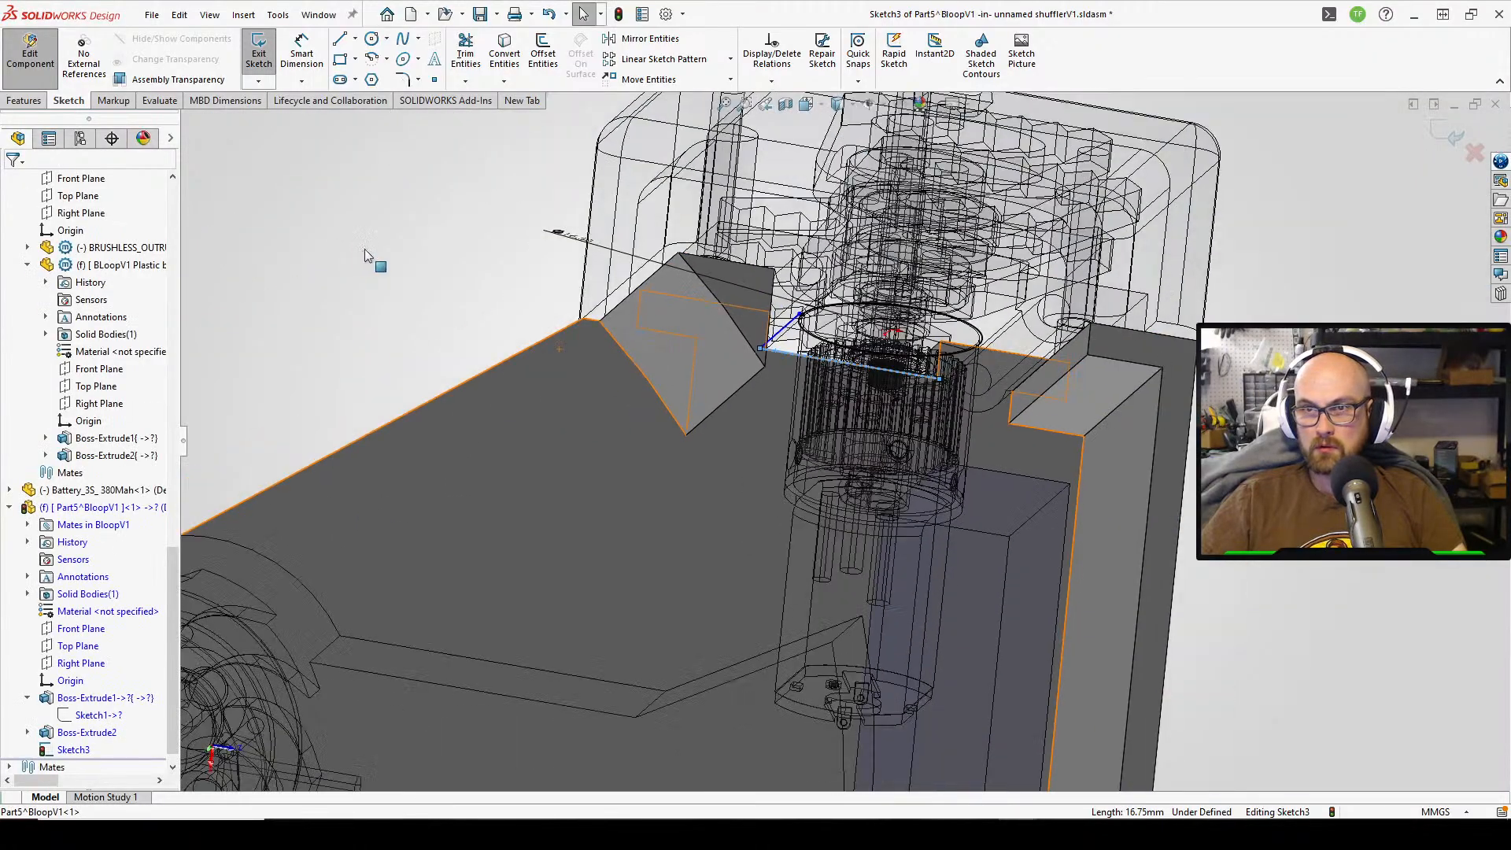
- Dimension the short line beside the motor circle at 0.5 mm
{"action": "key", "text": "d"}
{"action": "scroll", "coordinate": [755, 338], "scroll_direction": "down", "scroll_amount": 6}
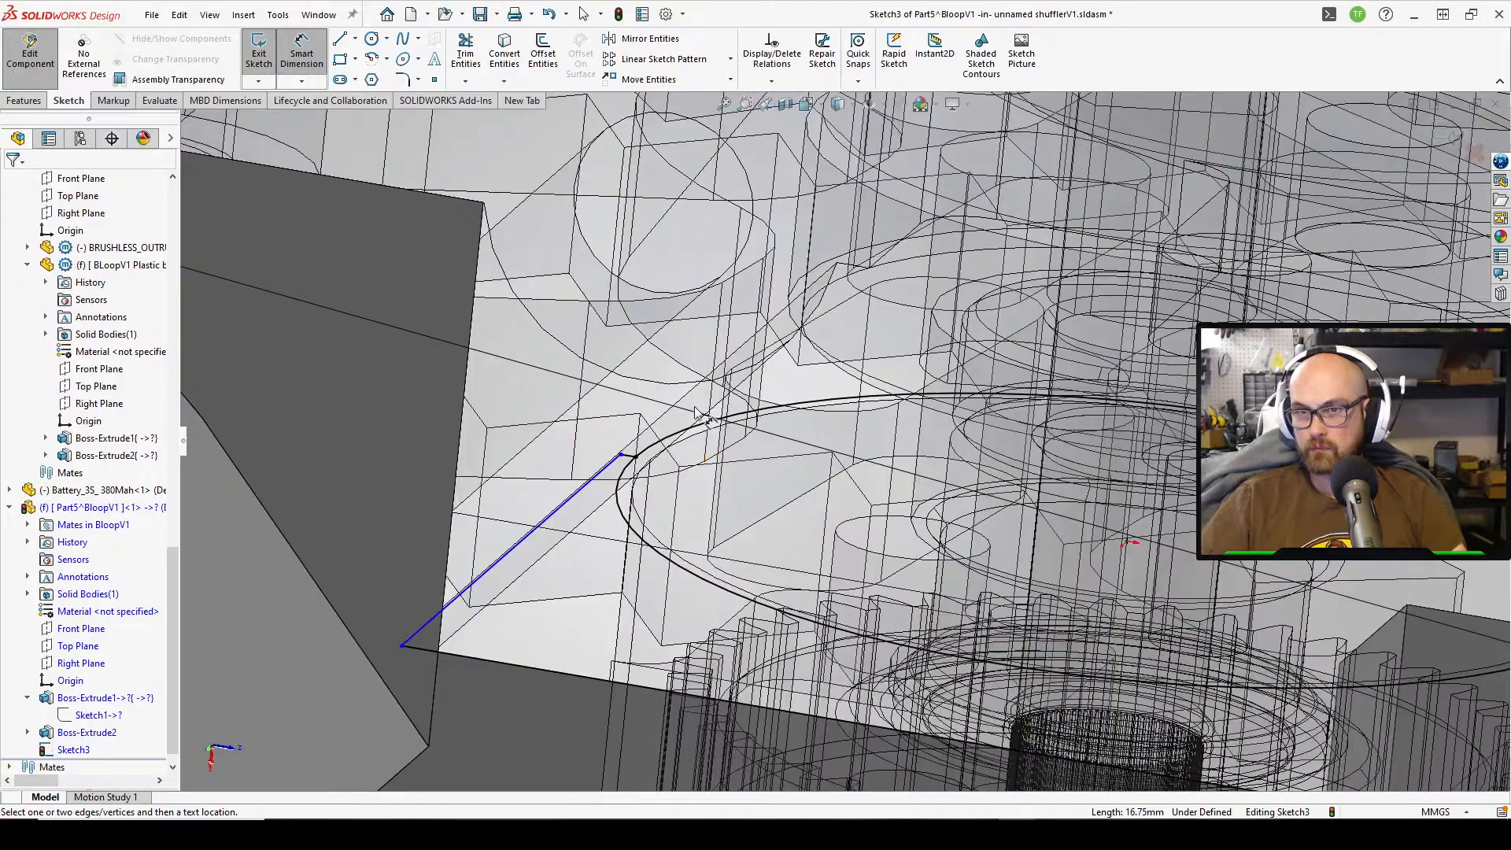
{"action": "scroll", "coordinate": [803, 456], "scroll_direction": "down", "scroll_amount": 4}
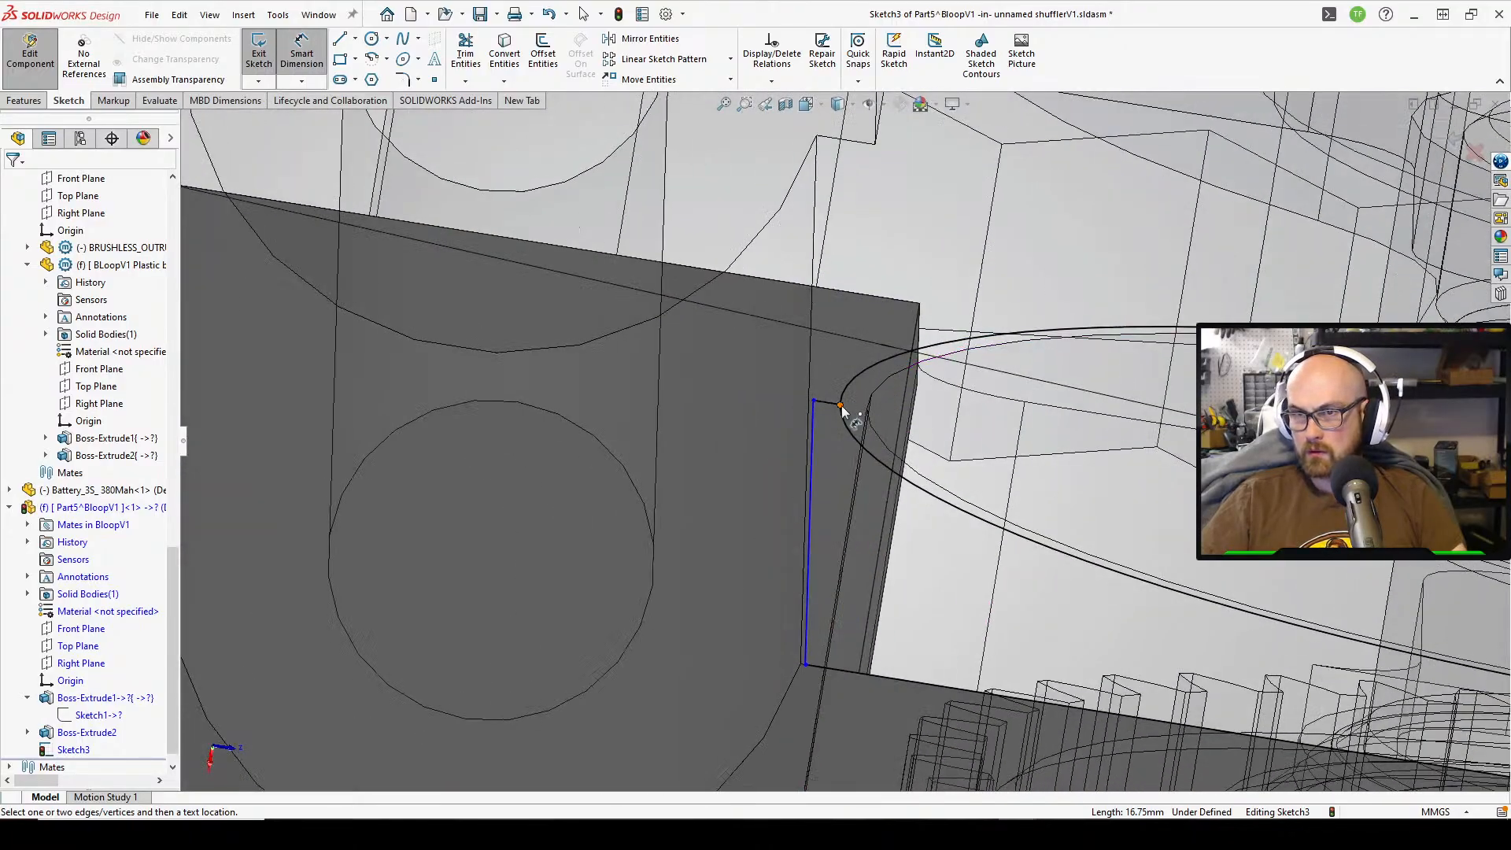
{"action": "left_click", "coordinate": [828, 408]}
{"action": "left_click", "coordinate": [836, 445]}
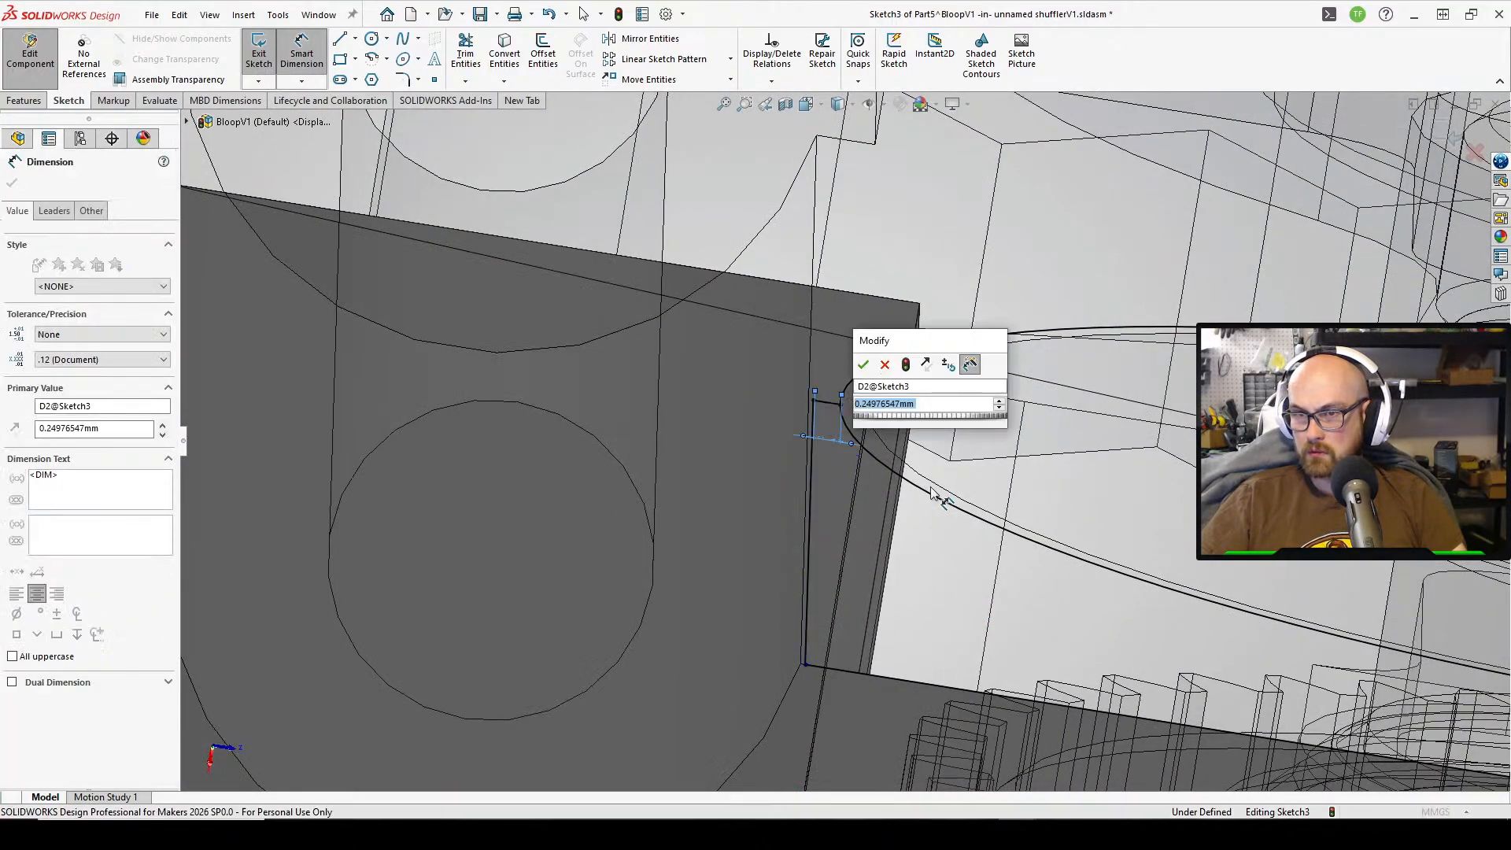
{"action": "type", "text": "0.5"}
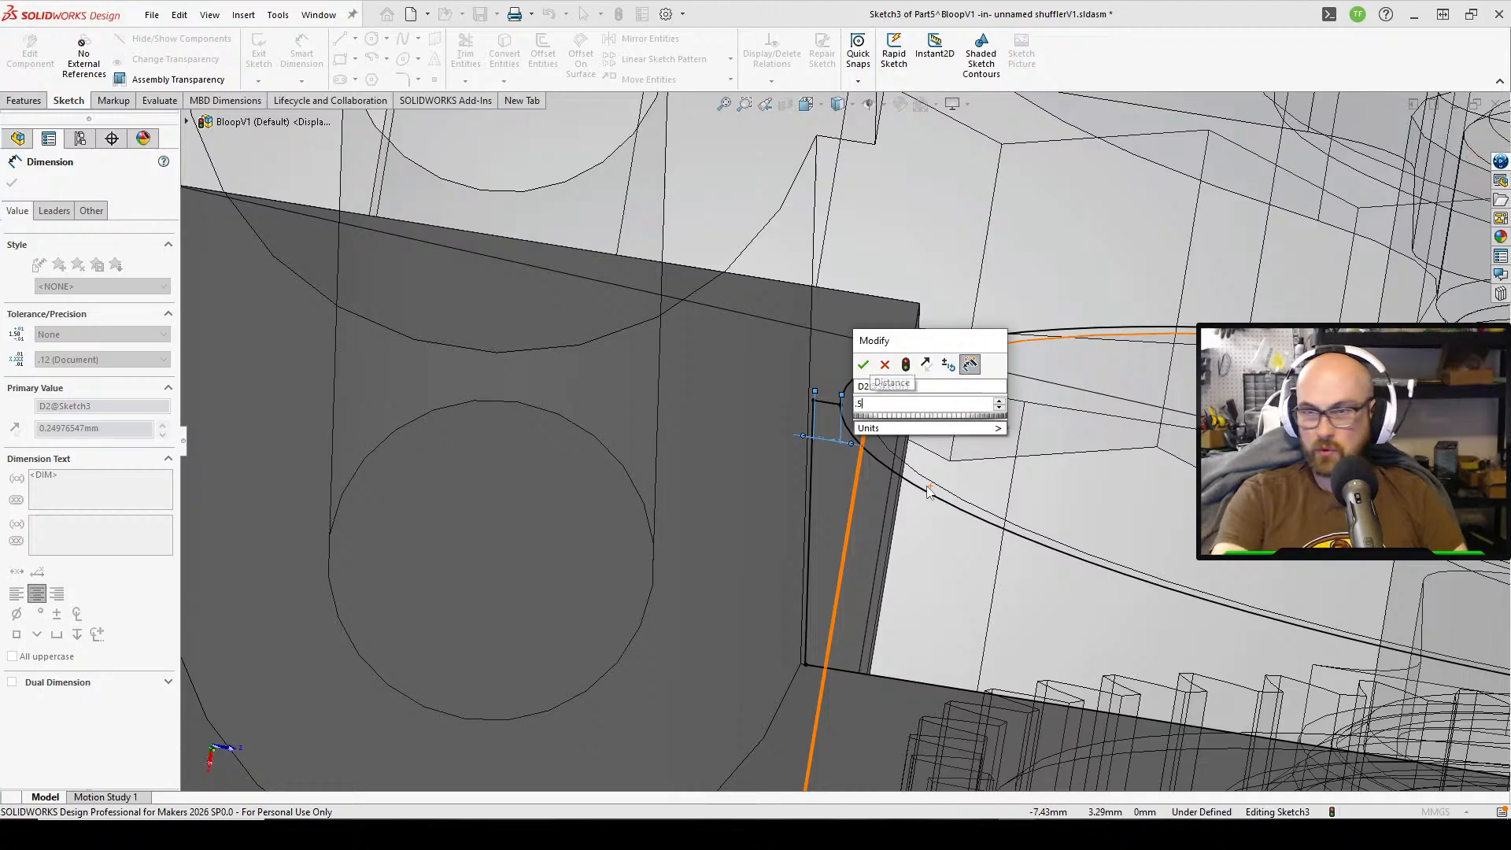
{"action": "key", "text": "Return"}
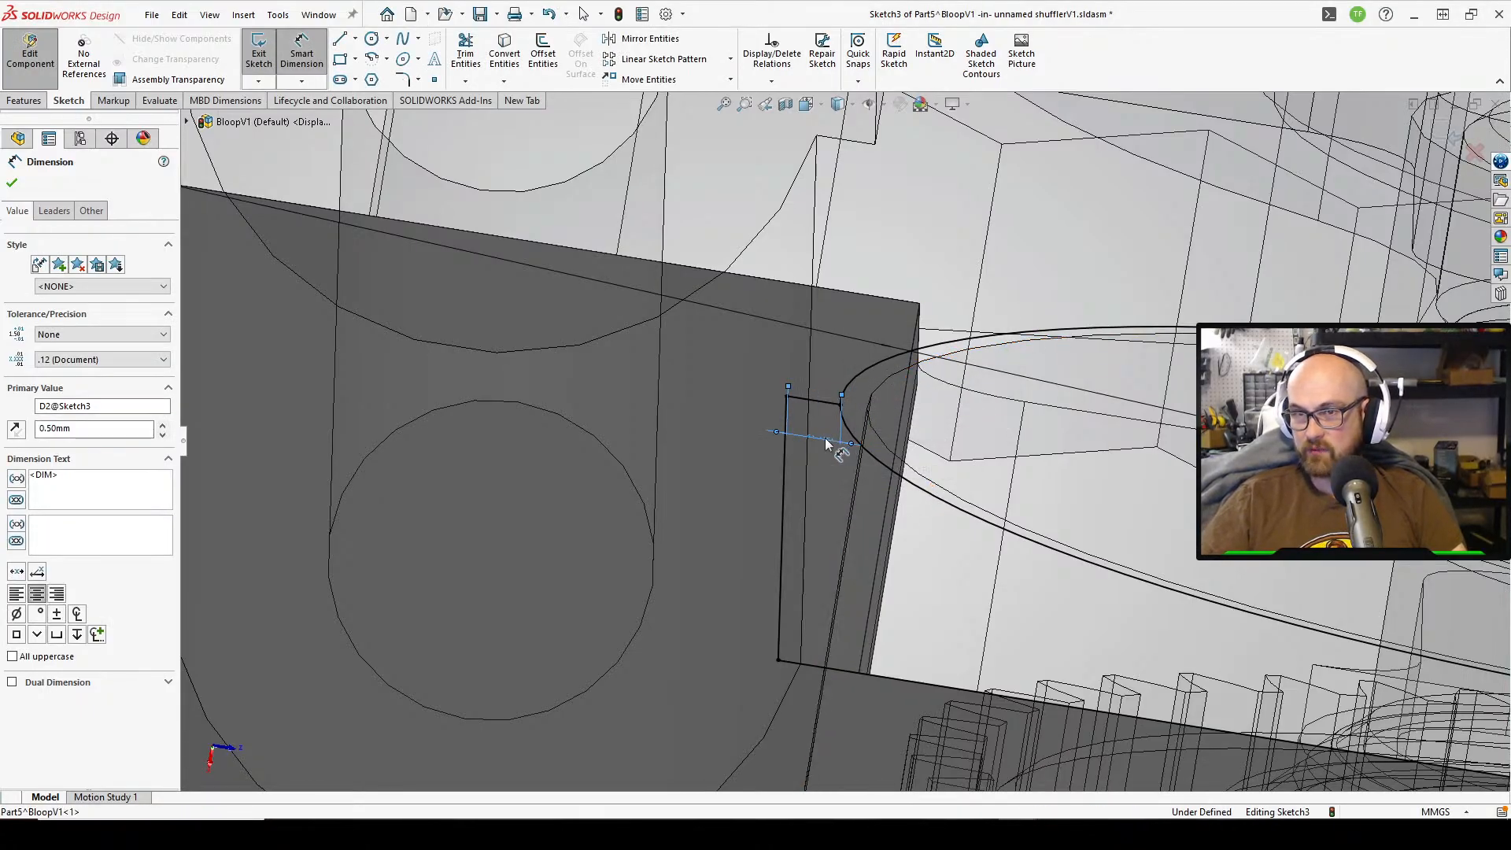
- Try lengths of 0.2 mm and 0.25 mm for the short line beside the motor circle
{"action": "left_click", "coordinate": [826, 445]}
{"action": "type", "text": "0.2"}
{"action": "key", "text": "Return"}
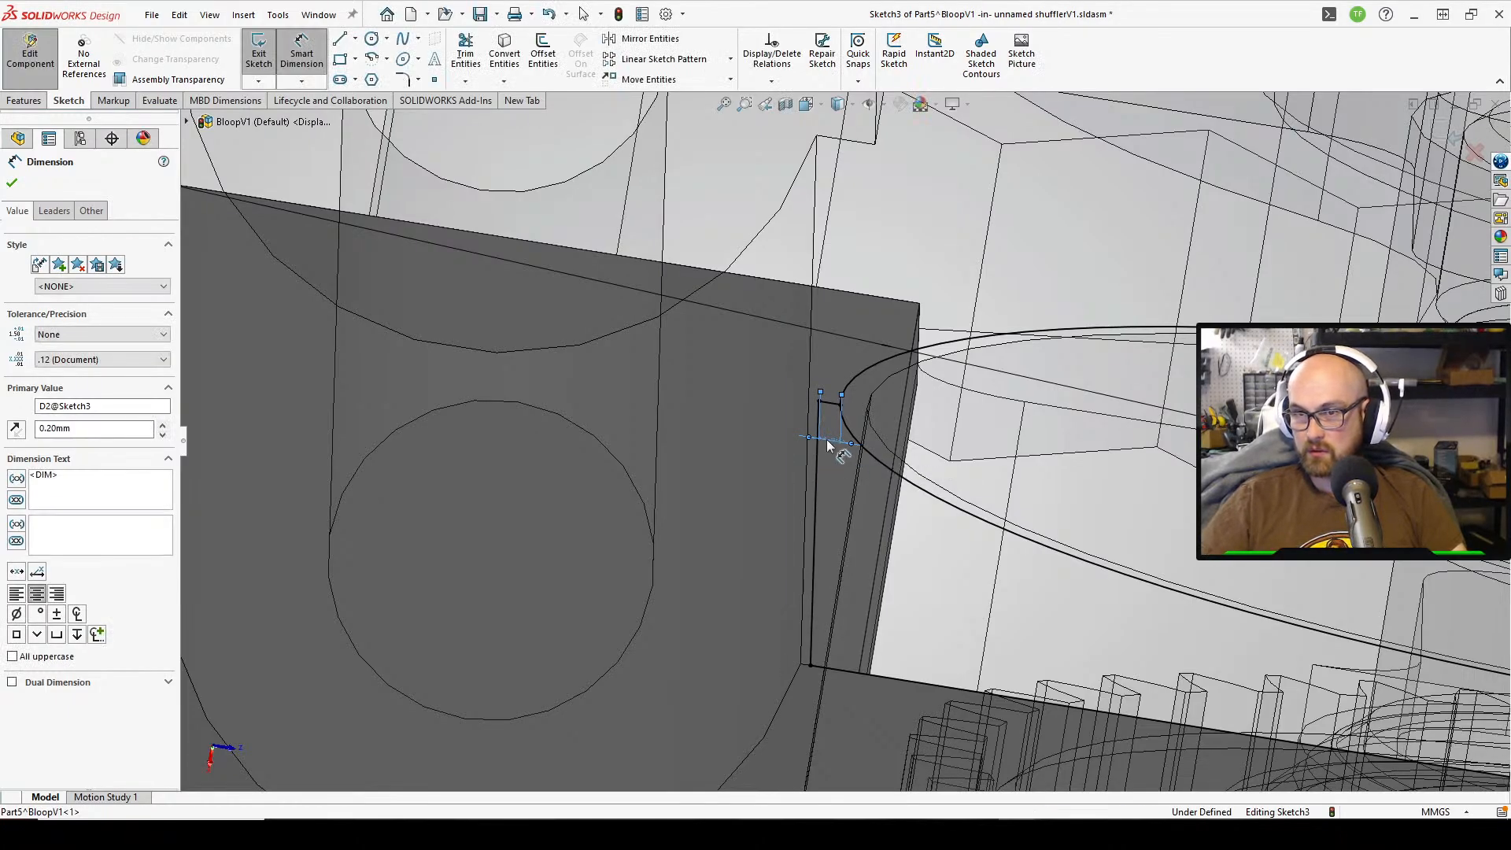
{"action": "left_click", "coordinate": [827, 446]}
{"action": "type", "text": ".5"}
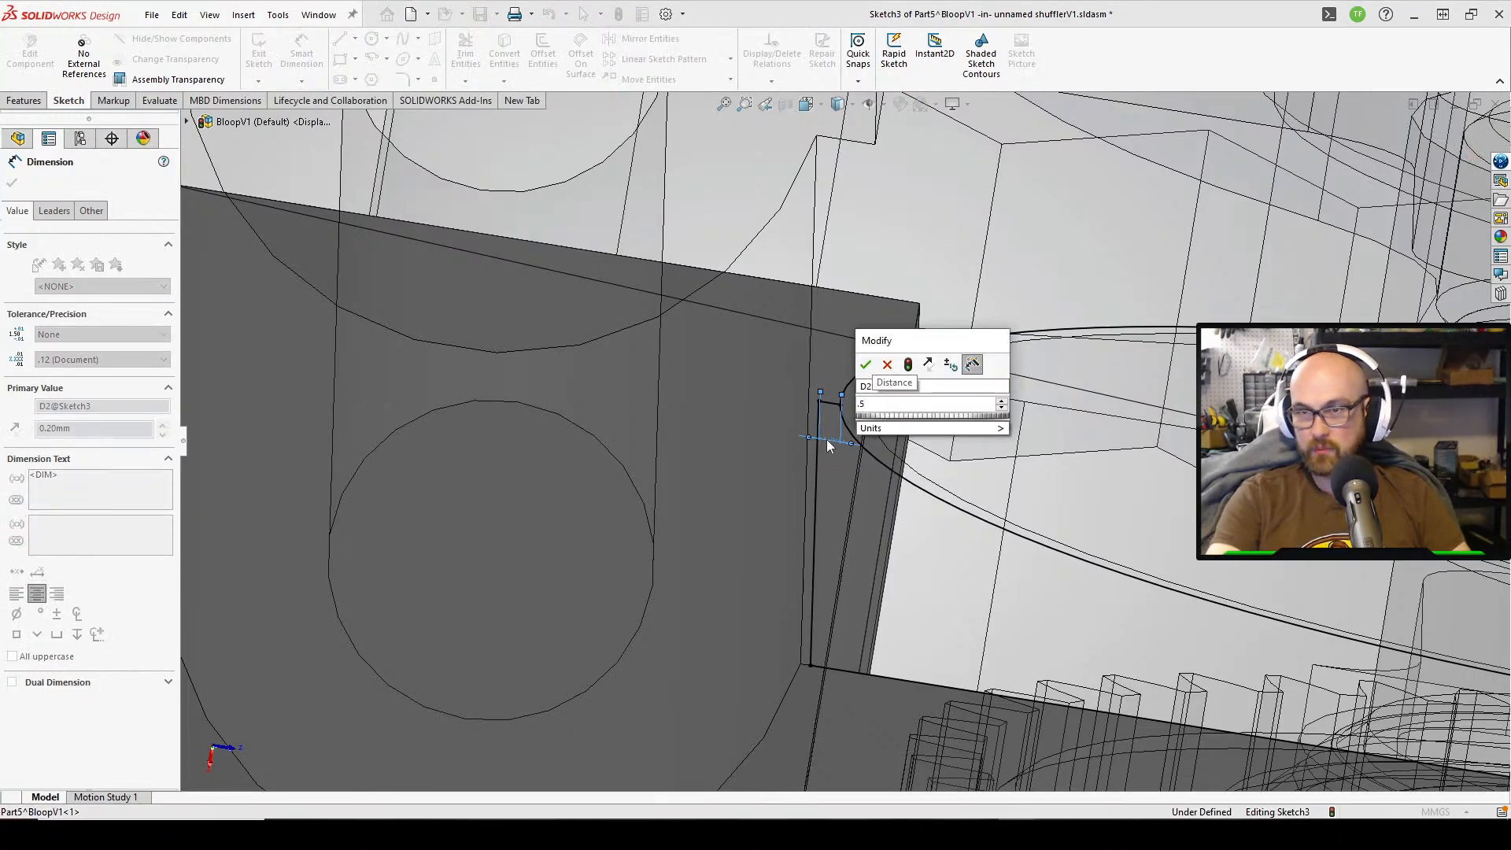
{"action": "key", "text": "Return"}
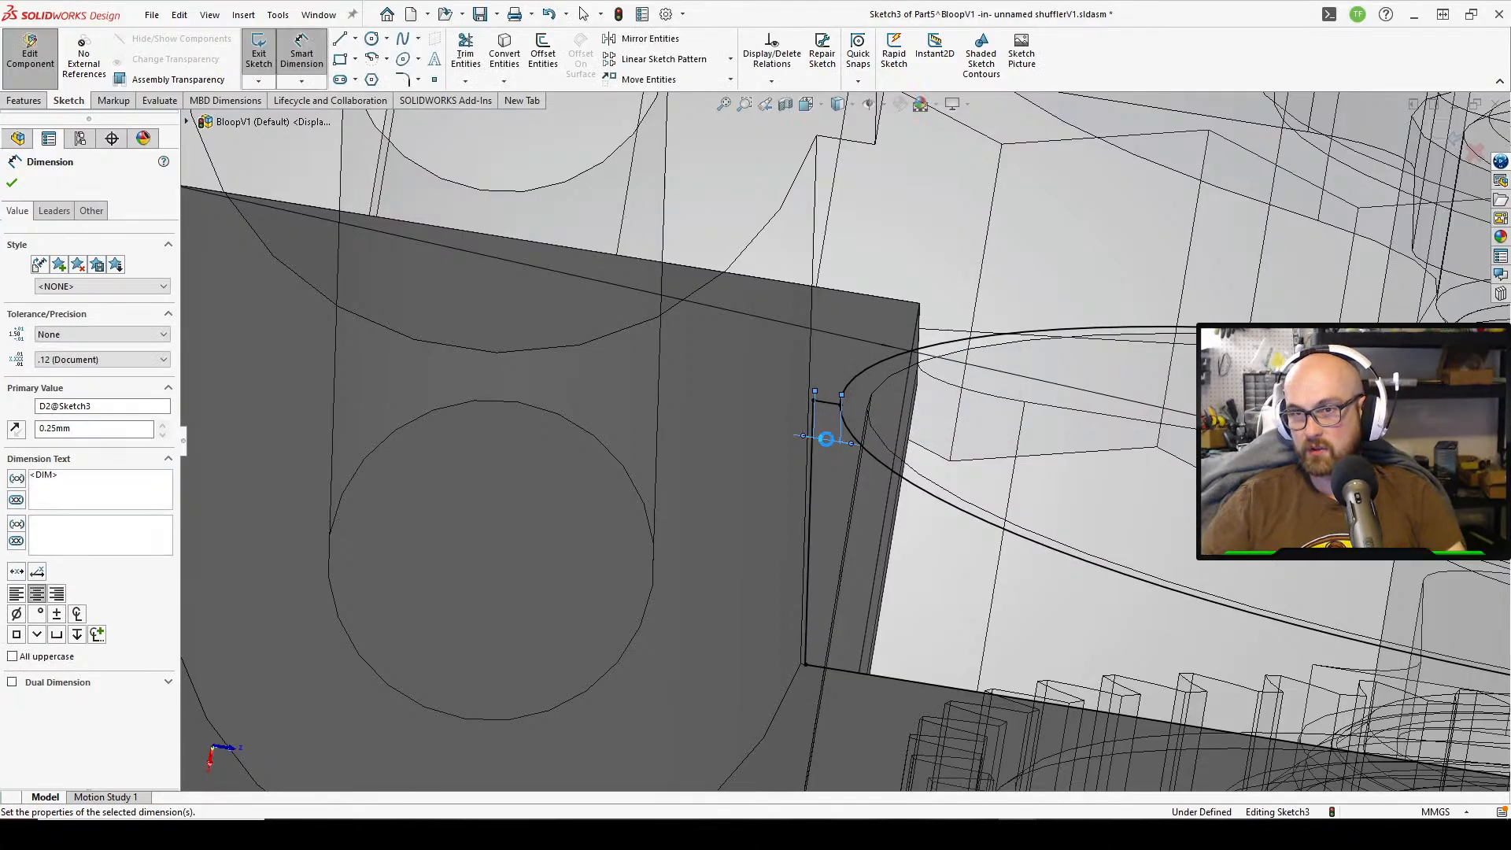
- Set the short line's length to 0.2 mm and finish dimensioning
{"action": "mouse_move", "coordinate": [834, 461]}
{"action": "middle_mouse_down"}
{"action": "mouse_move", "coordinate": [595, 370]}
{"action": "mouse_move", "coordinate": [762, 412]}
{"action": "mouse_move", "coordinate": [875, 481]}
{"action": "middle_mouse_up"}
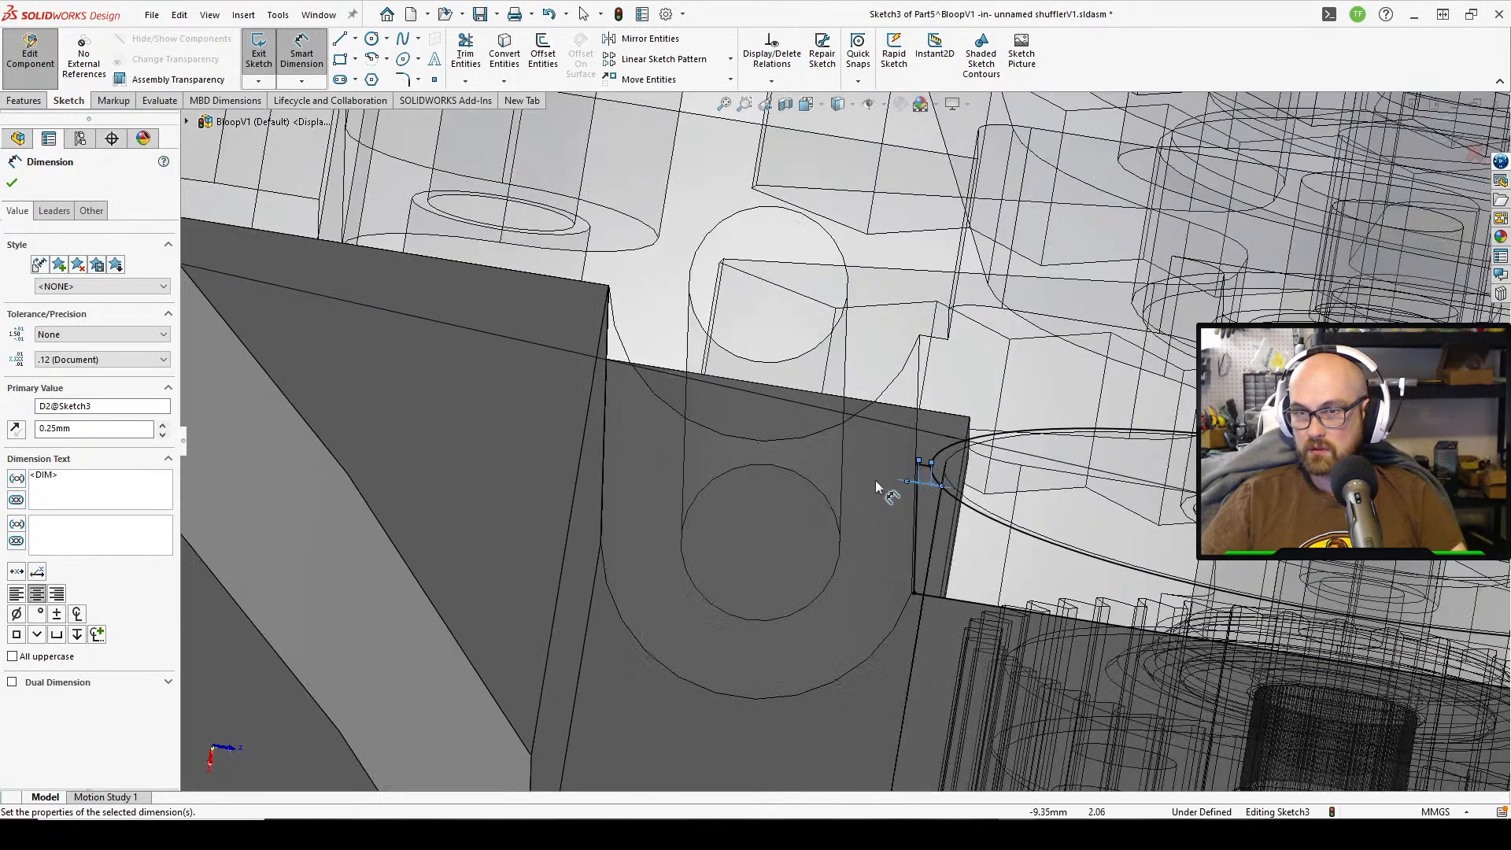
{"action": "double_click", "coordinate": [919, 483]}
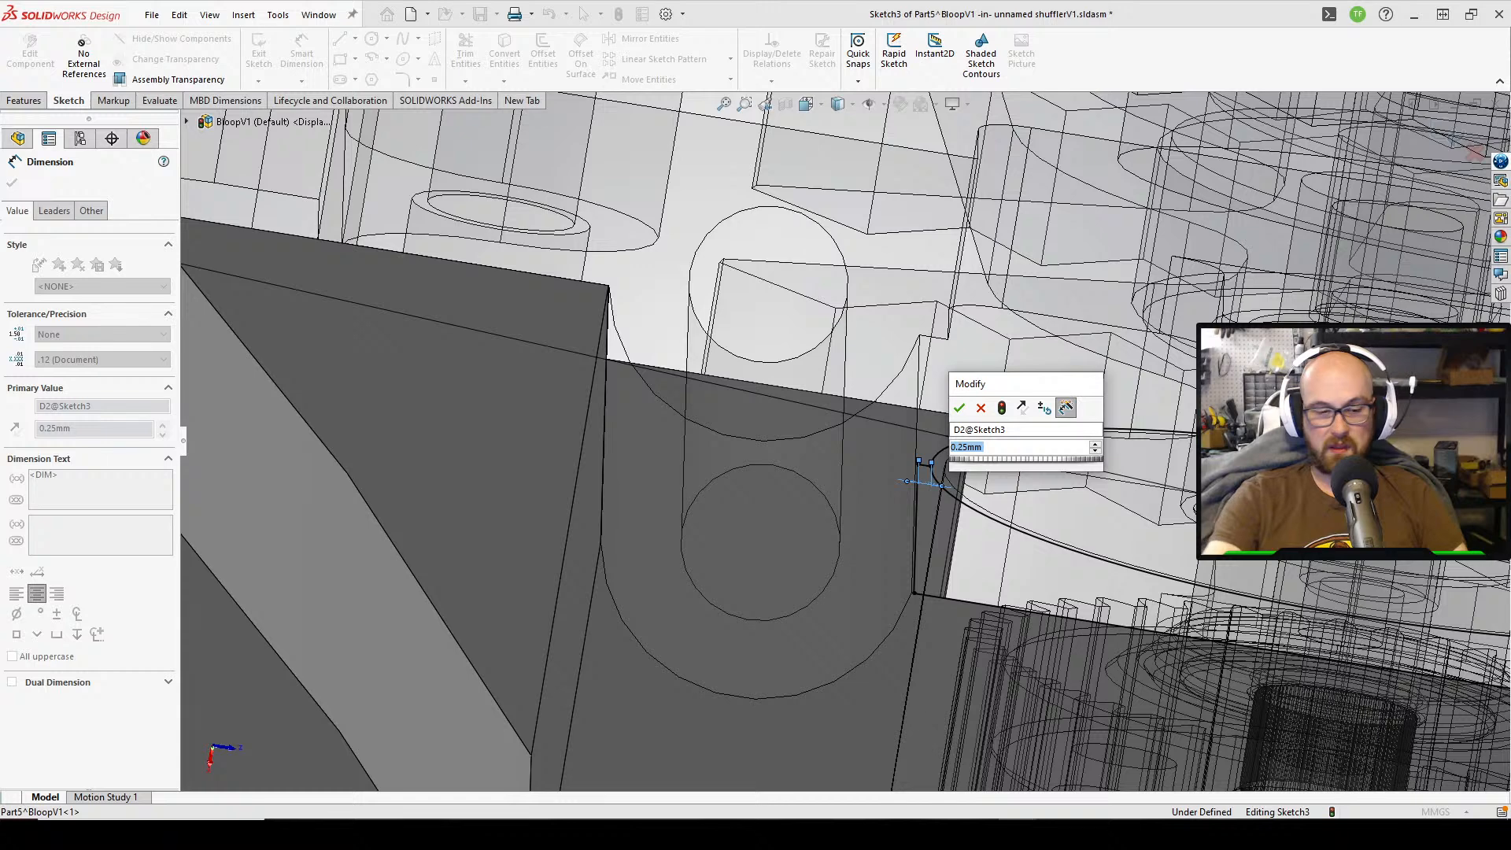
{"action": "type", "text": ".2"}
{"action": "key", "text": "Return"}
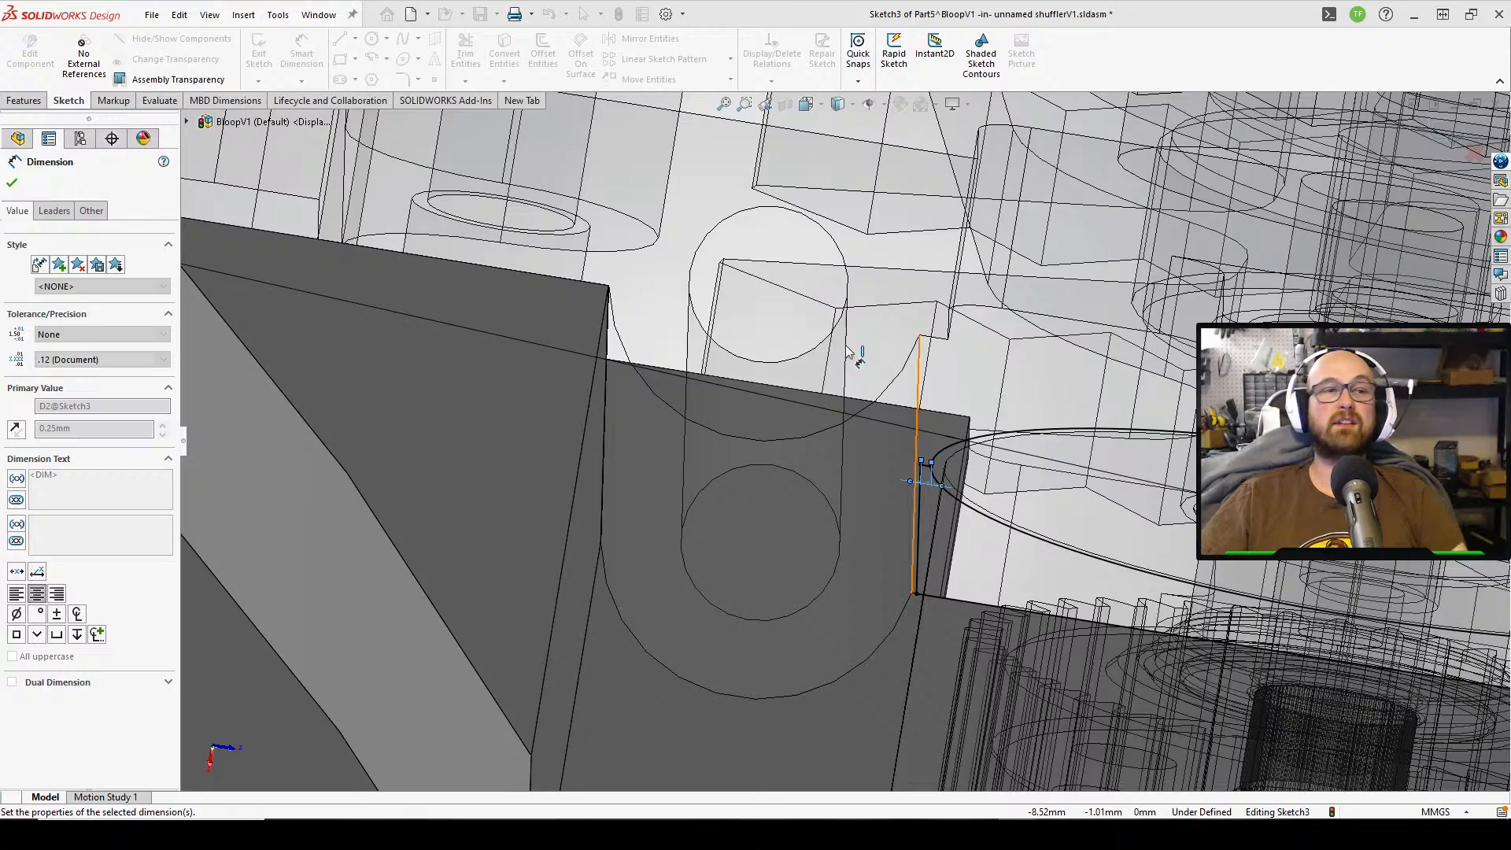
{"action": "key", "text": "Escape"}
- Mirror the vertical side line and the short line about the chassis part's Front Plane
{"action": "scroll", "coordinate": [846, 347], "scroll_direction": "up", "scroll_amount": 3}
{"action": "scroll", "coordinate": [750, 228], "scroll_direction": "up", "scroll_amount": 2}
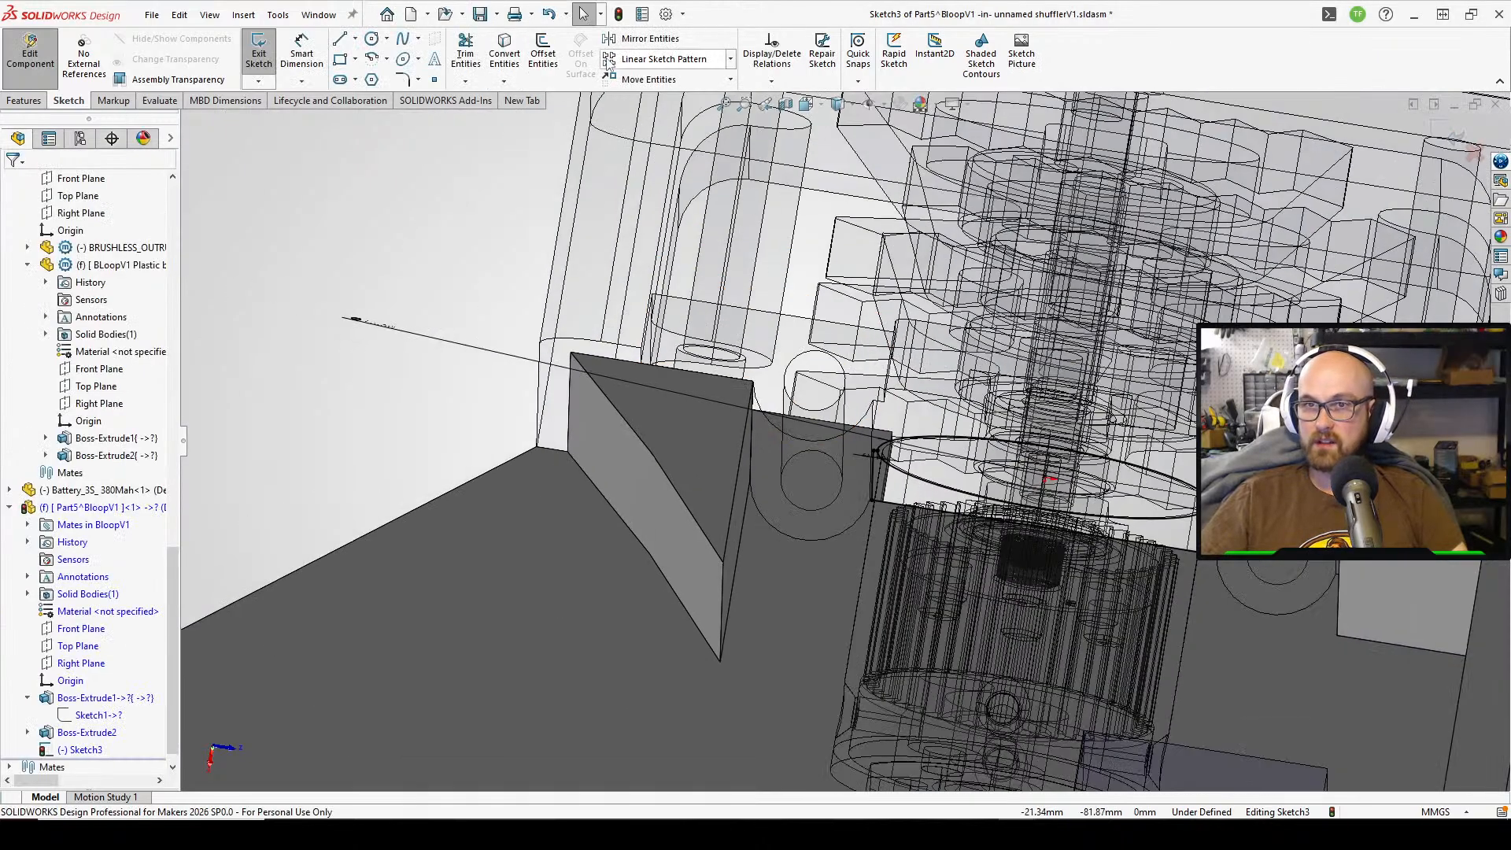
{"action": "left_click", "coordinate": [642, 39]}
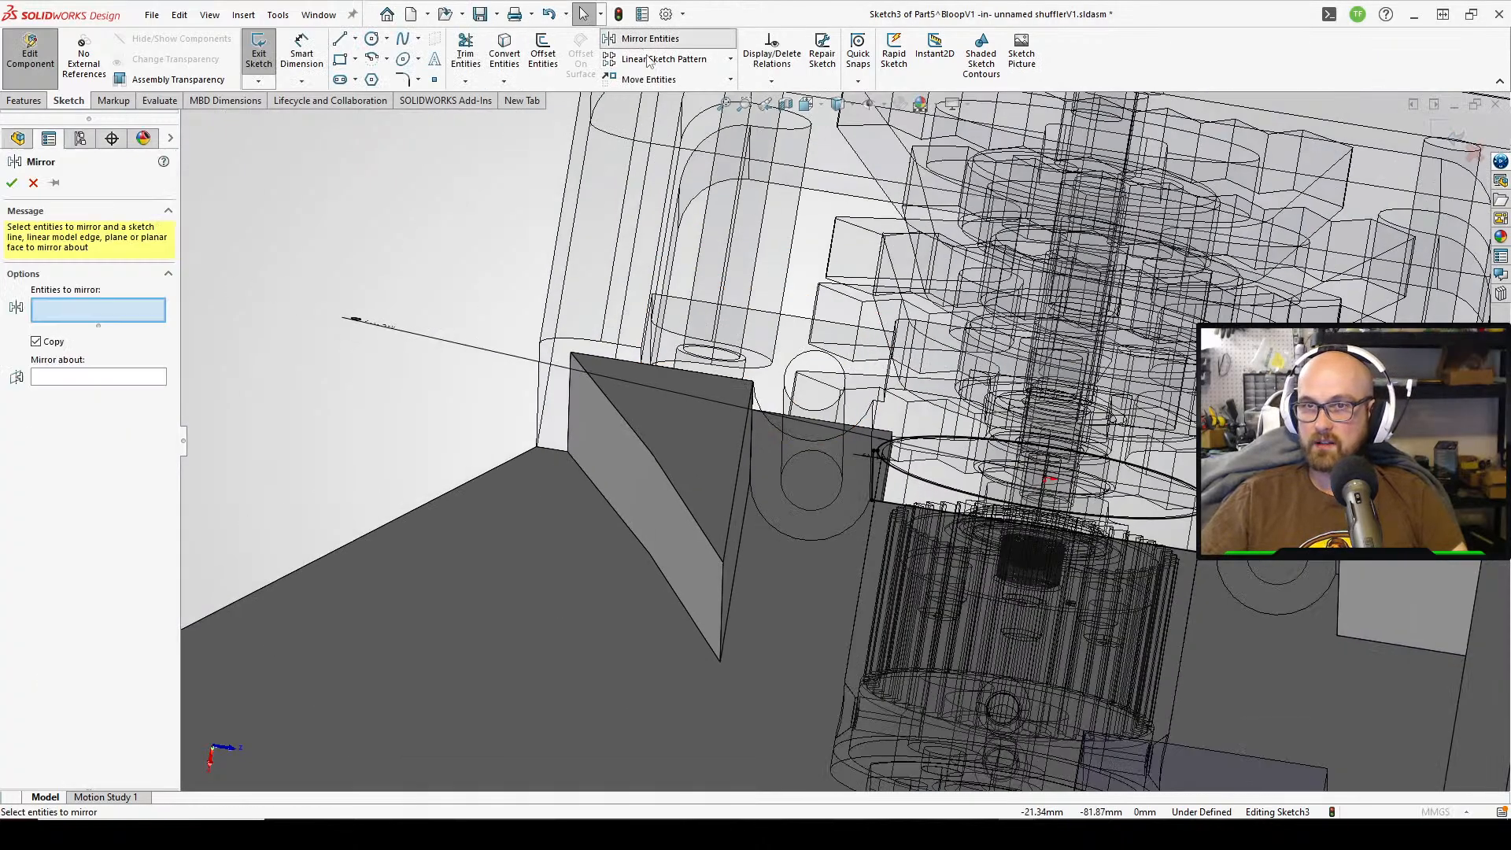
{"action": "left_click", "coordinate": [872, 475]}
{"action": "scroll", "coordinate": [890, 471], "scroll_direction": "down", "scroll_amount": 4}
{"action": "scroll", "coordinate": [888, 470], "scroll_direction": "down", "scroll_amount": 3}
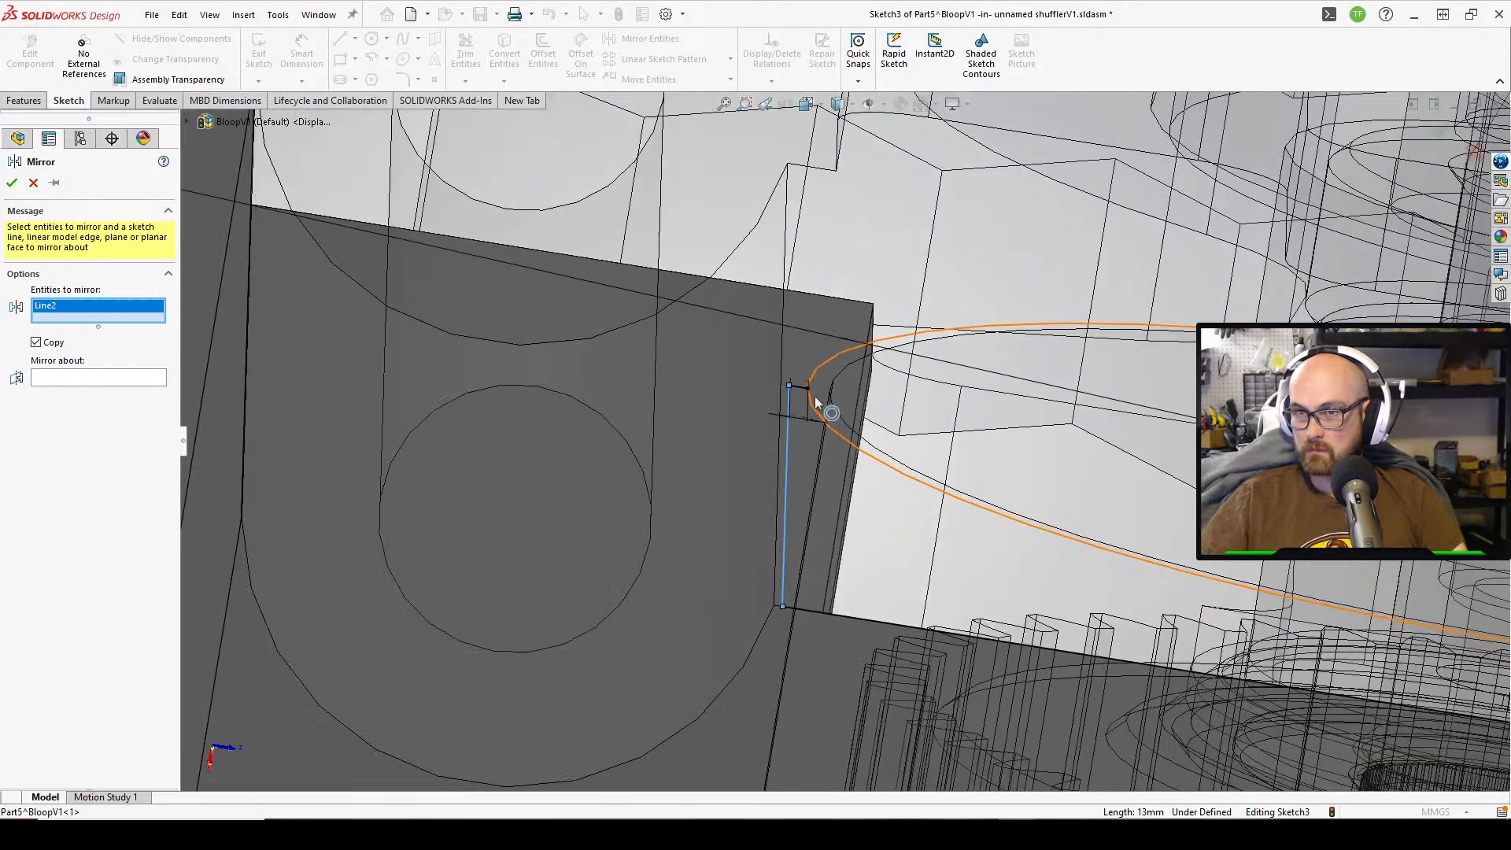
{"action": "left_click", "coordinate": [789, 389]}
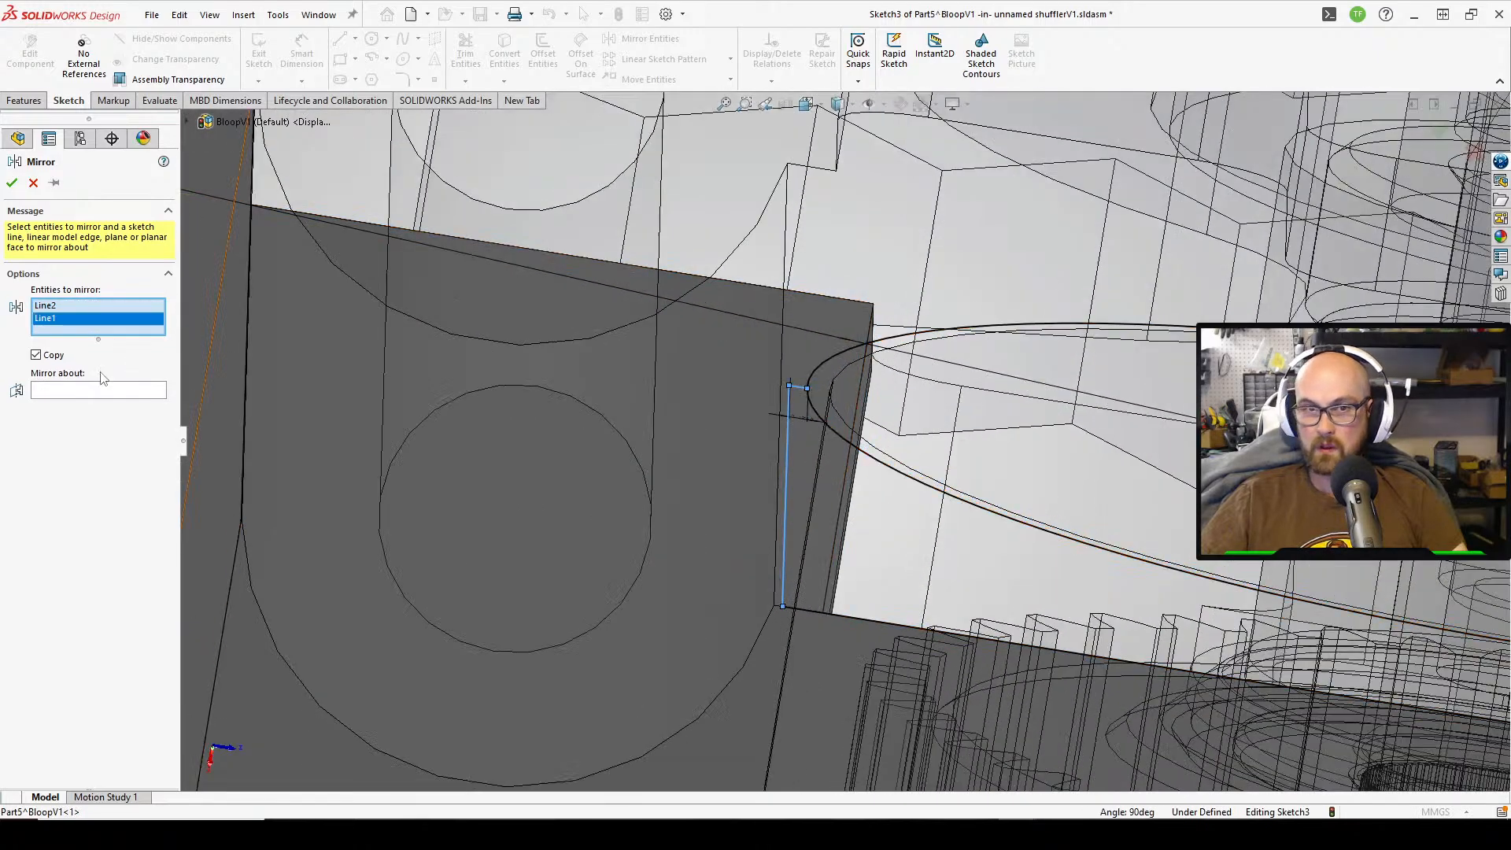
{"action": "left_click", "coordinate": [93, 390]}
{"action": "scroll", "coordinate": [276, 190], "scroll_direction": "up", "scroll_amount": 5}
{"action": "left_click", "coordinate": [187, 123]}
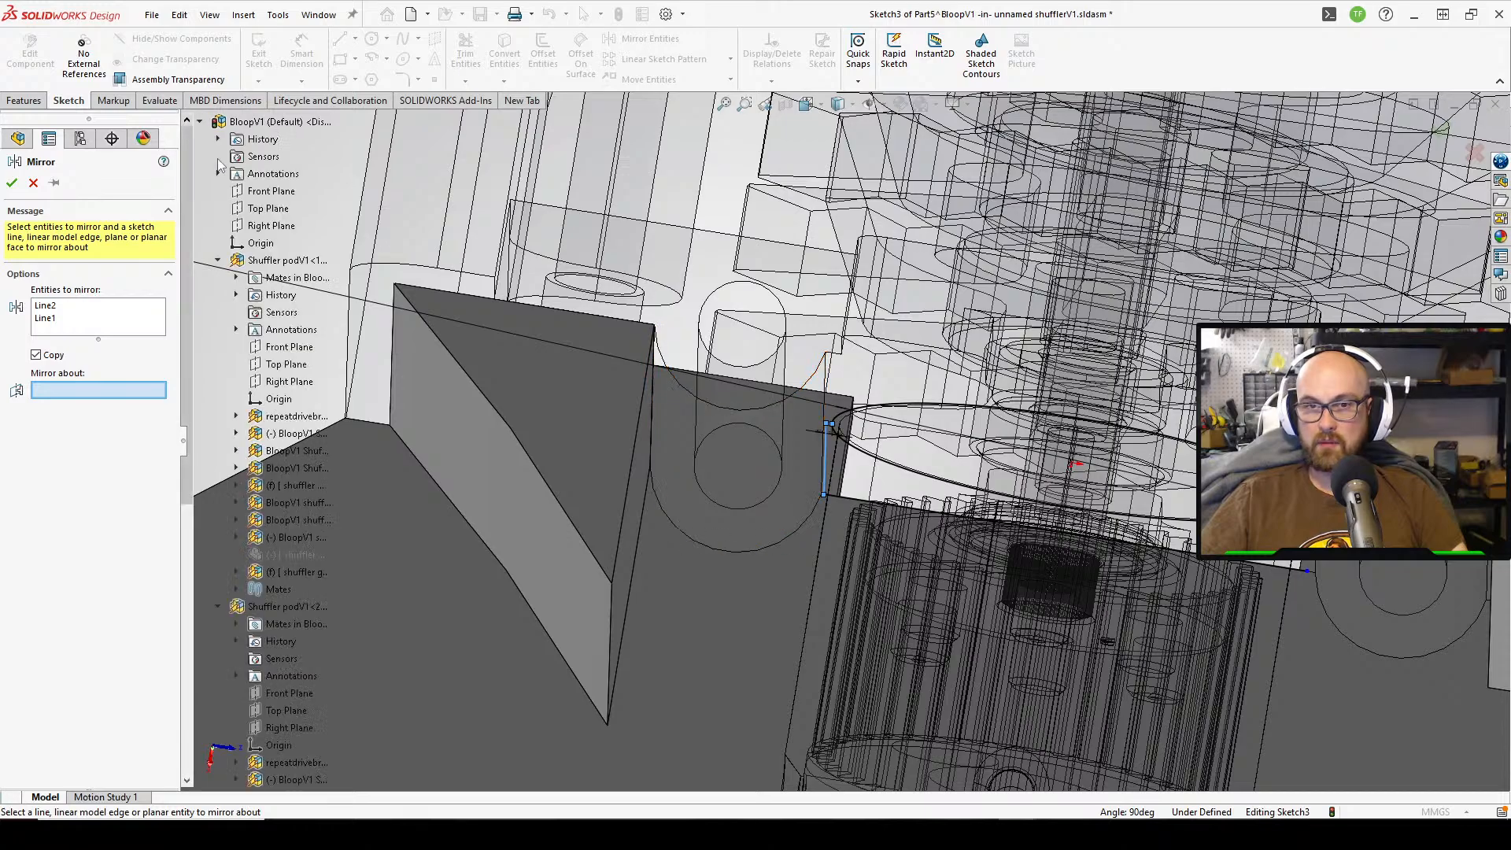
{"action": "scroll", "coordinate": [272, 496], "scroll_direction": "down", "scroll_amount": 9}
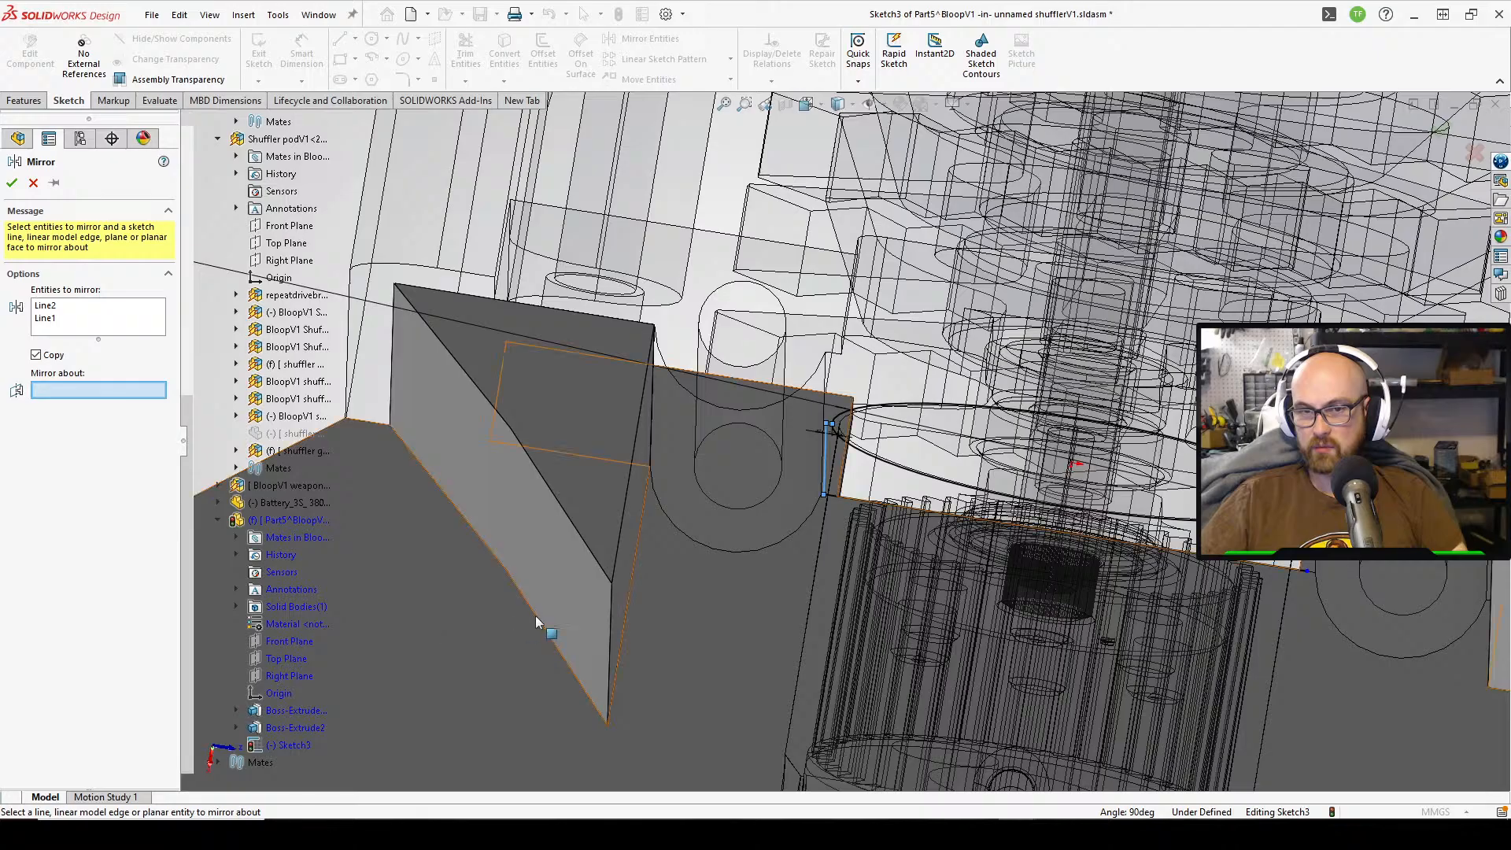
{"action": "scroll", "coordinate": [492, 627], "scroll_direction": "up", "scroll_amount": 7}
{"action": "left_click", "coordinate": [289, 641]}
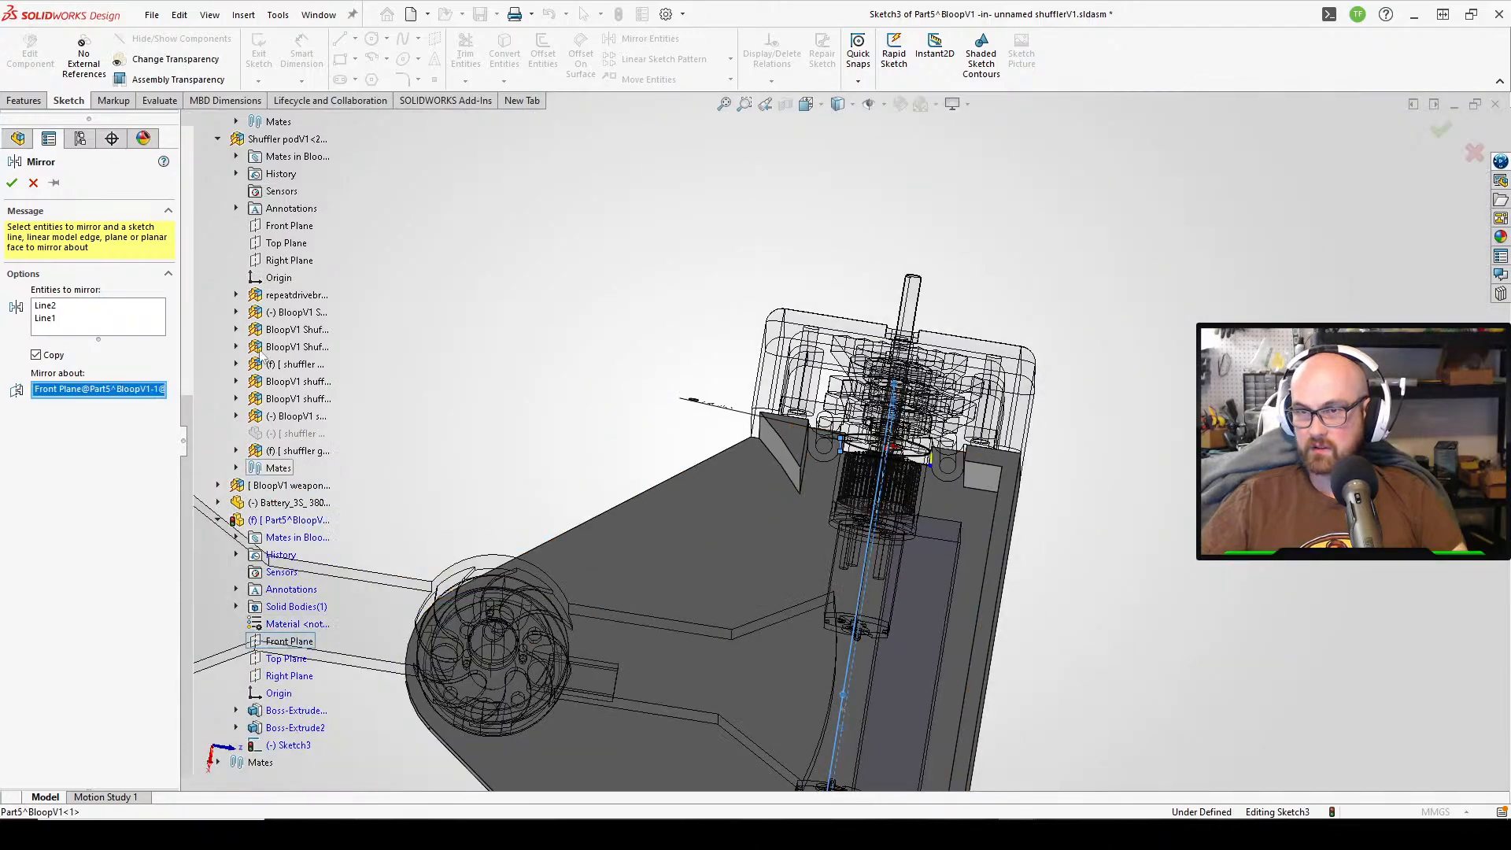
{"action": "left_click", "coordinate": [11, 182]}
- Extend the base line's free end to the mirrored side line and trim away the motor circle's arc opposite the base line
{"action": "scroll", "coordinate": [953, 426], "scroll_direction": "up", "scroll_amount": 5}
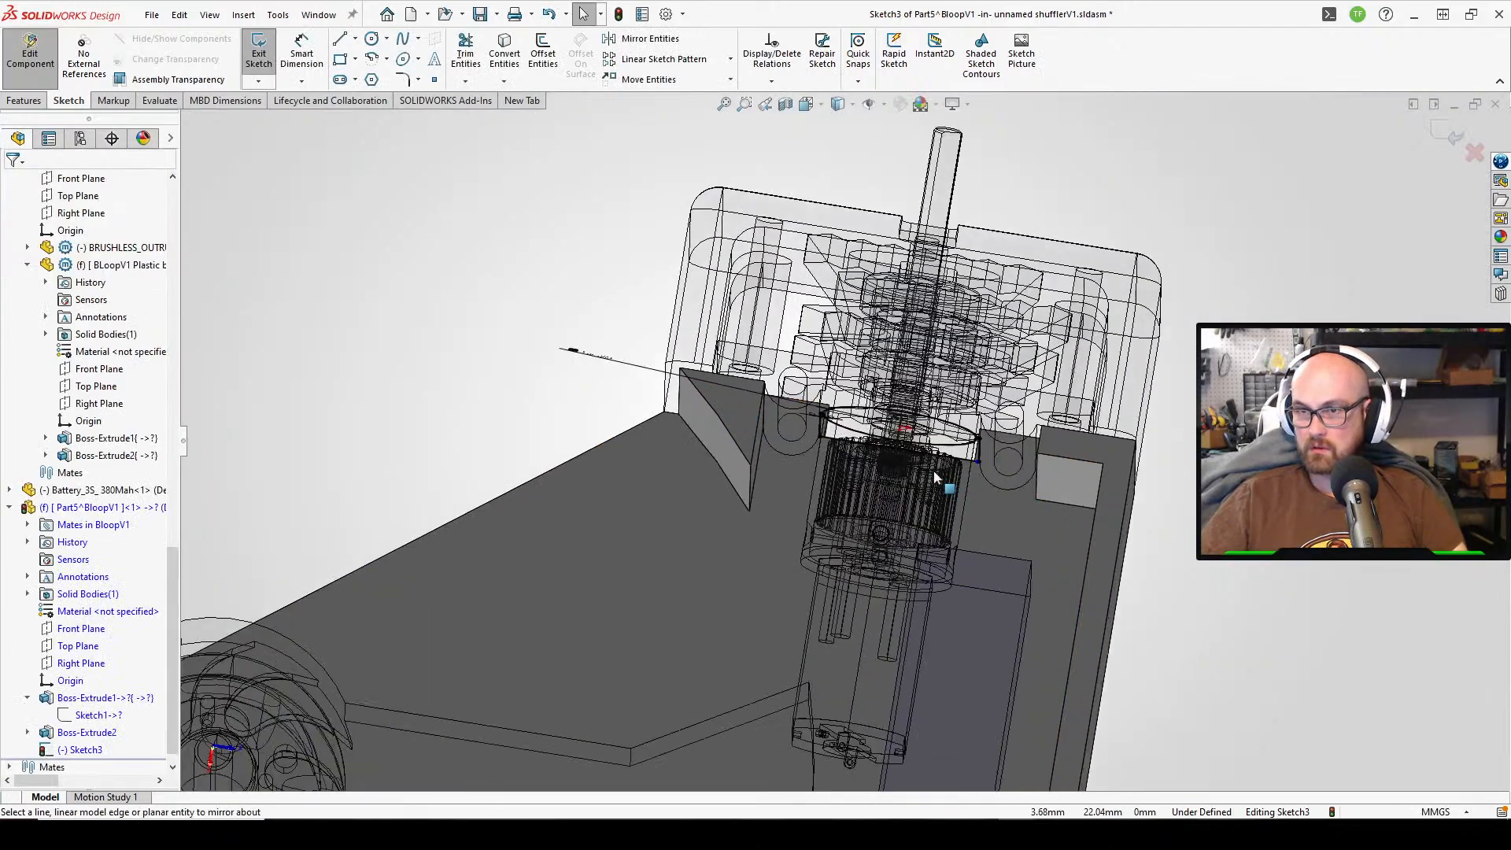
{"action": "middle_click_drag", "start_coordinate": [953, 425], "coordinate": [1021, 479]}
{"action": "scroll", "coordinate": [1021, 478], "scroll_direction": "down", "scroll_amount": 4}
{"action": "scroll", "coordinate": [957, 645], "scroll_direction": "down", "scroll_amount": 3}
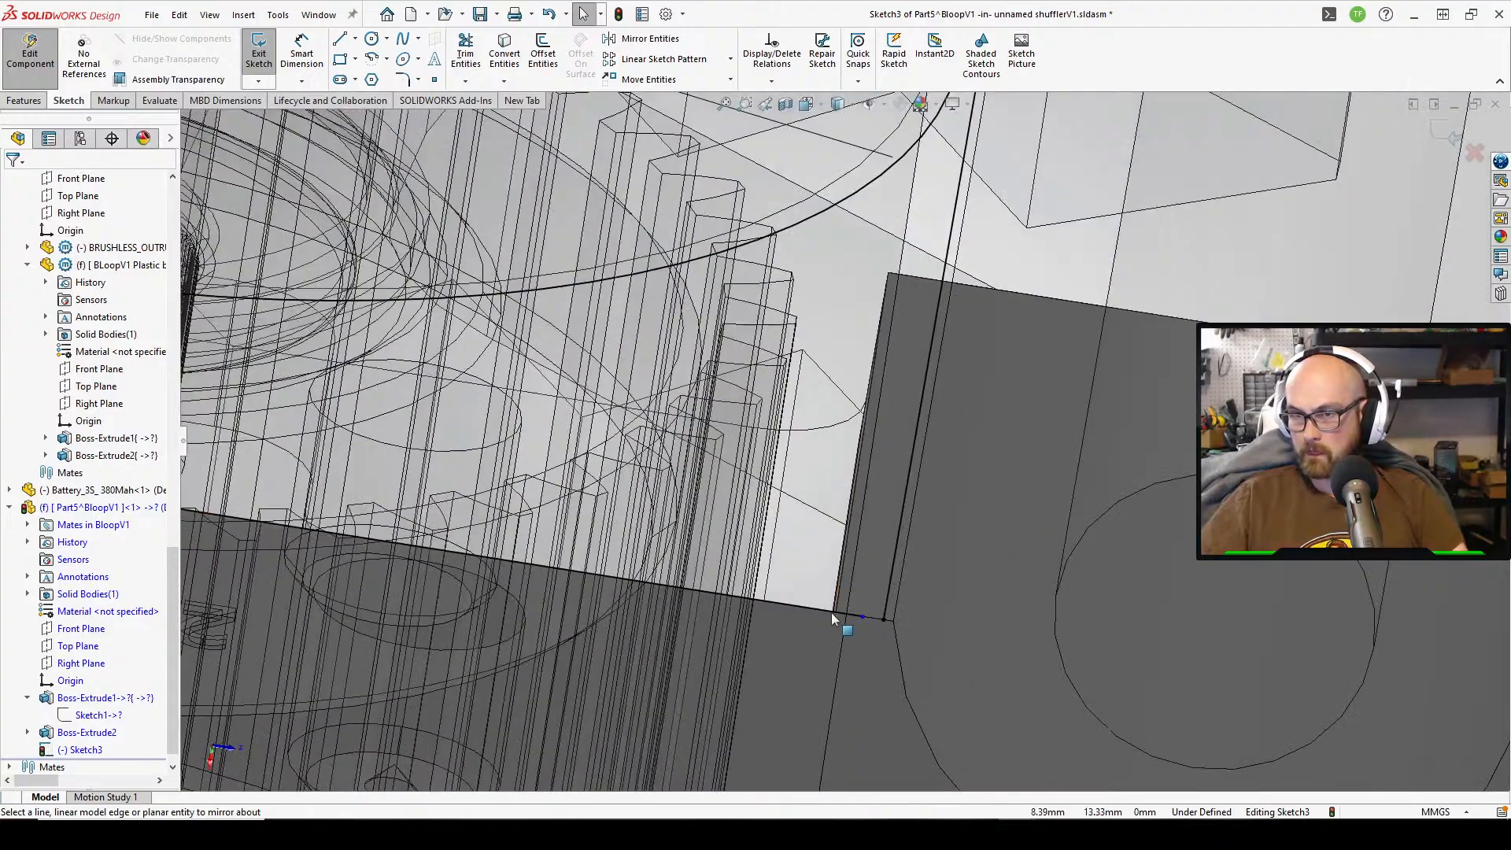
{"action": "left_click_drag", "start_coordinate": [829, 596], "coordinate": [871, 601]}
{"action": "scroll", "coordinate": [871, 551], "scroll_direction": "up", "scroll_amount": 9}
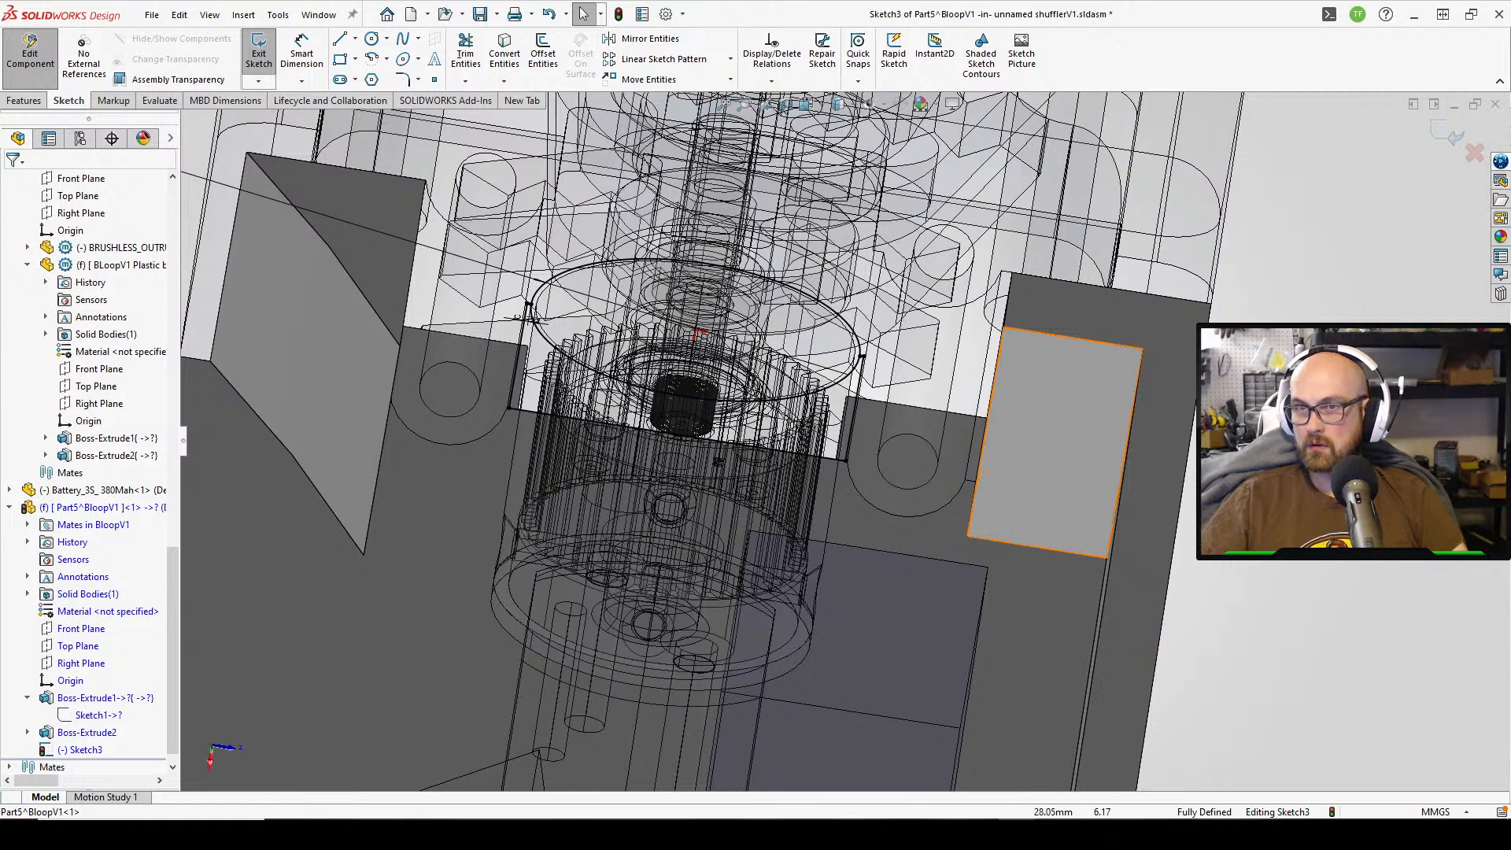
{"action": "left_click", "coordinate": [465, 53]}
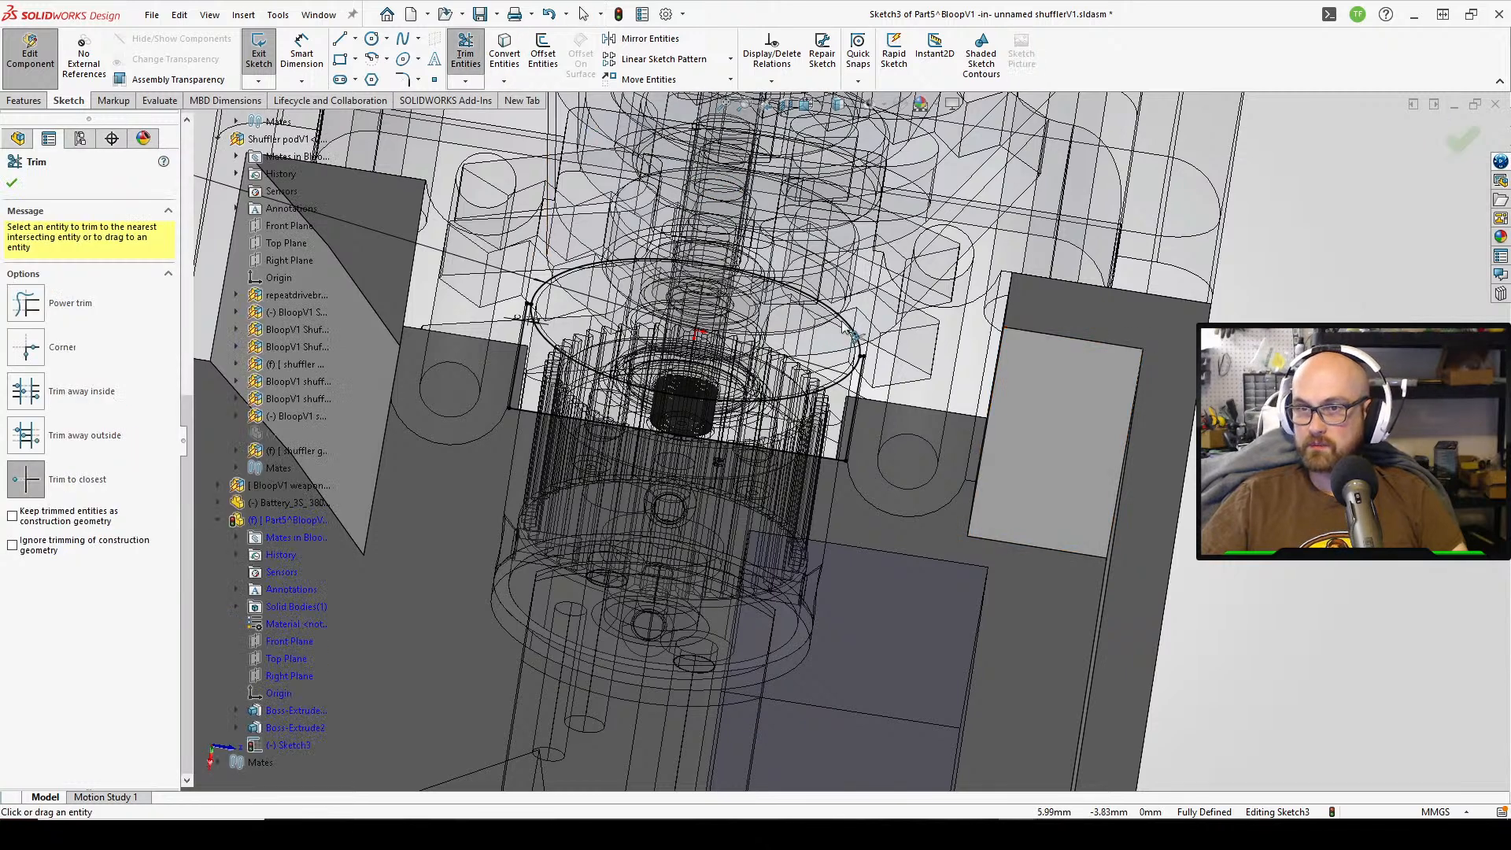
{"action": "left_click", "coordinate": [11, 183]}
- Extrude the motor mount sketch 35 mm as a blind boss in the reversed direction, along the drive motor into the chassis
{"action": "scroll", "coordinate": [855, 488], "scroll_direction": "up", "scroll_amount": 4}
{"action": "middle_click_drag", "start_coordinate": [851, 472], "coordinate": [816, 404]}
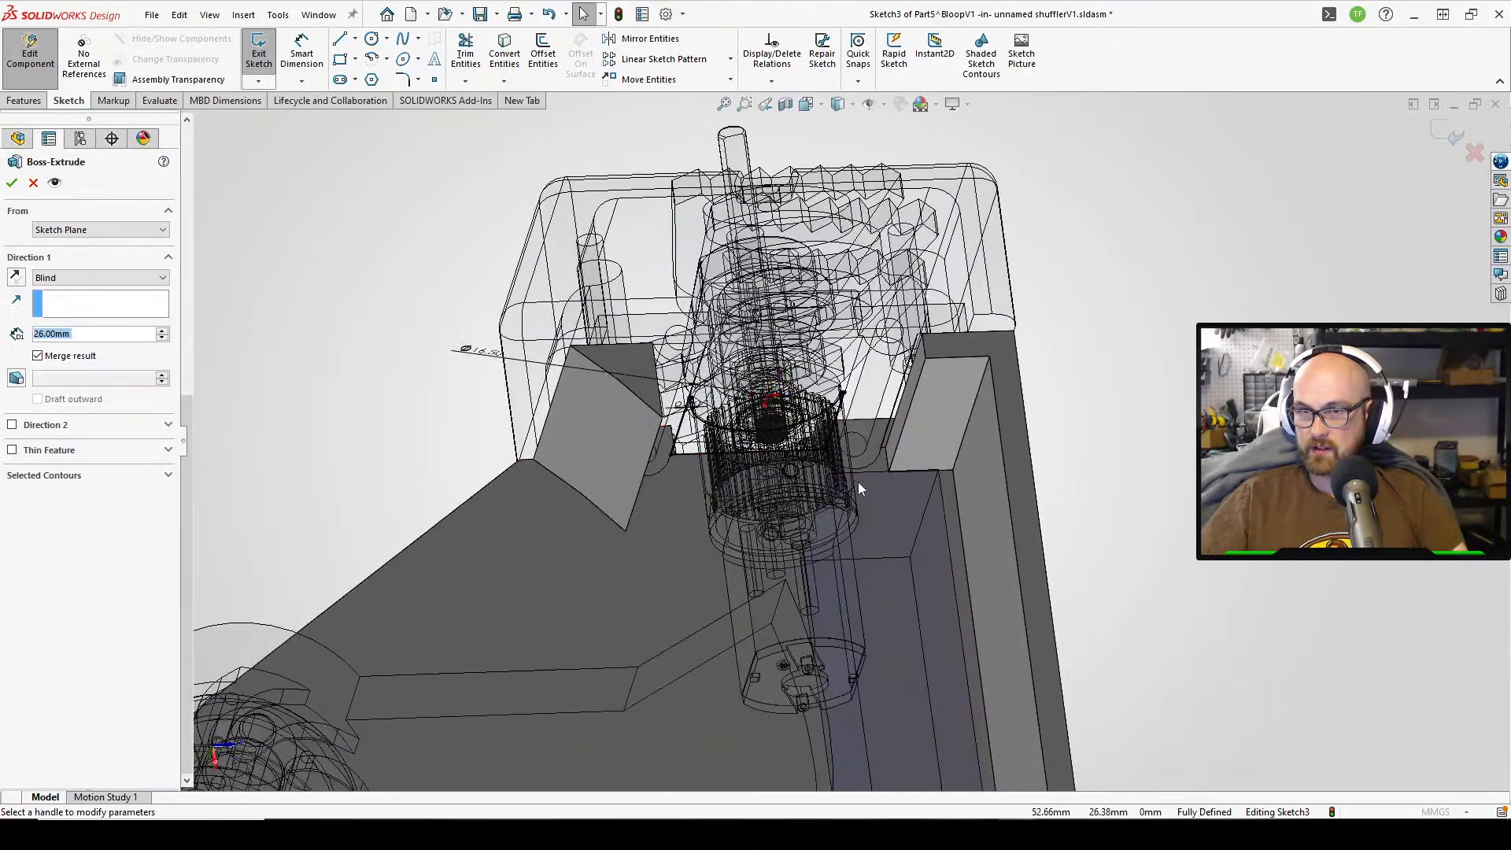
{"action": "left_click", "coordinate": [18, 277]}
{"action": "middle_click_drag", "start_coordinate": [669, 411], "coordinate": [864, 496]}
{"action": "scroll", "coordinate": [1069, 522], "scroll_direction": "down", "scroll_amount": 4}
{"action": "middle_click_drag", "start_coordinate": [929, 456], "coordinate": [882, 589]}
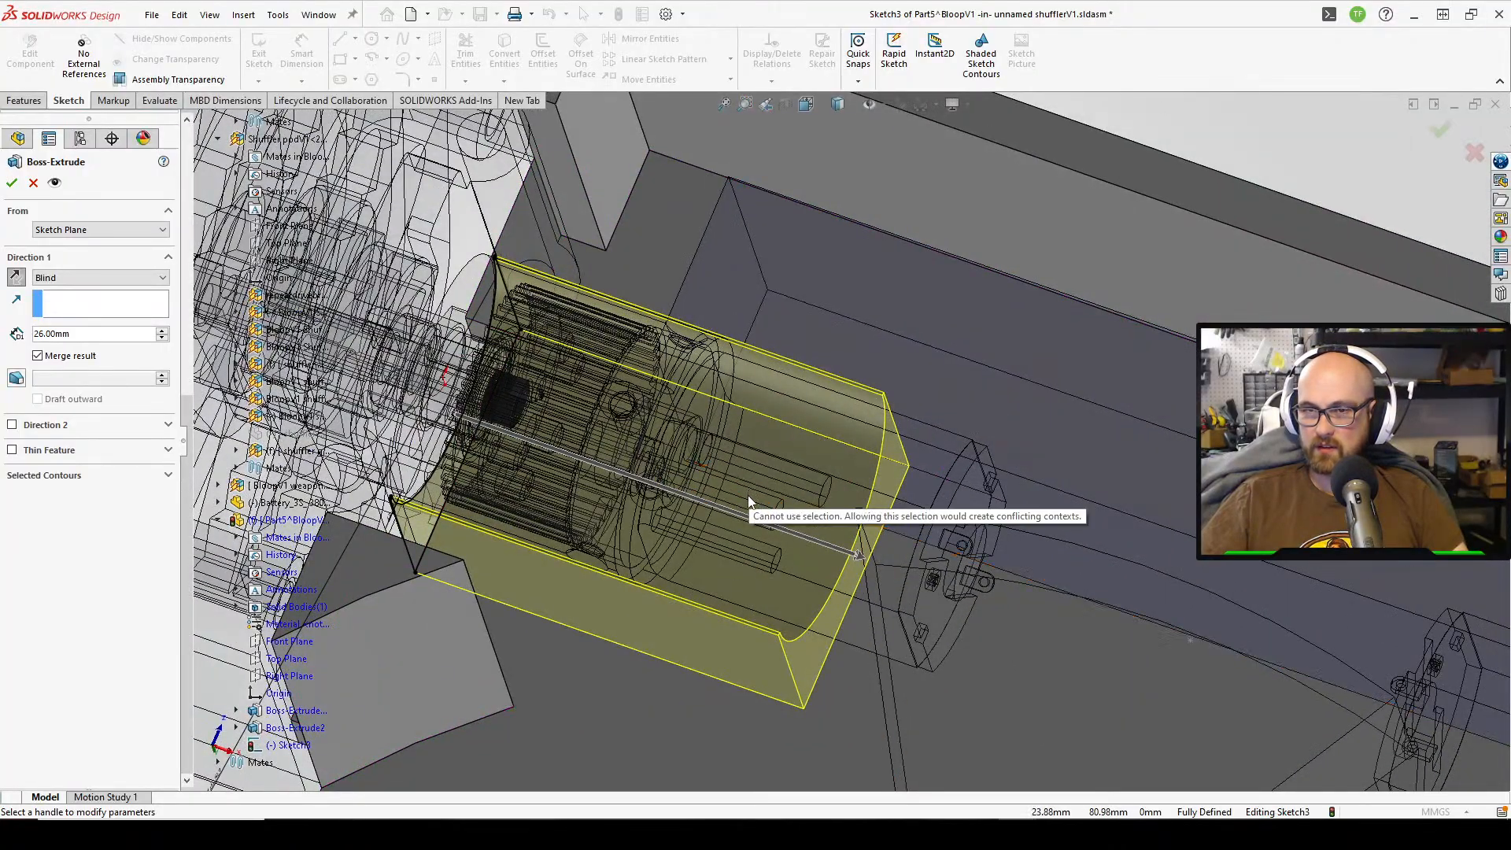
{"action": "middle_click_drag", "start_coordinate": [748, 488], "coordinate": [790, 620]}
{"action": "middle_click_drag", "start_coordinate": [992, 588], "coordinate": [985, 415]}
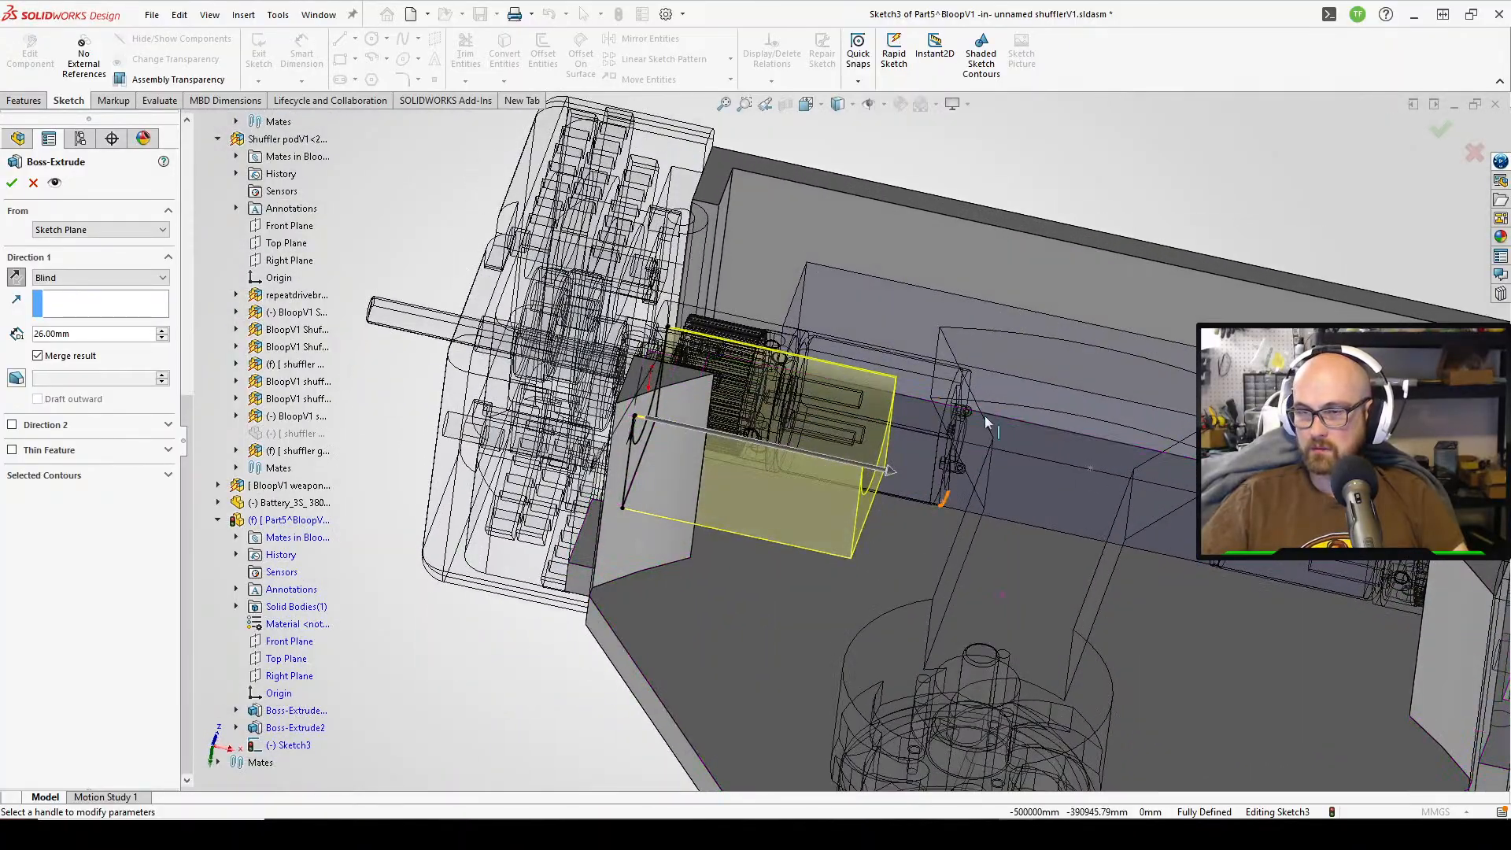
{"action": "left_click", "coordinate": [985, 421]}
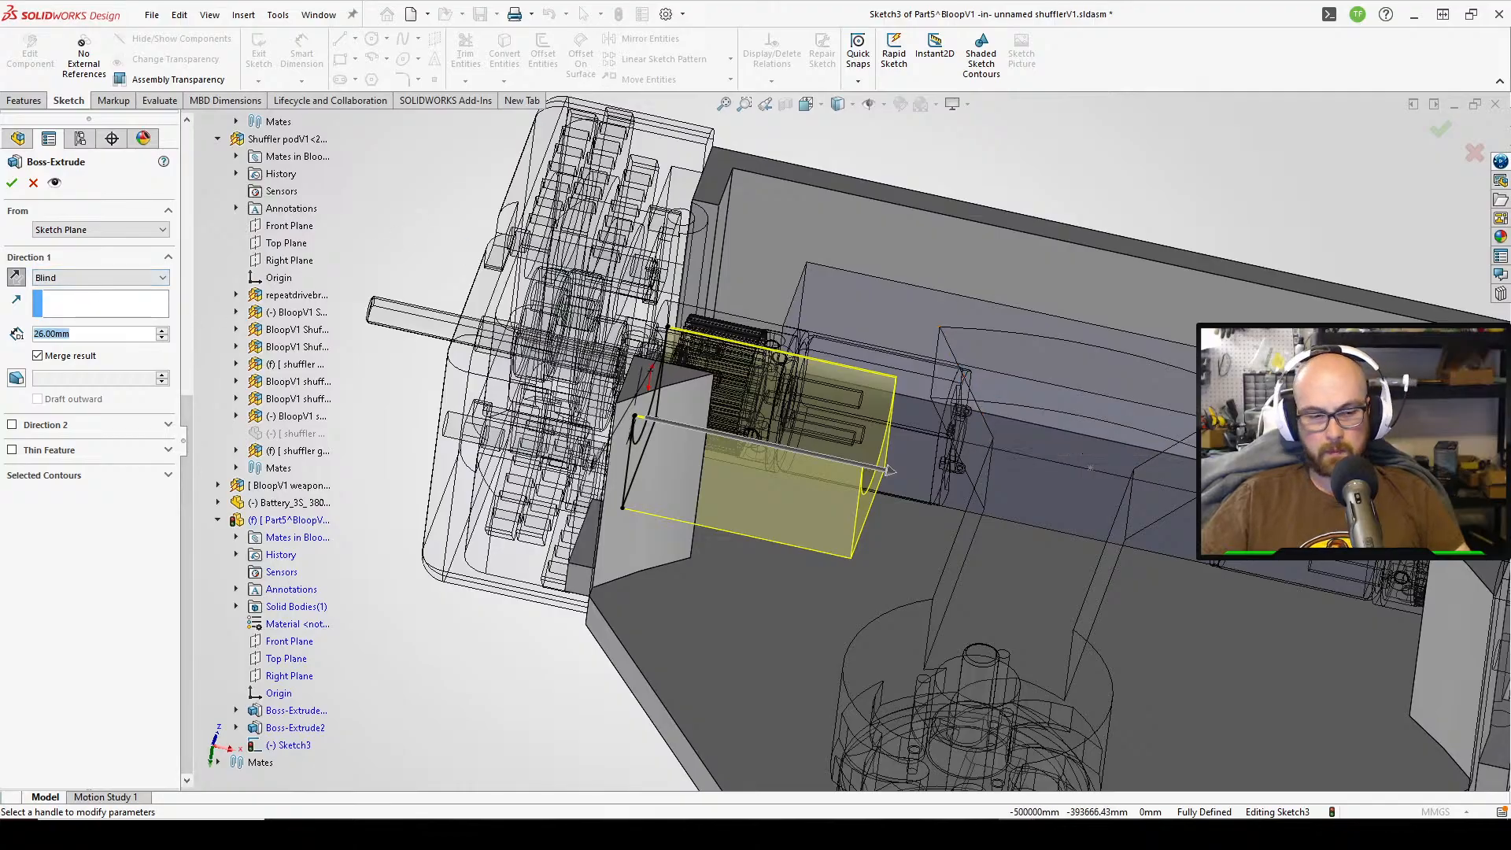
{"action": "type", "text": "35"}
{"action": "key", "text": "Return"}
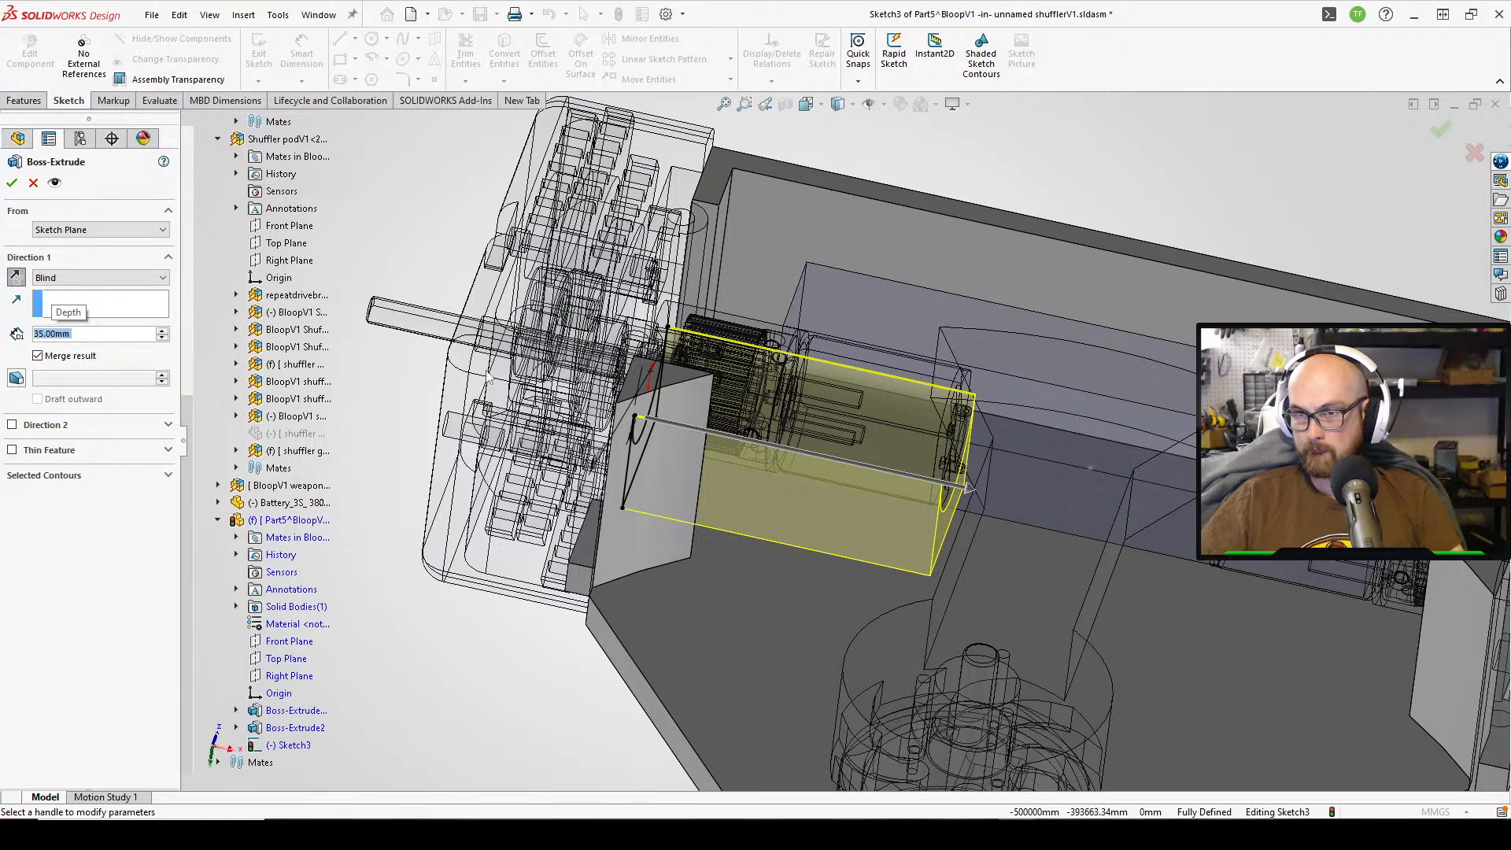
{"action": "middle_click_drag", "start_coordinate": [1111, 433], "coordinate": [860, 375]}
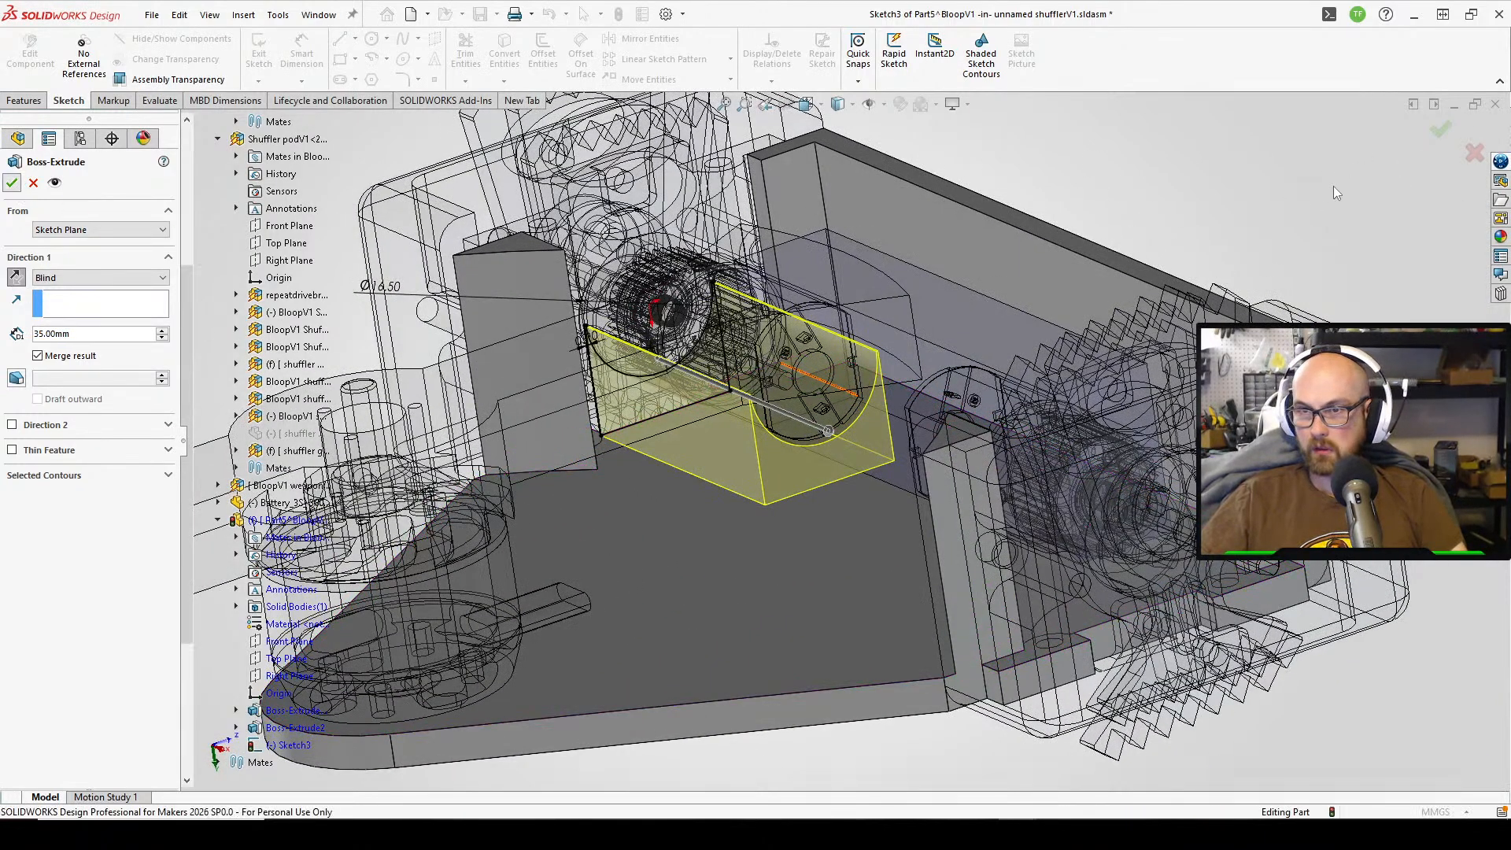
- Examine how the extruded motor mount fits around the drive motor and against the shuffler pod, battery and chassis walls
{"action": "middle_click_drag", "start_coordinate": [827, 299], "coordinate": [753, 630]}
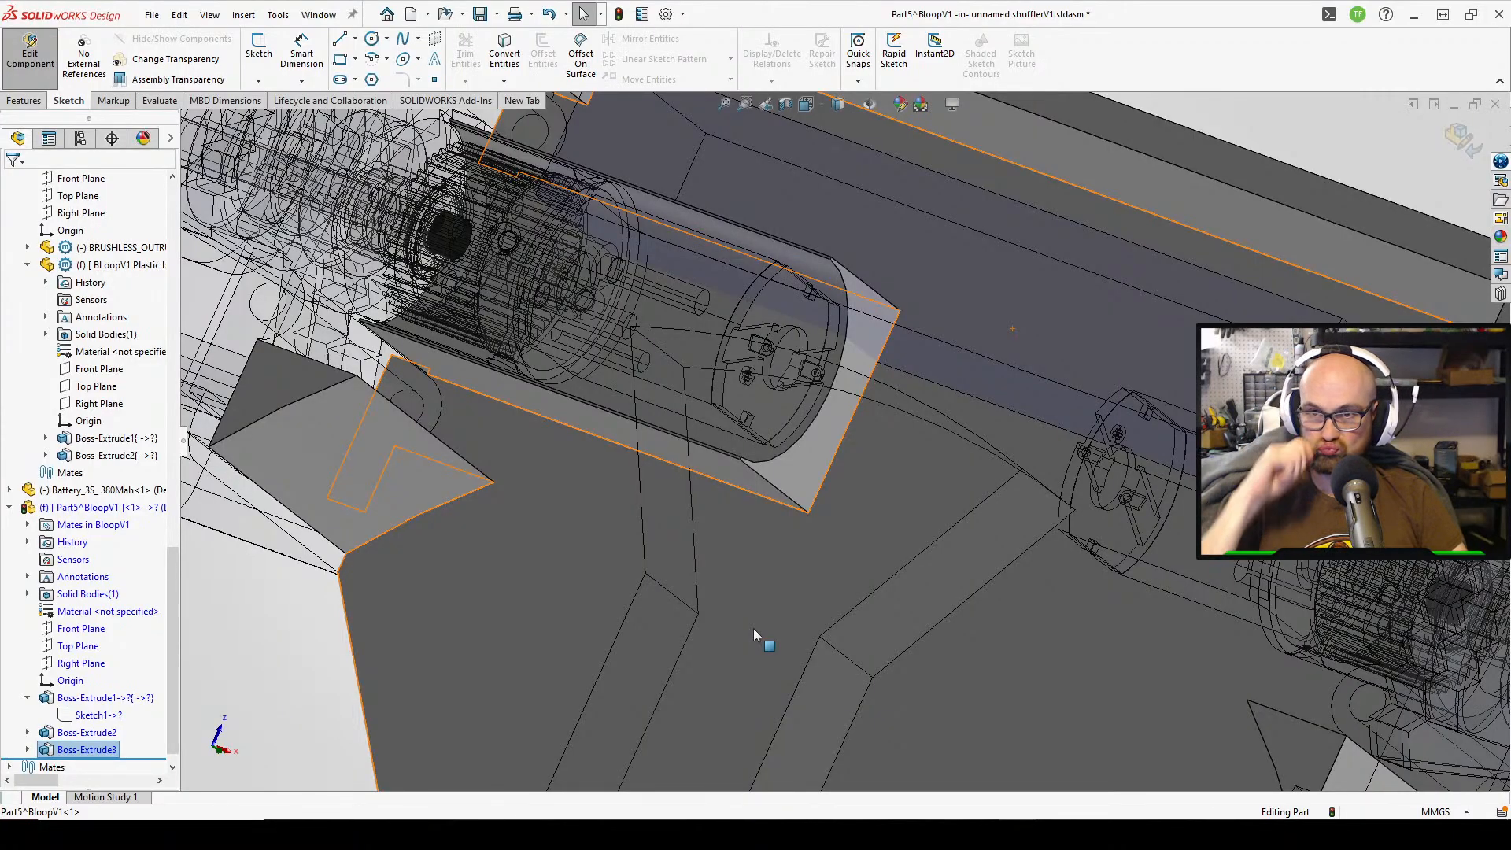
{"action": "middle_click_drag", "start_coordinate": [753, 630], "coordinate": [1039, 417]}
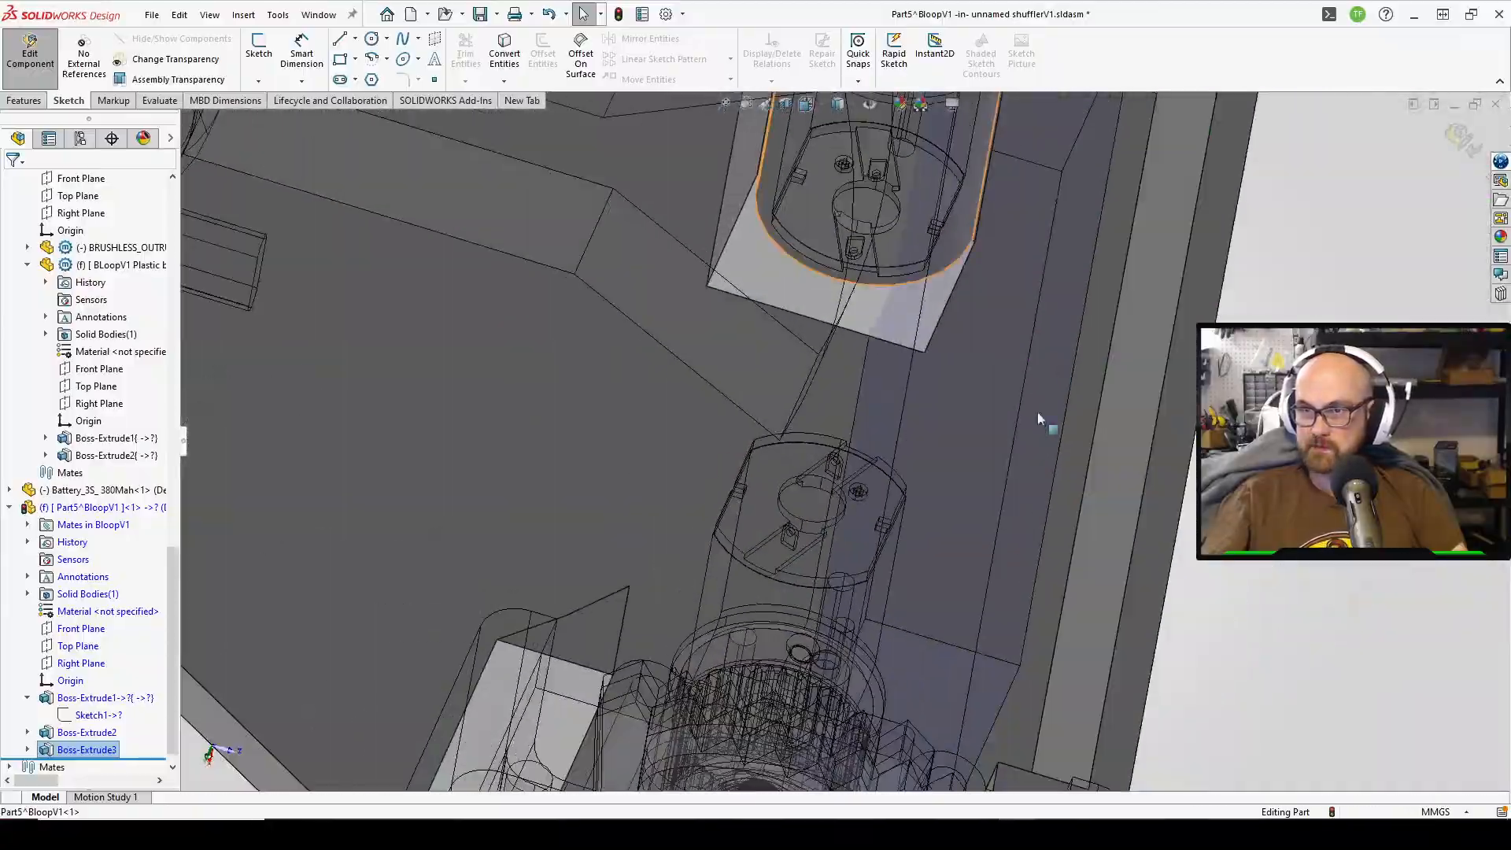
{"action": "middle_click_drag", "start_coordinate": [939, 173], "coordinate": [848, 427]}
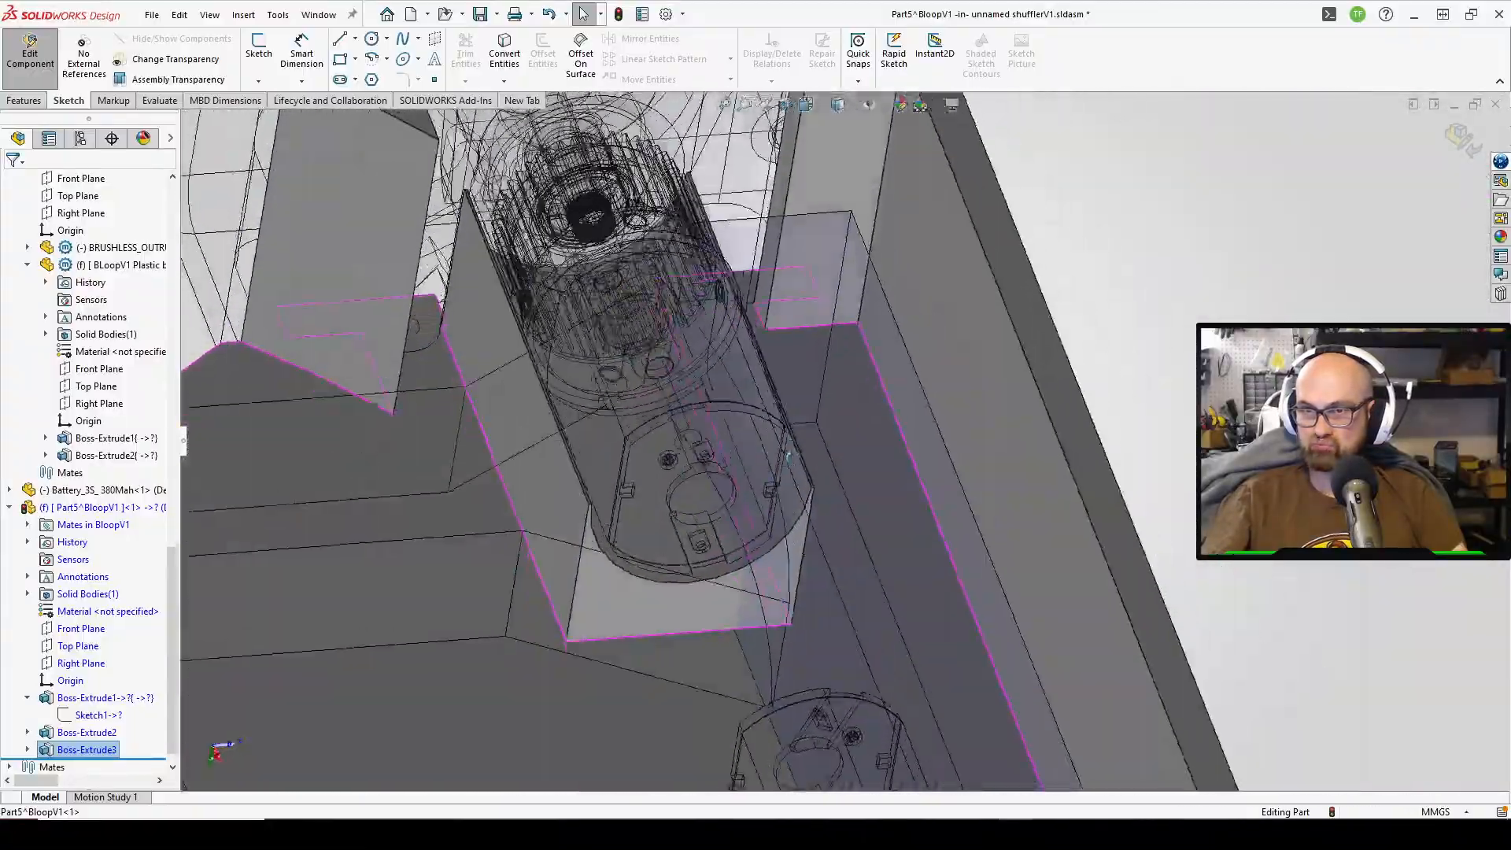
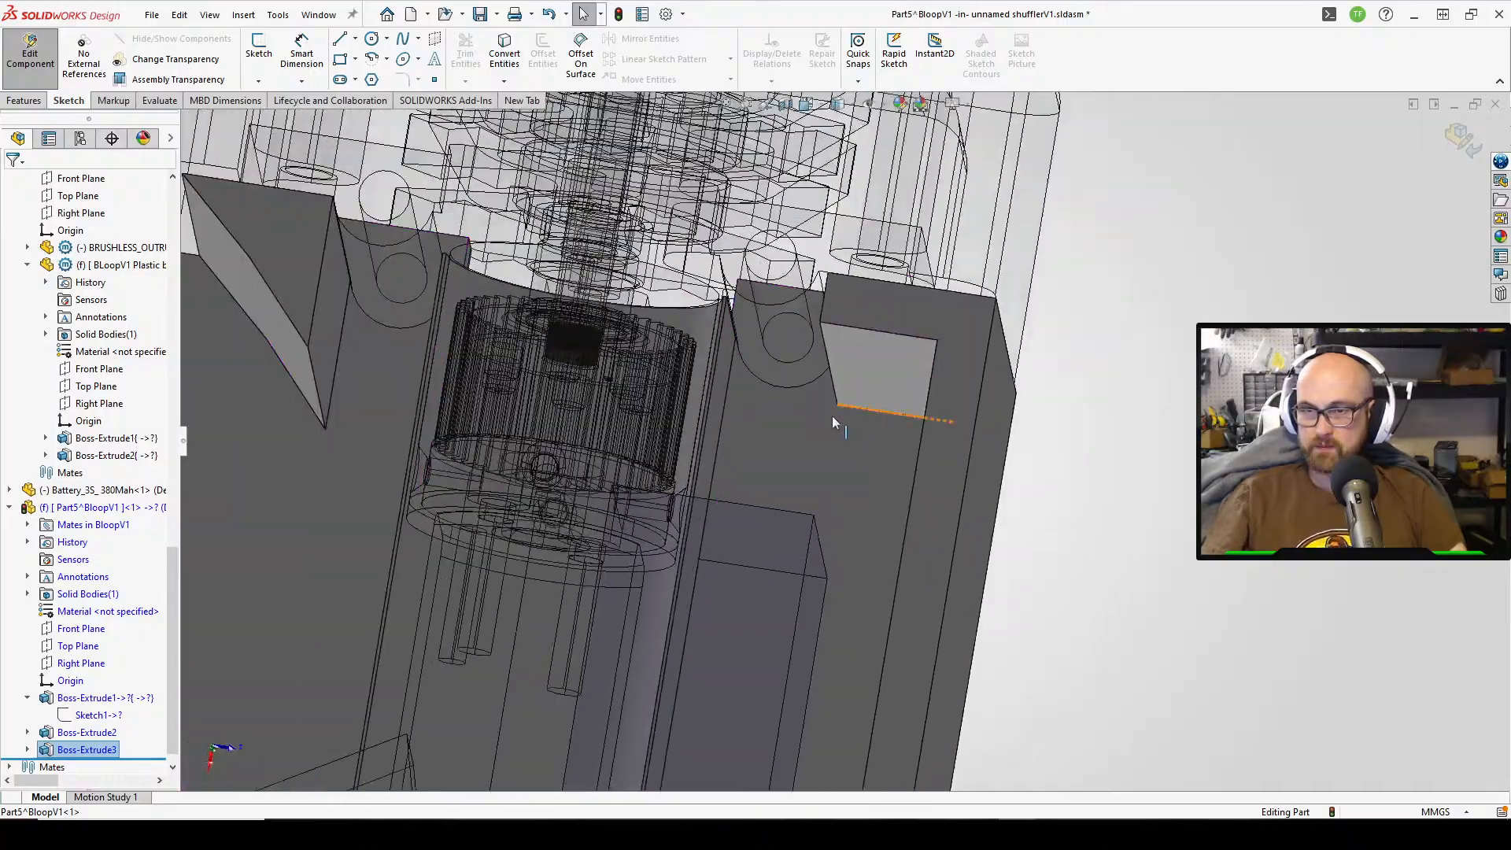
{"action": "middle_click_drag", "start_coordinate": [765, 456], "coordinate": [752, 413]}
{"action": "scroll", "coordinate": [752, 462], "scroll_direction": "down", "scroll_amount": 5}
{"action": "scroll", "coordinate": [776, 571], "scroll_direction": "up", "scroll_amount": 9}
{"action": "scroll", "coordinate": [781, 595], "scroll_direction": "up", "scroll_amount": 4}
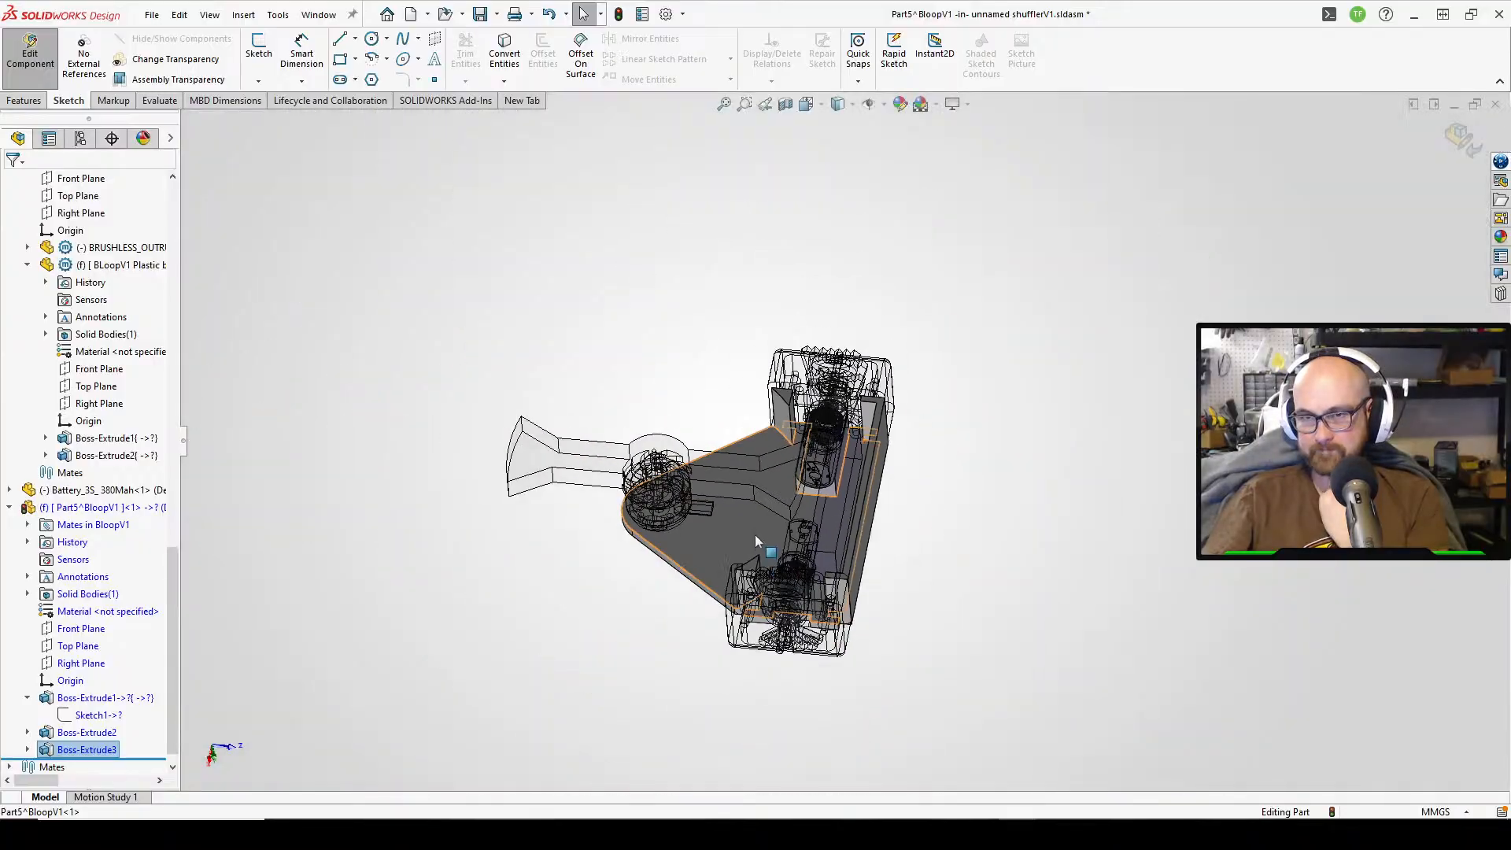
{"action": "middle_click_drag", "start_coordinate": [754, 535], "coordinate": [782, 310]}
{"action": "scroll", "coordinate": [789, 370], "scroll_direction": "down", "scroll_amount": 4}
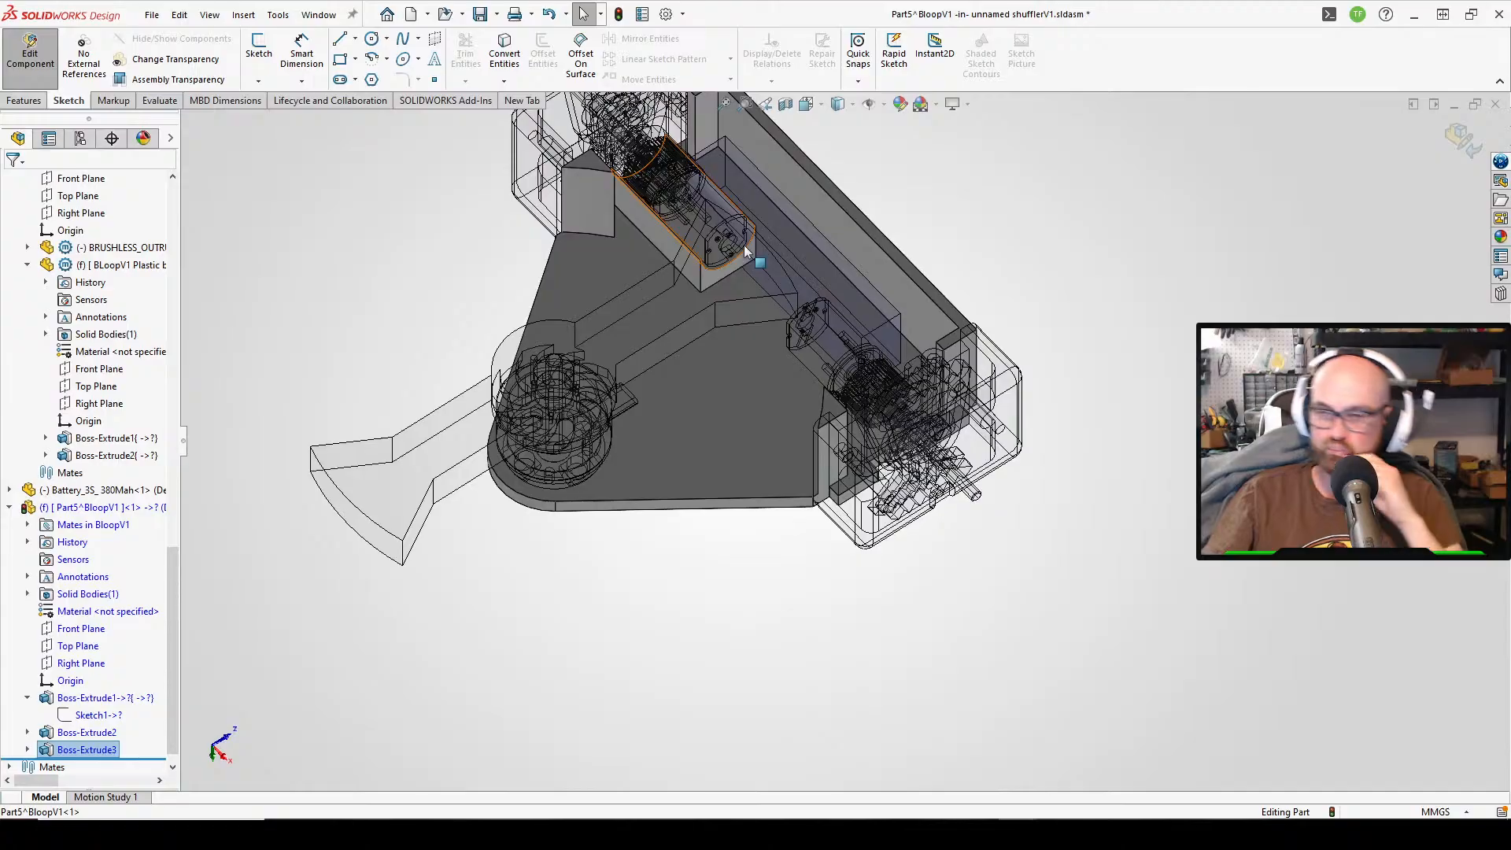
{"action": "scroll", "coordinate": [850, 81], "scroll_direction": "down", "scroll_amount": 2}
{"action": "scroll", "coordinate": [683, 237], "scroll_direction": "down", "scroll_amount": 3}
{"action": "scroll", "coordinate": [687, 244], "scroll_direction": "up", "scroll_amount": 3}
{"action": "scroll", "coordinate": [645, 173], "scroll_direction": "down", "scroll_amount": 3}
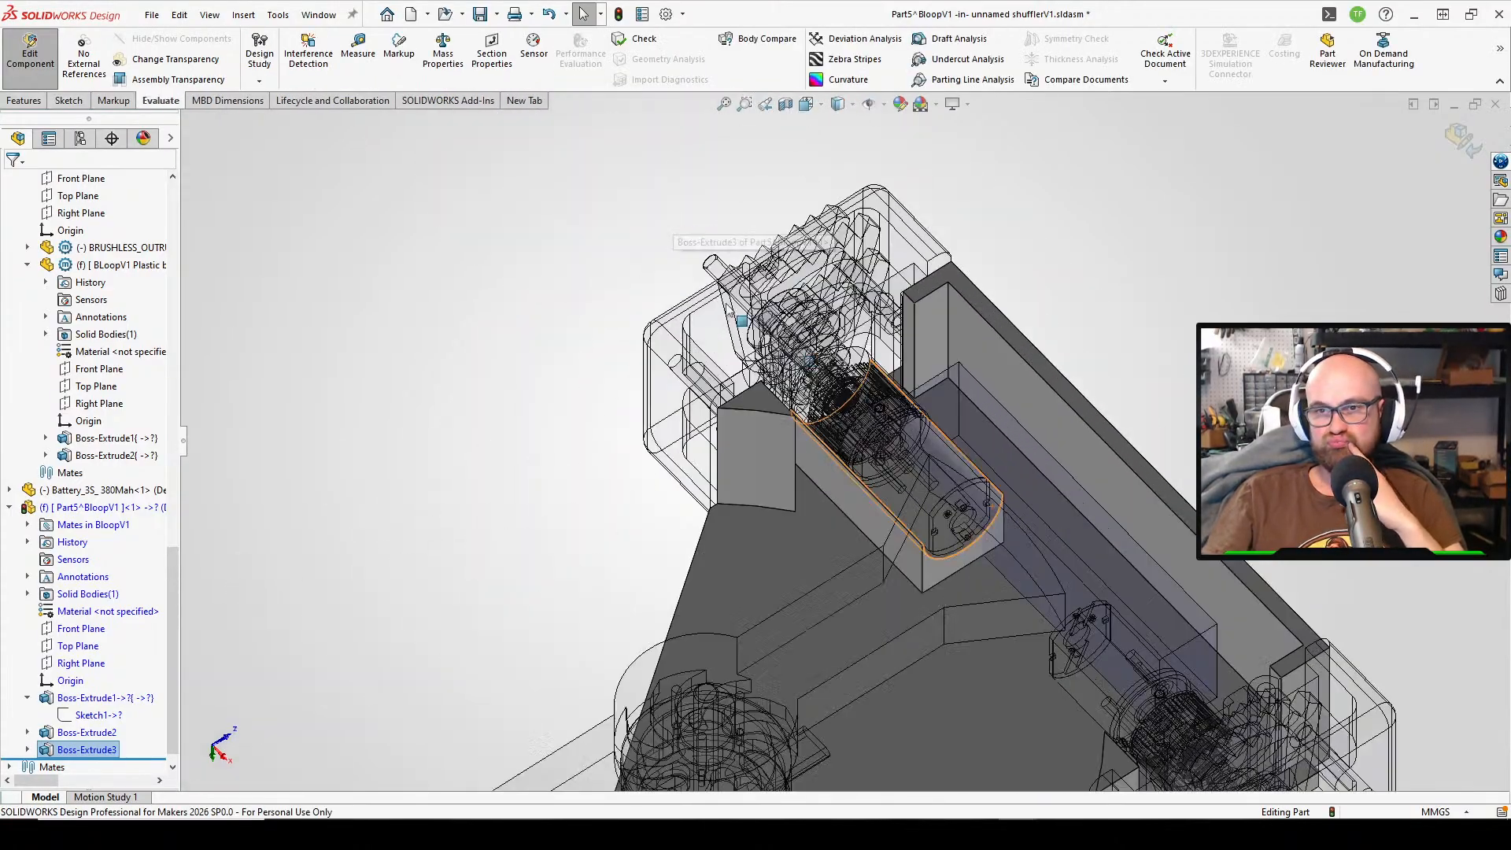
{"action": "mouse_move", "coordinate": [835, 393]}
{"action": "middle_mouse_down"}
{"action": "mouse_move", "coordinate": [910, 473]}
{"action": "mouse_move", "coordinate": [937, 639]}
{"action": "mouse_move", "coordinate": [1090, 540]}
{"action": "middle_mouse_up"}
{"action": "scroll", "coordinate": [961, 465], "scroll_direction": "down", "scroll_amount": 5}
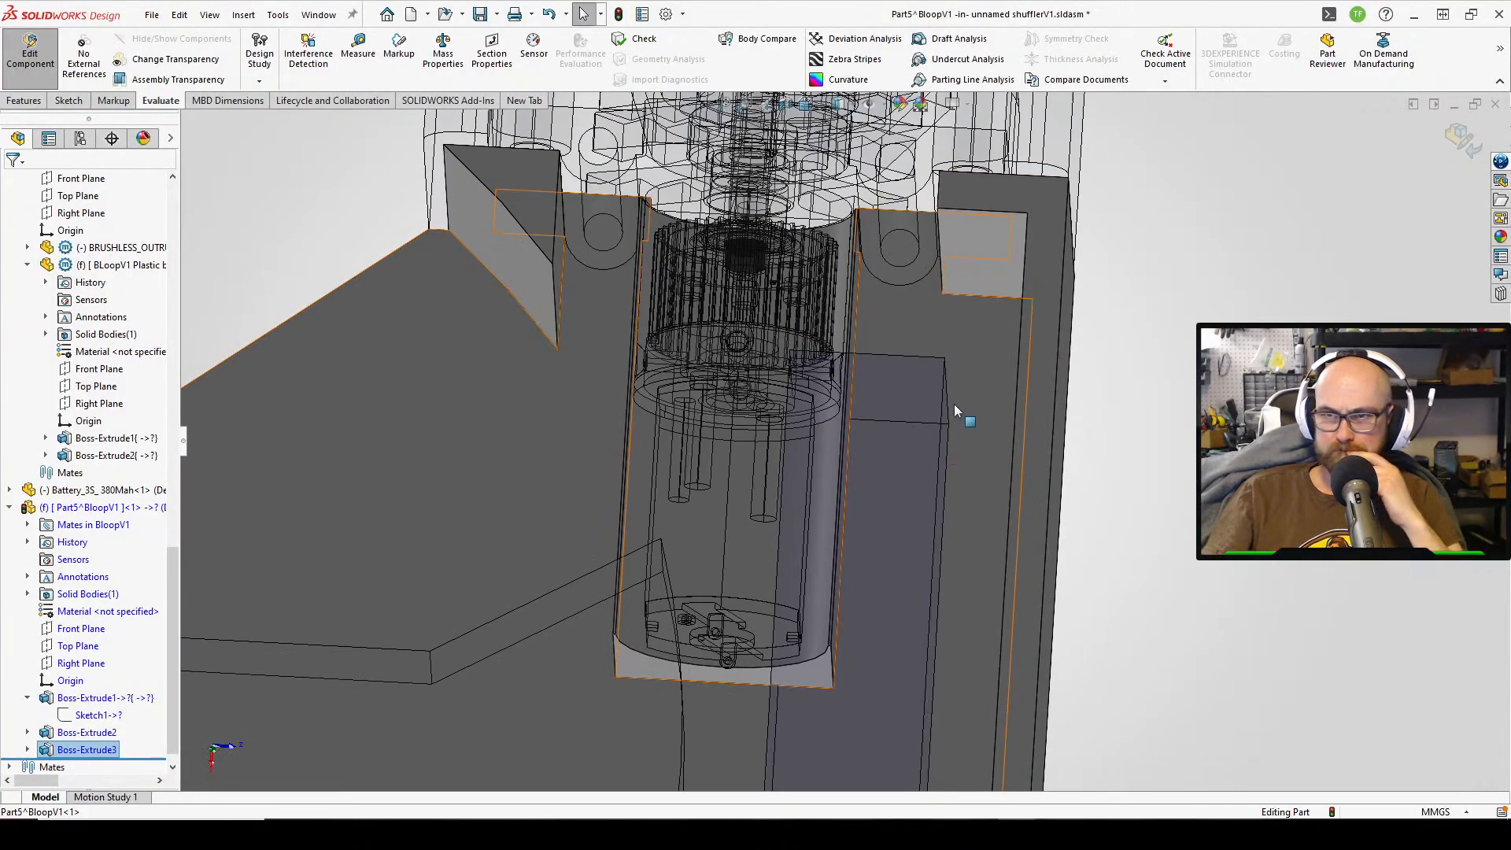
{"action": "middle_click_drag", "start_coordinate": [877, 555], "coordinate": [858, 444]}
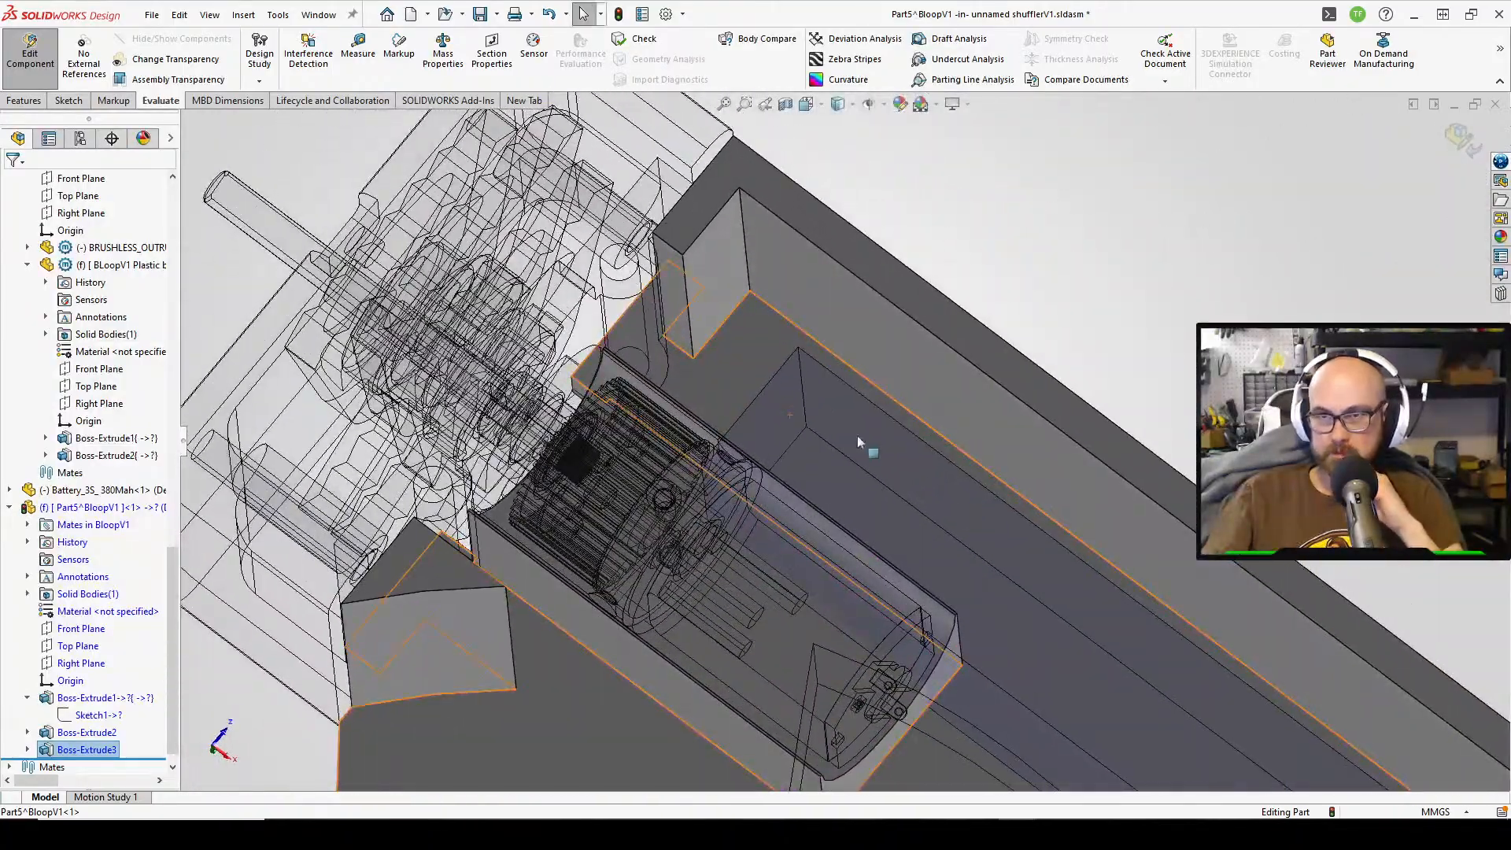
{"action": "middle_click_drag", "start_coordinate": [772, 347], "coordinate": [703, 373]}
{"action": "left_click", "coordinate": [68, 100]}
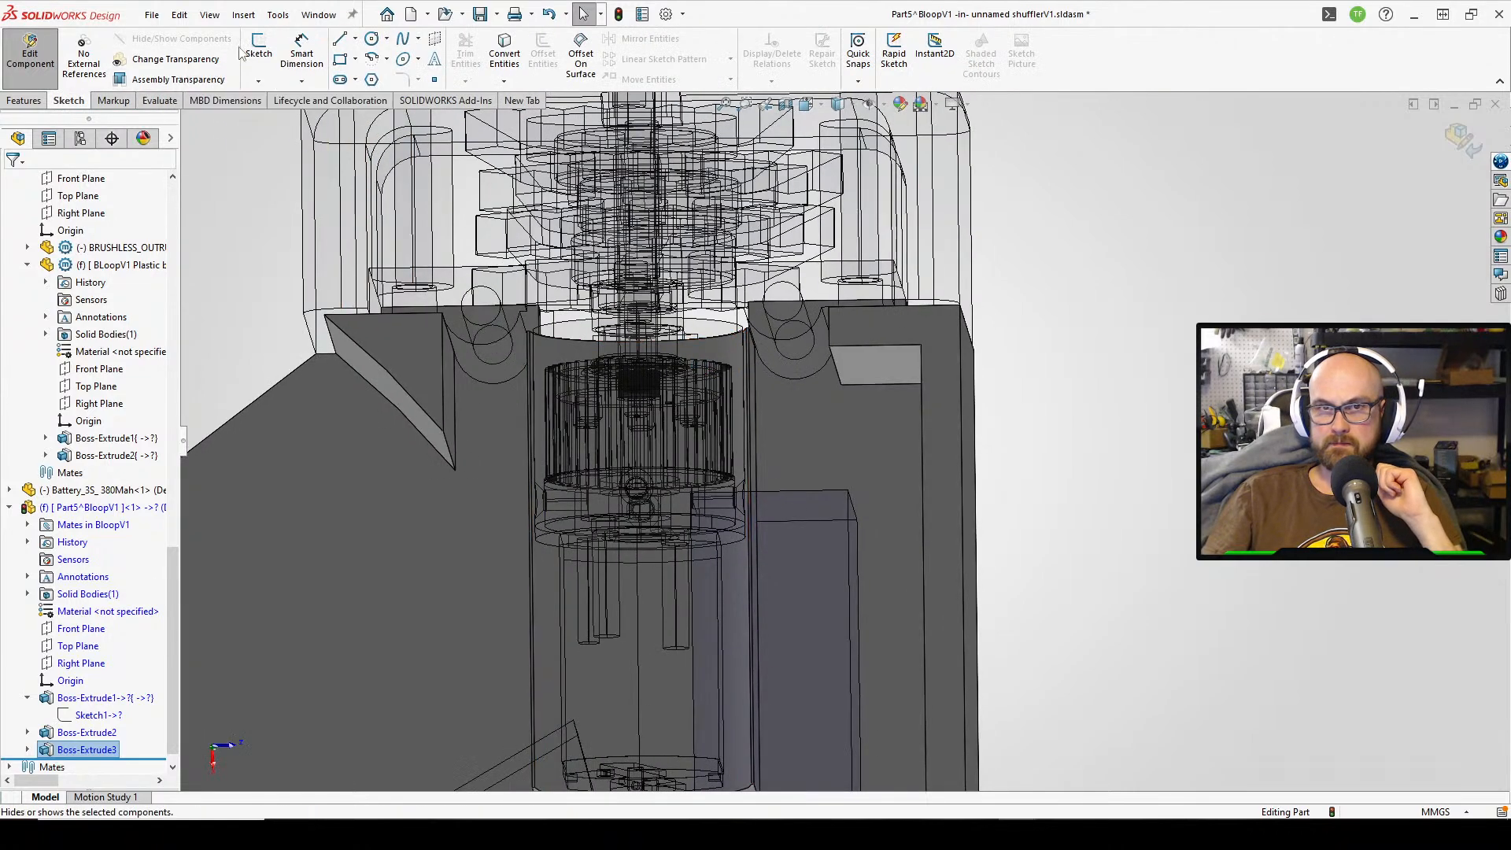
{"action": "left_click", "coordinate": [258, 49]}
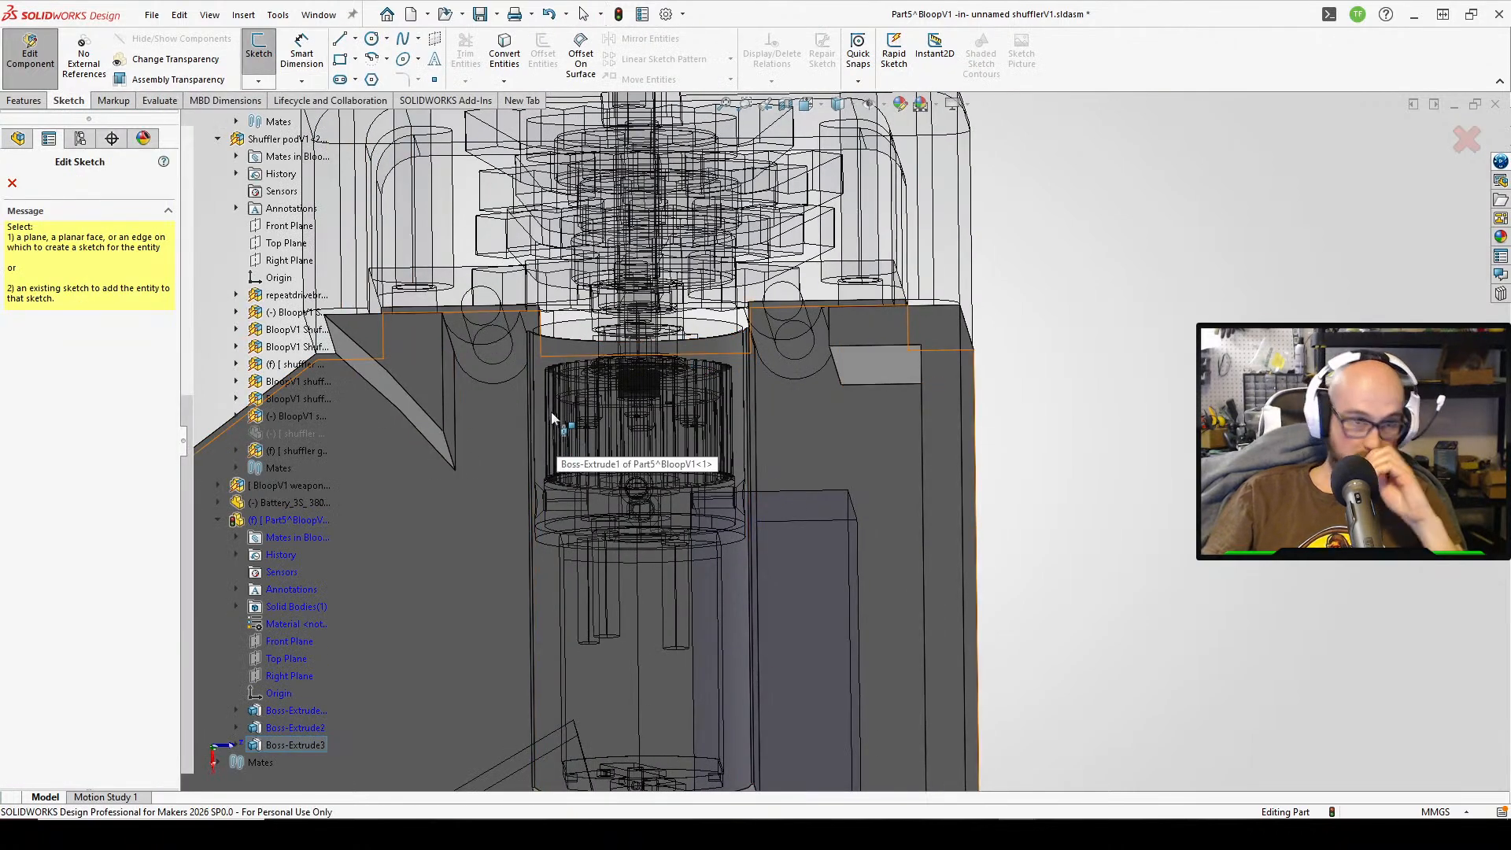
{"action": "middle_click_drag", "start_coordinate": [551, 418], "coordinate": [513, 469]}
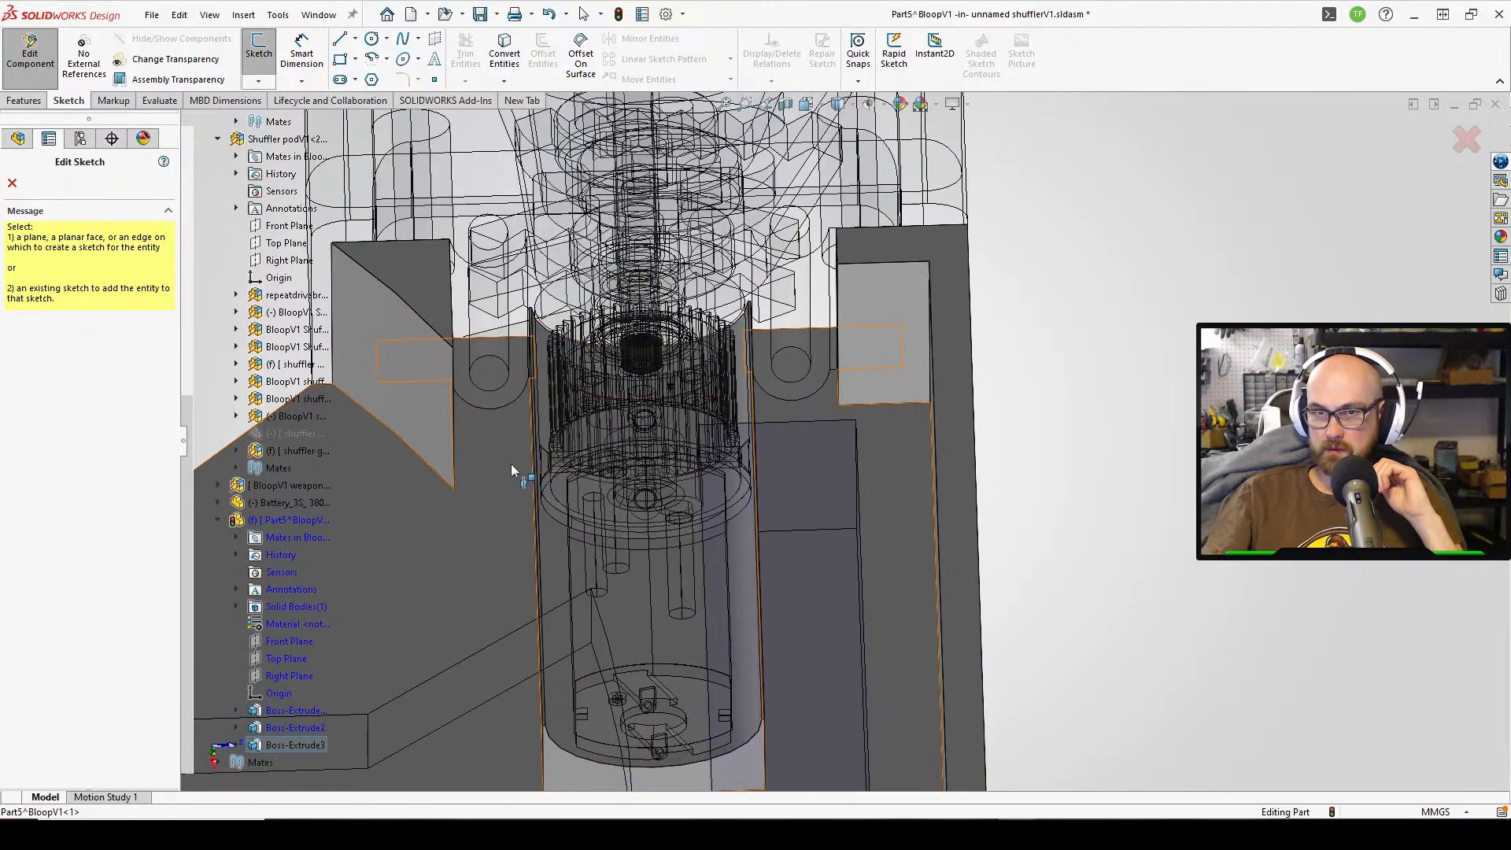
{"action": "left_click", "coordinate": [493, 465]}
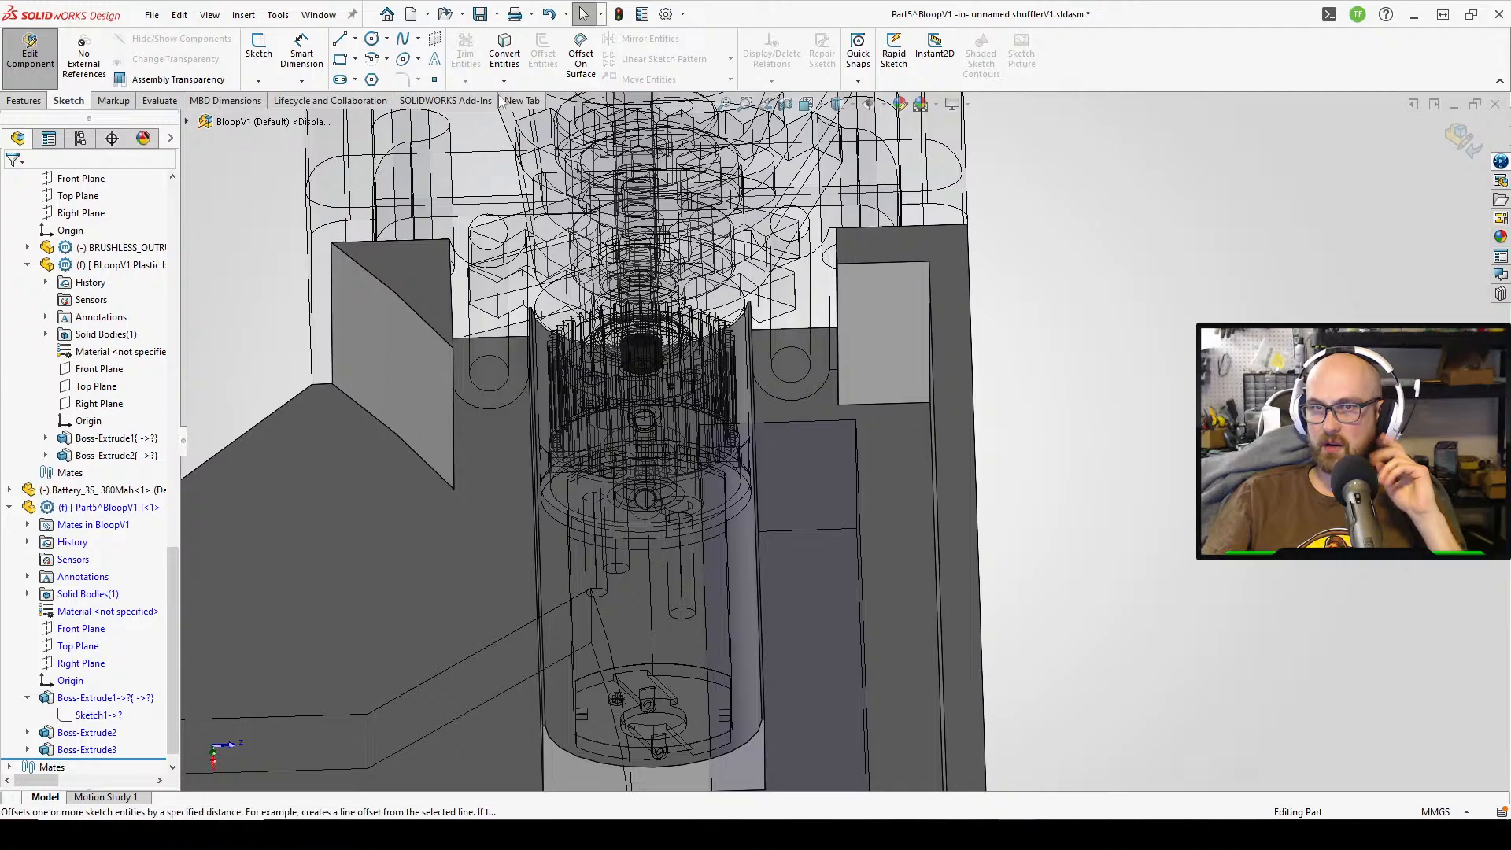
- Mirror the motor mount extrusion about the chassis part's Right Plane to the opposite shuffler pod's motor
{"action": "scroll", "coordinate": [88, 586], "scroll_direction": "down", "scroll_amount": 1}
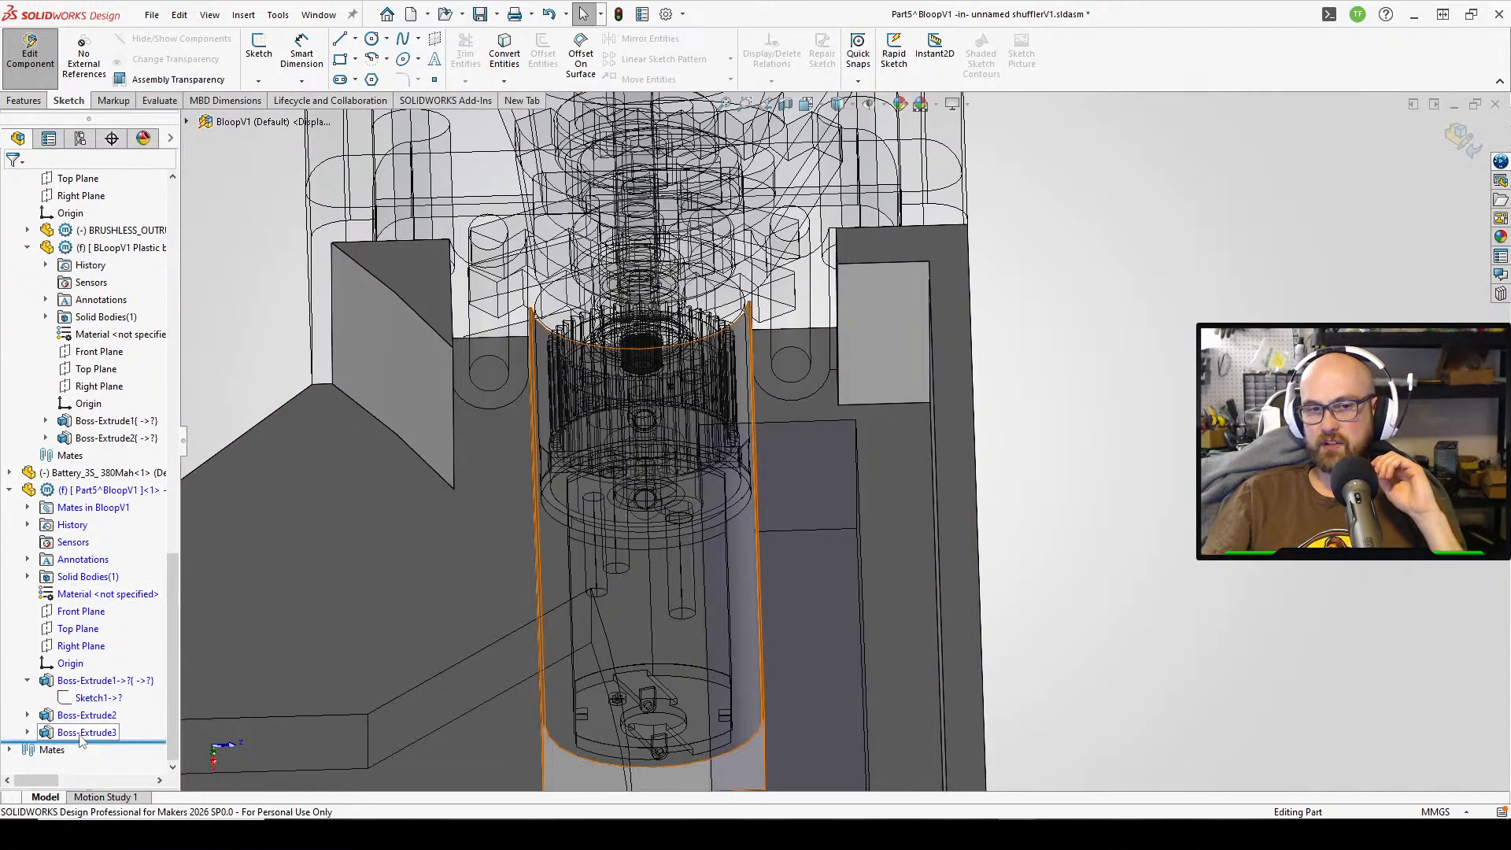
{"action": "left_click", "coordinate": [84, 733]}
{"action": "left_click", "coordinate": [94, 687]}
{"action": "left_click", "coordinate": [23, 101]}
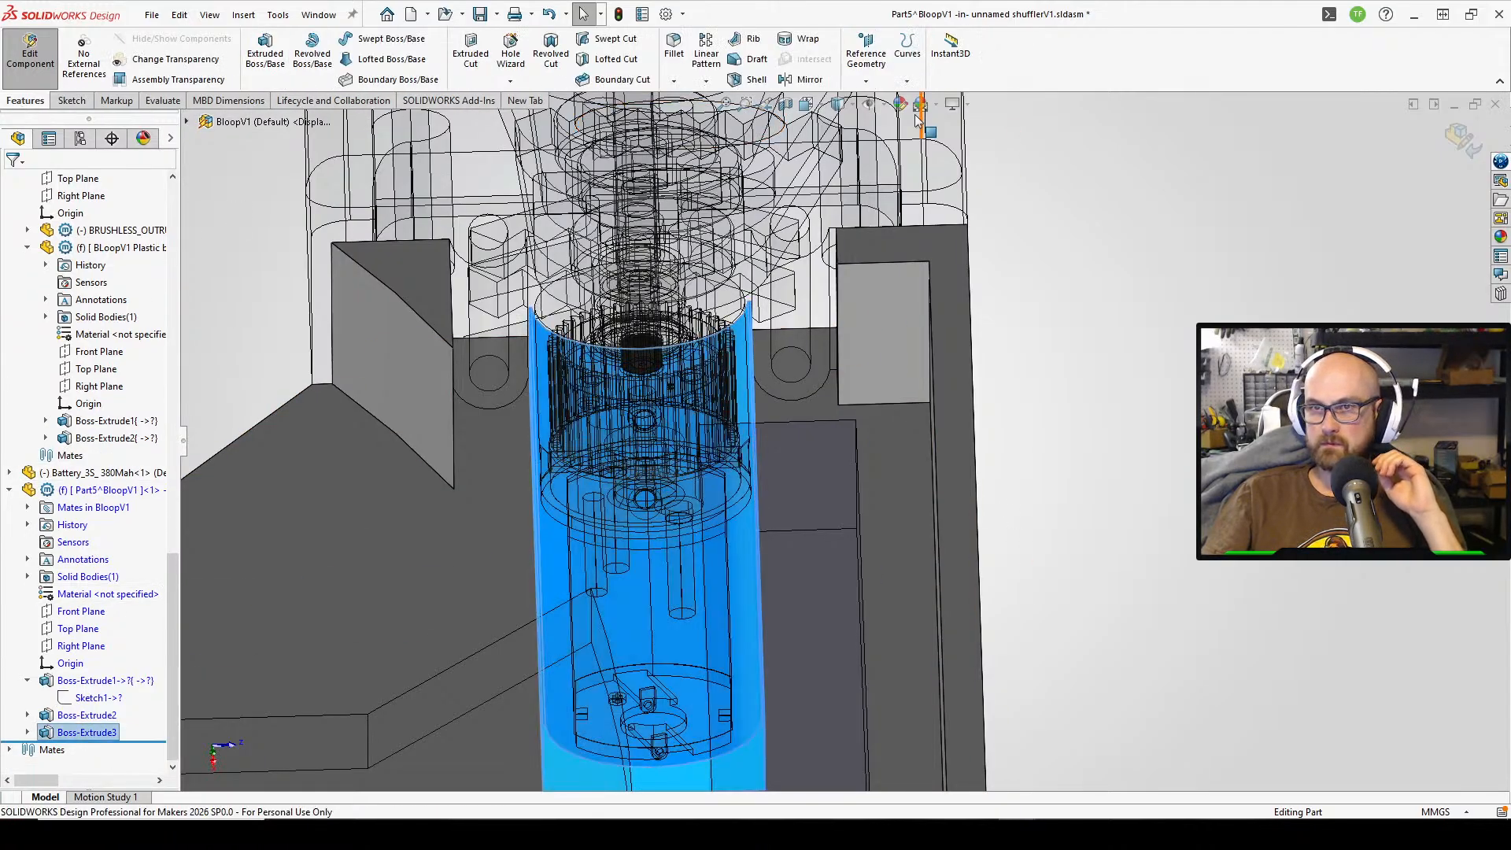
{"action": "left_click", "coordinate": [708, 81]}
{"action": "left_click", "coordinate": [727, 138]}
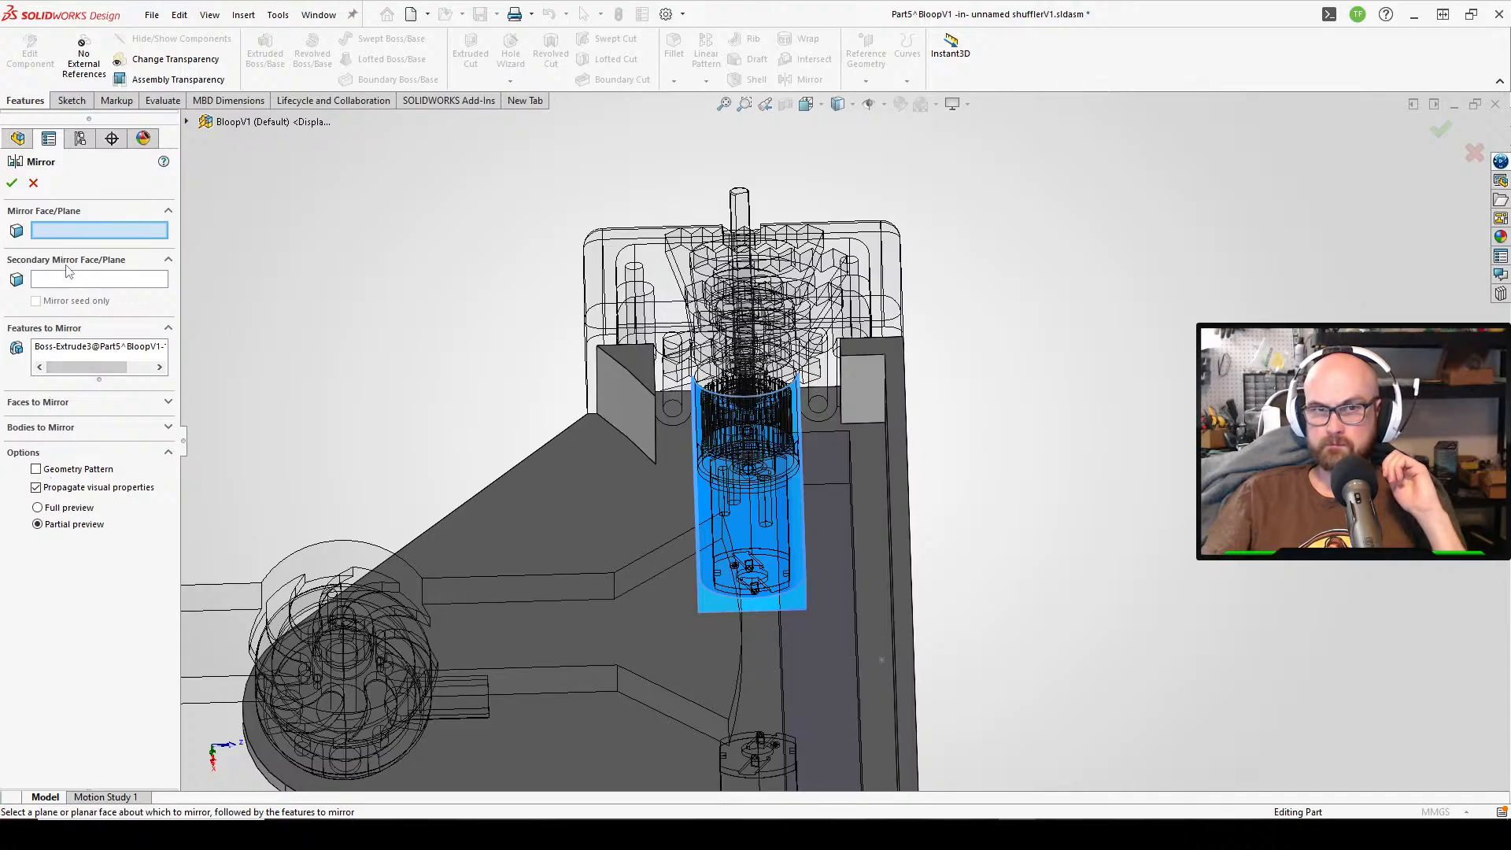
{"action": "left_click", "coordinate": [187, 122]}
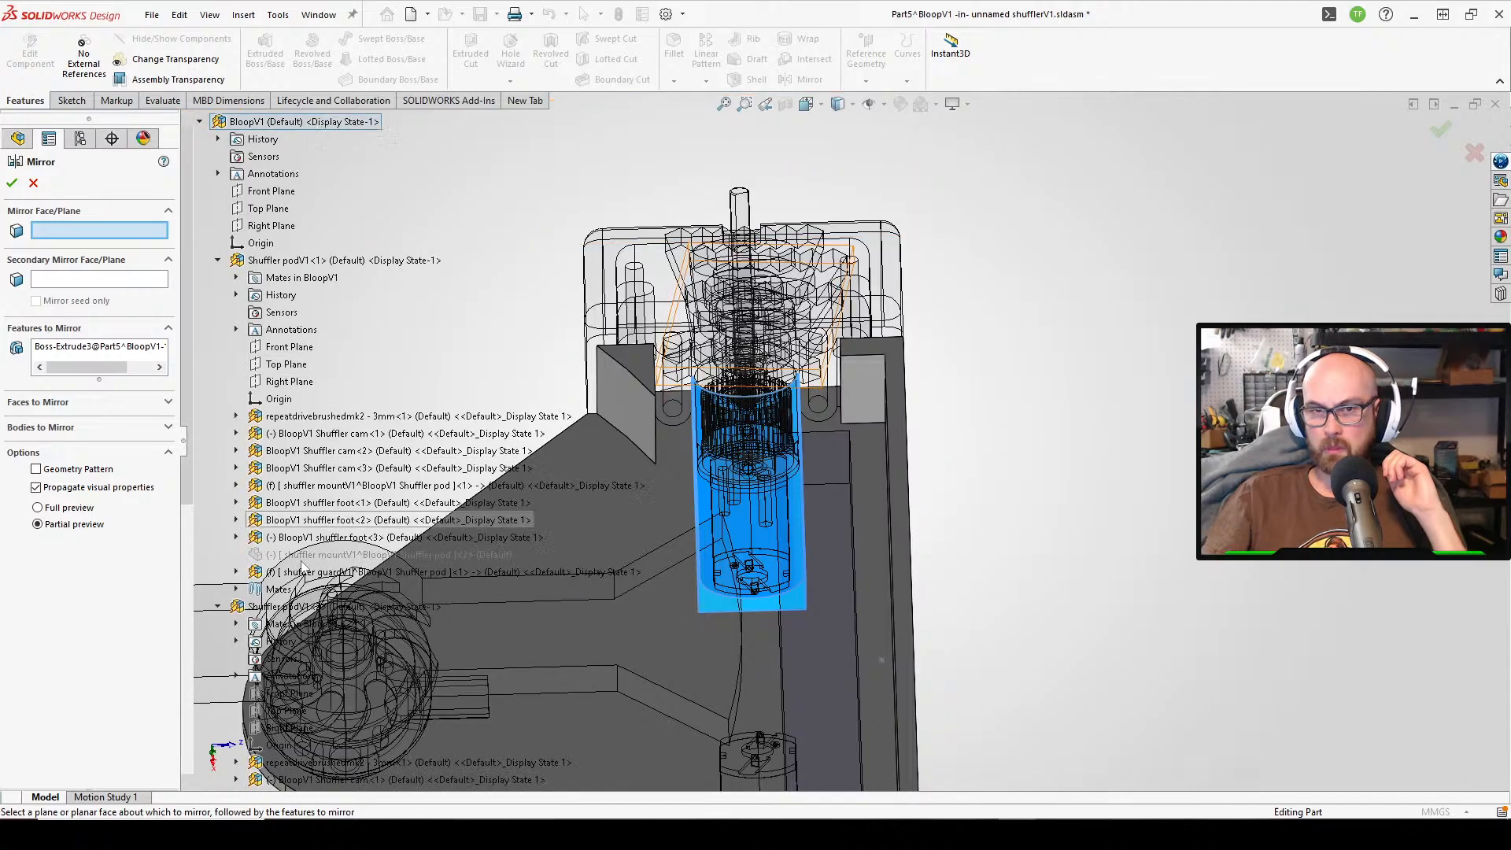
{"action": "scroll", "coordinate": [310, 582], "scroll_direction": "down", "scroll_amount": 2}
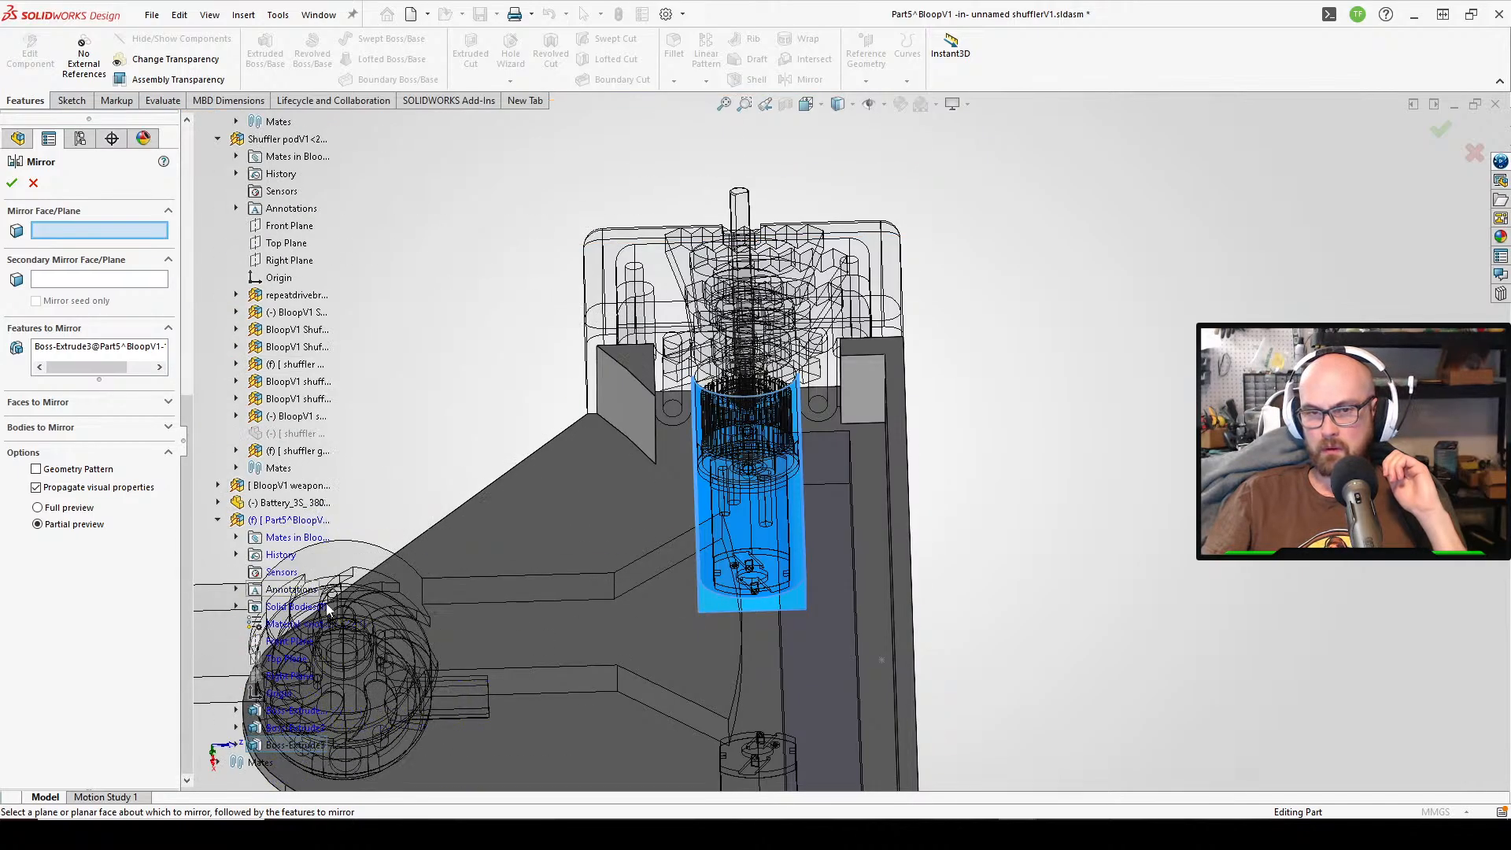
{"action": "left_click", "coordinate": [294, 676]}
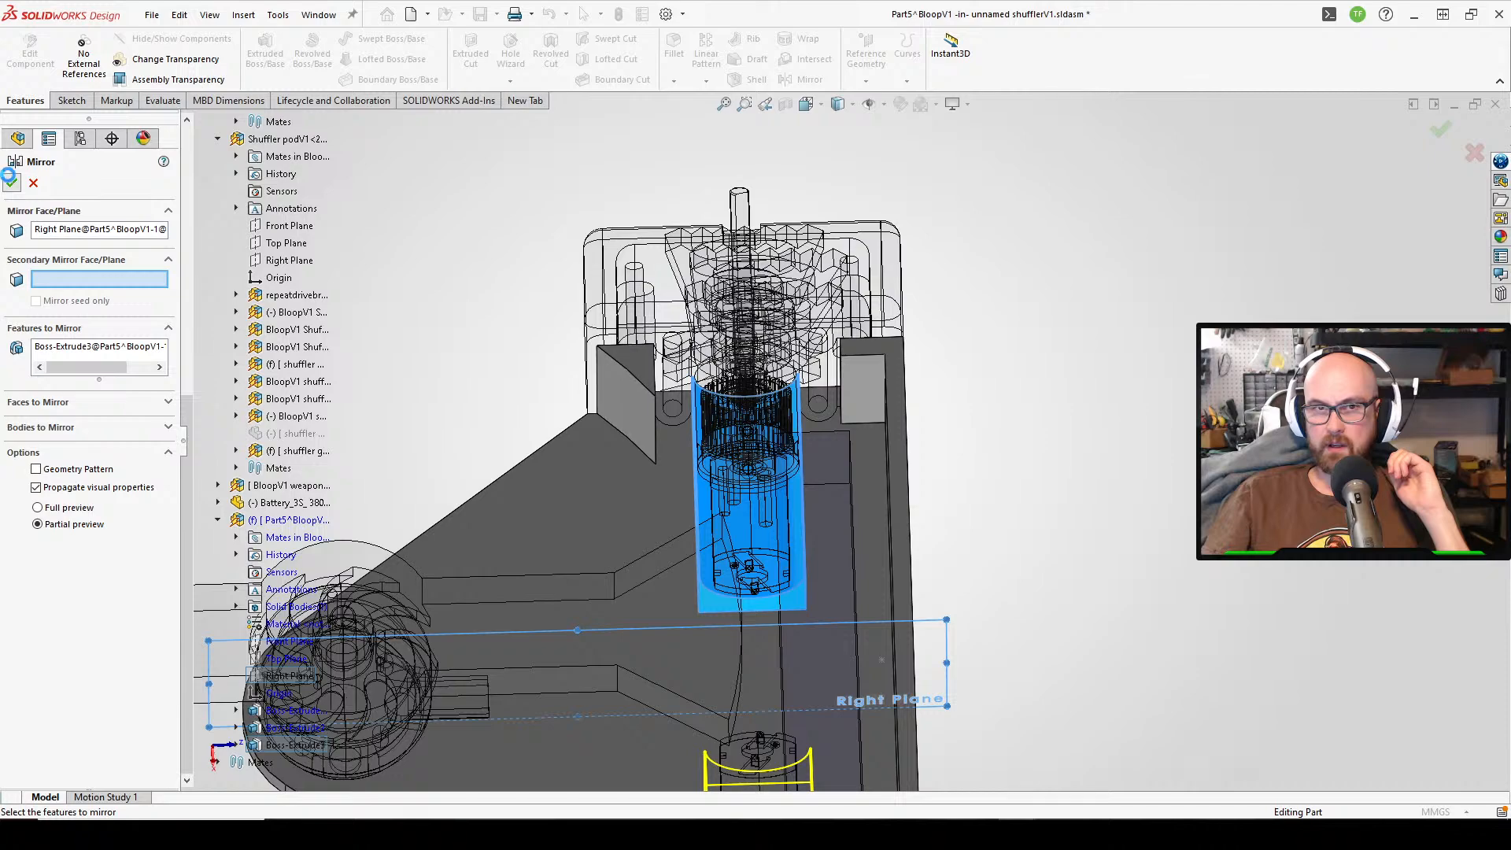
{"action": "middle_click_drag", "start_coordinate": [1015, 735], "coordinate": [981, 432], "text": "ctrl"}
{"action": "scroll", "coordinate": [954, 362], "scroll_direction": "up", "scroll_amount": 2}
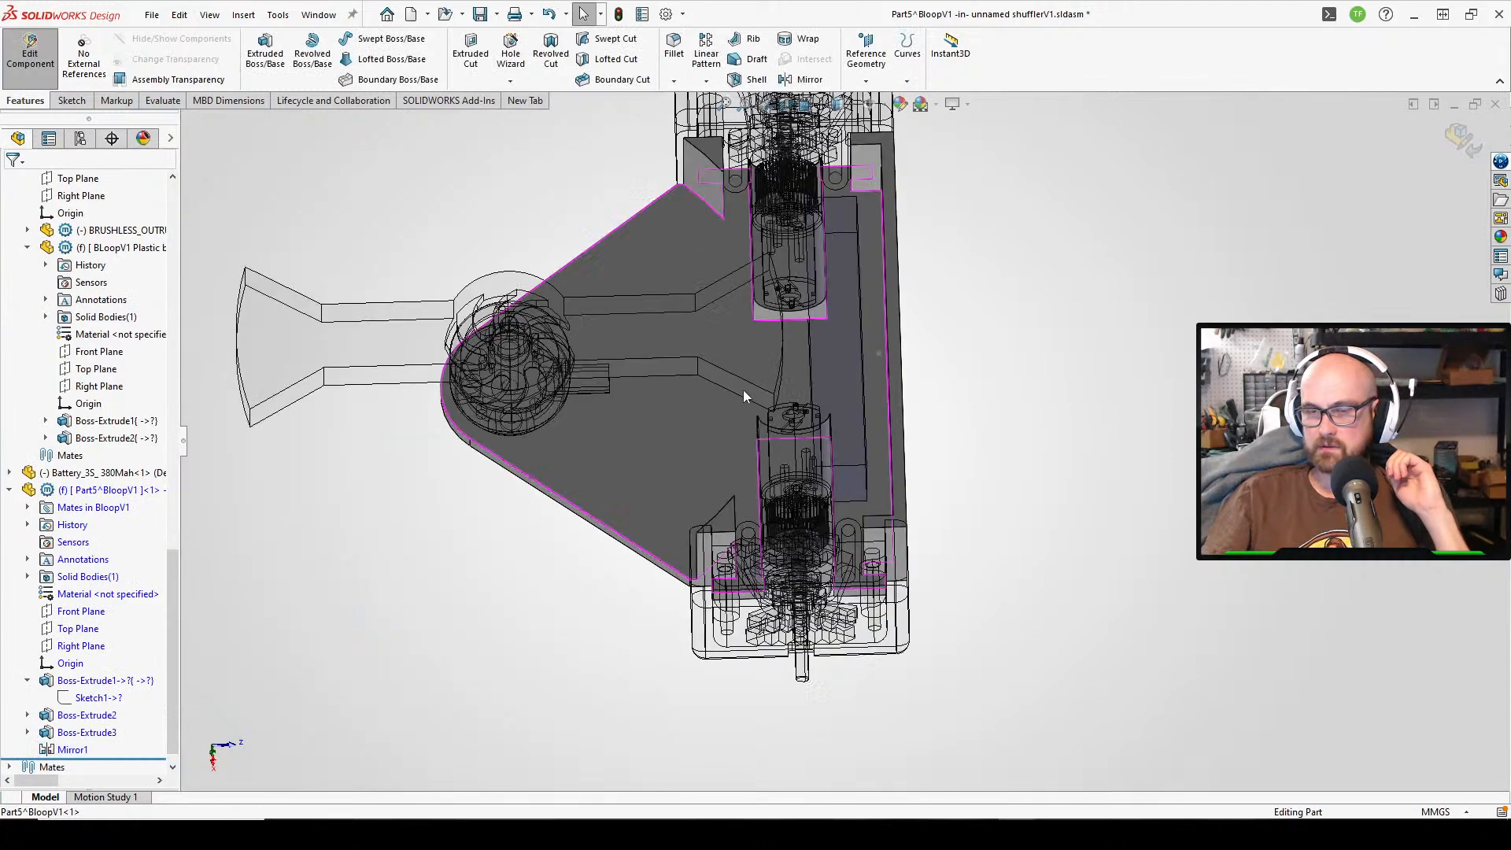
- Open a new sketch on the chassis part's floor face
{"action": "middle_click_drag", "start_coordinate": [743, 390], "coordinate": [809, 244]}
{"action": "scroll", "coordinate": [804, 240], "scroll_direction": "down", "scroll_amount": 1}
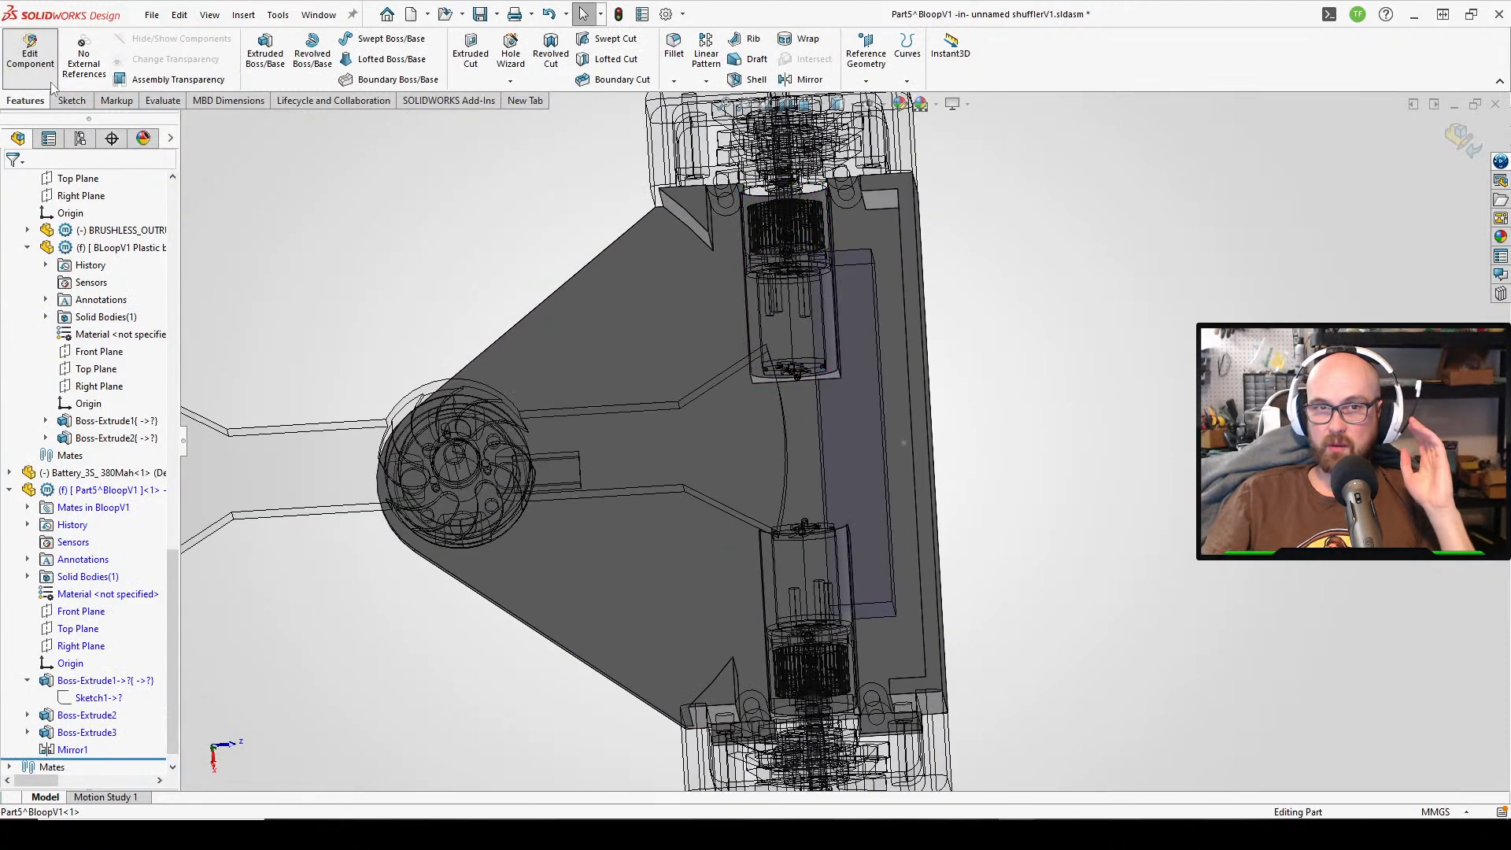
{"action": "left_click", "coordinate": [71, 101]}
{"action": "left_click", "coordinate": [260, 49]}
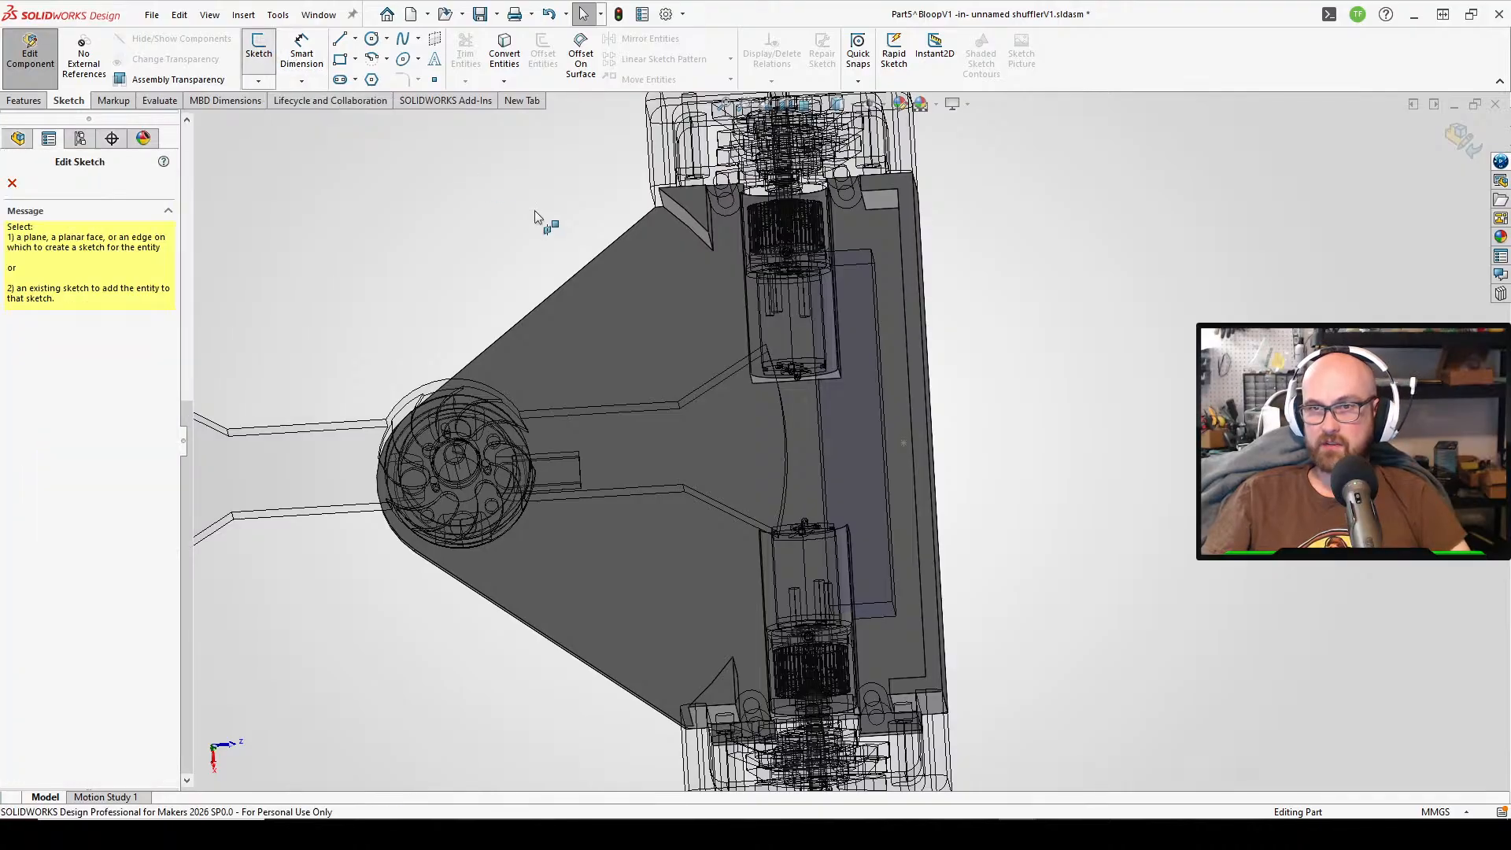
{"action": "left_click", "coordinate": [632, 368]}
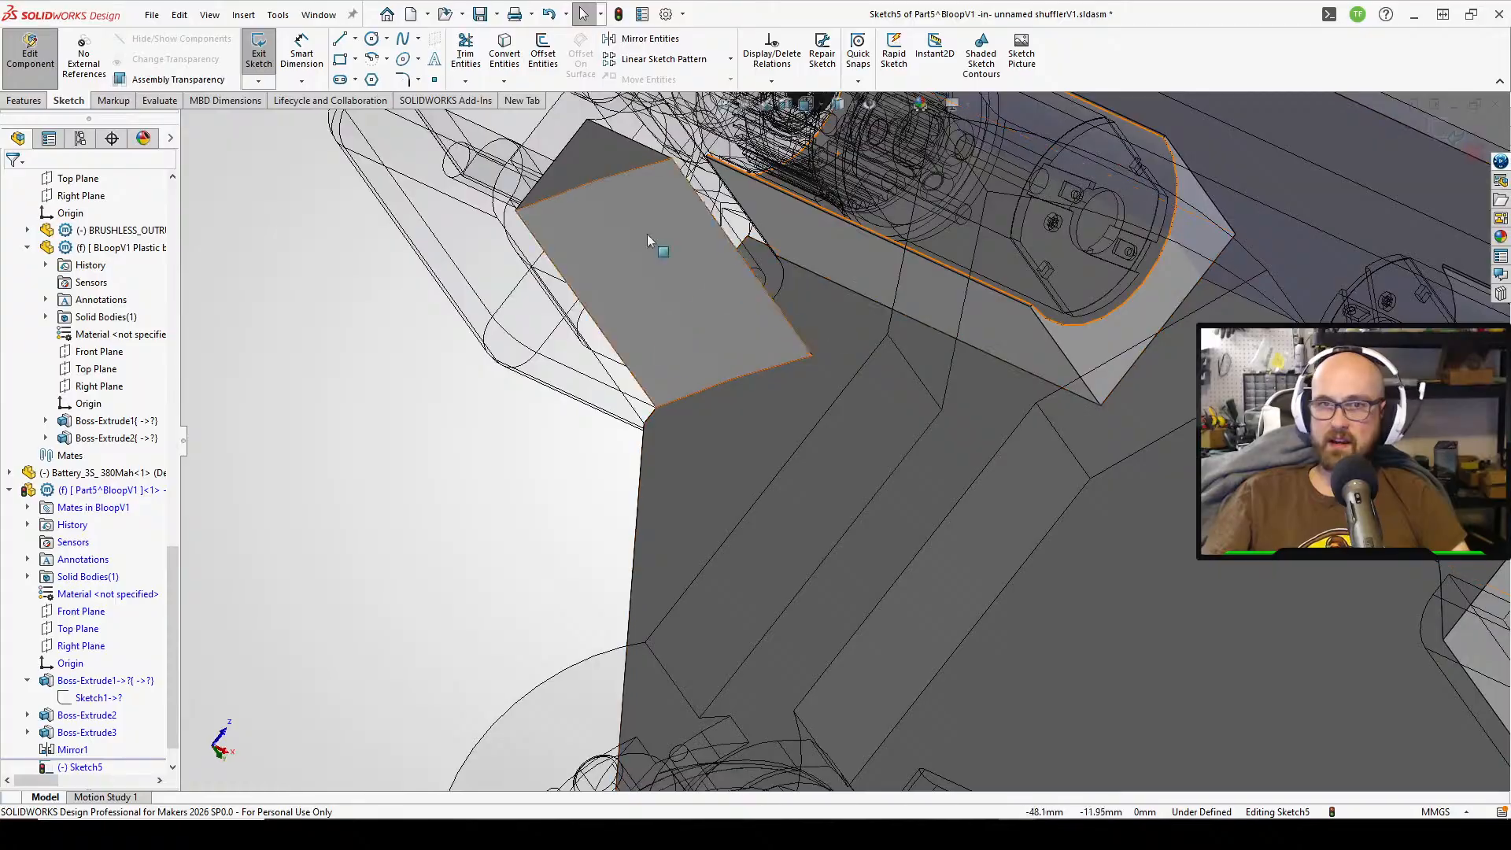
- Sketch a corner rectangle about 5.5 mm wide from the angled wall block's inner corner to the motor mount's side, and select its mount-side line
{"action": "left_click", "coordinate": [340, 59]}
{"action": "scroll", "coordinate": [725, 337], "scroll_direction": "down", "scroll_amount": 5}
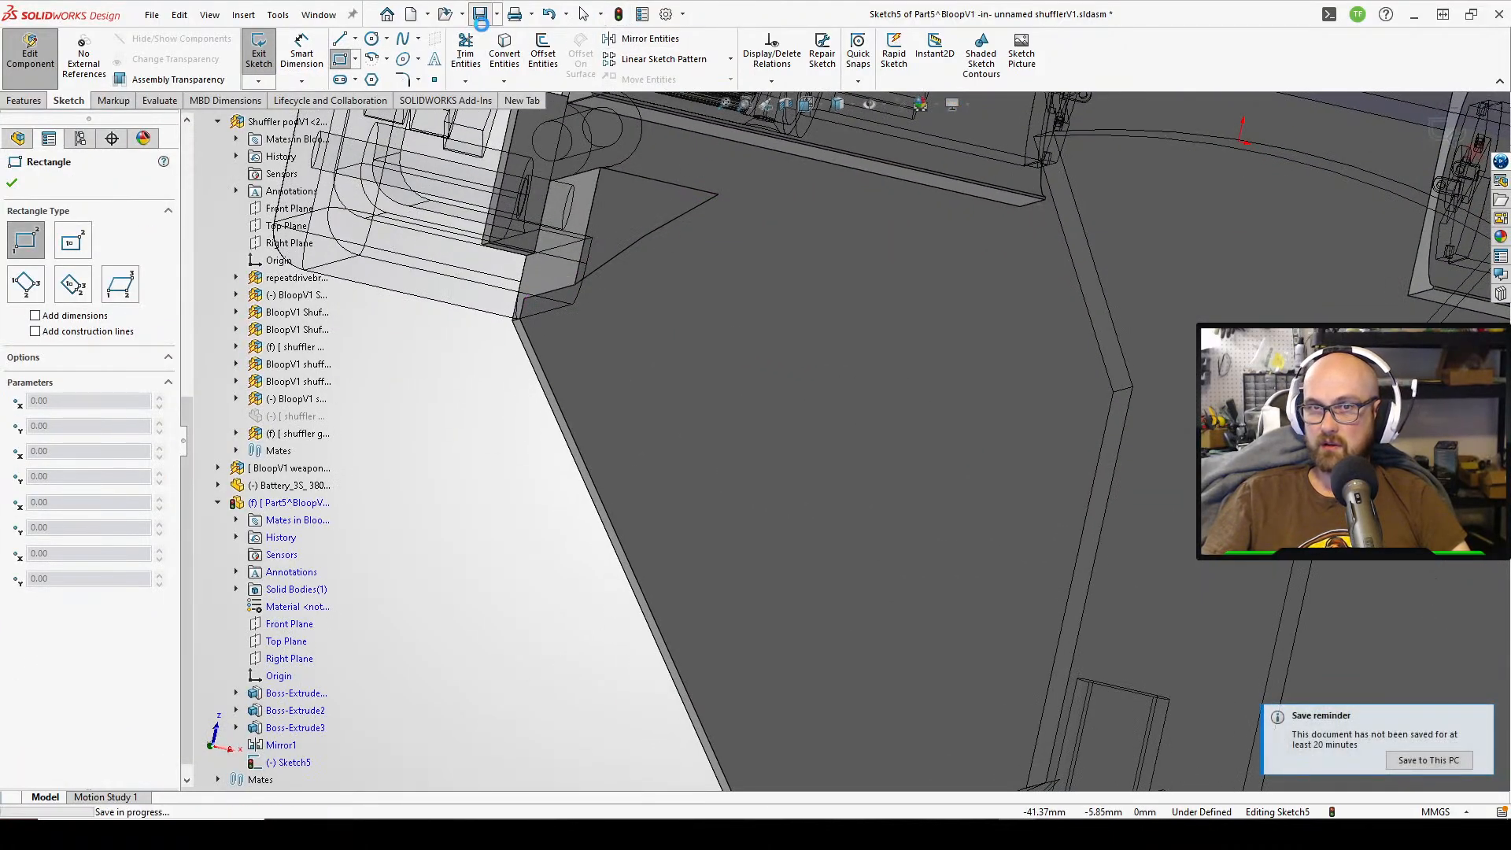
{"action": "scroll", "coordinate": [817, 352], "scroll_direction": "up", "scroll_amount": 4}
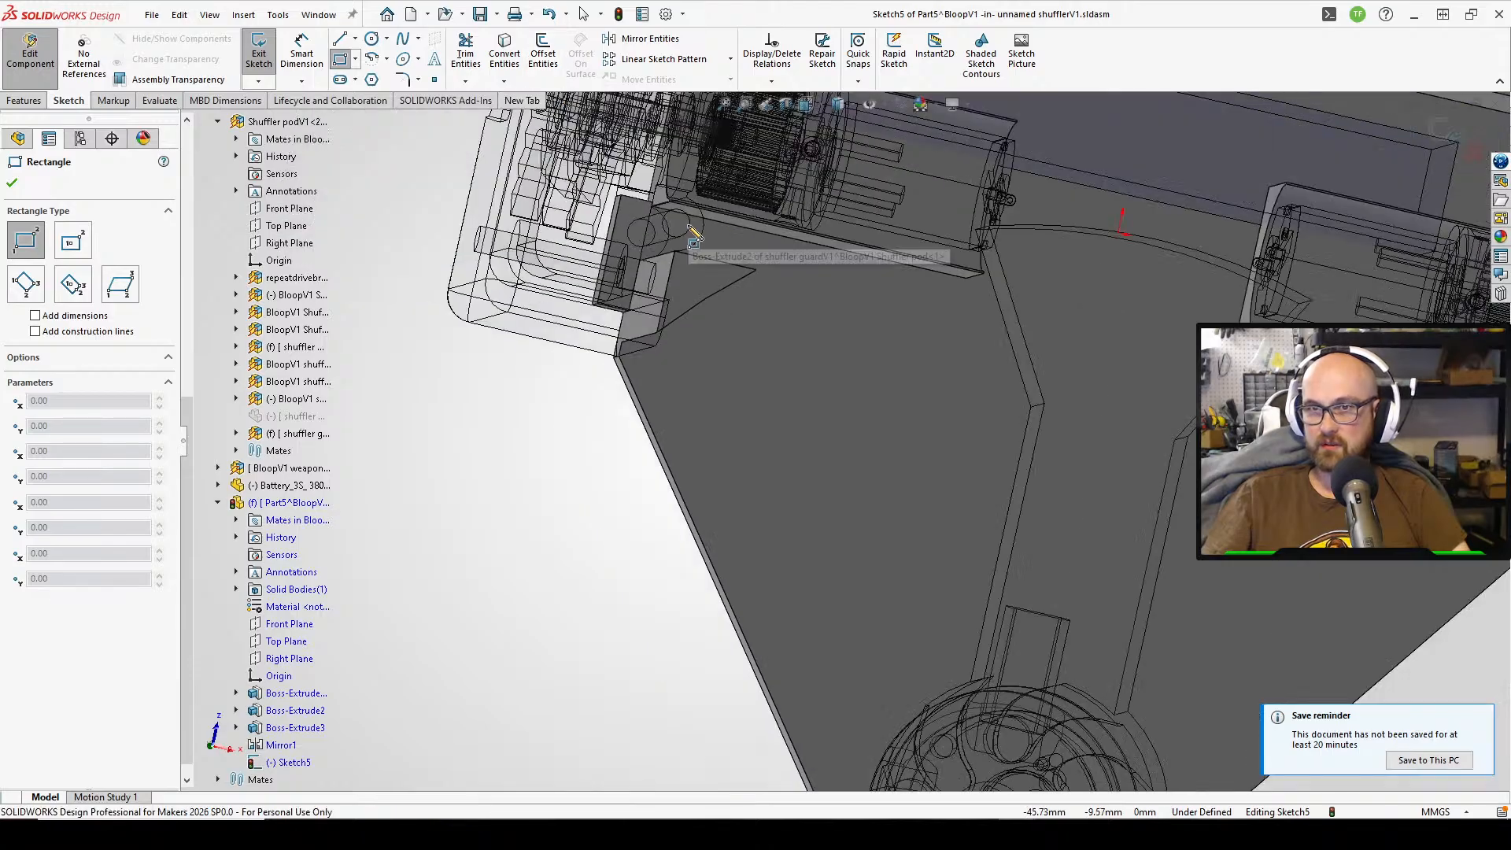
{"action": "scroll", "coordinate": [817, 352], "scroll_direction": "down", "scroll_amount": 3}
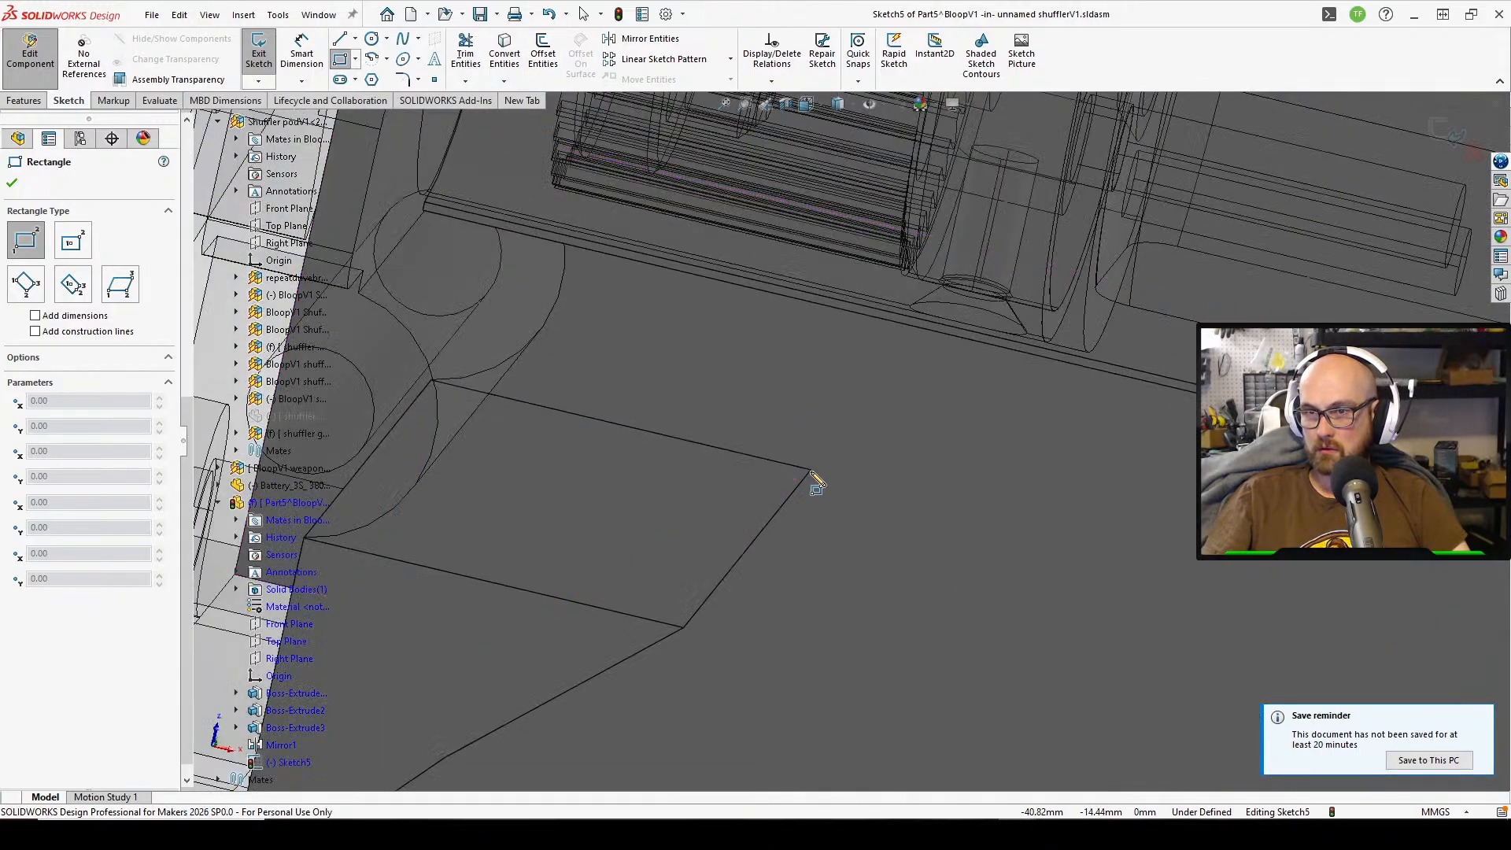
{"action": "middle_click_drag", "start_coordinate": [811, 413], "coordinate": [803, 381]}
{"action": "scroll", "coordinate": [803, 362], "scroll_direction": "up", "scroll_amount": 2}
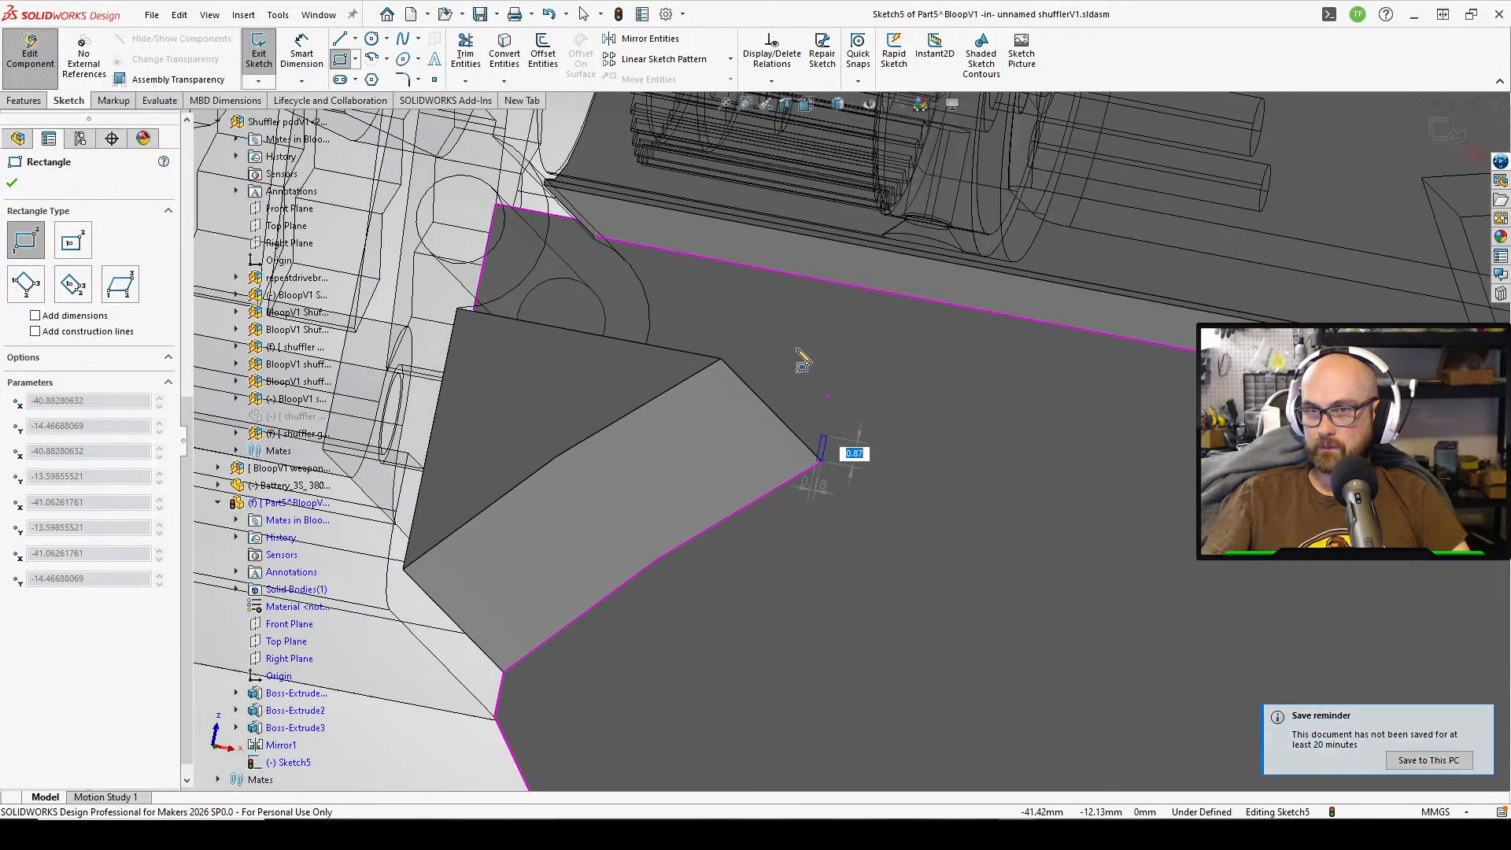
{"action": "left_click", "coordinate": [699, 258]}
{"action": "right_click", "coordinate": [719, 282]}
{"action": "left_click", "coordinate": [803, 316]}
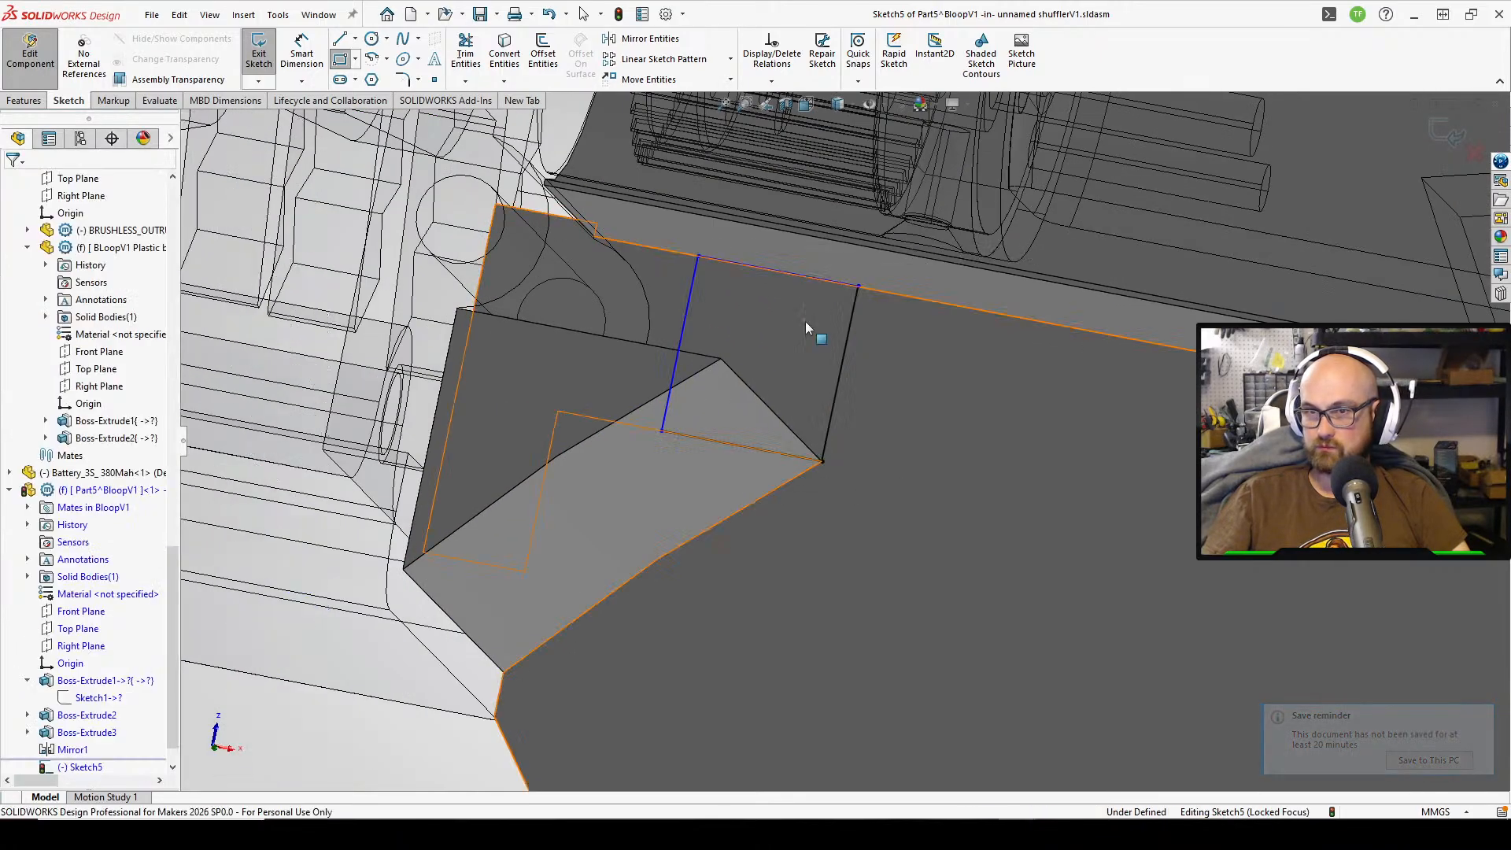
{"action": "key", "text": "z"}
{"action": "left_click", "coordinate": [802, 346]}
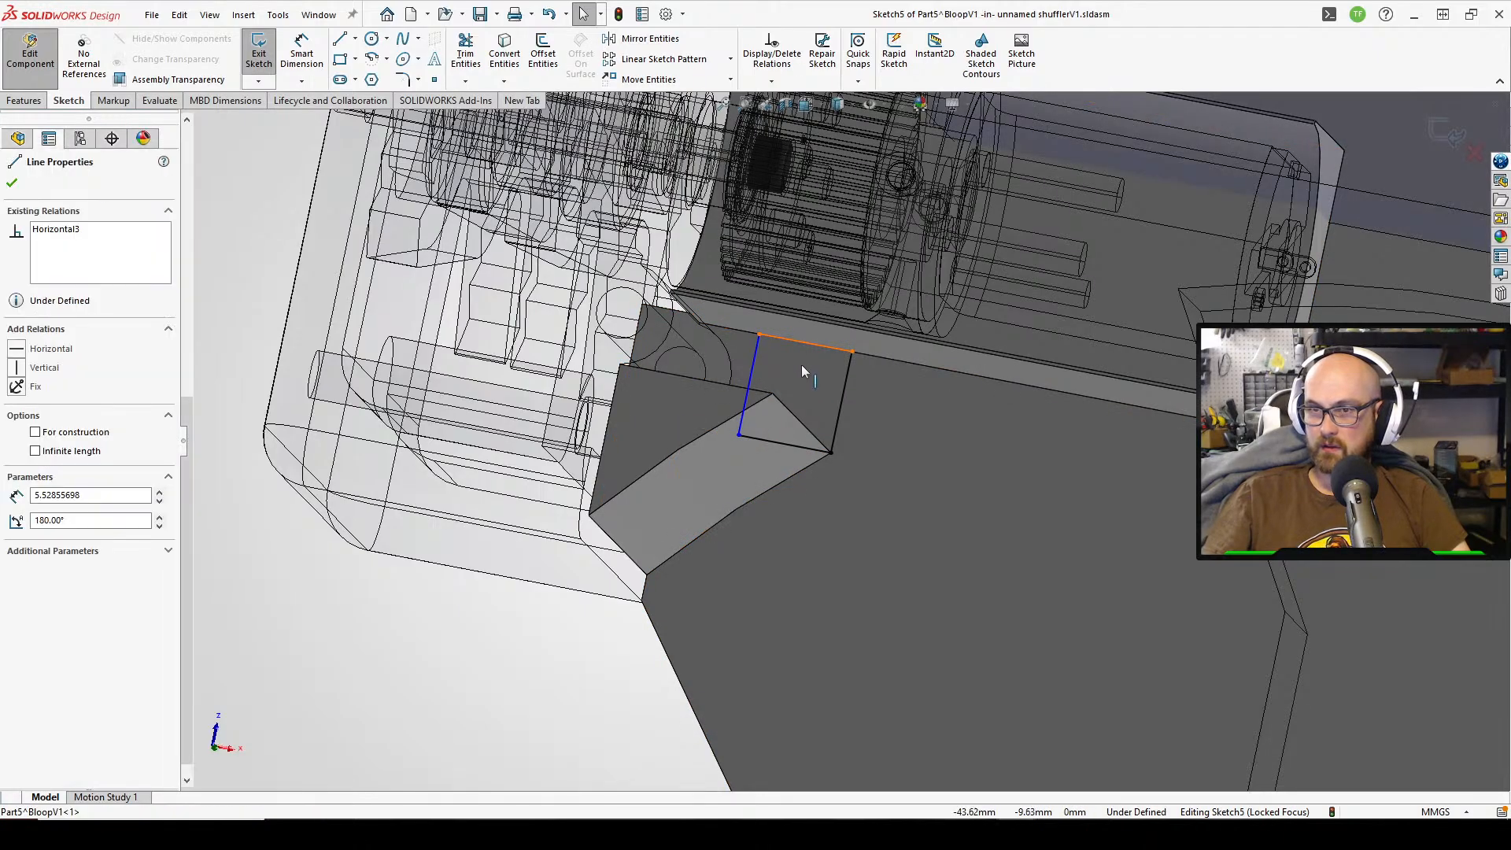
- Make the small rectangle's mount-side line collinear with the motor mount's lower edge
{"action": "left_click_drag", "start_coordinate": [802, 365], "coordinate": [799, 369]}
{"action": "key", "text": "a"}
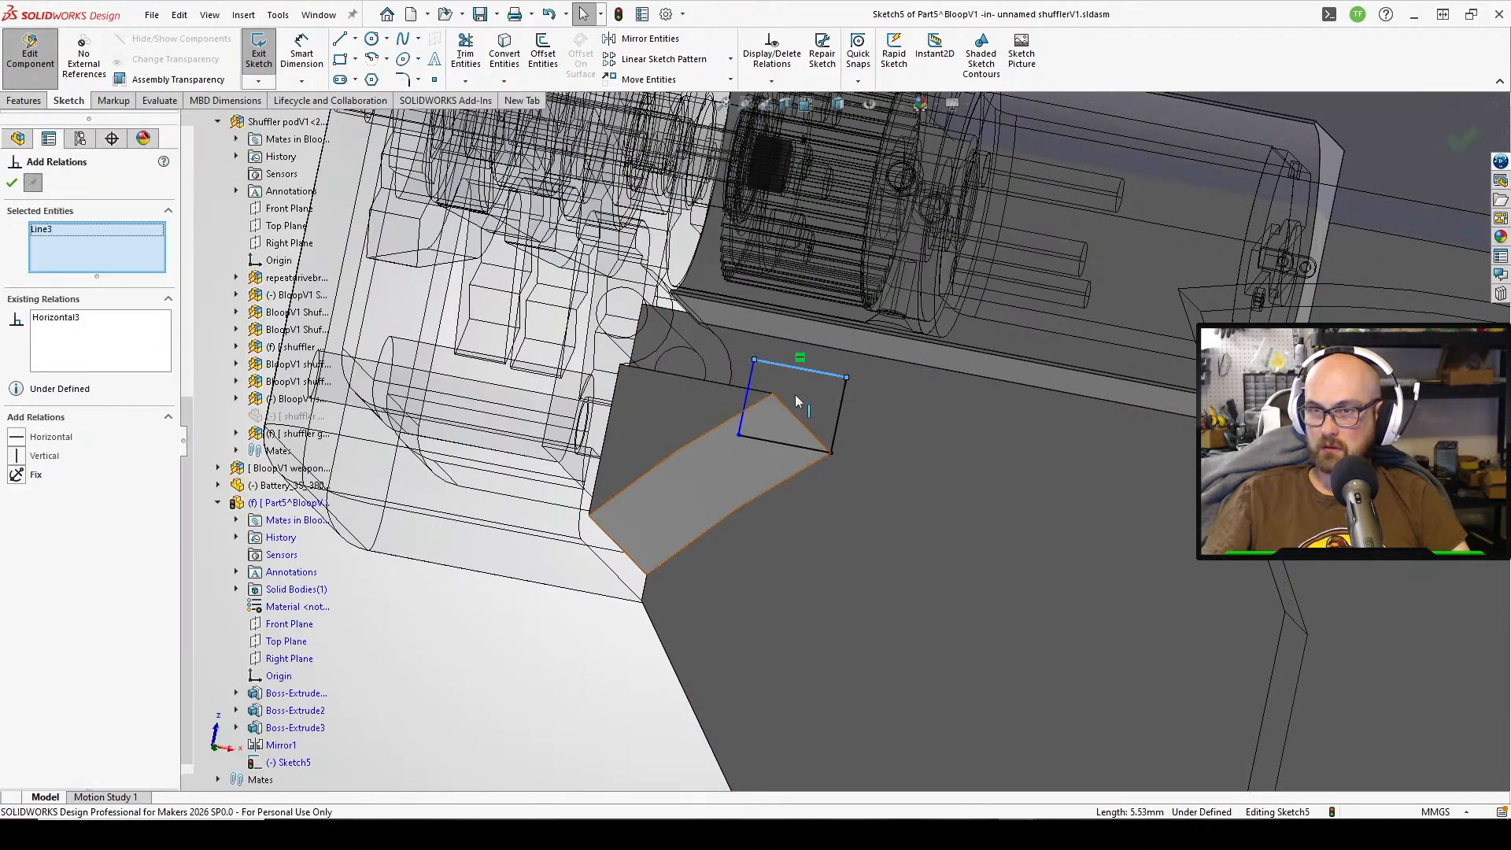
{"action": "left_click", "coordinate": [835, 363]}
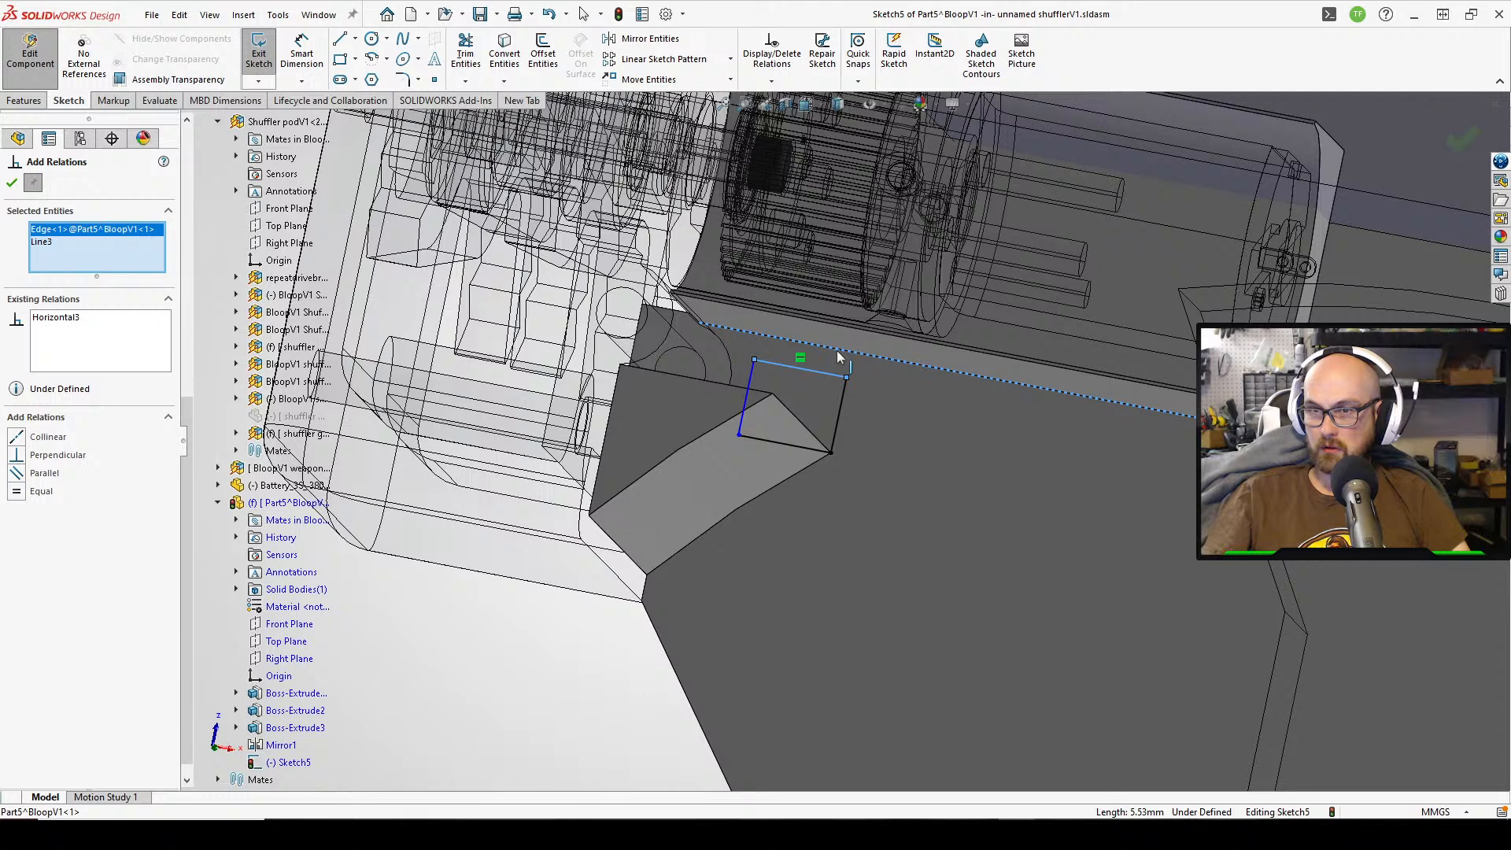
{"action": "left_click", "coordinate": [11, 183]}
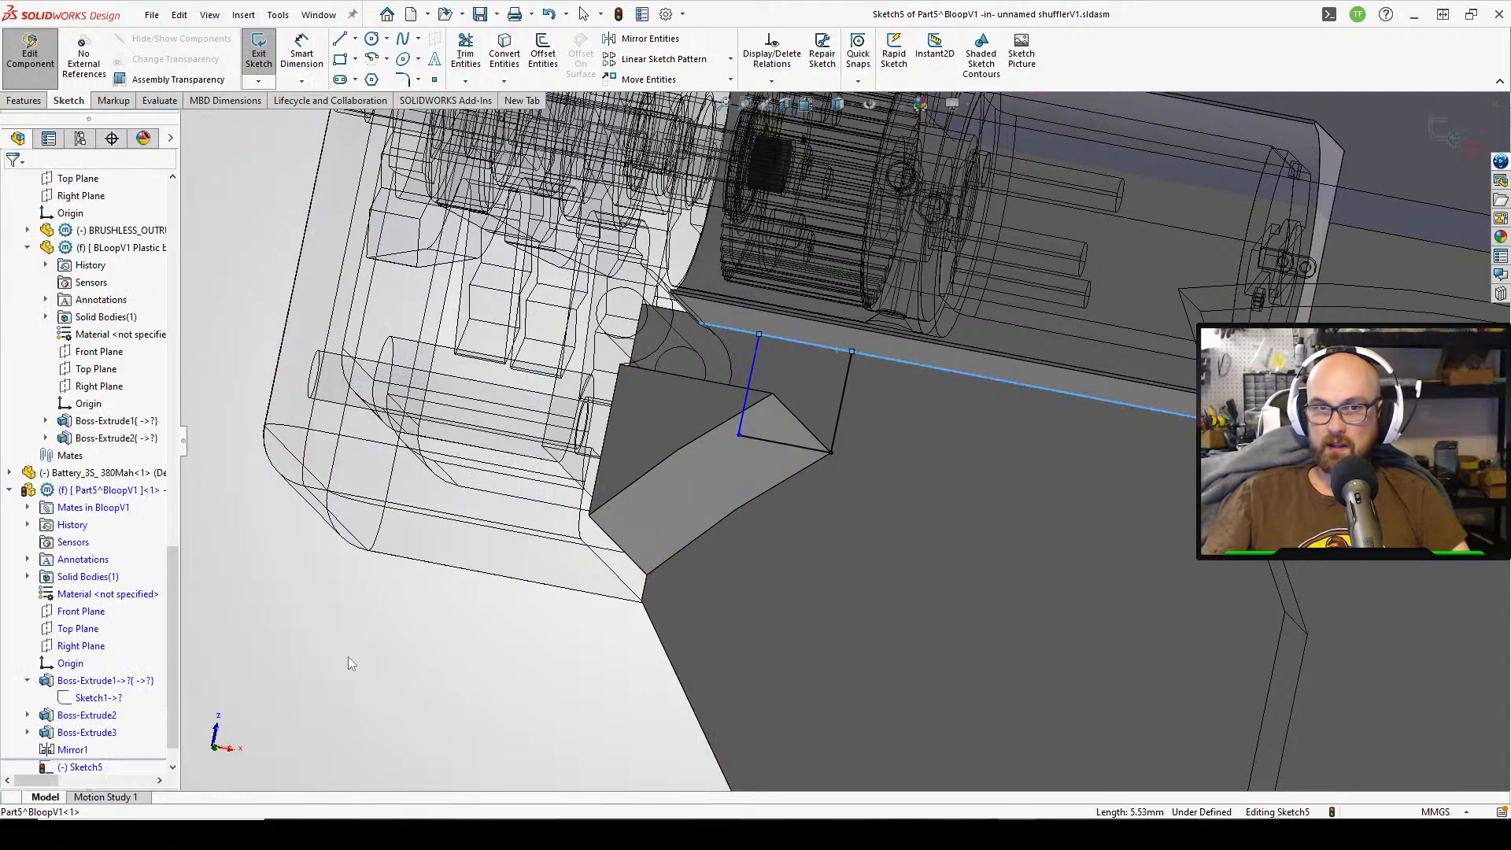
- Dimension the width between the small rectangle's two short sides to 6 mm
{"action": "left_click", "coordinate": [755, 376]}
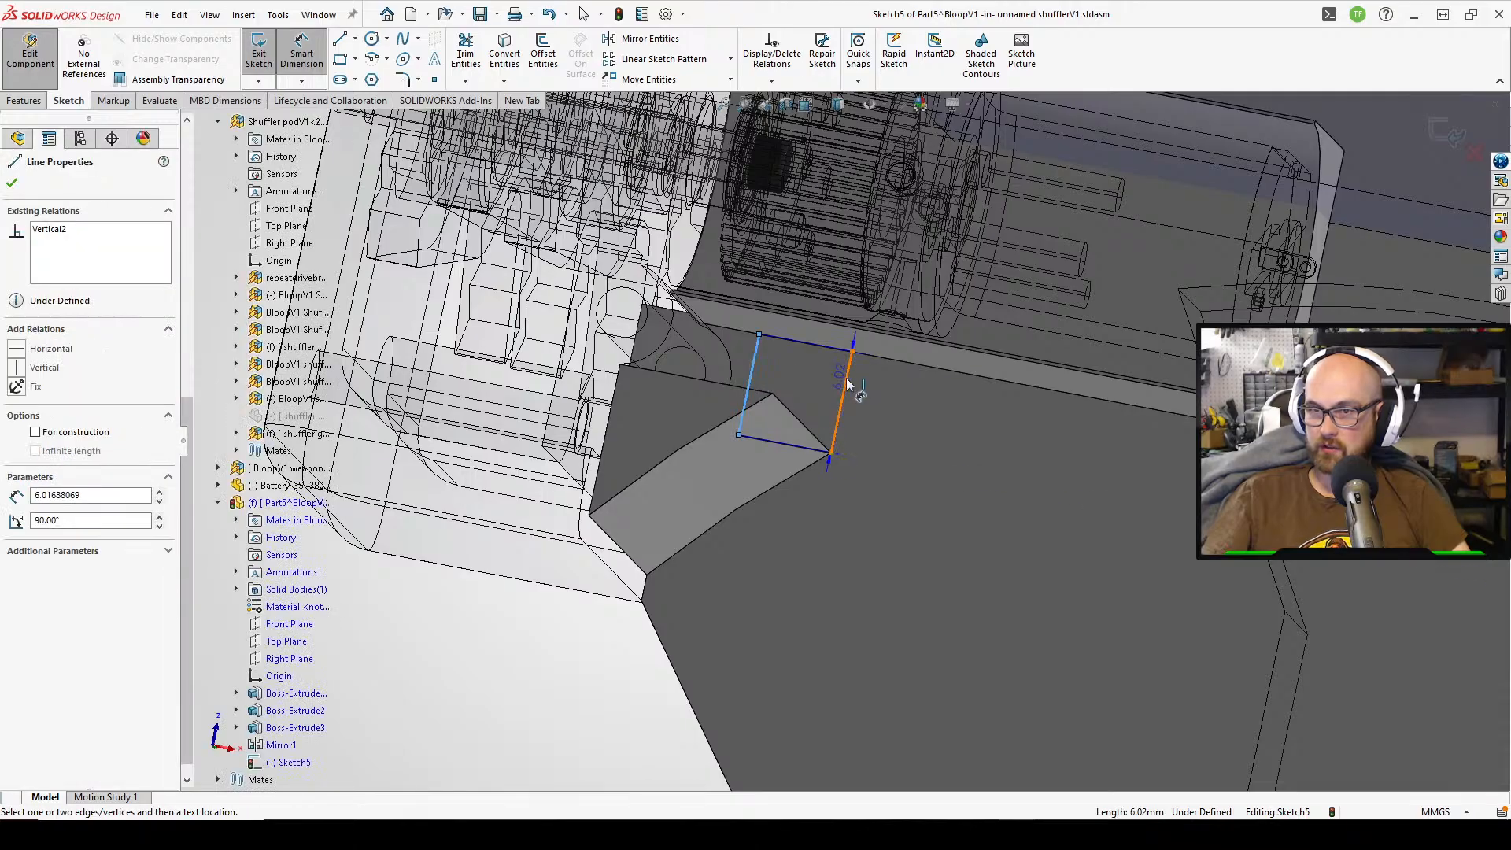
{"action": "left_click", "coordinate": [842, 394]}
{"action": "left_click", "coordinate": [582, 681]}
{"action": "type", "text": "6"}
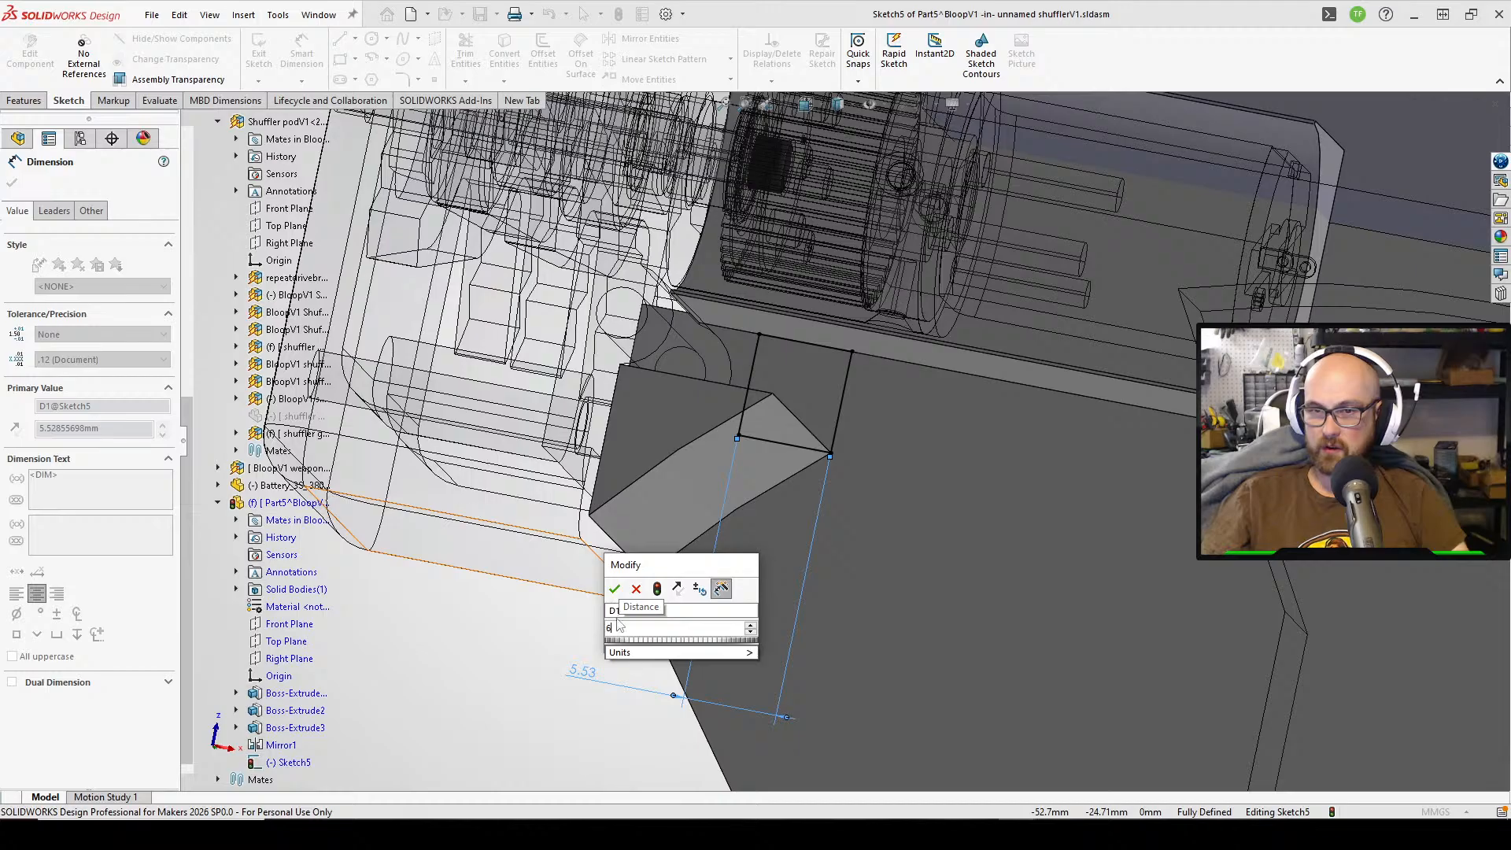
{"action": "left_click", "coordinate": [615, 589]}
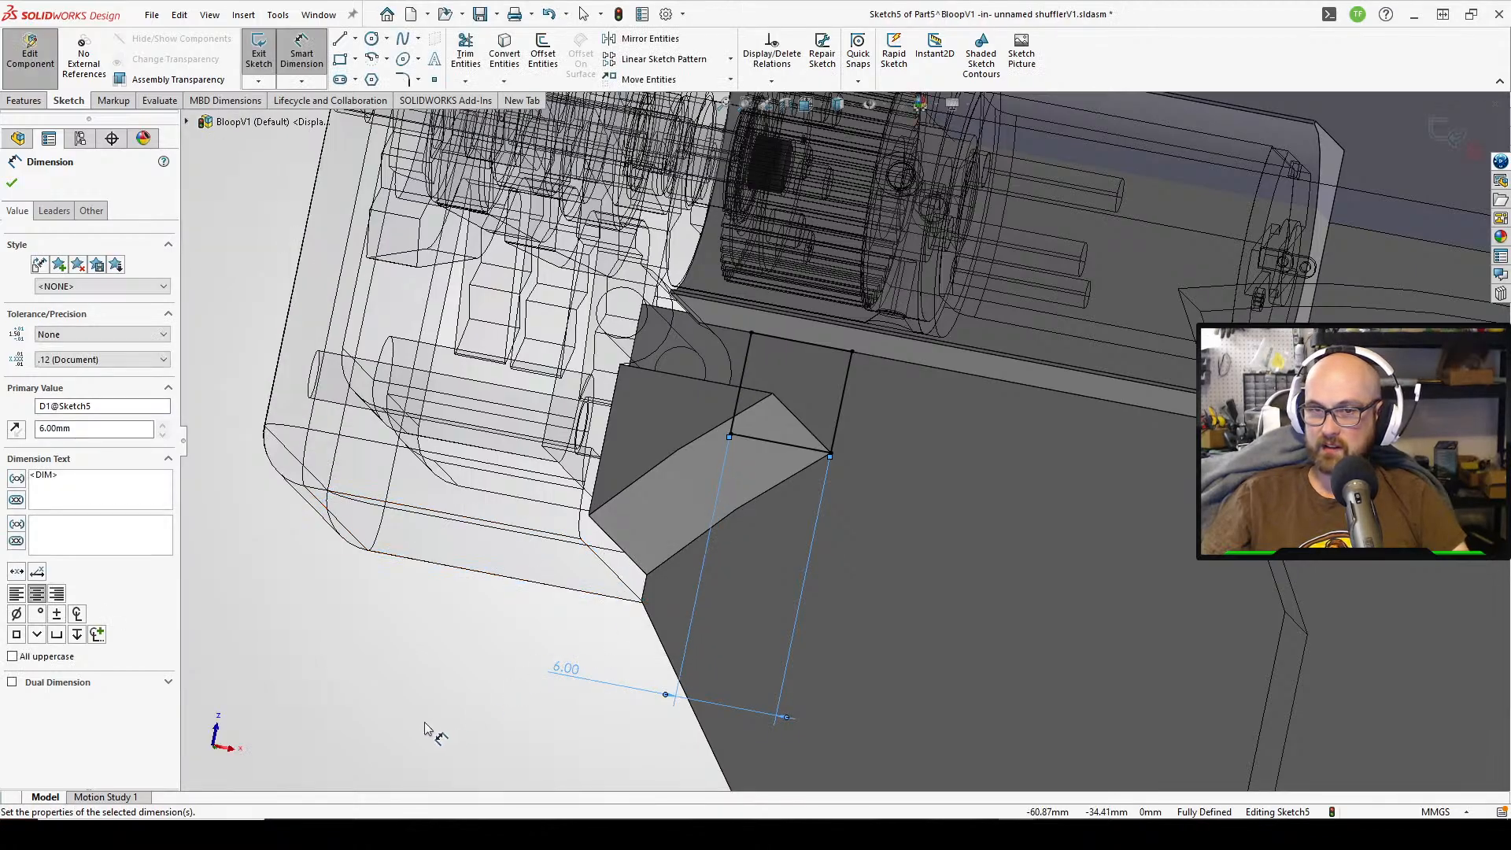
{"action": "key", "text": "Escape"}
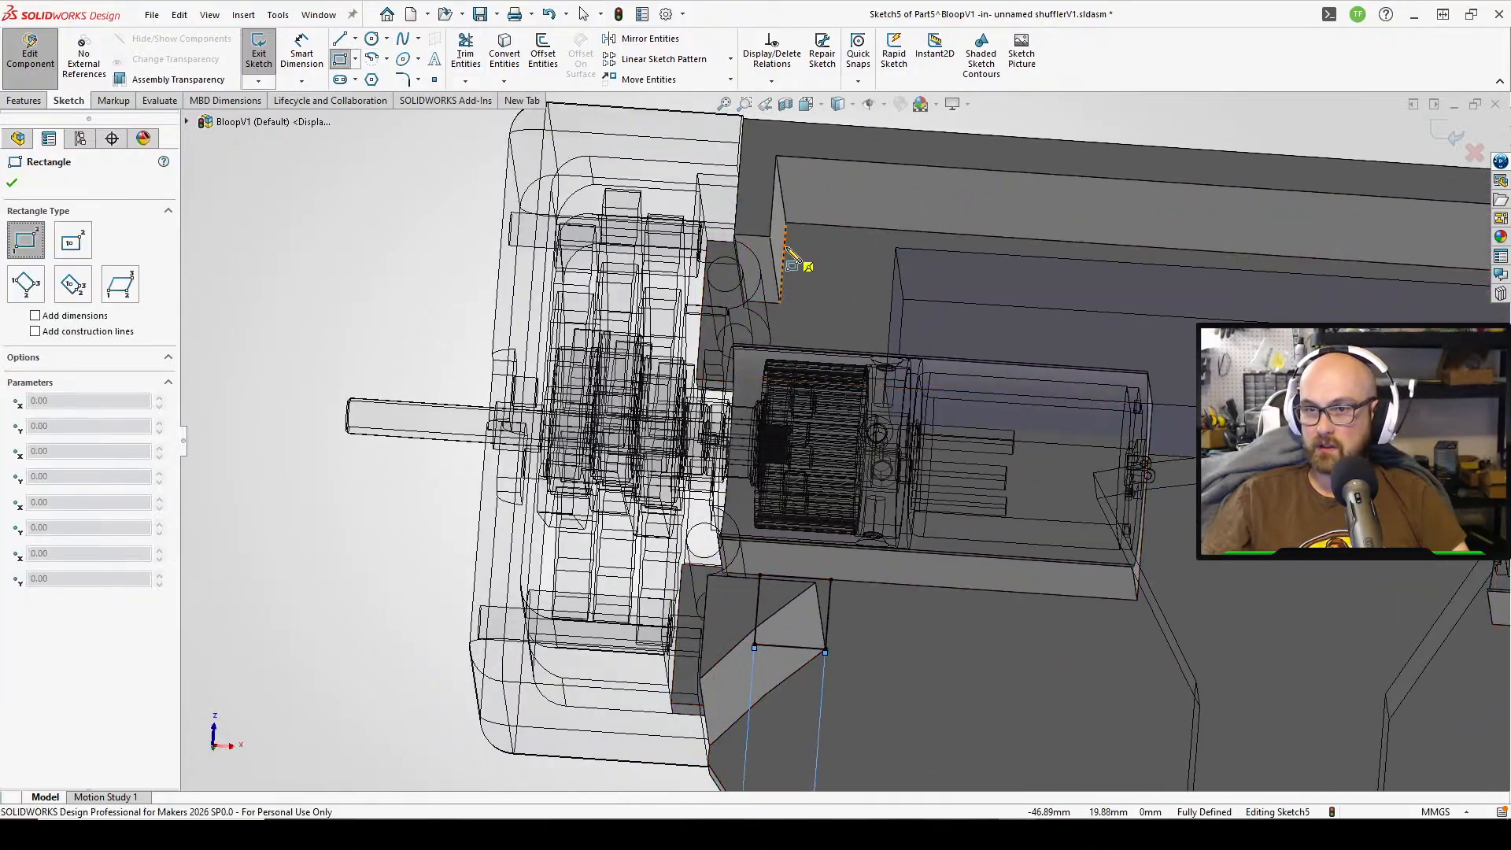
- Sketch a corner rectangle about 5.7 by 13.6 mm from the long wall's inner corner to the motor mount's opposite side
{"action": "scroll", "coordinate": [795, 243], "scroll_direction": "up", "scroll_amount": 1}
{"action": "scroll", "coordinate": [799, 245], "scroll_direction": "down", "scroll_amount": 1}
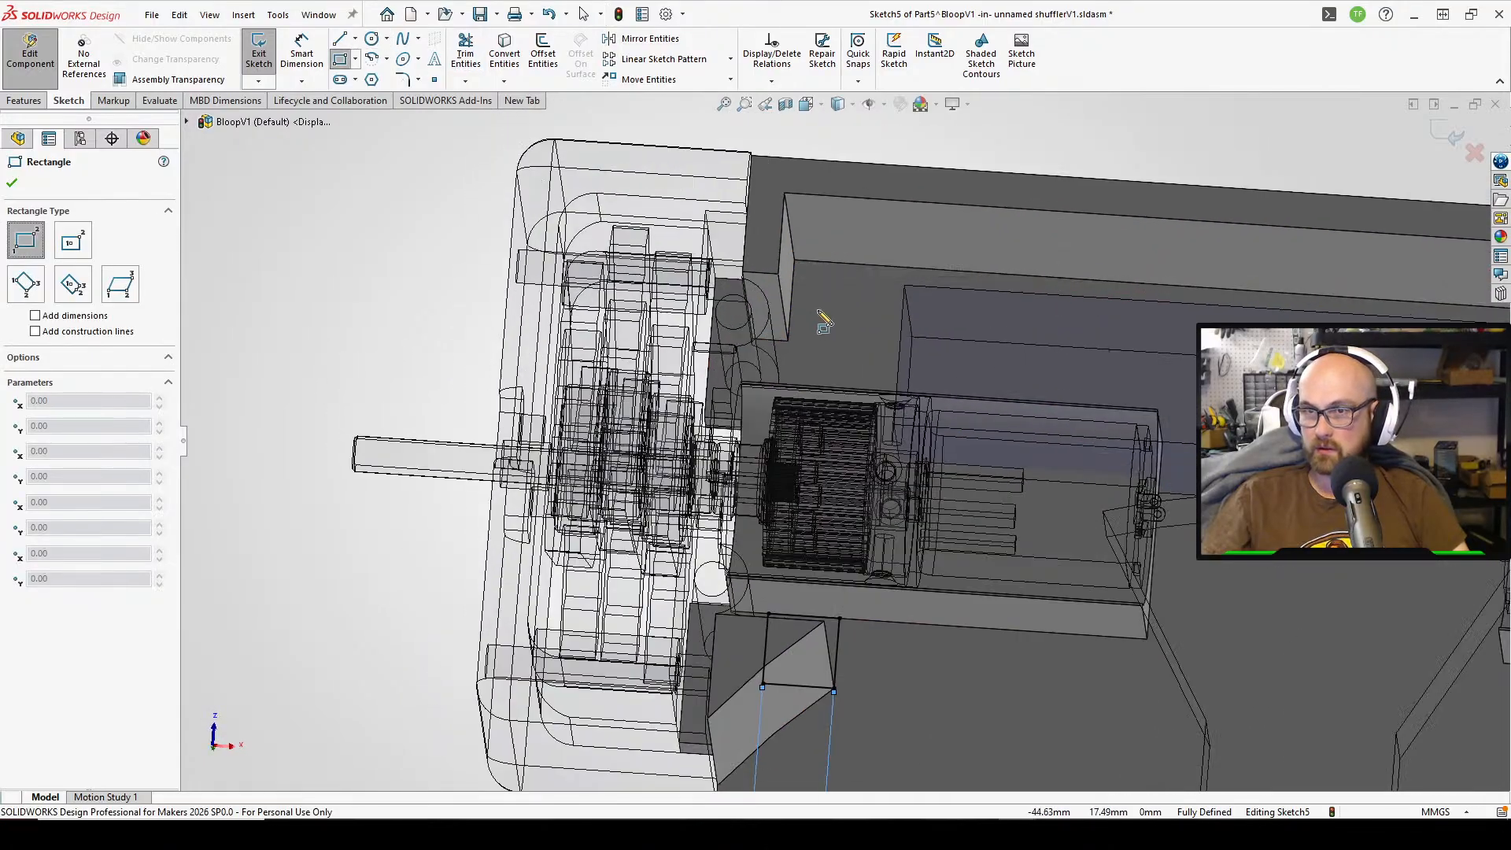
{"action": "left_click", "coordinate": [793, 260]}
{"action": "middle_click_drag", "start_coordinate": [847, 397], "coordinate": [837, 474]}
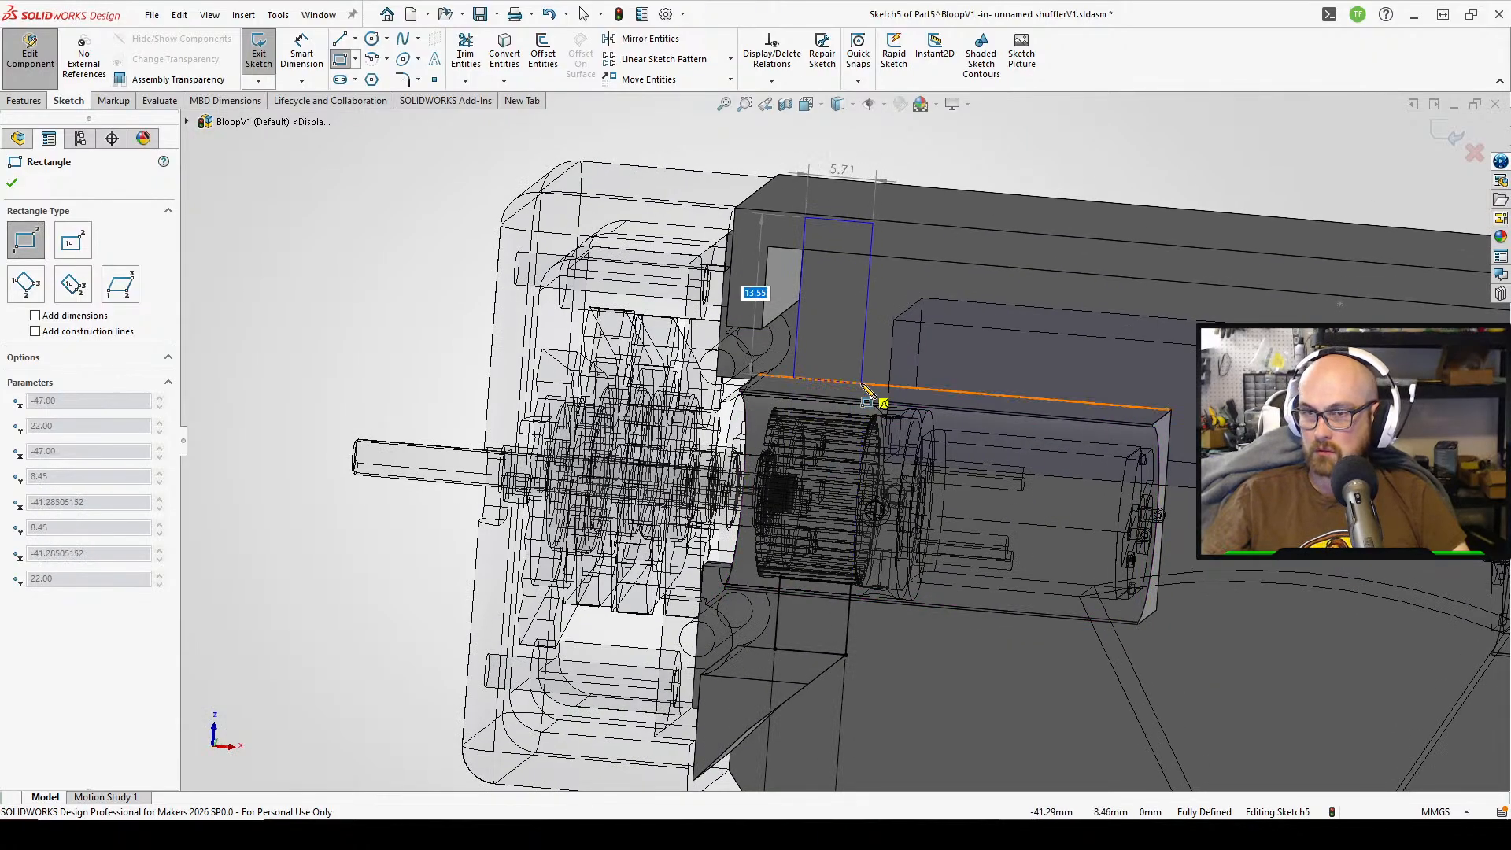
{"action": "left_click", "coordinate": [862, 383]}
{"action": "right_click", "coordinate": [864, 384]}
{"action": "left_click", "coordinate": [903, 396]}
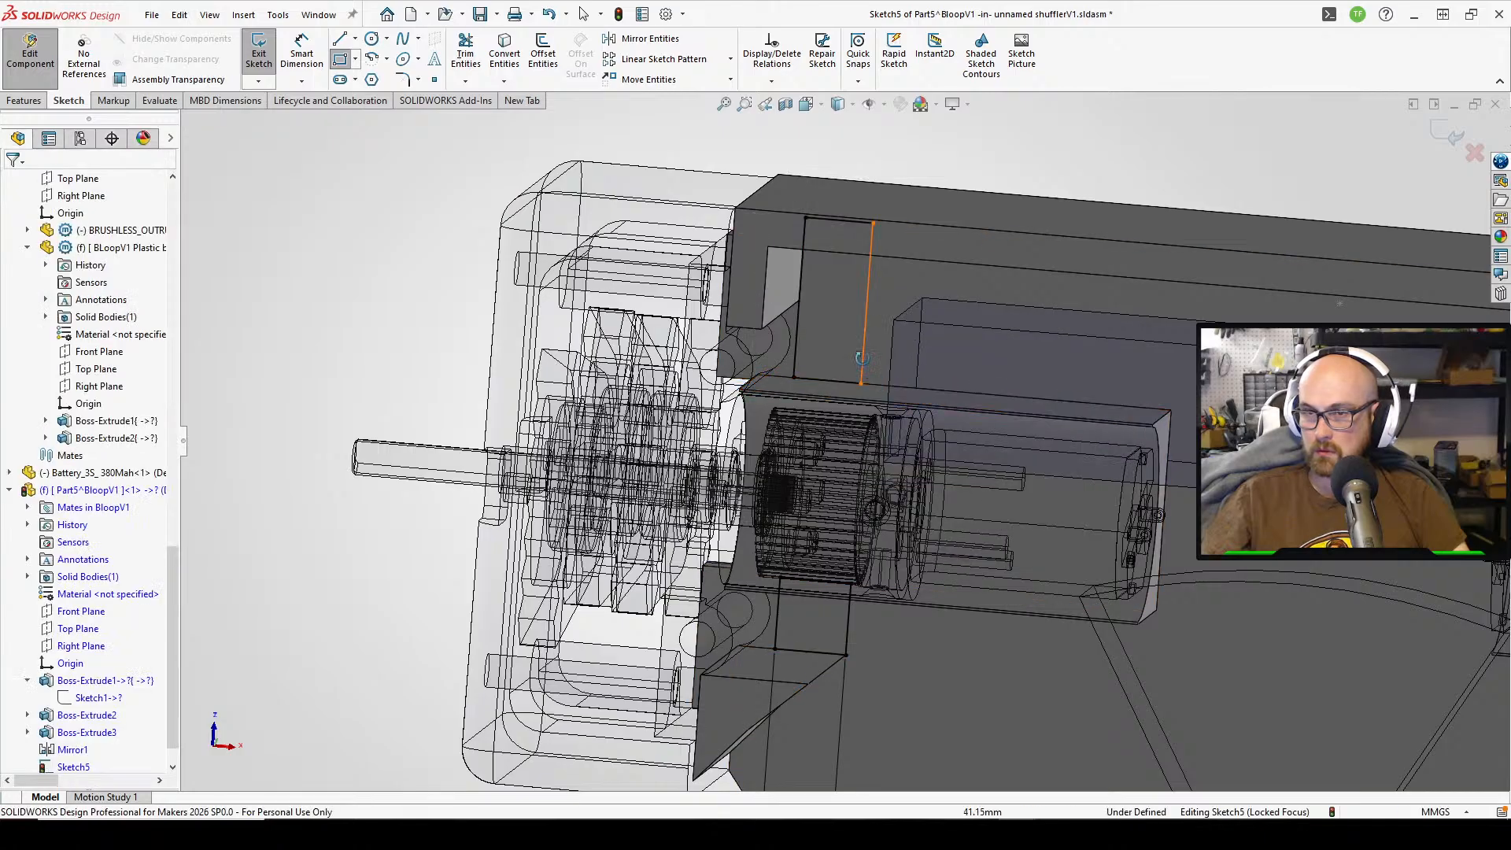
- Make the second rectangle's inboard line collinear with the matching line of the 6 mm wide rectangle
{"action": "middle_click_drag", "start_coordinate": [868, 362], "coordinate": [870, 303]}
{"action": "right_click_drag", "start_coordinate": [389, 300], "coordinate": [406, 382]}
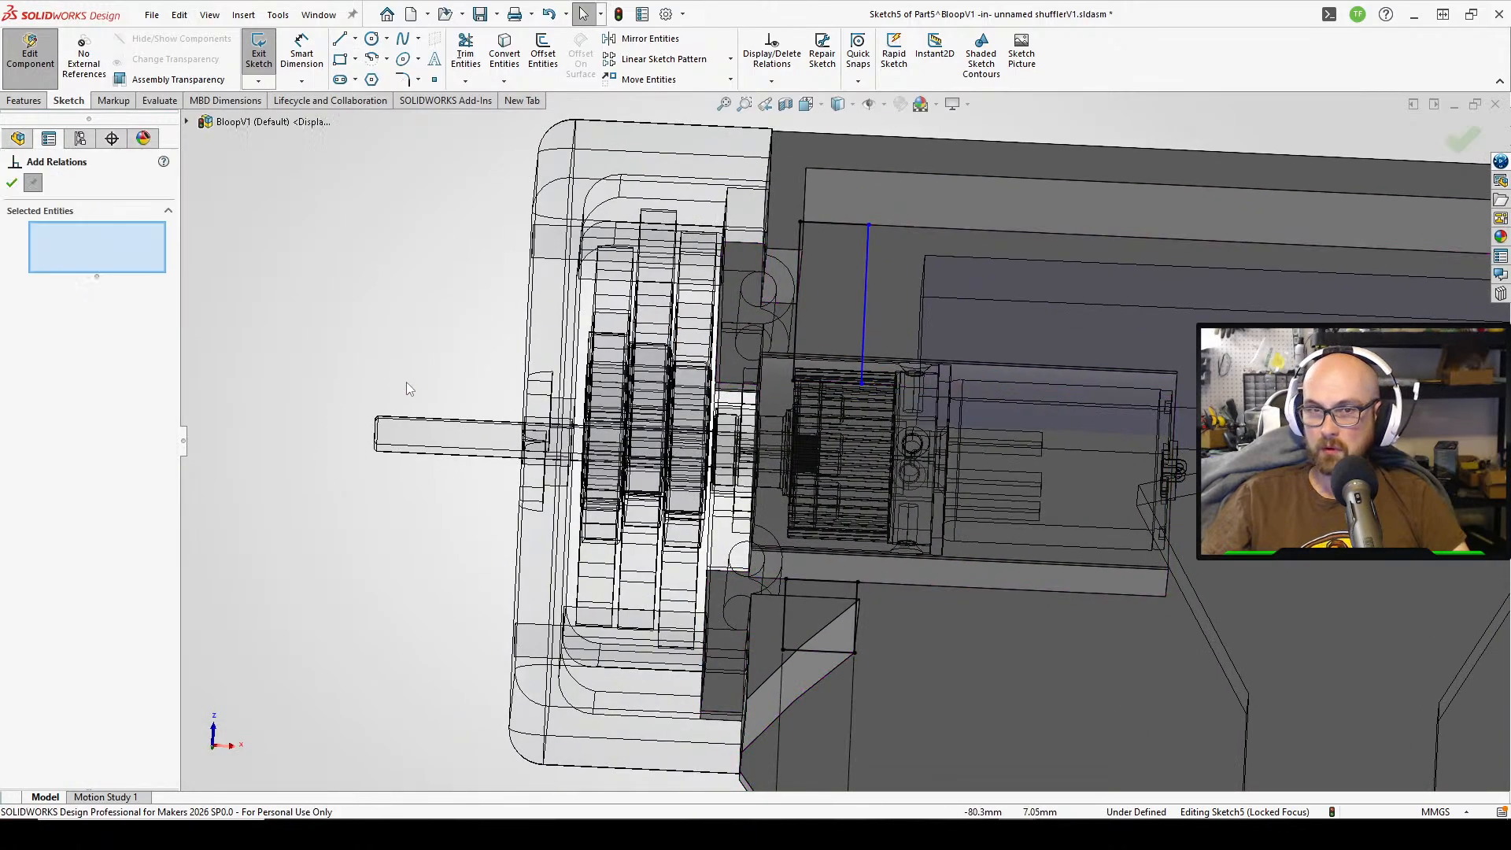
{"action": "left_click", "coordinate": [864, 350]}
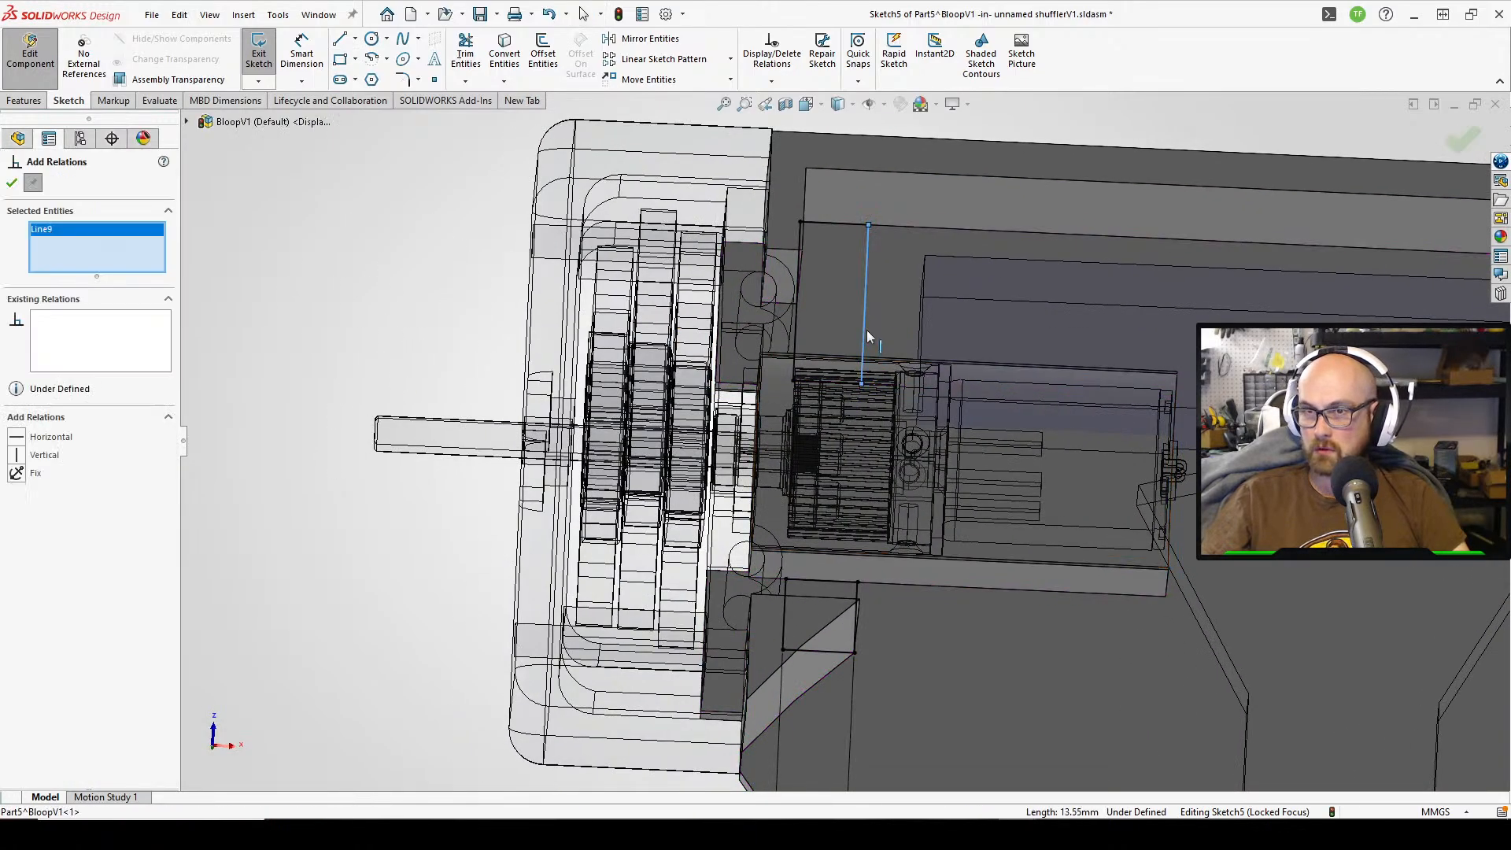
{"action": "left_click", "coordinate": [858, 601]}
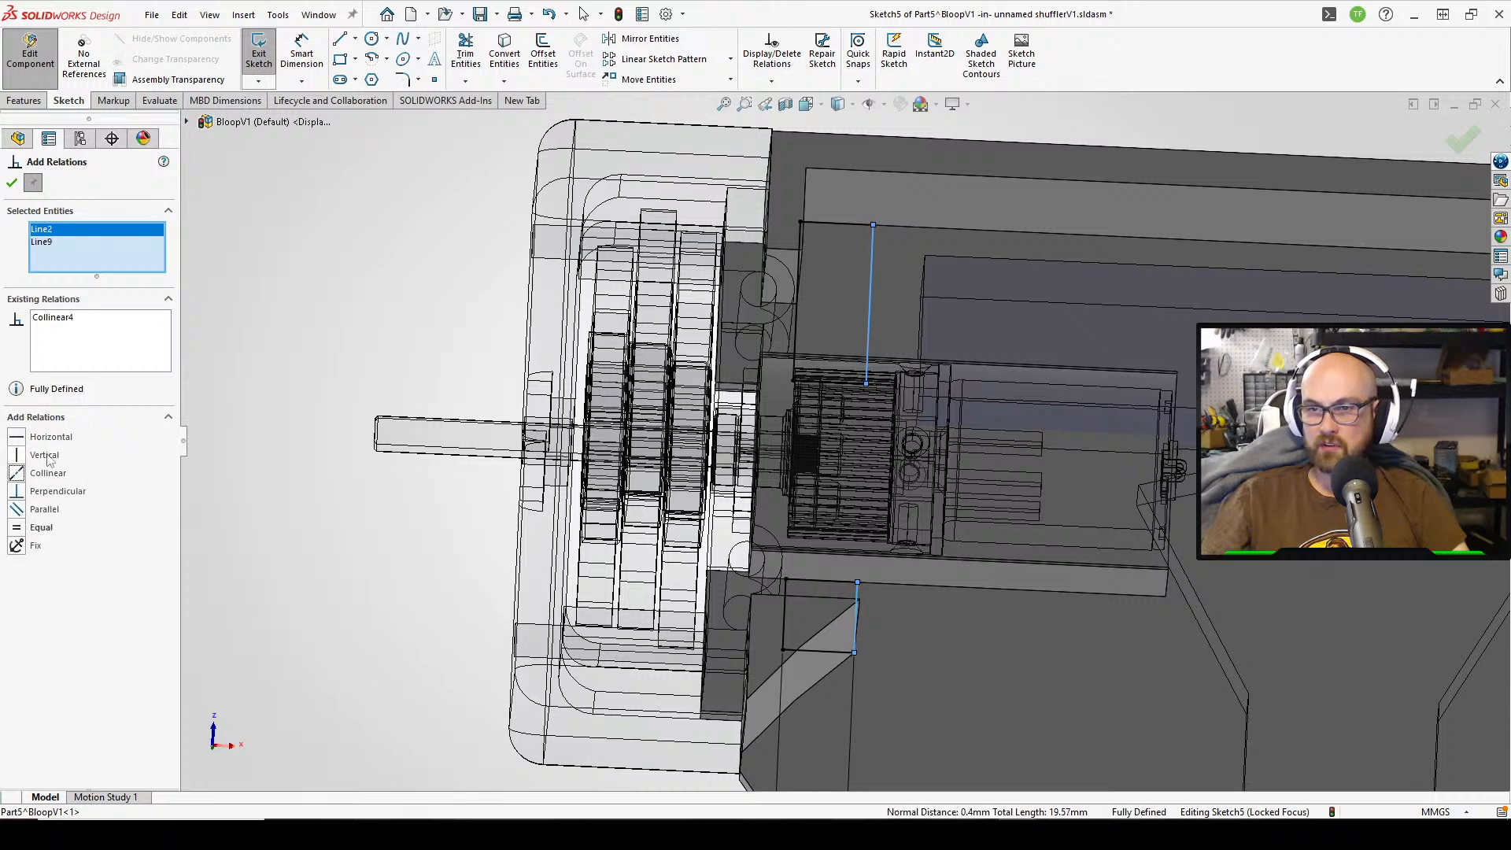
{"action": "left_click", "coordinate": [16, 184]}
- Mirror all lines of both sketch rectangles about the chassis part's Right Plane, keeping the originals
{"action": "middle_click_drag", "start_coordinate": [553, 344], "coordinate": [530, 393]}
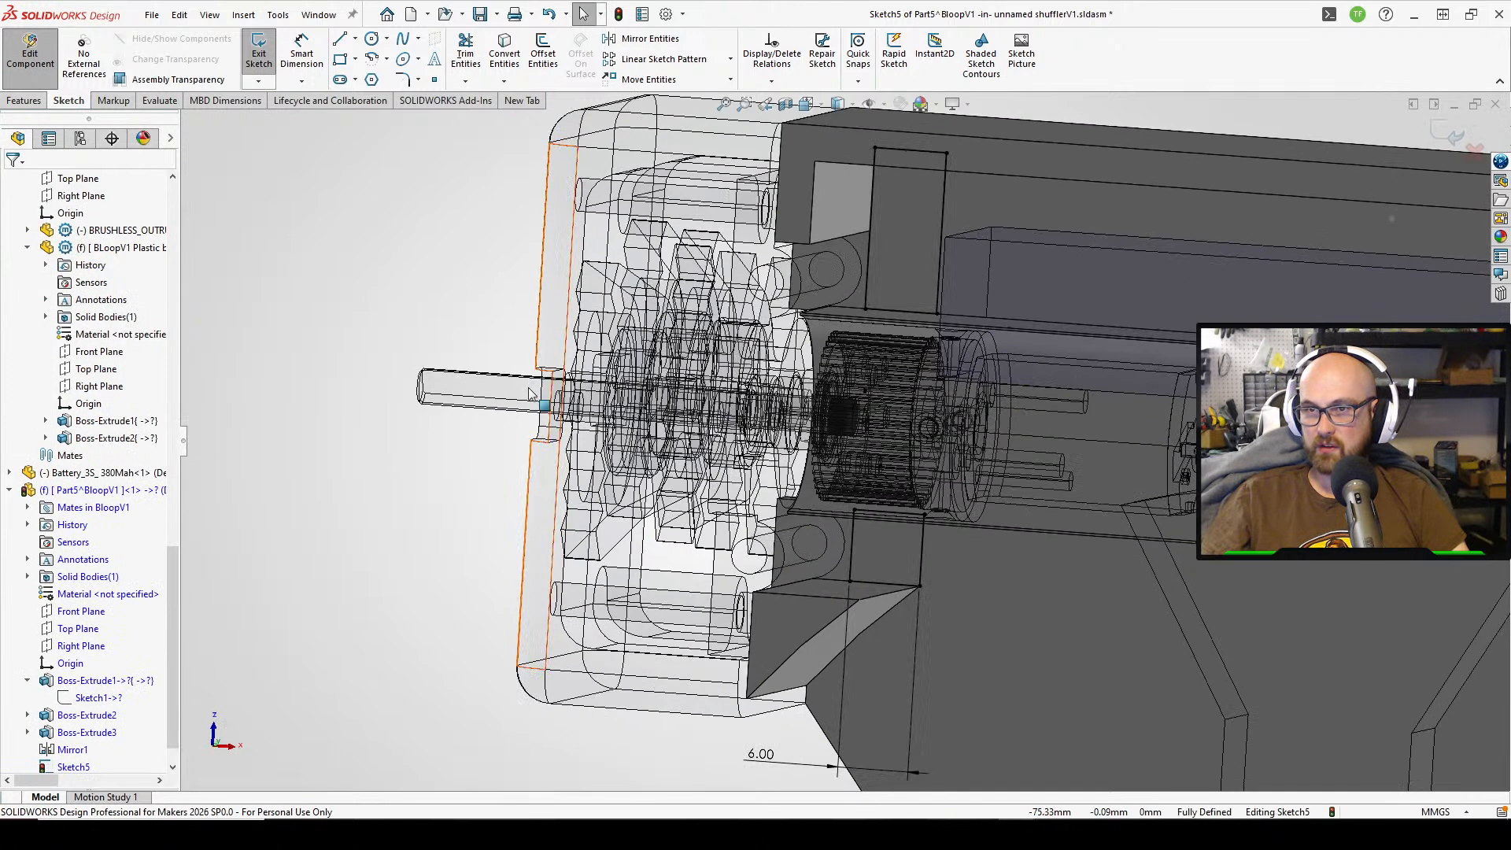
{"action": "scroll", "coordinate": [842, 437], "scroll_direction": "up", "scroll_amount": 5}
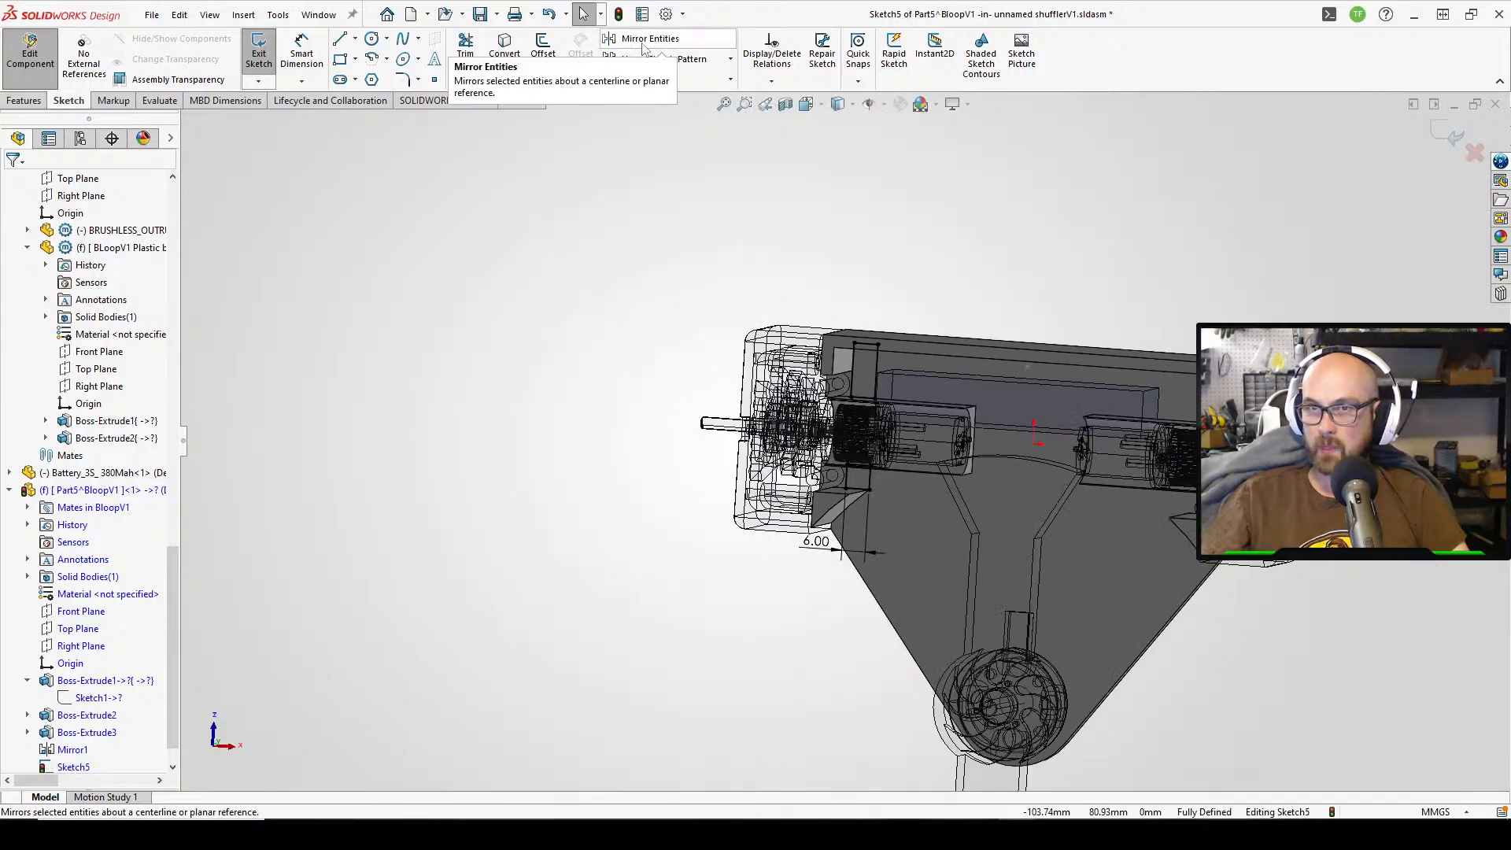
{"action": "left_click", "coordinate": [650, 37]}
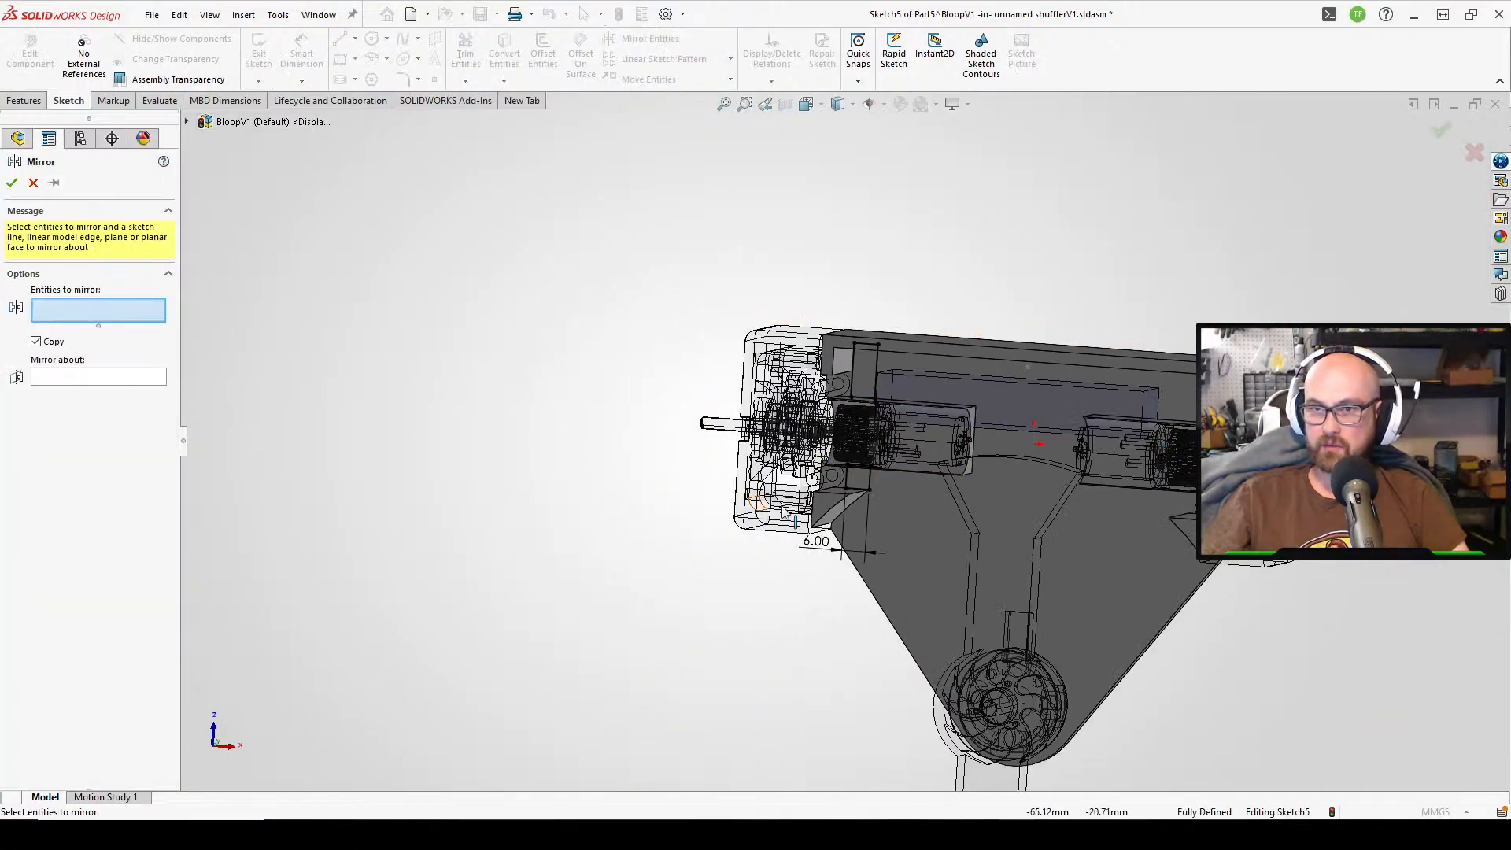
{"action": "left_click_drag", "start_coordinate": [689, 584], "coordinate": [1000, 203]}
{"action": "left_click", "coordinate": [42, 467]}
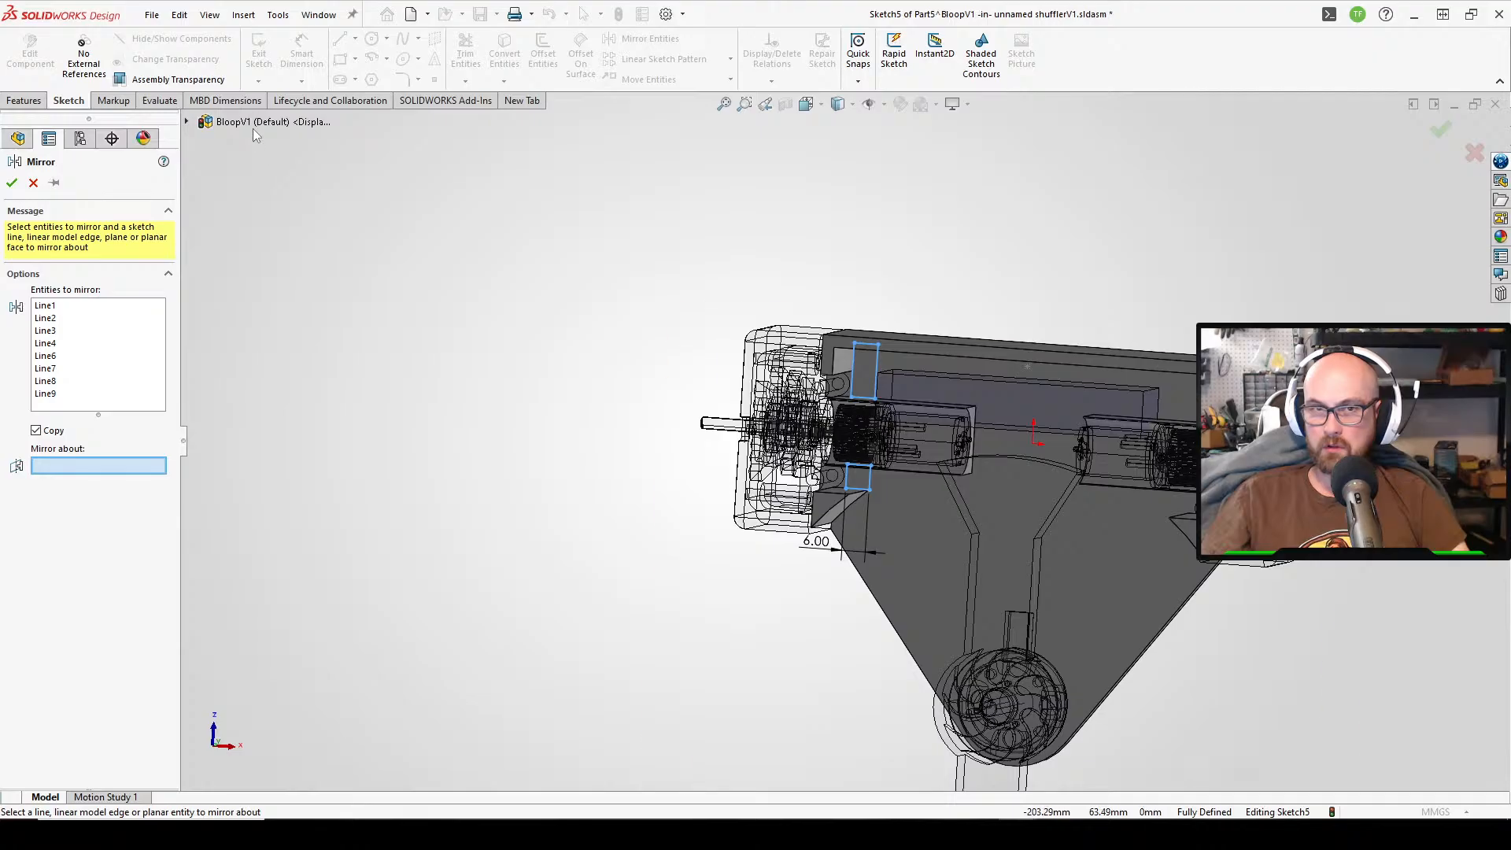
{"action": "left_click", "coordinate": [187, 122]}
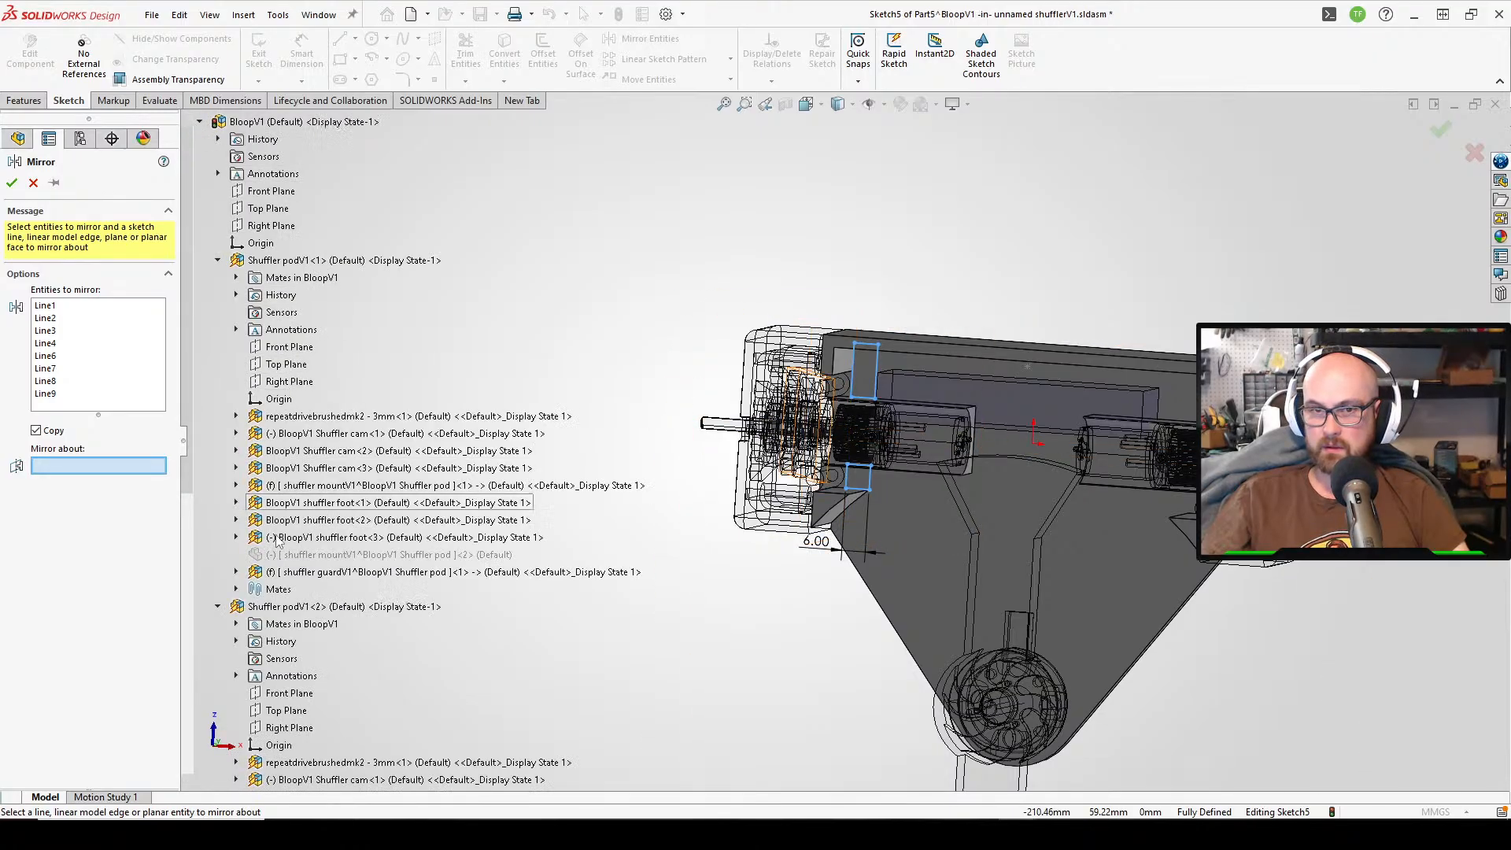
{"action": "scroll", "coordinate": [271, 544], "scroll_direction": "down", "scroll_amount": 10}
{"action": "left_click", "coordinate": [291, 643]}
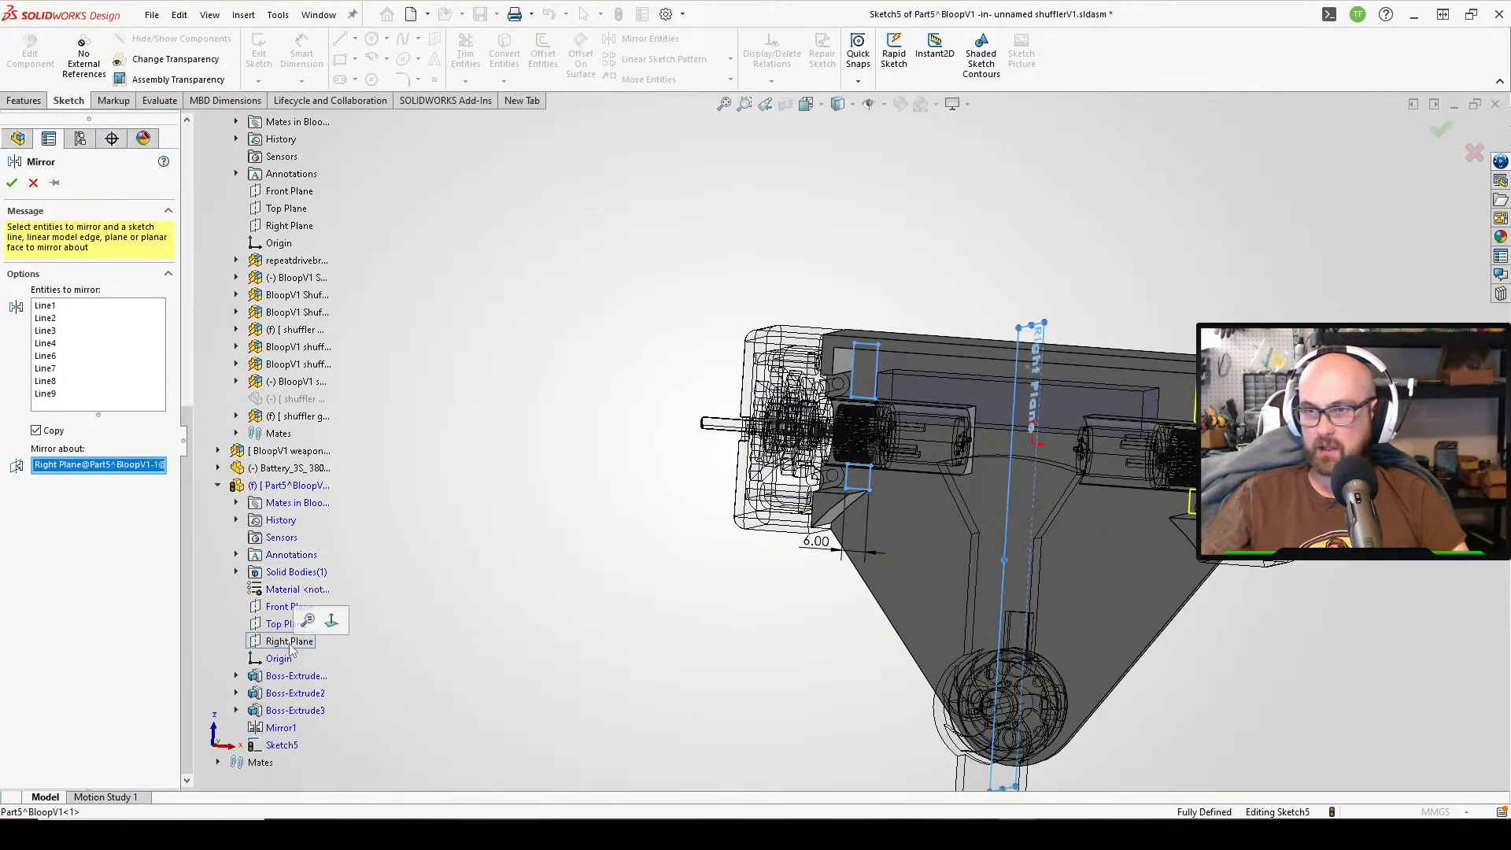
{"action": "left_click", "coordinate": [12, 184]}
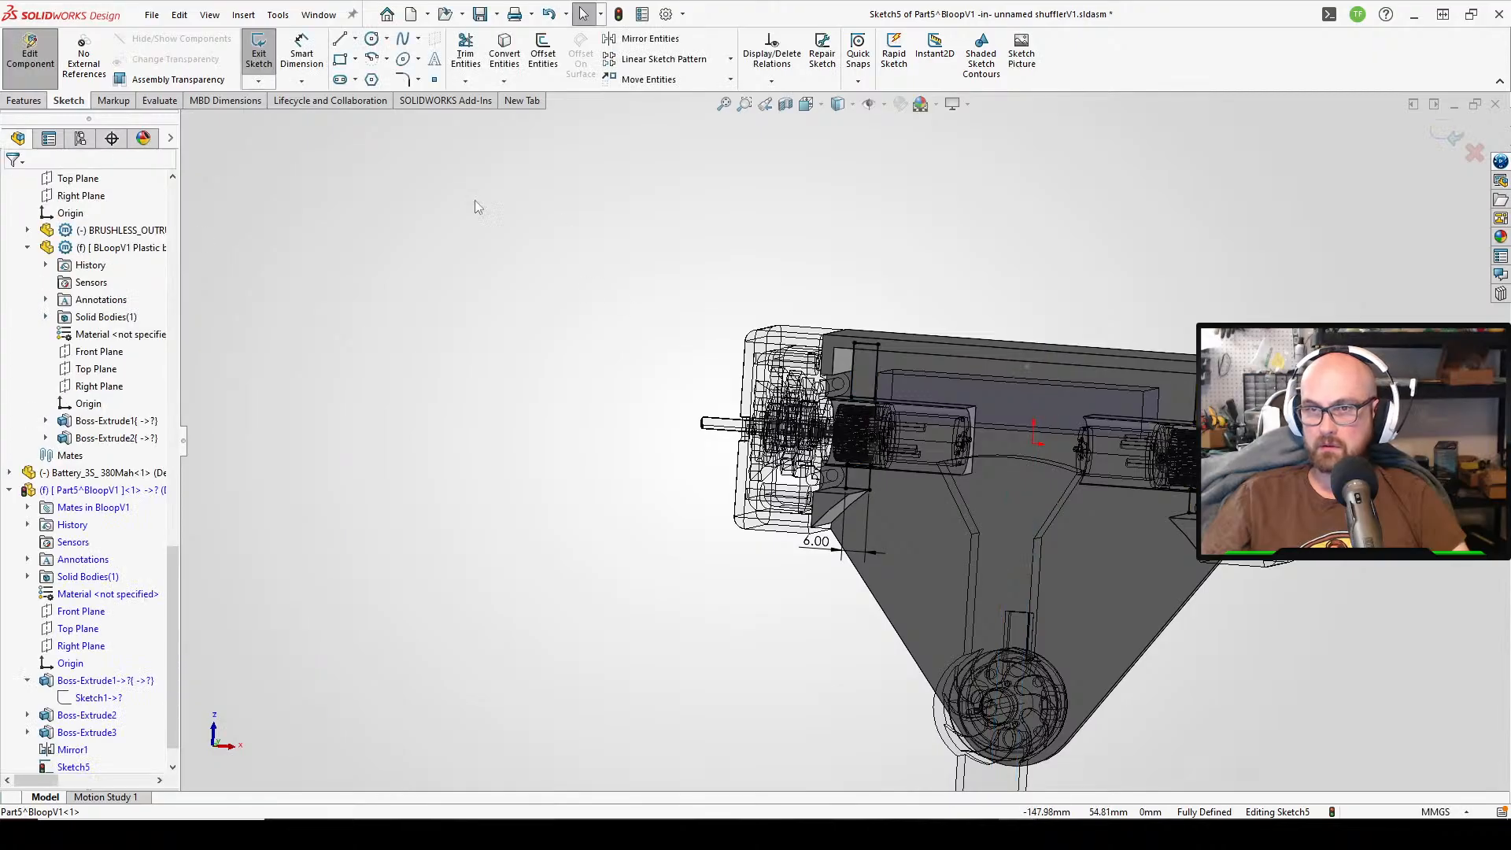
- Extrude the four rectangles Up To Surface, ending at the motor mount's narrow top face, with the result merged
{"action": "right_click_drag", "start_coordinate": [551, 267], "coordinate": [505, 318]}
{"action": "scroll", "coordinate": [924, 426], "scroll_direction": "down", "scroll_amount": 4}
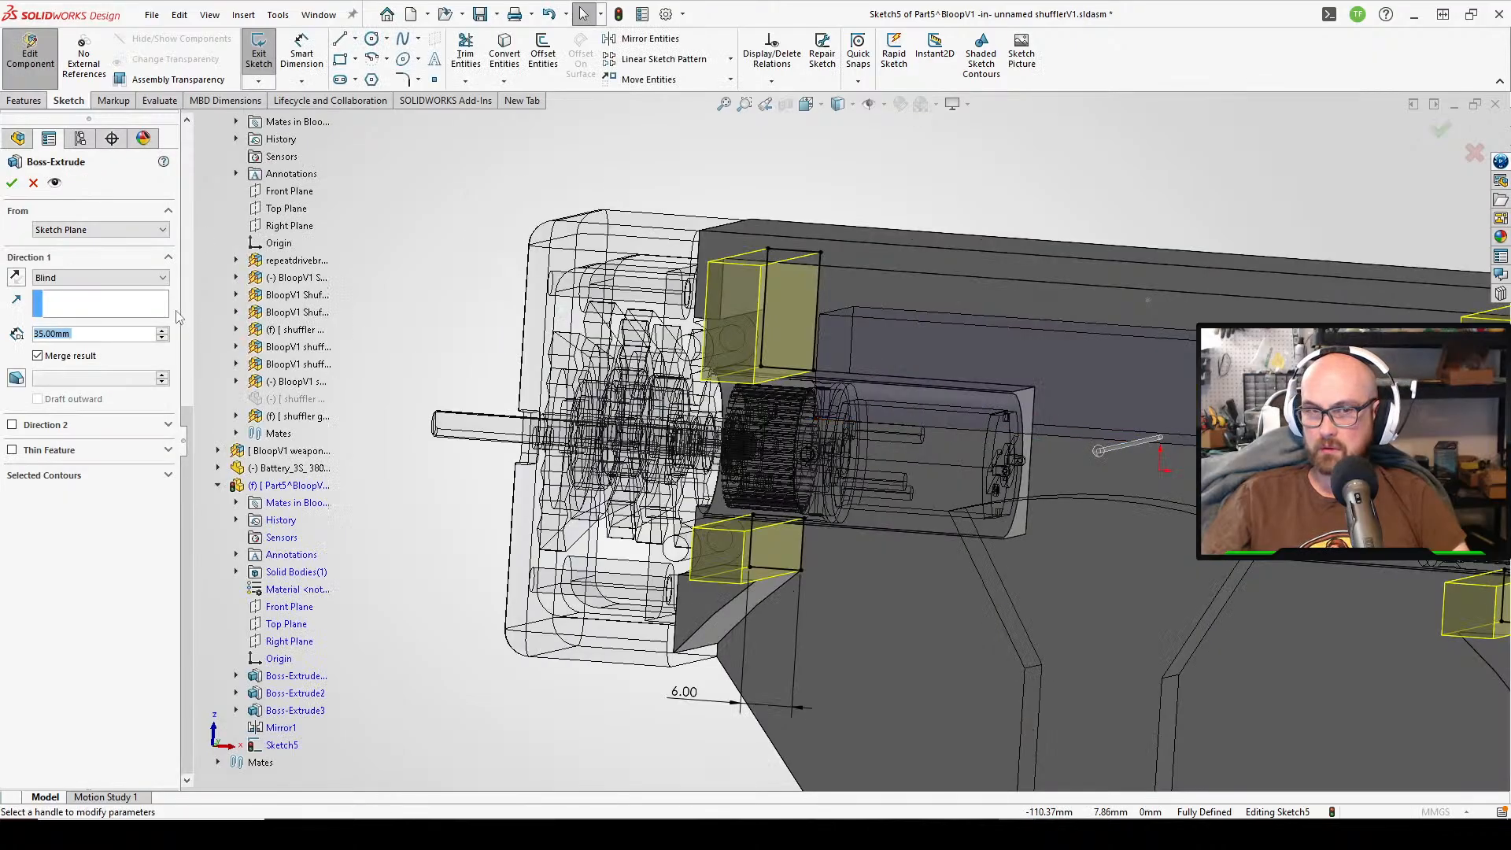
{"action": "left_click", "coordinate": [84, 278]}
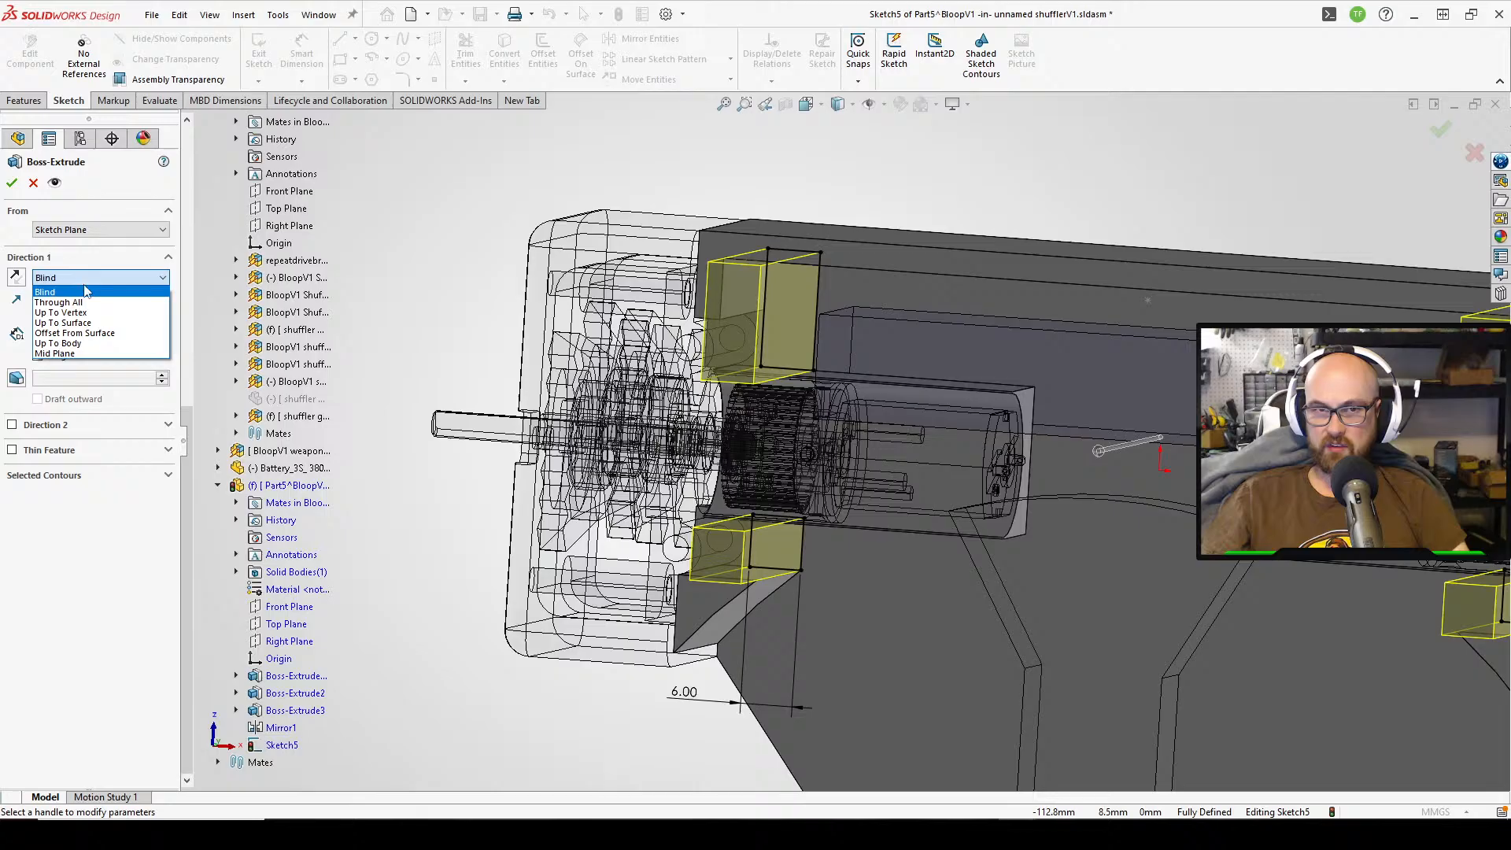
{"action": "left_click", "coordinate": [101, 323]}
{"action": "scroll", "coordinate": [905, 342], "scroll_direction": "down", "scroll_amount": 6}
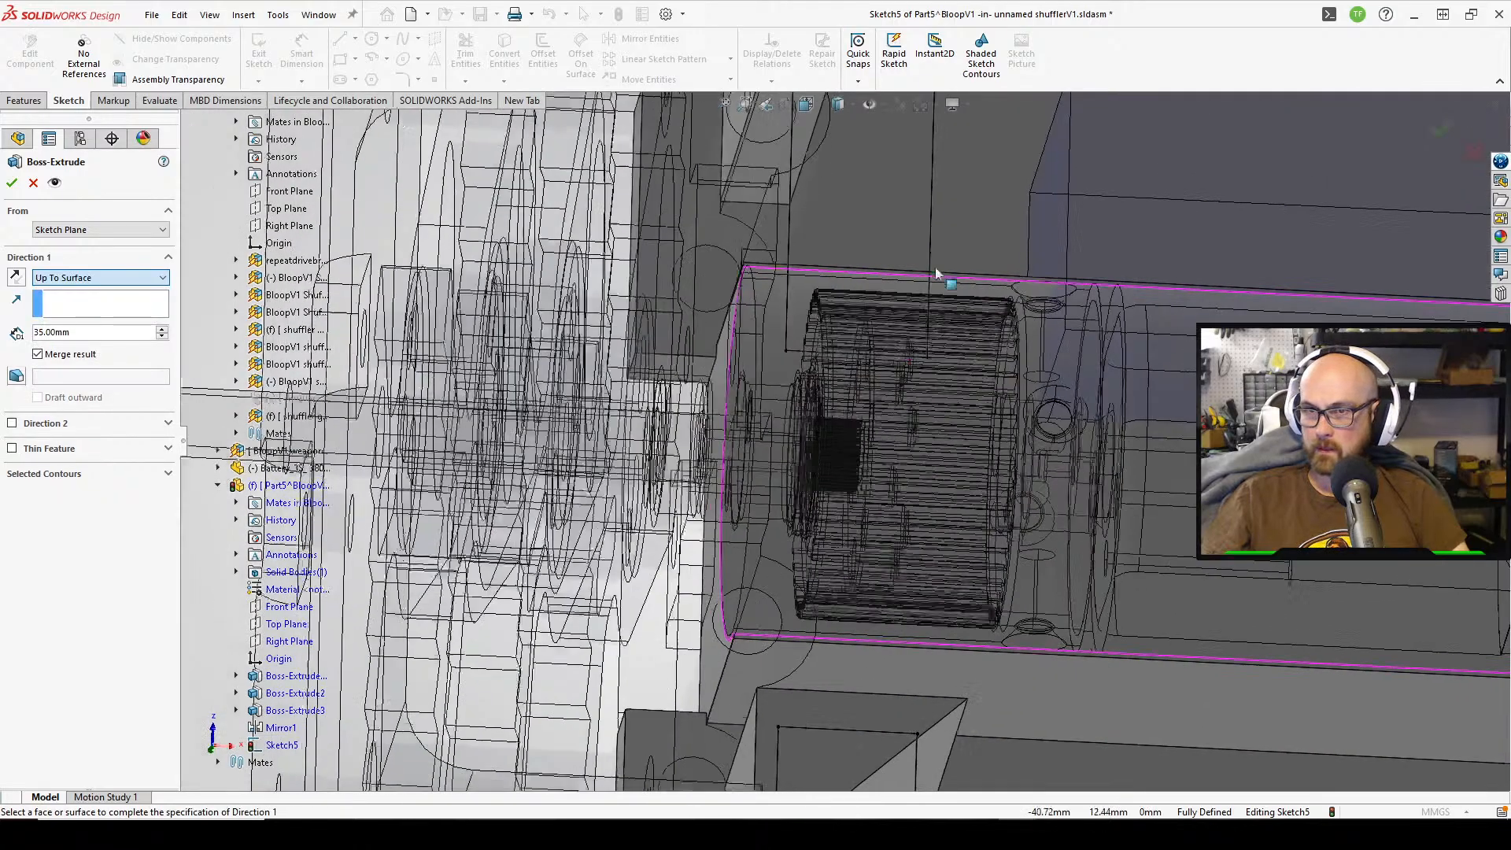
{"action": "scroll", "coordinate": [1140, 375], "scroll_direction": "down", "scroll_amount": 5}
{"action": "scroll", "coordinate": [1064, 482], "scroll_direction": "down", "scroll_amount": 3}
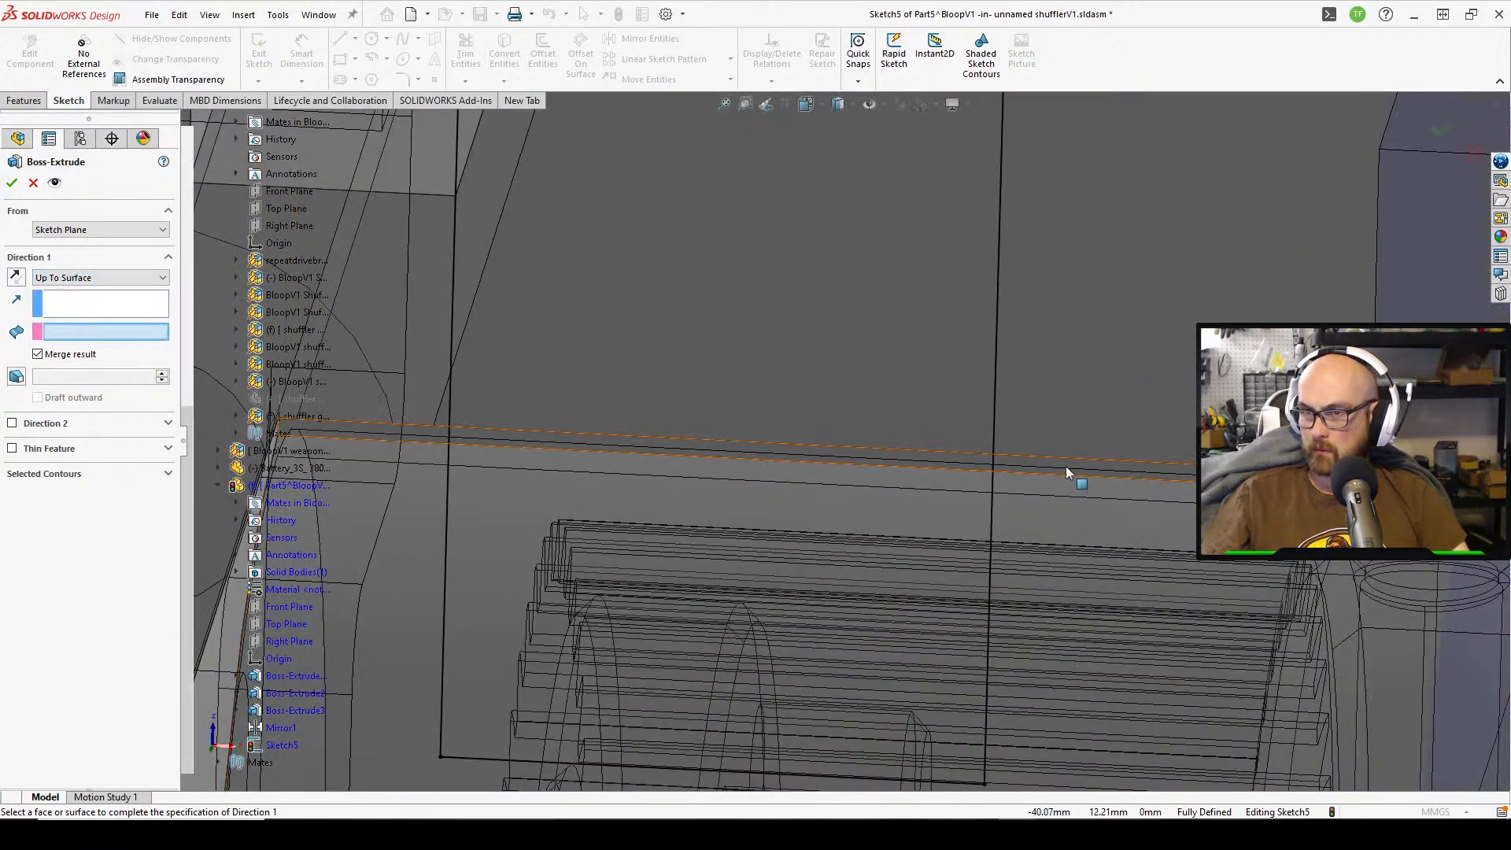
{"action": "left_click", "coordinate": [1068, 471]}
{"action": "scroll", "coordinate": [1068, 471], "scroll_direction": "up", "scroll_amount": 5}
{"action": "middle_click_drag", "start_coordinate": [985, 386], "coordinate": [761, 340]}
{"action": "scroll", "coordinate": [765, 339], "scroll_direction": "up", "scroll_amount": 4}
{"action": "scroll", "coordinate": [821, 250], "scroll_direction": "down", "scroll_amount": 4}
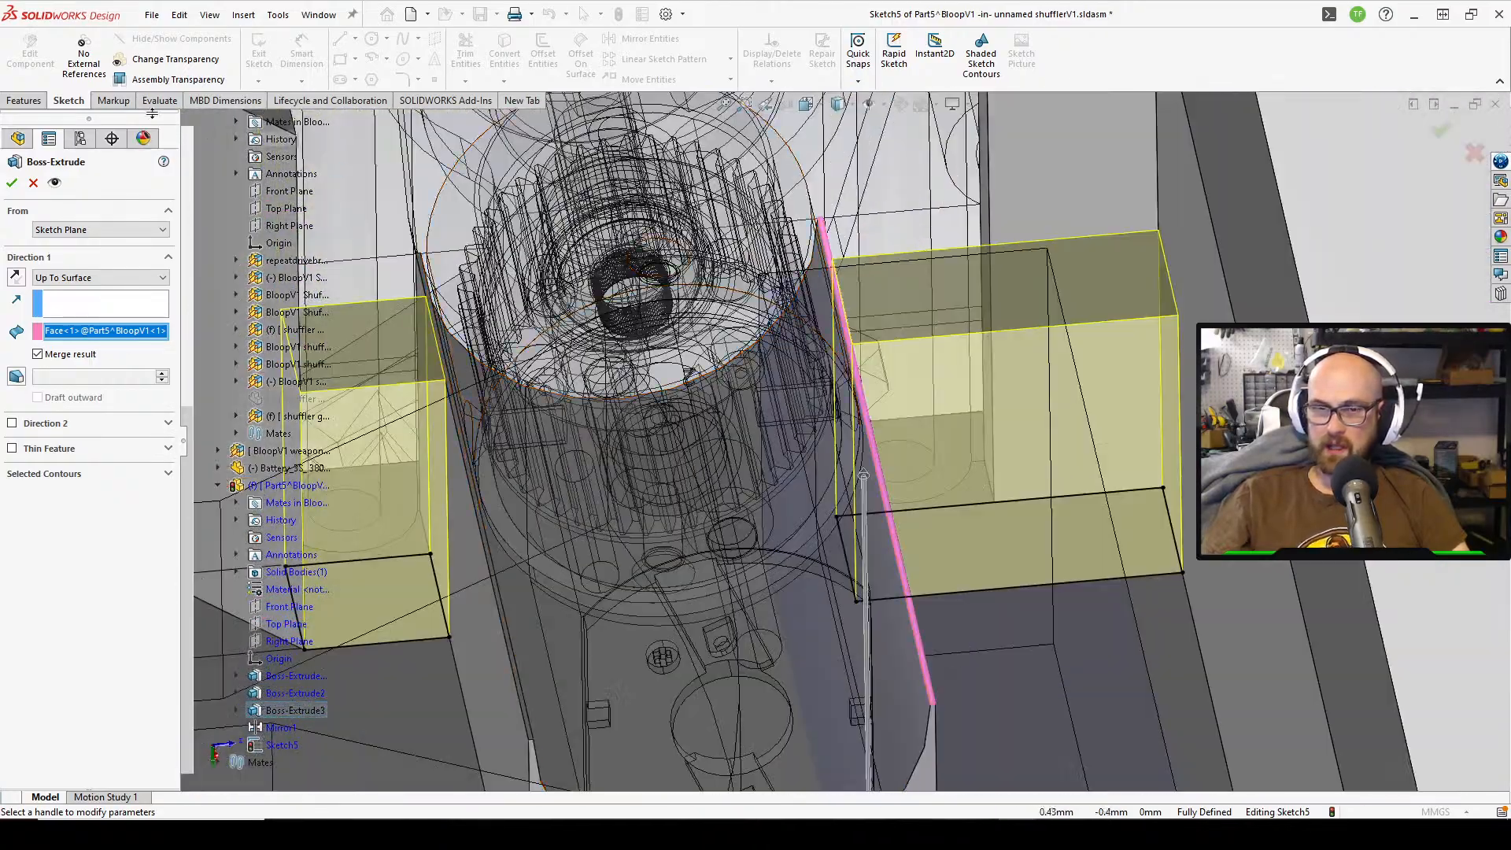
{"action": "scroll", "coordinate": [389, 267], "scroll_direction": "up", "scroll_amount": 3}
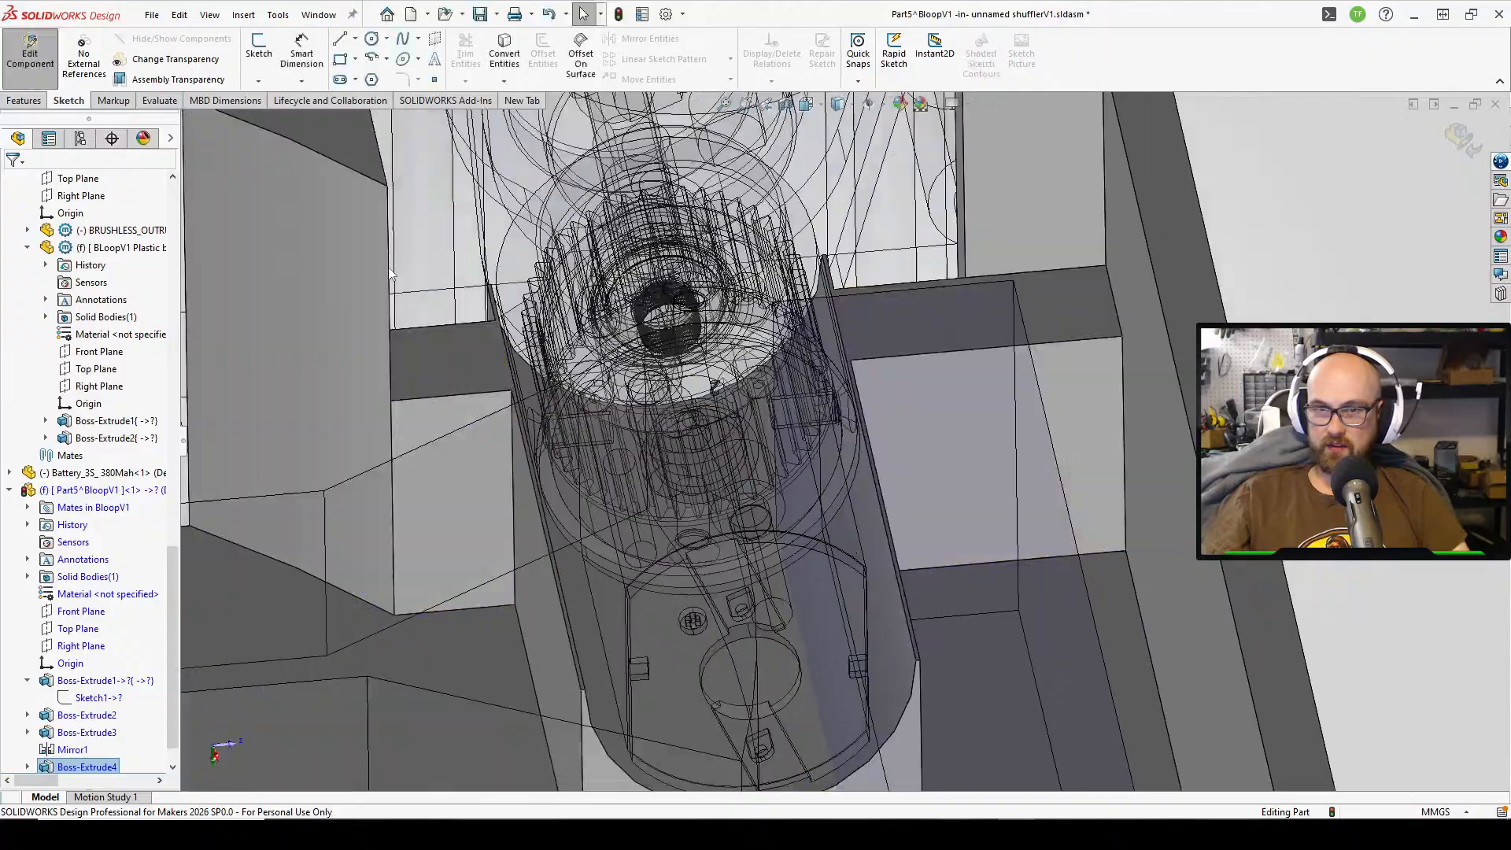
- Examine how the extruded connecting blocks join the motor mount to the angled wall block and the long wall
{"action": "middle_click_drag", "start_coordinate": [506, 301], "coordinate": [492, 337]}
{"action": "scroll", "coordinate": [477, 479], "scroll_direction": "up", "scroll_amount": 2}
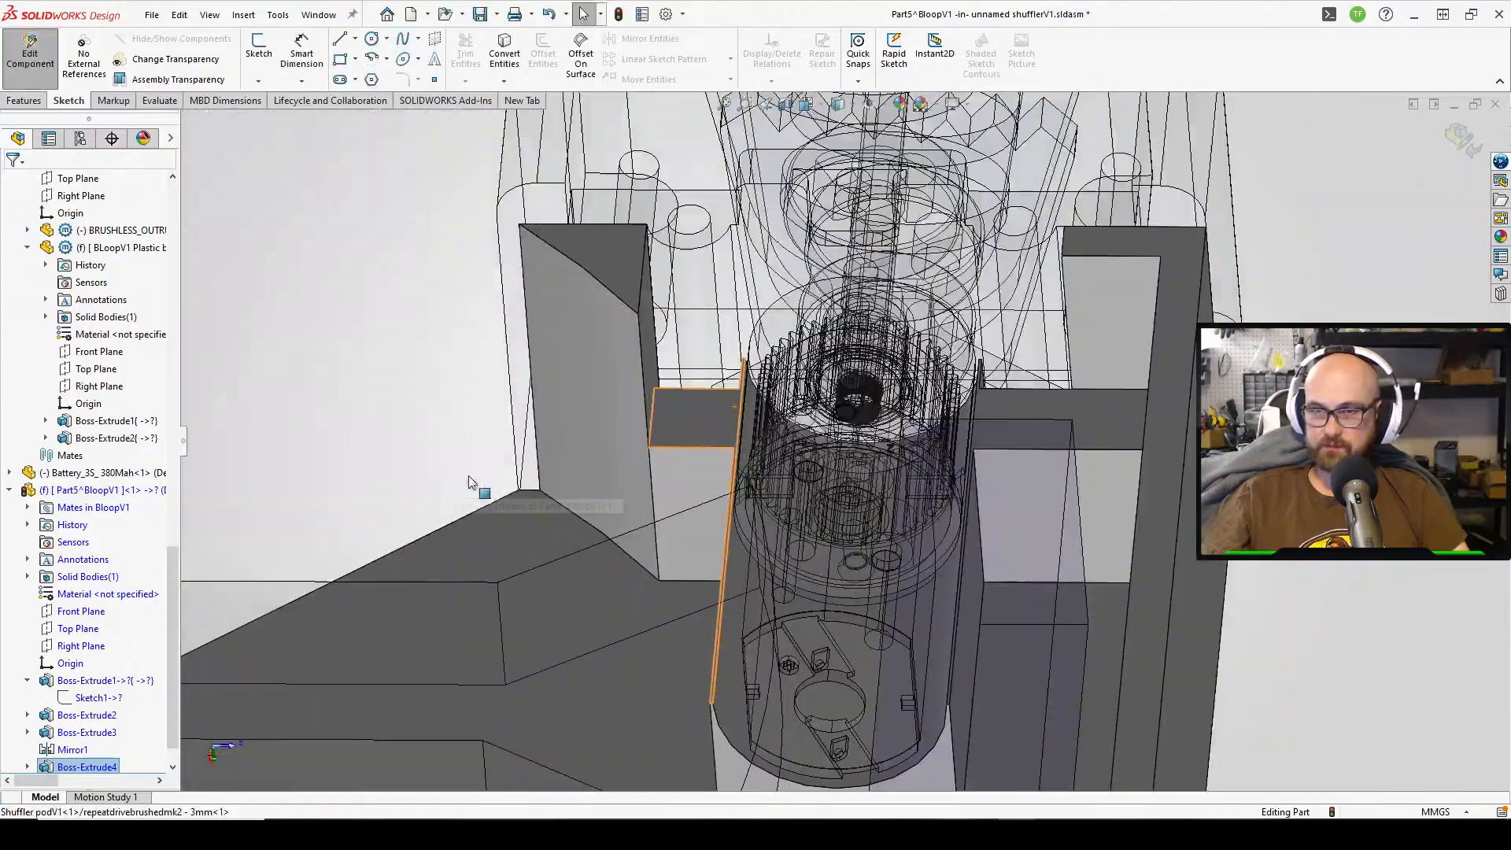
{"action": "scroll", "coordinate": [794, 579], "scroll_direction": "up", "scroll_amount": 4}
{"action": "middle_click_drag", "start_coordinate": [824, 607], "coordinate": [886, 512]}
{"action": "scroll", "coordinate": [728, 471], "scroll_direction": "down", "scroll_amount": 4}
{"action": "middle_click_drag", "start_coordinate": [733, 472], "coordinate": [667, 569]}
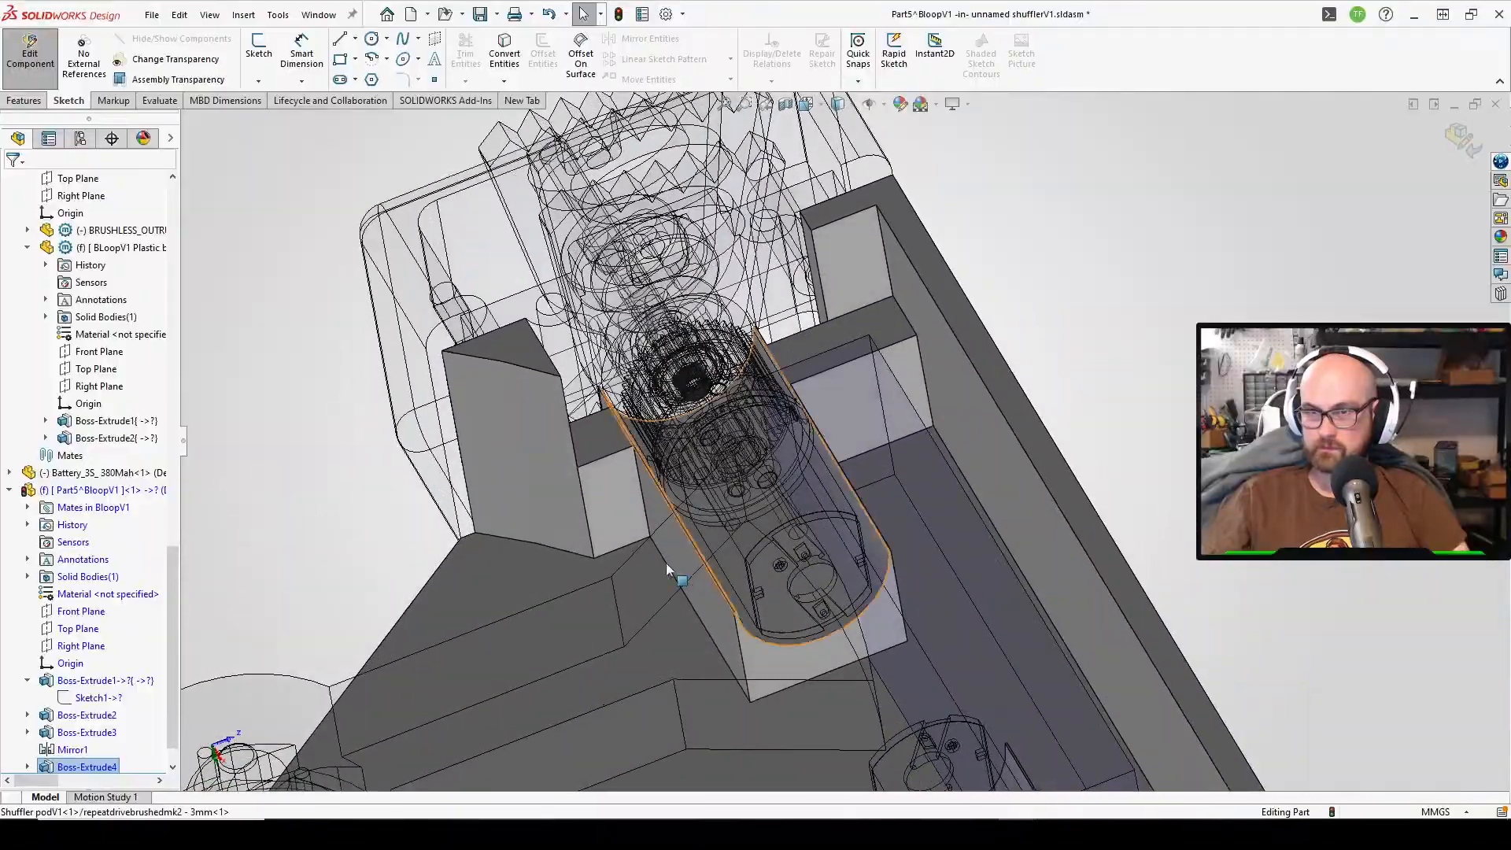
{"action": "middle_click_drag", "start_coordinate": [858, 333], "coordinate": [836, 425]}
{"action": "scroll", "coordinate": [649, 418], "scroll_direction": "down", "scroll_amount": 4}
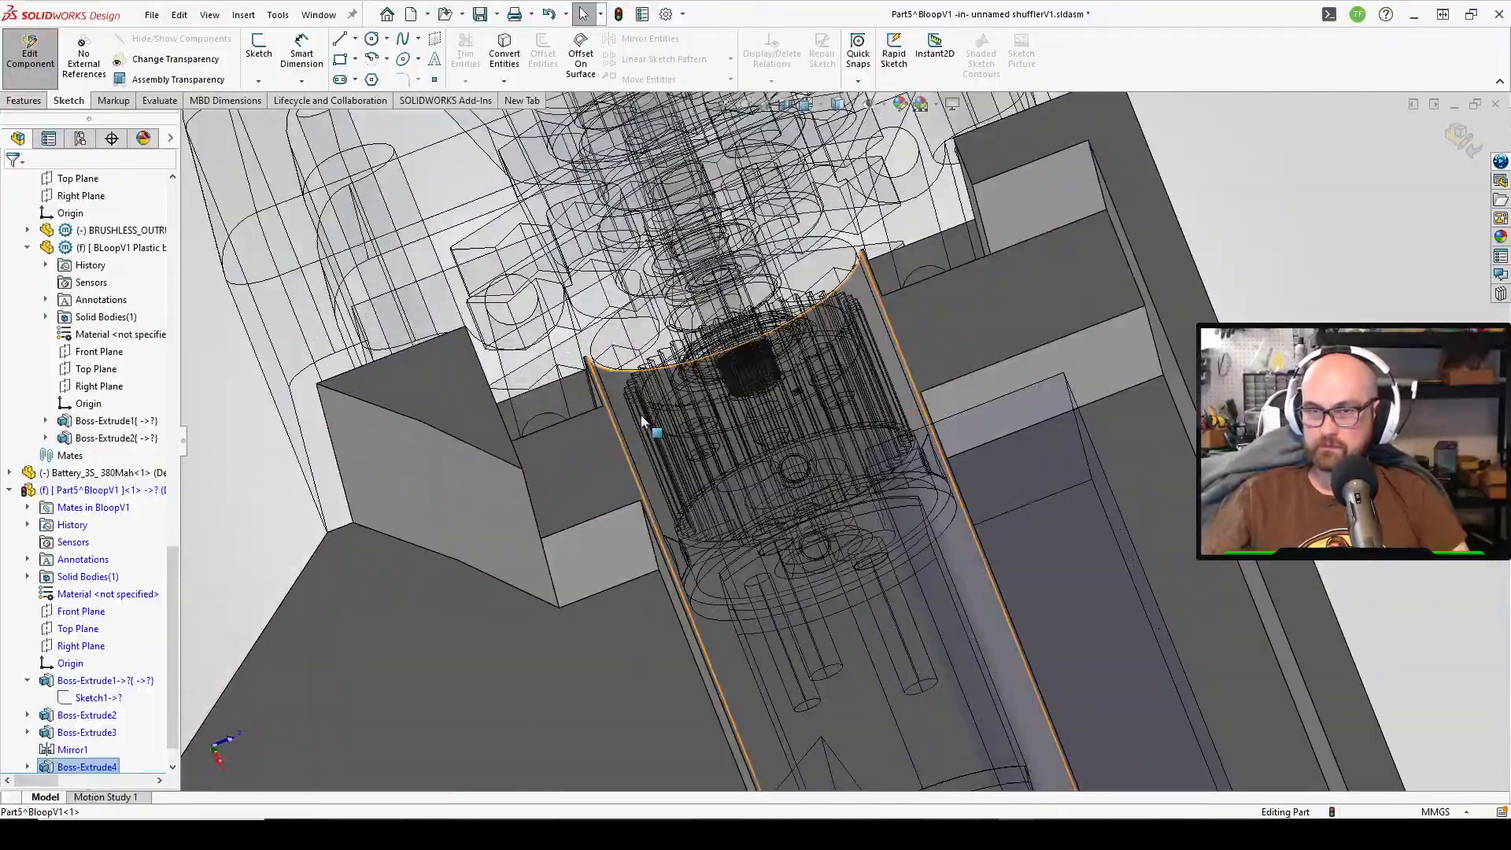
{"action": "middle_click_drag", "start_coordinate": [649, 419], "coordinate": [666, 319]}
{"action": "scroll", "coordinate": [635, 442], "scroll_direction": "down", "scroll_amount": 2}
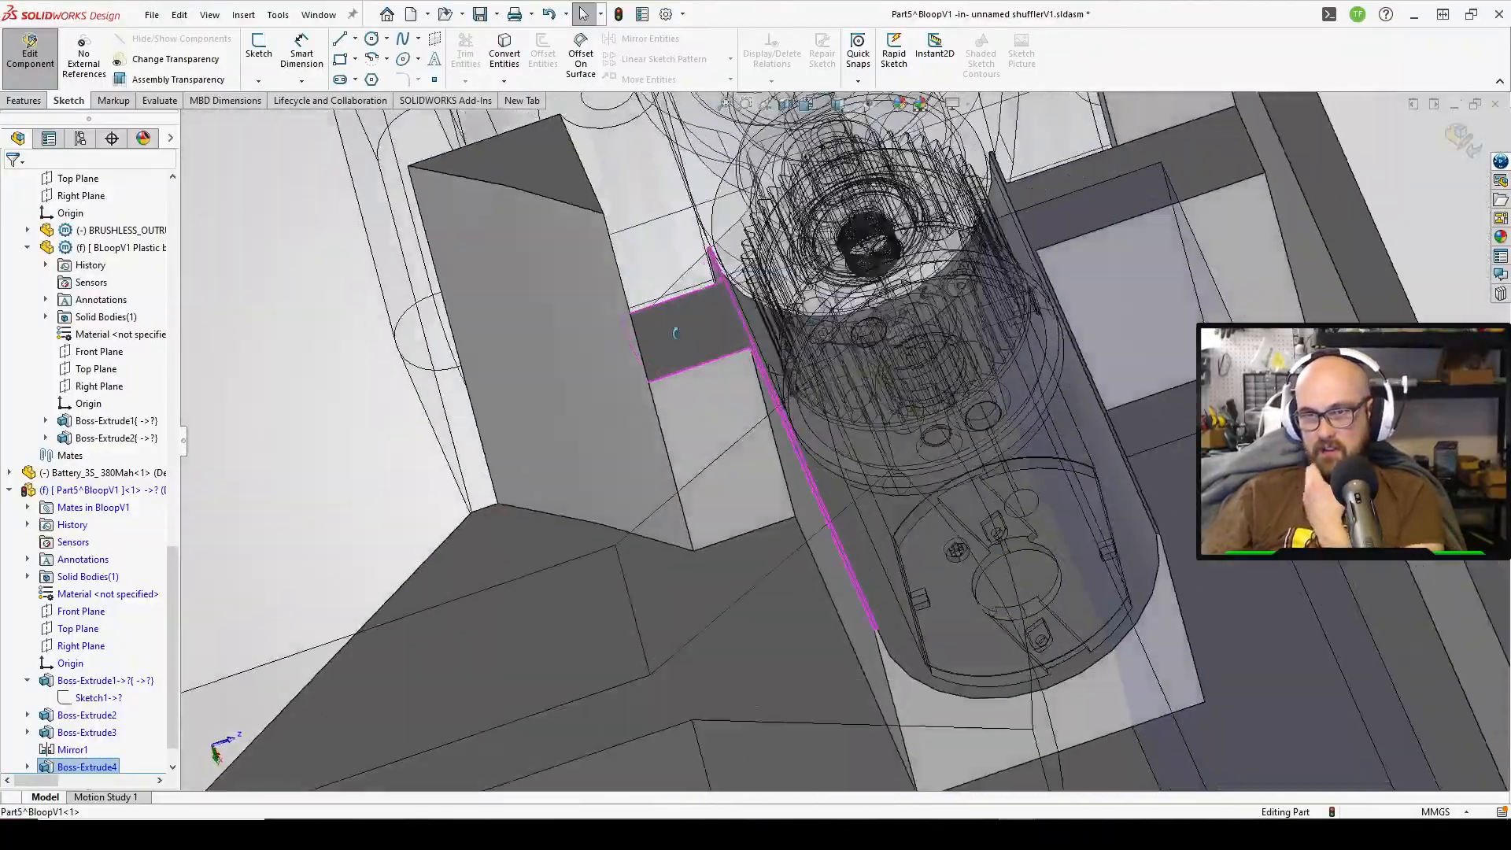
- Inspect the whole chassis and the connecting blocks beside the shuffler pods, motors and battery from several sides
{"action": "scroll", "coordinate": [669, 327], "scroll_direction": "up", "scroll_amount": 4}
{"action": "scroll", "coordinate": [1032, 634], "scroll_direction": "up", "scroll_amount": 4}
{"action": "middle_click_drag", "start_coordinate": [1032, 635], "coordinate": [1153, 628]}
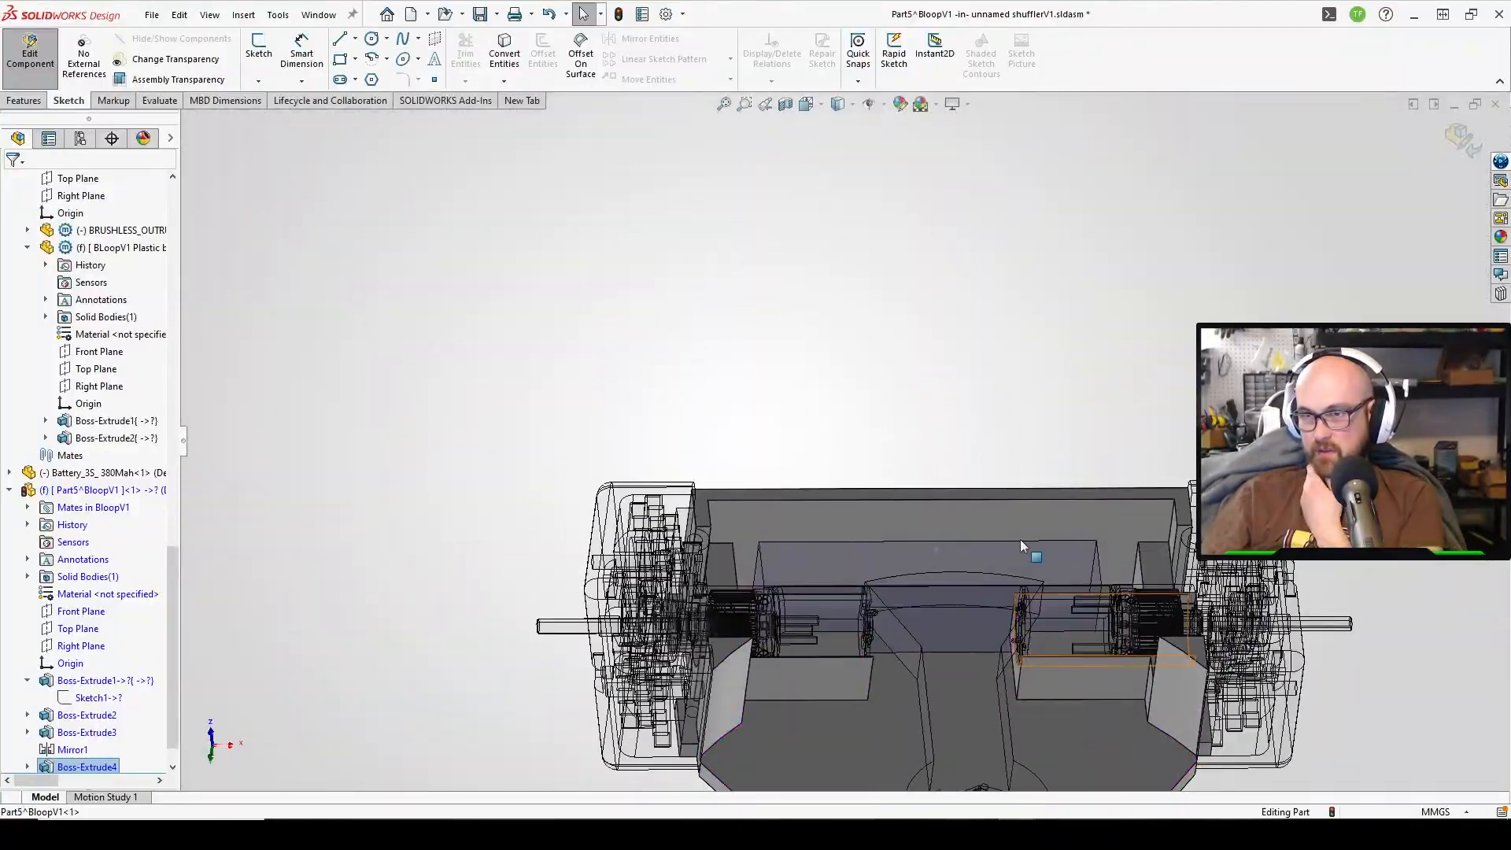
{"action": "scroll", "coordinate": [1045, 484], "scroll_direction": "down", "scroll_amount": 5}
{"action": "middle_click_drag", "start_coordinate": [1053, 488], "coordinate": [1183, 381]}
{"action": "scroll", "coordinate": [1051, 536], "scroll_direction": "up", "scroll_amount": 3}
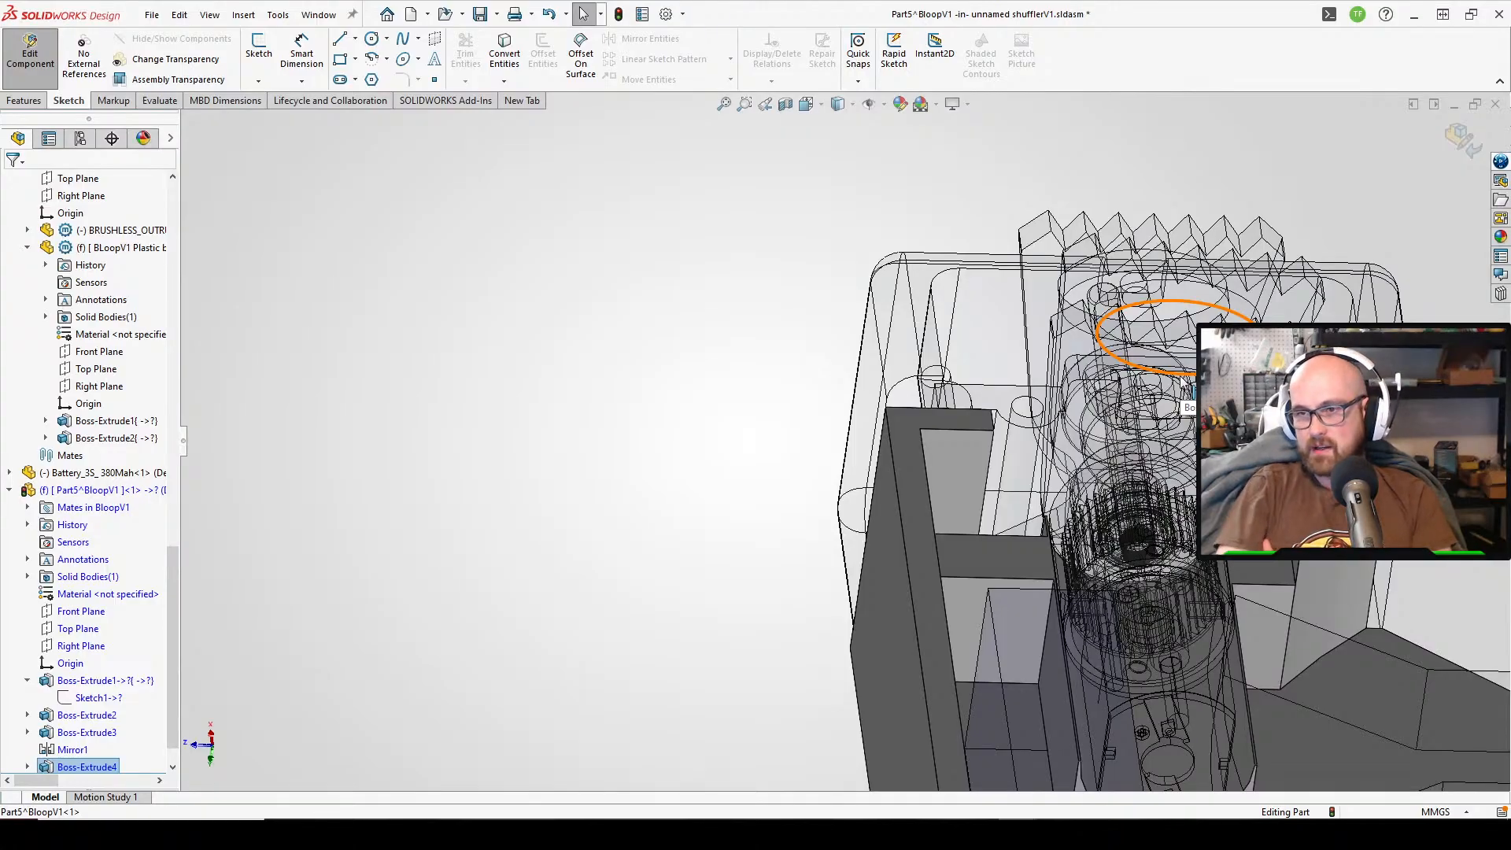
{"action": "scroll", "coordinate": [1450, 566], "scroll_direction": "down", "scroll_amount": 2}
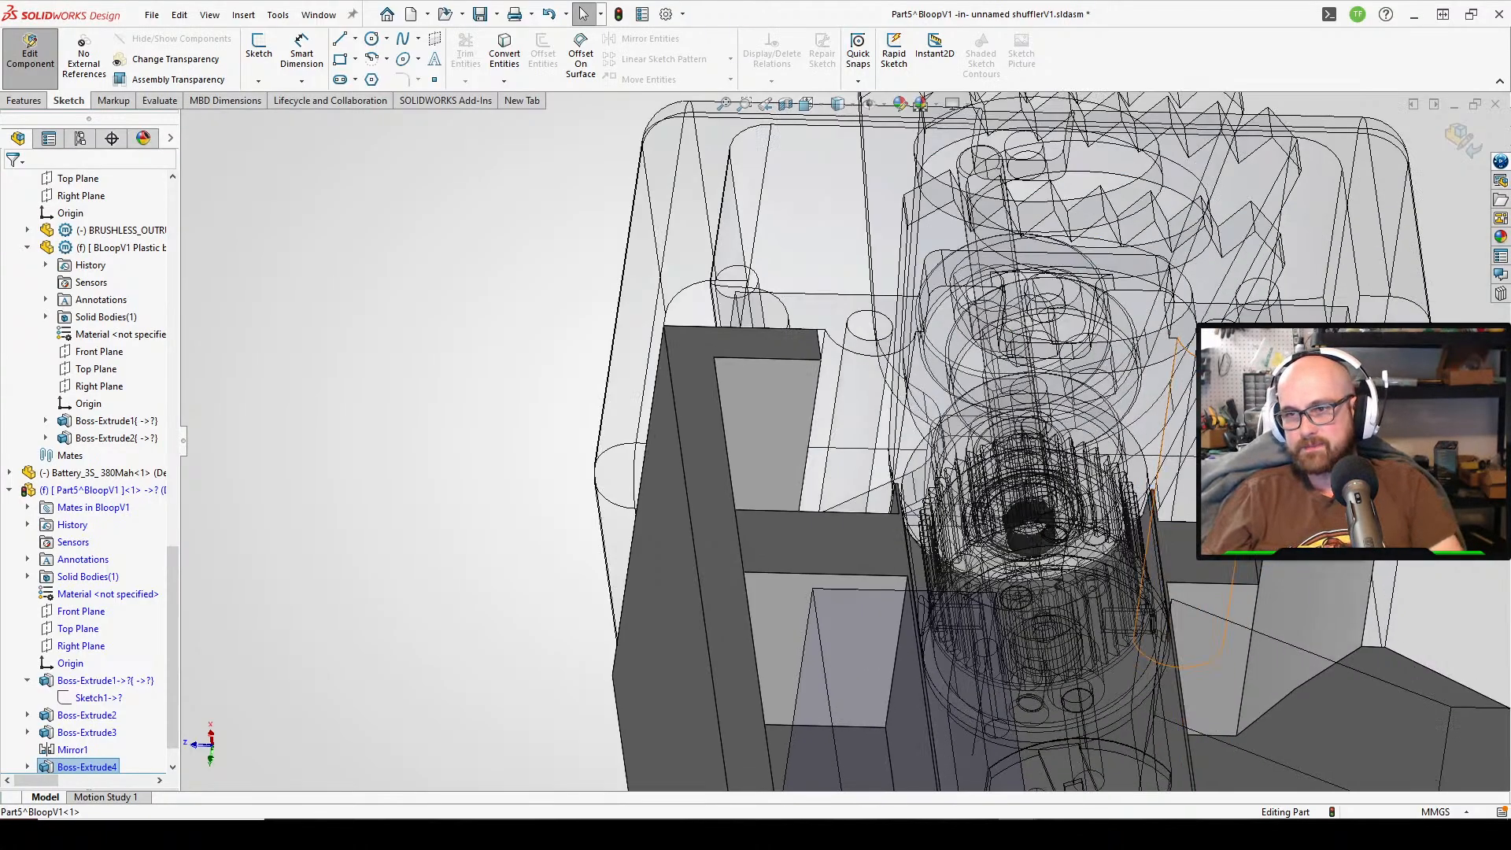
{"action": "middle_click_drag", "start_coordinate": [1195, 492], "coordinate": [1052, 319]}
{"action": "middle_click_drag", "start_coordinate": [933, 407], "coordinate": [801, 370]}
{"action": "scroll", "coordinate": [801, 370], "scroll_direction": "up", "scroll_amount": 4}
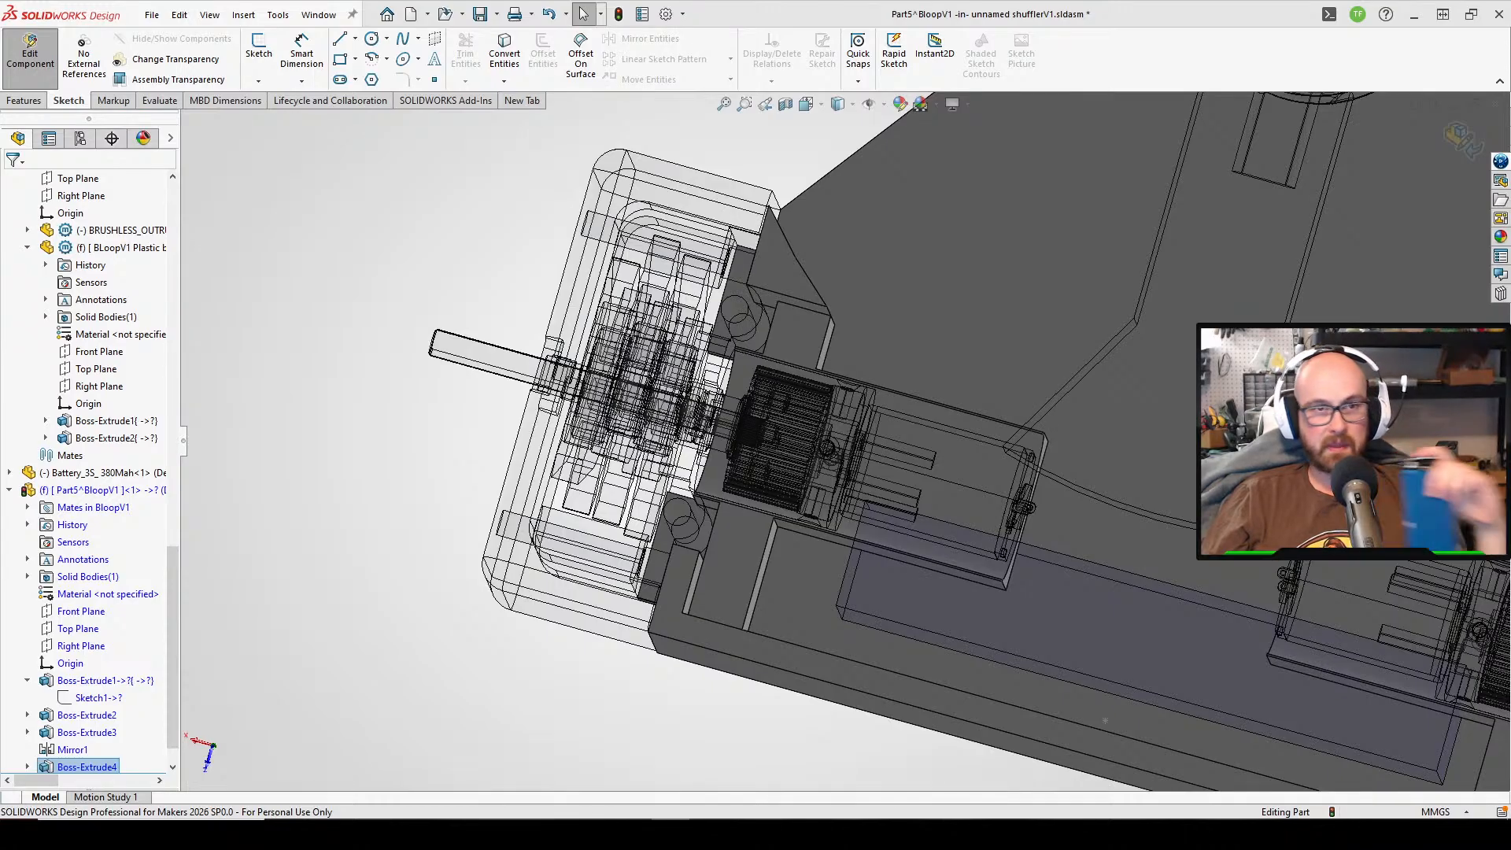
{"action": "scroll", "coordinate": [710, 504], "scroll_direction": "down", "scroll_amount": 3}
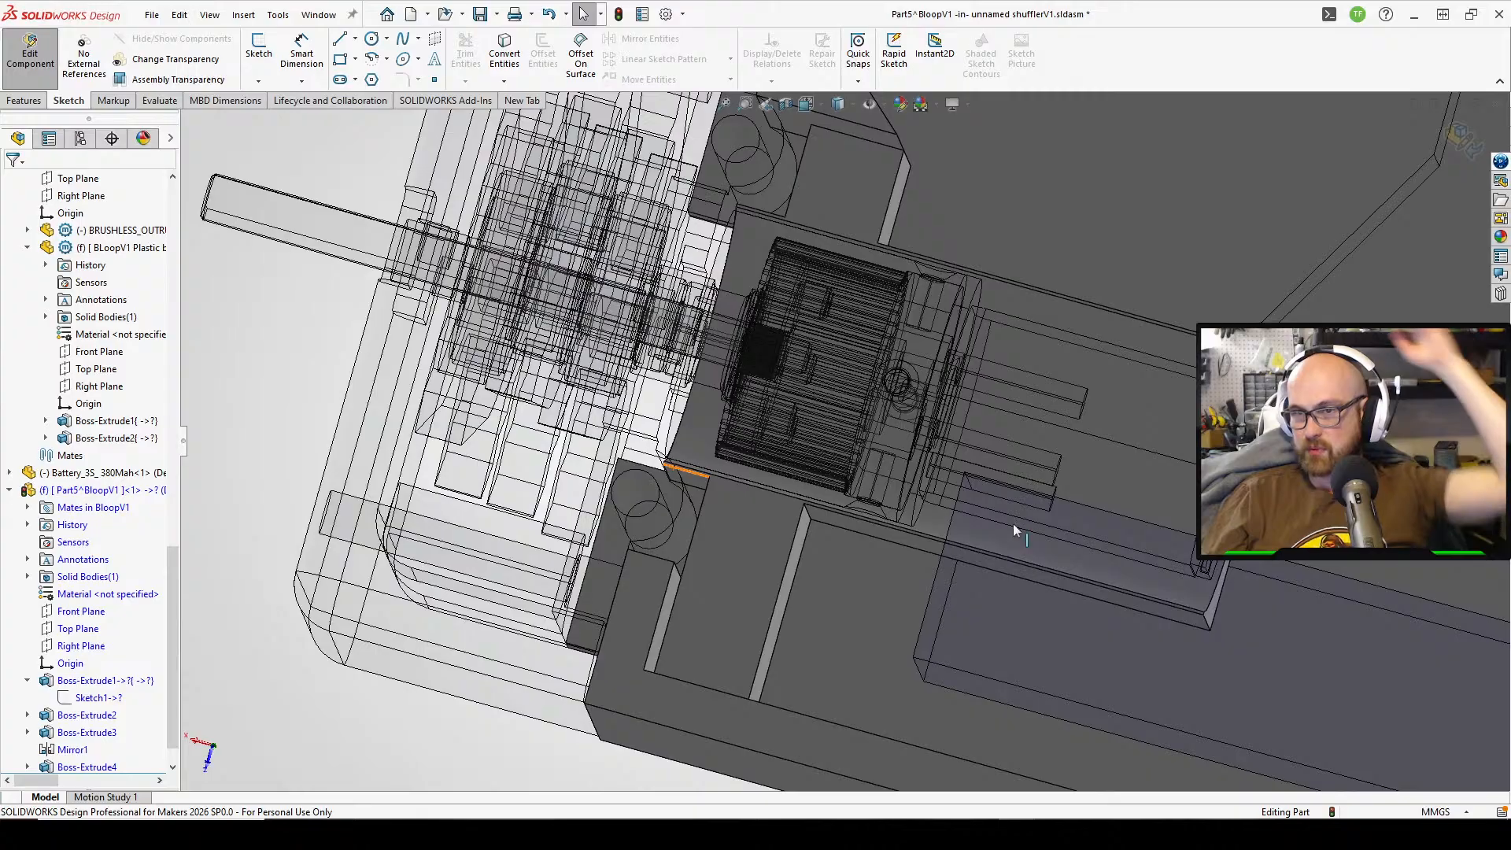
- Examine the chassis plate, walls and motor mounts around both drive motors, the battery and the weapon from several sides
{"action": "scroll", "coordinate": [1138, 535], "scroll_direction": "up", "scroll_amount": 4}
{"action": "scroll", "coordinate": [1136, 533], "scroll_direction": "up", "scroll_amount": 2}
{"action": "scroll", "coordinate": [1139, 534], "scroll_direction": "down", "scroll_amount": 2}
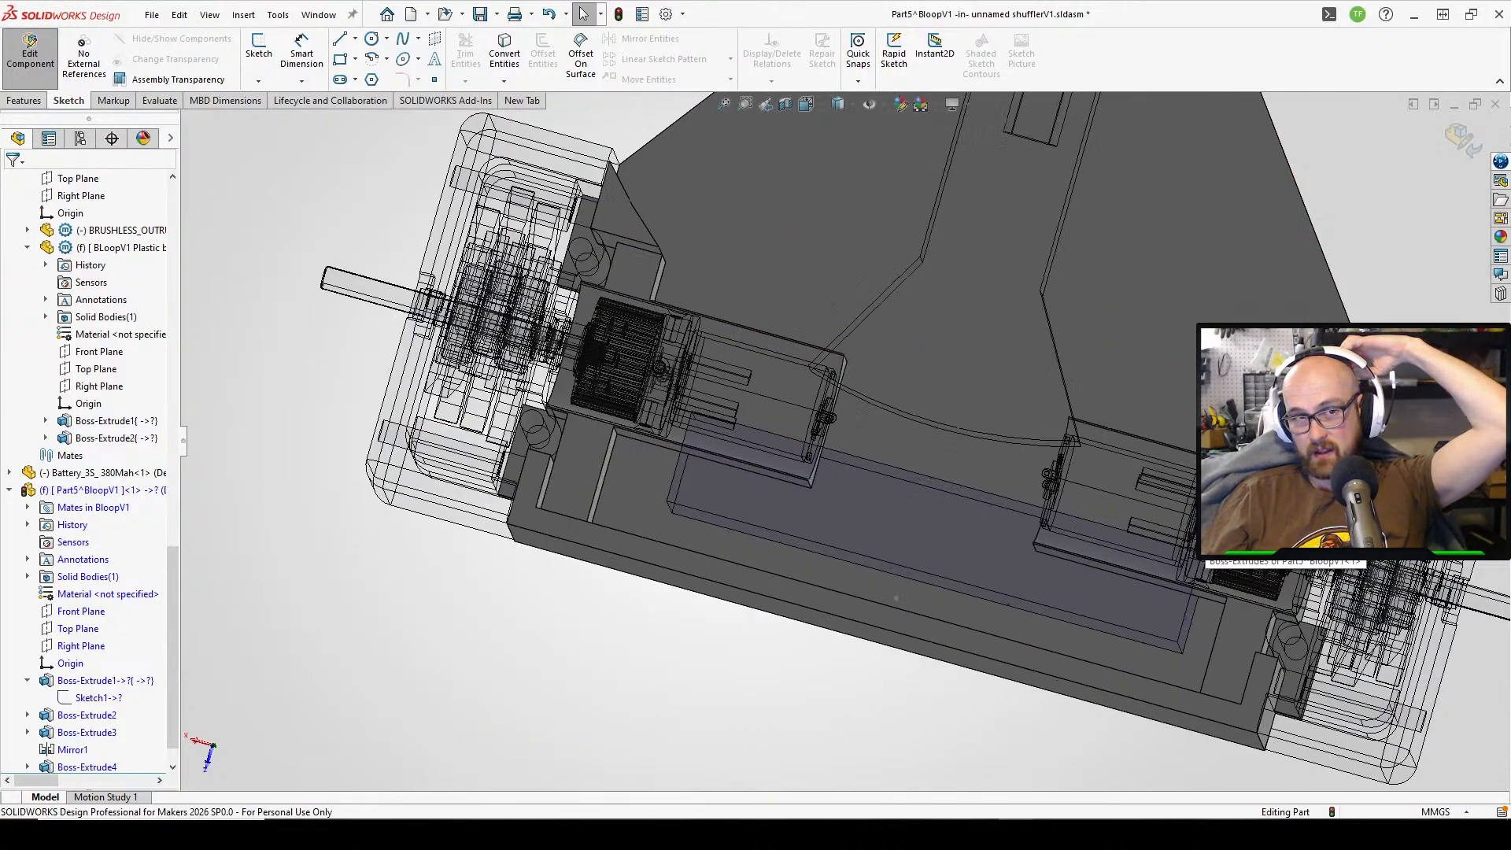
{"action": "scroll", "coordinate": [1181, 528], "scroll_direction": "up", "scroll_amount": 2}
{"action": "middle_click_drag", "start_coordinate": [1188, 523], "coordinate": [1220, 449]}
{"action": "scroll", "coordinate": [880, 483], "scroll_direction": "down", "scroll_amount": 2}
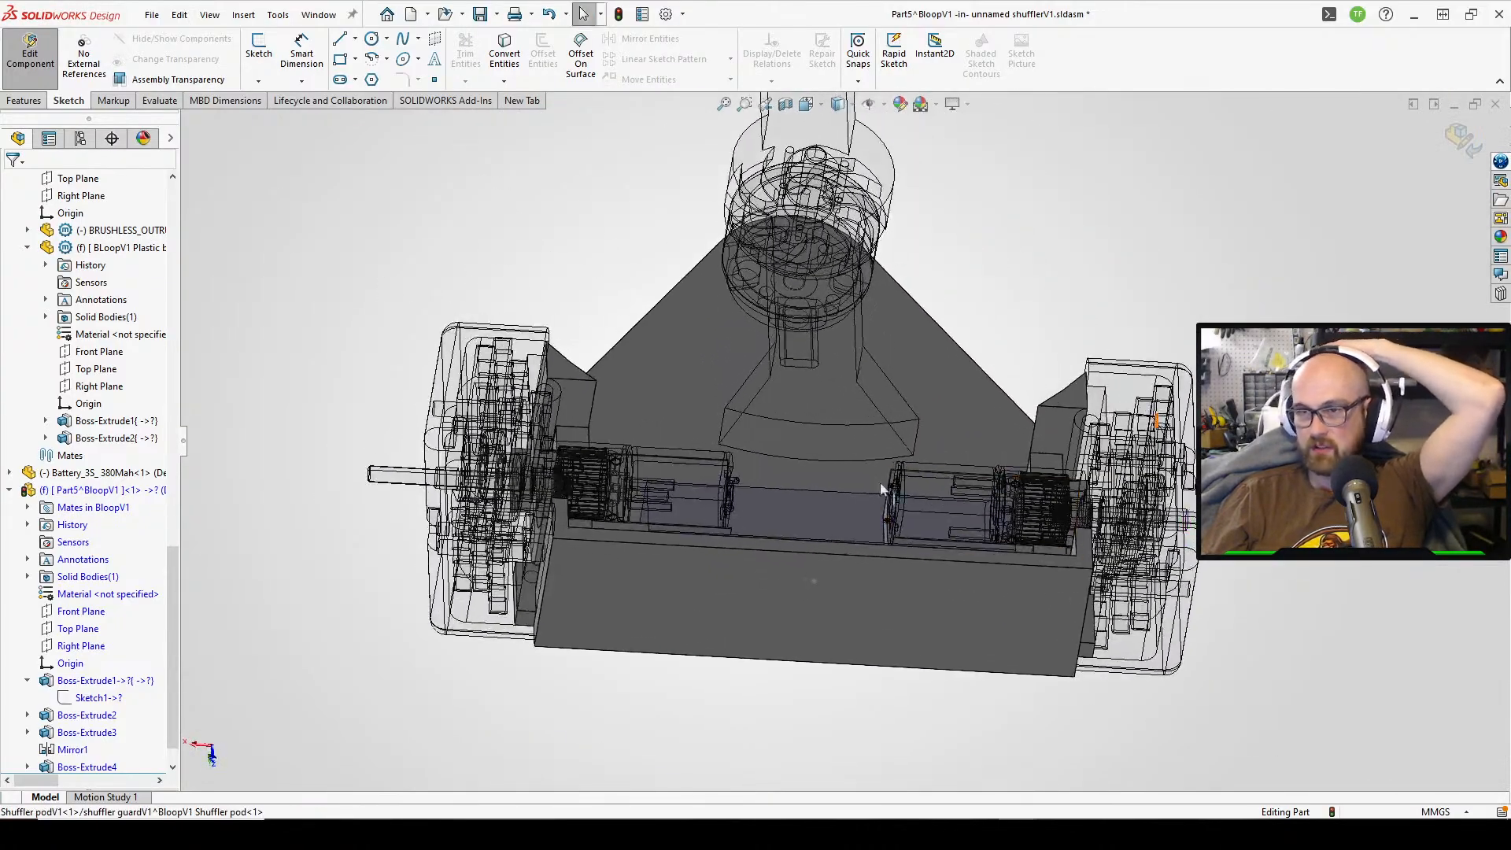
{"action": "scroll", "coordinate": [858, 634], "scroll_direction": "down", "scroll_amount": 5}
{"action": "scroll", "coordinate": [852, 632], "scroll_direction": "up", "scroll_amount": 5}
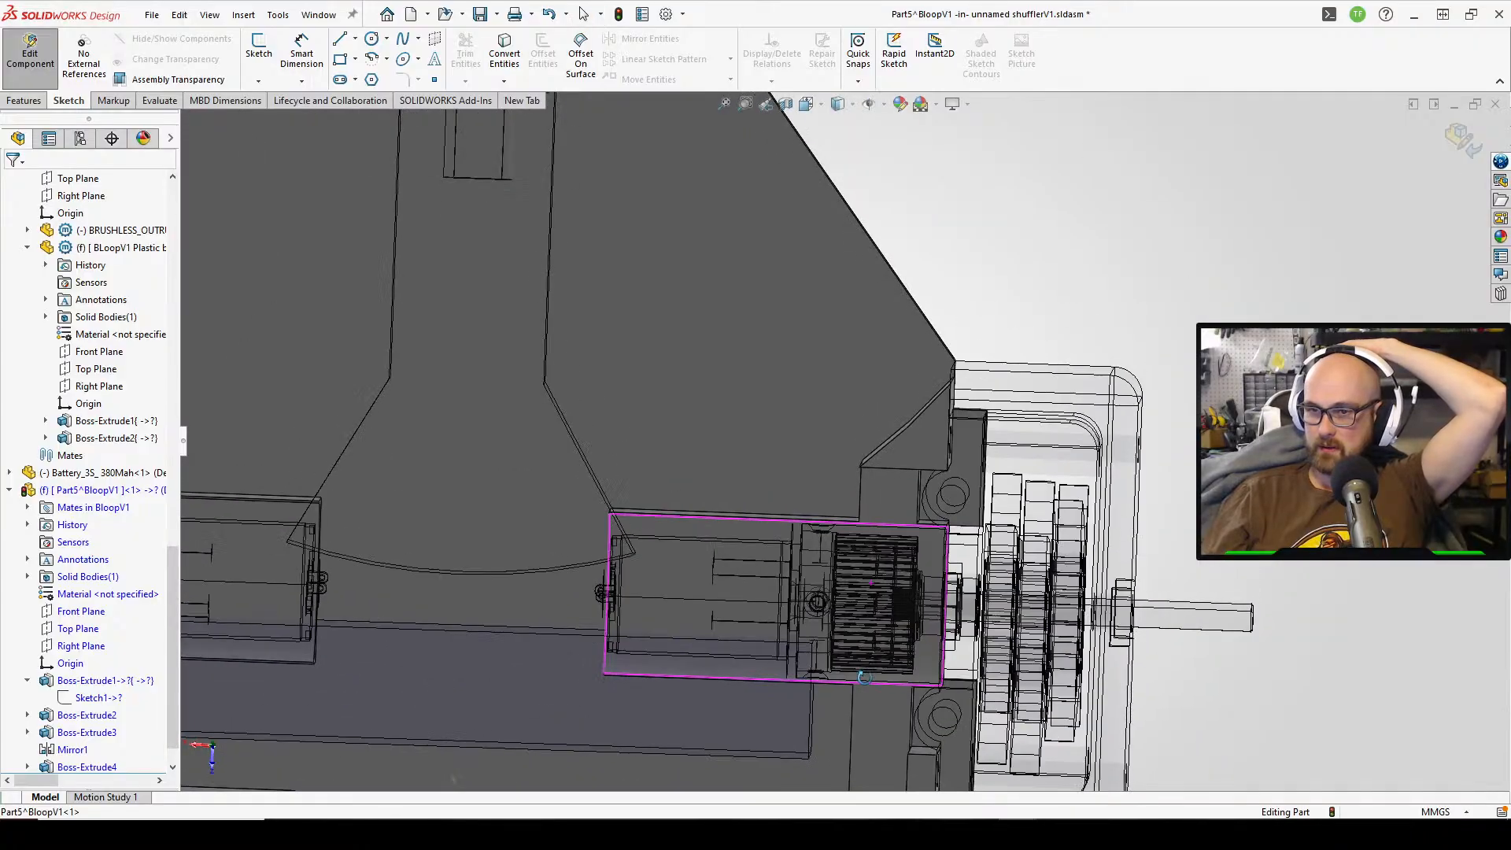
{"action": "scroll", "coordinate": [792, 361], "scroll_direction": "up", "scroll_amount": 3}
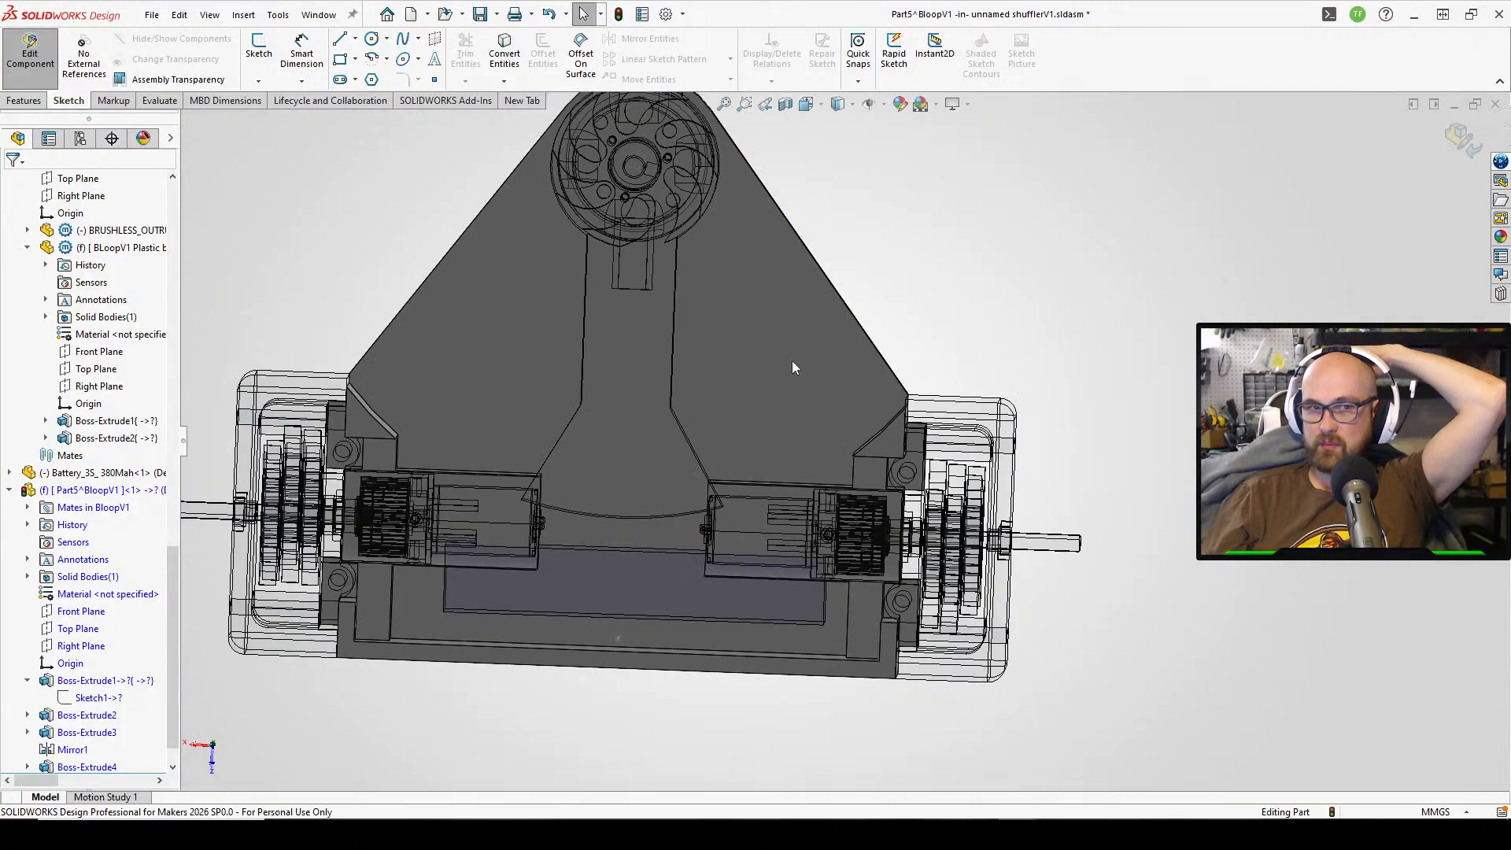
{"action": "scroll", "coordinate": [416, 454], "scroll_direction": "up", "scroll_amount": 2}
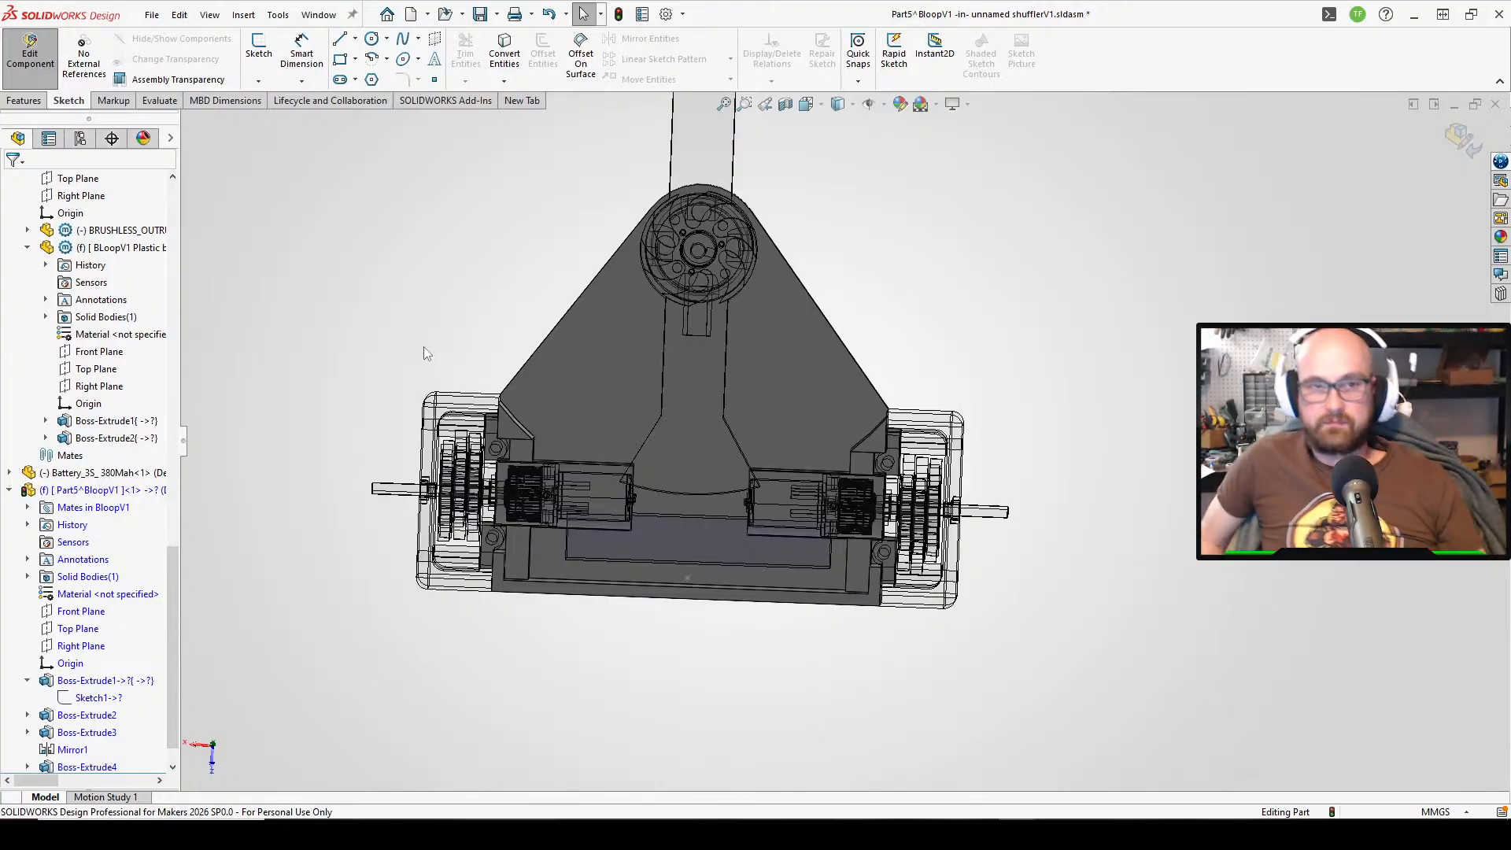
- Save the model and return from editing the chassis part to the assembly
{"action": "left_click", "coordinate": [479, 14]}
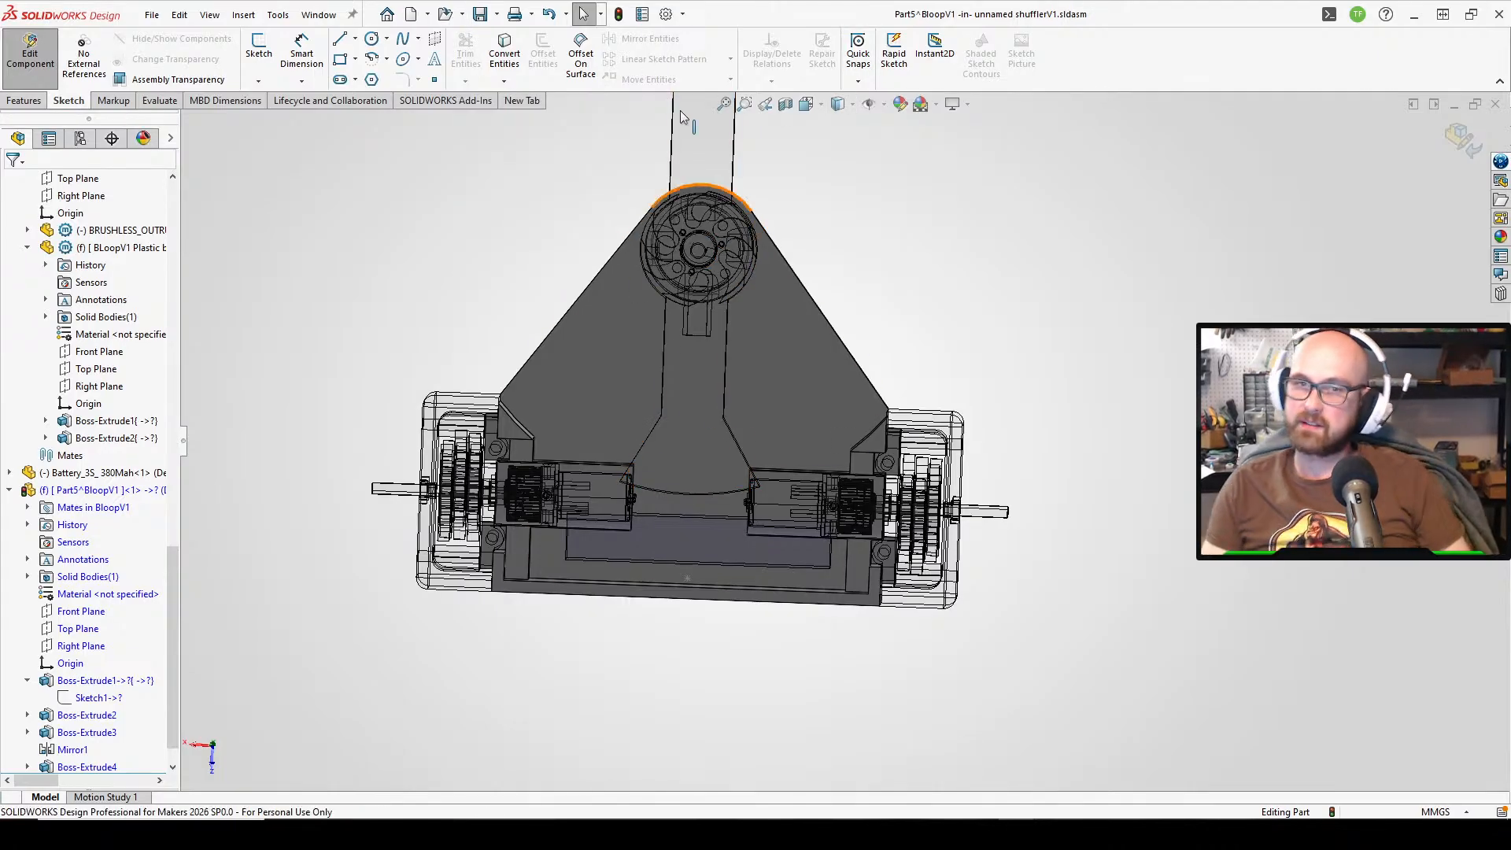
{"action": "scroll", "coordinate": [611, 367], "scroll_direction": "down", "scroll_amount": 8}
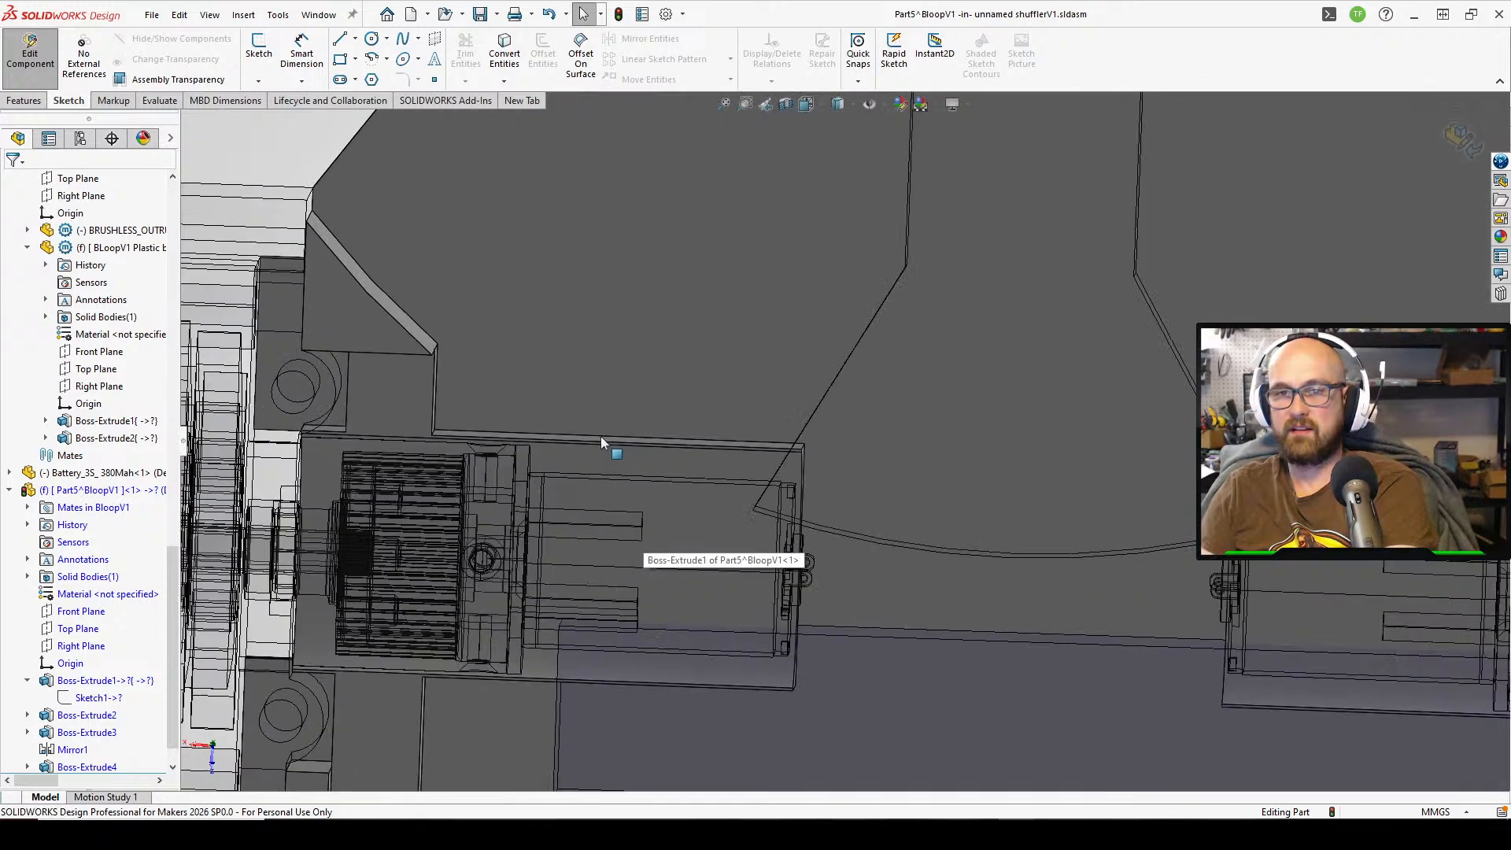
{"action": "scroll", "coordinate": [601, 437], "scroll_direction": "up", "scroll_amount": 1}
{"action": "middle_click_drag", "start_coordinate": [602, 437], "coordinate": [614, 296]}
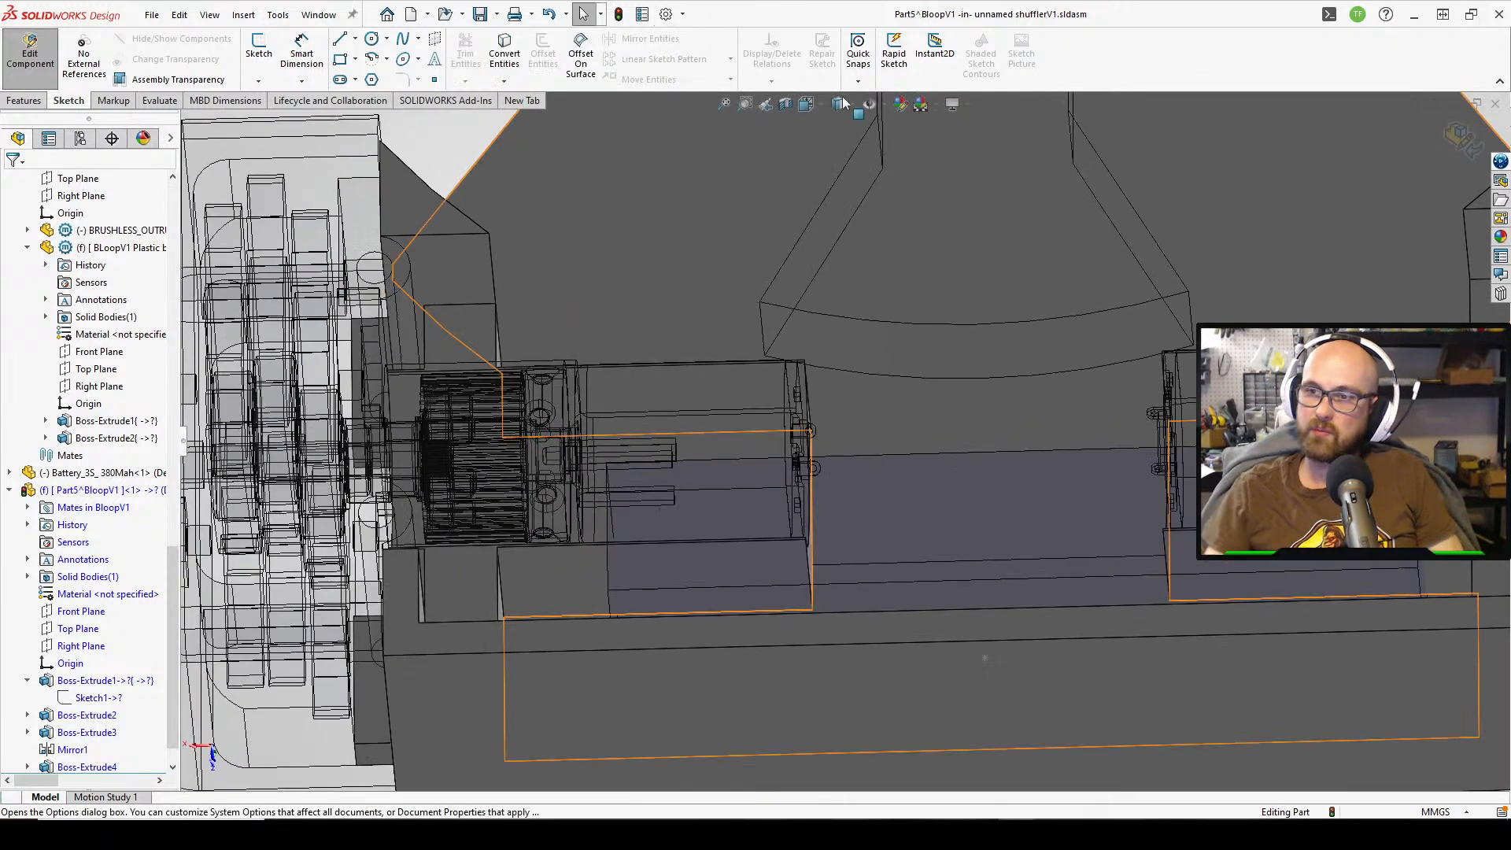
{"action": "middle_click_drag", "start_coordinate": [923, 705], "coordinate": [927, 764]}
{"action": "scroll", "coordinate": [700, 370], "scroll_direction": "down", "scroll_amount": 3}
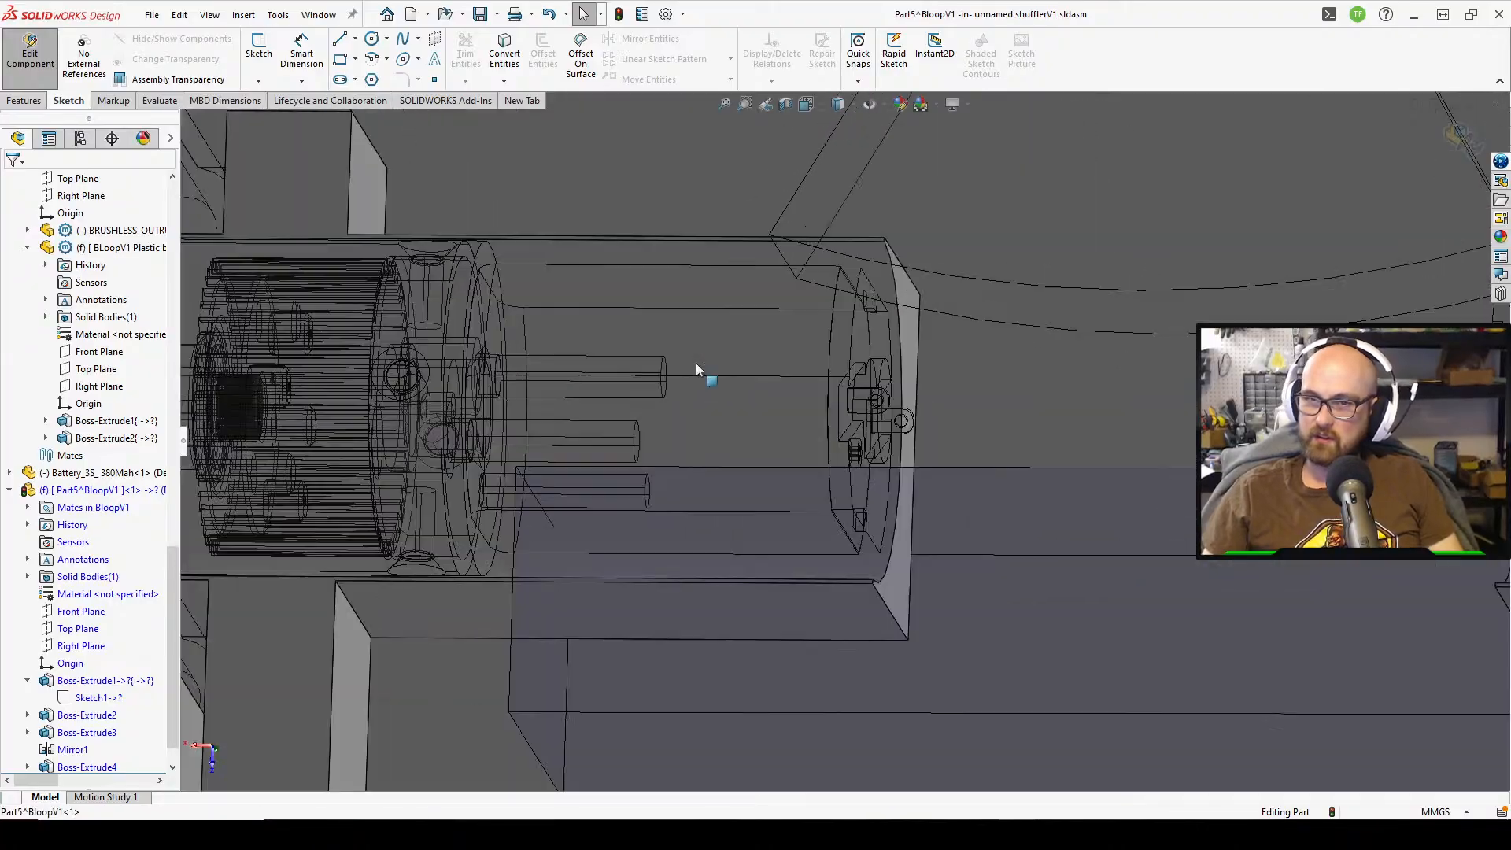
{"action": "middle_click_drag", "start_coordinate": [698, 371], "coordinate": [1026, 505]}
{"action": "scroll", "coordinate": [682, 385], "scroll_direction": "up", "scroll_amount": 2}
{"action": "scroll", "coordinate": [989, 621], "scroll_direction": "down", "scroll_amount": 3}
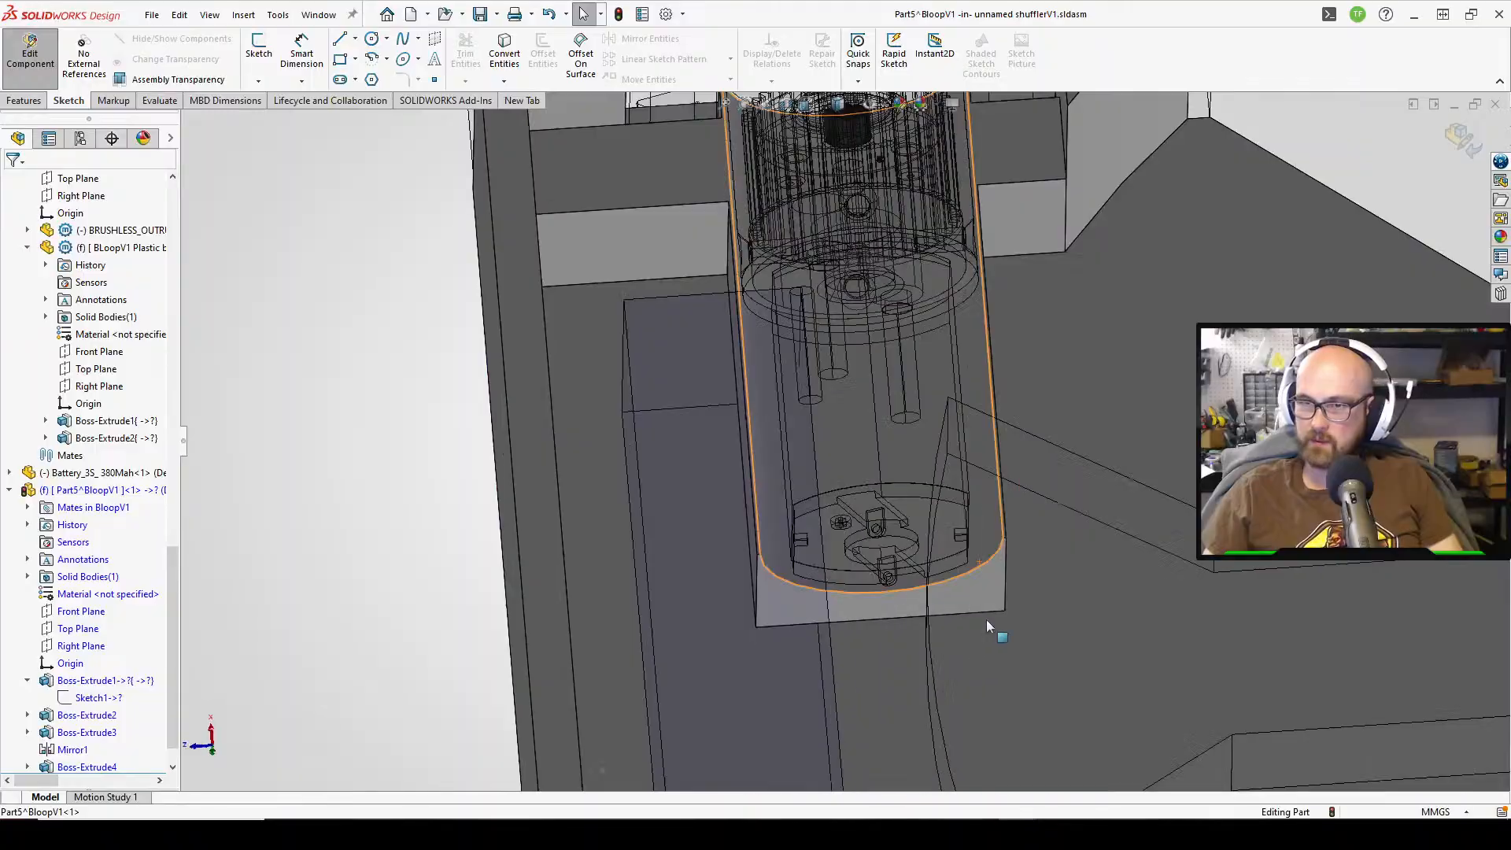
{"action": "scroll", "coordinate": [948, 611], "scroll_direction": "up", "scroll_amount": 3}
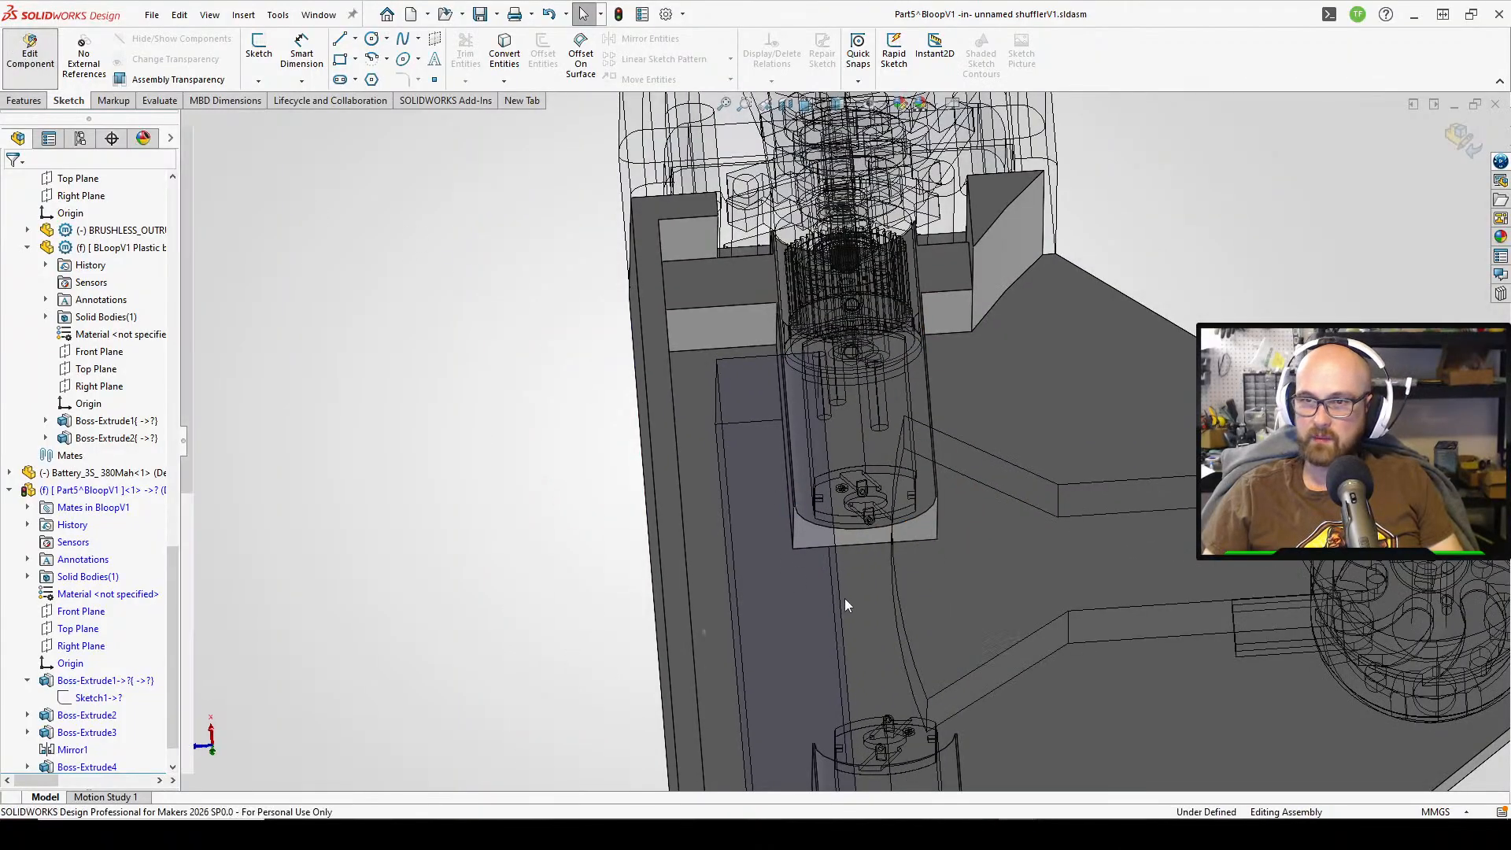
{"action": "left_click", "coordinate": [30, 49]}
- Move the battery freehand in the space between the drive motors and the chassis's long wall
{"action": "left_click", "coordinate": [762, 627]}
{"action": "left_click", "coordinate": [446, 459]}
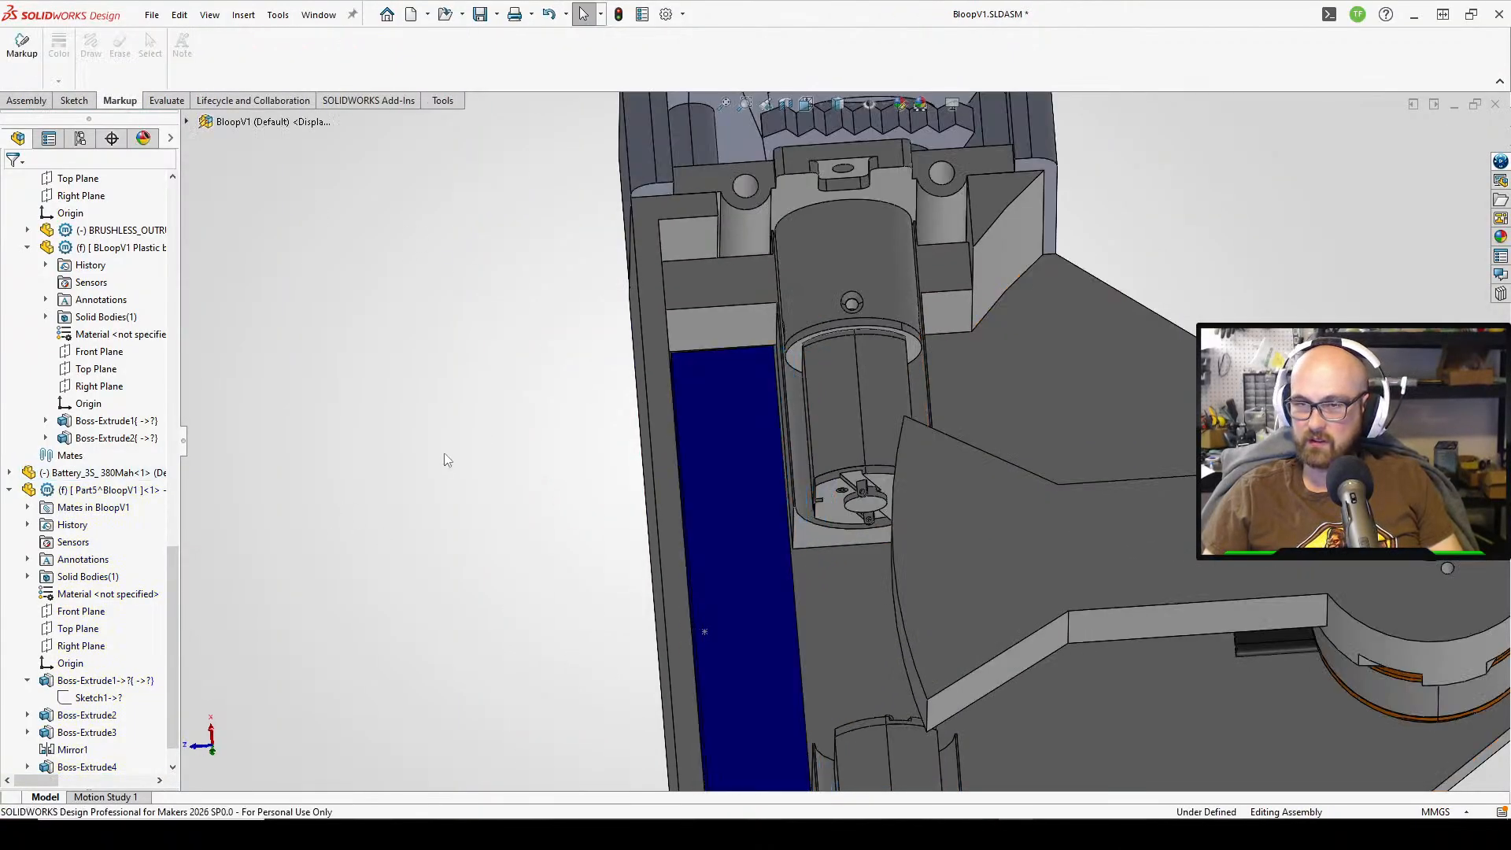
{"action": "middle_click_drag", "start_coordinate": [446, 459], "coordinate": [1063, 29]}
{"action": "scroll", "coordinate": [1062, 31], "scroll_direction": "down", "scroll_amount": 1}
{"action": "scroll", "coordinate": [1000, 228], "scroll_direction": "down", "scroll_amount": 1}
{"action": "scroll", "coordinate": [998, 225], "scroll_direction": "up", "scroll_amount": 1}
{"action": "middle_click_drag", "start_coordinate": [976, 283], "coordinate": [948, 371]}
{"action": "scroll", "coordinate": [1142, 185], "scroll_direction": "down", "scroll_amount": 2}
{"action": "left_click_drag", "start_coordinate": [1061, 254], "coordinate": [1121, 244]}
{"action": "middle_click_drag", "start_coordinate": [1023, 251], "coordinate": [978, 260]}
{"action": "scroll", "coordinate": [979, 260], "scroll_direction": "up", "scroll_amount": 4}
{"action": "middle_click_drag", "start_coordinate": [923, 315], "coordinate": [800, 336]}
{"action": "scroll", "coordinate": [801, 335], "scroll_direction": "down", "scroll_amount": 5}
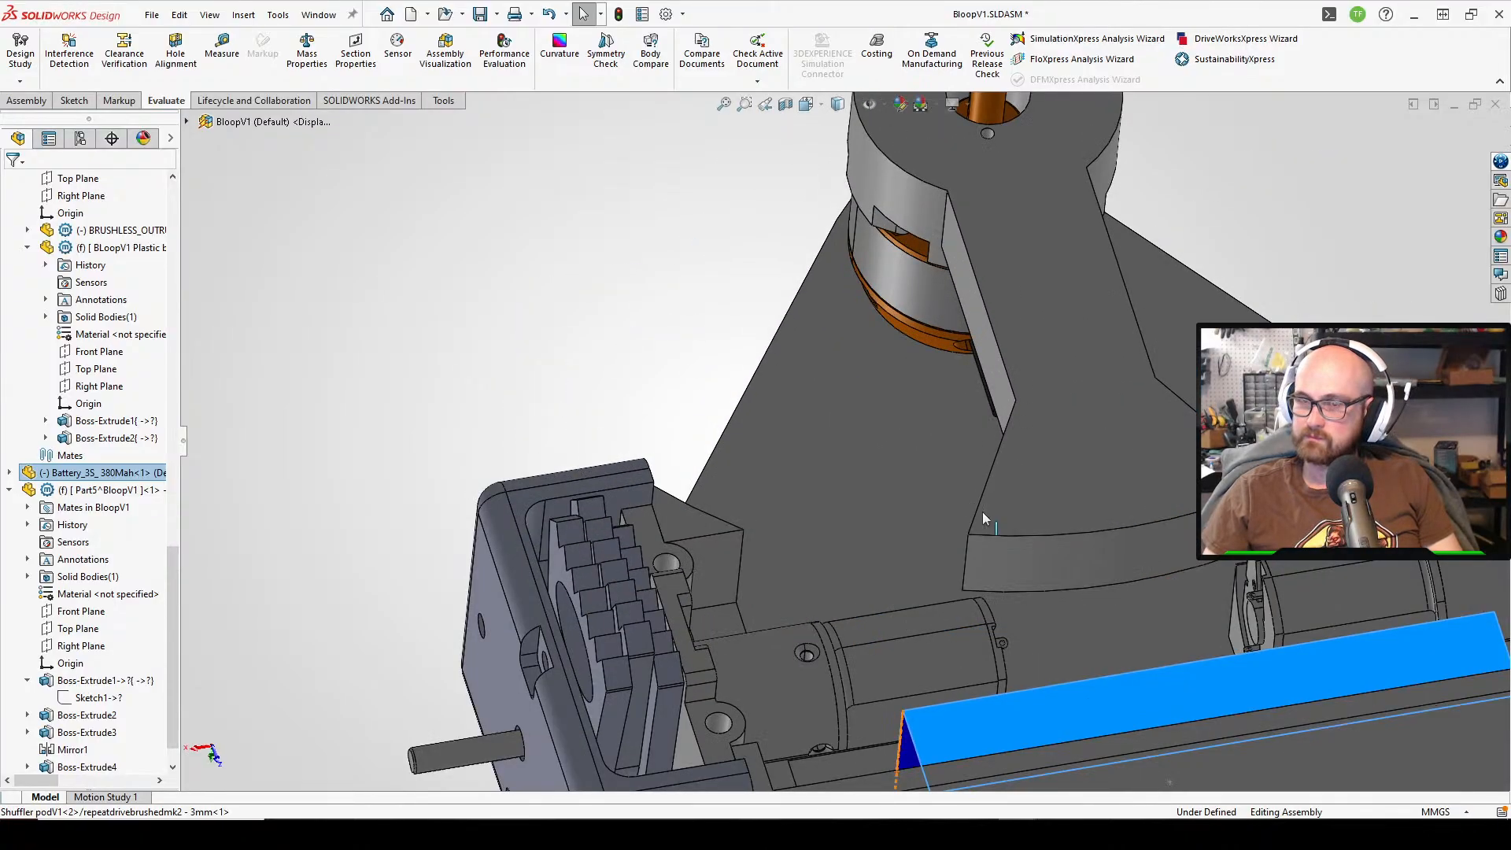
- Examine how the battery fits between the long wall, the connecting blocks and the motor mounts
{"action": "middle_click_drag", "start_coordinate": [982, 512], "coordinate": [806, 597]}
{"action": "scroll", "coordinate": [947, 586], "scroll_direction": "up", "scroll_amount": 3}
{"action": "scroll", "coordinate": [855, 407], "scroll_direction": "down", "scroll_amount": 3}
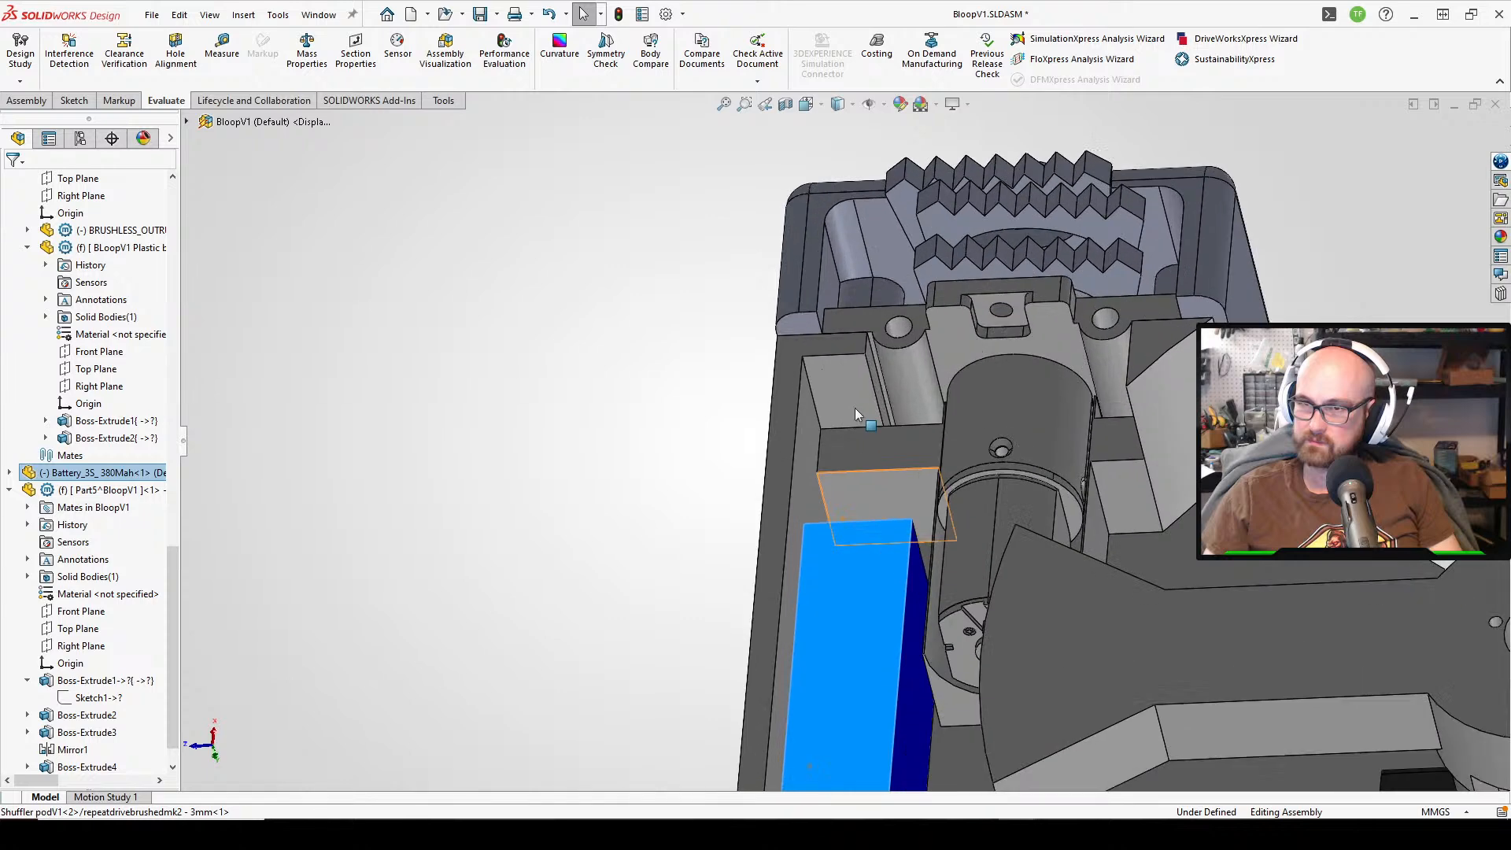
{"action": "scroll", "coordinate": [858, 413], "scroll_direction": "down", "scroll_amount": 1}
{"action": "scroll", "coordinate": [904, 492], "scroll_direction": "up", "scroll_amount": 1}
{"action": "middle_click_drag", "start_coordinate": [903, 493], "coordinate": [918, 392]}
{"action": "scroll", "coordinate": [917, 392], "scroll_direction": "up", "scroll_amount": 2}
{"action": "scroll", "coordinate": [912, 492], "scroll_direction": "up", "scroll_amount": 2}
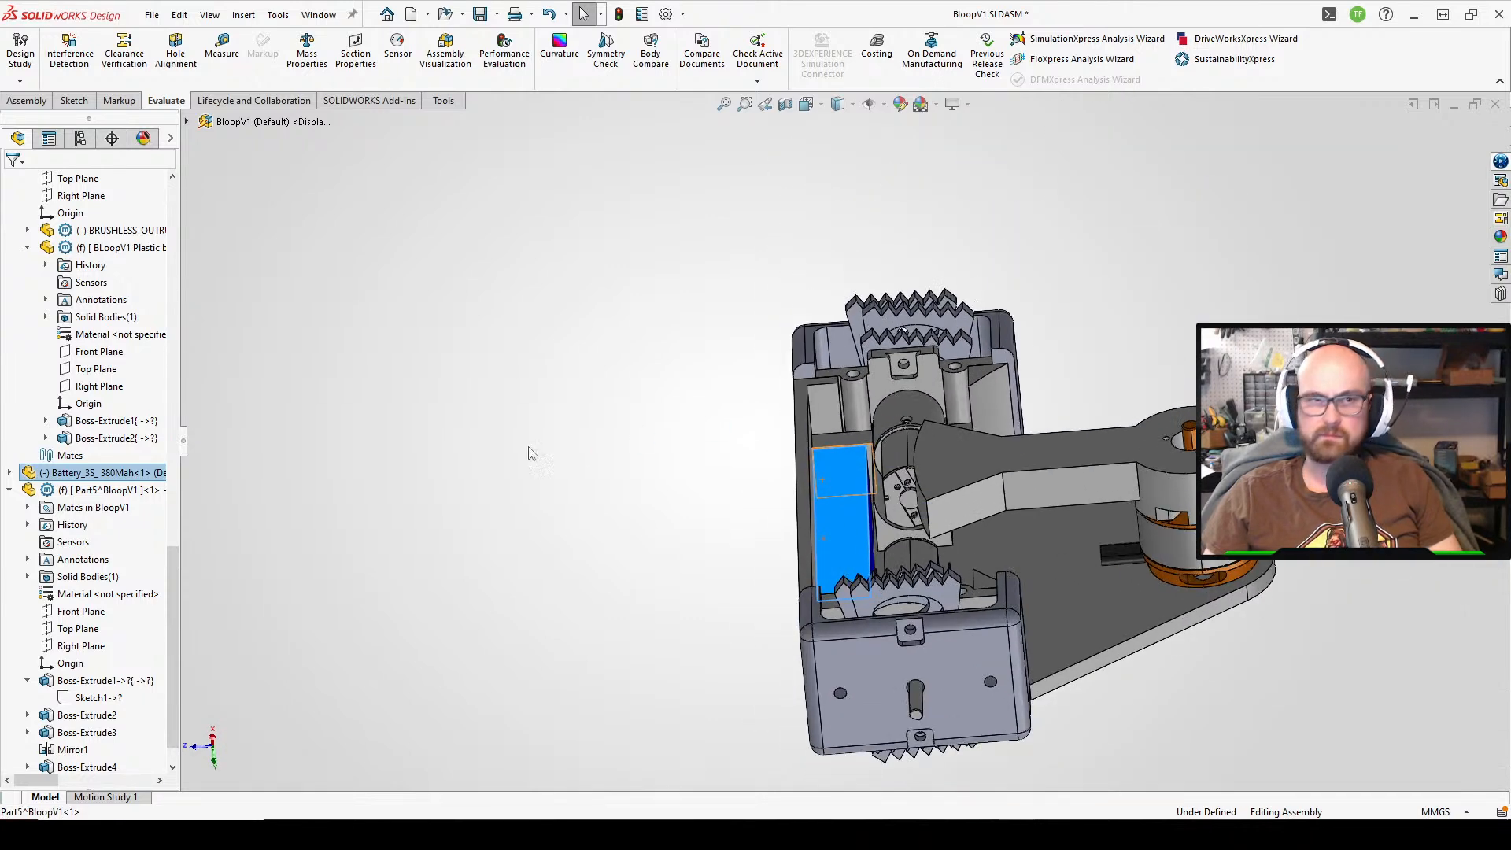
{"action": "scroll", "coordinate": [775, 551], "scroll_direction": "down", "scroll_amount": 2}
{"action": "middle_click_drag", "start_coordinate": [790, 515], "coordinate": [919, 642]}
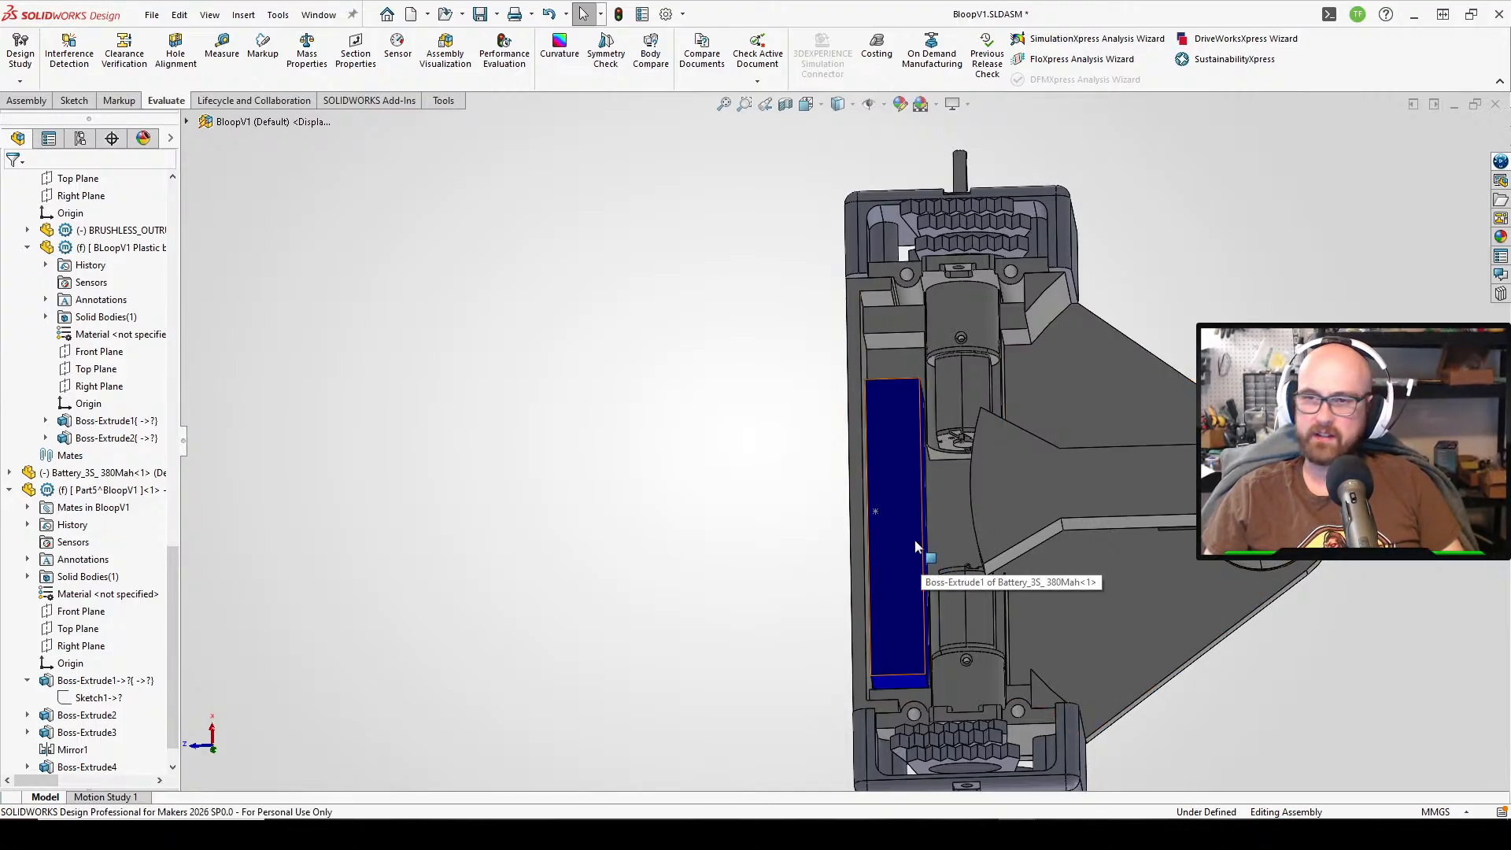
{"action": "middle_click_drag", "start_coordinate": [847, 574], "coordinate": [847, 624]}
- Slide the battery slightly within its pocket between the long wall and the drive motors
{"action": "left_click", "coordinate": [899, 578]}
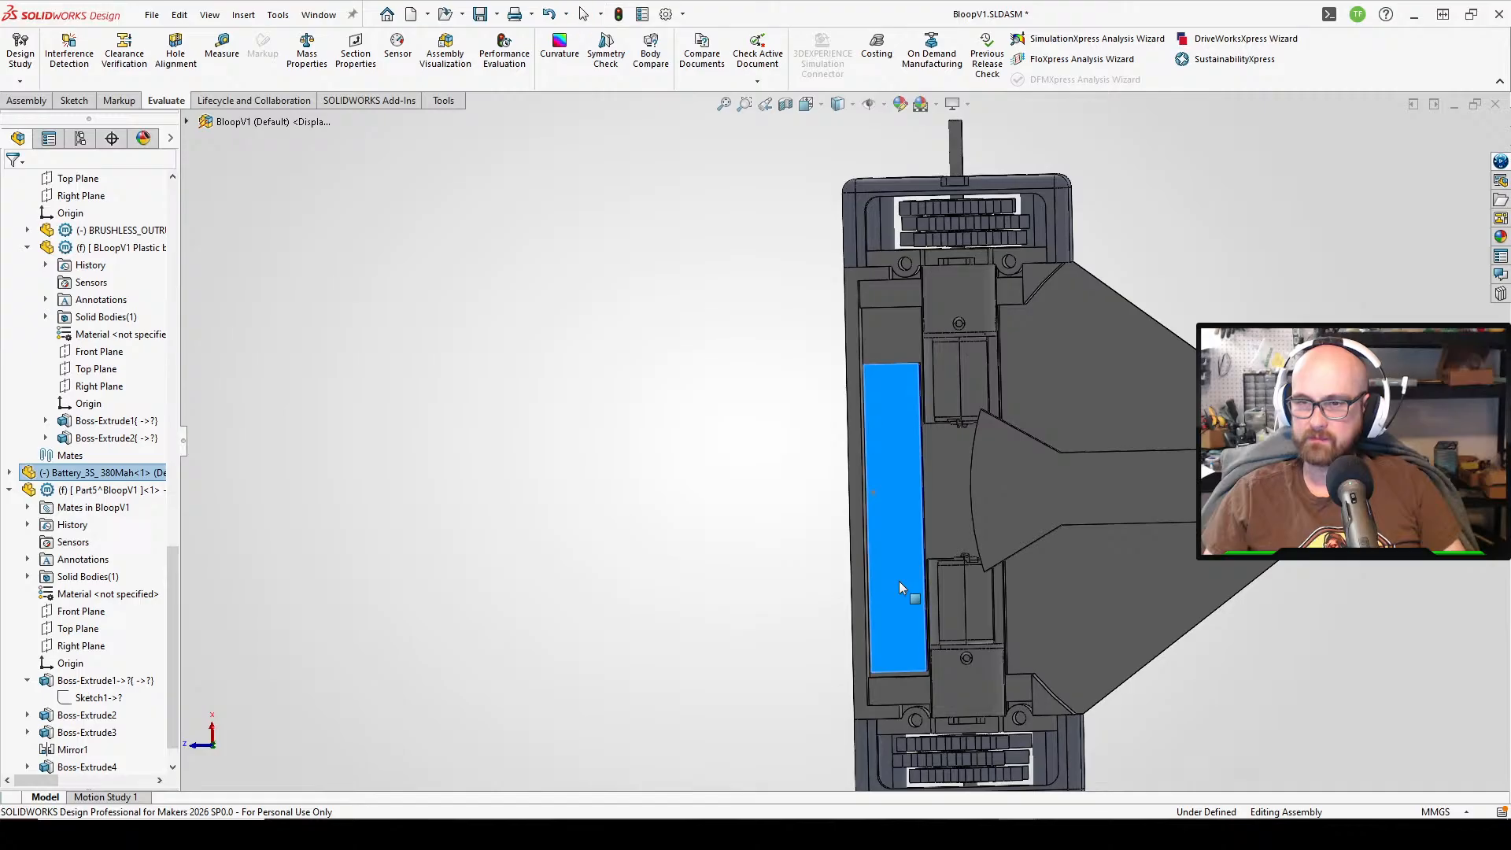
{"action": "left_click_drag", "start_coordinate": [900, 582], "coordinate": [907, 588]}
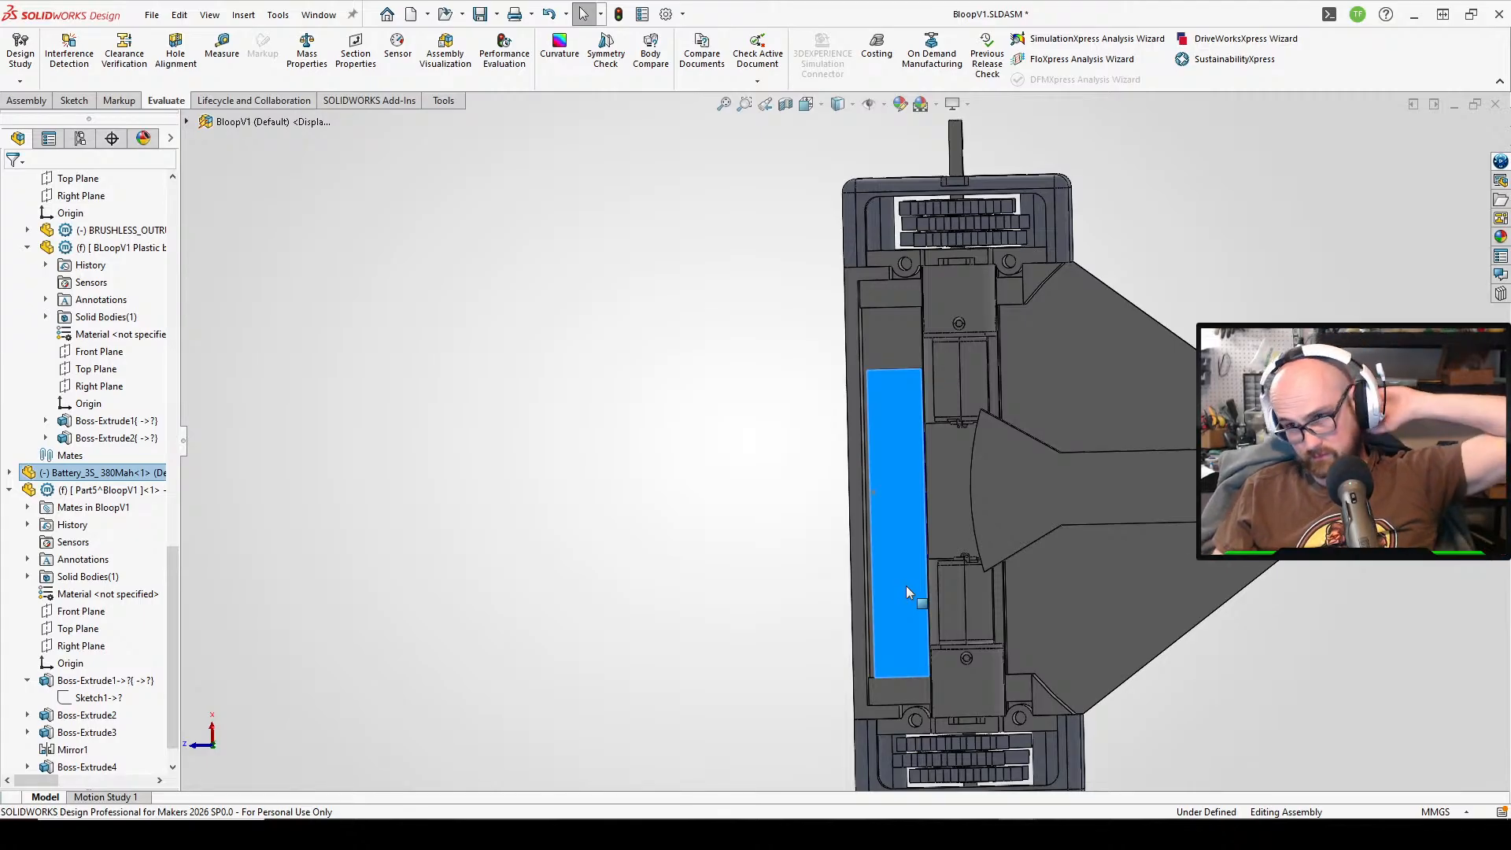
{"action": "key", "text": "XF86AudioLowerVolume"}
{"action": "left_click", "coordinate": [628, 426]}
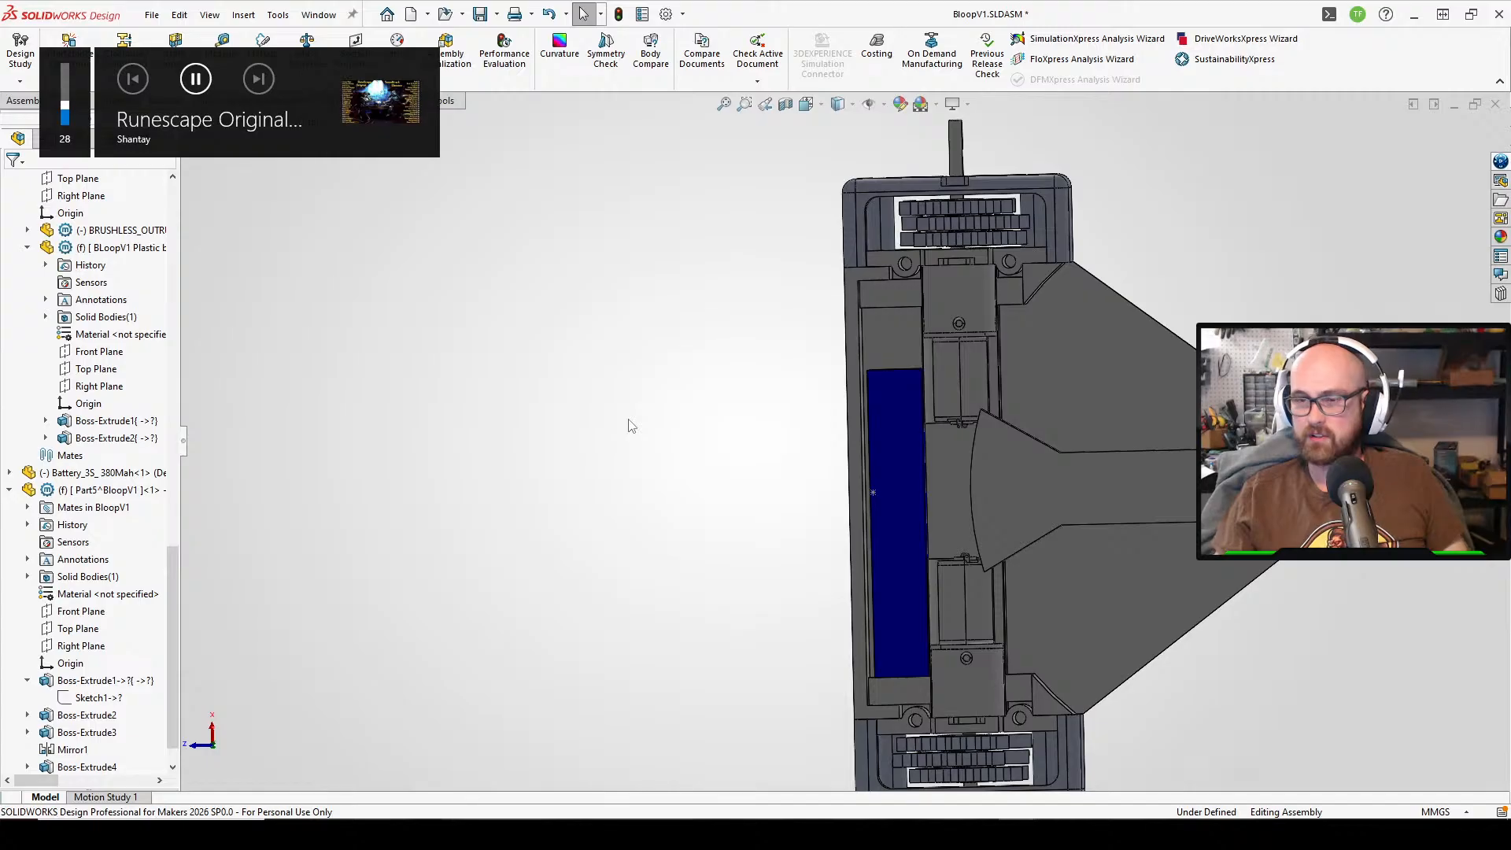
{"action": "left_click", "coordinate": [881, 496]}
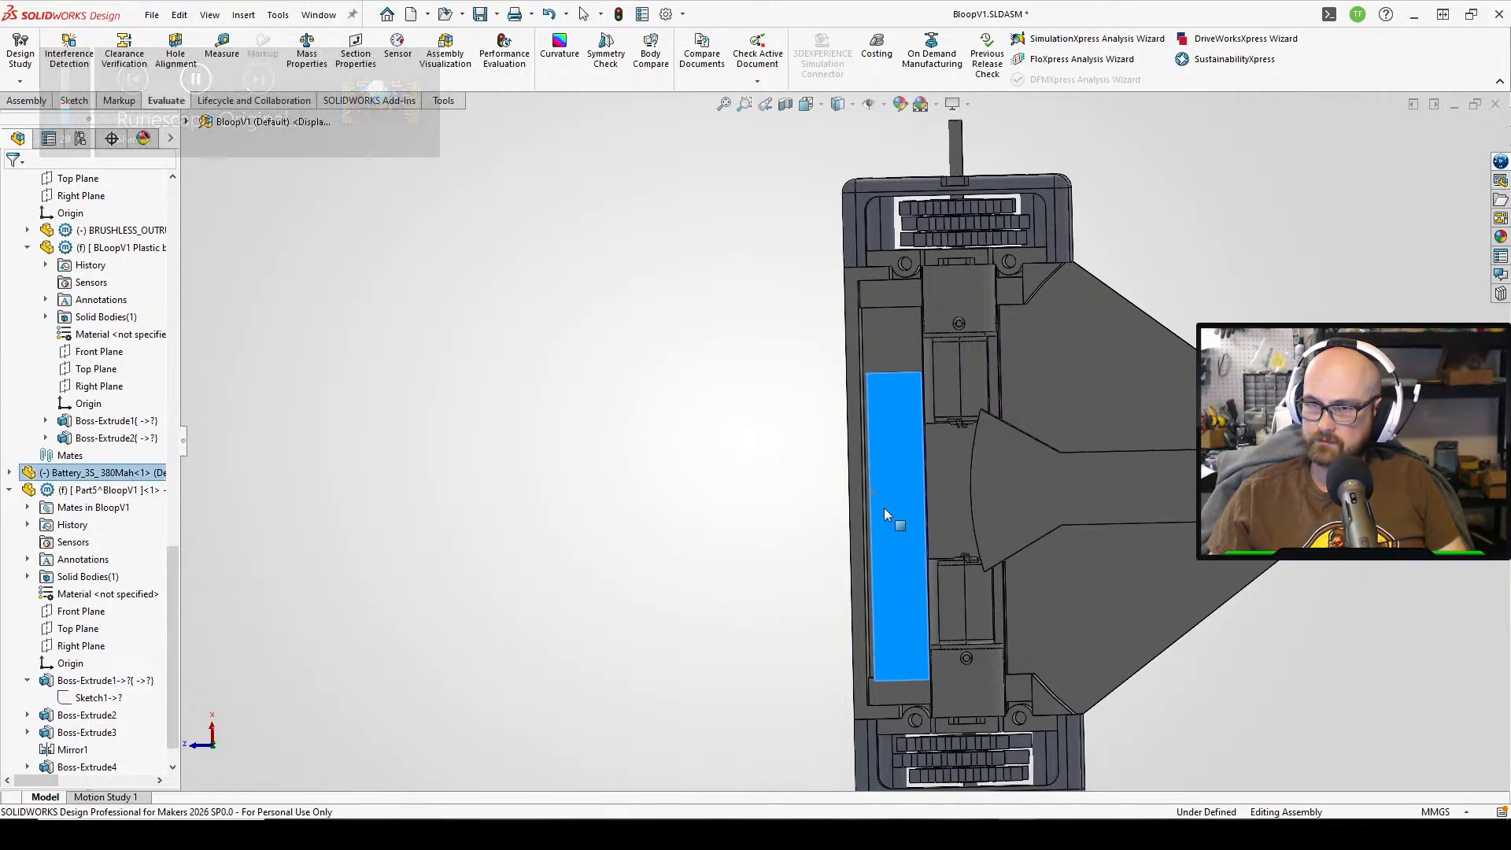
{"action": "left_click", "coordinate": [630, 496]}
{"action": "left_click", "coordinate": [889, 534]}
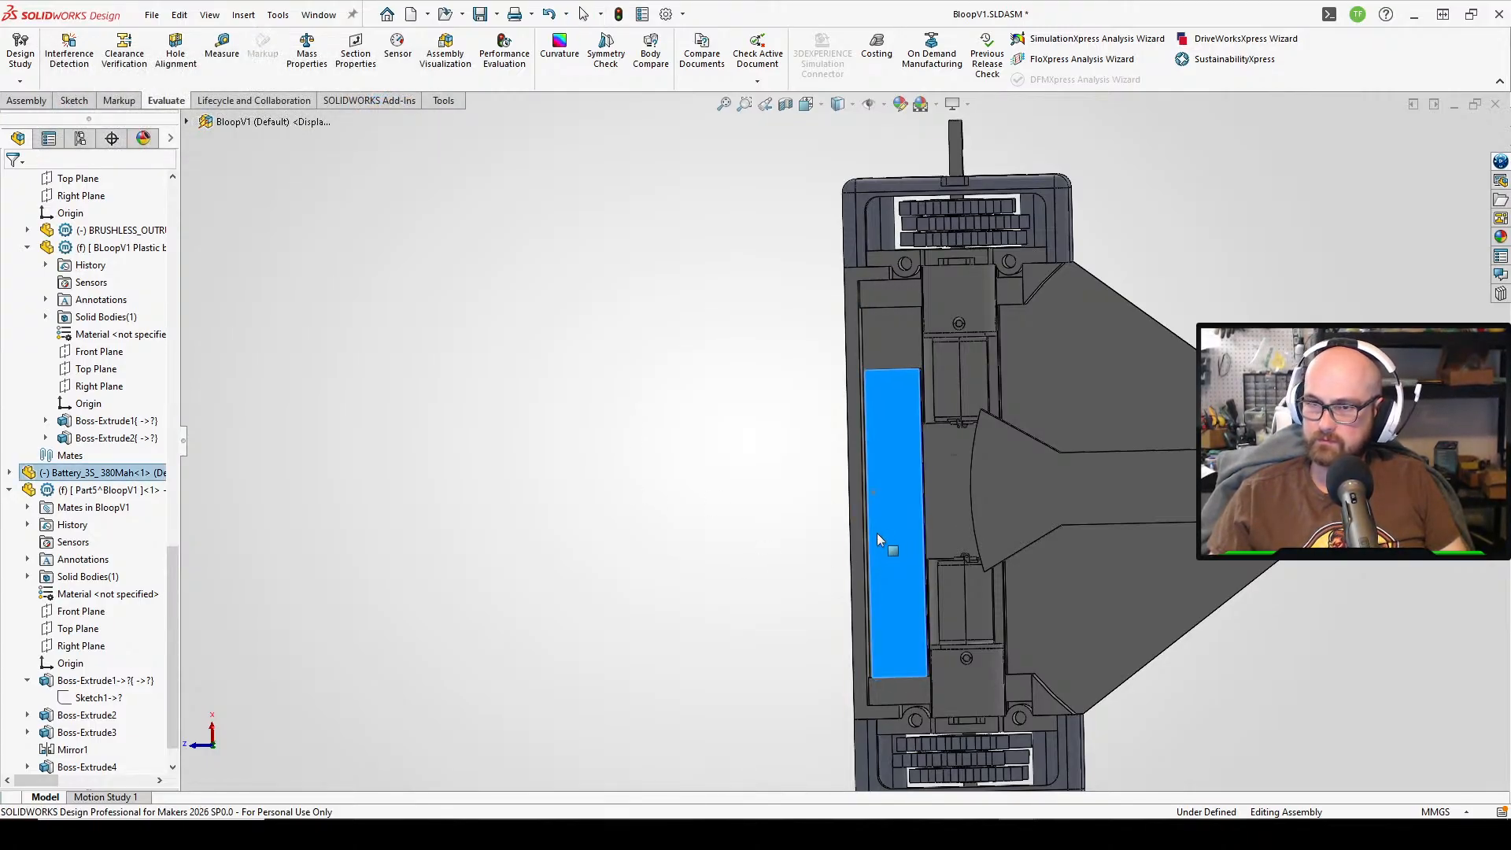
{"action": "left_click", "coordinate": [794, 636]}
- Inspect the space around the battery, the drive motors and the weapon blade's curved end
{"action": "middle_click_drag", "start_coordinate": [794, 636], "coordinate": [803, 609]}
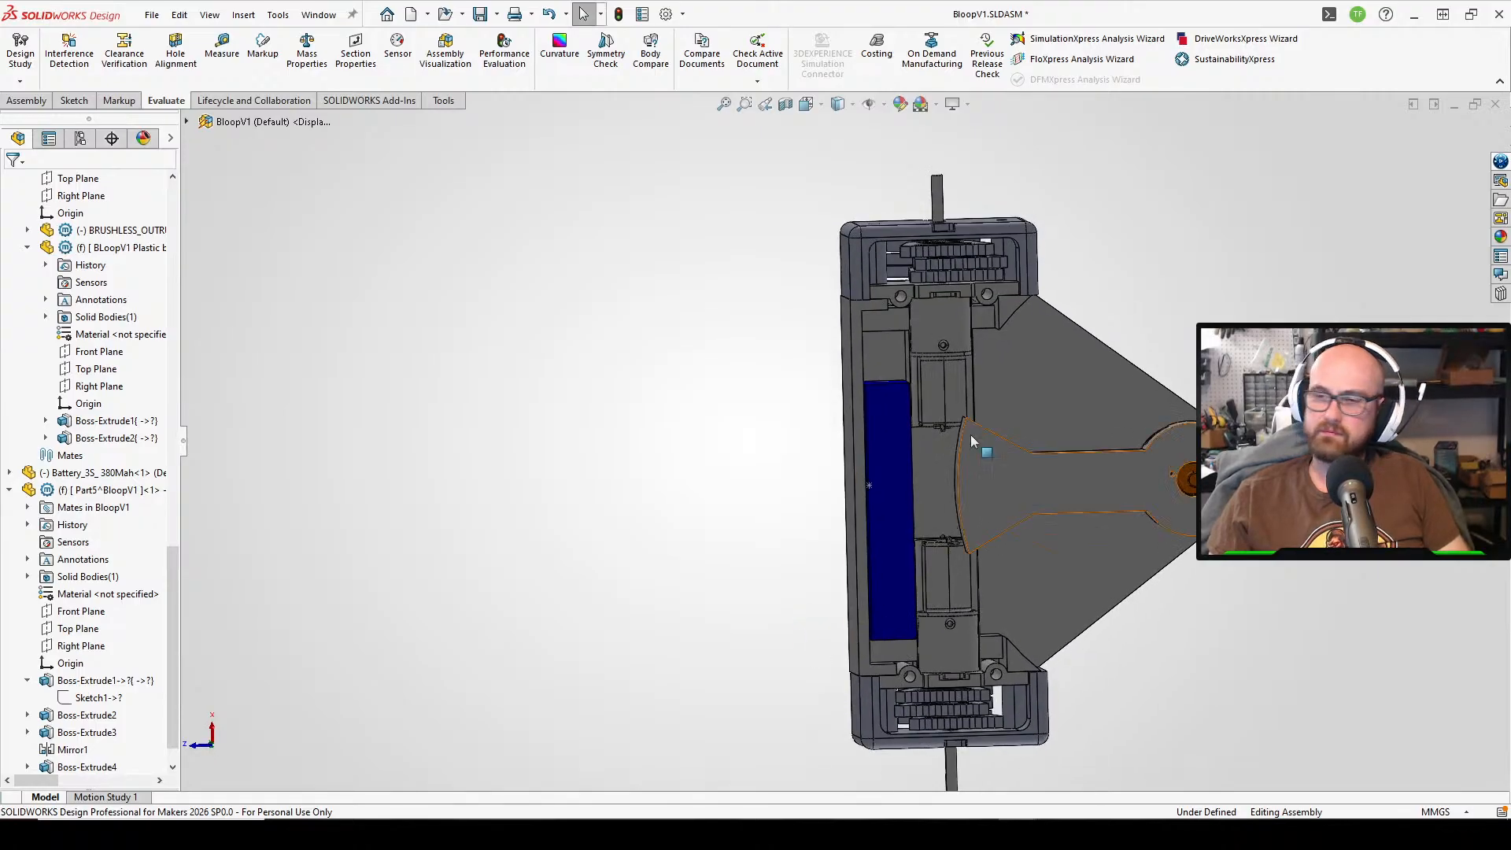
{"action": "scroll", "coordinate": [913, 394], "scroll_direction": "down", "scroll_amount": 4}
{"action": "middle_click_drag", "start_coordinate": [888, 309], "coordinate": [985, 540]}
{"action": "scroll", "coordinate": [985, 540], "scroll_direction": "up", "scroll_amount": 4}
{"action": "middle_click_drag", "start_coordinate": [1039, 486], "coordinate": [1051, 427]}
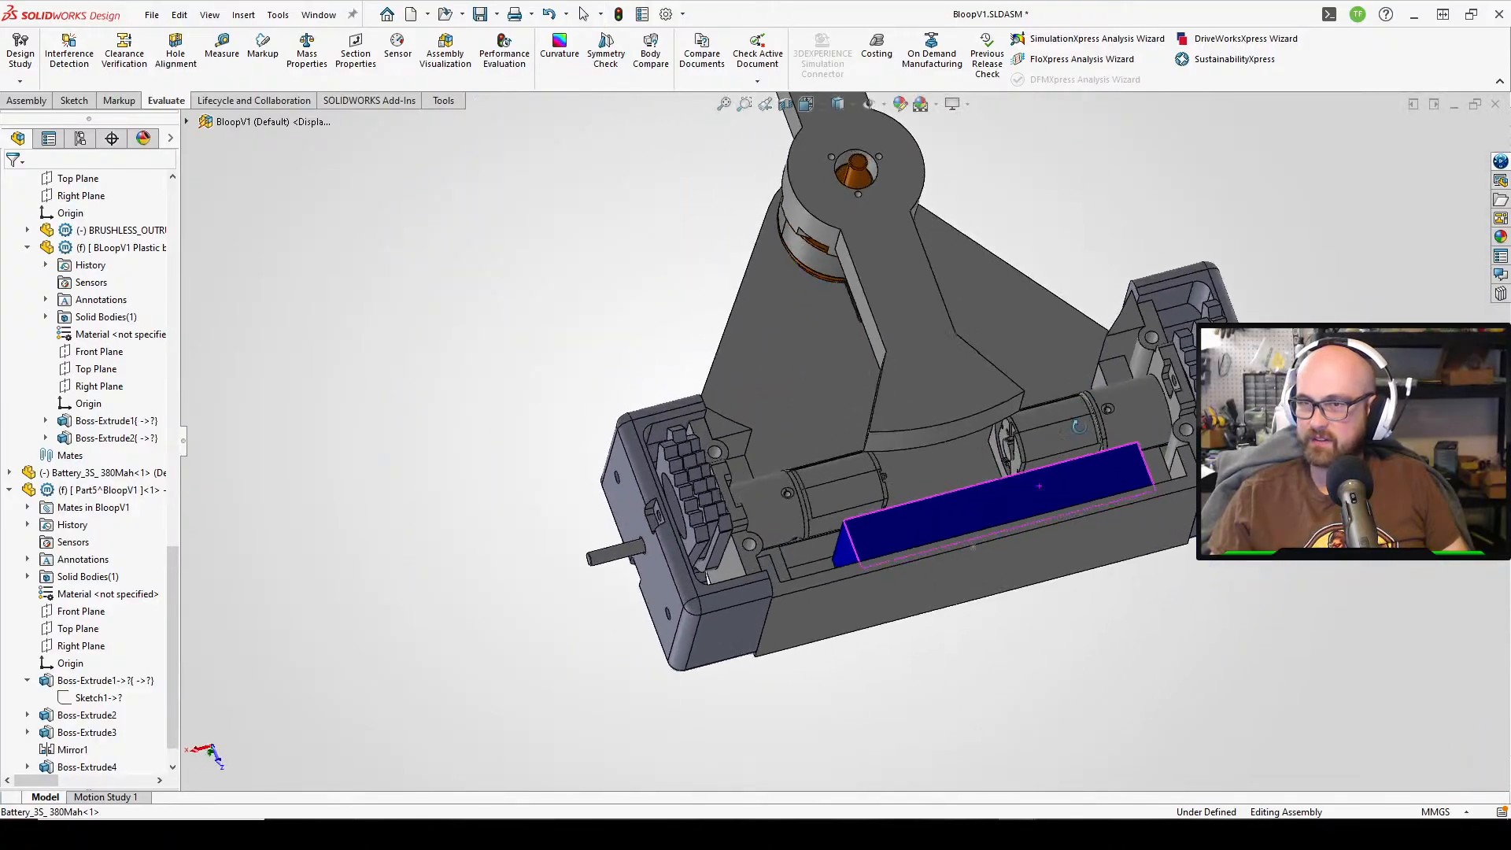
{"action": "scroll", "coordinate": [1052, 427], "scroll_direction": "down", "scroll_amount": 5}
{"action": "middle_click_drag", "start_coordinate": [1018, 334], "coordinate": [799, 659]}
{"action": "scroll", "coordinate": [1019, 605], "scroll_direction": "up", "scroll_amount": 1}
{"action": "scroll", "coordinate": [979, 600], "scroll_direction": "down", "scroll_amount": 3}
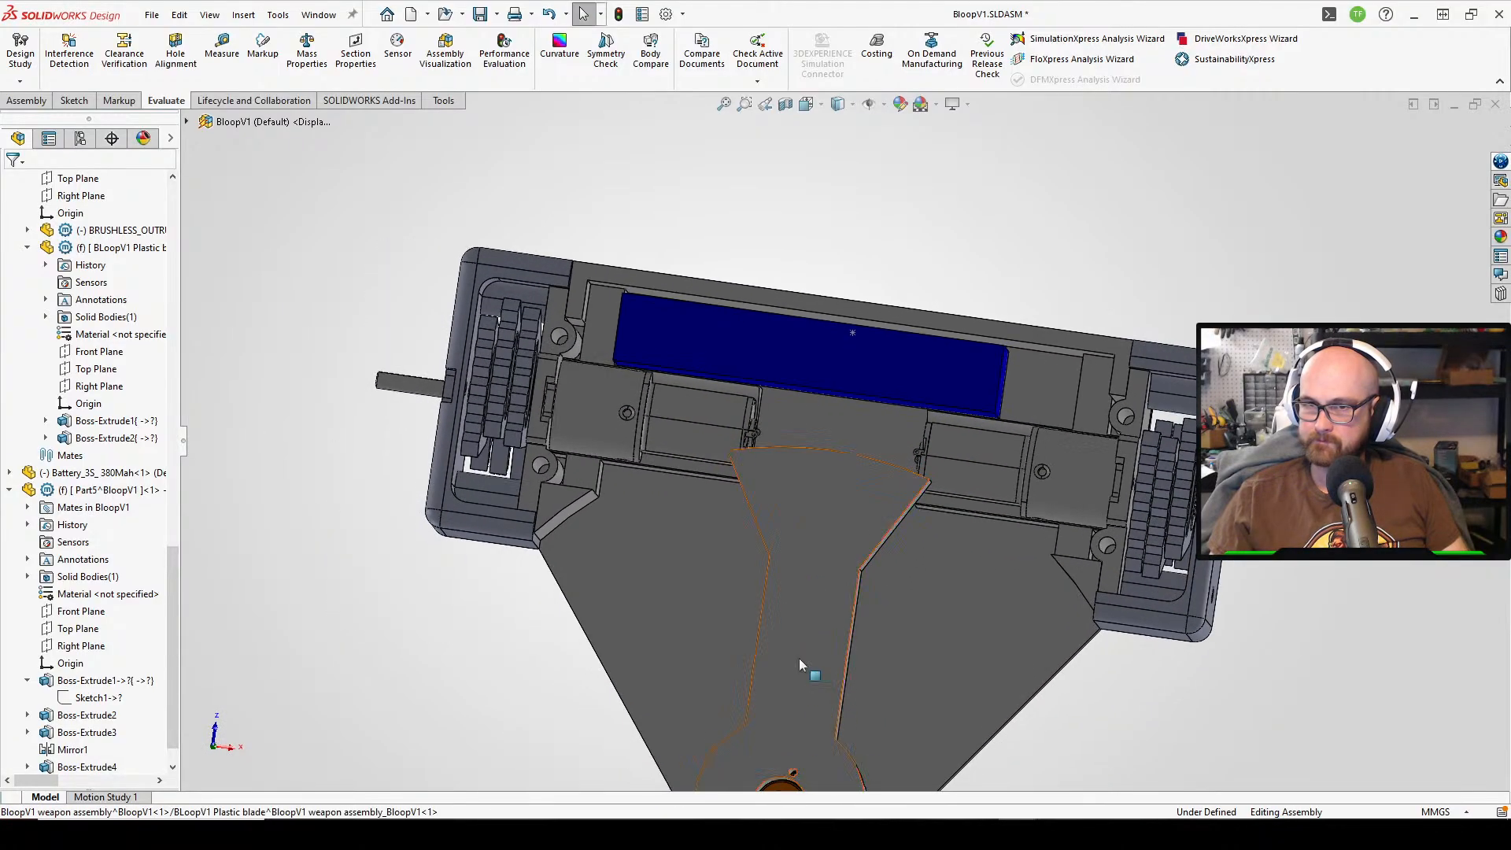
- Start editing the chassis part in the context of the assembly
{"action": "left_click", "coordinate": [562, 516]}
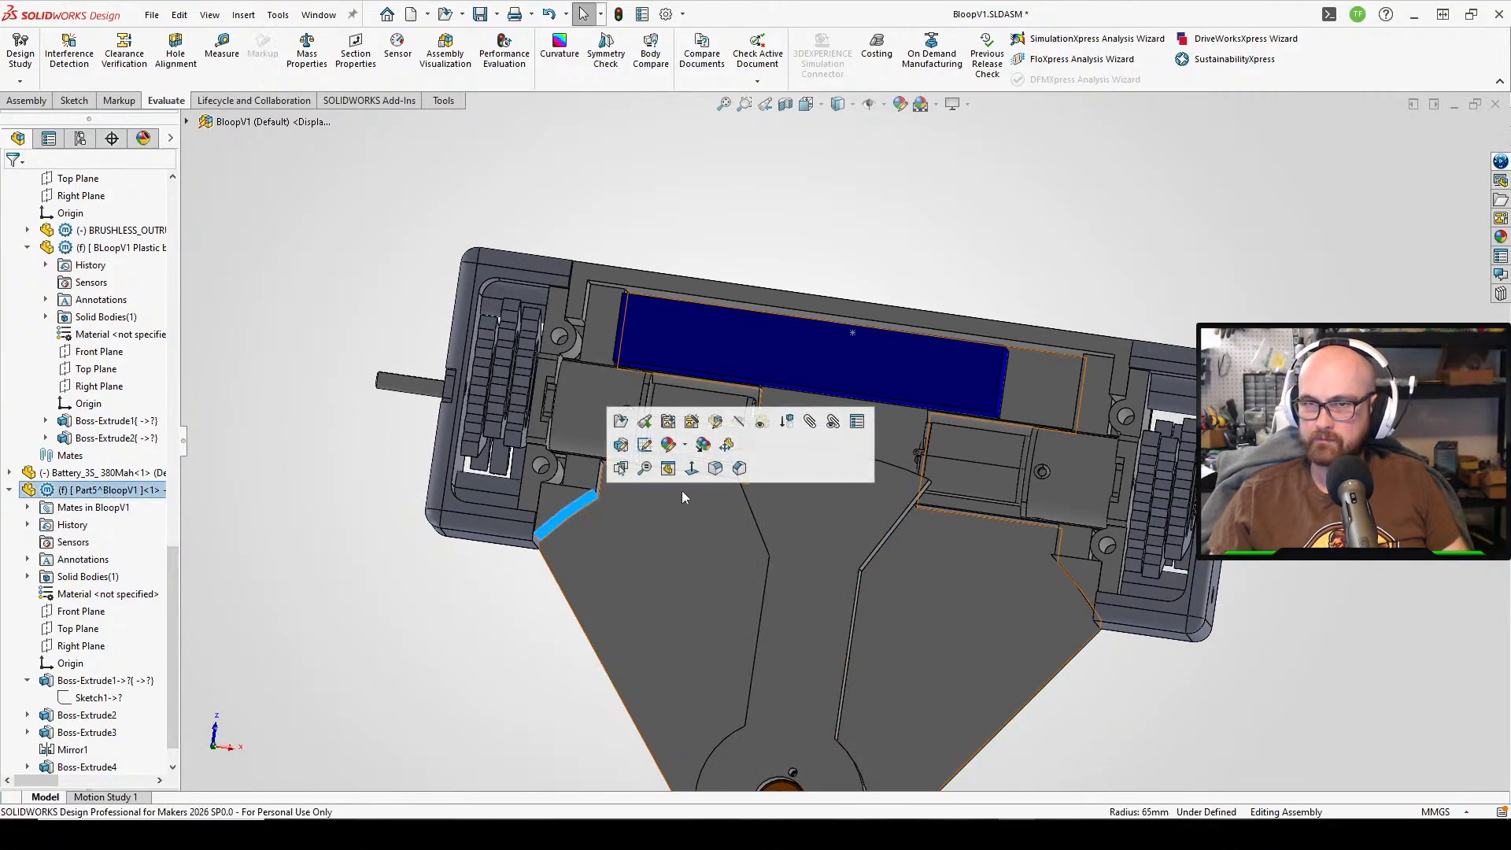
{"action": "left_click", "coordinate": [719, 425]}
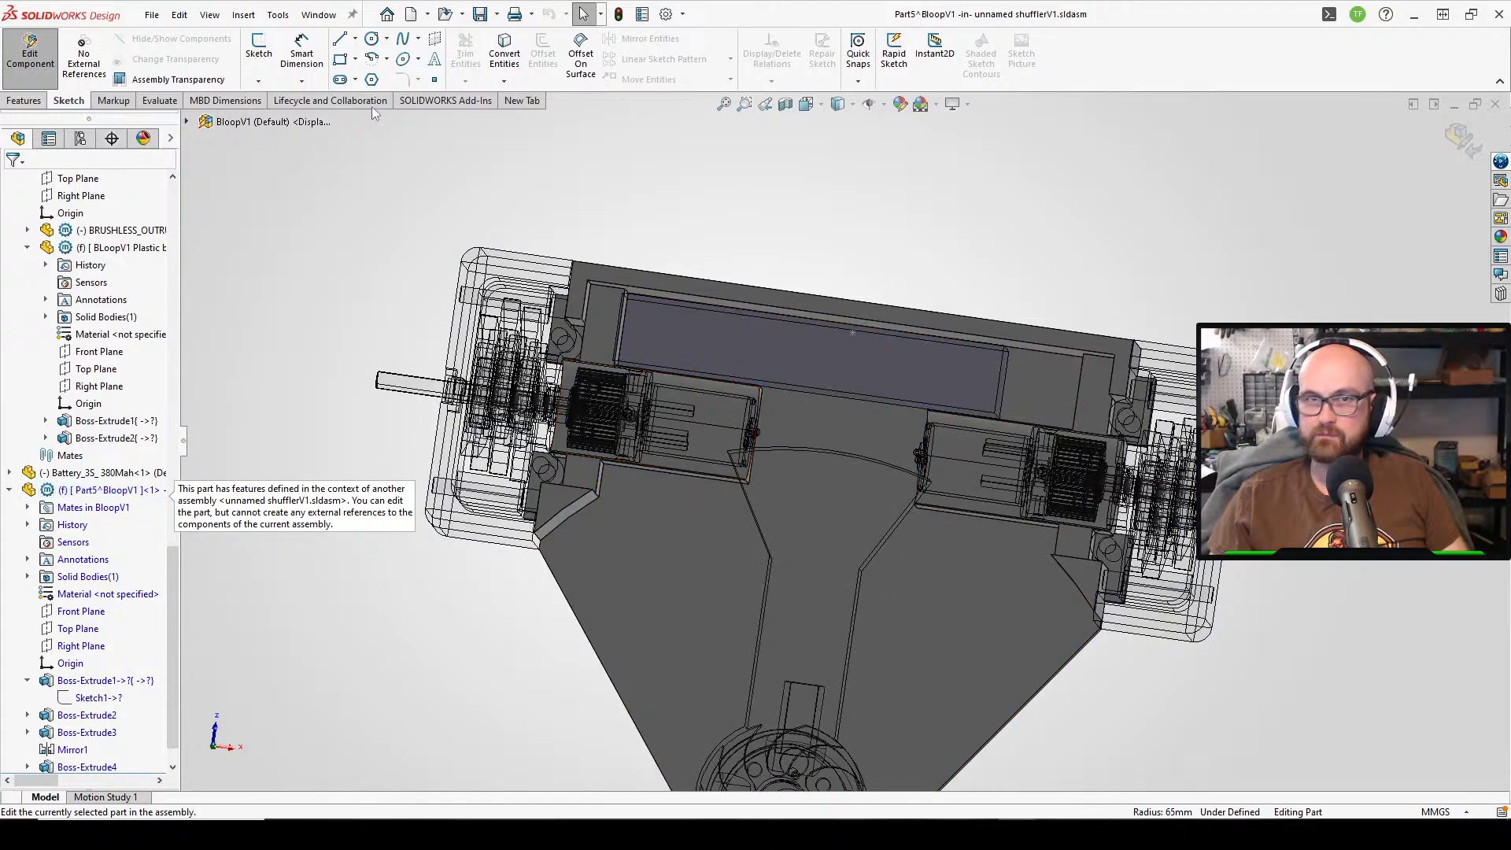
{"action": "scroll", "coordinate": [169, 543], "scroll_direction": "down", "scroll_amount": 1}
{"action": "left_click", "coordinate": [87, 681]}
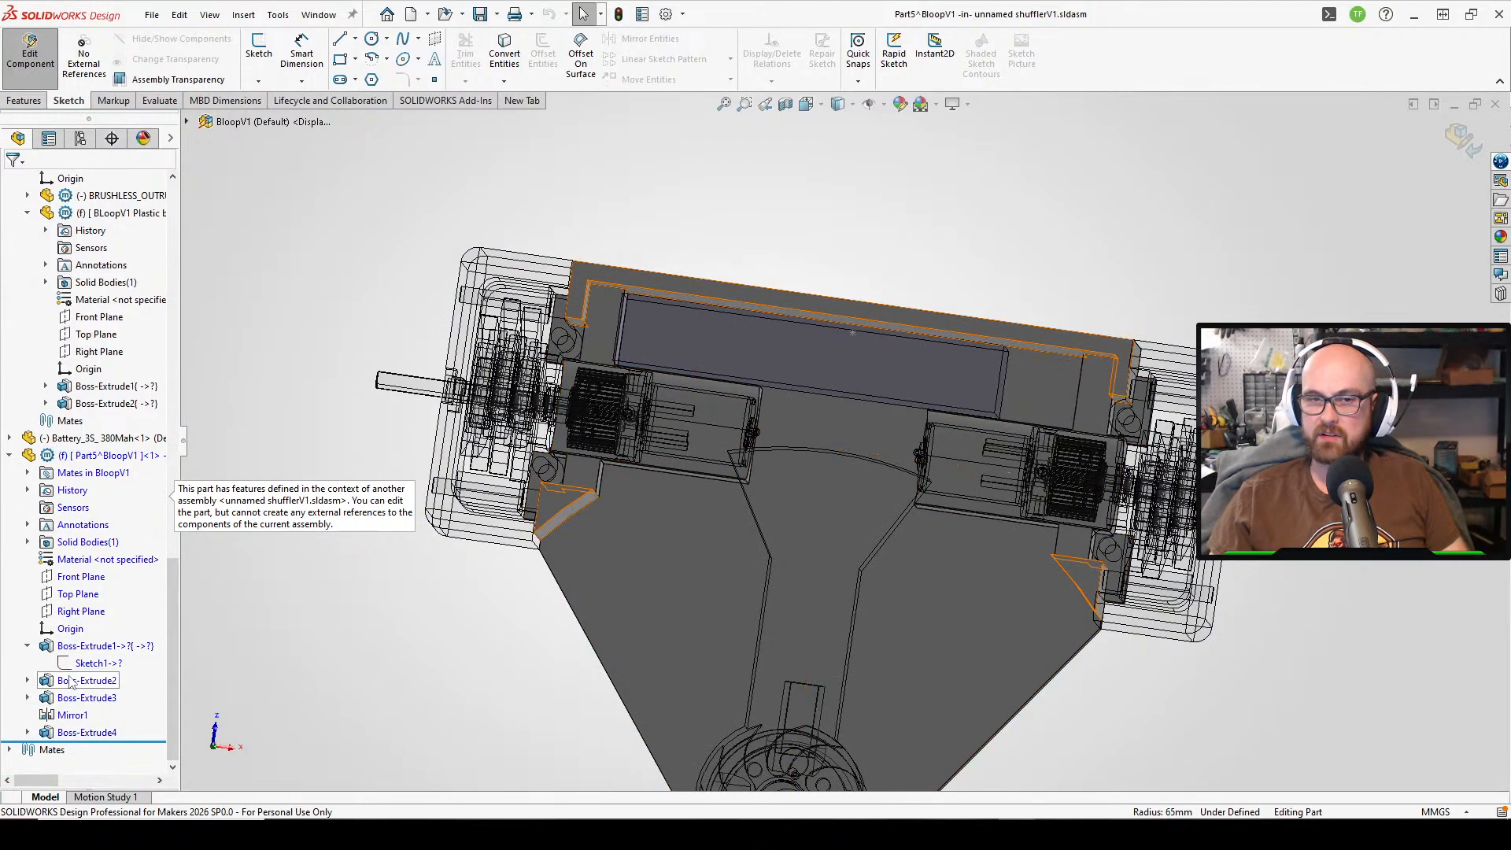
{"action": "left_click", "coordinate": [87, 628]}
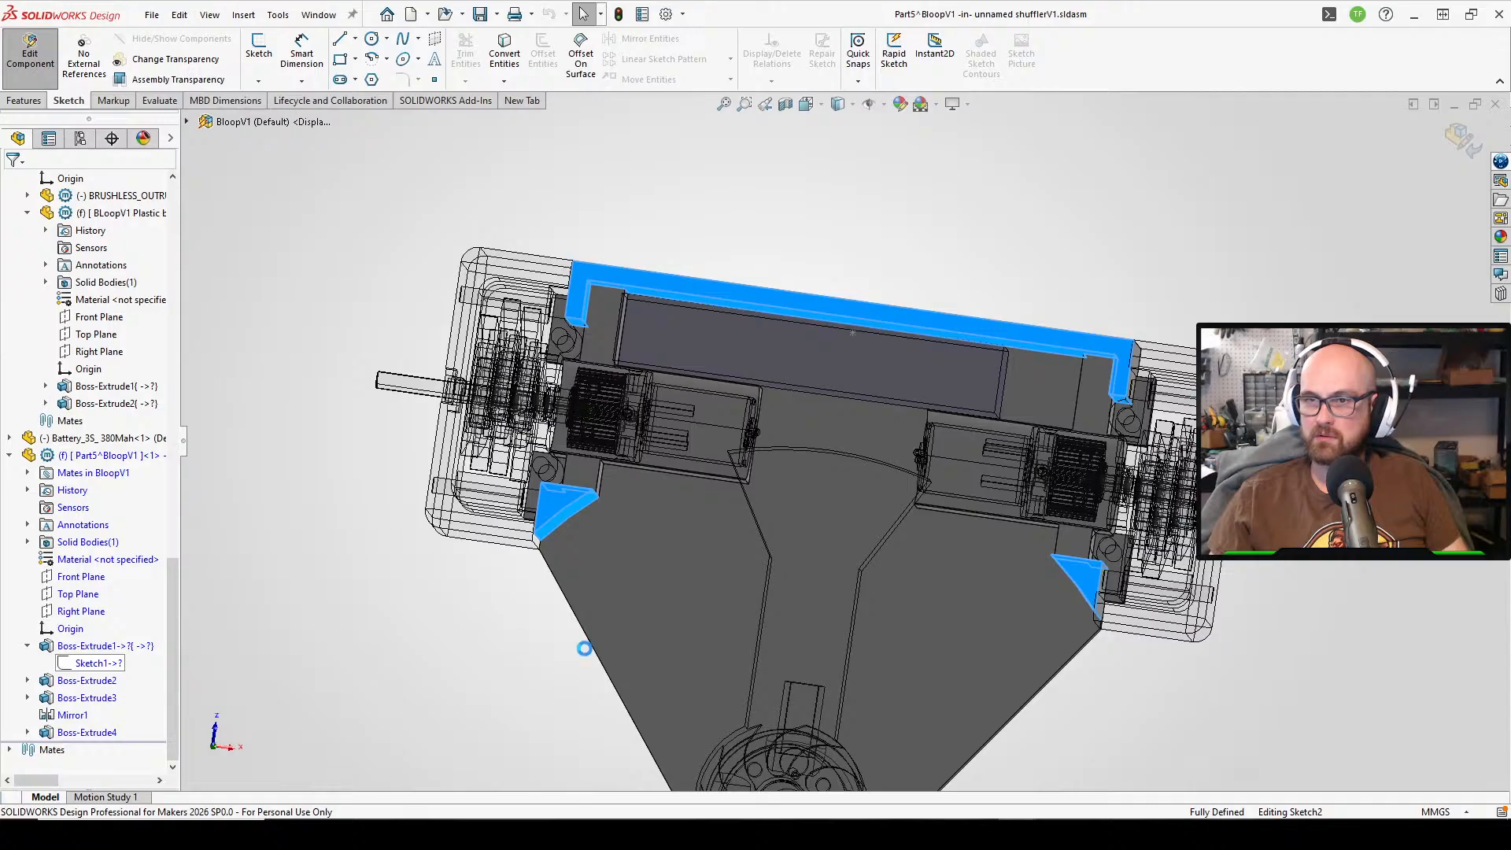
{"action": "mouse_move", "coordinate": [633, 374]}
{"action": "middle_mouse_down"}
{"action": "mouse_move", "coordinate": [636, 346]}
{"action": "mouse_move", "coordinate": [641, 382]}
{"action": "middle_mouse_up"}
{"action": "middle_click_drag", "start_coordinate": [693, 429], "coordinate": [677, 458]}
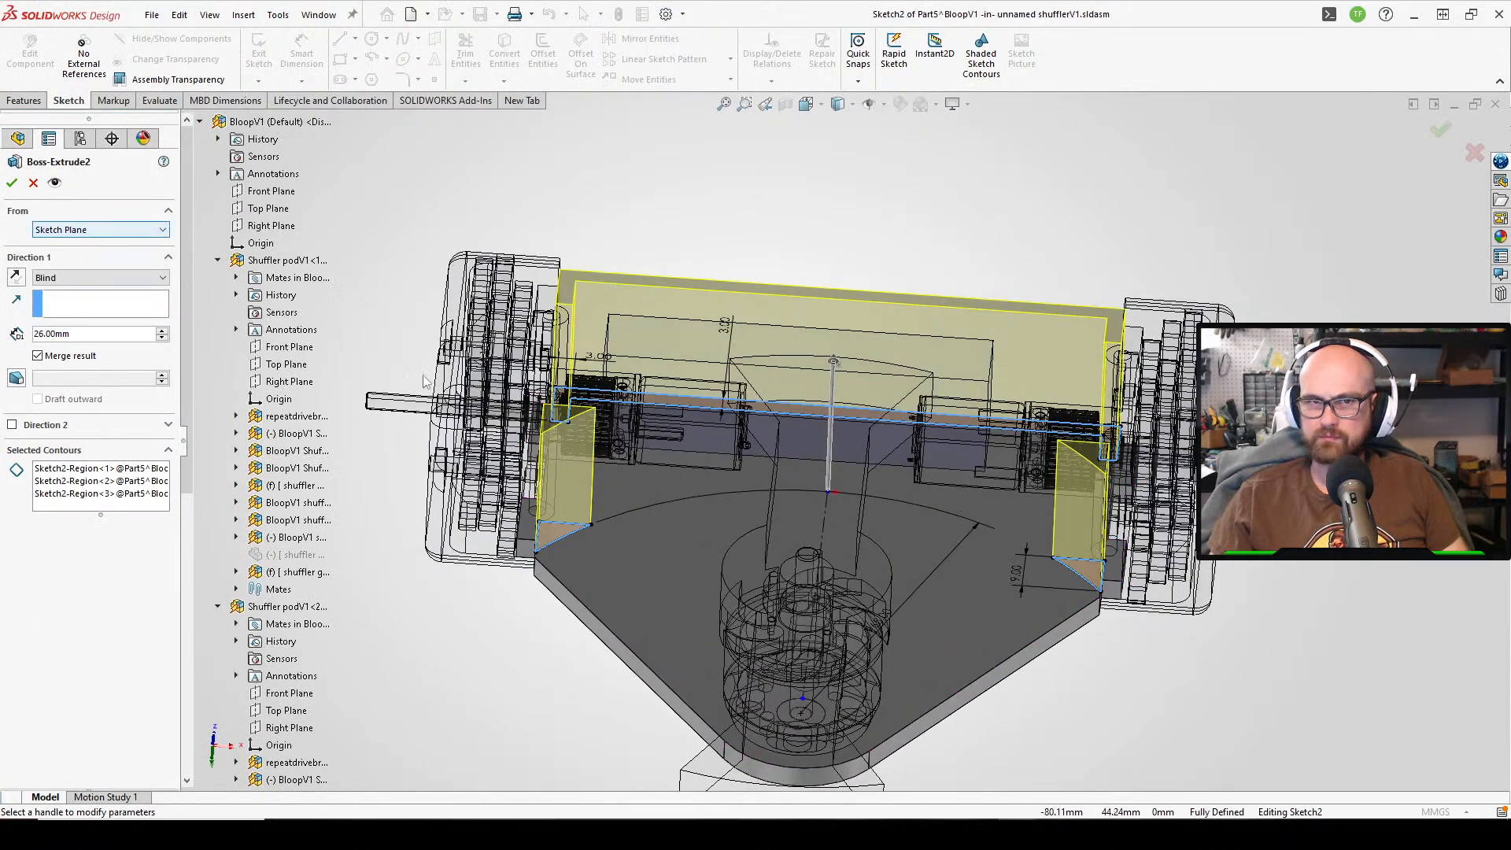
{"action": "key", "text": "ctrl+8"}
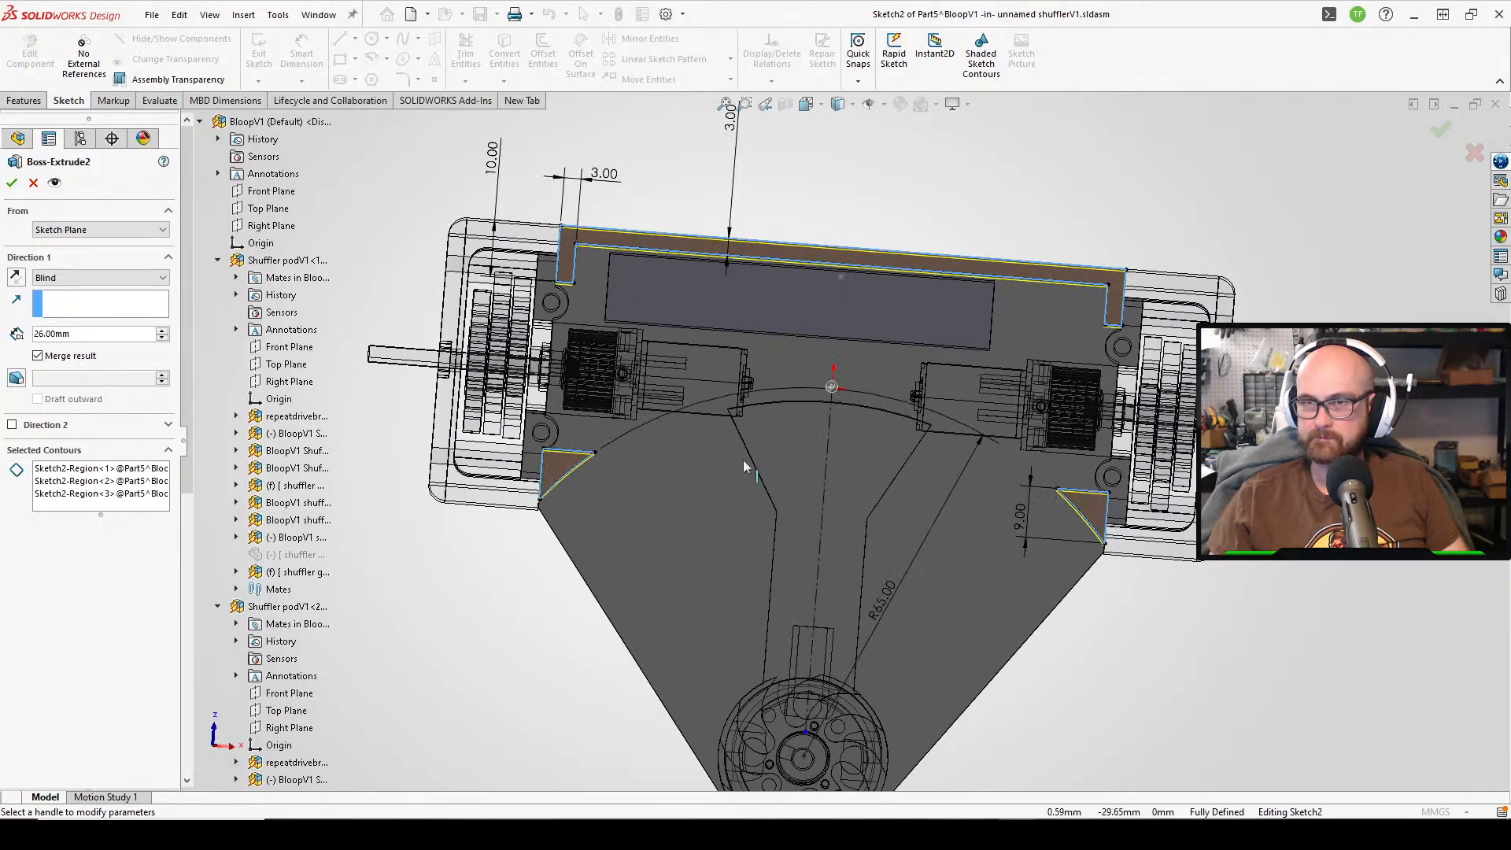
{"action": "left_click", "coordinate": [33, 184]}
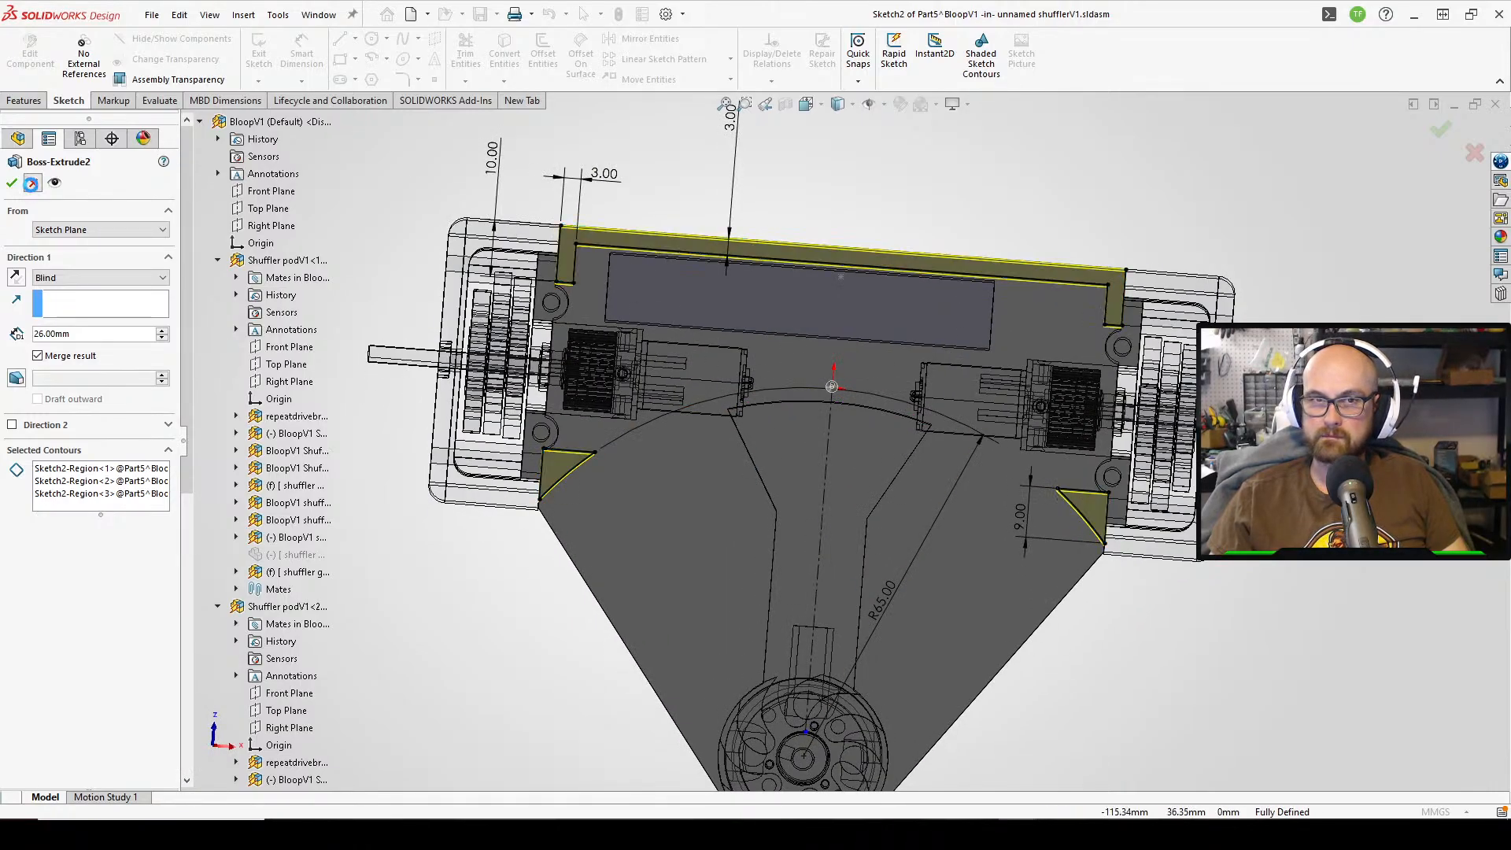
- Reopen the sketch of the wall extrusion Boss-Extrude2 and draw a short arc of about 66 mm radius centred on the weapon's pivot
{"action": "right_click", "coordinate": [89, 679]}
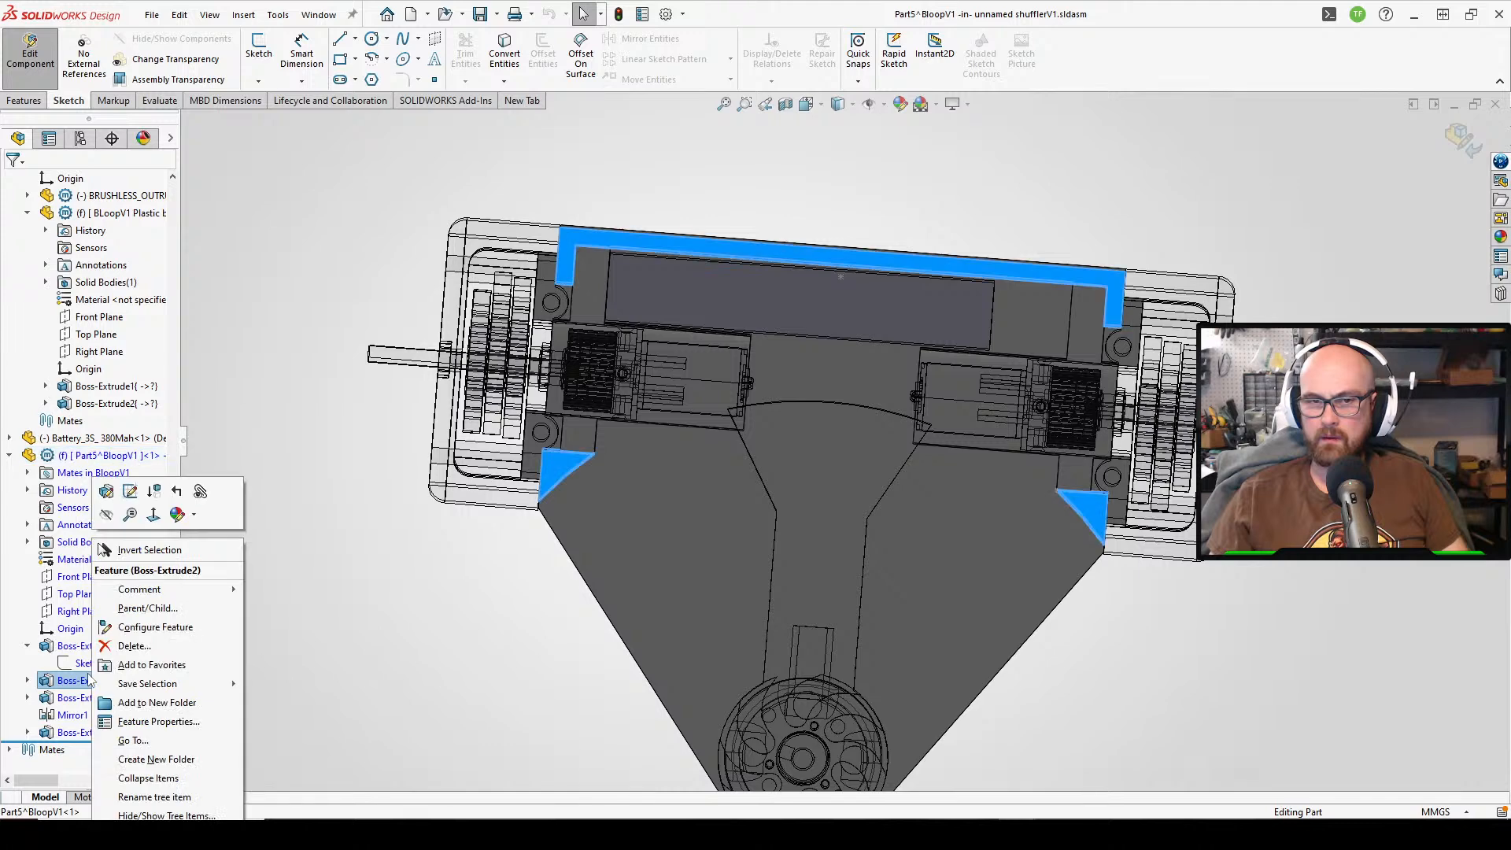
{"action": "left_click", "coordinate": [130, 492]}
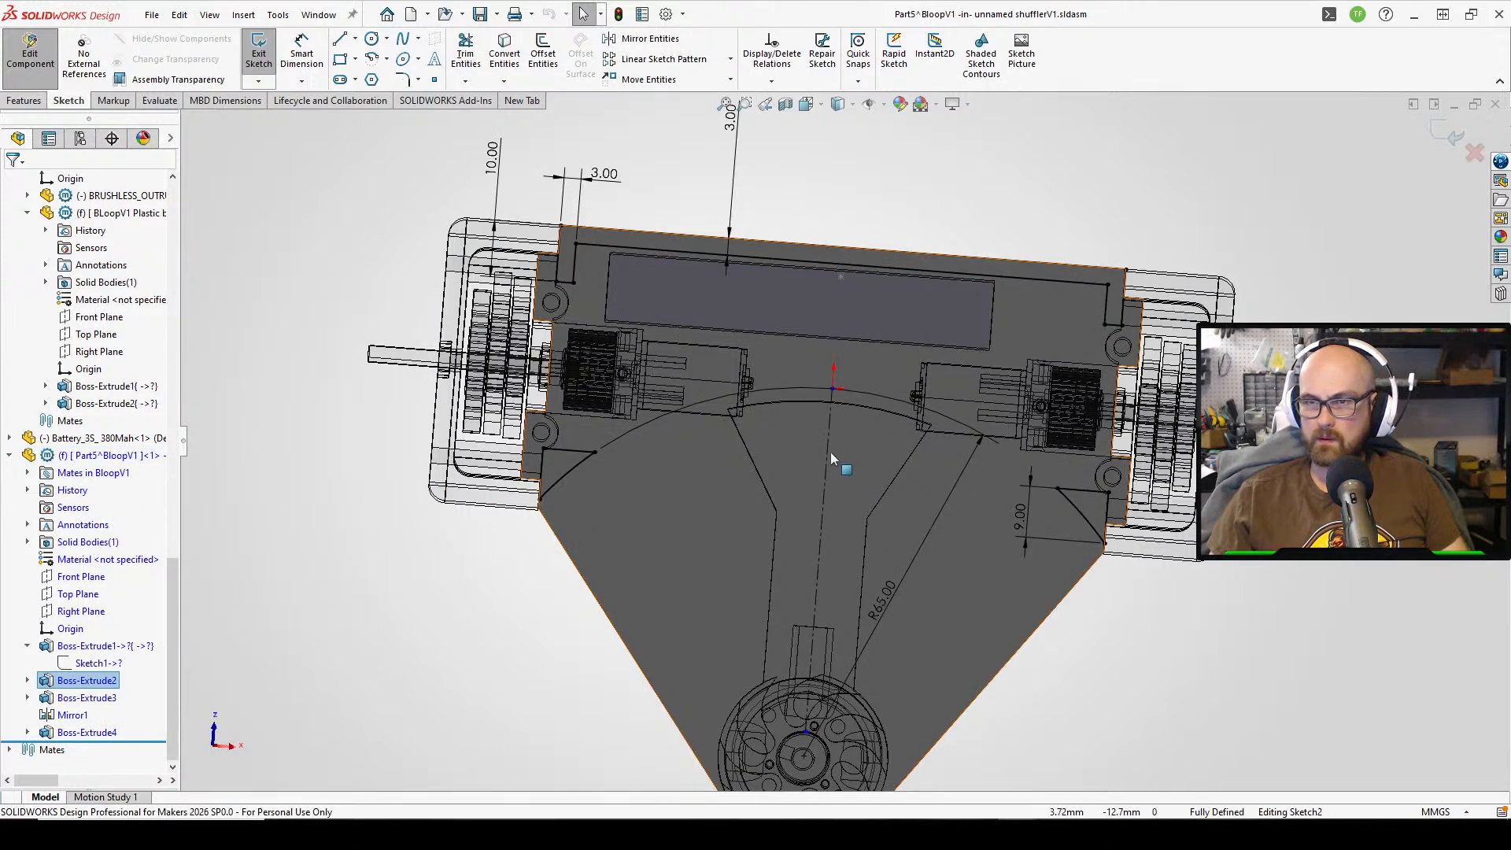
{"action": "left_click", "coordinate": [370, 60]}
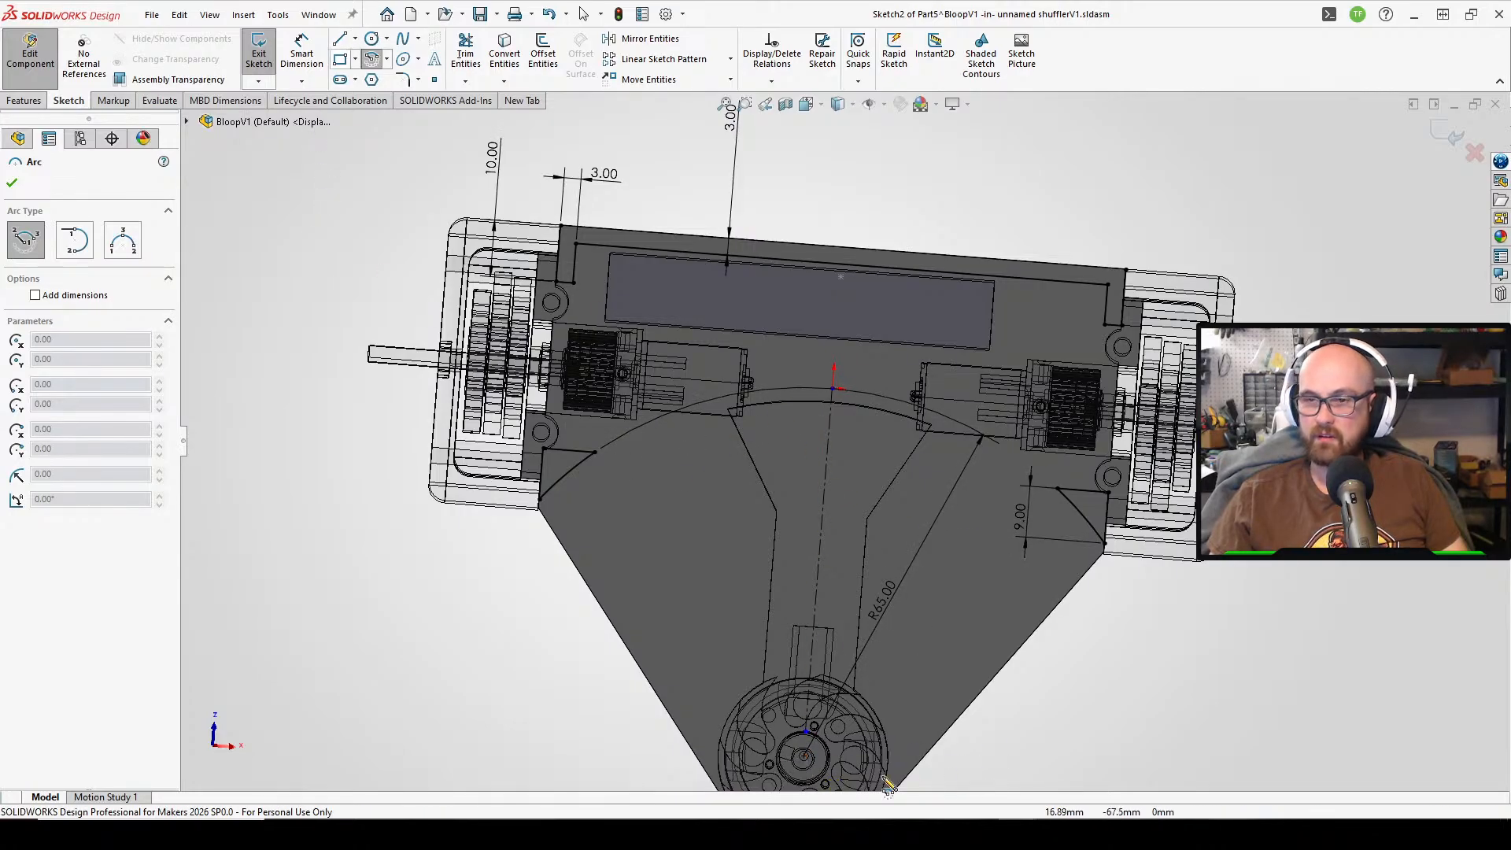
{"action": "left_click", "coordinate": [833, 386]}
{"action": "left_click", "coordinate": [804, 752]}
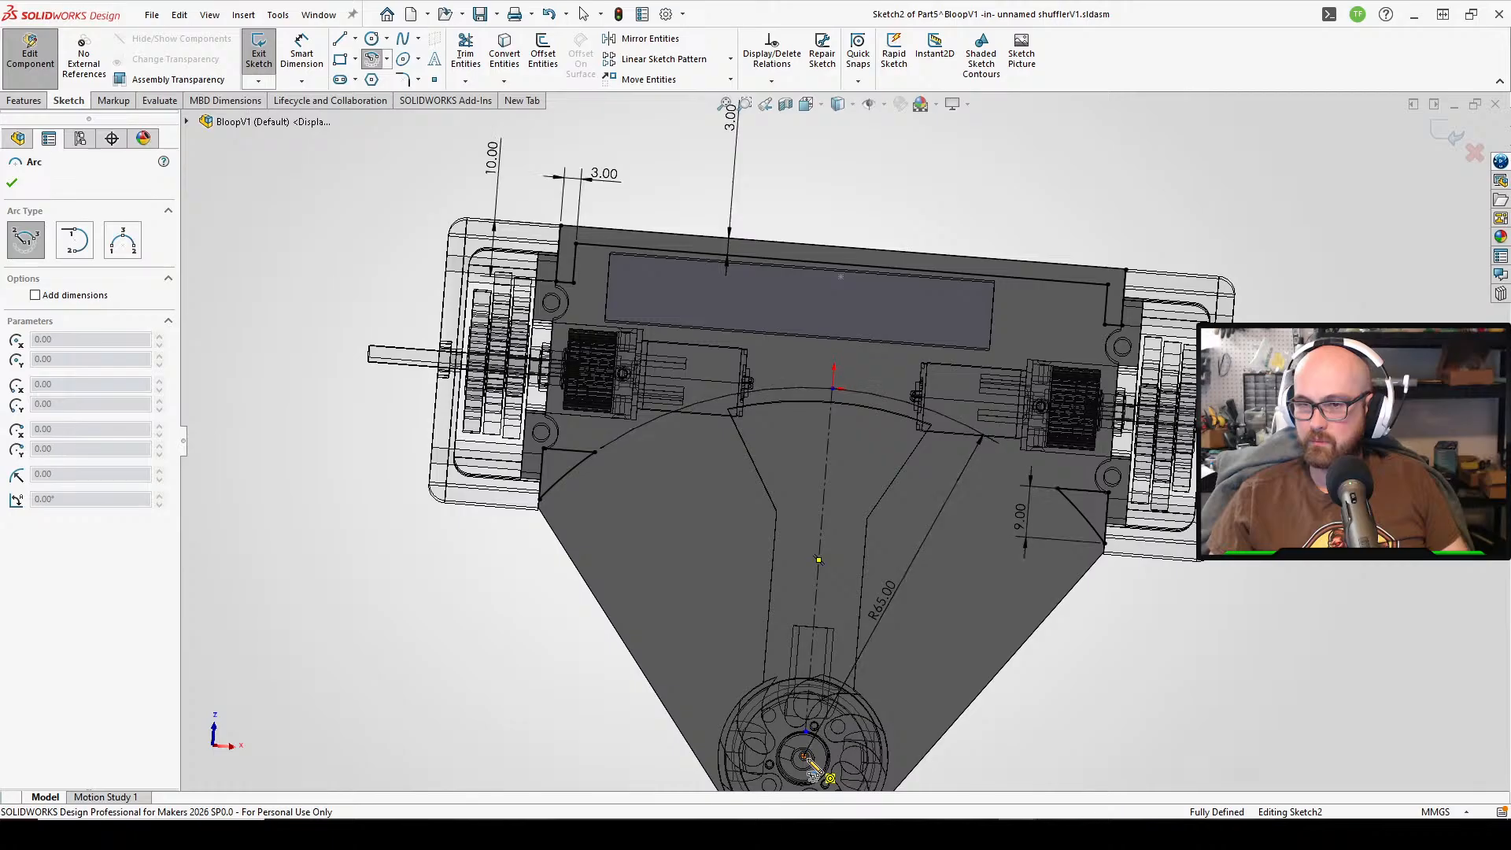
{"action": "left_click", "coordinate": [813, 402]}
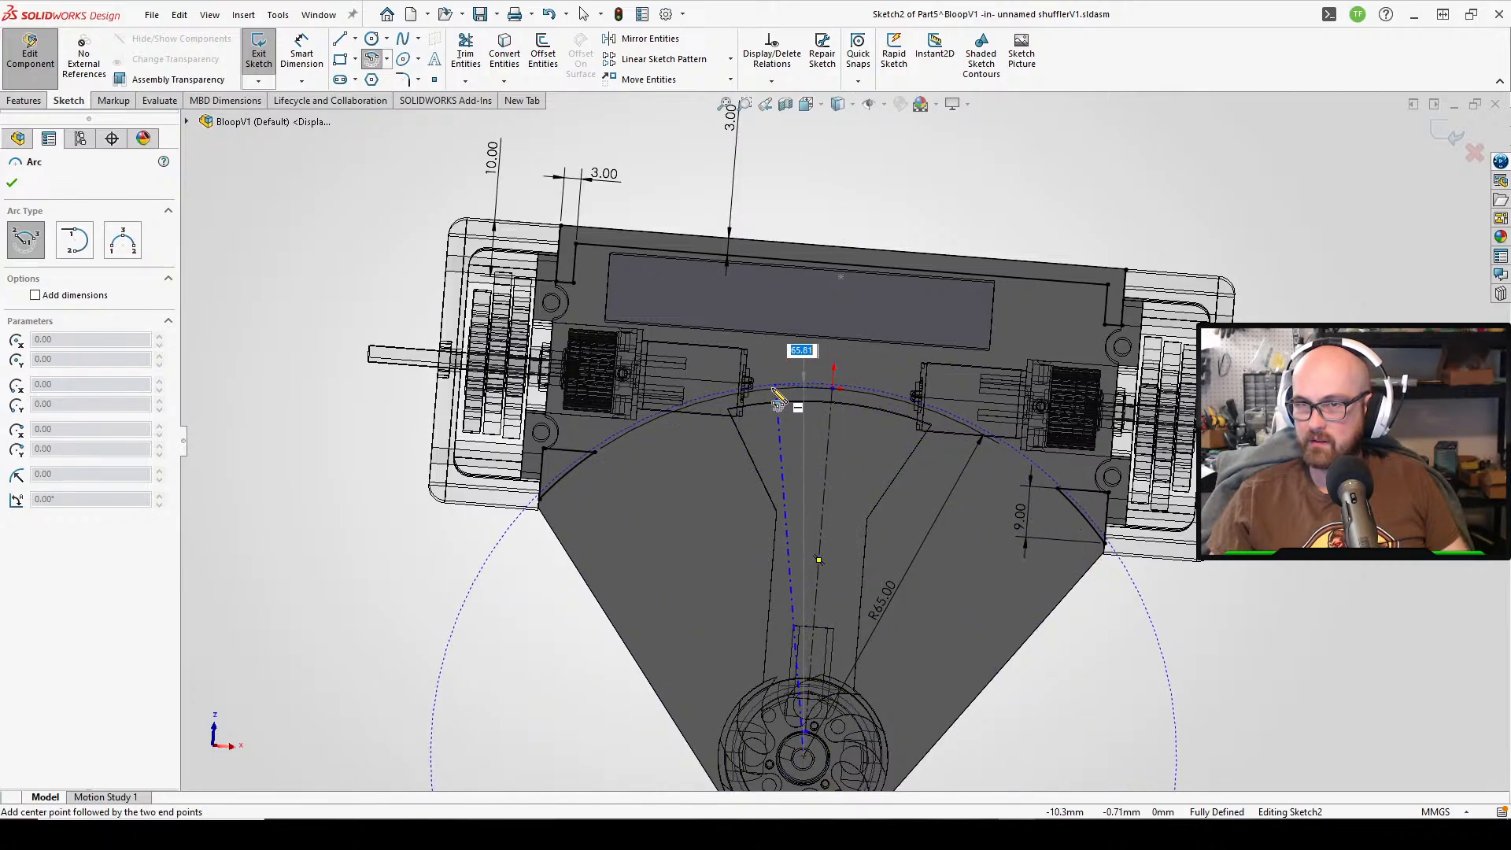
{"action": "left_click", "coordinate": [887, 415]}
{"action": "right_click", "coordinate": [889, 422]}
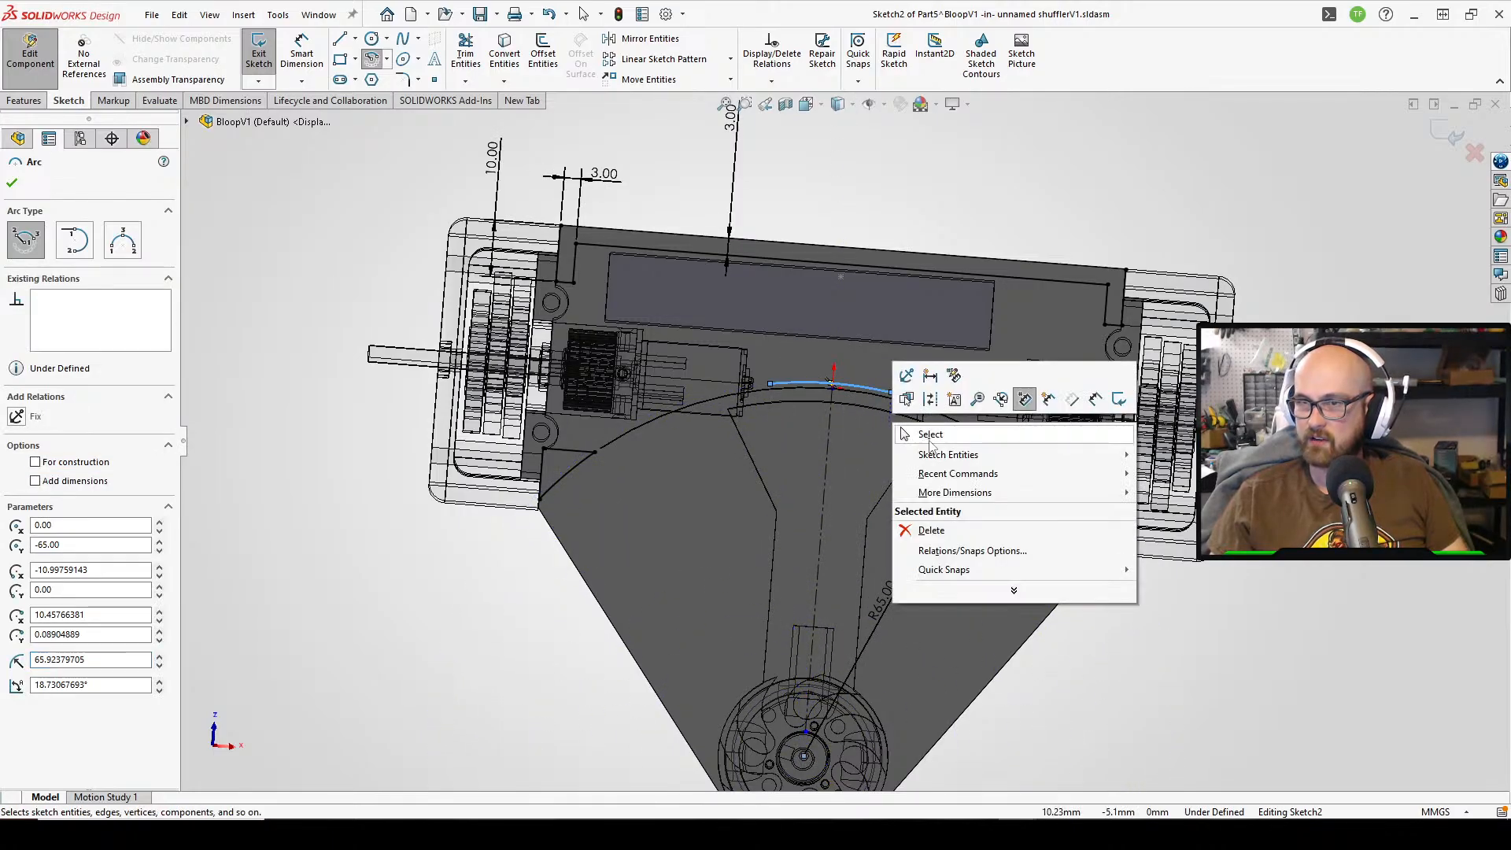
{"action": "left_click", "coordinate": [919, 433]}
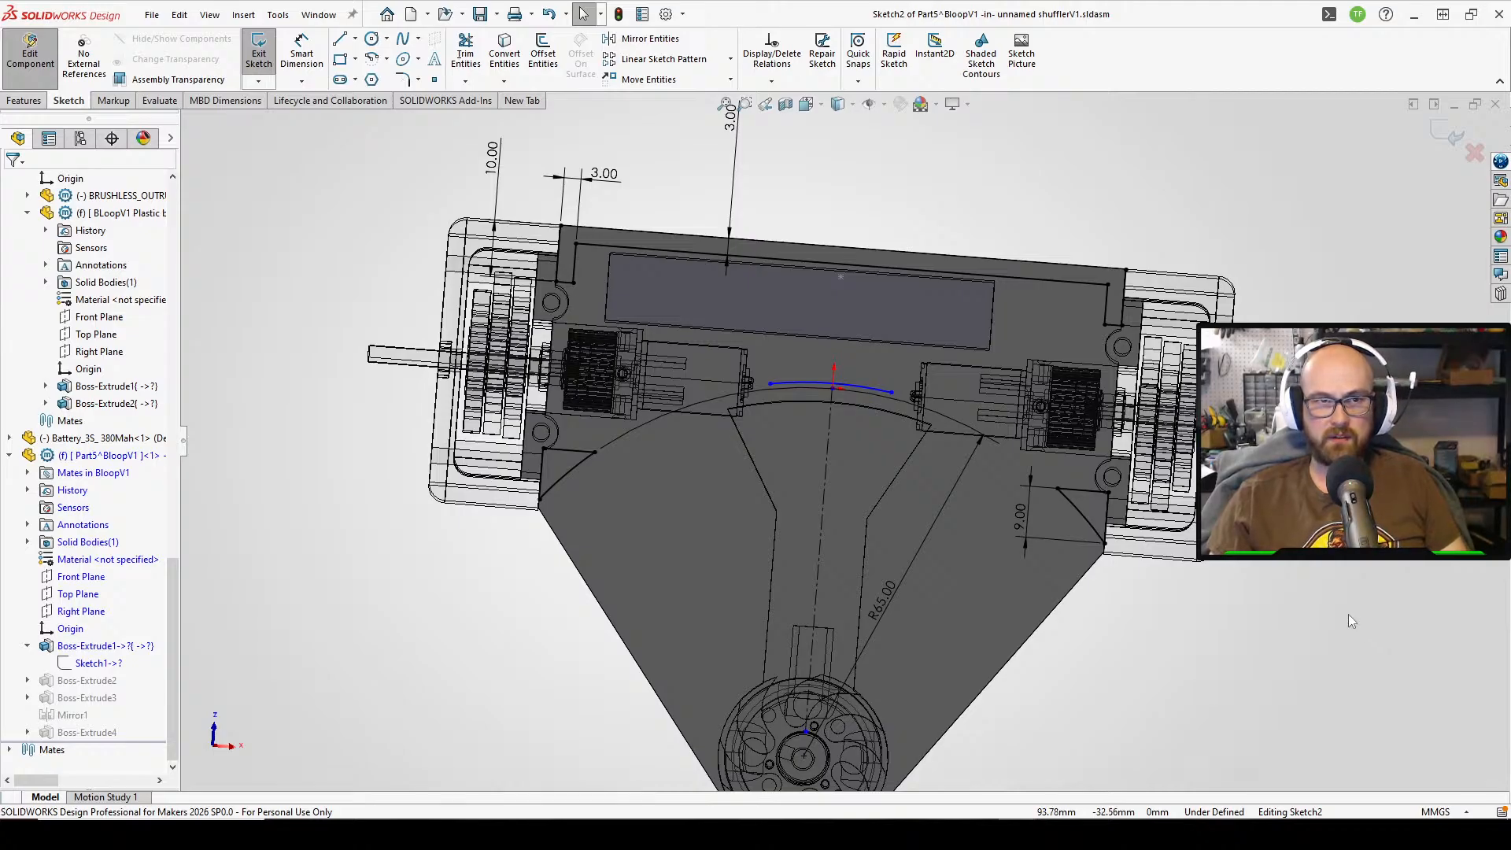
- Make the new arc coradial with the curved edge of the triangular corner block
{"action": "right_click_drag", "start_coordinate": [1348, 614], "coordinate": [1400, 600]}
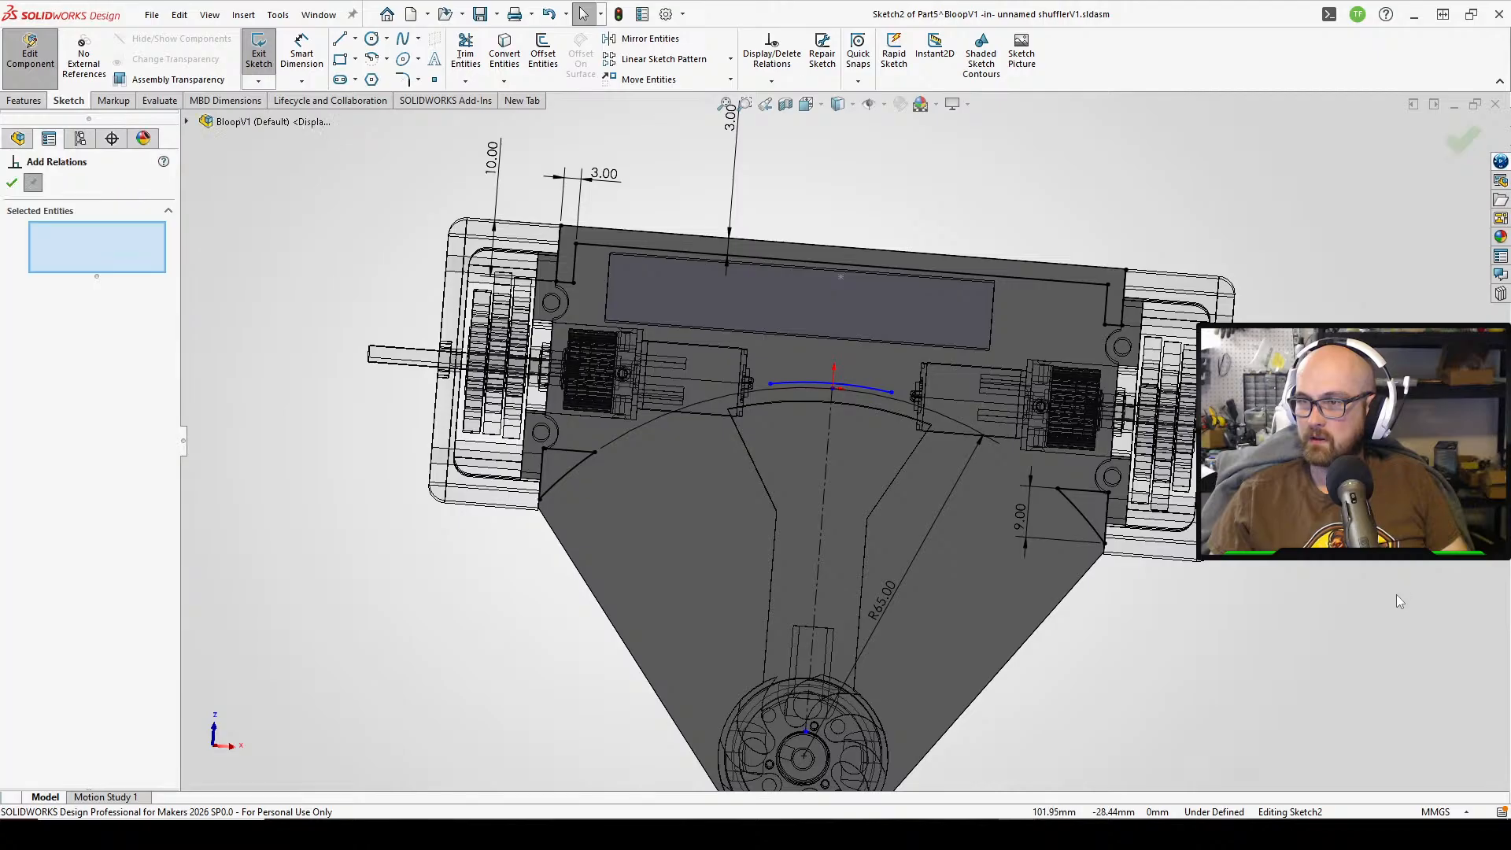
{"action": "left_click", "coordinate": [874, 393]}
{"action": "left_click", "coordinate": [1082, 514]}
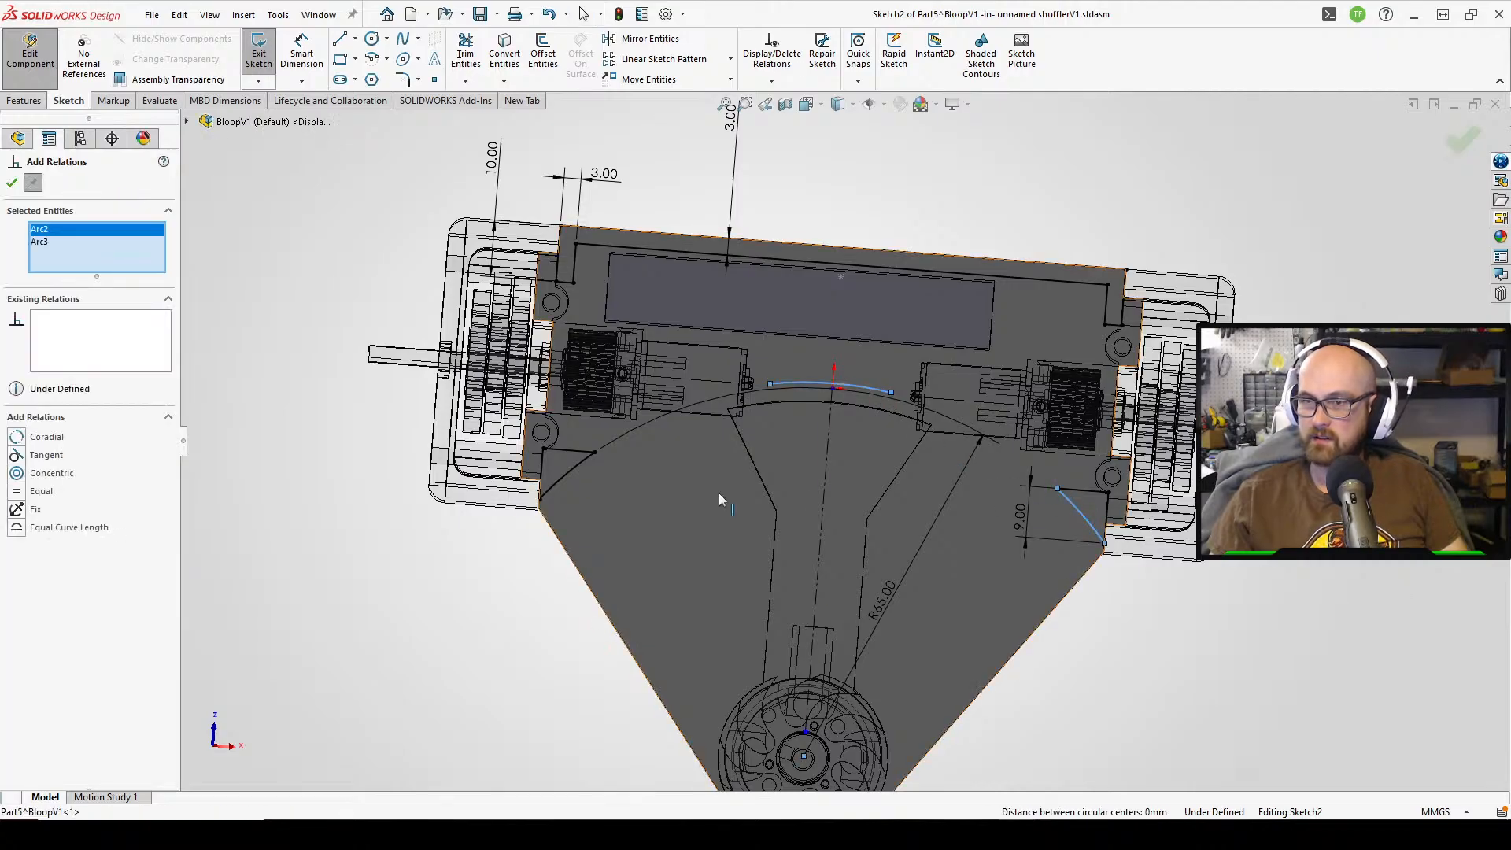
{"action": "left_click", "coordinate": [17, 443]}
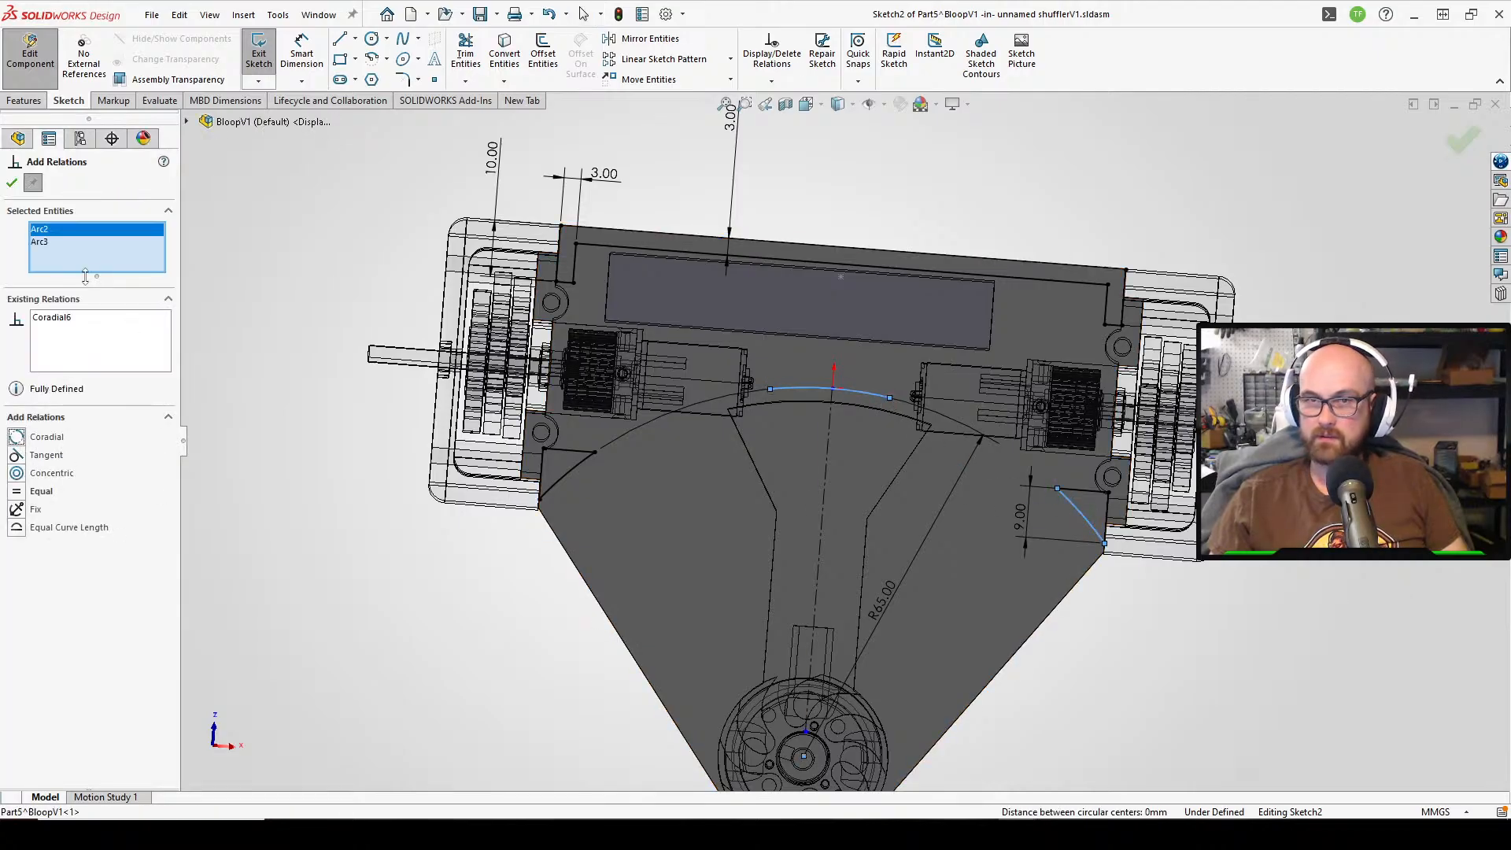
{"action": "left_click", "coordinate": [12, 184]}
- Adjust both ends of the new arc so it spans only a short stretch between the sketch origin and the left drive motor
{"action": "scroll", "coordinate": [791, 386], "scroll_direction": "down", "scroll_amount": 3}
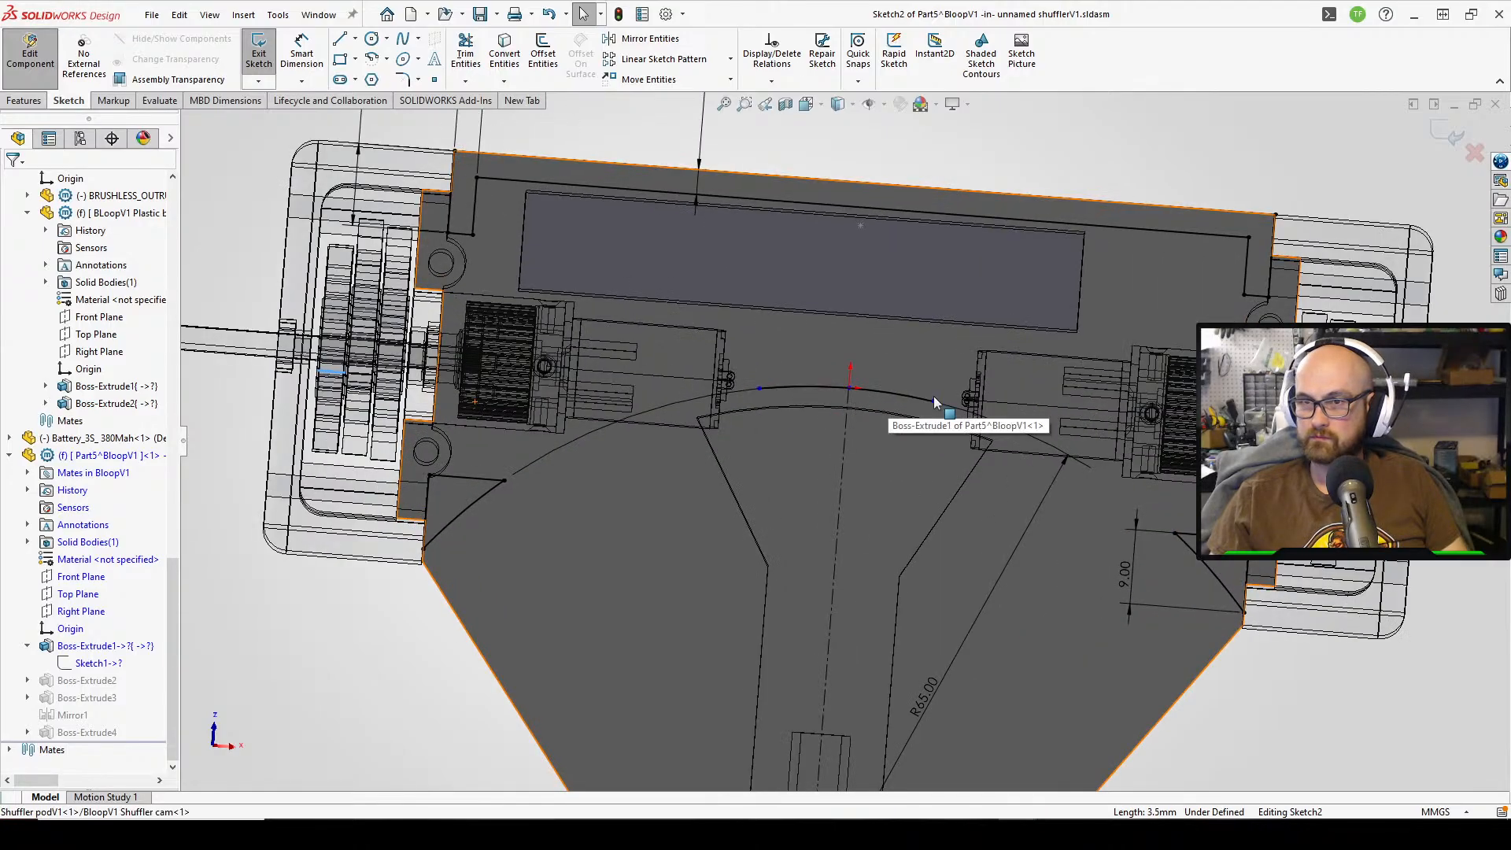
{"action": "left_click", "coordinate": [812, 389]}
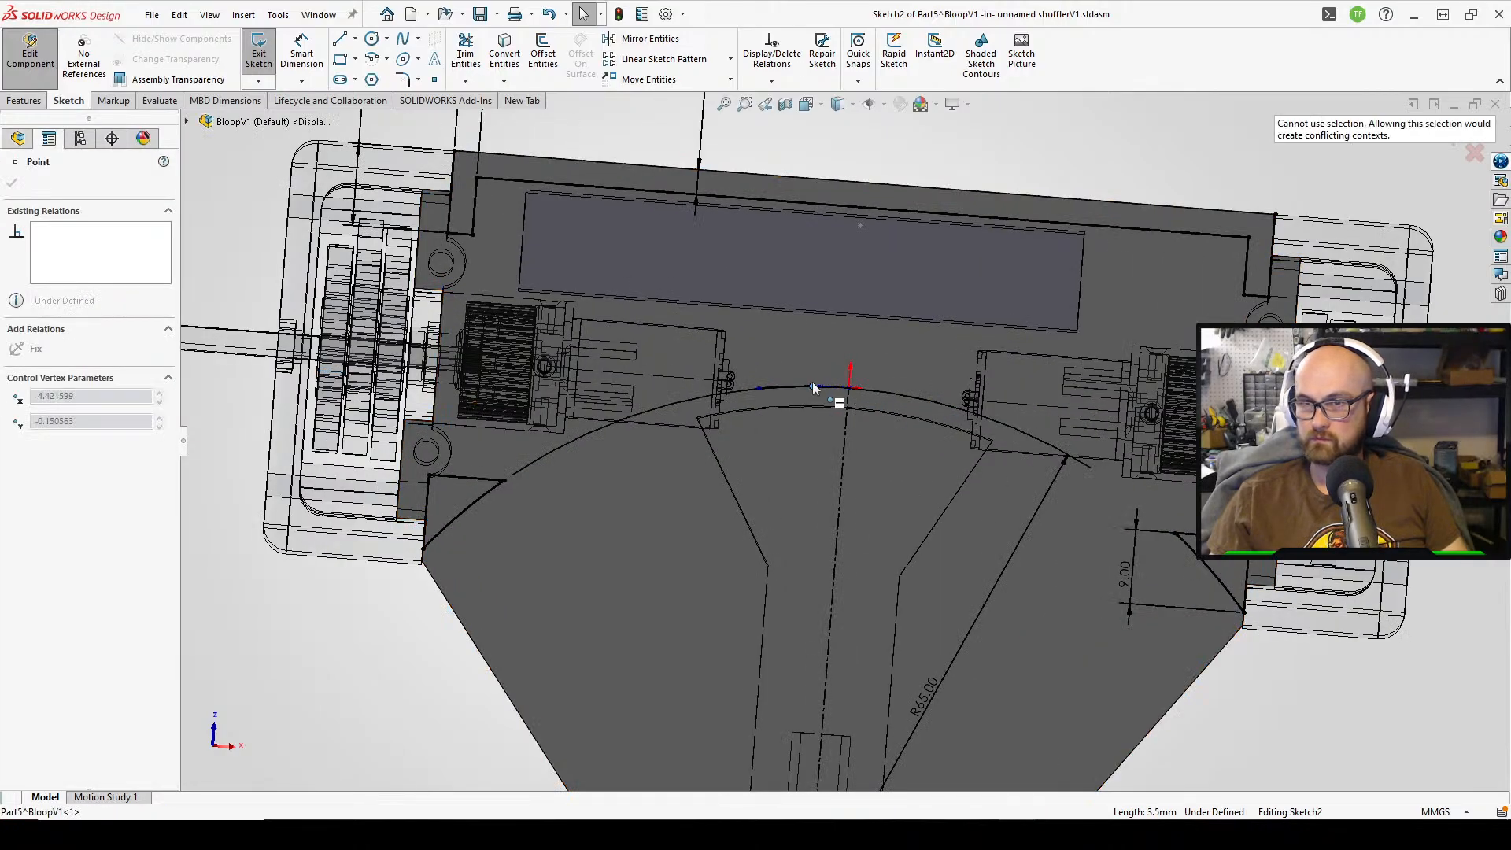
{"action": "left_click_drag", "start_coordinate": [760, 390], "coordinate": [740, 394]}
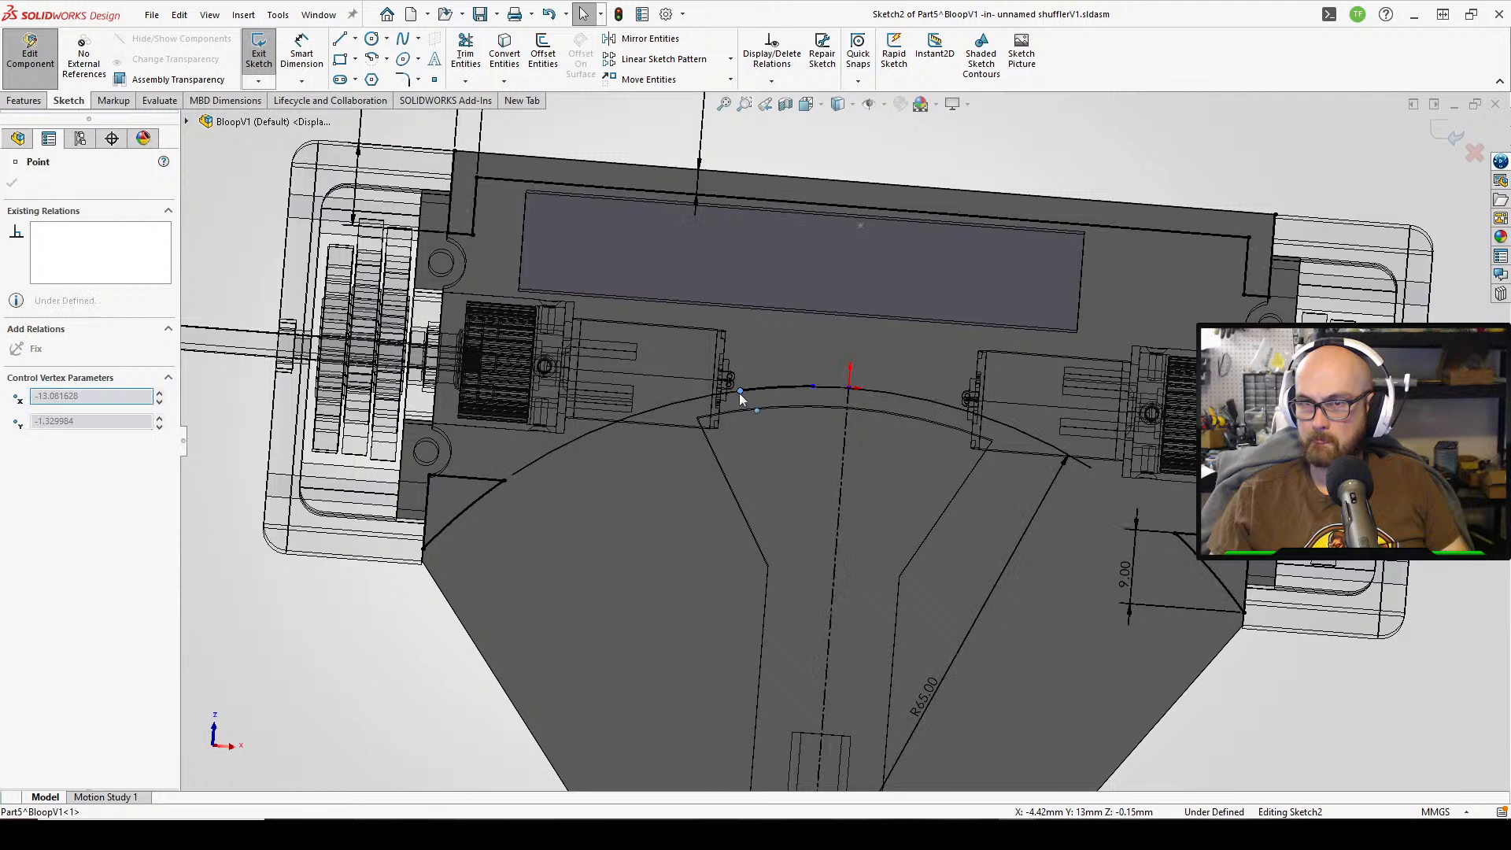
{"action": "left_click", "coordinate": [418, 668]}
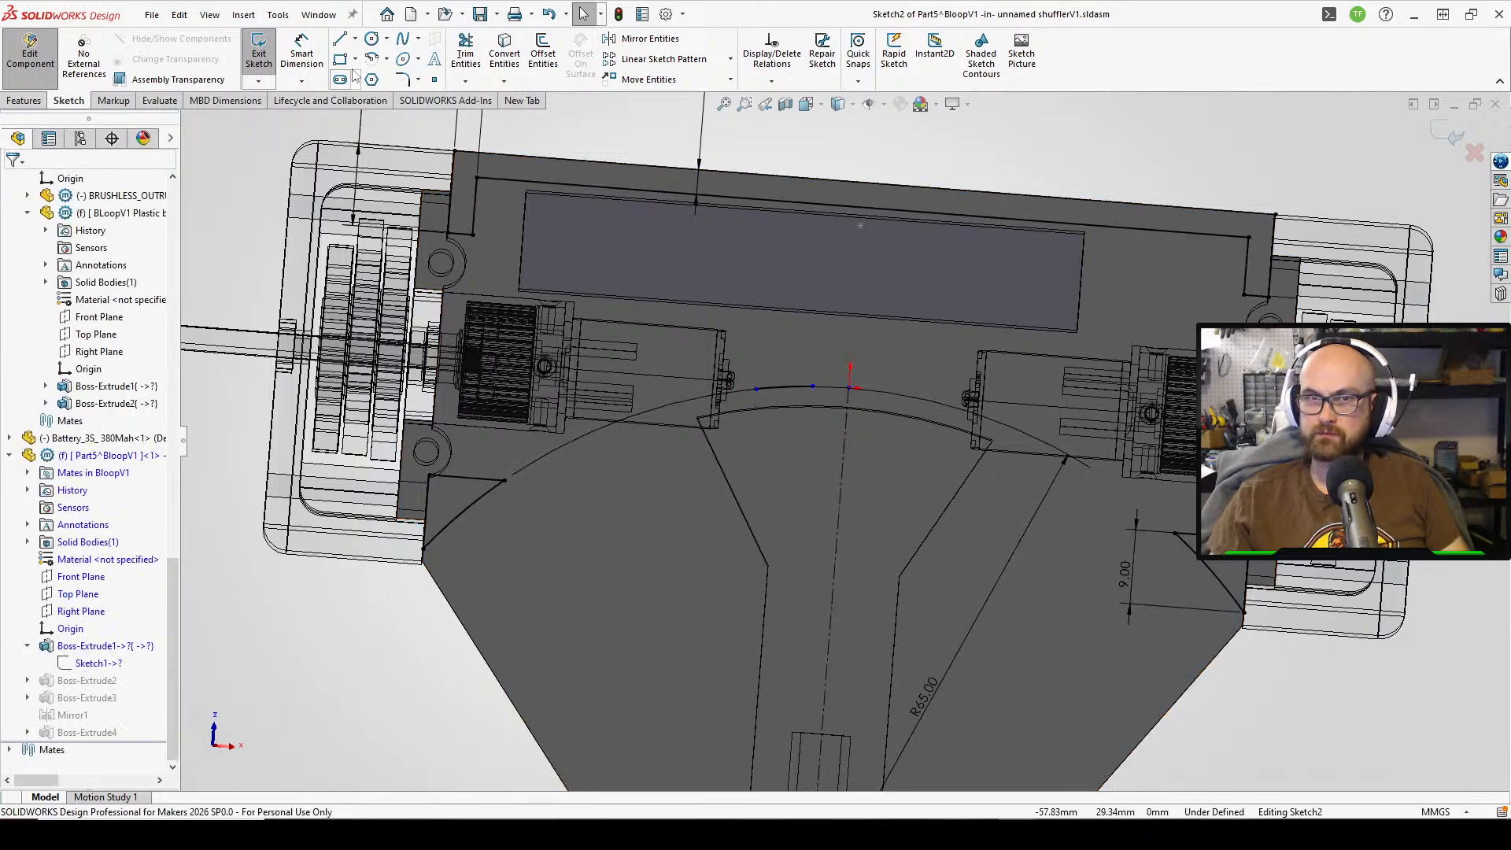
- Close the arc into a block profile with an outer vertical line about 6.7 mm long, a horizontal line and a second vertical
{"action": "left_click", "coordinate": [340, 39]}
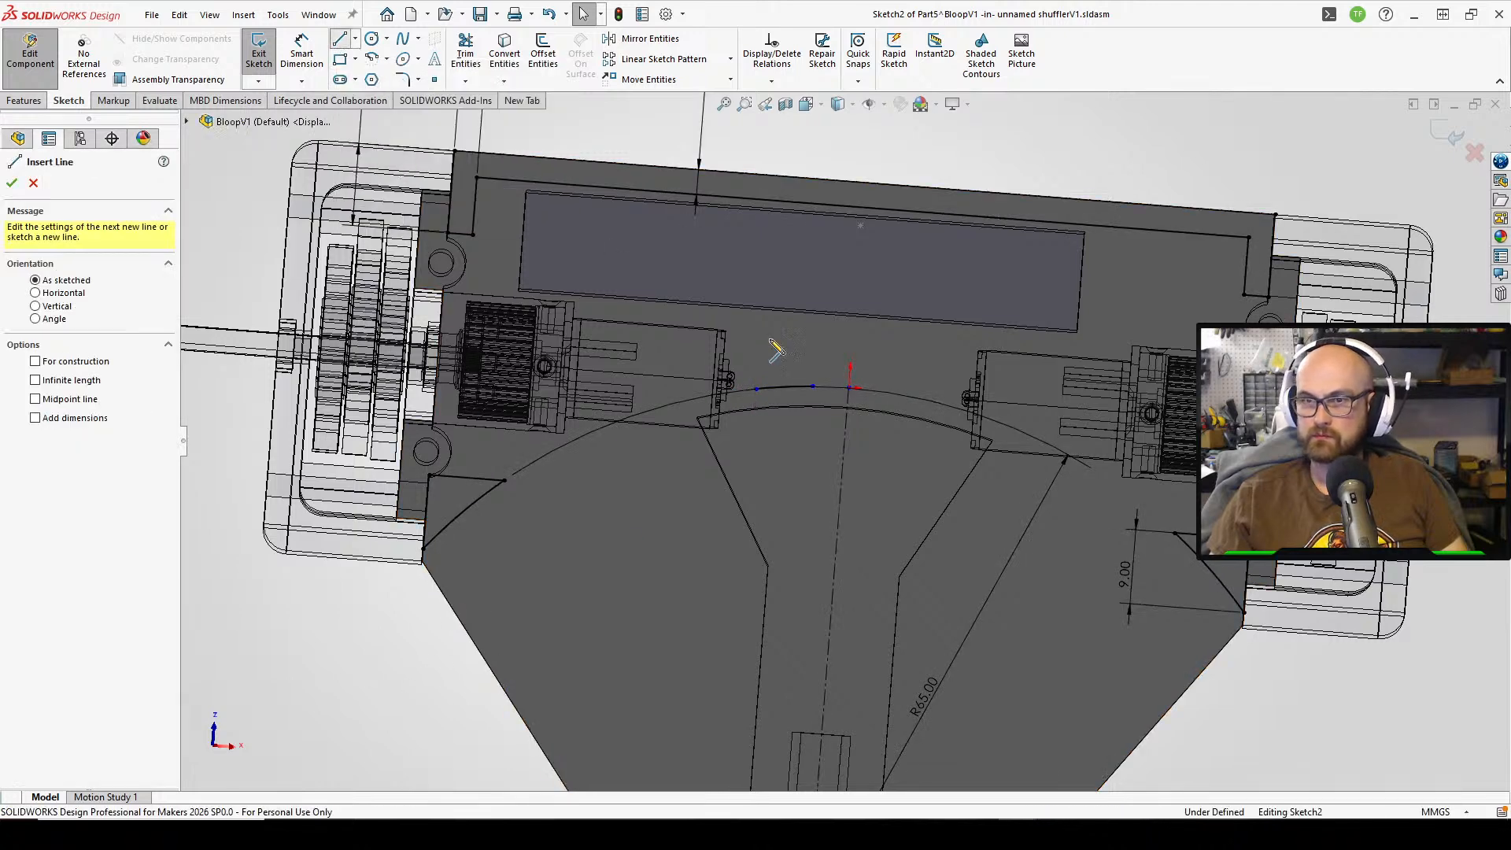
{"action": "left_click", "coordinate": [757, 390]}
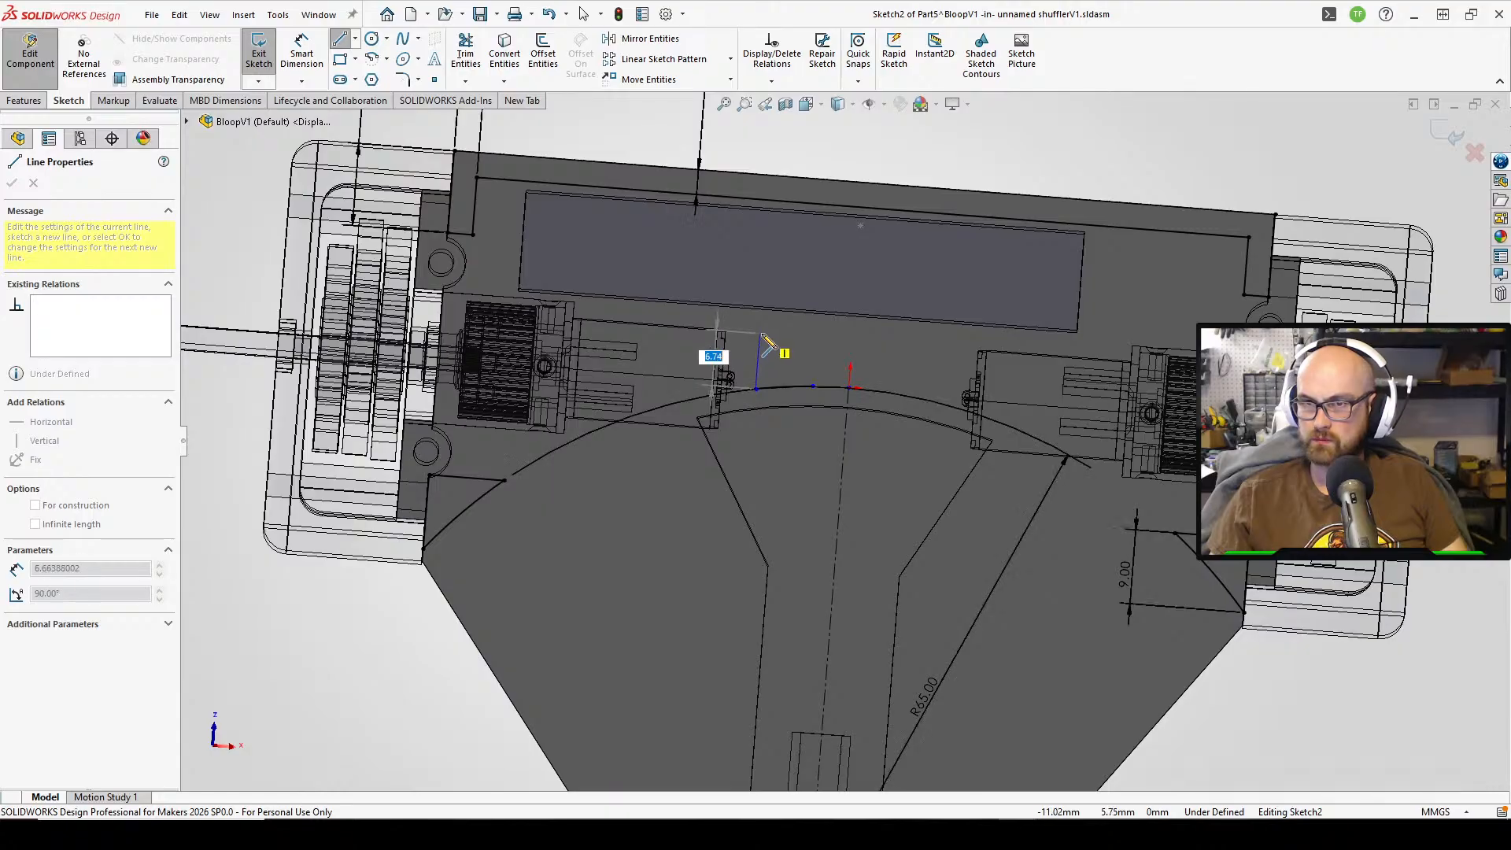
{"action": "left_click", "coordinate": [760, 335]}
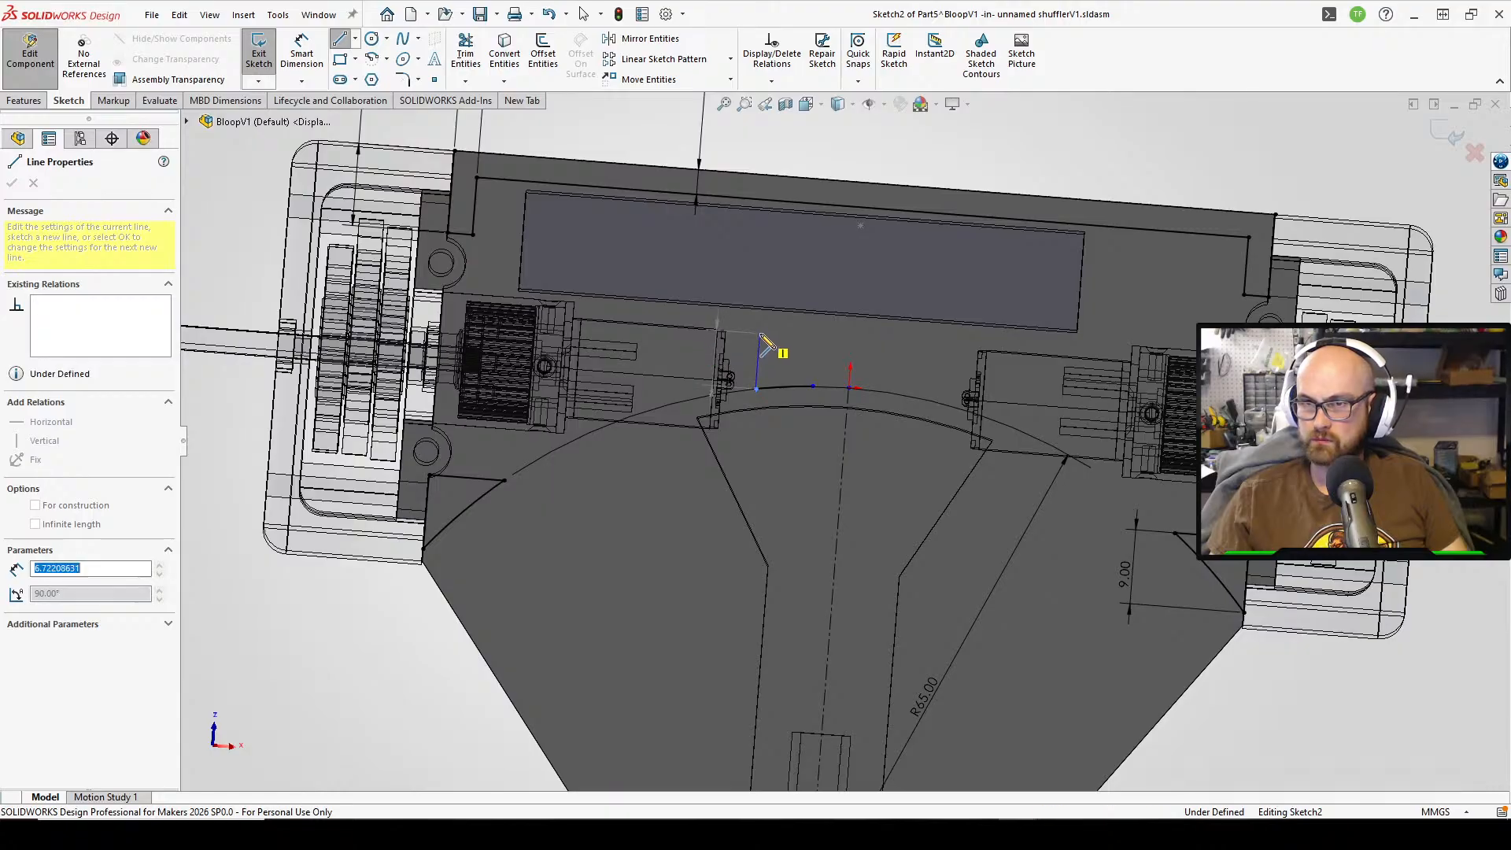
{"action": "left_click", "coordinate": [817, 338]}
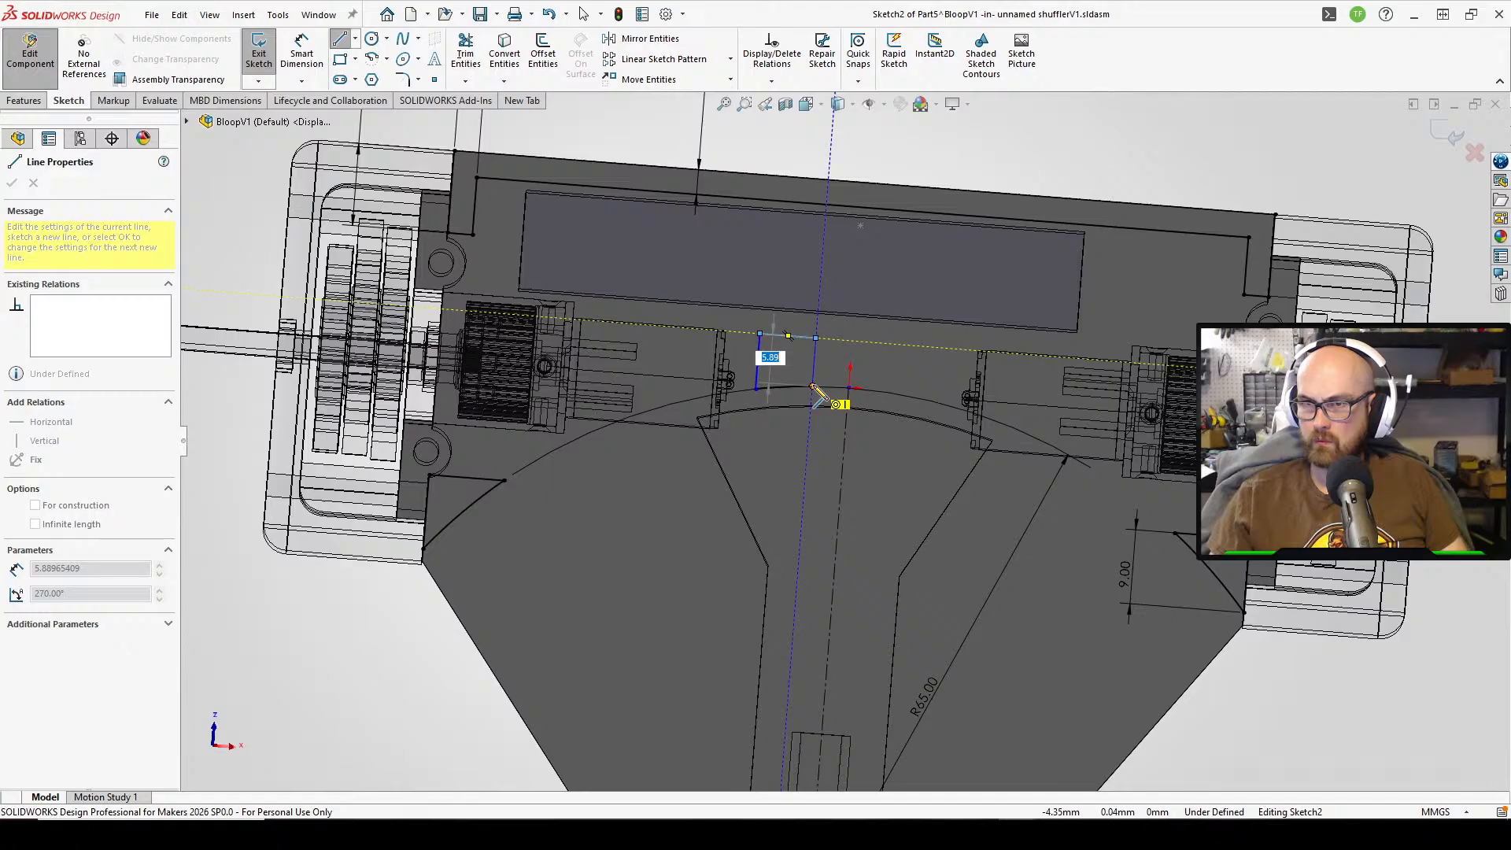
{"action": "left_click", "coordinate": [814, 386]}
{"action": "right_click", "coordinate": [816, 387]}
{"action": "left_click", "coordinate": [856, 399]}
- Dimension the distance from the sketch origin to the block profile's nearest vertical side and set it to 3 mm
{"action": "scroll", "coordinate": [535, 681], "scroll_direction": "up", "scroll_amount": 5}
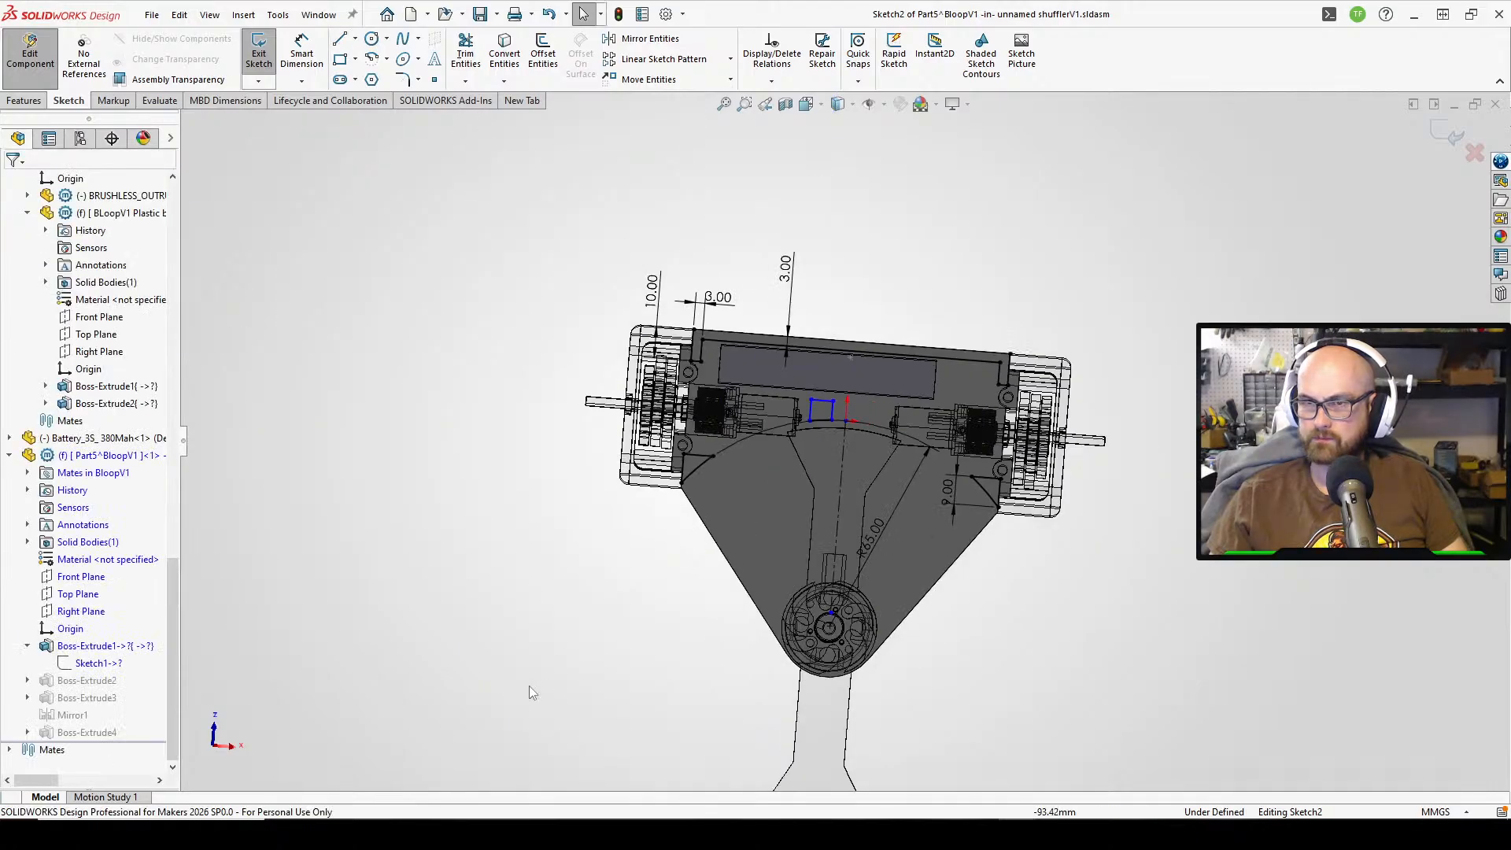
{"action": "scroll", "coordinate": [836, 465], "scroll_direction": "down", "scroll_amount": 5}
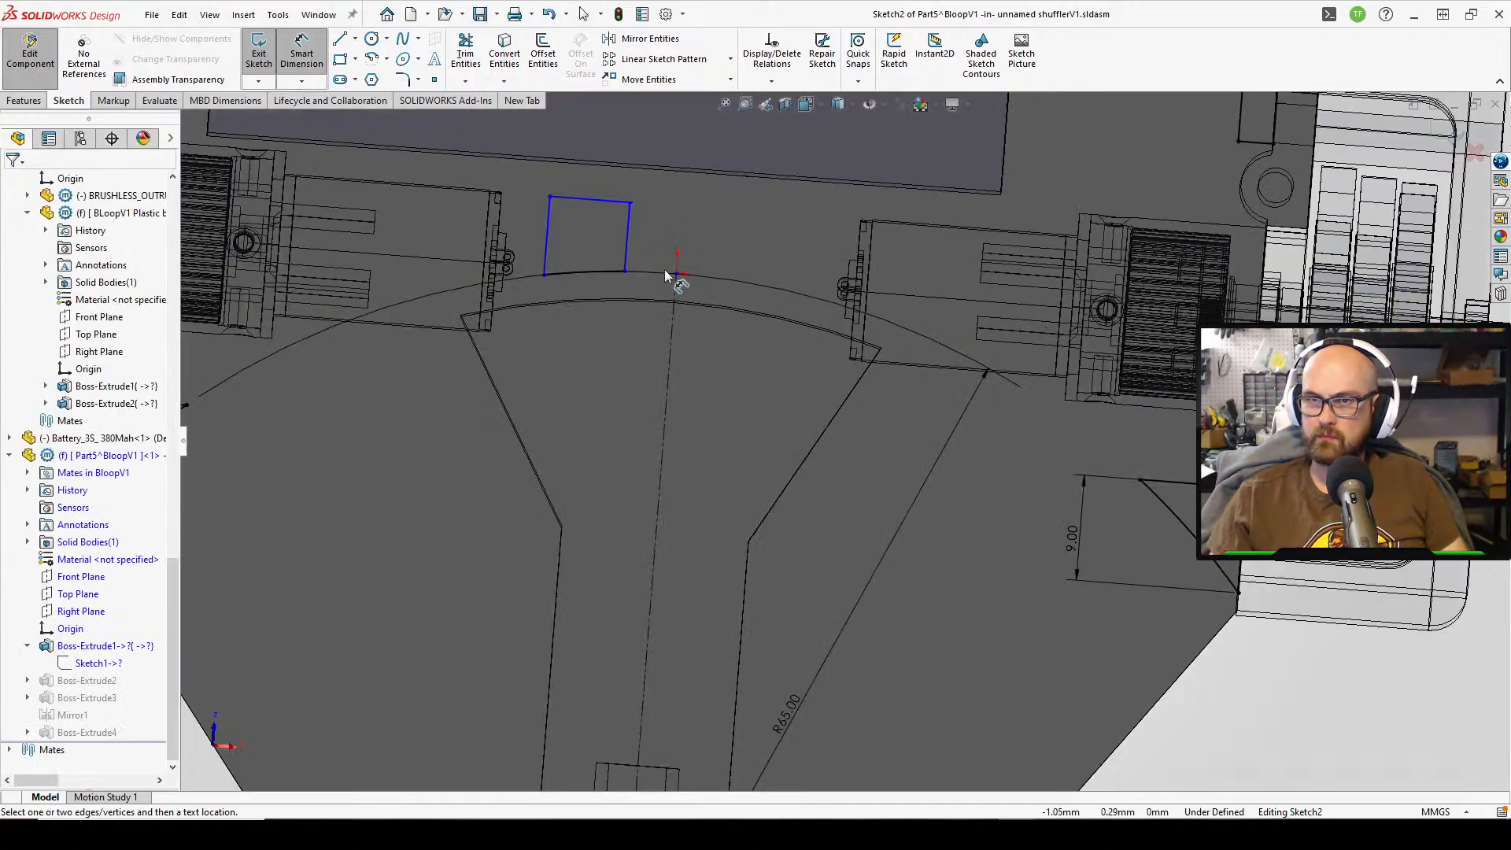
{"action": "left_click", "coordinate": [679, 276]}
{"action": "left_click", "coordinate": [628, 248]}
{"action": "scroll", "coordinate": [545, 529], "scroll_direction": "up", "scroll_amount": 3}
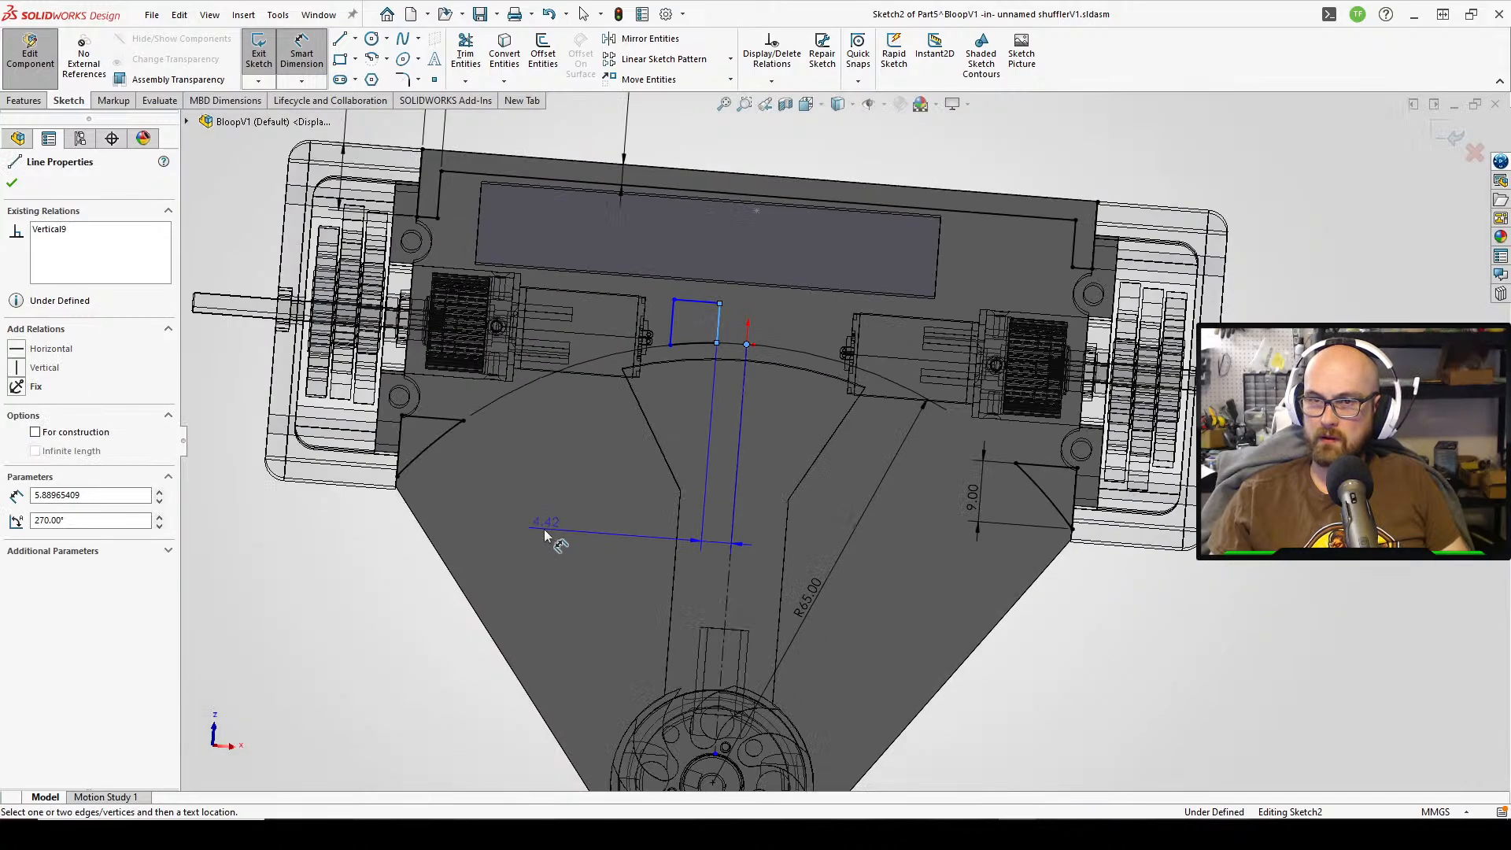
{"action": "left_click", "coordinate": [405, 593]}
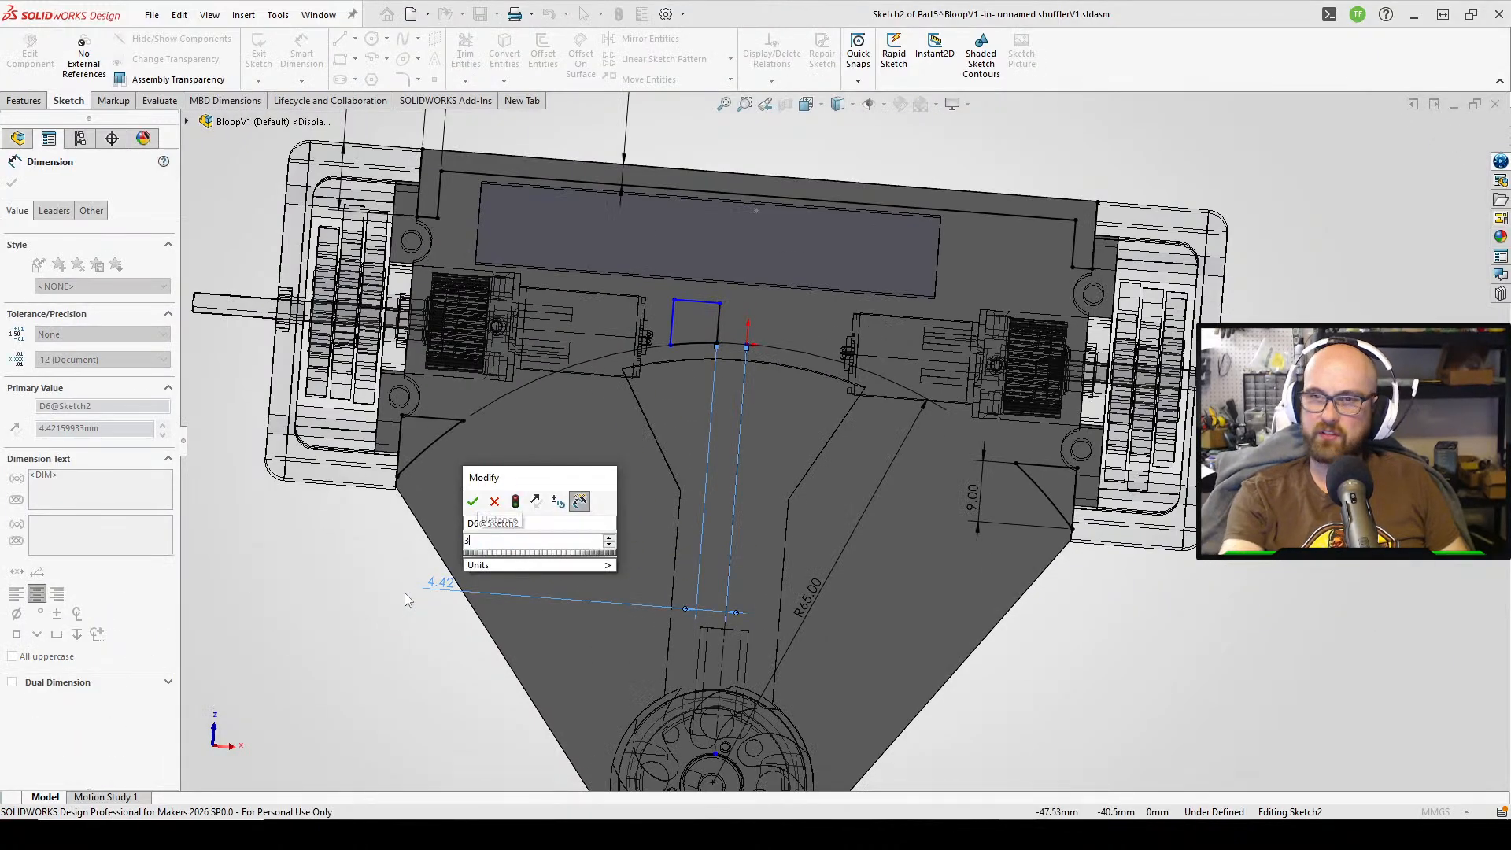
{"action": "key", "text": "Return"}
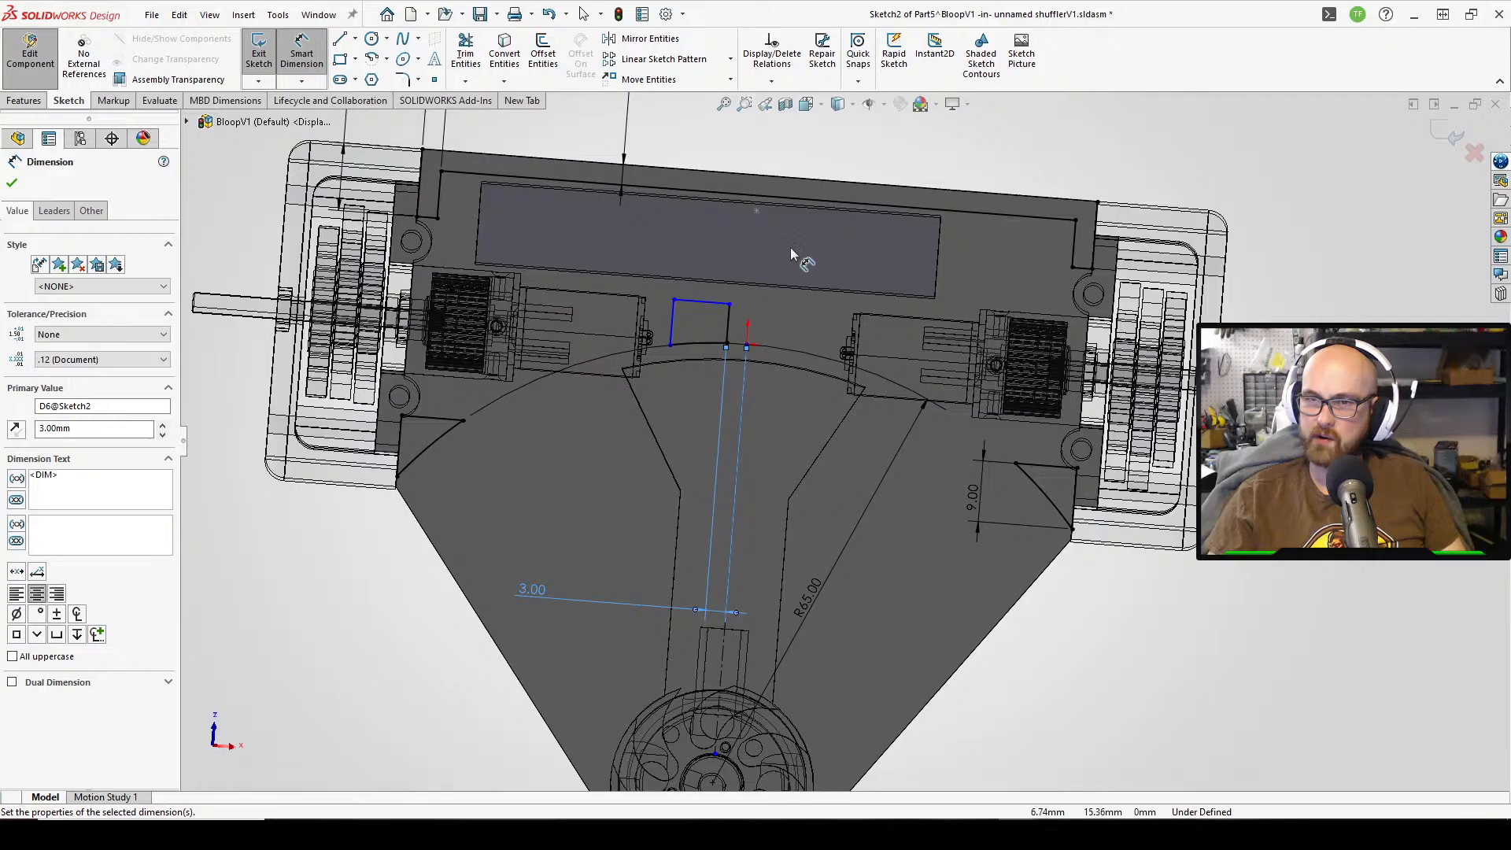
- Dimension the width between the block profile's two vertical sides and set it to 8 mm
{"action": "scroll", "coordinate": [792, 254], "scroll_direction": "down", "scroll_amount": 3}
{"action": "left_click", "coordinate": [761, 407]}
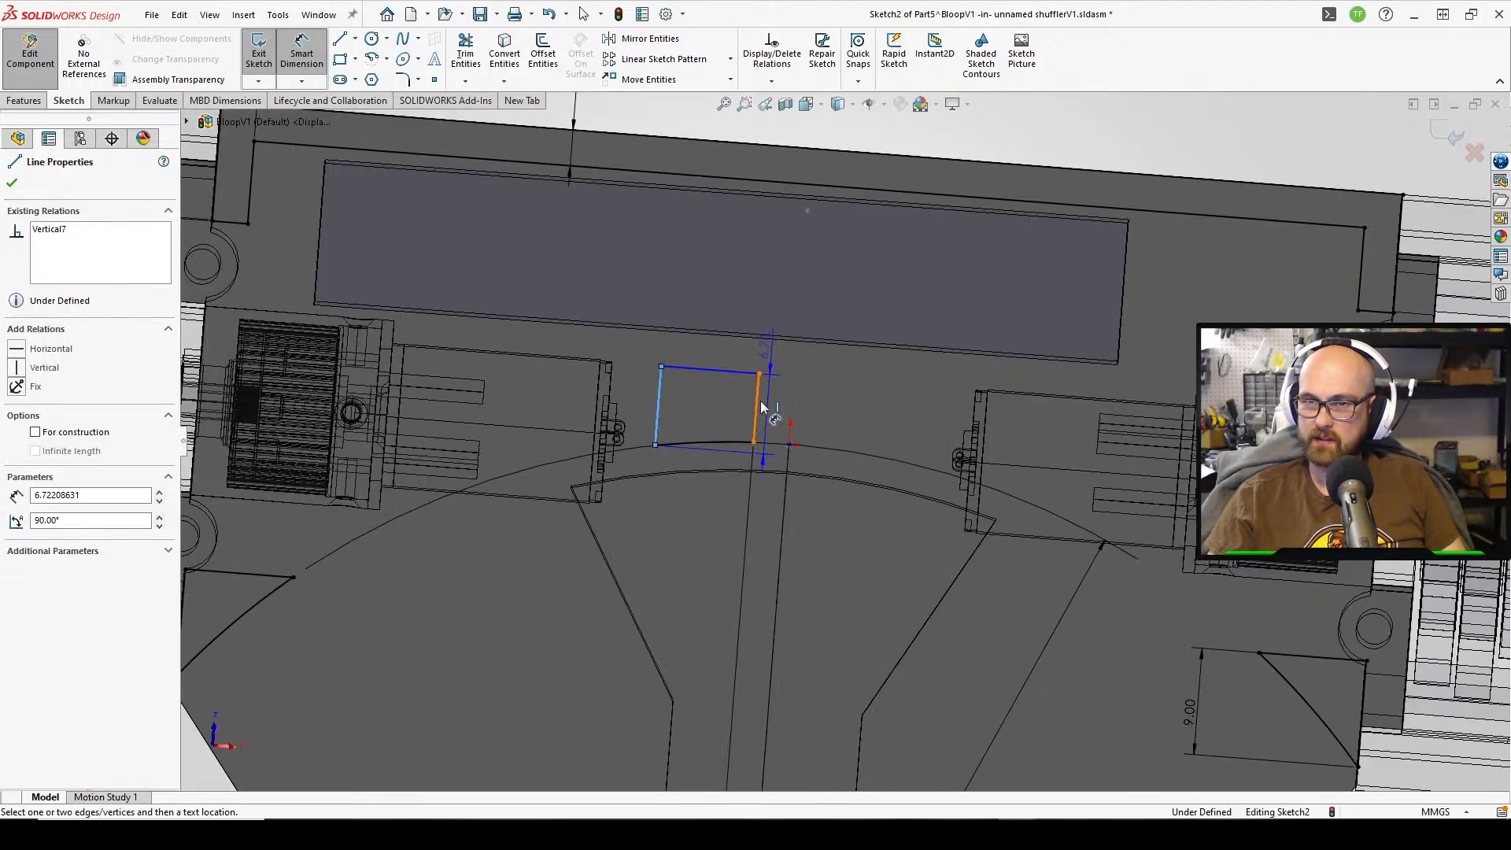
{"action": "scroll", "coordinate": [673, 475], "scroll_direction": "up", "scroll_amount": 5}
{"action": "left_click", "coordinate": [666, 190]}
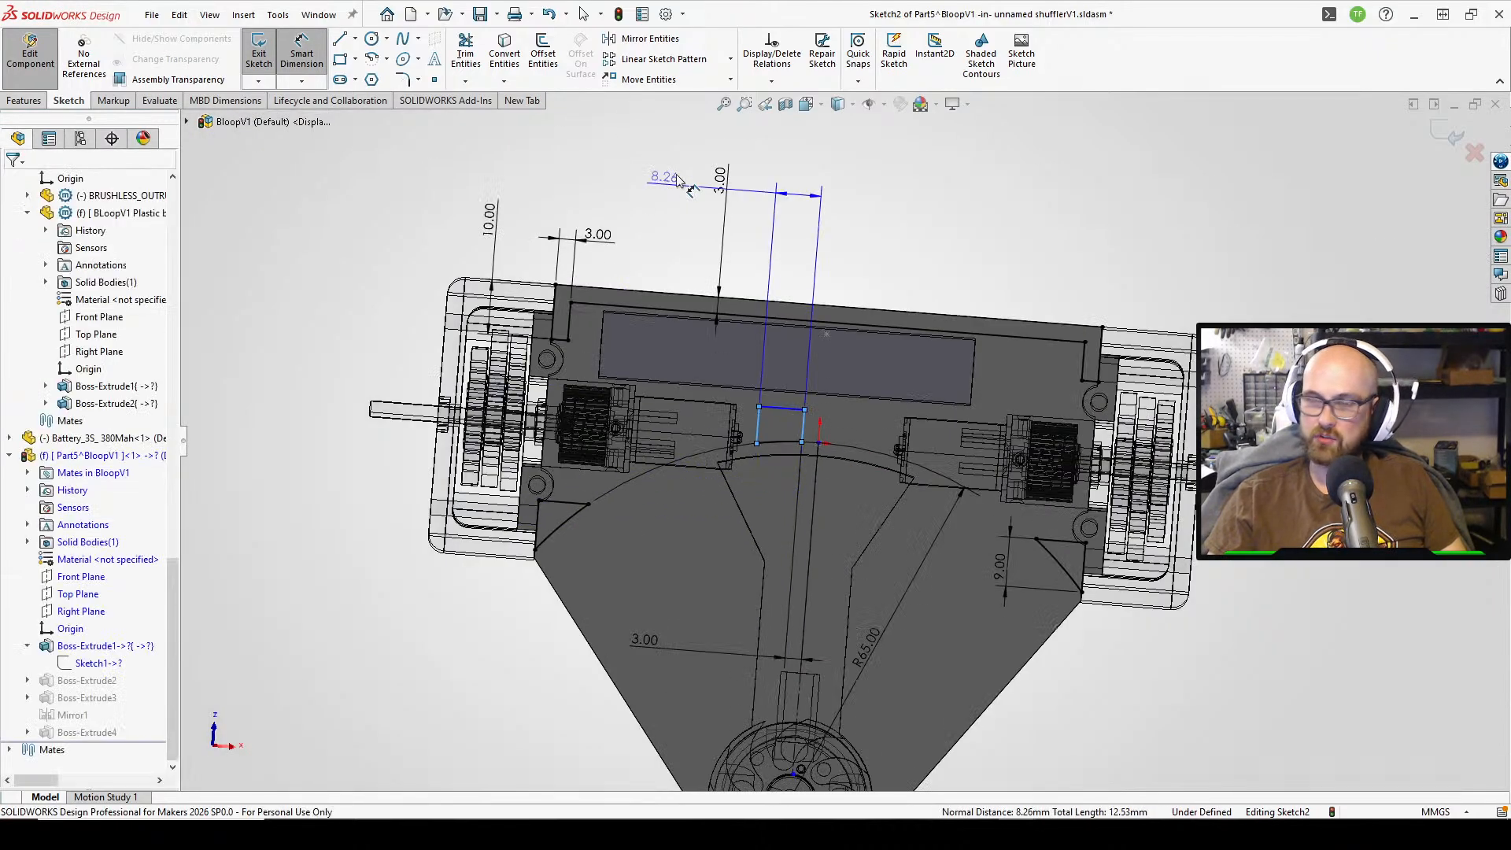
{"action": "type", "text": "8.00mm"}
{"action": "key", "text": "Return"}
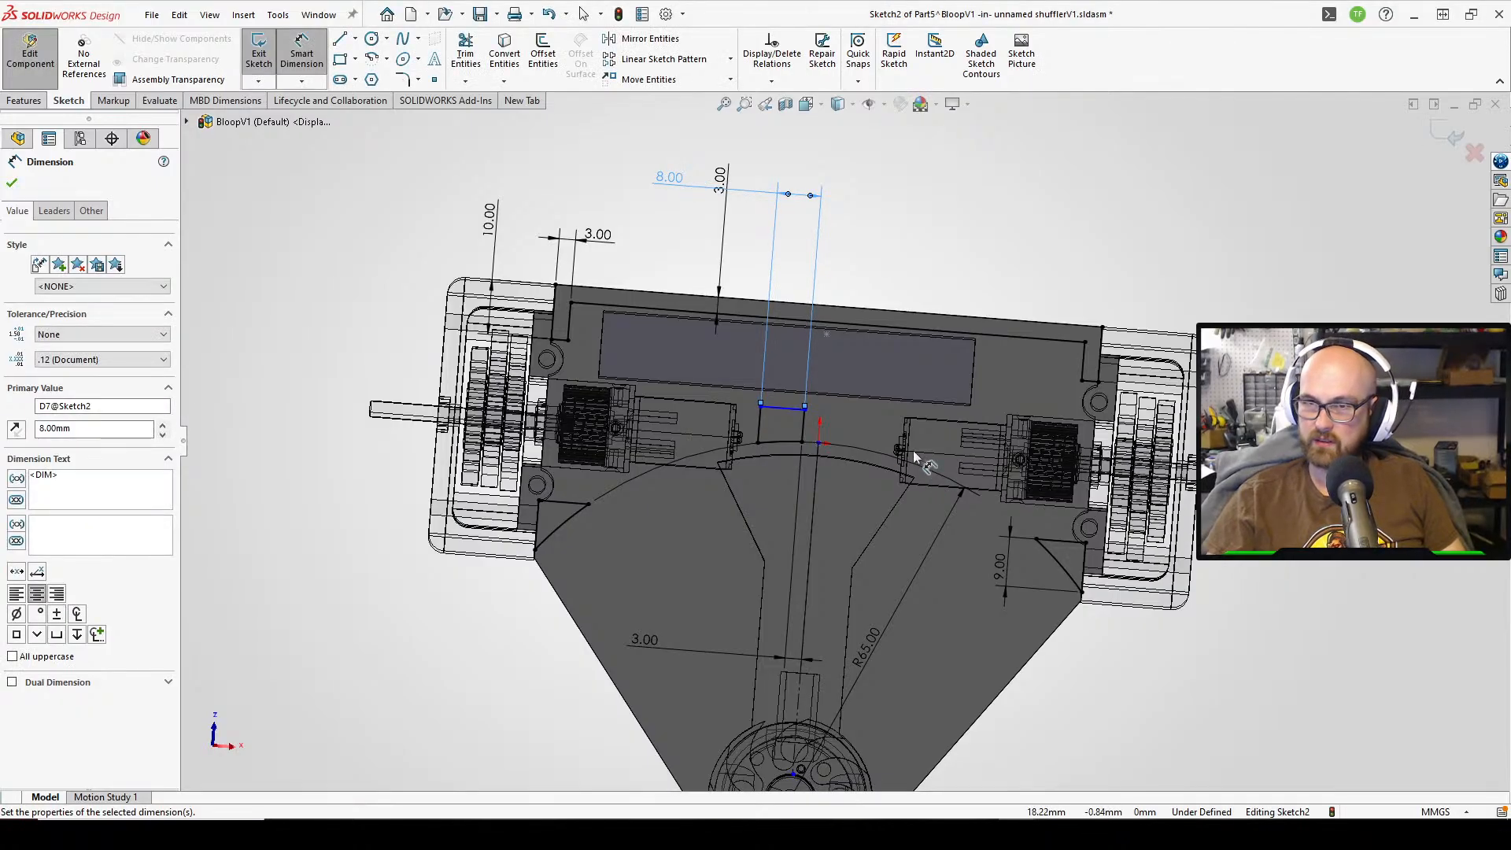
- Dimension the height of the block profile's side nearest the origin as 3 mm and reduce it to 2 mm
{"action": "scroll", "coordinate": [913, 450], "scroll_direction": "down", "scroll_amount": 3}
{"action": "left_click", "coordinate": [725, 418]}
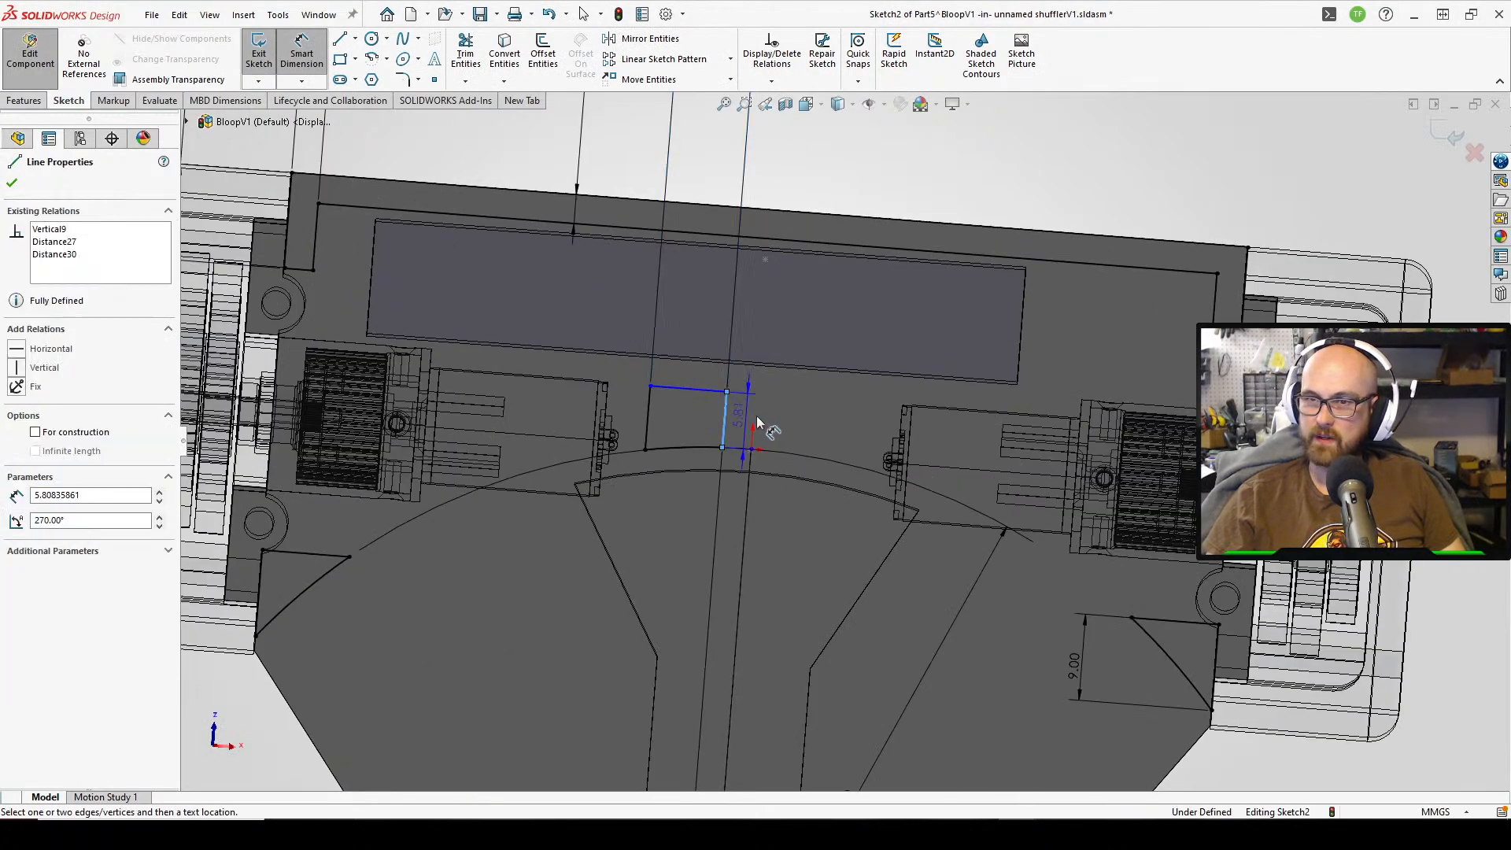
{"action": "left_click", "coordinate": [869, 189]}
{"action": "type", "text": "3"}
{"action": "key", "text": "Return"}
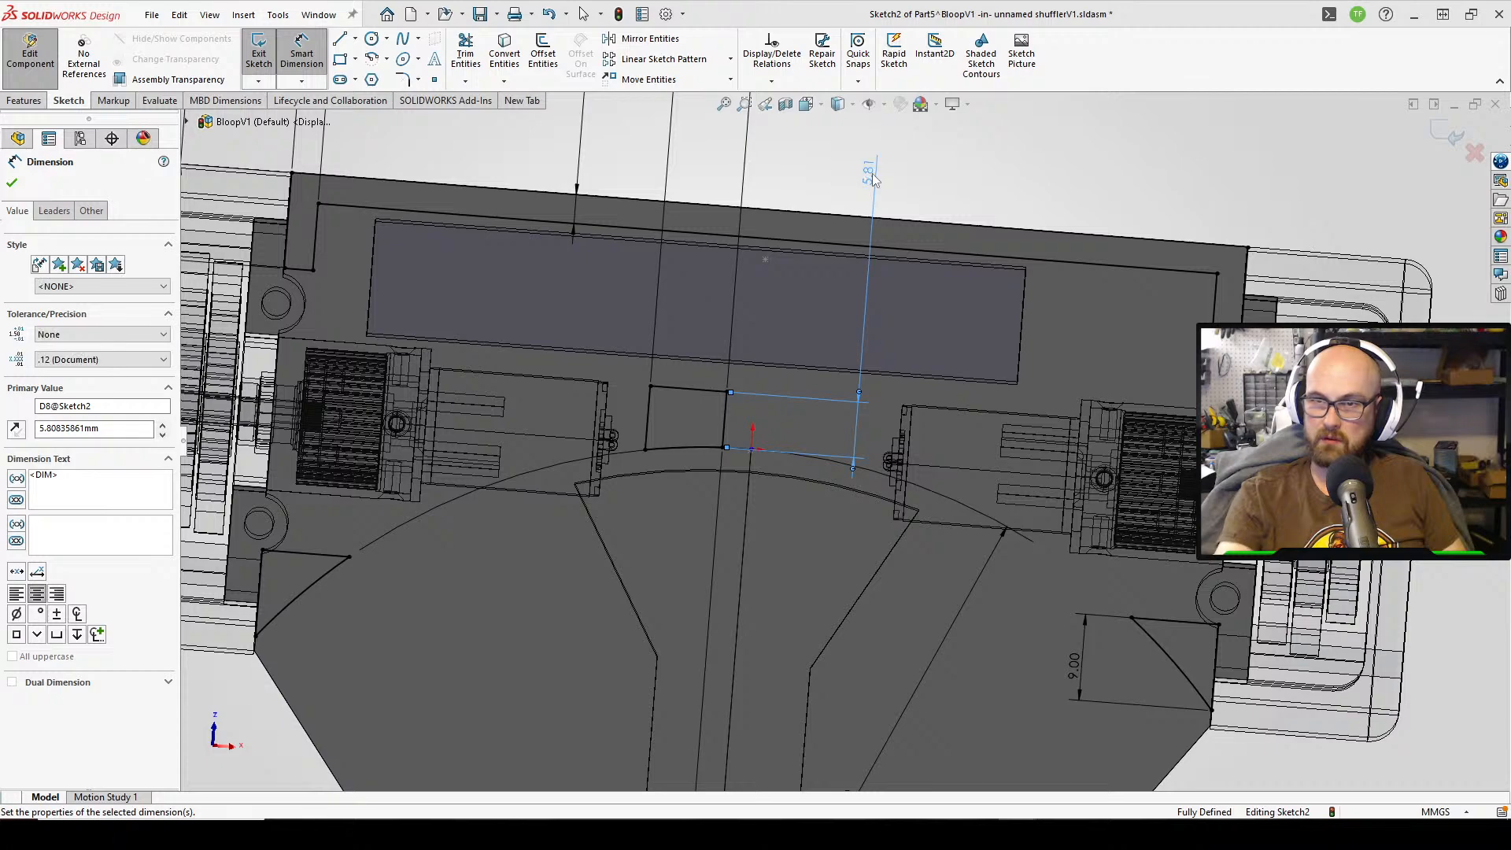
{"action": "double_click", "coordinate": [860, 311]}
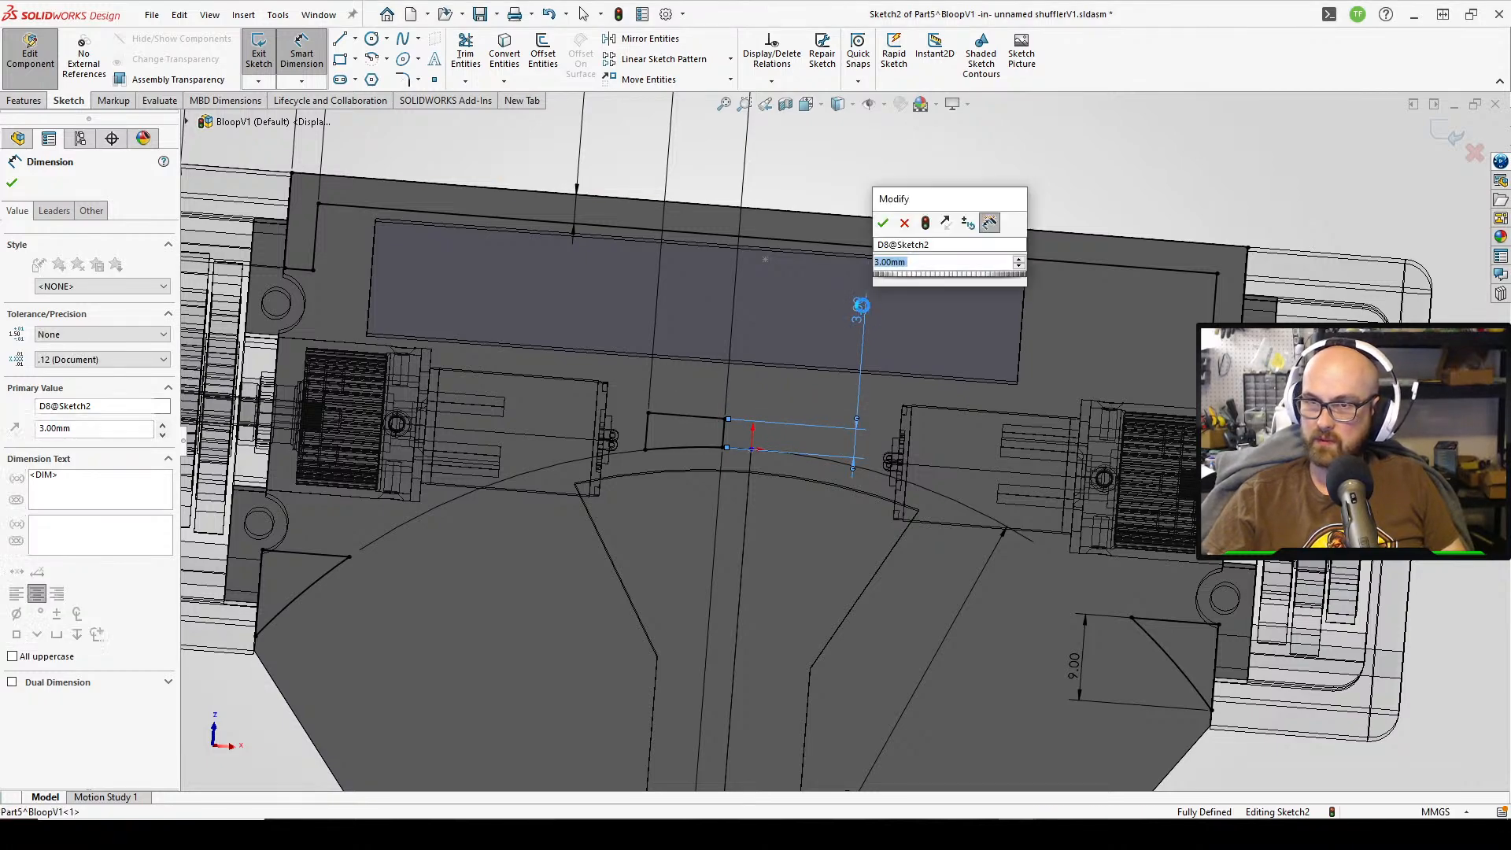
{"action": "key", "text": "Return"}
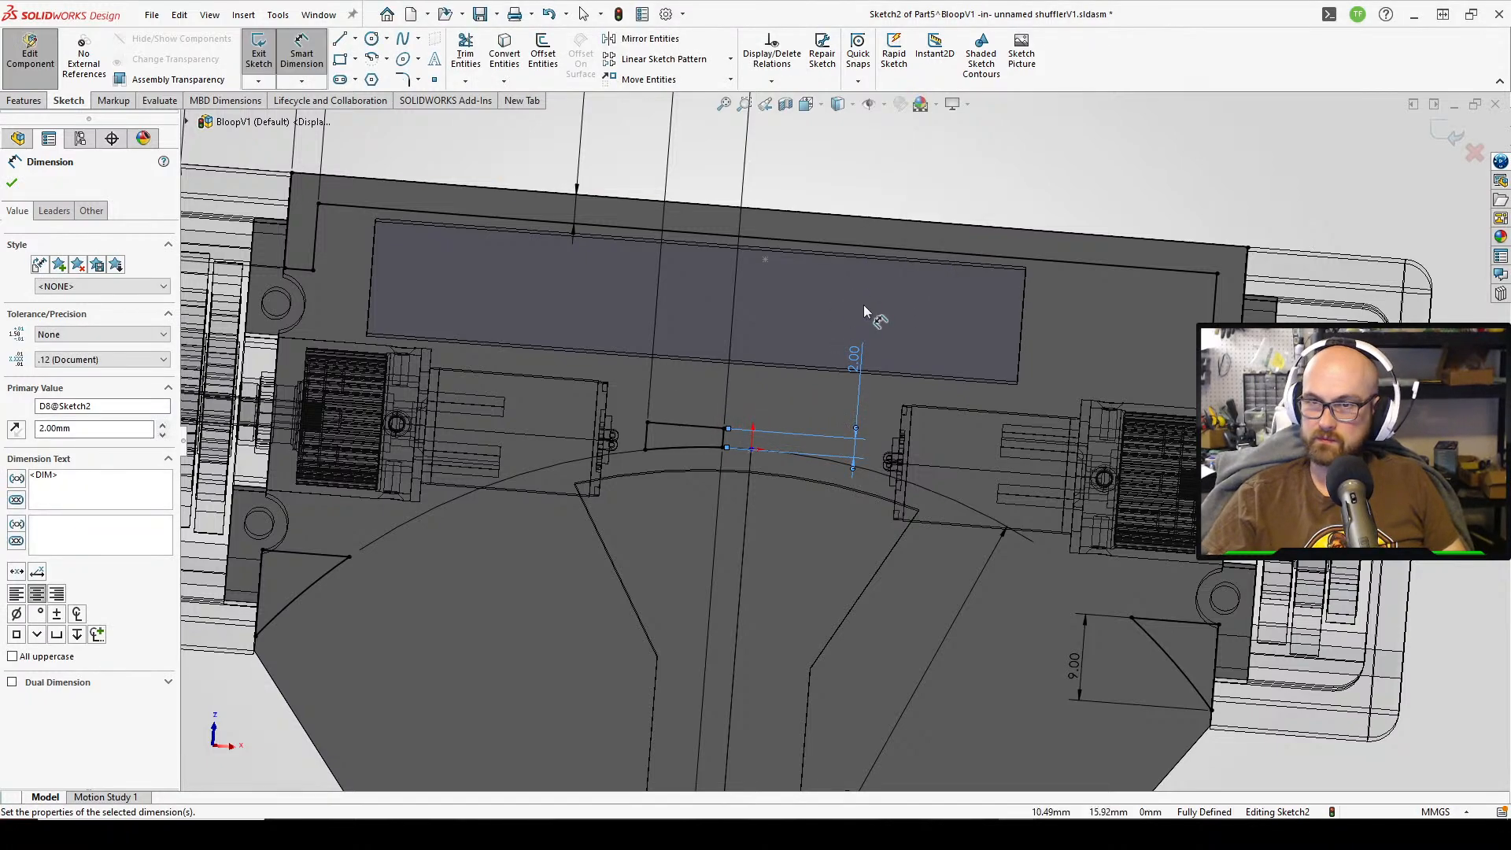
- Check the block profile's clearance to the motors and weapon, and increase its width to 9 mm
{"action": "mouse_move", "coordinate": [863, 305]}
{"action": "middle_mouse_down"}
{"action": "mouse_move", "coordinate": [792, 347]}
{"action": "mouse_move", "coordinate": [799, 82]}
{"action": "mouse_move", "coordinate": [799, 343]}
{"action": "middle_mouse_up"}
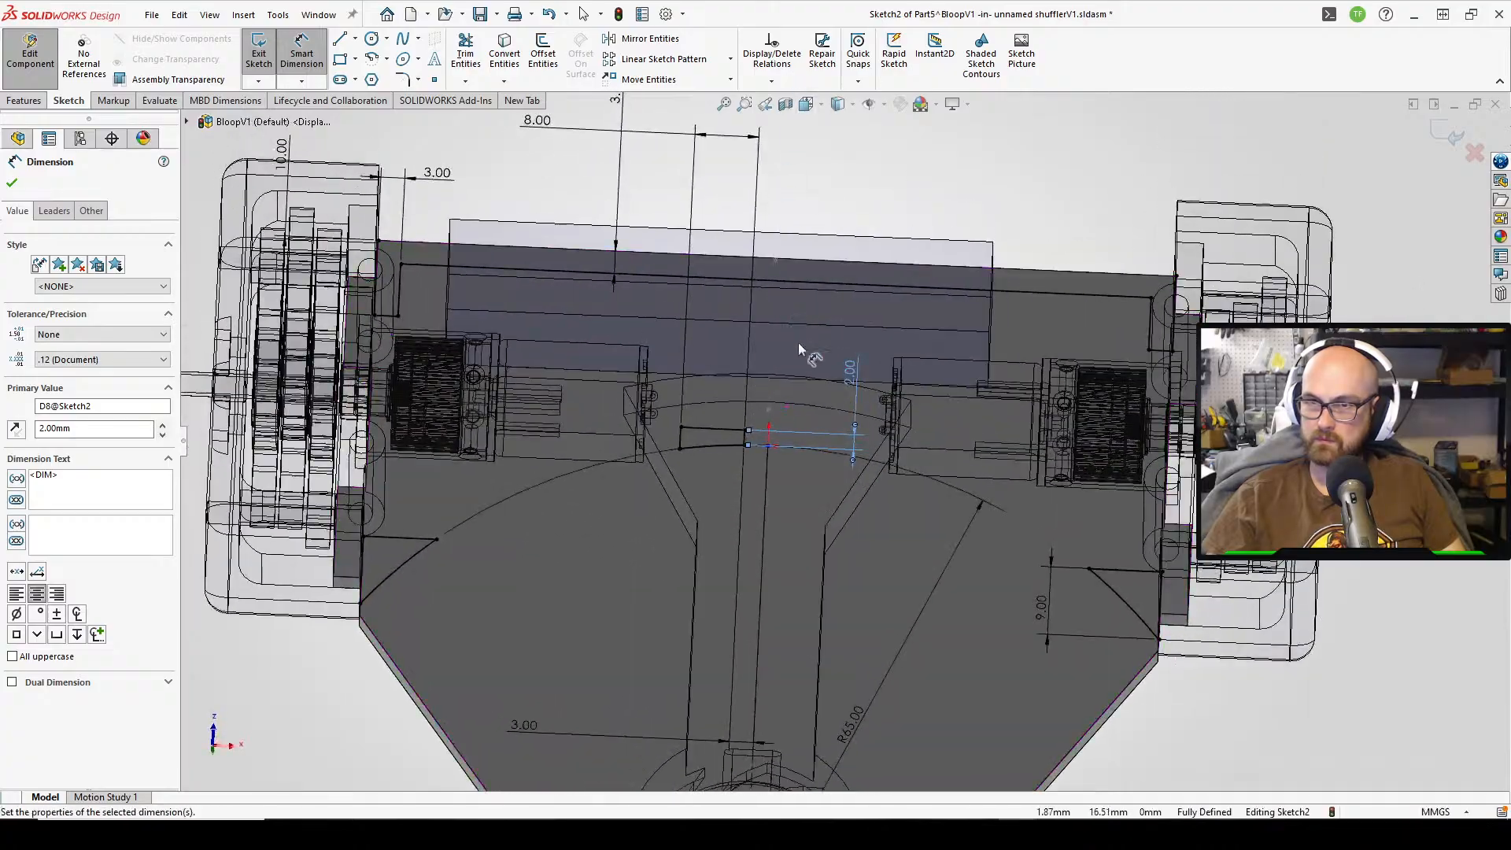
{"action": "scroll", "coordinate": [799, 343], "scroll_direction": "up", "scroll_amount": 1}
{"action": "scroll", "coordinate": [753, 416], "scroll_direction": "down", "scroll_amount": 2}
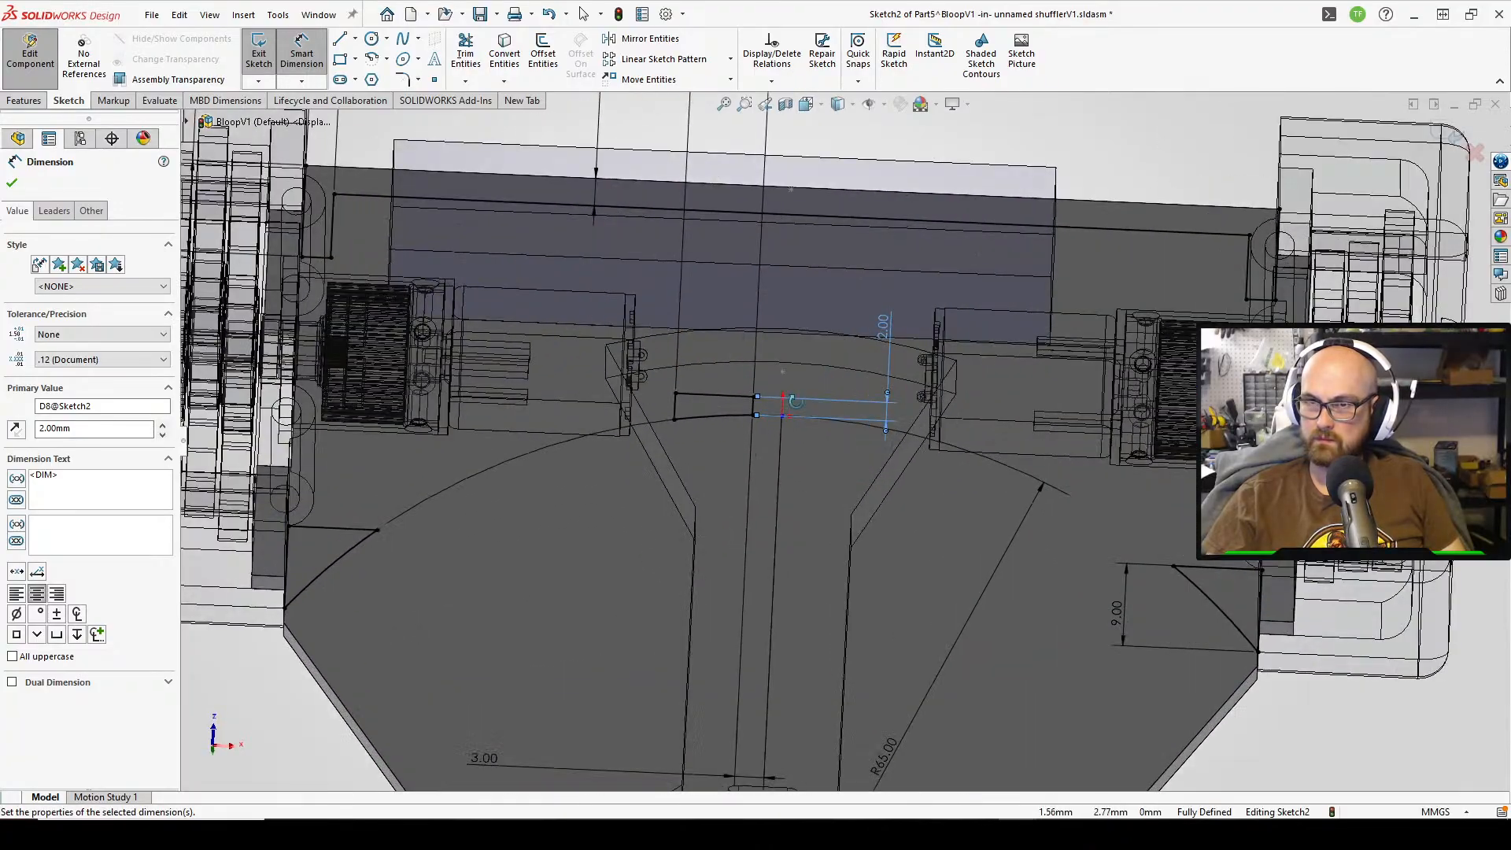
{"action": "mouse_move", "coordinate": [801, 408]}
{"action": "middle_mouse_down"}
{"action": "mouse_move", "coordinate": [798, 449]}
{"action": "mouse_move", "coordinate": [800, 417]}
{"action": "mouse_move", "coordinate": [804, 432]}
{"action": "middle_mouse_up"}
{"action": "scroll", "coordinate": [798, 415], "scroll_direction": "up", "scroll_amount": 3}
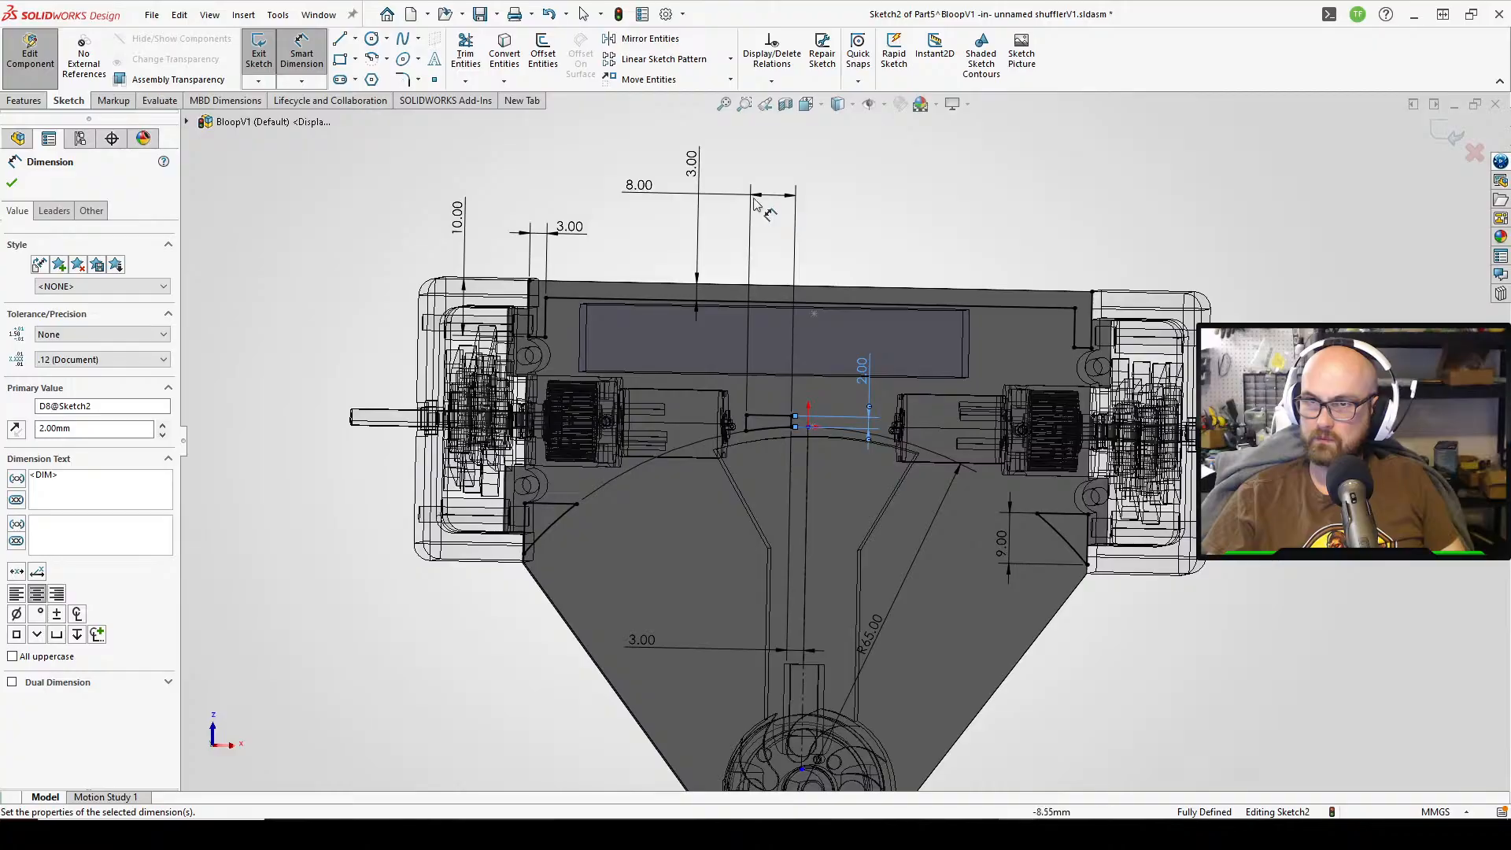
{"action": "double_click", "coordinate": [639, 186]}
{"action": "type", "text": "9"}
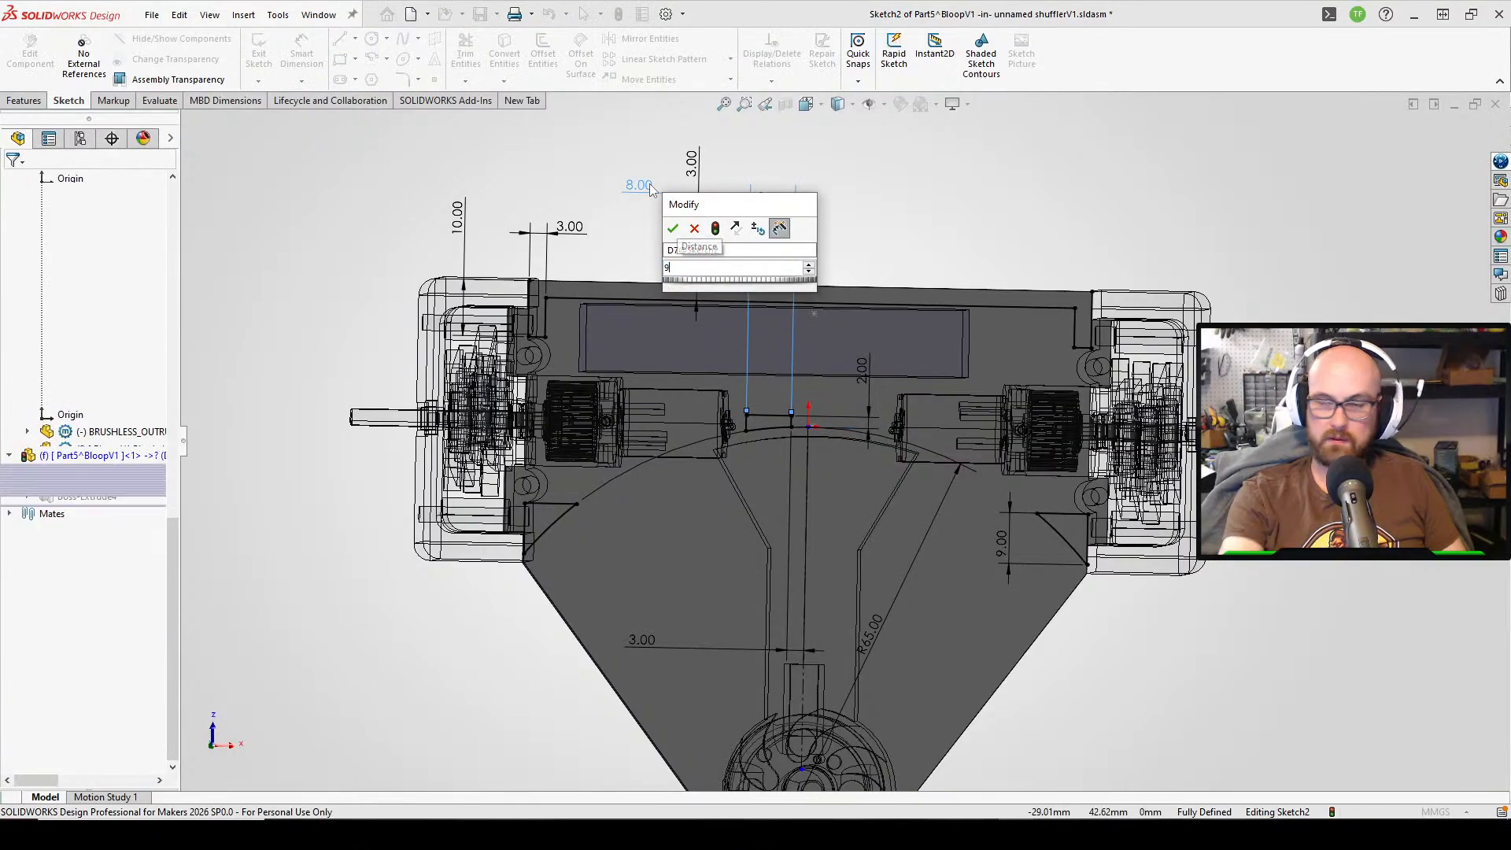
{"action": "key", "text": "Return"}
{"action": "scroll", "coordinate": [786, 446], "scroll_direction": "down", "scroll_amount": 3}
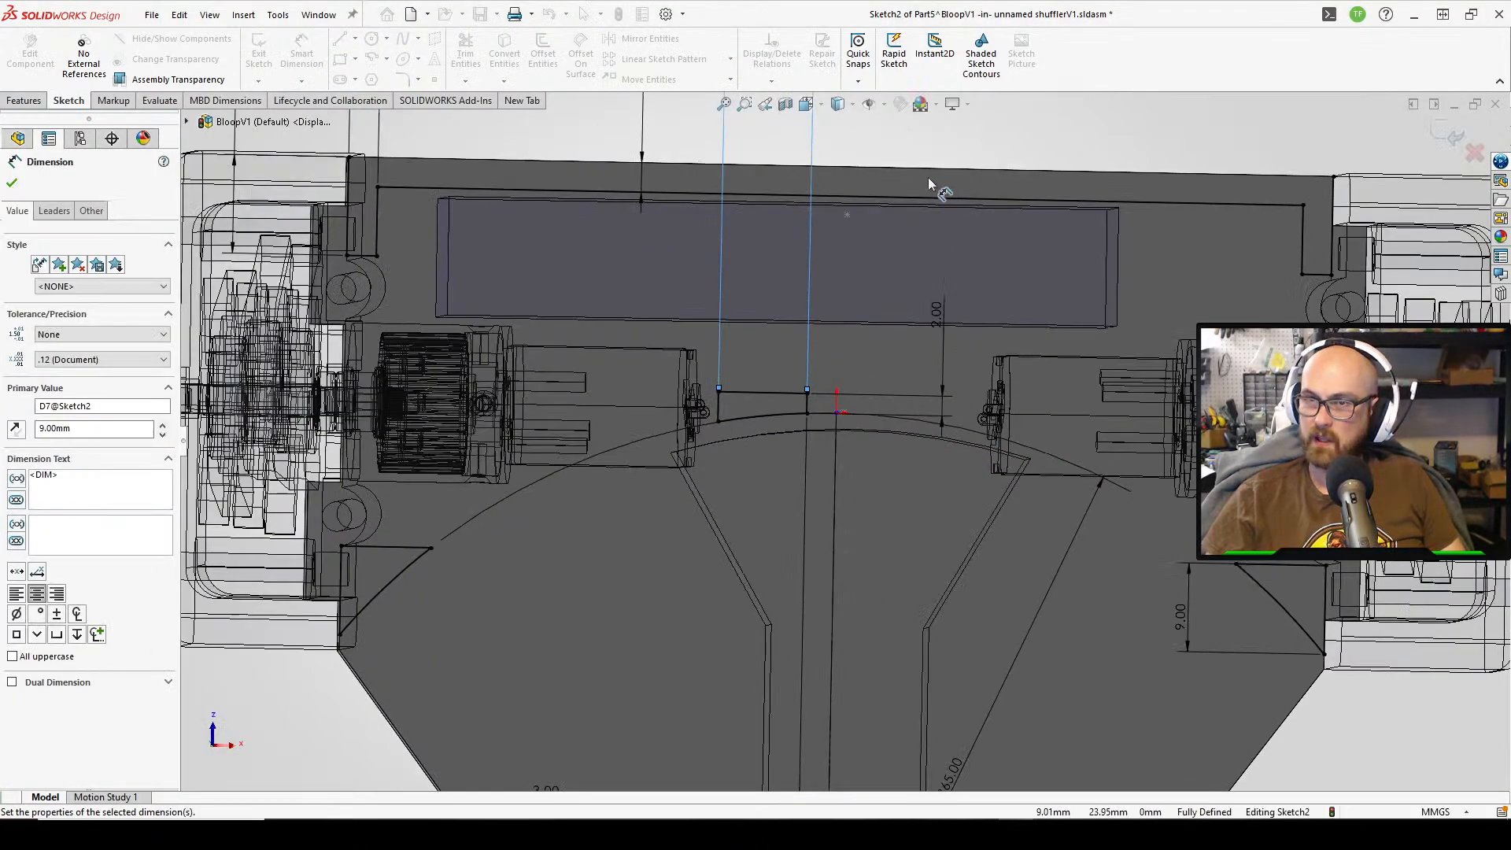
- Mirror the small block profile between the motors about the chassis's vertical centreline and finish the sketch
{"action": "scroll", "coordinate": [858, 315], "scroll_direction": "up", "scroll_amount": 3}
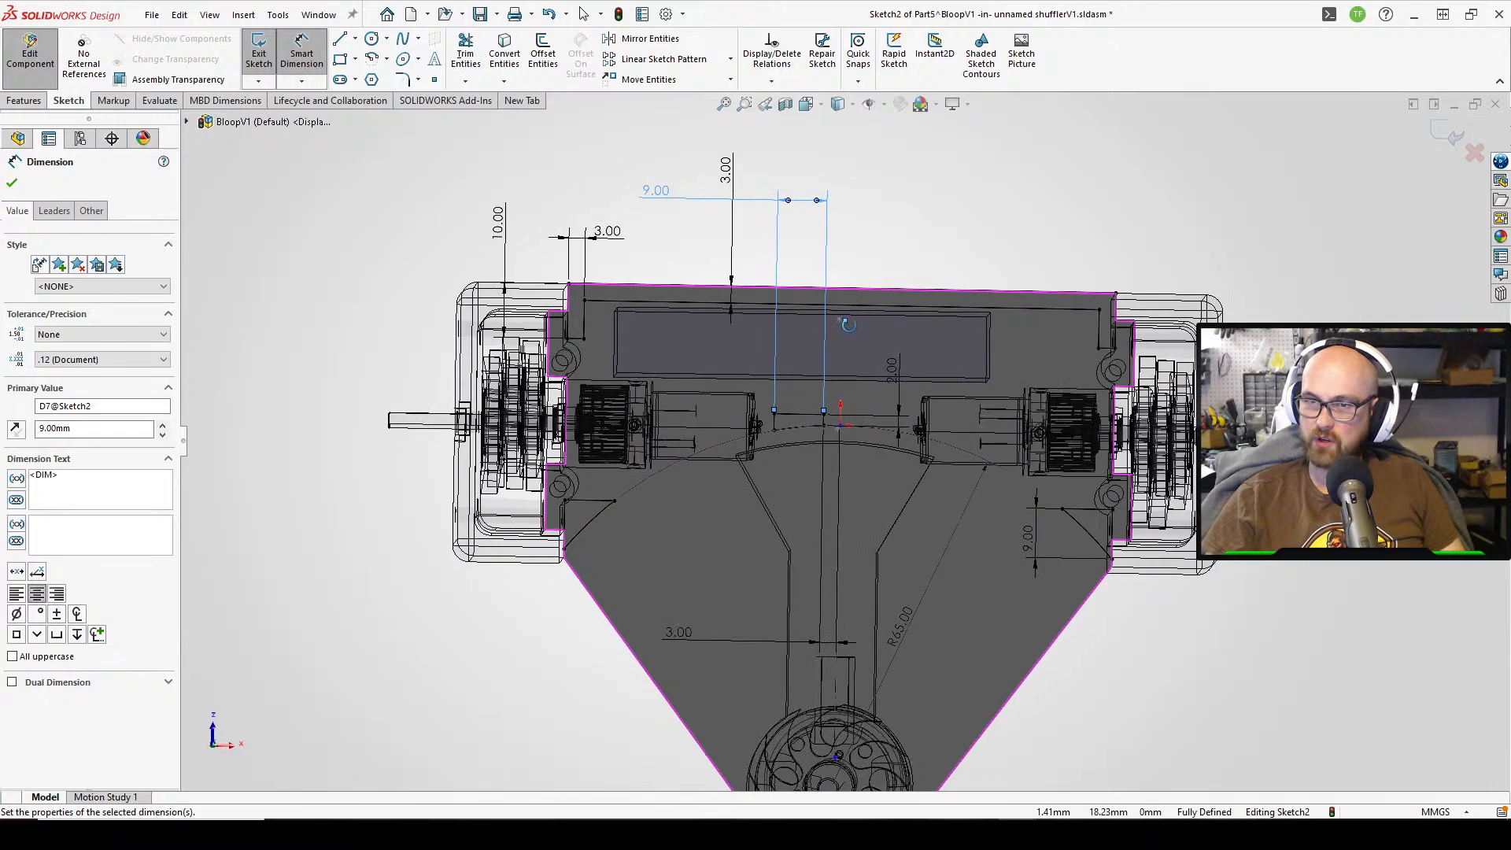
{"action": "scroll", "coordinate": [897, 347], "scroll_direction": "down", "scroll_amount": 2}
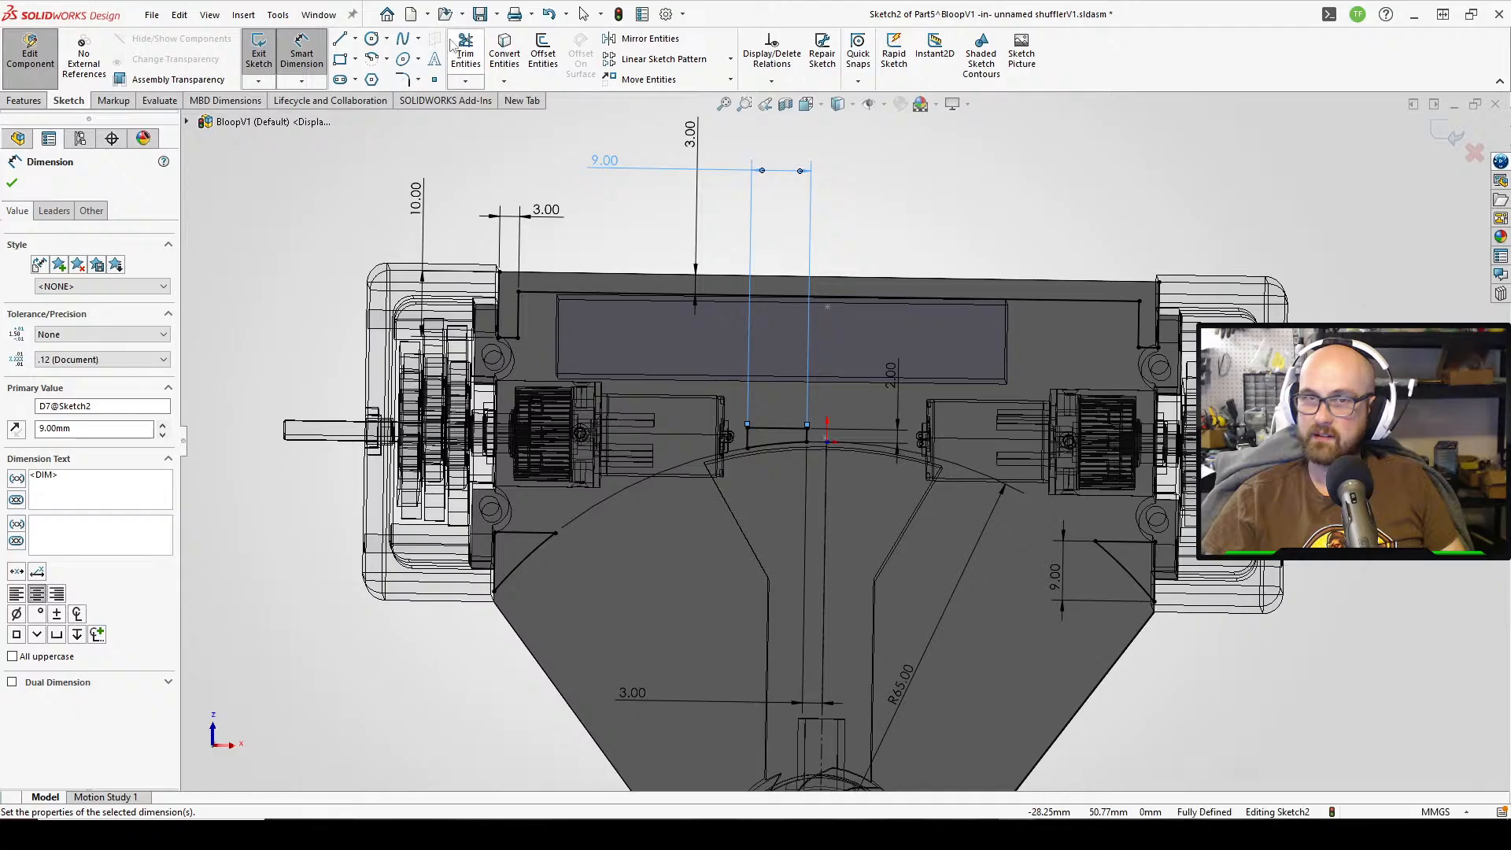
{"action": "left_click", "coordinate": [631, 43]}
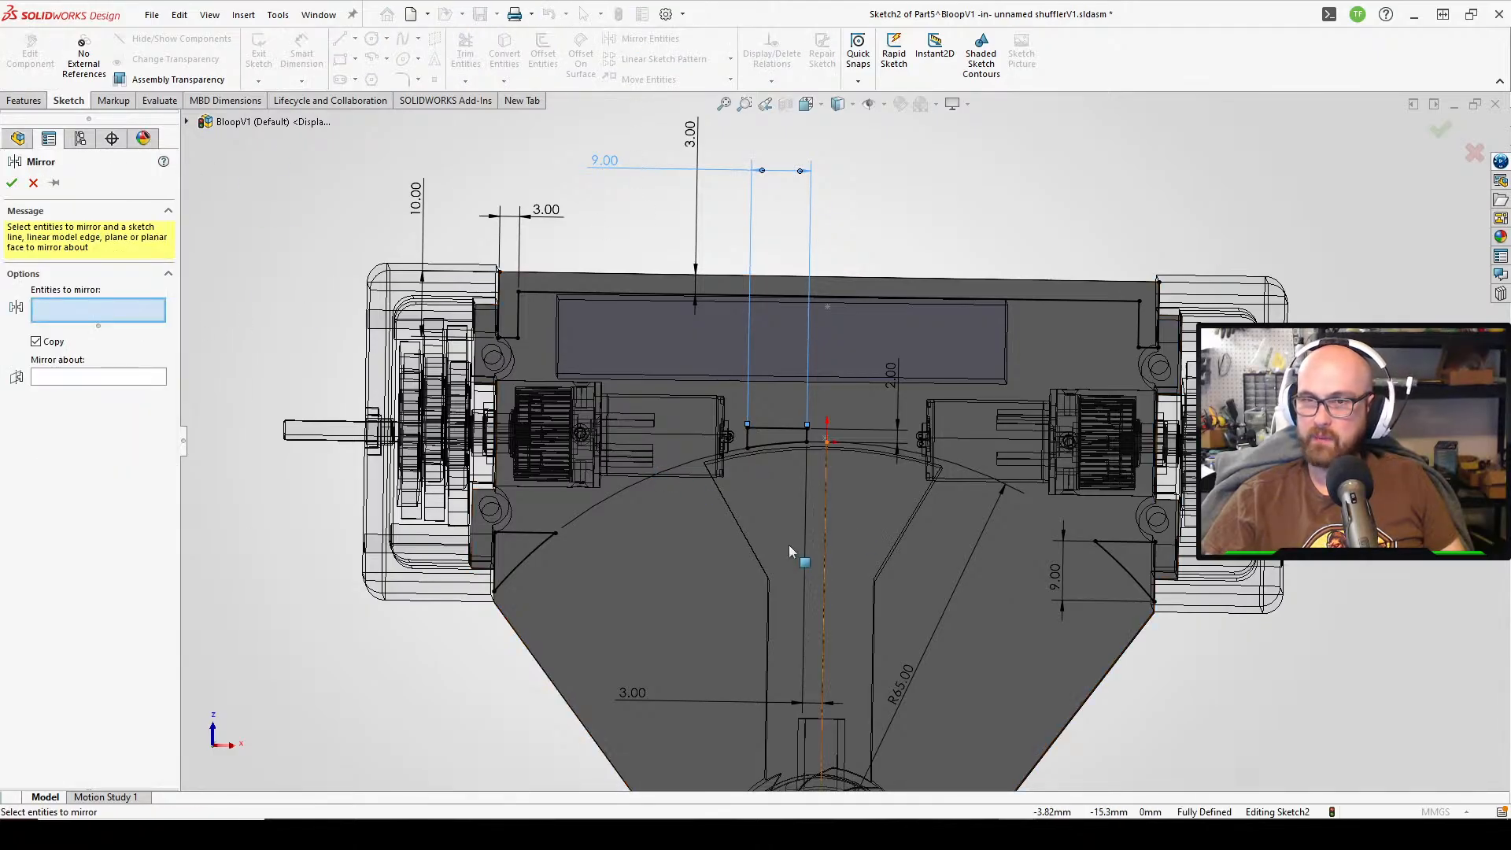
{"action": "left_click_drag", "start_coordinate": [706, 513], "coordinate": [843, 390]}
{"action": "left_click", "coordinate": [109, 415]}
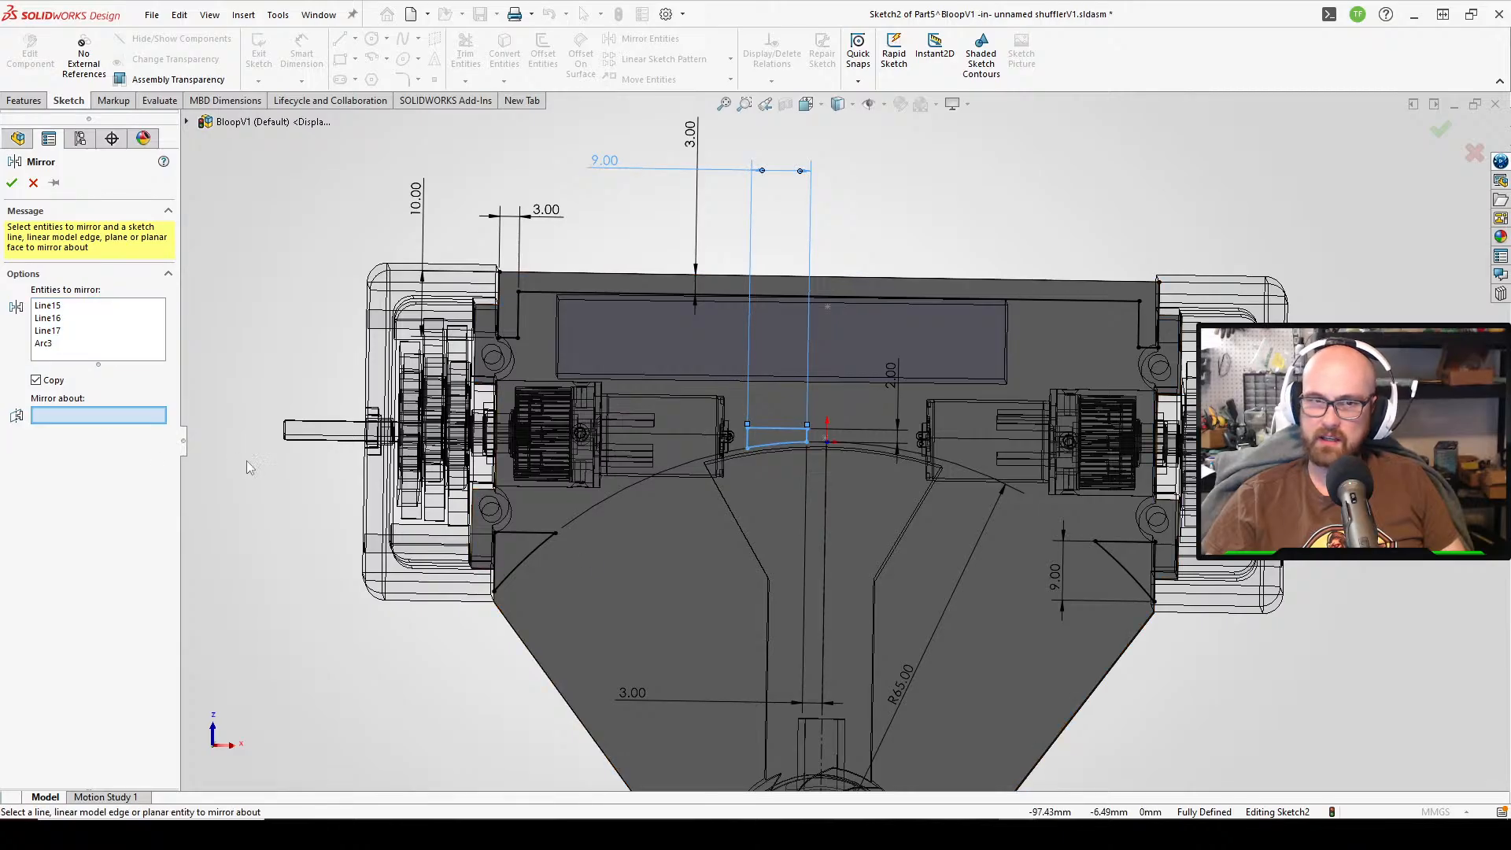
{"action": "left_click", "coordinate": [825, 656]}
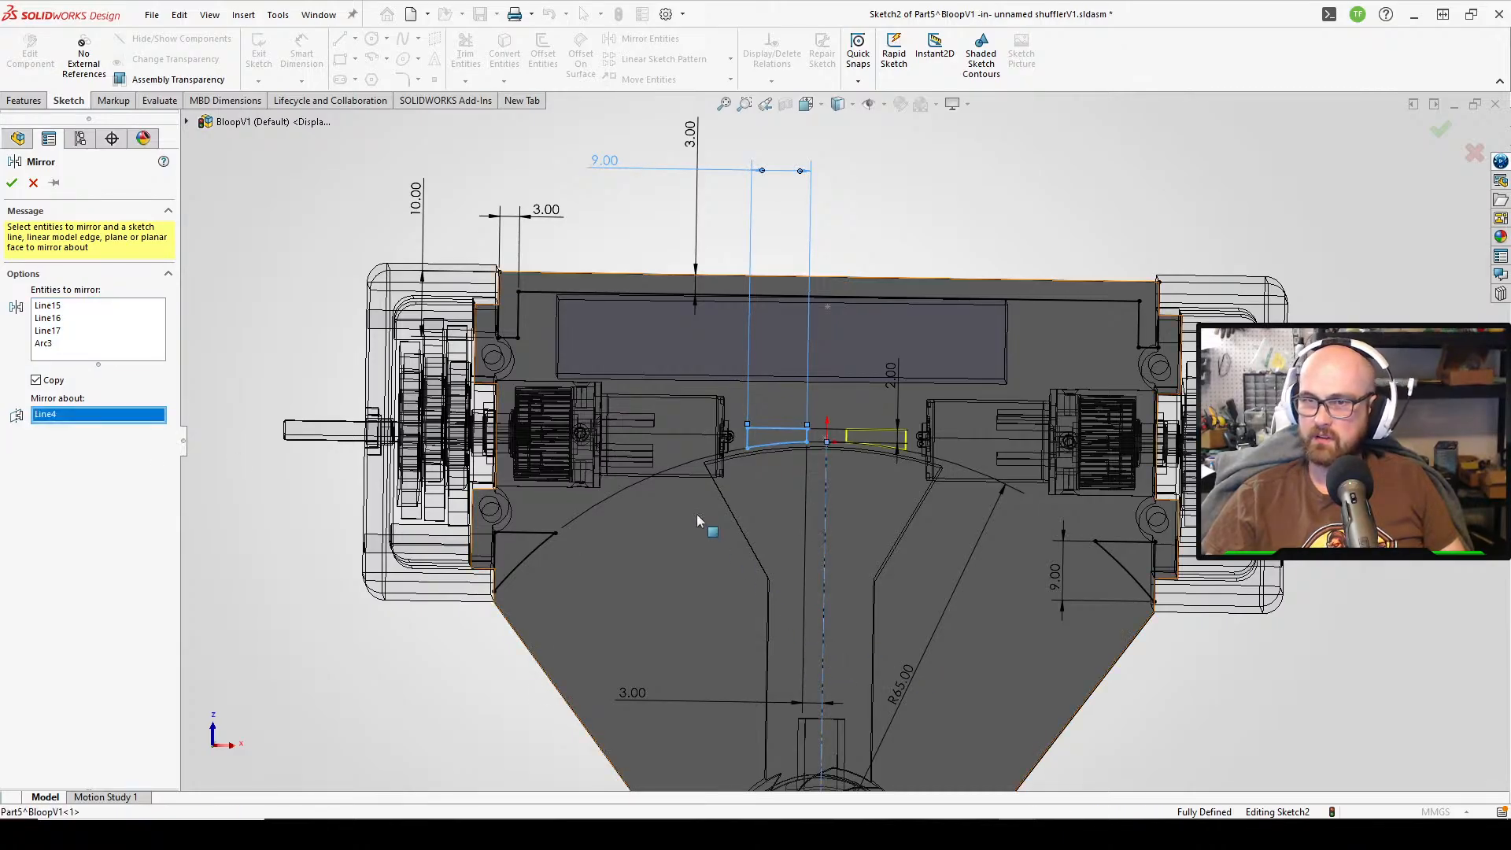
{"action": "left_click", "coordinate": [13, 183]}
{"action": "scroll", "coordinate": [543, 251], "scroll_direction": "up", "scroll_amount": 1}
{"action": "middle_click_drag", "start_coordinate": [543, 252], "coordinate": [553, 162]}
{"action": "scroll", "coordinate": [774, 252], "scroll_direction": "up", "scroll_amount": 1}
{"action": "scroll", "coordinate": [764, 252], "scroll_direction": "down", "scroll_amount": 2}
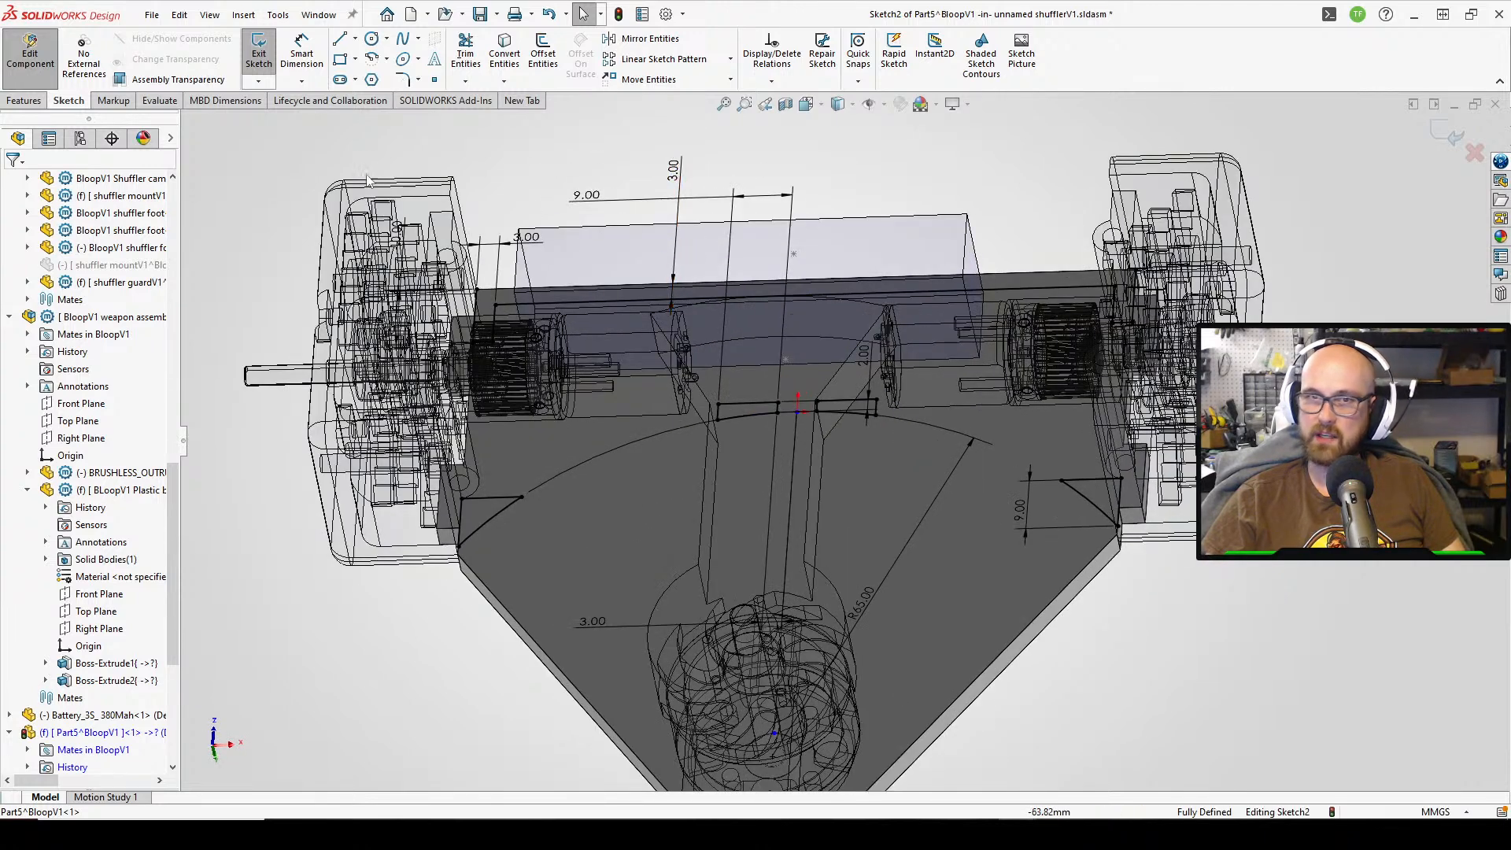
{"action": "left_click", "coordinate": [260, 55]}
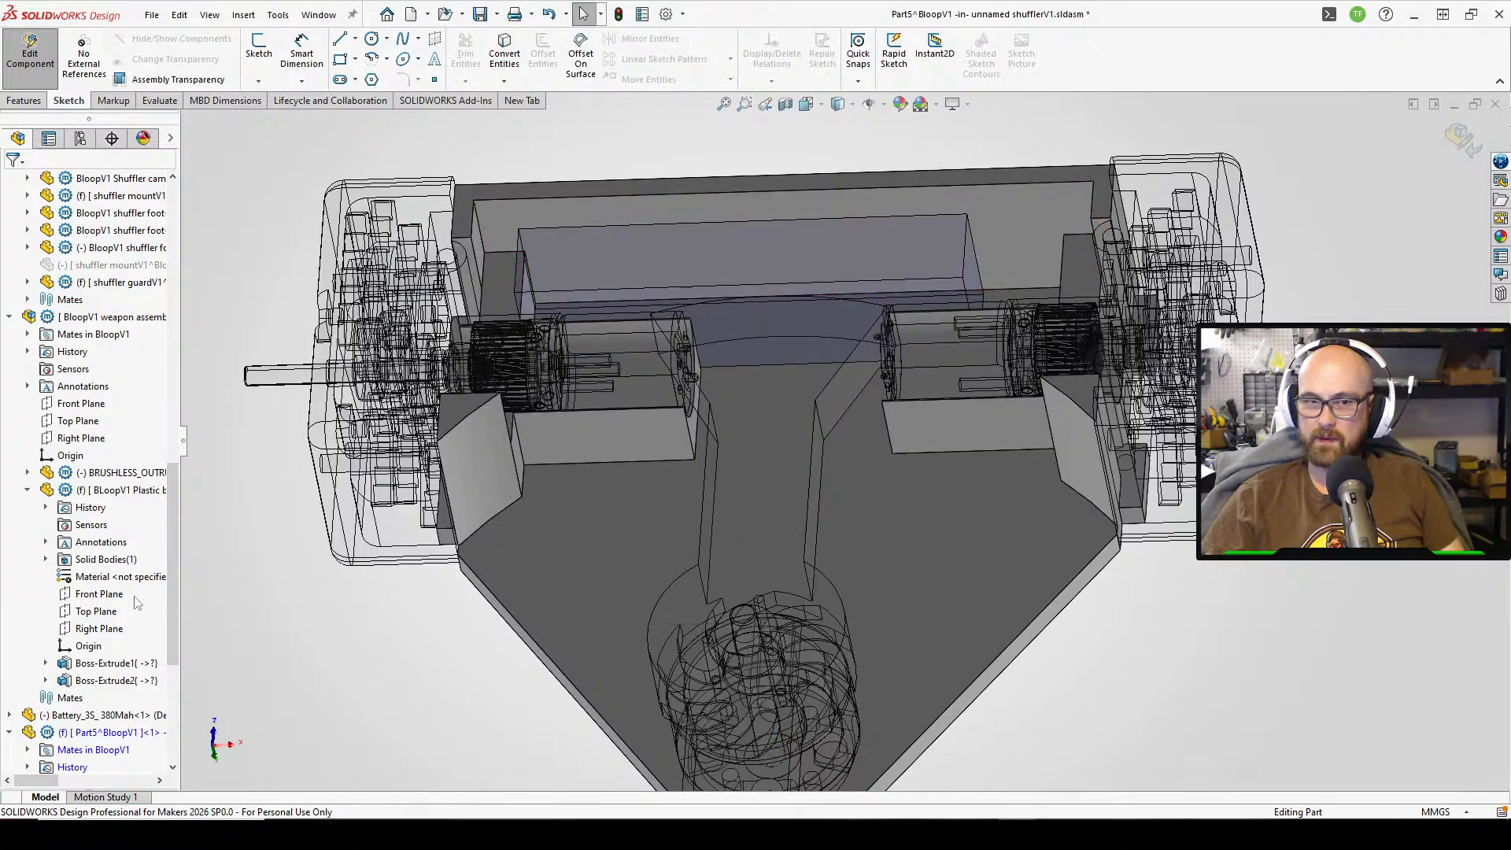
{"action": "scroll", "coordinate": [137, 602], "scroll_direction": "down", "scroll_amount": 5}
{"action": "left_click", "coordinate": [87, 732]}
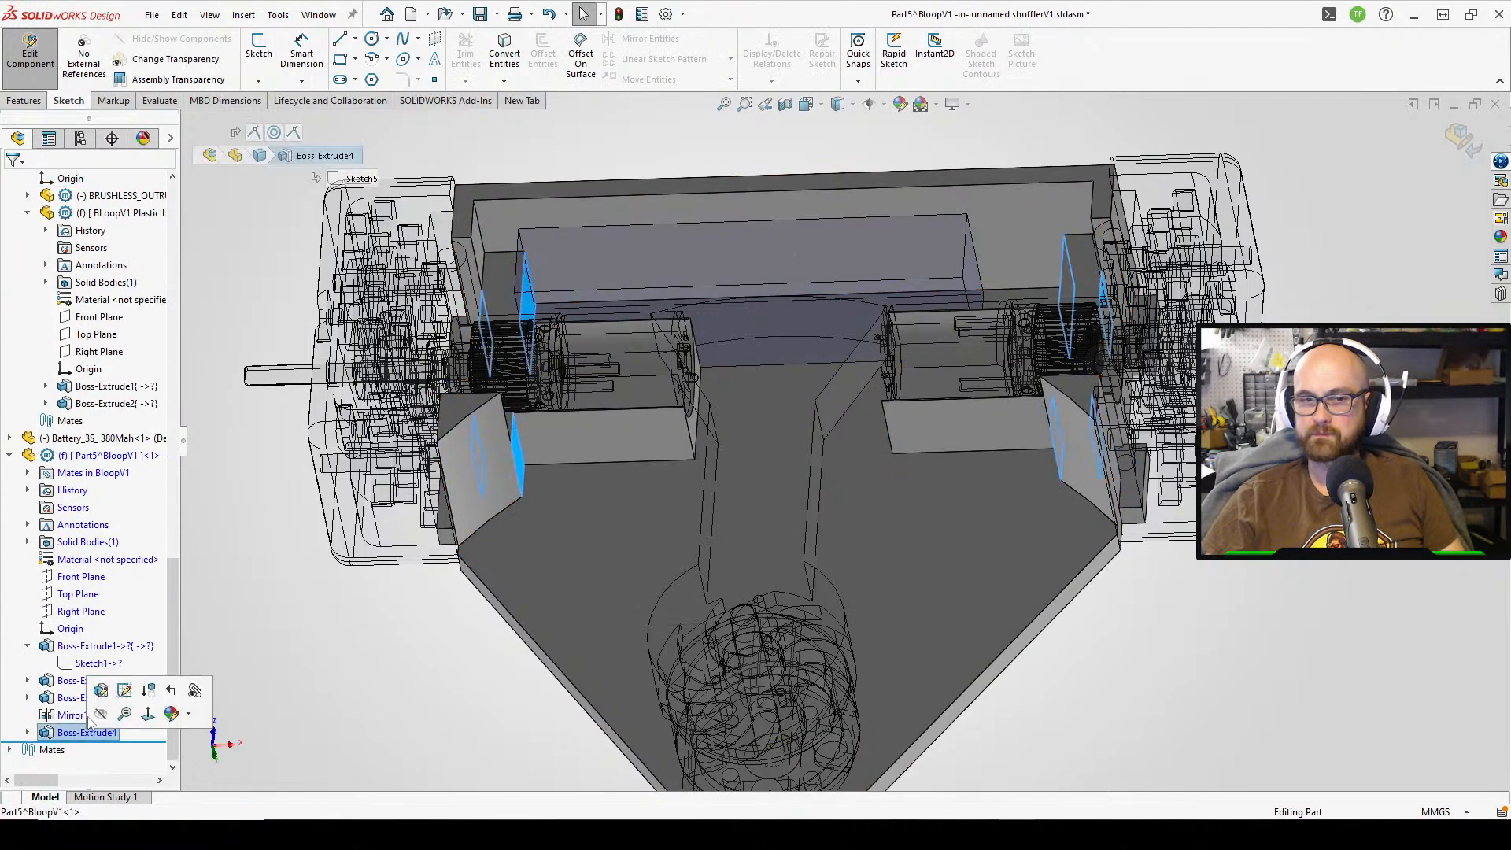
{"action": "left_click", "coordinate": [124, 689]}
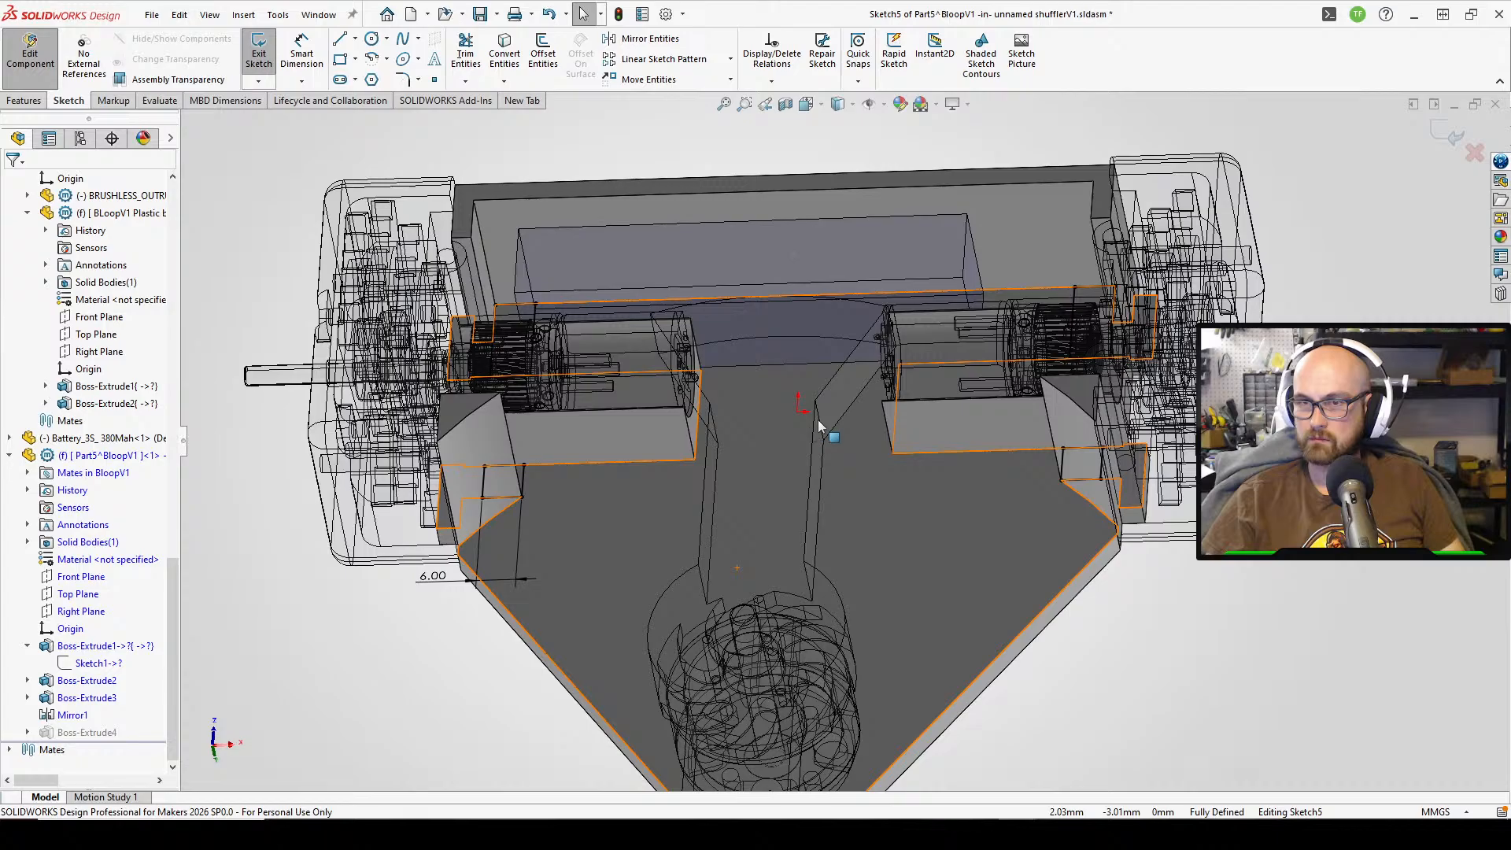
{"action": "left_click", "coordinate": [264, 52]}
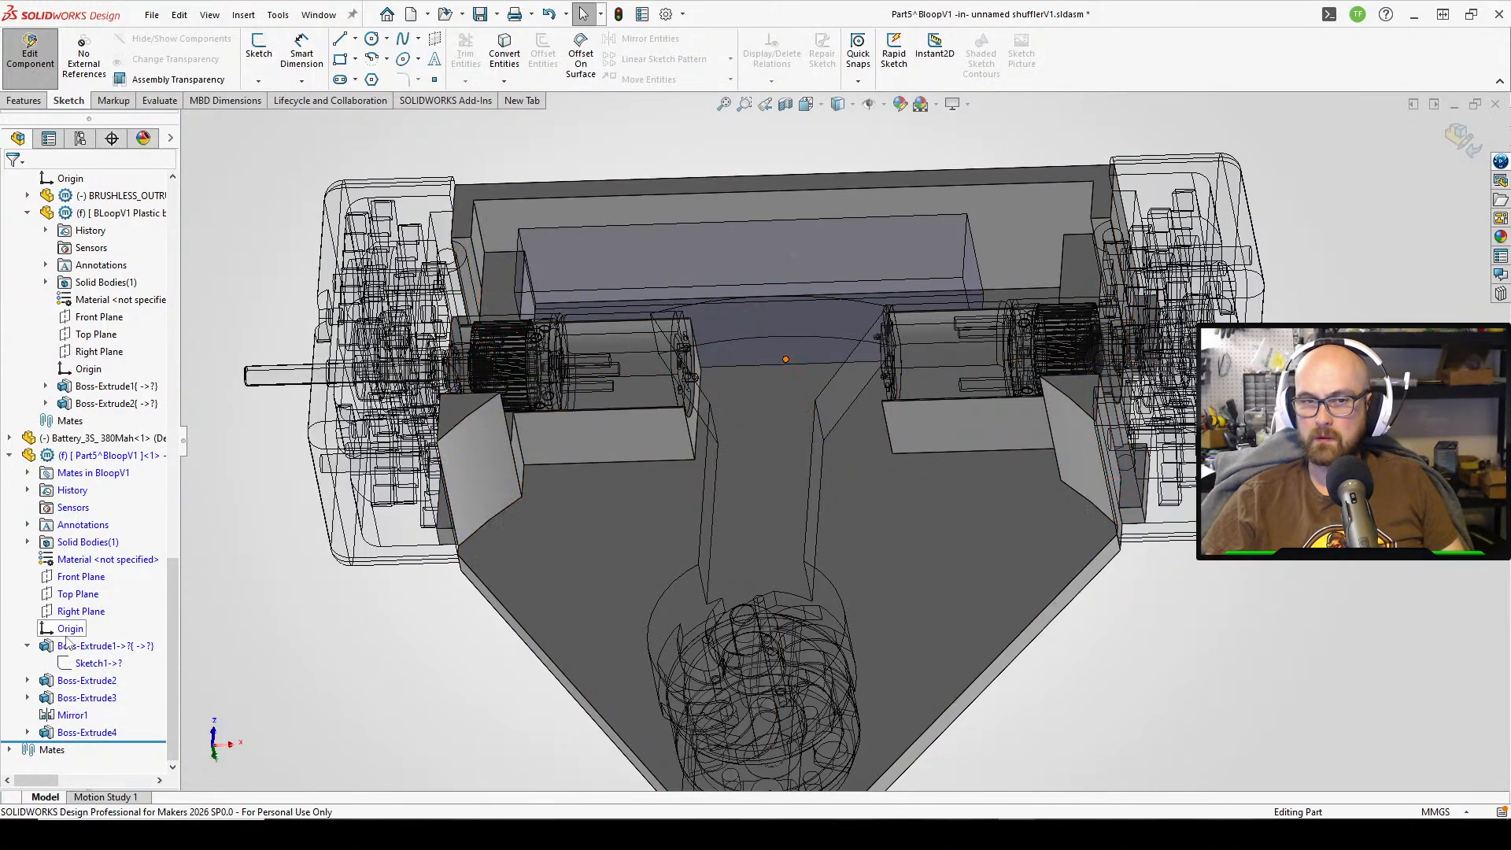
- Edit the chassis wall extrusion to include both small block profiles as selected contours, keeping the blind depth of 26 mm
{"action": "left_click", "coordinate": [86, 646]}
{"action": "left_click", "coordinate": [86, 680]}
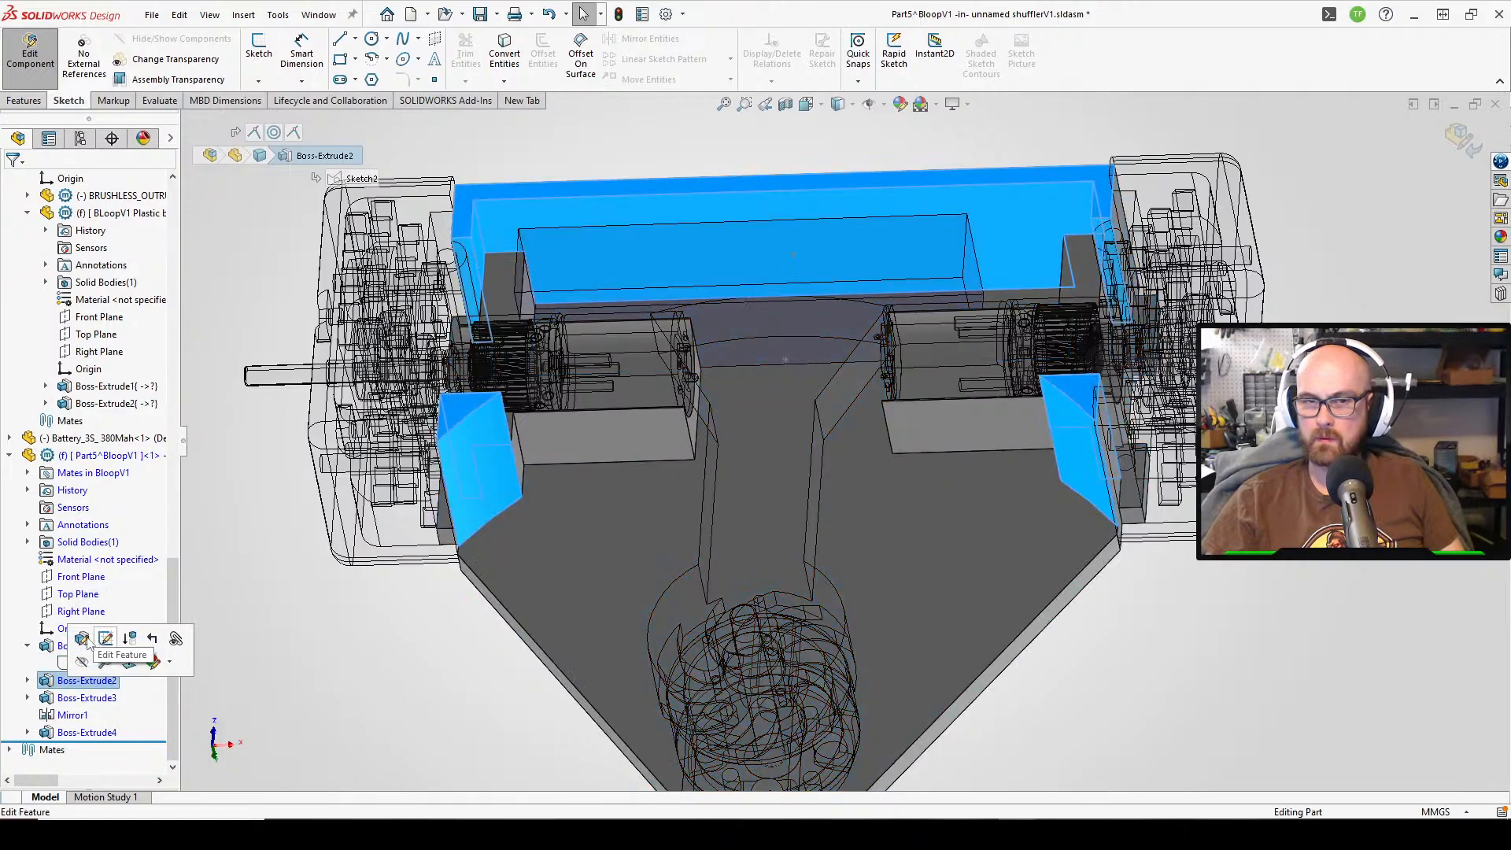
{"action": "left_click", "coordinate": [82, 639]}
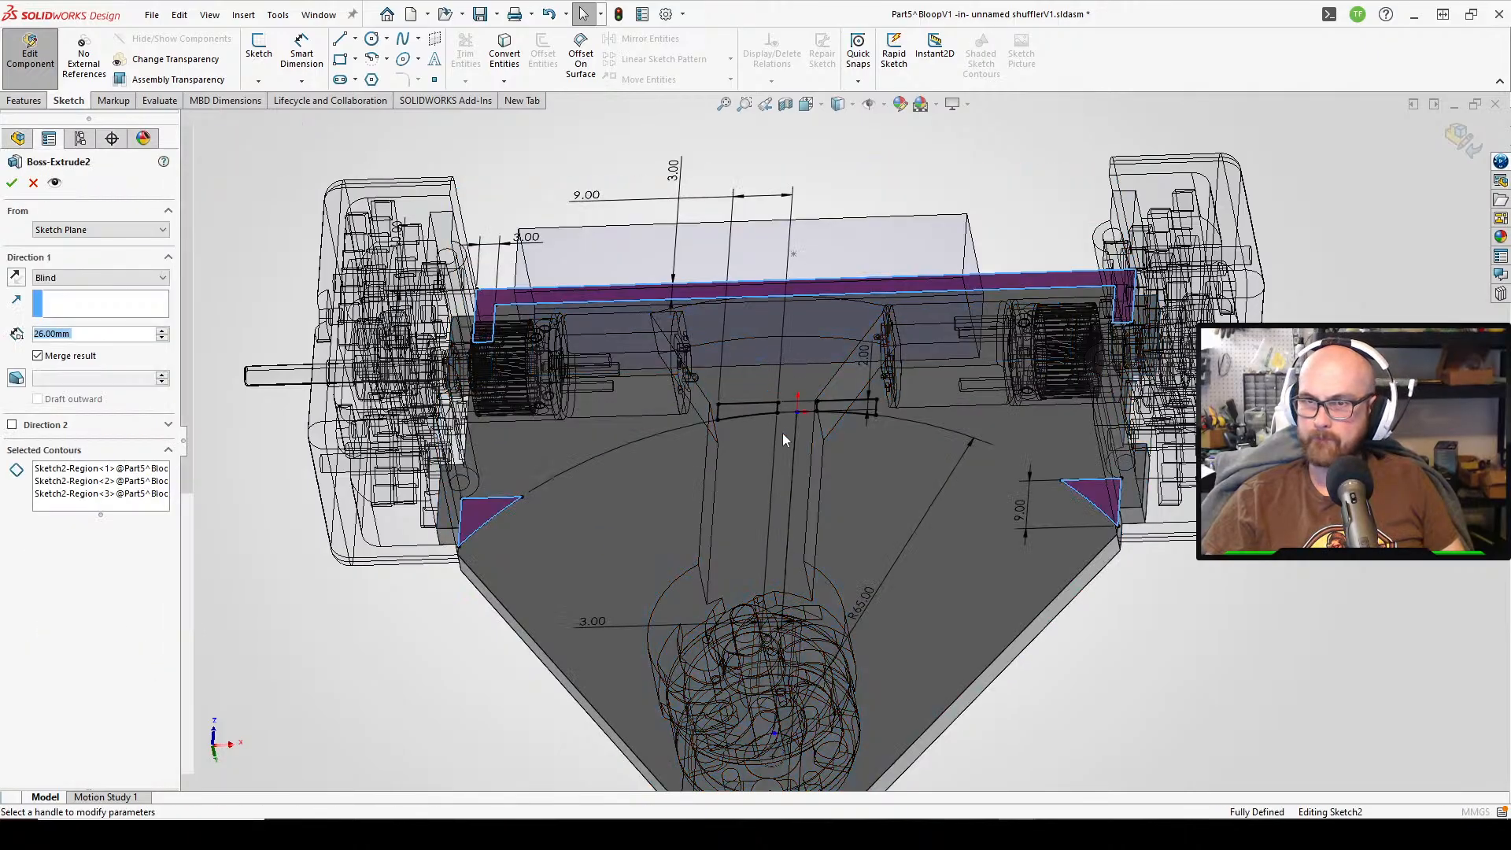
{"action": "left_click", "coordinate": [82, 510]}
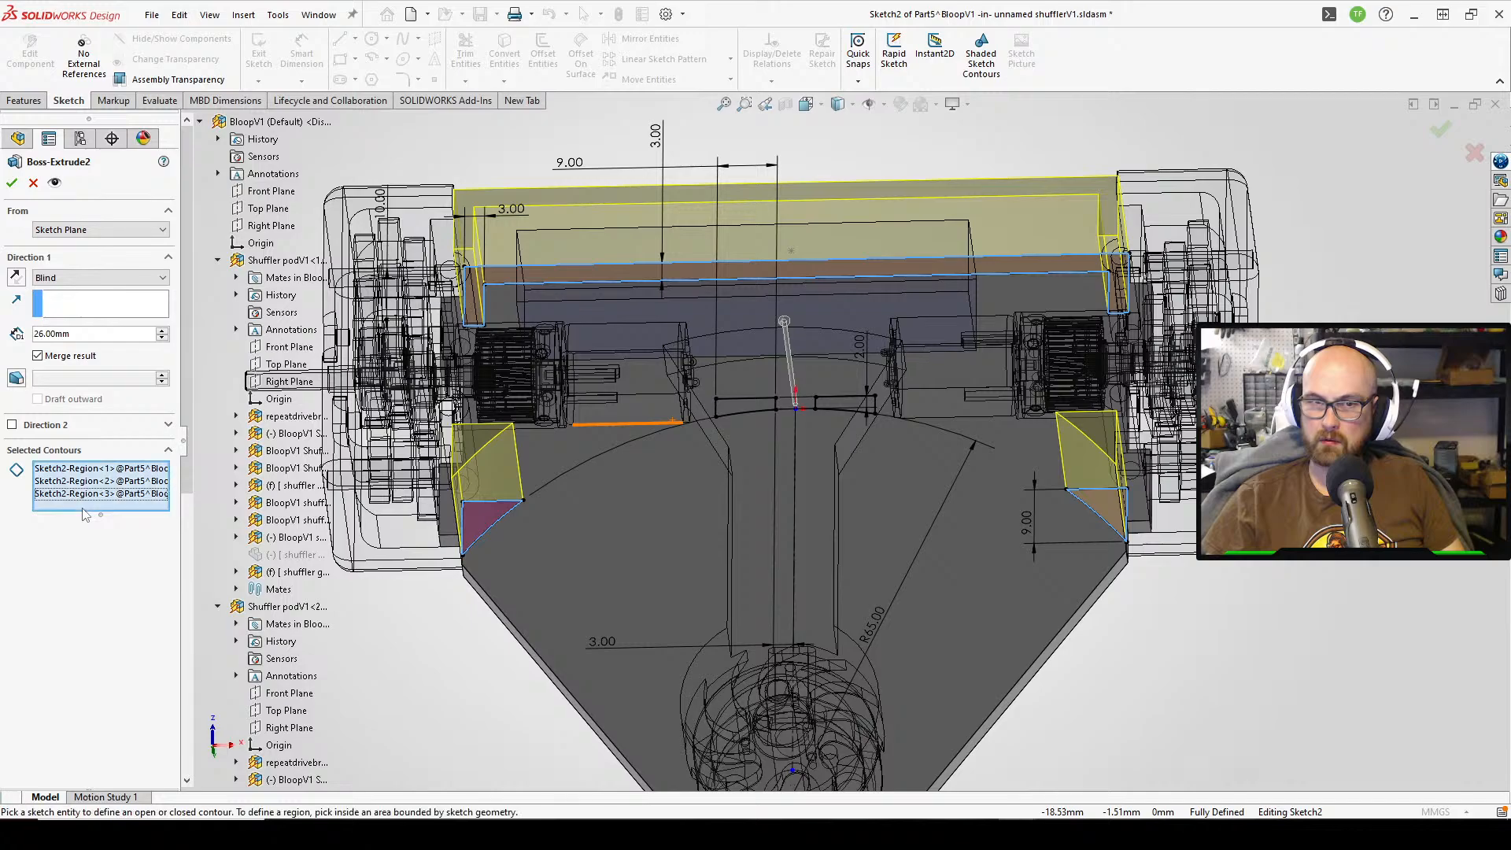
{"action": "left_click", "coordinate": [753, 405]}
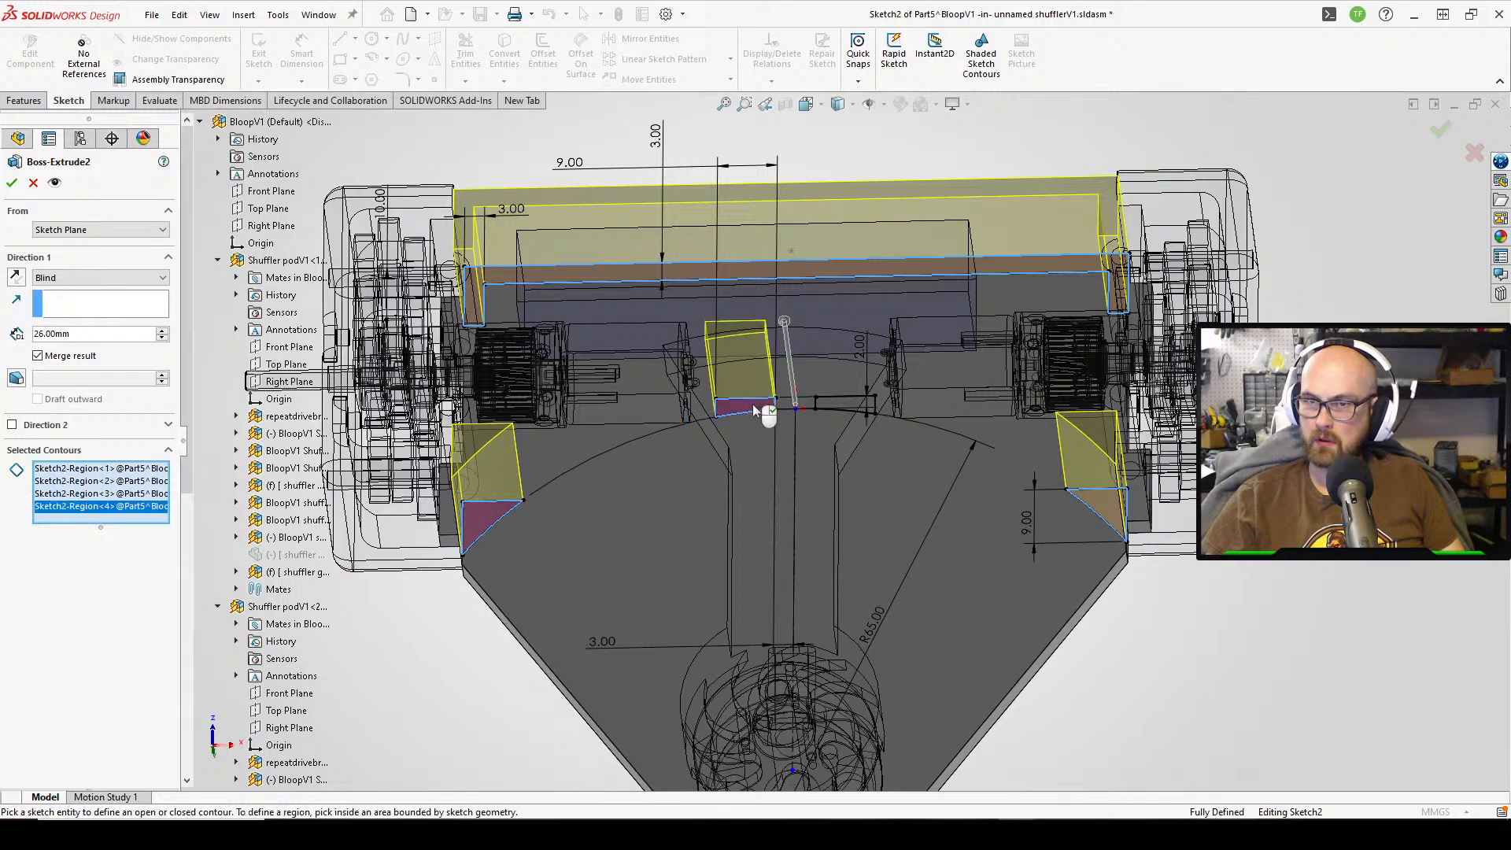
{"action": "left_click", "coordinate": [856, 406]}
{"action": "left_click", "coordinate": [13, 182]}
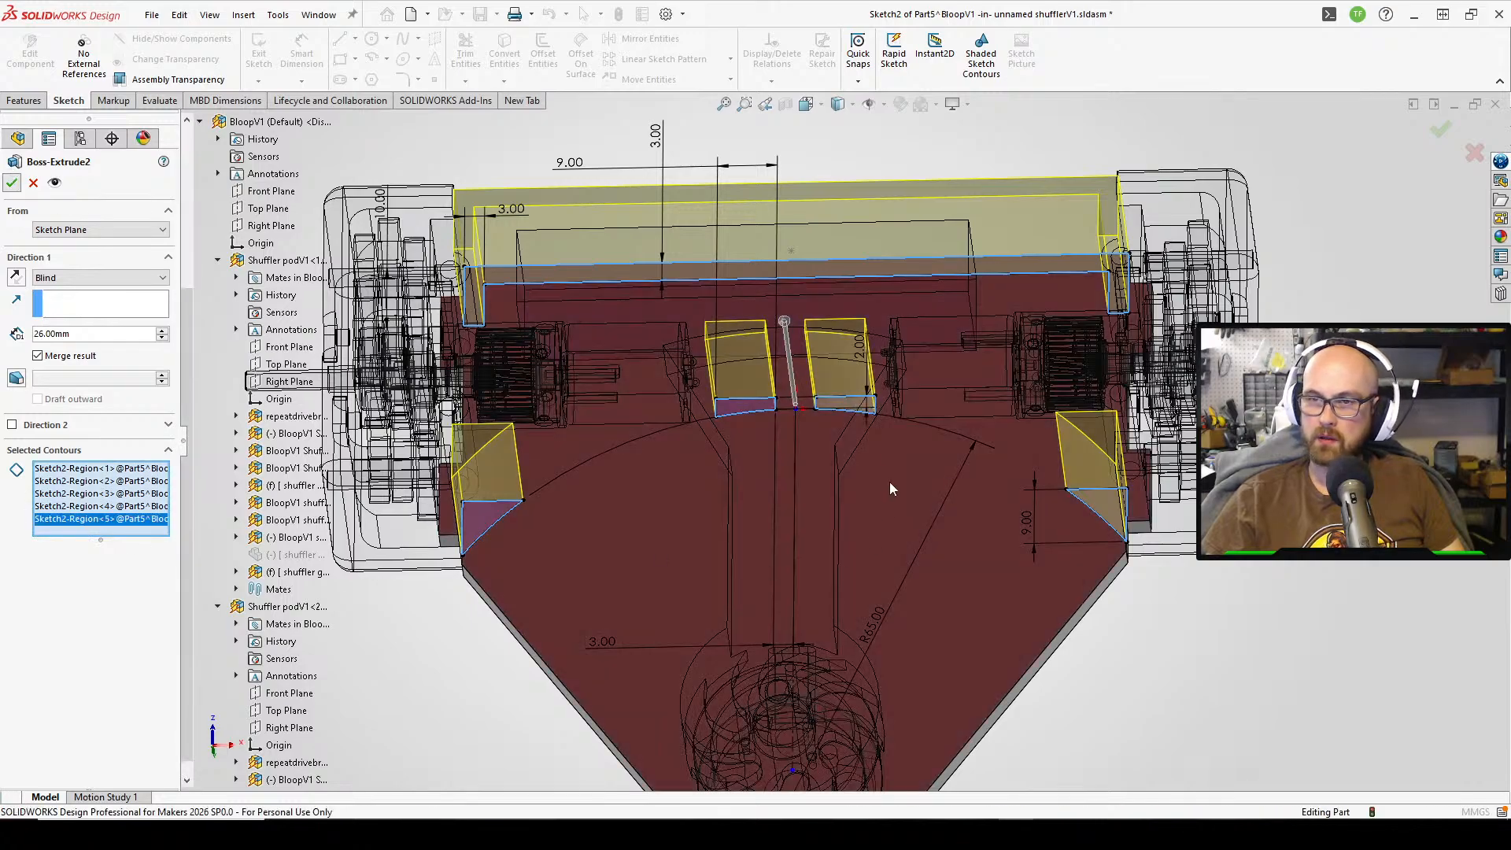
- Change the motor mount extrusion's end condition to Up To Surface, ending at the adjacent small block's side face
{"action": "middle_click_drag", "start_coordinate": [862, 413], "coordinate": [866, 365]}
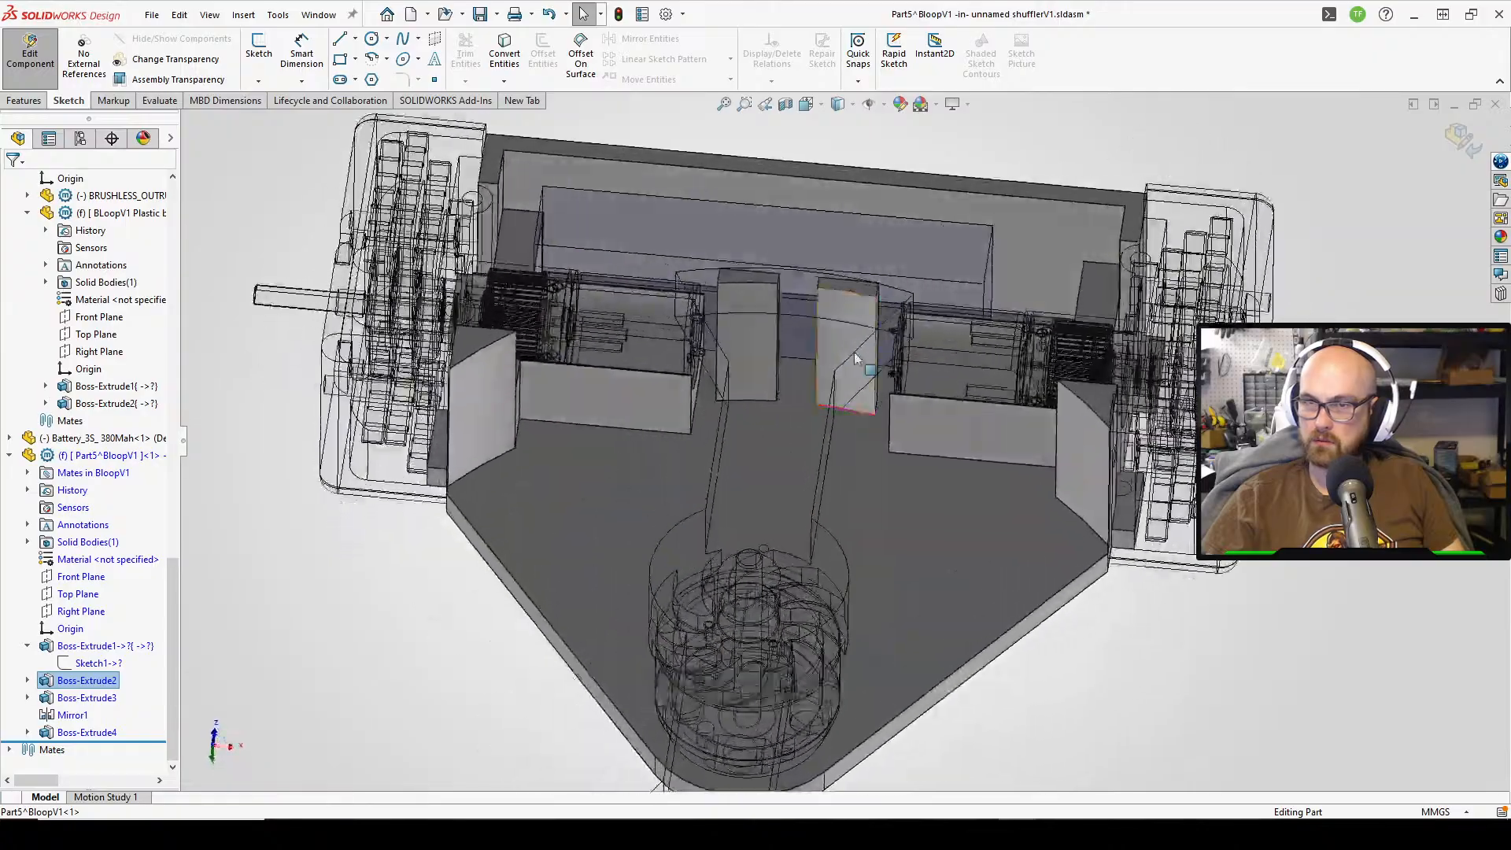
{"action": "scroll", "coordinate": [865, 369], "scroll_direction": "down", "scroll_amount": 1}
{"action": "scroll", "coordinate": [785, 429], "scroll_direction": "down", "scroll_amount": 1}
{"action": "middle_click_drag", "start_coordinate": [779, 426], "coordinate": [476, 582]}
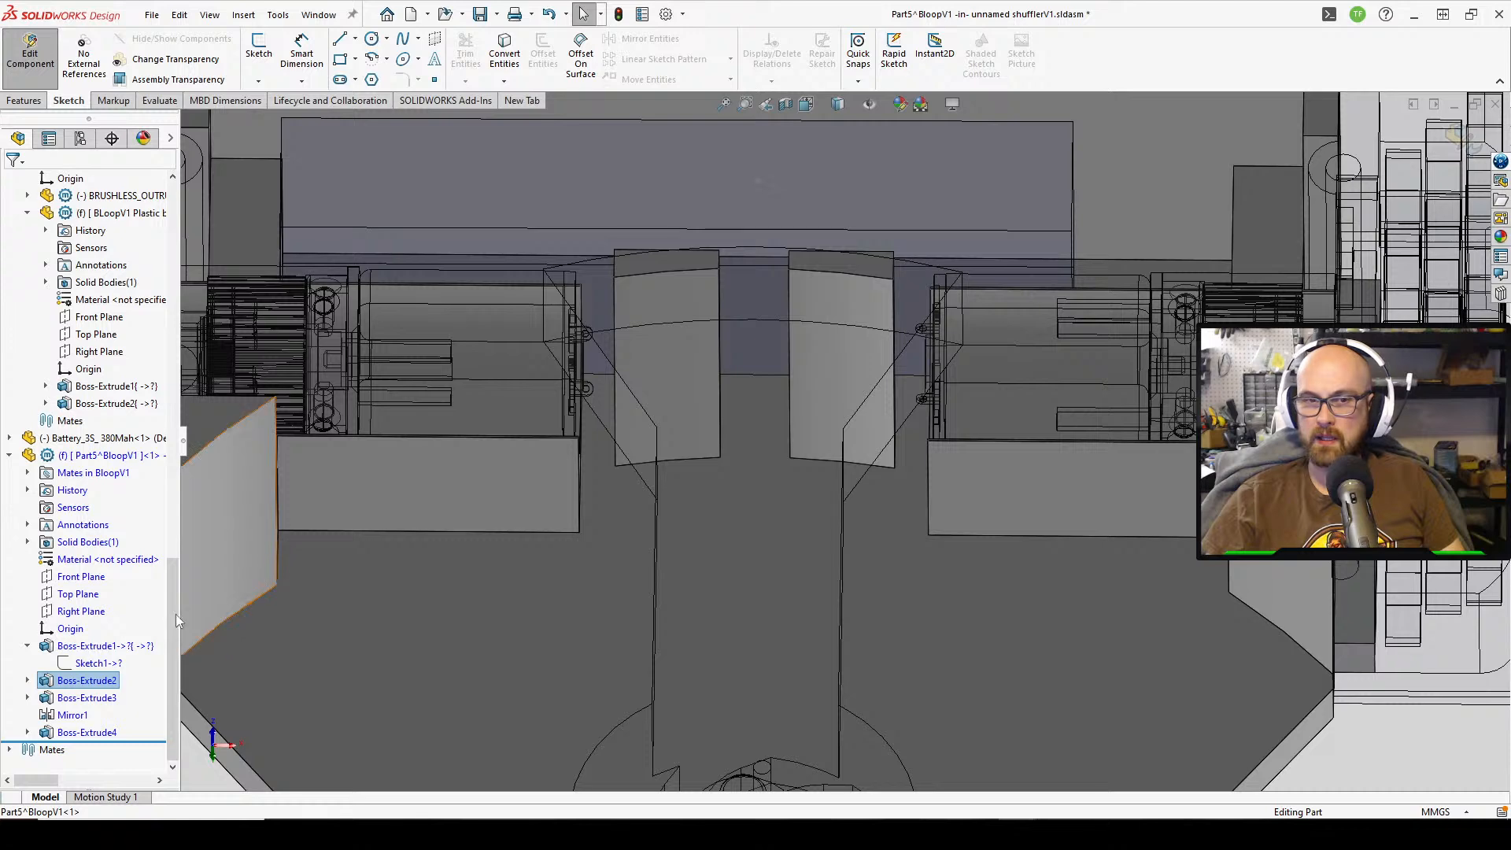
{"action": "left_click", "coordinate": [69, 696]}
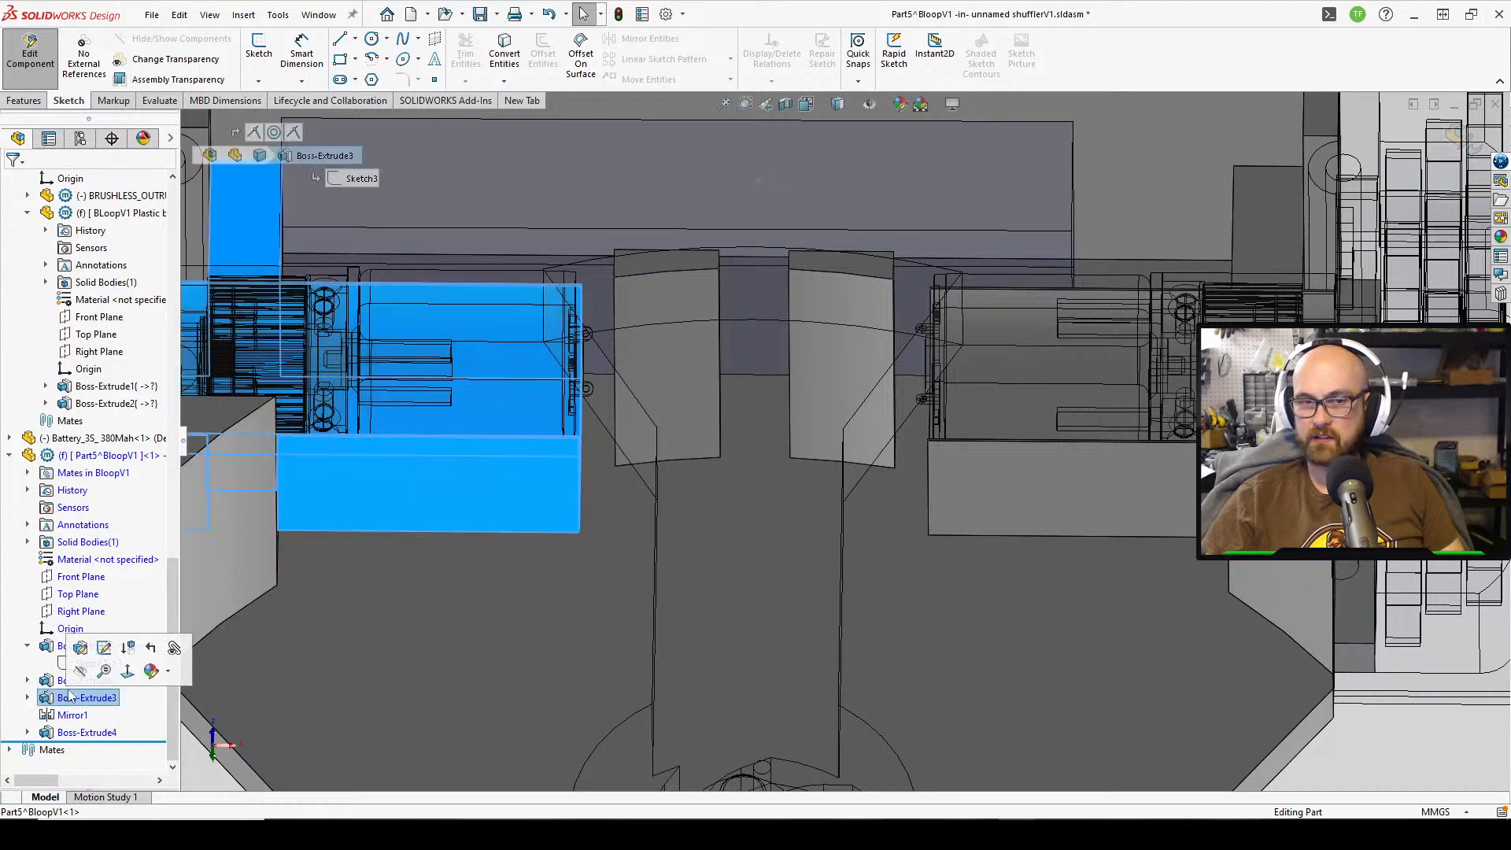
{"action": "left_click", "coordinate": [85, 649]}
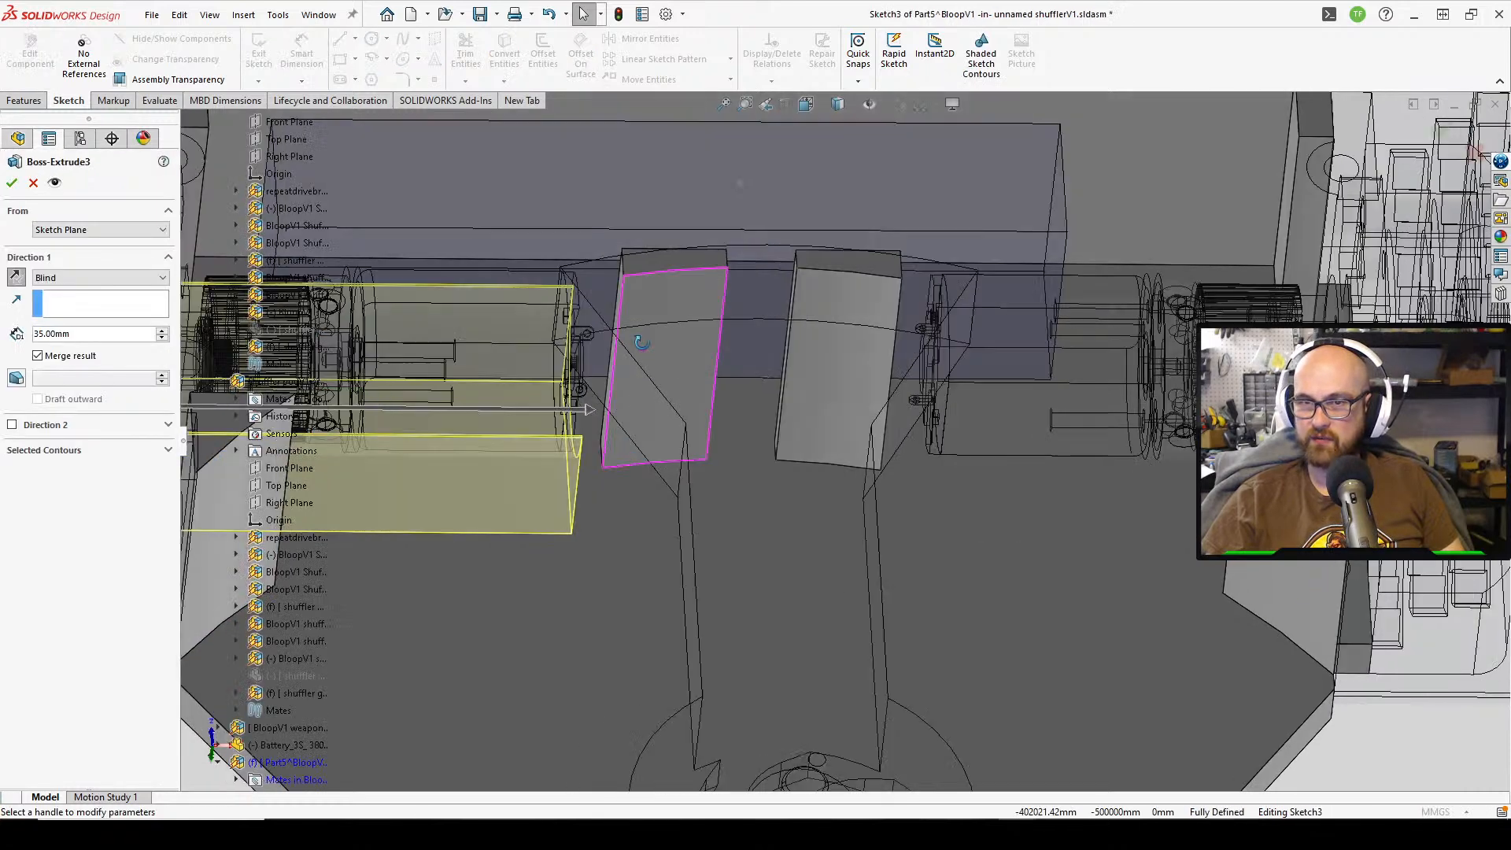
{"action": "left_click", "coordinate": [85, 274]}
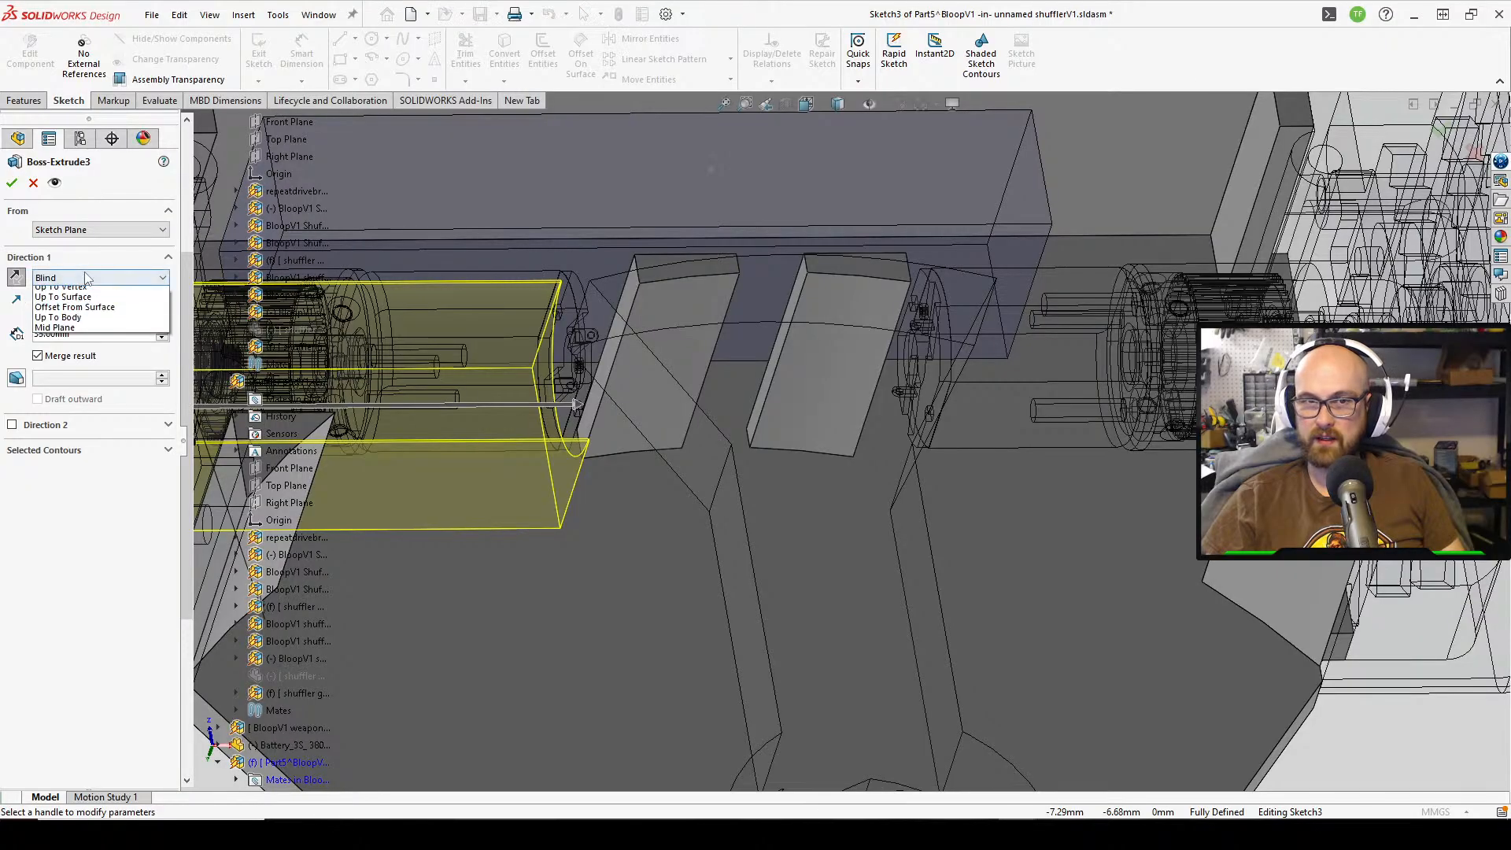
{"action": "left_click", "coordinate": [102, 333]}
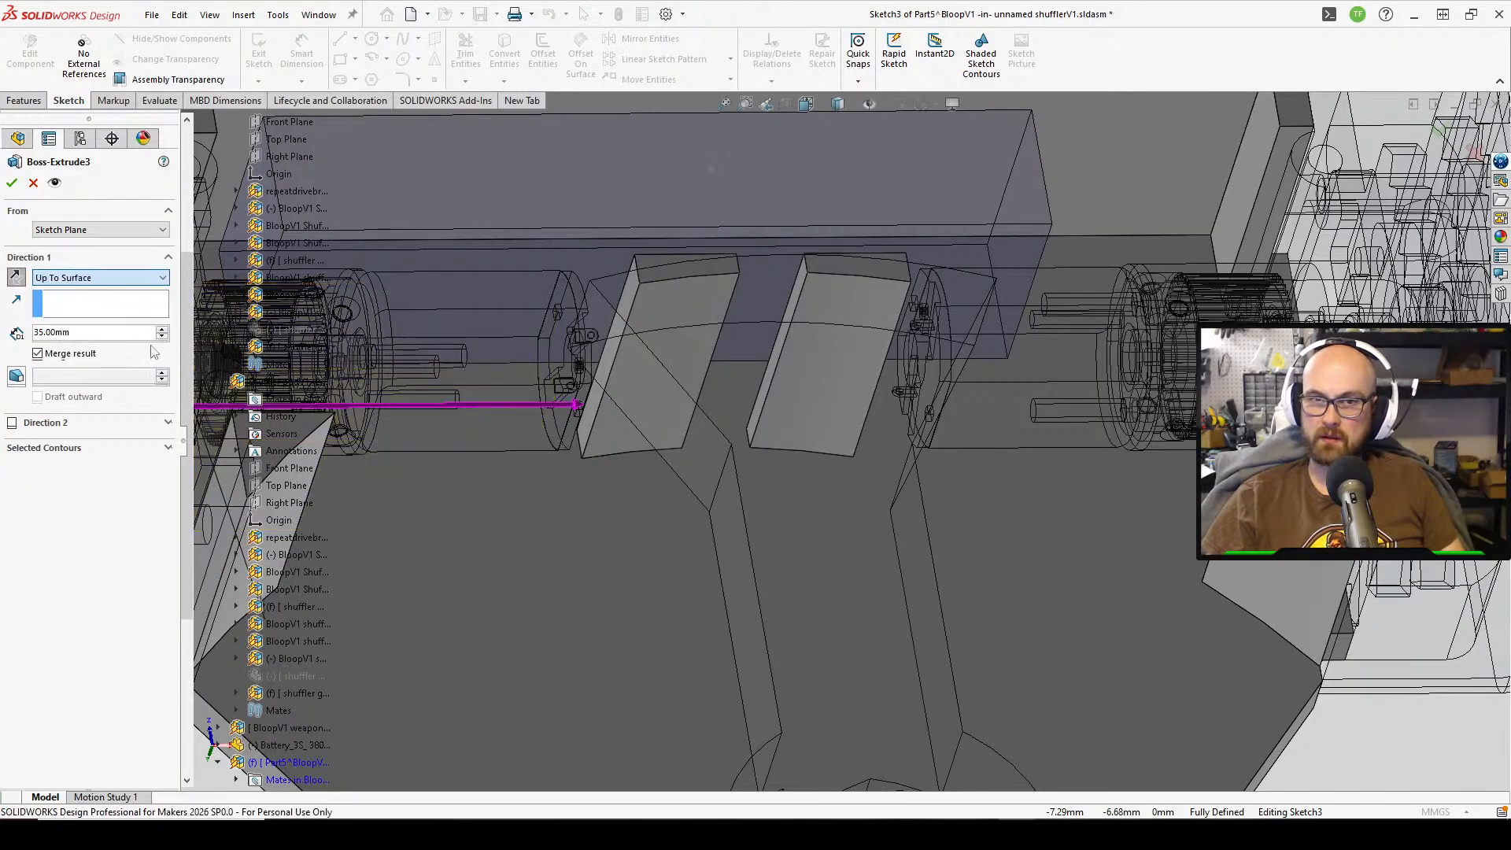
{"action": "left_click", "coordinate": [587, 431]}
{"action": "left_click", "coordinate": [11, 184]}
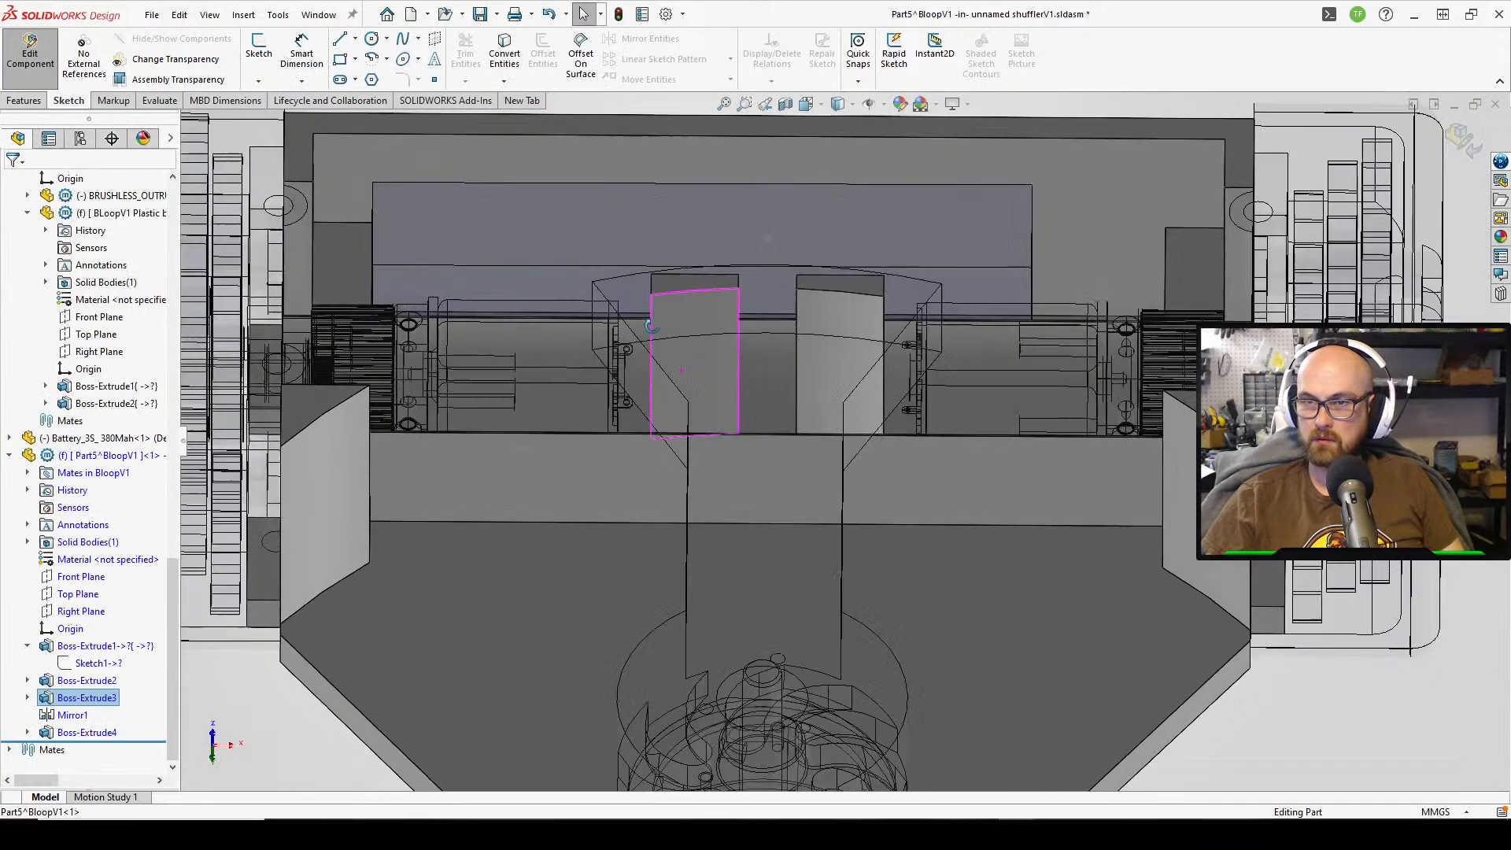
- Edit the motor mount extrusion back to a Blind end condition, try a 36 mm depth and set it to 38 mm
{"action": "middle_click_drag", "start_coordinate": [652, 325], "coordinate": [647, 474]}
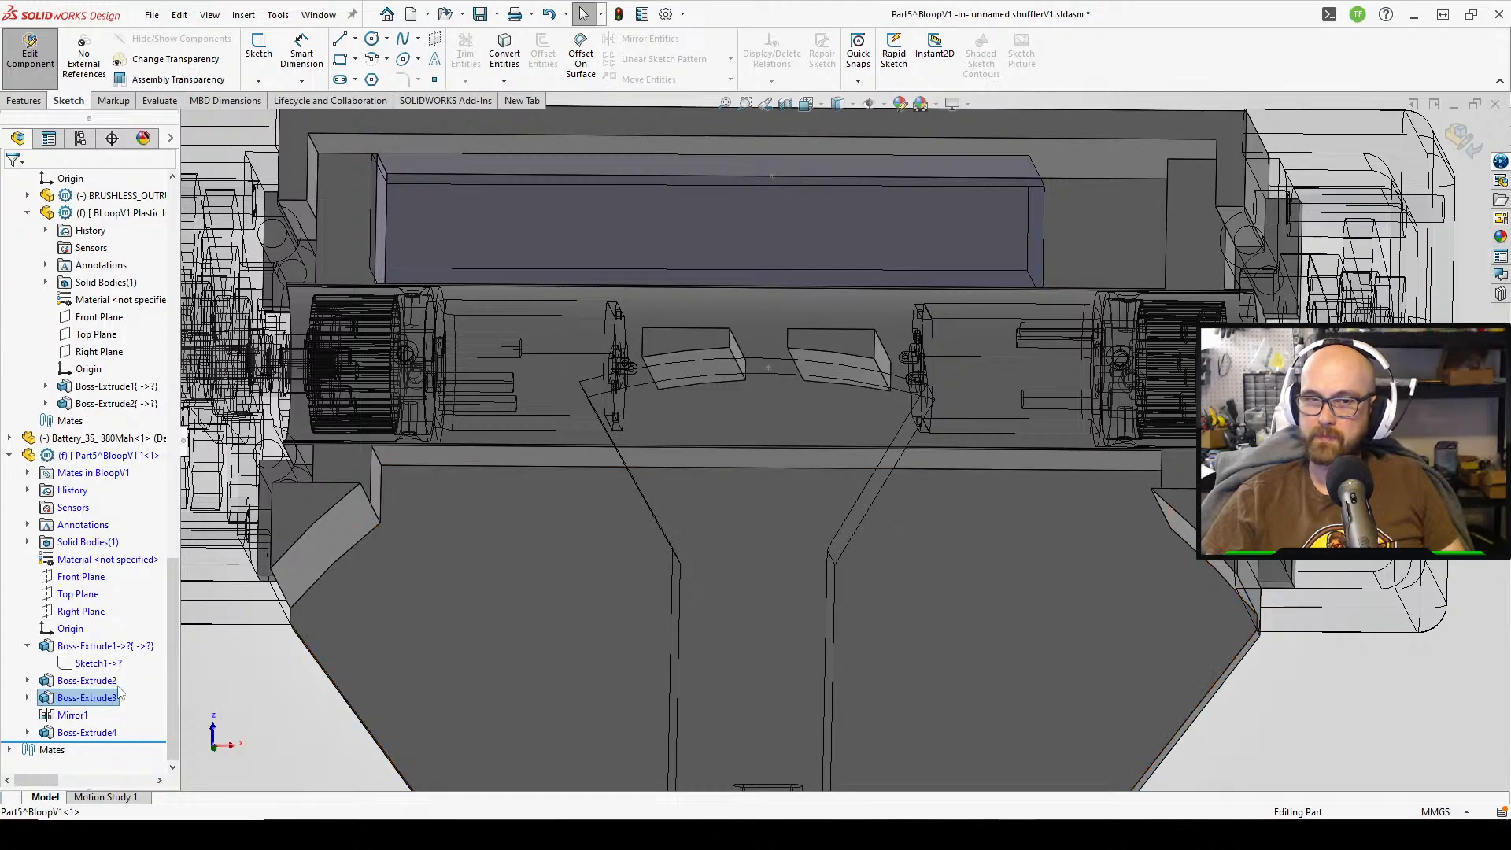
{"action": "left_click", "coordinate": [89, 698]}
{"action": "left_click", "coordinate": [96, 648]}
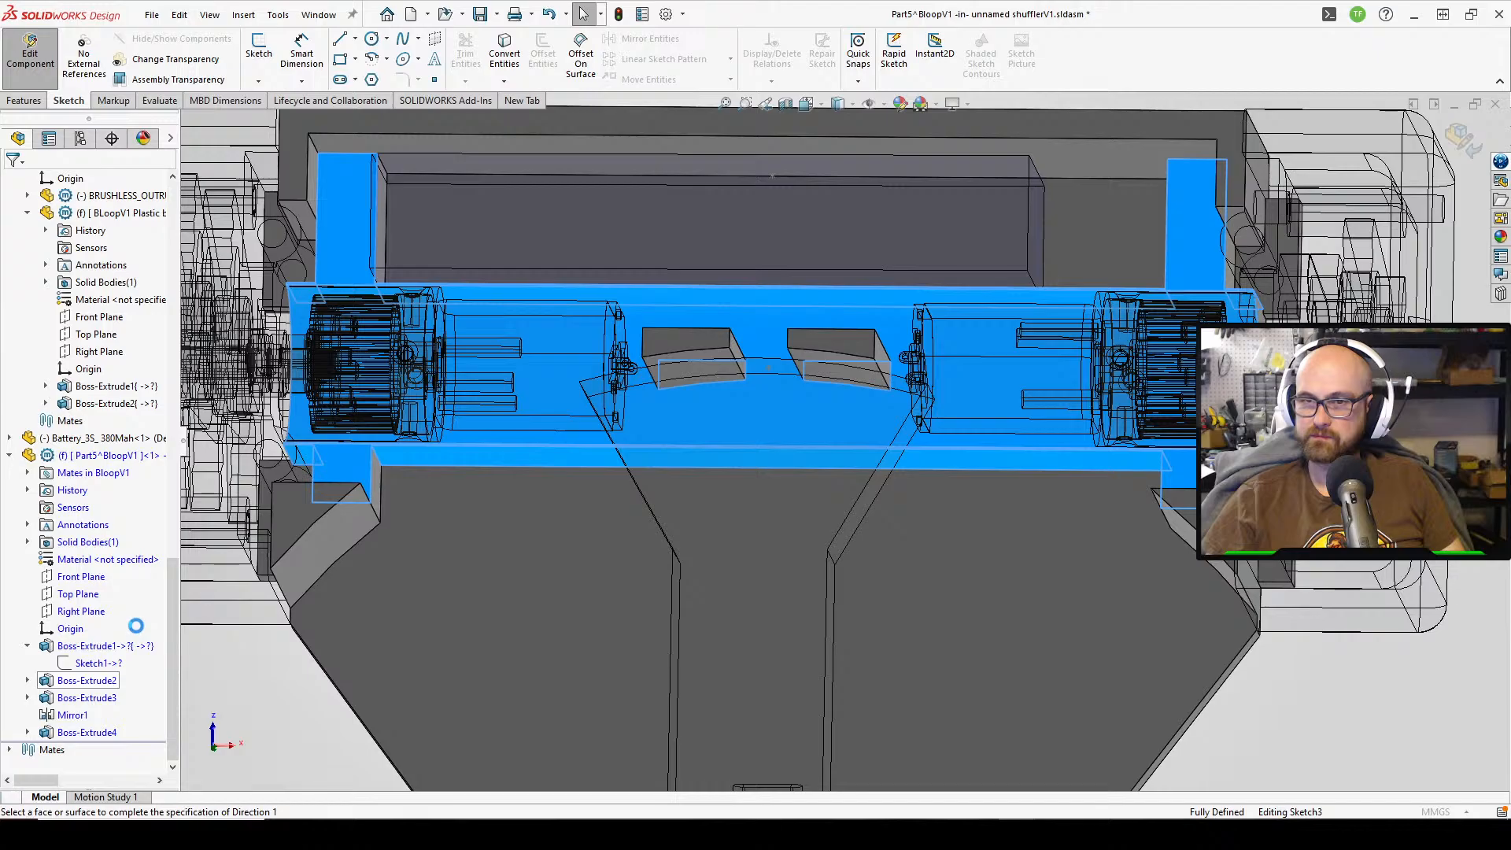
{"action": "left_click", "coordinate": [114, 280]}
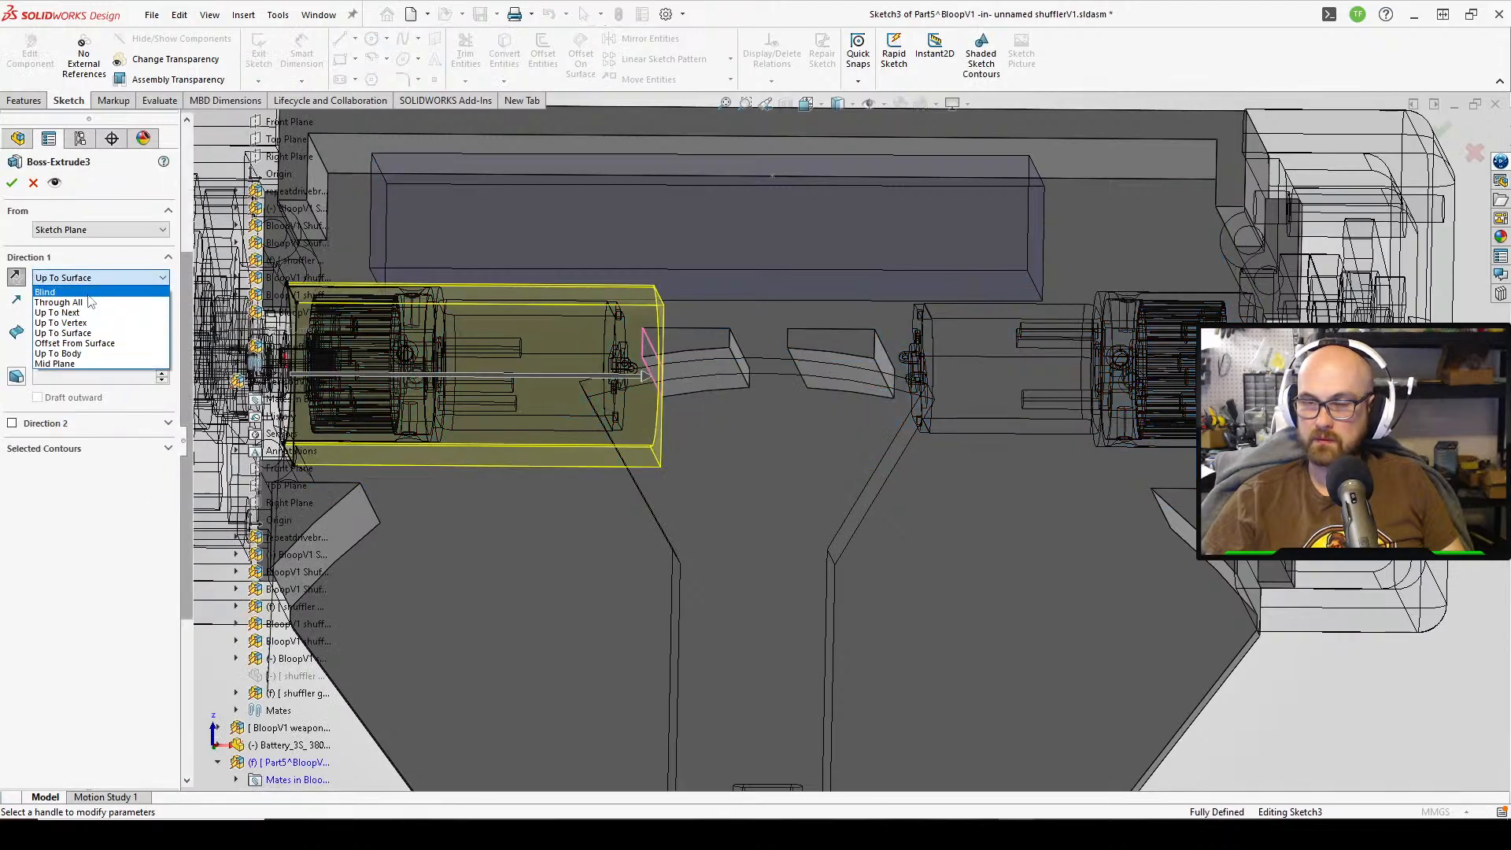
{"action": "left_click", "coordinate": [88, 295]}
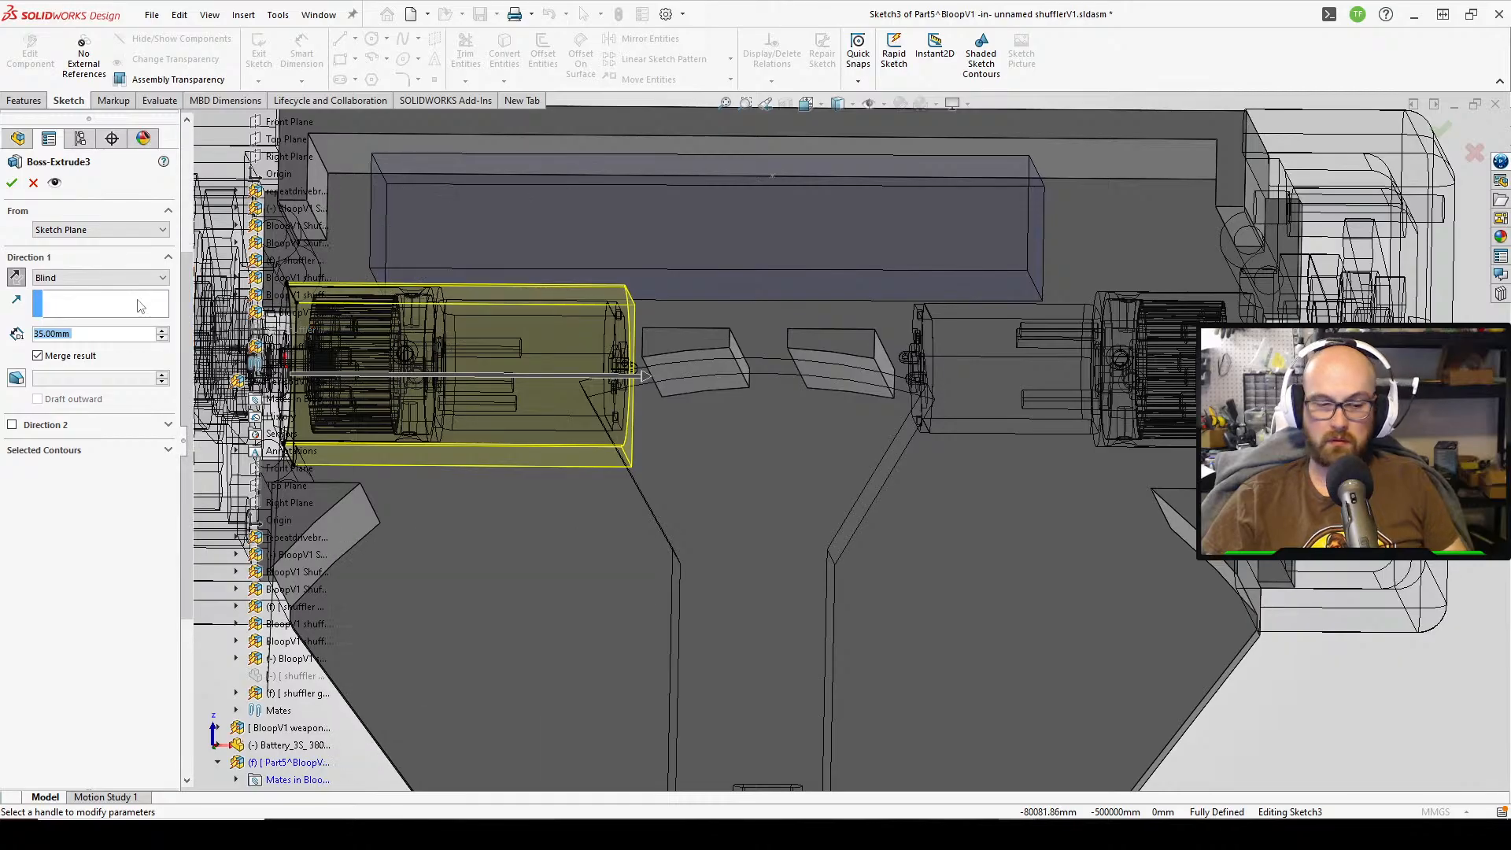
{"action": "key", "text": "Return"}
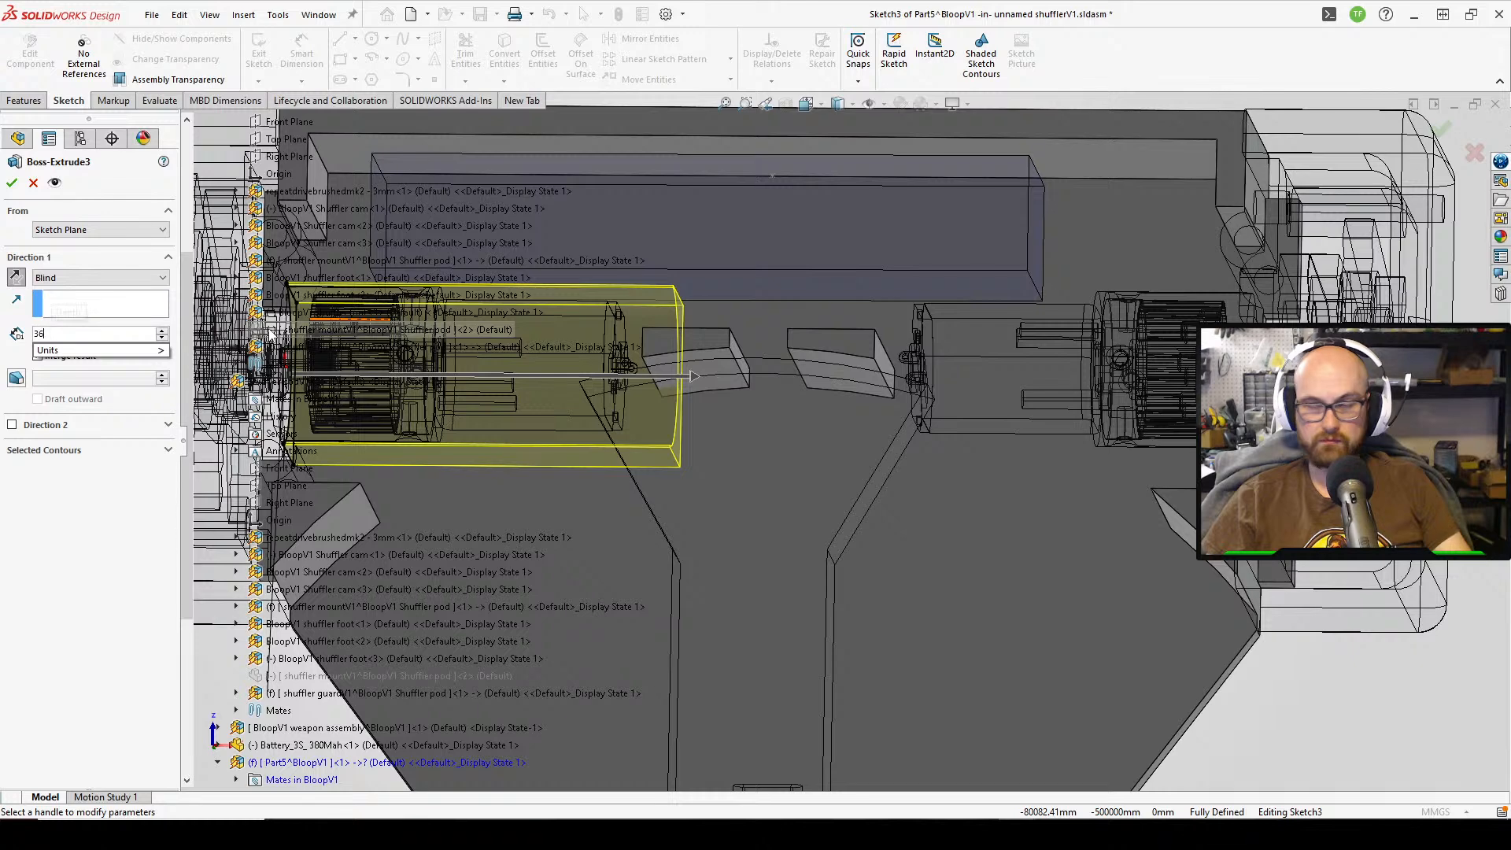
{"action": "type", "text": "36"}
{"action": "key", "text": "Return"}
{"action": "type", "text": "38"}
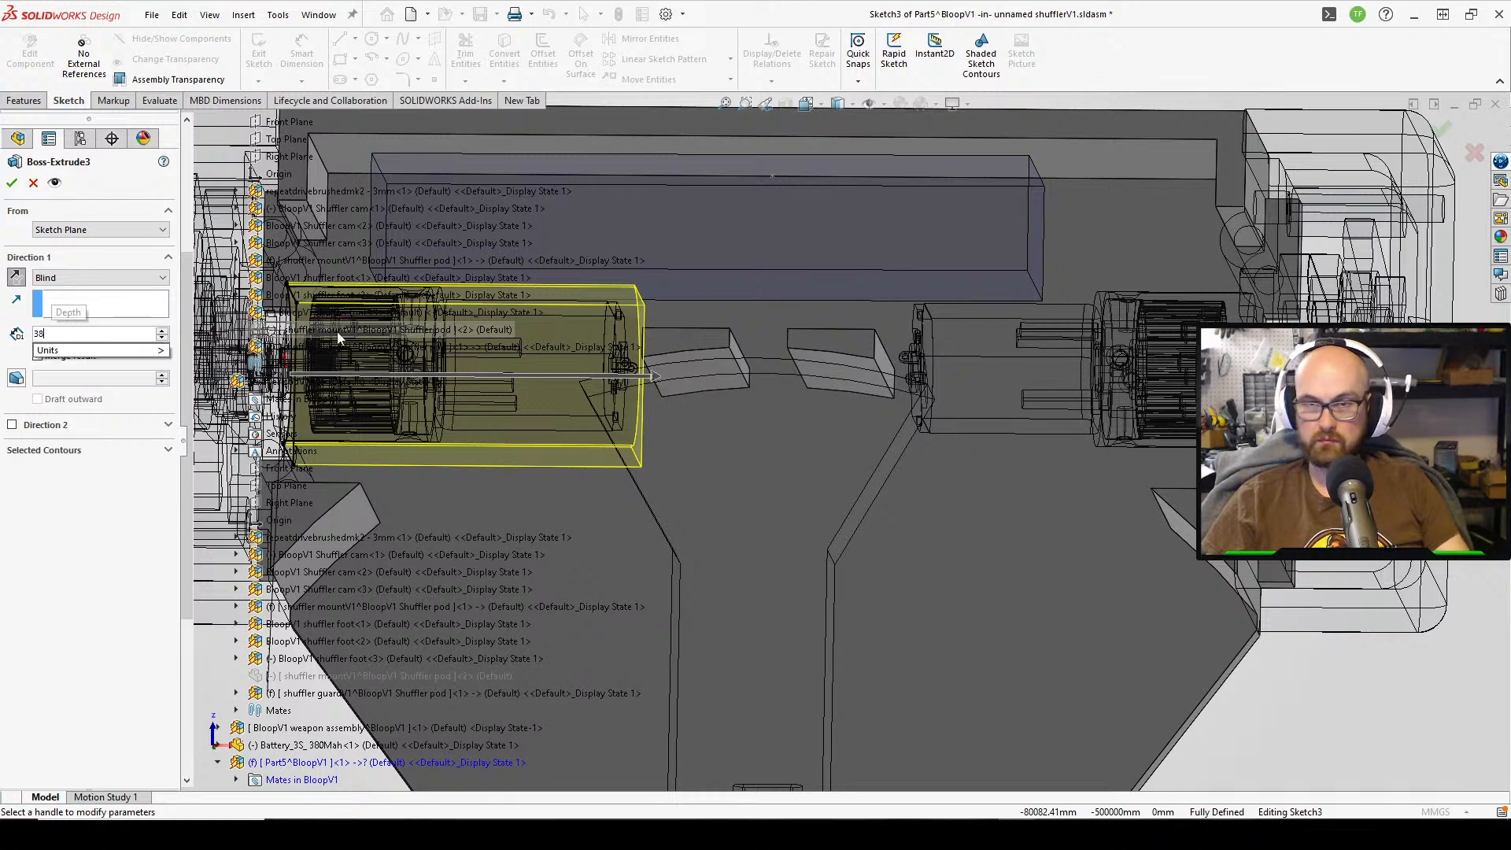
{"action": "key", "text": "Return"}
{"action": "middle_click_drag", "start_coordinate": [706, 389], "coordinate": [696, 406]}
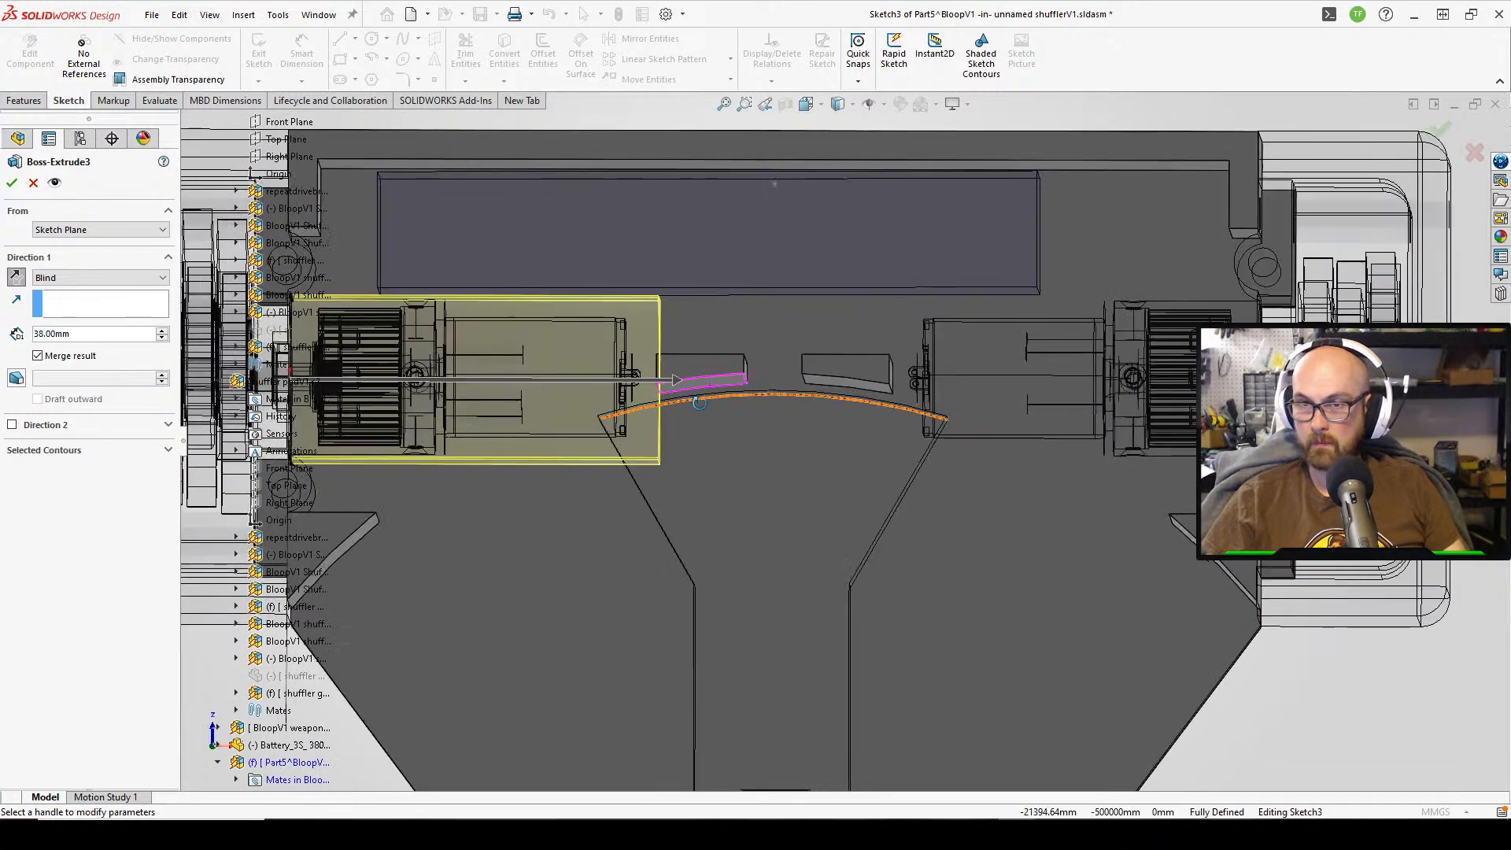
{"action": "left_click", "coordinate": [12, 183]}
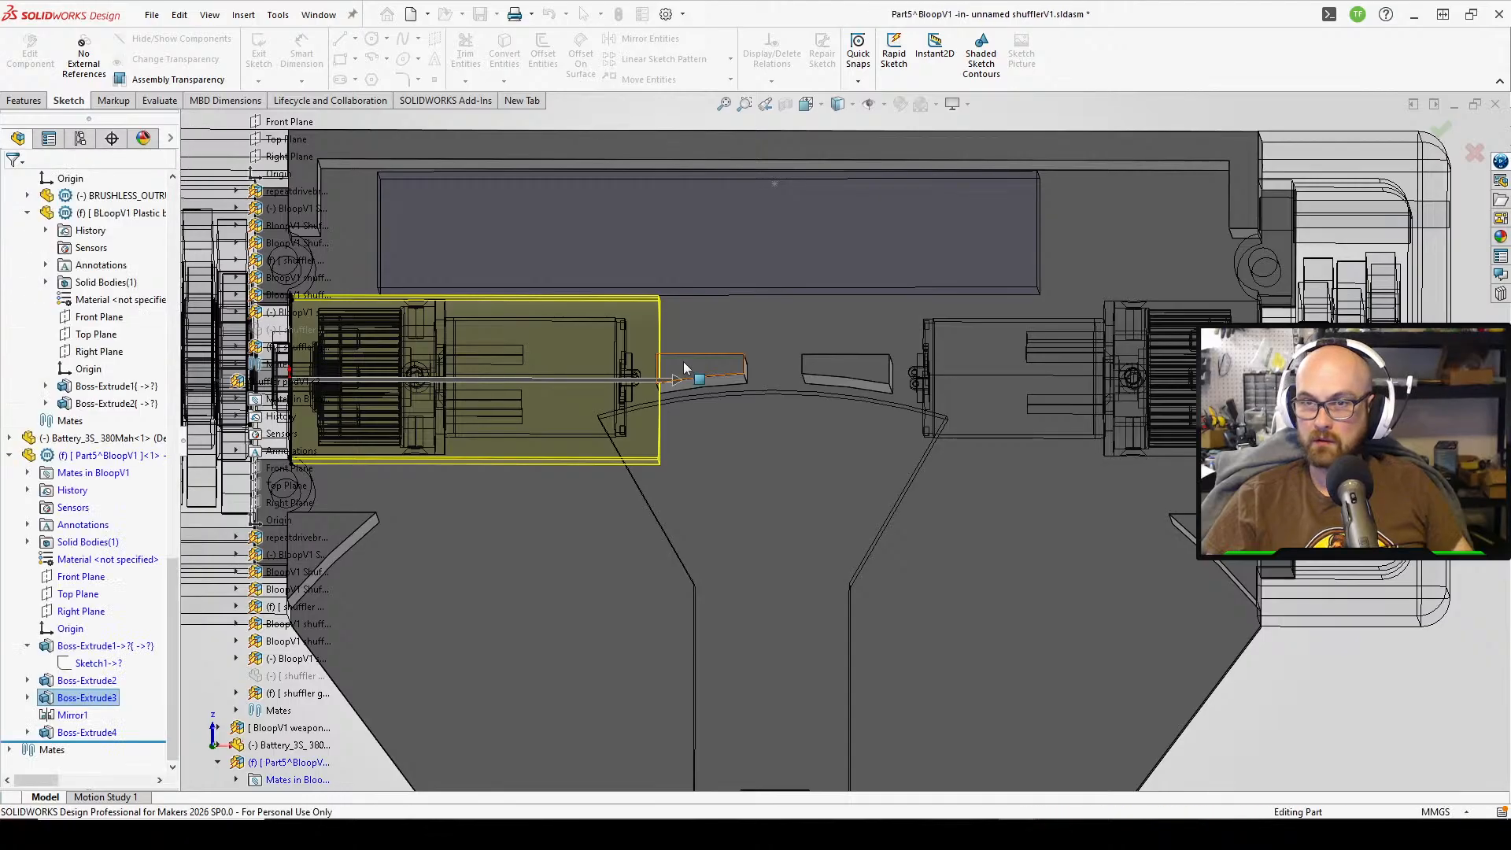
- Check how the lengthened motor mounts meet the small blocks and finish editing the chassis part in the assembly
{"action": "middle_click_drag", "start_coordinate": [684, 361], "coordinate": [662, 281]}
{"action": "scroll", "coordinate": [691, 452], "scroll_direction": "down", "scroll_amount": 2}
{"action": "middle_click_drag", "start_coordinate": [691, 452], "coordinate": [712, 380]}
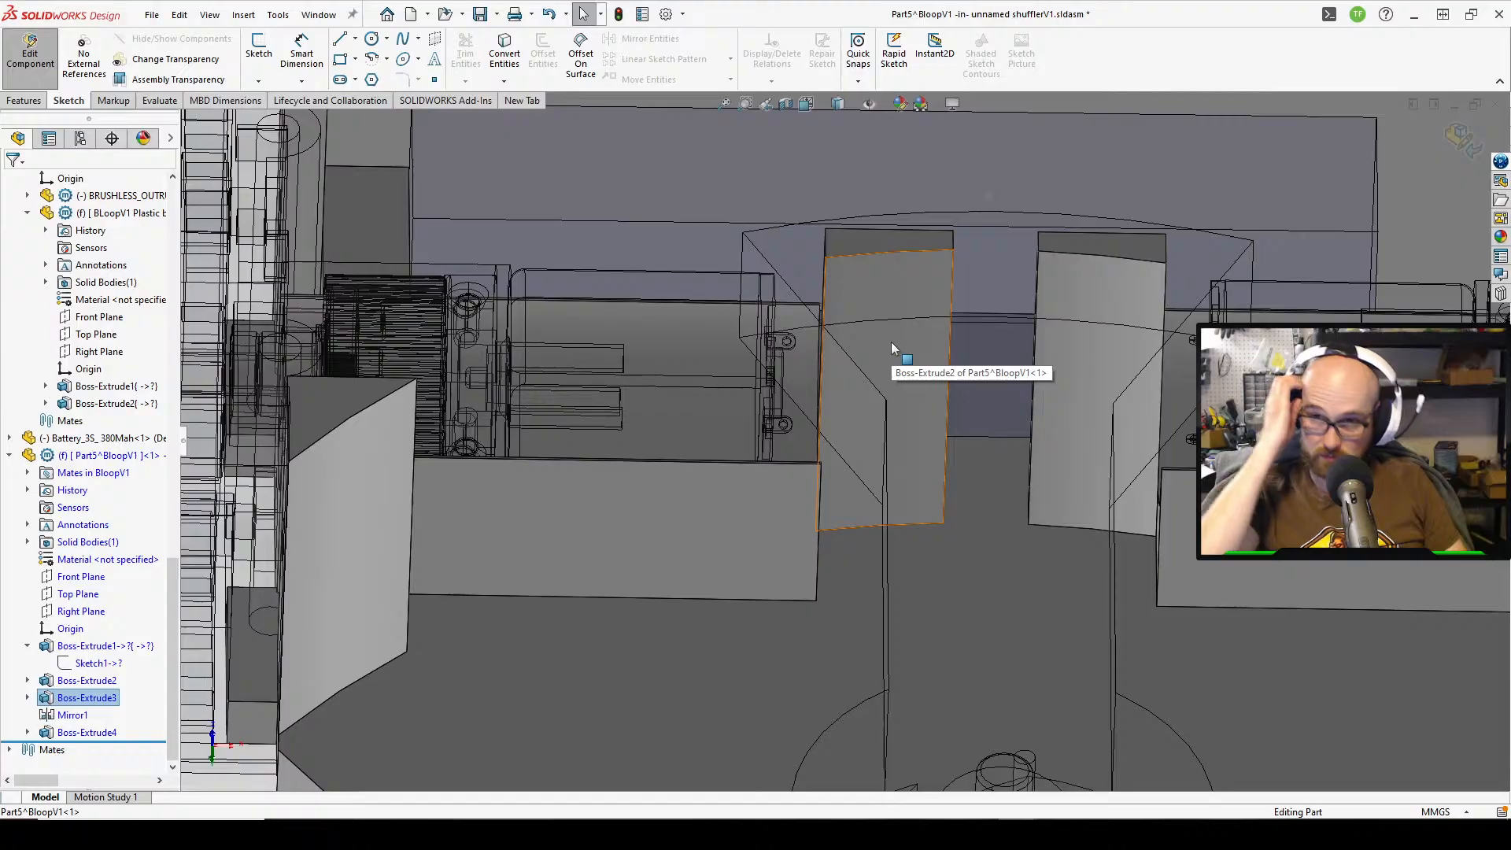
{"action": "mouse_move", "coordinate": [891, 342]}
{"action": "middle_mouse_down"}
{"action": "mouse_move", "coordinate": [1132, 477]}
{"action": "mouse_move", "coordinate": [994, 467]}
{"action": "mouse_move", "coordinate": [967, 395]}
{"action": "mouse_move", "coordinate": [810, 218]}
{"action": "mouse_move", "coordinate": [906, 347]}
{"action": "mouse_move", "coordinate": [948, 510]}
{"action": "mouse_move", "coordinate": [1005, 436]}
{"action": "mouse_move", "coordinate": [979, 522]}
{"action": "middle_mouse_up"}
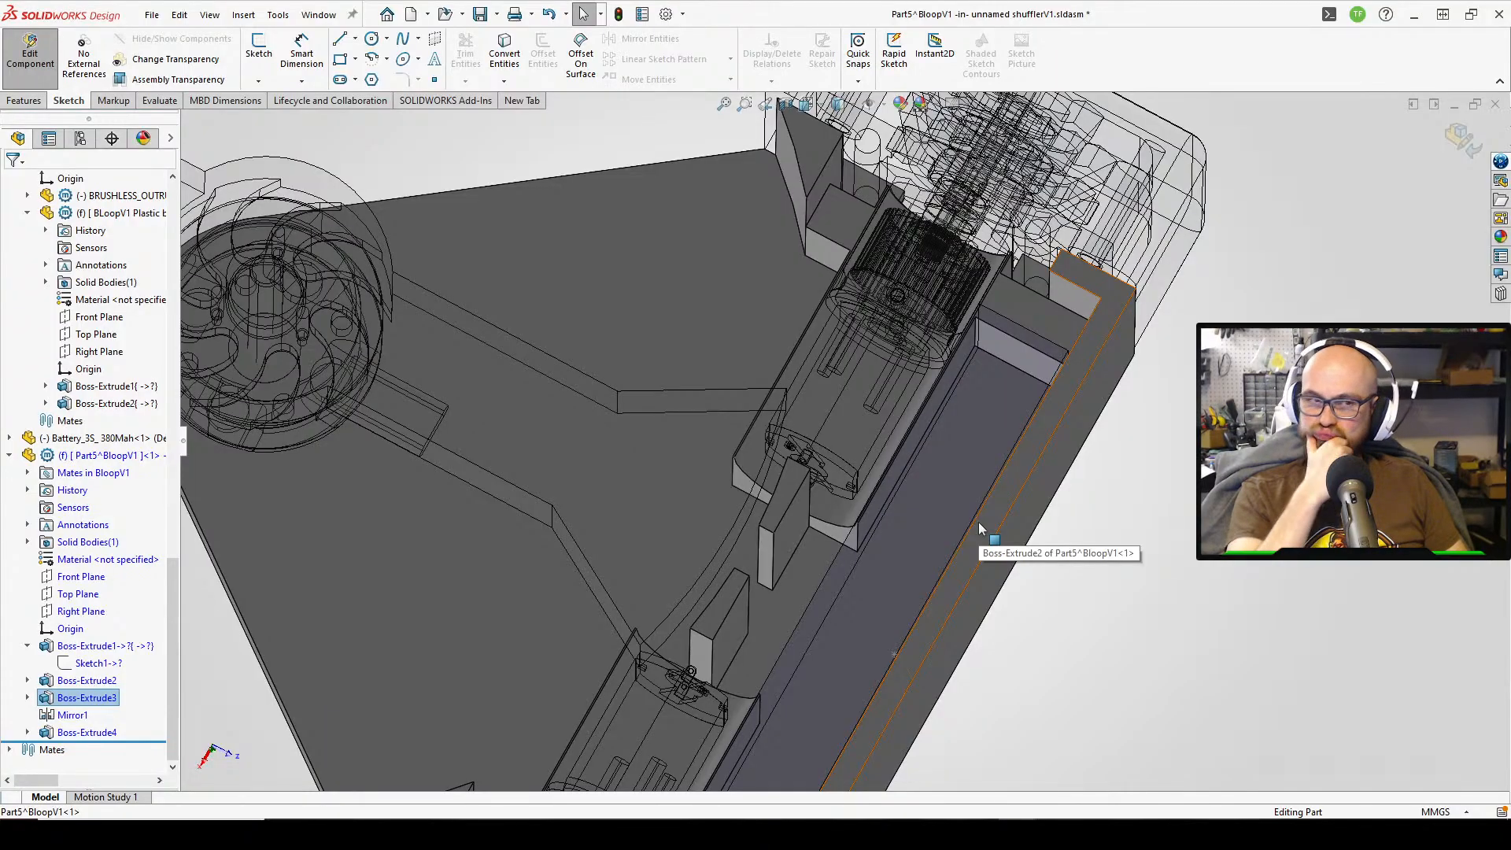
{"action": "left_click", "coordinate": [33, 58]}
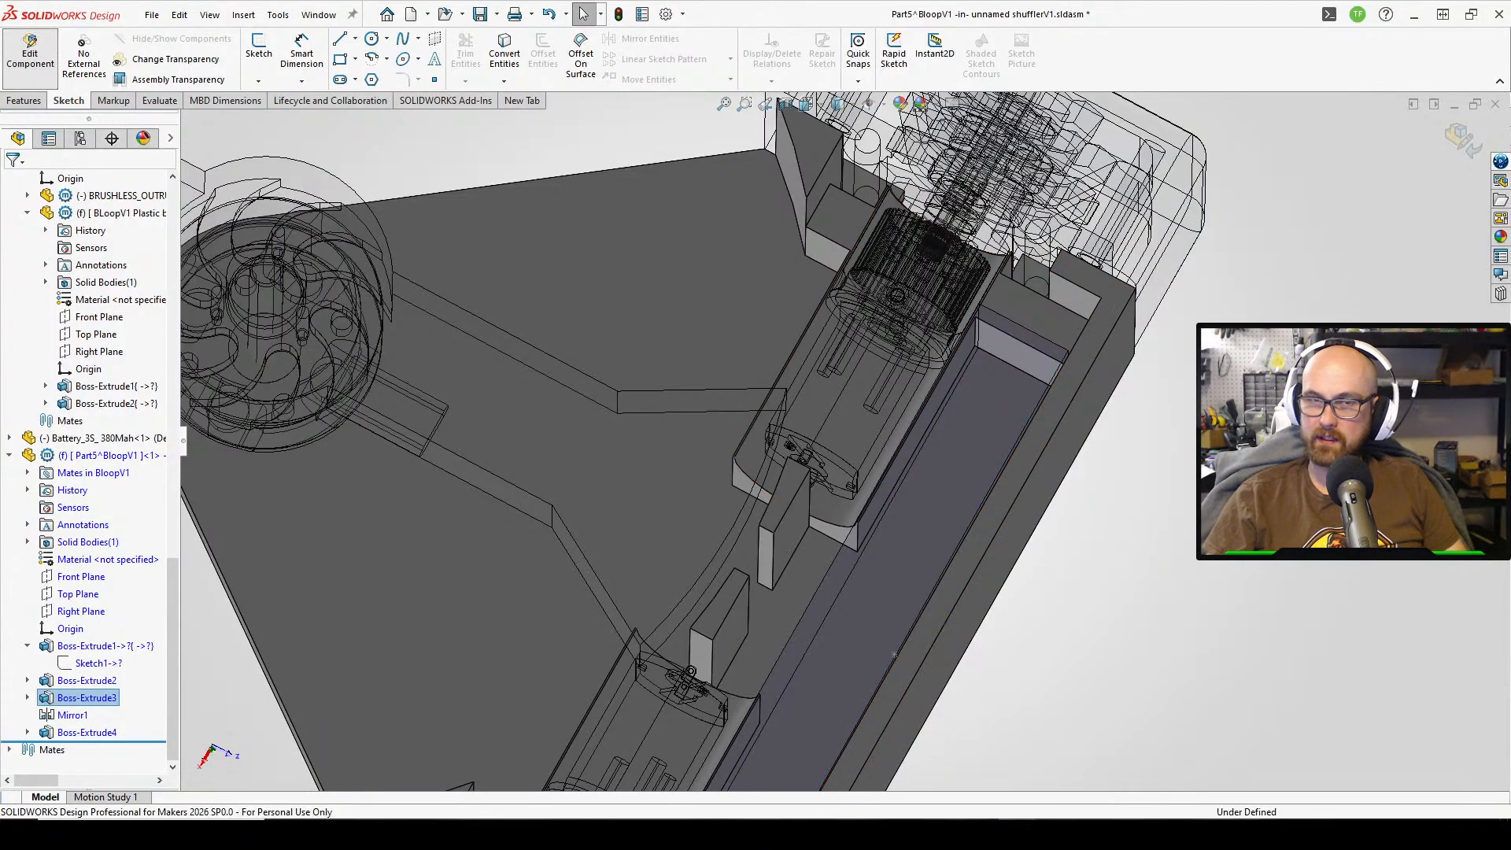
- Examine how the weapon arm, drive motors, battery and small blocks fit together inside the chassis from several angles
{"action": "middle_click_drag", "start_coordinate": [725, 516], "coordinate": [768, 472]}
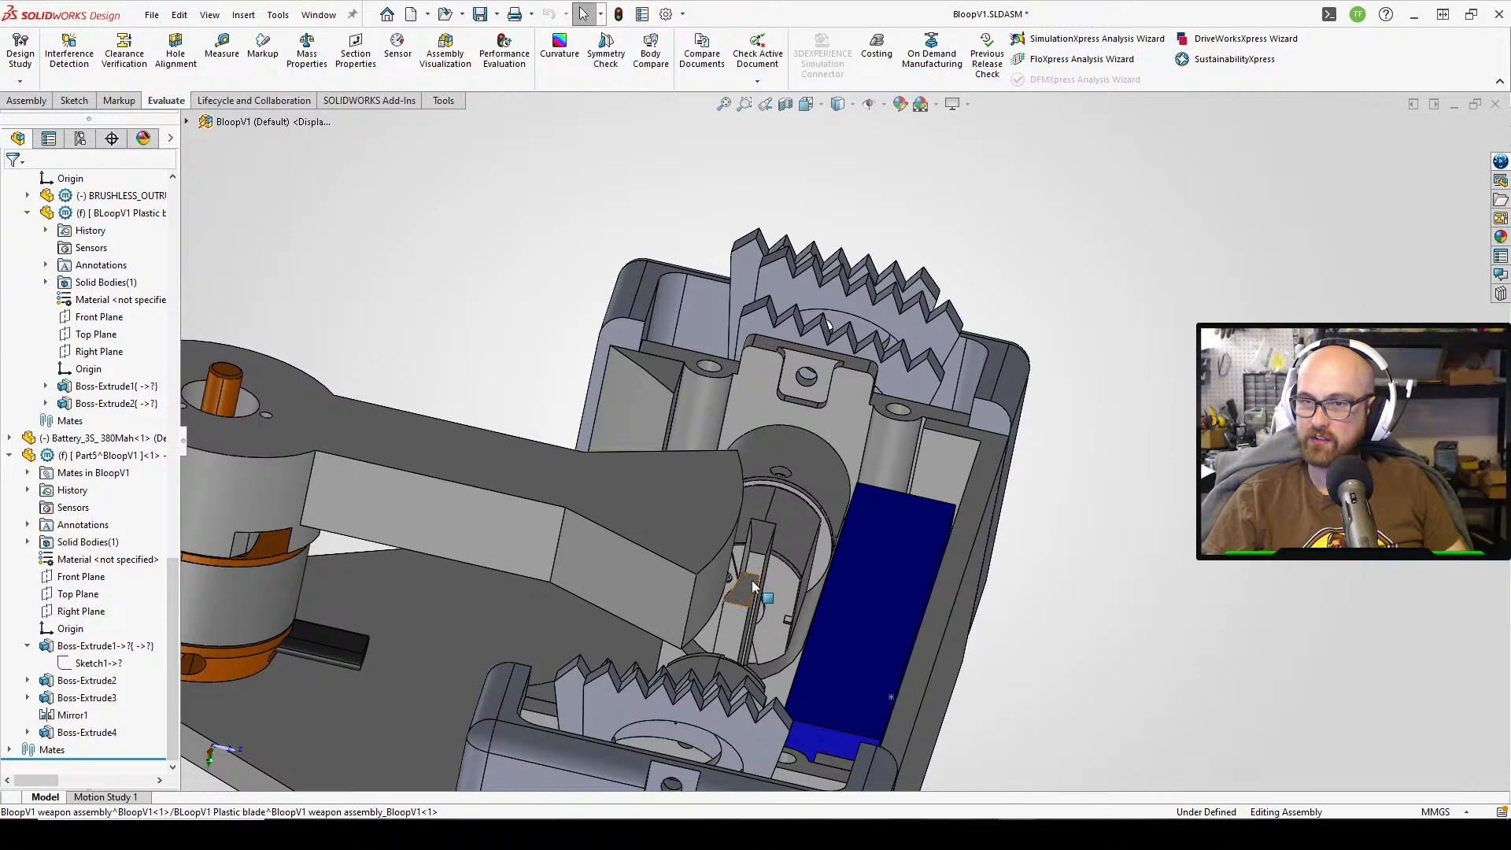
{"action": "scroll", "coordinate": [762, 587], "scroll_direction": "down", "scroll_amount": 3}
{"action": "middle_click_drag", "start_coordinate": [762, 587], "coordinate": [748, 701]}
{"action": "scroll", "coordinate": [854, 697], "scroll_direction": "up", "scroll_amount": 5}
{"action": "scroll", "coordinate": [866, 618], "scroll_direction": "down", "scroll_amount": 4}
{"action": "scroll", "coordinate": [860, 544], "scroll_direction": "up", "scroll_amount": 5}
{"action": "middle_click_drag", "start_coordinate": [431, 598], "coordinate": [721, 162]}
{"action": "scroll", "coordinate": [685, 479], "scroll_direction": "down", "scroll_amount": 3}
{"action": "scroll", "coordinate": [866, 293], "scroll_direction": "up", "scroll_amount": 2}
{"action": "scroll", "coordinate": [587, 370], "scroll_direction": "down", "scroll_amount": 4}
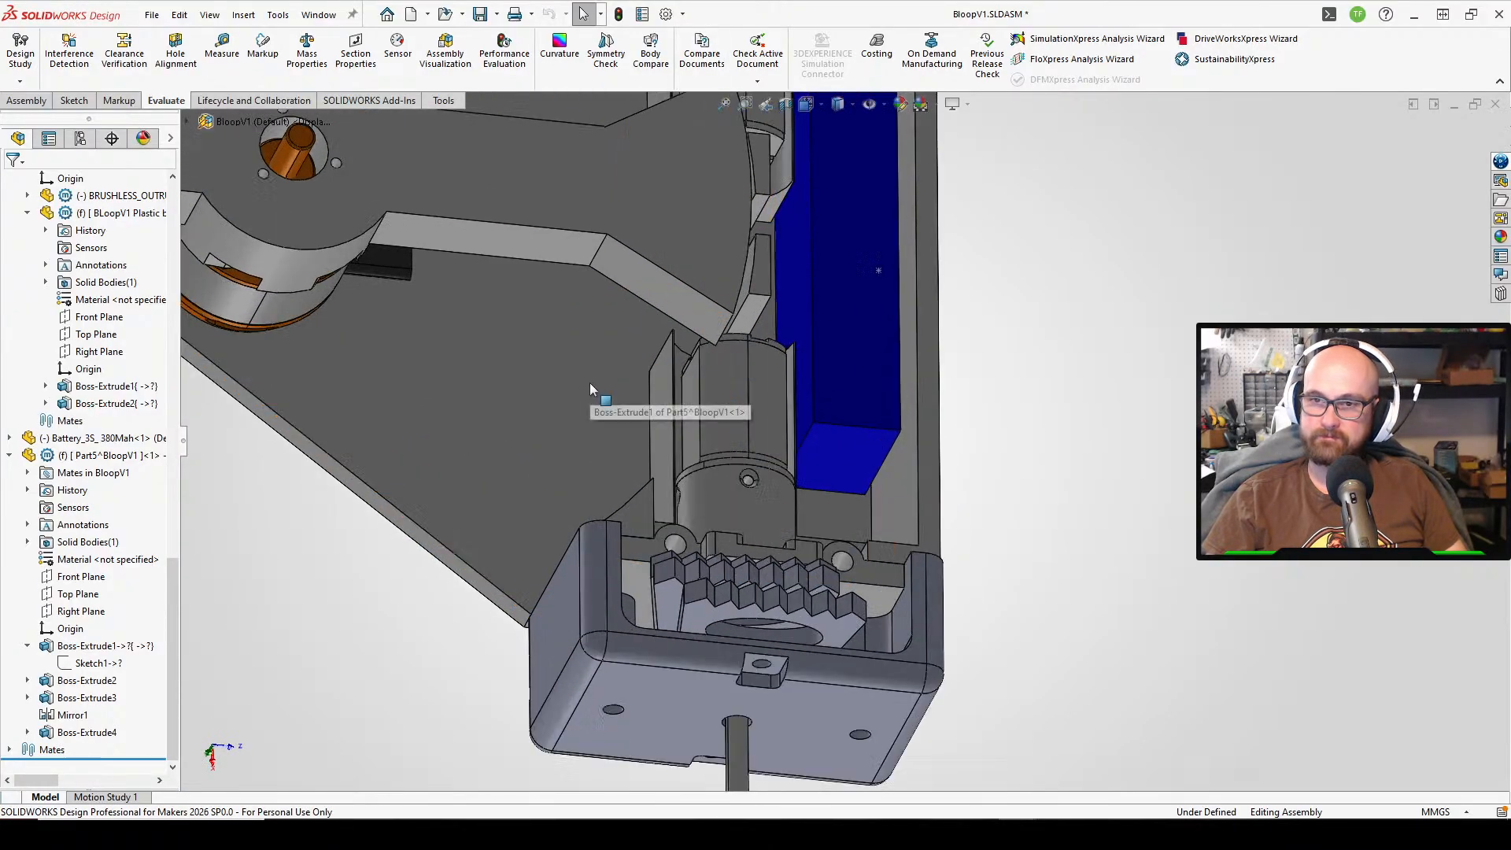
- Examine the motor mounts, drive motors, battery and weapon blade from below, from the side and in full view
{"action": "scroll", "coordinate": [618, 431], "scroll_direction": "down", "scroll_amount": 1}
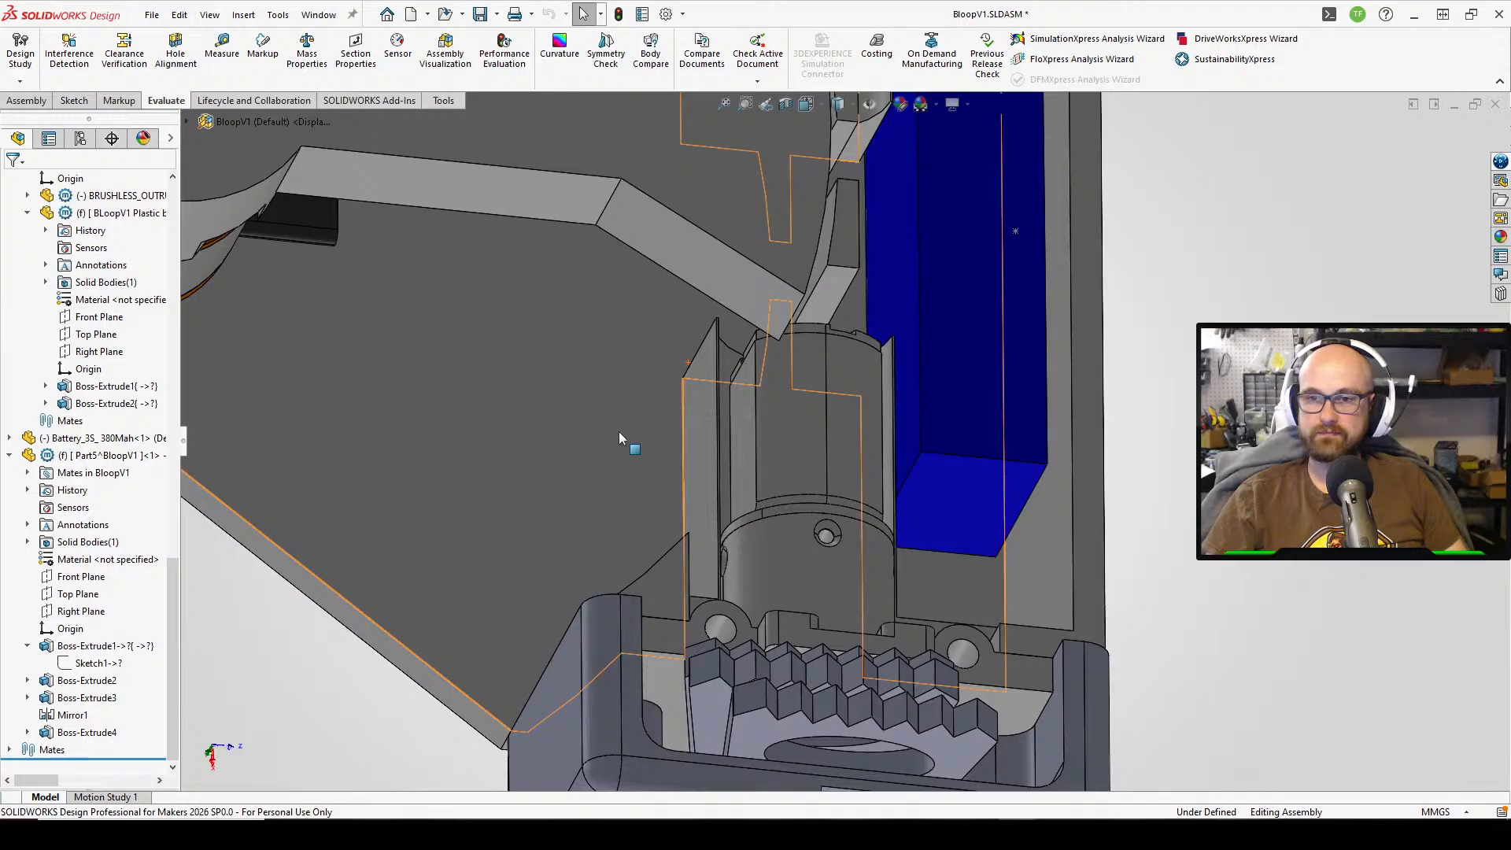
{"action": "middle_click", "coordinate": [618, 432]}
{"action": "middle_click_drag", "start_coordinate": [619, 431], "coordinate": [425, 366]}
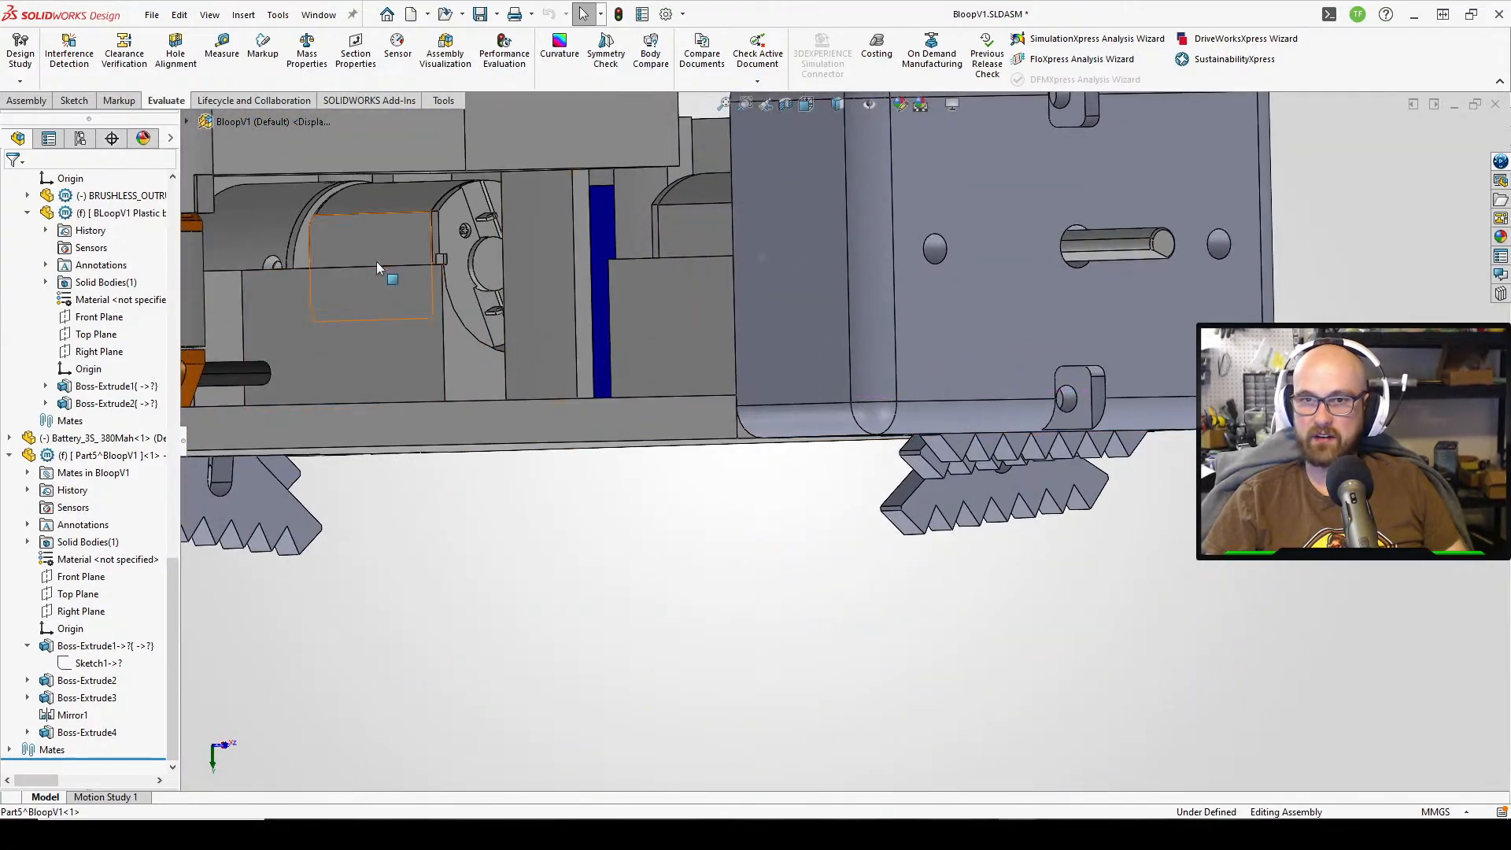
{"action": "middle_click_drag", "start_coordinate": [377, 262], "coordinate": [696, 425]}
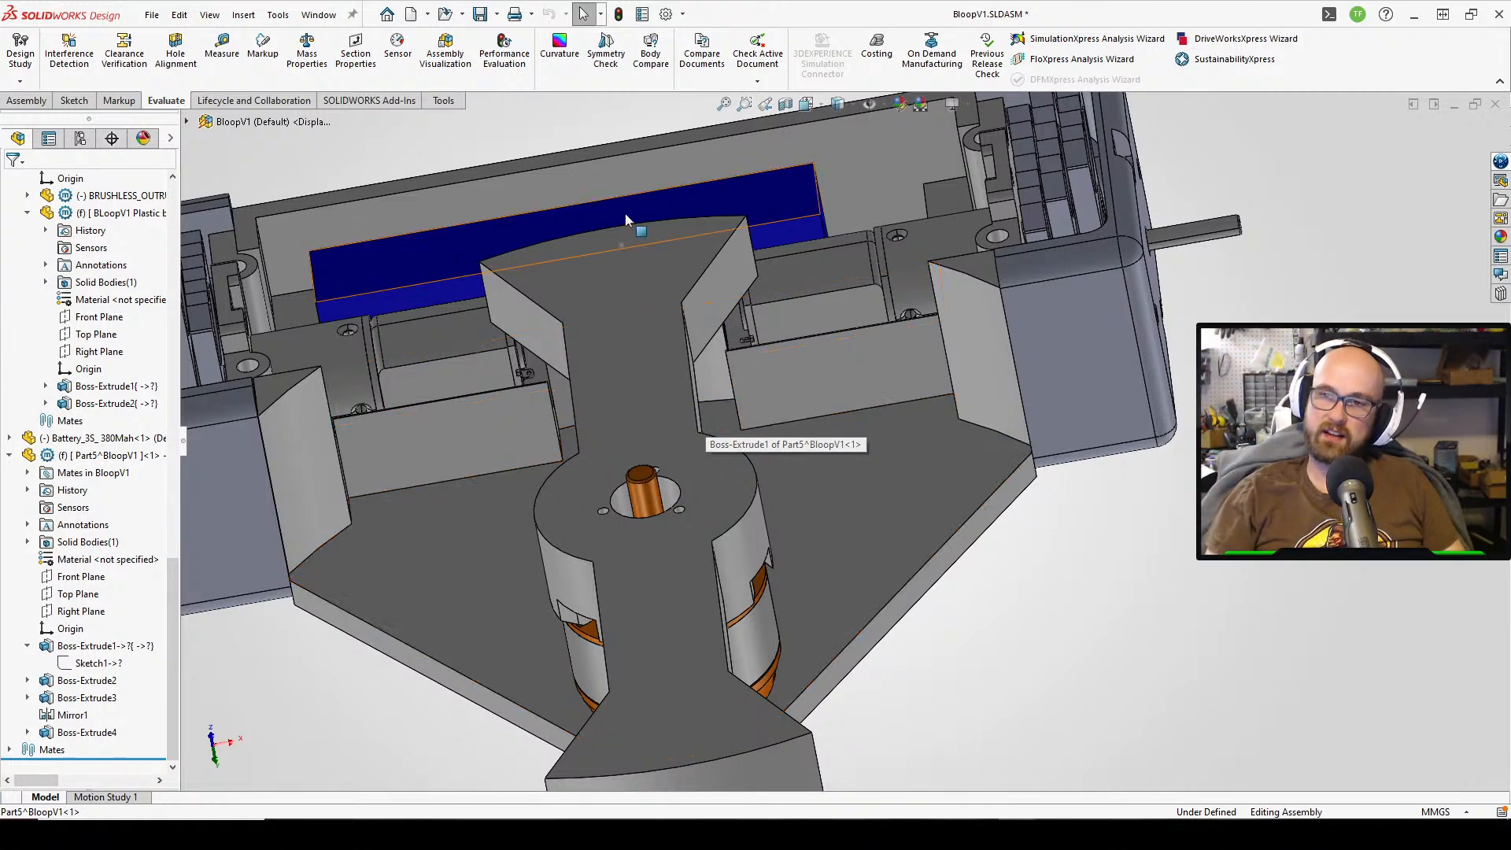
{"action": "middle_click_drag", "start_coordinate": [625, 226], "coordinate": [707, 220]}
{"action": "scroll", "coordinate": [529, 289], "scroll_direction": "up", "scroll_amount": 4}
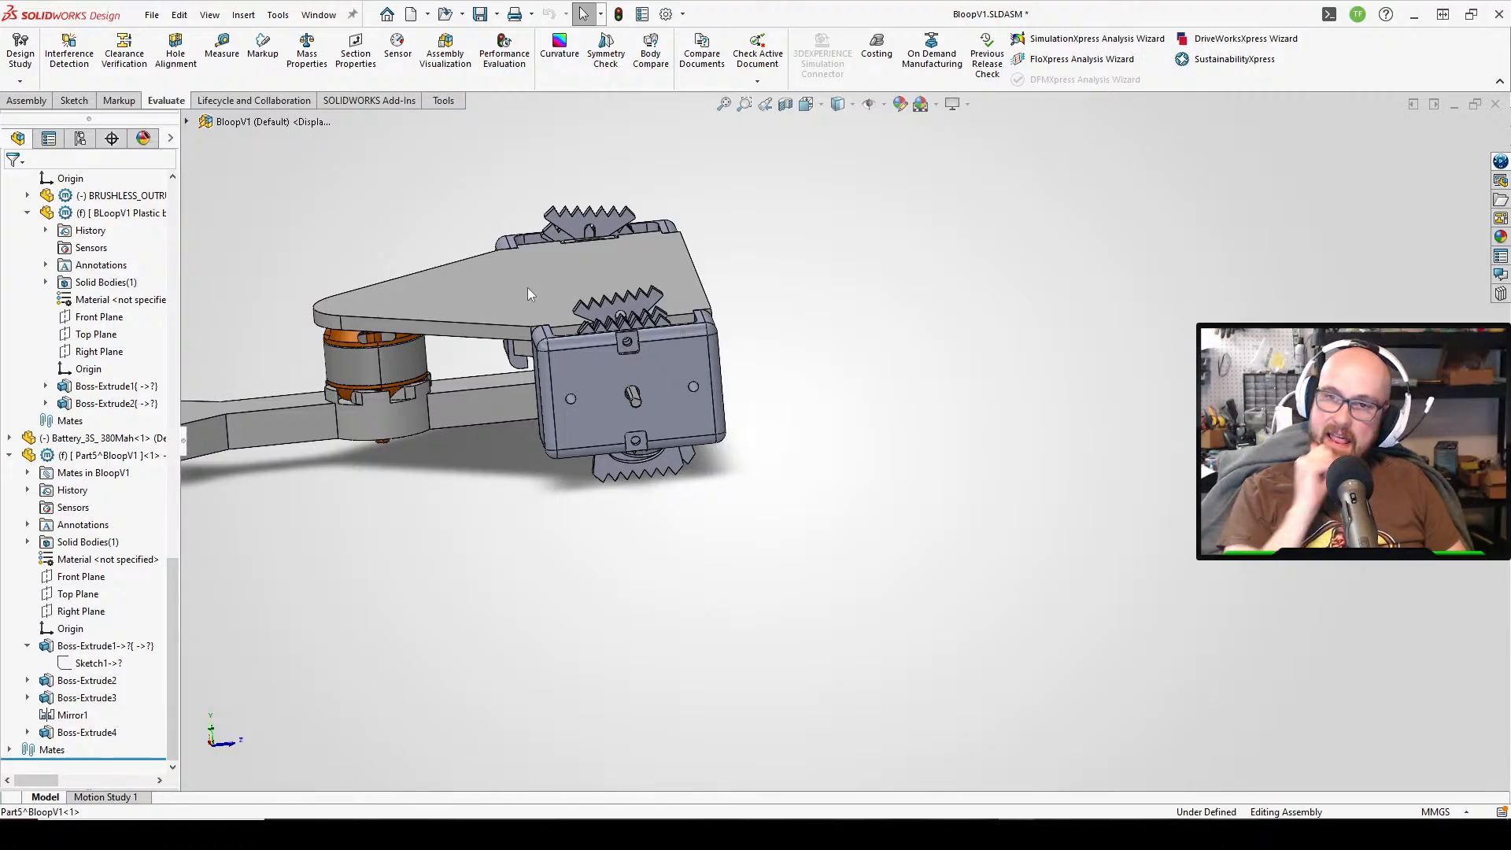
{"action": "scroll", "coordinate": [403, 310], "scroll_direction": "down", "scroll_amount": 3}
{"action": "middle_click_drag", "start_coordinate": [462, 583], "coordinate": [504, 372]}
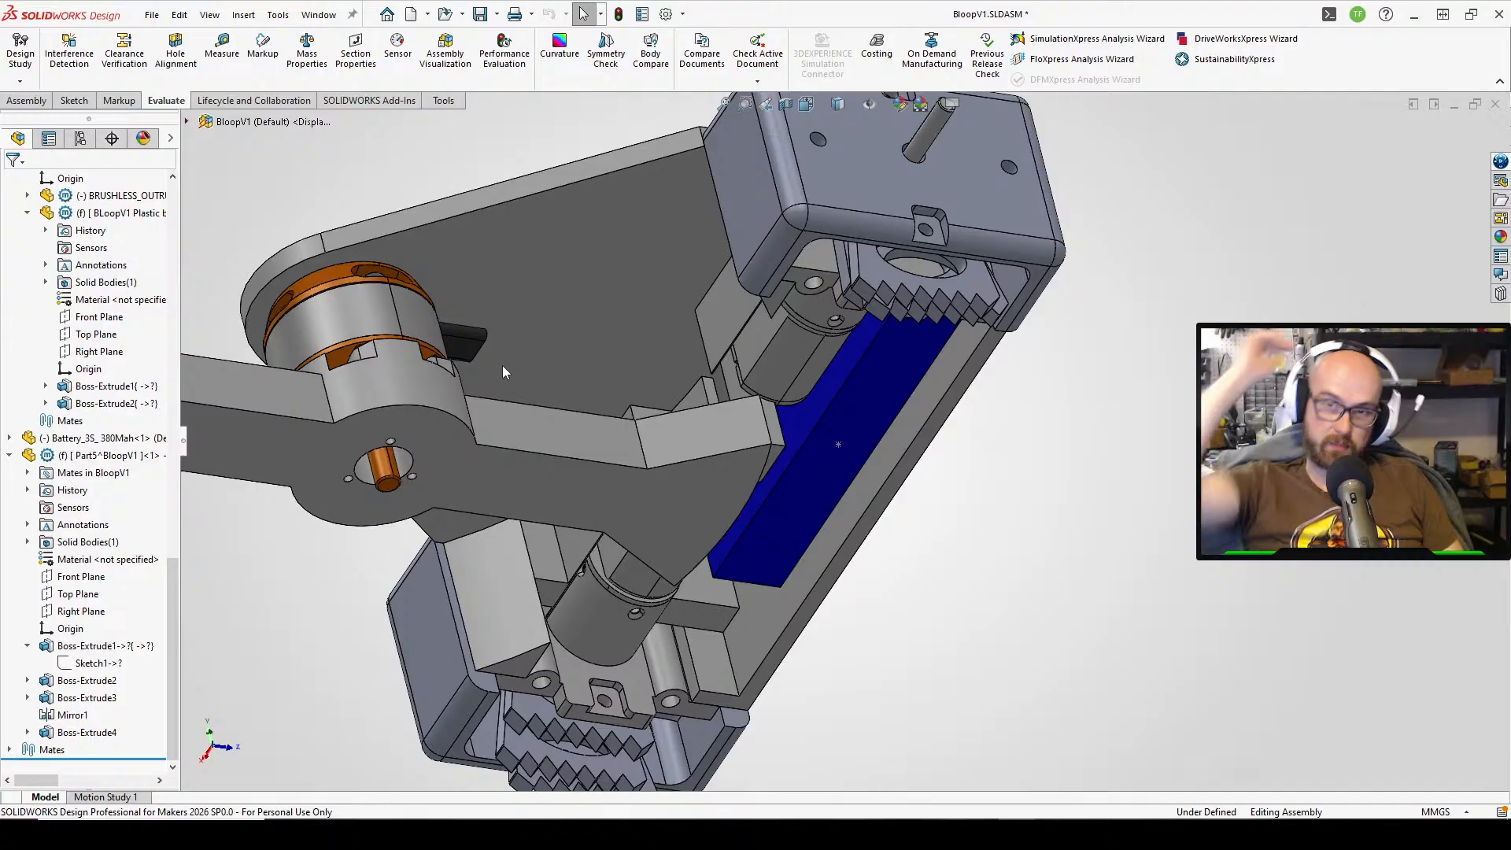
{"action": "key", "text": "f"}
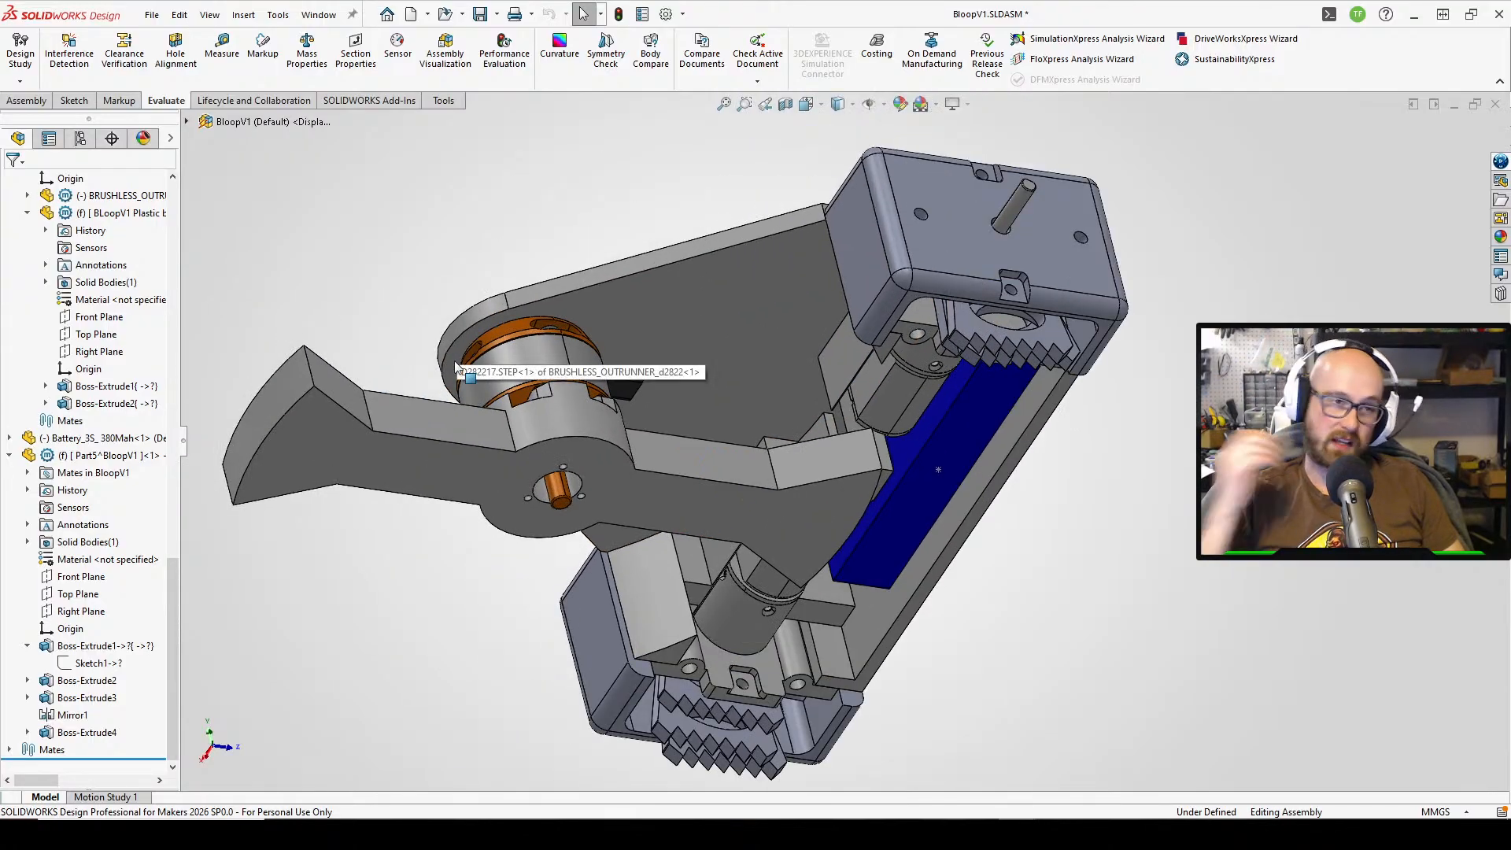
- Inspect the weapon motor between plate and blade, and how far the chassis plate's rounded nose covers it
{"action": "left_click", "coordinate": [568, 335]}
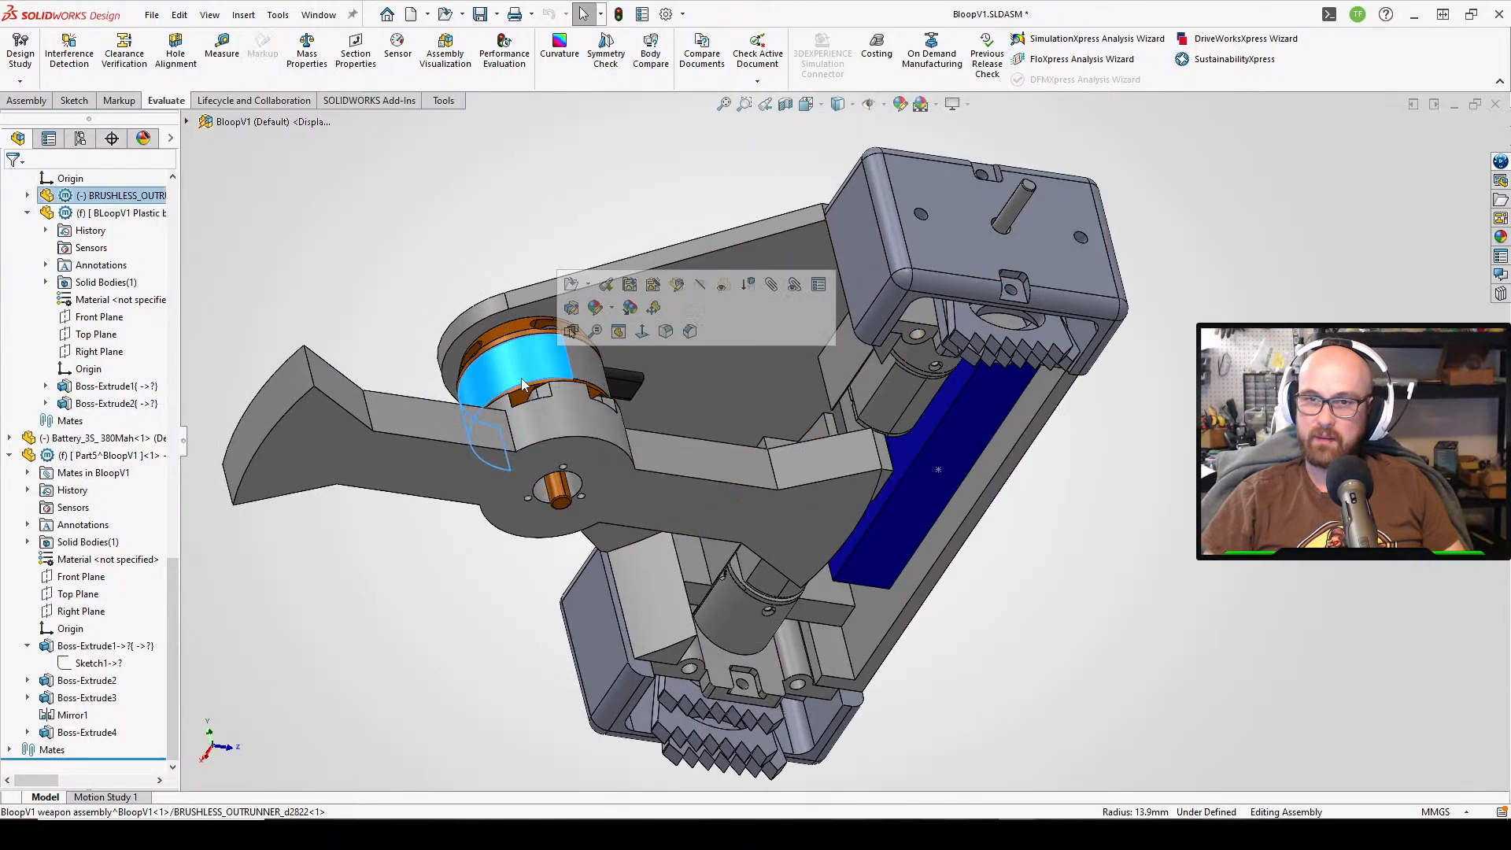
{"action": "middle_click_drag", "start_coordinate": [568, 334], "coordinate": [577, 626]}
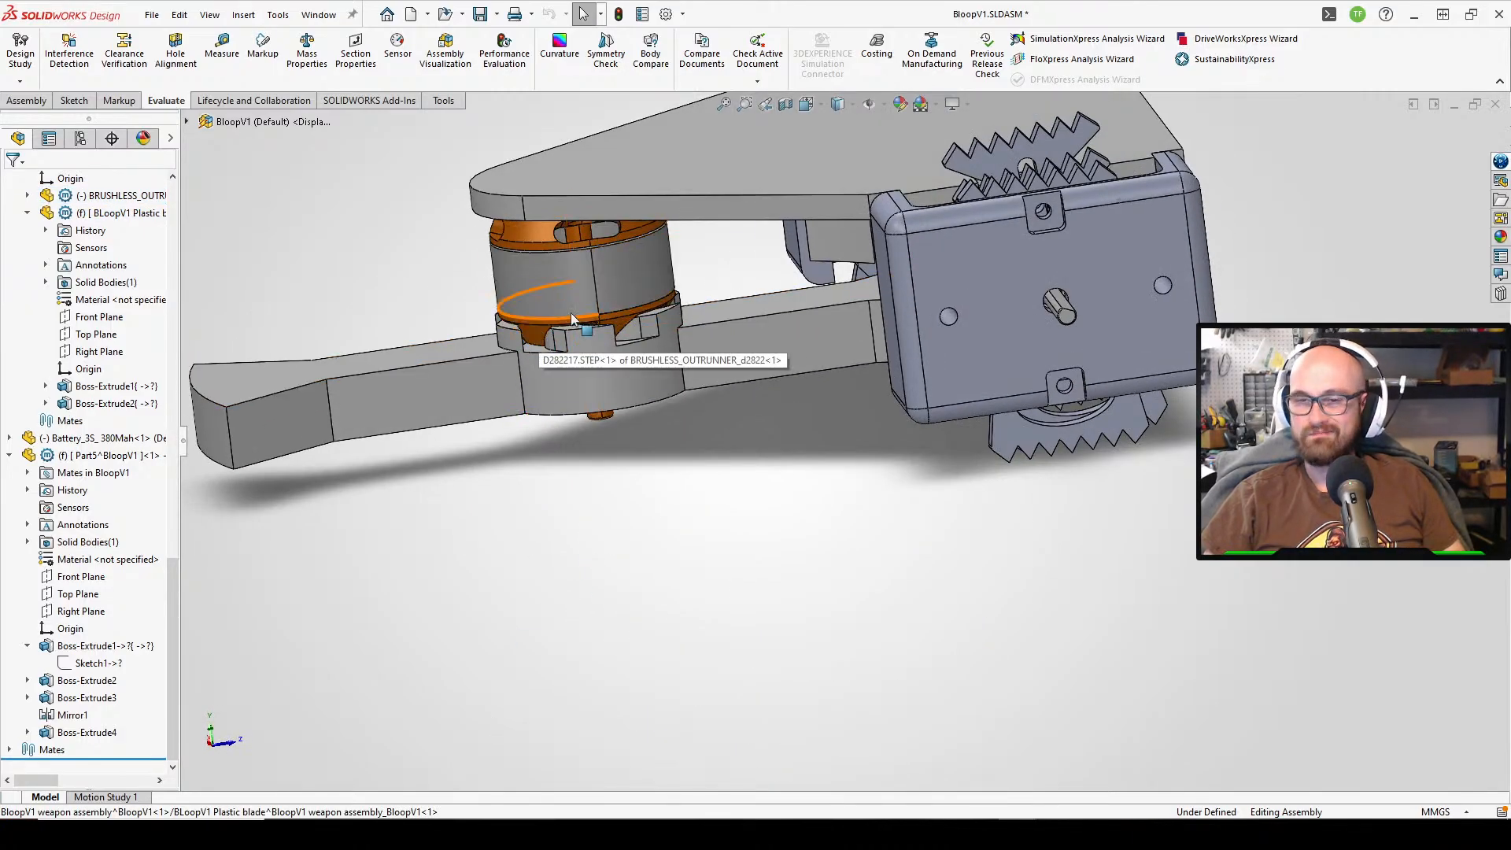
{"action": "scroll", "coordinate": [606, 326], "scroll_direction": "down", "scroll_amount": 2}
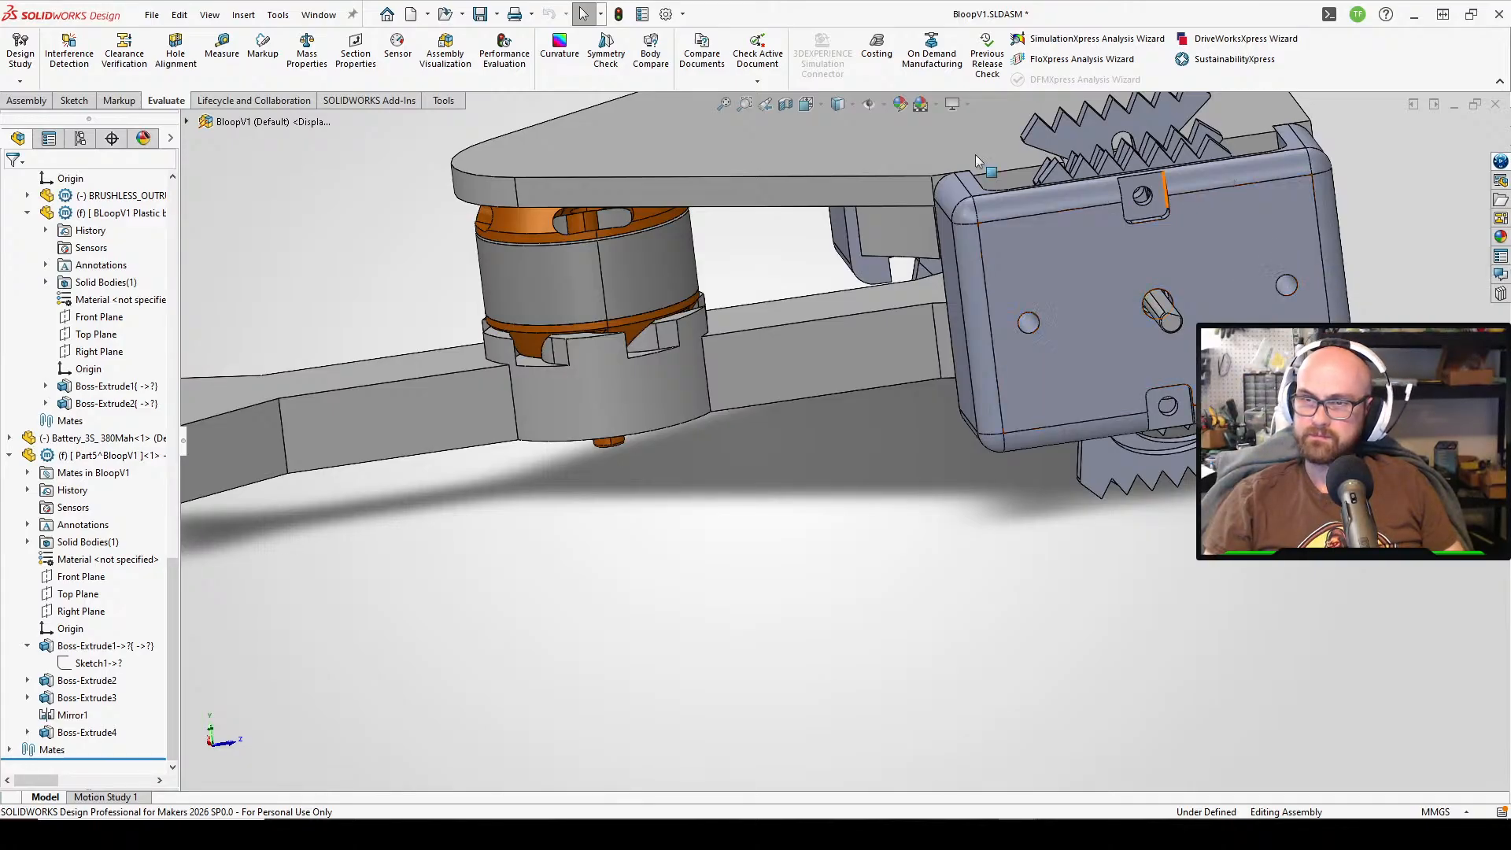
{"action": "middle_click_drag", "start_coordinate": [975, 154], "coordinate": [835, 409]}
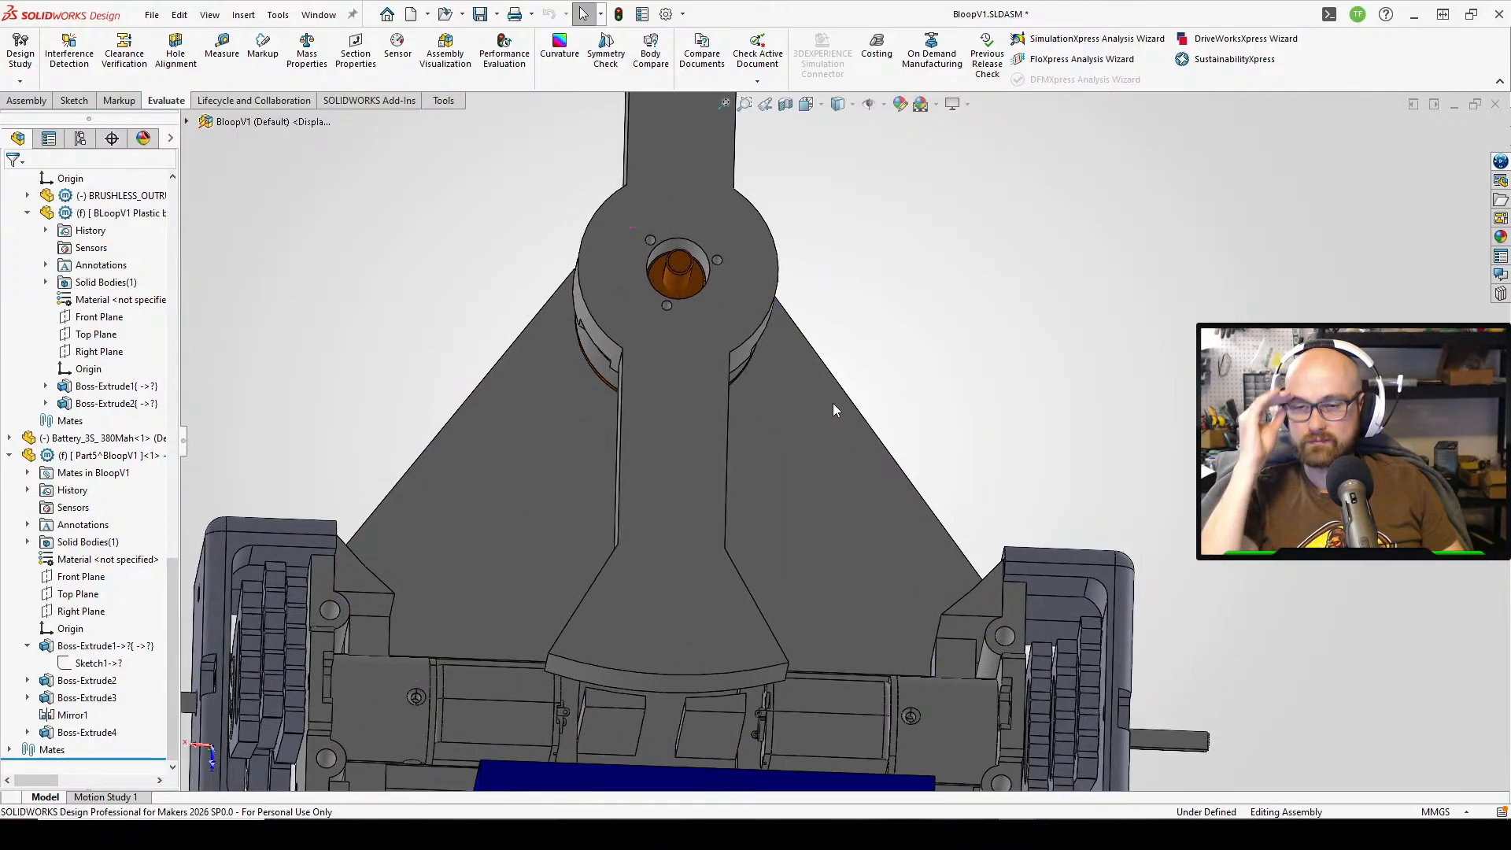
{"action": "middle_click_drag", "start_coordinate": [799, 553], "coordinate": [827, 559]}
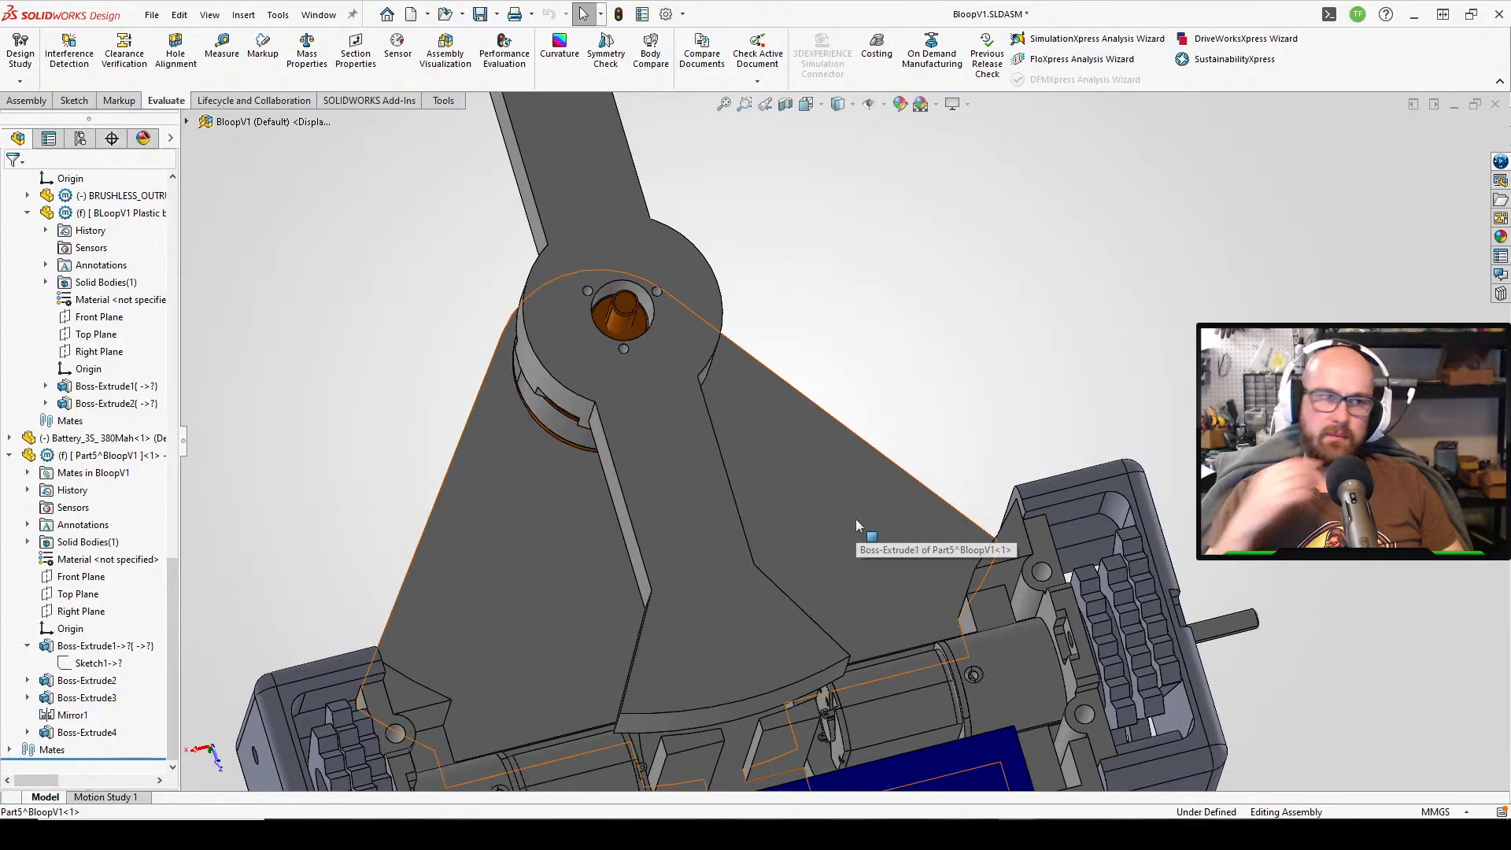
{"action": "middle_click_drag", "start_coordinate": [857, 516], "coordinate": [732, 492]}
{"action": "scroll", "coordinate": [731, 494], "scroll_direction": "down", "scroll_amount": 6}
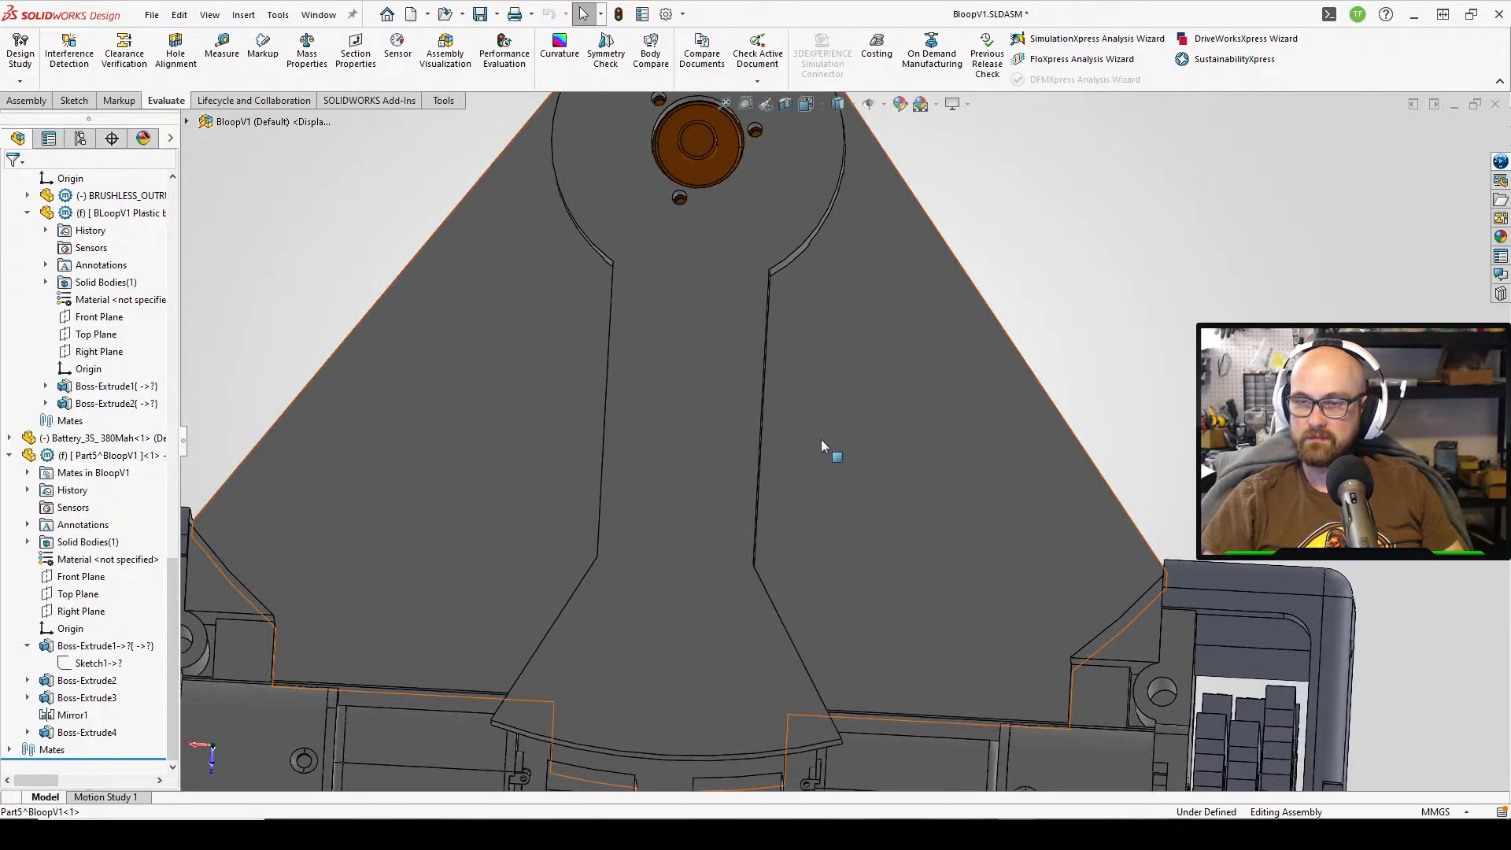
{"action": "scroll", "coordinate": [843, 314], "scroll_direction": "up", "scroll_amount": 6}
{"action": "middle_click_drag", "start_coordinate": [843, 314], "coordinate": [725, 532]}
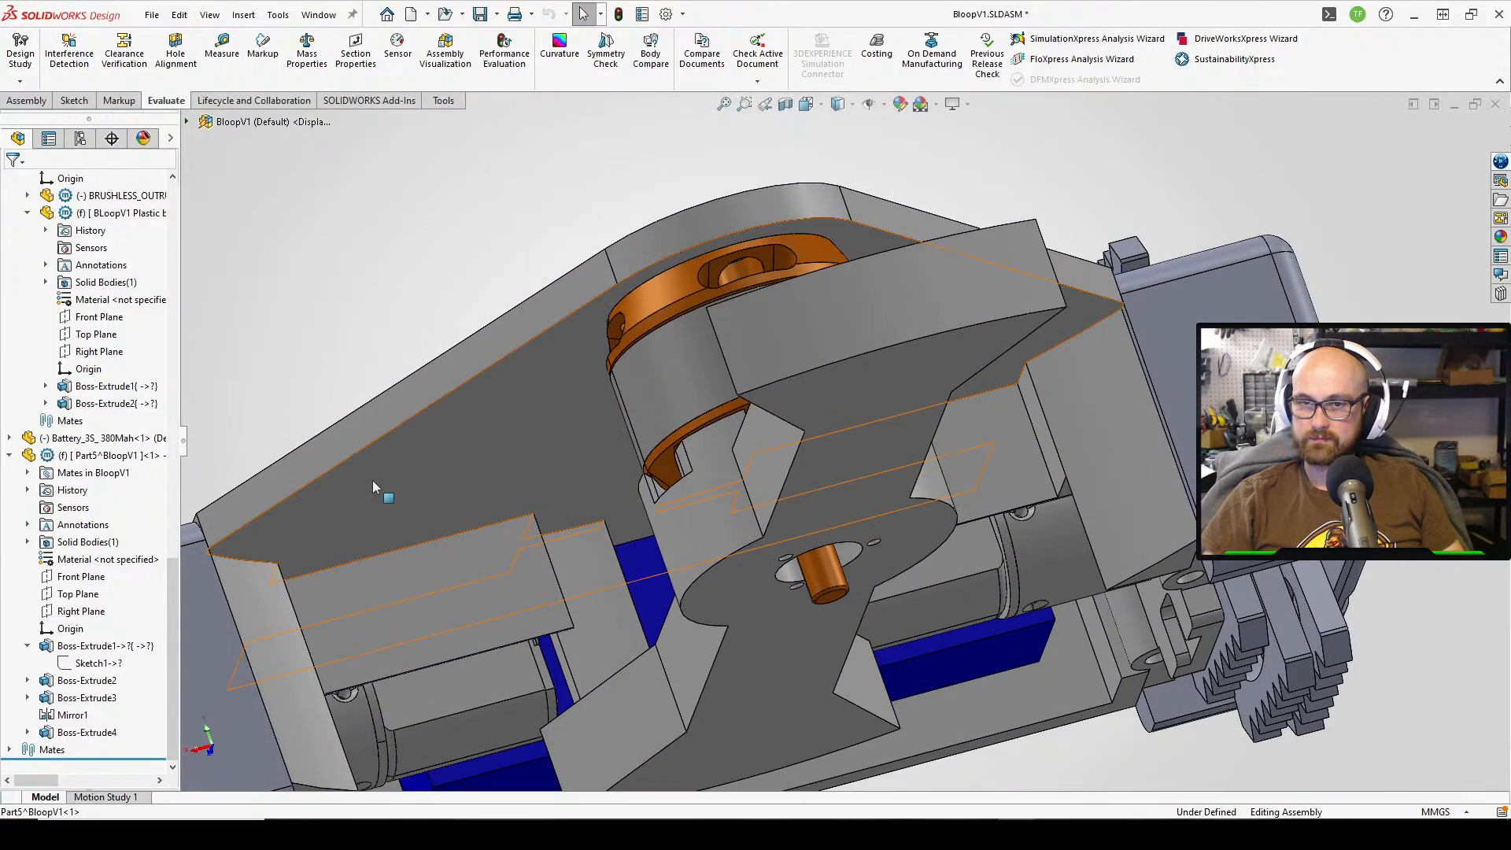
- Select the chassis plate and start editing the chassis part within the assembly
{"action": "left_click", "coordinate": [516, 394]}
{"action": "left_click", "coordinate": [460, 195]}
{"action": "scroll", "coordinate": [464, 236], "scroll_direction": "up", "scroll_amount": 3}
{"action": "middle_click_drag", "start_coordinate": [482, 334], "coordinate": [429, 35]}
{"action": "scroll", "coordinate": [441, 55], "scroll_direction": "down", "scroll_amount": 1}
{"action": "left_click", "coordinate": [859, 458]}
{"action": "left_click", "coordinate": [1014, 376]}
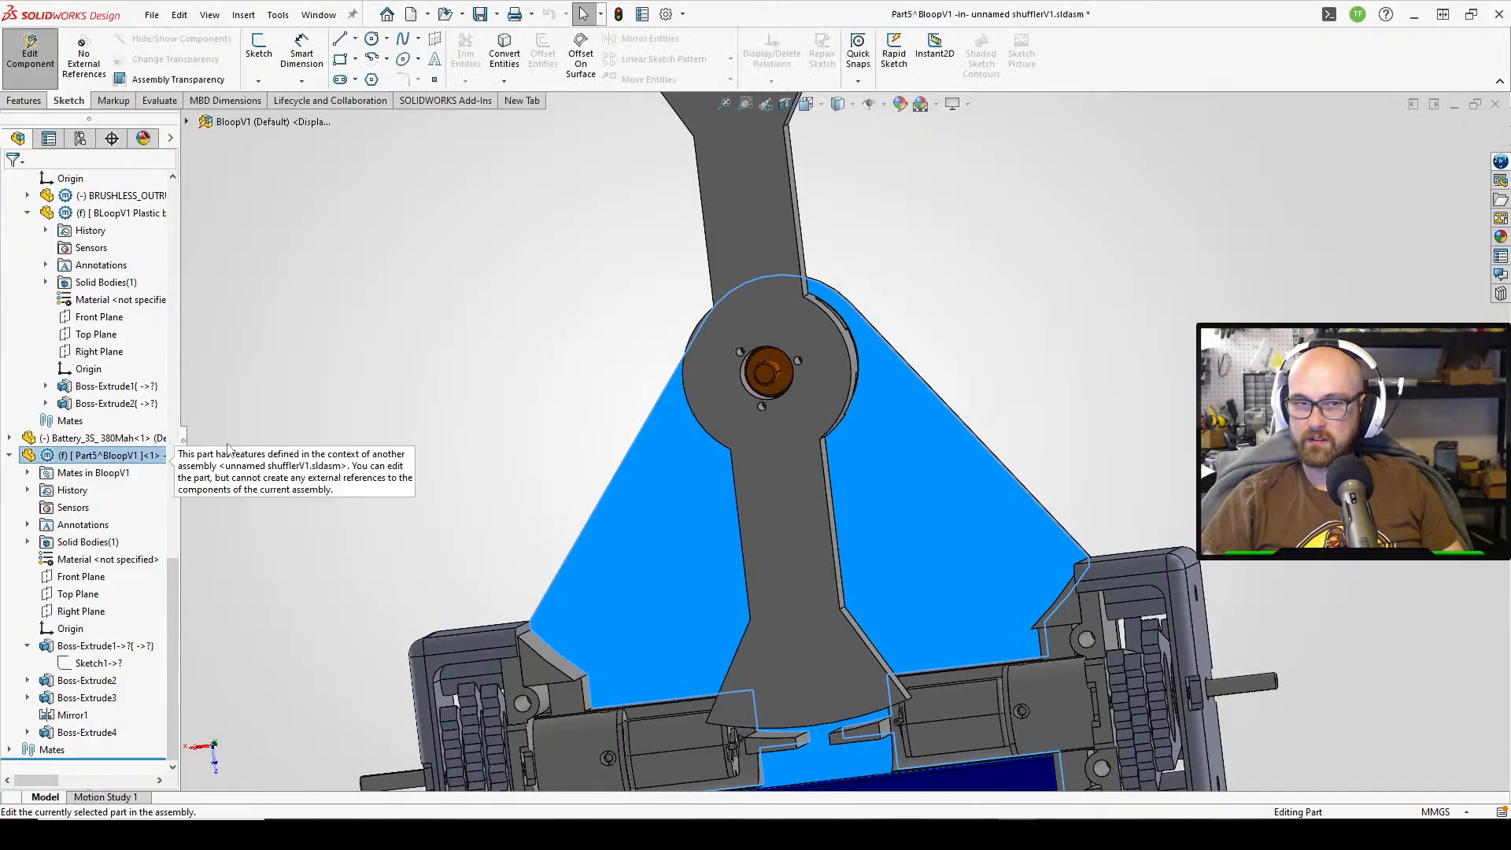
{"action": "left_click", "coordinate": [104, 646]}
{"action": "left_click", "coordinate": [78, 600]}
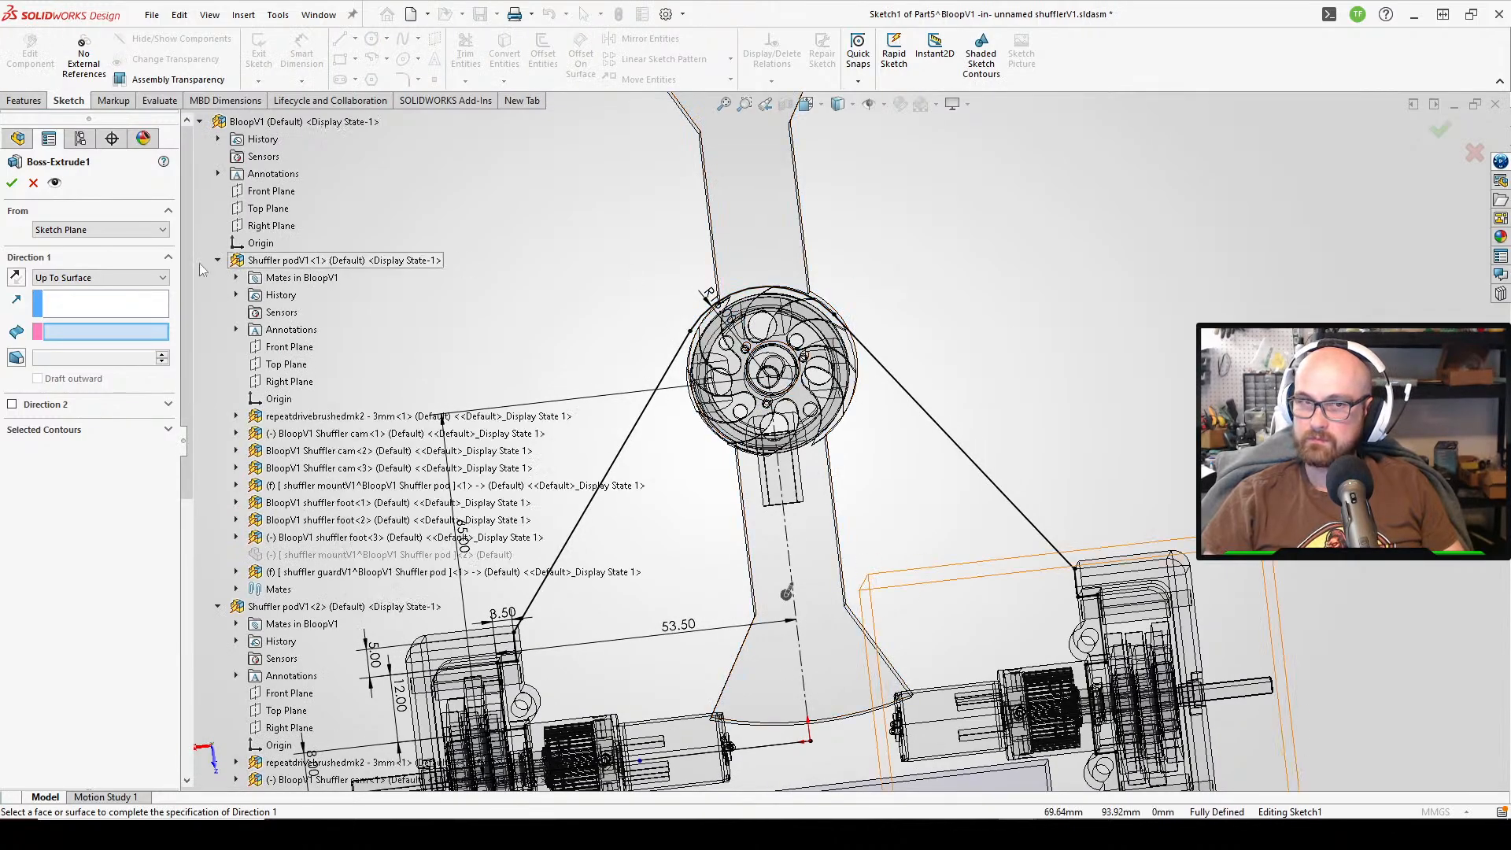
{"action": "left_click", "coordinate": [33, 183]}
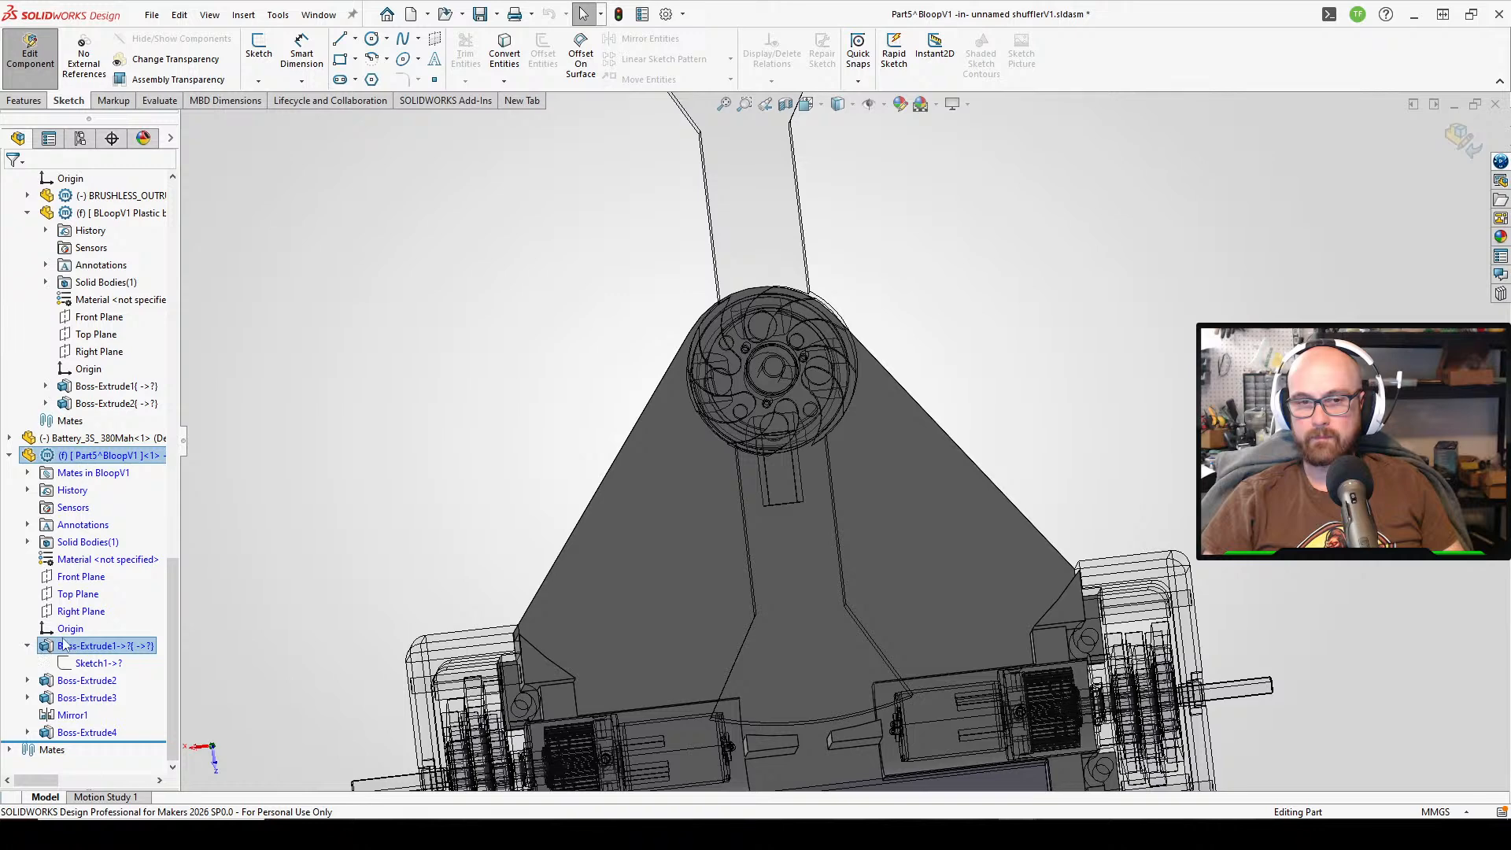
- Open the profile sketch of the chassis base plate extrusion for editing
{"action": "right_click", "coordinate": [68, 632]}
{"action": "left_click", "coordinate": [56, 642]}
{"action": "left_click", "coordinate": [60, 645]}
{"action": "left_click", "coordinate": [107, 595]}
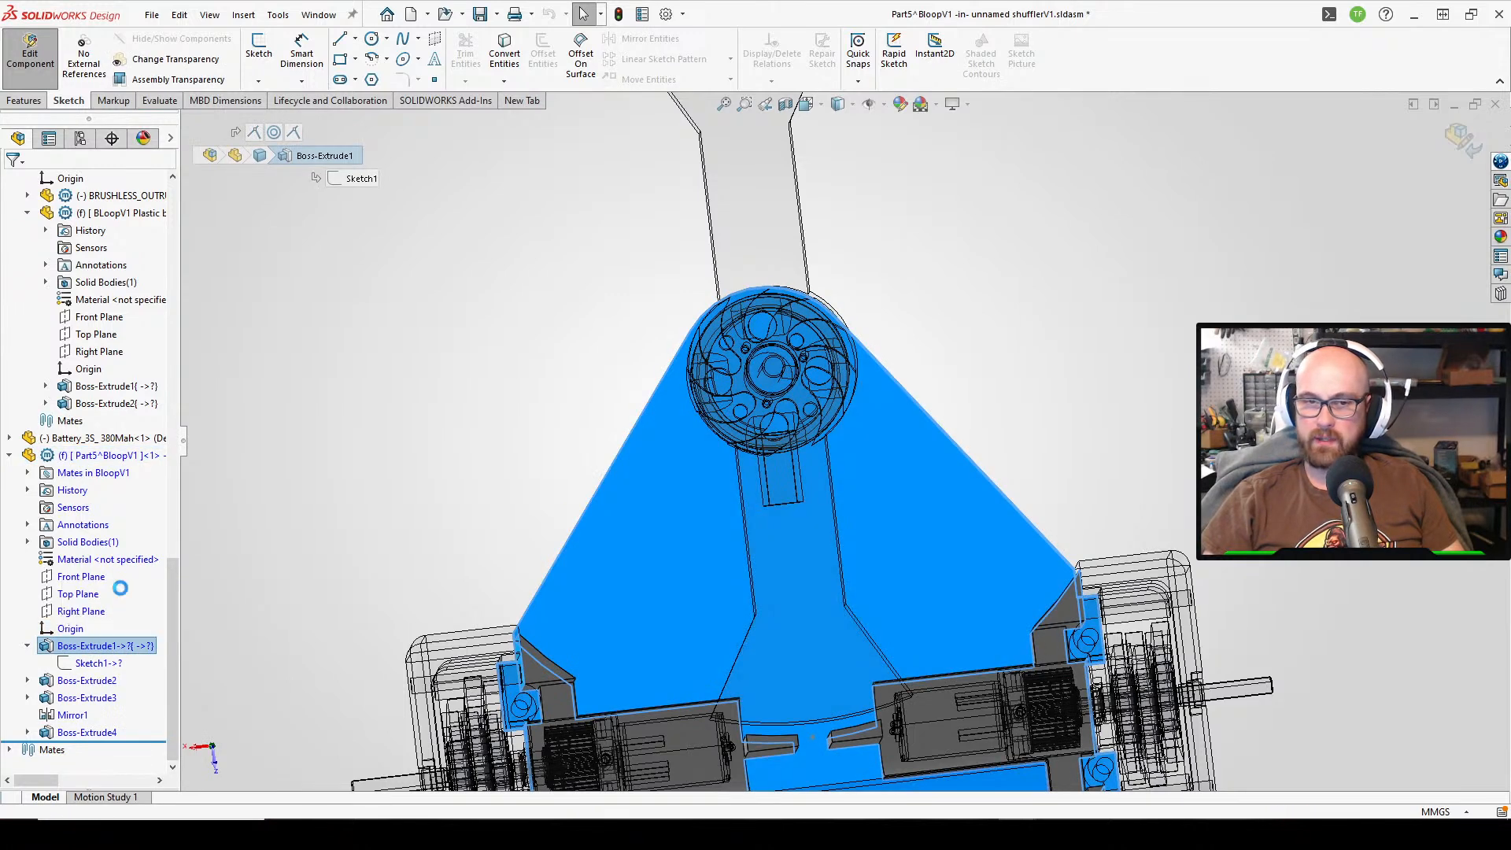
- Try to set the radius of the plate's nose arc around the weapon motor to 180 mm
{"action": "double_click", "coordinate": [714, 304]}
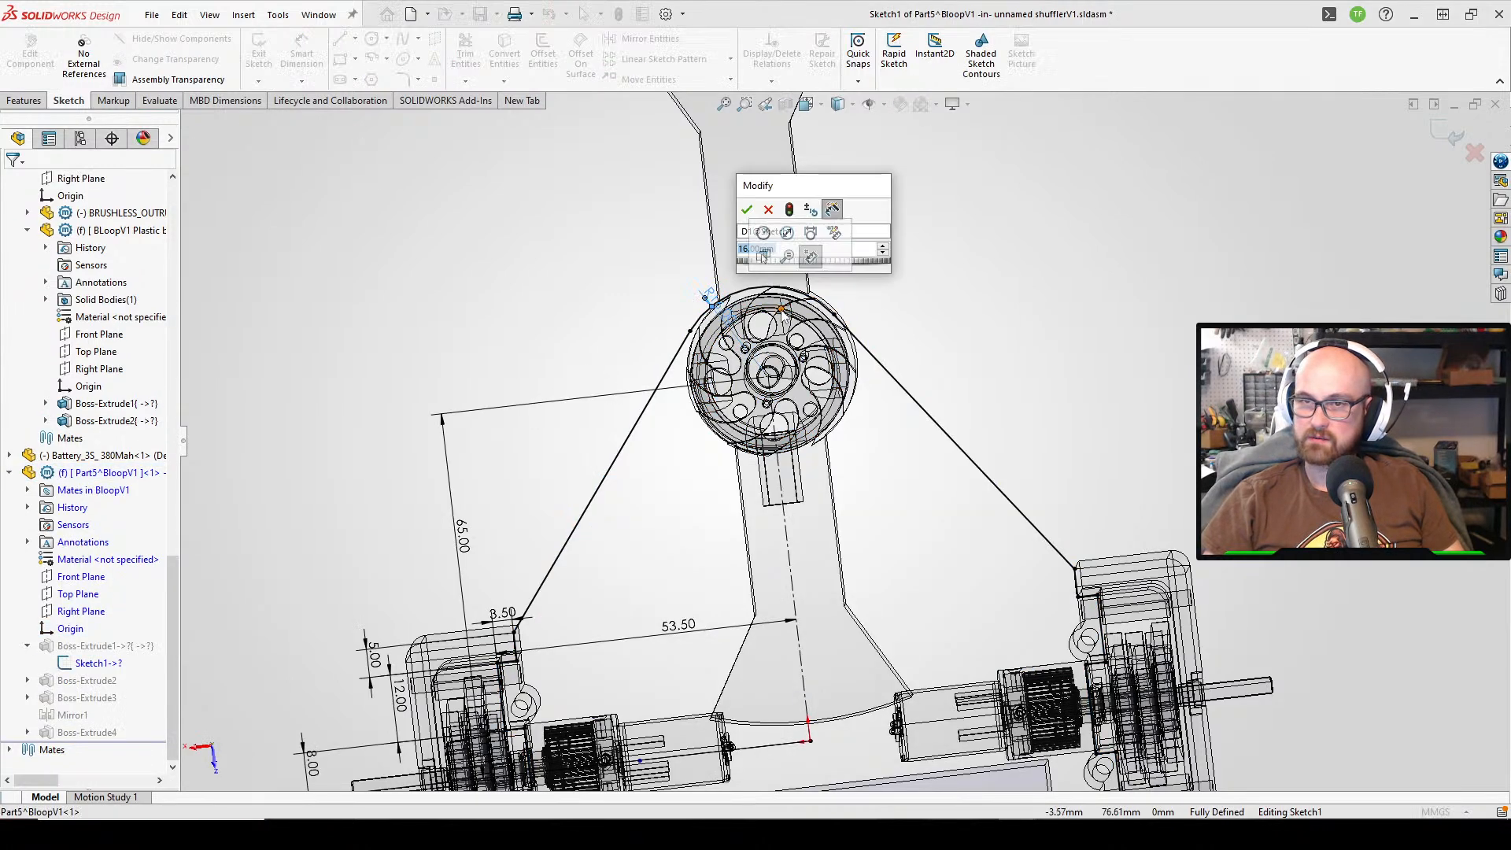
{"action": "type", "text": "1"}
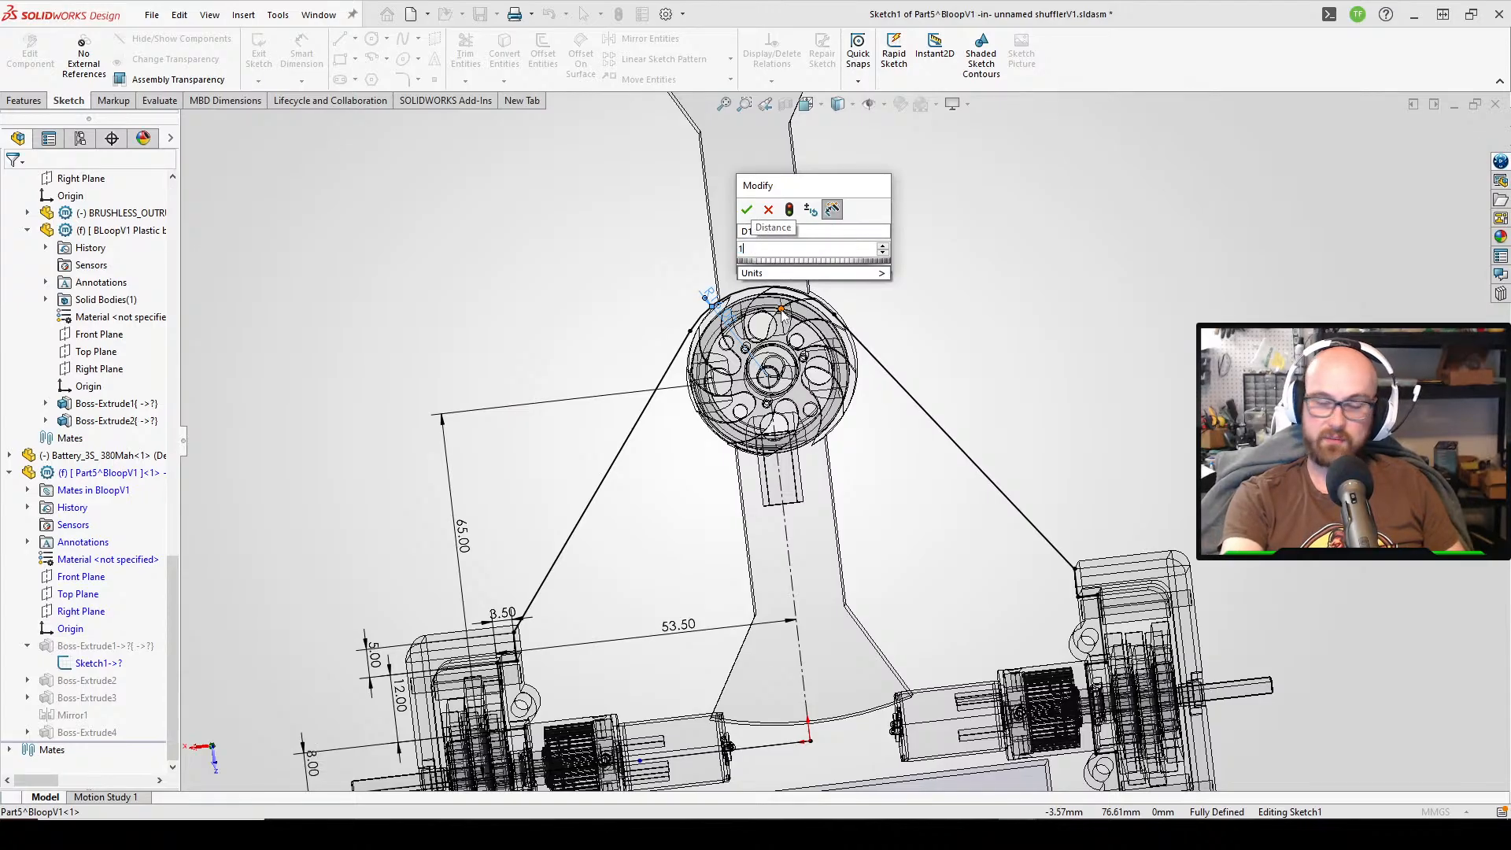
{"action": "type", "text": "80"}
{"action": "key", "text": "Return"}
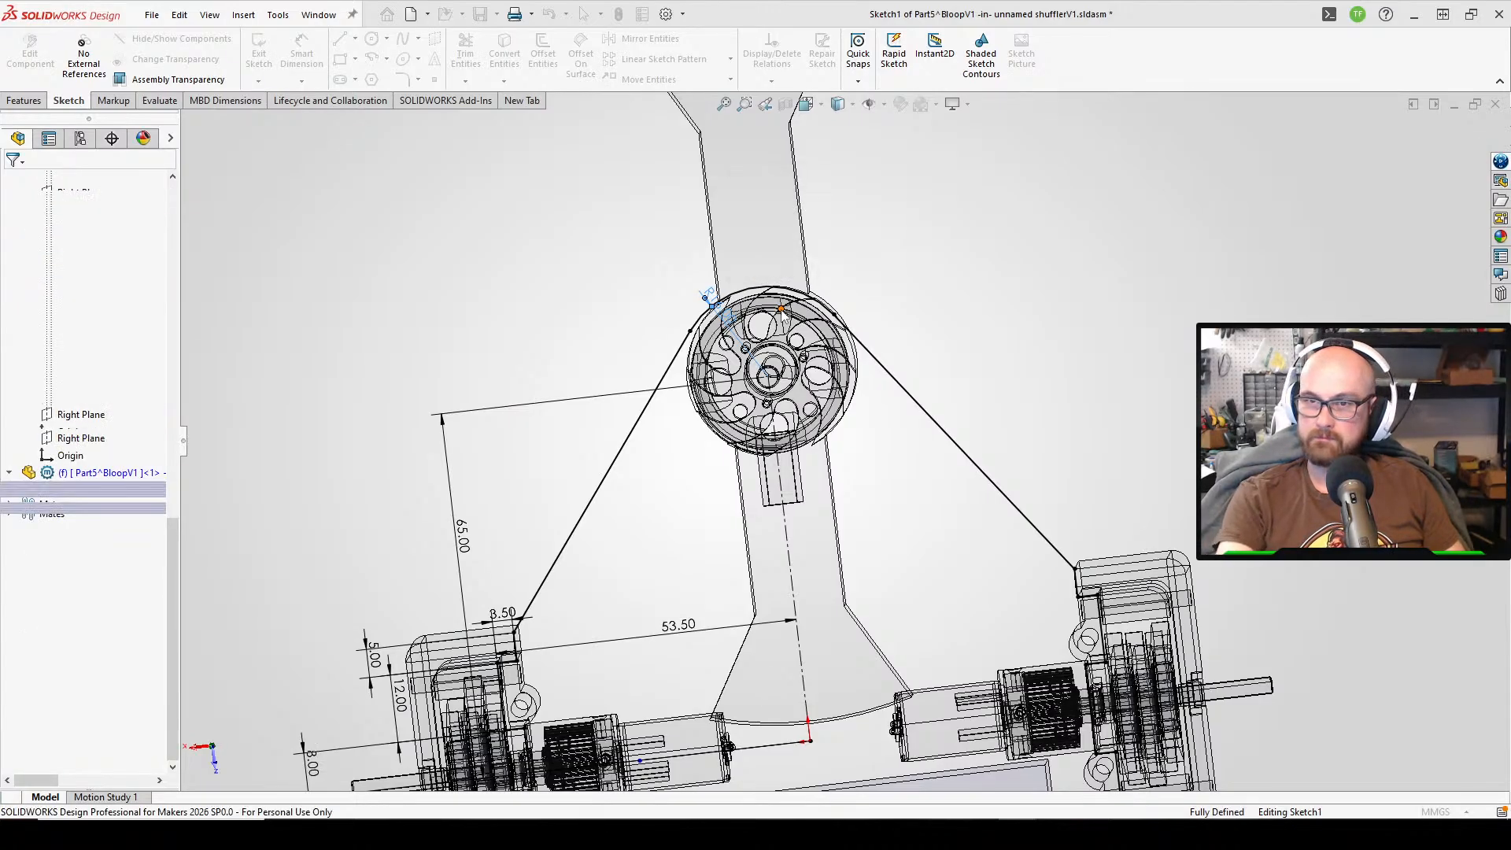
{"action": "left_click", "coordinate": [850, 416]}
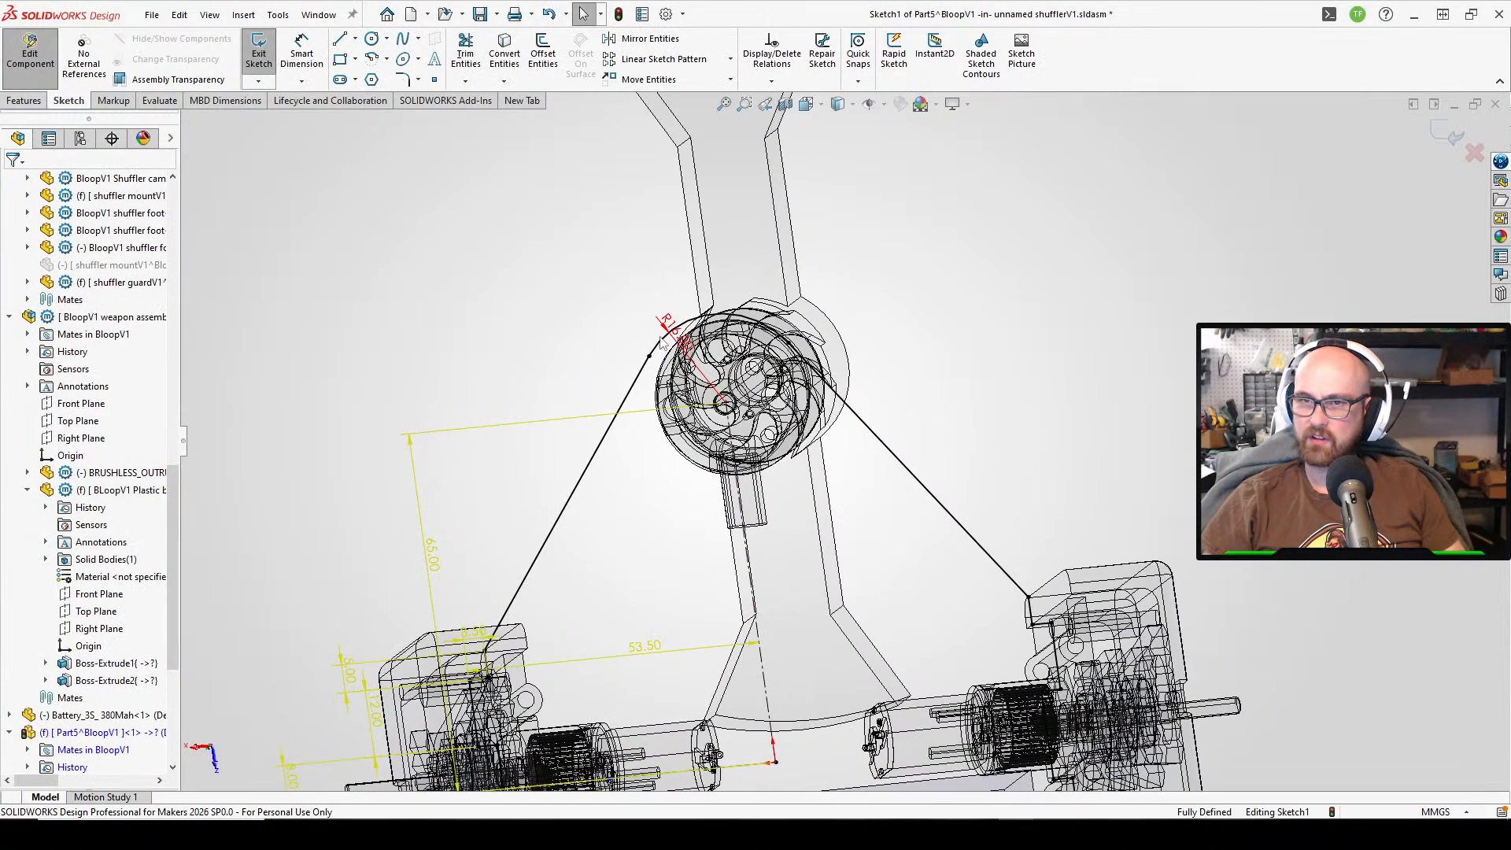
- Delete the nose arc's radius dimension and pull the arc outward to a radius of about 25 mm
{"action": "left_click", "coordinate": [668, 328]}
{"action": "key", "text": "Delete"}
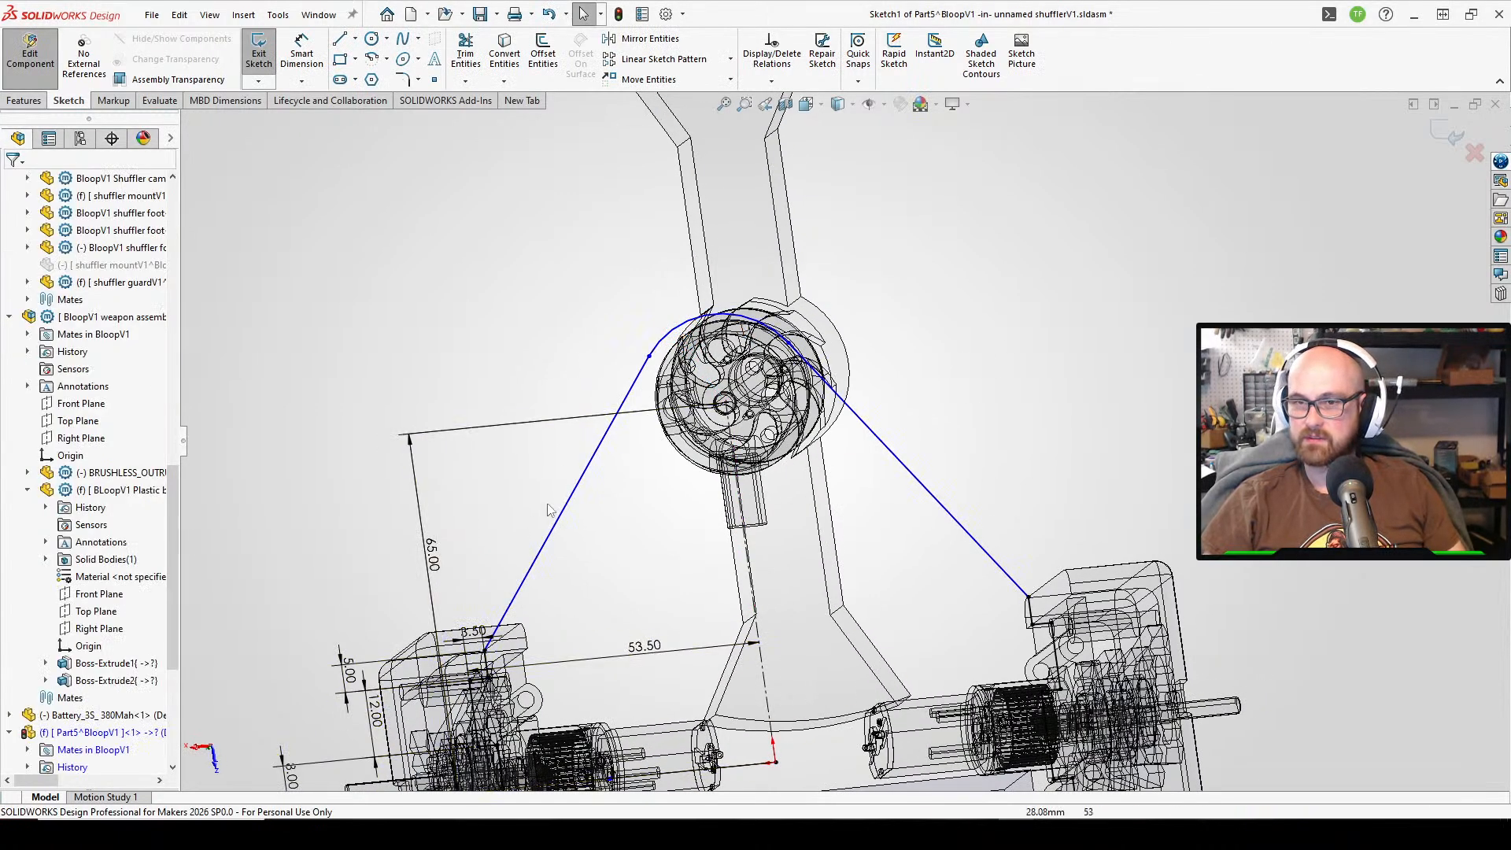
{"action": "left_click_drag", "start_coordinate": [682, 330], "coordinate": [649, 282]}
{"action": "left_click", "coordinate": [1074, 414]}
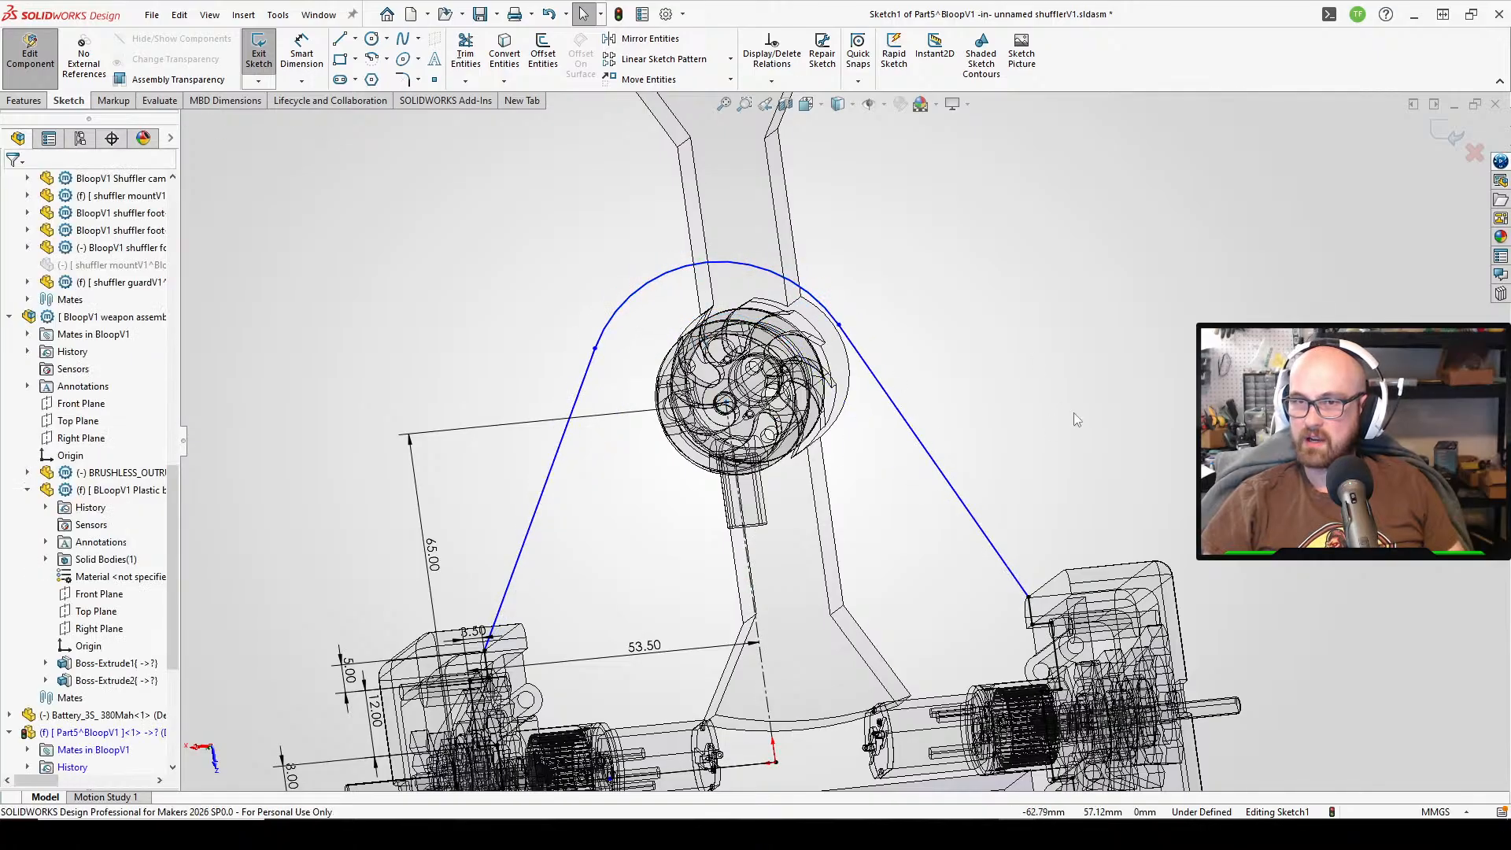
- Try to dimension the nose arc from the weapon motor's centre point to the arc
{"action": "left_click", "coordinate": [725, 404]}
{"action": "left_click", "coordinate": [803, 287]}
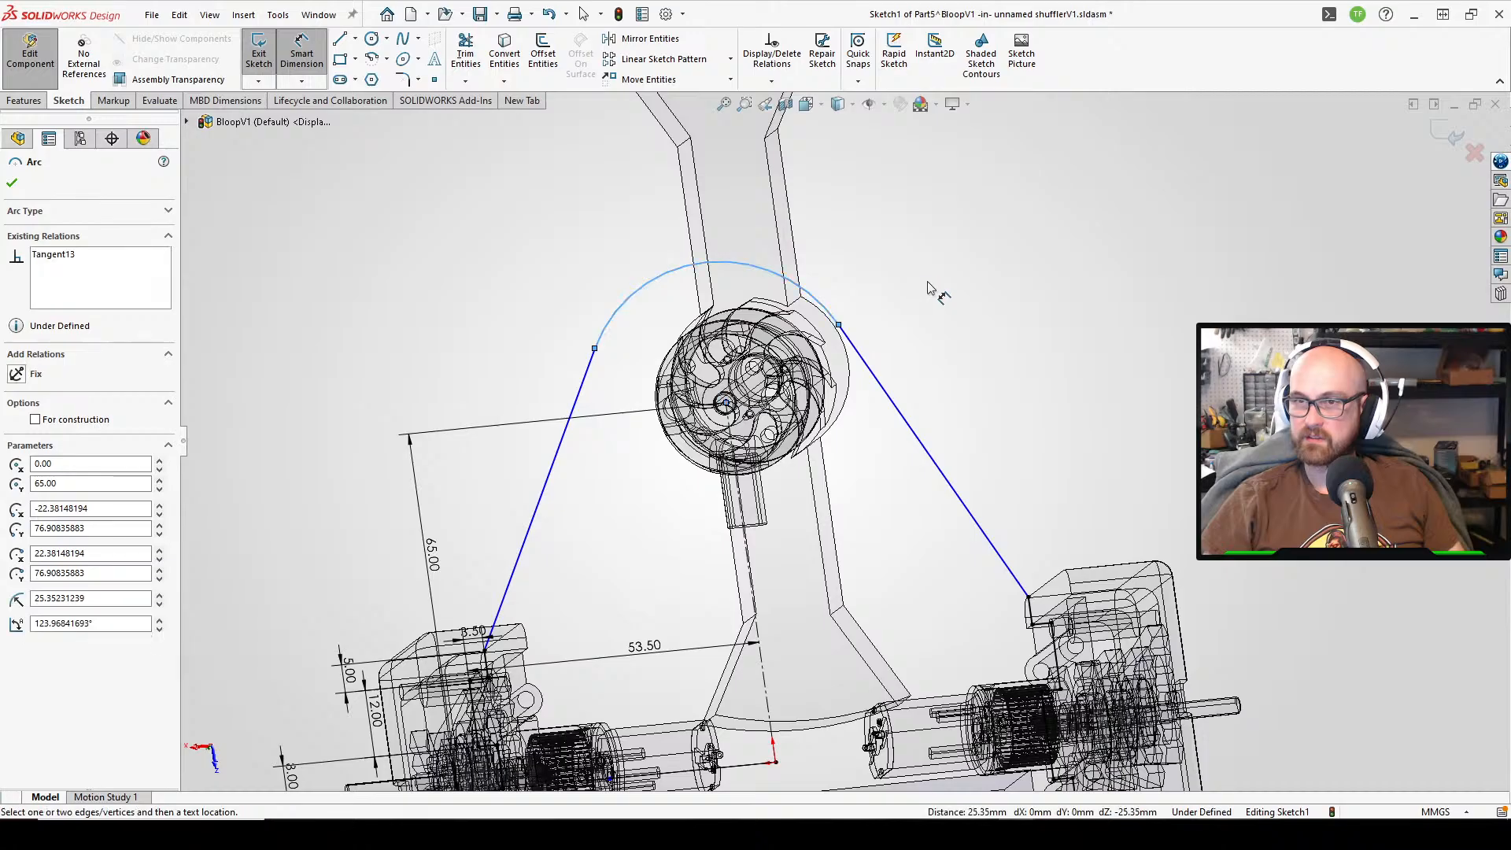
{"action": "left_click", "coordinate": [929, 282]}
{"action": "left_click", "coordinate": [822, 312]}
{"action": "left_click", "coordinate": [916, 270]}
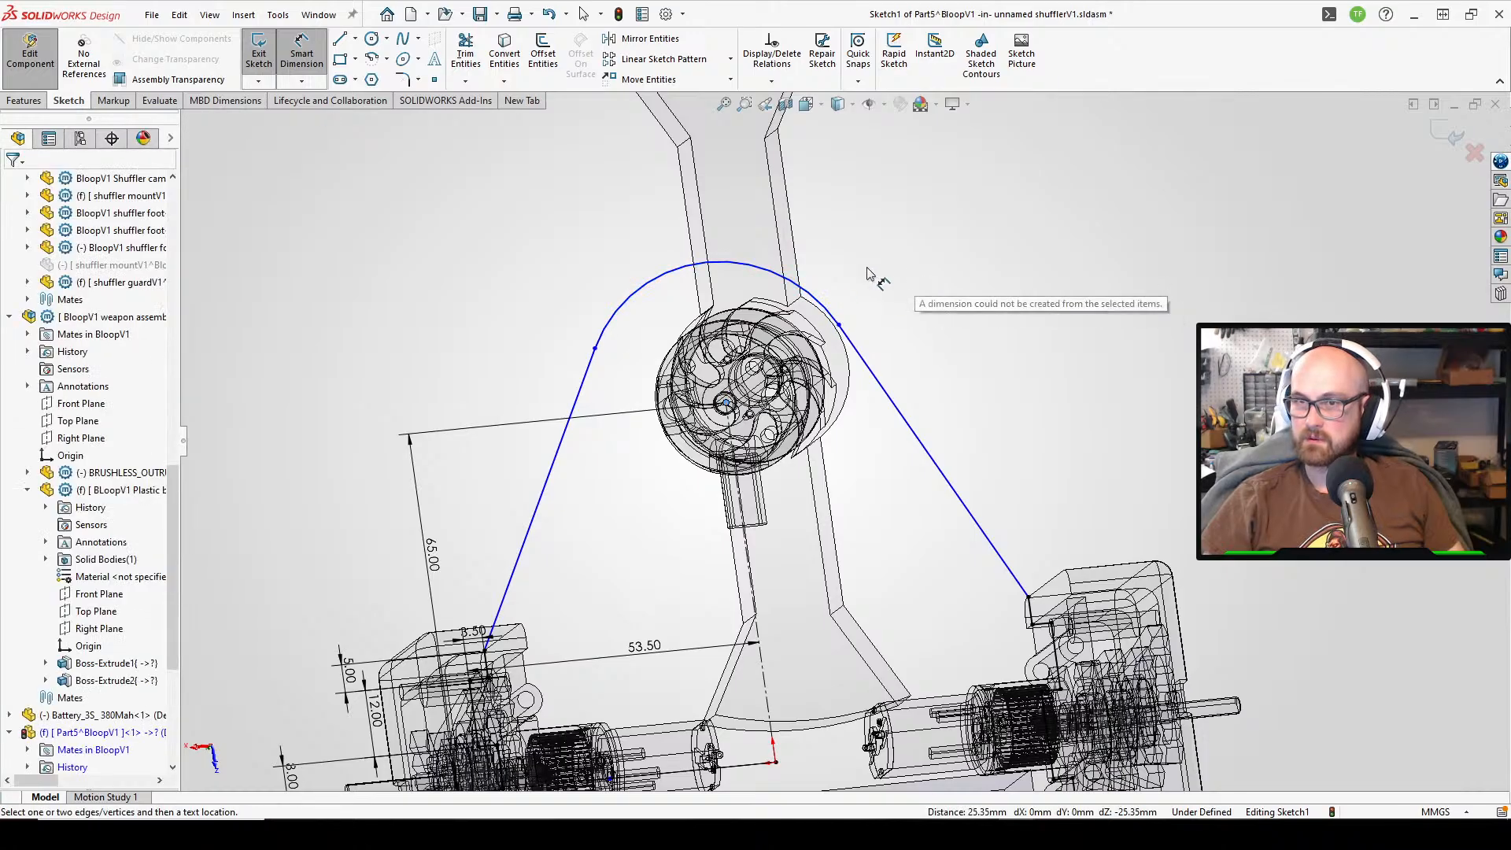
{"action": "left_click", "coordinate": [725, 403]}
{"action": "left_click", "coordinate": [824, 309]}
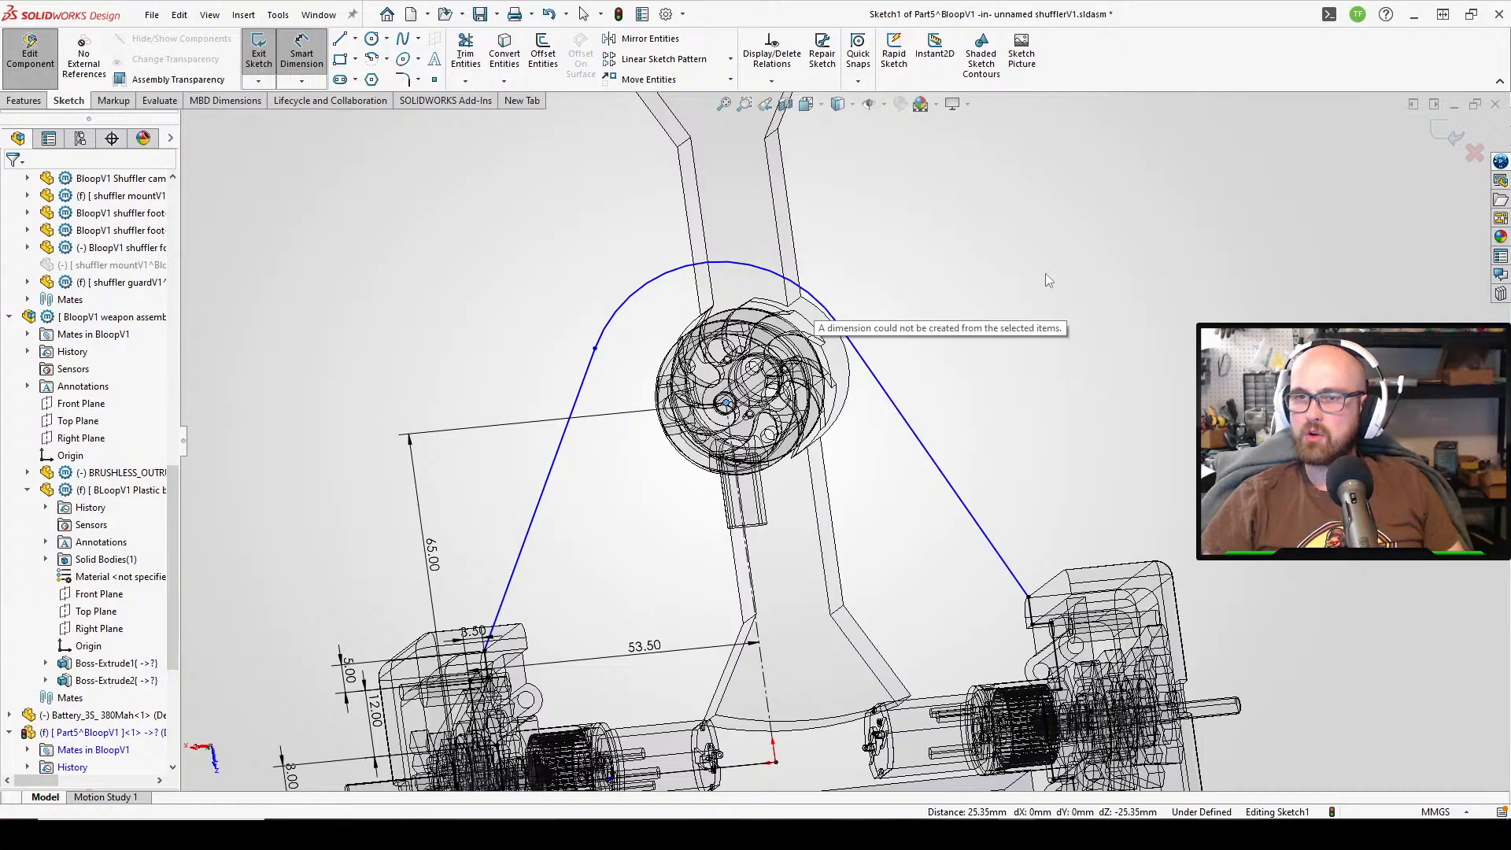
{"action": "key", "text": "Escape"}
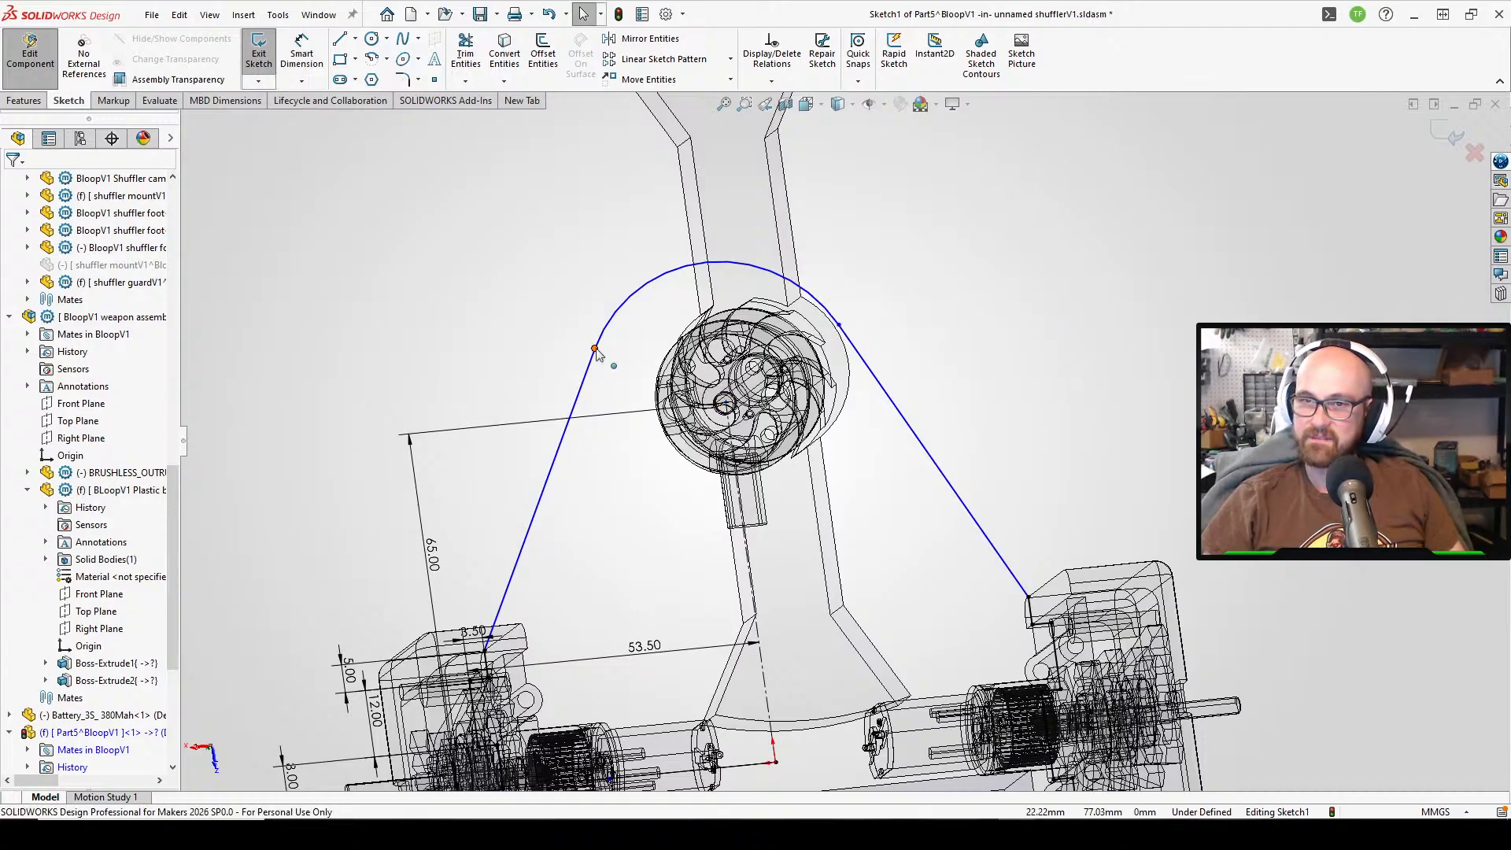
- Shrink the nose arc around the weapon motor to a radius of about 10 mm and dimension its radius at 18 mm
{"action": "left_click_drag", "start_coordinate": [596, 348], "coordinate": [652, 430]}
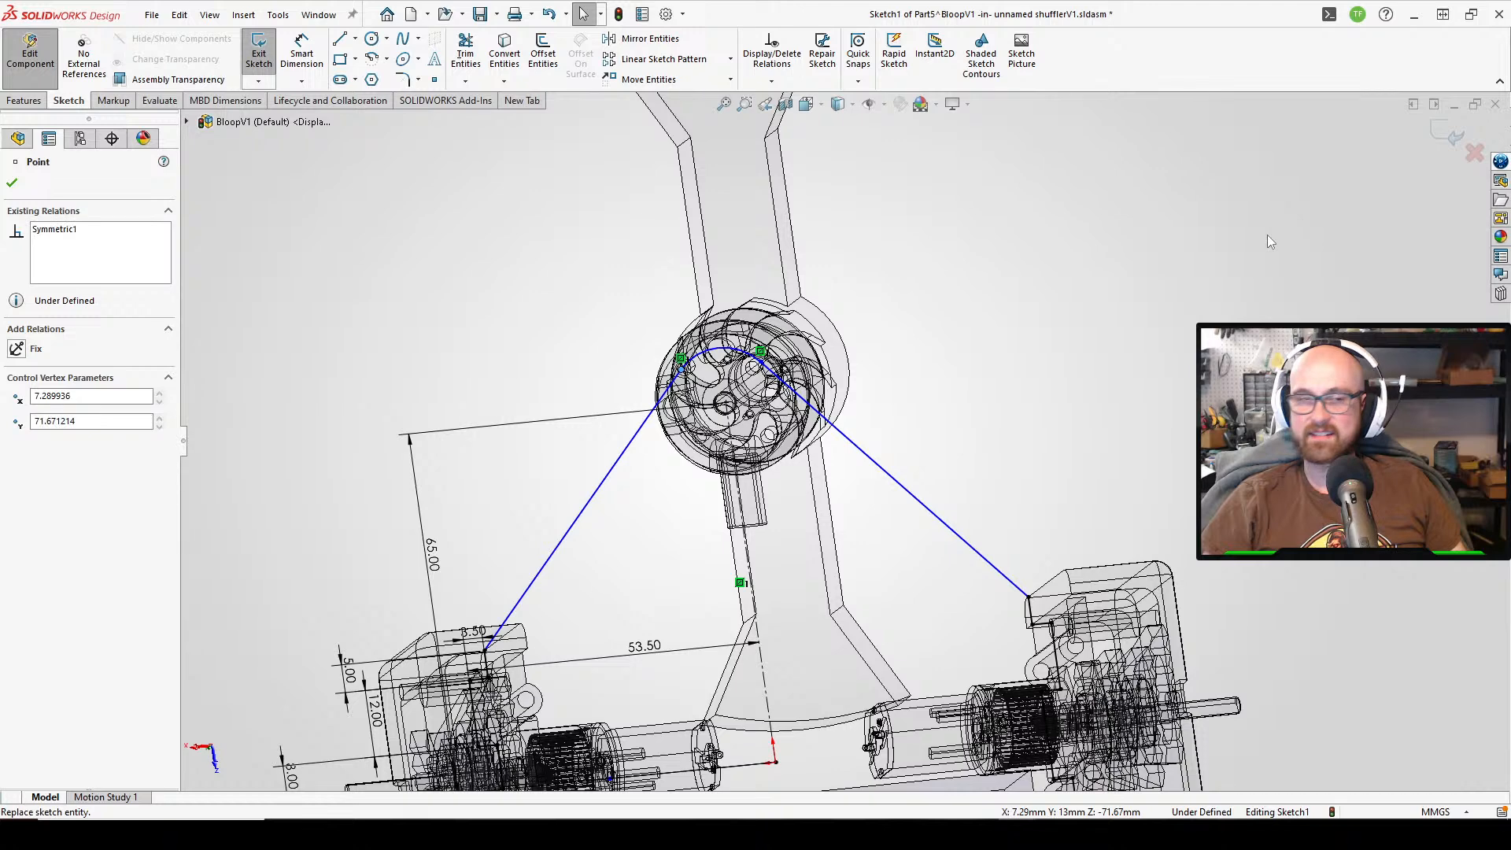
{"action": "left_click", "coordinate": [1267, 235]}
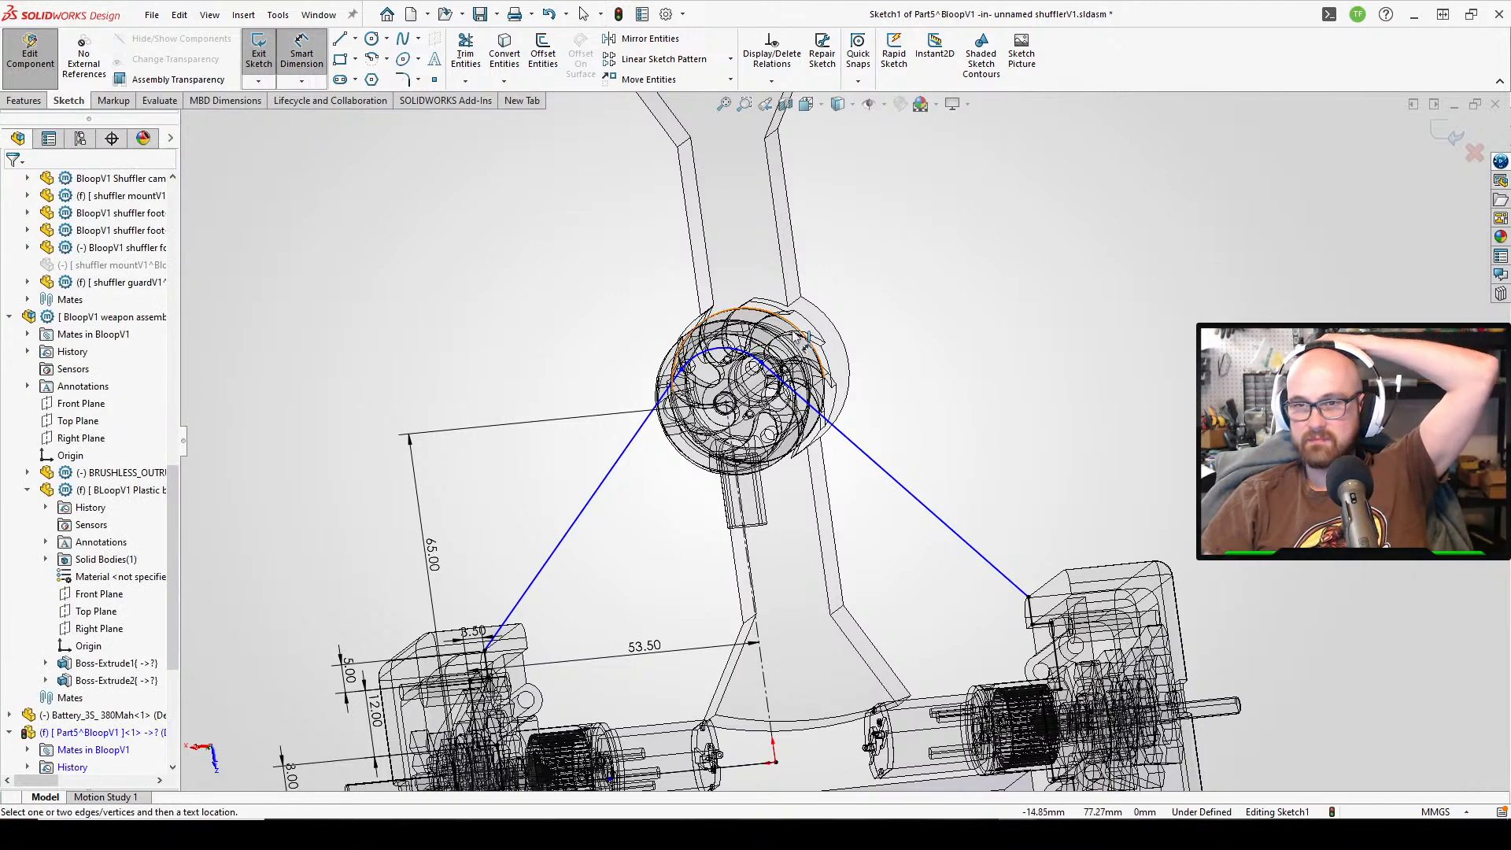
{"action": "left_click", "coordinate": [747, 354]}
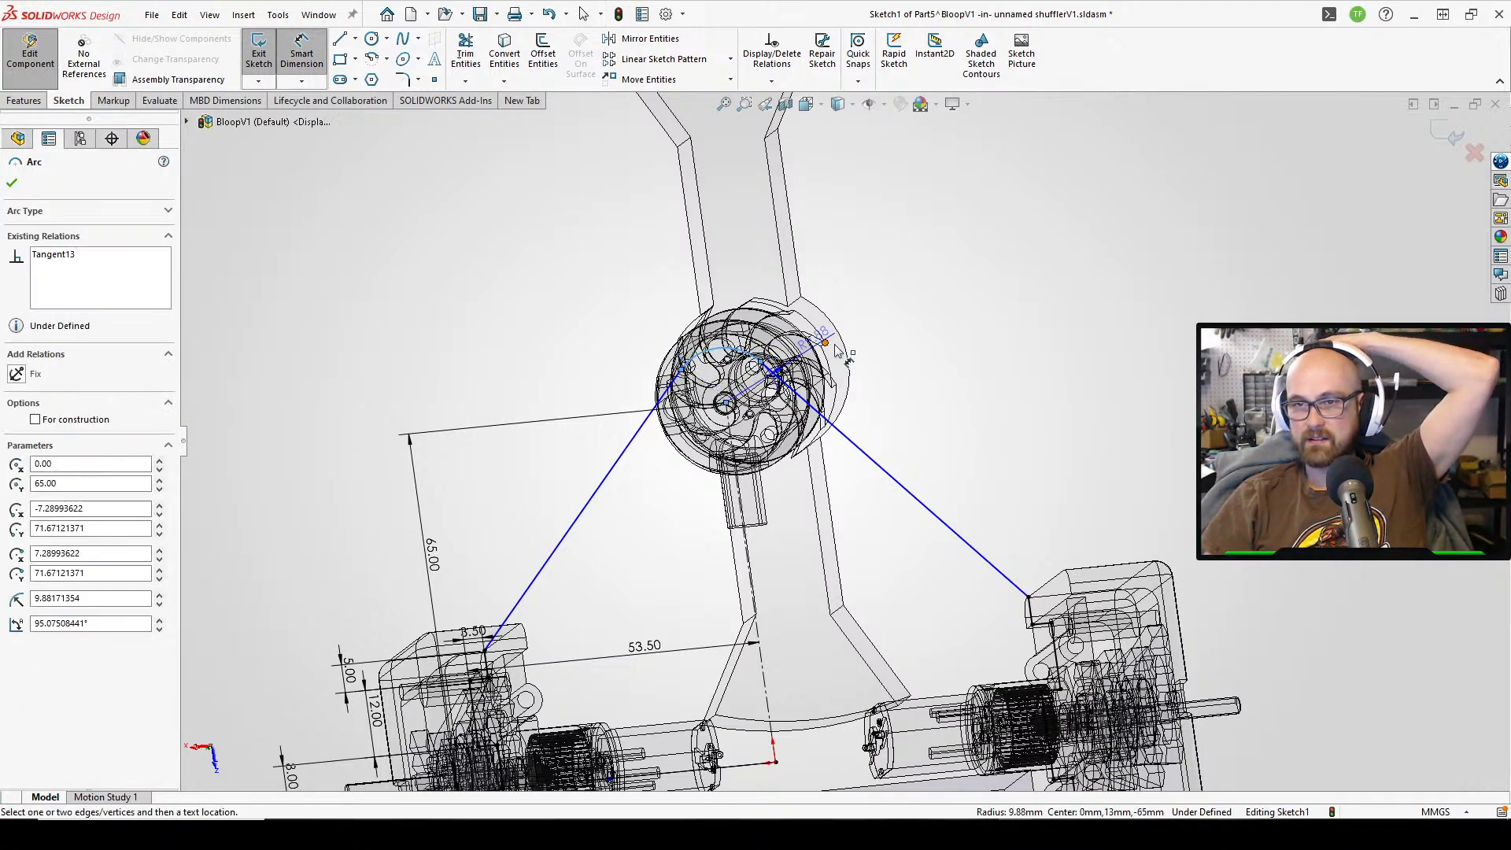
{"action": "left_click", "coordinate": [879, 351]}
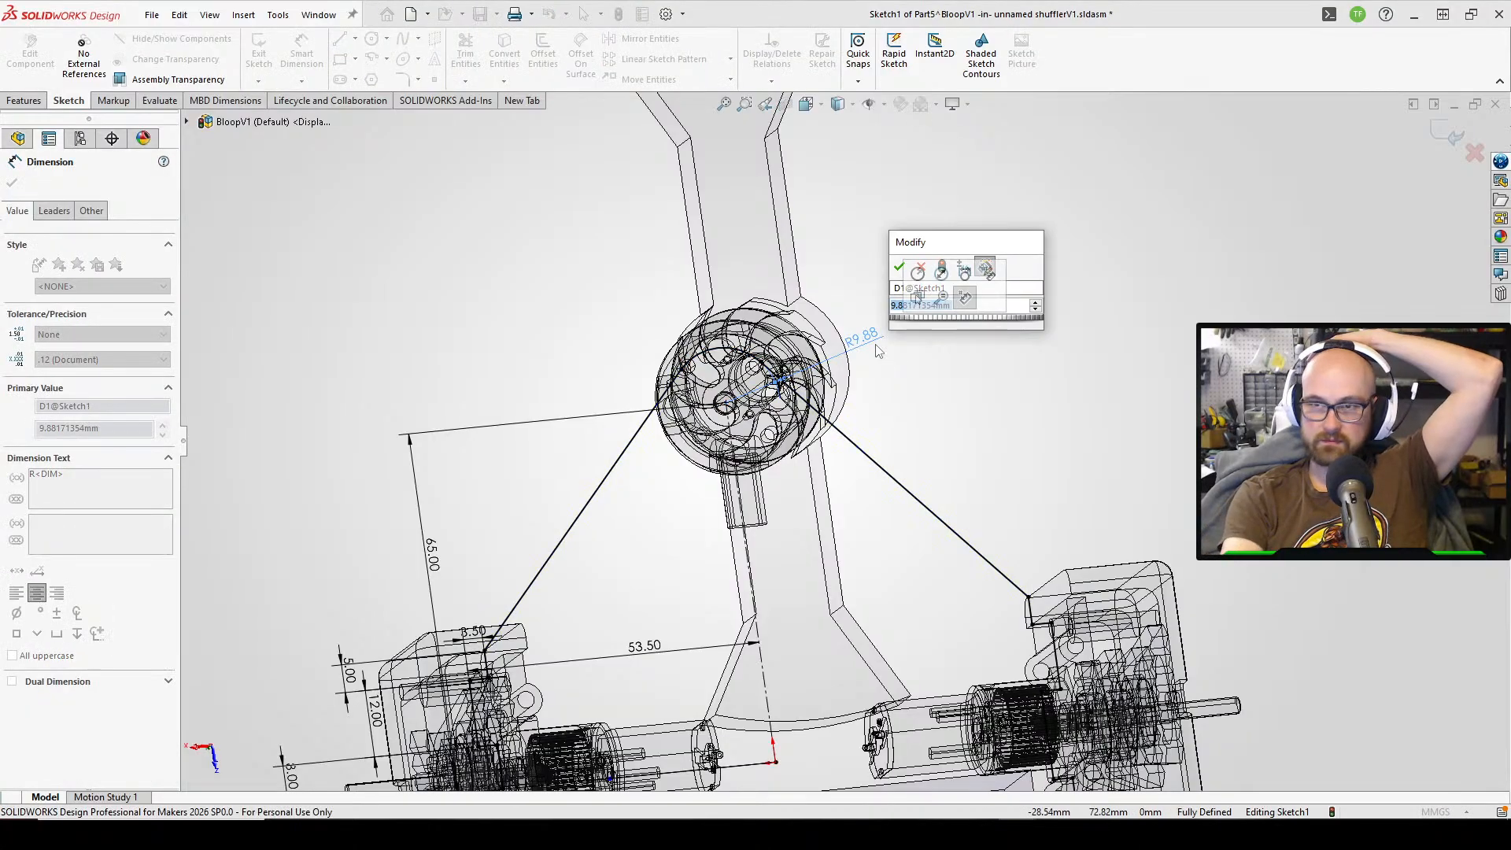
{"action": "type", "text": "18"}
{"action": "key", "text": "Return"}
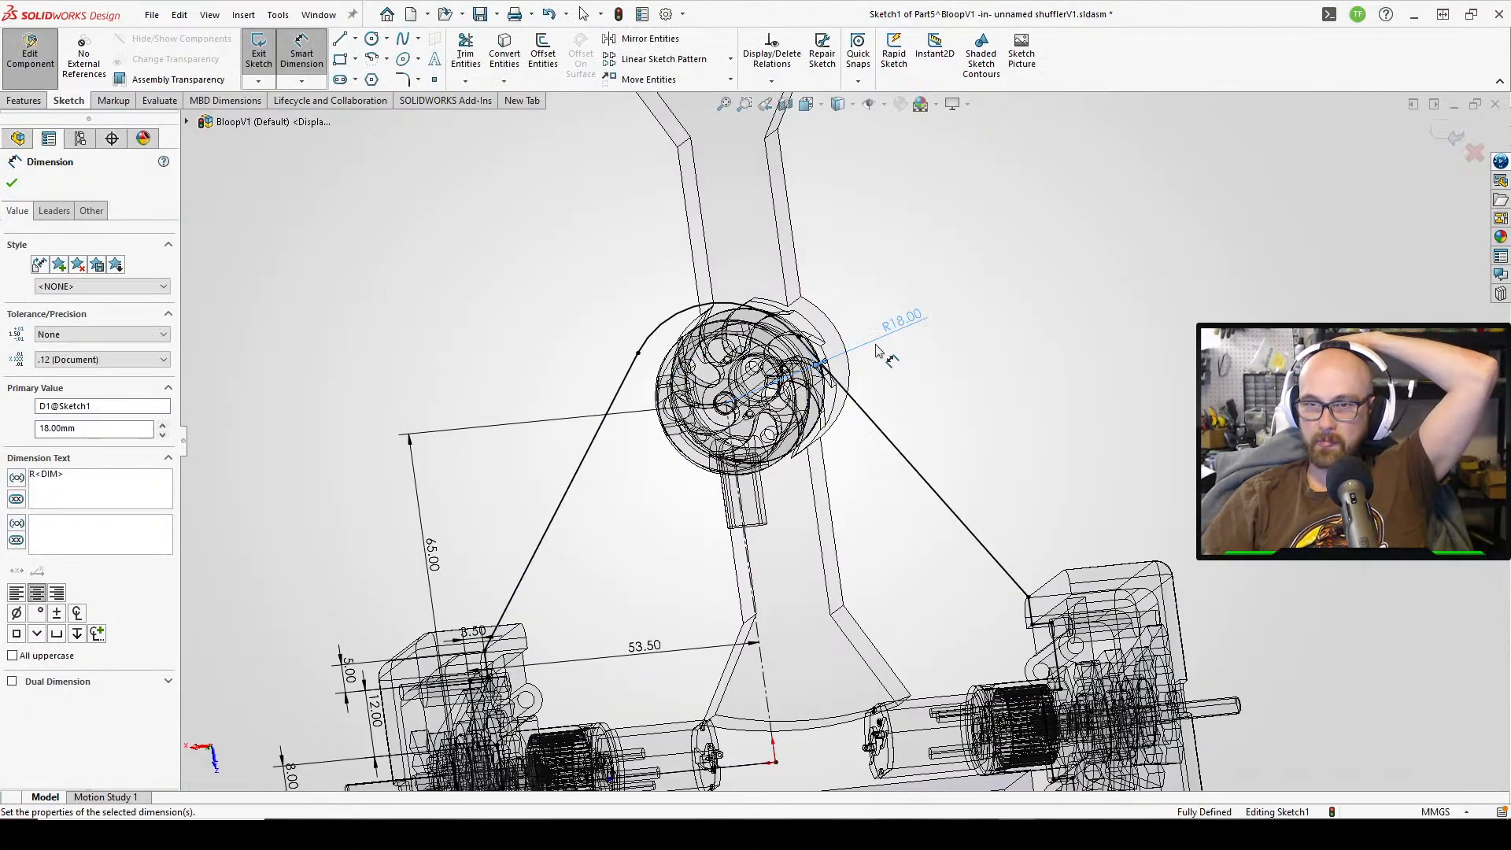
- Set the nose arc's radius to 20 mm and check the plate outline around the weapon motor
{"action": "mouse_move", "coordinate": [831, 342]}
{"action": "middle_mouse_down"}
{"action": "mouse_move", "coordinate": [795, 383]}
{"action": "mouse_move", "coordinate": [815, 406]}
{"action": "middle_mouse_up"}
{"action": "left_click", "coordinate": [1033, 334]}
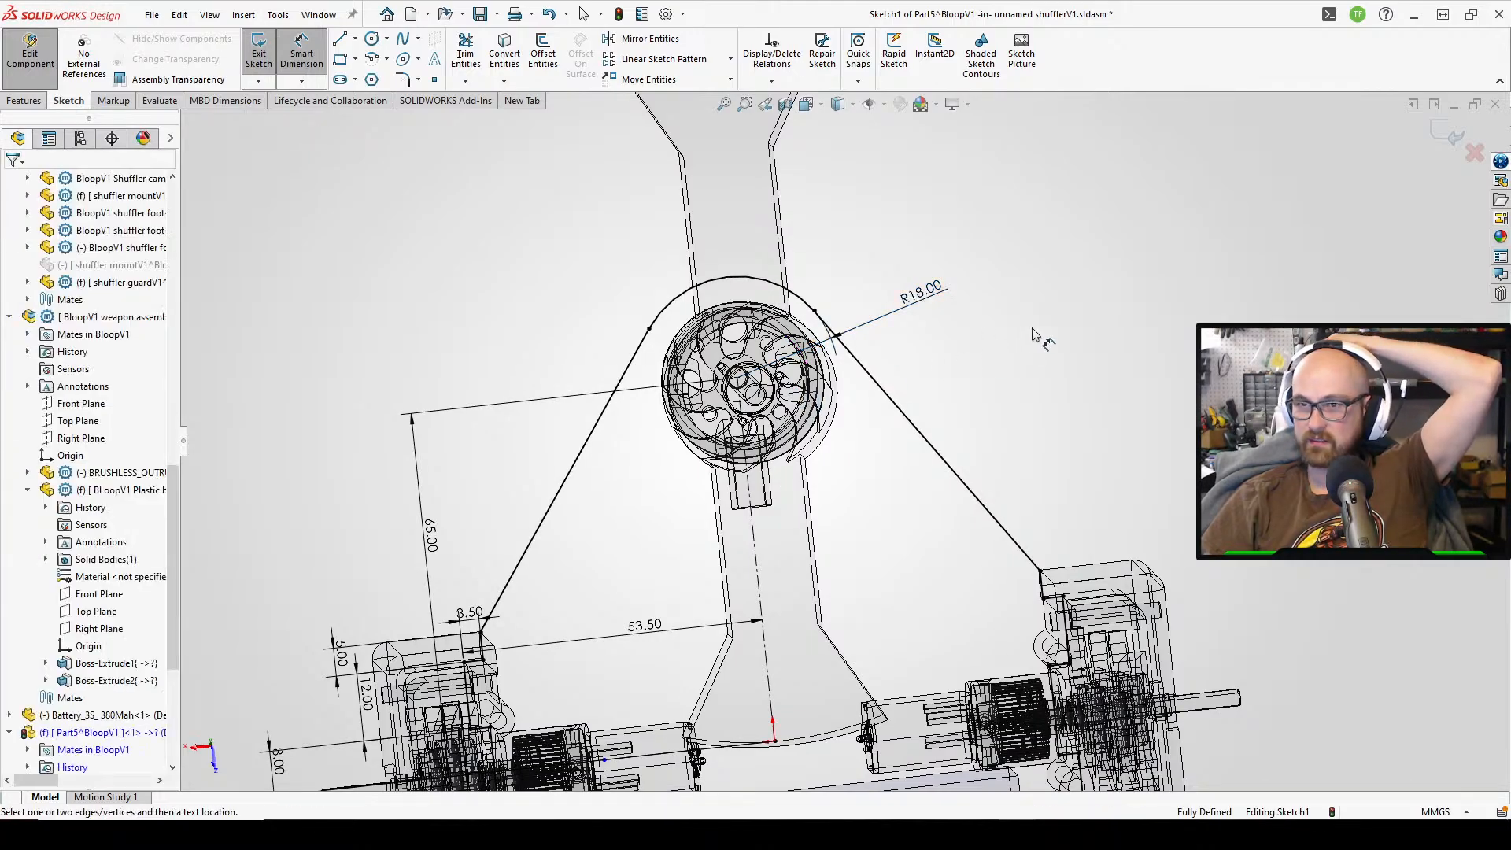
{"action": "double_click", "coordinate": [929, 293]}
{"action": "key", "text": "Return"}
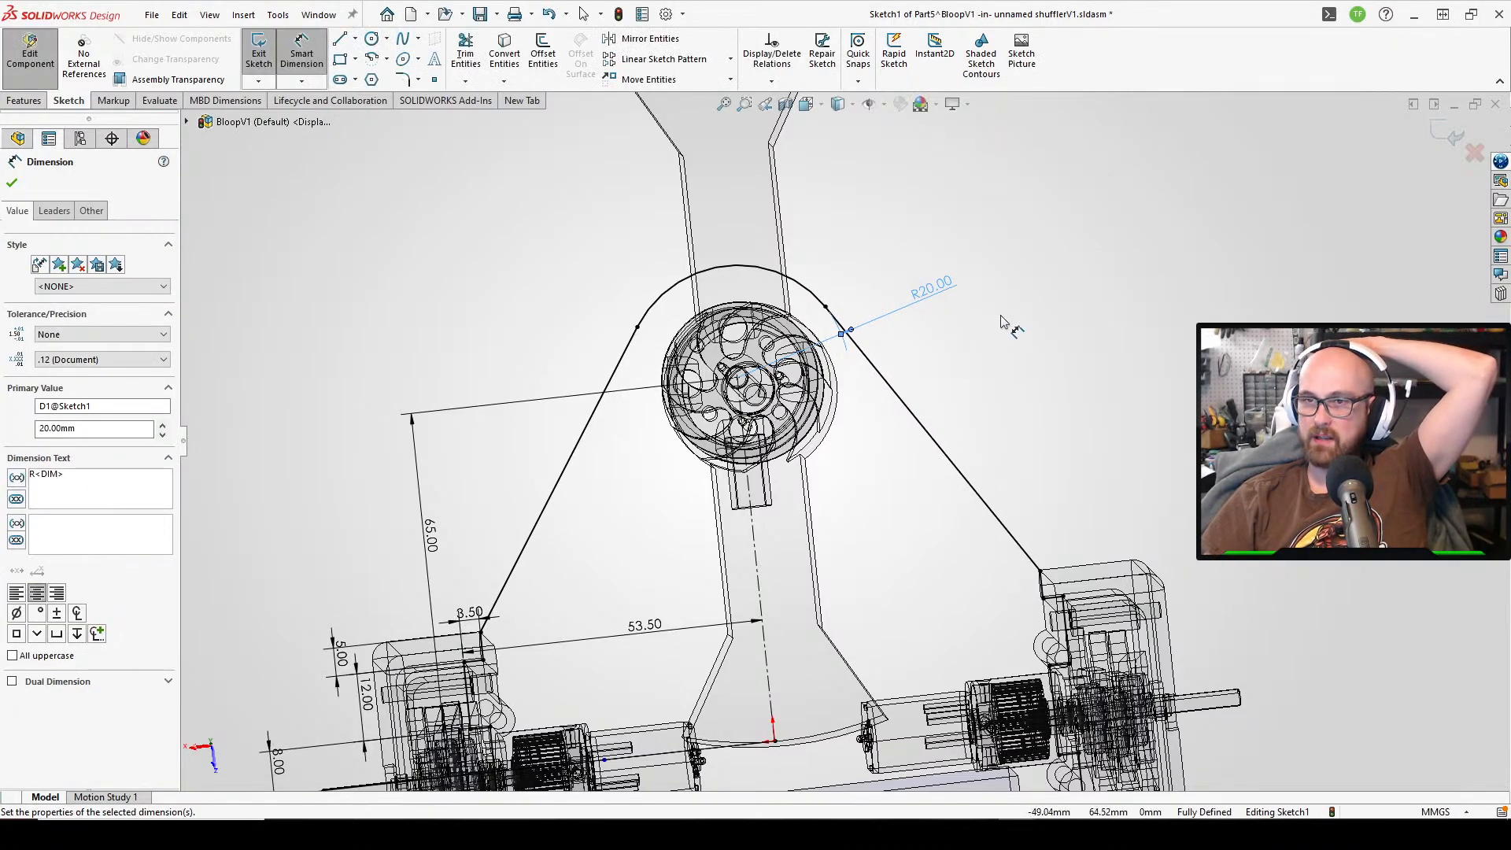
{"action": "key", "text": "Escape"}
{"action": "left_click", "coordinate": [583, 285]}
{"action": "scroll", "coordinate": [274, 295], "scroll_direction": "up", "scroll_amount": 3}
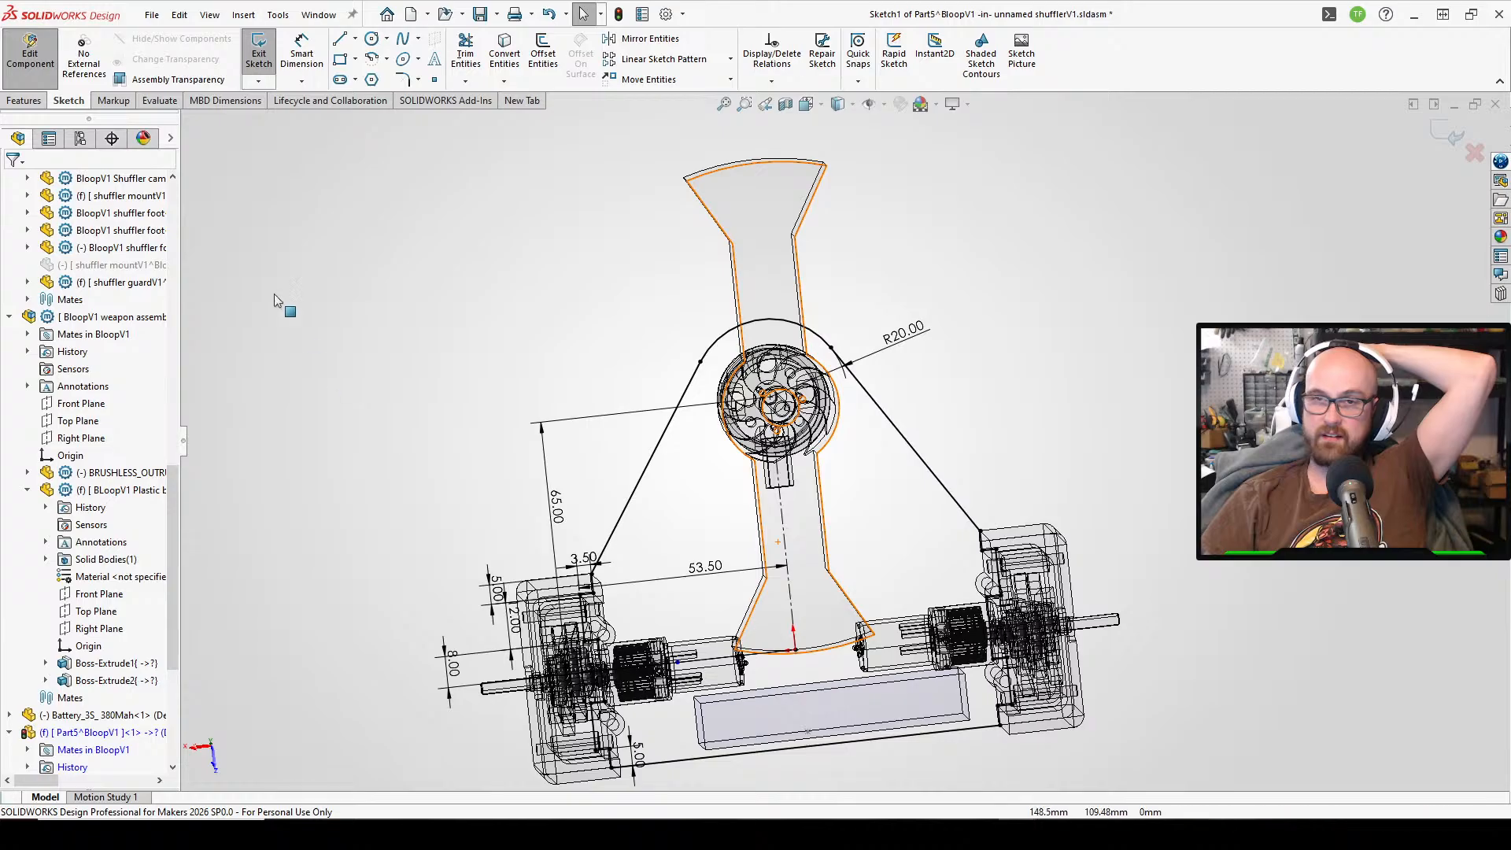
- Close the base plate outline sketch and inspect the rebuilt plate around the weapon motor
{"action": "left_click", "coordinate": [260, 75]}
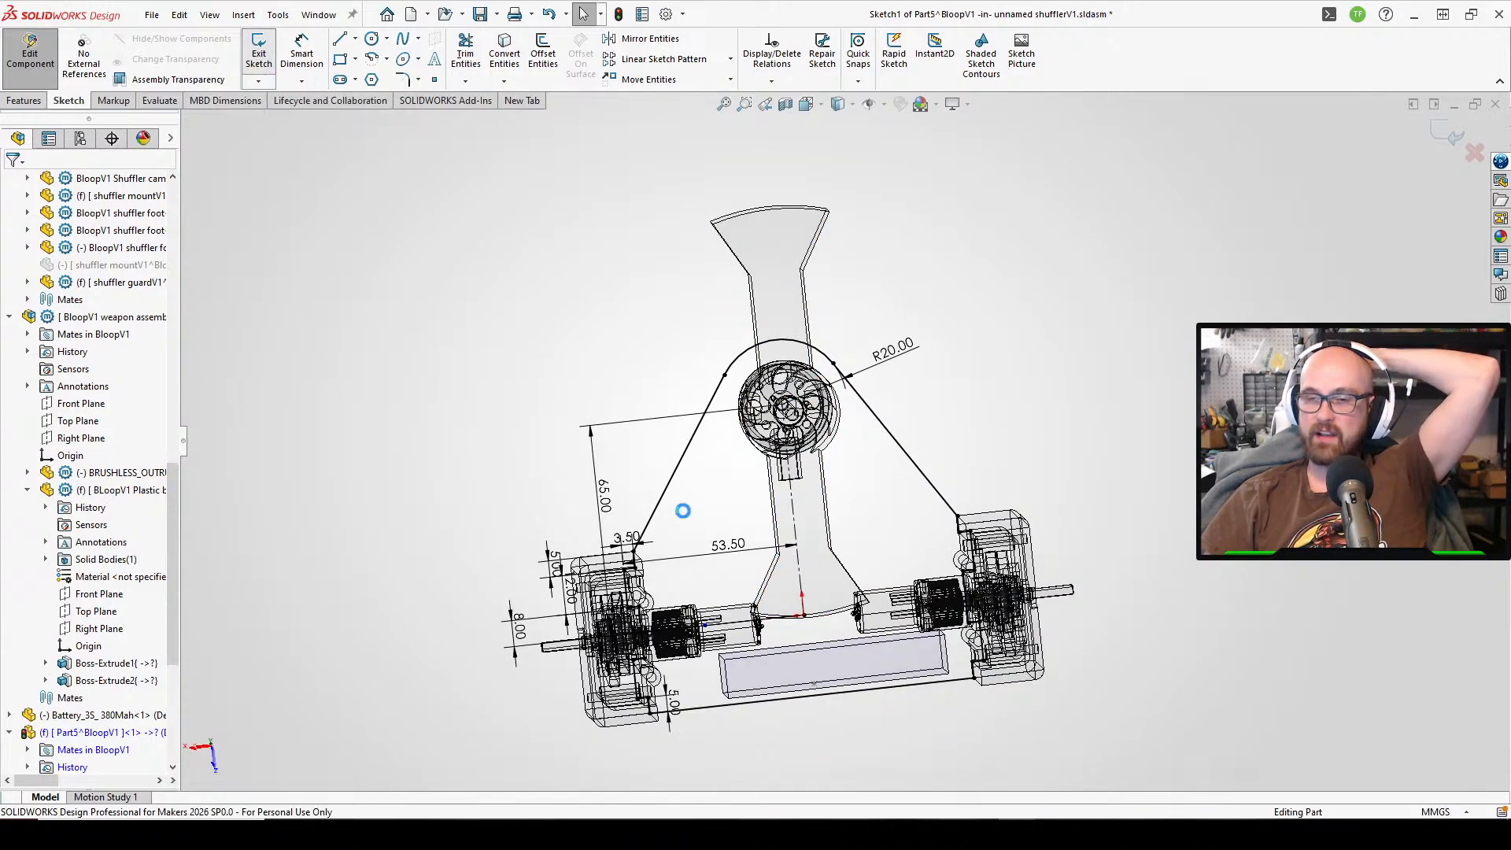
{"action": "middle_click_drag", "start_coordinate": [707, 490], "coordinate": [728, 579]}
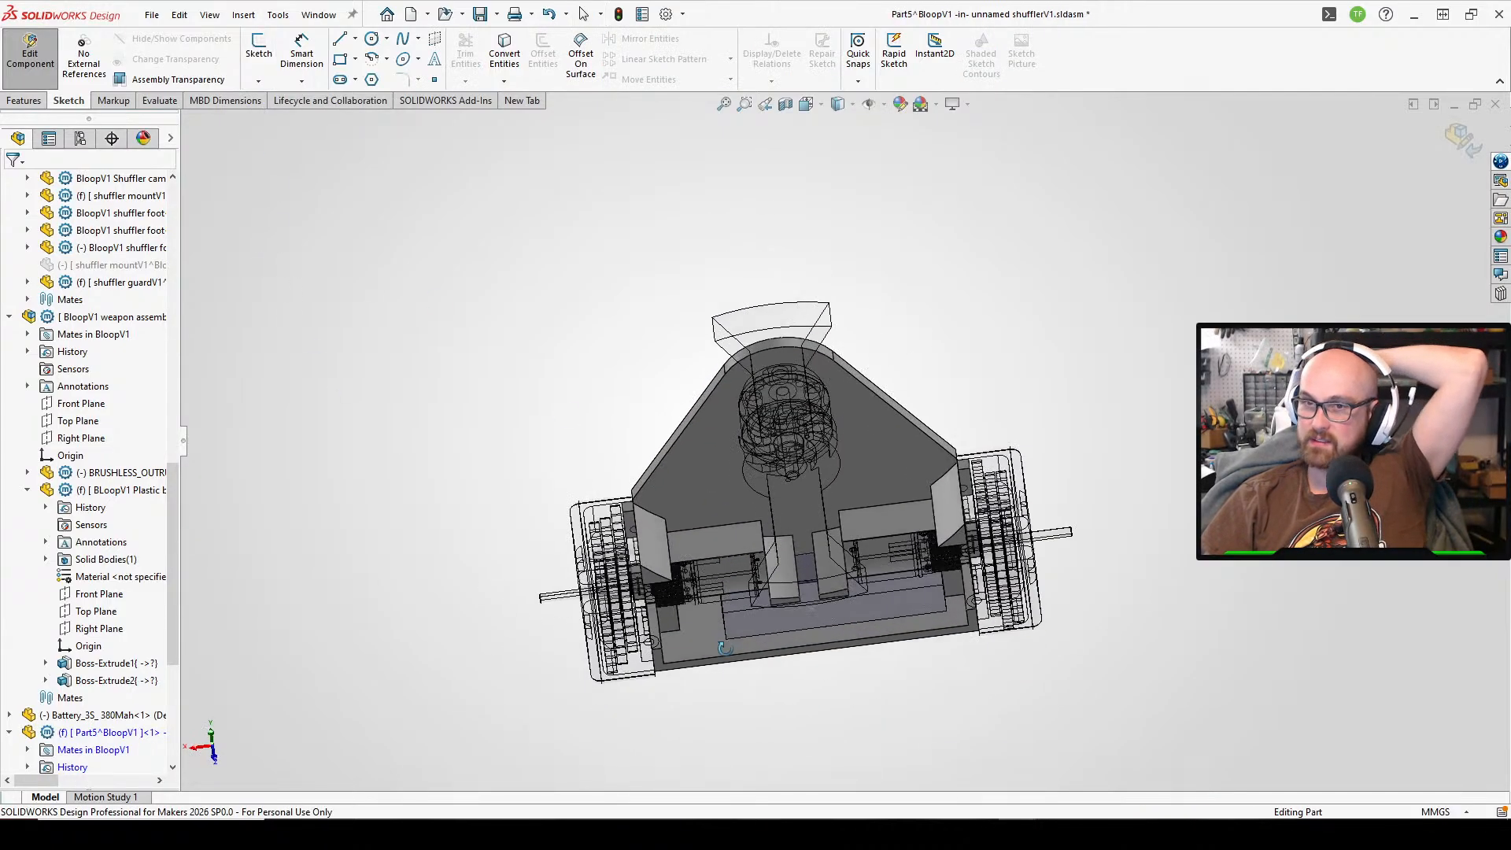
{"action": "scroll", "coordinate": [1389, 477], "scroll_direction": "down", "scroll_amount": 1}
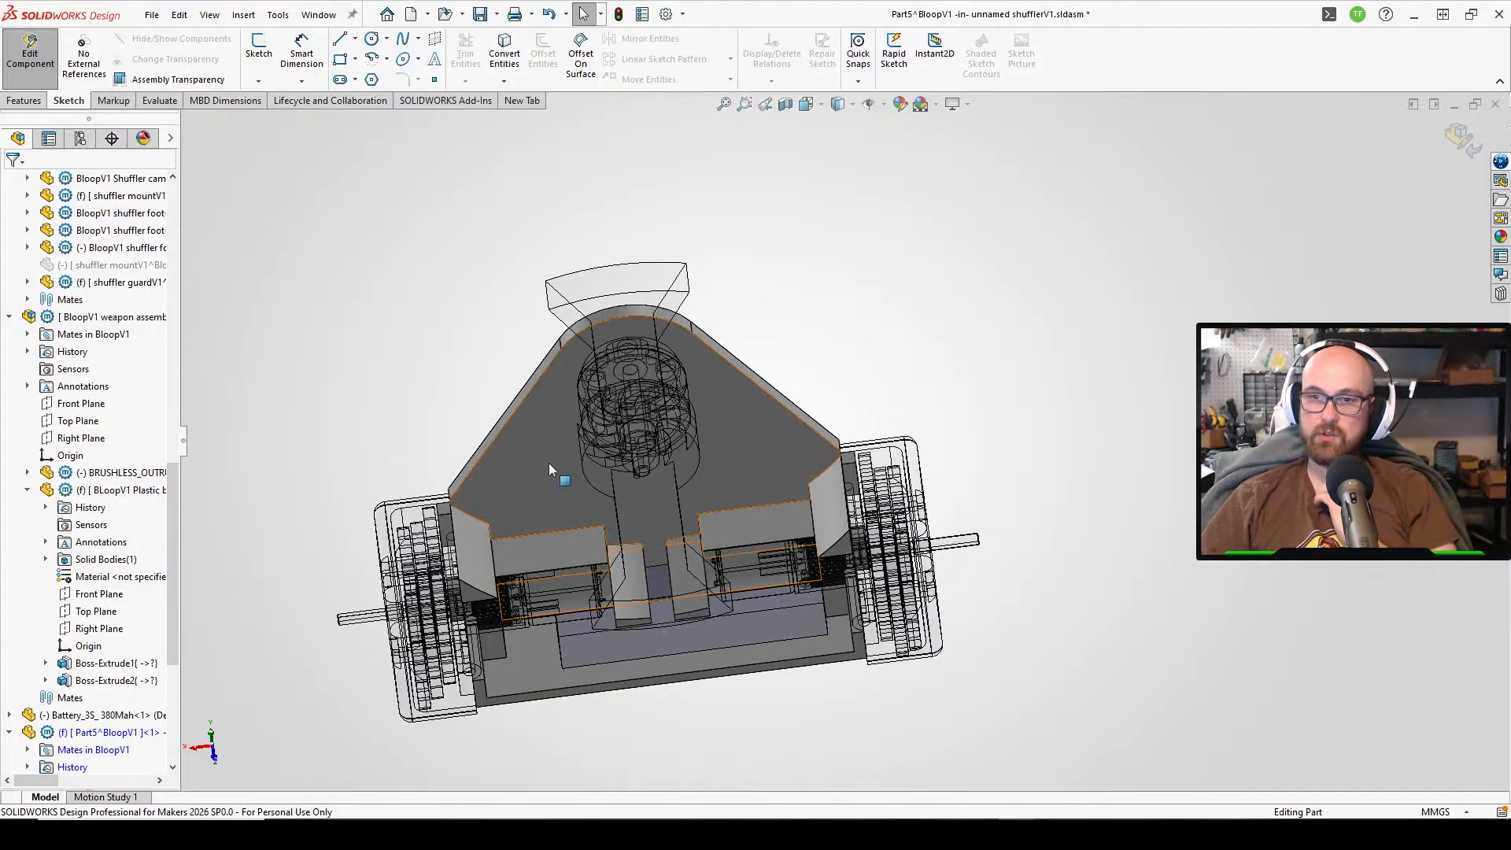
{"action": "middle_click_drag", "start_coordinate": [550, 463], "coordinate": [534, 234]}
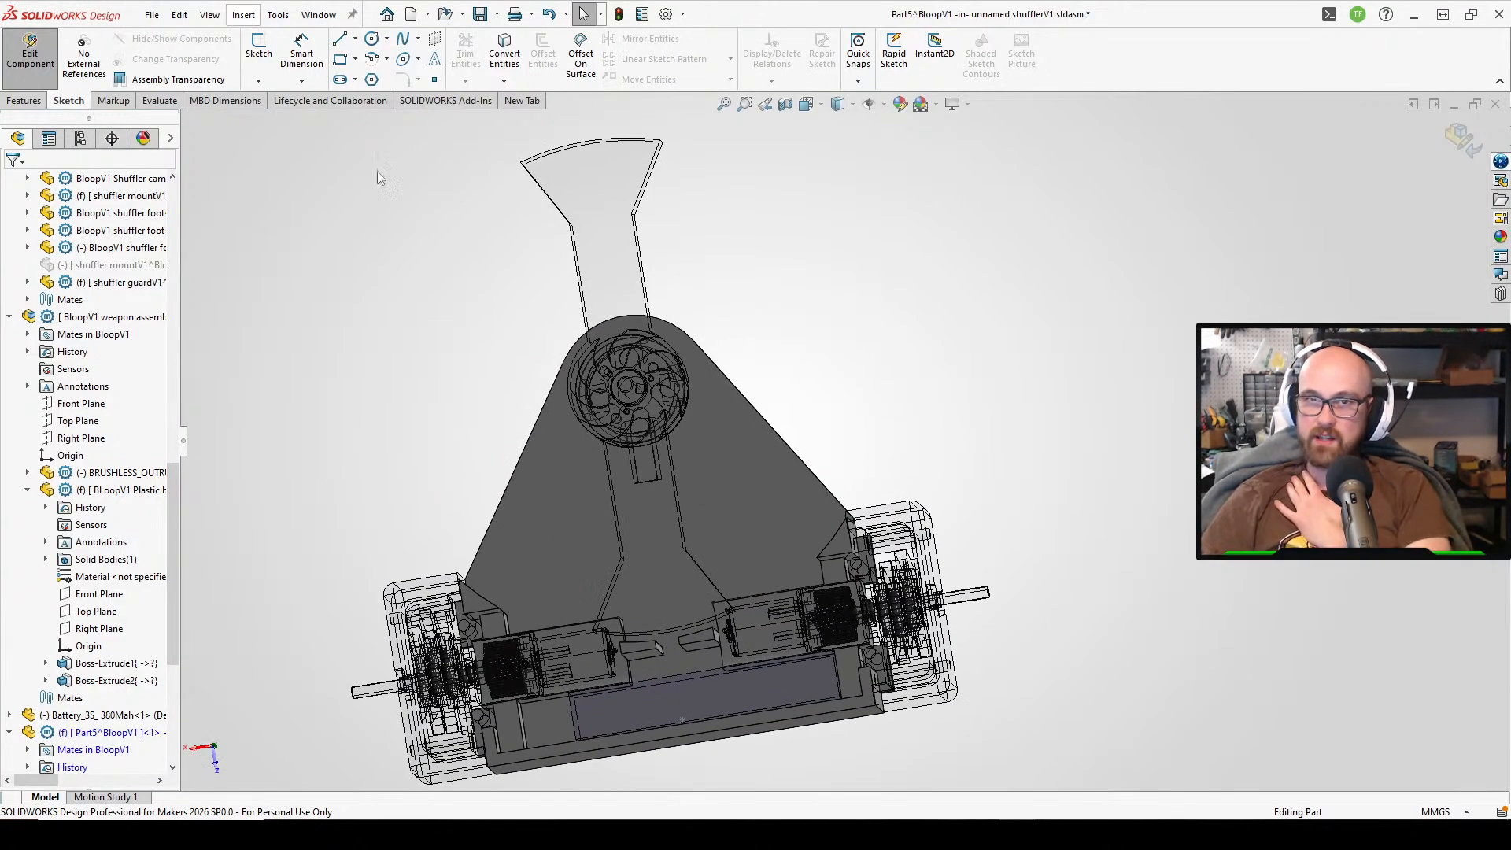
- Start a sketch on the base plate's inner face and convert its nose arc and both slanted side edges into sketch entities
{"action": "left_click", "coordinate": [259, 48]}
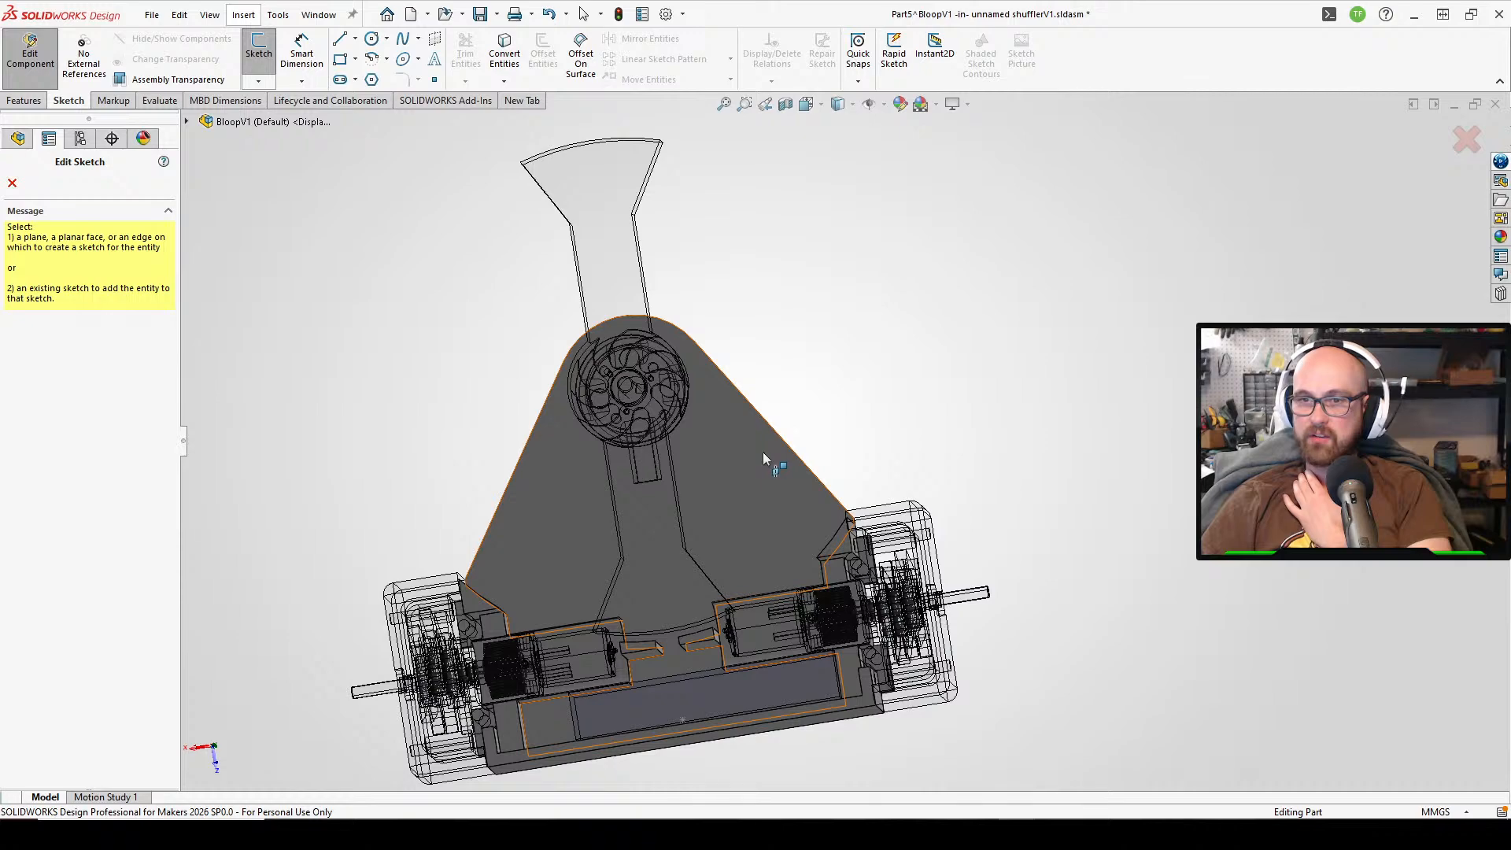
{"action": "left_click", "coordinate": [719, 439]}
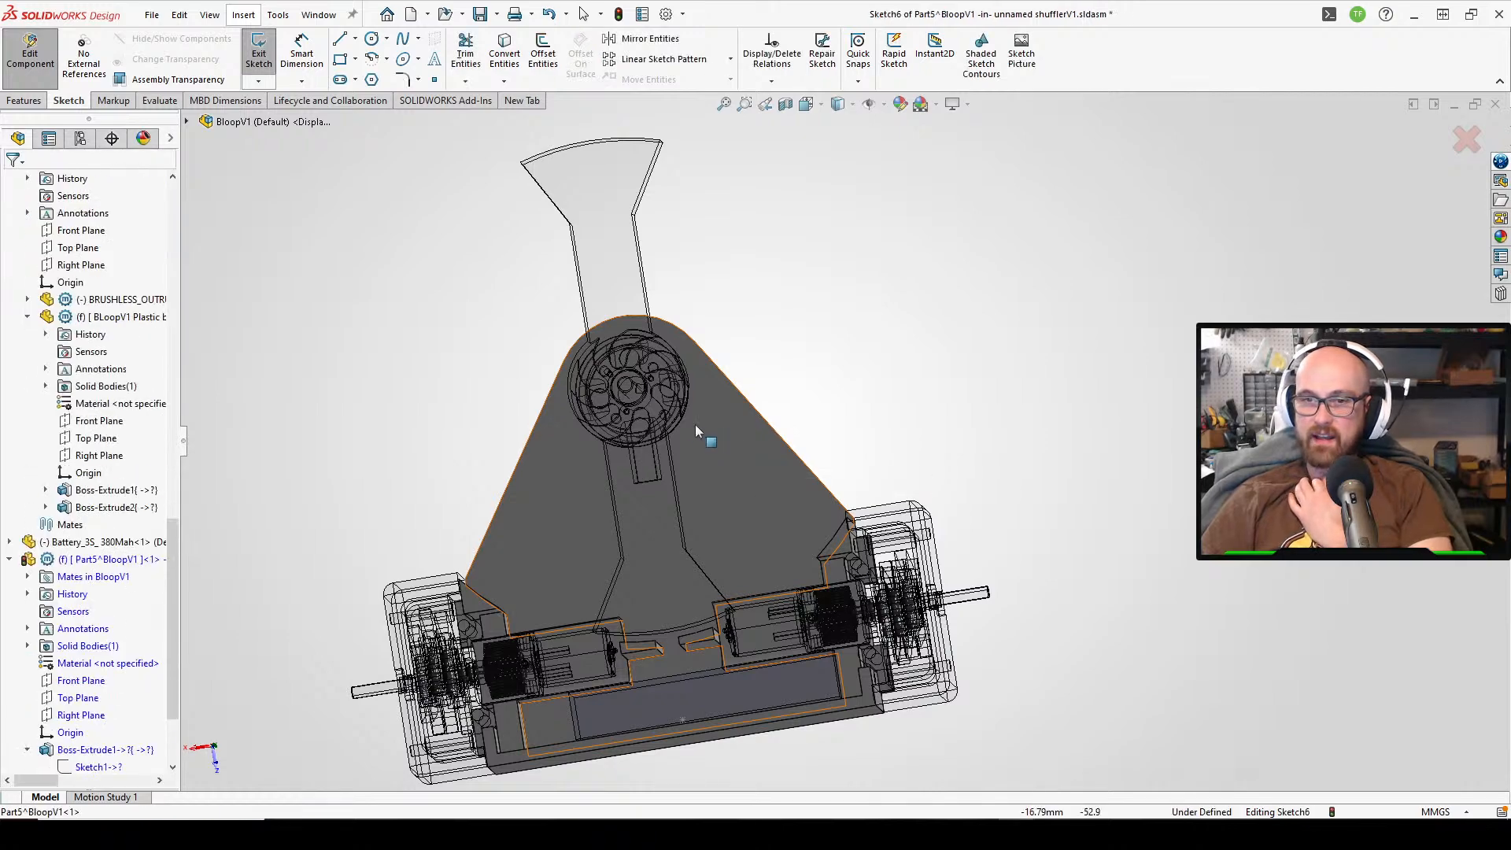
{"action": "mouse_move", "coordinate": [696, 423]}
{"action": "middle_mouse_down"}
{"action": "mouse_move", "coordinate": [675, 229]}
{"action": "mouse_move", "coordinate": [710, 618]}
{"action": "mouse_move", "coordinate": [755, 665]}
{"action": "middle_mouse_up"}
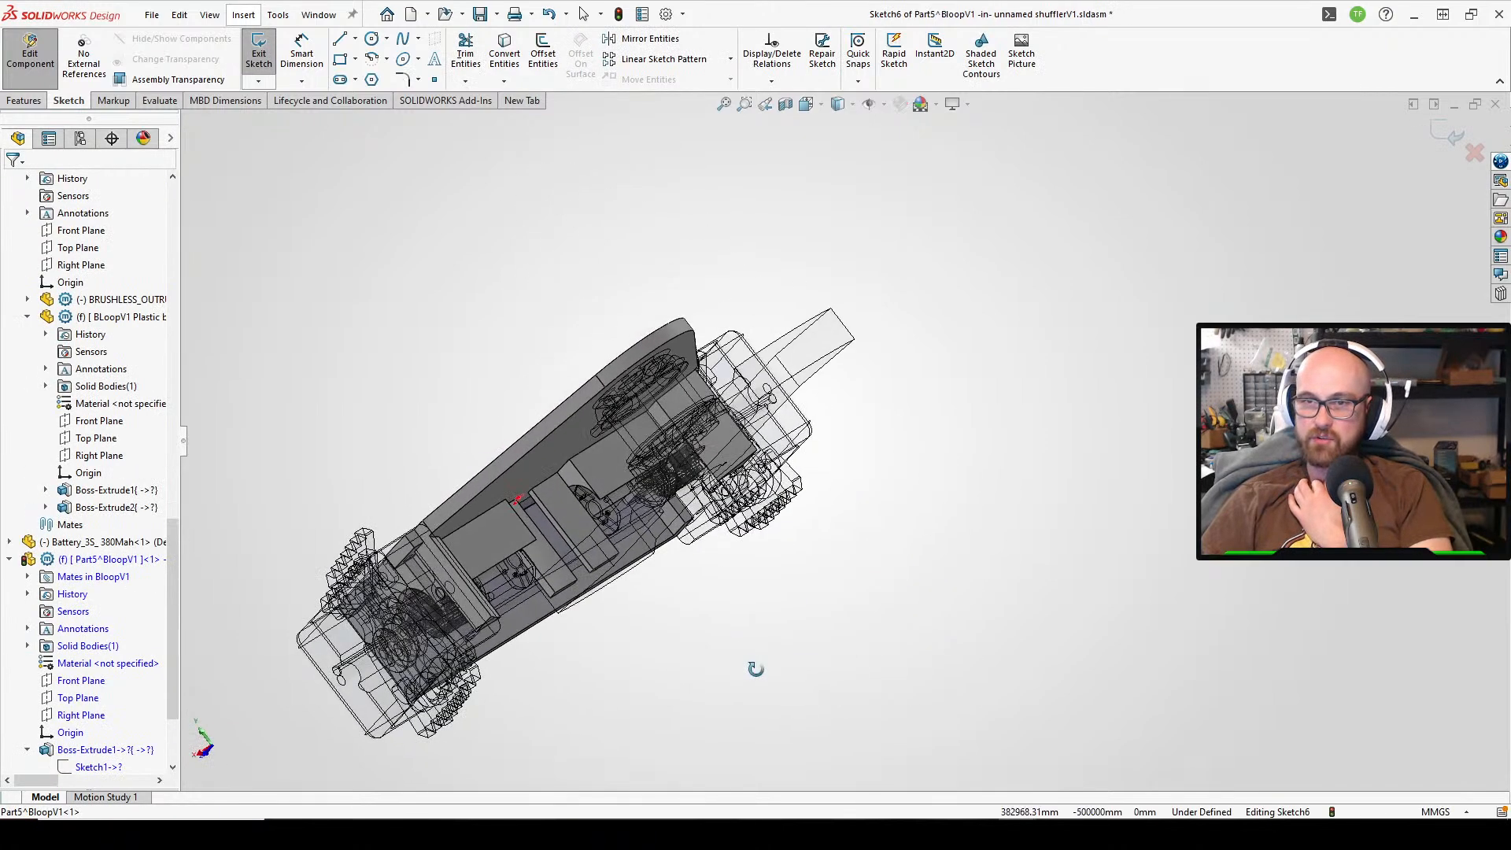
{"action": "key", "text": "ctrl+8"}
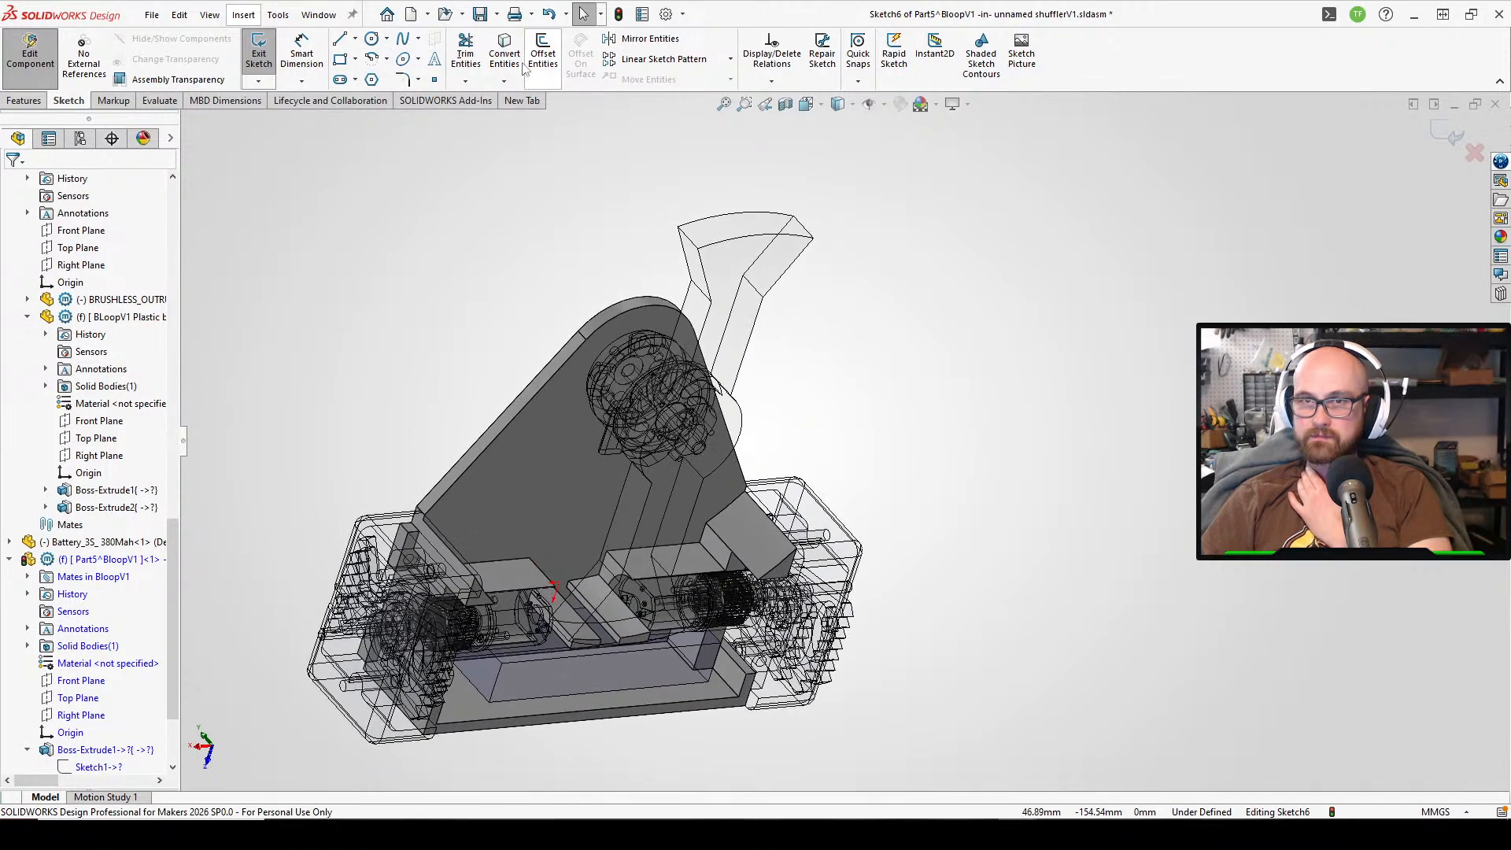
{"action": "left_click", "coordinate": [505, 52]}
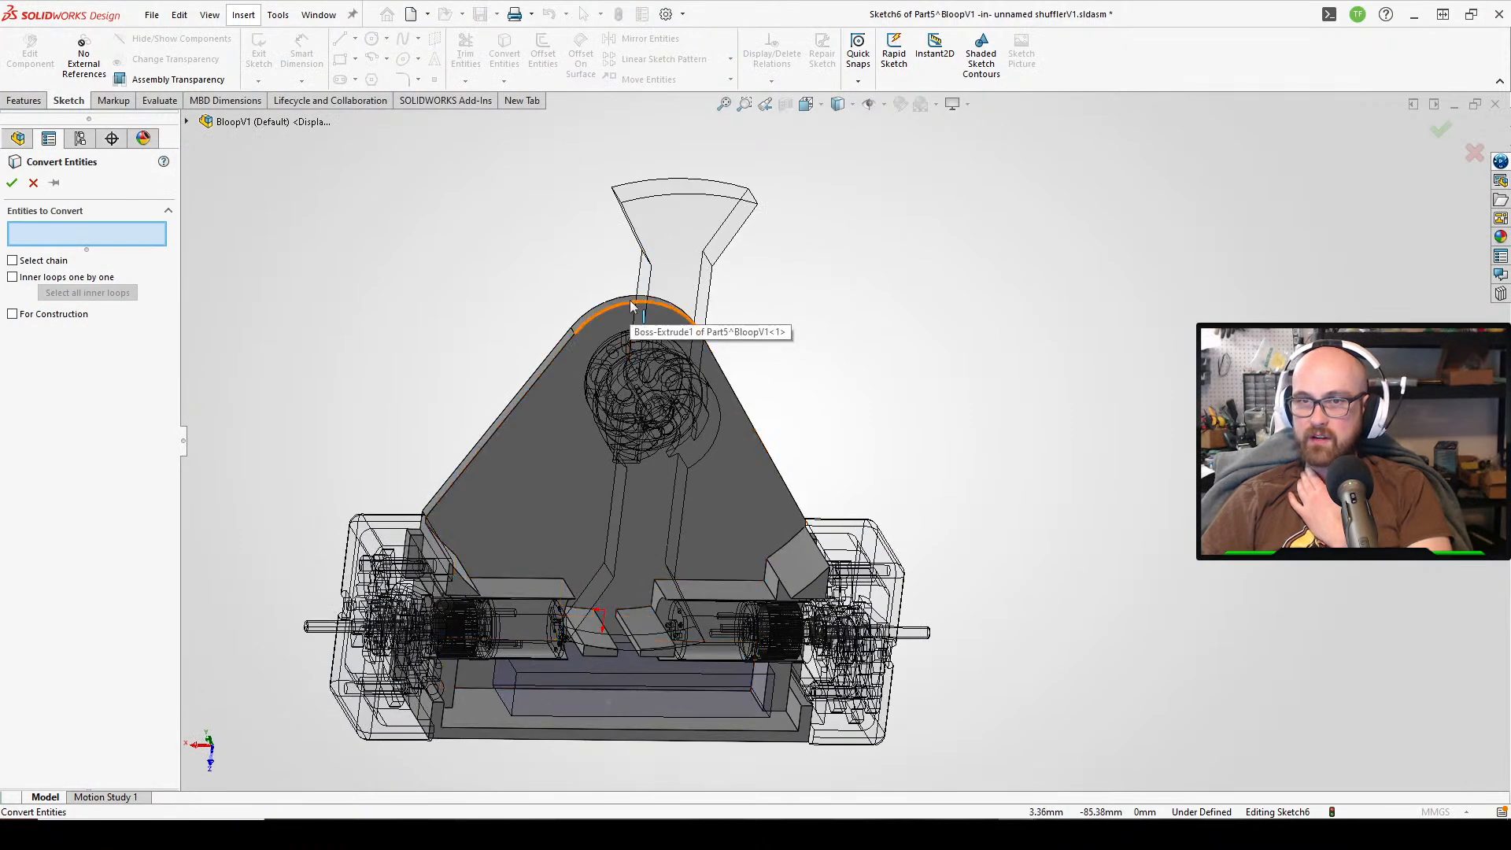
{"action": "left_click", "coordinate": [629, 300]}
{"action": "left_click", "coordinate": [508, 419]}
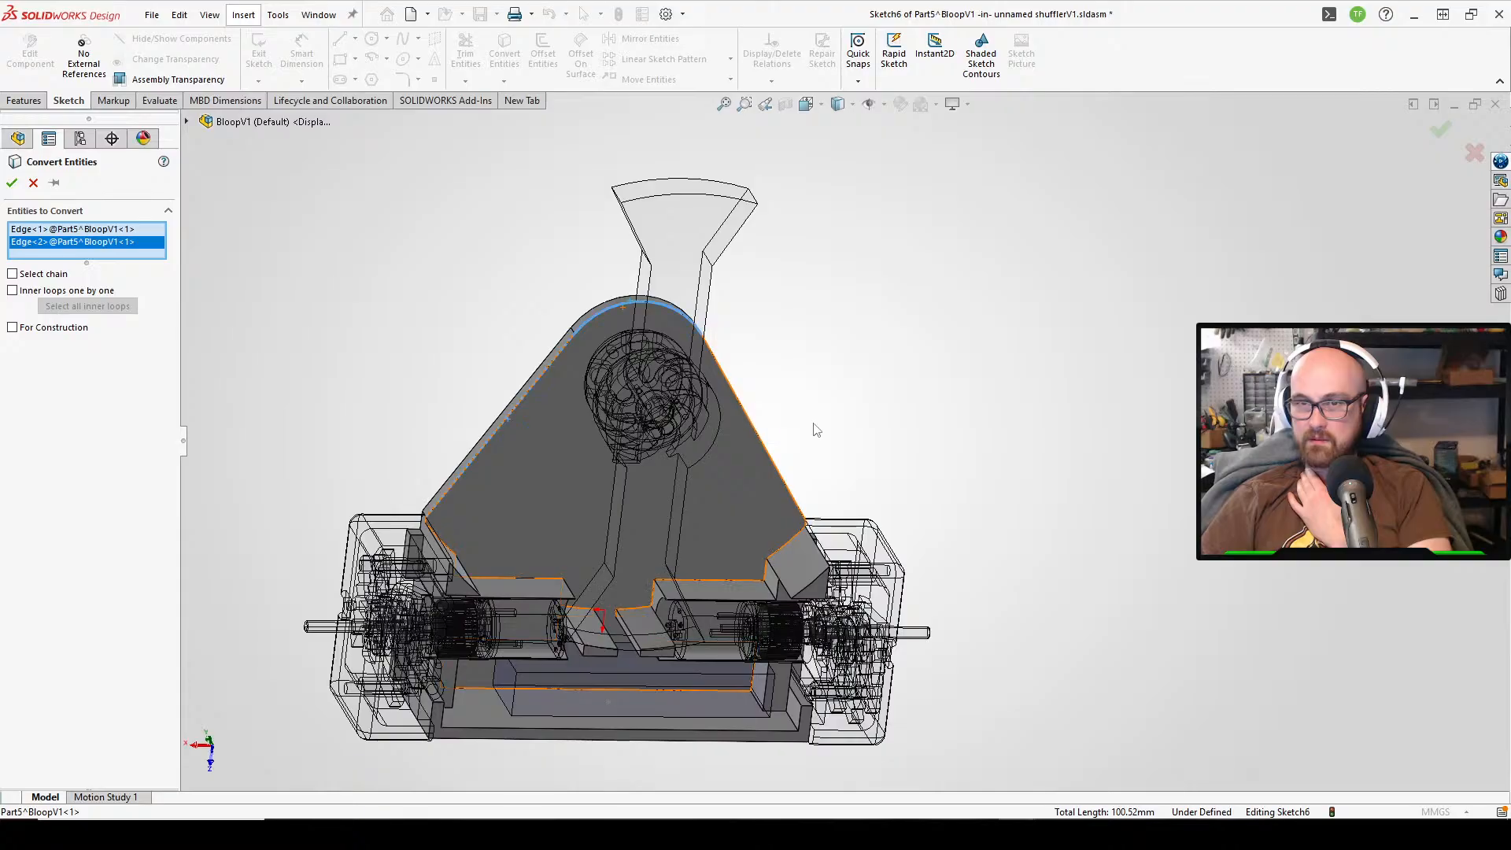
{"action": "left_click", "coordinate": [752, 428]}
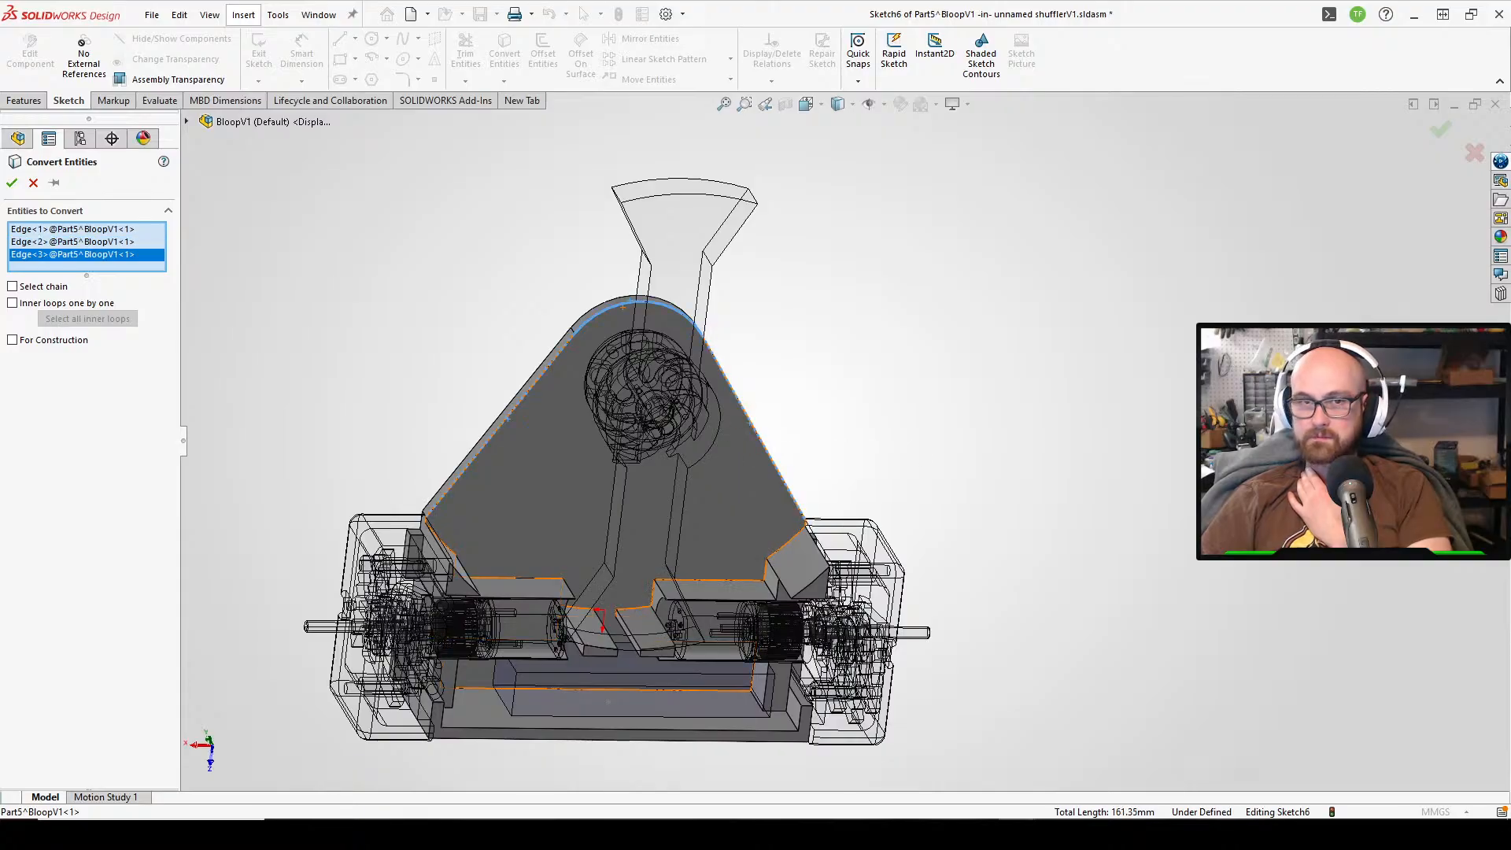
{"action": "left_click", "coordinate": [7, 187]}
- Draw a centre-point arc around the weapon motor's centre, just inside the plate's nose arc
{"action": "mouse_move", "coordinate": [355, 166]}
{"action": "middle_mouse_down"}
{"action": "mouse_move", "coordinate": [386, 207]}
{"action": "mouse_move", "coordinate": [440, 210]}
{"action": "middle_mouse_up"}
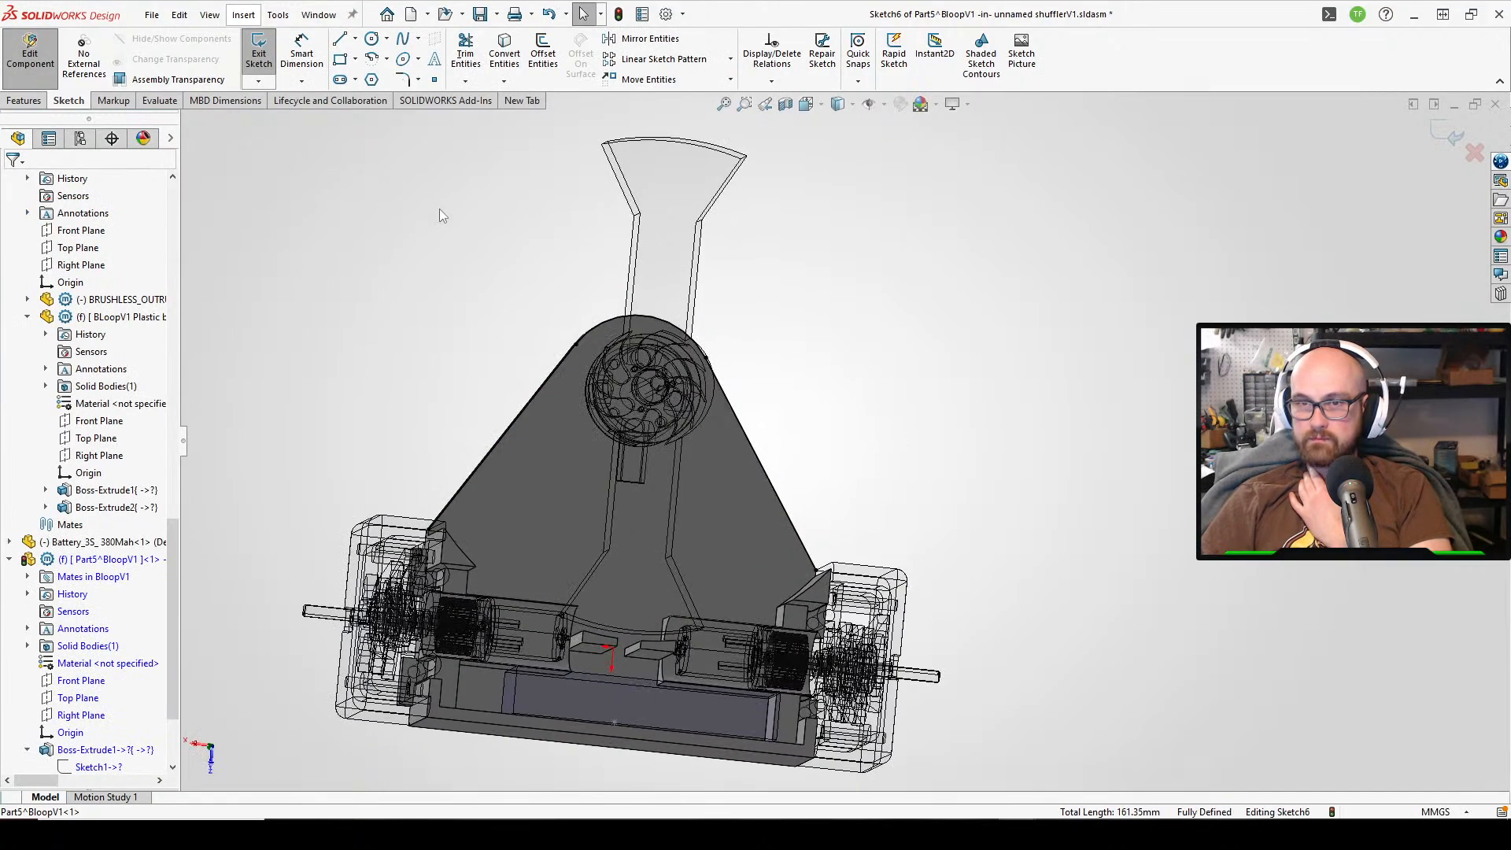
{"action": "left_click", "coordinate": [372, 58]}
{"action": "scroll", "coordinate": [709, 370], "scroll_direction": "down", "scroll_amount": 3}
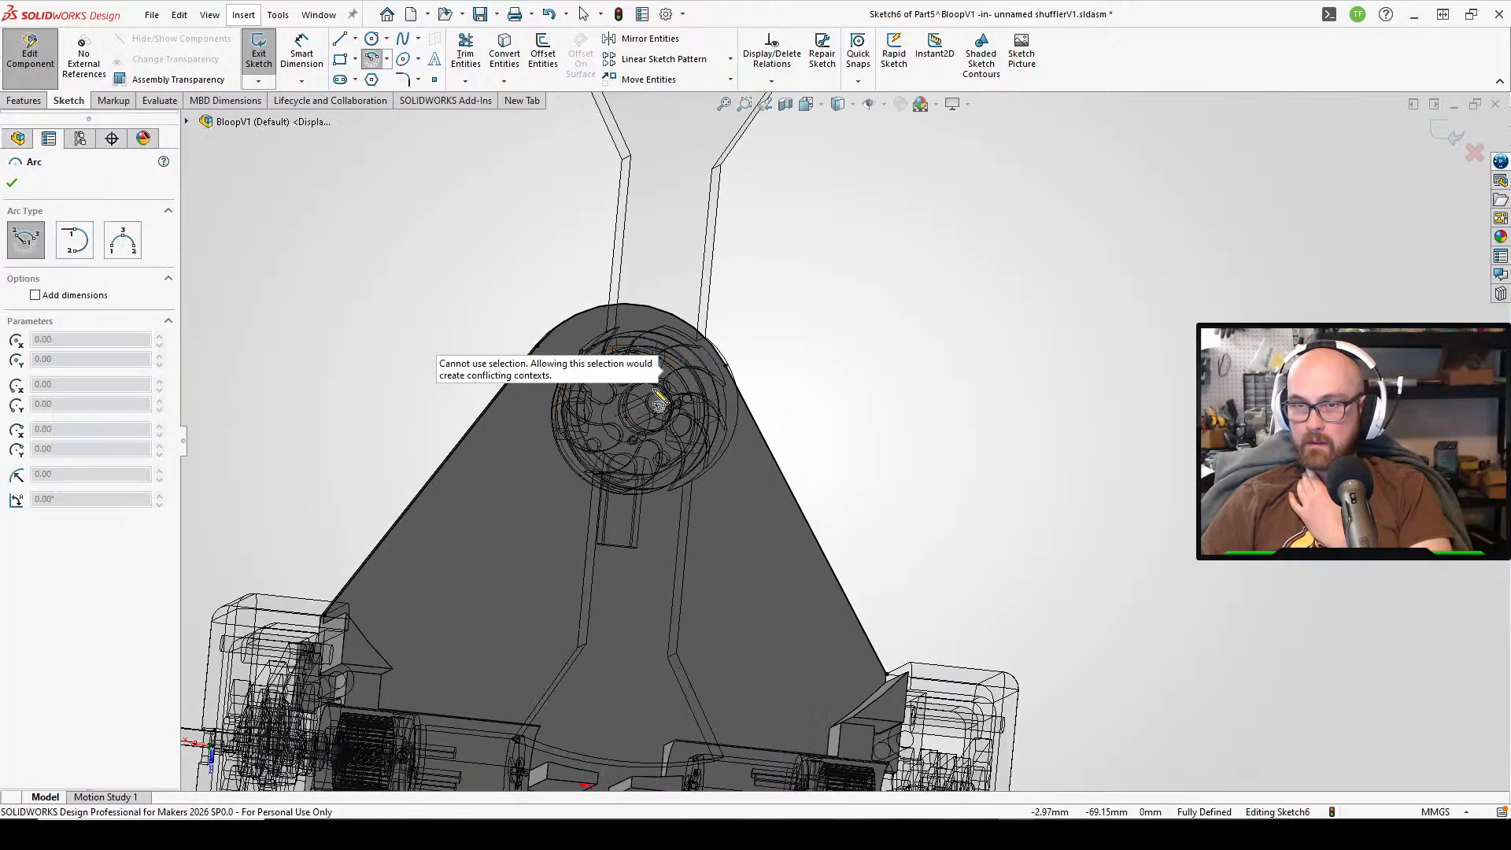
{"action": "scroll", "coordinate": [683, 335], "scroll_direction": "down", "scroll_amount": 1}
{"action": "middle_click_drag", "start_coordinate": [683, 334], "coordinate": [701, 346]}
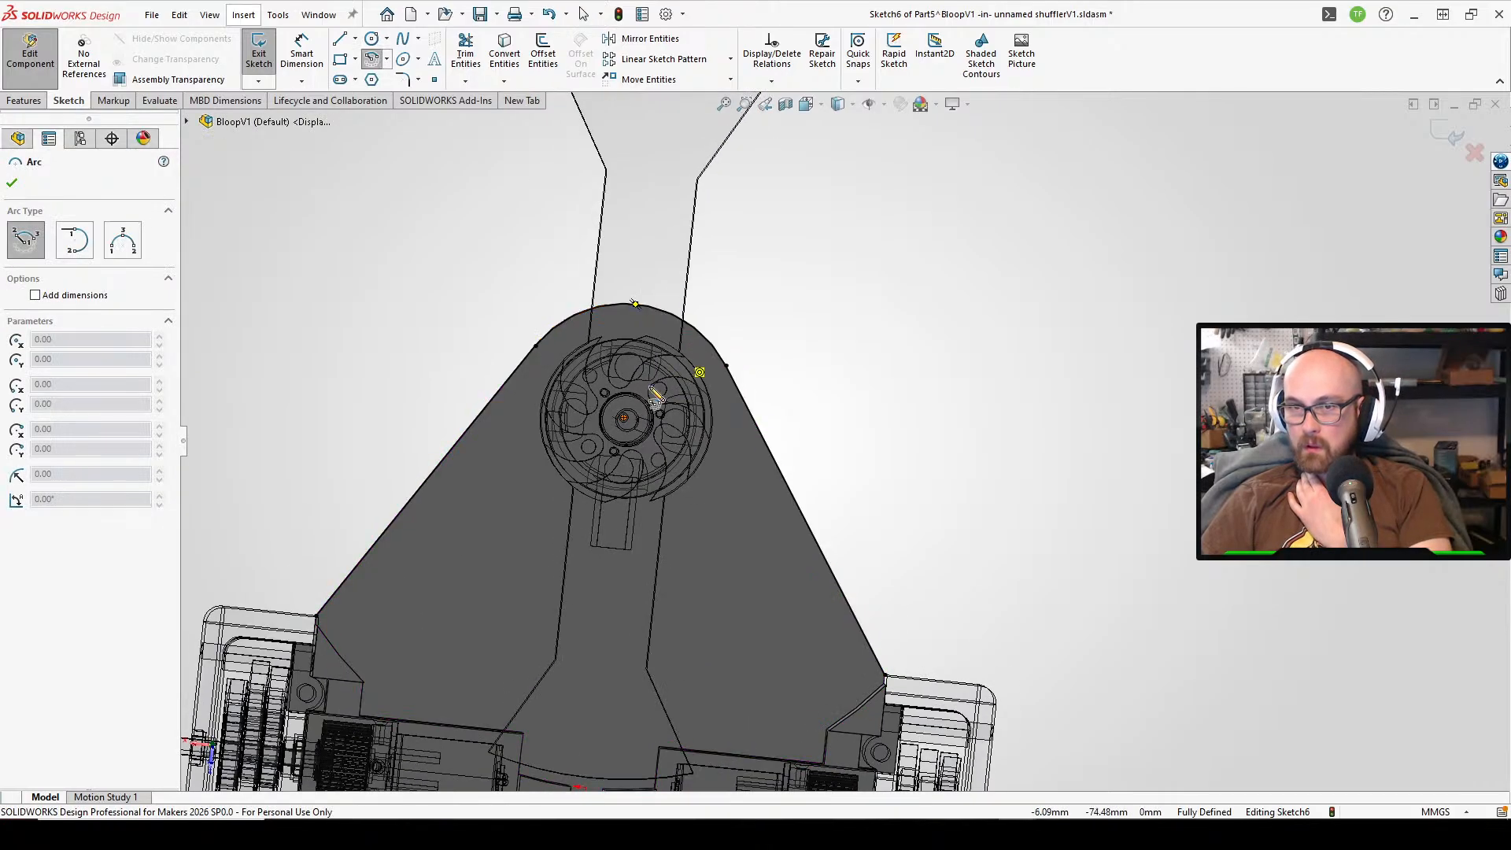
{"action": "left_click", "coordinate": [624, 418]}
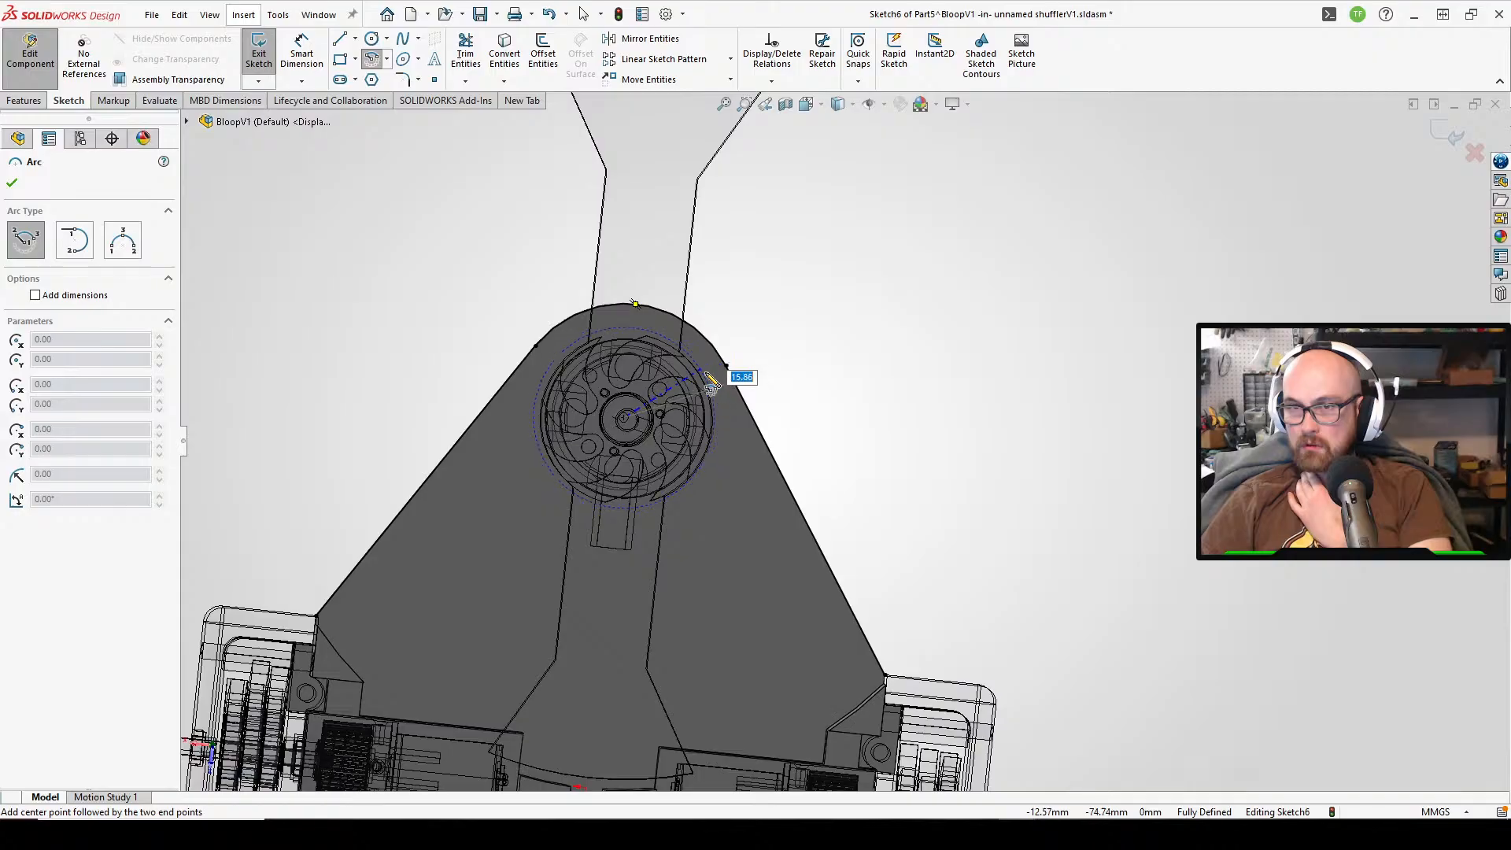
{"action": "left_click", "coordinate": [551, 358]}
{"action": "right_click", "coordinate": [553, 361]}
{"action": "left_click", "coordinate": [590, 375]}
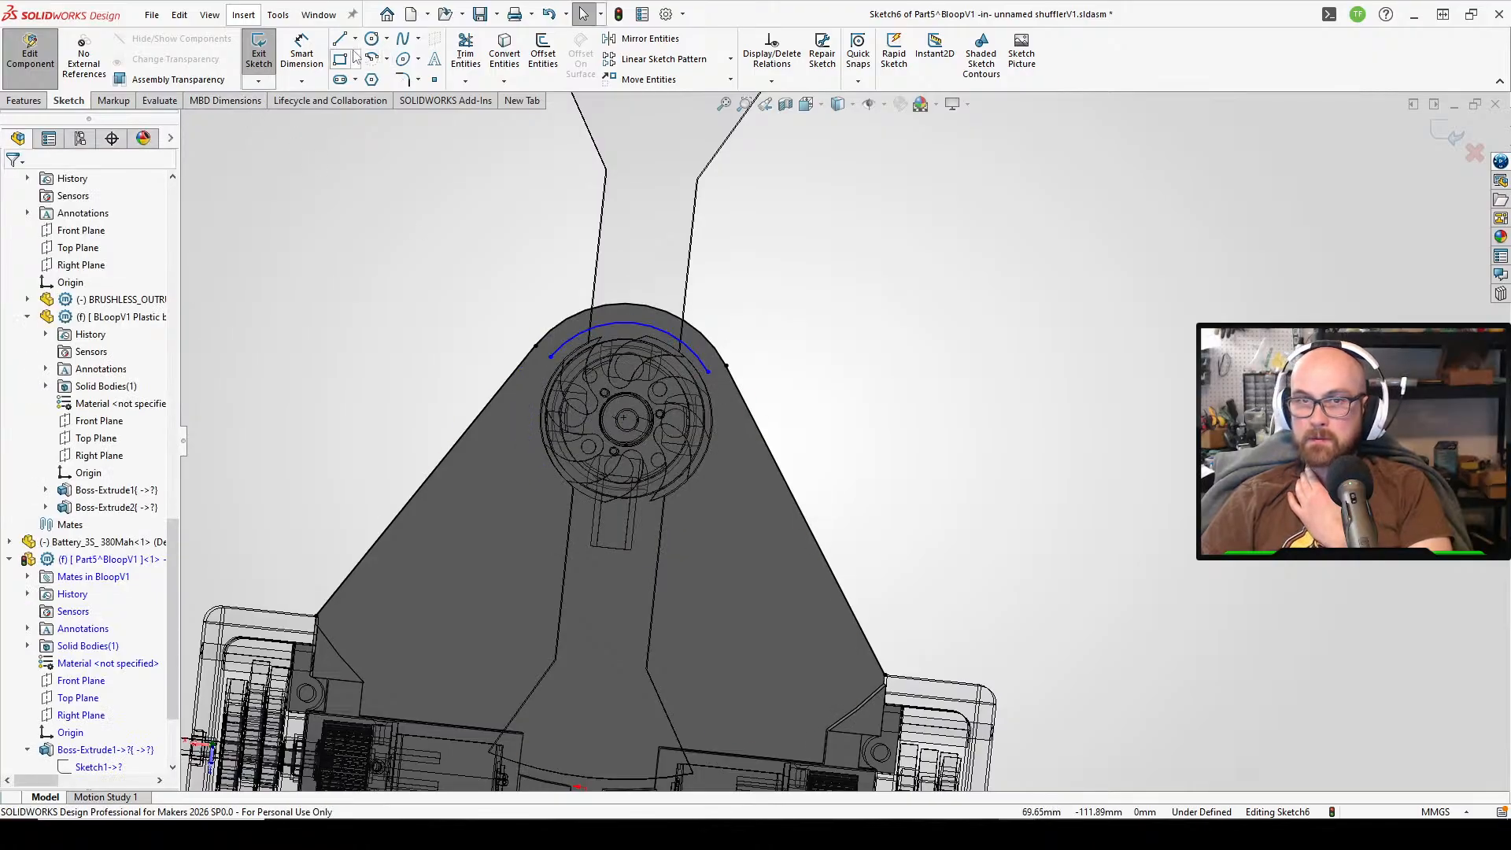
- Draw a line about 58 mm long from the inner arc's left end along the slanted edge, plus a short segment to the plate's corner
{"action": "left_click", "coordinate": [340, 39]}
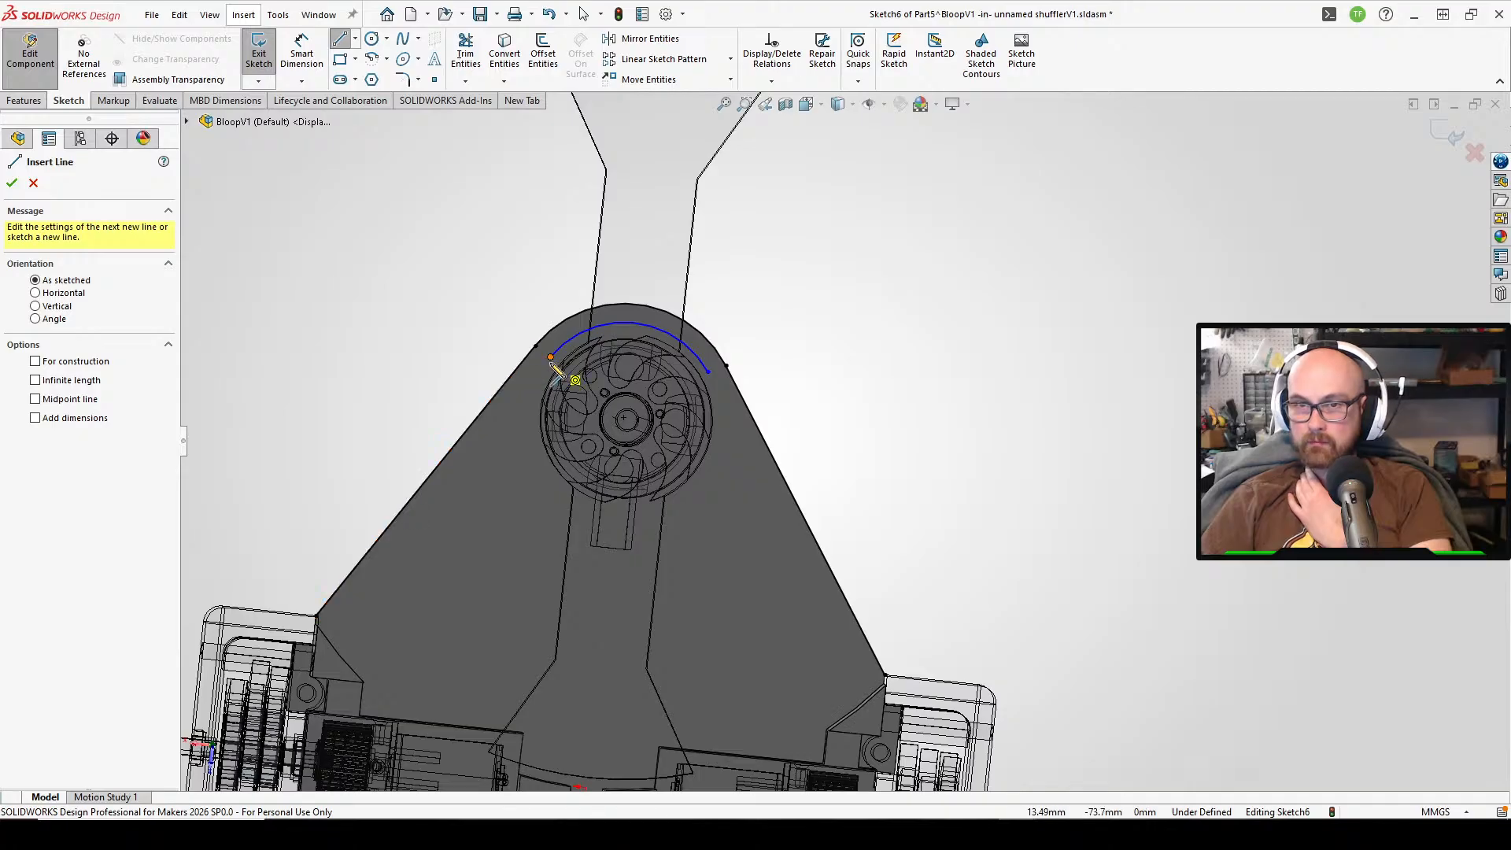
{"action": "left_click", "coordinate": [552, 361]}
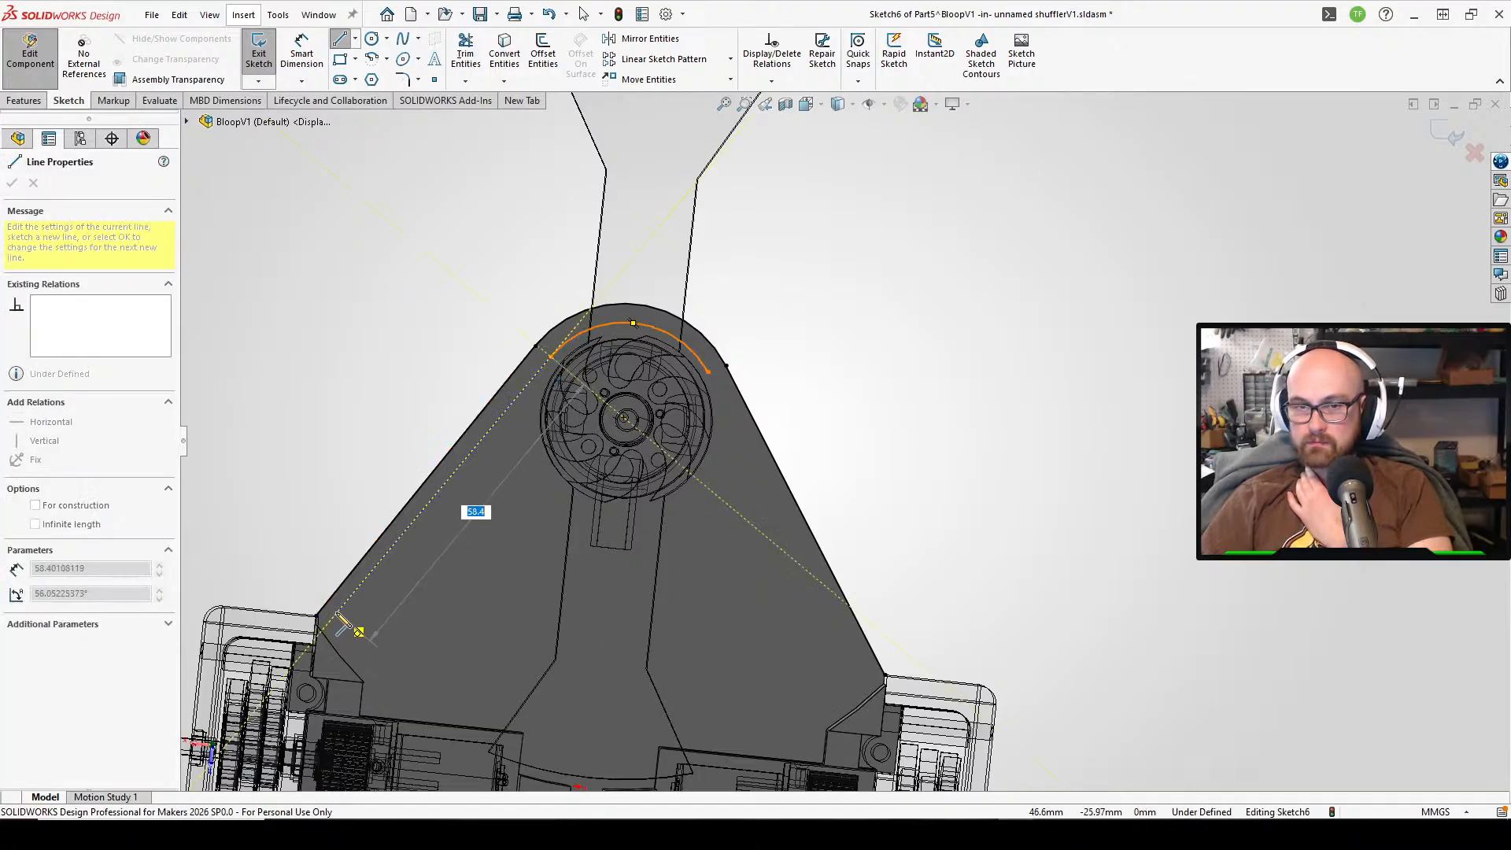
{"action": "left_click", "coordinate": [317, 615]}
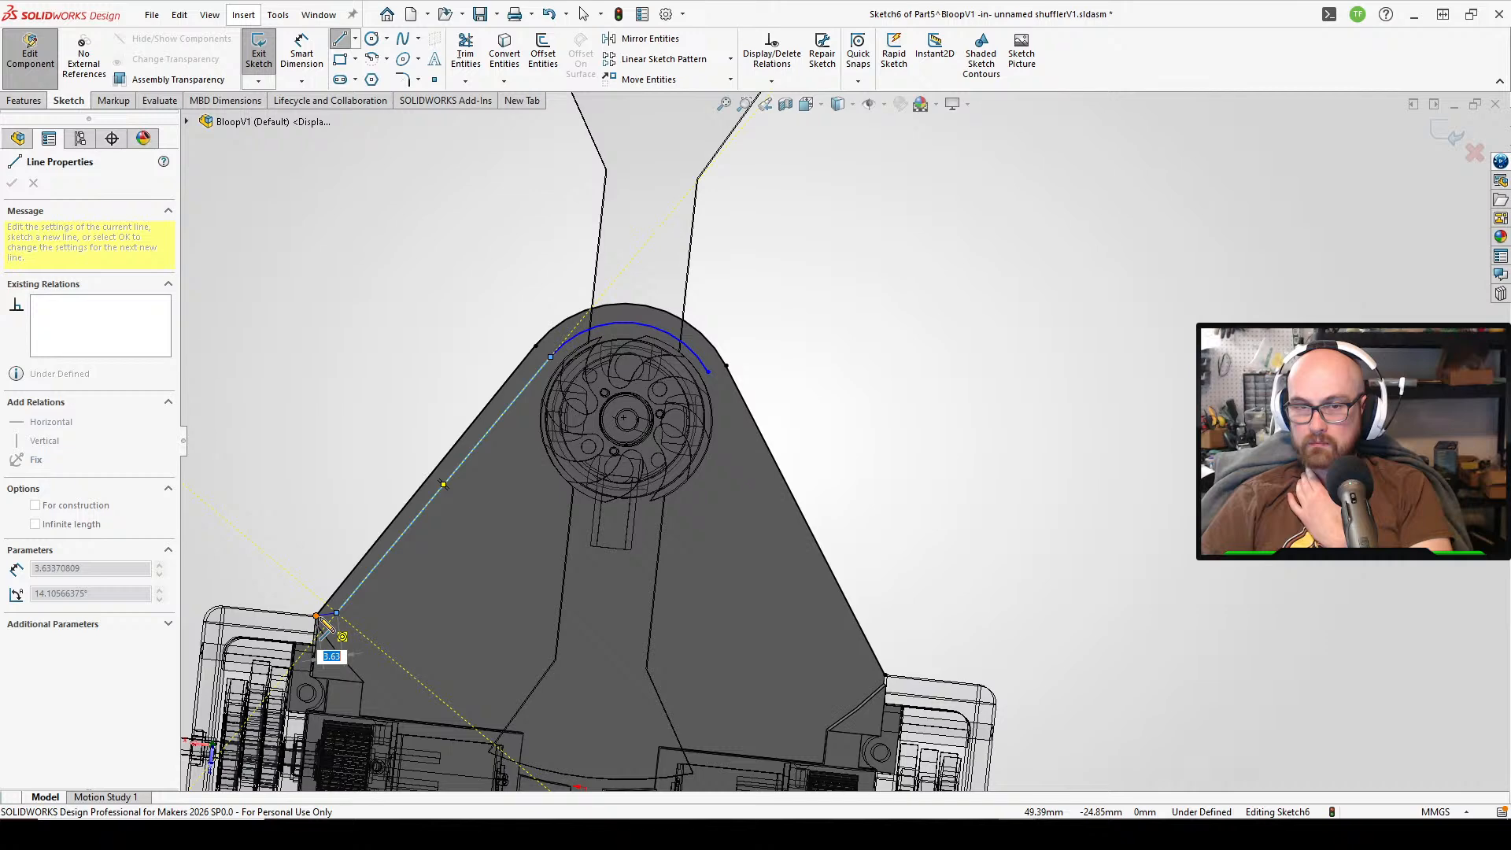
{"action": "right_click", "coordinate": [338, 628]}
{"action": "left_click", "coordinate": [370, 632]}
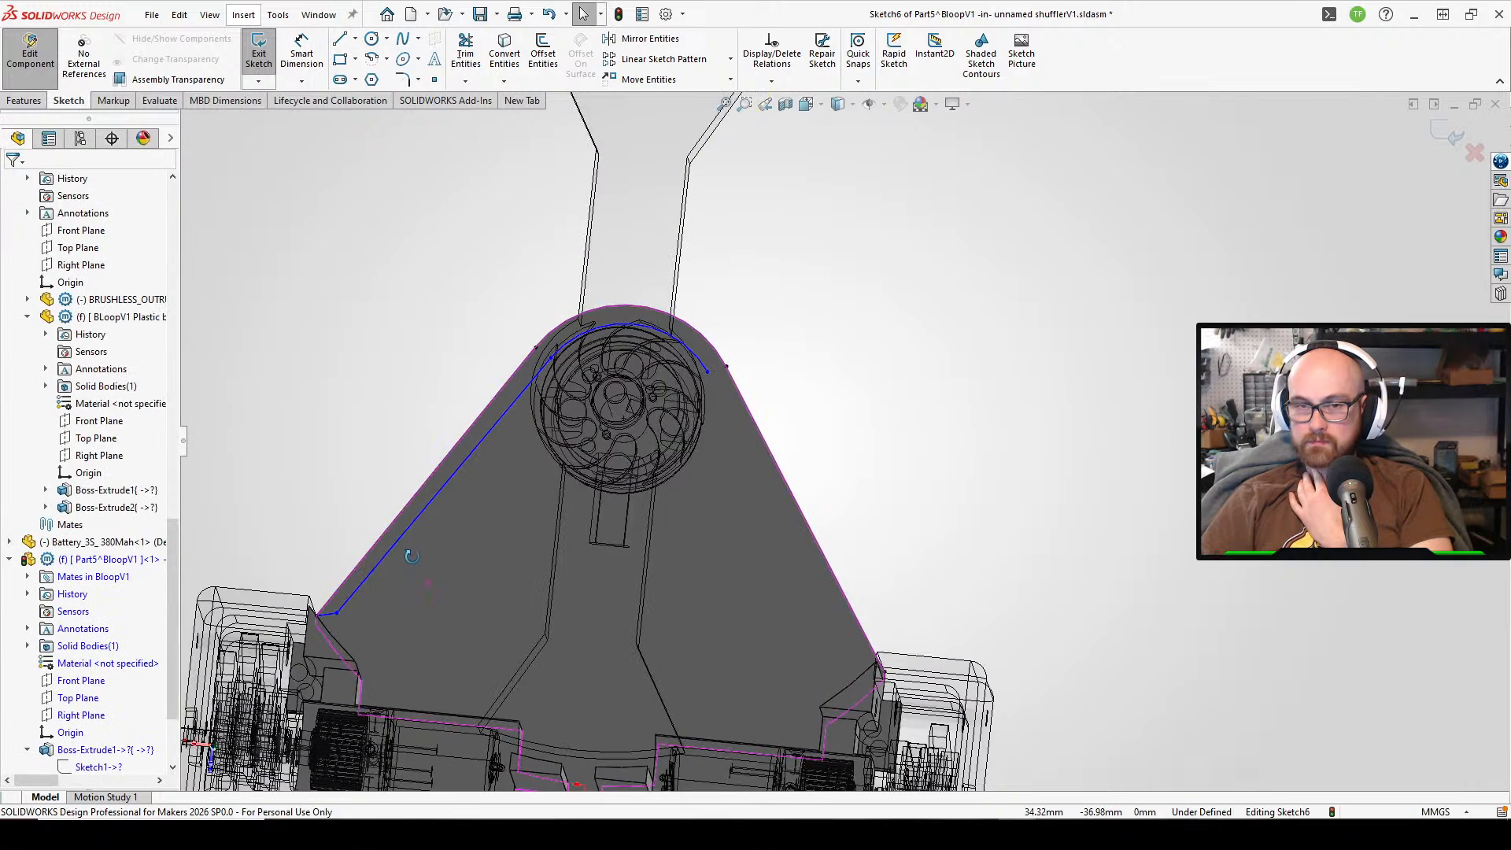
- Delete the short corner segment and move the long line's lower end onto the left motor mount's slanted edge
{"action": "left_click", "coordinate": [343, 615]}
{"action": "key", "text": "Escape"}
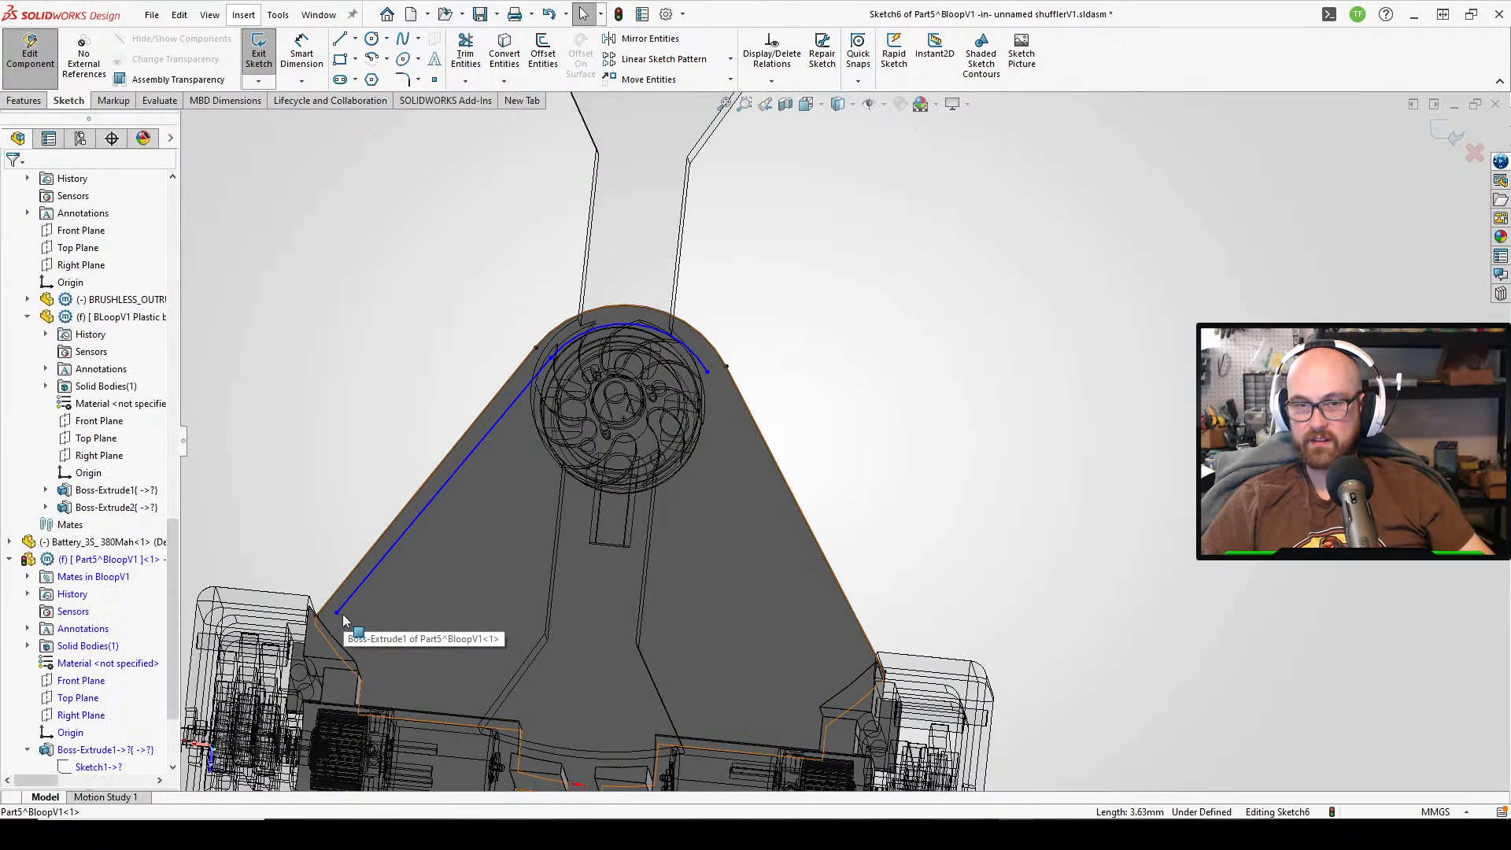
{"action": "scroll", "coordinate": [343, 621], "scroll_direction": "down", "scroll_amount": 4}
{"action": "left_click", "coordinate": [403, 625]}
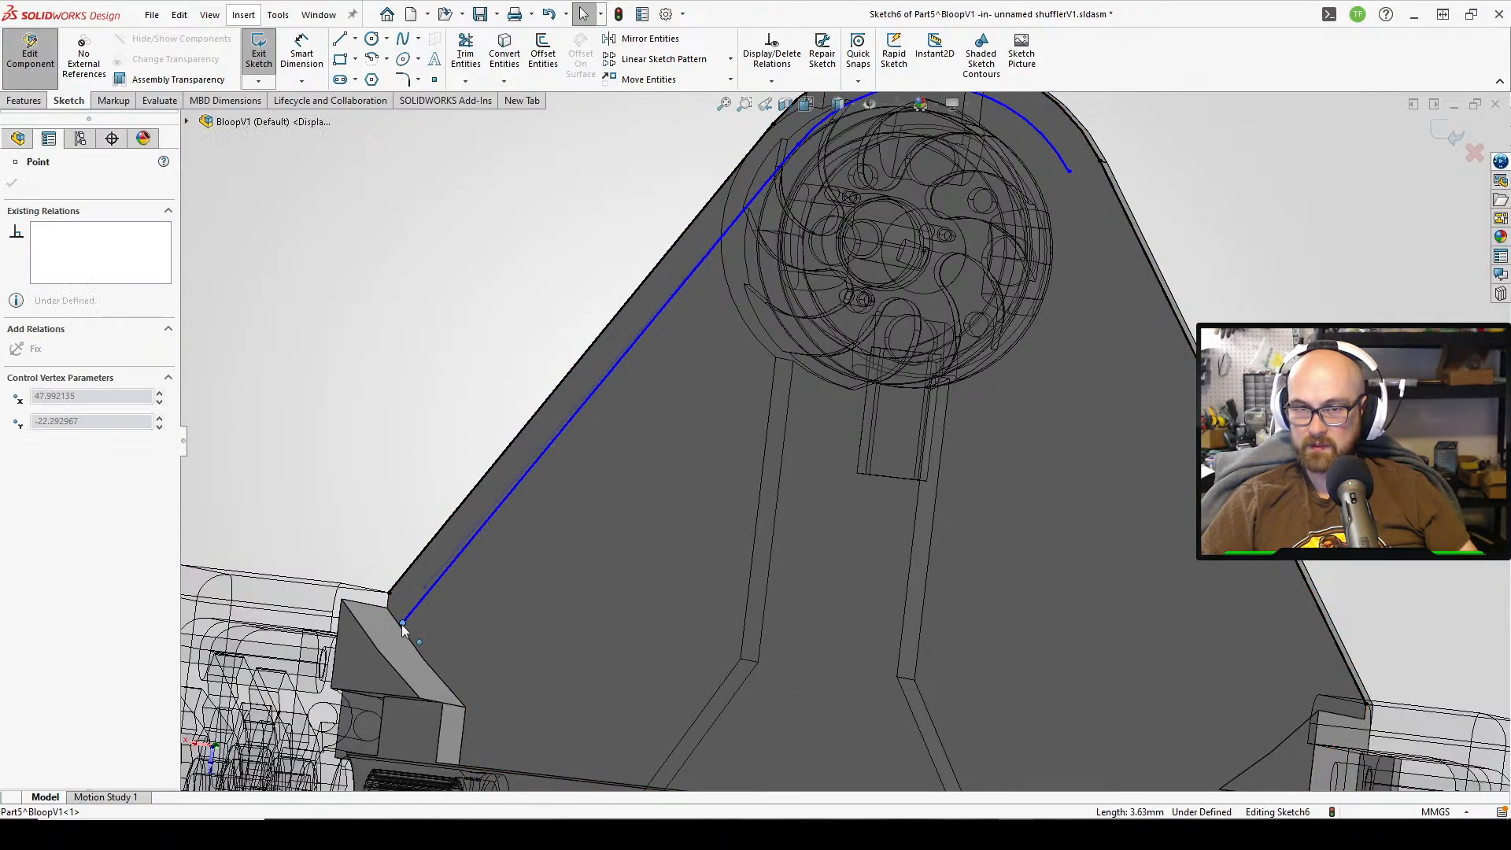
{"action": "left_click_drag", "start_coordinate": [399, 626], "coordinate": [400, 626]}
{"action": "left_click", "coordinate": [381, 170]}
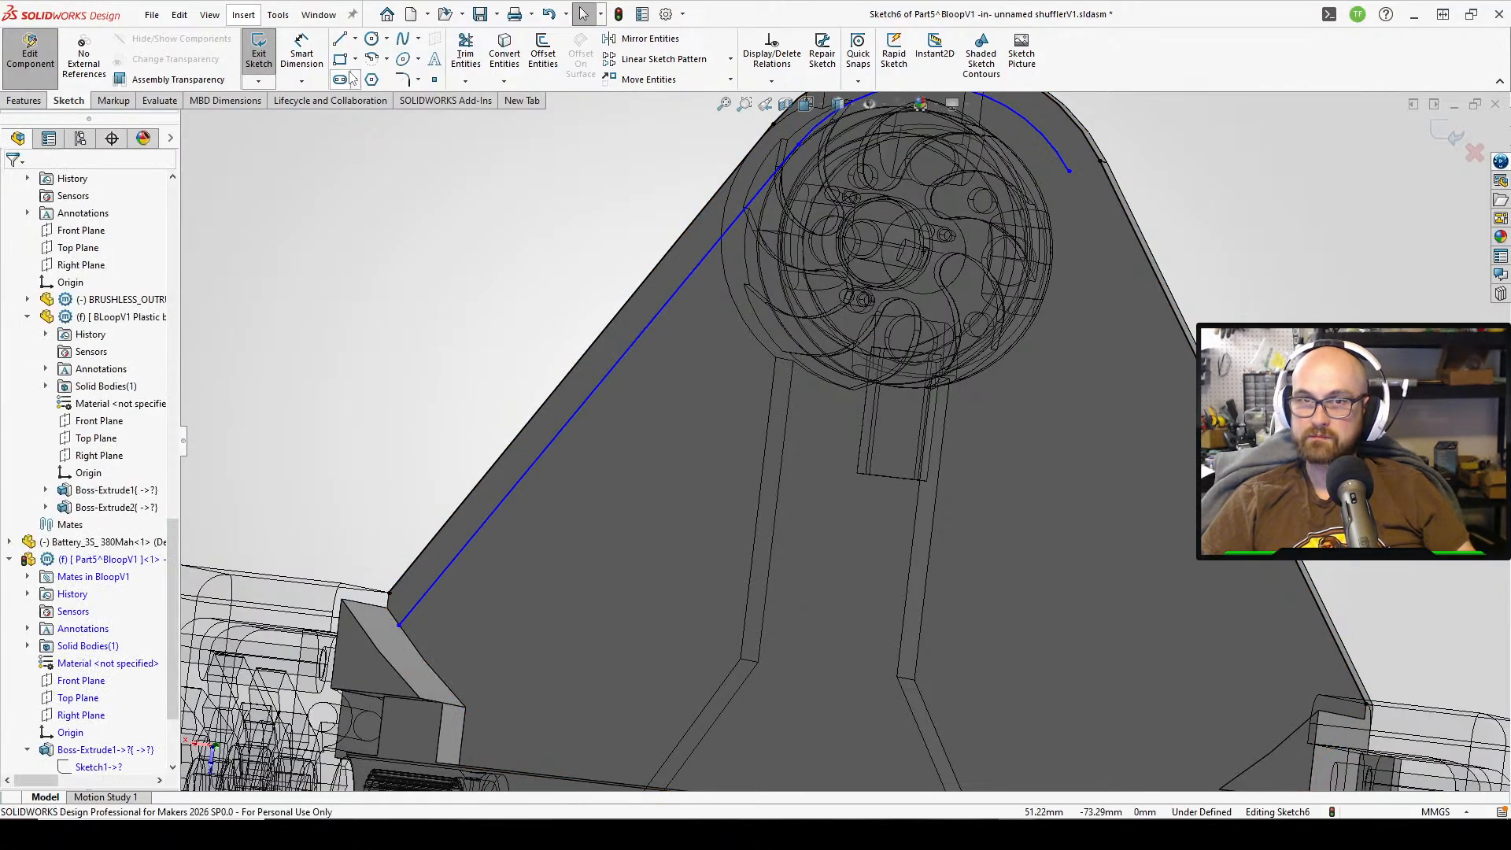
- Convert the short plate edges at the left and right wheel corners into sketch entities
{"action": "left_click", "coordinate": [505, 51]}
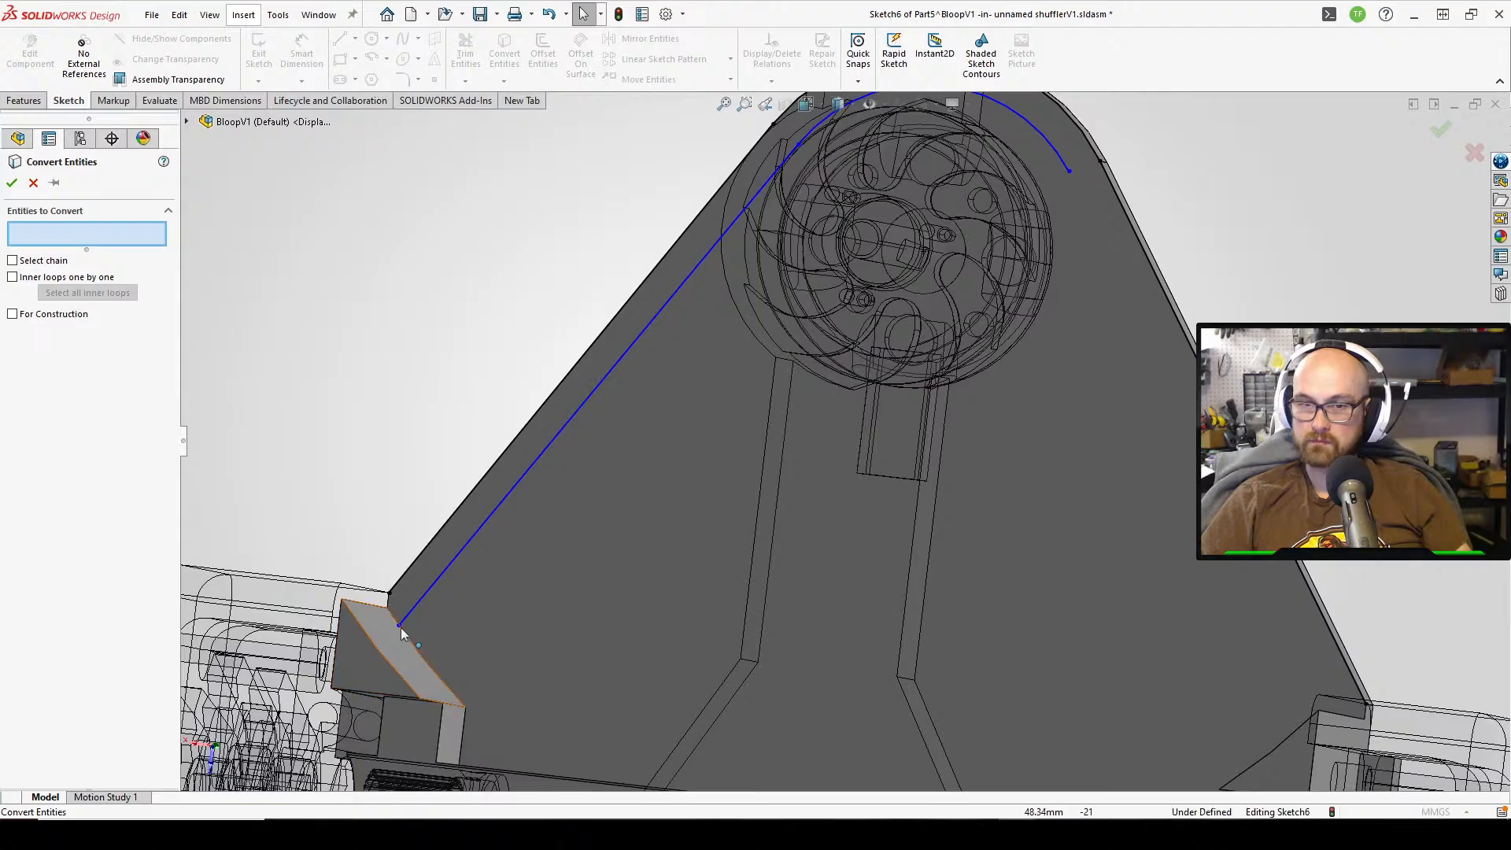
{"action": "left_click", "coordinate": [391, 603]}
{"action": "middle_click_drag", "start_coordinate": [1097, 657], "coordinate": [1220, 612]}
{"action": "left_click", "coordinate": [1220, 611]}
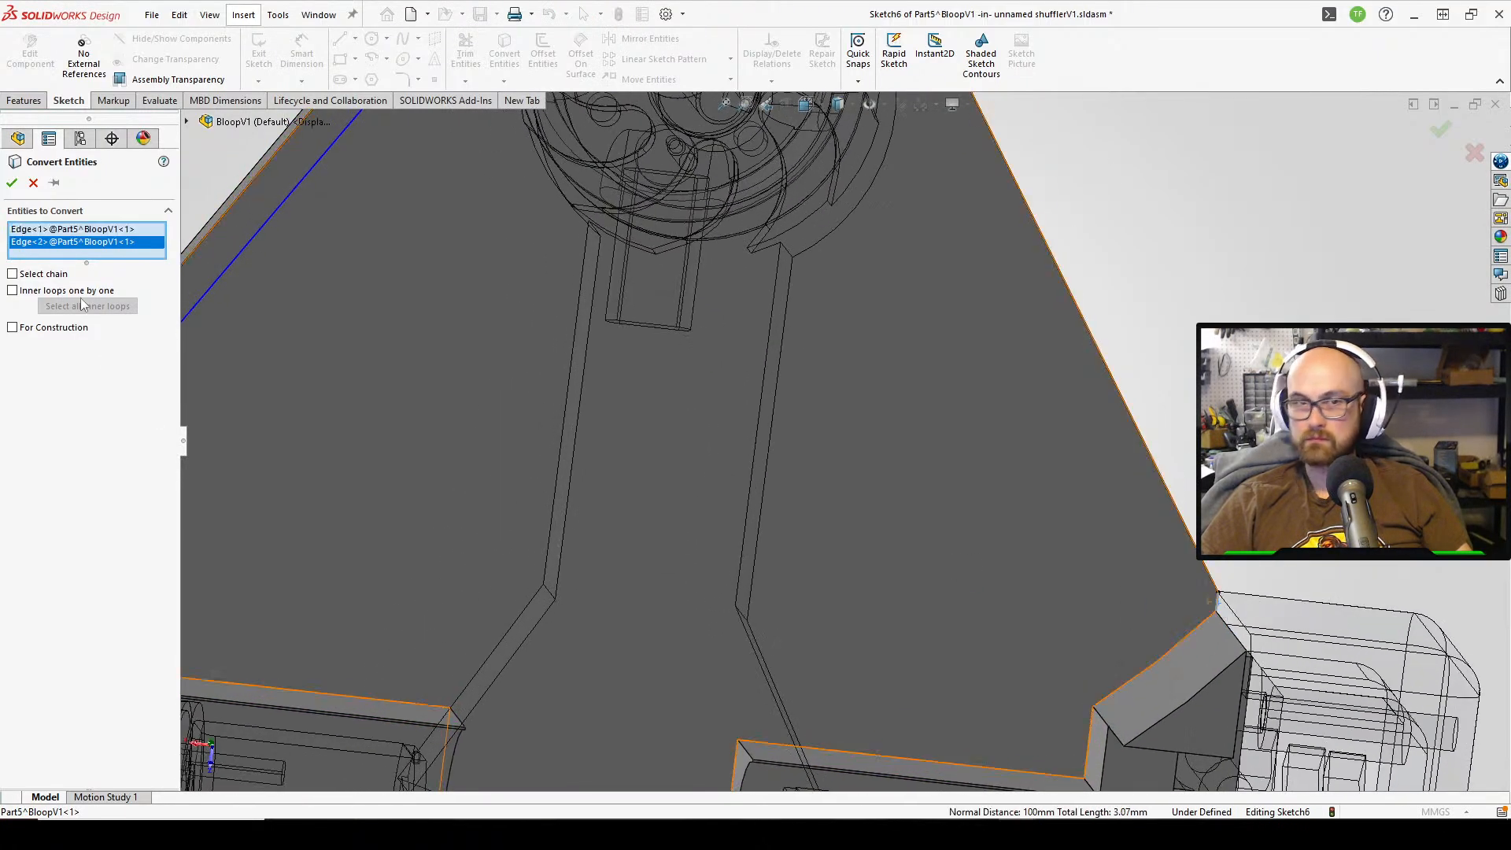
{"action": "left_click", "coordinate": [12, 183]}
{"action": "scroll", "coordinate": [965, 303], "scroll_direction": "up", "scroll_amount": 3}
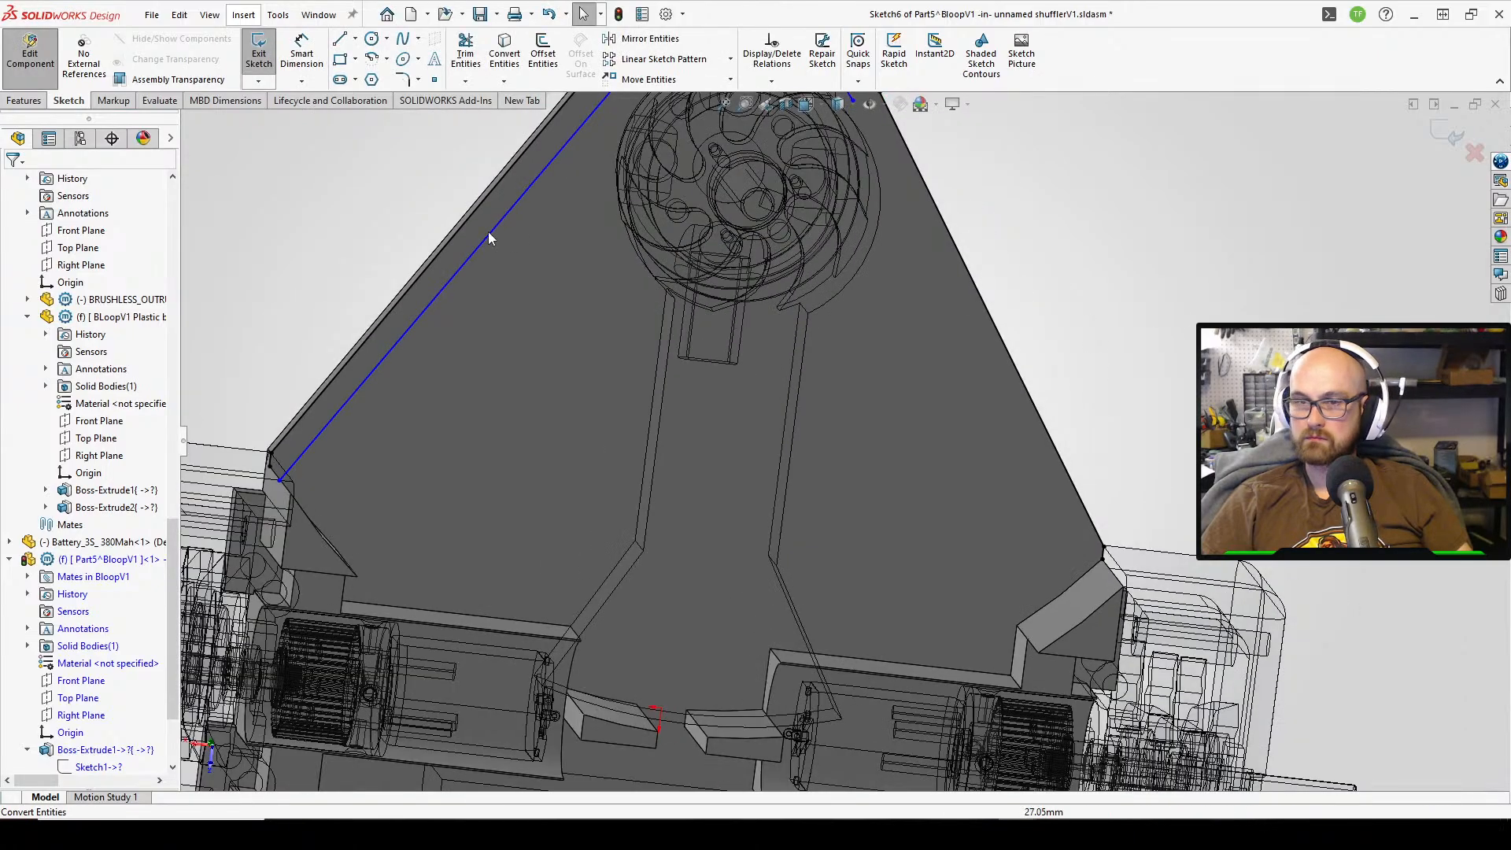
{"action": "left_click", "coordinate": [629, 50]}
{"action": "left_click", "coordinate": [34, 184]}
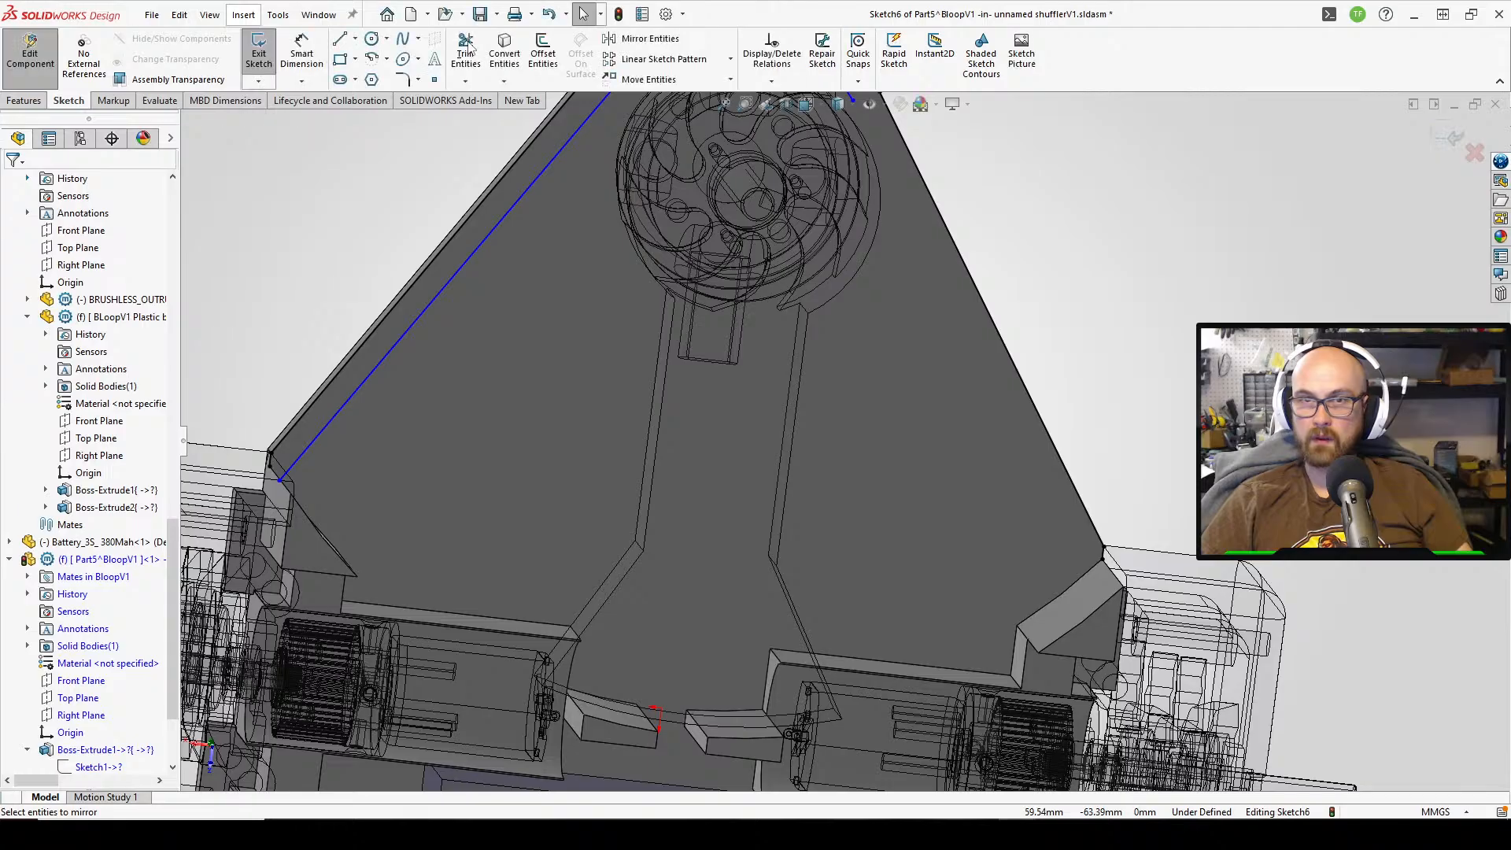
- Draw a short line from the long inner line's lower end to the left corner edge to close that end of the profile
{"action": "left_click", "coordinate": [355, 39]}
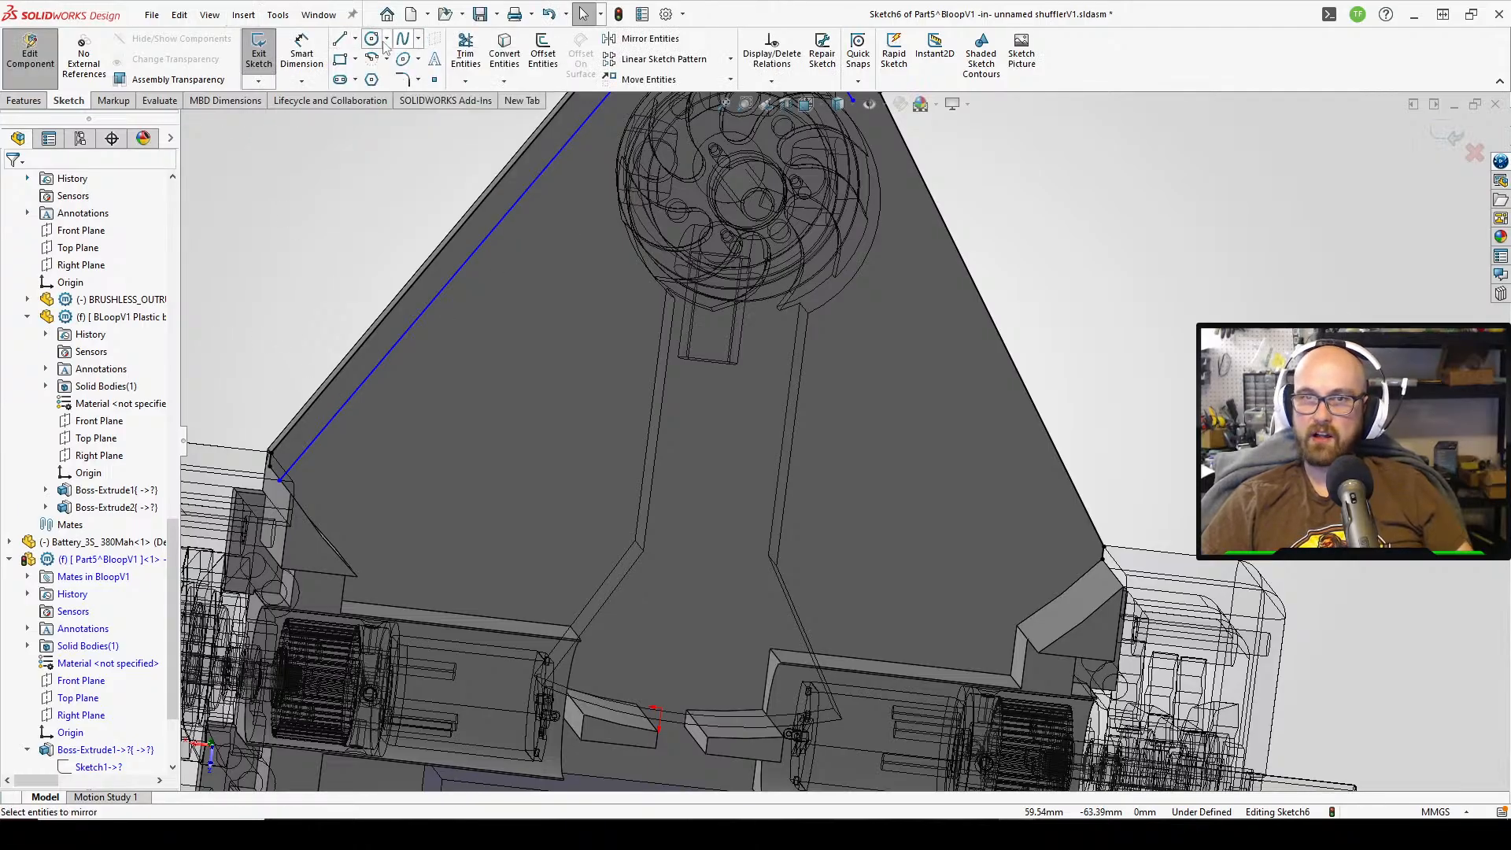
{"action": "left_click", "coordinate": [355, 39]}
{"action": "left_click", "coordinate": [358, 62]}
{"action": "scroll", "coordinate": [283, 393], "scroll_direction": "down", "scroll_amount": 4}
{"action": "middle_click_drag", "start_coordinate": [400, 442], "coordinate": [356, 403]}
{"action": "left_click", "coordinate": [309, 592]}
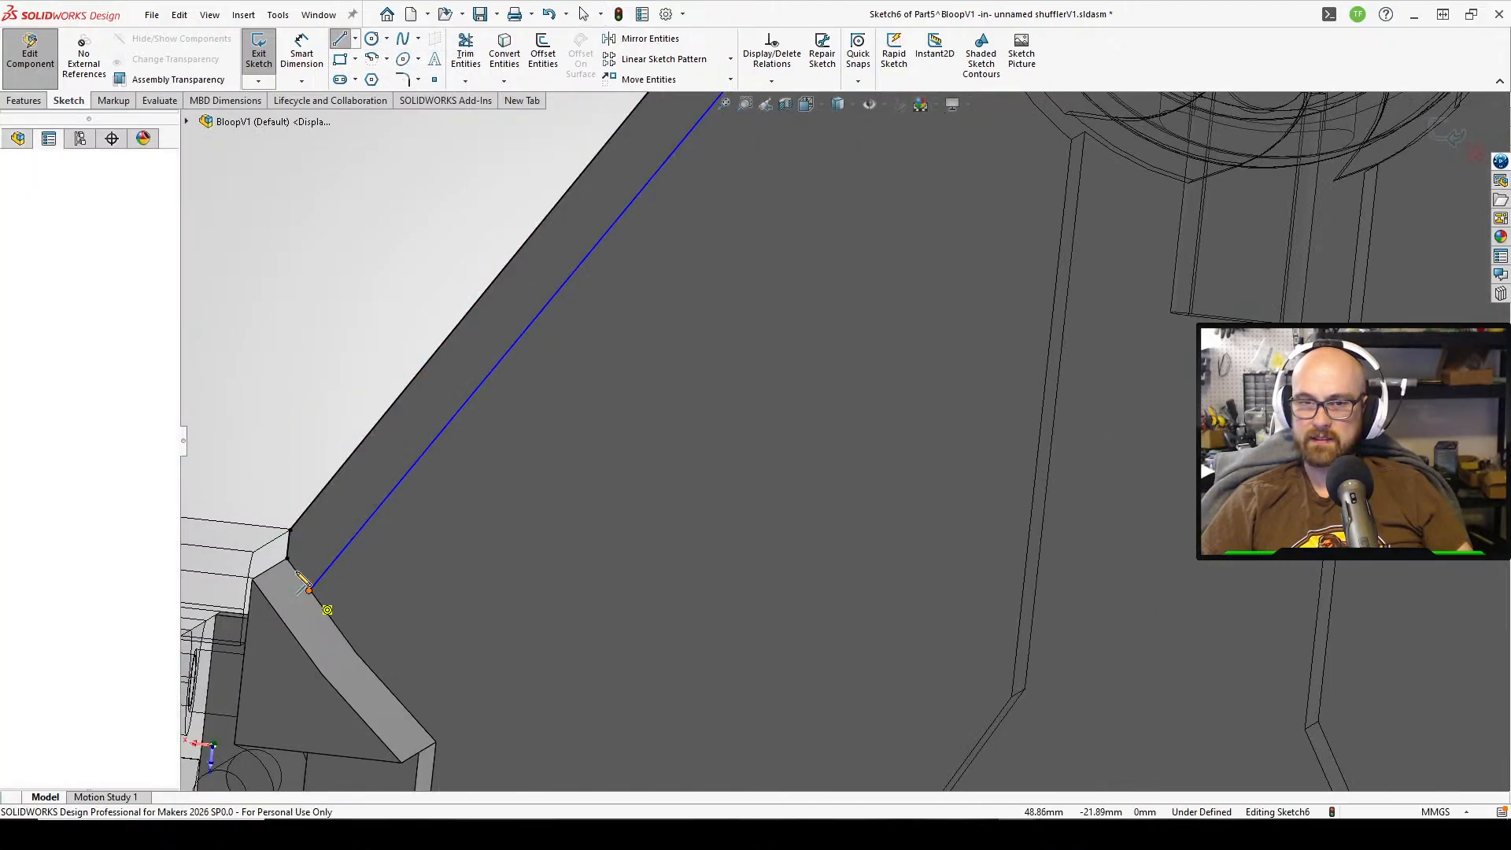
{"action": "right_click", "coordinate": [290, 560]}
{"action": "left_click", "coordinate": [336, 576]}
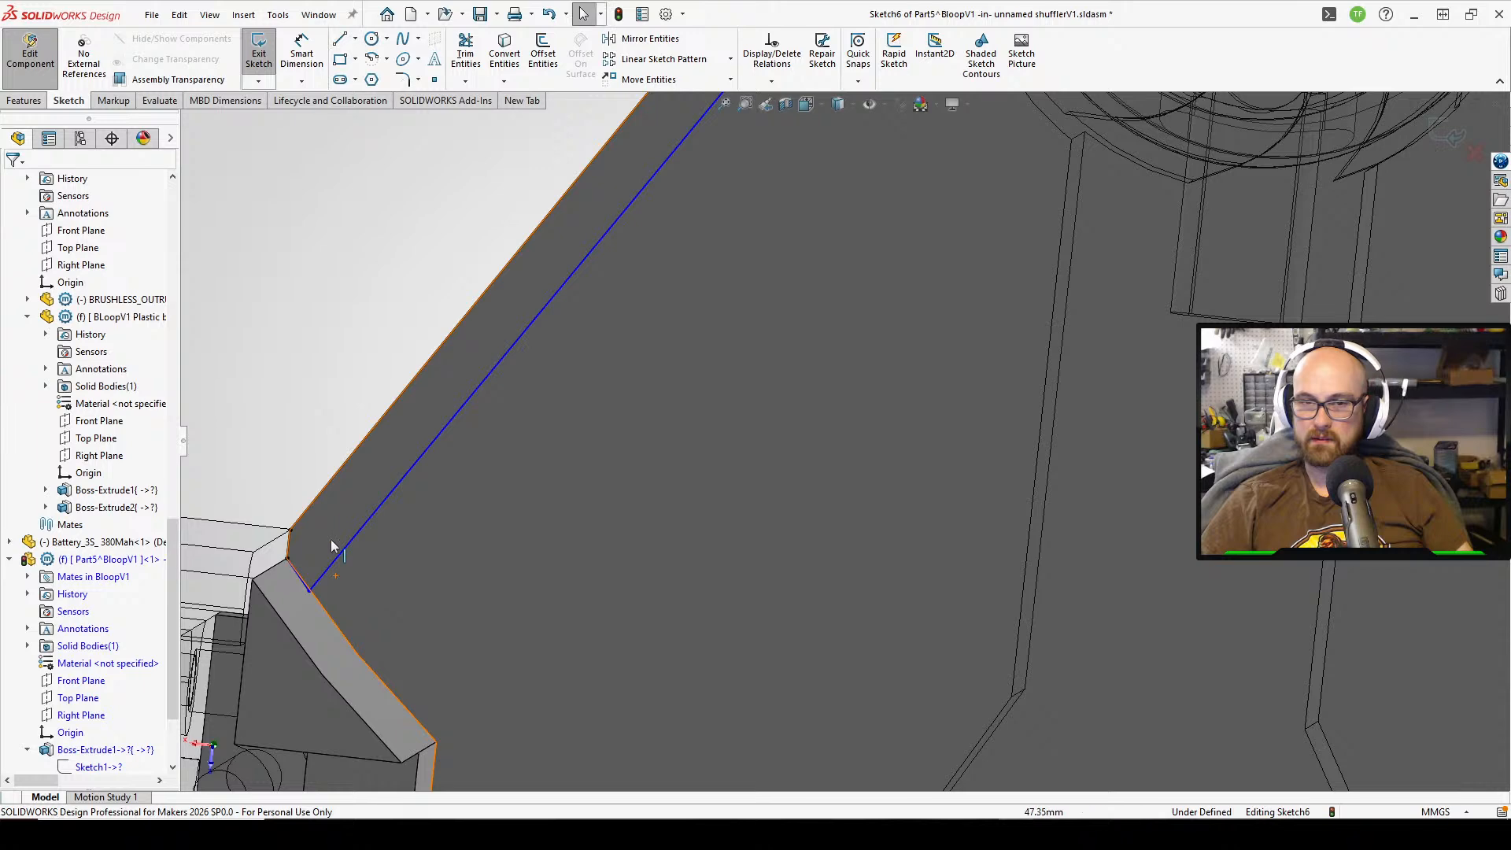
- Try to dimension the gap between the inner line and the plate's left slanted edge, and delete the resulting angle dimension
{"action": "scroll", "coordinate": [618, 241], "scroll_direction": "up", "scroll_amount": 4}
{"action": "middle_click_drag", "start_coordinate": [659, 203], "coordinate": [664, 201]}
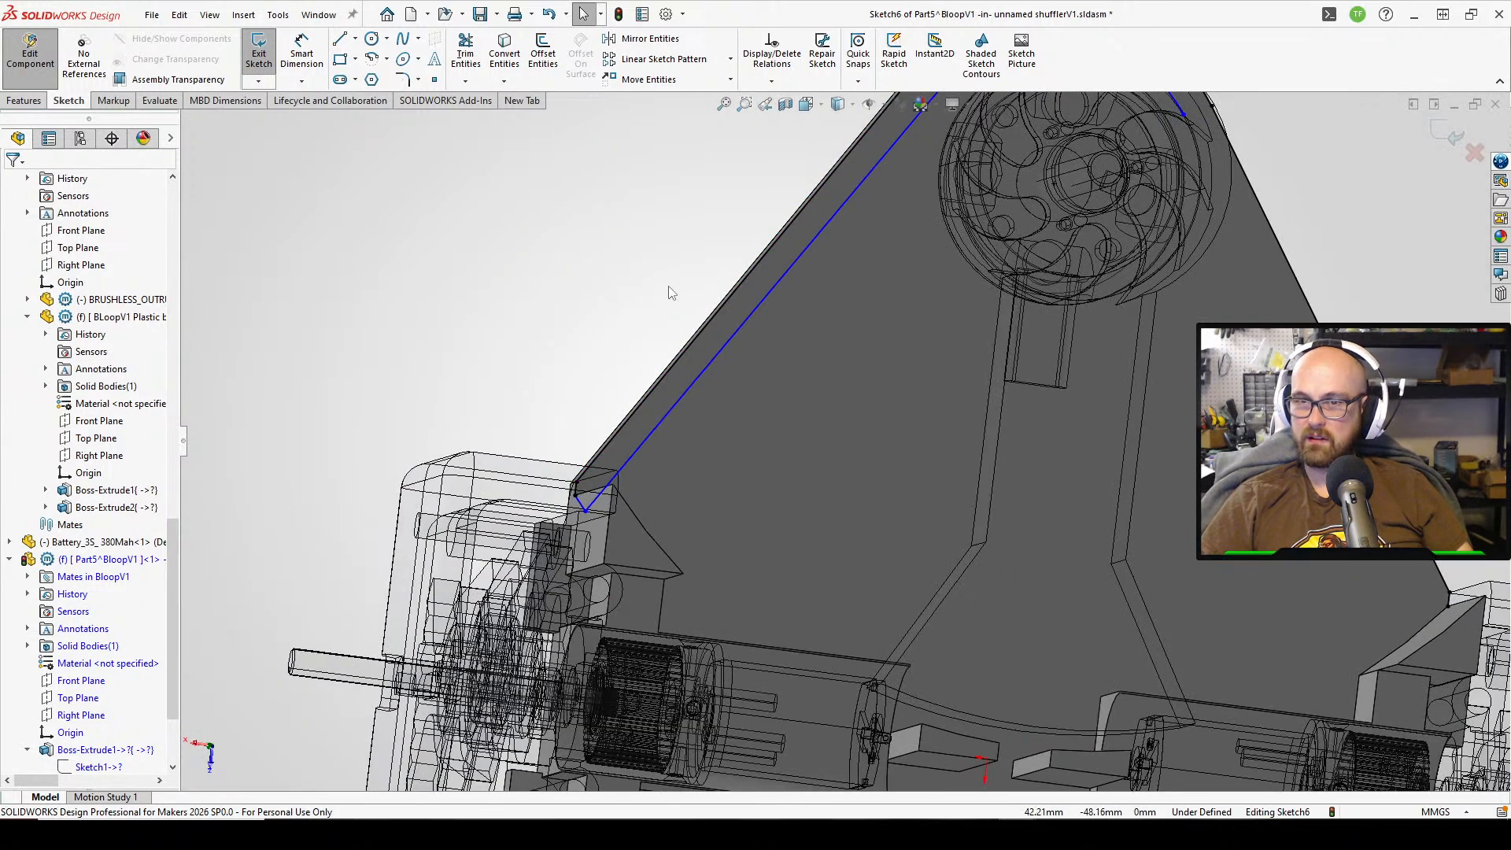
{"action": "scroll", "coordinate": [671, 253], "scroll_direction": "up", "scroll_amount": 2}
{"action": "right_click_drag", "start_coordinate": [699, 252], "coordinate": [617, 233]}
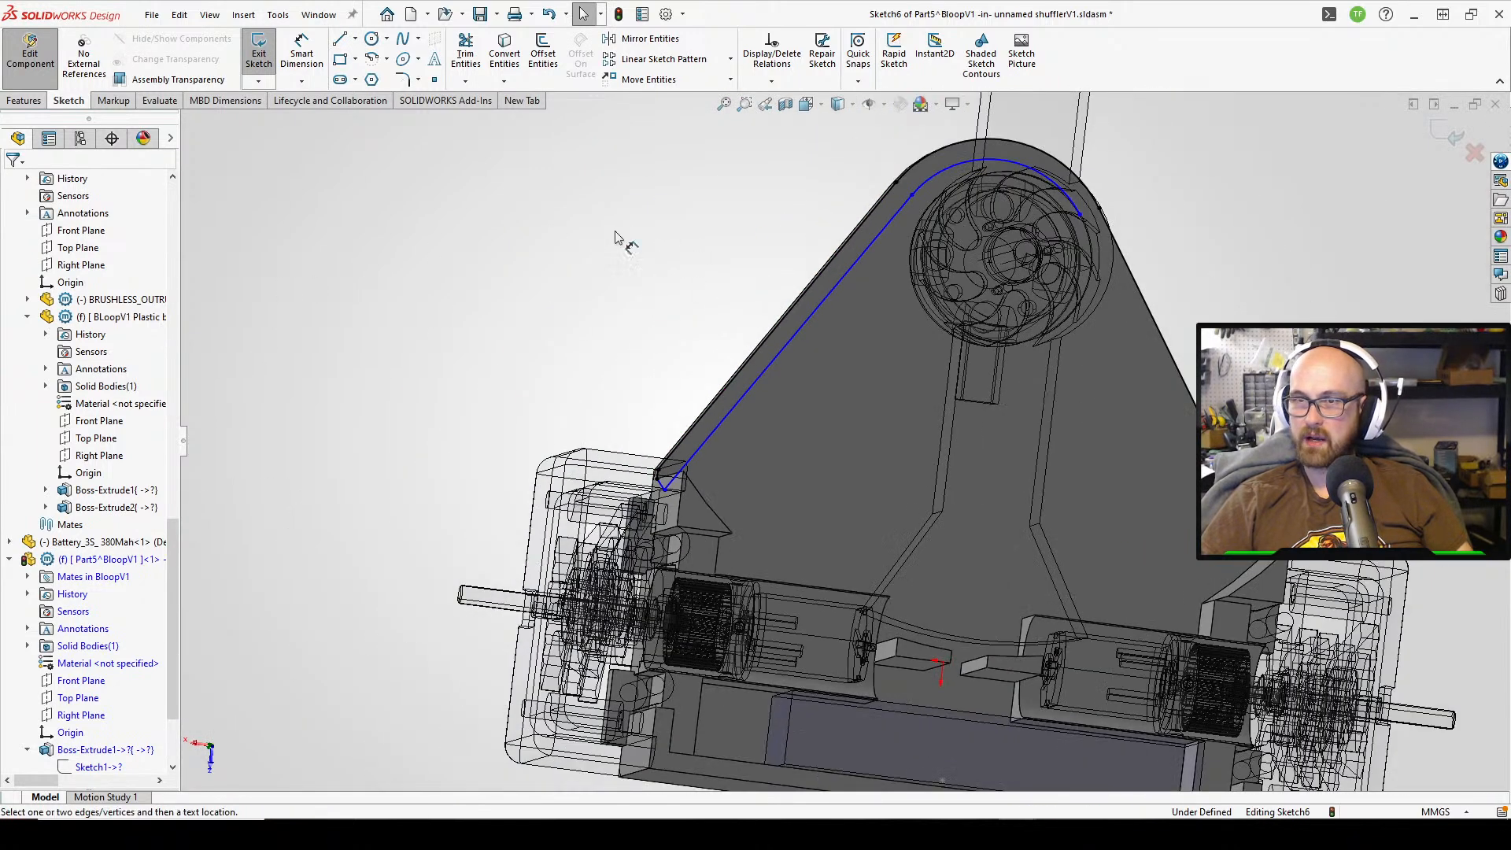
{"action": "left_click", "coordinate": [789, 349]}
{"action": "left_click", "coordinate": [776, 327]}
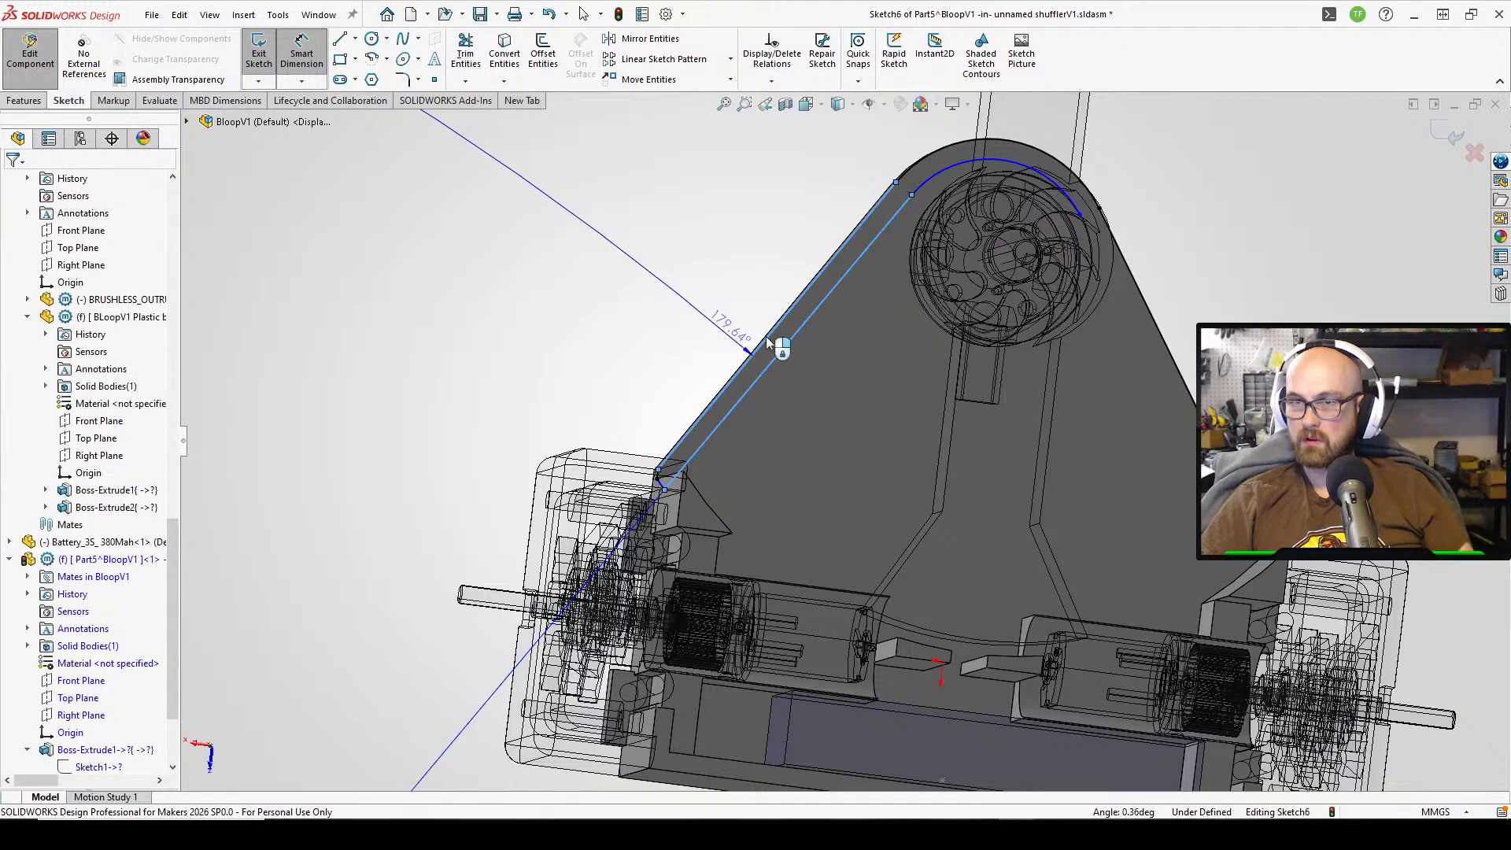
{"action": "left_click", "coordinate": [768, 340]}
{"action": "key", "text": "Return"}
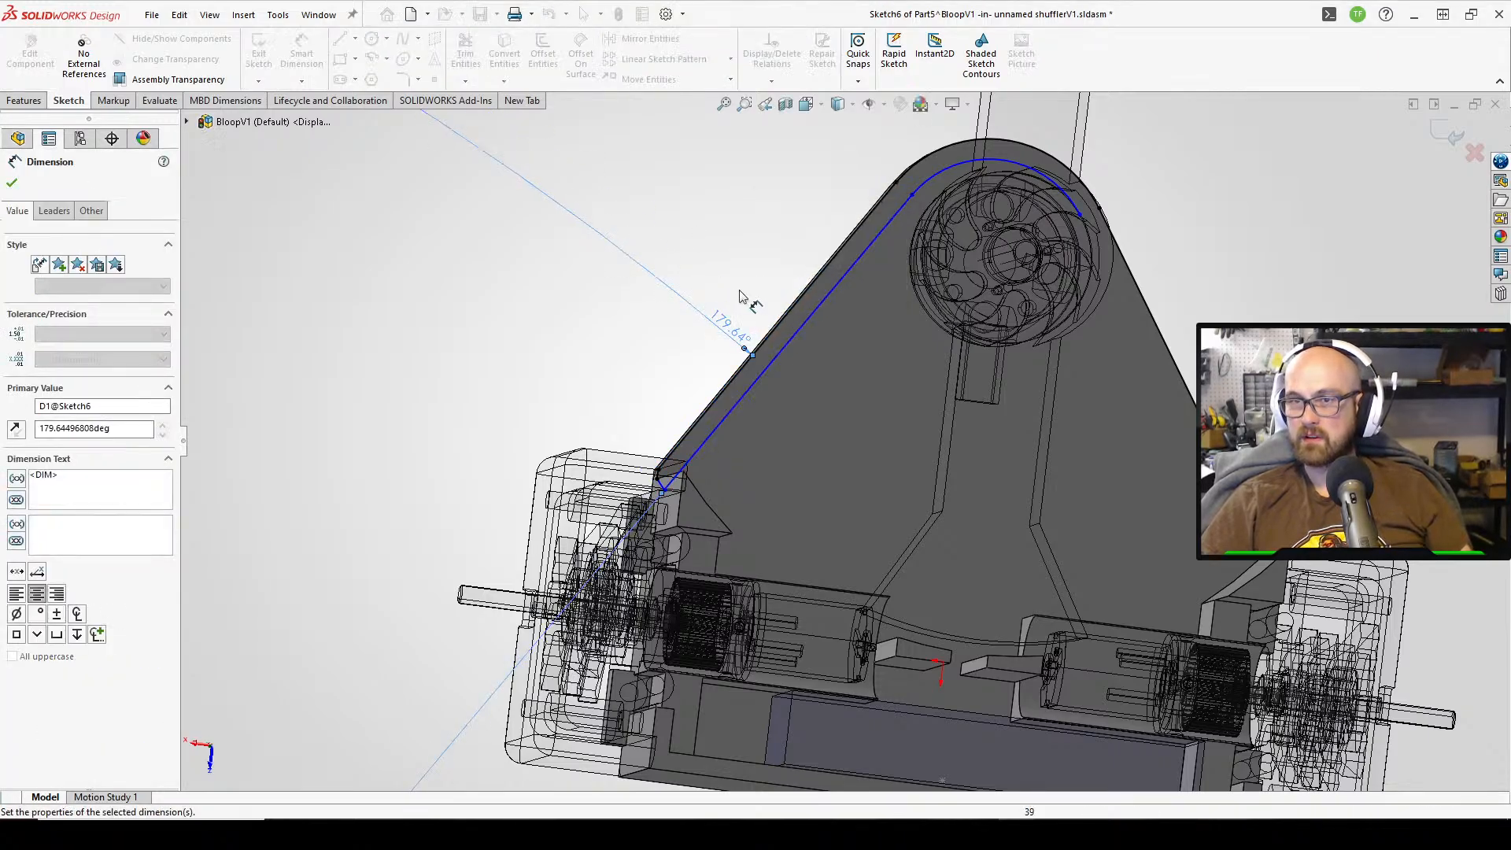
{"action": "key", "text": "Delete"}
{"action": "key", "text": "Escape"}
- Make the long inner line parallel to the plate's left slanted edge
{"action": "left_click", "coordinate": [760, 376]}
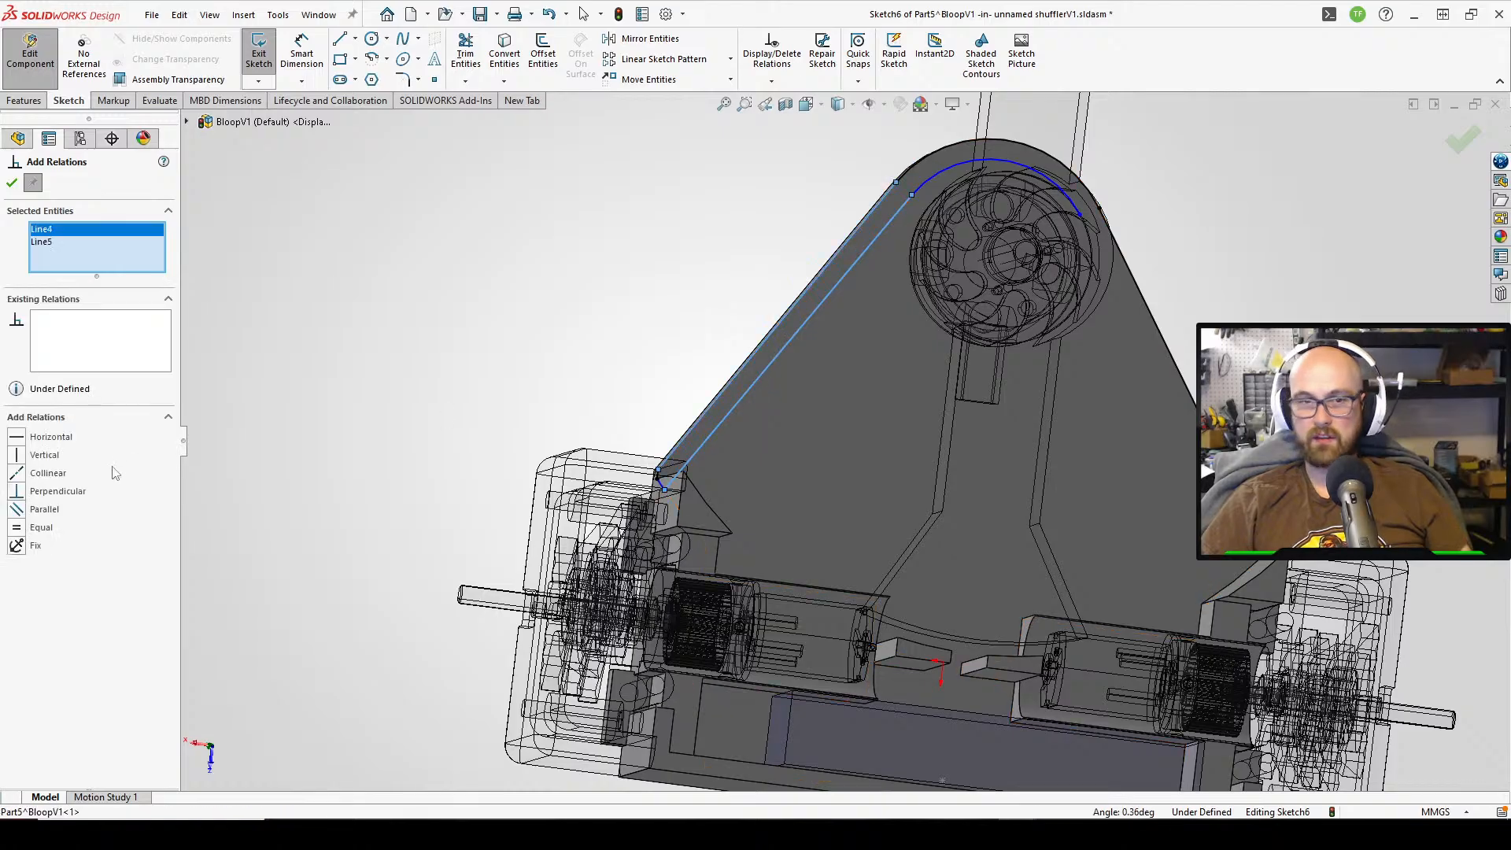
{"action": "left_click", "coordinate": [32, 510]}
{"action": "left_click", "coordinate": [12, 183]}
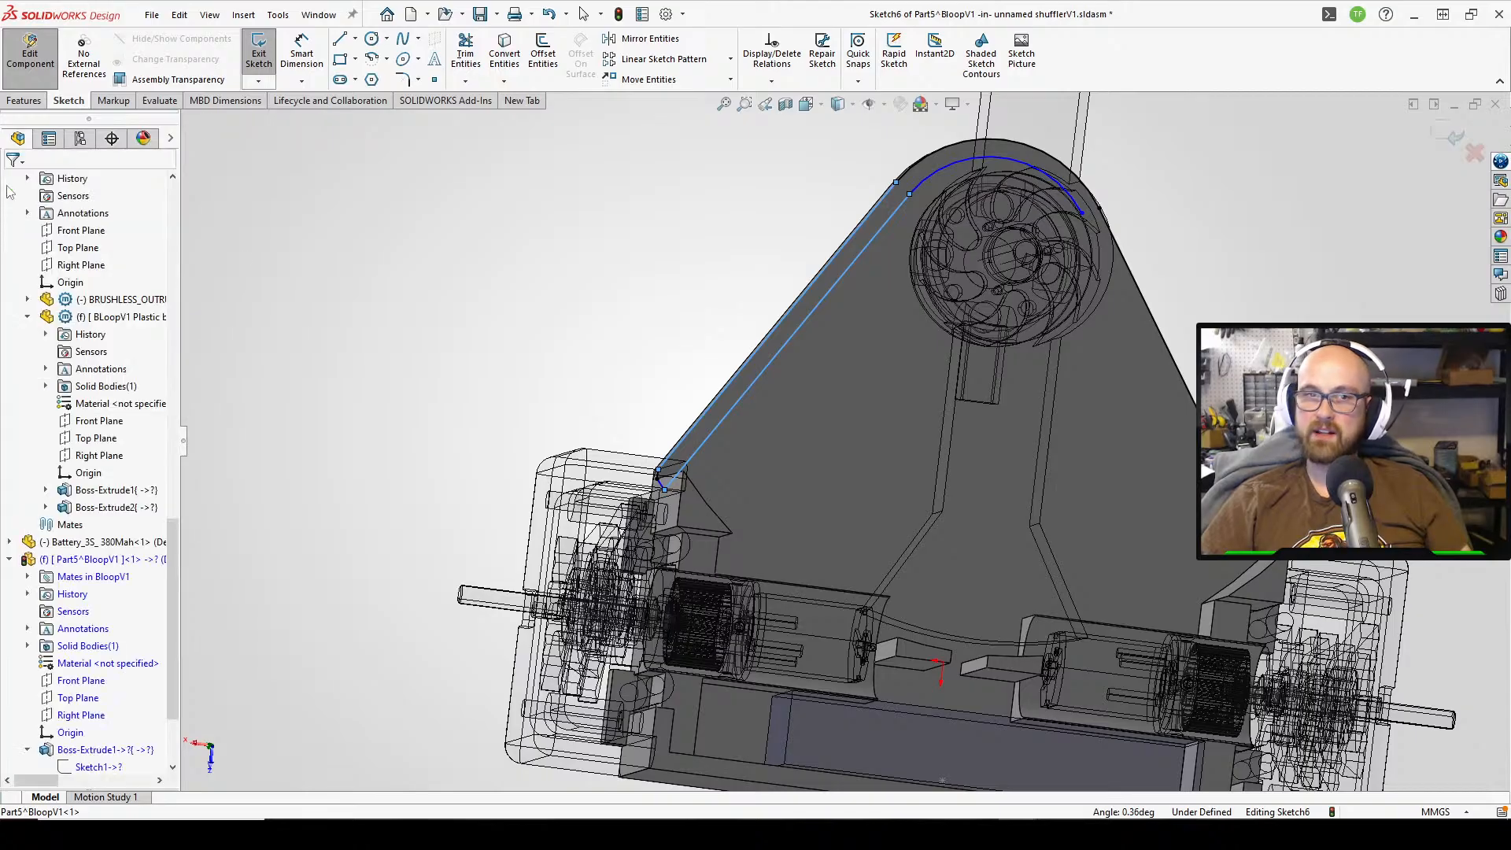
- Dimension the gap between the long inner line and the plate's left slanted edge at 3 mm
{"action": "key", "text": "d"}
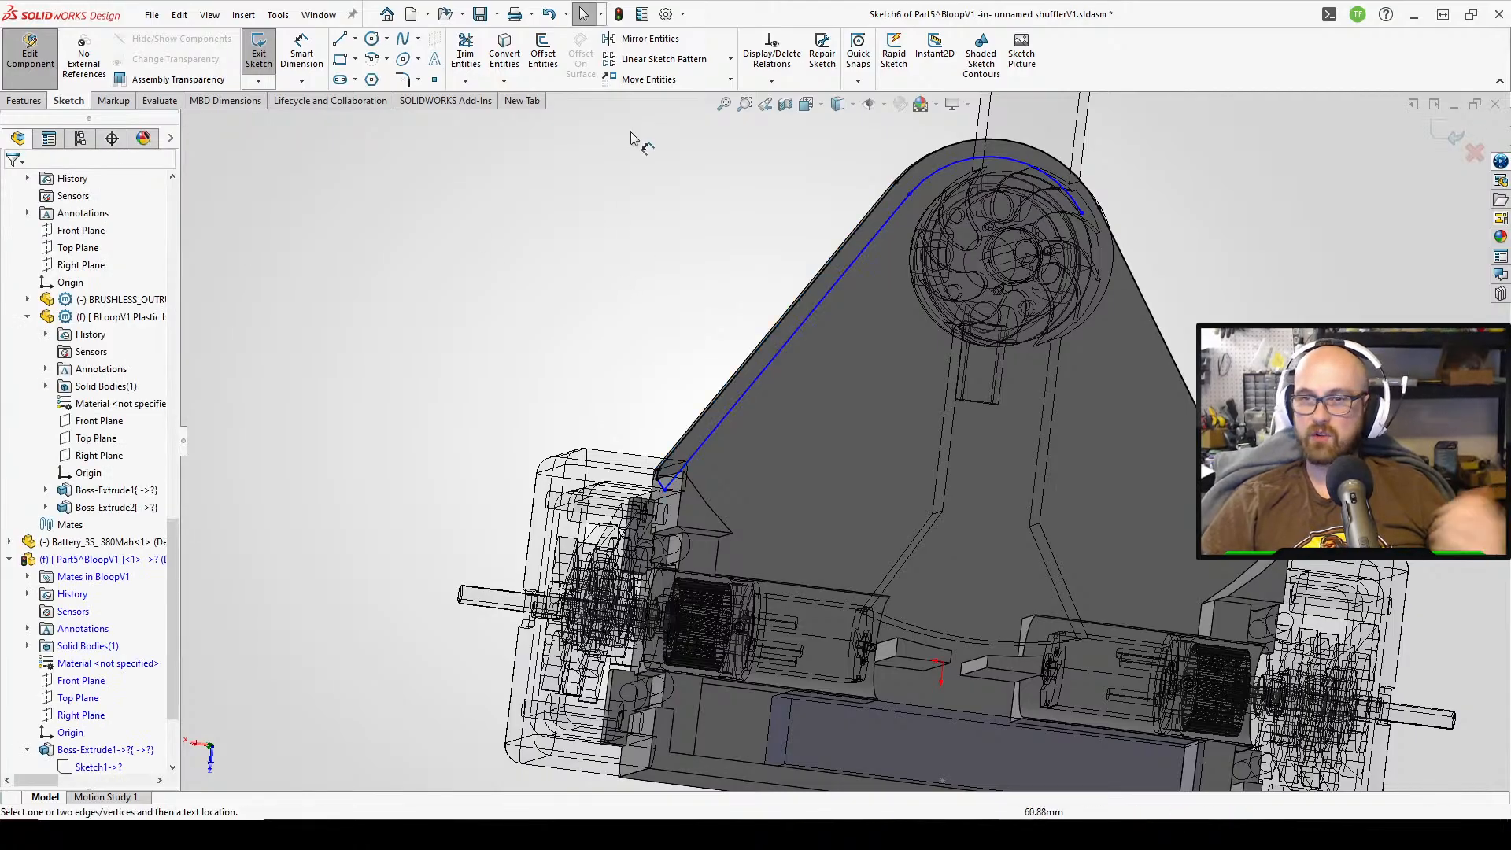
{"action": "left_click", "coordinate": [748, 397]}
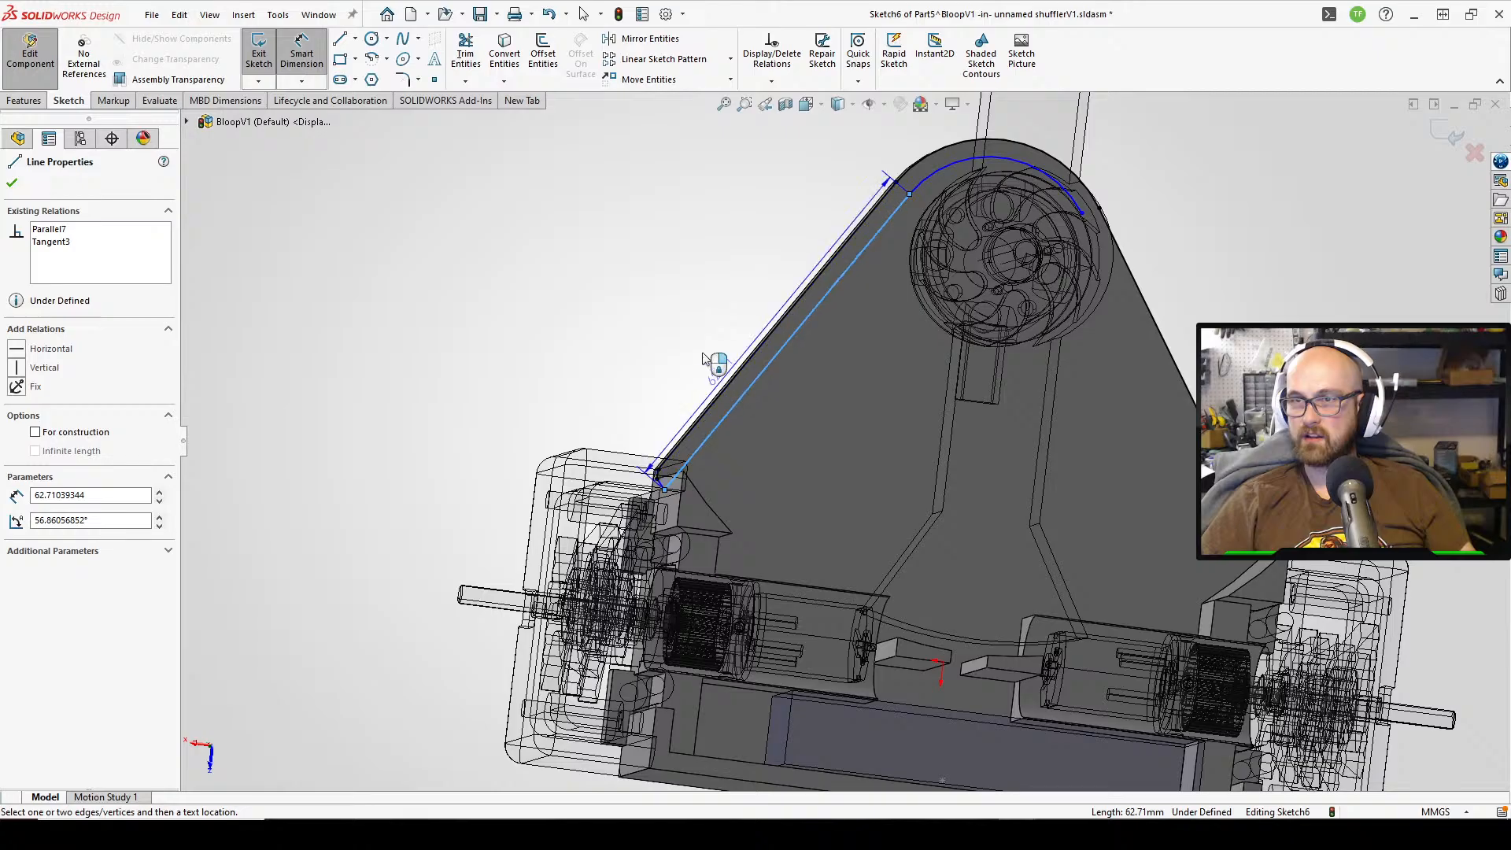
{"action": "left_click", "coordinate": [762, 348]}
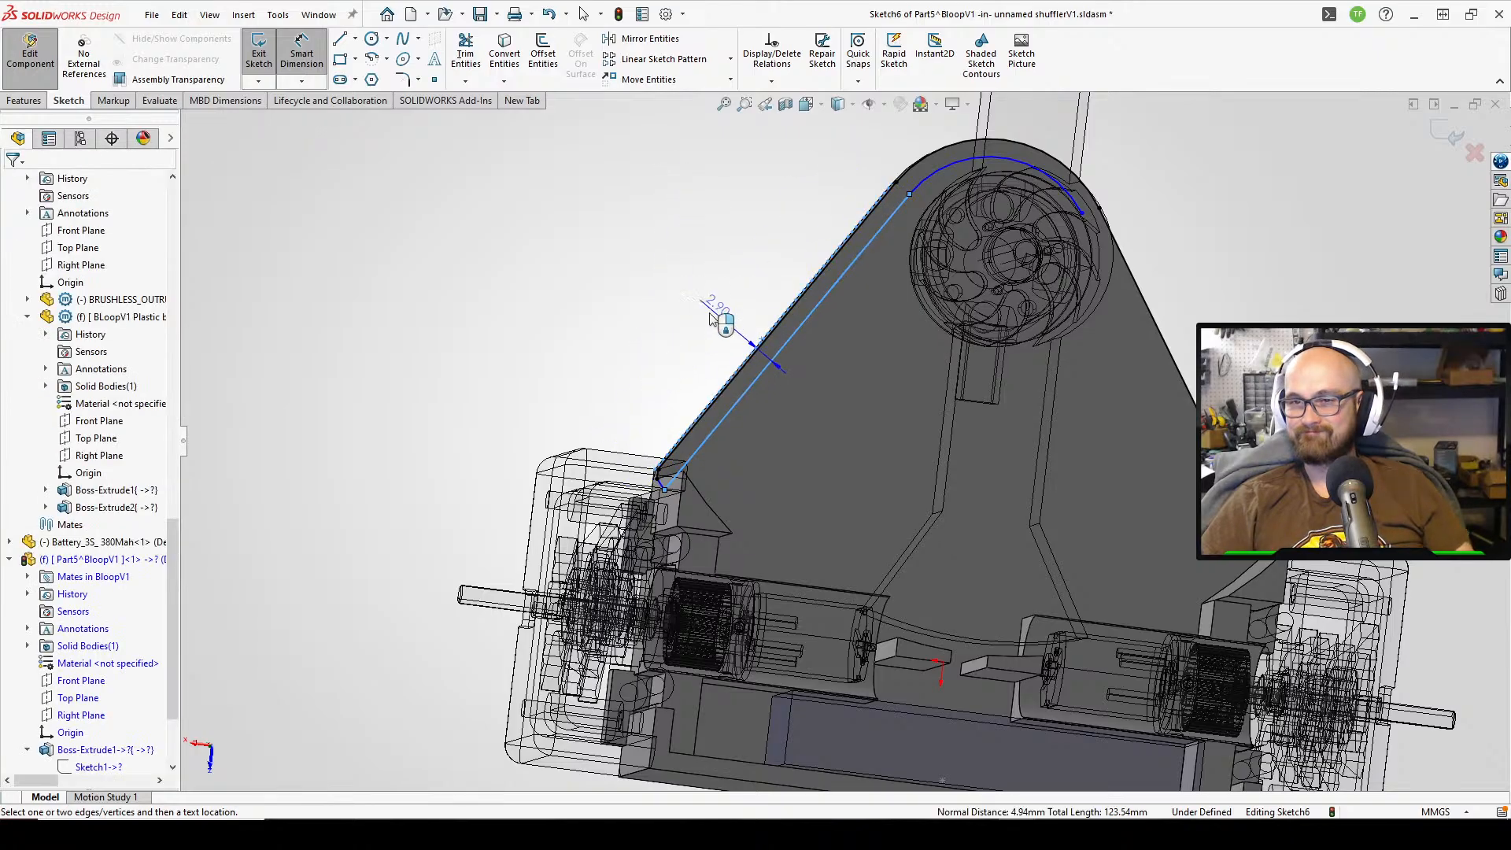
{"action": "left_click", "coordinate": [718, 315]}
{"action": "type", "text": "3"}
{"action": "key", "text": "Return"}
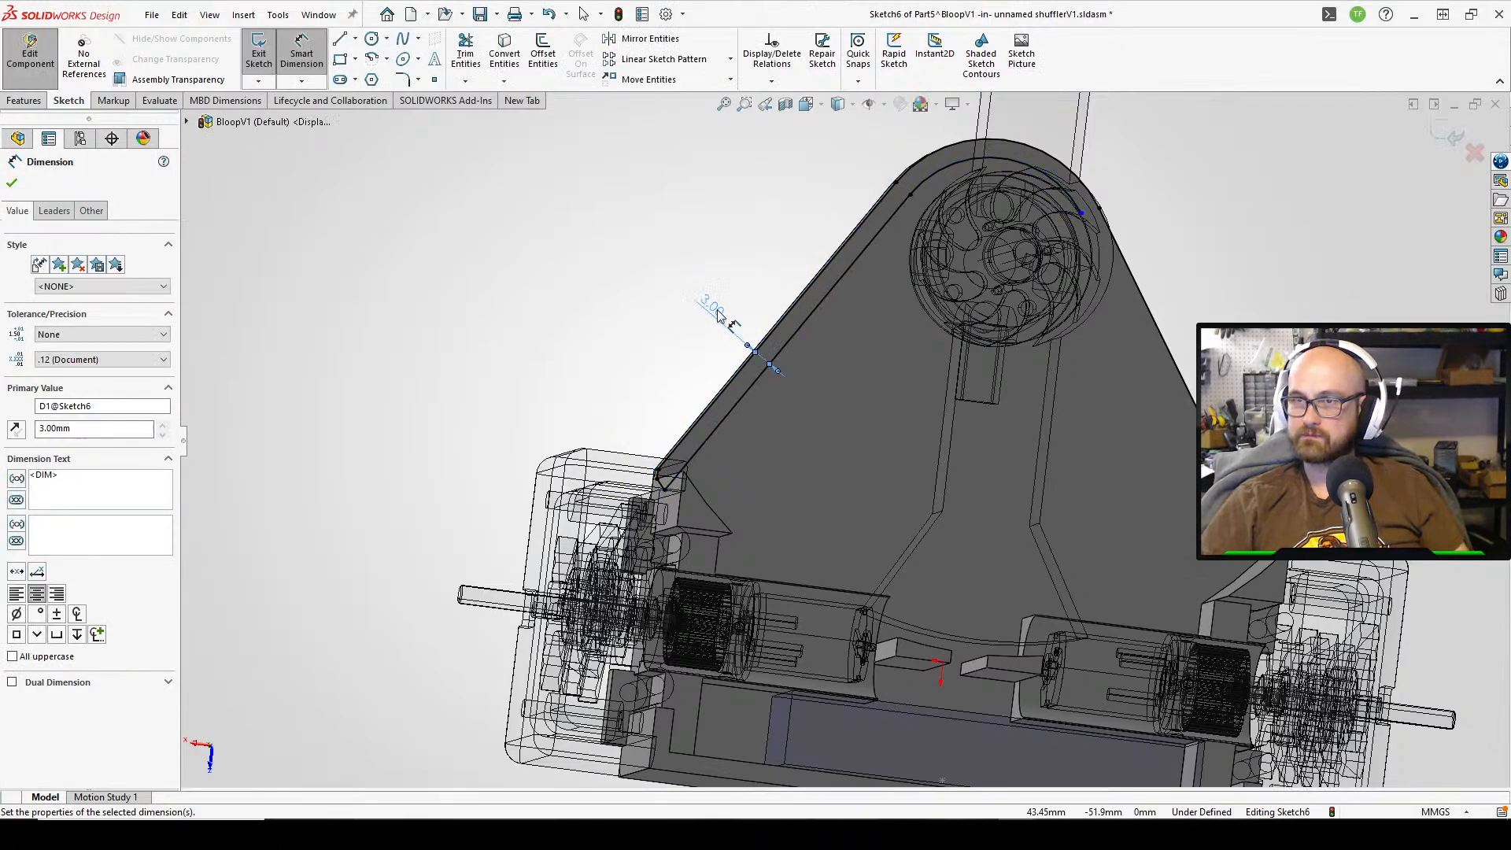
{"action": "key", "text": "Escape"}
- Mirror the long inner line and its short lower end line about the chassis part's Right Plane
{"action": "scroll", "coordinate": [684, 388], "scroll_direction": "down", "scroll_amount": 3}
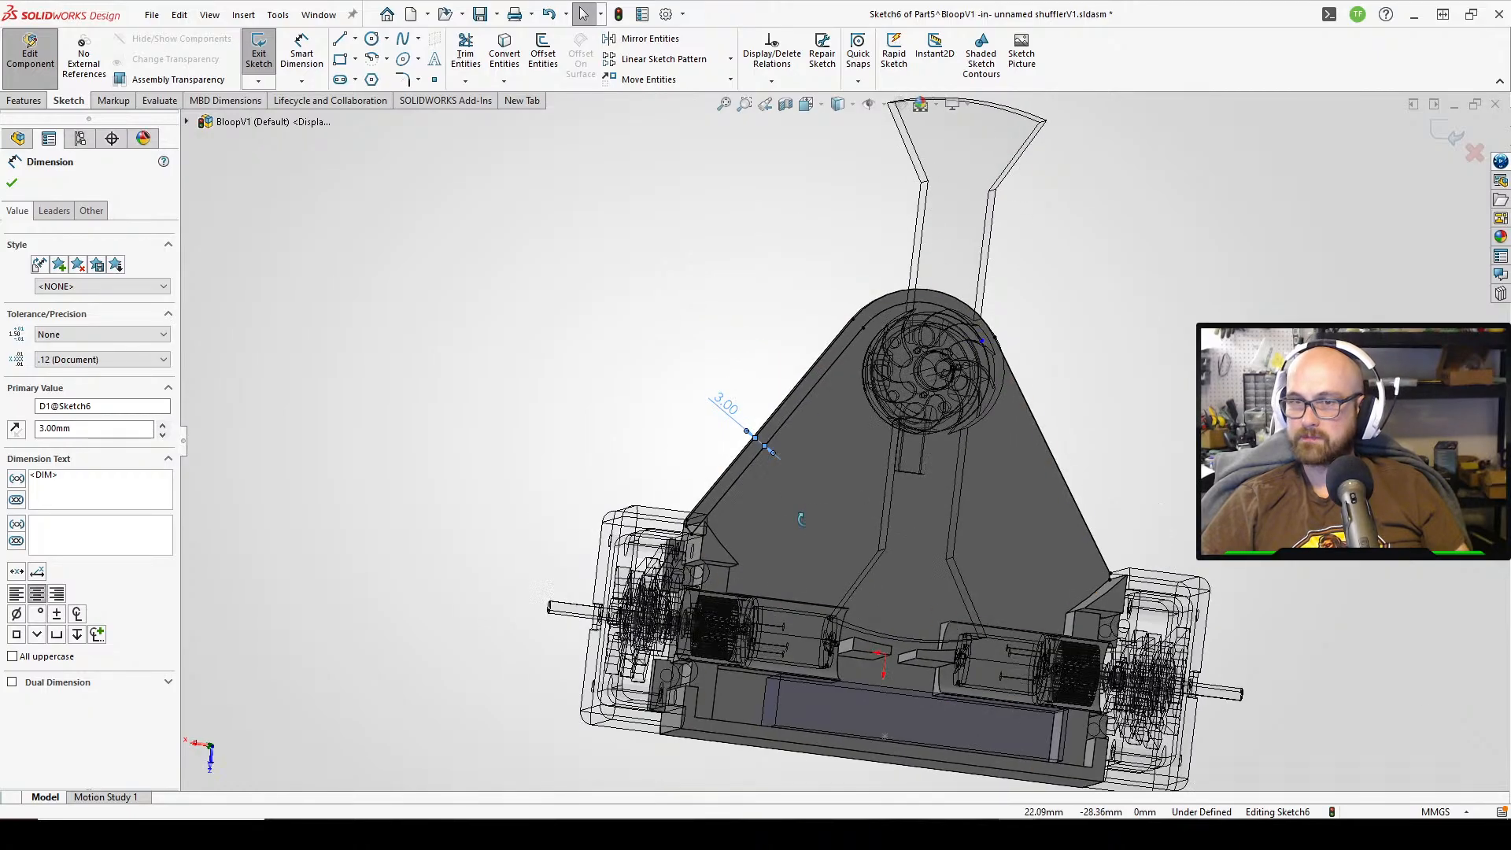
{"action": "left_click", "coordinate": [695, 255]}
{"action": "left_click", "coordinate": [639, 38]}
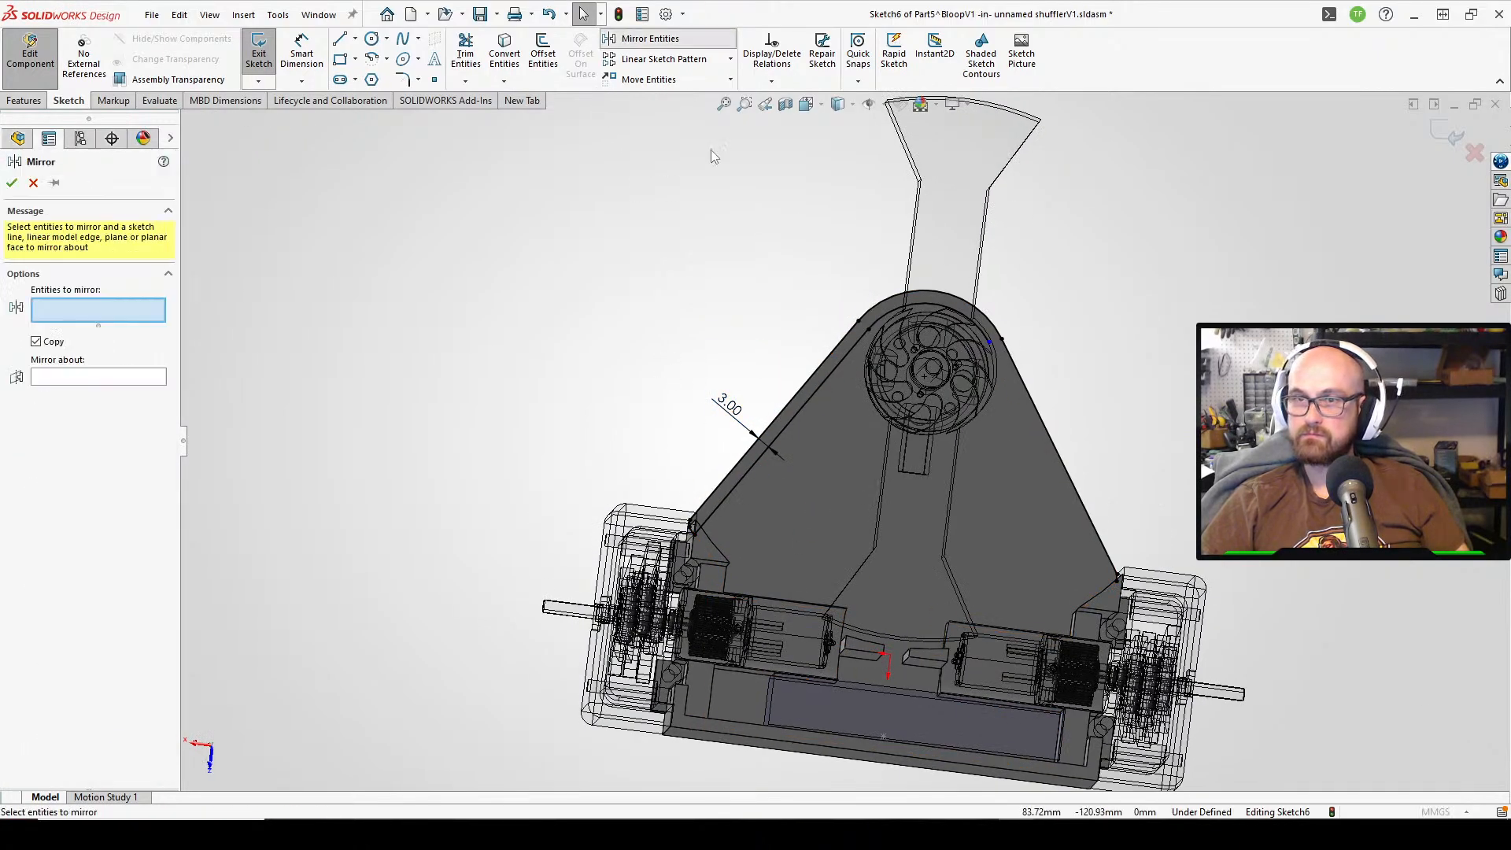
{"action": "left_click", "coordinate": [796, 412]}
{"action": "scroll", "coordinate": [697, 529], "scroll_direction": "down", "scroll_amount": 8}
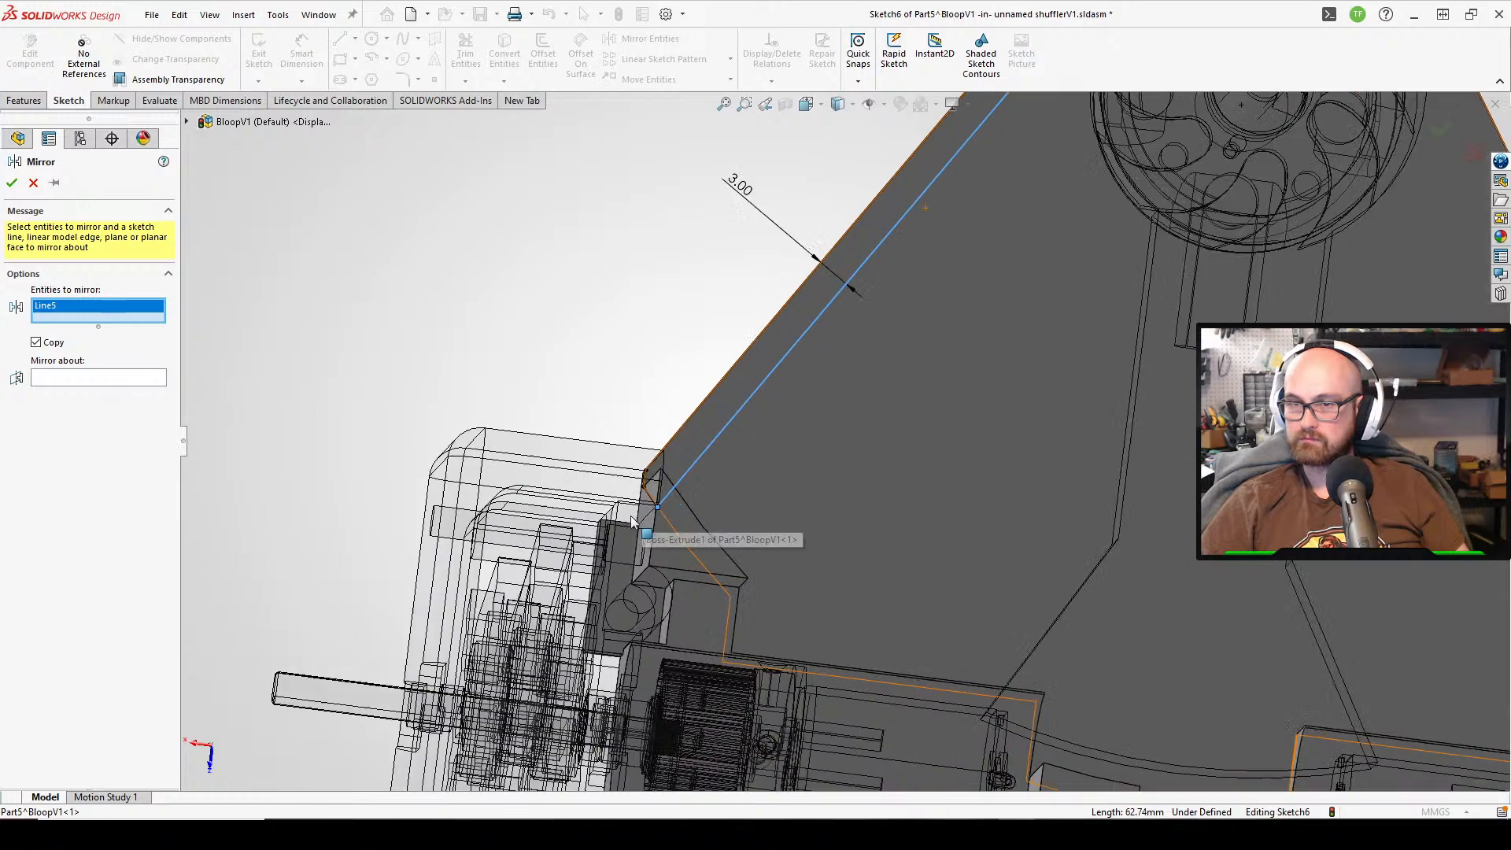
{"action": "left_click", "coordinate": [703, 466]}
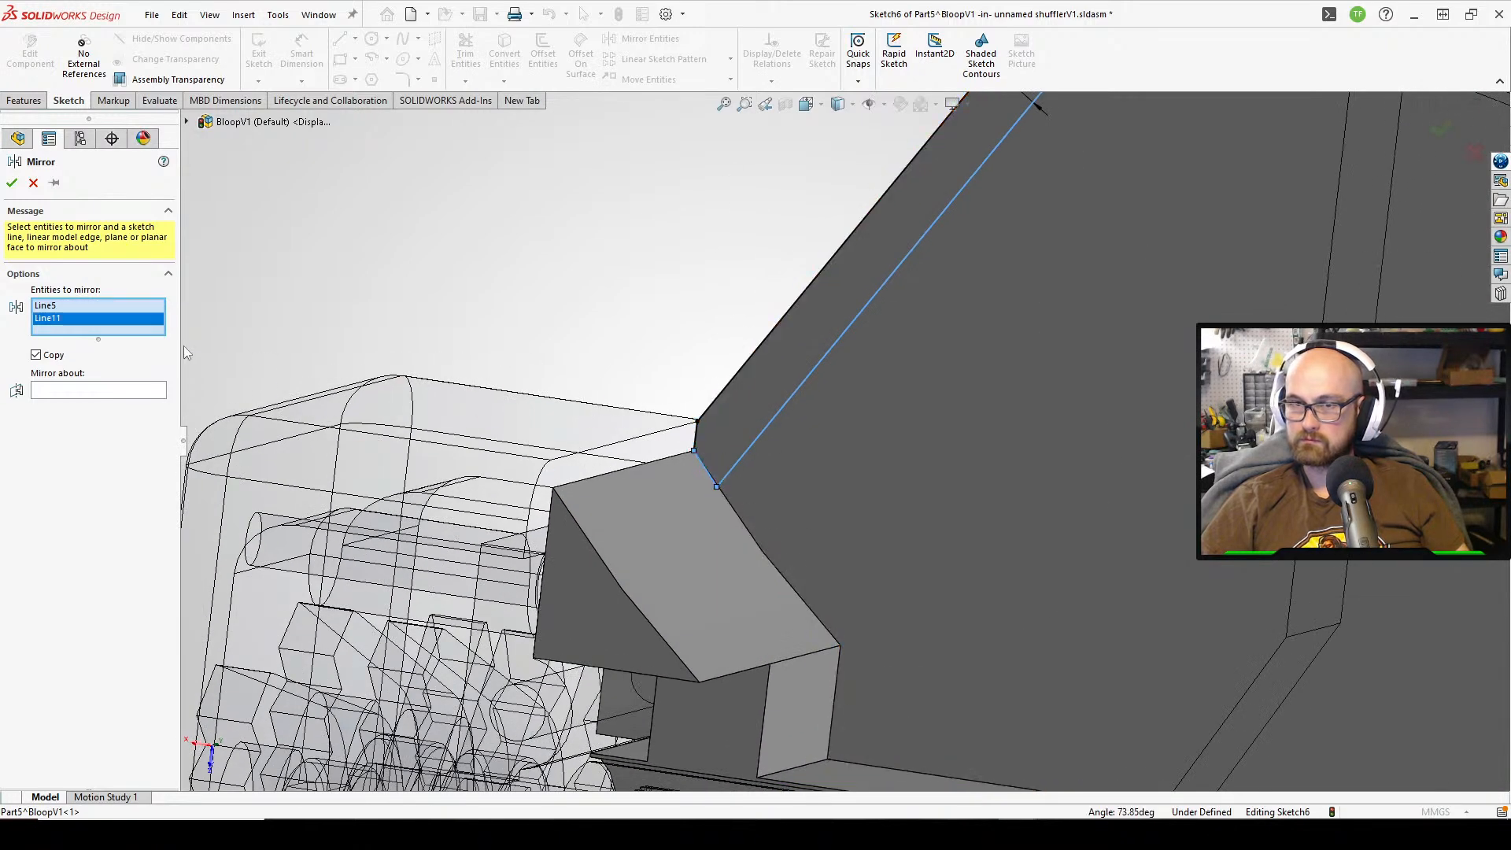
{"action": "left_click", "coordinate": [91, 389]}
{"action": "key", "text": "f"}
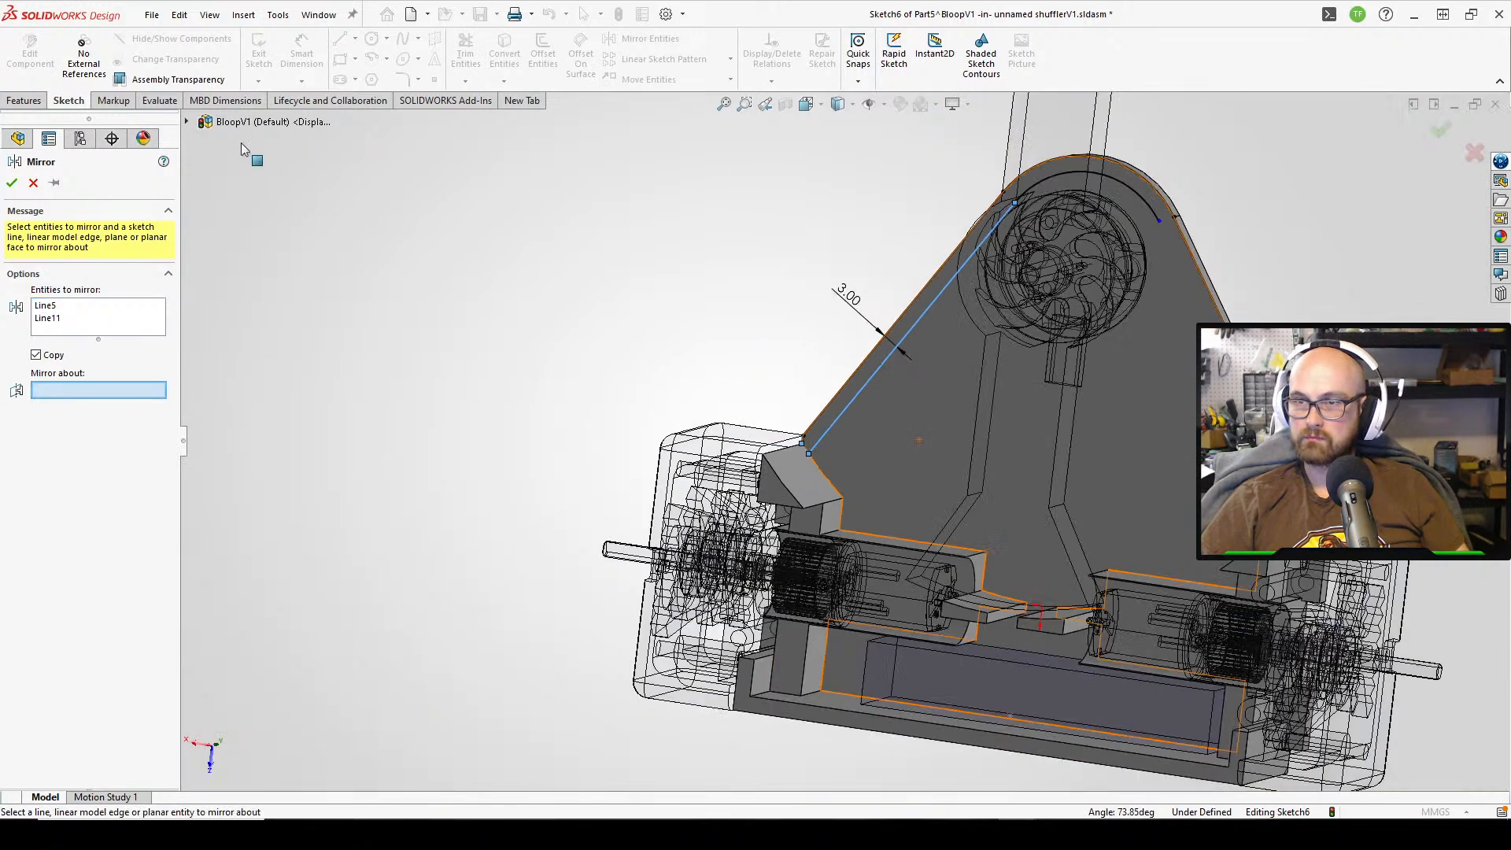
{"action": "left_click", "coordinate": [186, 122]}
{"action": "scroll", "coordinate": [275, 628], "scroll_direction": "down", "scroll_amount": 5}
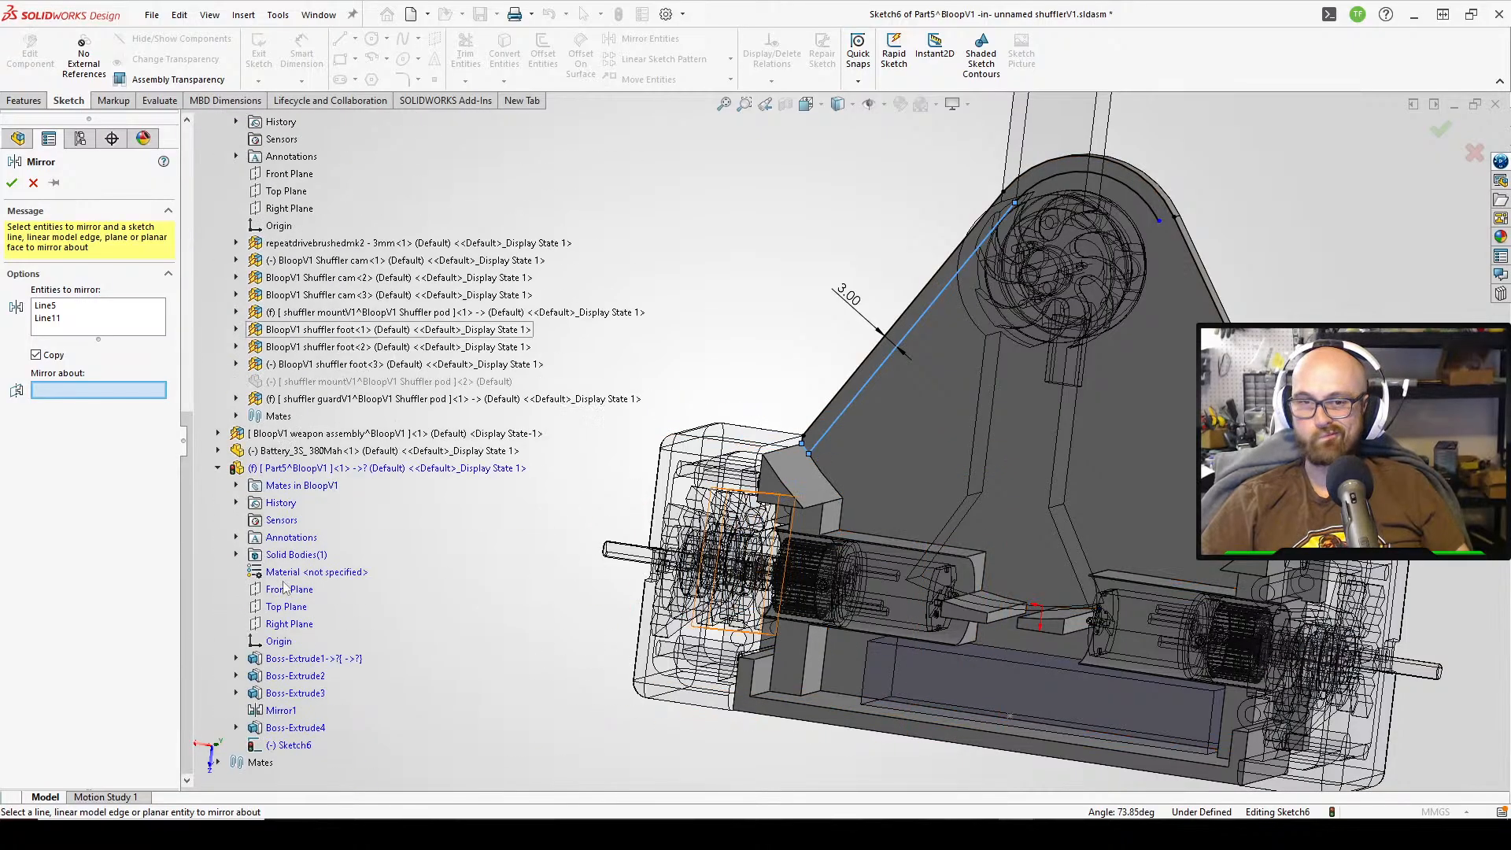
{"action": "left_click", "coordinate": [276, 627]}
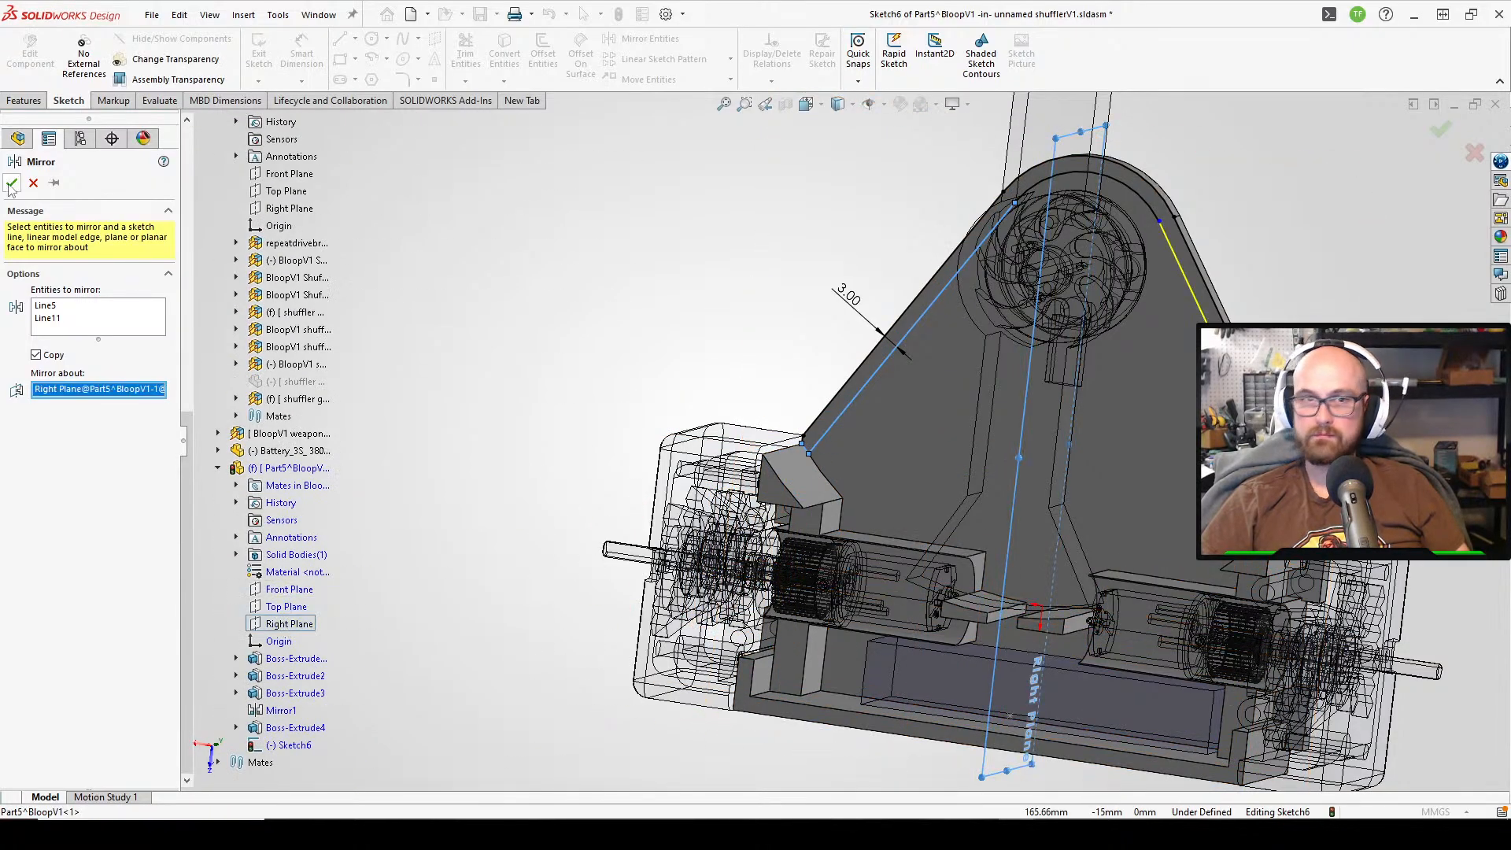
{"action": "scroll", "coordinate": [1180, 253], "scroll_direction": "down", "scroll_amount": 5}
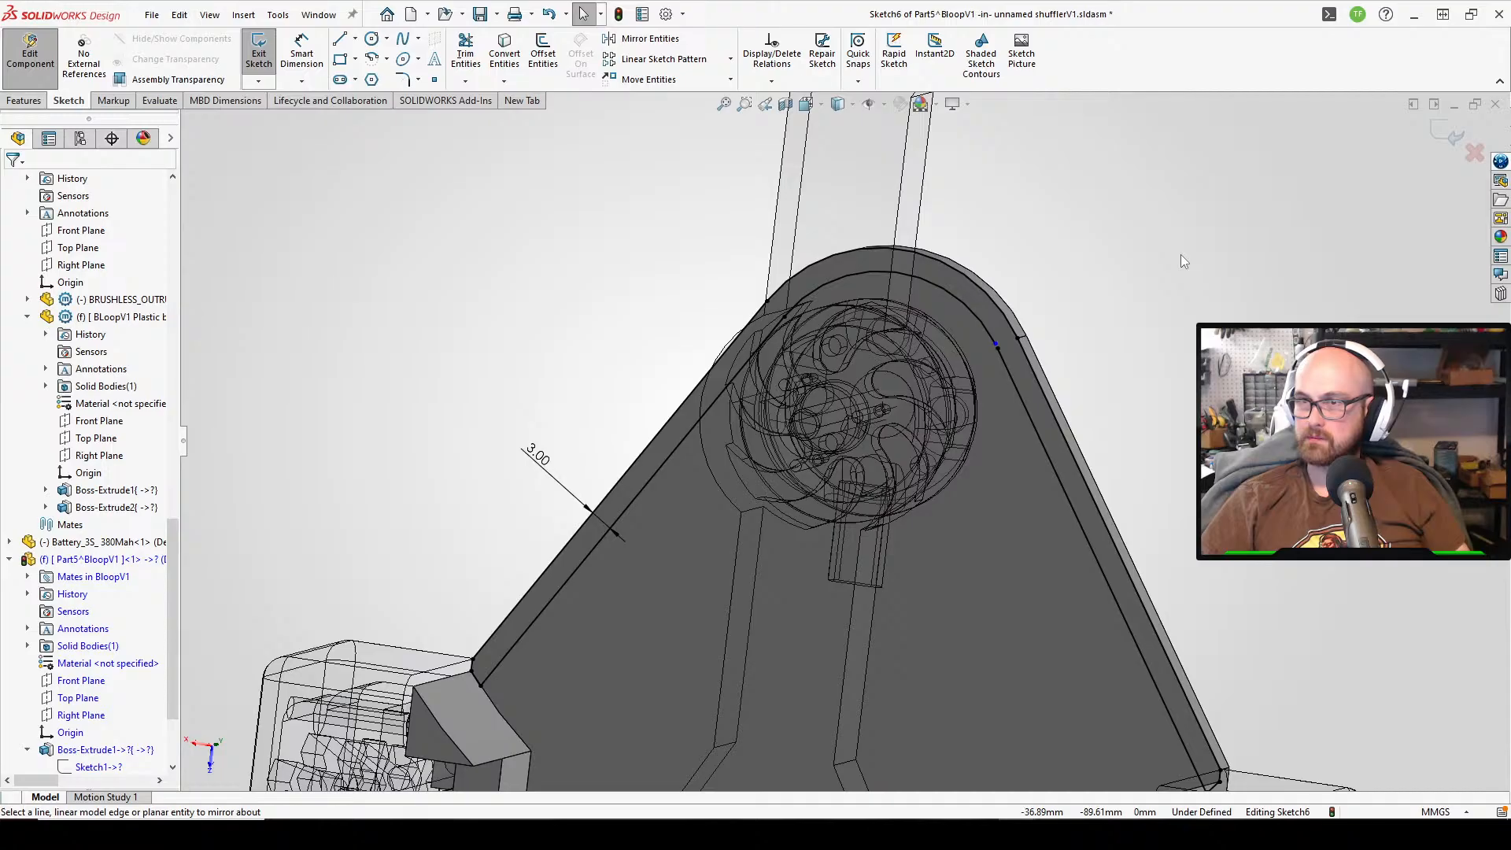
- Join the nose arc's open end to the upper end of the mirrored inner line
{"action": "left_click", "coordinate": [850, 445]}
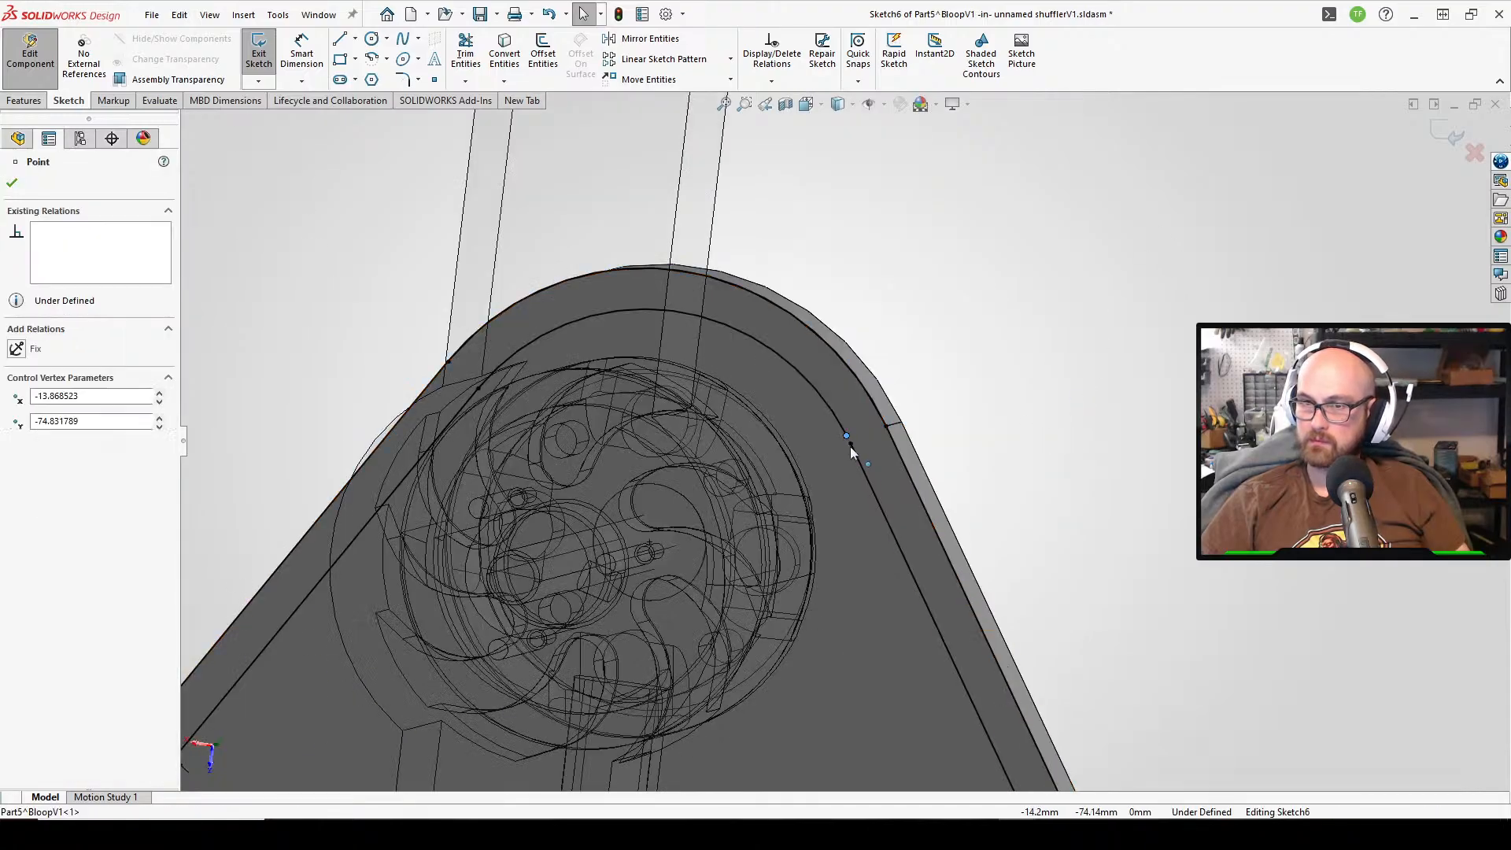
{"action": "scroll", "coordinate": [904, 589], "scroll_direction": "up", "scroll_amount": 6}
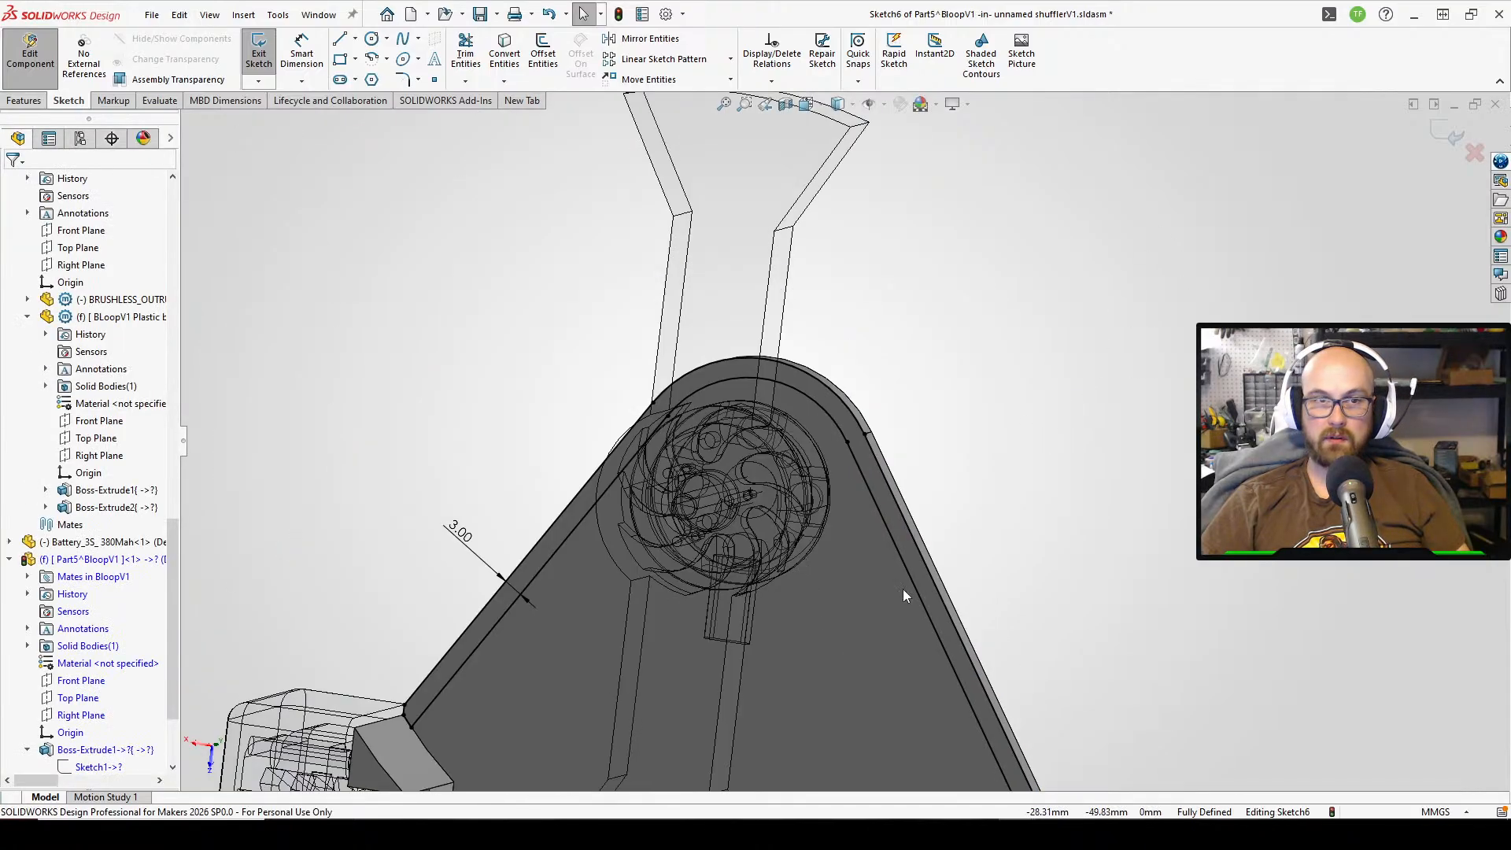
{"action": "middle_click_drag", "start_coordinate": [903, 589], "coordinate": [927, 622]}
{"action": "scroll", "coordinate": [846, 606], "scroll_direction": "down", "scroll_amount": 3}
{"action": "middle_click_drag", "start_coordinate": [835, 602], "coordinate": [866, 418]}
{"action": "scroll", "coordinate": [897, 458], "scroll_direction": "down", "scroll_amount": 4}
{"action": "scroll", "coordinate": [821, 331], "scroll_direction": "up", "scroll_amount": 5}
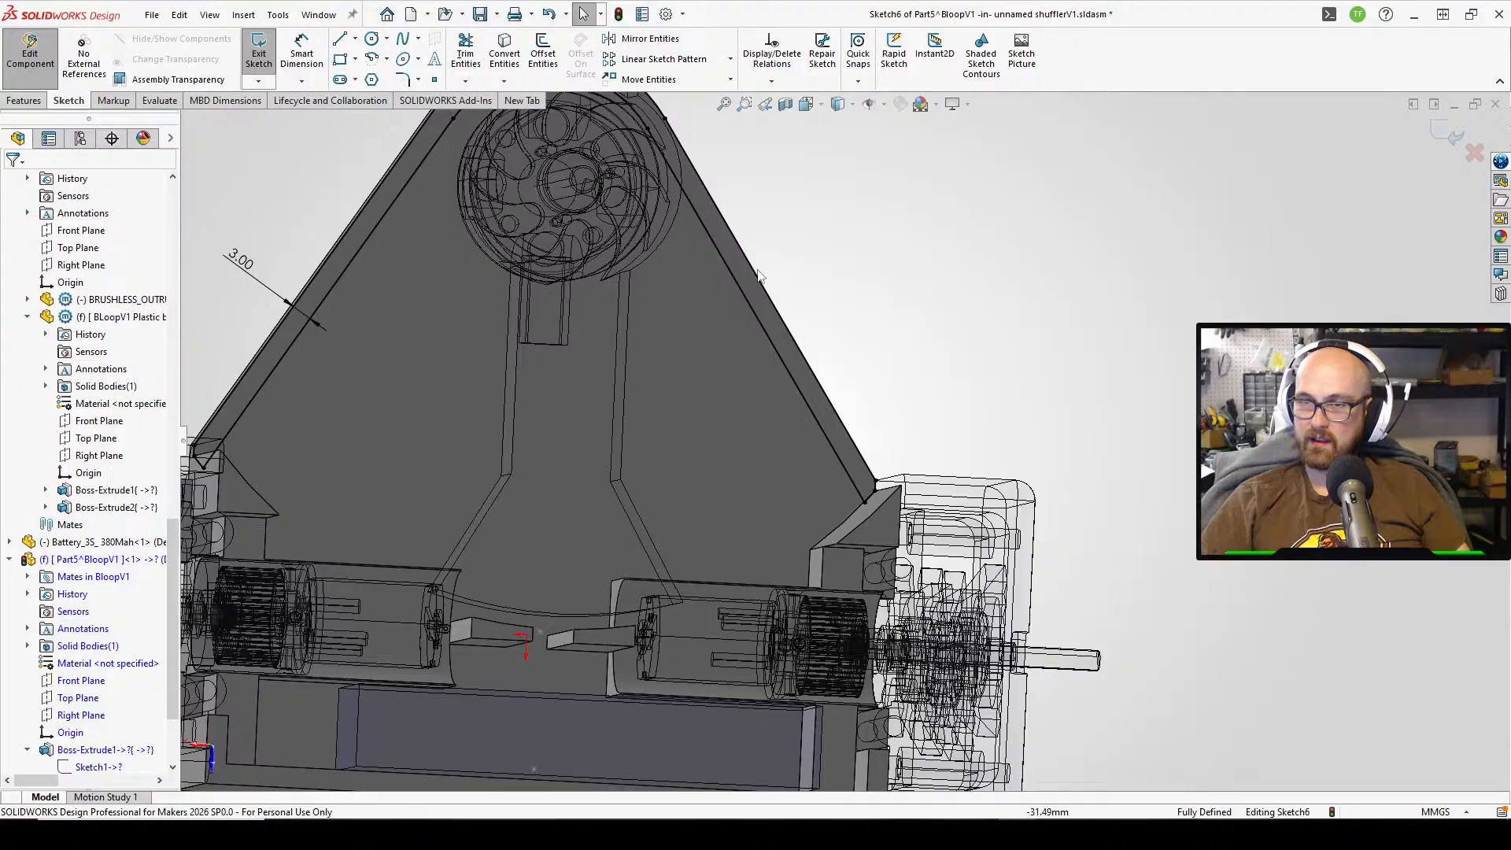
- Set up a Blind boss extrusion of the wall profile 18 mm deep from the sketch plane and try to apply it
{"action": "middle_click_drag", "start_coordinate": [776, 346], "coordinate": [669, 307]}
{"action": "middle_click_drag", "start_coordinate": [628, 249], "coordinate": [631, 254]}
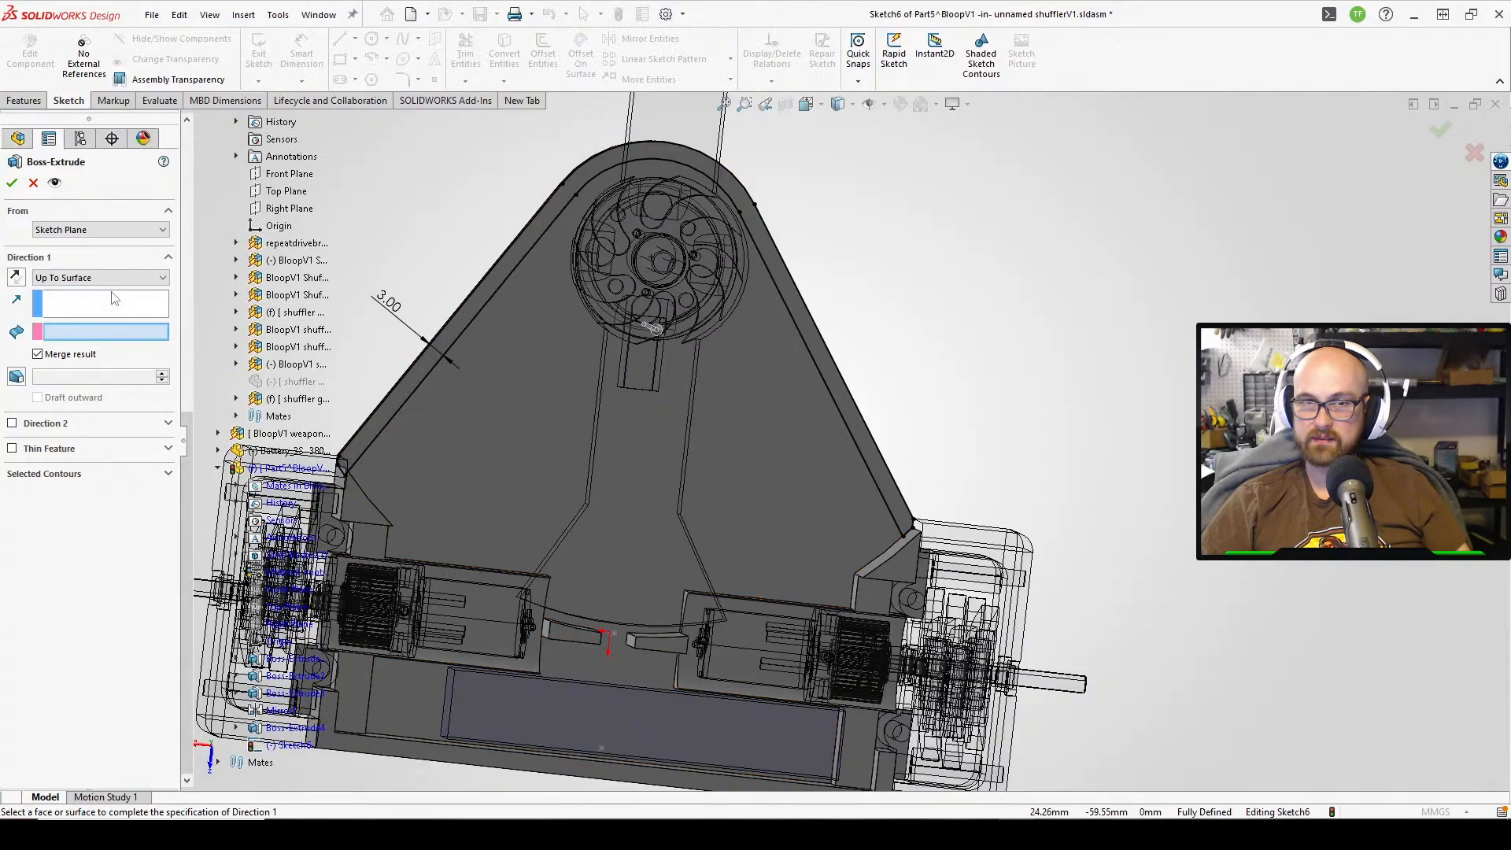
{"action": "left_click", "coordinate": [93, 289]}
{"action": "middle_click_drag", "start_coordinate": [501, 304], "coordinate": [622, 580]}
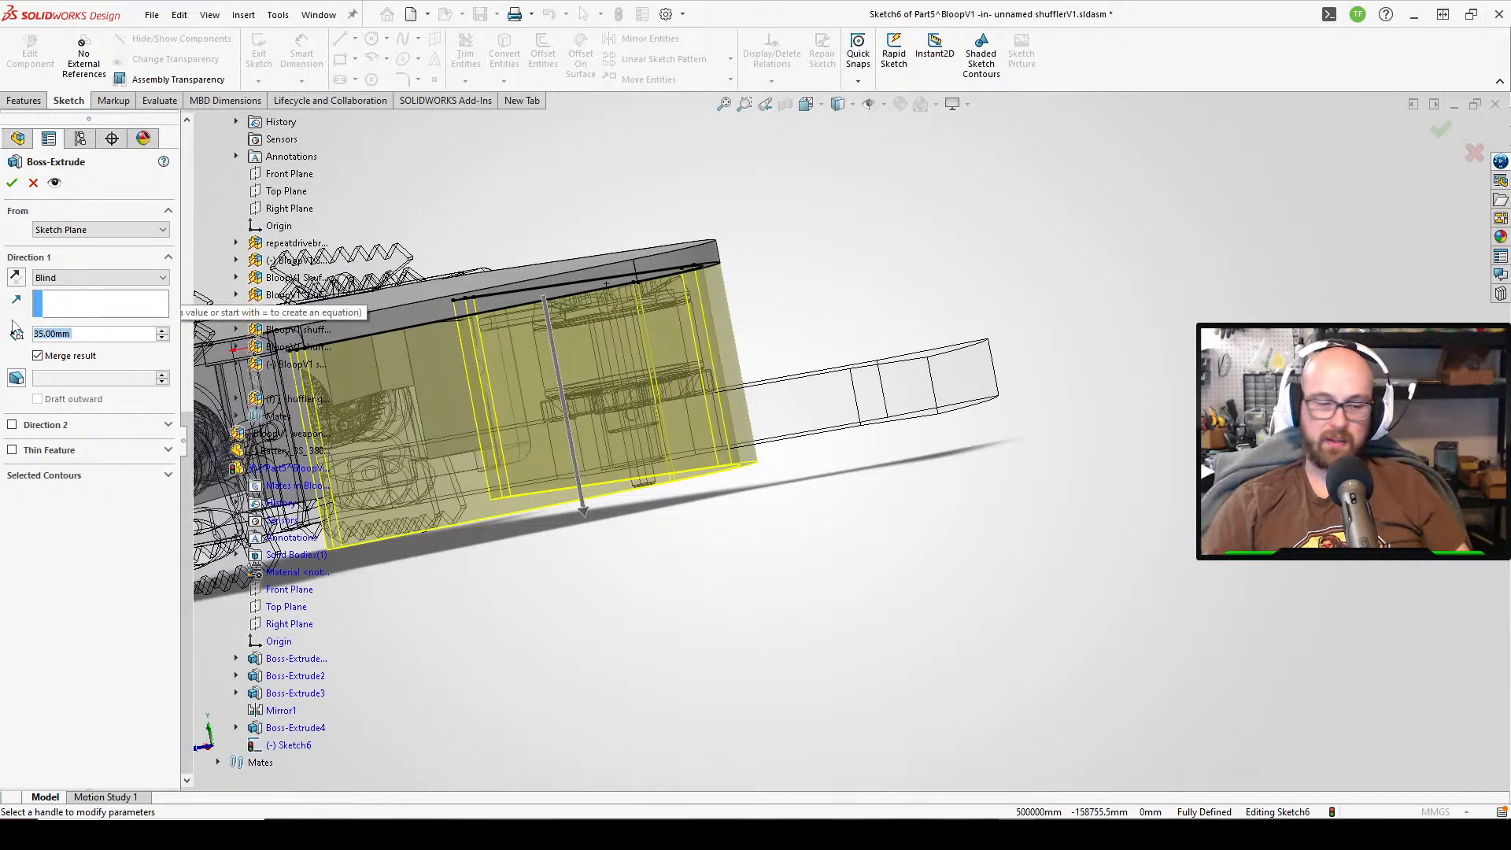
{"action": "type", "text": "18"}
{"action": "key", "text": "Return"}
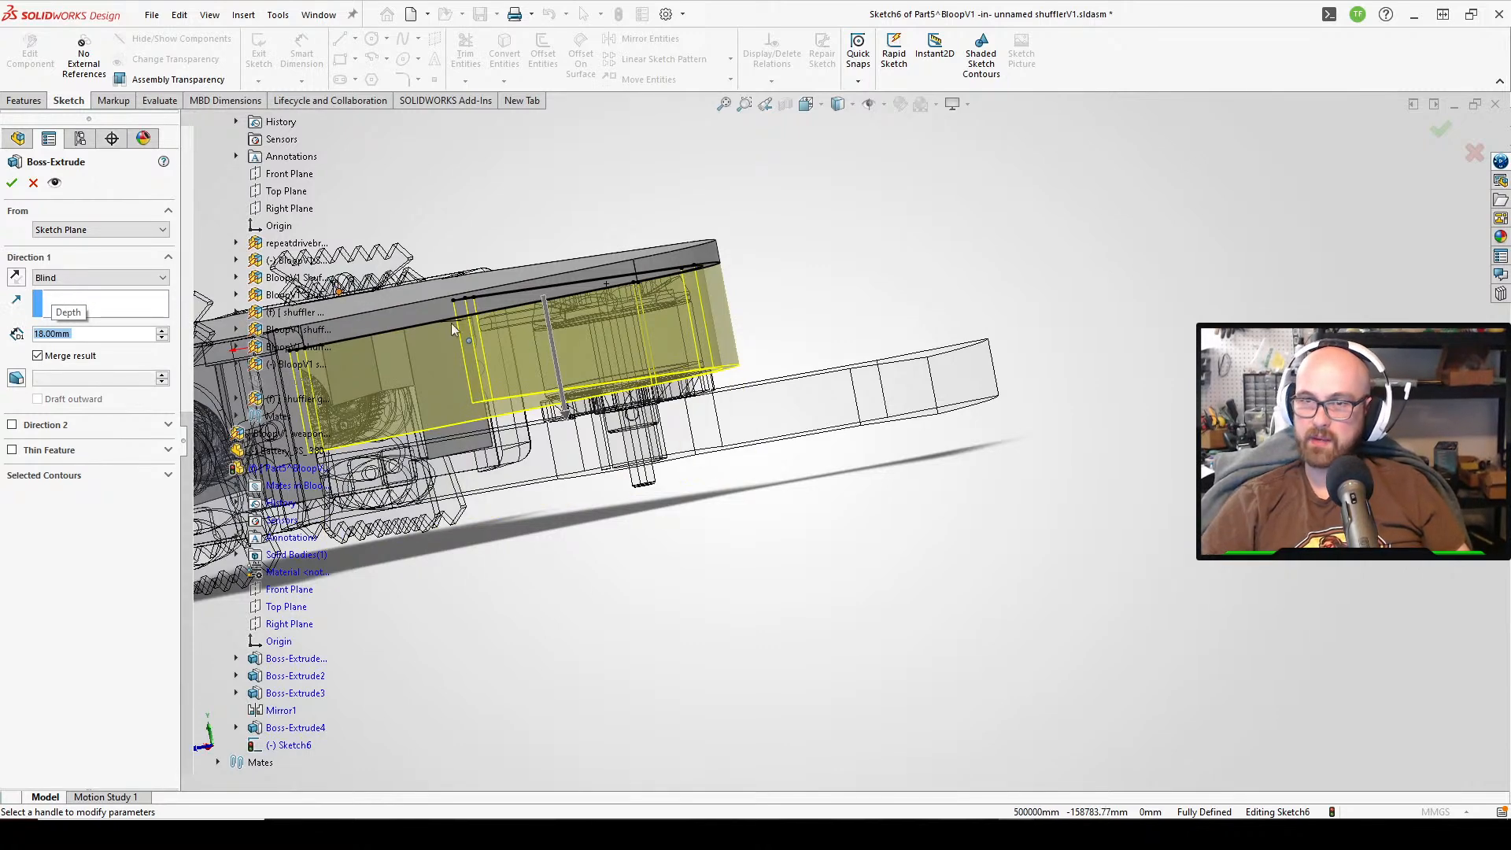
{"action": "middle_click_drag", "start_coordinate": [454, 329], "coordinate": [872, 411]}
{"action": "scroll", "coordinate": [823, 458], "scroll_direction": "down", "scroll_amount": 3}
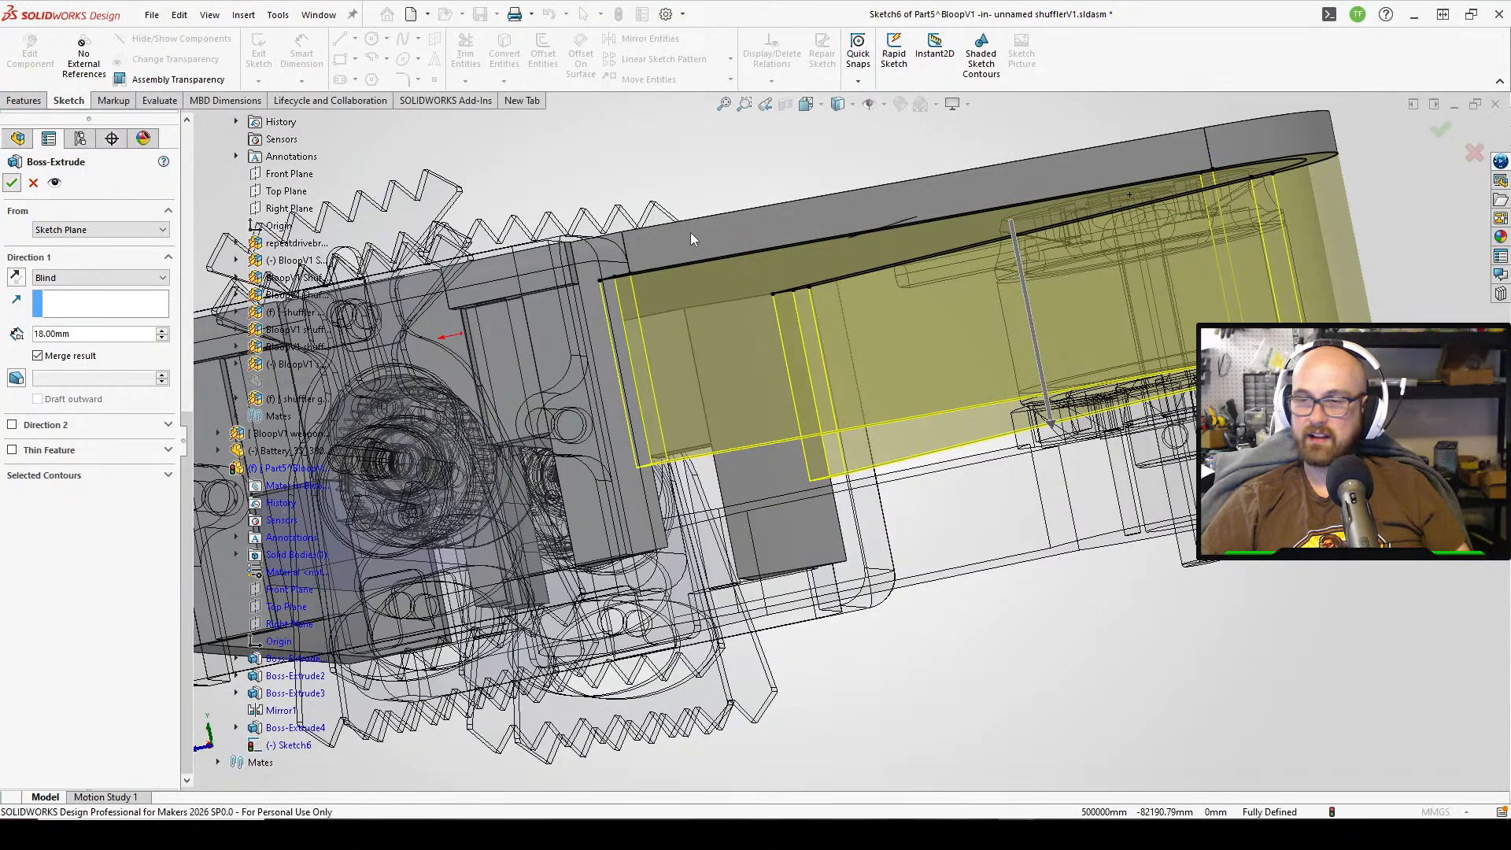
{"action": "scroll", "coordinate": [829, 266], "scroll_direction": "up", "scroll_amount": 1}
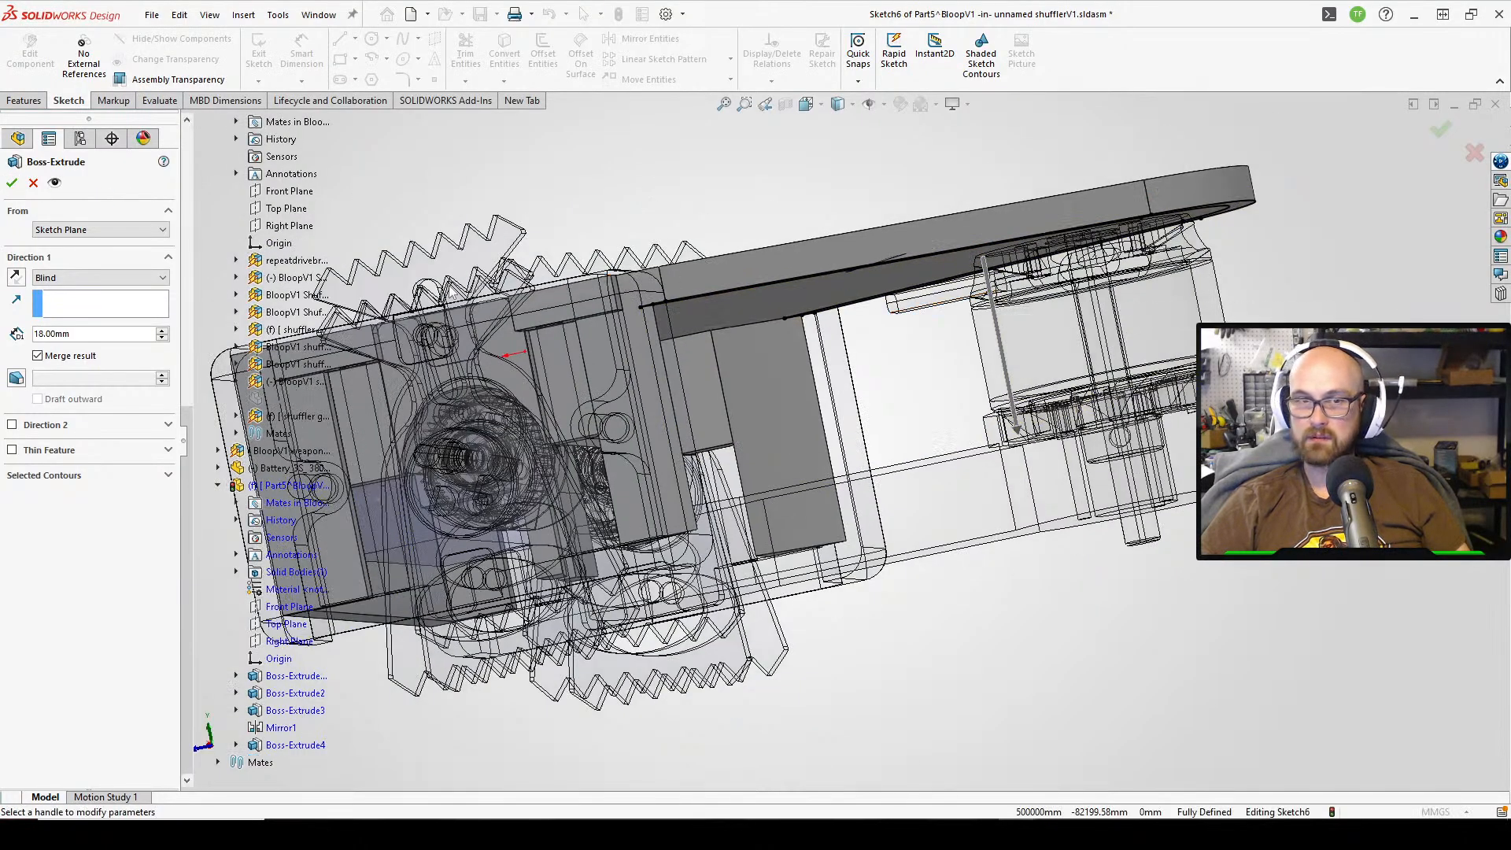
{"action": "middle_click_drag", "start_coordinate": [683, 215], "coordinate": [754, 211]}
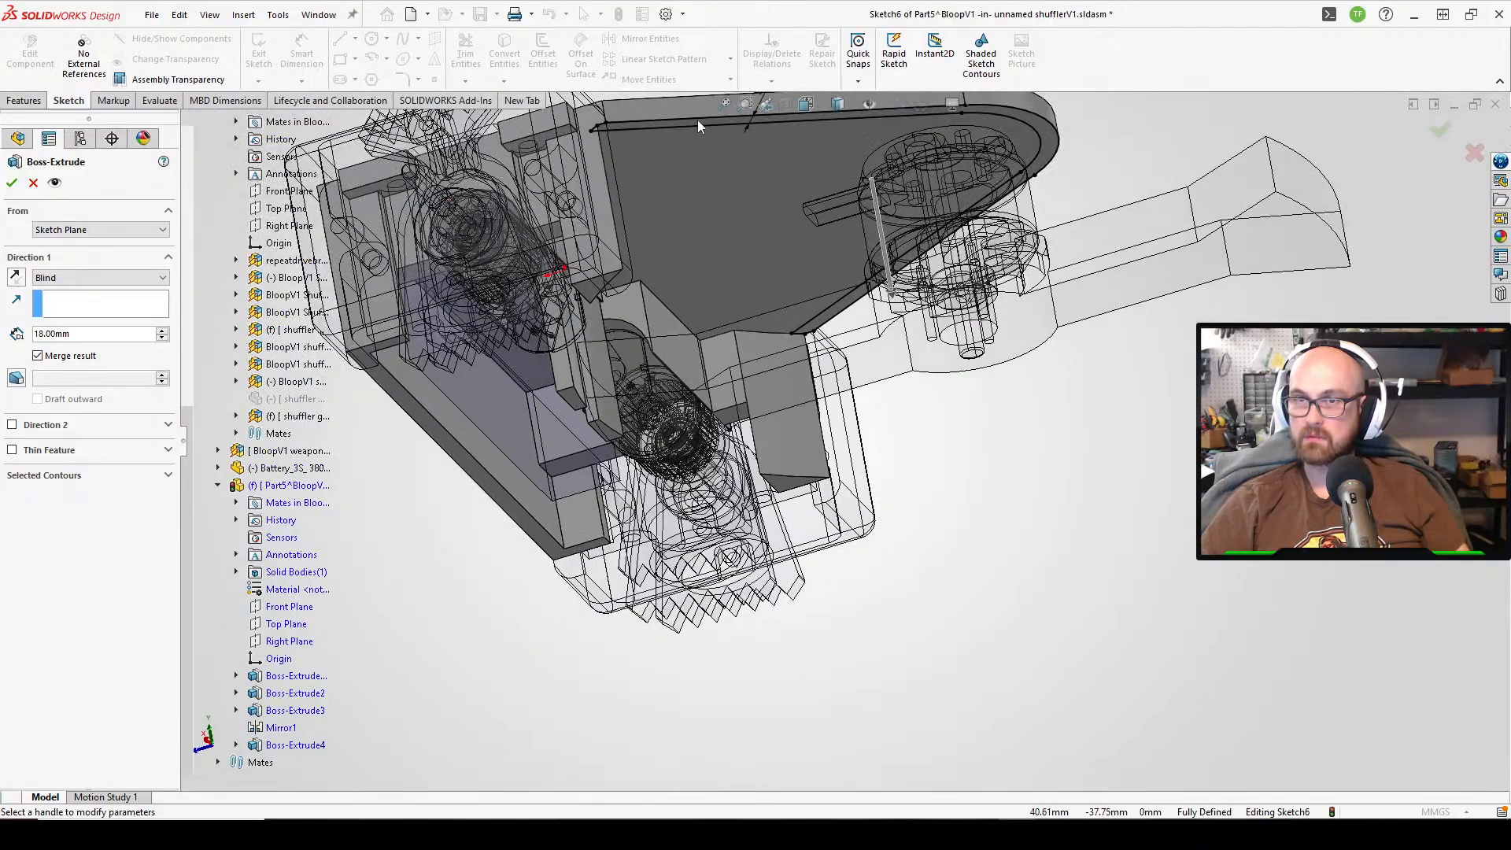
{"action": "left_click", "coordinate": [11, 182]}
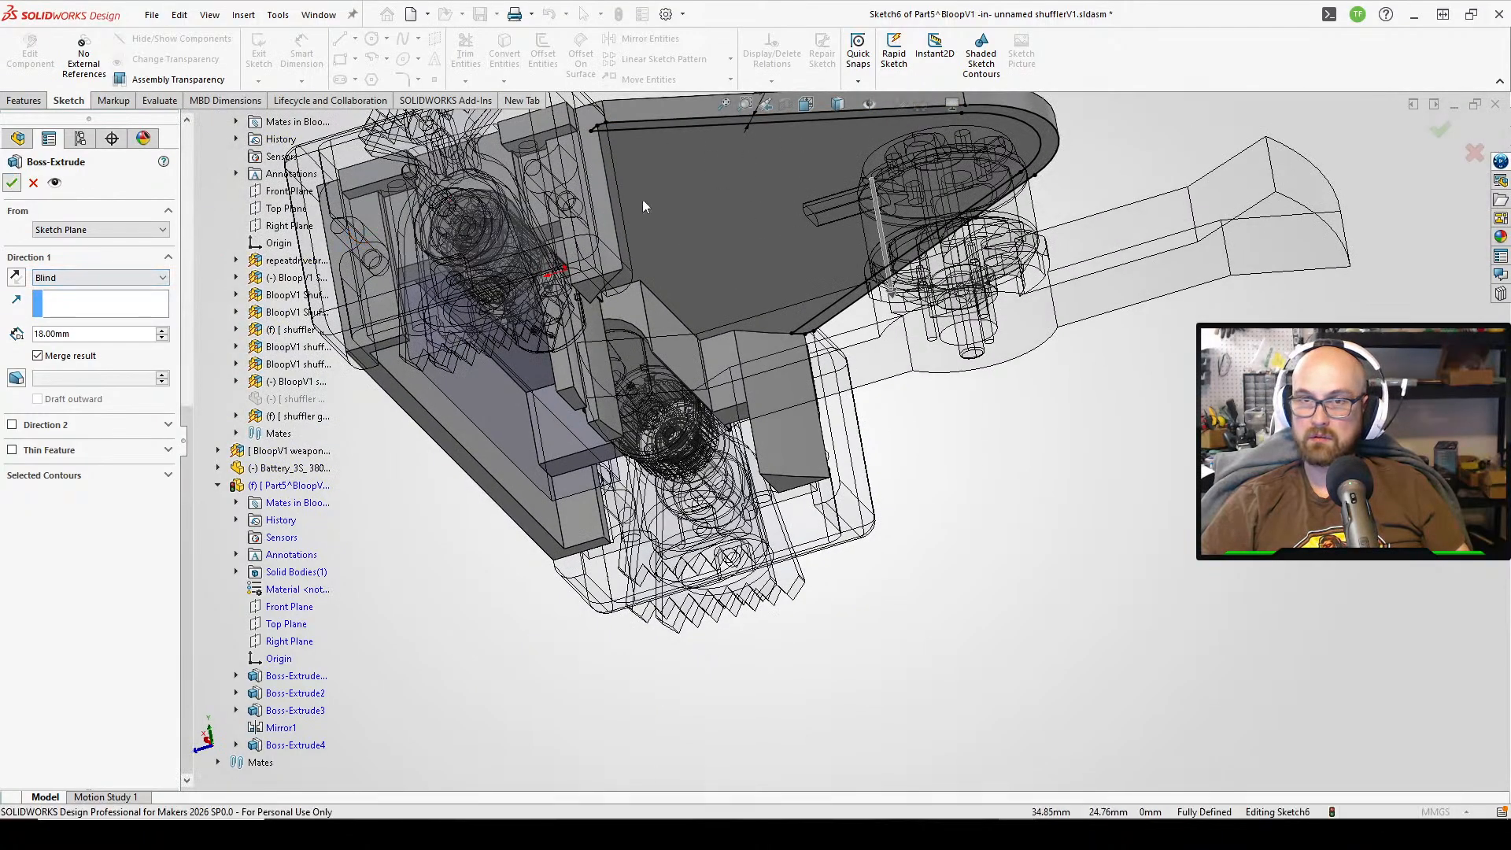
- Pick the narrow wall band around the nose as the extrusion's contour and try to apply the extrusion
{"action": "scroll", "coordinate": [719, 192], "scroll_direction": "down", "scroll_amount": 8}
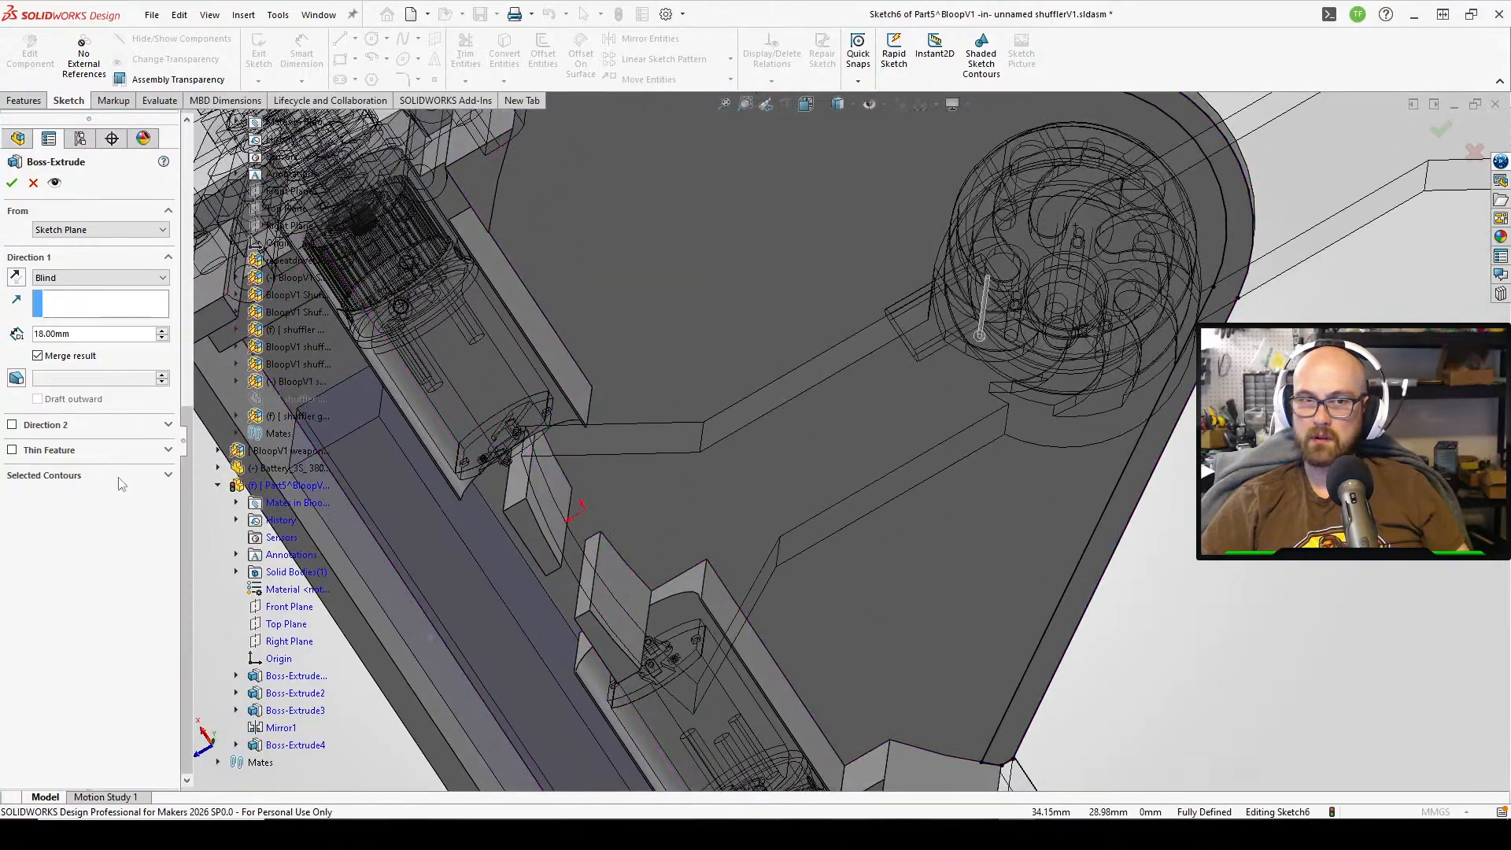
{"action": "left_click", "coordinate": [119, 478]}
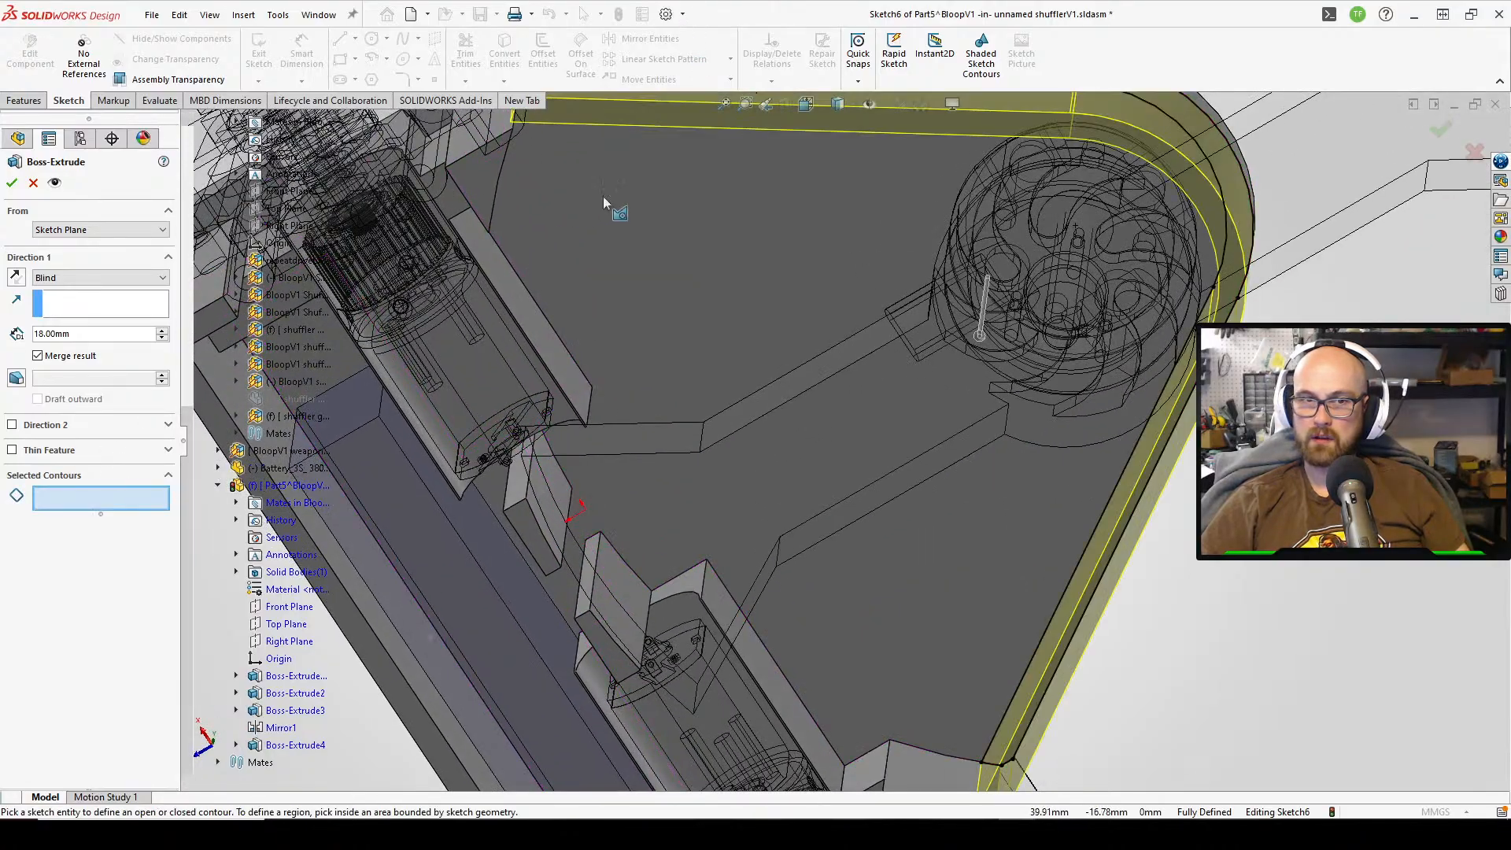
{"action": "scroll", "coordinate": [629, 197], "scroll_direction": "up", "scroll_amount": 2}
{"action": "middle_click_drag", "start_coordinate": [917, 193], "coordinate": [883, 371]}
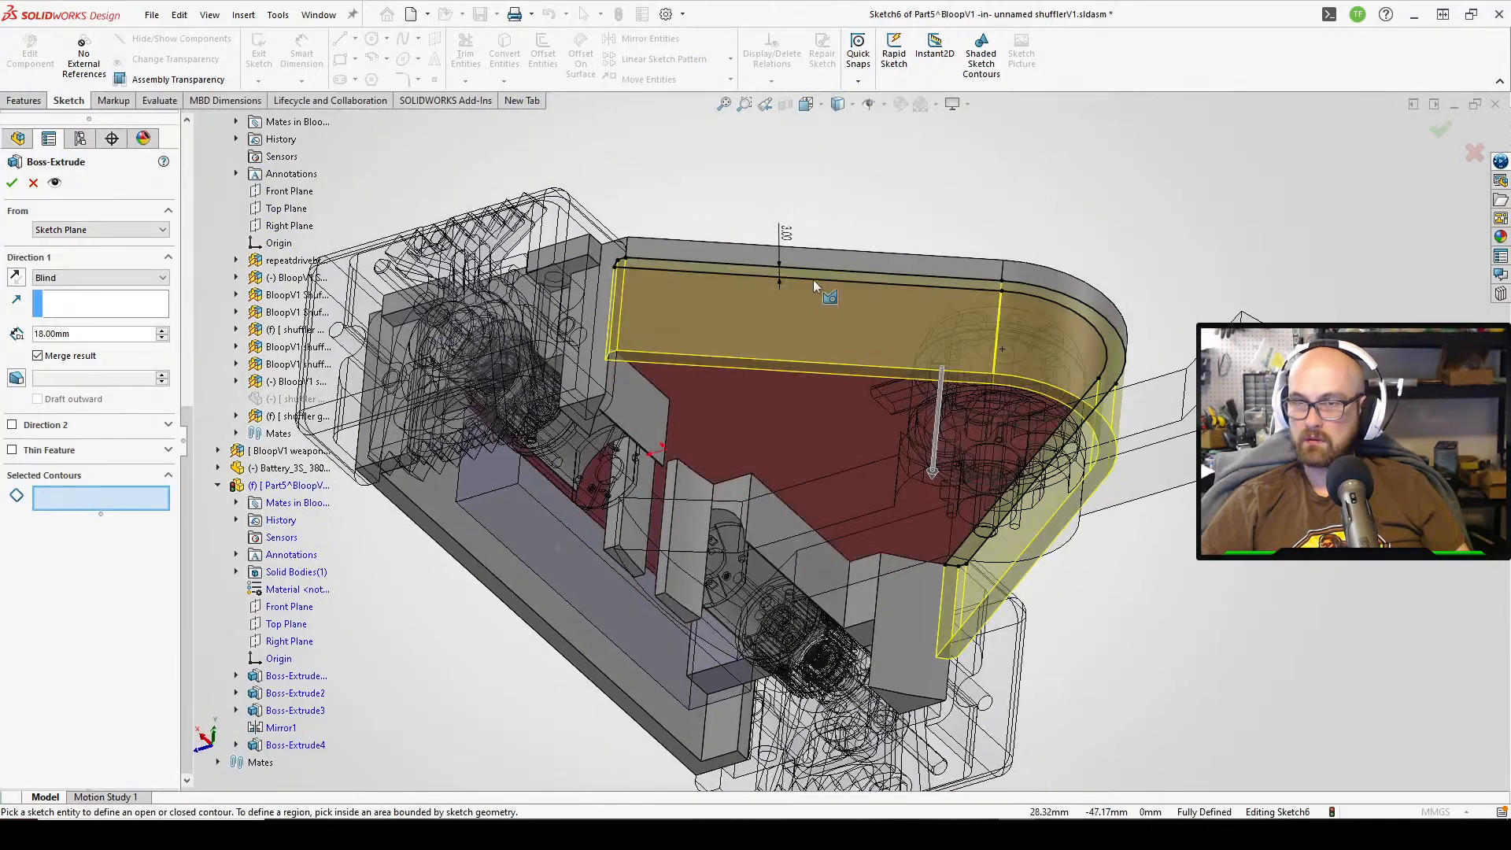
{"action": "middle_click_drag", "start_coordinate": [814, 280], "coordinate": [881, 149]}
{"action": "left_click", "coordinate": [937, 178]}
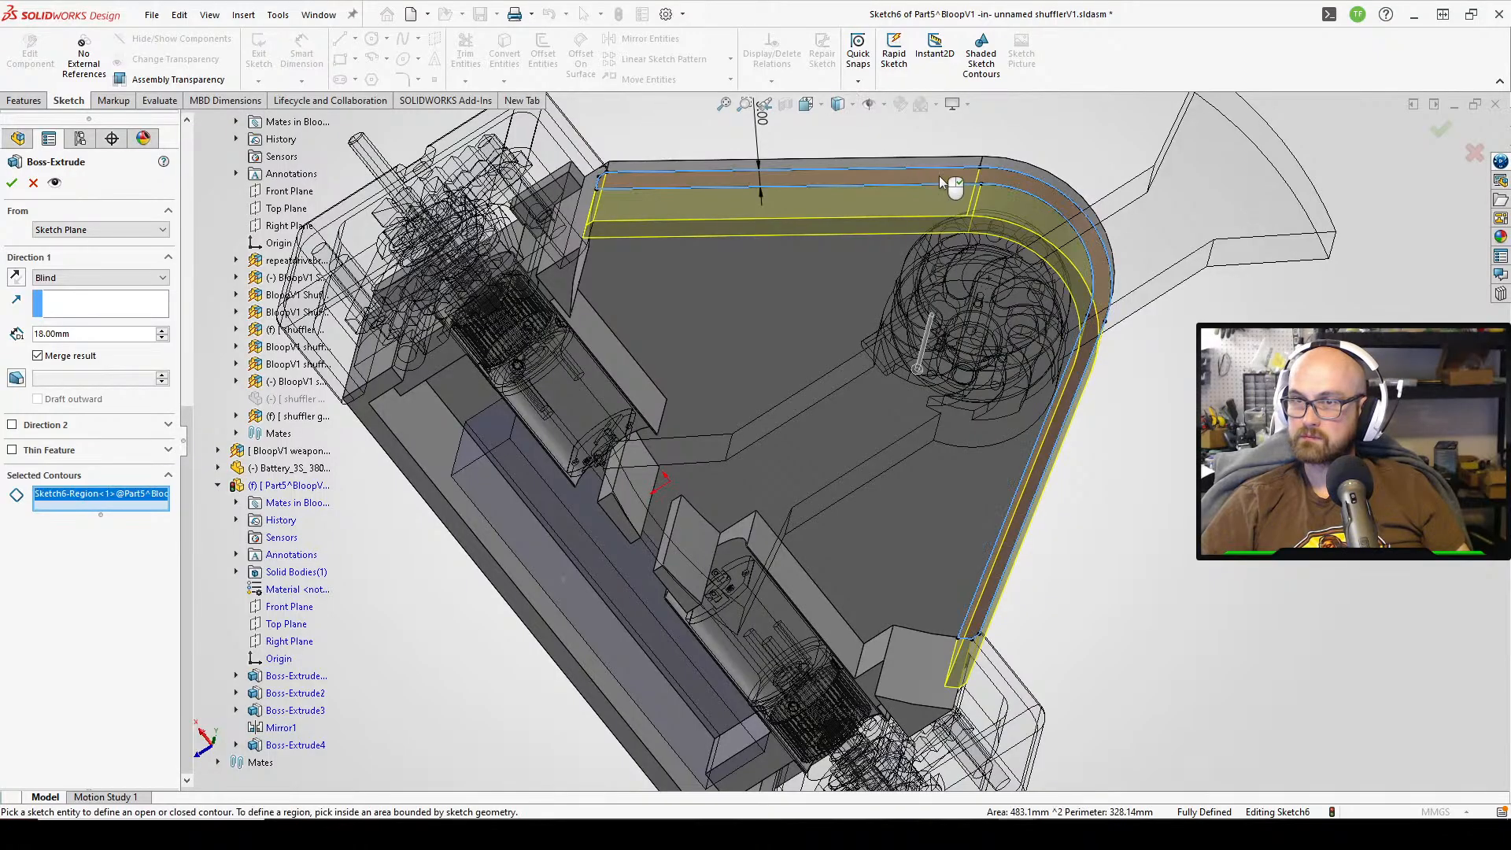
{"action": "left_click", "coordinate": [11, 183]}
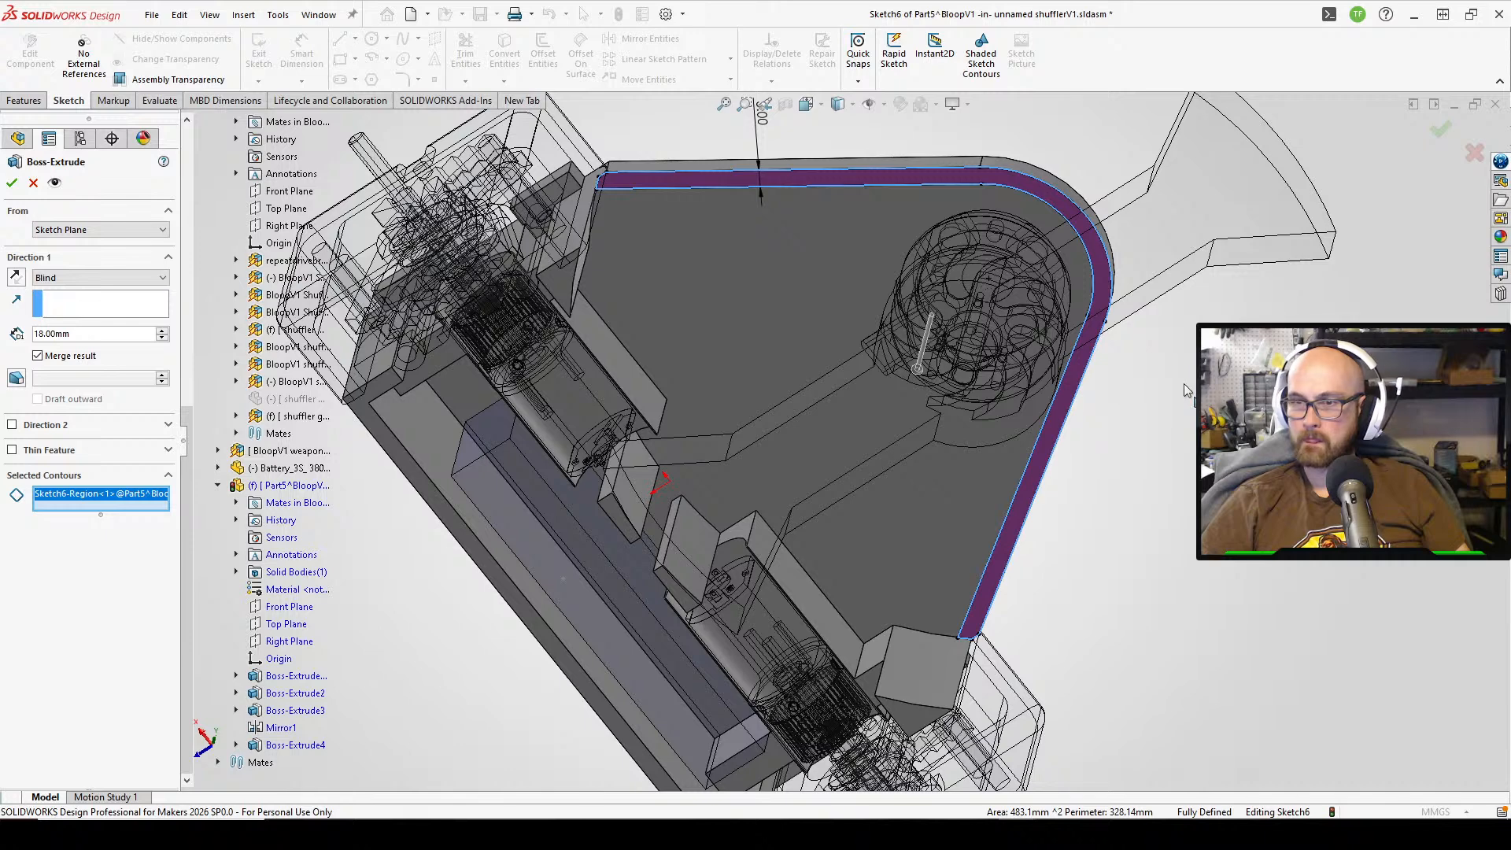
- Remove the selected contour region from the extrusion and try to apply it again
{"action": "middle_click_drag", "start_coordinate": [1187, 391], "coordinate": [1157, 441]}
{"action": "scroll", "coordinate": [1015, 654], "scroll_direction": "down", "scroll_amount": 6}
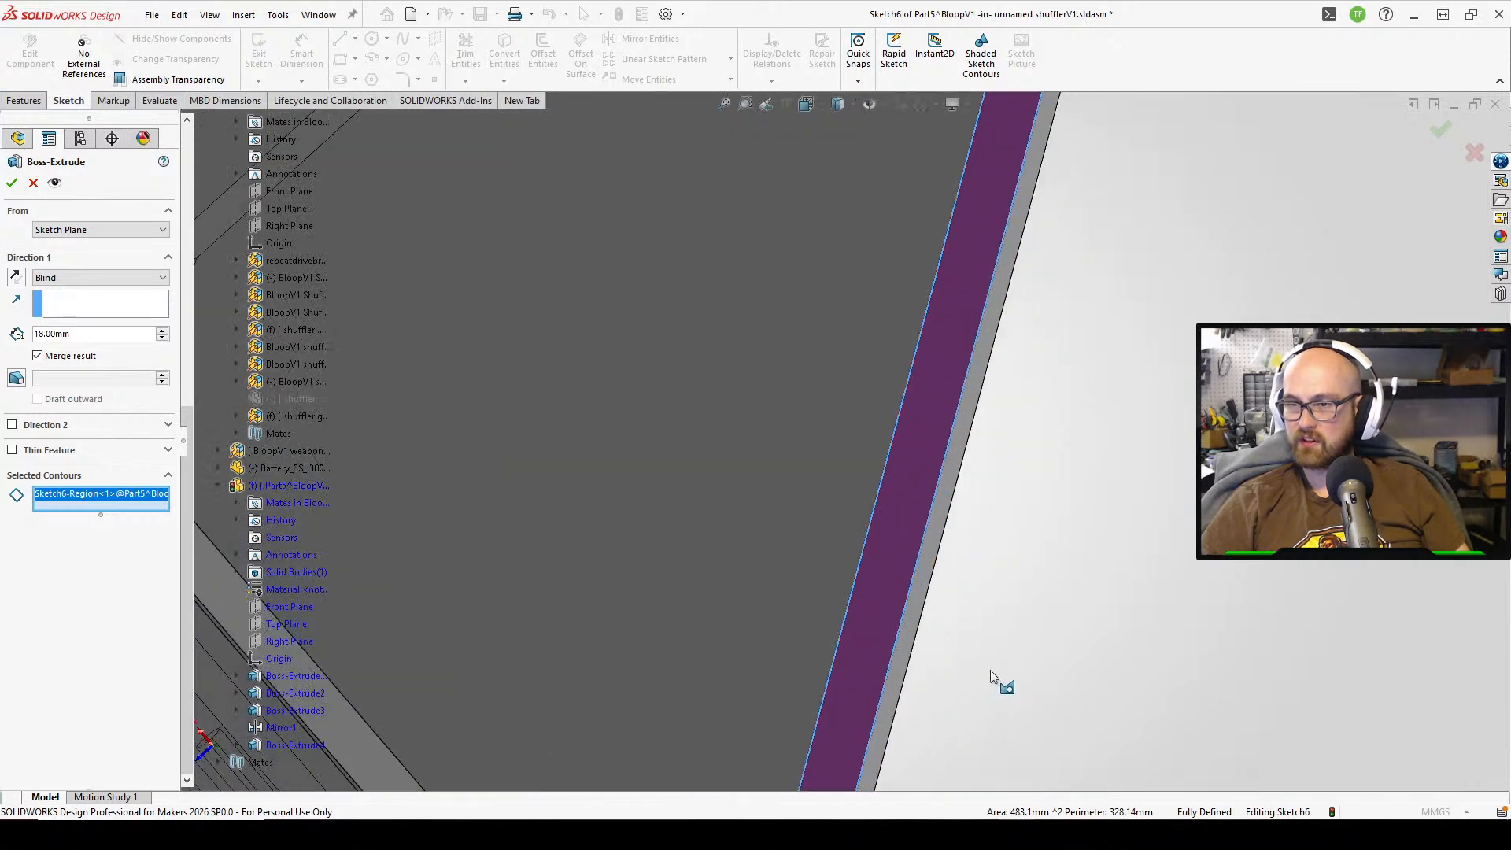
{"action": "left_click", "coordinate": [93, 499]}
{"action": "key", "text": "Delete"}
{"action": "scroll", "coordinate": [1029, 381], "scroll_direction": "up", "scroll_amount": 8}
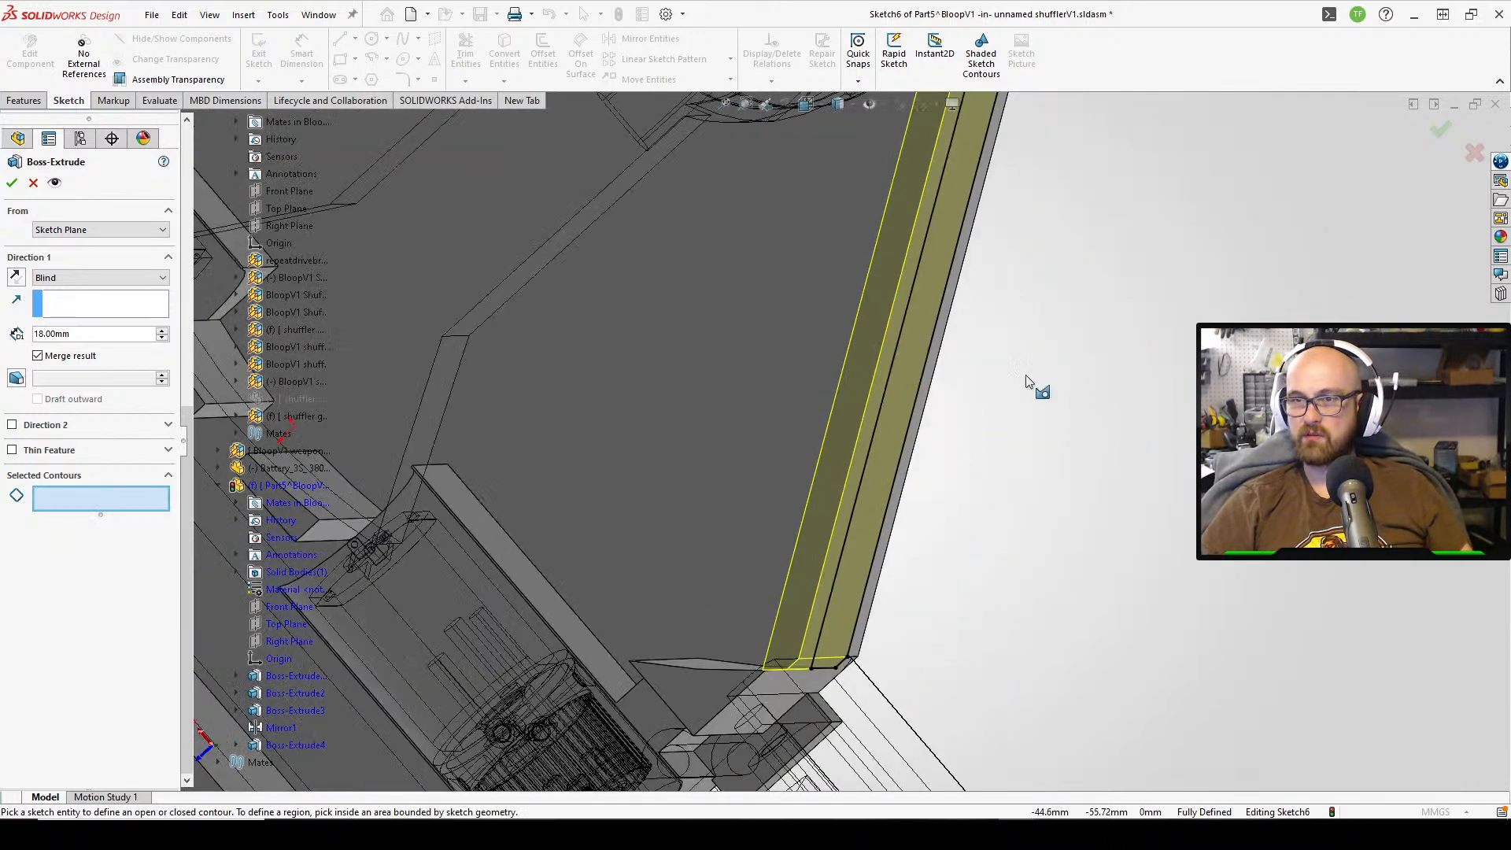
{"action": "scroll", "coordinate": [654, 259], "scroll_direction": "down", "scroll_amount": 10}
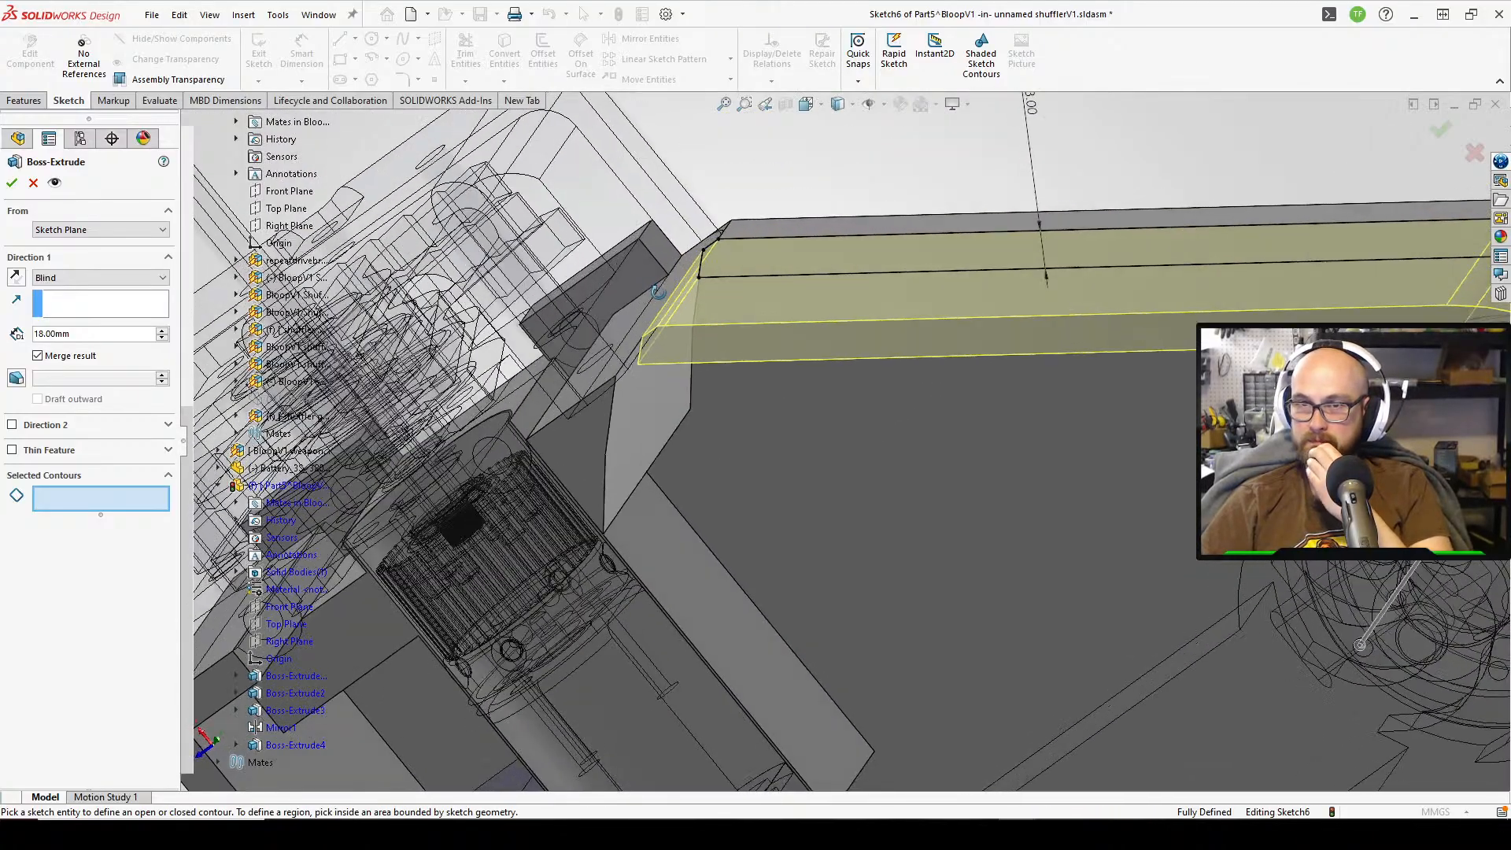
{"action": "middle_click_drag", "start_coordinate": [658, 292], "coordinate": [752, 264]}
{"action": "left_click", "coordinate": [11, 183]}
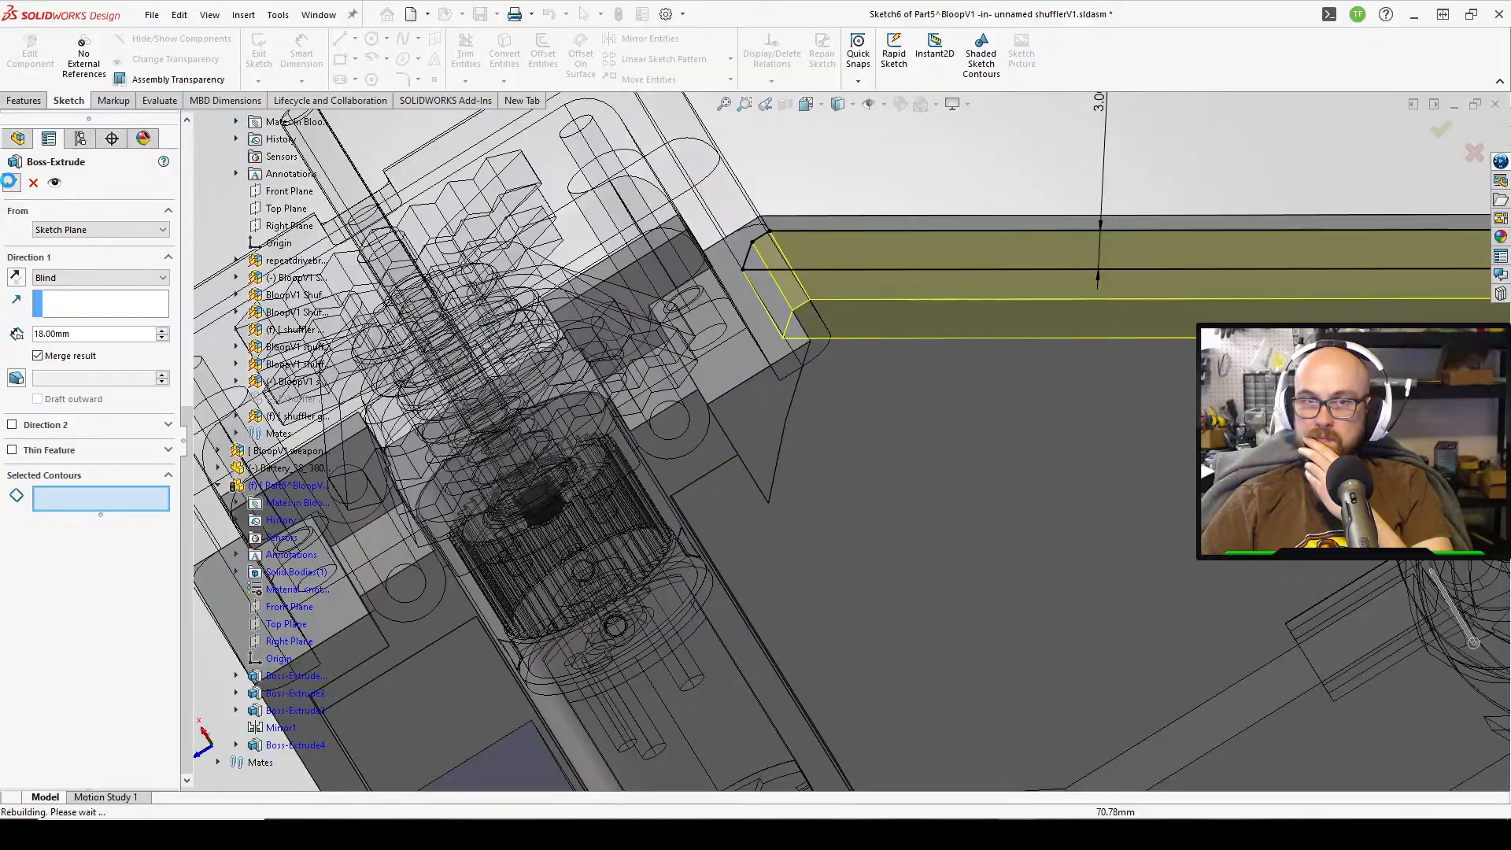
- Examine the wall profile's end corner beside the motor mount block for a gap, and cancel the boss extrusion
{"action": "scroll", "coordinate": [1173, 314], "scroll_direction": "up", "scroll_amount": 3}
{"action": "middle_click_drag", "start_coordinate": [1173, 314], "coordinate": [1144, 437]}
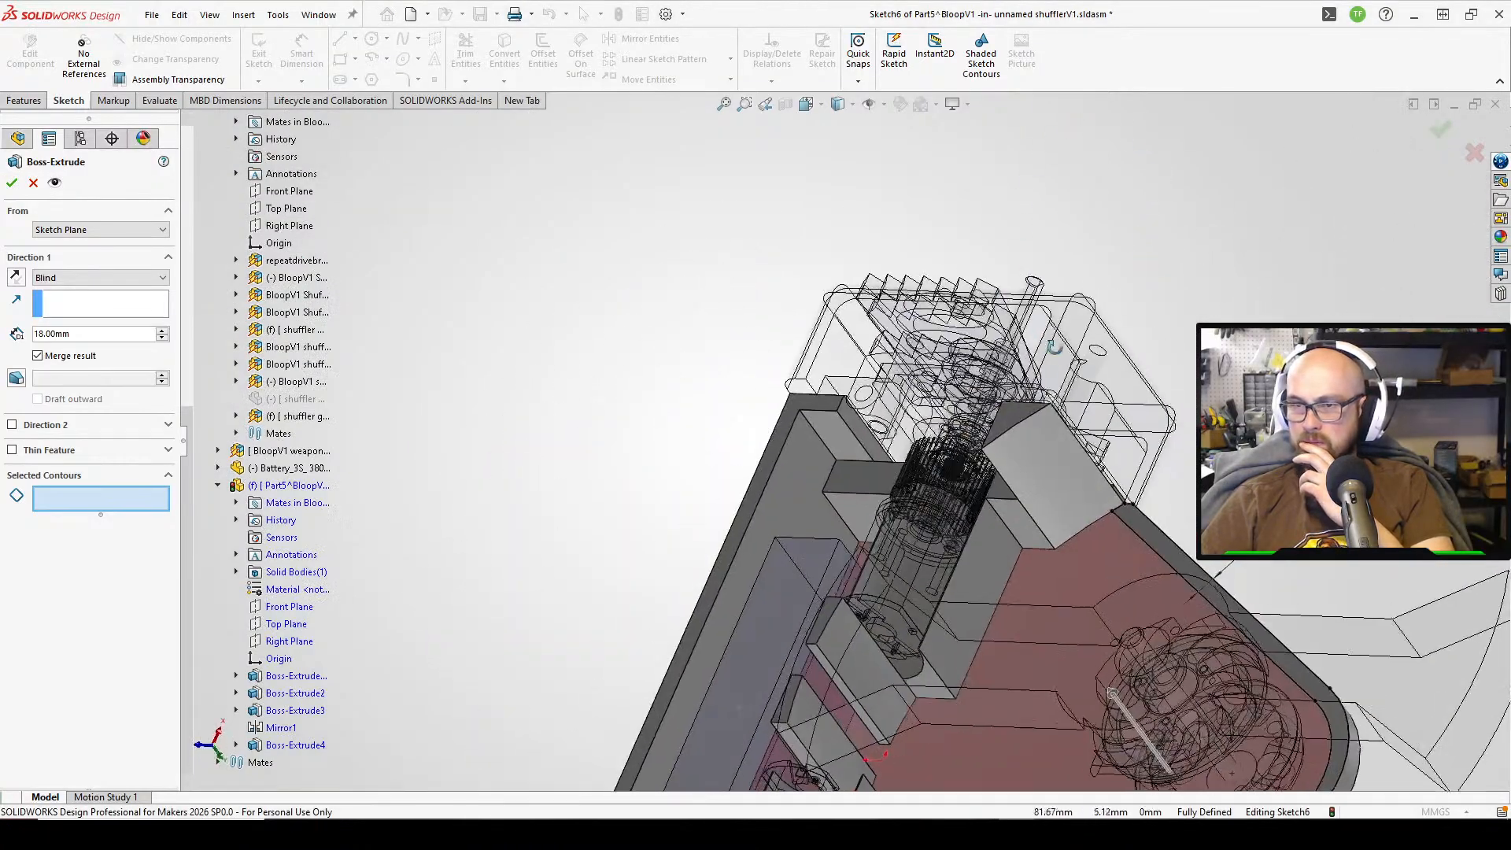
{"action": "scroll", "coordinate": [1145, 441], "scroll_direction": "down", "scroll_amount": 2}
{"action": "scroll", "coordinate": [994, 580], "scroll_direction": "down", "scroll_amount": 3}
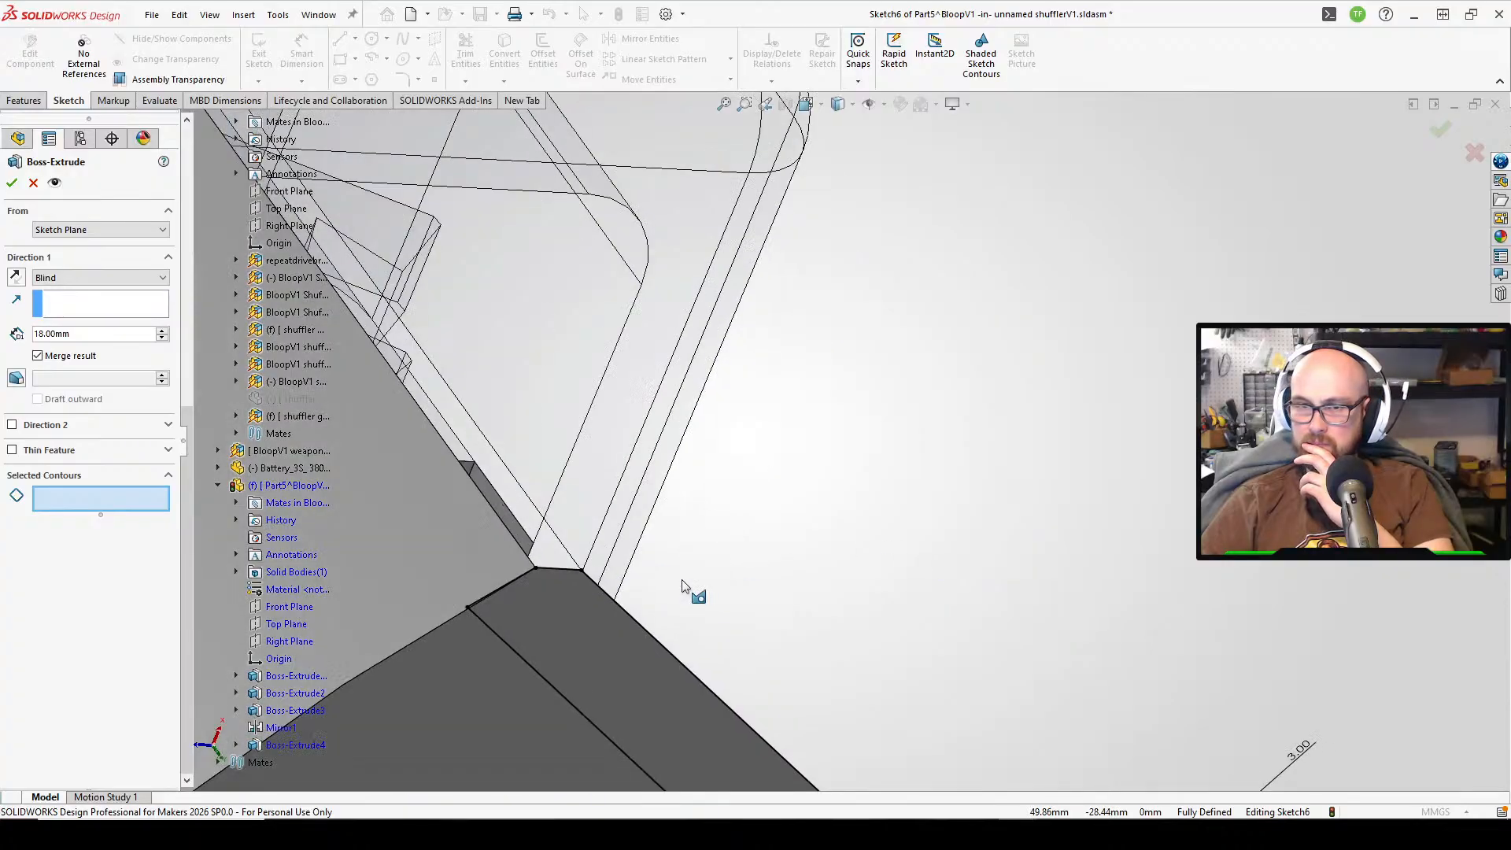
{"action": "scroll", "coordinate": [543, 551], "scroll_direction": "down", "scroll_amount": 5}
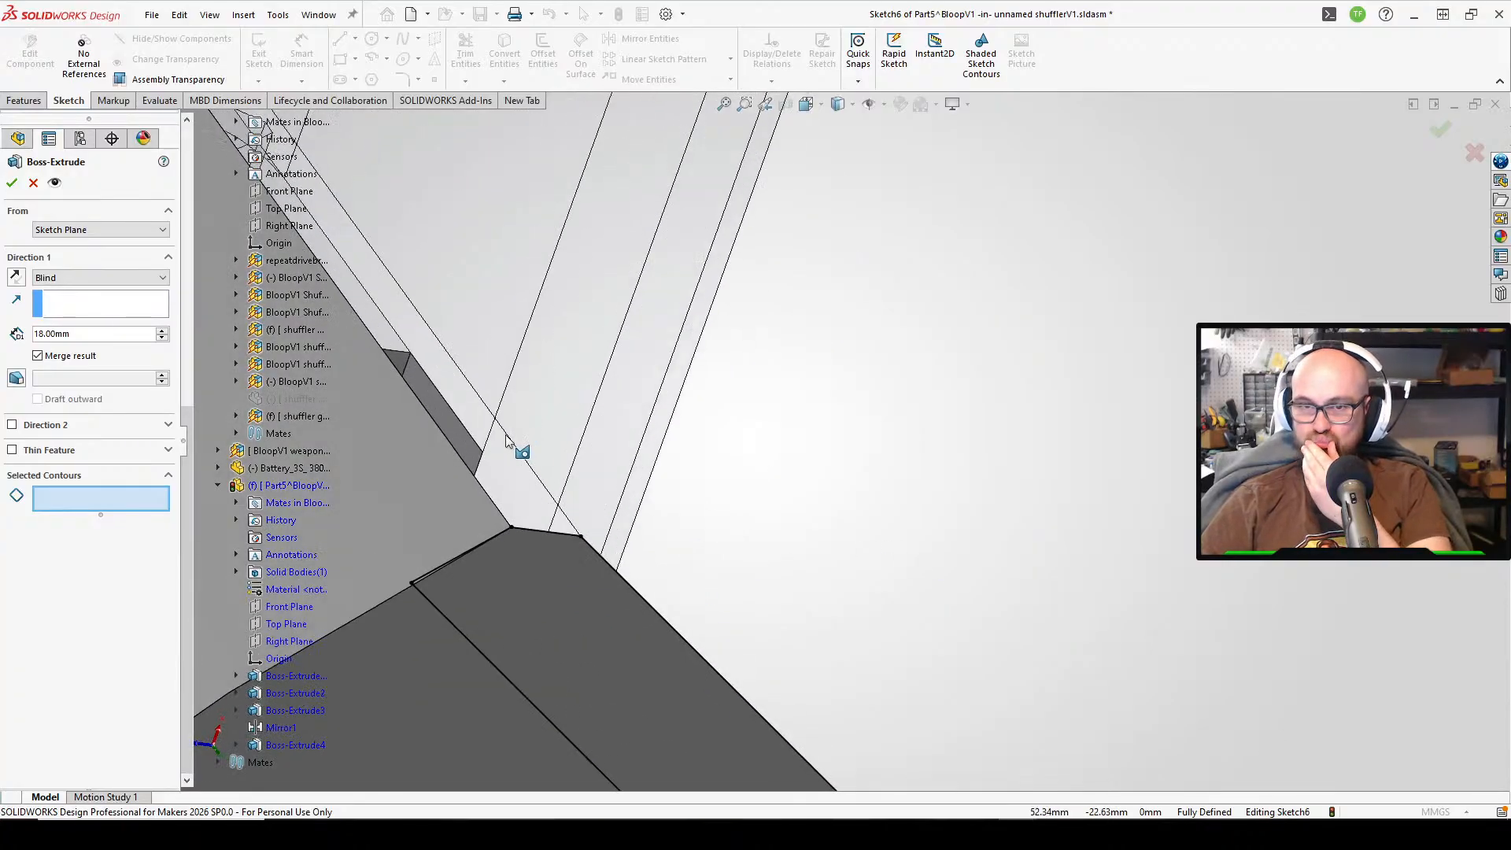
{"action": "scroll", "coordinate": [472, 560], "scroll_direction": "up", "scroll_amount": 3}
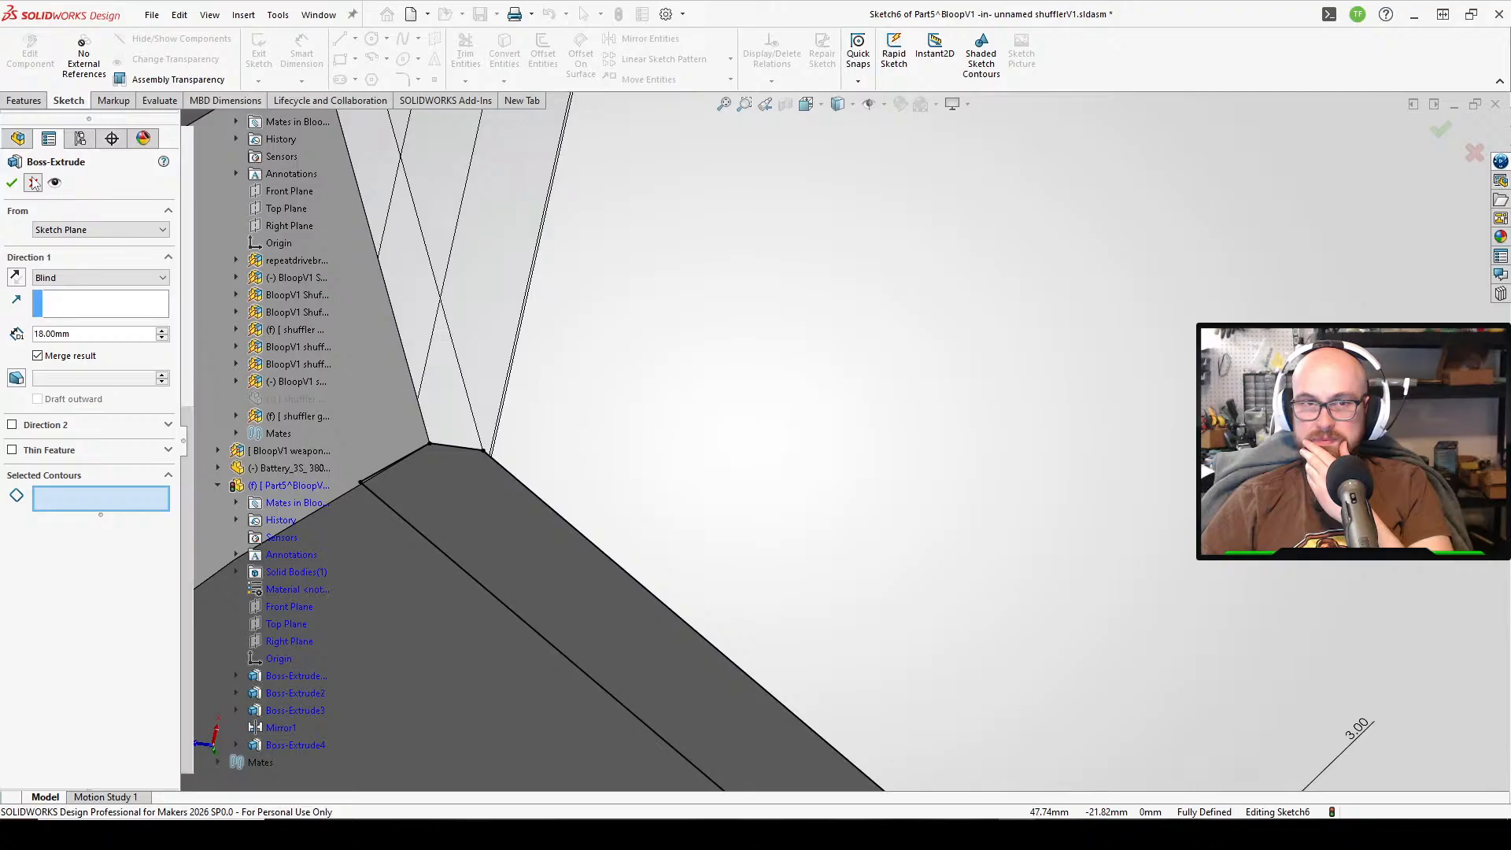
{"action": "key", "text": "Escape"}
- Delete the short closing lines at both ends of the wall profile beside the motor mount blocks
{"action": "scroll", "coordinate": [347, 500], "scroll_direction": "up", "scroll_amount": 2}
{"action": "scroll", "coordinate": [158, 551], "scroll_direction": "up", "scroll_amount": 3}
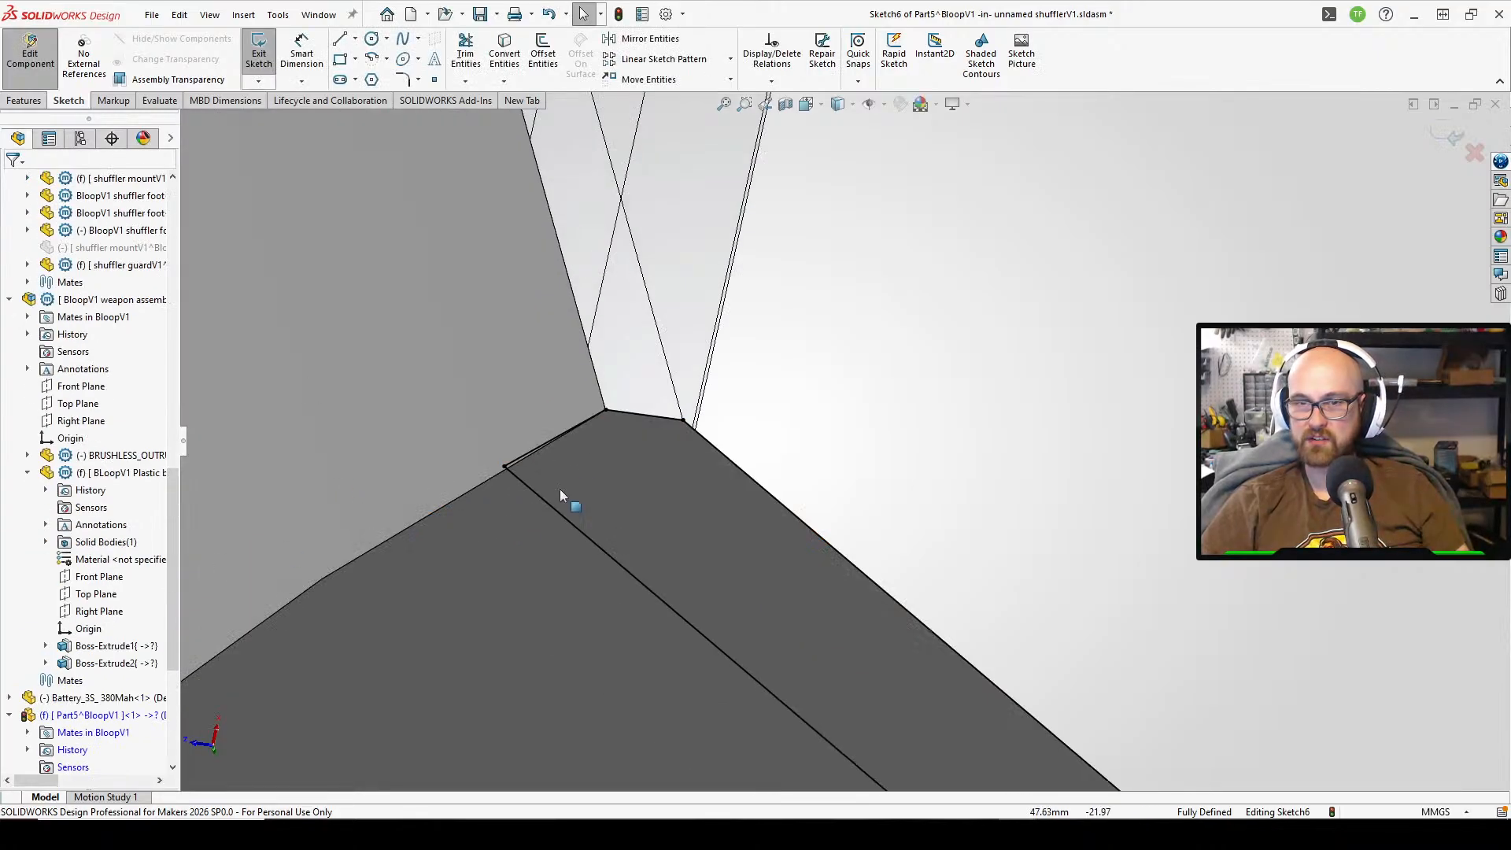
{"action": "middle_click_drag", "start_coordinate": [560, 489], "coordinate": [569, 464]}
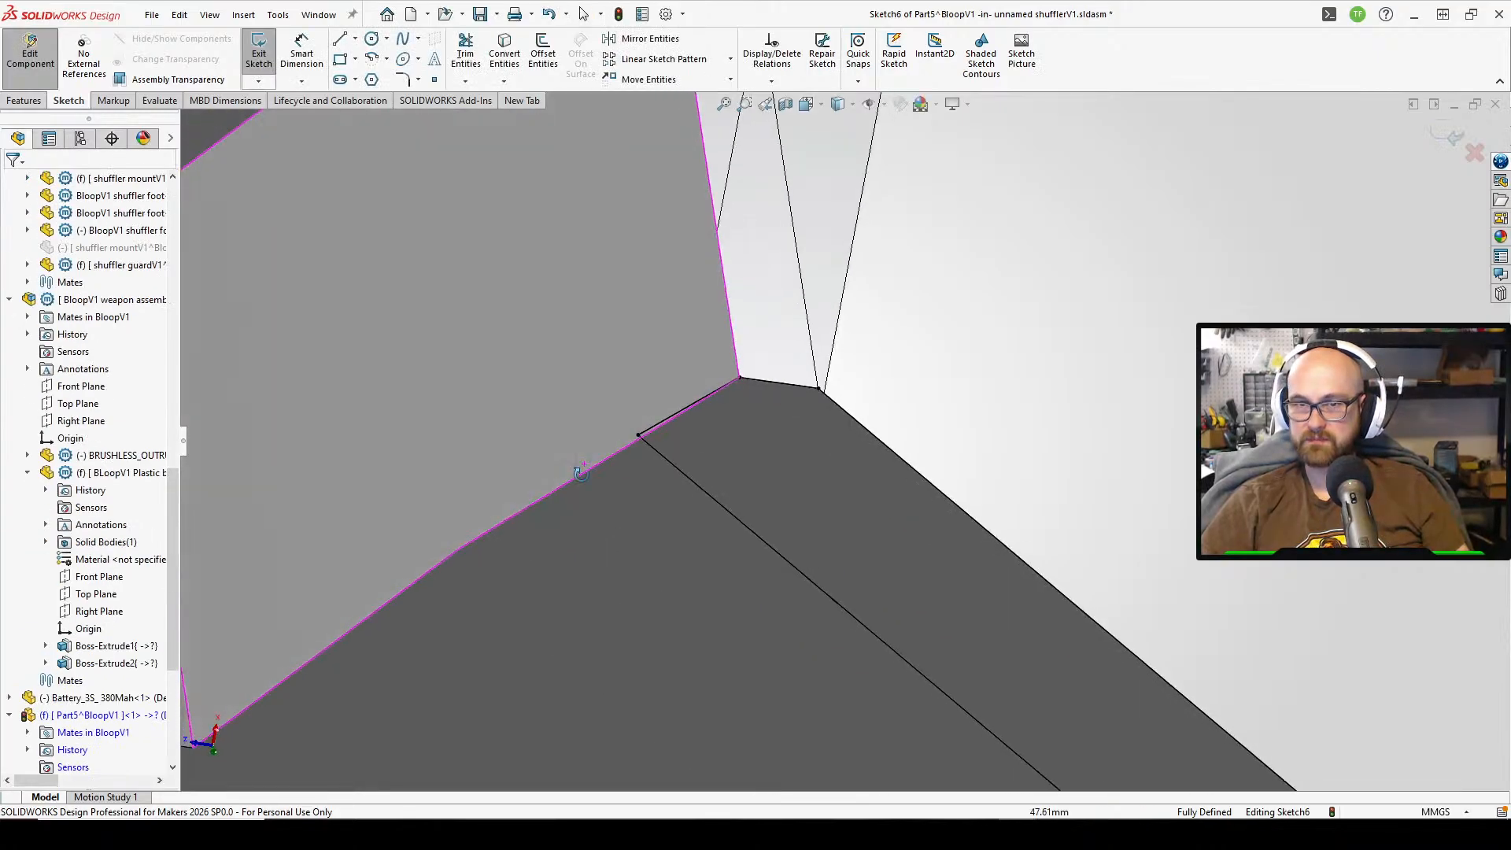
{"action": "left_click", "coordinate": [669, 418]}
{"action": "key", "text": "Escape"}
{"action": "scroll", "coordinate": [543, 334], "scroll_direction": "up", "scroll_amount": 5}
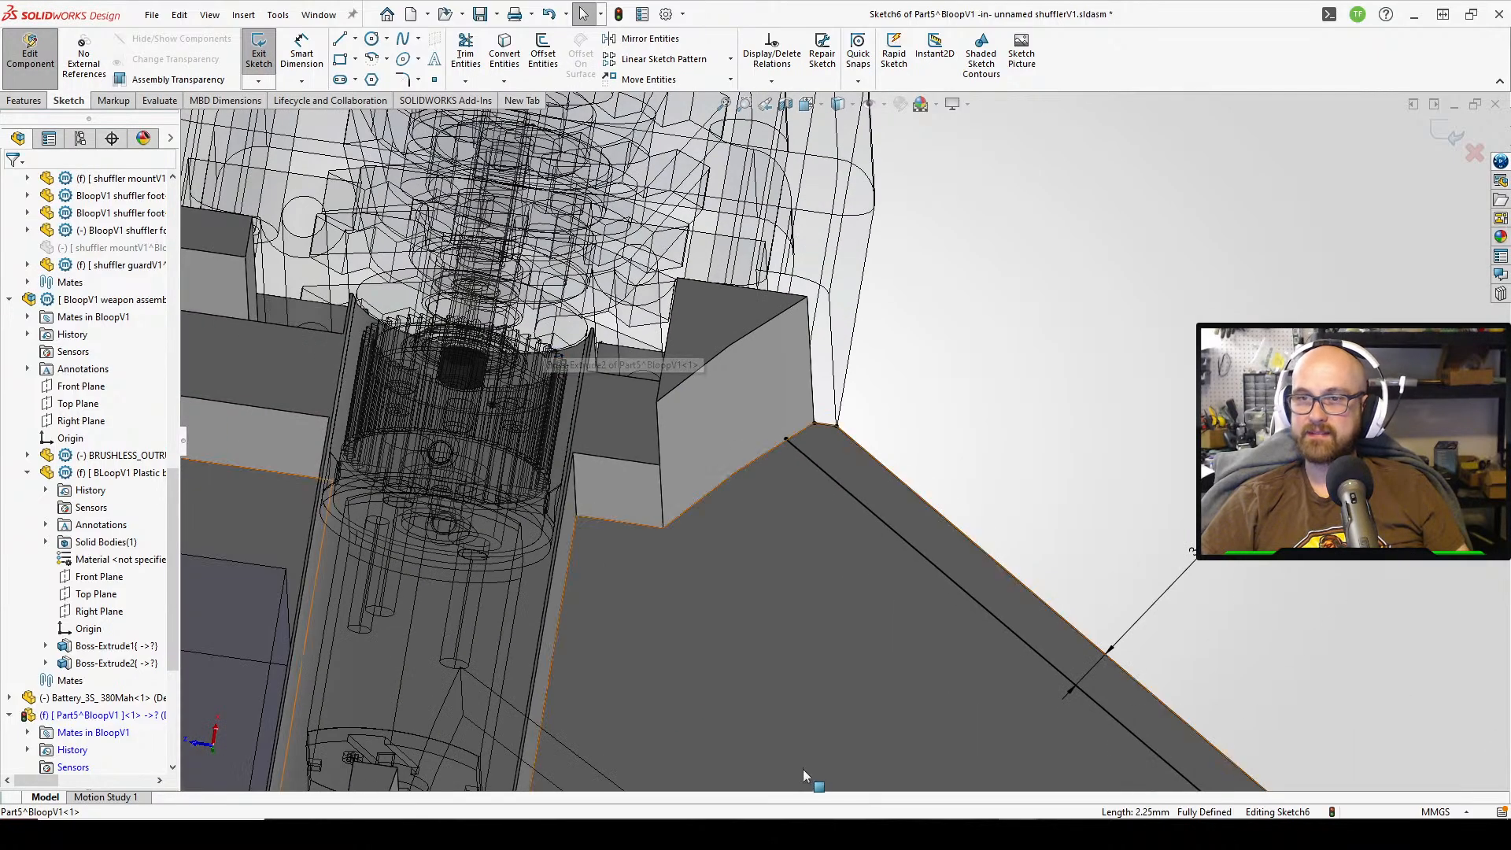
{"action": "scroll", "coordinate": [803, 768], "scroll_direction": "up", "scroll_amount": 5}
{"action": "scroll", "coordinate": [835, 716], "scroll_direction": "down", "scroll_amount": 6}
{"action": "scroll", "coordinate": [789, 445], "scroll_direction": "down", "scroll_amount": 3}
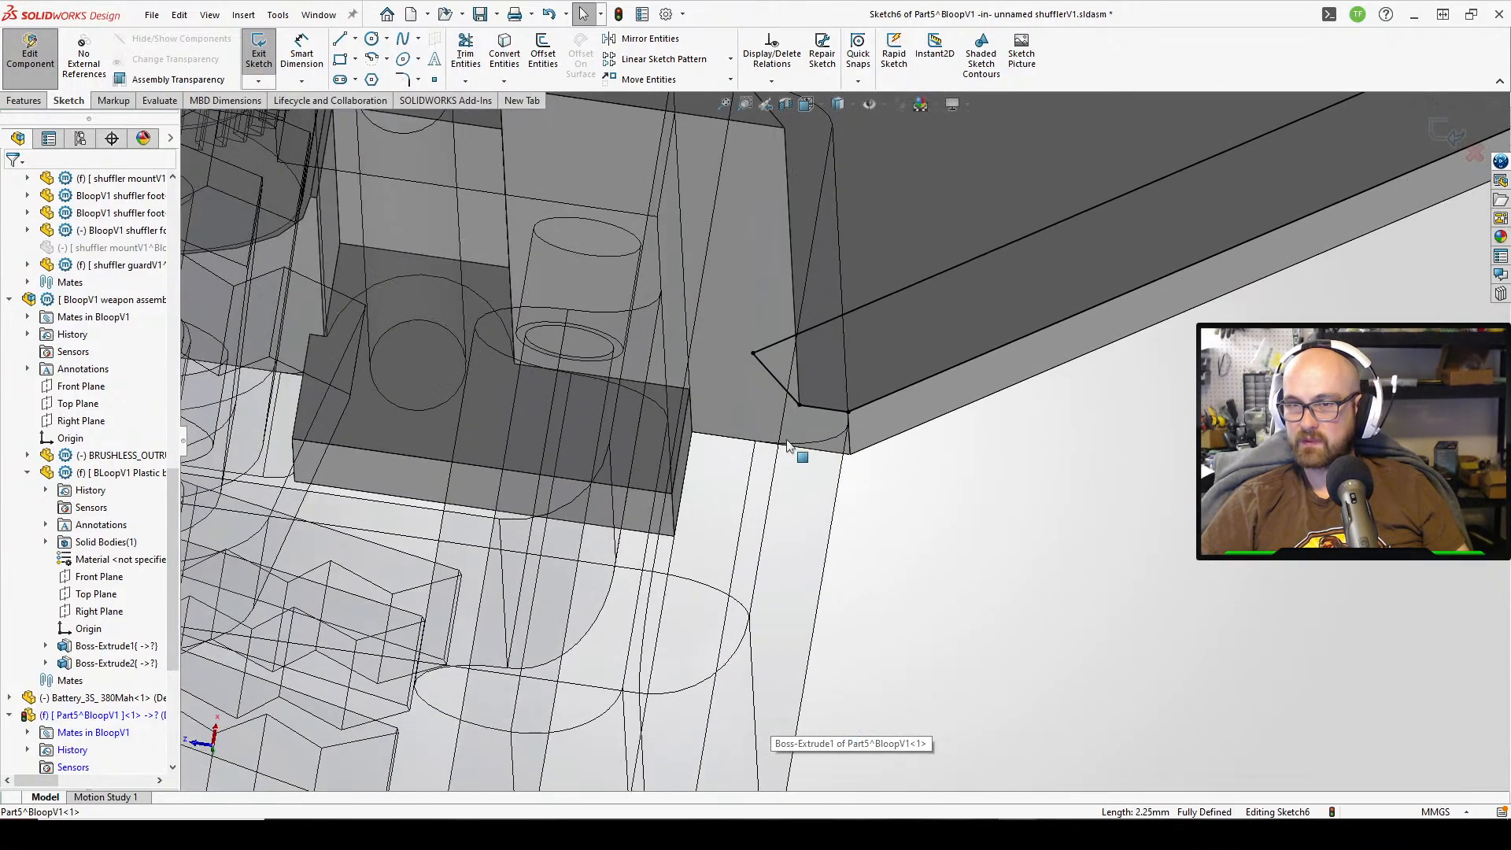
{"action": "left_click", "coordinate": [773, 380]}
{"action": "key", "text": "Delete"}
{"action": "scroll", "coordinate": [781, 220], "scroll_direction": "up", "scroll_amount": 2}
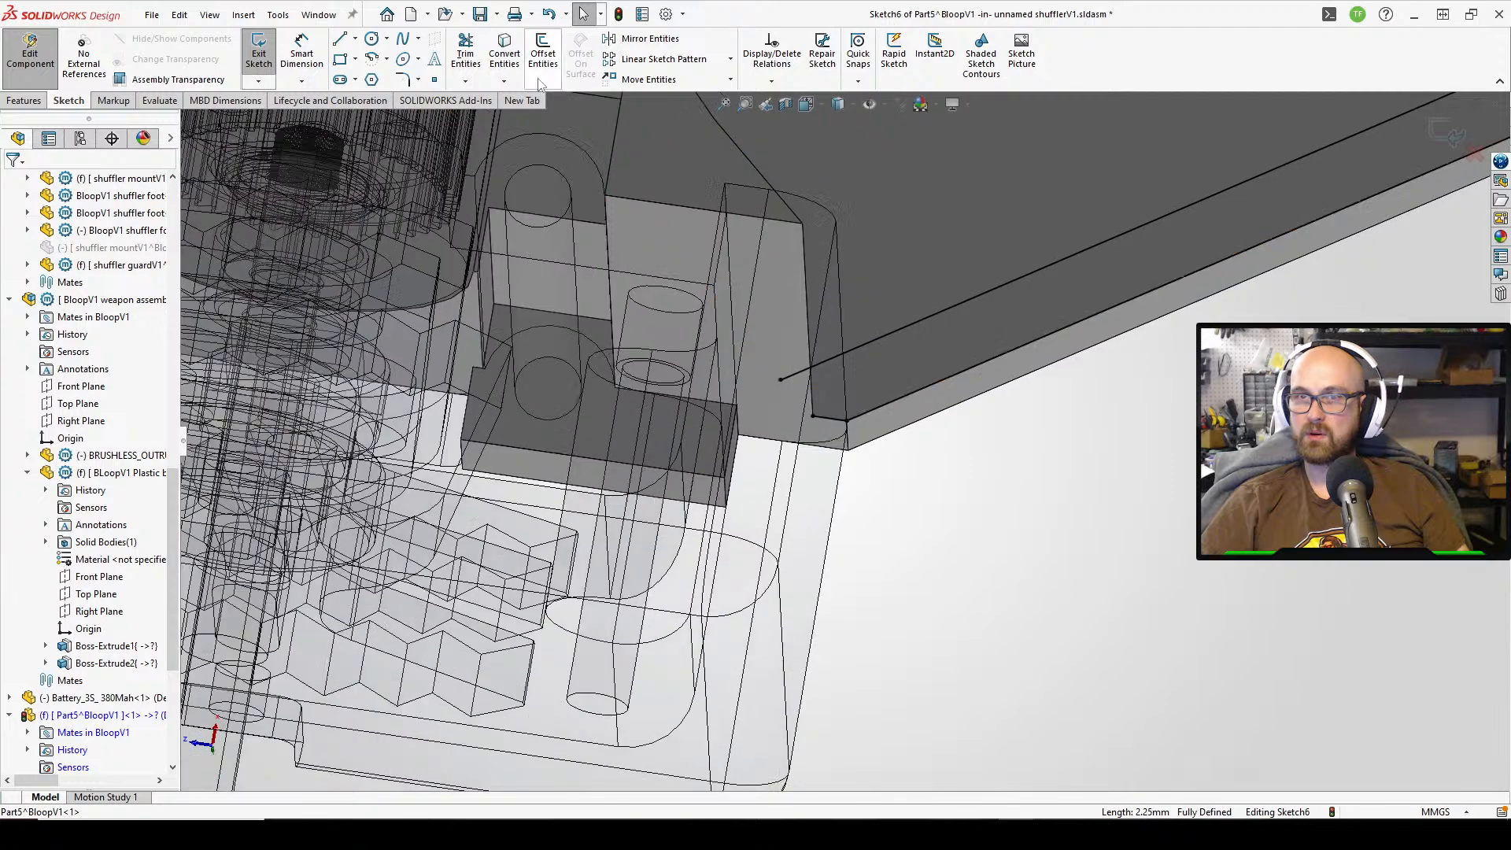
- Convert the curved mount block edges at both wall ends into sketch entities and trim their excess with Trim to closest
{"action": "left_click", "coordinate": [504, 53]}
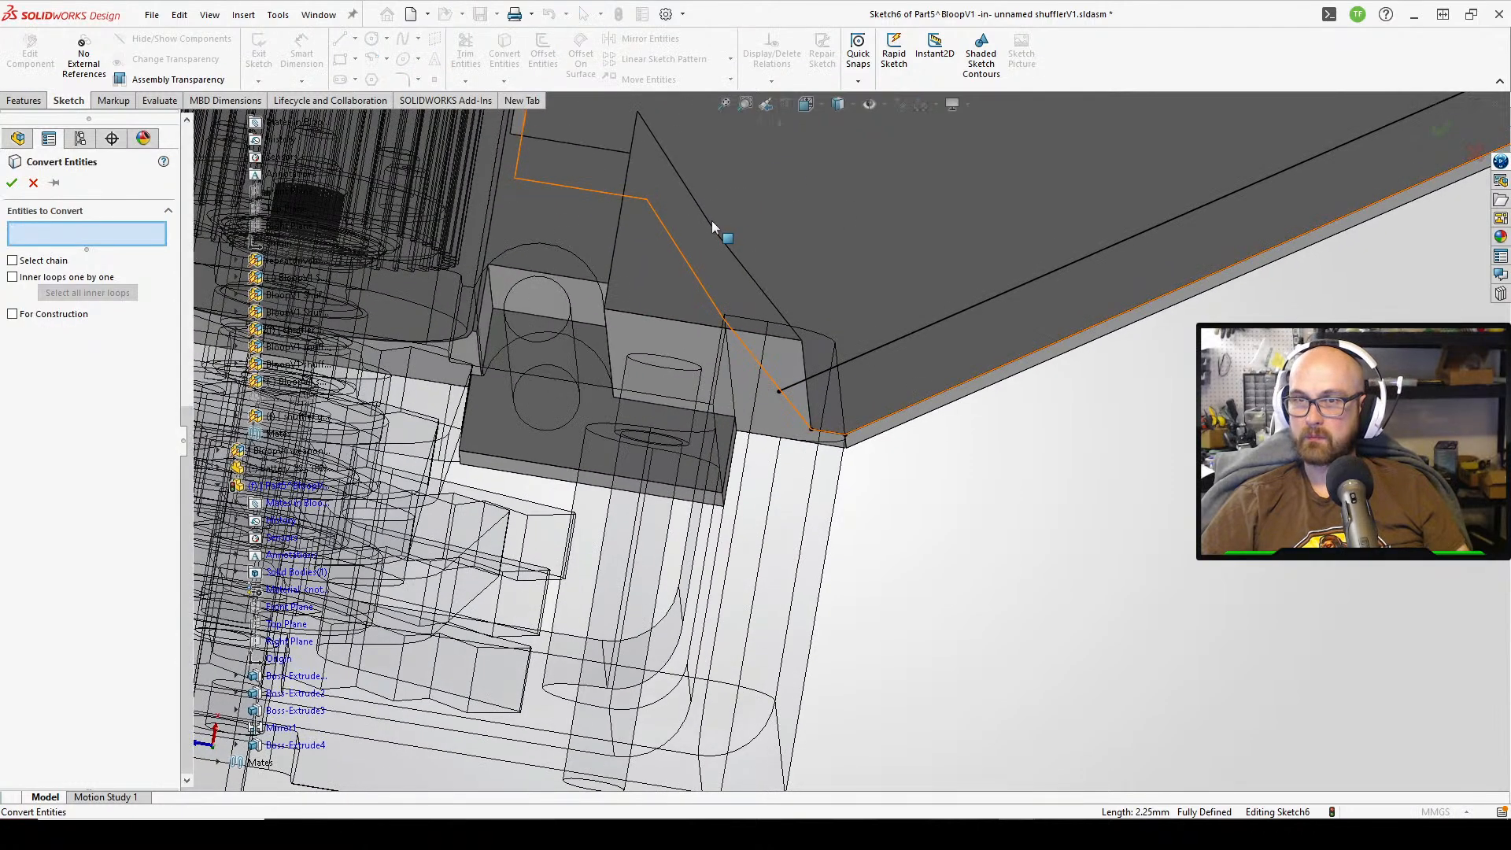
{"action": "left_click", "coordinate": [709, 229]}
{"action": "scroll", "coordinate": [838, 433], "scroll_direction": "up", "scroll_amount": 5}
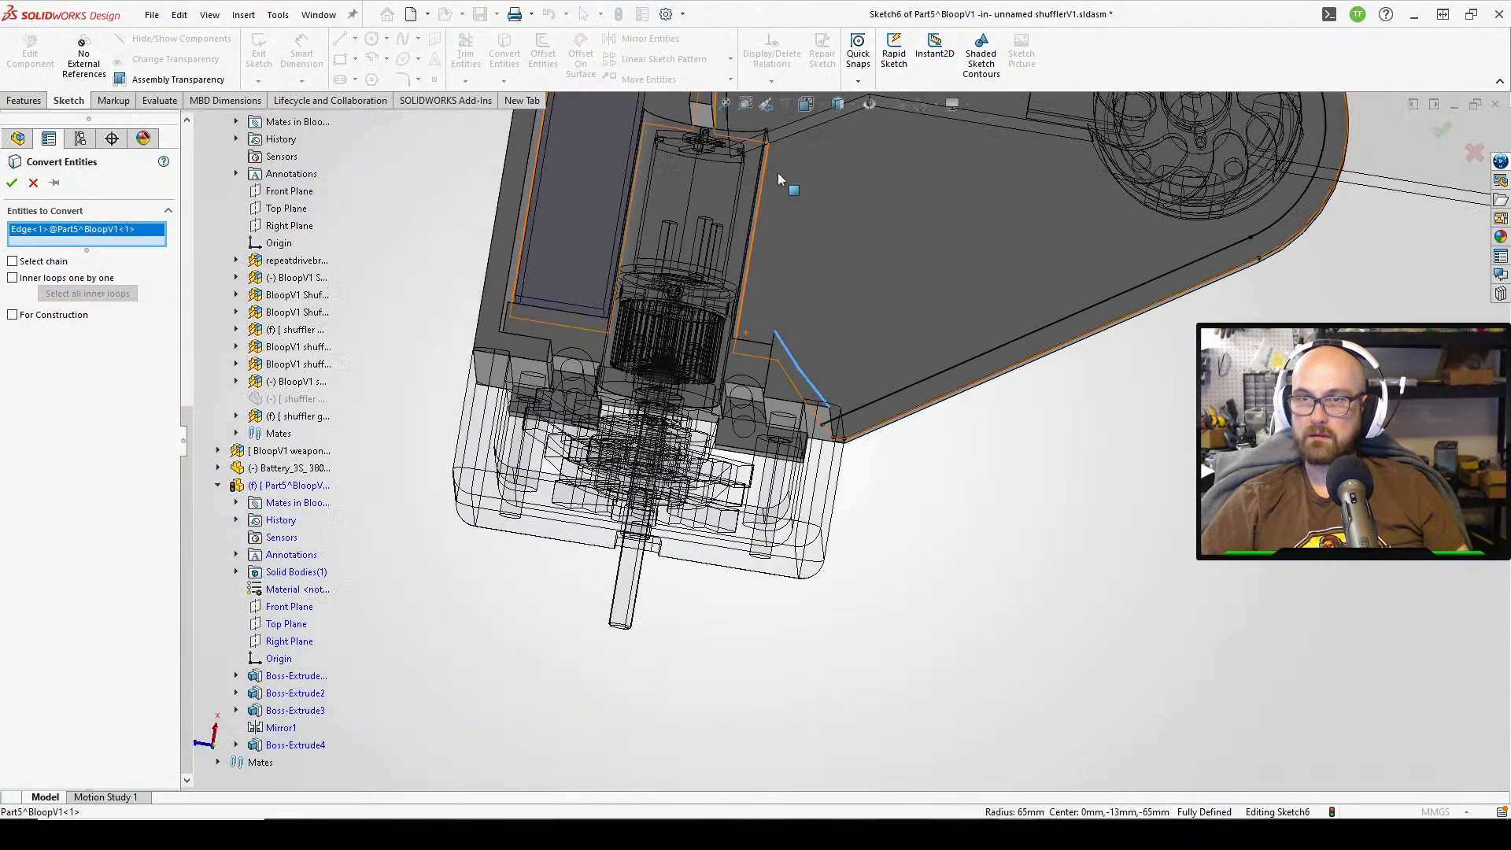
{"action": "left_click", "coordinate": [14, 182]}
{"action": "scroll", "coordinate": [573, 169], "scroll_direction": "up", "scroll_amount": 4}
{"action": "scroll", "coordinate": [551, 138], "scroll_direction": "down", "scroll_amount": 3}
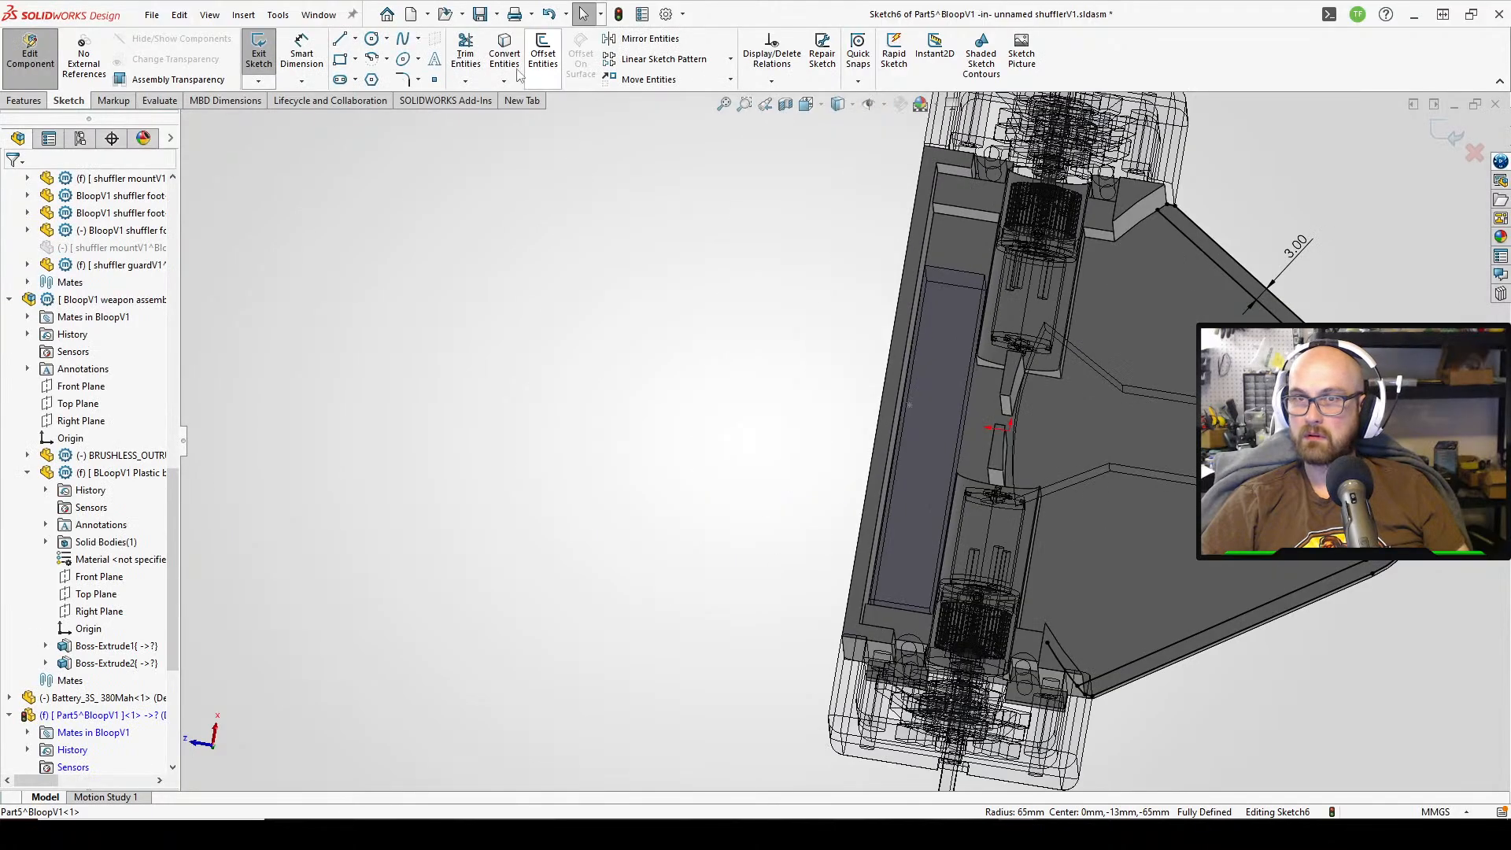
{"action": "left_click", "coordinate": [506, 53]}
{"action": "left_click", "coordinate": [1154, 199]}
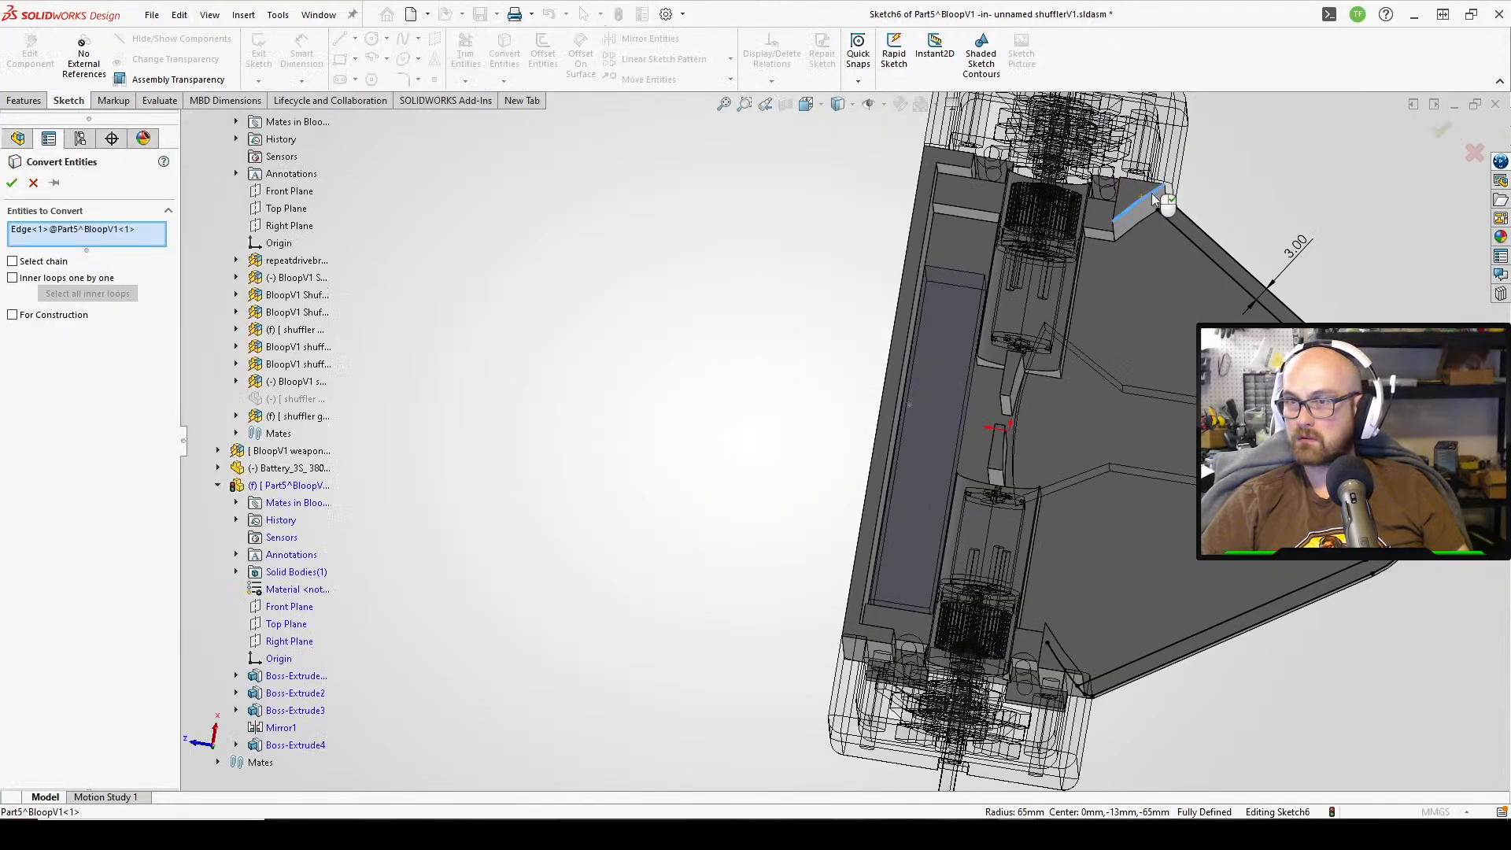
{"action": "left_click", "coordinate": [12, 183]}
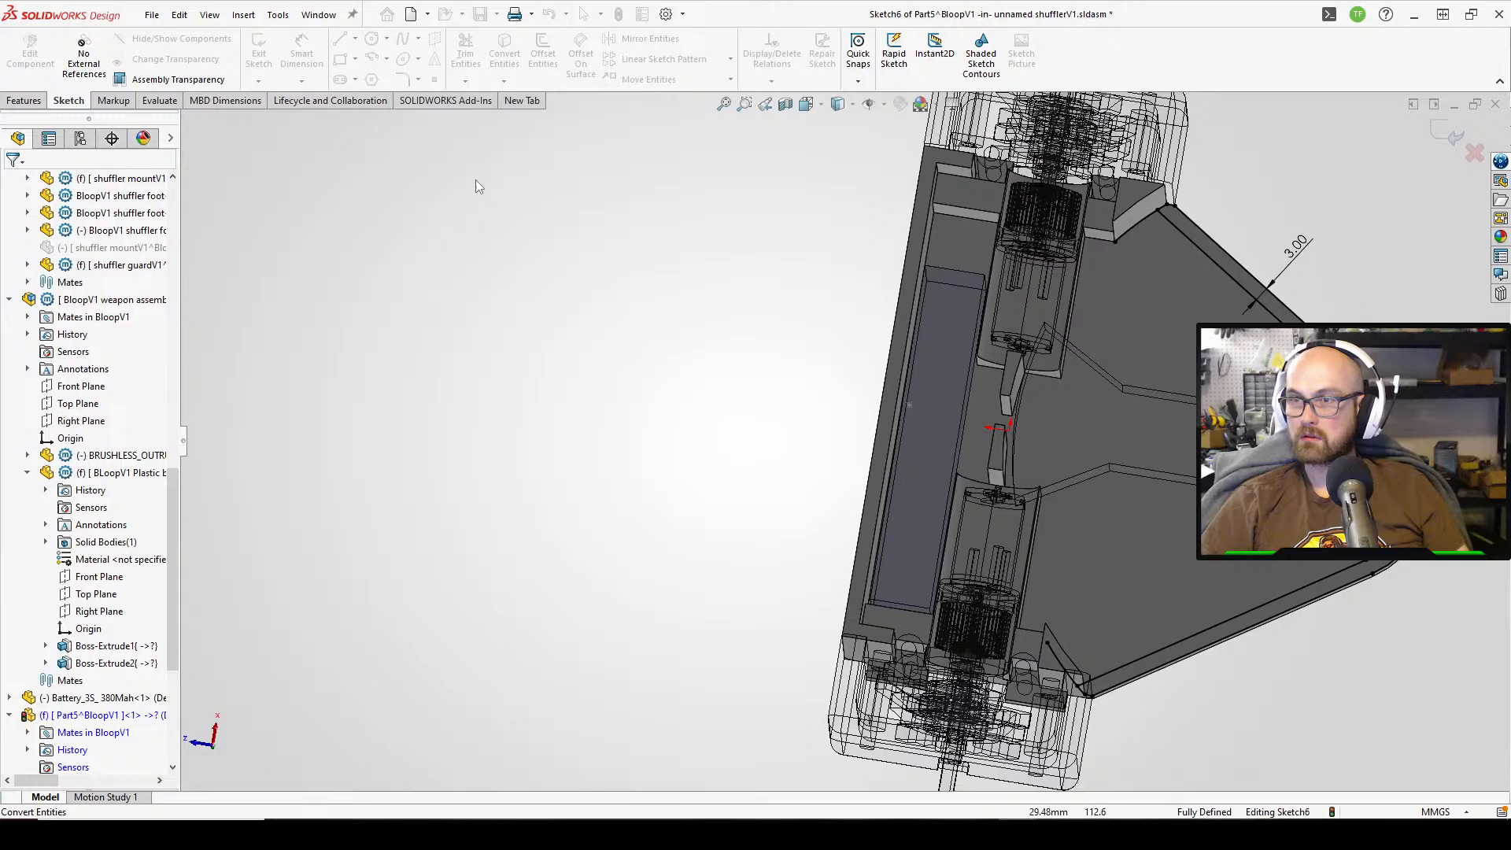
{"action": "left_click", "coordinate": [464, 52]}
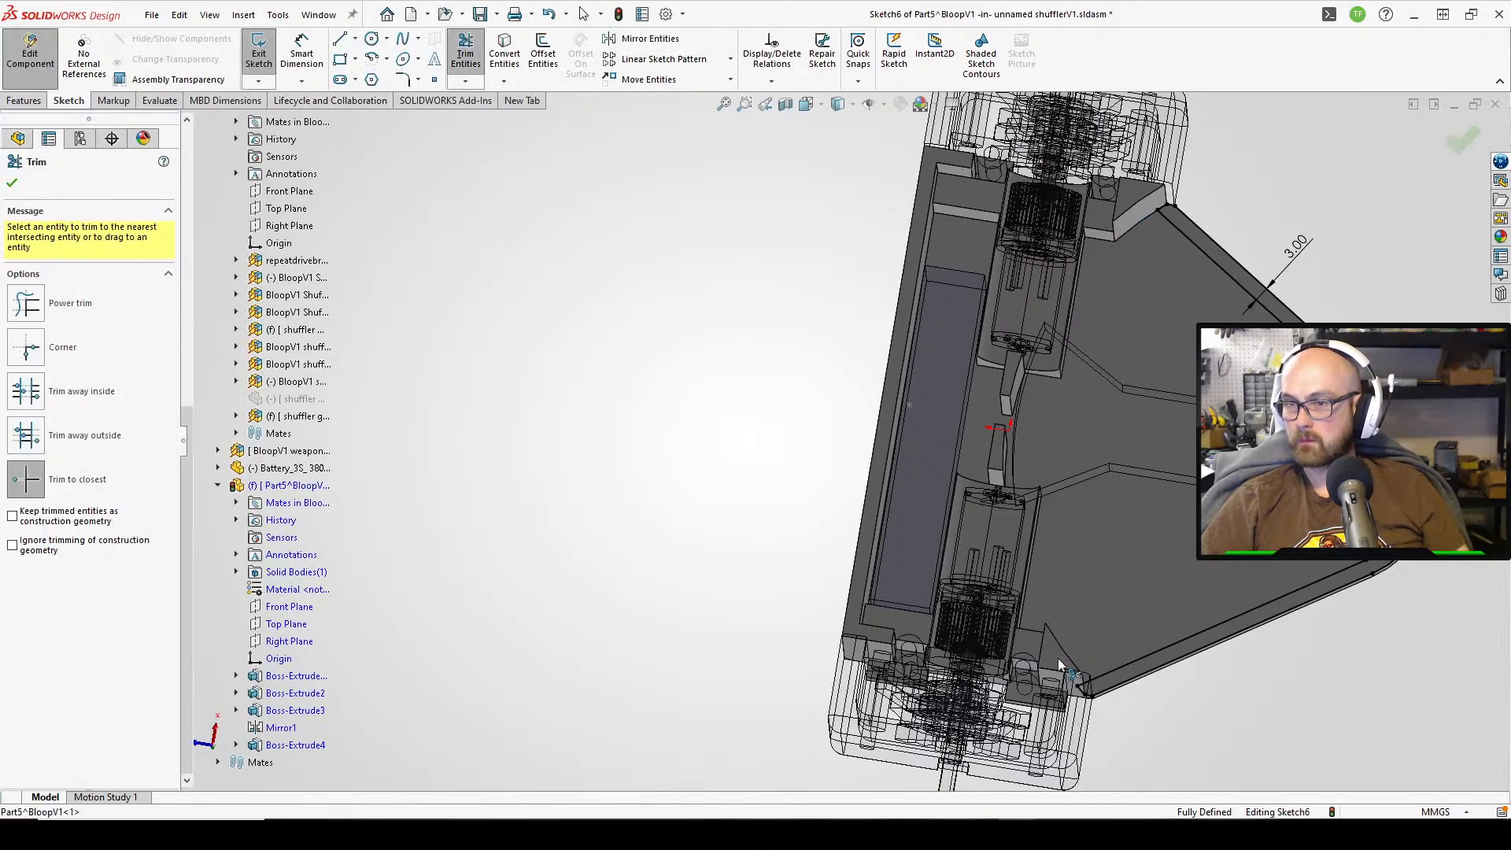
{"action": "left_click", "coordinate": [13, 183]}
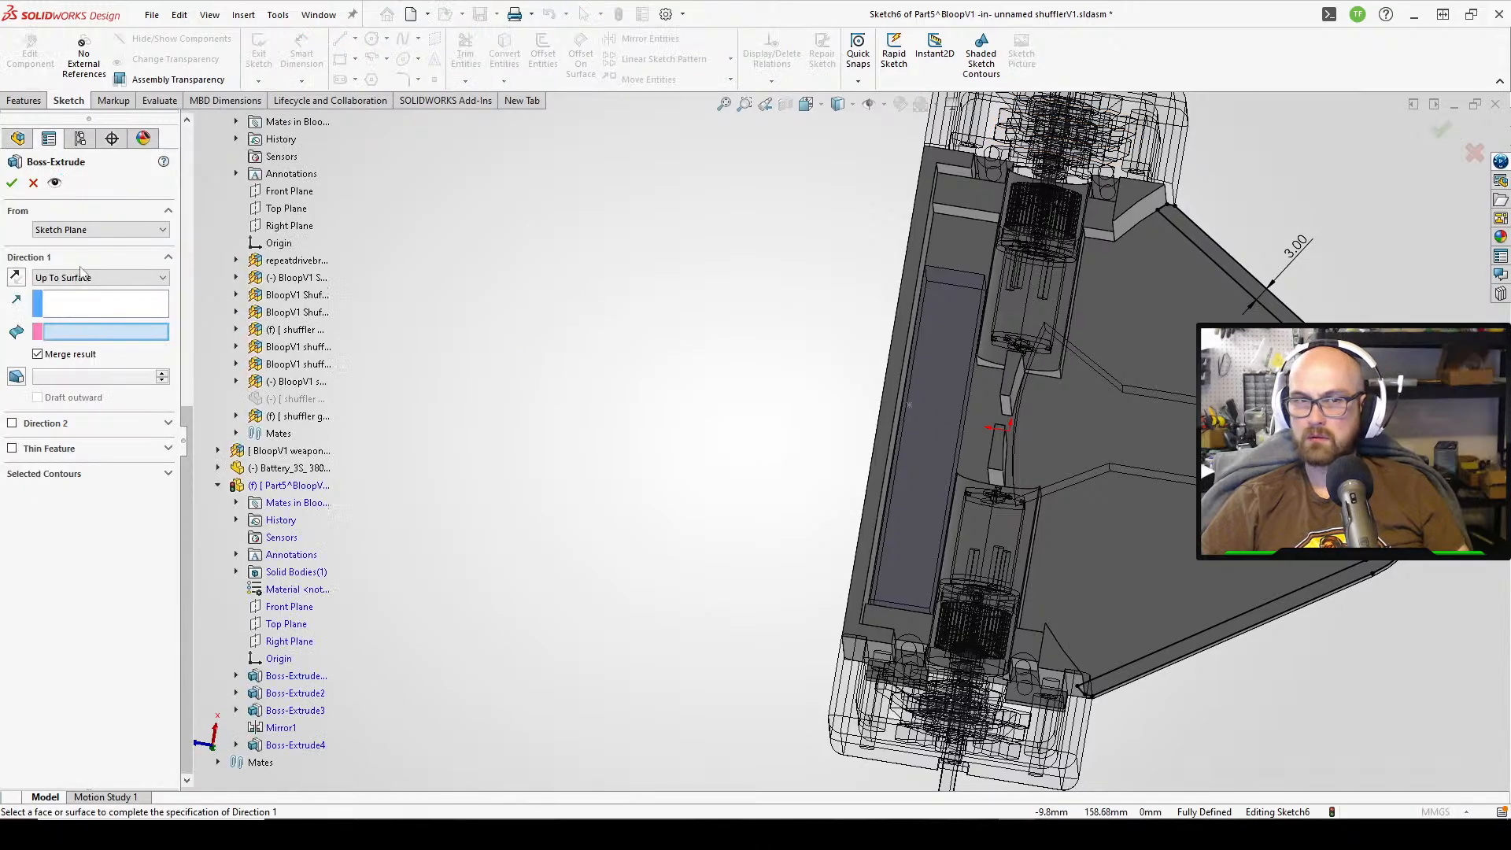
- Extrude the closed wall profile as a Blind boss 18 mm deep from the sketch plane, merged with the chassis
{"action": "left_click", "coordinate": [81, 277]}
{"action": "scroll", "coordinate": [87, 307], "scroll_direction": "up", "scroll_amount": 2}
{"action": "left_click", "coordinate": [107, 295]}
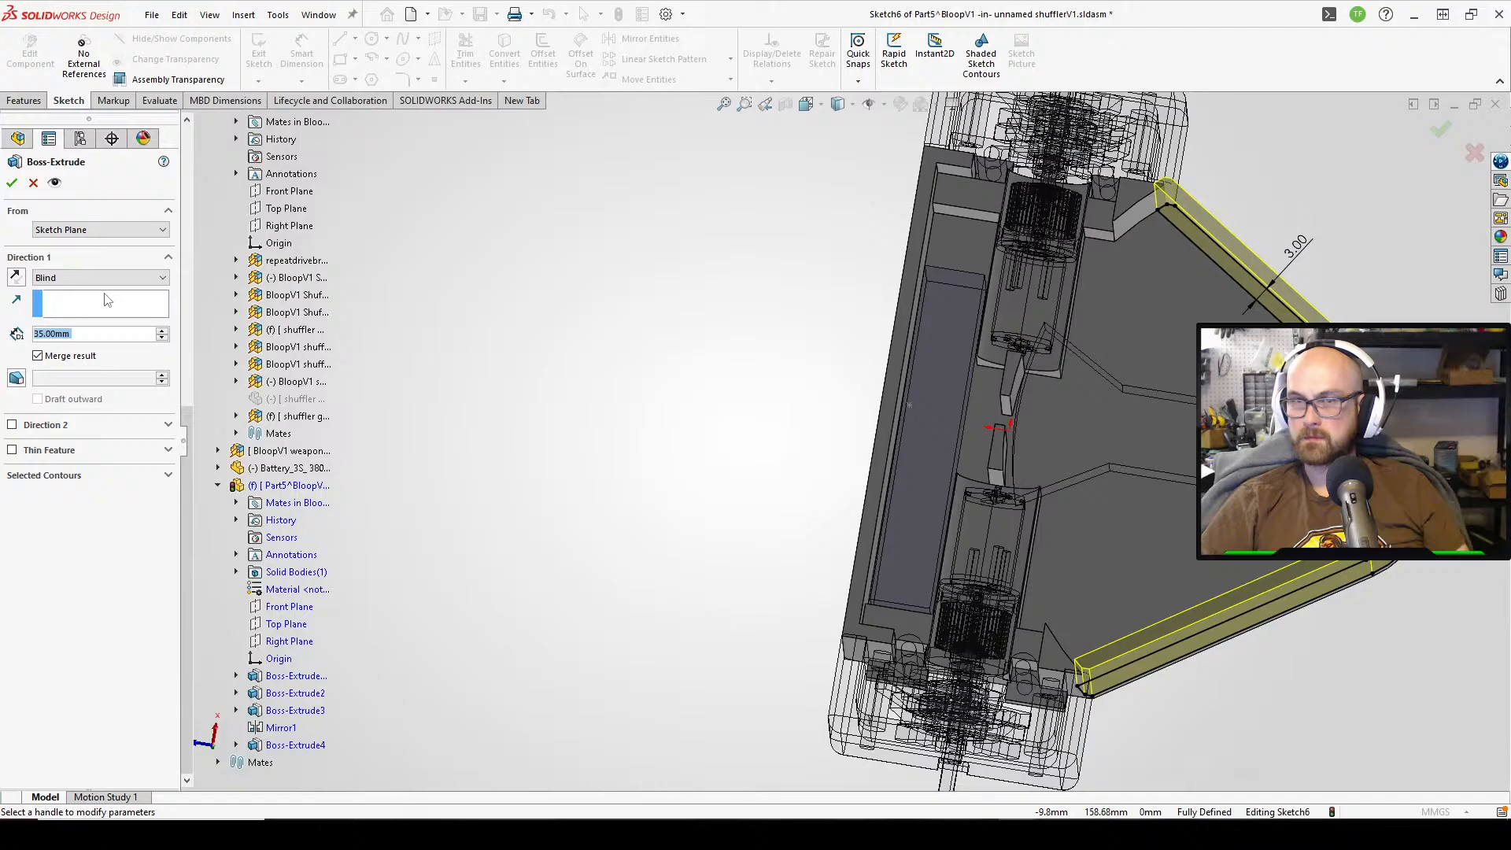
{"action": "type", "text": "18"}
{"action": "key", "text": "Return"}
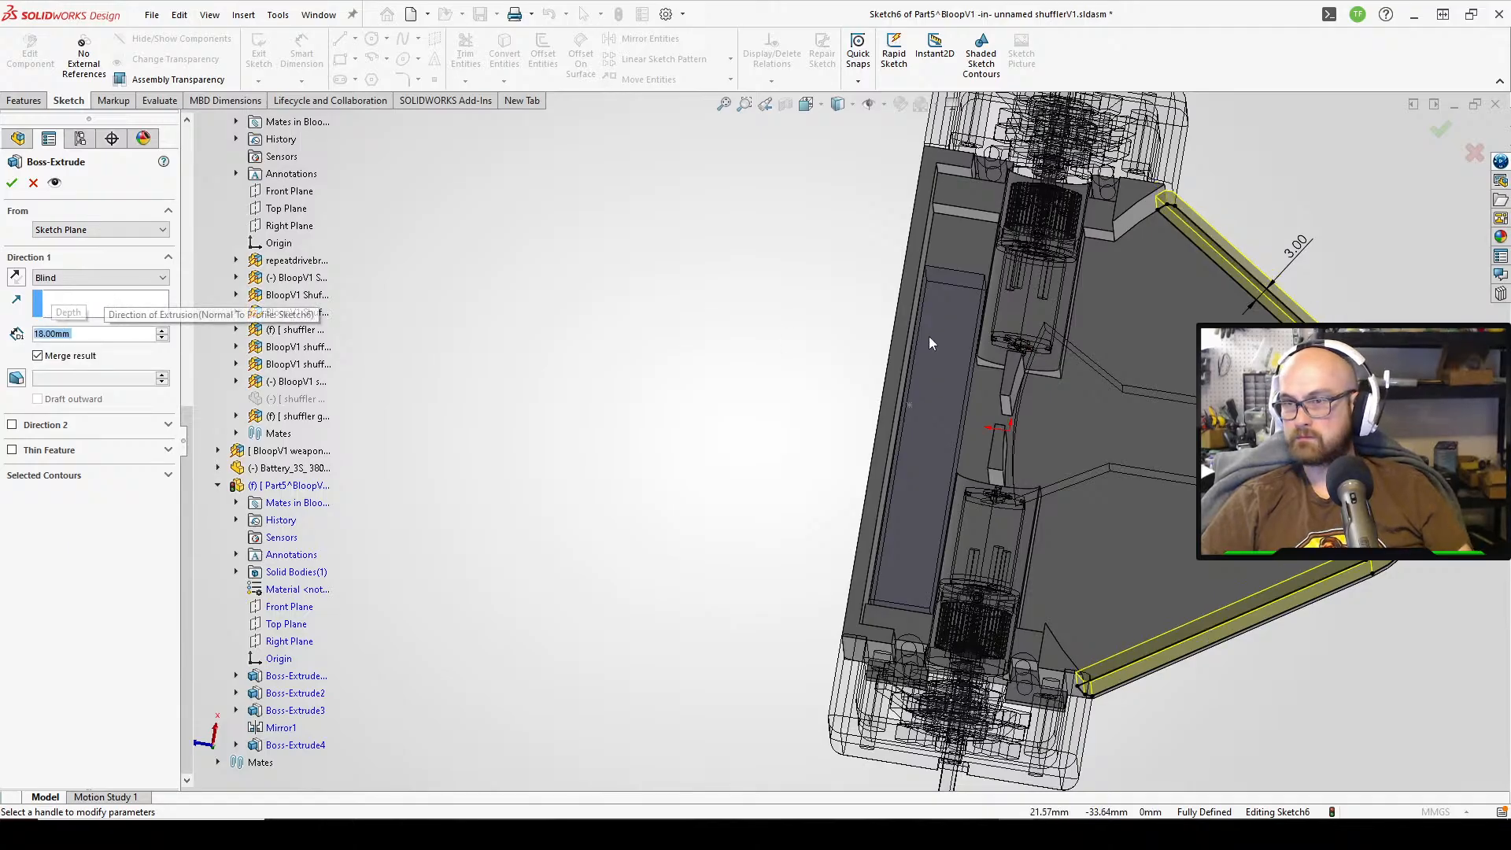
{"action": "middle_click_drag", "start_coordinate": [900, 407], "coordinate": [829, 107]}
{"action": "left_click", "coordinate": [14, 181]}
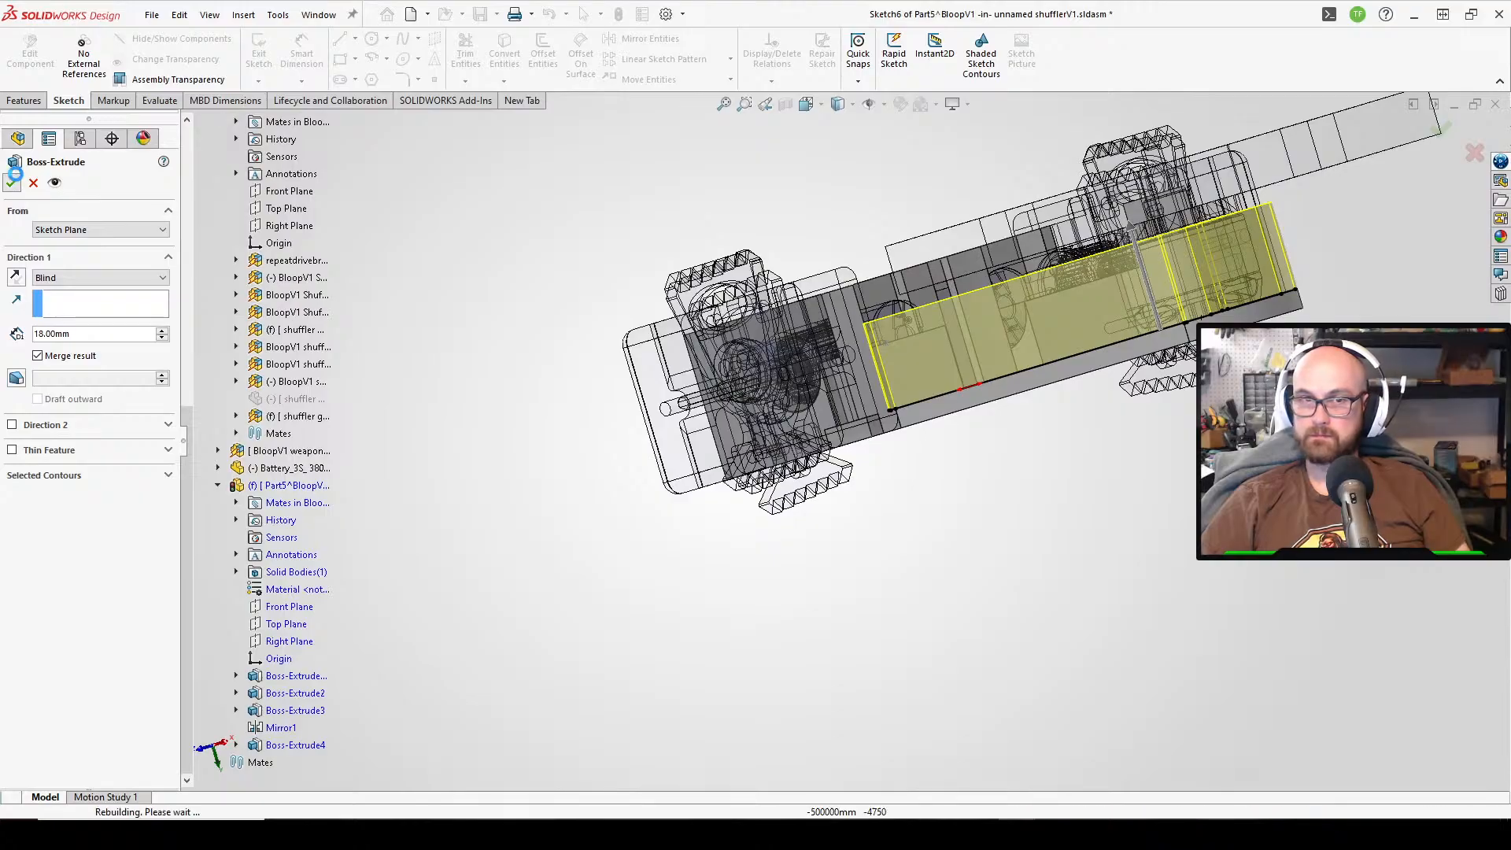
- Examine how the ends of the new outer wall meet the curved faces of the motor mount blocks
{"action": "middle_click_drag", "start_coordinate": [866, 410], "coordinate": [894, 352]}
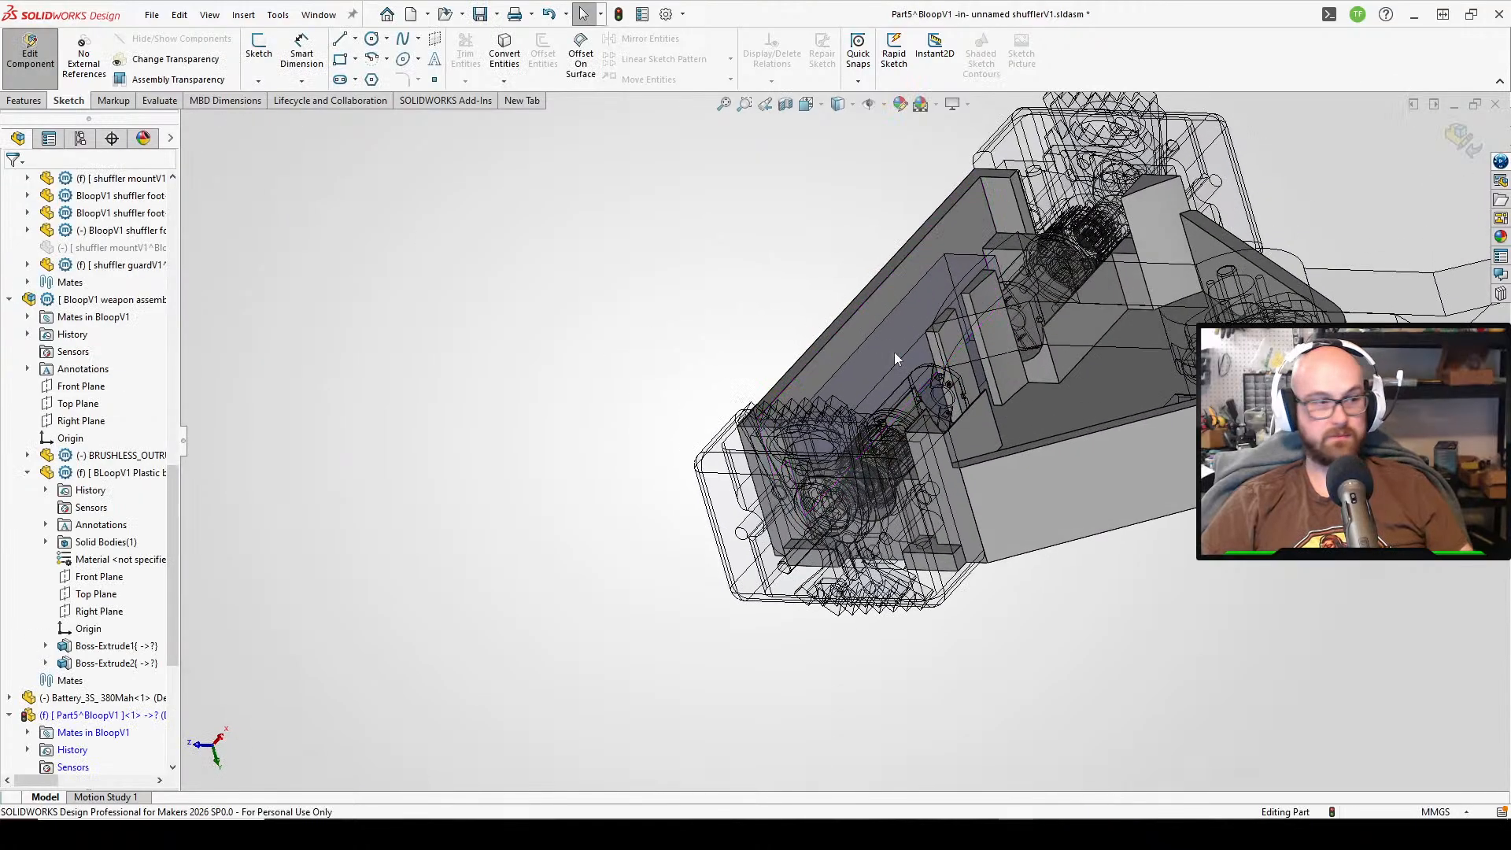
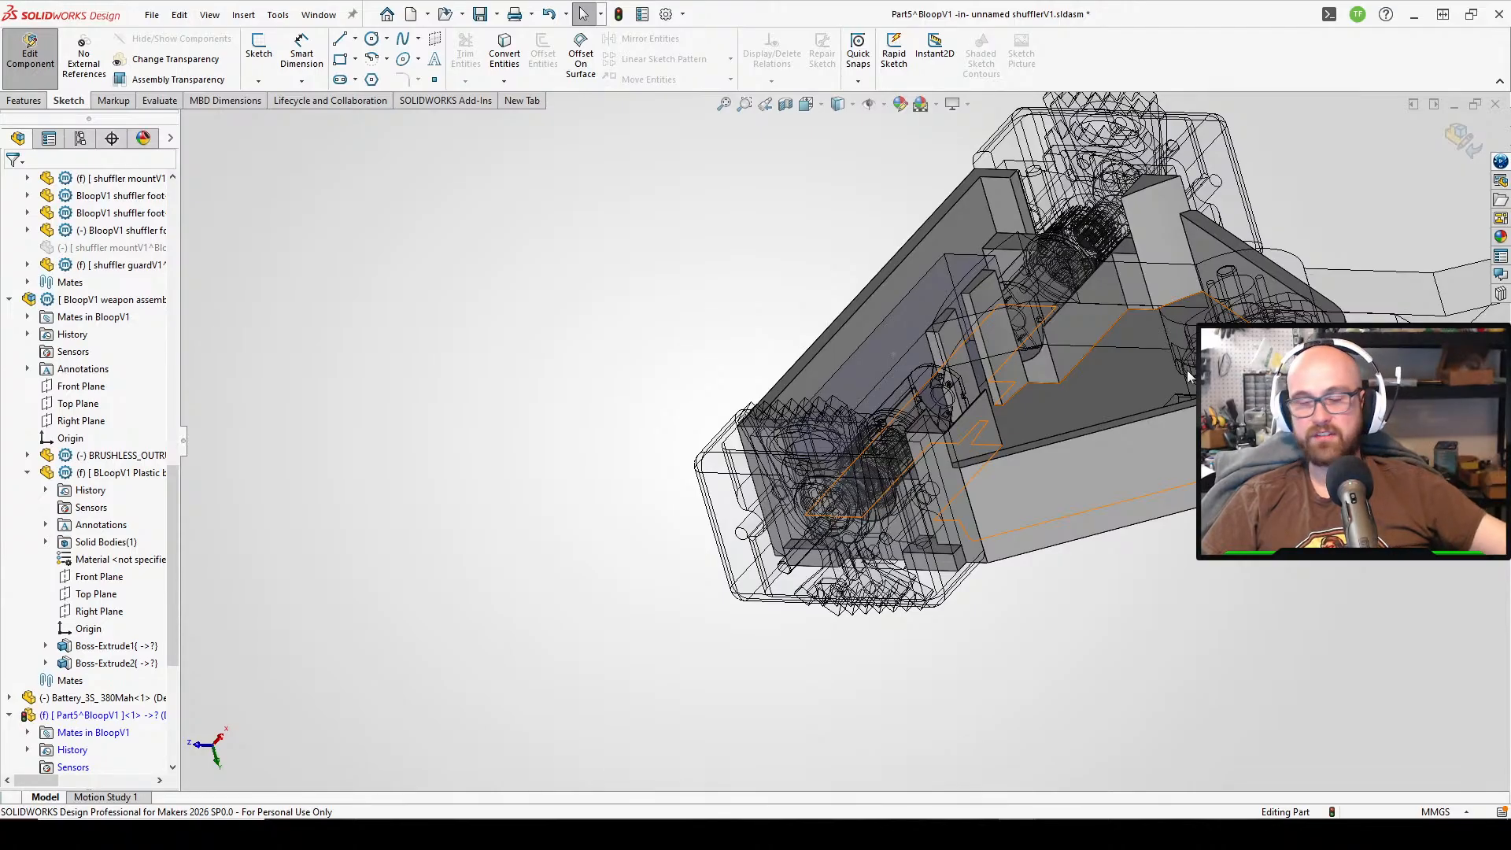
{"action": "left_click", "coordinate": [1245, 600]}
{"action": "scroll", "coordinate": [1199, 285], "scroll_direction": "down", "scroll_amount": 6}
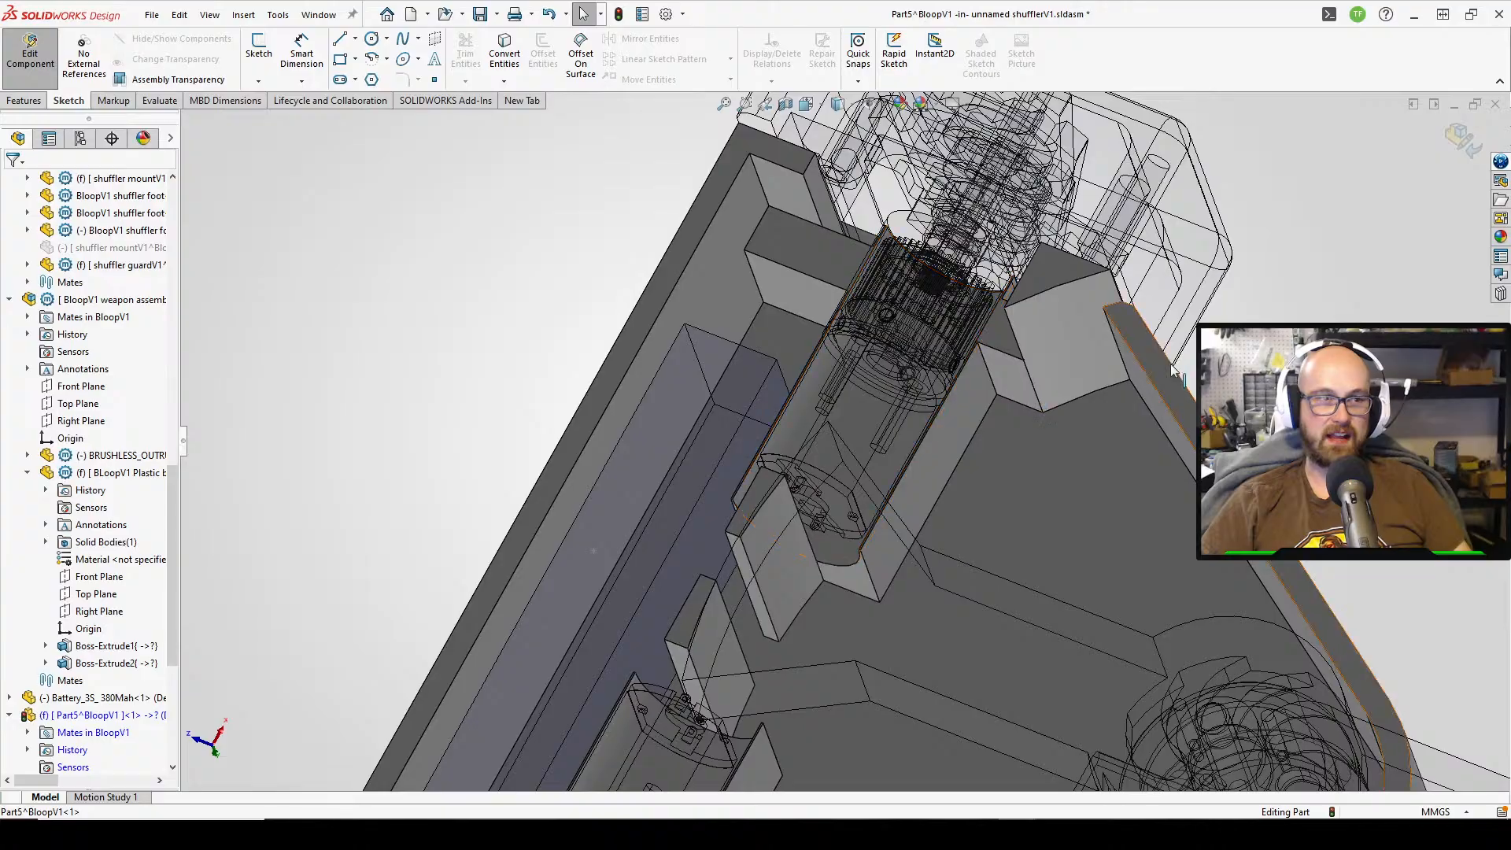
{"action": "scroll", "coordinate": [1061, 316], "scroll_direction": "down", "scroll_amount": 2}
{"action": "middle_click_drag", "start_coordinate": [1055, 366], "coordinate": [1066, 455]}
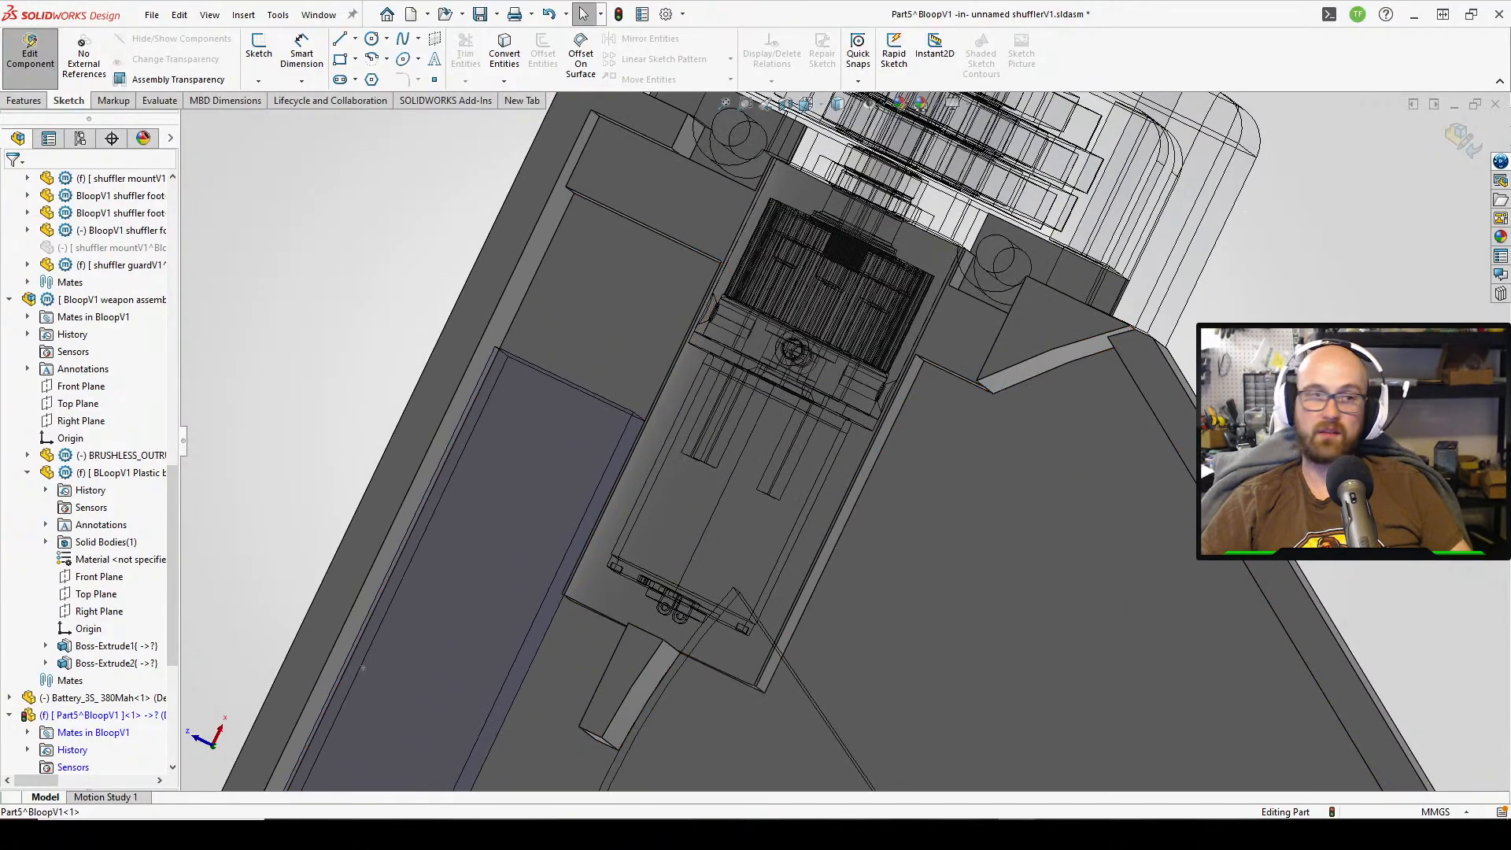
{"action": "middle_click_drag", "start_coordinate": [1046, 359], "coordinate": [1135, 418]}
{"action": "scroll", "coordinate": [1039, 340], "scroll_direction": "down", "scroll_amount": 2}
{"action": "mouse_move", "coordinate": [1021, 337]}
{"action": "middle_mouse_down"}
{"action": "mouse_move", "coordinate": [1027, 375]}
{"action": "mouse_move", "coordinate": [1009, 357]}
{"action": "middle_mouse_up"}
{"action": "left_click", "coordinate": [1009, 365]}
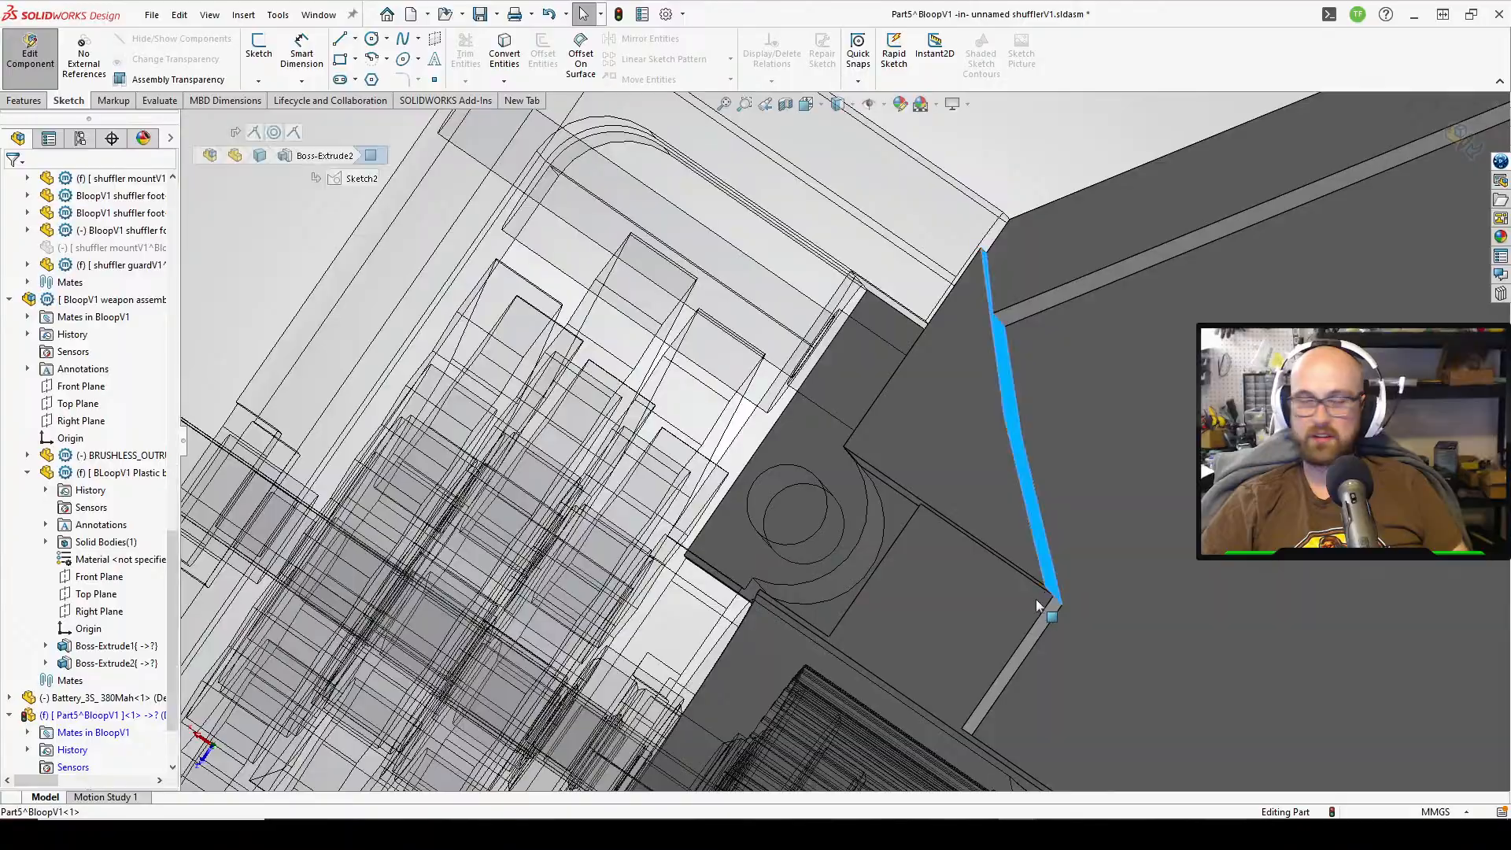
{"action": "scroll", "coordinate": [1033, 417], "scroll_direction": "up", "scroll_amount": 2}
{"action": "left_click", "coordinate": [1001, 206]}
{"action": "scroll", "coordinate": [980, 315], "scroll_direction": "up", "scroll_amount": 1}
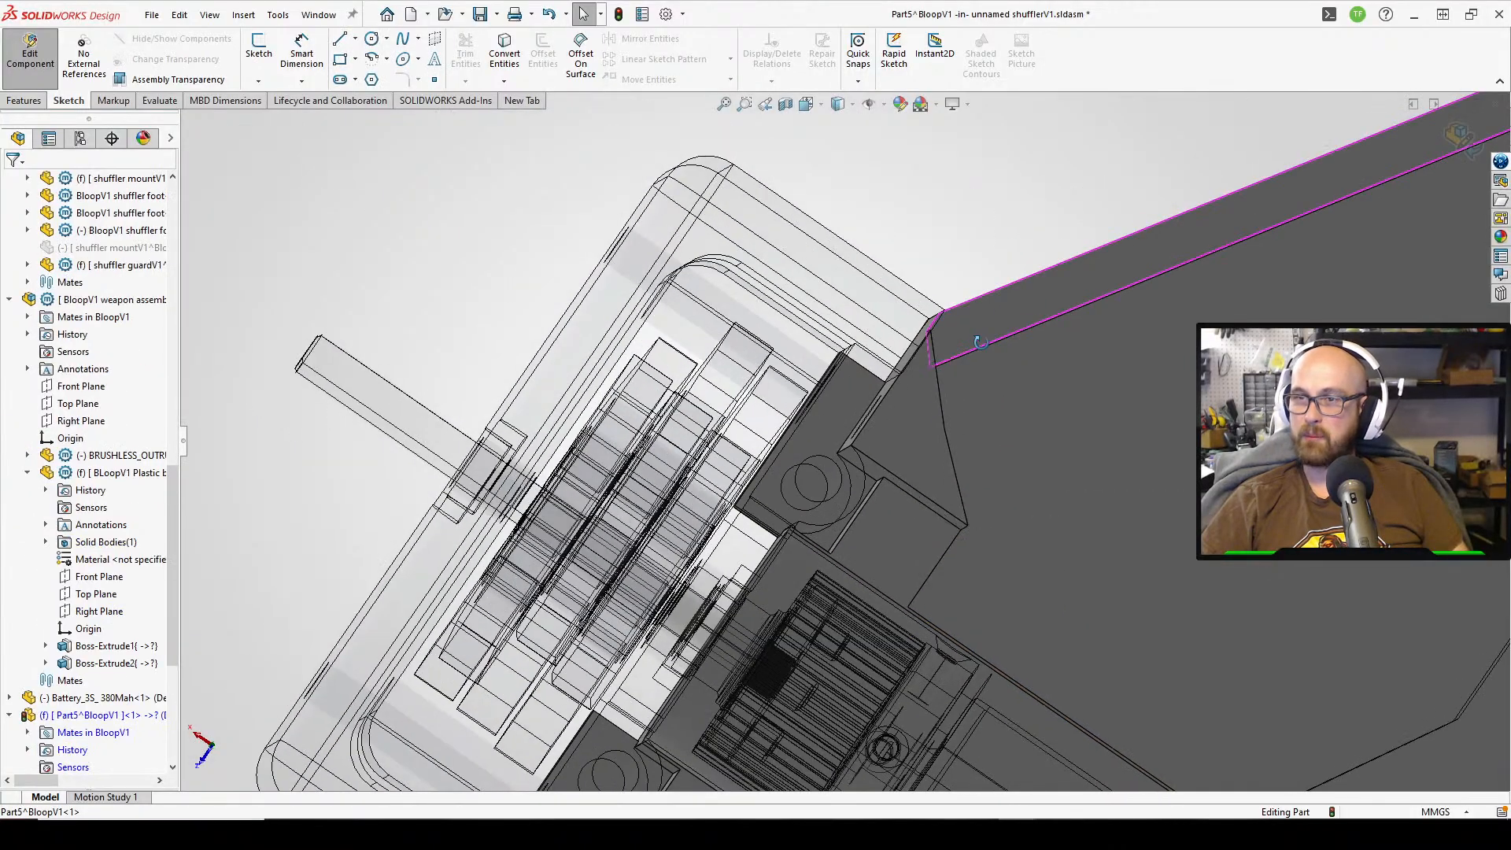
{"action": "scroll", "coordinate": [1216, 598], "scroll_direction": "up", "scroll_amount": 4}
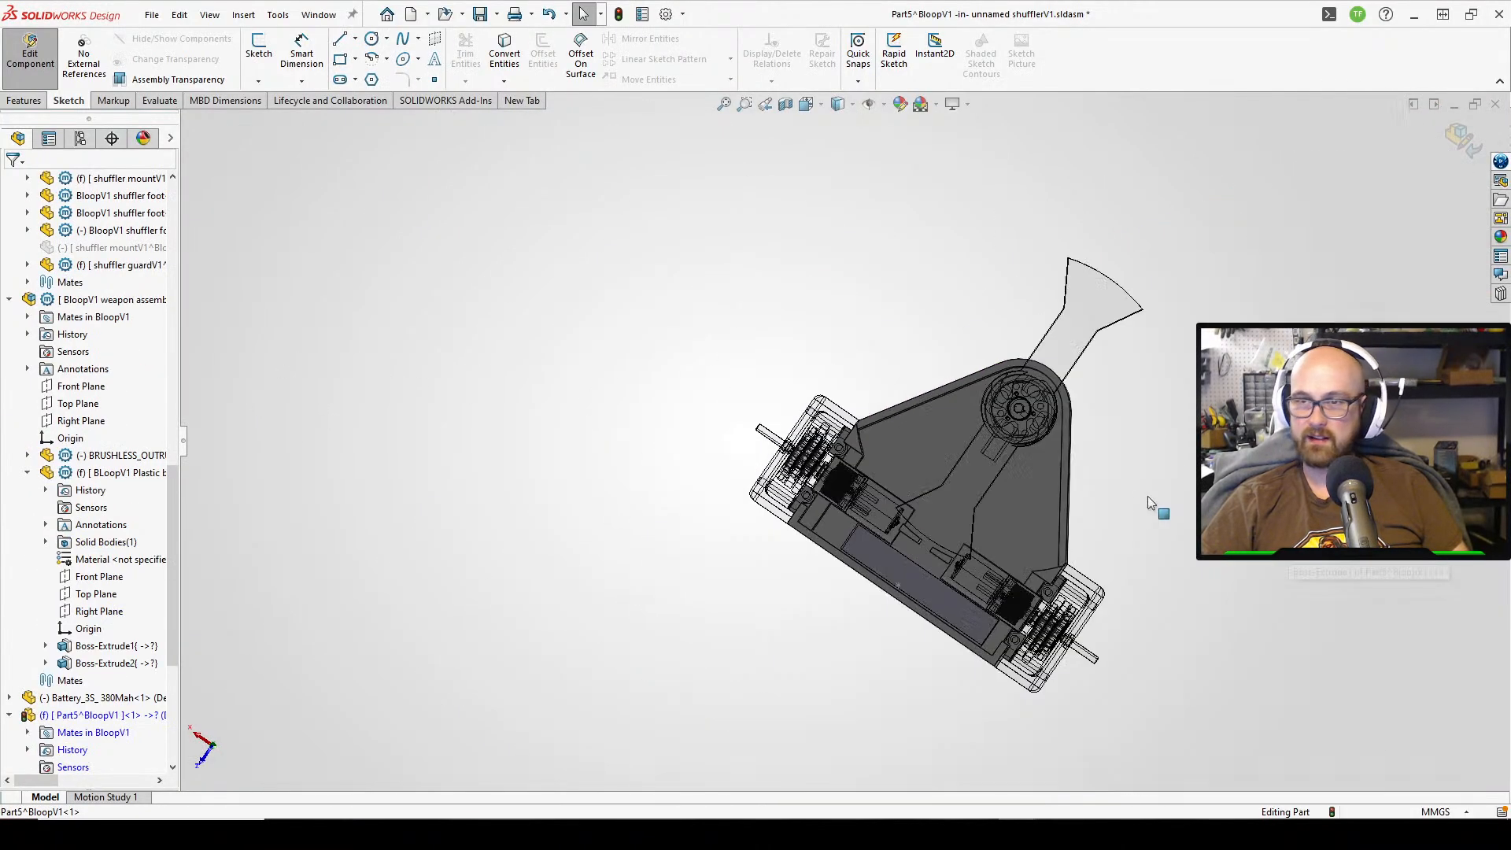
- Examine the chassis from several angles, checking the space around the weapon motor, drive motors and battery inside the walls
{"action": "scroll", "coordinate": [777, 476], "scroll_direction": "down", "scroll_amount": 5}
{"action": "middle_click_drag", "start_coordinate": [669, 399], "coordinate": [764, 429]}
{"action": "scroll", "coordinate": [764, 430], "scroll_direction": "up", "scroll_amount": 3}
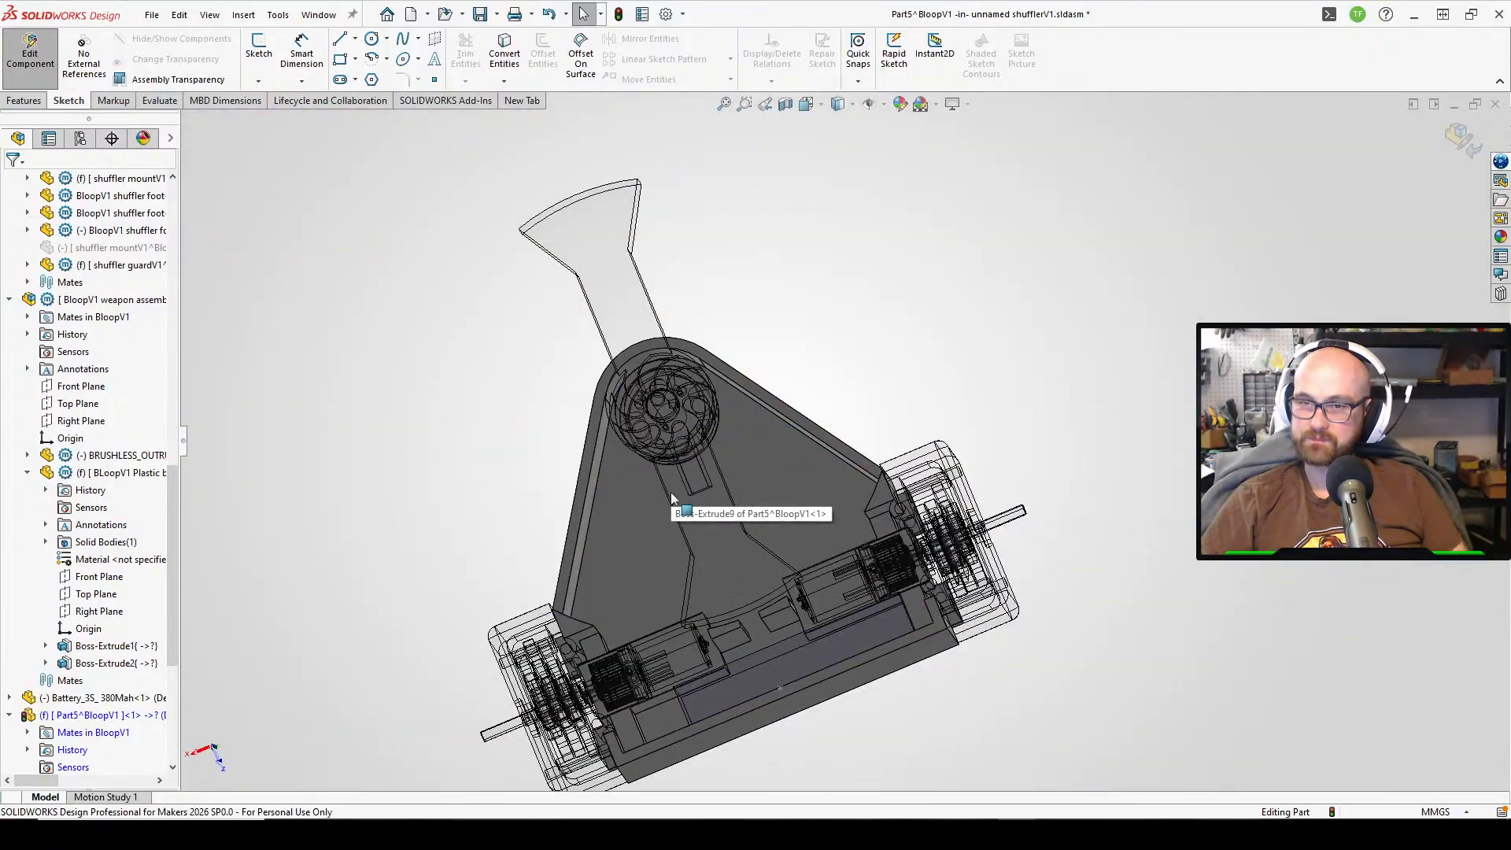
{"action": "middle_click_drag", "start_coordinate": [671, 484], "coordinate": [803, 498]}
{"action": "scroll", "coordinate": [809, 498], "scroll_direction": "down", "scroll_amount": 3}
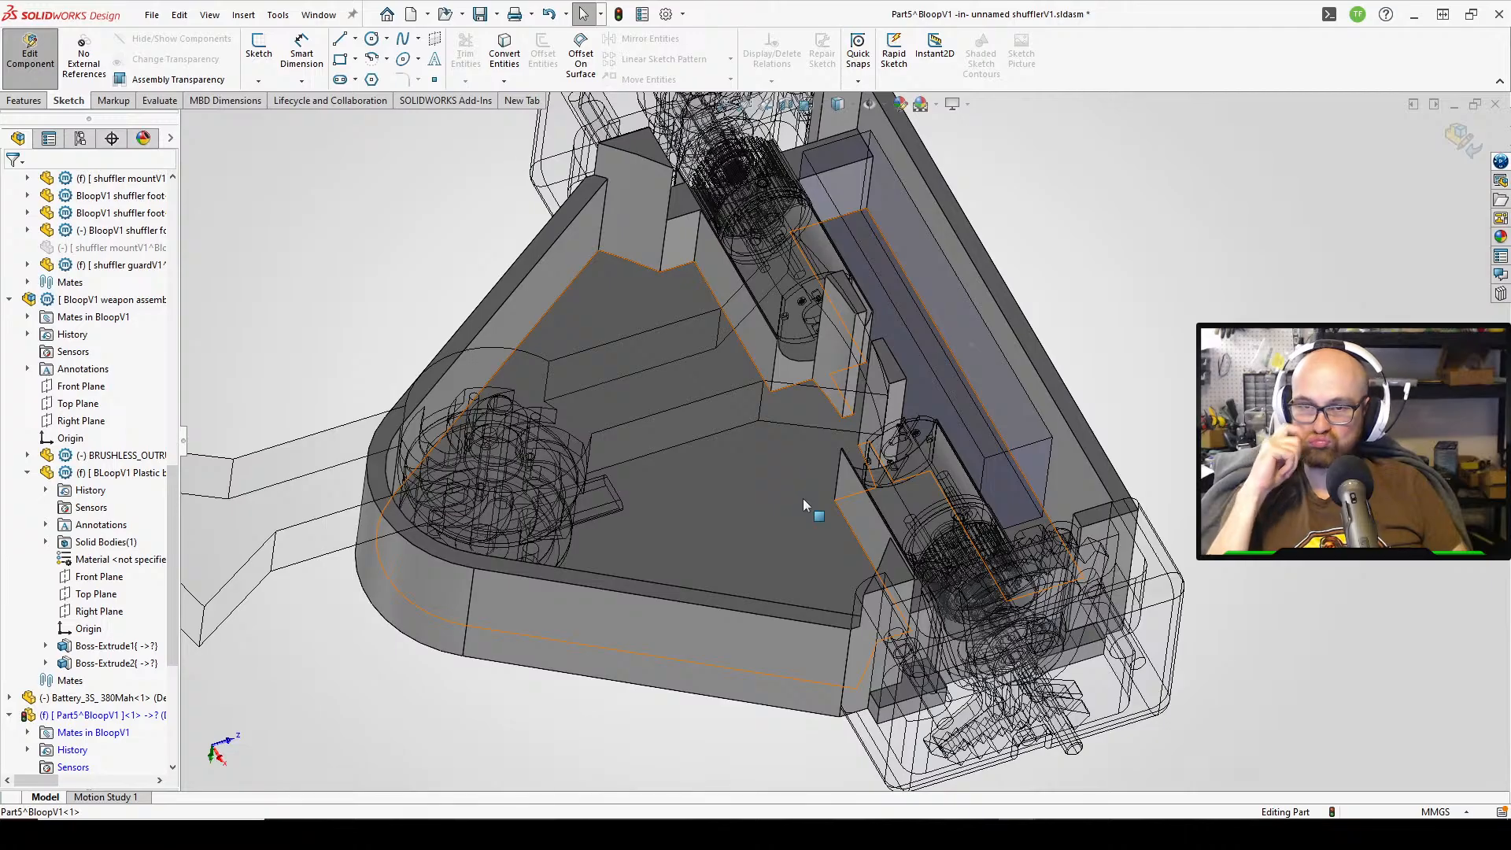
{"action": "middle_click_drag", "start_coordinate": [697, 428], "coordinate": [751, 614]}
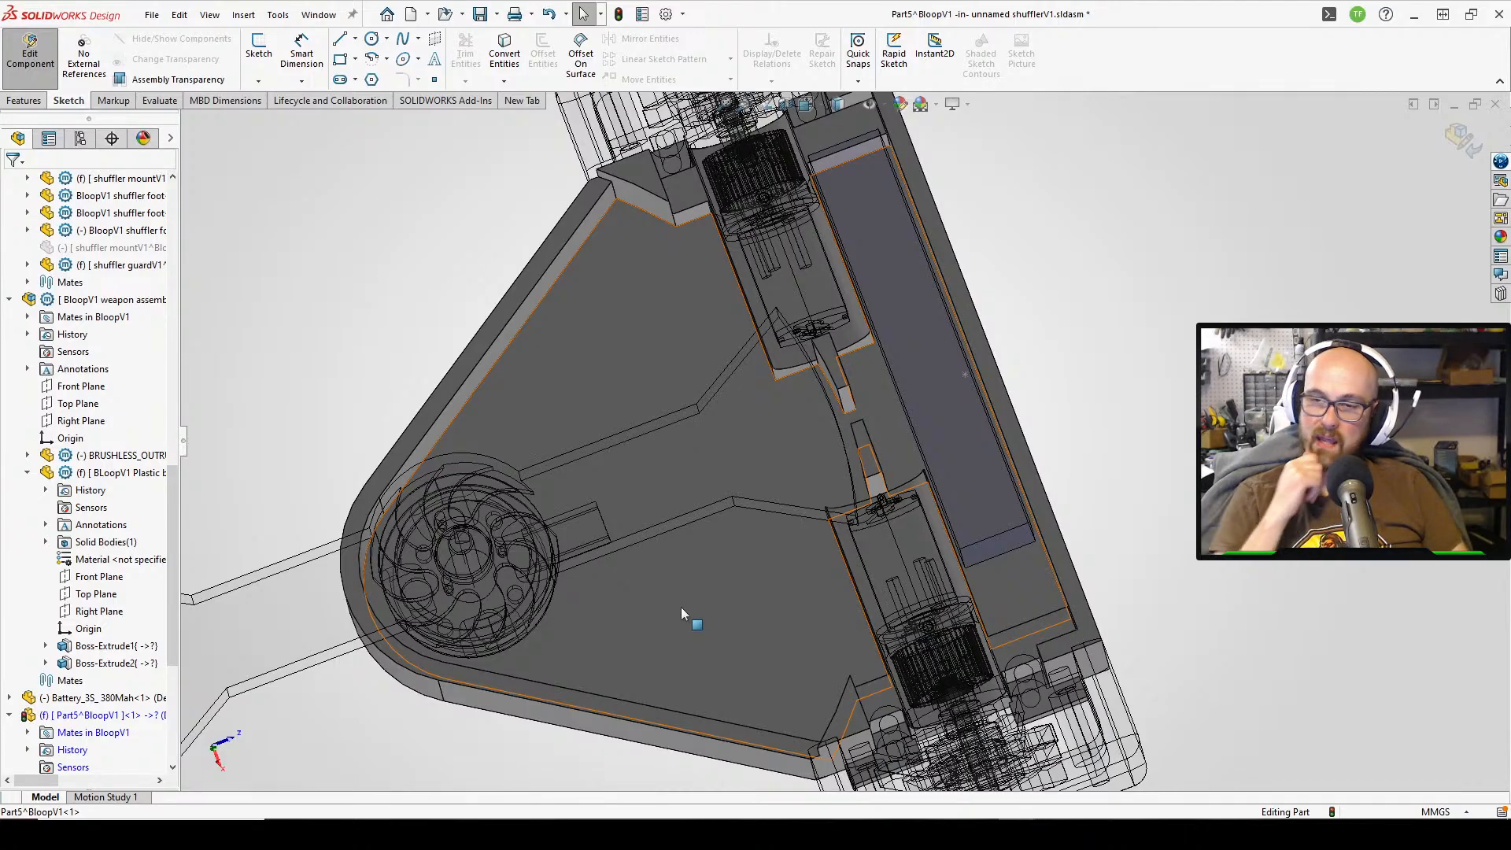
{"action": "middle_click_drag", "start_coordinate": [761, 371], "coordinate": [787, 150]}
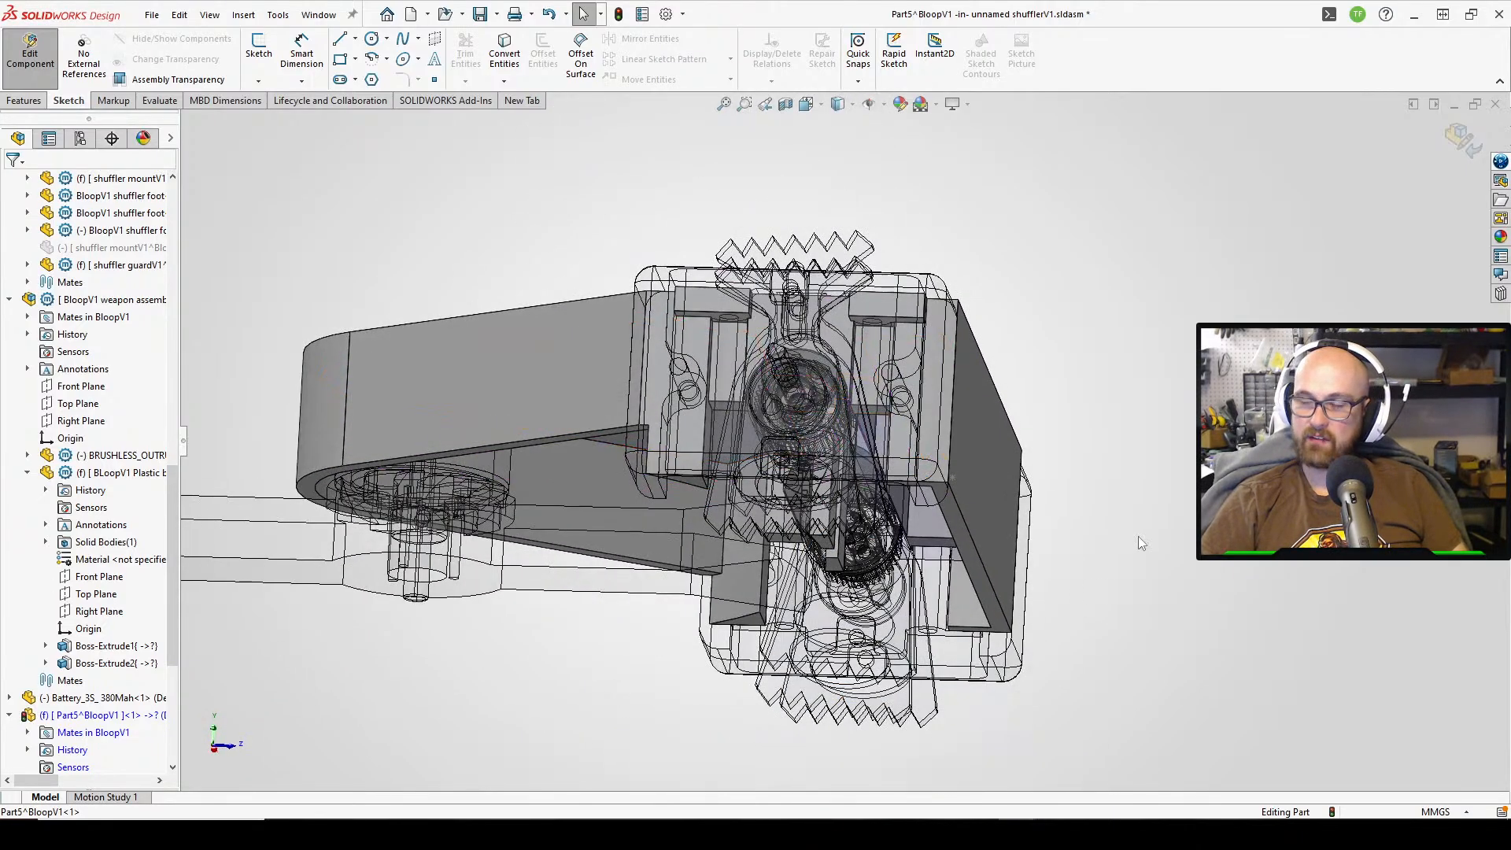
{"action": "middle_click_drag", "start_coordinate": [965, 545], "coordinate": [890, 260]}
{"action": "scroll", "coordinate": [852, 518], "scroll_direction": "down", "scroll_amount": 2}
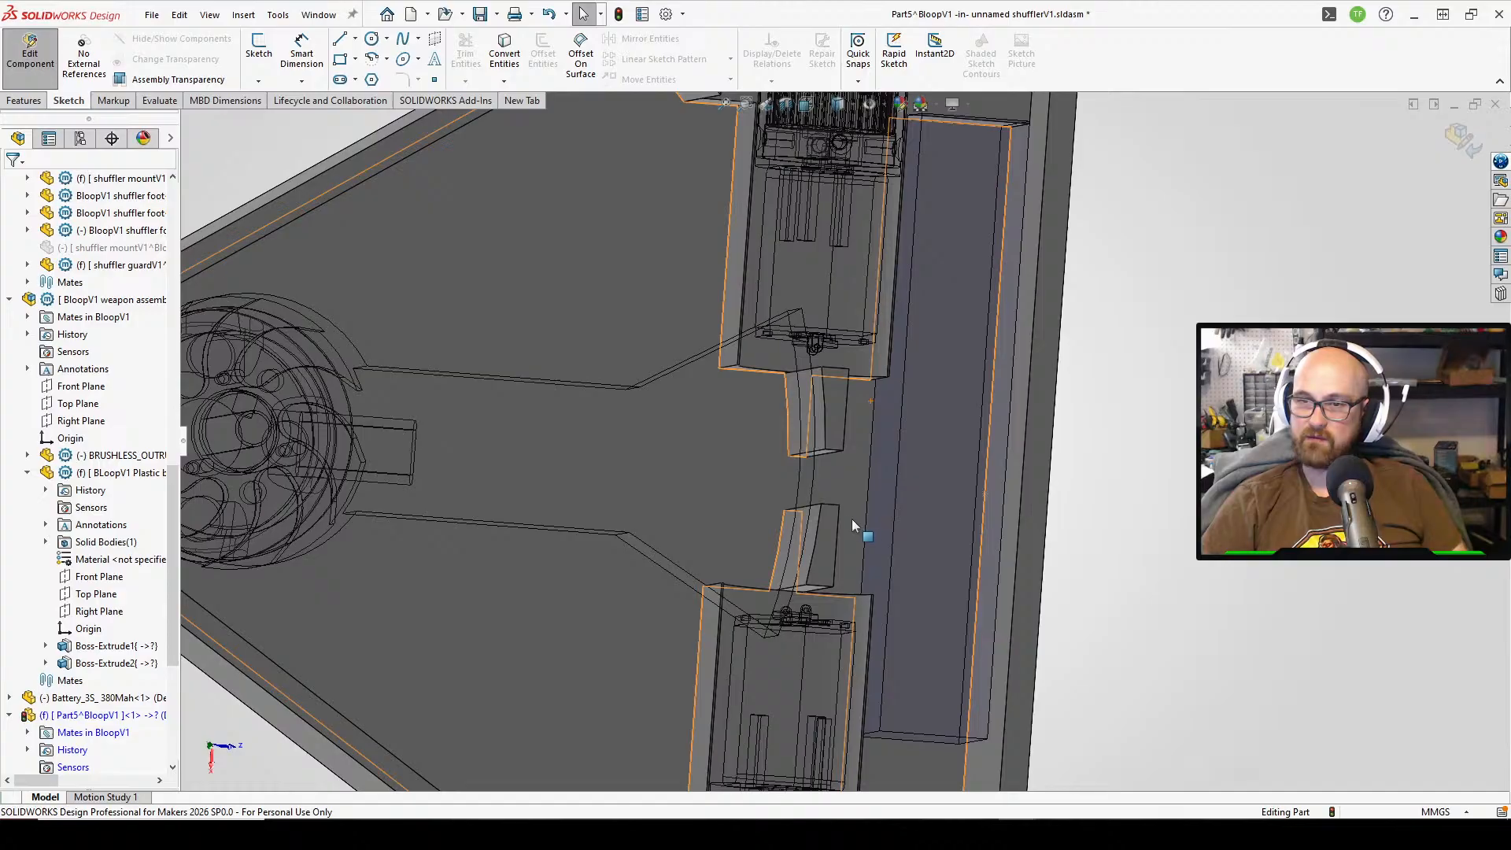
{"action": "middle_click_drag", "start_coordinate": [815, 547], "coordinate": [810, 591]}
{"action": "scroll", "coordinate": [841, 513], "scroll_direction": "down", "scroll_amount": 6}
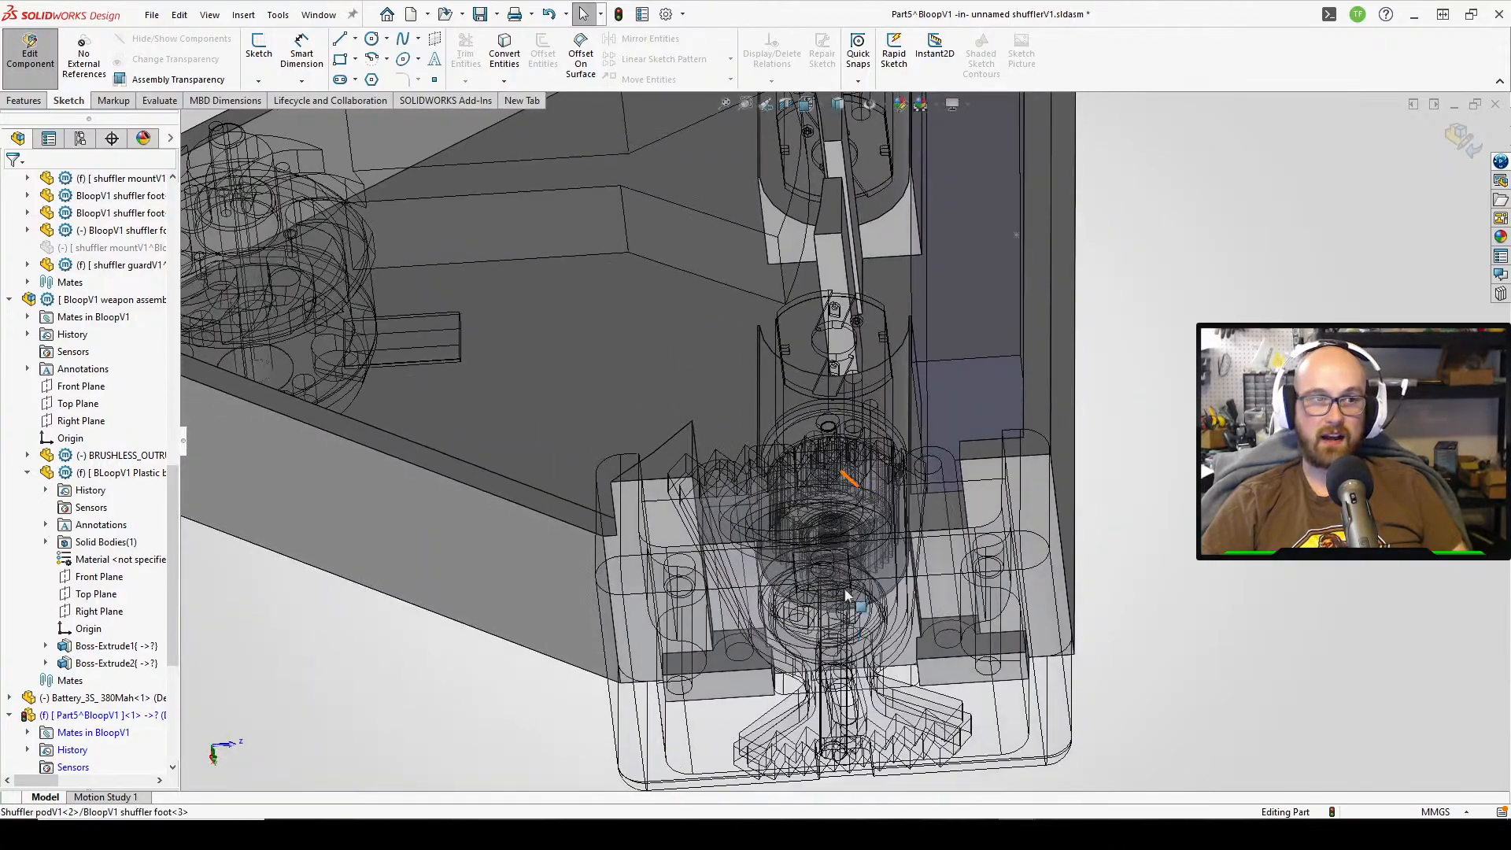
{"action": "scroll", "coordinate": [842, 443], "scroll_direction": "up", "scroll_amount": 1}
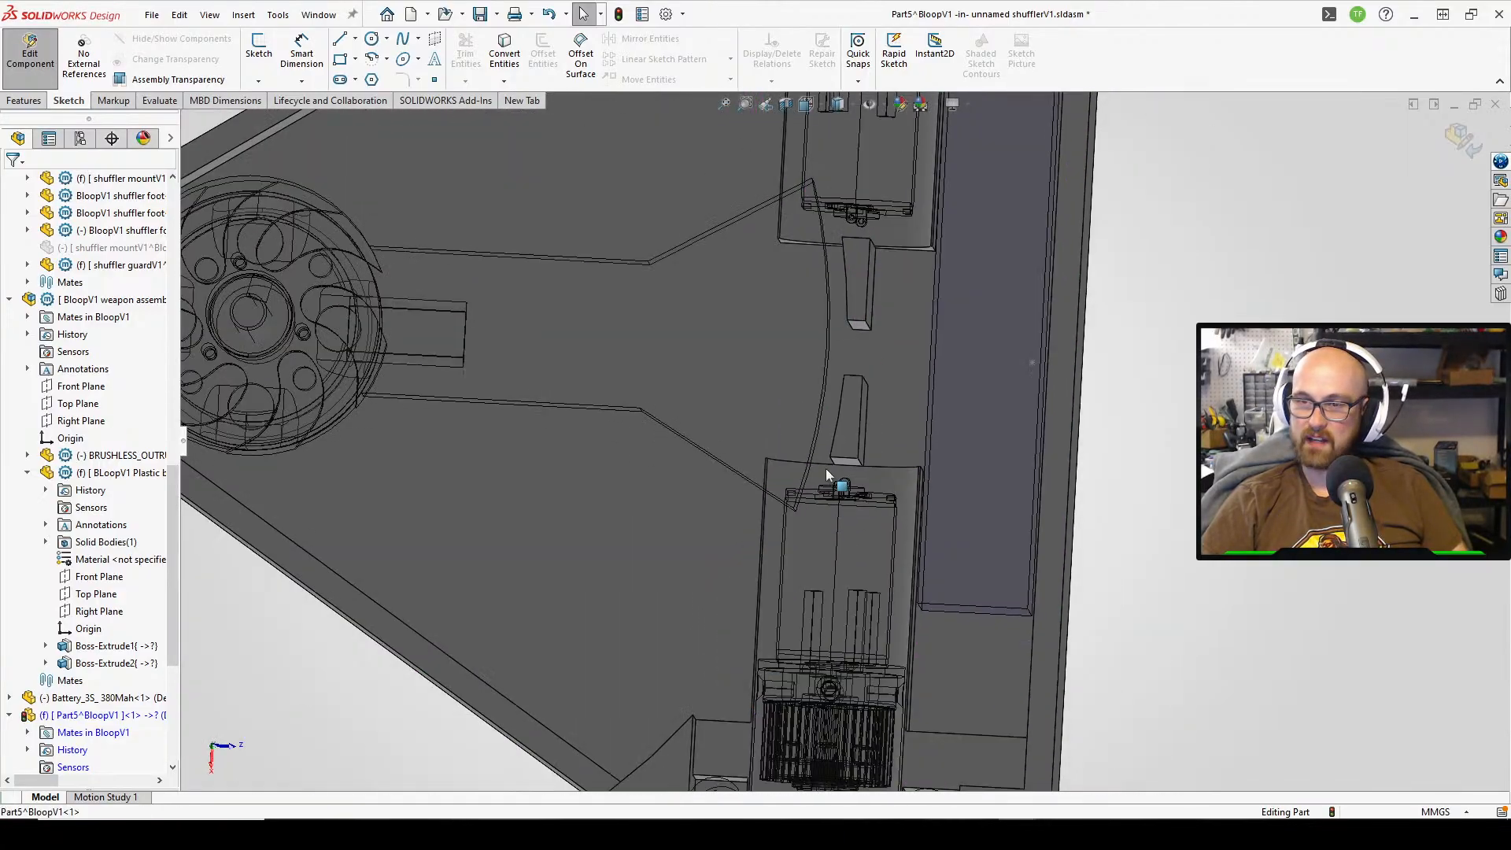
{"action": "middle_click_drag", "start_coordinate": [735, 425], "coordinate": [729, 347]}
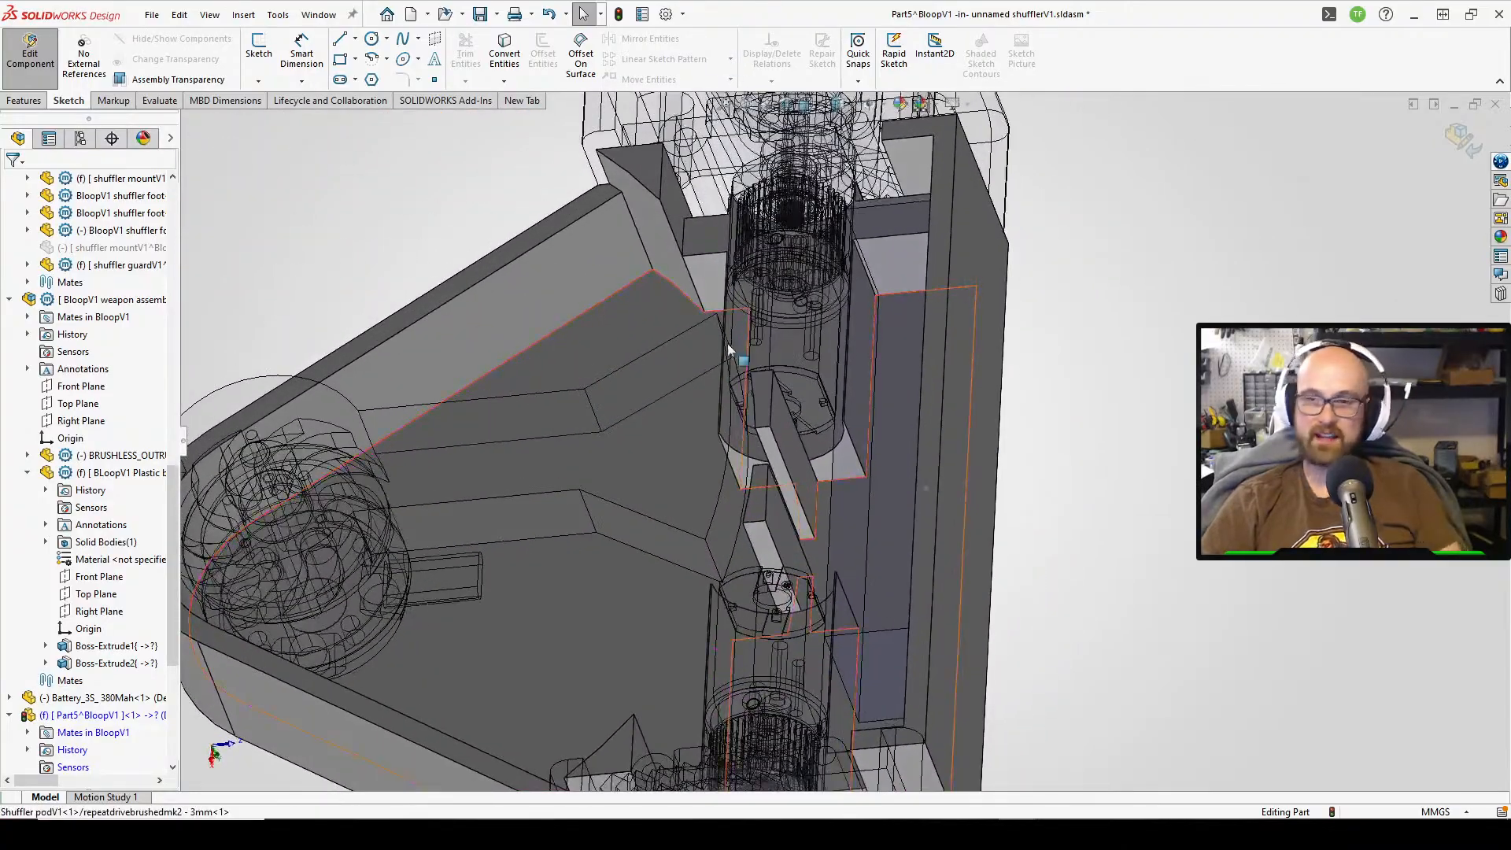
{"action": "scroll", "coordinate": [580, 451], "scroll_direction": "down", "scroll_amount": 2}
{"action": "scroll", "coordinate": [519, 479], "scroll_direction": "up", "scroll_amount": 10}
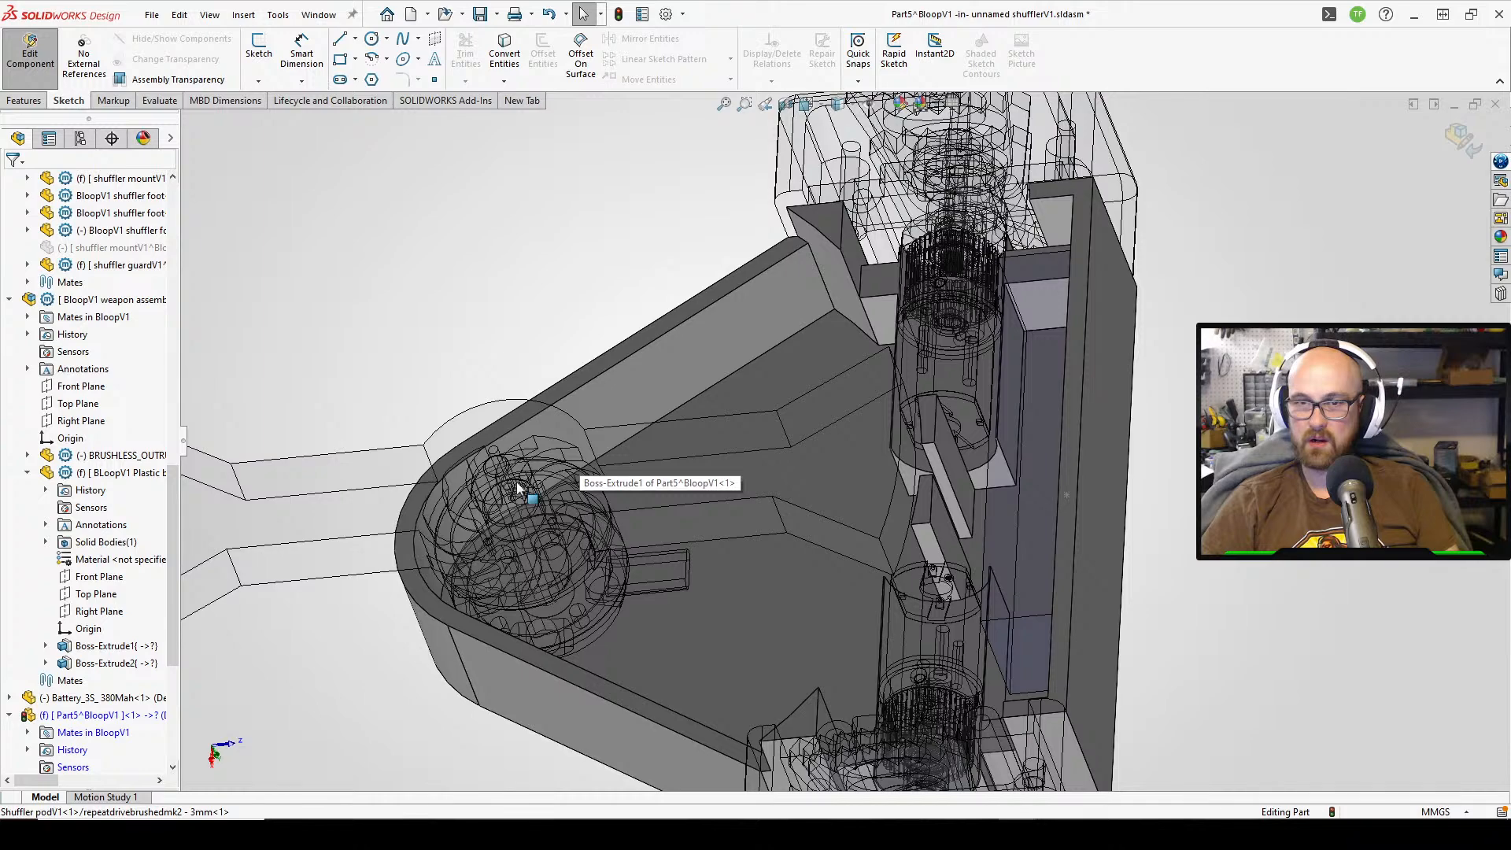
- Finish editing the chassis part in context and return to the top-level assembly
{"action": "scroll", "coordinate": [541, 550], "scroll_direction": "down", "scroll_amount": 3}
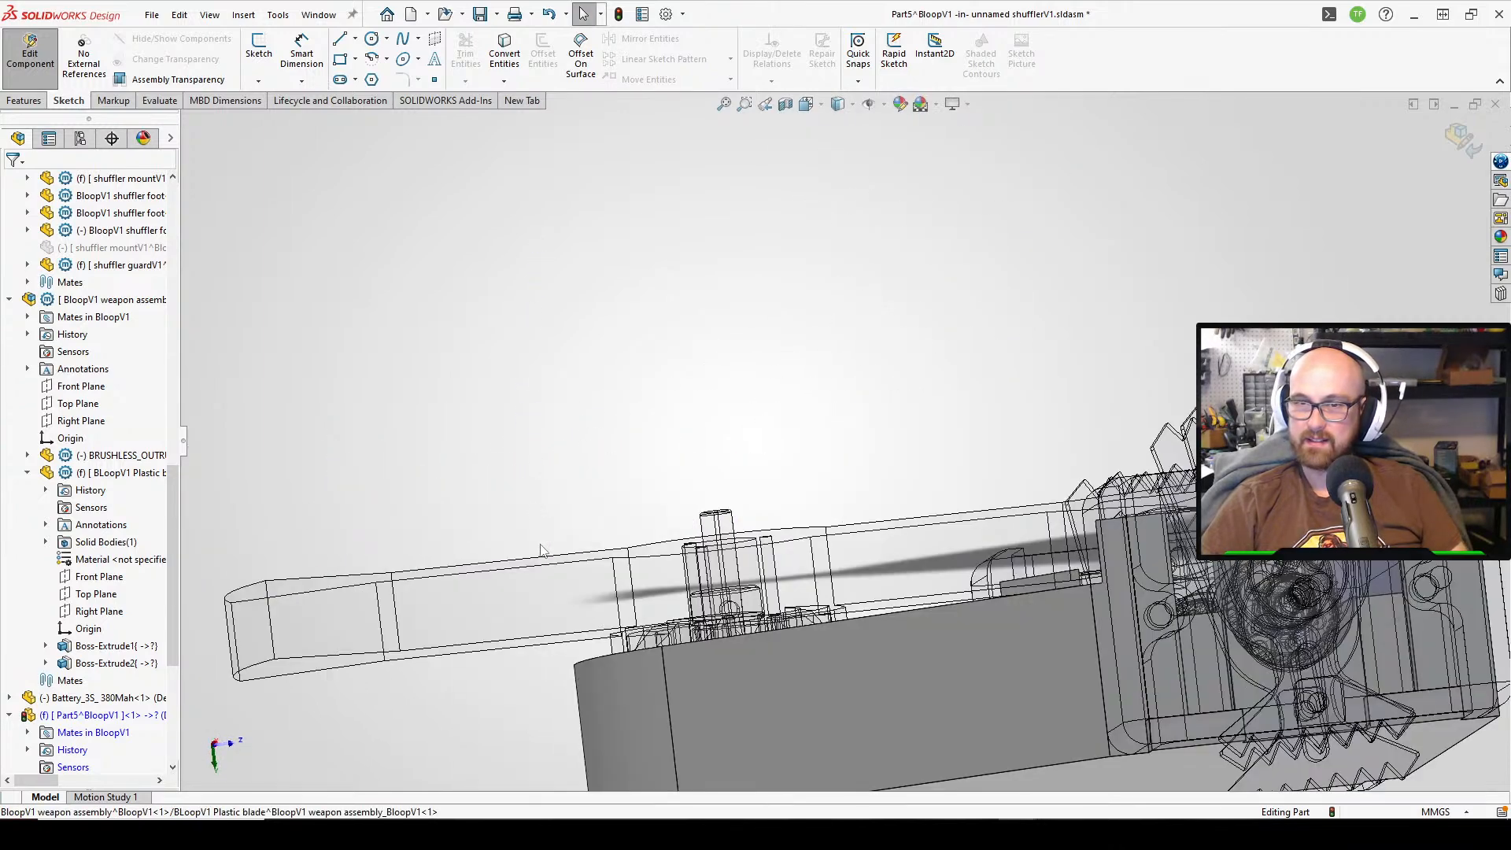
{"action": "middle_click_drag", "start_coordinate": [604, 617], "coordinate": [685, 472]}
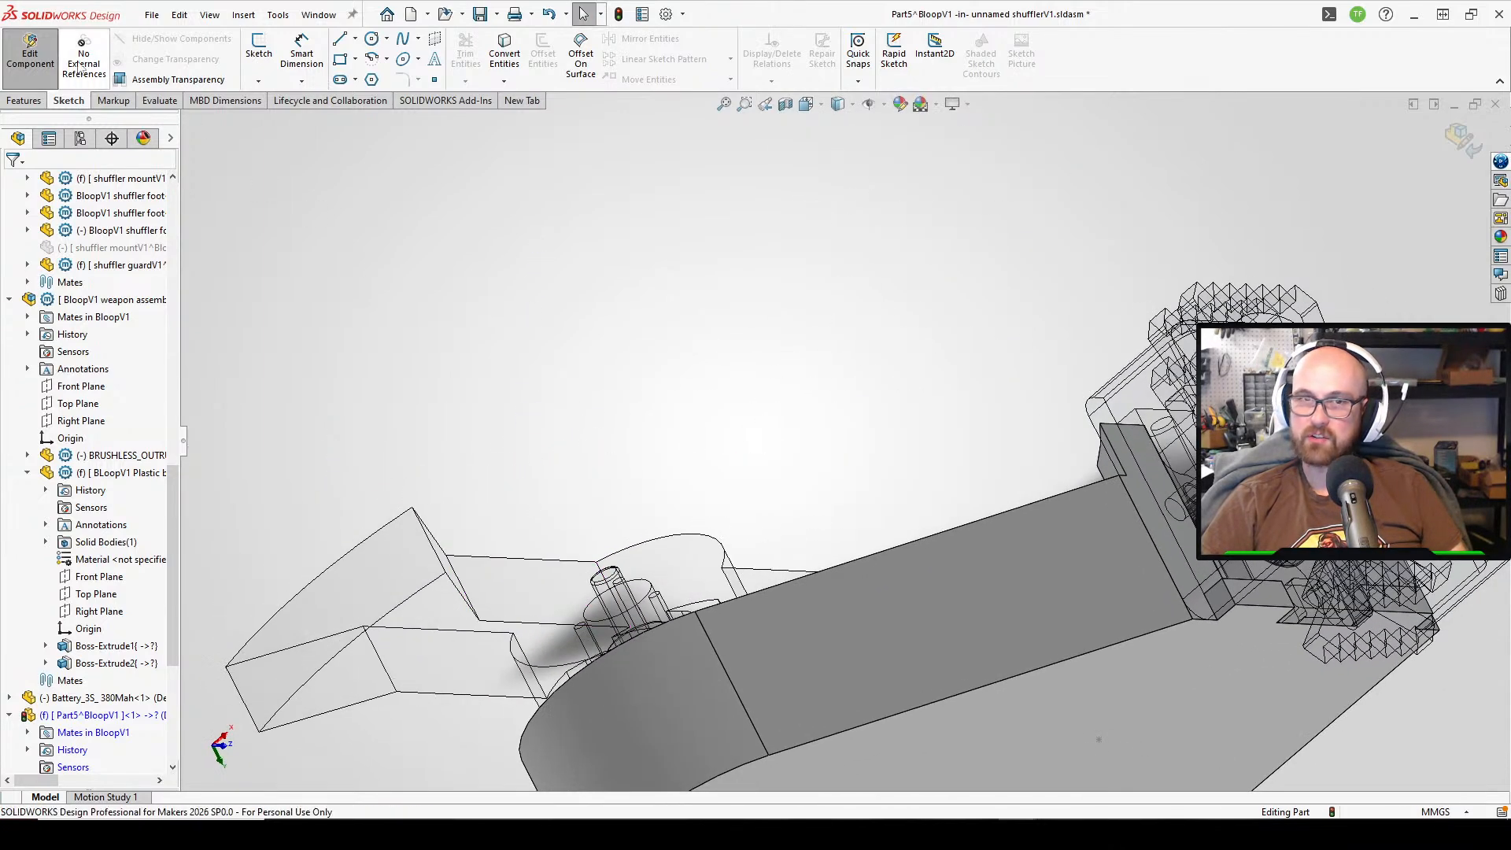
{"action": "left_click", "coordinate": [39, 60]}
- Examine the shaded assembly from below, checking how the weapon blade sits against the drive motors, battery and chassis walls
{"action": "middle_click_drag", "start_coordinate": [501, 622], "coordinate": [734, 737]}
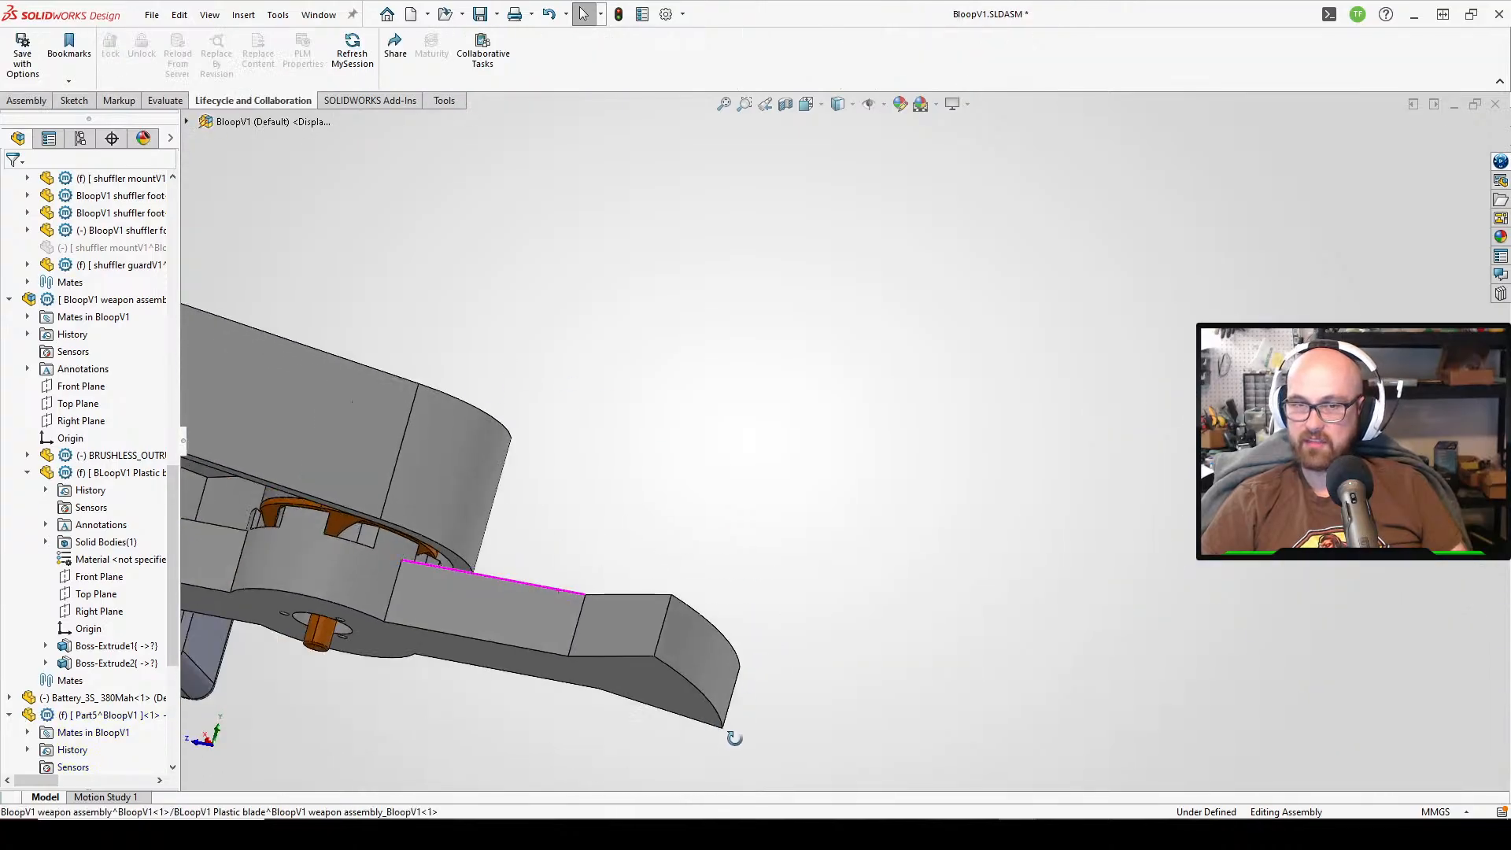
{"action": "middle_click_drag", "start_coordinate": [445, 526], "coordinate": [412, 348]}
{"action": "scroll", "coordinate": [417, 557], "scroll_direction": "up", "scroll_amount": 3}
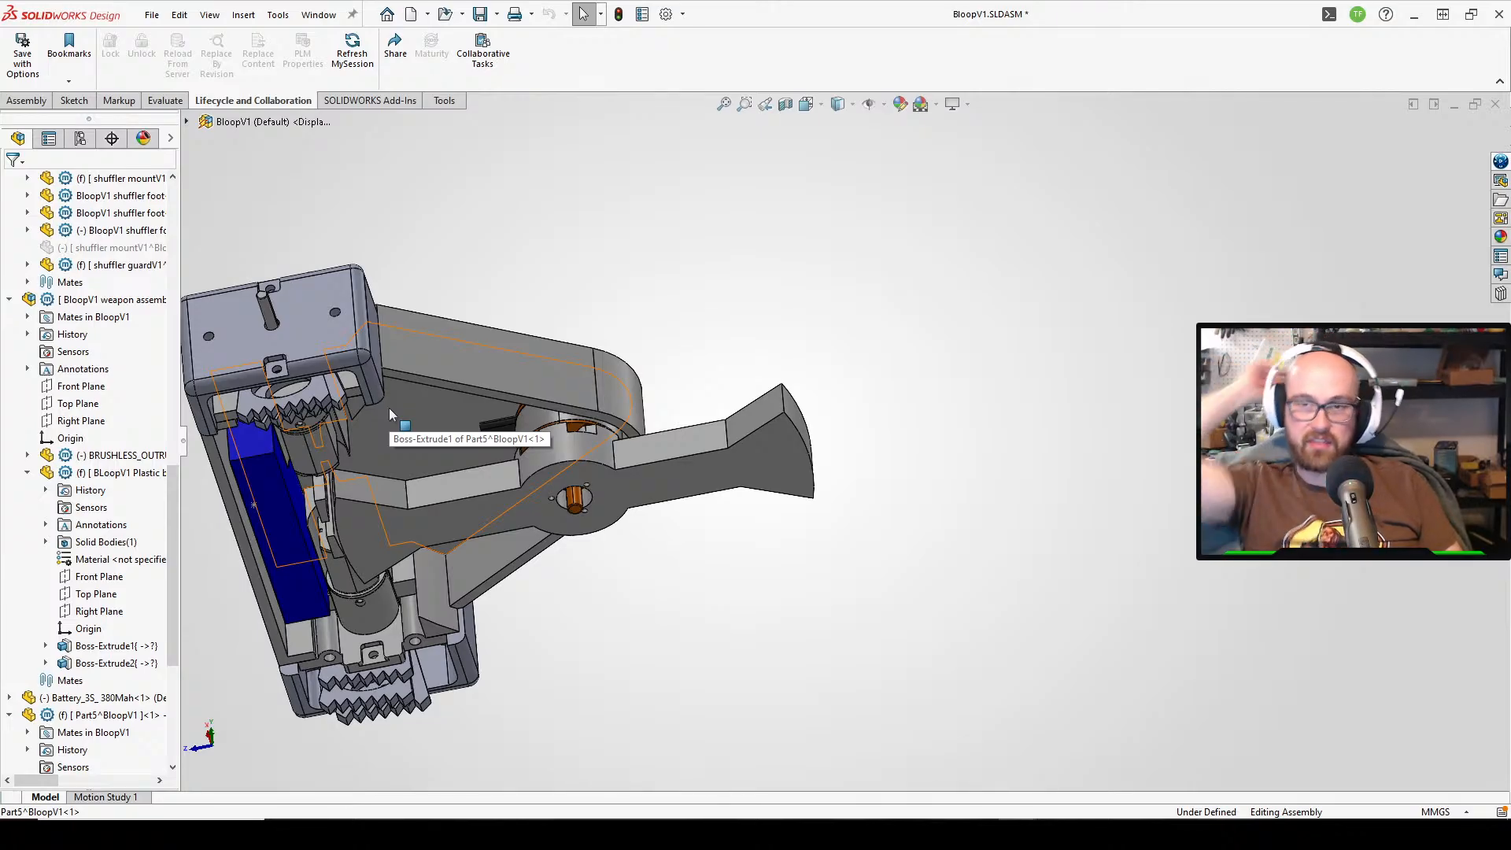
{"action": "middle_click_drag", "start_coordinate": [389, 407], "coordinate": [384, 218]}
{"action": "scroll", "coordinate": [332, 534], "scroll_direction": "down", "scroll_amount": 1}
{"action": "scroll", "coordinate": [384, 217], "scroll_direction": "down", "scroll_amount": 2}
{"action": "middle_click_drag", "start_coordinate": [471, 471], "coordinate": [446, 556]}
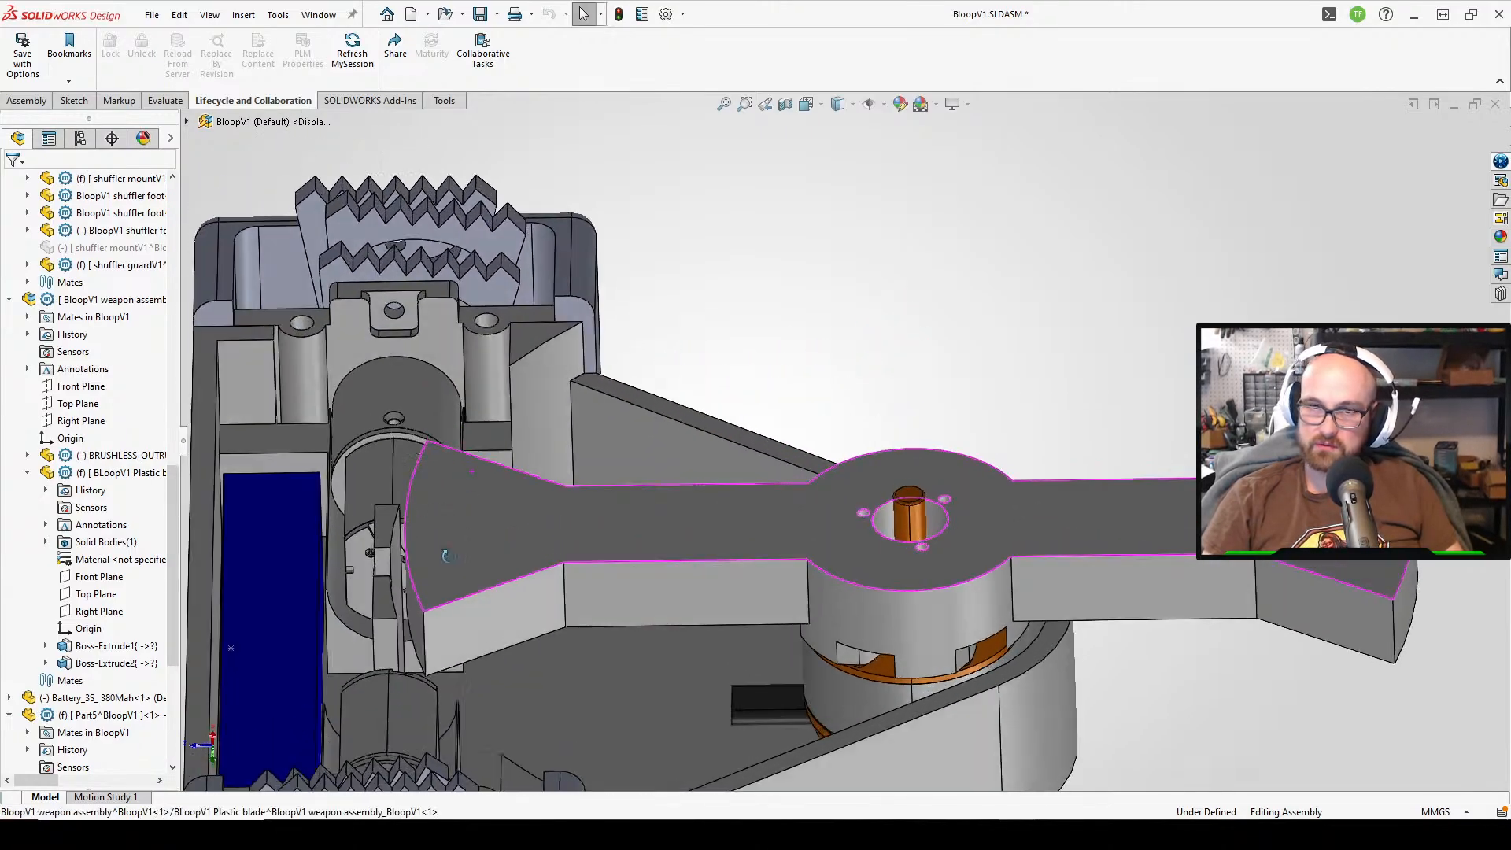
{"action": "key", "text": "ctrl+8"}
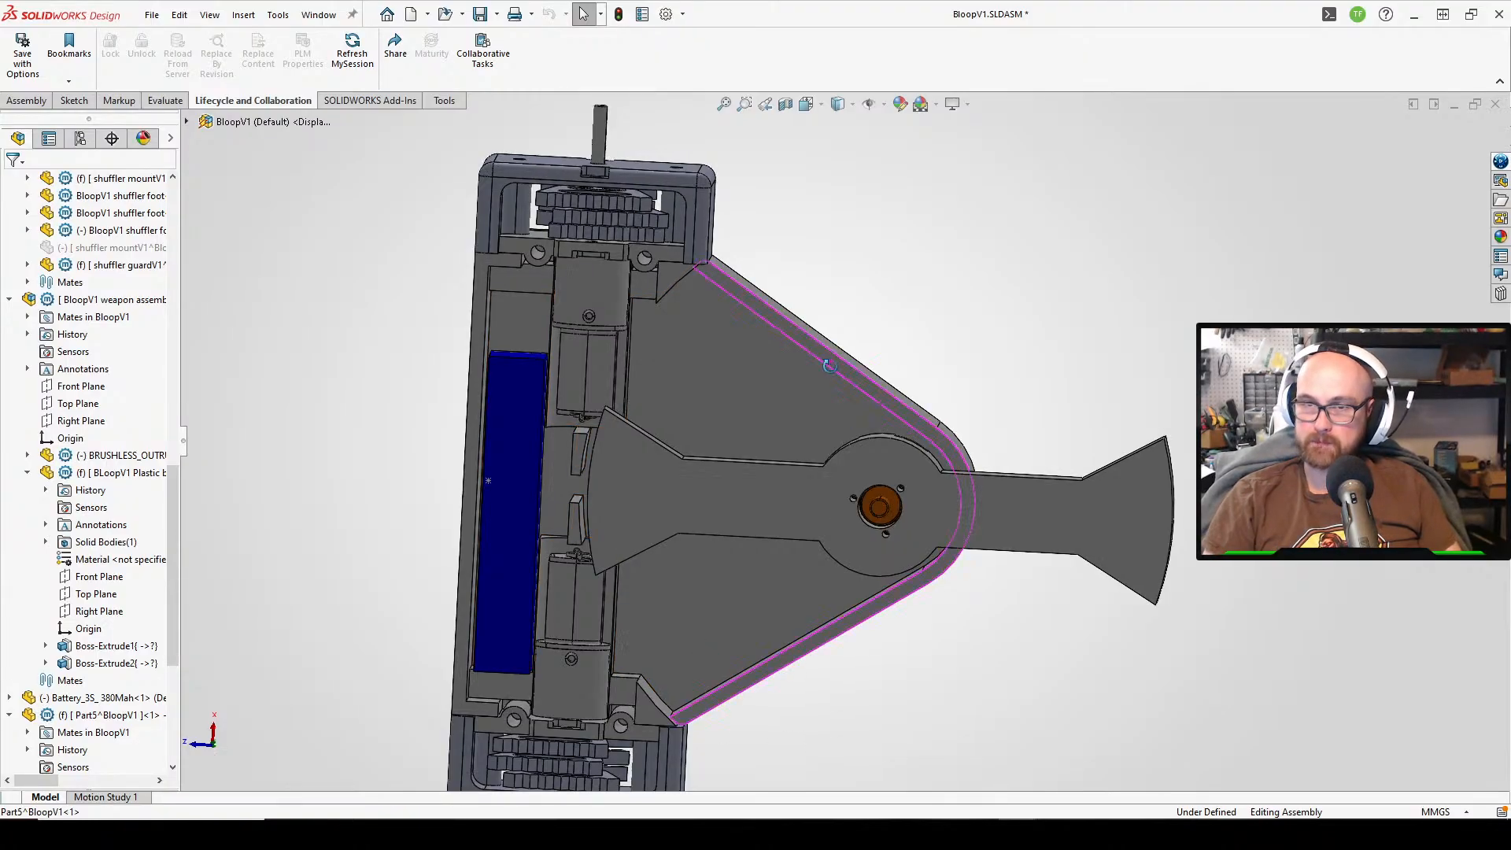
- Examine the gap between the weapon blade and the chassis wall from the side, and look over the chassis's closed face
{"action": "middle_click_drag", "start_coordinate": [693, 640], "coordinate": [800, 413]}
{"action": "scroll", "coordinate": [866, 394], "scroll_direction": "down", "scroll_amount": 2}
{"action": "scroll", "coordinate": [834, 494], "scroll_direction": "down", "scroll_amount": 2}
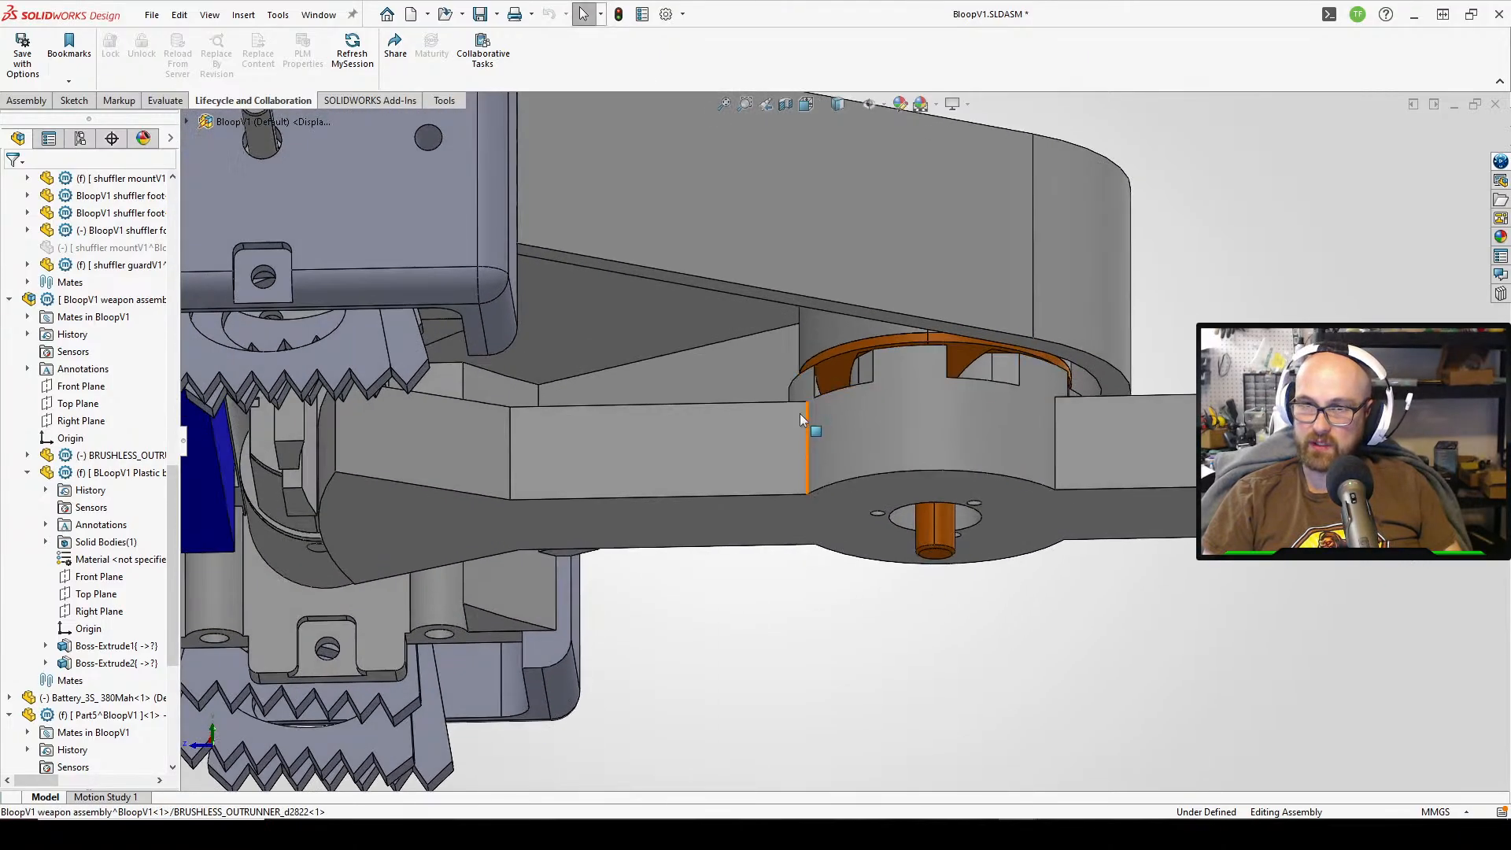
{"action": "left_click", "coordinate": [658, 465]}
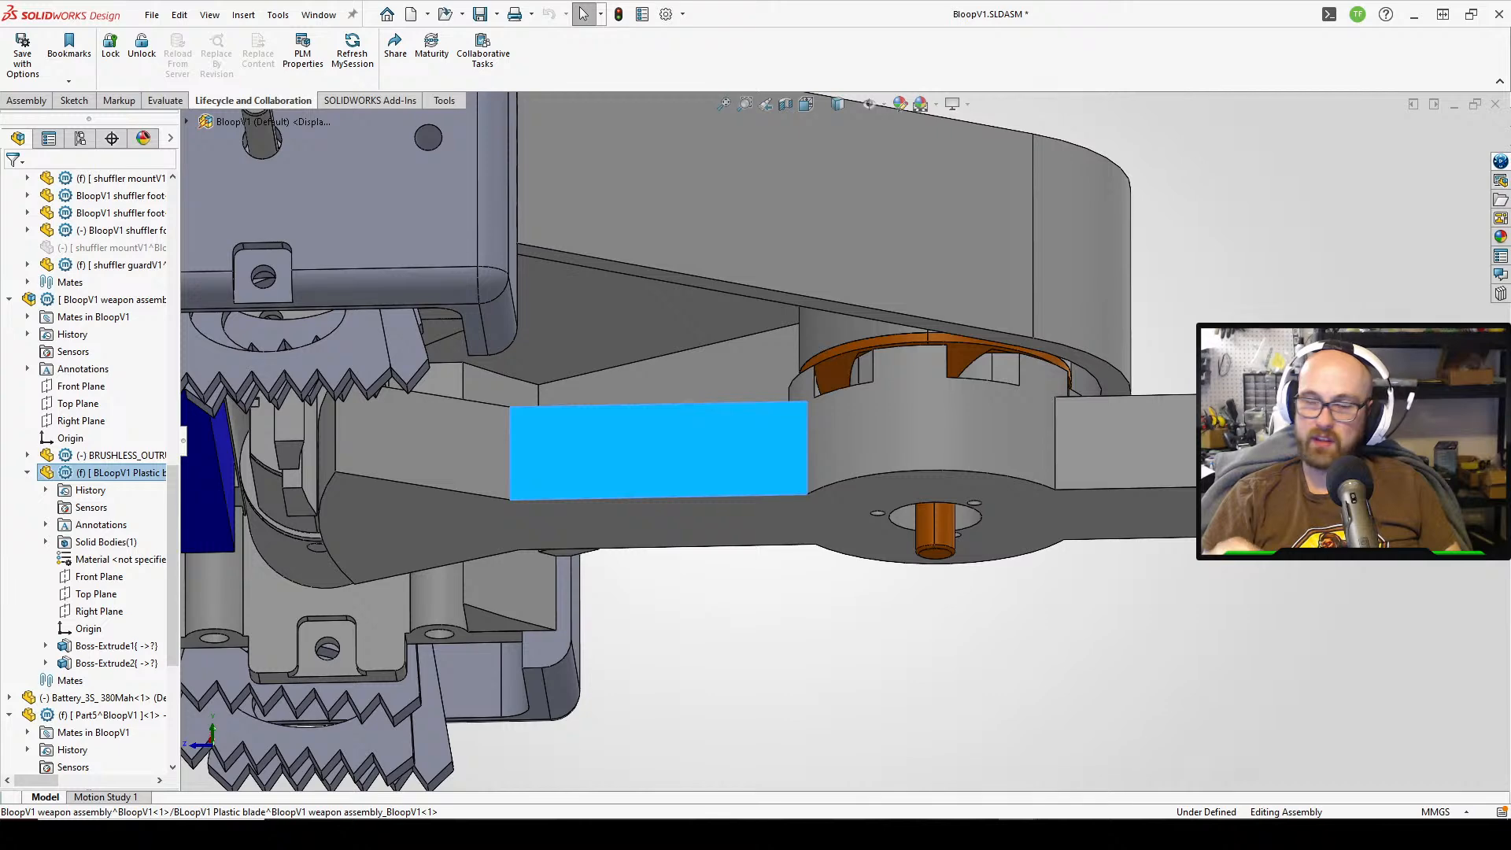
{"action": "scroll", "coordinate": [677, 400], "scroll_direction": "up", "scroll_amount": 2}
{"action": "middle_click_drag", "start_coordinate": [677, 400], "coordinate": [681, 603]}
{"action": "left_click", "coordinate": [756, 662]}
{"action": "scroll", "coordinate": [680, 441], "scroll_direction": "up", "scroll_amount": 2}
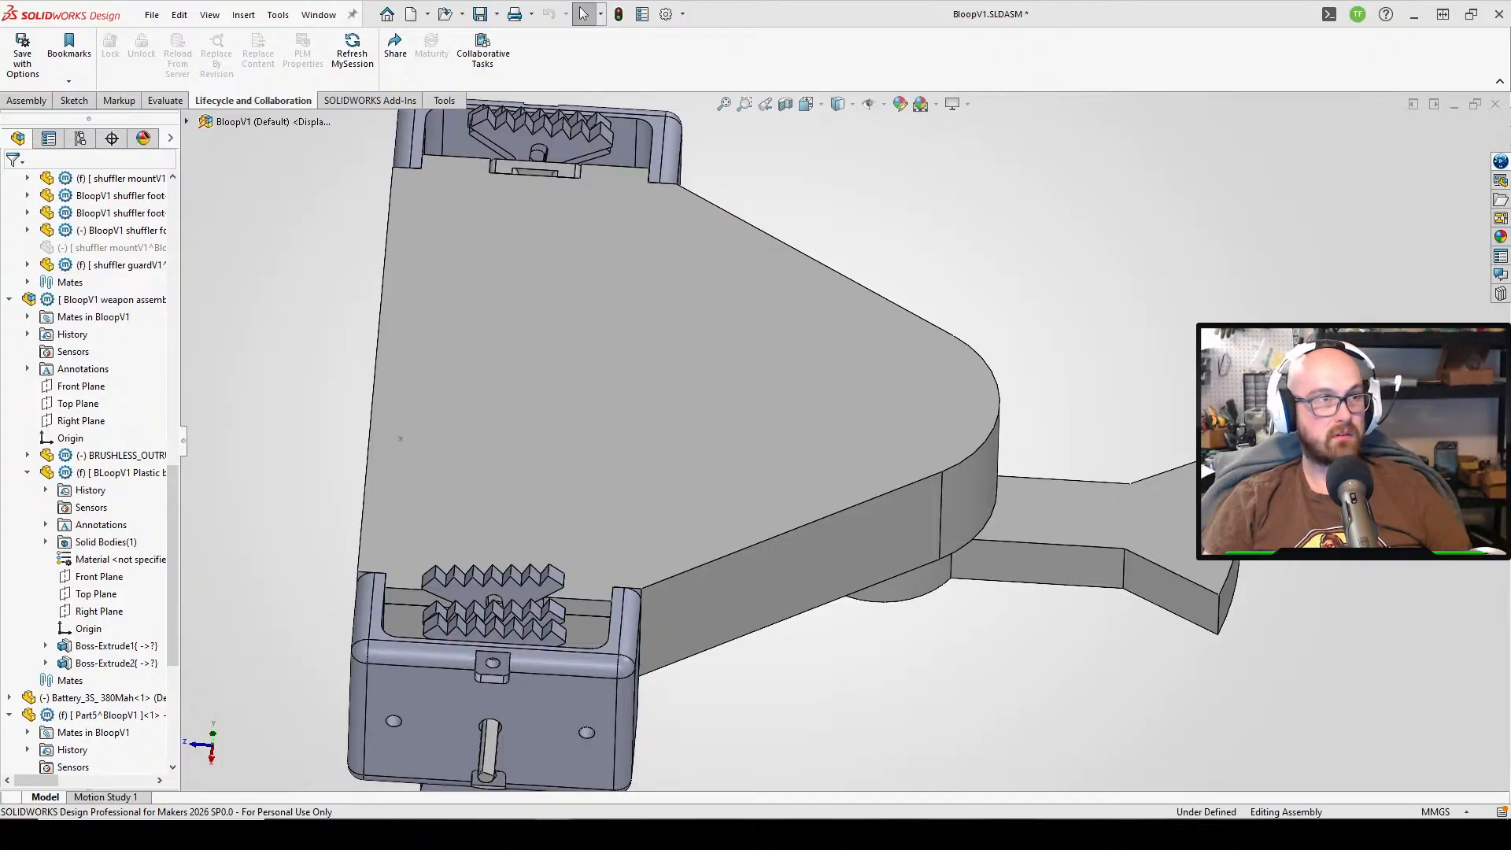
- Switch to the Bloop whiteboard in Canva to view the reference robots, and return to the SOLIDWORKS assembly
{"action": "key", "text": "alt+Tab"}
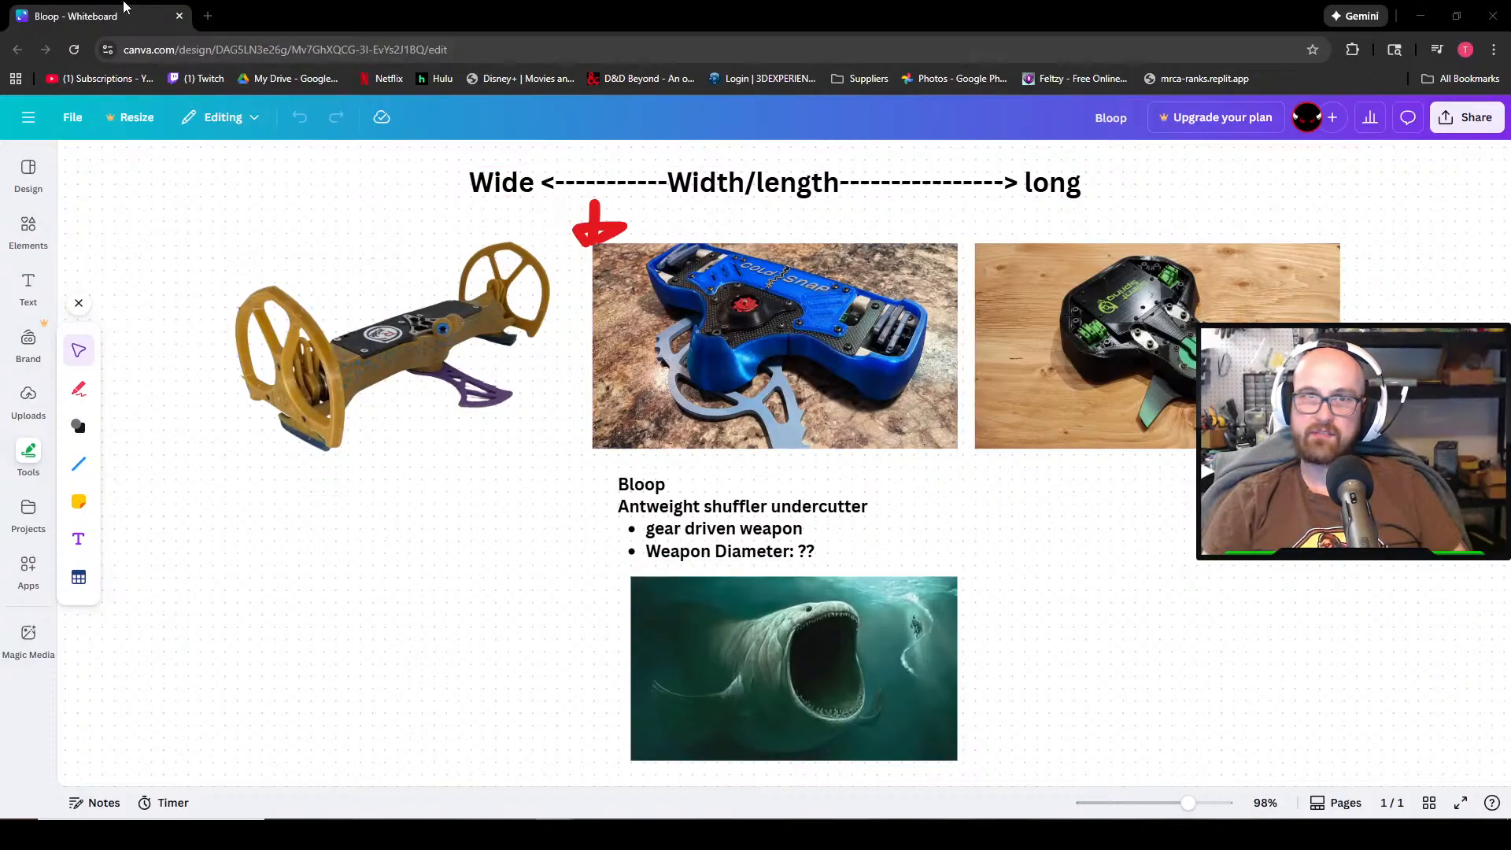
{"action": "left_click_drag", "start_coordinate": [124, 7], "coordinate": [0, 142]}
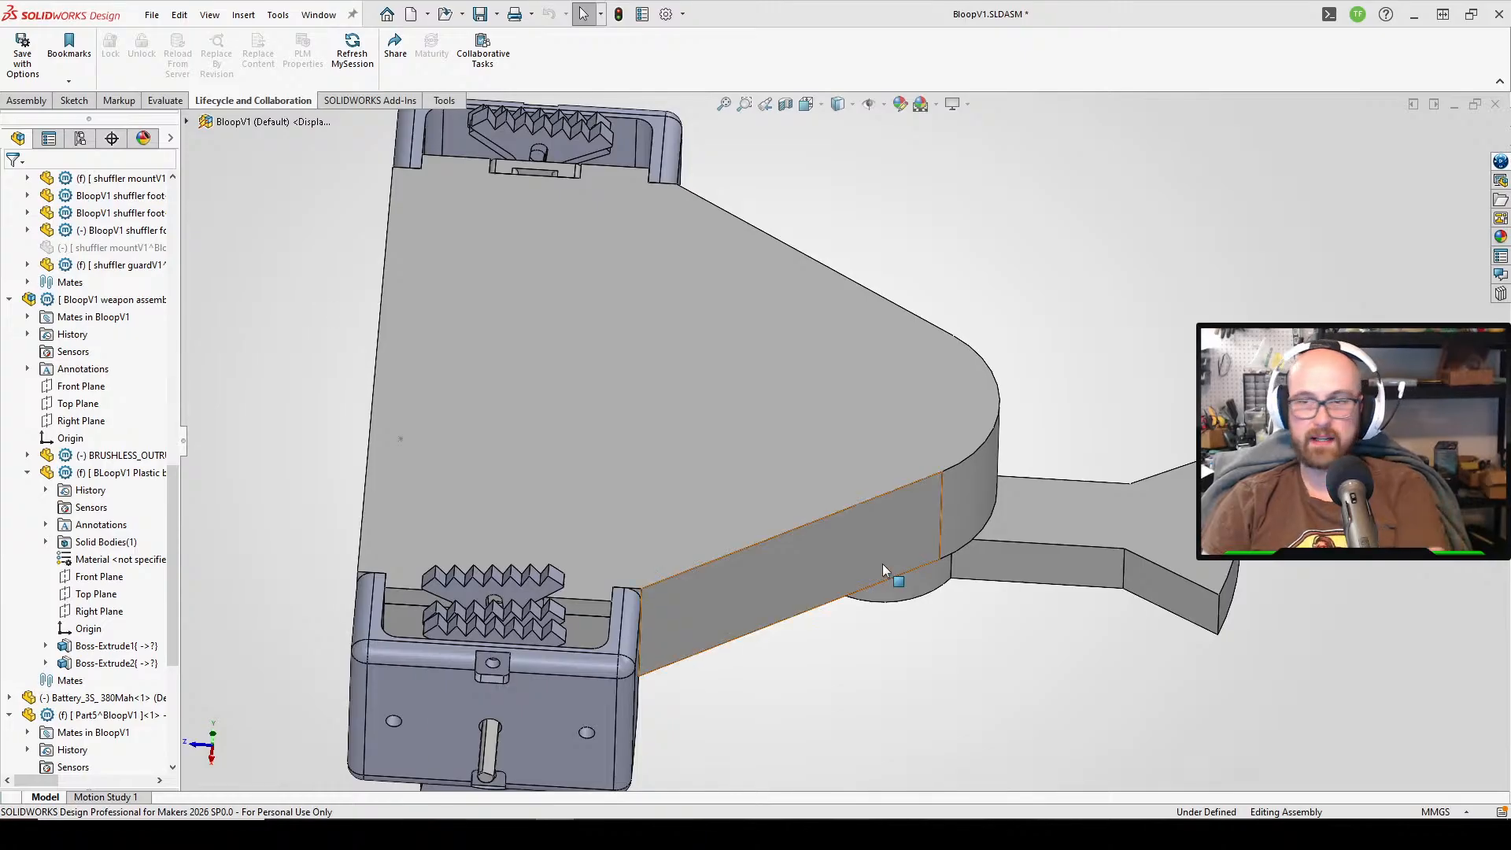
- Examine the whole robot from the side, rear and underside, comparing the chassis's proportions with the weapon blade's reach
{"action": "middle_click_drag", "start_coordinate": [860, 673], "coordinate": [819, 602]}
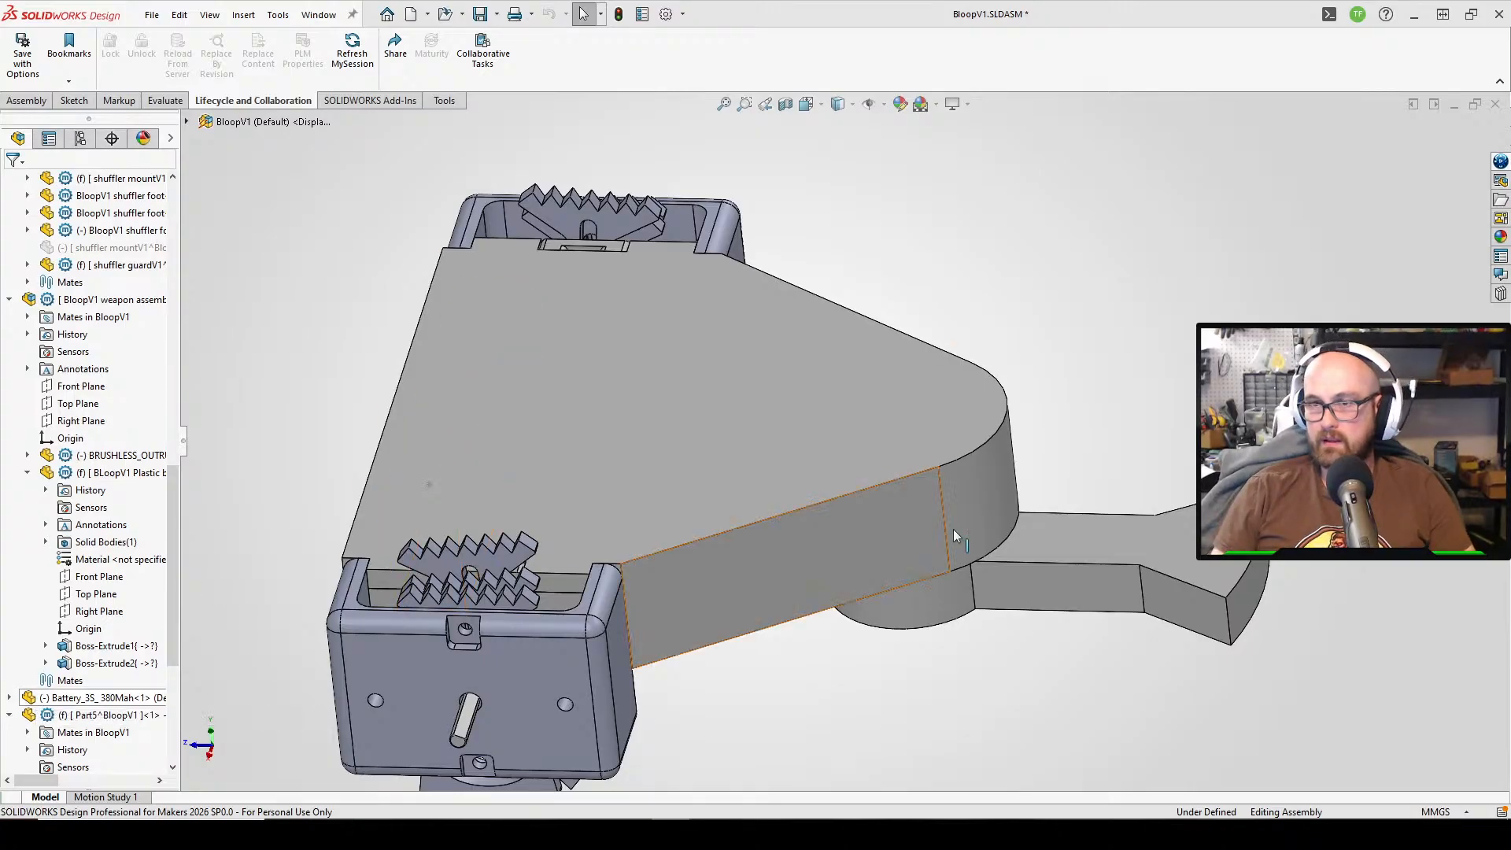
{"action": "scroll", "coordinate": [953, 529], "scroll_direction": "up", "scroll_amount": 2}
{"action": "middle_click_drag", "start_coordinate": [952, 529], "coordinate": [850, 425]}
{"action": "scroll", "coordinate": [842, 432], "scroll_direction": "down", "scroll_amount": 2}
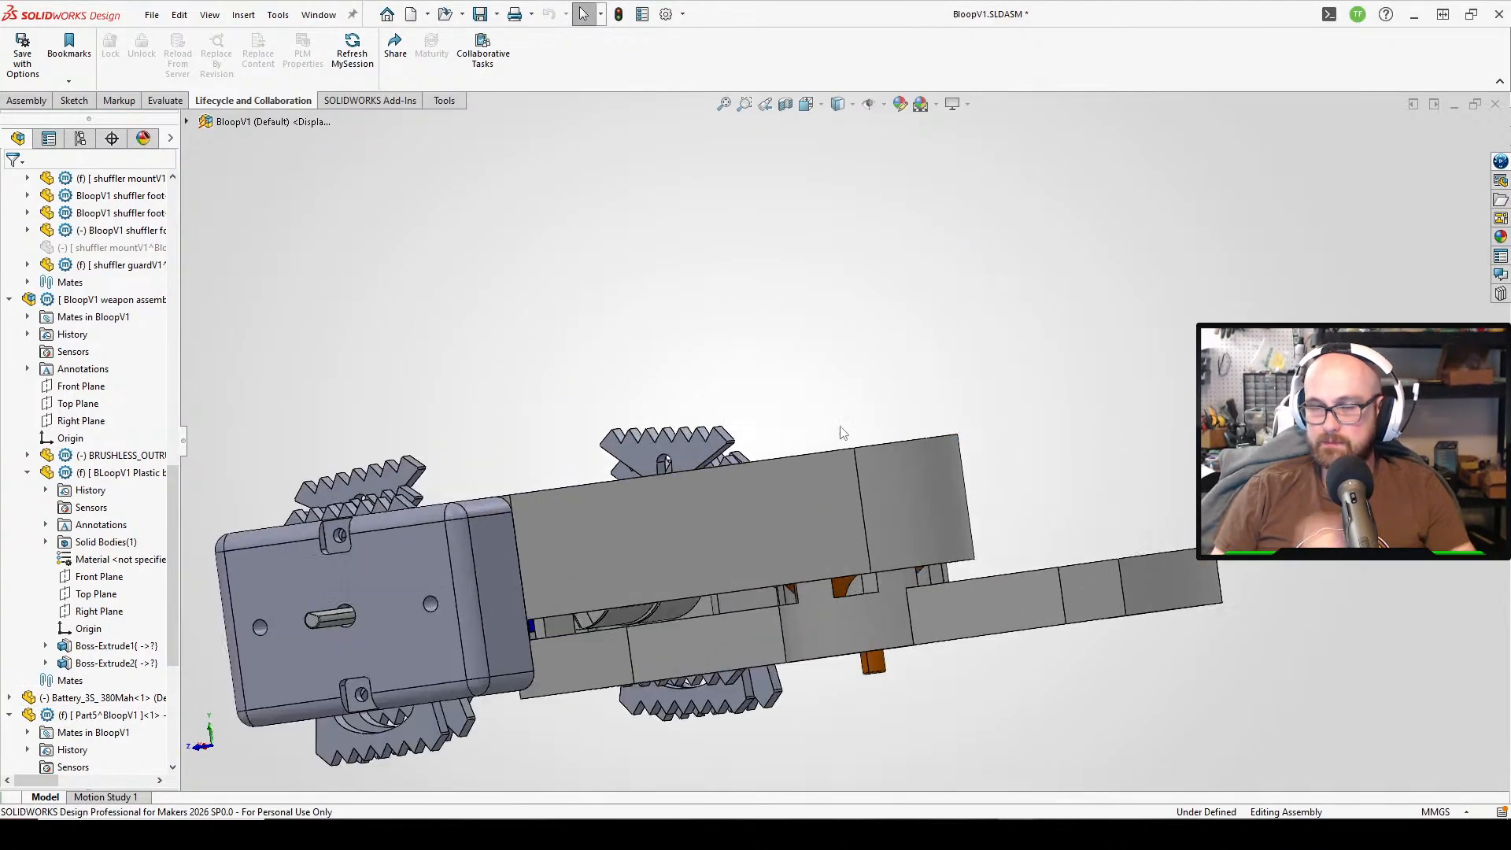
{"action": "middle_click_drag", "start_coordinate": [612, 699], "coordinate": [685, 382]}
{"action": "scroll", "coordinate": [696, 573], "scroll_direction": "up", "scroll_amount": 3}
{"action": "middle_click_drag", "start_coordinate": [696, 574], "coordinate": [767, 465]}
{"action": "scroll", "coordinate": [767, 466], "scroll_direction": "down", "scroll_amount": 2}
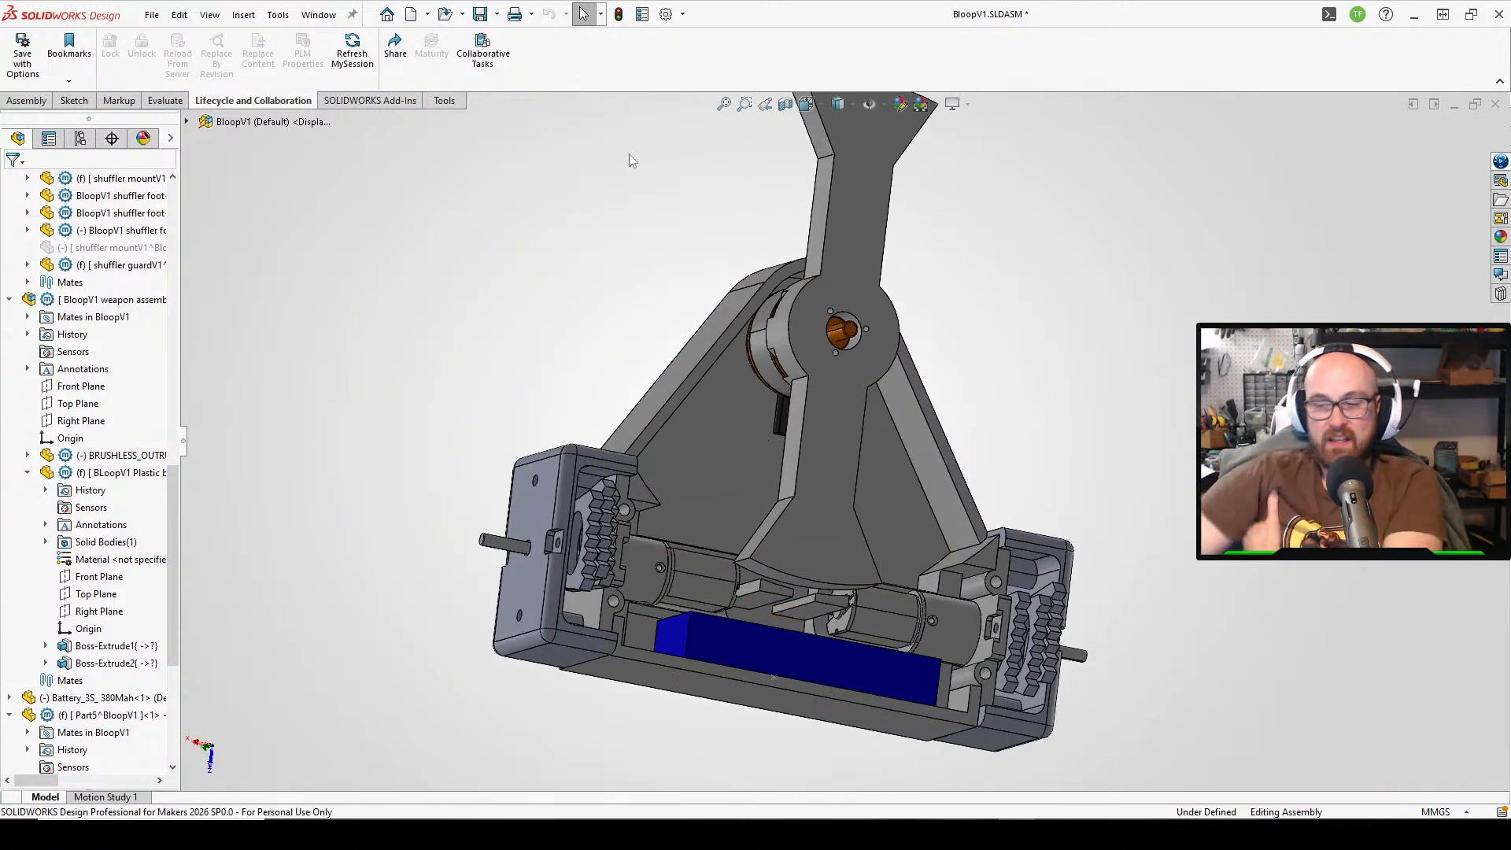
{"action": "mouse_move", "coordinate": [821, 545]}
{"action": "middle_mouse_down"}
{"action": "mouse_move", "coordinate": [769, 341]}
{"action": "mouse_move", "coordinate": [805, 556]}
{"action": "middle_mouse_up"}
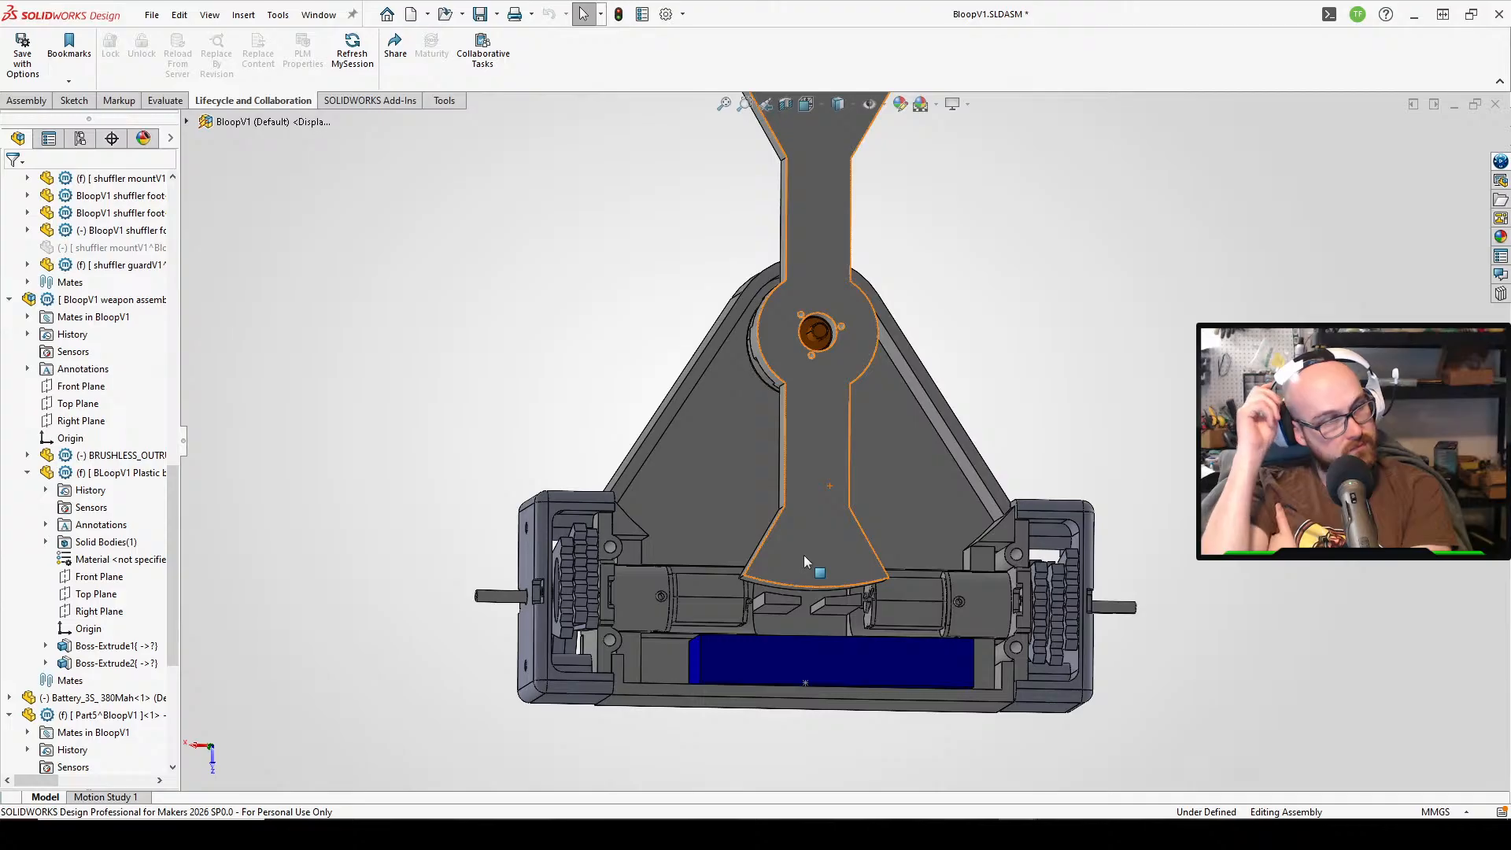
{"action": "middle_click_drag", "start_coordinate": [804, 555], "coordinate": [905, 732]}
{"action": "middle_click_drag", "start_coordinate": [820, 476], "coordinate": [913, 537]}
- Measure the length of the vertical edge at the weapon blade's outer tip to check its thickness
{"action": "right_click_drag", "start_coordinate": [1029, 608], "coordinate": [1170, 539]}
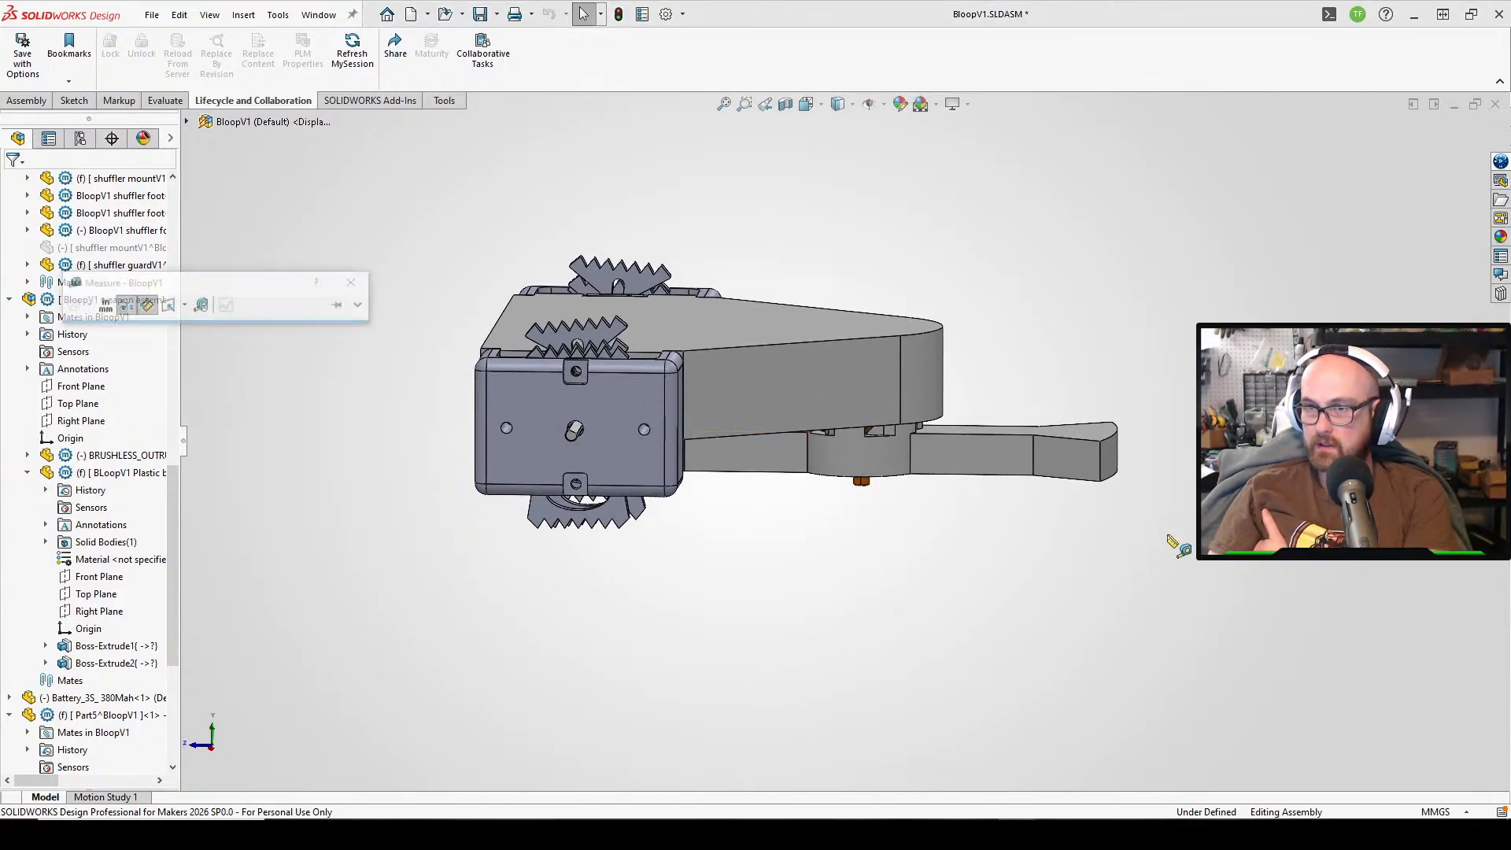
{"action": "scroll", "coordinate": [1167, 488], "scroll_direction": "down", "scroll_amount": 3}
{"action": "middle_click_drag", "start_coordinate": [988, 479], "coordinate": [908, 402]}
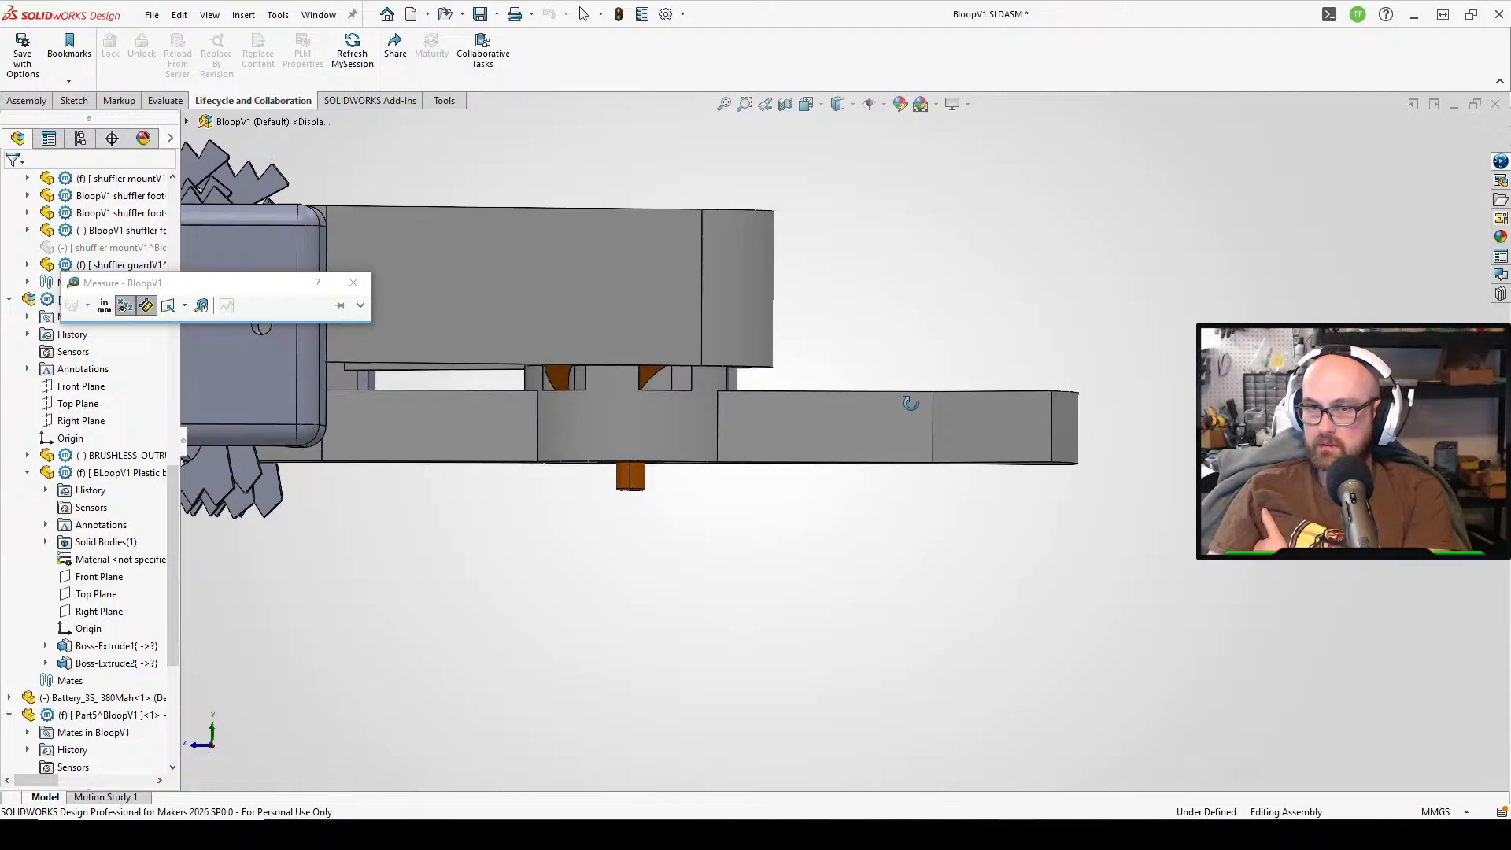
{"action": "left_click", "coordinate": [1052, 426]}
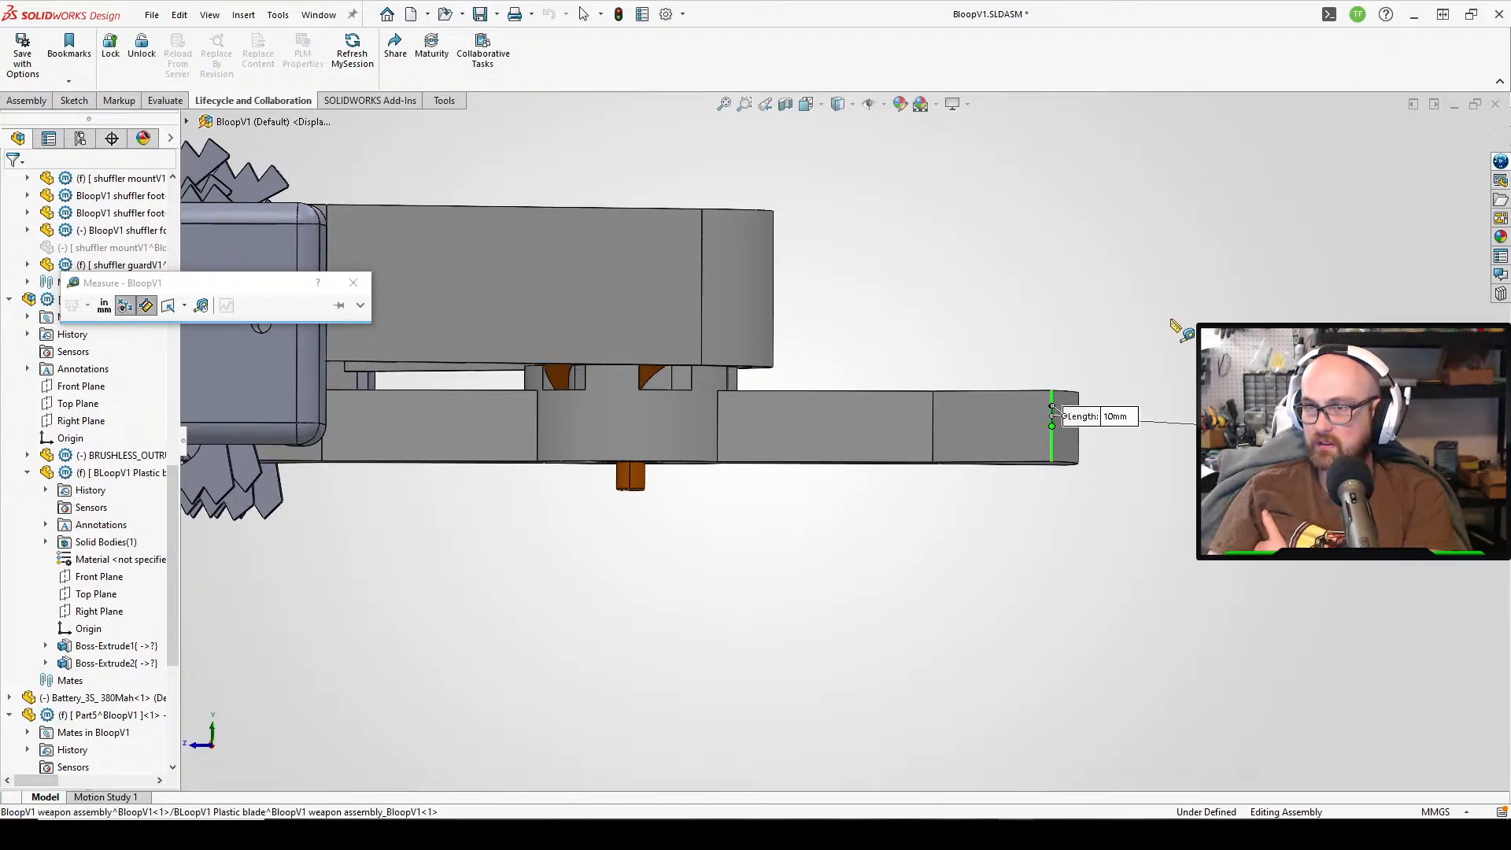
{"action": "left_click", "coordinate": [354, 282]}
- Examine the weapon motor shaft, the blade hub and the blade's clearance to the chassis and drive motors from several angles
{"action": "middle_click_drag", "start_coordinate": [462, 447], "coordinate": [564, 507]}
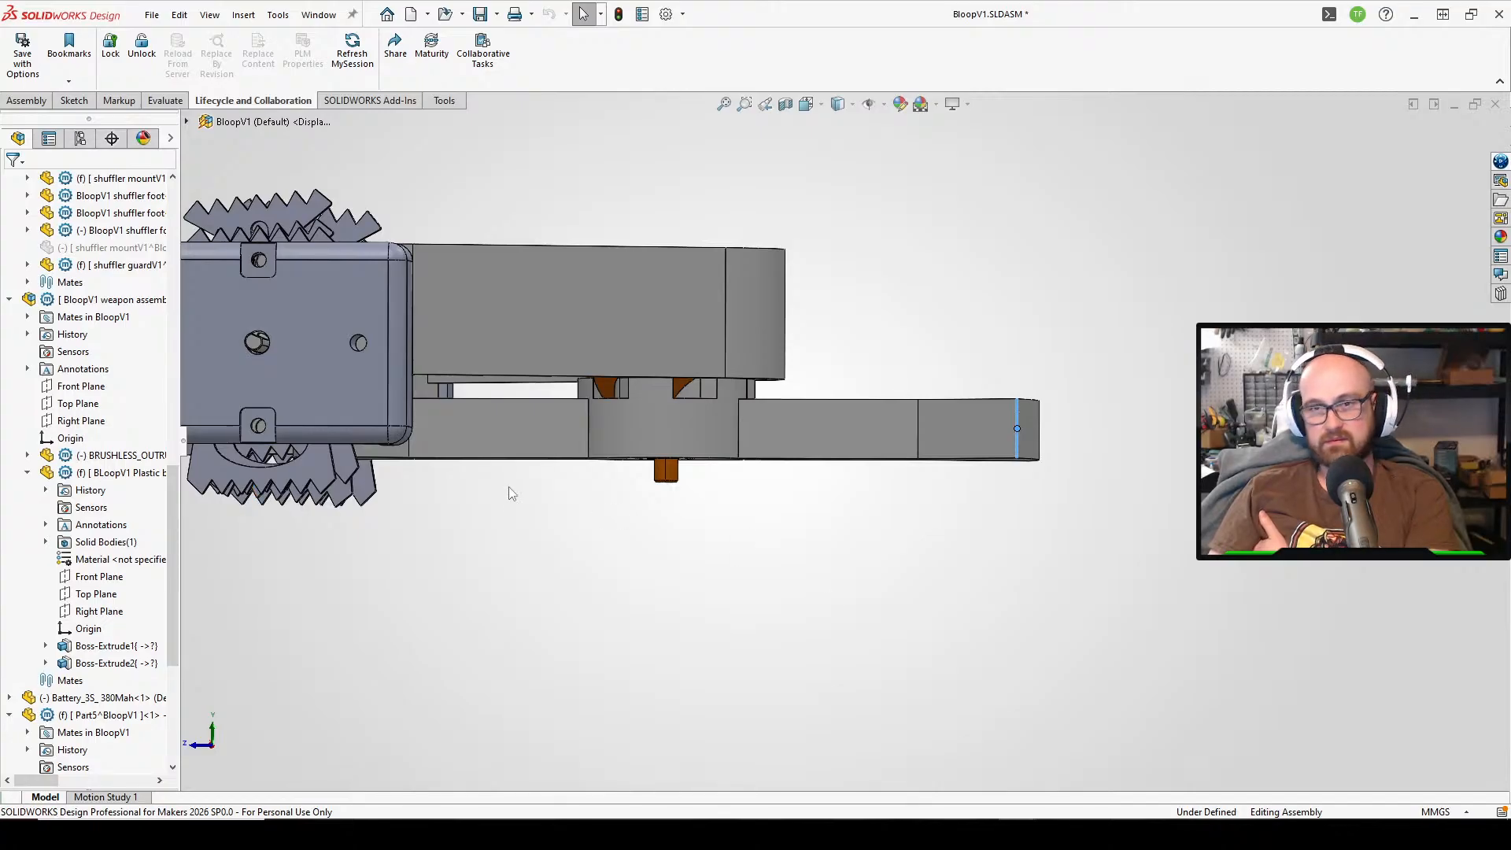
{"action": "left_click", "coordinate": [539, 523]}
{"action": "middle_click_drag", "start_coordinate": [574, 557], "coordinate": [641, 577]}
{"action": "scroll", "coordinate": [630, 400], "scroll_direction": "down", "scroll_amount": 5}
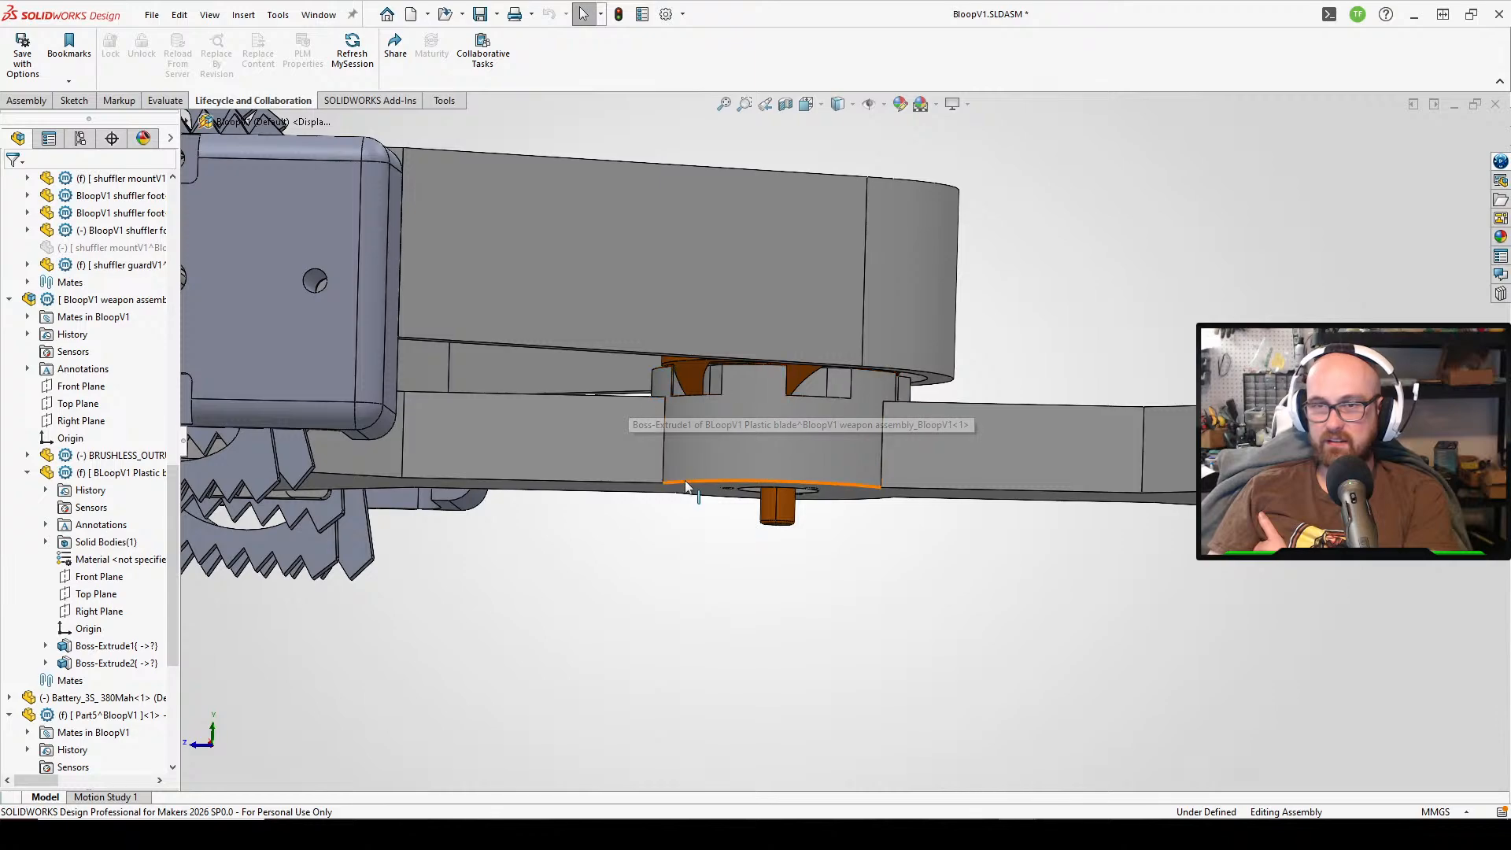
{"action": "middle_click_drag", "start_coordinate": [628, 393], "coordinate": [654, 337]}
{"action": "scroll", "coordinate": [655, 340], "scroll_direction": "up", "scroll_amount": 2}
{"action": "middle_click_drag", "start_coordinate": [632, 393], "coordinate": [639, 419]}
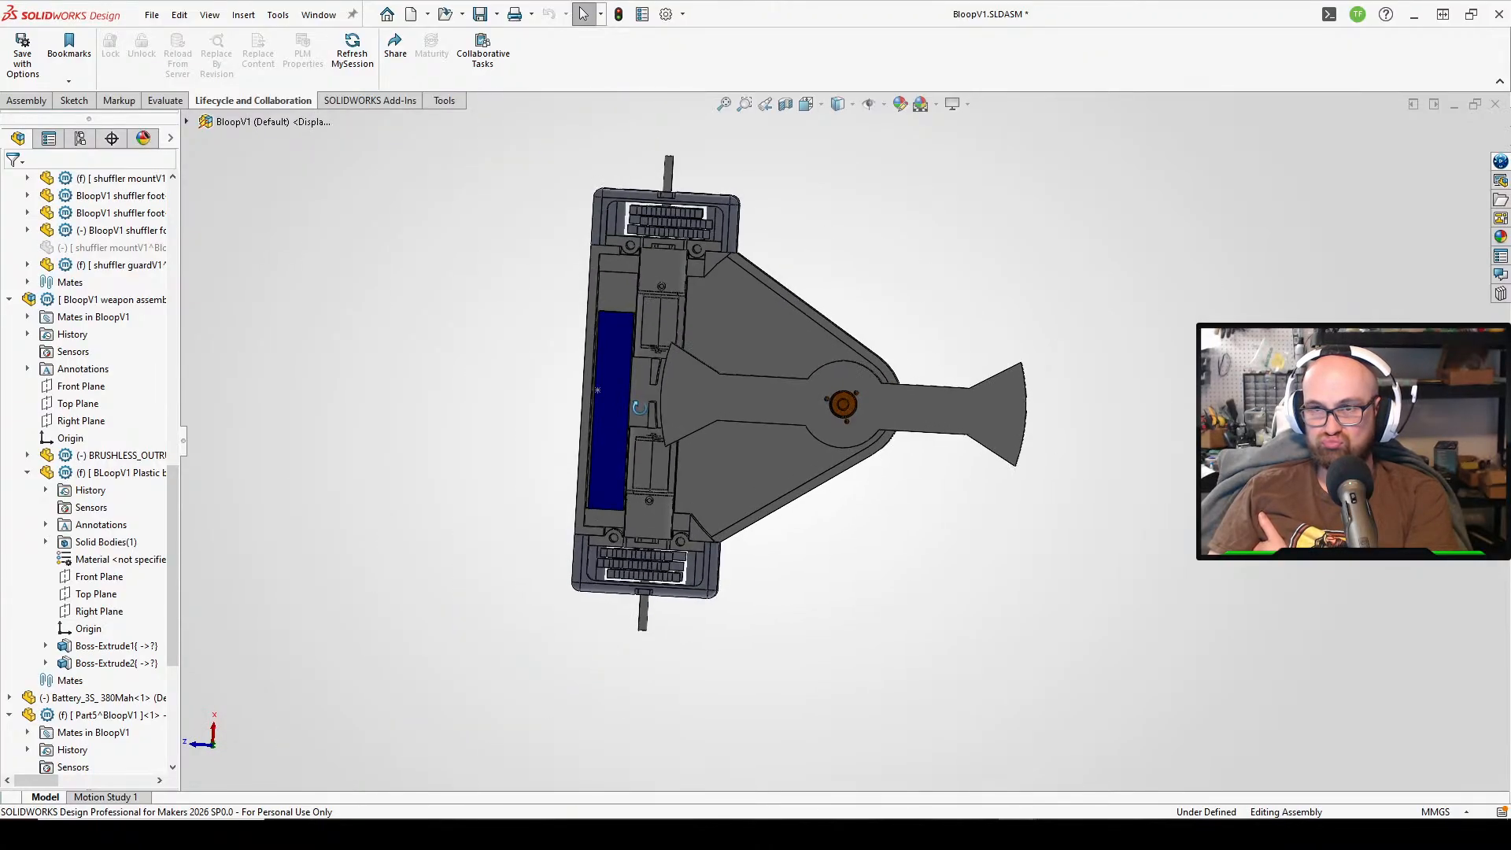
{"action": "middle_click_drag", "start_coordinate": [736, 343], "coordinate": [753, 389]}
{"action": "scroll", "coordinate": [754, 353], "scroll_direction": "down", "scroll_amount": 1}
{"action": "scroll", "coordinate": [754, 353], "scroll_direction": "down", "scroll_amount": 3}
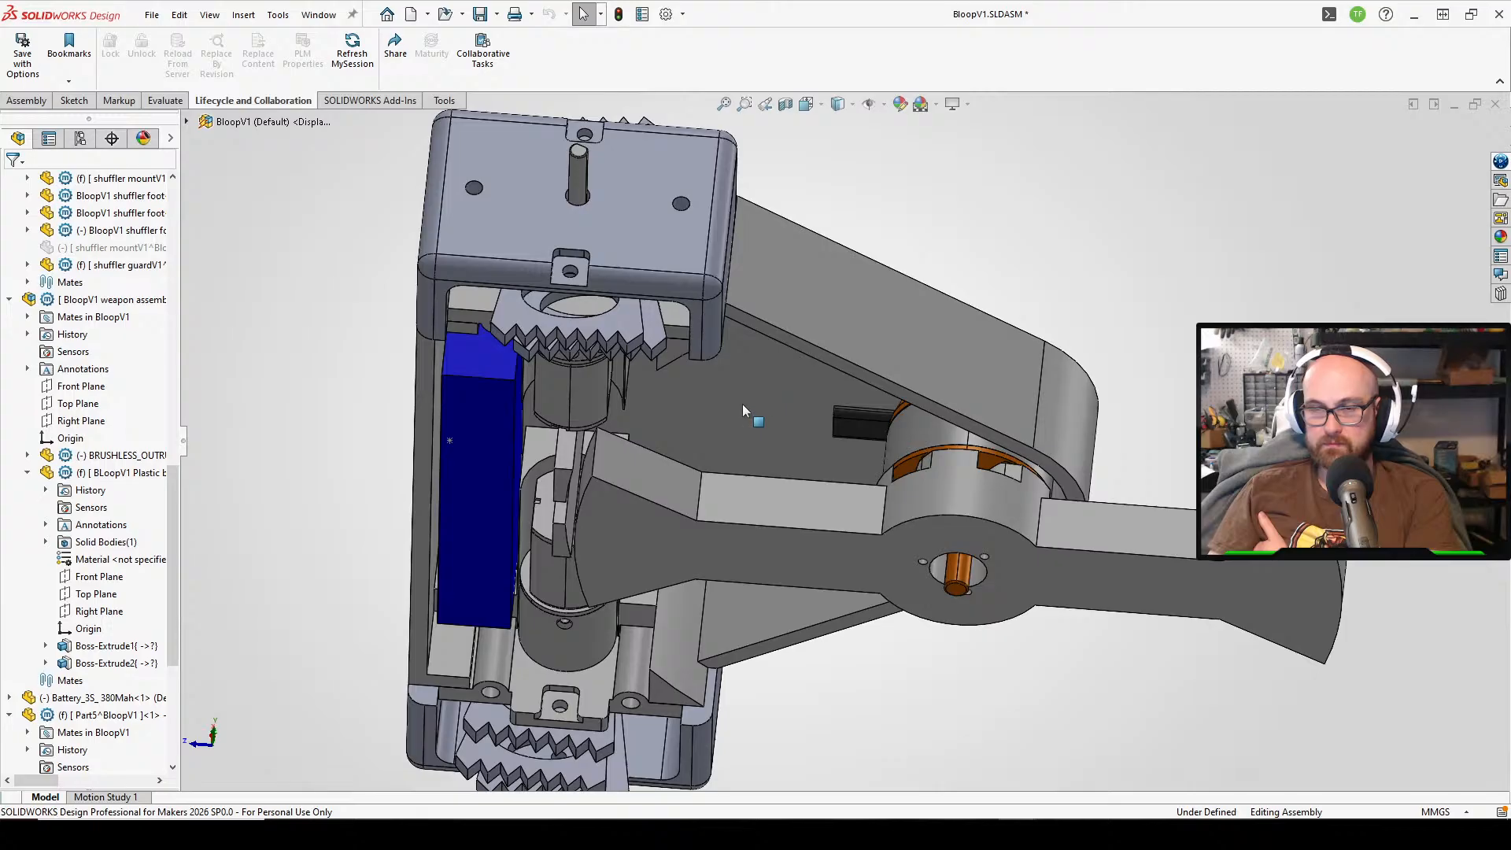
{"action": "middle_click_drag", "start_coordinate": [754, 460], "coordinate": [810, 39]}
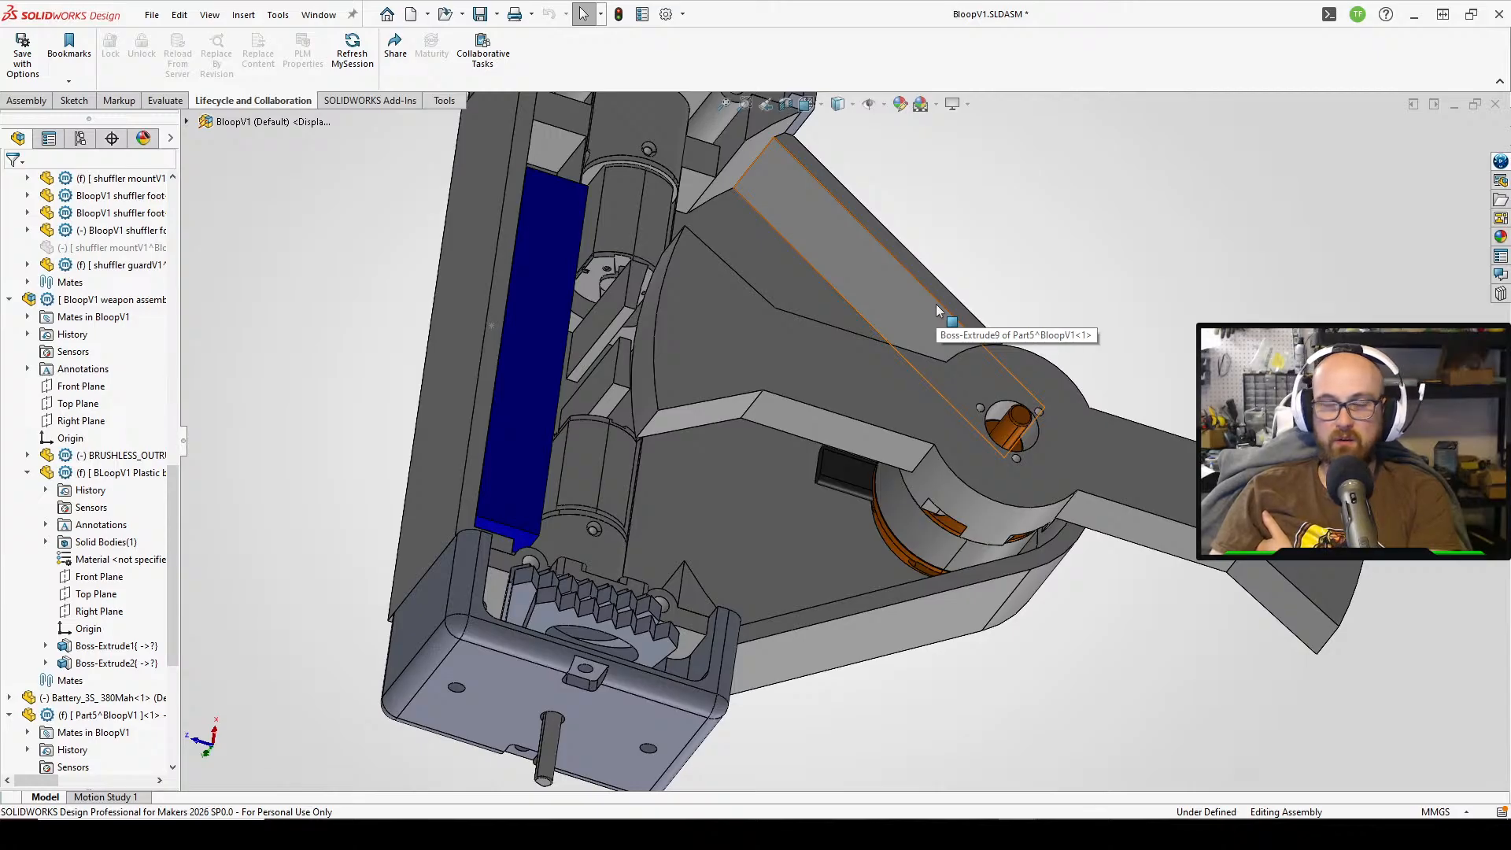
{"action": "middle_click_drag", "start_coordinate": [936, 304], "coordinate": [947, 560]}
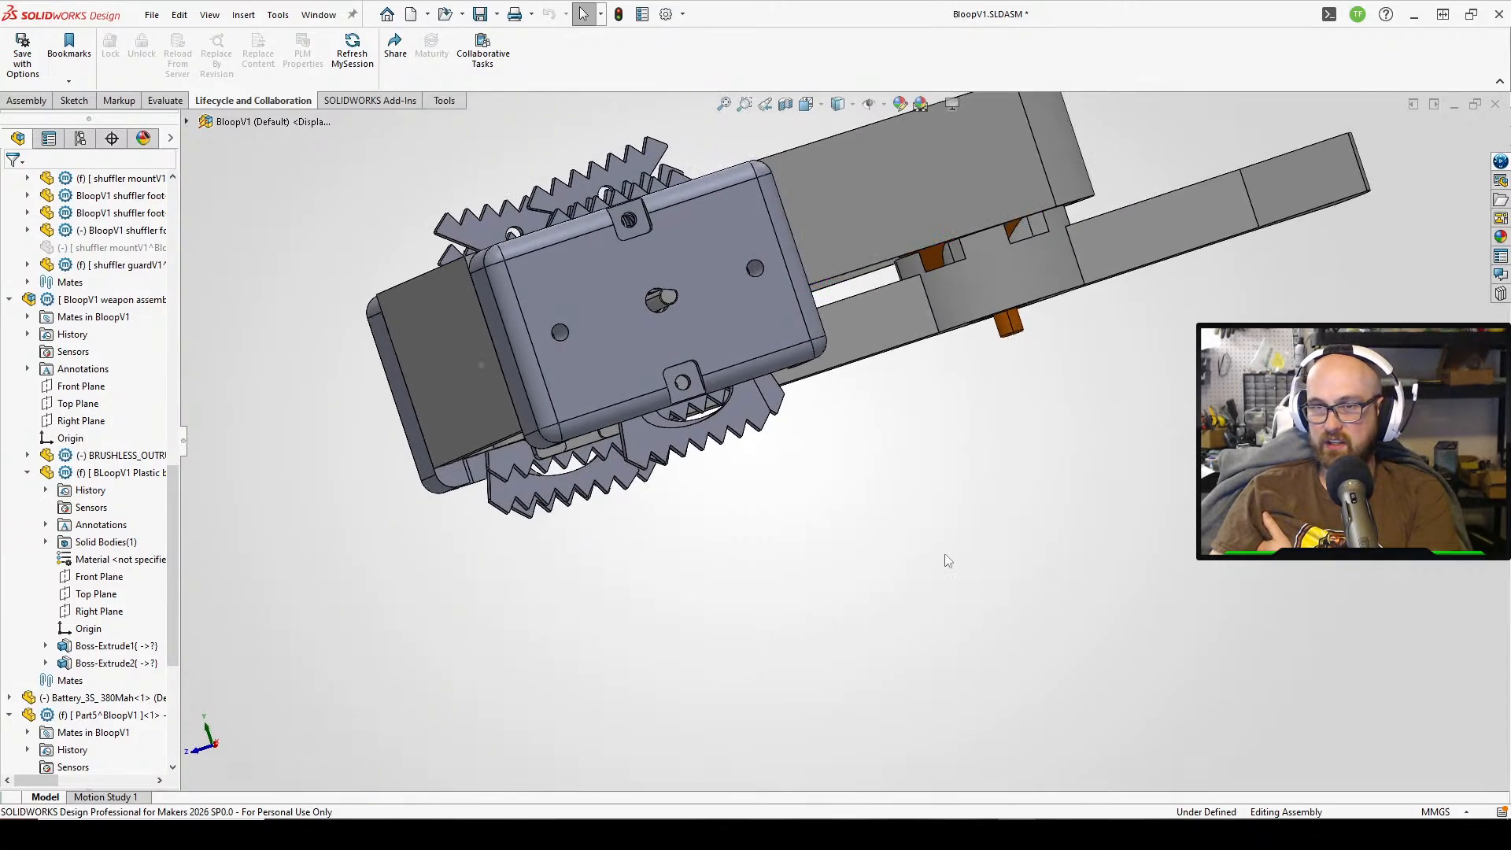
{"action": "middle_click_drag", "start_coordinate": [857, 318], "coordinate": [738, 232]}
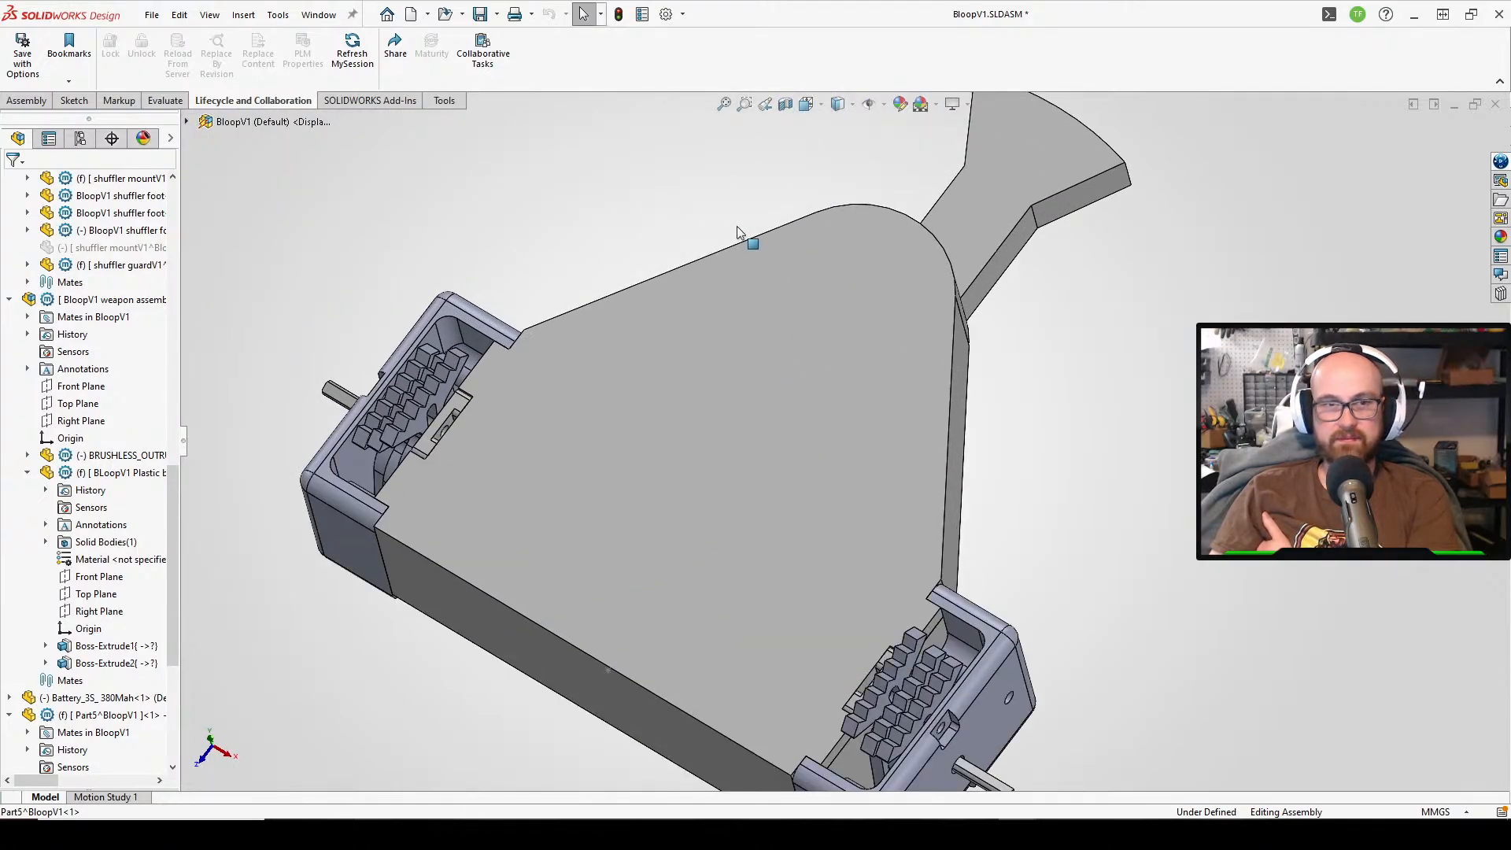
{"action": "middle_click_drag", "start_coordinate": [753, 323], "coordinate": [630, 169]}
{"action": "middle_click_drag", "start_coordinate": [684, 440], "coordinate": [625, 206]}
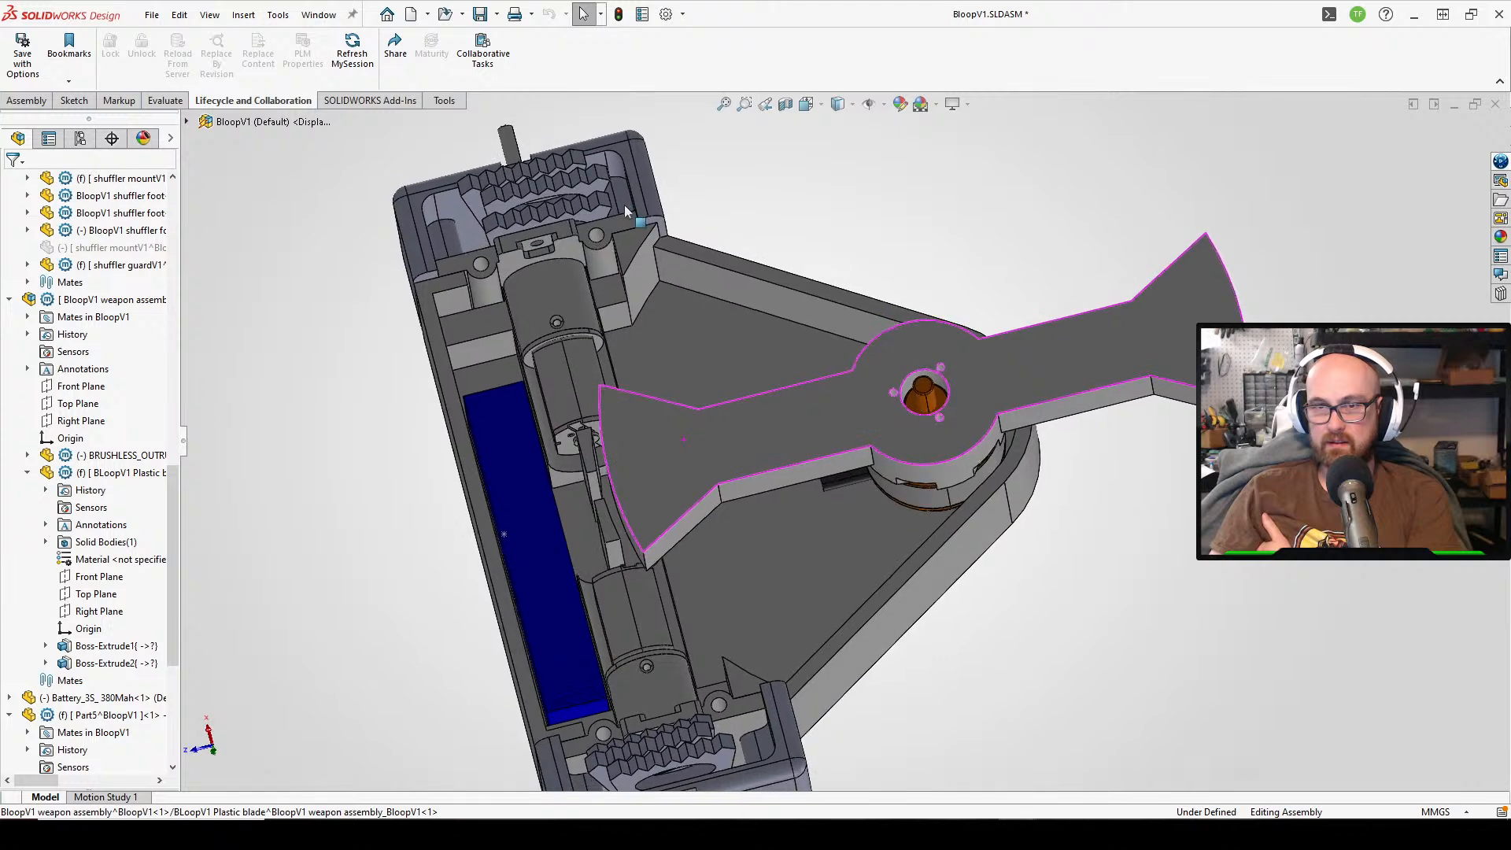
- Measure the robot's overall width between the outer side faces of the two shuffler guards
{"action": "scroll", "coordinate": [683, 441], "scroll_direction": "up", "scroll_amount": 3}
{"action": "right_click_drag", "start_coordinate": [449, 426], "coordinate": [526, 430]}
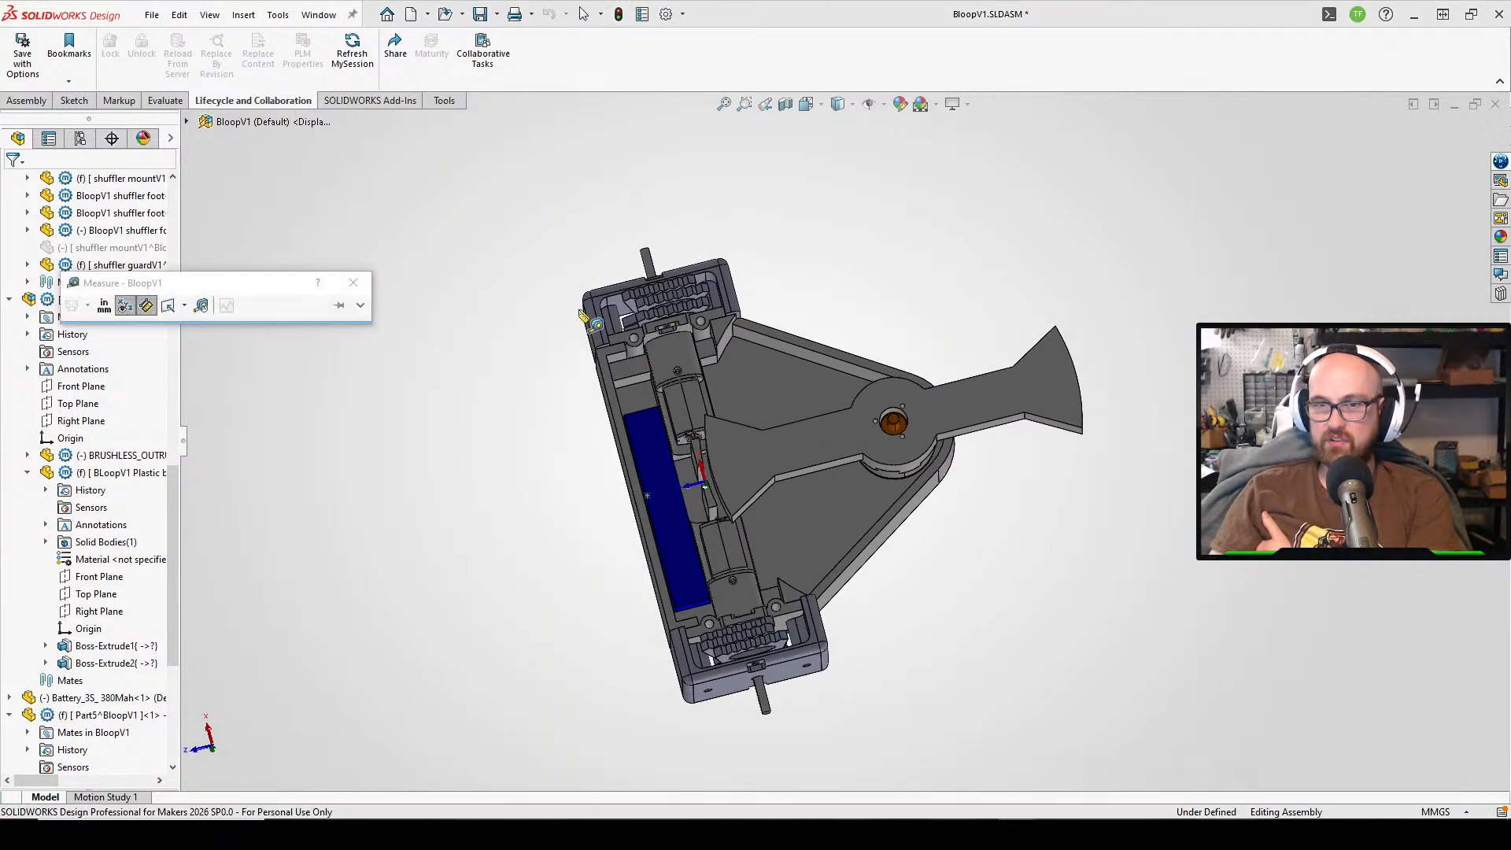
{"action": "middle_click_drag", "start_coordinate": [583, 317], "coordinate": [626, 436]}
{"action": "left_click", "coordinate": [647, 359]}
{"action": "left_click", "coordinate": [641, 344]}
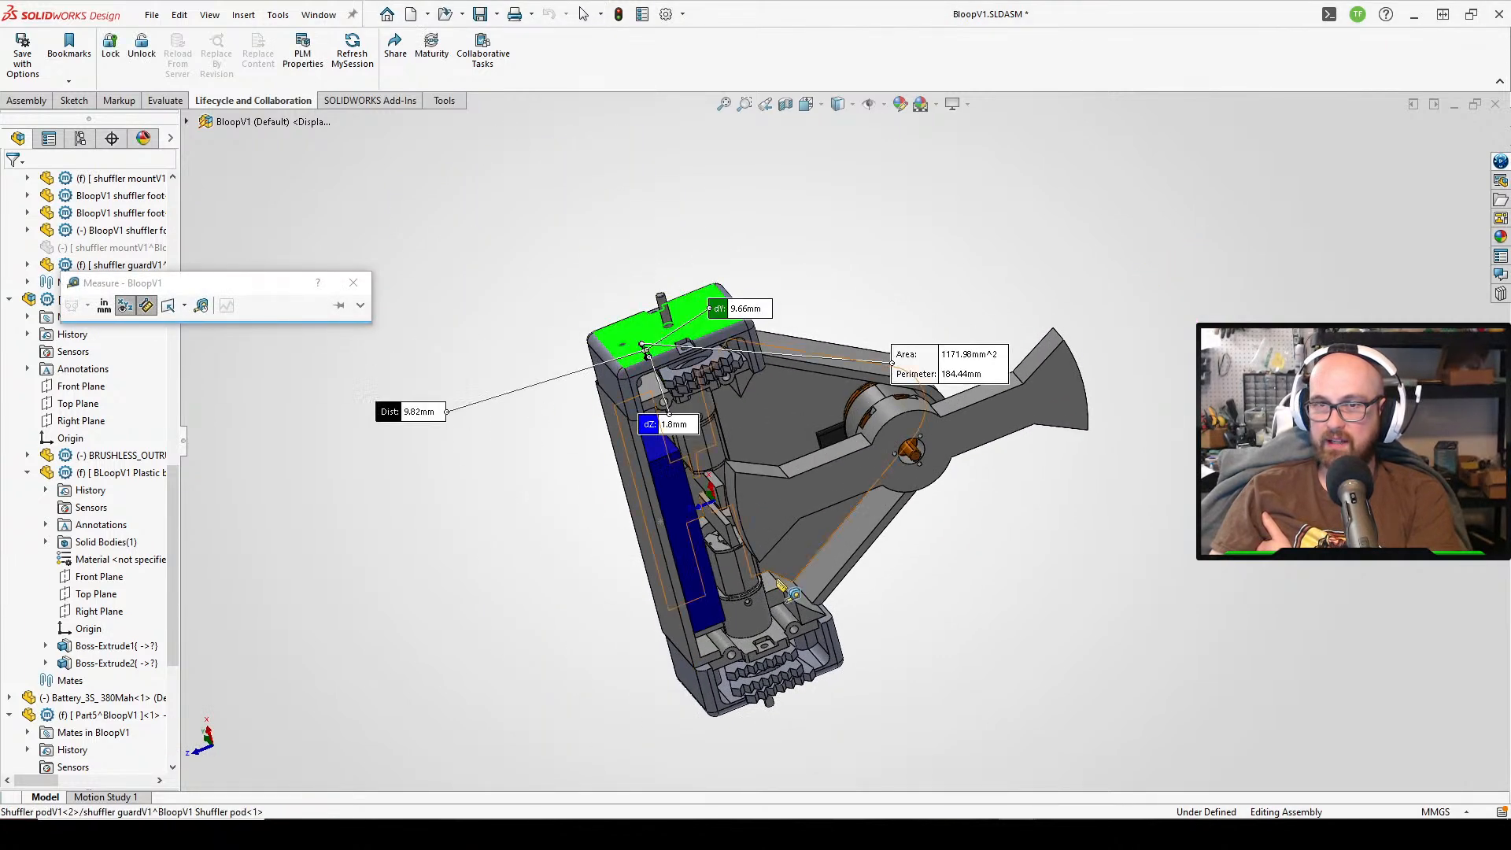
{"action": "middle_click_drag", "start_coordinate": [780, 581], "coordinate": [673, 315]}
{"action": "left_click", "coordinate": [814, 616]}
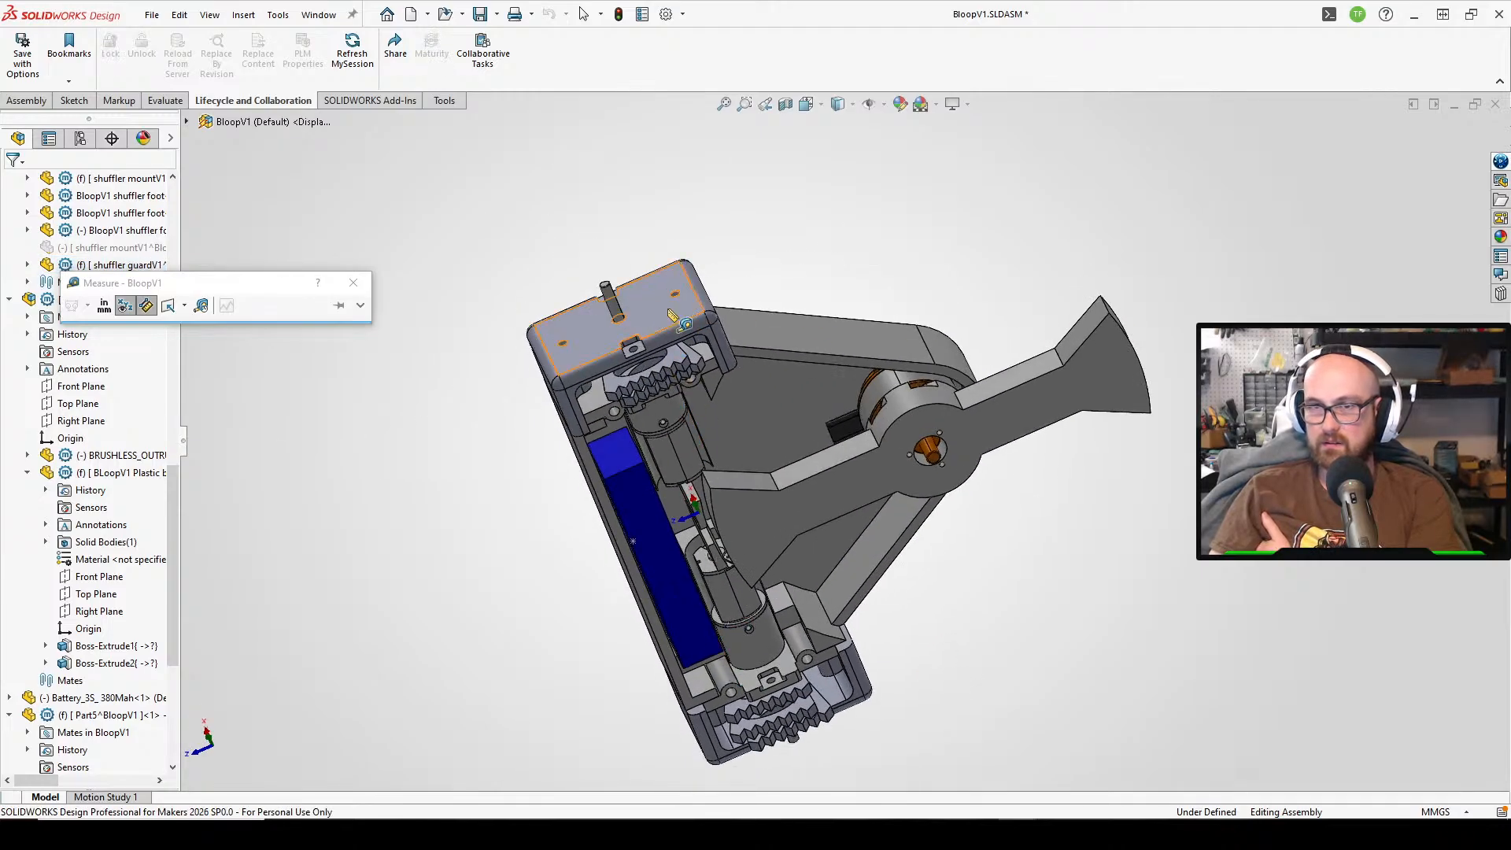
{"action": "left_click", "coordinate": [668, 310]}
{"action": "middle_click_drag", "start_coordinate": [900, 697], "coordinate": [856, 307]}
{"action": "left_click", "coordinate": [830, 534]}
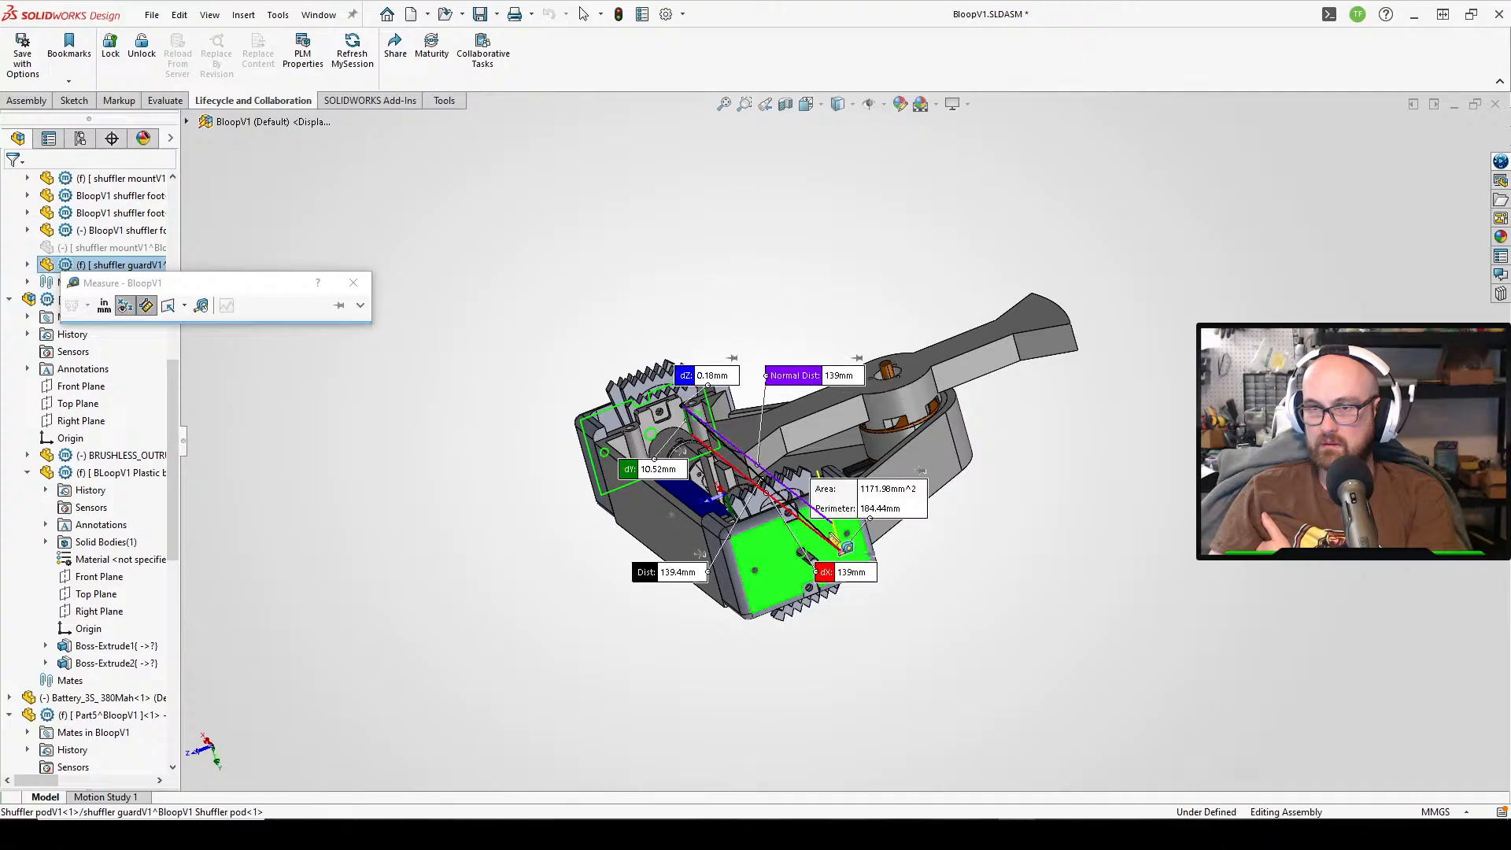
- Review the guard-to-guard width measurement from behind and above the robot, and close the measurement
{"action": "middle_click_drag", "start_coordinate": [779, 441], "coordinate": [878, 581]}
{"action": "scroll", "coordinate": [890, 563], "scroll_direction": "up", "scroll_amount": 2}
{"action": "scroll", "coordinate": [905, 541], "scroll_direction": "down", "scroll_amount": 4}
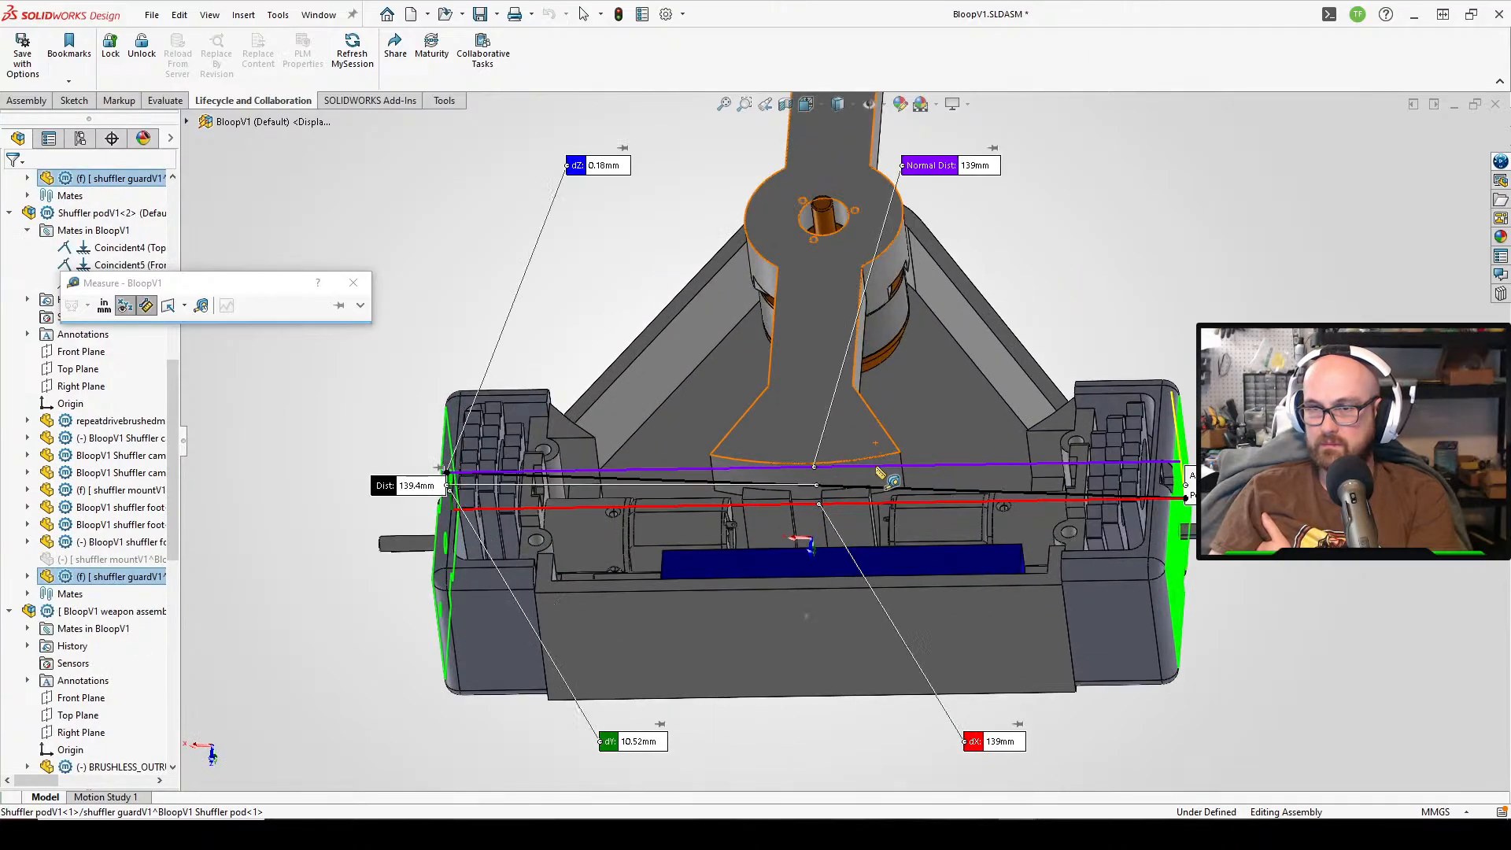
{"action": "scroll", "coordinate": [877, 470], "scroll_direction": "down", "scroll_amount": 3}
{"action": "scroll", "coordinate": [874, 471], "scroll_direction": "up", "scroll_amount": 3}
{"action": "middle_click_drag", "start_coordinate": [948, 401], "coordinate": [951, 490]}
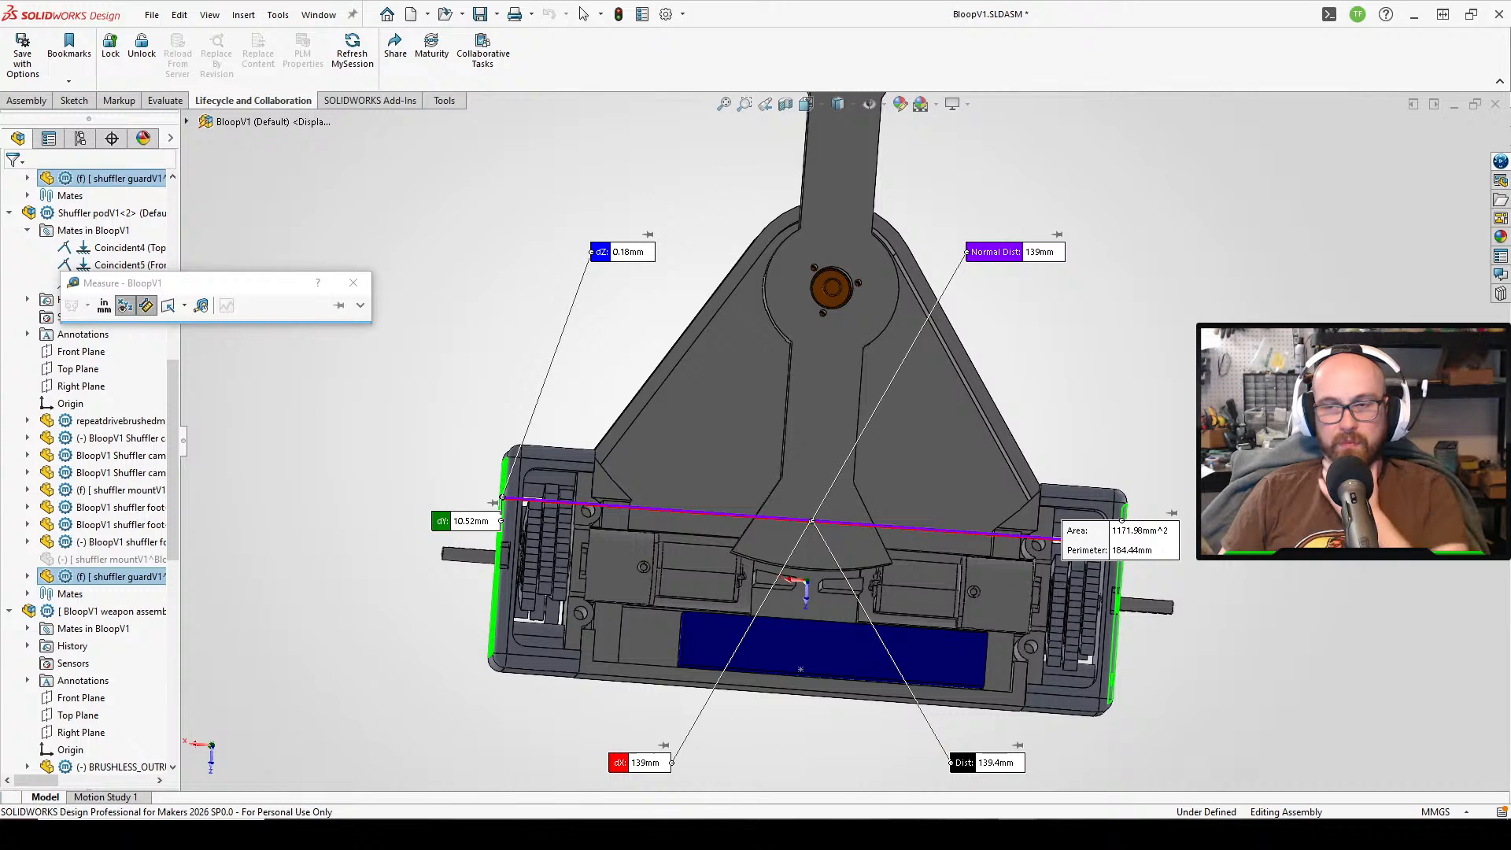
{"action": "left_click", "coordinate": [365, 276]}
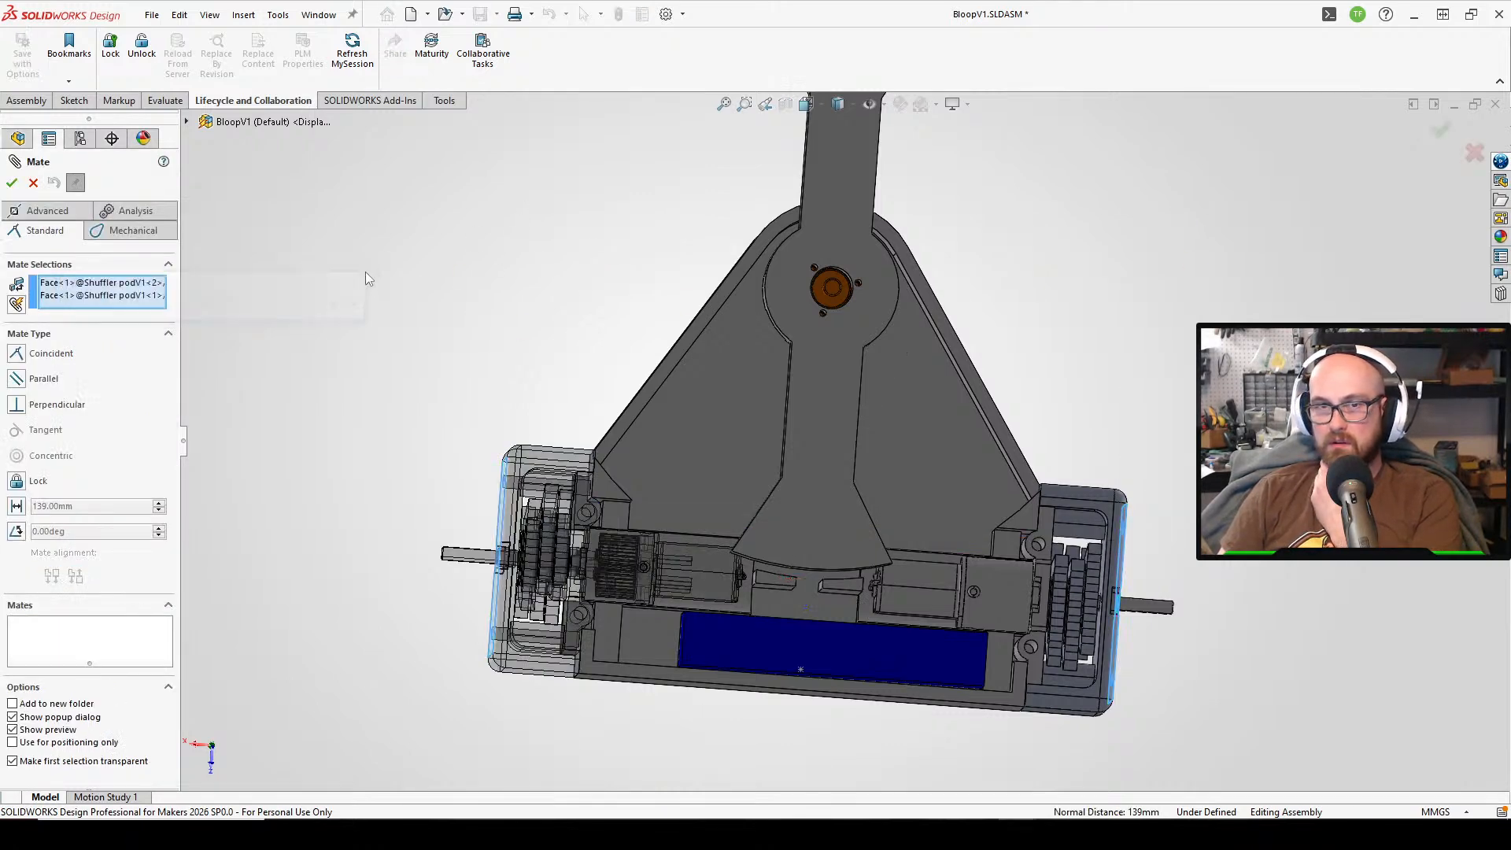
{"action": "left_click", "coordinate": [33, 182]}
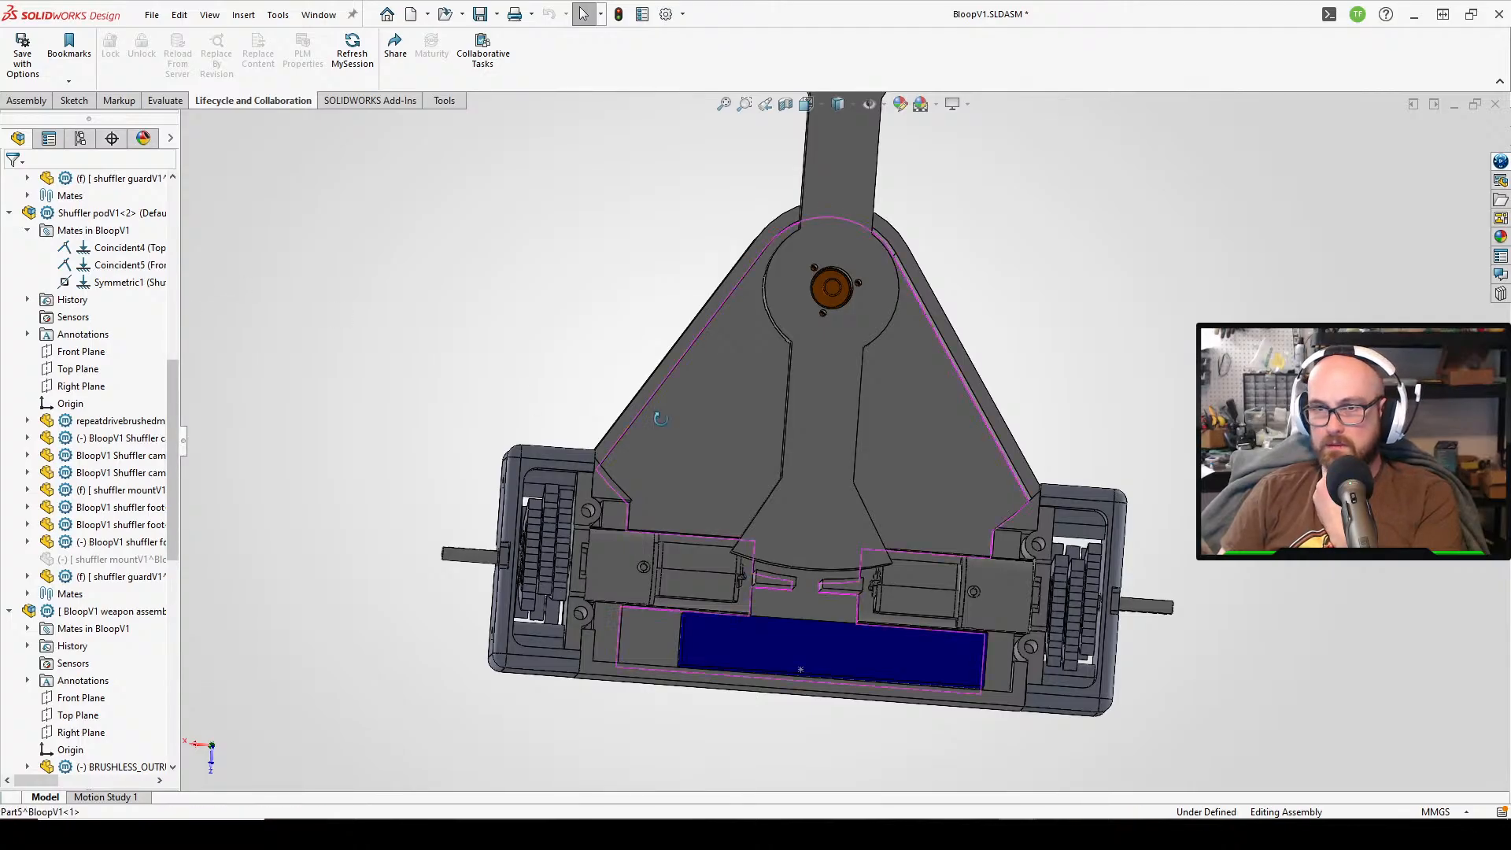
- Examine the space around the weapon blade, drive motors and battery inside the chassis from above, behind and the side
{"action": "mouse_move", "coordinate": [660, 418]}
{"action": "middle_mouse_down"}
{"action": "mouse_move", "coordinate": [651, 202]}
{"action": "mouse_move", "coordinate": [665, 434]}
{"action": "middle_mouse_up"}
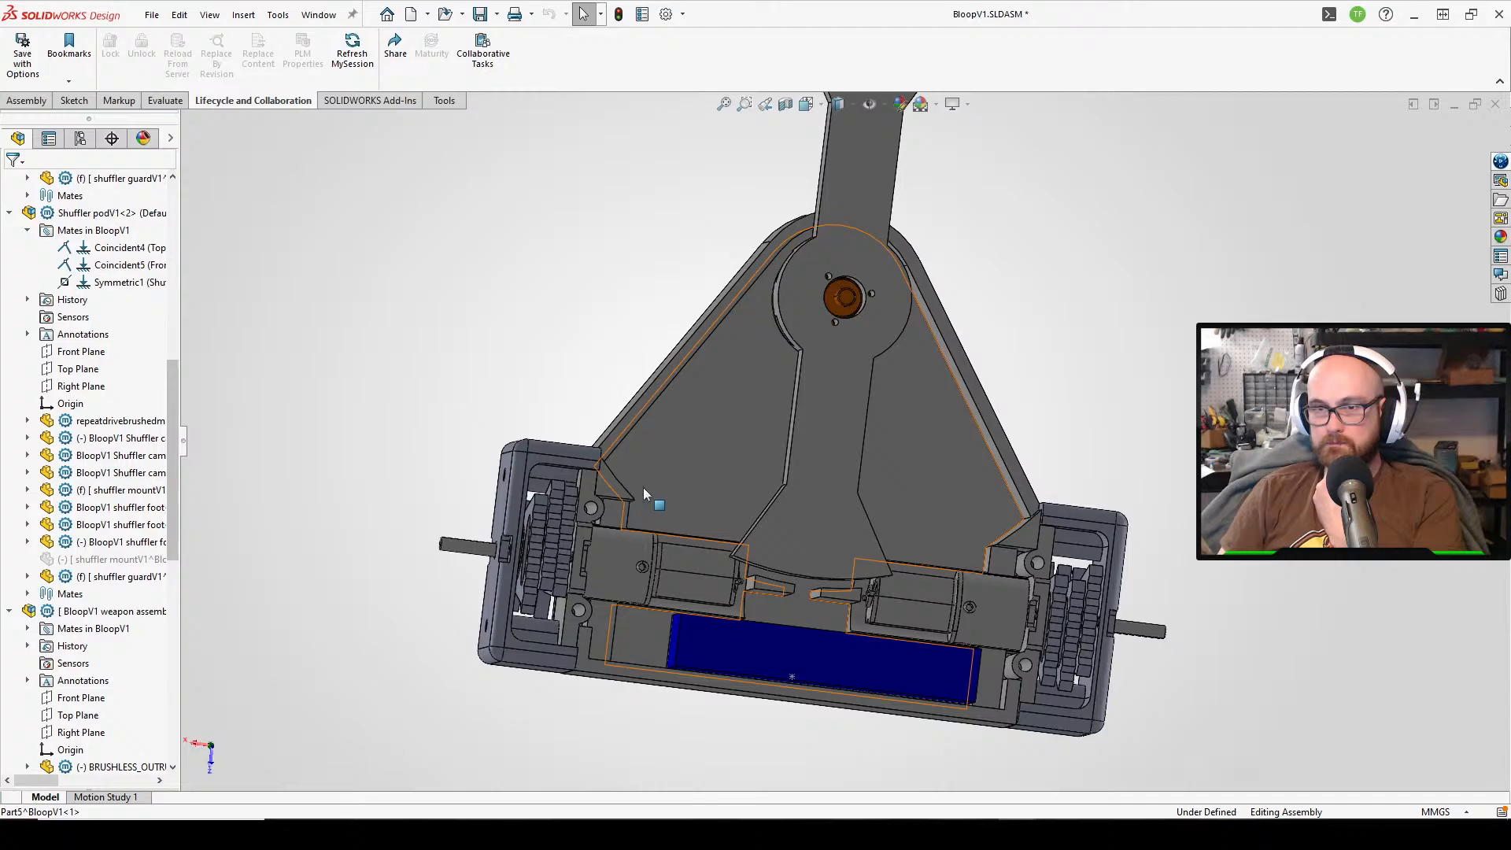
{"action": "left_click", "coordinate": [716, 407]}
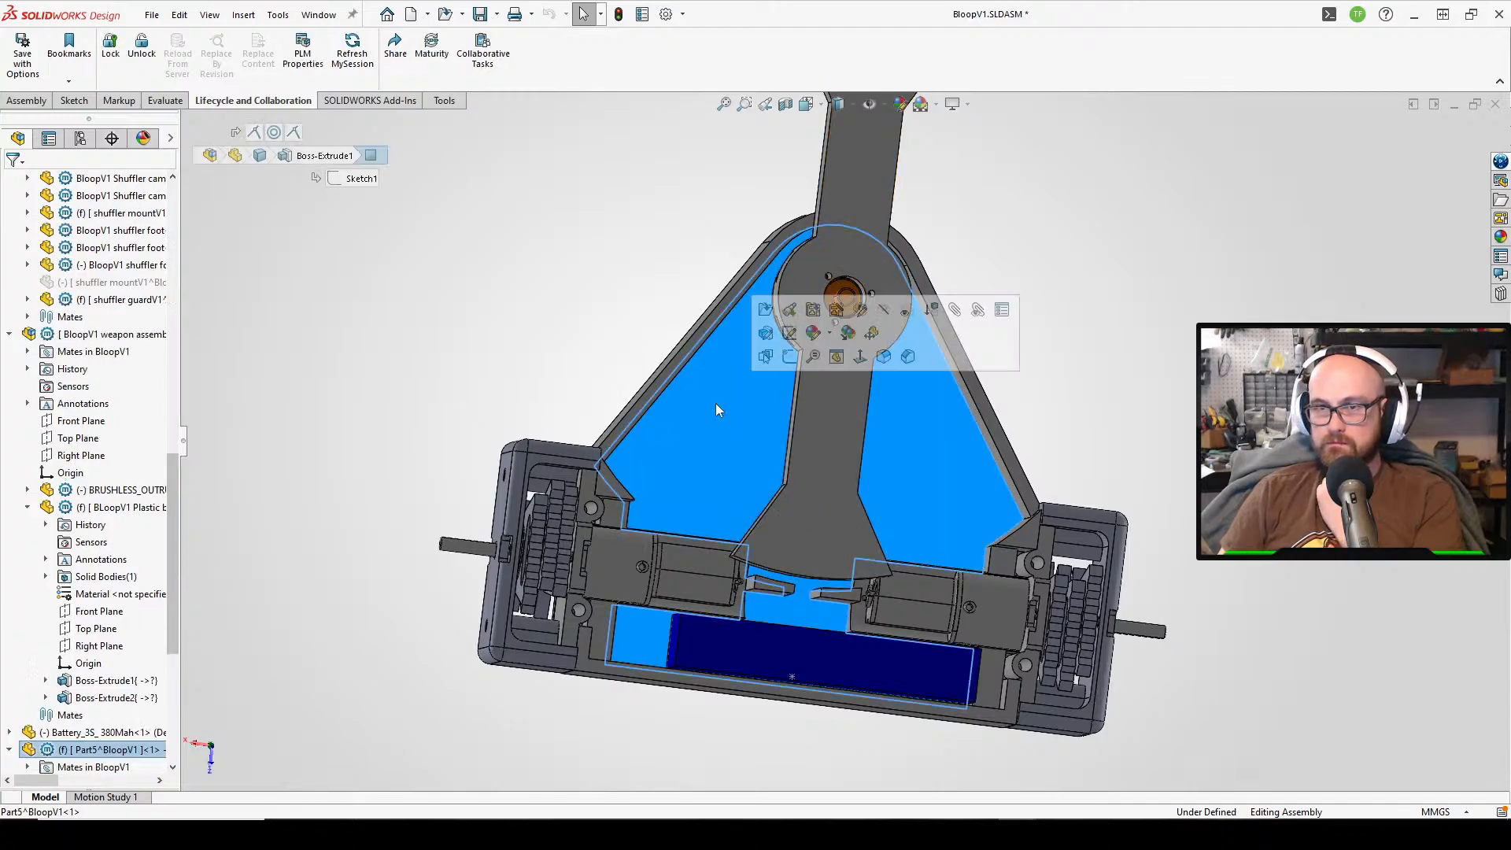
{"action": "middle_click_drag", "start_coordinate": [568, 453], "coordinate": [881, 488]}
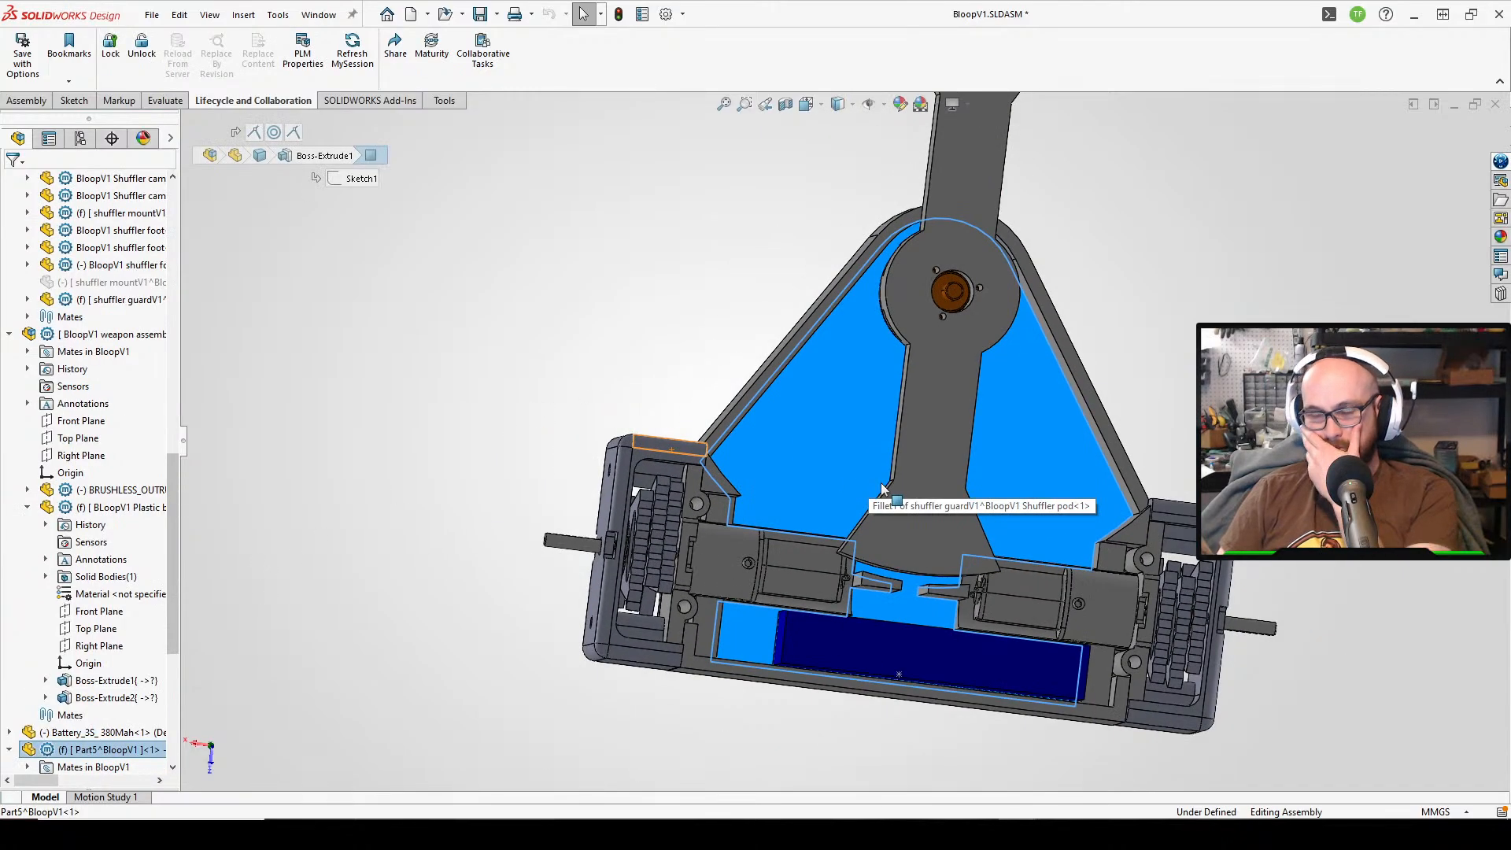
{"action": "scroll", "coordinate": [881, 490], "scroll_direction": "down", "scroll_amount": 1}
{"action": "scroll", "coordinate": [1100, 610], "scroll_direction": "down", "scroll_amount": 2}
{"action": "middle_click_drag", "start_coordinate": [1003, 568], "coordinate": [993, 368]}
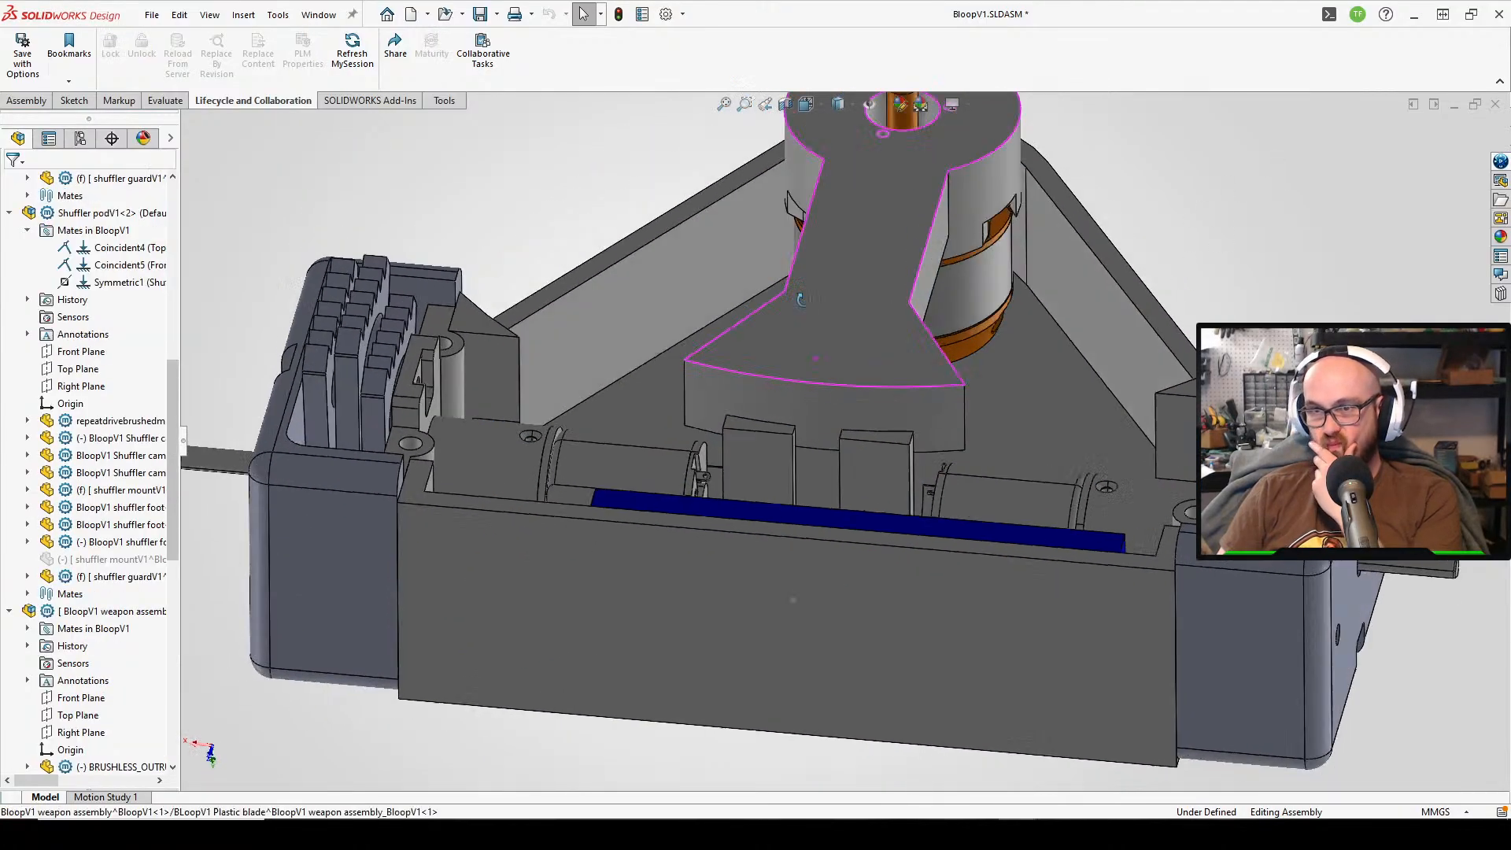
{"action": "mouse_move", "coordinate": [787, 236]}
{"action": "middle_mouse_down"}
{"action": "mouse_move", "coordinate": [729, 175]}
{"action": "mouse_move", "coordinate": [686, 295]}
{"action": "middle_mouse_up"}
{"action": "middle_click_drag", "start_coordinate": [892, 399], "coordinate": [939, 447]}
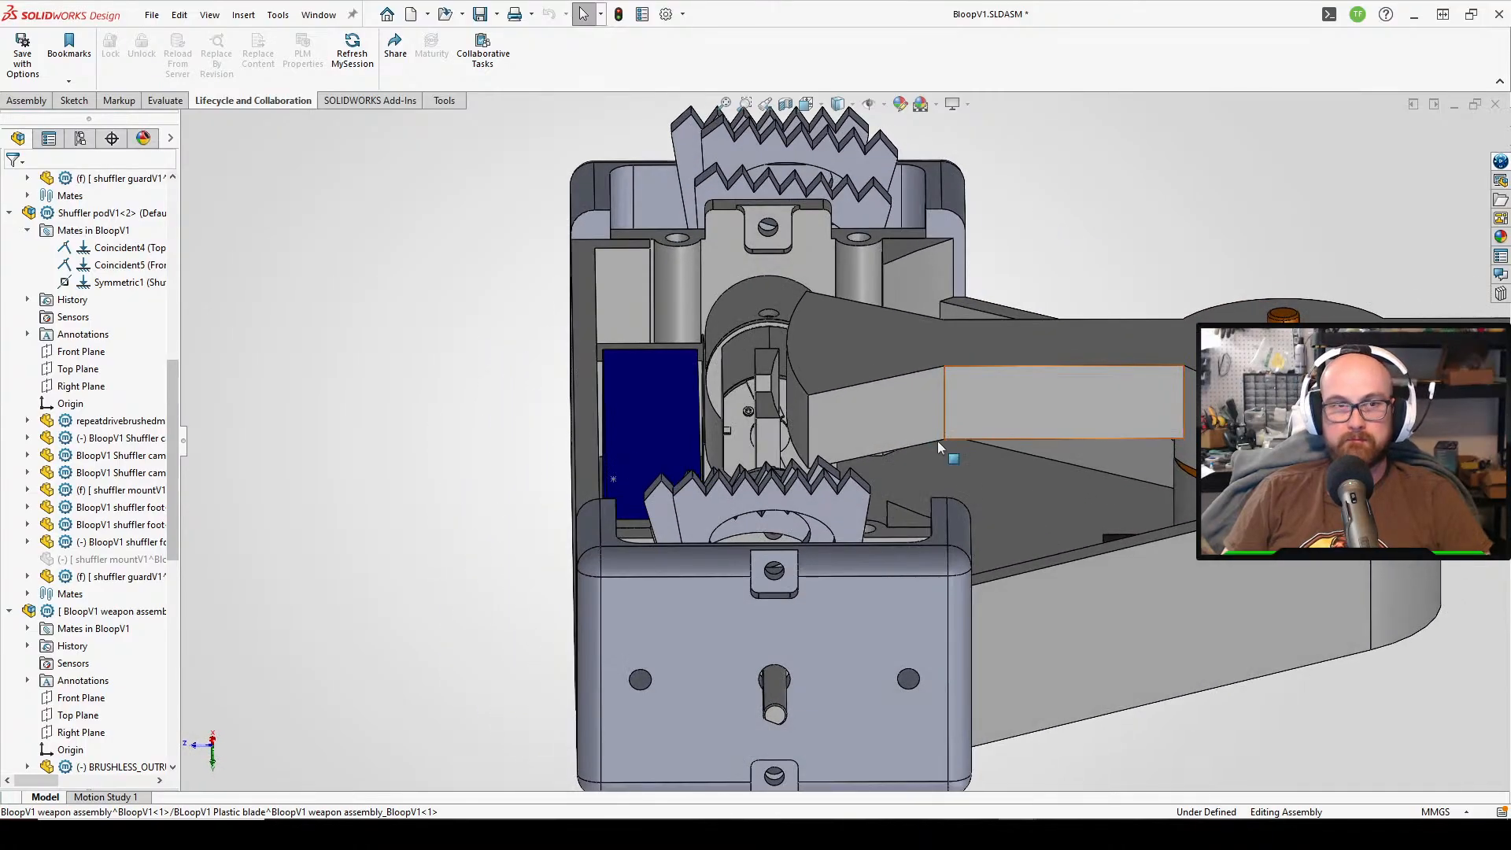
{"action": "scroll", "coordinate": [923, 403], "scroll_direction": "up", "scroll_amount": 2}
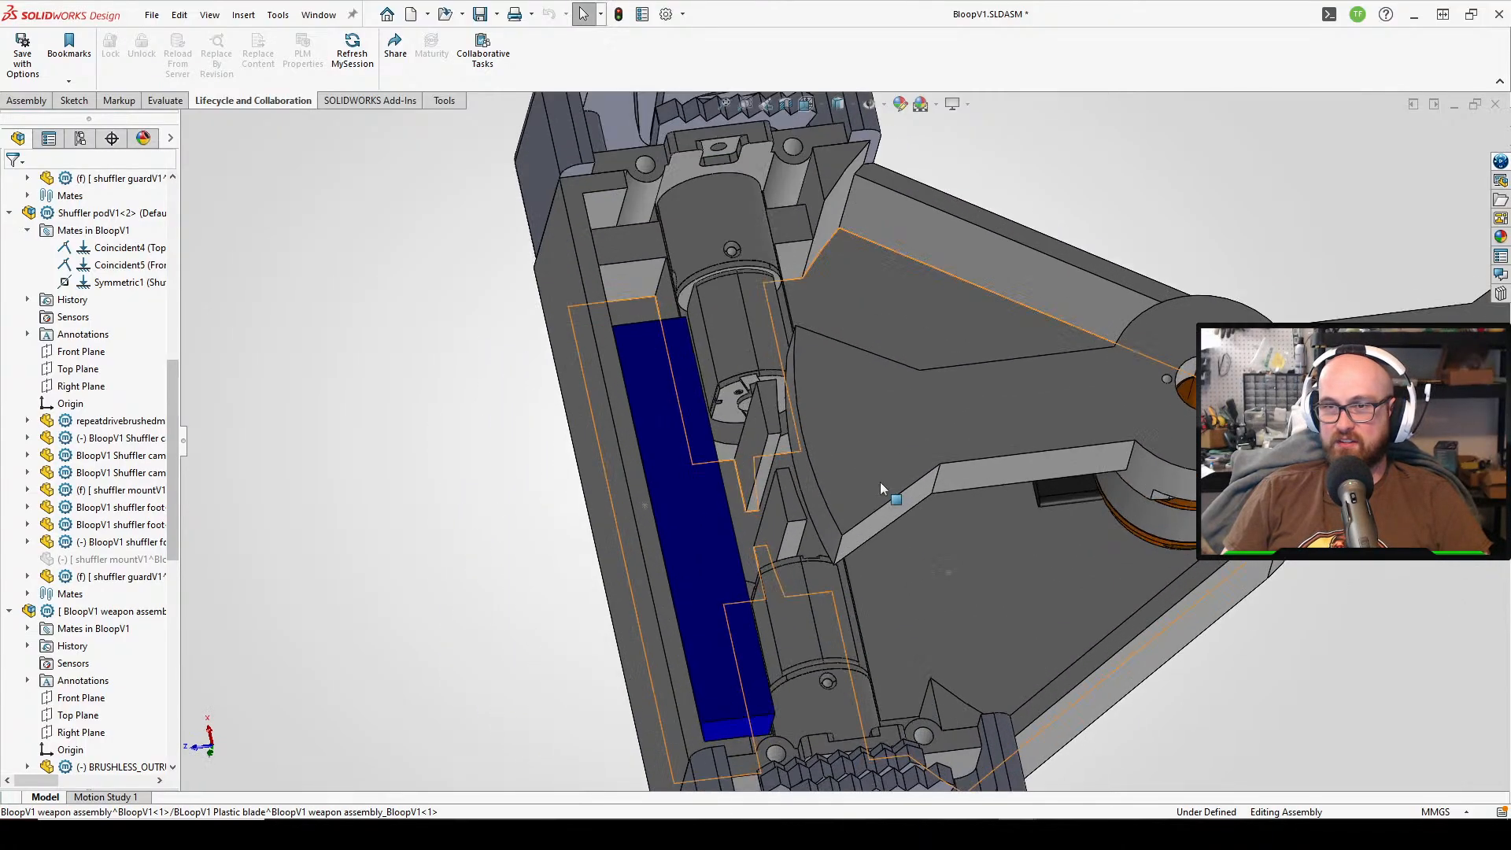
- Edit the chassis part in the context of the assembly and open the sketch of its Boss-Extrude1 base feature
{"action": "left_click", "coordinate": [923, 568]}
{"action": "middle_click_drag", "start_coordinate": [922, 568], "coordinate": [829, 492]}
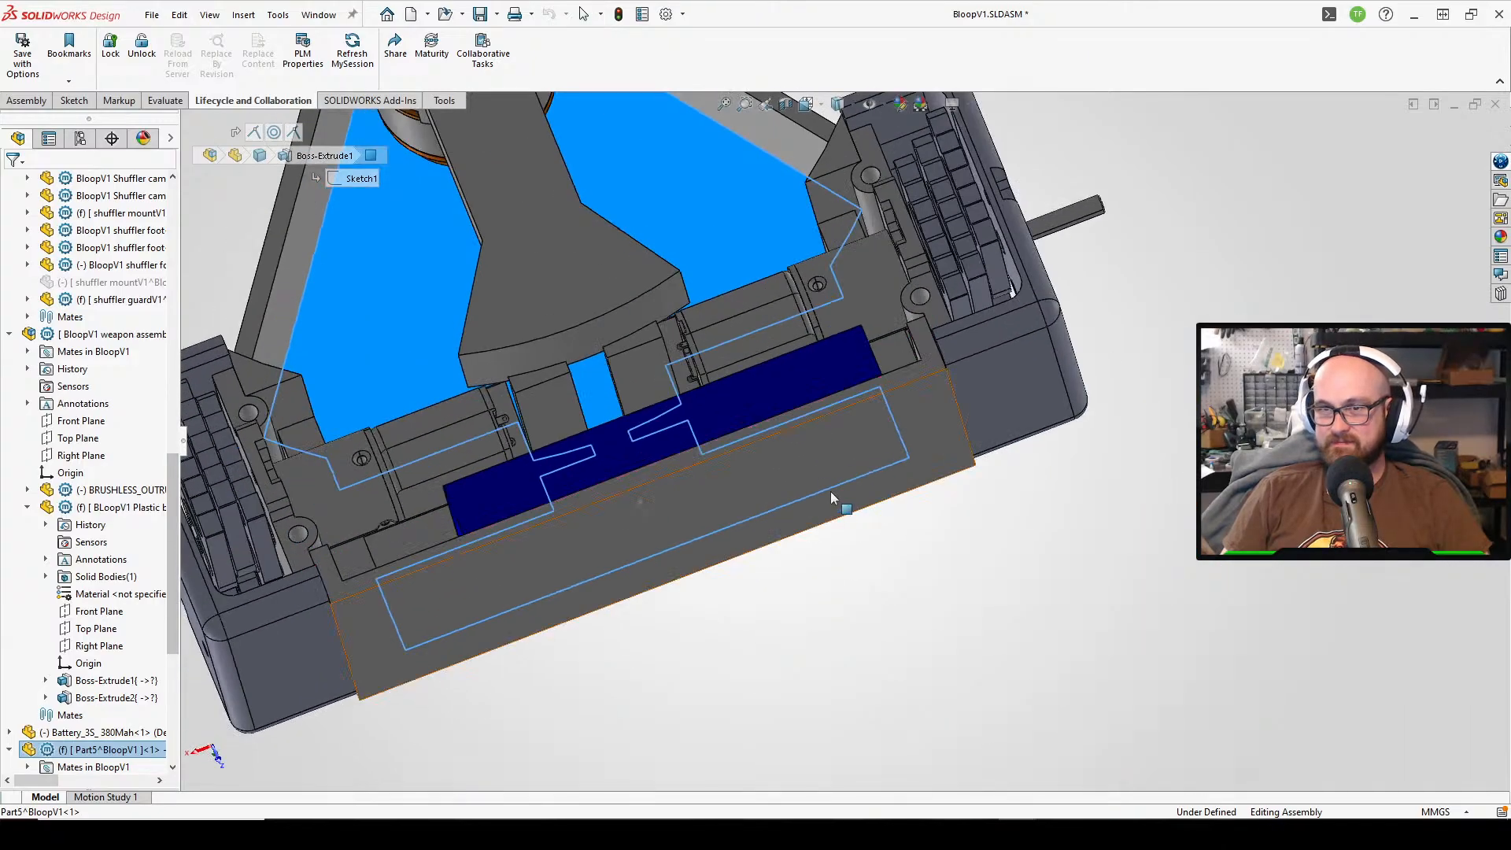
{"action": "left_click", "coordinate": [529, 386]}
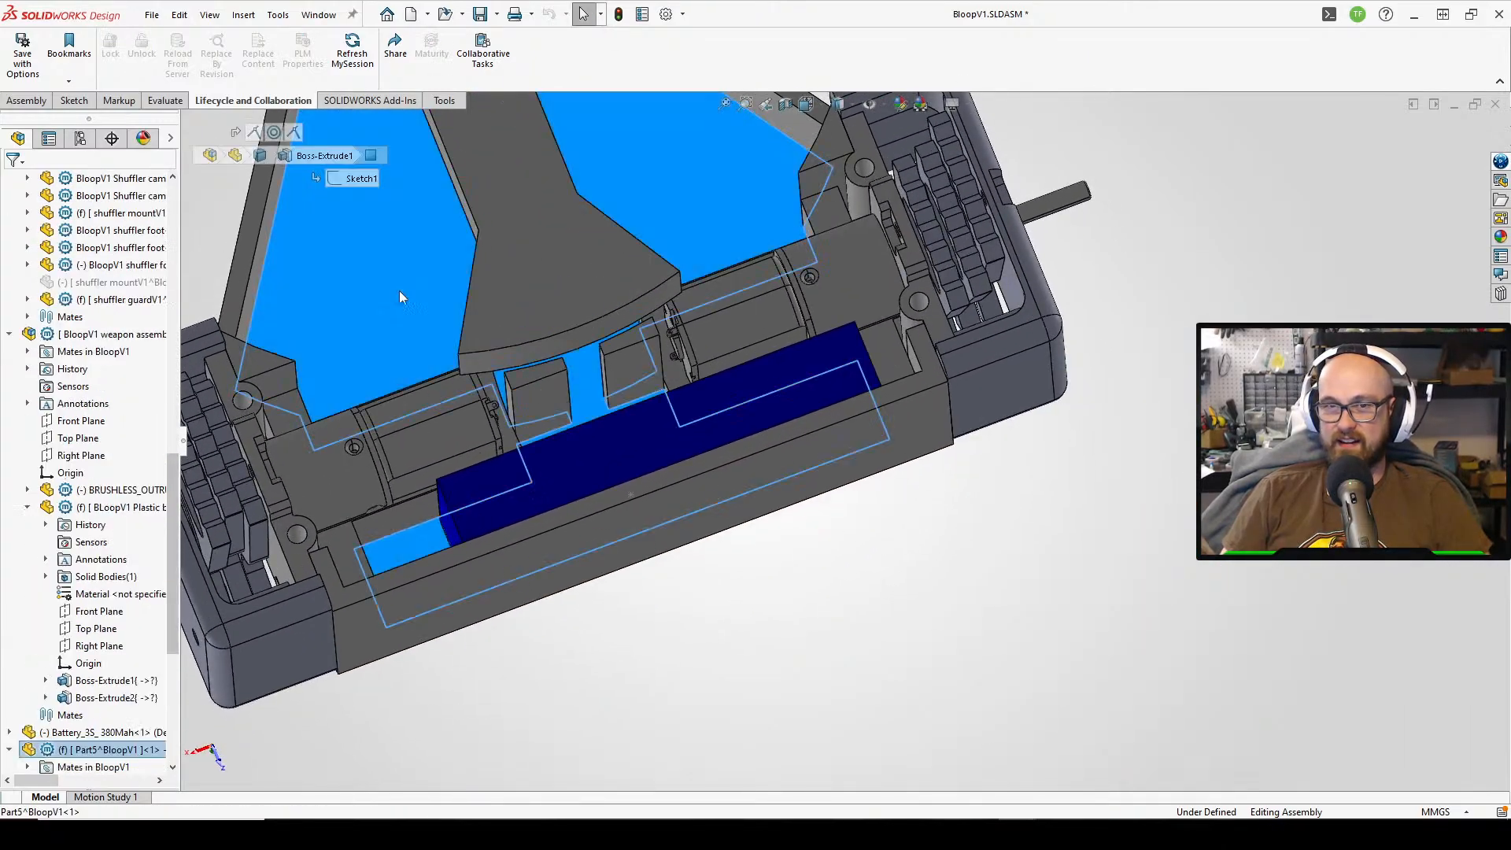
{"action": "left_click", "coordinate": [569, 216]}
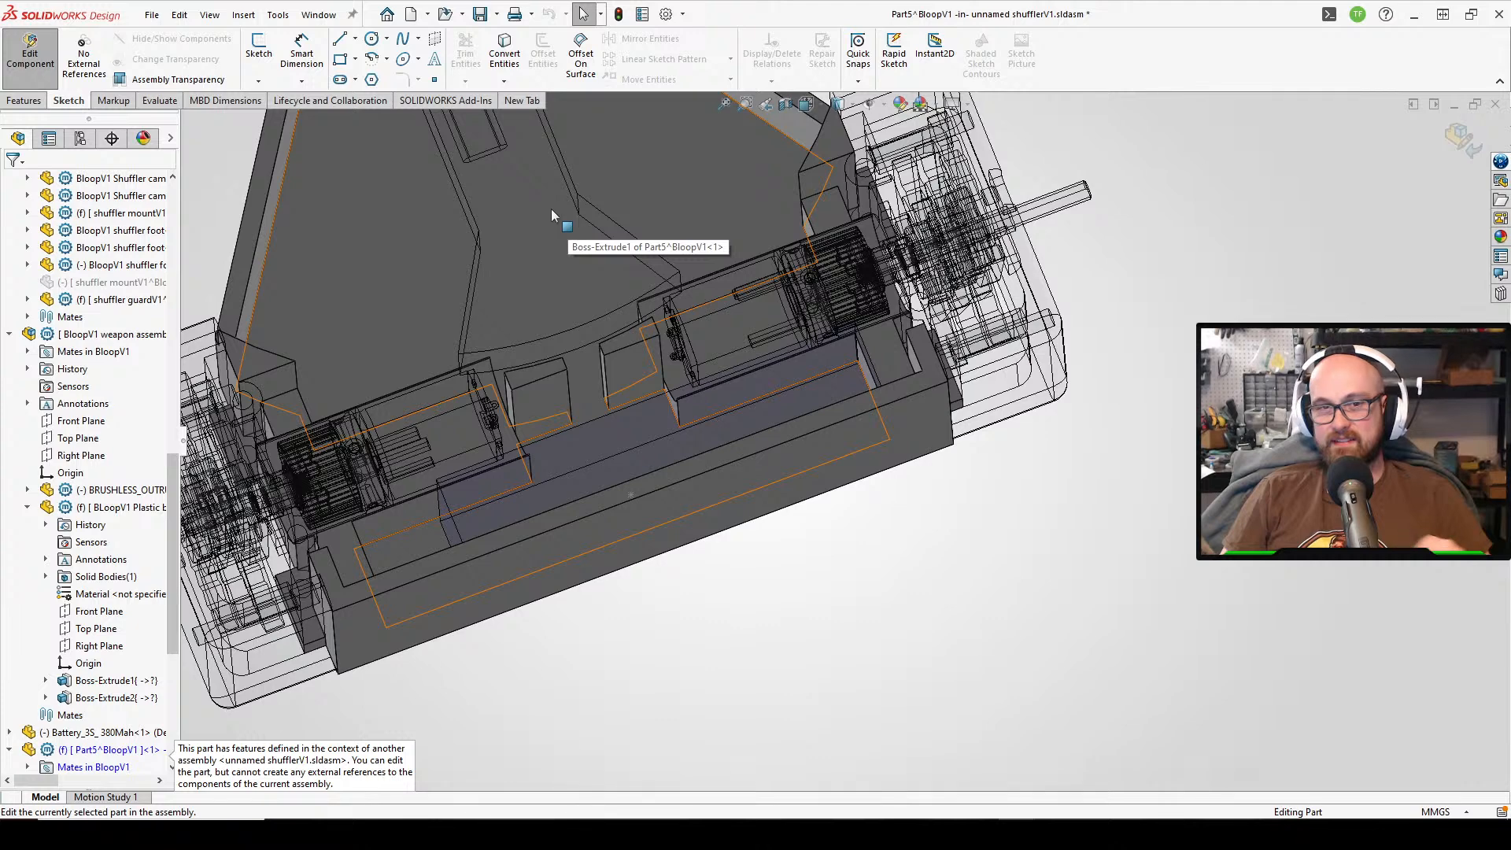
{"action": "scroll", "coordinate": [482, 170], "scroll_direction": "down", "scroll_amount": 1}
{"action": "scroll", "coordinate": [94, 363], "scroll_direction": "down", "scroll_amount": 6}
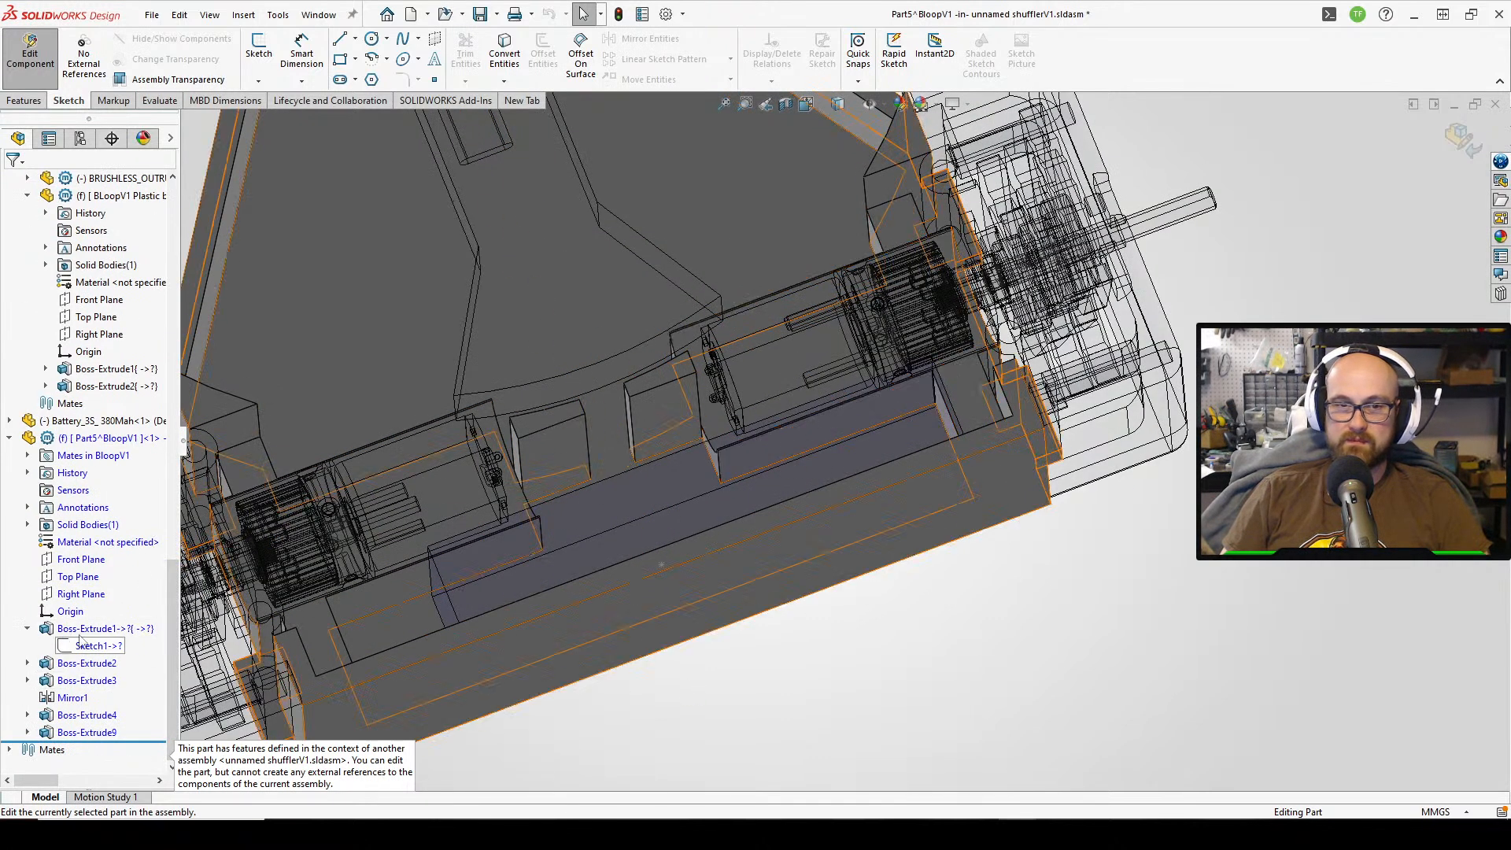
{"action": "left_click", "coordinate": [102, 629]}
{"action": "left_click", "coordinate": [143, 577]}
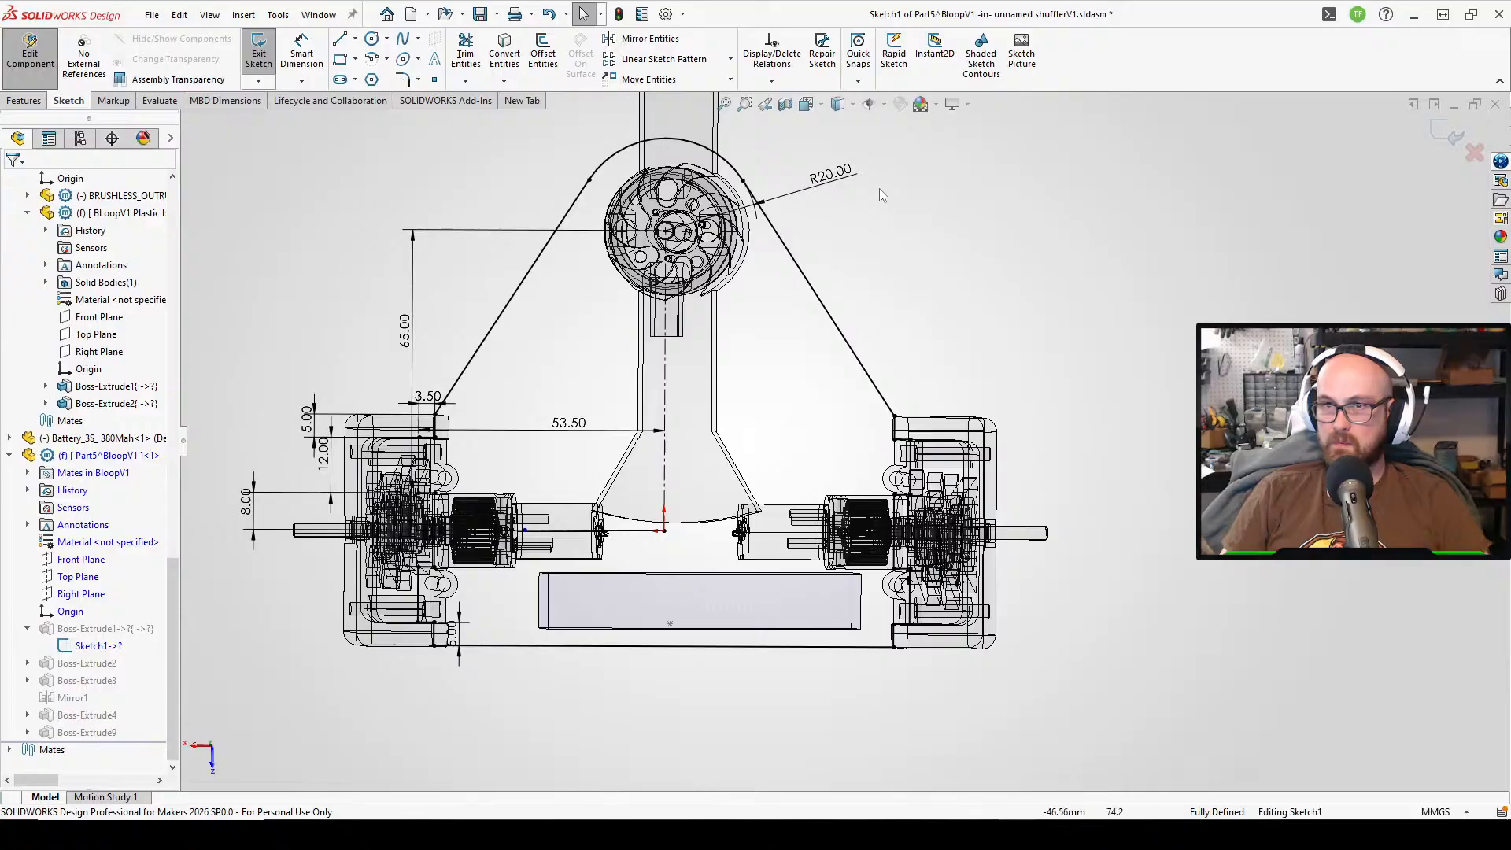
- Set the radius of the chassis outline's arc around the weapon motor to 19 mm and return to the assembly
{"action": "double_click", "coordinate": [831, 172]}
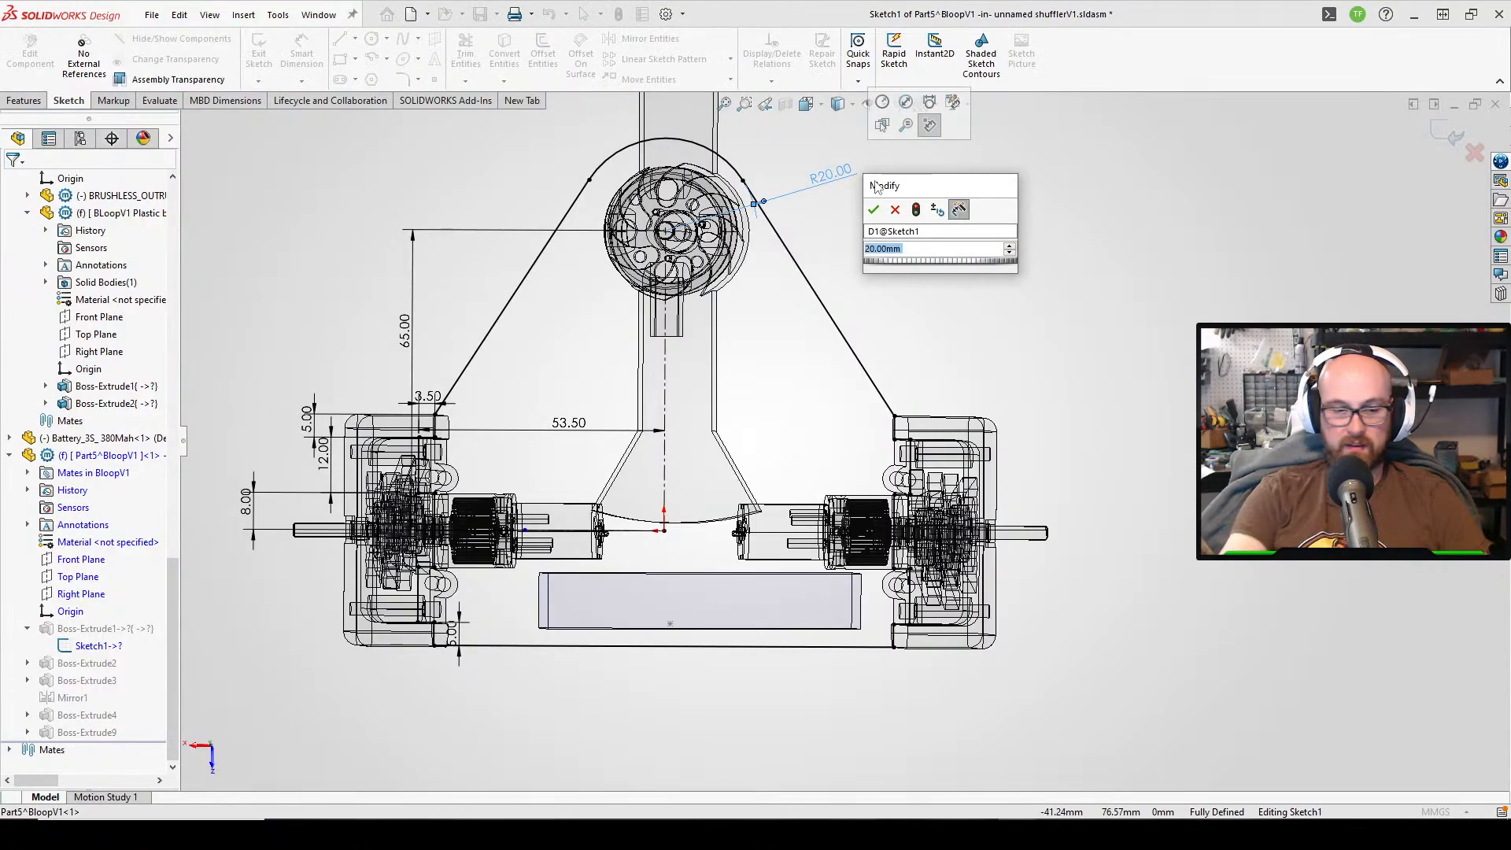
{"action": "type", "text": "19"}
{"action": "key", "text": "Return"}
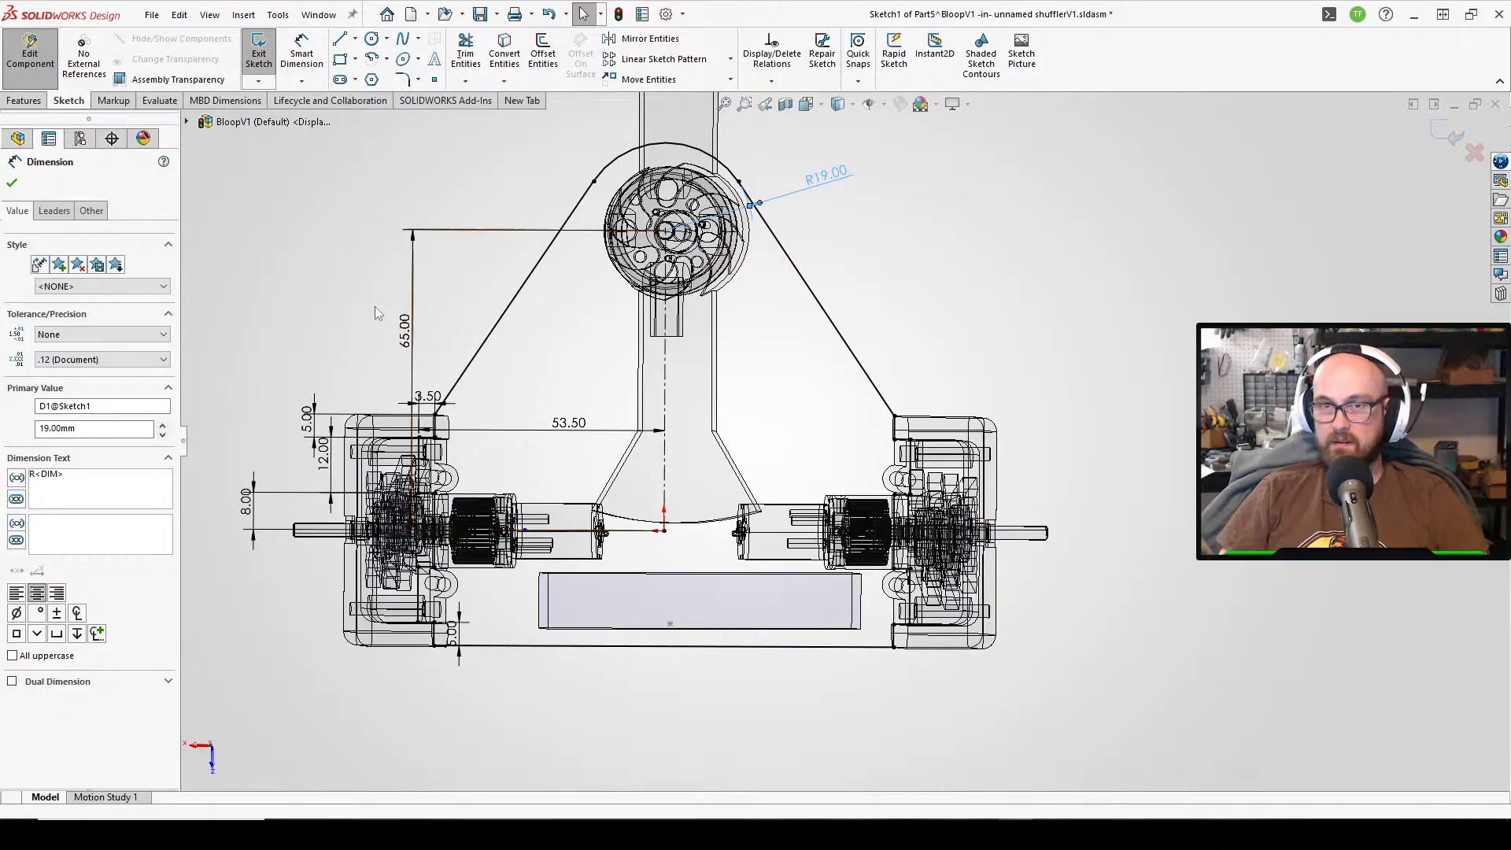
{"action": "left_click", "coordinate": [259, 54]}
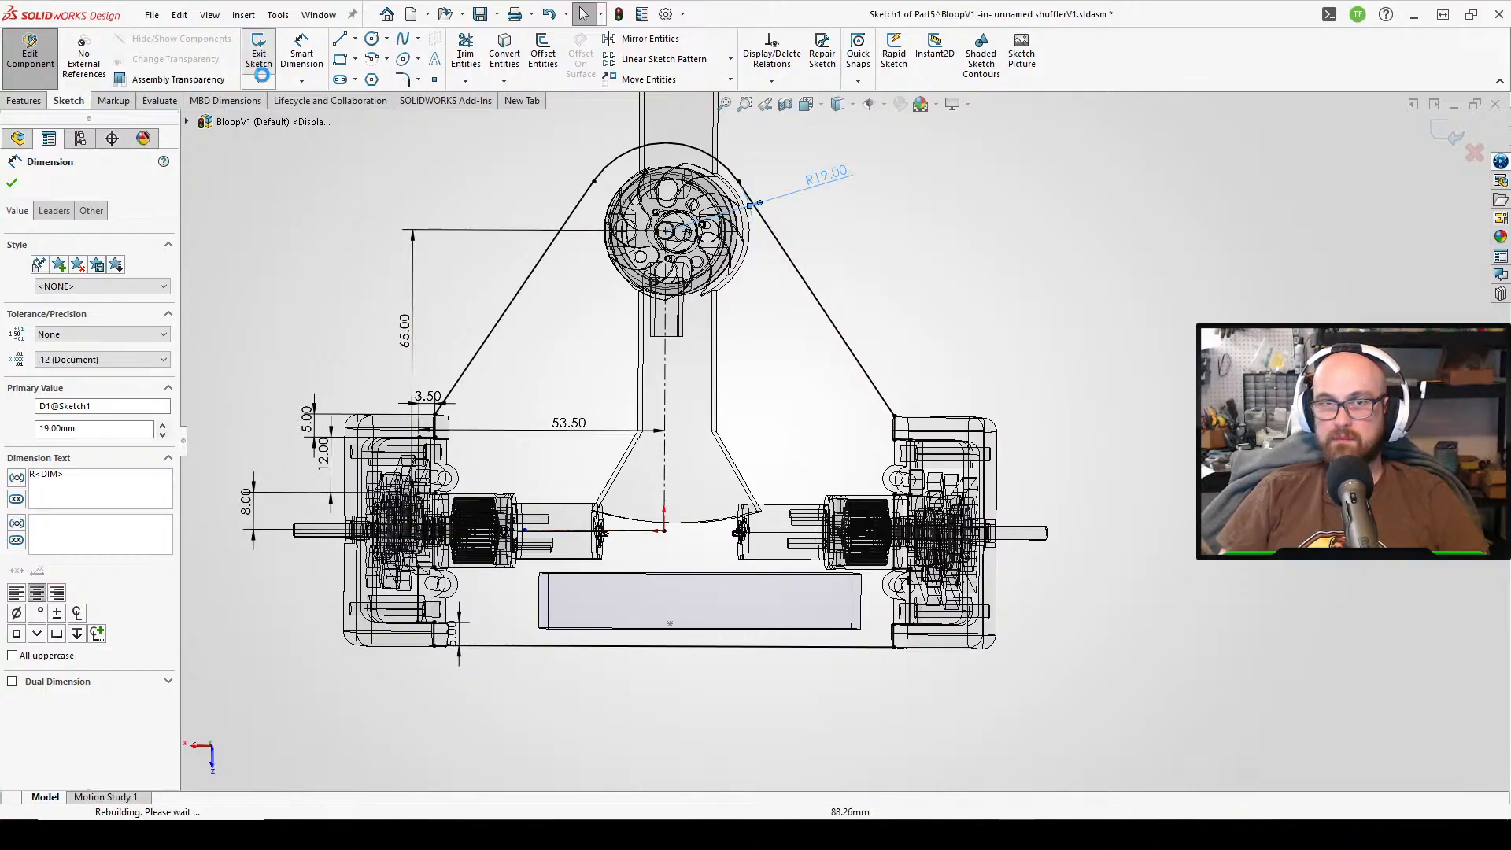
{"action": "left_click", "coordinate": [30, 52]}
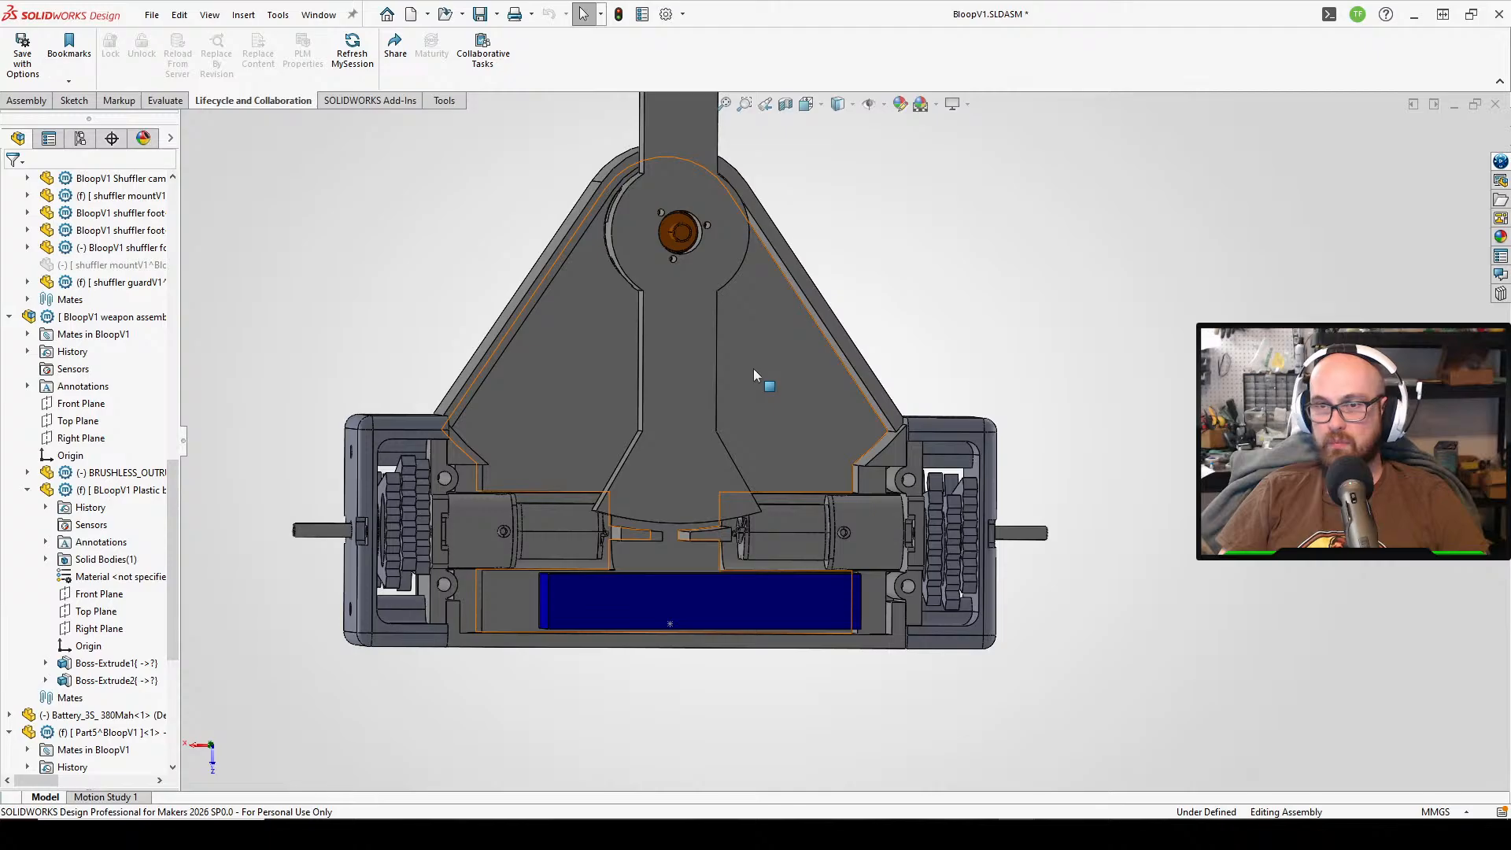
- Open the Distance1 mate between the first shuffler pod's Right Plane and the assembly's Right Plane for editing
{"action": "scroll", "coordinate": [388, 429], "scroll_direction": "down", "scroll_amount": 3}
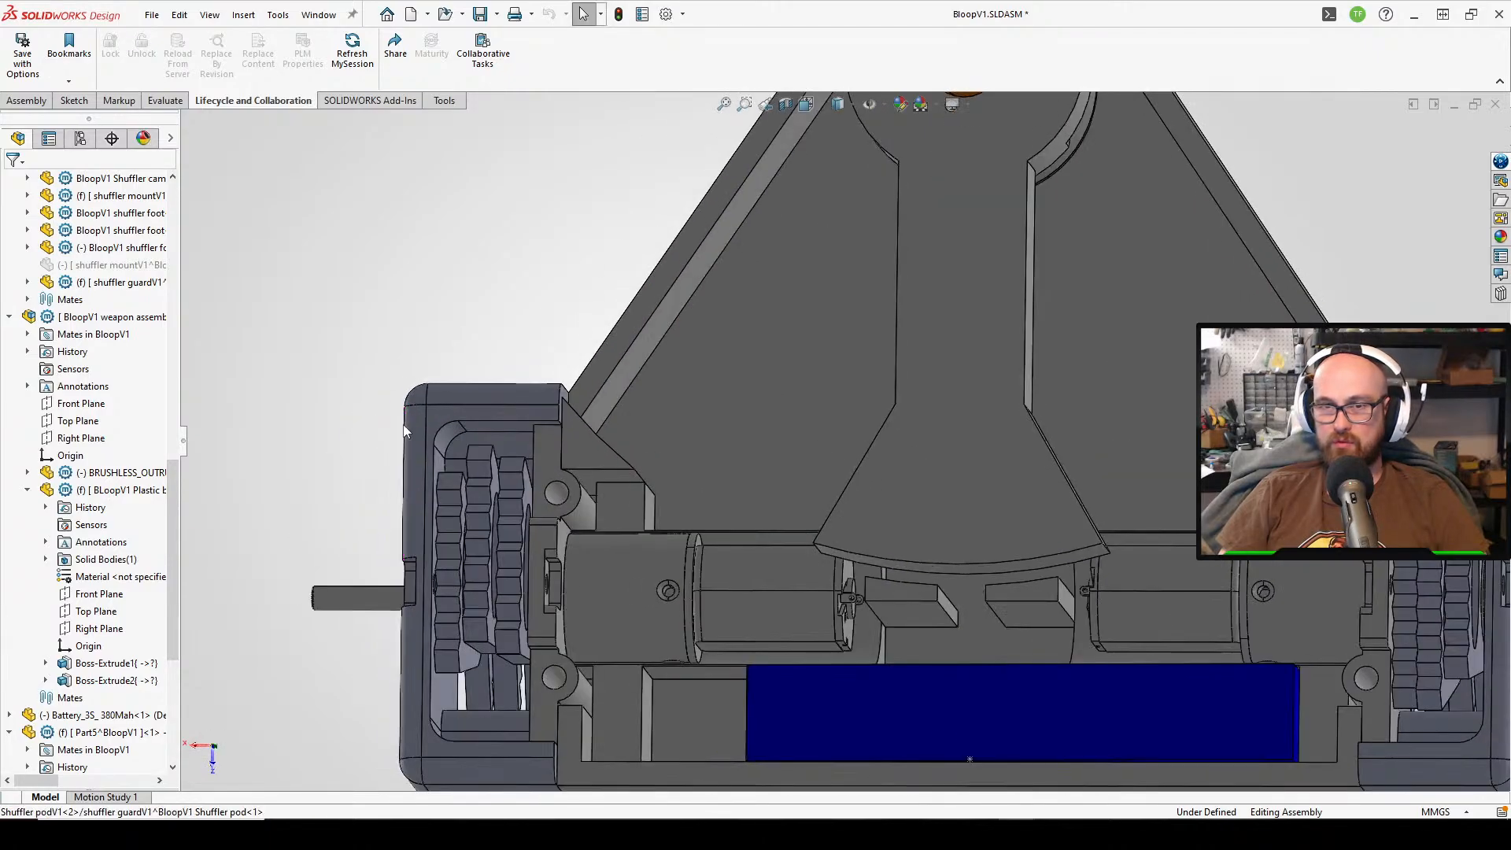
{"action": "left_click", "coordinate": [487, 448]}
{"action": "scroll", "coordinate": [70, 323], "scroll_direction": "up", "scroll_amount": 3}
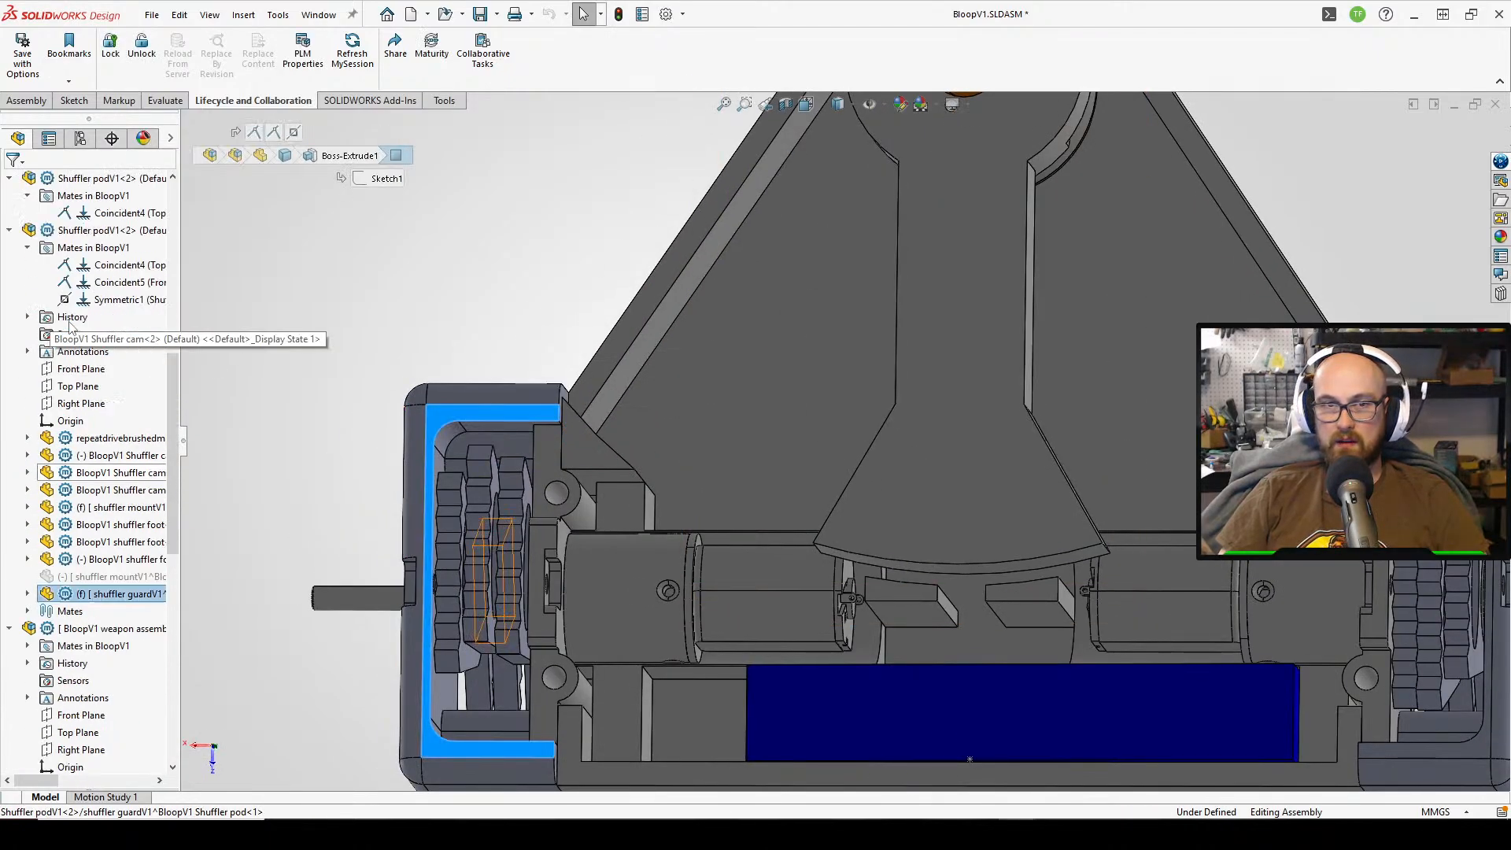
{"action": "scroll", "coordinate": [94, 330], "scroll_direction": "up", "scroll_amount": 4}
{"action": "left_click", "coordinate": [114, 317]}
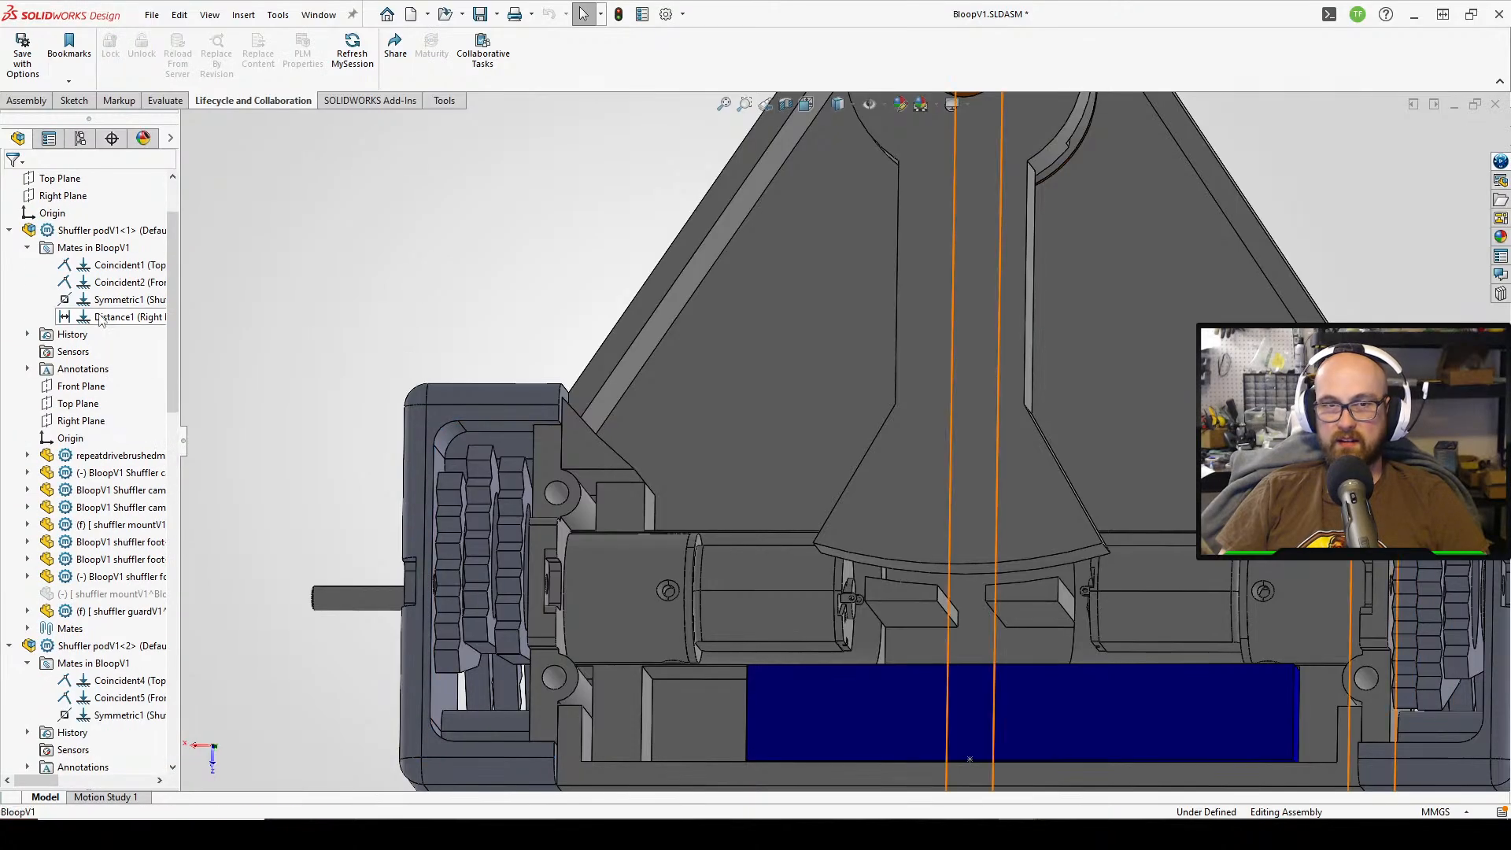
{"action": "left_click", "coordinate": [114, 266]}
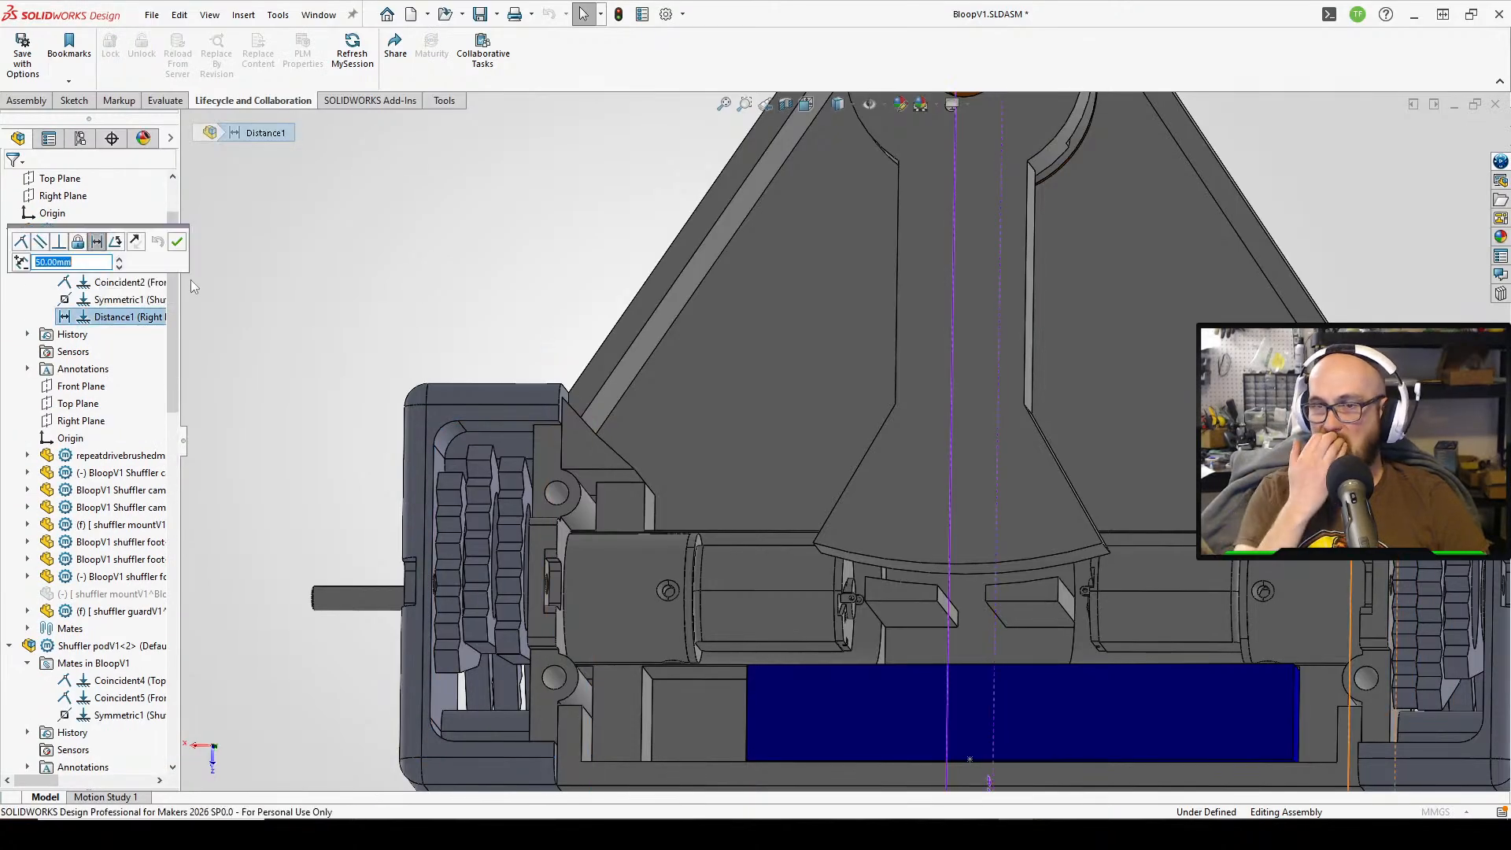
{"action": "scroll", "coordinate": [331, 299], "scroll_direction": "up", "scroll_amount": 4}
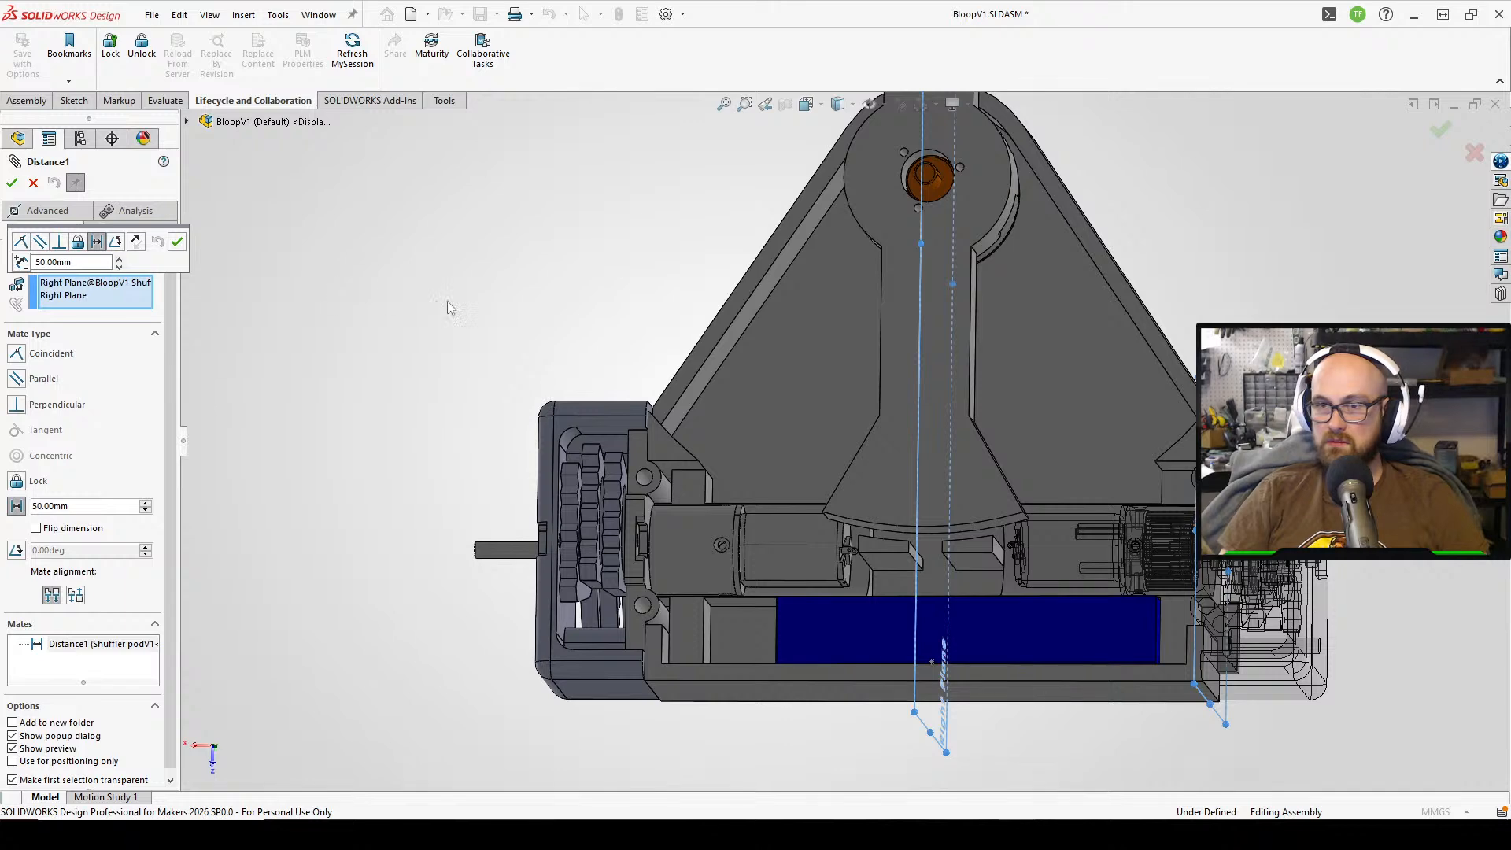
{"action": "mouse_move", "coordinate": [789, 282]}
{"action": "middle_mouse_down"}
{"action": "mouse_move", "coordinate": [799, 261]}
{"action": "mouse_move", "coordinate": [800, 275]}
{"action": "middle_mouse_up"}
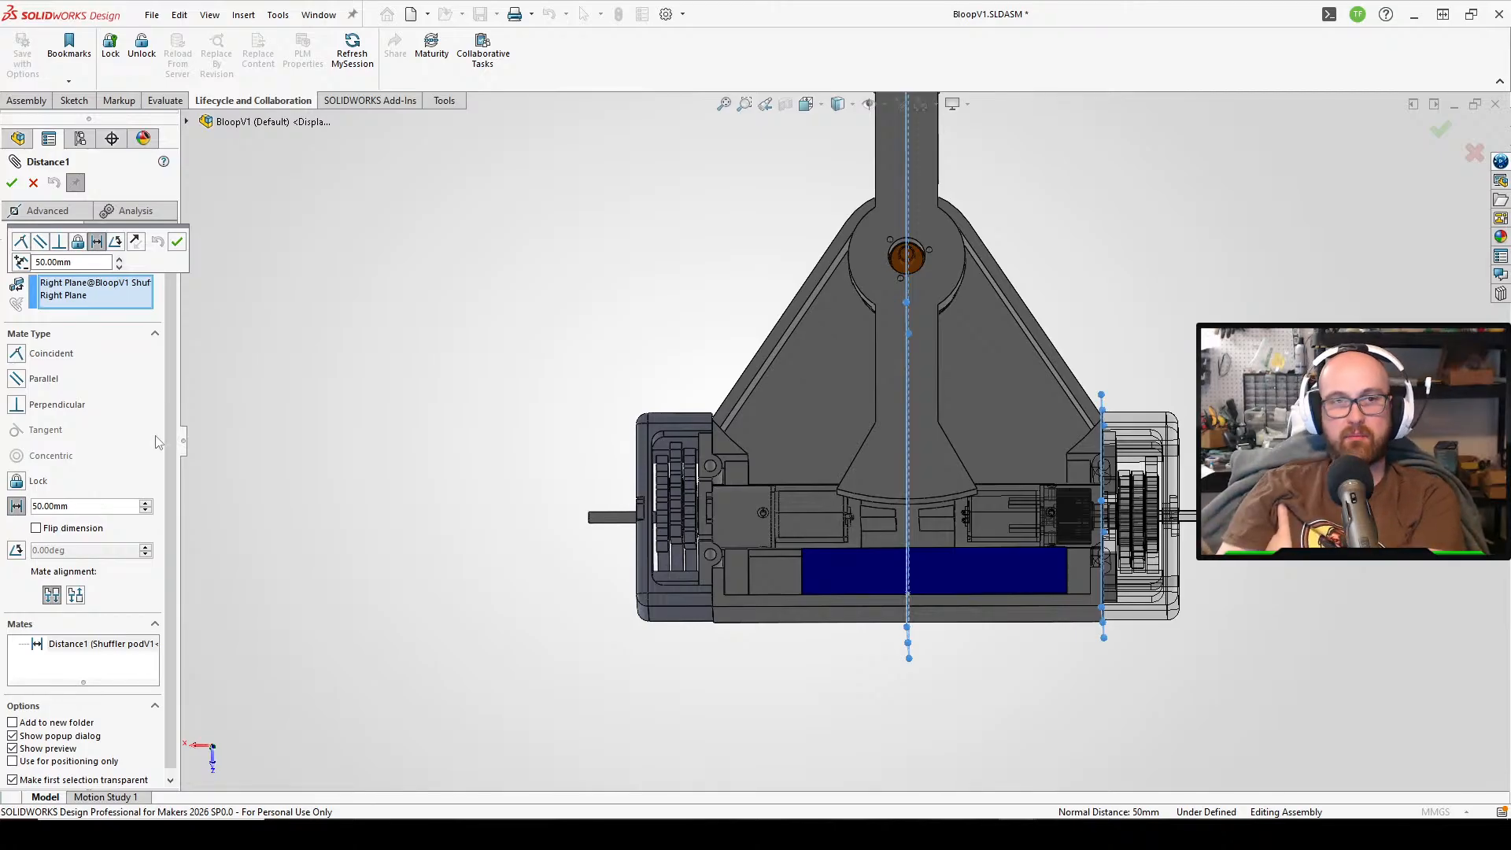
- Set the Distance1 mate between the first shuffler pod and the assembly's Right Plane to 55 mm and finish mate editing
{"action": "left_click", "coordinate": [102, 507]}
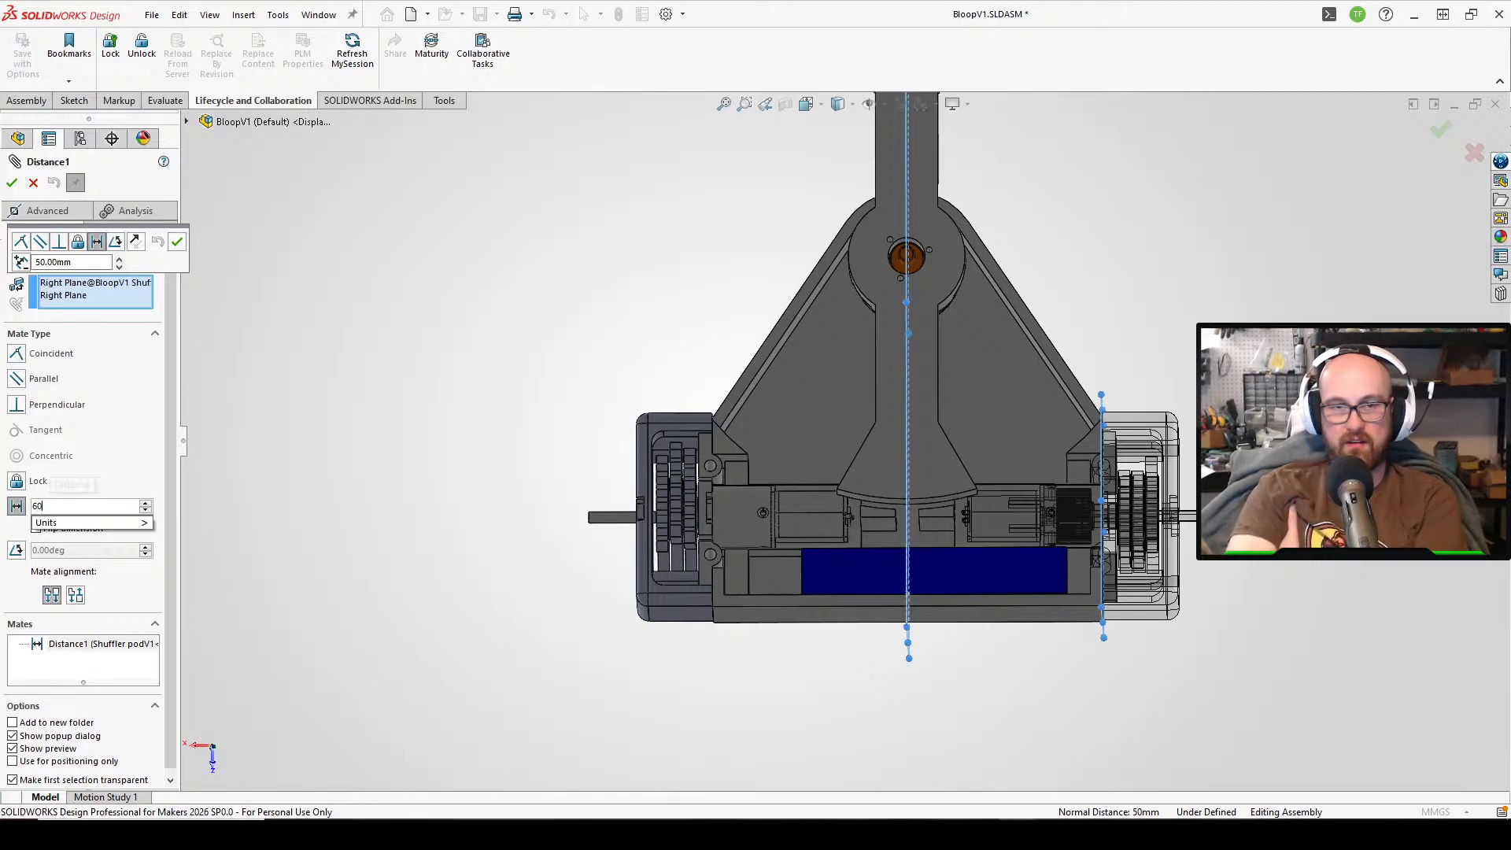
{"action": "type", "text": "60"}
{"action": "key", "text": "Return"}
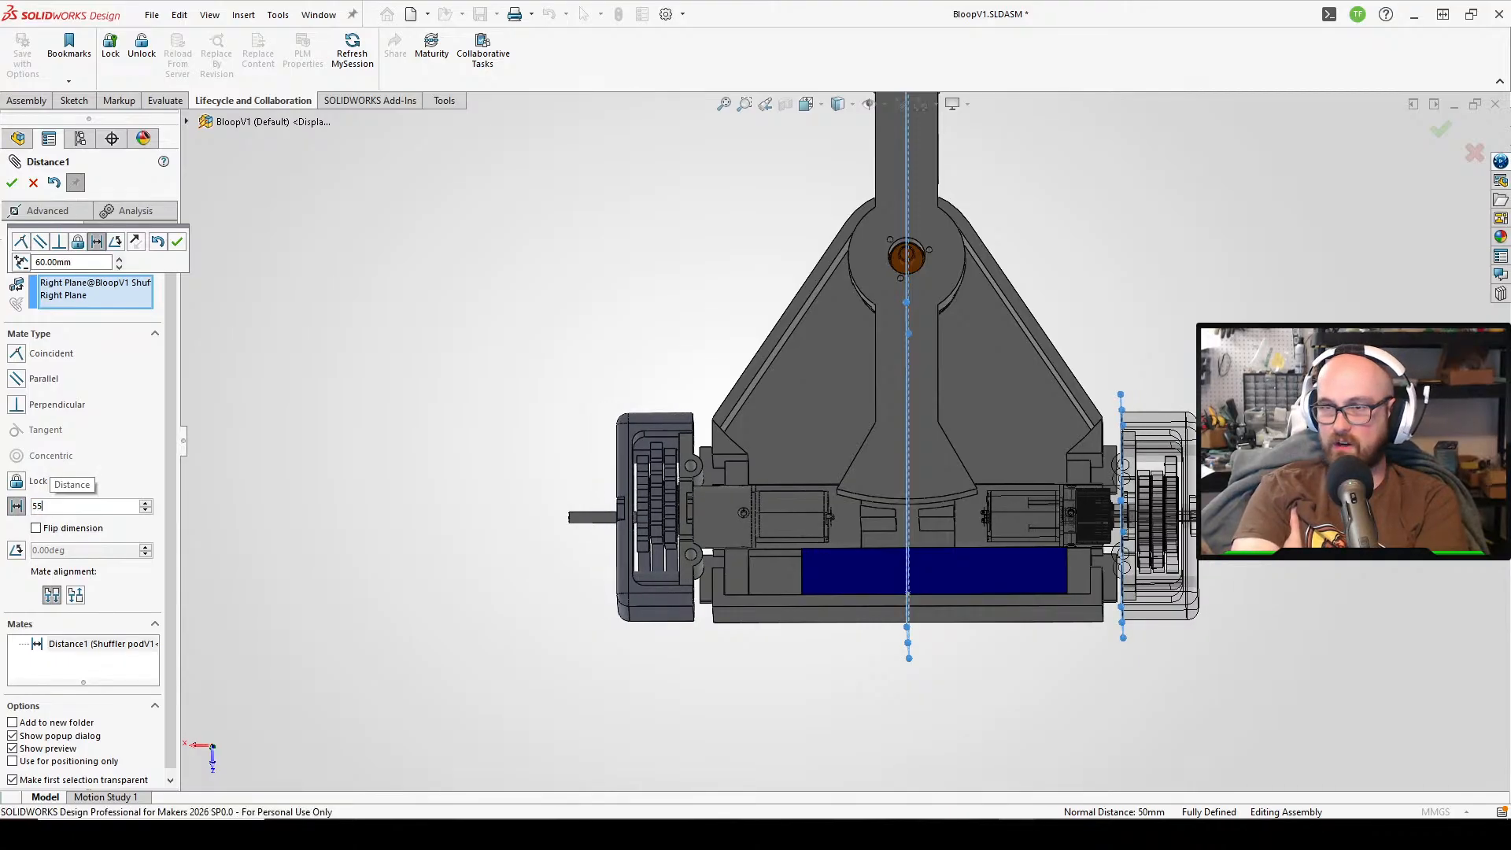
{"action": "left_click", "coordinate": [177, 245]}
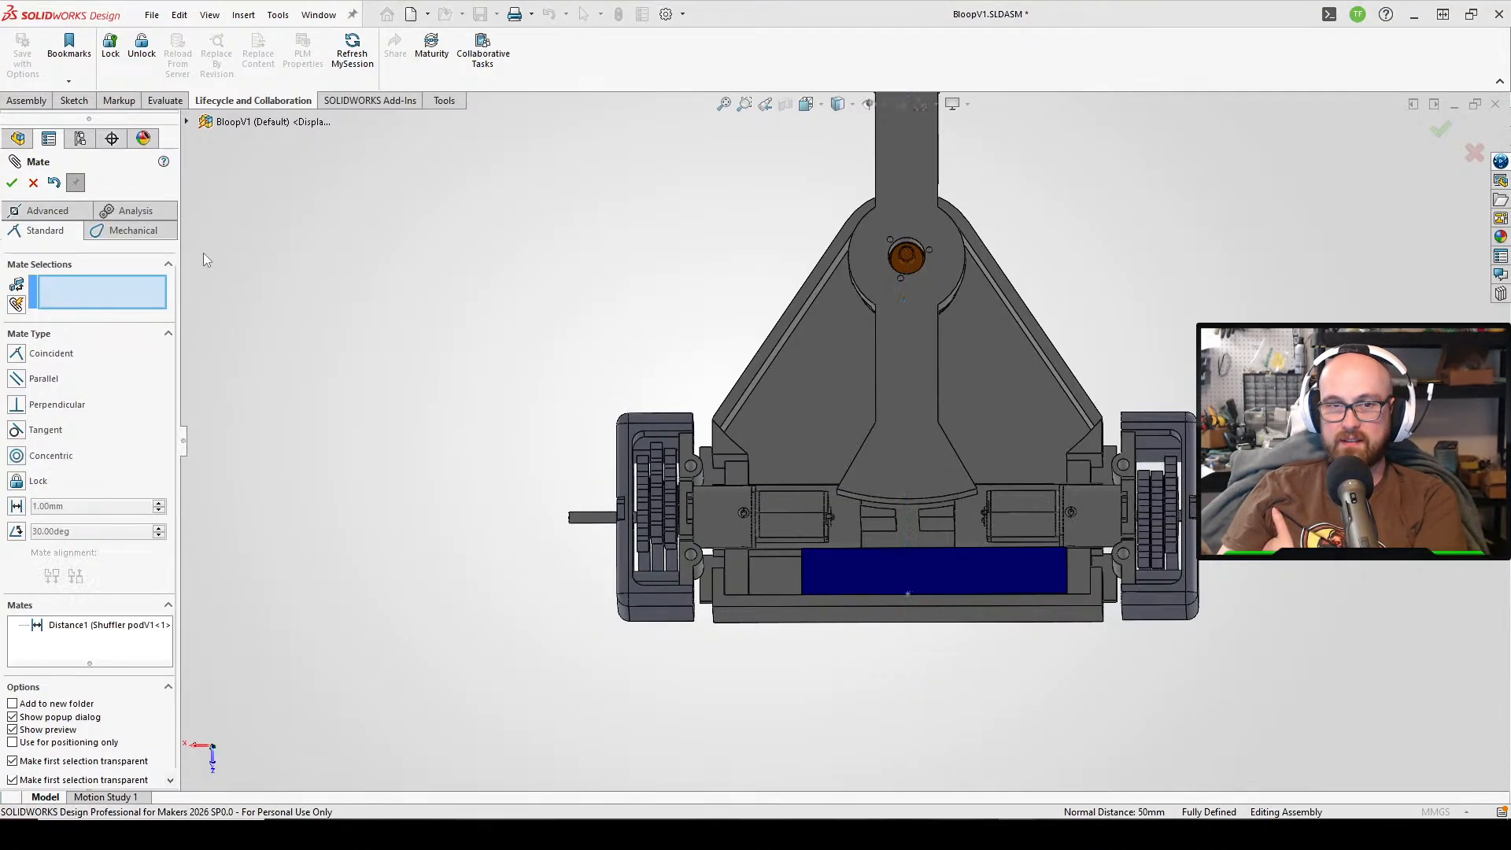
{"action": "left_click", "coordinate": [12, 182]}
- Edit the chassis part in the context of the assembly and open Sketch1 of its Boss-Extrude1 base feature
{"action": "key", "text": "z"}
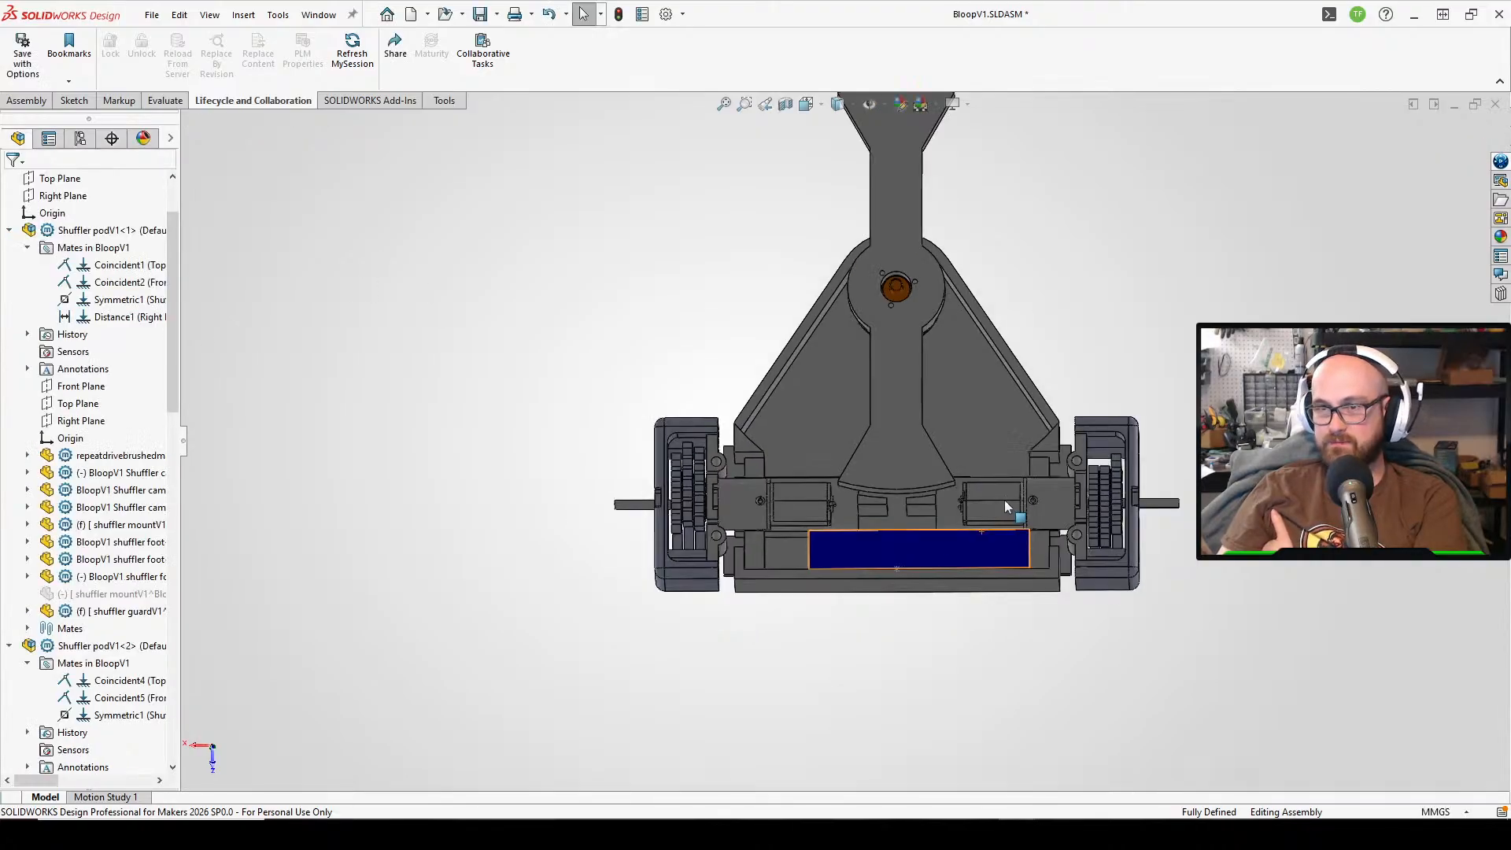
{"action": "middle_click_drag", "start_coordinate": [1006, 507], "coordinate": [1010, 463]}
{"action": "scroll", "coordinate": [642, 410], "scroll_direction": "down", "scroll_amount": 1}
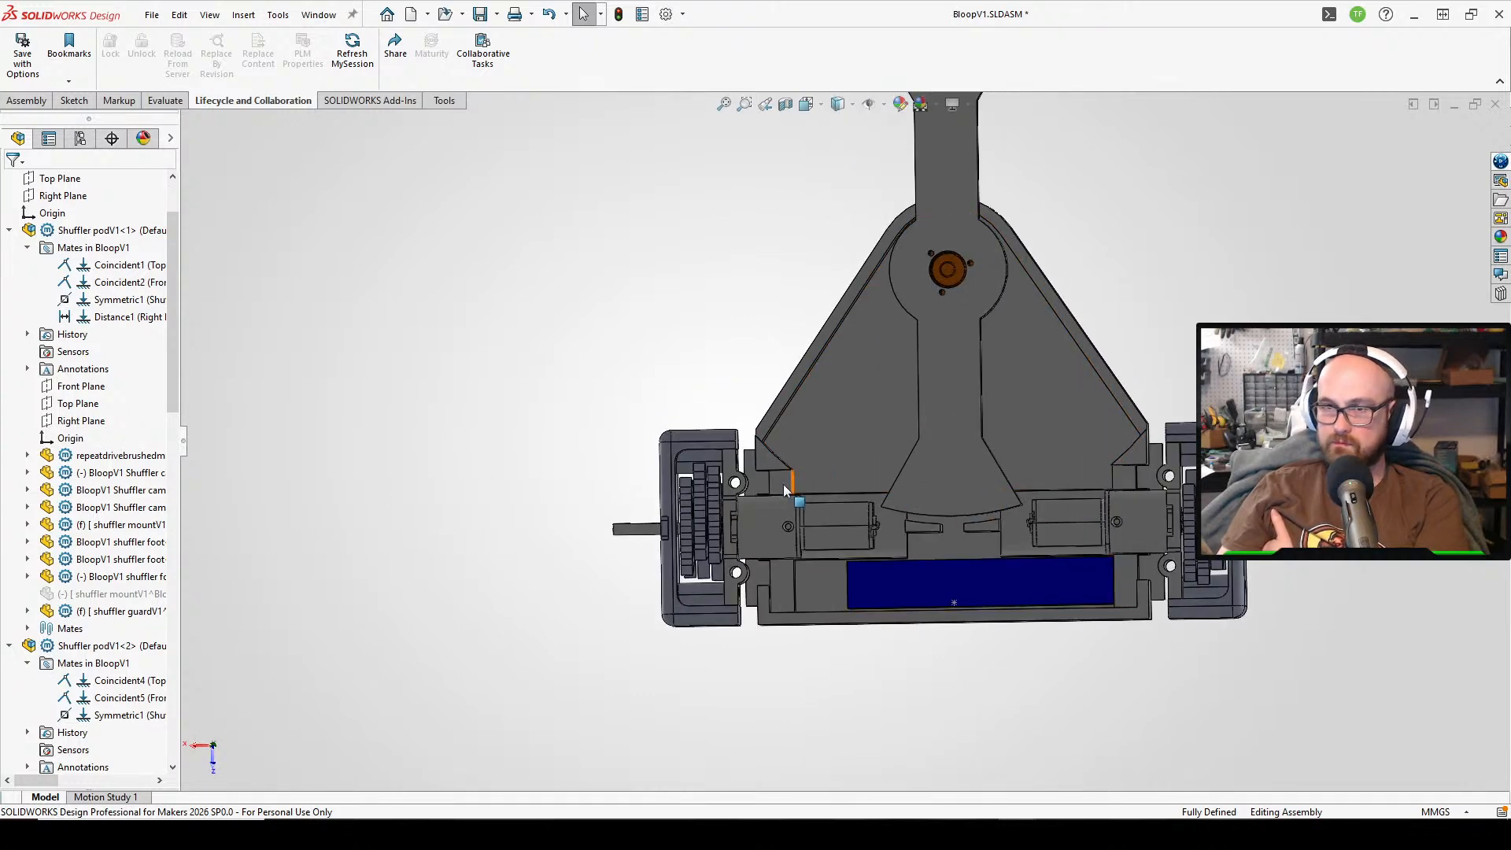
{"action": "left_click", "coordinate": [808, 461]}
{"action": "left_click", "coordinate": [985, 338]}
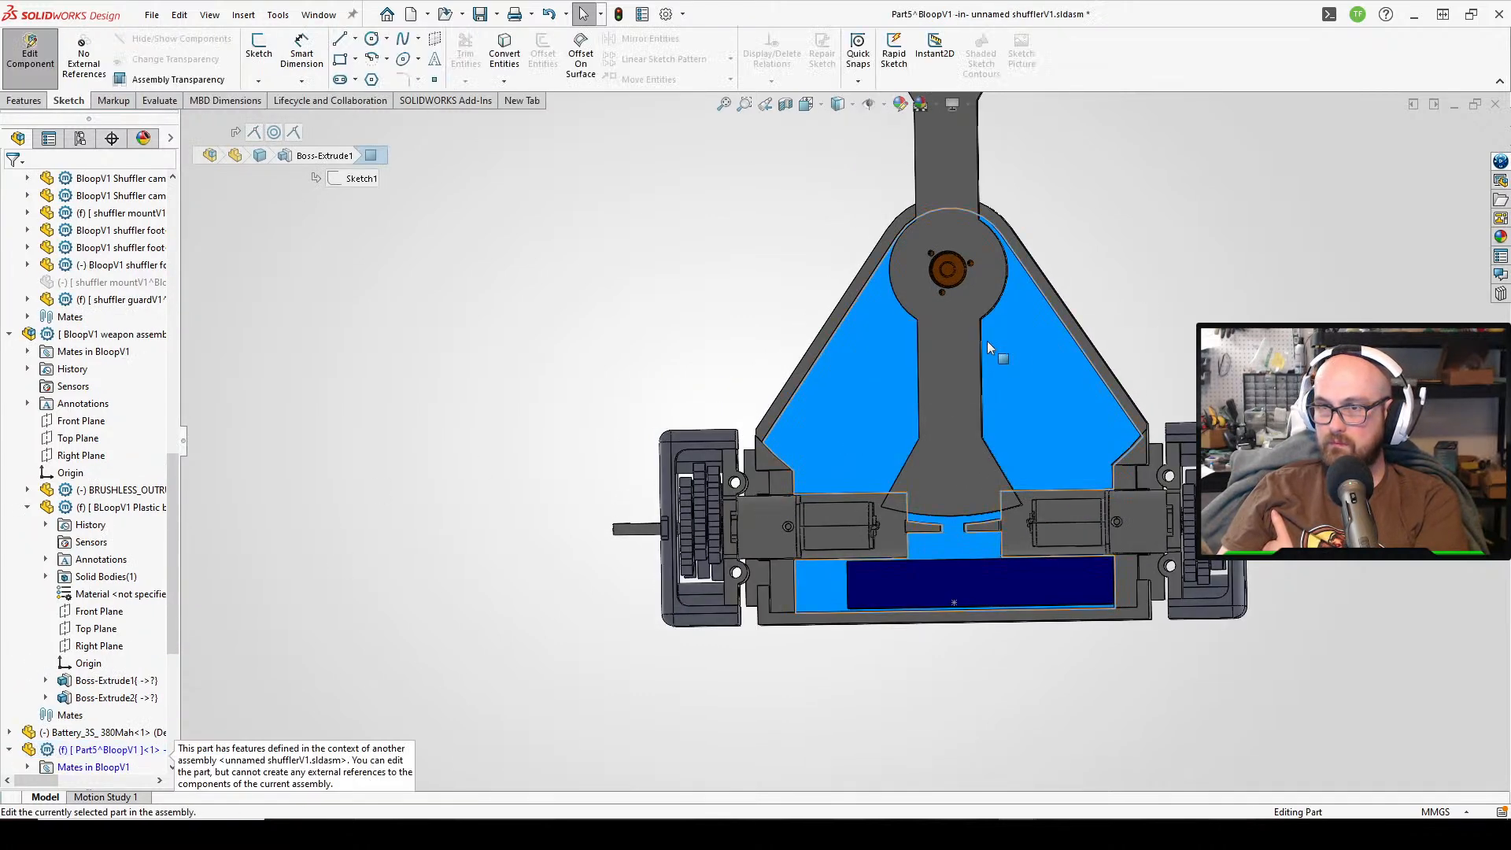
{"action": "scroll", "coordinate": [109, 563], "scroll_direction": "down", "scroll_amount": 3}
{"action": "scroll", "coordinate": [108, 567], "scroll_direction": "down", "scroll_amount": 3}
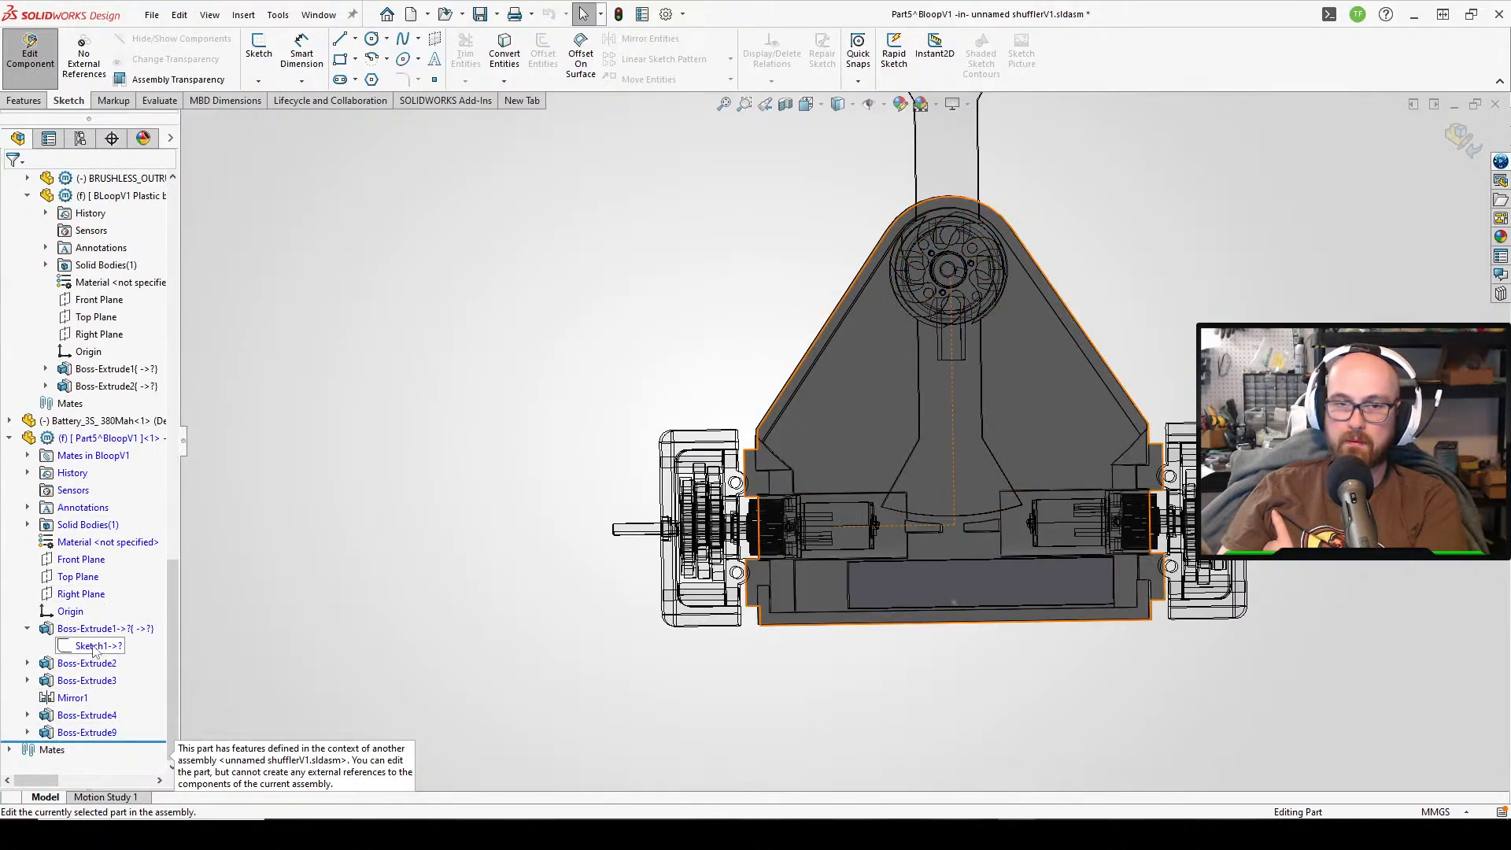
{"action": "left_click", "coordinate": [94, 646]}
{"action": "left_click", "coordinate": [116, 606]}
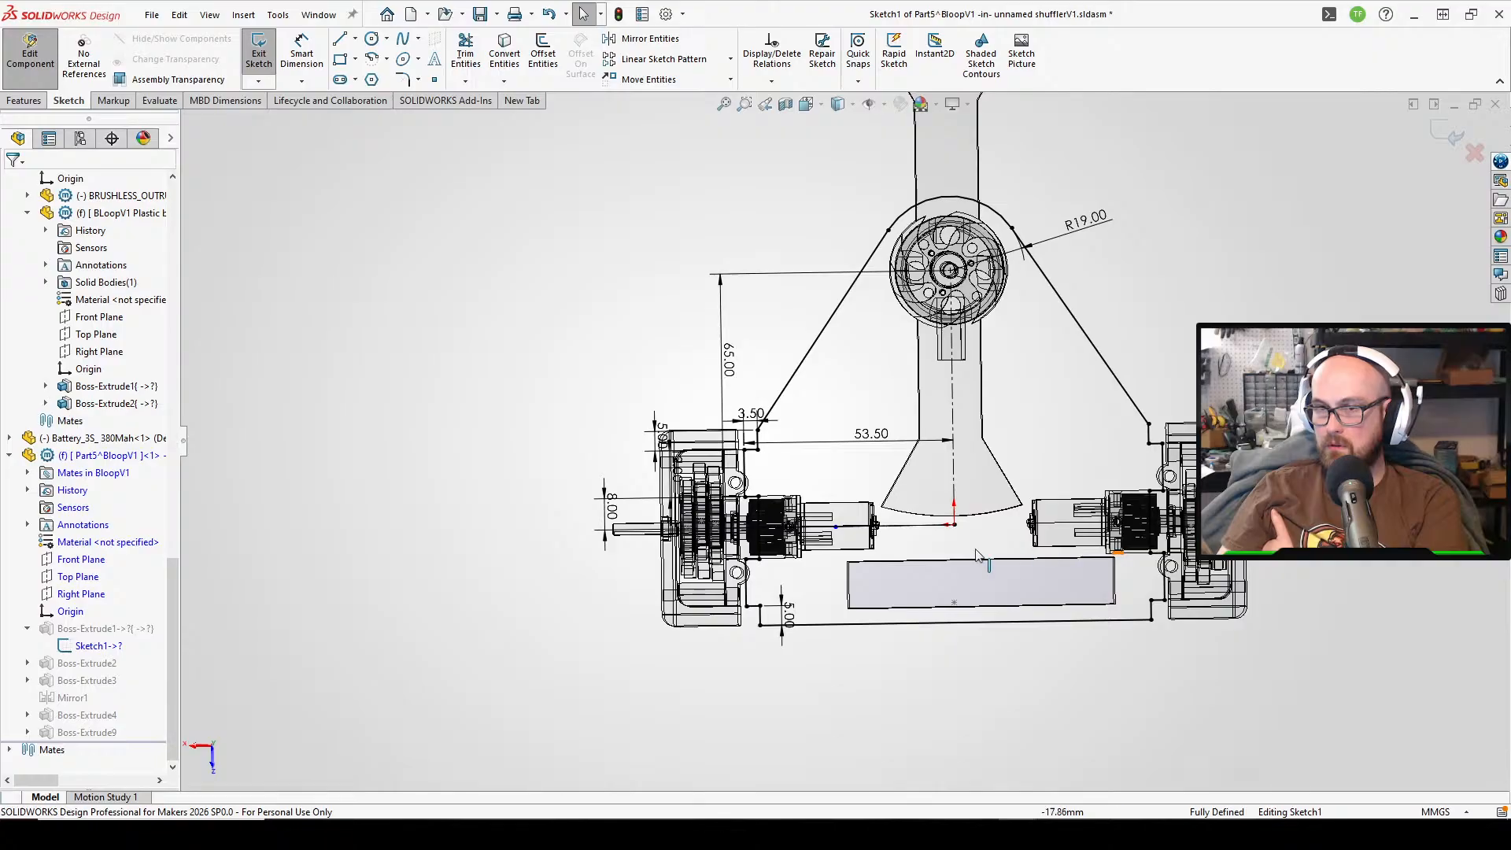
- Set the chassis outline's half-width dimension from the centreline to the shuffler pod side to 58.5 mm
{"action": "scroll", "coordinate": [862, 587], "scroll_direction": "down", "scroll_amount": 3}
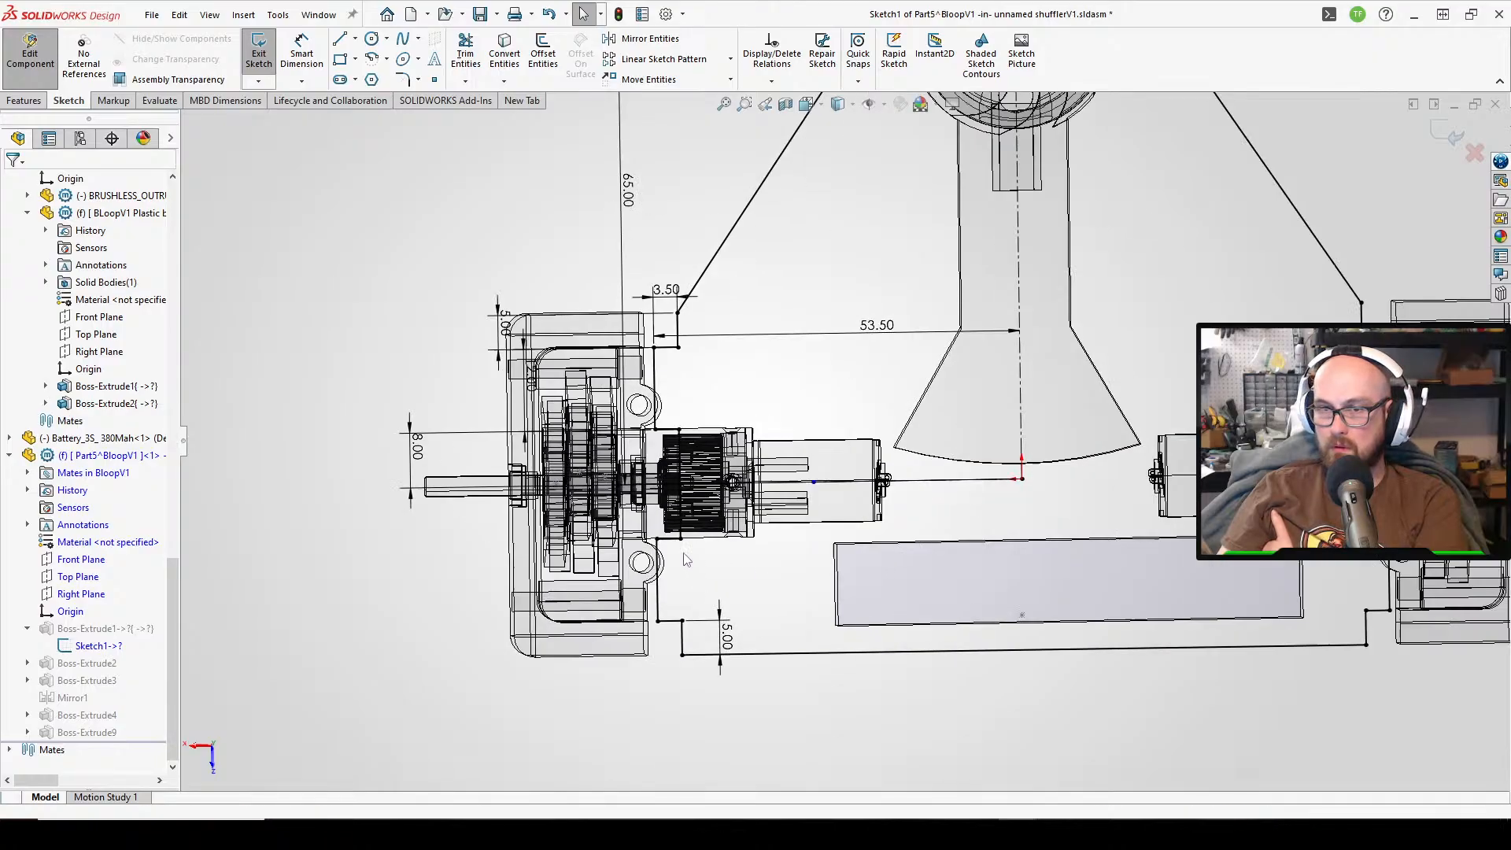
{"action": "double_click", "coordinate": [895, 333]}
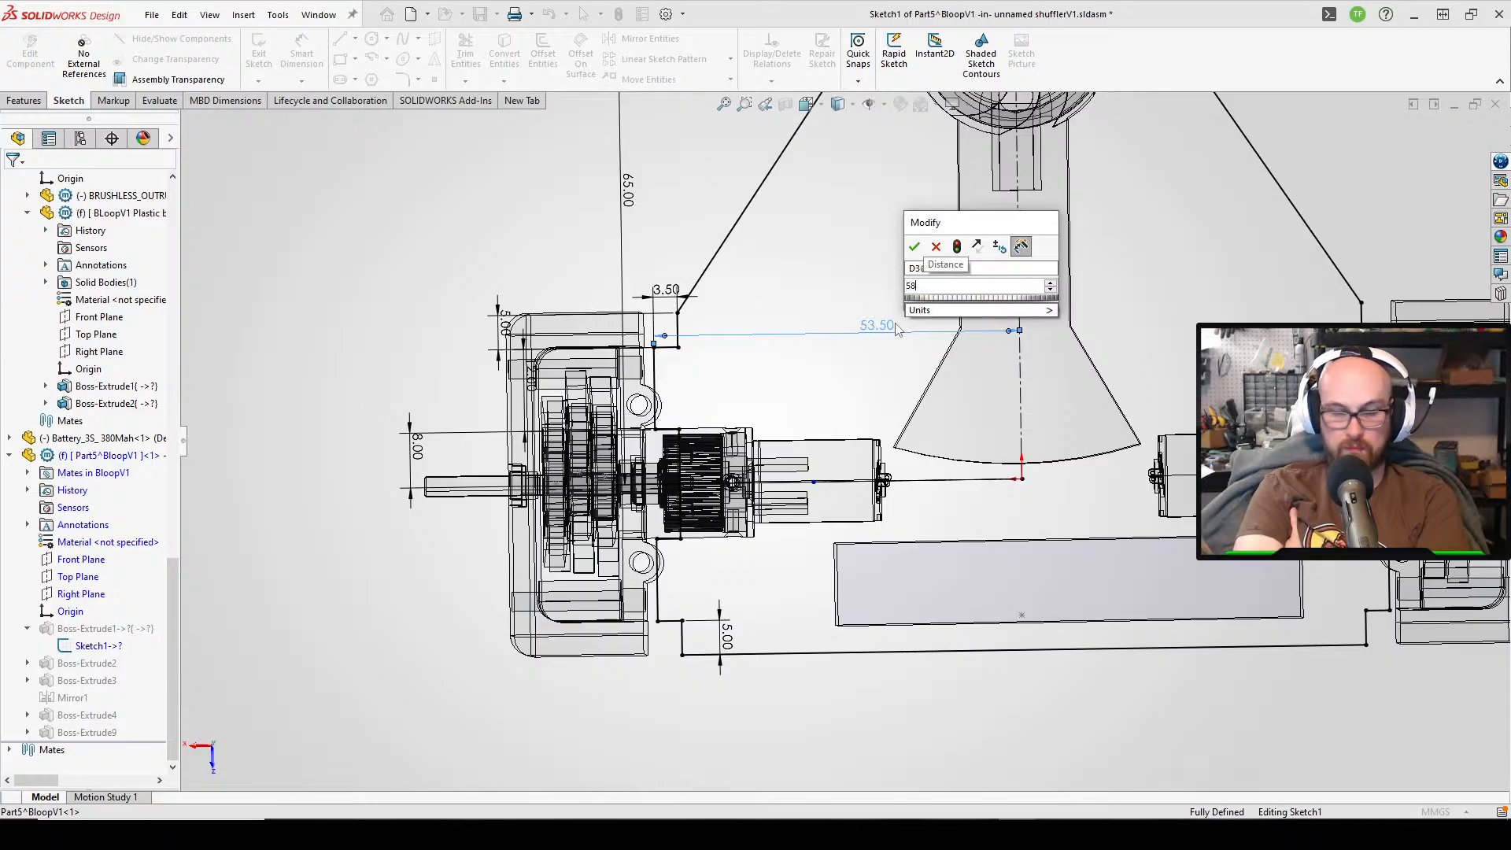
{"action": "type", "text": "58.5"}
{"action": "key", "text": "Return"}
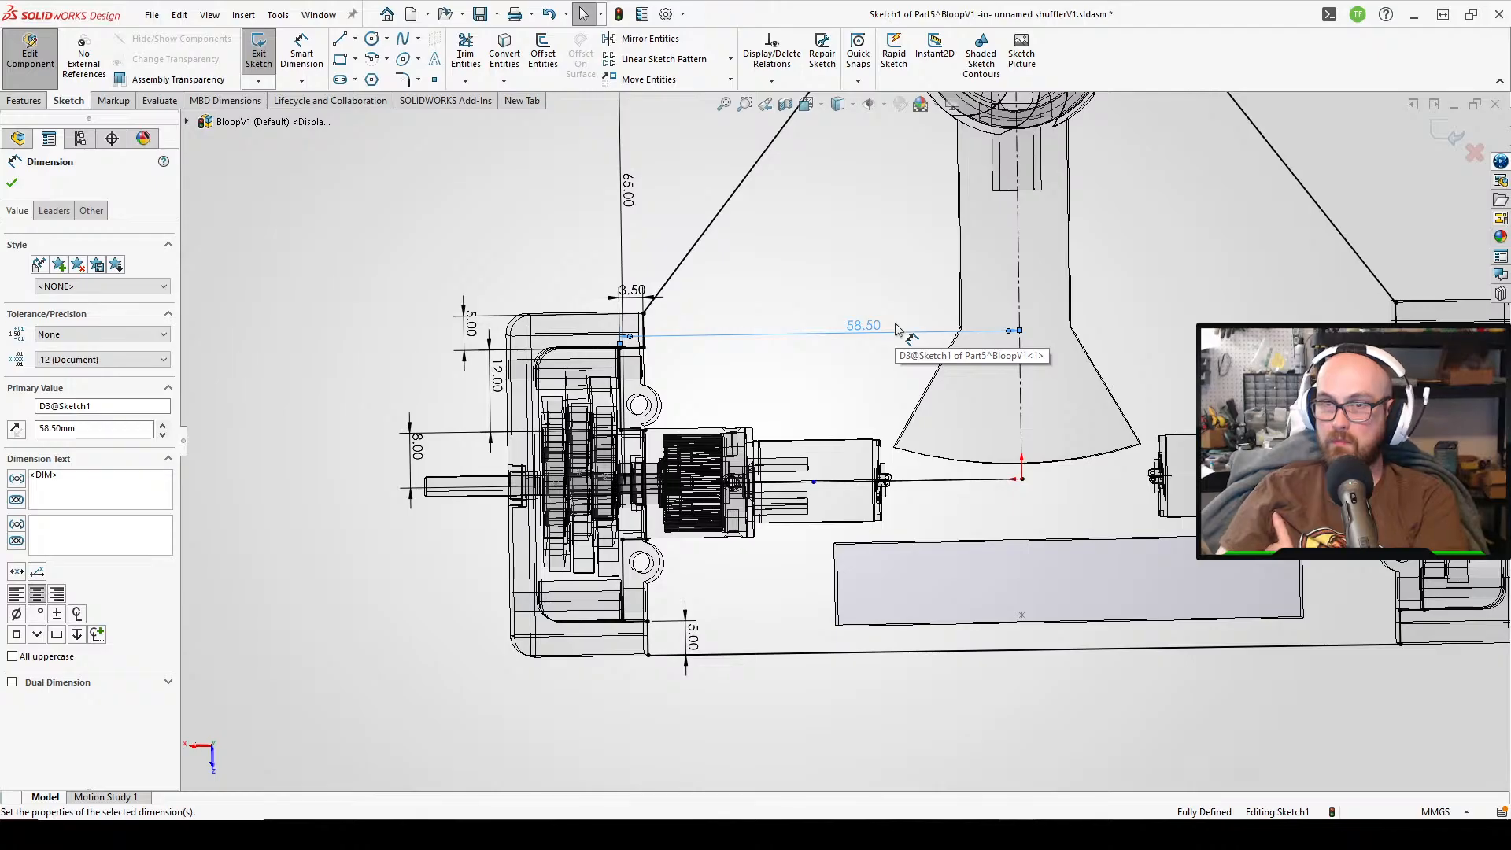
{"action": "scroll", "coordinate": [355, 171], "scroll_direction": "up", "scroll_amount": 2}
{"action": "key", "text": "Escape"}
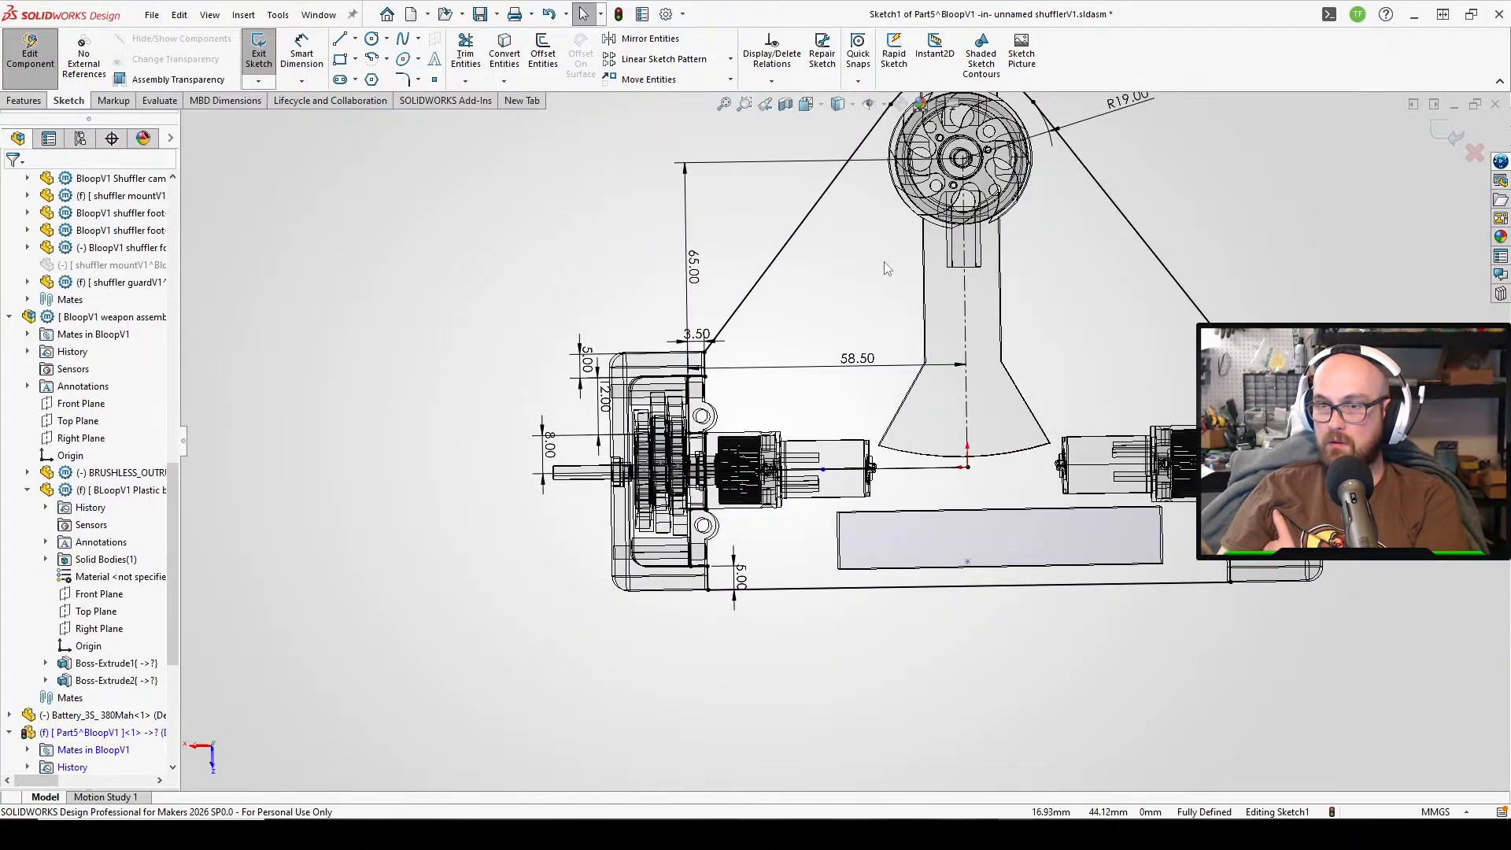
- Set the distance from the drive shaft axis to the centre of the R19 weapon motor arc to 60 mm
{"action": "mouse_move", "coordinate": [885, 261]}
{"action": "middle_mouse_down"}
{"action": "mouse_move", "coordinate": [898, 481]}
{"action": "mouse_move", "coordinate": [878, 236]}
{"action": "mouse_move", "coordinate": [901, 106]}
{"action": "middle_mouse_up"}
{"action": "scroll", "coordinate": [887, 305], "scroll_direction": "down", "scroll_amount": 3}
{"action": "scroll", "coordinate": [901, 95], "scroll_direction": "up", "scroll_amount": 1}
{"action": "scroll", "coordinate": [901, 162], "scroll_direction": "up", "scroll_amount": 3}
{"action": "scroll", "coordinate": [902, 312], "scroll_direction": "up", "scroll_amount": 2}
{"action": "middle_click_drag", "start_coordinate": [901, 312], "coordinate": [885, 258]}
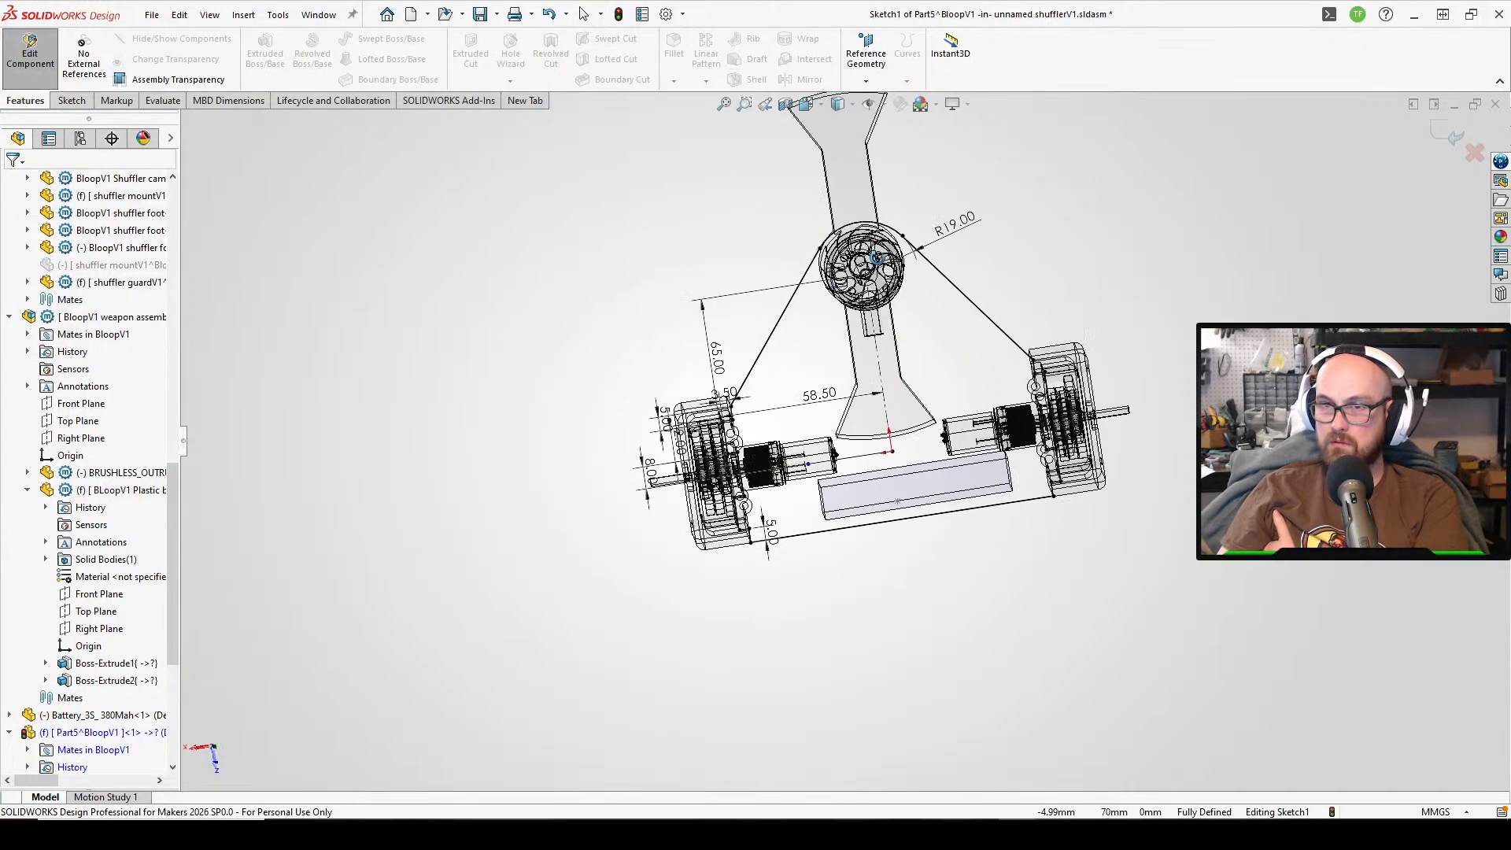
{"action": "double_click", "coordinate": [727, 370]}
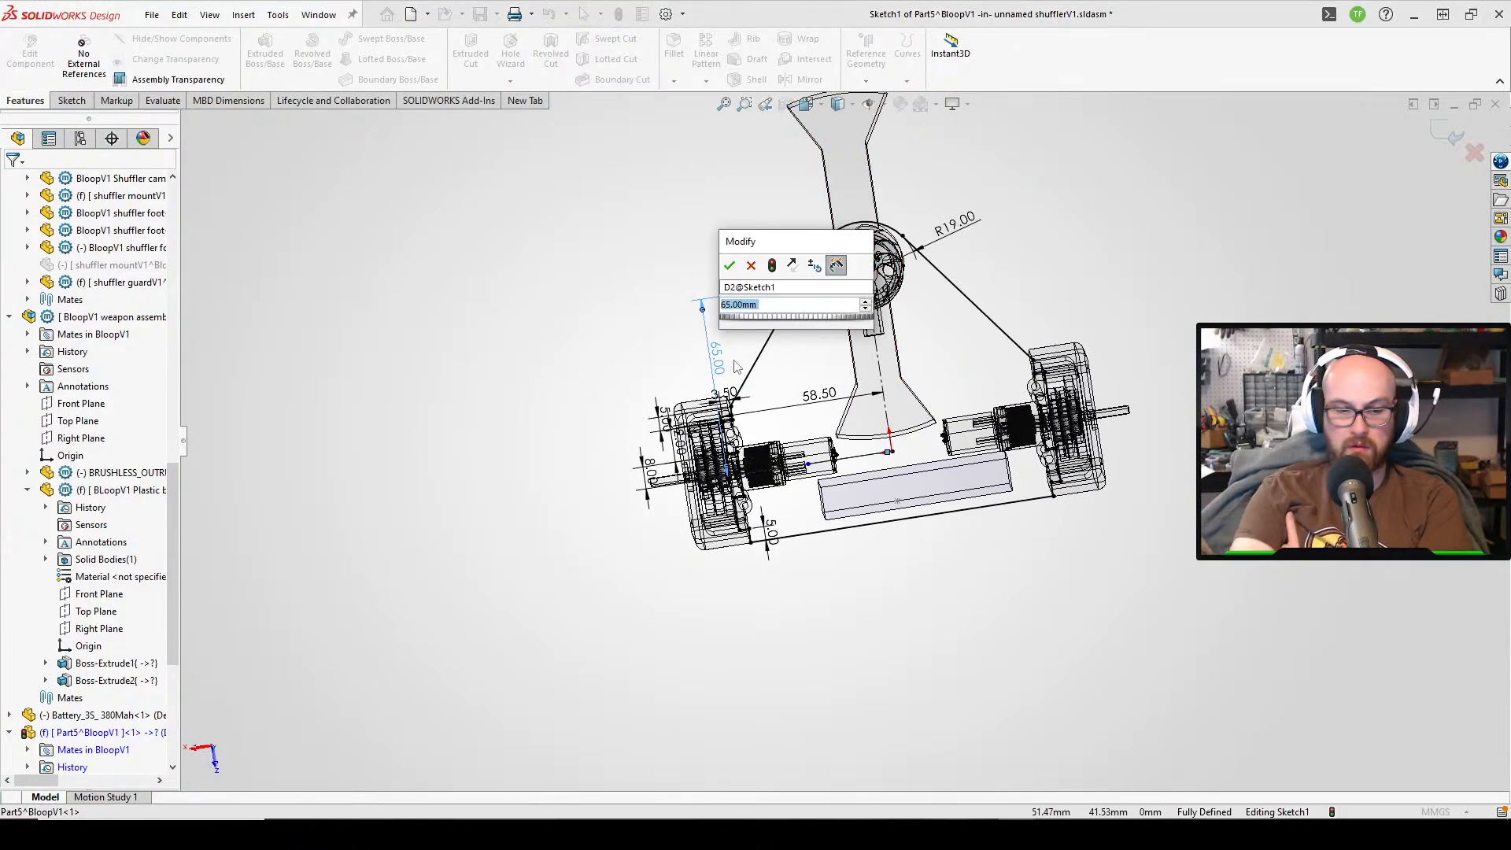
{"action": "type", "text": "60"}
{"action": "key", "text": "Return"}
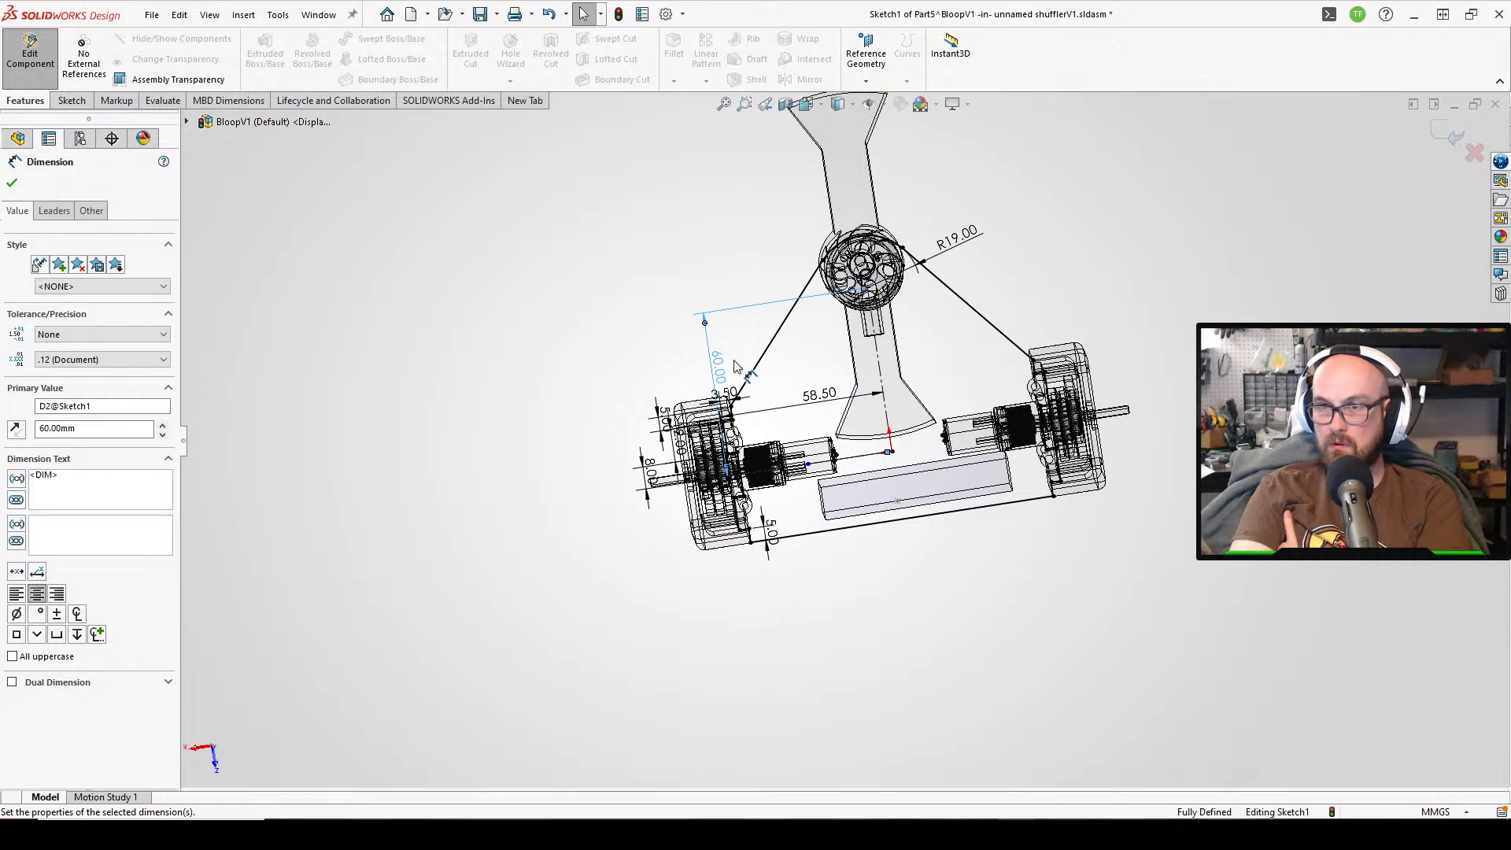
- Set the distance from the drive shaft axis to the weapon motor arc's centre to 50 mm and return to the assembly, ignoring rebuild warnings
{"action": "key", "text": "ctrl+8"}
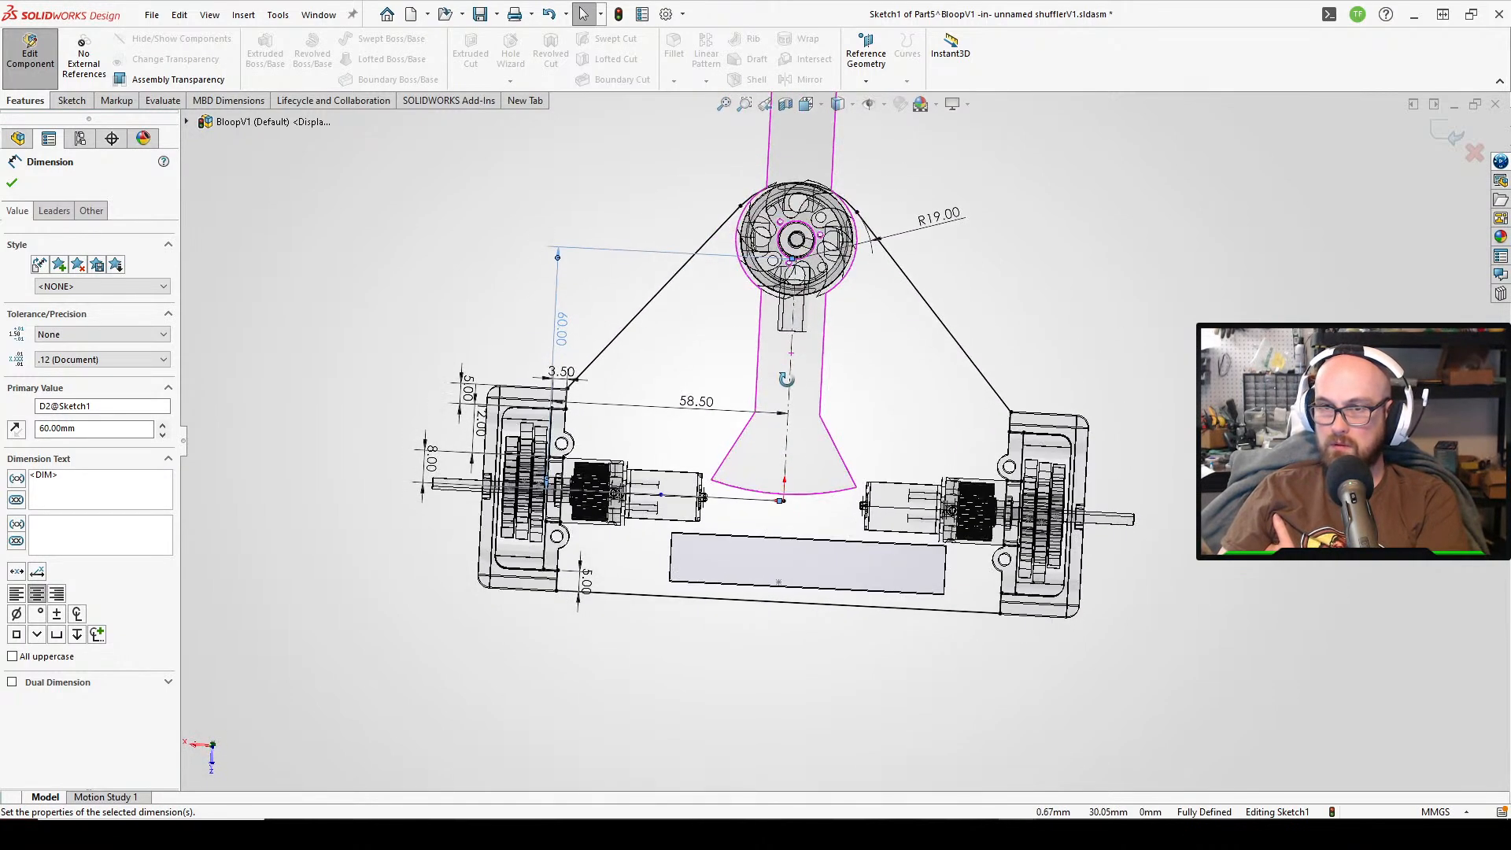
{"action": "double_click", "coordinate": [567, 323]}
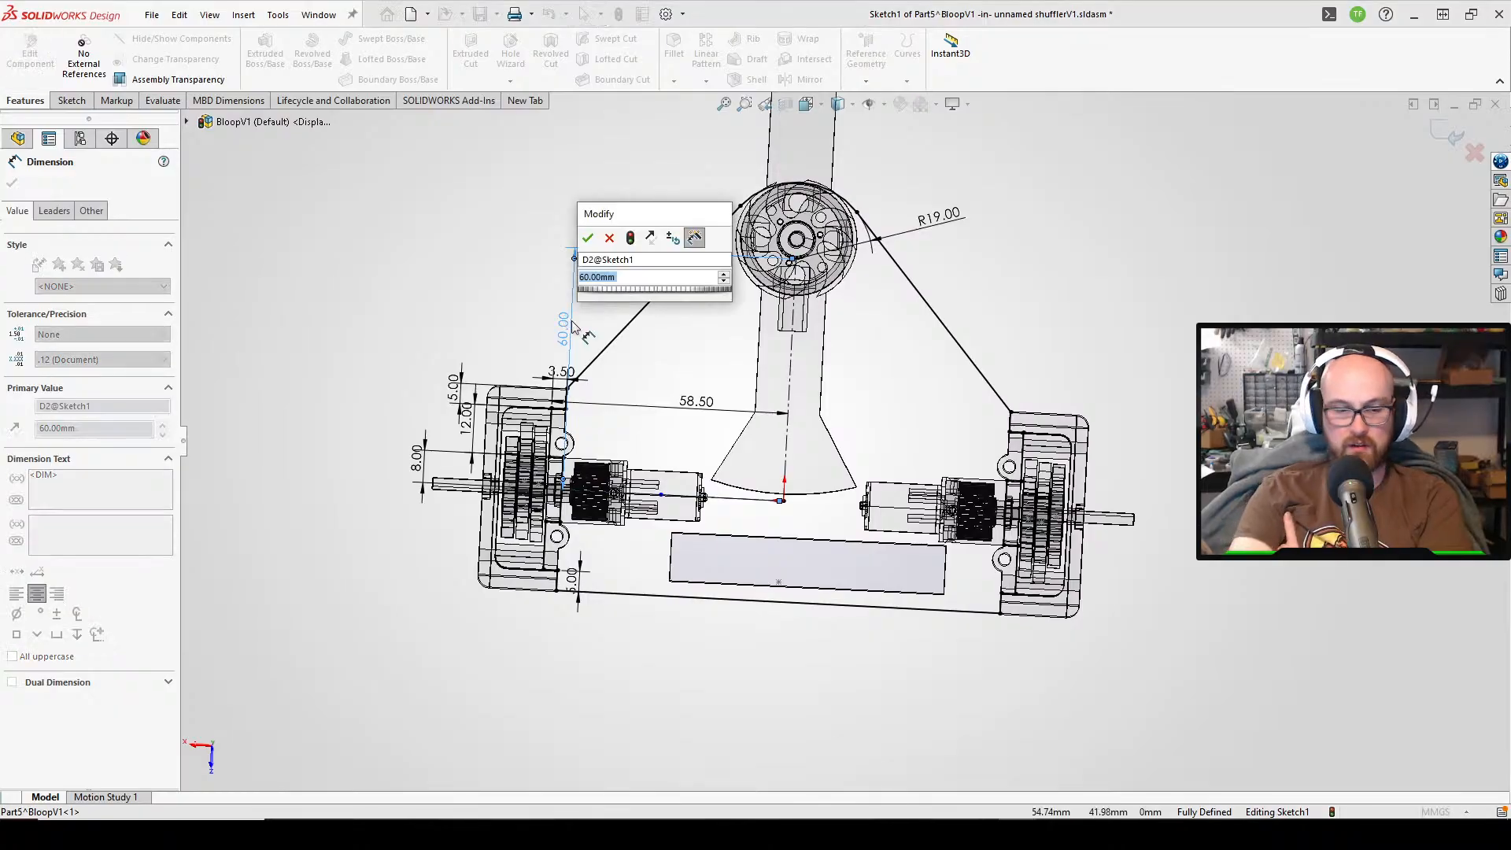
{"action": "type", "text": "50"}
{"action": "key", "text": "Return"}
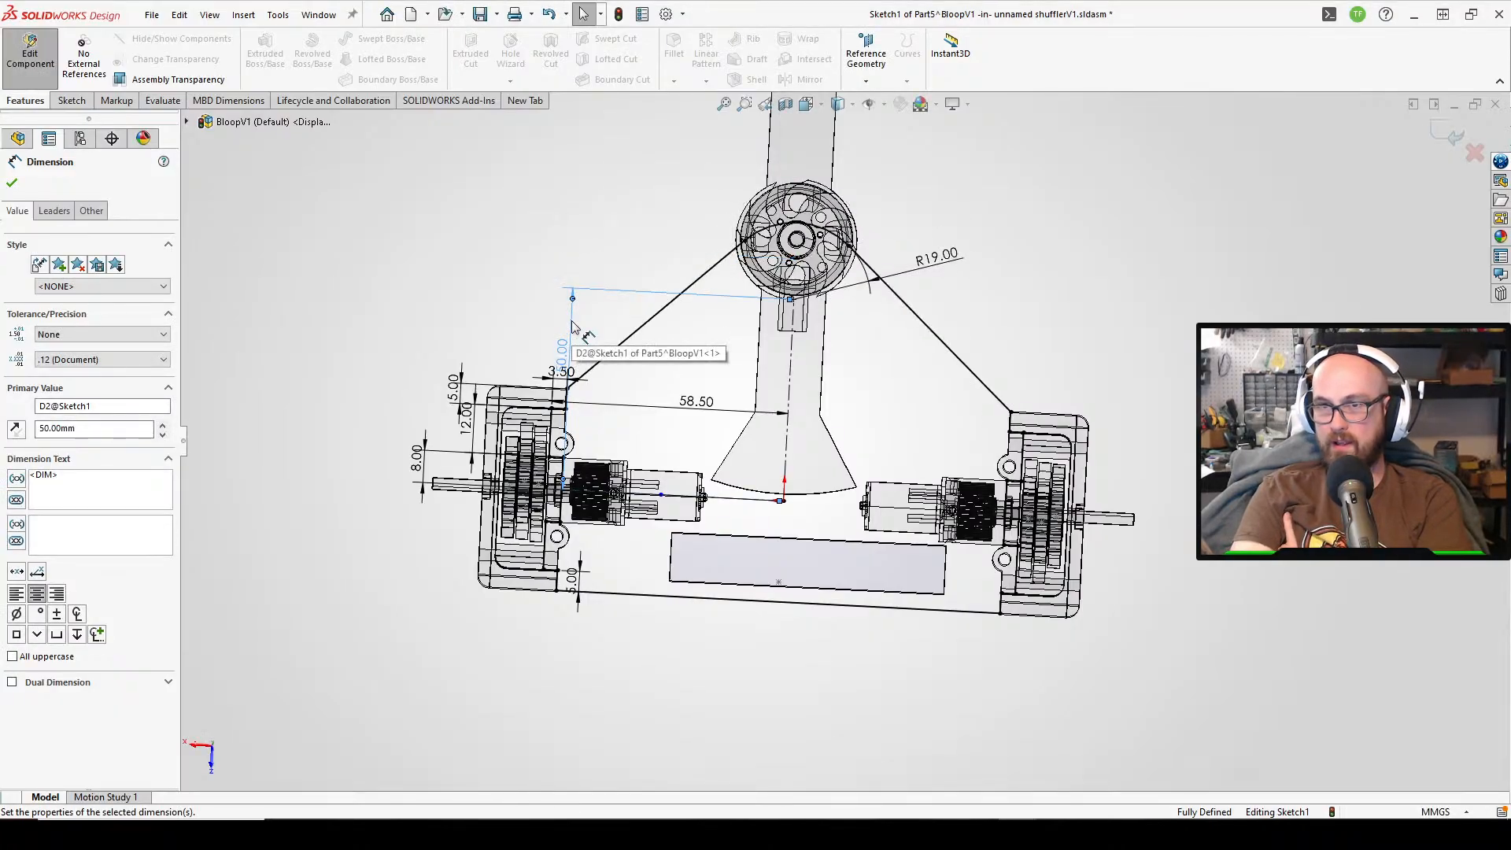
{"action": "left_click", "coordinate": [518, 247]}
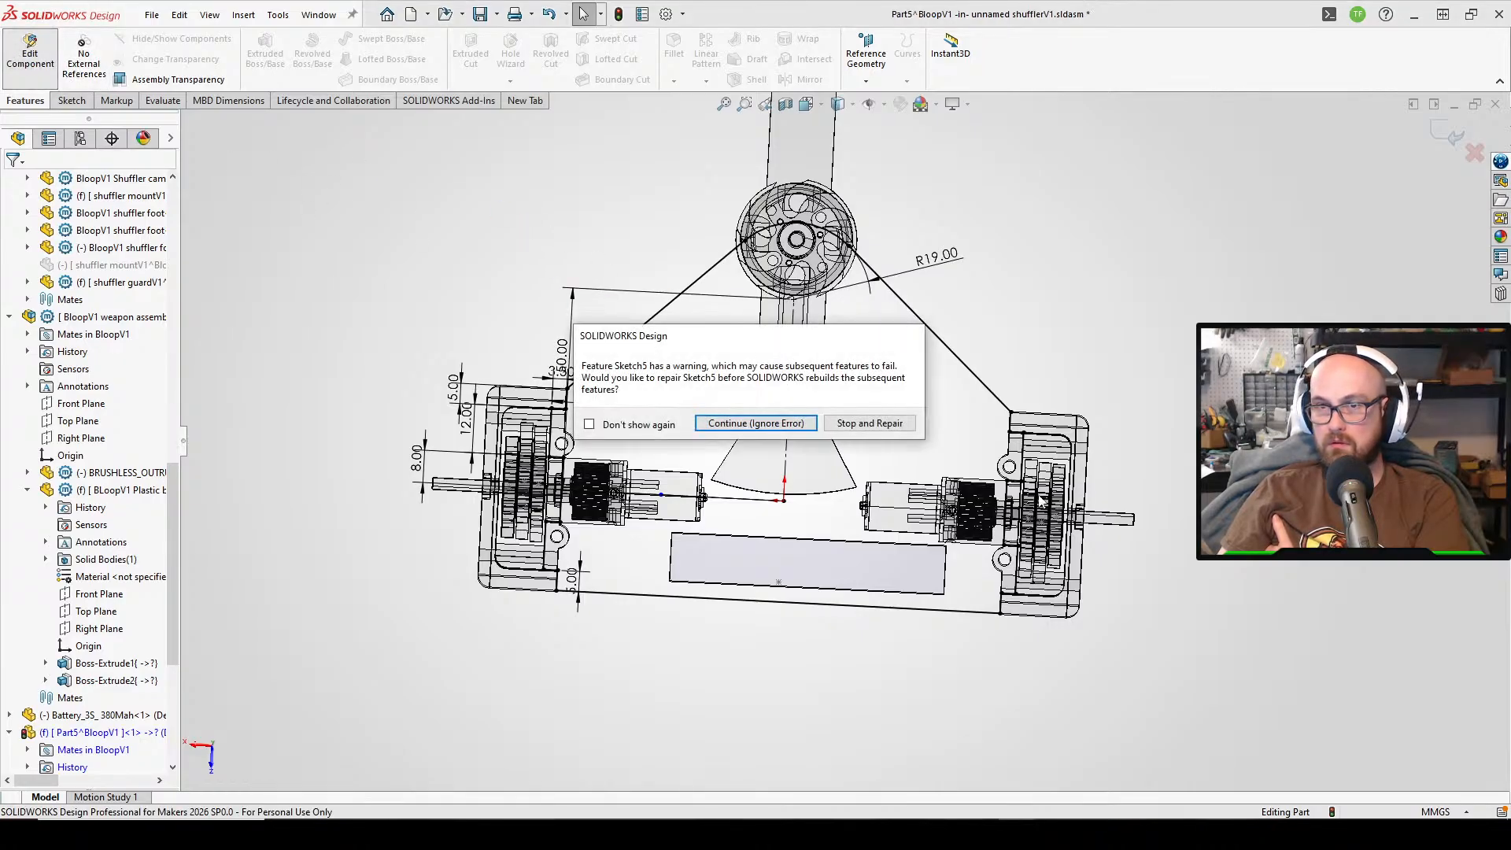
{"action": "left_click", "coordinate": [776, 430]}
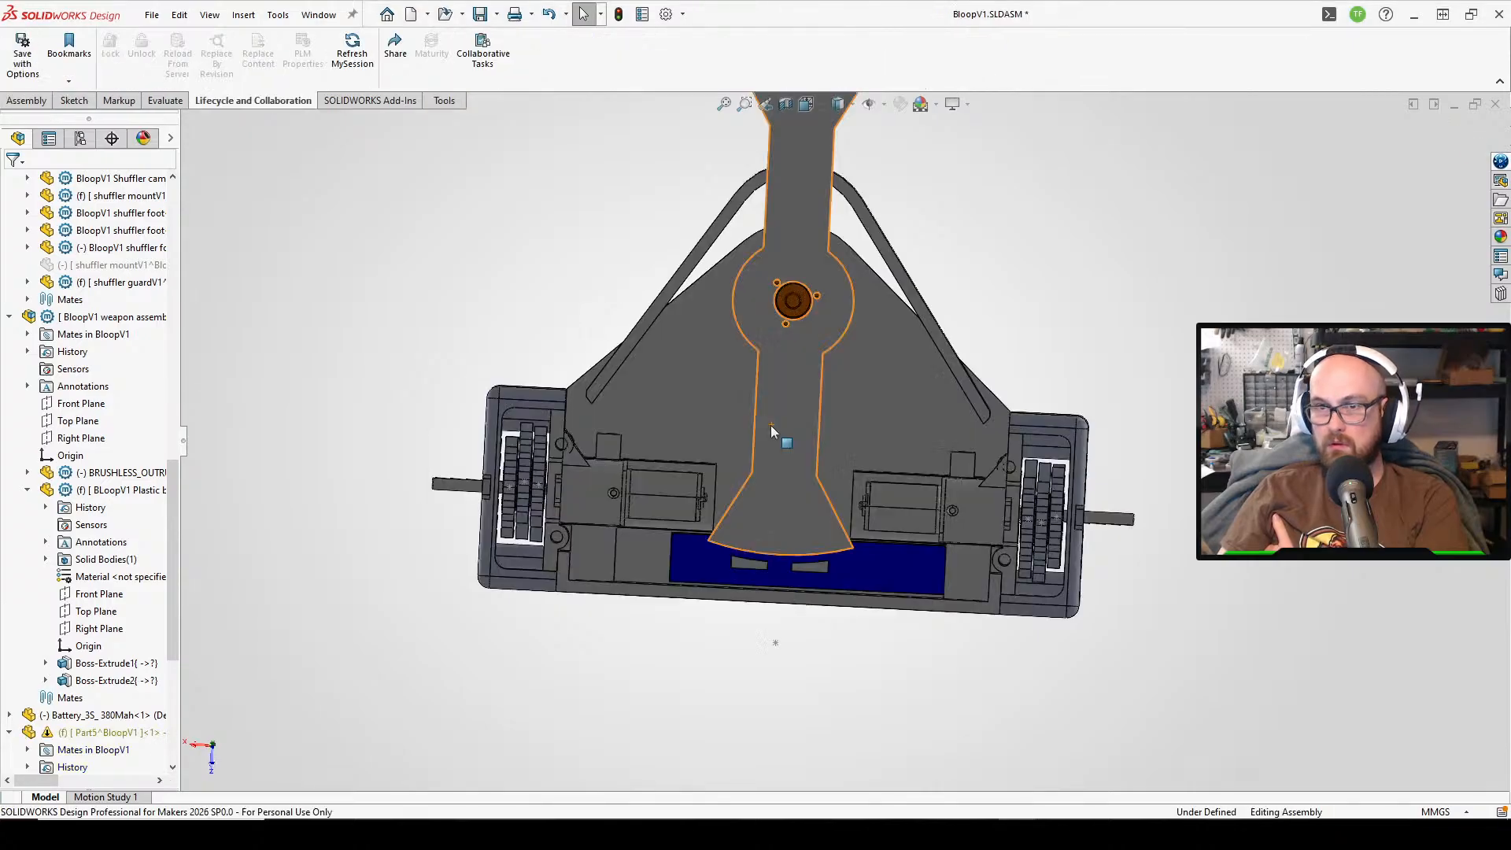
- Examine the vertical clearance of the weapon blade over the battery, drive motors and chassis walls from the side, rear and above
{"action": "middle_click_drag", "start_coordinate": [798, 402], "coordinate": [759, 389]}
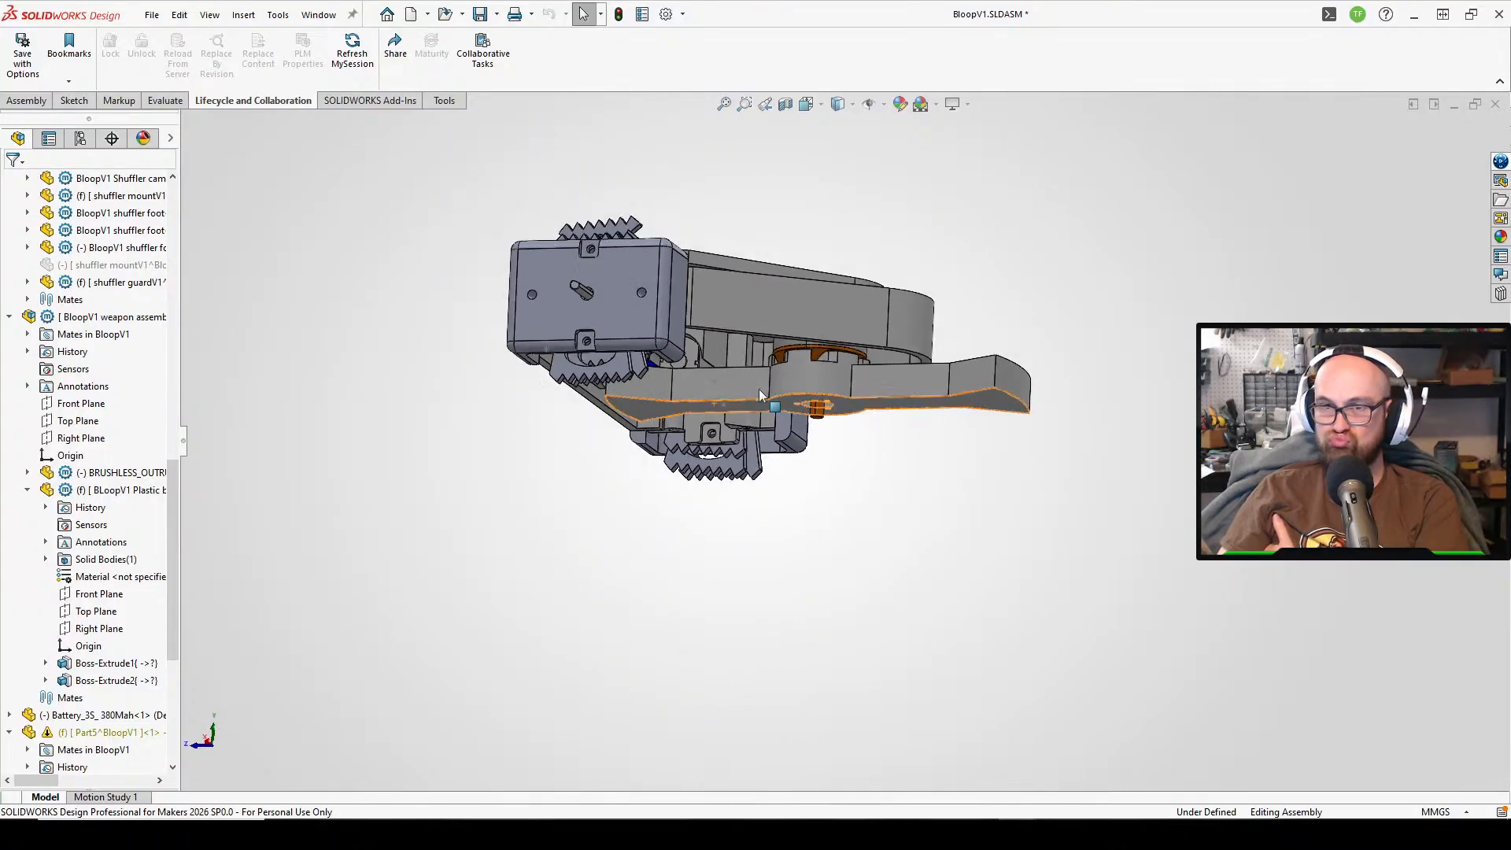
{"action": "scroll", "coordinate": [653, 395], "scroll_direction": "down", "scroll_amount": 3}
{"action": "middle_click_drag", "start_coordinate": [653, 396], "coordinate": [370, 504]}
{"action": "left_click", "coordinate": [166, 100]}
{"action": "middle_click_drag", "start_coordinate": [761, 442], "coordinate": [820, 594]}
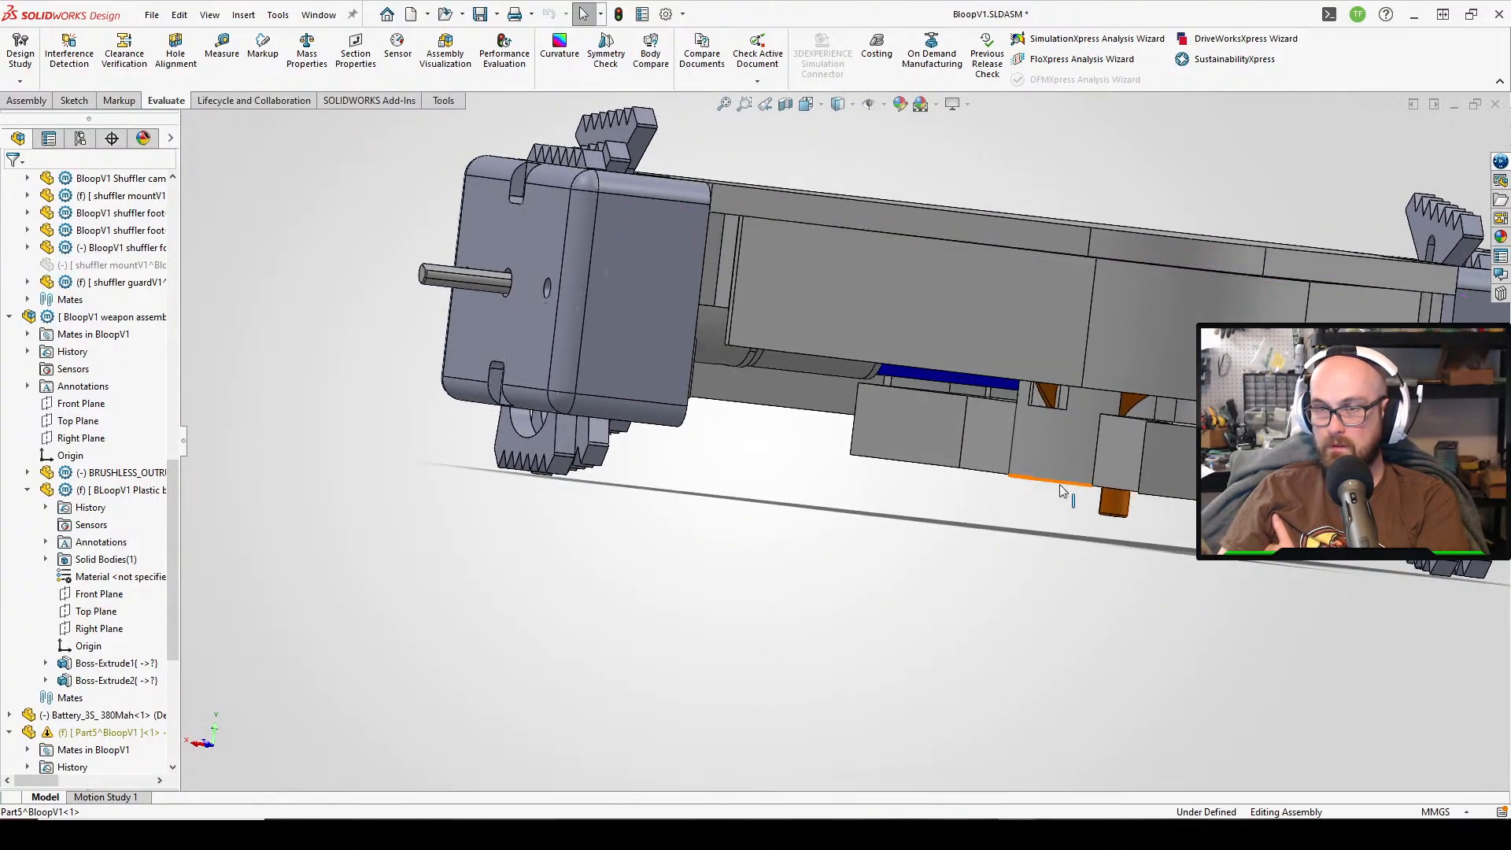
{"action": "middle_click_drag", "start_coordinate": [1044, 480], "coordinate": [715, 470]}
{"action": "scroll", "coordinate": [876, 442], "scroll_direction": "down", "scroll_amount": 4}
{"action": "scroll", "coordinate": [715, 470], "scroll_direction": "up", "scroll_amount": 1}
{"action": "middle_click_drag", "start_coordinate": [719, 662], "coordinate": [770, 666]}
{"action": "left_click_drag", "start_coordinate": [765, 660], "coordinate": [707, 457]}
{"action": "left_click", "coordinate": [768, 723]}
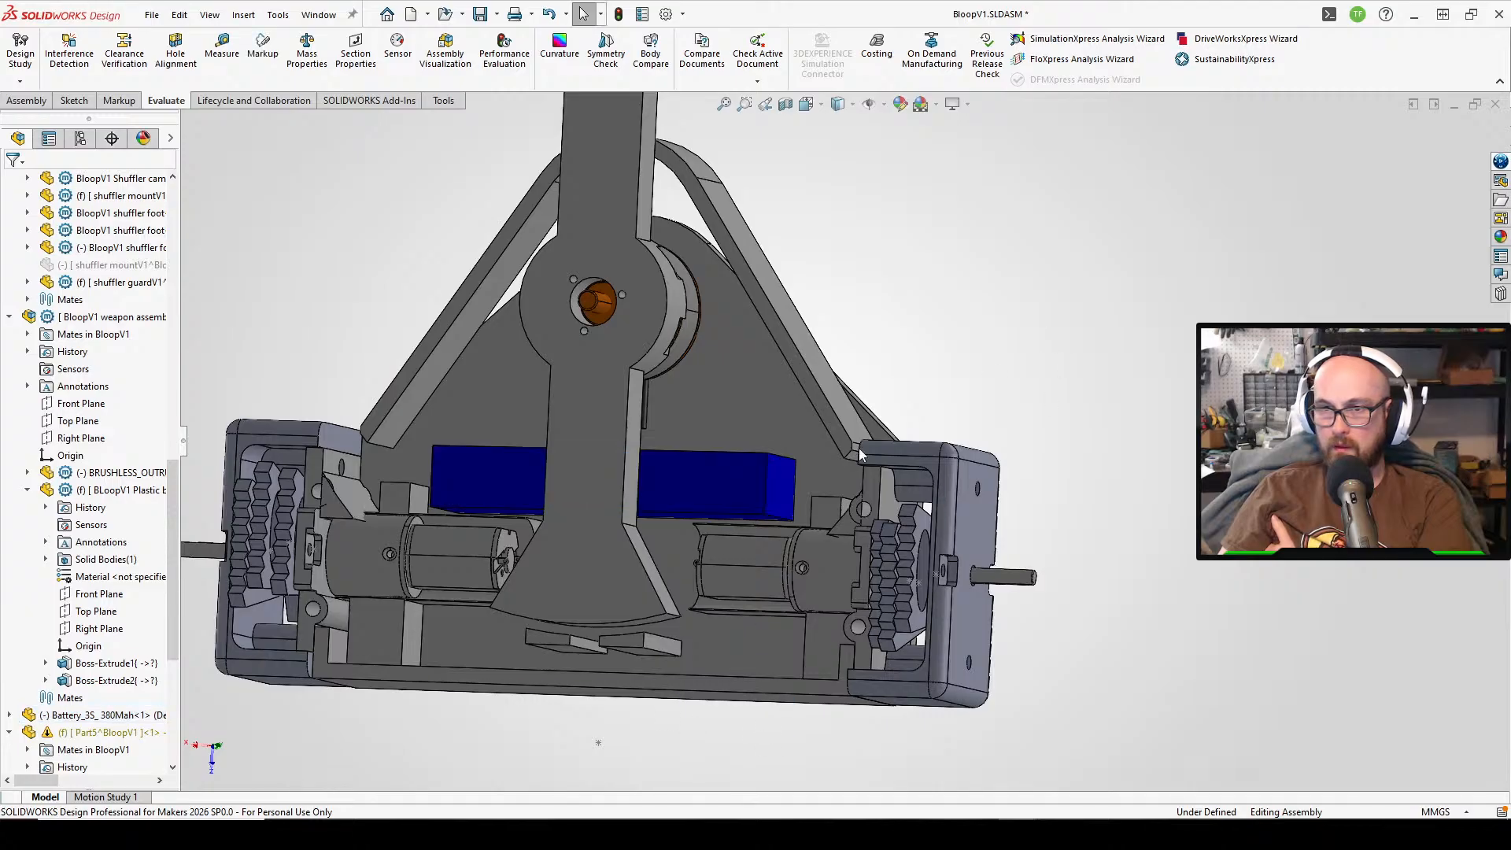
{"action": "middle_click_drag", "start_coordinate": [769, 709], "coordinate": [690, 666]}
{"action": "scroll", "coordinate": [842, 614], "scroll_direction": "down", "scroll_amount": 3}
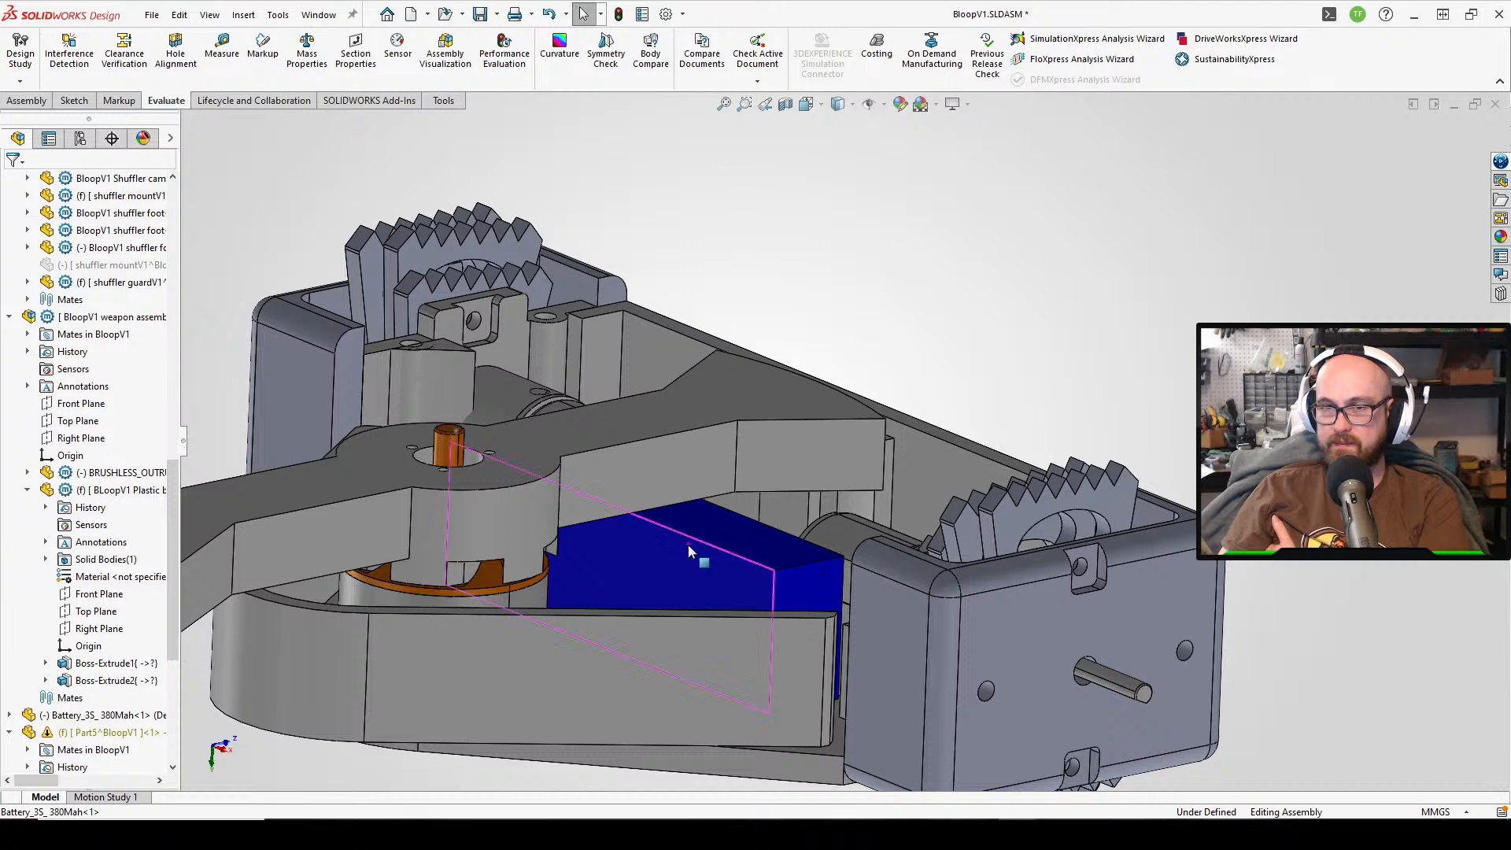
{"action": "middle_click_drag", "start_coordinate": [688, 545], "coordinate": [692, 510]}
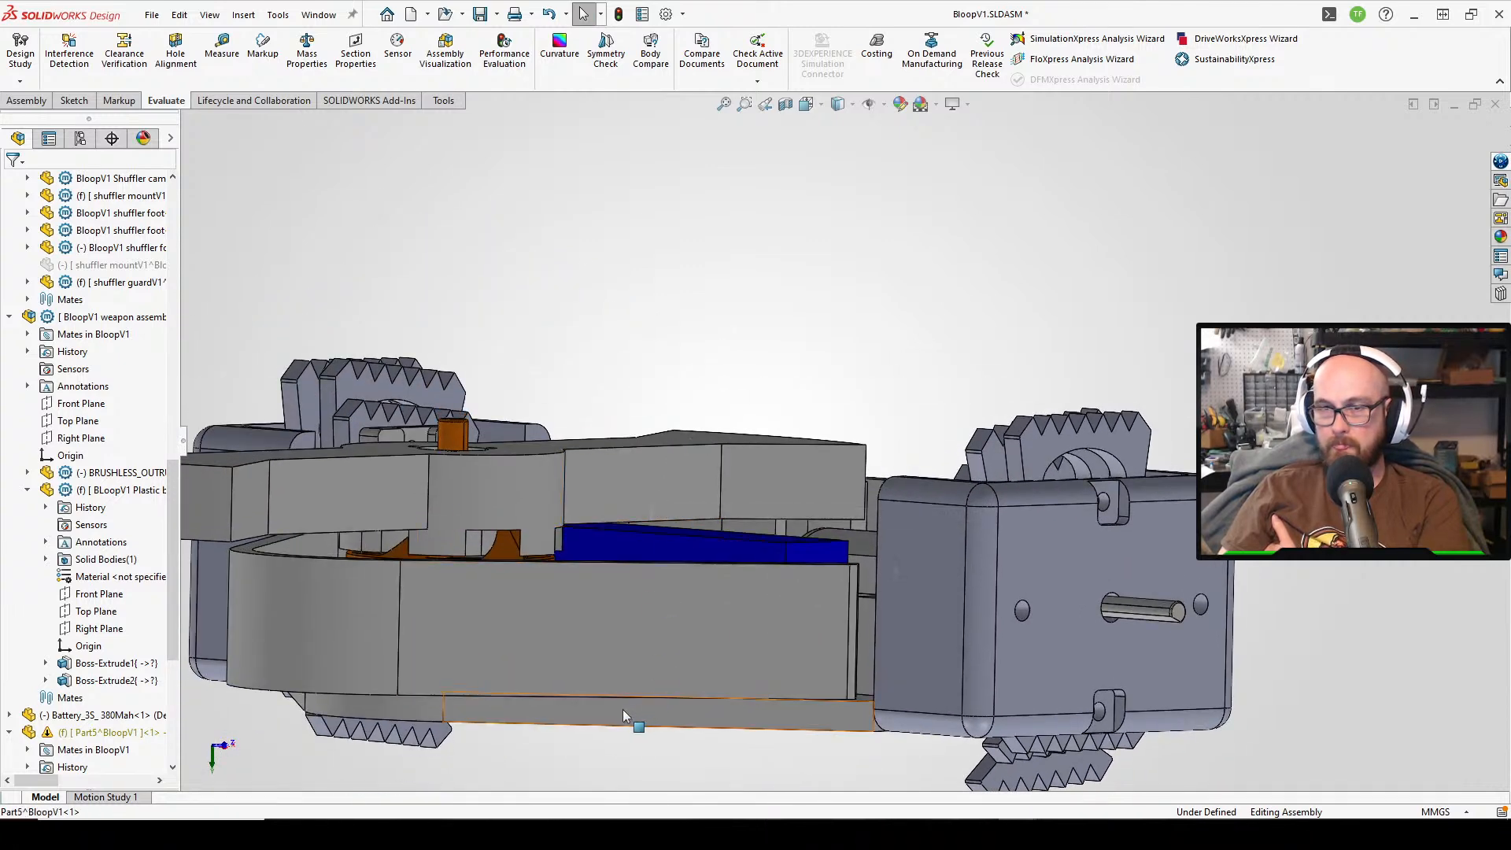
- Open the plastic weapon blade part in its own window and start a sketch on its flat face around the curved hub ribs
{"action": "left_click", "coordinate": [628, 499]}
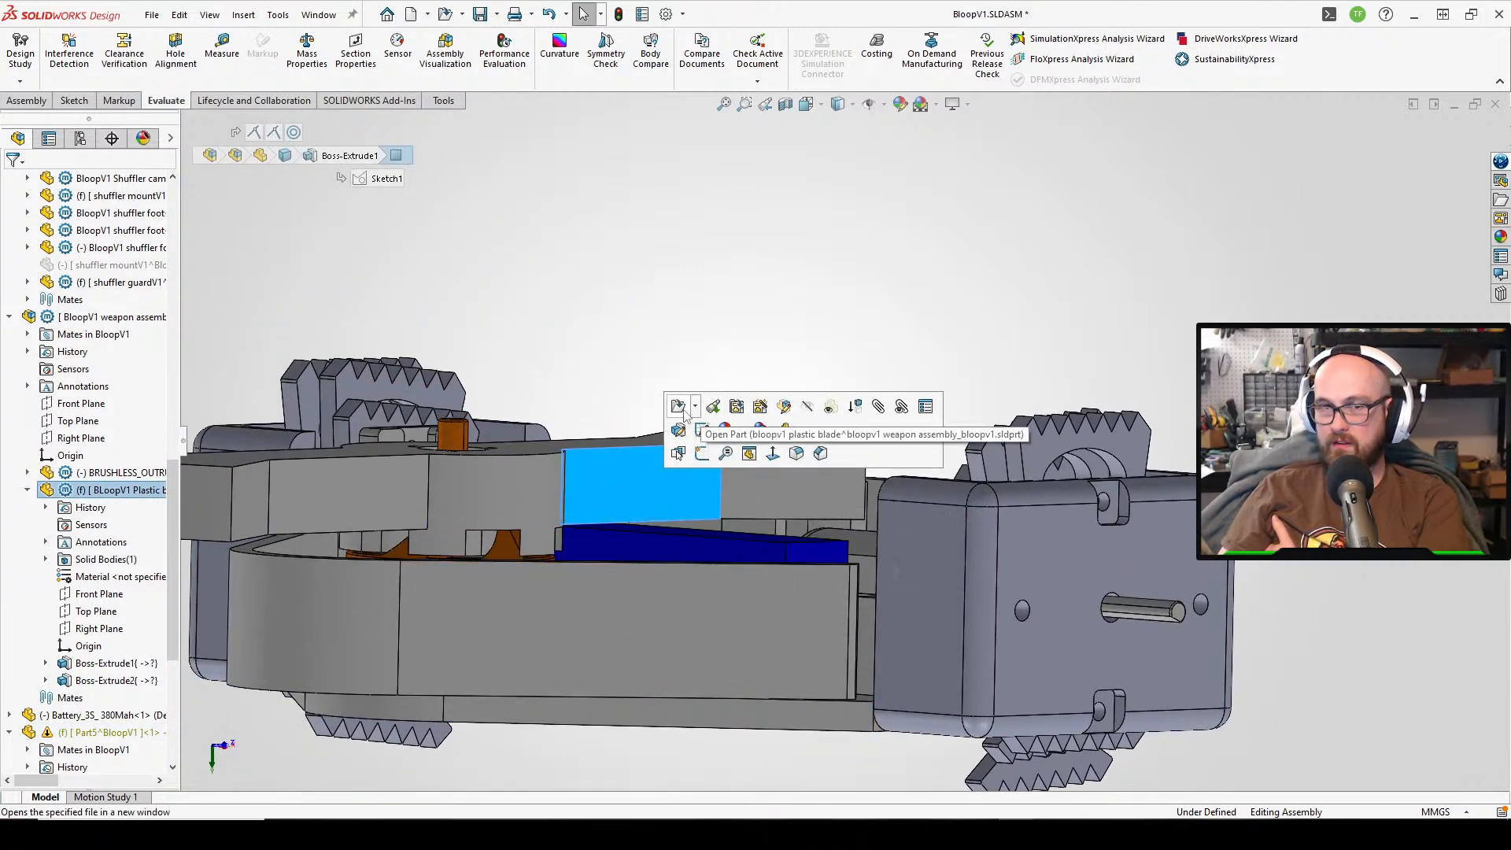
{"action": "left_click", "coordinate": [679, 407]}
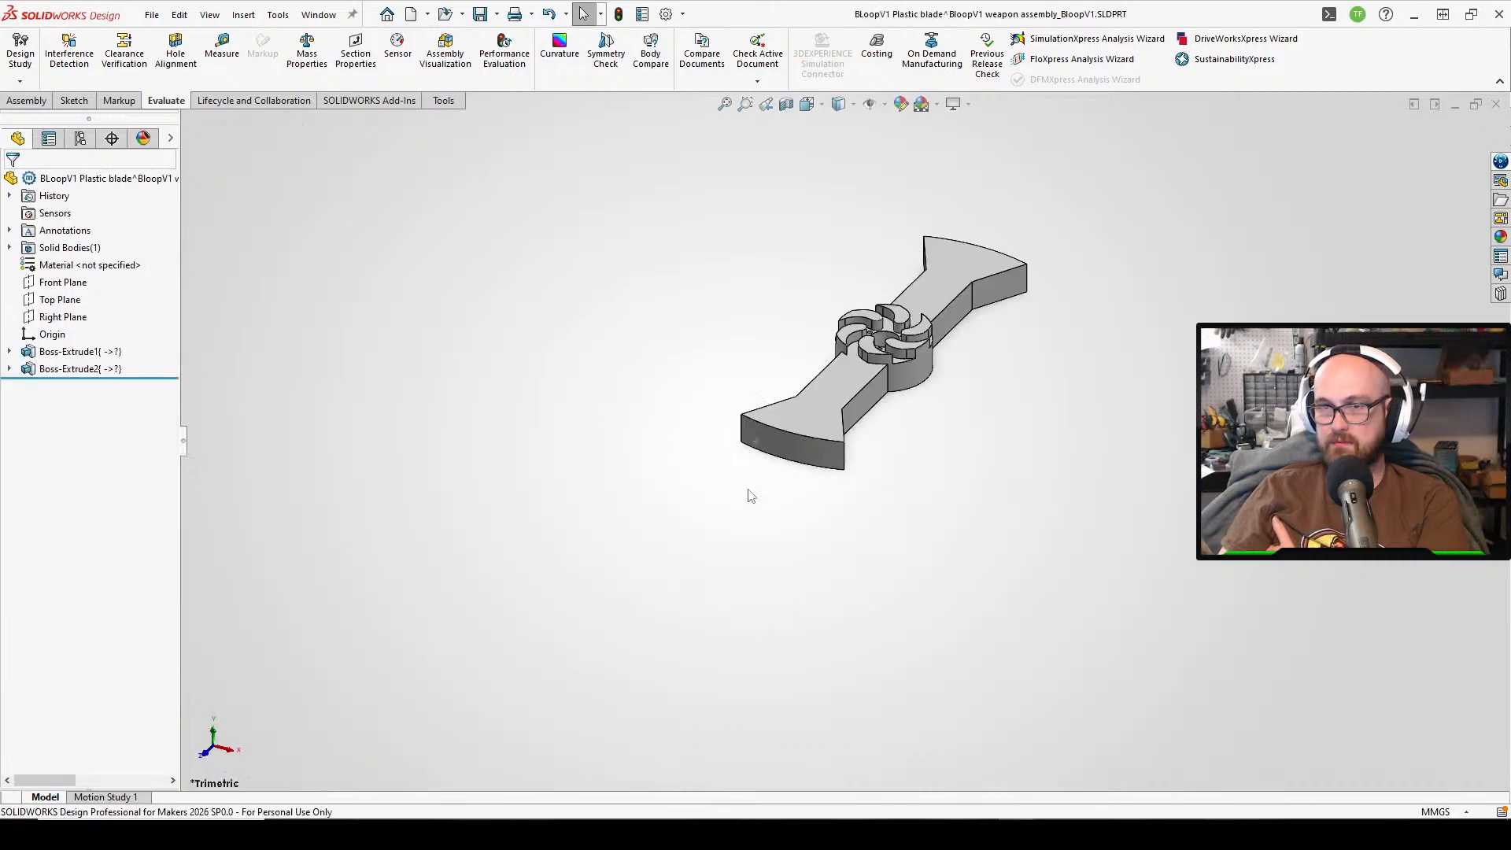
{"action": "middle_click_drag", "start_coordinate": [542, 387], "coordinate": [792, 425]}
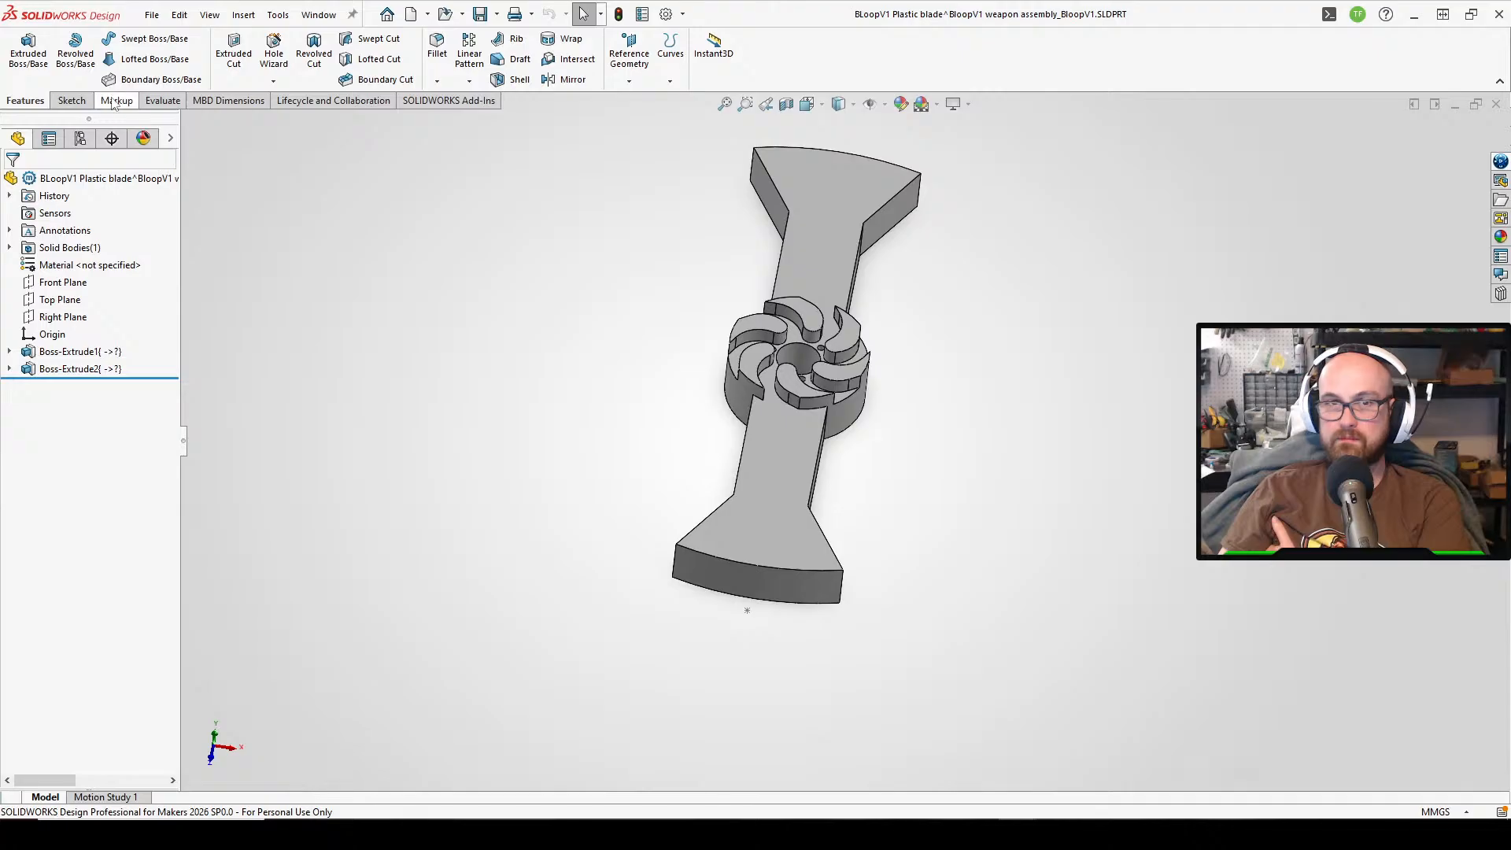
{"action": "left_click", "coordinate": [71, 100]}
{"action": "left_click", "coordinate": [22, 47]}
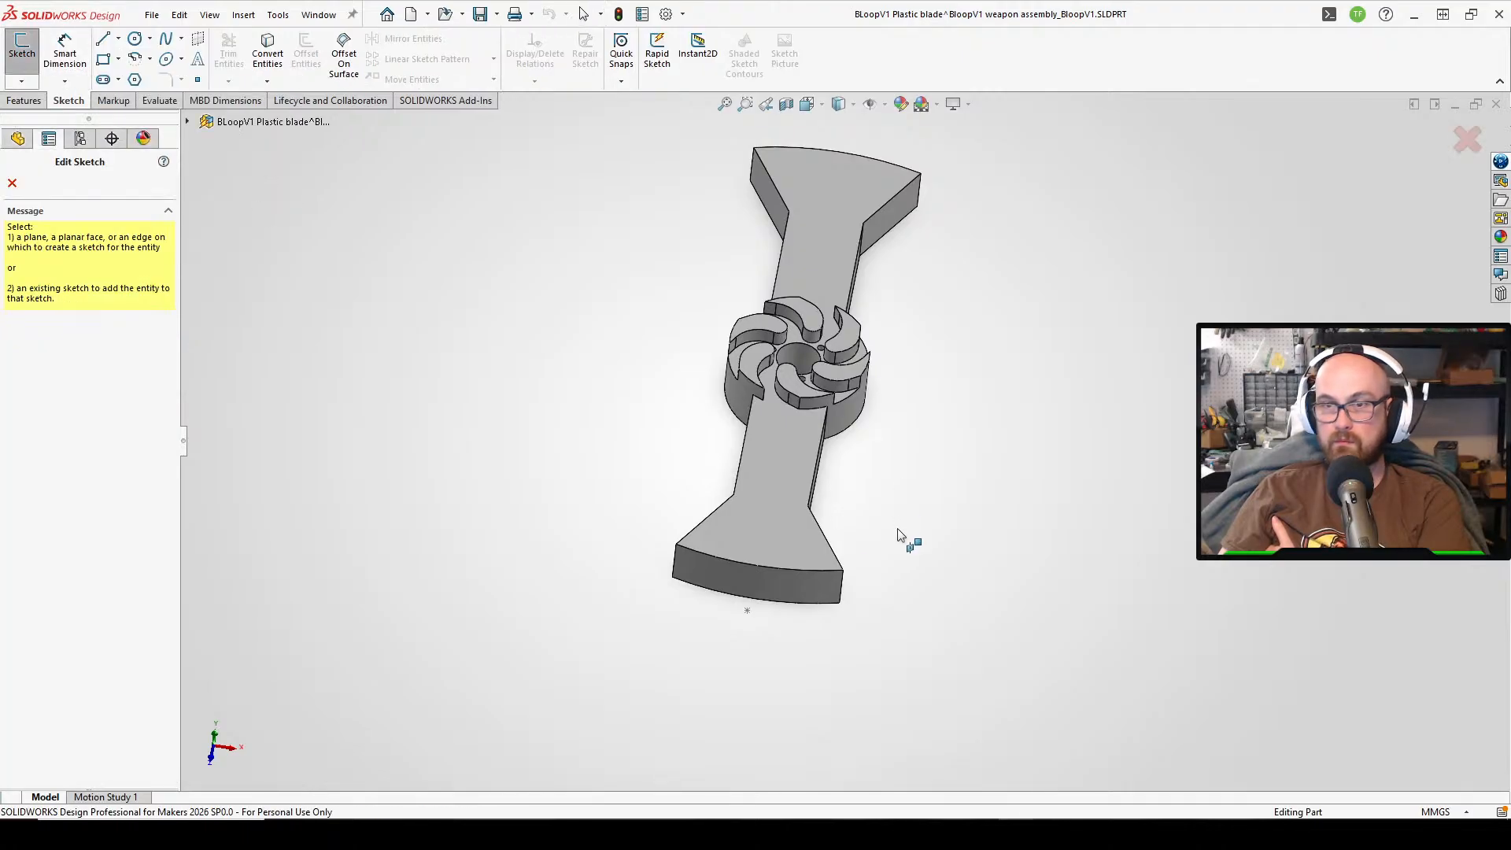
{"action": "left_click", "coordinate": [790, 520]}
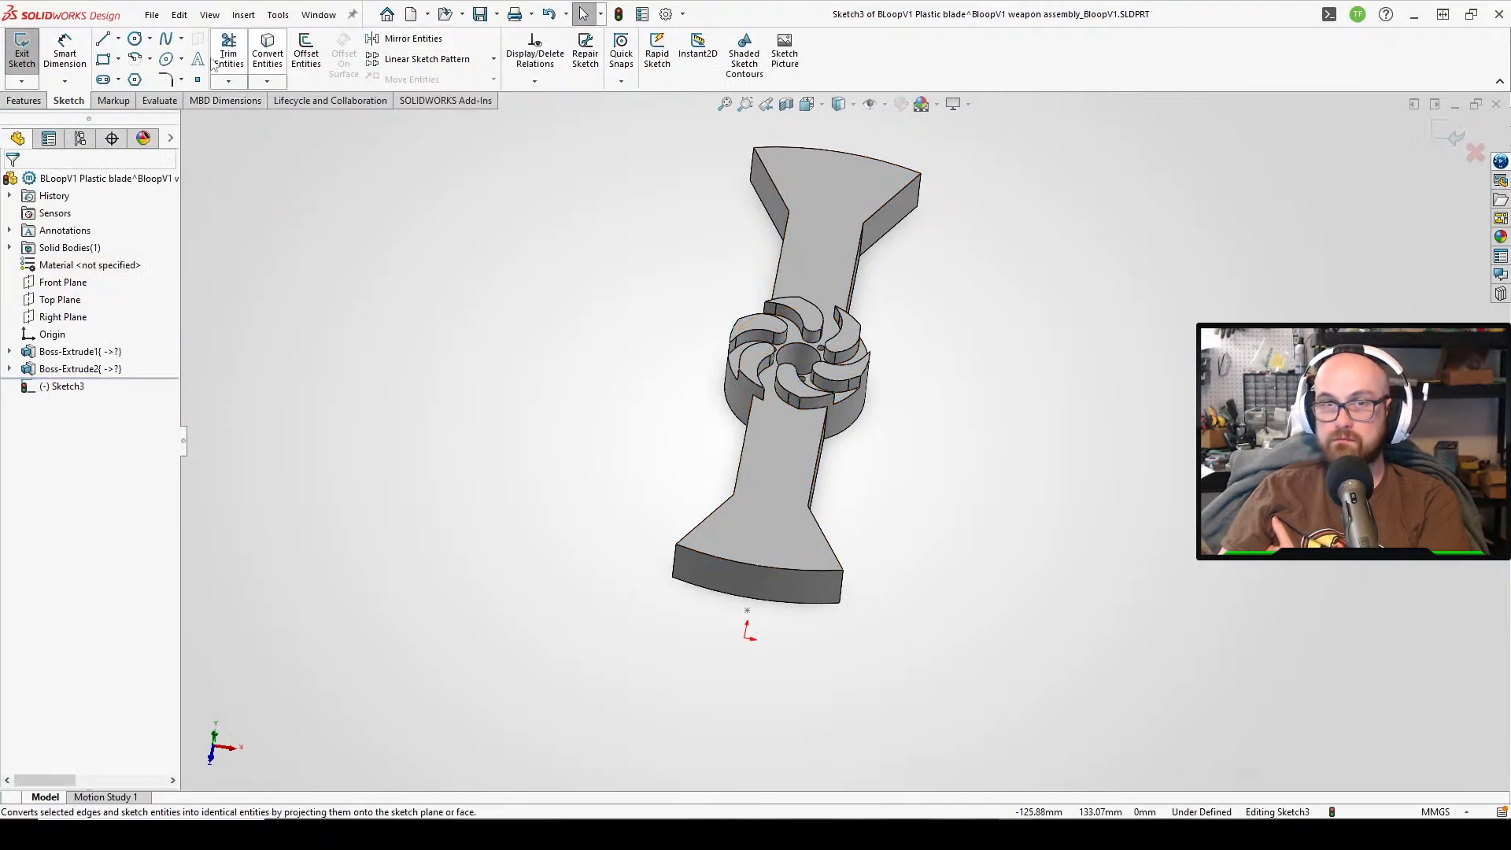
- Convert the outline edges of both blade arms, including their straight sides, flared tips and curved ends, into sketch entities
{"action": "left_click", "coordinate": [268, 54]}
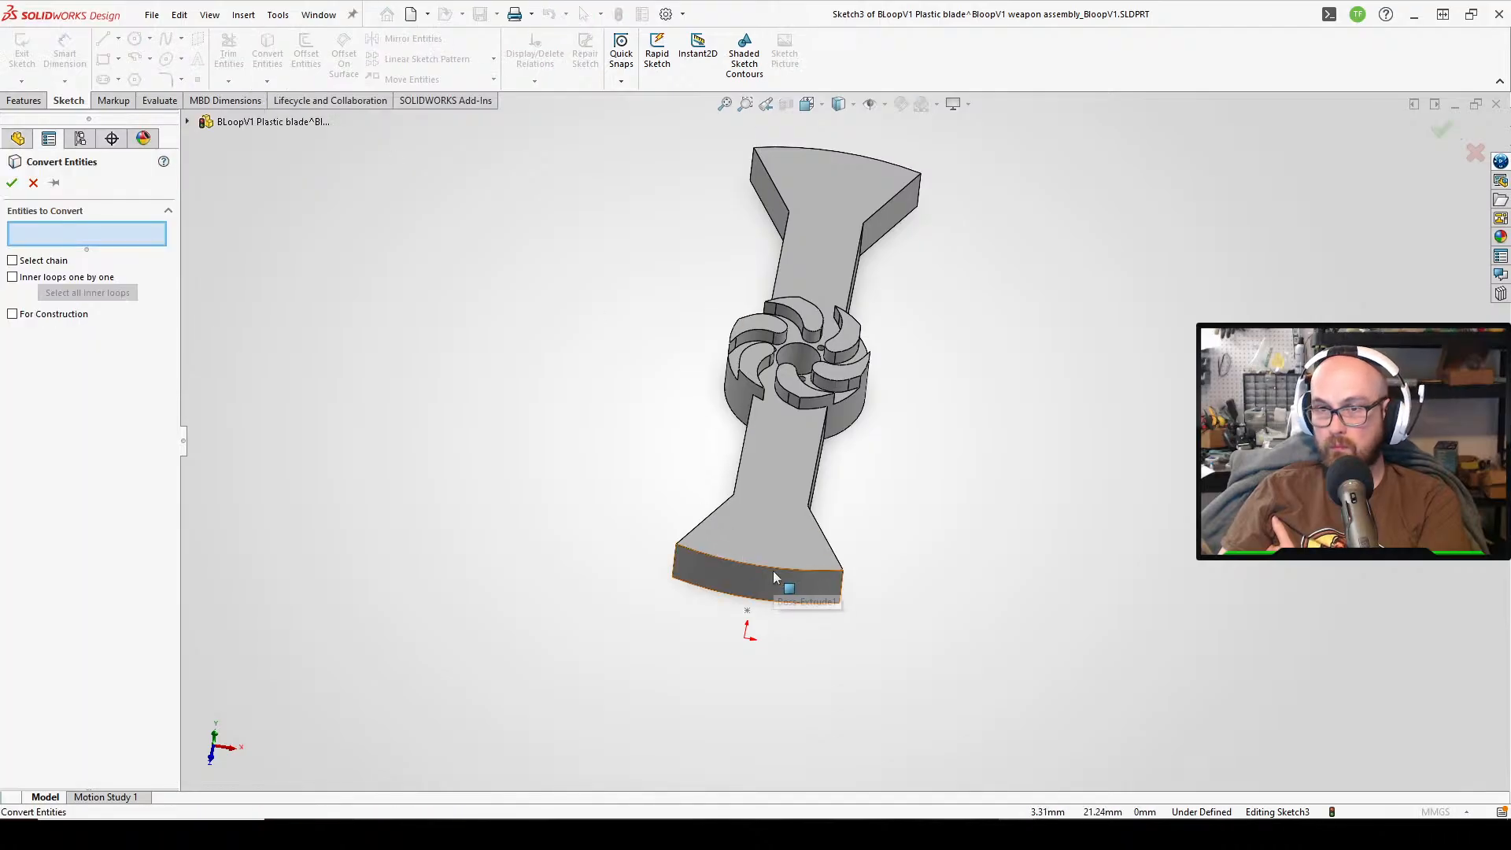
{"action": "left_click", "coordinate": [772, 576]}
{"action": "left_click", "coordinate": [815, 526]}
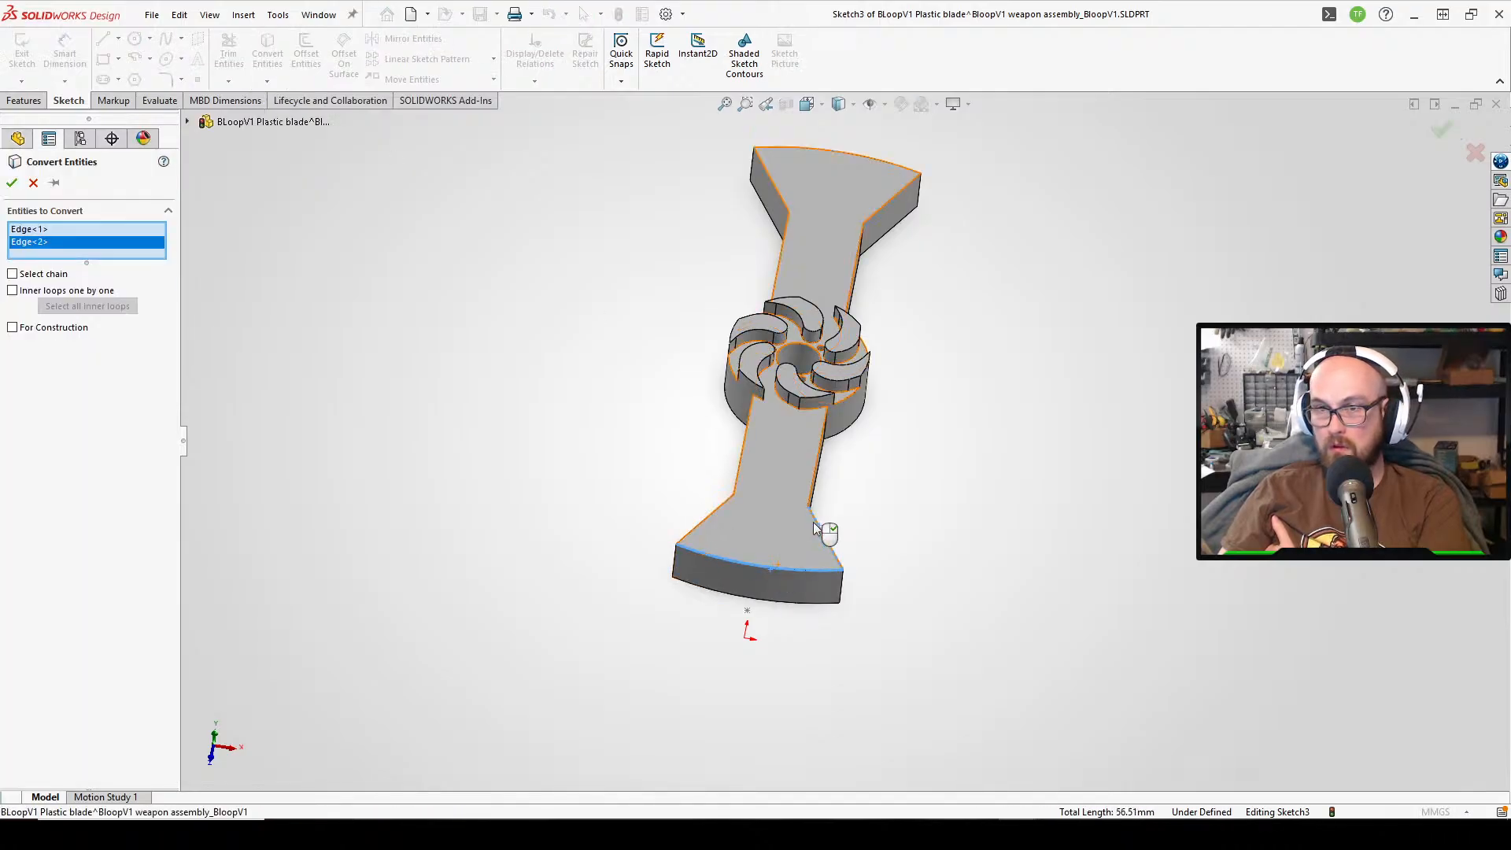
{"action": "left_click", "coordinate": [712, 521]}
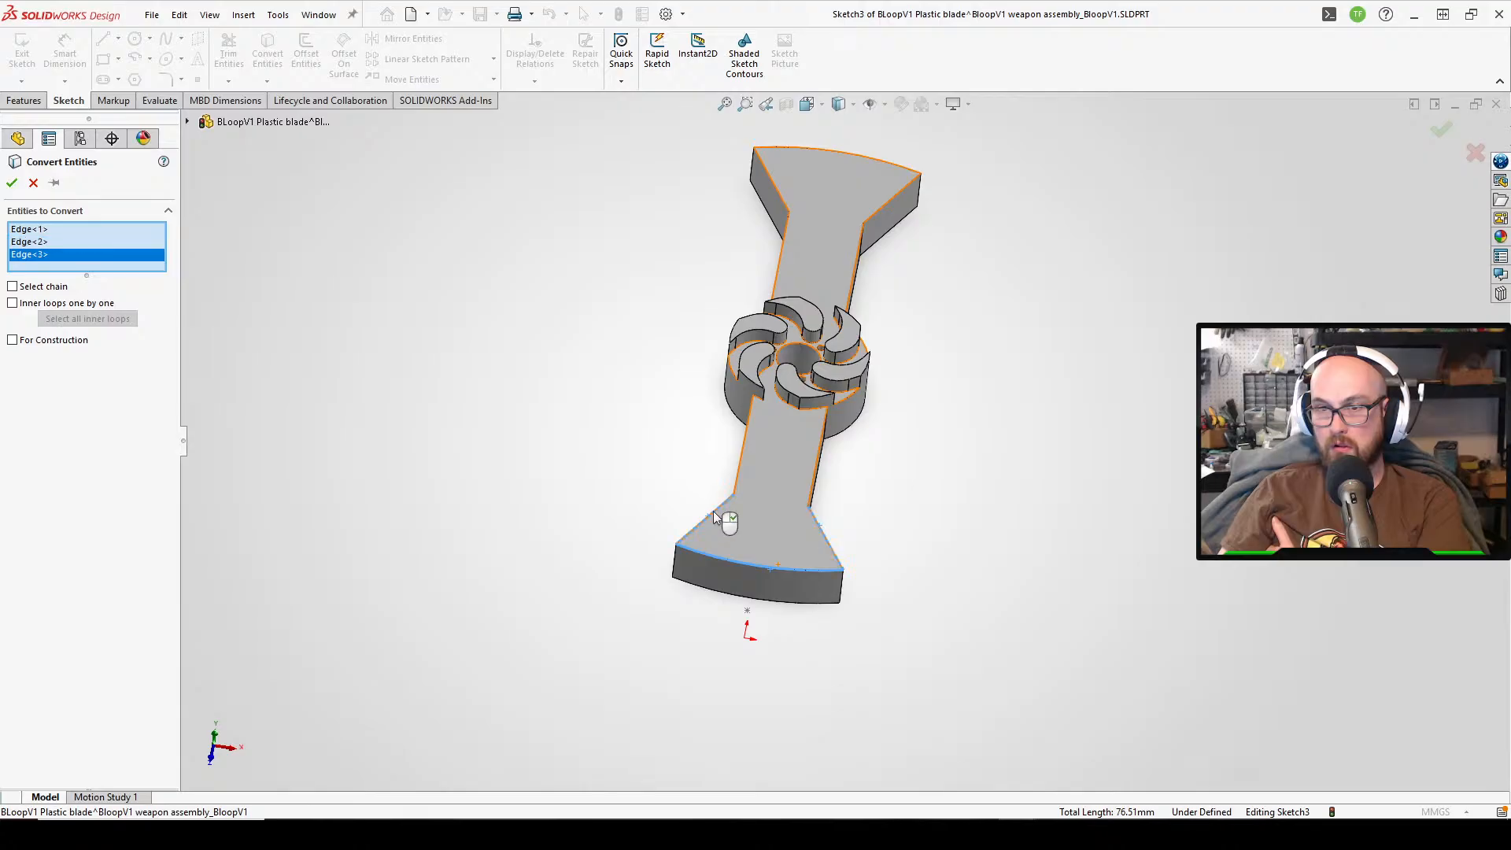
{"action": "scroll", "coordinate": [808, 383], "scroll_direction": "down", "scroll_amount": 3}
{"action": "left_click", "coordinate": [786, 590]}
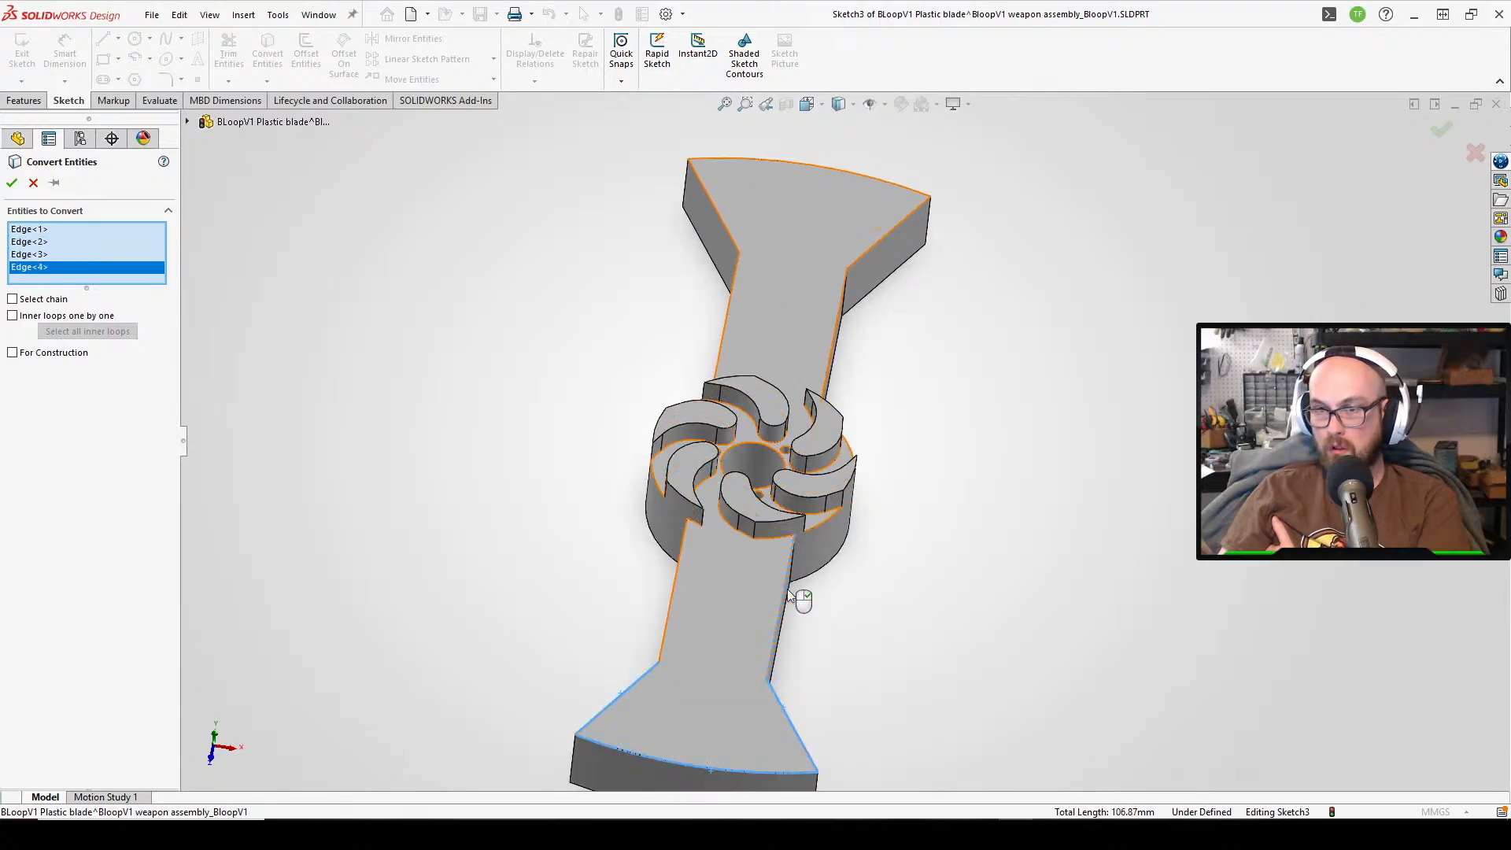
{"action": "left_click", "coordinate": [678, 581]}
{"action": "scroll", "coordinate": [842, 237], "scroll_direction": "down", "scroll_amount": 3}
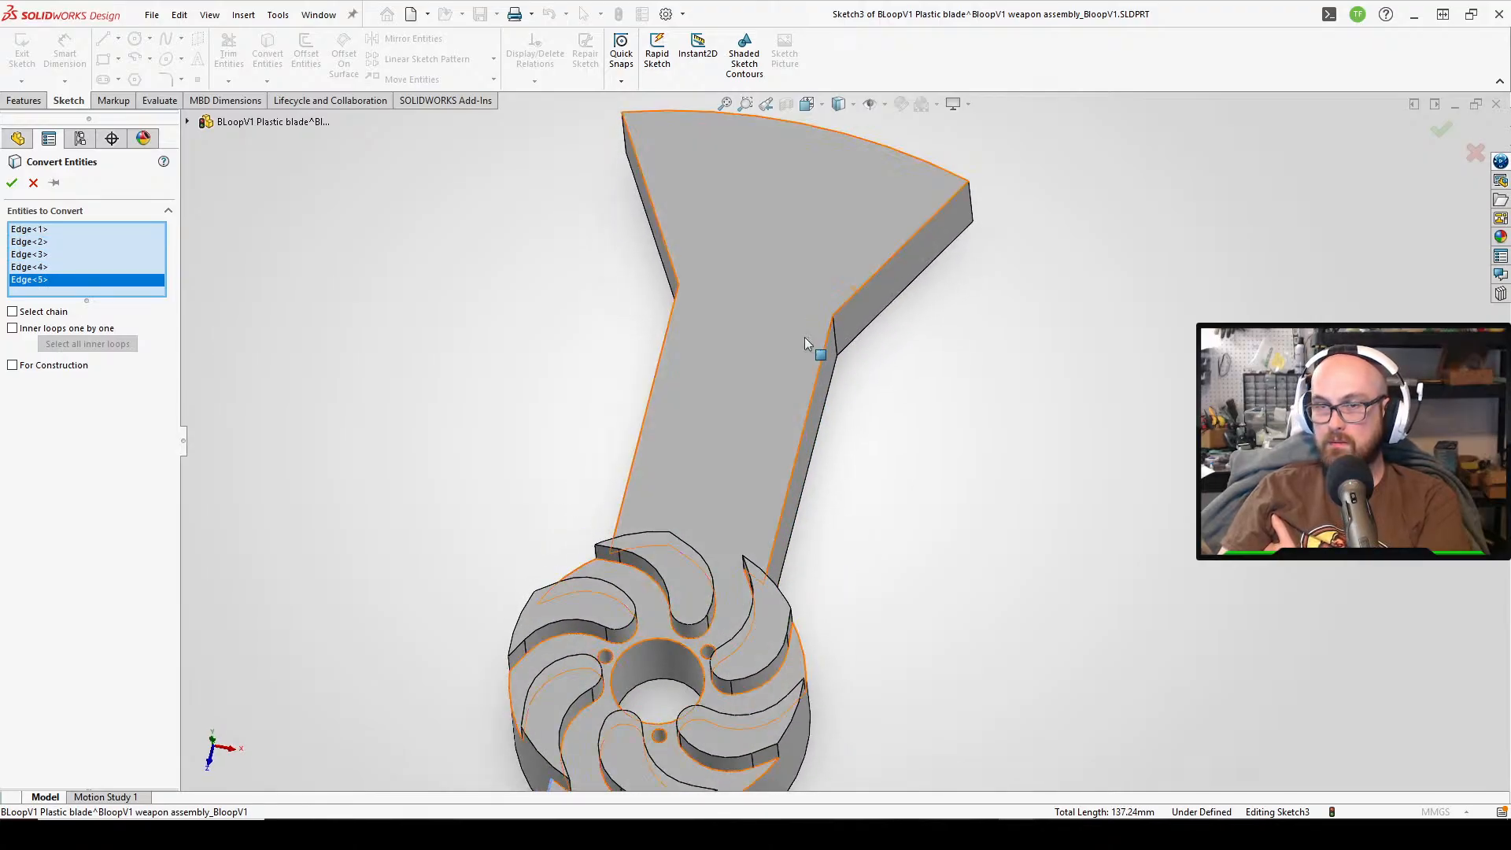
{"action": "left_click", "coordinate": [831, 359]}
{"action": "left_click", "coordinate": [868, 280]}
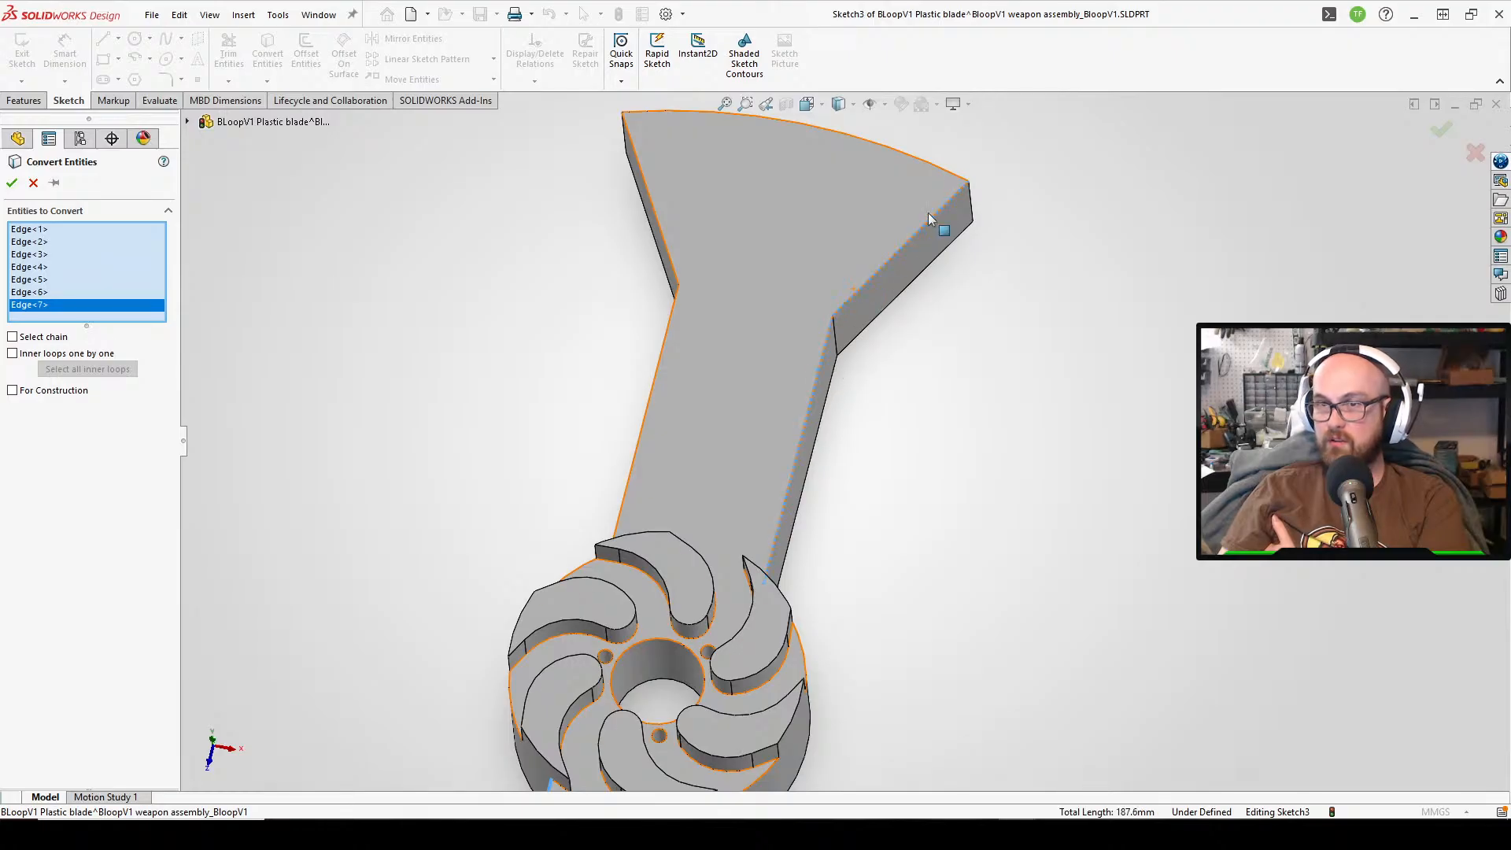
{"action": "left_click", "coordinate": [920, 157]}
{"action": "left_click", "coordinate": [657, 226]}
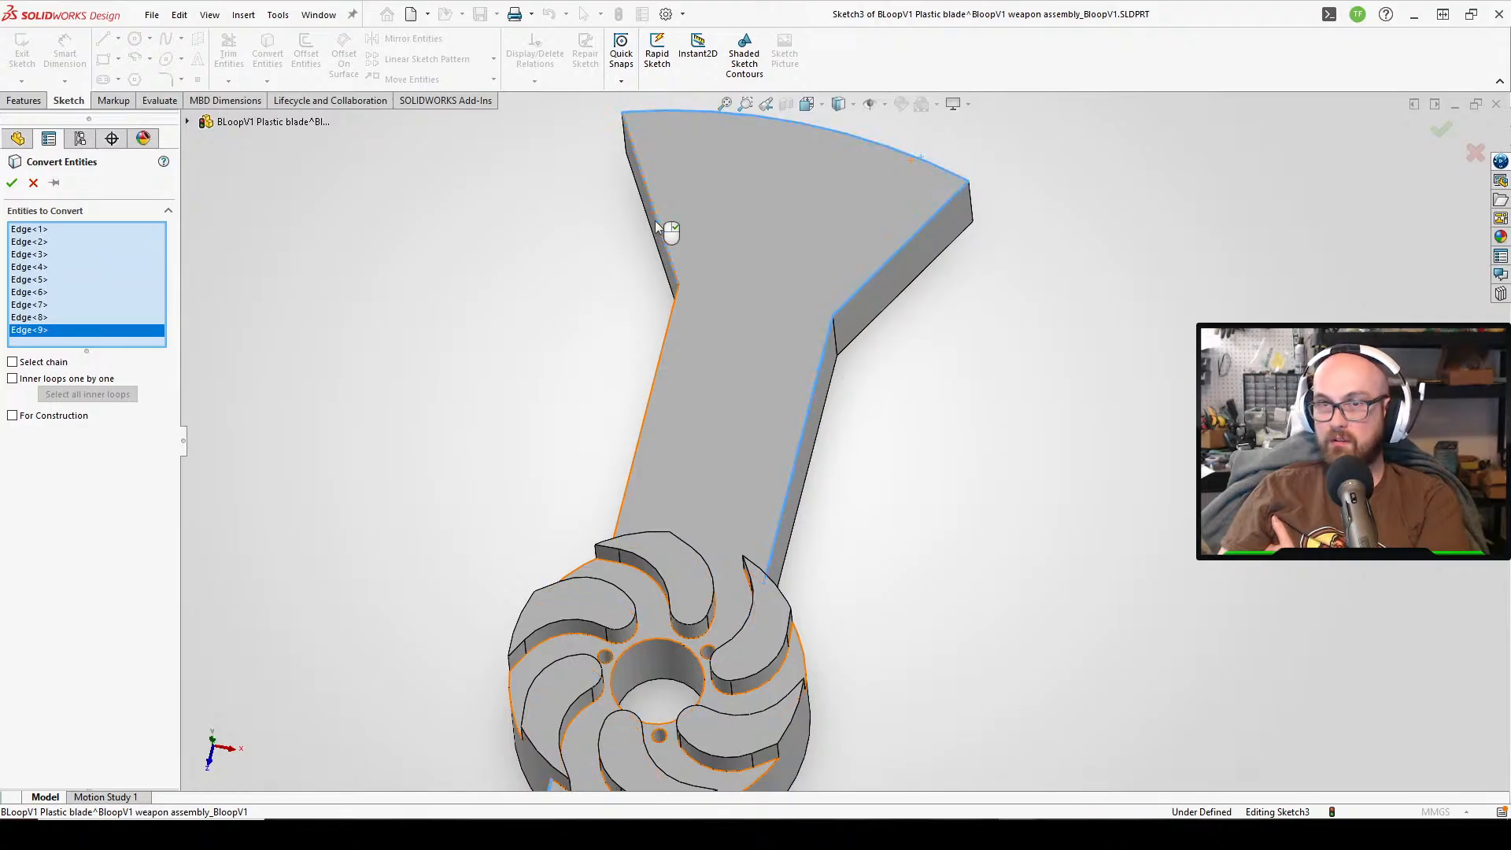
{"action": "left_click", "coordinate": [668, 340]}
{"action": "left_click", "coordinate": [11, 182]}
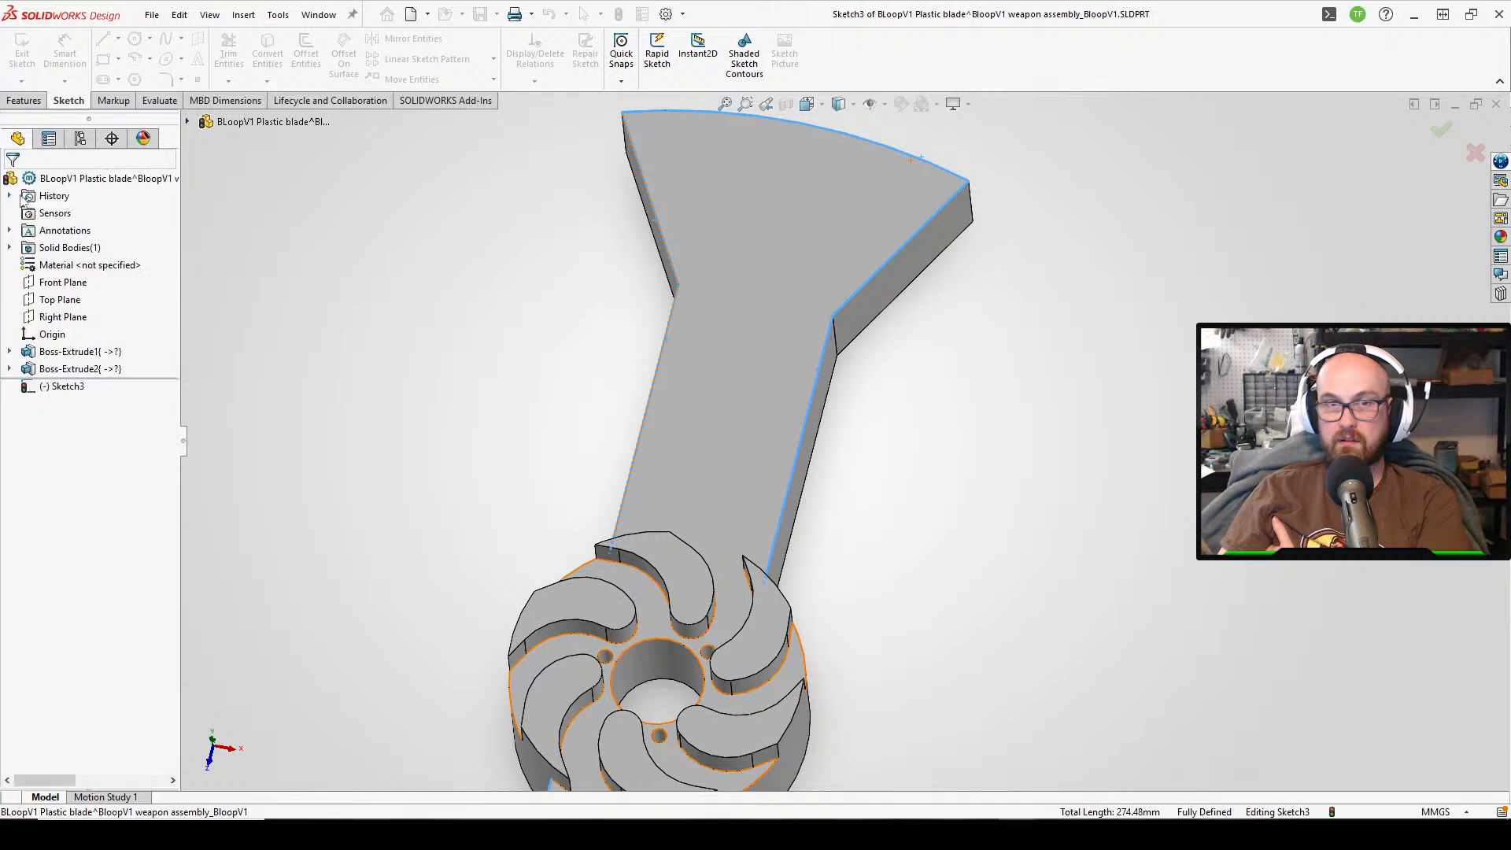
- Sketch a circle of 15 mm radius centred on the hub bore, following the outer edge of the blade hub
{"action": "key", "text": "ctrl+8"}
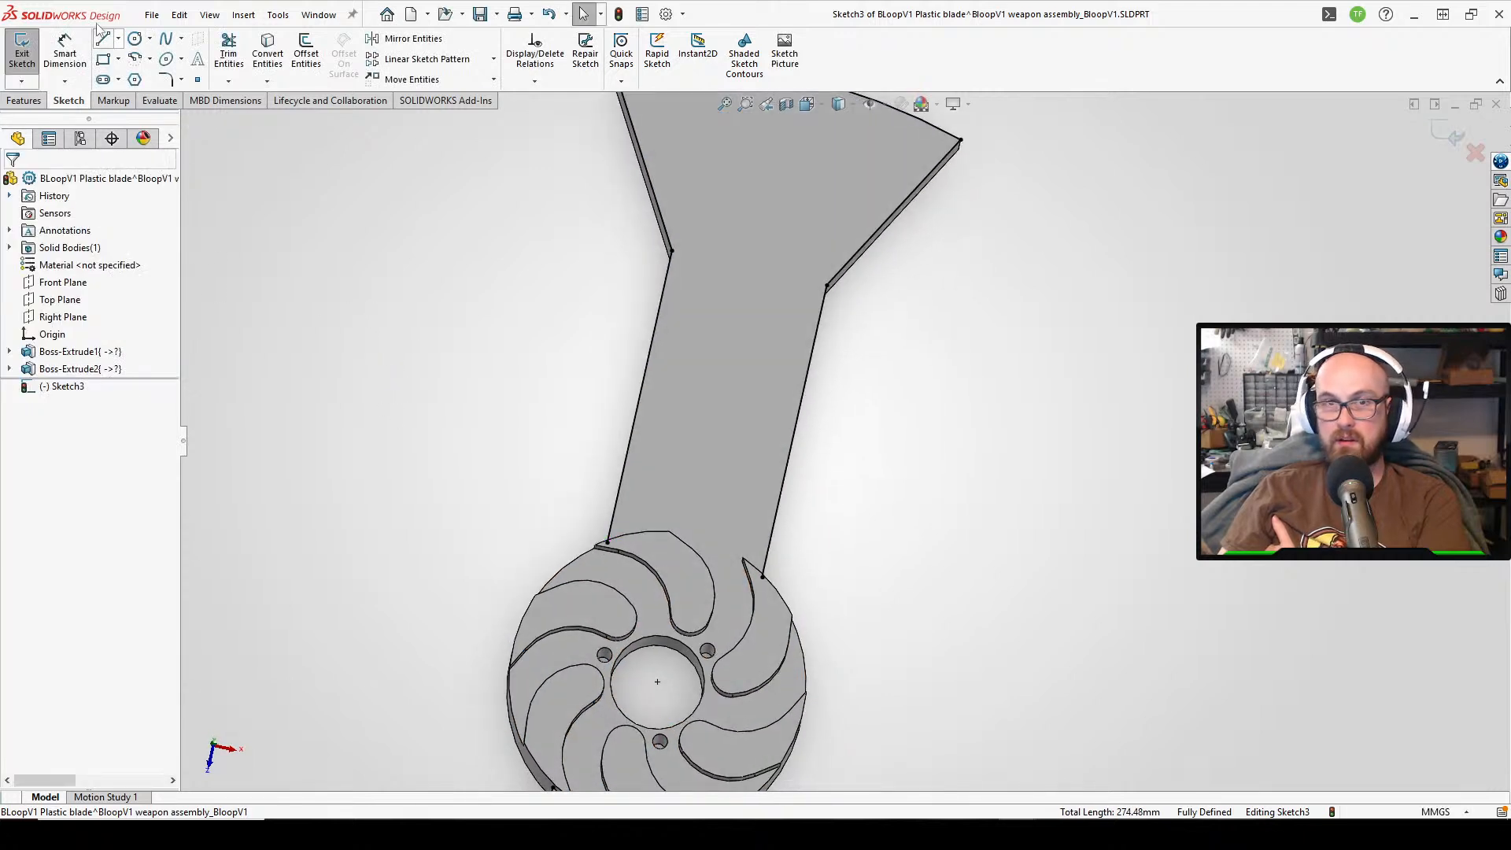
{"action": "left_click", "coordinate": [135, 38]}
{"action": "left_click", "coordinate": [658, 684]}
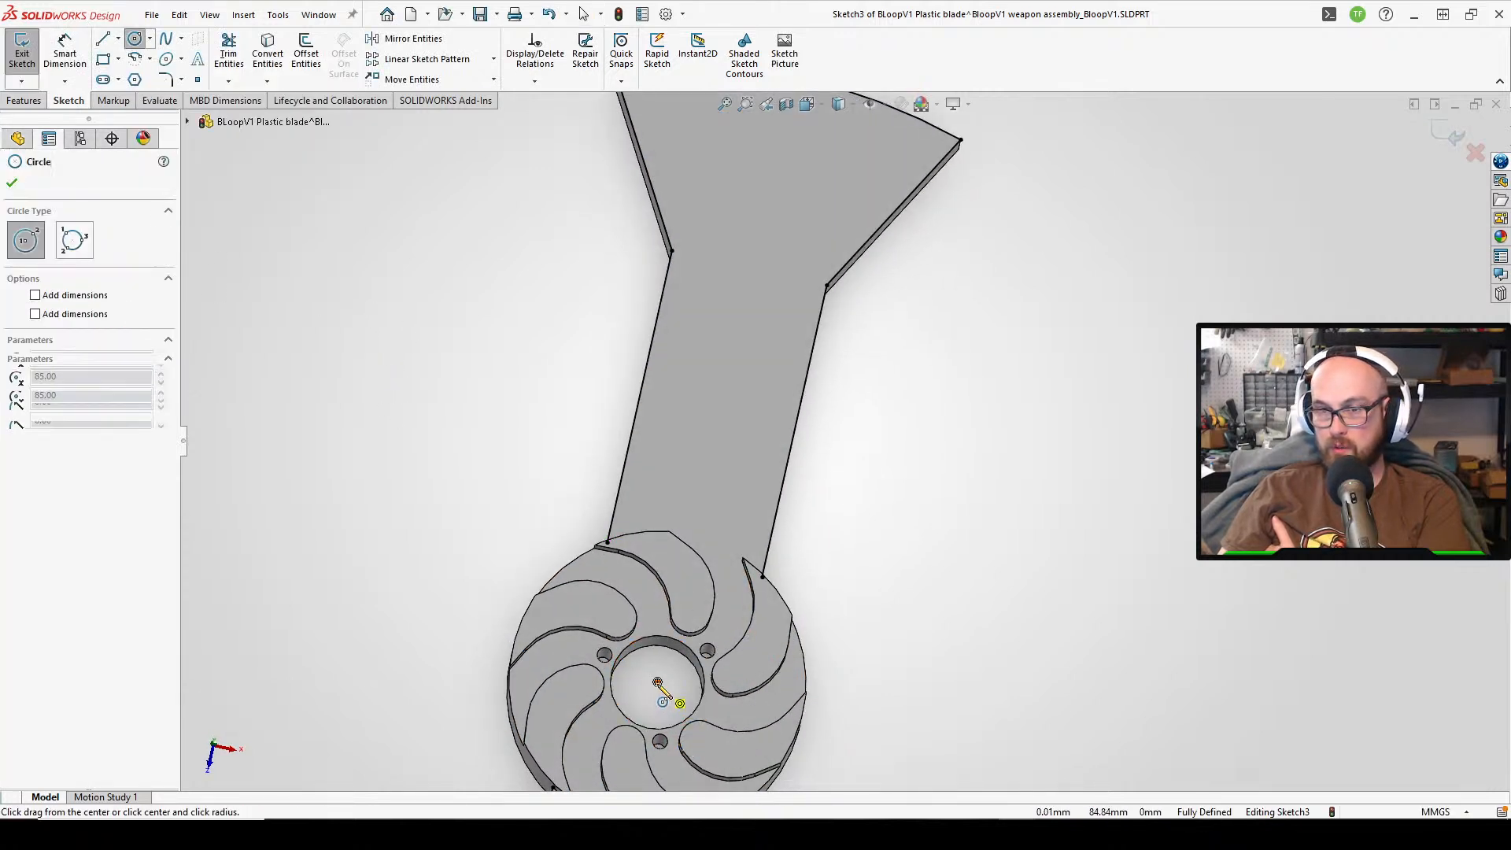
{"action": "left_click", "coordinate": [804, 582]}
{"action": "right_click", "coordinate": [930, 592]}
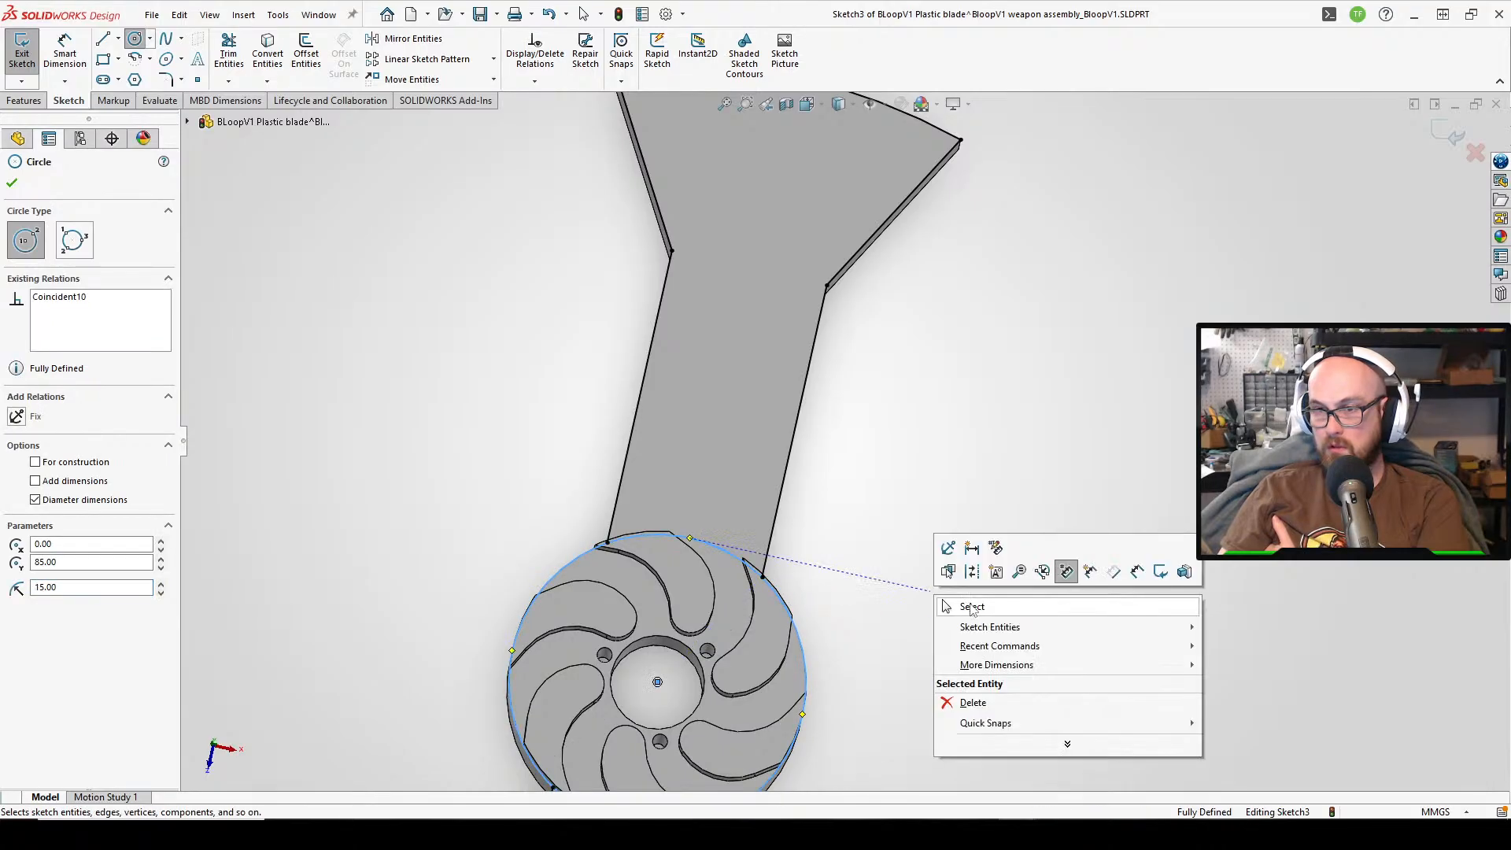
{"action": "left_click", "coordinate": [968, 604]}
{"action": "left_click", "coordinate": [229, 55]}
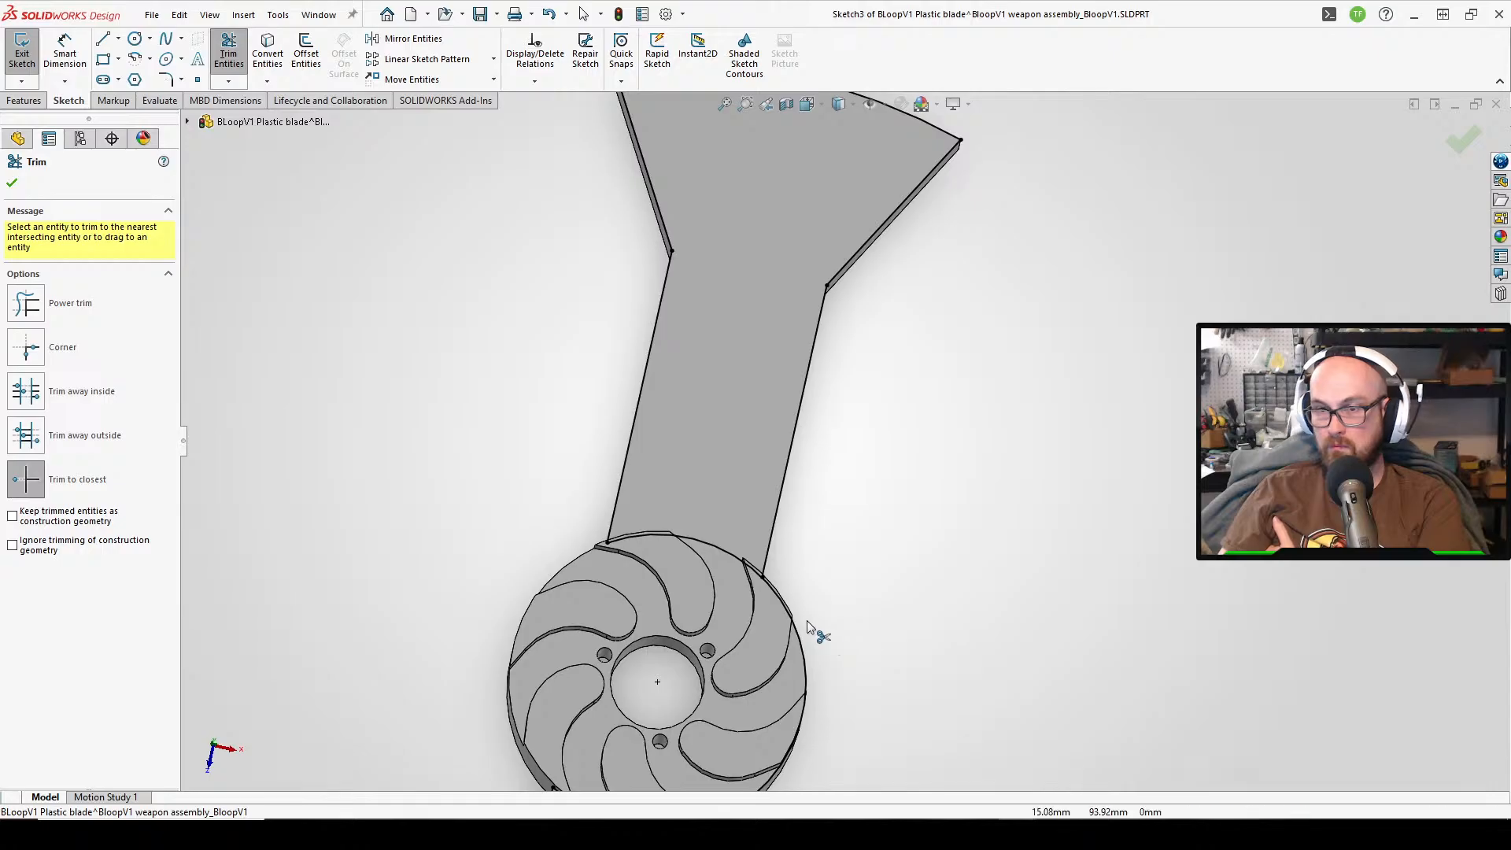
{"action": "scroll", "coordinate": [806, 644], "scroll_direction": "up", "scroll_amount": 5}
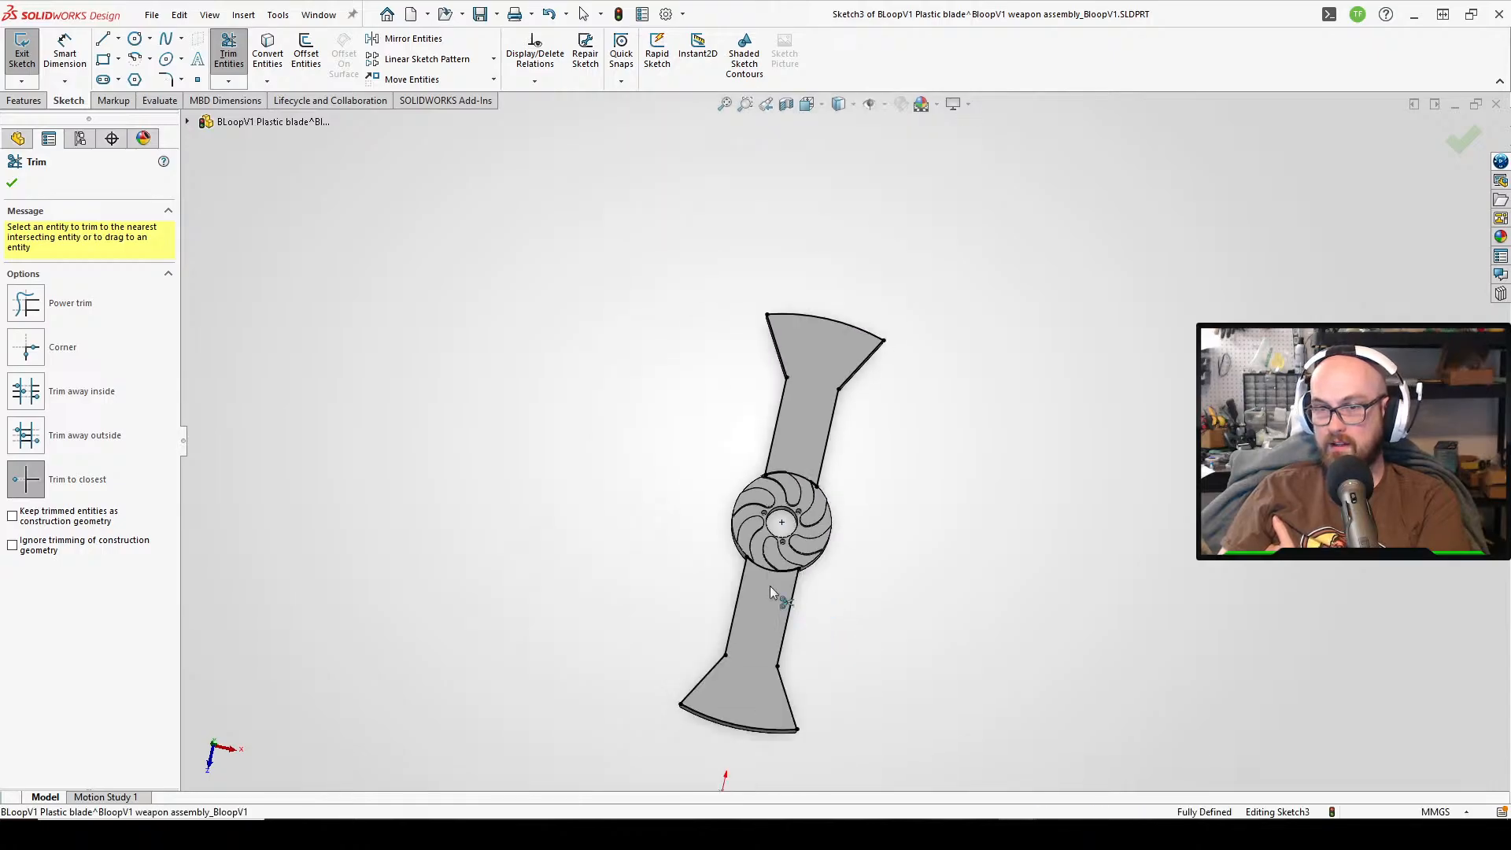
{"action": "key", "text": "Escape"}
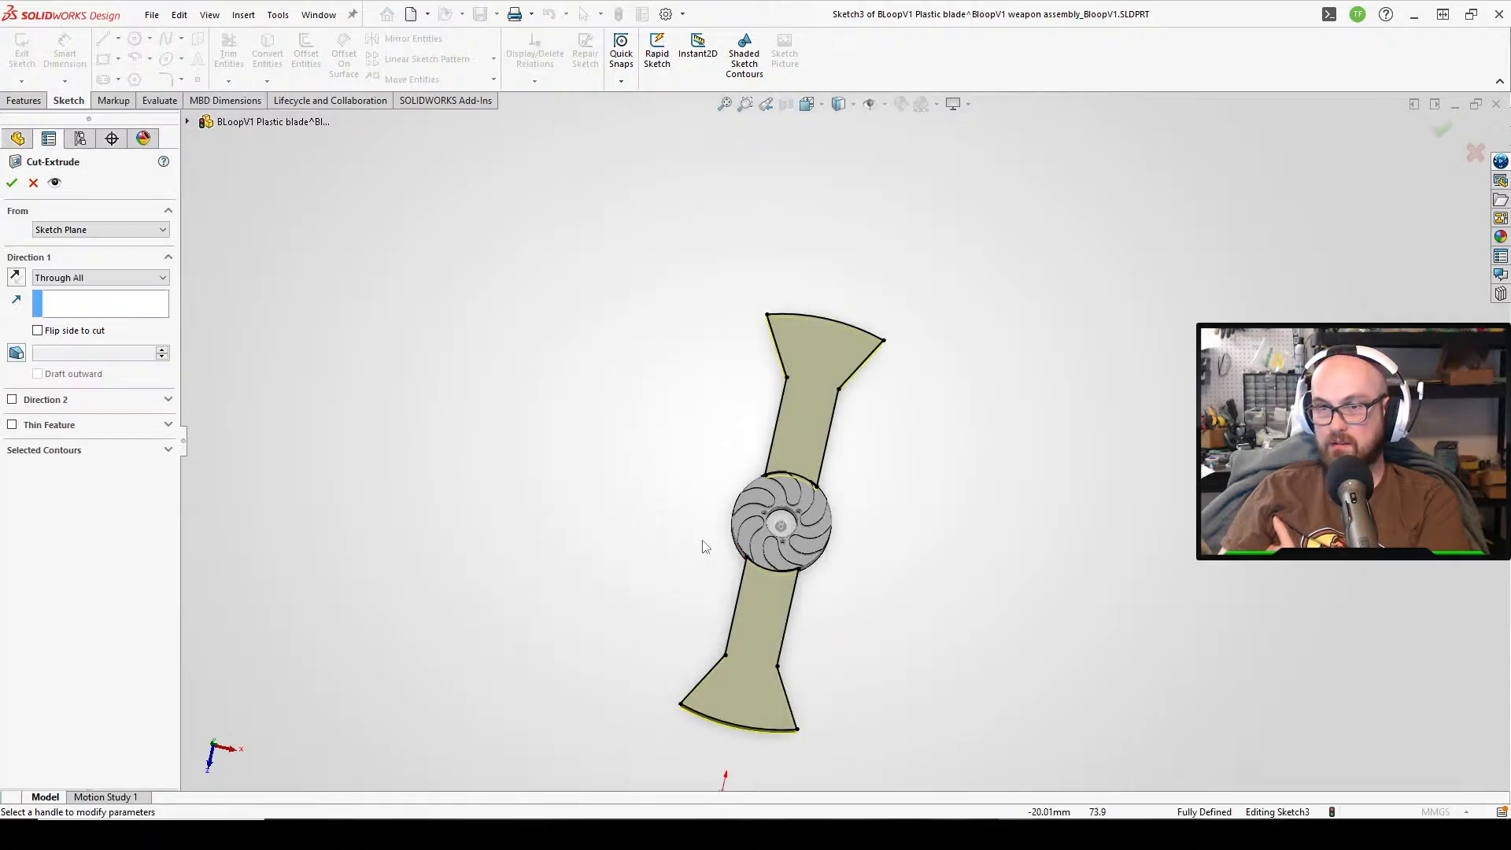
- Extrude-cut the two arm regions outside the hub circle as a blind cut 2 mm deep
{"action": "left_click", "coordinate": [82, 280]}
{"action": "left_click", "coordinate": [81, 294]}
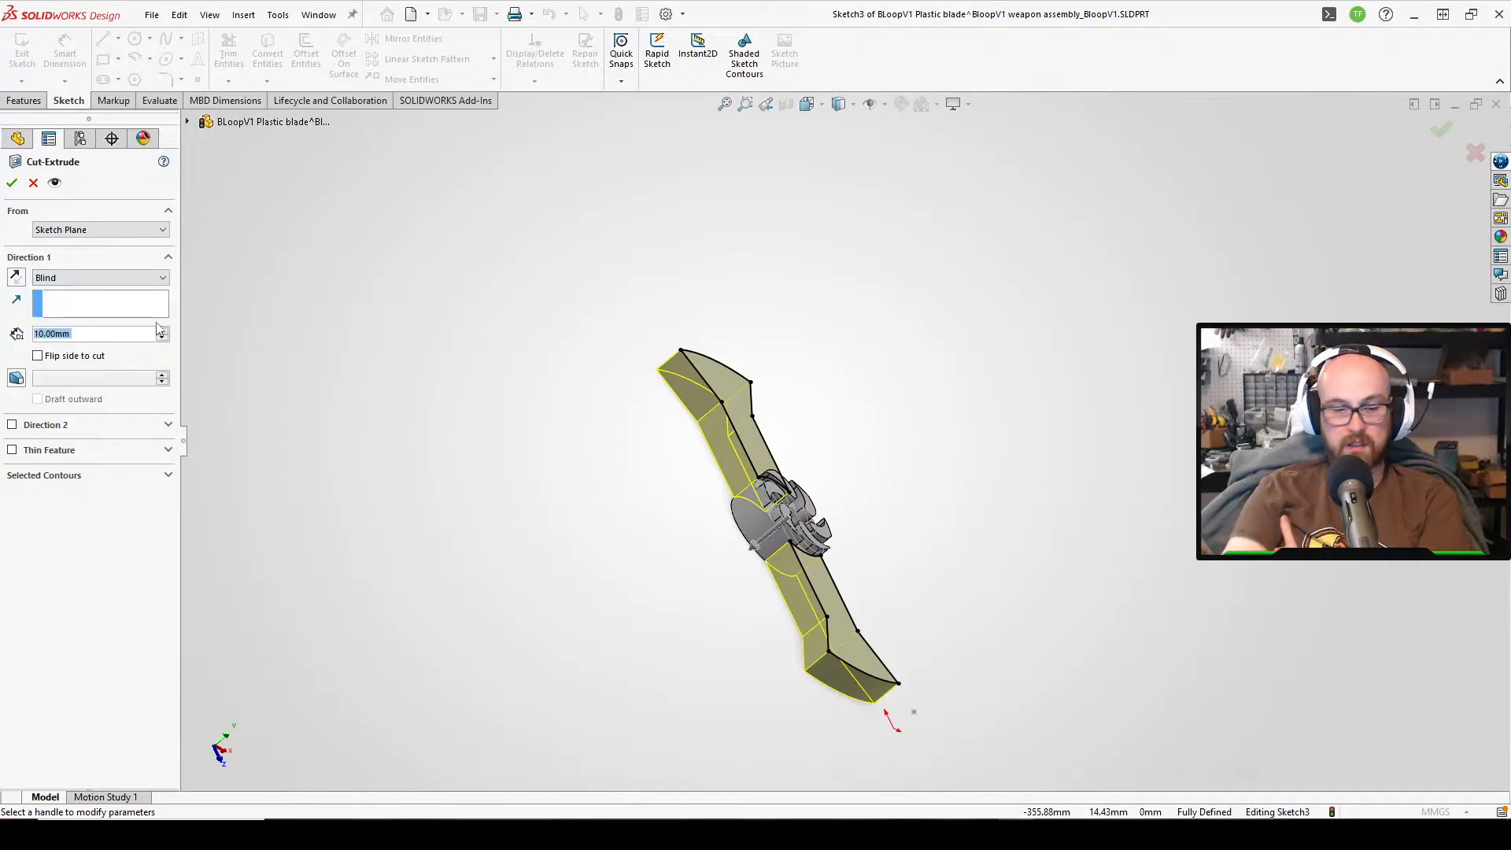
{"action": "type", "text": "2"}
{"action": "key", "text": "Return"}
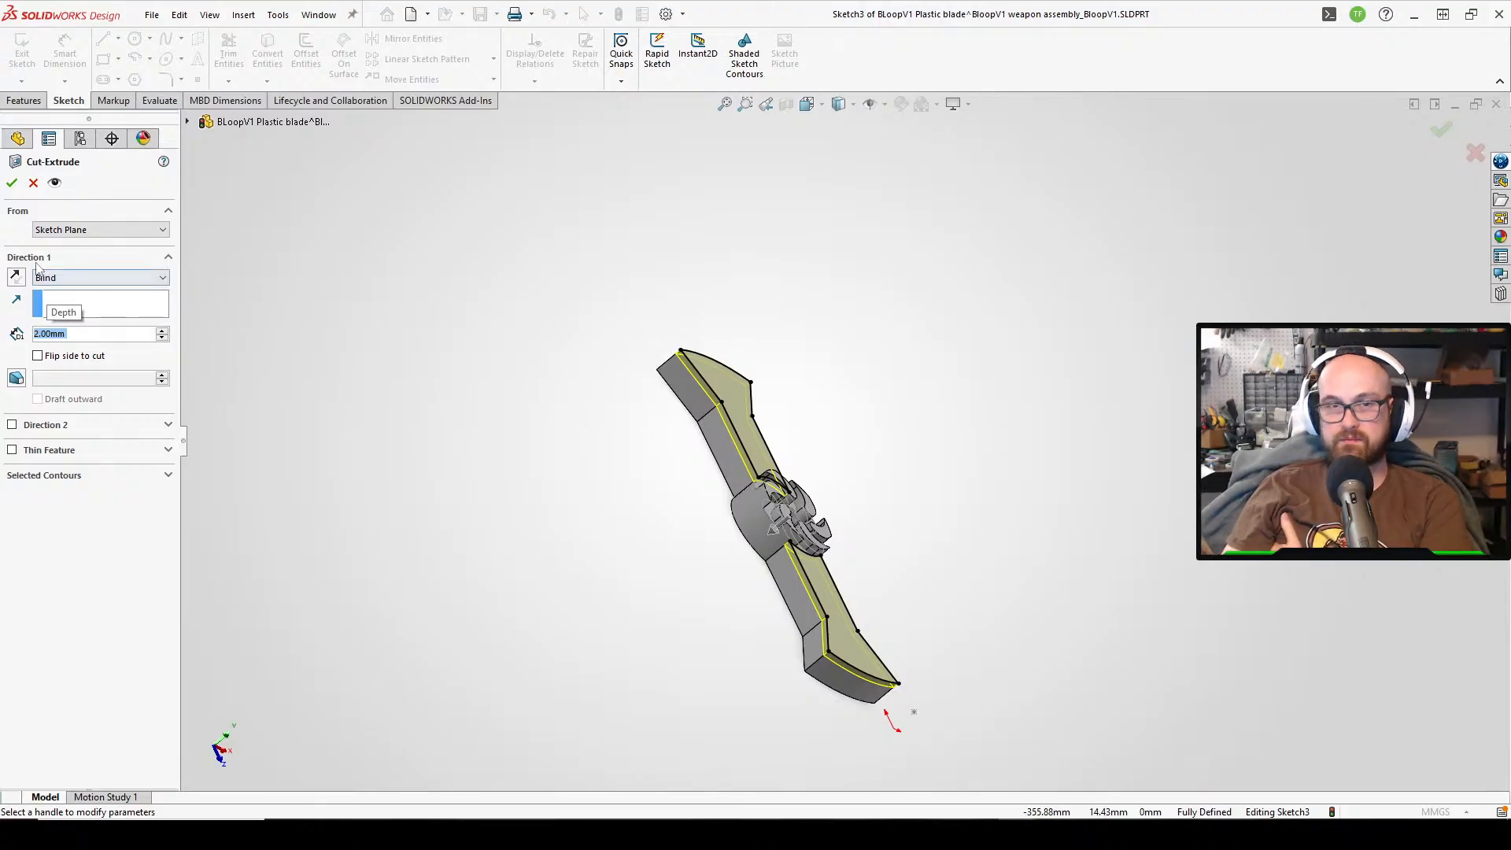
{"action": "left_click", "coordinate": [12, 183]}
- Inspect the thinned blade arms, switch to the BloopV1 assembly and rebuild it with the modified blade
{"action": "middle_click_drag", "start_coordinate": [531, 608], "coordinate": [913, 545]}
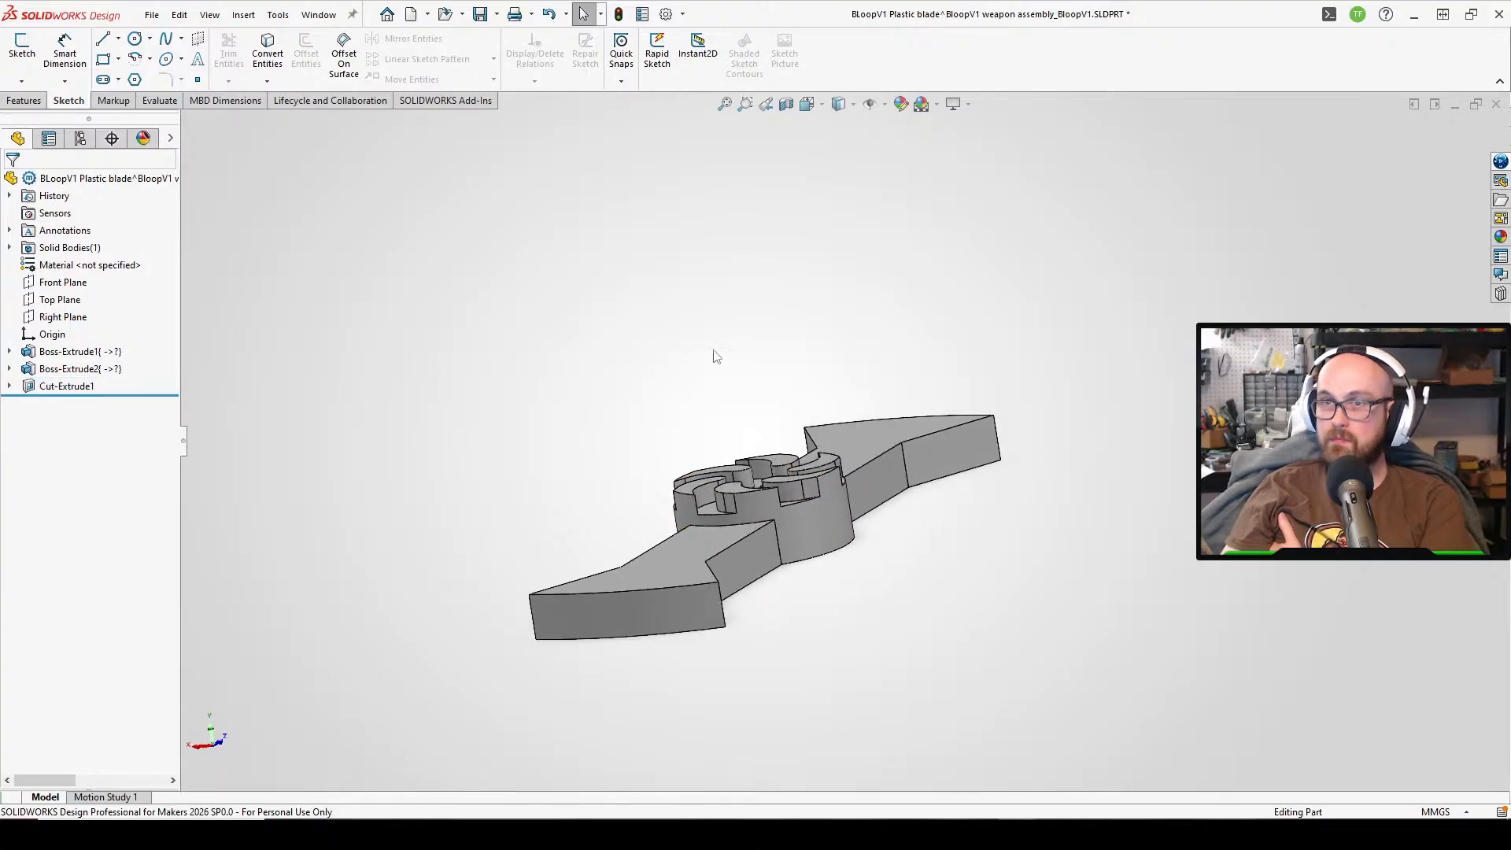
{"action": "middle_click_drag", "start_coordinate": [744, 652], "coordinate": [786, 470]}
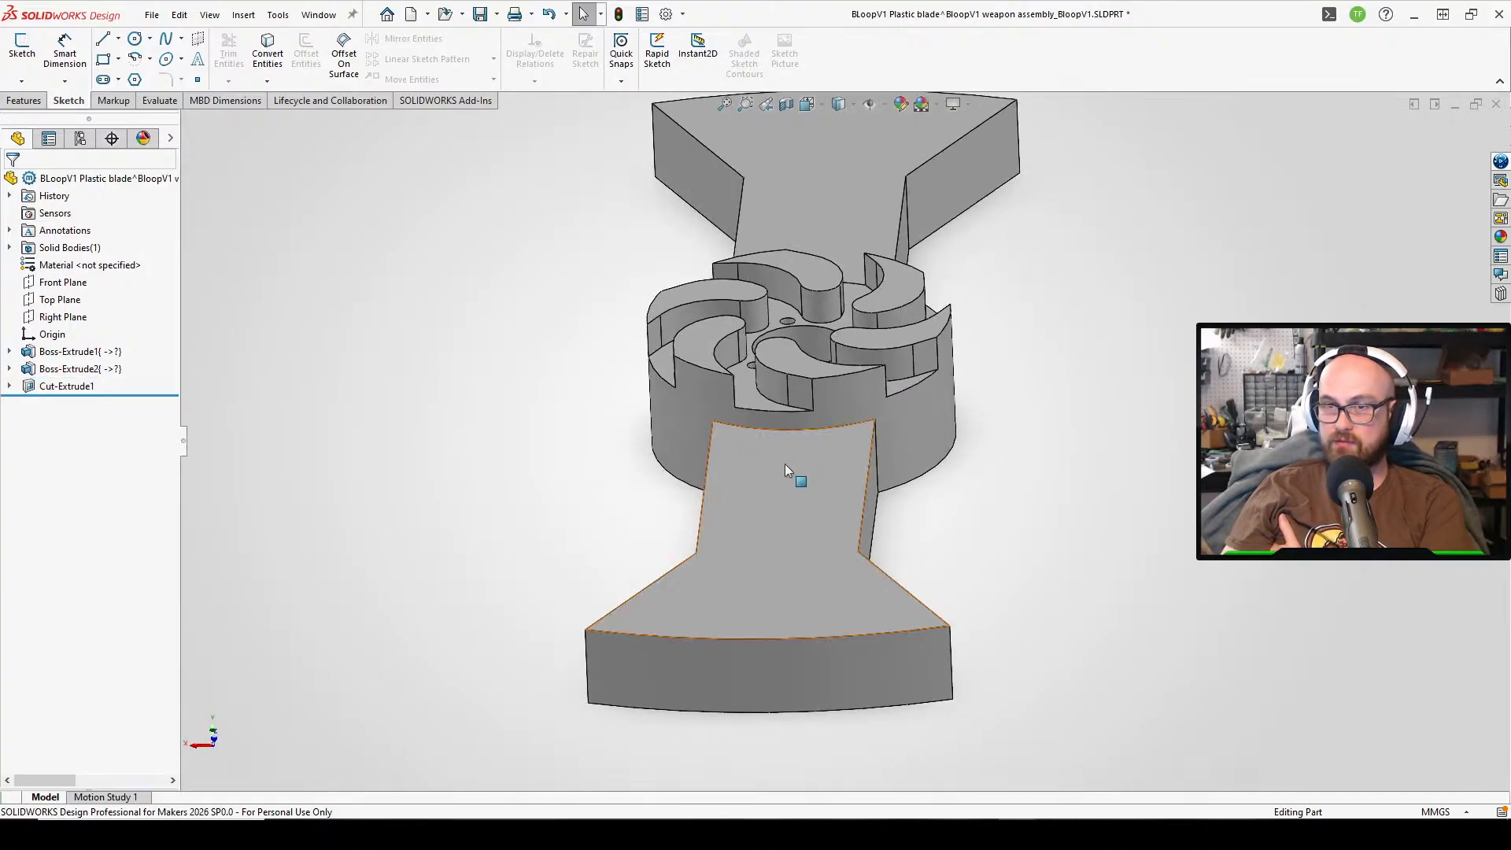
{"action": "left_click", "coordinate": [23, 101]}
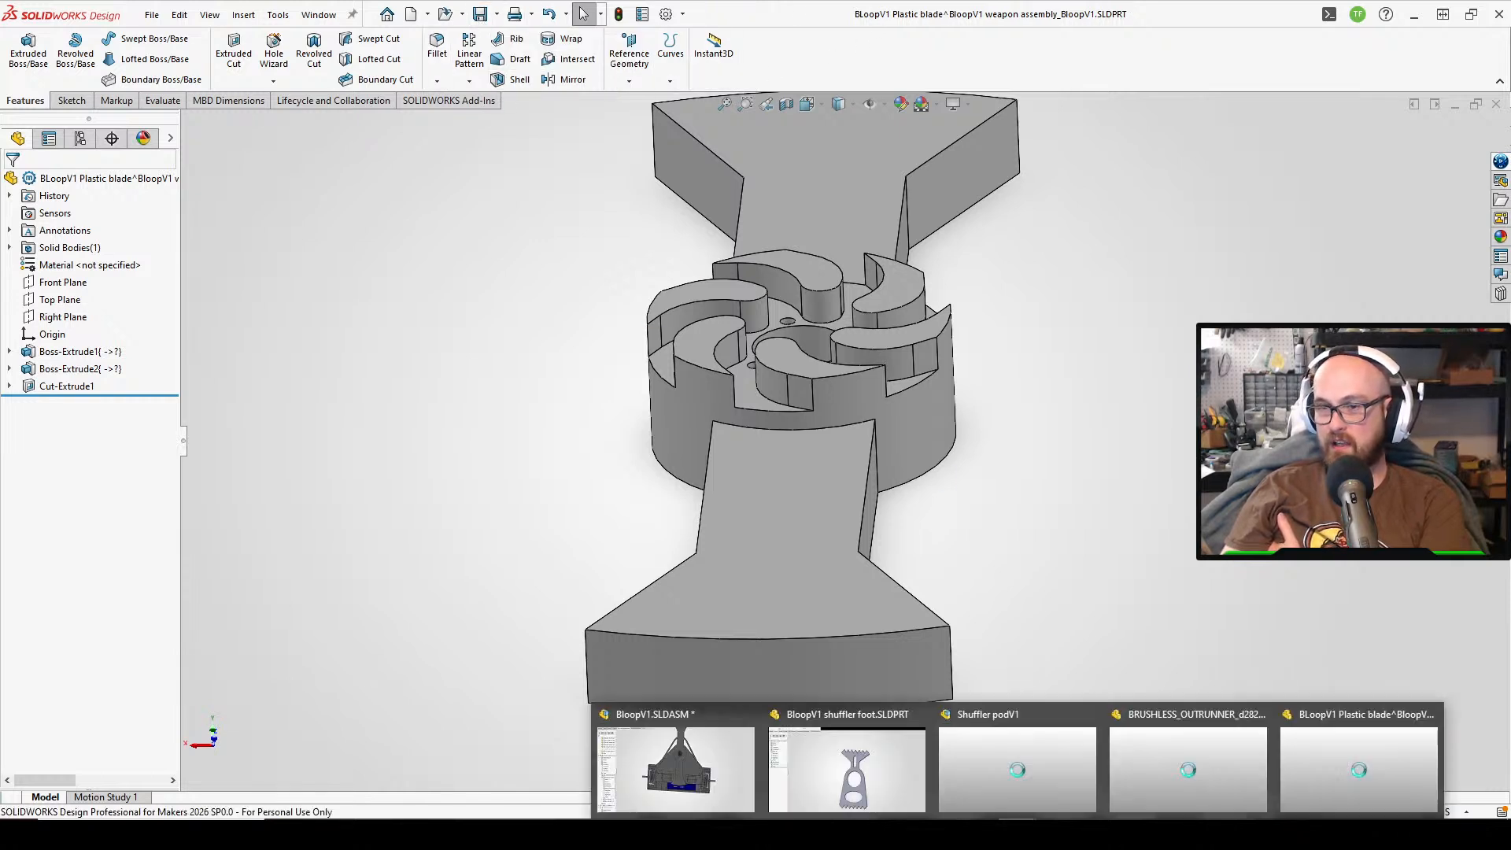
{"action": "left_click", "coordinate": [715, 741]}
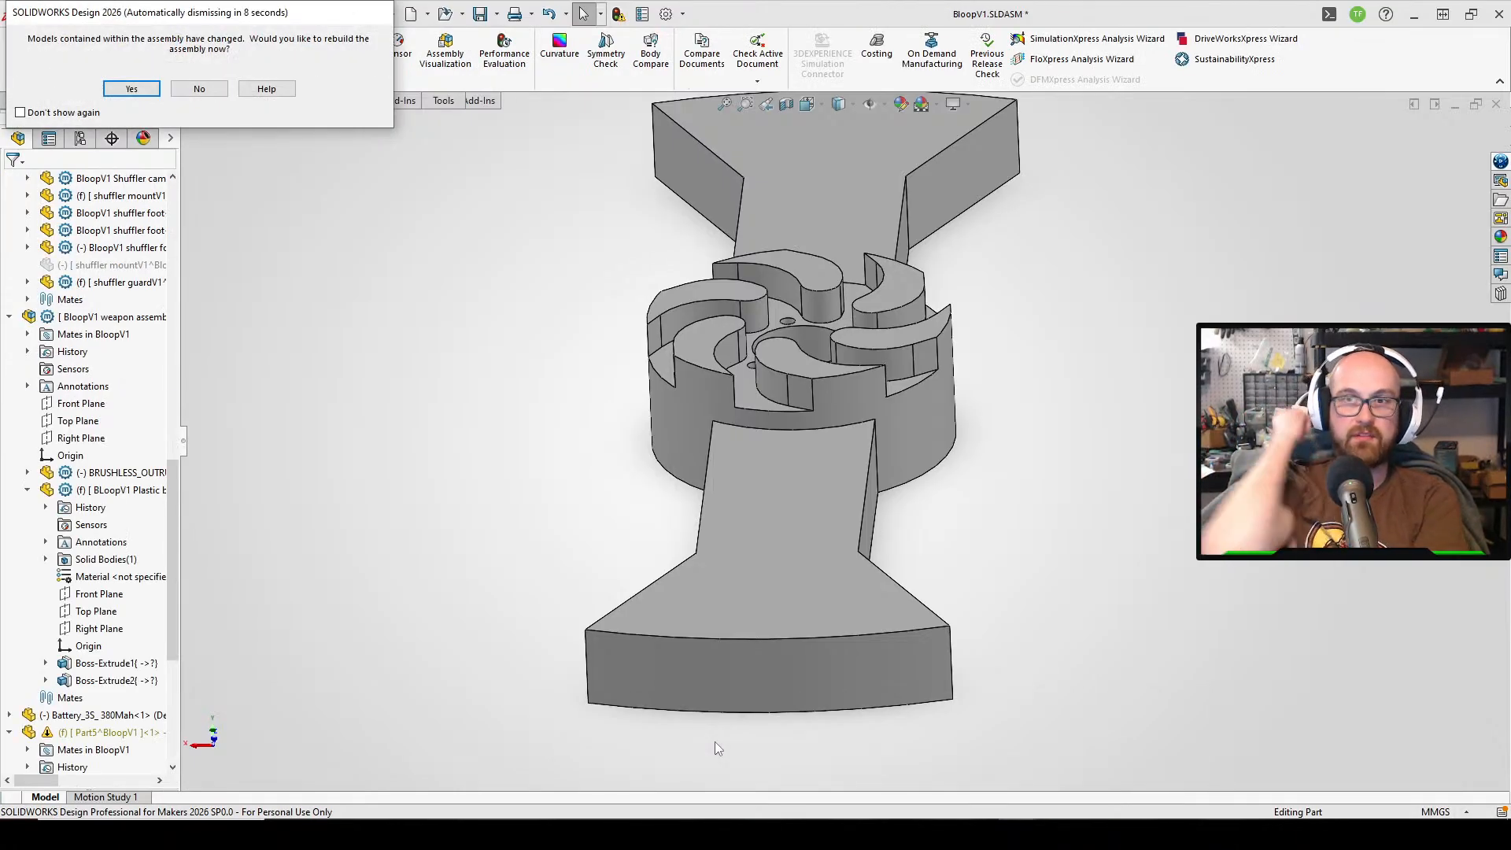
{"action": "left_click", "coordinate": [134, 89]}
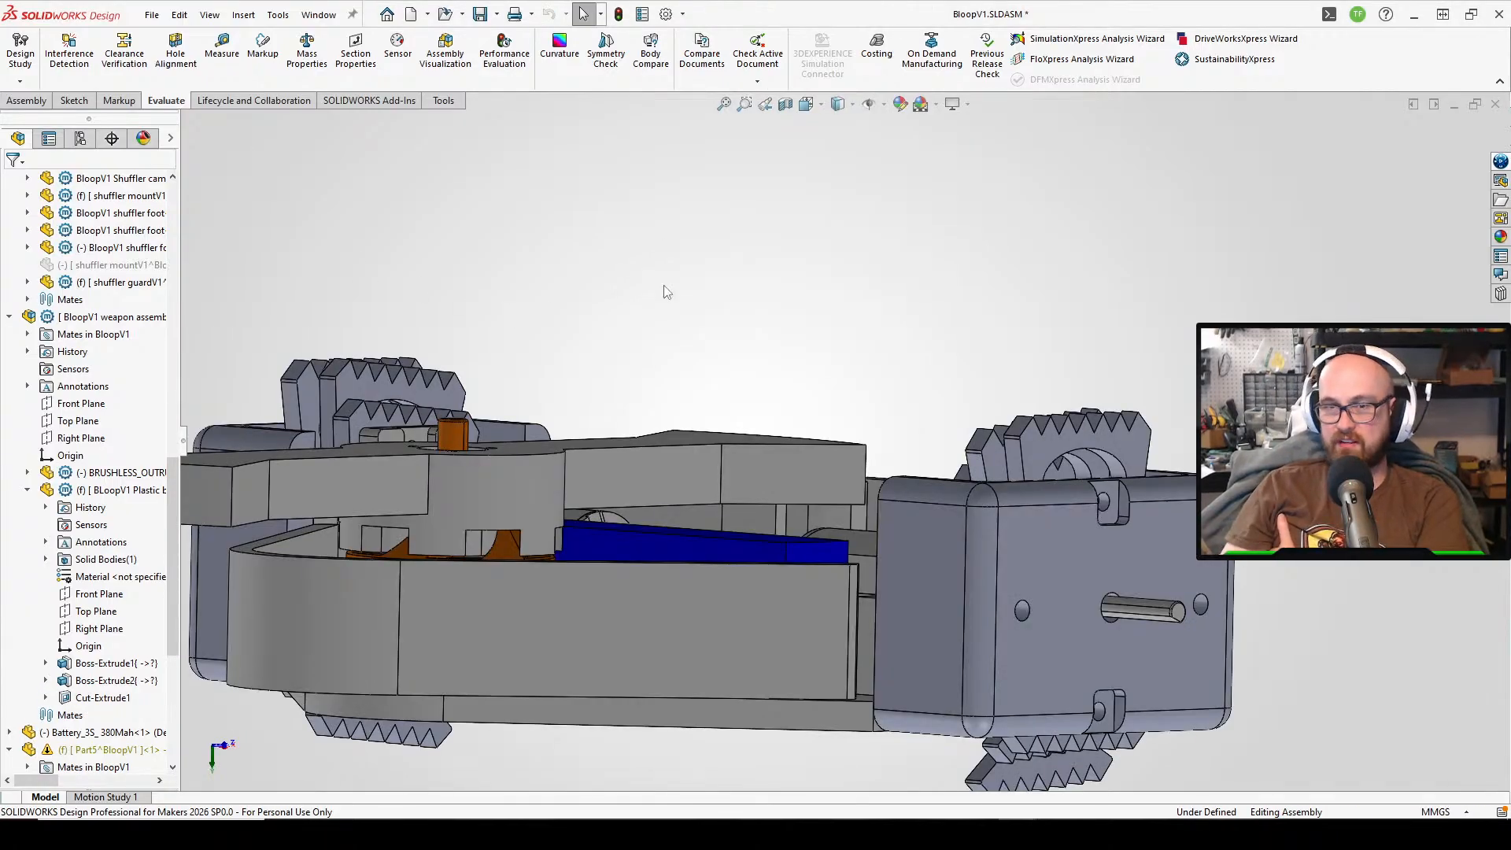
- Examine the clearance between the thinned blade arms and the battery, drive motors and chassis walls from several angles
{"action": "scroll", "coordinate": [664, 288], "scroll_direction": "up", "scroll_amount": 1}
{"action": "middle_click_drag", "start_coordinate": [641, 533], "coordinate": [654, 598]}
{"action": "scroll", "coordinate": [653, 512], "scroll_direction": "down", "scroll_amount": 4}
{"action": "middle_click_drag", "start_coordinate": [655, 487], "coordinate": [600, 415]}
{"action": "scroll", "coordinate": [932, 463], "scroll_direction": "up", "scroll_amount": 3}
{"action": "middle_click_drag", "start_coordinate": [935, 465], "coordinate": [935, 549]}
{"action": "scroll", "coordinate": [966, 418], "scroll_direction": "down", "scroll_amount": 3}
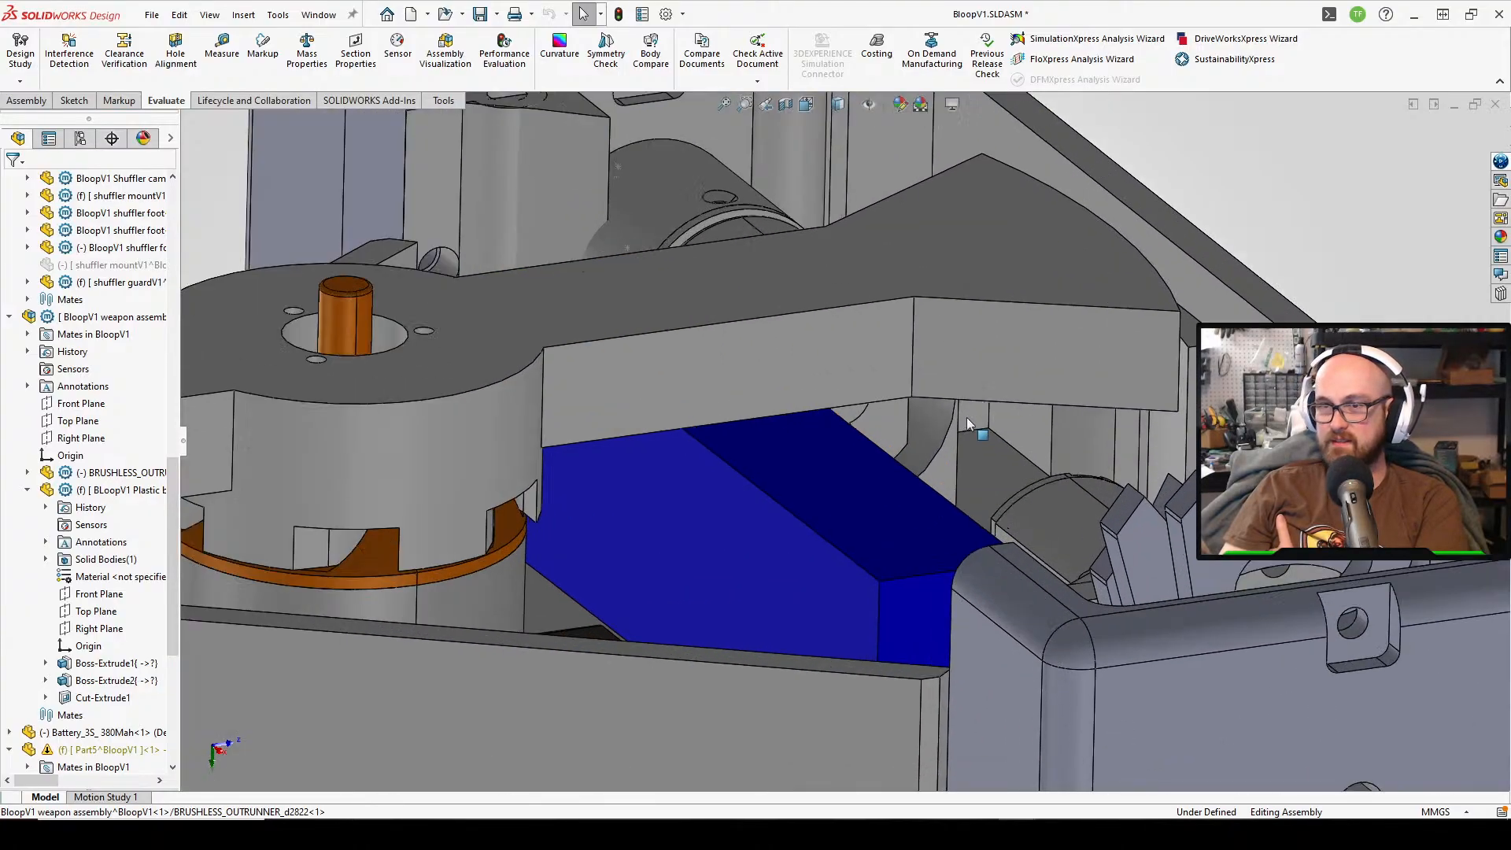
{"action": "middle_click_drag", "start_coordinate": [967, 419], "coordinate": [813, 506]}
{"action": "scroll", "coordinate": [913, 339], "scroll_direction": "up", "scroll_amount": 3}
{"action": "scroll", "coordinate": [850, 241], "scroll_direction": "down", "scroll_amount": 5}
{"action": "scroll", "coordinate": [847, 328], "scroll_direction": "up", "scroll_amount": 3}
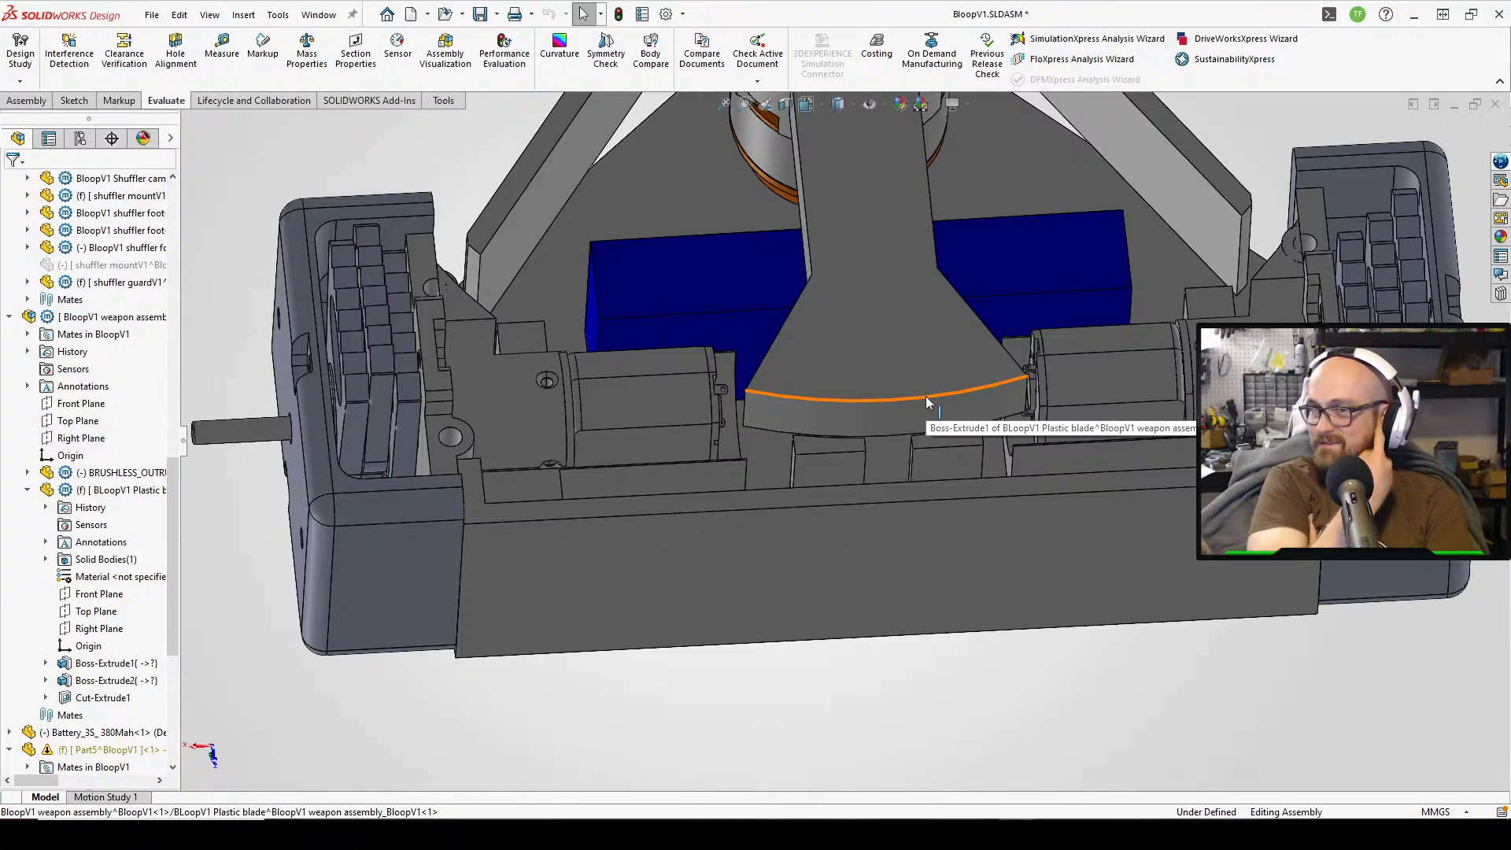
{"action": "scroll", "coordinate": [927, 403], "scroll_direction": "up", "scroll_amount": 3}
- Examine the motor shaft protruding beyond the blade hub and the angled chassis walls around the weapon
{"action": "middle_click_drag", "start_coordinate": [961, 243], "coordinate": [790, 654]}
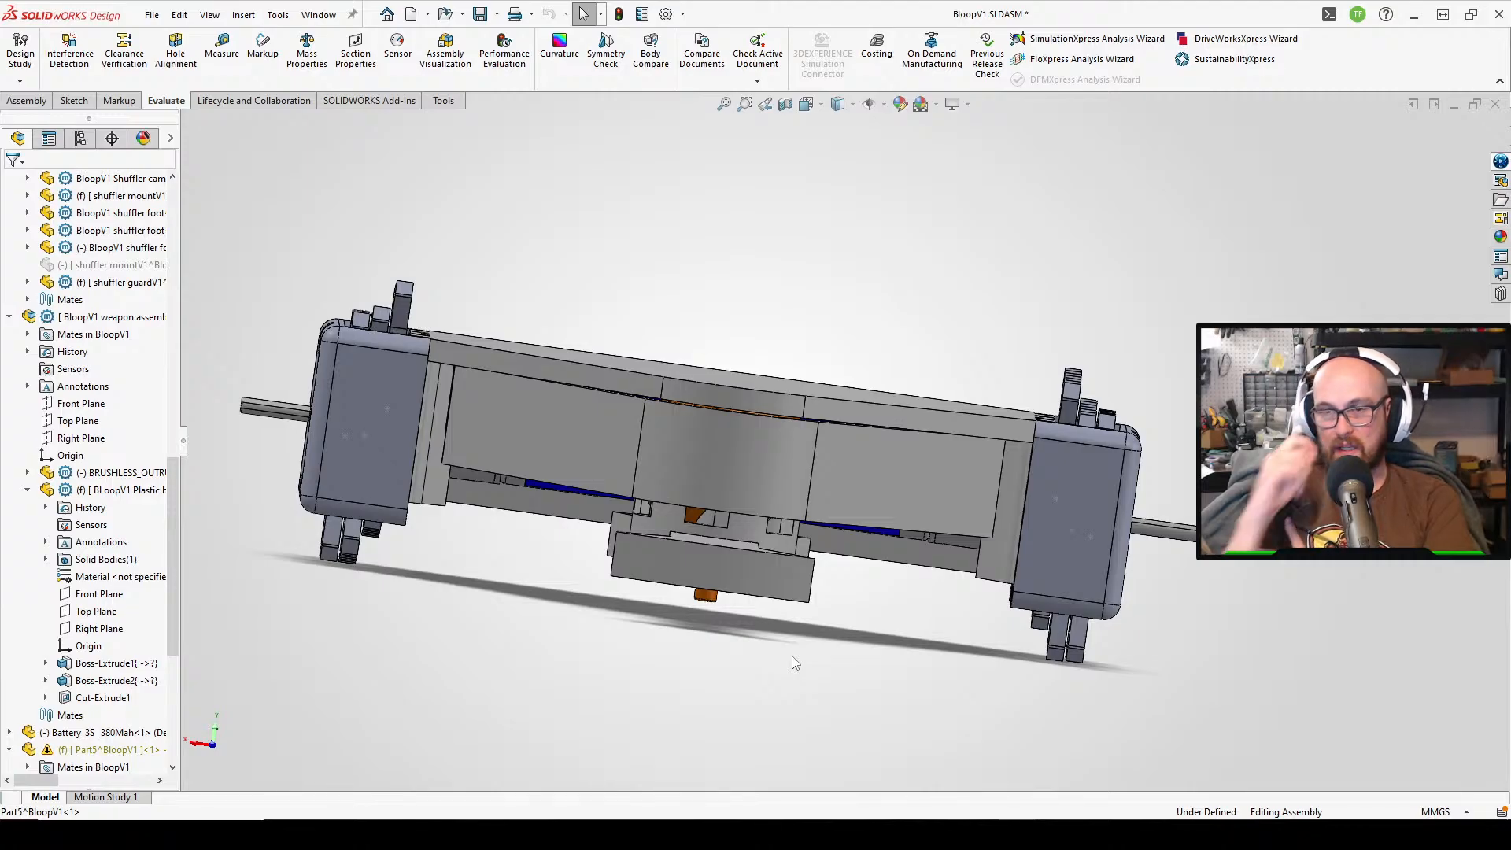
{"action": "middle_click_drag", "start_coordinate": [801, 655], "coordinate": [379, 587]}
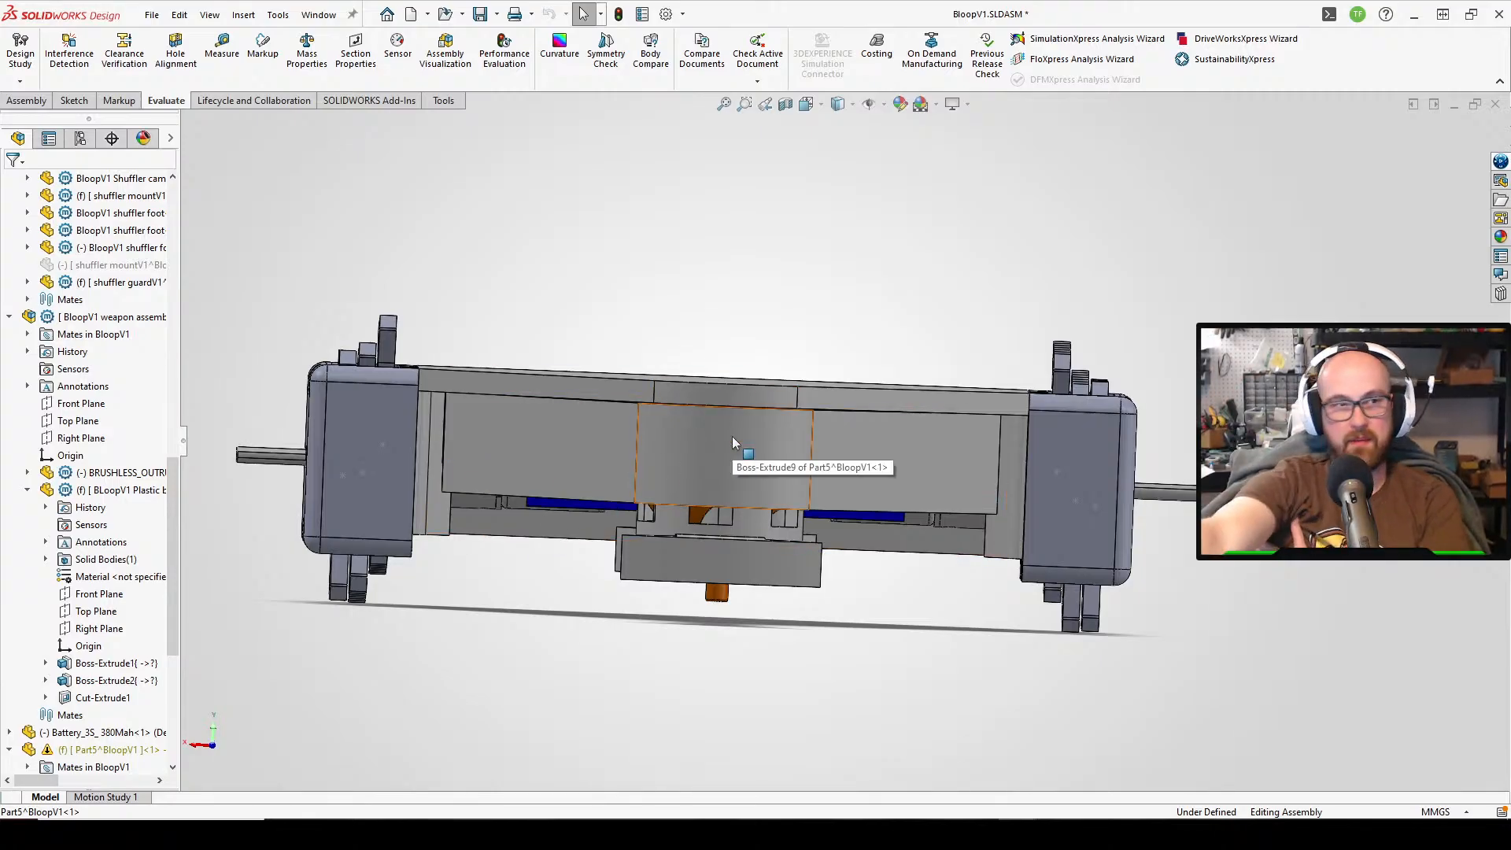
{"action": "left_click", "coordinate": [728, 604]}
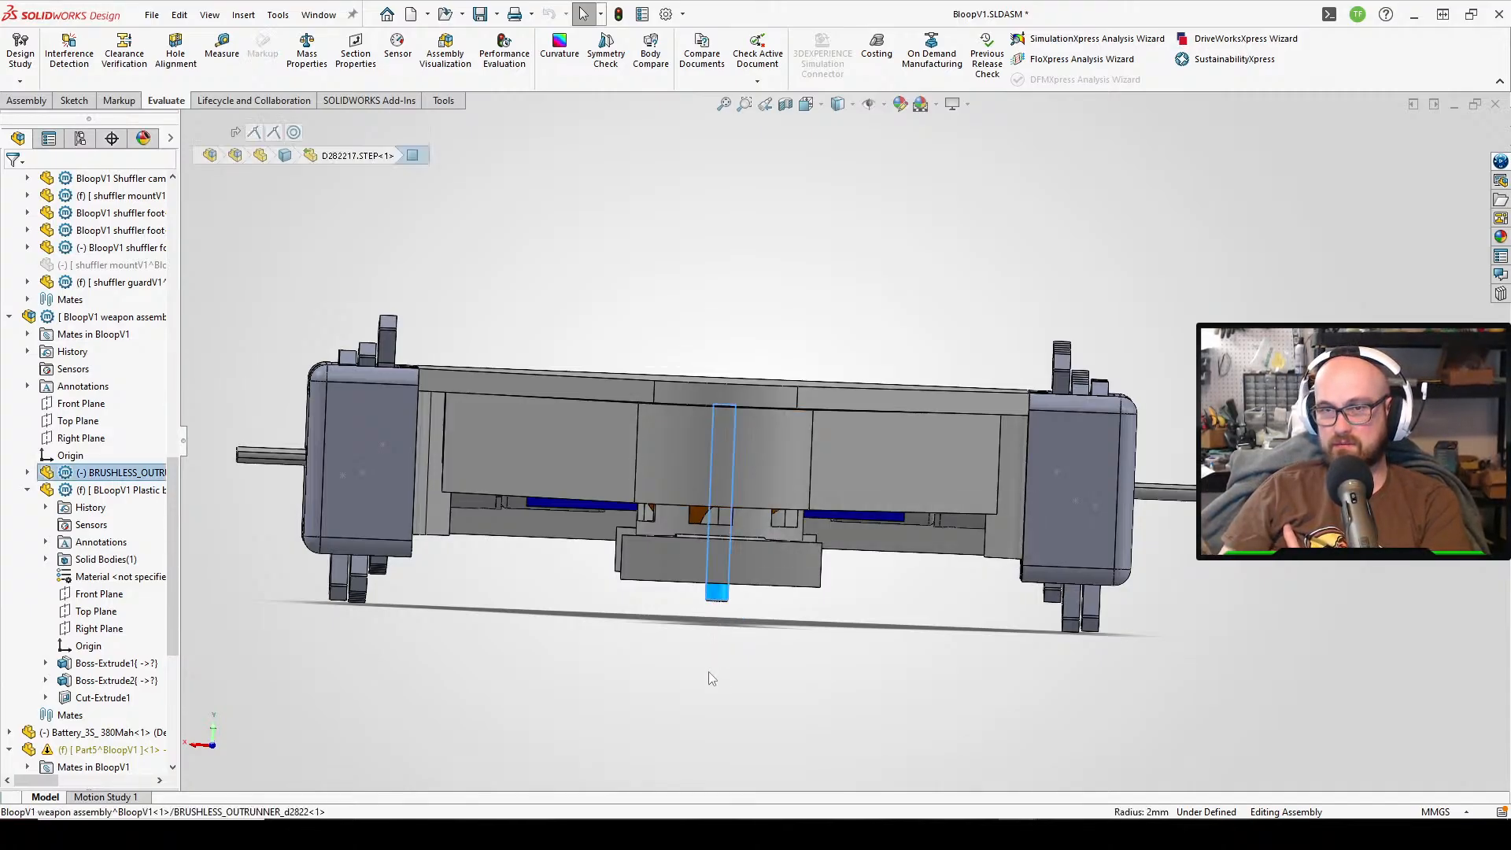
{"action": "left_click", "coordinate": [713, 666]}
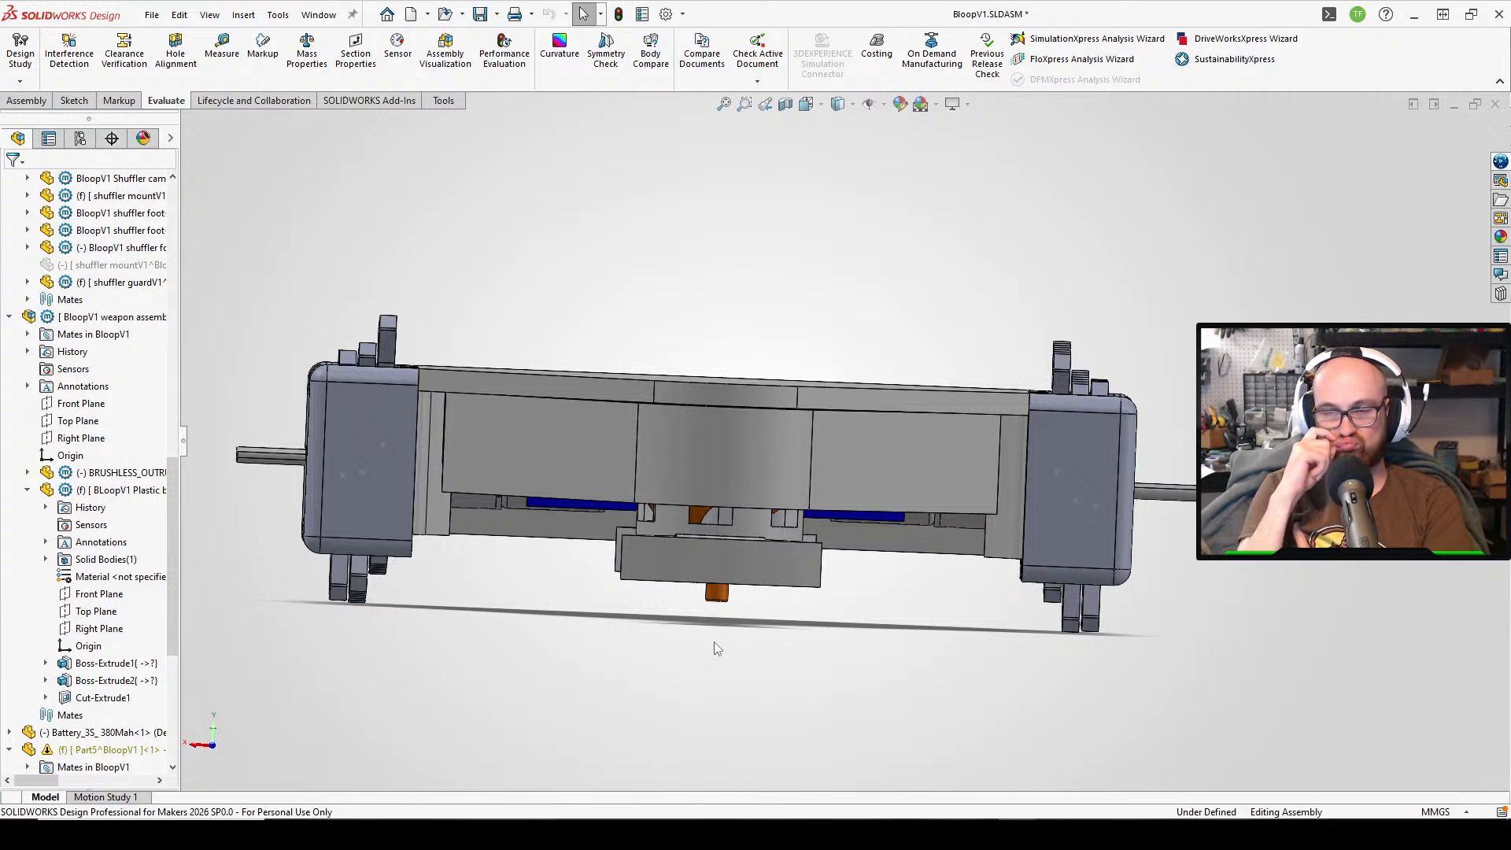
{"action": "middle_click_drag", "start_coordinate": [726, 655], "coordinate": [850, 307]}
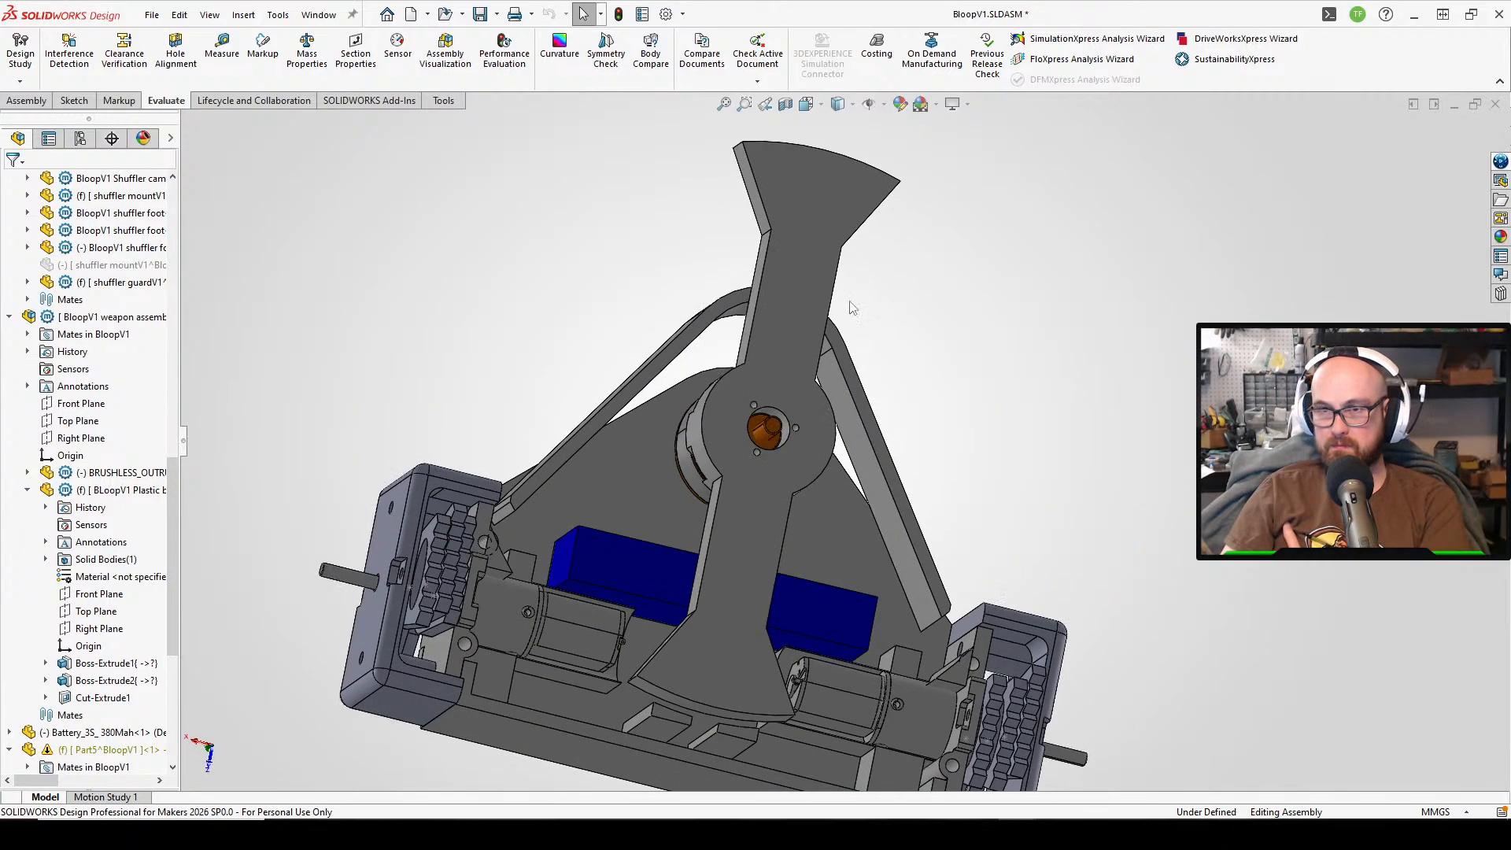
{"action": "left_click", "coordinate": [867, 466]}
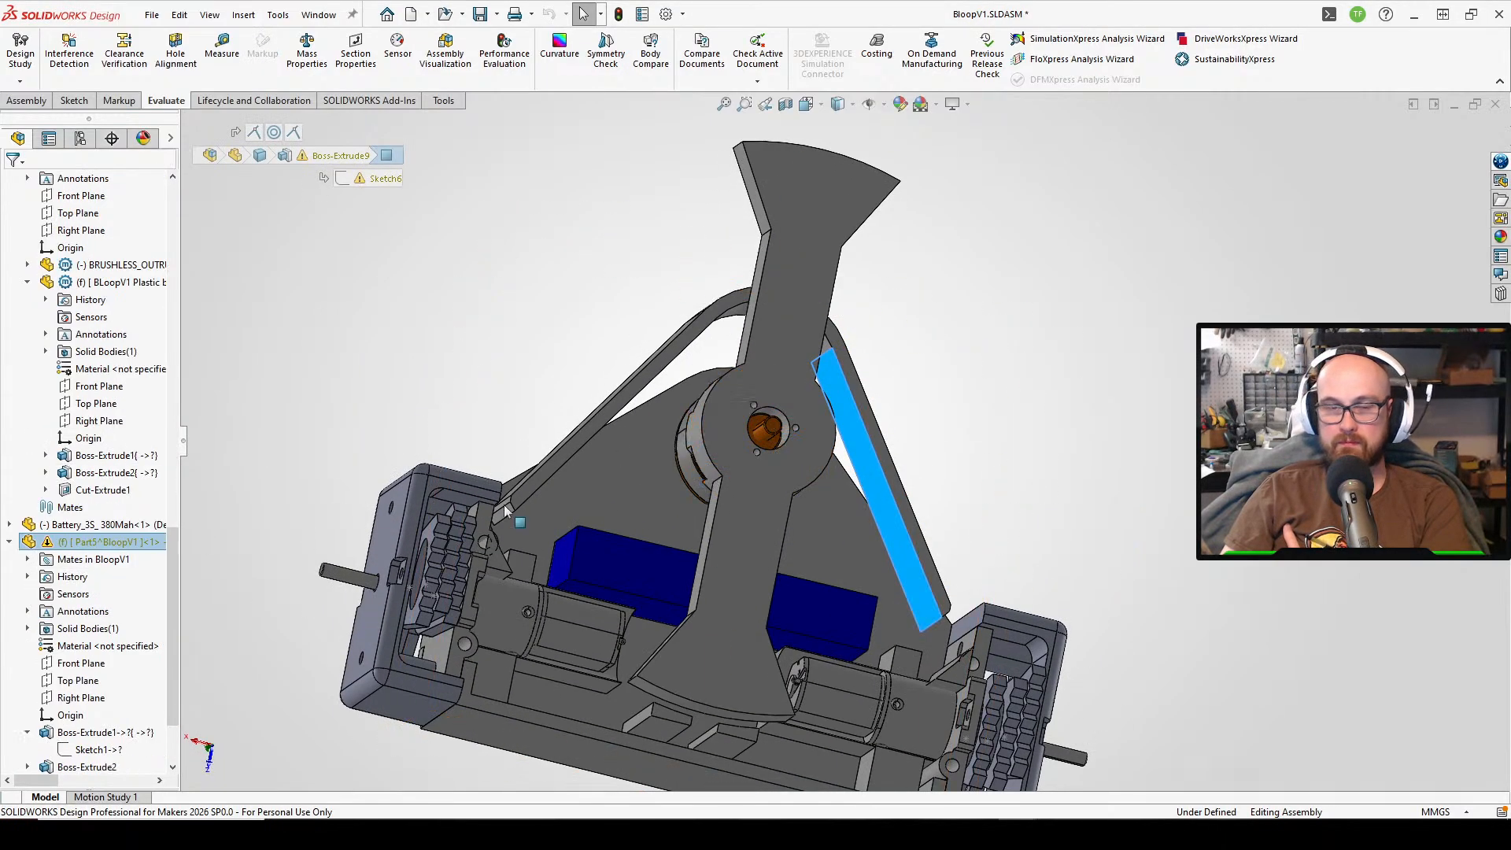
{"action": "left_click", "coordinate": [1161, 460]}
{"action": "scroll", "coordinate": [92, 628], "scroll_direction": "down", "scroll_amount": 2}
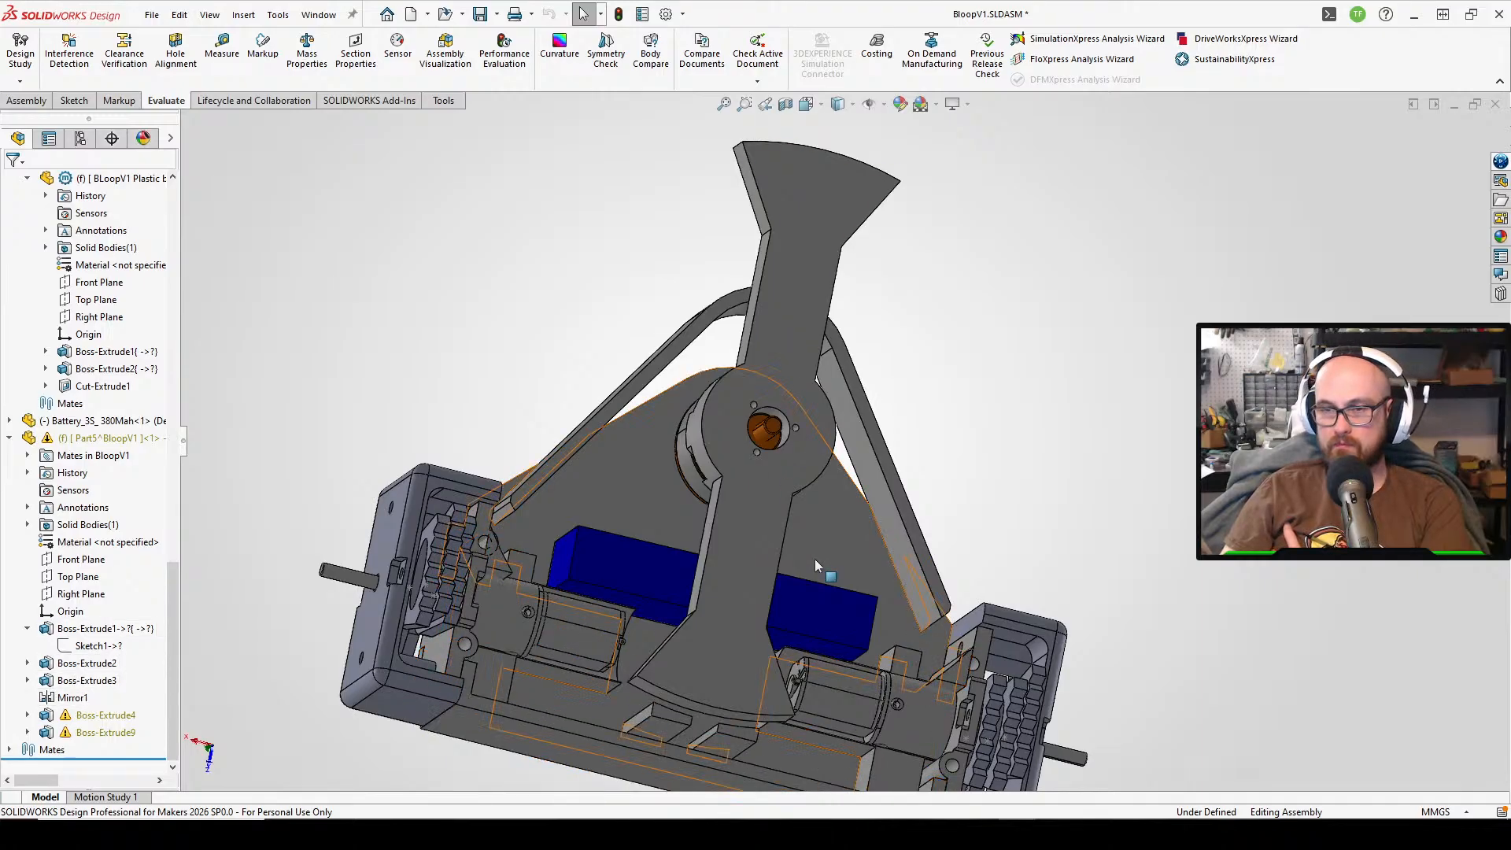
- Check the blade and motor shaft height against the shuffler feet in the assembly's back view
{"action": "key", "text": "ctrl+1"}
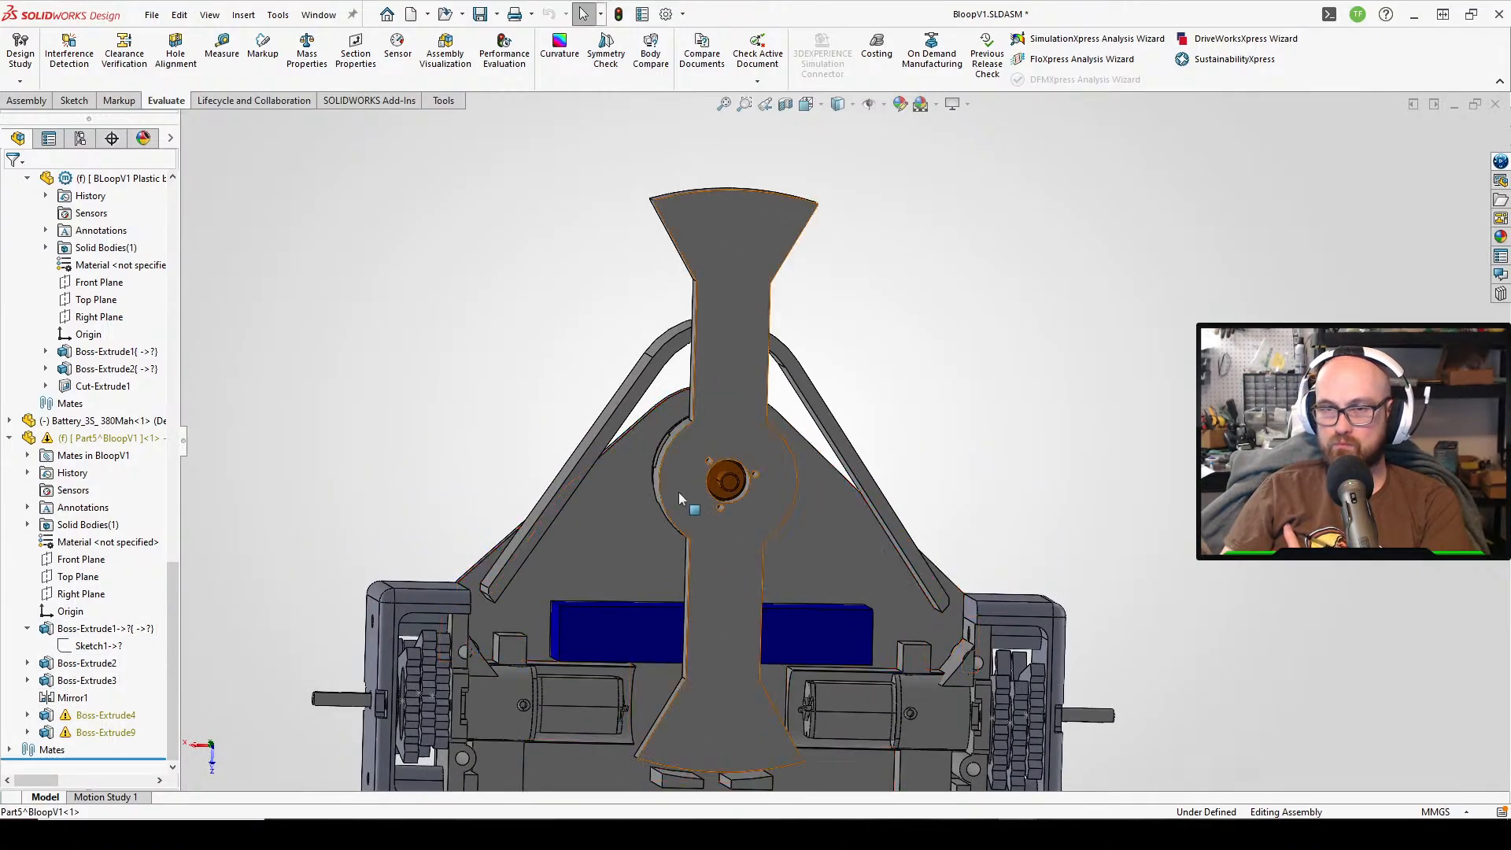
{"action": "middle_click_drag", "start_coordinate": [679, 493], "coordinate": [762, 202]}
{"action": "scroll", "coordinate": [737, 310], "scroll_direction": "up", "scroll_amount": 5}
{"action": "left_click", "coordinate": [806, 105]}
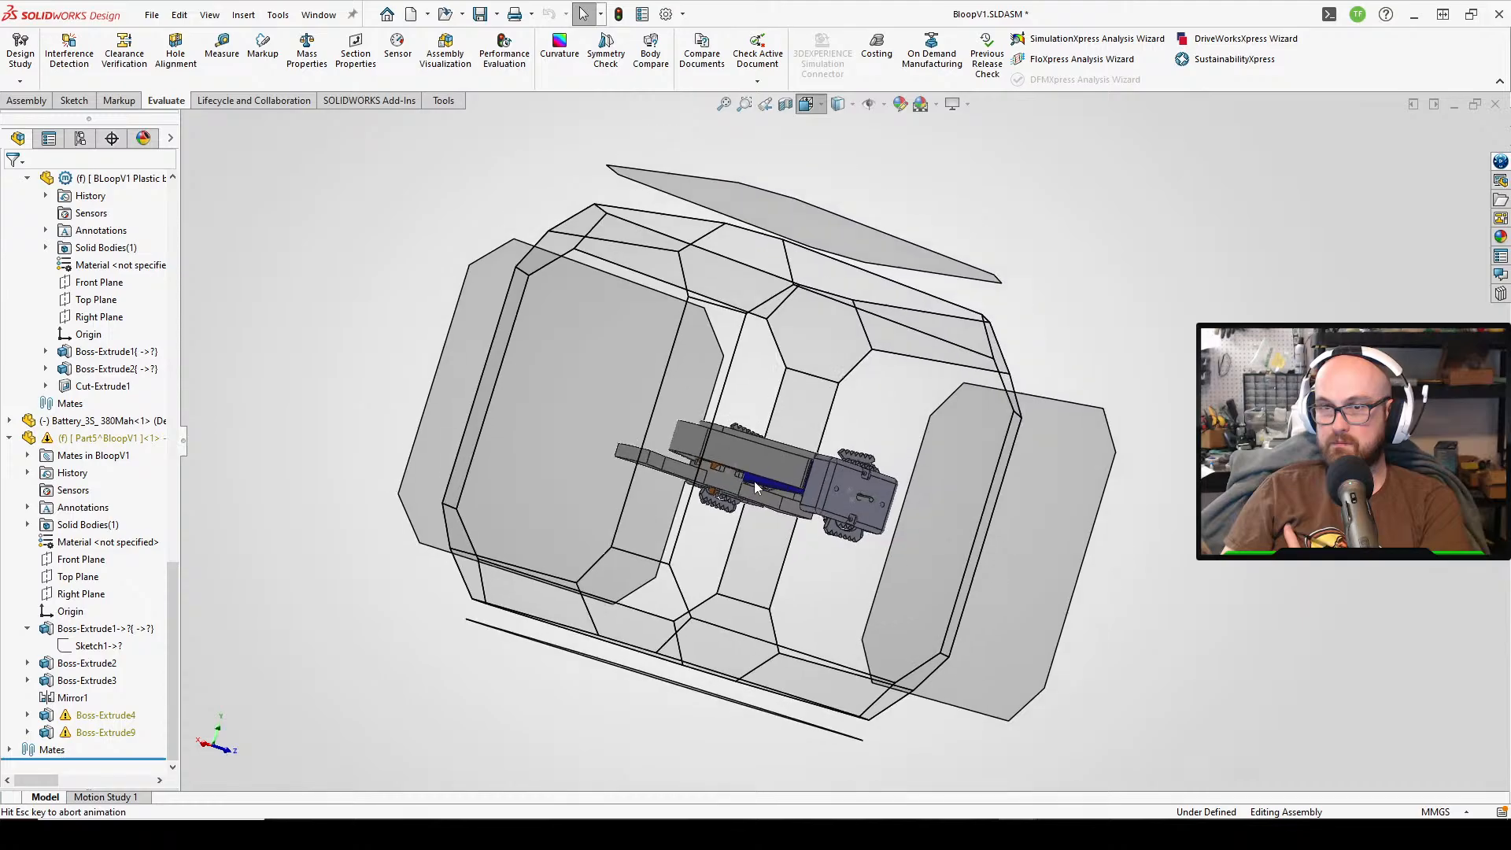
{"action": "left_click", "coordinate": [557, 455]}
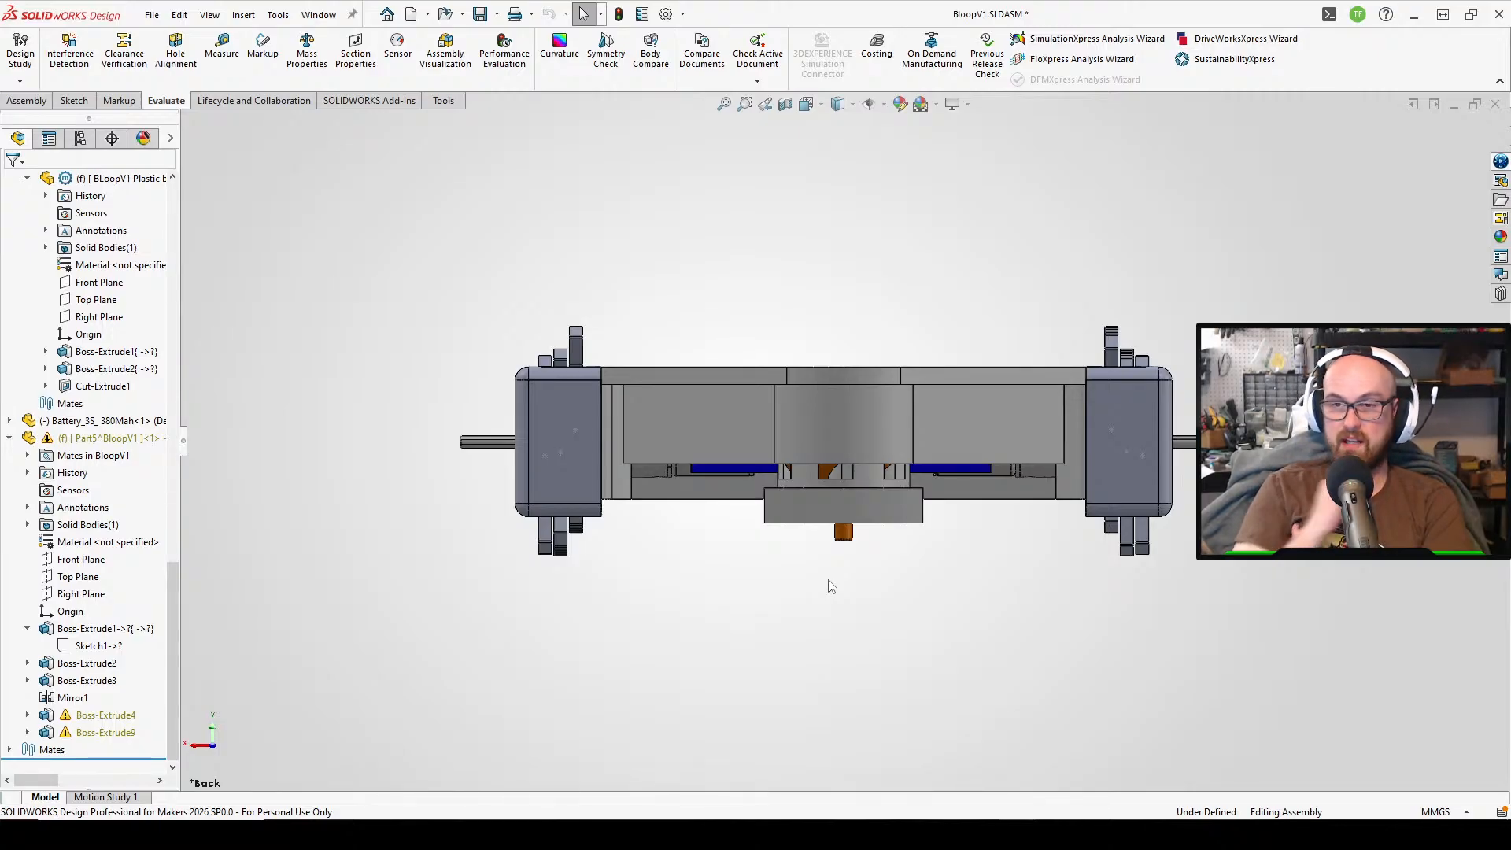
{"action": "scroll", "coordinate": [1164, 408], "scroll_direction": "down", "scroll_amount": 2}
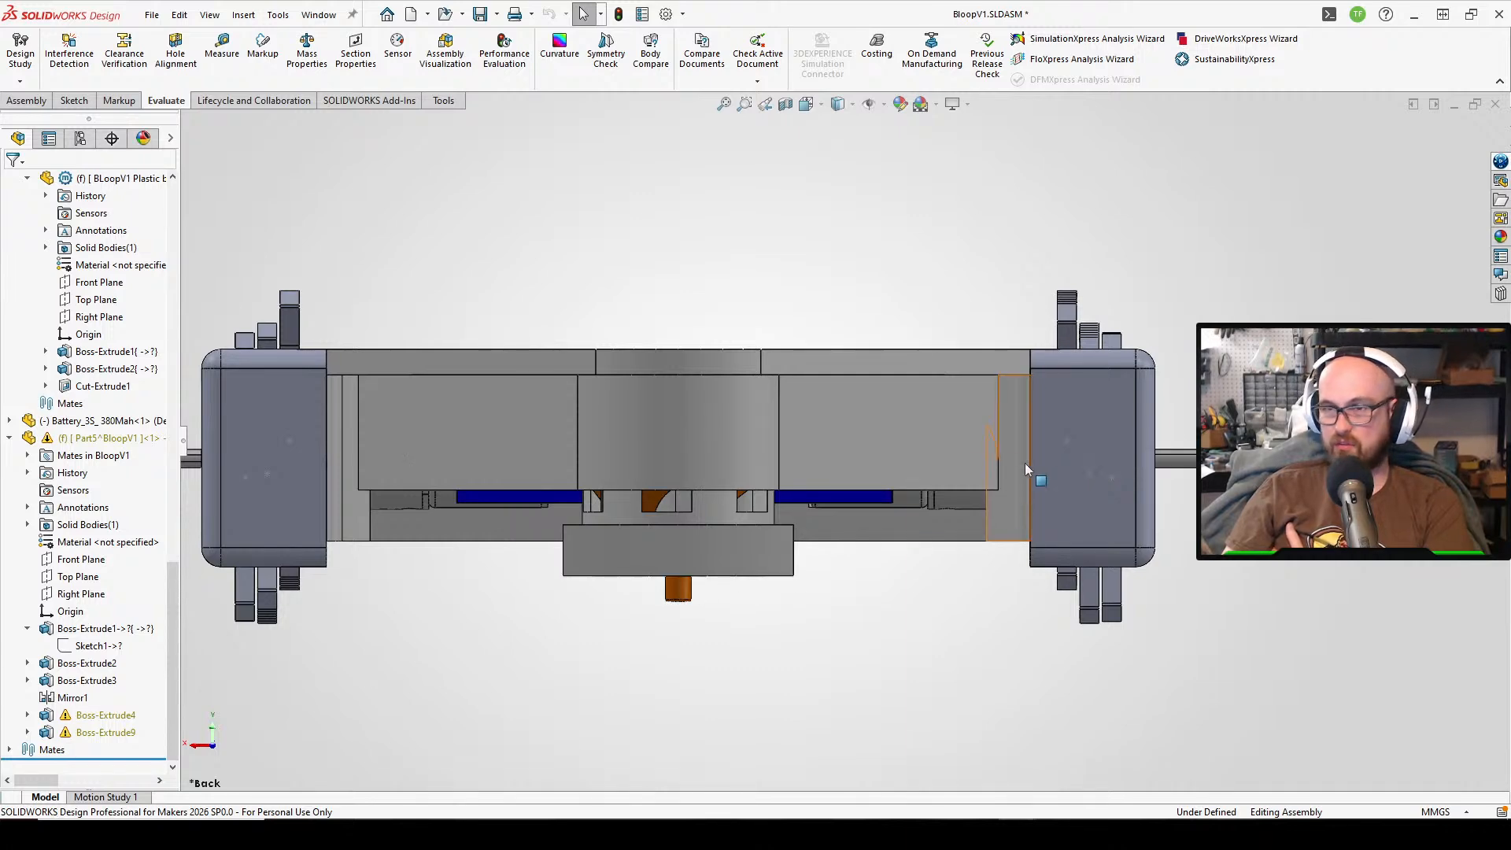
{"action": "mouse_move", "coordinate": [1025, 462]}
{"action": "middle_mouse_down"}
{"action": "mouse_move", "coordinate": [1020, 543]}
{"action": "mouse_move", "coordinate": [1028, 441]}
{"action": "middle_mouse_up"}
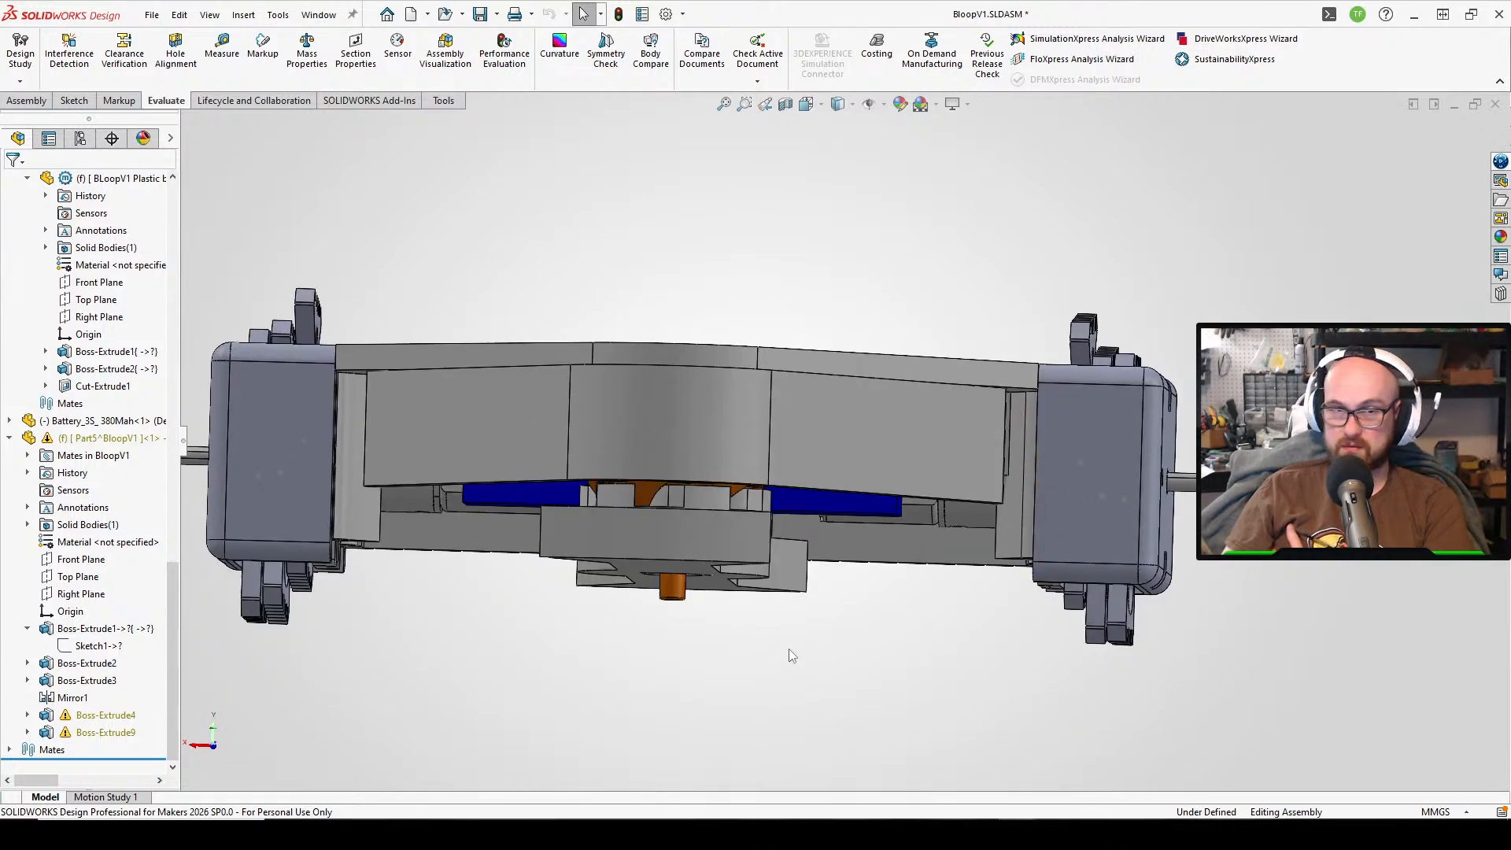
- Delete the weapon assembly's Coincident9 mate, which ties the motor's mounting face to the chassis part
{"action": "middle_click_drag", "start_coordinate": [790, 652], "coordinate": [790, 370]}
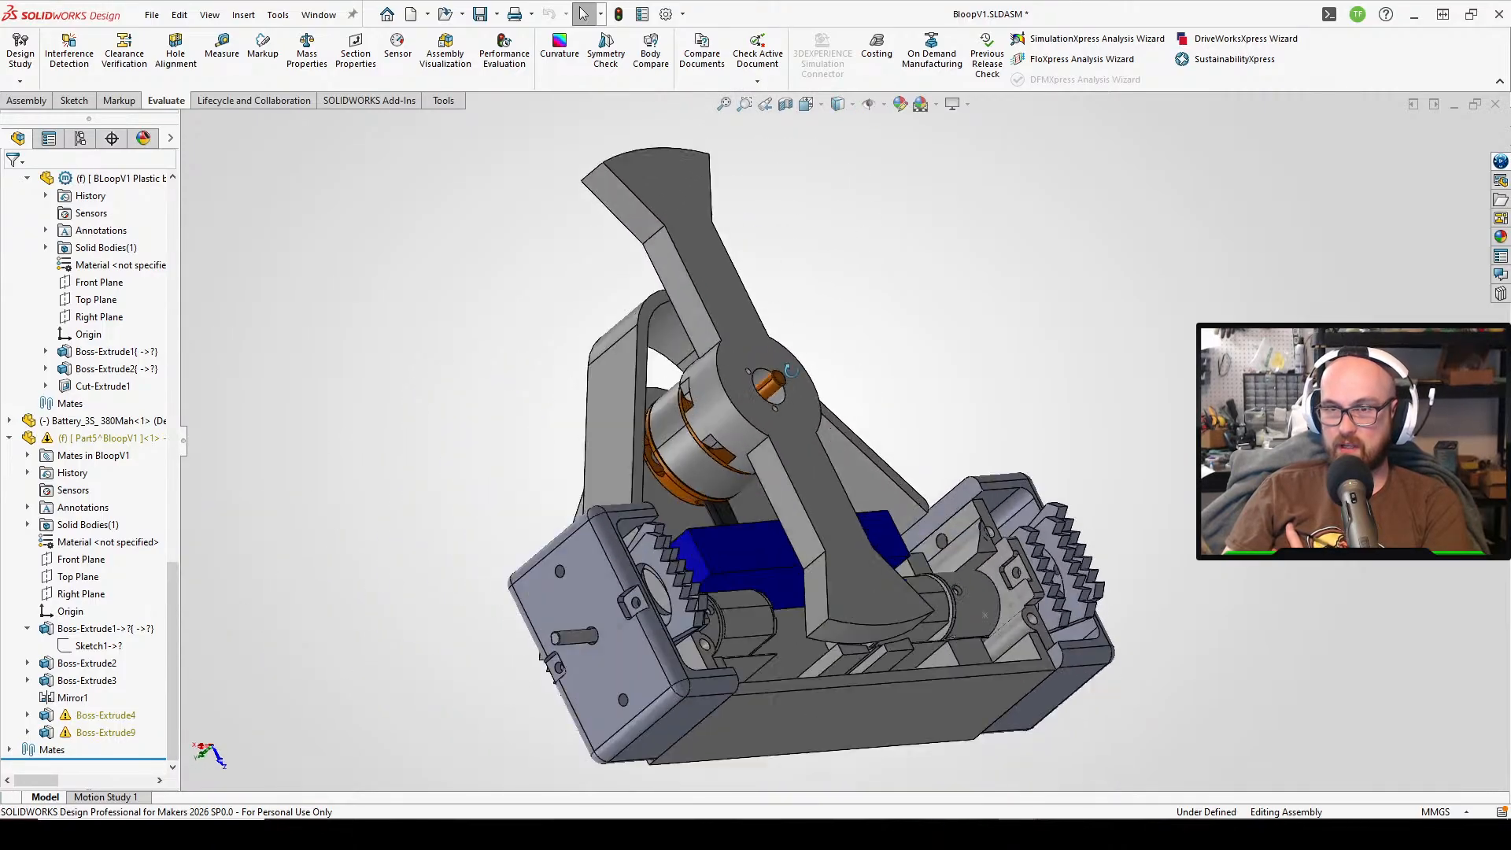
{"action": "scroll", "coordinate": [691, 512], "scroll_direction": "down", "scroll_amount": 3}
{"action": "left_click", "coordinate": [676, 464]}
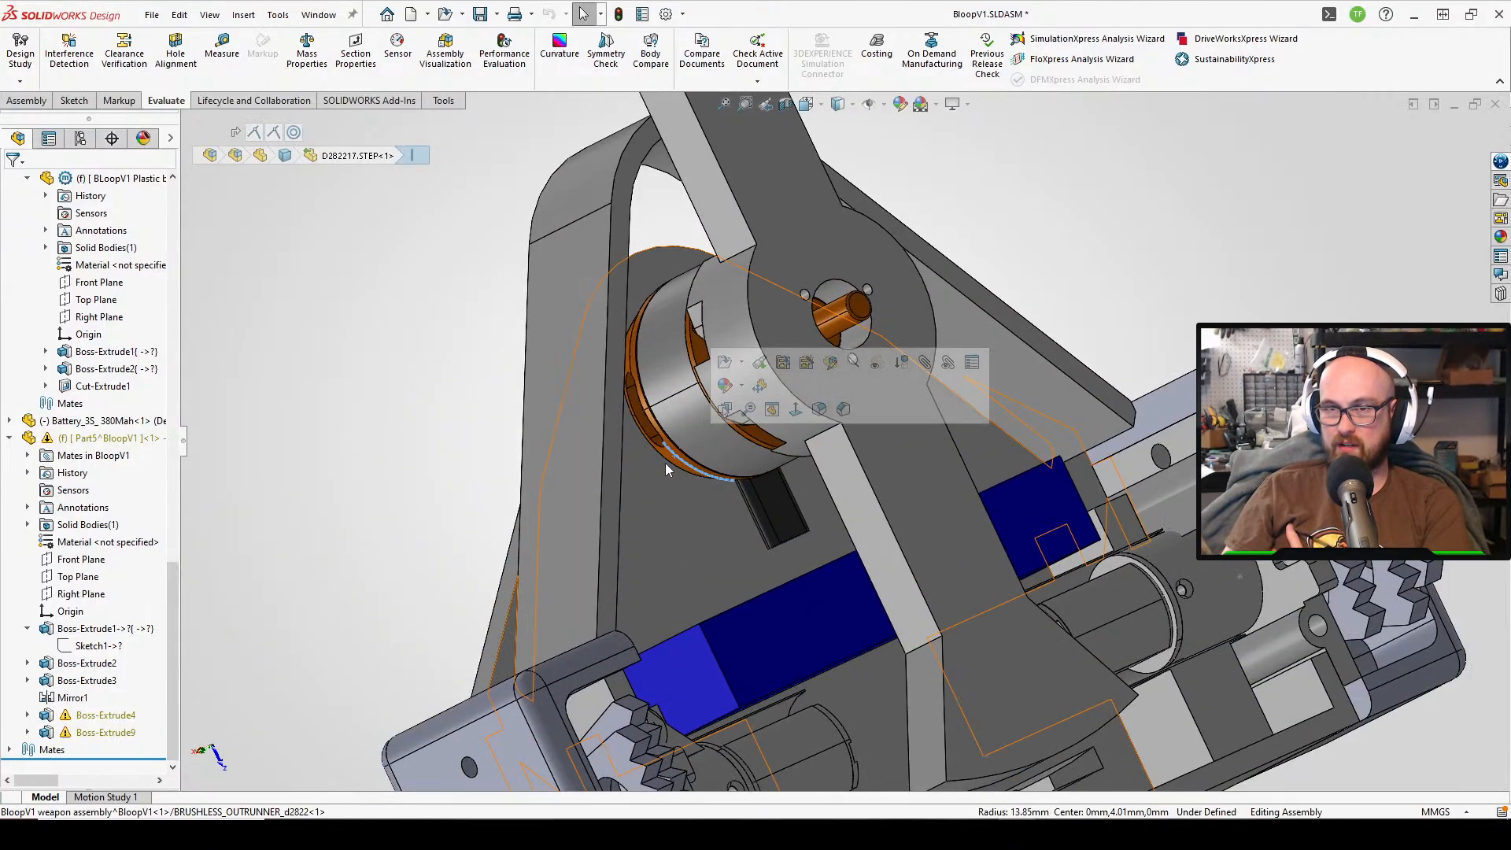
{"action": "middle_click_drag", "start_coordinate": [664, 463], "coordinate": [669, 406]}
{"action": "scroll", "coordinate": [36, 354], "scroll_direction": "up", "scroll_amount": 7}
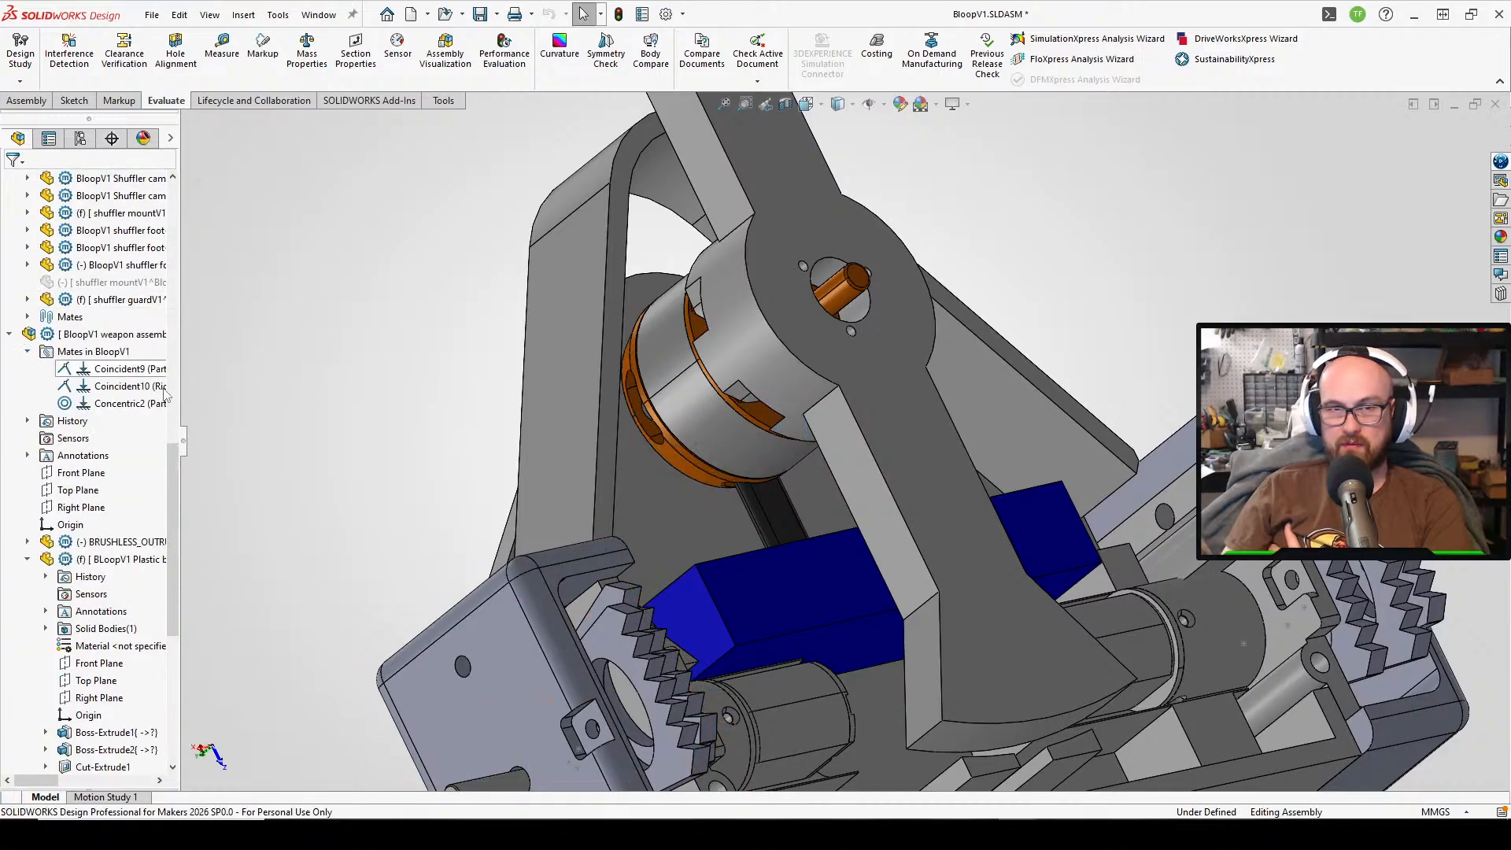
{"action": "left_click", "coordinate": [114, 386]}
{"action": "left_click", "coordinate": [89, 378]}
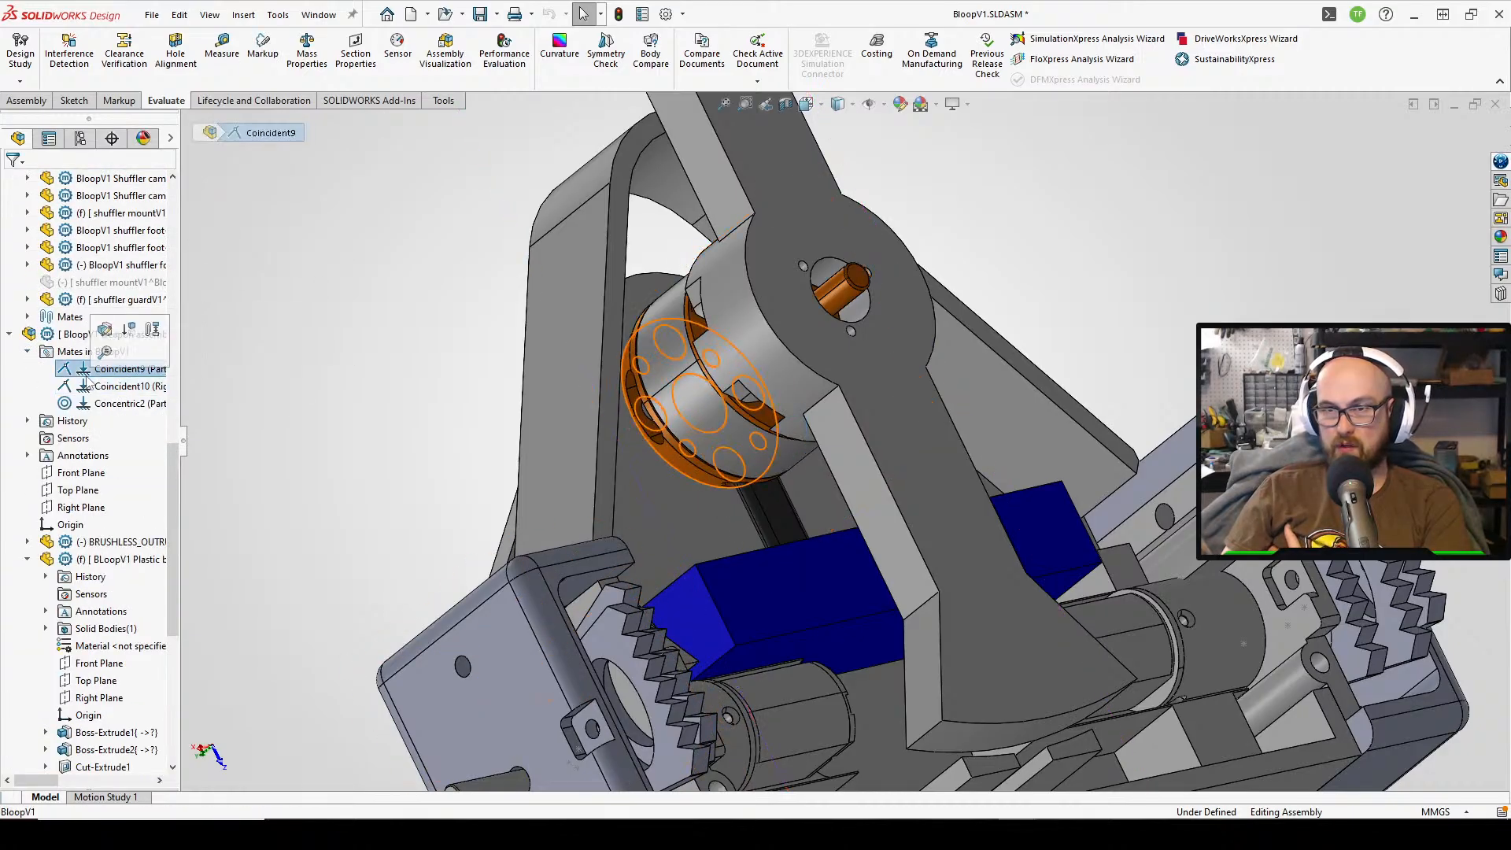
{"action": "key", "text": "Delete"}
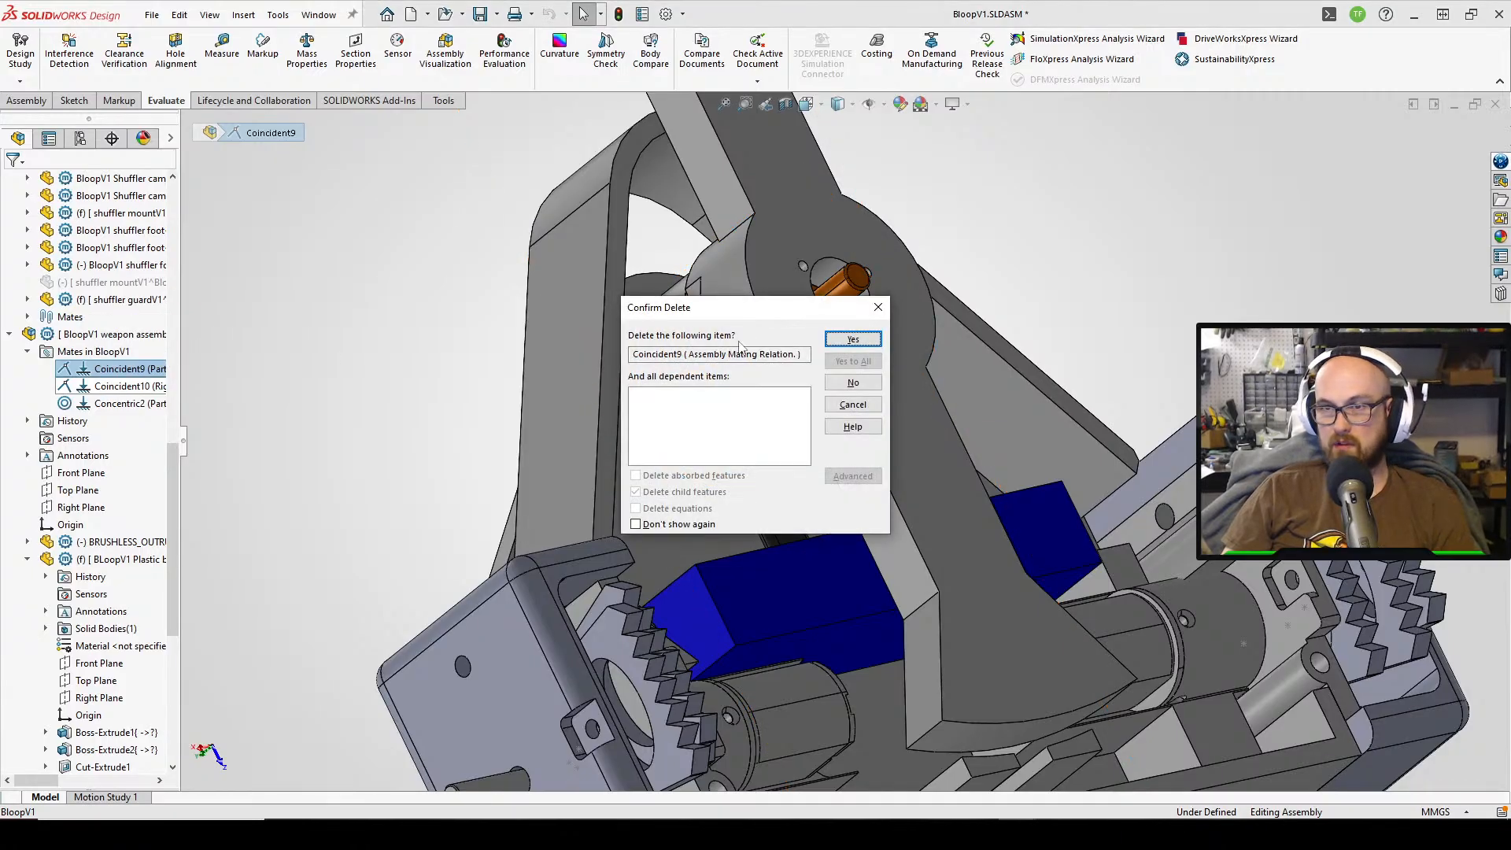
{"action": "left_click", "coordinate": [852, 340]}
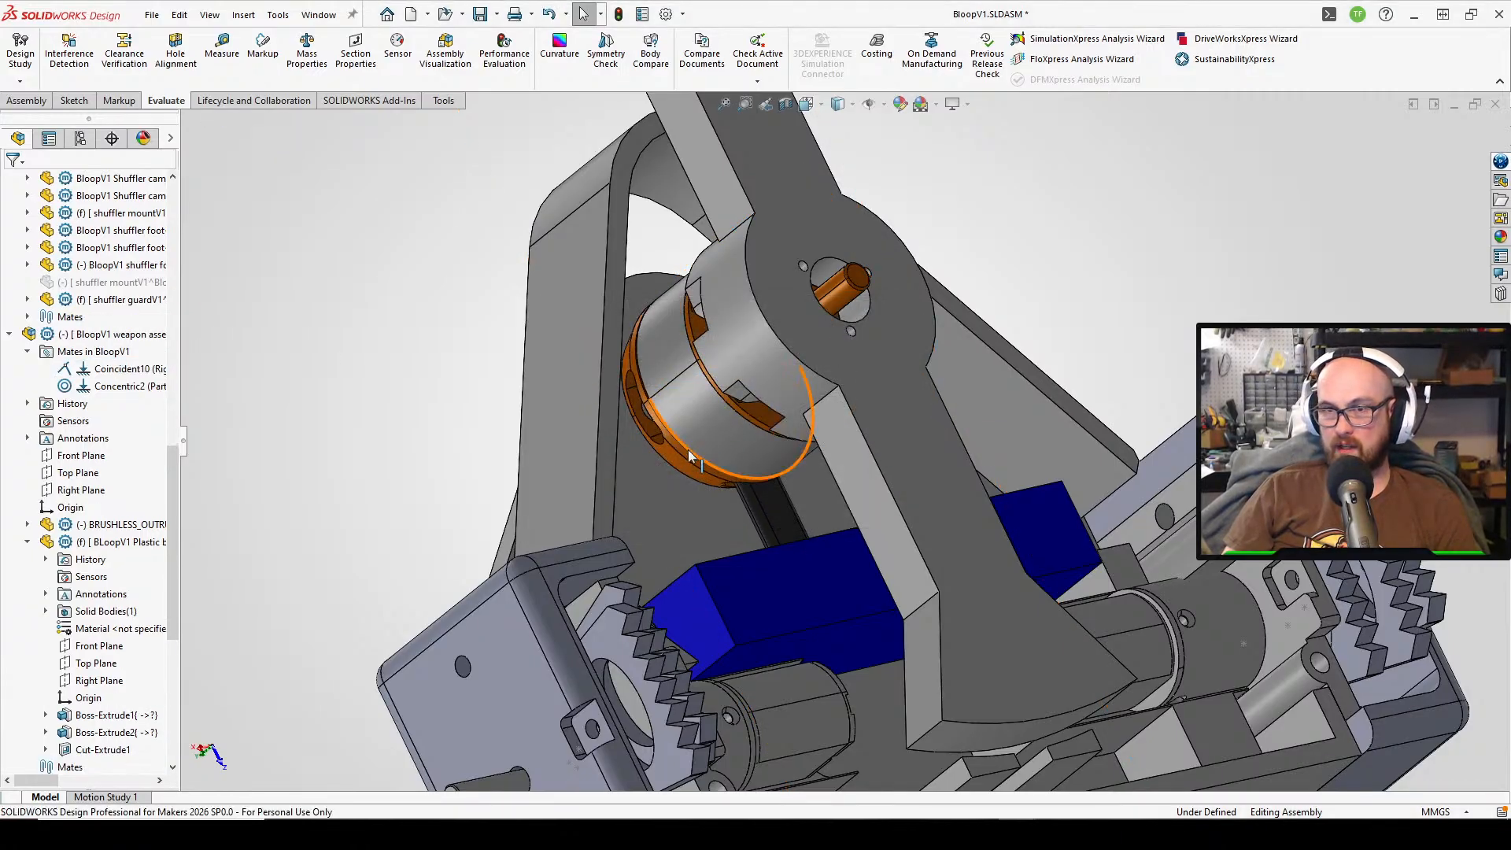
- Shift the freed weapon motor and blade along the motor axis relative to the chassis
{"action": "left_click_drag", "start_coordinate": [740, 441], "coordinate": [781, 399]}
{"action": "left_click", "coordinate": [281, 355]}
{"action": "middle_click_drag", "start_coordinate": [611, 348], "coordinate": [640, 284]}
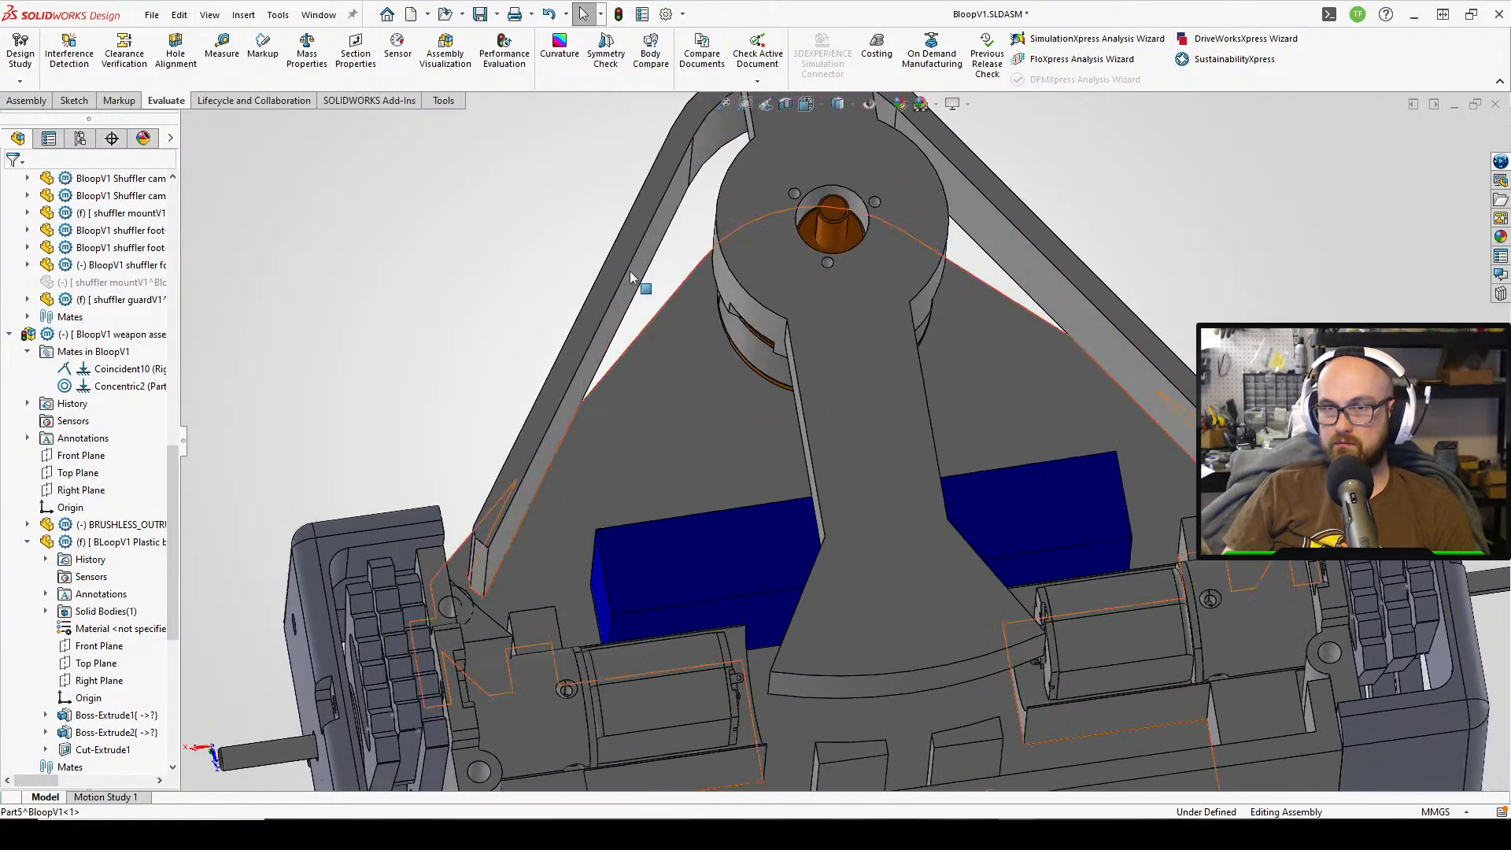
- Start editing the chassis part Part5 in the context of the assembly
{"action": "left_click", "coordinate": [654, 413]}
{"action": "left_click", "coordinate": [802, 318]}
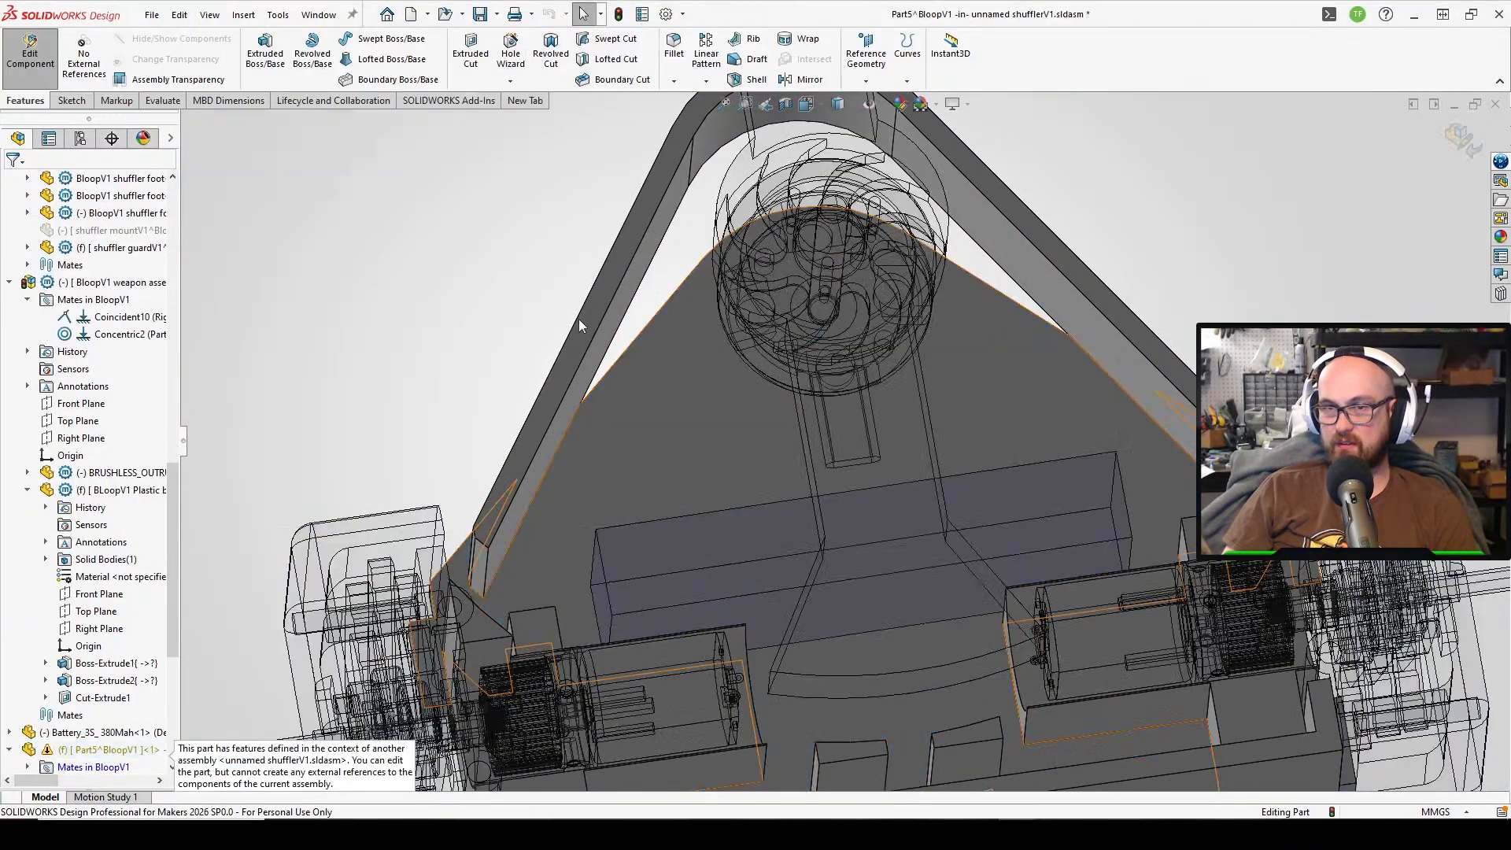
{"action": "scroll", "coordinate": [118, 383], "scroll_direction": "down", "scroll_amount": 4}
{"action": "scroll", "coordinate": [137, 497], "scroll_direction": "down", "scroll_amount": 4}
{"action": "scroll", "coordinate": [136, 503], "scroll_direction": "down", "scroll_amount": 2}
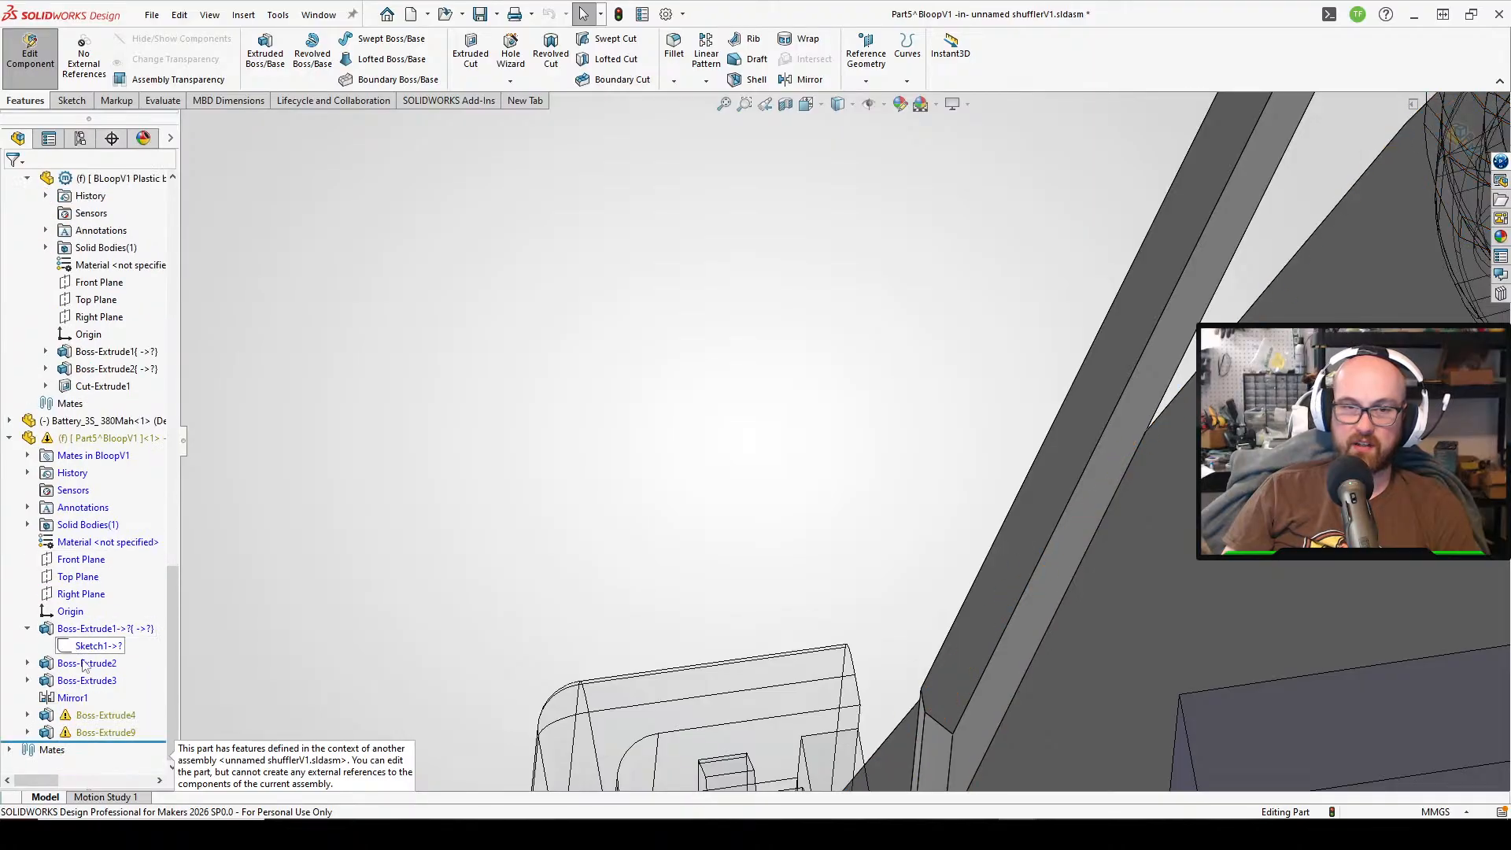
- Inspect the sketch of Boss-Extrude4 and close it, ignoring the sketch error
{"action": "left_click", "coordinate": [101, 716]}
{"action": "left_click", "coordinate": [136, 675]}
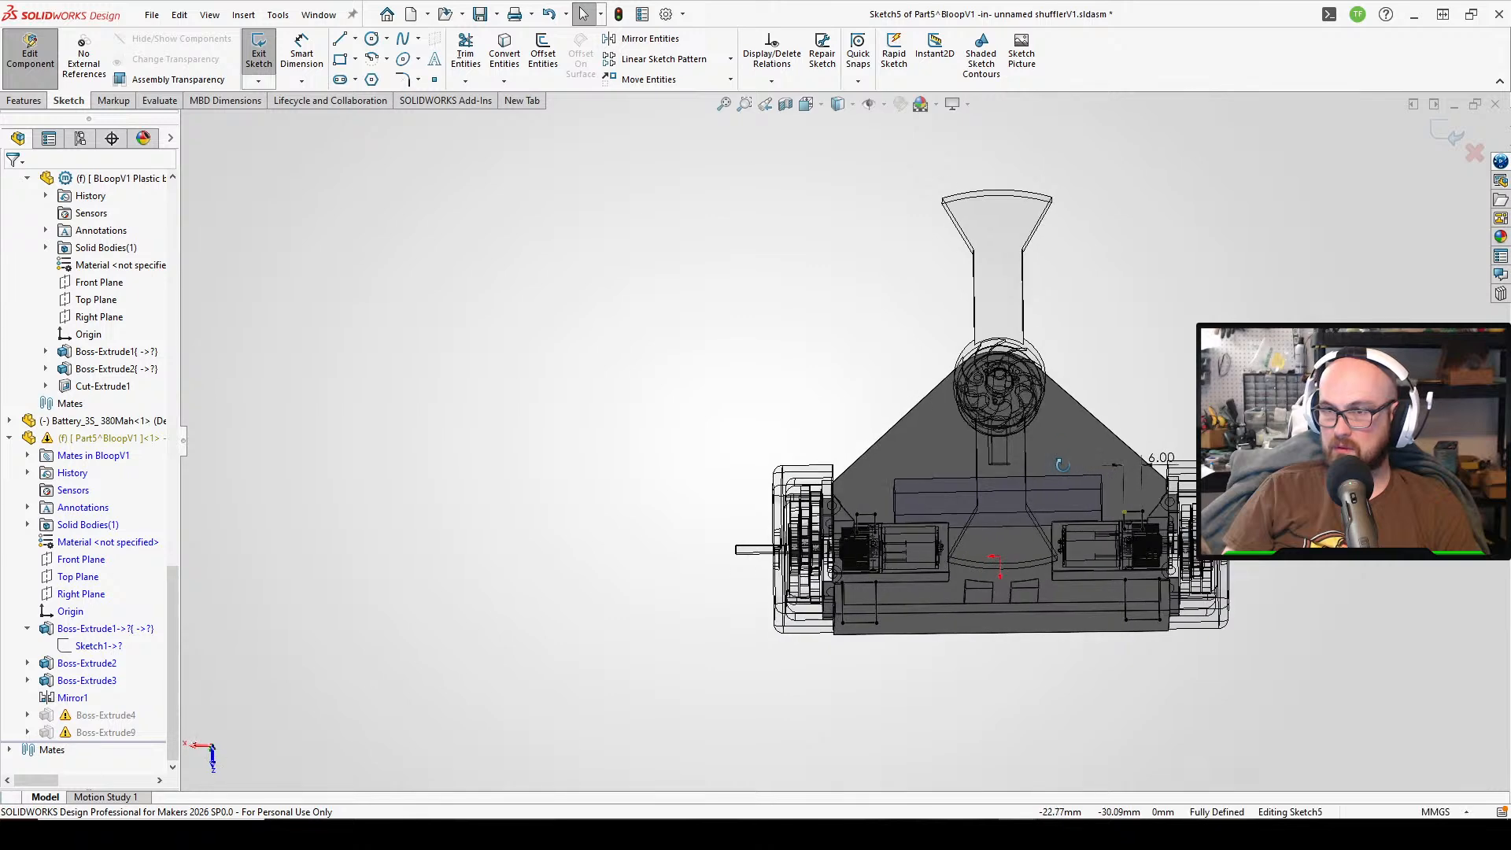
{"action": "scroll", "coordinate": [1013, 516], "scroll_direction": "down", "scroll_amount": 5}
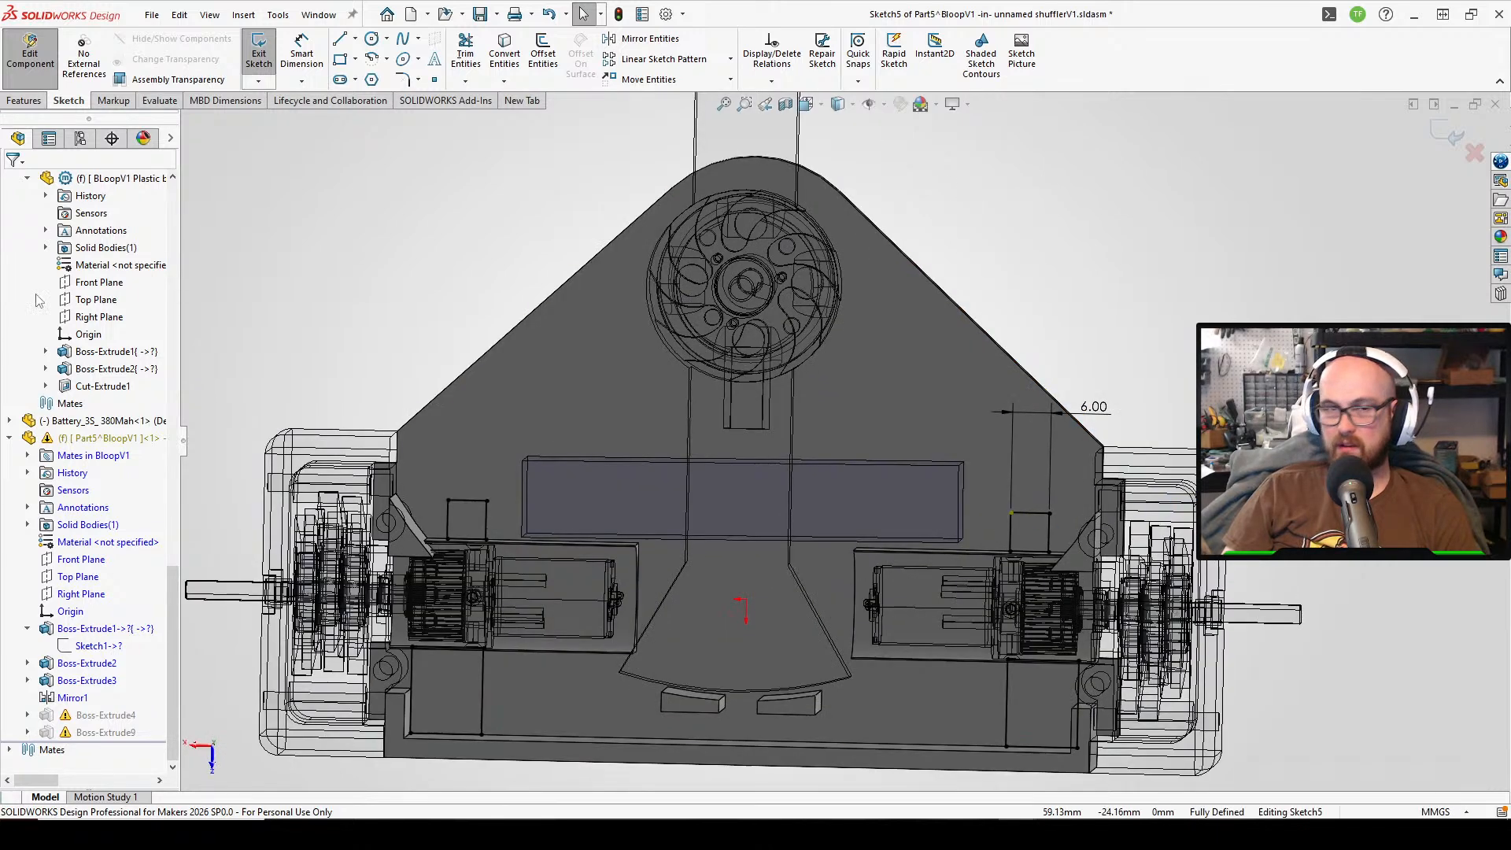
{"action": "left_click", "coordinate": [259, 51]}
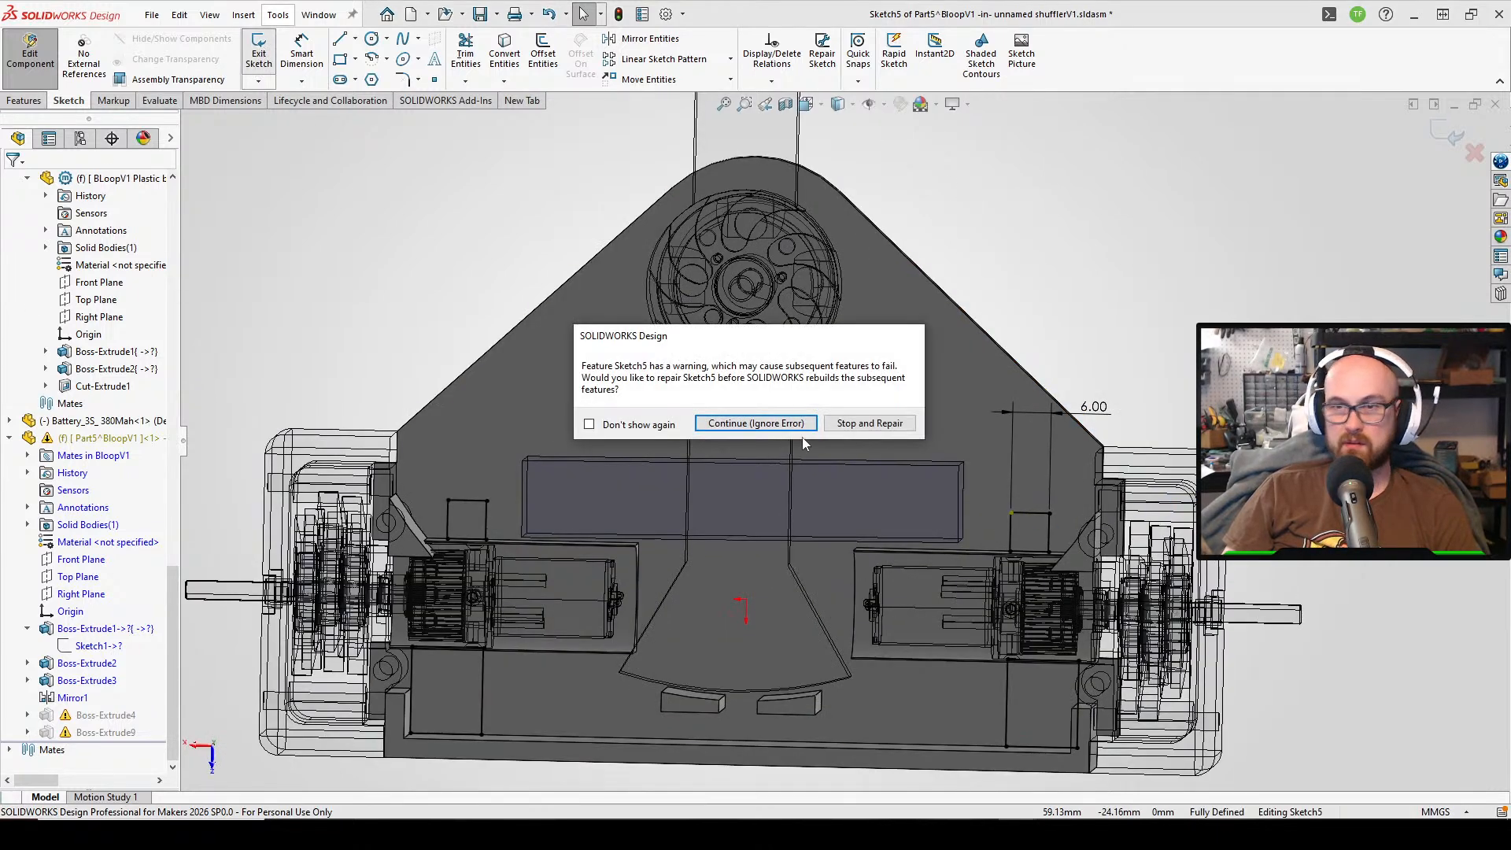
{"action": "left_click", "coordinate": [772, 423]}
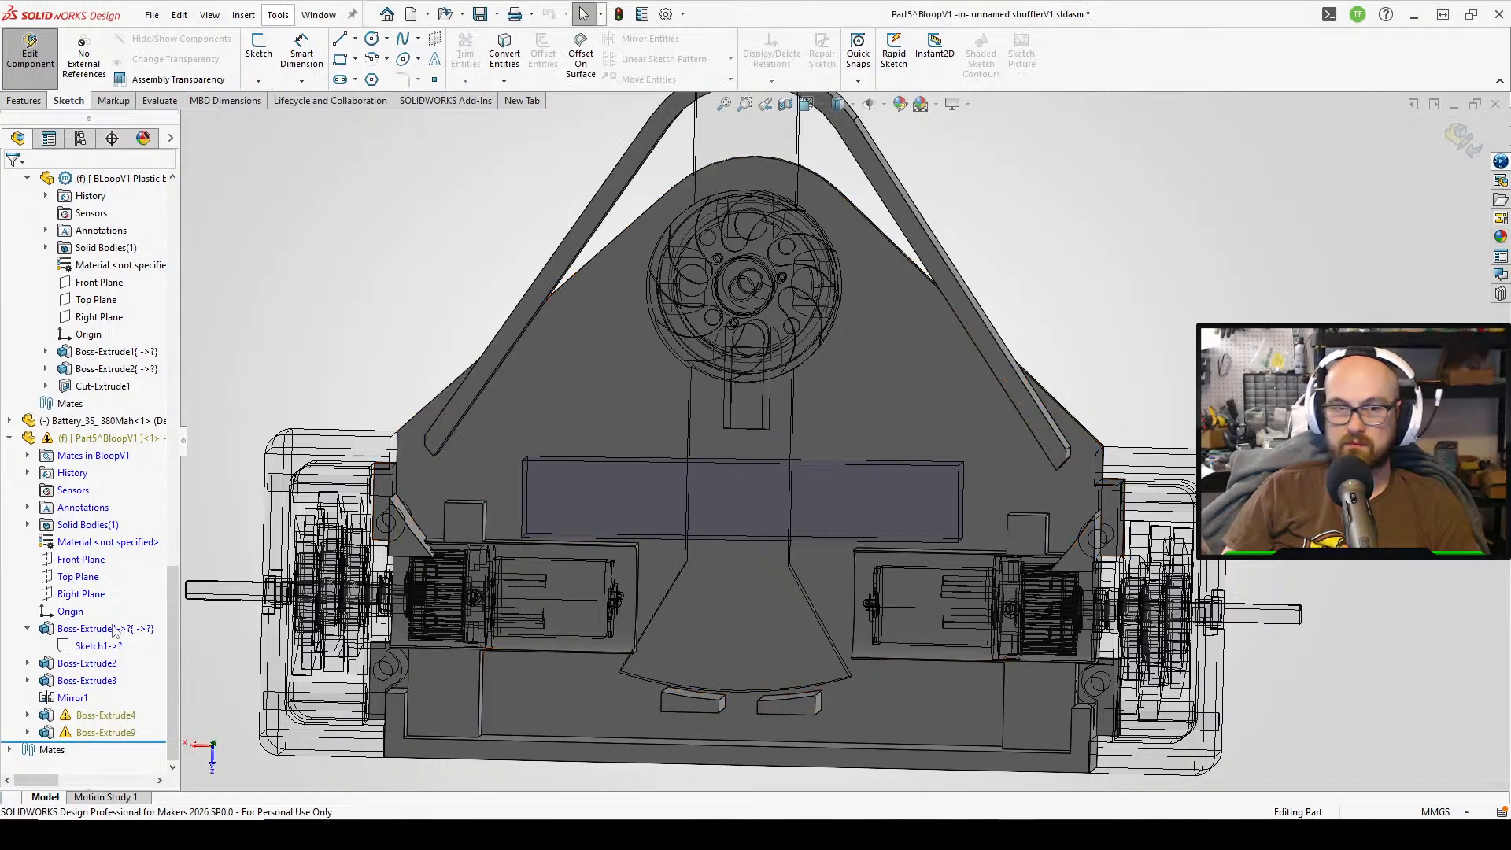
- Examine the 3 mm curved front wall profile in Boss-Extrude9's sketch and close it, ignoring the sketch error
{"action": "left_click", "coordinate": [28, 733]}
{"action": "left_click", "coordinate": [106, 750]}
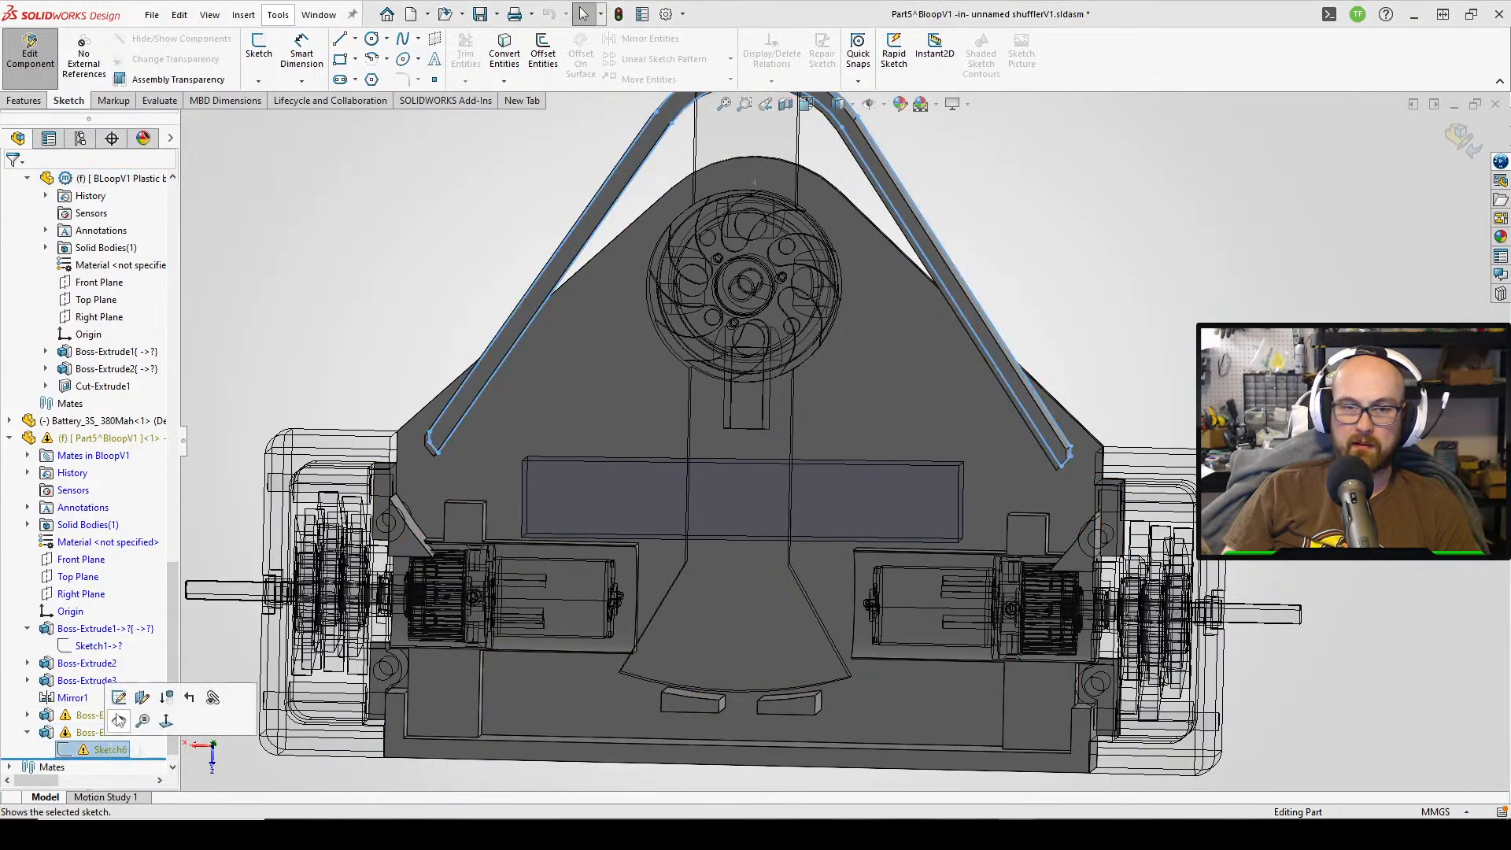
{"action": "left_click", "coordinate": [119, 698]}
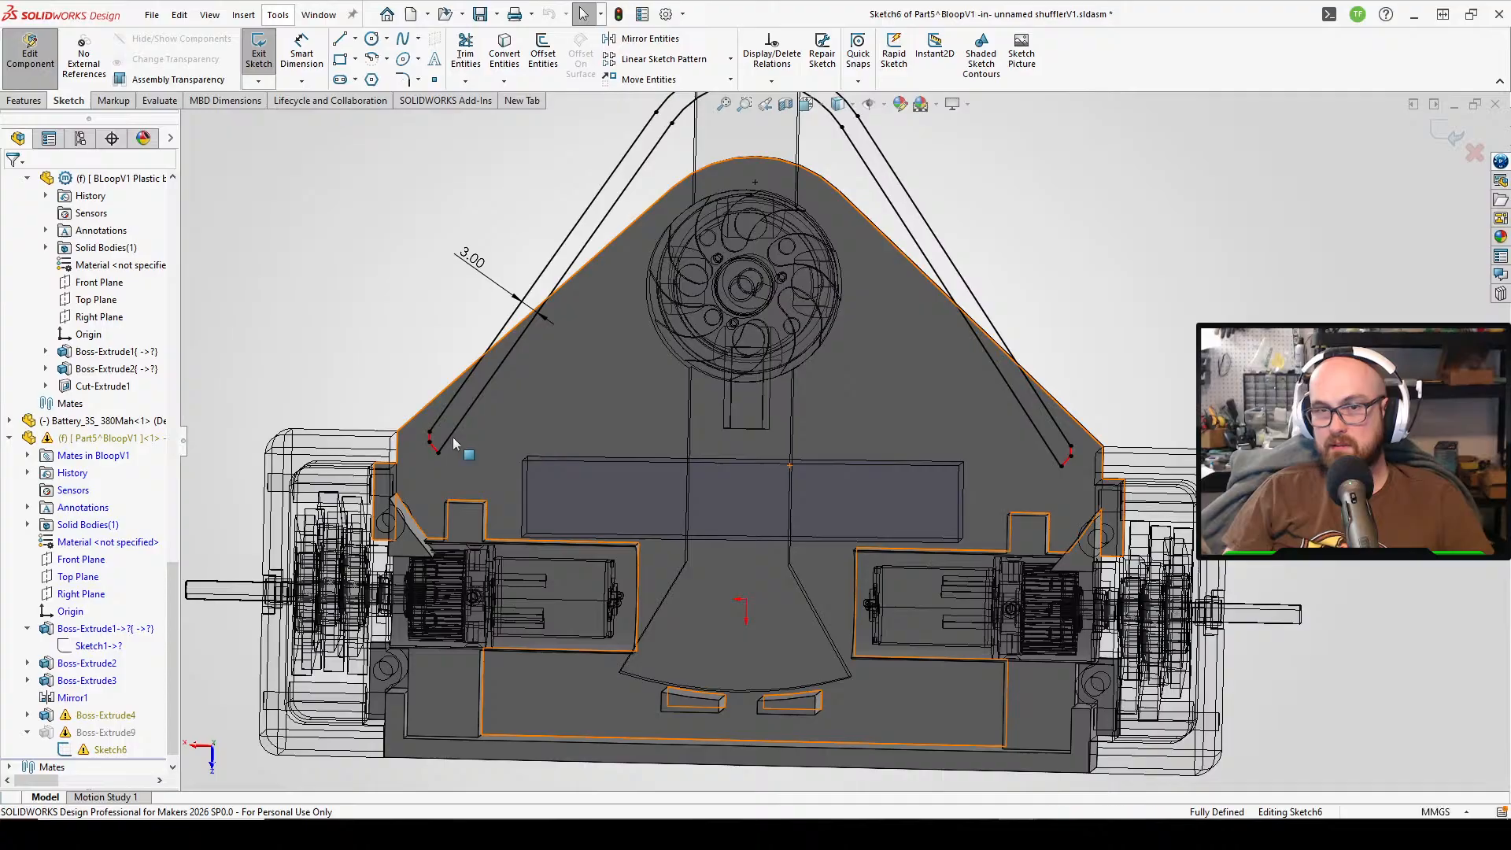
{"action": "scroll", "coordinate": [454, 443], "scroll_direction": "down", "scroll_amount": 4}
{"action": "mouse_move", "coordinate": [577, 477]}
{"action": "middle_mouse_down"}
{"action": "mouse_move", "coordinate": [551, 433]}
{"action": "mouse_move", "coordinate": [610, 491]}
{"action": "middle_mouse_up"}
{"action": "scroll", "coordinate": [398, 172], "scroll_direction": "up", "scroll_amount": 3}
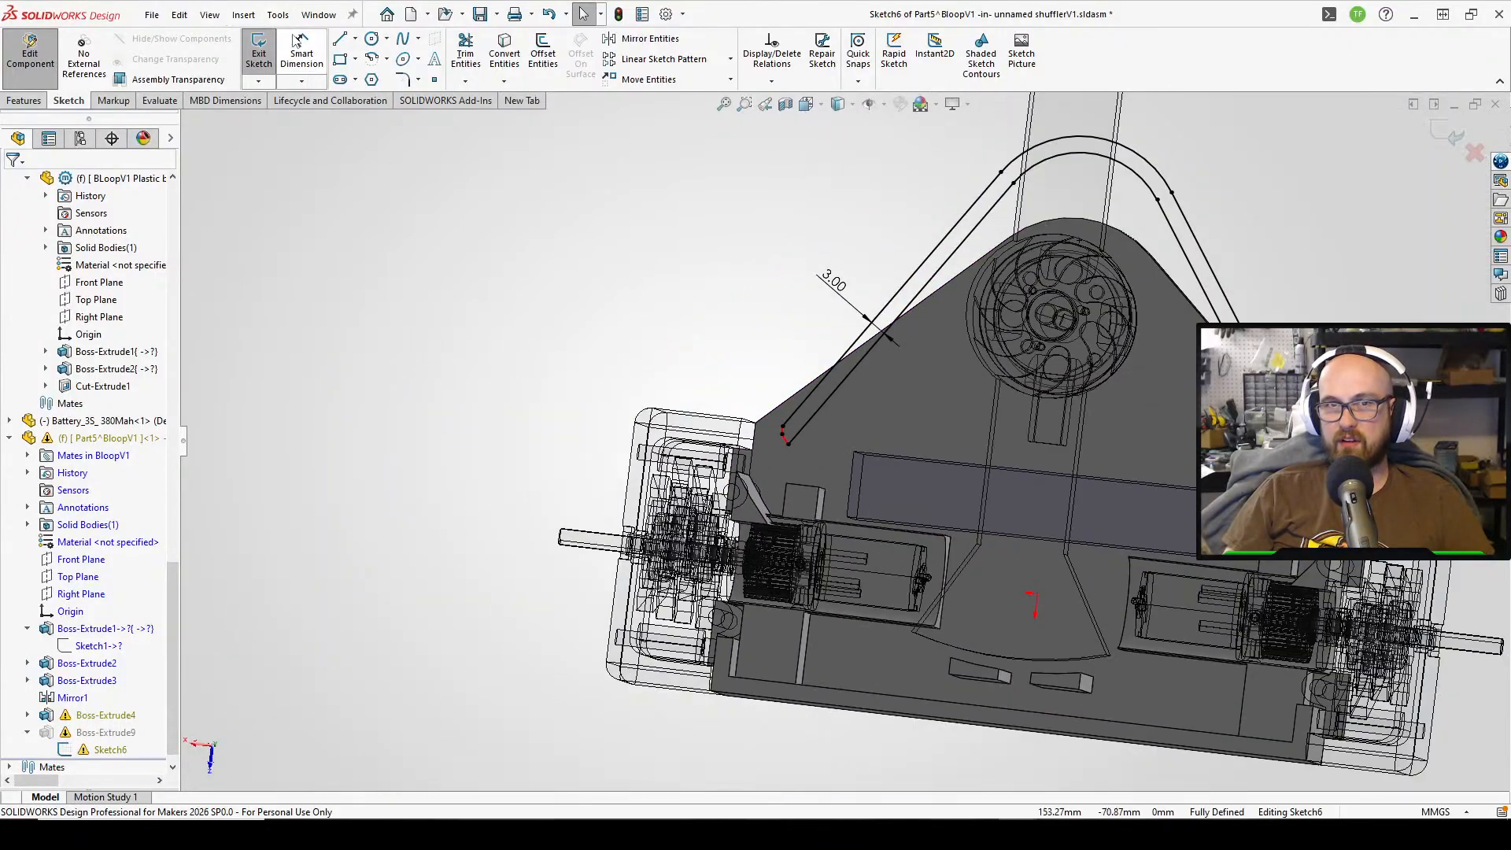
{"action": "left_click", "coordinate": [258, 51]}
{"action": "left_click", "coordinate": [761, 424]}
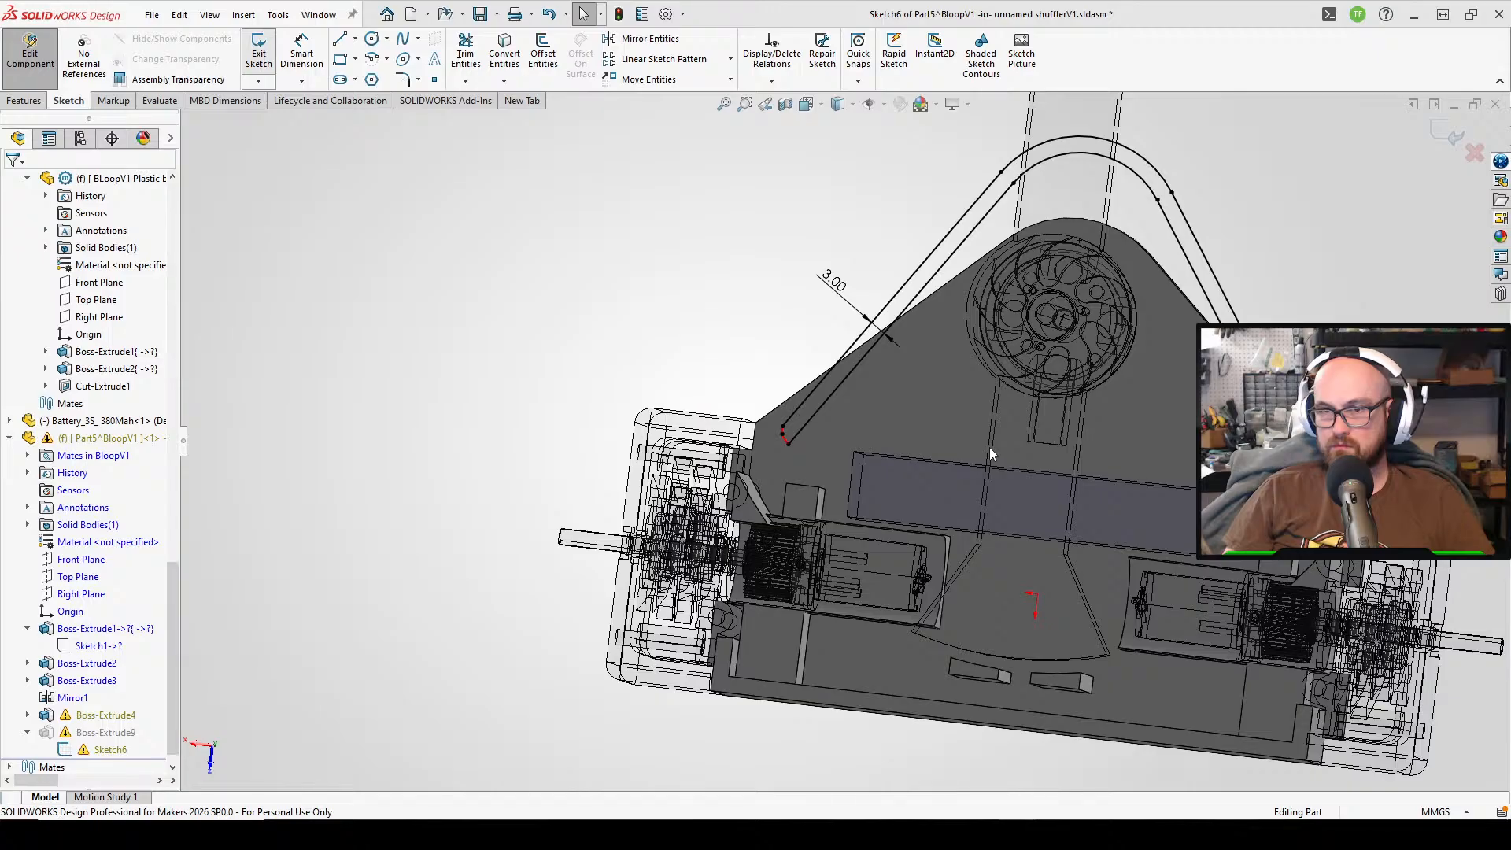
{"action": "left_click", "coordinate": [69, 682]}
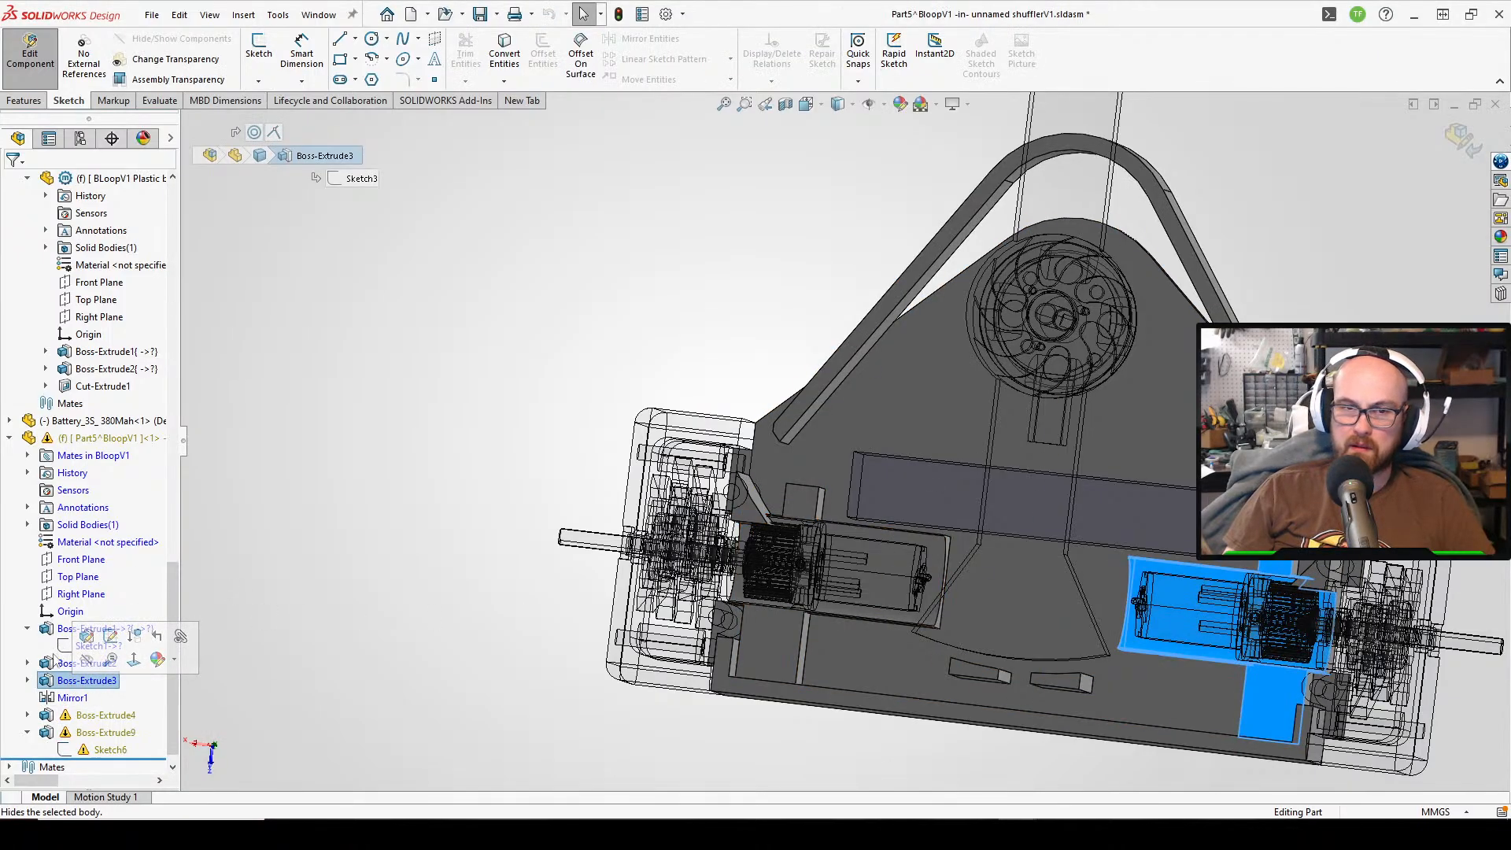
{"action": "left_click", "coordinate": [54, 663]}
{"action": "left_click", "coordinate": [81, 618]}
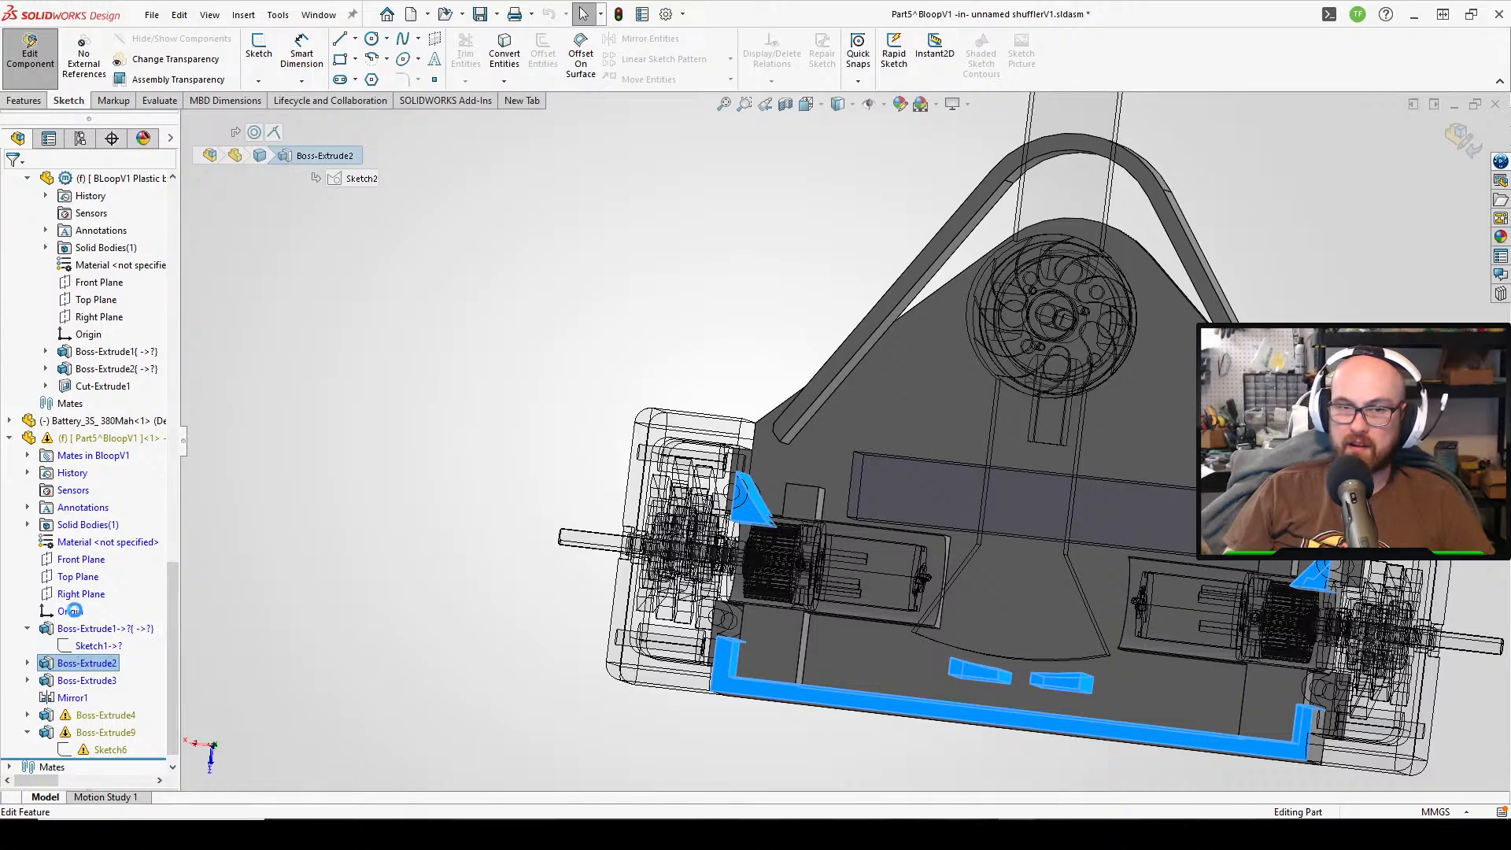
{"action": "scroll", "coordinate": [832, 544], "scroll_direction": "down", "scroll_amount": 3}
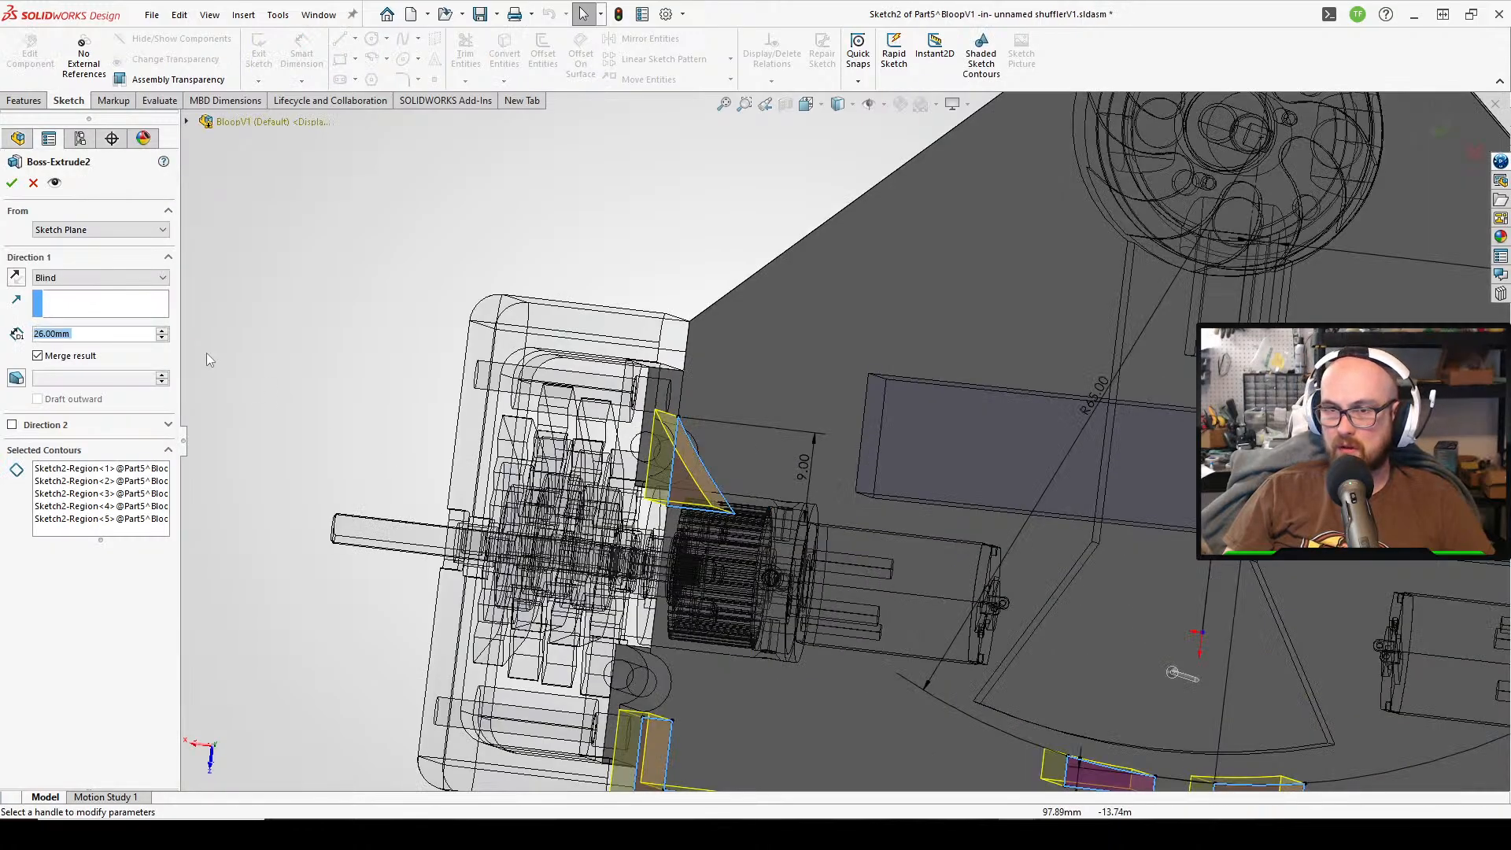
{"action": "left_click", "coordinate": [33, 183]}
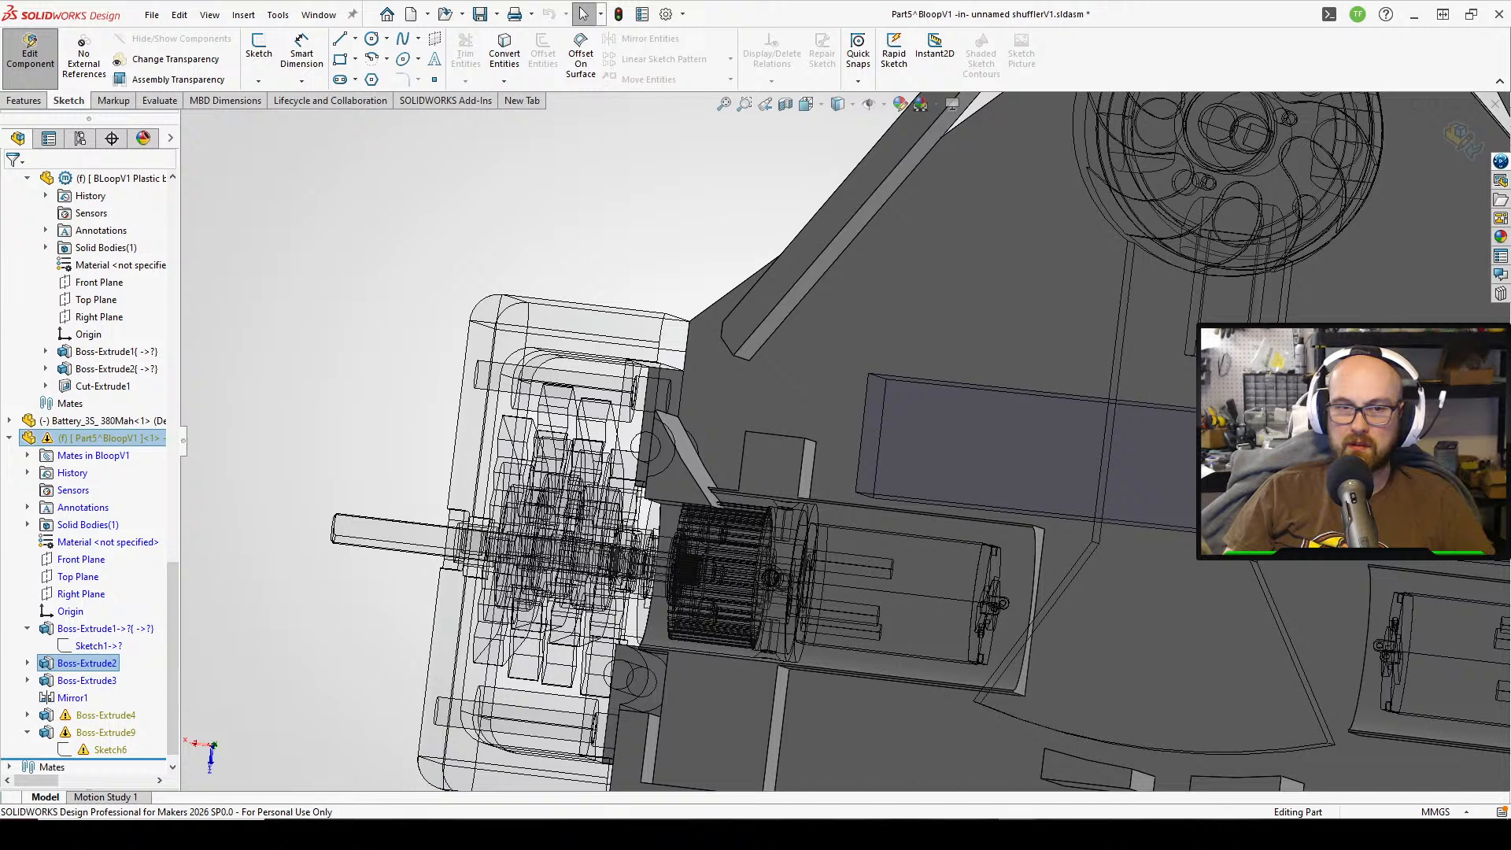
- Open Boss-Extrude2's sketch and delete the triangular gusset profile beside the drive motor
{"action": "left_click", "coordinate": [96, 628]}
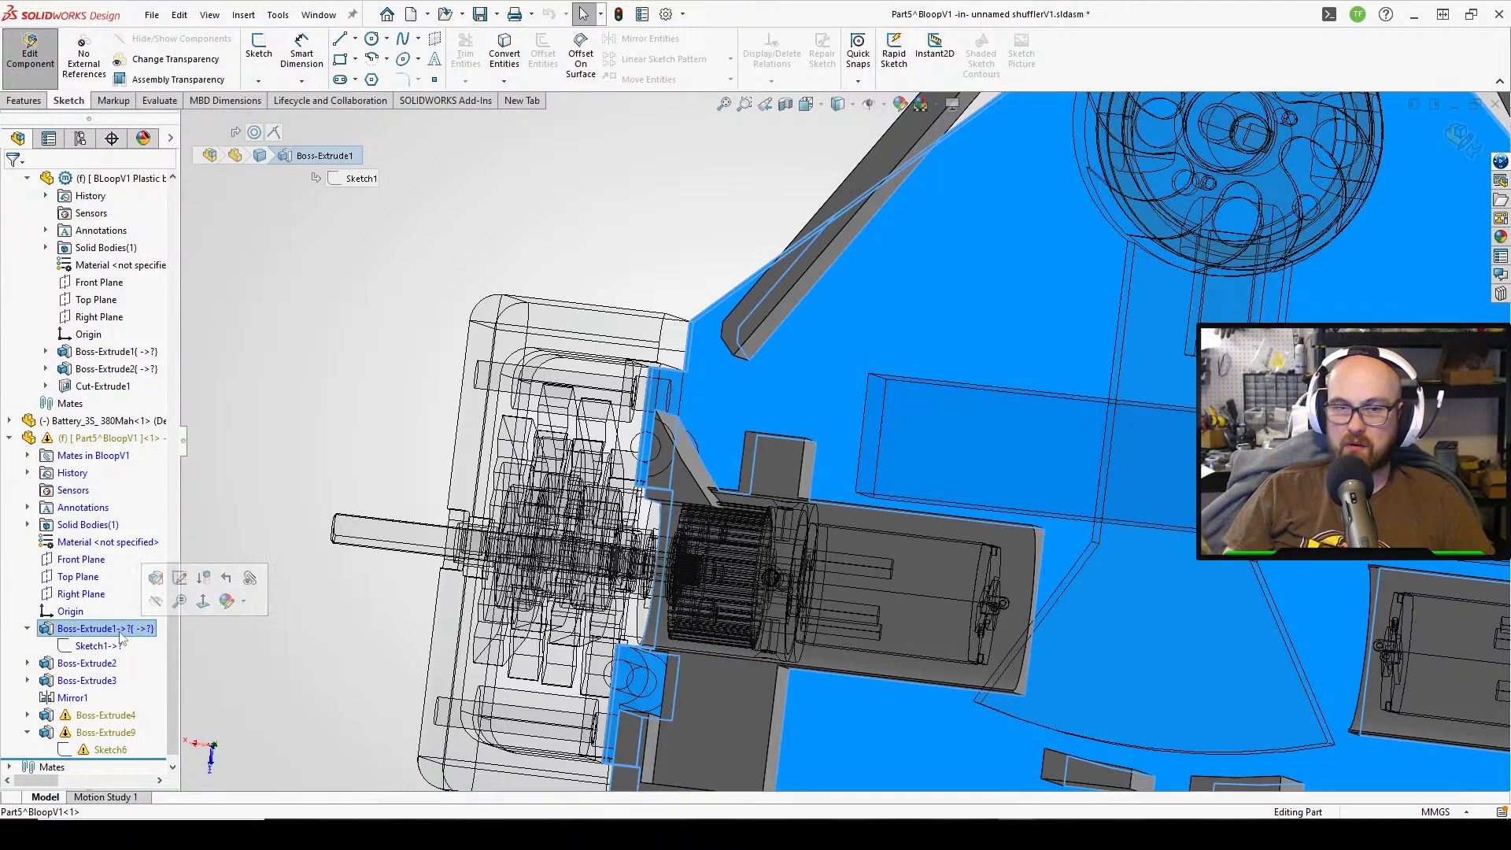
{"action": "left_click", "coordinate": [82, 663]}
{"action": "left_click", "coordinate": [111, 612]}
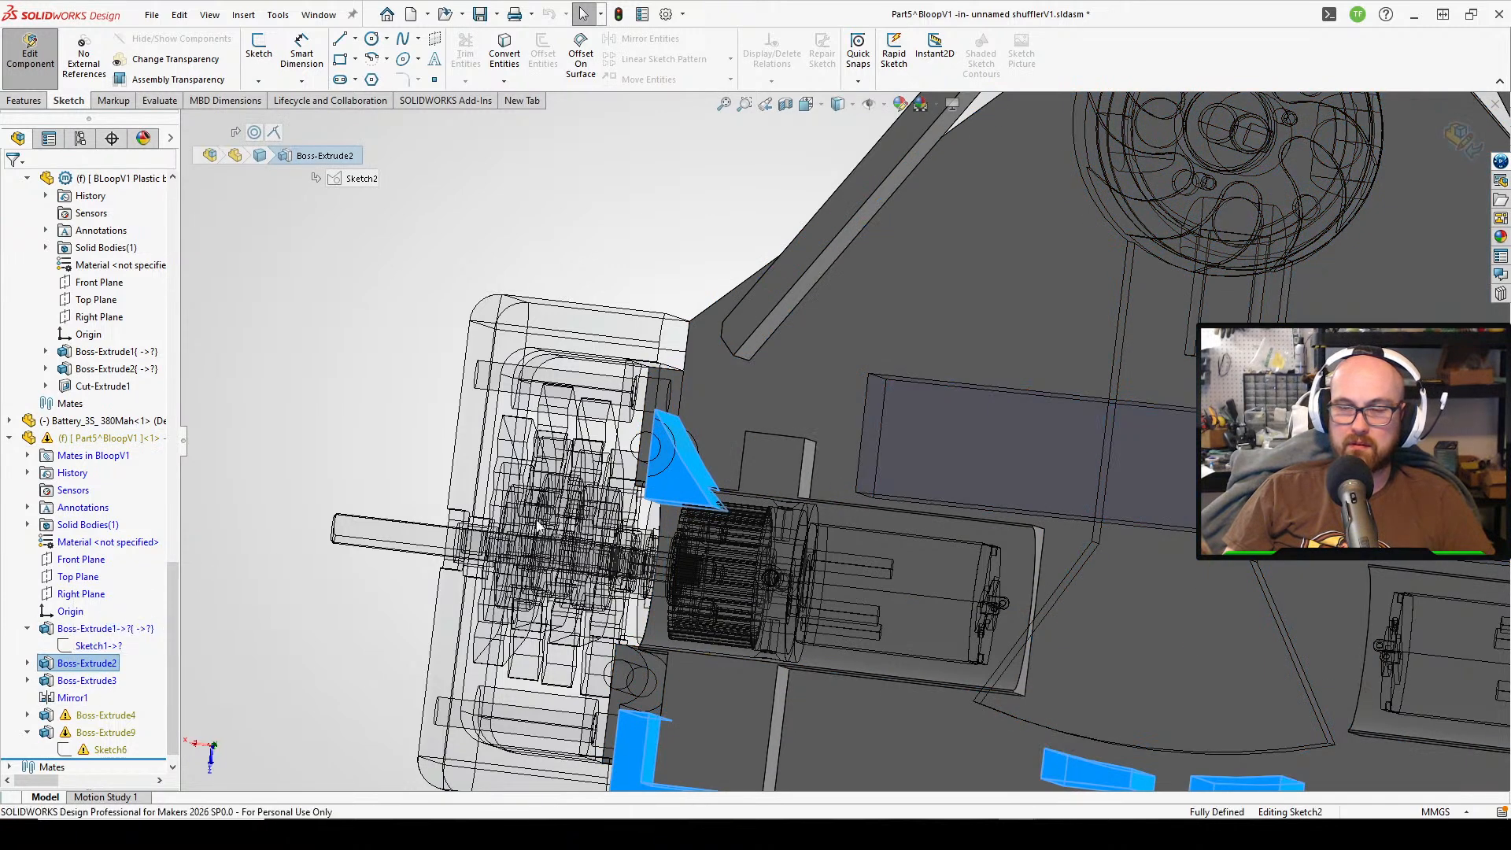
{"action": "left_click_drag", "start_coordinate": [461, 562], "coordinate": [896, 318]}
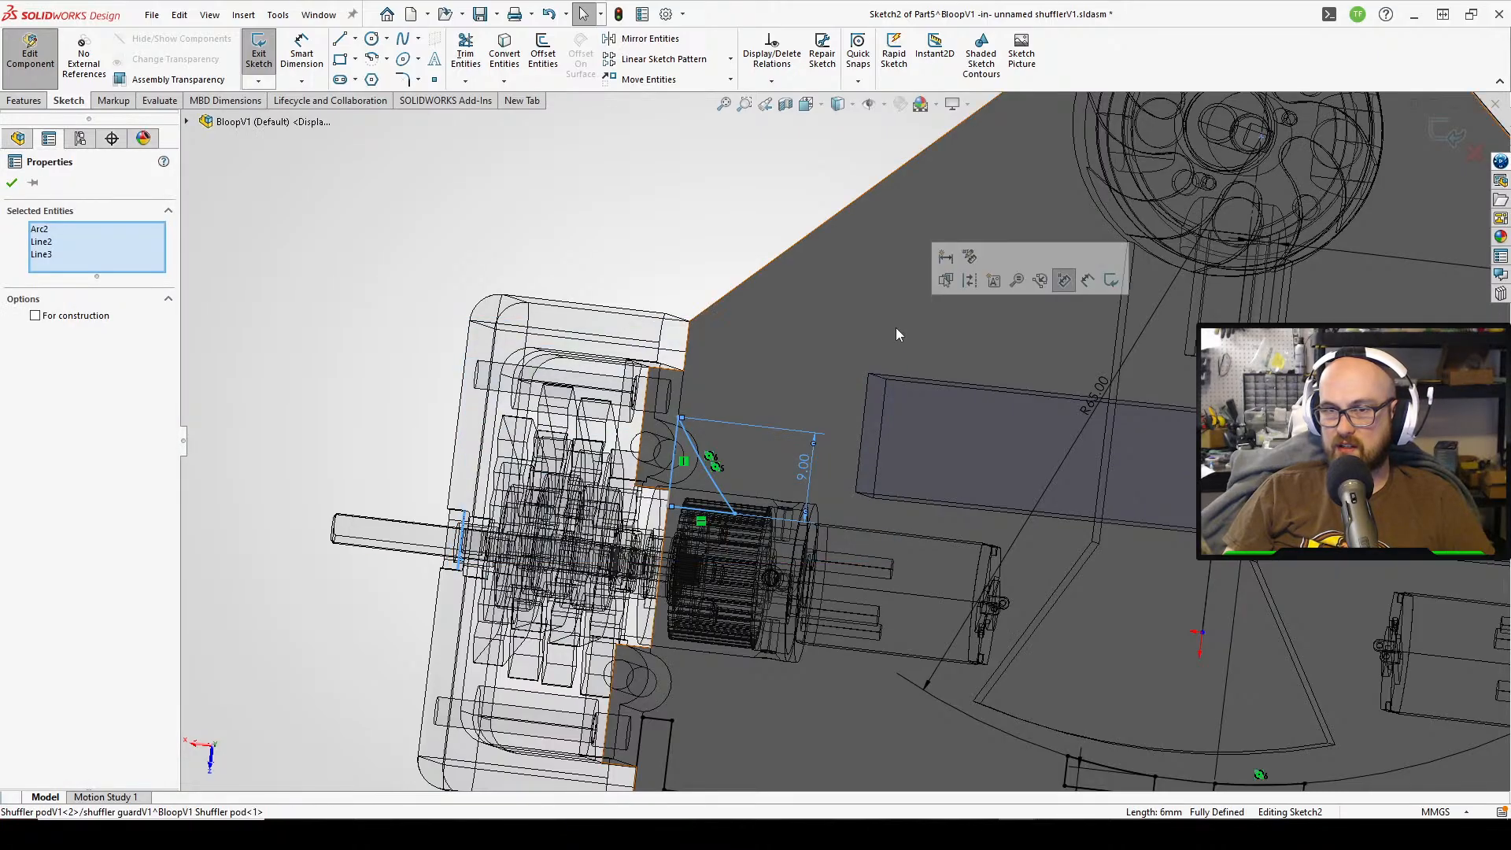
{"action": "key", "text": "Delete"}
- Delete the two small block profiles beyond the lower blade tip from Boss-Extrude2's sketch, confirming removal of their associated dimensions
{"action": "scroll", "coordinate": [878, 374], "scroll_direction": "up", "scroll_amount": 2}
{"action": "scroll", "coordinate": [1011, 525], "scroll_direction": "up", "scroll_amount": 2}
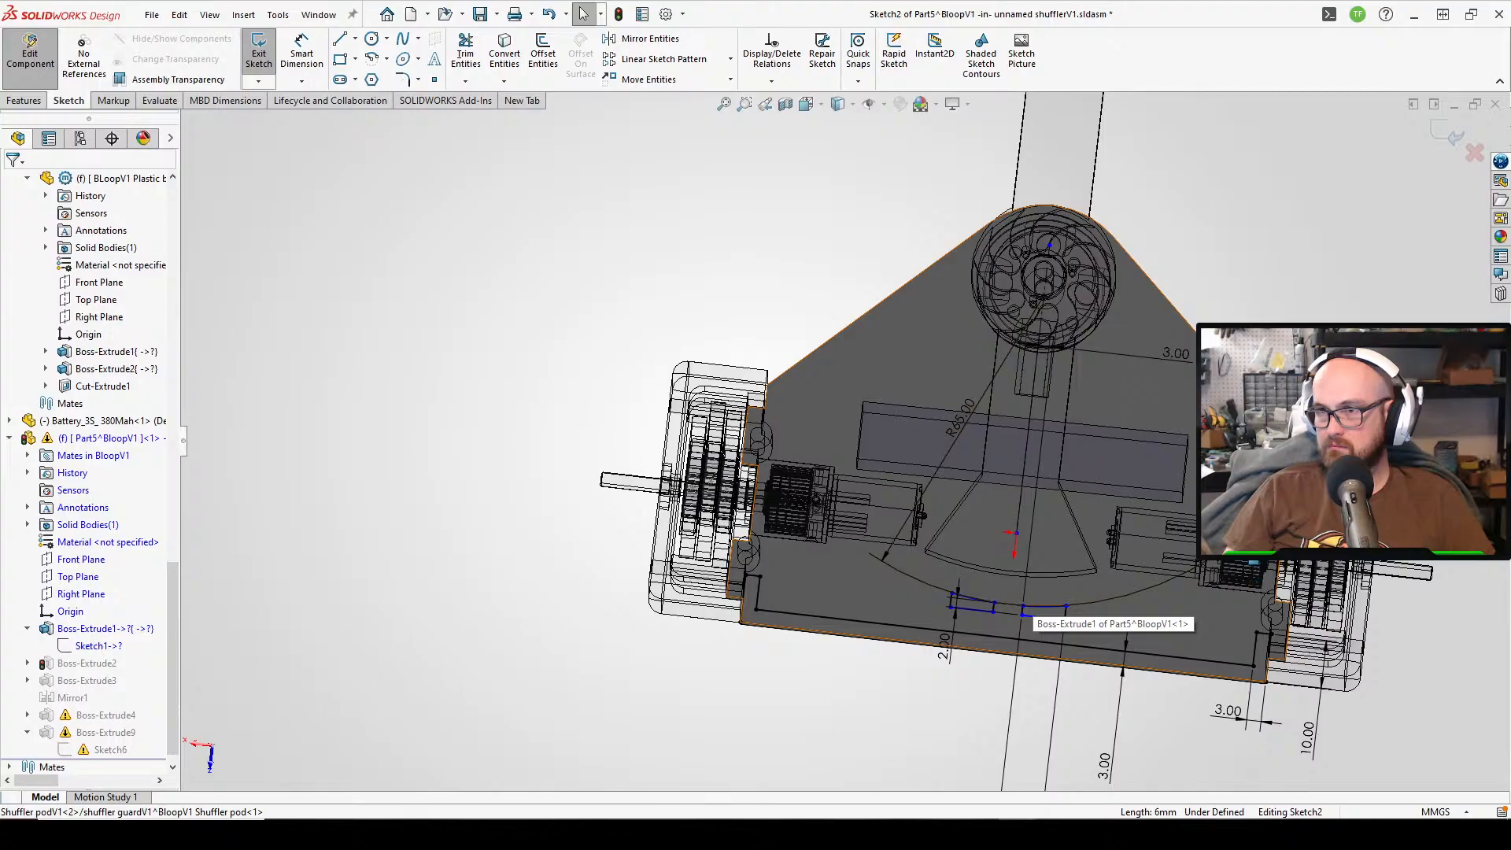
{"action": "middle_click_drag", "start_coordinate": [1026, 616], "coordinate": [1012, 632]}
{"action": "mouse_move", "coordinate": [984, 581]}
{"action": "left_mouse_down"}
{"action": "mouse_move", "coordinate": [907, 651]}
{"action": "mouse_move", "coordinate": [1146, 579]}
{"action": "left_mouse_up"}
{"action": "key", "text": "Delete"}
{"action": "left_click", "coordinate": [669, 417]}
{"action": "key", "text": "Delete"}
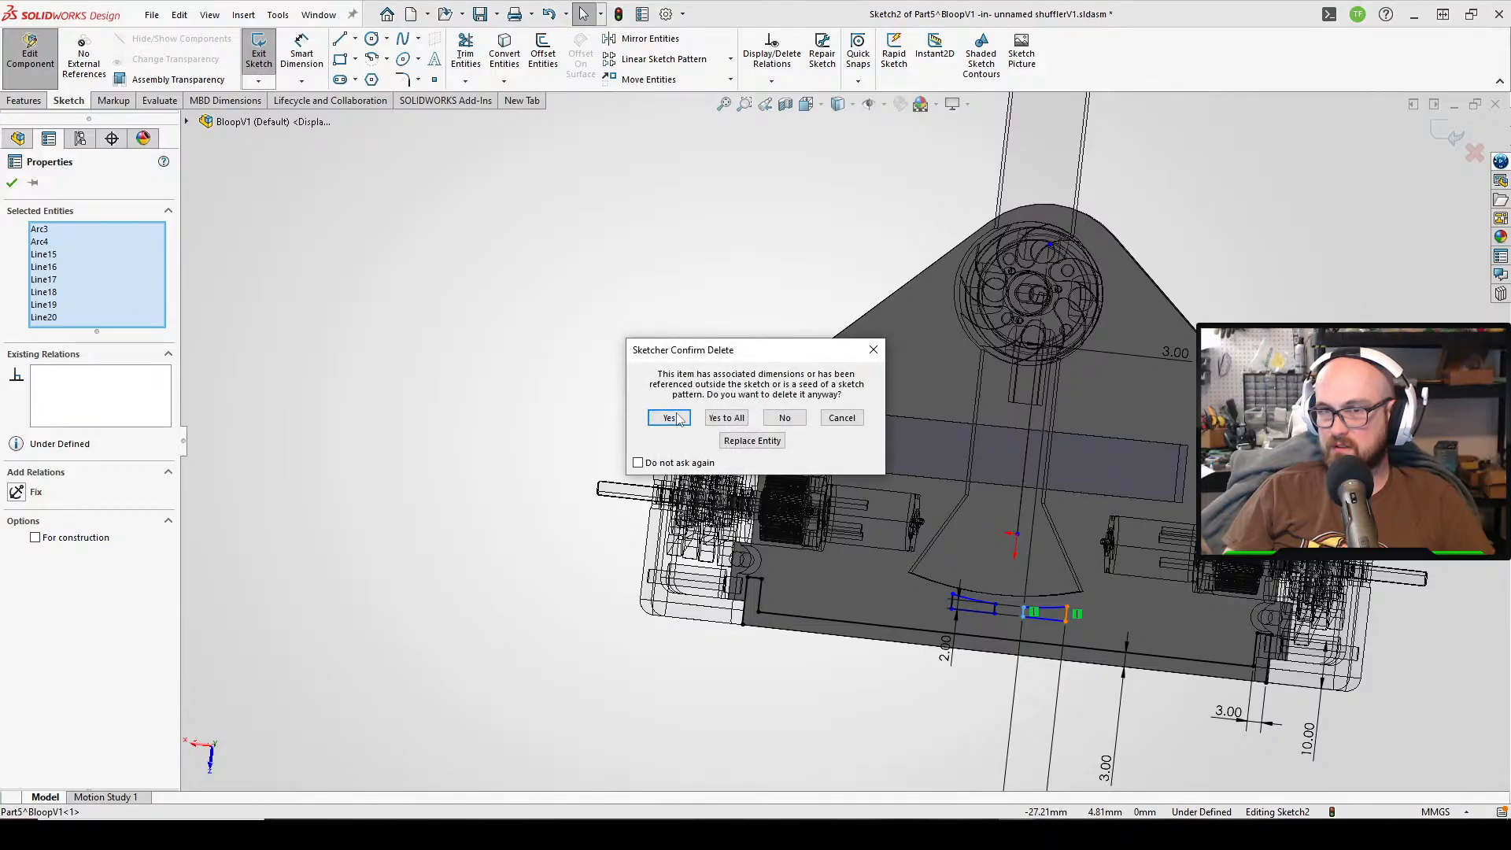
{"action": "left_click", "coordinate": [668, 417]}
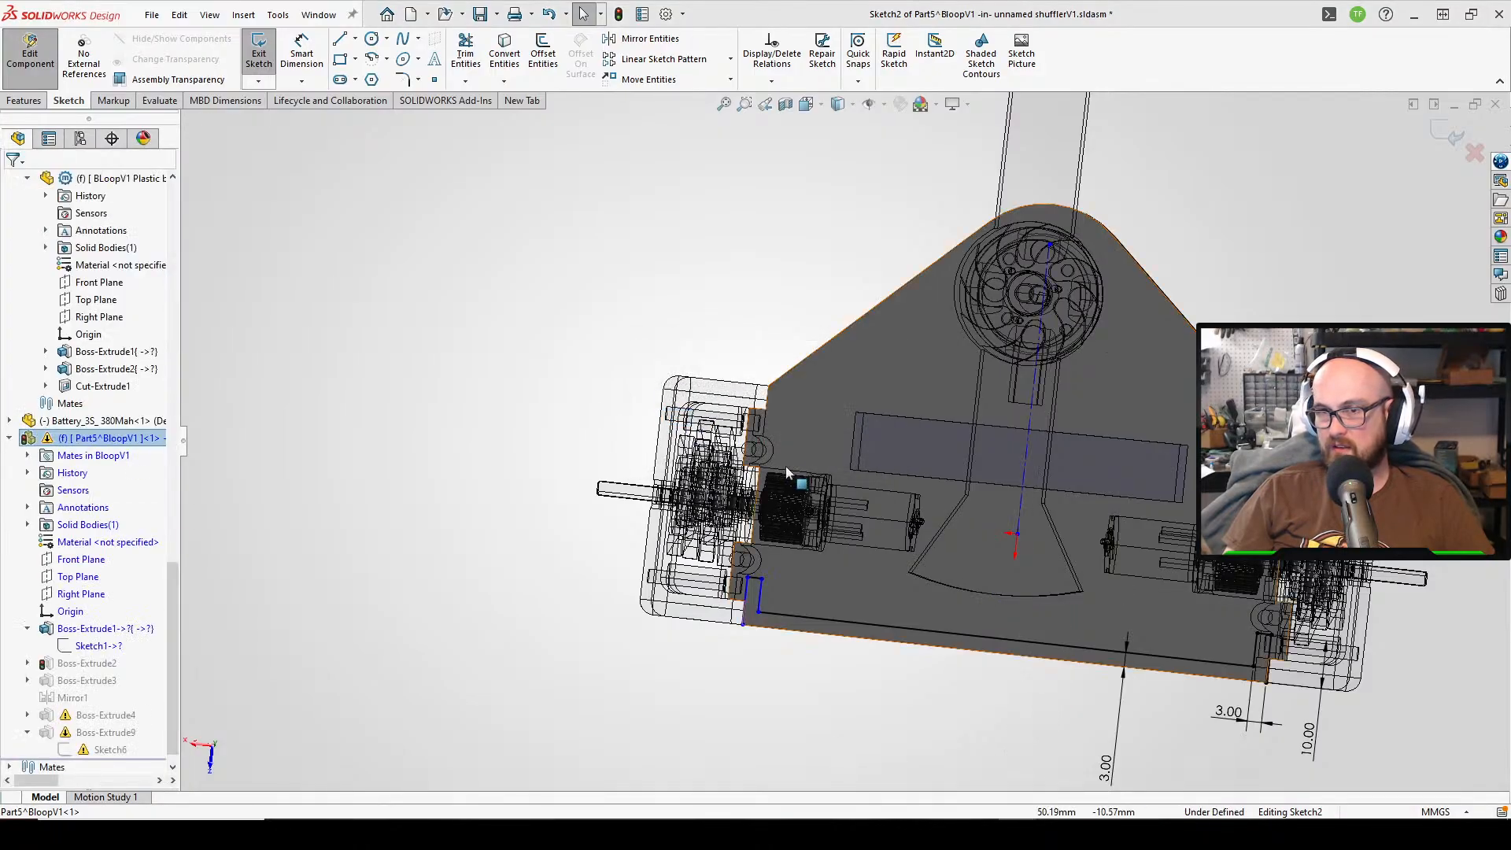
- Attach the rear wall profile's loose corner point to the chassis plate's outer corner and exit the sketch, ignoring any error
{"action": "scroll", "coordinate": [771, 637], "scroll_direction": "down", "scroll_amount": 5}
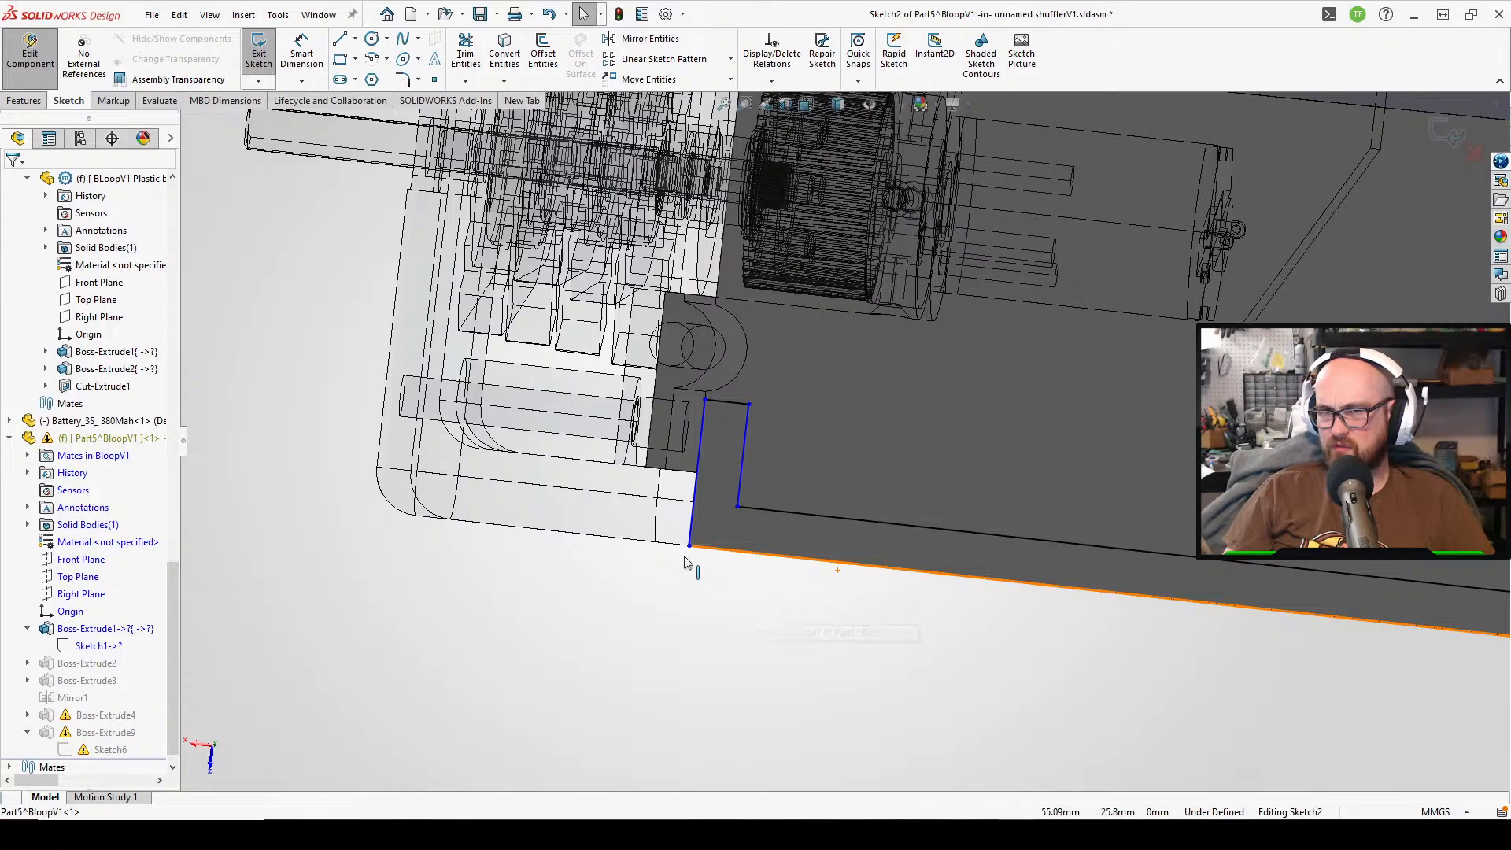
{"action": "left_click_drag", "start_coordinate": [721, 547], "coordinate": [695, 547]}
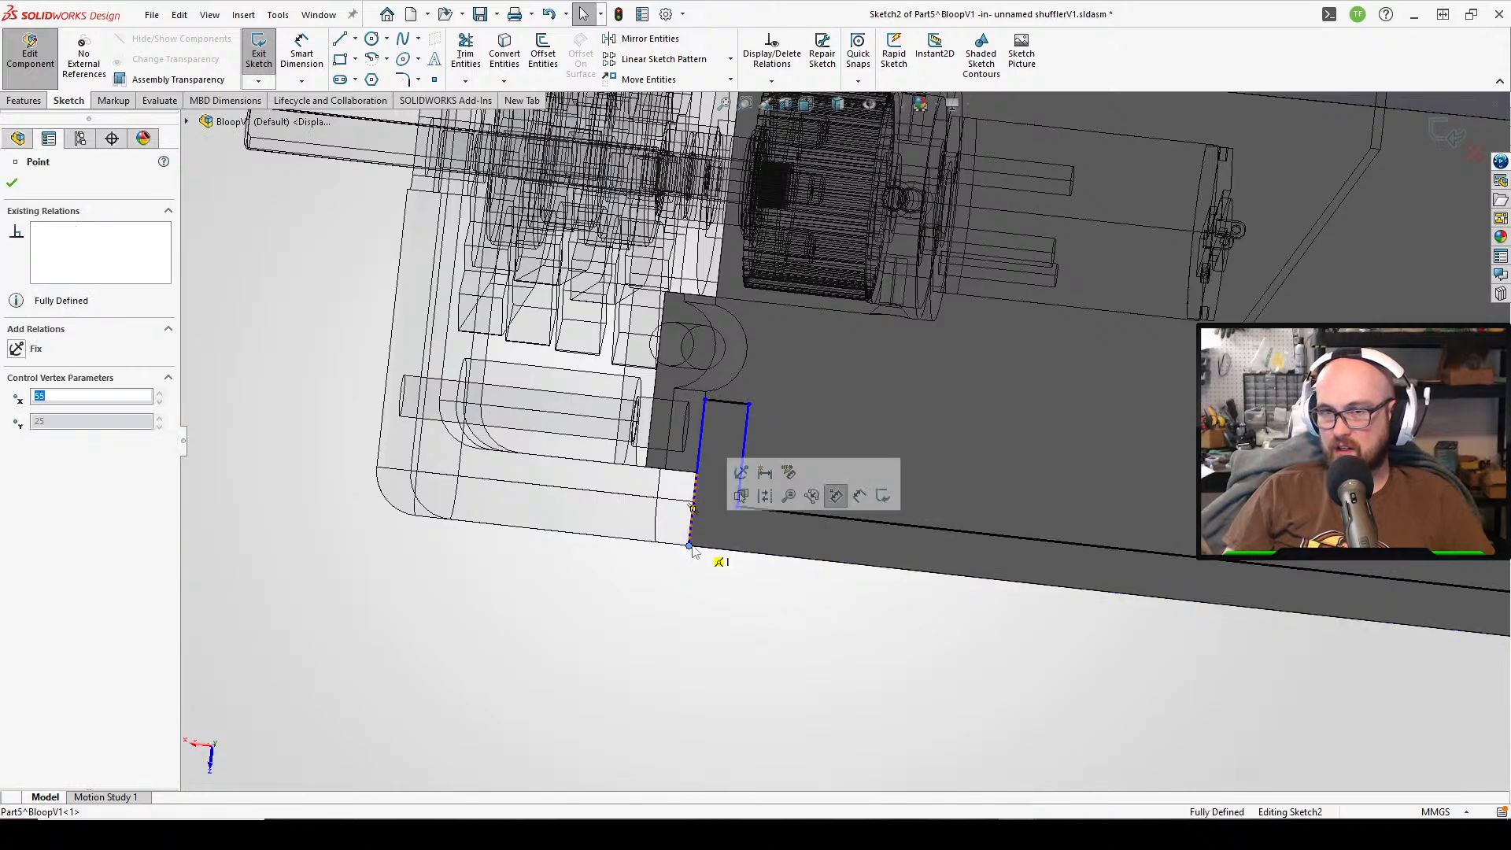
{"action": "left_click", "coordinate": [751, 663]}
{"action": "left_click", "coordinate": [258, 56]}
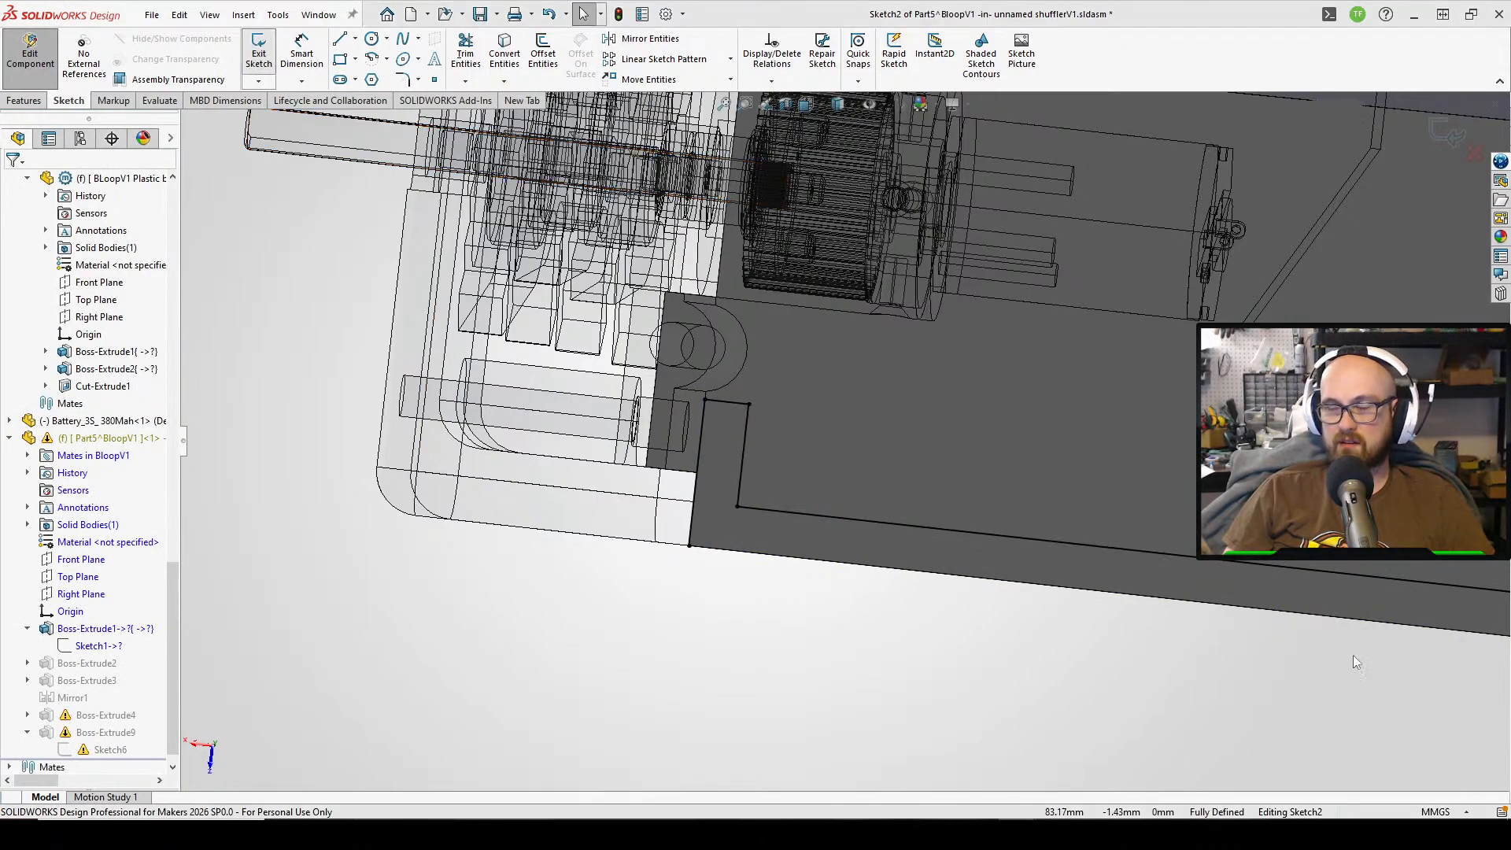
{"action": "left_click", "coordinate": [756, 423]}
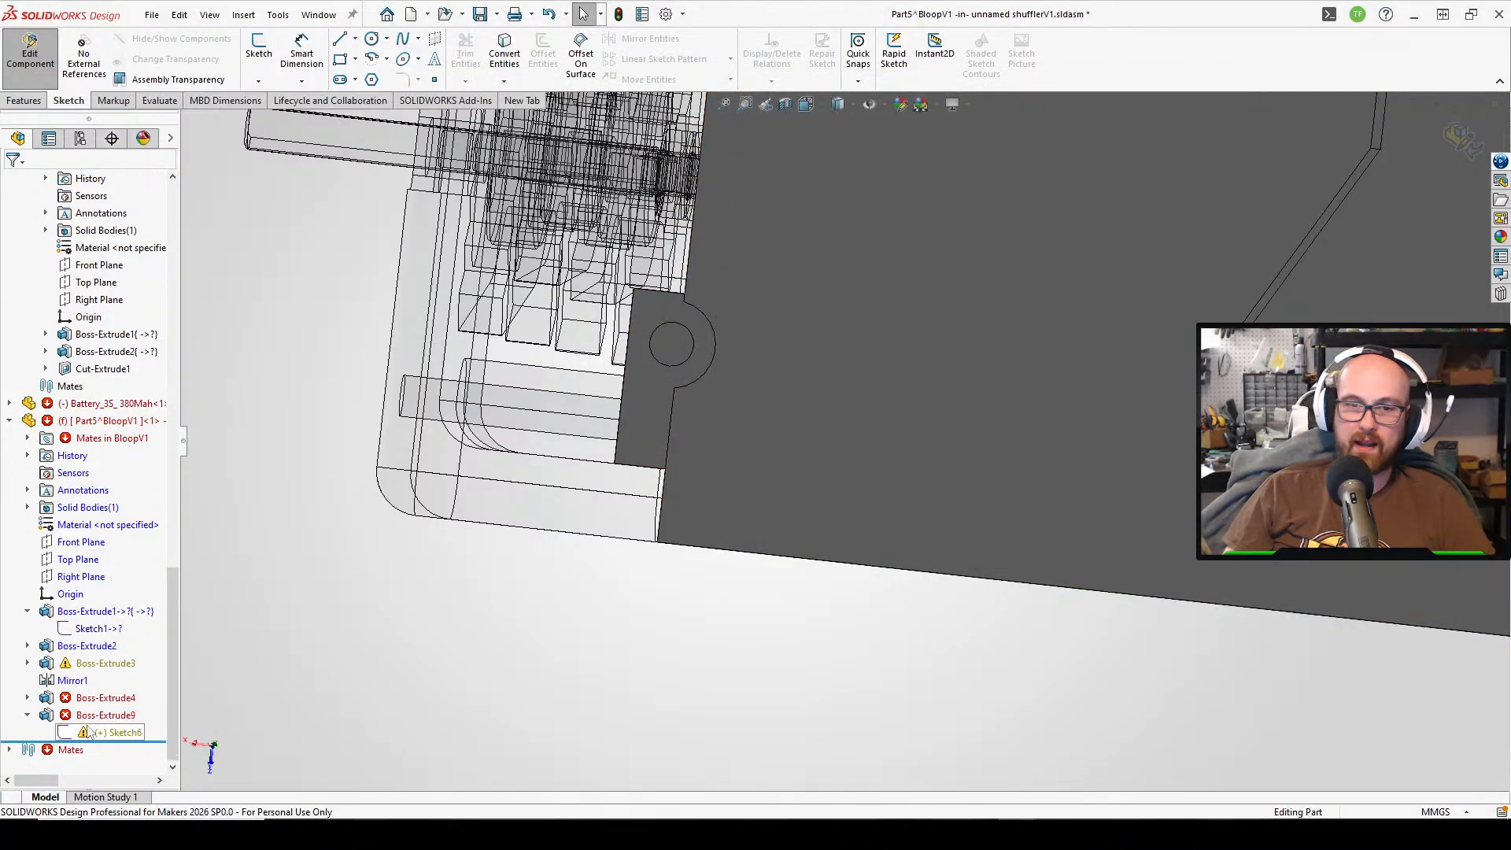
- Examine the conflicting wall profile in Boss-Extrude9's sketch, exit it without repairs and dismiss the error list
{"action": "left_click", "coordinate": [86, 732]}
{"action": "left_click", "coordinate": [102, 678]}
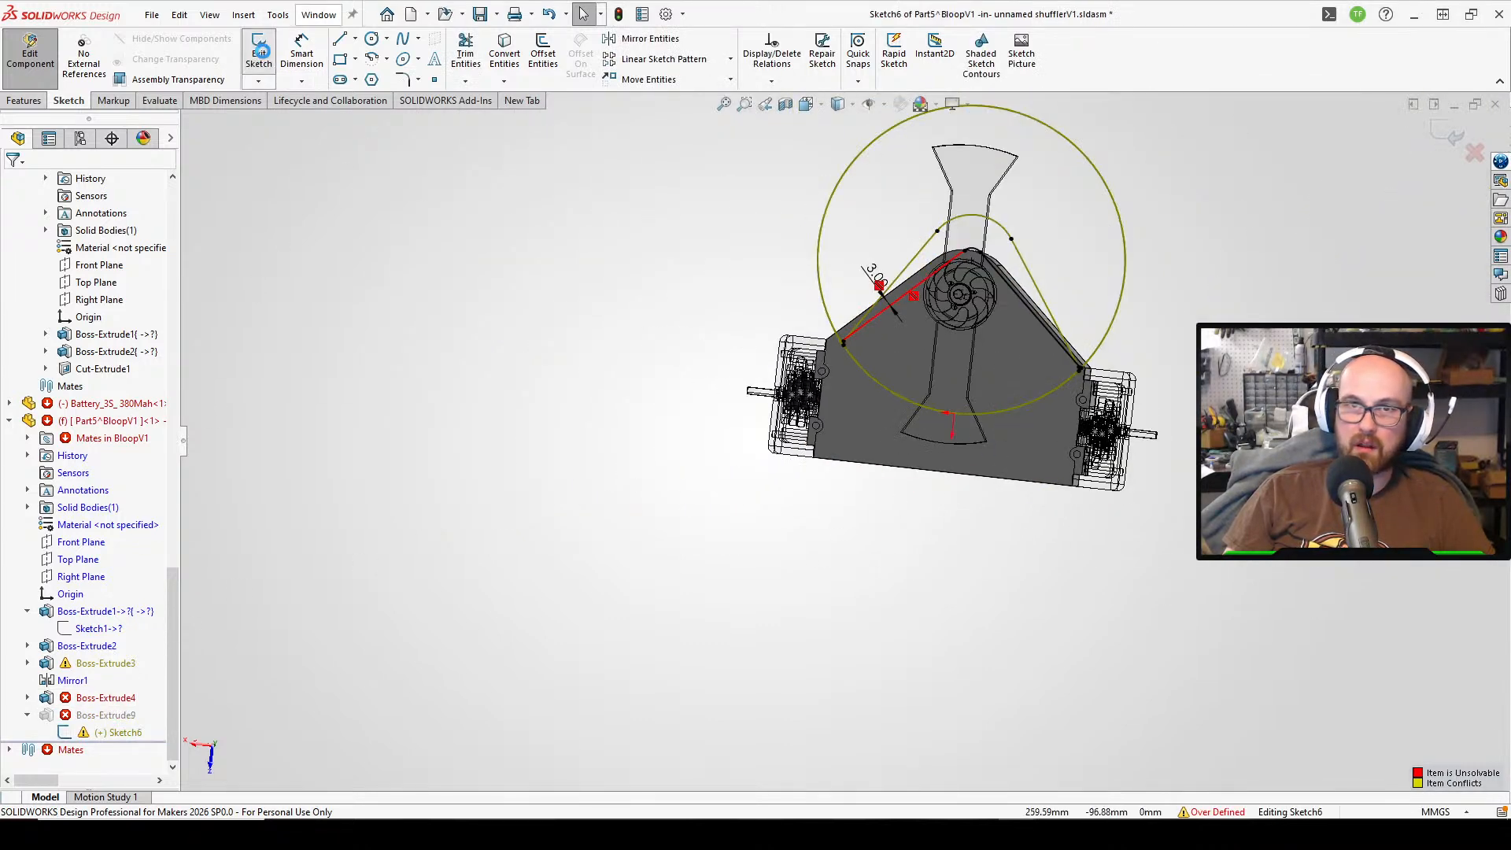
{"action": "left_click", "coordinate": [260, 51]}
{"action": "left_click", "coordinate": [728, 430]}
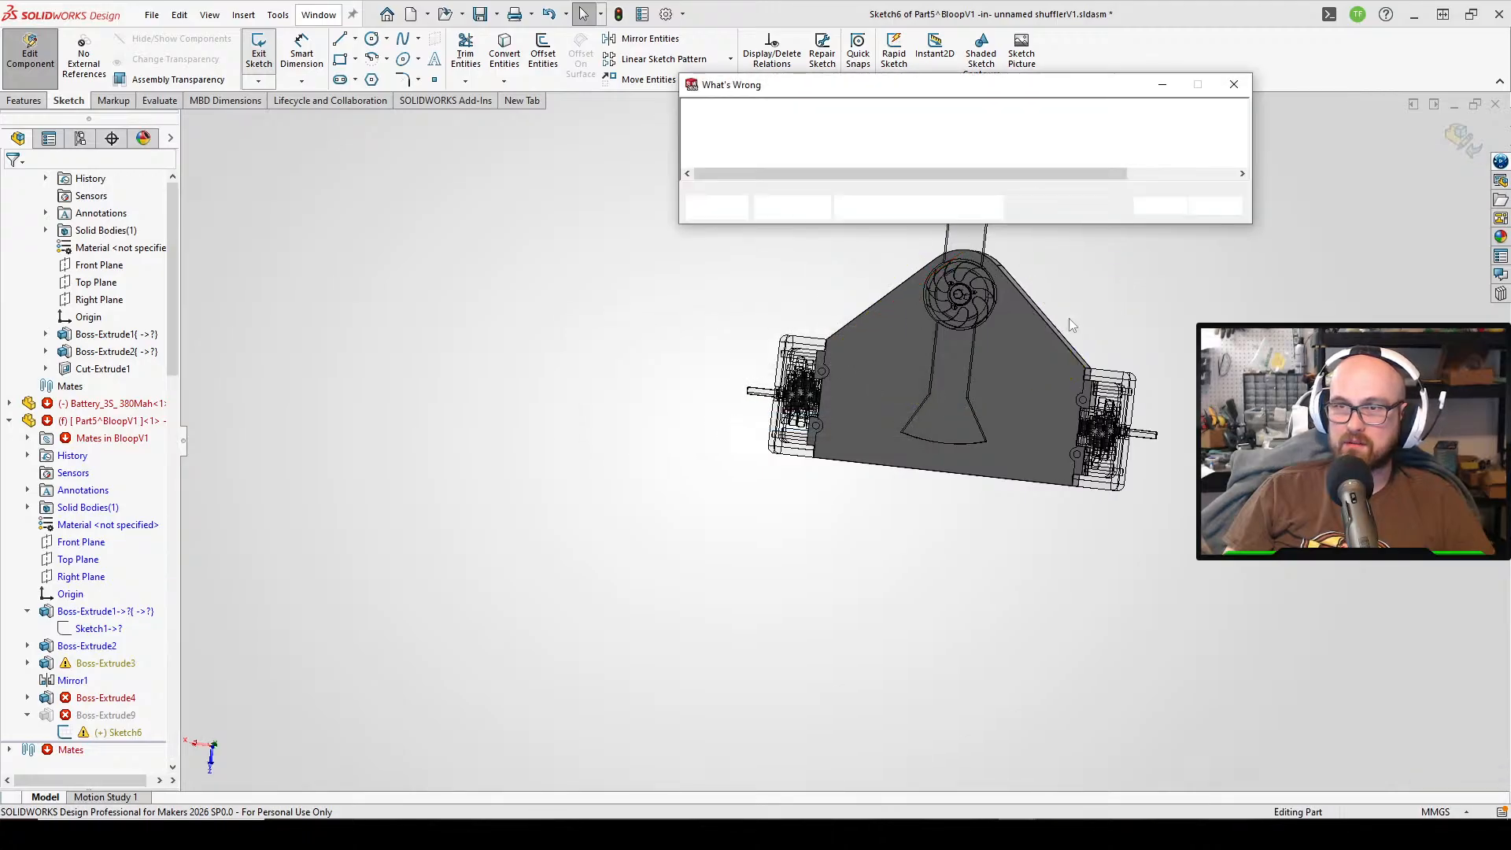
{"action": "left_click", "coordinate": [1161, 205]}
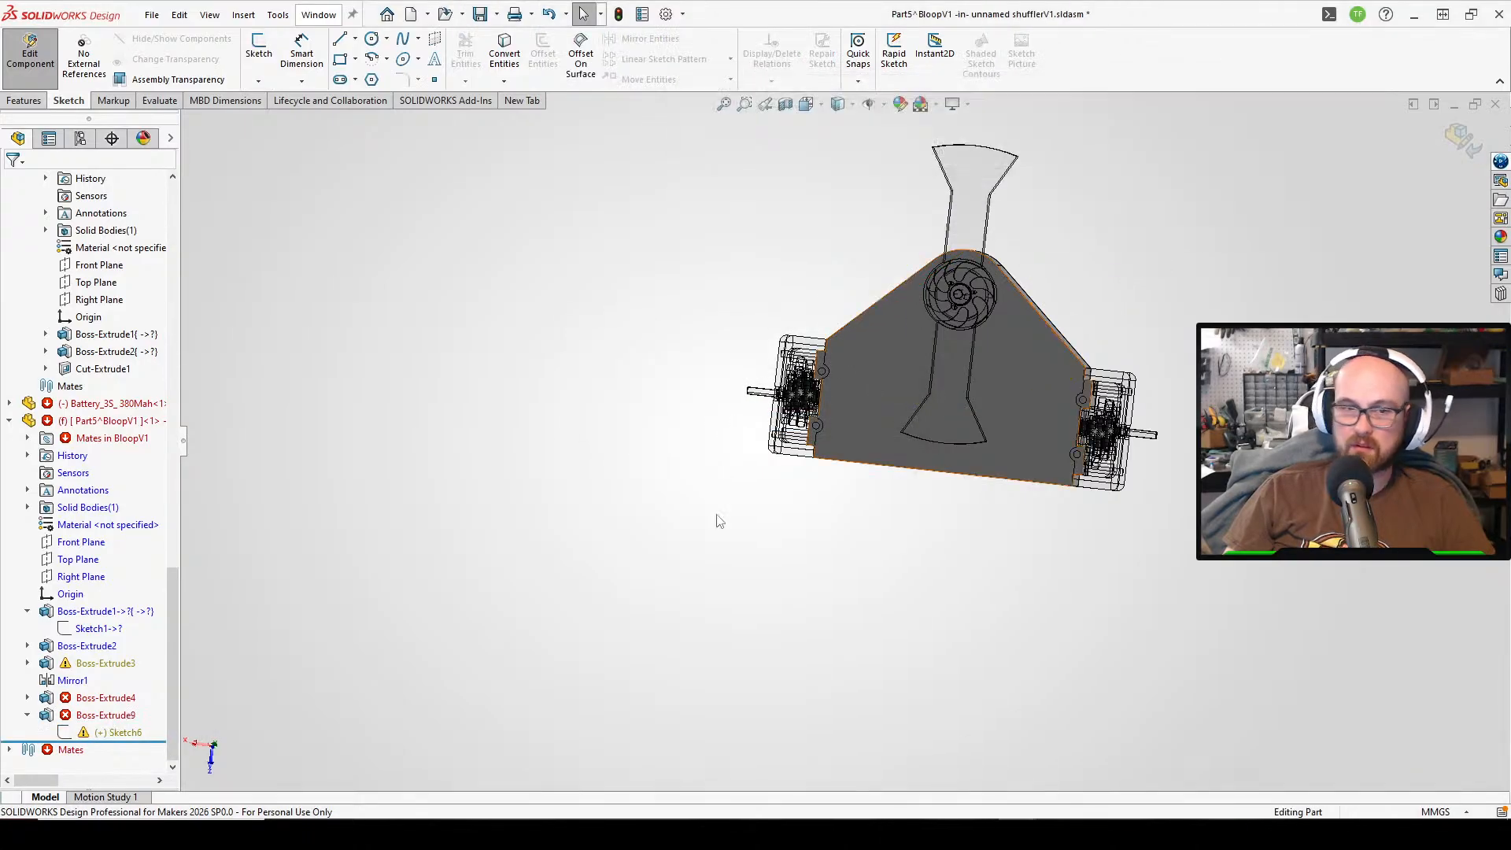
- Delete the two smaller square profiles from Boss-Extrude4's sketch, including their dimensions, and exit the sketch ignoring the error
{"action": "left_click", "coordinate": [87, 699]}
{"action": "left_click", "coordinate": [97, 654]}
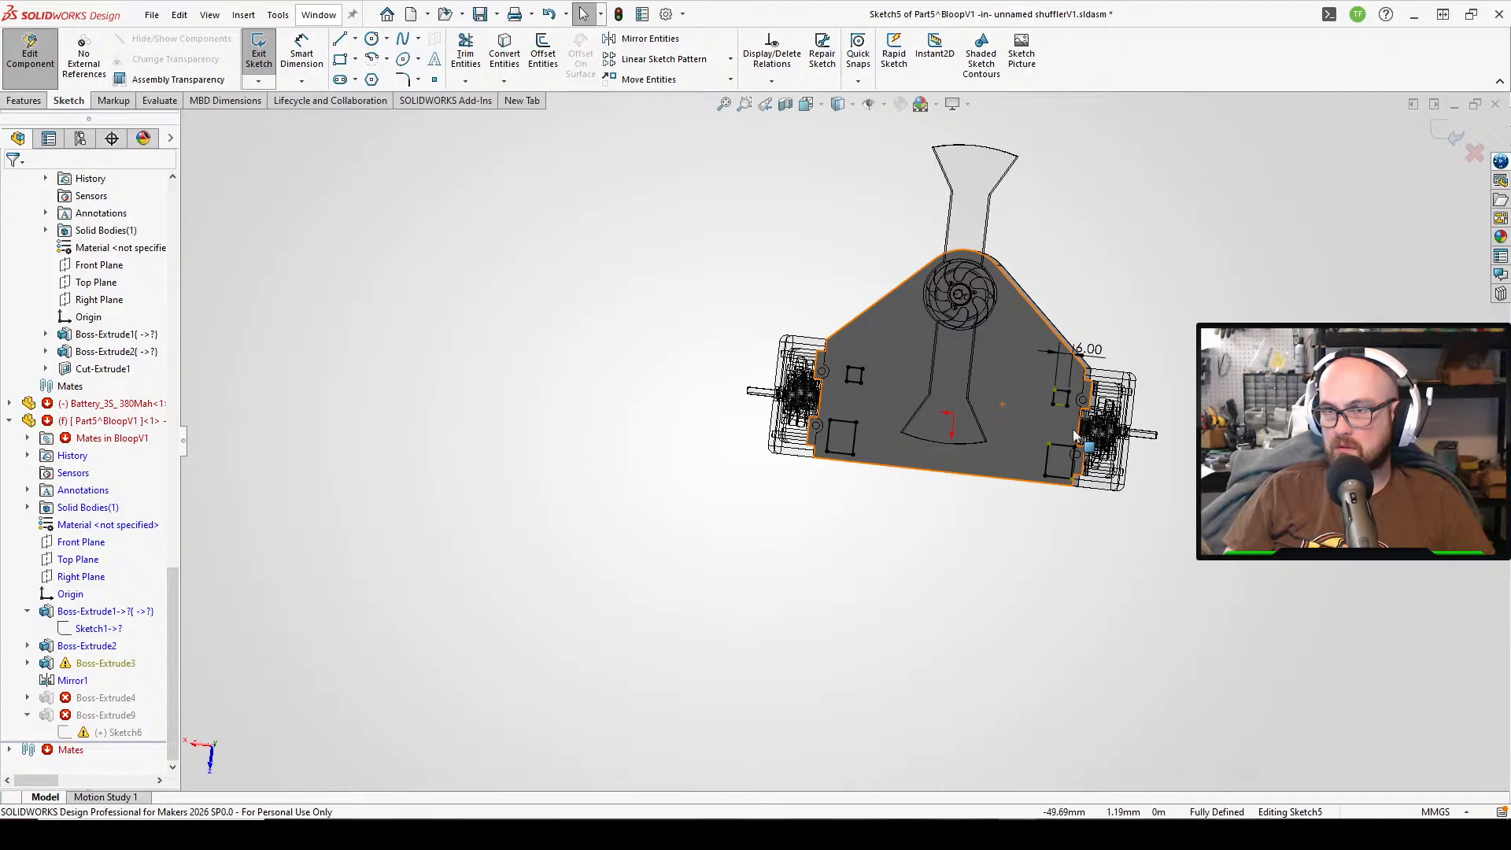
{"action": "scroll", "coordinate": [1074, 431], "scroll_direction": "down", "scroll_amount": 7}
{"action": "middle_click_drag", "start_coordinate": [960, 460], "coordinate": [870, 335]}
{"action": "scroll", "coordinate": [658, 468], "scroll_direction": "up", "scroll_amount": 3}
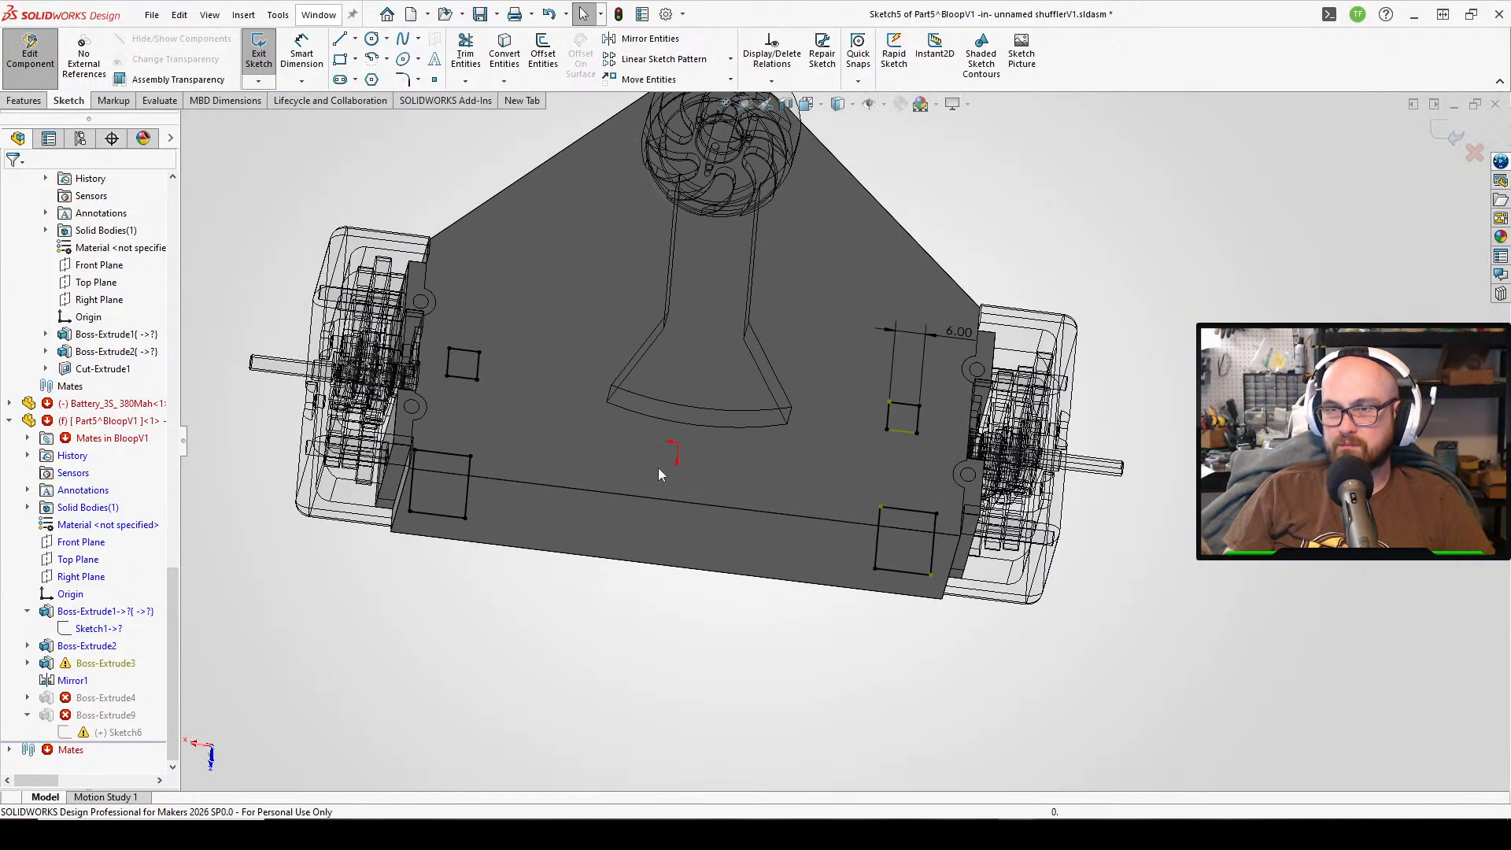
{"action": "left_click_drag", "start_coordinate": [825, 447], "coordinate": [942, 383]}
{"action": "key", "text": "Delete"}
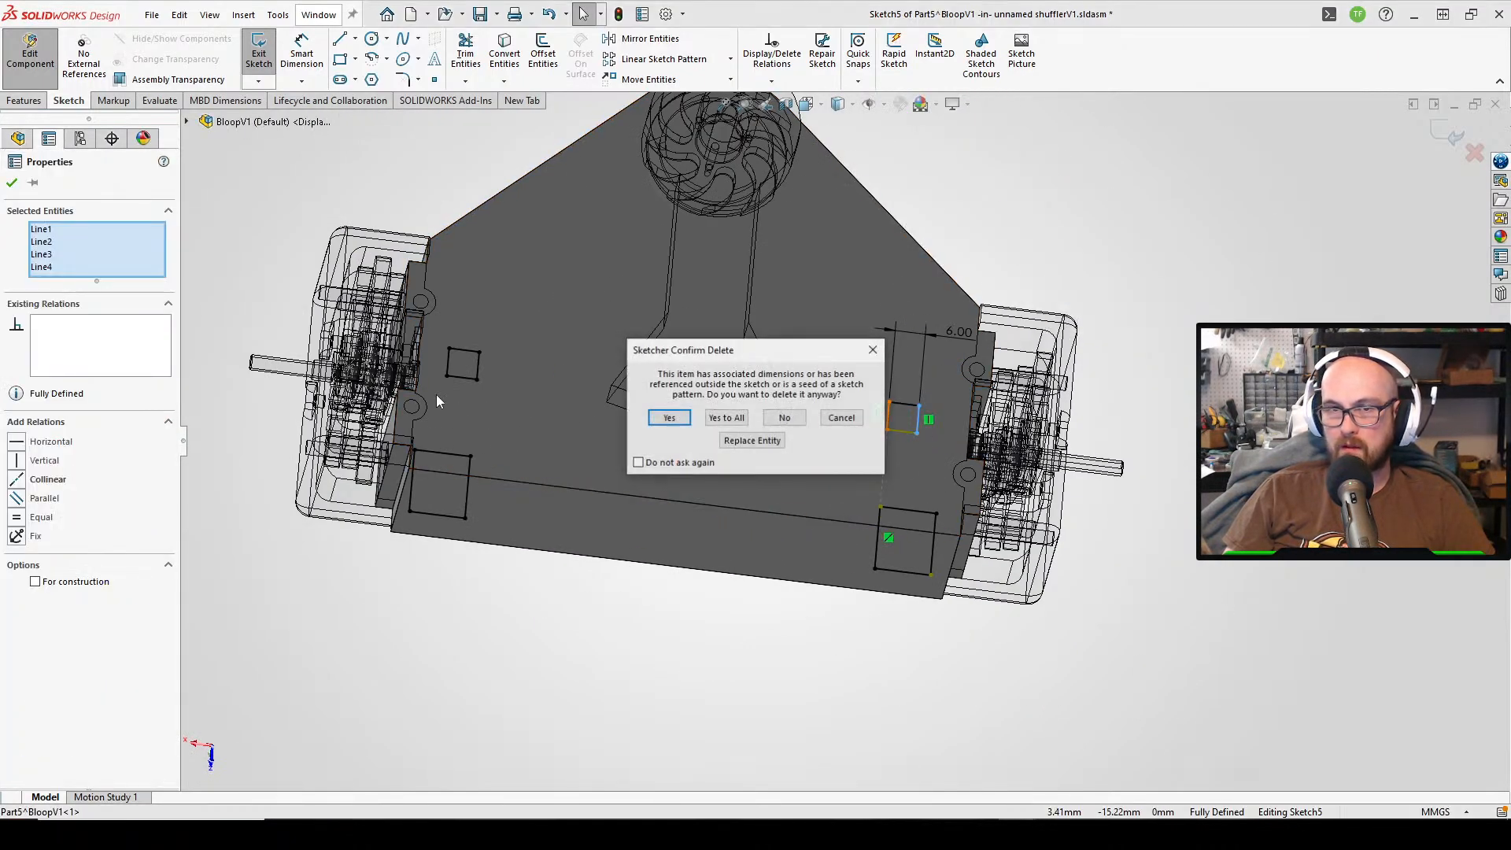
{"action": "left_click", "coordinate": [668, 417]}
{"action": "left_click_drag", "start_coordinate": [419, 388], "coordinate": [543, 328]}
{"action": "key", "text": "Delete"}
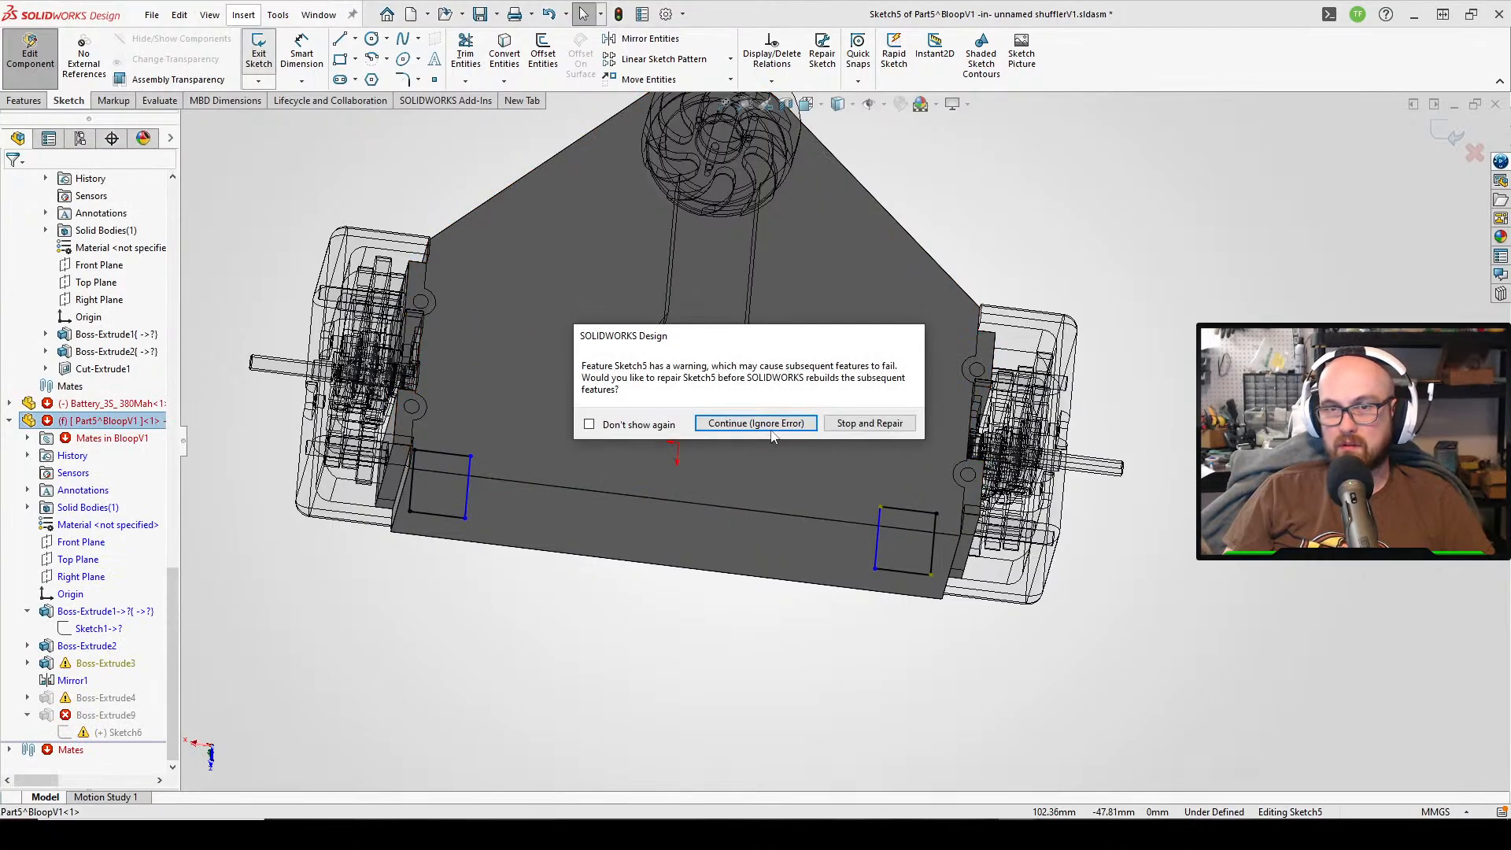
{"action": "left_click", "coordinate": [747, 423]}
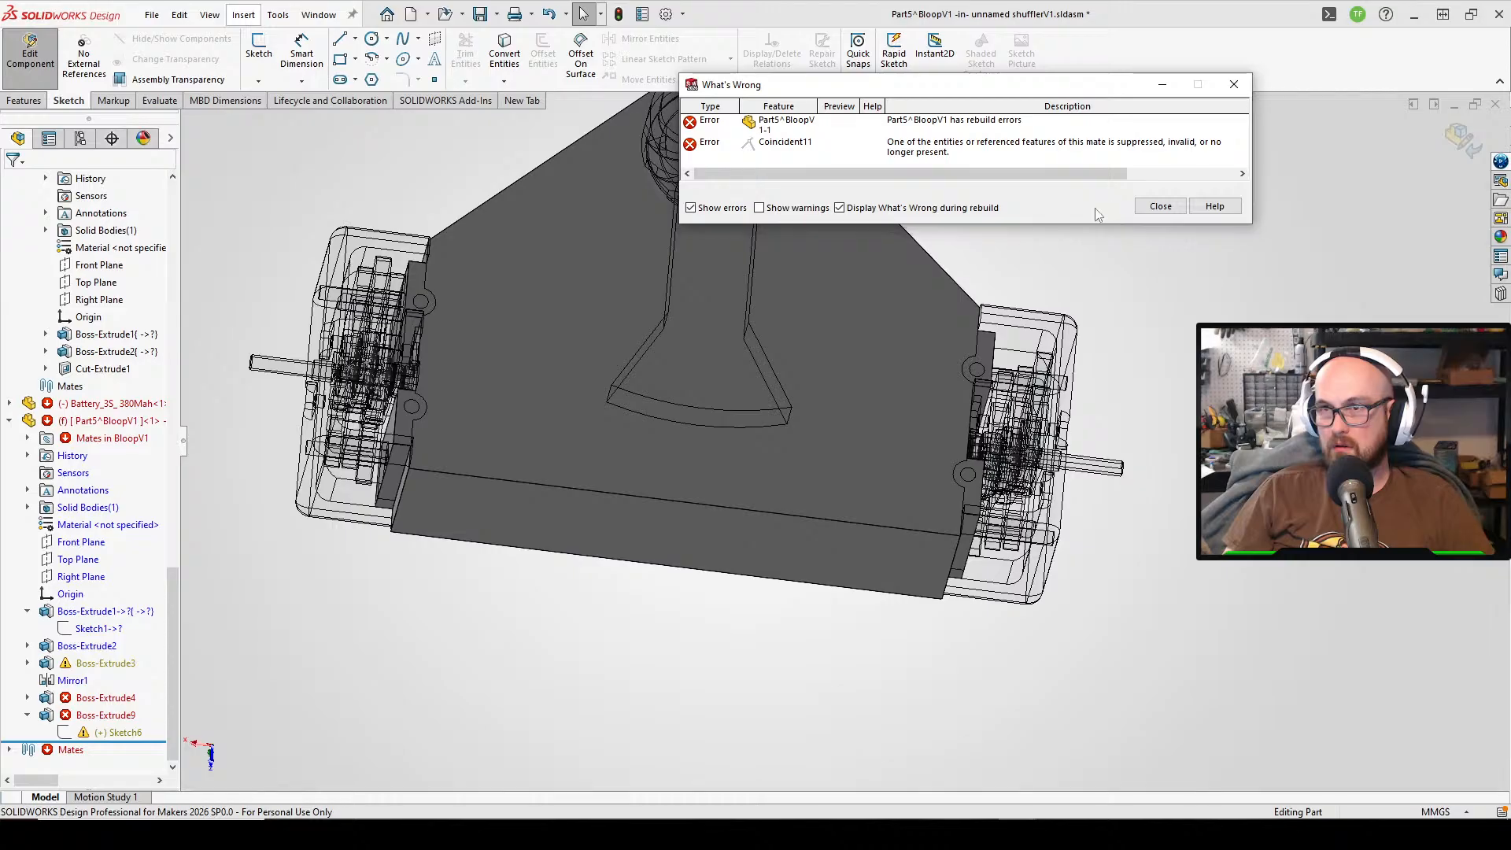
{"action": "left_click", "coordinate": [1156, 204]}
- Examine Boss-Extrude3's motor cradle sketch against the filled chassis body, exit it without repairs and dismiss the error list
{"action": "left_click", "coordinate": [106, 664]}
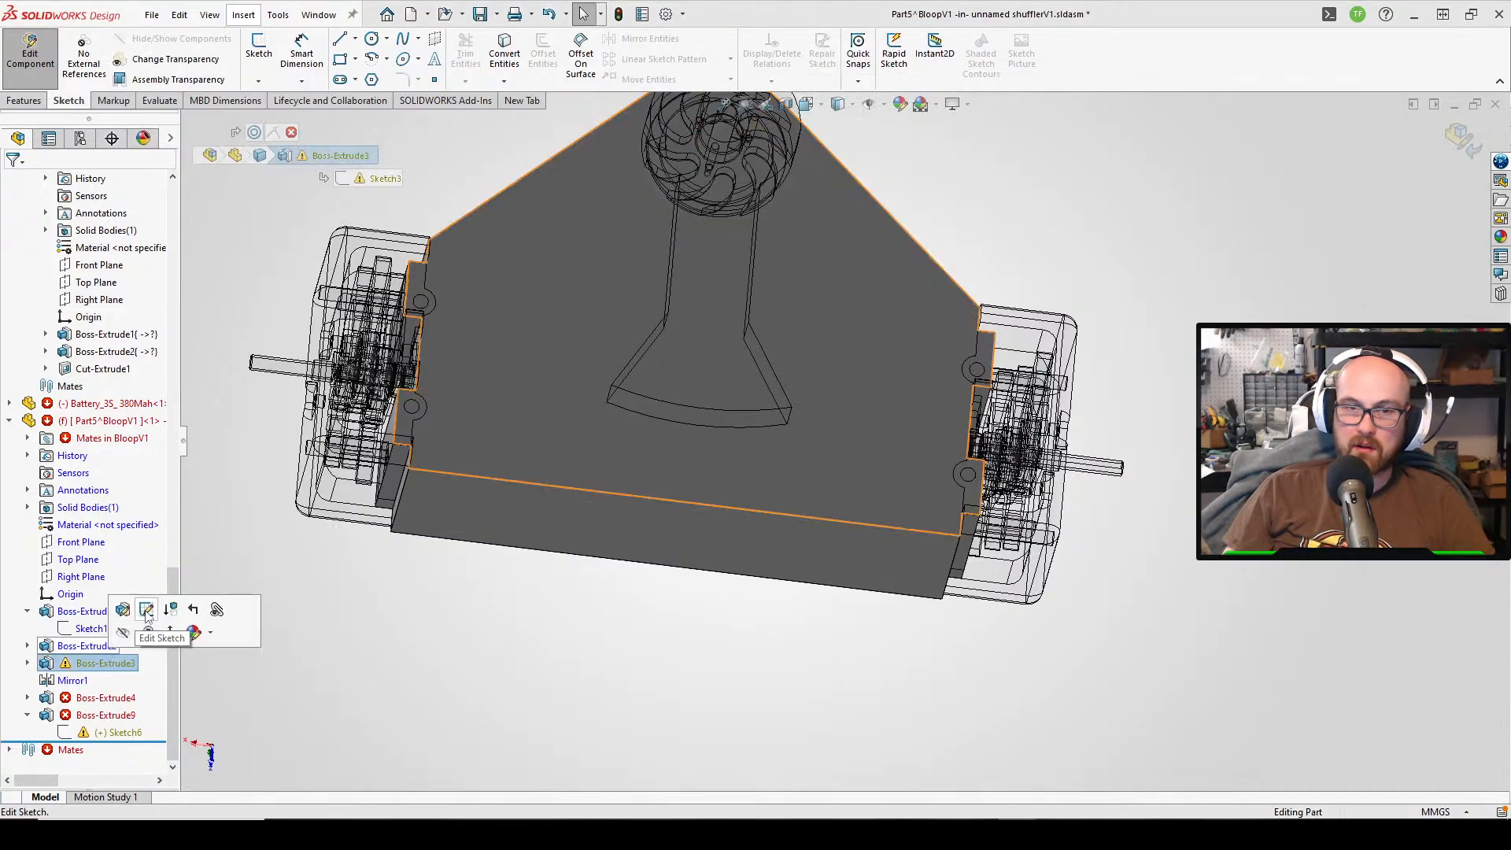
{"action": "left_click", "coordinate": [138, 628]}
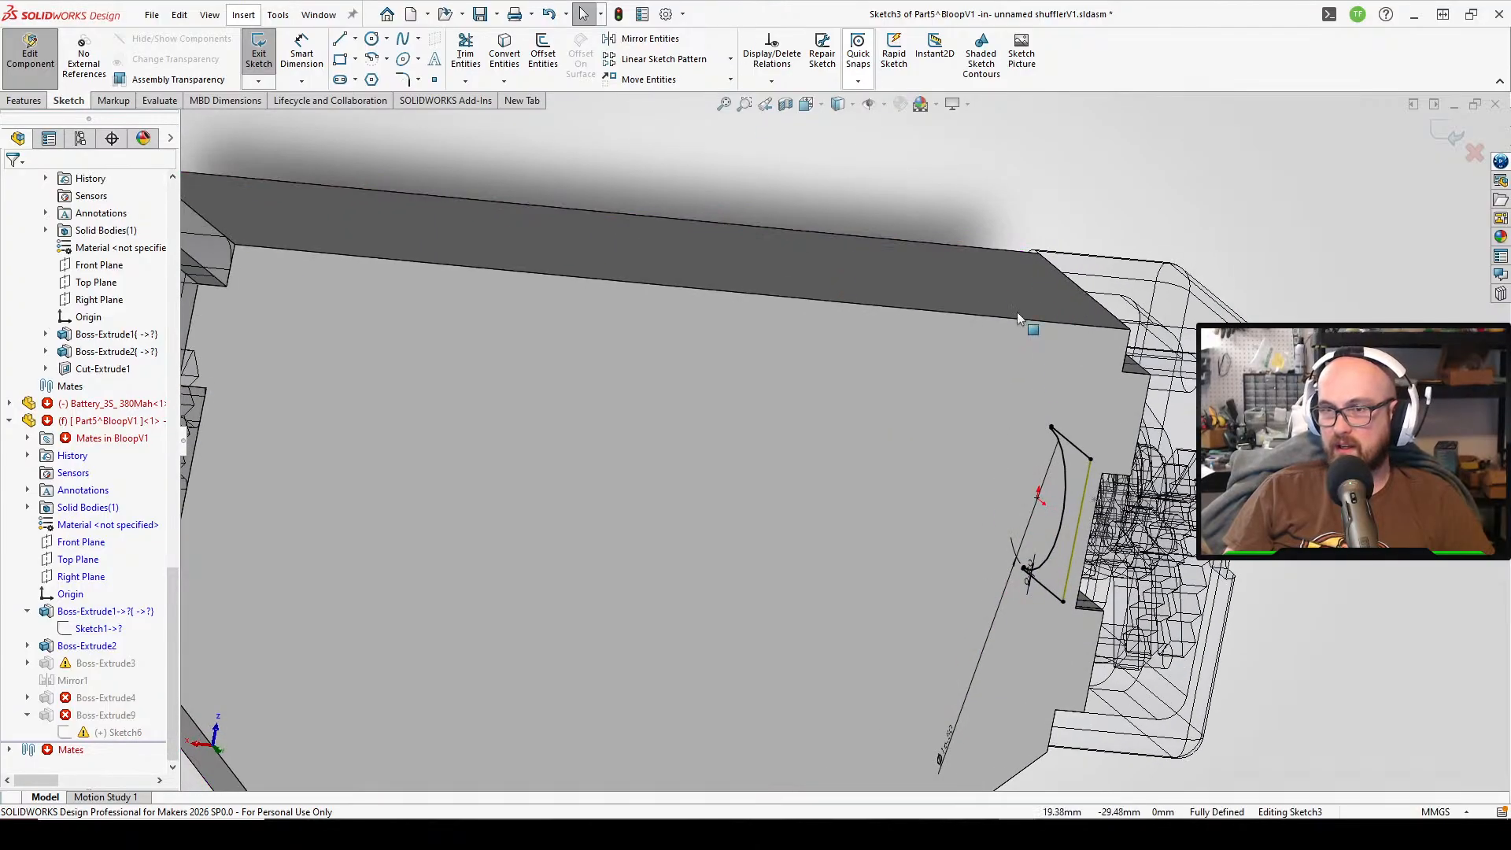
{"action": "middle_click_drag", "start_coordinate": [1017, 312], "coordinate": [335, 417]}
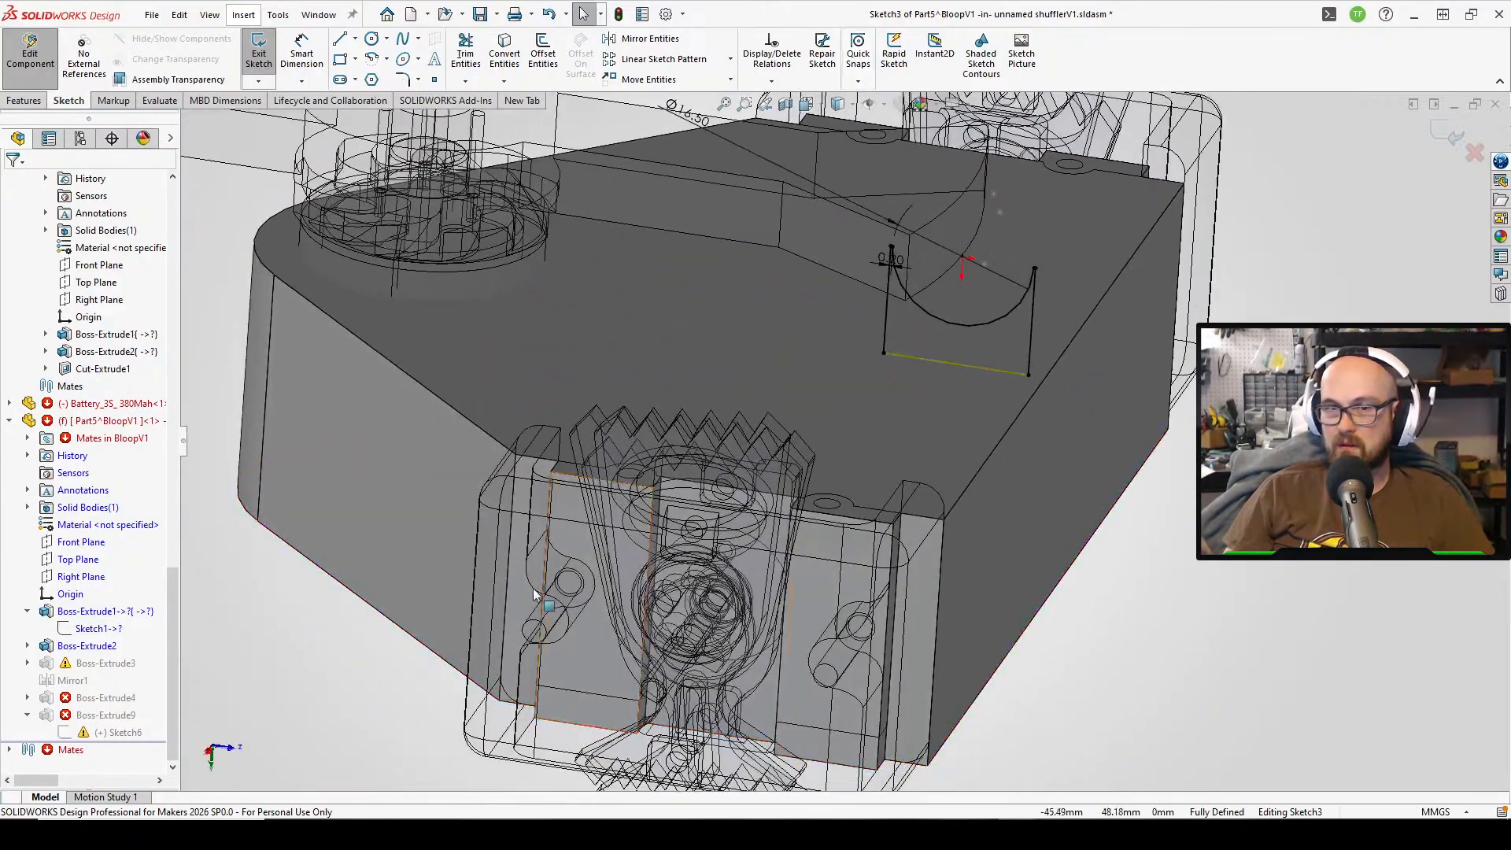
{"action": "left_click", "coordinate": [258, 53]}
{"action": "left_click", "coordinate": [747, 430]}
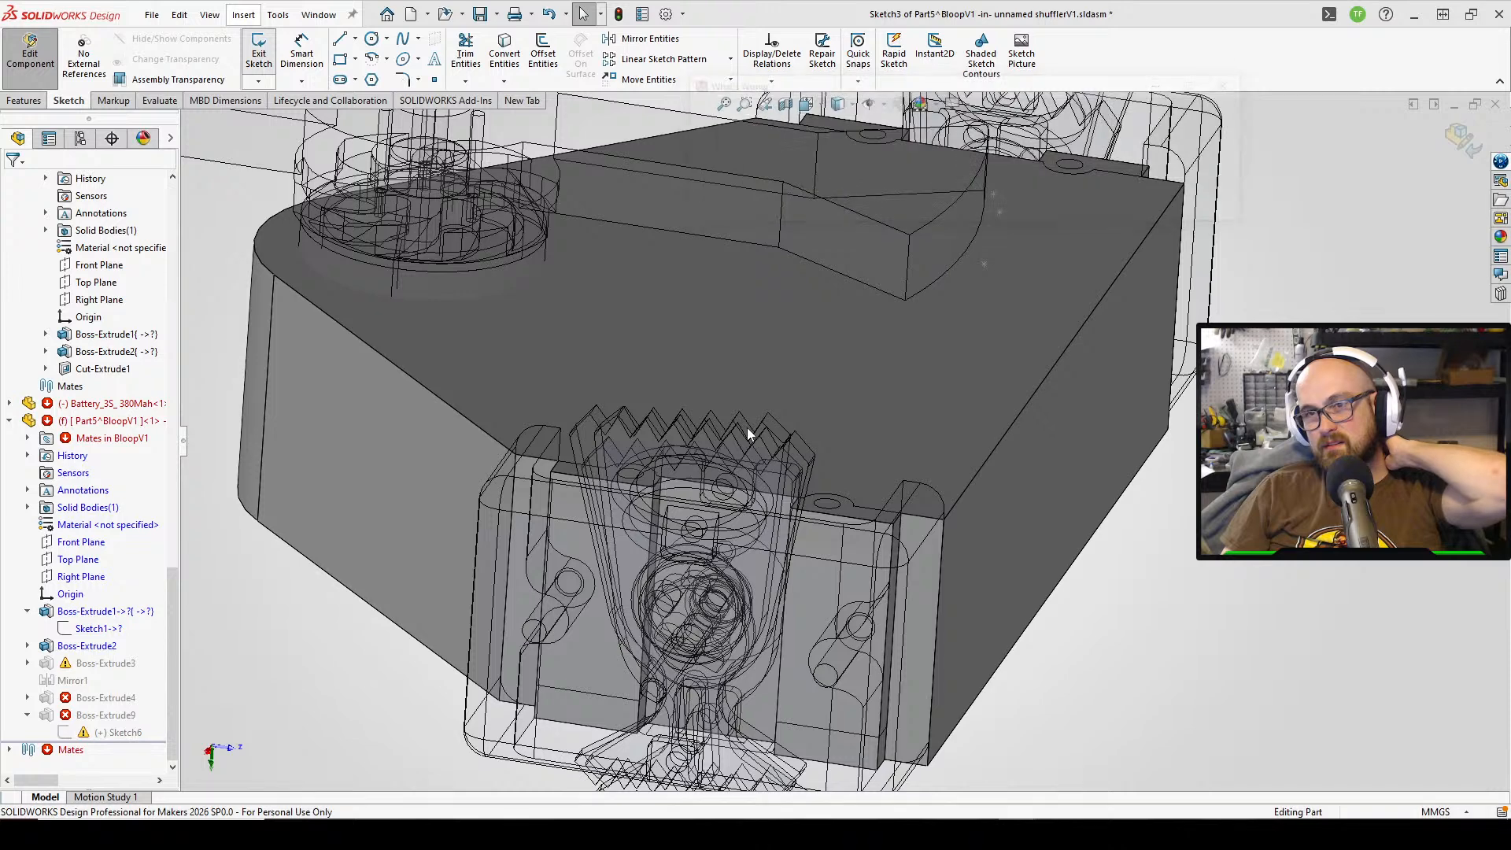
{"action": "left_click", "coordinate": [1157, 209]}
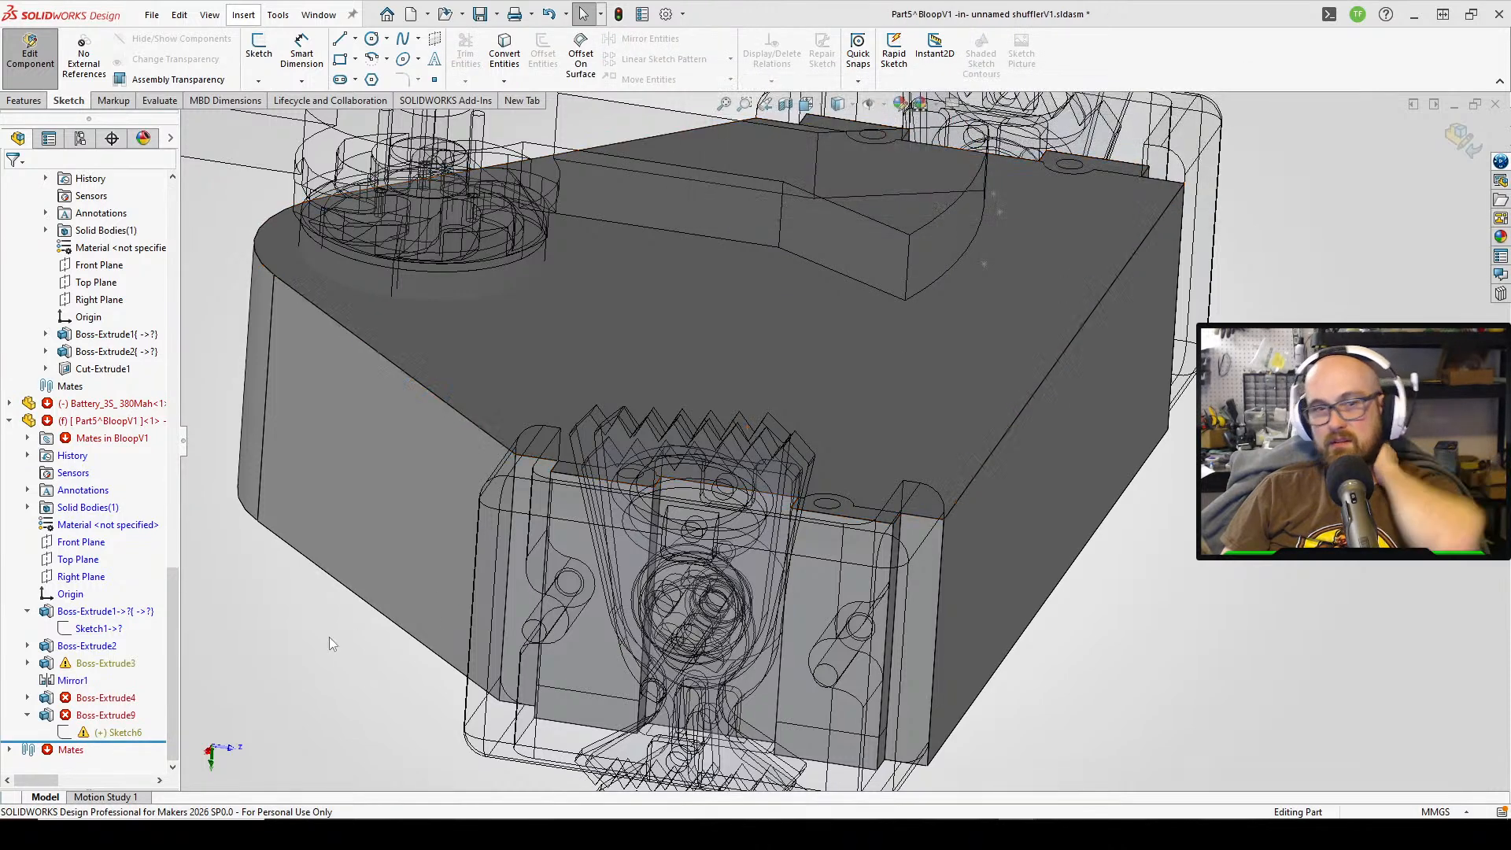
- Roll the chassis part's history back to just after Boss-Extrude2 and open that feature's rear wall sketch to inspect its outline
{"action": "left_click", "coordinate": [98, 611]}
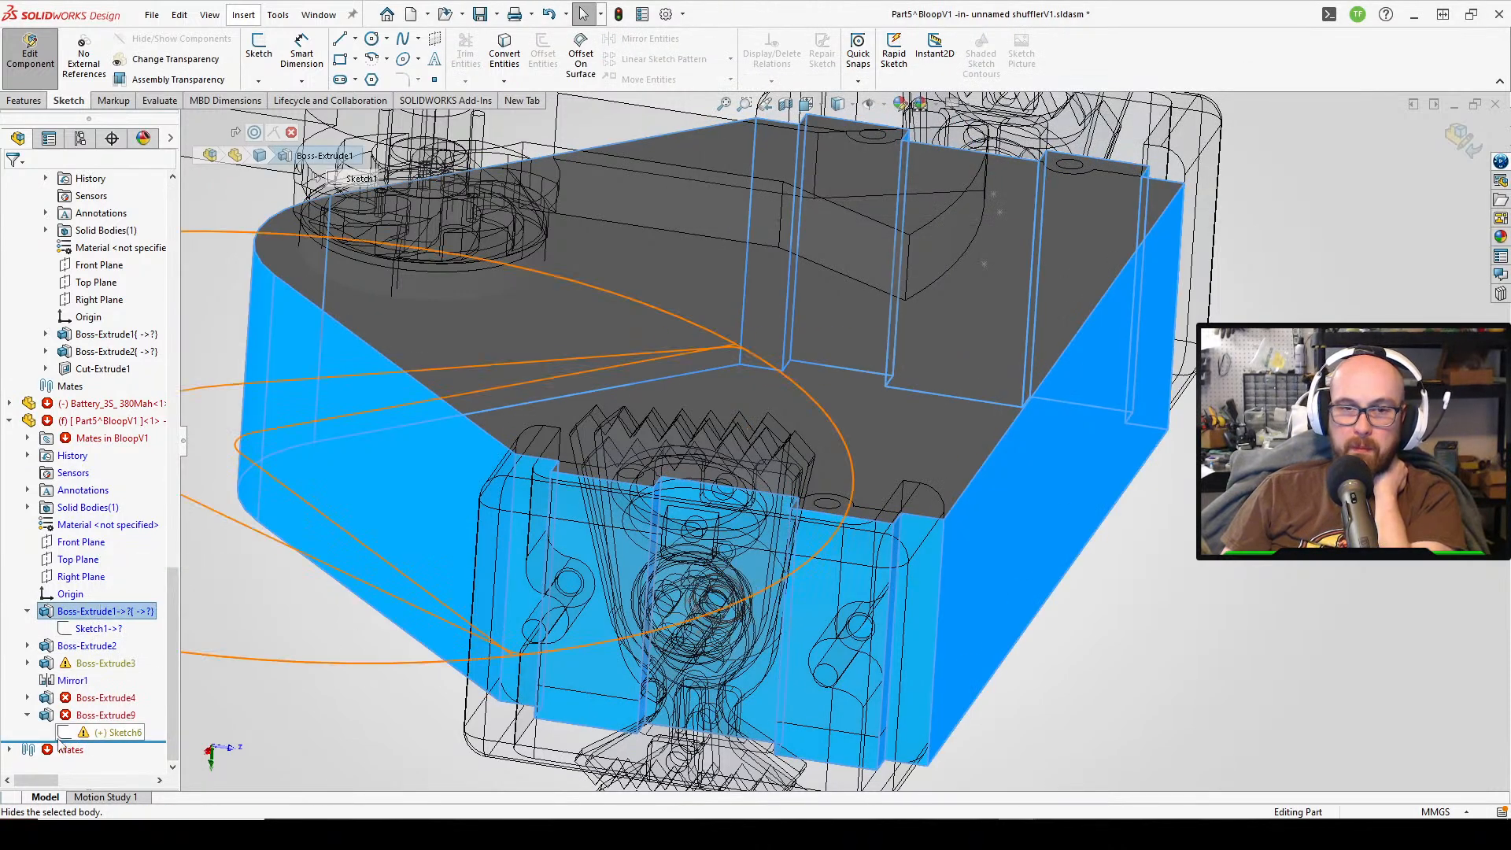
{"action": "left_click_drag", "start_coordinate": [73, 643], "coordinate": [75, 639]}
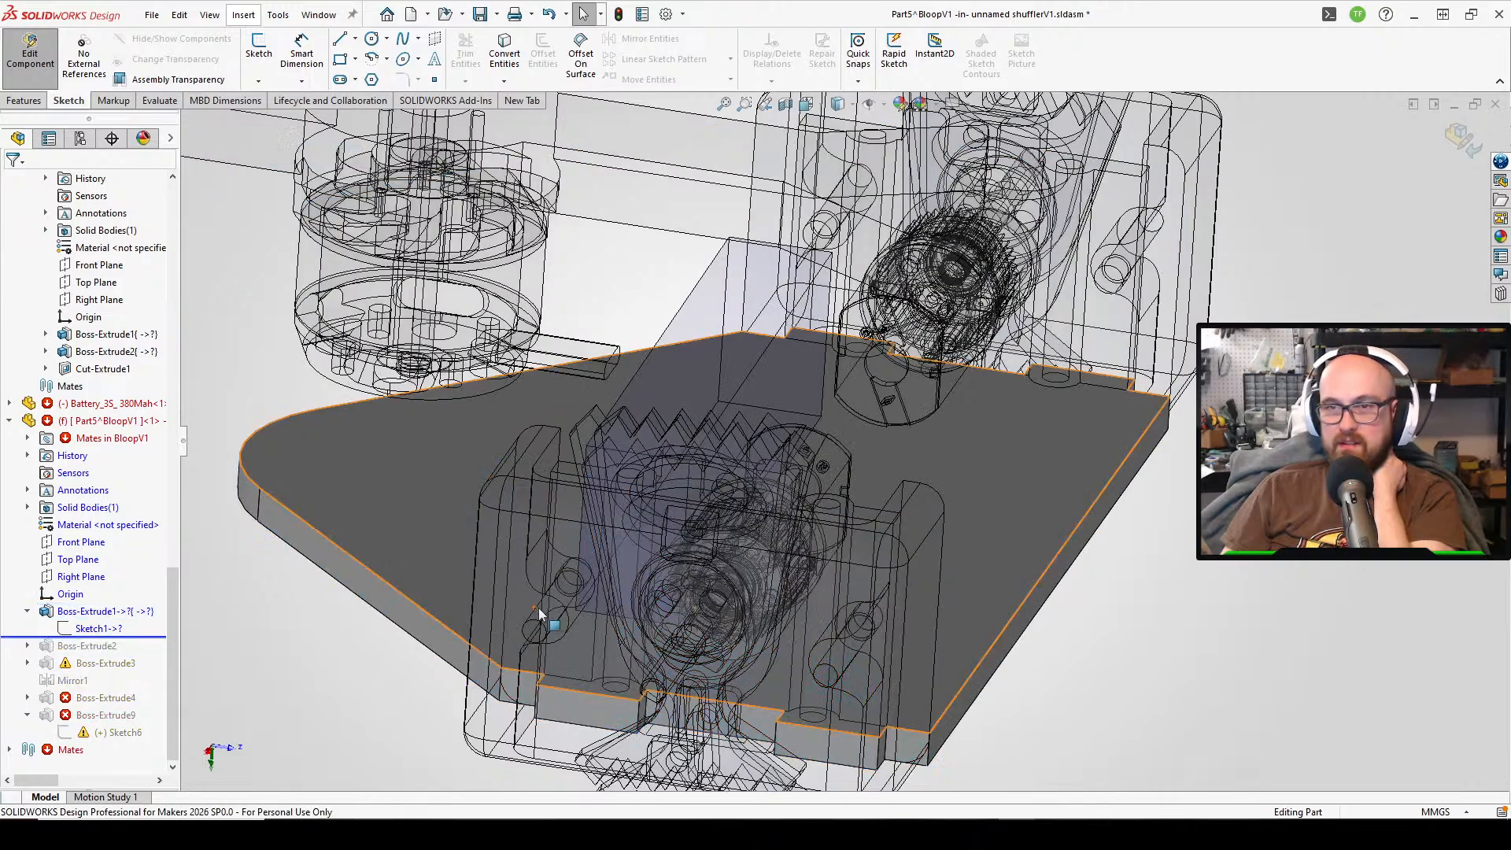
{"action": "left_click_drag", "start_coordinate": [128, 648], "coordinate": [126, 652]}
{"action": "left_click", "coordinate": [87, 645]}
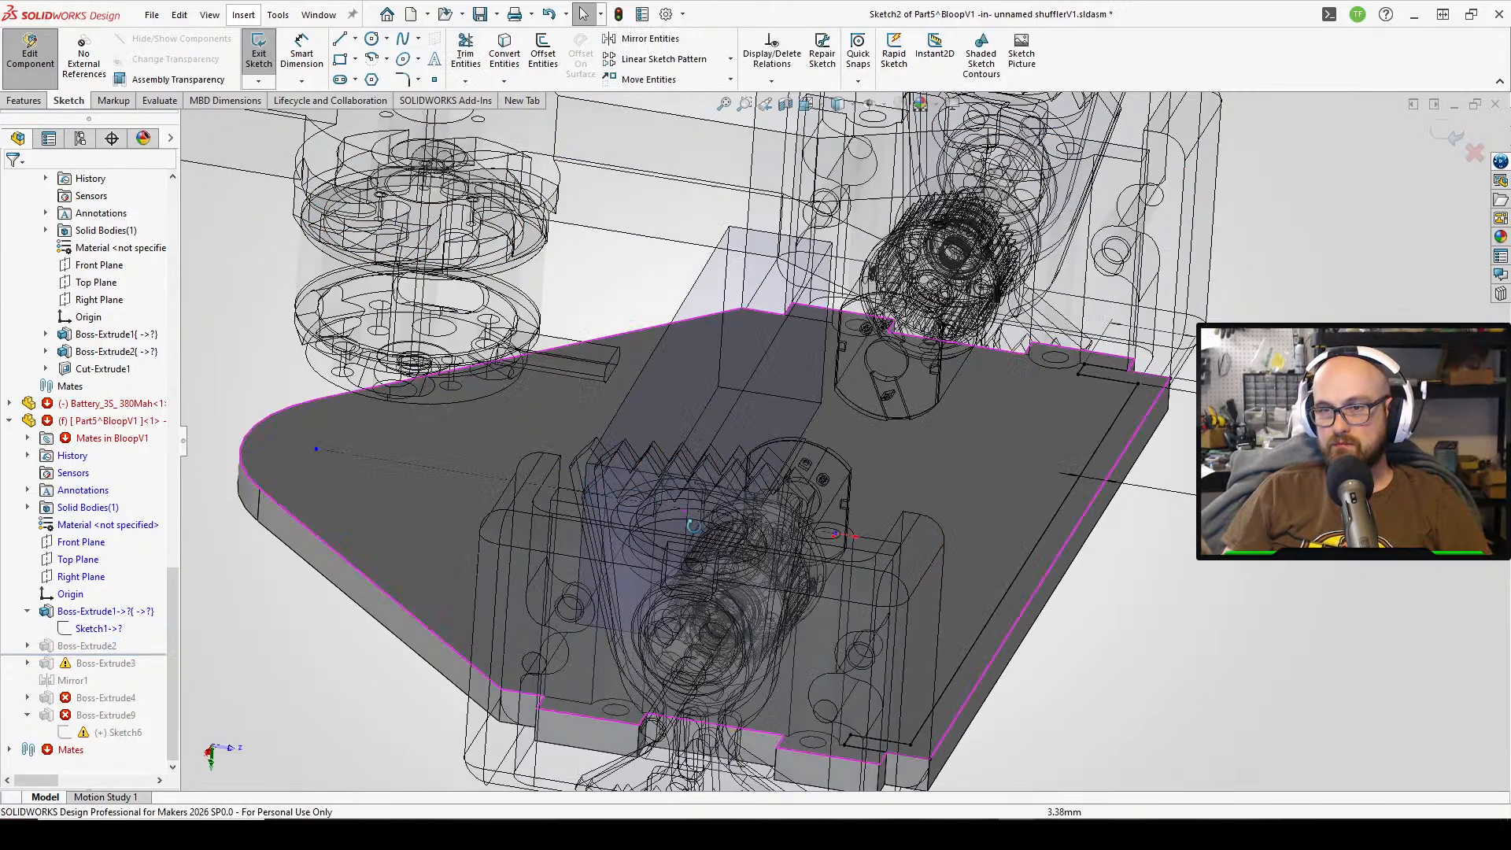
{"action": "scroll", "coordinate": [1173, 339], "scroll_direction": "down", "scroll_amount": 2}
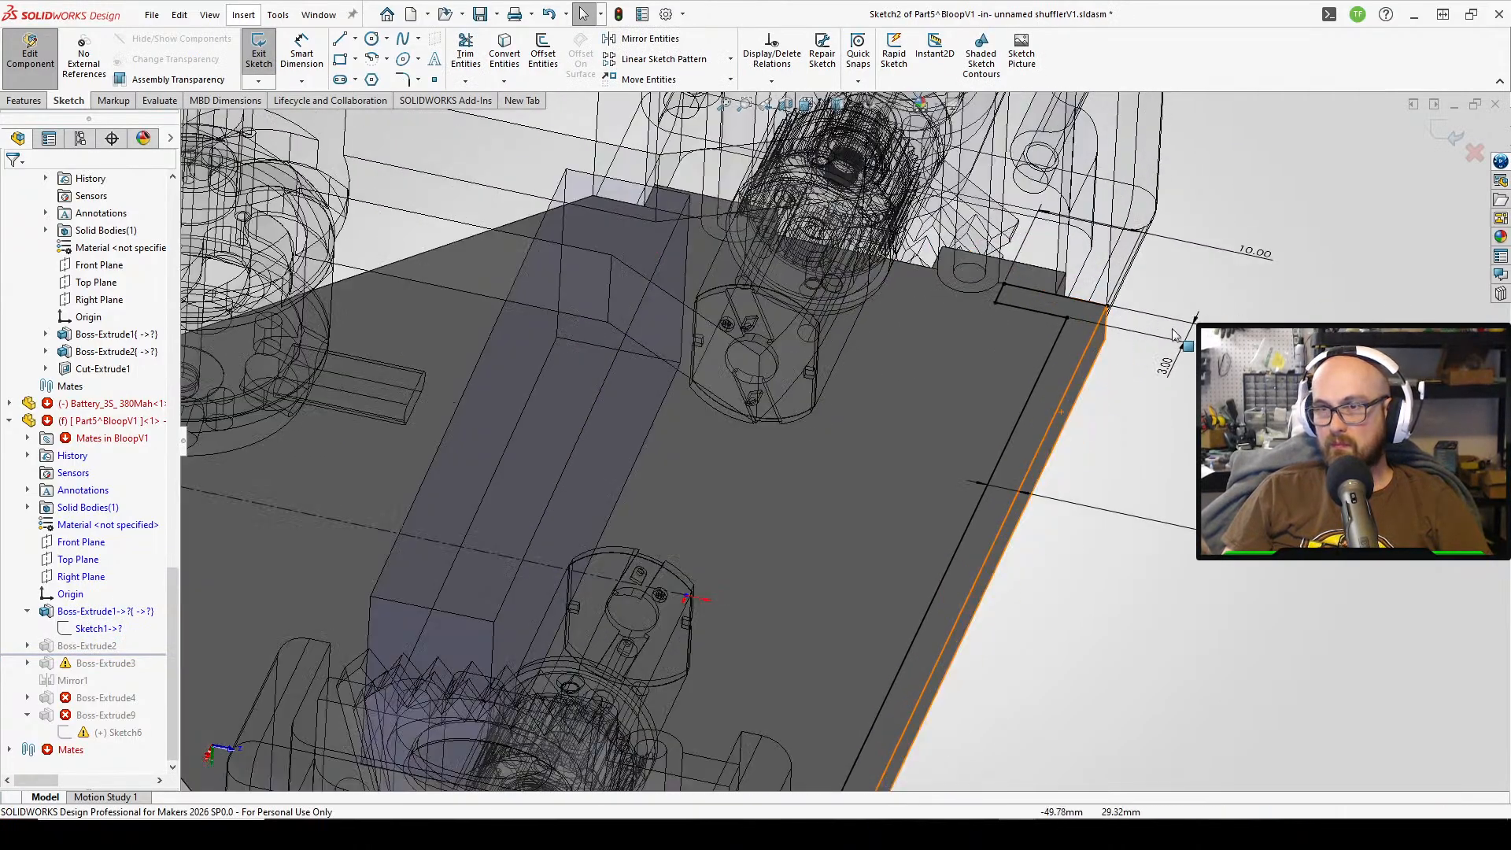
{"action": "left_click", "coordinate": [82, 612]}
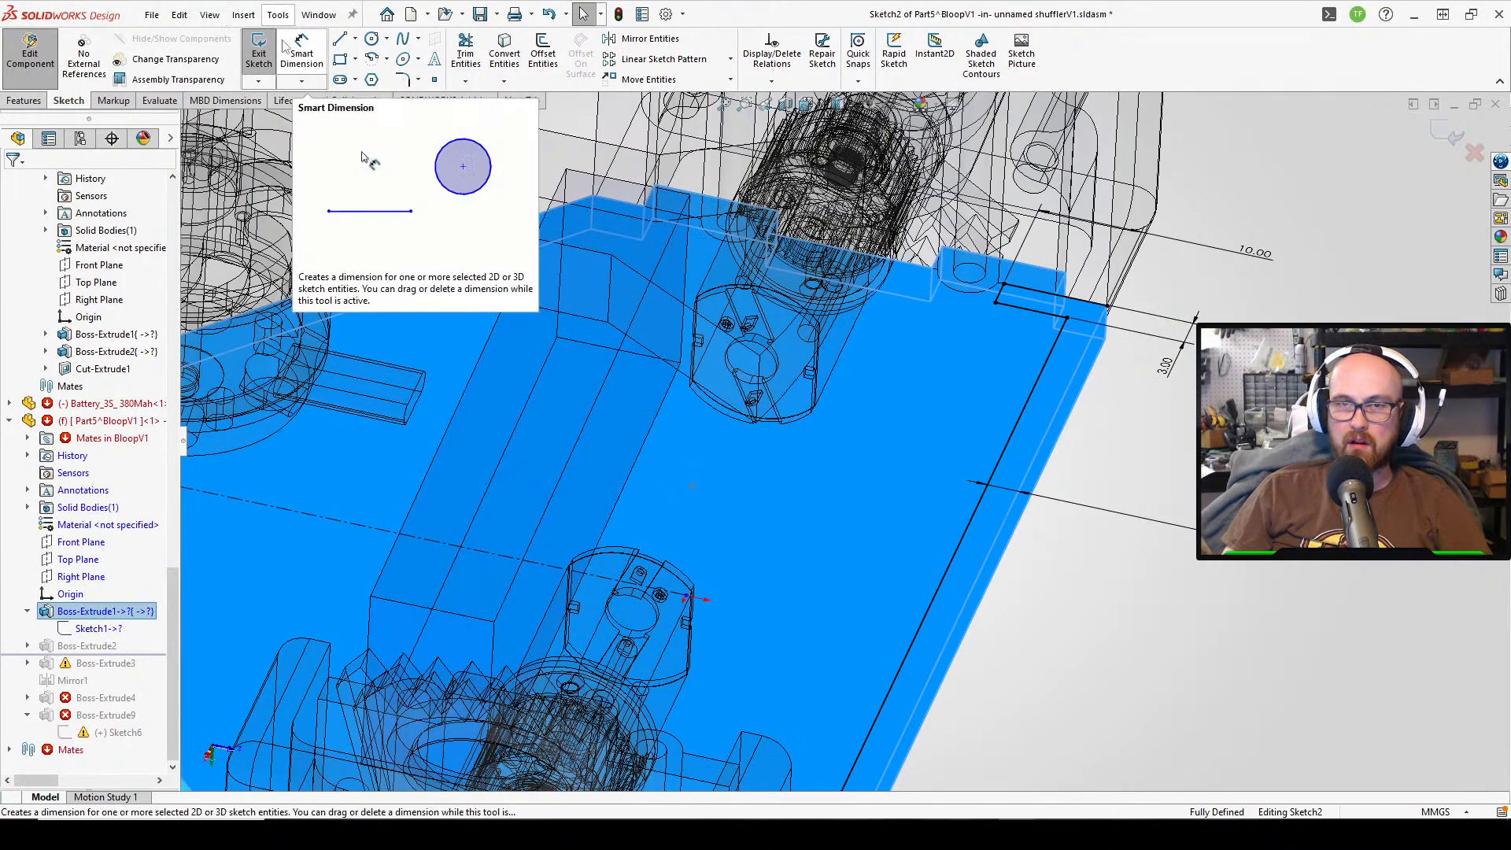
{"action": "left_click", "coordinate": [1345, 650]}
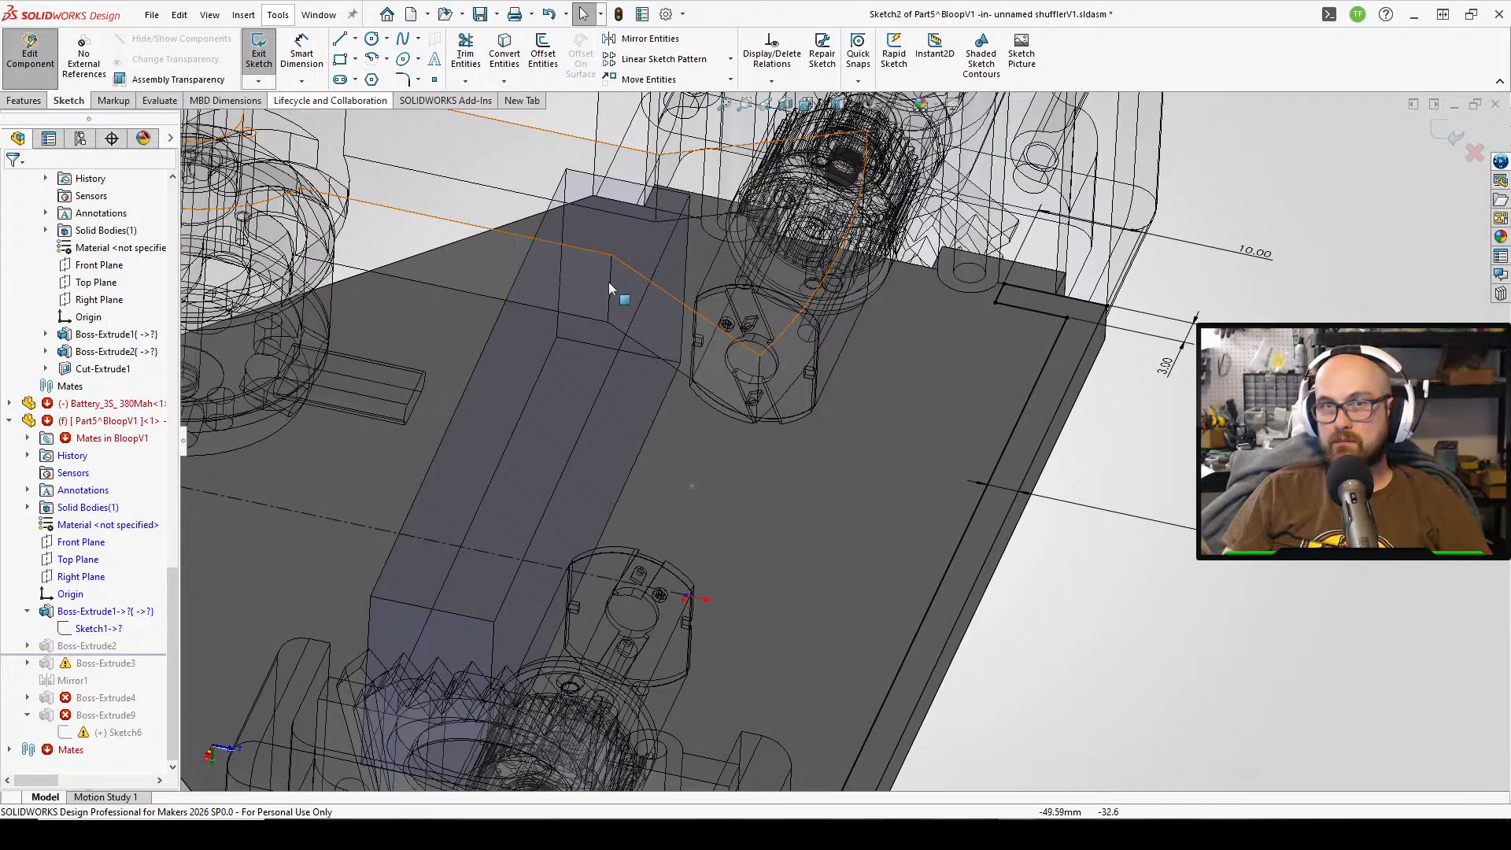
{"action": "scroll", "coordinate": [850, 433], "scroll_direction": "up", "scroll_amount": 2}
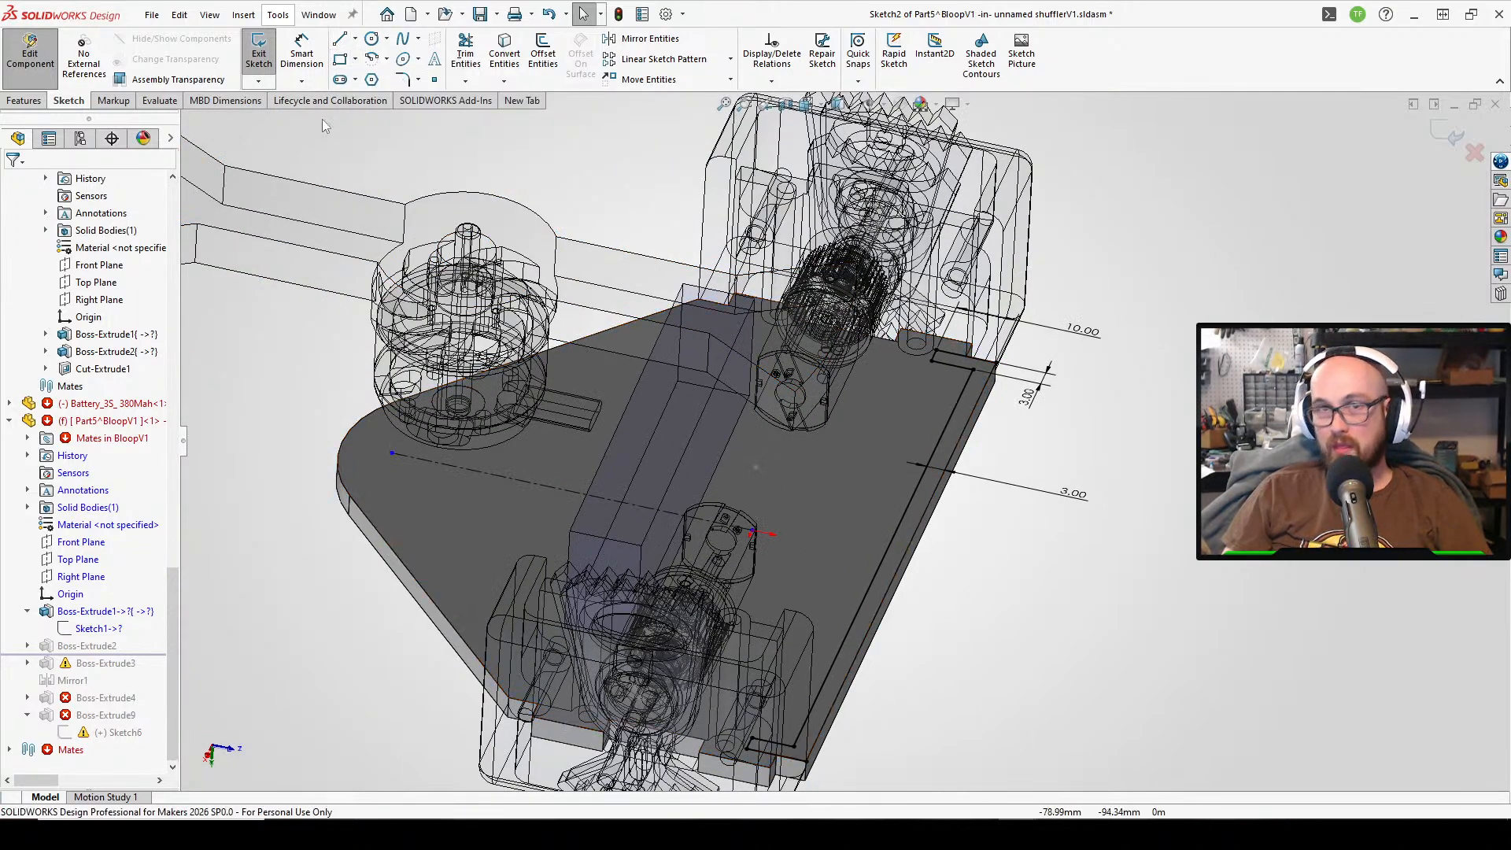
- Close the rear wall profile with a line along the plate's rear edge, attach its loose end to the plate corner and exit the sketch
{"action": "left_click", "coordinate": [342, 41]}
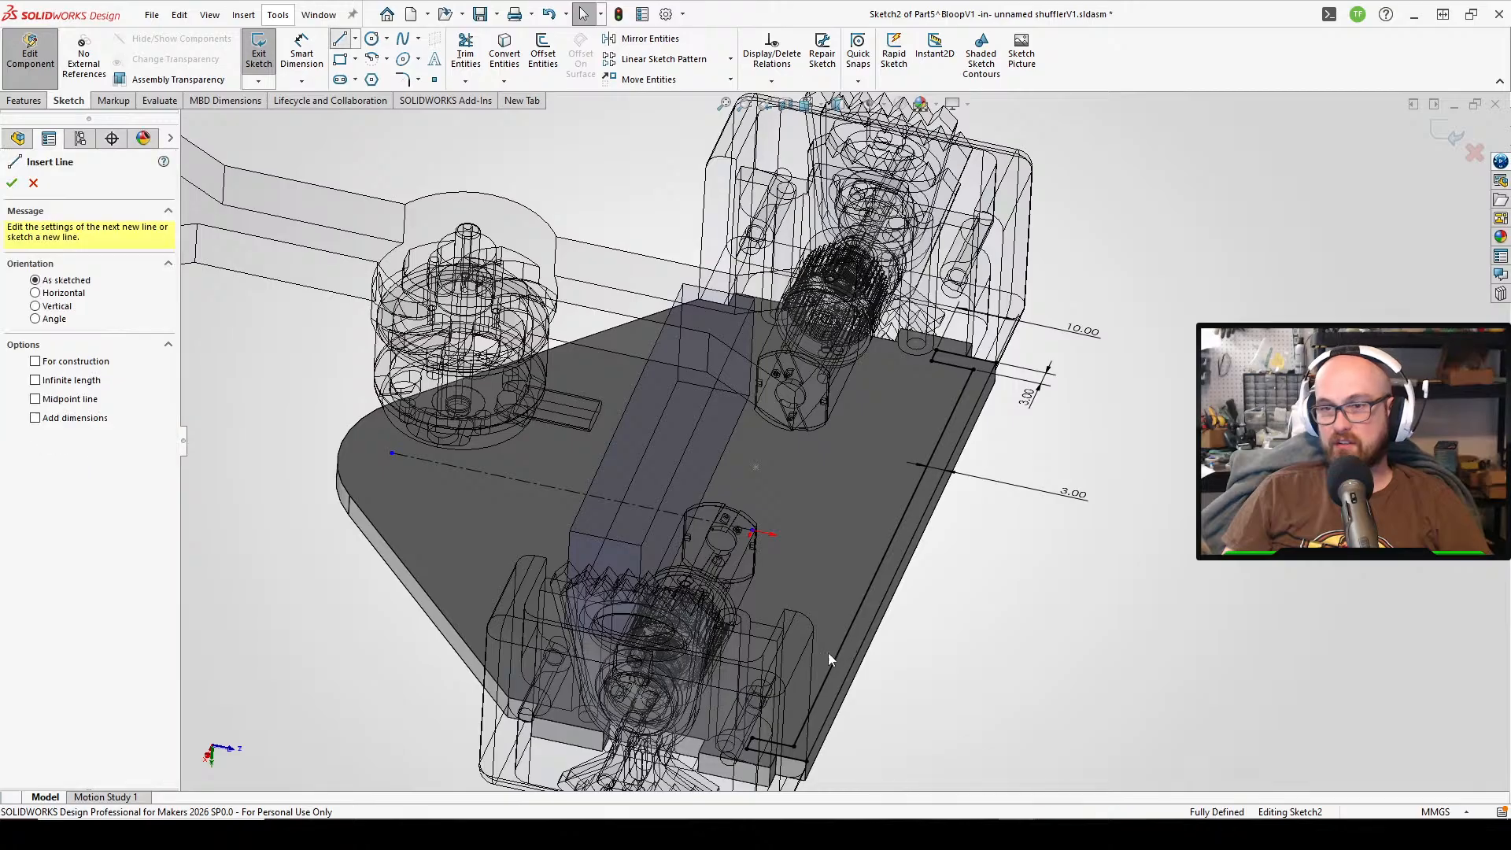
{"action": "left_click", "coordinate": [808, 763]}
{"action": "left_click", "coordinate": [996, 366]}
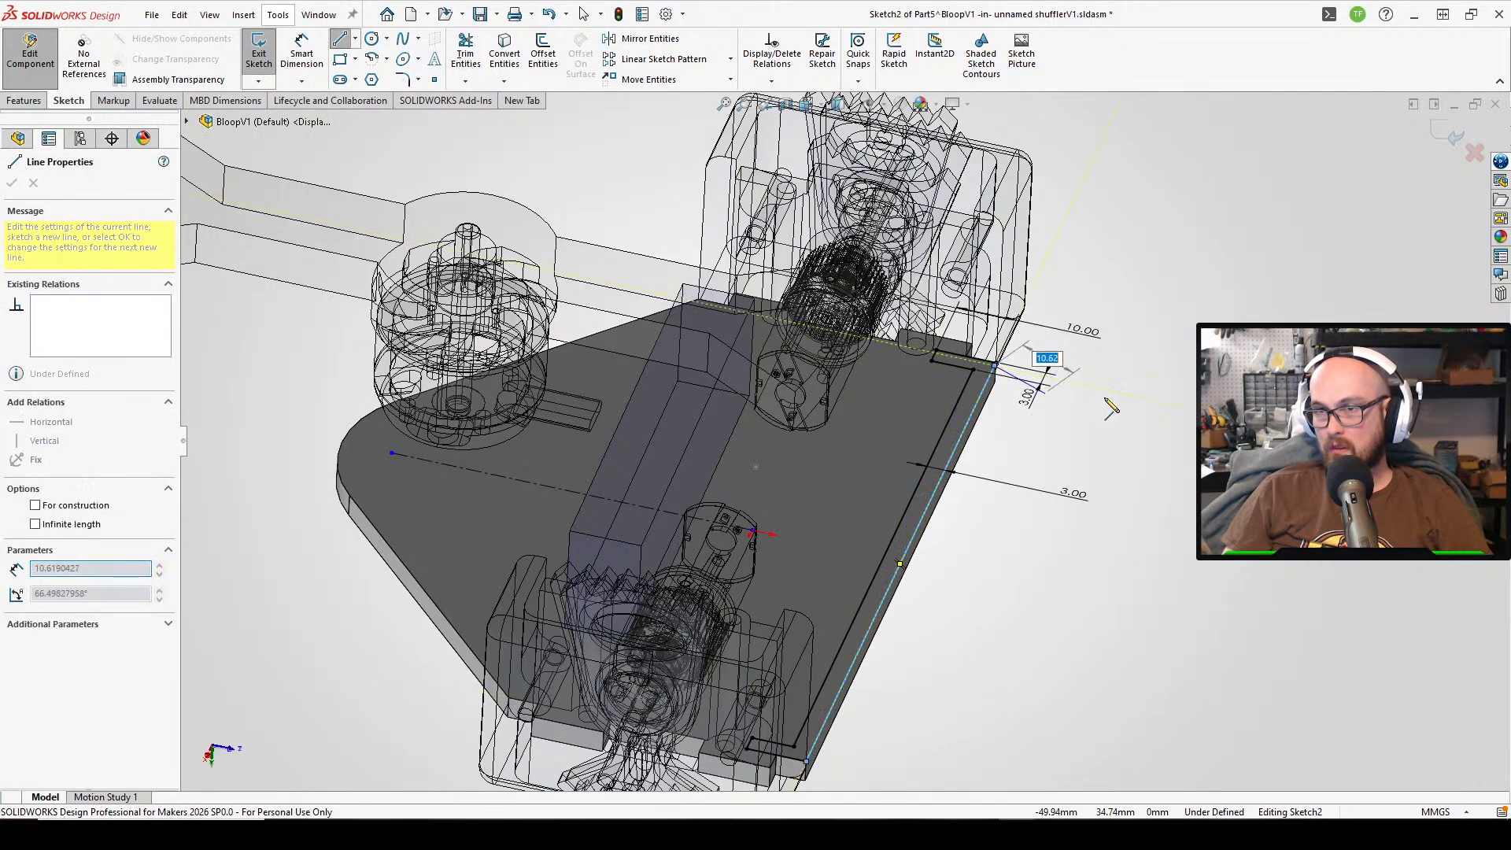
{"action": "key", "text": "Escape"}
{"action": "scroll", "coordinate": [1042, 372], "scroll_direction": "down", "scroll_amount": 6}
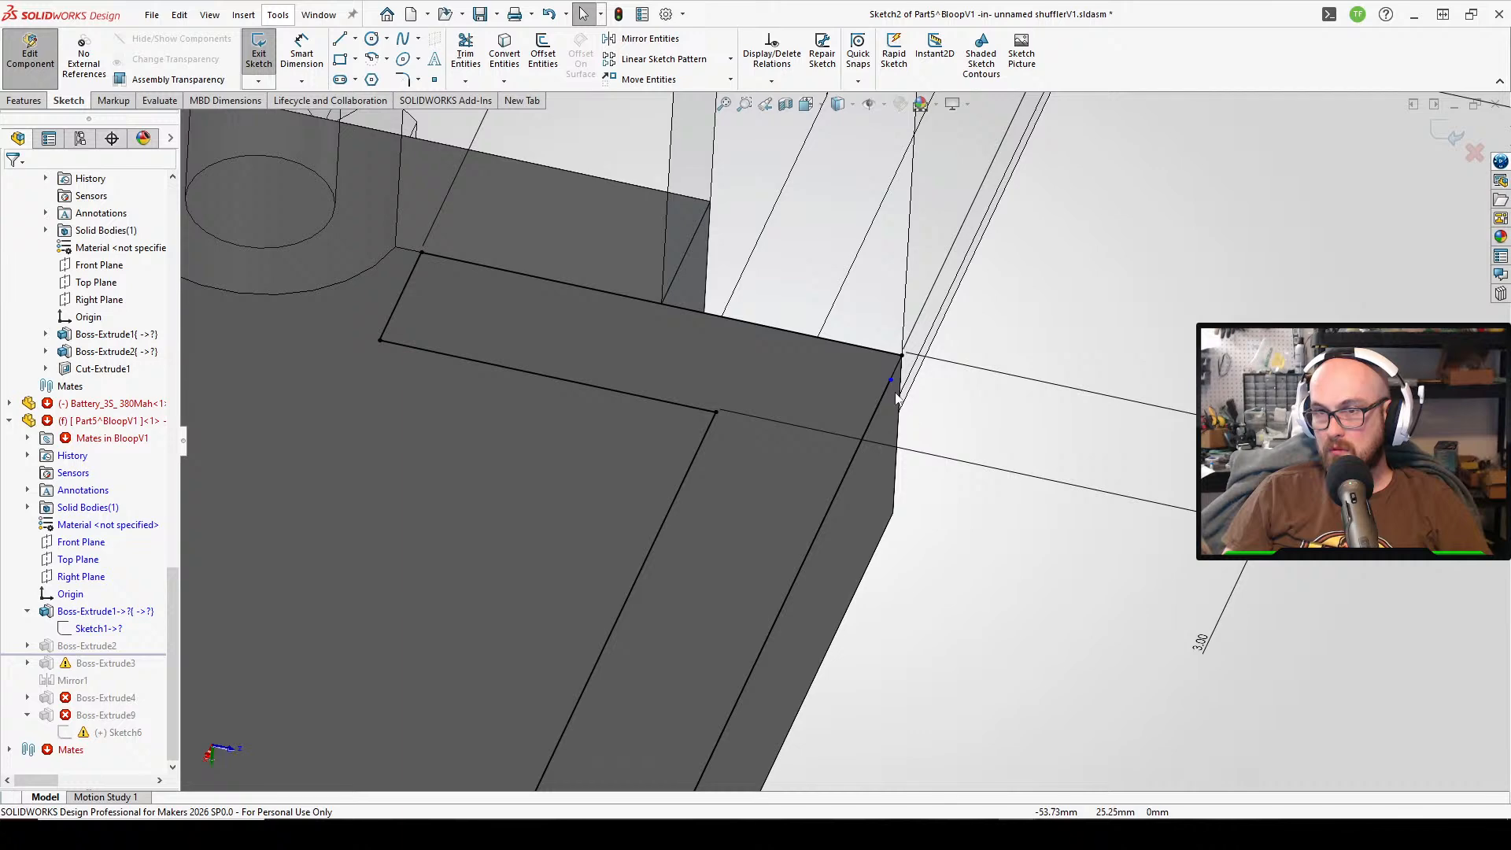
{"action": "left_click", "coordinate": [906, 352]}
{"action": "key", "text": "Escape"}
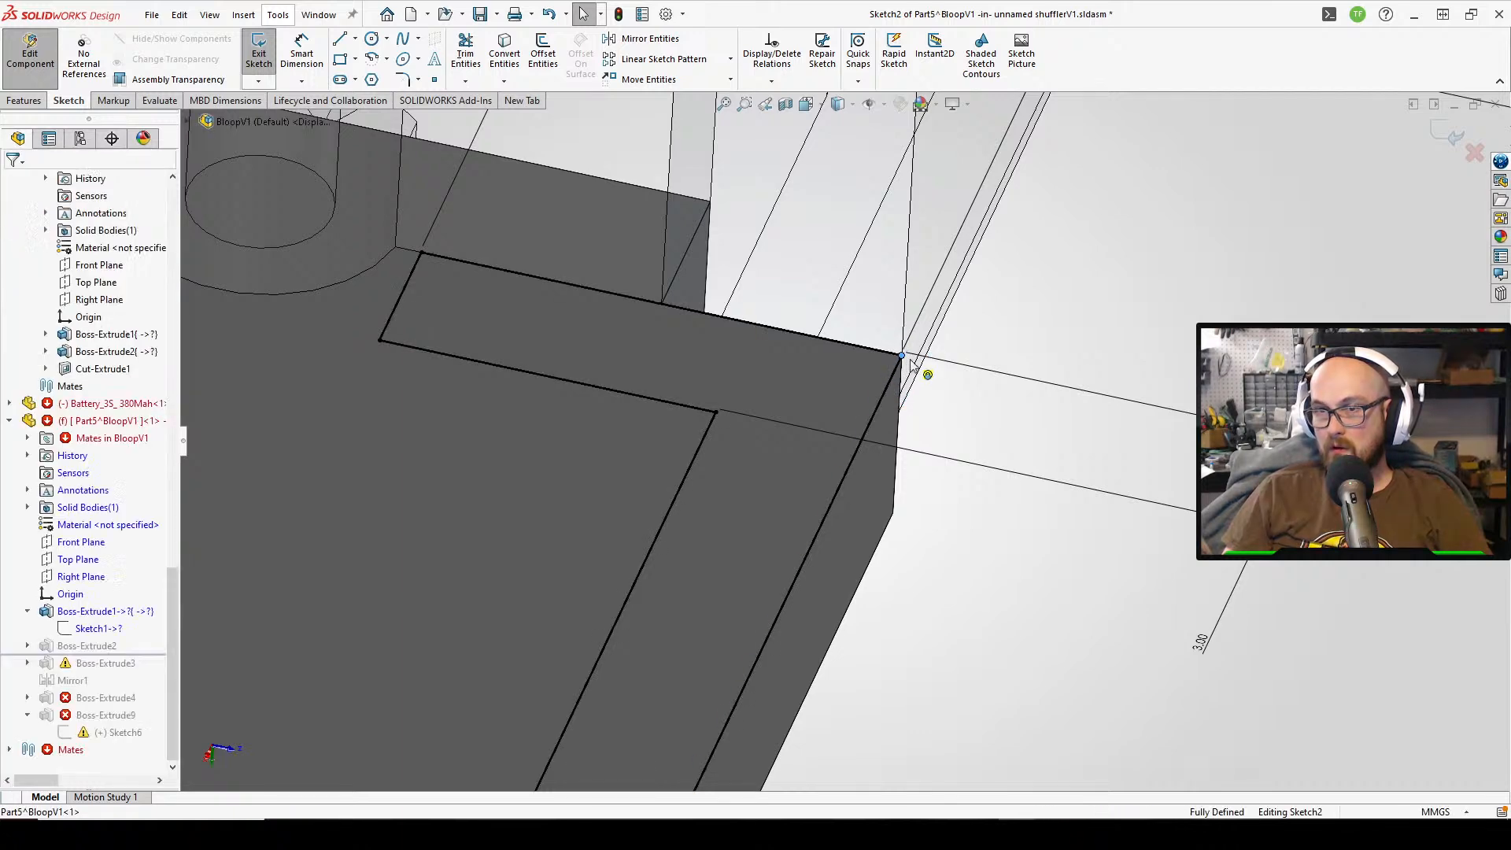
{"action": "scroll", "coordinate": [954, 616], "scroll_direction": "up", "scroll_amount": 10}
{"action": "scroll", "coordinate": [917, 614], "scroll_direction": "up", "scroll_amount": 2}
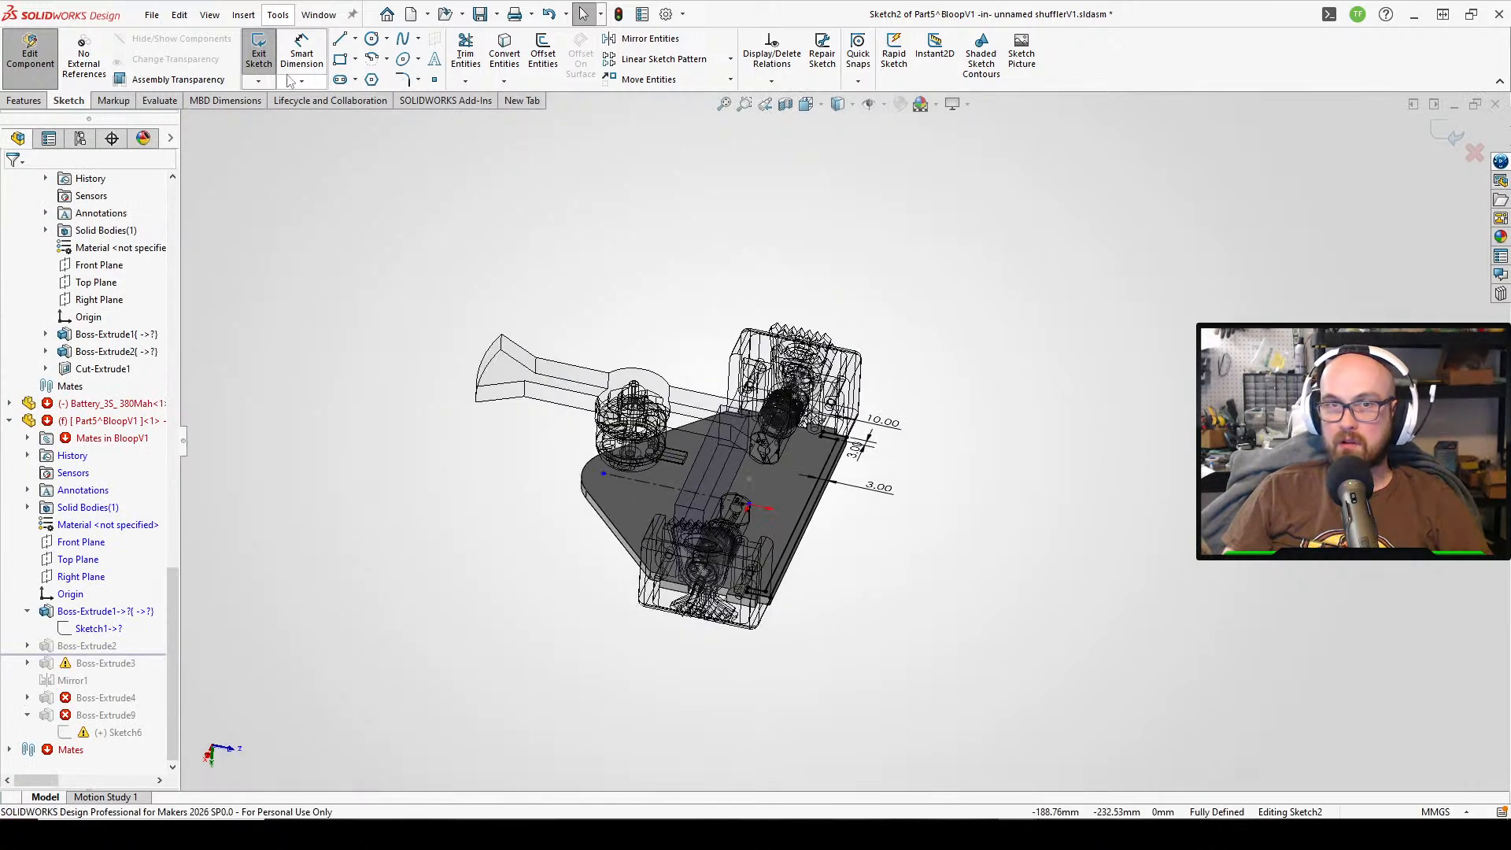
{"action": "left_click", "coordinate": [257, 52]}
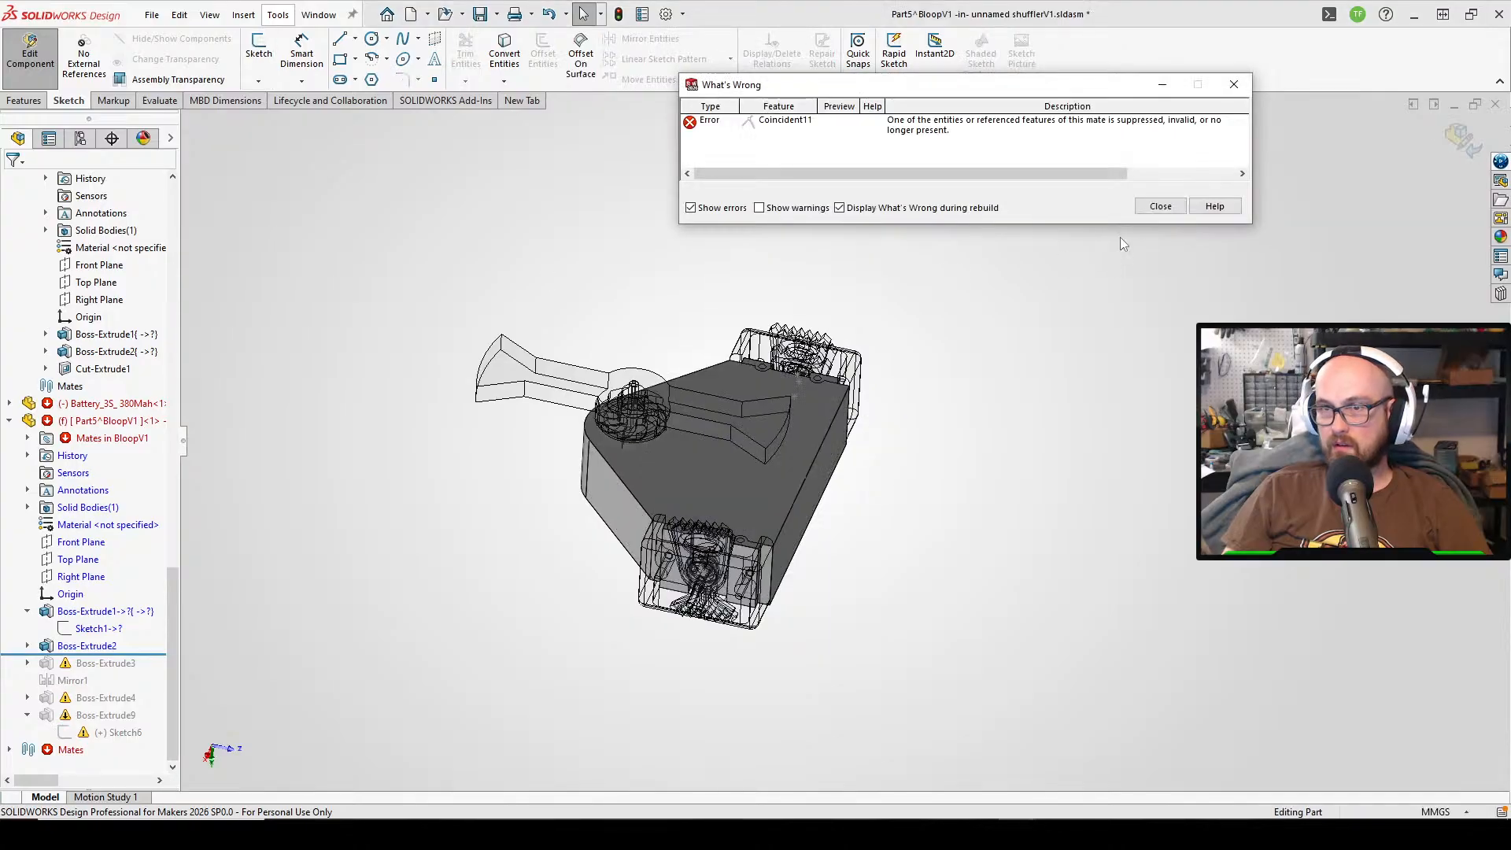
{"action": "left_click", "coordinate": [1161, 206]}
- Replace all of Boss-Extrude2's selected contours with only the narrow rear wall region and accept the feature
{"action": "left_click", "coordinate": [87, 646]}
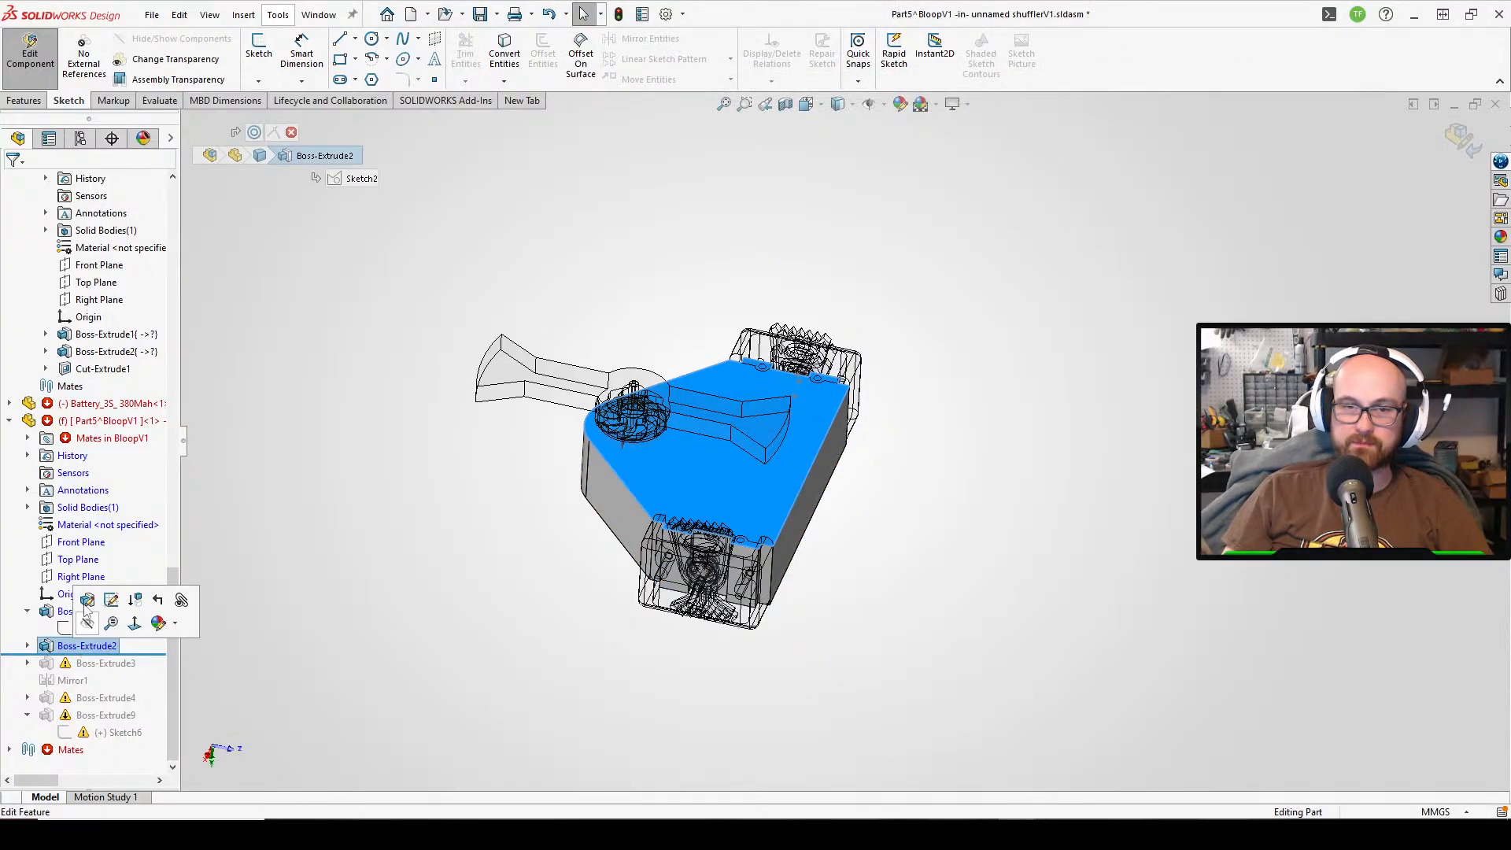
{"action": "left_click", "coordinate": [107, 597]}
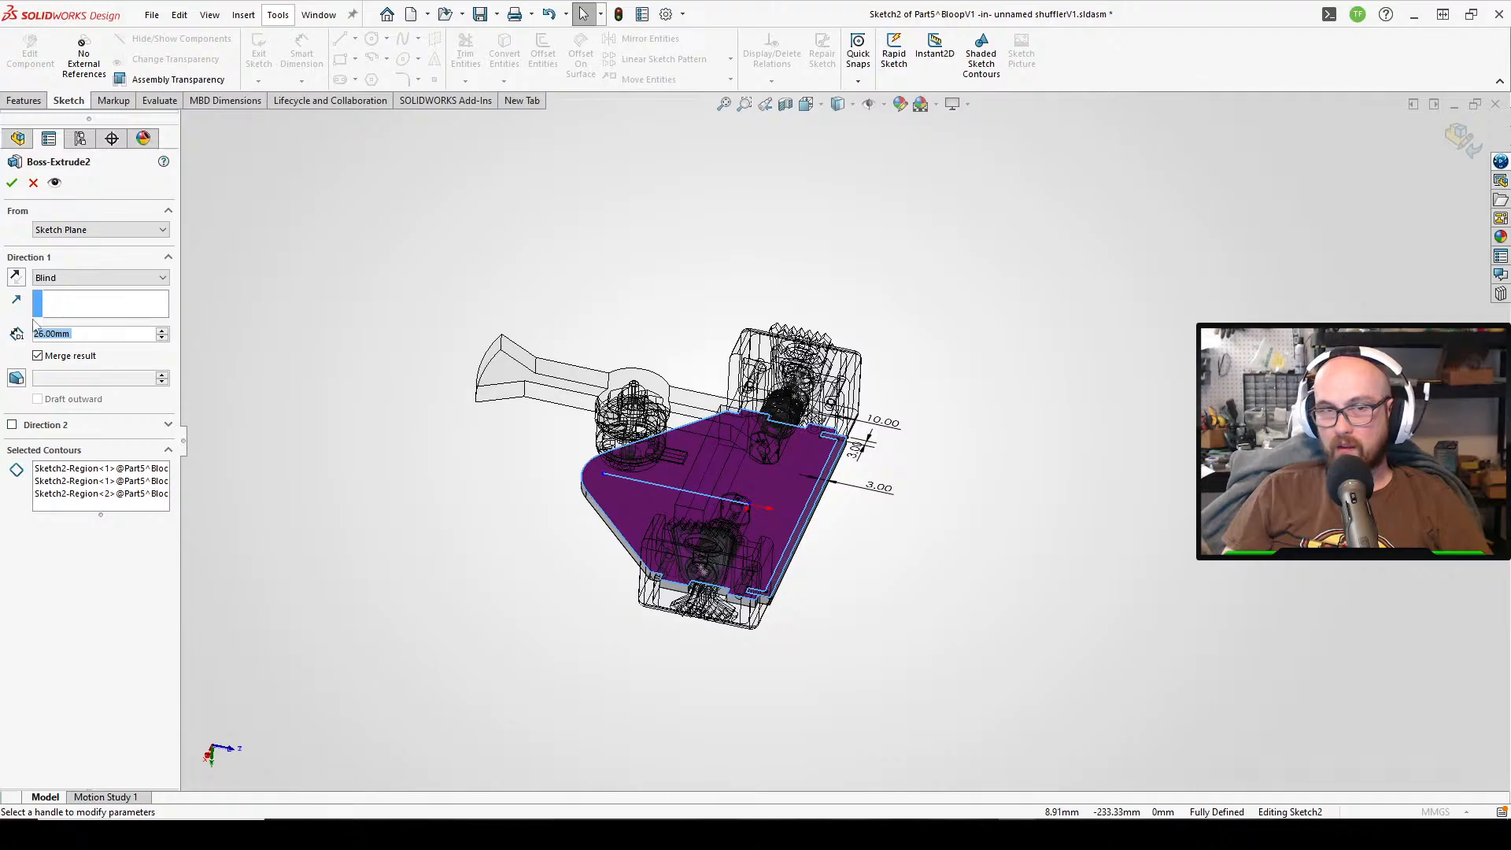
{"action": "left_click", "coordinate": [77, 483]}
{"action": "key", "text": "Delete"}
{"action": "key", "text": "Delete"}
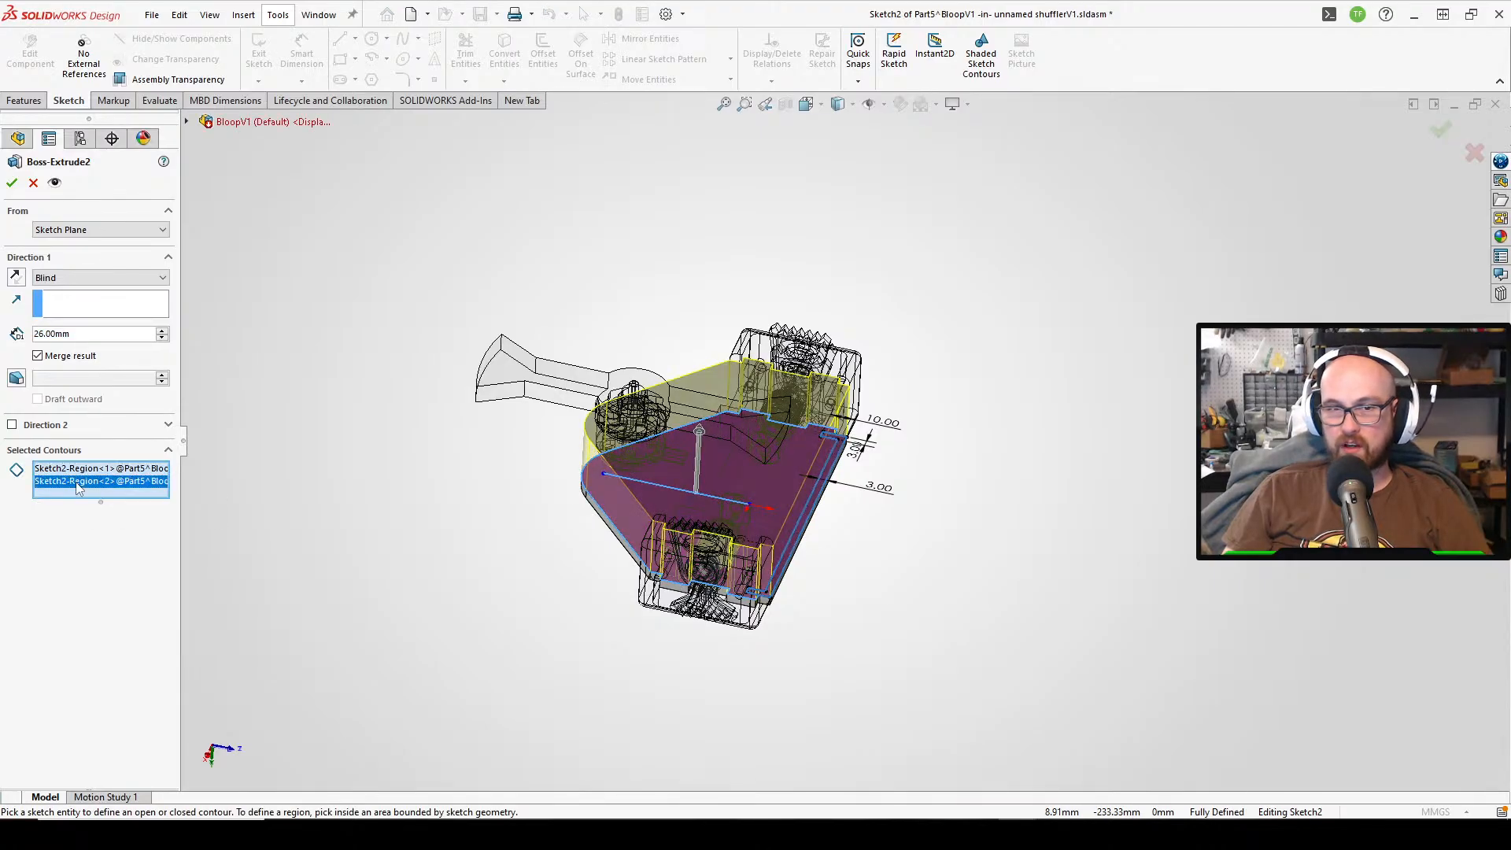
{"action": "key", "text": "Delete"}
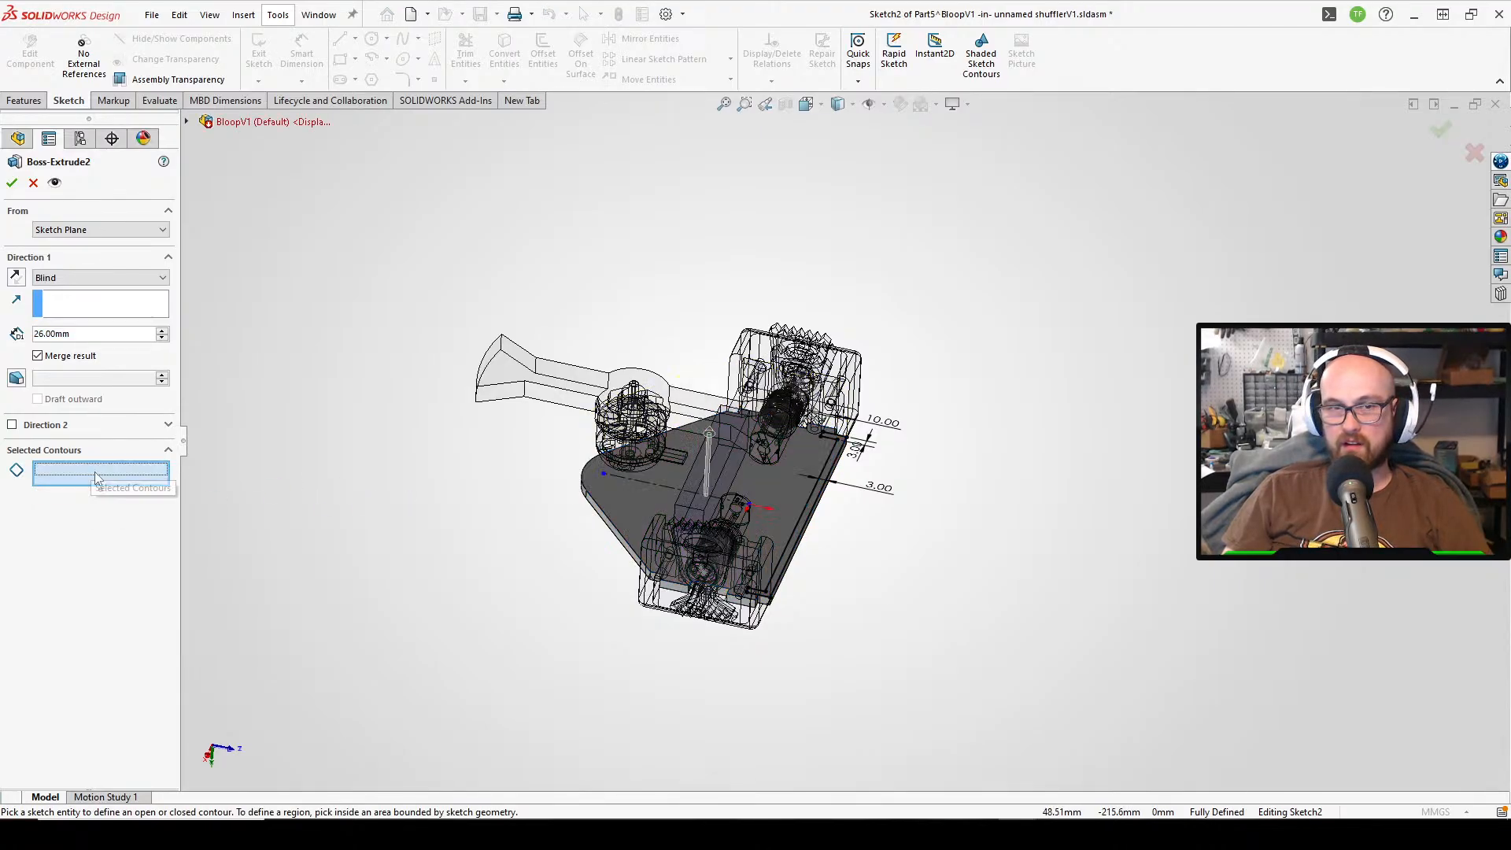
{"action": "scroll", "coordinate": [785, 555], "scroll_direction": "down", "scroll_amount": 2}
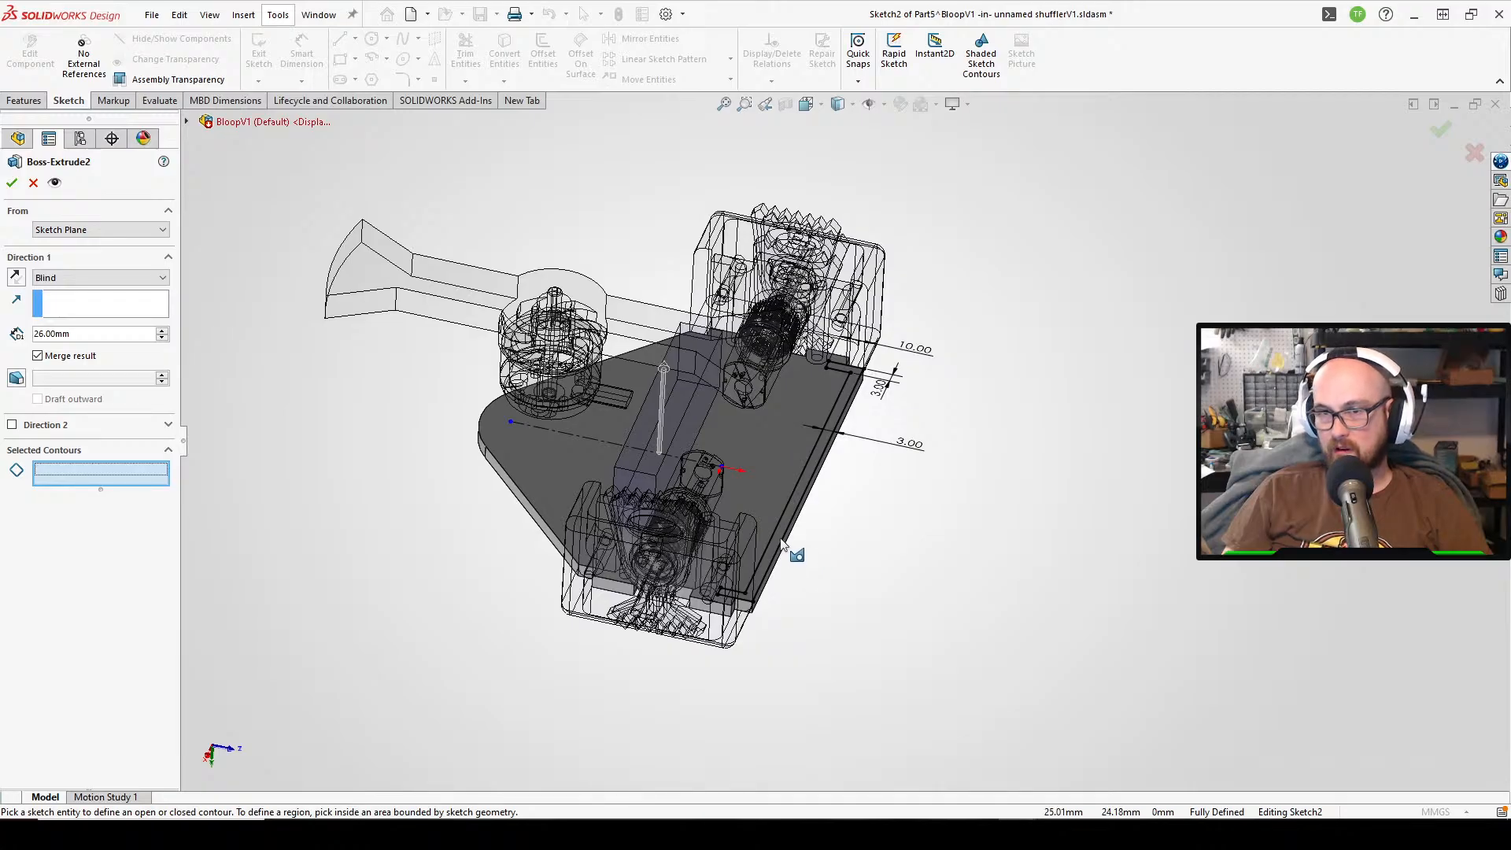
{"action": "left_click", "coordinate": [782, 543]}
{"action": "left_click", "coordinate": [13, 182]}
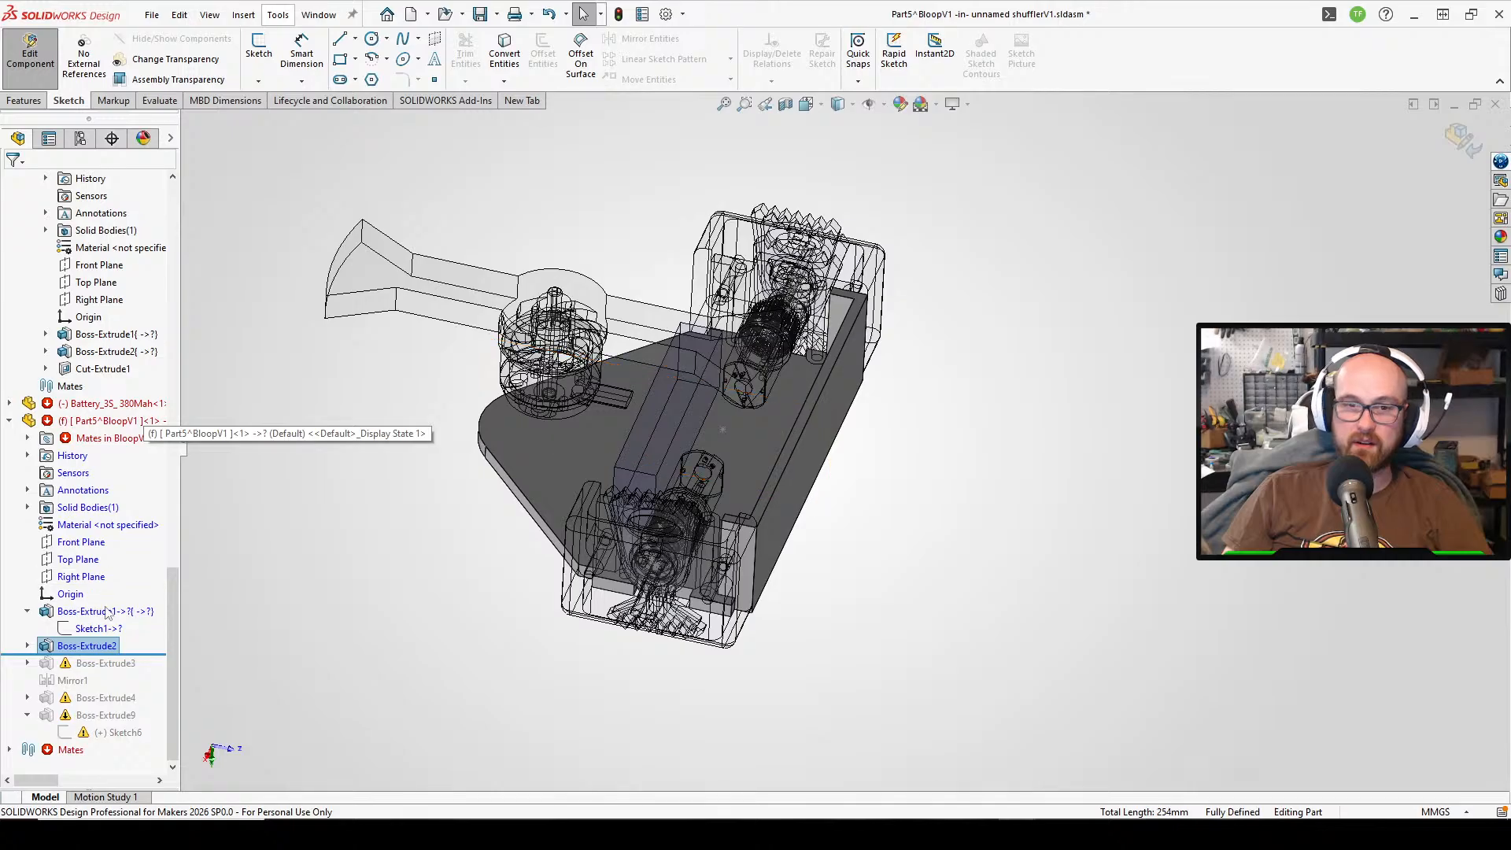
- Roll the part's history forward through Boss-Extrude4 and inspect the restored rear wall, motor cradles and corner blocks
{"action": "left_click_drag", "start_coordinate": [142, 653], "coordinate": [137, 666]}
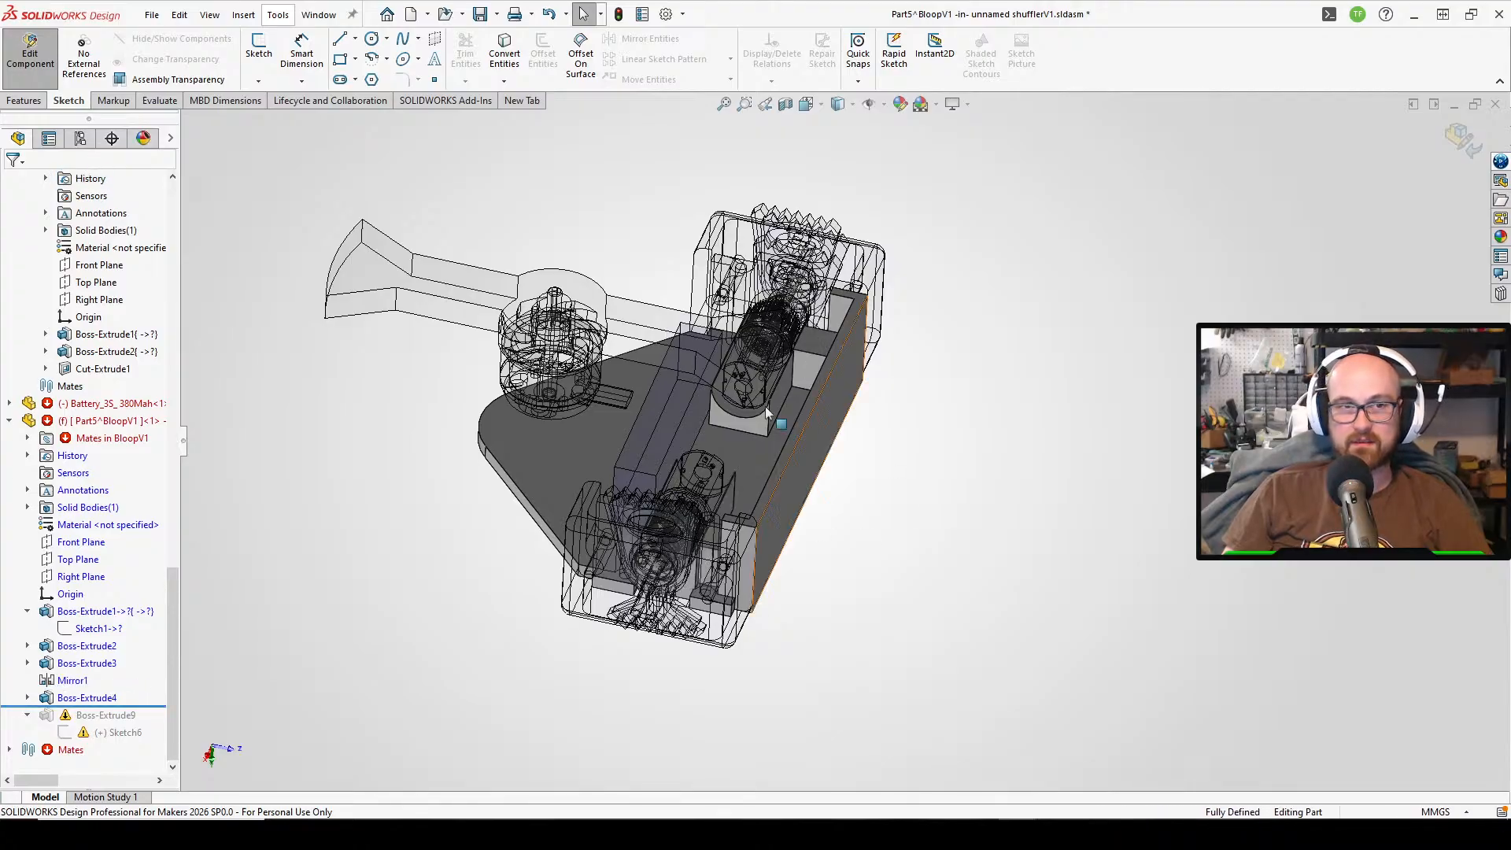
{"action": "scroll", "coordinate": [765, 407], "scroll_direction": "down", "scroll_amount": 2}
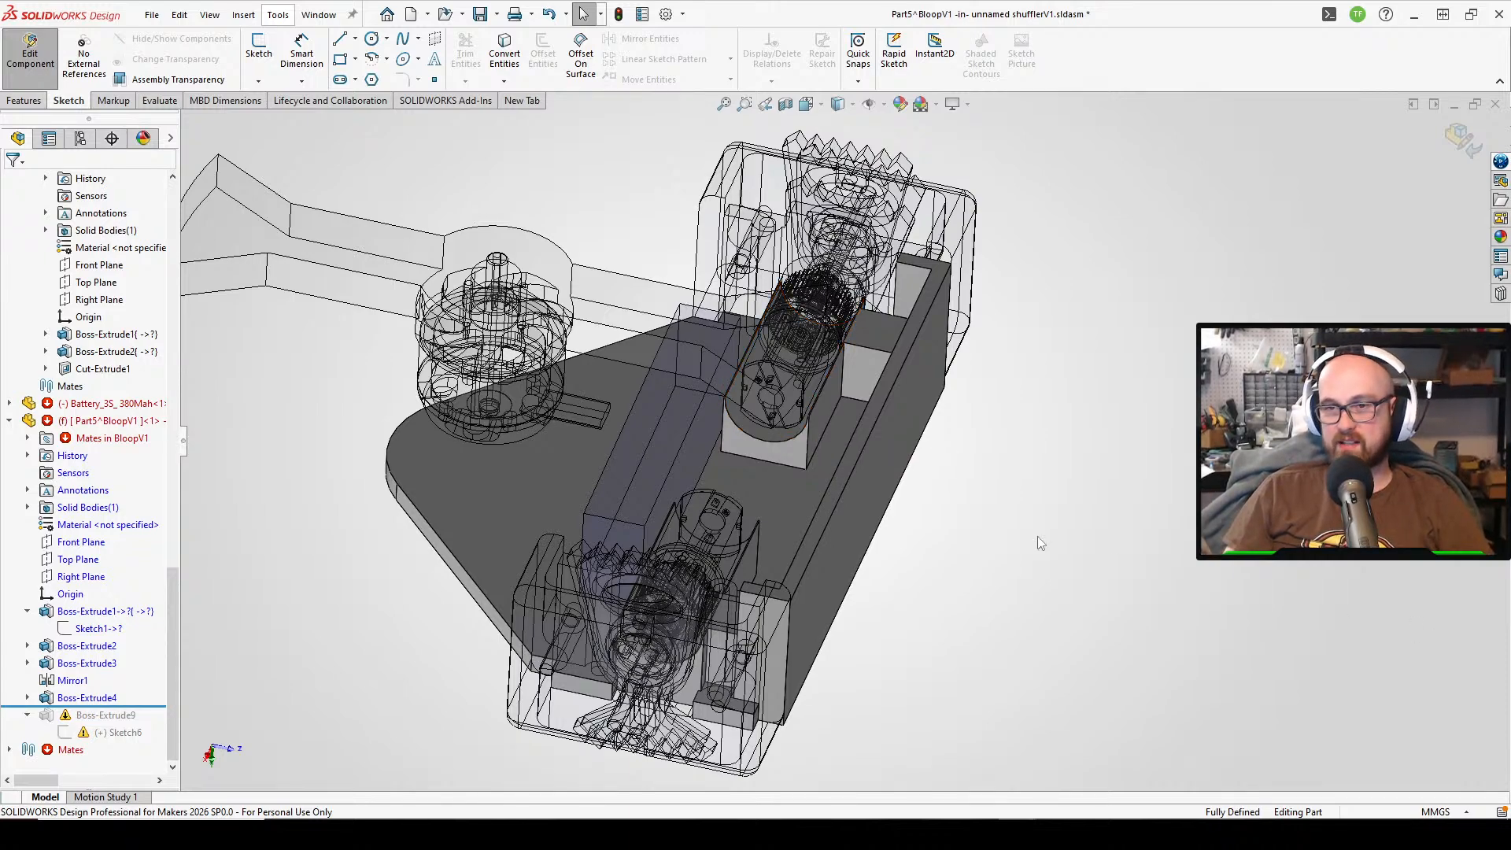
{"action": "scroll", "coordinate": [1038, 536], "scroll_direction": "down", "scroll_amount": 1}
{"action": "middle_click_drag", "start_coordinate": [956, 521], "coordinate": [887, 610]}
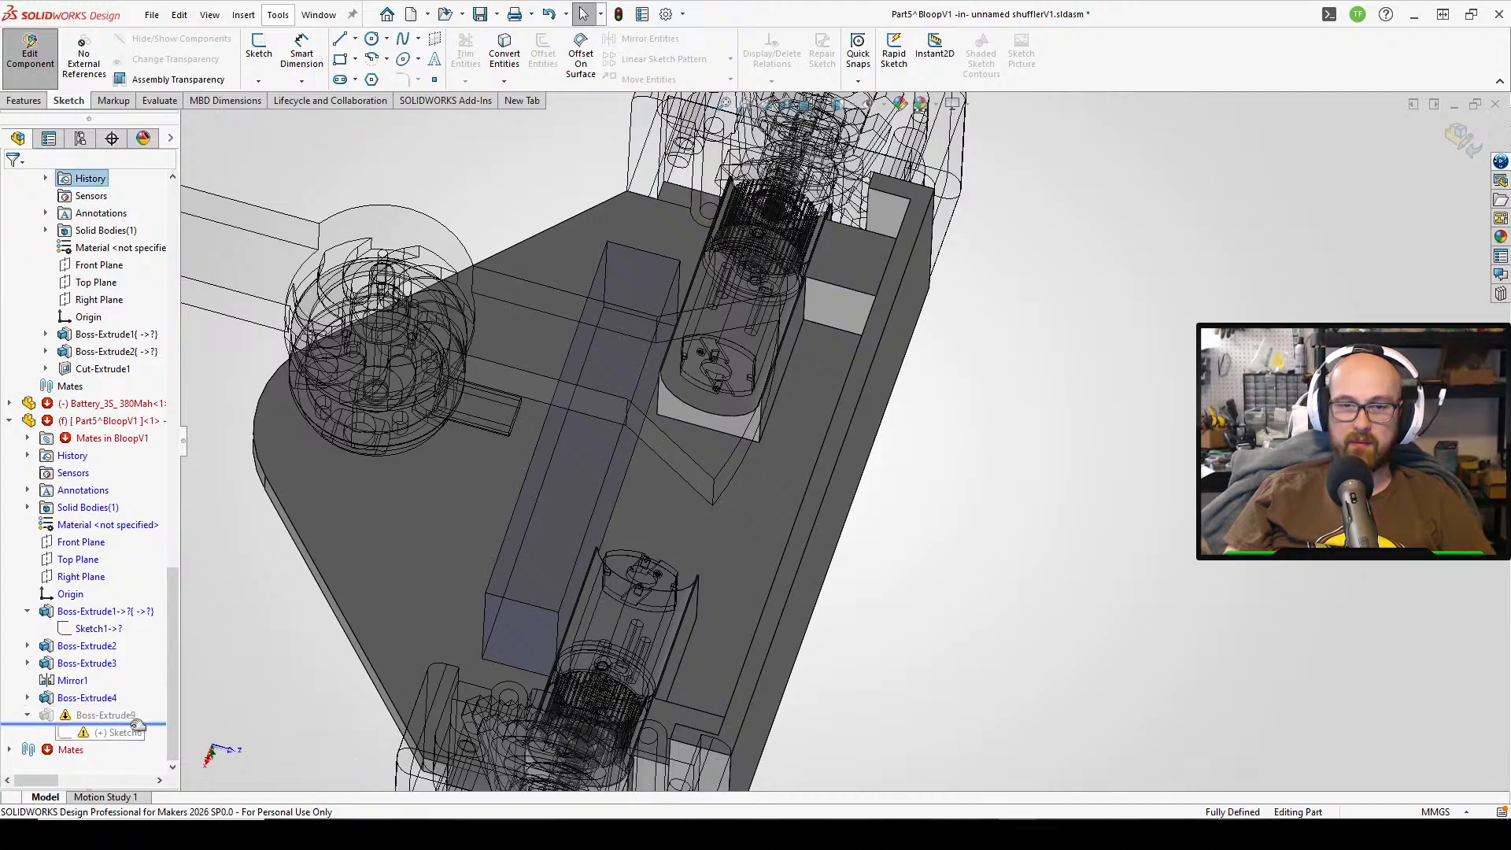
- Roll the chassis part's history forward past Boss-Extrude9 and open its failing Sketch6 for editing
{"action": "left_click_drag", "start_coordinate": [137, 724], "coordinate": [137, 742]}
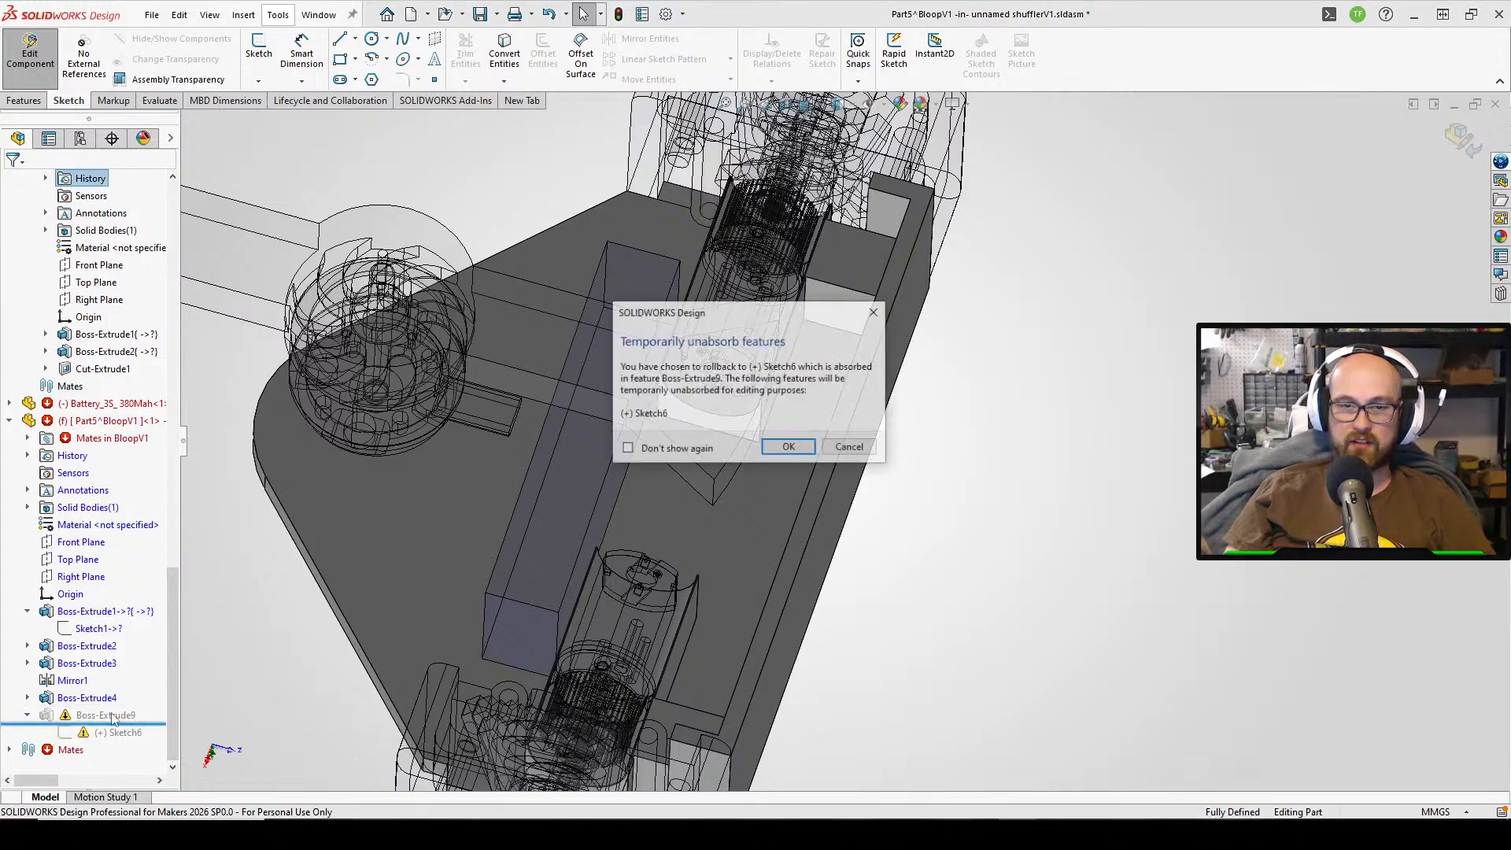
{"action": "left_click", "coordinate": [805, 446]}
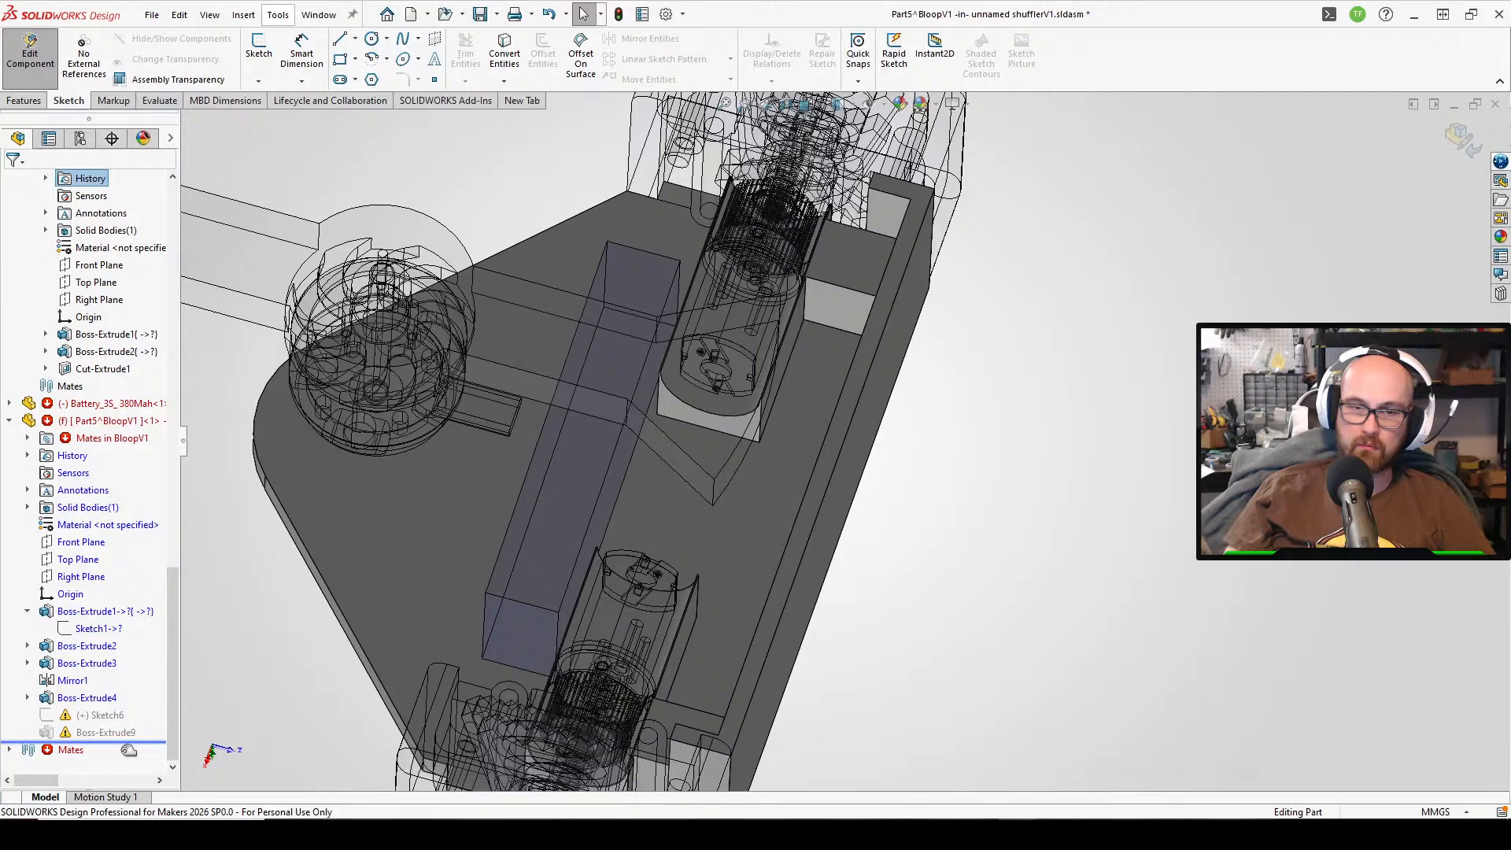
{"action": "left_click", "coordinate": [118, 733]}
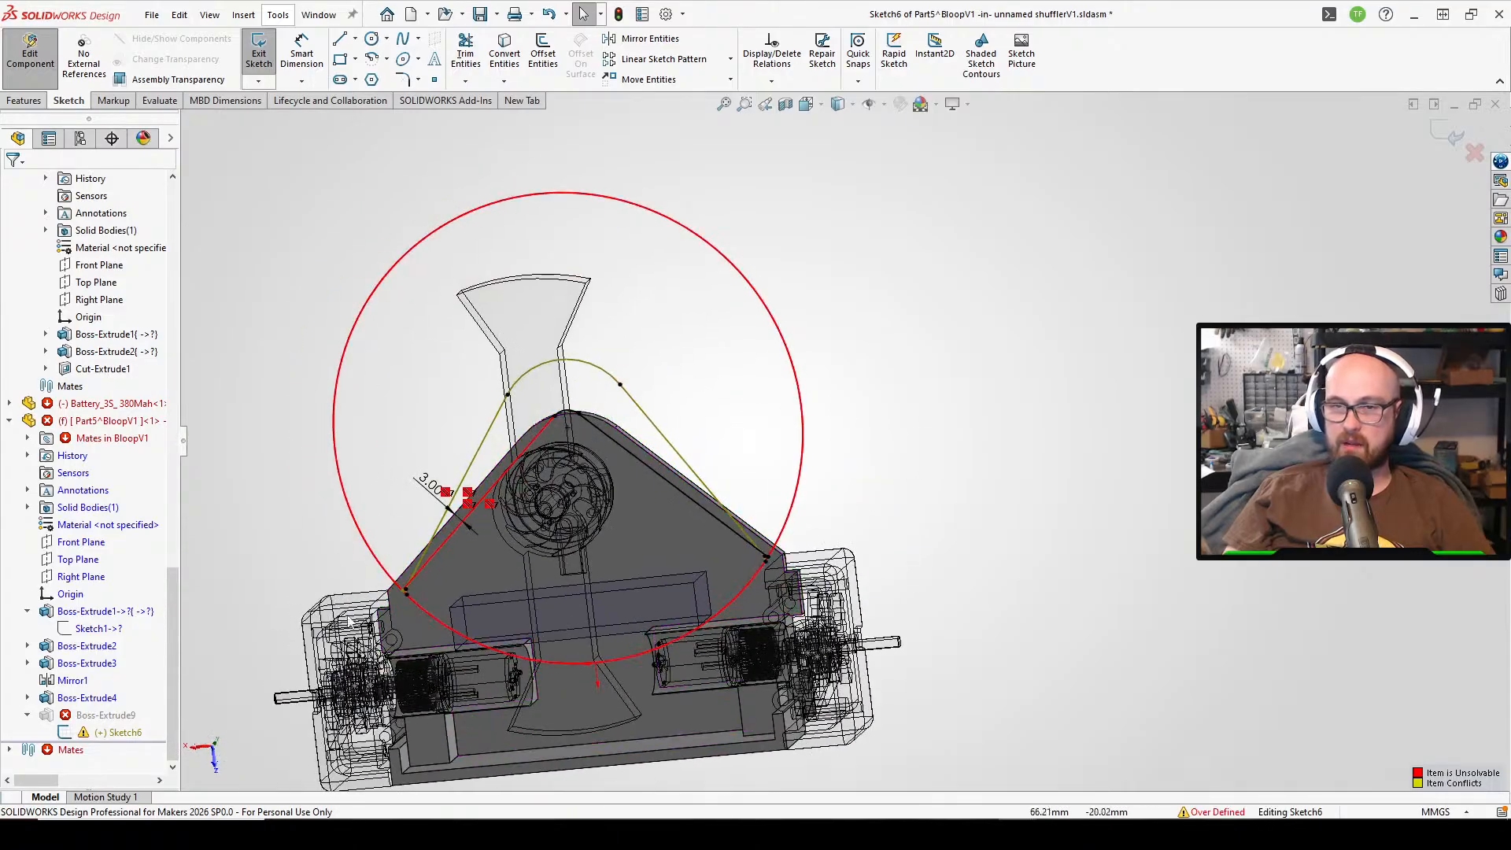
- Delete the conflicting old wall outline and the large circle from Sketch6
{"action": "left_click_drag", "start_coordinate": [933, 68], "coordinate": [934, 72]}
{"action": "key", "text": "Delete"}
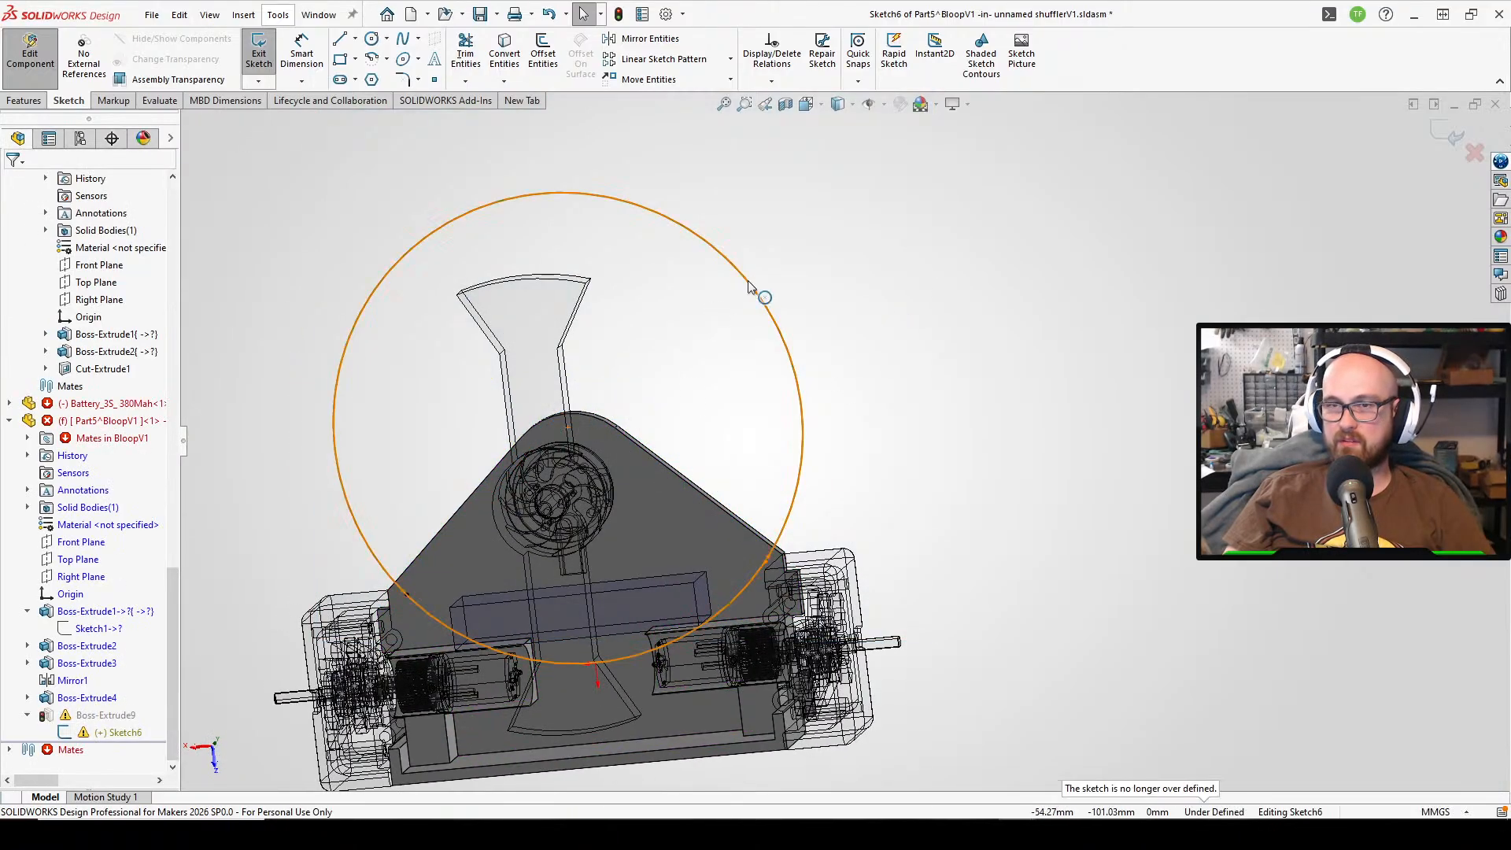
{"action": "left_click", "coordinate": [793, 354]}
{"action": "key", "text": "Delete"}
- Convert the plate's two slanted edges and the rounded front edge between them into sketch entities
{"action": "middle_click_drag", "start_coordinate": [547, 546], "coordinate": [528, 447]}
{"action": "scroll", "coordinate": [528, 446], "scroll_direction": "down", "scroll_amount": 1}
{"action": "left_click", "coordinate": [504, 55]}
{"action": "scroll", "coordinate": [788, 500], "scroll_direction": "down", "scroll_amount": 1}
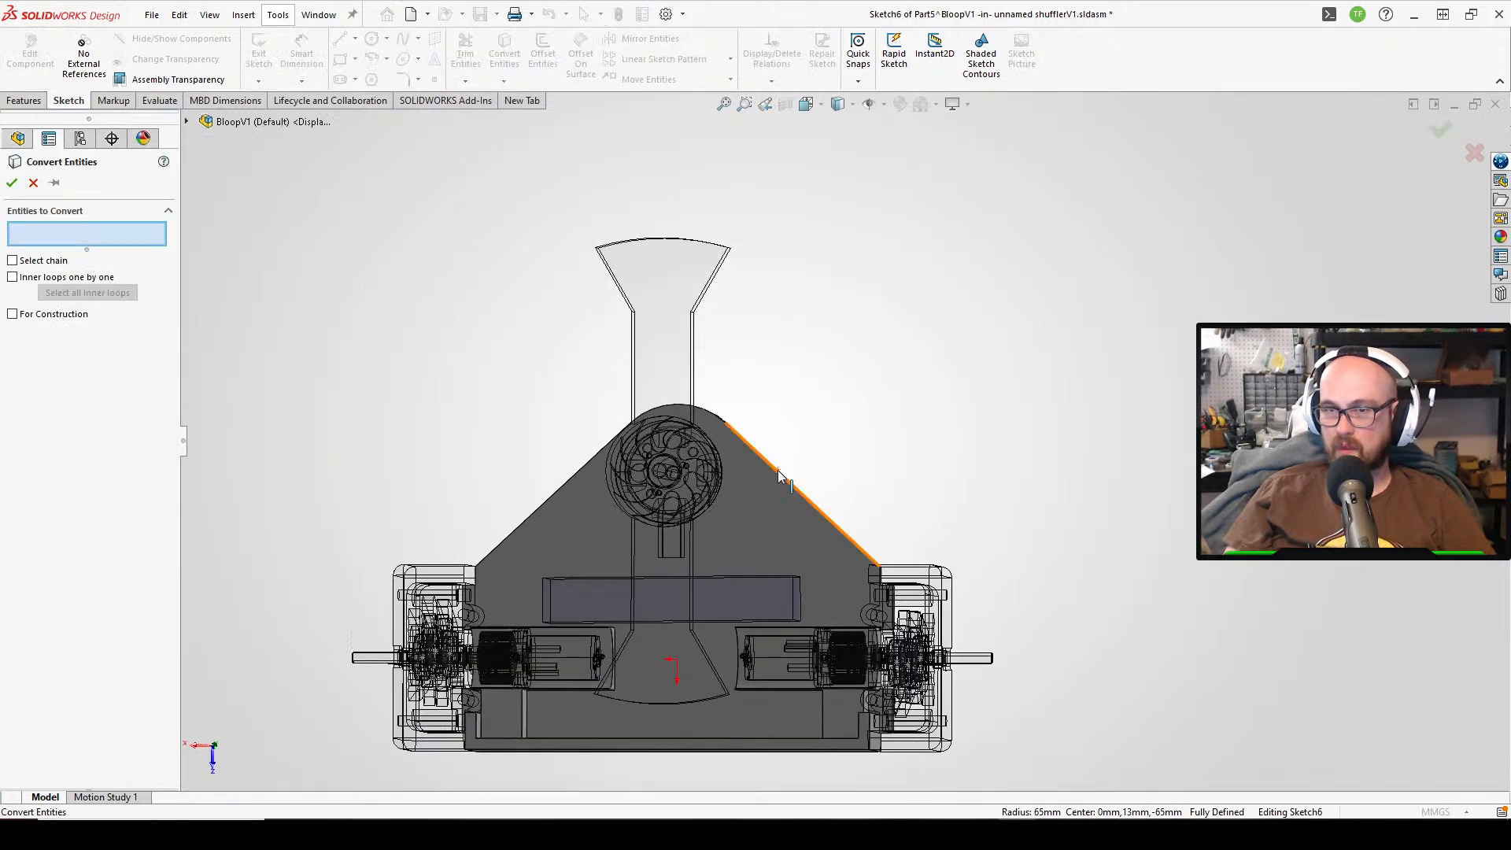
{"action": "left_click", "coordinate": [776, 470]}
{"action": "left_click", "coordinate": [717, 418]}
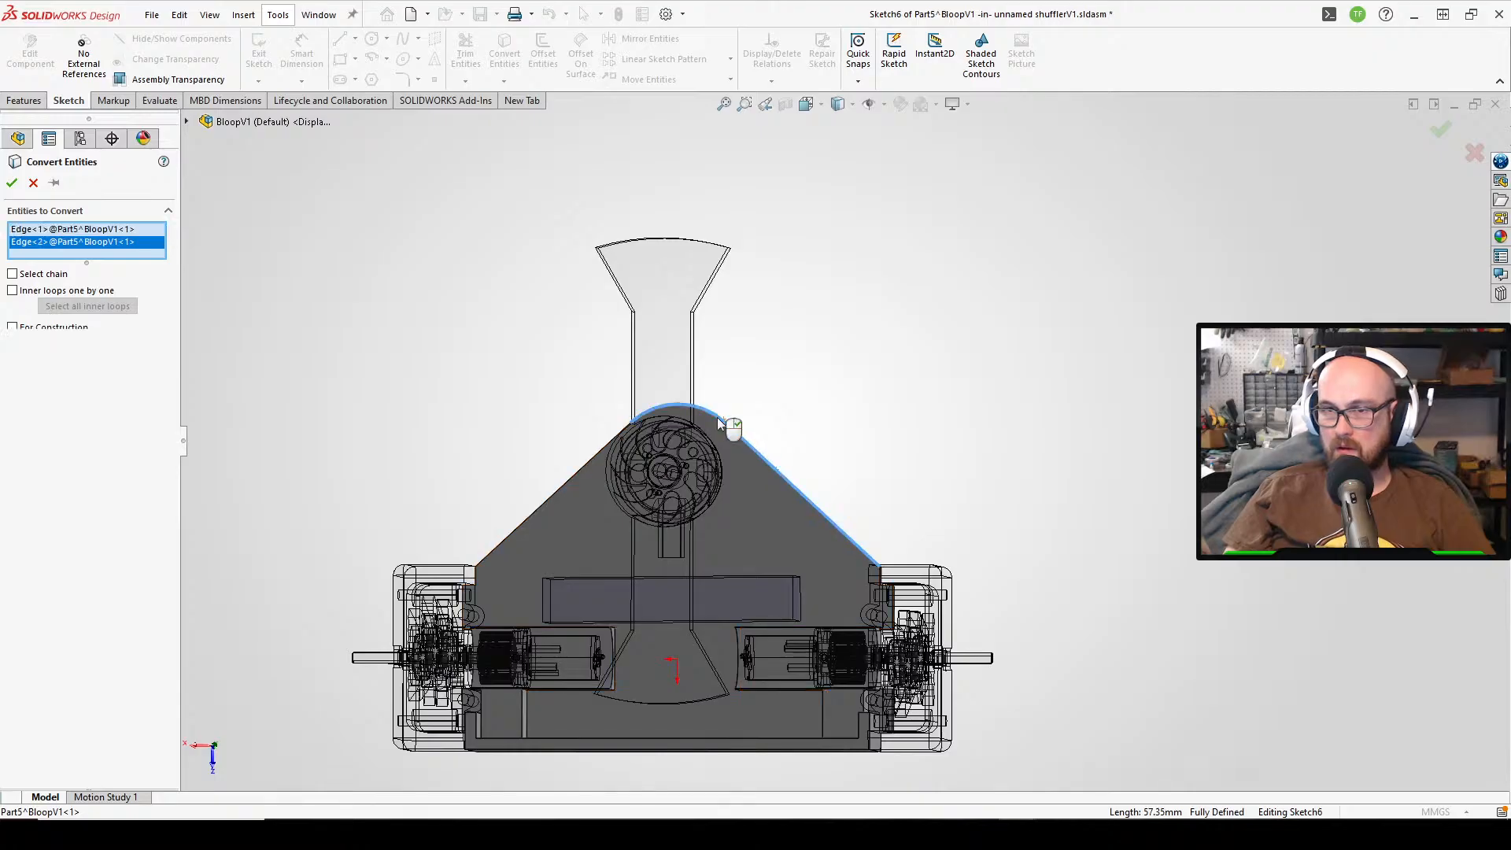
{"action": "left_click", "coordinate": [529, 522]}
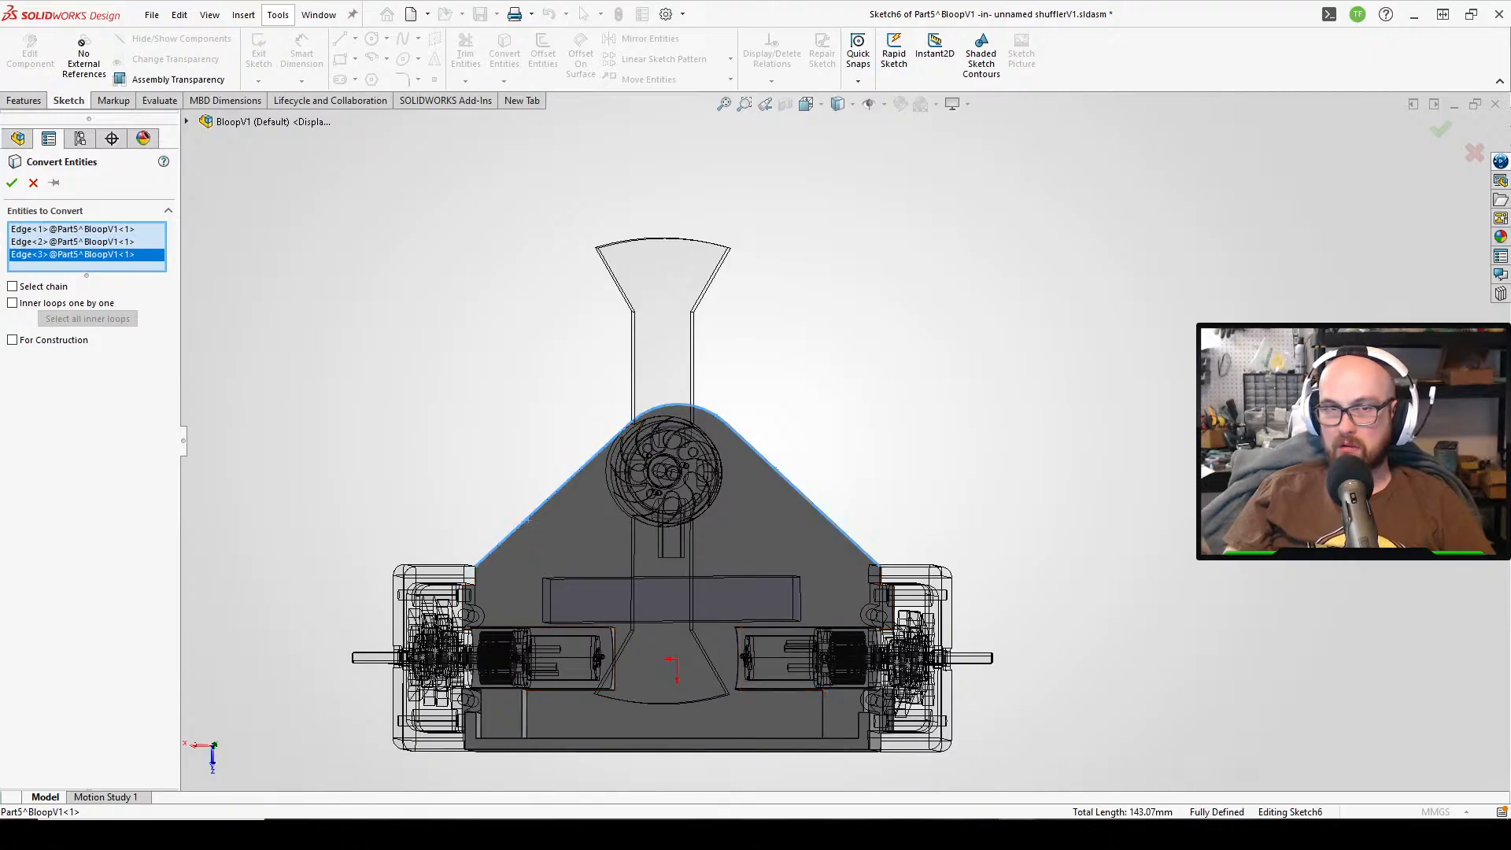
{"action": "left_click", "coordinate": [12, 182]}
- Sketch a line about 5 mm long down the plate's side edge from the slanted edge's corner, followed by a short line inward
{"action": "scroll", "coordinate": [482, 439], "scroll_direction": "down", "scroll_amount": 4}
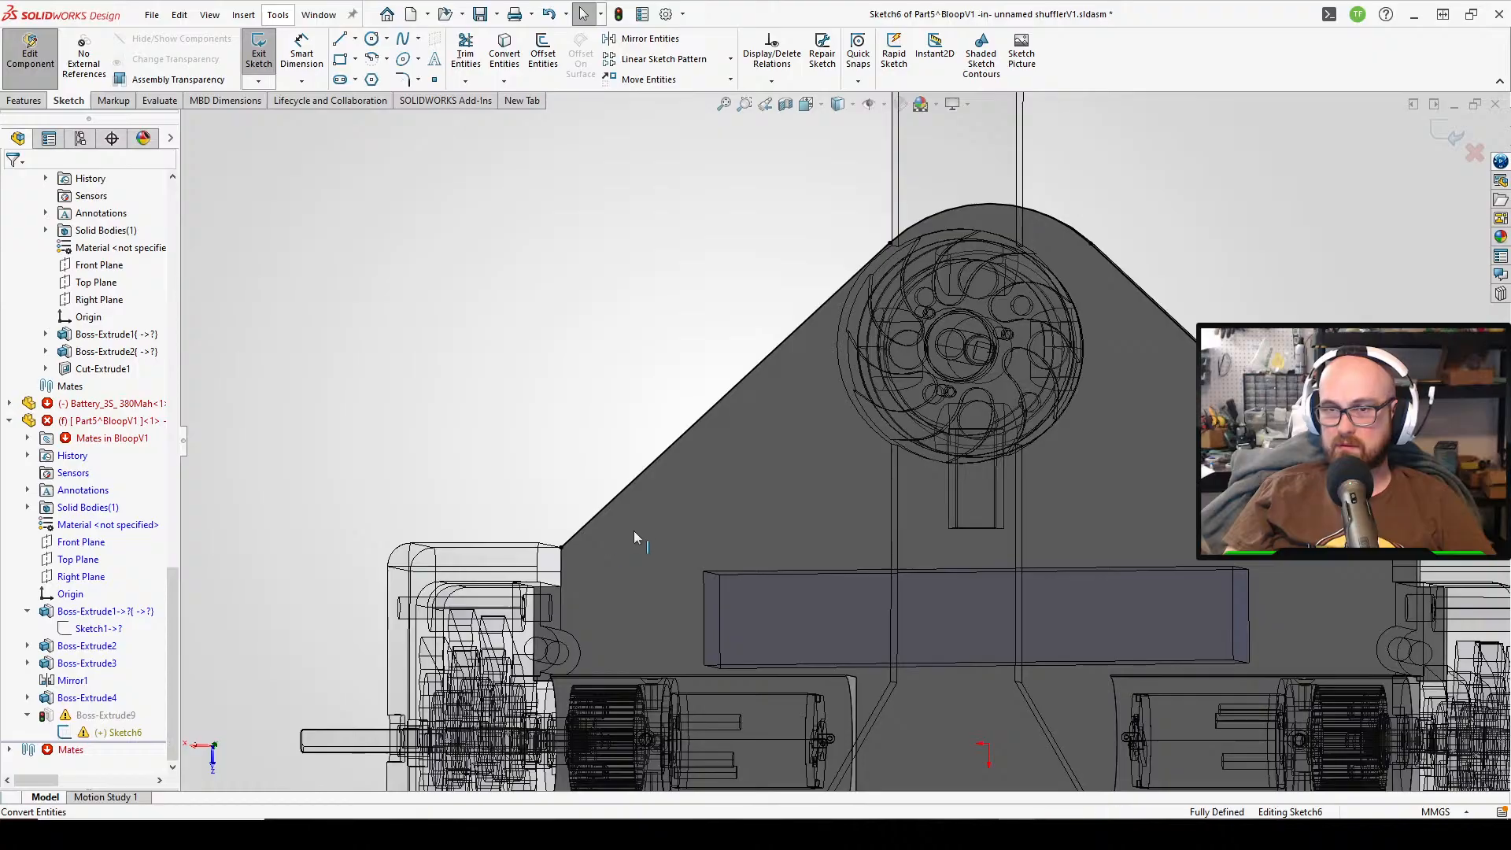
{"action": "mouse_move", "coordinate": [634, 531]}
{"action": "middle_mouse_down"}
{"action": "mouse_move", "coordinate": [652, 345]}
{"action": "mouse_move", "coordinate": [625, 535]}
{"action": "middle_mouse_up"}
{"action": "scroll", "coordinate": [618, 587], "scroll_direction": "down", "scroll_amount": 1}
{"action": "mouse_move", "coordinate": [766, 458]}
{"action": "middle_mouse_down"}
{"action": "mouse_move", "coordinate": [761, 513]}
{"action": "mouse_move", "coordinate": [767, 483]}
{"action": "middle_mouse_up"}
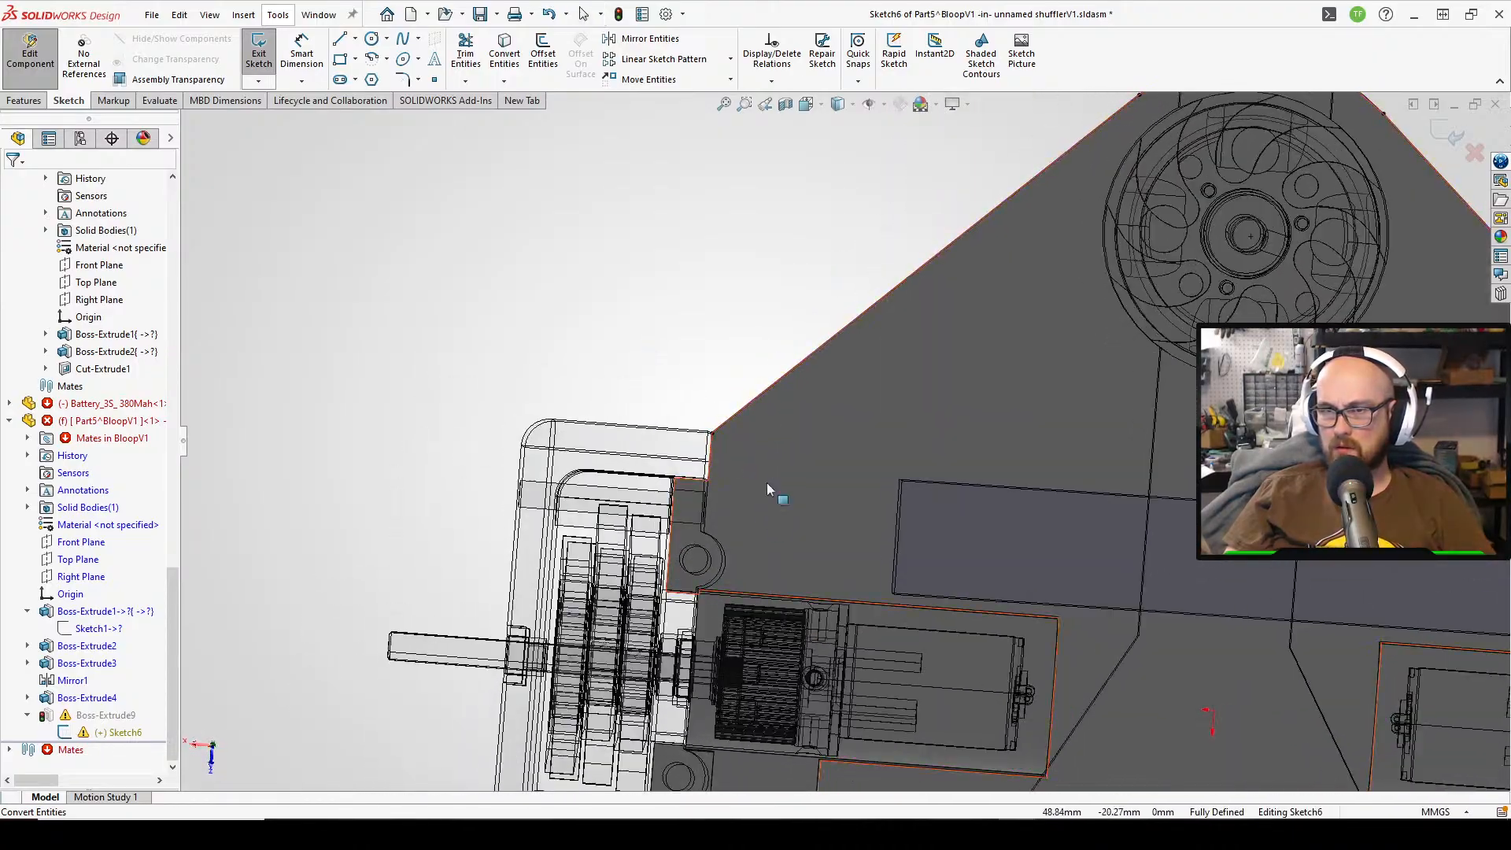
{"action": "left_click", "coordinate": [340, 40]}
{"action": "scroll", "coordinate": [882, 504], "scroll_direction": "down", "scroll_amount": 2}
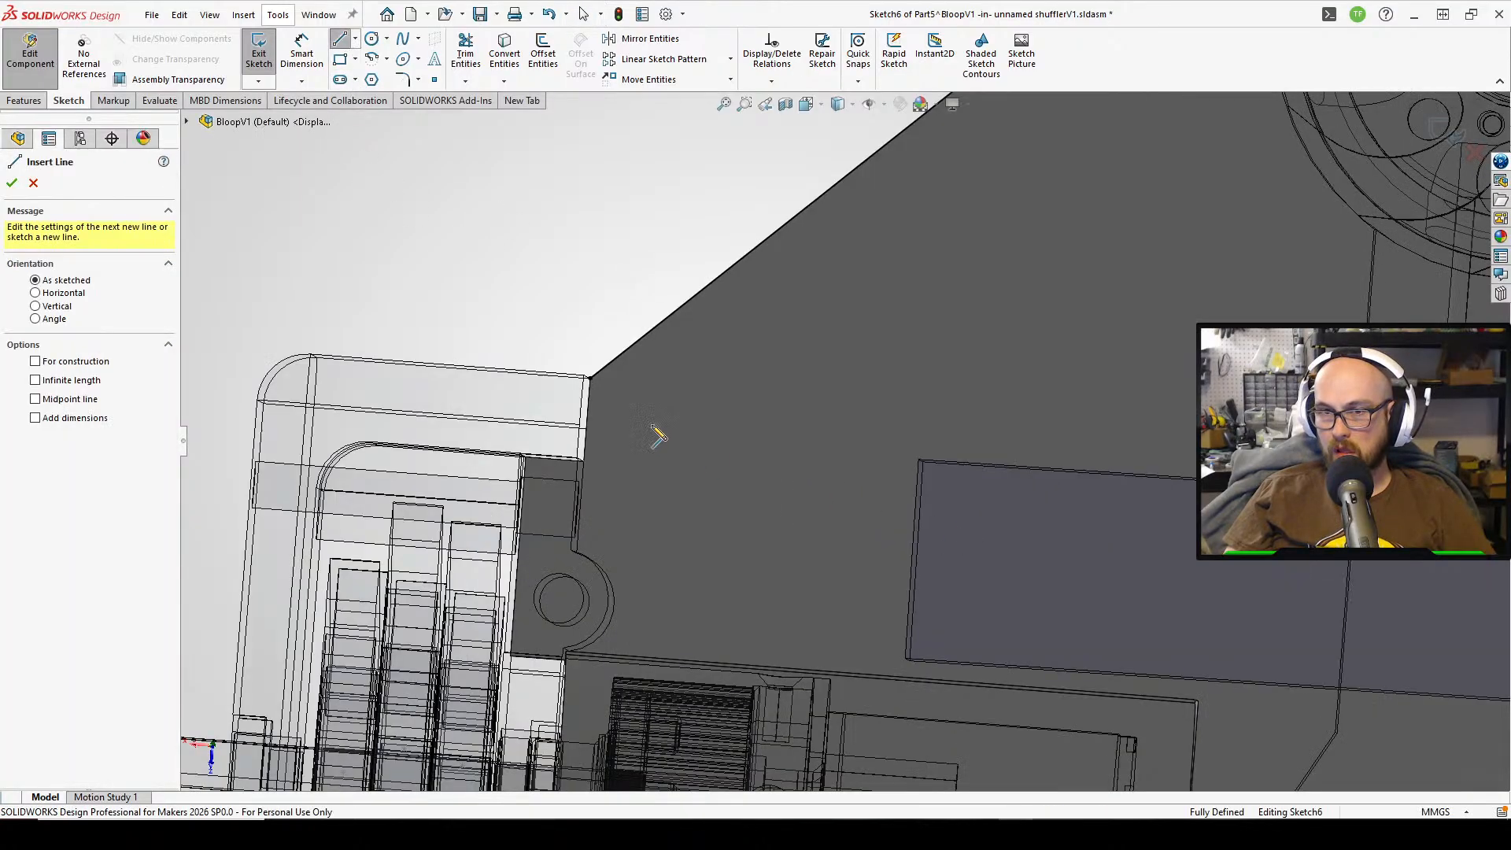
{"action": "left_click", "coordinate": [591, 380]}
{"action": "left_click", "coordinate": [584, 460]}
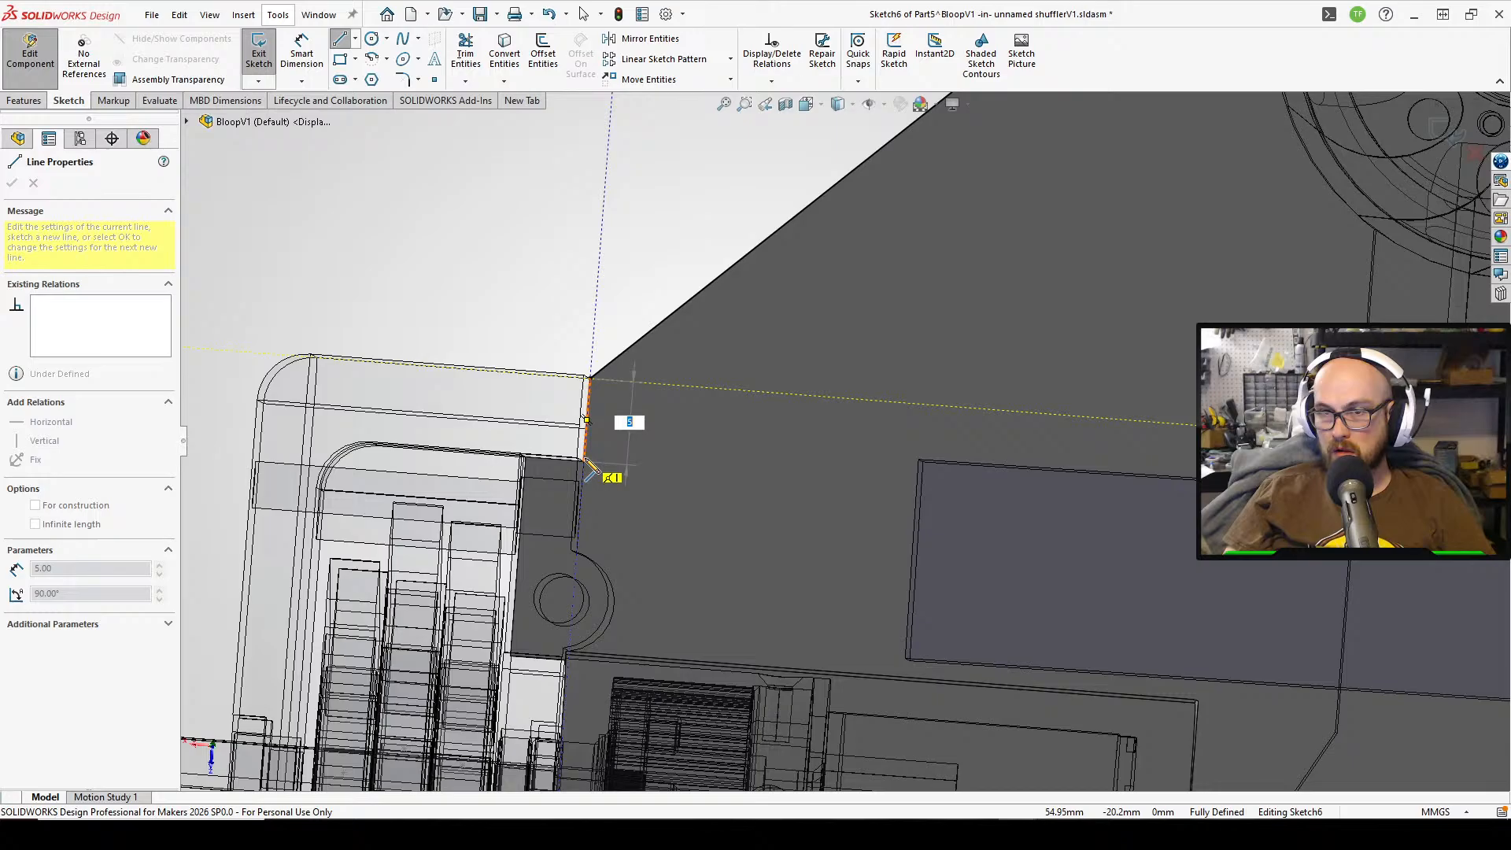
{"action": "left_click", "coordinate": [659, 476]}
- Continue the inner outline with a short line forward and a line about 41 mm long parallel to the slanted edge, ending the chain
{"action": "scroll", "coordinate": [811, 426], "scroll_direction": "up", "scroll_amount": 1}
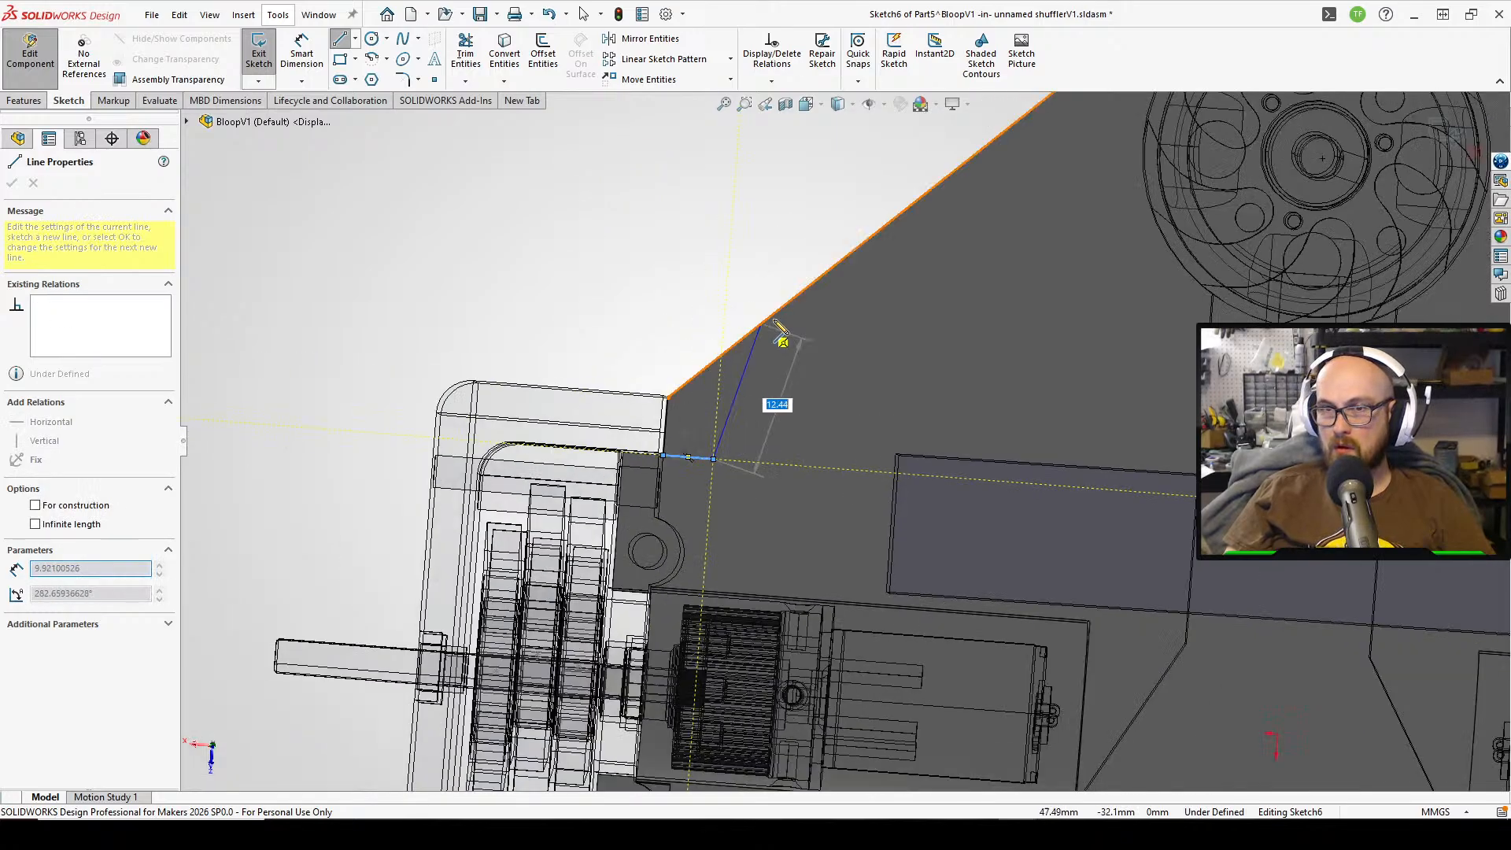
{"action": "left_click", "coordinate": [718, 421]}
{"action": "scroll", "coordinate": [843, 441], "scroll_direction": "up", "scroll_amount": 4}
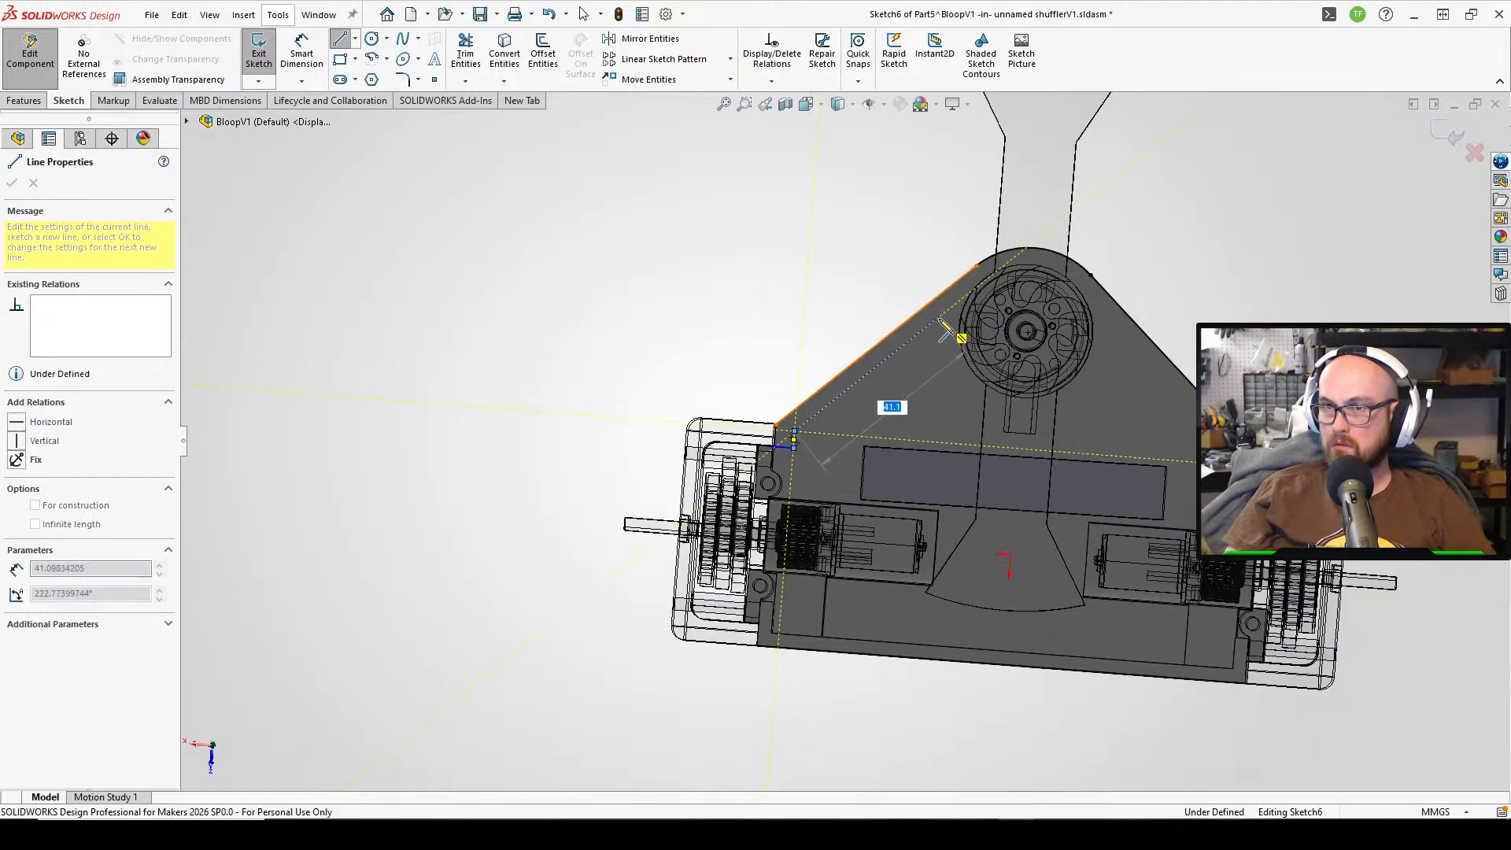
{"action": "left_click", "coordinate": [937, 318]}
{"action": "right_click", "coordinate": [939, 319]}
{"action": "left_click", "coordinate": [976, 332]}
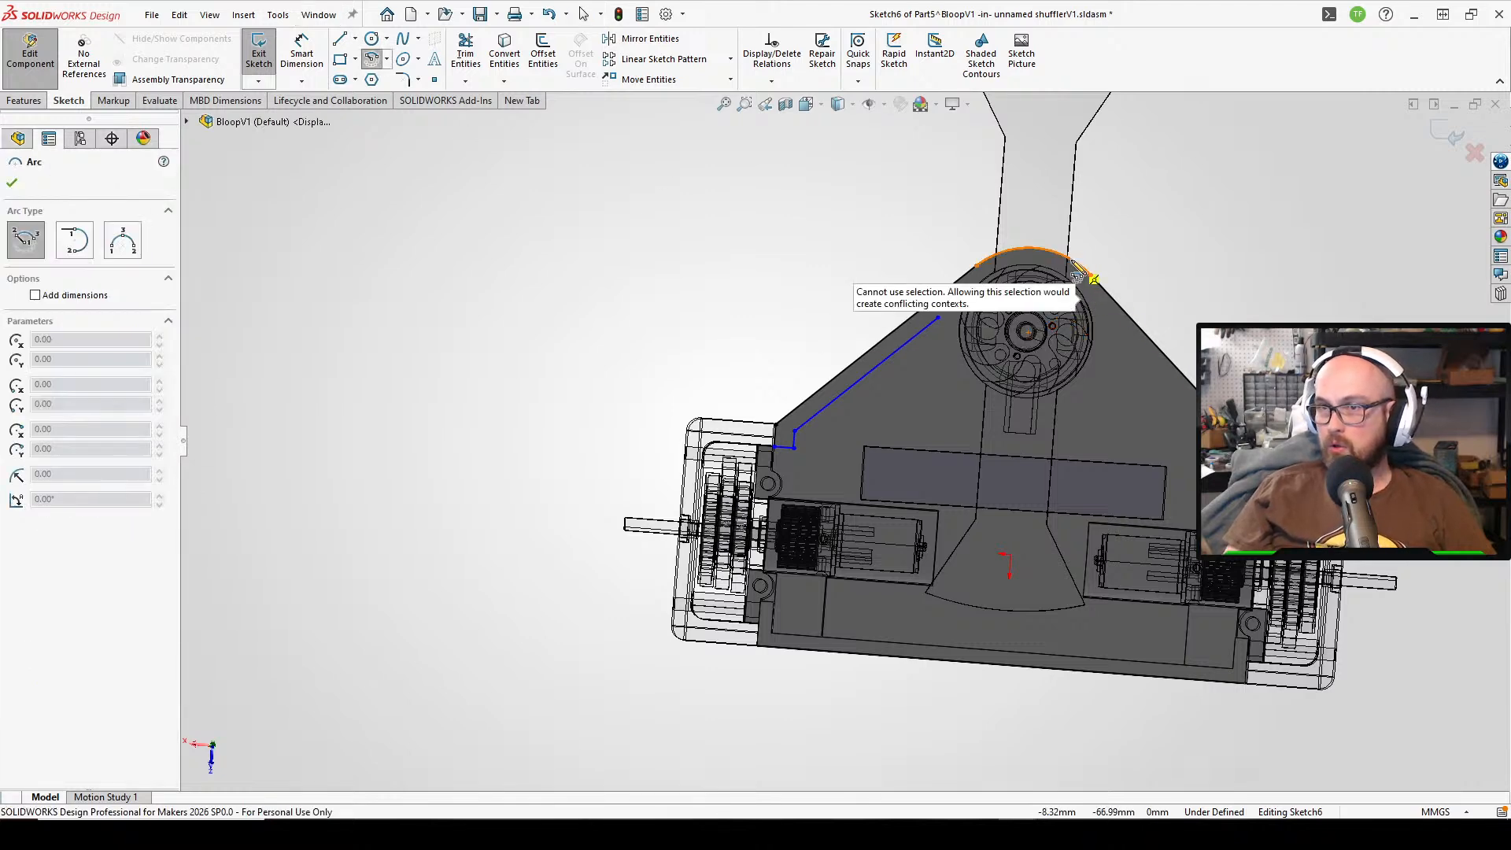
- Sketch a centerpoint arc around the weapon motor's axis, just inside the plate's rounded front edge
{"action": "left_click", "coordinate": [1028, 332]}
{"action": "scroll", "coordinate": [1010, 328], "scroll_direction": "up", "scroll_amount": 3}
{"action": "scroll", "coordinate": [1008, 327], "scroll_direction": "down", "scroll_amount": 2}
{"action": "scroll", "coordinate": [879, 404], "scroll_direction": "up", "scroll_amount": 3}
{"action": "scroll", "coordinate": [872, 405], "scroll_direction": "down", "scroll_amount": 2}
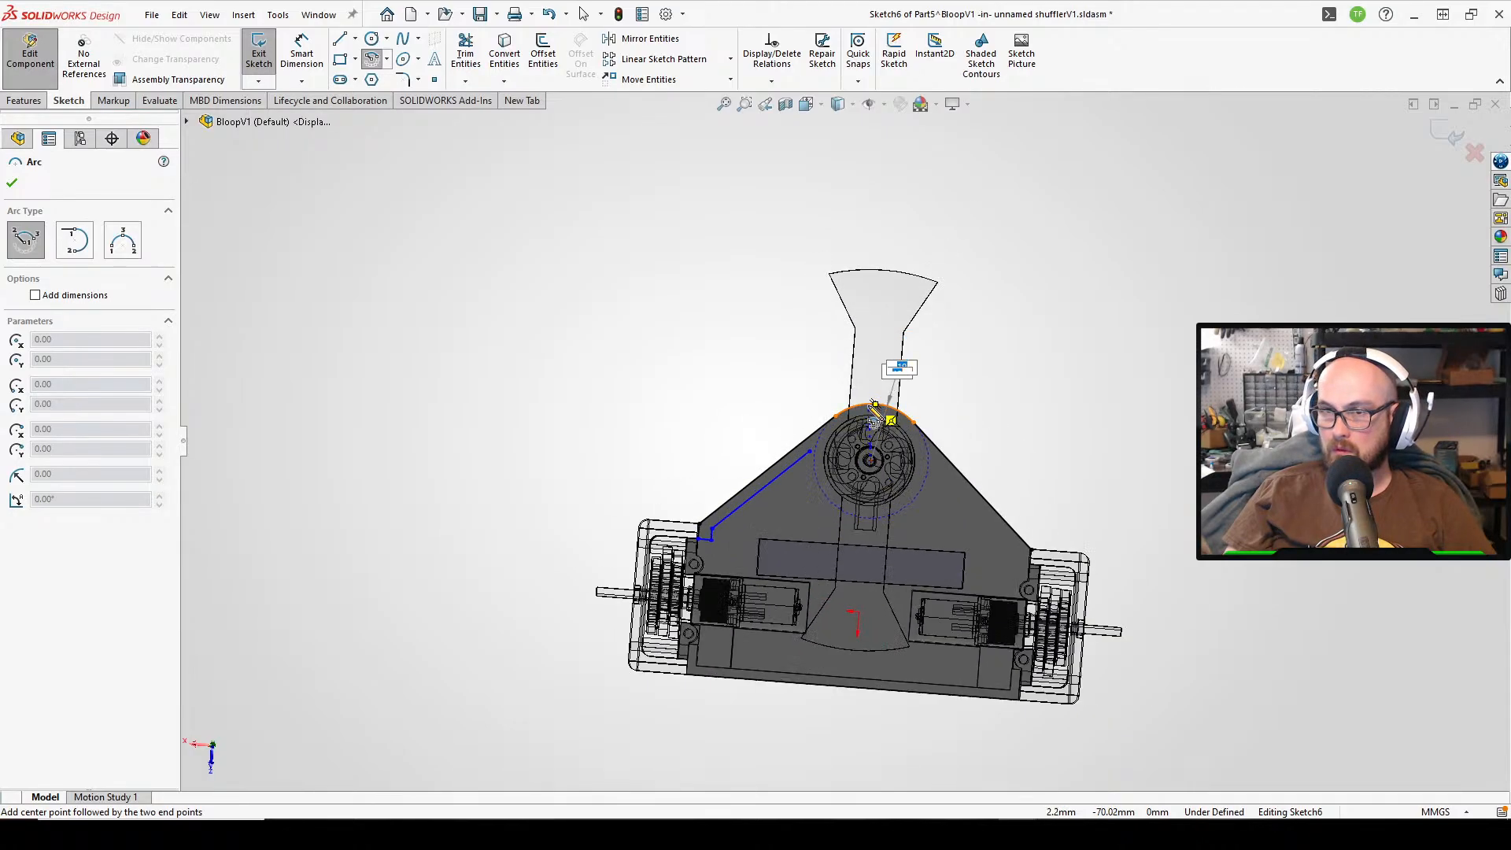
{"action": "scroll", "coordinate": [872, 409], "scroll_direction": "down", "scroll_amount": 4}
{"action": "left_click", "coordinate": [778, 433]}
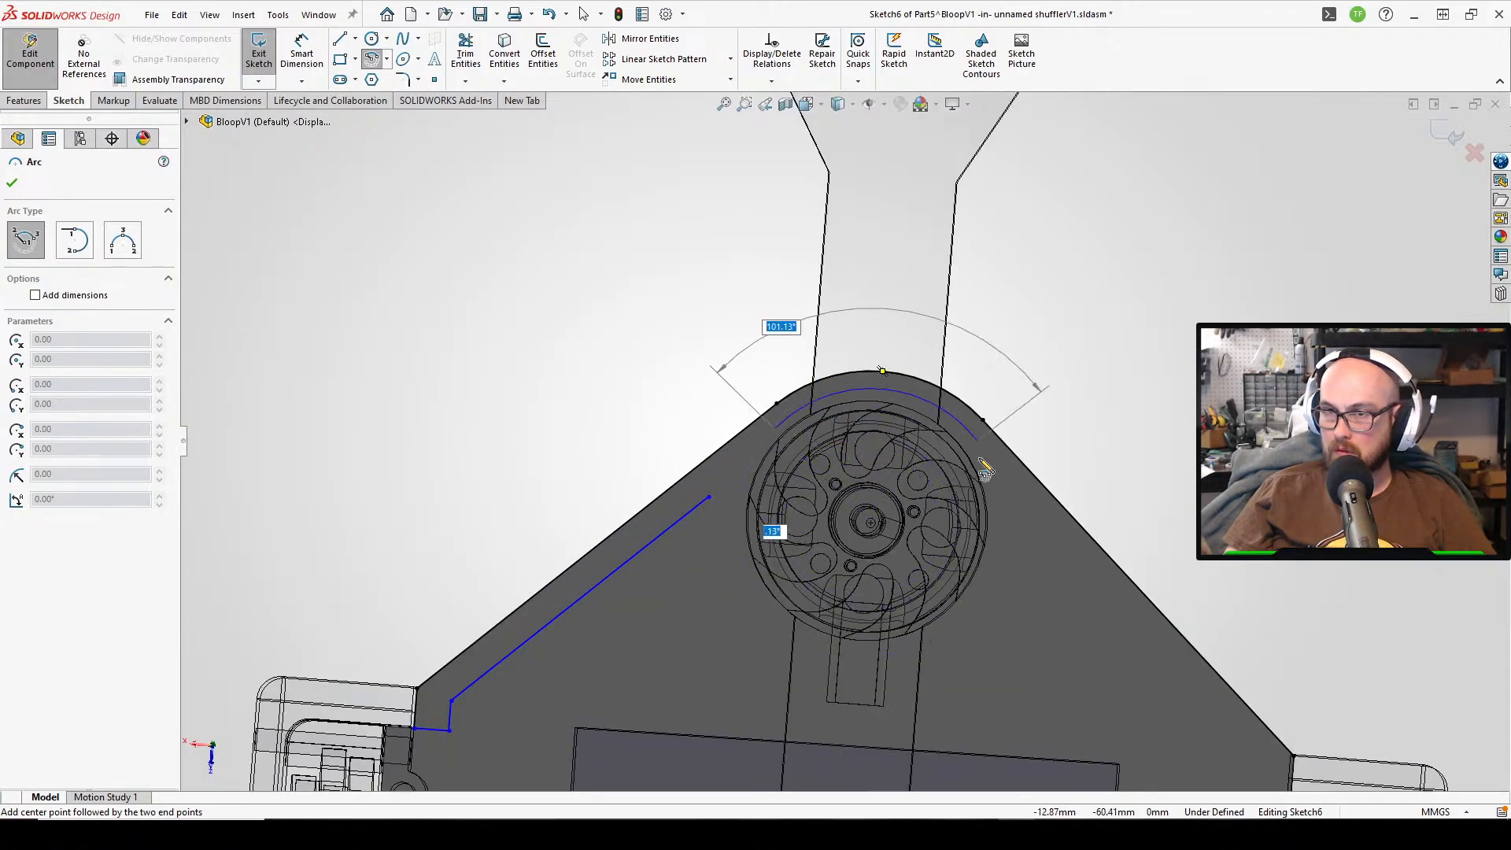
{"action": "left_click", "coordinate": [990, 461]}
{"action": "right_click", "coordinate": [990, 461]}
{"action": "left_click", "coordinate": [1027, 473]}
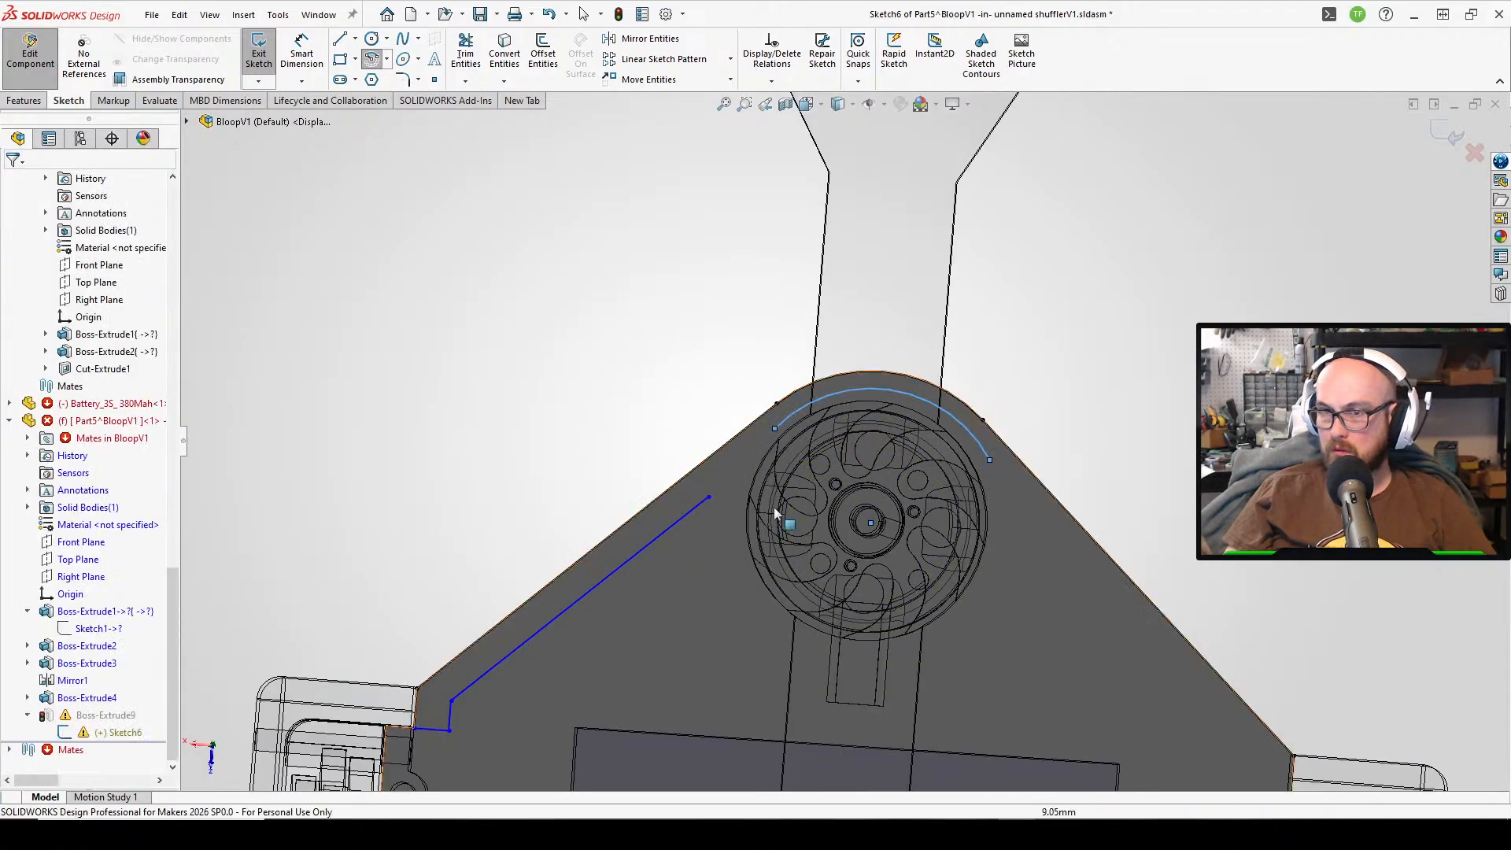
- Attach the inner slanted line's loose end to the arc and dimension the line 2.5 mm from the plate's slanted edge
{"action": "left_click", "coordinate": [709, 498]}
{"action": "left_click_drag", "start_coordinate": [709, 497], "coordinate": [776, 429]}
{"action": "key", "text": "d"}
{"action": "left_click", "coordinate": [709, 486]}
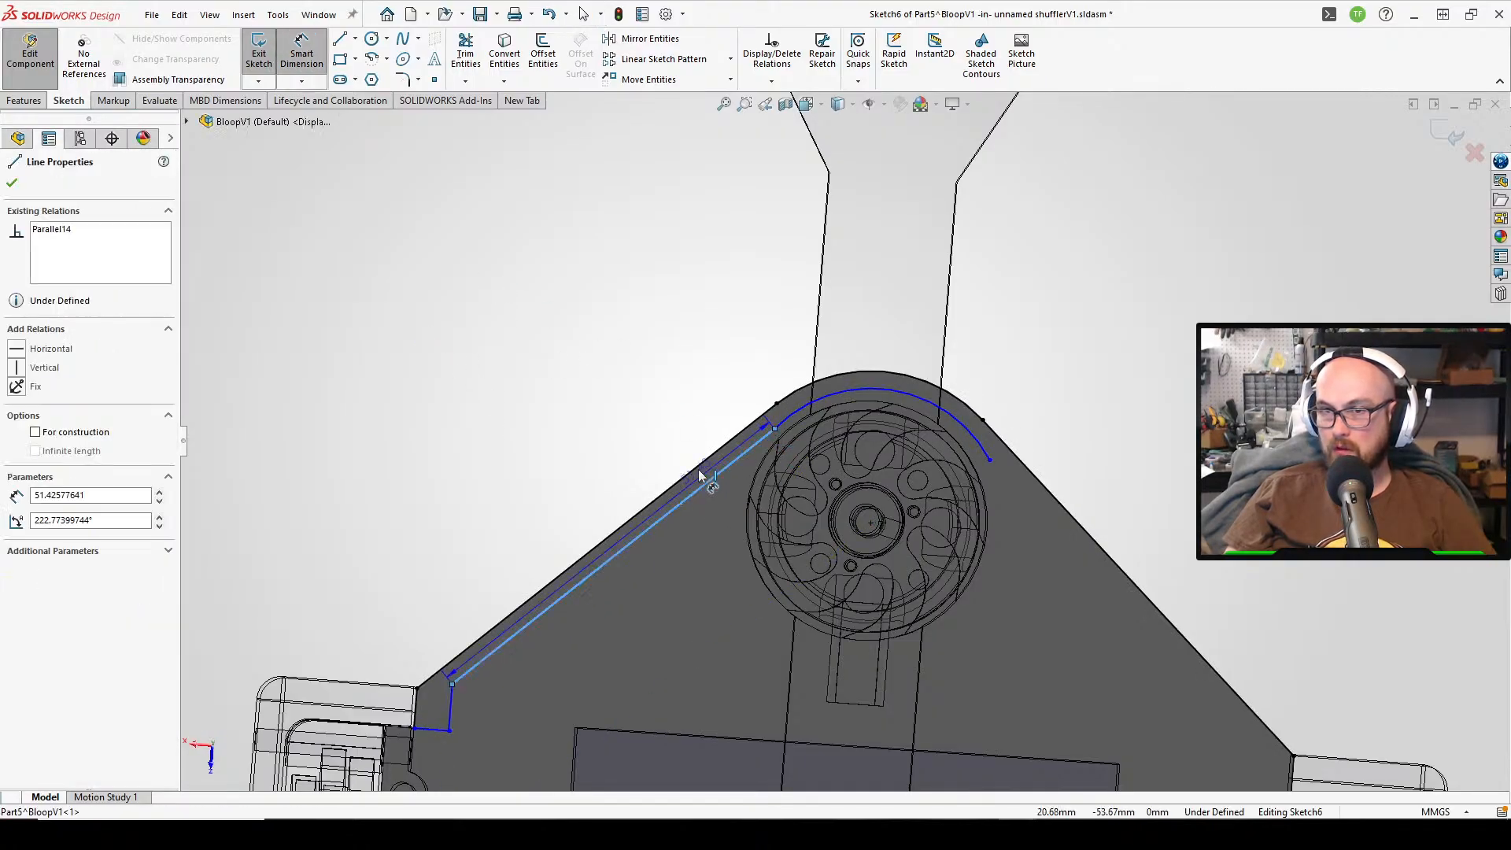
{"action": "left_click", "coordinate": [693, 468]}
{"action": "left_click", "coordinate": [582, 446]}
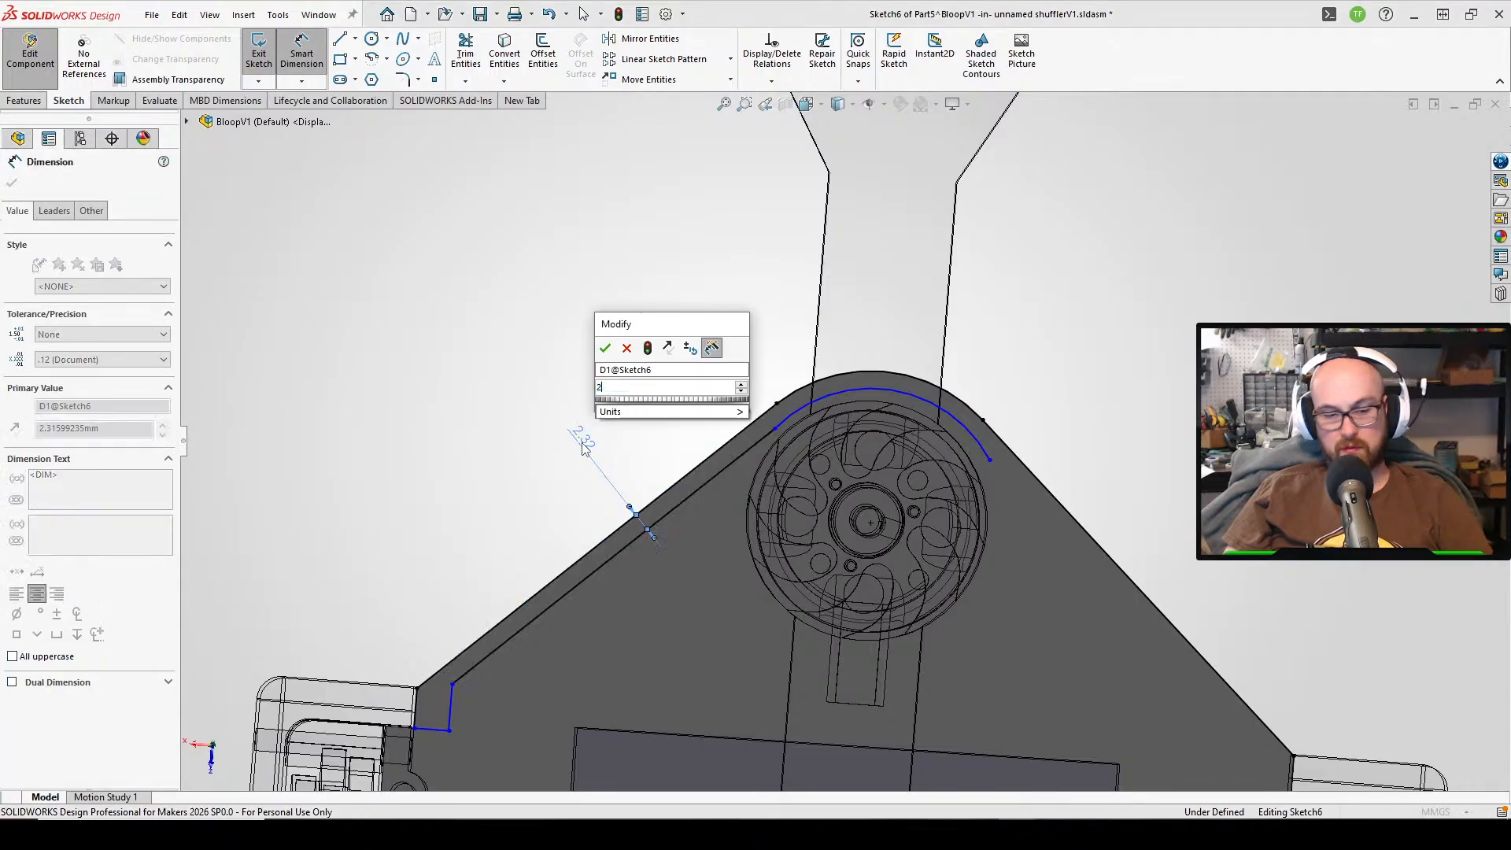
{"action": "type", "text": "2.5"}
{"action": "key", "text": "Return"}
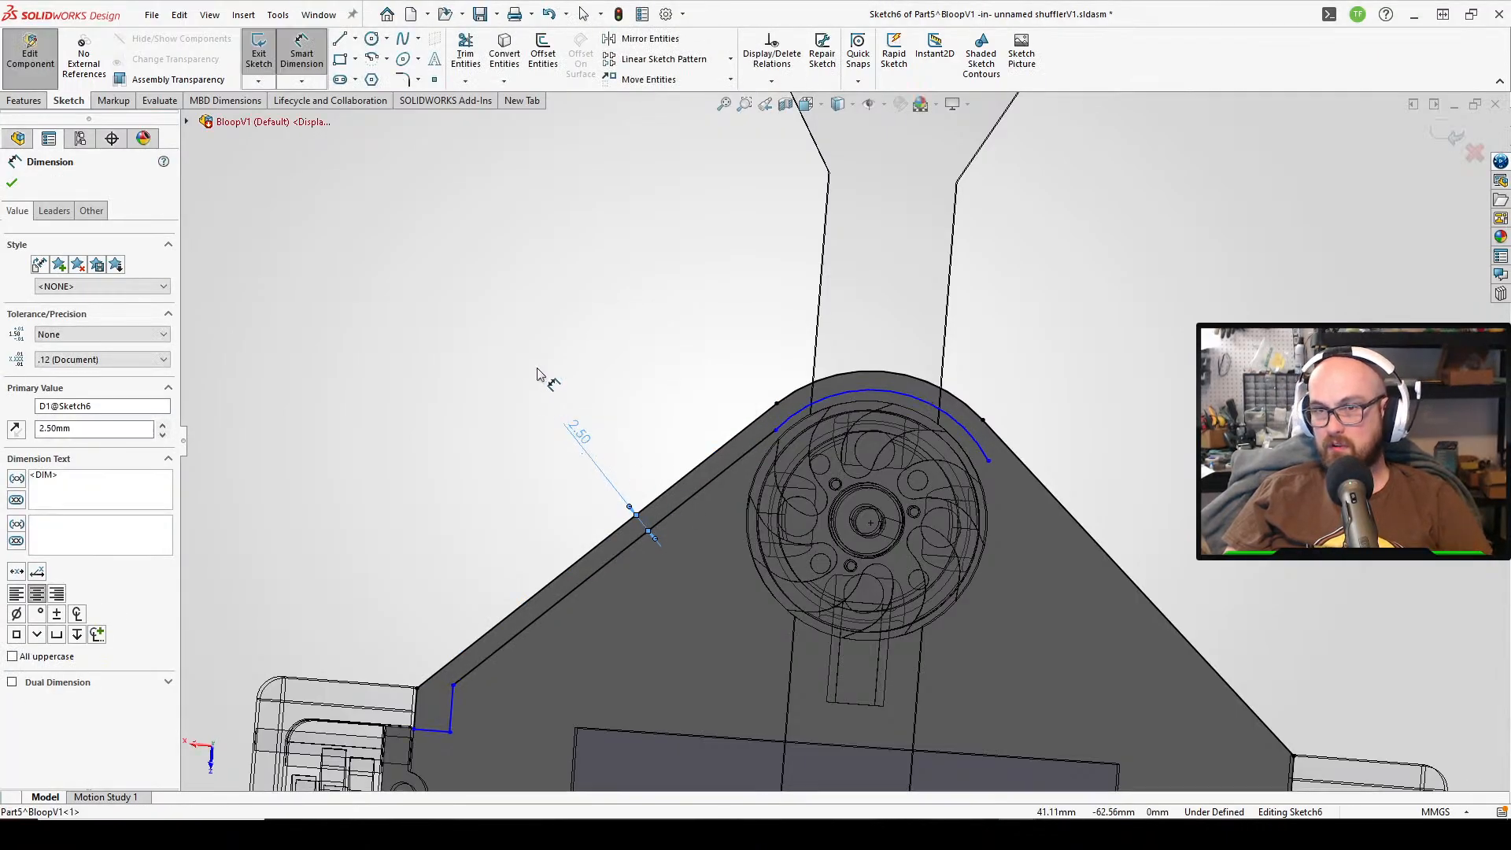
- Make the front arc tangent to the inner slanted line, removing the wrongly picked plate face from the relation selection
{"action": "right_click_drag", "start_coordinate": [538, 370], "coordinate": [487, 203]}
{"action": "left_click", "coordinate": [785, 423]}
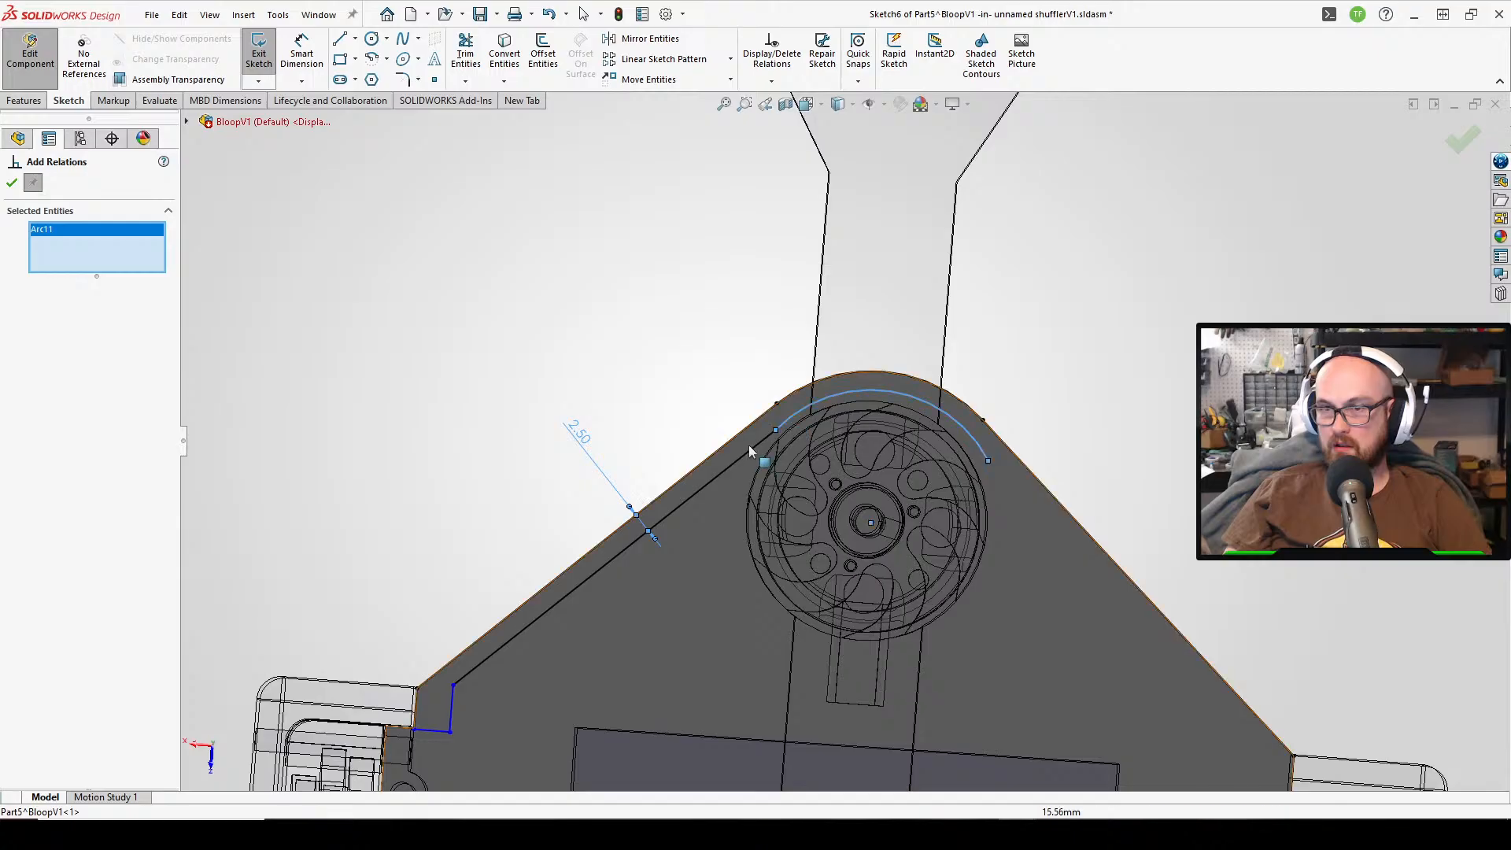
{"action": "left_click", "coordinate": [749, 446]}
{"action": "left_click", "coordinate": [745, 450]}
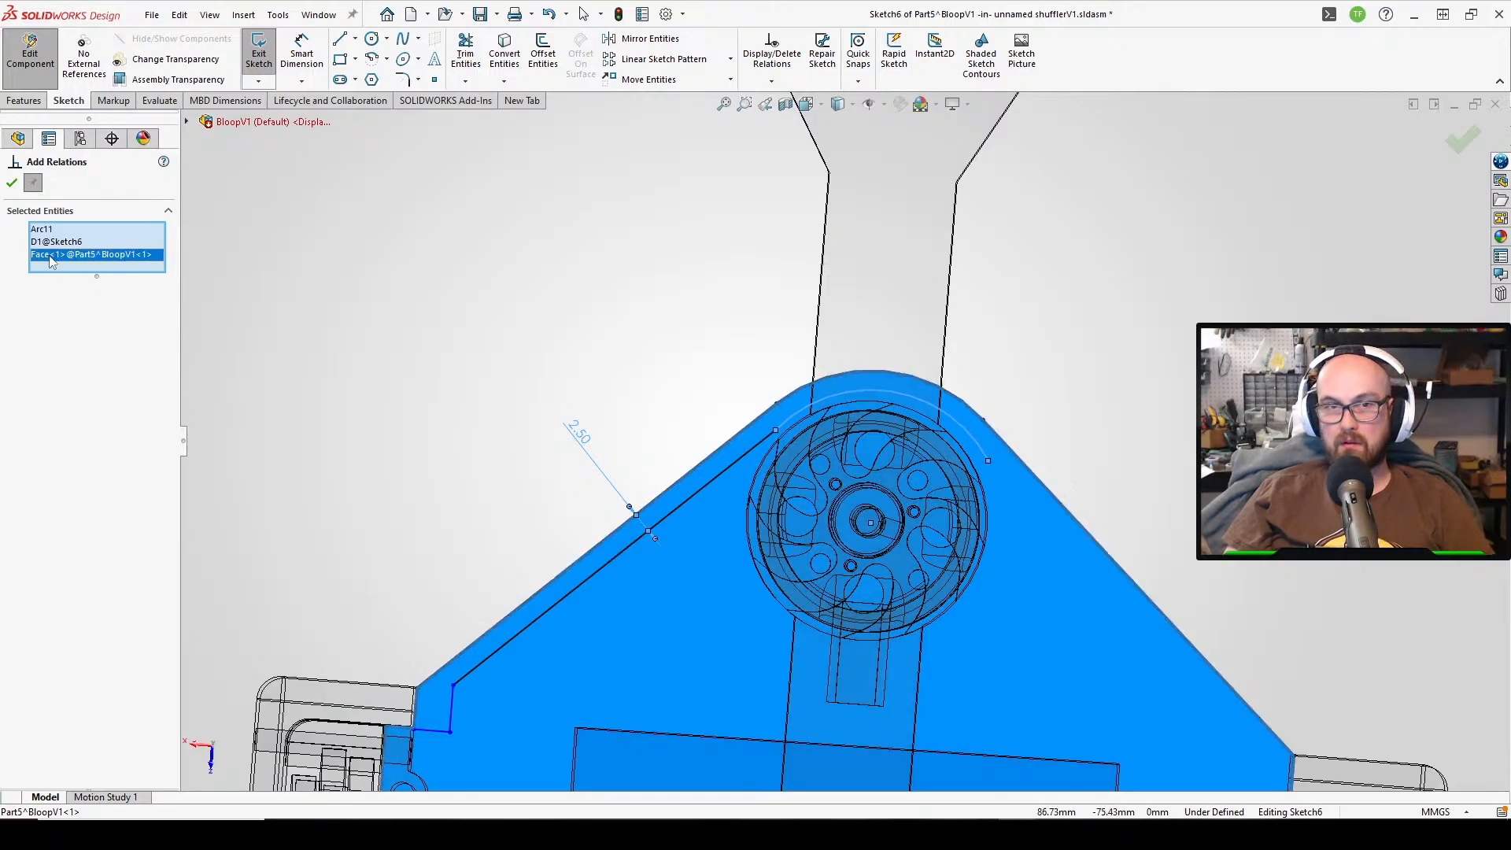
{"action": "key", "text": "Delete"}
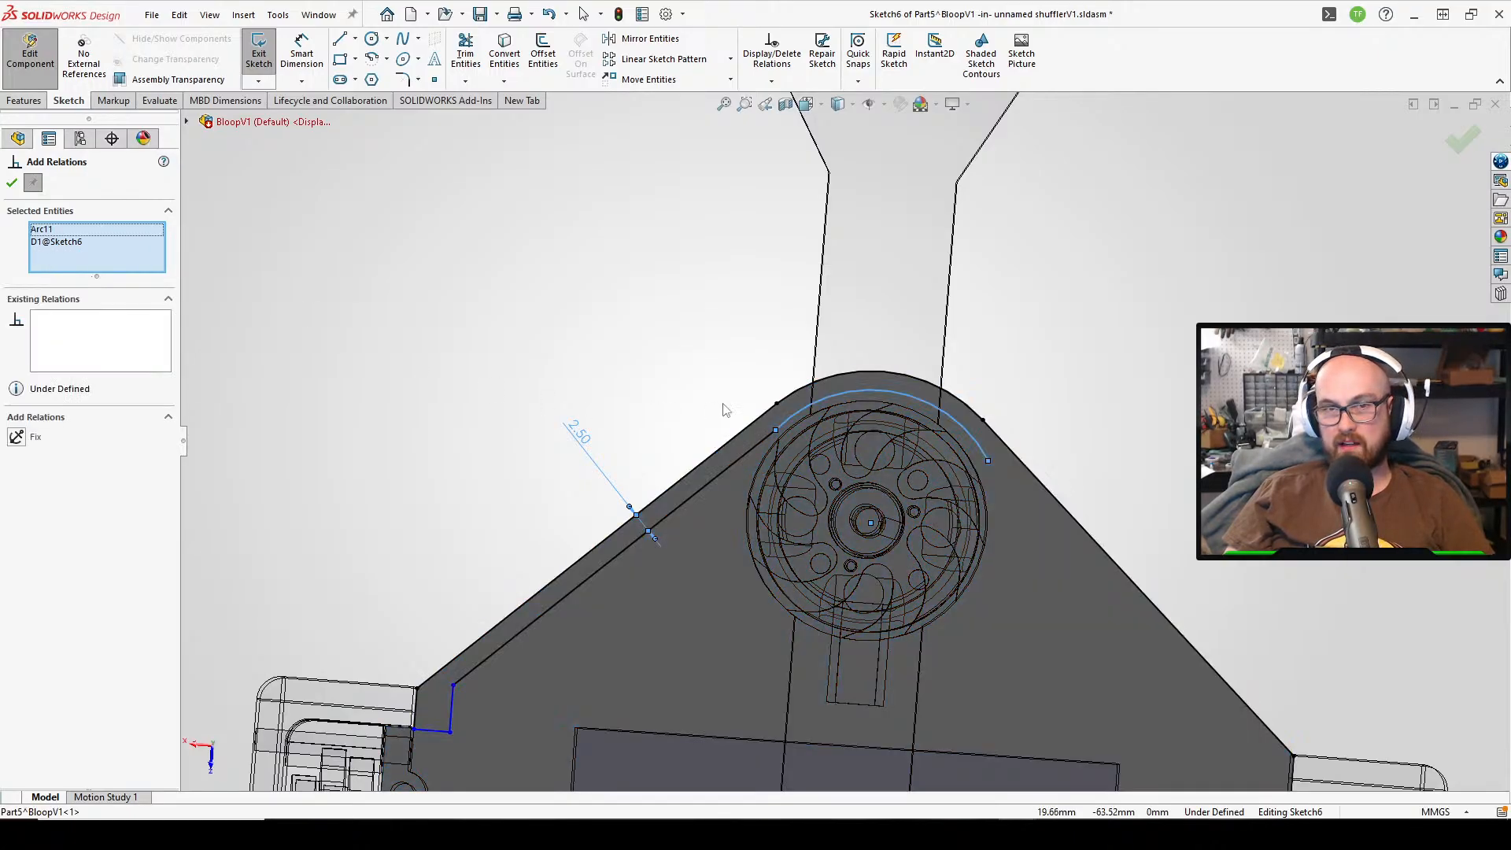
{"action": "left_click", "coordinate": [740, 457]}
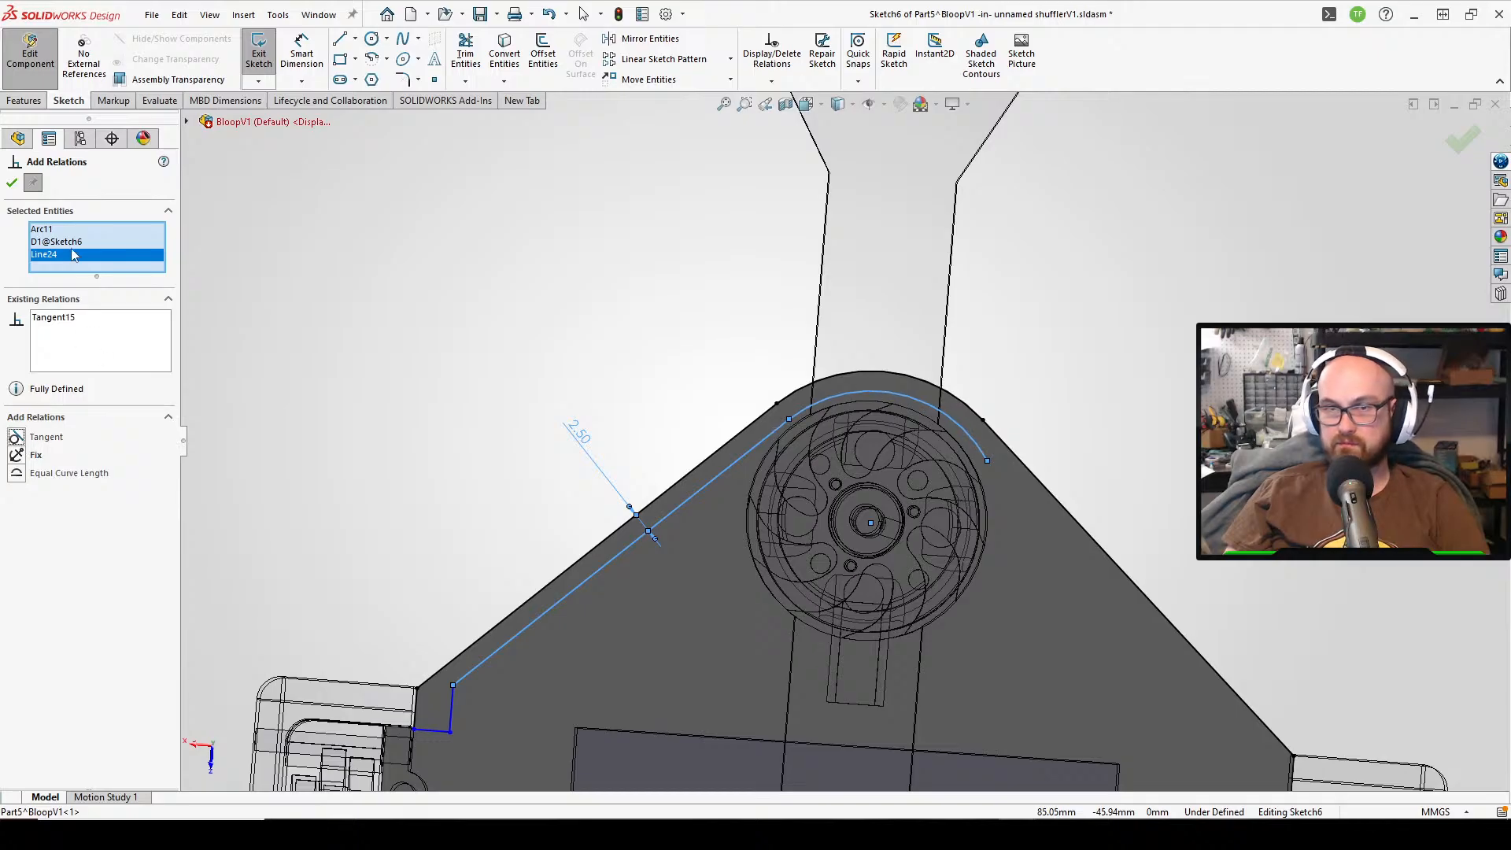
{"action": "left_click", "coordinate": [11, 182]}
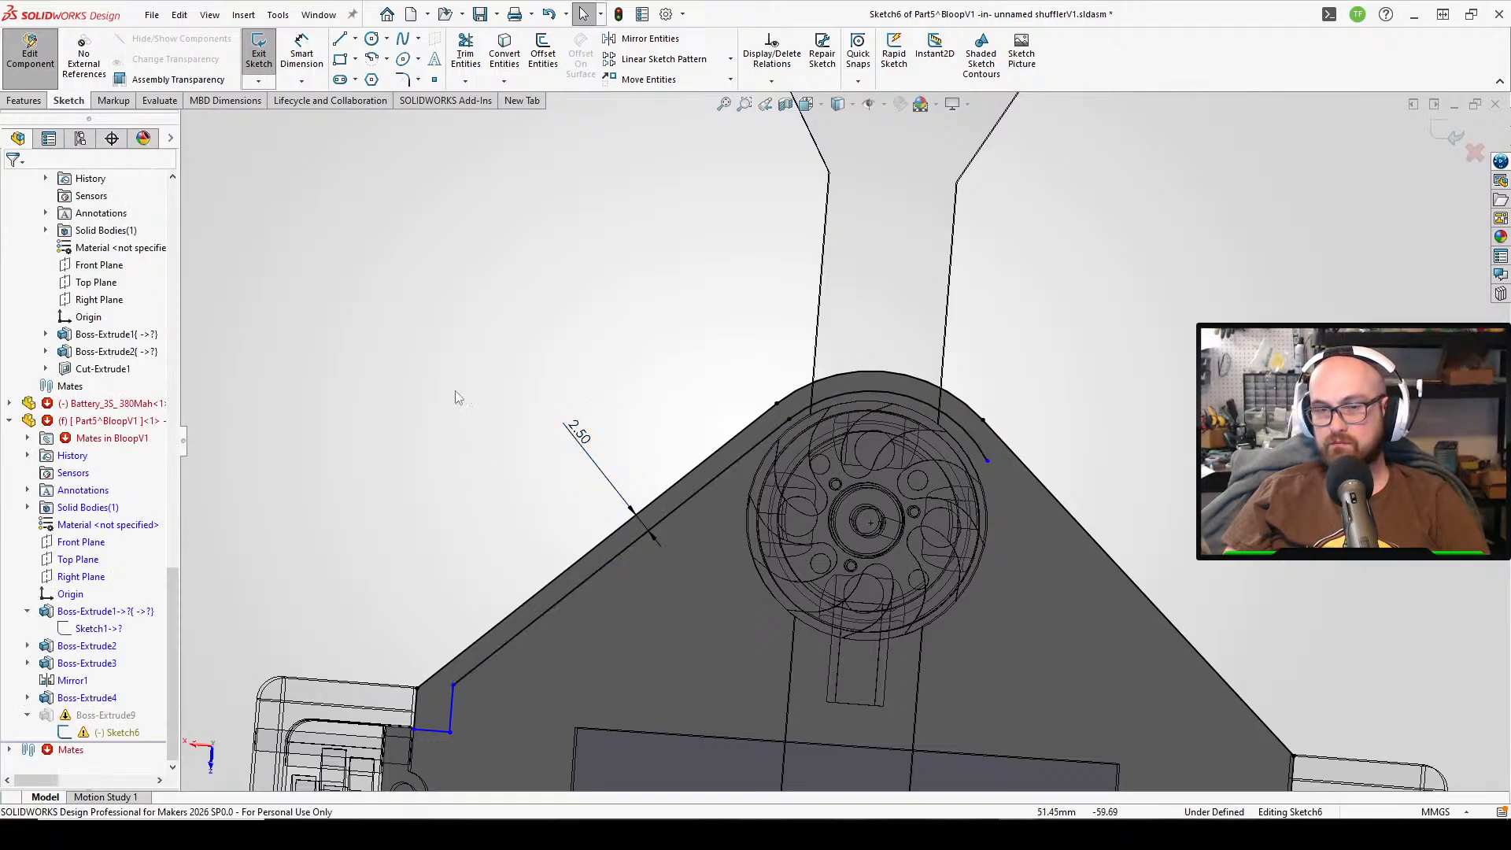
- Set the slanted wall's thickness dimension to 3 mm
{"action": "scroll", "coordinate": [533, 540], "scroll_direction": "up", "scroll_amount": 1}
{"action": "scroll", "coordinate": [913, 469], "scroll_direction": "down", "scroll_amount": 1}
{"action": "mouse_move", "coordinate": [913, 469]}
{"action": "middle_mouse_down"}
{"action": "mouse_move", "coordinate": [906, 482]}
{"action": "mouse_move", "coordinate": [919, 471]}
{"action": "middle_mouse_up"}
{"action": "scroll", "coordinate": [858, 441], "scroll_direction": "up", "scroll_amount": 1}
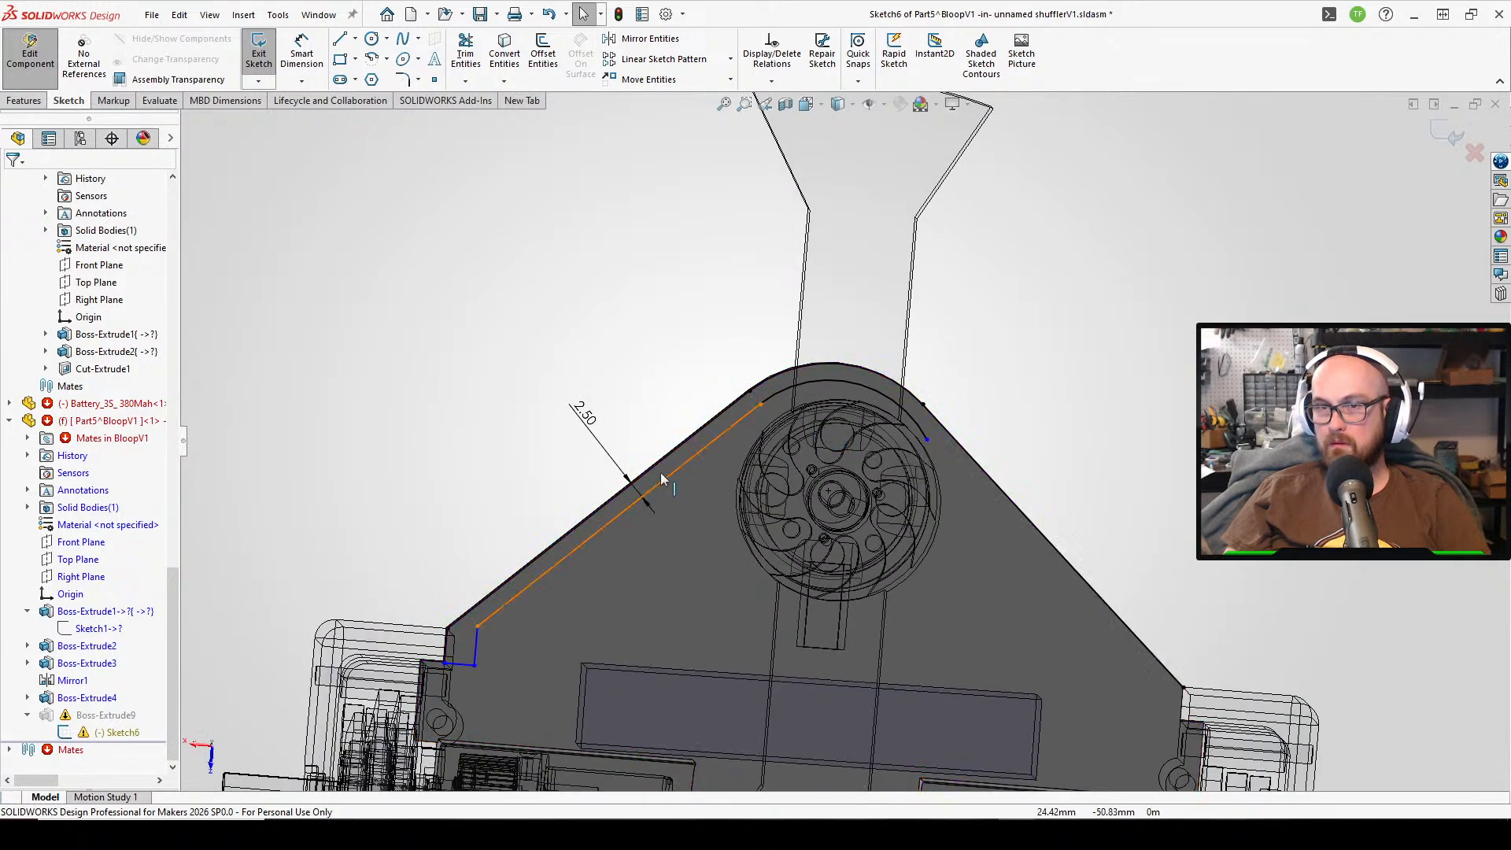
{"action": "double_click", "coordinate": [589, 415]}
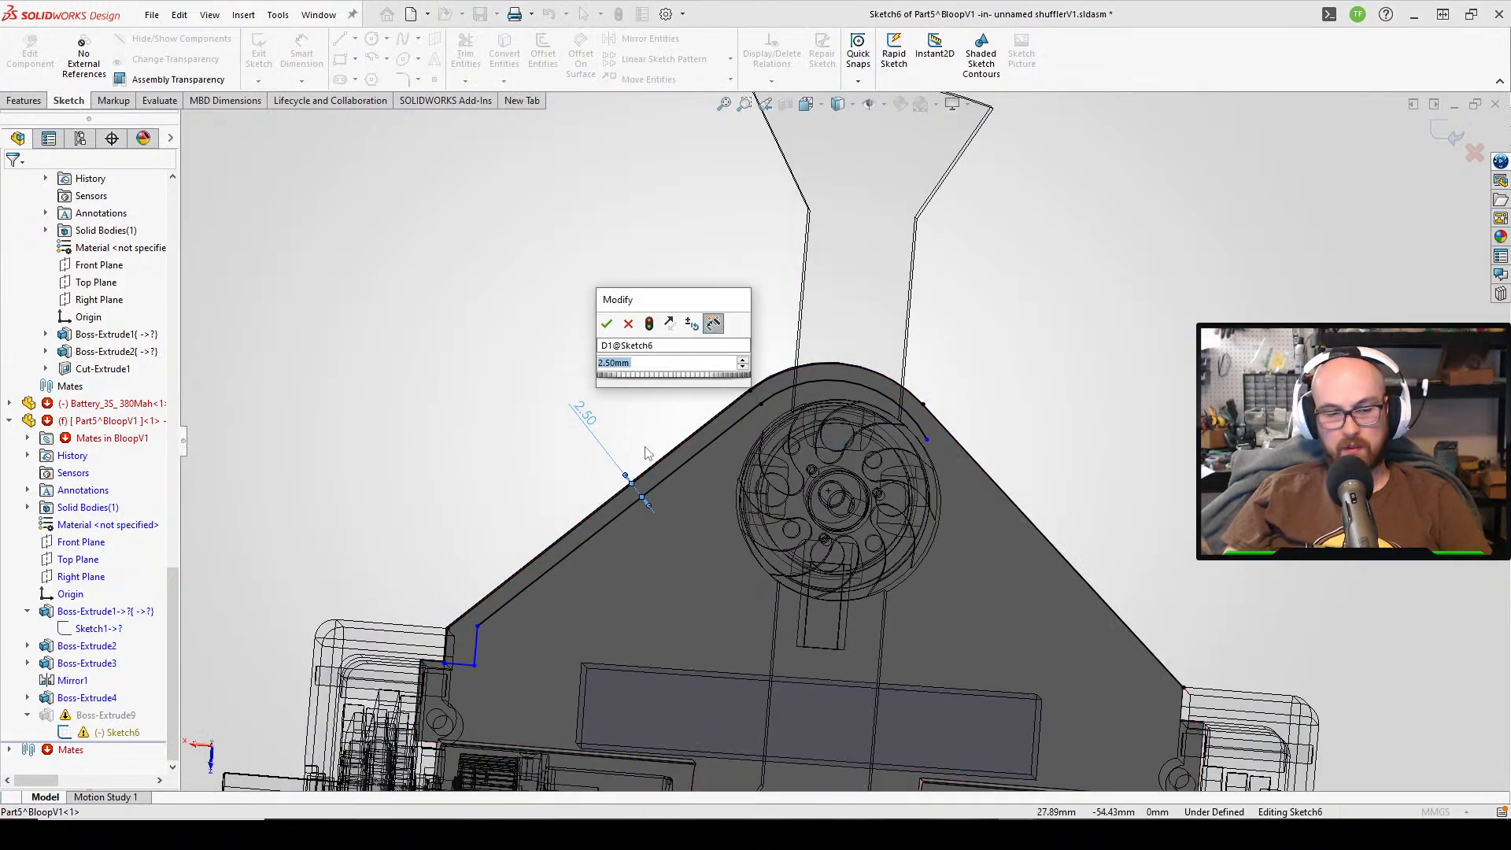
{"action": "key", "text": "Return"}
{"action": "left_click", "coordinate": [399, 486]}
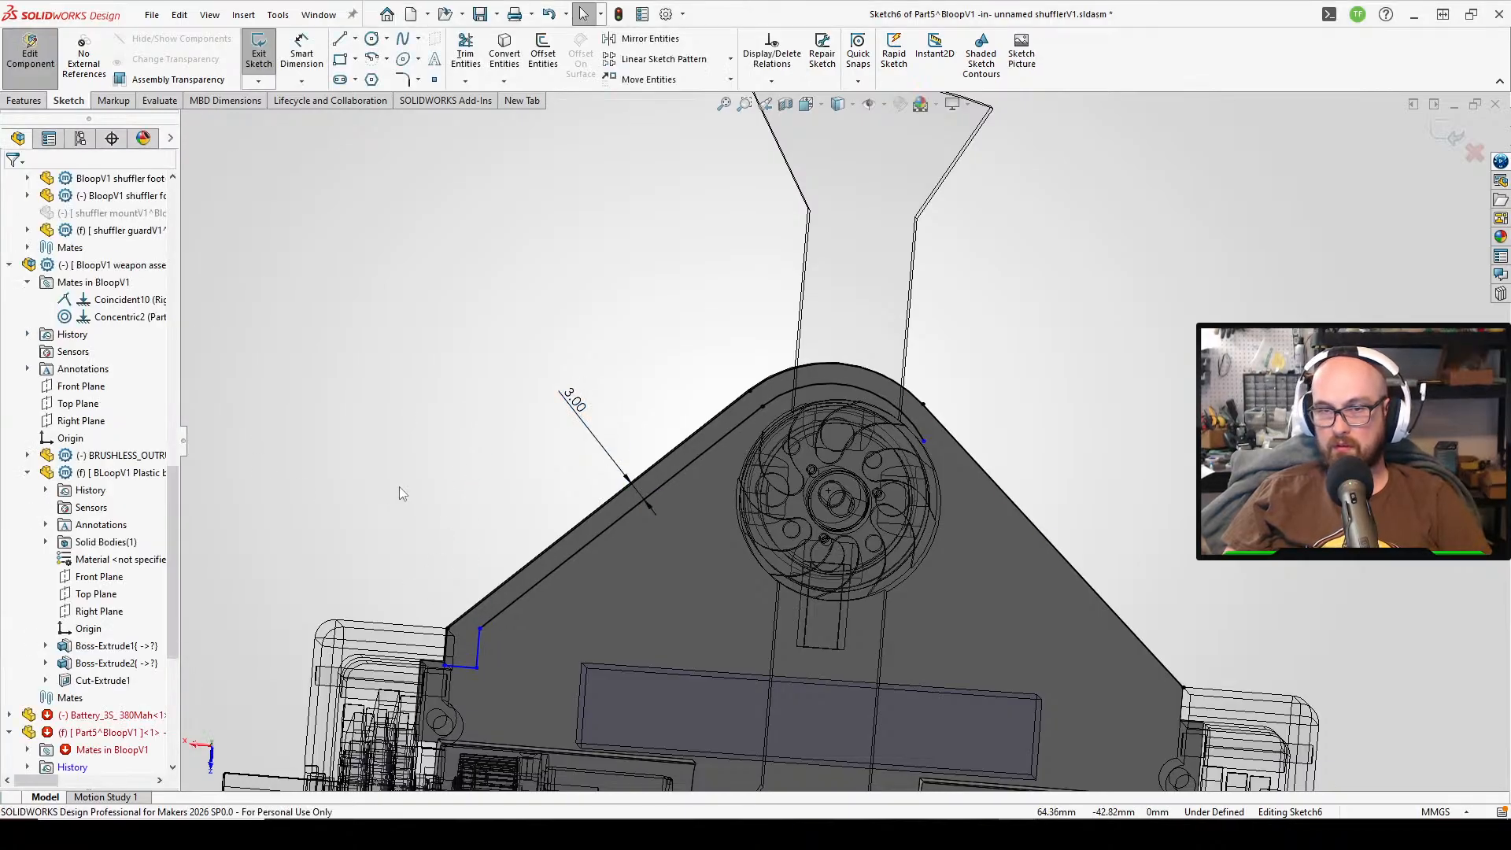
- Dimension the short inner line at the plate corner 3 mm from the plate's side edge
{"action": "scroll", "coordinate": [562, 636], "scroll_direction": "down", "scroll_amount": 4}
{"action": "right_click_drag", "start_coordinate": [439, 678], "coordinate": [338, 422]}
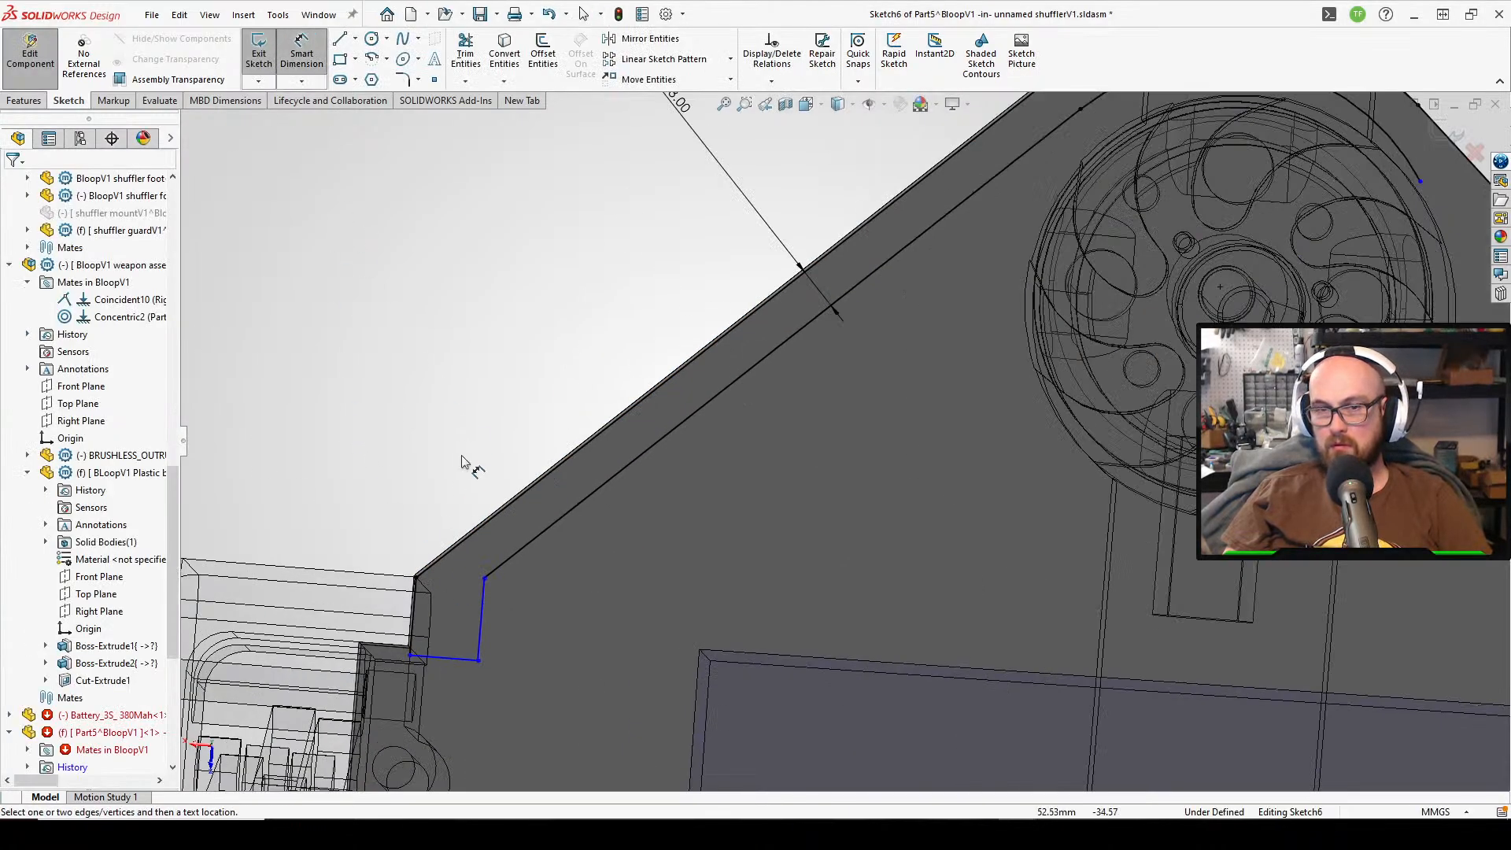
{"action": "mouse_move", "coordinate": [466, 534]}
{"action": "middle_mouse_down"}
{"action": "mouse_move", "coordinate": [453, 461]}
{"action": "mouse_move", "coordinate": [447, 488]}
{"action": "middle_mouse_up"}
{"action": "left_click", "coordinate": [478, 620]}
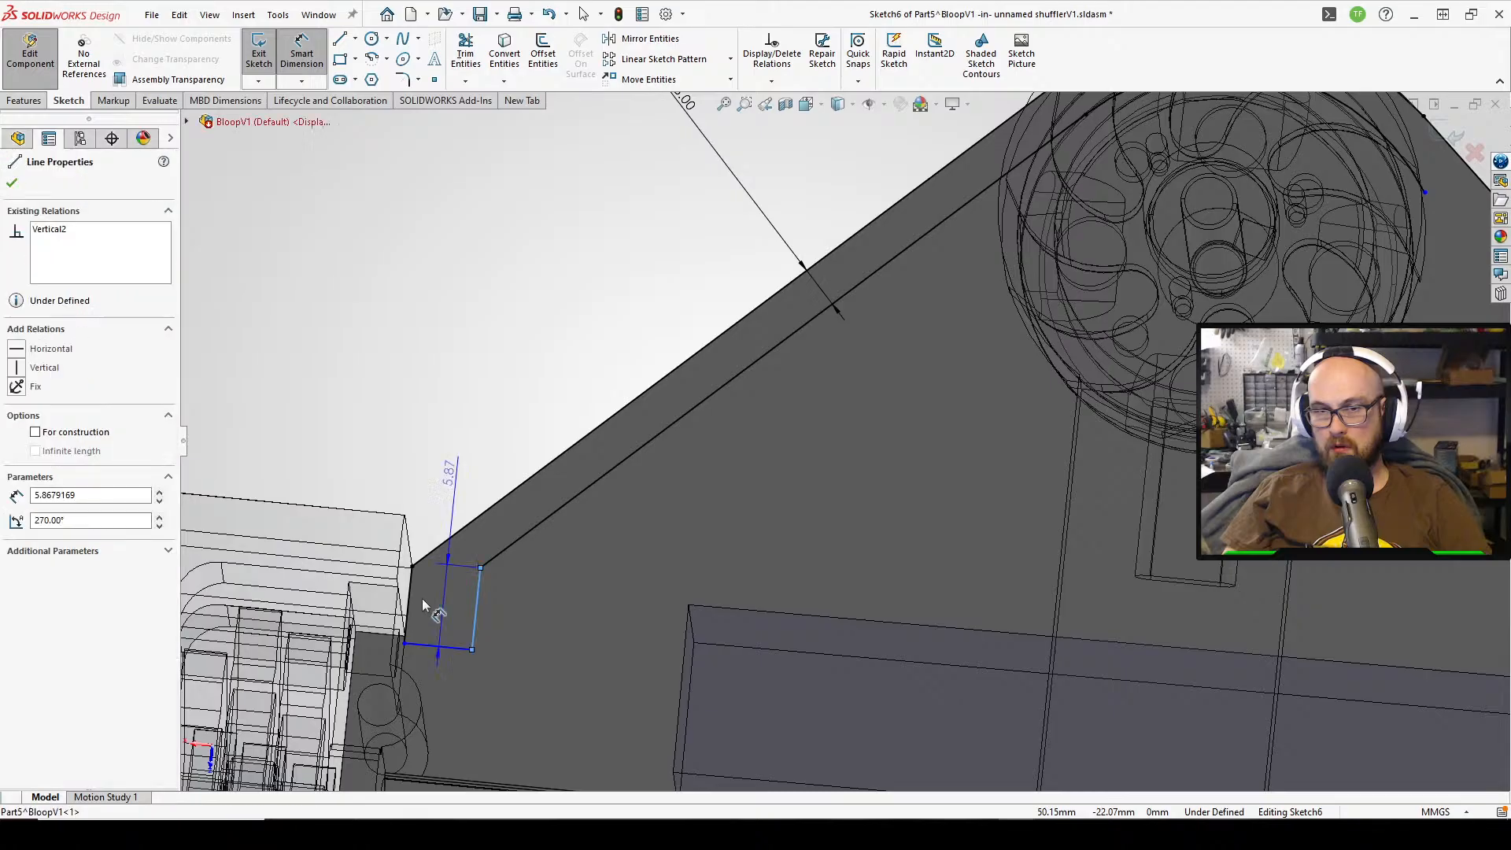
{"action": "left_click", "coordinate": [408, 608]}
{"action": "left_click", "coordinate": [419, 421]}
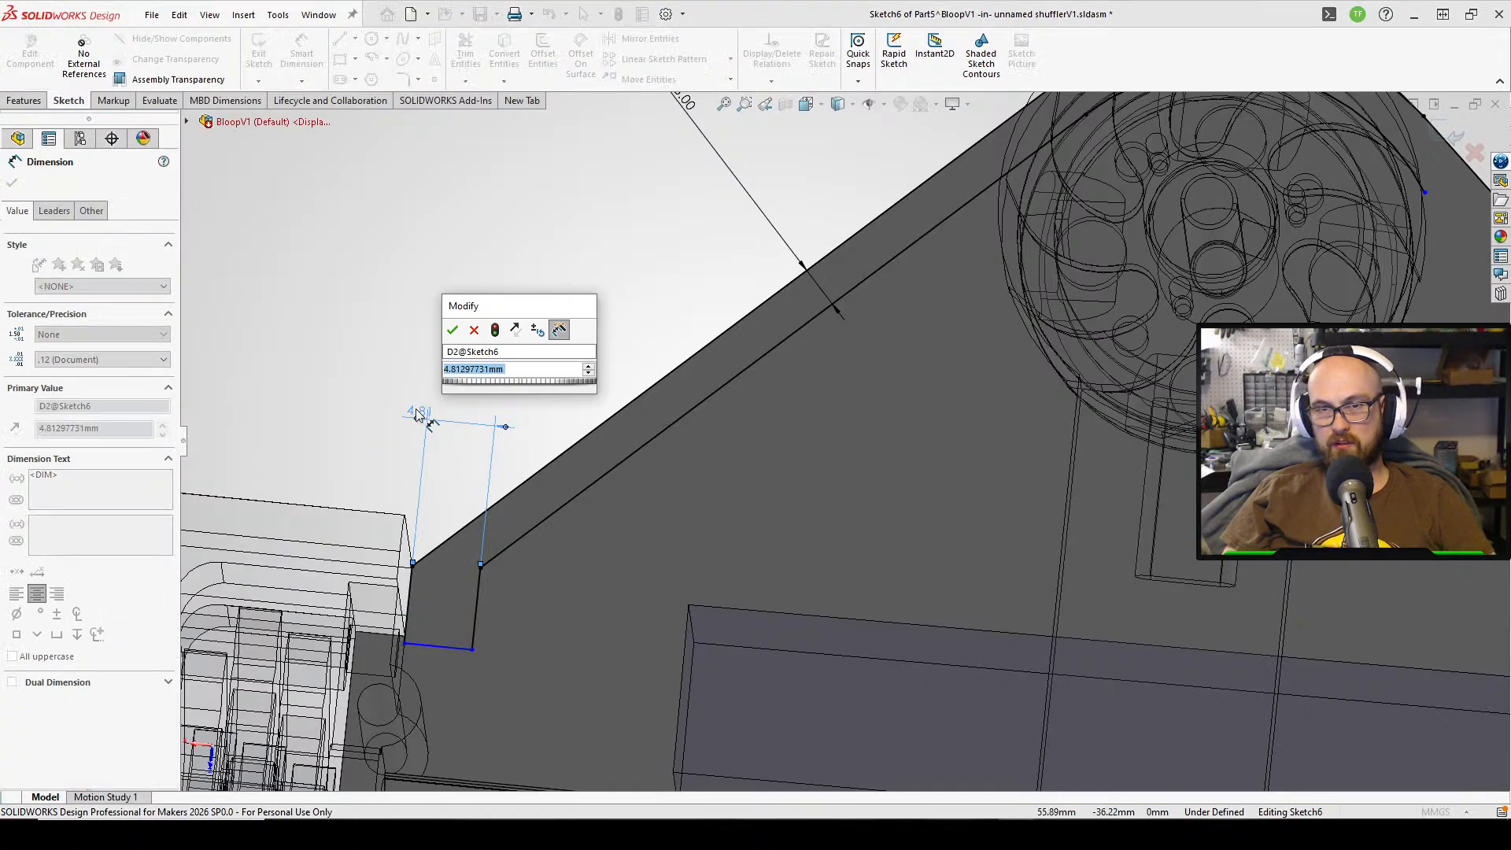
{"action": "type", "text": "3"}
{"action": "key", "text": "Return"}
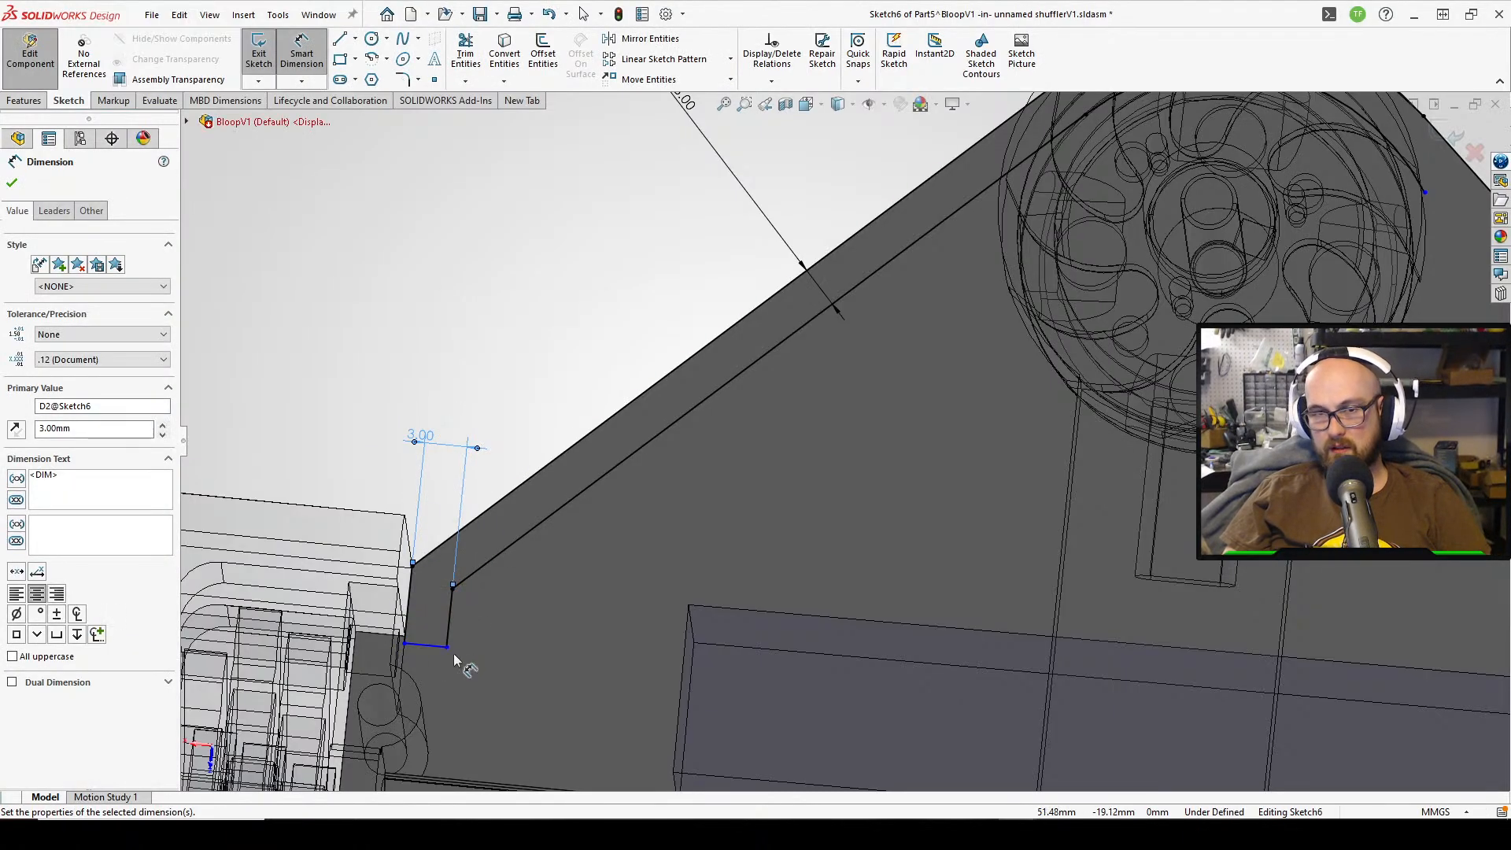
- Mirror the short end lines and the inner slanted line of the wall about the chassis part's Right Plane
{"action": "middle_click_drag", "start_coordinate": [453, 653], "coordinate": [431, 642]}
{"action": "scroll", "coordinate": [435, 640], "scroll_direction": "up", "scroll_amount": 2}
{"action": "scroll", "coordinate": [503, 605], "scroll_direction": "down", "scroll_amount": 3}
{"action": "middle_click_drag", "start_coordinate": [516, 606], "coordinate": [588, 561]}
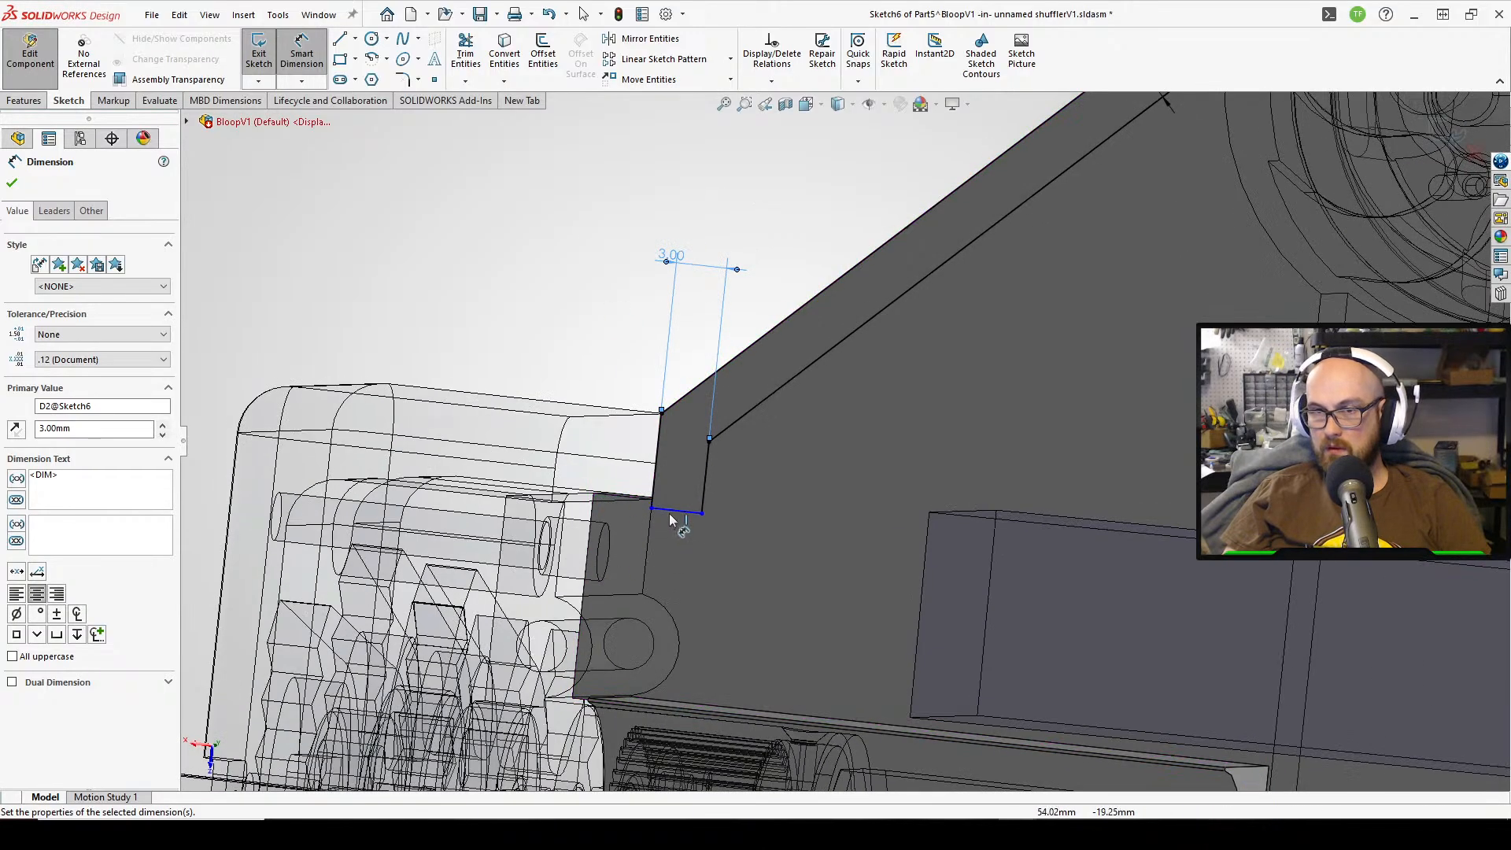
{"action": "left_click", "coordinate": [667, 512]}
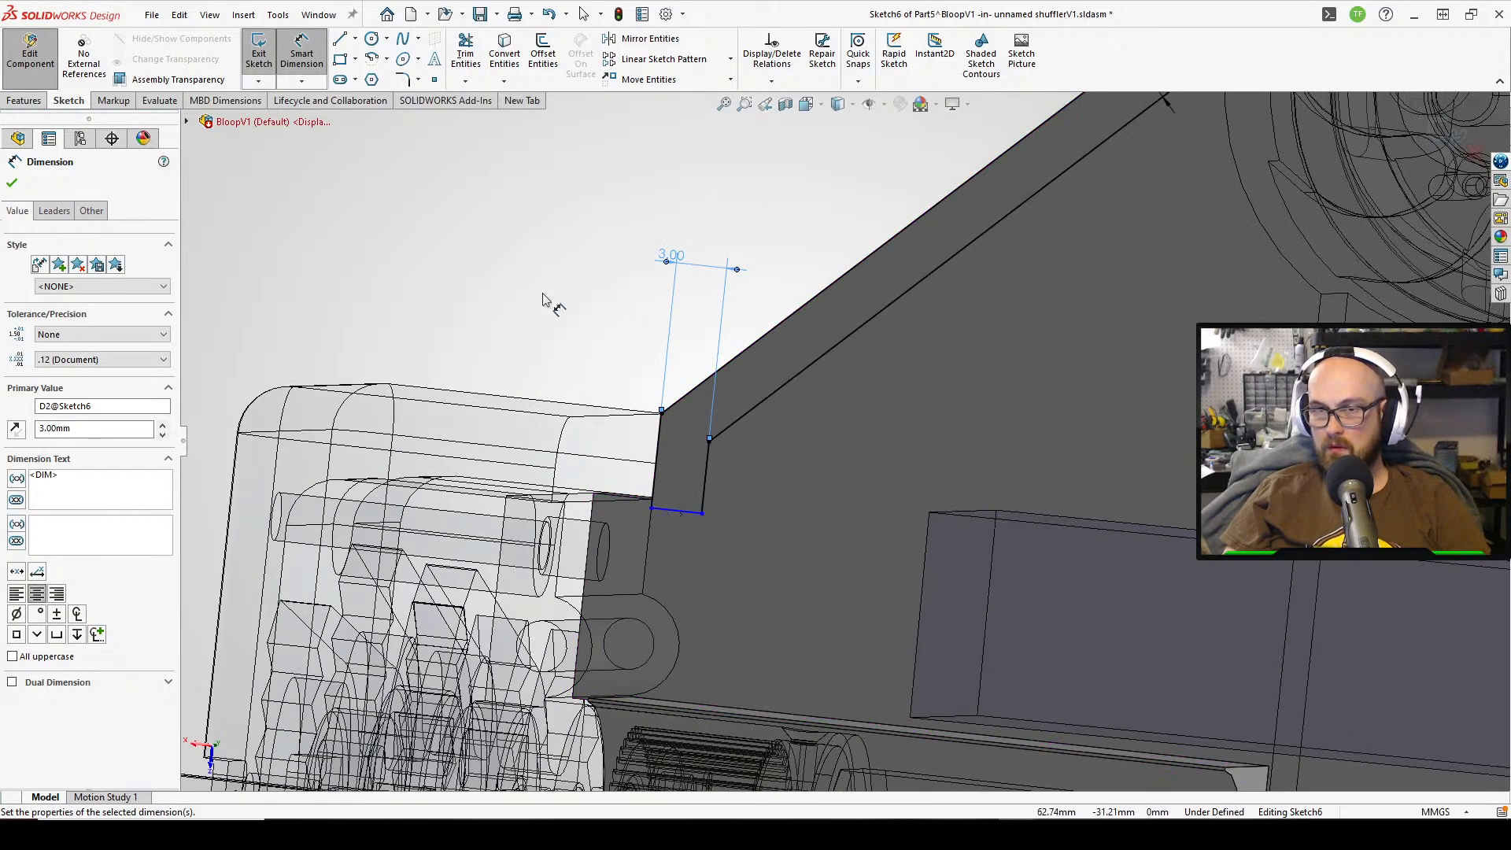
{"action": "scroll", "coordinate": [905, 520], "scroll_direction": "up", "scroll_amount": 2}
{"action": "left_click", "coordinate": [651, 37]}
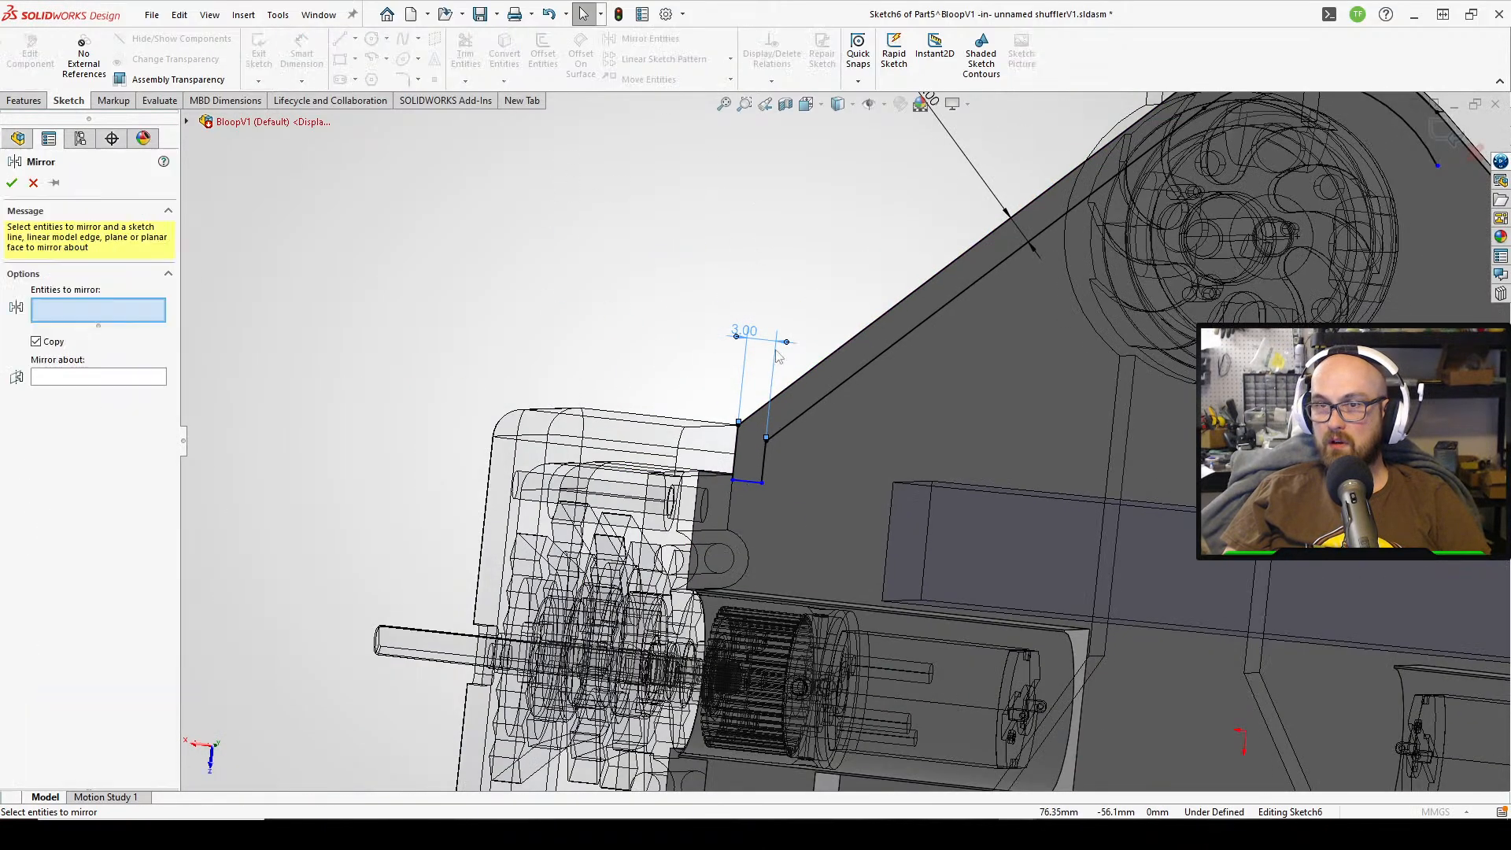
{"action": "left_click", "coordinate": [747, 481]}
{"action": "left_click", "coordinate": [734, 457]}
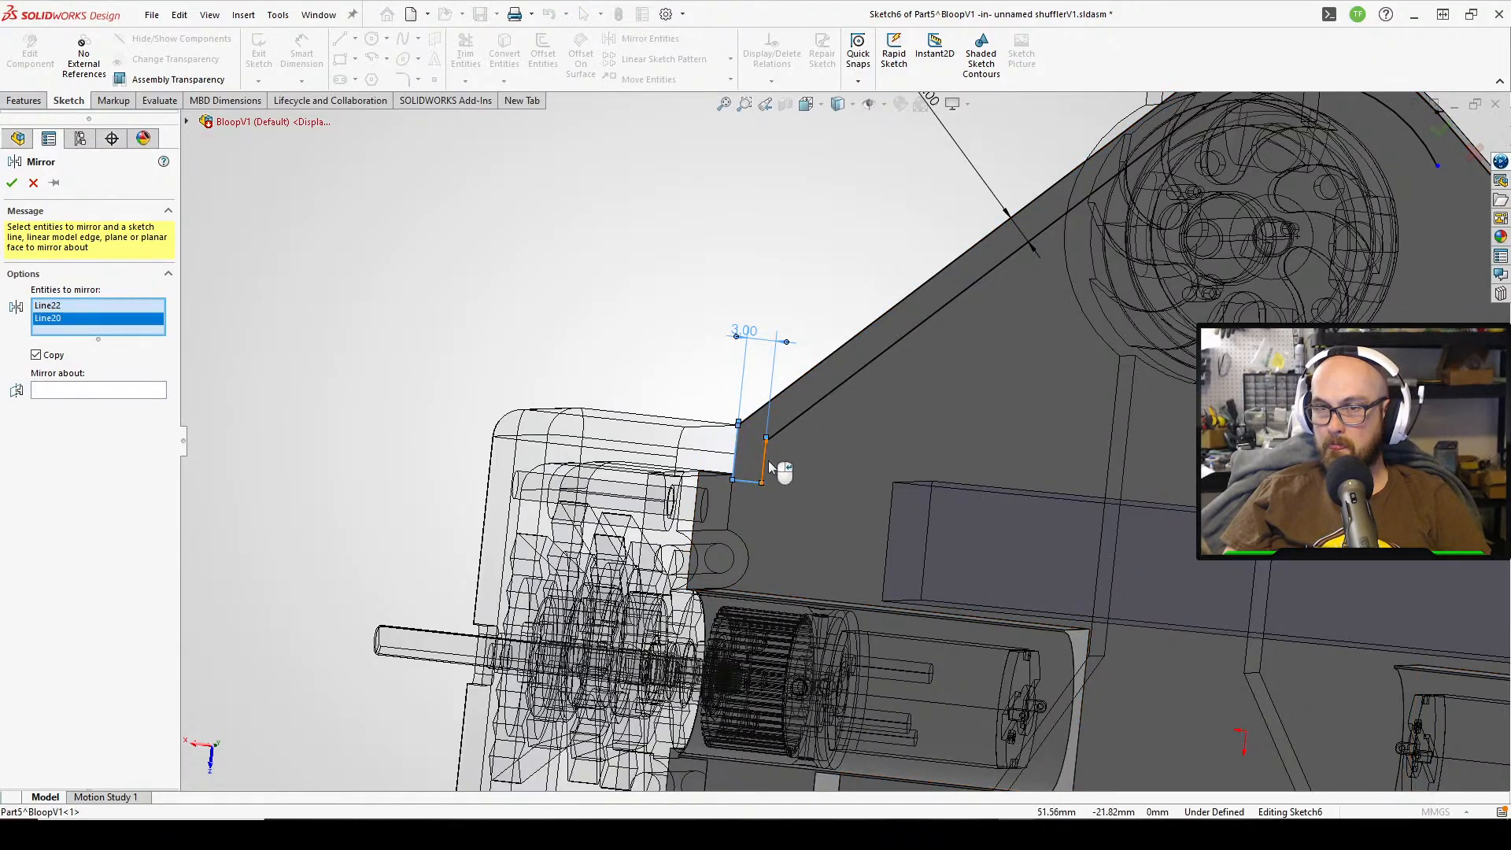
{"action": "left_click", "coordinate": [765, 460]}
{"action": "left_click", "coordinate": [809, 415]}
{"action": "scroll", "coordinate": [1114, 238], "scroll_direction": "down", "scroll_amount": 1}
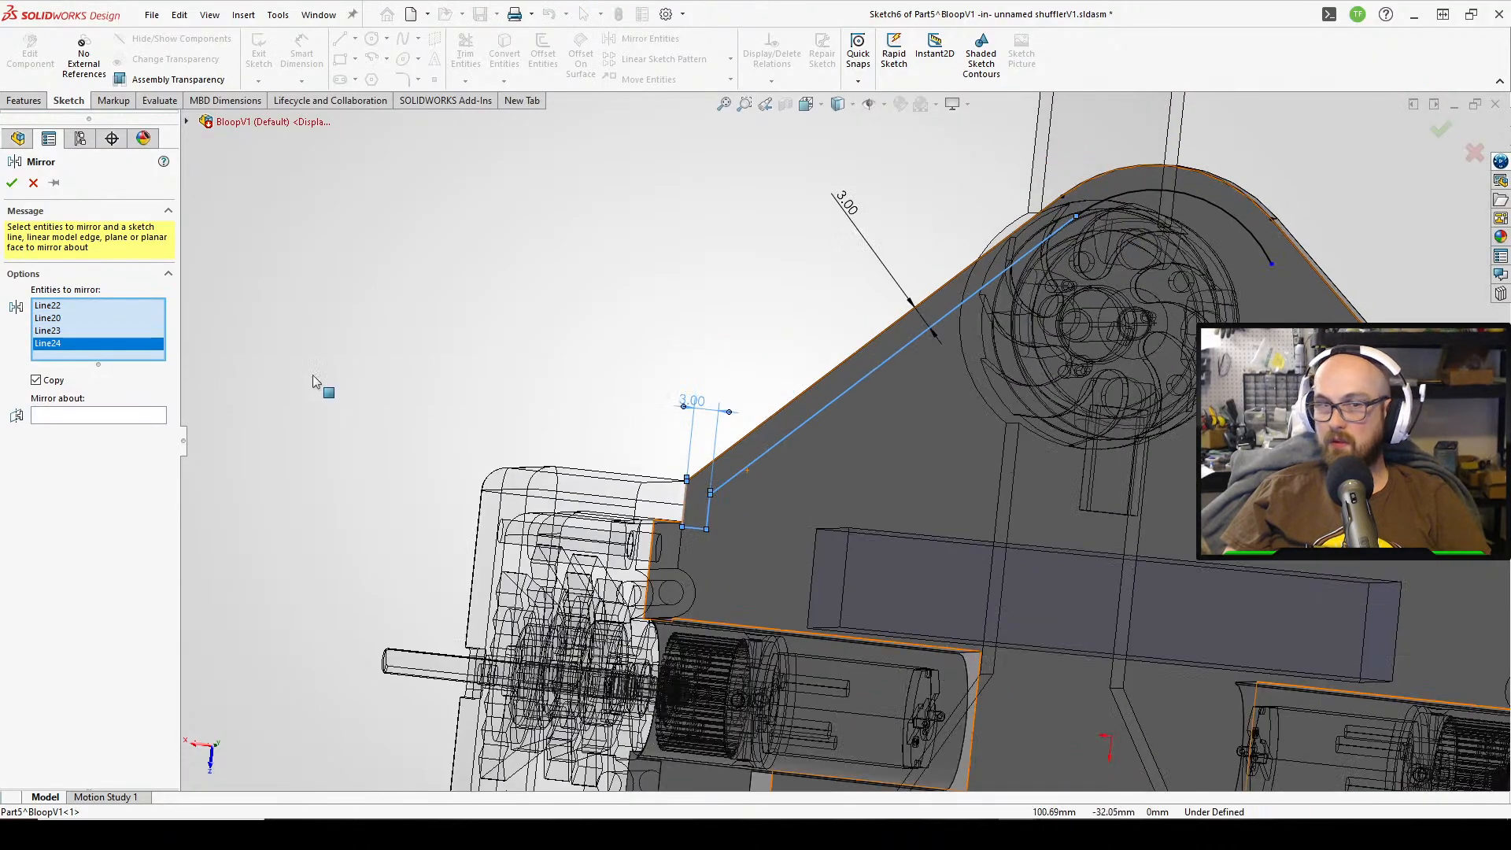
{"action": "left_click", "coordinate": [61, 415]}
{"action": "left_click", "coordinate": [187, 121]}
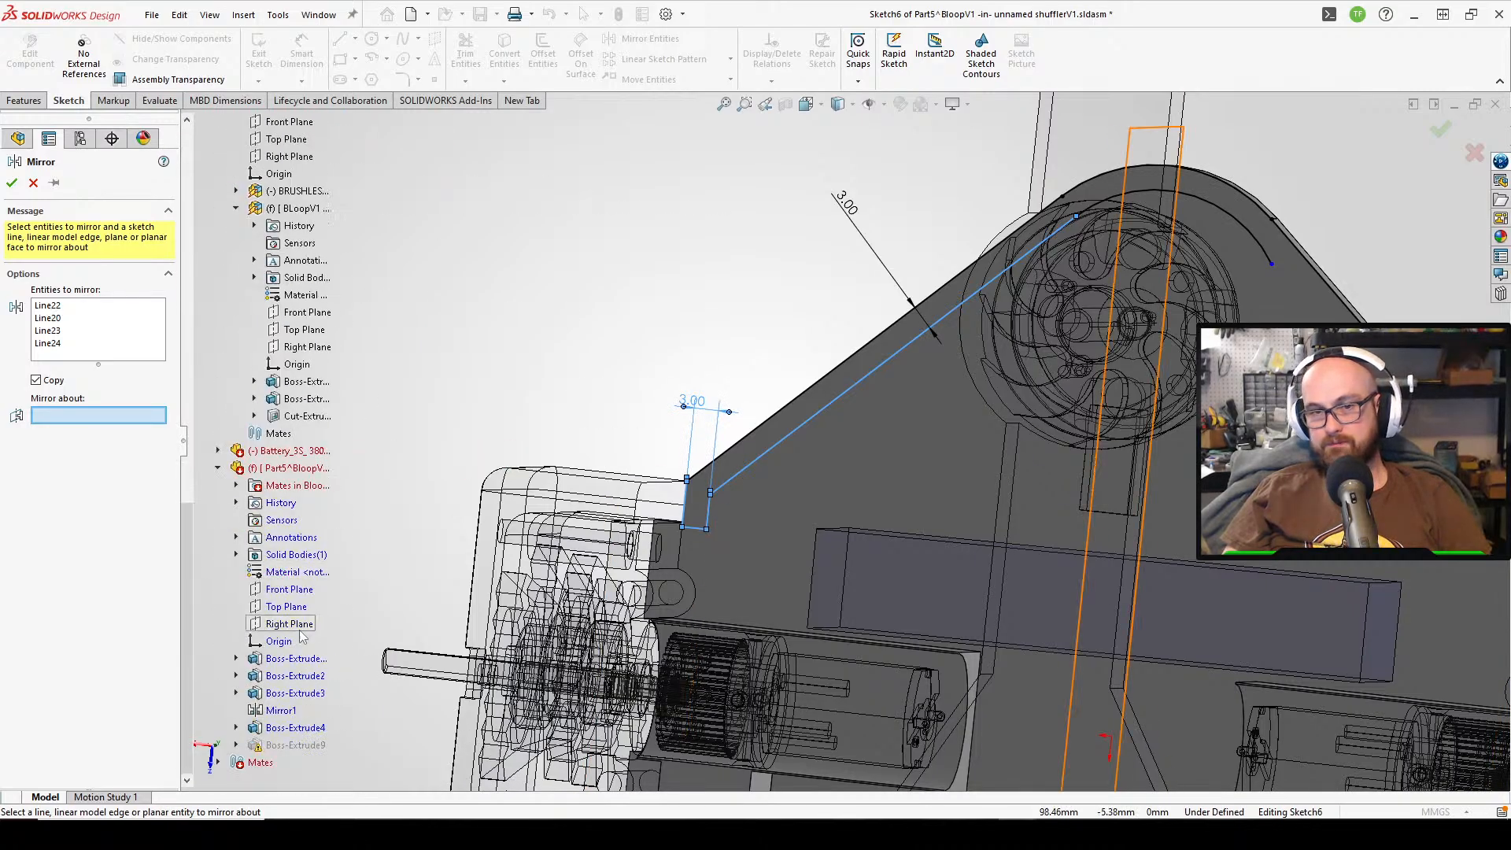
{"action": "left_click", "coordinate": [289, 624]}
{"action": "scroll", "coordinate": [1064, 529], "scroll_direction": "up", "scroll_amount": 3}
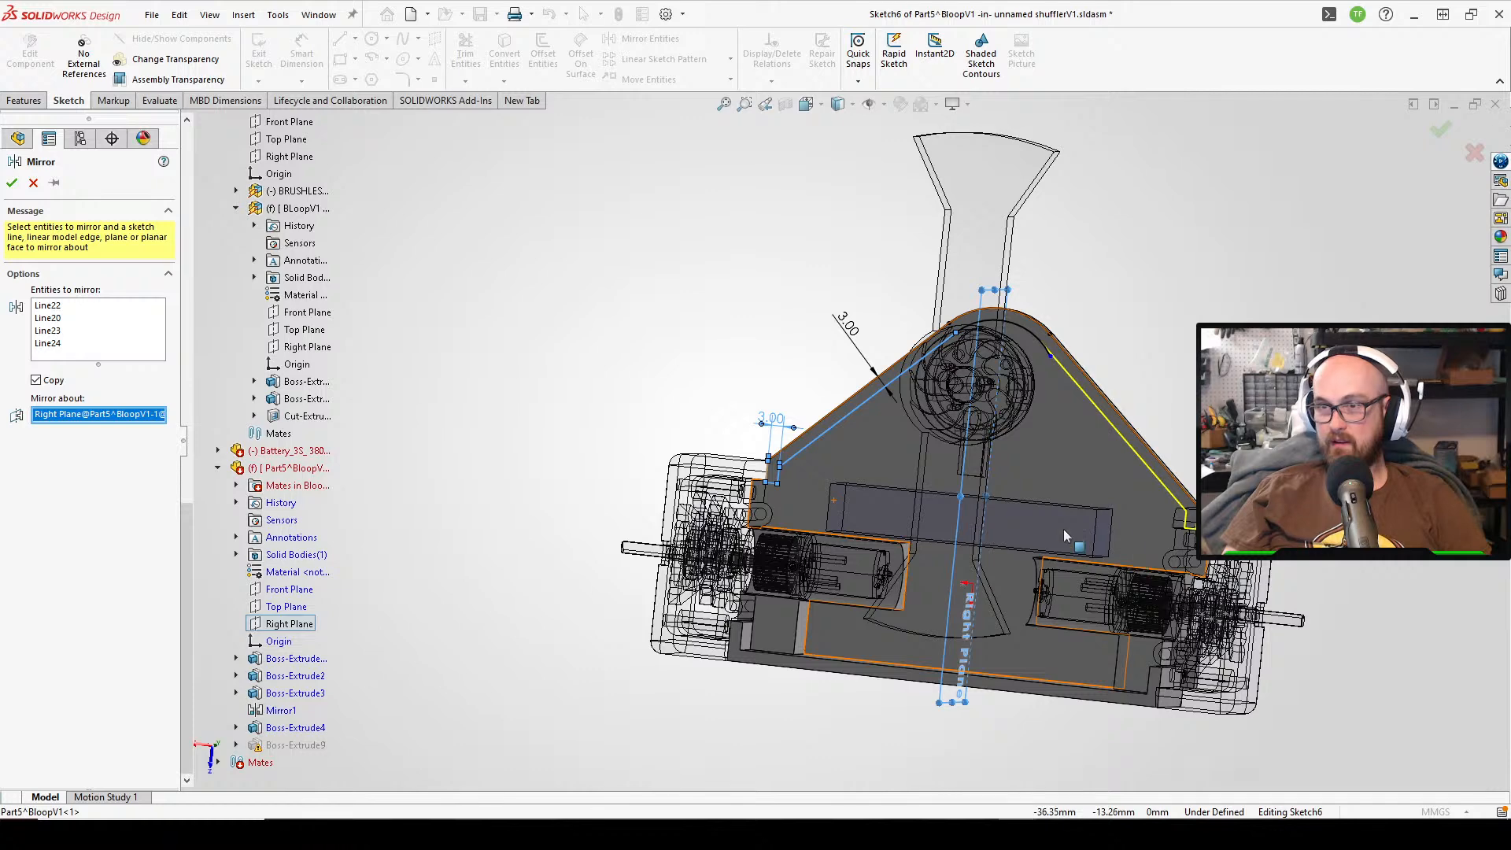
{"action": "left_click", "coordinate": [12, 182]}
- Attach the front arc's loose end to the upper end of the mirrored slanted line and exit the sketch
{"action": "scroll", "coordinate": [1165, 370], "scroll_direction": "down", "scroll_amount": 6}
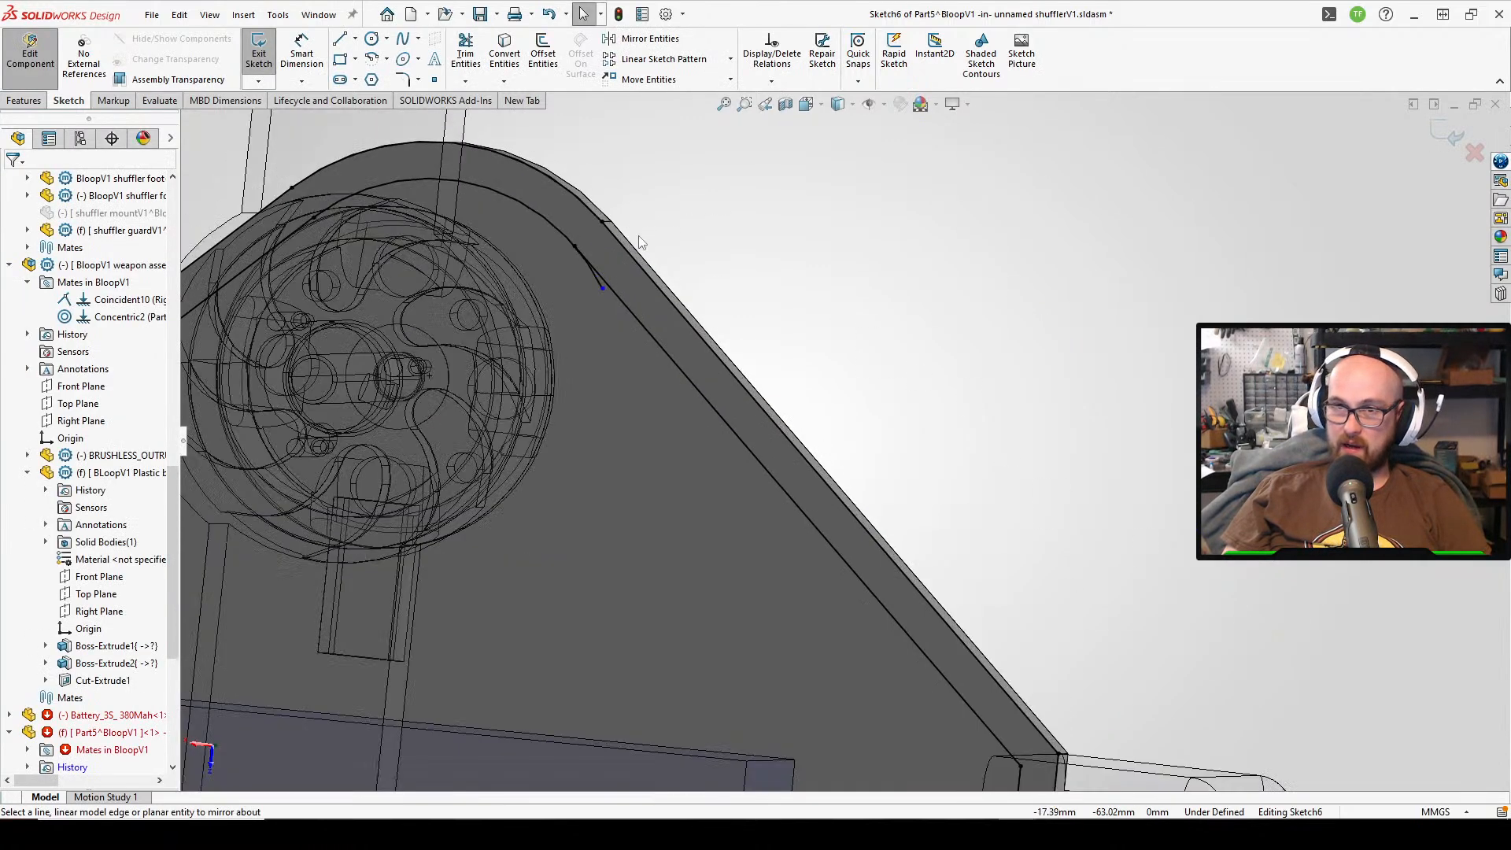
{"action": "left_click_drag", "start_coordinate": [667, 322], "coordinate": [592, 219]}
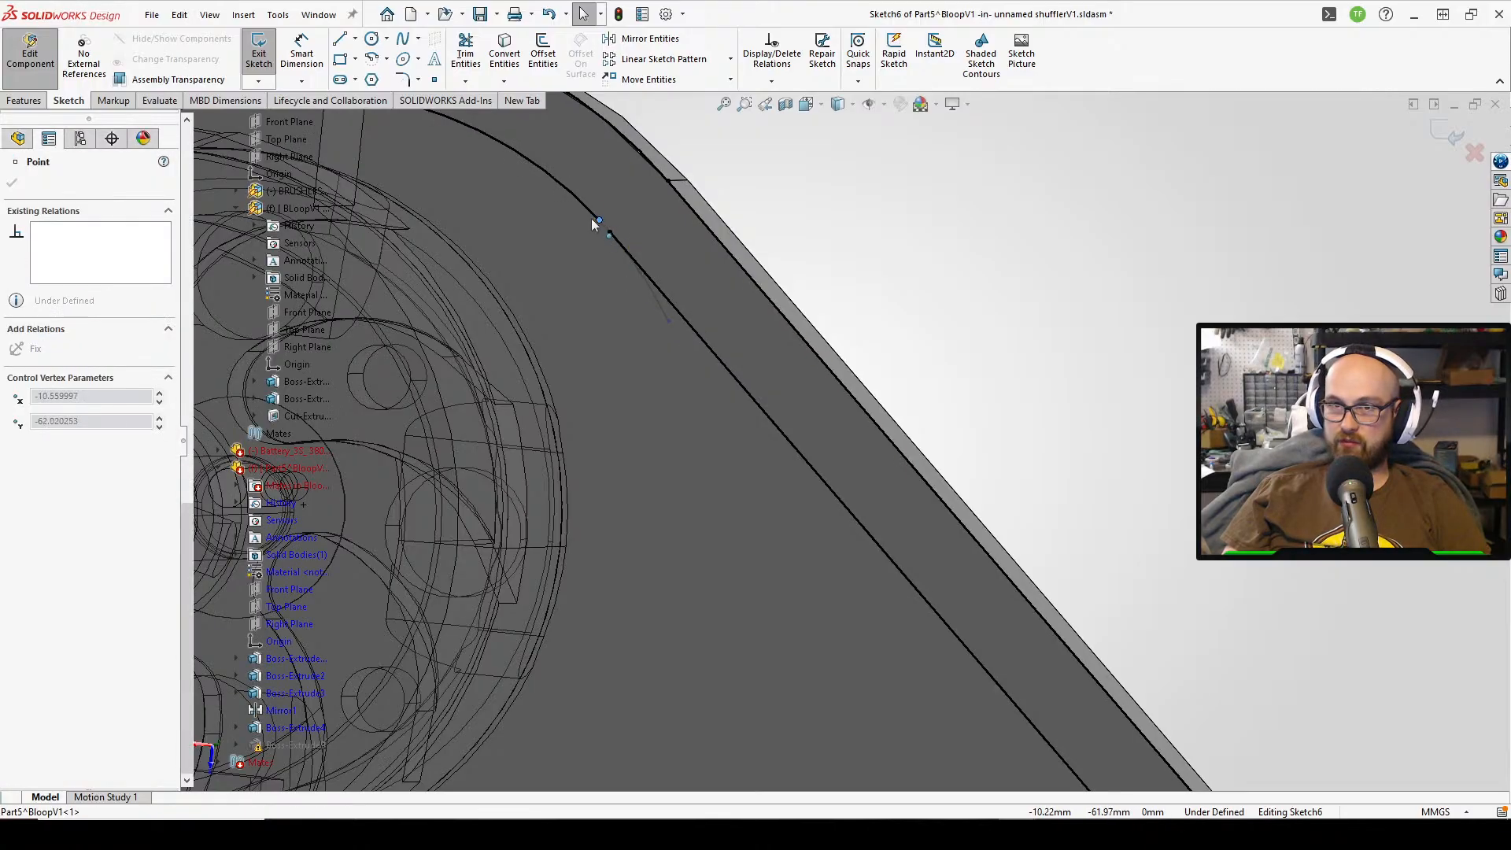
{"action": "key", "text": "Escape"}
{"action": "scroll", "coordinate": [884, 512], "scroll_direction": "up", "scroll_amount": 8}
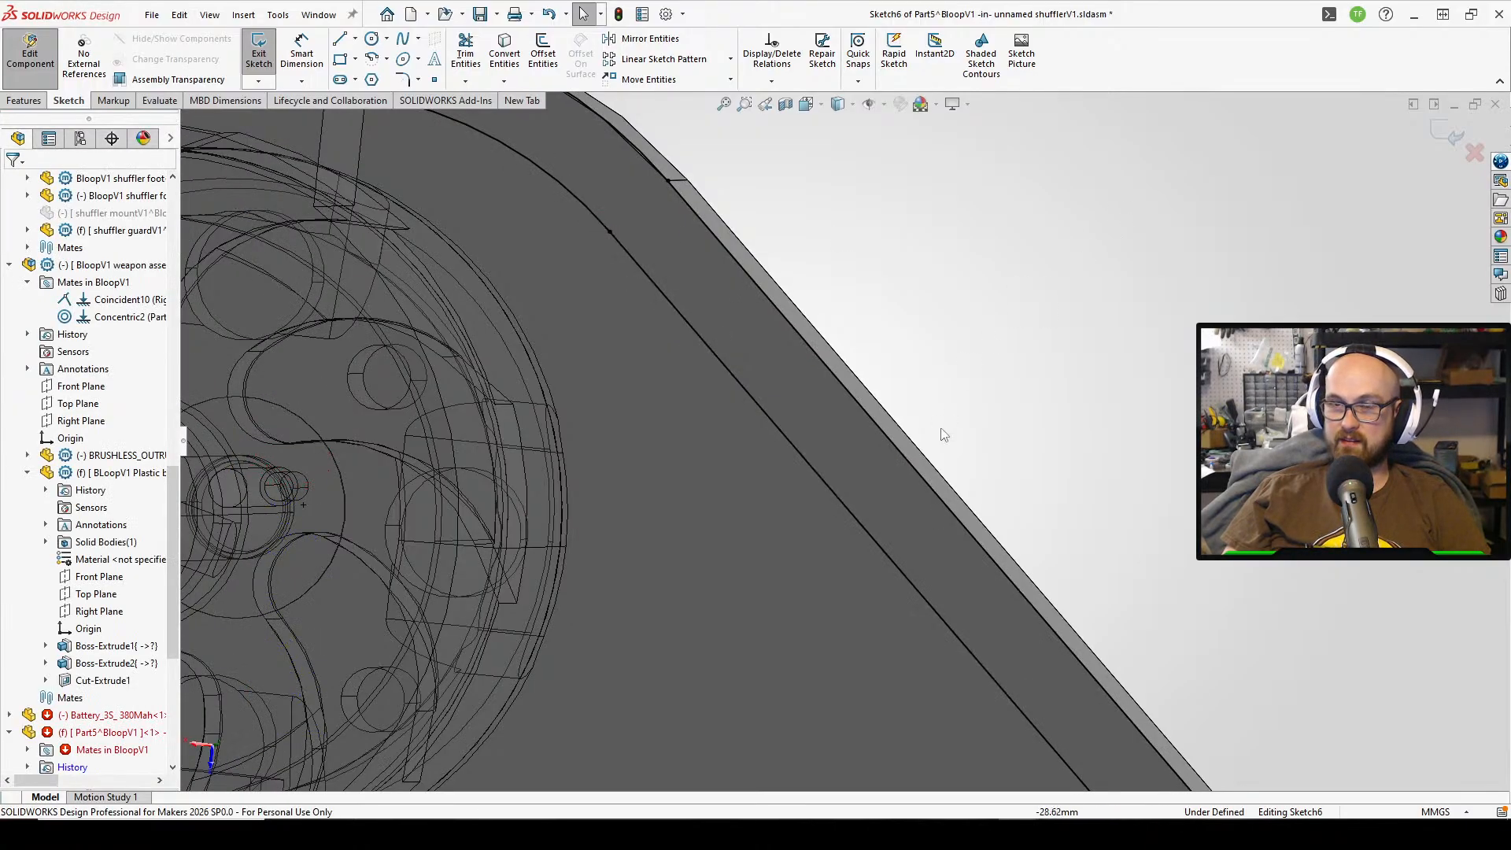
{"action": "middle_click_drag", "start_coordinate": [793, 456], "coordinate": [814, 455]}
{"action": "scroll", "coordinate": [823, 455], "scroll_direction": "down", "scroll_amount": 1}
{"action": "scroll", "coordinate": [969, 375], "scroll_direction": "up", "scroll_amount": 2}
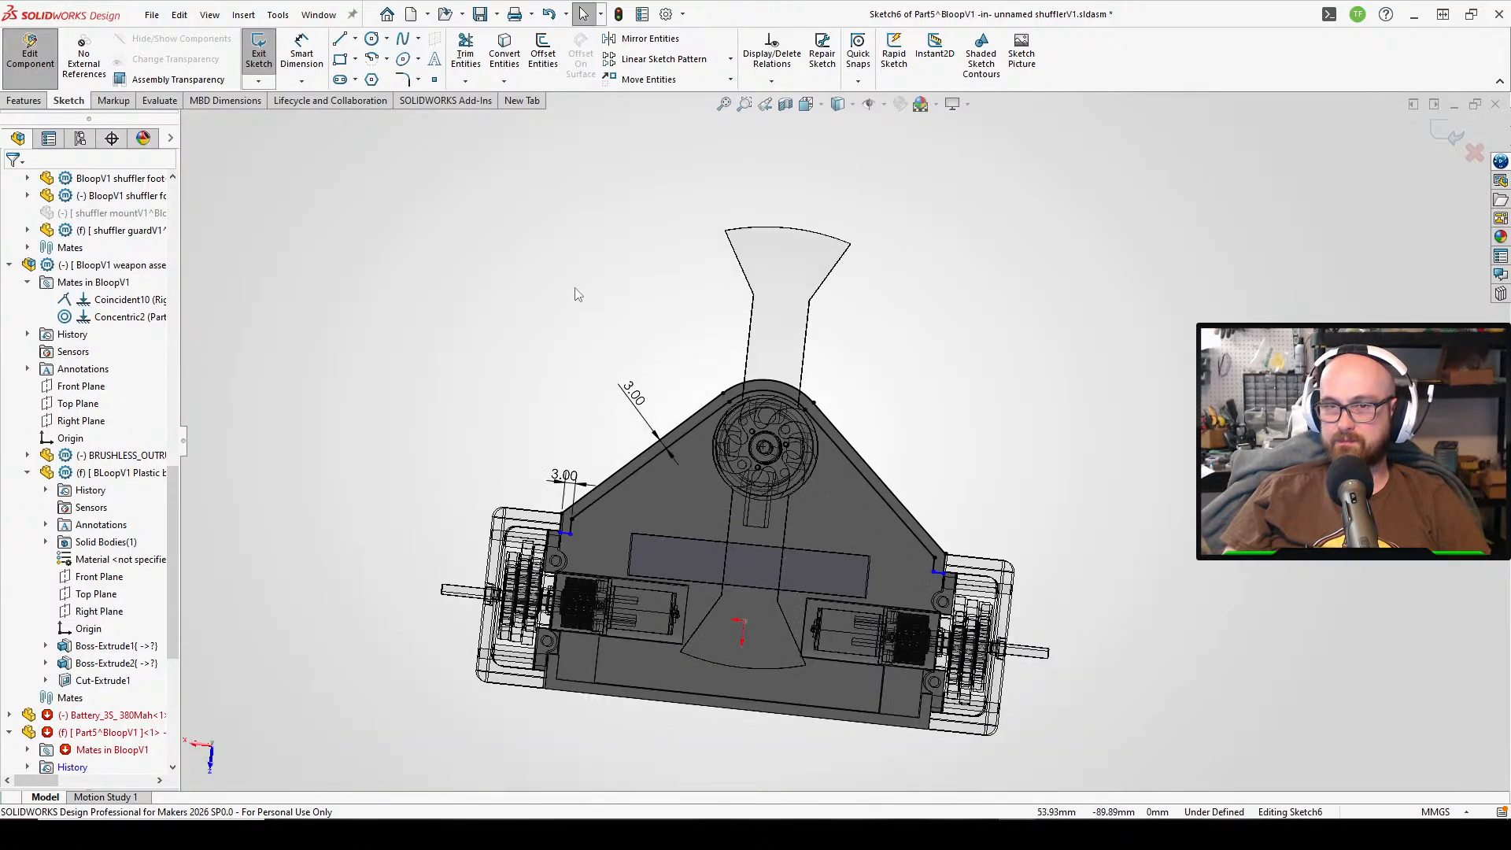
{"action": "left_click", "coordinate": [259, 51]}
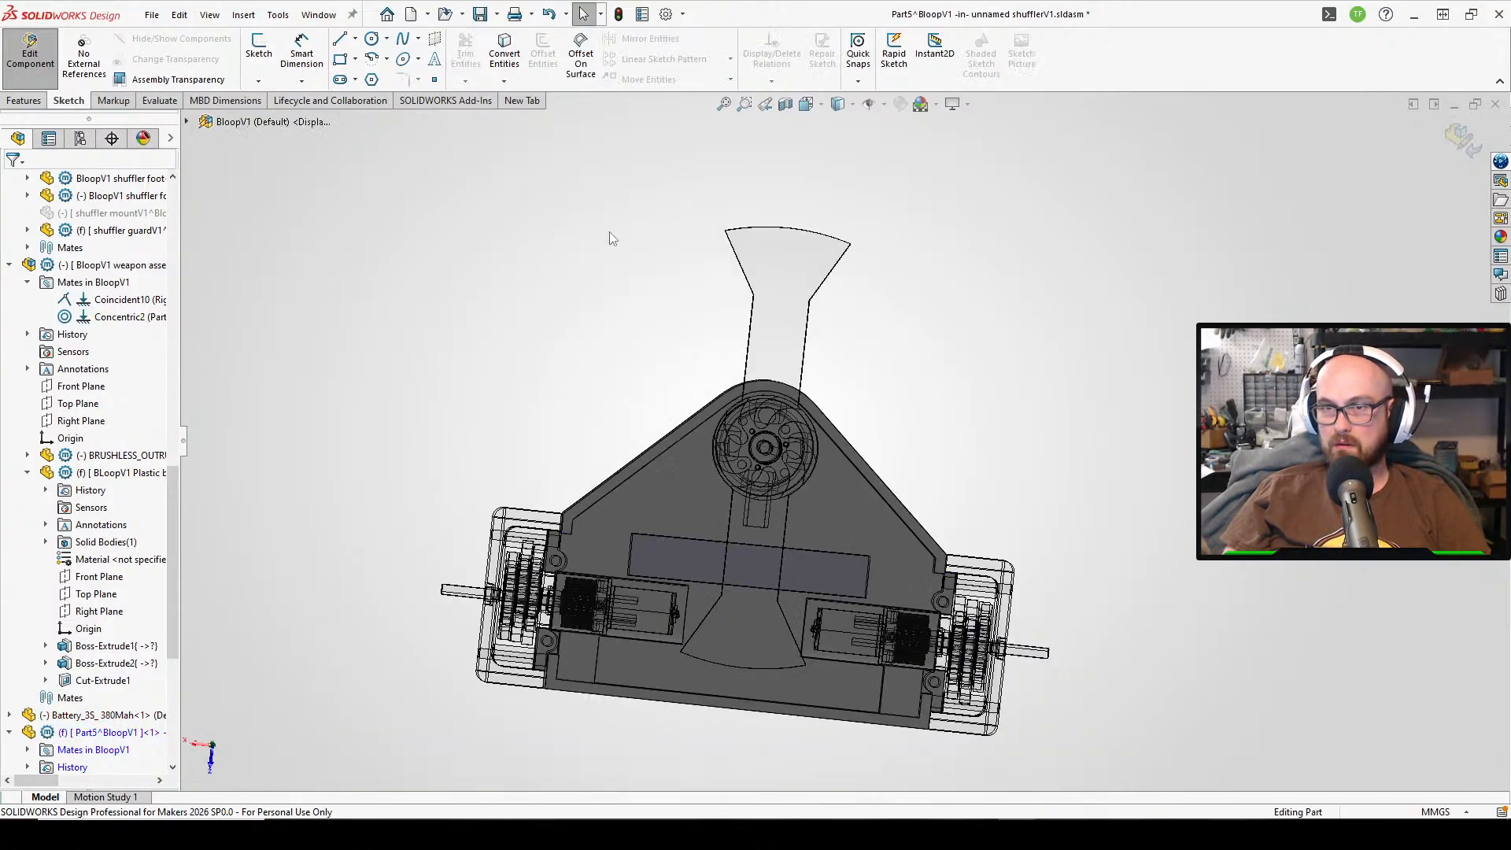
- Examine the rebuilt front walls and the weapon motor's fit above the plate from several angles
{"action": "middle_click_drag", "start_coordinate": [772, 463], "coordinate": [810, 630]}
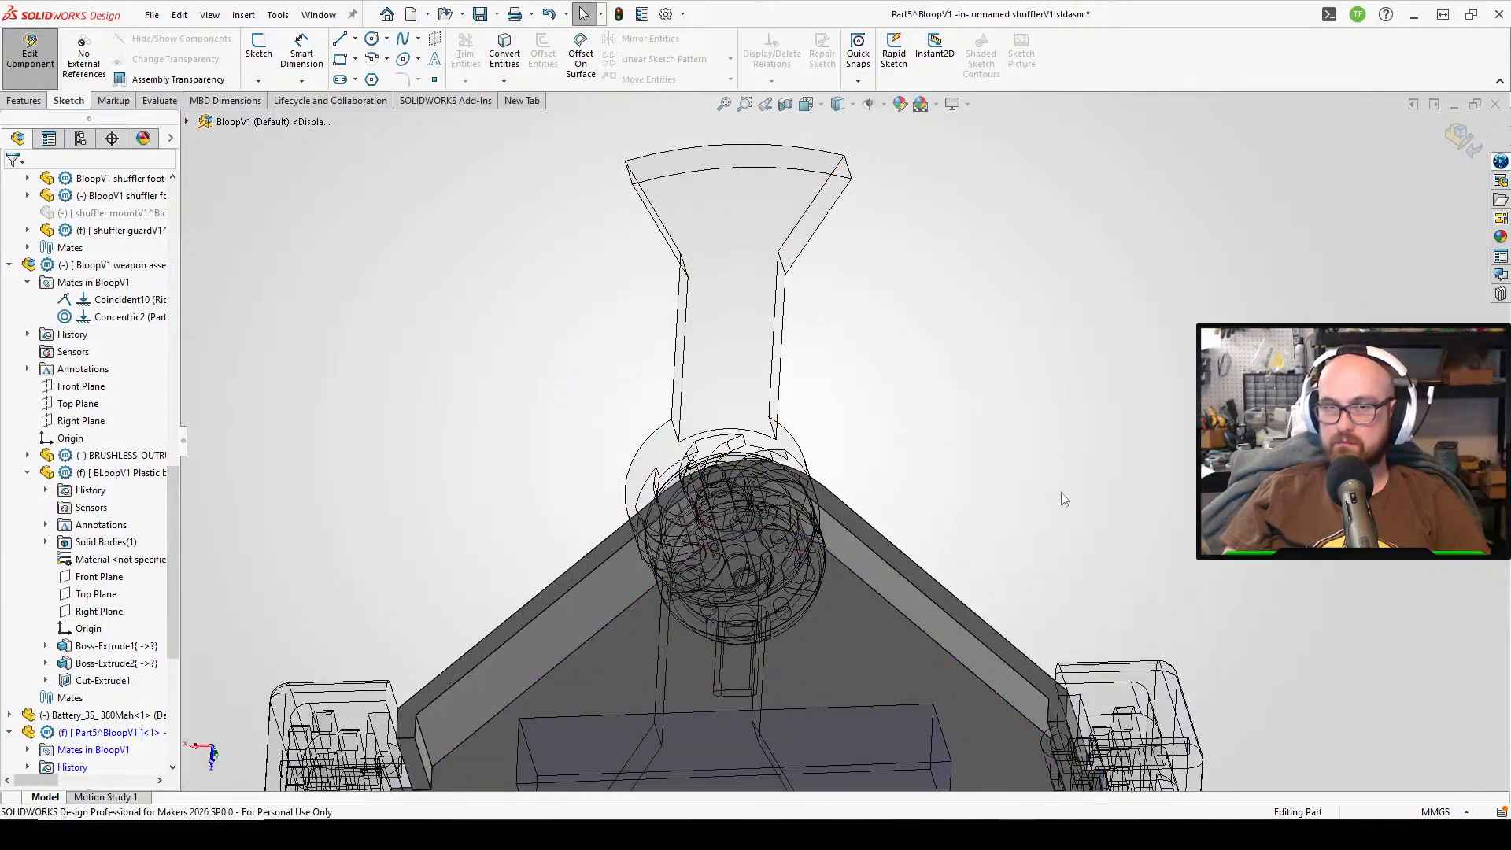
{"action": "middle_click_drag", "start_coordinate": [919, 525], "coordinate": [930, 460]}
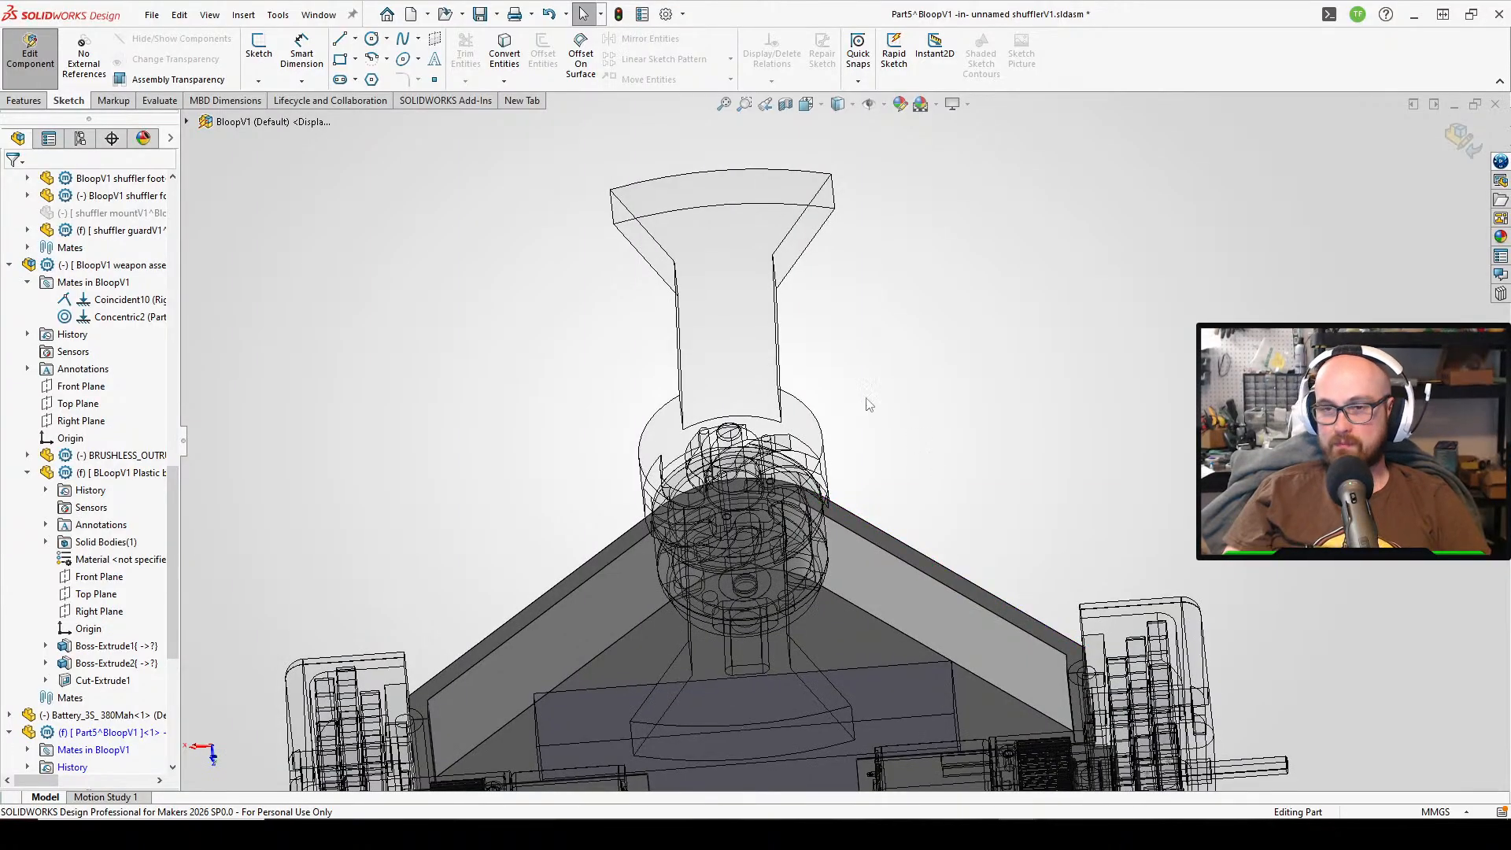
{"action": "middle_click_drag", "start_coordinate": [869, 405], "coordinate": [979, 213]}
{"action": "scroll", "coordinate": [797, 523], "scroll_direction": "down", "scroll_amount": 5}
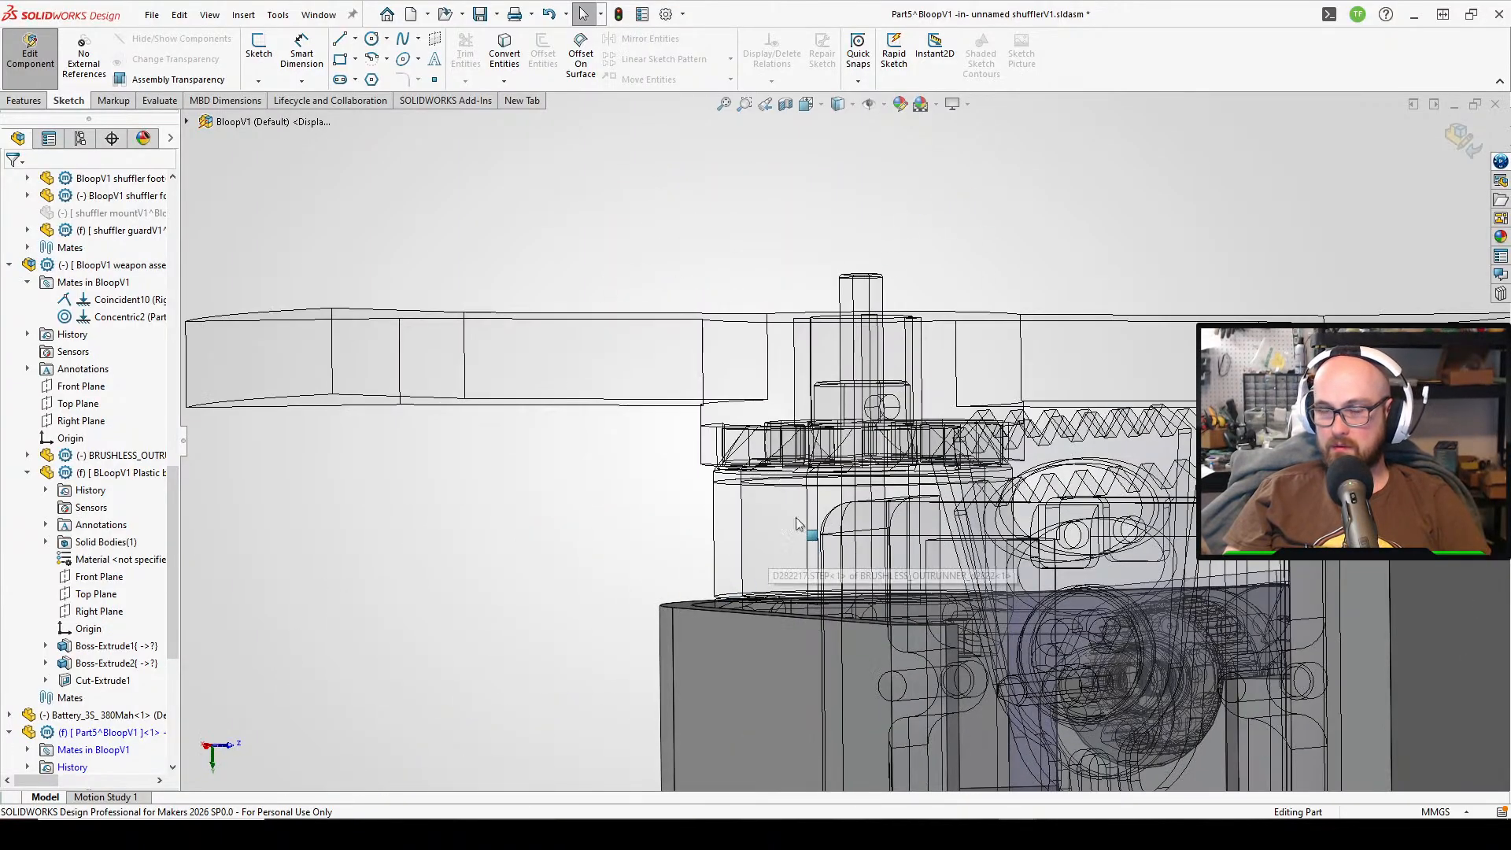
{"action": "middle_click_drag", "start_coordinate": [798, 523], "coordinate": [551, 630]}
{"action": "scroll", "coordinate": [520, 582], "scroll_direction": "up", "scroll_amount": 3}
{"action": "scroll", "coordinate": [591, 536], "scroll_direction": "up", "scroll_amount": 1}
{"action": "scroll", "coordinate": [135, 441], "scroll_direction": "down", "scroll_amount": 1}
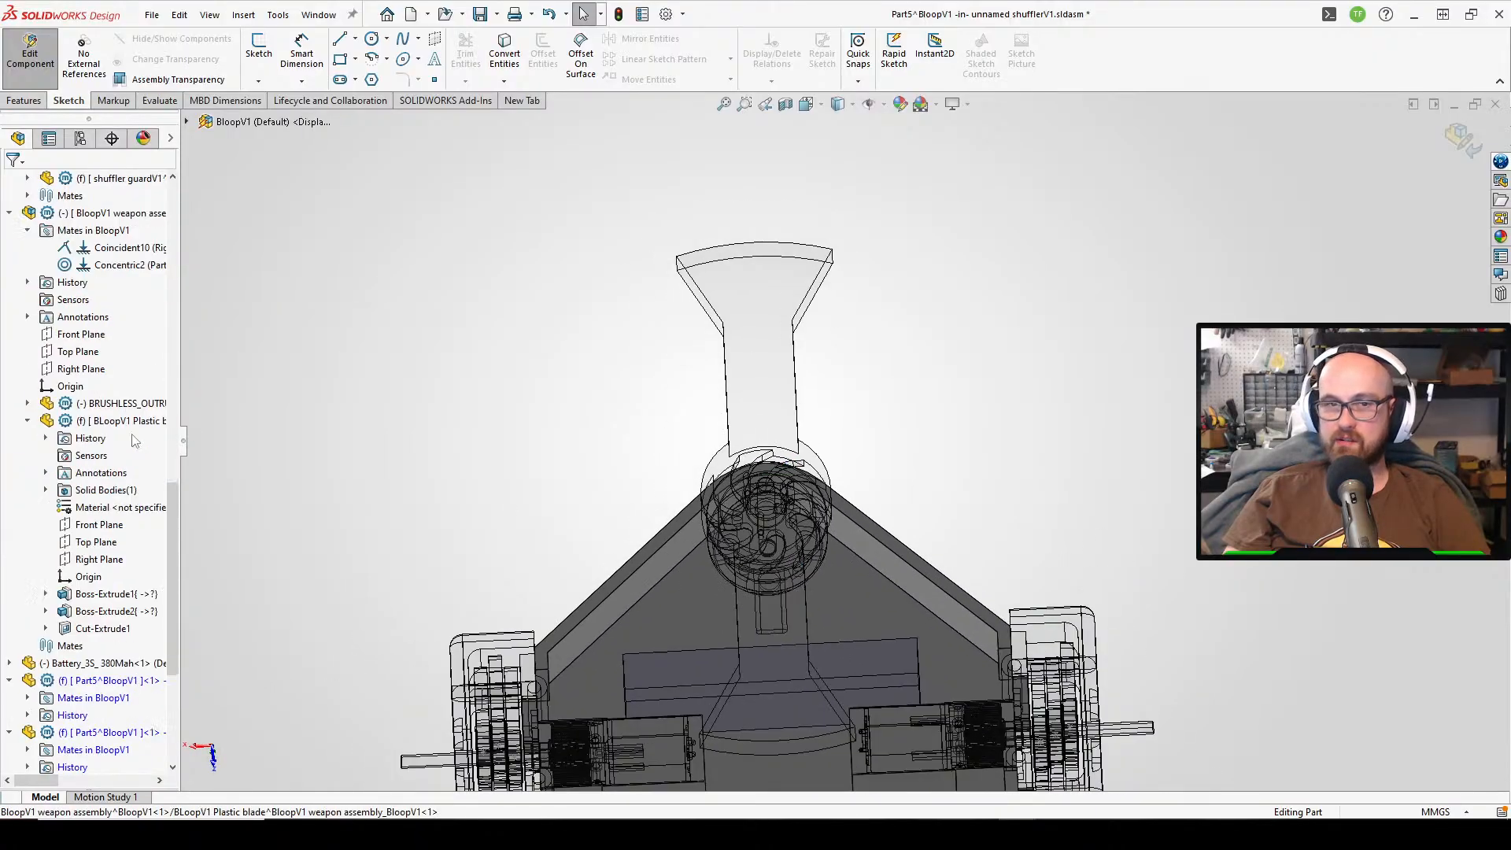
{"action": "scroll", "coordinate": [135, 440], "scroll_direction": "down", "scroll_amount": 3}
- Start a sketch on the plate's inner face and draw a circle of radius 16 mm, concentric with the front wall's inner arc
{"action": "left_click", "coordinate": [285, 52]}
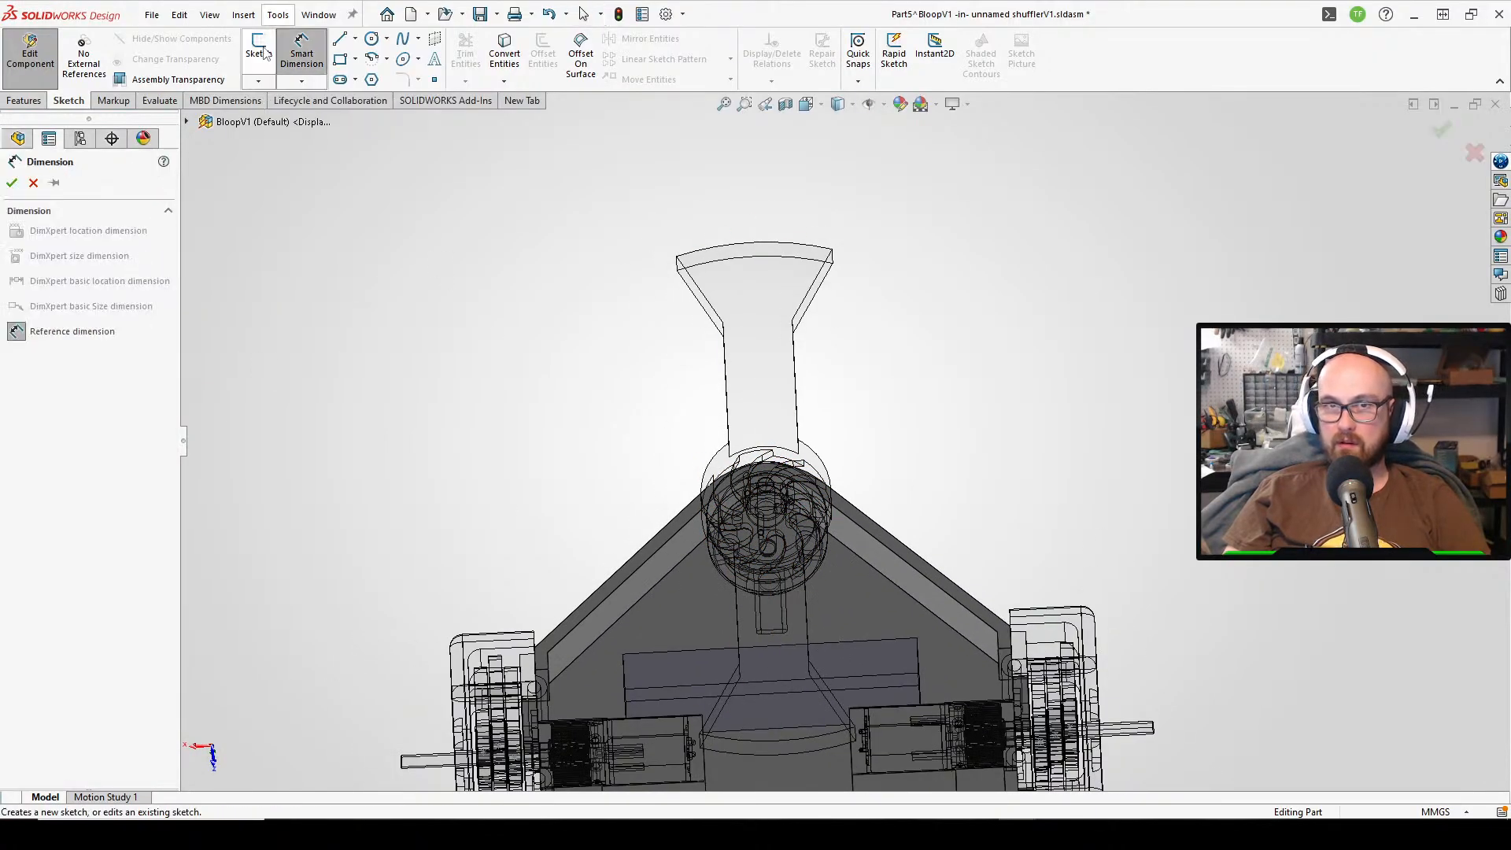
{"action": "left_click", "coordinate": [258, 48]}
{"action": "left_click", "coordinate": [829, 562]}
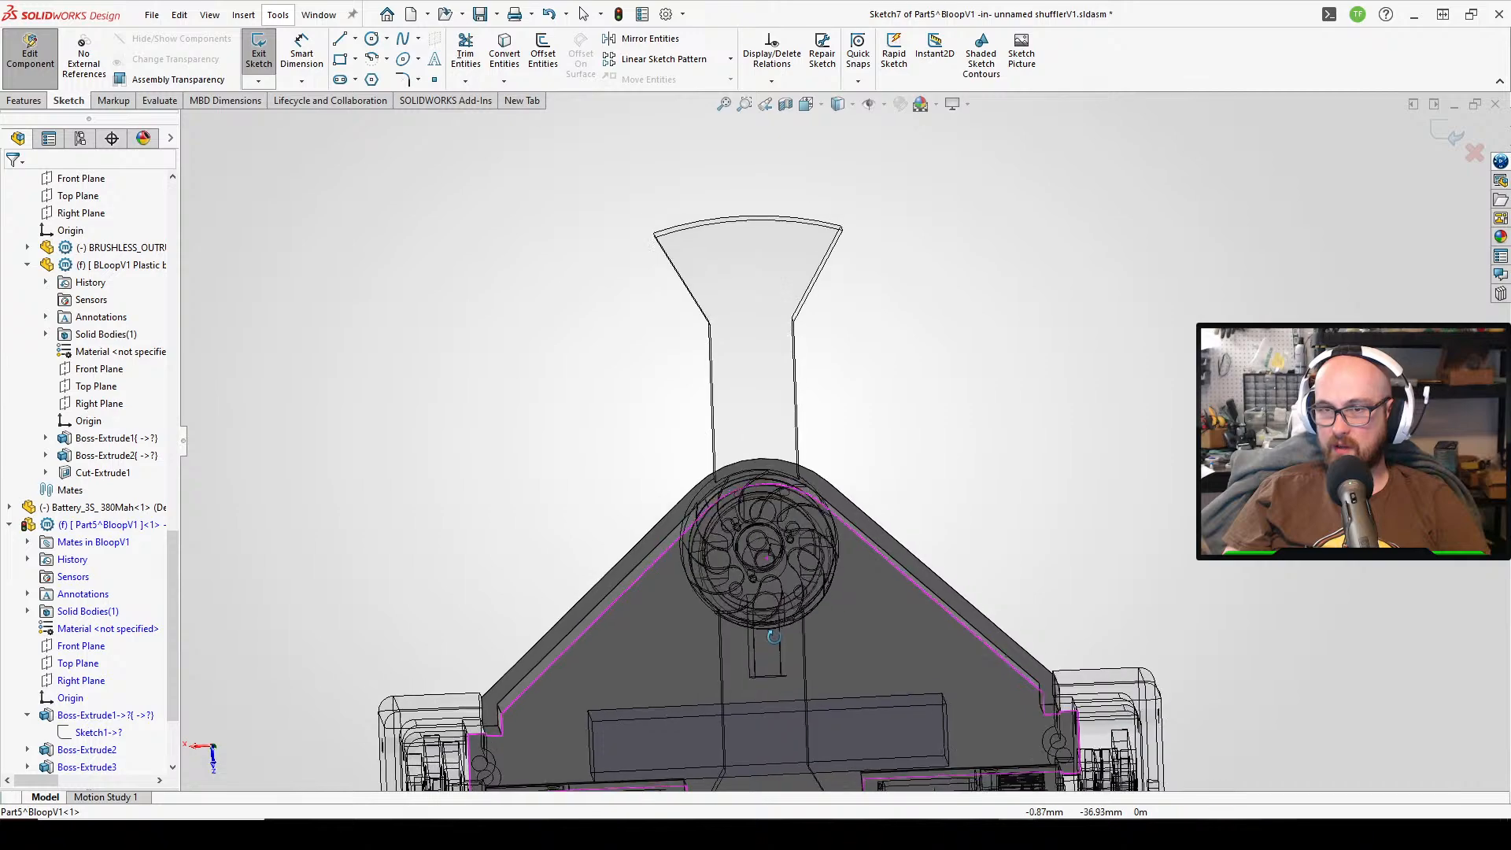
{"action": "scroll", "coordinate": [765, 522], "scroll_direction": "down", "scroll_amount": 2}
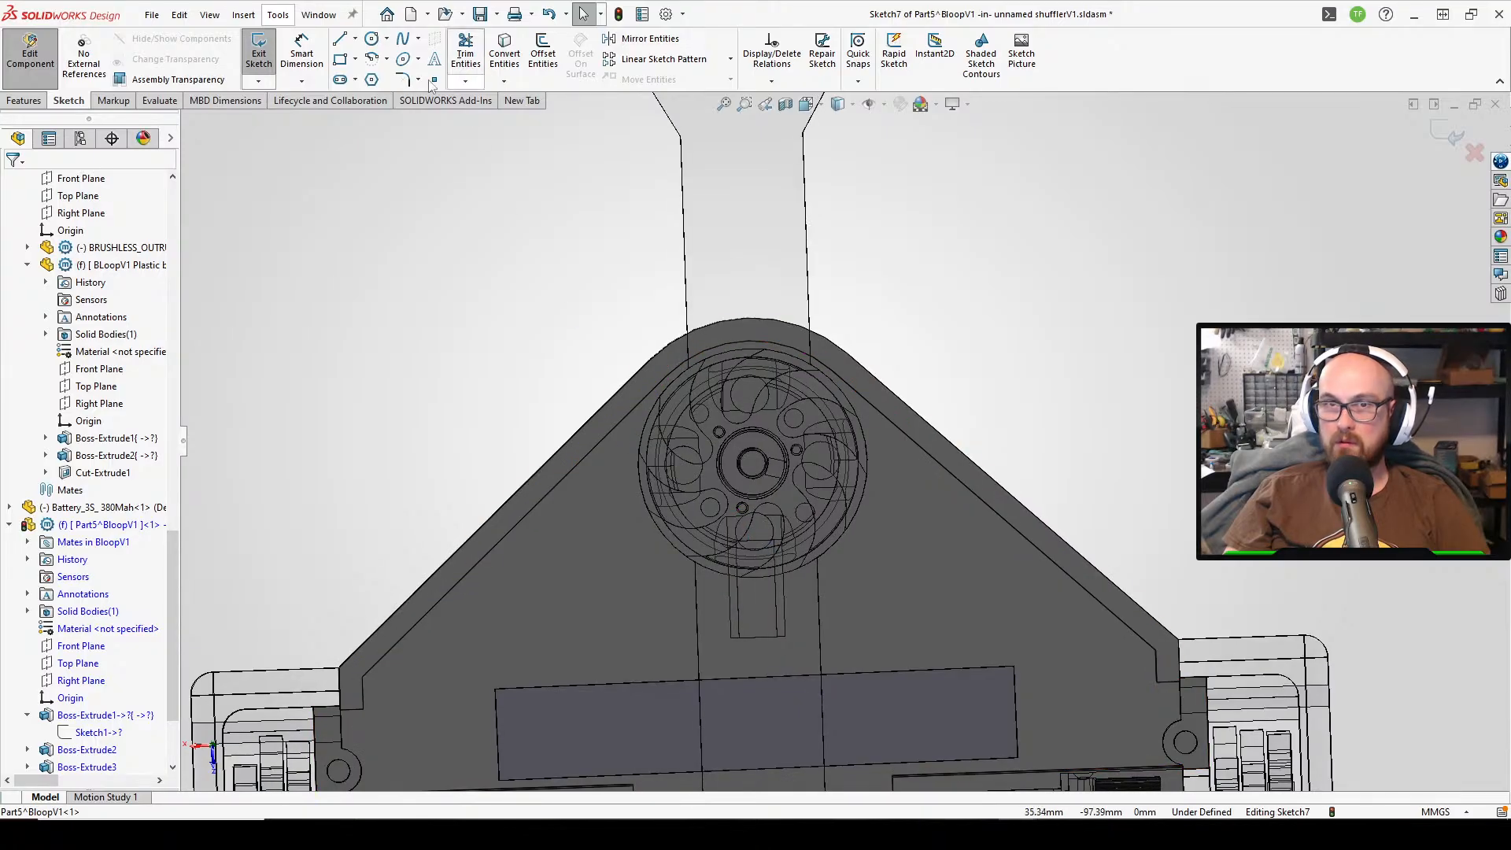
{"action": "left_click", "coordinate": [372, 38]}
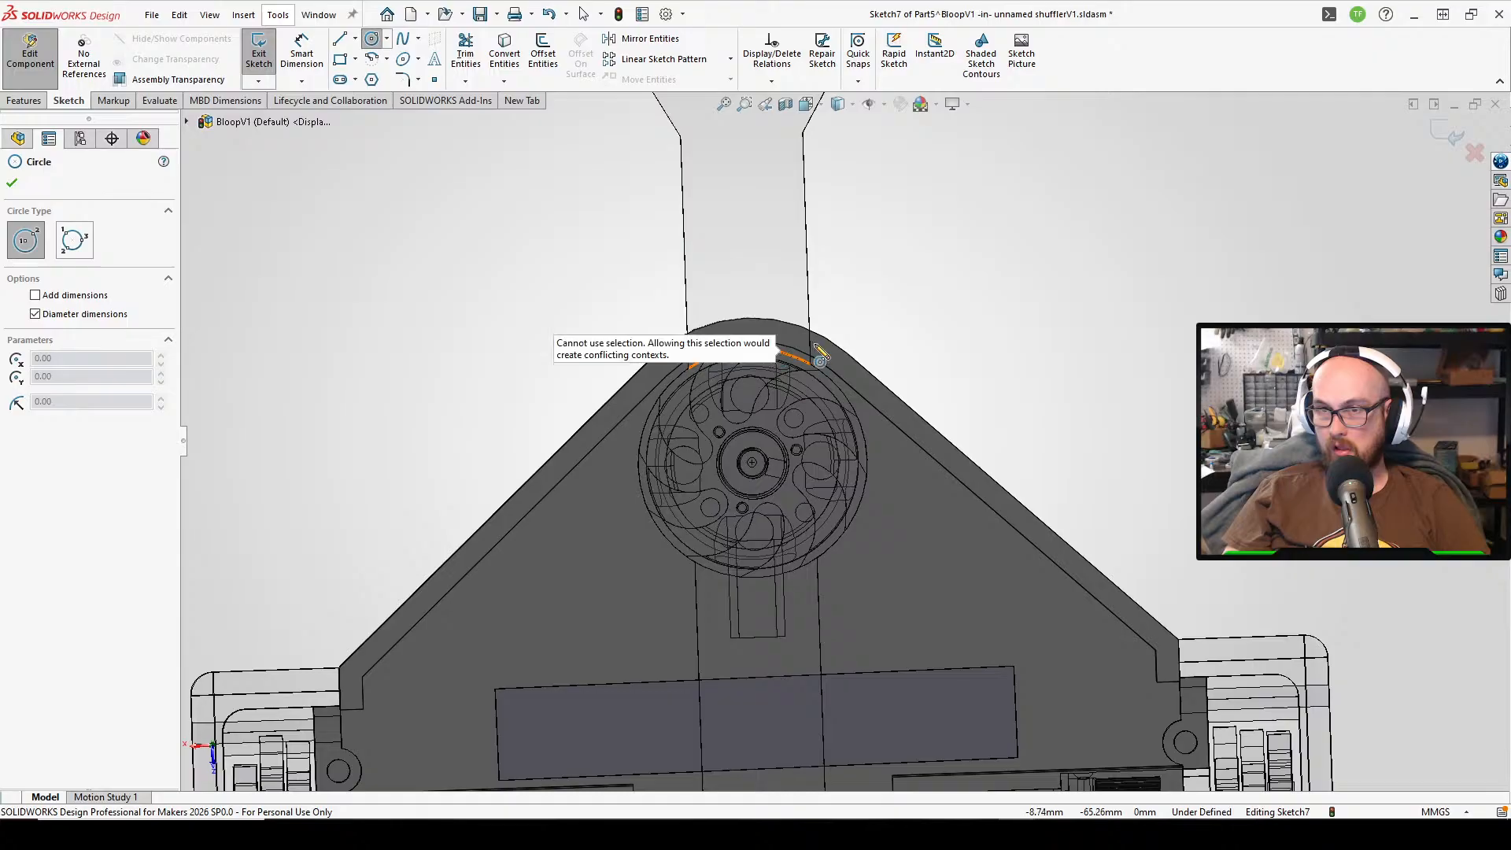
{"action": "middle_click_drag", "start_coordinate": [819, 370], "coordinate": [748, 349]}
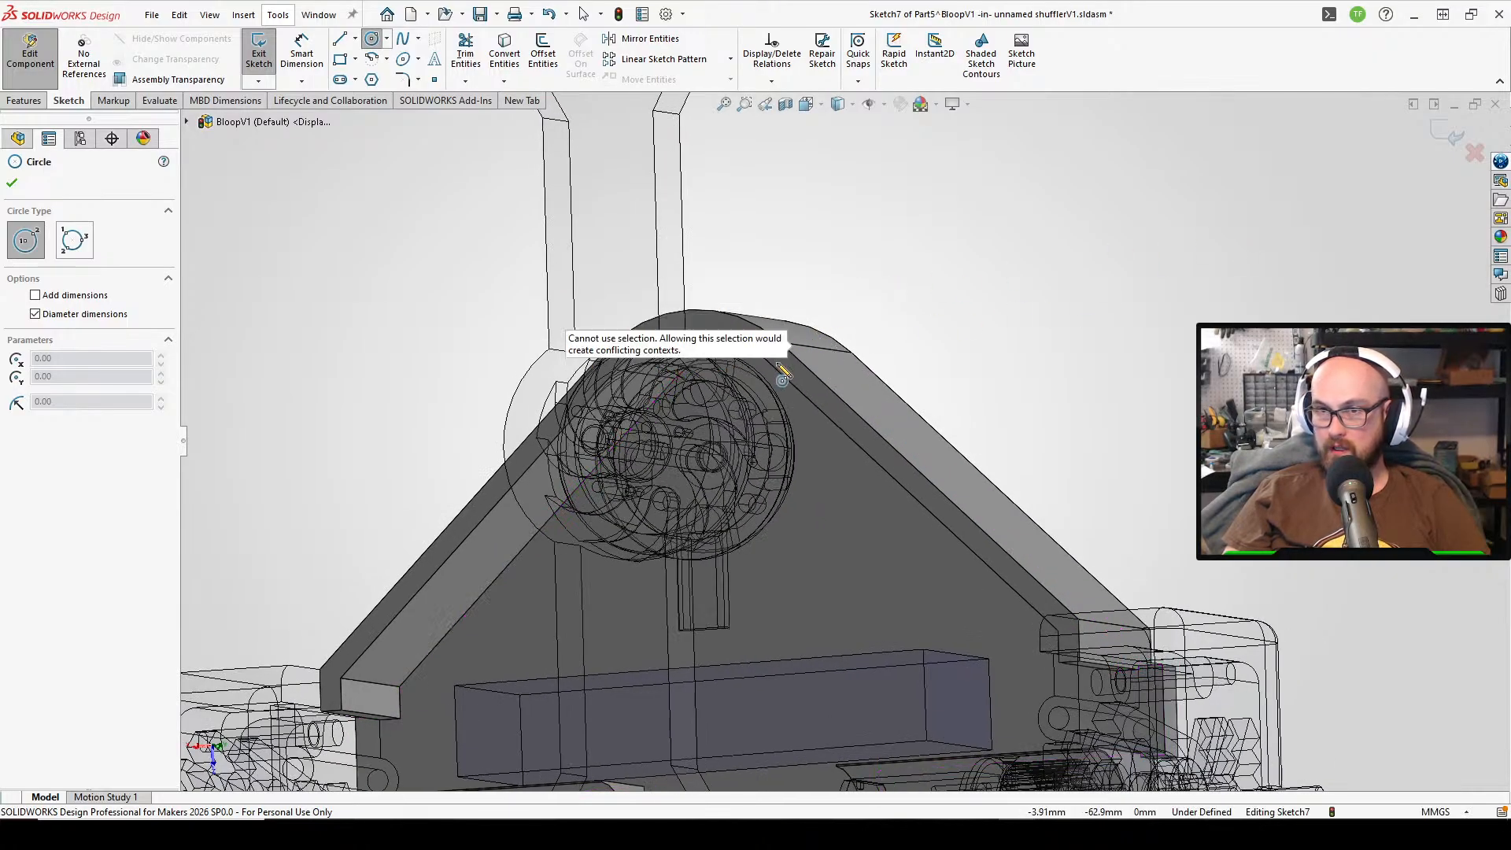
{"action": "mouse_move", "coordinate": [776, 338]}
{"action": "middle_mouse_down"}
{"action": "mouse_move", "coordinate": [779, 293]}
{"action": "mouse_move", "coordinate": [801, 444]}
{"action": "mouse_move", "coordinate": [826, 450]}
{"action": "mouse_move", "coordinate": [803, 439]}
{"action": "middle_mouse_up"}
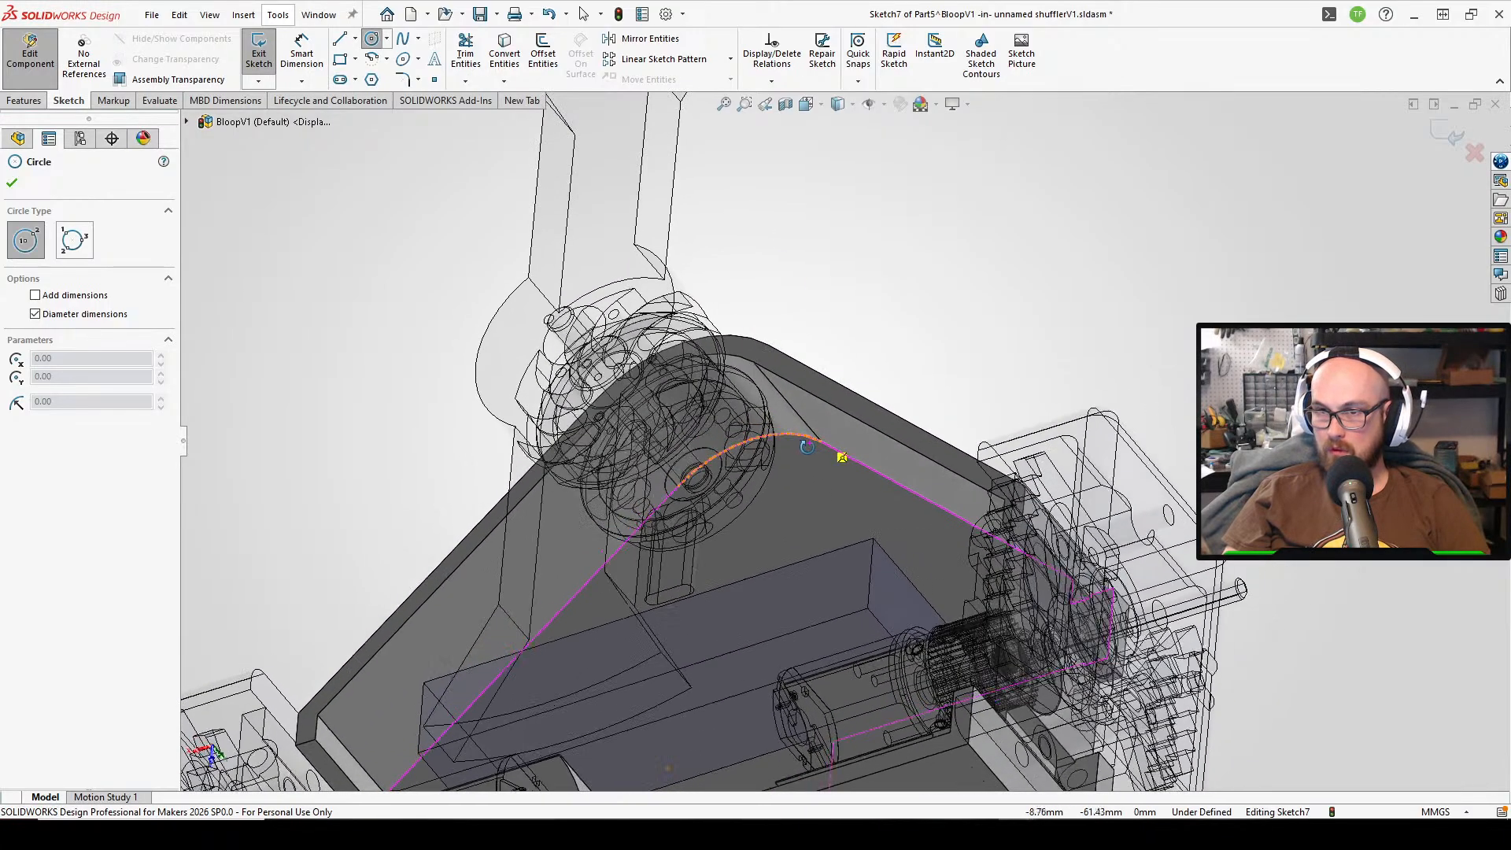
{"action": "left_click", "coordinate": [743, 533]}
{"action": "left_click", "coordinate": [806, 437]}
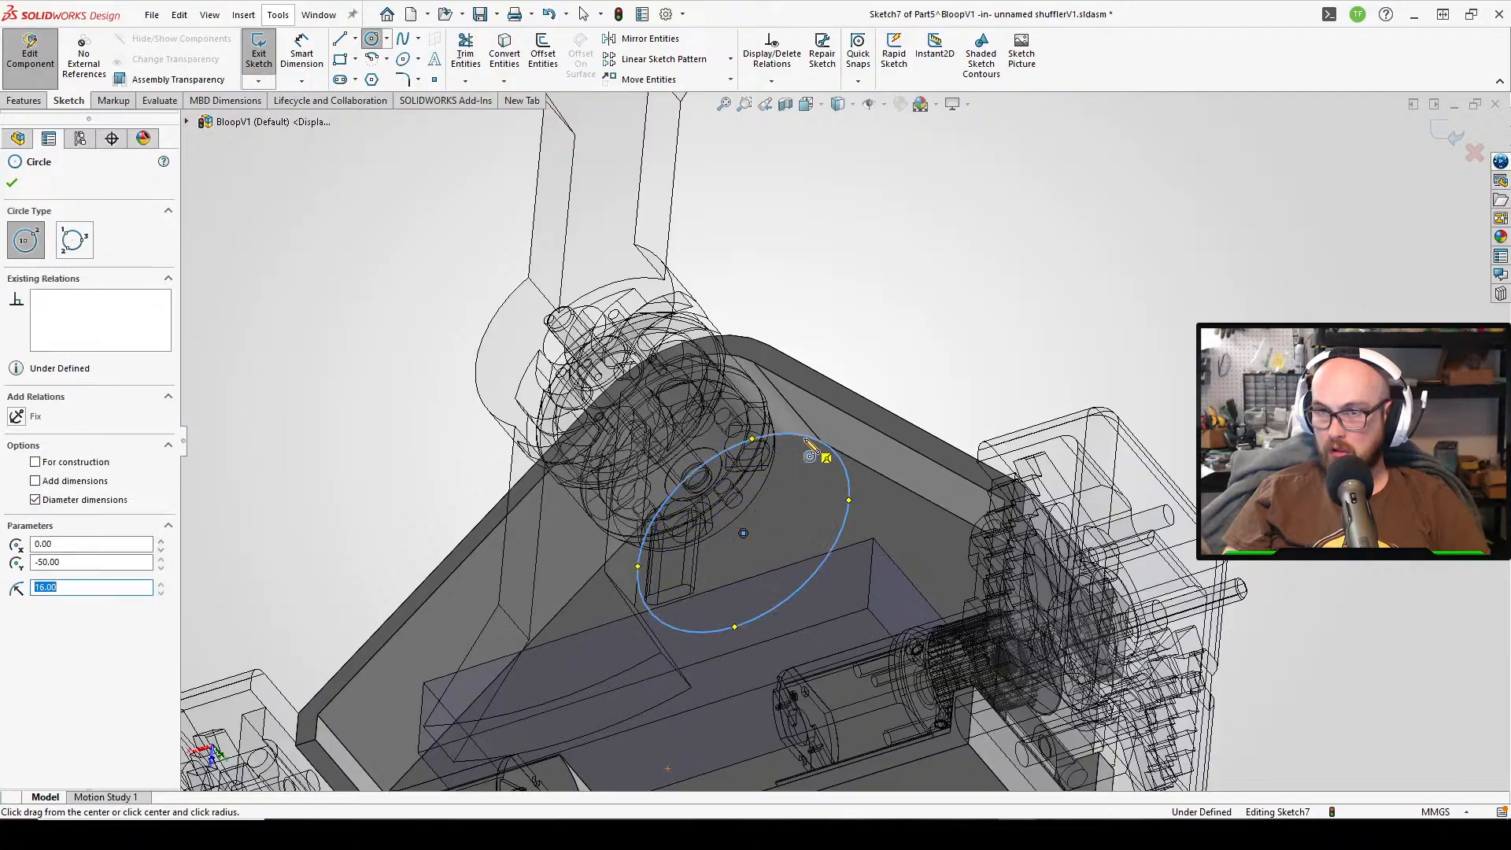
{"action": "right_click", "coordinate": [811, 441]}
{"action": "left_click", "coordinate": [832, 457]}
{"action": "middle_click_drag", "start_coordinate": [832, 464], "coordinate": [949, 567]}
- Sketch a vertical line about 7.5 mm long from the circle's side quadrant toward the front wall's inner edge
{"action": "left_click", "coordinate": [340, 40]}
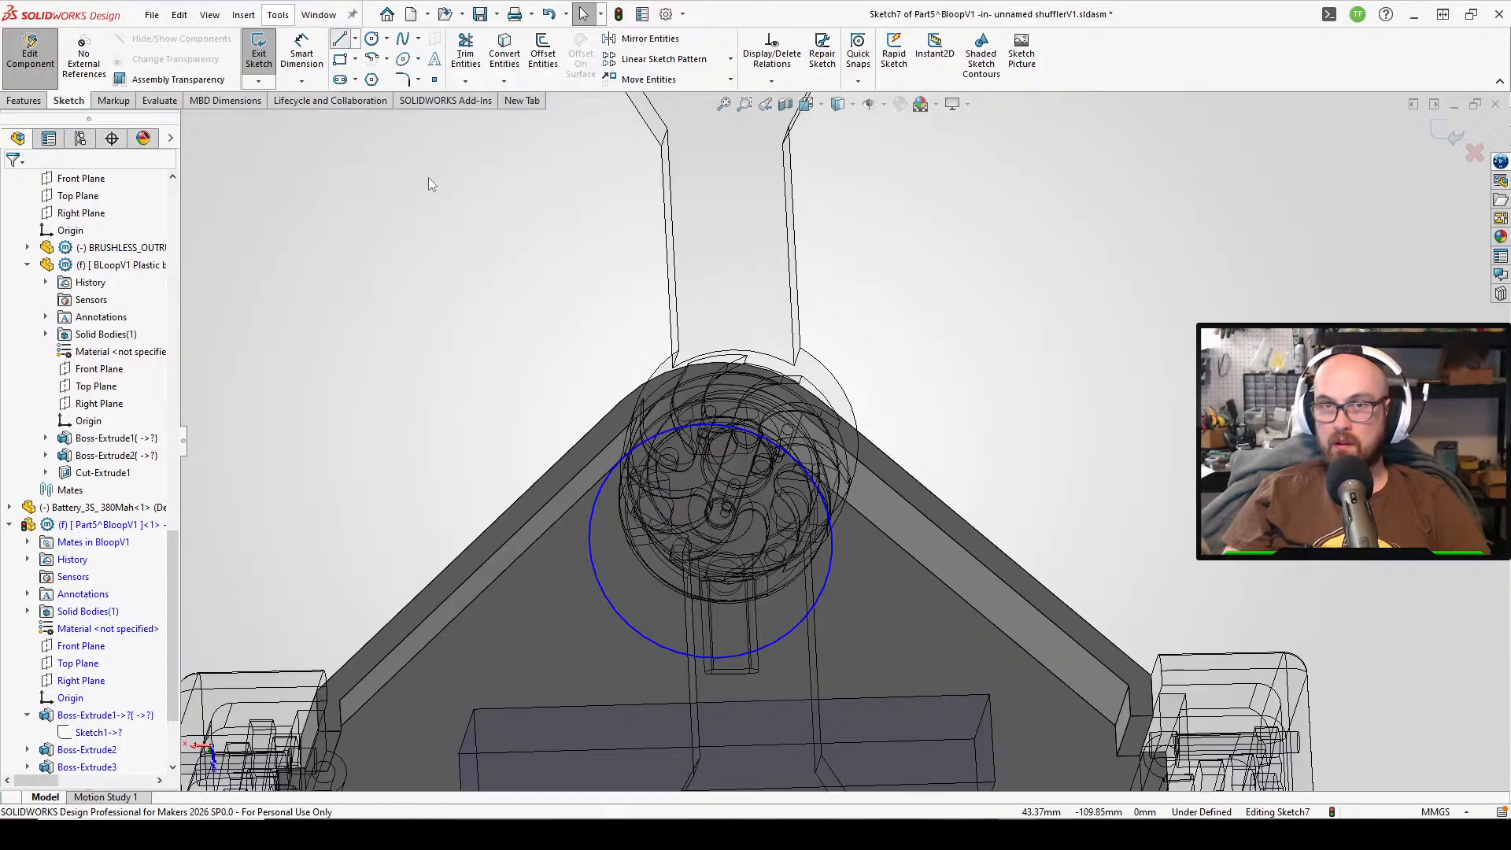
{"action": "left_click", "coordinate": [590, 544]}
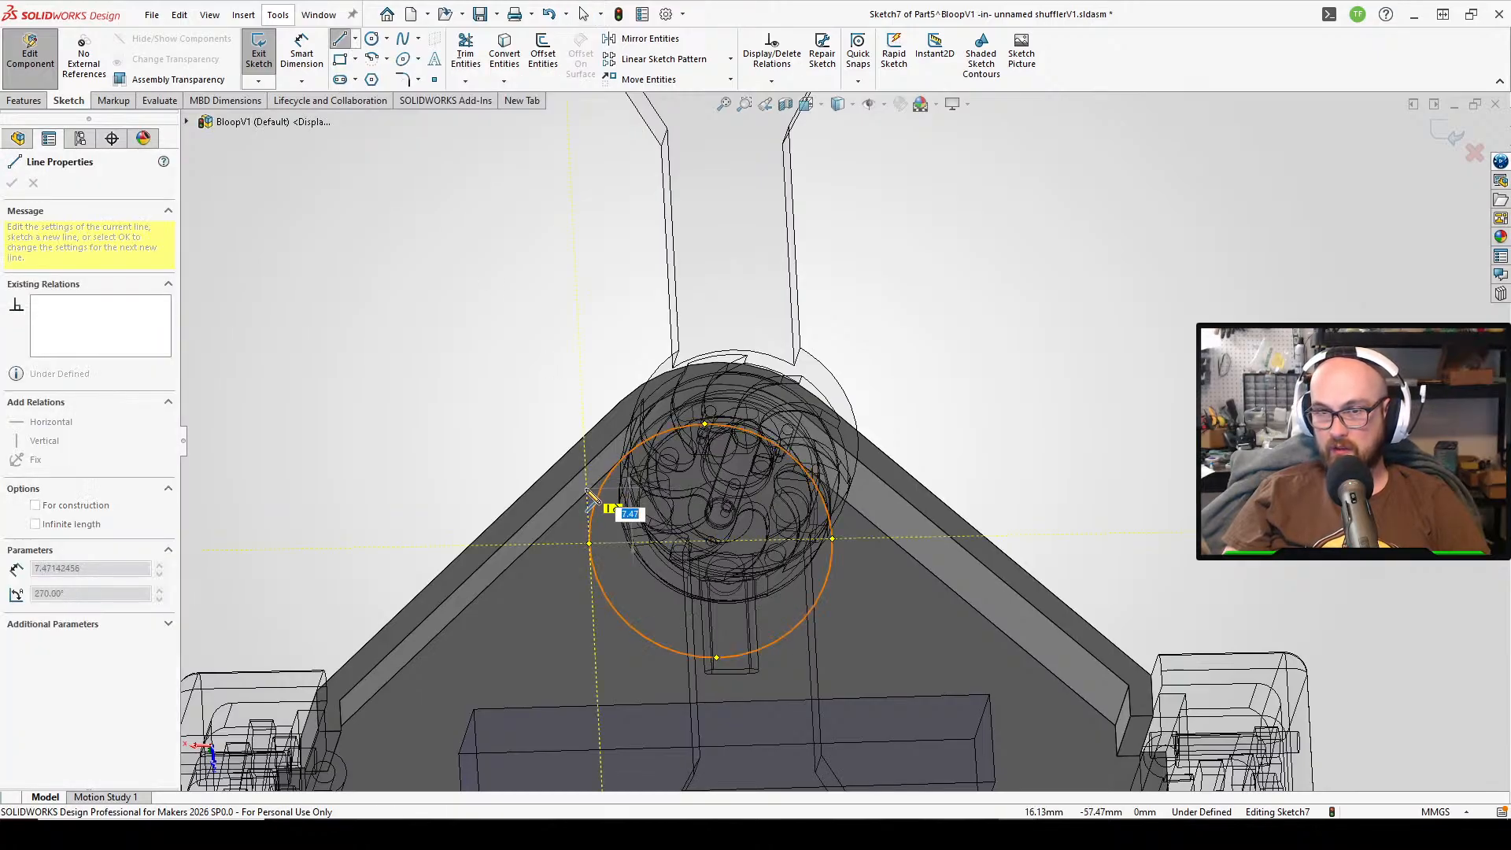
{"action": "left_click", "coordinate": [588, 490]}
{"action": "right_click", "coordinate": [592, 472]}
{"action": "left_click", "coordinate": [643, 501]}
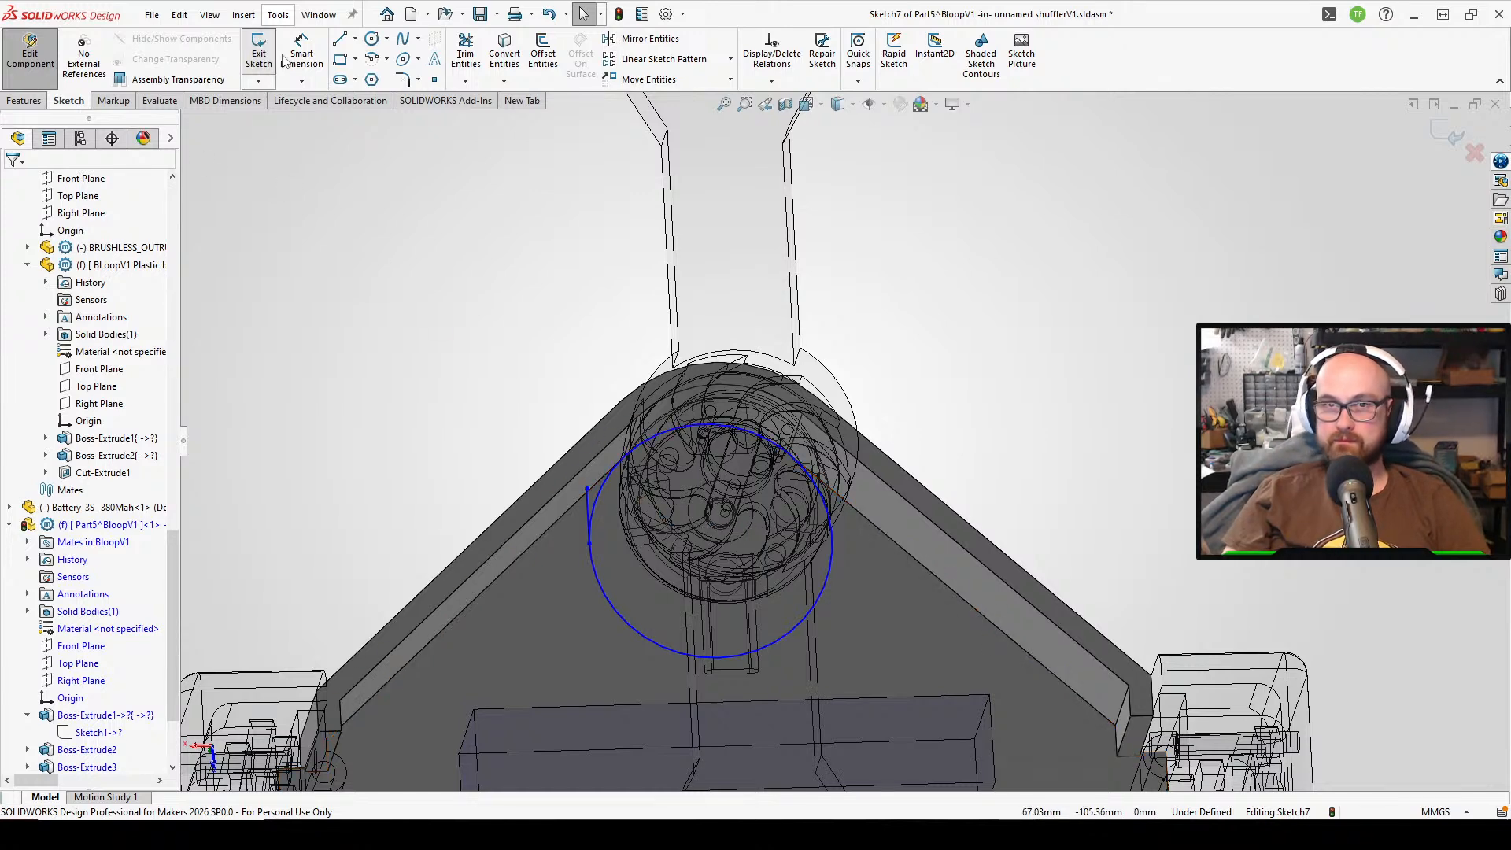
- On the circle's opposite side, sketch a vertical line about 8 mm long to the wall's inner edge and a line back to the circle
{"action": "left_click", "coordinate": [340, 40]}
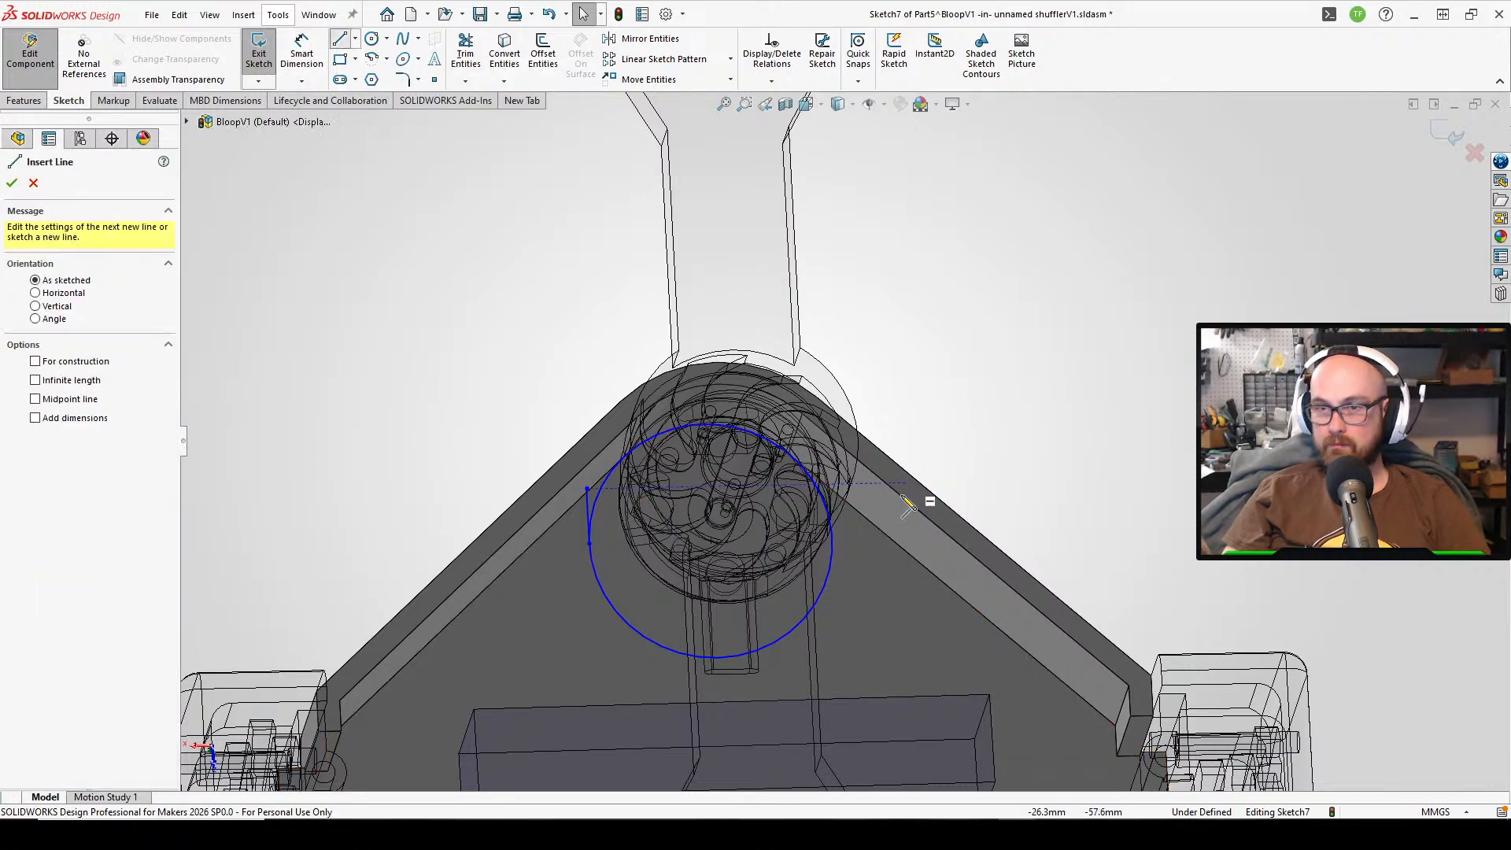
{"action": "left_click", "coordinate": [833, 540]}
{"action": "scroll", "coordinate": [831, 492], "scroll_direction": "down", "scroll_amount": 3}
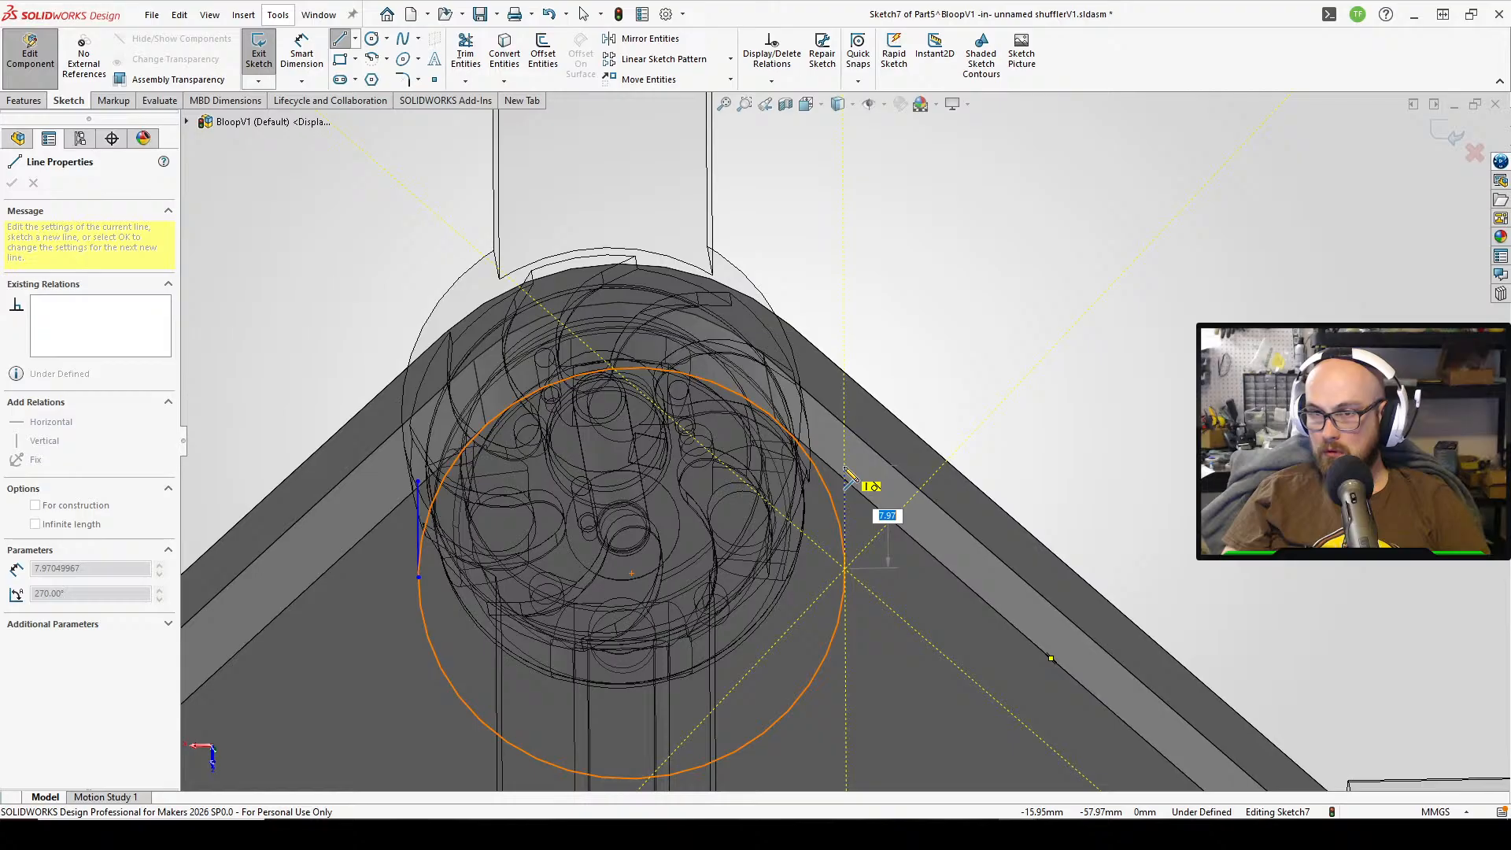
{"action": "left_click", "coordinate": [844, 478]}
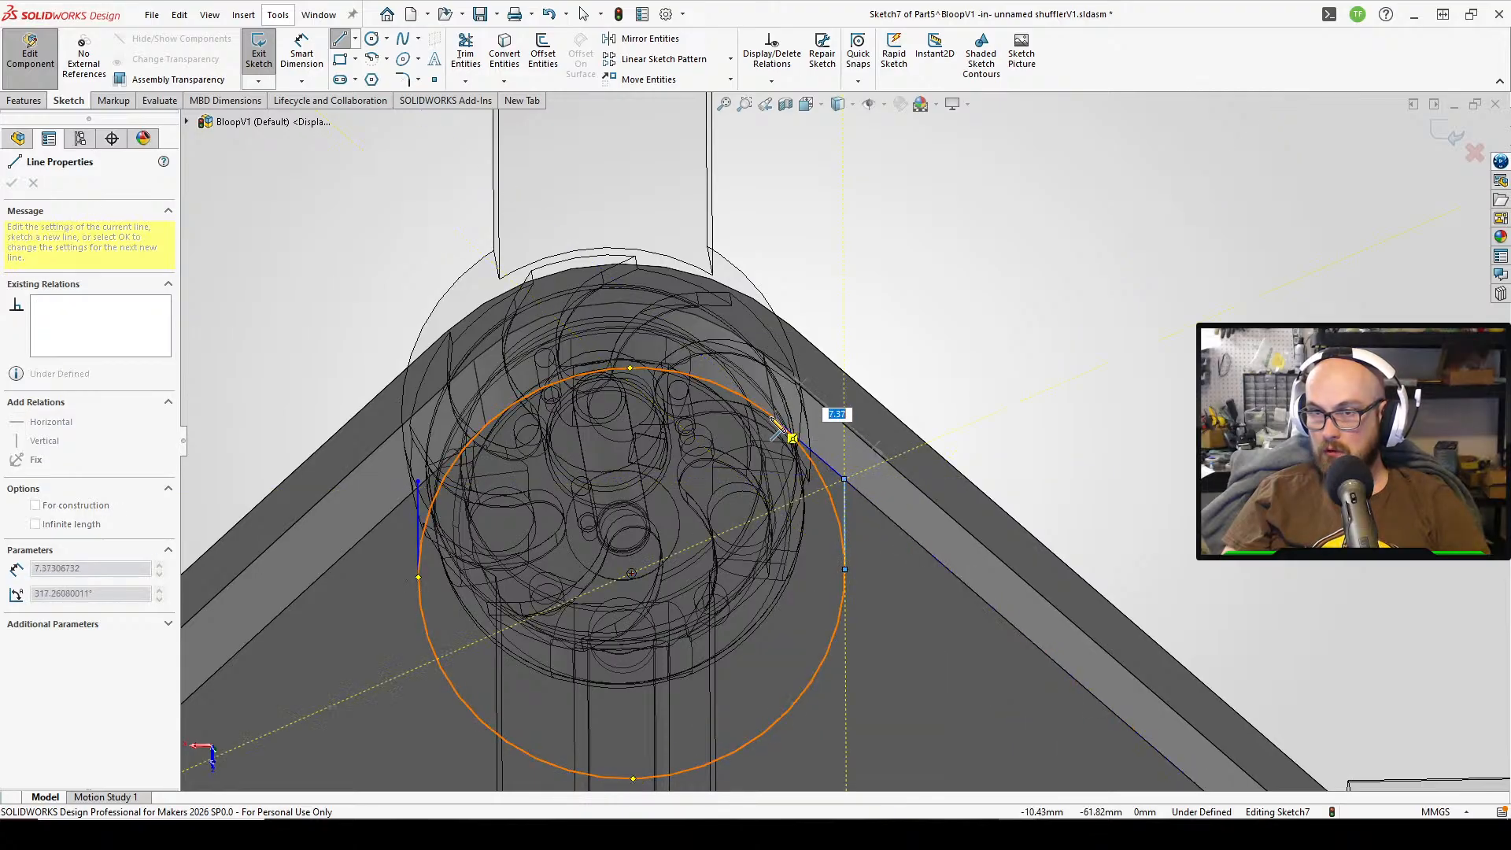
{"action": "key", "text": "Escape"}
{"action": "key", "text": "Escape"}
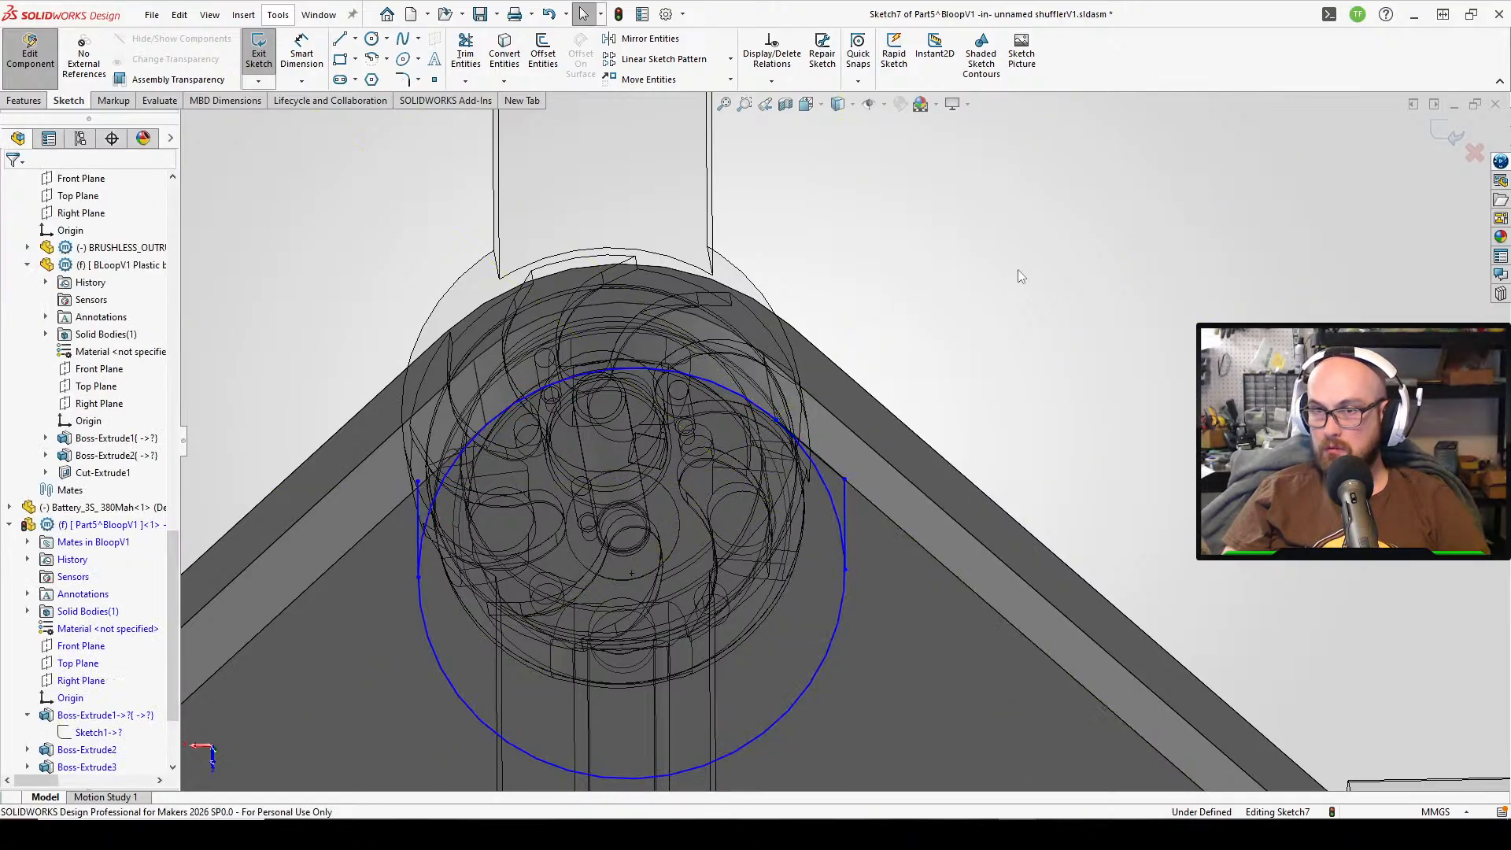
{"action": "scroll", "coordinate": [821, 406], "scroll_direction": "down", "scroll_amount": 3}
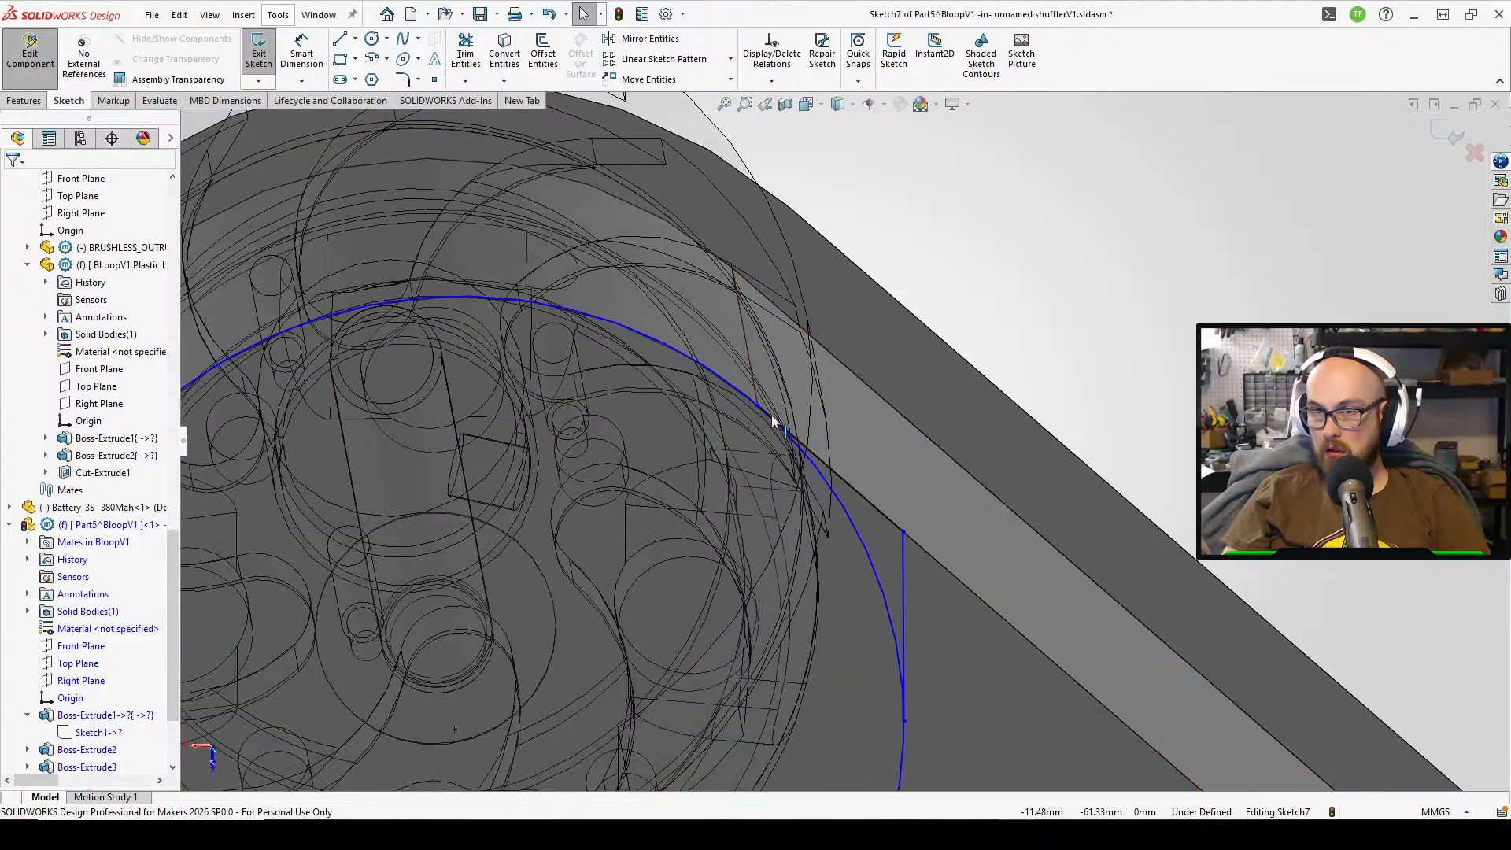
{"action": "left_click", "coordinate": [757, 407]}
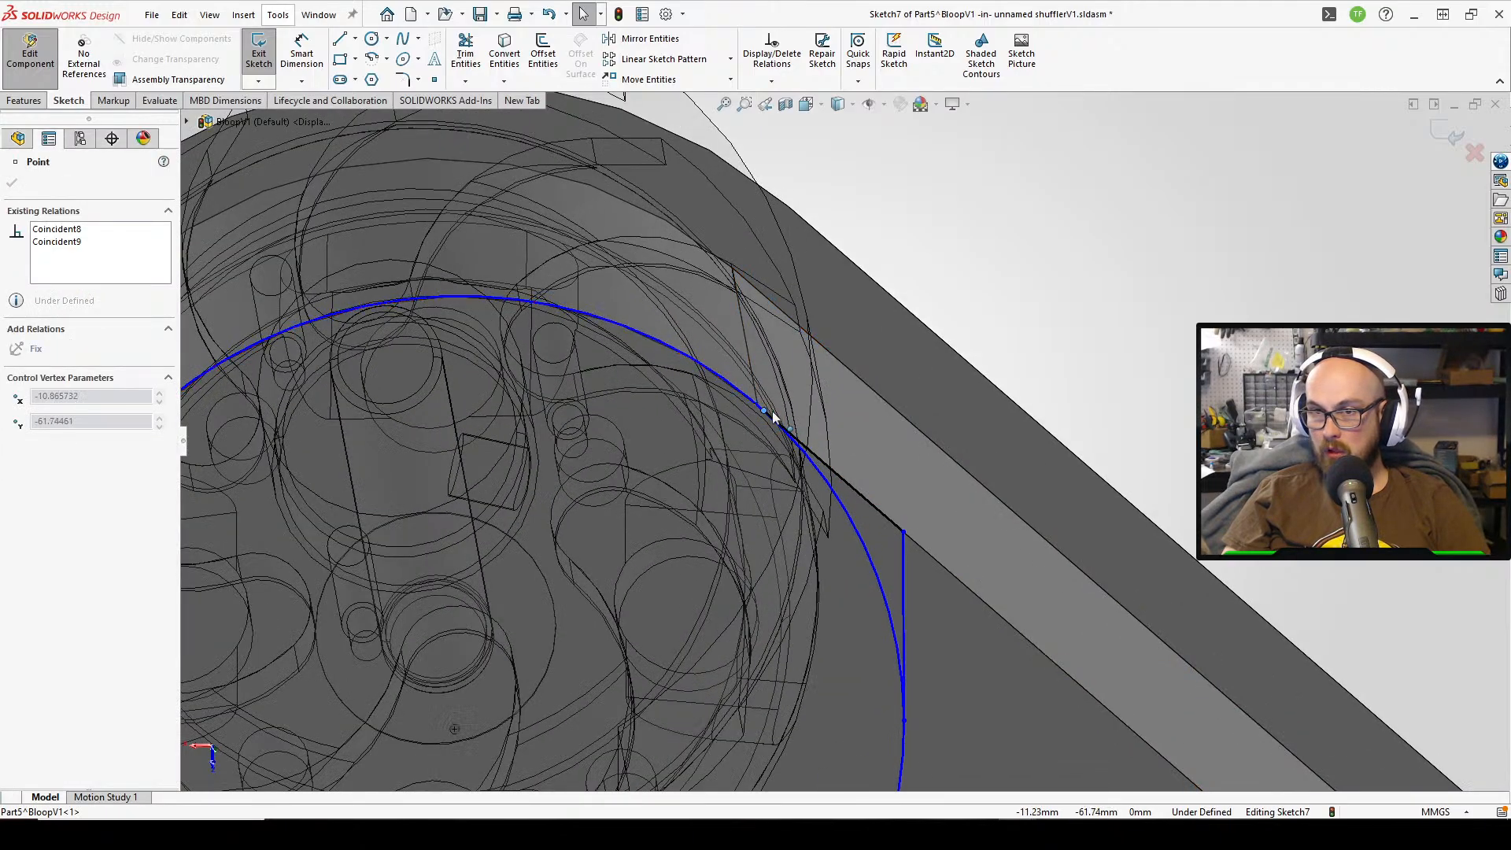
{"action": "left_click", "coordinate": [1126, 212]}
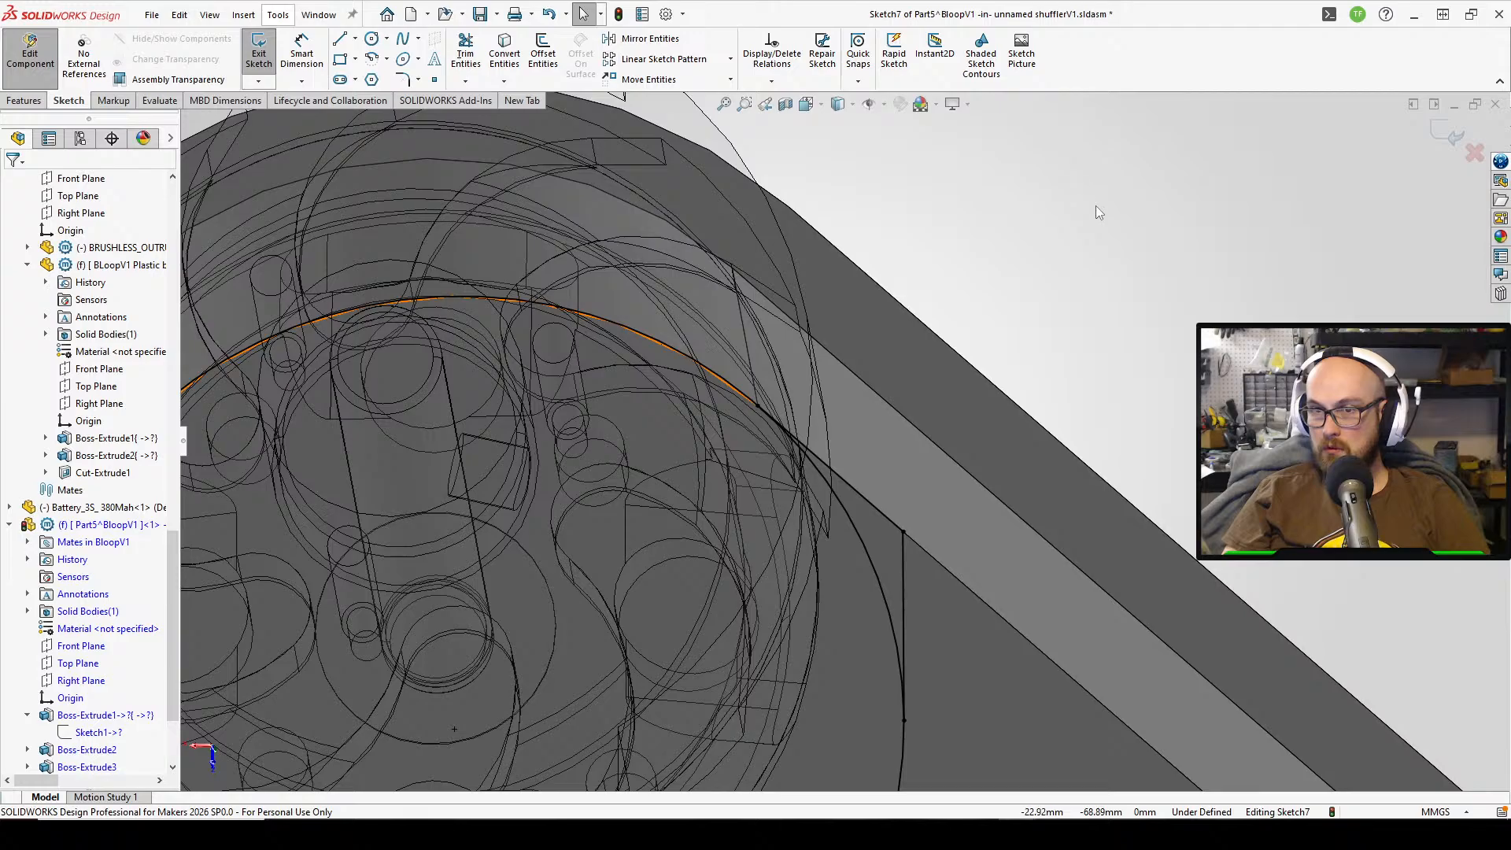
- Convert the front wall's straight inner edge beside the under-defined vertical line into the motor mount sketch
{"action": "scroll", "coordinate": [671, 304], "scroll_direction": "up", "scroll_amount": 3}
{"action": "scroll", "coordinate": [393, 486], "scroll_direction": "down", "scroll_amount": 2}
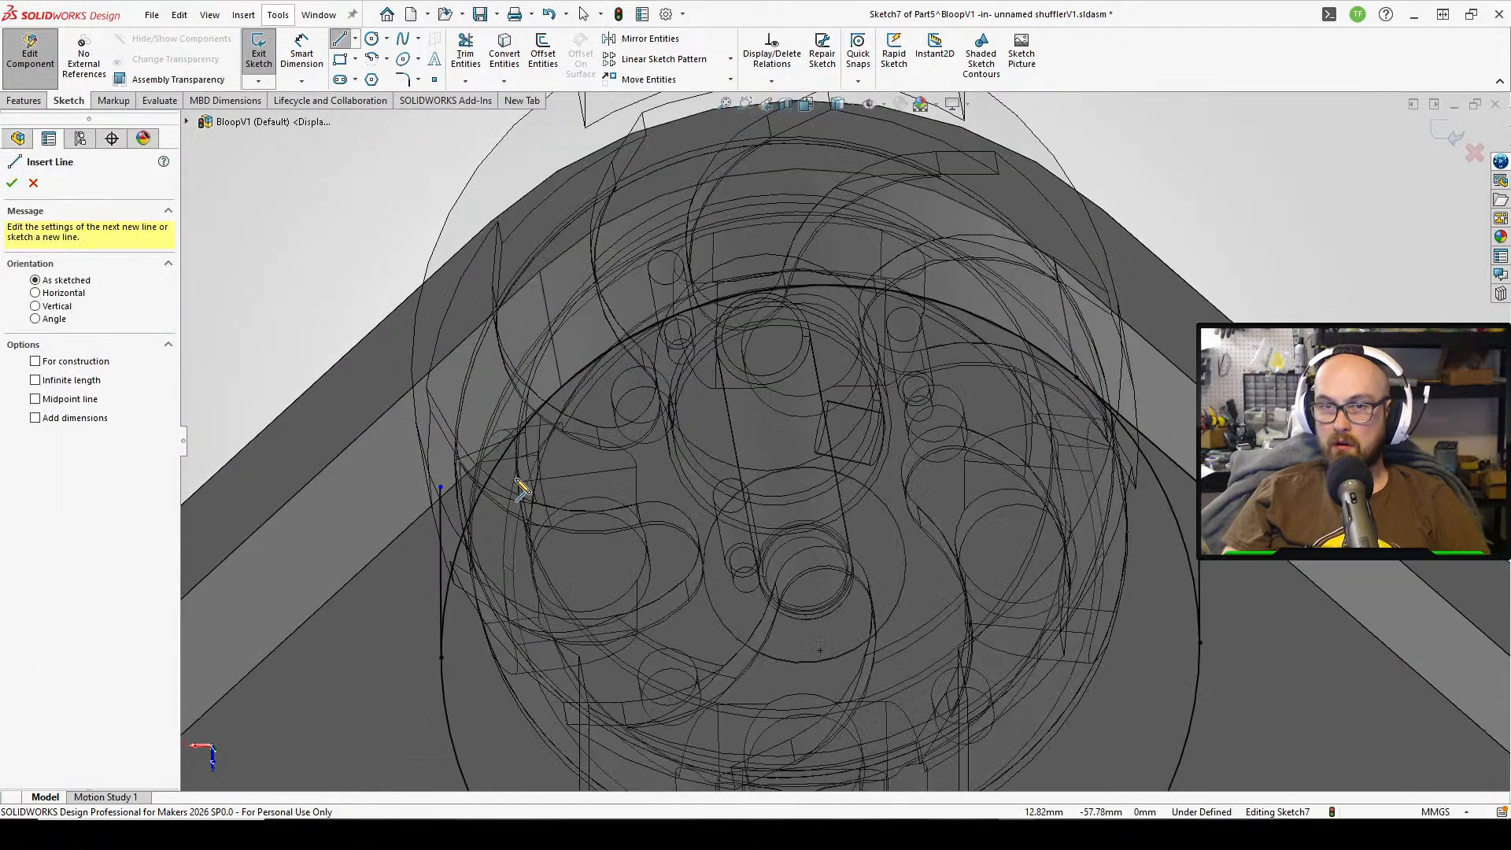
{"action": "right_click", "coordinate": [319, 200]}
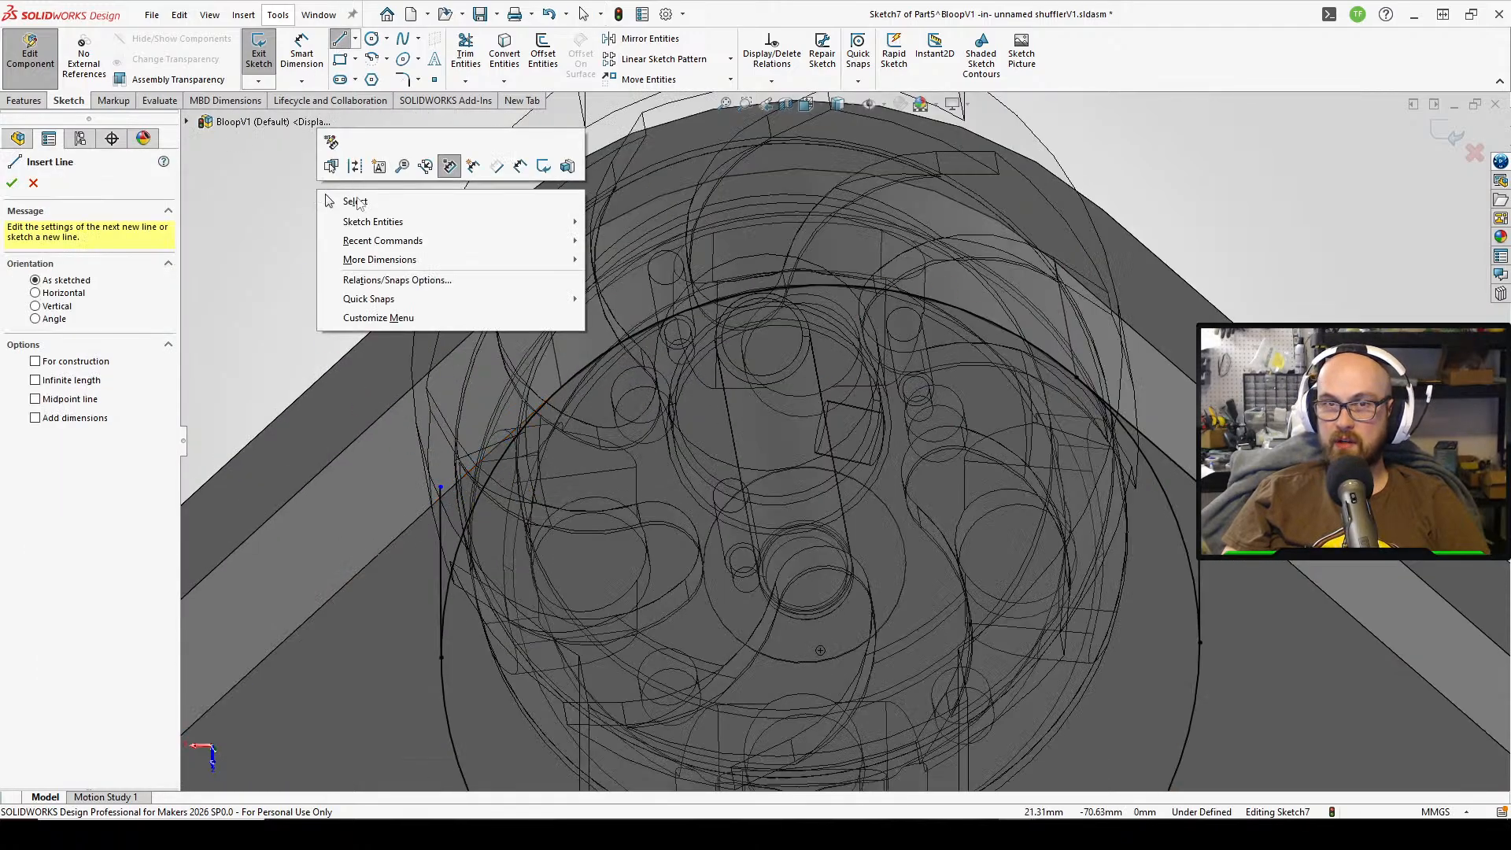
{"action": "left_click", "coordinate": [347, 168]}
{"action": "left_click", "coordinate": [505, 53]}
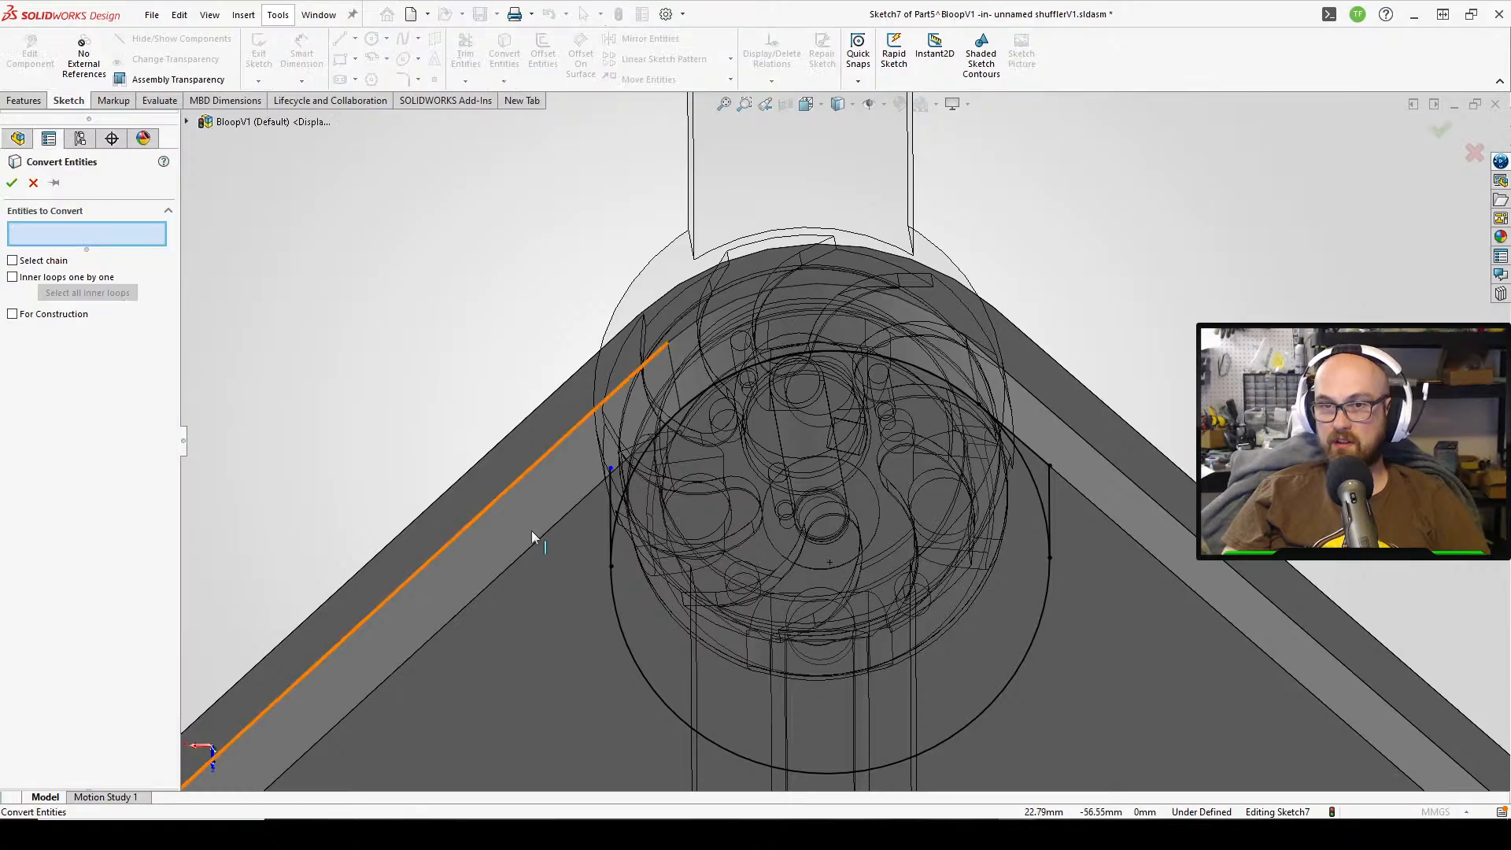
{"action": "left_click", "coordinate": [536, 545]}
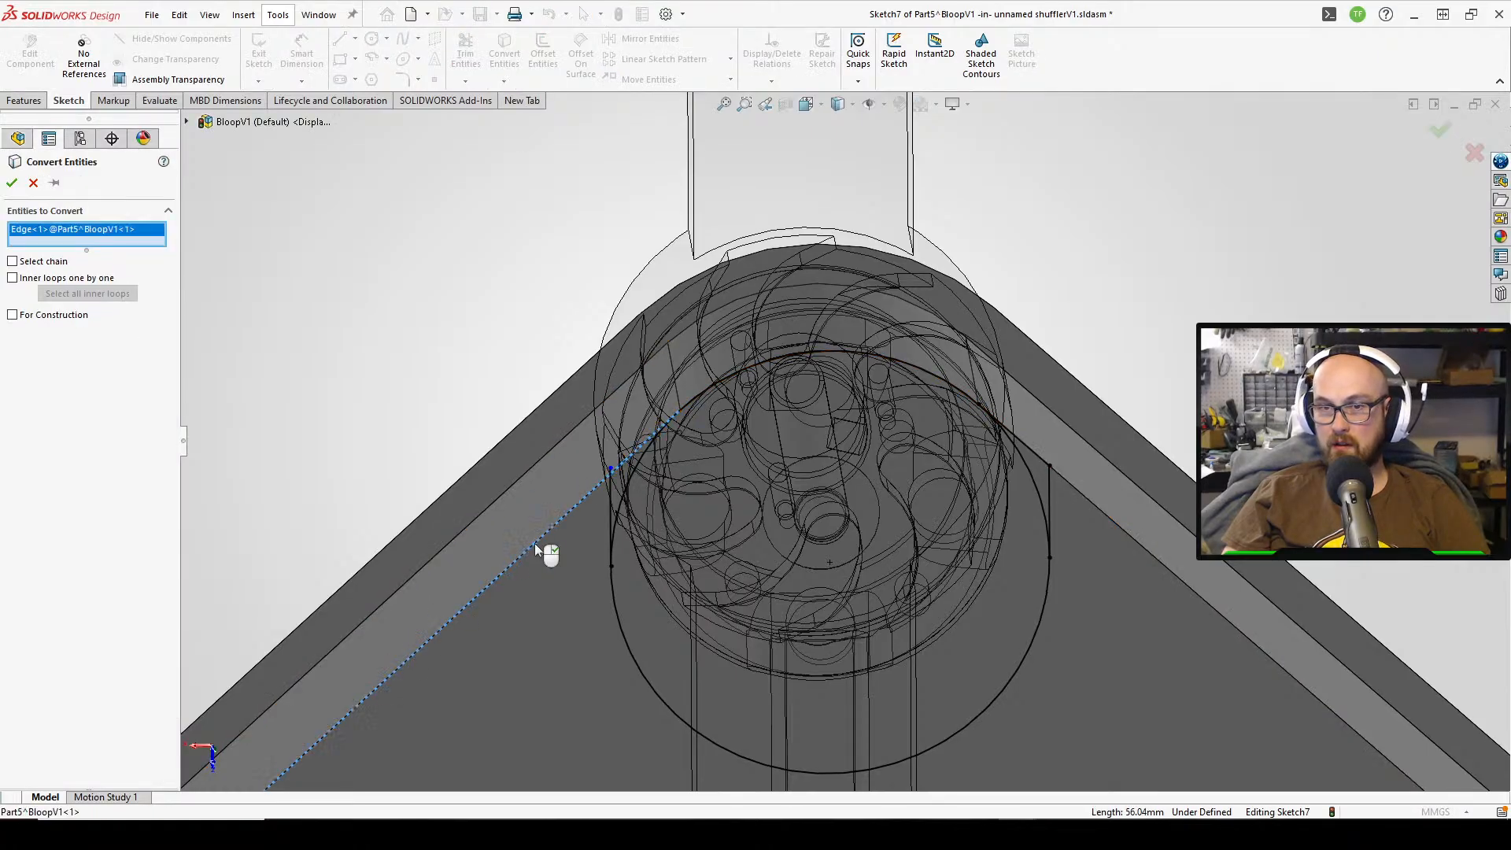
{"action": "left_click", "coordinate": [12, 184]}
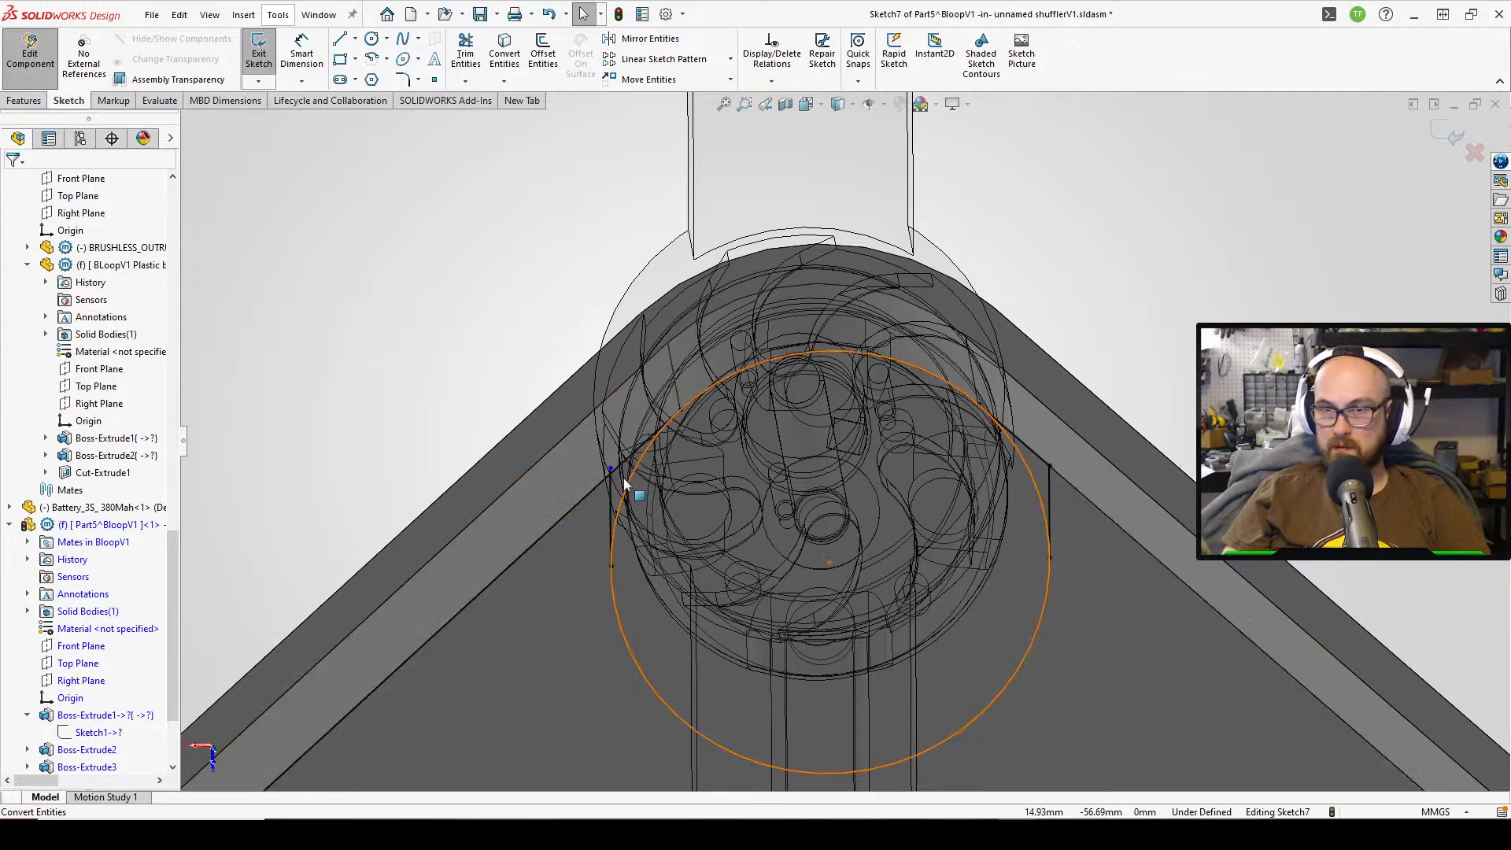
- Attach the vertical line's free endpoint to the converted wall edge and trim the excess edge to close the mount profile
{"action": "mouse_move", "coordinate": [611, 472]}
{"action": "left_mouse_down"}
{"action": "mouse_move", "coordinate": [613, 523]}
{"action": "mouse_move", "coordinate": [610, 473]}
{"action": "left_mouse_up"}
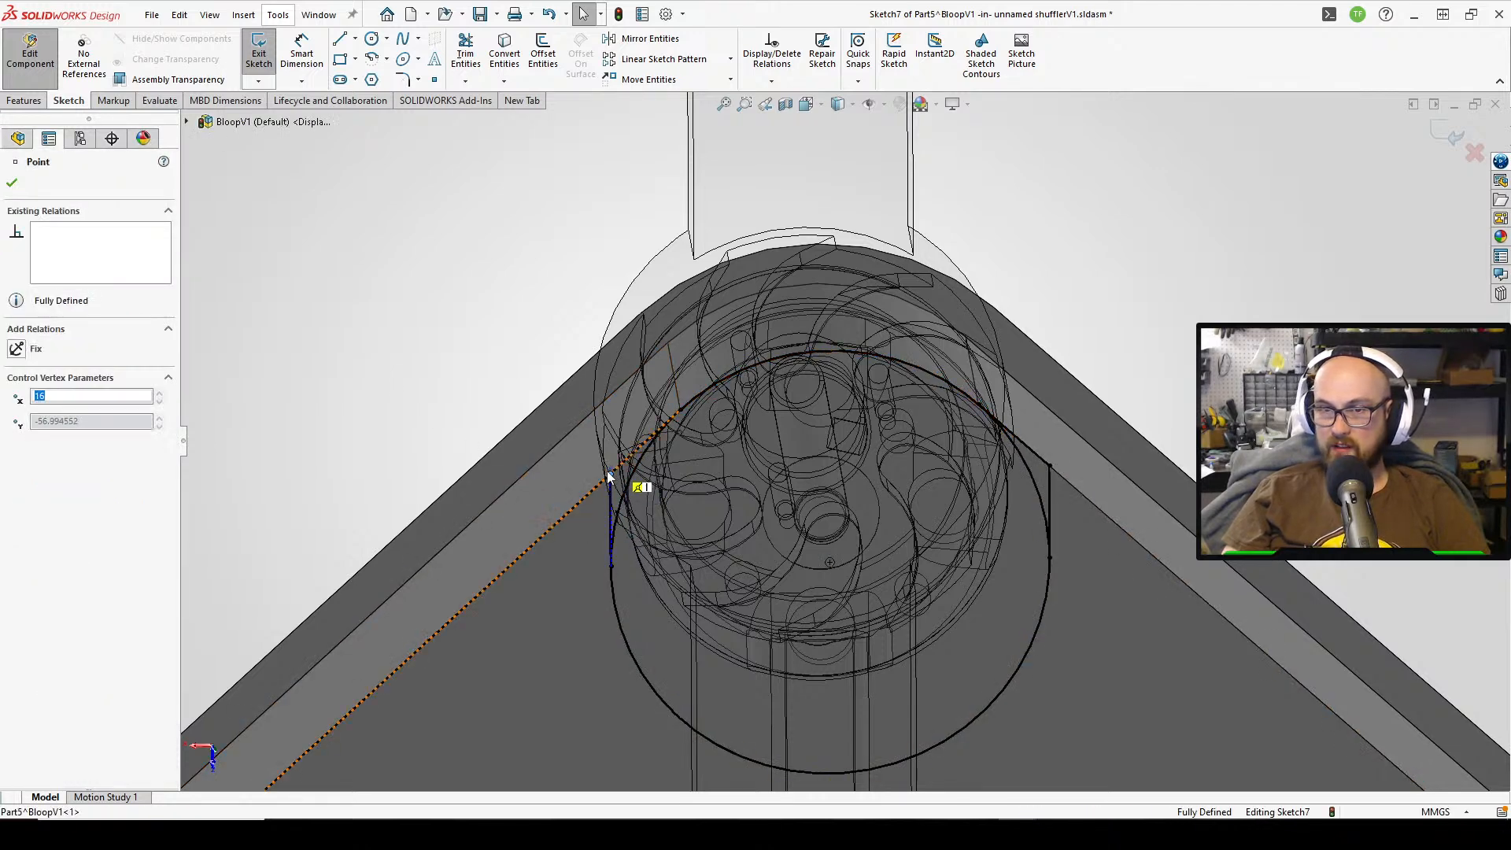
{"action": "left_click", "coordinate": [359, 358]}
{"action": "left_click", "coordinate": [465, 51]}
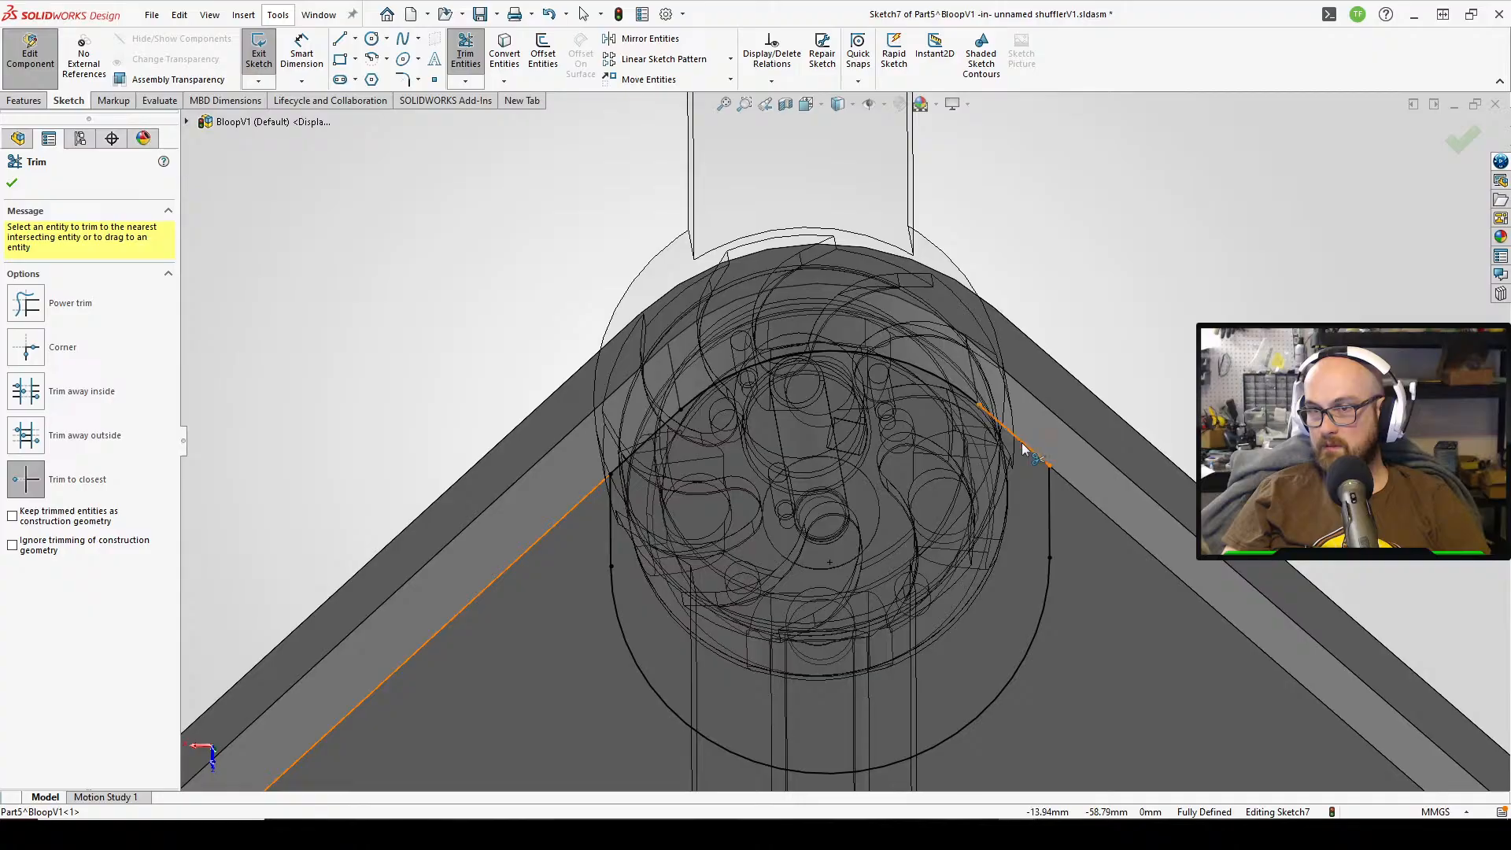
{"action": "middle_click_drag", "start_coordinate": [995, 513], "coordinate": [922, 499]}
{"action": "right_click_drag", "start_coordinate": [1324, 251], "coordinate": [1296, 126]}
{"action": "scroll", "coordinate": [1096, 429], "scroll_direction": "up", "scroll_amount": 3}
{"action": "middle_click_drag", "start_coordinate": [1097, 429], "coordinate": [1036, 325]}
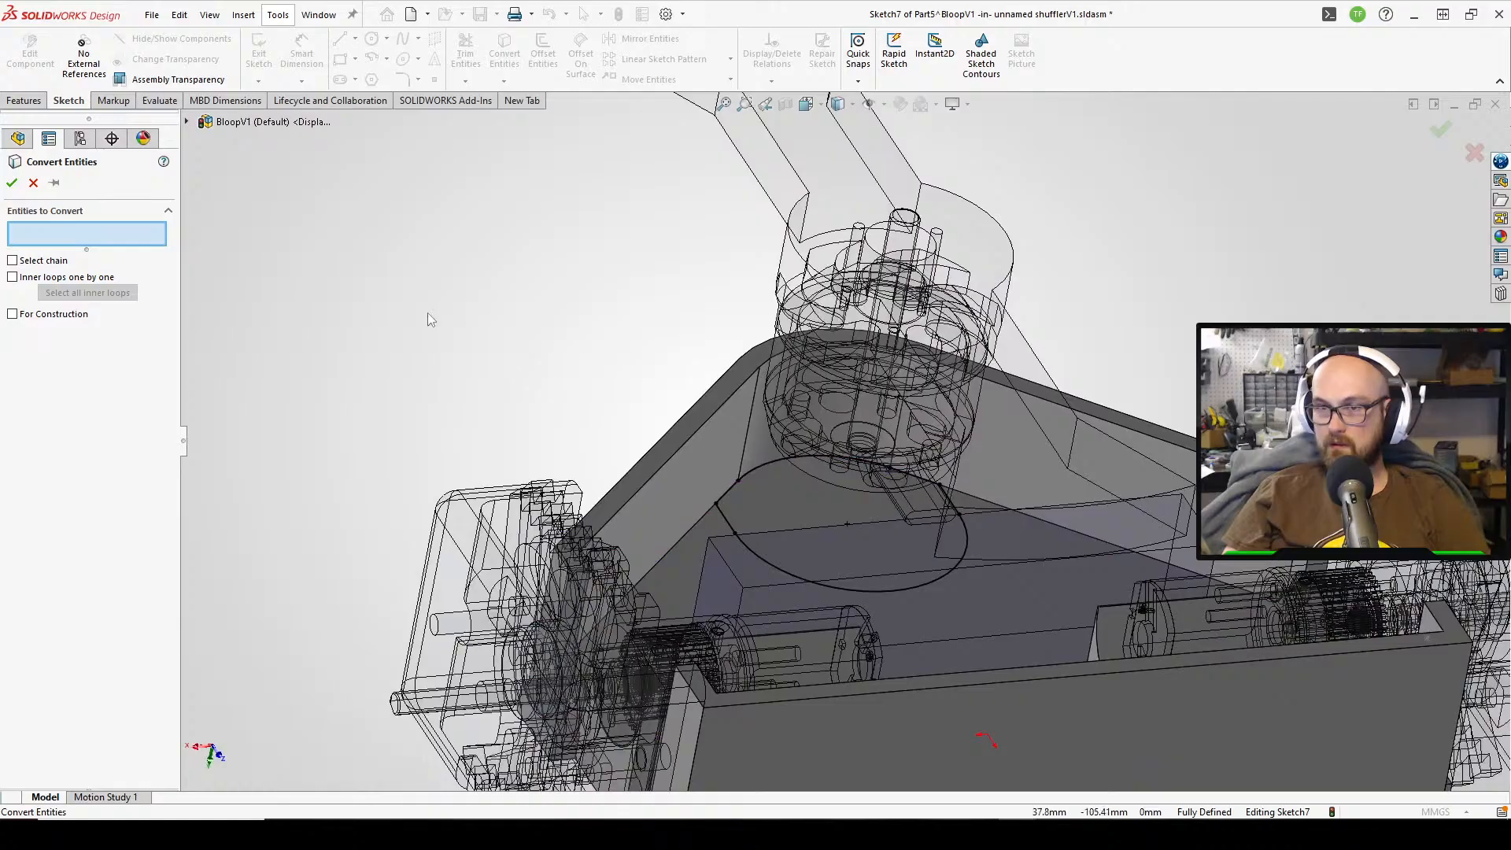
{"action": "left_click", "coordinate": [16, 184]}
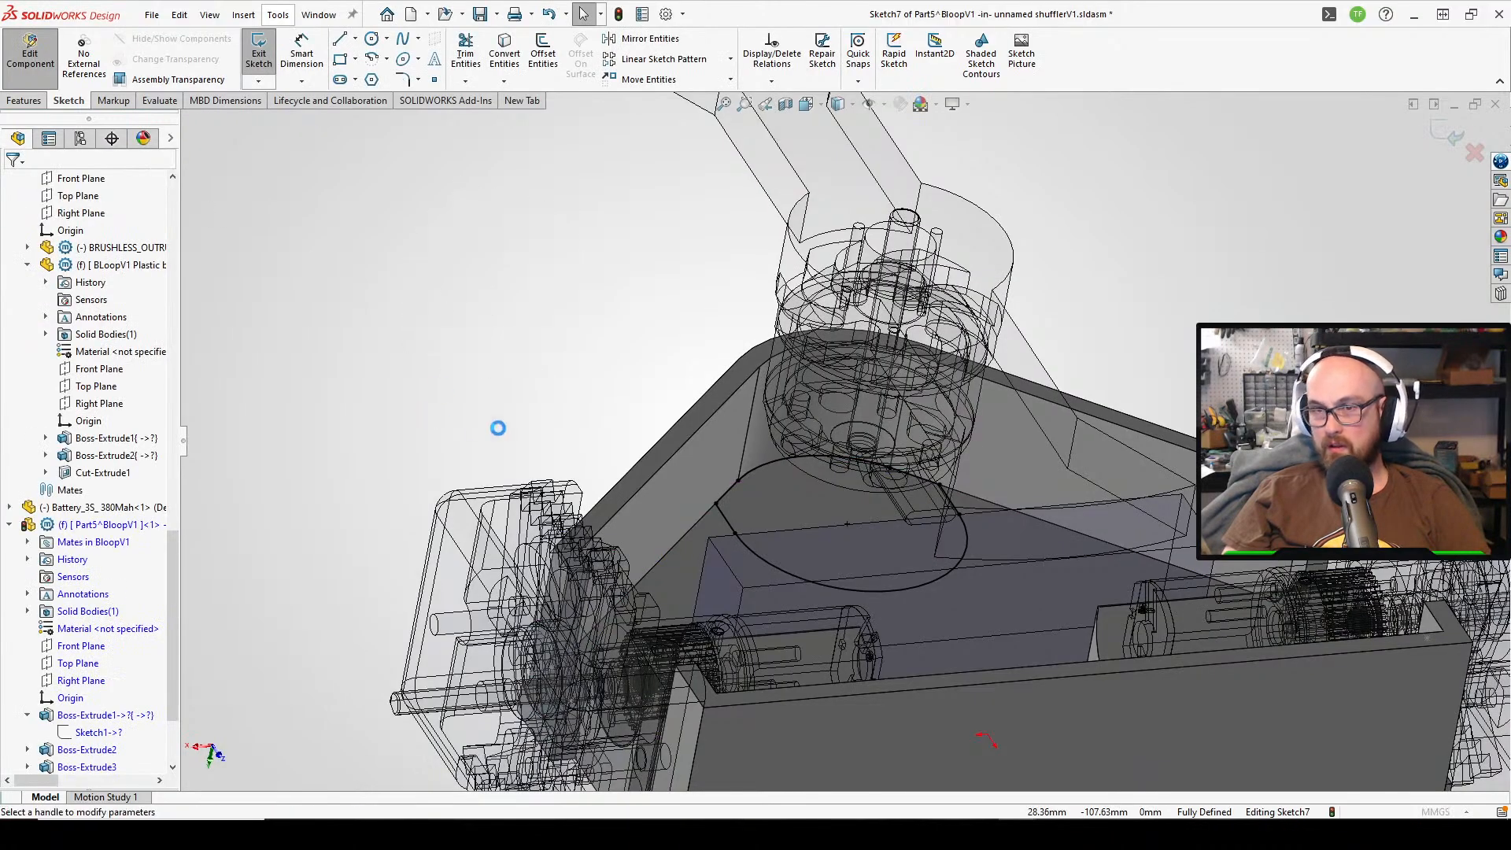
- Extrude the motor mount profile 2 mm from the plate, merged with the chassis, and return to the assembly
{"action": "middle_click_drag", "start_coordinate": [767, 603], "coordinate": [720, 691]}
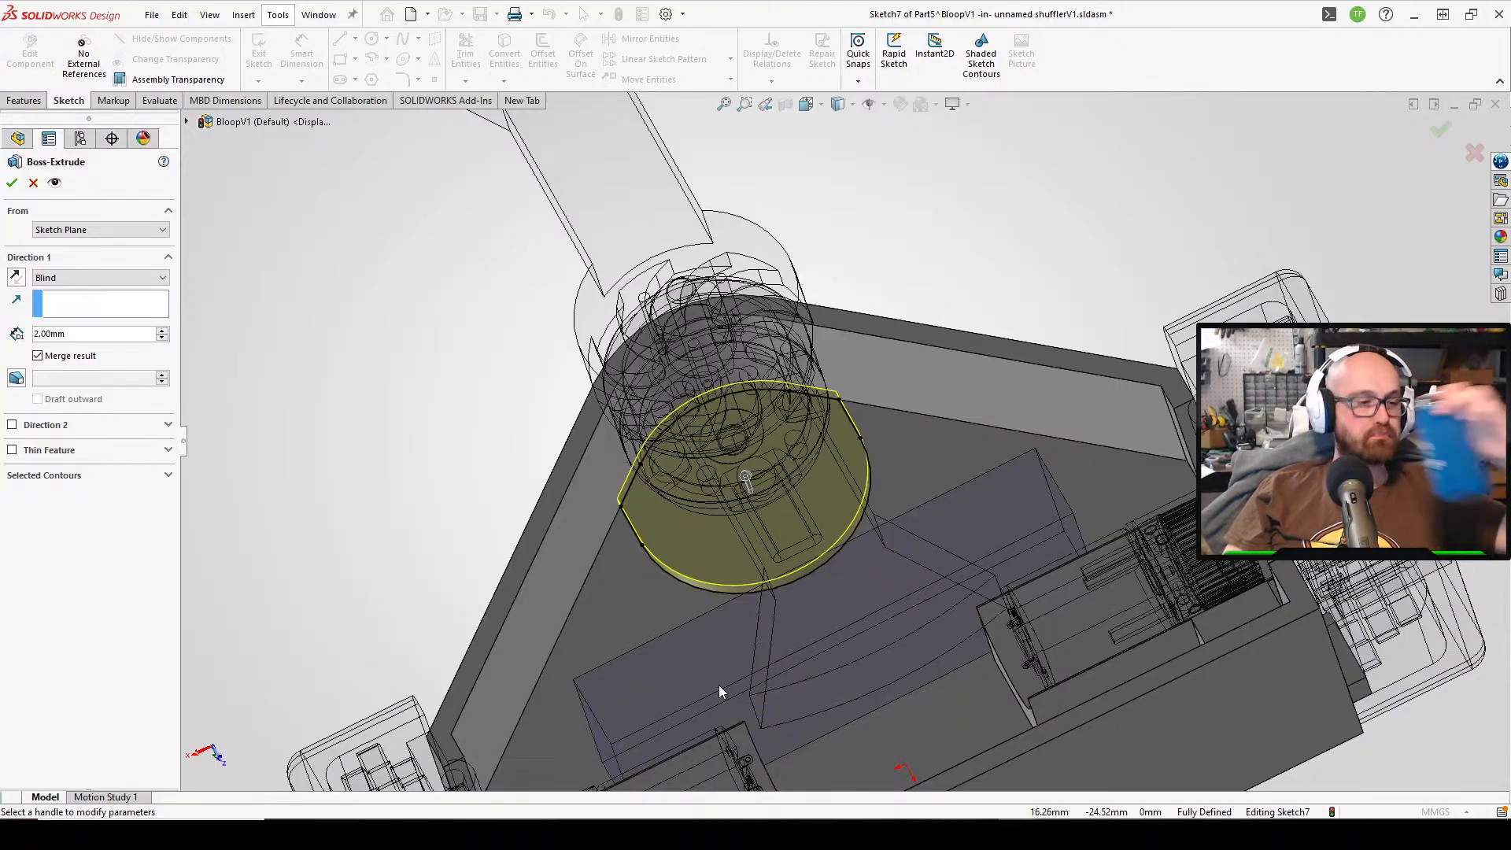
{"action": "middle_click_drag", "start_coordinate": [734, 675], "coordinate": [295, 209]}
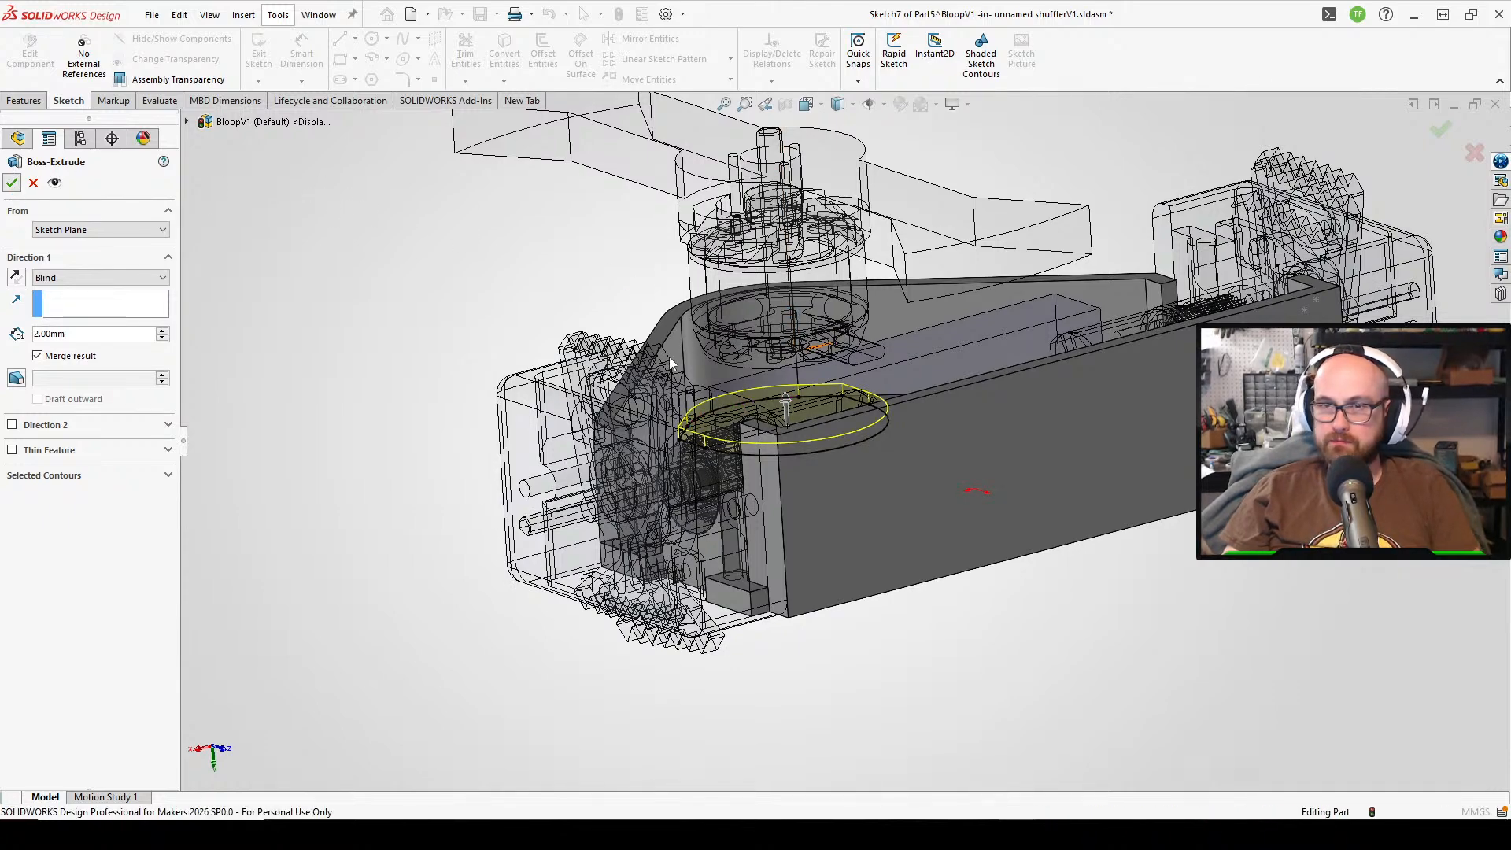
{"action": "middle_click_drag", "start_coordinate": [701, 250], "coordinate": [768, 368]}
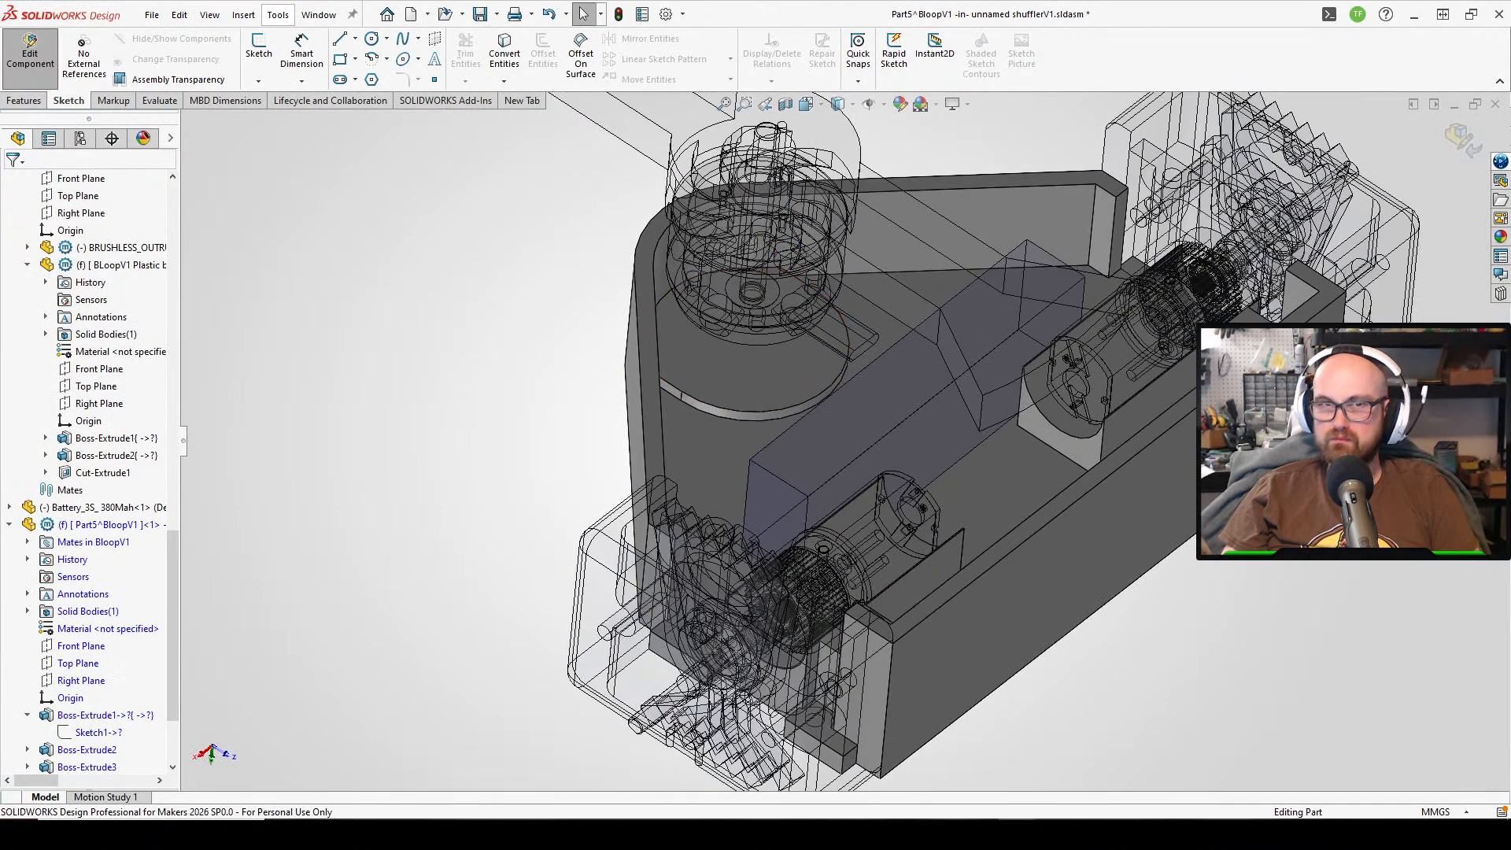
{"action": "left_click", "coordinate": [47, 79]}
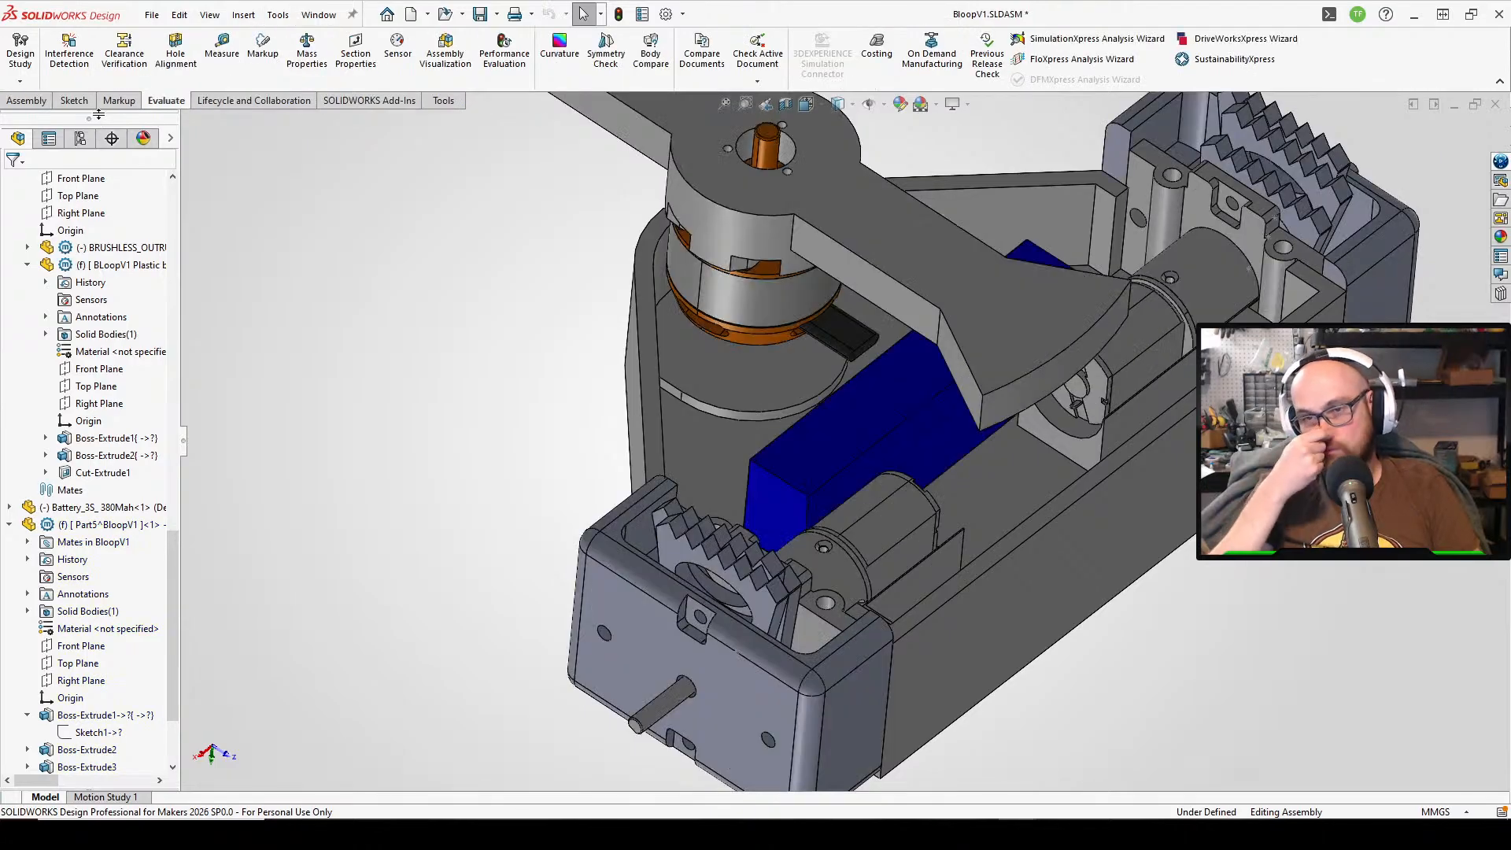
- Add a coincident mate between the motor mount's flat face and the weapon motor's base face
{"action": "middle_click_drag", "start_coordinate": [651, 343], "coordinate": [603, 254]}
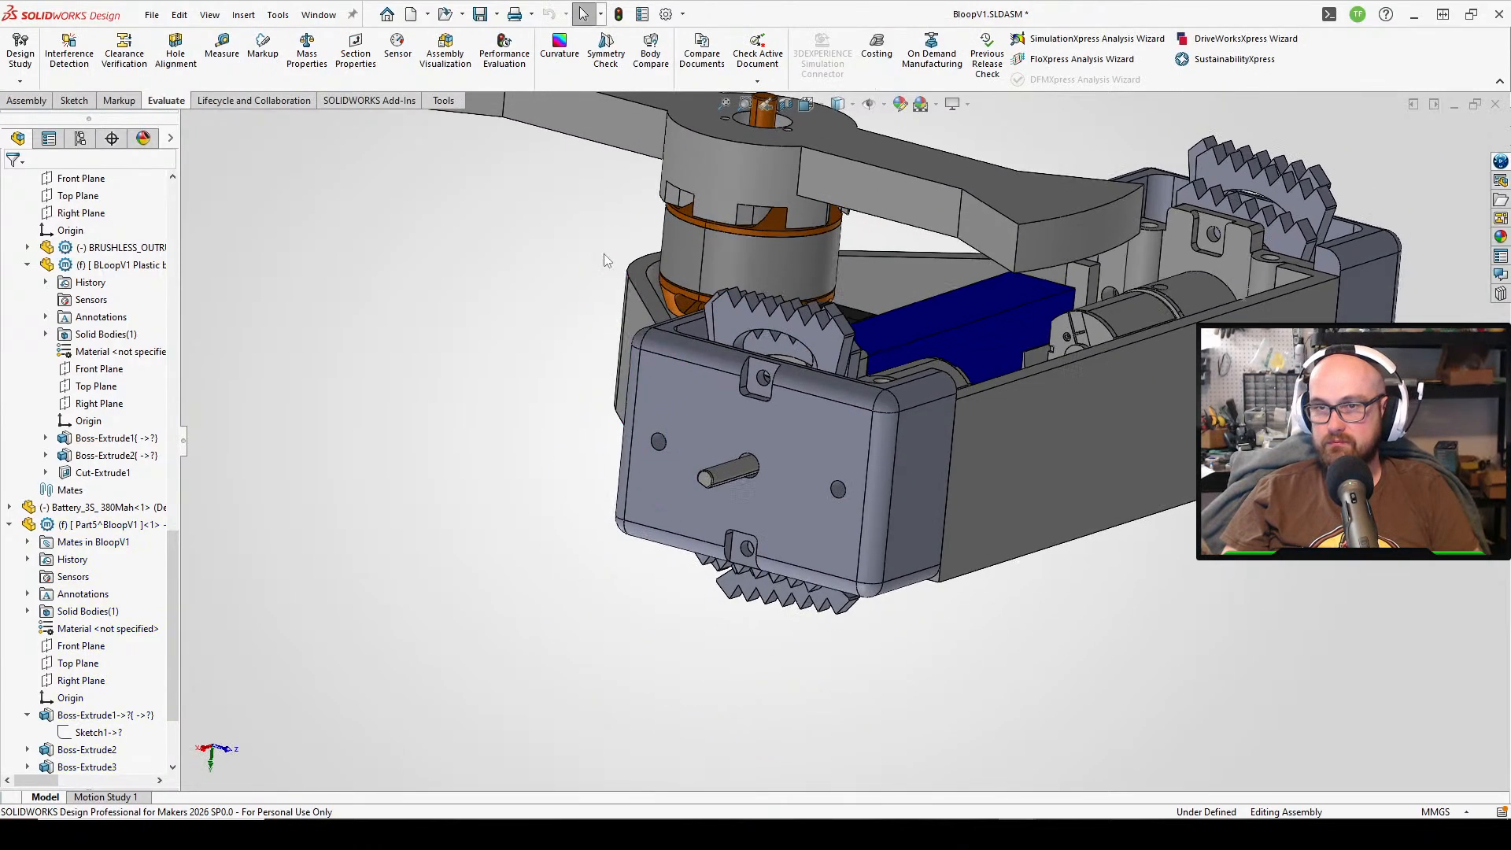
{"action": "middle_click_drag", "start_coordinate": [587, 317], "coordinate": [594, 338]}
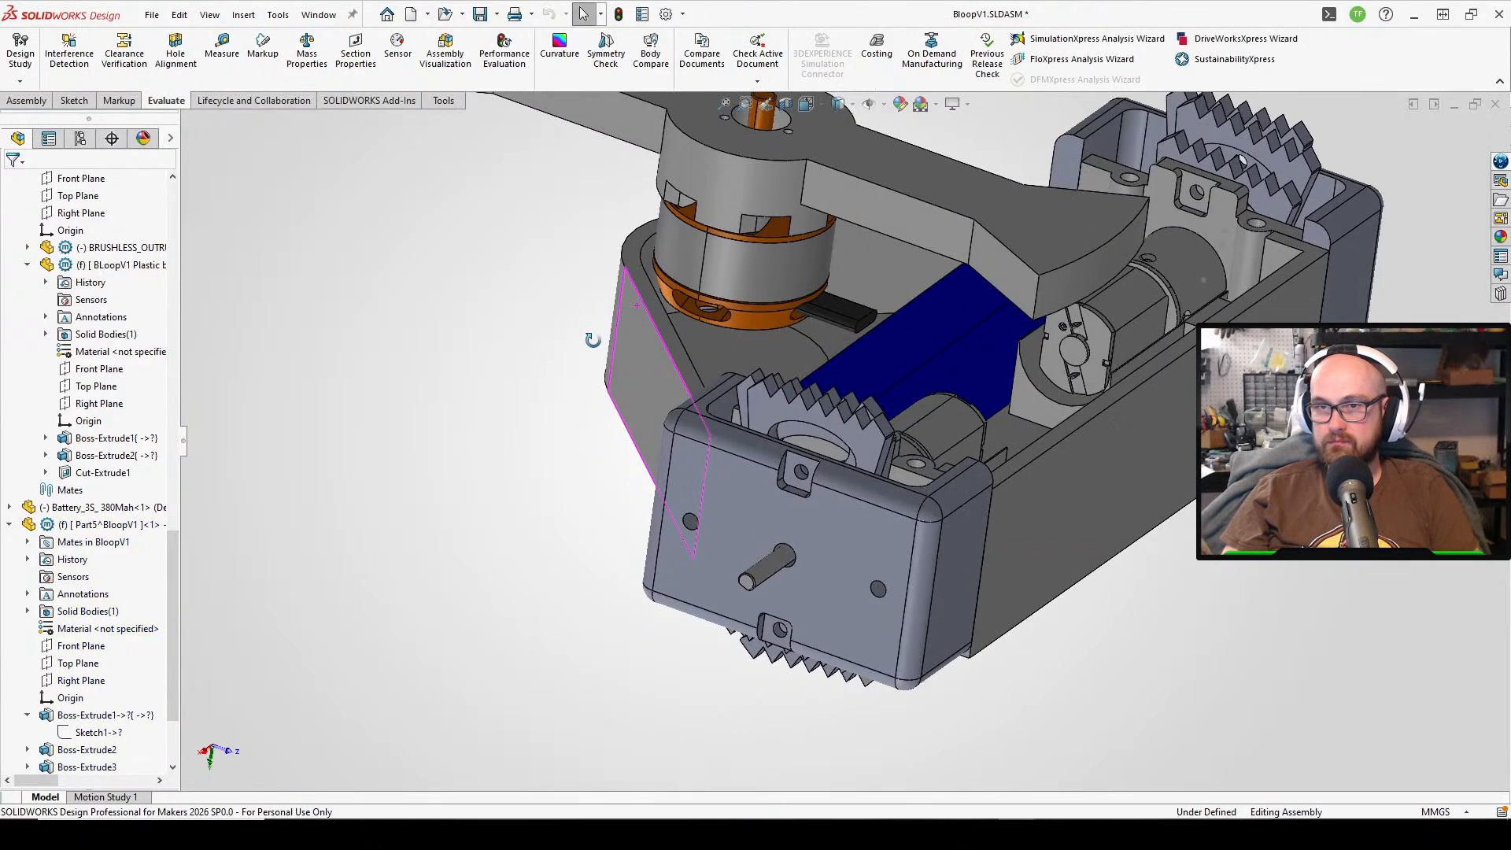
{"action": "left_click", "coordinate": [72, 100]}
{"action": "right_click_drag", "start_coordinate": [334, 269], "coordinate": [343, 194]}
{"action": "left_click", "coordinate": [743, 355]}
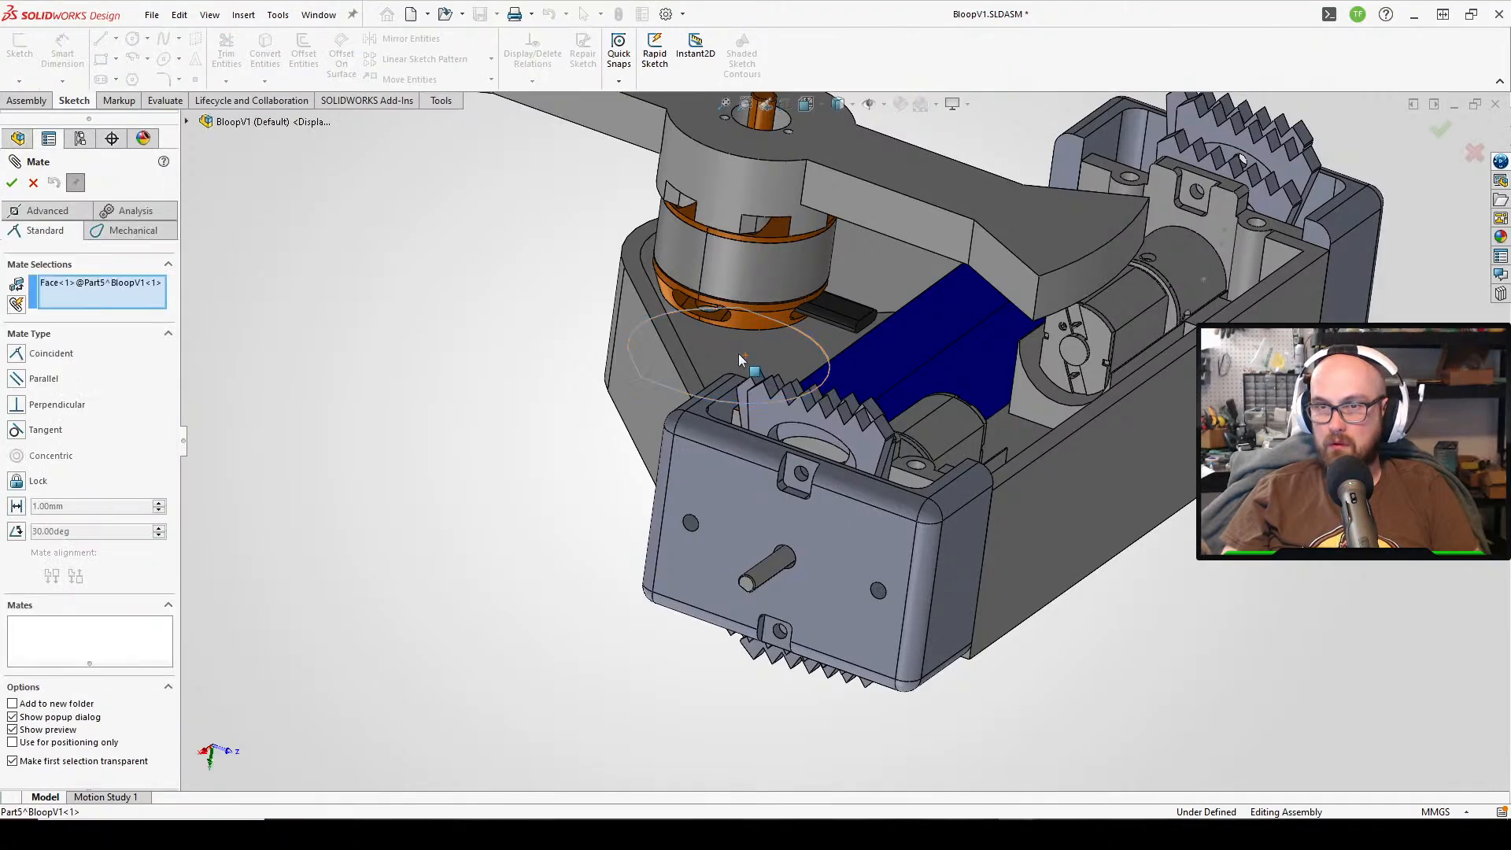
{"action": "middle_click_drag", "start_coordinate": [738, 352], "coordinate": [758, 275]}
{"action": "left_click", "coordinate": [743, 335]}
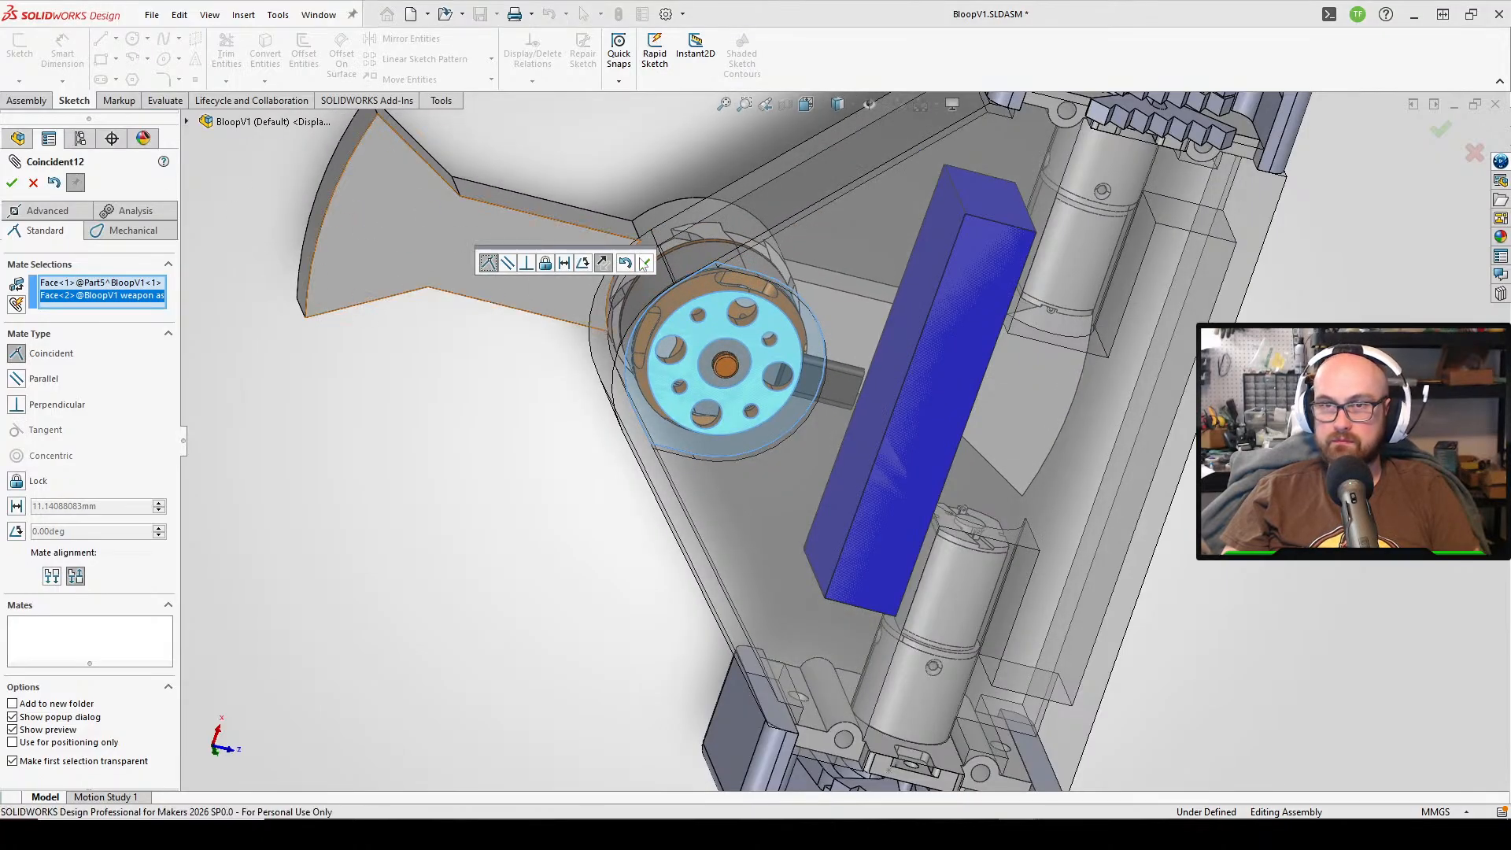
{"action": "left_click", "coordinate": [644, 263]}
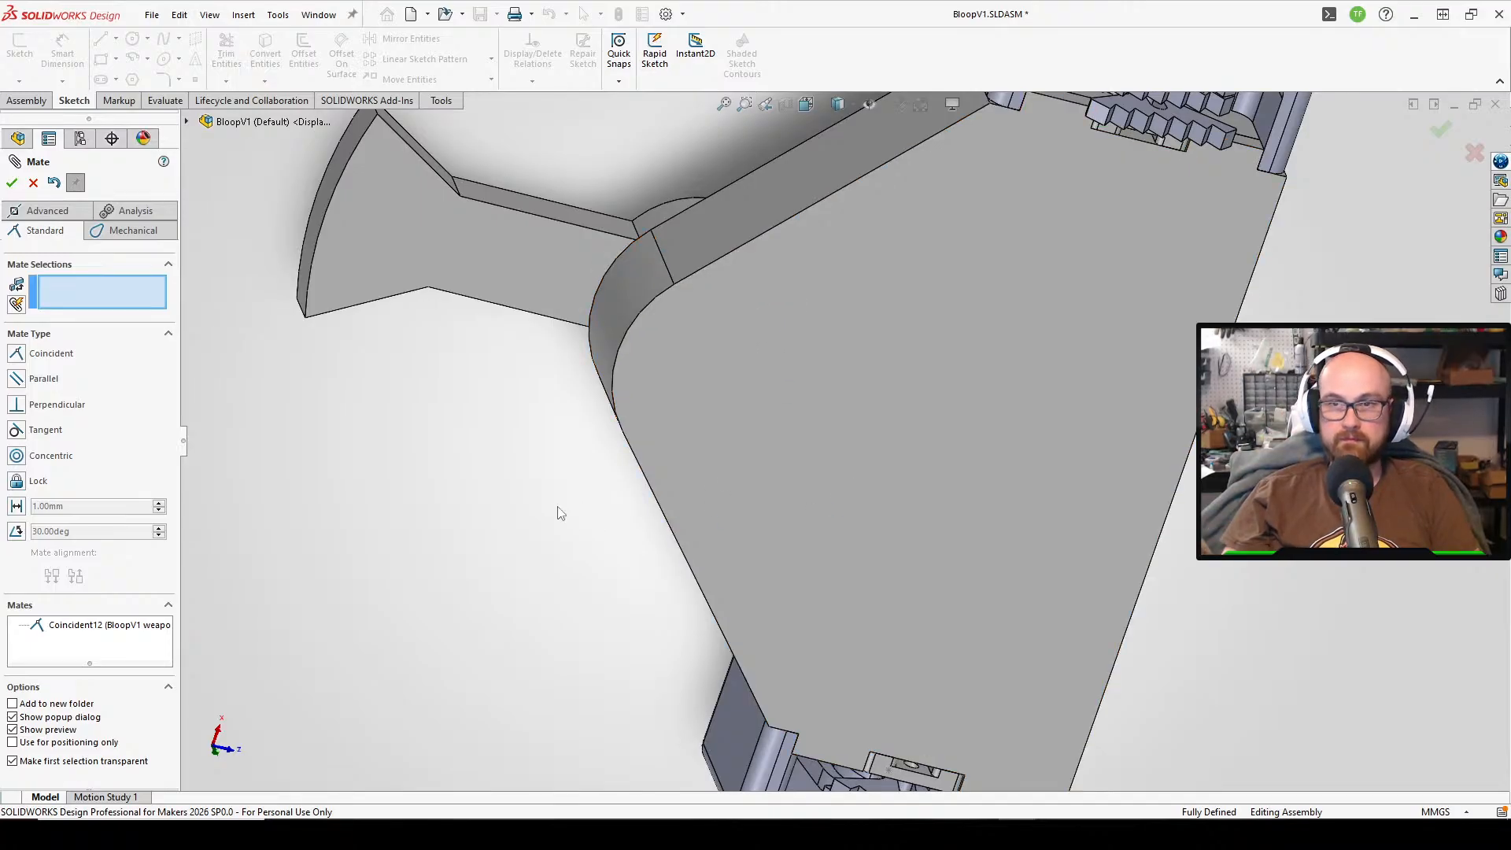
{"action": "middle_click_drag", "start_coordinate": [554, 511], "coordinate": [555, 153]}
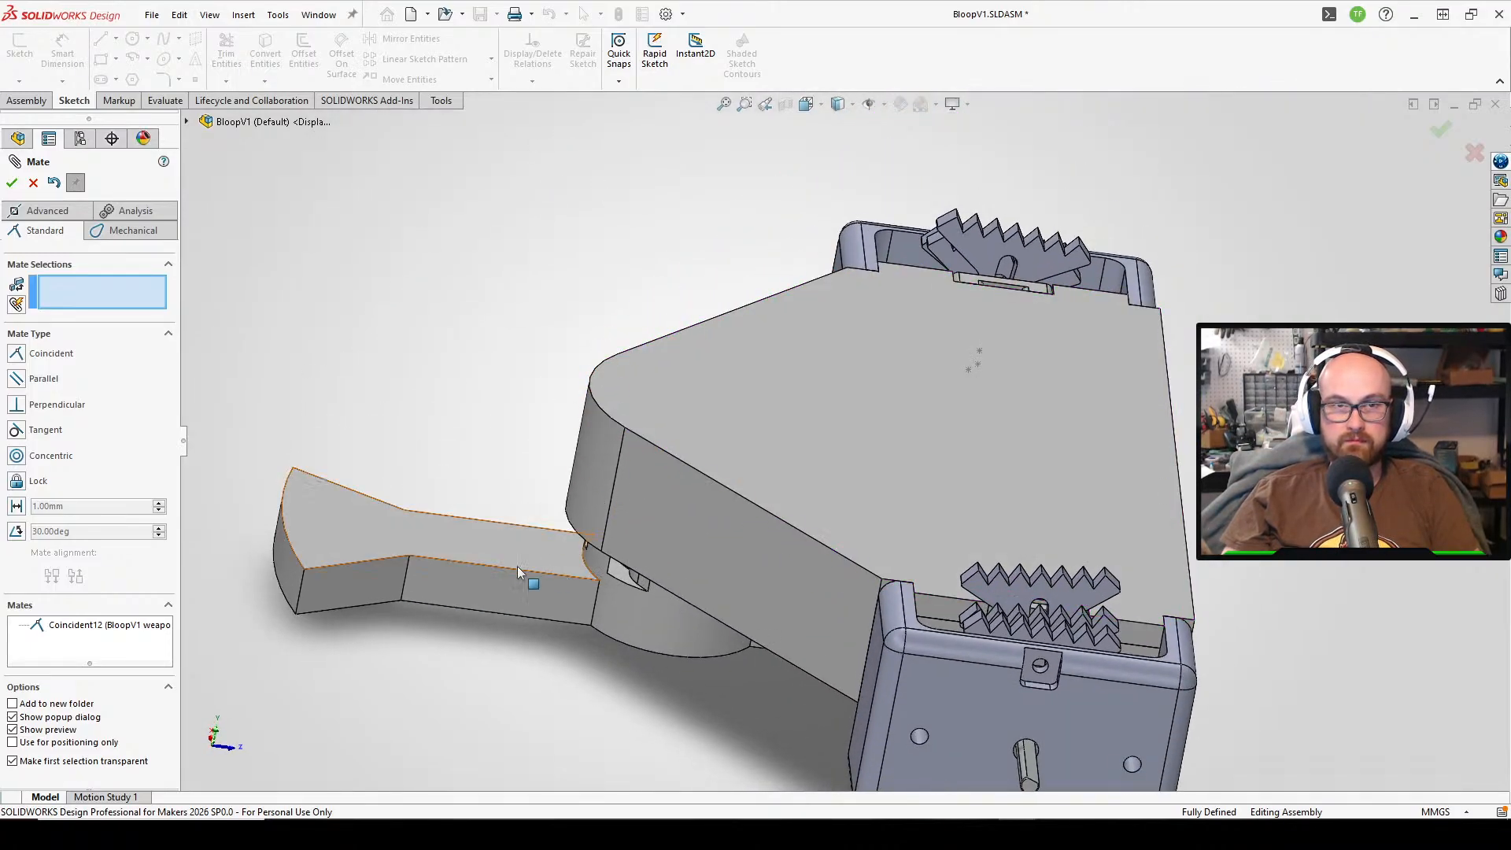
{"action": "middle_click_drag", "start_coordinate": [514, 551], "coordinate": [638, 346]}
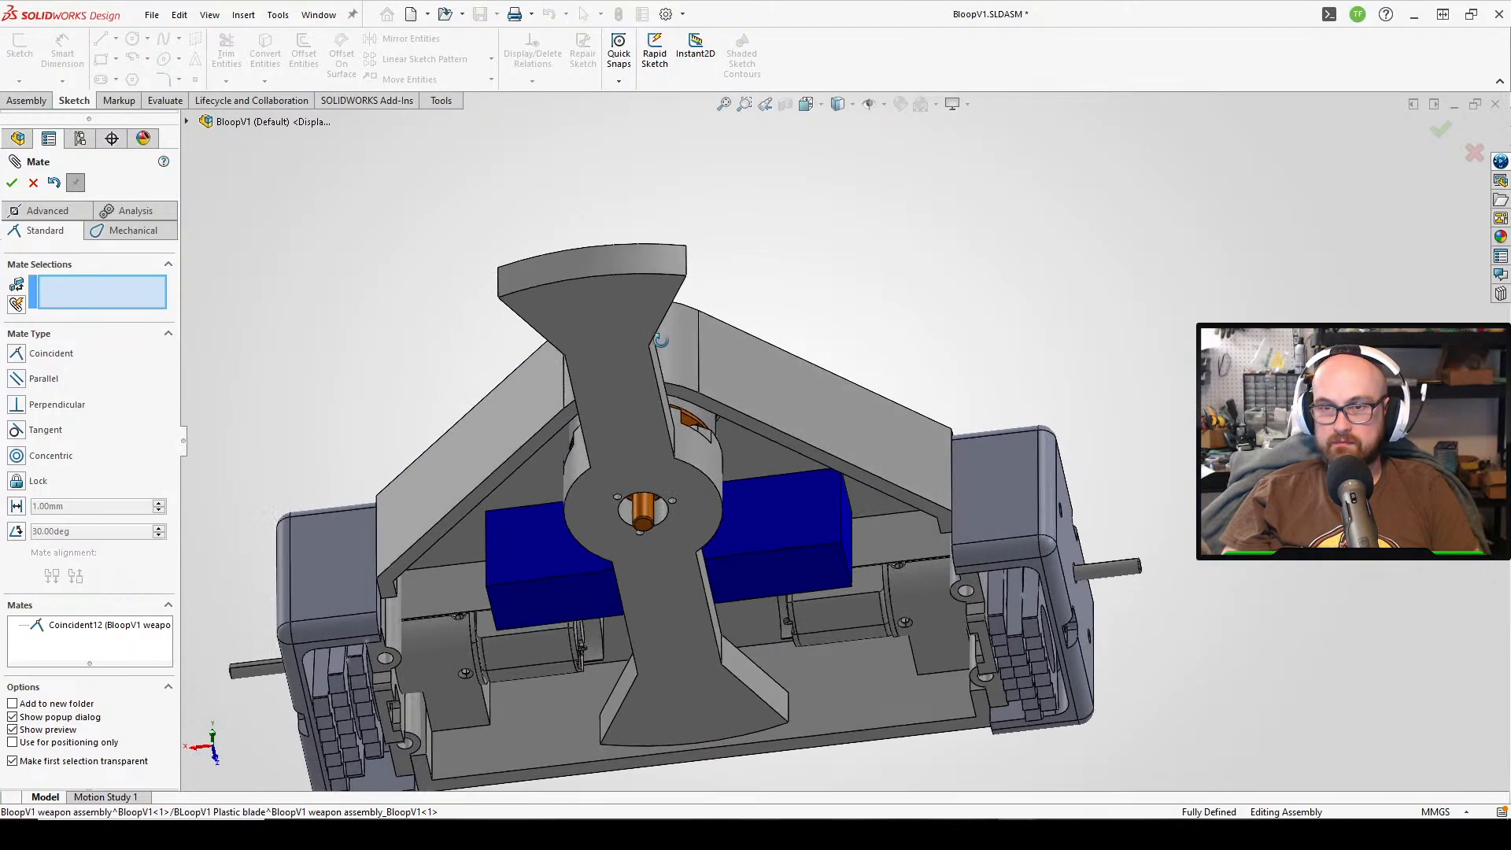
{"action": "key", "text": "Escape"}
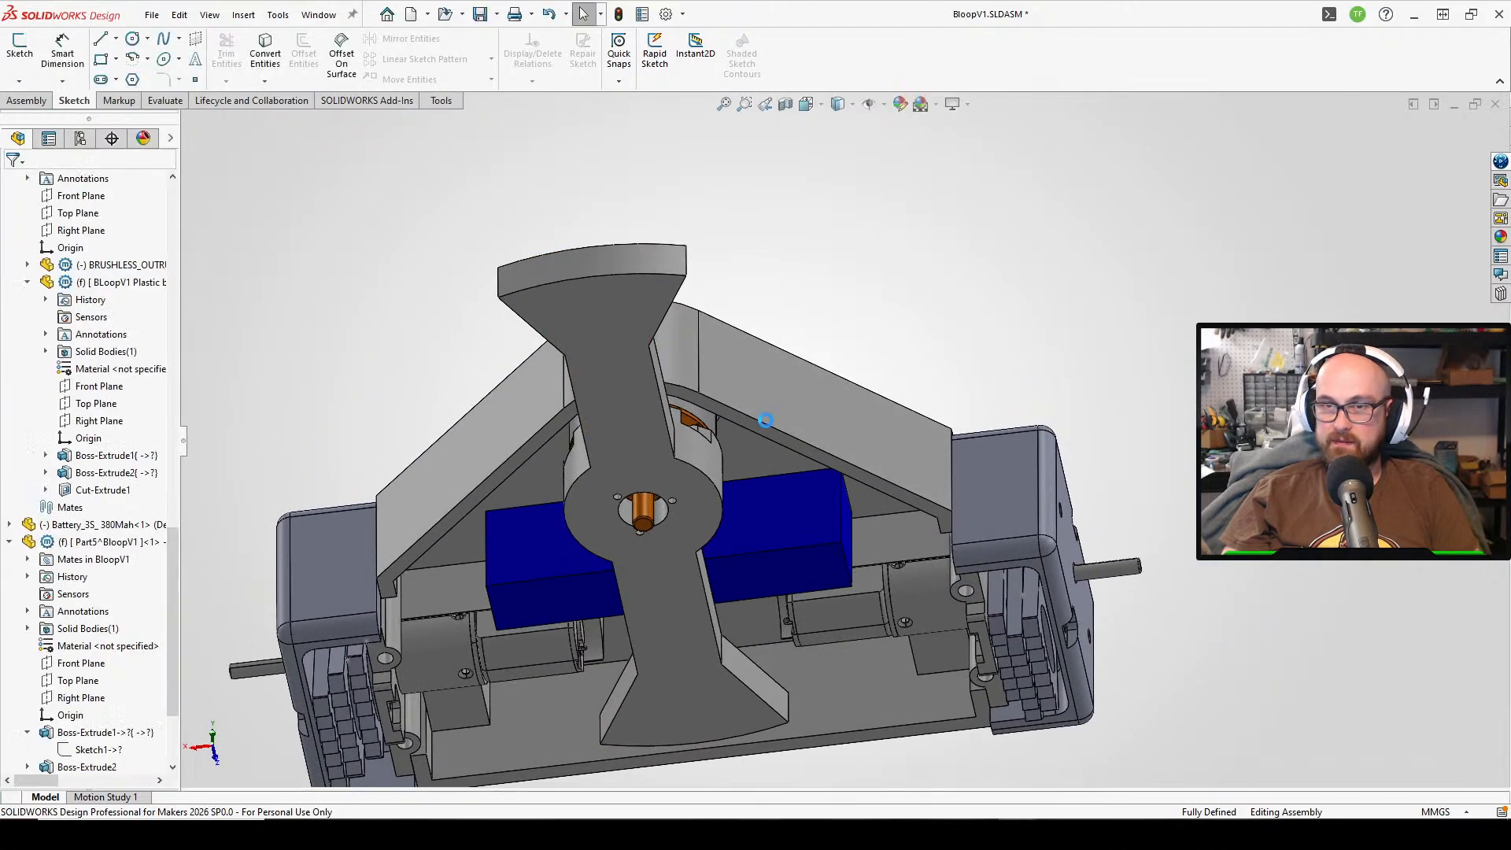
- Examine the seated weapon's height relative to the chassis from the side and in the Back view
{"action": "middle_click_drag", "start_coordinate": [762, 422], "coordinate": [764, 549]}
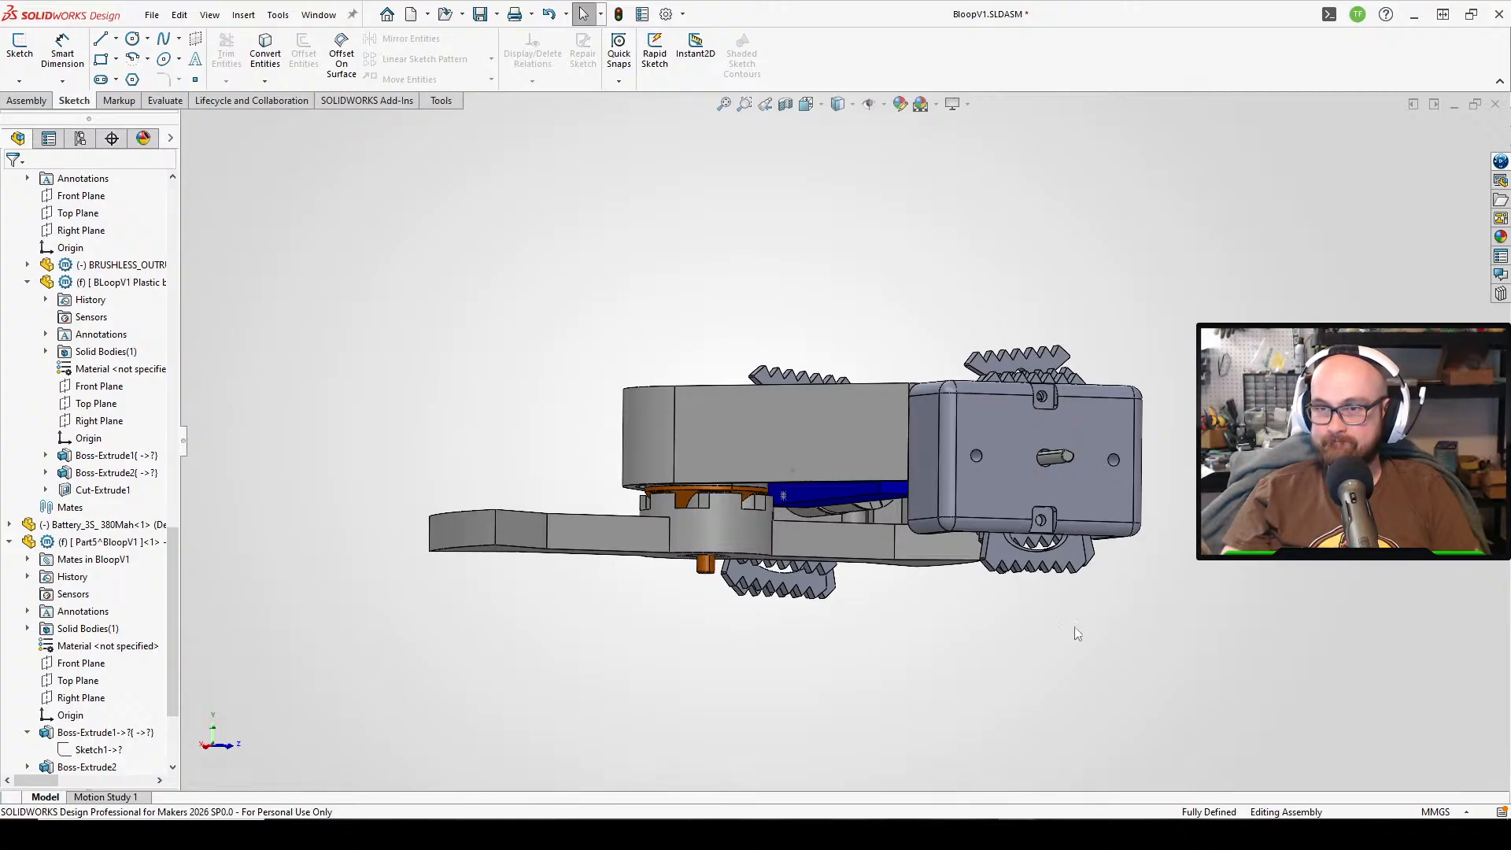
{"action": "mouse_move", "coordinate": [1079, 631]}
{"action": "middle_mouse_down"}
{"action": "mouse_move", "coordinate": [1035, 626]}
{"action": "mouse_move", "coordinate": [1107, 635]}
{"action": "middle_mouse_up"}
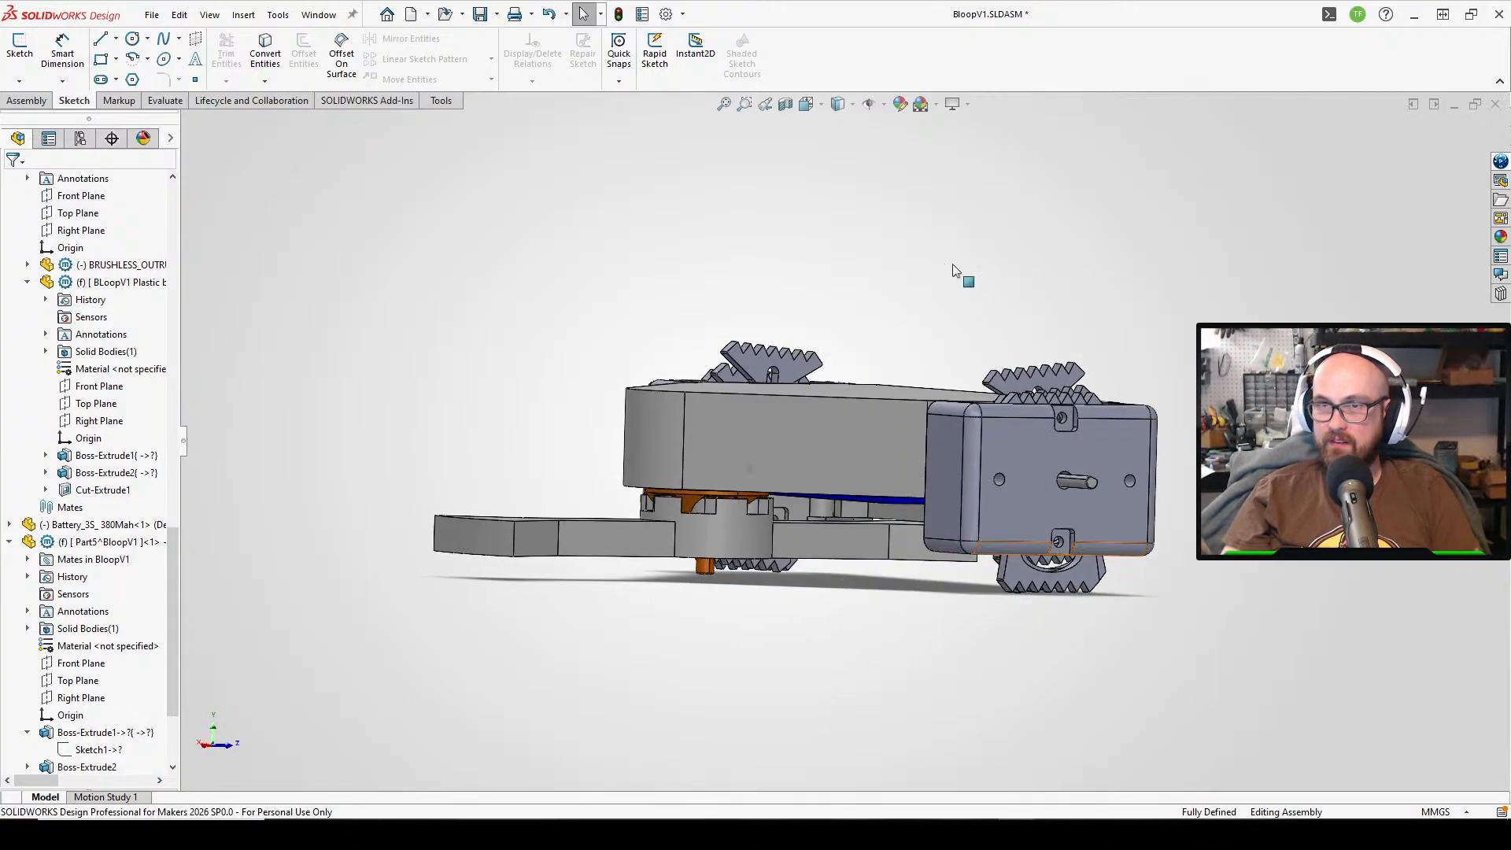
{"action": "left_click", "coordinate": [817, 107]}
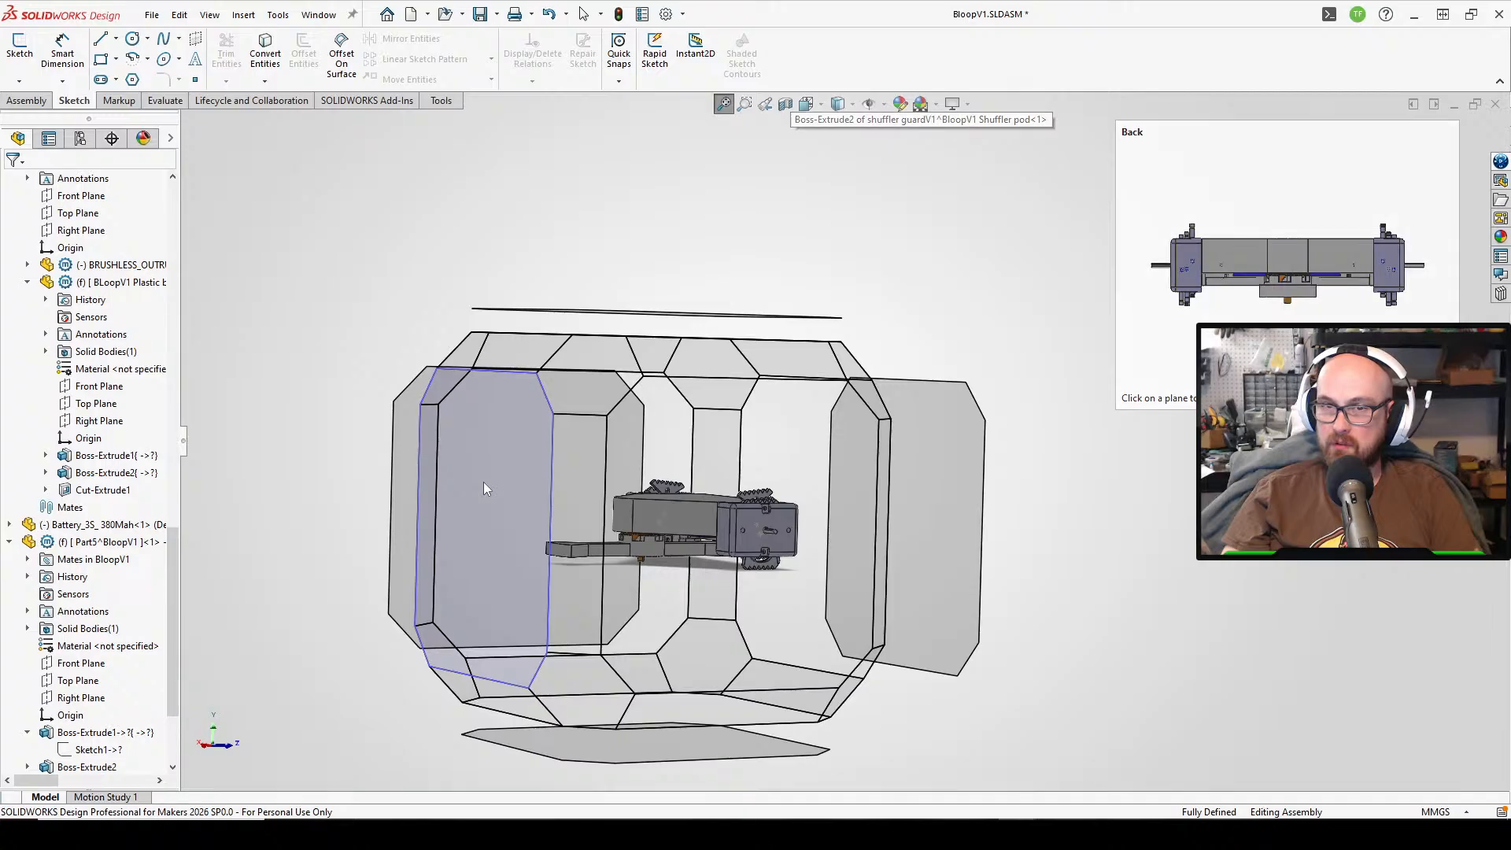
{"action": "left_click", "coordinate": [484, 482]}
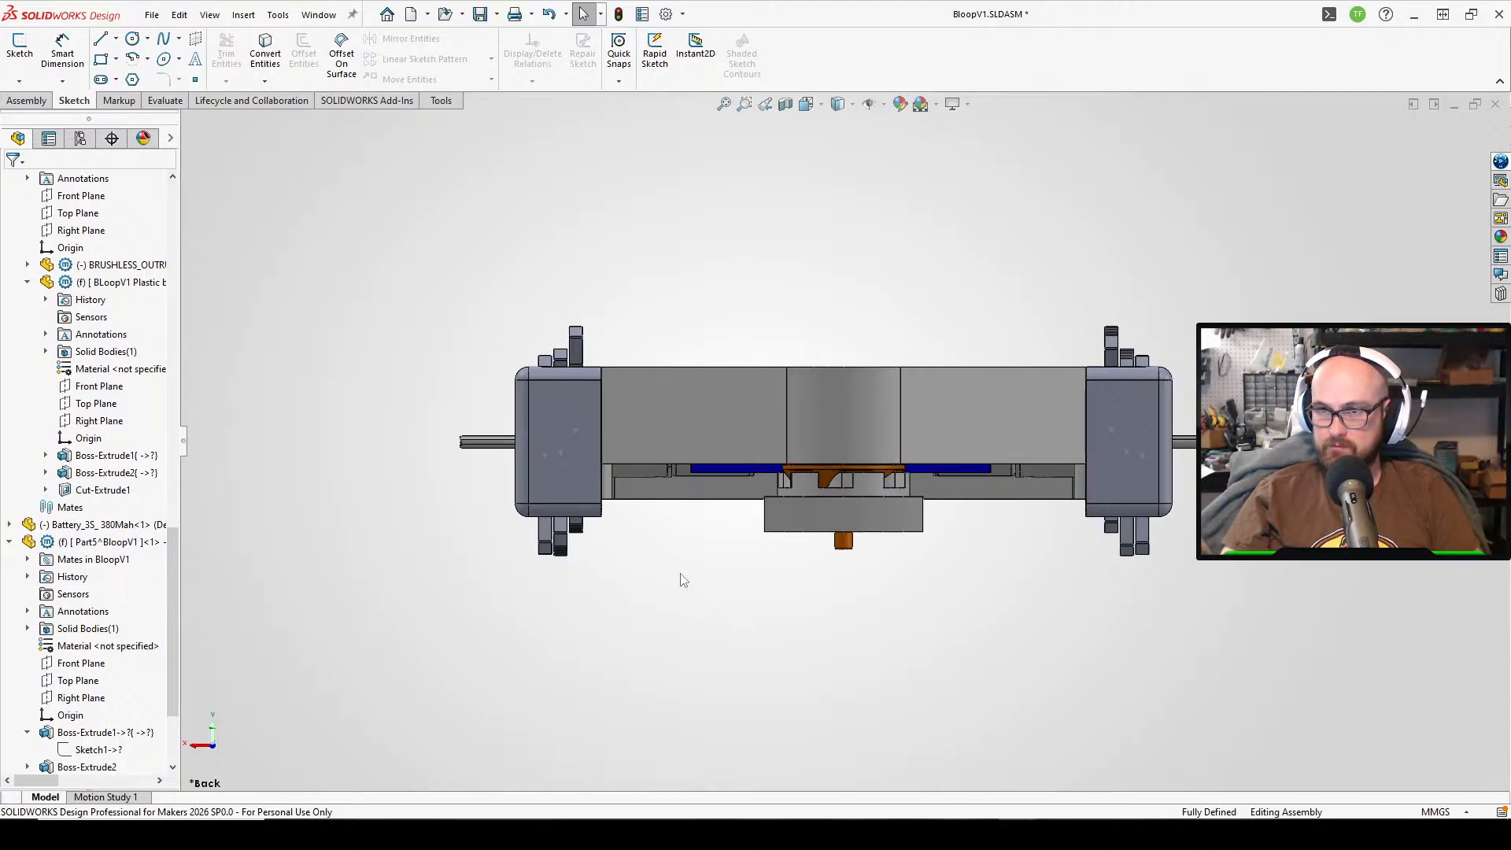
{"action": "middle_click_drag", "start_coordinate": [683, 580], "coordinate": [948, 239]}
{"action": "scroll", "coordinate": [779, 535], "scroll_direction": "down", "scroll_amount": 4}
{"action": "middle_click_drag", "start_coordinate": [885, 381], "coordinate": [893, 413]}
- Edit the chassis part in context and set the motor mount extrusion's depth to 4 mm
{"action": "left_click", "coordinate": [892, 412]}
{"action": "left_click", "coordinate": [1030, 325]}
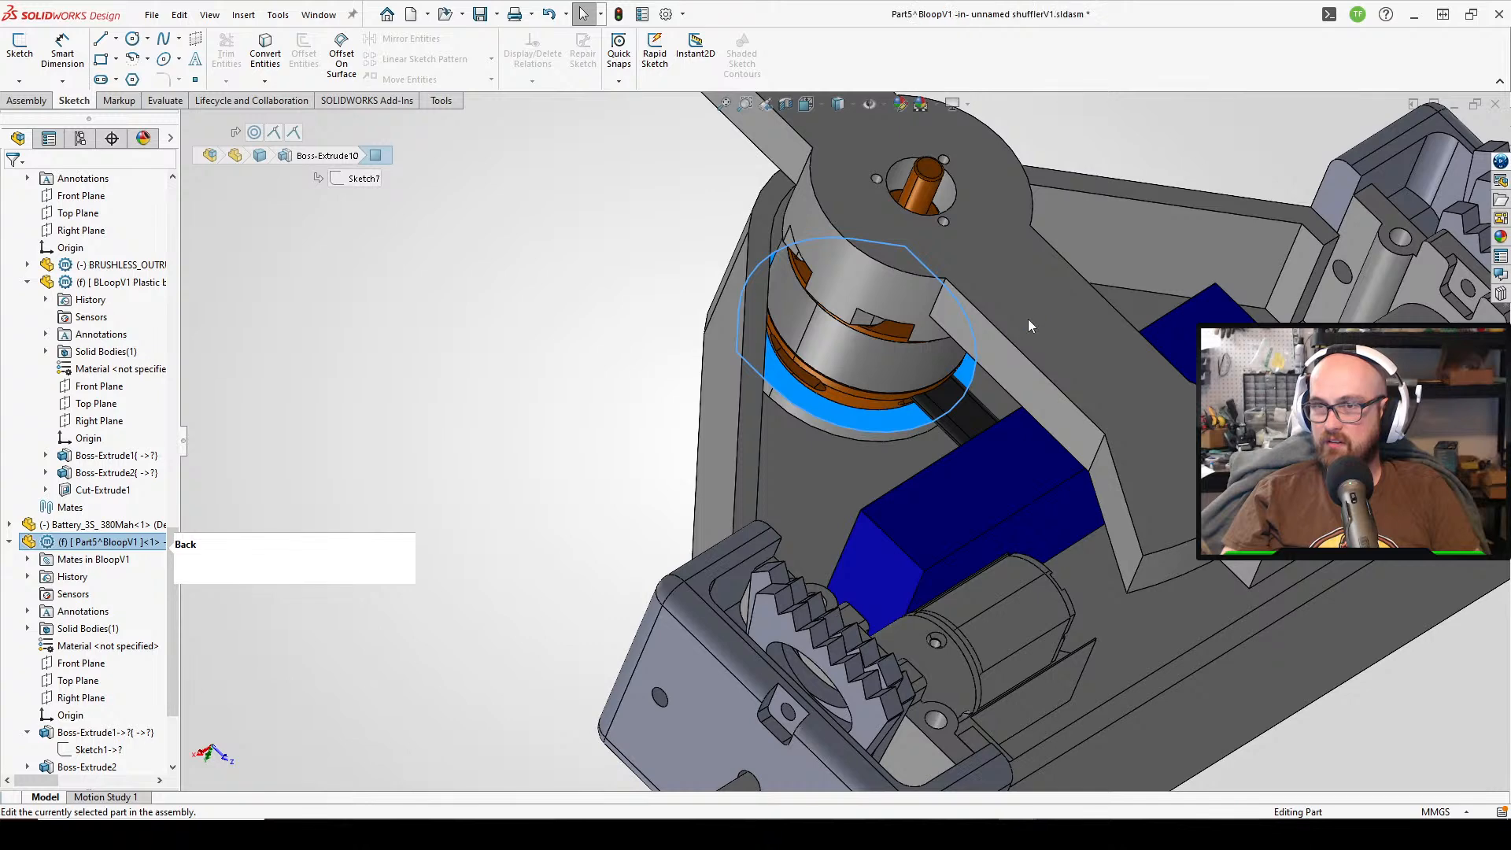
{"action": "scroll", "coordinate": [113, 528], "scroll_direction": "down", "scroll_amount": 3}
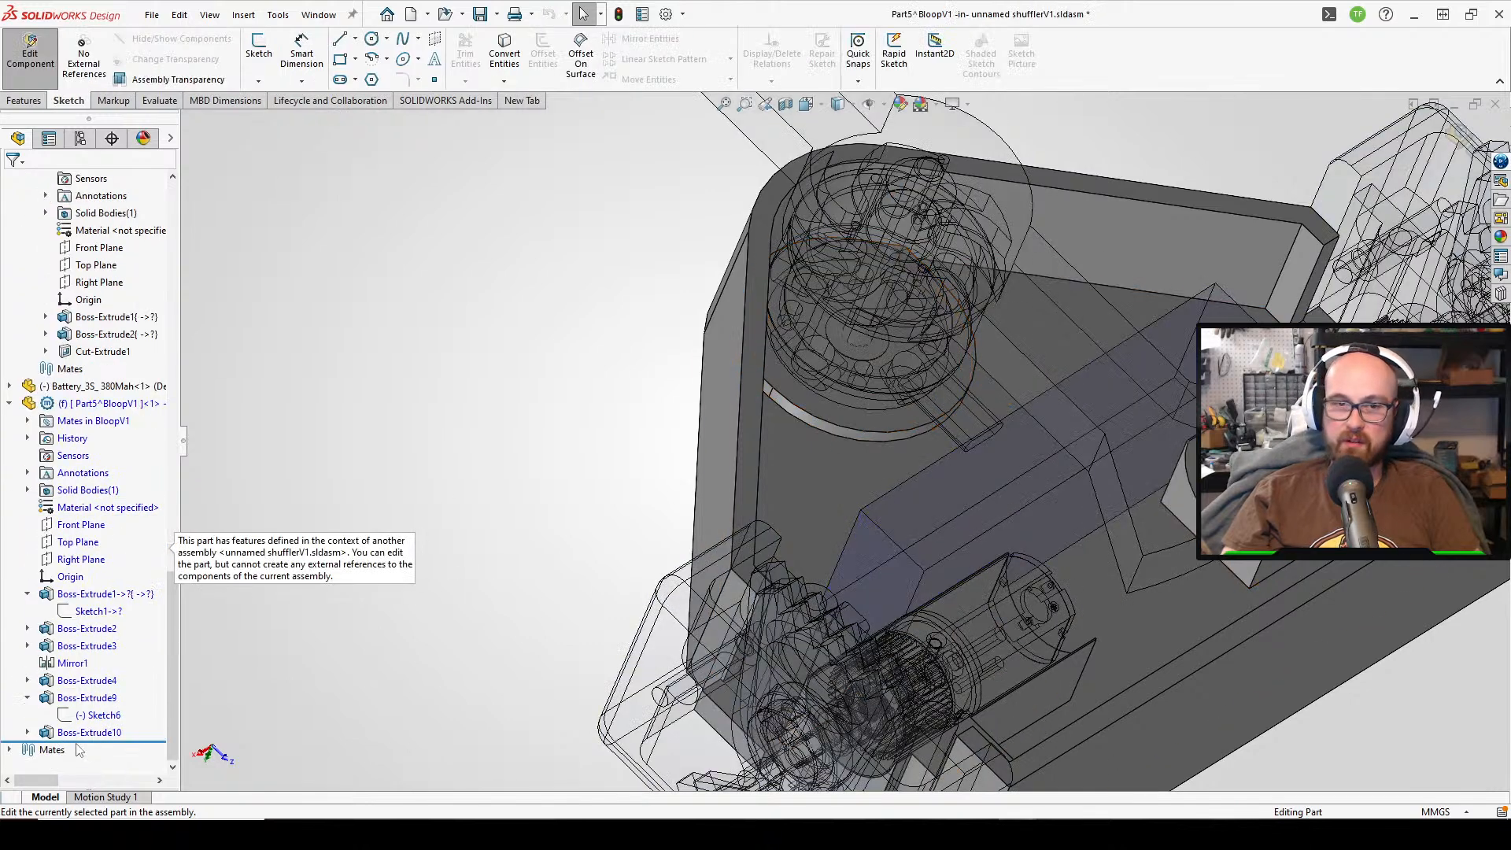
{"action": "left_click", "coordinate": [77, 735]}
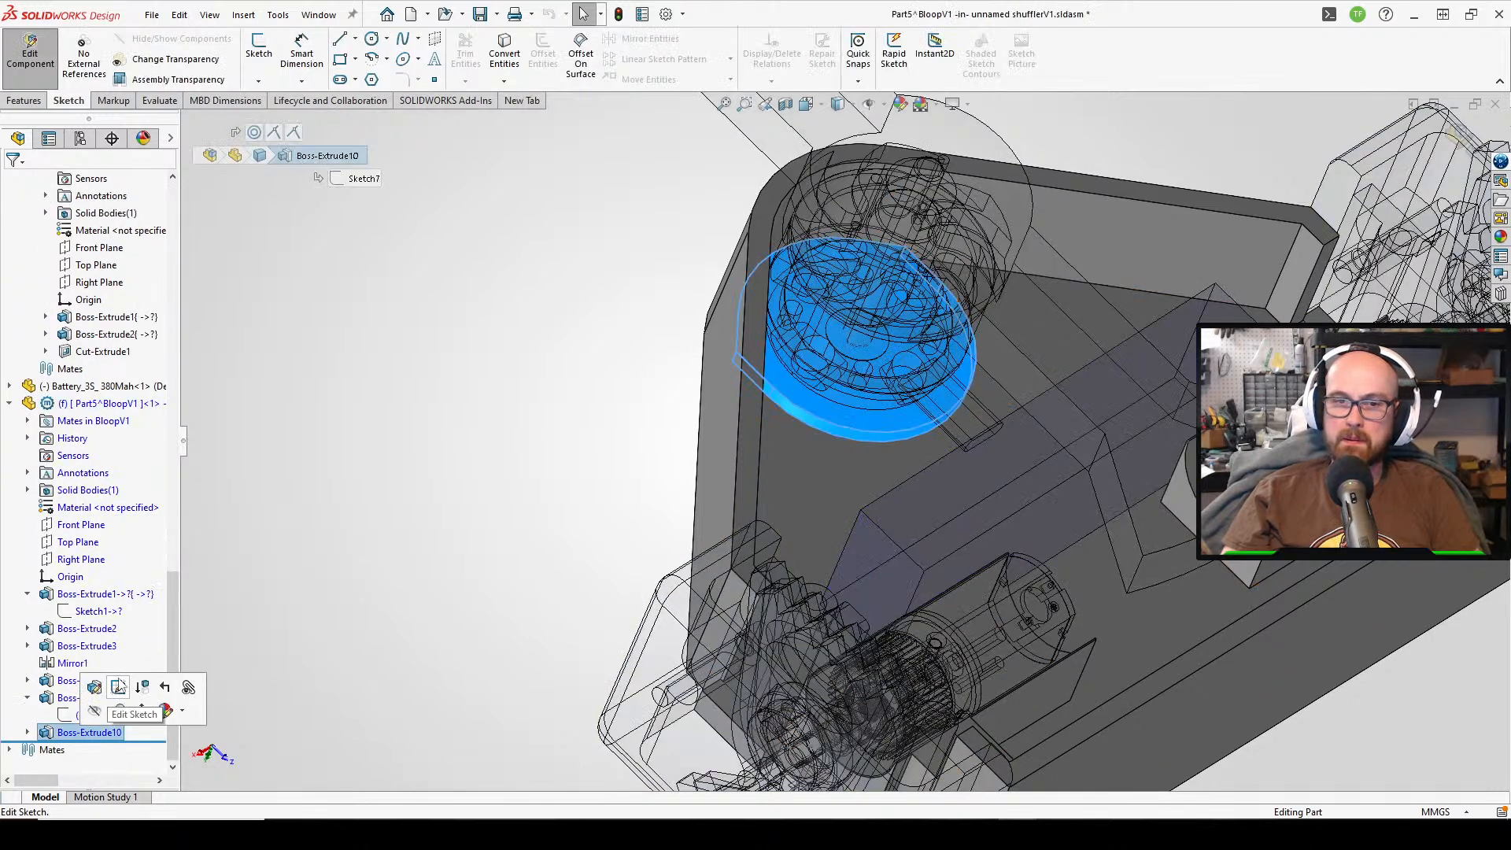
{"action": "left_click", "coordinate": [118, 687]}
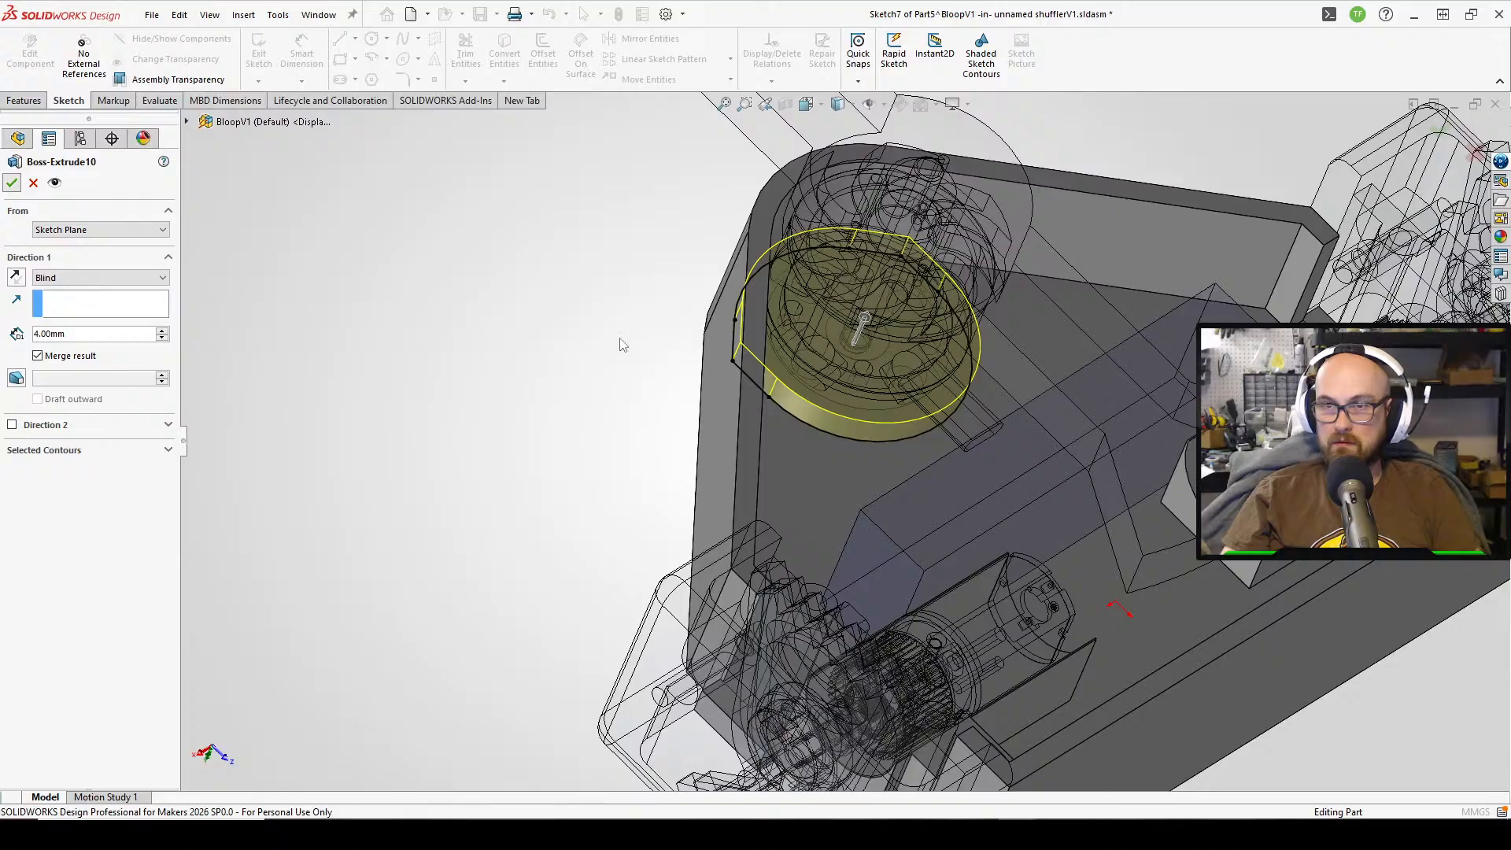
{"action": "key", "text": "Return"}
- Return to the assembly and examine the raised motor mount and blade clearance from several angles and in the Back view
{"action": "middle_click_drag", "start_coordinate": [709, 188], "coordinate": [715, 358]}
{"action": "middle_click_drag", "start_coordinate": [813, 219], "coordinate": [778, 448]}
{"action": "middle_click_drag", "start_coordinate": [868, 272], "coordinate": [889, 166]}
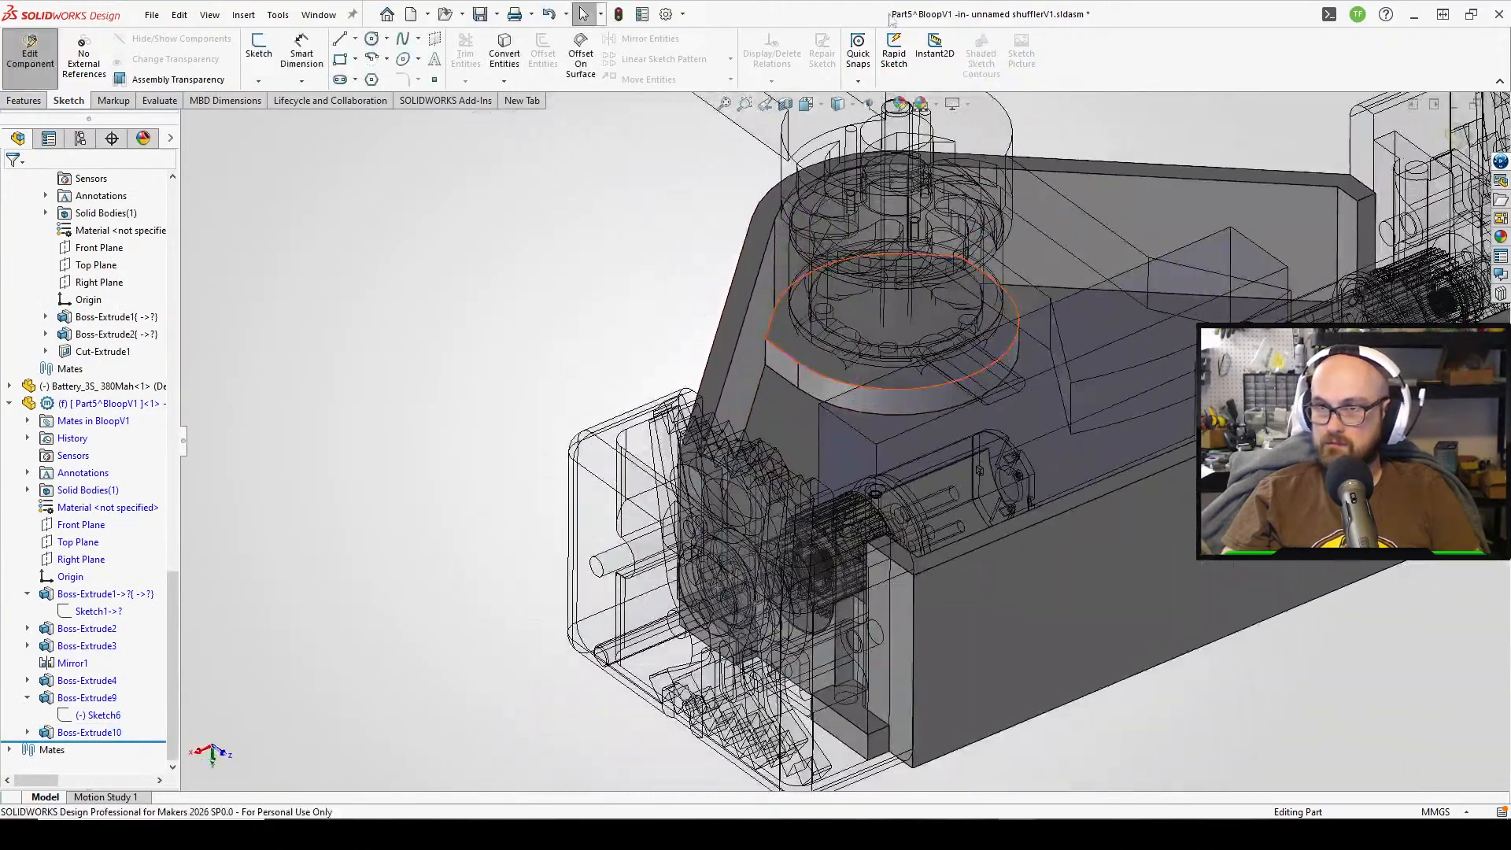
{"action": "scroll", "coordinate": [1016, 185], "scroll_direction": "down", "scroll_amount": 1}
{"action": "middle_click_drag", "start_coordinate": [1015, 185], "coordinate": [986, 252]}
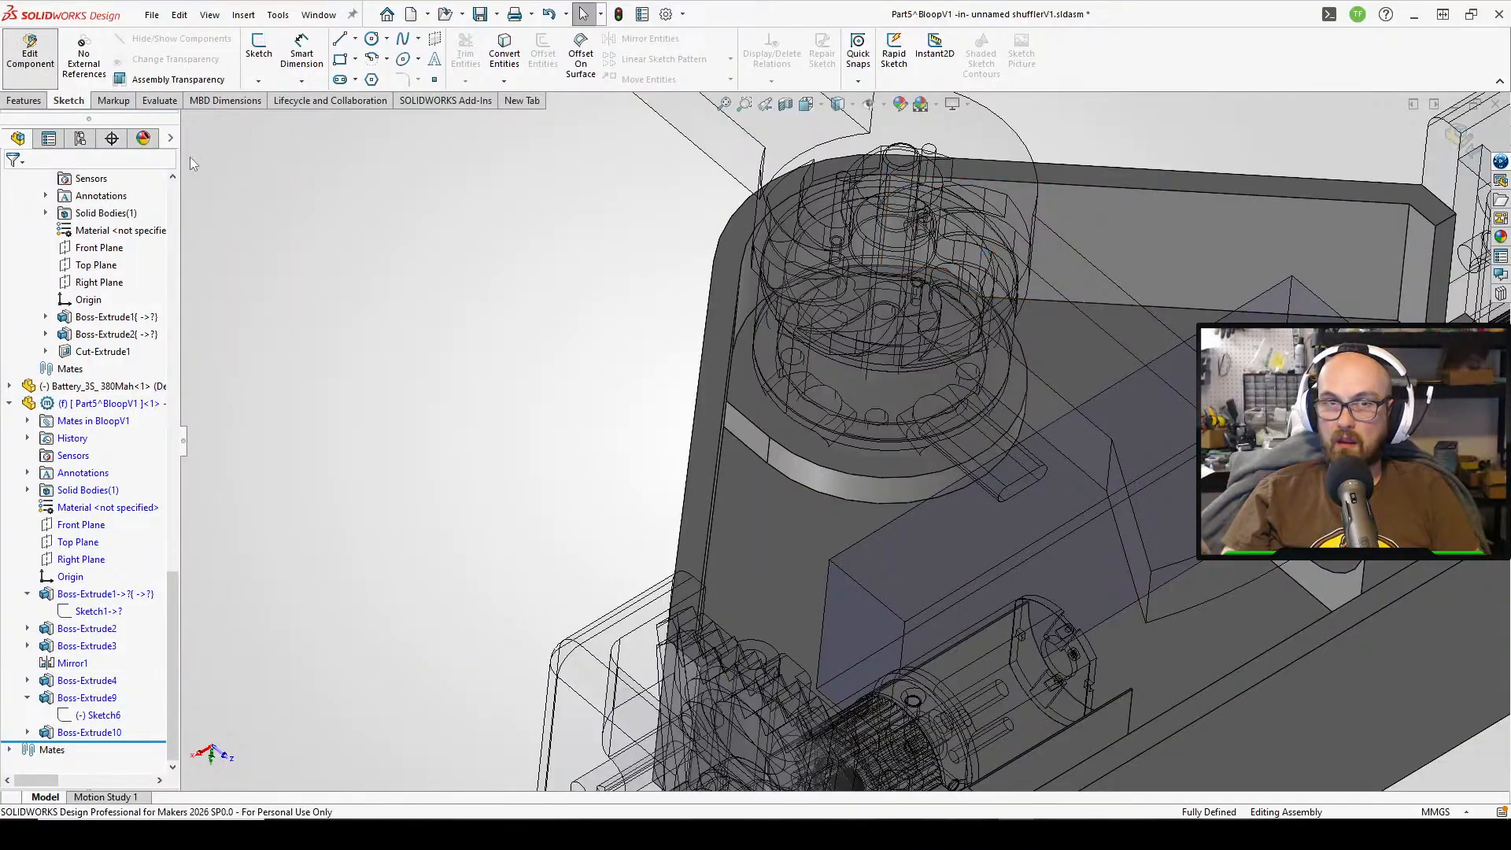
{"action": "middle_click_drag", "start_coordinate": [616, 395], "coordinate": [708, 260]}
{"action": "left_click", "coordinate": [810, 106]}
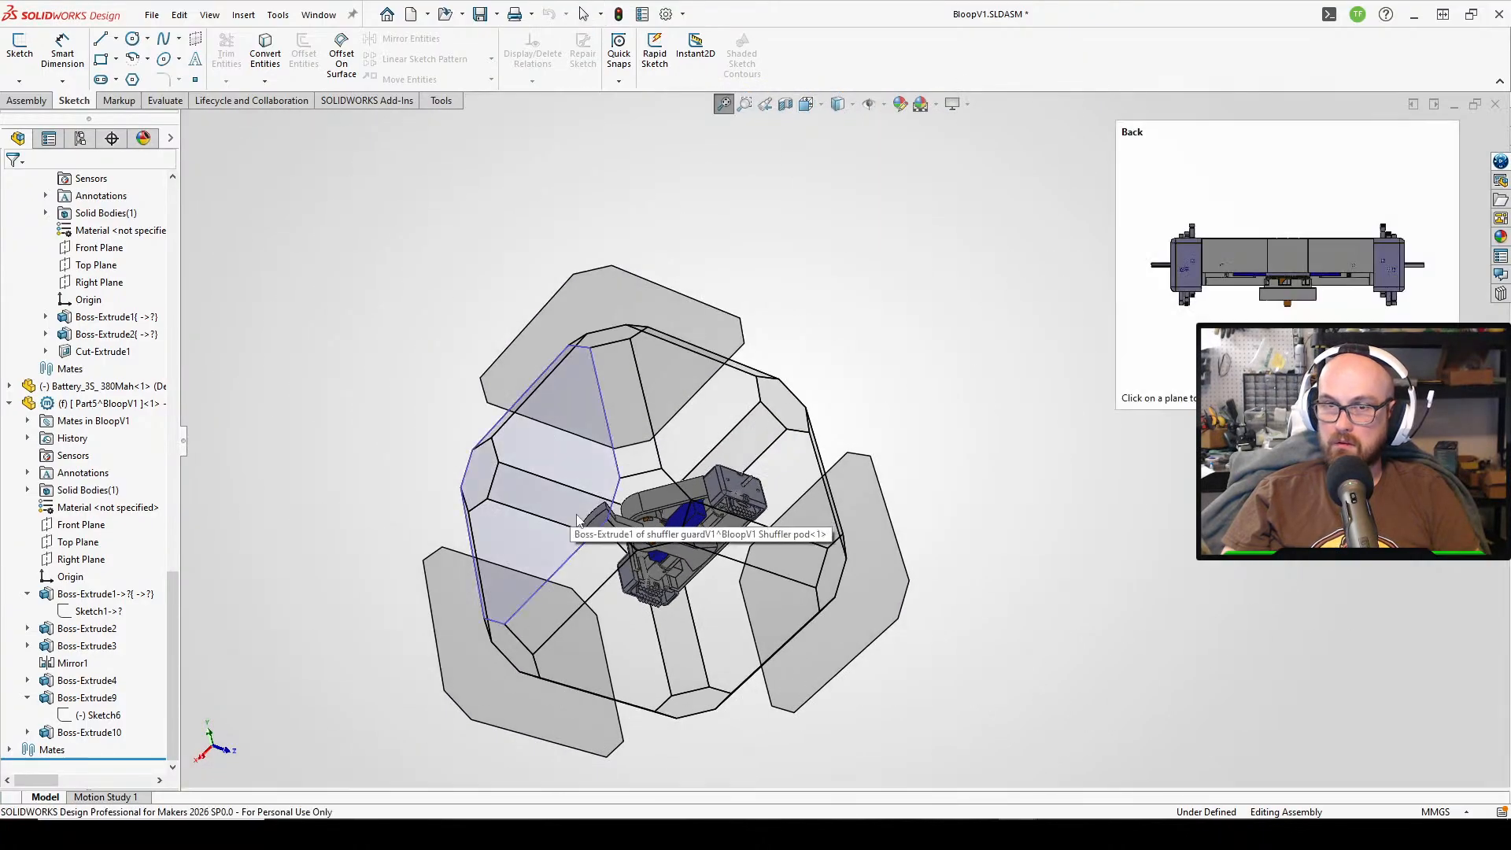
{"action": "left_click", "coordinate": [566, 515]}
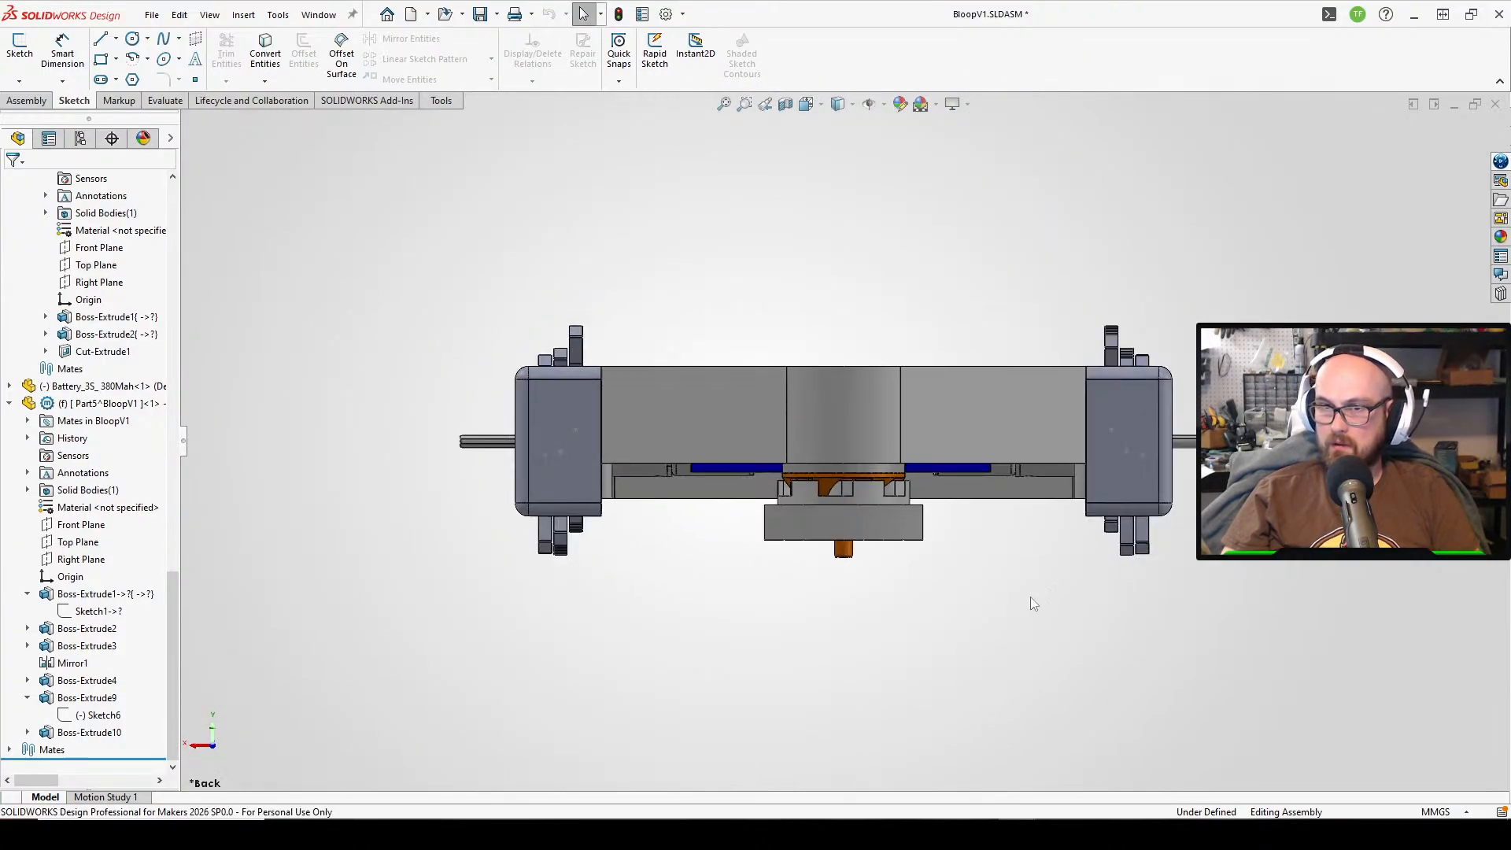
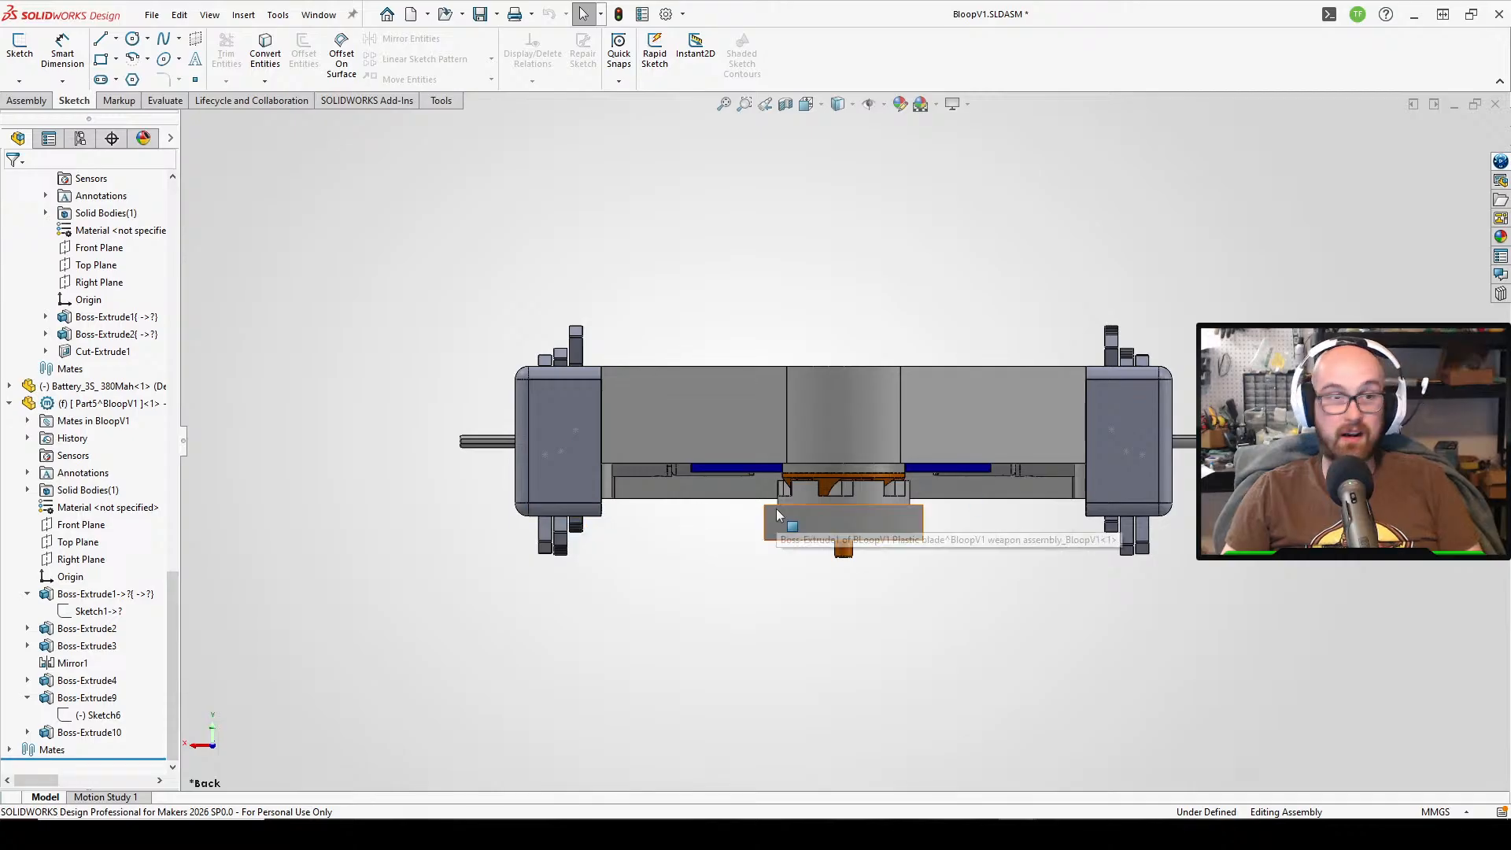
{"action": "middle_click_drag", "start_coordinate": [777, 516], "coordinate": [852, 247]}
{"action": "scroll", "coordinate": [610, 583], "scroll_direction": "down", "scroll_amount": 2}
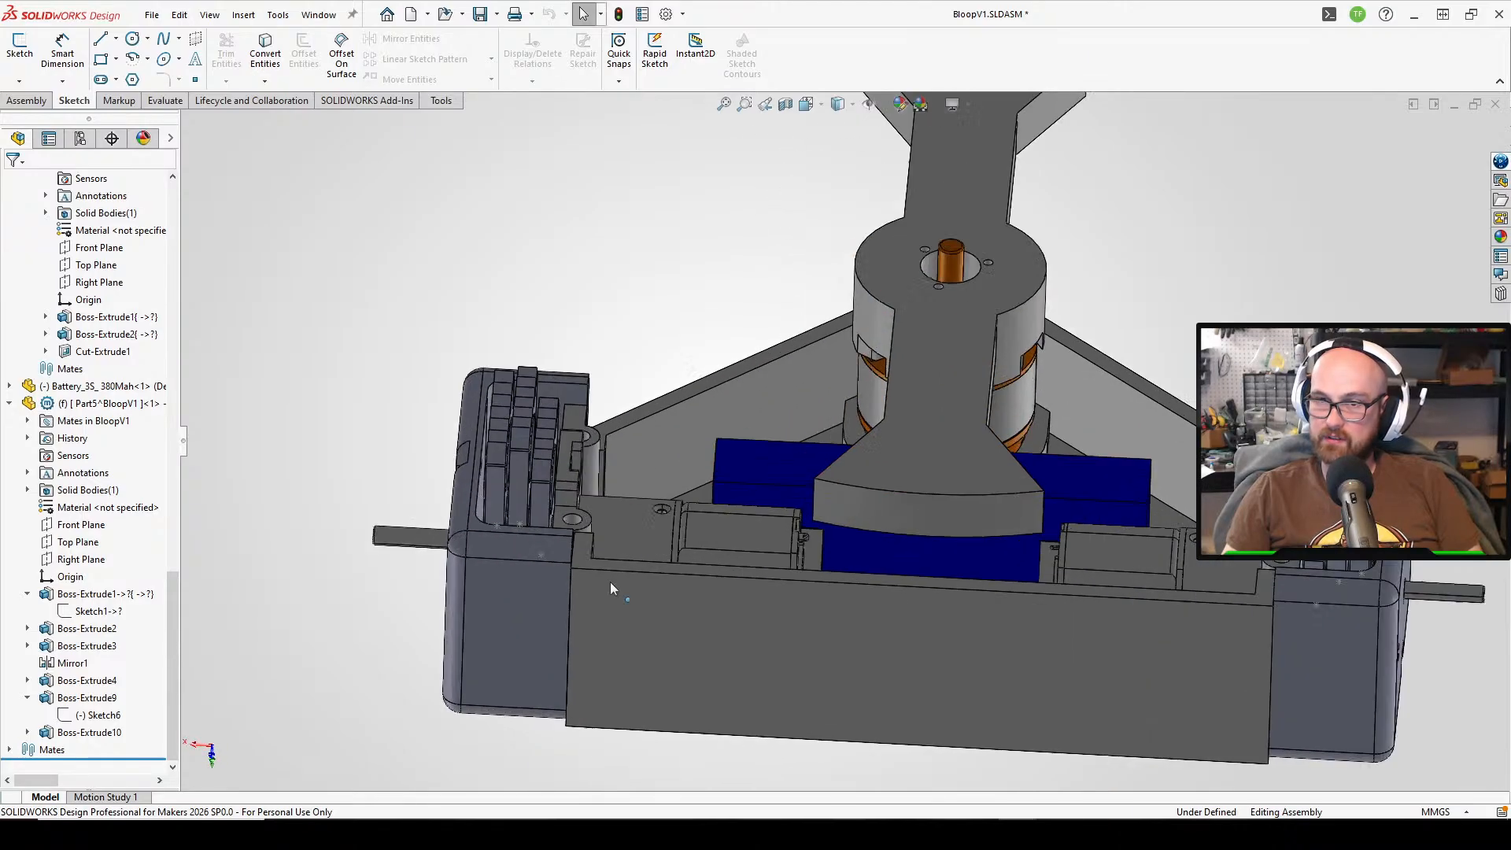
- Examine the blade's clearance over the drive motors, battery and chassis walls from several angles and in the Back view
{"action": "middle_click_drag", "start_coordinate": [611, 582], "coordinate": [551, 550]}
{"action": "scroll", "coordinate": [630, 551], "scroll_direction": "up", "scroll_amount": 1}
{"action": "scroll", "coordinate": [788, 513], "scroll_direction": "down", "scroll_amount": 3}
{"action": "scroll", "coordinate": [787, 513], "scroll_direction": "down", "scroll_amount": 1}
{"action": "middle_click_drag", "start_coordinate": [787, 513], "coordinate": [789, 579]}
{"action": "scroll", "coordinate": [857, 556], "scroll_direction": "up", "scroll_amount": 3}
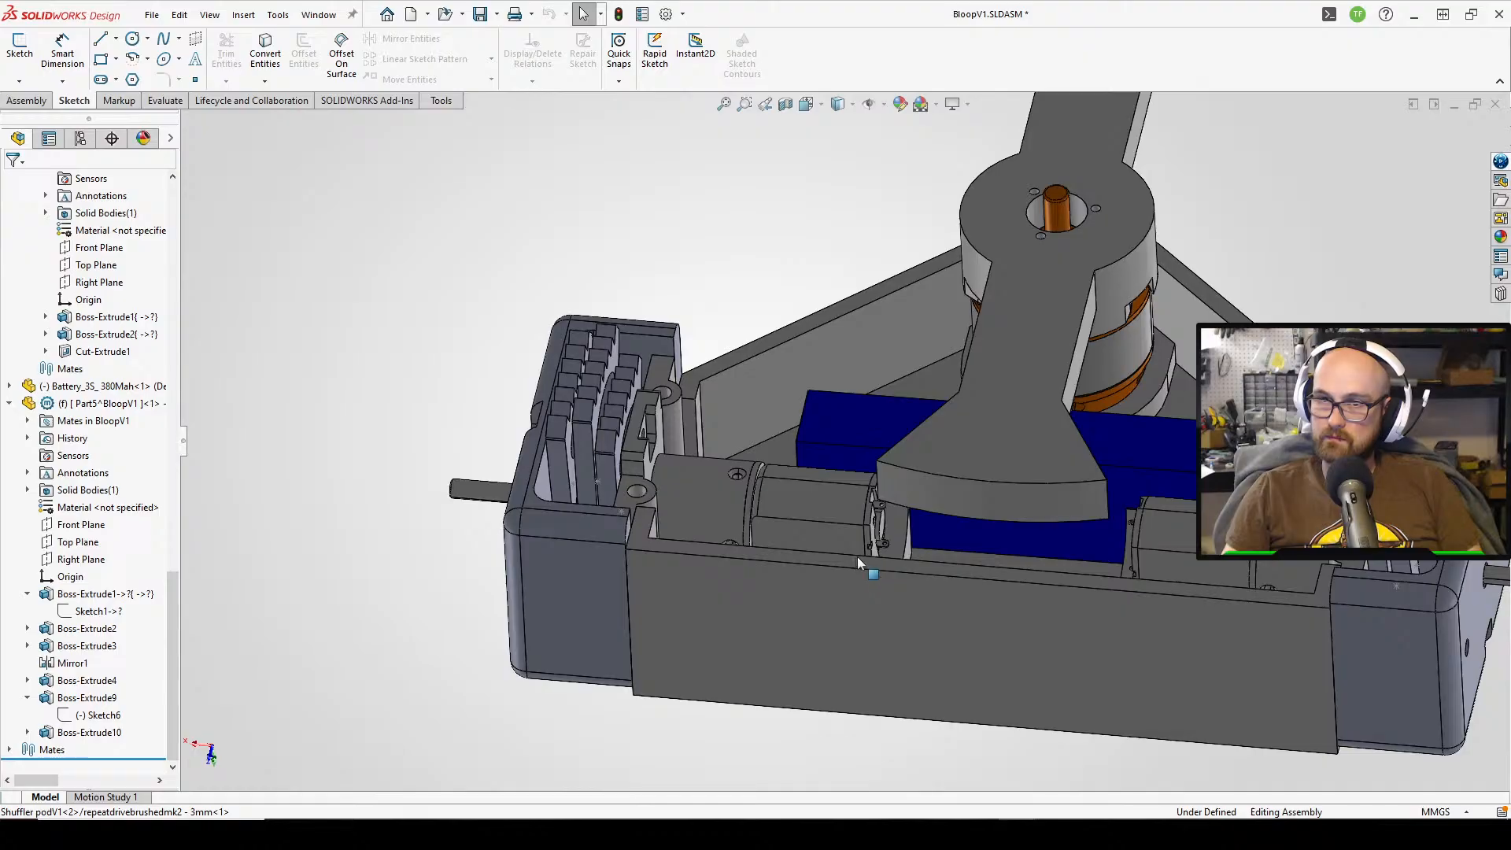
{"action": "middle_click_drag", "start_coordinate": [965, 477], "coordinate": [978, 606]}
{"action": "scroll", "coordinate": [1138, 367], "scroll_direction": "up", "scroll_amount": 1}
{"action": "scroll", "coordinate": [1138, 367], "scroll_direction": "down", "scroll_amount": 1}
{"action": "middle_click_drag", "start_coordinate": [1139, 367], "coordinate": [1077, 543]}
{"action": "left_click", "coordinate": [800, 111]}
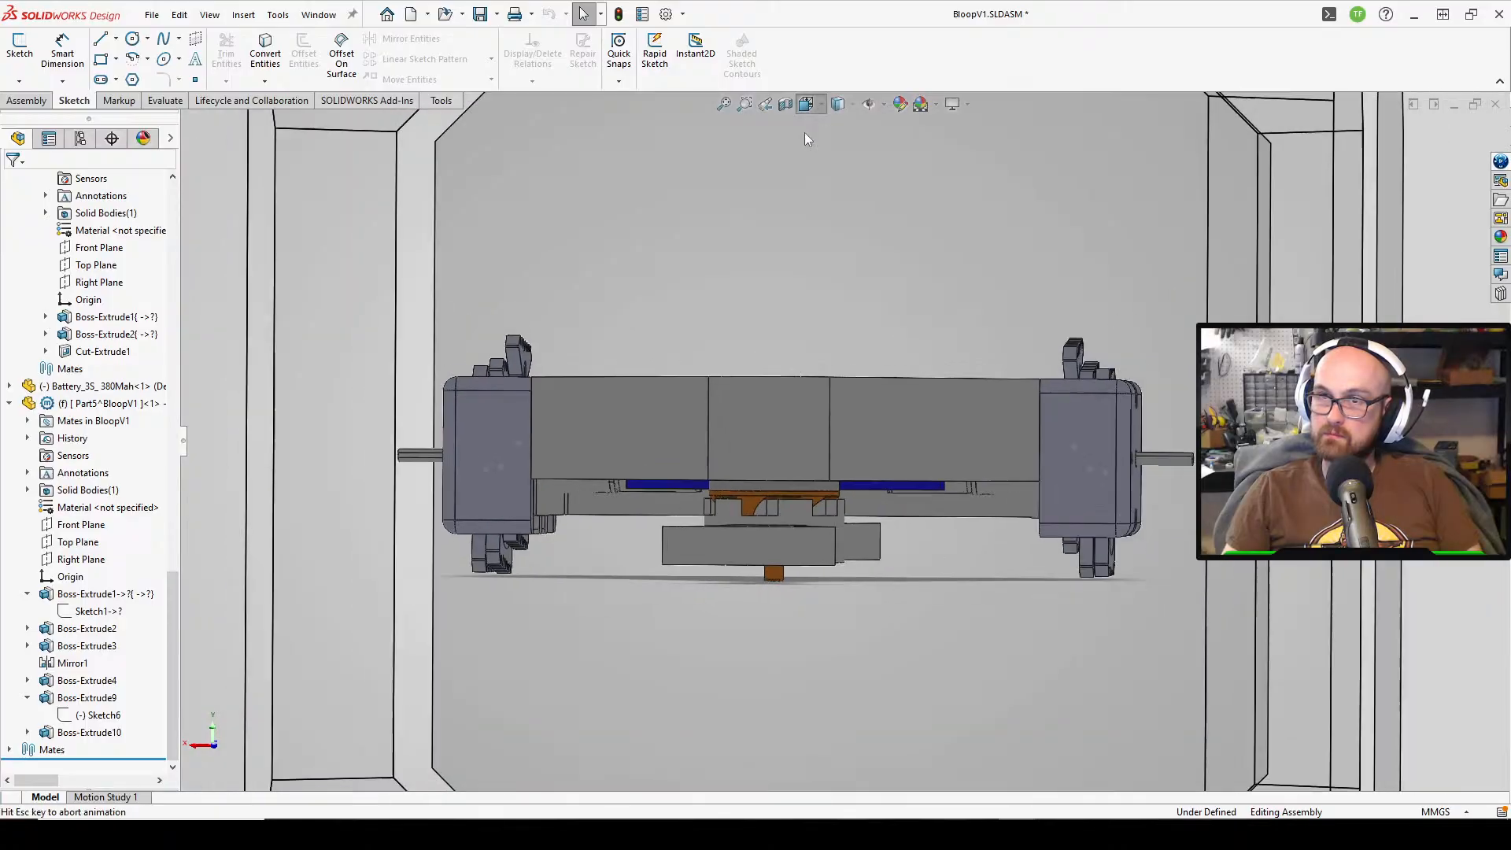
{"action": "left_click", "coordinate": [726, 419]}
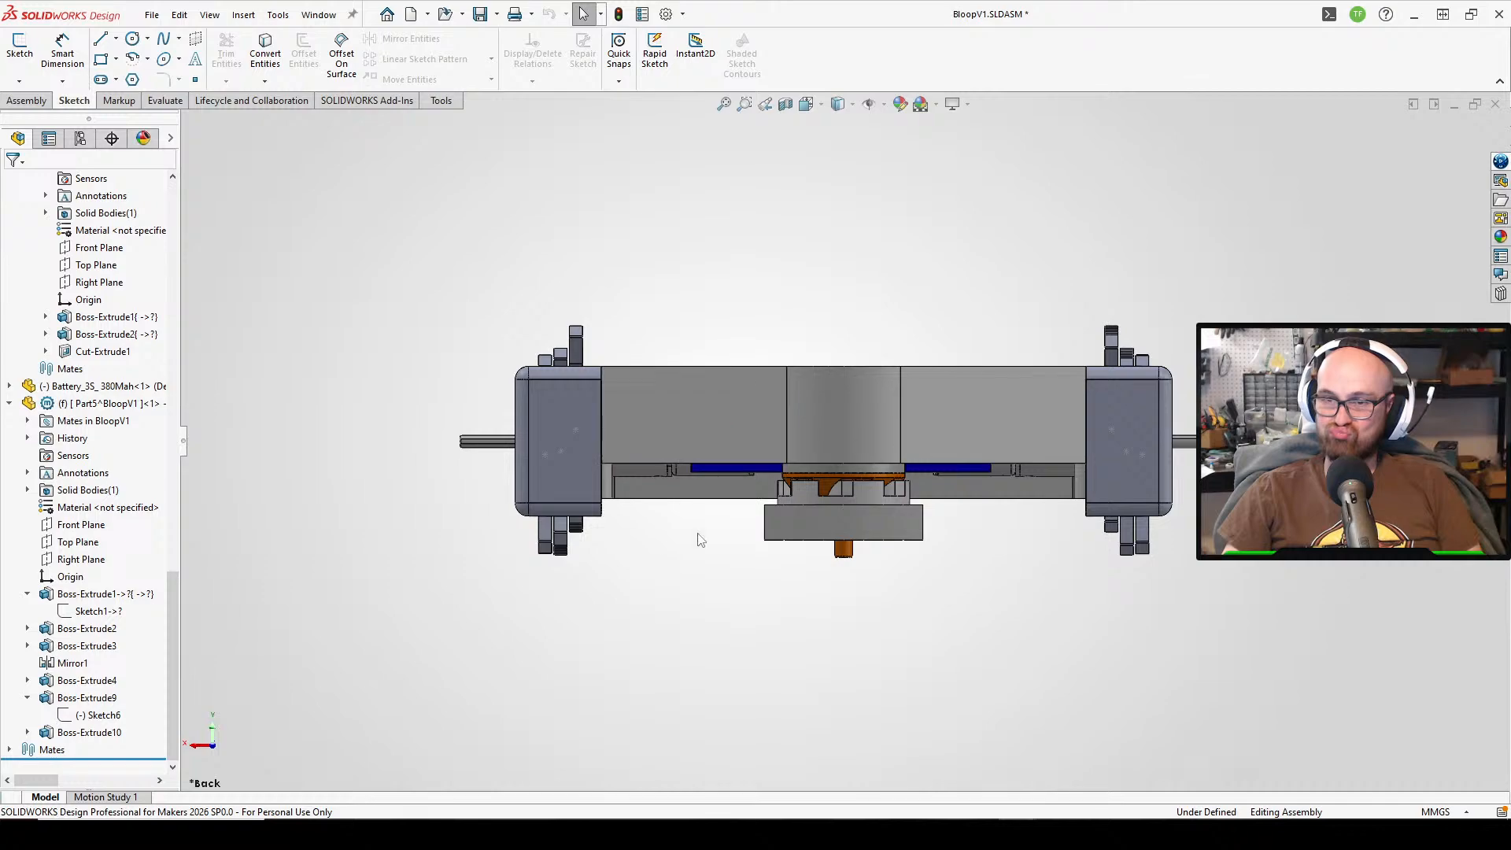
{"action": "middle_click_drag", "start_coordinate": [819, 482], "coordinate": [941, 535]}
{"action": "left_click", "coordinate": [785, 104]}
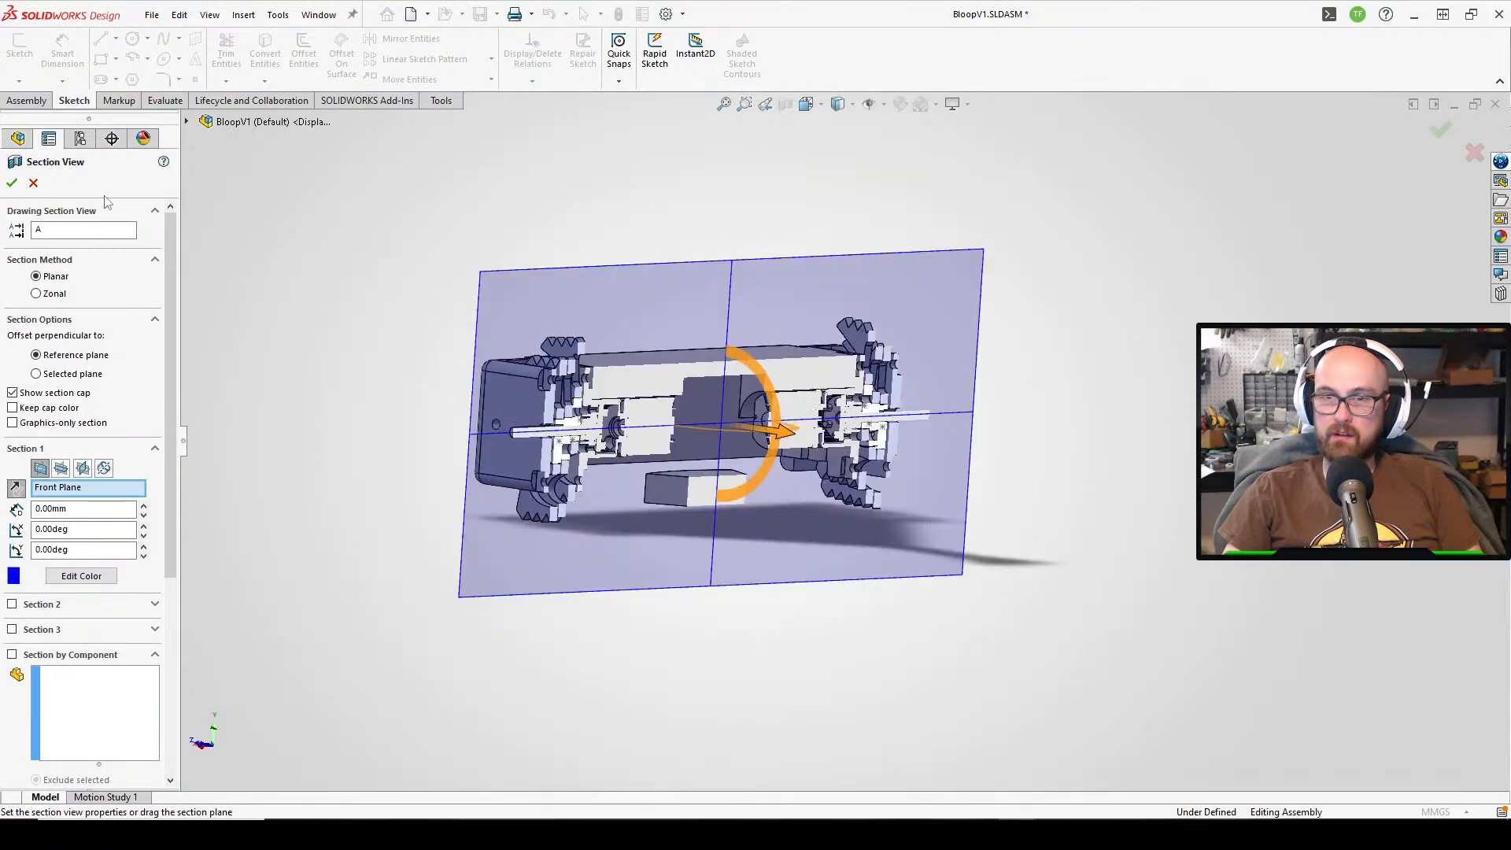
{"action": "left_click", "coordinate": [34, 183]}
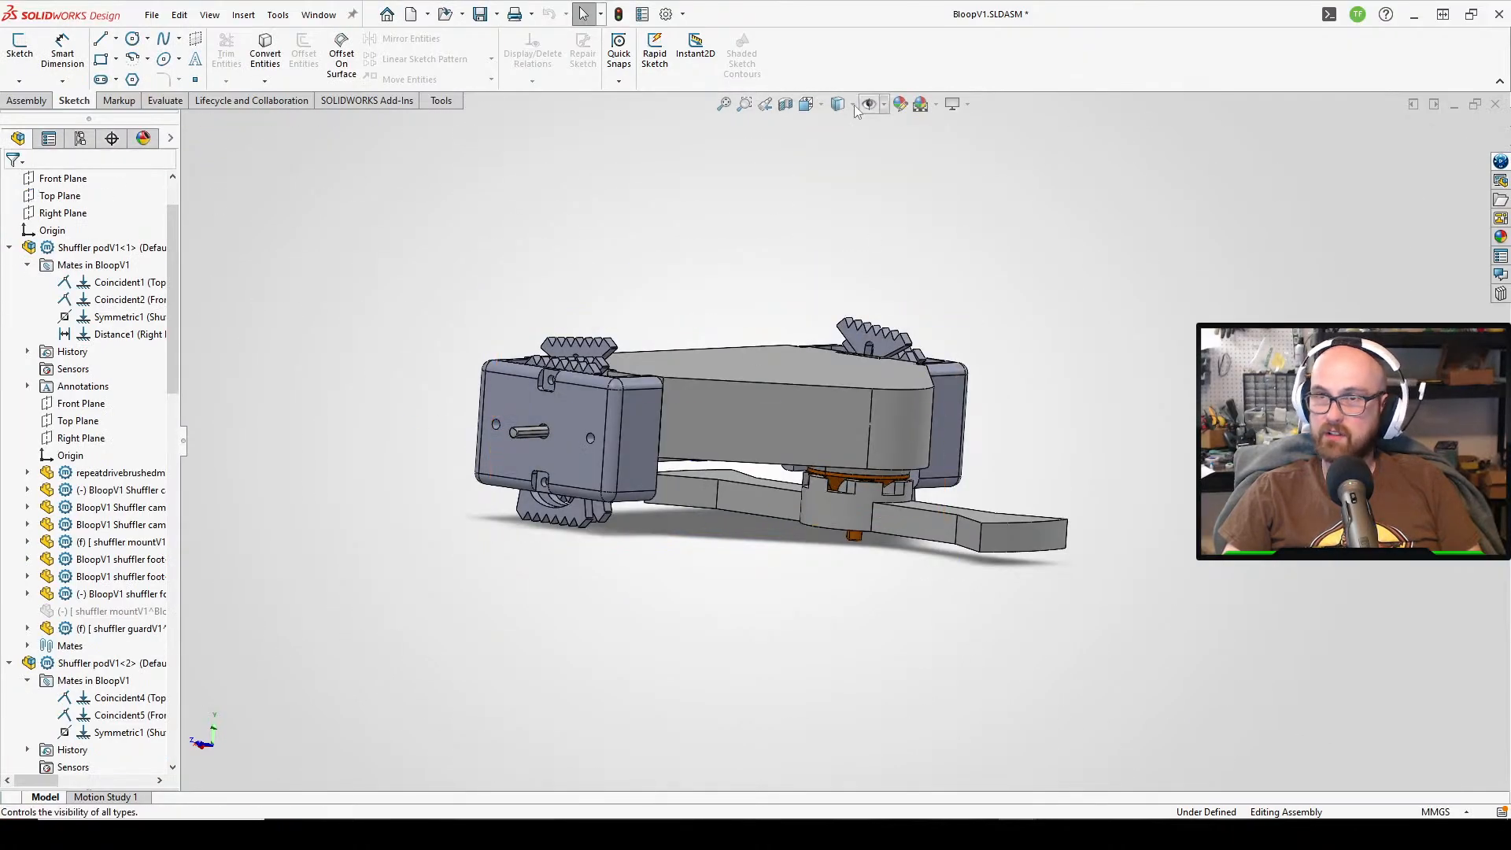
{"action": "left_click", "coordinate": [785, 104]}
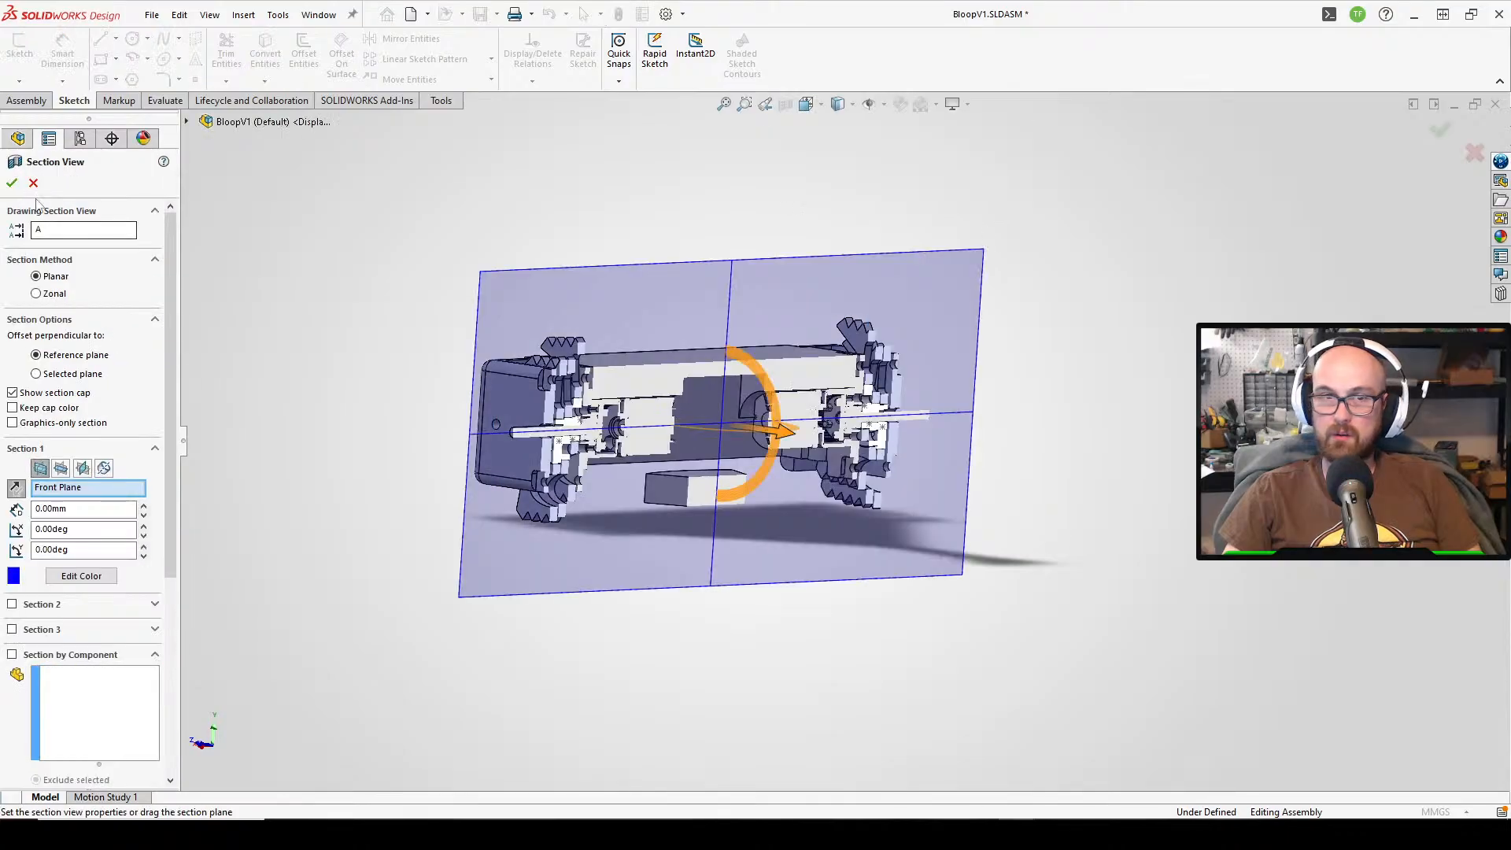
{"action": "left_click", "coordinate": [34, 184]}
- Edit the chassis part in context, set the motor mount extrusion's depth to 6 mm and check the weapon height in the assembly's Back view
{"action": "left_click", "coordinate": [808, 108]}
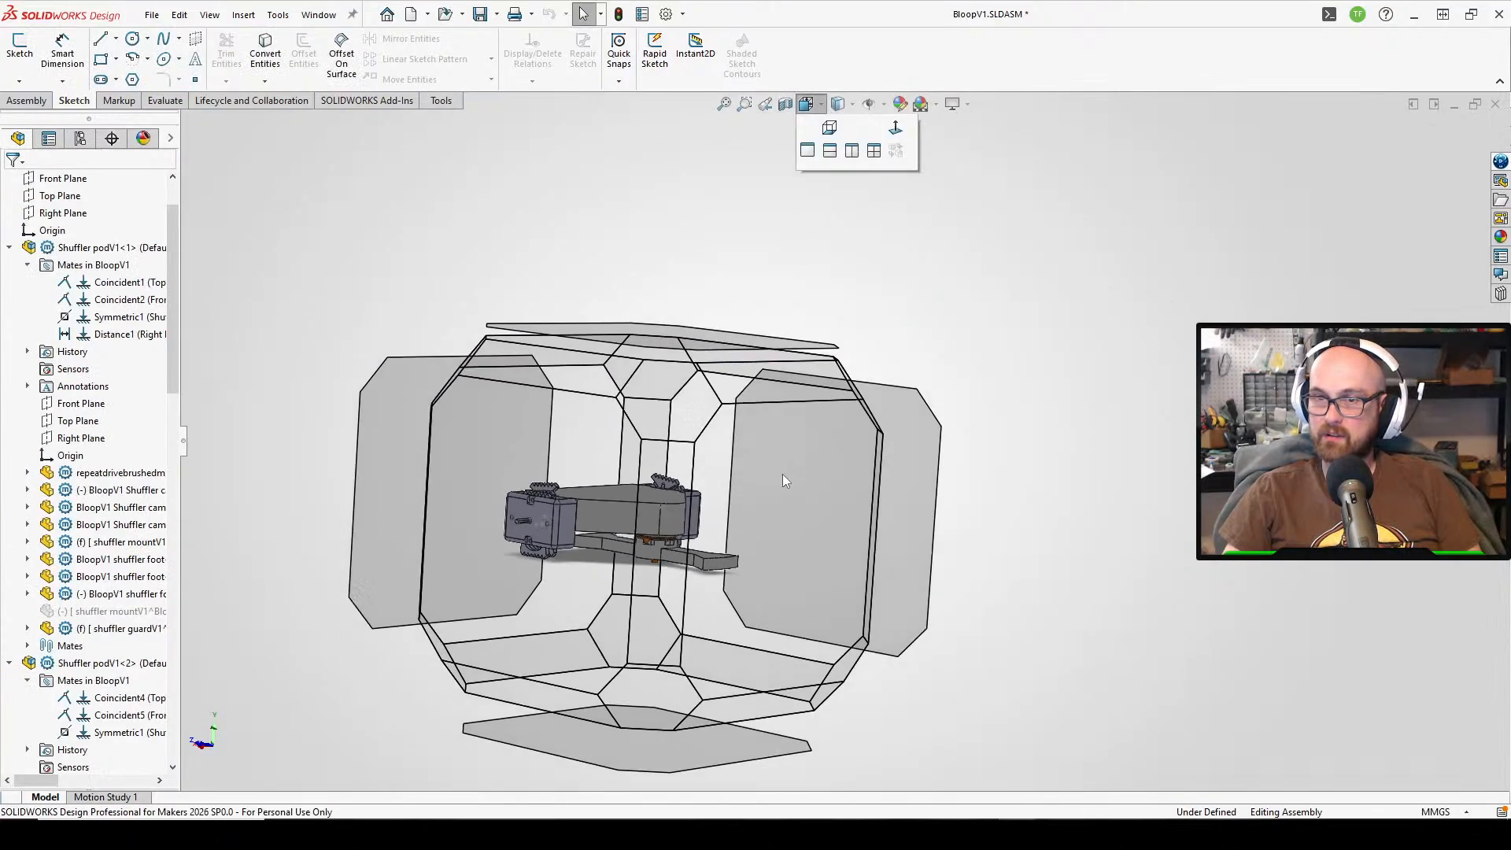
{"action": "left_click", "coordinate": [759, 527]}
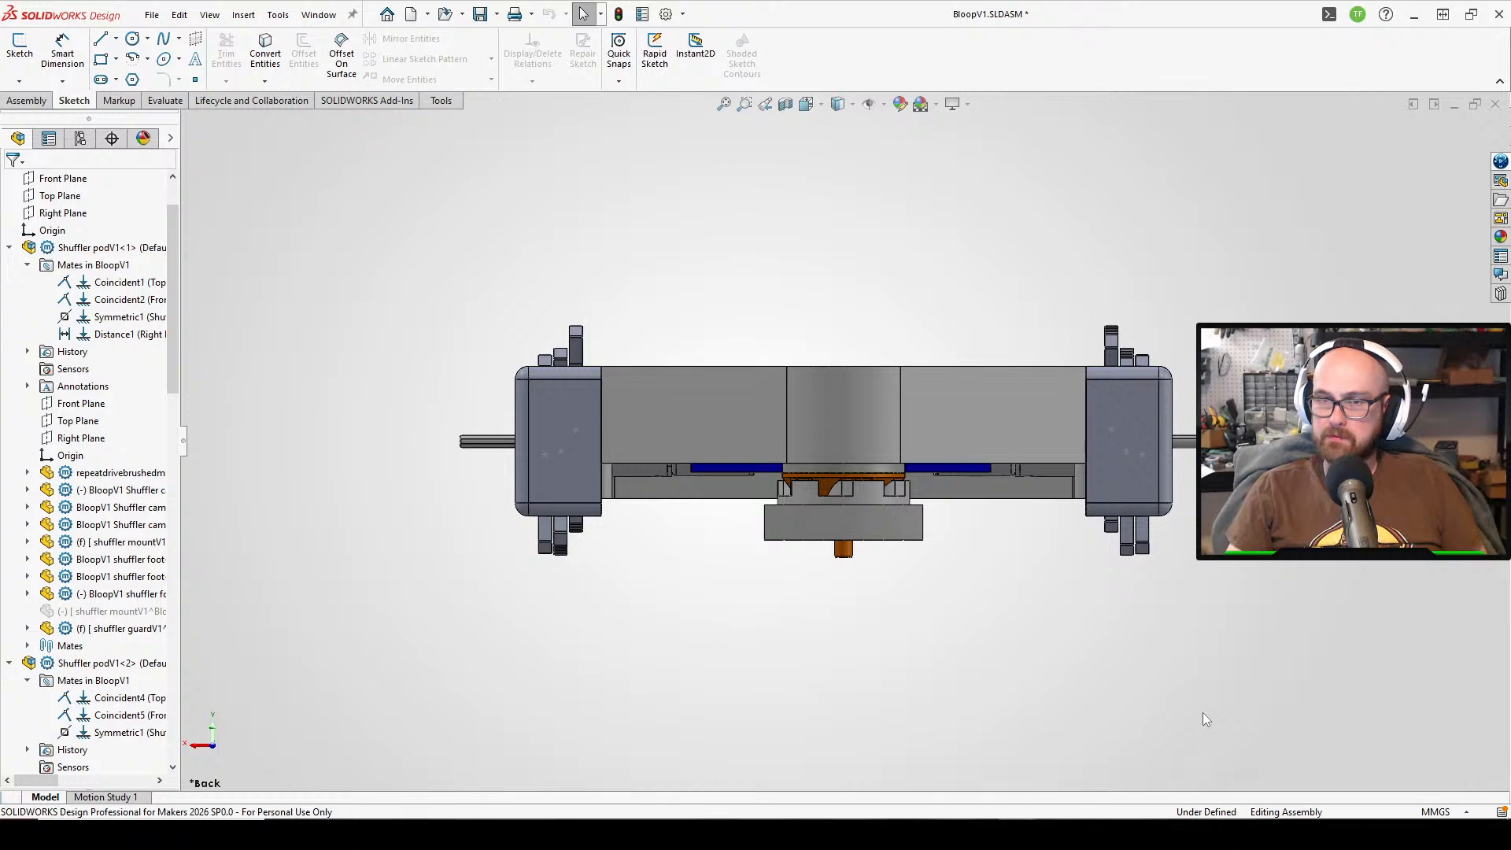
{"action": "left_click", "coordinate": [743, 415]}
{"action": "left_click", "coordinate": [847, 354]}
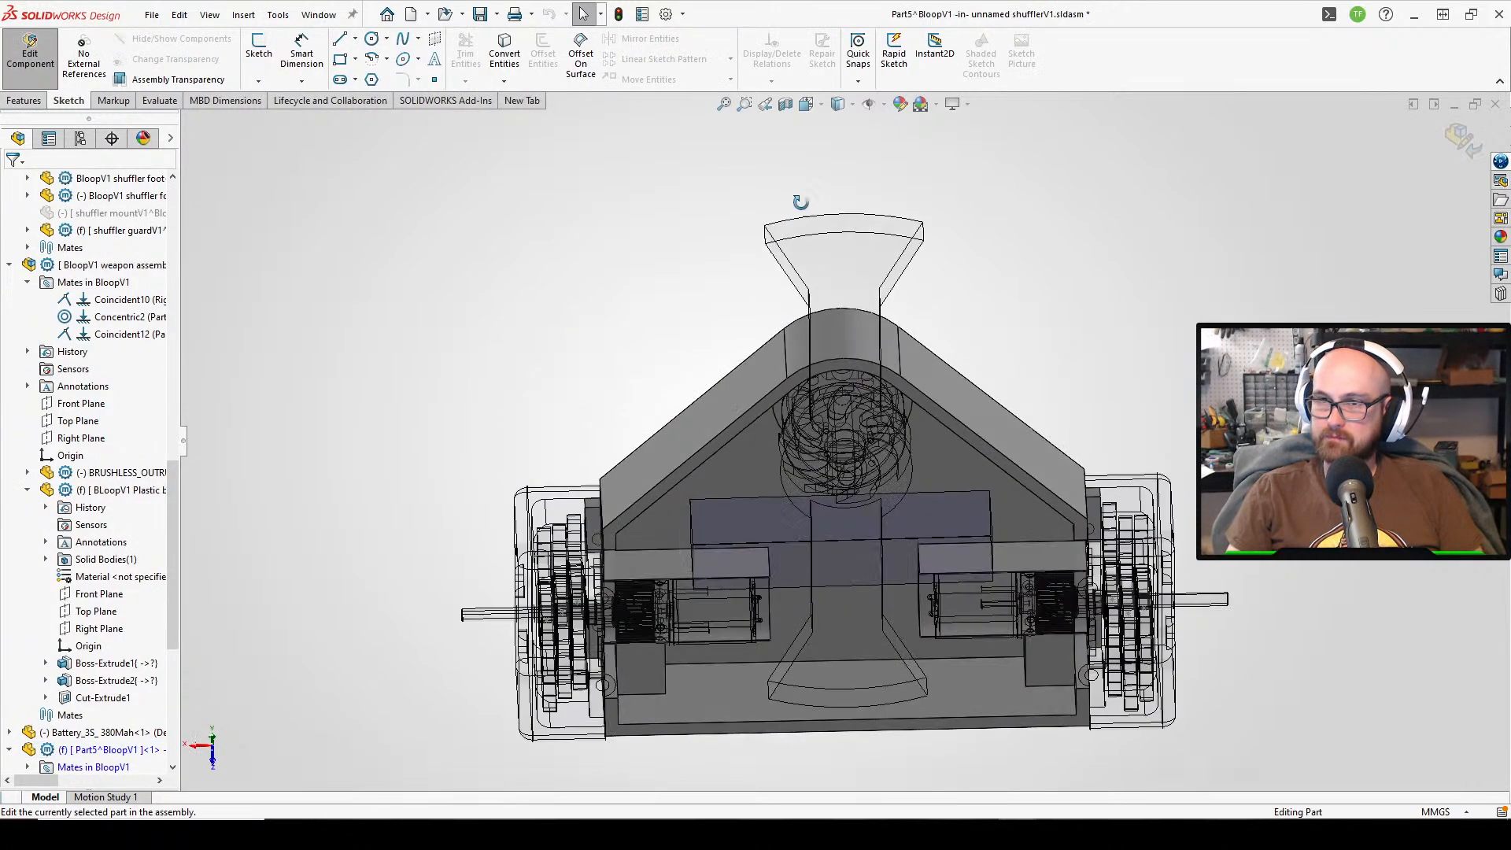
{"action": "middle_click_drag", "start_coordinate": [800, 202], "coordinate": [786, 272]}
{"action": "scroll", "coordinate": [160, 557], "scroll_direction": "down", "scroll_amount": 7}
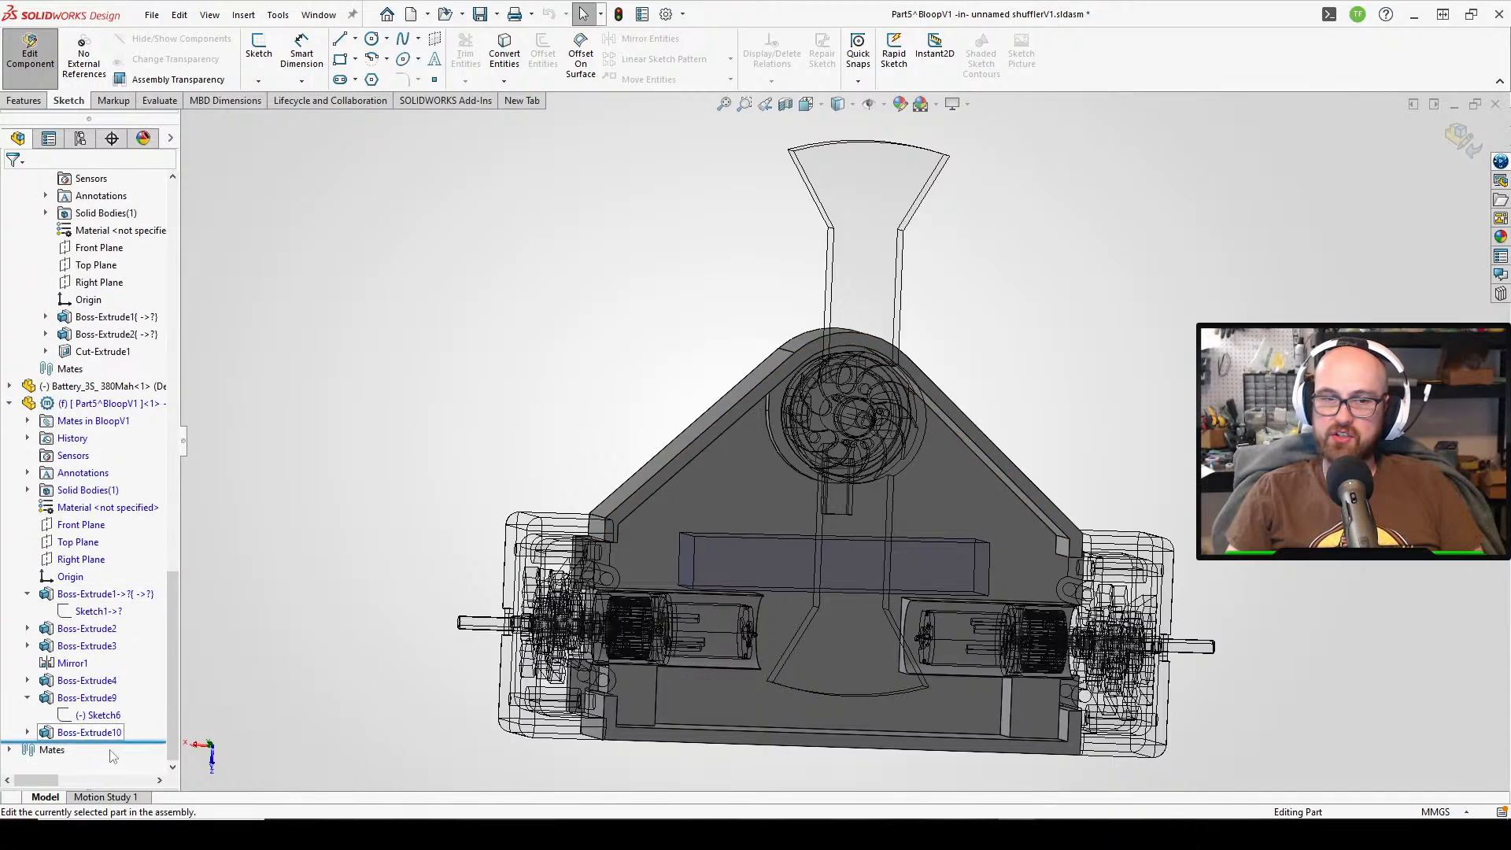
{"action": "left_click", "coordinate": [73, 734]}
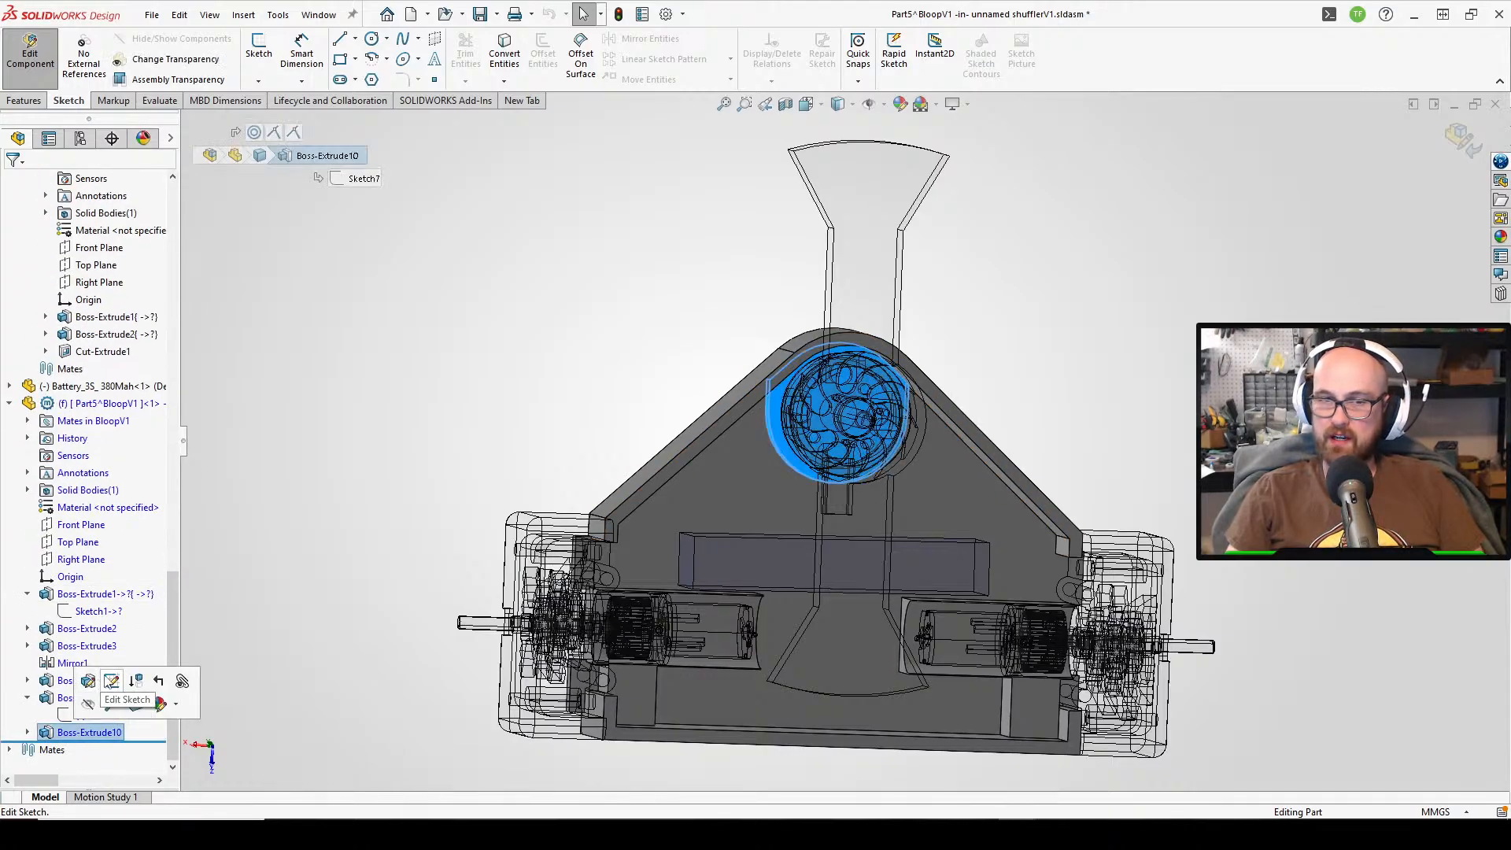
{"action": "left_click", "coordinate": [89, 682]}
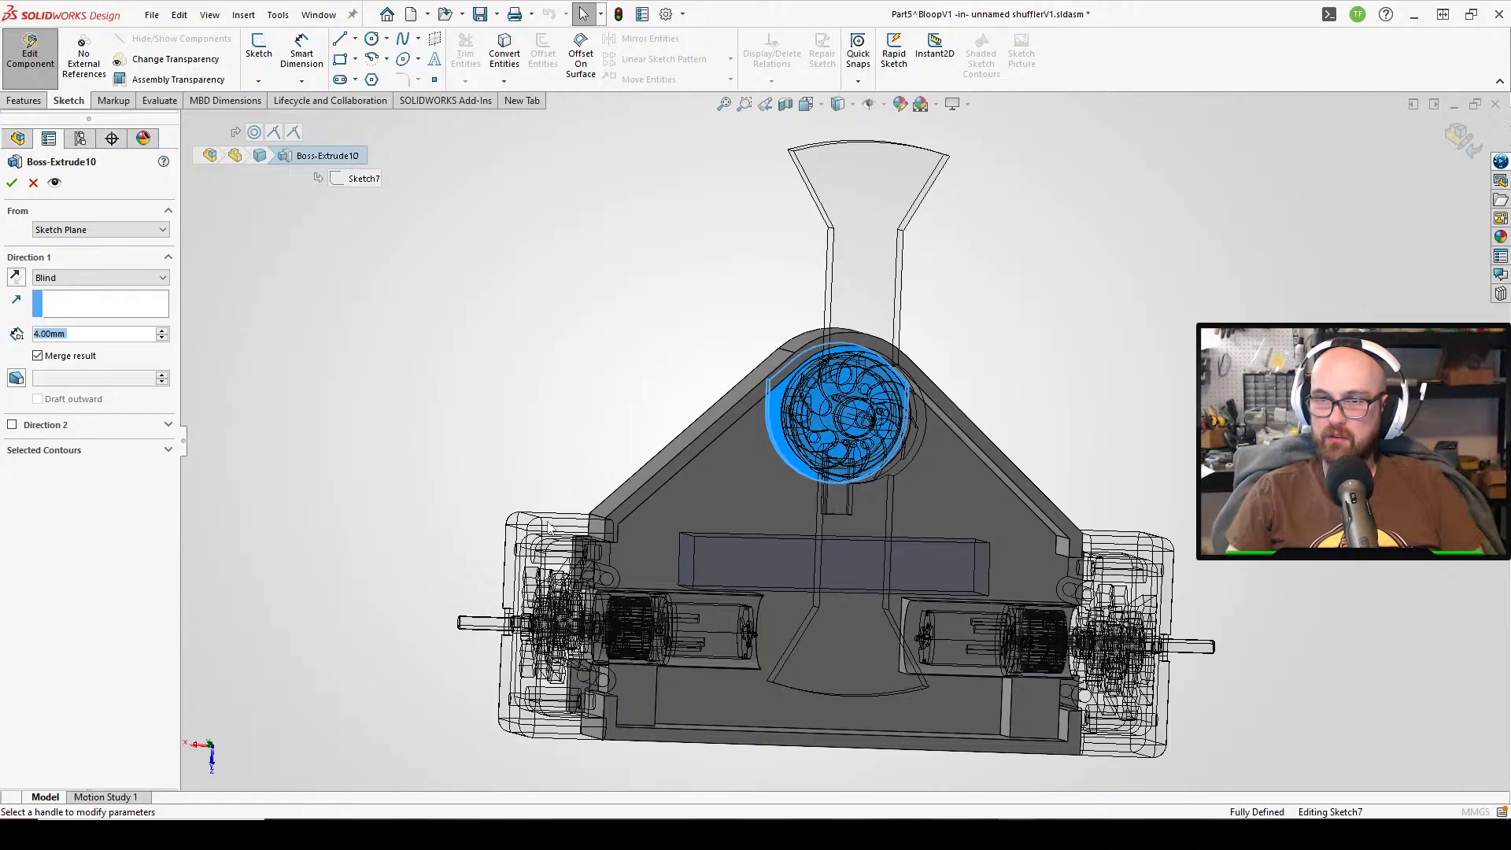
{"action": "type", "text": "6"}
{"action": "key", "text": "Return"}
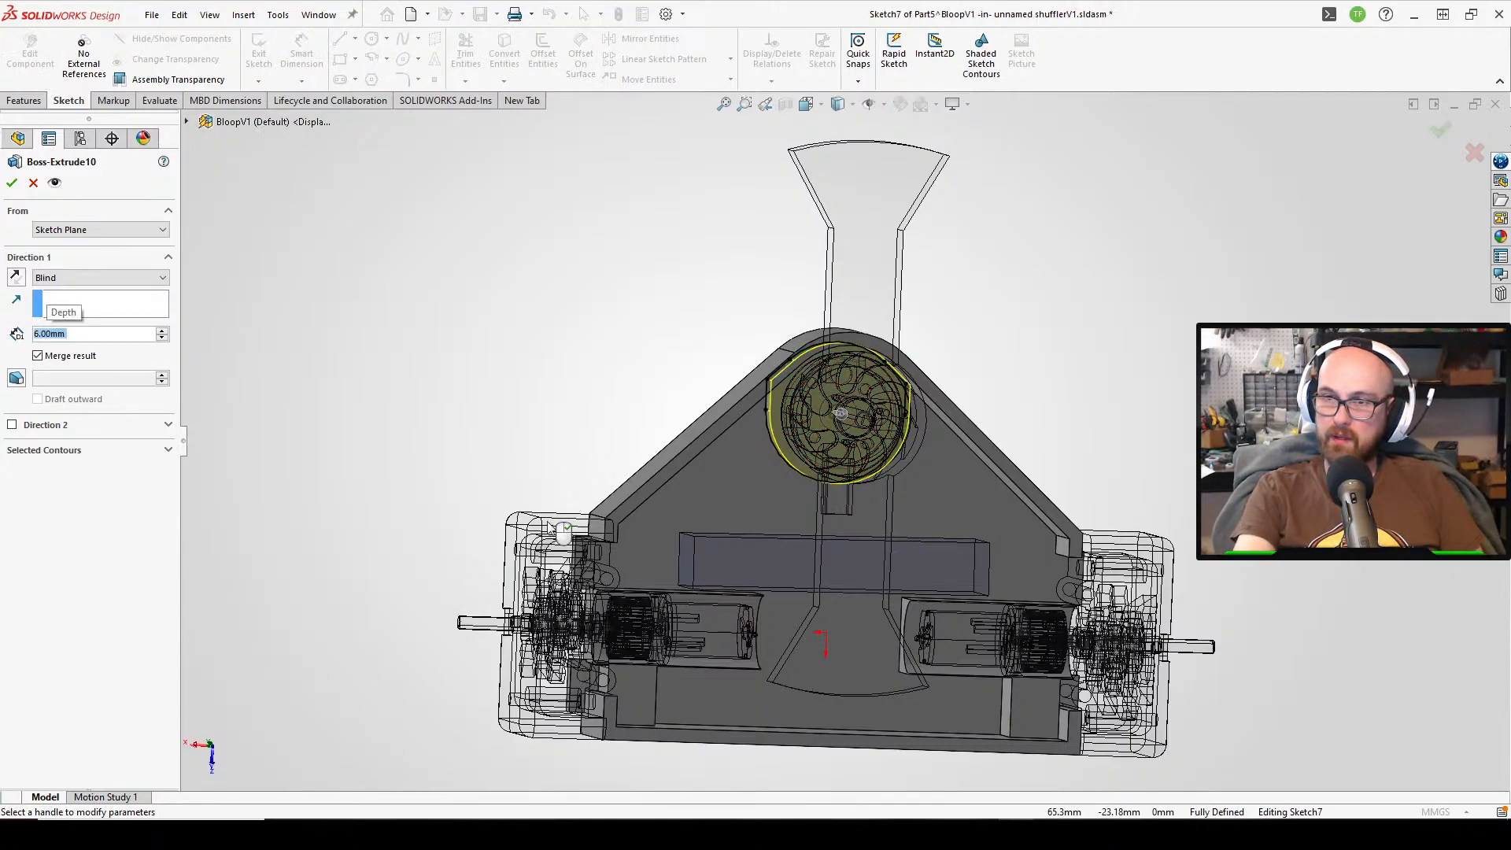
{"action": "left_click", "coordinate": [12, 183]}
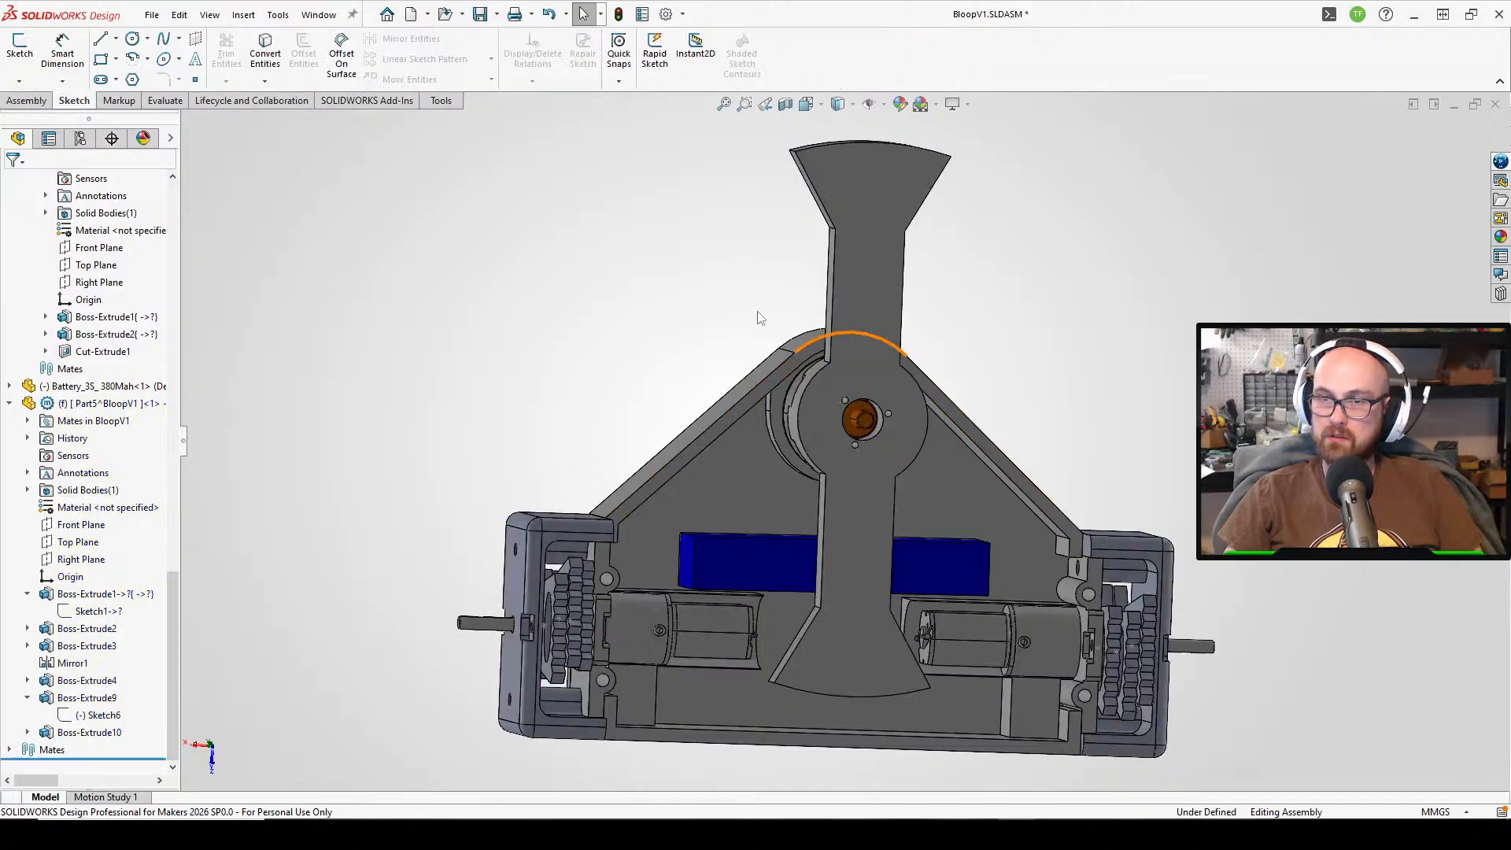
{"action": "mouse_move", "coordinate": [732, 315]}
{"action": "middle_mouse_down"}
{"action": "mouse_move", "coordinate": [699, 367]}
{"action": "mouse_move", "coordinate": [683, 669]}
{"action": "middle_mouse_up"}
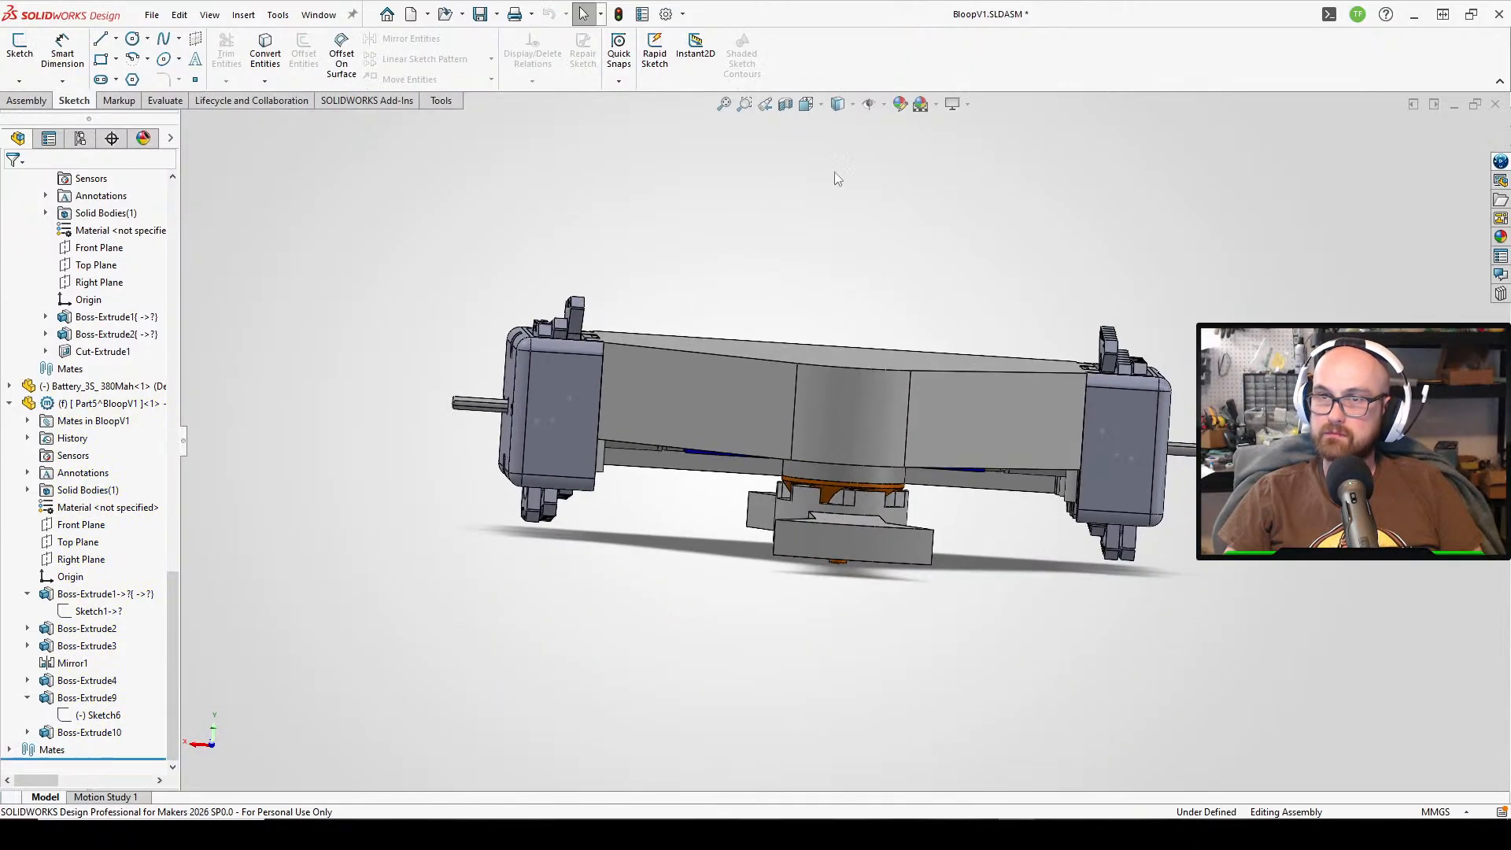
{"action": "left_click", "coordinate": [811, 110]}
{"action": "left_click", "coordinate": [696, 445]}
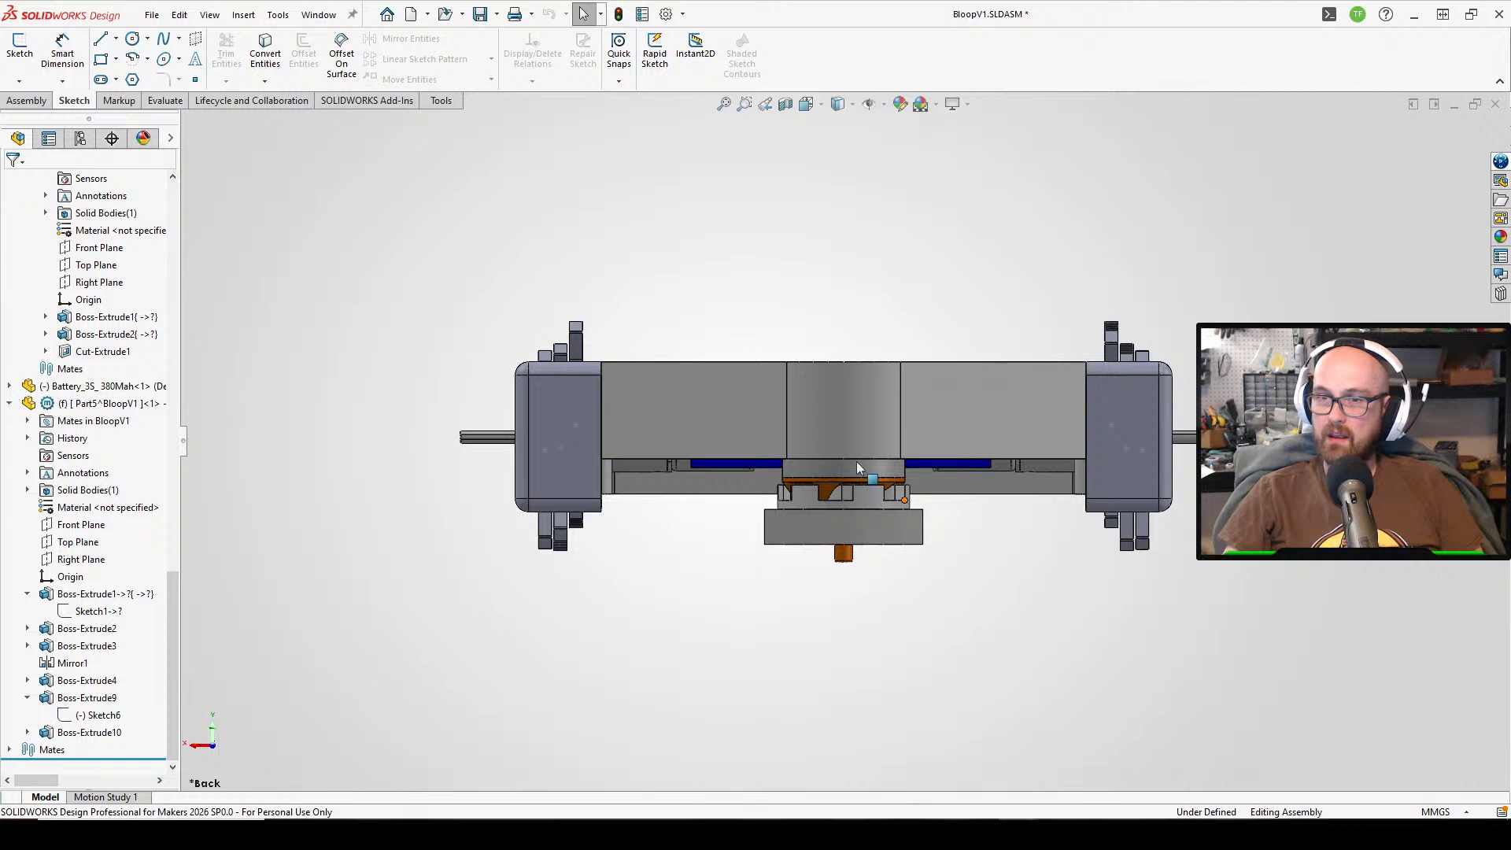
- Edit the chassis part in context, set the motor mount extrusion's depth to 5 mm and return to the assembly
{"action": "left_click", "coordinate": [729, 372]}
{"action": "left_click", "coordinate": [869, 280]}
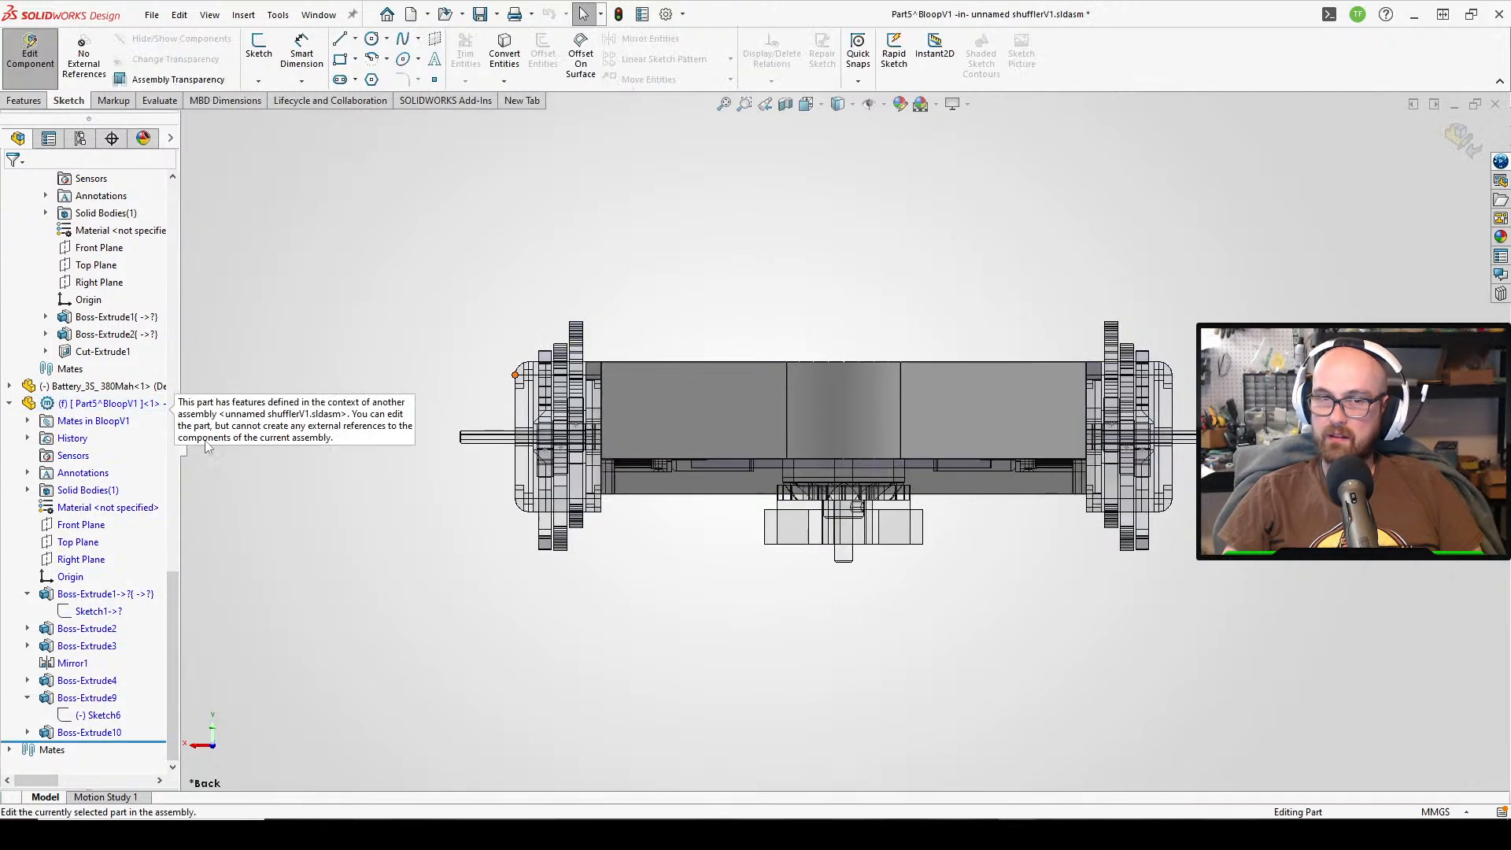
{"action": "left_click", "coordinate": [76, 733]}
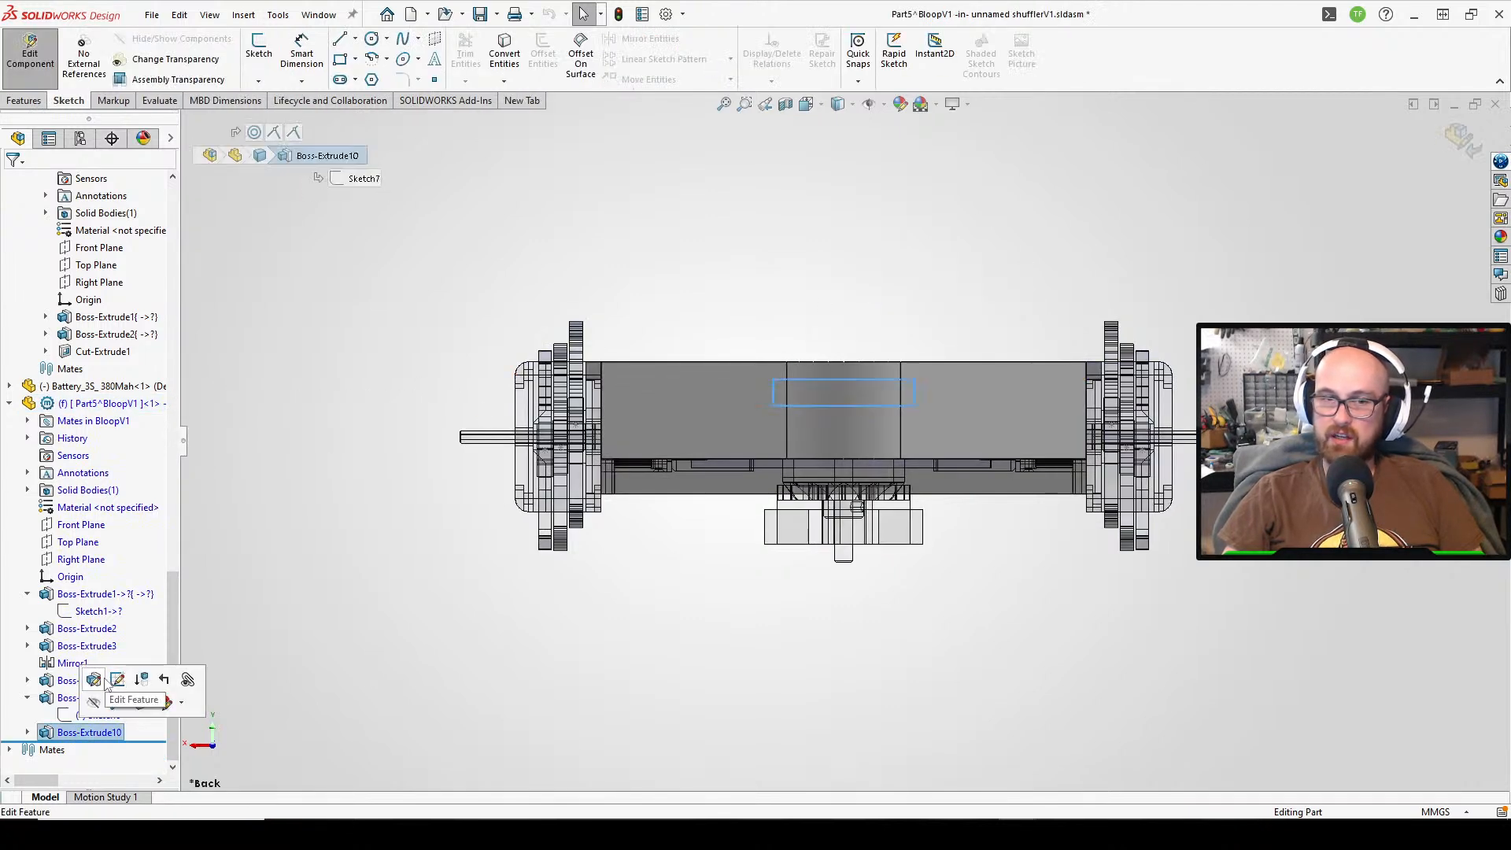
{"action": "left_click", "coordinate": [95, 680]}
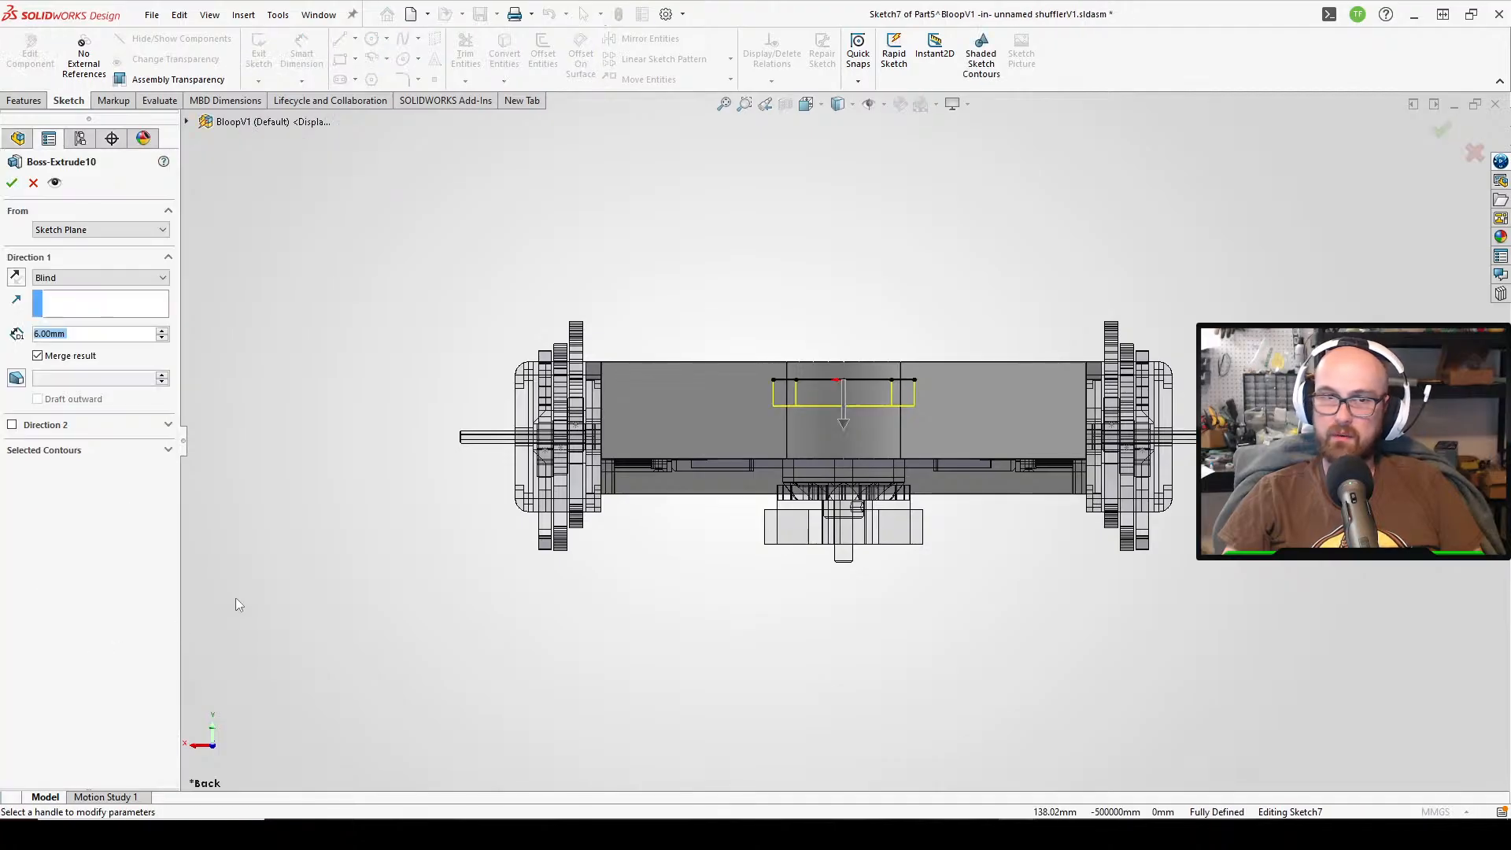
{"action": "type", "text": "5"}
{"action": "key", "text": "Return"}
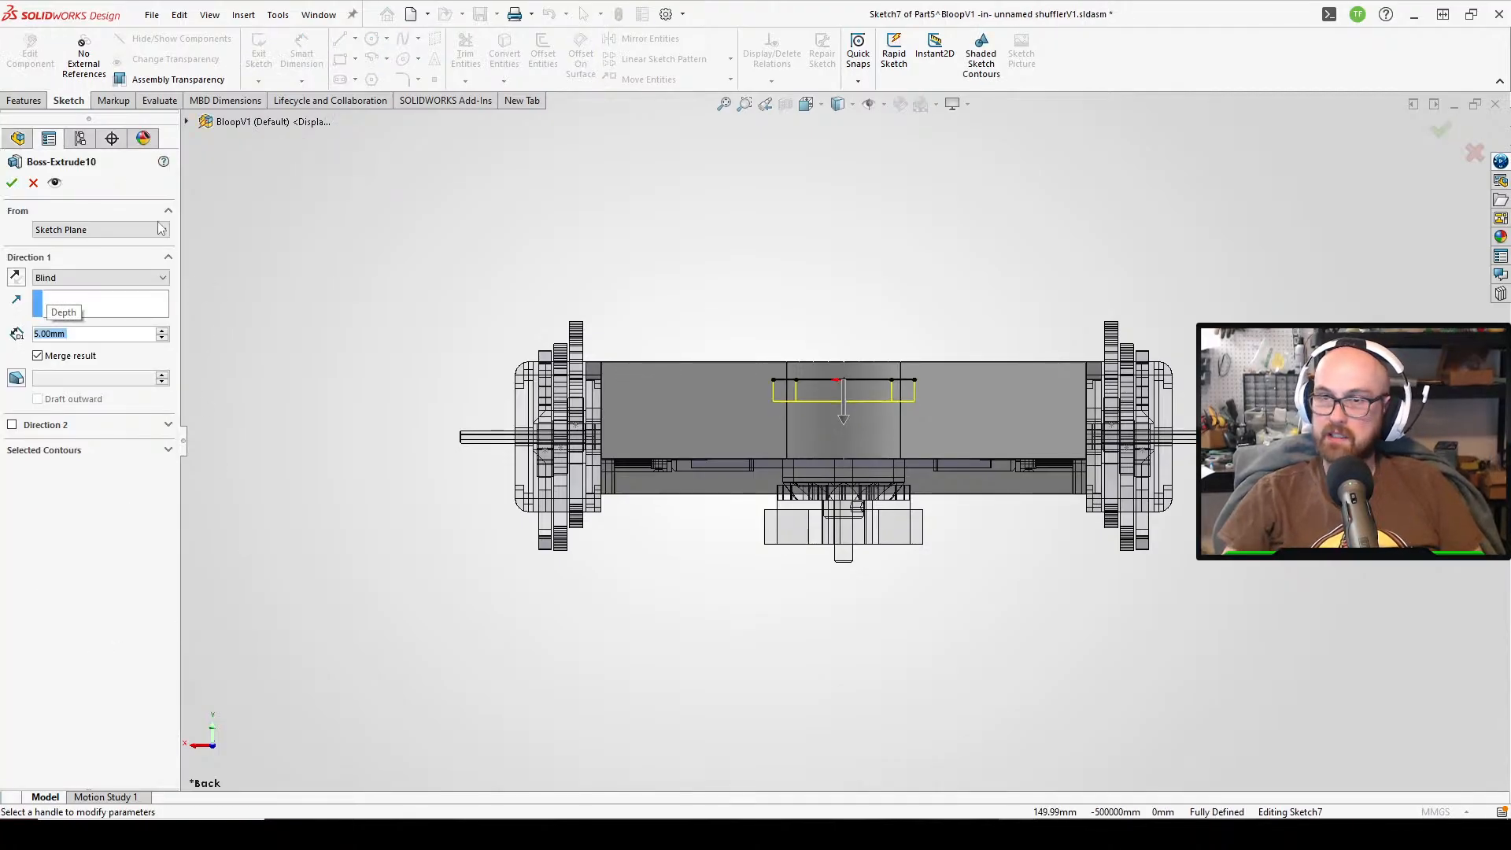
{"action": "left_click", "coordinate": [12, 183]}
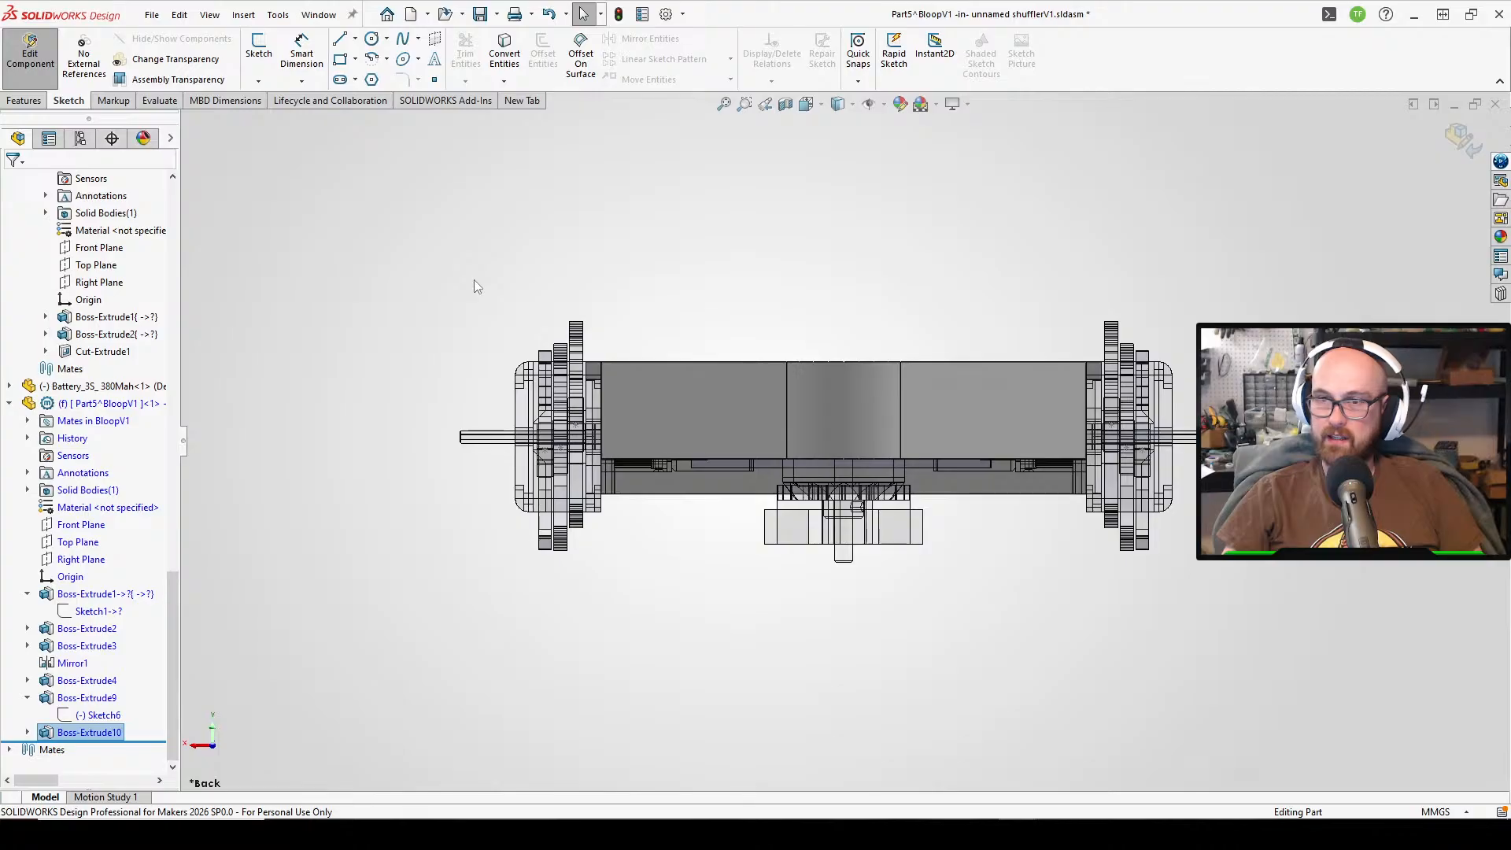
{"action": "left_click", "coordinate": [29, 55]}
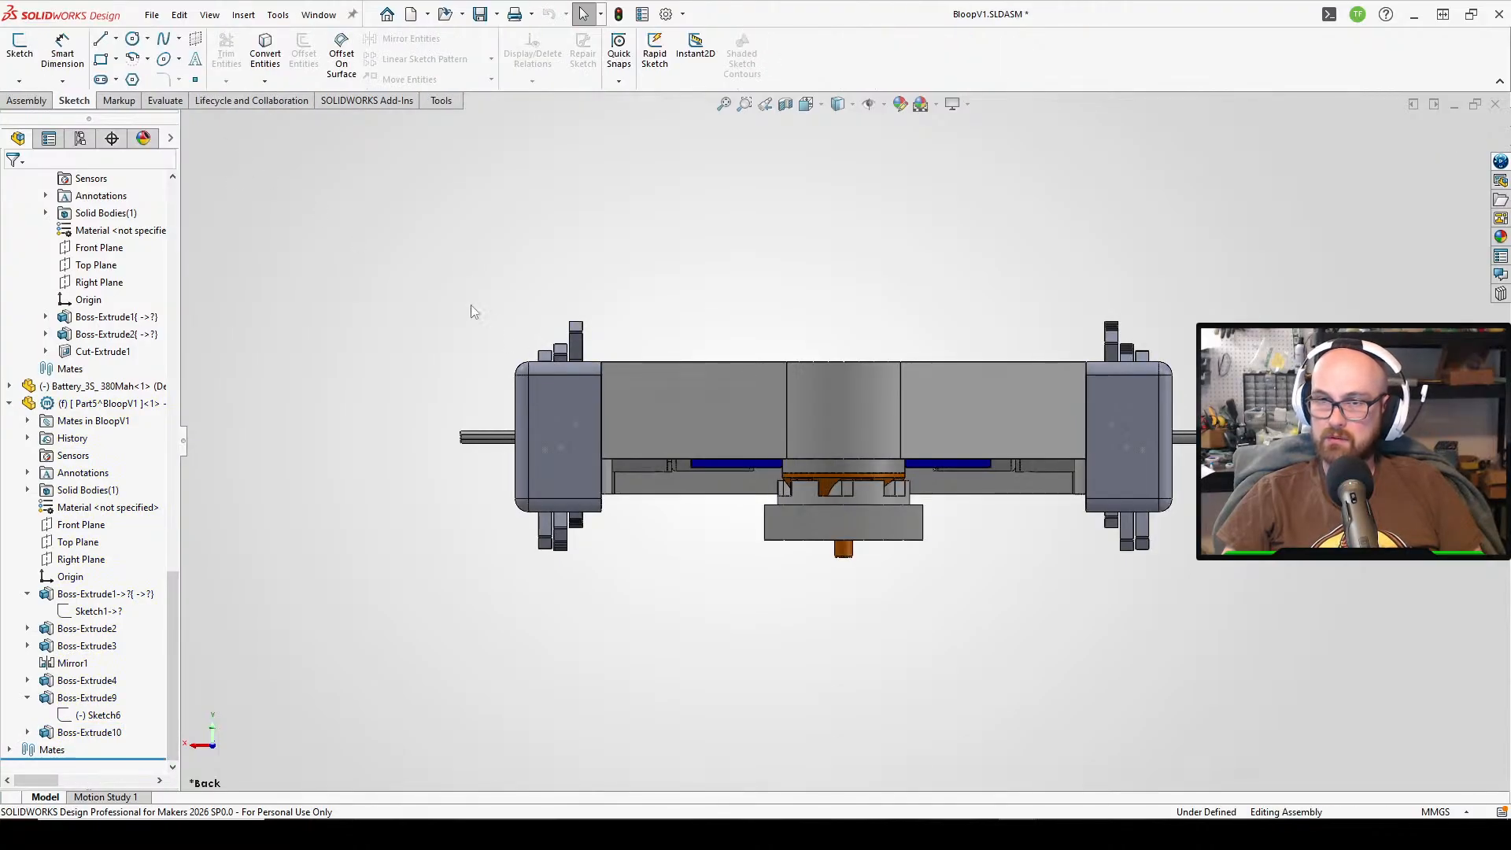
- Examine the raised motor mount, the weapon motor and the space under the blade from several angles
{"action": "middle_click_drag", "start_coordinate": [471, 305], "coordinate": [752, 462]}
{"action": "middle_click_drag", "start_coordinate": [966, 480], "coordinate": [814, 271]}
{"action": "scroll", "coordinate": [968, 448], "scroll_direction": "down", "scroll_amount": 3}
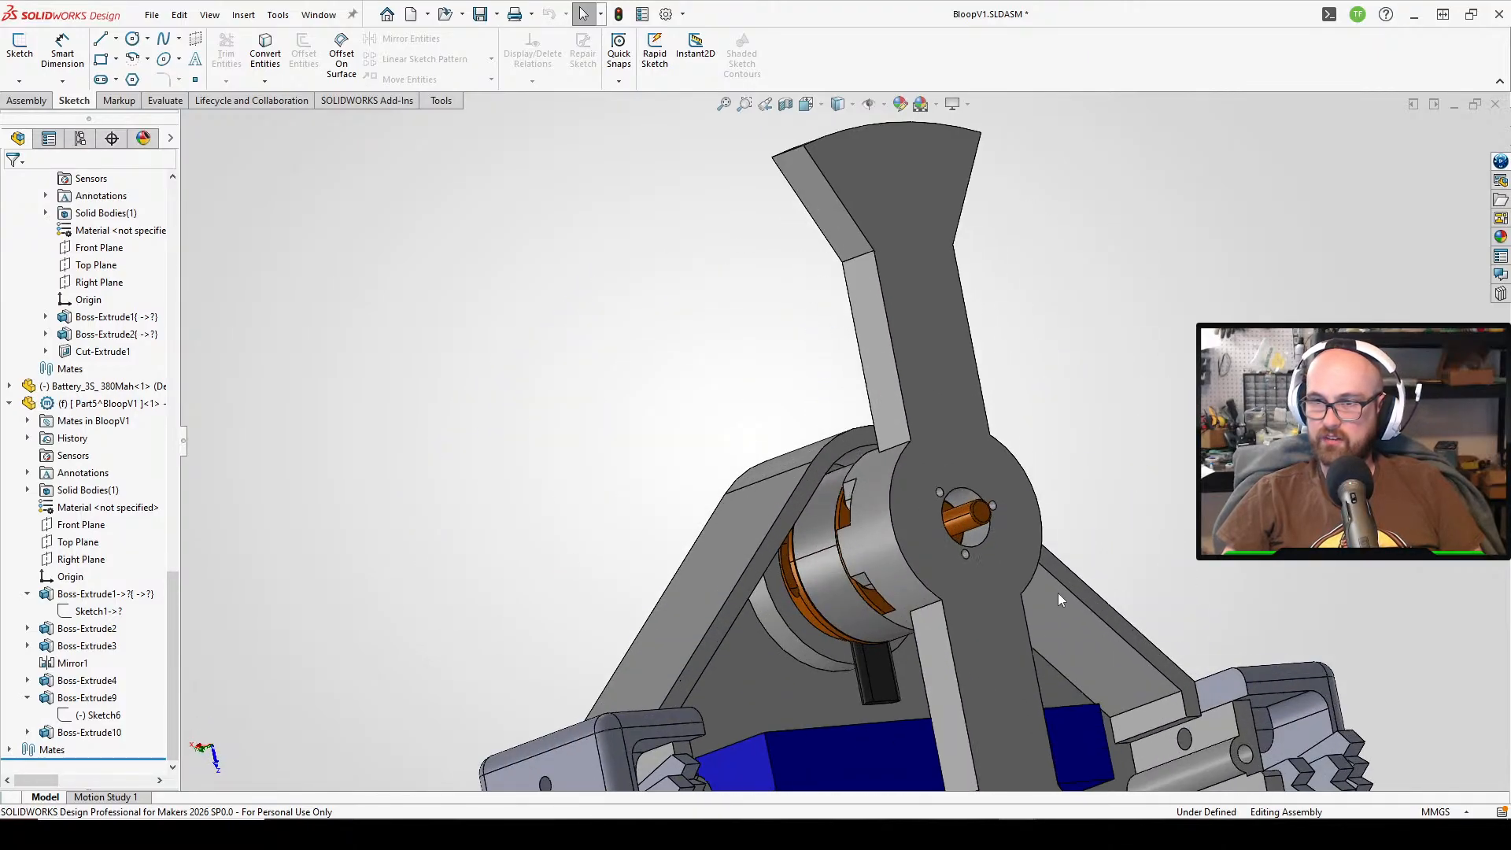
{"action": "middle_click_drag", "start_coordinate": [1059, 595], "coordinate": [951, 500]}
{"action": "scroll", "coordinate": [951, 498], "scroll_direction": "down", "scroll_amount": 3}
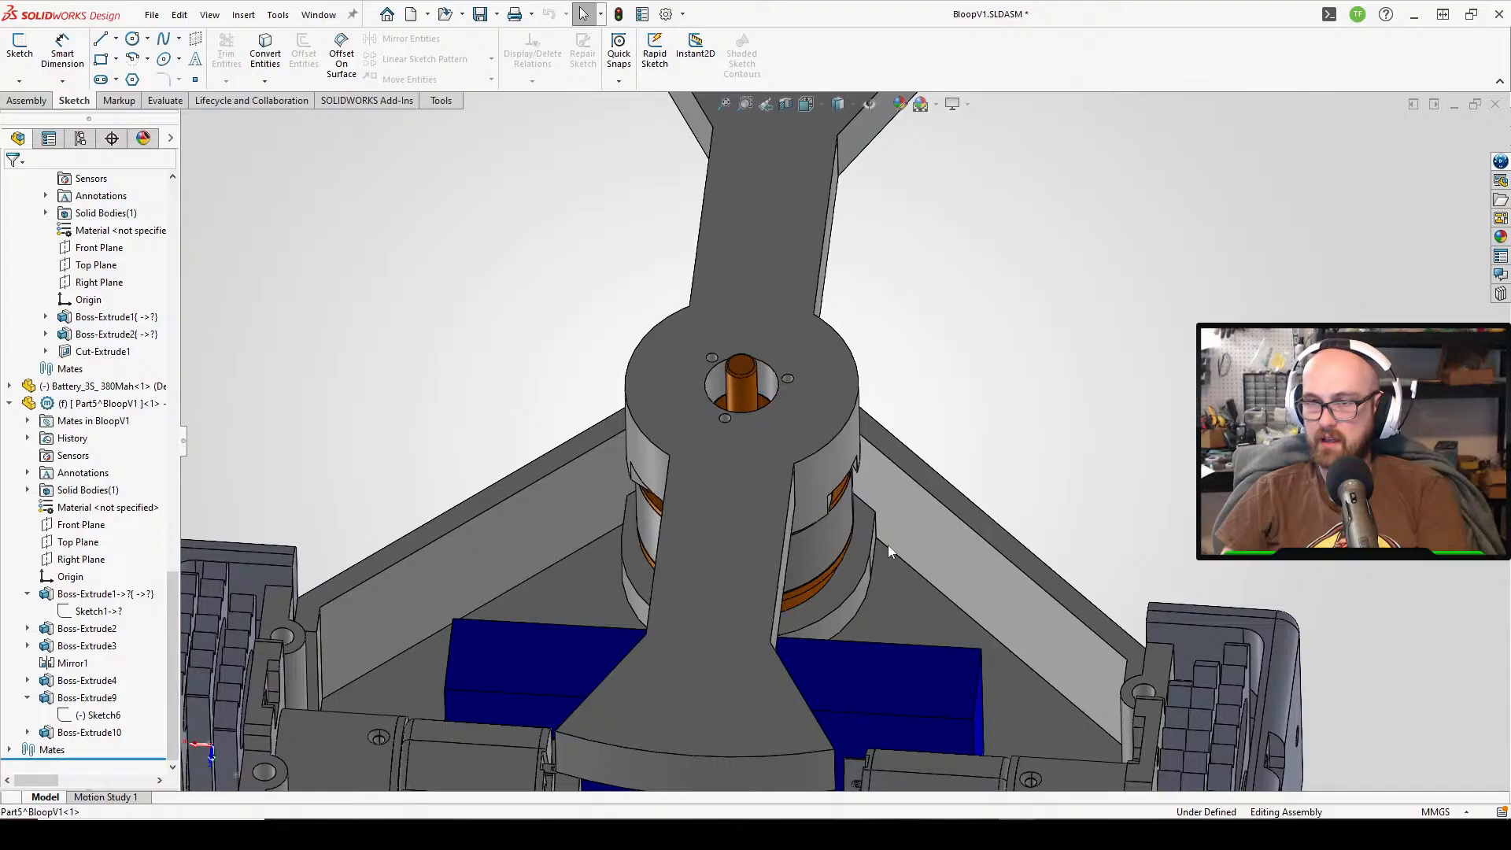
{"action": "middle_click_drag", "start_coordinate": [888, 545], "coordinate": [851, 636]}
{"action": "scroll", "coordinate": [885, 499], "scroll_direction": "up", "scroll_amount": 6}
{"action": "scroll", "coordinate": [824, 351], "scroll_direction": "down", "scroll_amount": 1}
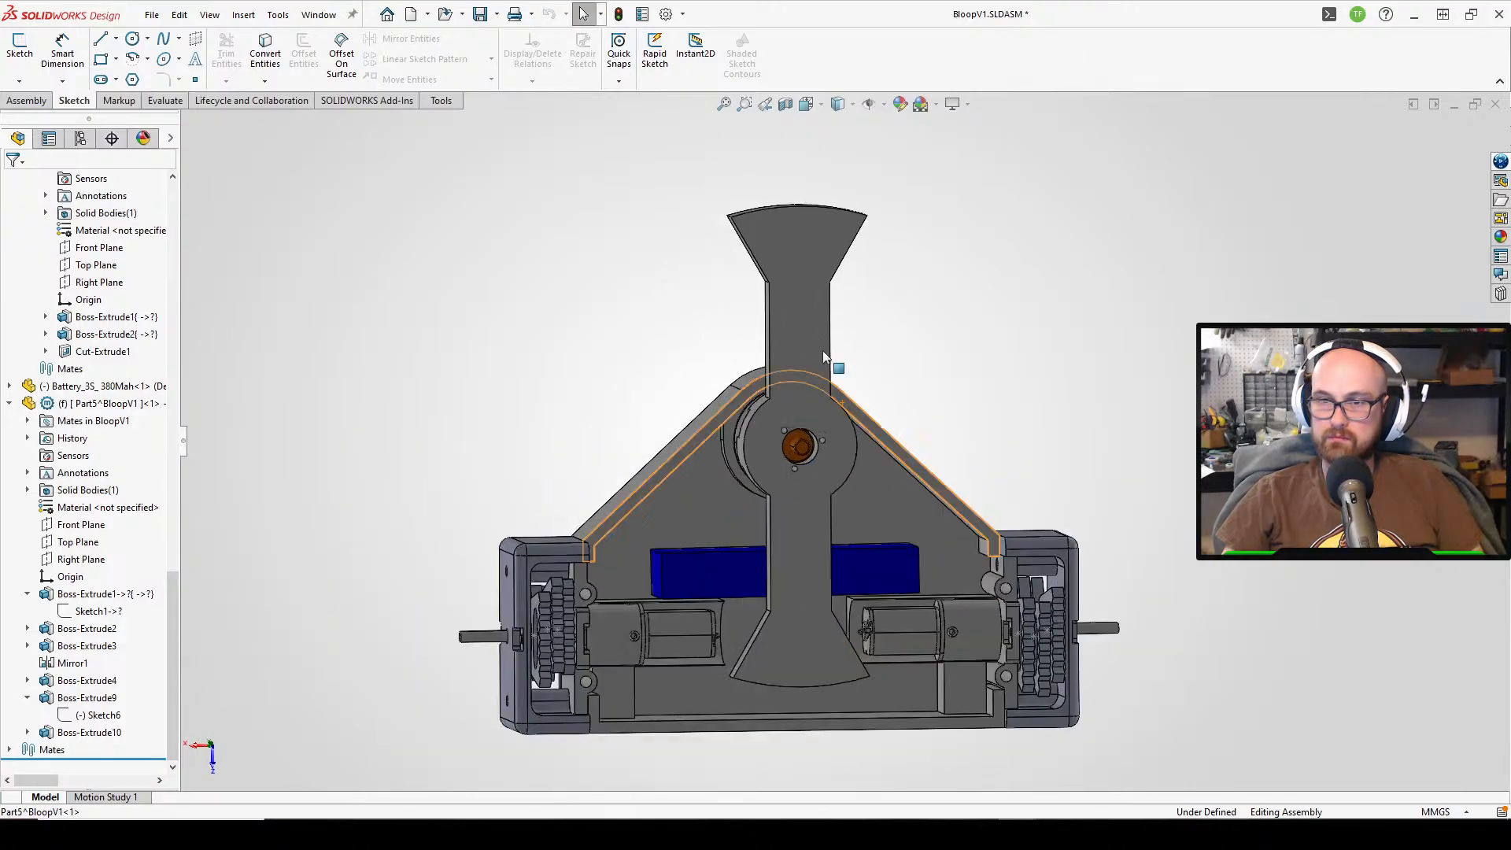
{"action": "middle_click_drag", "start_coordinate": [824, 351], "coordinate": [953, 529]}
{"action": "scroll", "coordinate": [787, 507], "scroll_direction": "down", "scroll_amount": 3}
{"action": "mouse_move", "coordinate": [693, 490]}
{"action": "middle_mouse_down"}
{"action": "mouse_move", "coordinate": [604, 437]}
{"action": "mouse_move", "coordinate": [660, 189]}
{"action": "middle_mouse_up"}
{"action": "middle_click_drag", "start_coordinate": [736, 410], "coordinate": [746, 224]}
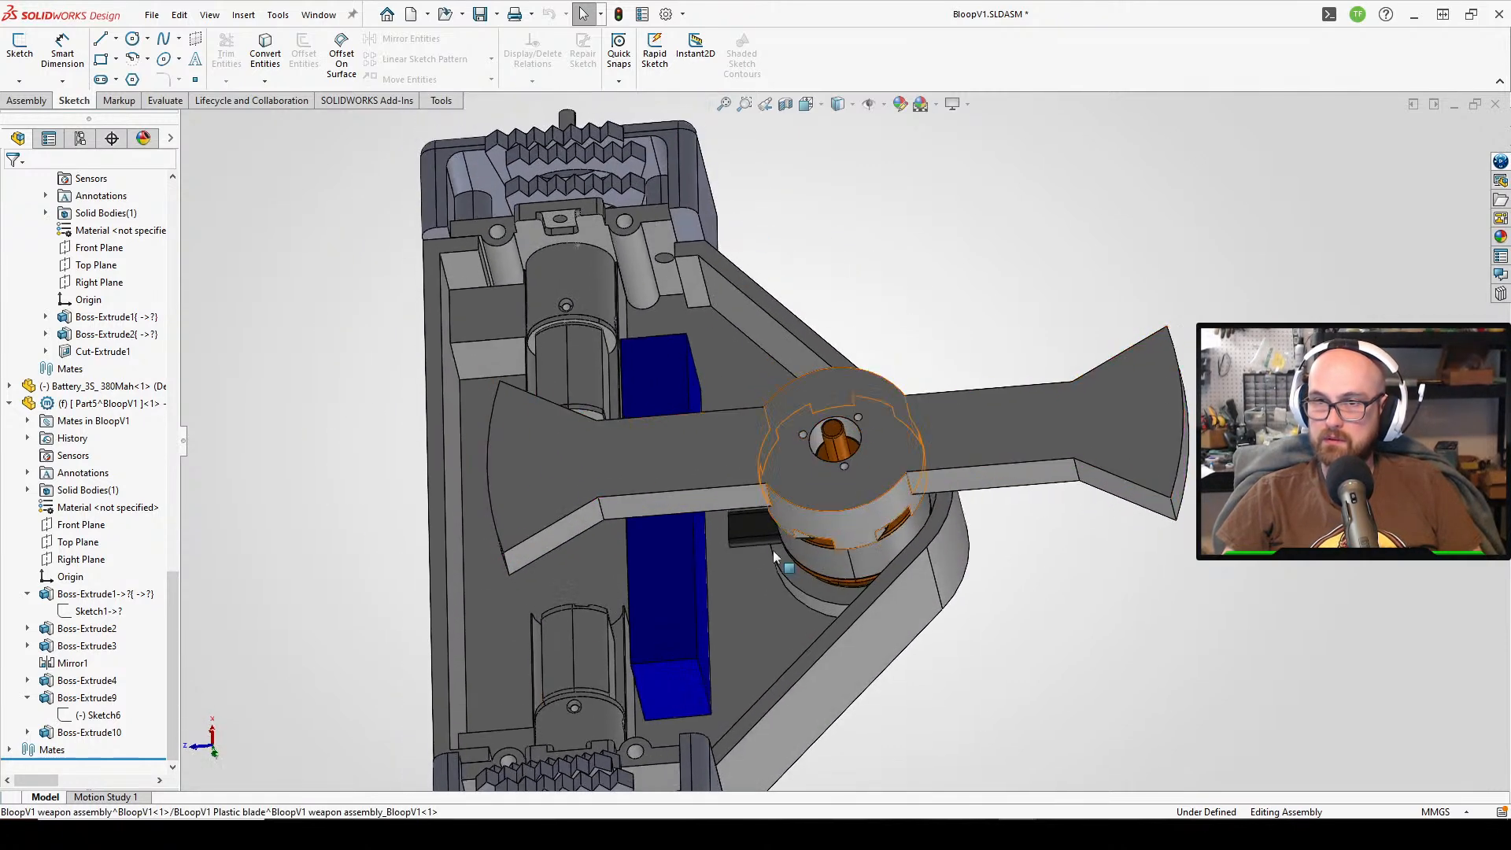
- Move the battery into the gap between the drive motors and the chassis rear wall, and check its fit under the blade
{"action": "left_click", "coordinate": [652, 620]}
{"action": "middle_click_drag", "start_coordinate": [659, 692], "coordinate": [782, 550]}
{"action": "scroll", "coordinate": [705, 707], "scroll_direction": "down", "scroll_amount": 1}
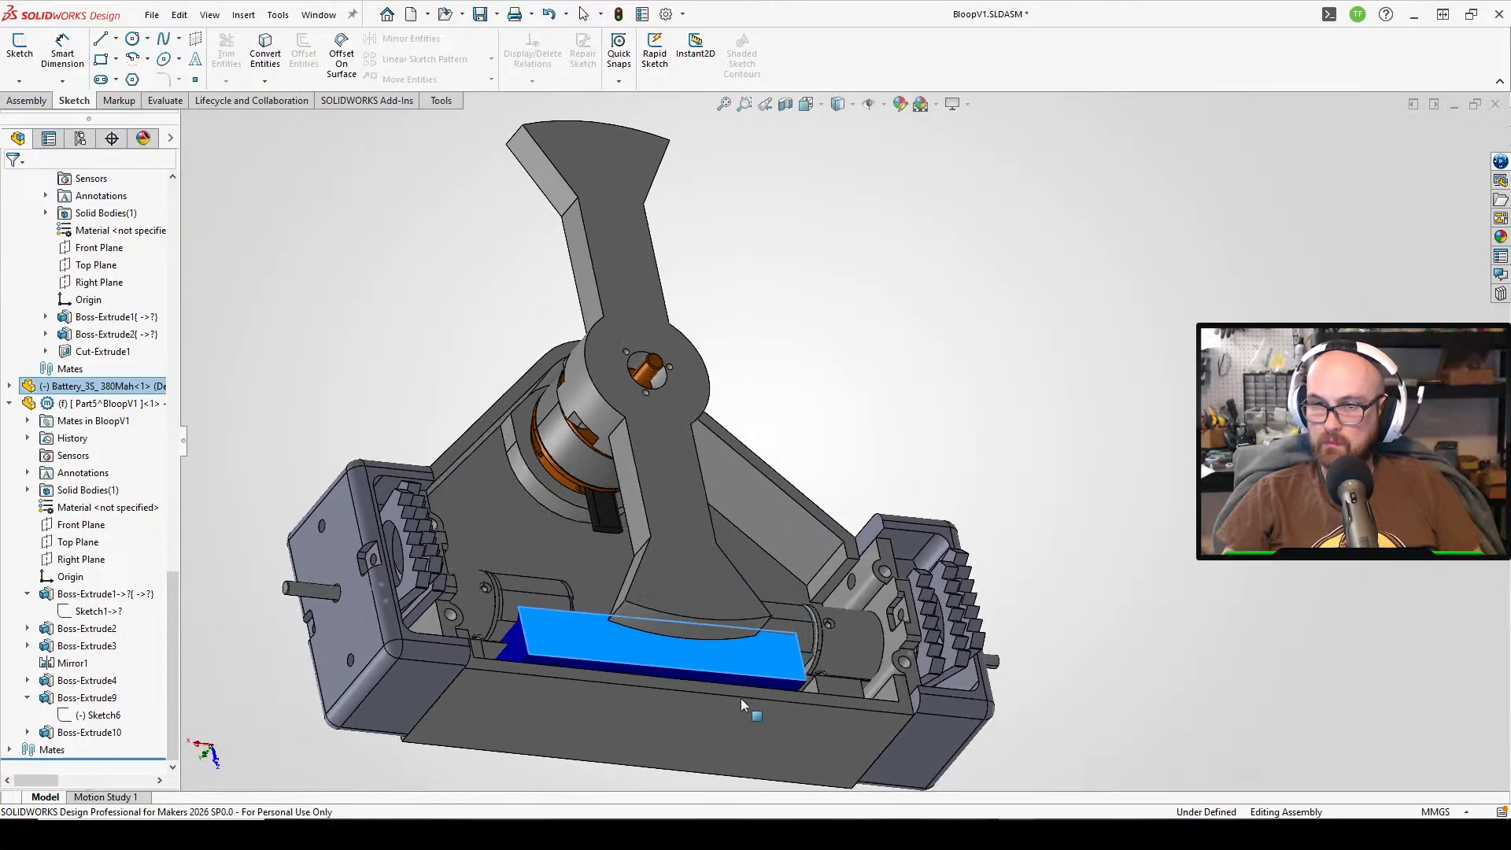
{"action": "left_click_drag", "start_coordinate": [741, 699], "coordinate": [739, 715]}
{"action": "middle_click_drag", "start_coordinate": [739, 714], "coordinate": [692, 758]}
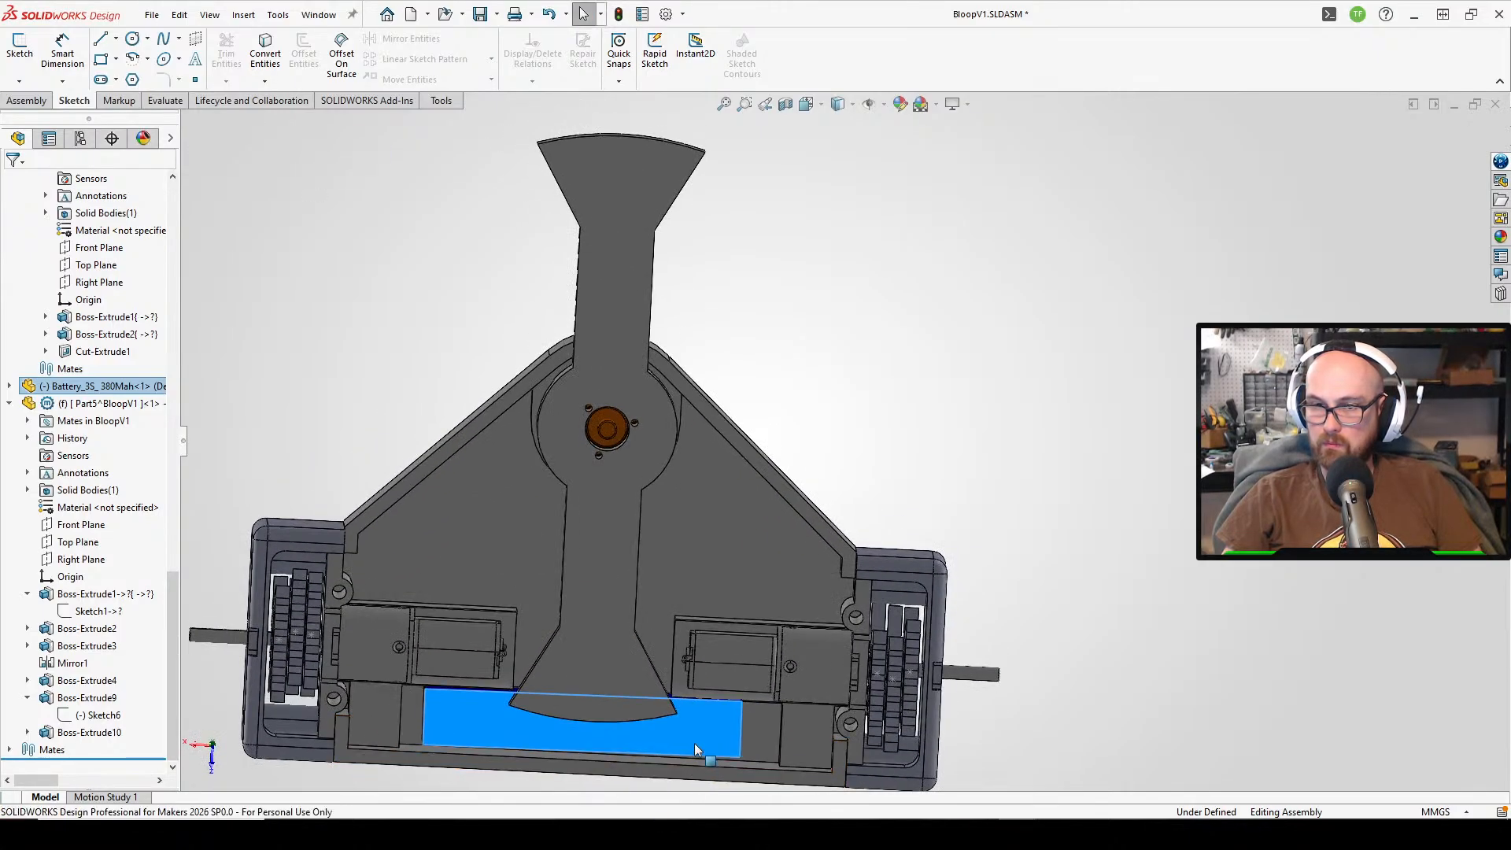
{"action": "left_click", "coordinate": [891, 381]}
{"action": "middle_click_drag", "start_coordinate": [467, 325], "coordinate": [499, 236]}
- Edit the chassis part in context and open the outline sketch of its base extrusion for editing
{"action": "left_click", "coordinate": [507, 489]}
{"action": "left_click", "coordinate": [658, 398]}
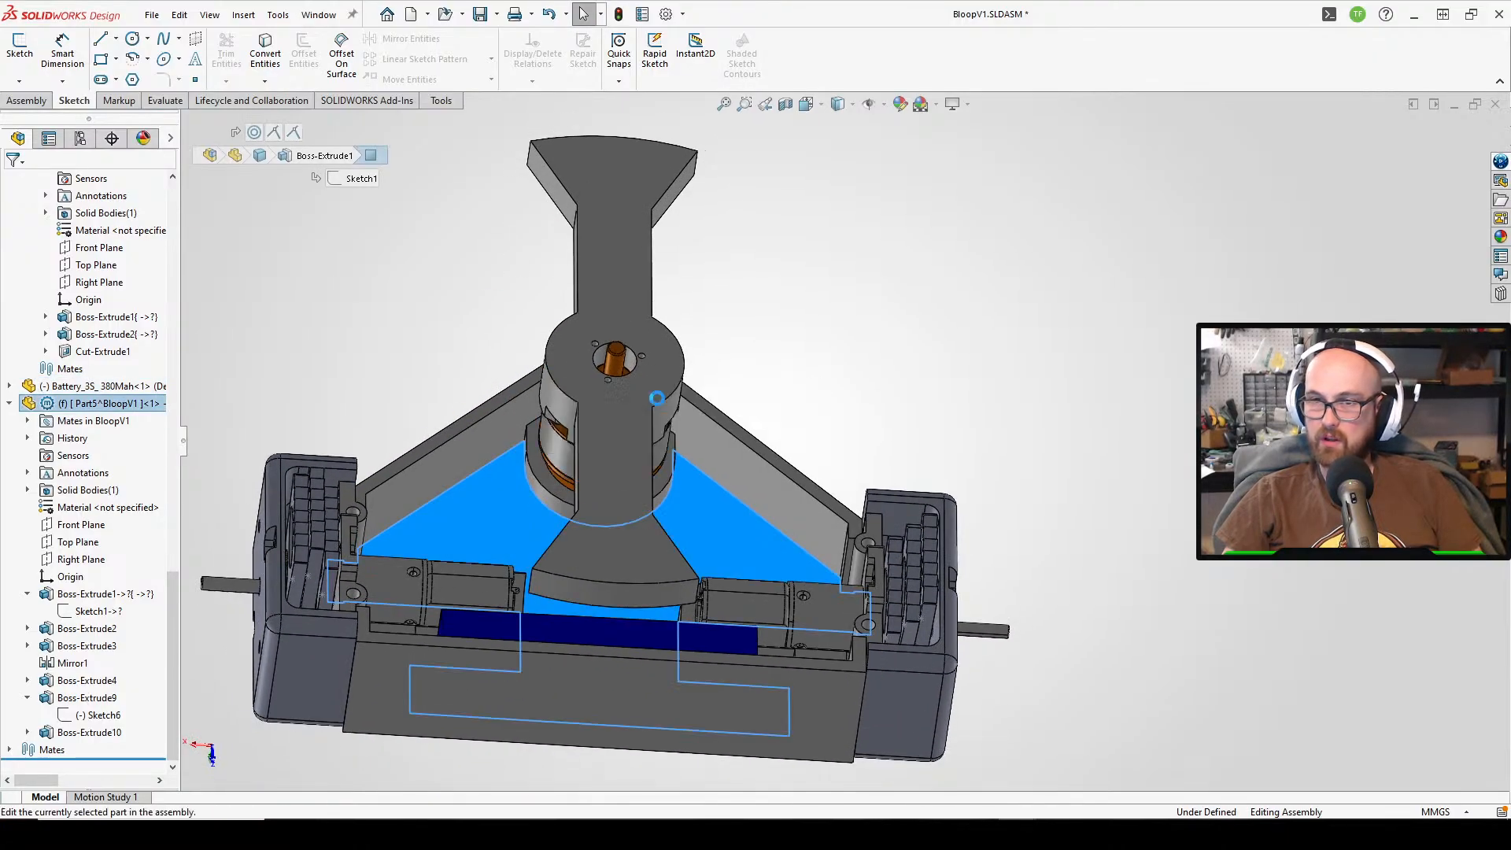
{"action": "left_click", "coordinate": [95, 609]}
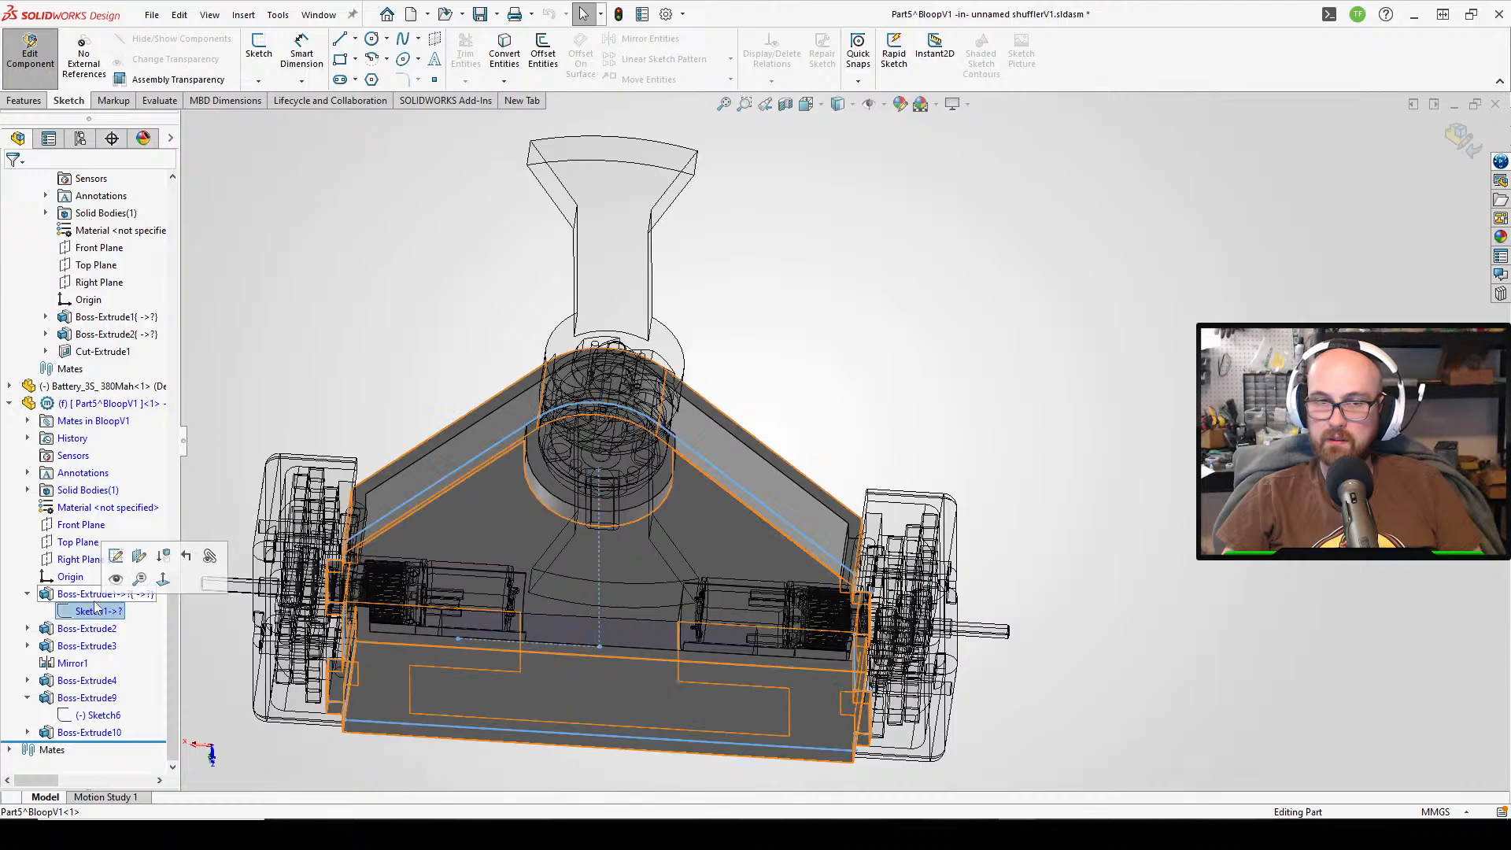
{"action": "left_click", "coordinate": [116, 556]}
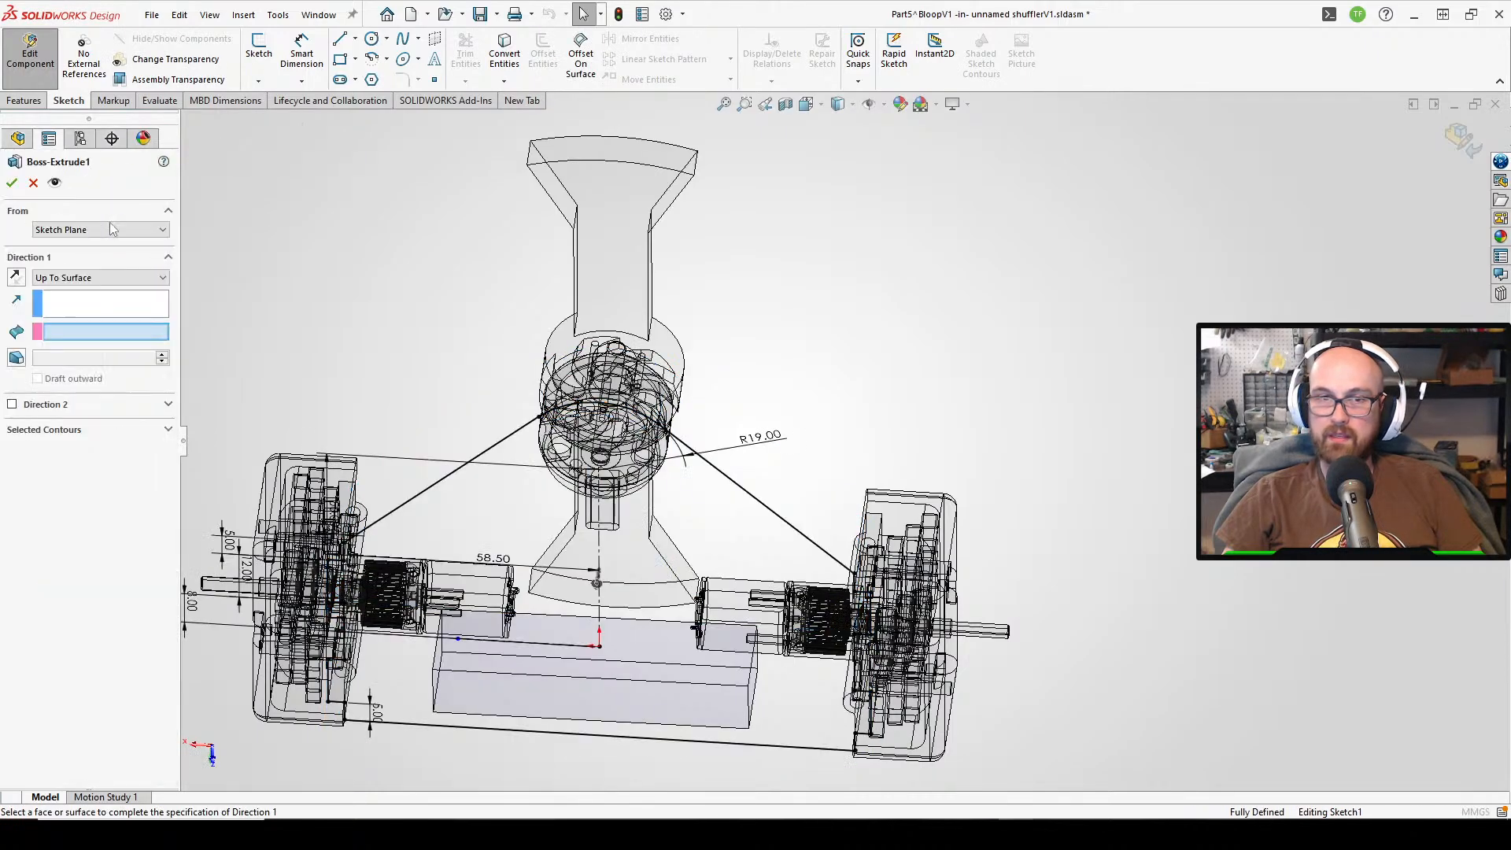
{"action": "left_click", "coordinate": [36, 184]}
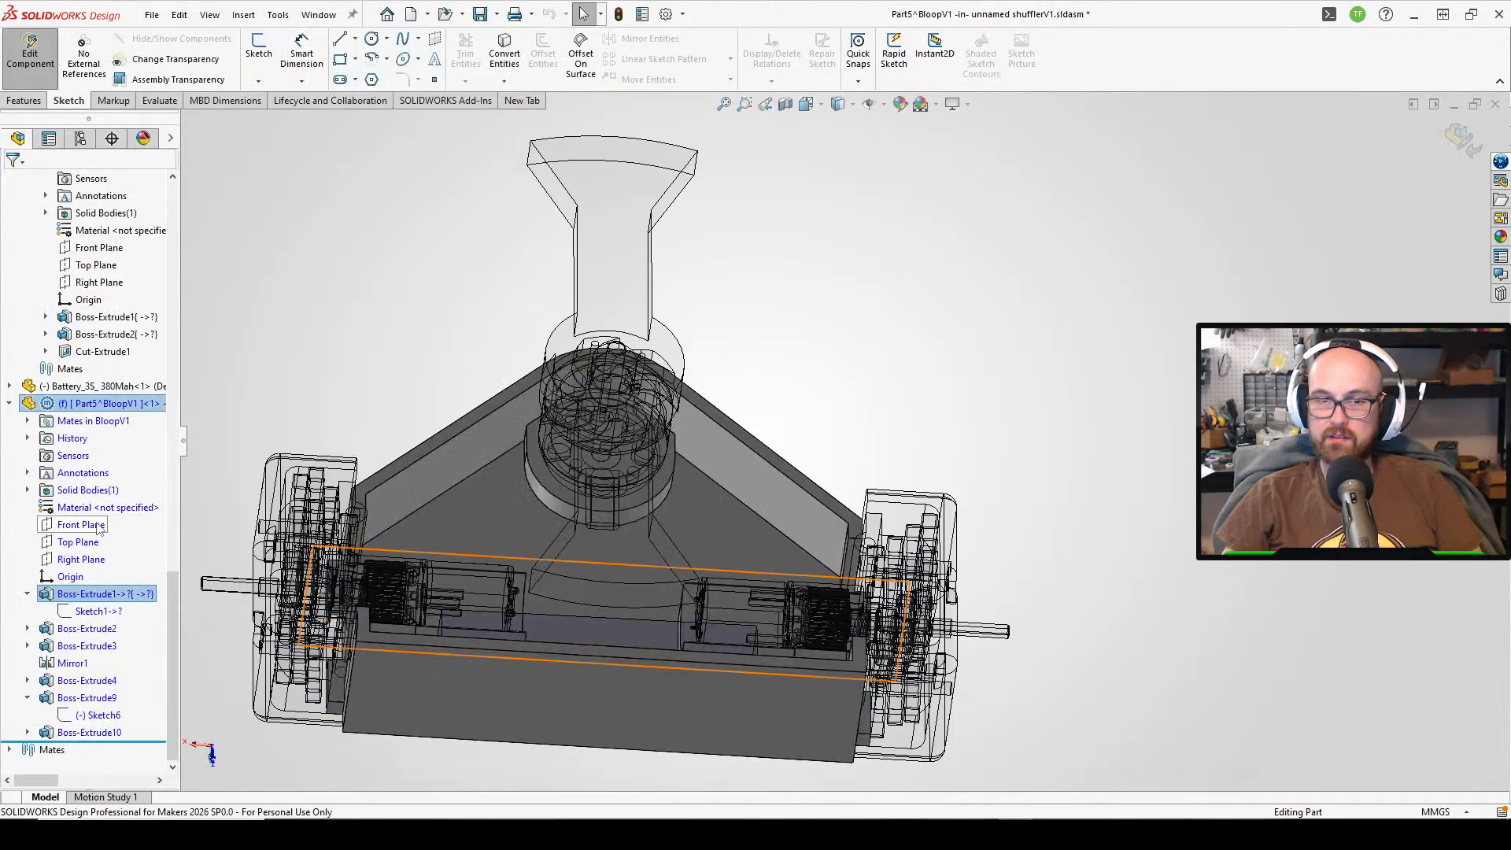
{"action": "left_click", "coordinate": [107, 596]}
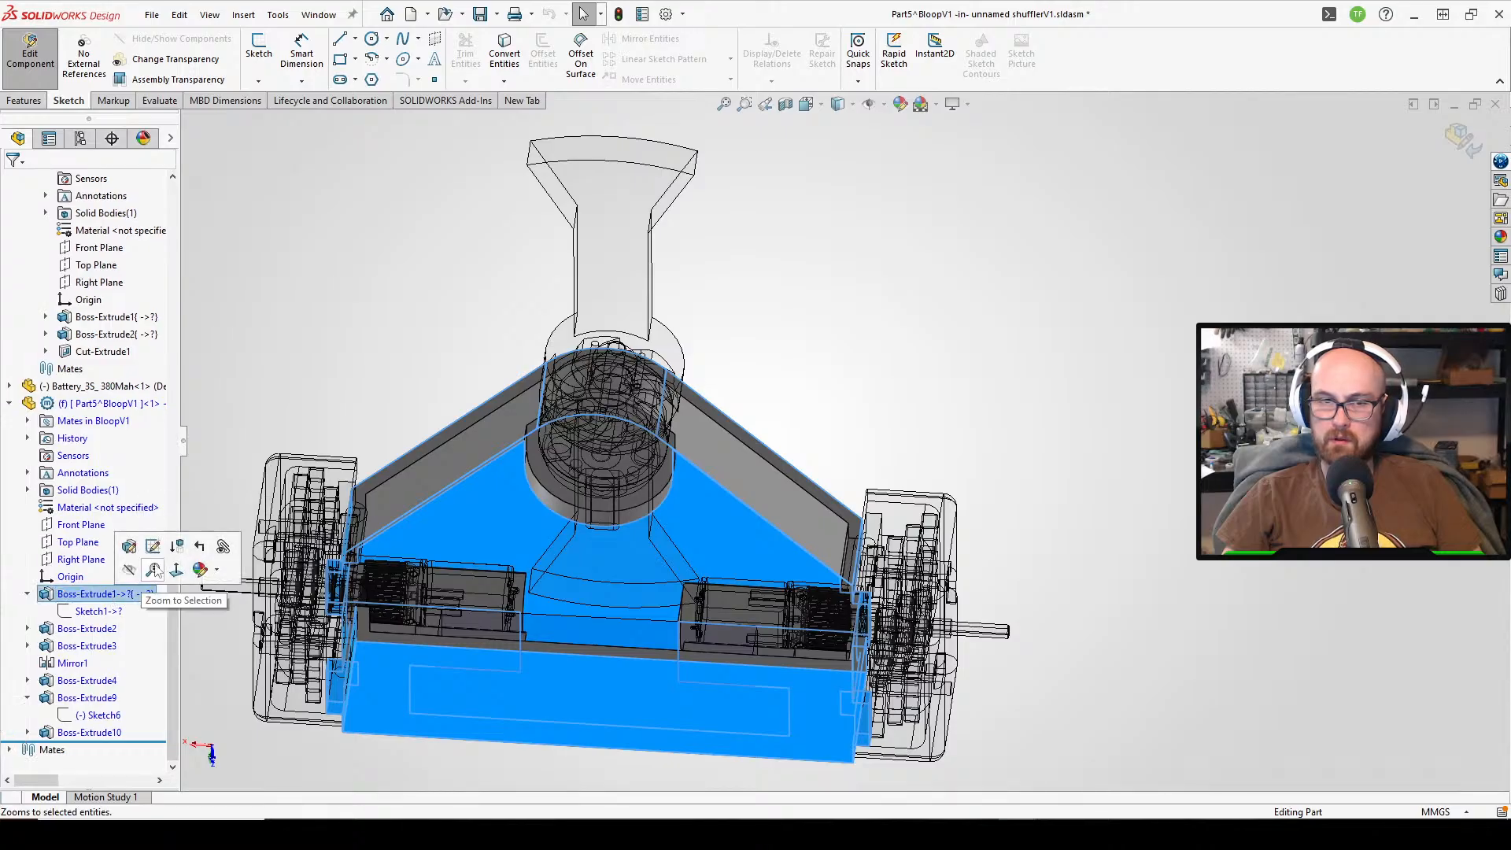
{"action": "right_click", "coordinate": [127, 600]}
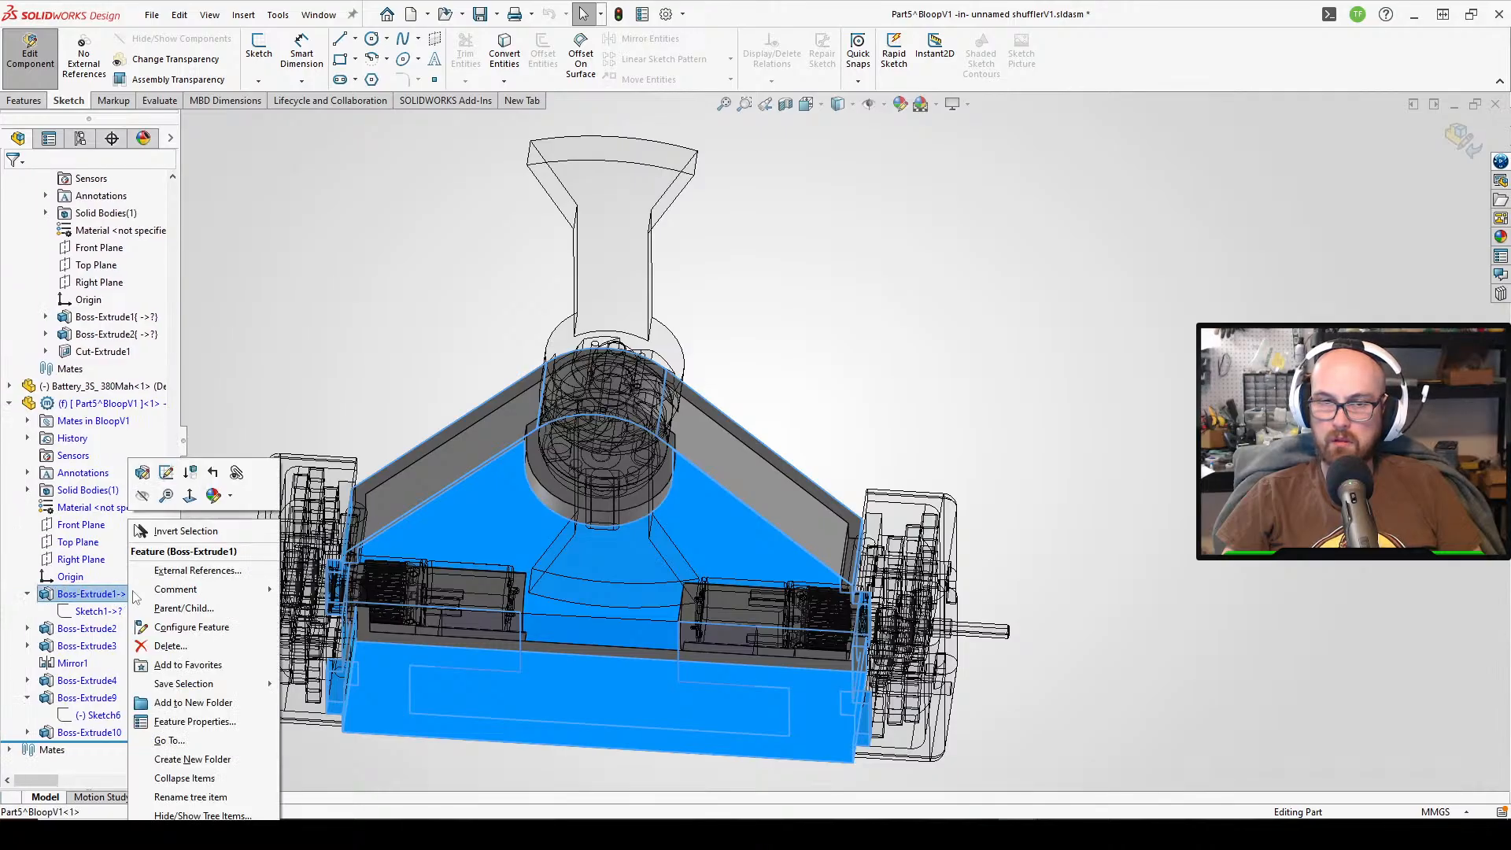
{"action": "left_click", "coordinate": [180, 476]}
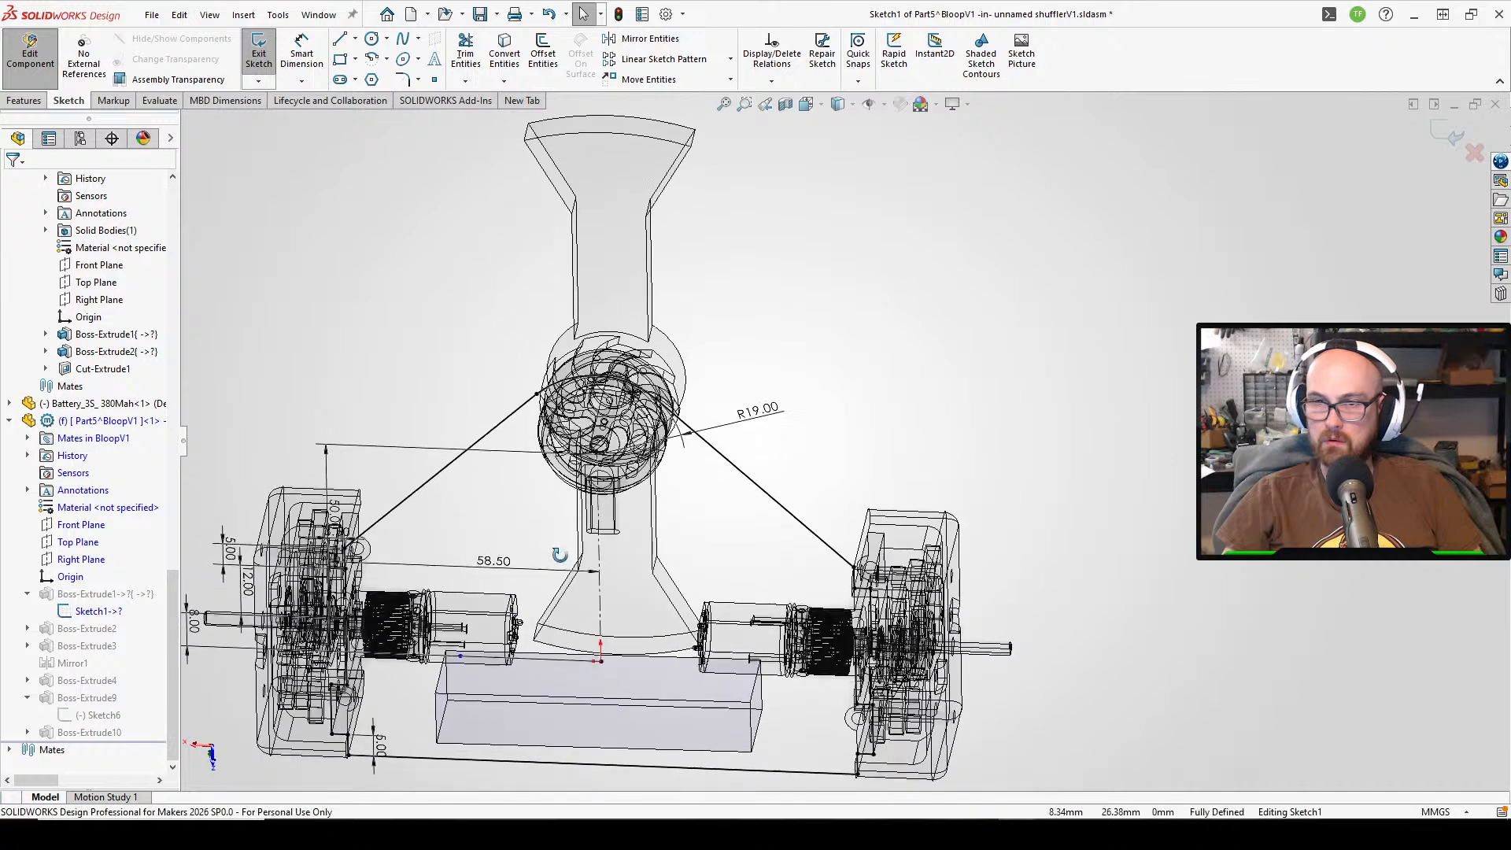
- Set the vertical distance from the origin to the chassis nose arc's center to 42 mm, finish the sketch and return to the assembly
{"action": "double_click", "coordinate": [338, 500]}
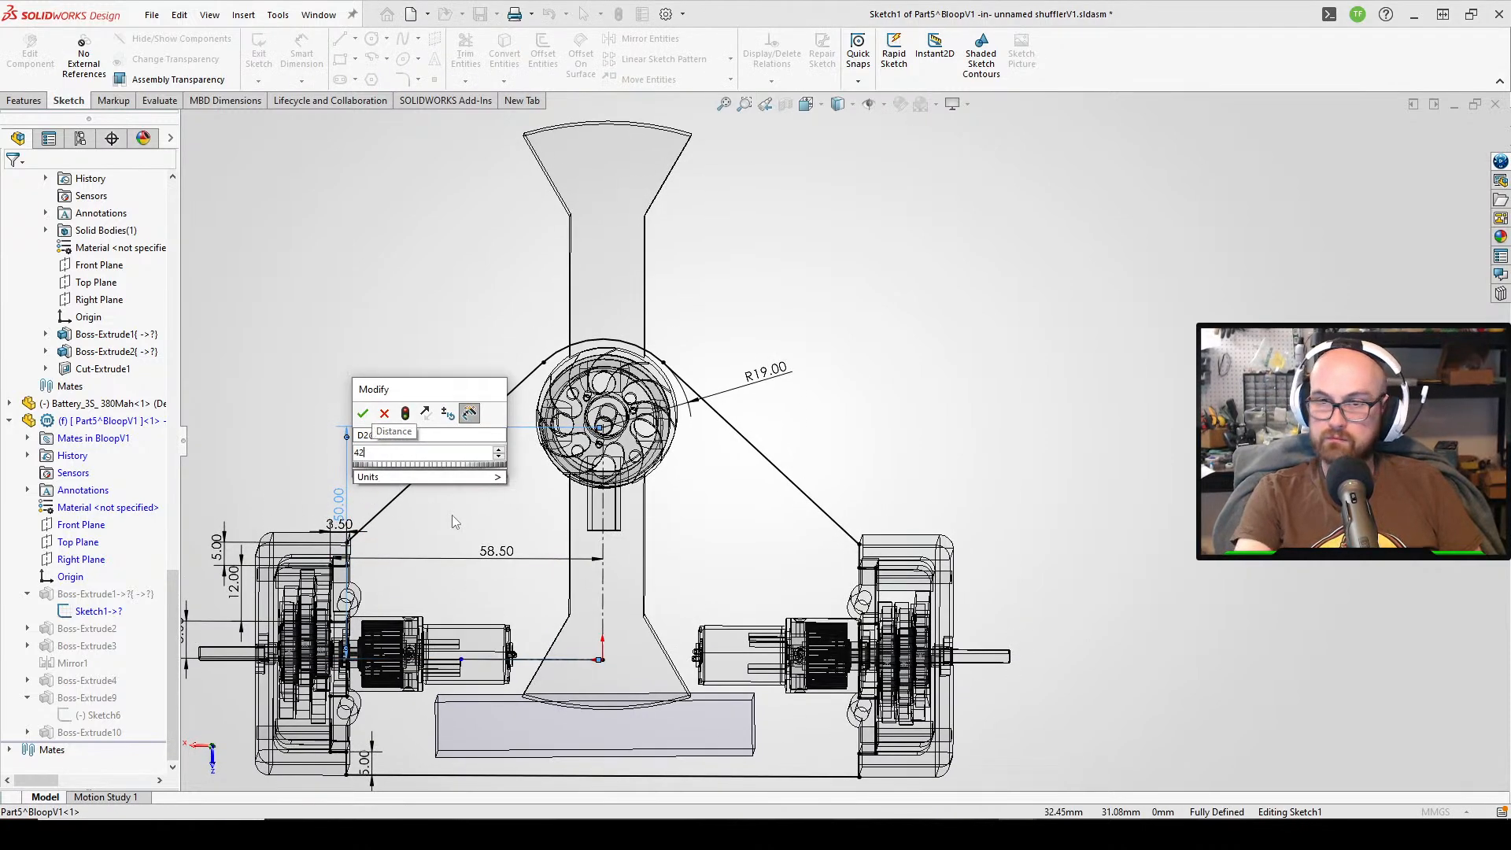
{"action": "key", "text": "Return"}
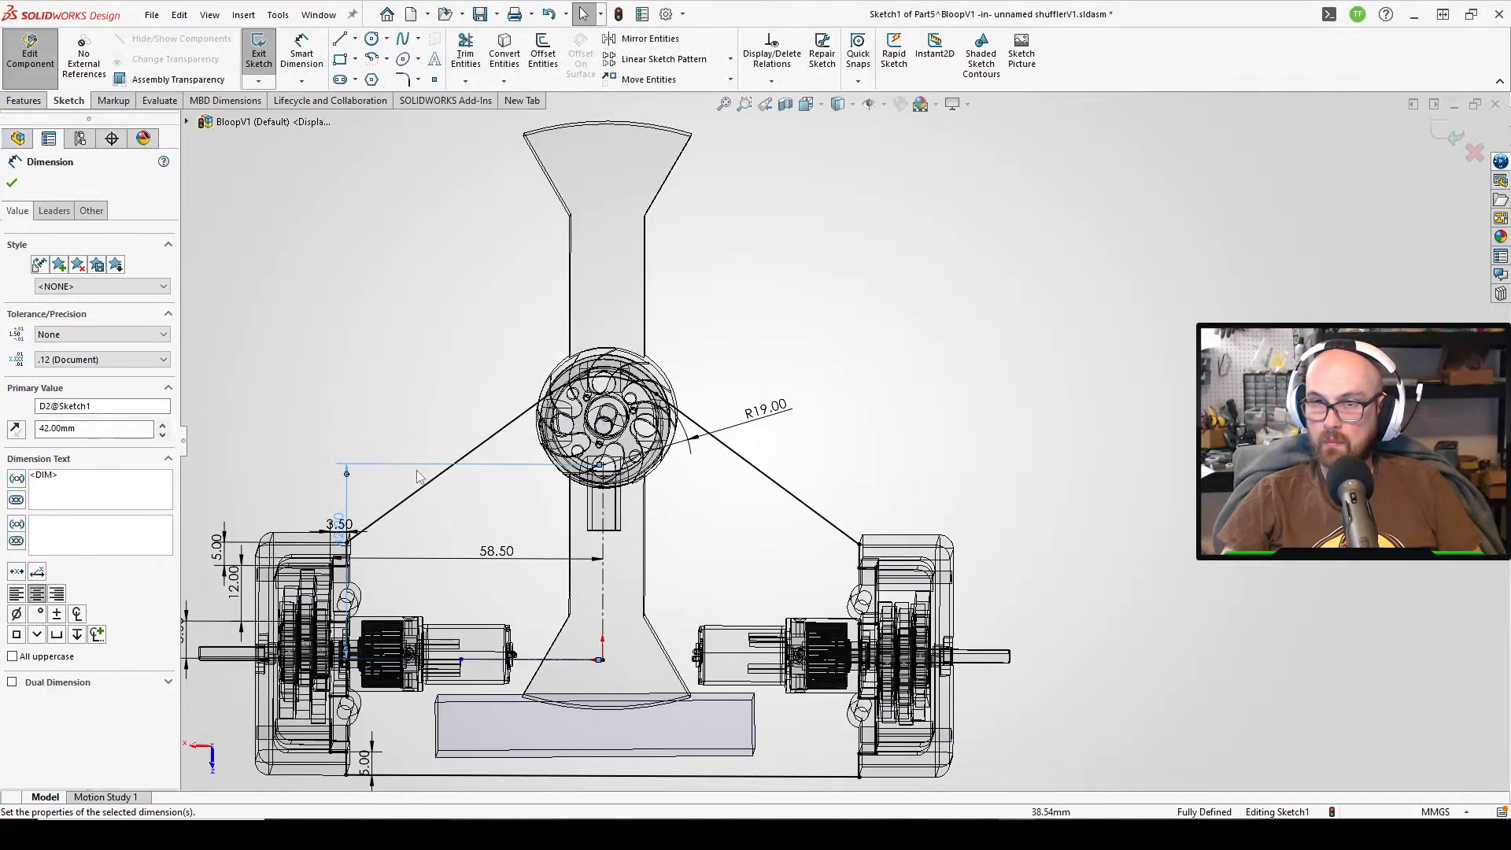
{"action": "left_click", "coordinate": [418, 477]}
{"action": "left_click", "coordinate": [262, 45]}
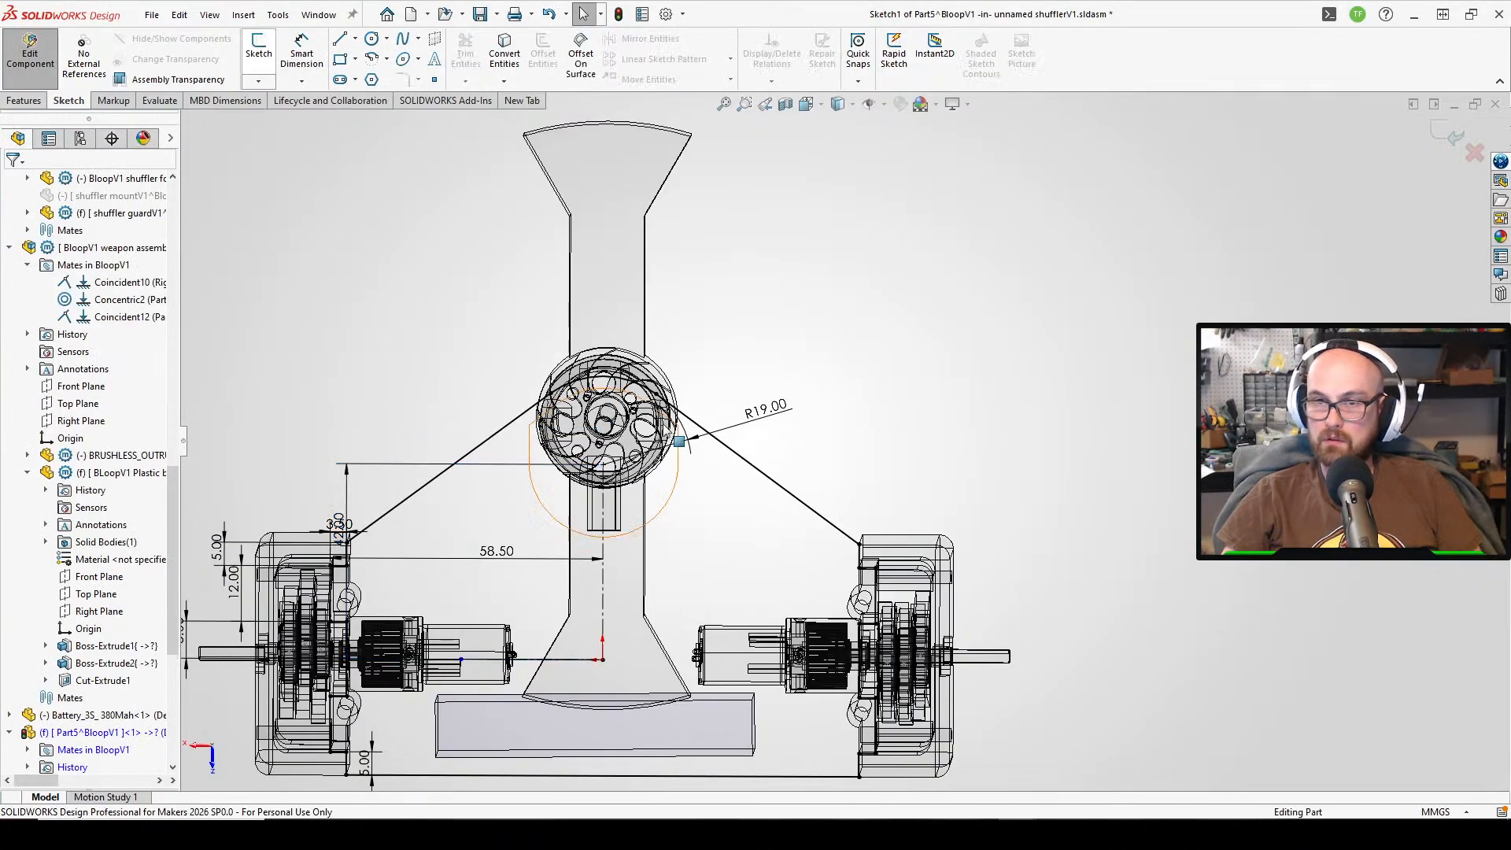
{"action": "middle_click_drag", "start_coordinate": [890, 406], "coordinate": [735, 488]}
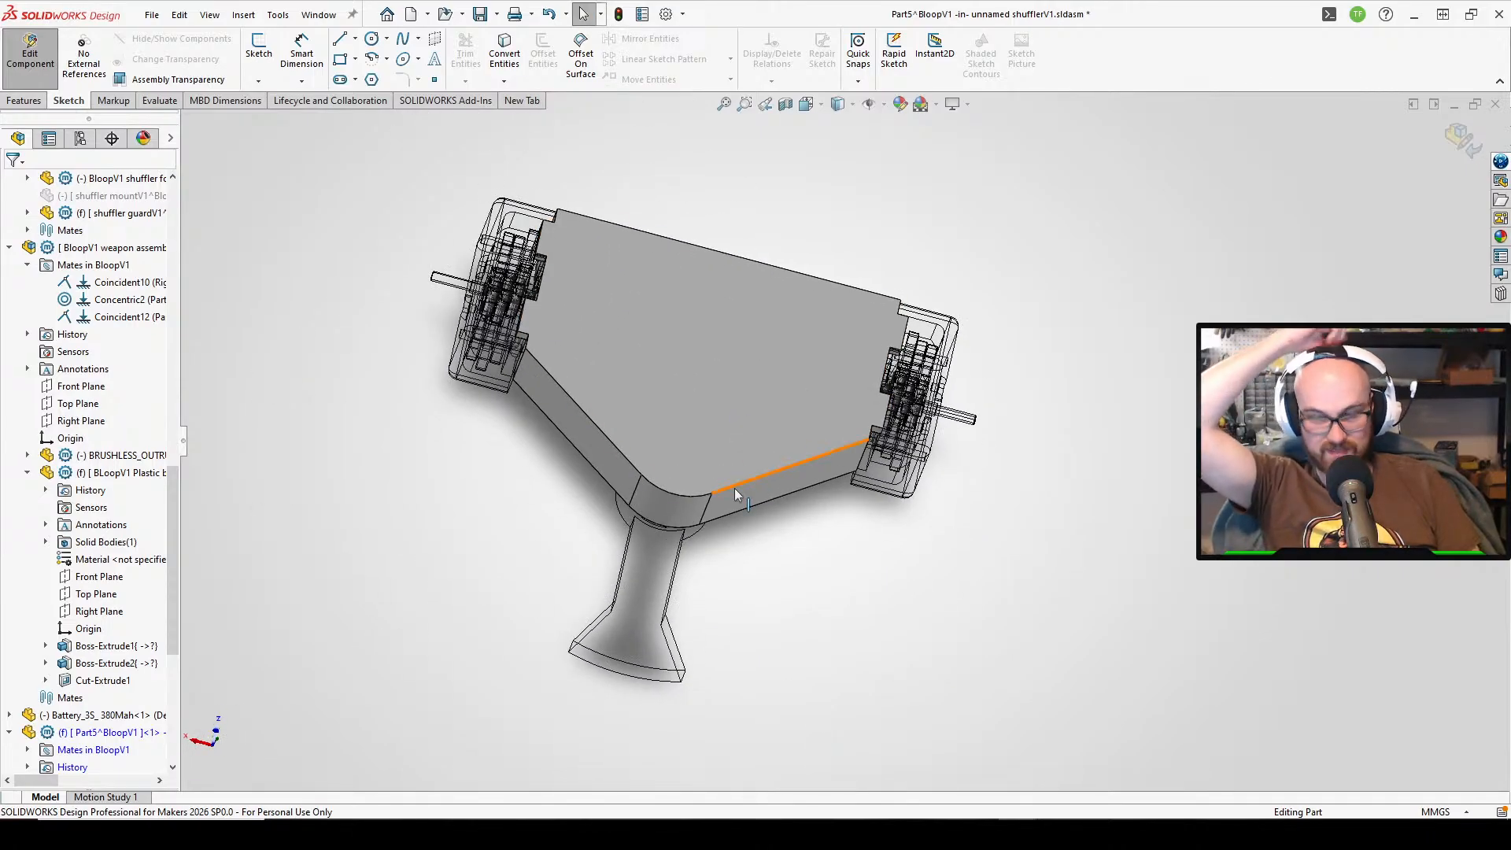
{"action": "middle_click_drag", "start_coordinate": [832, 577], "coordinate": [695, 271]}
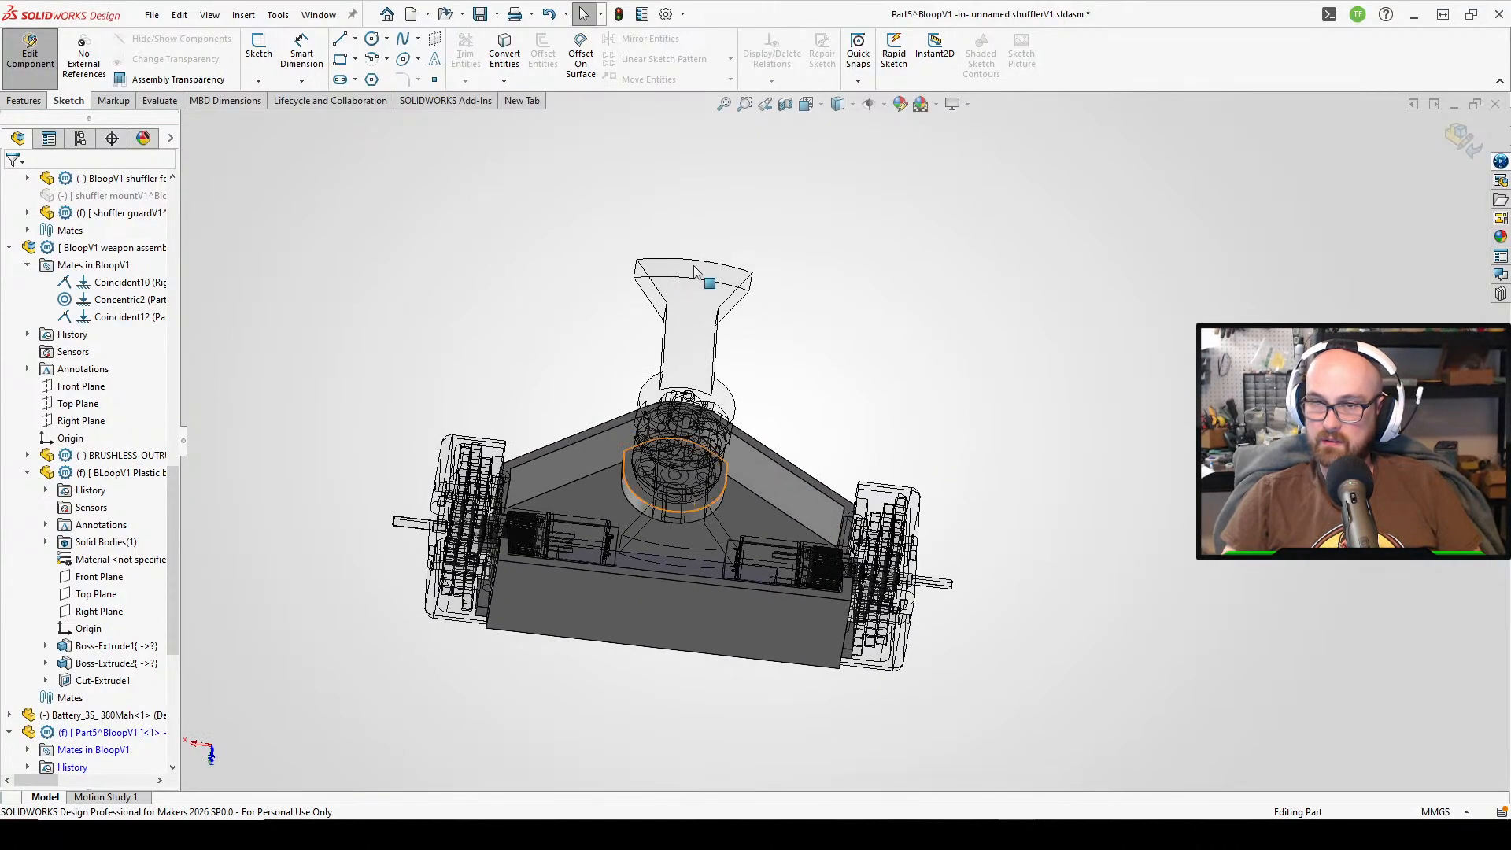
{"action": "left_click", "coordinate": [14, 49]}
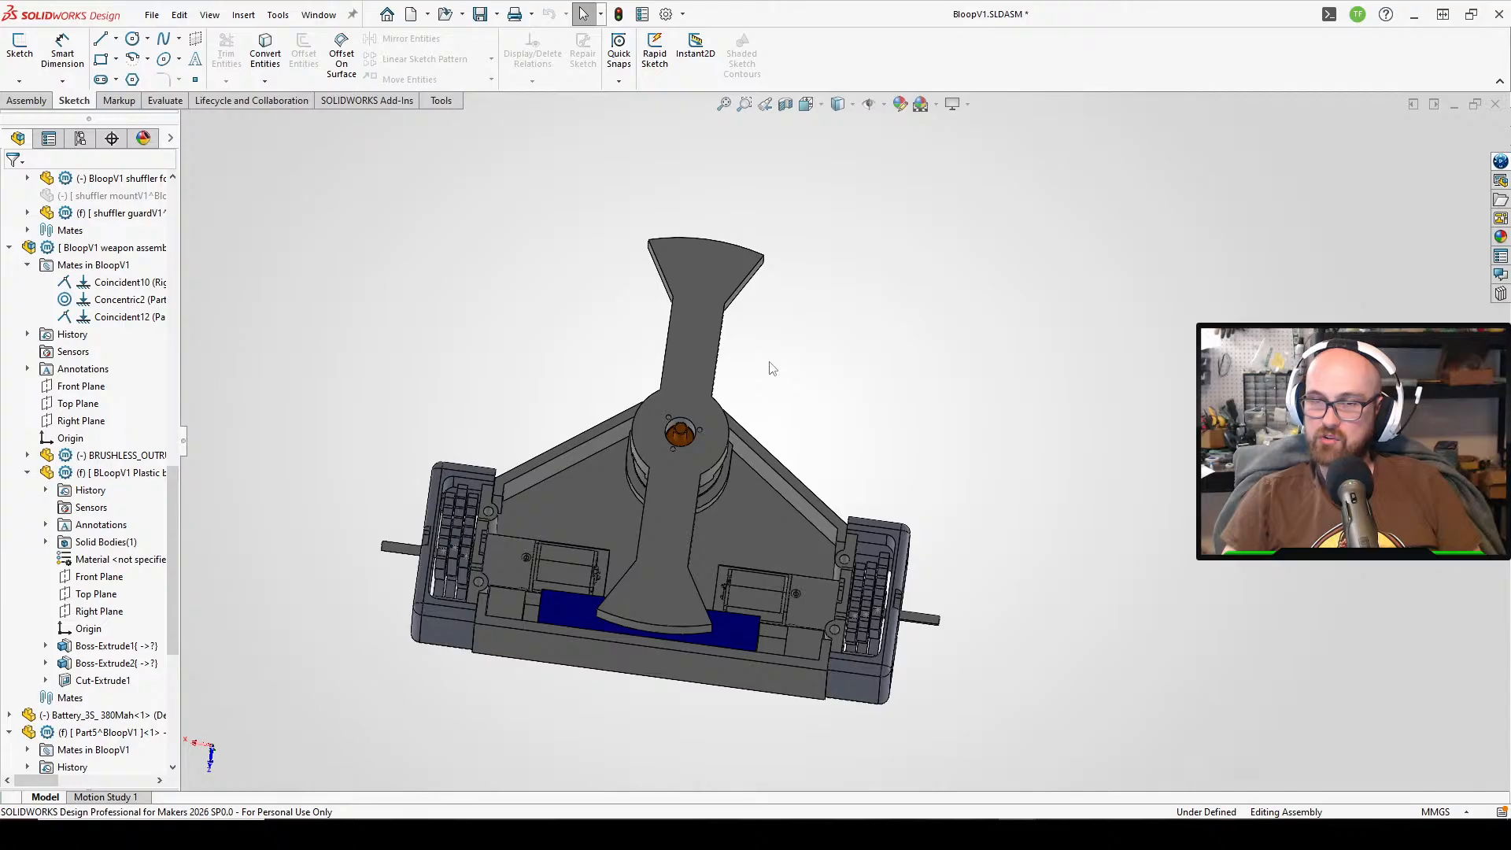
- Edit the plastic blade part in context and start a new sketch on the blade's outer flat face
{"action": "left_click", "coordinate": [723, 251]}
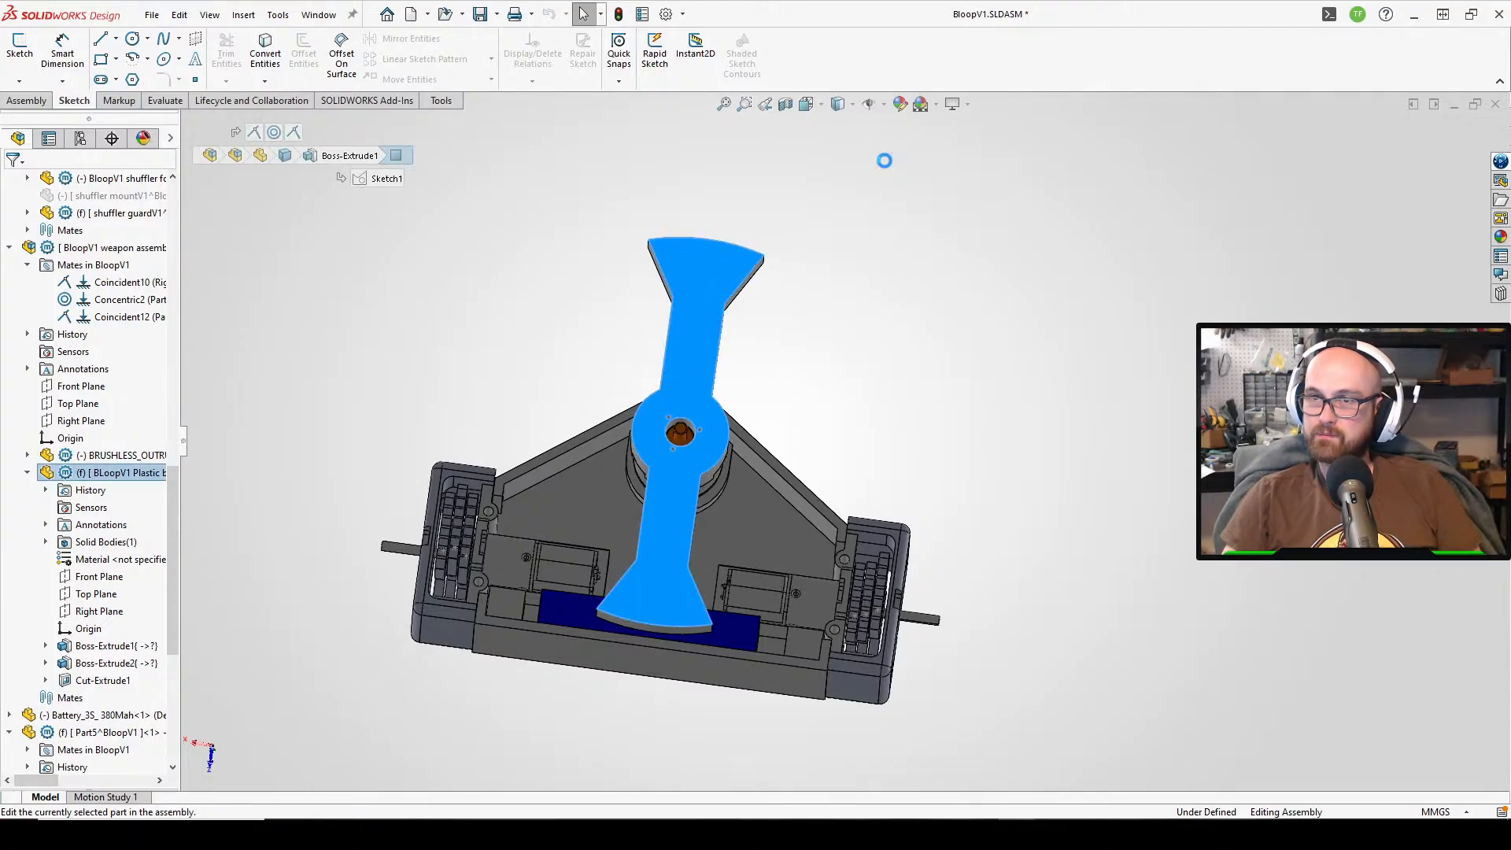
{"action": "left_click", "coordinate": [888, 173]}
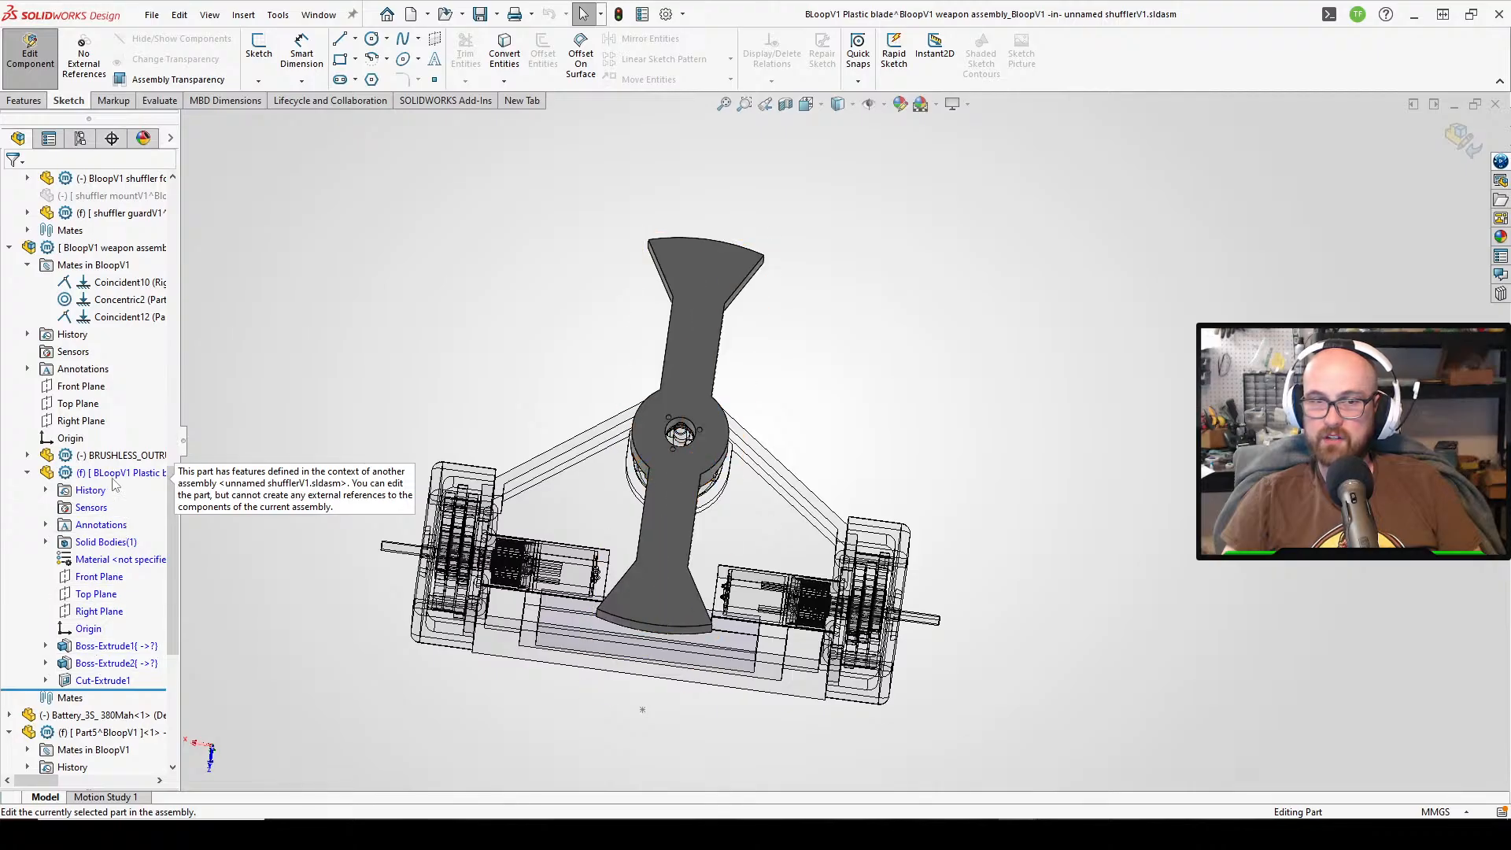
{"action": "left_click", "coordinate": [254, 54]}
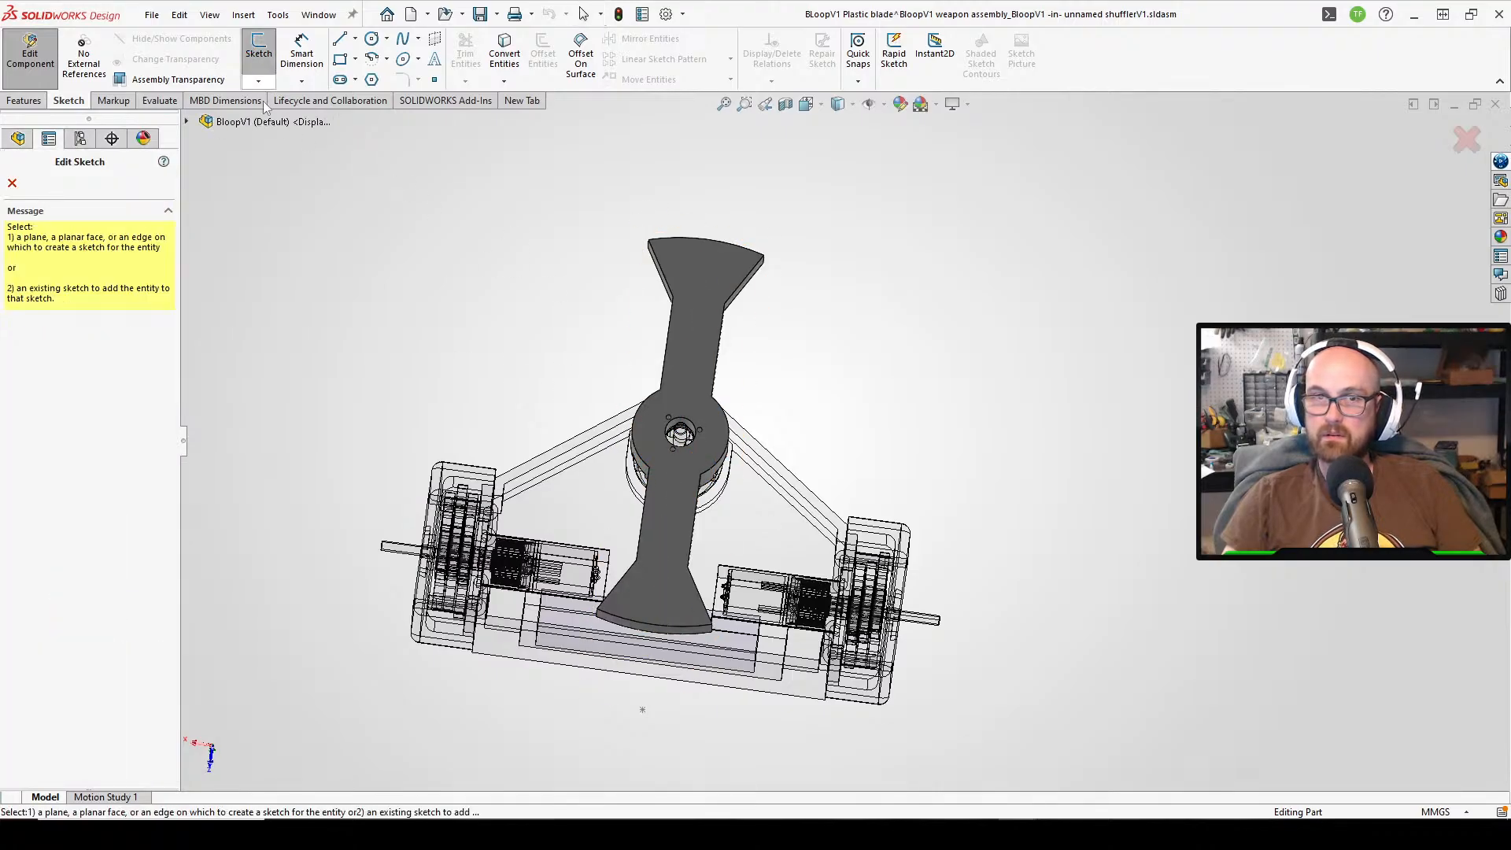
{"action": "left_click", "coordinate": [699, 285]}
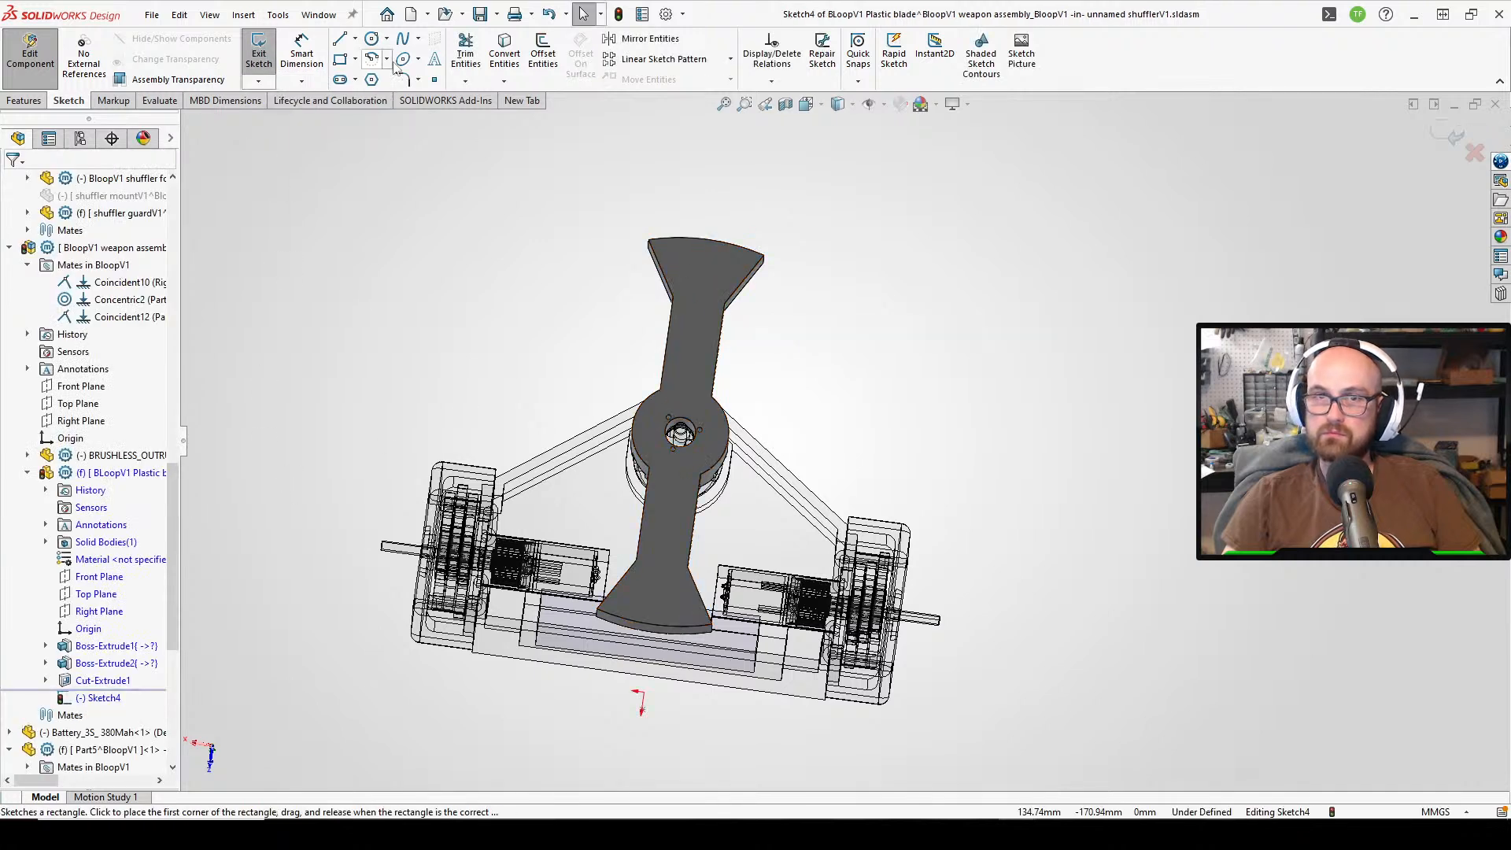
- Sketch a circle of 63 mm radius through the blade tips and a slightly smaller concentric circle, both centered on the hub
{"action": "left_click", "coordinate": [371, 39]}
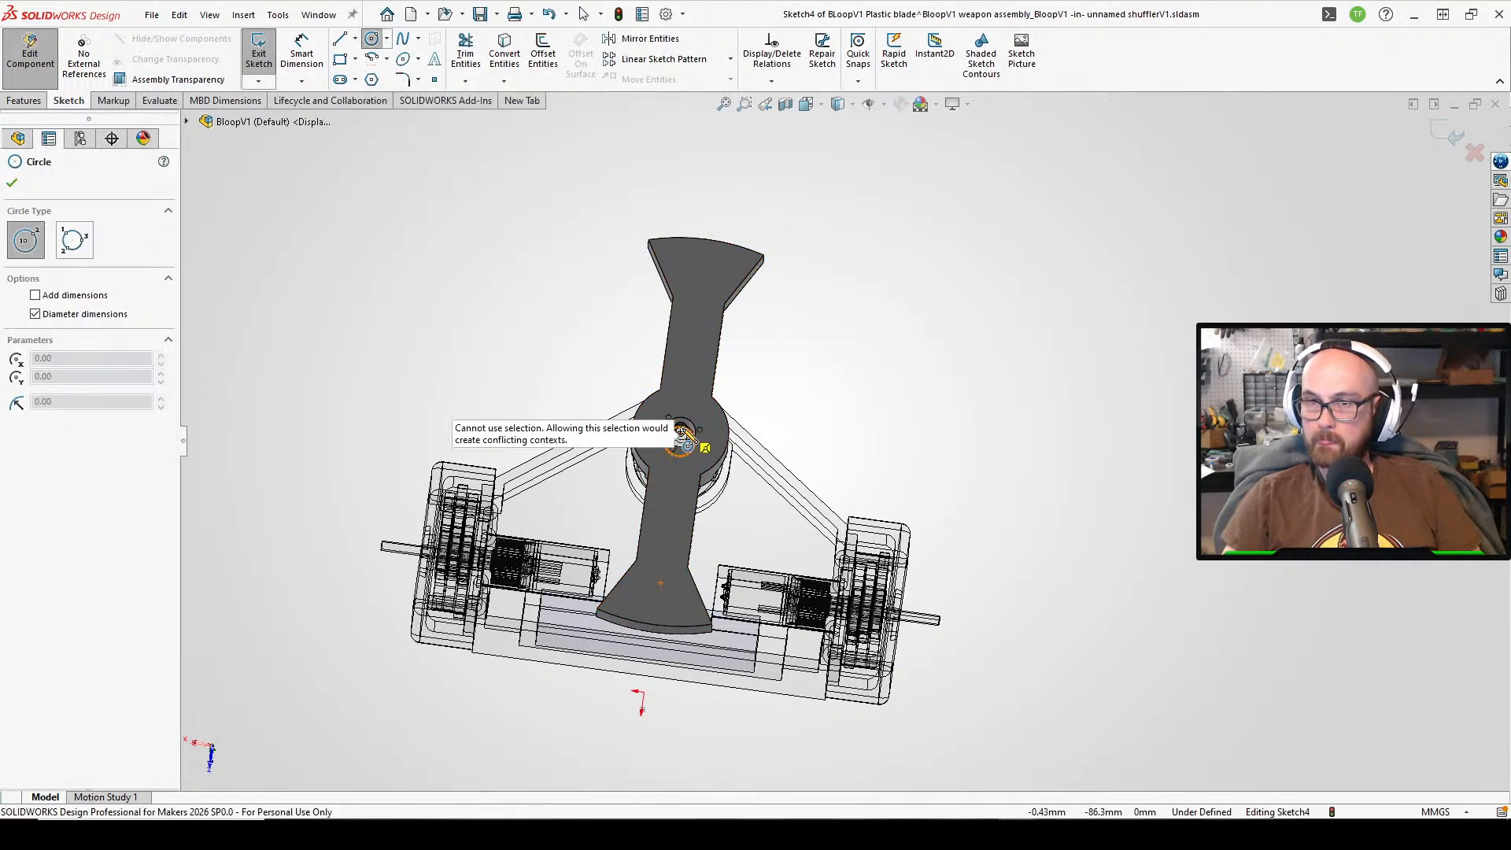
{"action": "left_click", "coordinate": [680, 432]}
{"action": "left_click", "coordinate": [752, 260]}
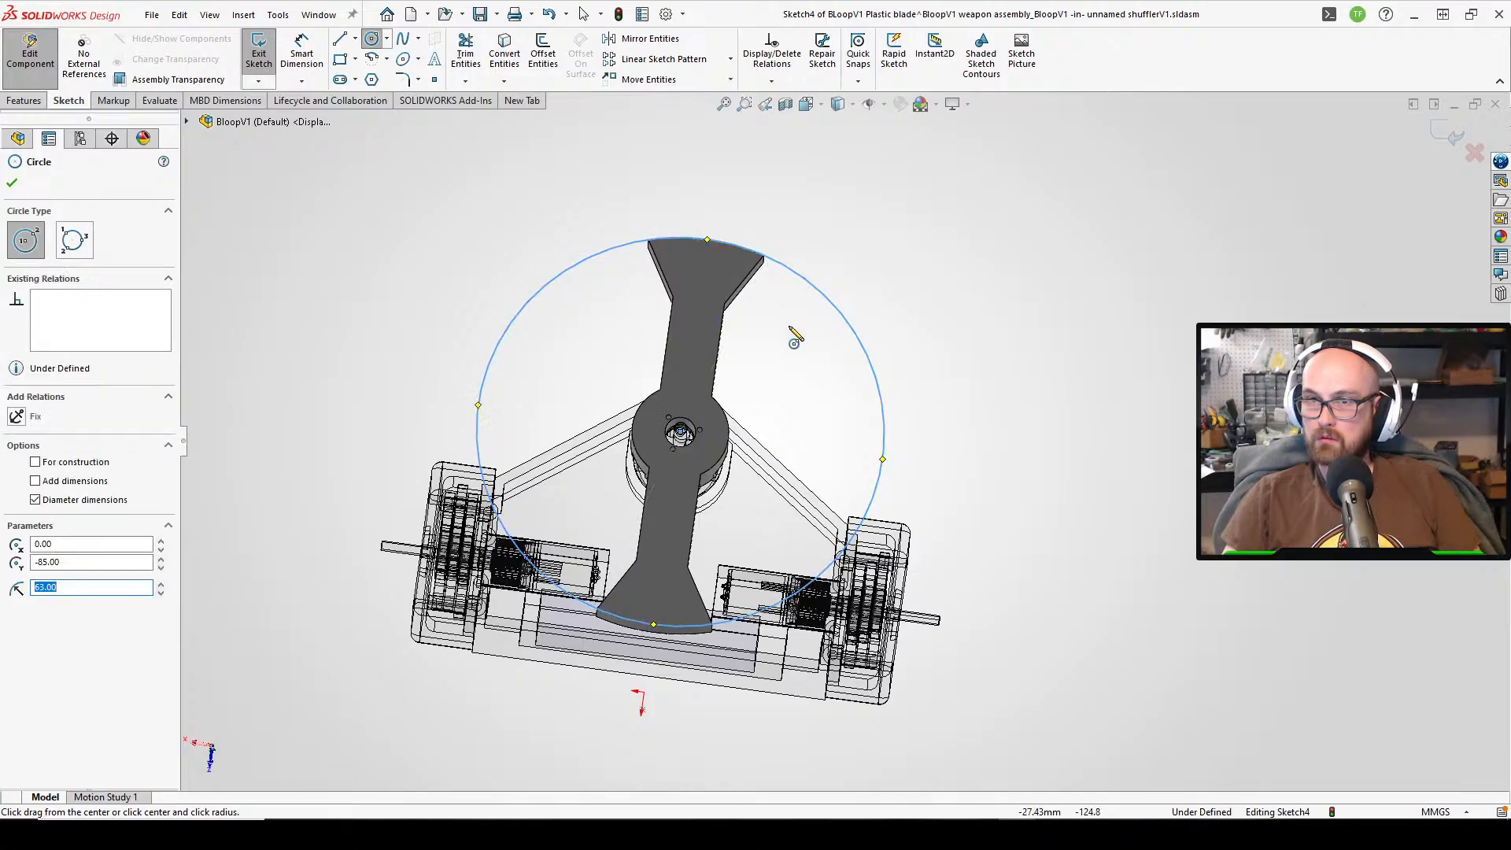
{"action": "key", "text": "Escape"}
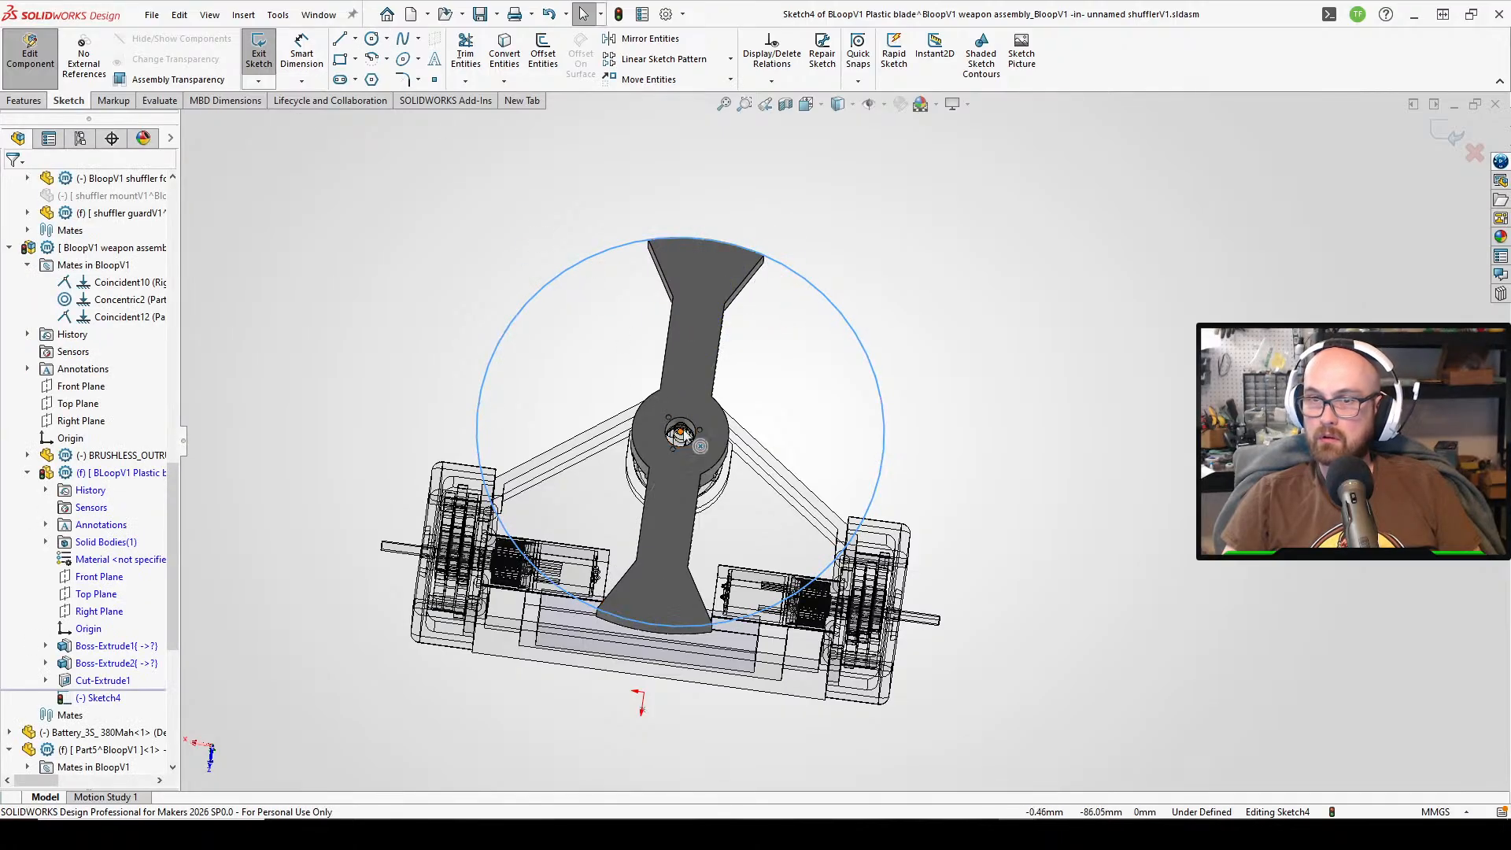
{"action": "key", "text": "Escape"}
{"action": "left_click", "coordinate": [371, 39]}
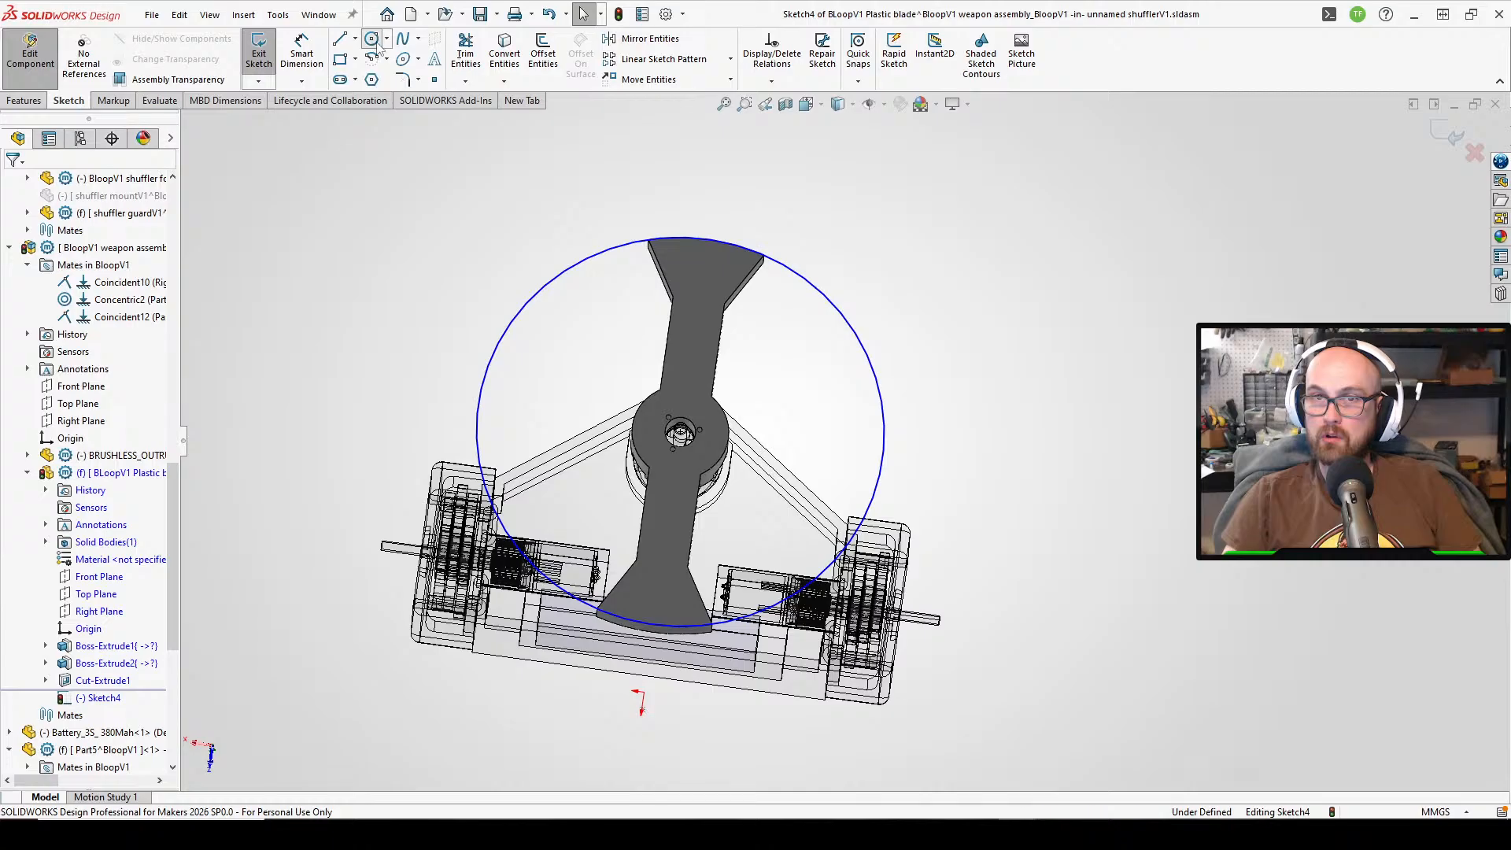
{"action": "left_click", "coordinate": [681, 432]}
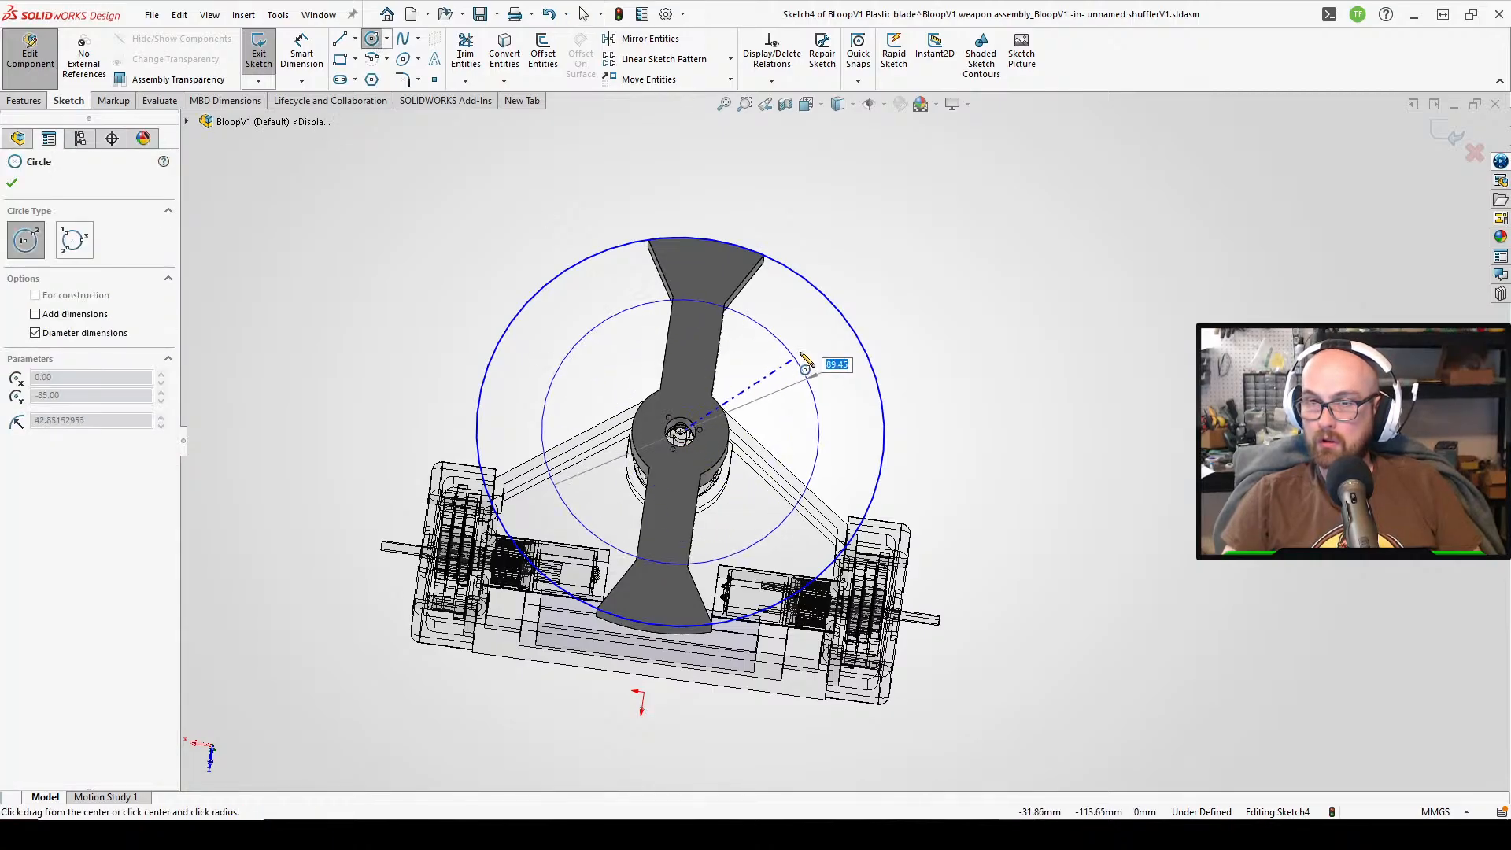
{"action": "left_click", "coordinate": [823, 349]}
- Extrude the ring between the circles with Up To Surface to the blade's opposite face, and return to the assembly
{"action": "right_click", "coordinate": [967, 308]}
{"action": "left_click", "coordinate": [995, 326]}
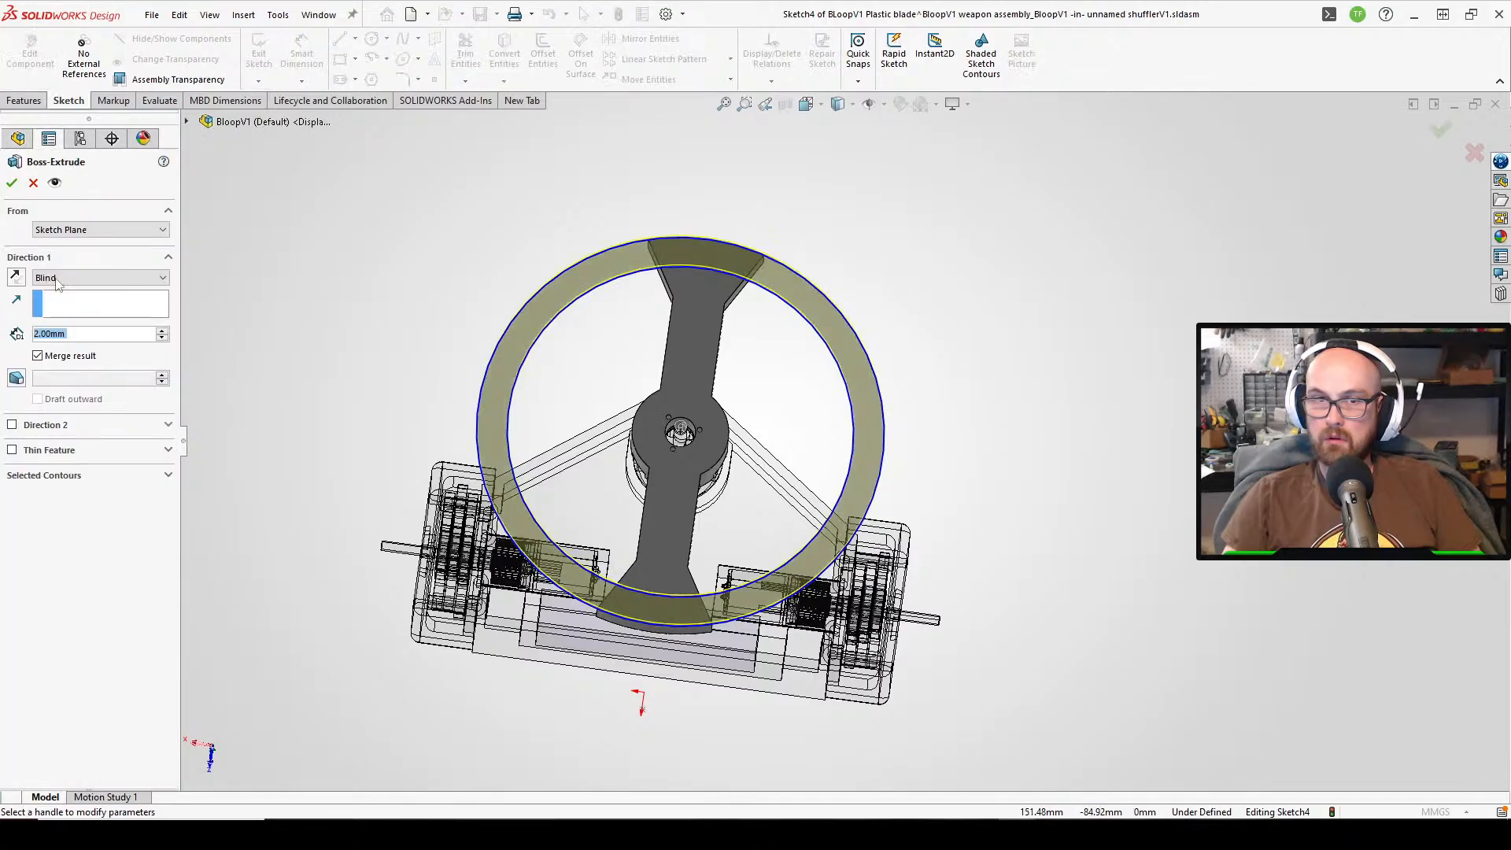
{"action": "left_click", "coordinate": [118, 280]}
{"action": "left_click", "coordinate": [63, 322]}
{"action": "middle_click_drag", "start_coordinate": [677, 441], "coordinate": [627, 368]}
{"action": "left_click", "coordinate": [561, 380]}
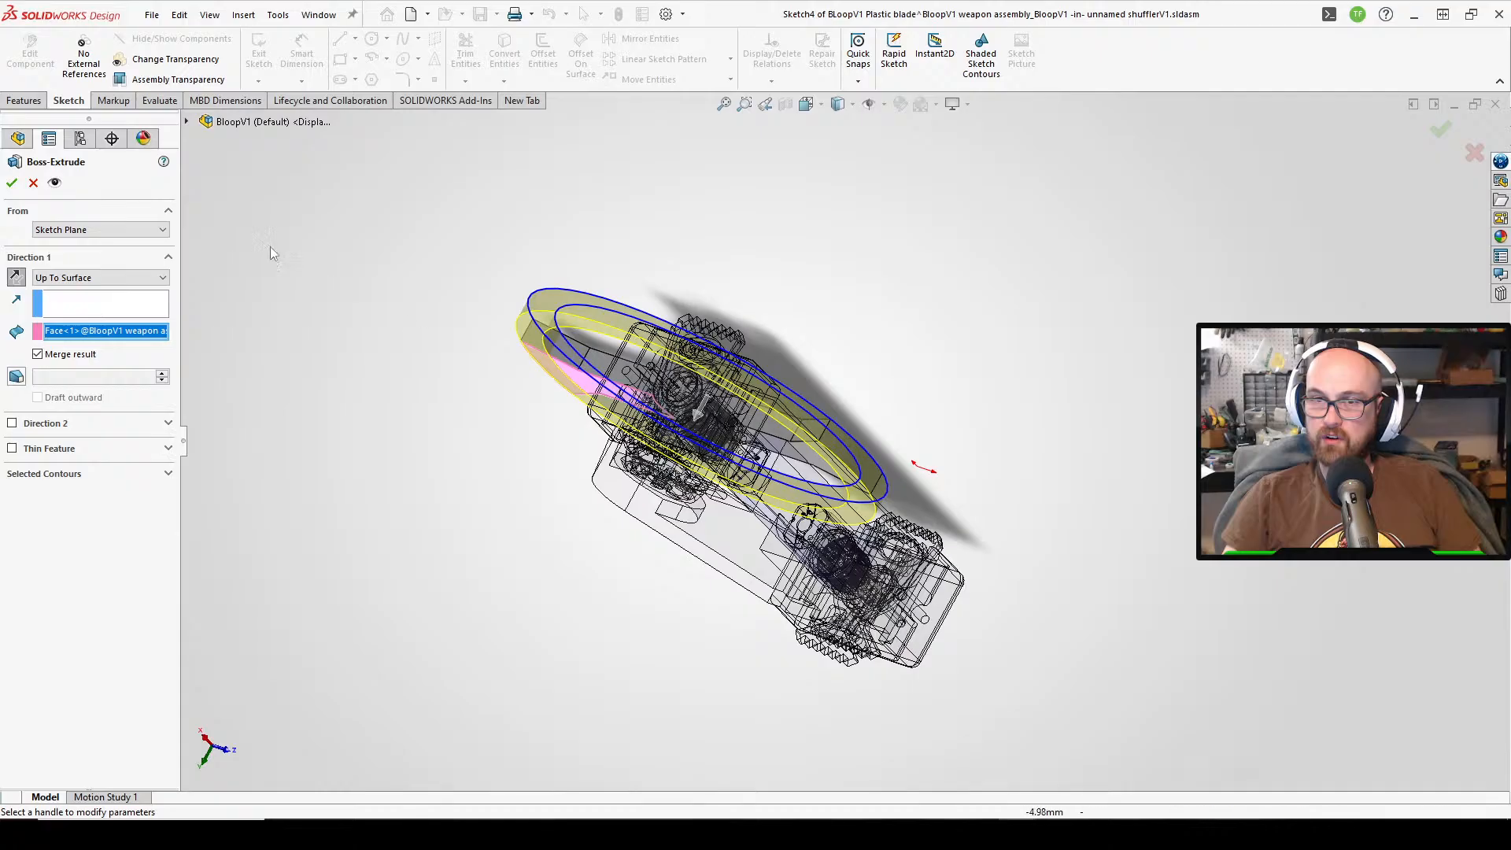
{"action": "left_click", "coordinate": [11, 184]}
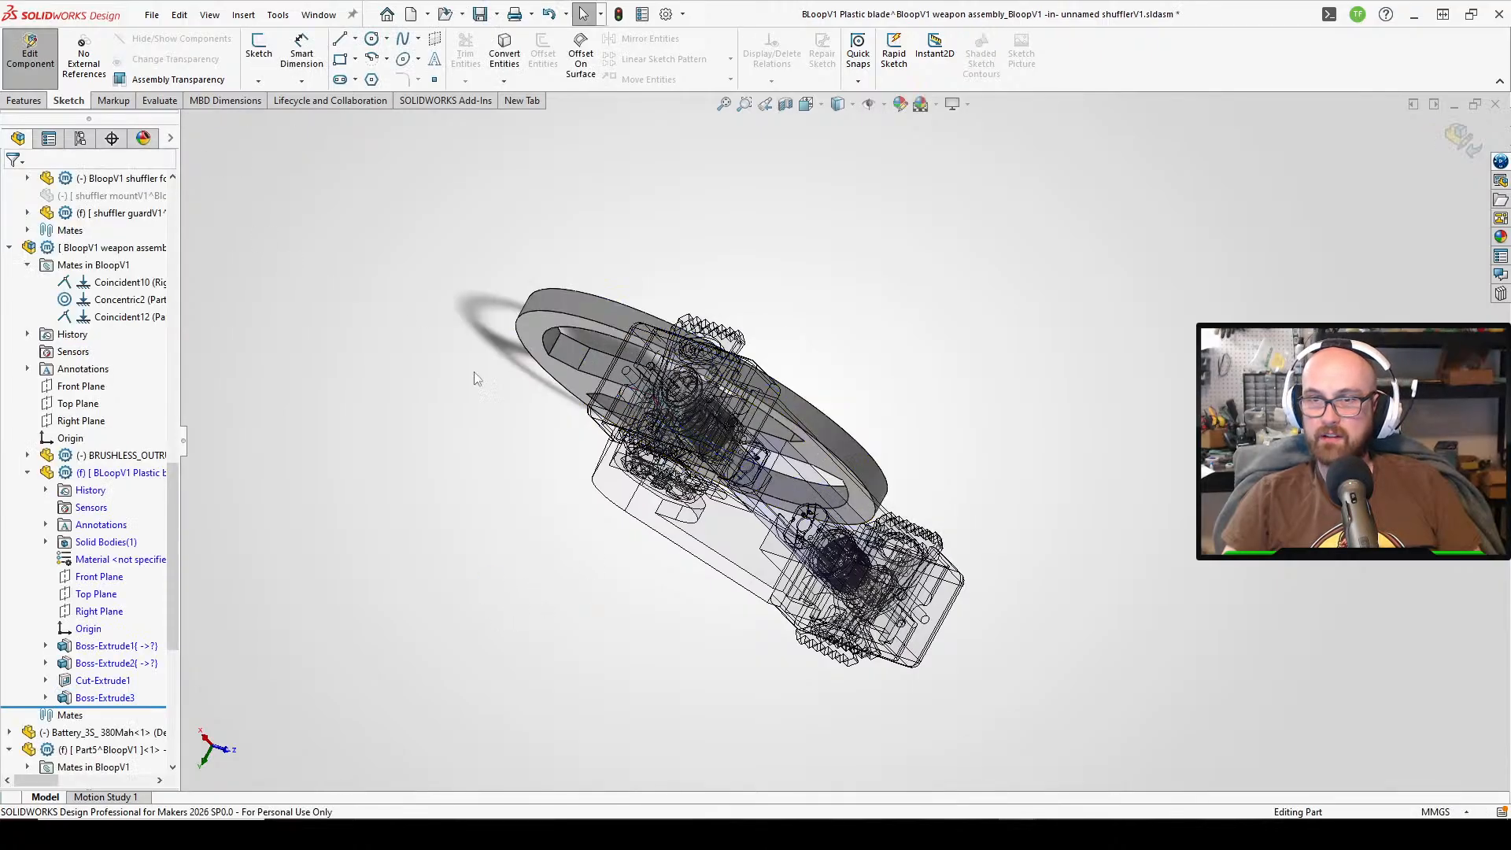
{"action": "left_click", "coordinate": [6, 49]}
- Examine the blade's new outer ring and its clearance to the wheel pods, battery and chassis from several angles
{"action": "mouse_move", "coordinate": [739, 680]}
{"action": "middle_mouse_down"}
{"action": "mouse_move", "coordinate": [824, 169]}
{"action": "mouse_move", "coordinate": [634, 713]}
{"action": "mouse_move", "coordinate": [677, 599]}
{"action": "mouse_move", "coordinate": [698, 685]}
{"action": "mouse_move", "coordinate": [719, 687]}
{"action": "middle_mouse_up"}
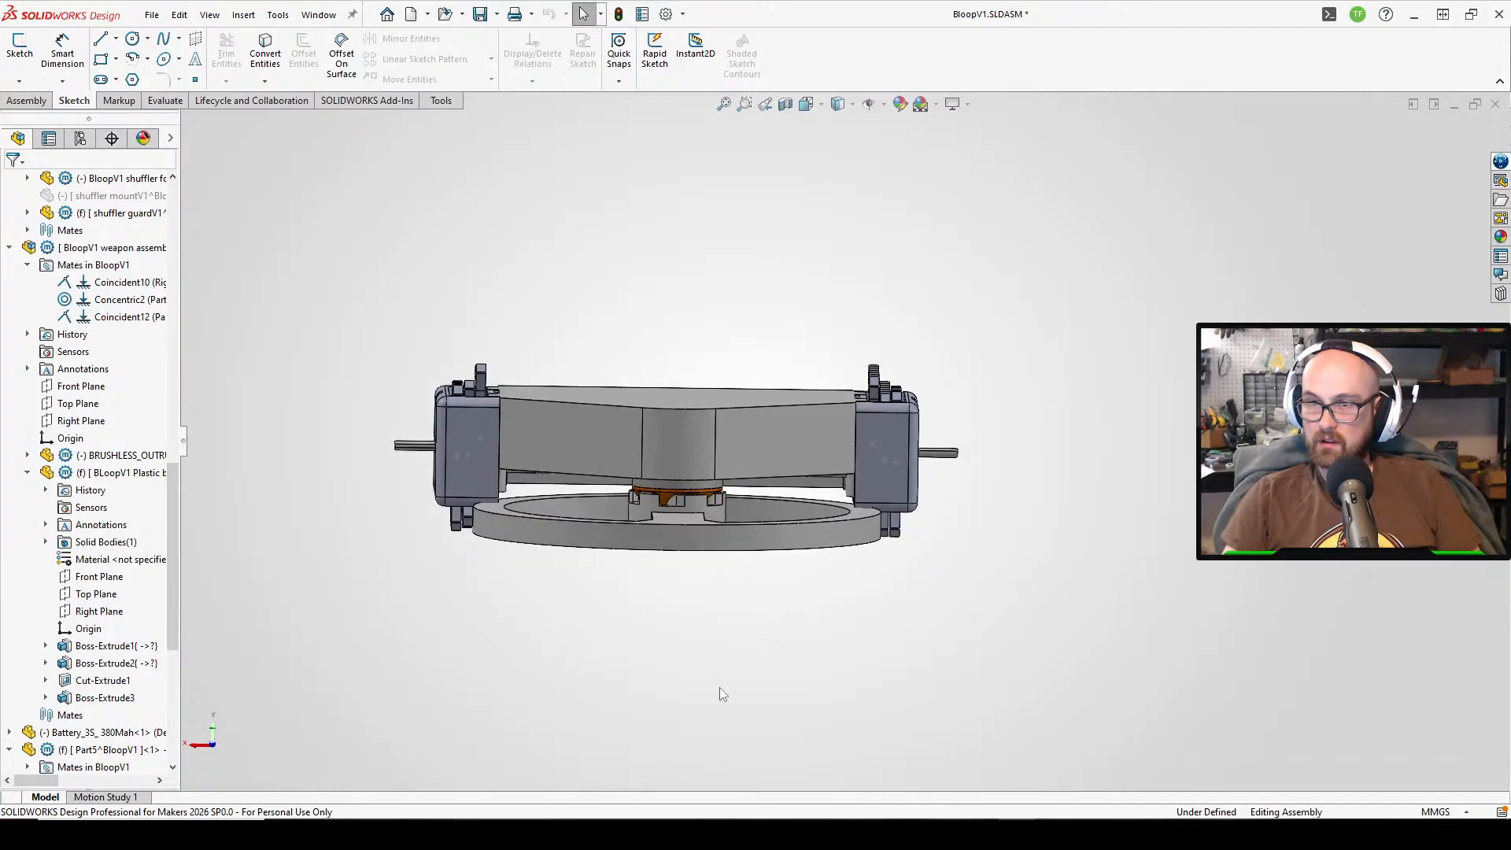
{"action": "middle_click_drag", "start_coordinate": [579, 584], "coordinate": [576, 339]}
{"action": "scroll", "coordinate": [476, 519], "scroll_direction": "down", "scroll_amount": 7}
{"action": "scroll", "coordinate": [682, 536], "scroll_direction": "up", "scroll_amount": 8}
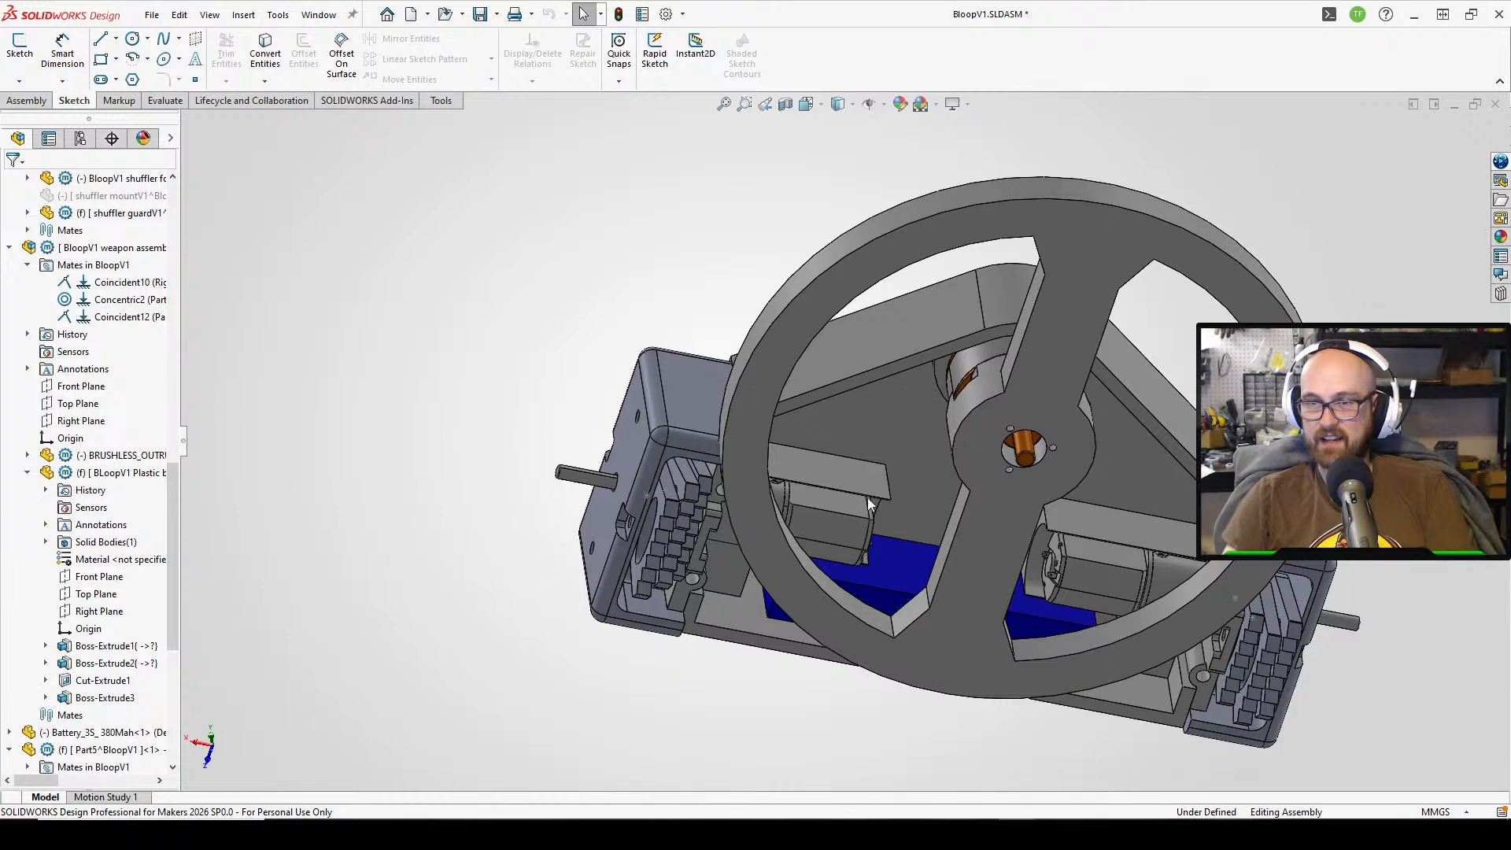
{"action": "middle_click_drag", "start_coordinate": [682, 535], "coordinate": [905, 334]}
{"action": "middle_click_drag", "start_coordinate": [957, 522], "coordinate": [949, 611]}
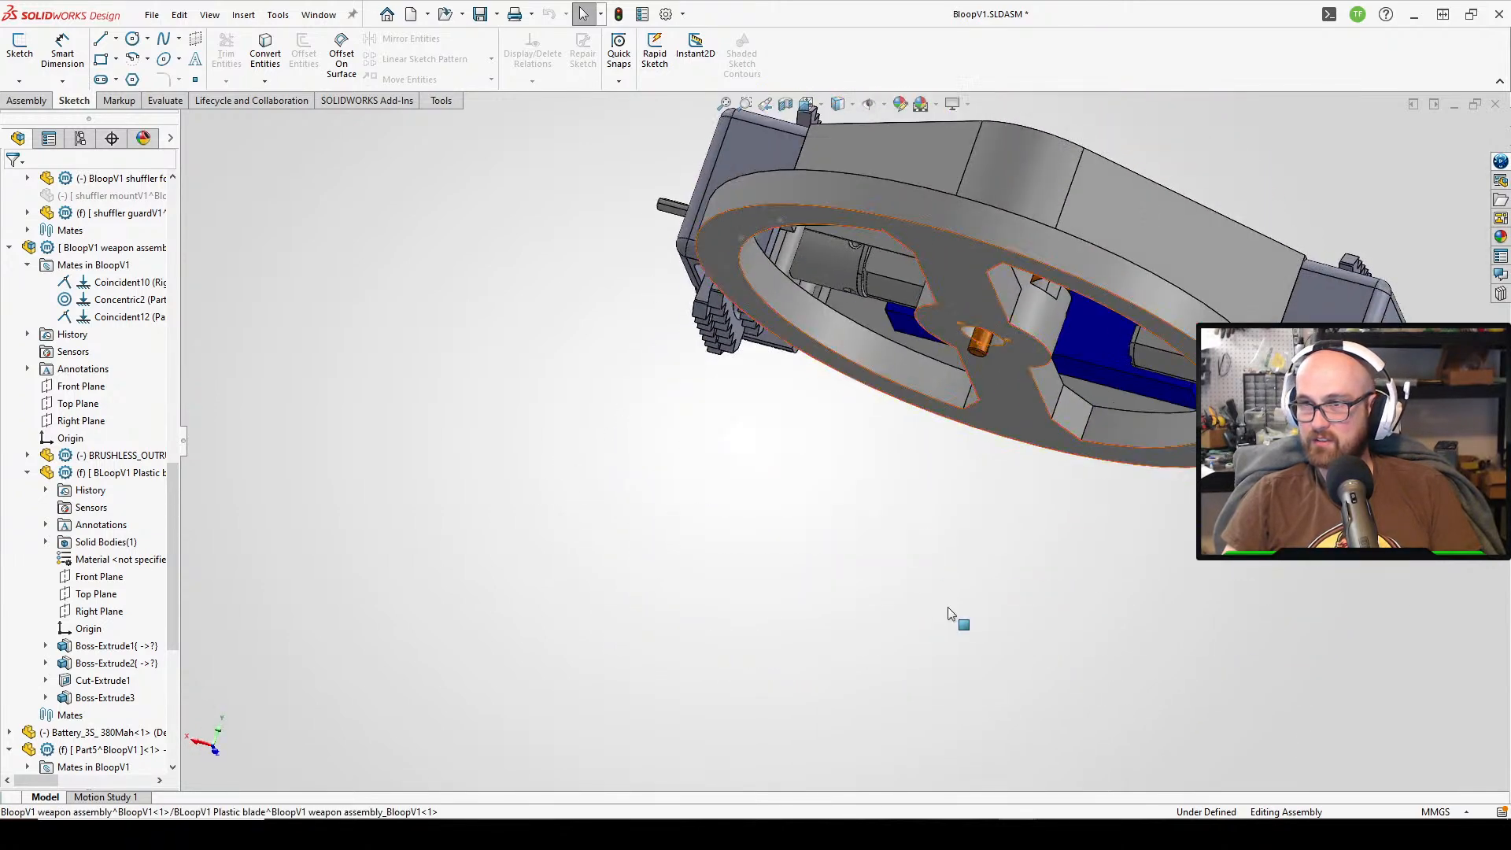
{"action": "scroll", "coordinate": [1198, 307], "scroll_direction": "down", "scroll_amount": 3}
{"action": "middle_click", "coordinate": [1198, 307]}
{"action": "middle_click_drag", "start_coordinate": [1199, 307], "coordinate": [1069, 73]}
{"action": "mouse_move", "coordinate": [891, 492]}
{"action": "middle_mouse_down"}
{"action": "mouse_move", "coordinate": [909, 343]}
{"action": "mouse_move", "coordinate": [862, 507]}
{"action": "mouse_move", "coordinate": [913, 551]}
{"action": "mouse_move", "coordinate": [913, 492]}
{"action": "middle_mouse_up"}
{"action": "middle_click_drag", "start_coordinate": [705, 383], "coordinate": [864, 566]}
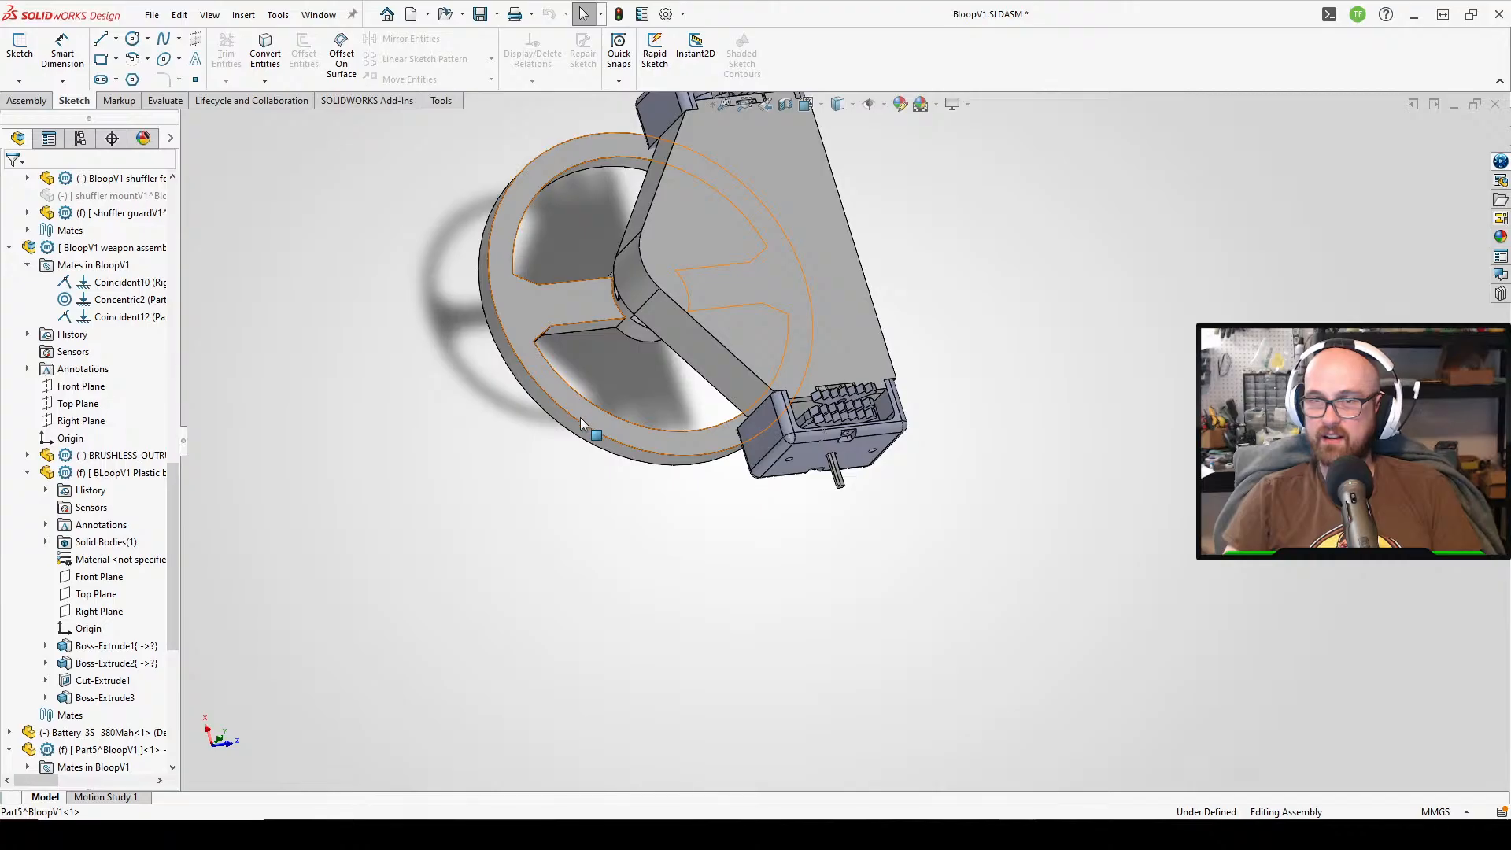
- Switch to the blade part's own window and review the settings of its first boss extrusion
{"action": "mouse_move", "coordinate": [978, 802]}
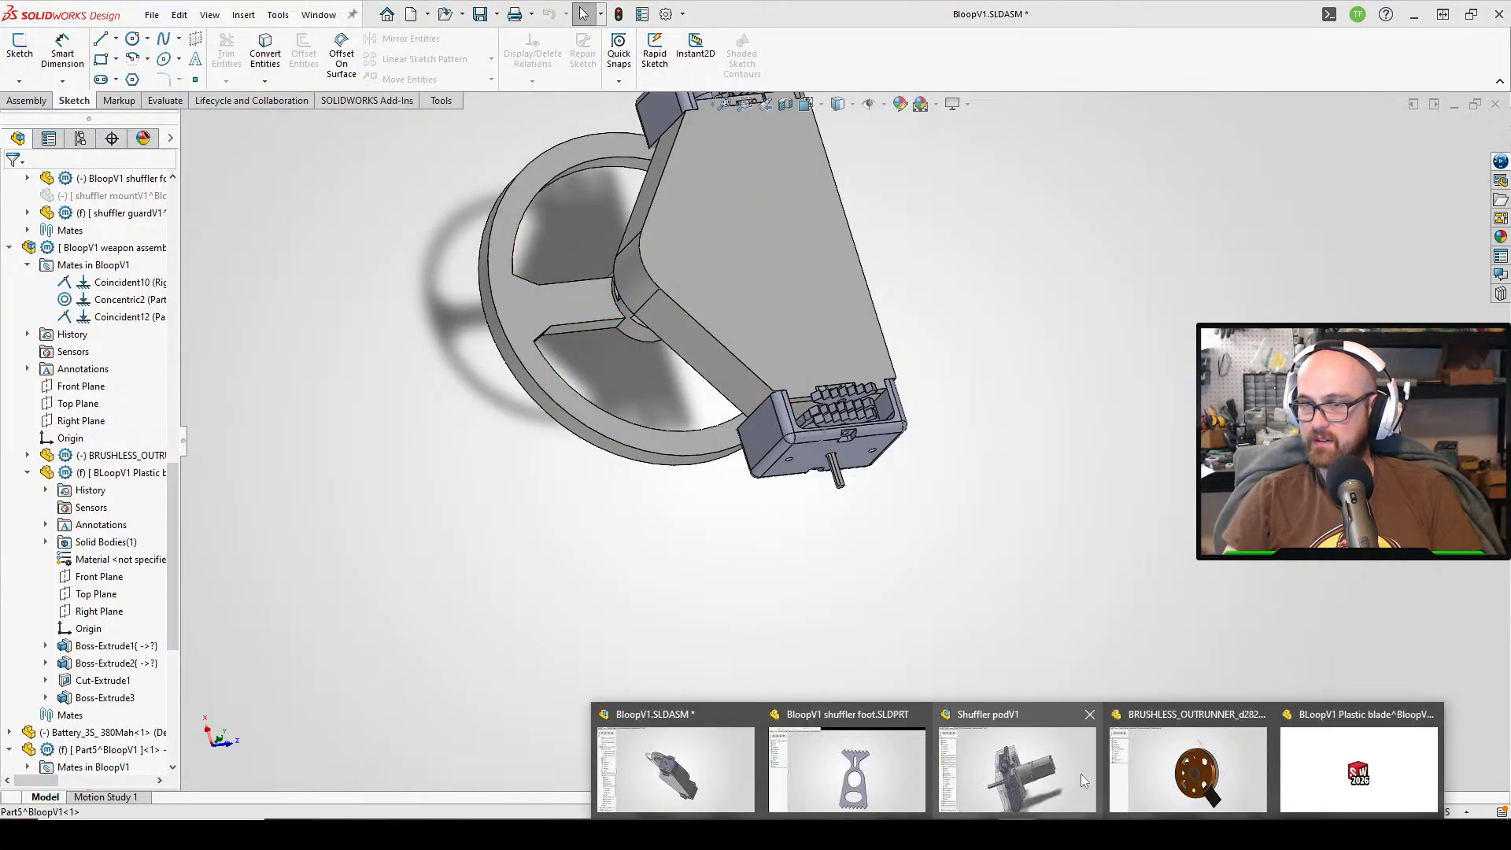
{"action": "left_click", "coordinate": [1291, 763]}
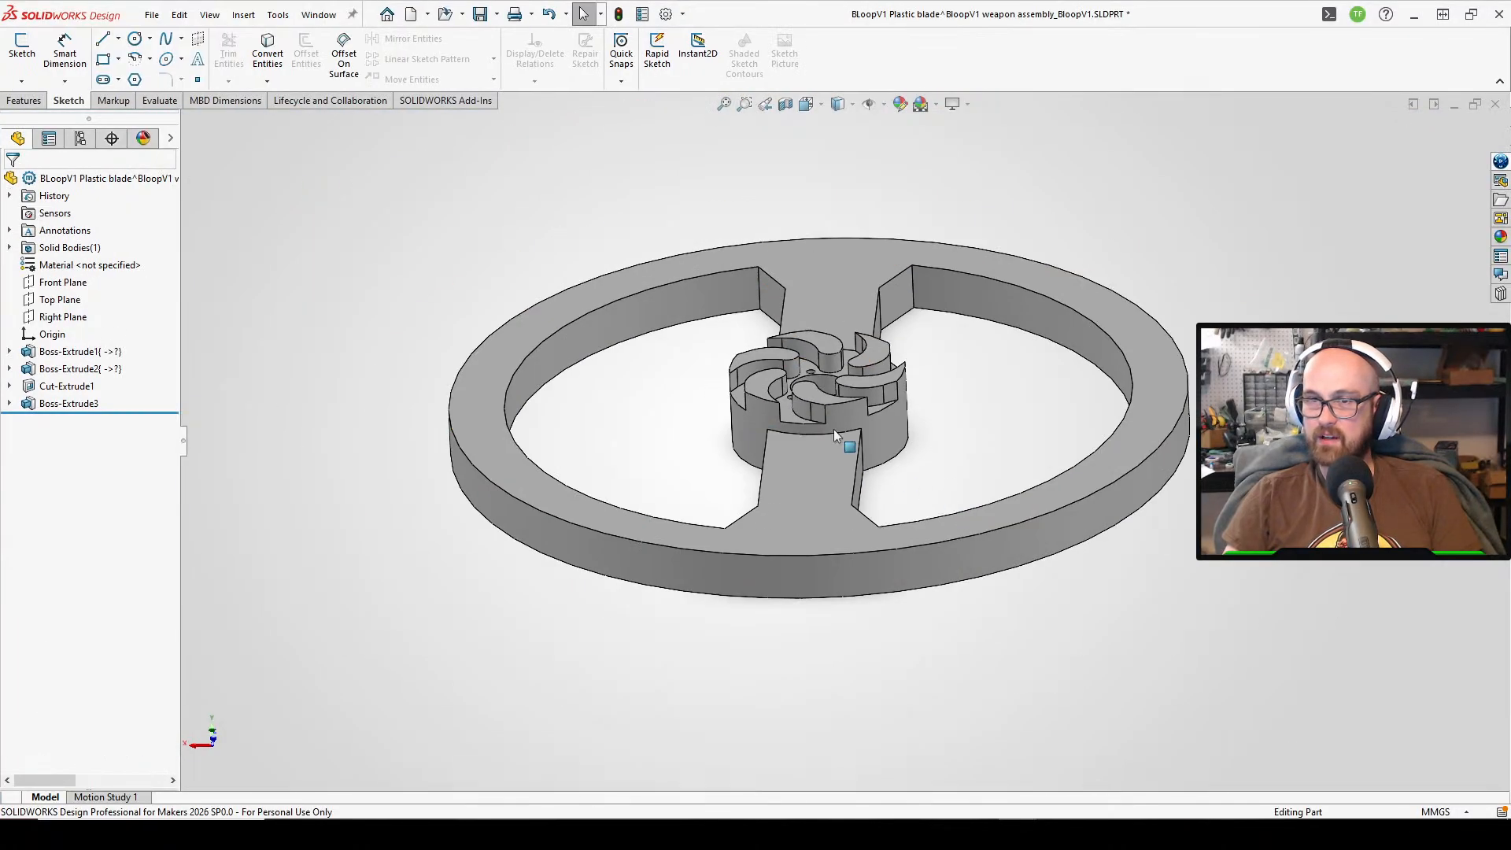
{"action": "left_click", "coordinate": [78, 352]}
{"action": "left_click", "coordinate": [111, 307]}
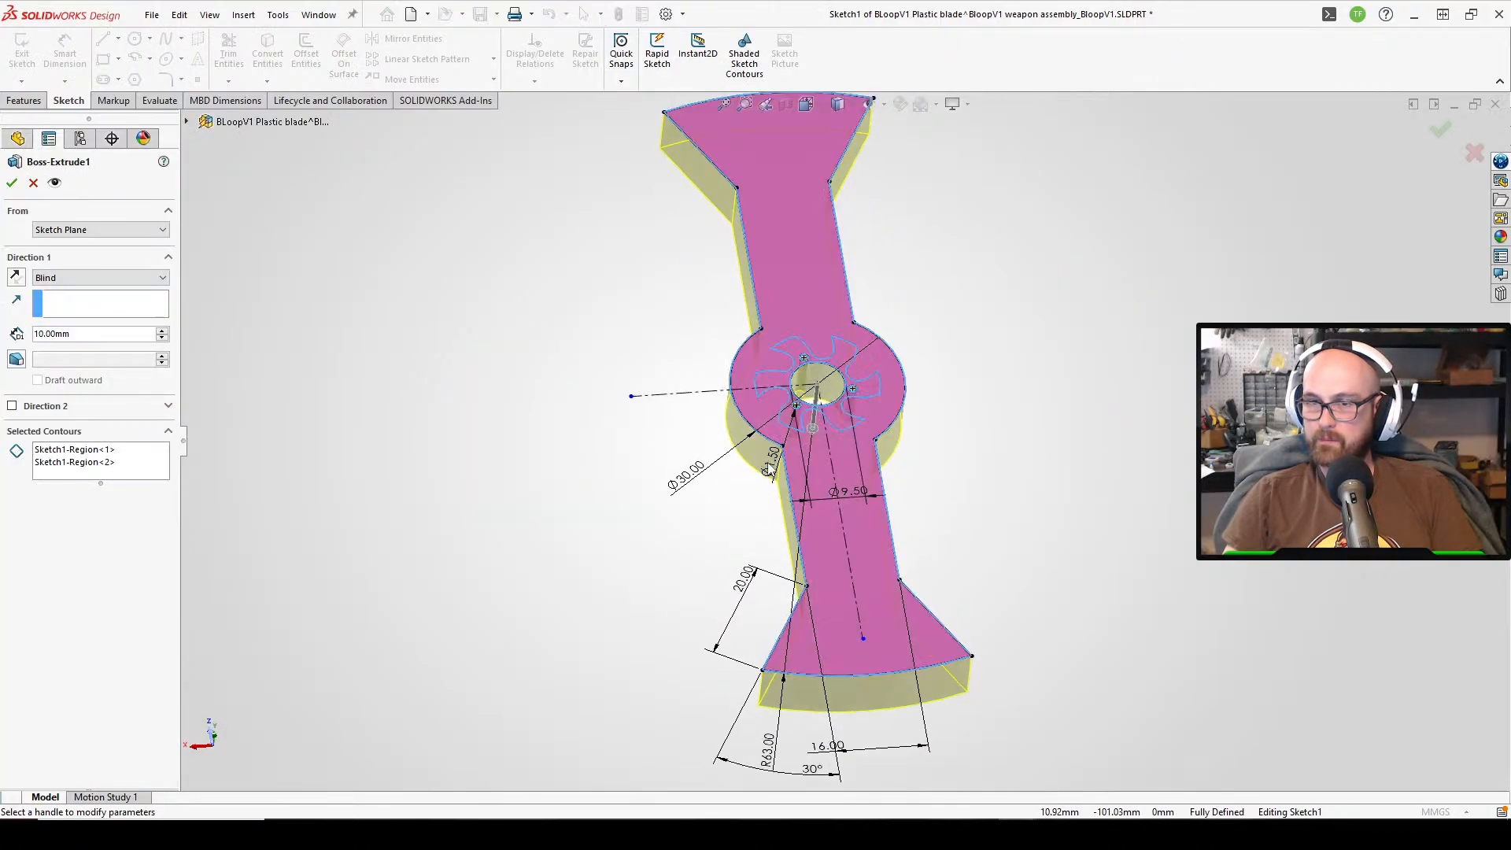
{"action": "scroll", "coordinate": [769, 470], "scroll_direction": "up", "scroll_amount": 2}
{"action": "middle_click_drag", "start_coordinate": [706, 370], "coordinate": [319, 275]}
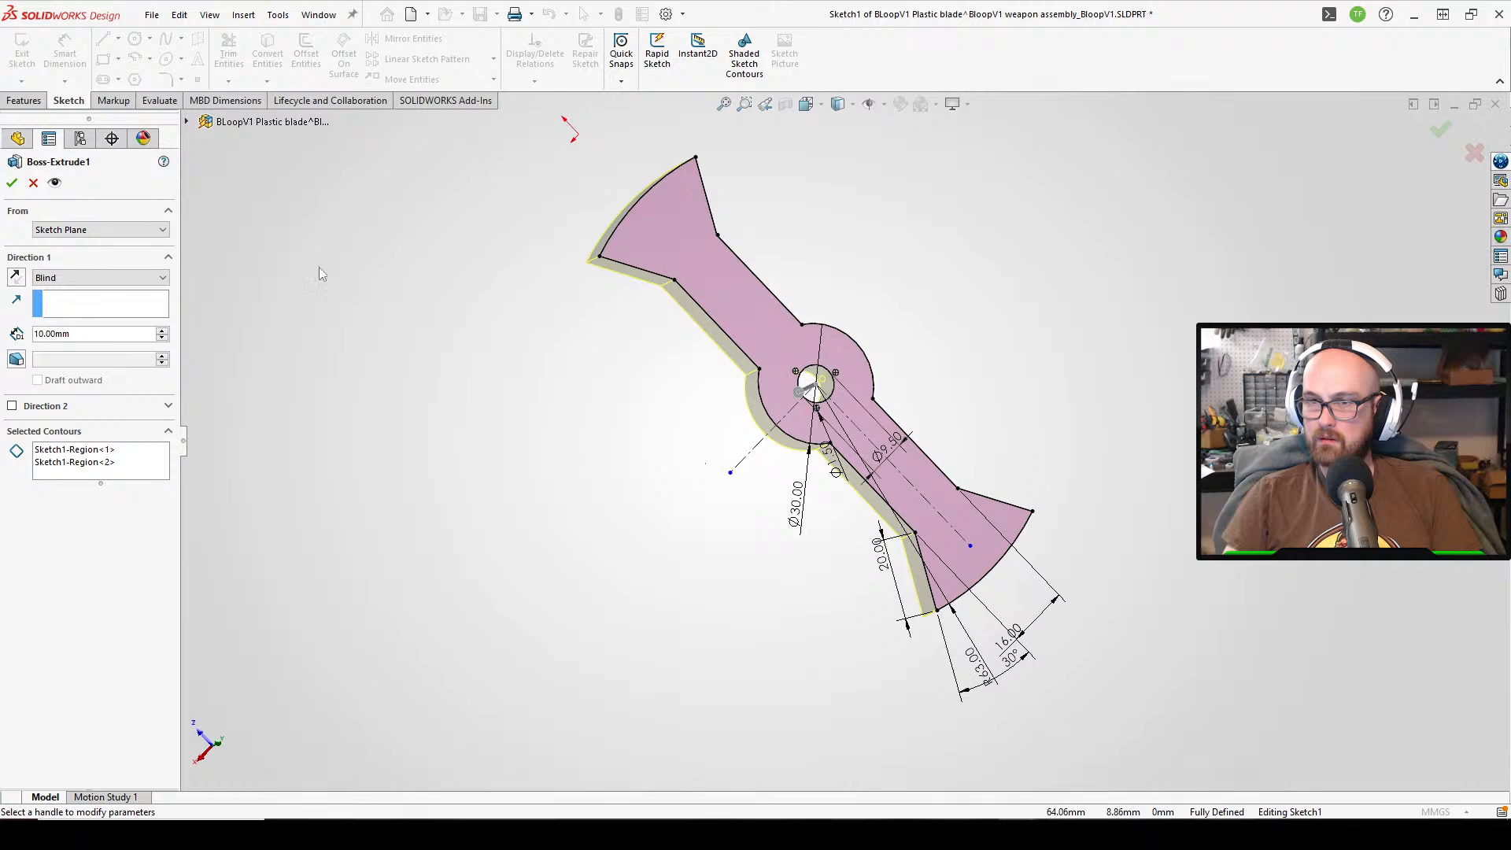
{"action": "left_click", "coordinate": [12, 182]}
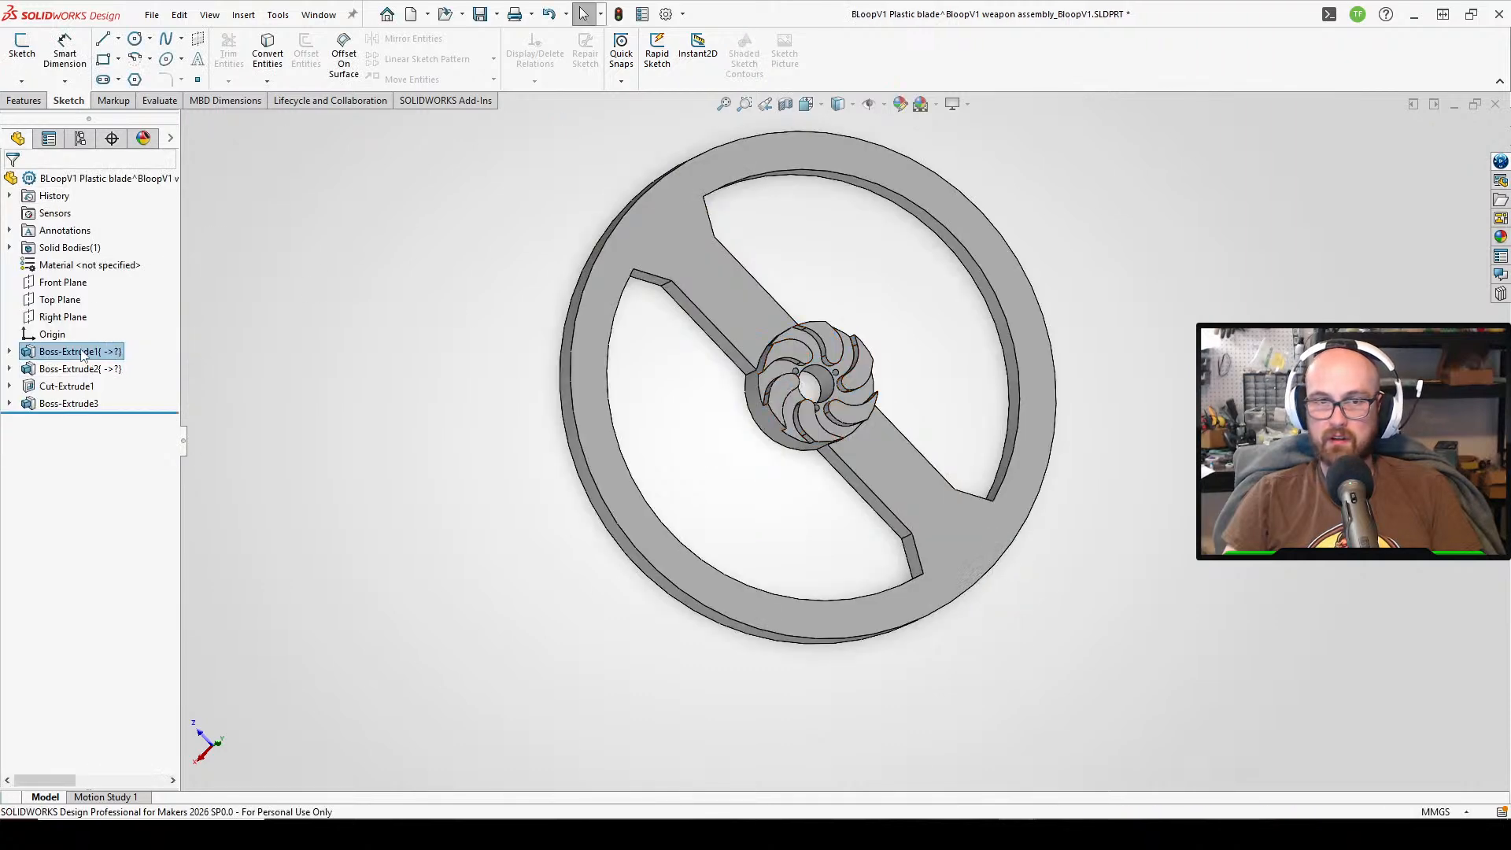
- Open the first extrusion's sketch for editing and shorten the centerline along the blade arm to about 38 mm
{"action": "right_click", "coordinate": [83, 353]}
{"action": "left_click", "coordinate": [110, 323]}
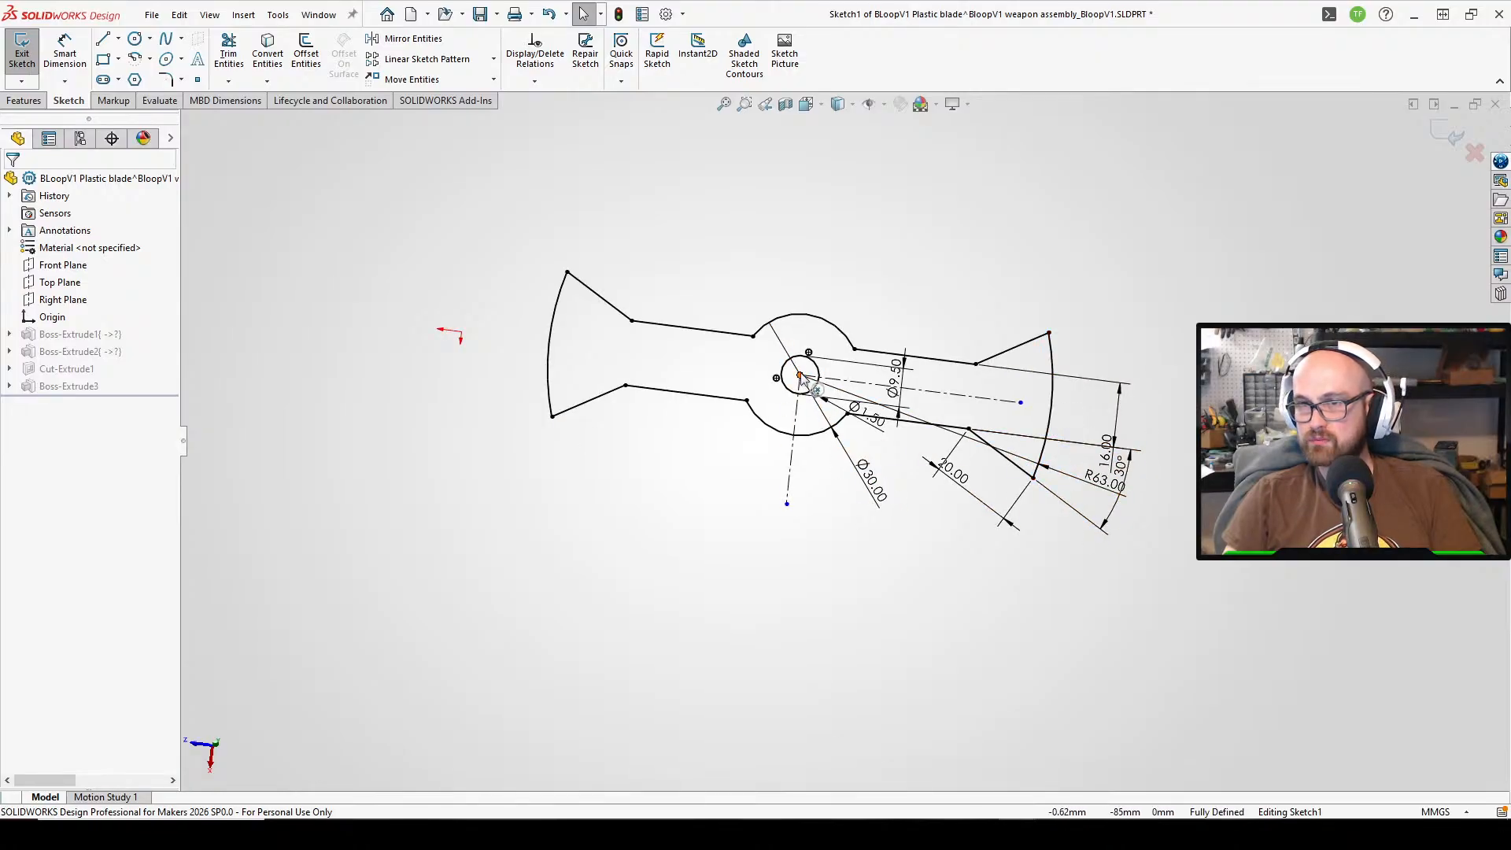
{"action": "left_click", "coordinate": [1053, 370]}
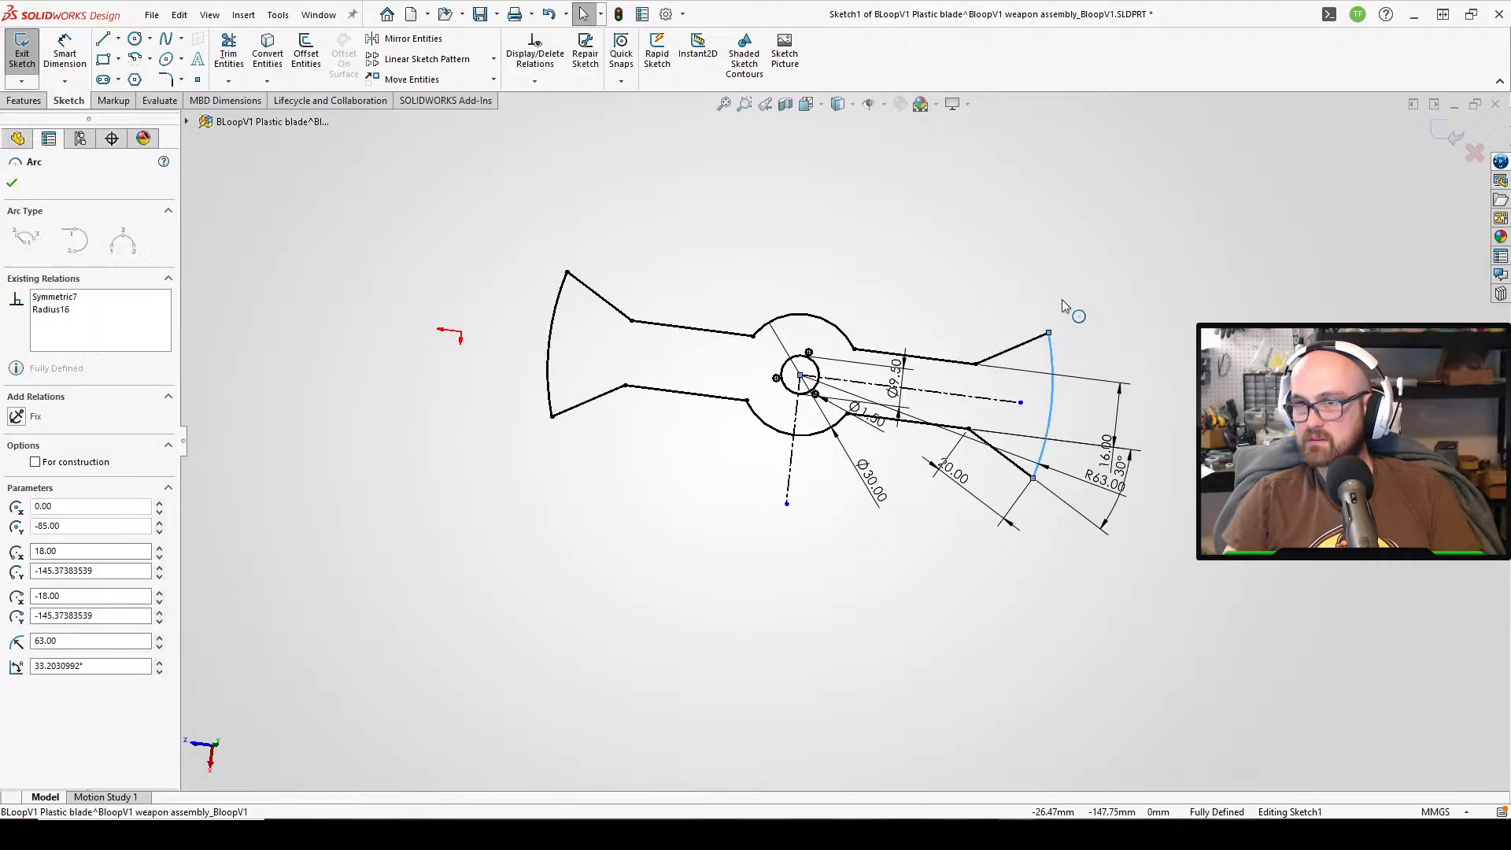
{"action": "left_click", "coordinate": [1178, 295]}
{"action": "scroll", "coordinate": [596, 398], "scroll_direction": "up", "scroll_amount": 3}
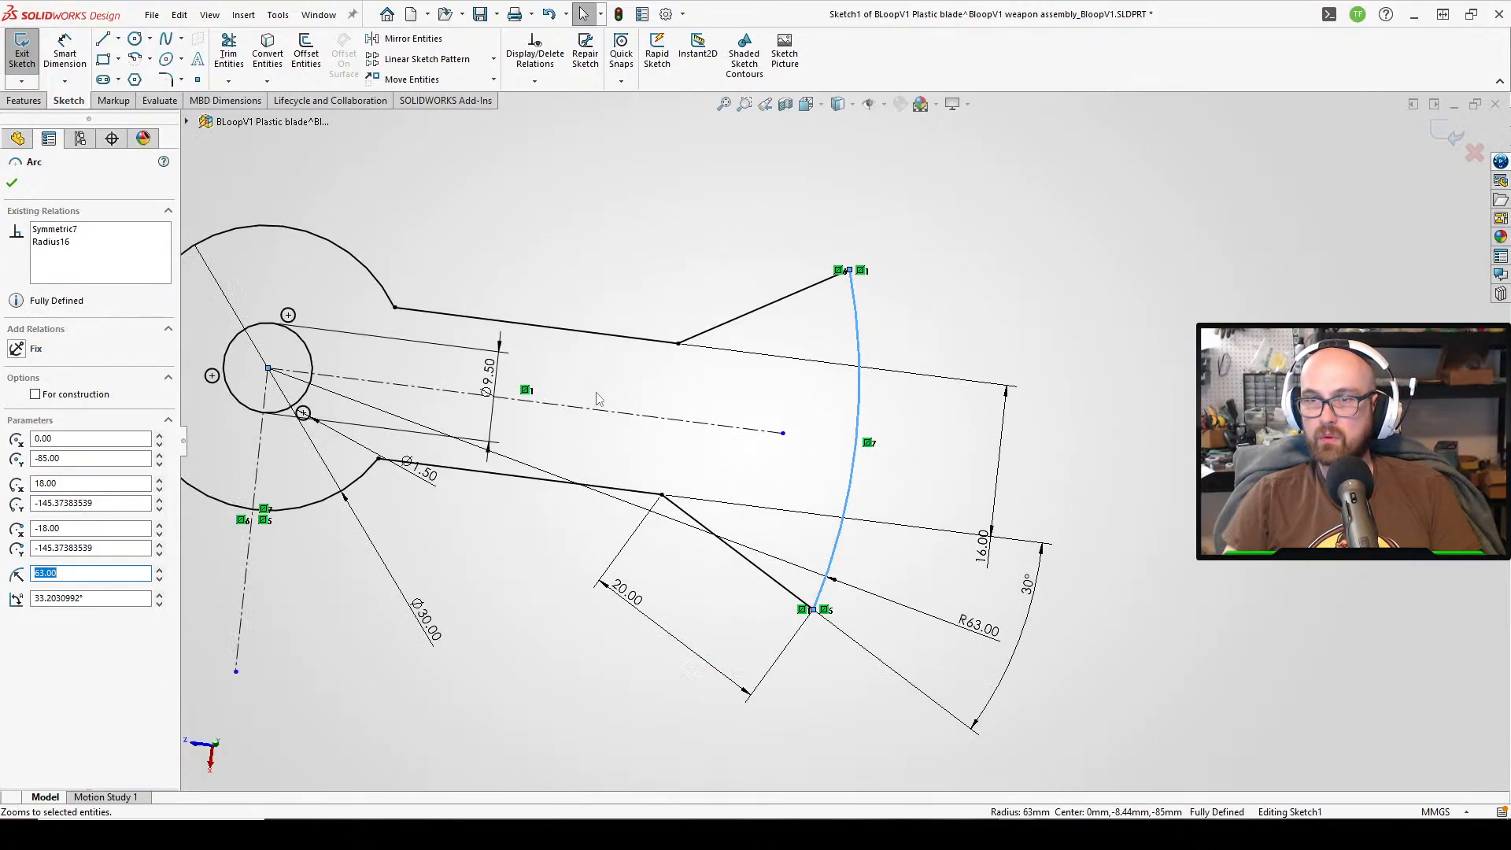
{"action": "scroll", "coordinate": [598, 399], "scroll_direction": "up", "scroll_amount": 4}
{"action": "key", "text": "Escape"}
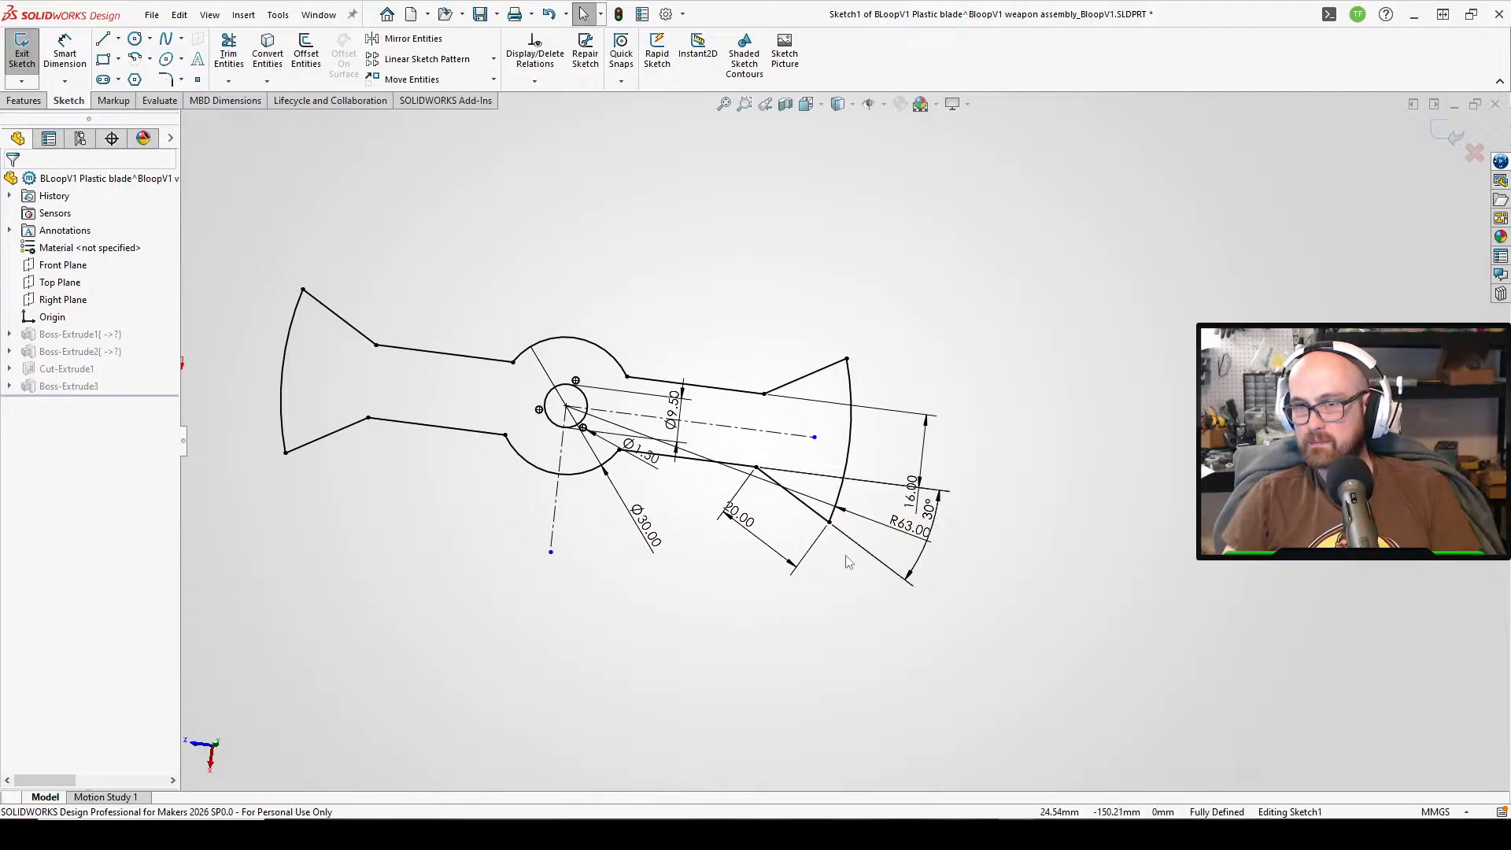
{"action": "left_click", "coordinate": [823, 440]}
{"action": "left_click_drag", "start_coordinate": [740, 427], "coordinate": [739, 428]}
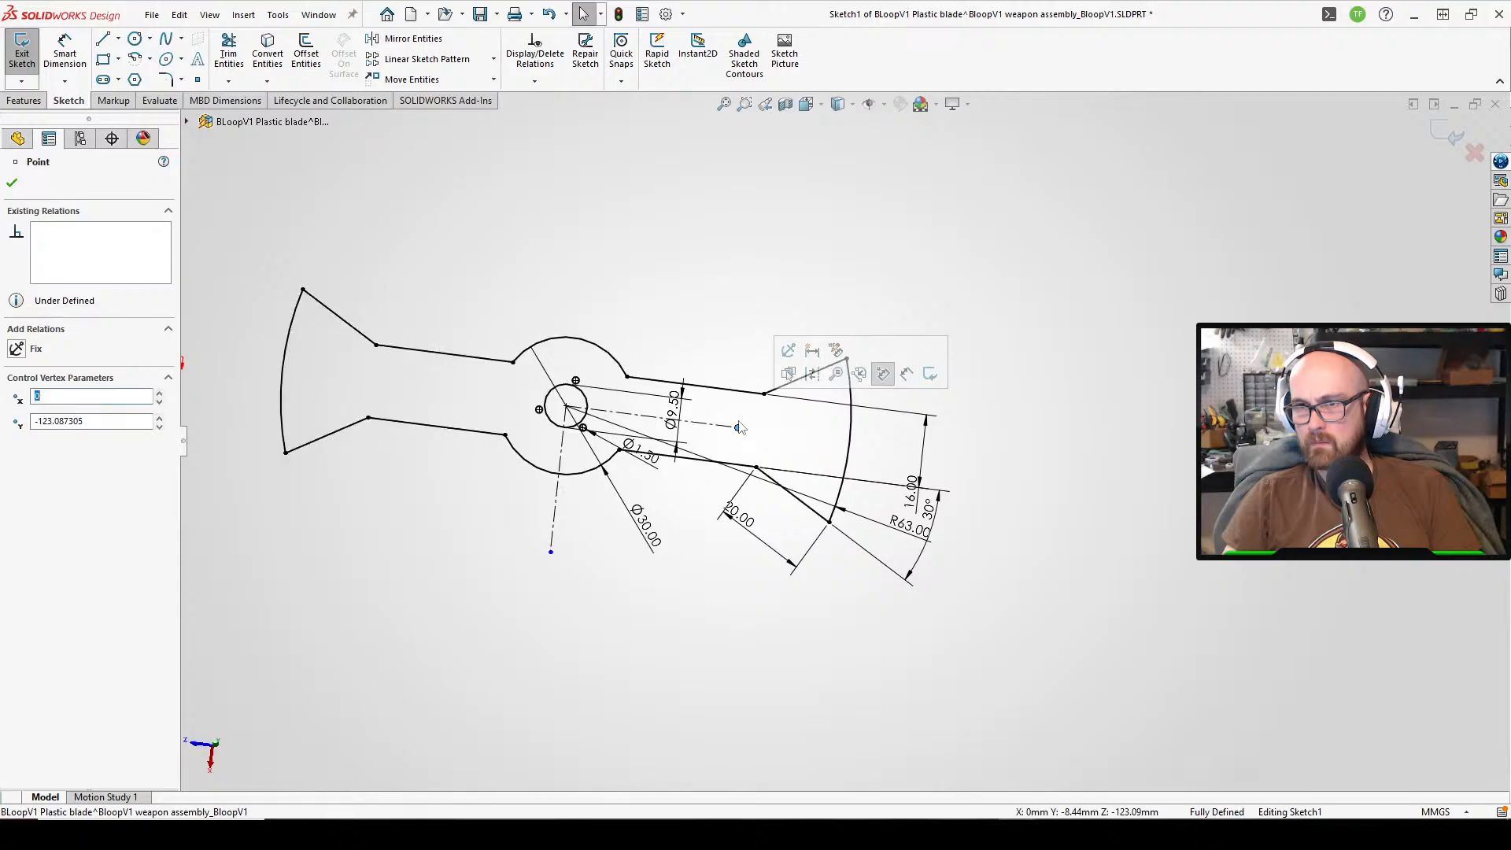
- Inspect the relations and parameters of the blade's end arc and look over the whole blade profile
{"action": "left_click", "coordinate": [936, 449]}
{"action": "left_click", "coordinate": [851, 438]}
{"action": "scroll", "coordinate": [593, 527], "scroll_direction": "up", "scroll_amount": 4}
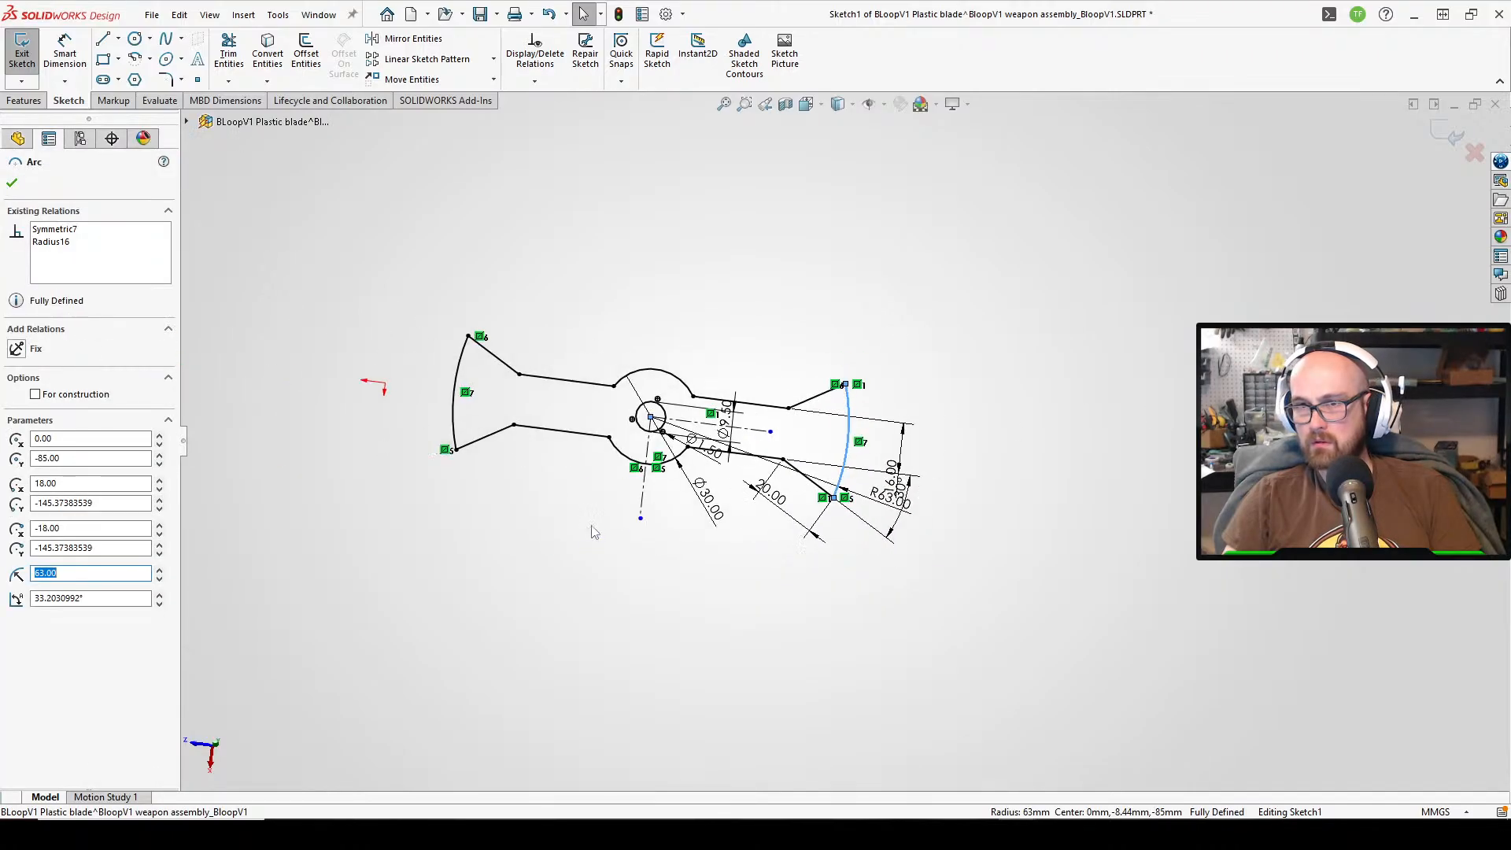
{"action": "left_click", "coordinate": [618, 536]}
{"action": "middle_click_drag", "start_coordinate": [761, 515], "coordinate": [770, 490]}
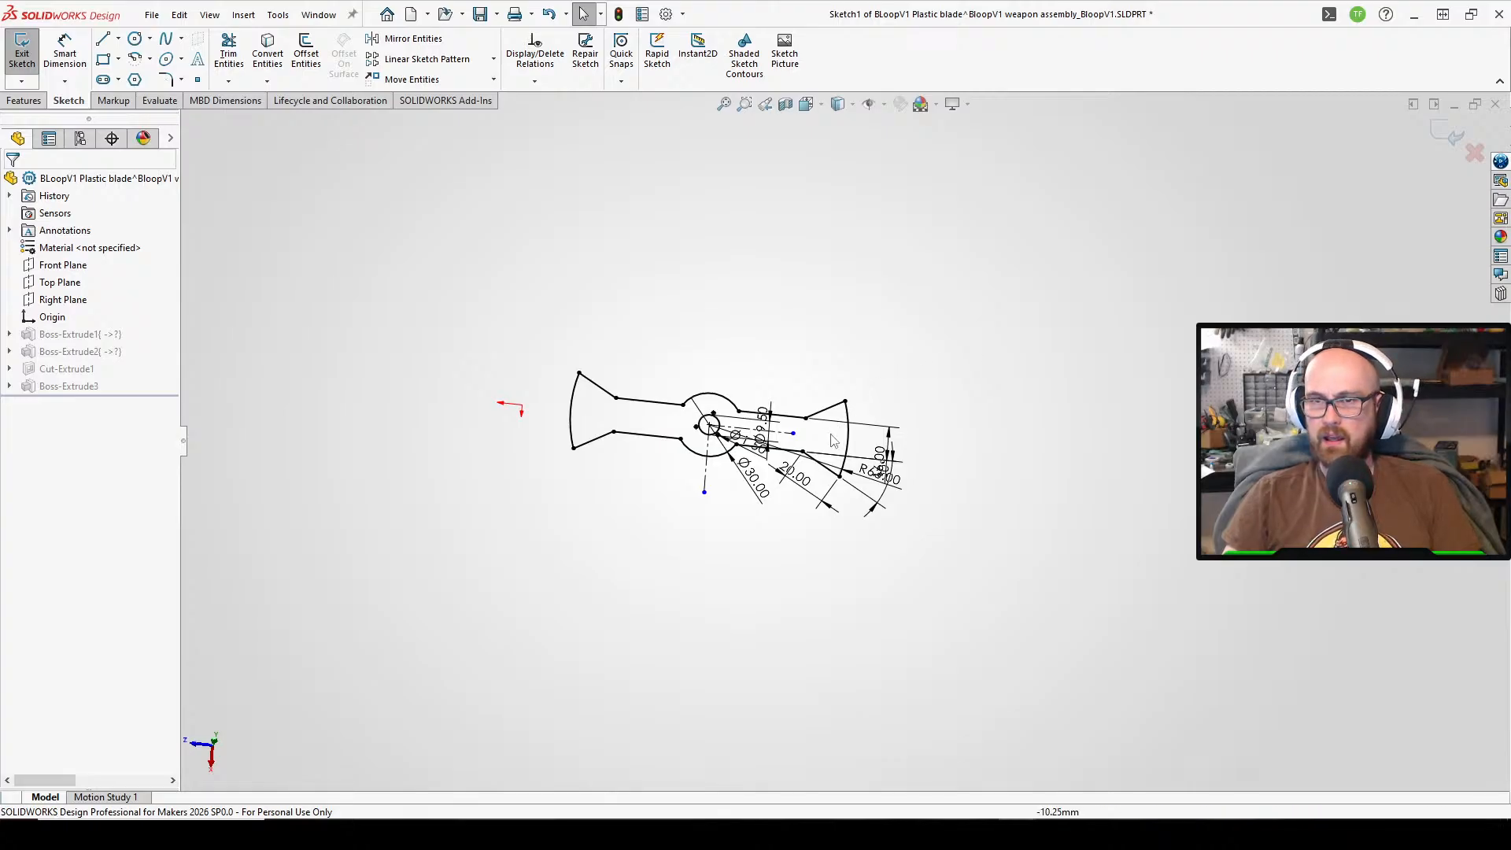
{"action": "scroll", "coordinate": [863, 387], "scroll_direction": "down", "scroll_amount": 3}
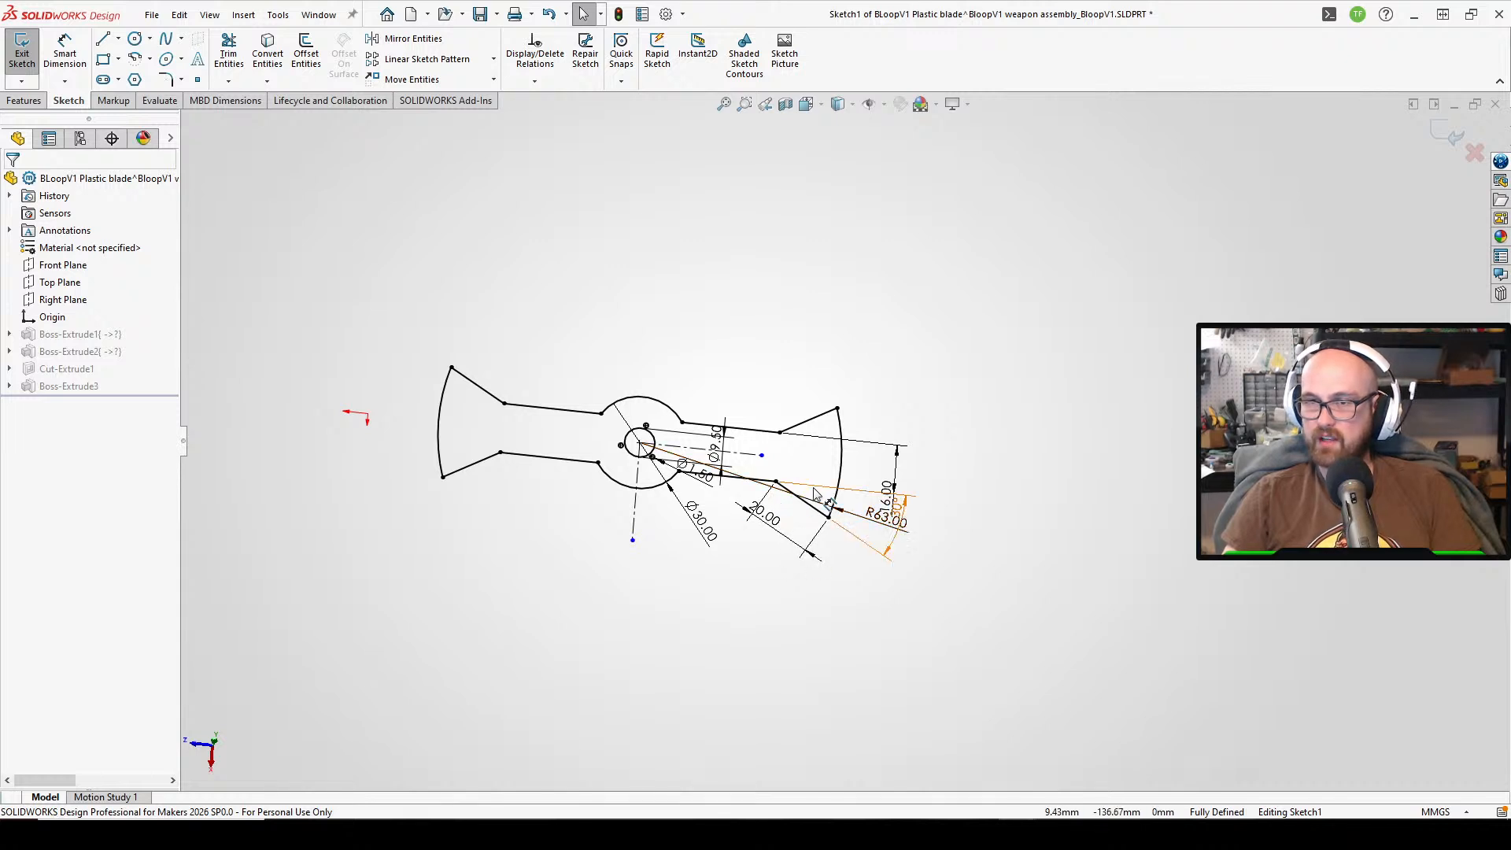
- Move the 30° angle and R63 radius dimension labels clear of the blade's end profile in the sketch
{"action": "left_click", "coordinate": [841, 469]}
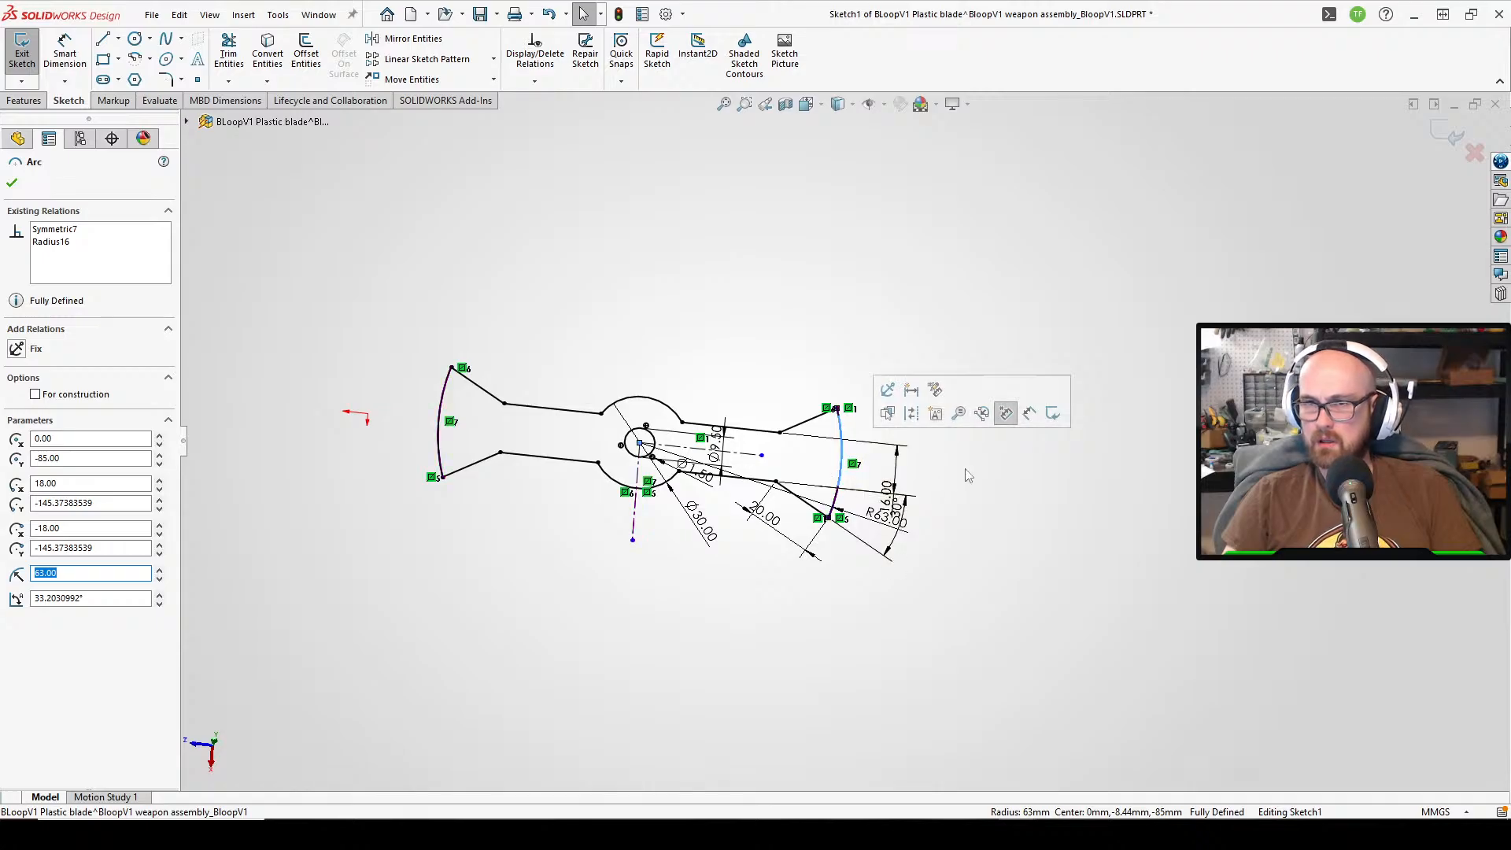
{"action": "key", "text": "Escape"}
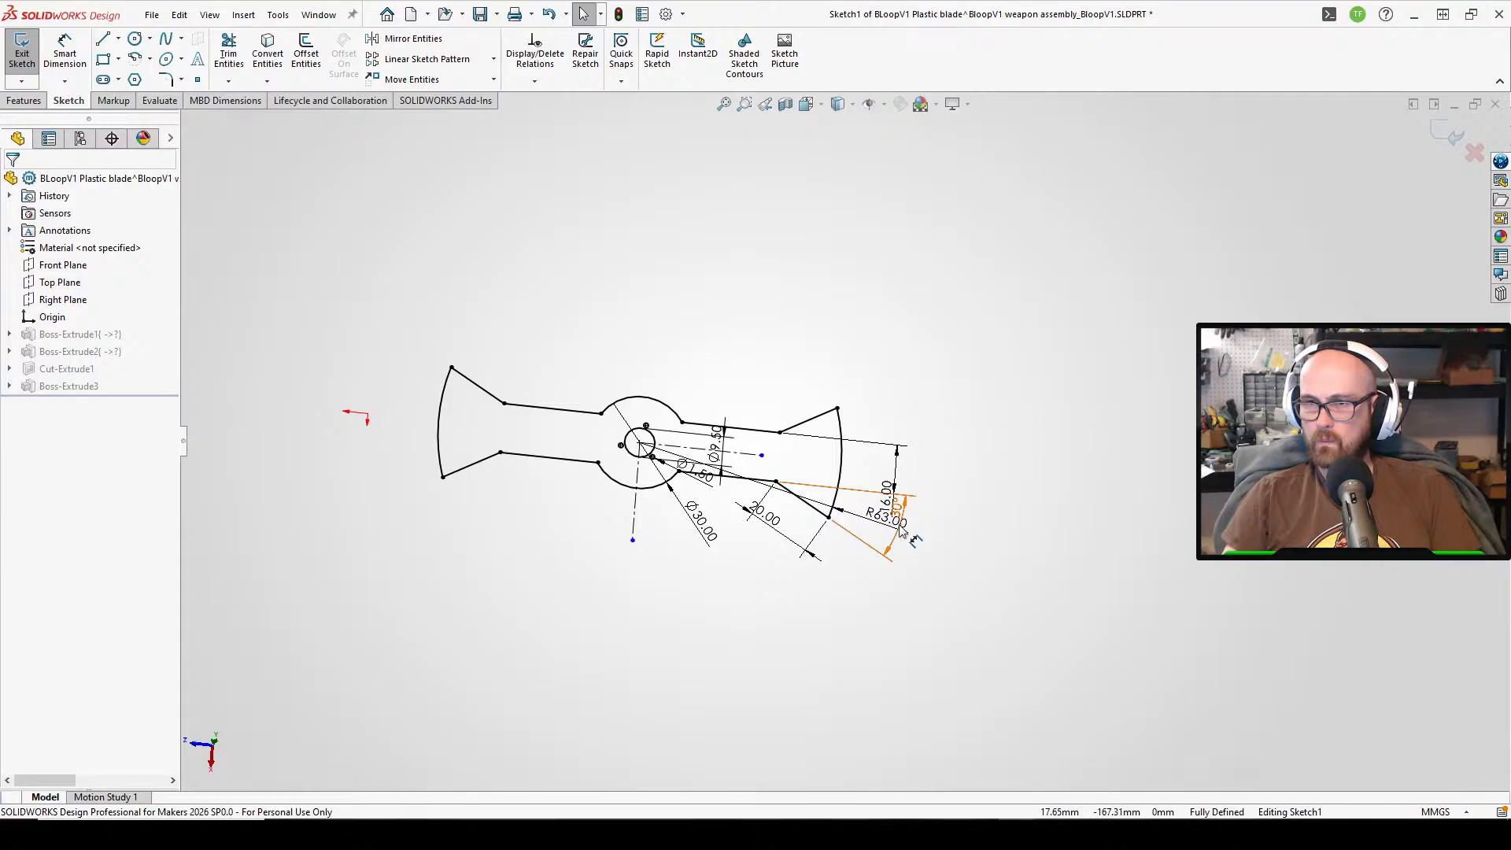
{"action": "left_click_drag", "start_coordinate": [758, 456], "coordinate": [720, 397]}
{"action": "left_click", "coordinate": [1164, 602]}
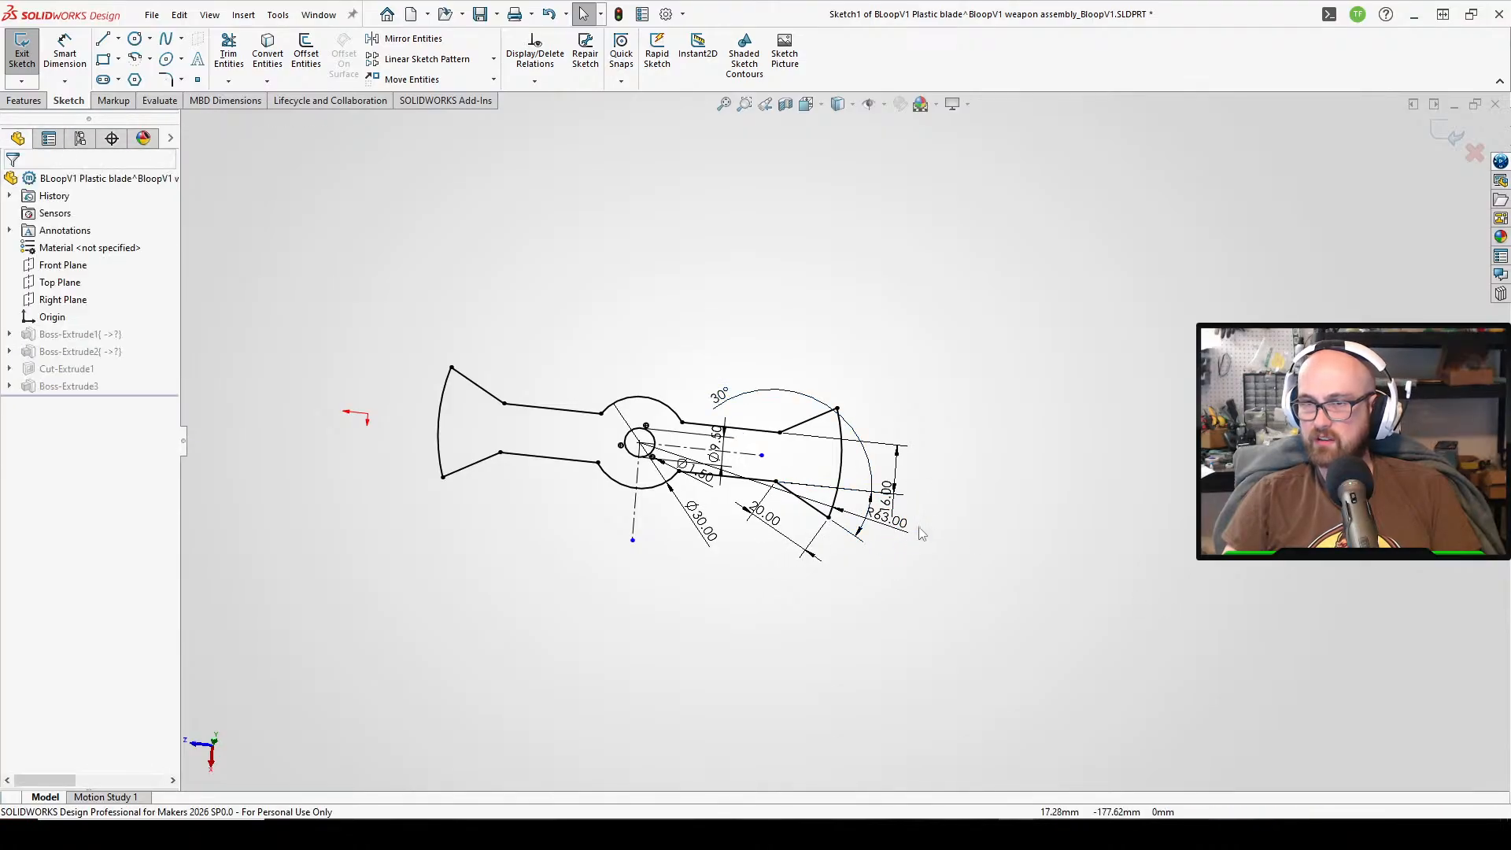
{"action": "left_click_drag", "start_coordinate": [890, 518], "coordinate": [836, 664]}
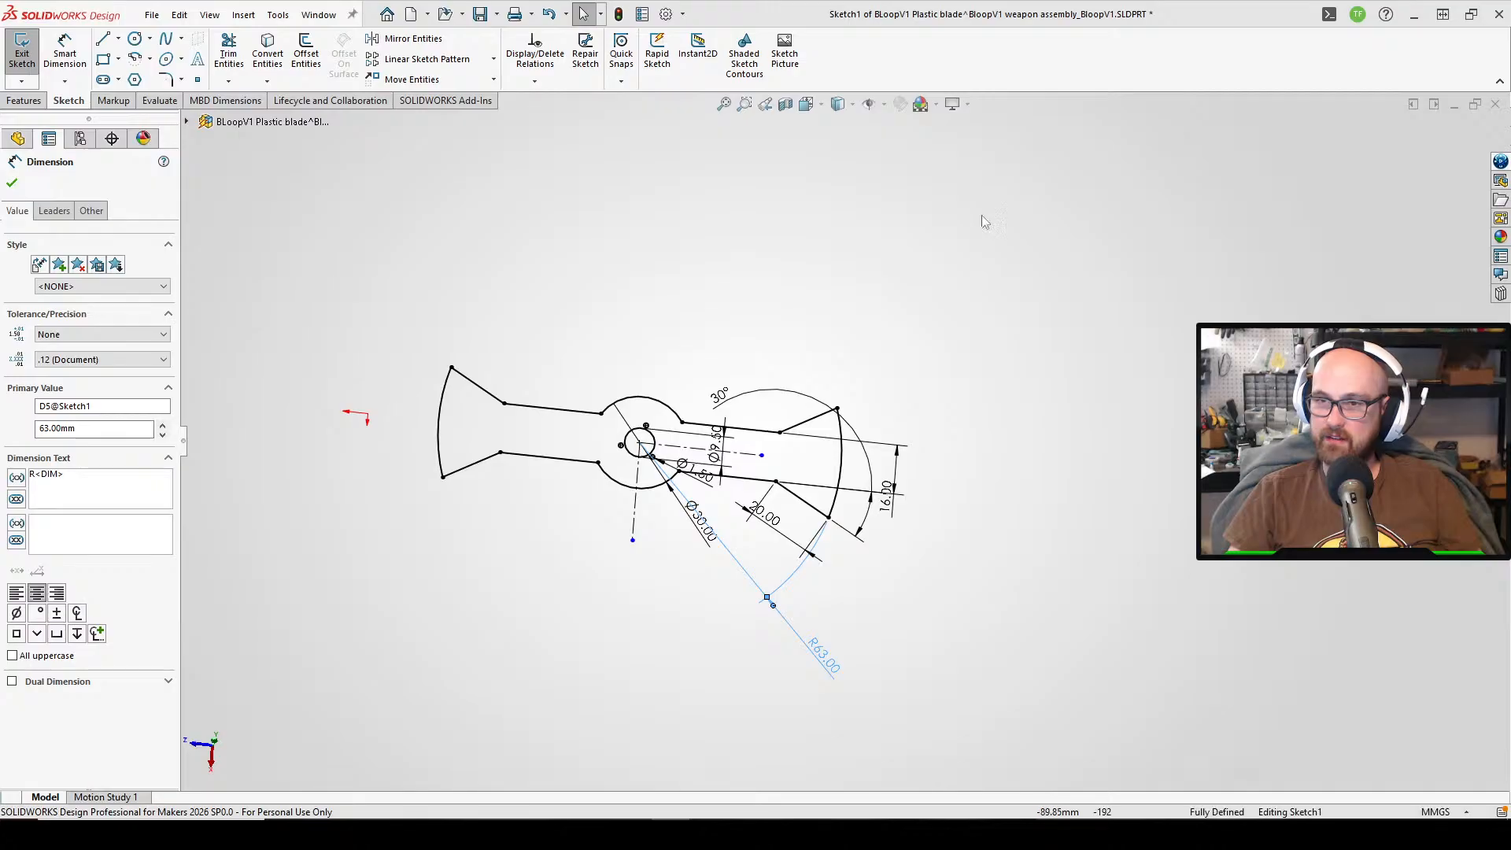
{"action": "left_click", "coordinate": [955, 477]}
{"action": "mouse_move", "coordinate": [821, 665]}
{"action": "left_mouse_down"}
{"action": "mouse_move", "coordinate": [884, 614]}
{"action": "mouse_move", "coordinate": [965, 310]}
{"action": "mouse_move", "coordinate": [989, 421]}
{"action": "left_mouse_up"}
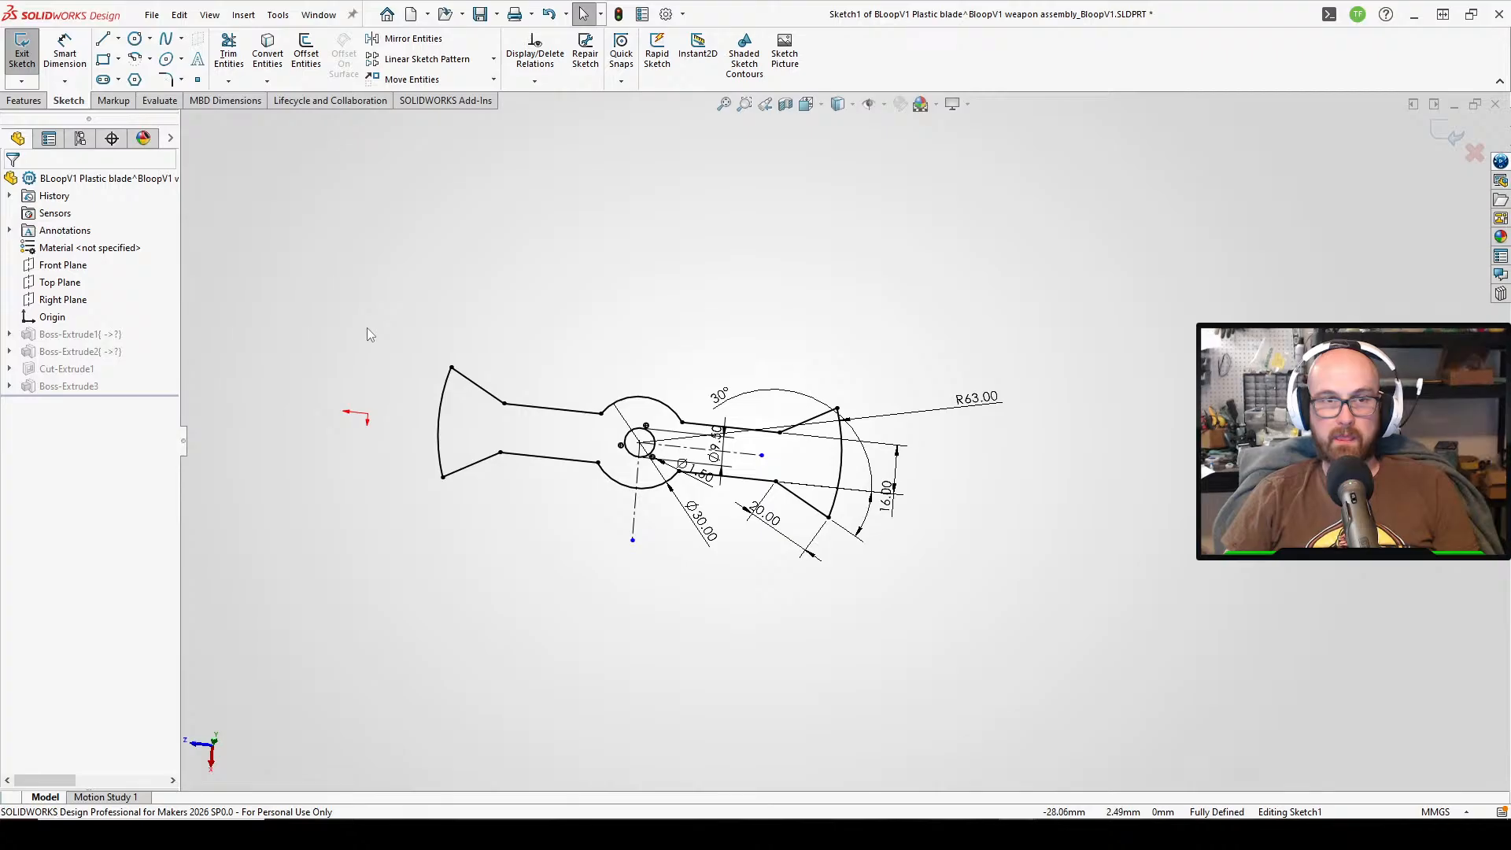
- Exit the blade sketch and return to the BloopV1 assembly, rebuilding it with the changed part
{"action": "left_click", "coordinate": [22, 49]}
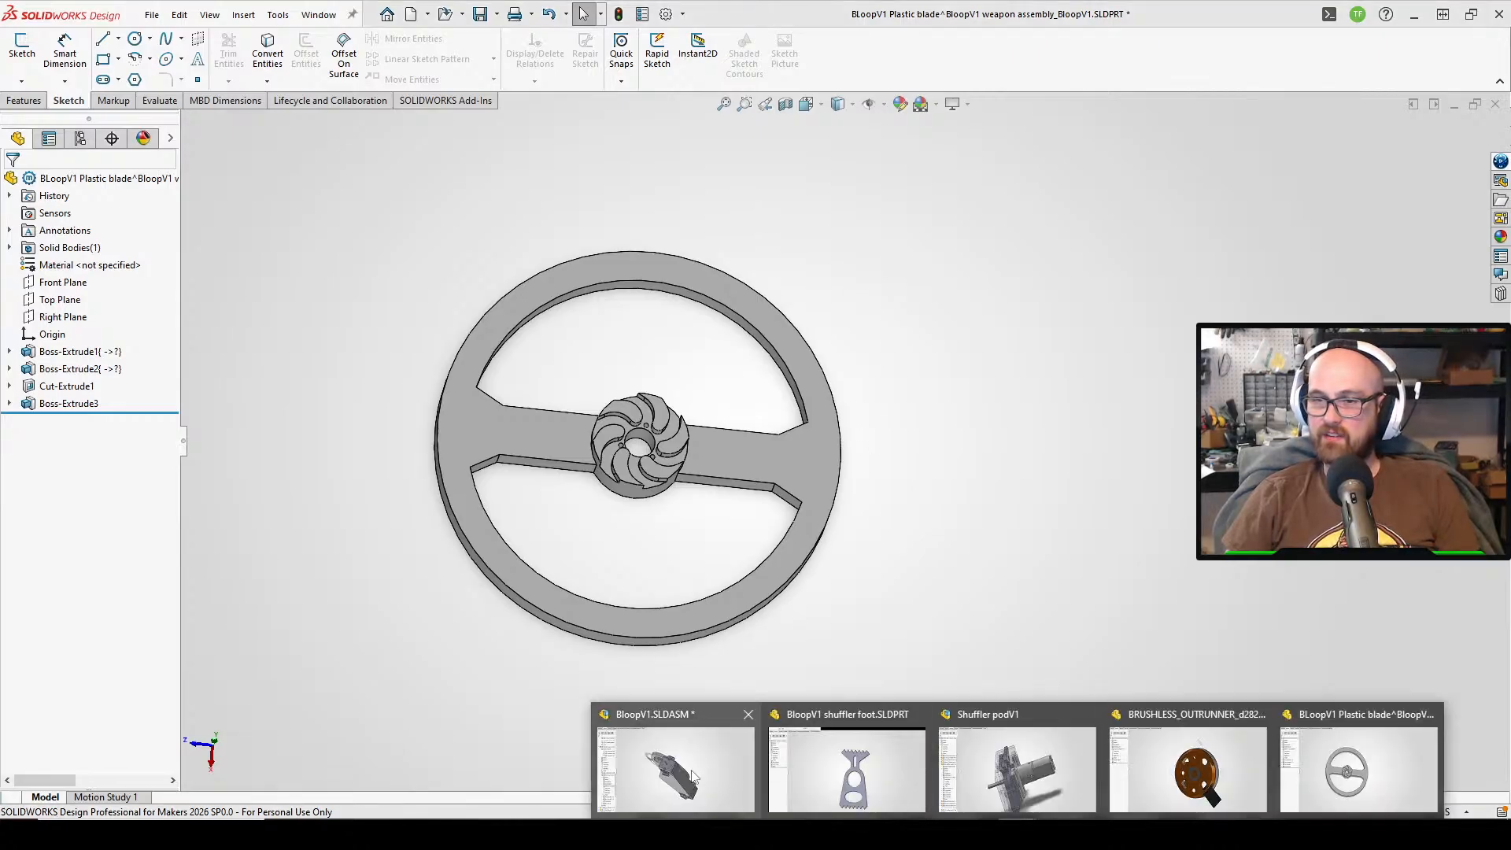
{"action": "left_click", "coordinate": [711, 763]}
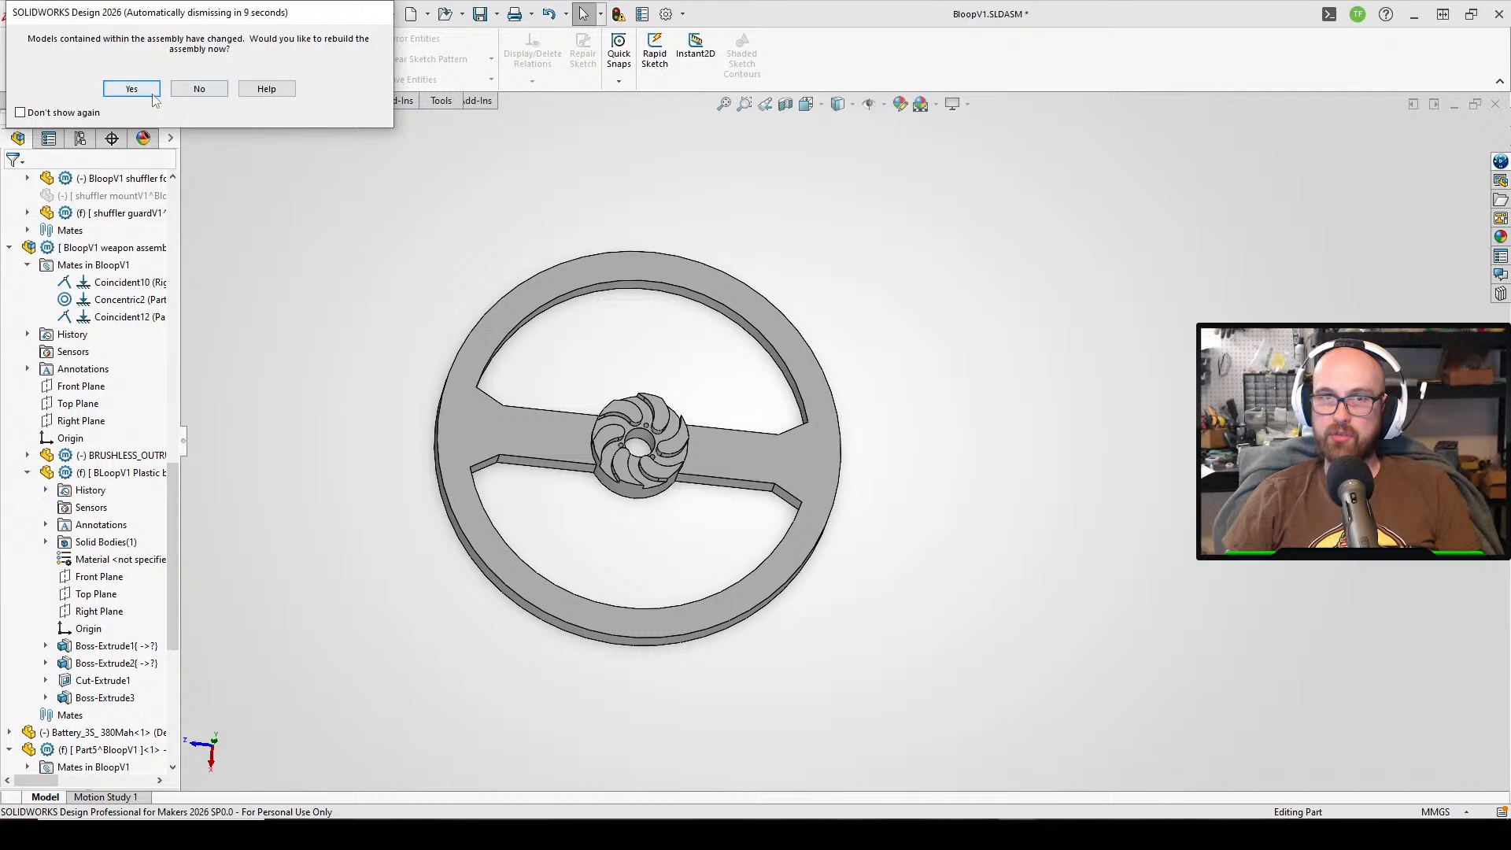
{"action": "key", "text": "Return"}
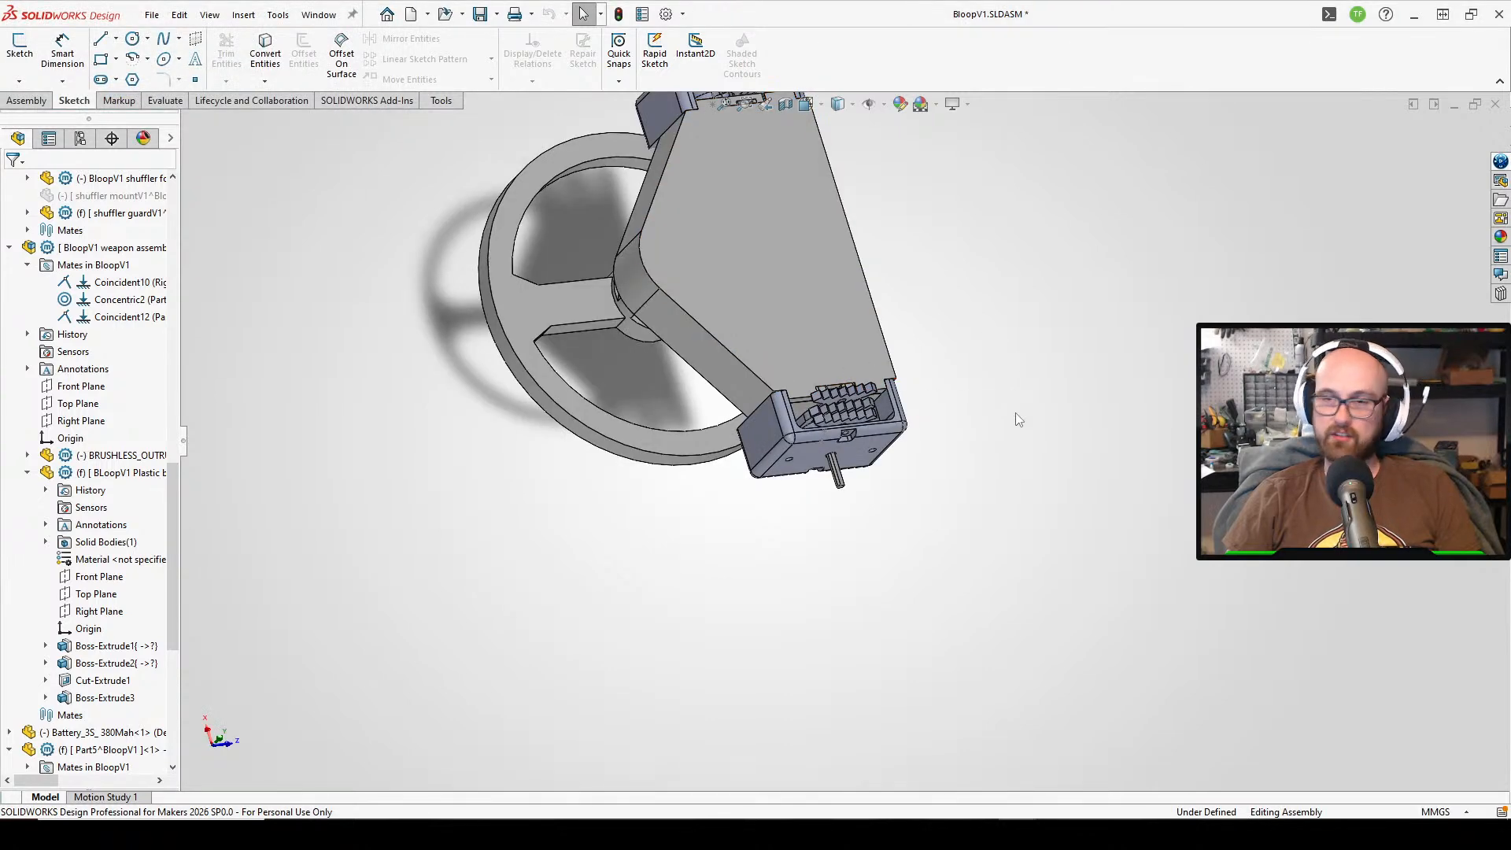
- Examine the gap between the weapon blade and chassis, finishing in the standard Back view
{"action": "middle_click_drag", "start_coordinate": [1016, 421], "coordinate": [943, 577]}
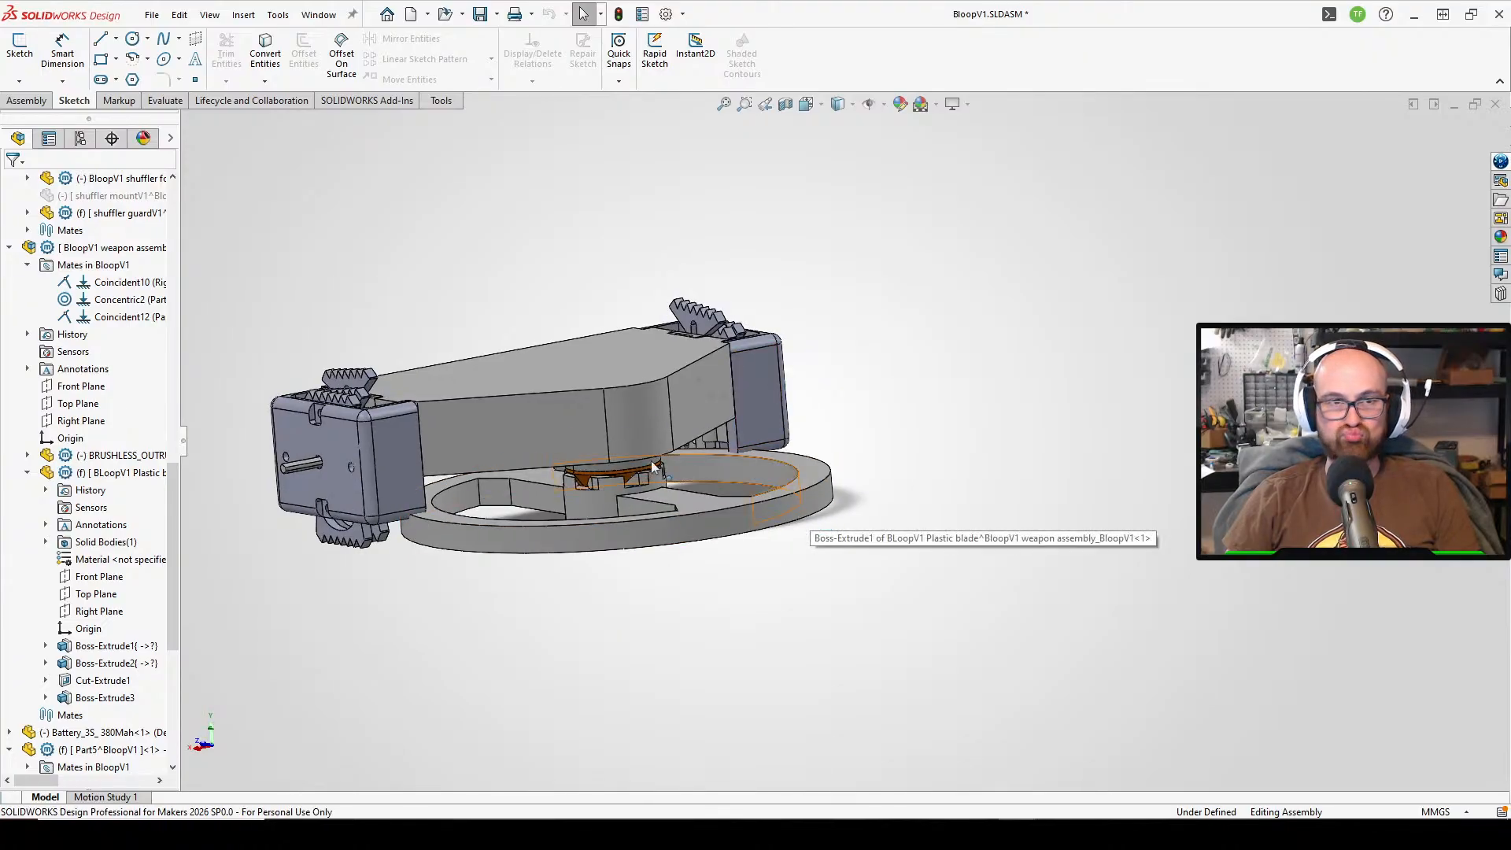
{"action": "middle_click_drag", "start_coordinate": [654, 466], "coordinate": [485, 438]}
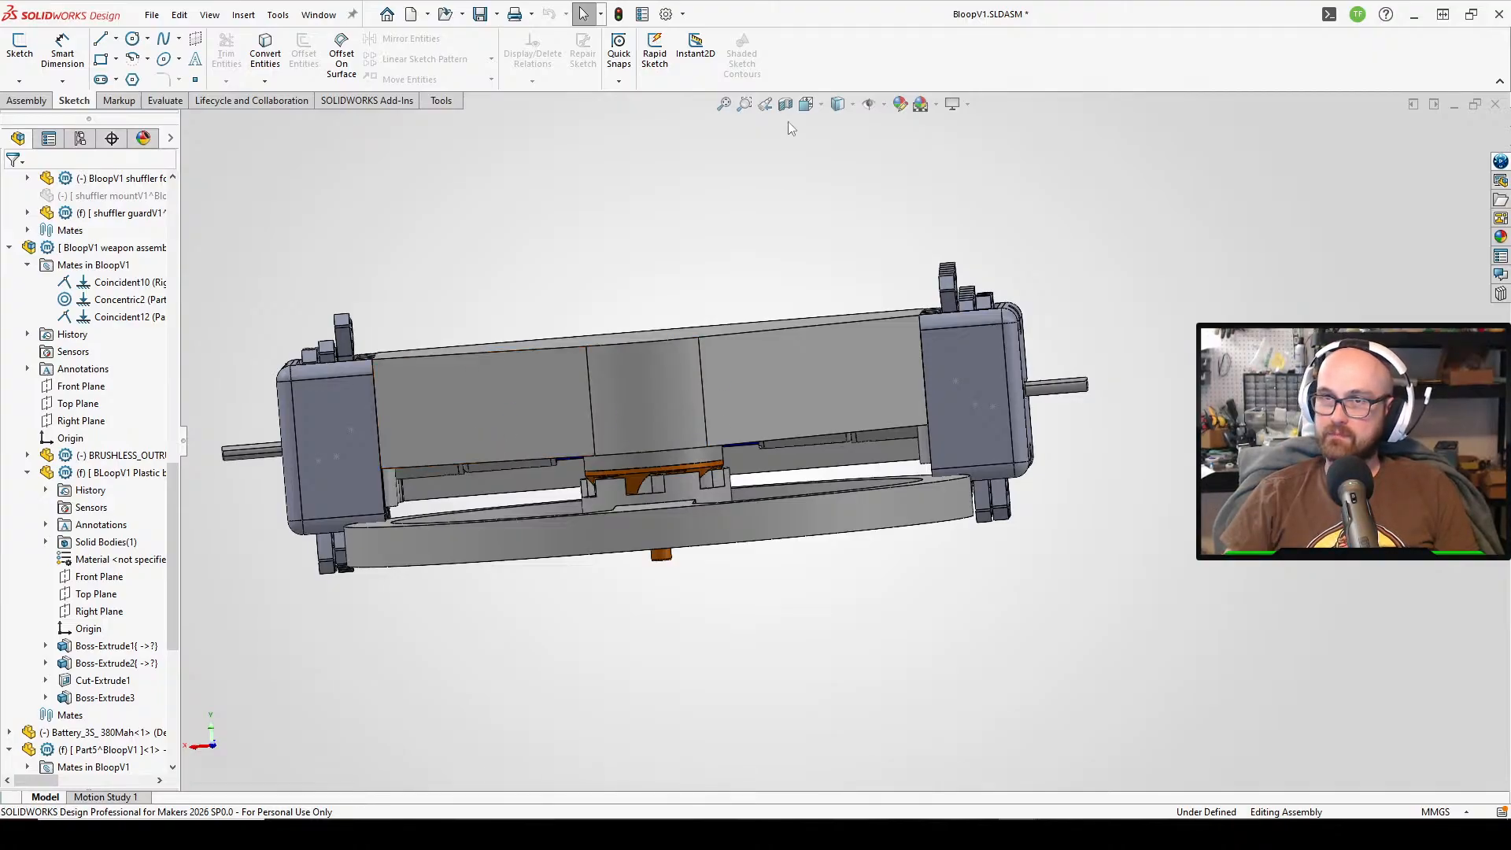
{"action": "left_click", "coordinate": [804, 105]}
{"action": "left_click", "coordinate": [636, 431]}
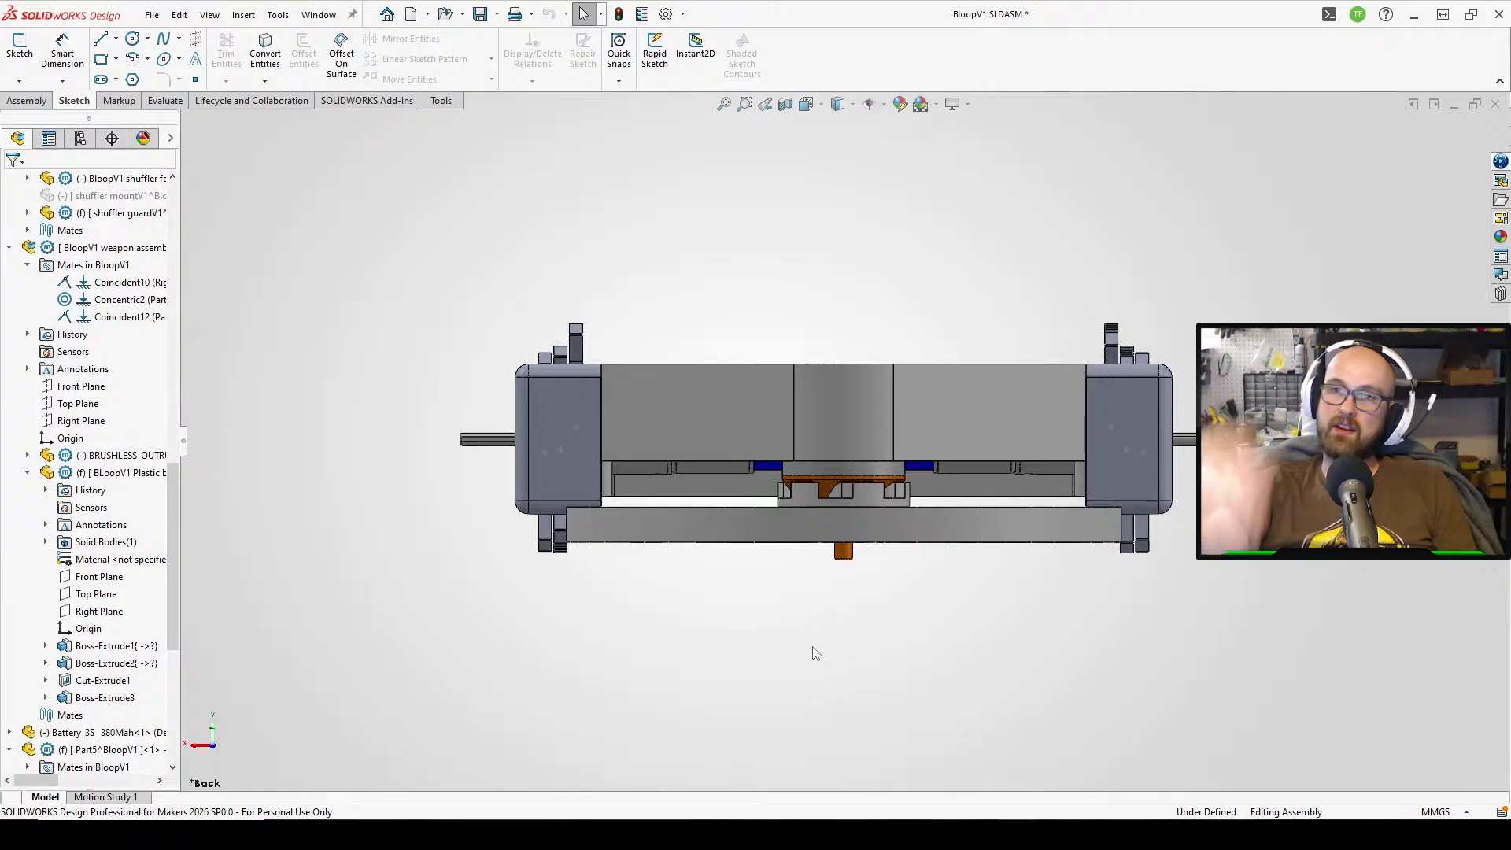
- Save the assembly with all modified documents, keeping the virtual components internally inside the assembly
{"action": "left_click", "coordinate": [479, 21]}
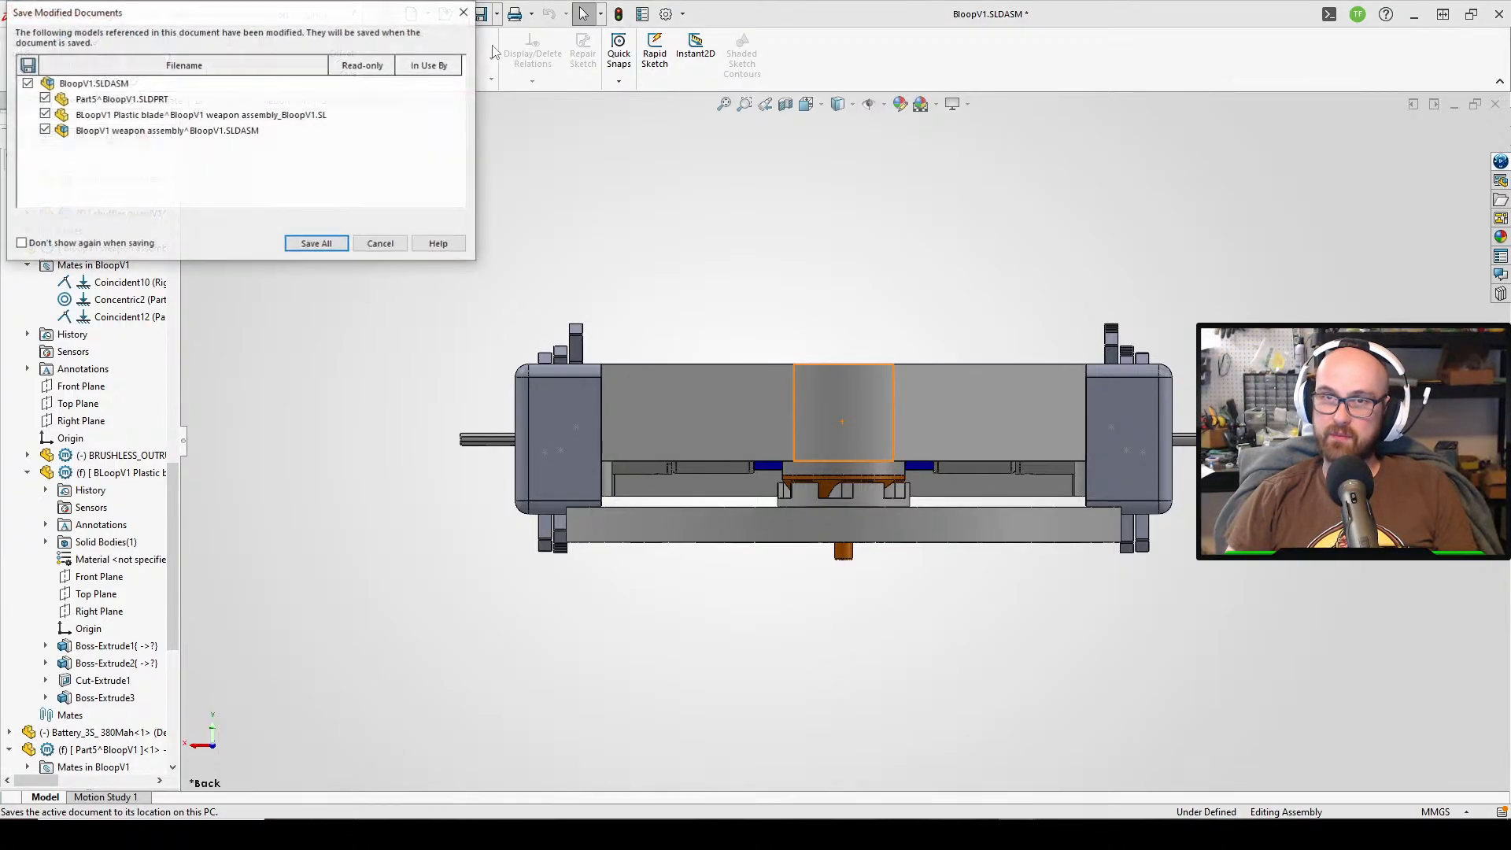
{"action": "left_click", "coordinate": [304, 243]}
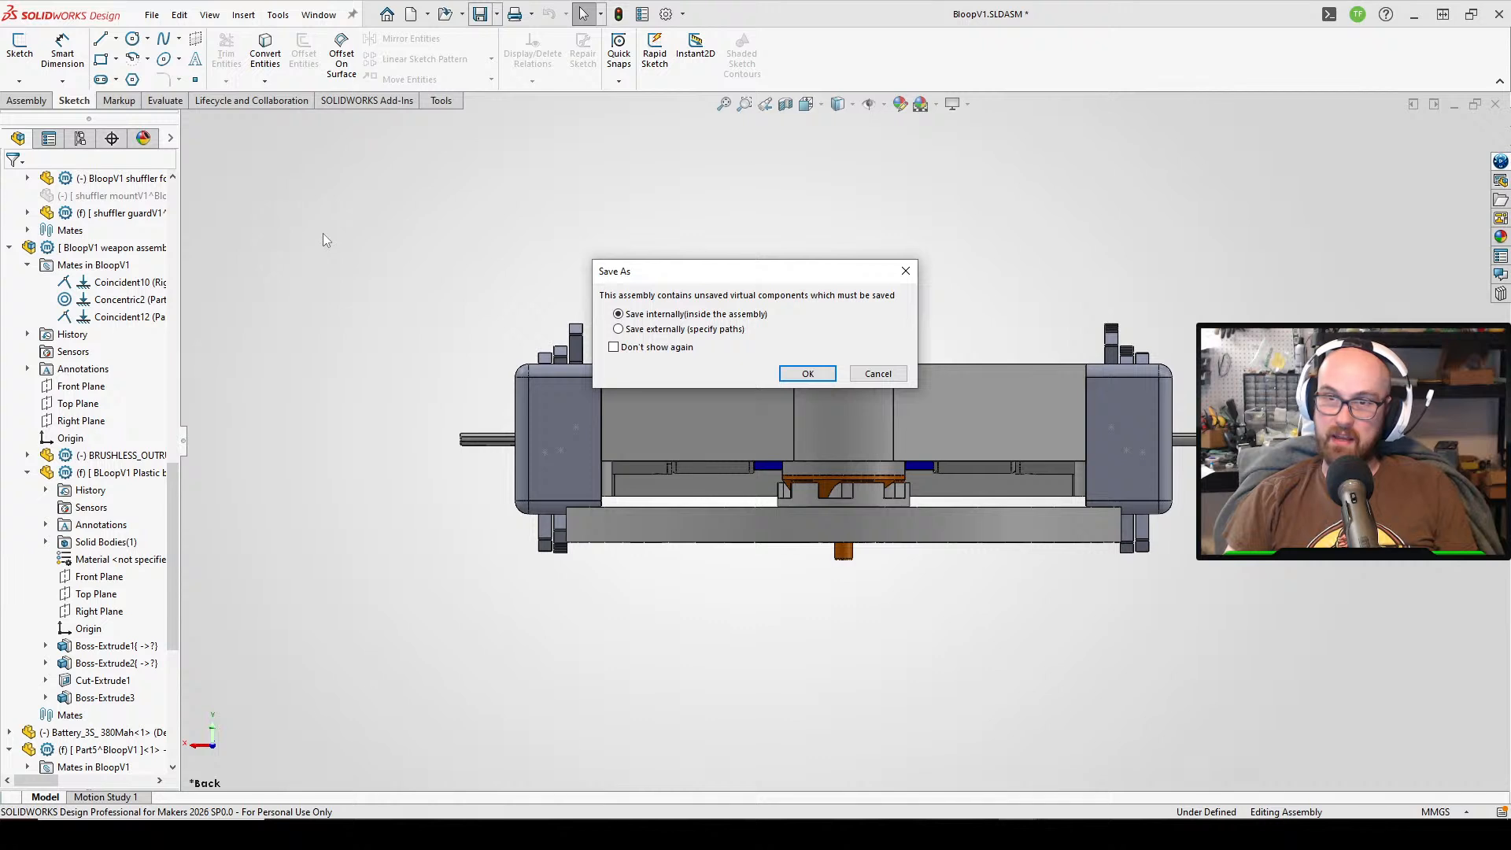
{"action": "left_click", "coordinate": [806, 373]}
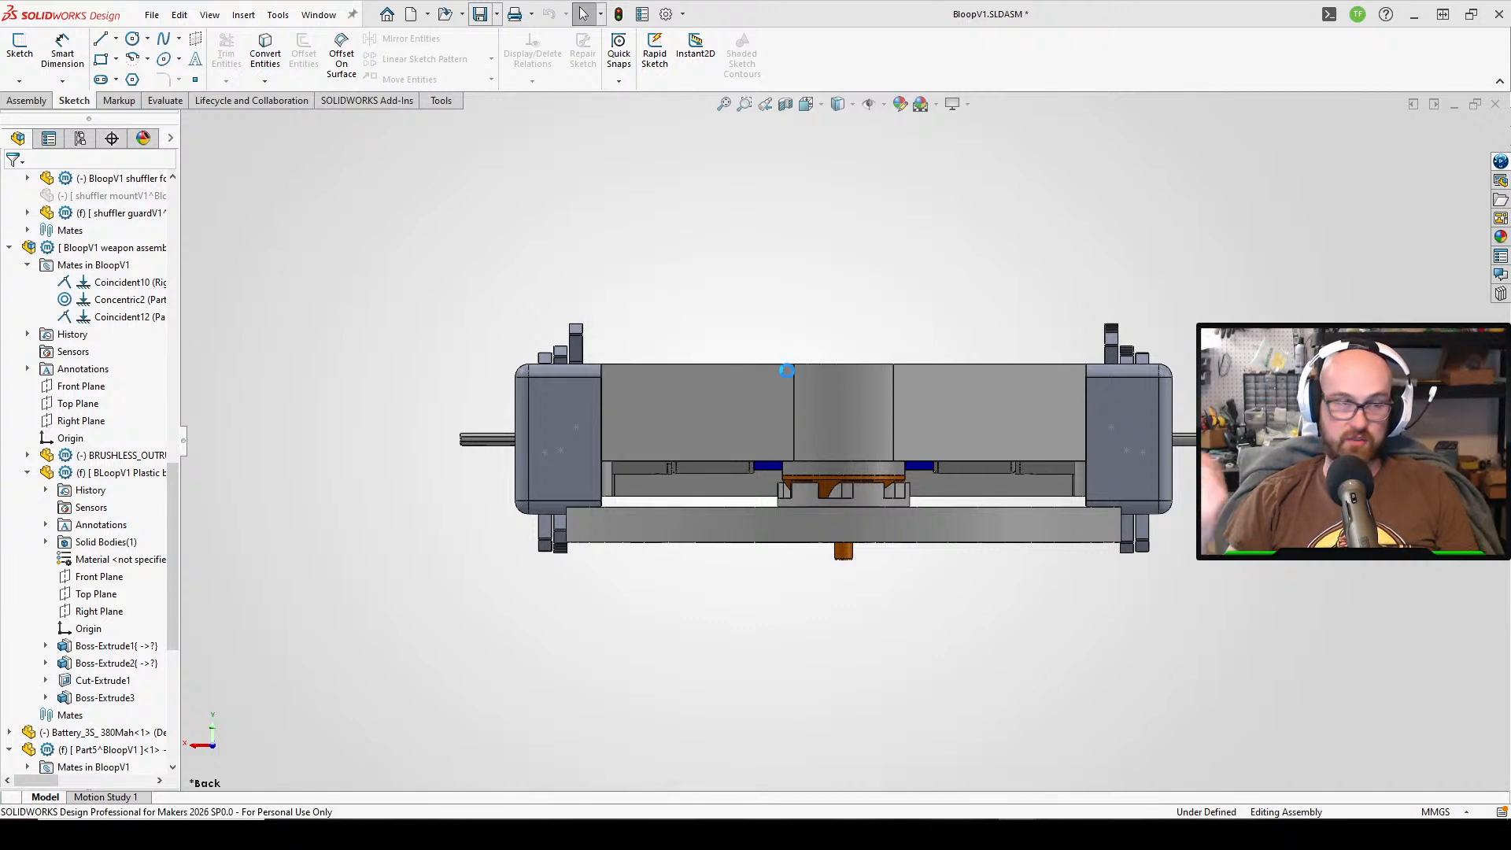
{"action": "left_click", "coordinate": [790, 377]}
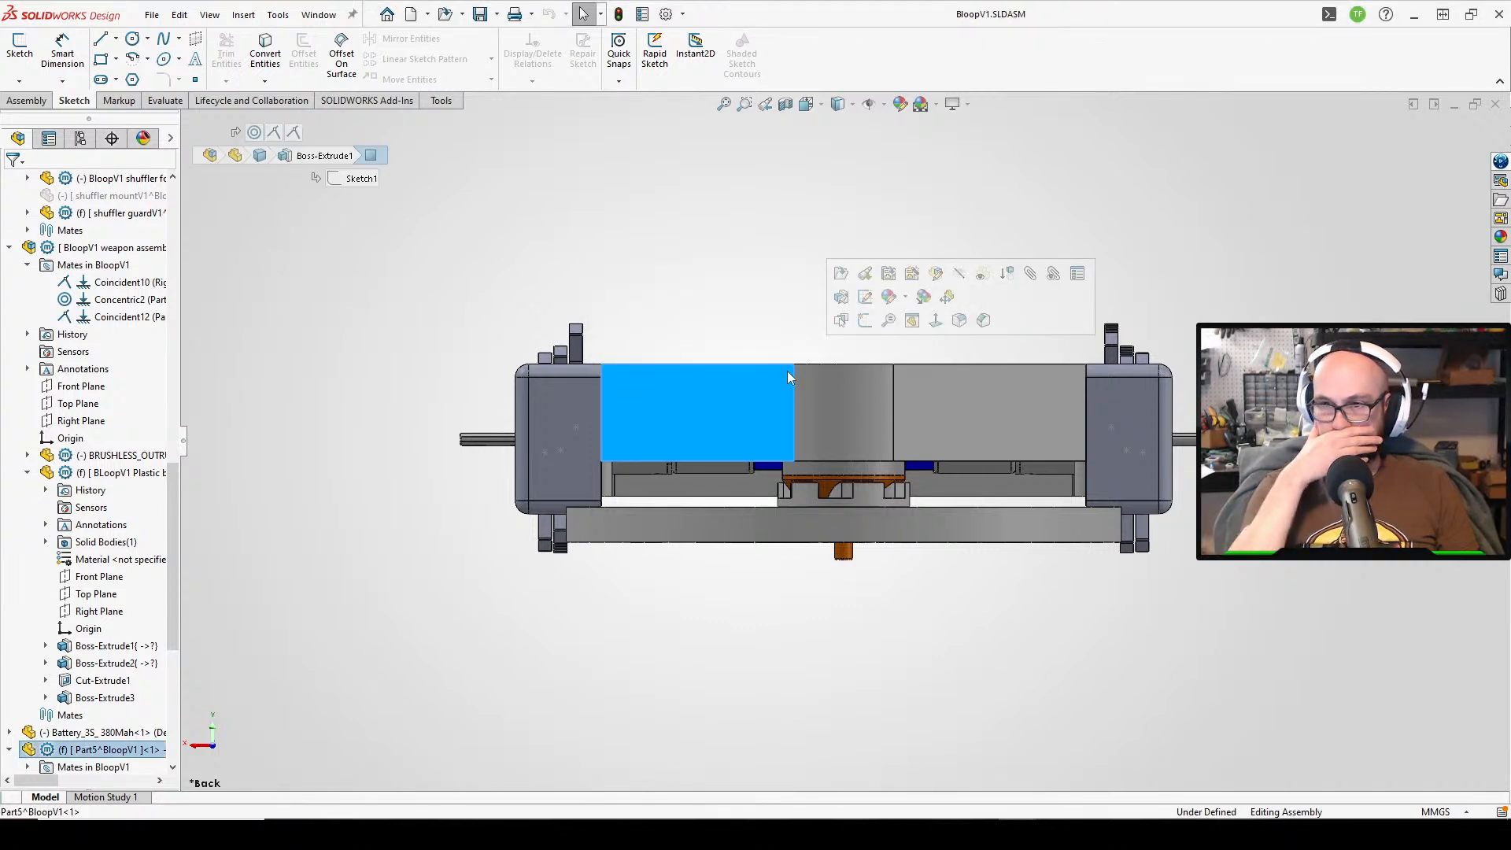
{"action": "left_click", "coordinate": [587, 681]}
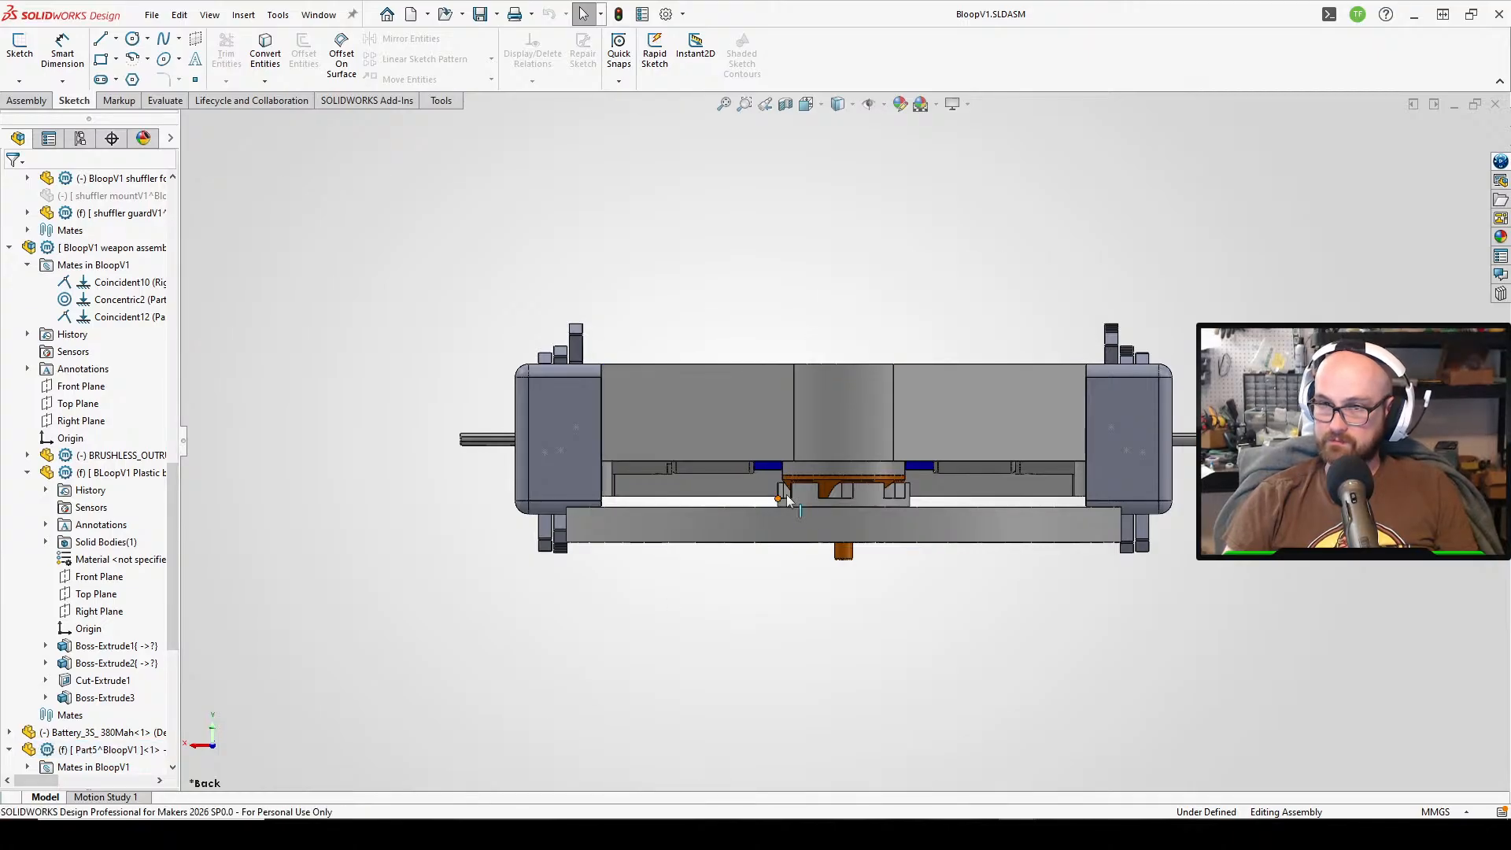
- Examine the ringed blade against the chassis, wheel pods, motor hub and battery from above and from the underside
{"action": "middle_click_drag", "start_coordinate": [830, 449], "coordinate": [1037, 377]}
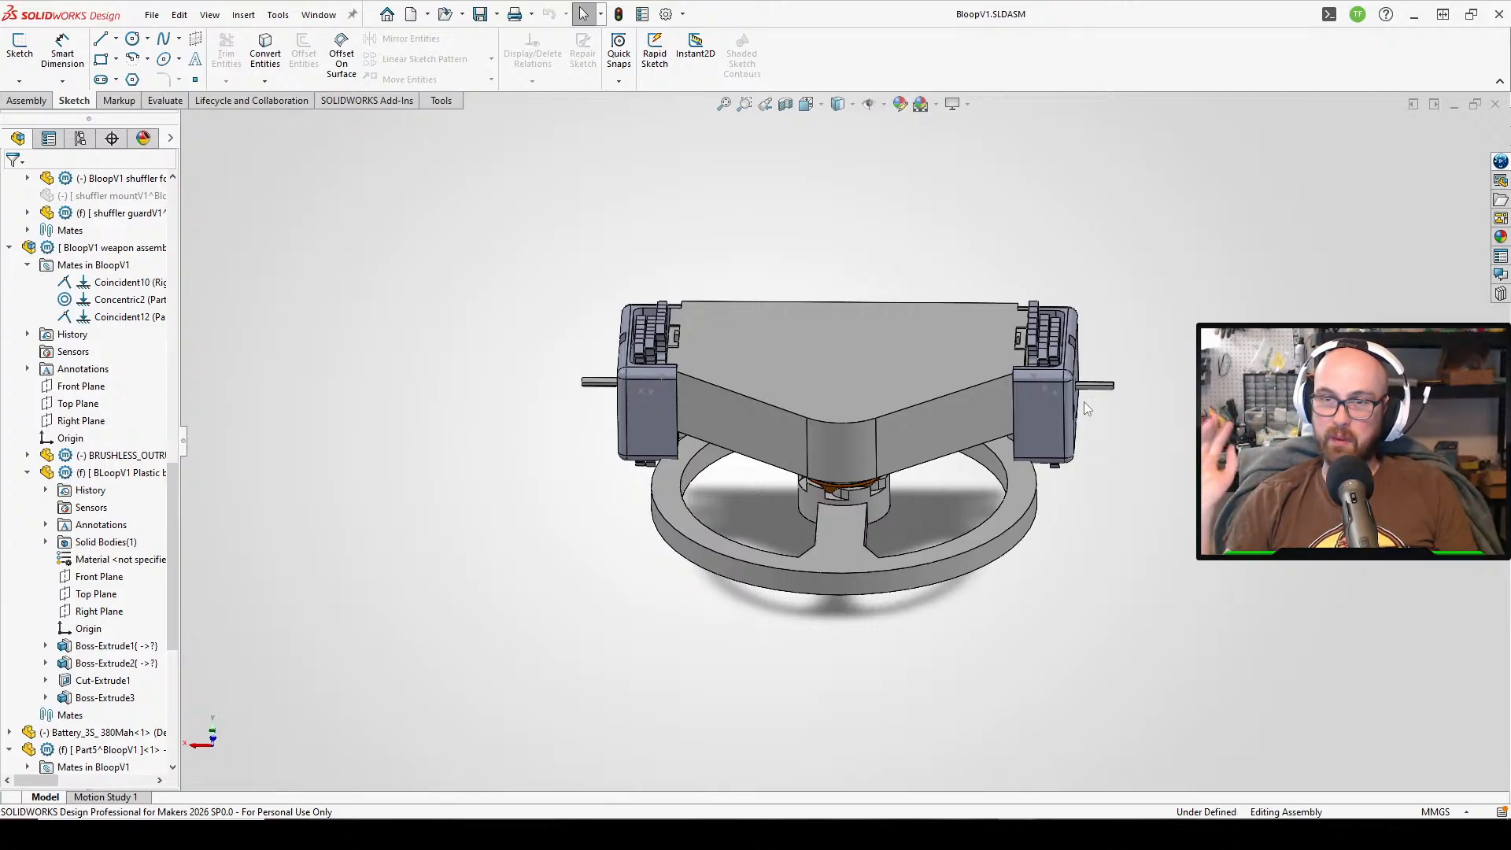
{"action": "middle_click_drag", "start_coordinate": [1112, 348], "coordinate": [1140, 417]}
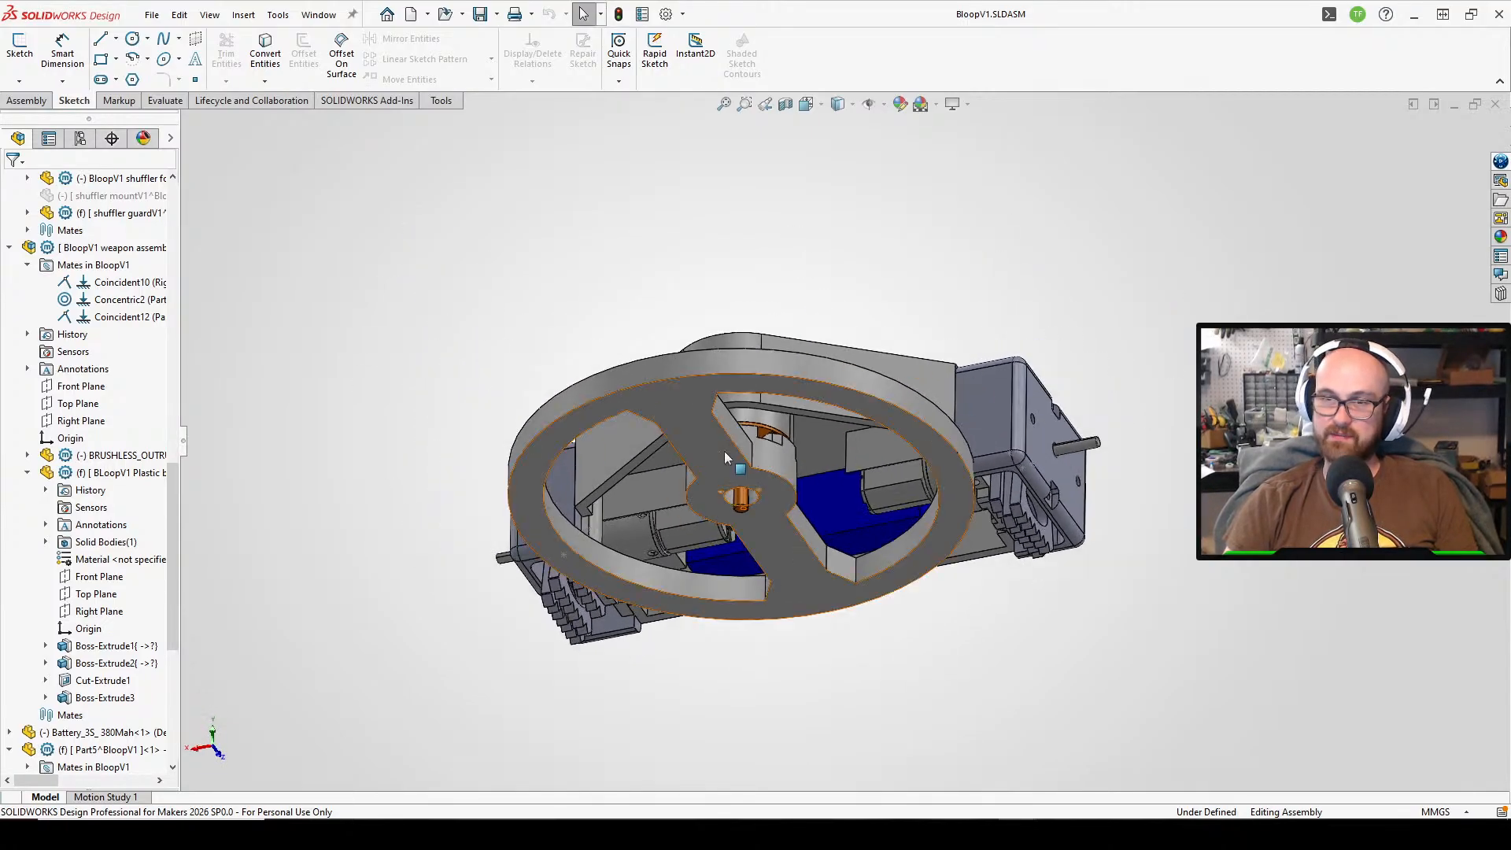
{"action": "middle_click_drag", "start_coordinate": [724, 451], "coordinate": [762, 162]}
{"action": "scroll", "coordinate": [758, 414], "scroll_direction": "down", "scroll_amount": 2}
{"action": "scroll", "coordinate": [758, 414], "scroll_direction": "up", "scroll_amount": 1}
{"action": "middle_click_drag", "start_coordinate": [759, 414], "coordinate": [927, 489]}
{"action": "scroll", "coordinate": [713, 542], "scroll_direction": "down", "scroll_amount": 5}
{"action": "scroll", "coordinate": [713, 541], "scroll_direction": "up", "scroll_amount": 3}
{"action": "middle_click_drag", "start_coordinate": [713, 542], "coordinate": [790, 453]}
{"action": "scroll", "coordinate": [803, 289], "scroll_direction": "up", "scroll_amount": 2}
{"action": "scroll", "coordinate": [792, 451], "scroll_direction": "down", "scroll_amount": 4}
{"action": "scroll", "coordinate": [792, 451], "scroll_direction": "up", "scroll_amount": 3}
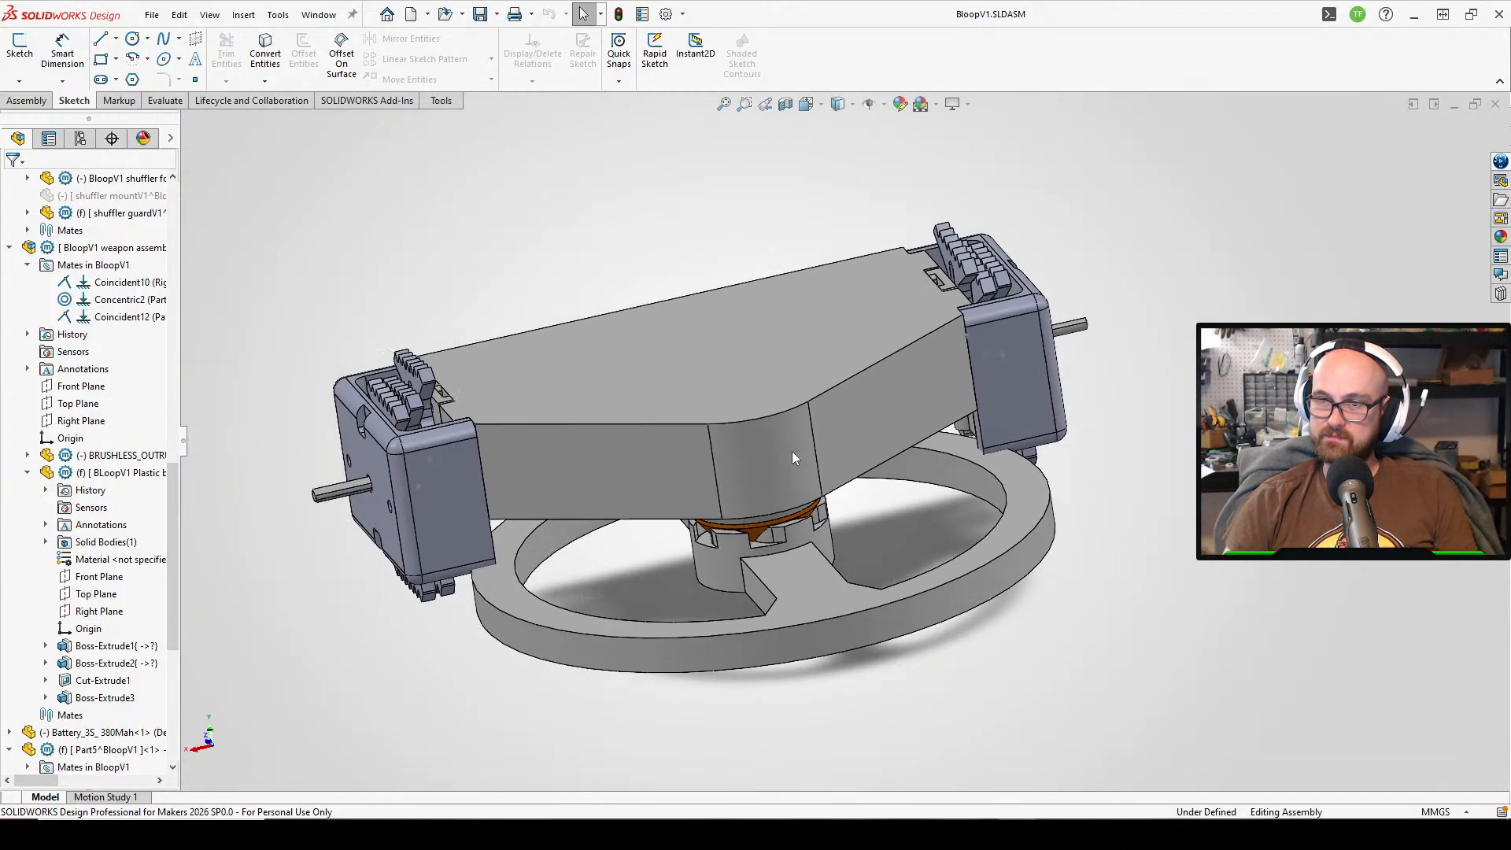
{"action": "scroll", "coordinate": [792, 451], "scroll_direction": "up", "scroll_amount": 2}
{"action": "middle_click_drag", "start_coordinate": [791, 399], "coordinate": [856, 407]}
{"action": "scroll", "coordinate": [678, 441], "scroll_direction": "down", "scroll_amount": 1}
{"action": "scroll", "coordinate": [678, 442], "scroll_direction": "down", "scroll_amount": 1}
{"action": "scroll", "coordinate": [677, 442], "scroll_direction": "up", "scroll_amount": 3}
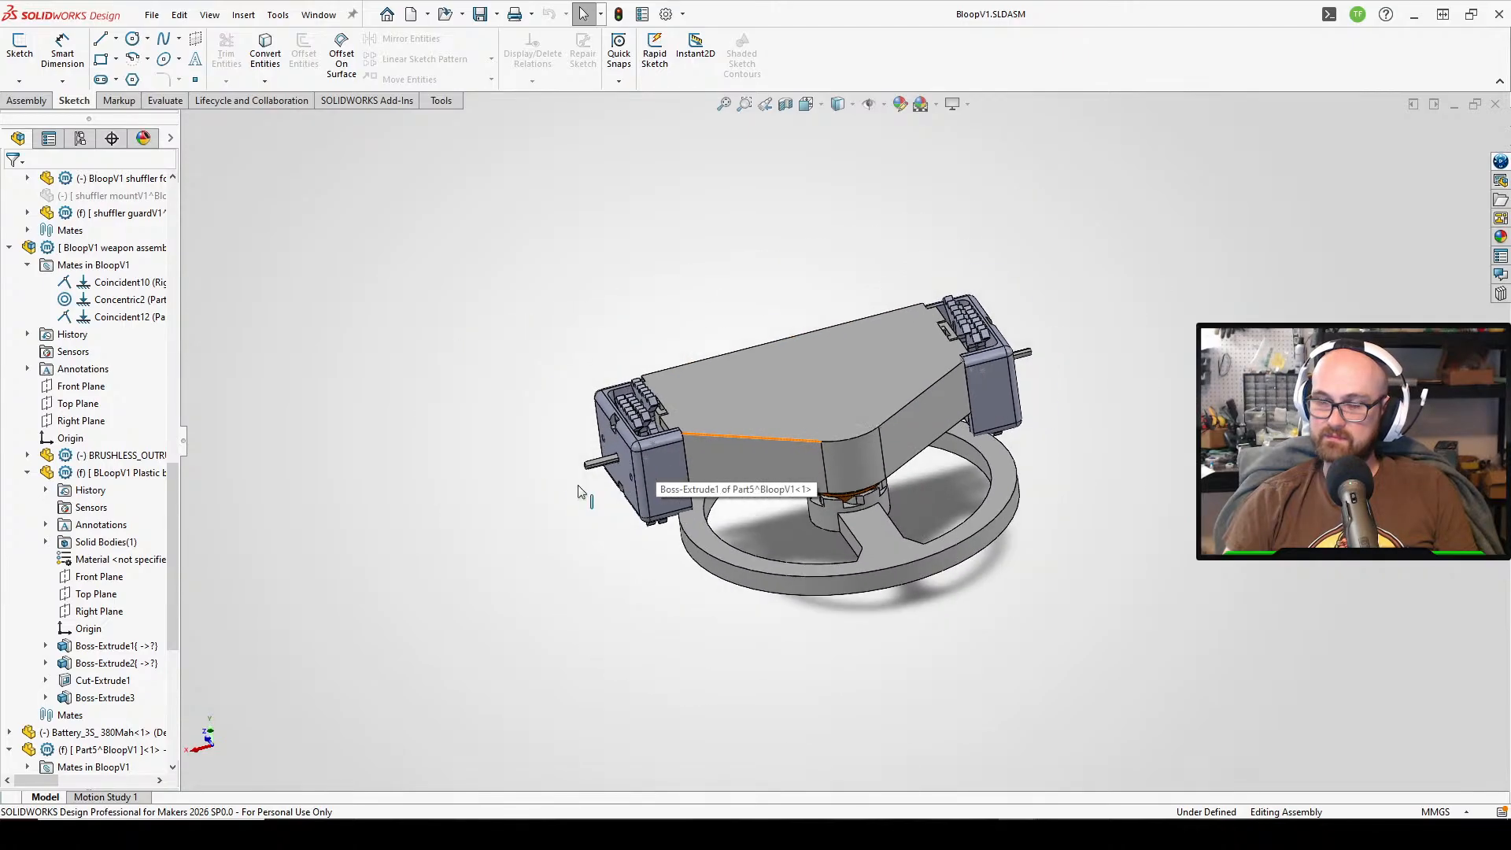
{"action": "middle_click_drag", "start_coordinate": [580, 493], "coordinate": [597, 334]}
{"action": "scroll", "coordinate": [601, 340], "scroll_direction": "down", "scroll_amount": 3}
{"action": "middle_click_drag", "start_coordinate": [855, 541], "coordinate": [905, 670]}
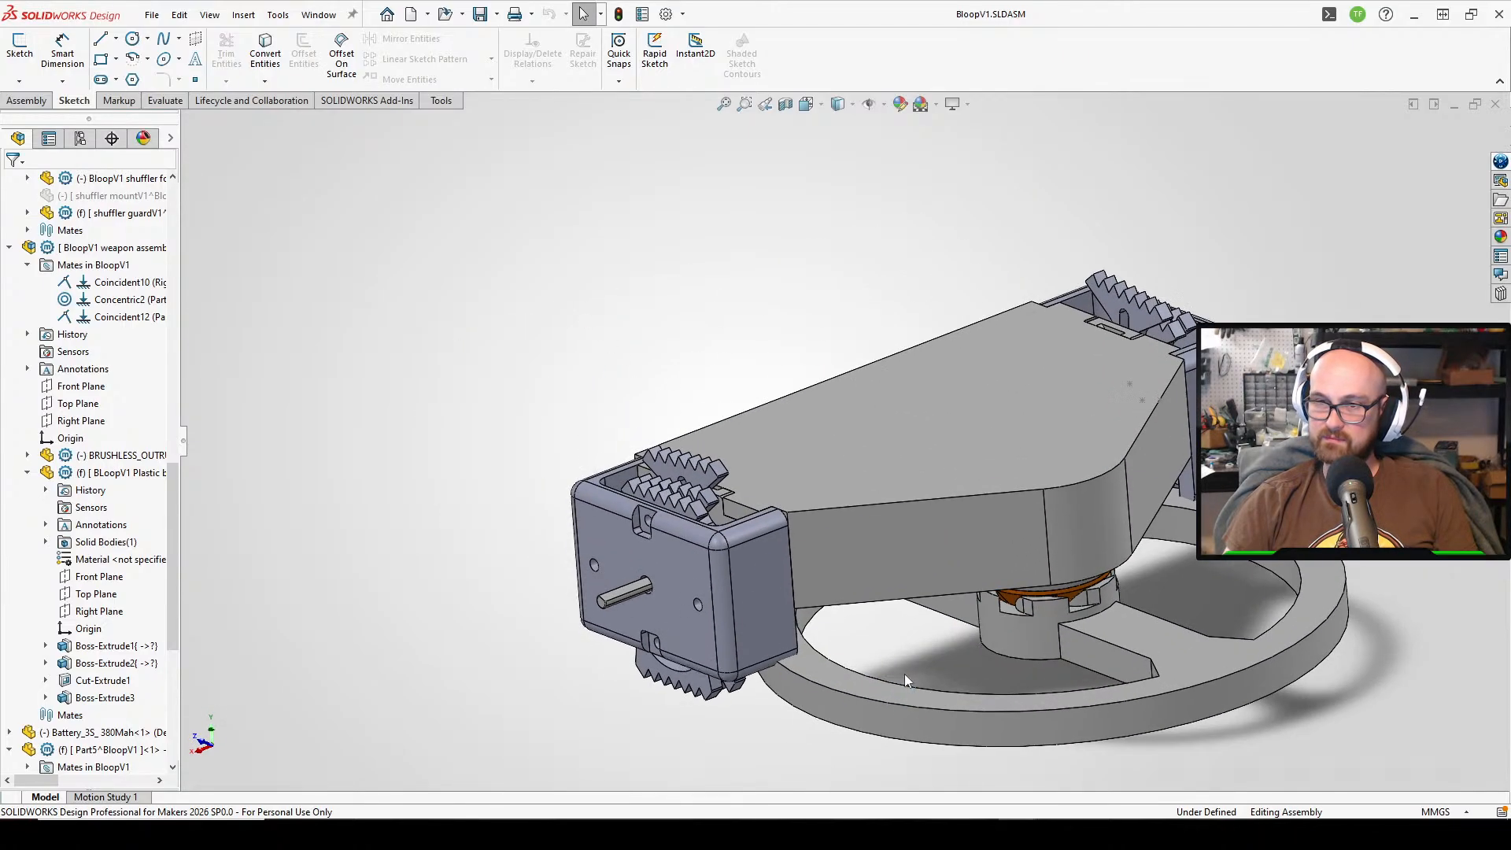
{"action": "middle_click_drag", "start_coordinate": [938, 545], "coordinate": [636, 513]}
{"action": "scroll", "coordinate": [636, 513], "scroll_direction": "up", "scroll_amount": 2}
{"action": "scroll", "coordinate": [185, 460], "scroll_direction": "down", "scroll_amount": 2}
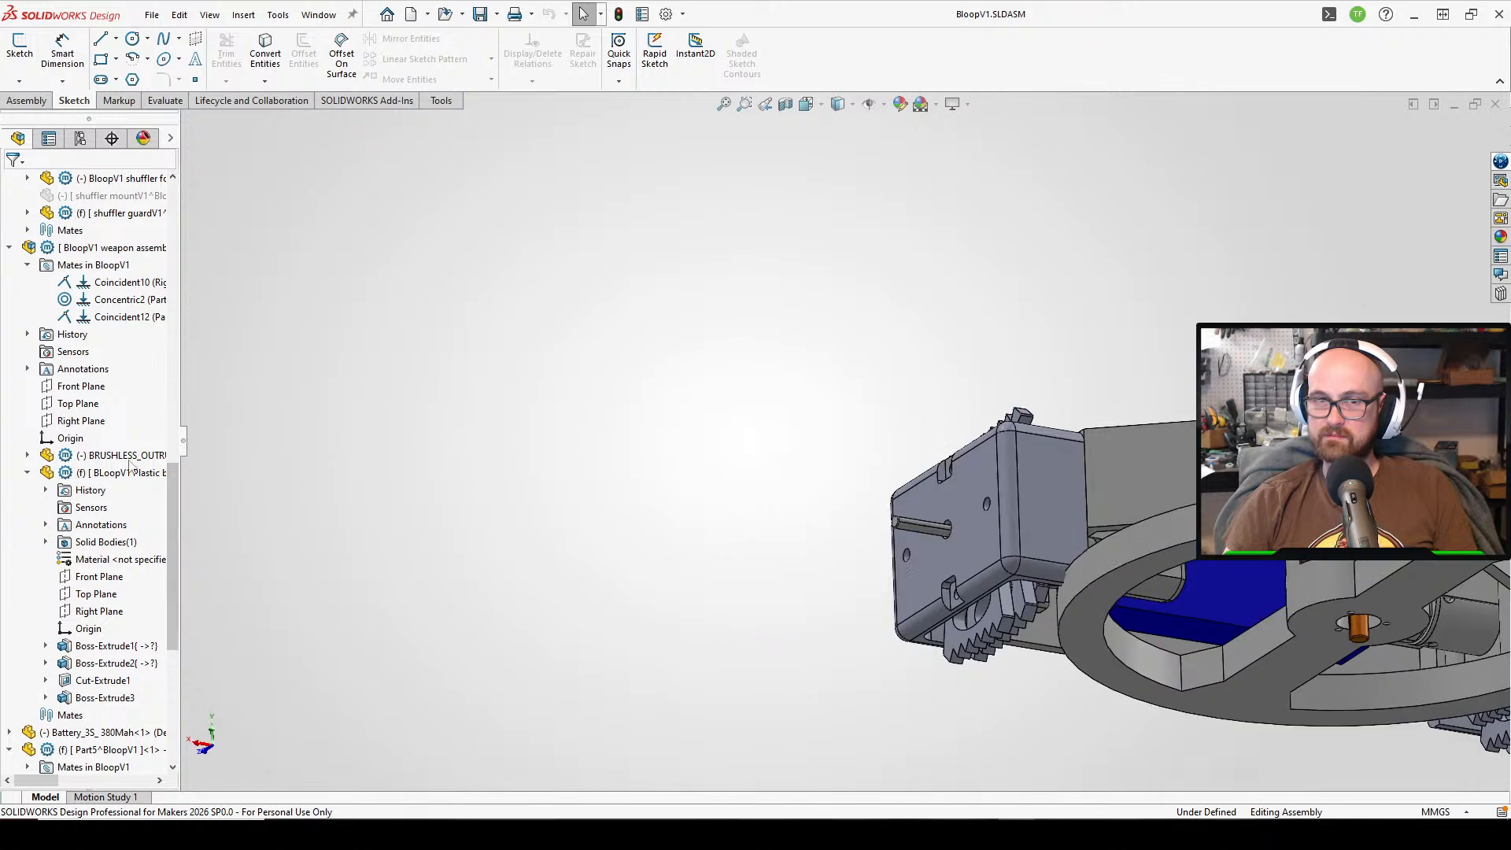
{"action": "scroll", "coordinate": [135, 455], "scroll_direction": "down", "scroll_amount": 3}
{"action": "scroll", "coordinate": [1213, 489], "scroll_direction": "up", "scroll_amount": 3}
{"action": "middle_click_drag", "start_coordinate": [1213, 490], "coordinate": [1195, 640]}
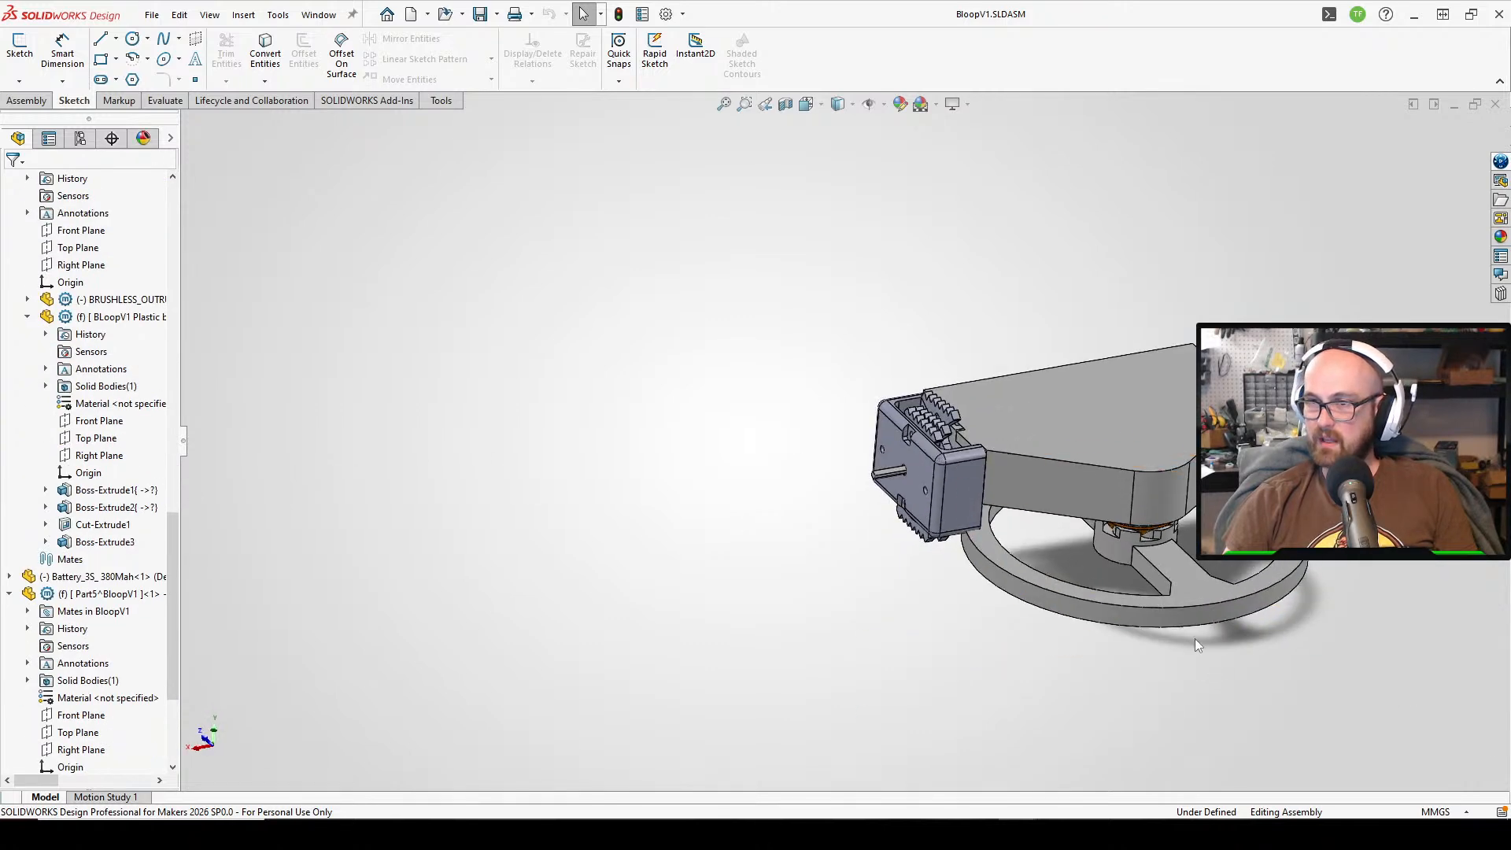
{"action": "scroll", "coordinate": [1127, 495], "scroll_direction": "down", "scroll_amount": 3}
{"action": "middle_click_drag", "start_coordinate": [1069, 484], "coordinate": [1089, 413]}
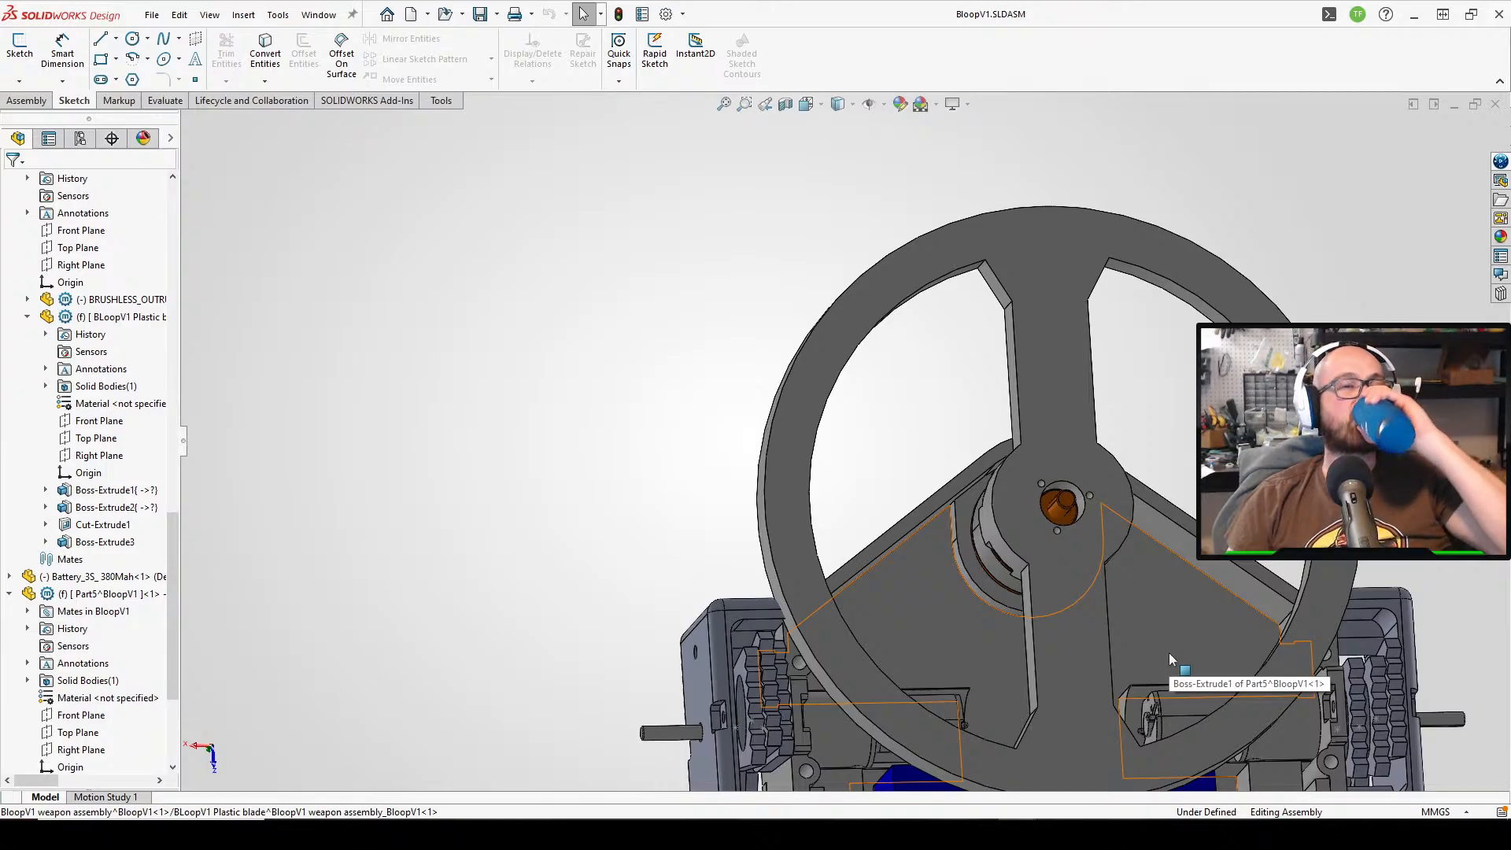
{"action": "scroll", "coordinate": [1170, 573], "scroll_direction": "down", "scroll_amount": 3}
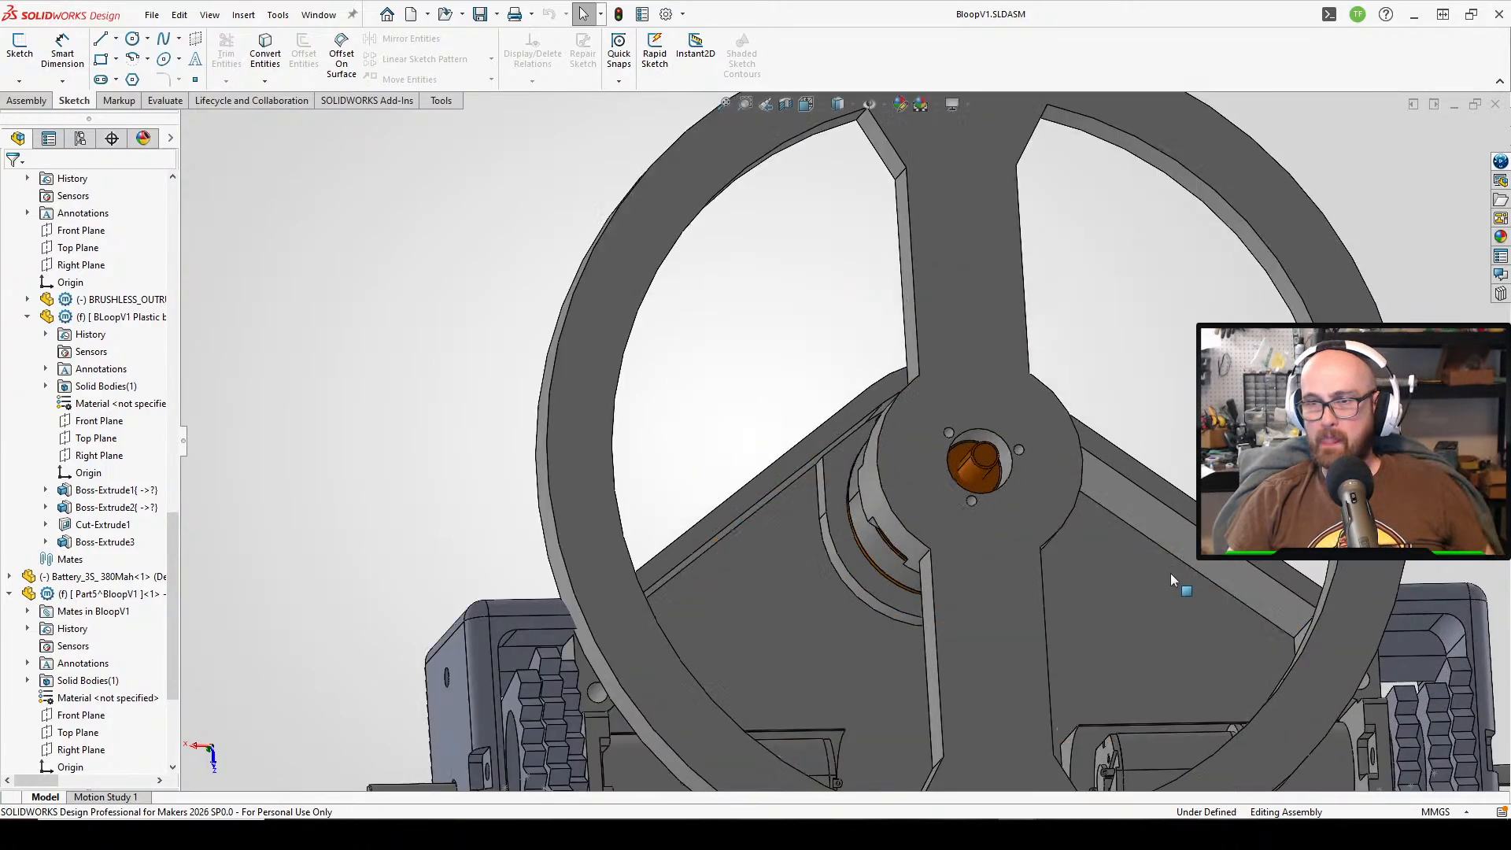
{"action": "scroll", "coordinate": [1162, 566], "scroll_direction": "up", "scroll_amount": 2}
- Hide the chassis part behind the blade and undo the hiding
{"action": "left_click", "coordinate": [1031, 553]}
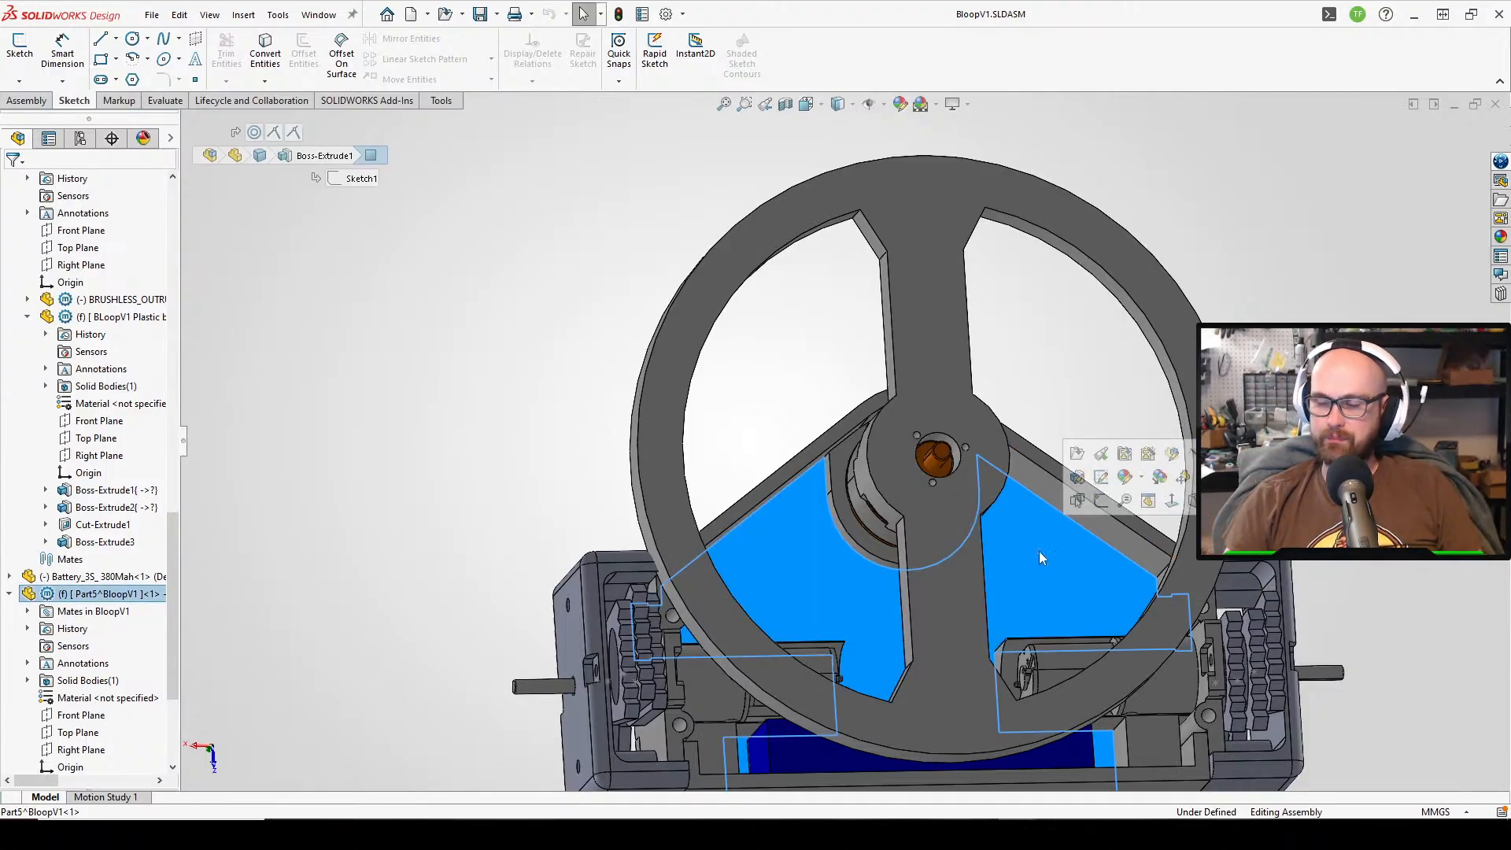
{"action": "middle_click_drag", "start_coordinate": [850, 541], "coordinate": [814, 523]}
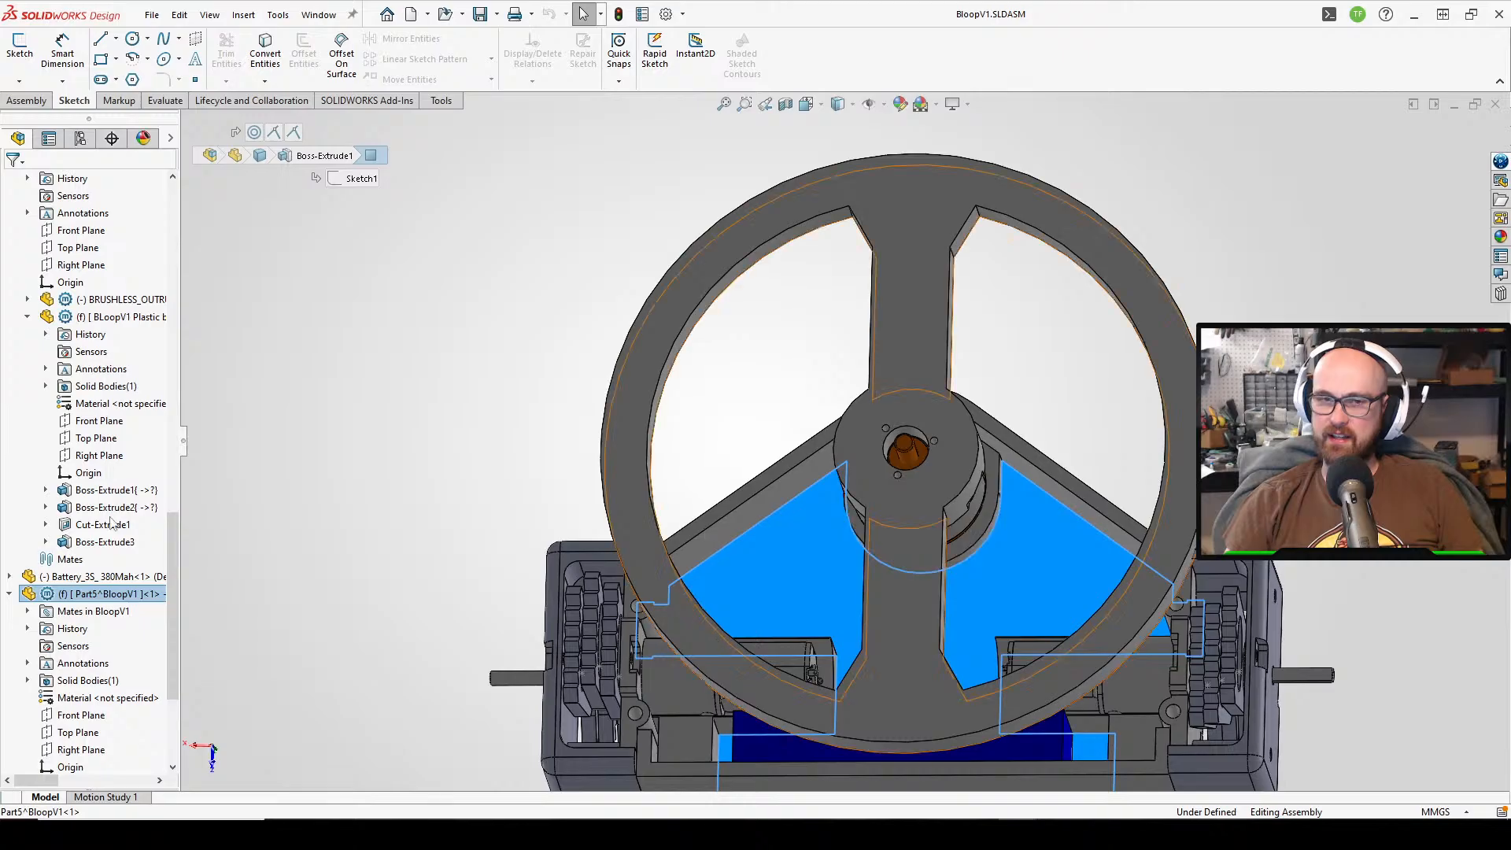
{"action": "left_click", "coordinate": [318, 480]}
{"action": "left_click", "coordinate": [1054, 508]}
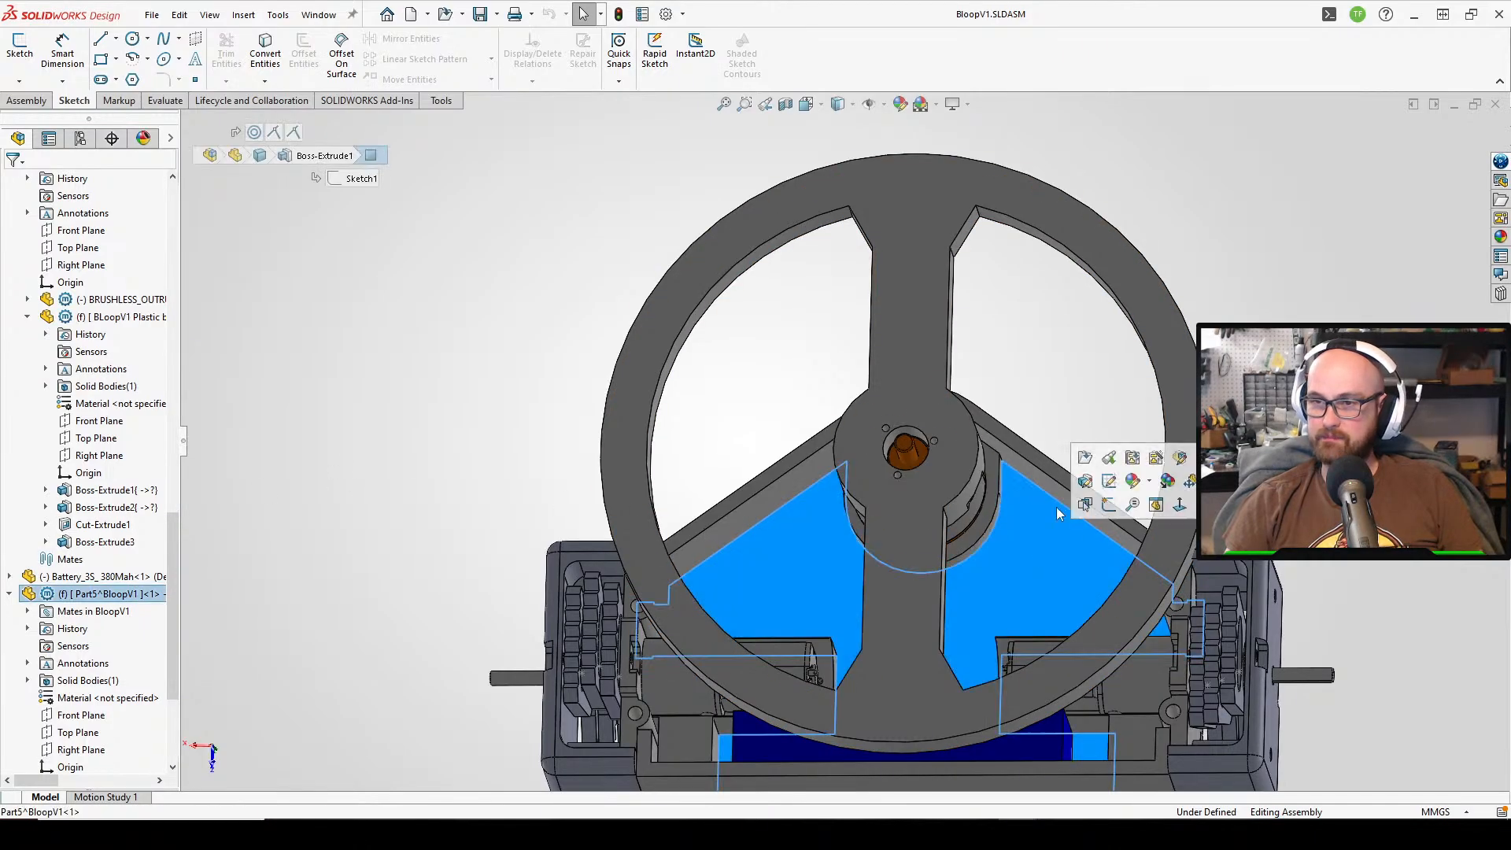
{"action": "left_click", "coordinate": [1180, 457]}
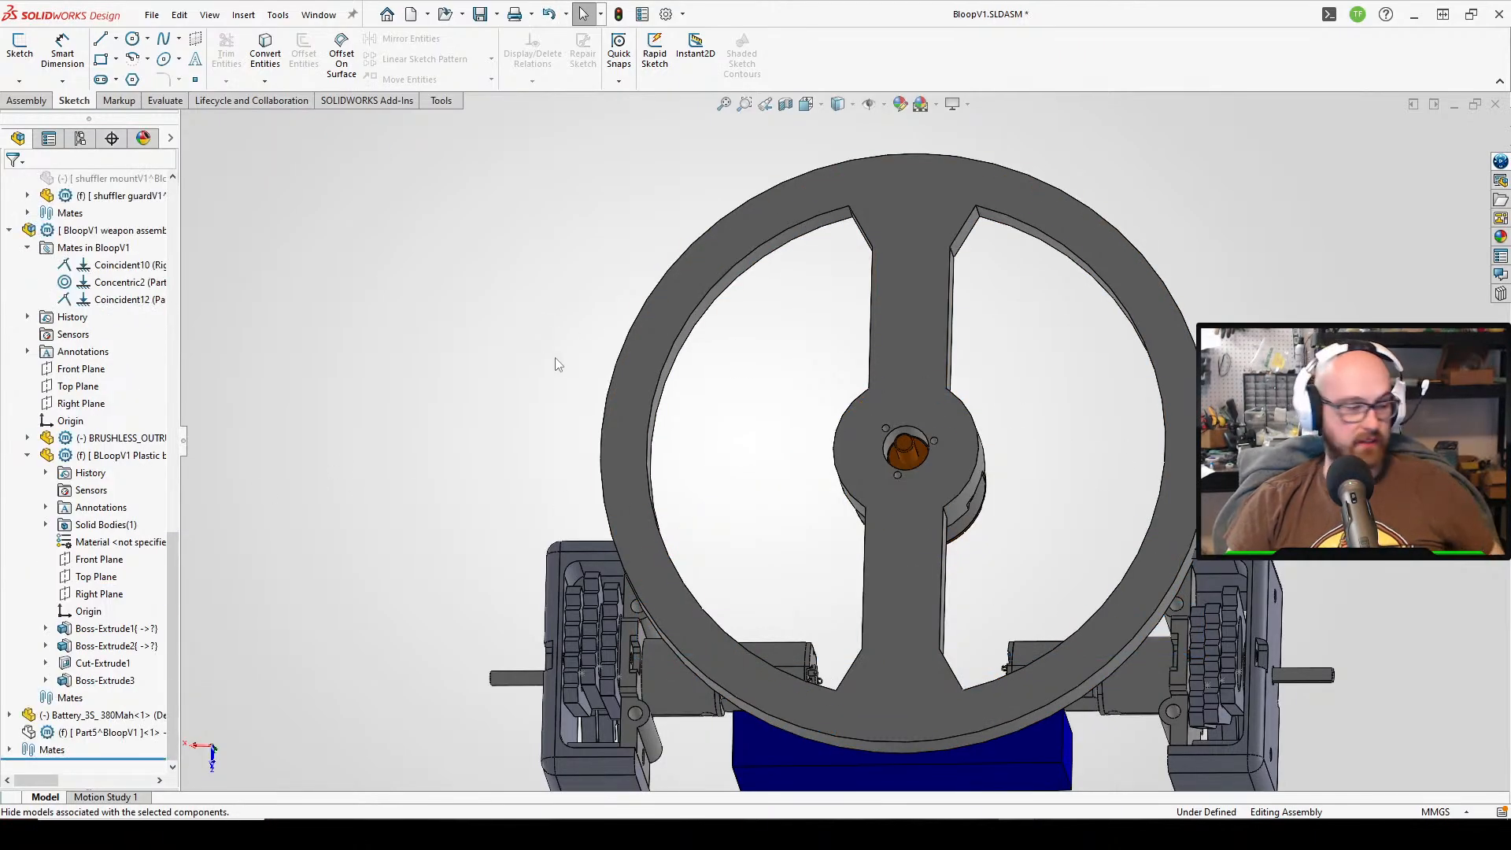
{"action": "key", "text": "ctrl+z"}
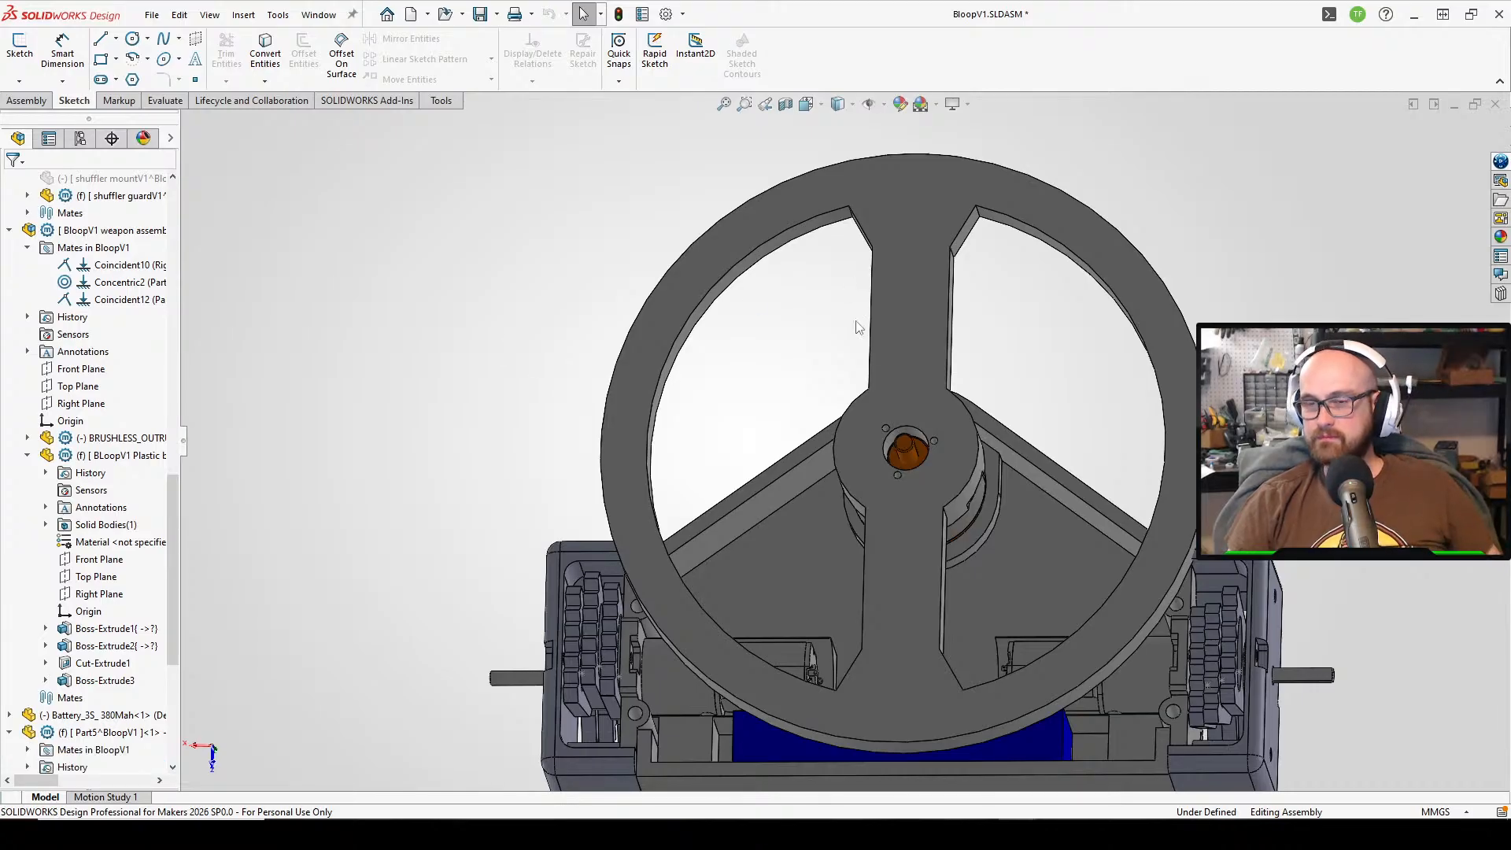
- Examine the underside of the blade and chassis, and list the chassis part's mates in BloopV1
{"action": "middle_click_drag", "start_coordinate": [859, 331], "coordinate": [965, 185]}
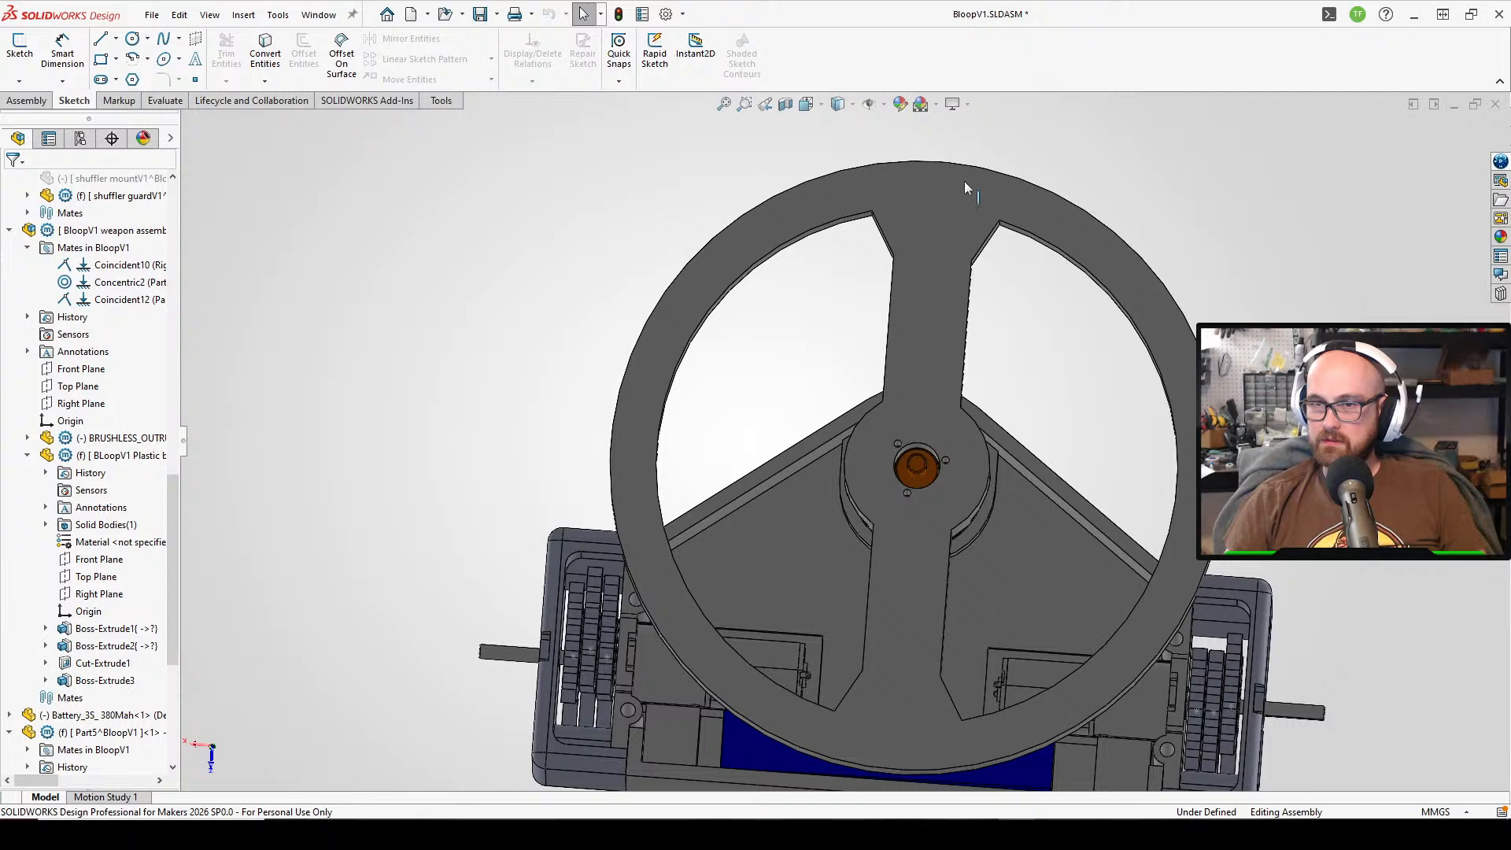
{"action": "scroll", "coordinate": [996, 387], "scroll_direction": "down", "scroll_amount": 1}
{"action": "scroll", "coordinate": [996, 396], "scroll_direction": "up", "scroll_amount": 2}
{"action": "middle_click_drag", "start_coordinate": [995, 398], "coordinate": [1000, 489]}
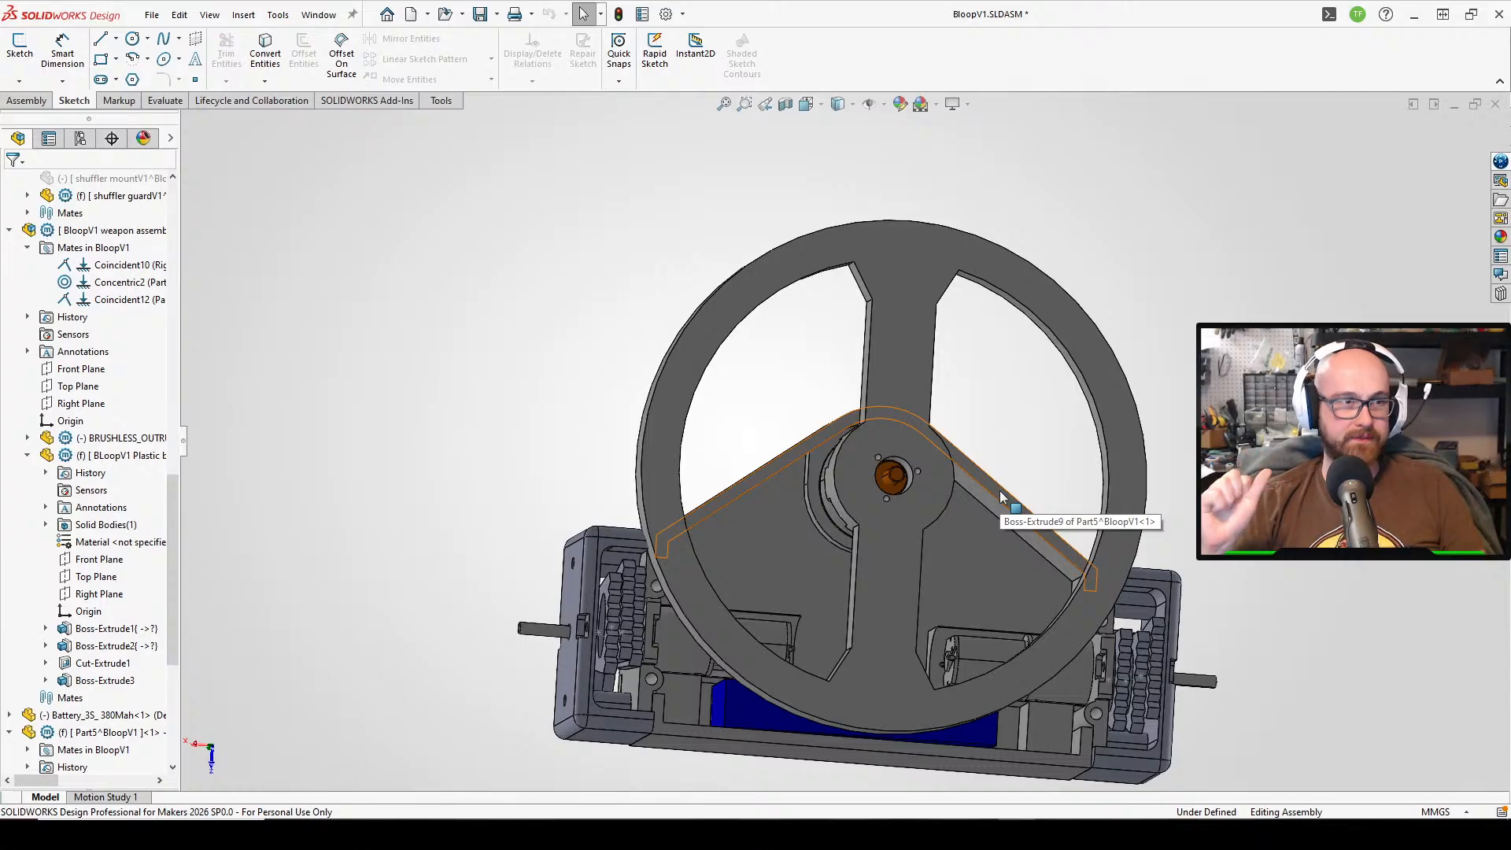
{"action": "middle_click_drag", "start_coordinate": [1003, 456], "coordinate": [985, 490]}
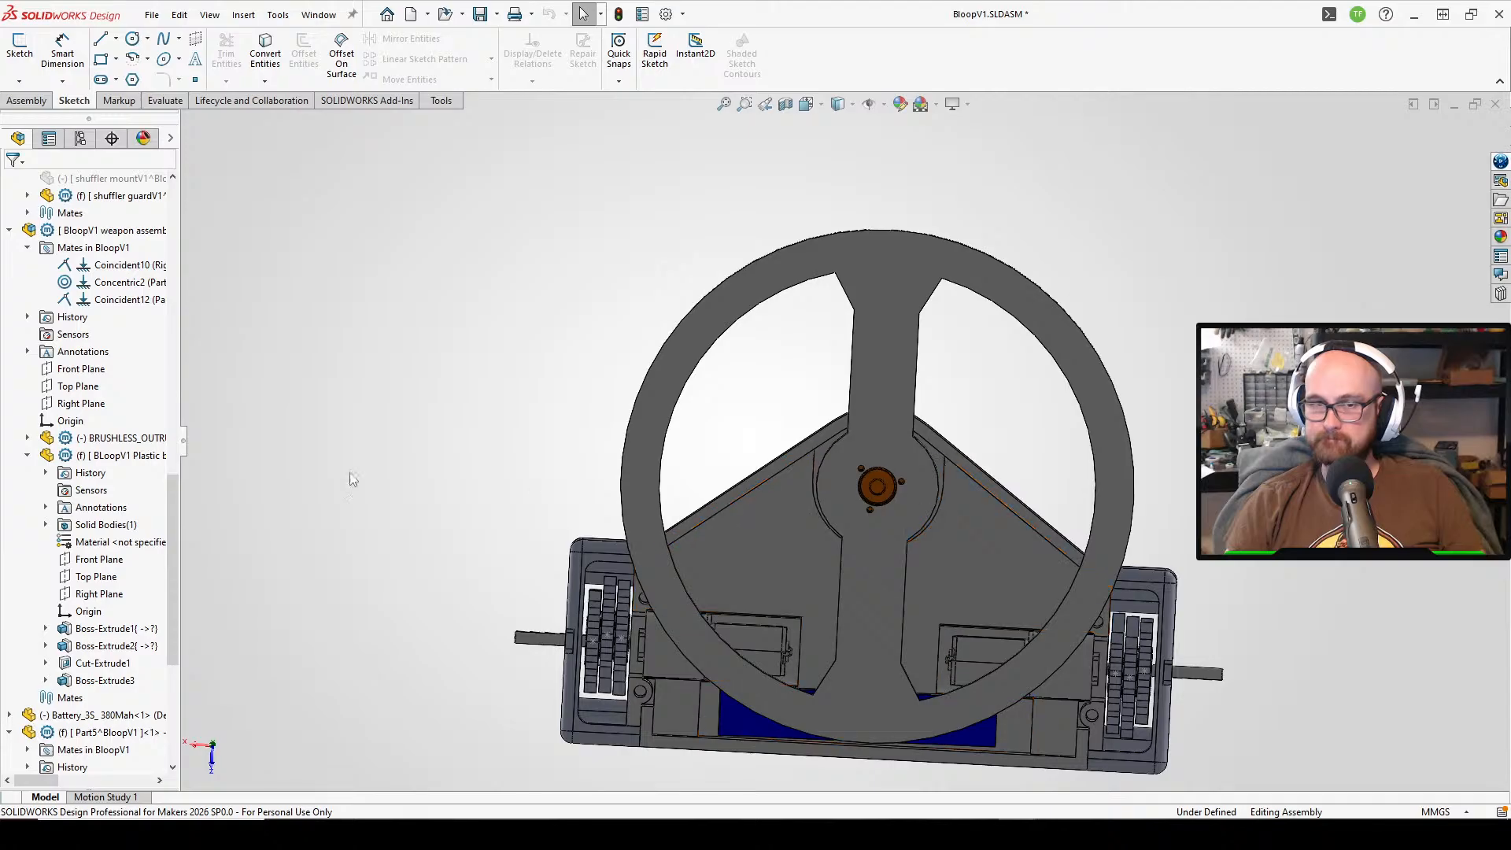
{"action": "left_click", "coordinate": [772, 536]}
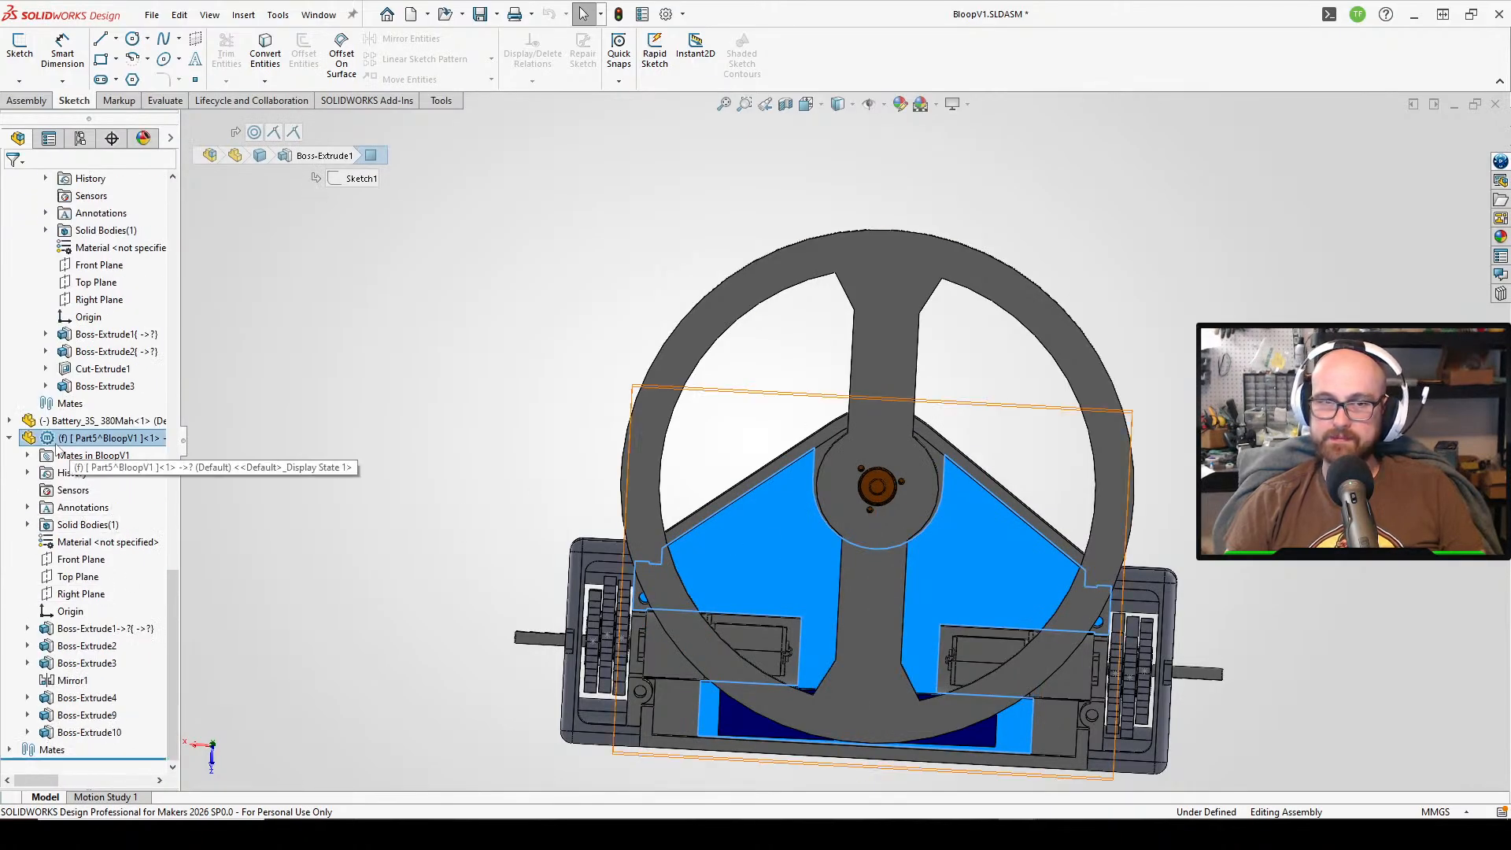
{"action": "left_click", "coordinate": [28, 455]}
{"action": "left_click", "coordinate": [328, 409]}
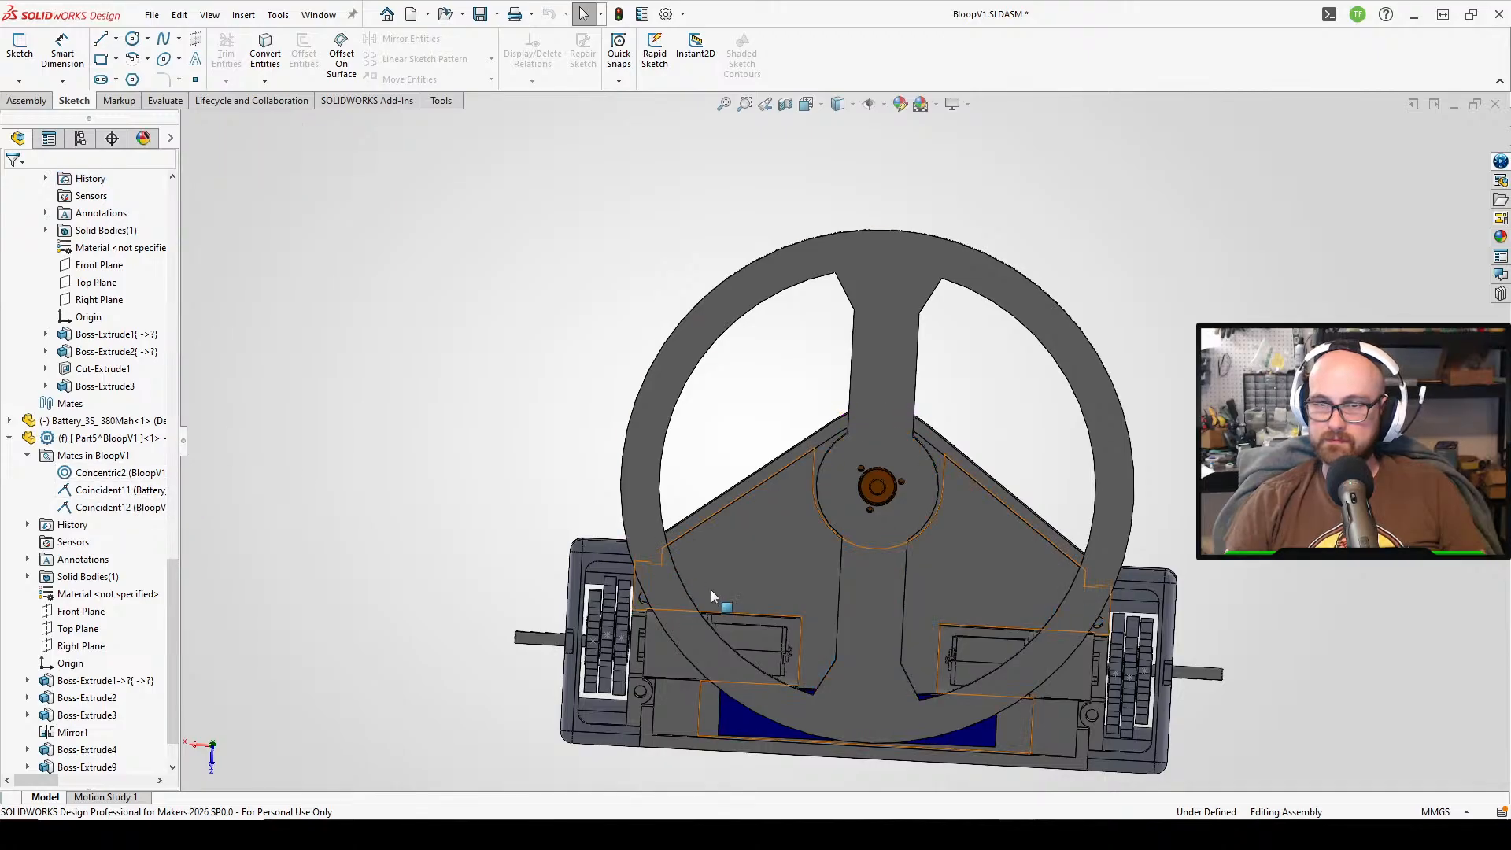
- Review the symmetric mate that positions the two shuffler pods about the assembly's Right Plane, leaving it without edits
{"action": "middle_click_drag", "start_coordinate": [710, 589], "coordinate": [621, 424]}
{"action": "left_click", "coordinate": [621, 425]}
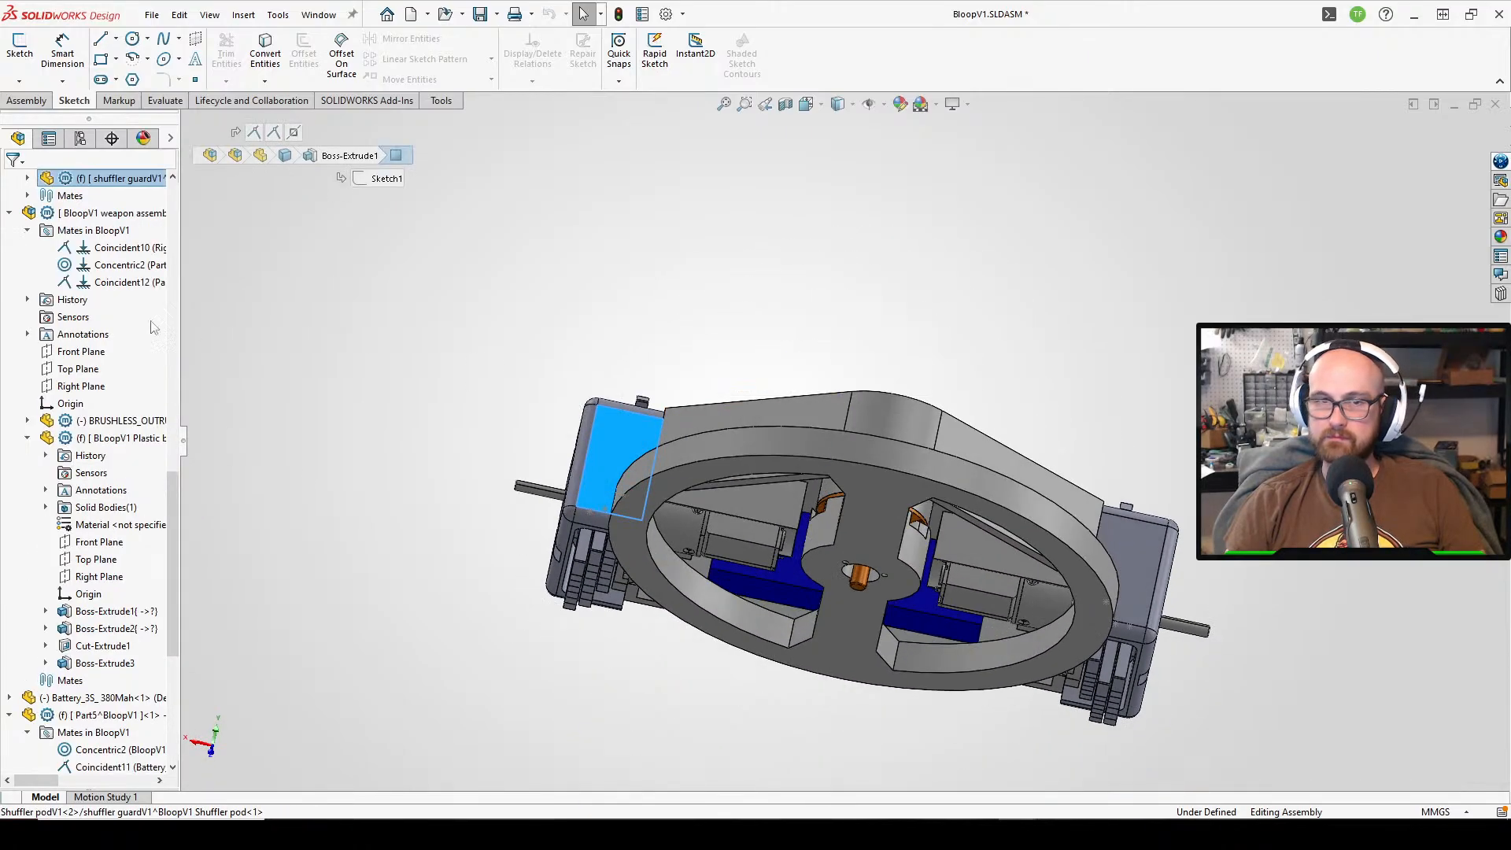
{"action": "scroll", "coordinate": [118, 321], "scroll_direction": "up", "scroll_amount": 2}
{"action": "key", "text": "Escape"}
{"action": "scroll", "coordinate": [82, 316], "scroll_direction": "up", "scroll_amount": 1}
{"action": "scroll", "coordinate": [83, 319], "scroll_direction": "up", "scroll_amount": 8}
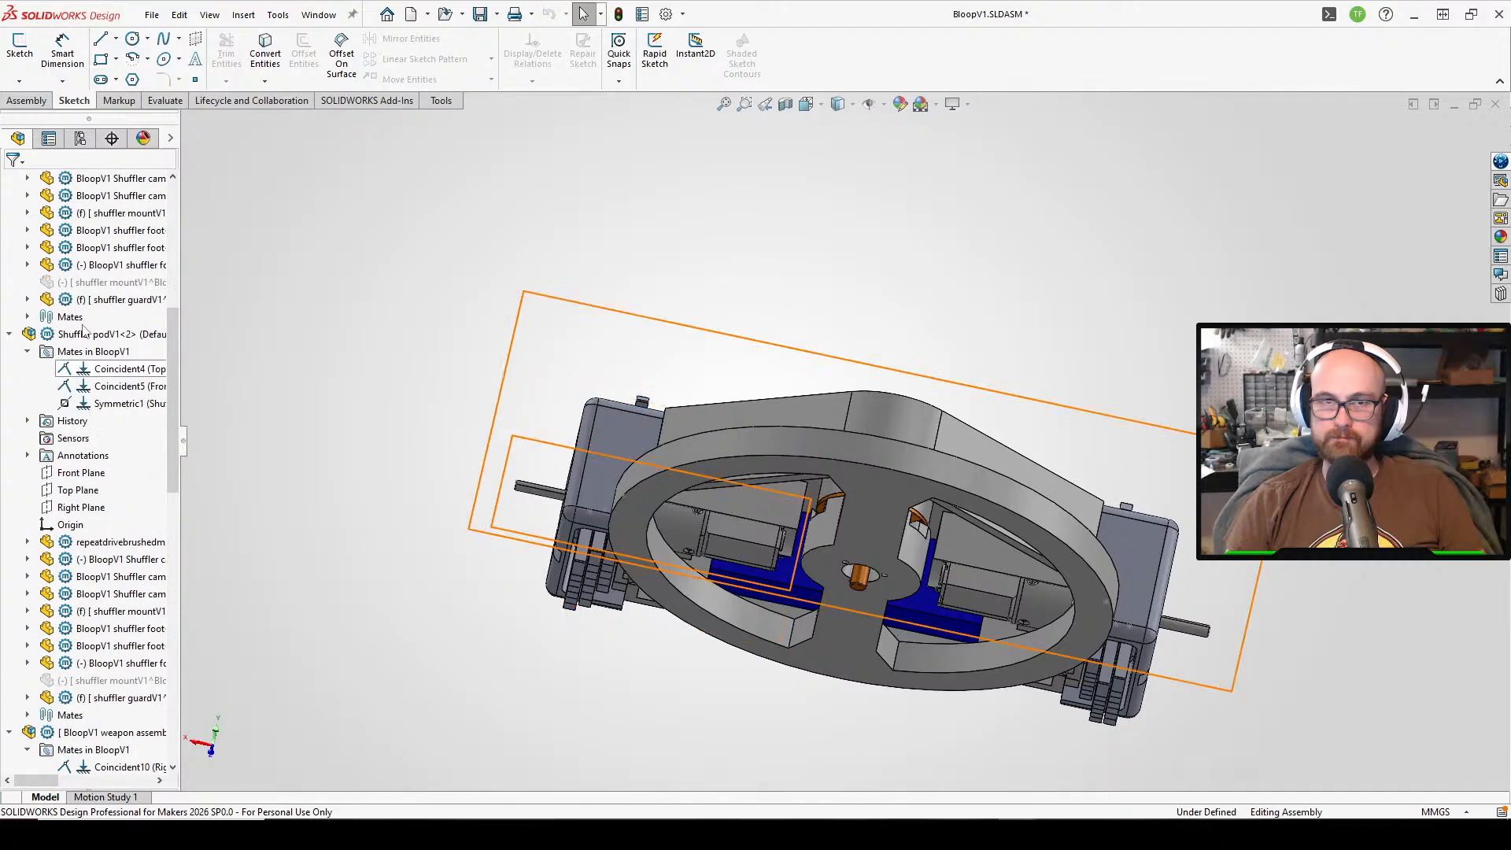
{"action": "scroll", "coordinate": [72, 362], "scroll_direction": "up", "scroll_amount": 5}
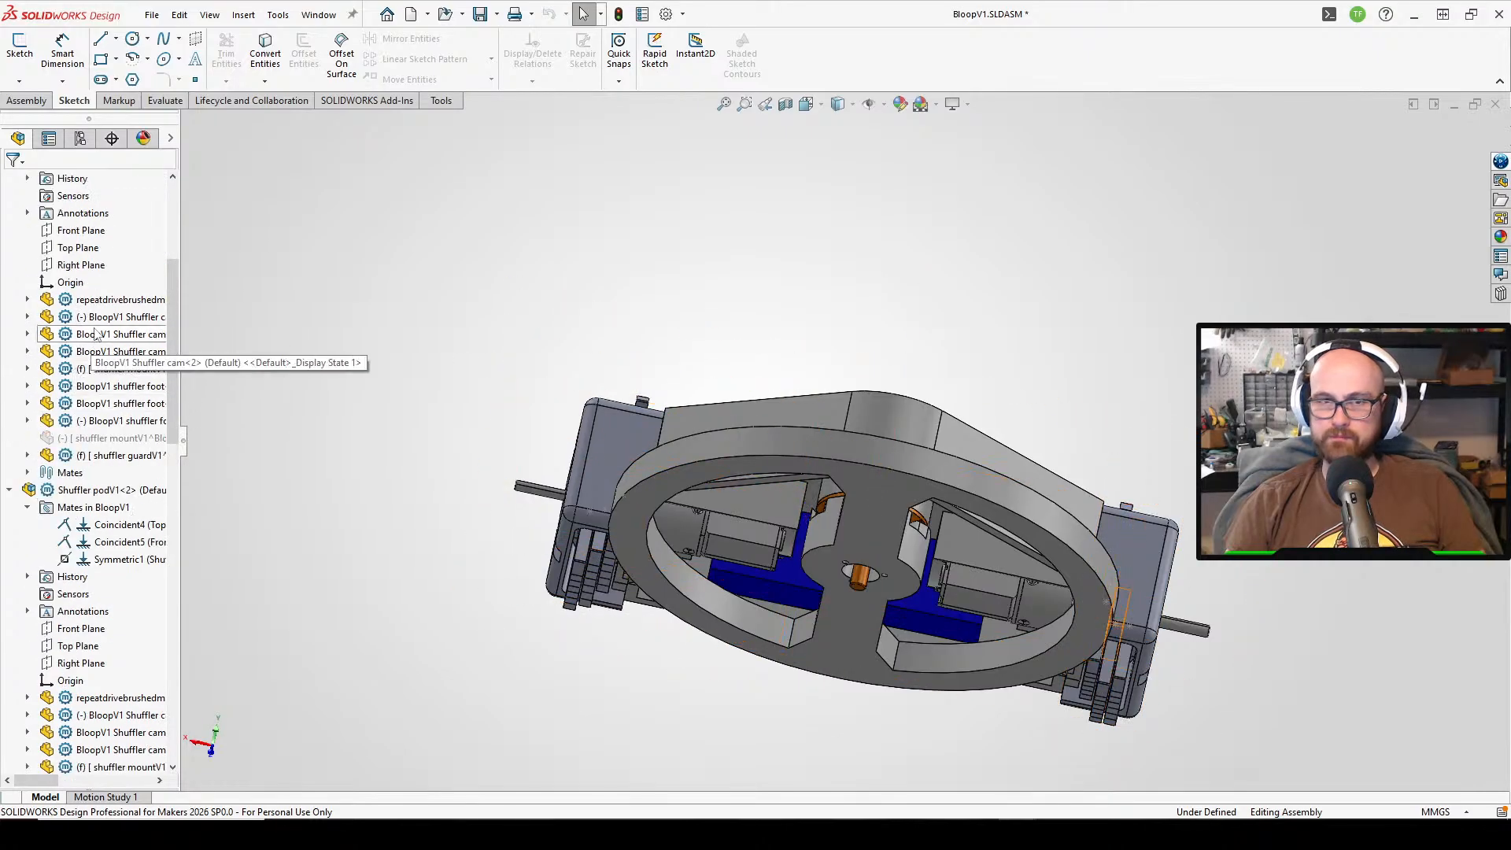
{"action": "left_click", "coordinate": [84, 284]}
{"action": "left_click", "coordinate": [88, 299]}
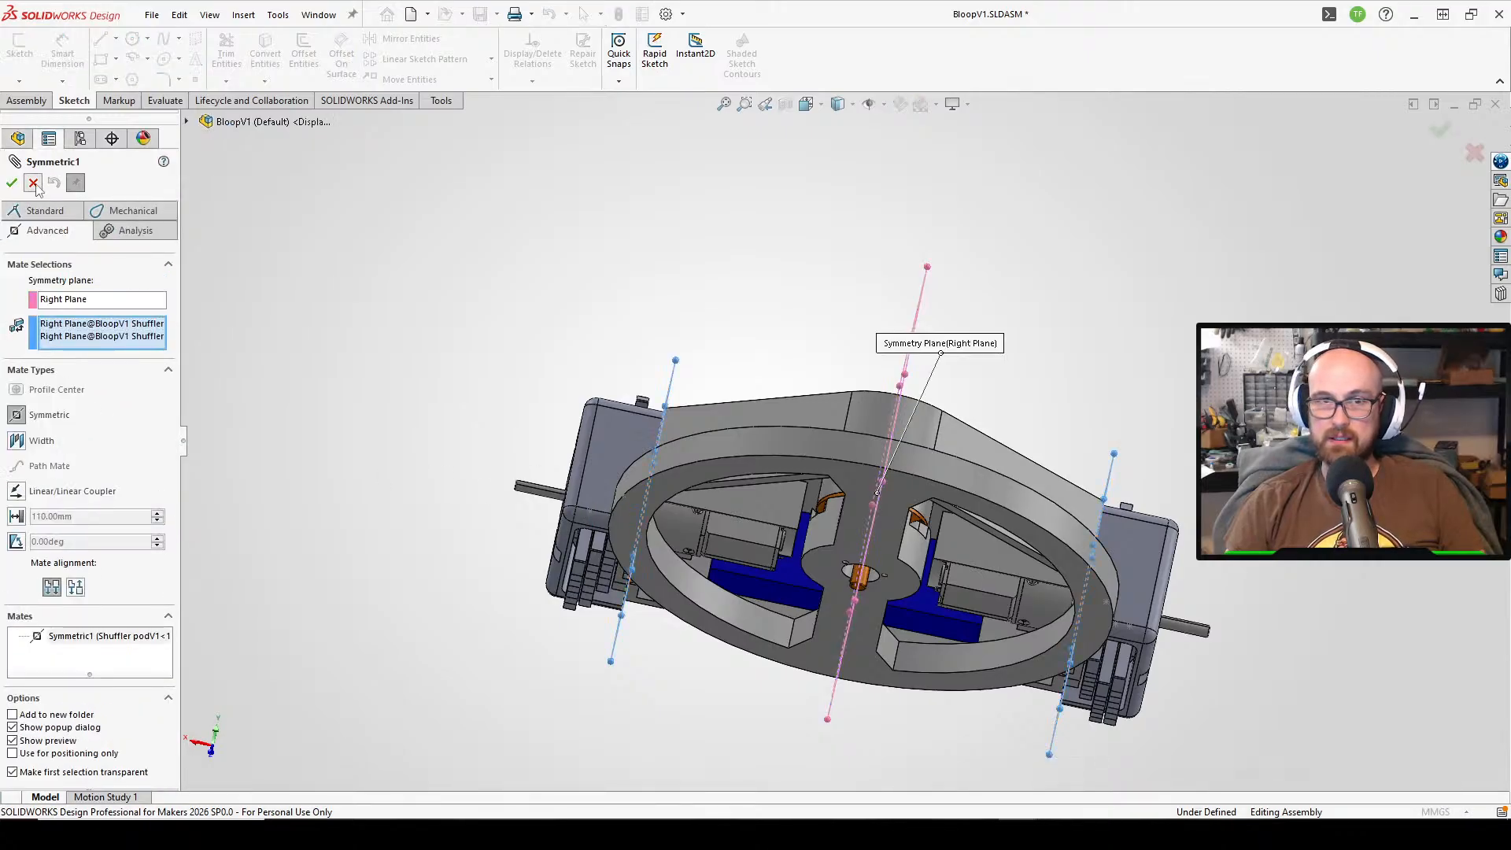
{"action": "left_click", "coordinate": [33, 182]}
- Set the distance mate between the first shuffler pod's Right Plane and the assembly's Right Plane to 60 mm
{"action": "left_click", "coordinate": [96, 317]}
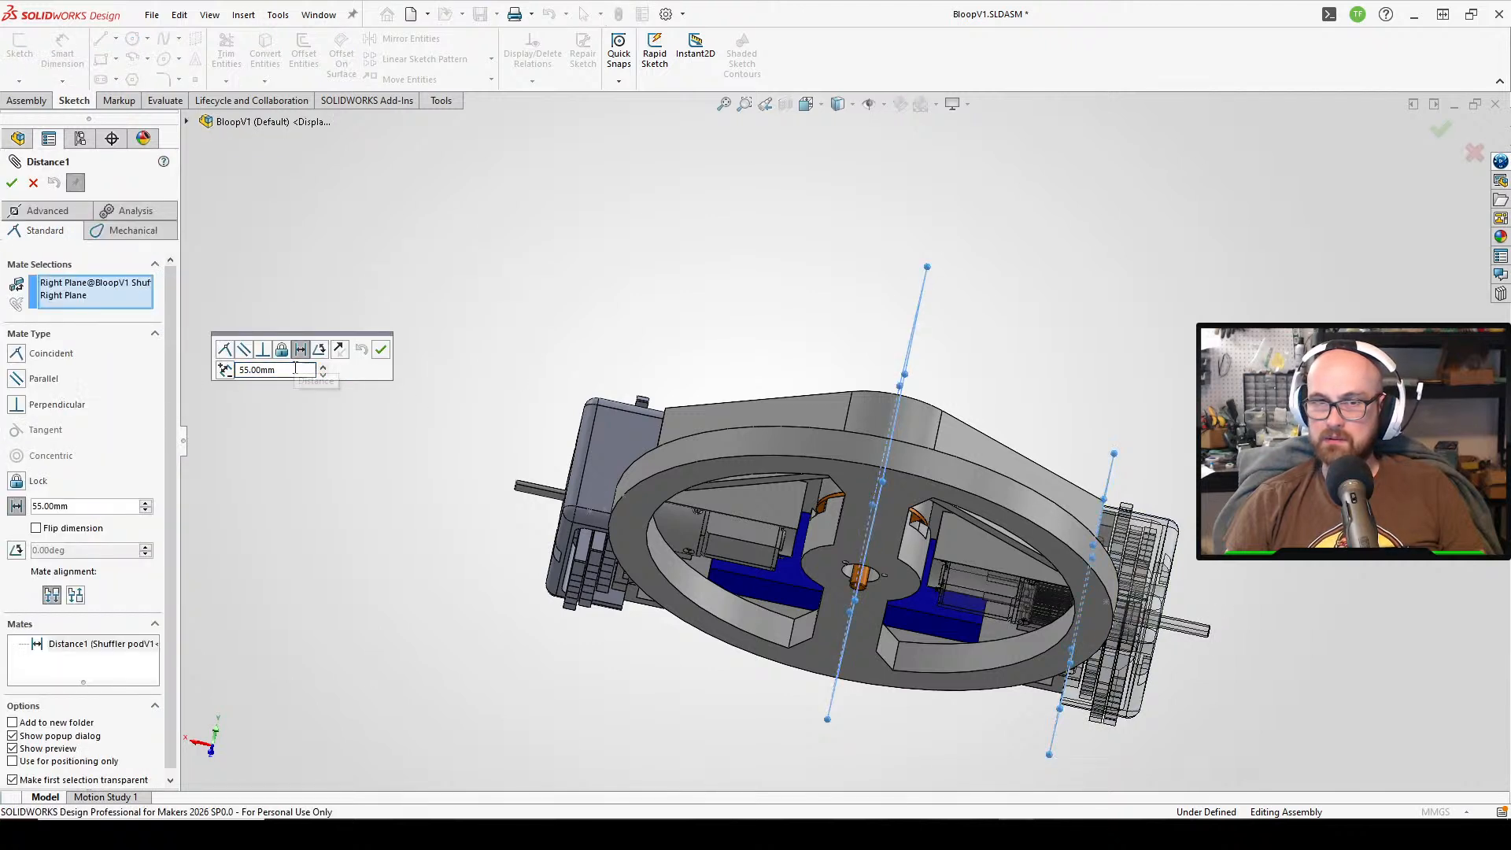
{"action": "double_click", "coordinate": [295, 369]}
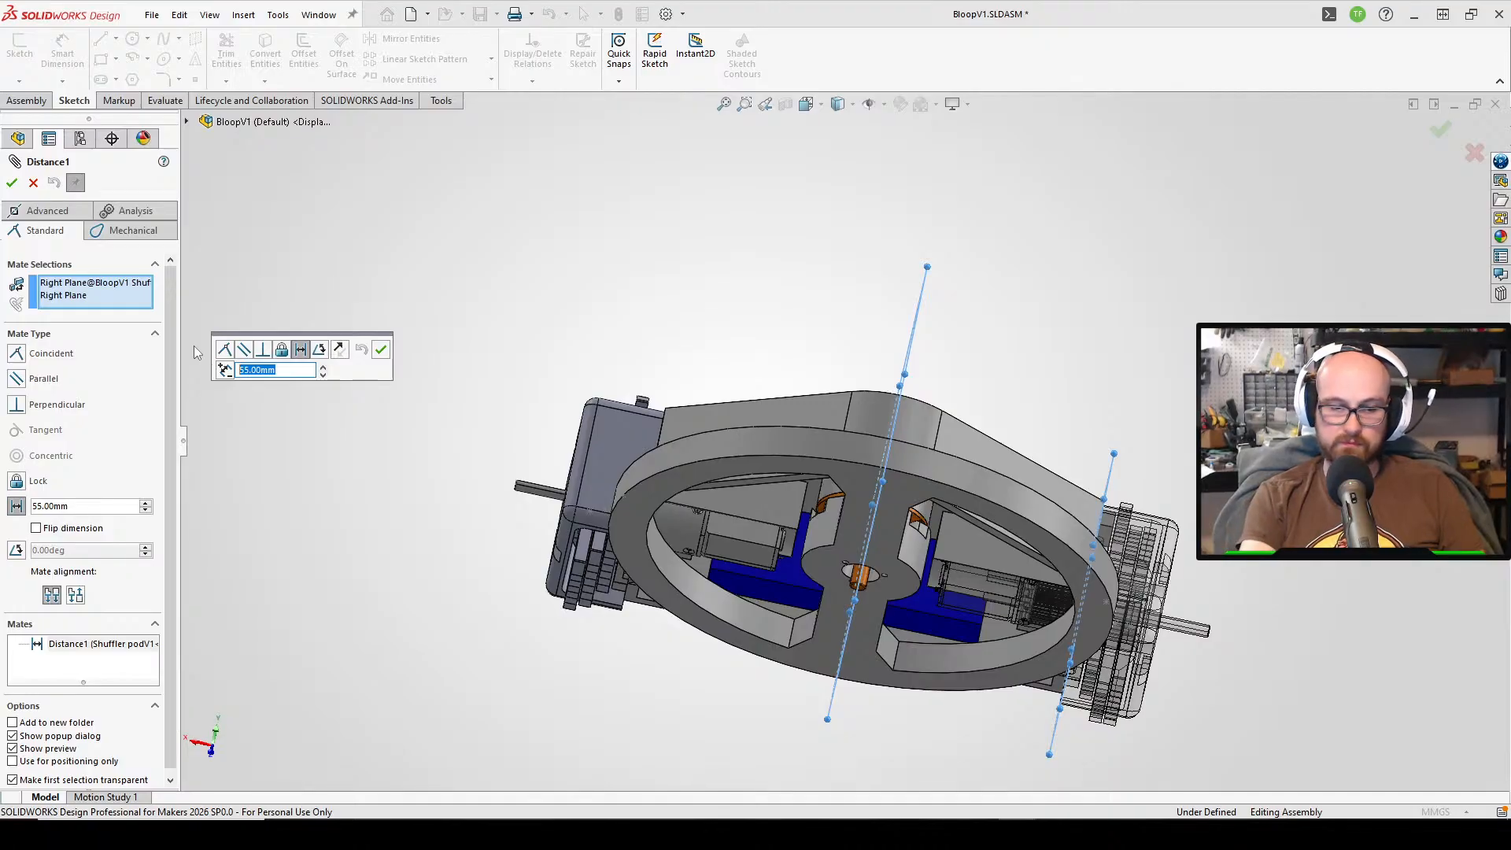
{"action": "type", "text": "60"}
{"action": "key", "text": "Return"}
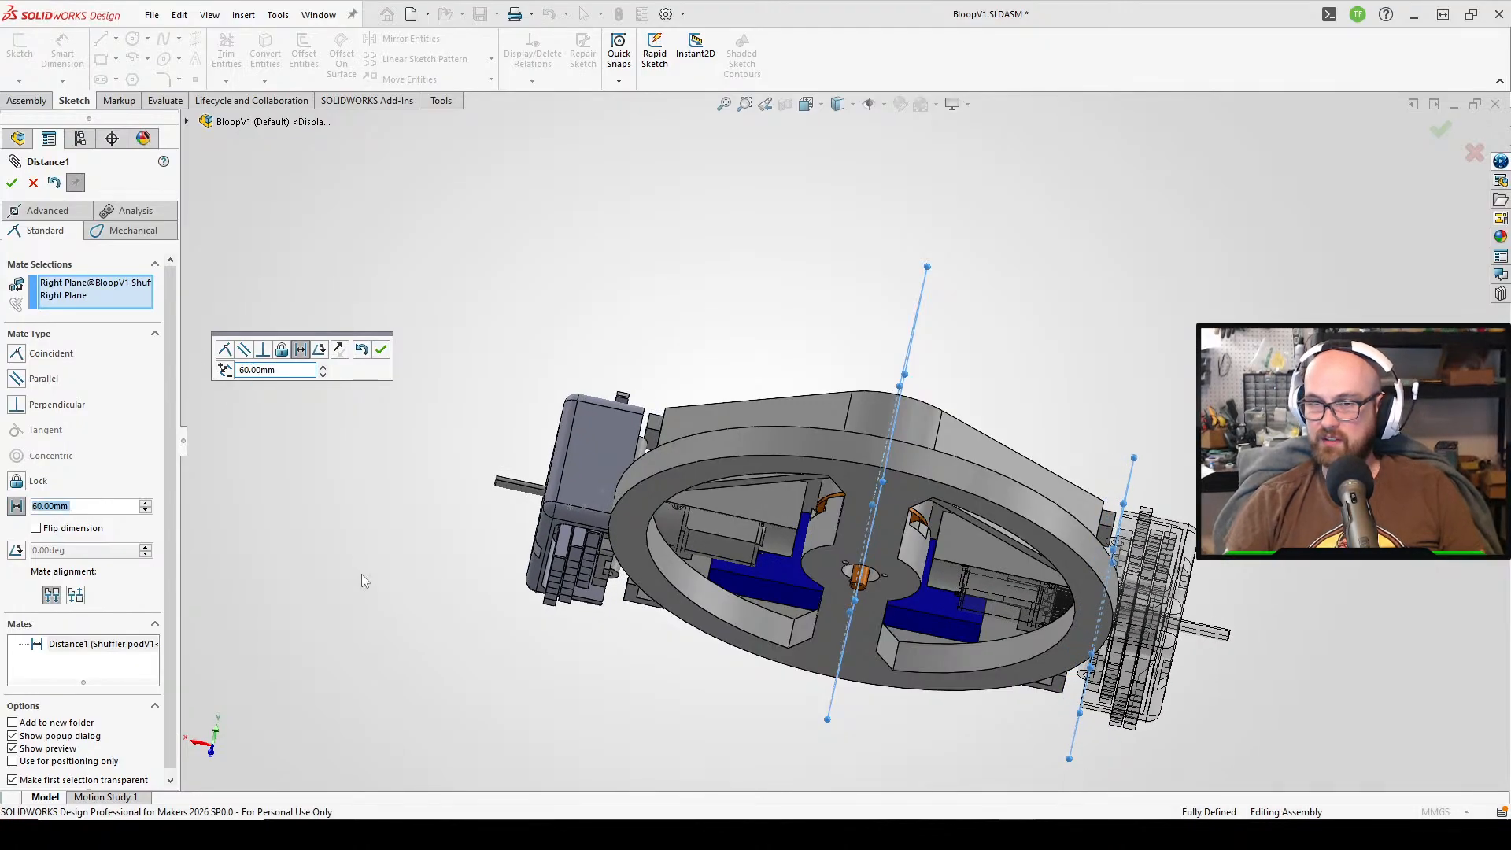
- Examine the clearance between the shuffler pod guard, the chassis side and the blade ring from below and from the side
{"action": "middle_click_drag", "start_coordinate": [423, 537], "coordinate": [511, 499]}
{"action": "scroll", "coordinate": [543, 559], "scroll_direction": "down", "scroll_amount": 3}
{"action": "middle_click_drag", "start_coordinate": [711, 564], "coordinate": [673, 610]}
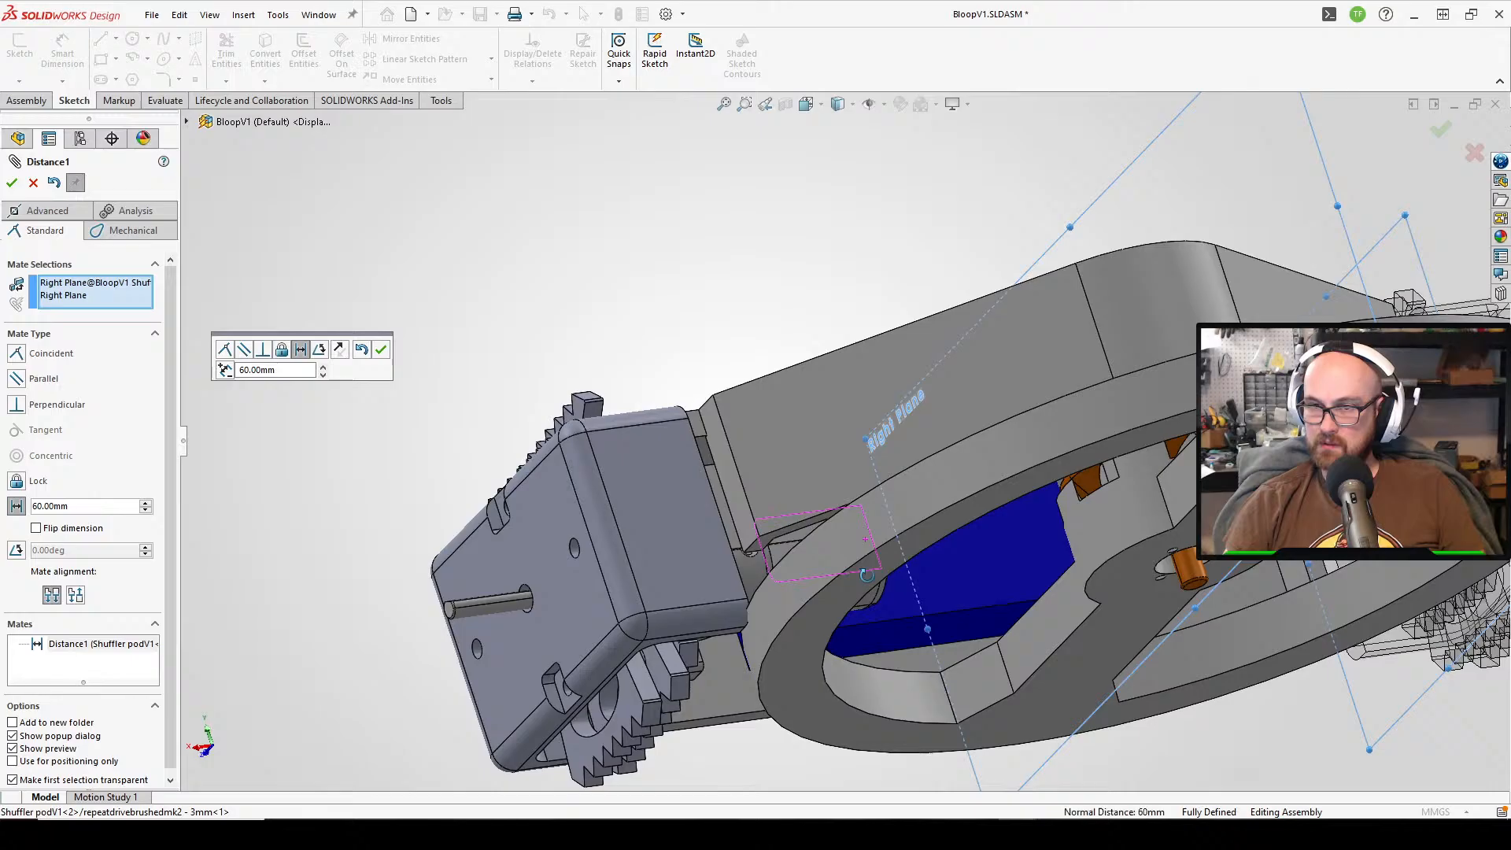
{"action": "middle_click_drag", "start_coordinate": [779, 571], "coordinate": [864, 645]}
{"action": "scroll", "coordinate": [782, 561], "scroll_direction": "down", "scroll_amount": 1}
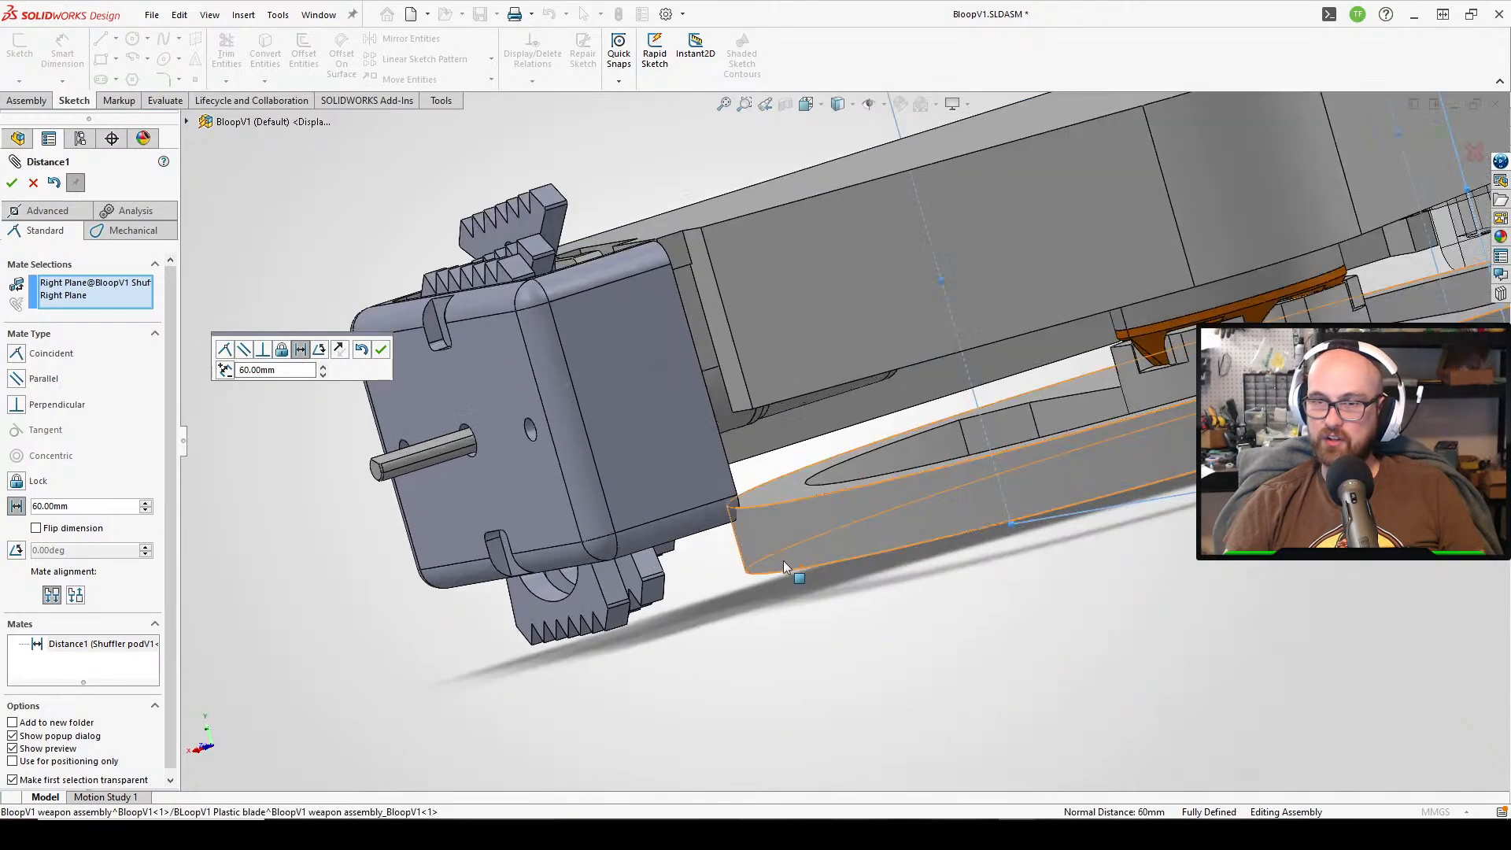
{"action": "middle_click_drag", "start_coordinate": [783, 561], "coordinate": [811, 543]}
{"action": "scroll", "coordinate": [787, 531], "scroll_direction": "down", "scroll_amount": 1}
{"action": "mouse_move", "coordinate": [702, 438]}
{"action": "middle_mouse_down"}
{"action": "mouse_move", "coordinate": [686, 387]}
{"action": "mouse_move", "coordinate": [640, 460]}
{"action": "mouse_move", "coordinate": [674, 482]}
{"action": "mouse_move", "coordinate": [708, 457]}
{"action": "middle_mouse_up"}
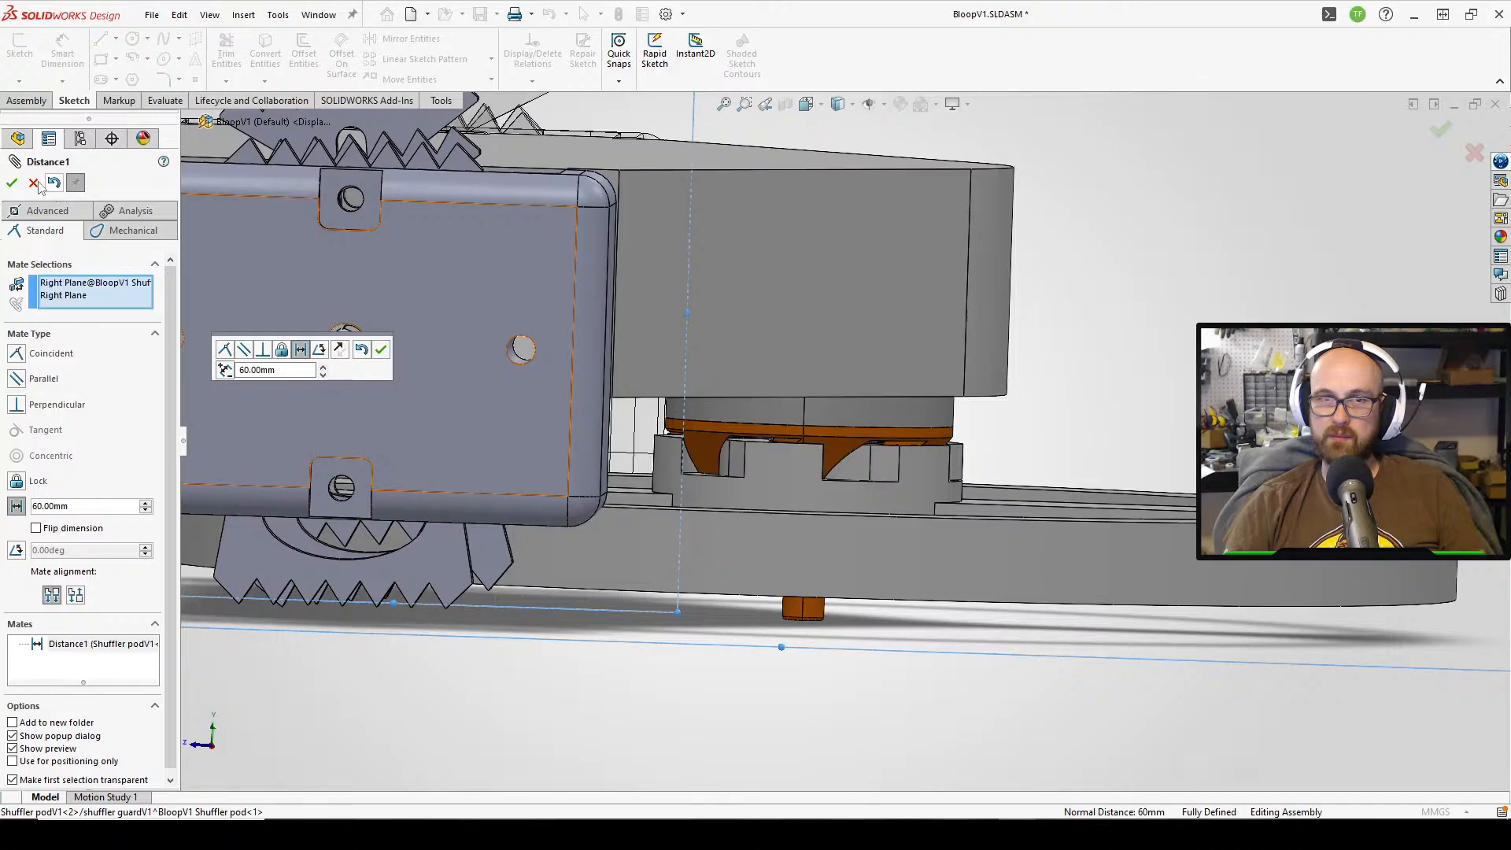
- Accept the edited distance mate, finish mate editing and save the BloopV1 assembly
{"action": "left_click", "coordinate": [11, 183]}
{"action": "middle_click_drag", "start_coordinate": [632, 712], "coordinate": [575, 554]}
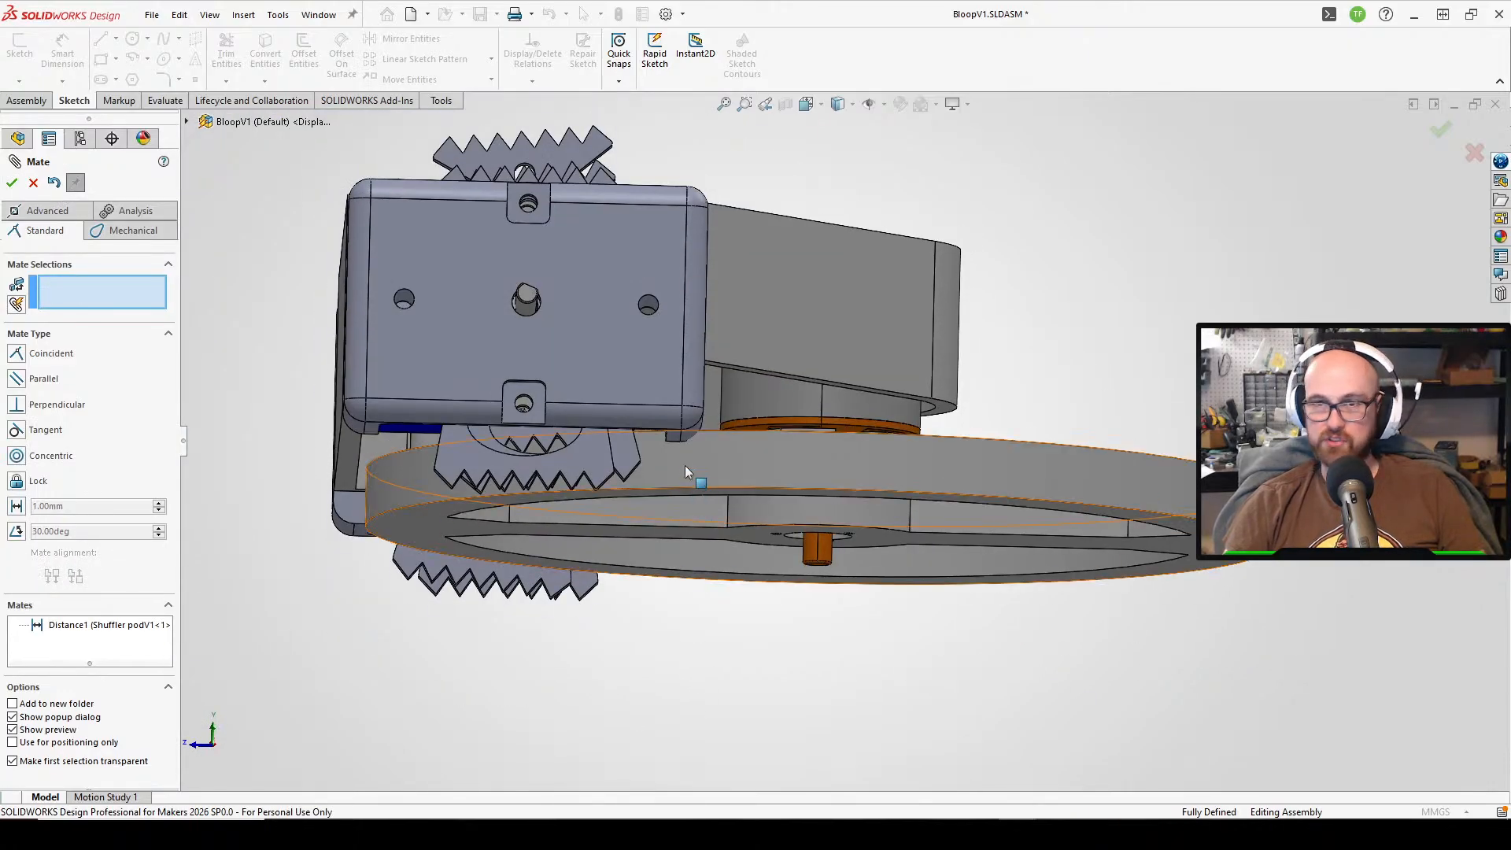
{"action": "left_click", "coordinate": [12, 183]}
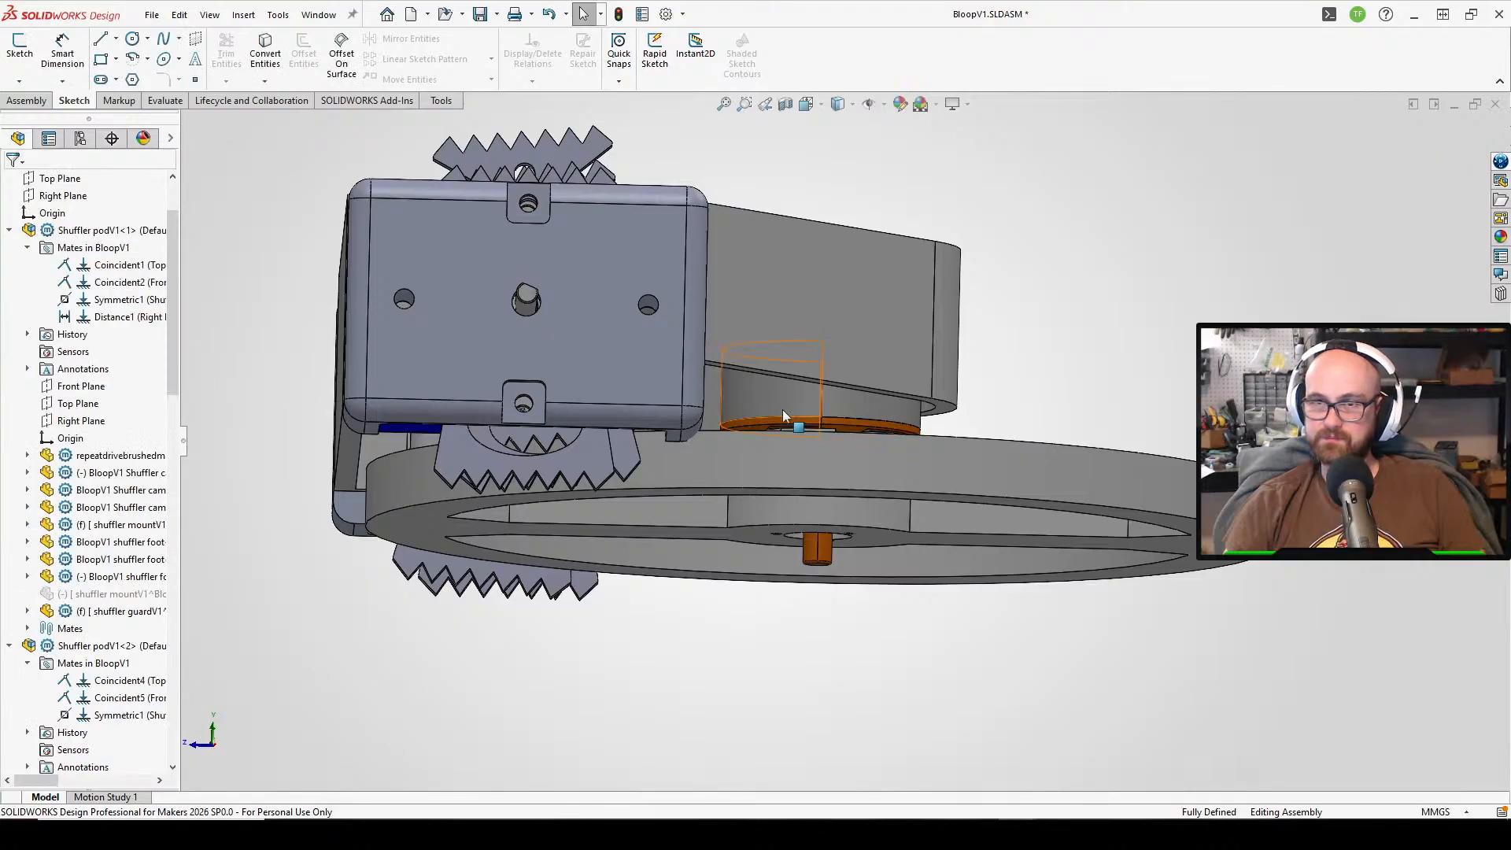
{"action": "middle_click_drag", "start_coordinate": [782, 409], "coordinate": [711, 365]}
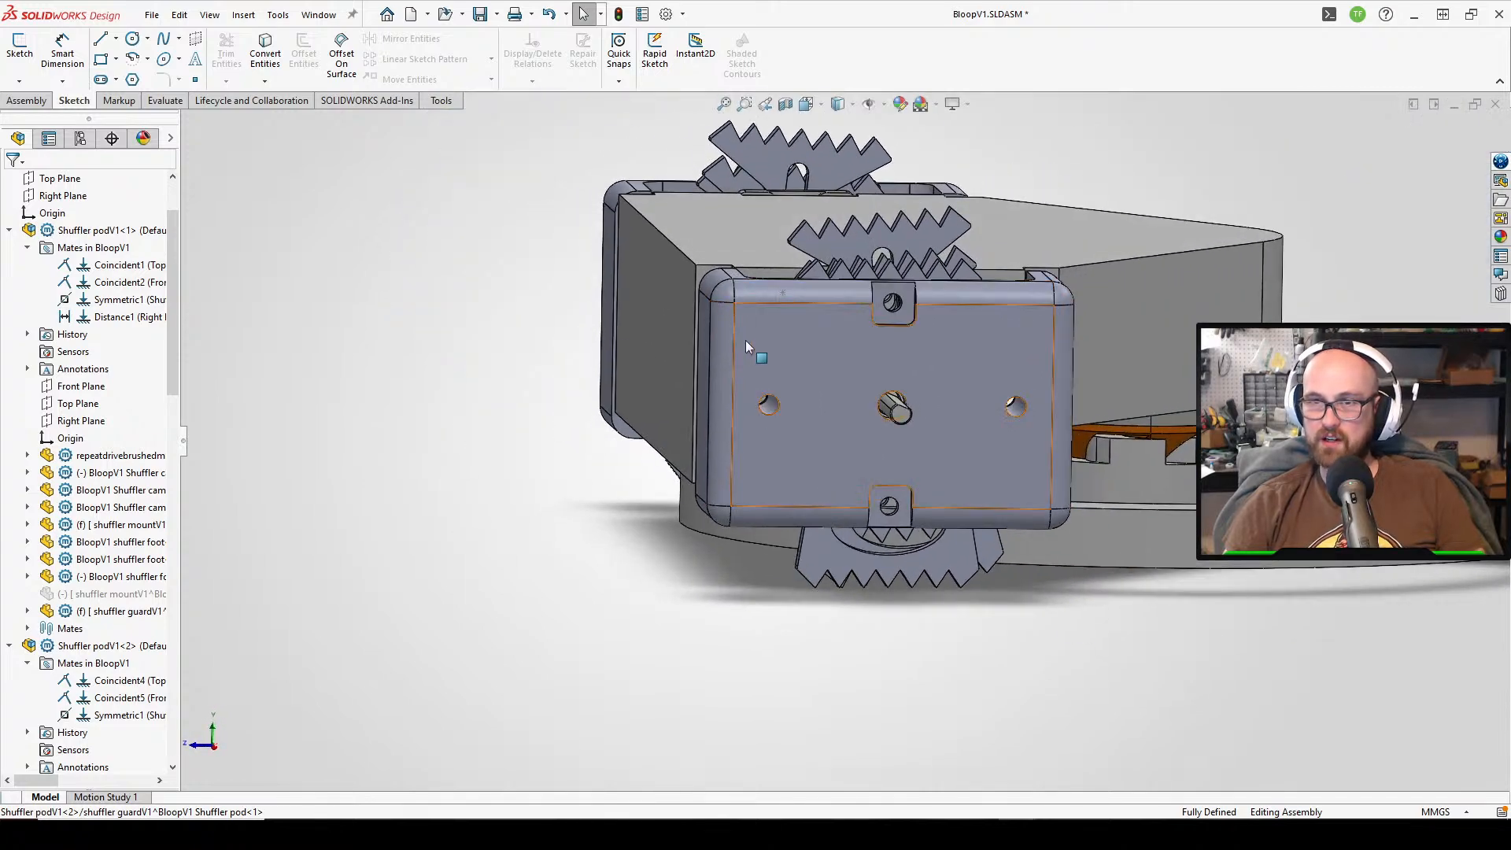
{"action": "middle_click_drag", "start_coordinate": [1098, 424], "coordinate": [857, 334]}
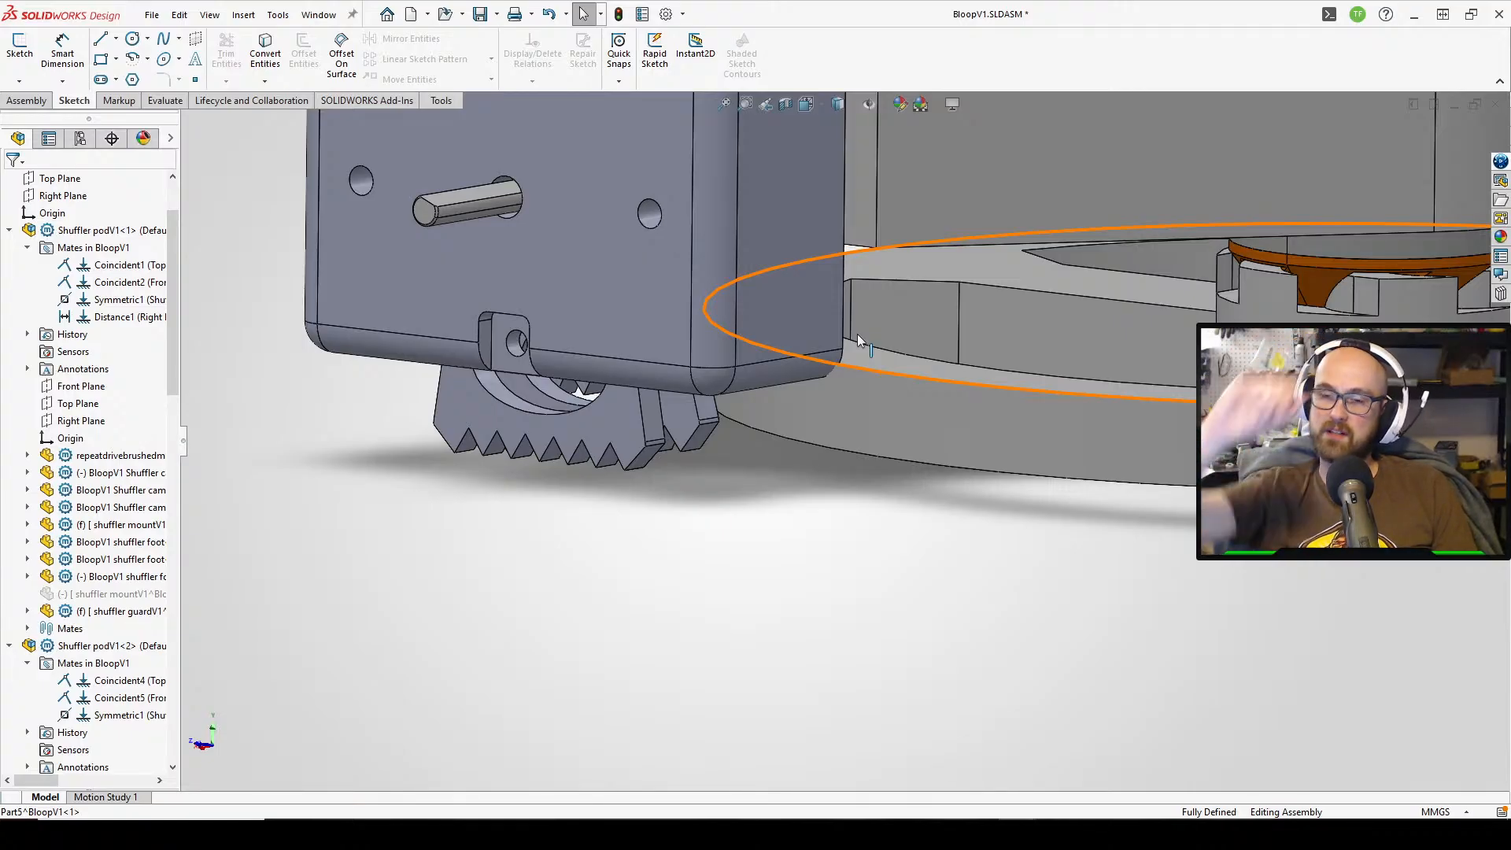
{"action": "middle_click_drag", "start_coordinate": [721, 573], "coordinate": [818, 380]}
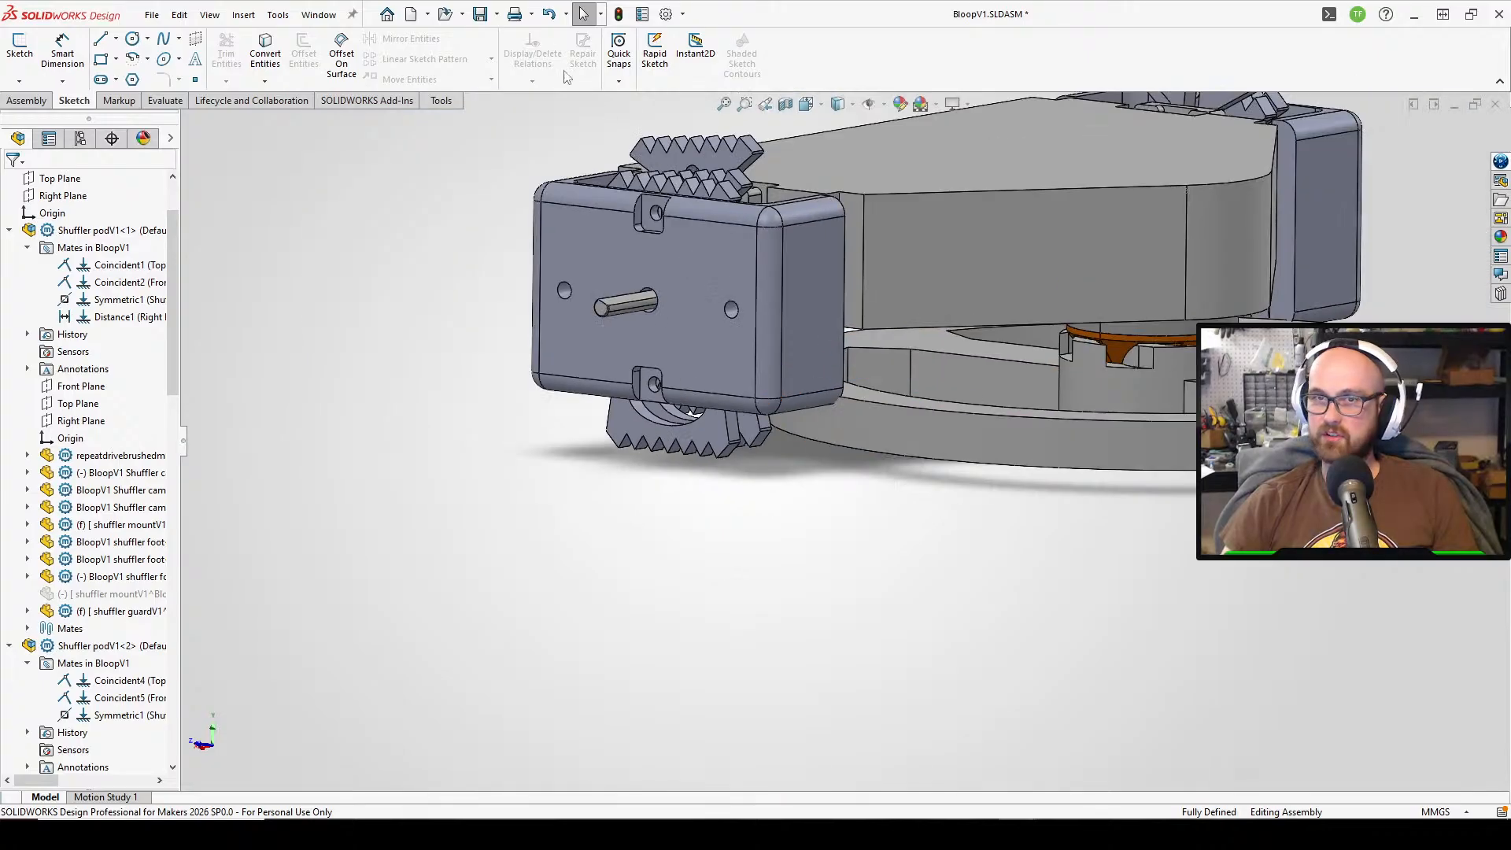
{"action": "left_click", "coordinate": [480, 13]}
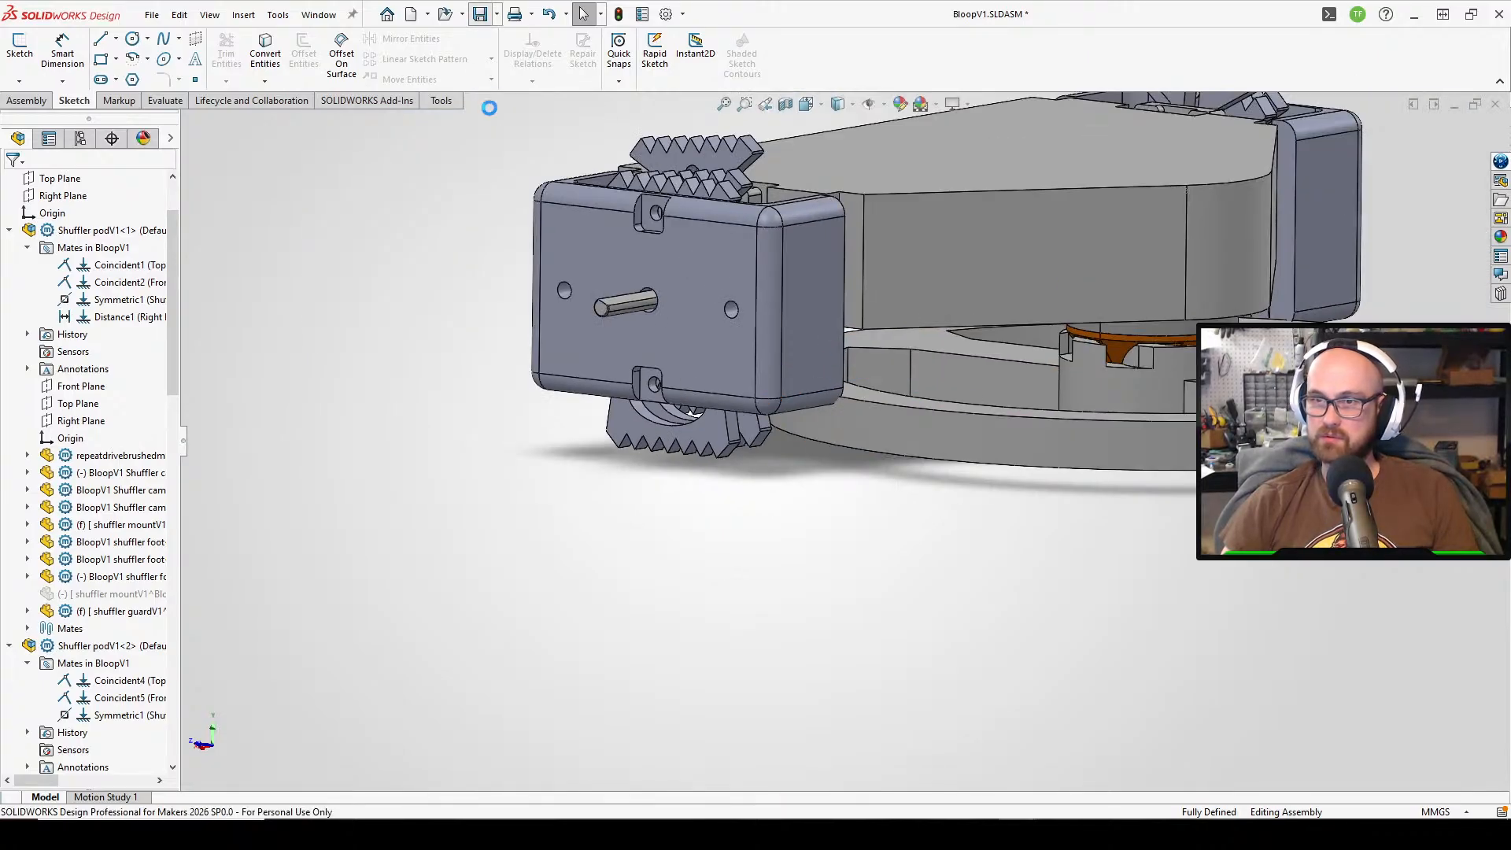
- Examine how the repositioned shuffler pods sit against the chassis and blade ring from the underside and the front
{"action": "middle_click_drag", "start_coordinate": [1168, 384], "coordinate": [862, 310]}
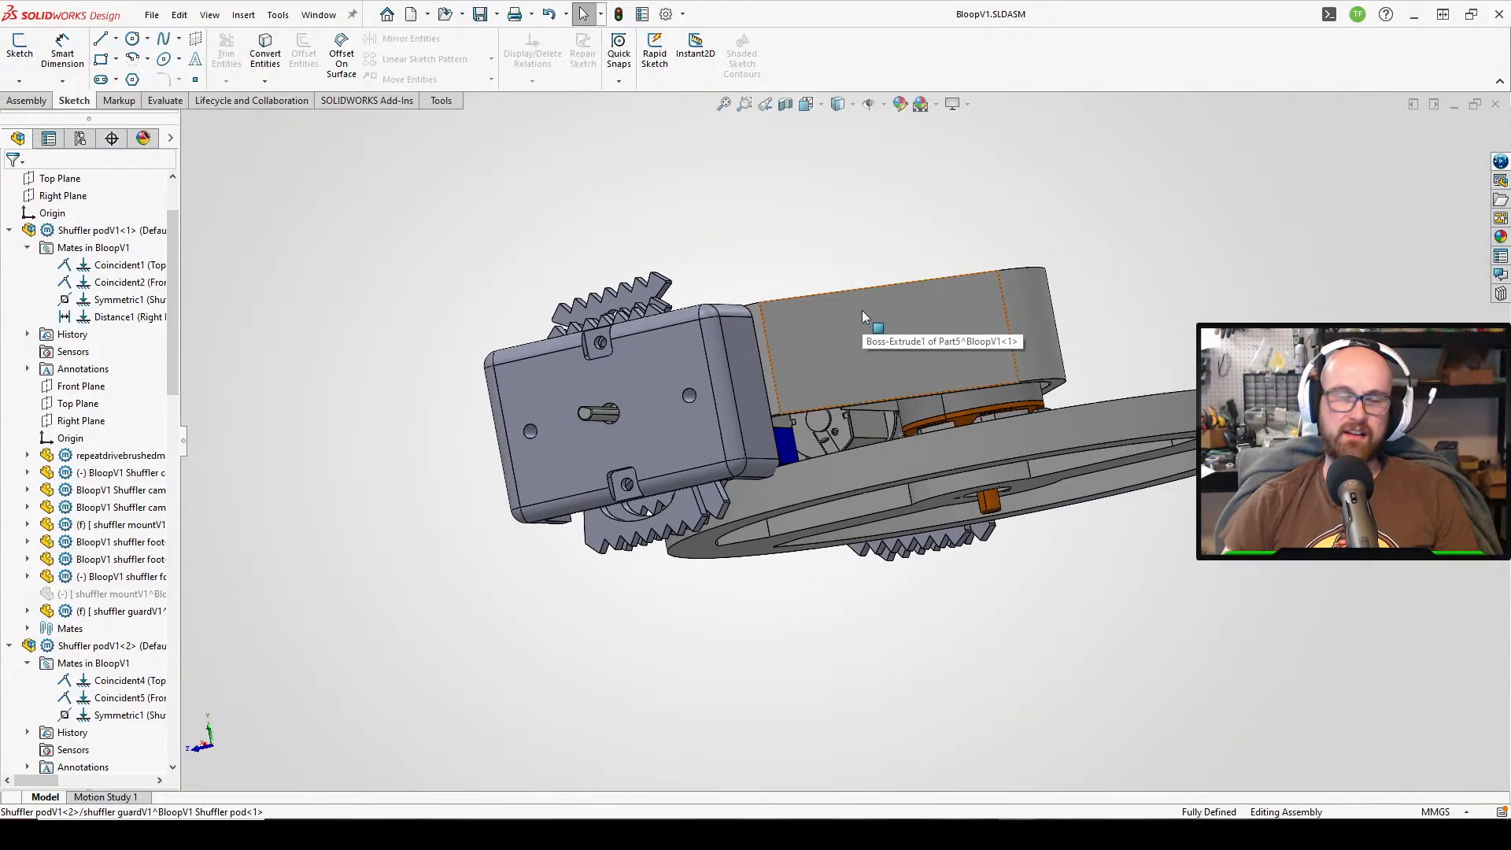
{"action": "scroll", "coordinate": [766, 451], "scroll_direction": "down", "scroll_amount": 2}
{"action": "middle_click_drag", "start_coordinate": [767, 451], "coordinate": [850, 370]}
{"action": "scroll", "coordinate": [852, 291], "scroll_direction": "up", "scroll_amount": 3}
{"action": "scroll", "coordinate": [850, 370], "scroll_direction": "down", "scroll_amount": 3}
{"action": "middle_click_drag", "start_coordinate": [849, 309], "coordinate": [980, 361]}
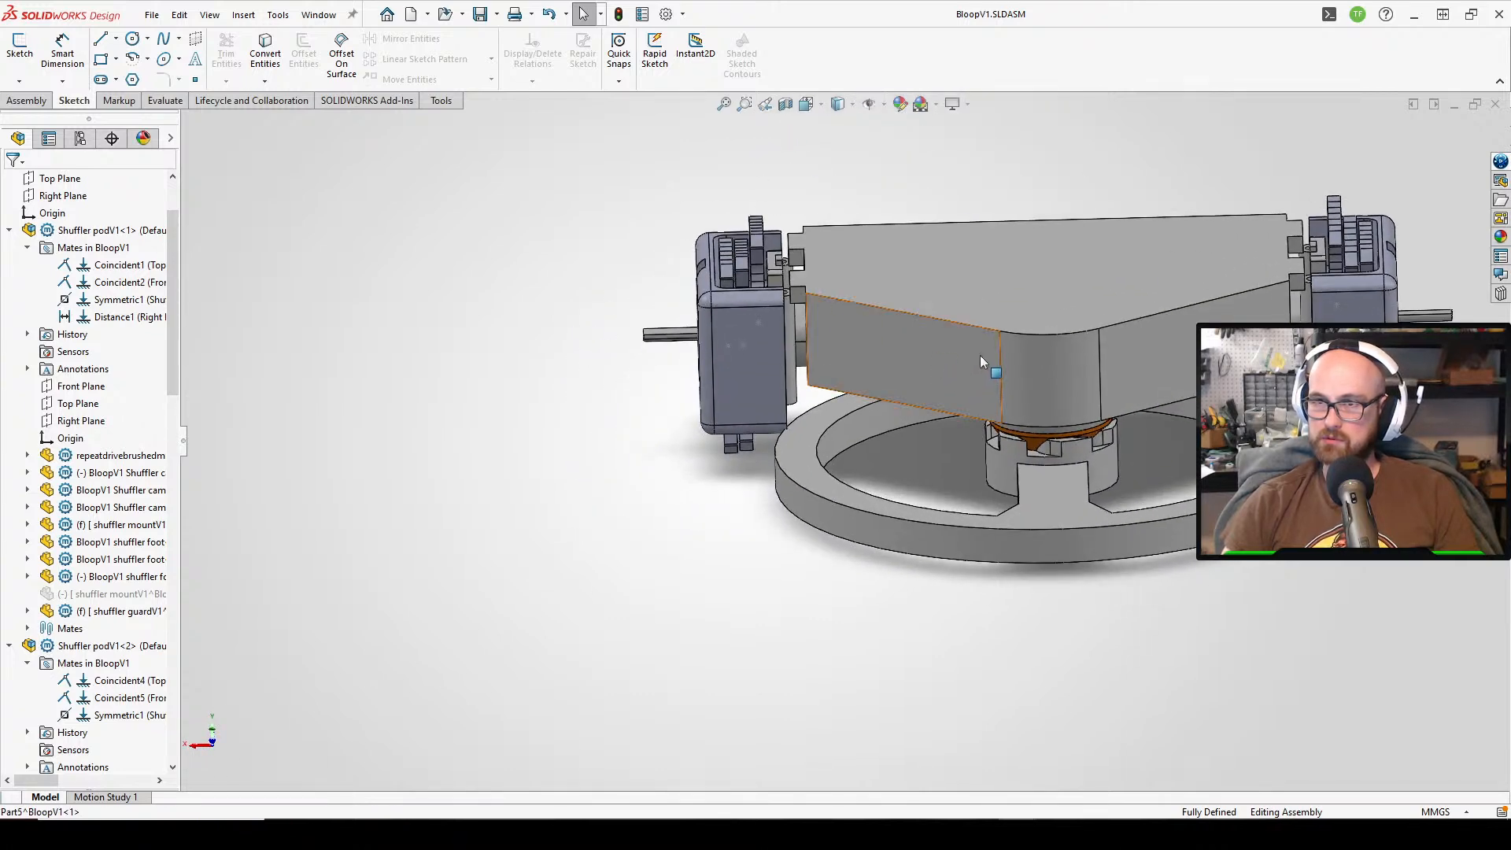
{"action": "scroll", "coordinate": [981, 356], "scroll_direction": "down", "scroll_amount": 2}
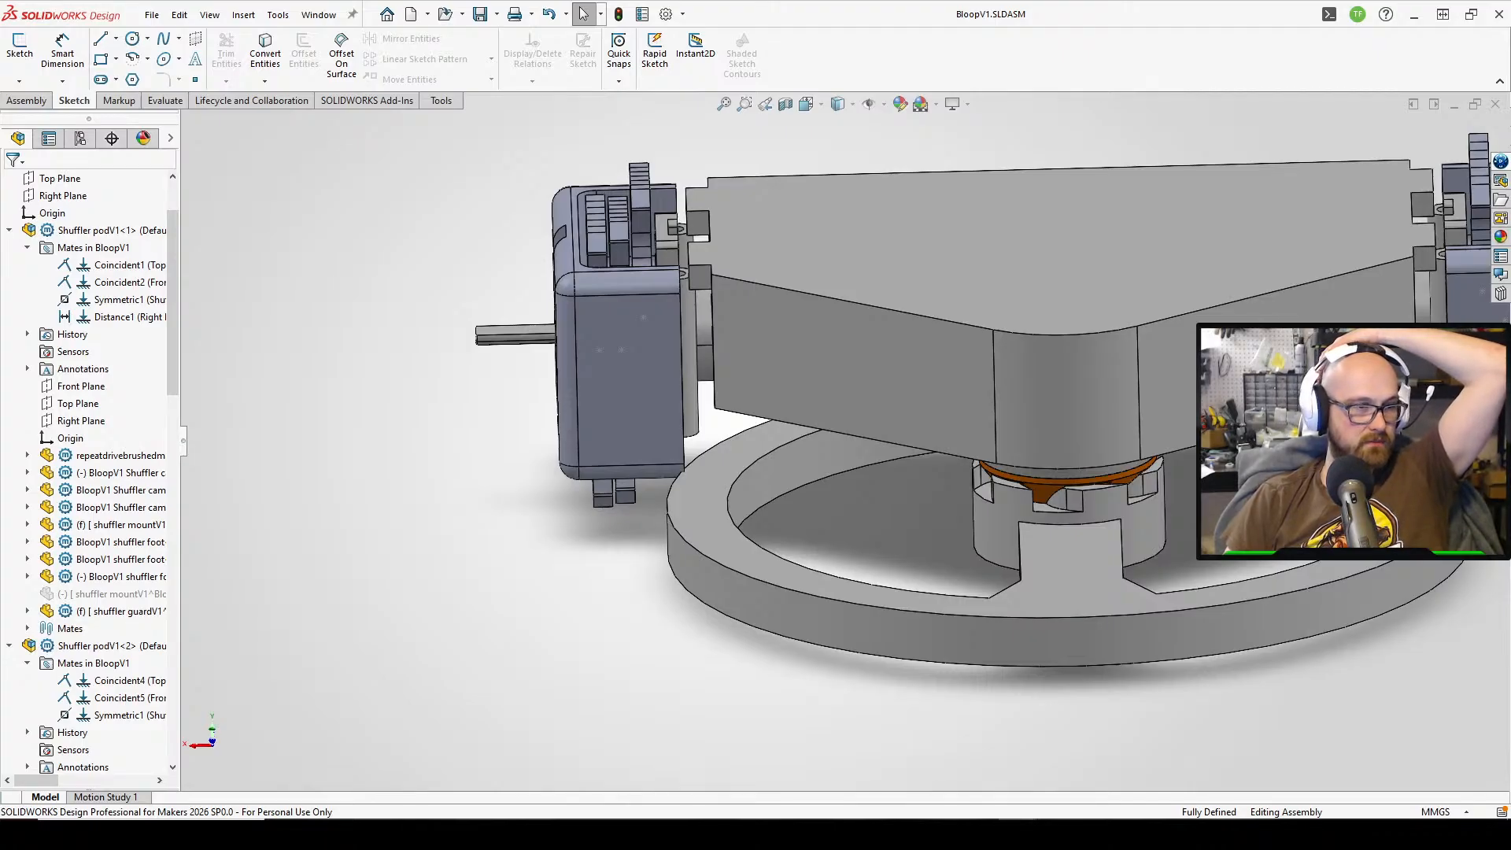
- Switch to the Bloop whiteboard in Canva to view the reference robots, and return to the SOLIDWORKS assembly
{"action": "left_click_drag", "start_coordinate": [786, 129], "coordinate": [860, 6]}
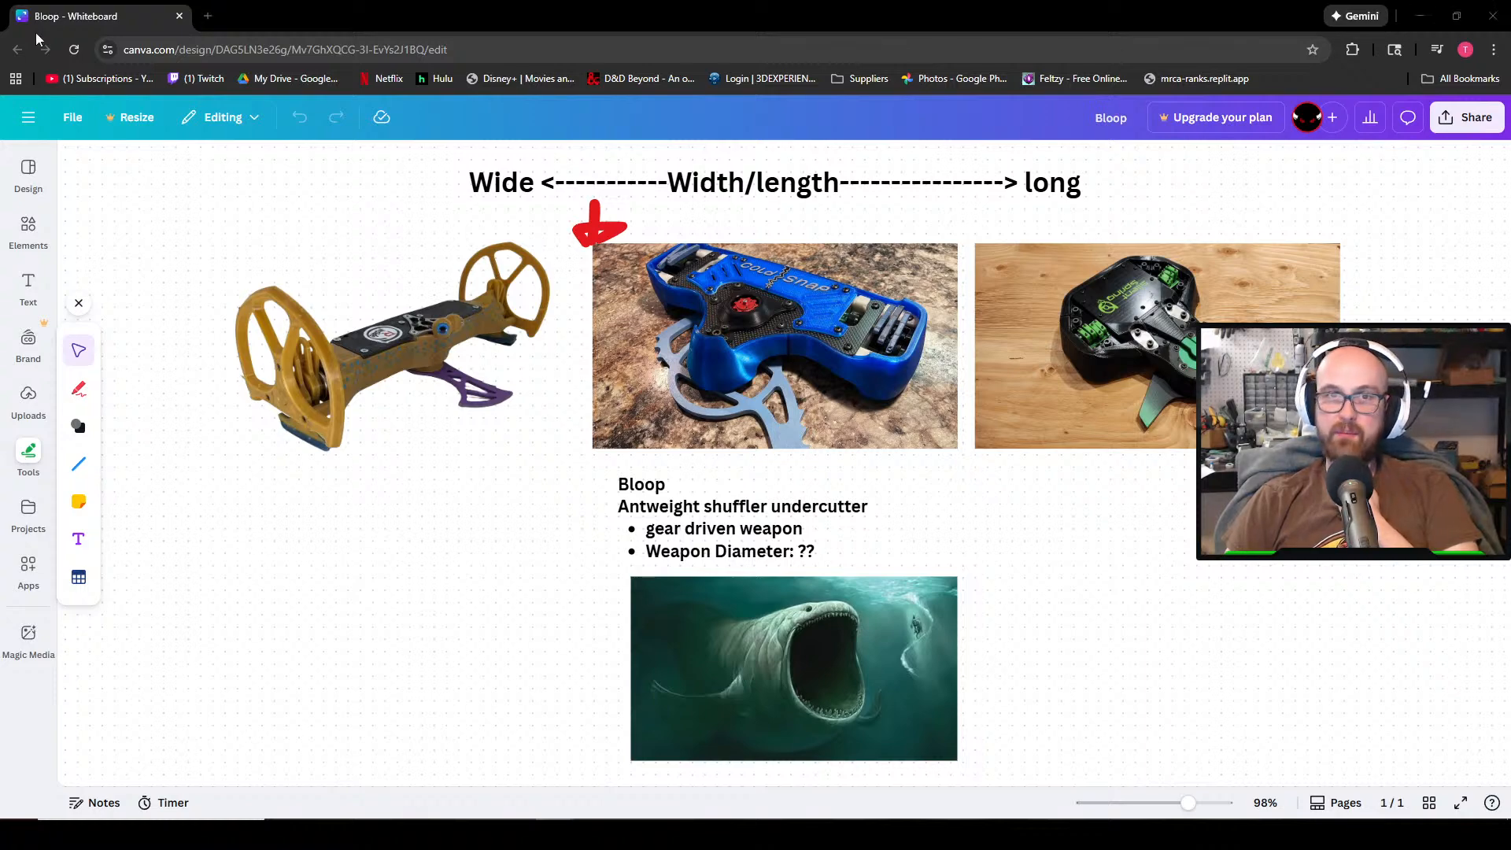
{"action": "left_click_drag", "start_coordinate": [56, 10], "coordinate": [0, 78]}
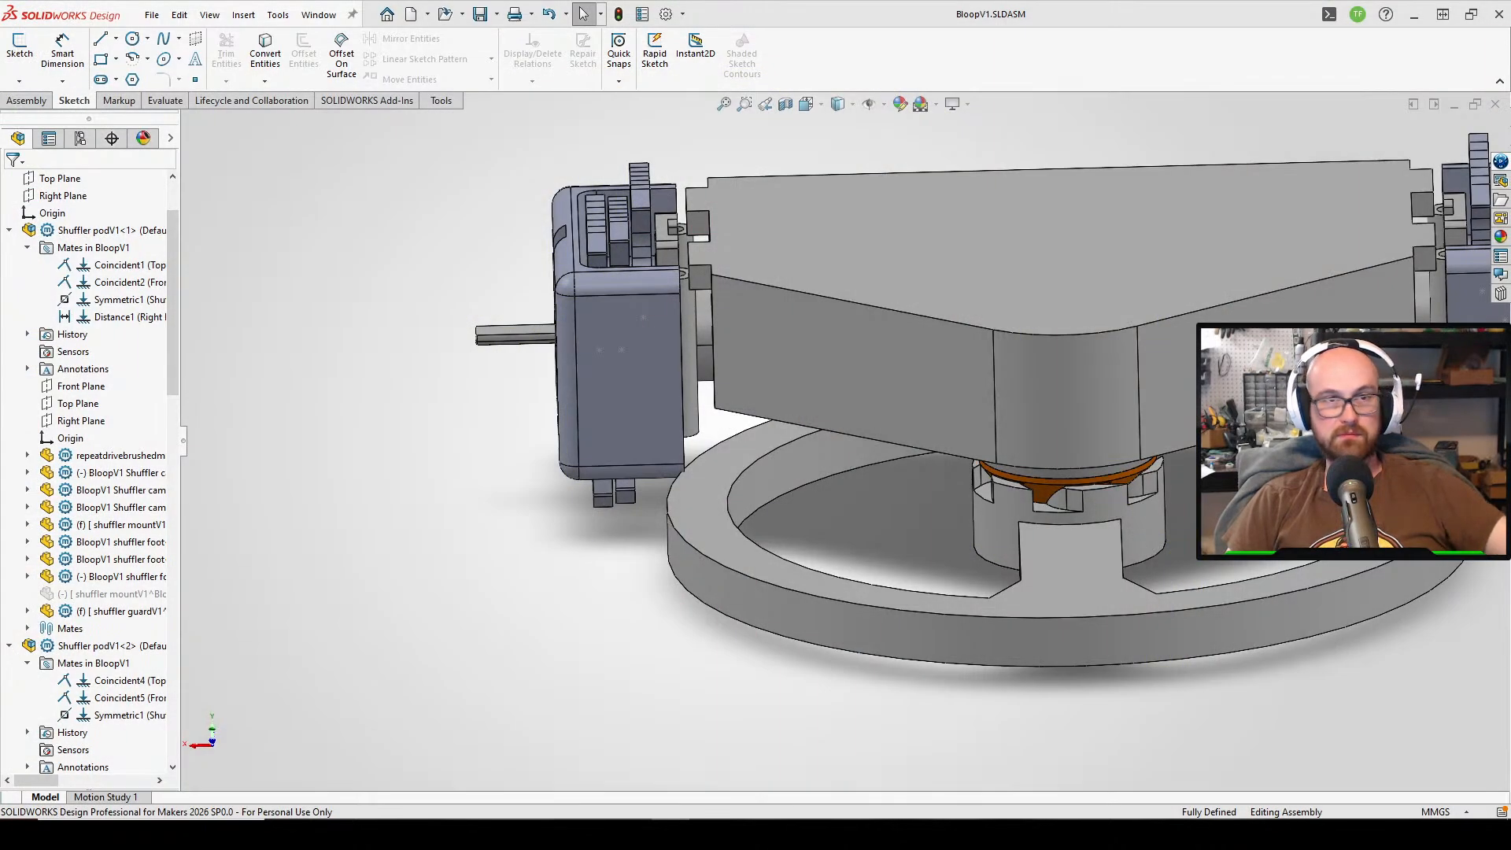
- Inspect the overall proportions of the chassis, shuffler pods and ringed blade from the front, above and at an angle
{"action": "middle_click_drag", "start_coordinate": [415, 587], "coordinate": [606, 543]}
{"action": "scroll", "coordinate": [1025, 446], "scroll_direction": "up", "scroll_amount": 2}
{"action": "scroll", "coordinate": [1025, 446], "scroll_direction": "down", "scroll_amount": 3}
{"action": "scroll", "coordinate": [981, 423], "scroll_direction": "up", "scroll_amount": 1}
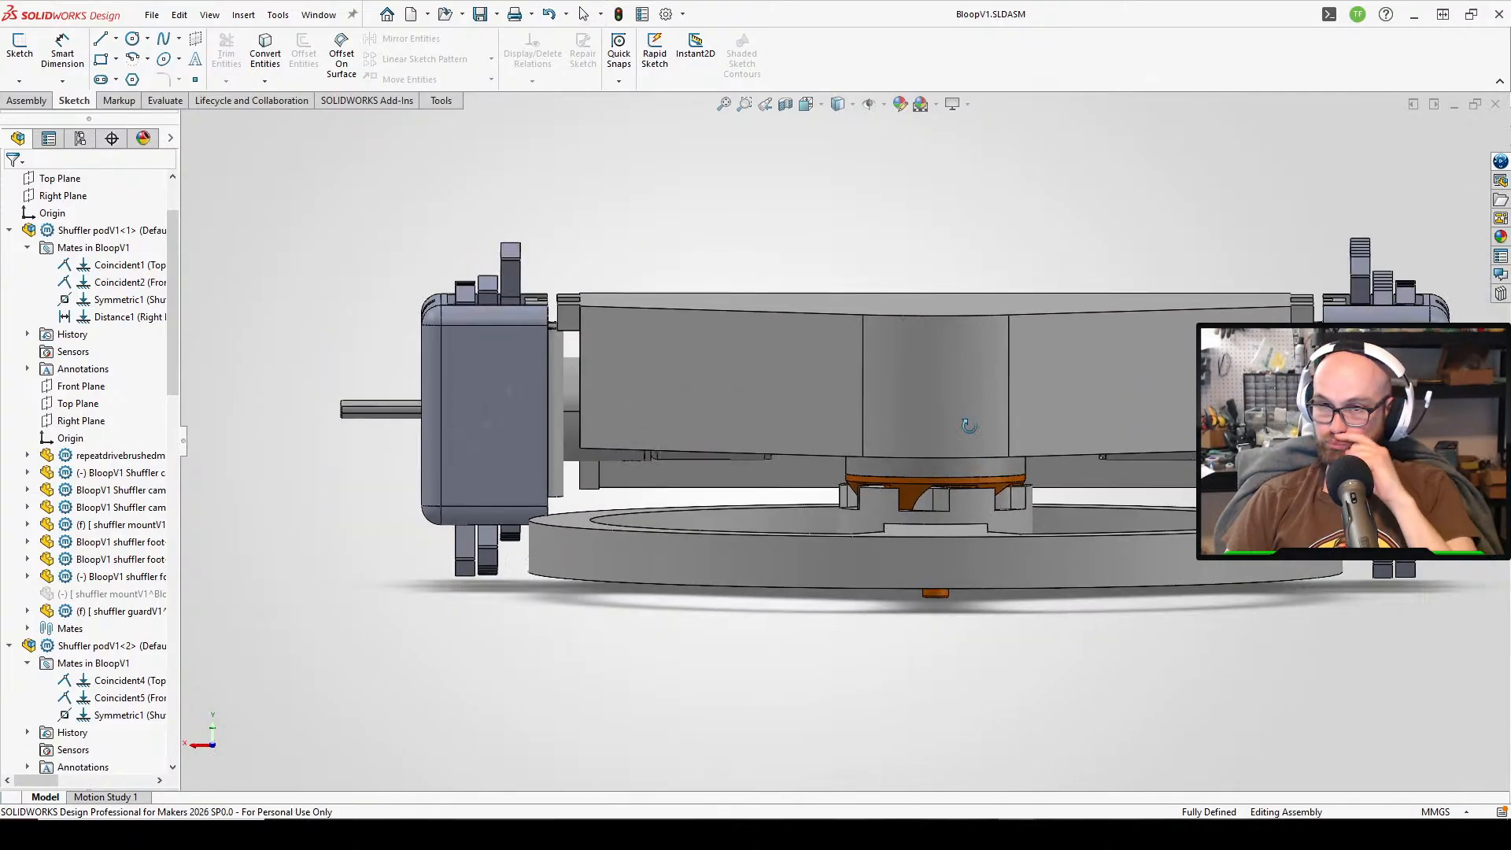
{"action": "middle_click_drag", "start_coordinate": [971, 426], "coordinate": [837, 505]}
{"action": "scroll", "coordinate": [837, 504], "scroll_direction": "up", "scroll_amount": 2}
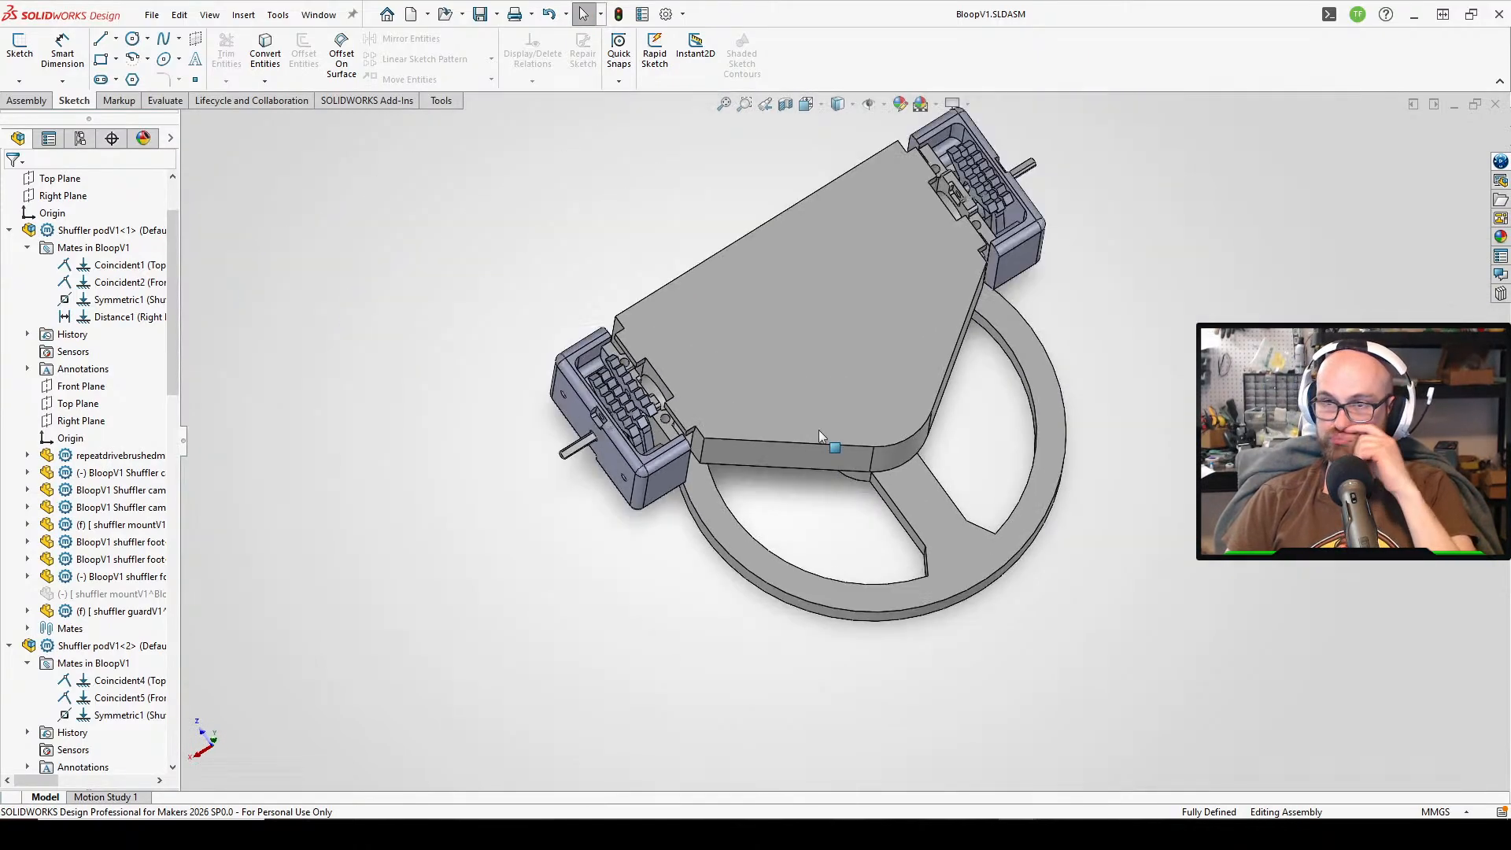
{"action": "middle_click_drag", "start_coordinate": [818, 429], "coordinate": [809, 229]}
{"action": "scroll", "coordinate": [808, 229], "scroll_direction": "down", "scroll_amount": 1}
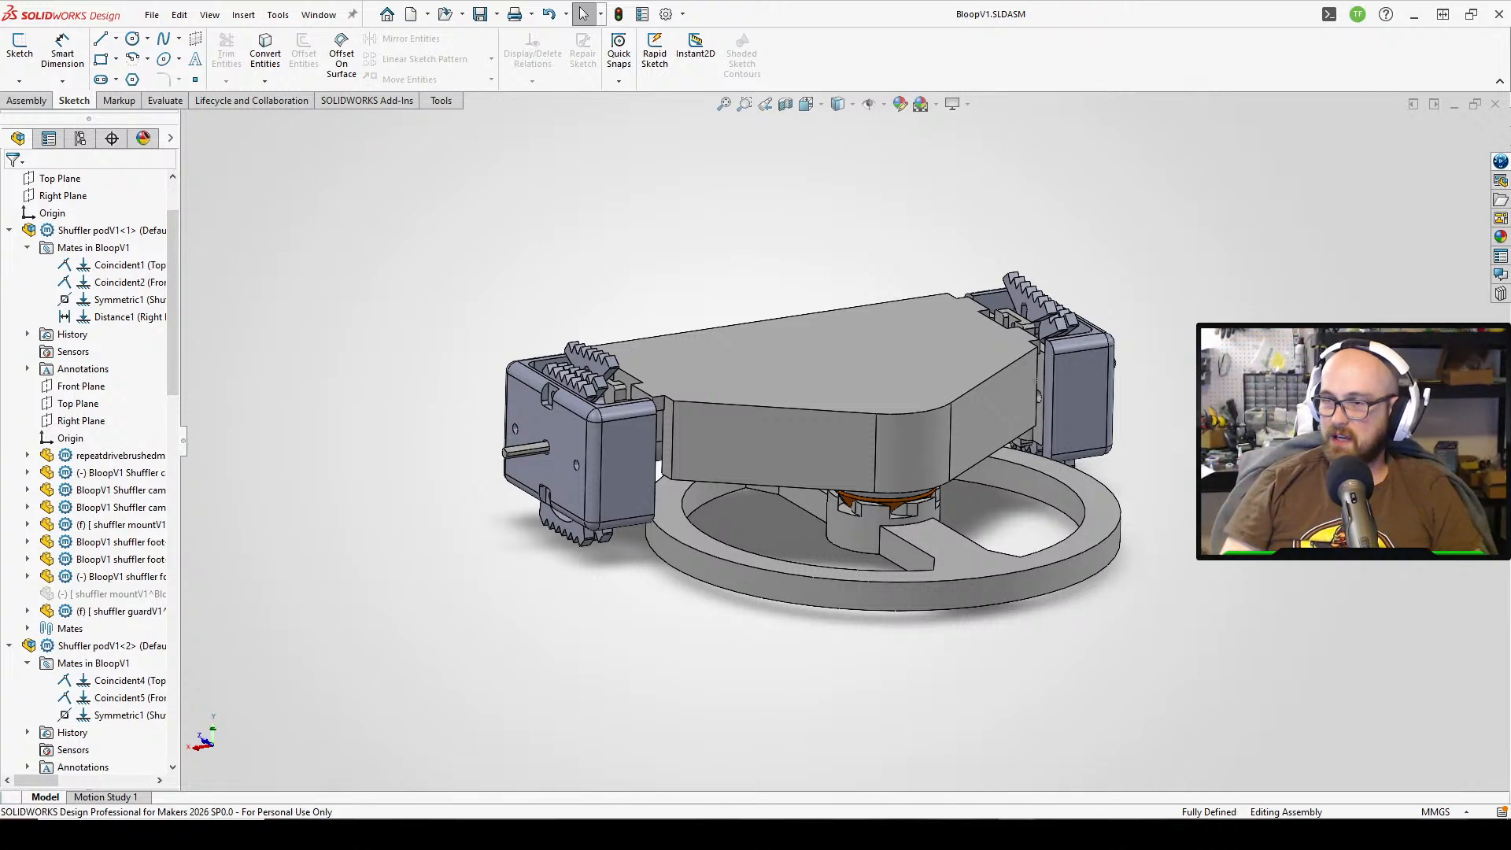
- Check the January 2026 dates in the system calendar and close it
{"action": "left_click", "coordinate": [1457, 835]}
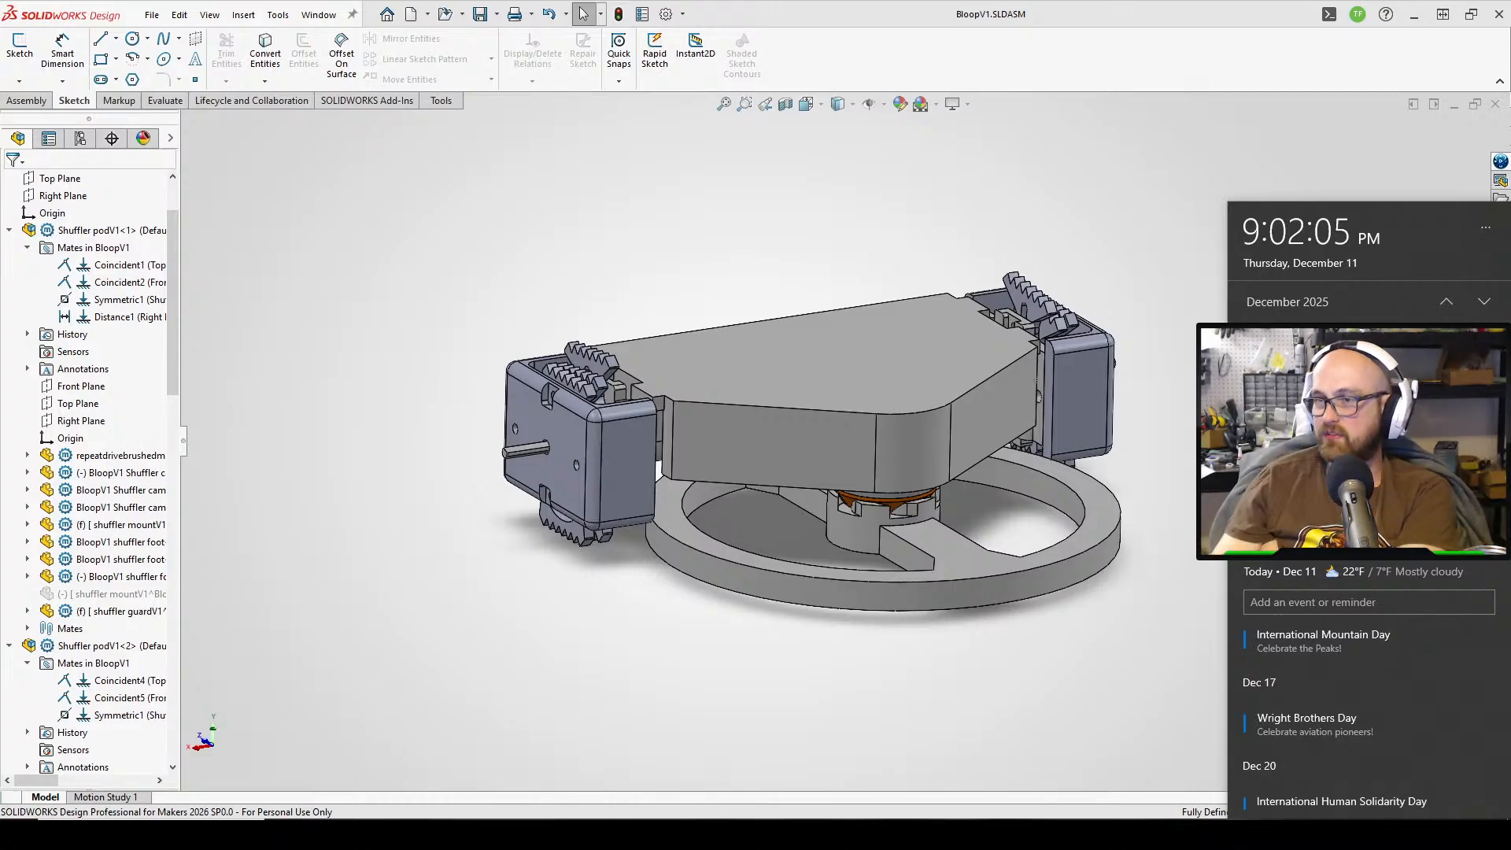
{"action": "left_click", "coordinate": [1485, 302]}
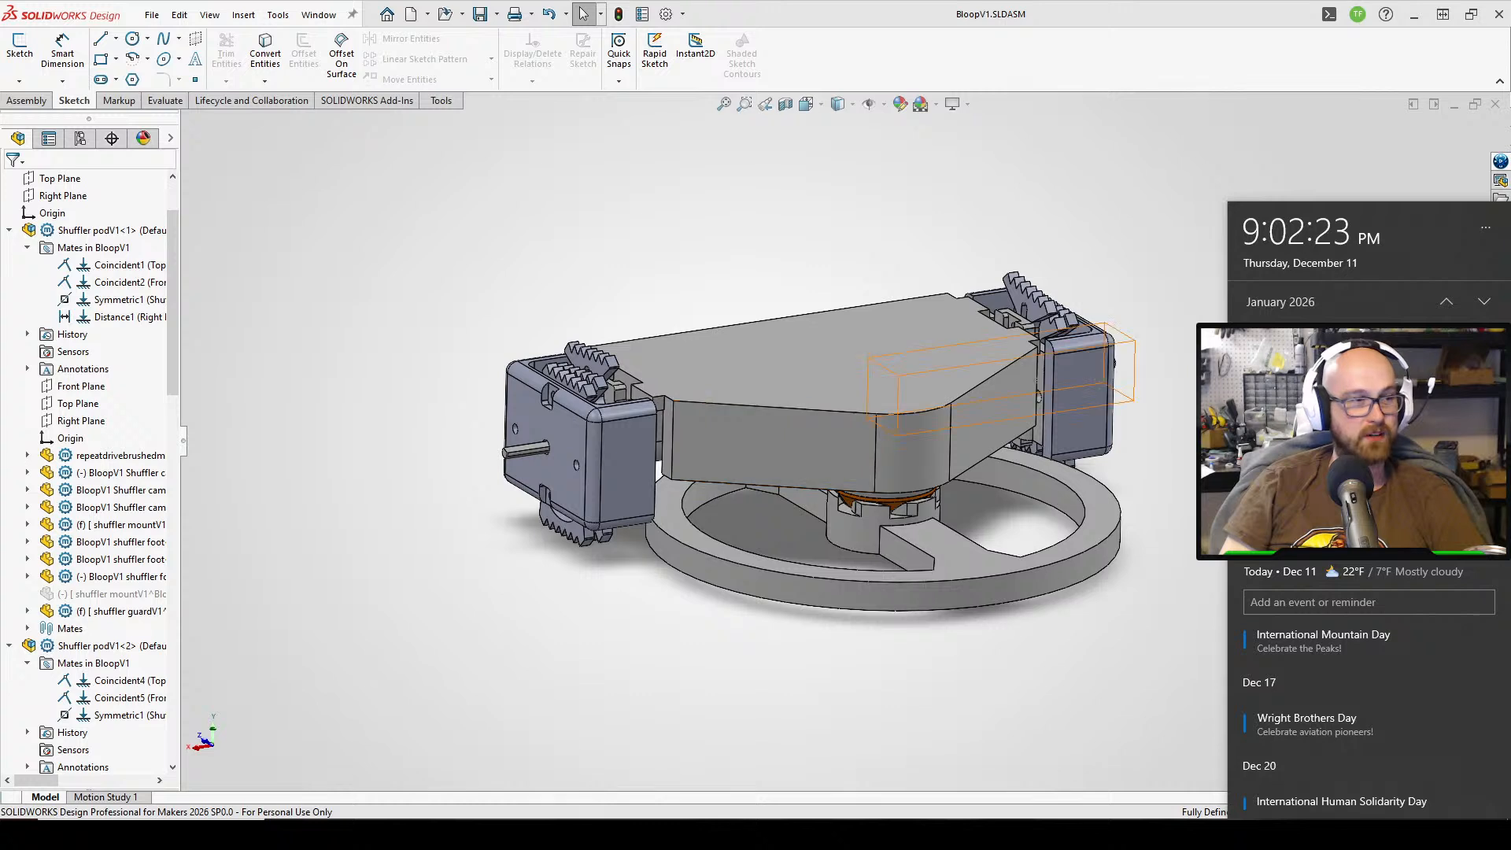
{"action": "left_click", "coordinate": [473, 531]}
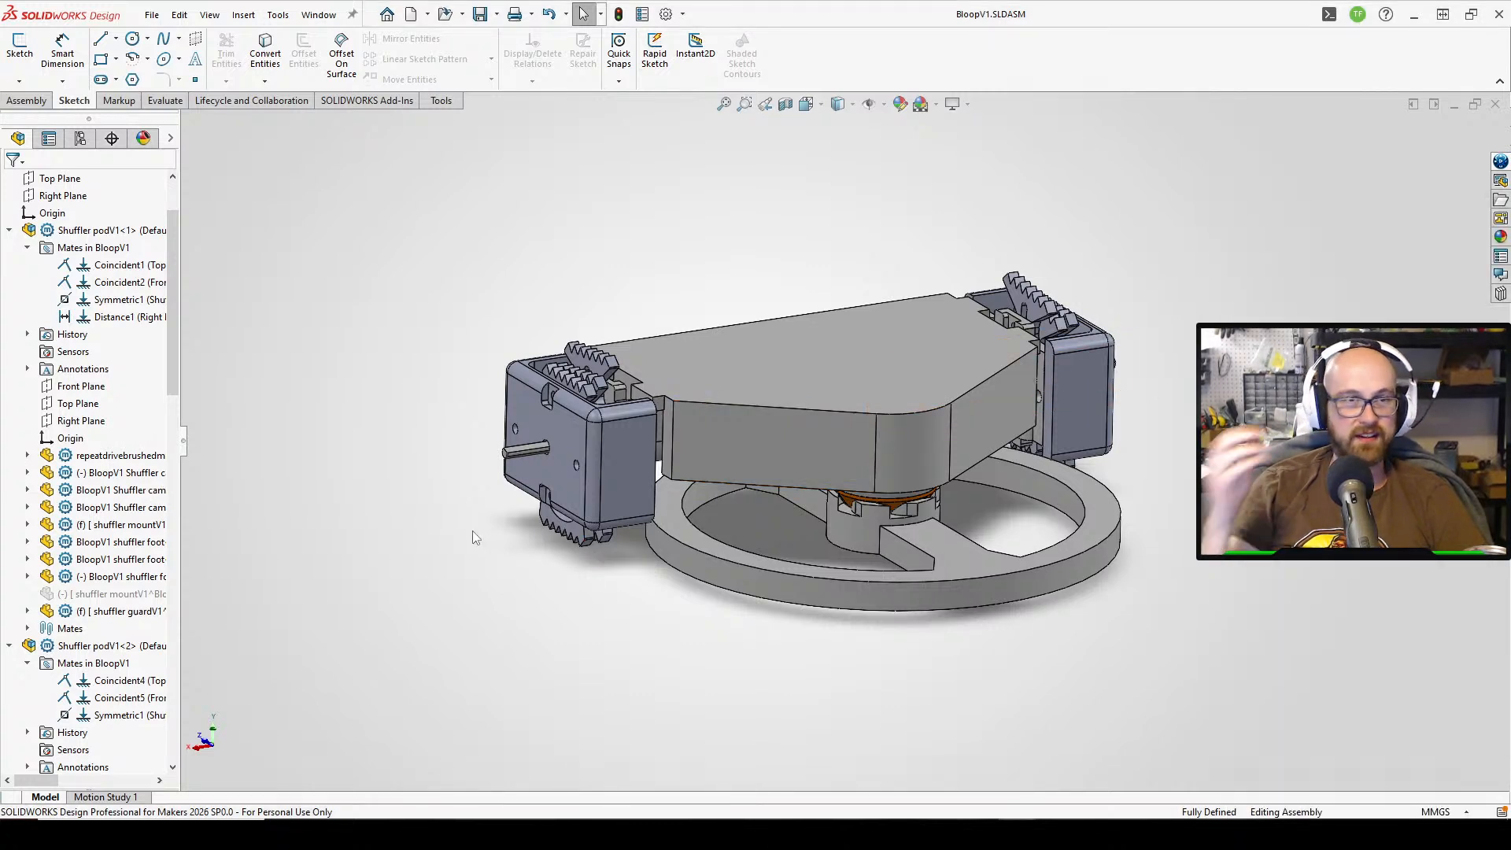